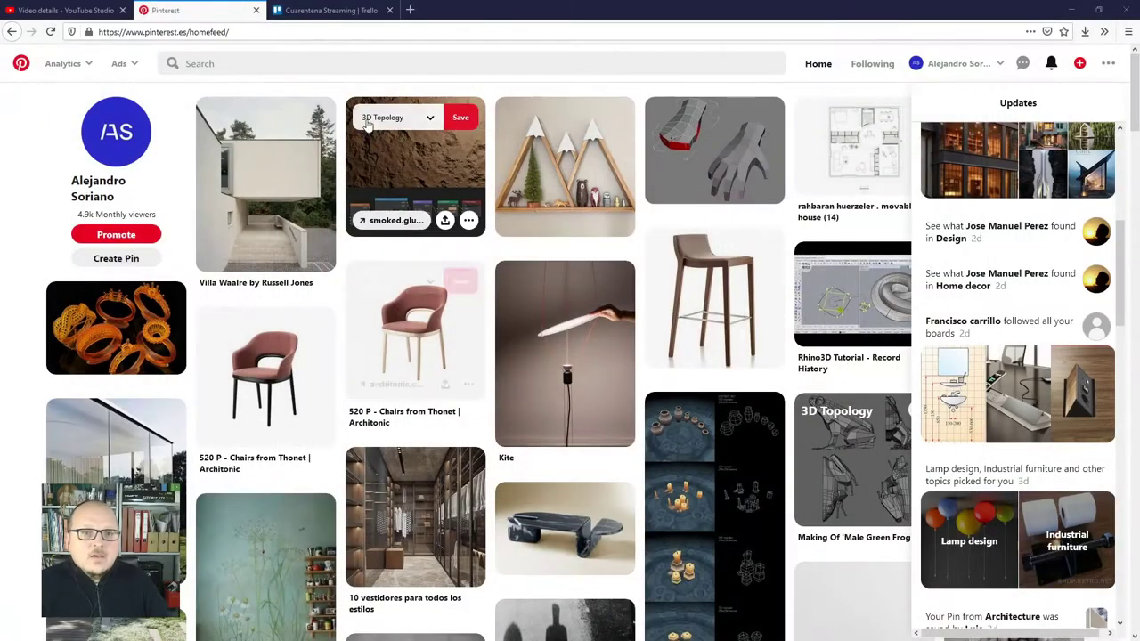
Review the Banco de ideas list on the Cuarentena Streaming Trello board, and return to Pinterest.
{"action": "left_click", "coordinate": [365, 64]}
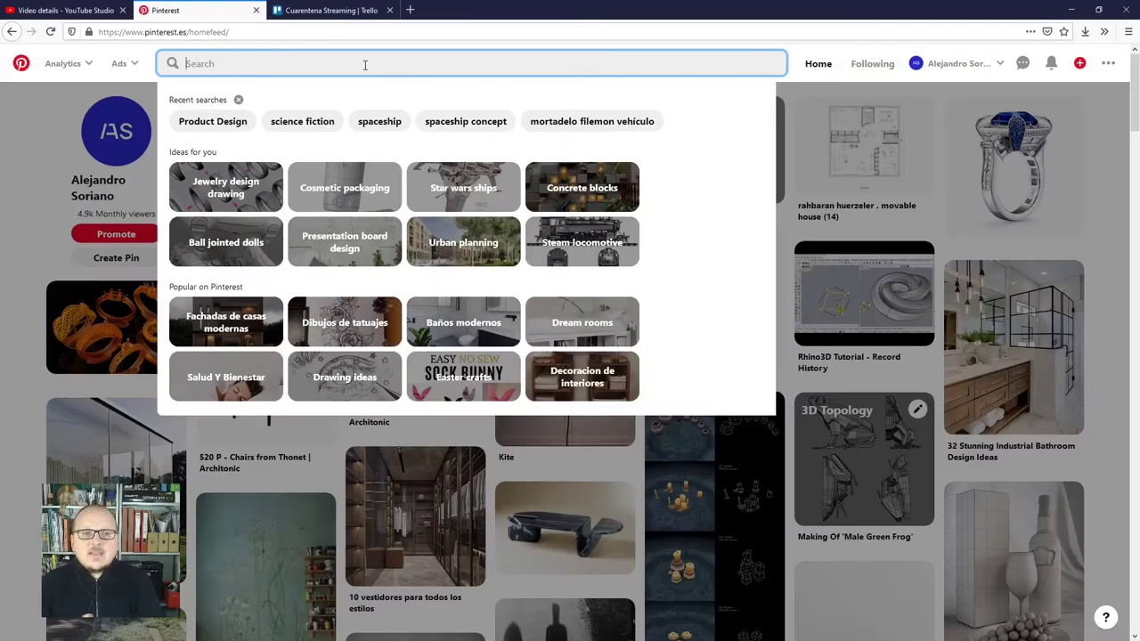
{"action": "left_click", "coordinate": [303, 10]}
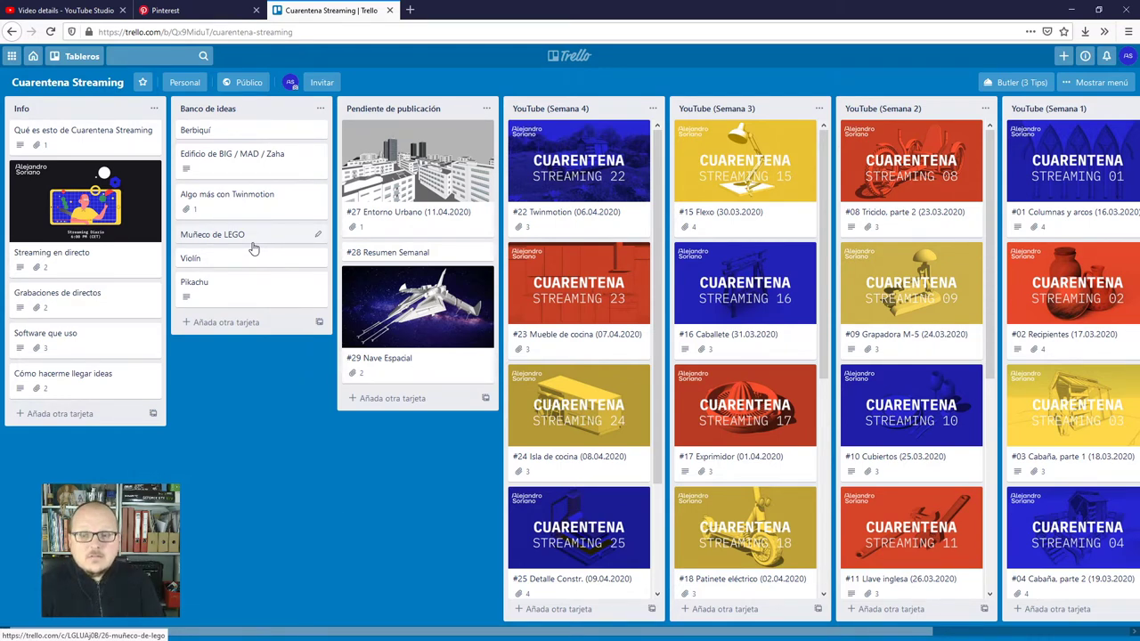
{"action": "left_click", "coordinate": [205, 6]}
Search Pinterest for "lego muñeco" and look through the first results.
{"action": "left_click", "coordinate": [281, 65]}
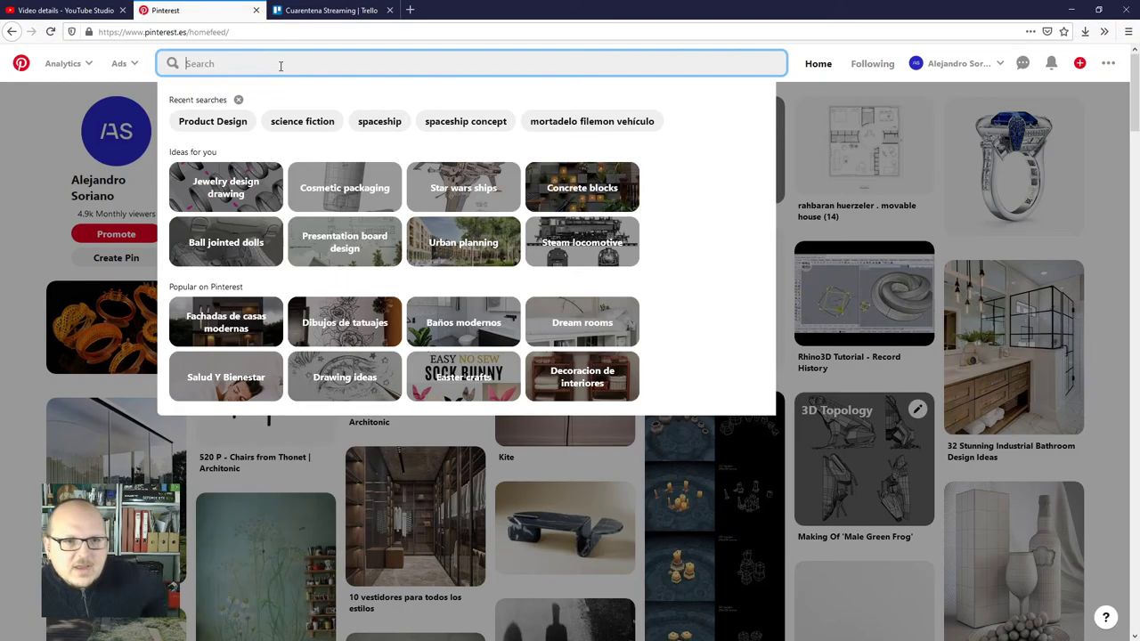
{"action": "type", "text": "lego"}
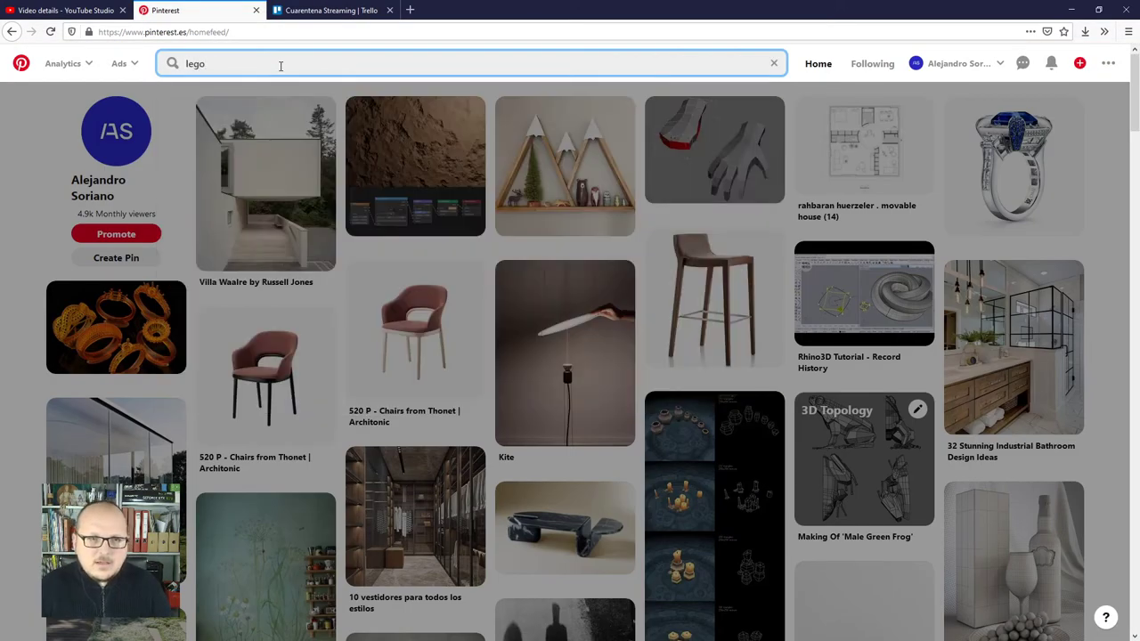
{"action": "type", "text": " muñeco"}
{"action": "key", "text": "Return"}
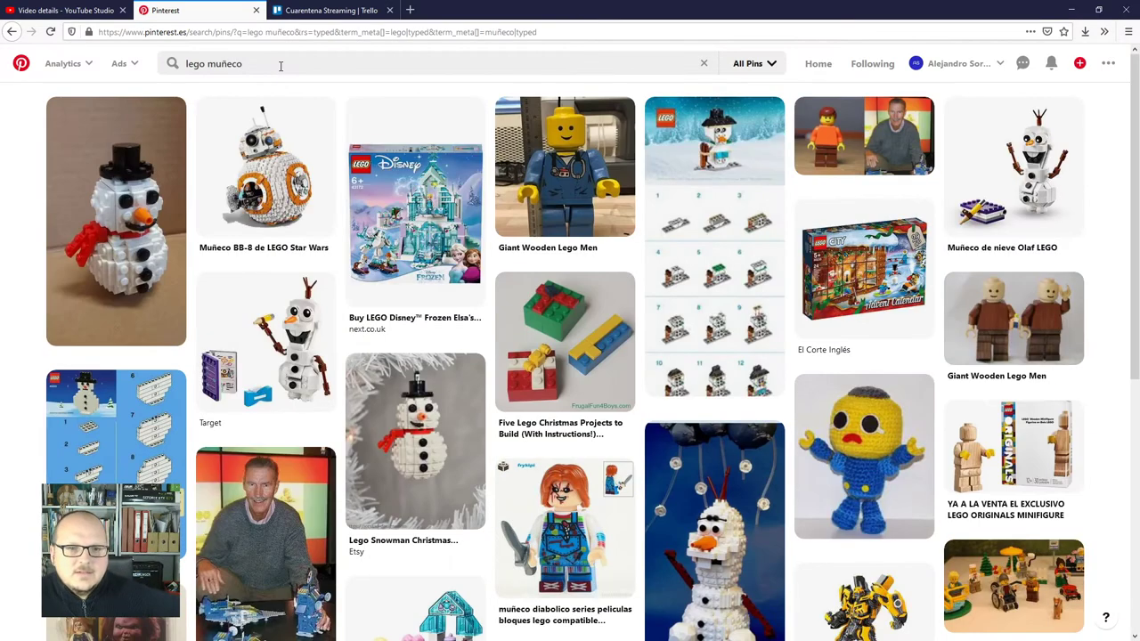
{"action": "mouse_move", "coordinate": [218, 221]}
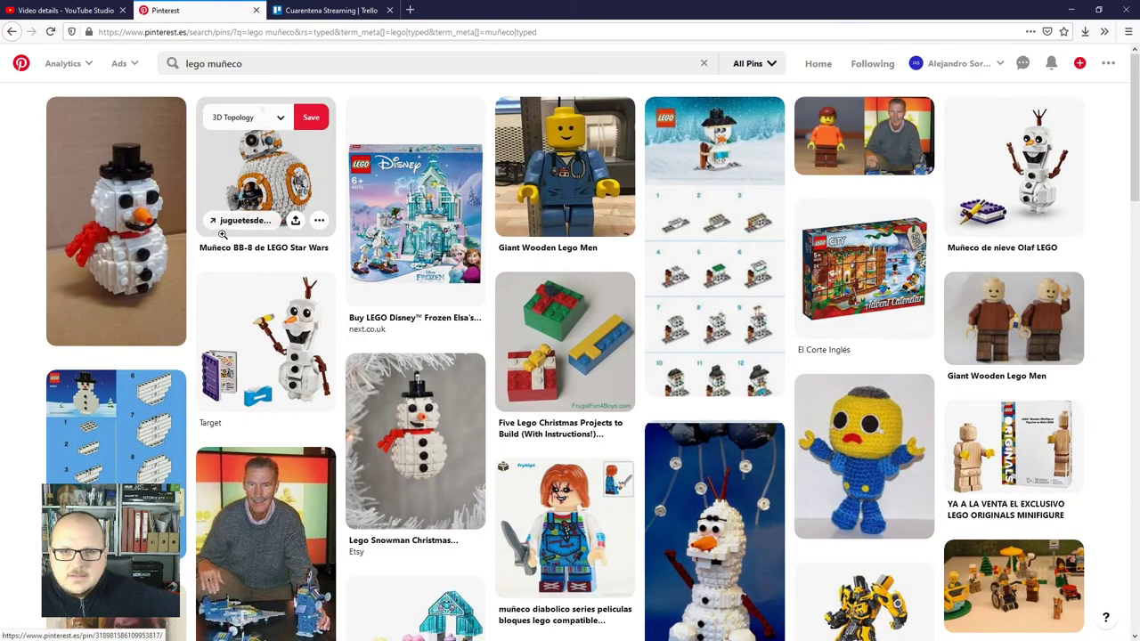
{"action": "scroll", "coordinate": [252, 306], "scroll_direction": "down", "scroll_amount": 8}
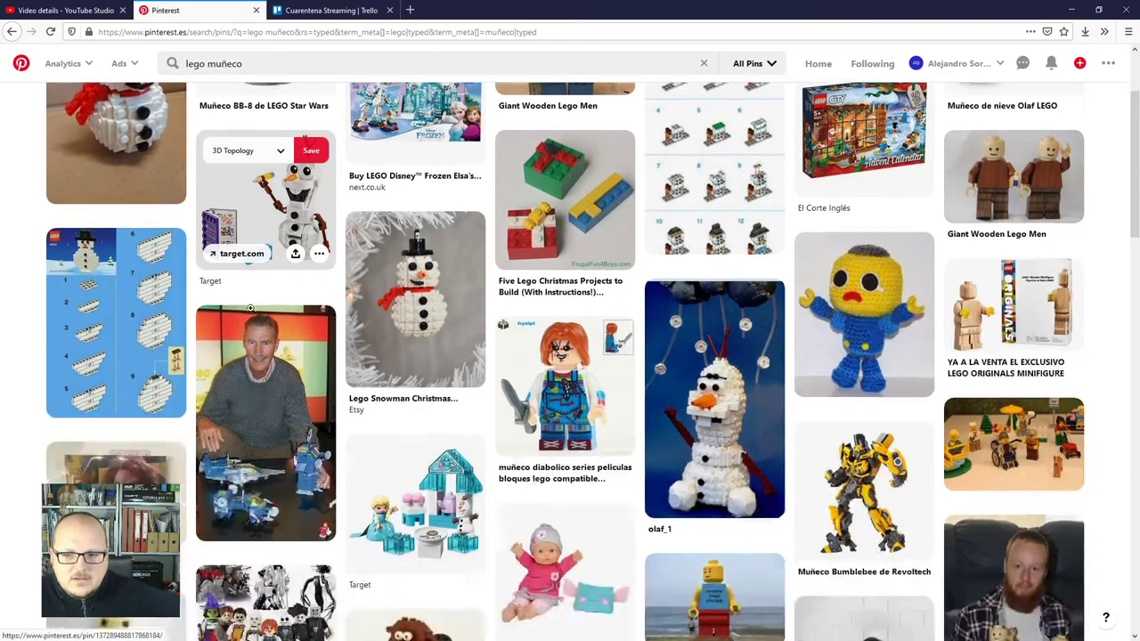
{"action": "scroll", "coordinate": [250, 307], "scroll_direction": "up", "scroll_amount": 8}
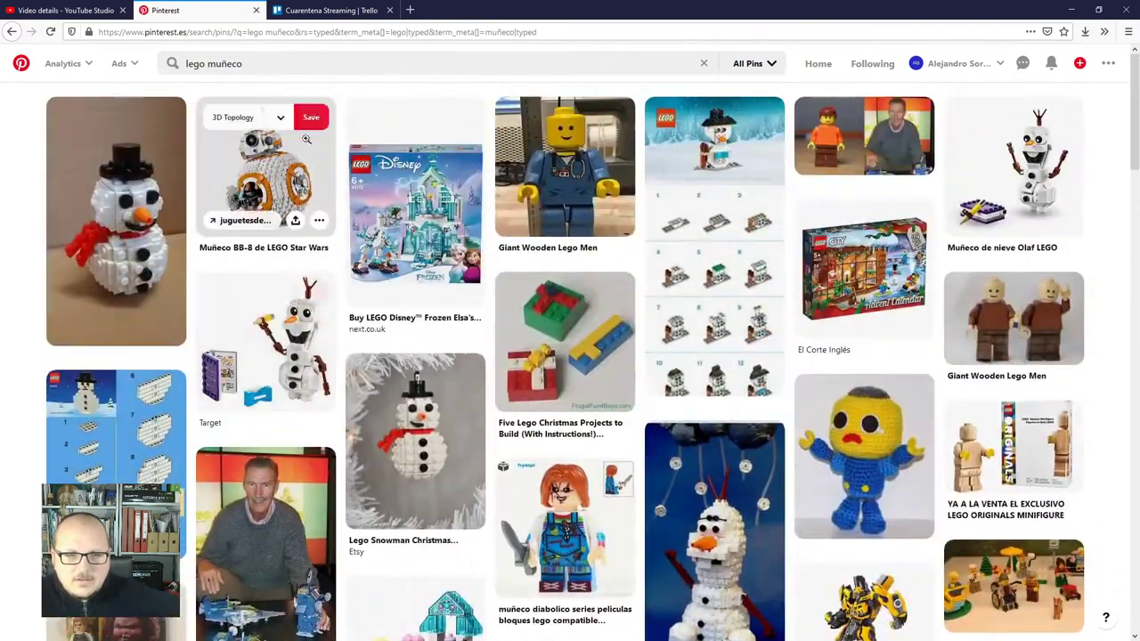
Refine the Pinterest search to "lego muñeco planos" and look through the resulting pins.
{"action": "left_click", "coordinate": [315, 59]}
{"action": "type", "text": "planos"}
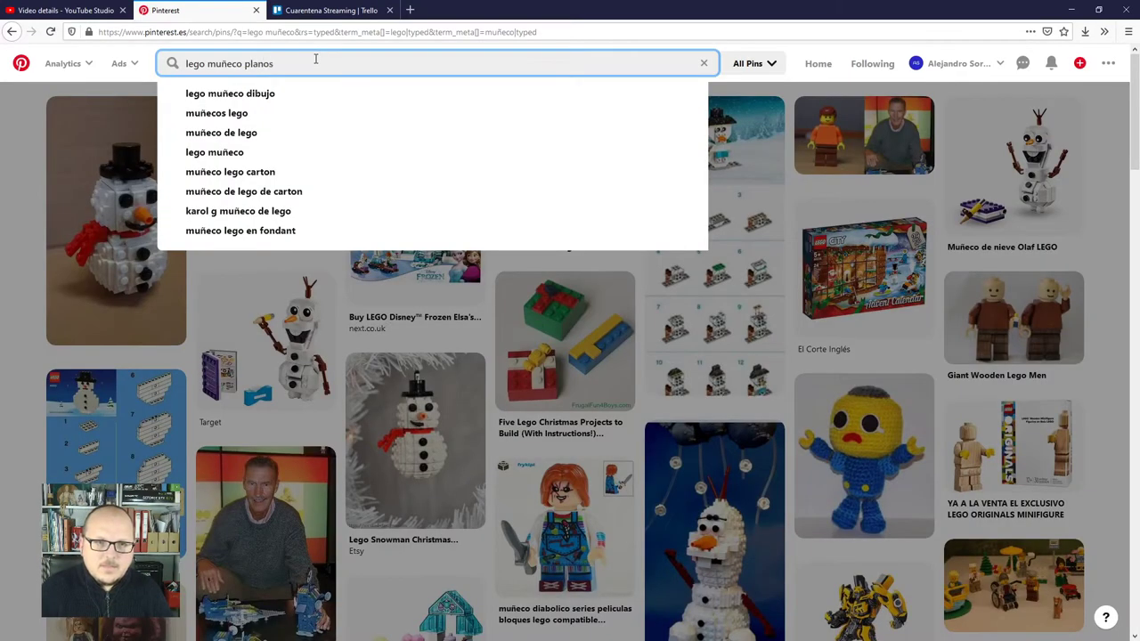
{"action": "key", "text": "Return"}
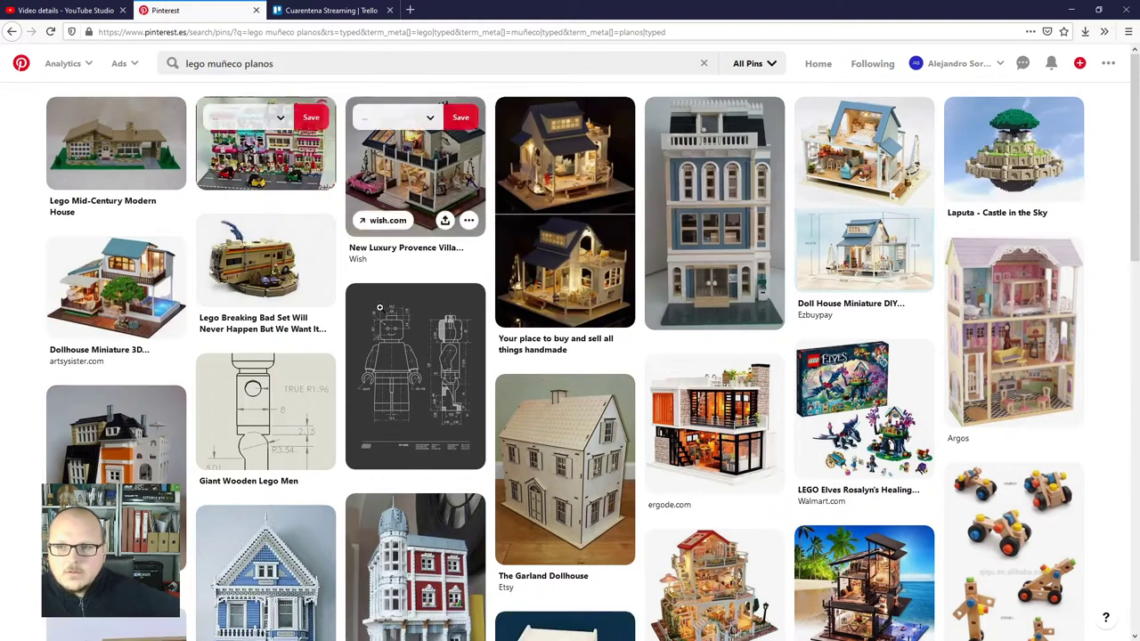
{"action": "scroll", "coordinate": [376, 332], "scroll_direction": "down", "scroll_amount": 3}
{"action": "scroll", "coordinate": [375, 332], "scroll_direction": "down", "scroll_amount": 4}
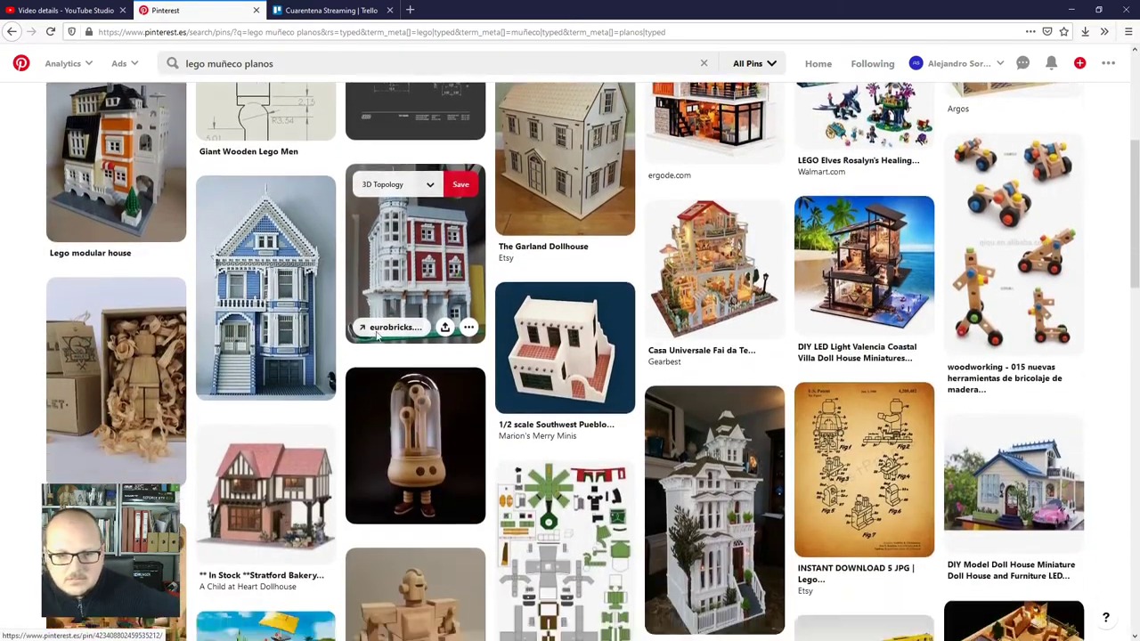
{"action": "scroll", "coordinate": [375, 331], "scroll_direction": "up", "scroll_amount": 5}
{"action": "scroll", "coordinate": [374, 331], "scroll_direction": "up", "scroll_amount": 3}
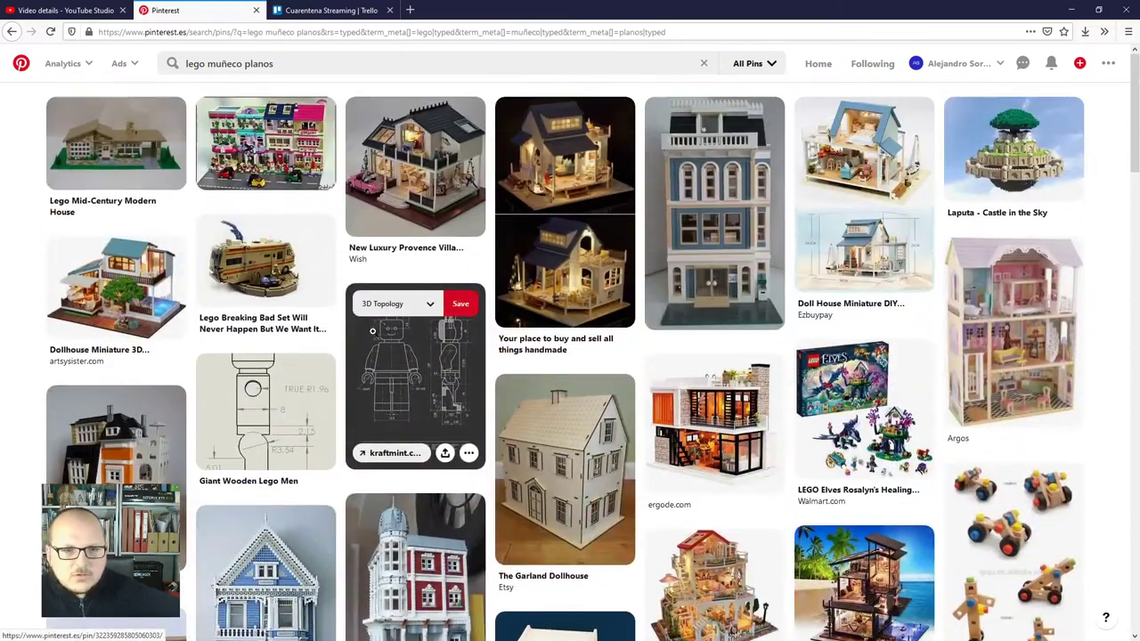
Shorten the search back to "lego muñeco" and browse further down the pins for minifigure references.
{"action": "left_click", "coordinate": [283, 71]}
{"action": "key", "text": "BackSpace"}
{"action": "key", "text": "BackSpace"}
{"action": "key", "text": "BackSpace"}
{"action": "key", "text": "BackSpace"}
{"action": "key", "text": "BackSpace"}
{"action": "key", "text": "BackSpace"}
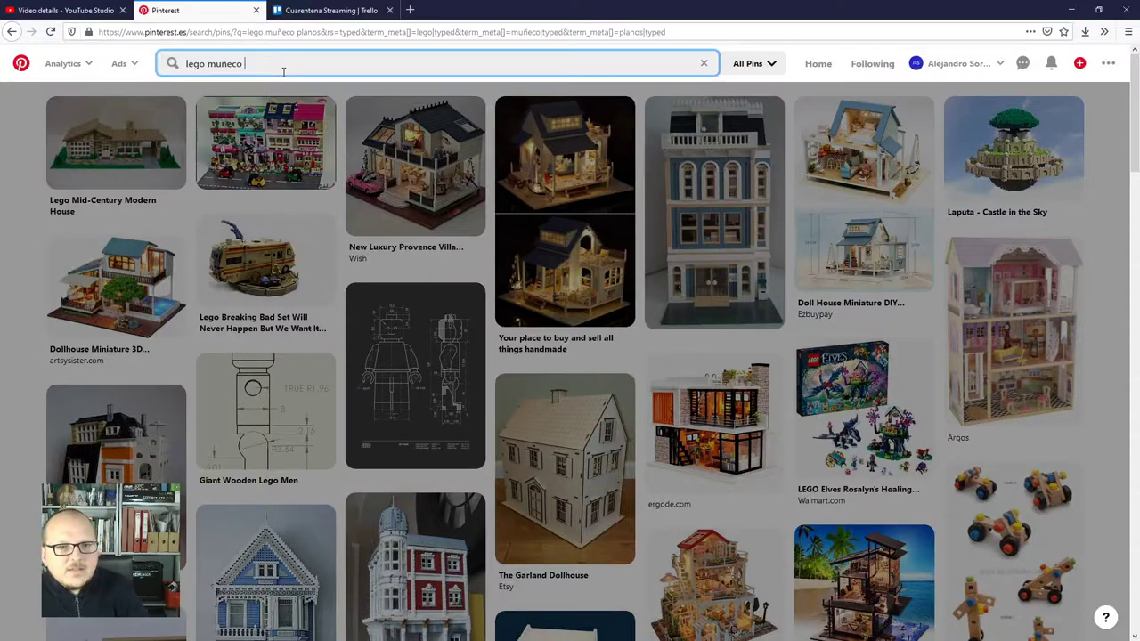
{"action": "key", "text": "Return"}
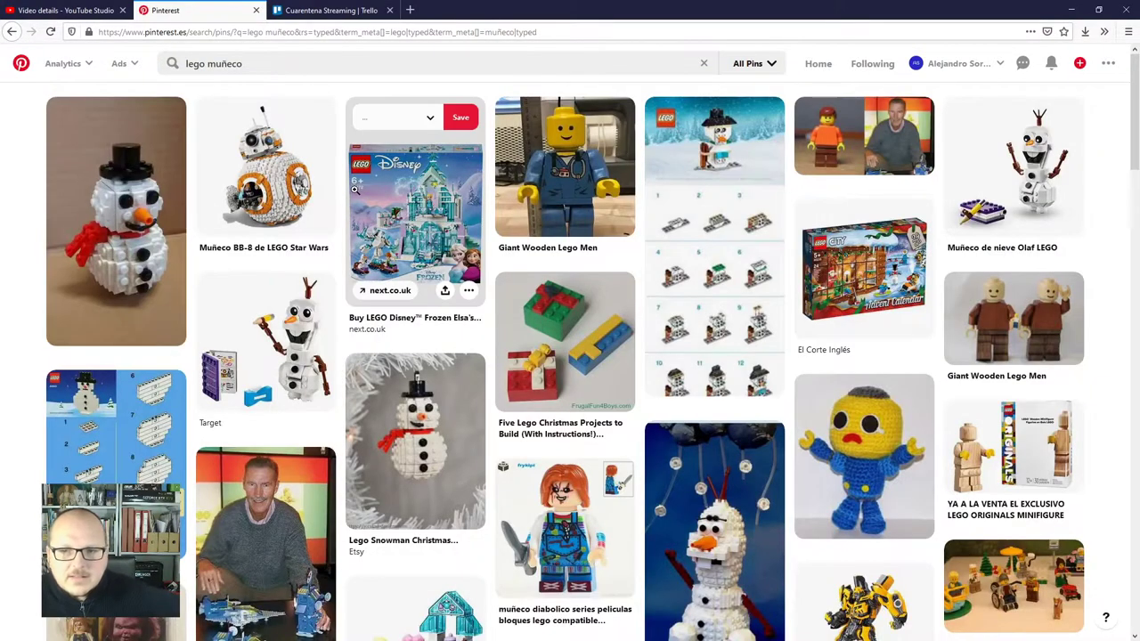
{"action": "scroll", "coordinate": [354, 189], "scroll_direction": "down", "scroll_amount": 5}
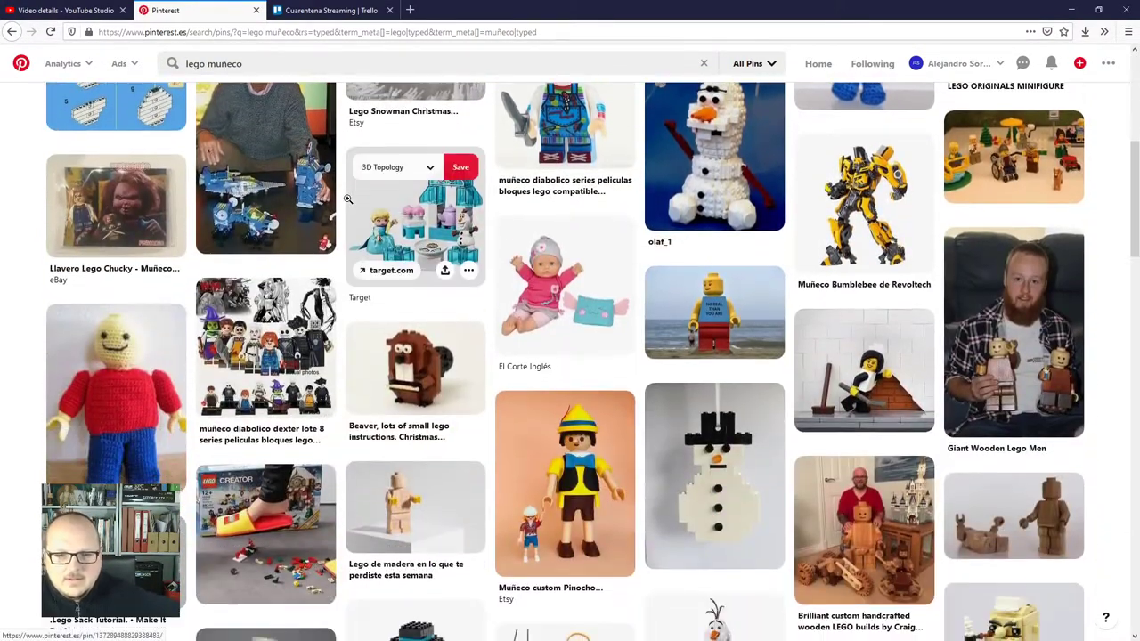
{"action": "scroll", "coordinate": [348, 199], "scroll_direction": "down", "scroll_amount": 2}
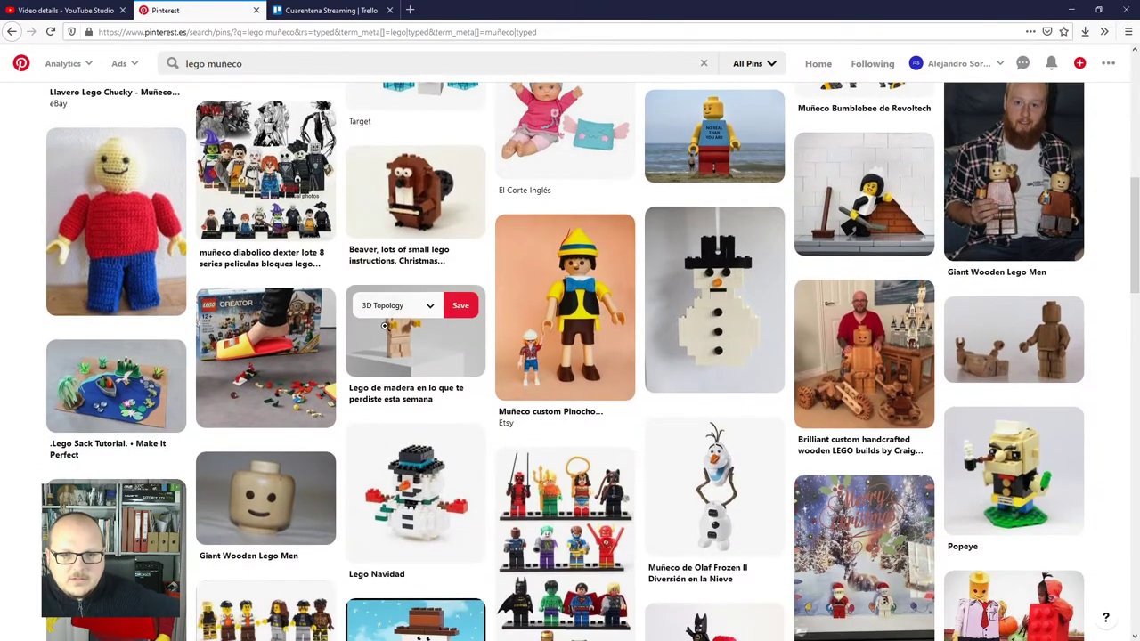
Open the "Lego de madera en lo que te perdiste esta semana" pin and look over its similar pins.
{"action": "left_click", "coordinate": [385, 326]}
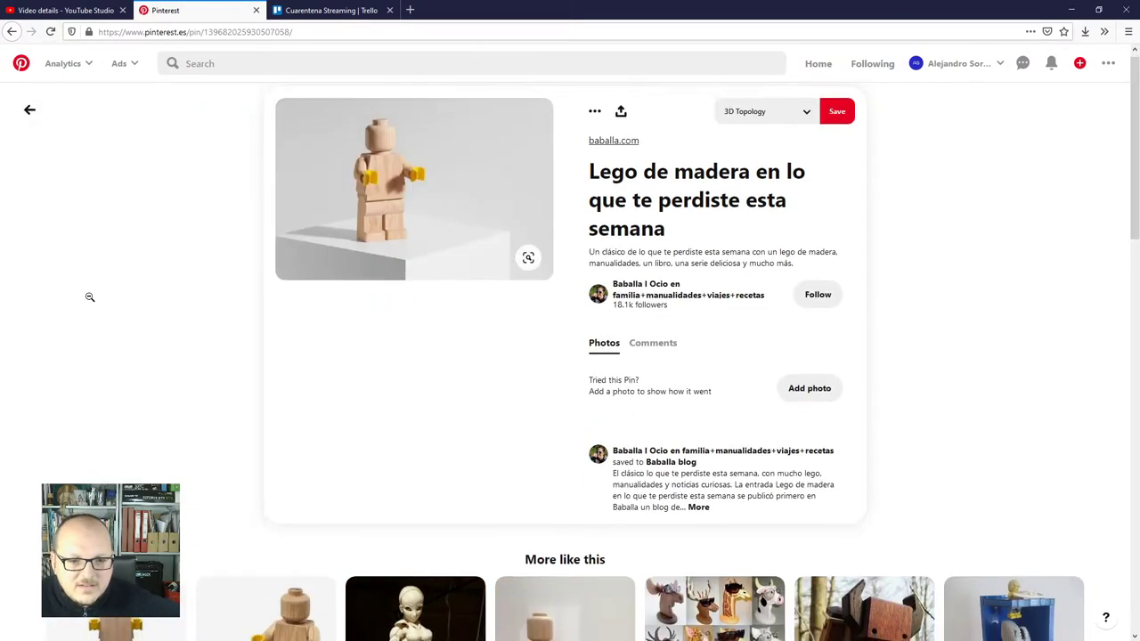
{"action": "scroll", "coordinate": [89, 296], "scroll_direction": "down", "scroll_amount": 3}
{"action": "scroll", "coordinate": [92, 291], "scroll_direction": "down", "scroll_amount": 6}
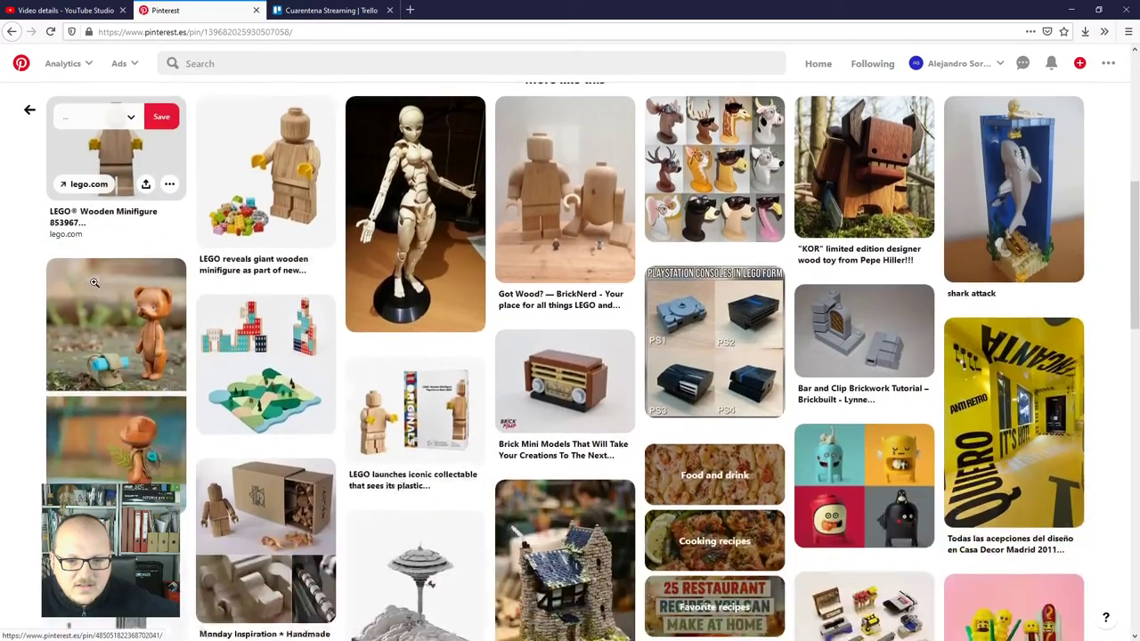
{"action": "scroll", "coordinate": [95, 281], "scroll_direction": "up", "scroll_amount": 10}
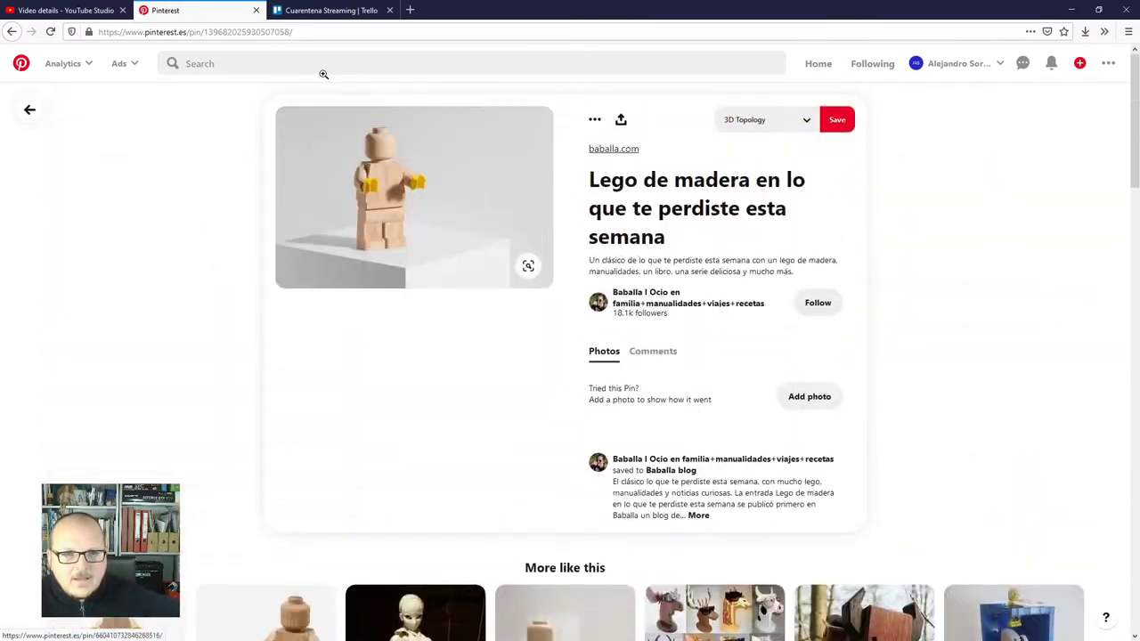
Search again for "lego muñeco planos" and open the dark Lego minifigure blueprint pin with front and side views.
{"action": "left_click", "coordinate": [321, 57]}
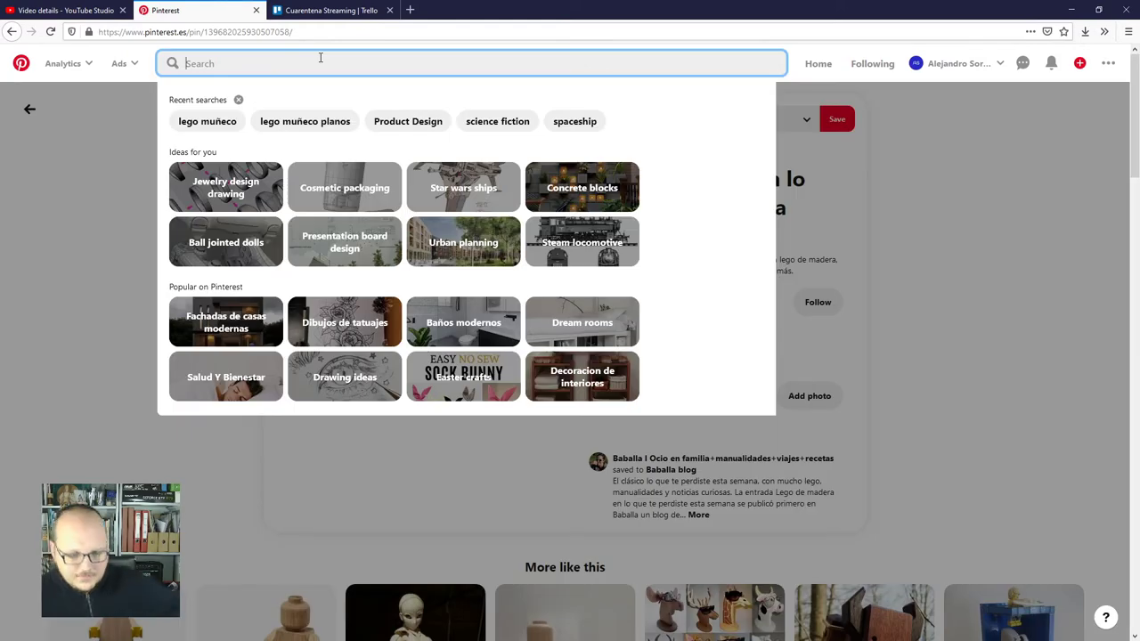
{"action": "type", "text": "lego muñe"}
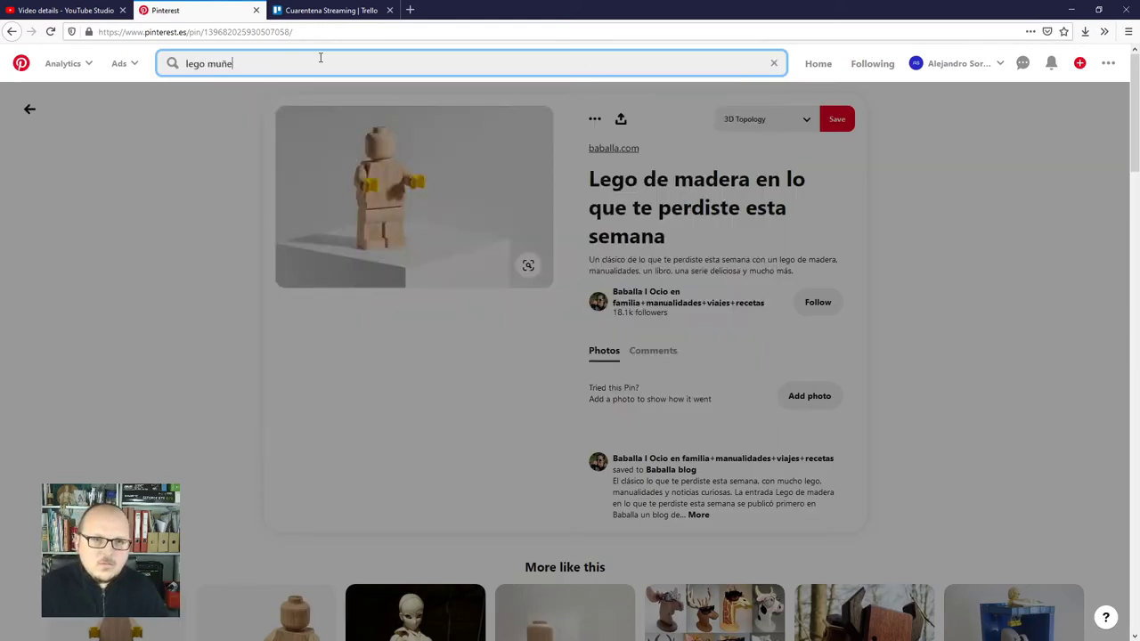
{"action": "type", "text": "co planos"}
{"action": "key", "text": "Return"}
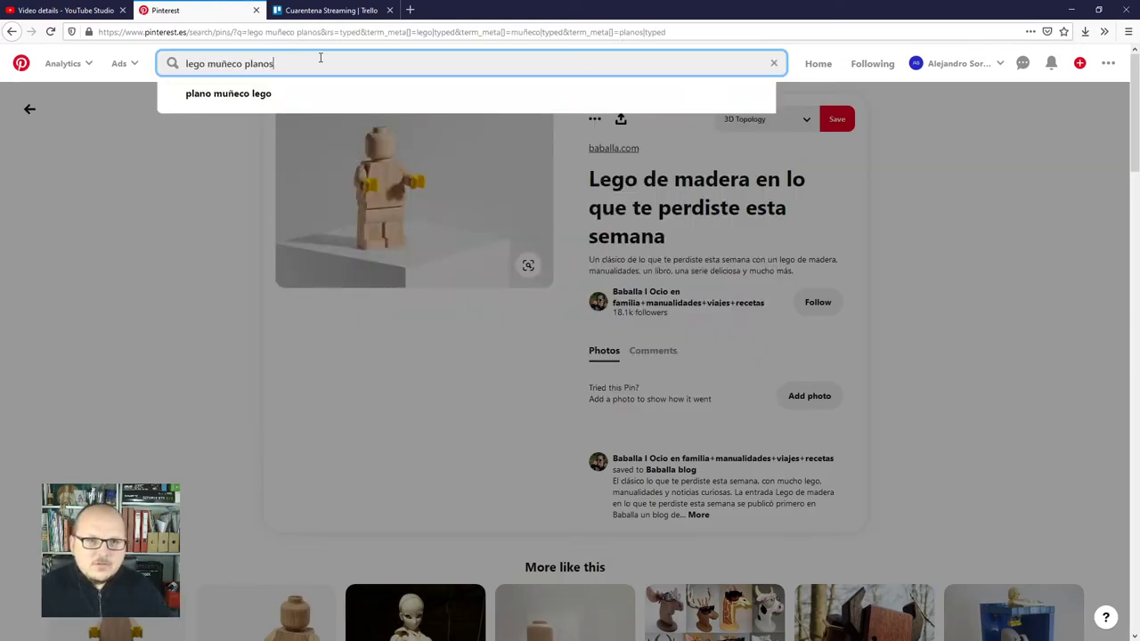
{"action": "double_click", "coordinate": [321, 57]}
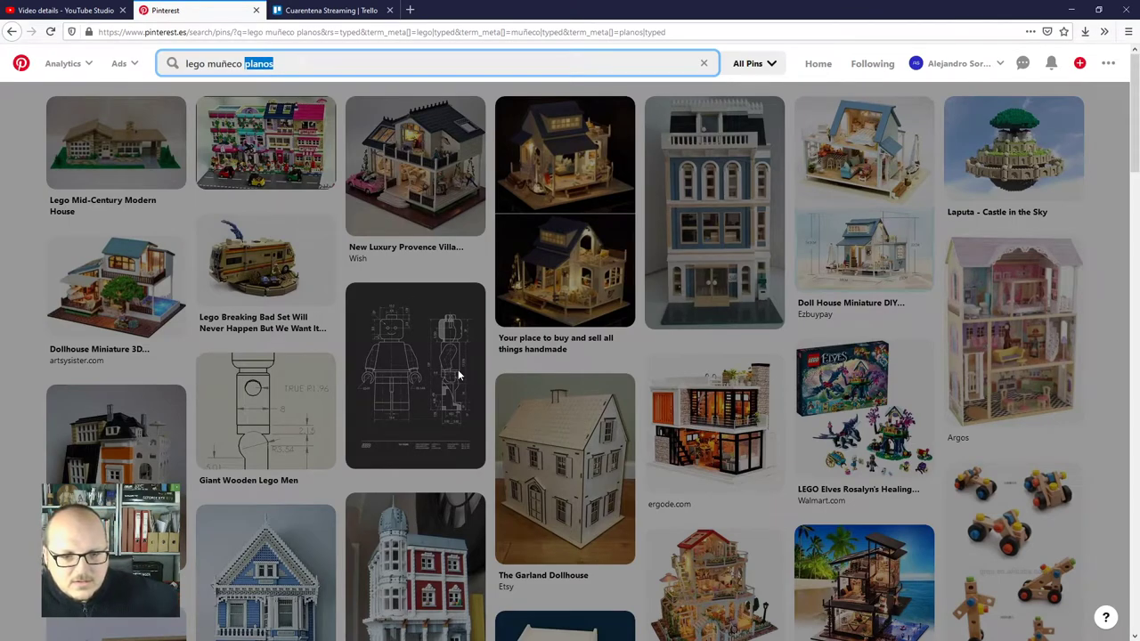
{"action": "left_click", "coordinate": [458, 374]}
{"action": "left_click", "coordinate": [443, 356]}
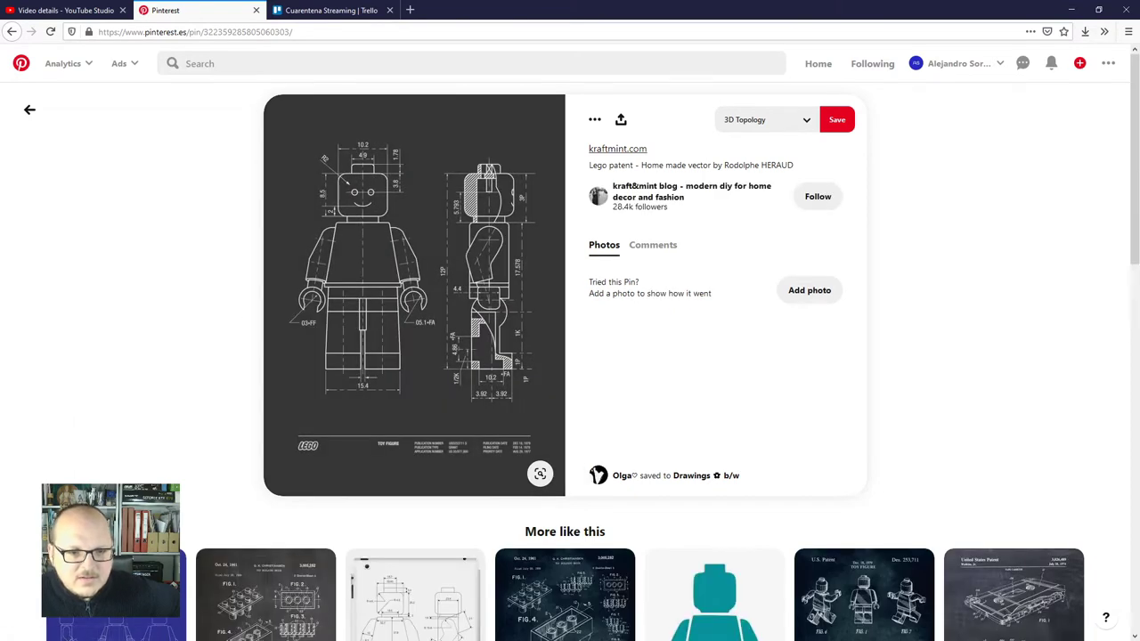
Reduce and reposition the browser window, and save the Lego minifigure blueprint image to the desktop.
{"action": "left_click", "coordinate": [1108, 13]}
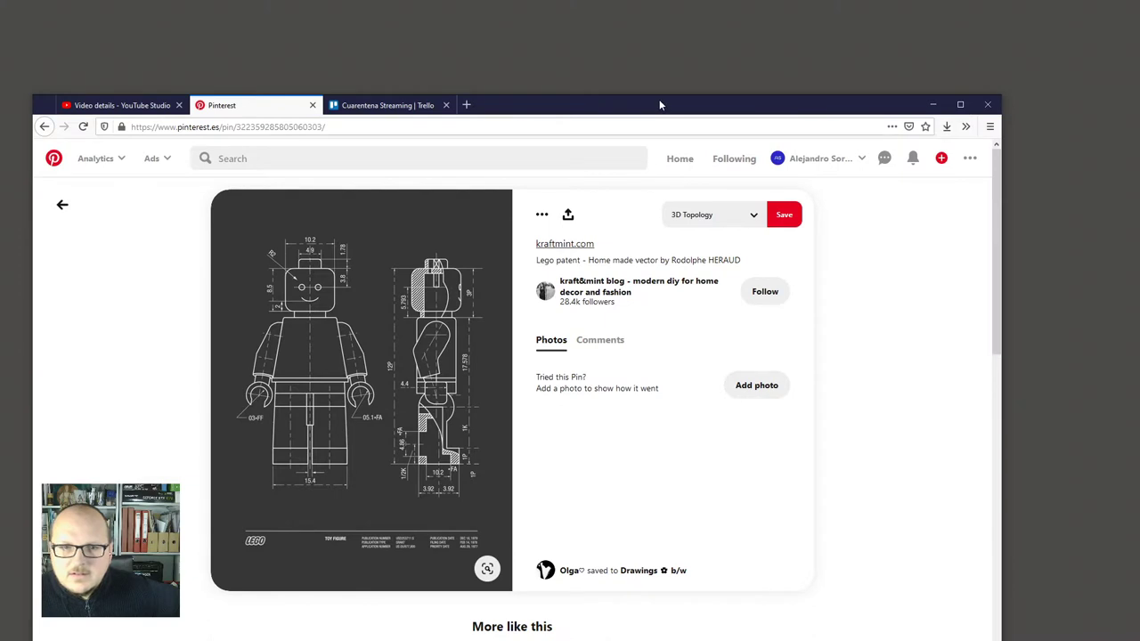
{"action": "left_click_drag", "start_coordinate": [660, 105], "coordinate": [618, 32]}
{"action": "left_click_drag", "start_coordinate": [378, 278], "coordinate": [1055, 98]}
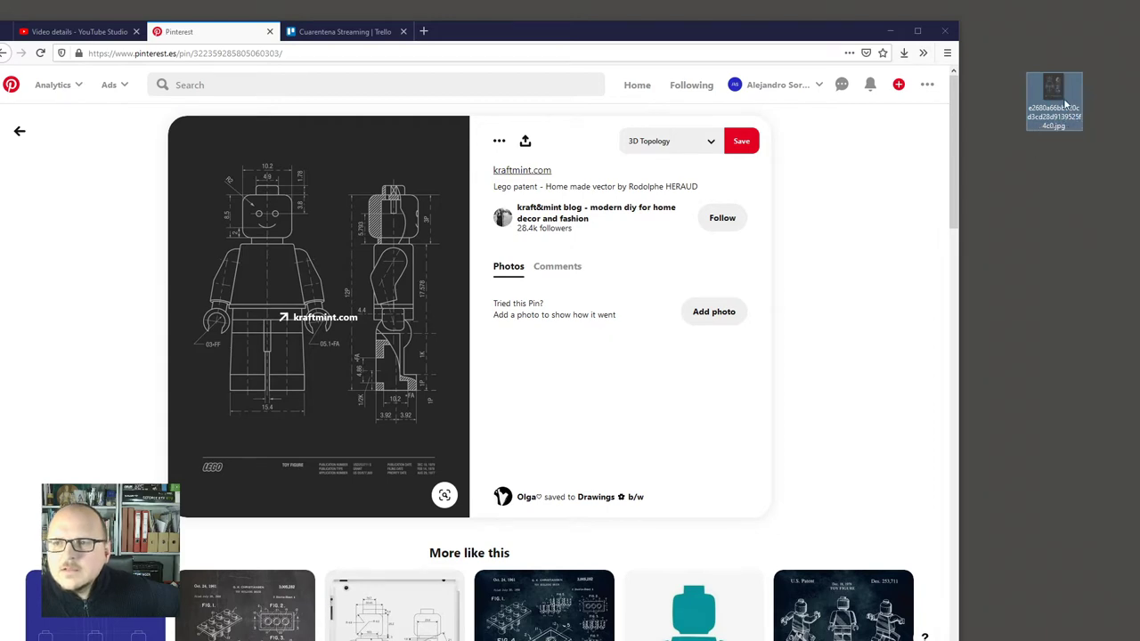
Open the saved blueprint image, examine the minifigure's dimensions up close, and close the viewer.
{"action": "double_click", "coordinate": [1060, 103]}
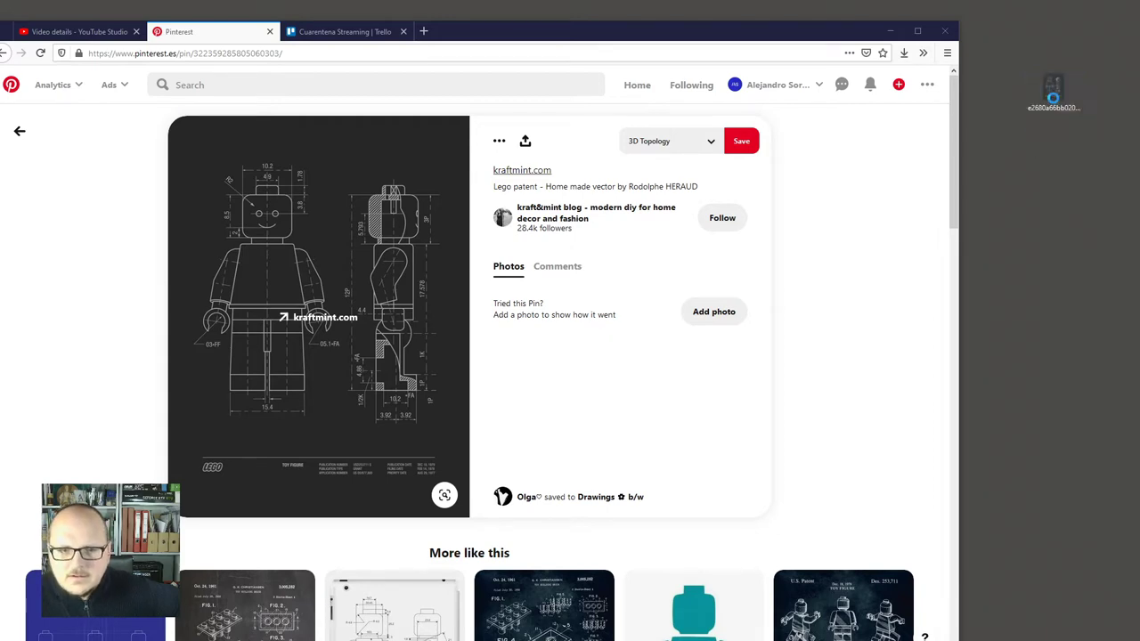
{"action": "scroll", "coordinate": [640, 281], "scroll_direction": "up", "scroll_amount": 1}
{"action": "scroll", "coordinate": [641, 276], "scroll_direction": "down", "scroll_amount": 2}
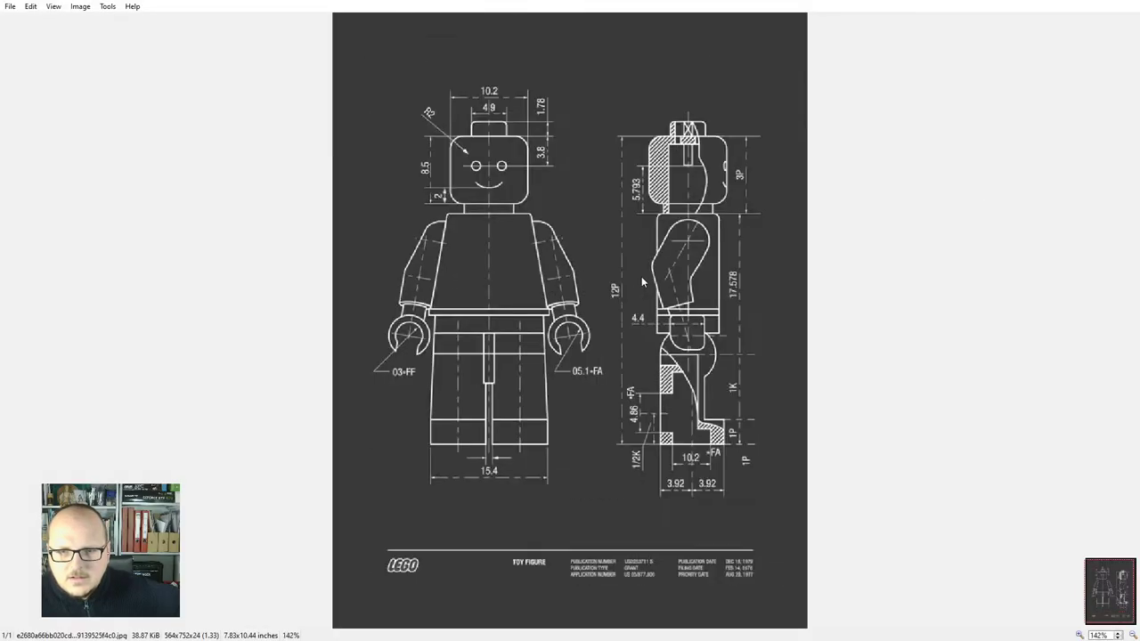
{"action": "scroll", "coordinate": [641, 276], "scroll_direction": "up", "scroll_amount": 2}
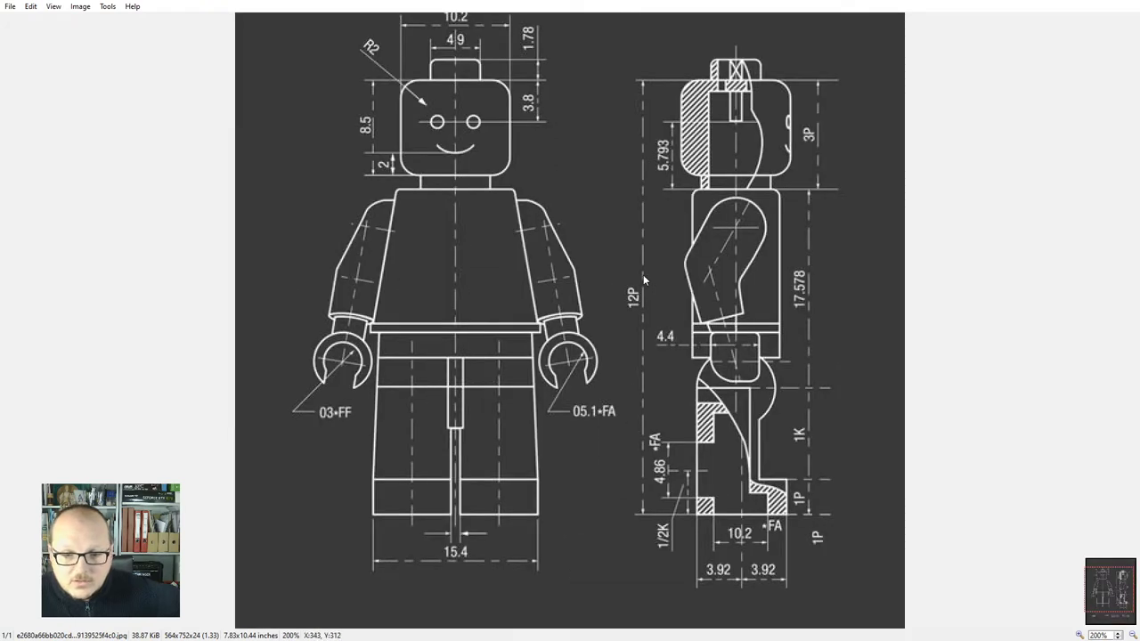
{"action": "scroll", "coordinate": [644, 279], "scroll_direction": "down", "scroll_amount": 2}
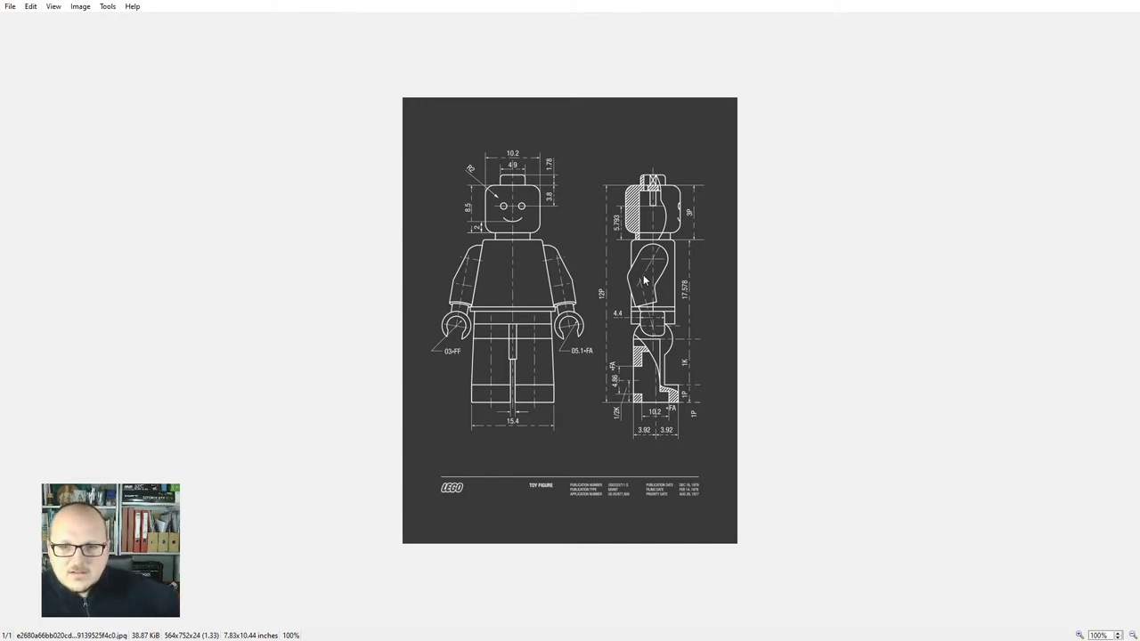
{"action": "key", "text": "Escape"}
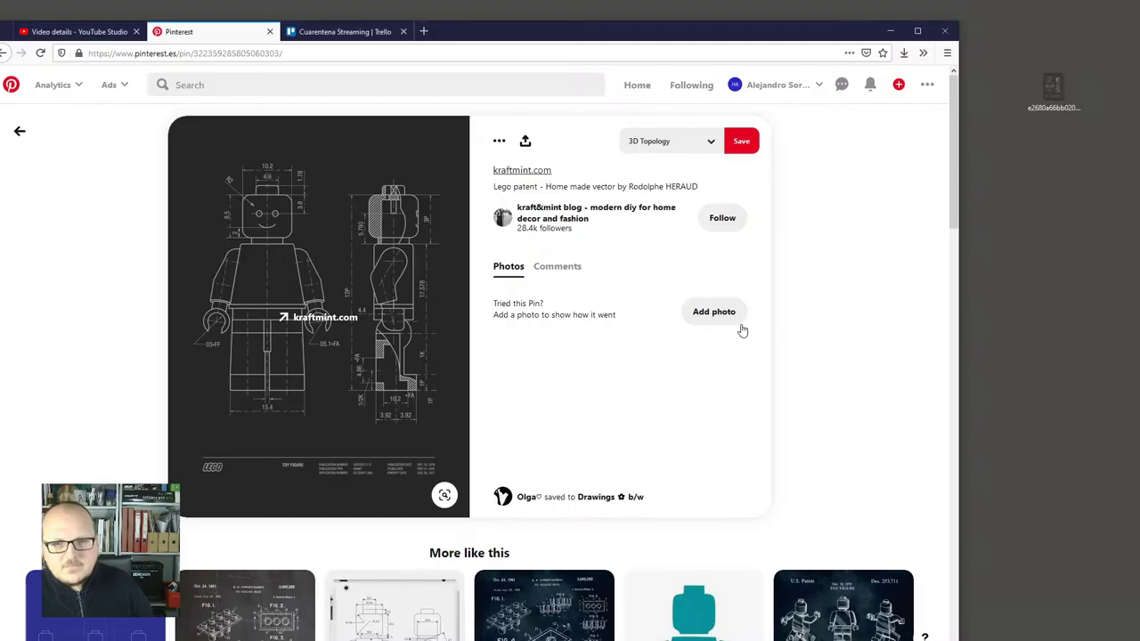
Maximize the browser, bring the empty SketchUp window onto this screen, and leave SketchUp at its reduced window size.
{"action": "left_click", "coordinate": [916, 34]}
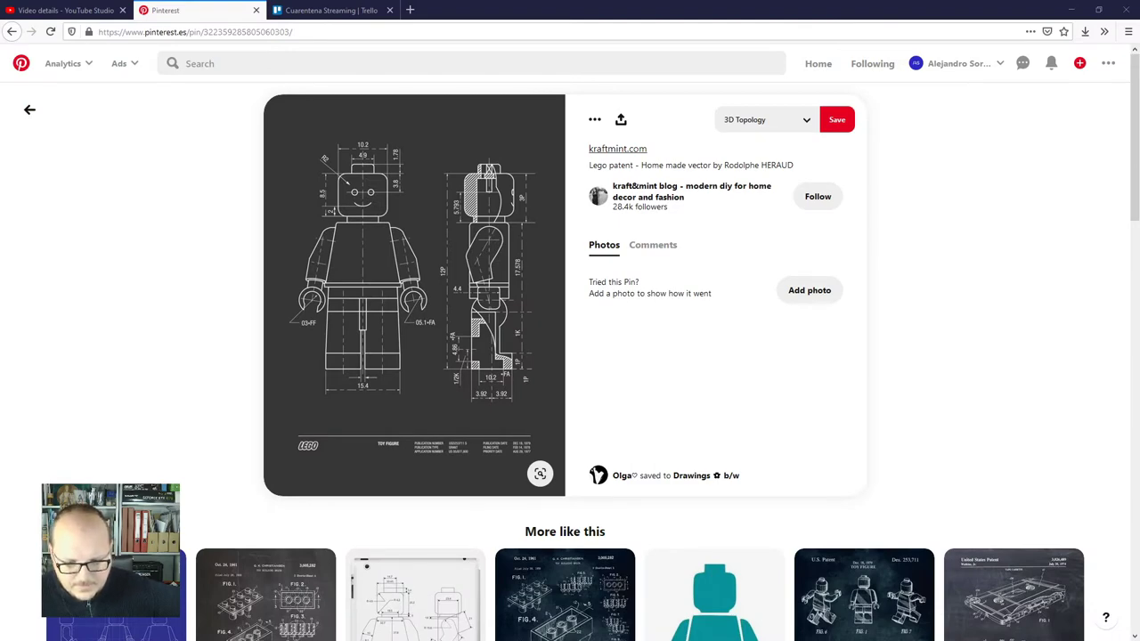
{"action": "mouse_move", "coordinate": [812, 549]}
{"action": "left_mouse_down"}
{"action": "mouse_move", "coordinate": [765, 57]}
{"action": "mouse_move", "coordinate": [785, 104]}
{"action": "left_mouse_up"}
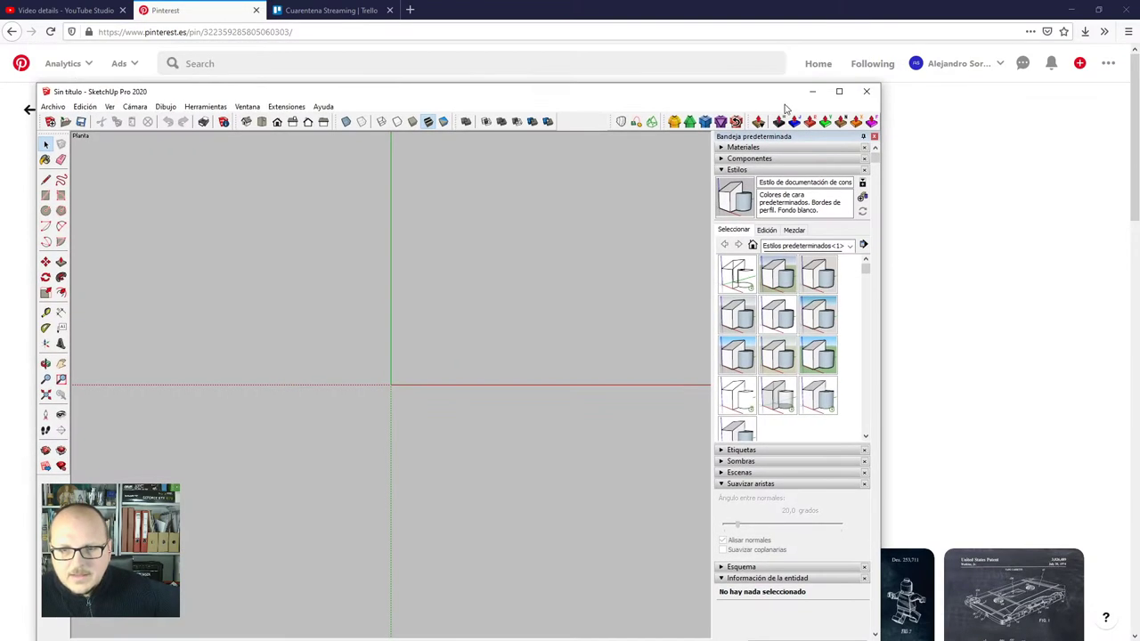
{"action": "left_click", "coordinate": [843, 95]}
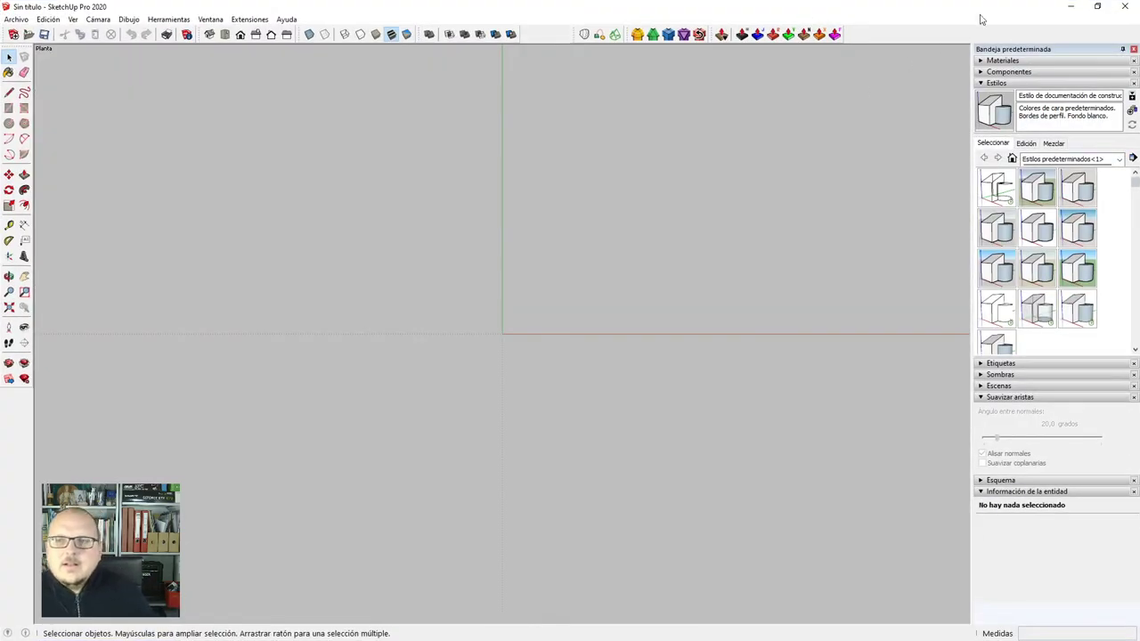
{"action": "left_click", "coordinate": [1097, 6]}
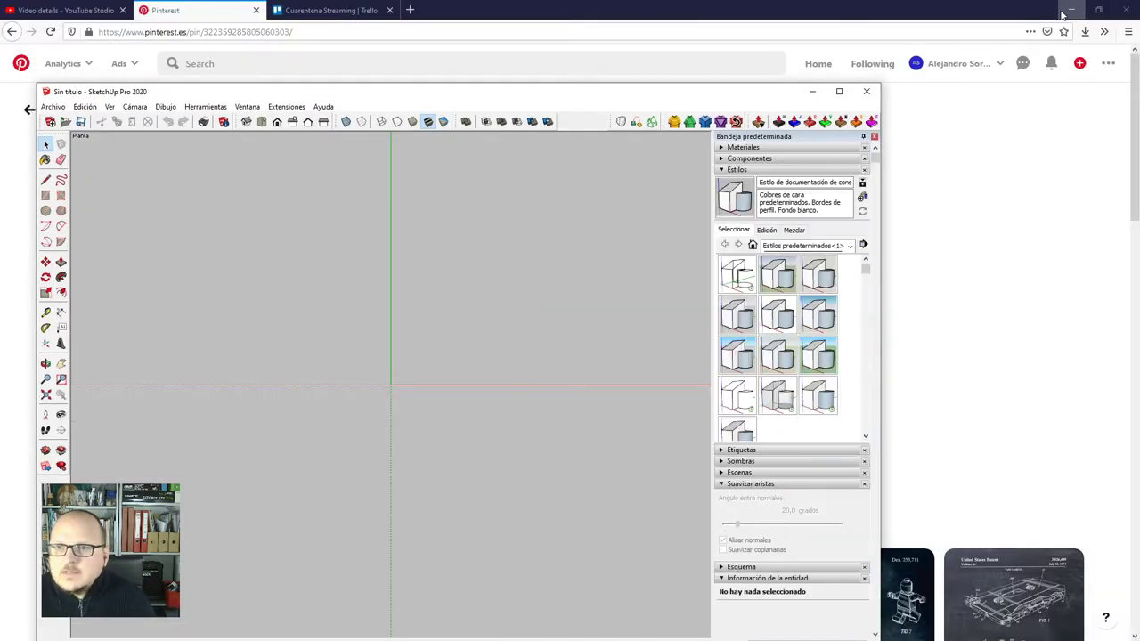
Minimize the browser, insert the saved blueprint image from the desktop into SketchUp at the origin, and maximize the SketchUp window.
{"action": "left_click", "coordinate": [1064, 9]}
{"action": "left_click_drag", "start_coordinate": [715, 97], "coordinate": [720, 31]}
{"action": "left_click_drag", "start_coordinate": [1060, 94], "coordinate": [395, 318]}
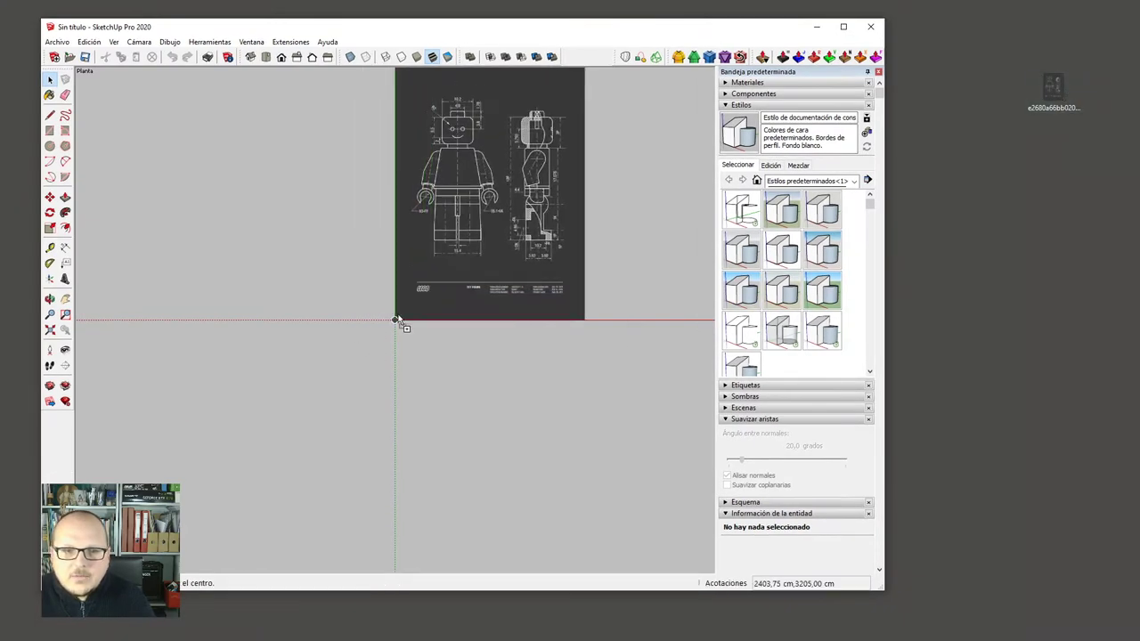
{"action": "left_click", "coordinate": [842, 26]}
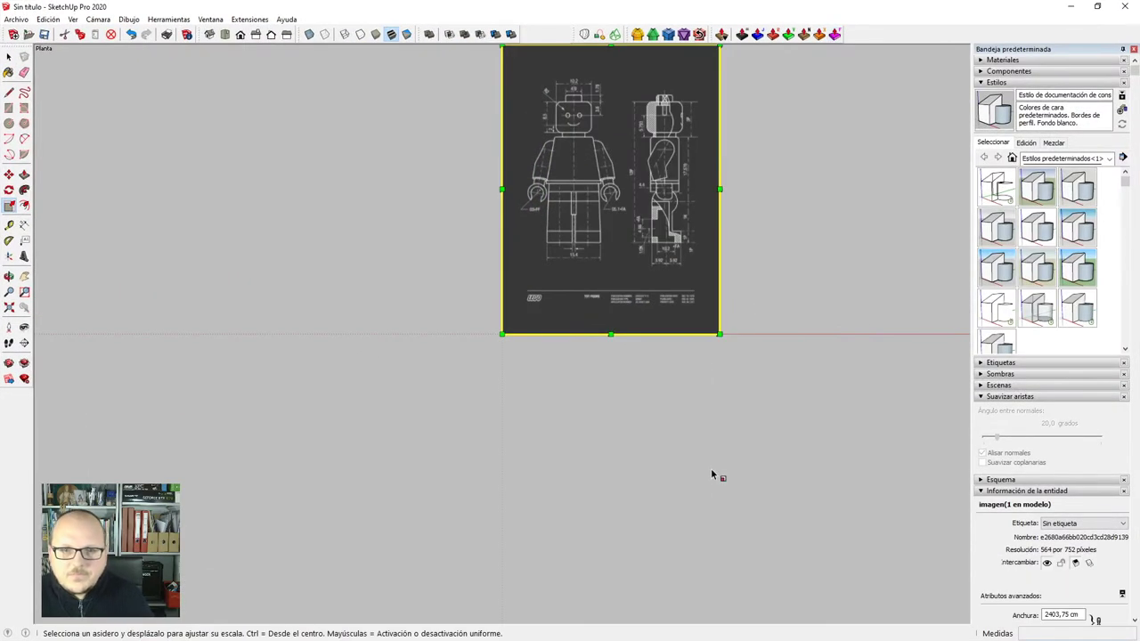
Rotate the blueprint image upright about the red axis at the origin, and switch to the front view.
{"action": "middle_click_drag", "start_coordinate": [697, 509], "coordinate": [236, 263]}
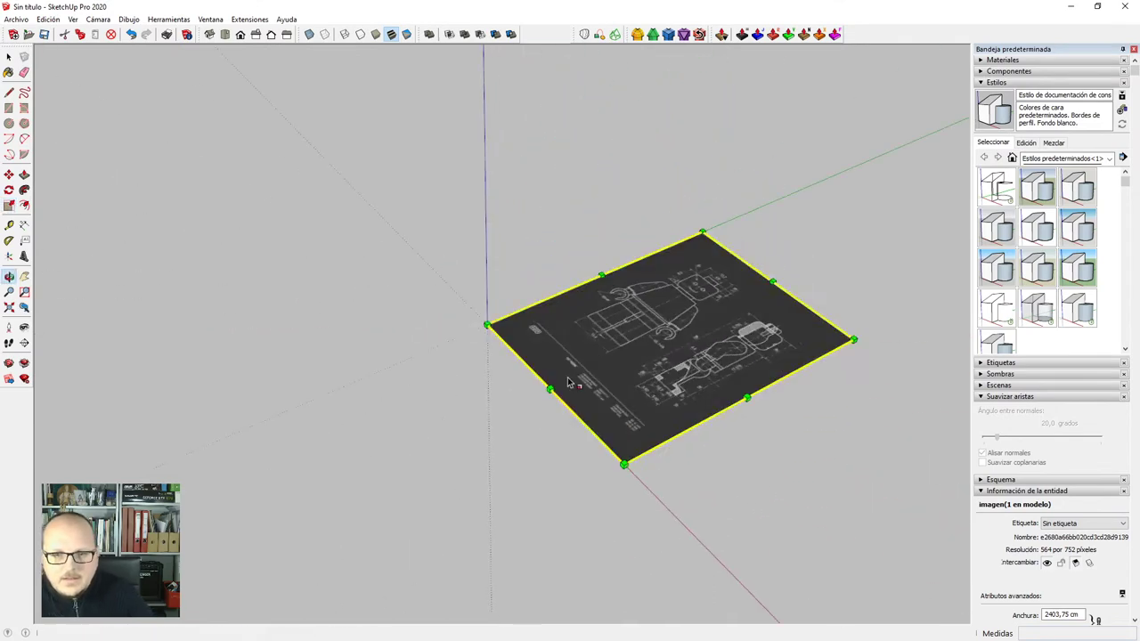
{"action": "key", "text": "q"}
{"action": "scroll", "coordinate": [487, 323], "scroll_direction": "up", "scroll_amount": 3}
{"action": "key", "text": "Right"}
{"action": "left_click", "coordinate": [485, 325]}
{"action": "left_click", "coordinate": [504, 314]}
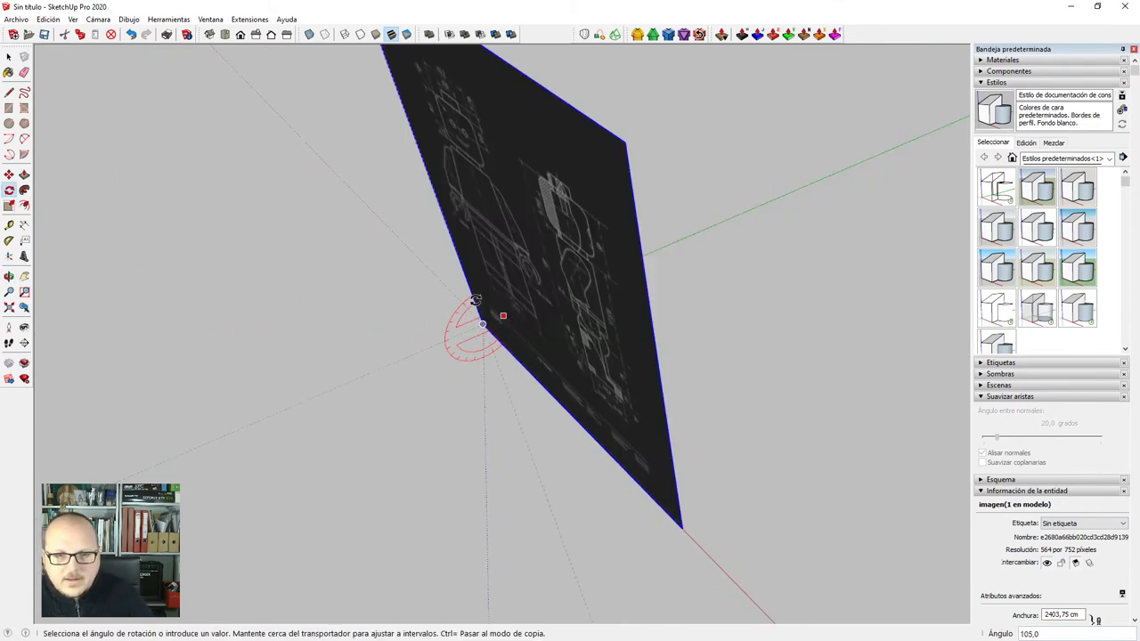
{"action": "left_click", "coordinate": [479, 299]}
{"action": "scroll", "coordinate": [450, 323], "scroll_direction": "down", "scroll_amount": 1}
{"action": "key", "text": "F4"}
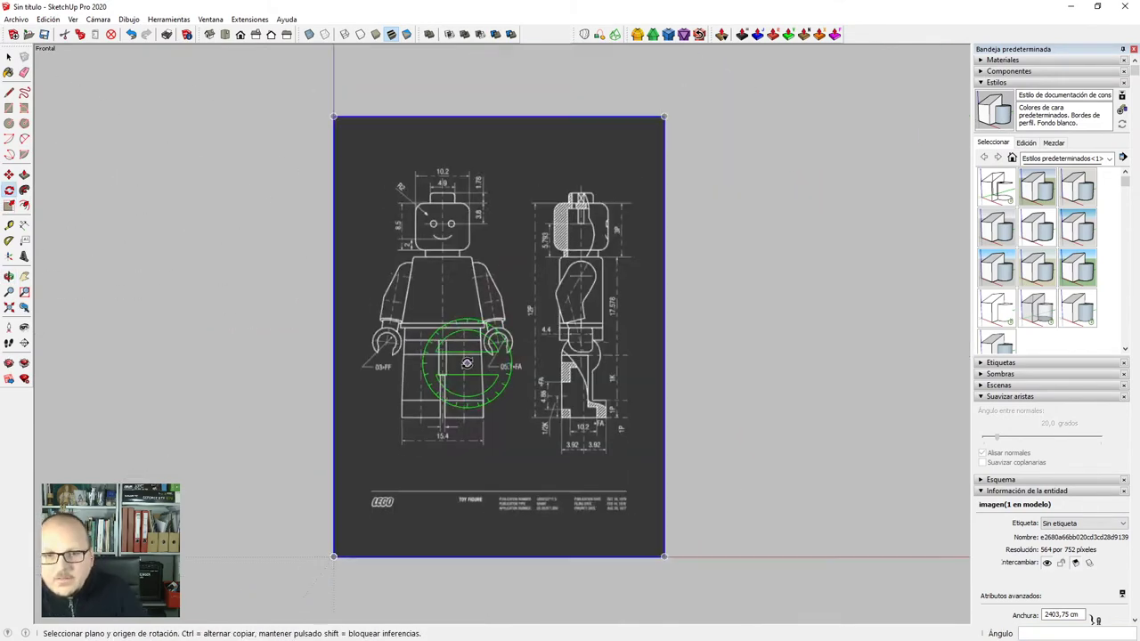
Examine the blueprint image's sharpness and its dimensions, from the torso down to the publication notes below the figure.
{"action": "key", "text": "space"}
{"action": "scroll", "coordinate": [546, 370], "scroll_direction": "up", "scroll_amount": 8}
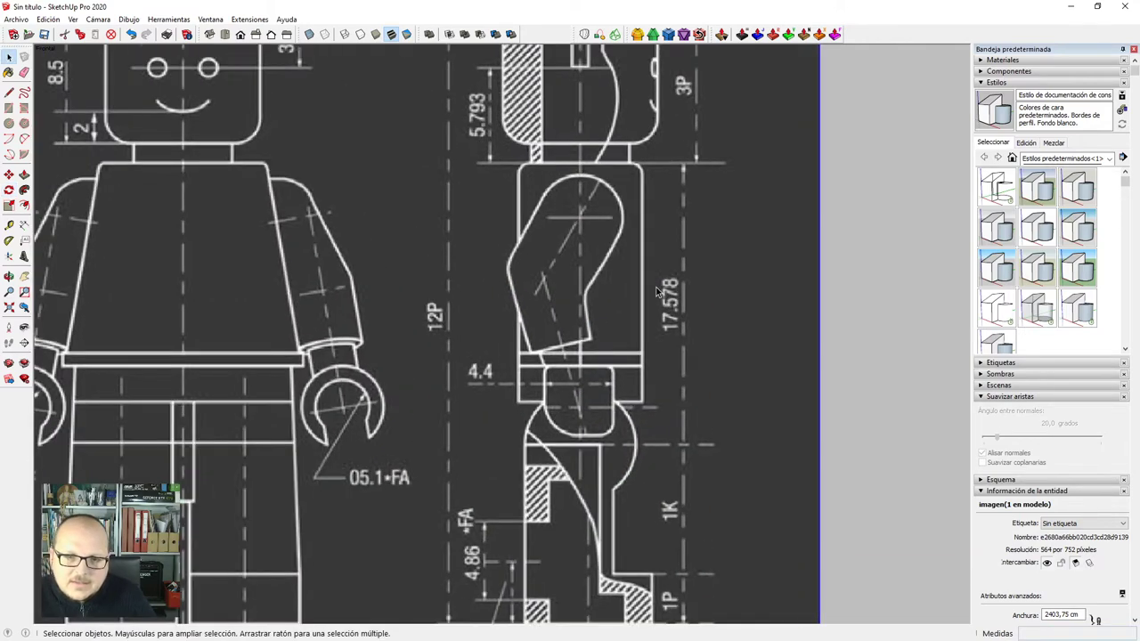
{"action": "scroll", "coordinate": [656, 292], "scroll_direction": "down", "scroll_amount": 4}
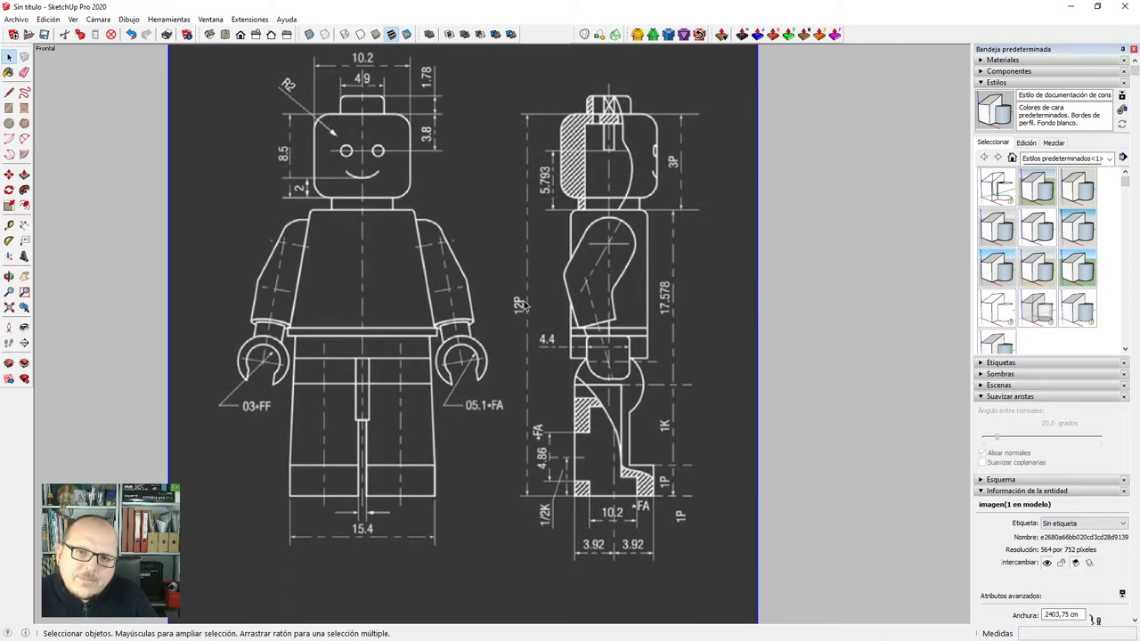
{"action": "scroll", "coordinate": [525, 306], "scroll_direction": "up", "scroll_amount": 3}
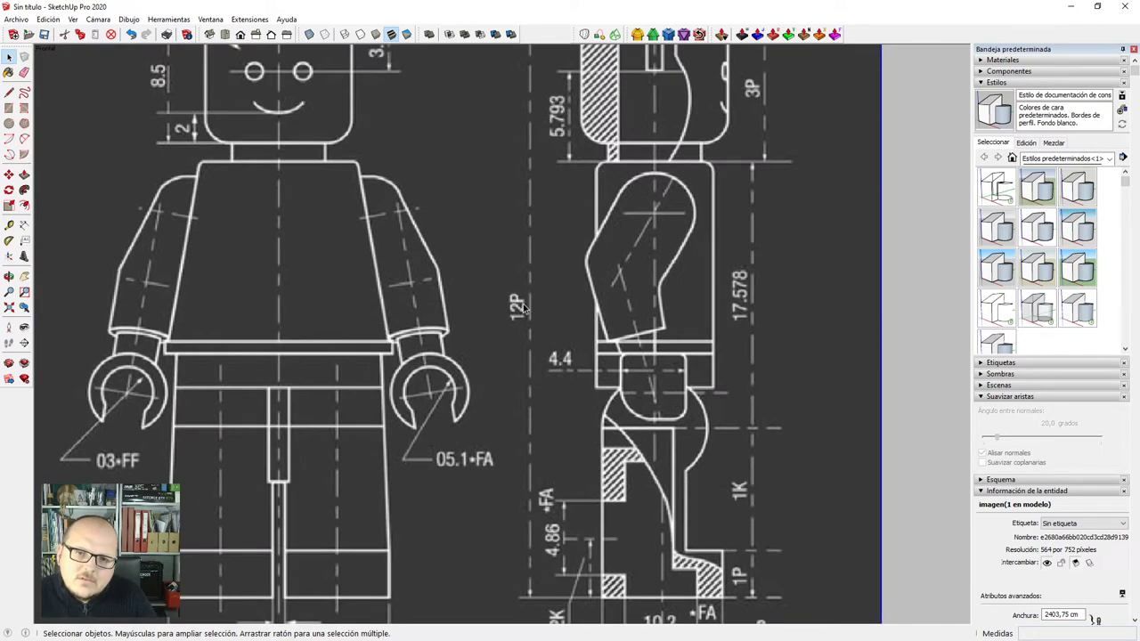
{"action": "scroll", "coordinate": [525, 307], "scroll_direction": "down", "scroll_amount": 3}
{"action": "scroll", "coordinate": [534, 498], "scroll_direction": "up", "scroll_amount": 4}
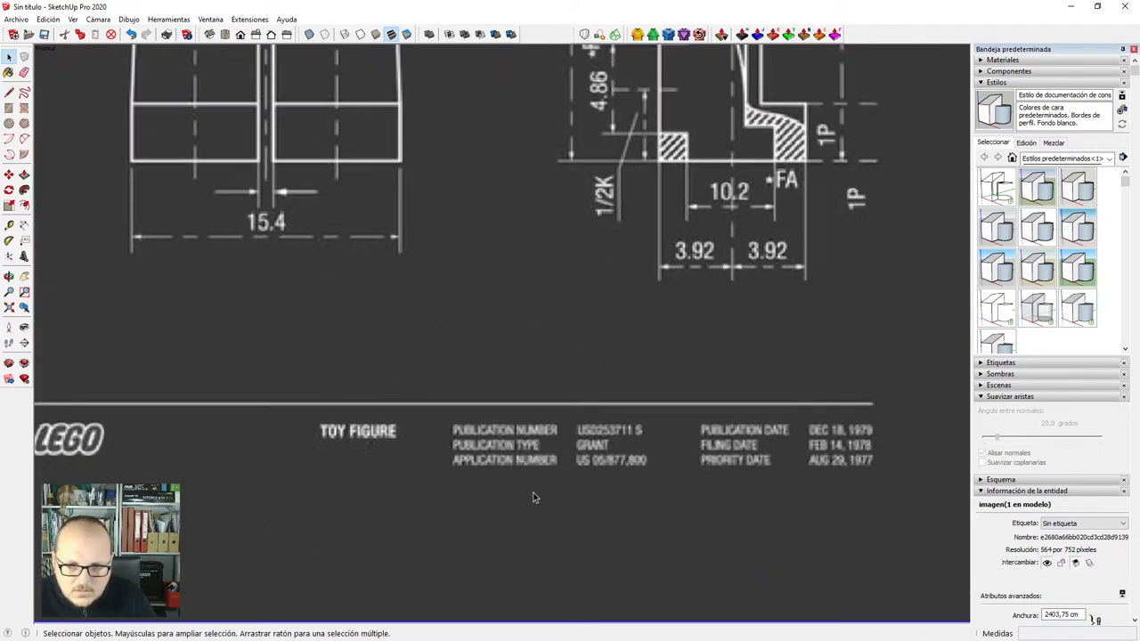
{"action": "scroll", "coordinate": [533, 494], "scroll_direction": "down", "scroll_amount": 3}
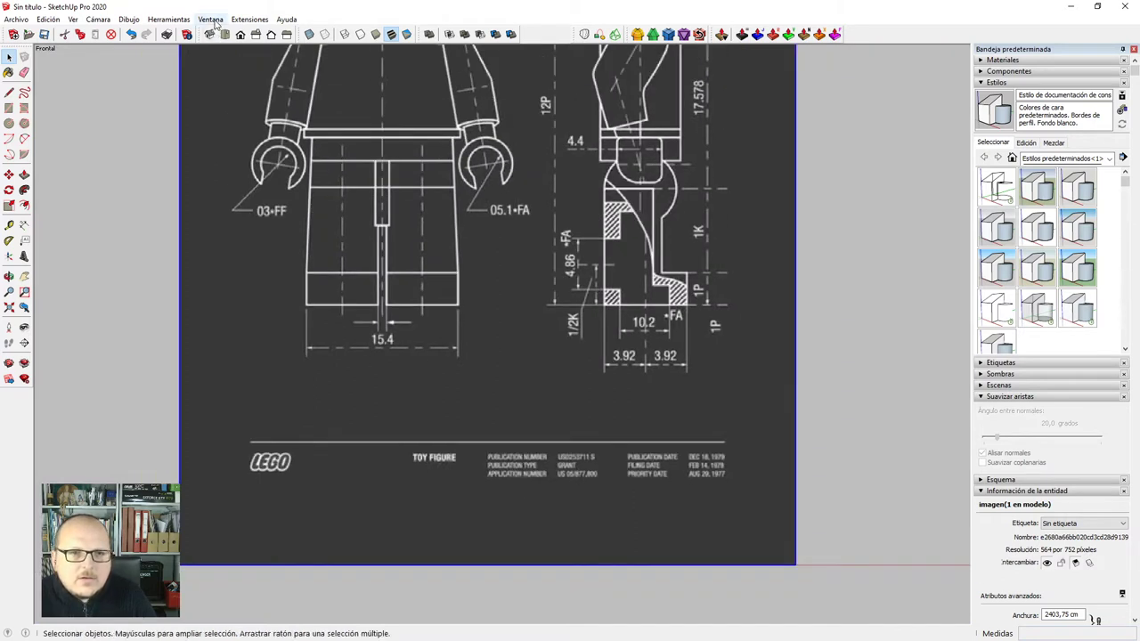
Check the anti-aliased textures option in the model information and the maximum texture size option in the OpenGL preferences.
{"action": "left_click", "coordinate": [212, 19]}
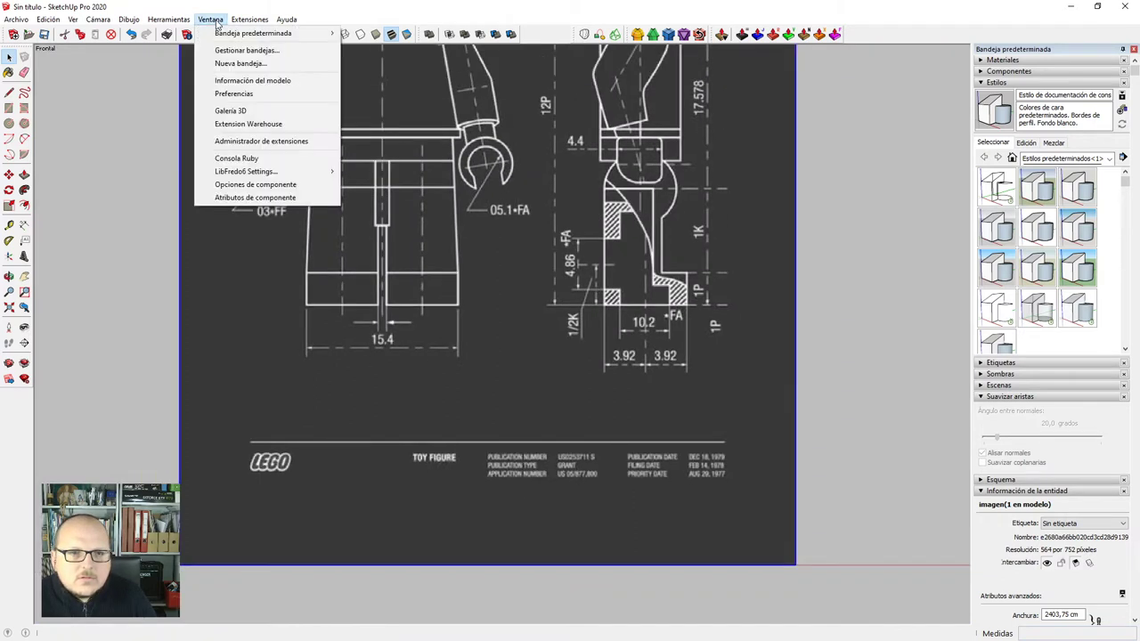
{"action": "left_click", "coordinate": [251, 81]}
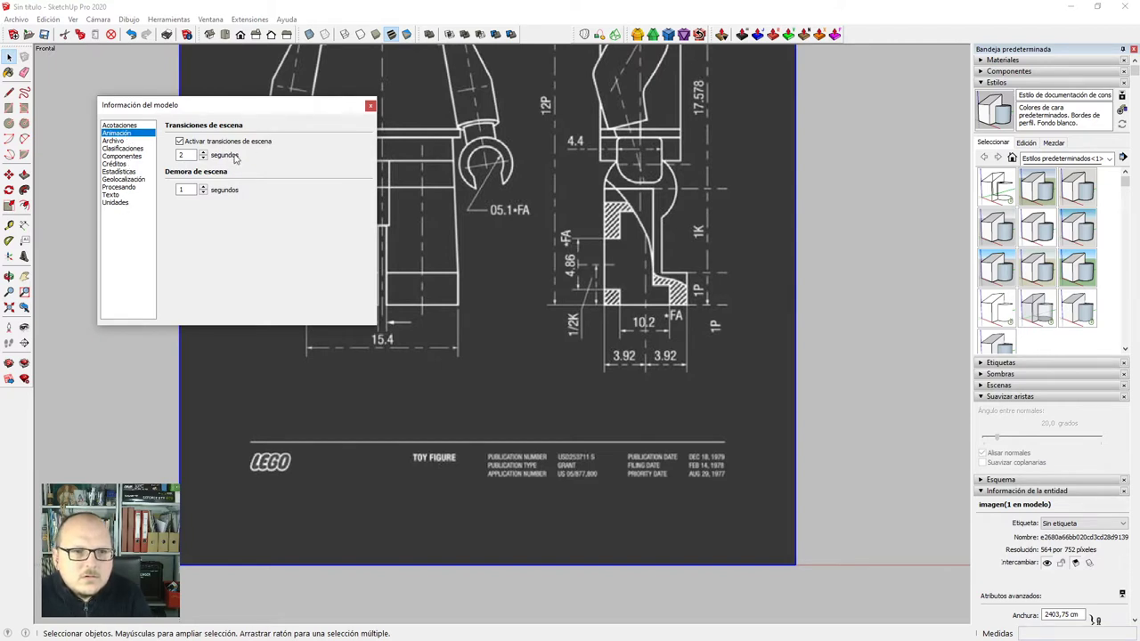
{"action": "left_click", "coordinate": [138, 189]}
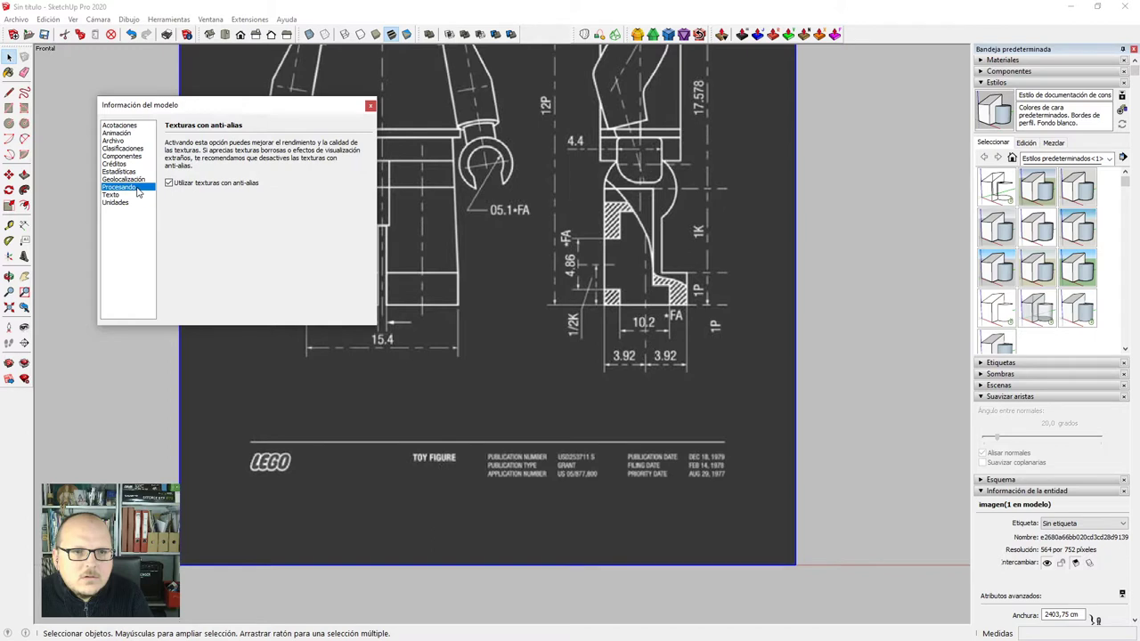
{"action": "left_click", "coordinate": [371, 107]}
{"action": "left_click", "coordinate": [213, 20]}
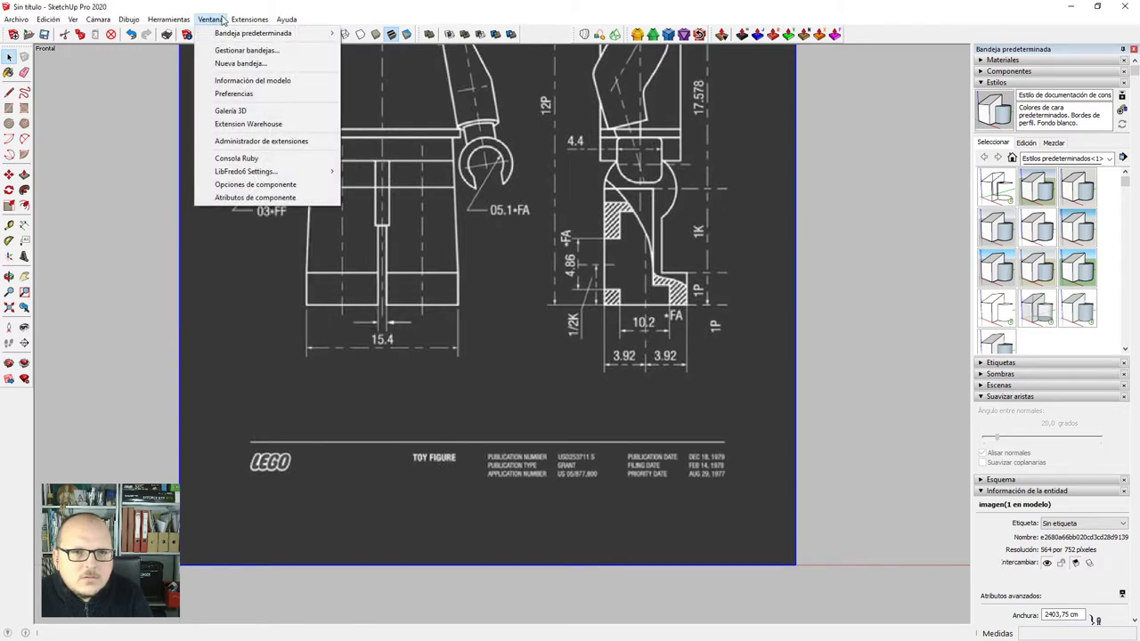
{"action": "left_click", "coordinate": [233, 93]}
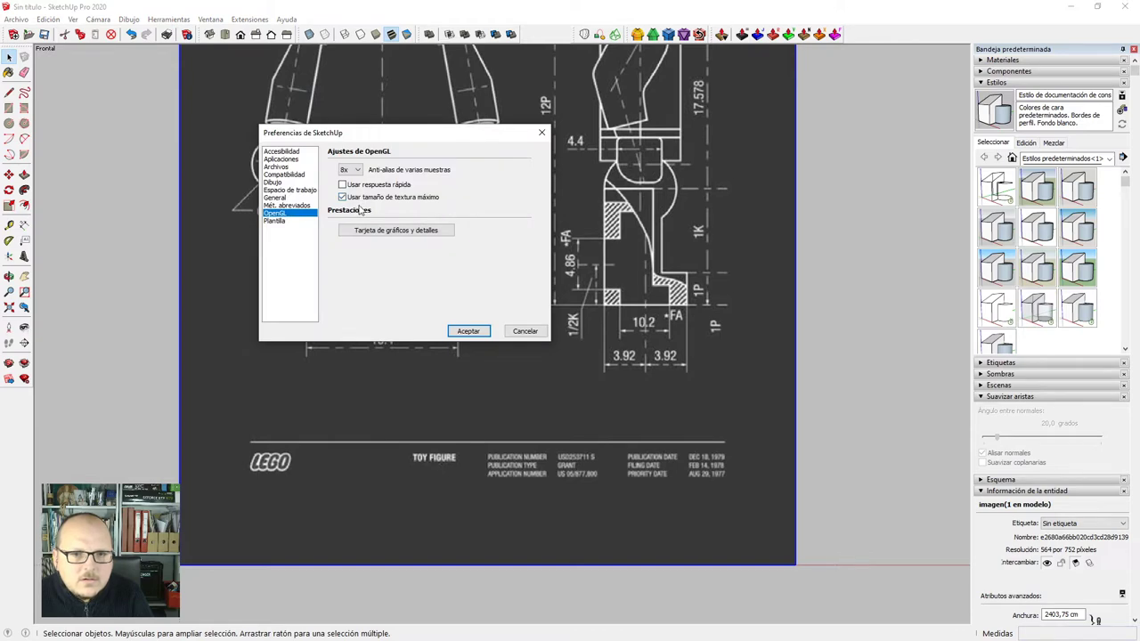
Examine the head, torso, hand, leg and foot dimensions in the blueprint's front and side views.
{"action": "scroll", "coordinate": [618, 405], "scroll_direction": "down", "scroll_amount": 5}
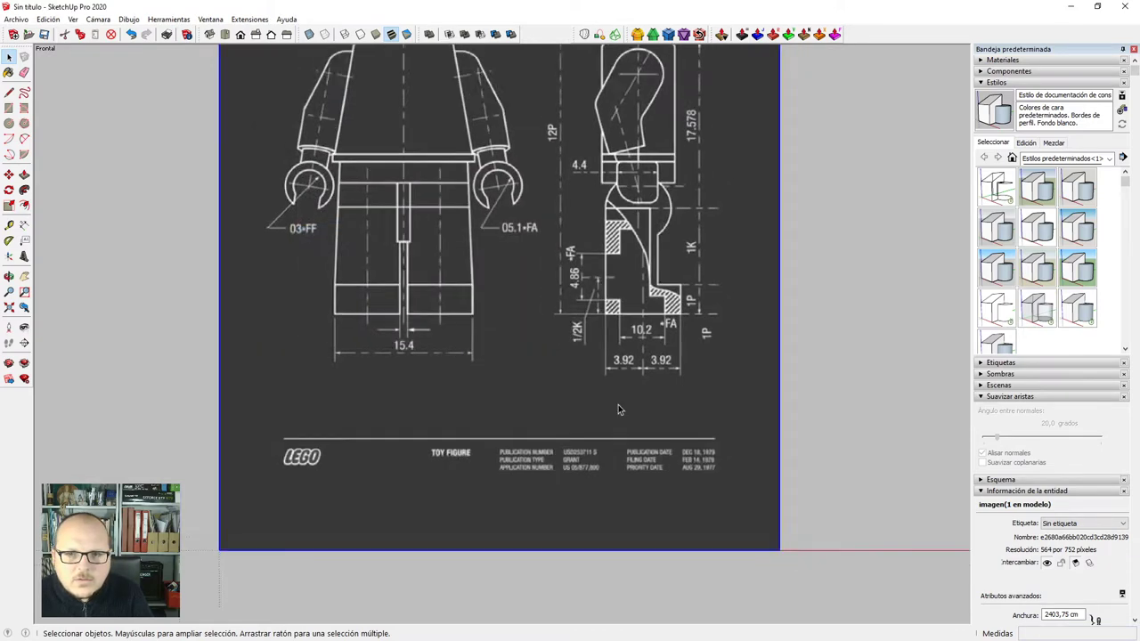
{"action": "scroll", "coordinate": [566, 169], "scroll_direction": "up", "scroll_amount": 5}
{"action": "scroll", "coordinate": [537, 331], "scroll_direction": "down", "scroll_amount": 4}
{"action": "scroll", "coordinate": [559, 144], "scroll_direction": "up", "scroll_amount": 3}
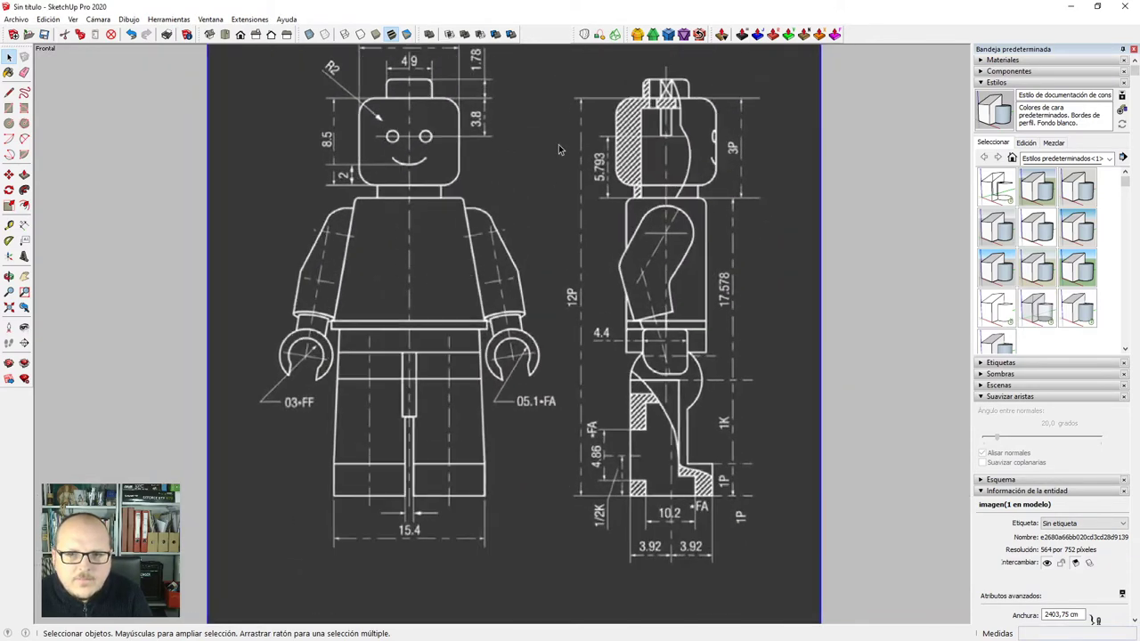
{"action": "scroll", "coordinate": [589, 372], "scroll_direction": "down", "scroll_amount": 2}
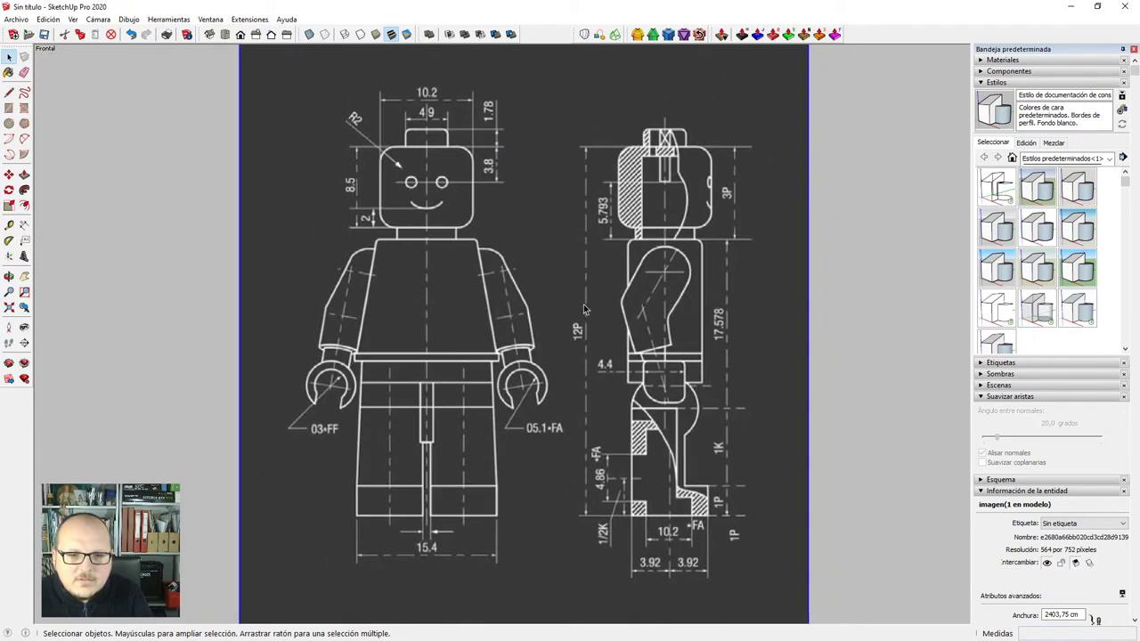
{"action": "scroll", "coordinate": [536, 482], "scroll_direction": "up", "scroll_amount": 4}
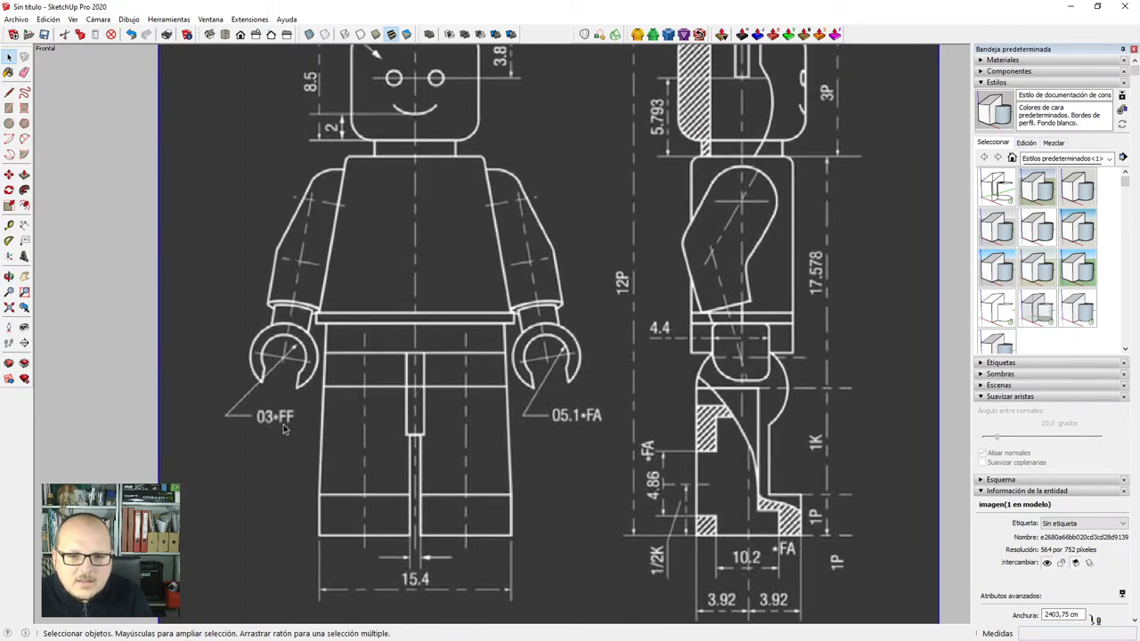
{"action": "scroll", "coordinate": [283, 424], "scroll_direction": "down", "scroll_amount": 3}
{"action": "scroll", "coordinate": [535, 538], "scroll_direction": "up", "scroll_amount": 2}
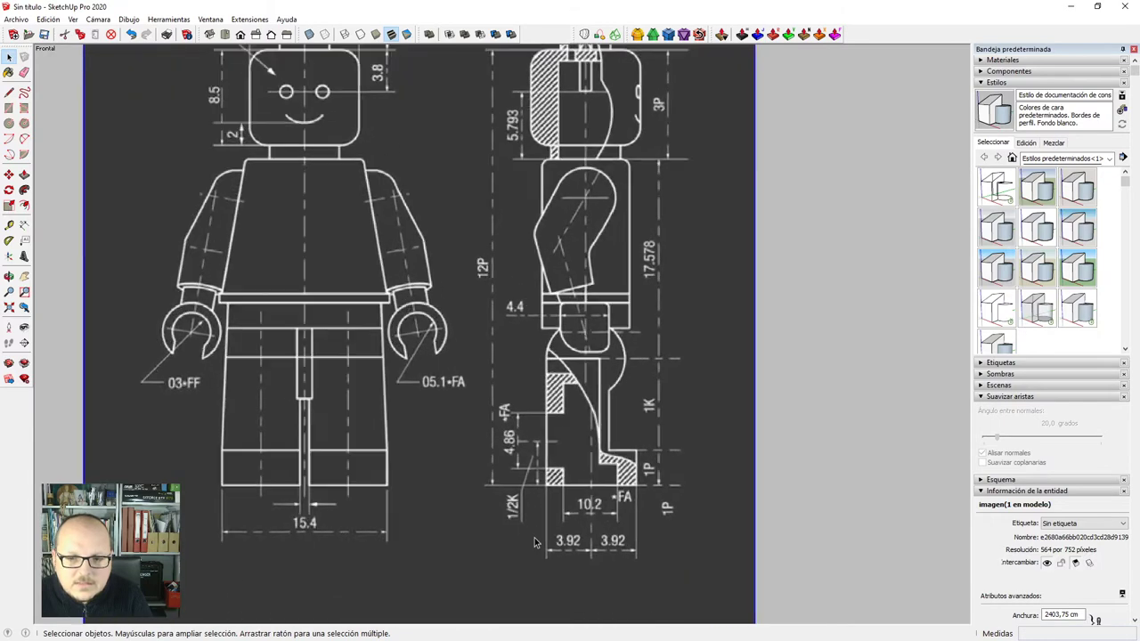
{"action": "scroll", "coordinate": [535, 538], "scroll_direction": "up", "scroll_amount": 3}
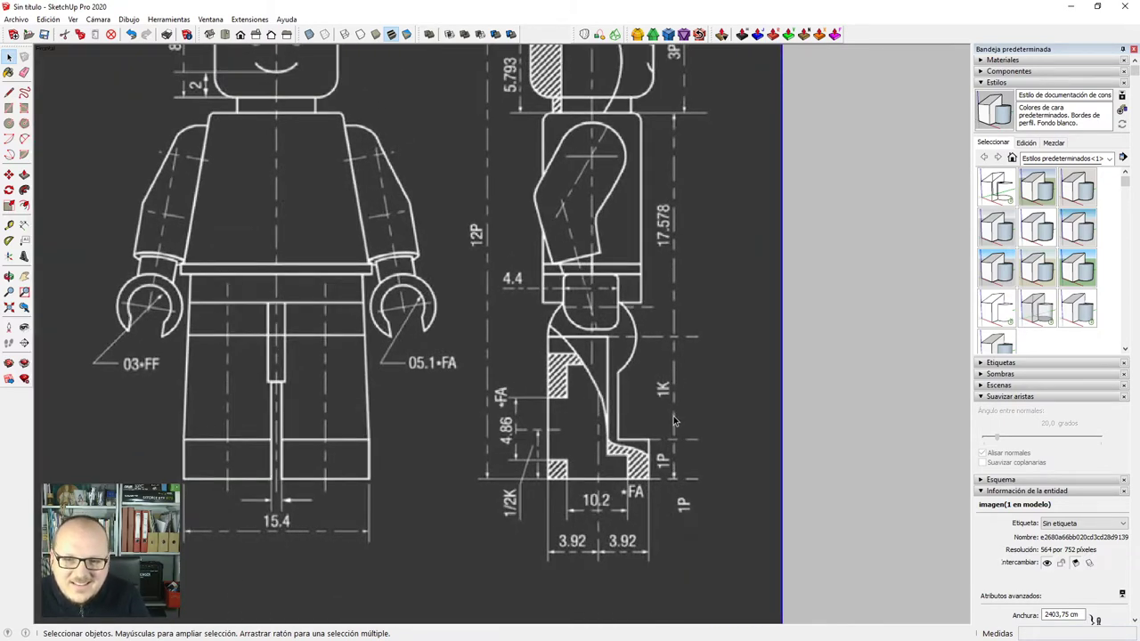
{"action": "scroll", "coordinate": [674, 421], "scroll_direction": "down", "scroll_amount": 2}
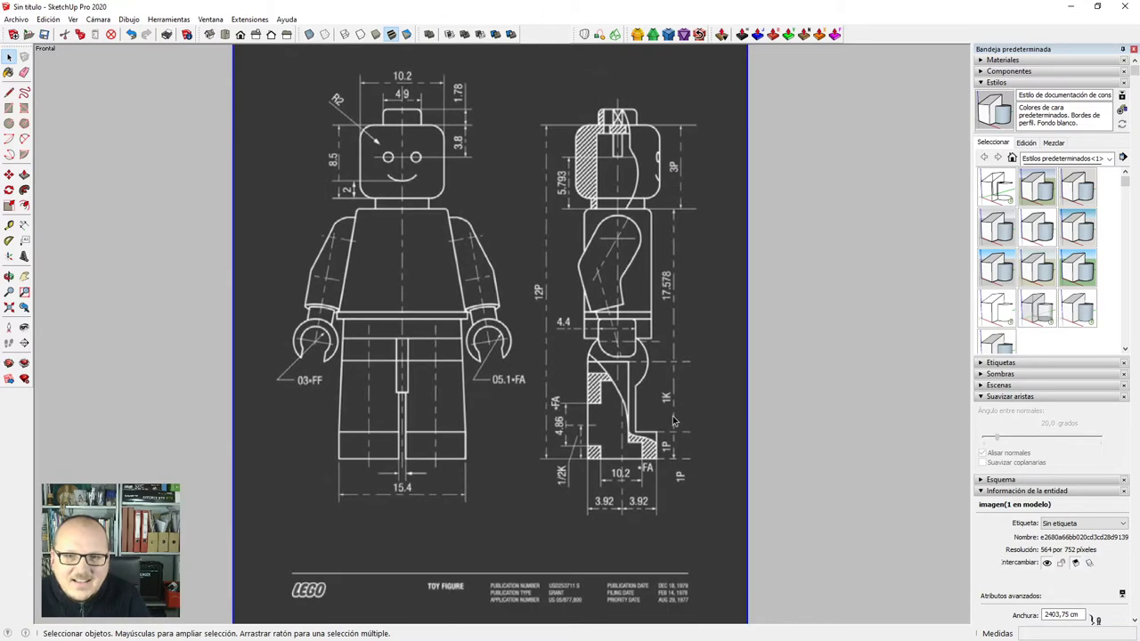
{"action": "scroll", "coordinate": [428, 89], "scroll_direction": "up", "scroll_amount": 1}
{"action": "scroll", "coordinate": [424, 87], "scroll_direction": "down", "scroll_amount": 1}
{"action": "scroll", "coordinate": [423, 87], "scroll_direction": "up", "scroll_amount": 2}
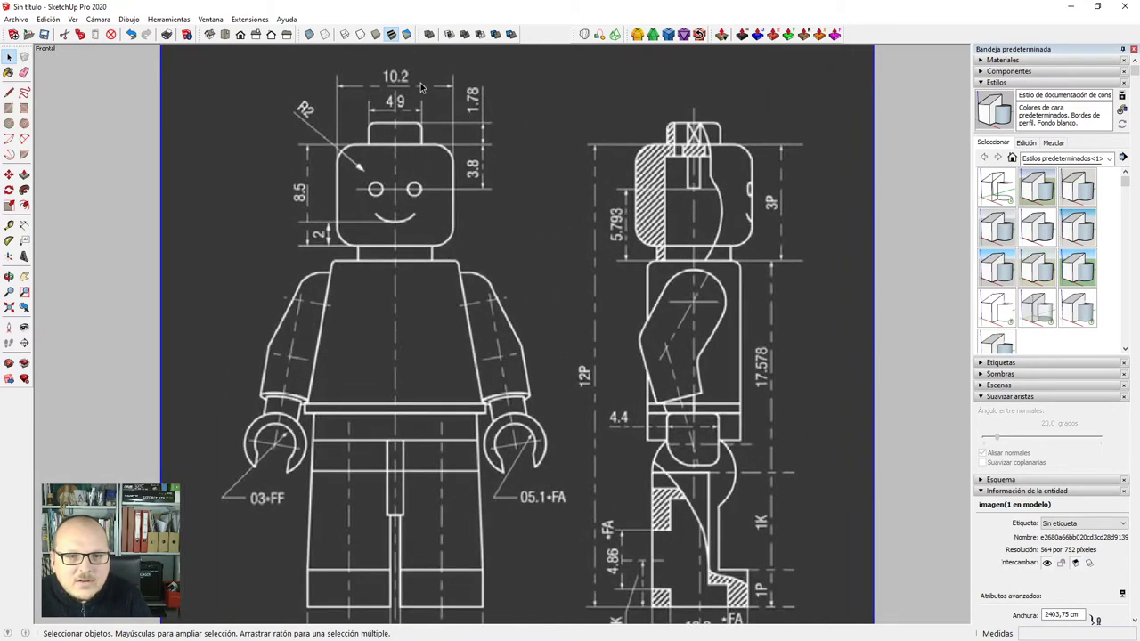
{"action": "scroll", "coordinate": [422, 86], "scroll_direction": "down", "scroll_amount": 2}
{"action": "scroll", "coordinate": [736, 214], "scroll_direction": "up", "scroll_amount": 2}
{"action": "scroll", "coordinate": [709, 290], "scroll_direction": "up", "scroll_amount": 1}
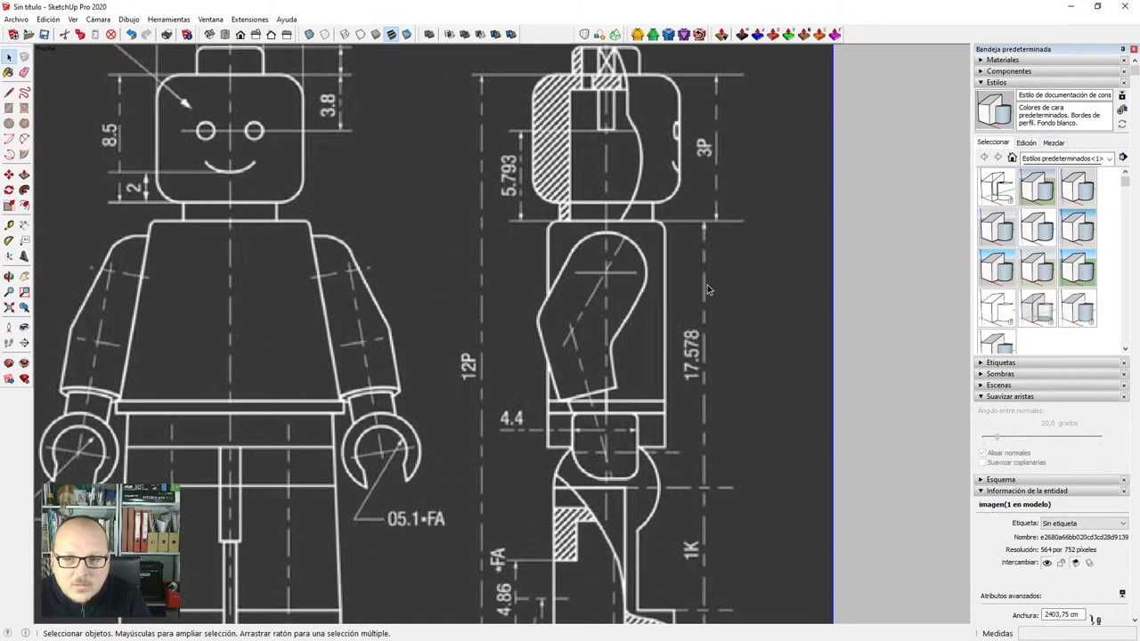
{"action": "scroll", "coordinate": [729, 253], "scroll_direction": "down", "scroll_amount": 3}
{"action": "scroll", "coordinate": [713, 435], "scroll_direction": "up", "scroll_amount": 1}
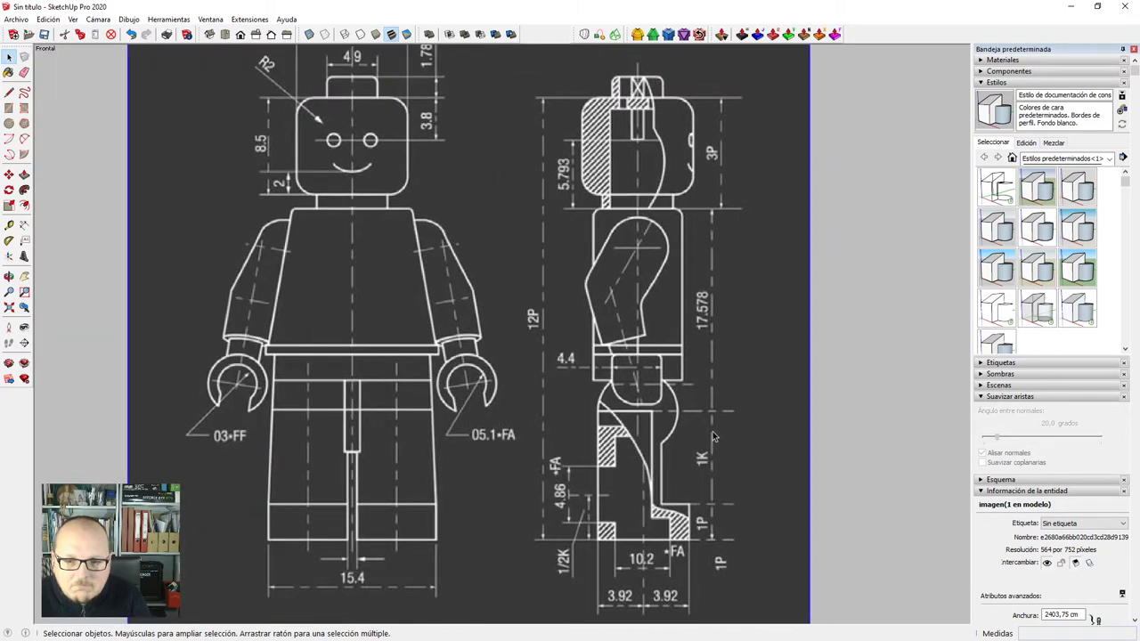
{"action": "scroll", "coordinate": [705, 534], "scroll_direction": "down", "scroll_amount": 1}
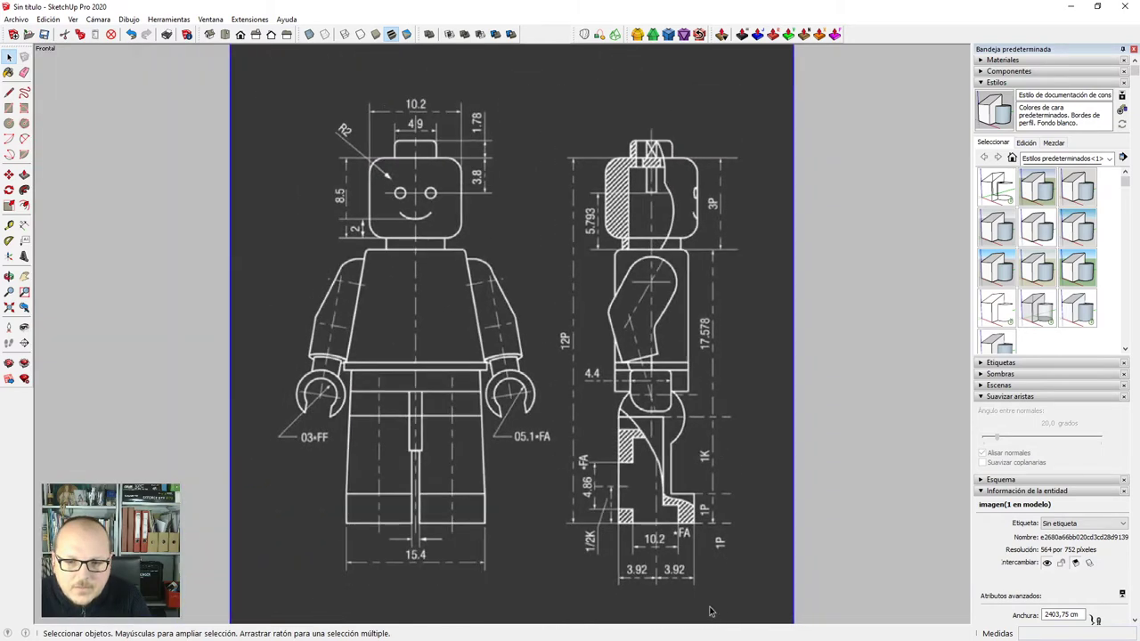
{"action": "scroll", "coordinate": [699, 586], "scroll_direction": "up", "scroll_amount": 2}
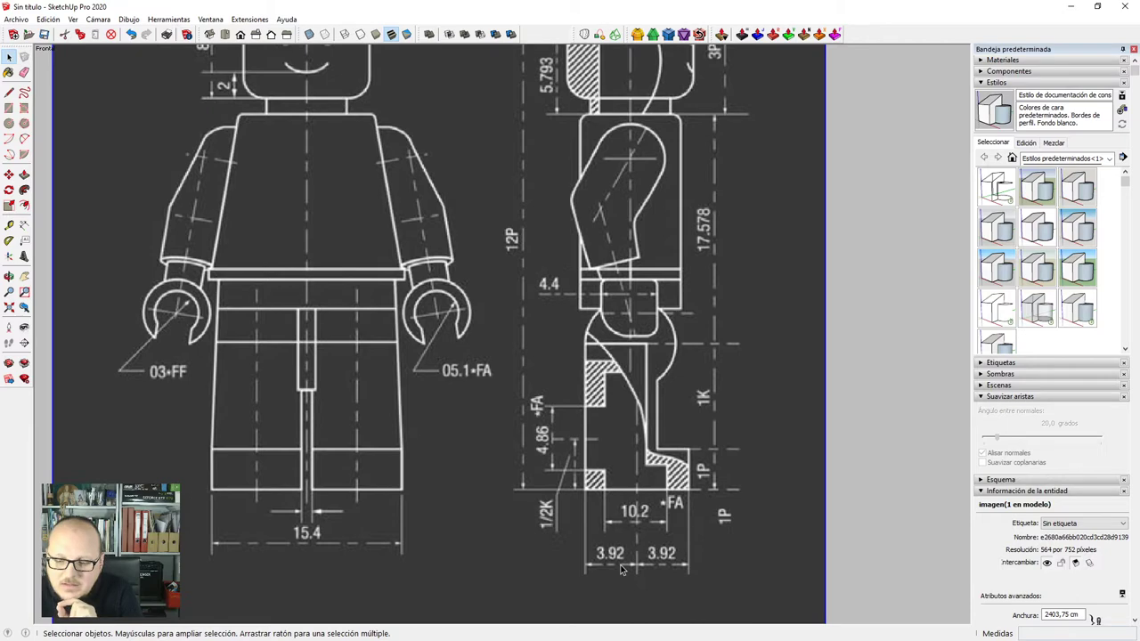
{"action": "scroll", "coordinate": [622, 570], "scroll_direction": "down", "scroll_amount": 3}
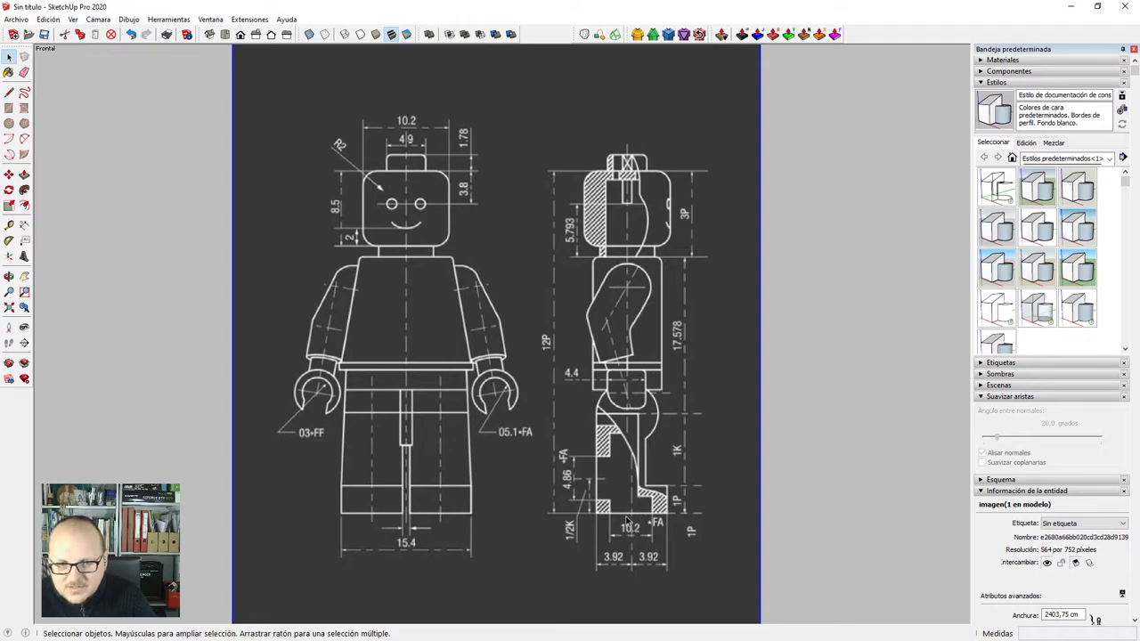
{"action": "scroll", "coordinate": [405, 153], "scroll_direction": "up", "scroll_amount": 5}
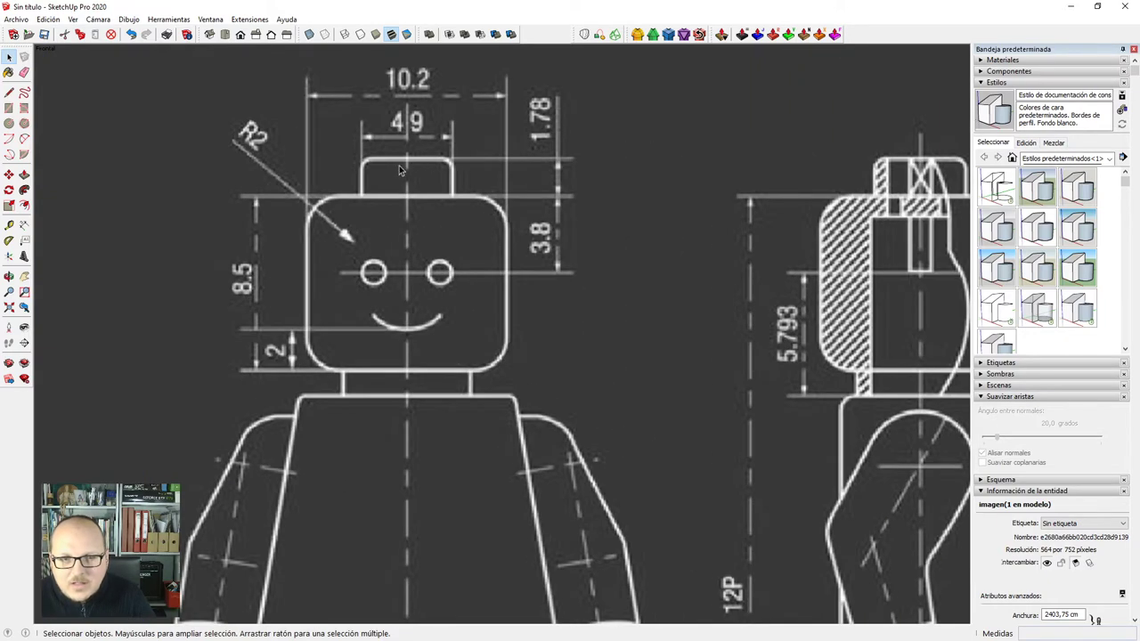
{"action": "scroll", "coordinate": [431, 170], "scroll_direction": "down", "scroll_amount": 5}
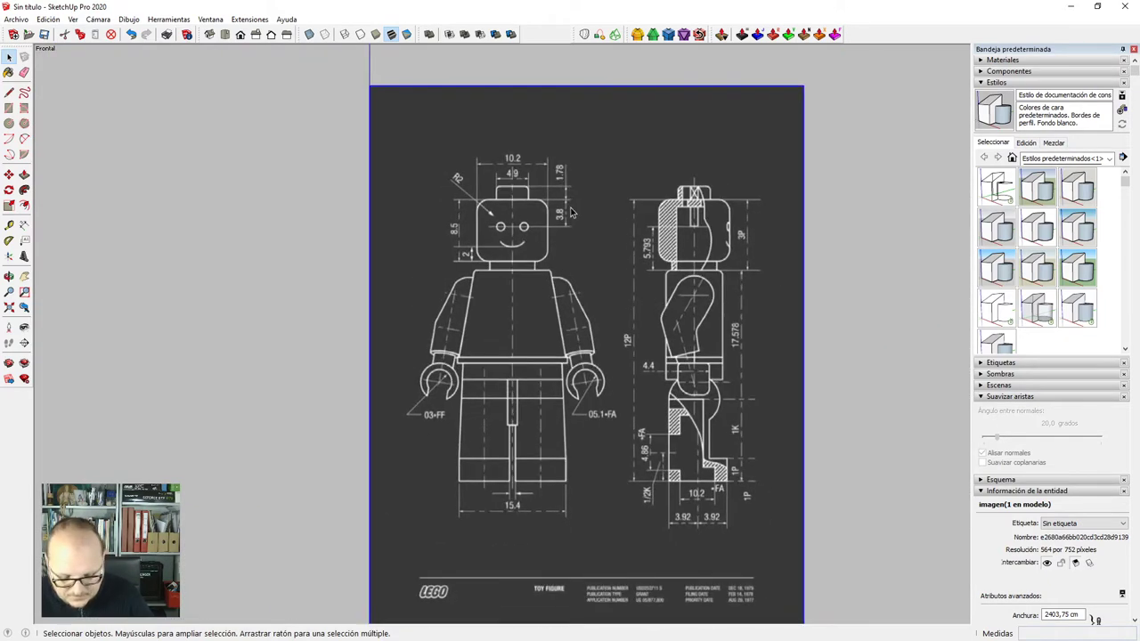
Place a horizontal guide line at the bottom of the minifigure's feet, offset from the blueprint image's upper edge with Tape Measure.
{"action": "key", "text": "t"}
{"action": "left_click", "coordinate": [555, 84]}
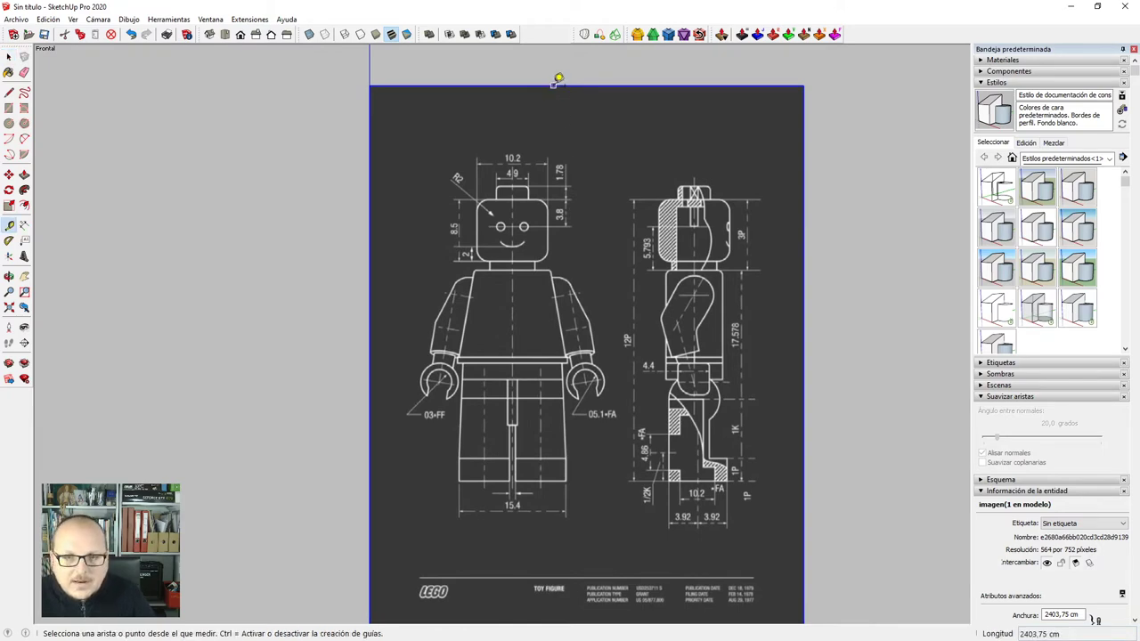
{"action": "scroll", "coordinate": [599, 448], "scroll_direction": "up", "scroll_amount": 5}
{"action": "scroll", "coordinate": [507, 536], "scroll_direction": "up", "scroll_amount": 6}
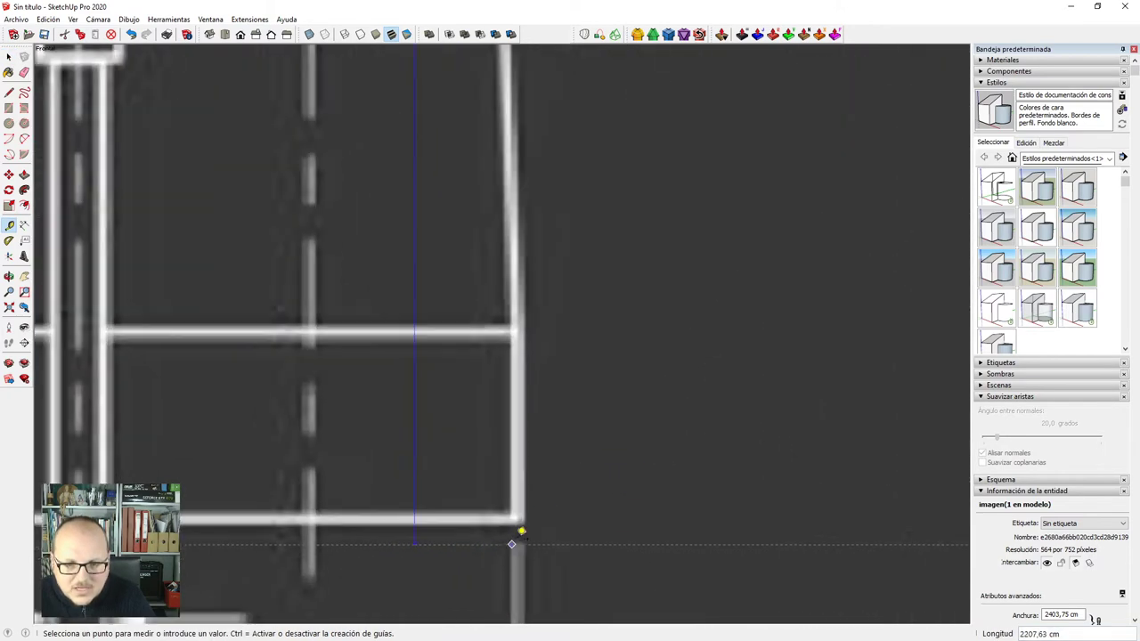
{"action": "left_click", "coordinate": [542, 520]}
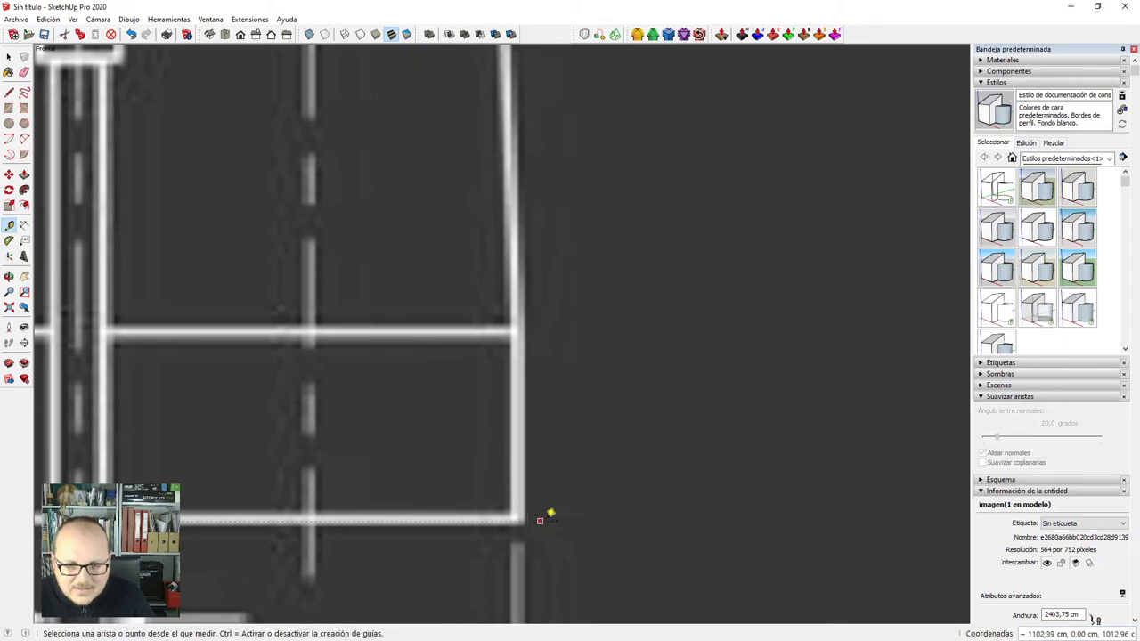
Place a second horizontal guide line along the top of the stud on the minifigure's head.
{"action": "scroll", "coordinate": [604, 538], "scroll_direction": "down", "scroll_amount": 3}
{"action": "scroll", "coordinate": [604, 499], "scroll_direction": "down", "scroll_amount": 8}
{"action": "scroll", "coordinate": [432, 187], "scroll_direction": "up", "scroll_amount": 10}
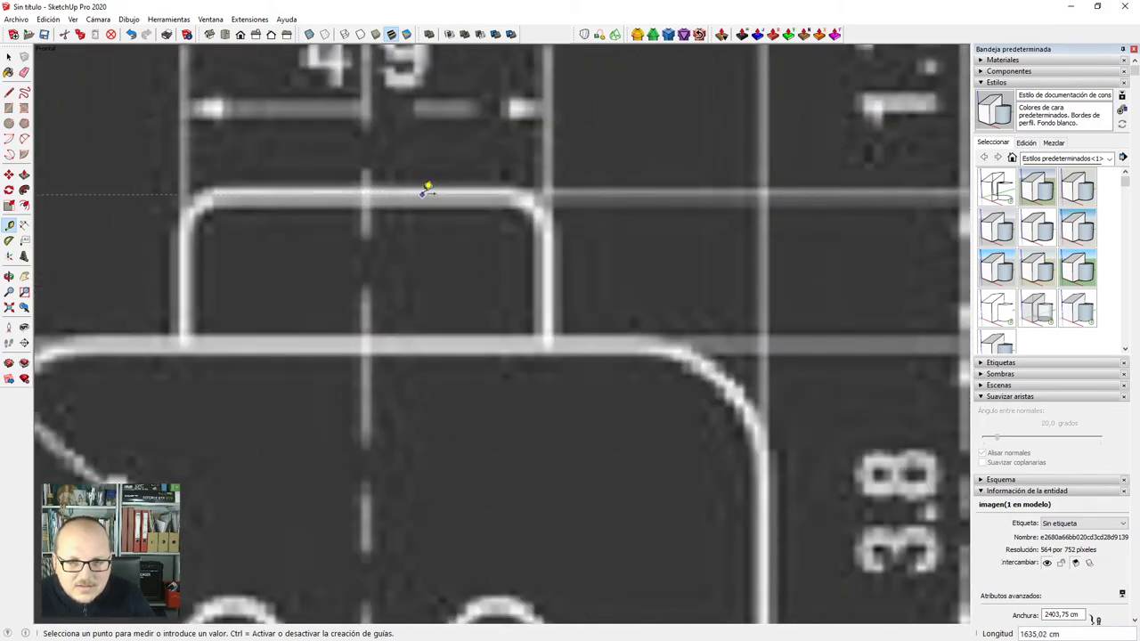
{"action": "left_click", "coordinate": [427, 188]}
{"action": "scroll", "coordinate": [482, 156], "scroll_direction": "down", "scroll_amount": 2}
{"action": "scroll", "coordinate": [489, 158], "scroll_direction": "down", "scroll_amount": 6}
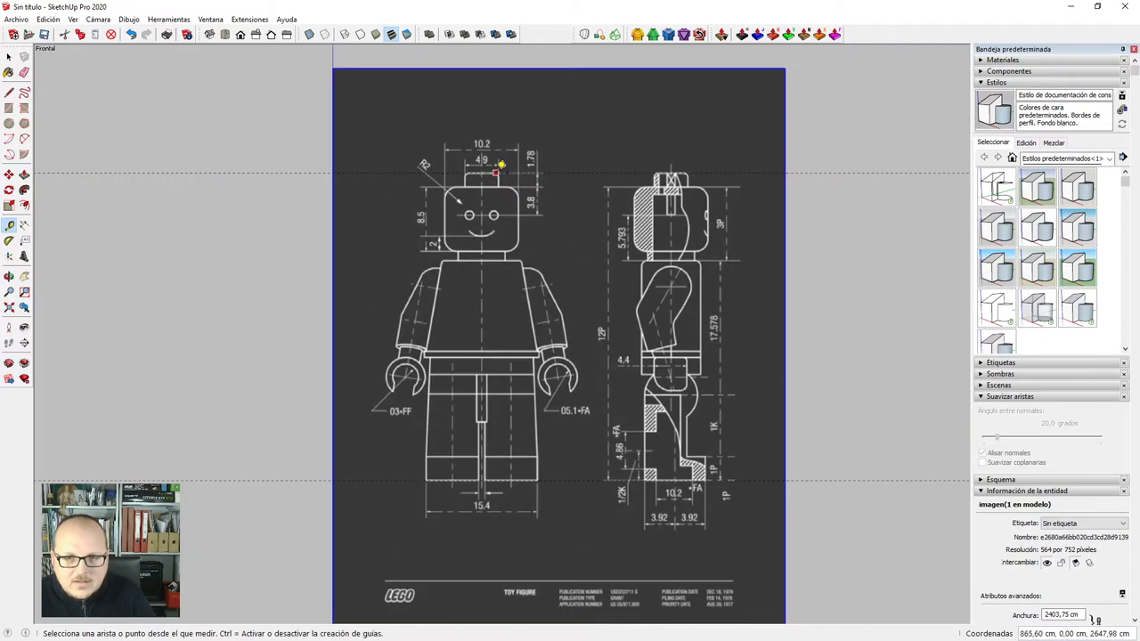
Draw a vertical line between the two horizontal guides, beside the minifigure's front view.
{"action": "key", "text": "l"}
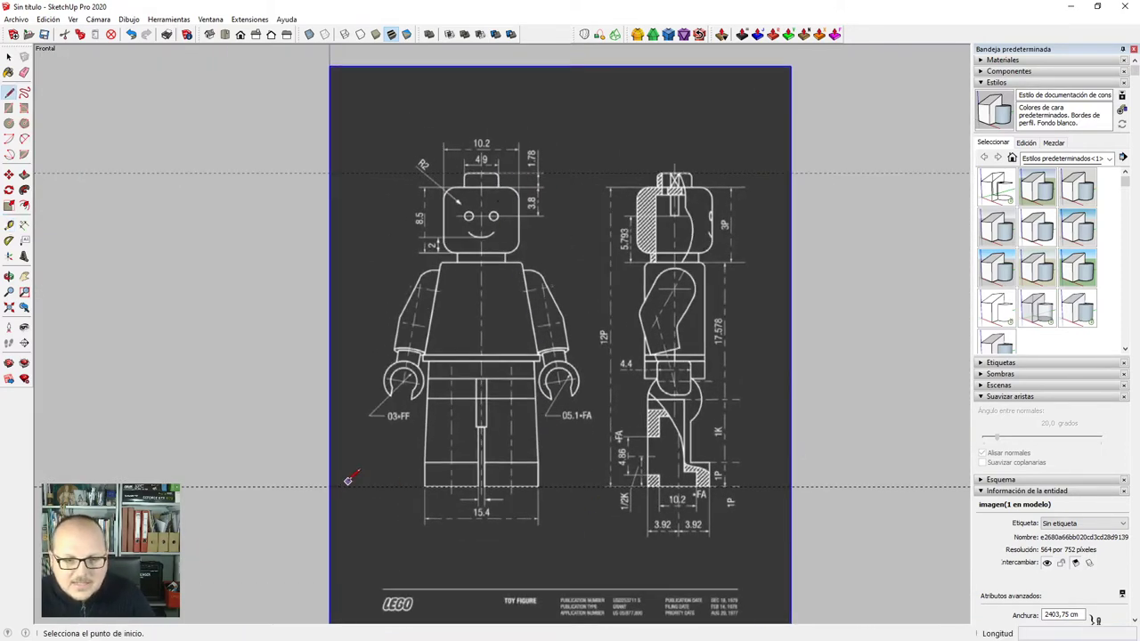
{"action": "left_click", "coordinate": [352, 486]}
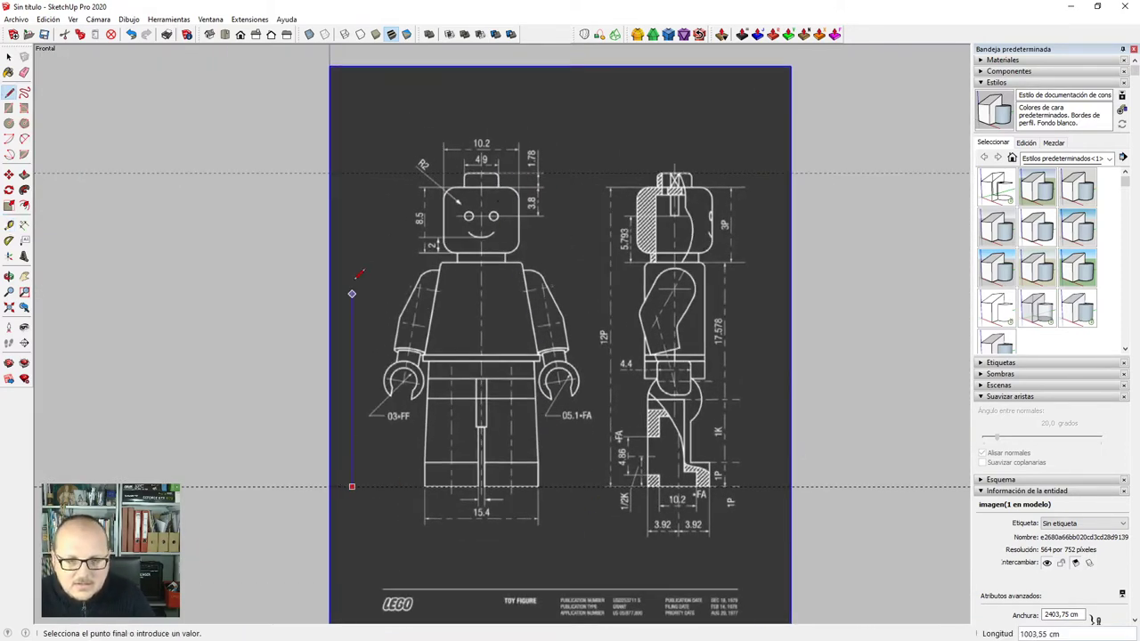
{"action": "left_click", "coordinate": [352, 174]}
{"action": "key", "text": "space"}
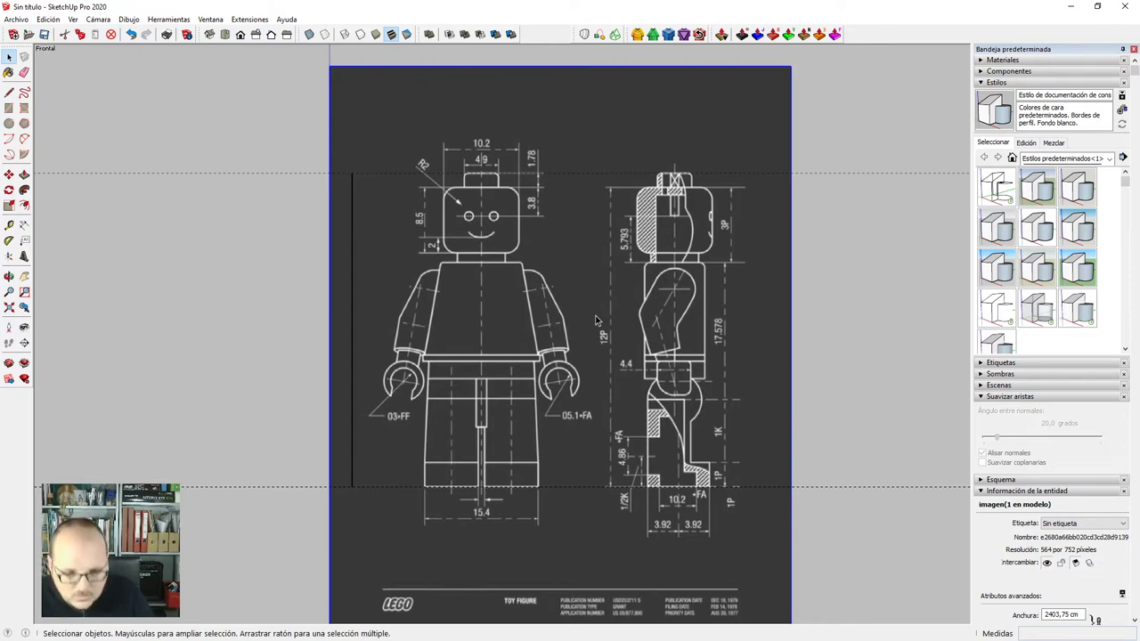
Measure the vertical line end to end with Tape Measure and resize the whole model so it is 34 cm long.
{"action": "key", "text": "t"}
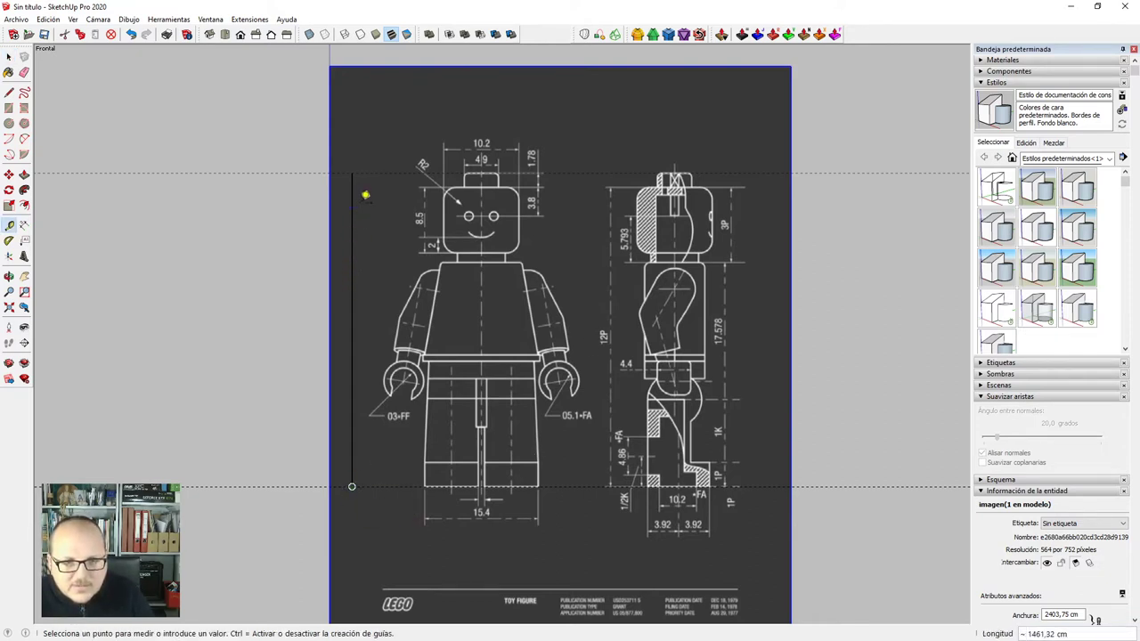
{"action": "left_click", "coordinate": [354, 170]}
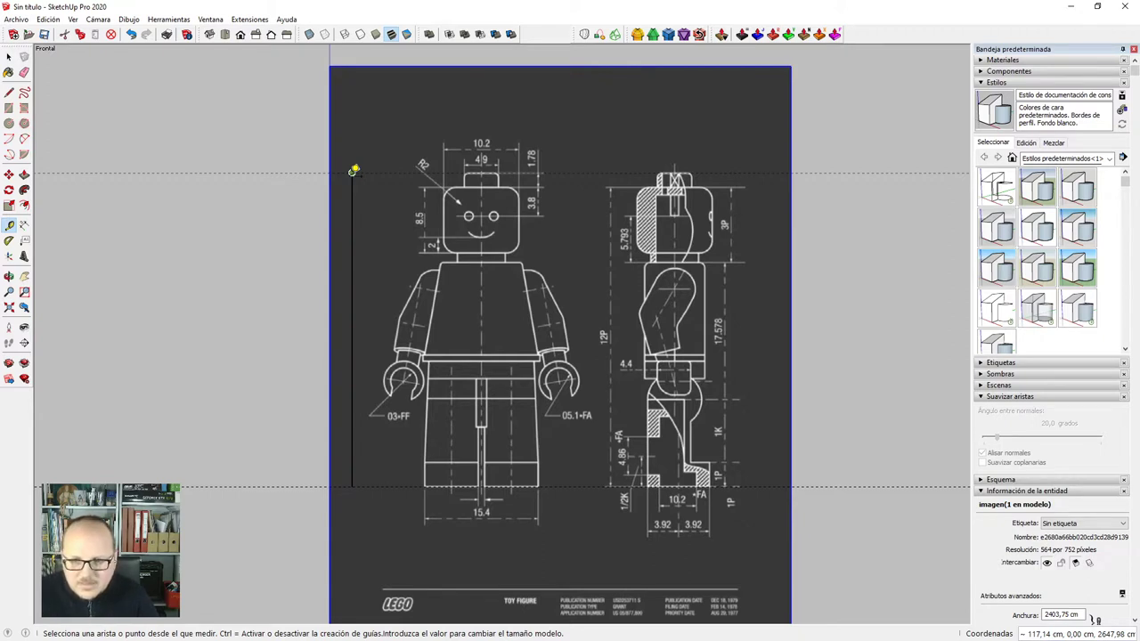
{"action": "type", "text": "34cm"}
{"action": "key", "text": "Return"}
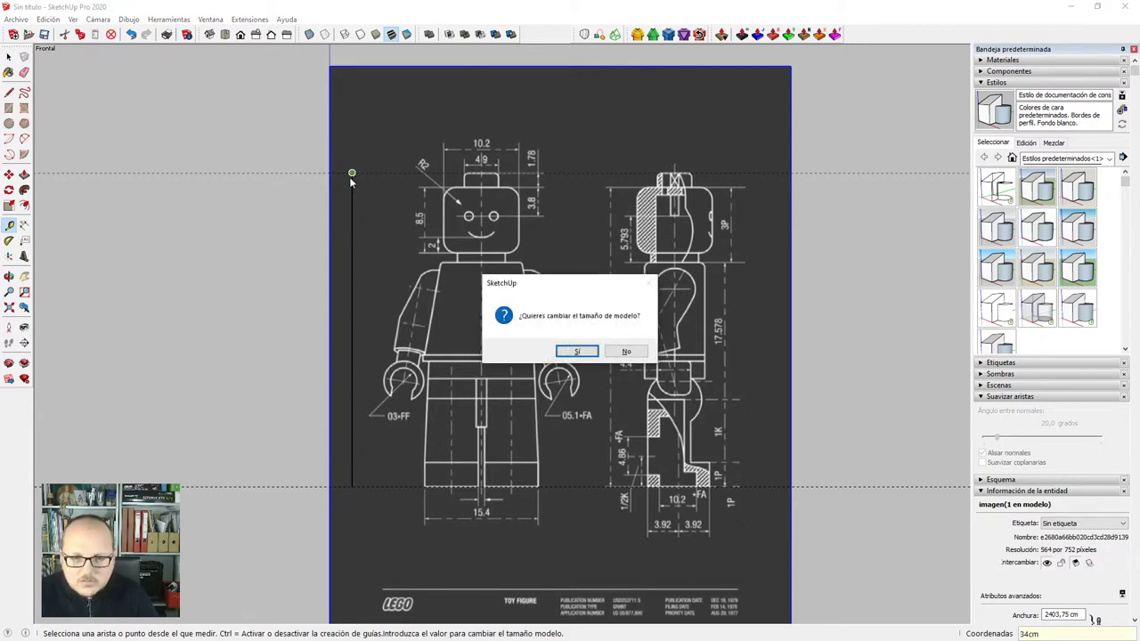
{"action": "key", "text": "Return"}
{"action": "scroll", "coordinate": [354, 178], "scroll_direction": "down", "scroll_amount": 5}
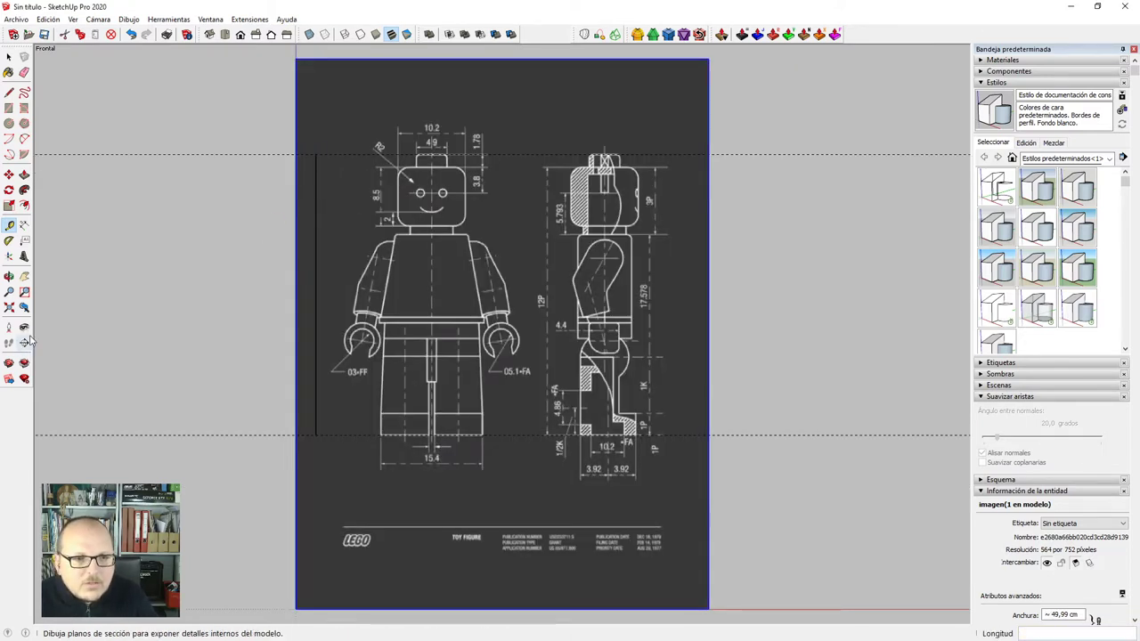
Dimension the vertical line's height, placing the dimension outside the blueprint next to the front view.
{"action": "left_click", "coordinate": [24, 225]}
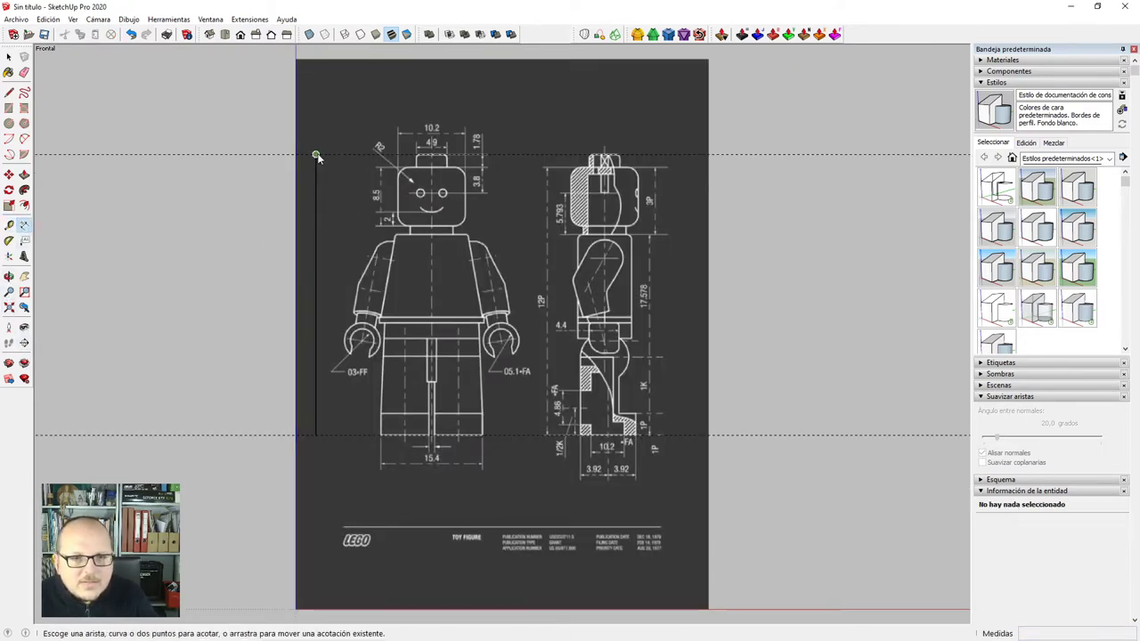
{"action": "left_click", "coordinate": [315, 155]}
{"action": "left_click", "coordinate": [315, 435]}
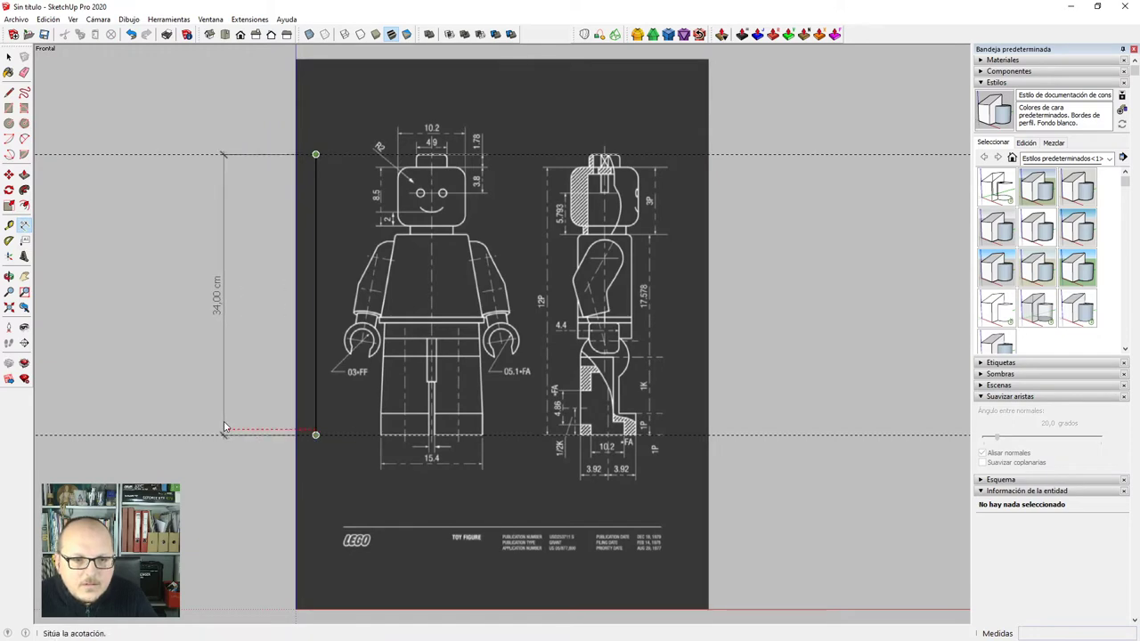
{"action": "left_click", "coordinate": [222, 297]}
{"action": "key", "text": "space"}
Erase the vertical reference line between the guides, keeping its dimension.
{"action": "scroll", "coordinate": [246, 314], "scroll_direction": "up", "scroll_amount": 2}
{"action": "scroll", "coordinate": [362, 230], "scroll_direction": "down", "scroll_amount": 1}
{"action": "key", "text": "e"}
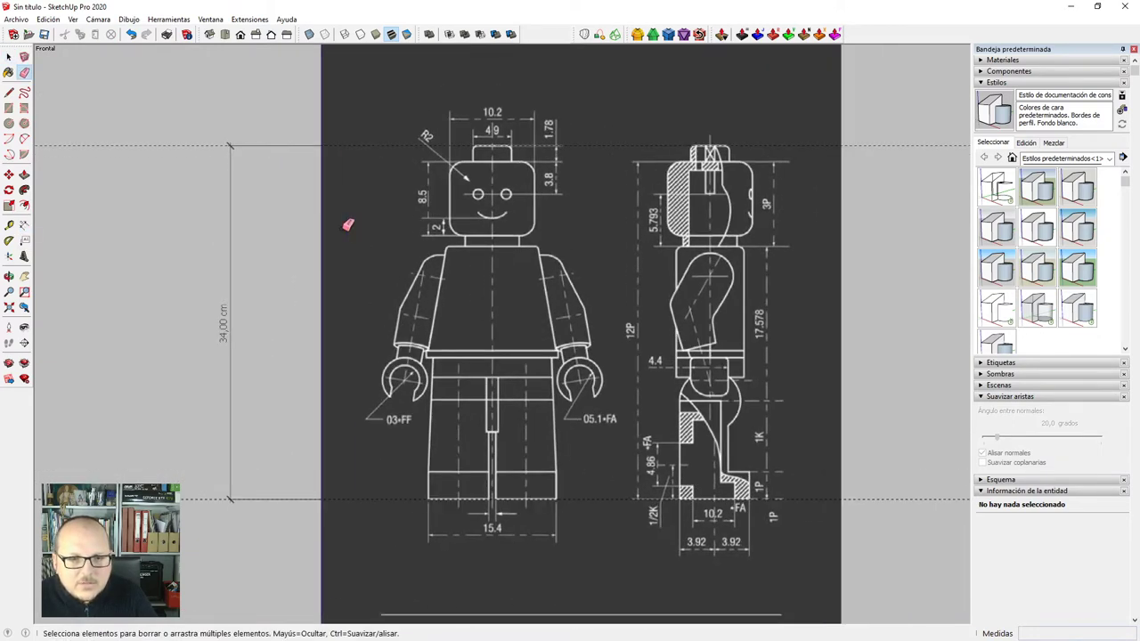
Examine the leg and foot outlines and dimensions in the blueprint's front and side views.
{"action": "scroll", "coordinate": [326, 246], "scroll_direction": "down", "scroll_amount": 1}
{"action": "scroll", "coordinate": [416, 336], "scroll_direction": "up", "scroll_amount": 2}
{"action": "scroll", "coordinate": [416, 337], "scroll_direction": "up", "scroll_amount": 2}
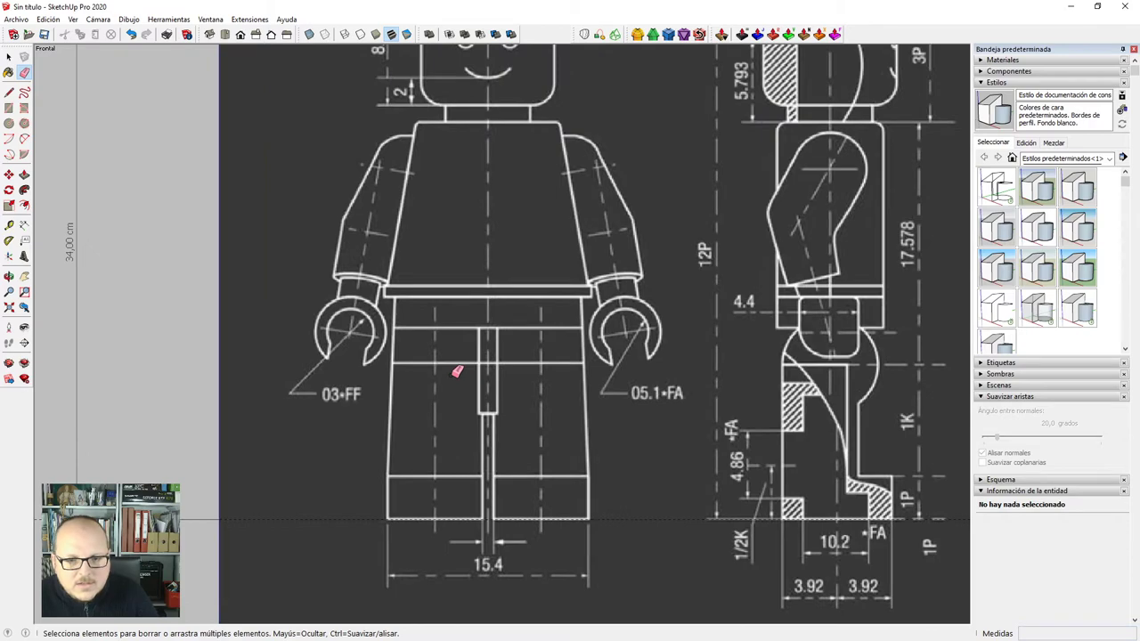
{"action": "scroll", "coordinate": [457, 372], "scroll_direction": "down", "scroll_amount": 3}
{"action": "scroll", "coordinate": [628, 438], "scroll_direction": "up", "scroll_amount": 4}
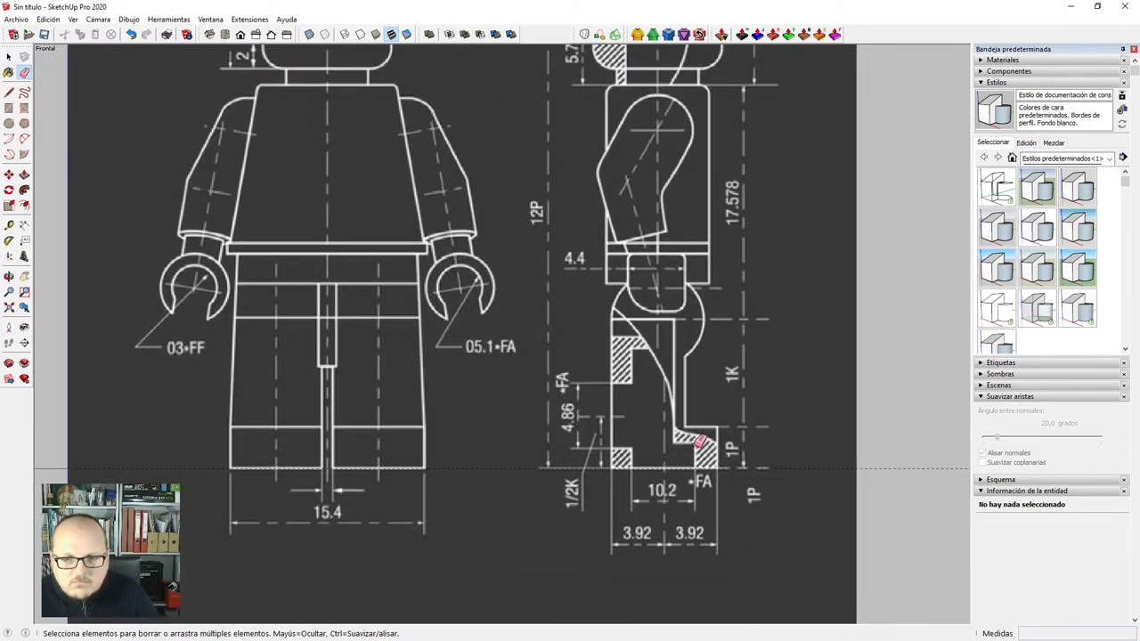
{"action": "scroll", "coordinate": [670, 382], "scroll_direction": "down", "scroll_amount": 3}
{"action": "scroll", "coordinate": [670, 407], "scroll_direction": "up", "scroll_amount": 3}
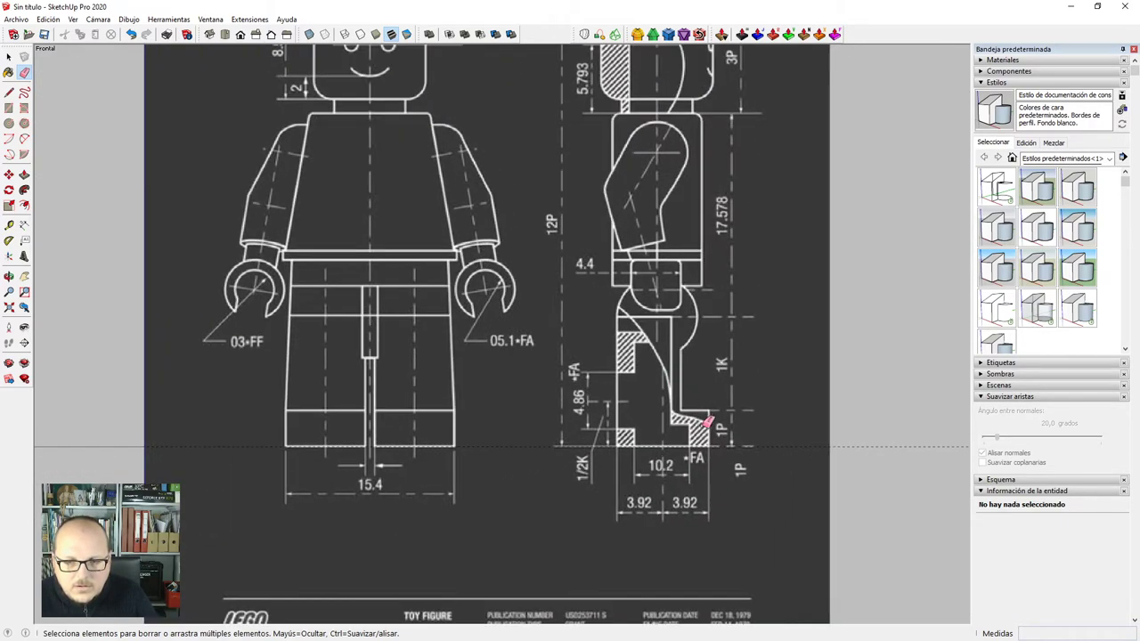
{"action": "scroll", "coordinate": [712, 405], "scroll_direction": "down", "scroll_amount": 3}
Select the blueprint image and draw a line along its upper edge from corner to corner.
{"action": "key", "text": "space"}
{"action": "left_click", "coordinate": [721, 392]}
{"action": "scroll", "coordinate": [731, 381], "scroll_direction": "up", "scroll_amount": 3}
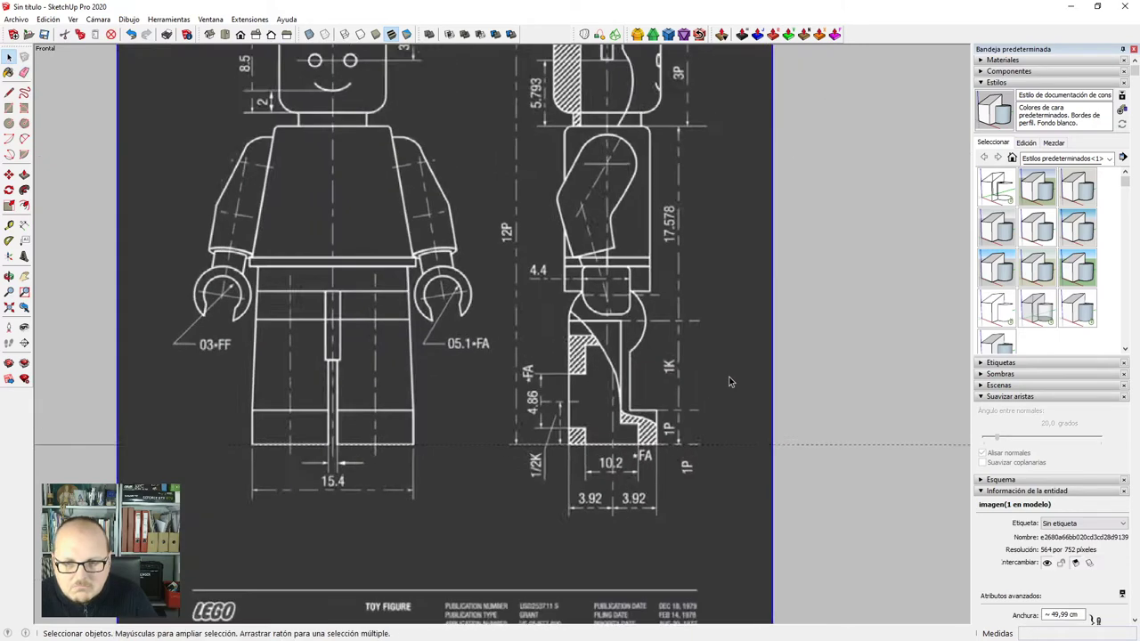
{"action": "scroll", "coordinate": [732, 374], "scroll_direction": "down", "scroll_amount": 3}
{"action": "right_click", "coordinate": [737, 366]}
{"action": "left_click", "coordinate": [740, 342]}
{"action": "scroll", "coordinate": [739, 341], "scroll_direction": "down", "scroll_amount": 1}
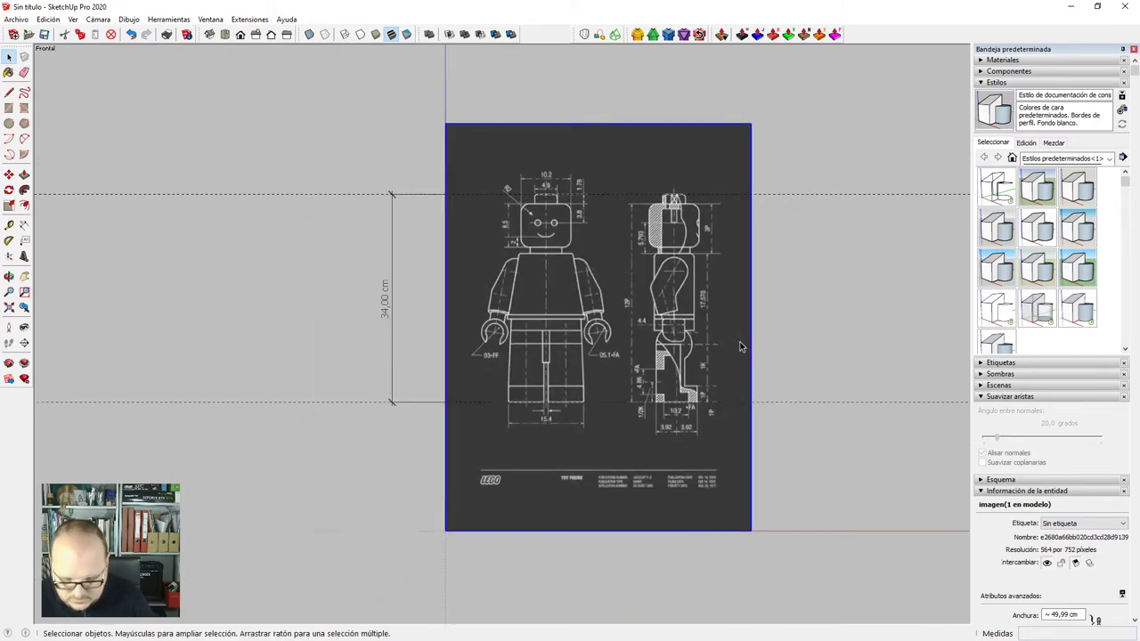
{"action": "scroll", "coordinate": [739, 342], "scroll_direction": "down", "scroll_amount": 1}
{"action": "key", "text": "l"}
{"action": "left_click", "coordinate": [750, 144]}
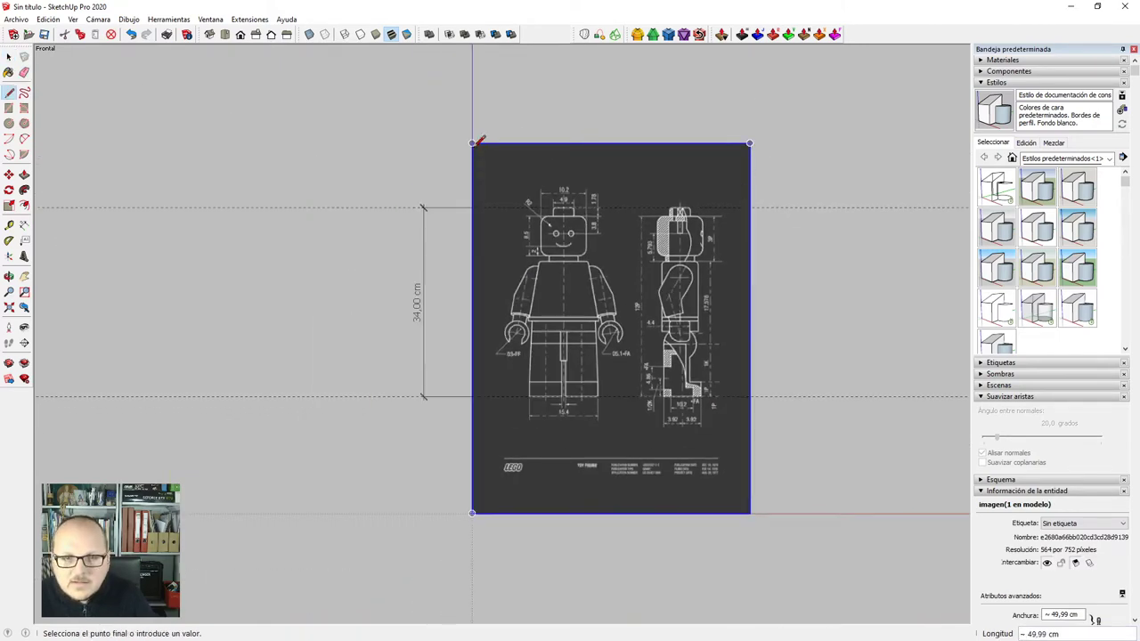
{"action": "key", "text": "space"}
Group the blueprint image with its edge line and lock the group.
{"action": "right_click", "coordinate": [721, 166]}
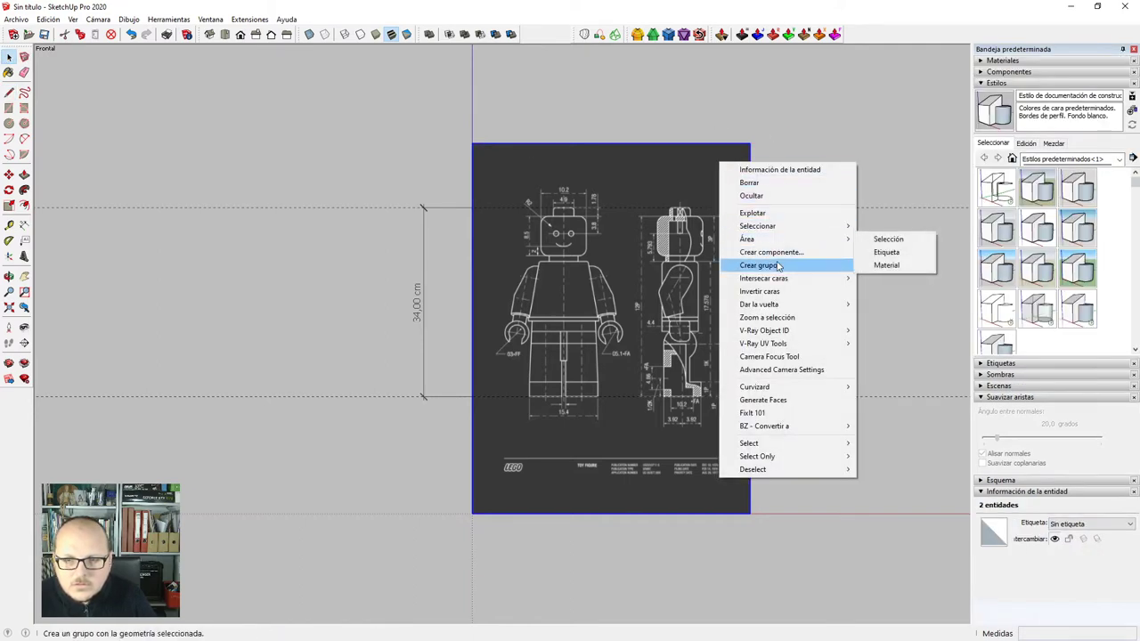
{"action": "left_click", "coordinate": [779, 266]}
{"action": "right_click", "coordinate": [718, 158]}
{"action": "left_click", "coordinate": [769, 207]}
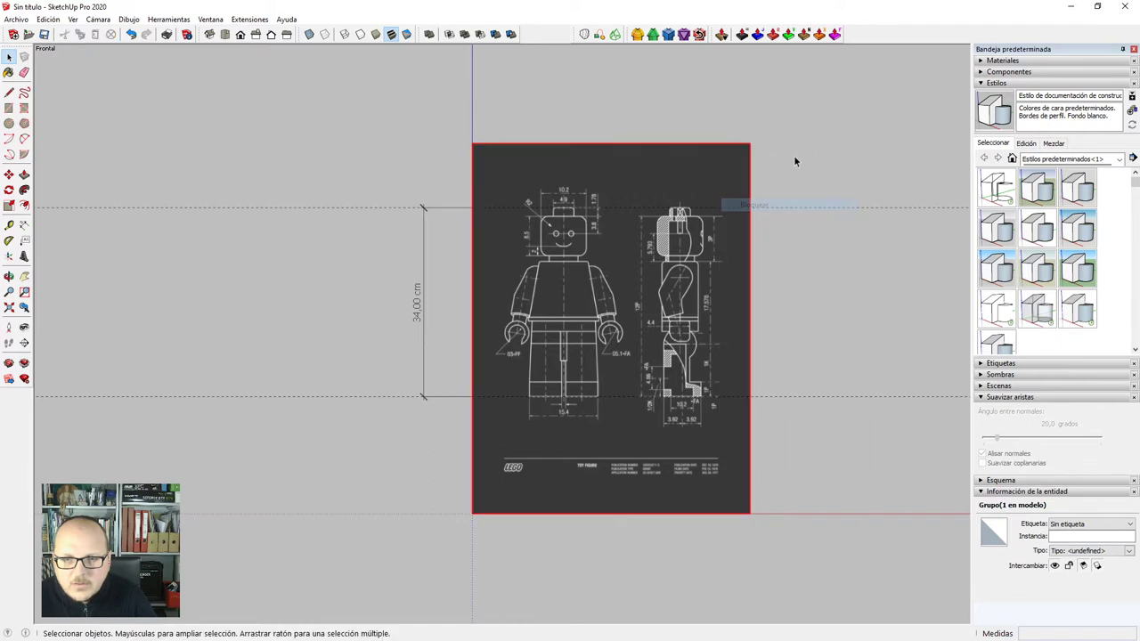
{"action": "left_click", "coordinate": [795, 162]}
Draw a small rectangle in the empty area beside the blueprint's side view and make it a group.
{"action": "scroll", "coordinate": [780, 232], "scroll_direction": "up", "scroll_amount": 1}
{"action": "key", "text": "r"}
{"action": "left_click", "coordinate": [788, 265]}
{"action": "left_click", "coordinate": [870, 315]}
{"action": "key", "text": "space"}
{"action": "double_click", "coordinate": [833, 293]}
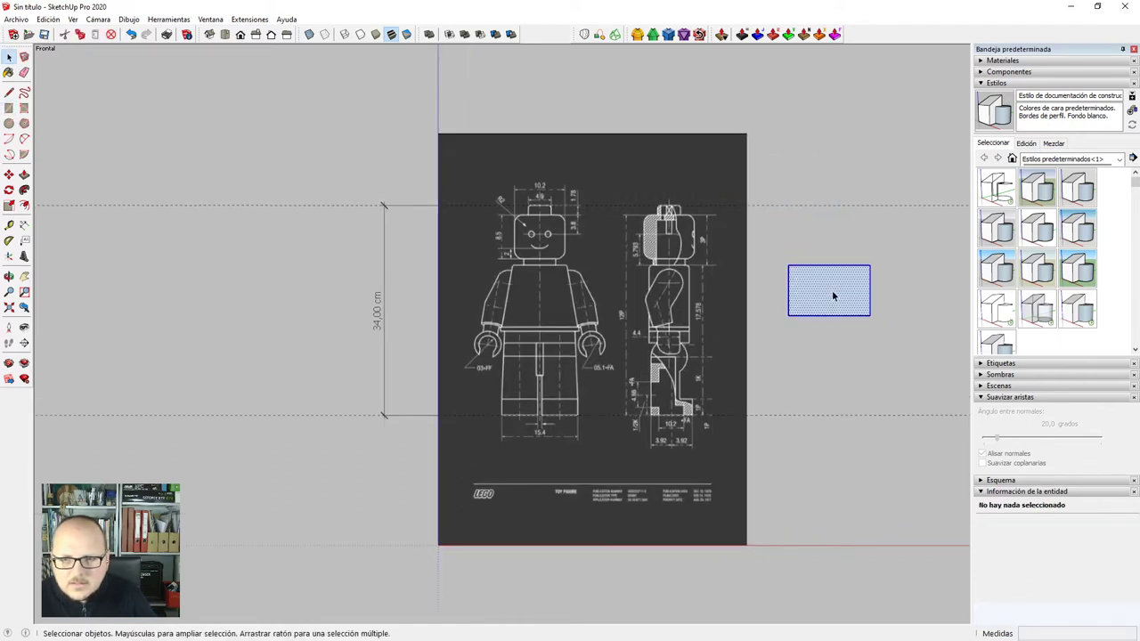
{"action": "key", "text": "ctrl+g"}
Open the small rectangle's group for editing and delete the rectangle inside it.
{"action": "double_click", "coordinate": [833, 295]}
{"action": "key", "text": "ctrl+h"}
{"action": "key", "text": "ctrl+h"}
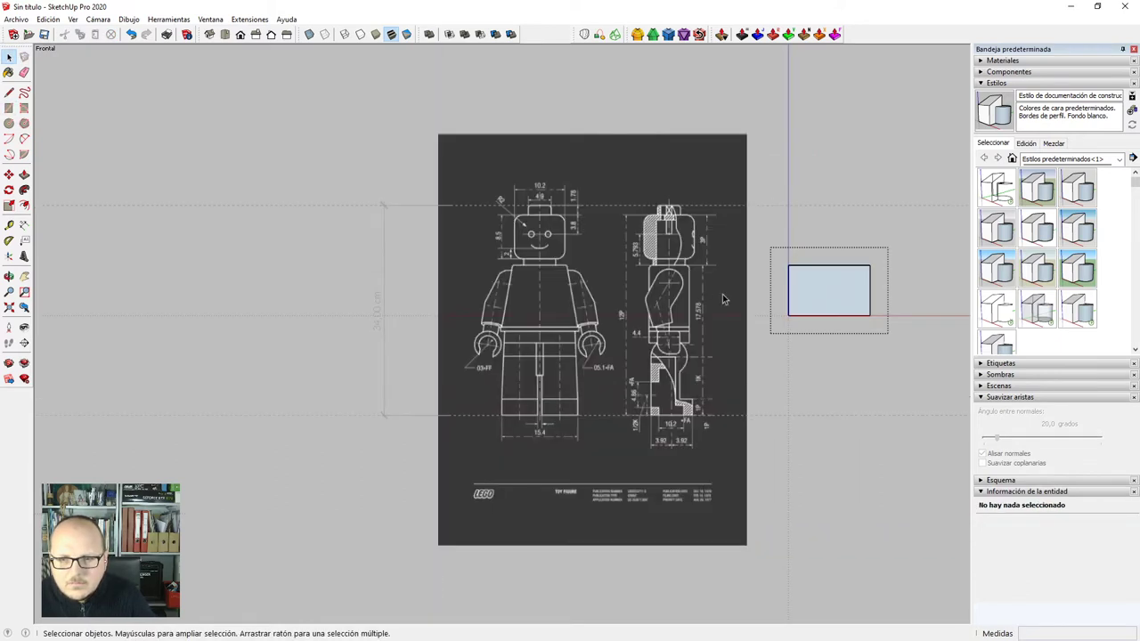
{"action": "left_click", "coordinate": [793, 306]}
{"action": "double_click", "coordinate": [814, 299]}
{"action": "key", "text": "Delete"}
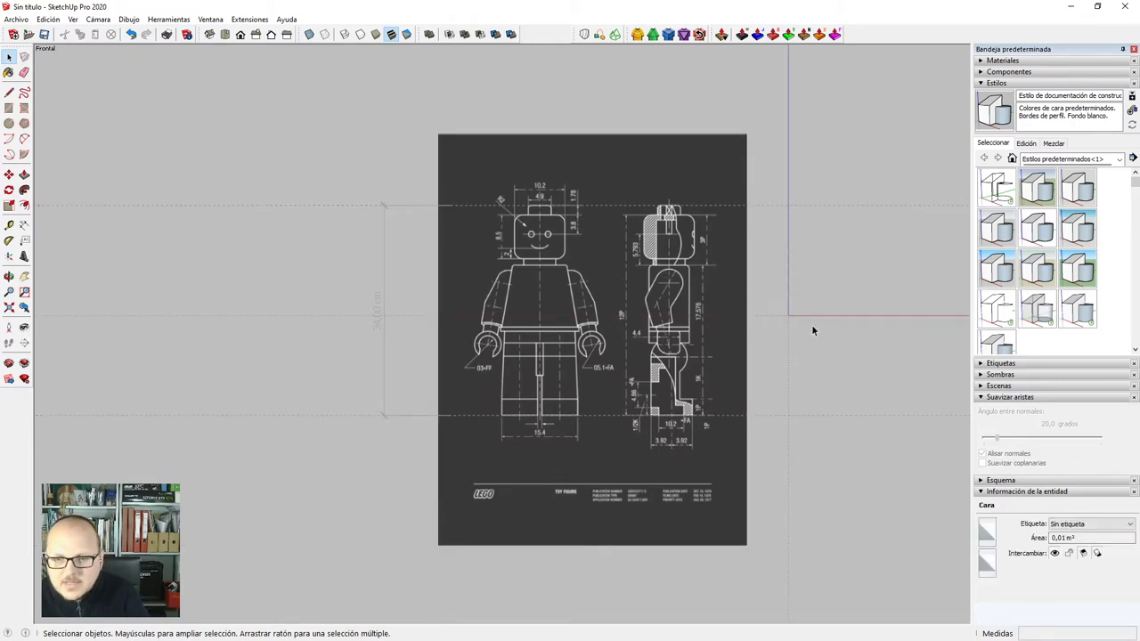
Draw a rectangle over the side-view leg from the heel's bottom corner up to hip height, and turn on X-ray display.
{"action": "scroll", "coordinate": [688, 410], "scroll_direction": "up", "scroll_amount": 4}
{"action": "scroll", "coordinate": [650, 420], "scroll_direction": "up", "scroll_amount": 2}
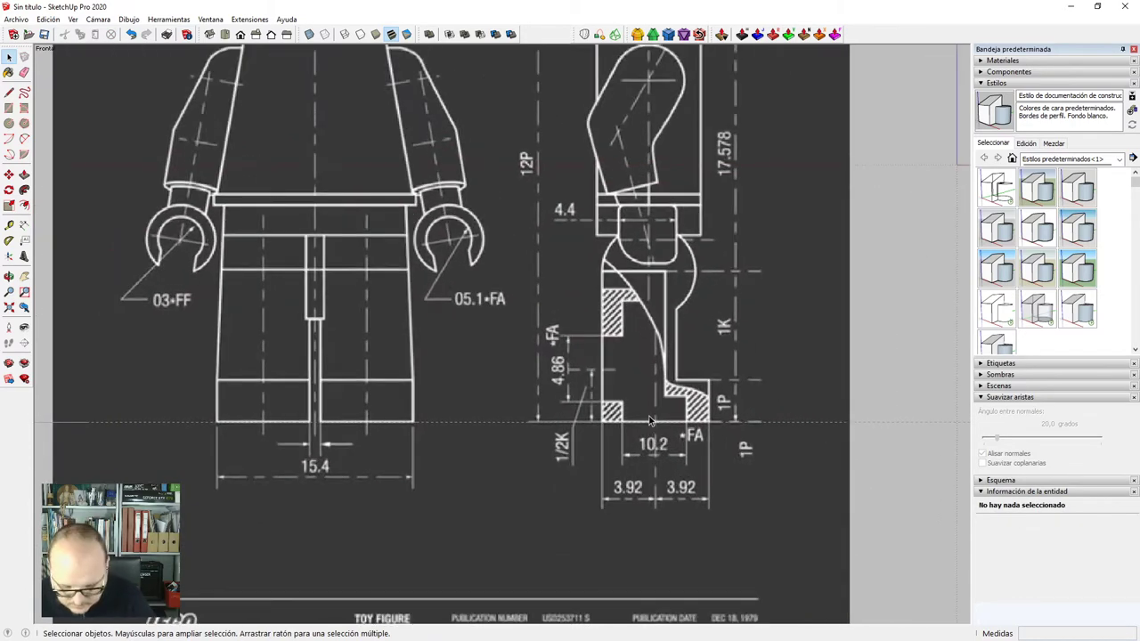
{"action": "scroll", "coordinate": [651, 420], "scroll_direction": "up", "scroll_amount": 4}
{"action": "key", "text": "r"}
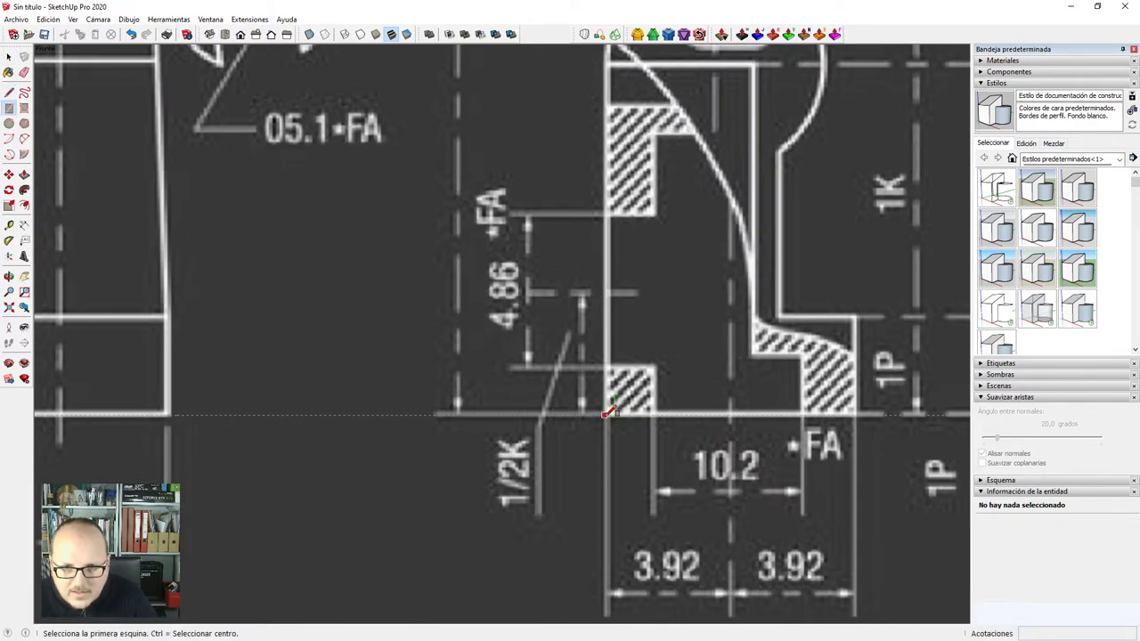
{"action": "left_click", "coordinate": [606, 413]}
{"action": "scroll", "coordinate": [606, 413], "scroll_direction": "down", "scroll_amount": 2}
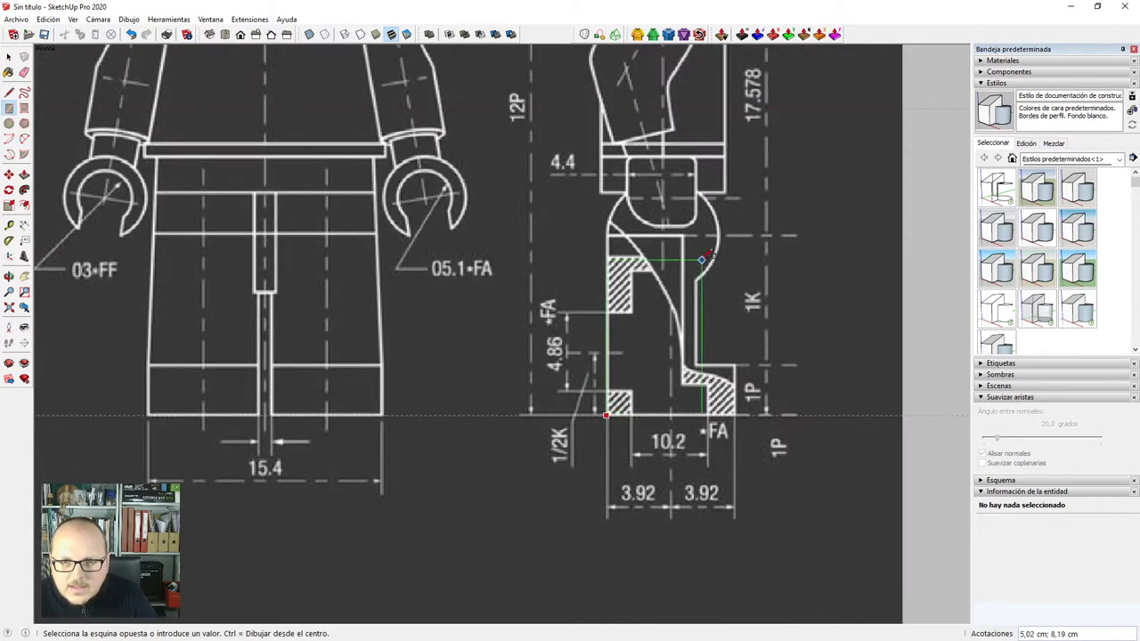
{"action": "left_click", "coordinate": [749, 193]}
{"action": "key", "text": "space"}
{"action": "scroll", "coordinate": [733, 284], "scroll_direction": "up", "scroll_amount": 4}
{"action": "key", "text": "x"}
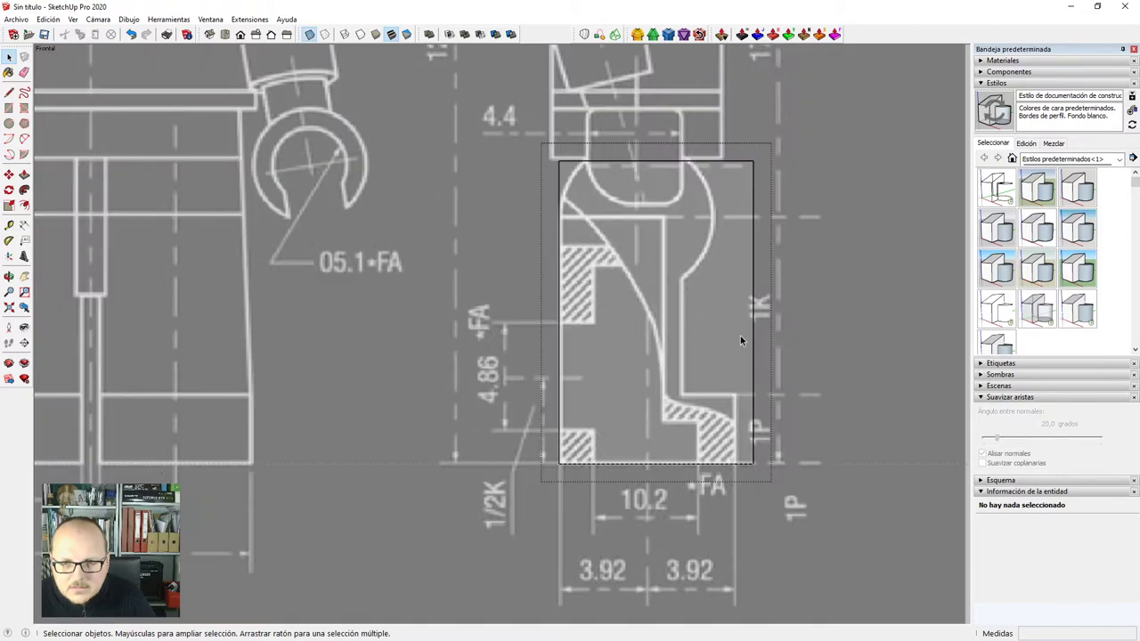
Scale the leg rectangle horizontally so its front edge lines up with the tip of the foot.
{"action": "key", "text": "s"}
{"action": "key", "text": "space"}
{"action": "double_click", "coordinate": [719, 334]}
{"action": "key", "text": "s"}
{"action": "scroll", "coordinate": [769, 330], "scroll_direction": "up", "scroll_amount": 1}
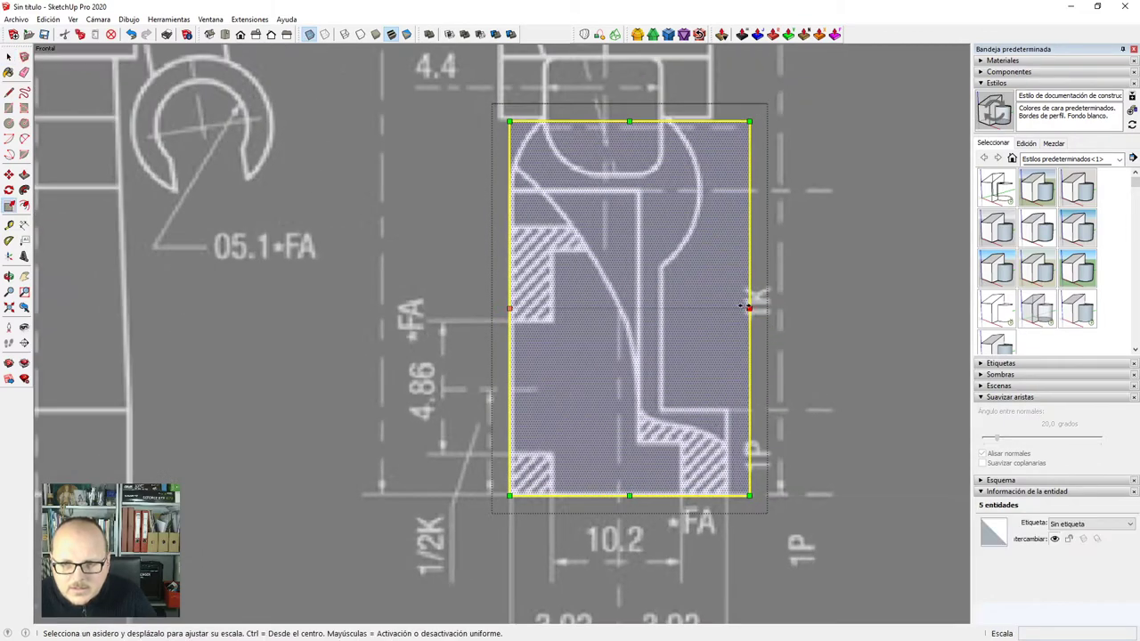
{"action": "left_click_drag", "start_coordinate": [748, 308], "coordinate": [726, 310]}
{"action": "scroll", "coordinate": [736, 323], "scroll_direction": "down", "scroll_amount": 2}
{"action": "scroll", "coordinate": [648, 219], "scroll_direction": "up", "scroll_amount": 1}
{"action": "scroll", "coordinate": [550, 352], "scroll_direction": "up", "scroll_amount": 2}
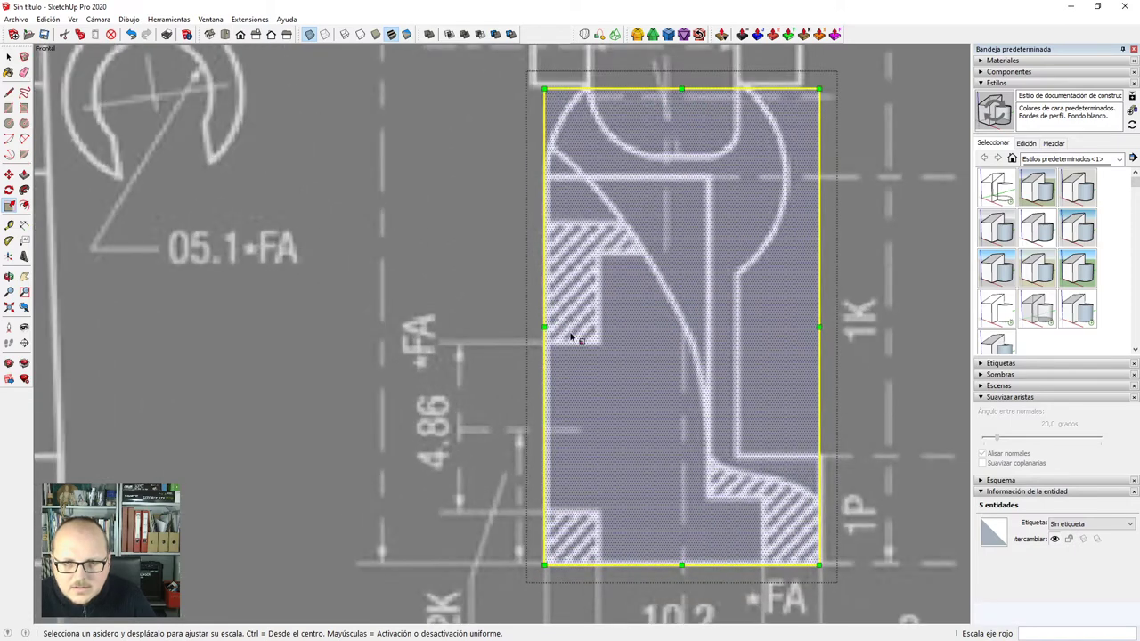
{"action": "left_click", "coordinate": [543, 327]}
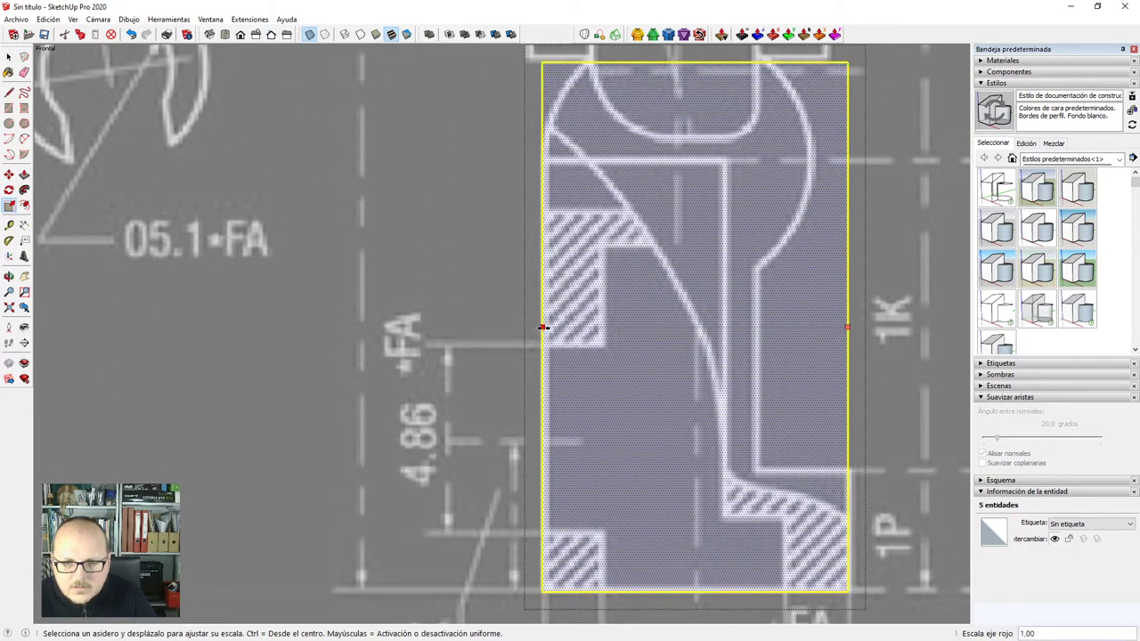
{"action": "key", "text": "space"}
Draw a rectangle from the inner corner above the foot to the leg rectangle's upper front corner.
{"action": "scroll", "coordinate": [822, 454], "scroll_direction": "down", "scroll_amount": 1}
{"action": "scroll", "coordinate": [851, 459], "scroll_direction": "up", "scroll_amount": 1}
{"action": "key", "text": "r"}
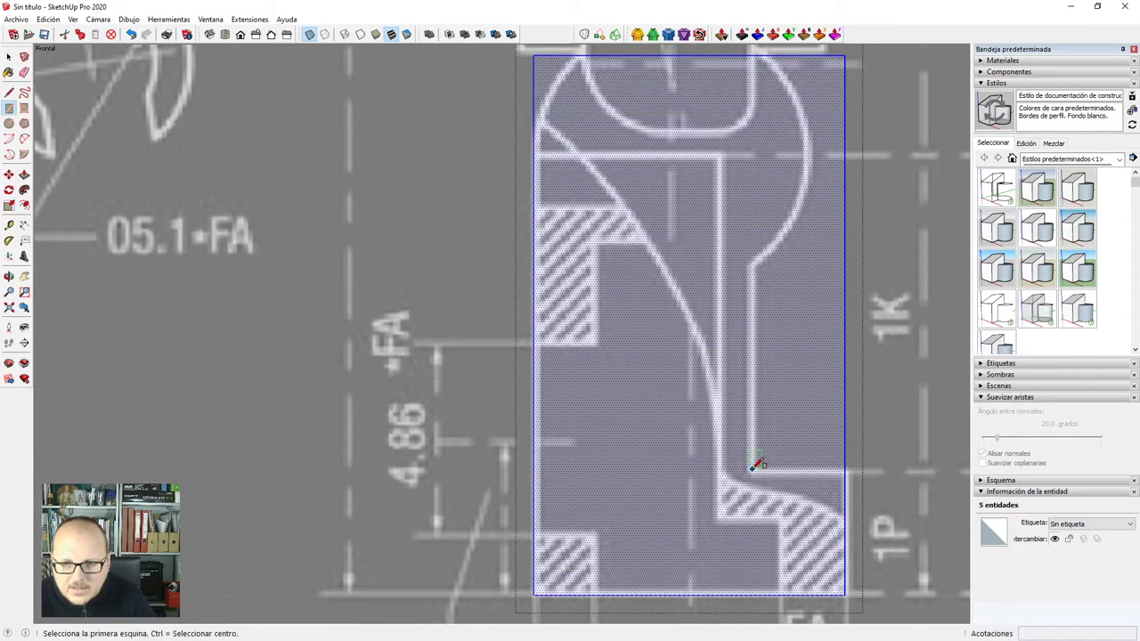
{"action": "left_click", "coordinate": [756, 464]}
{"action": "scroll", "coordinate": [814, 254], "scroll_direction": "down", "scroll_amount": 1}
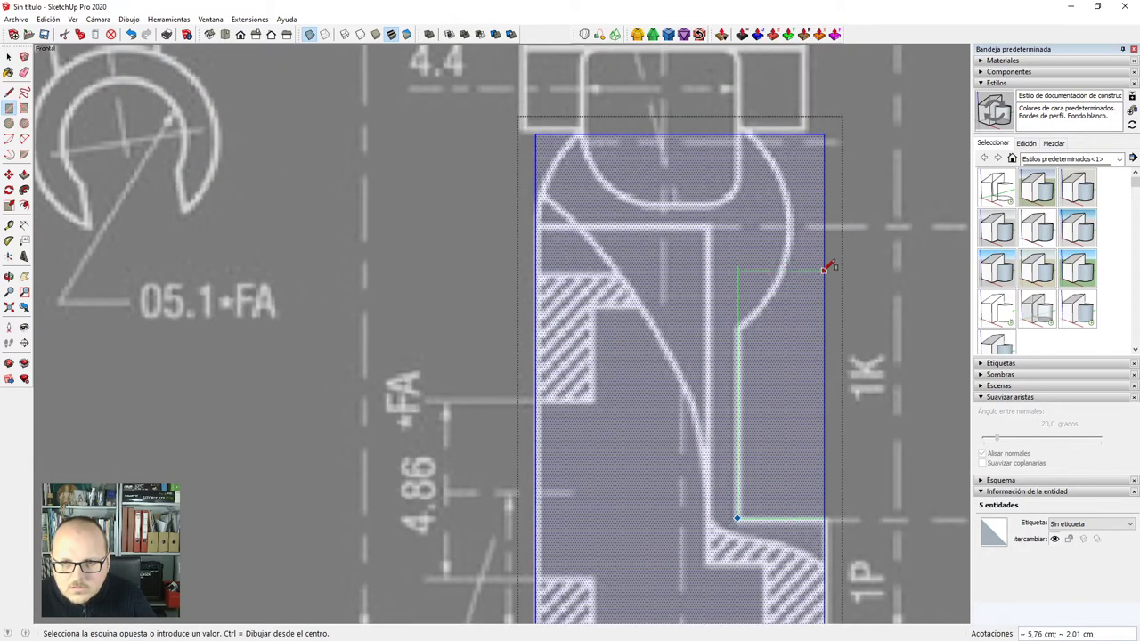
{"action": "left_click", "coordinate": [825, 134]}
Erase the outer edges above the foot to leave an L-shaped leg profile.
{"action": "key", "text": "e"}
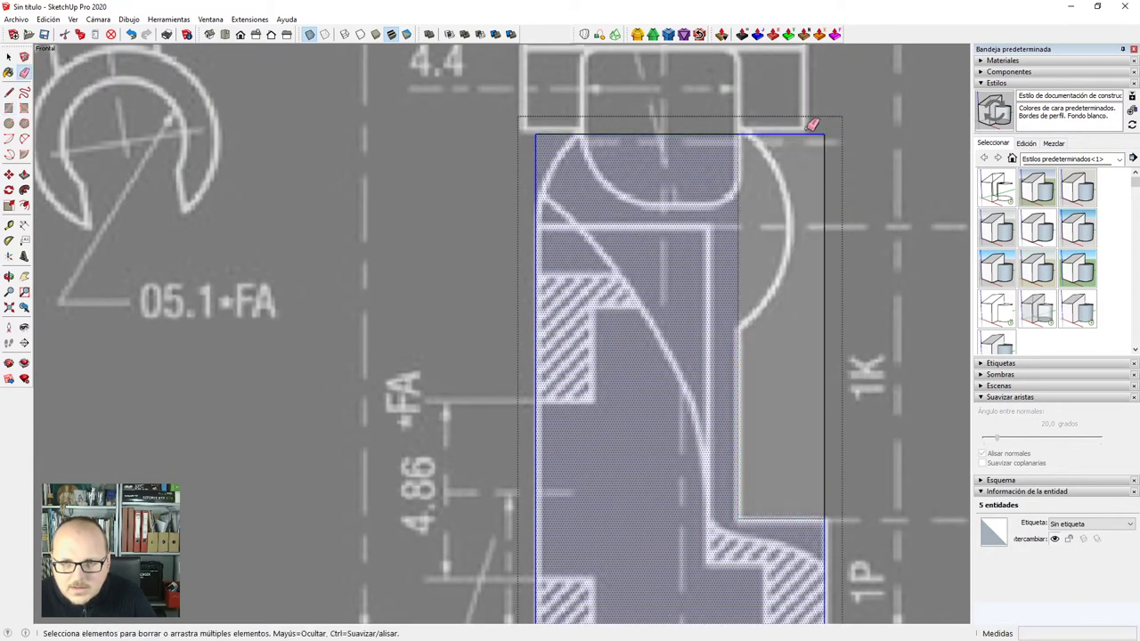
{"action": "left_click_drag", "start_coordinate": [813, 126], "coordinate": [847, 158]}
{"action": "scroll", "coordinate": [835, 225], "scroll_direction": "down", "scroll_amount": 1}
{"action": "scroll", "coordinate": [836, 225], "scroll_direction": "up", "scroll_amount": 1}
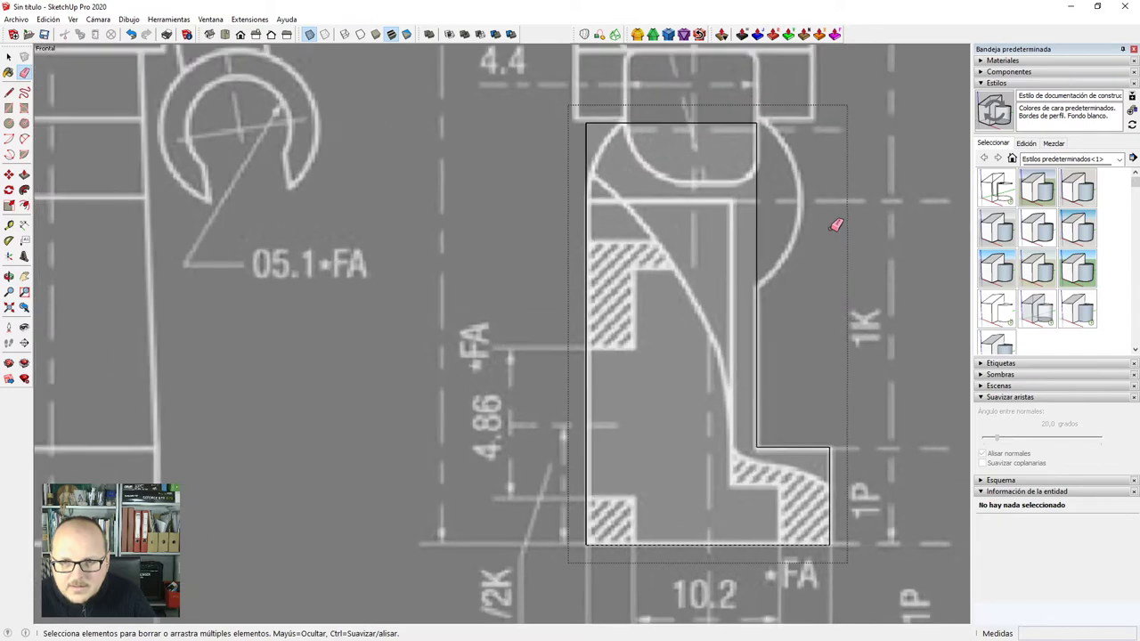
Draw a horizontal line from the leg's back edge at the upper 1K dimension mark, extending past the hip curve.
{"action": "scroll", "coordinate": [683, 255], "scroll_direction": "down", "scroll_amount": 2}
{"action": "scroll", "coordinate": [740, 188], "scroll_direction": "up", "scroll_amount": 1}
{"action": "scroll", "coordinate": [746, 207], "scroll_direction": "up", "scroll_amount": 1}
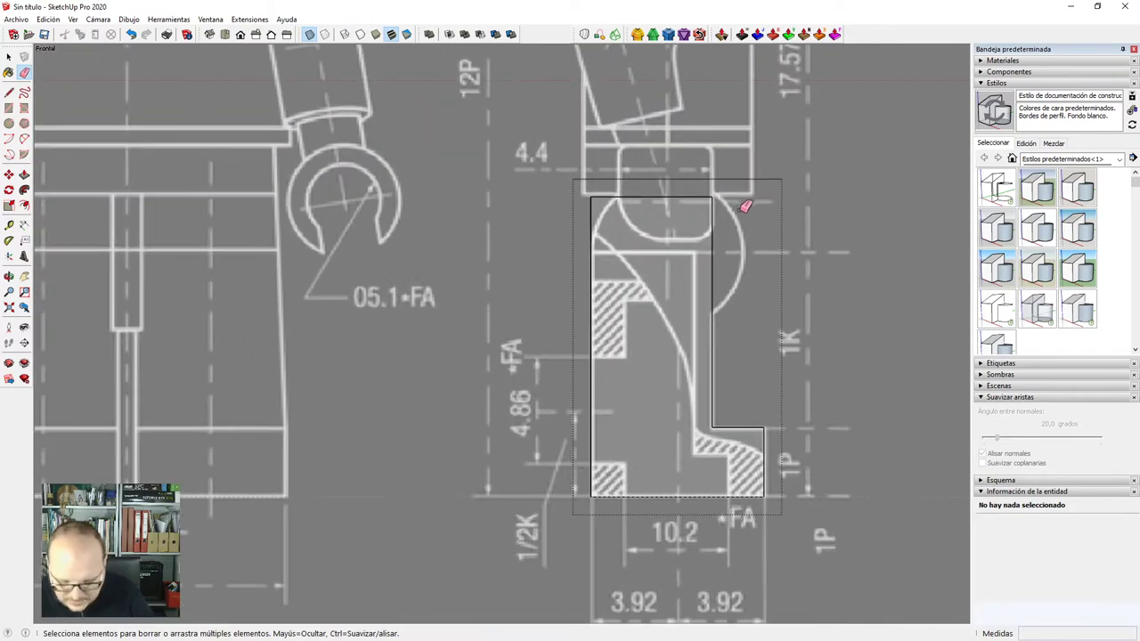
{"action": "scroll", "coordinate": [747, 206], "scroll_direction": "up", "scroll_amount": 1}
{"action": "key", "text": "l"}
{"action": "left_click", "coordinate": [573, 258]}
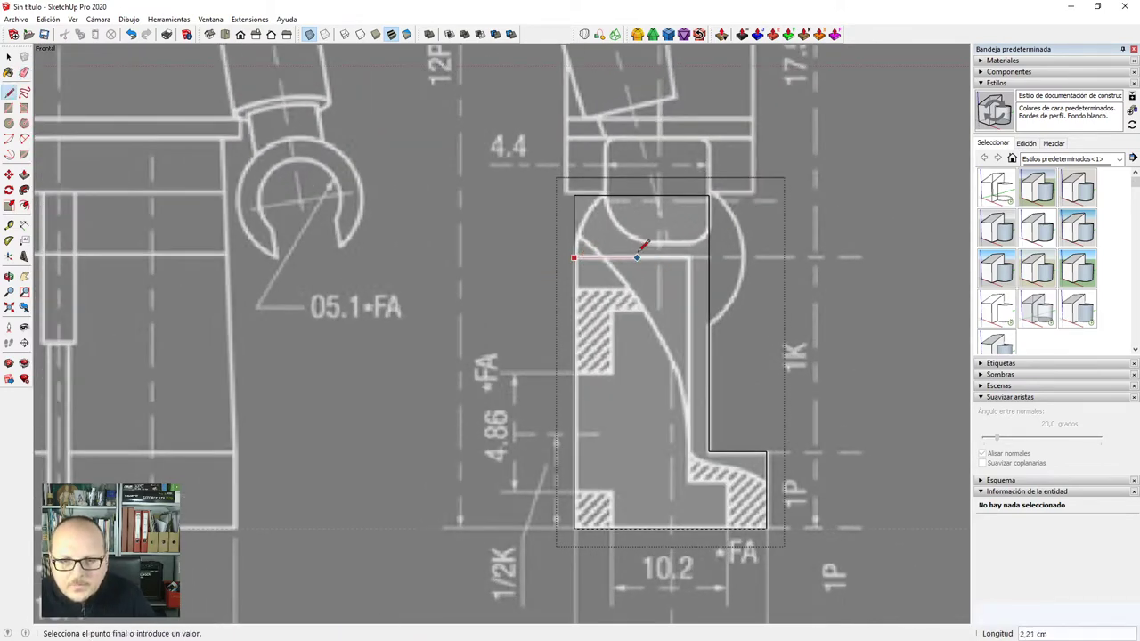
{"action": "left_click", "coordinate": [818, 258]}
{"action": "key", "text": "Escape"}
{"action": "scroll", "coordinate": [686, 294], "scroll_direction": "down", "scroll_amount": 3}
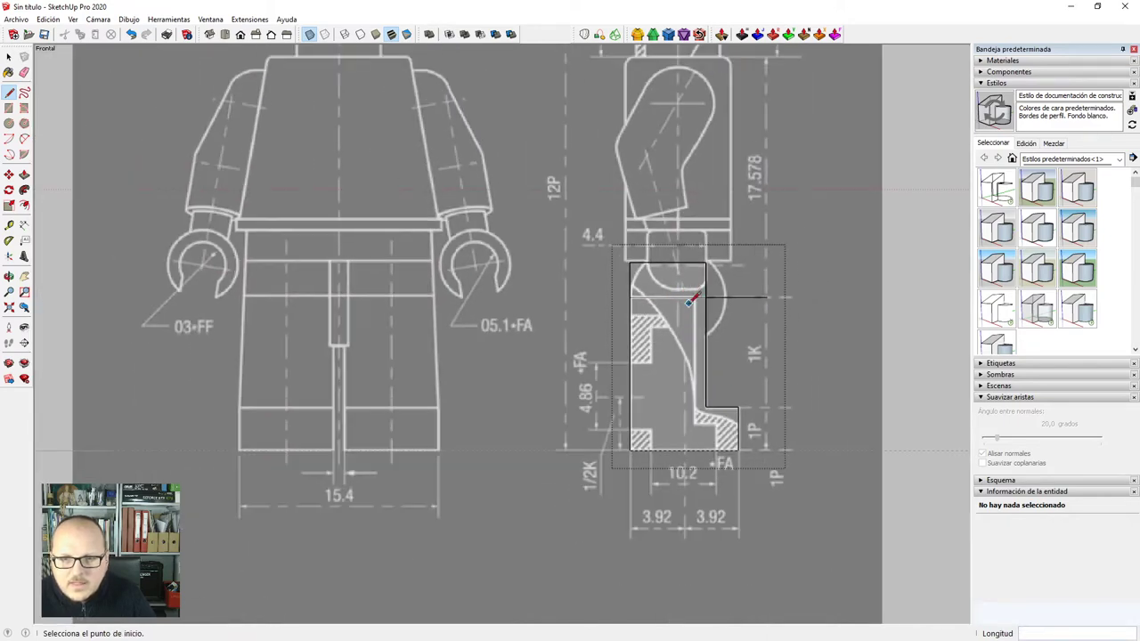
Draw a short vertical line about 2.7 cm long along the hip's centreline, crossing the horizontal line.
{"action": "scroll", "coordinate": [690, 302], "scroll_direction": "up", "scroll_amount": 4}
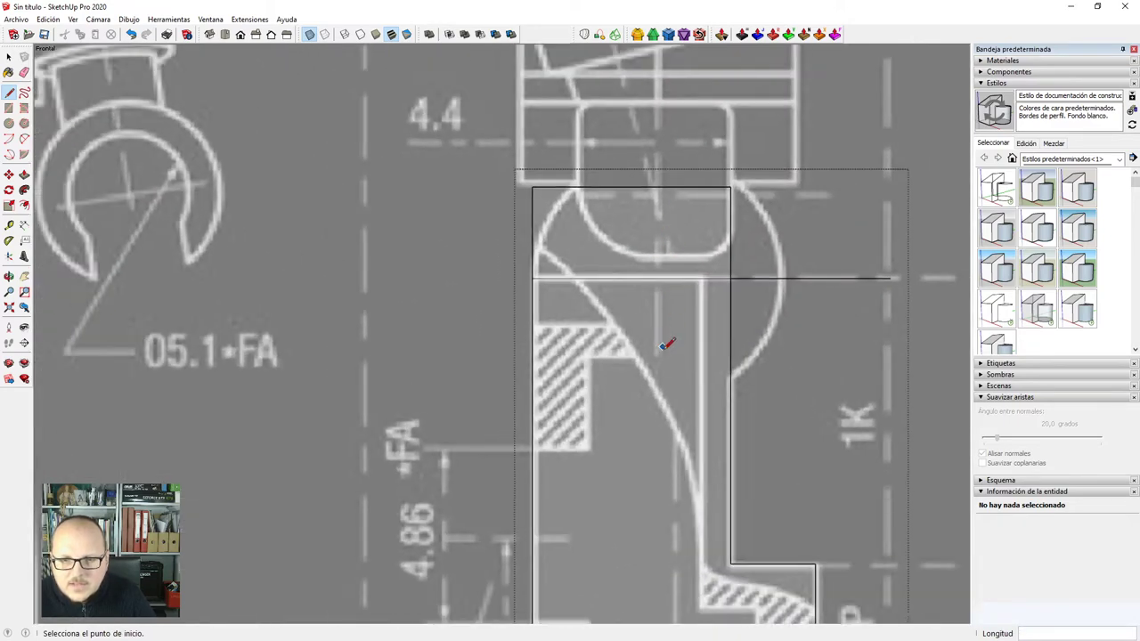
{"action": "left_click", "coordinate": [658, 233]}
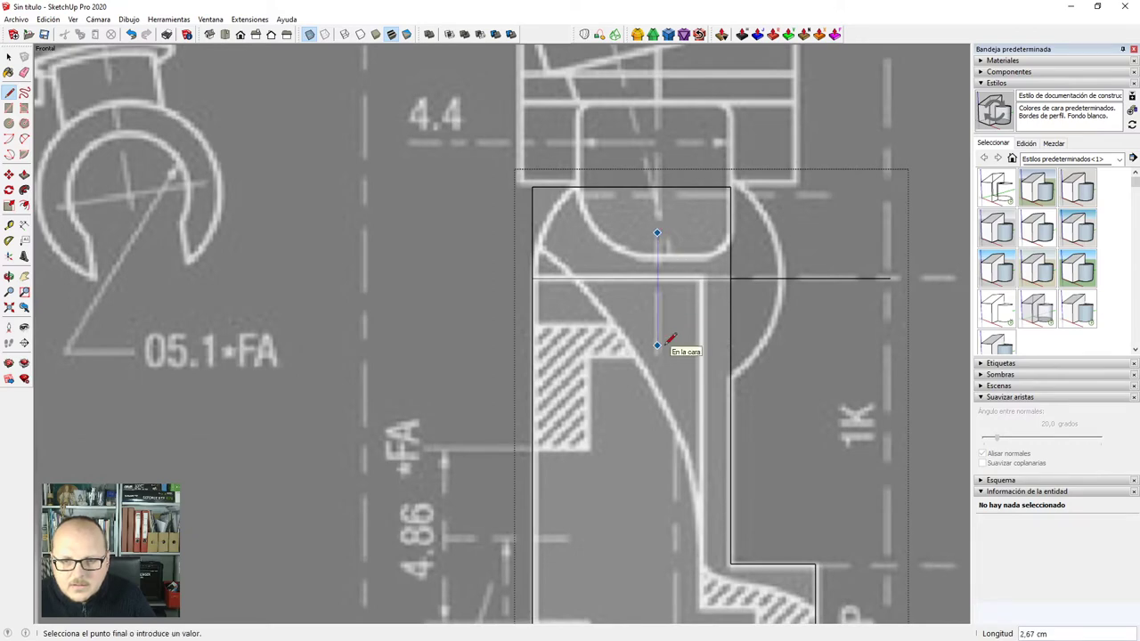
{"action": "left_click", "coordinate": [657, 344]}
{"action": "key", "text": "space"}
Draw a 48-sided circle with about 2.97 cm radius, centred on the hip line crossing and reaching the leg's back edge.
{"action": "key", "text": "c"}
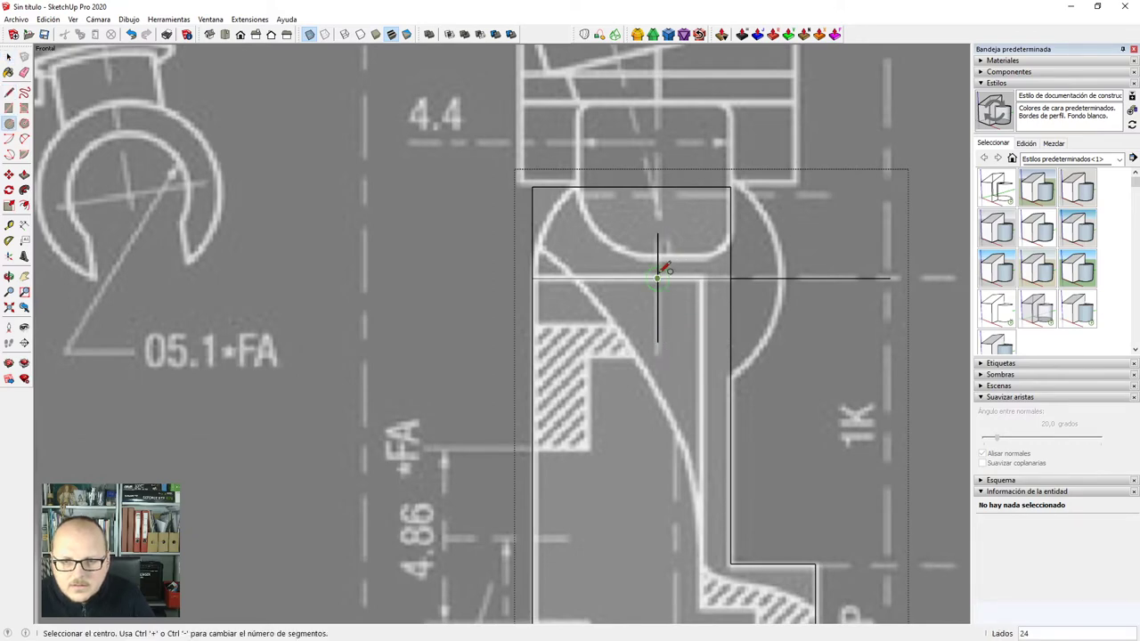
{"action": "left_click", "coordinate": [657, 279]}
{"action": "left_click", "coordinate": [537, 278]}
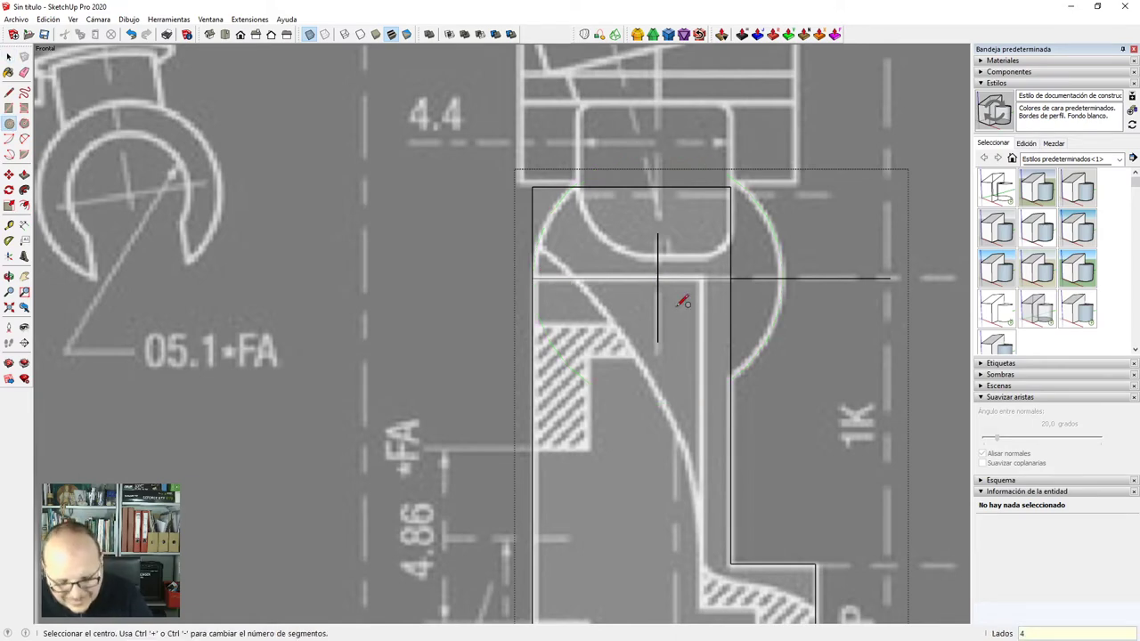
{"action": "left_click", "coordinate": [658, 279]}
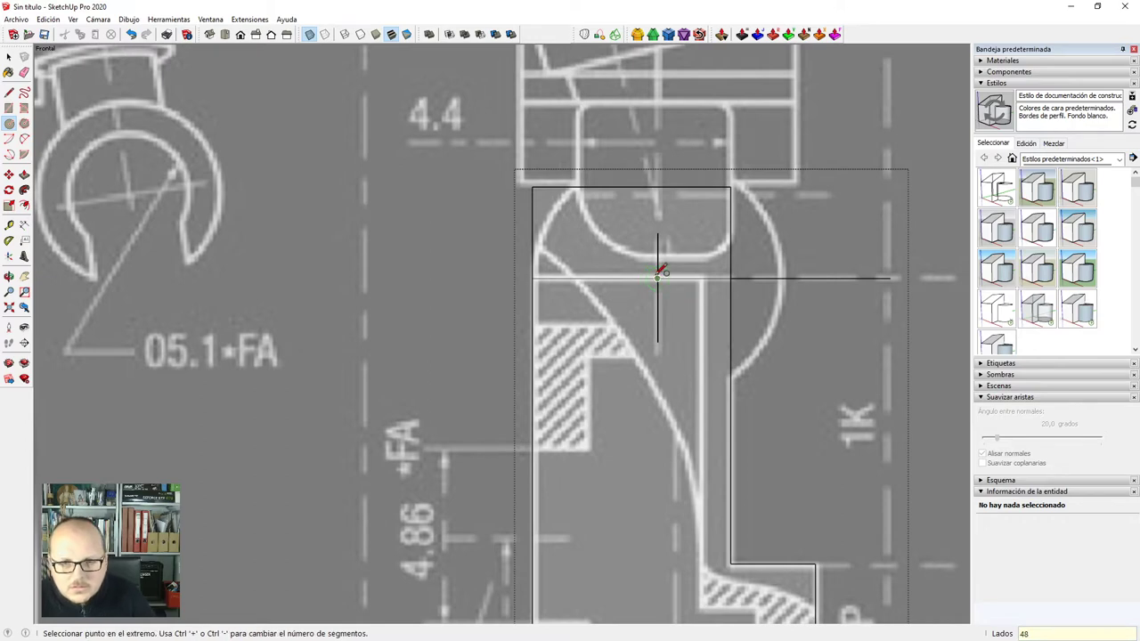
{"action": "left_click", "coordinate": [537, 278]}
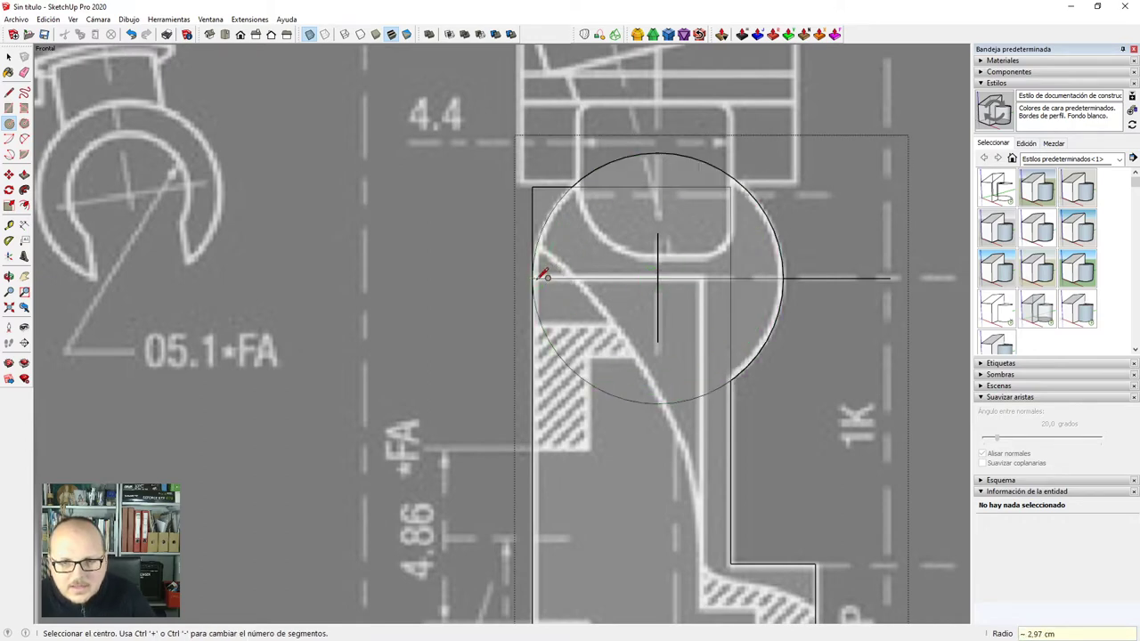
Erase the leg rectangle's upper edges around the hip circle, keeping the vertical centre line.
{"action": "key", "text": "e"}
{"action": "left_click", "coordinate": [538, 183]}
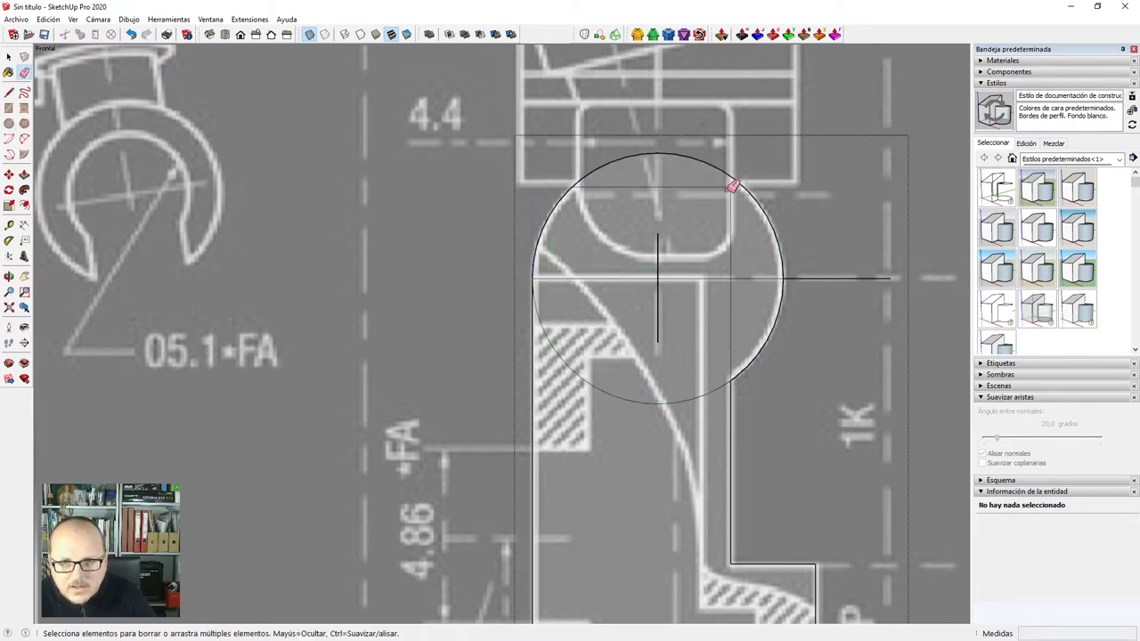
{"action": "left_click_drag", "start_coordinate": [726, 192], "coordinate": [735, 198]}
{"action": "mouse_move", "coordinate": [661, 304]}
{"action": "left_mouse_down"}
{"action": "mouse_move", "coordinate": [670, 291]}
{"action": "mouse_move", "coordinate": [656, 280]}
{"action": "left_mouse_up"}
{"action": "key", "text": "ctrl+z"}
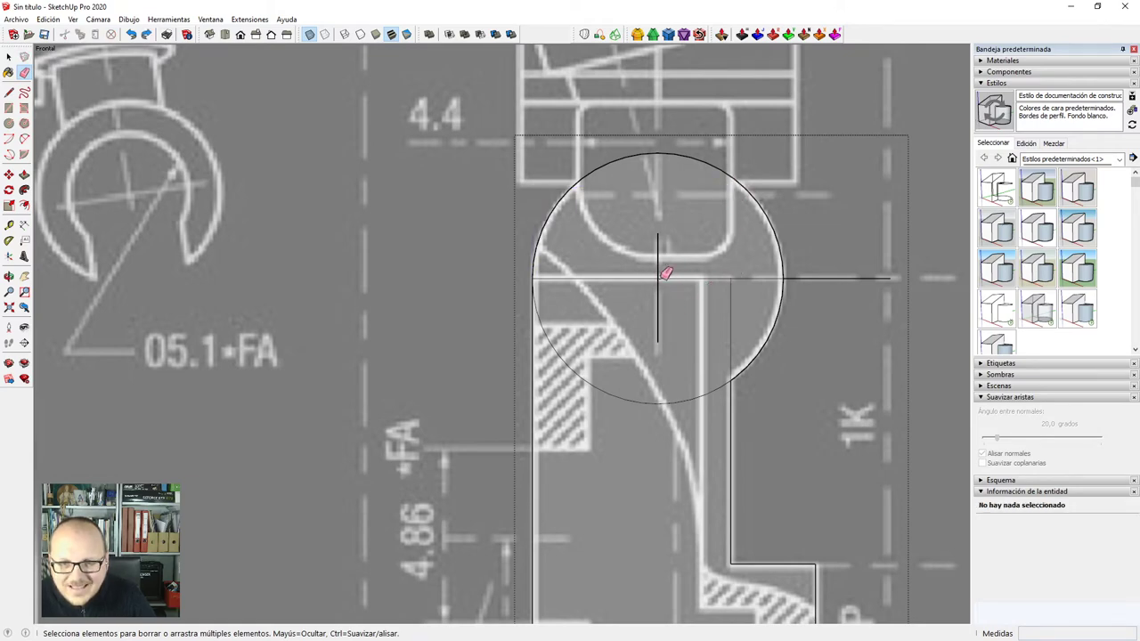
Place a point at the hip circle's centre with the Draw points extension.
{"action": "left_click", "coordinate": [249, 19]}
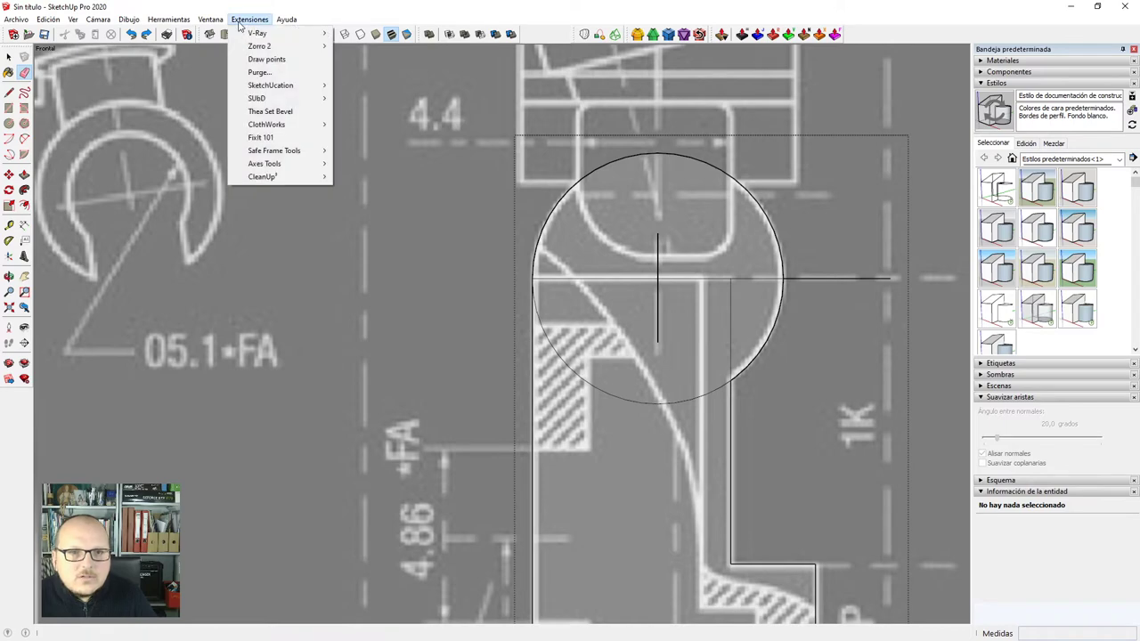
{"action": "left_click", "coordinate": [260, 59]}
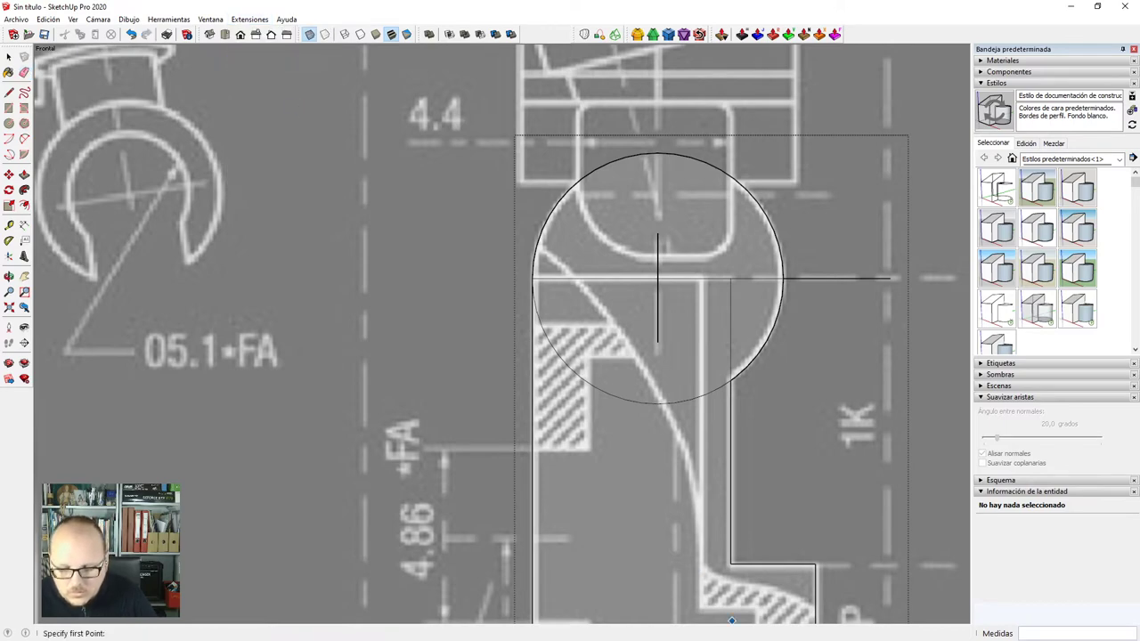
{"action": "left_click", "coordinate": [659, 278]}
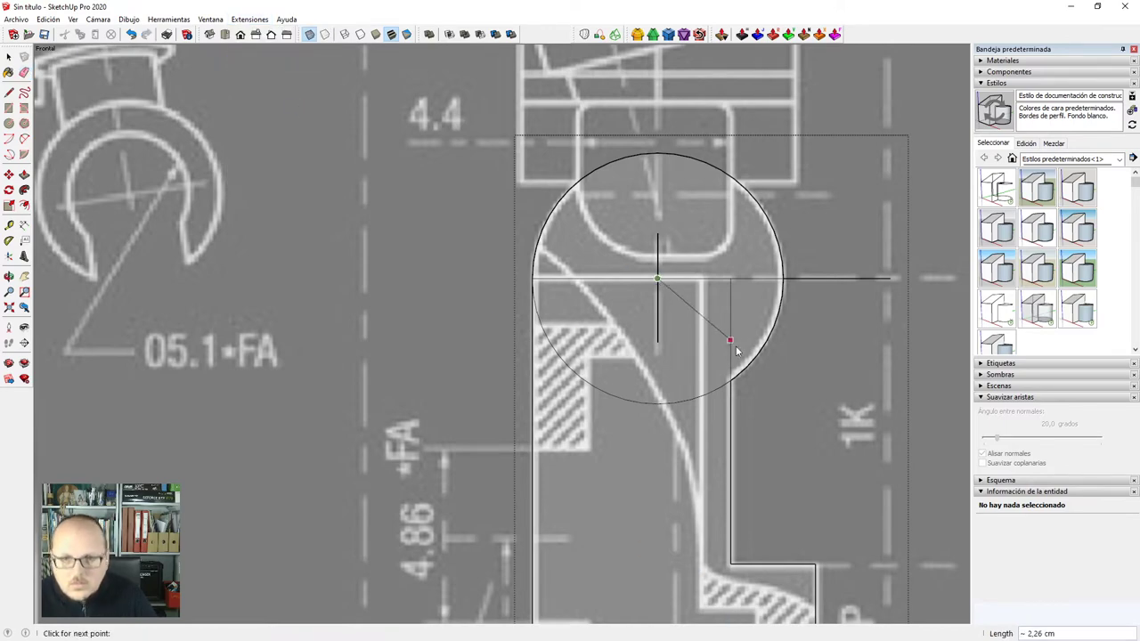
Erase the helper lines and the leftover edges inside the hip, including the lower circle arc, leaving one closed leg outline.
{"action": "key", "text": "e"}
{"action": "mouse_move", "coordinate": [662, 261]}
{"action": "left_mouse_down"}
{"action": "mouse_move", "coordinate": [640, 297]}
{"action": "mouse_move", "coordinate": [664, 307]}
{"action": "left_mouse_up"}
{"action": "scroll", "coordinate": [683, 307], "scroll_direction": "down", "scroll_amount": 2}
{"action": "left_click_drag", "start_coordinate": [743, 289], "coordinate": [710, 309]}
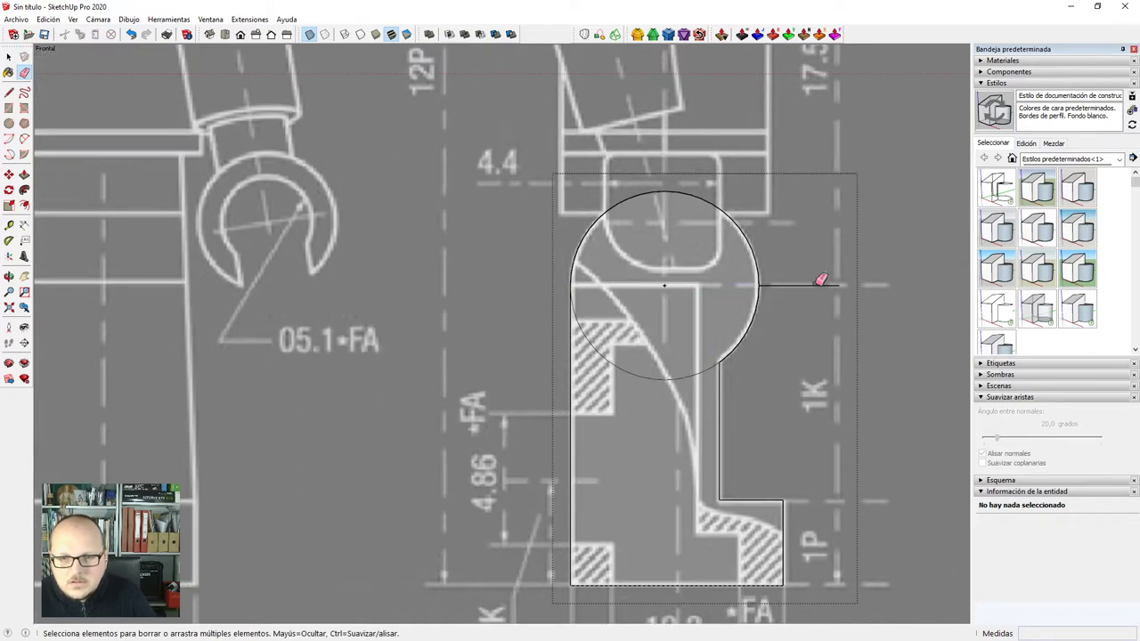
{"action": "scroll", "coordinate": [742, 205], "scroll_direction": "down", "scroll_amount": 2}
{"action": "scroll", "coordinate": [799, 267], "scroll_direction": "down", "scroll_amount": 1}
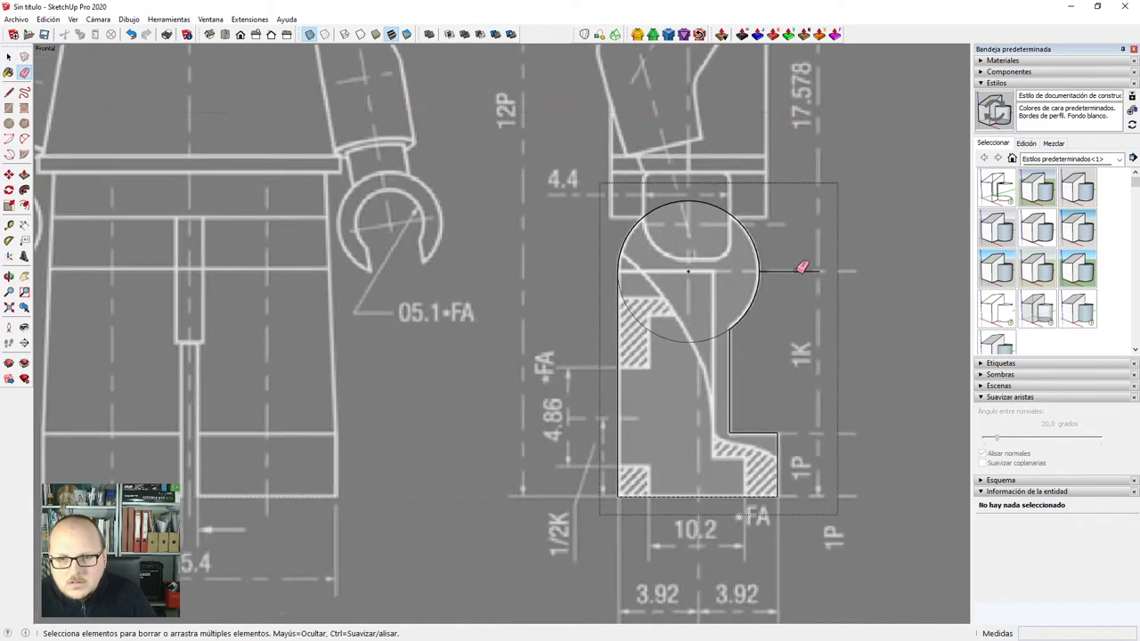
{"action": "left_click", "coordinate": [802, 267]}
{"action": "scroll", "coordinate": [753, 312], "scroll_direction": "up", "scroll_amount": 2}
{"action": "left_click", "coordinate": [753, 307]}
{"action": "scroll", "coordinate": [751, 256], "scroll_direction": "down", "scroll_amount": 3}
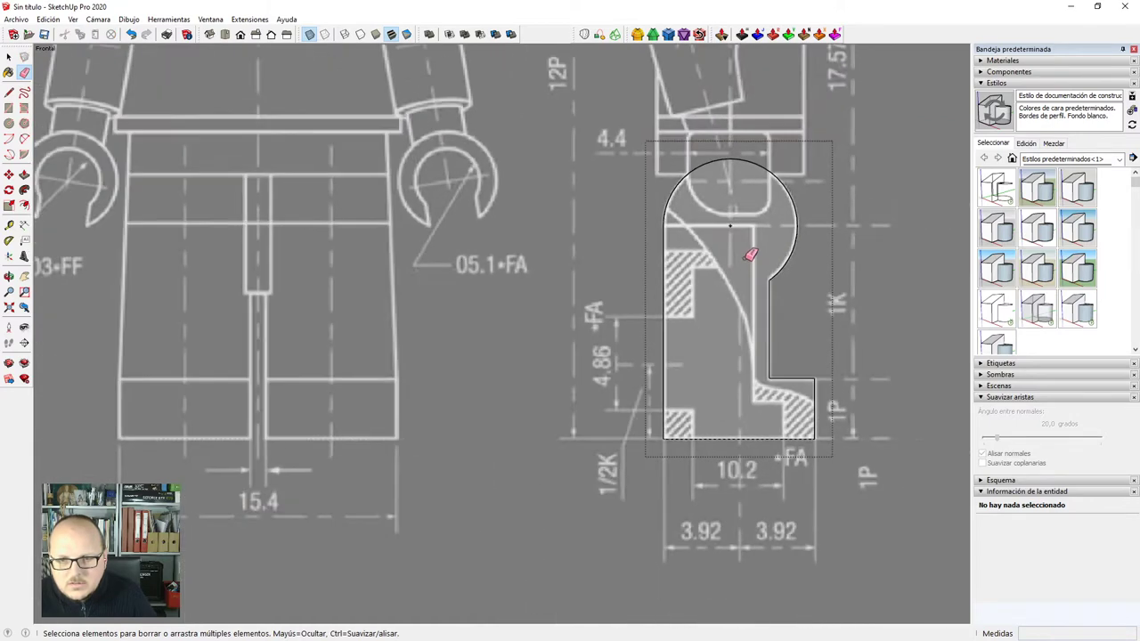
Select the leg profile's face together with its bounding edges.
{"action": "scroll", "coordinate": [751, 256], "scroll_direction": "down", "scroll_amount": 1}
{"action": "scroll", "coordinate": [793, 352], "scroll_direction": "up", "scroll_amount": 3}
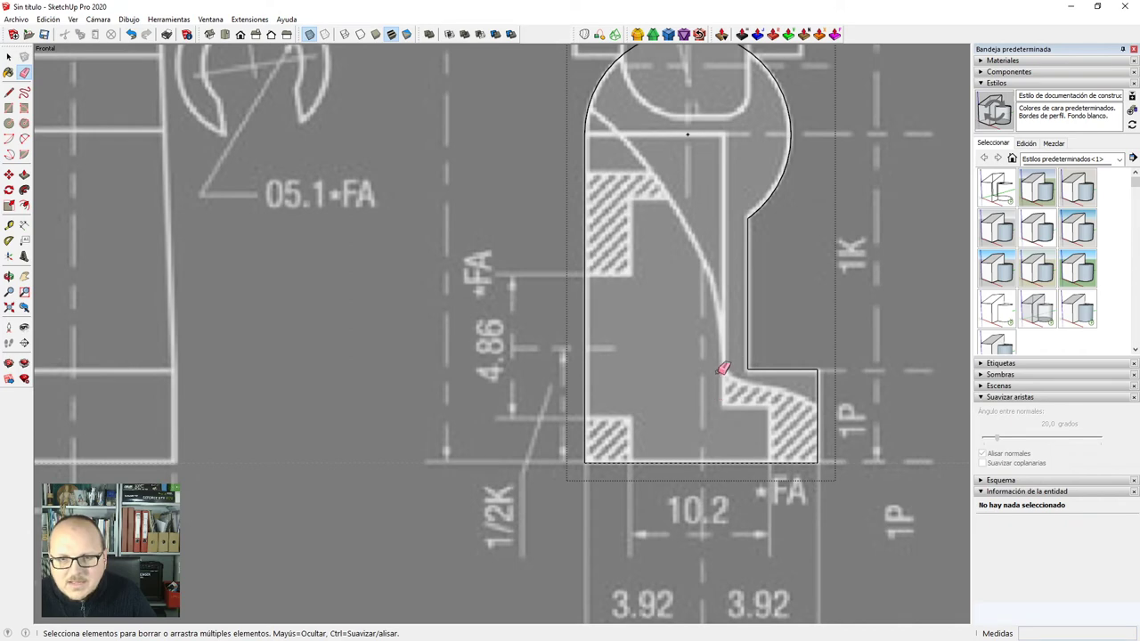
{"action": "scroll", "coordinate": [742, 335], "scroll_direction": "down", "scroll_amount": 3}
{"action": "scroll", "coordinate": [736, 399], "scroll_direction": "up", "scroll_amount": 2}
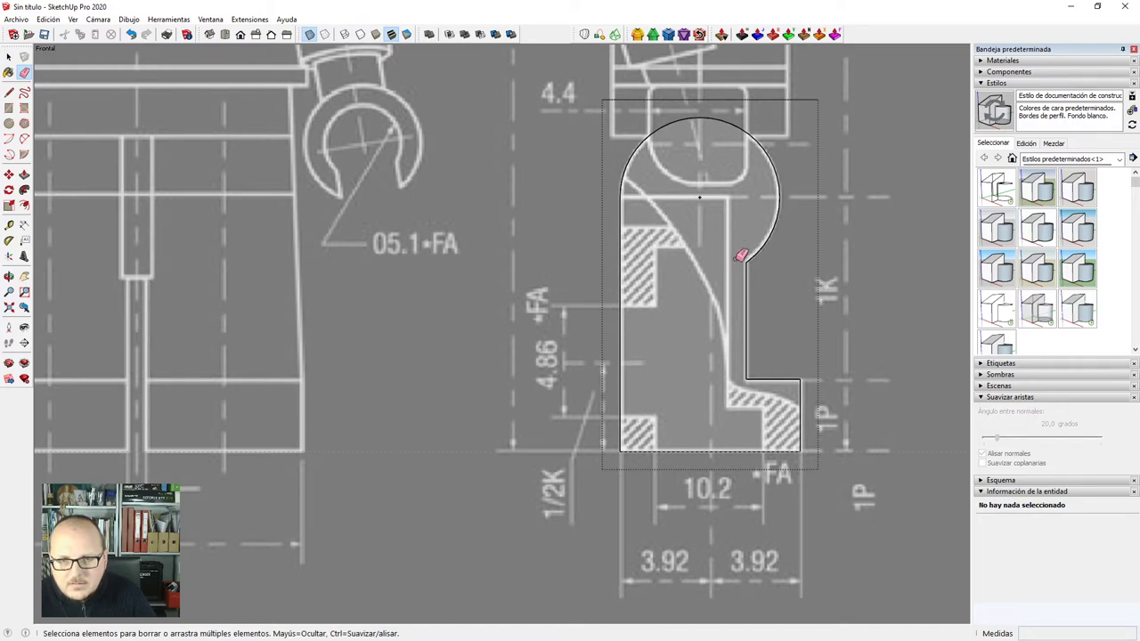
{"action": "scroll", "coordinate": [690, 383], "scroll_direction": "down", "scroll_amount": 2}
{"action": "key", "text": "space"}
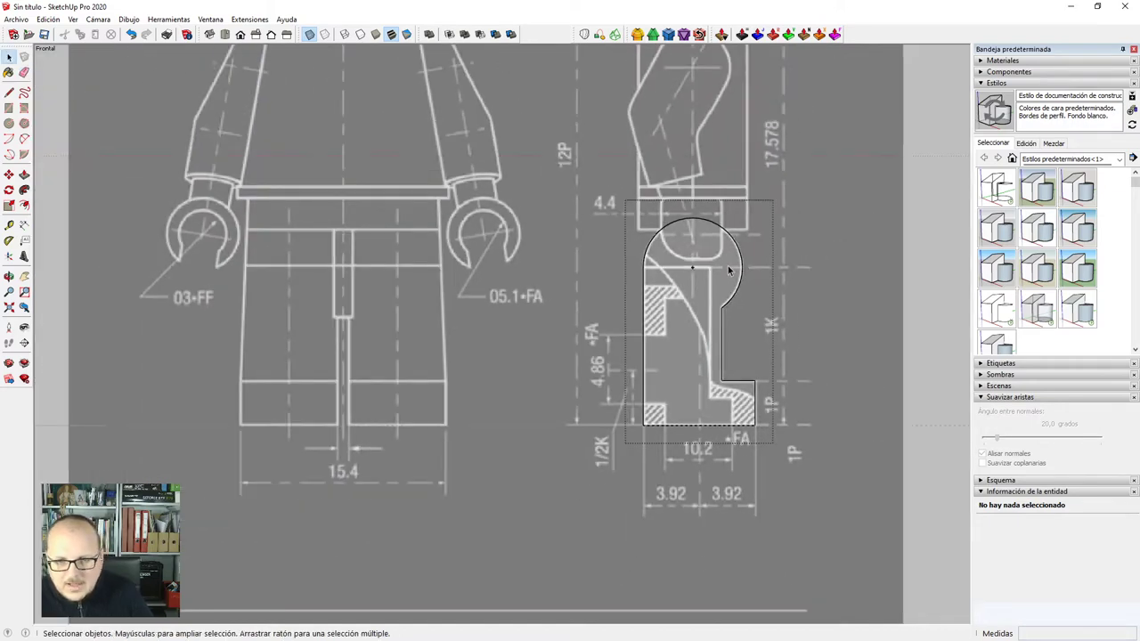
{"action": "scroll", "coordinate": [727, 270], "scroll_direction": "up", "scroll_amount": 3}
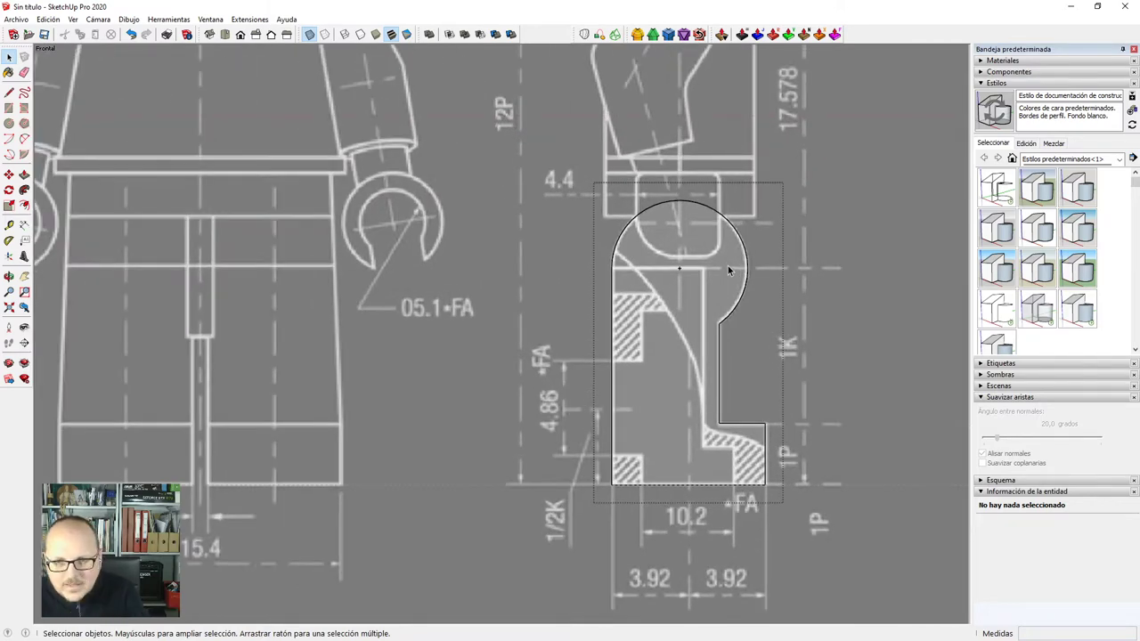
{"action": "scroll", "coordinate": [723, 354], "scroll_direction": "down", "scroll_amount": 6}
{"action": "scroll", "coordinate": [660, 388], "scroll_direction": "up", "scroll_amount": 5}
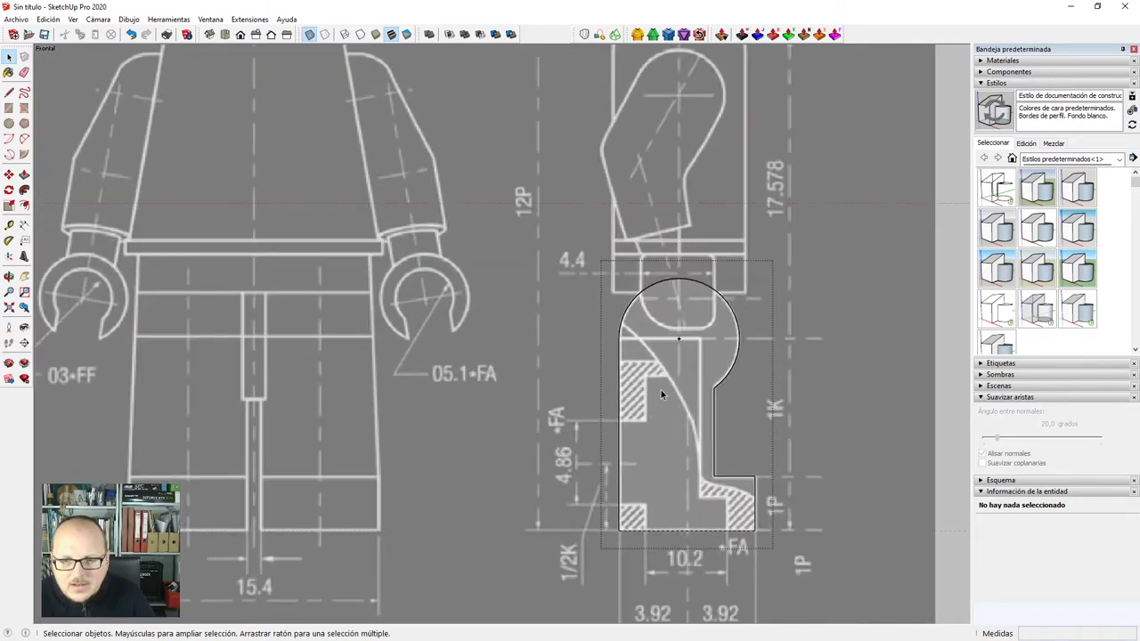
{"action": "double_click", "coordinate": [661, 394]}
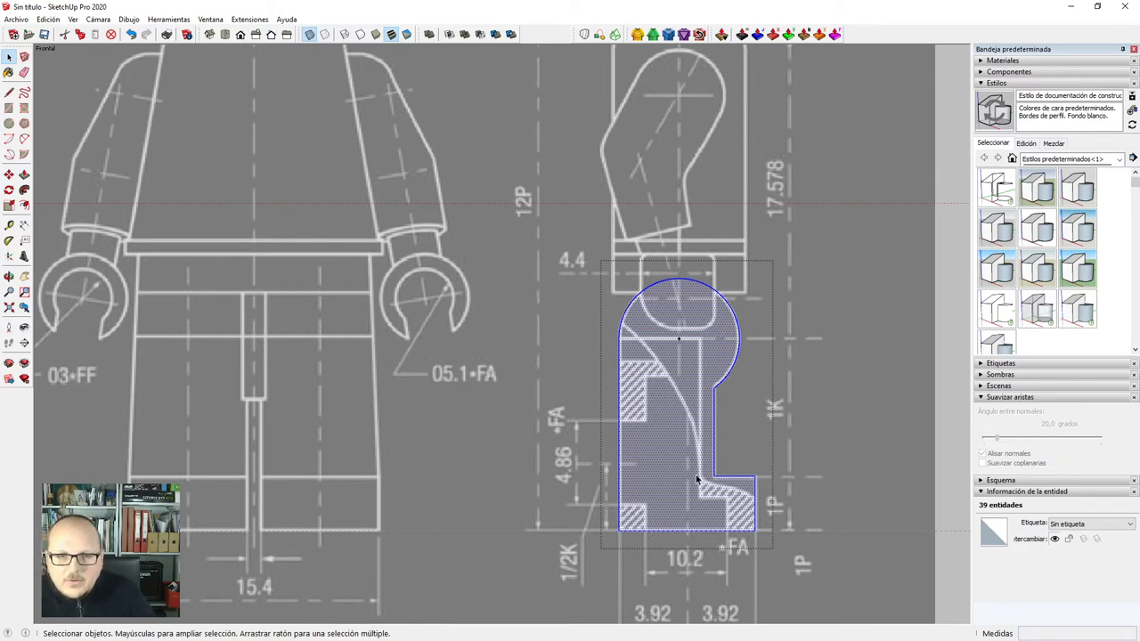
Examine the blueprint's head and top stud in the front and side views, including their dimensions.
{"action": "scroll", "coordinate": [698, 481], "scroll_direction": "down", "scroll_amount": 4}
{"action": "scroll", "coordinate": [649, 228], "scroll_direction": "up", "scroll_amount": 2}
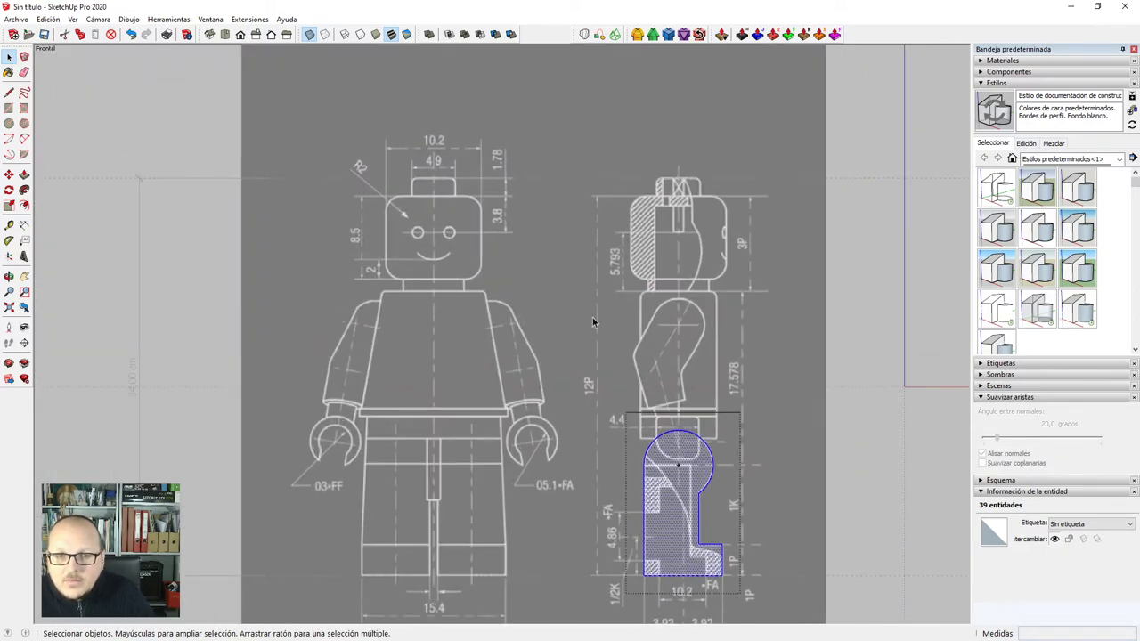
{"action": "scroll", "coordinate": [668, 185], "scroll_direction": "up", "scroll_amount": 5}
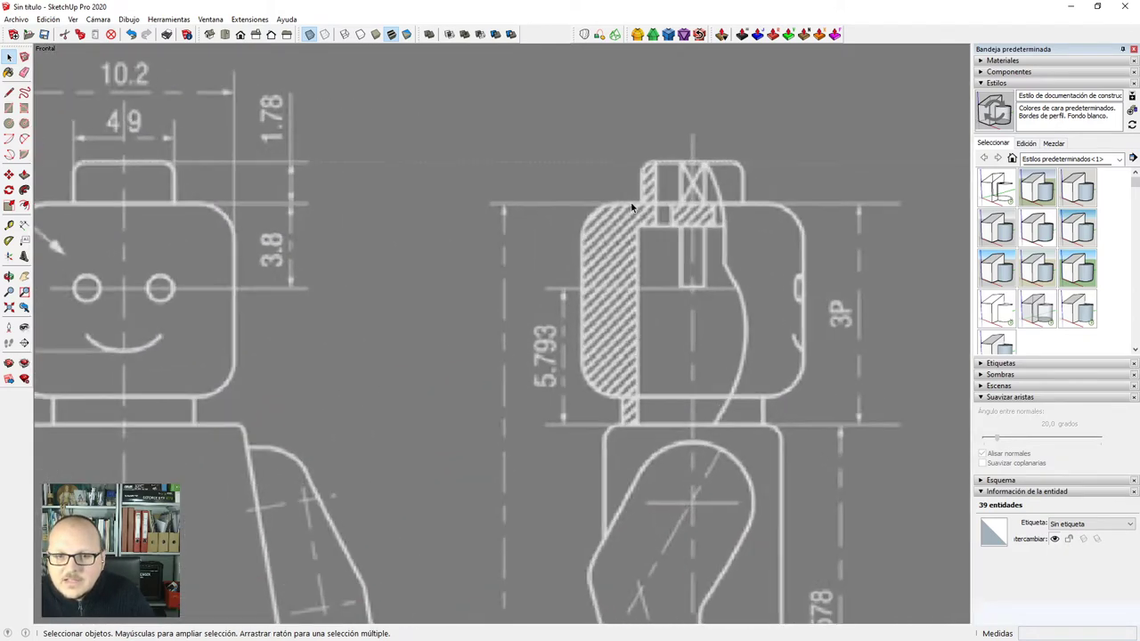
{"action": "scroll", "coordinate": [628, 207], "scroll_direction": "down", "scroll_amount": 4}
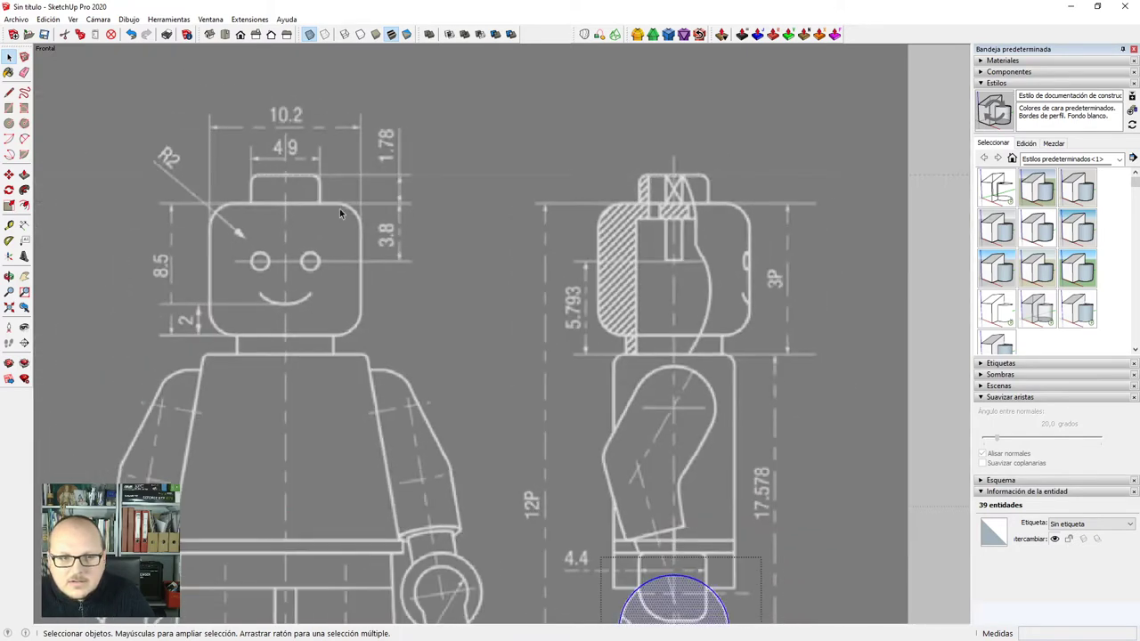
{"action": "scroll", "coordinate": [340, 208], "scroll_direction": "up", "scroll_amount": 1}
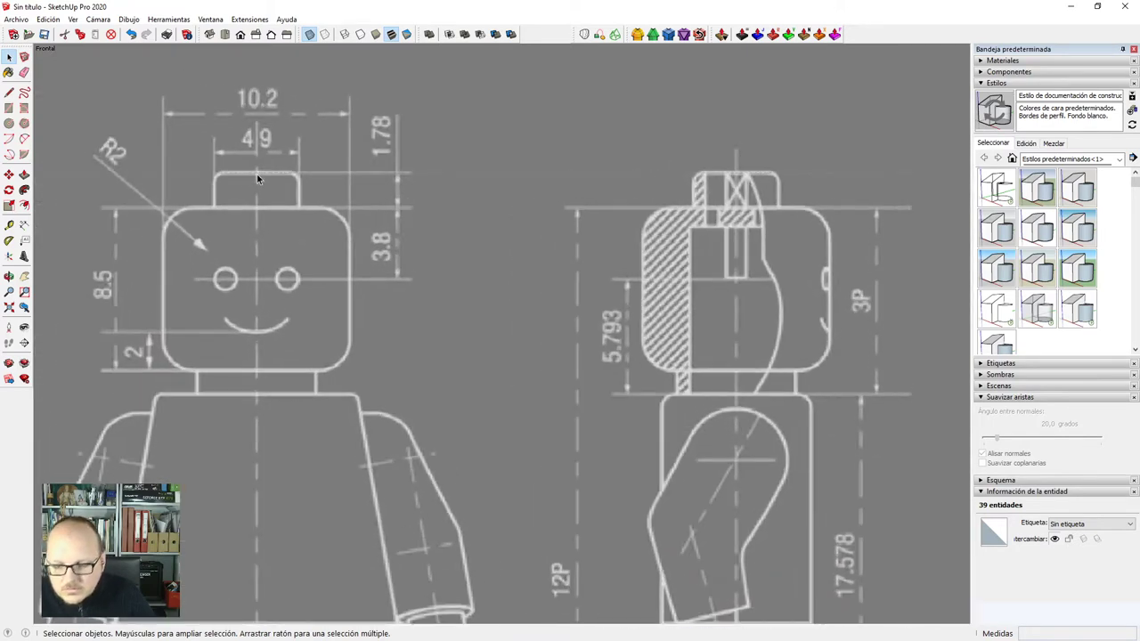
{"action": "scroll", "coordinate": [257, 179], "scroll_direction": "down", "scroll_amount": 4}
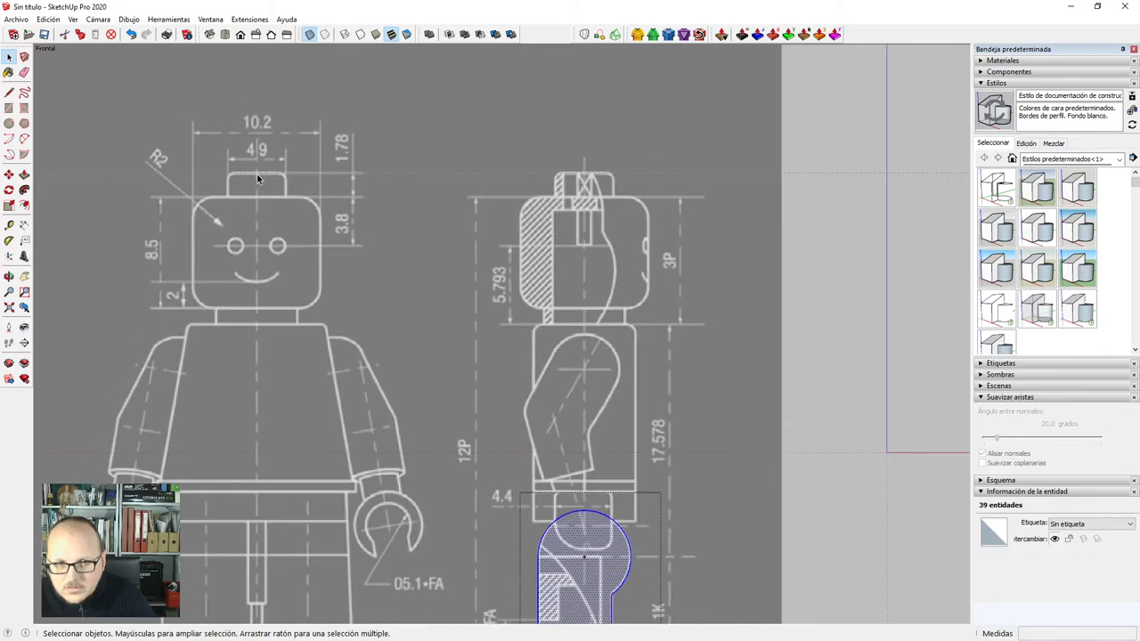
{"action": "scroll", "coordinate": [256, 173], "scroll_direction": "up", "scroll_amount": 4}
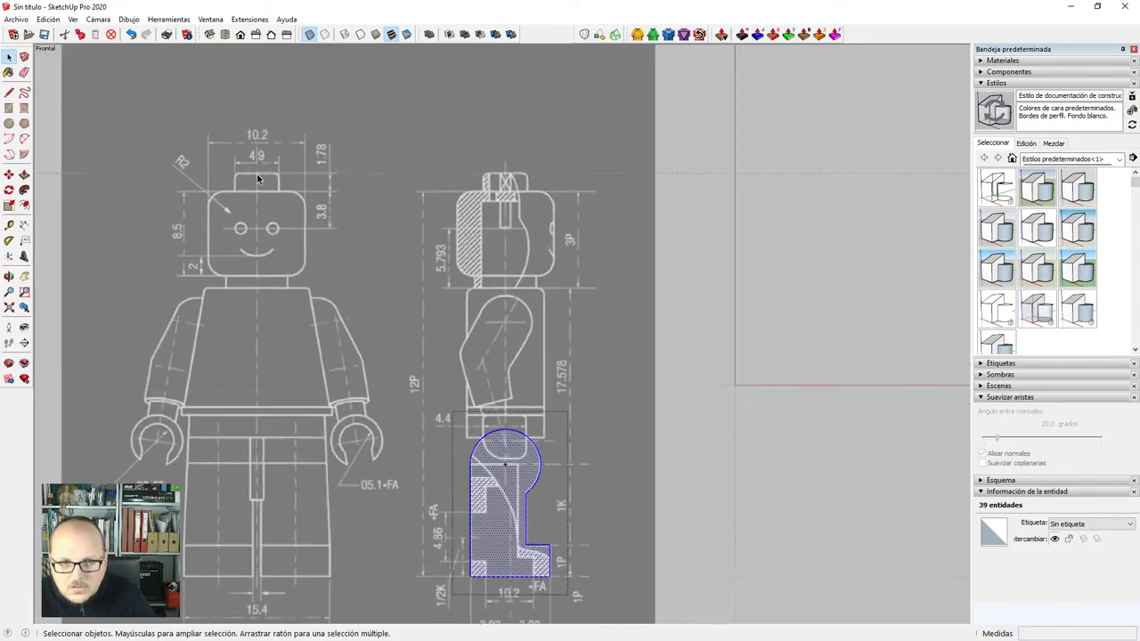
{"action": "scroll", "coordinate": [586, 178], "scroll_direction": "up", "scroll_amount": 3}
{"action": "scroll", "coordinate": [556, 200], "scroll_direction": "up", "scroll_amount": 2}
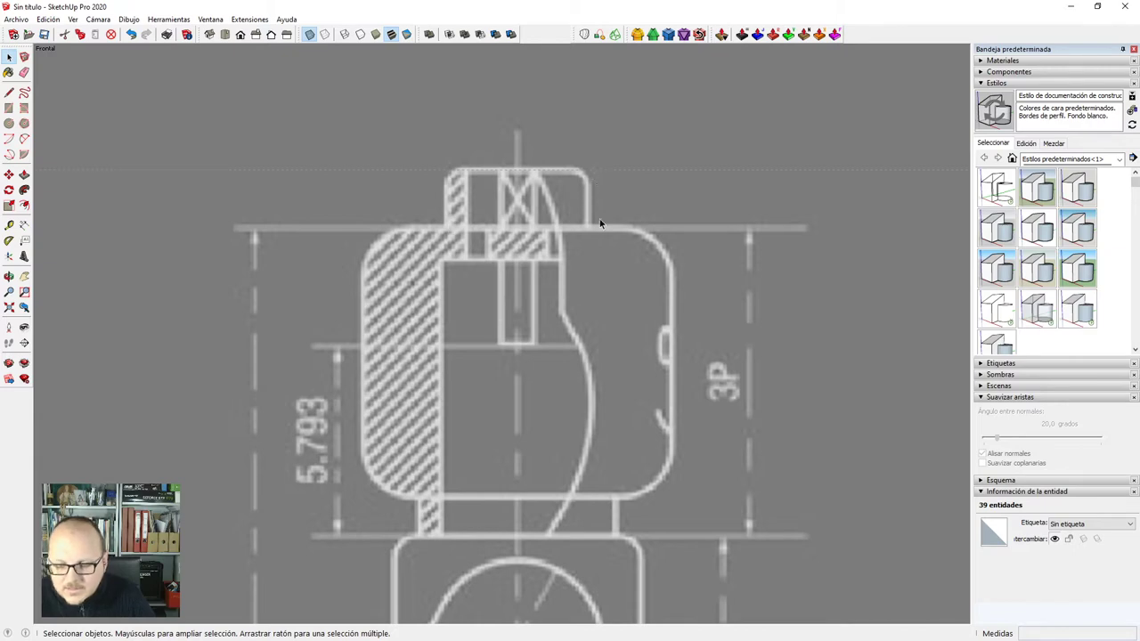
{"action": "scroll", "coordinate": [600, 219], "scroll_direction": "down", "scroll_amount": 5}
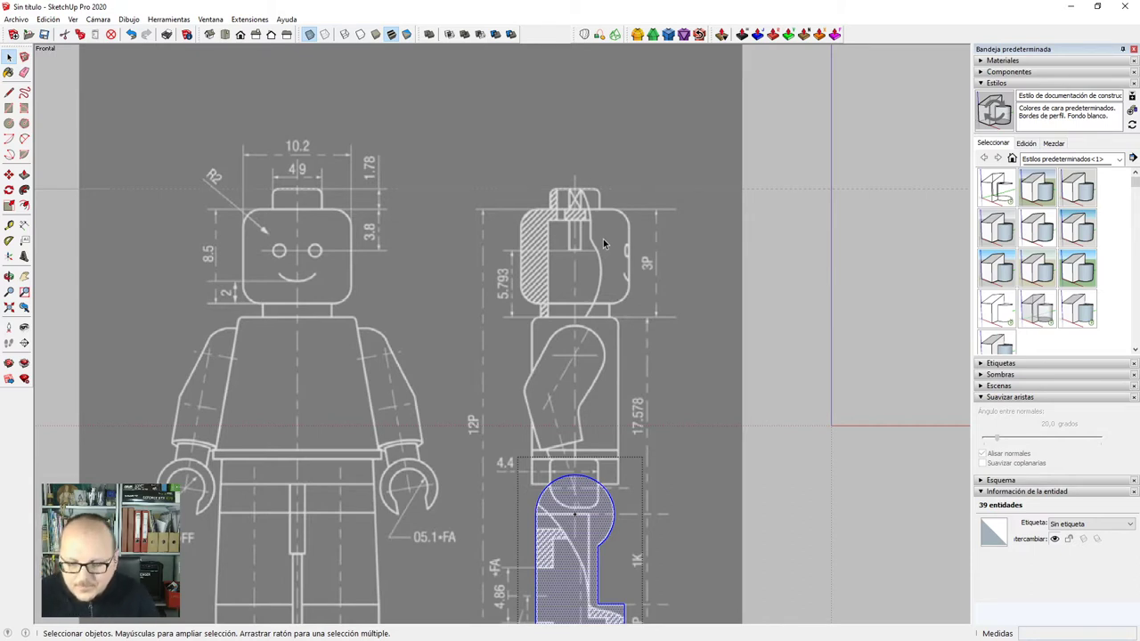
{"action": "scroll", "coordinate": [603, 240], "scroll_direction": "down", "scroll_amount": 3}
Turn the selected leg profile into a component named lego_pierna.
{"action": "scroll", "coordinate": [557, 410], "scroll_direction": "up", "scroll_amount": 5}
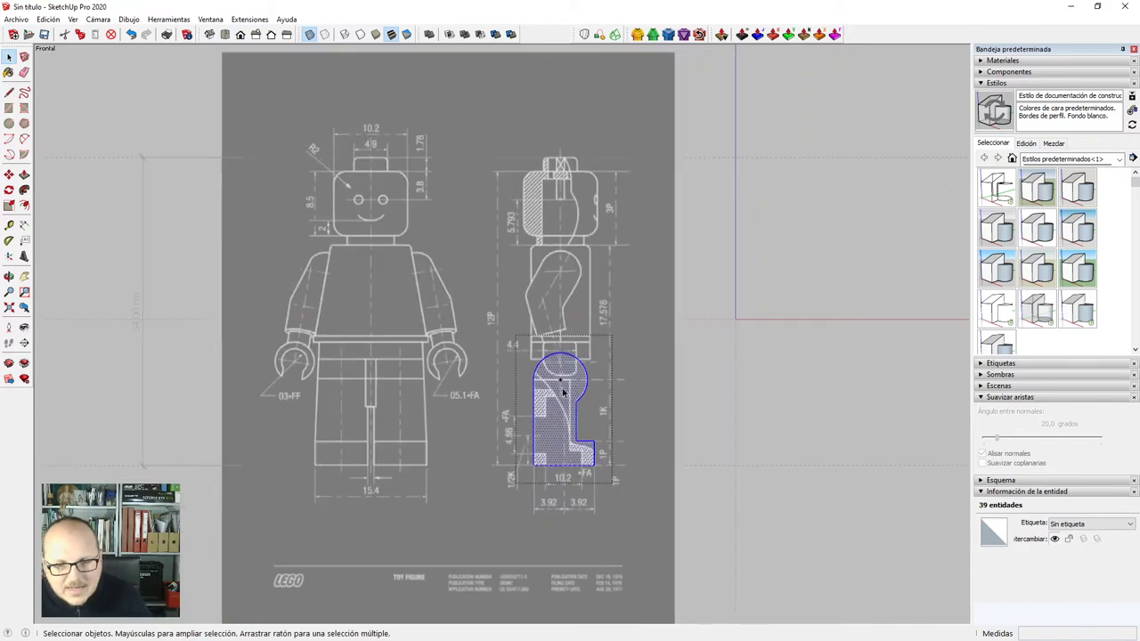
{"action": "type", "text": "g"}
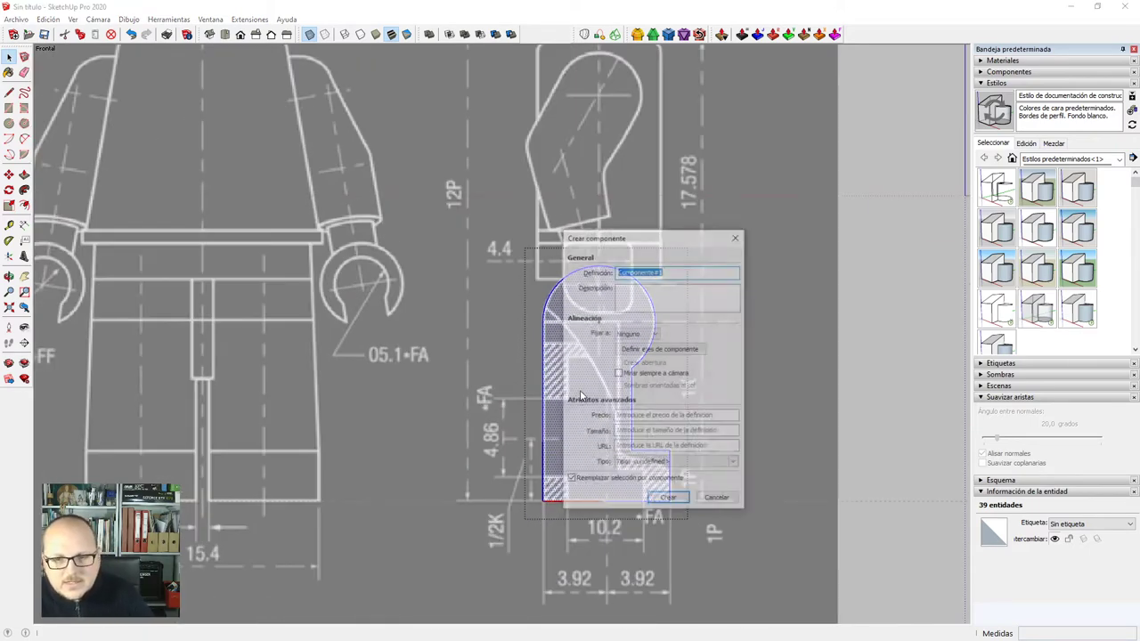
{"action": "type", "text": "piern"}
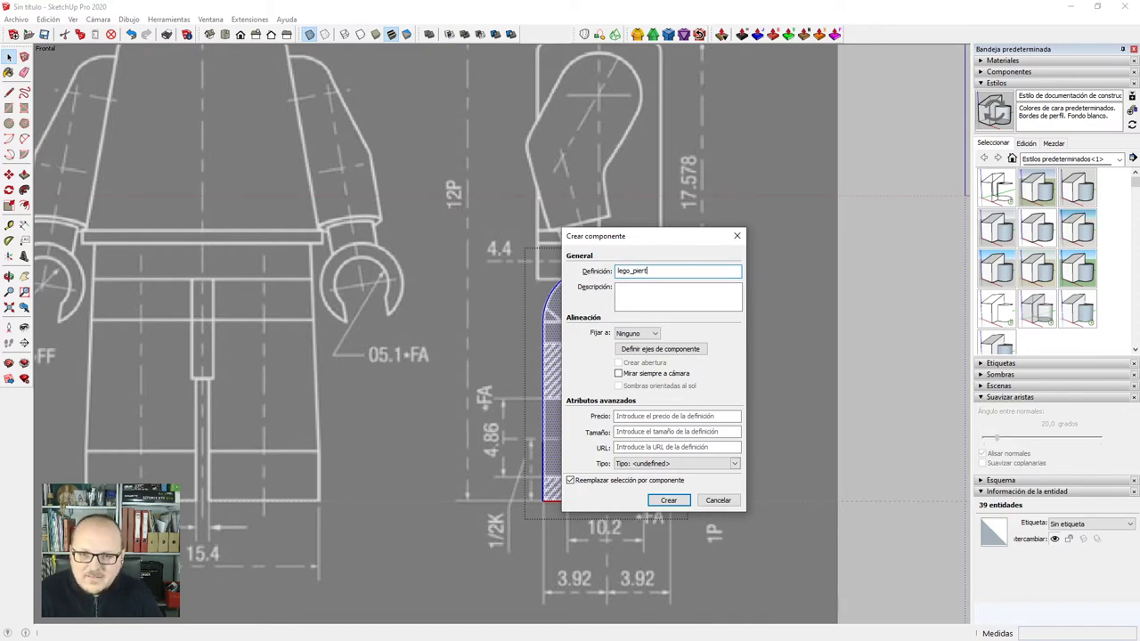
{"action": "type", "text": "na"}
{"action": "key", "text": "Return"}
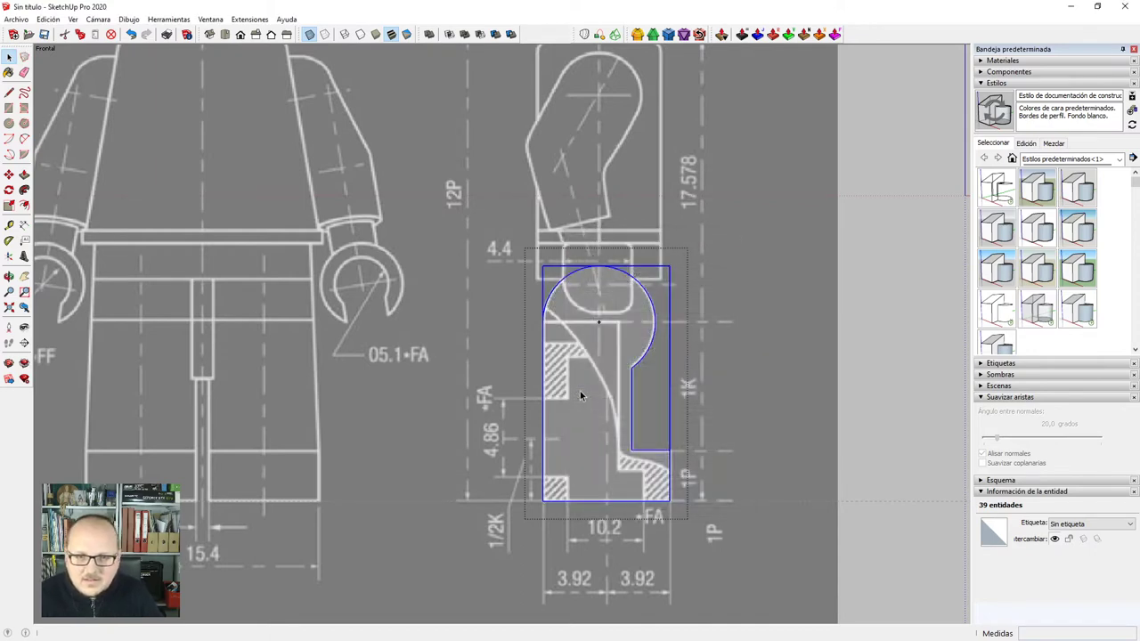
Copy the leg component by its lower back corner onto the base line of the front view's left-hand leg.
{"action": "scroll", "coordinate": [637, 383], "scroll_direction": "down", "scroll_amount": 2}
{"action": "scroll", "coordinate": [642, 391], "scroll_direction": "up", "scroll_amount": 1}
{"action": "key", "text": "m"}
{"action": "key", "text": "ctrl"}
{"action": "left_click", "coordinate": [552, 486]}
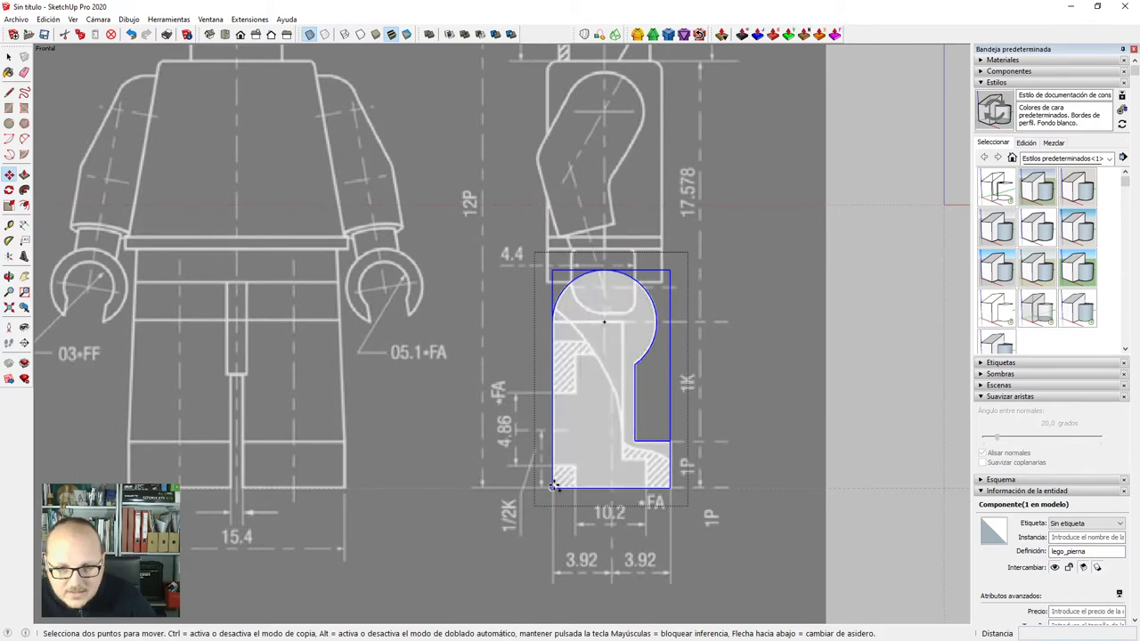
{"action": "scroll", "coordinate": [552, 487], "scroll_direction": "down", "scroll_amount": 1}
{"action": "scroll", "coordinate": [269, 488], "scroll_direction": "up", "scroll_amount": 2}
{"action": "scroll", "coordinate": [335, 475], "scroll_direction": "up", "scroll_amount": 1}
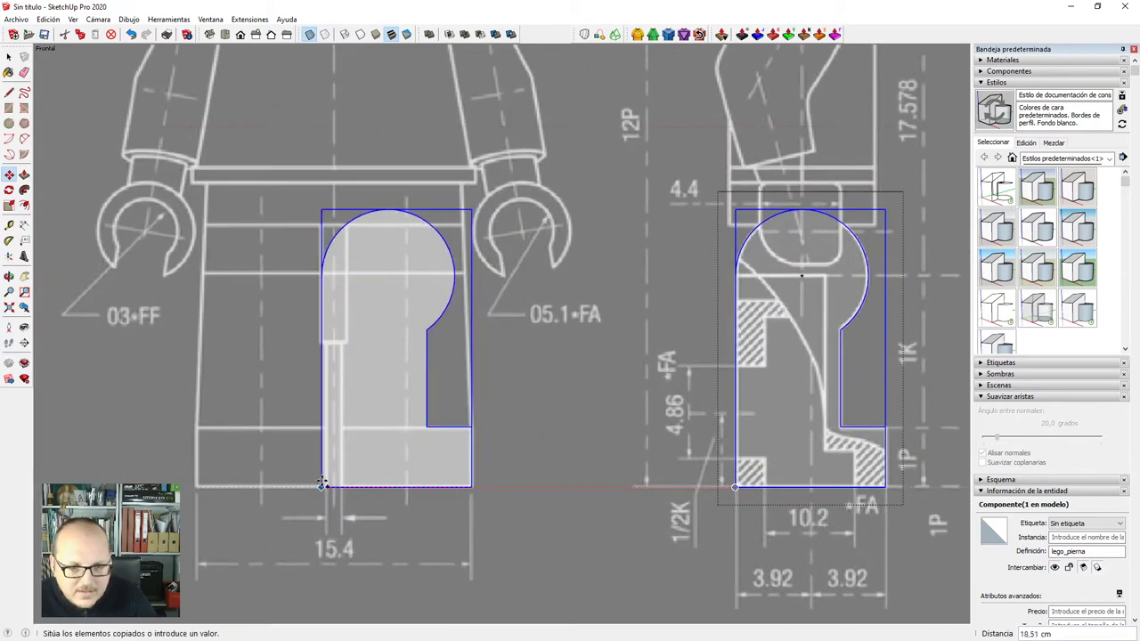
{"action": "left_click", "coordinate": [263, 485]}
{"action": "key", "text": "q"}
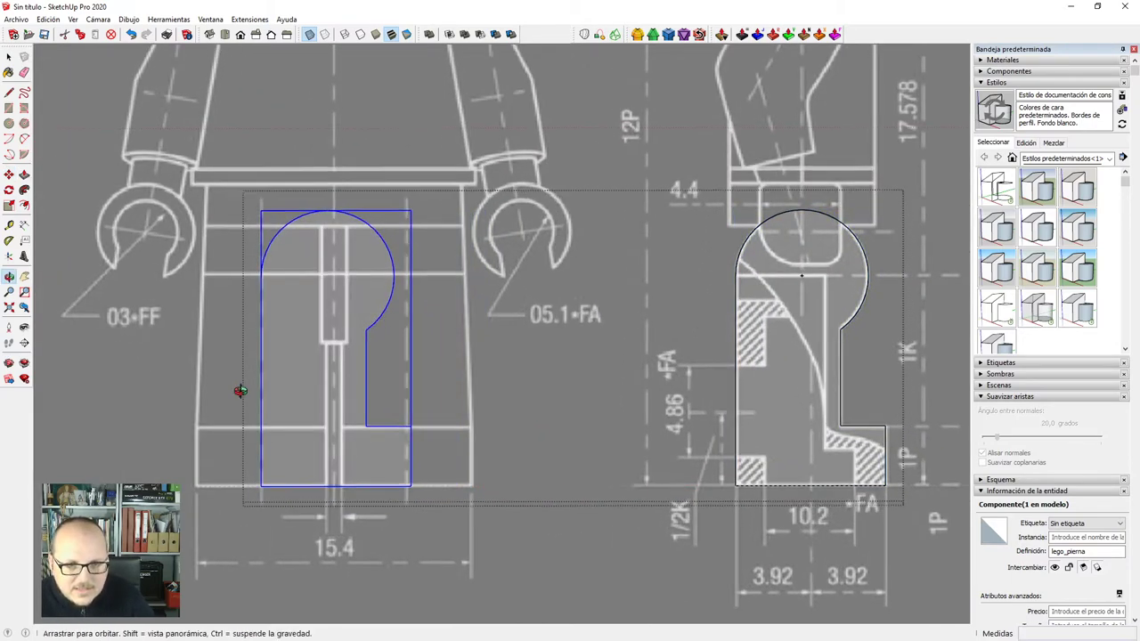
Rotate the leg copy 90° about its lower corner so it stands perpendicular to the blueprint, and check it from above and the front.
{"action": "middle_click_drag", "start_coordinate": [237, 390], "coordinate": [242, 449]}
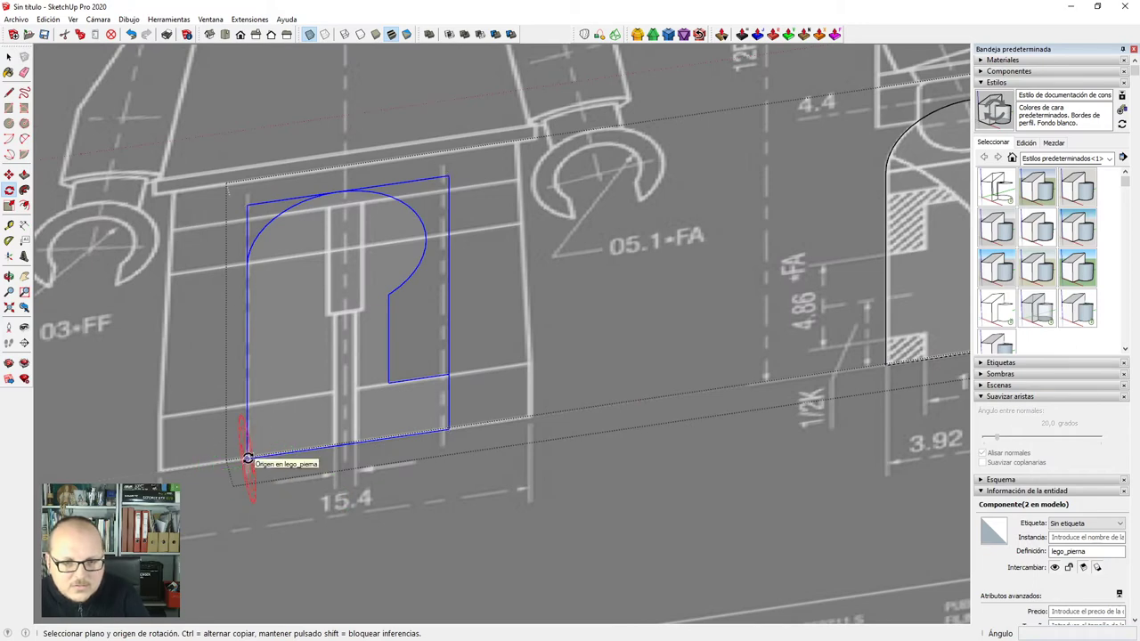
{"action": "left_click", "coordinate": [247, 459]}
{"action": "left_click", "coordinate": [273, 455]}
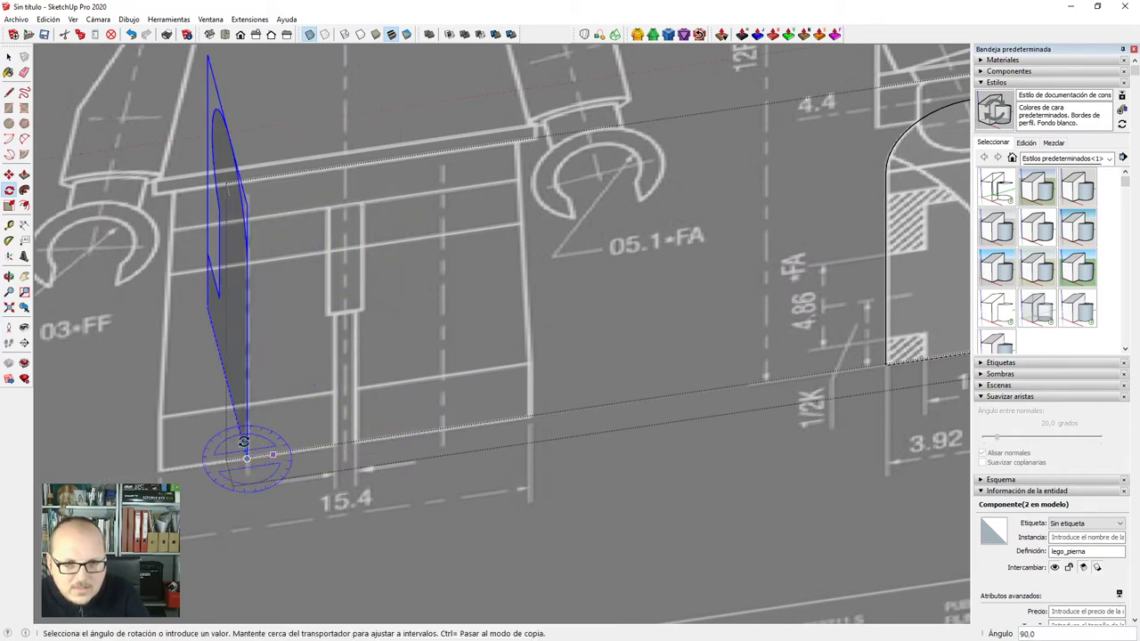
{"action": "left_click", "coordinate": [245, 442]}
{"action": "key", "text": "F2"}
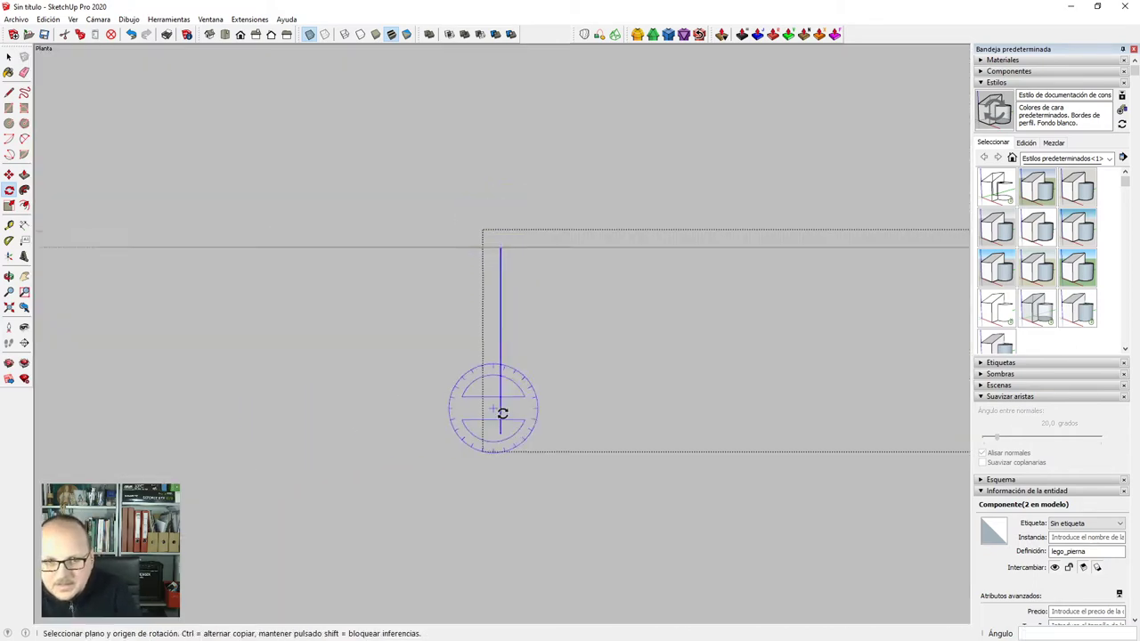
{"action": "scroll", "coordinate": [503, 414], "scroll_direction": "down", "scroll_amount": 3}
{"action": "key", "text": "space"}
{"action": "left_click", "coordinate": [518, 413]}
{"action": "scroll", "coordinate": [566, 384], "scroll_direction": "down", "scroll_amount": 2}
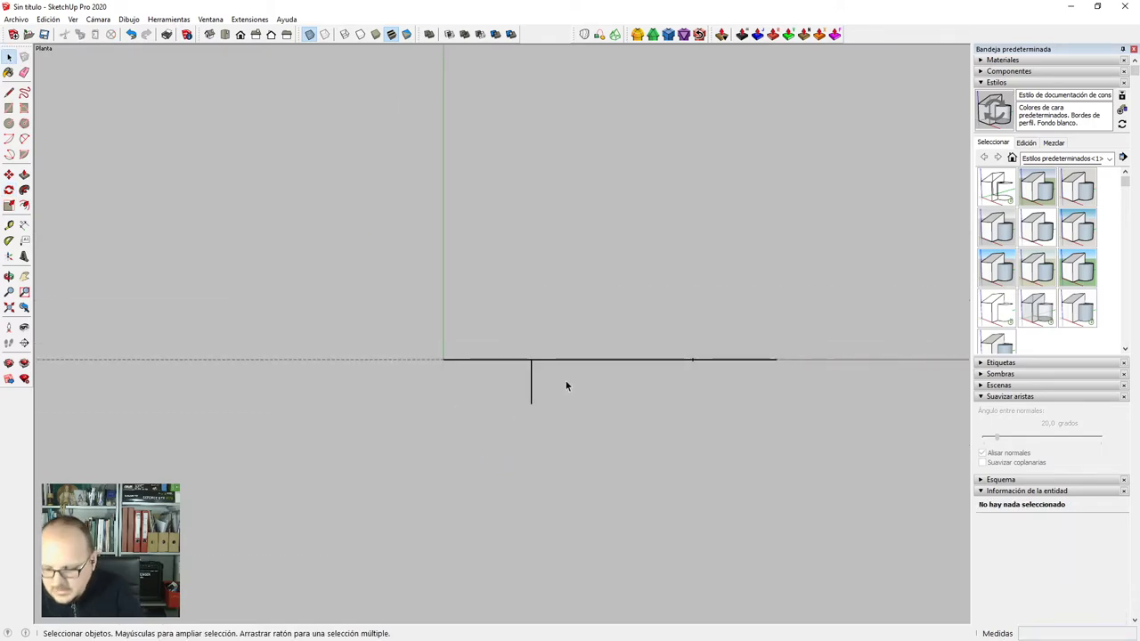
{"action": "key", "text": "F4"}
{"action": "scroll", "coordinate": [400, 356], "scroll_direction": "up", "scroll_amount": 6}
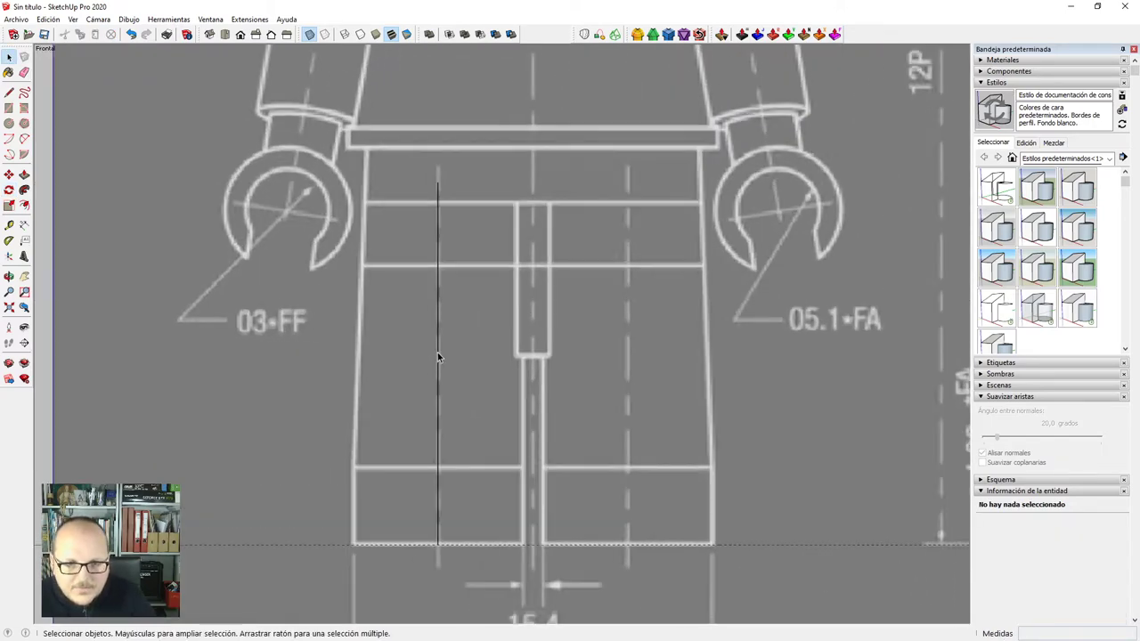
{"action": "middle_click_drag", "start_coordinate": [438, 354], "coordinate": [406, 442]}
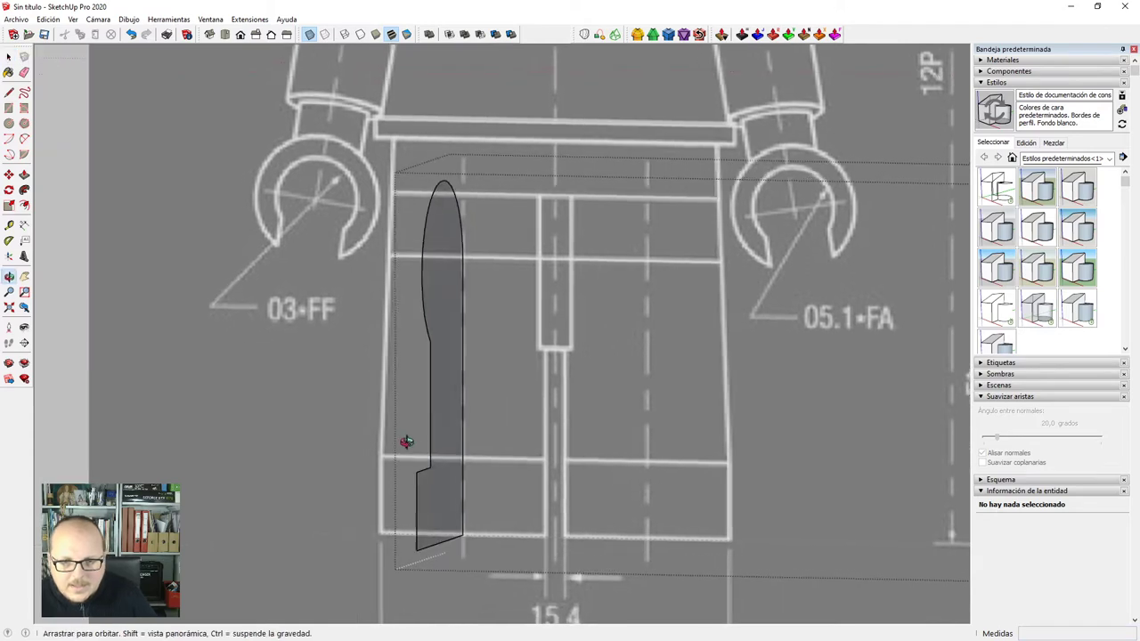
Cut the rotated leg out of the open group and paste it in place outside it.
{"action": "left_click", "coordinate": [442, 423]}
{"action": "scroll", "coordinate": [358, 361], "scroll_direction": "down", "scroll_amount": 5}
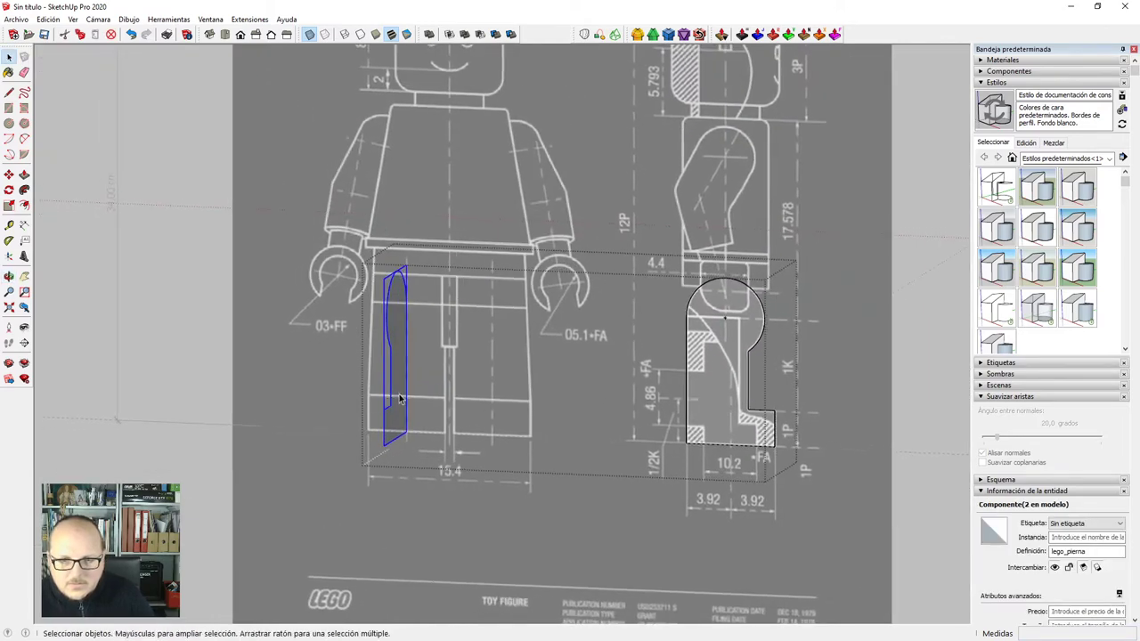
{"action": "key", "text": "ctrl+x"}
{"action": "left_click", "coordinate": [401, 398]}
{"action": "key", "text": "ctrl+shift+v"}
{"action": "scroll", "coordinate": [400, 375], "scroll_direction": "up", "scroll_amount": 3}
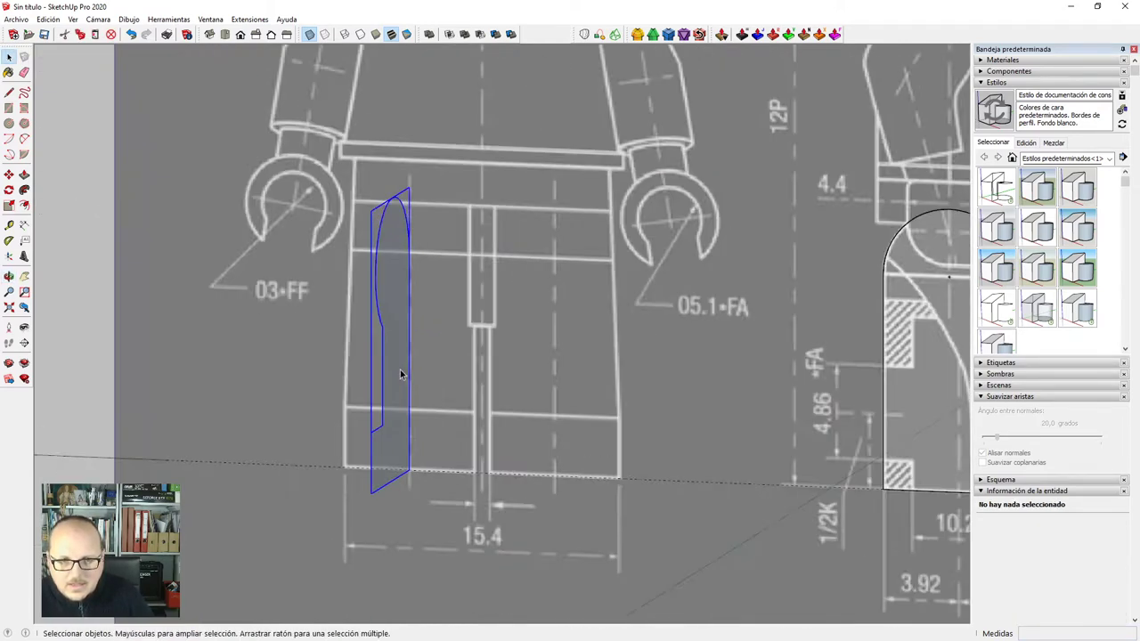
Inside the leg component, push/pull the profile face about 2.9 cm to the leg's inner edge on the front view.
{"action": "double_click", "coordinate": [400, 375]}
{"action": "key", "text": "p"}
{"action": "scroll", "coordinate": [397, 445], "scroll_direction": "up", "scroll_amount": 5}
{"action": "left_click", "coordinate": [397, 463]}
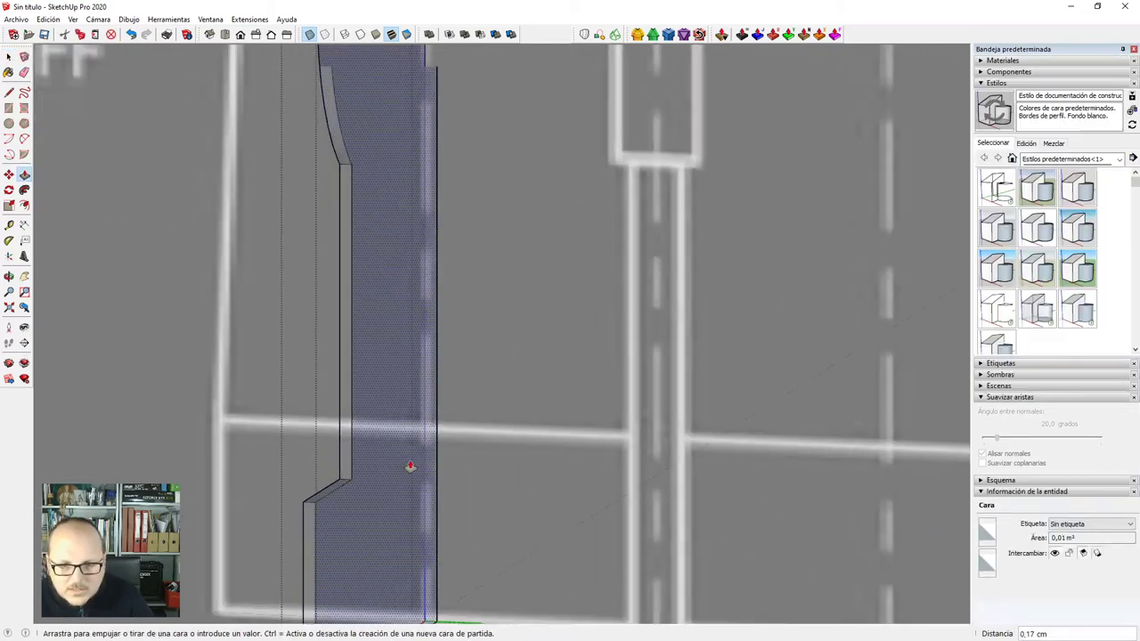
{"action": "scroll", "coordinate": [410, 466], "scroll_direction": "down", "scroll_amount": 4}
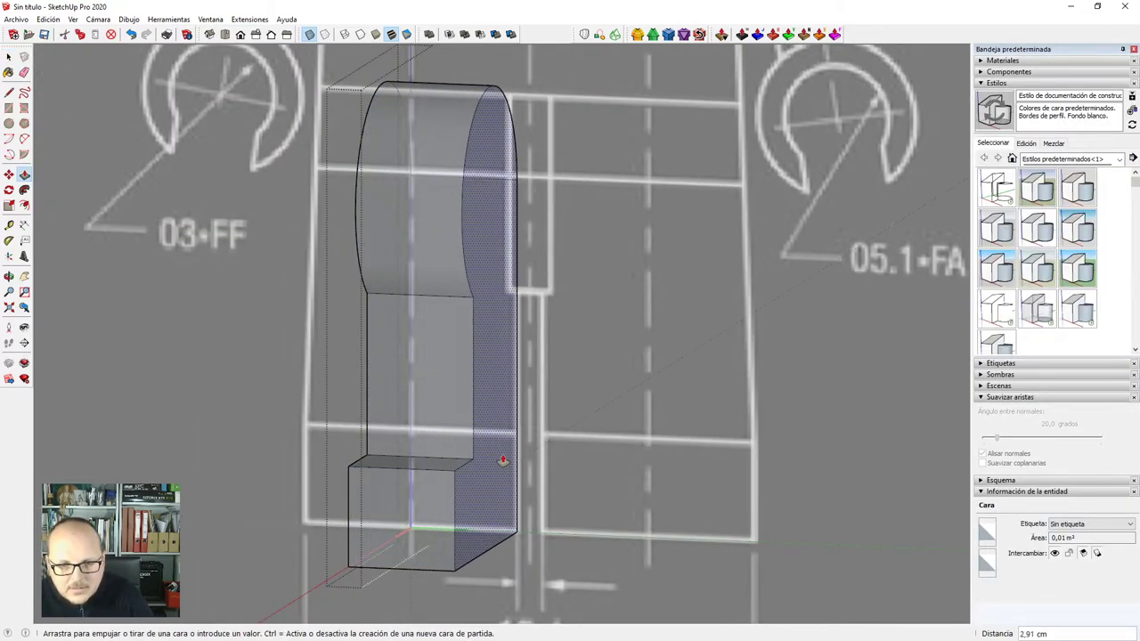
{"action": "scroll", "coordinate": [503, 460], "scroll_direction": "down", "scroll_amount": 3}
{"action": "key", "text": "F2"}
{"action": "scroll", "coordinate": [546, 463], "scroll_direction": "up", "scroll_amount": 4}
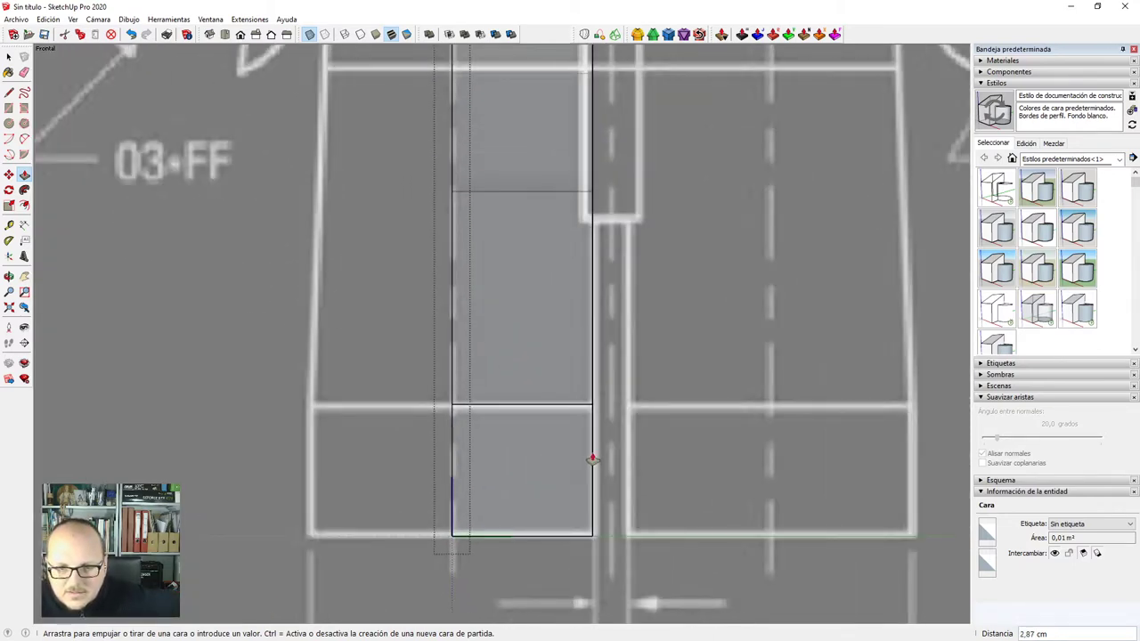
{"action": "left_click", "coordinate": [595, 459]}
{"action": "scroll", "coordinate": [606, 318], "scroll_direction": "down", "scroll_amount": 3}
{"action": "key", "text": "space"}
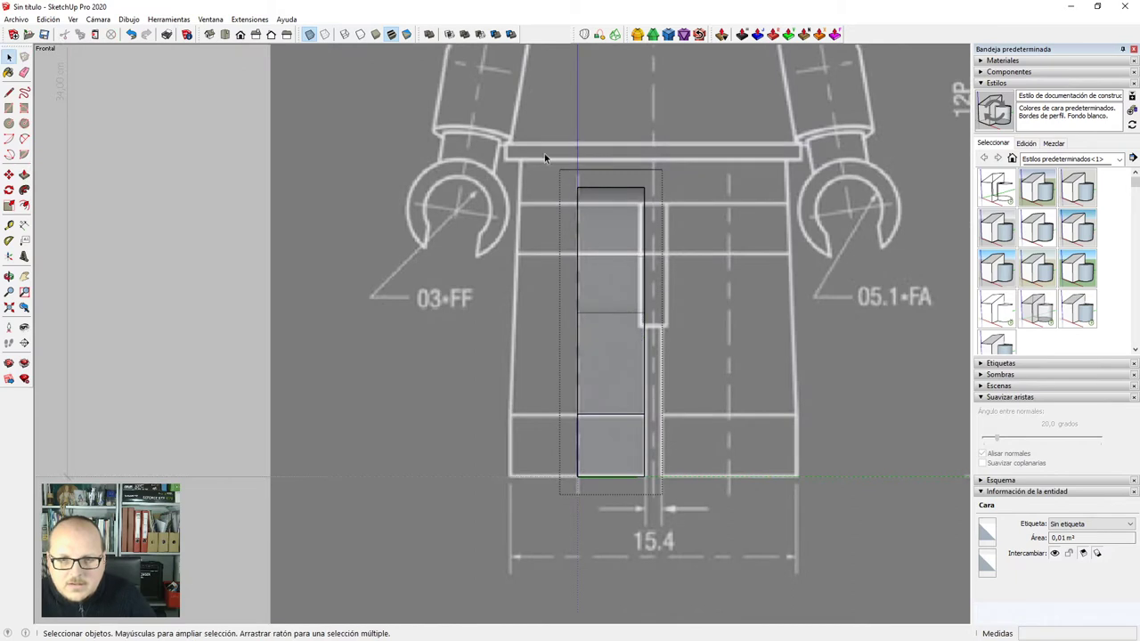
Move the leg's outer side outward from the centre axis until it extends past the blueprint's slanted outline.
{"action": "left_click_drag", "start_coordinate": [544, 154], "coordinate": [592, 509]}
{"action": "scroll", "coordinate": [590, 509], "scroll_direction": "up", "scroll_amount": 1}
{"action": "key", "text": "m"}
{"action": "left_click", "coordinate": [579, 485]}
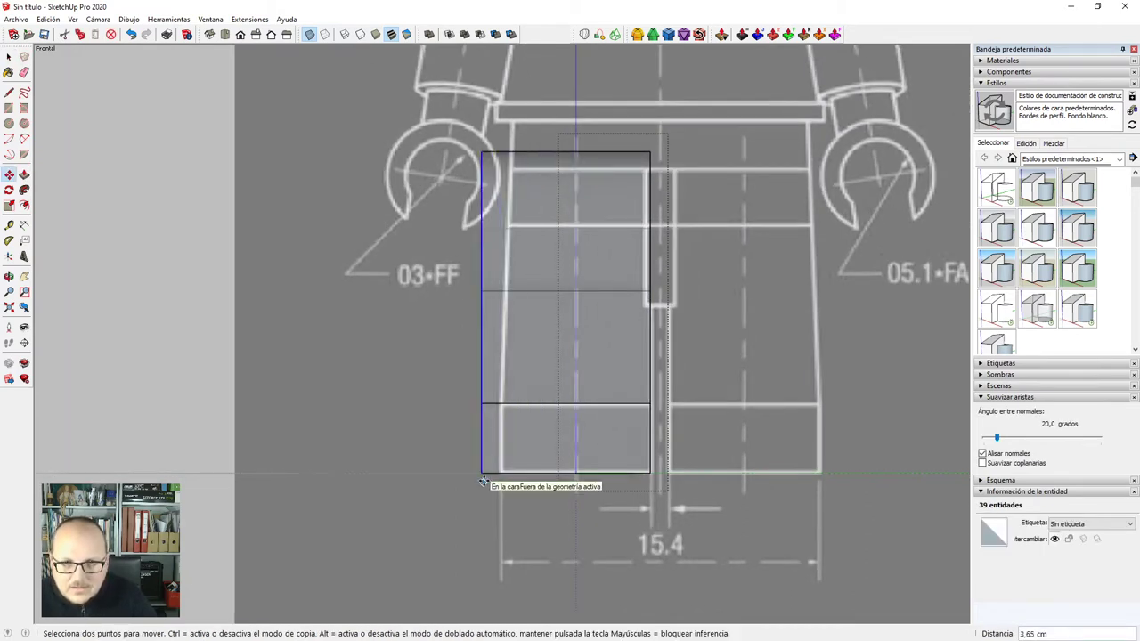
{"action": "left_click", "coordinate": [453, 481]}
{"action": "key", "text": "space"}
{"action": "scroll", "coordinate": [481, 495], "scroll_direction": "down", "scroll_amount": 1}
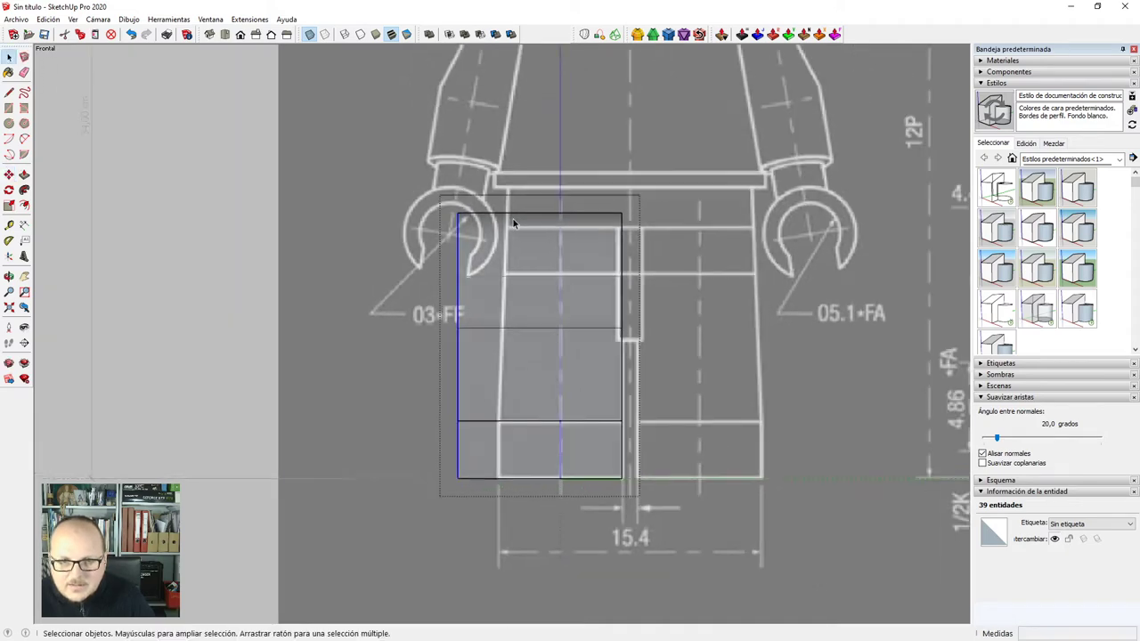
Place a vertical guide through the point where the leg's outer outline meets the underside of the belt.
{"action": "scroll", "coordinate": [512, 200], "scroll_direction": "up", "scroll_amount": 3}
{"action": "scroll", "coordinate": [536, 440], "scroll_direction": "down", "scroll_amount": 2}
{"action": "key", "text": "t"}
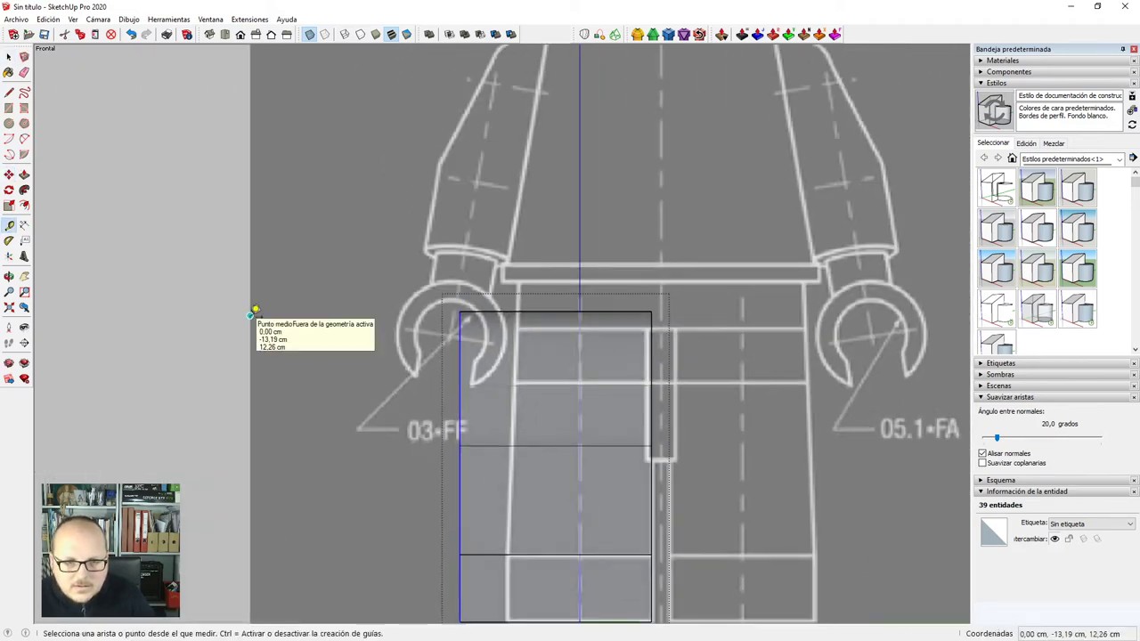
{"action": "left_click", "coordinate": [255, 314]}
{"action": "scroll", "coordinate": [527, 264], "scroll_direction": "up", "scroll_amount": 5}
{"action": "left_click", "coordinate": [487, 290]}
{"action": "key", "text": "space"}
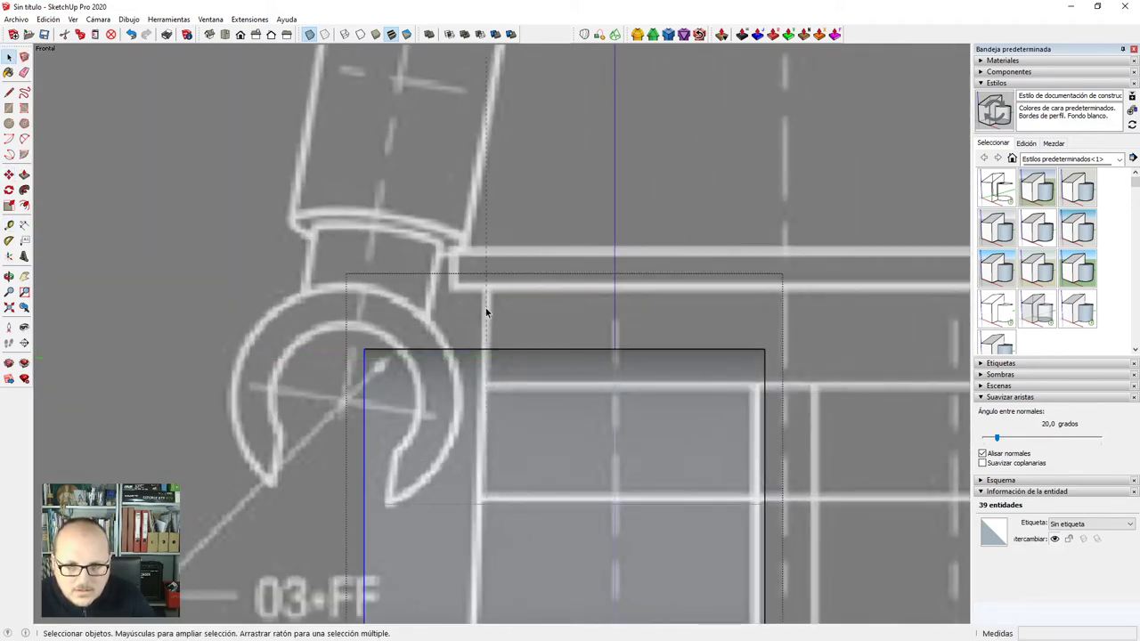
Rotate the guide about the belt point to align it with the blueprint's slanted outer leg edge.
{"action": "key", "text": "q"}
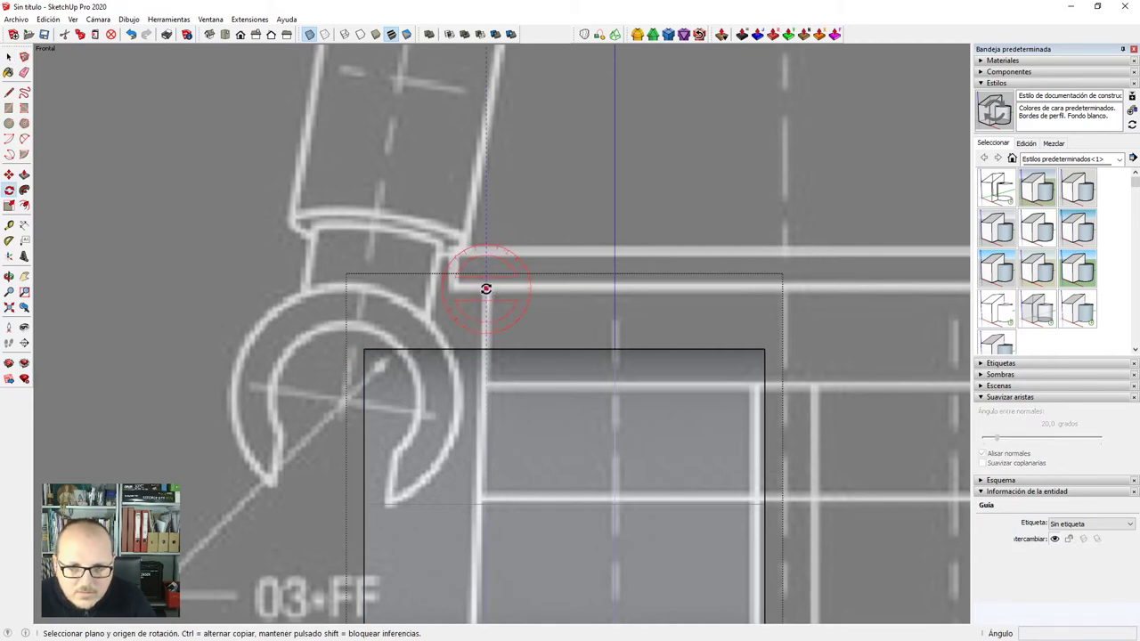
{"action": "left_click", "coordinate": [487, 290]}
{"action": "scroll", "coordinate": [489, 178], "scroll_direction": "down", "scroll_amount": 5}
{"action": "scroll", "coordinate": [490, 347], "scroll_direction": "up", "scroll_amount": 2}
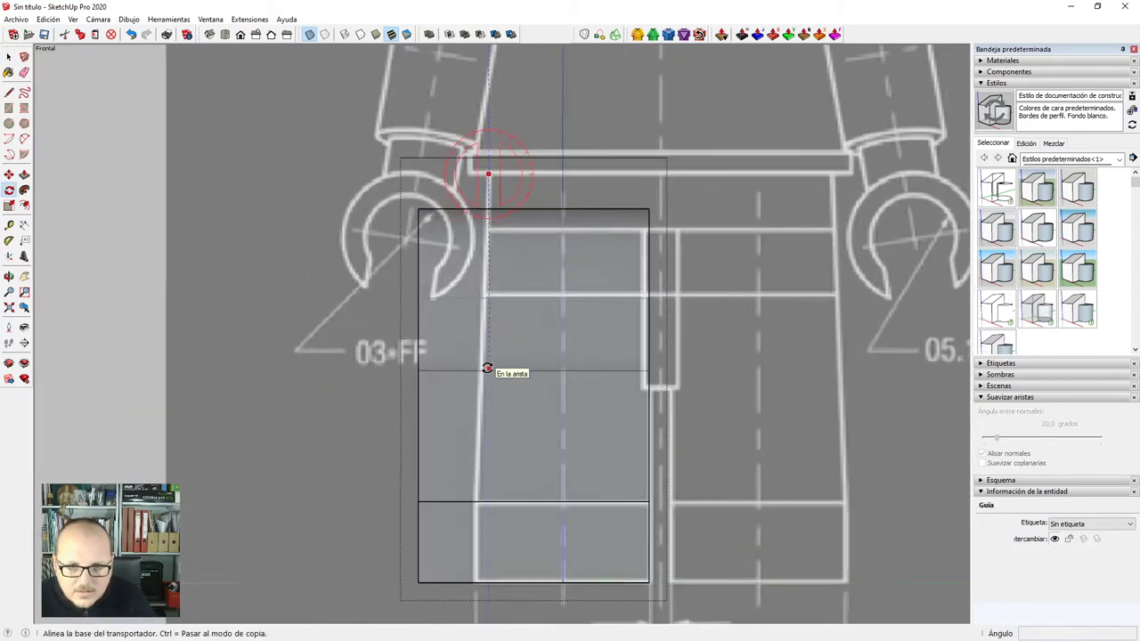
{"action": "scroll", "coordinate": [484, 305], "scroll_direction": "up", "scroll_amount": 4}
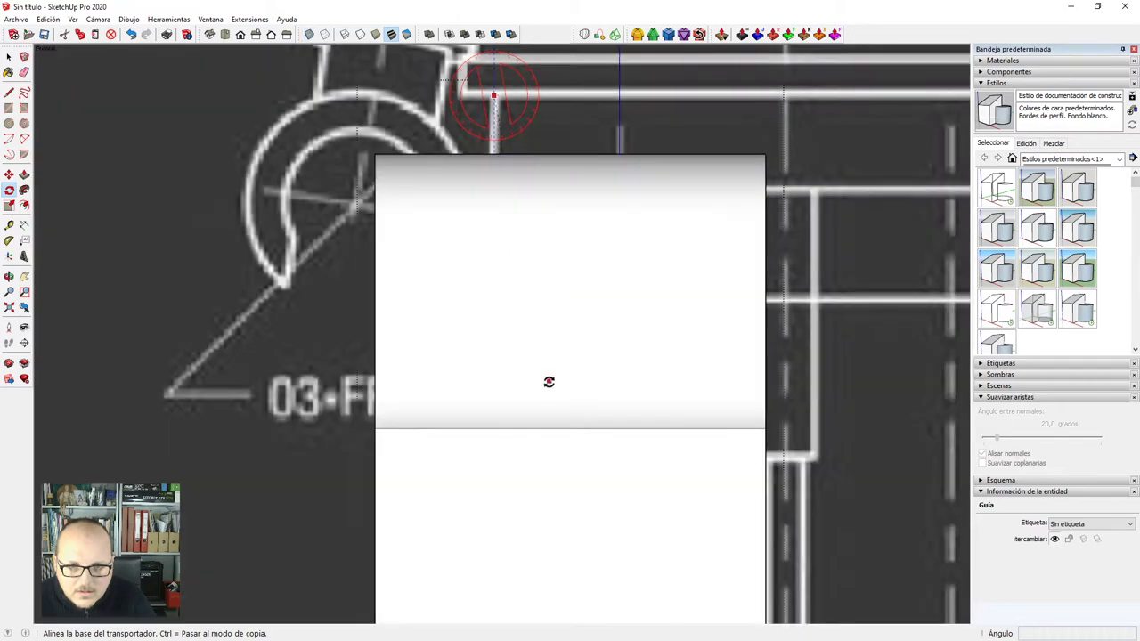
{"action": "scroll", "coordinate": [549, 382], "scroll_direction": "down", "scroll_amount": 2}
{"action": "key", "text": "x"}
{"action": "scroll", "coordinate": [518, 211], "scroll_direction": "up", "scroll_amount": 4}
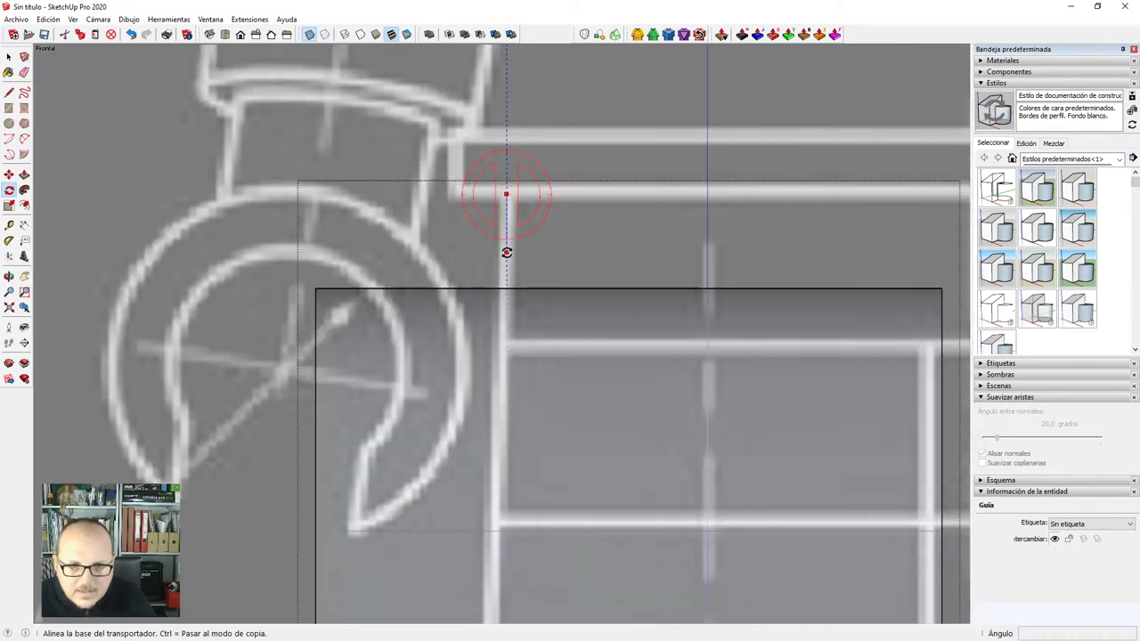
{"action": "left_click", "coordinate": [506, 252]}
{"action": "scroll", "coordinate": [508, 259], "scroll_direction": "down", "scroll_amount": 4}
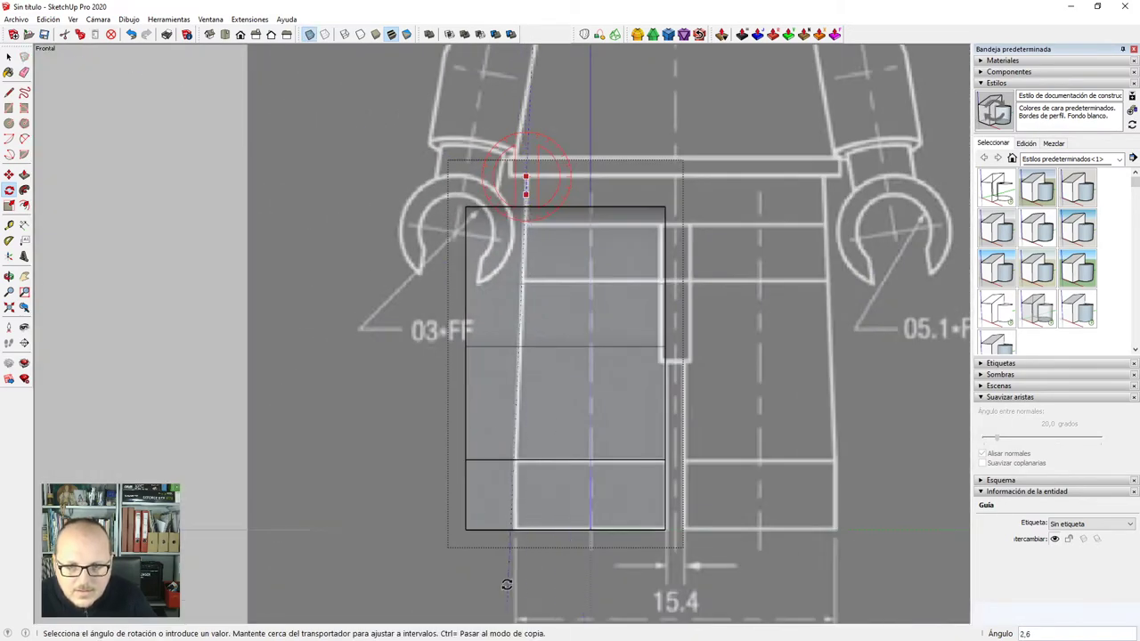
{"action": "left_click", "coordinate": [513, 582]}
{"action": "key", "text": "space"}
{"action": "scroll", "coordinate": [511, 377], "scroll_direction": "down", "scroll_amount": 2}
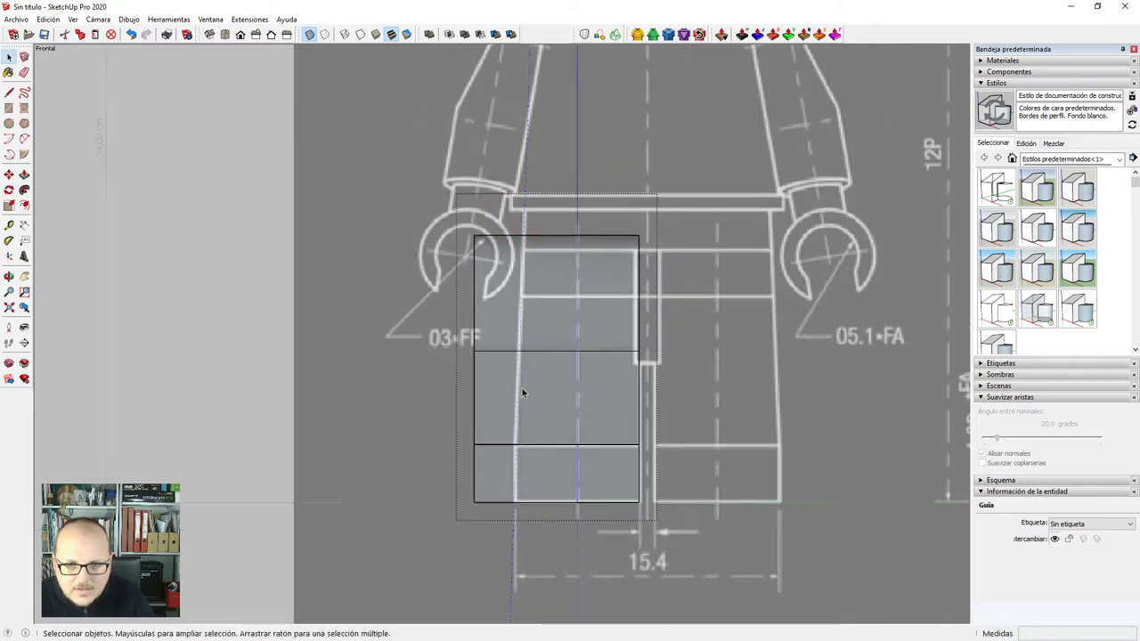
Try to slice the leg with a cut line running down the slanted guide from the belt.
{"action": "scroll", "coordinate": [536, 441], "scroll_direction": "up", "scroll_amount": 2}
{"action": "key", "text": "z"}
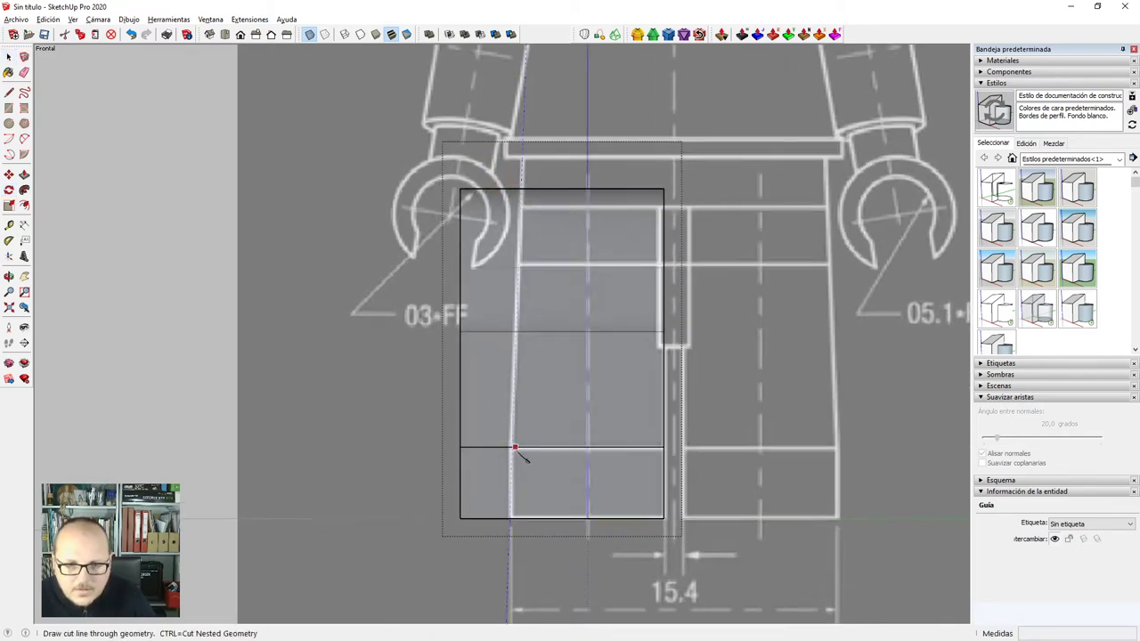
{"action": "scroll", "coordinate": [505, 230], "scroll_direction": "up", "scroll_amount": 1}
{"action": "left_click", "coordinate": [530, 242]}
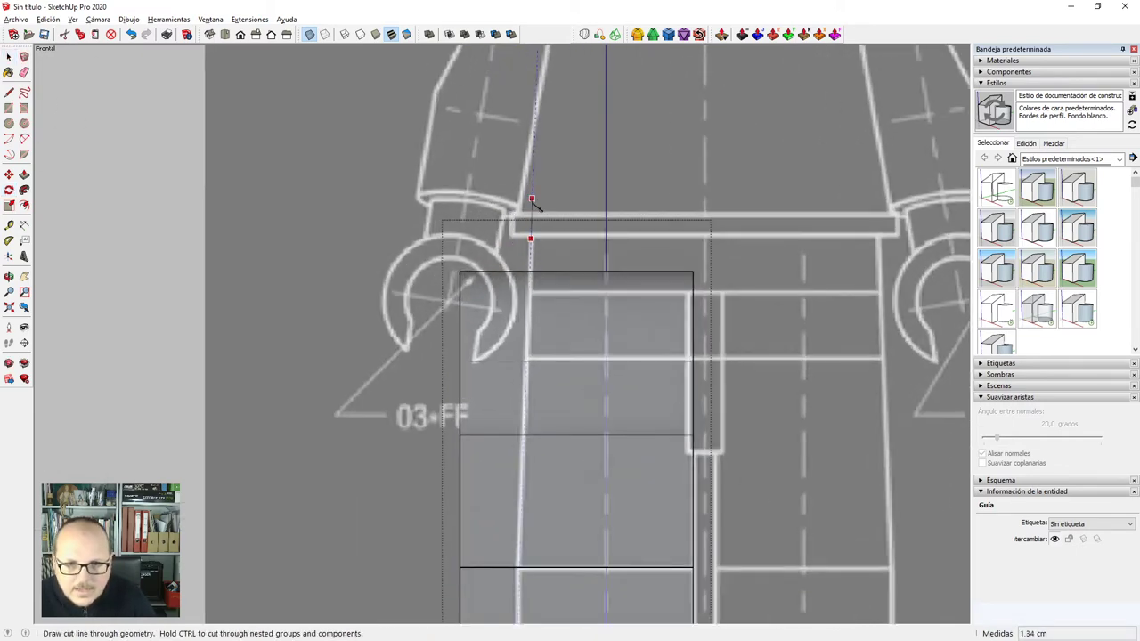
{"action": "scroll", "coordinate": [522, 474], "scroll_direction": "down", "scroll_amount": 2}
{"action": "scroll", "coordinate": [538, 431], "scroll_direction": "up", "scroll_amount": 2}
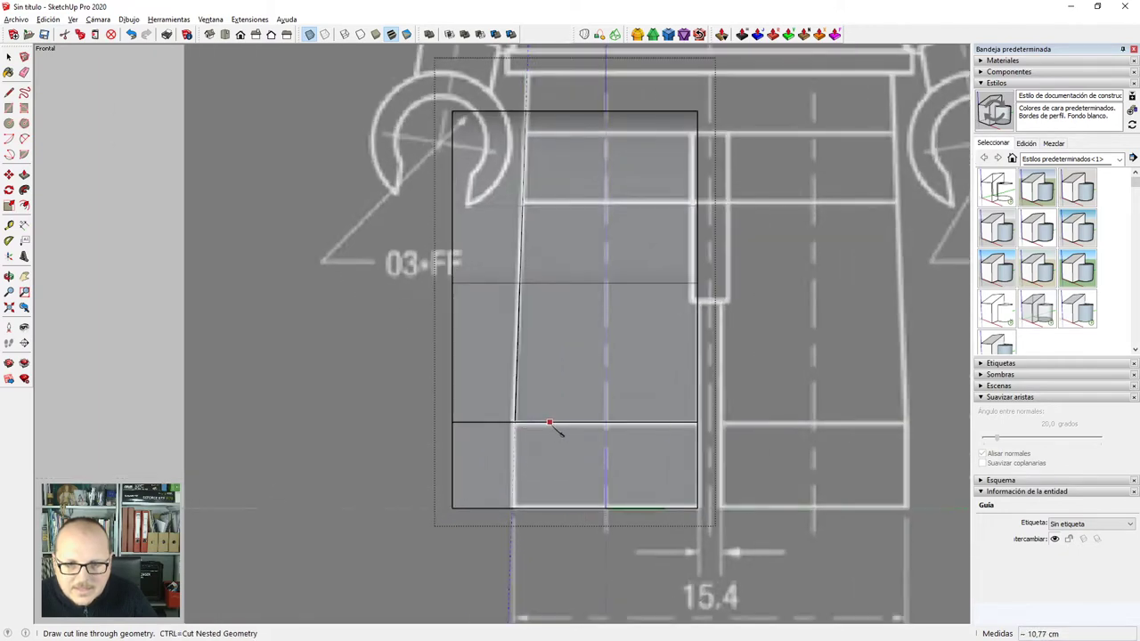
{"action": "scroll", "coordinate": [544, 427], "scroll_direction": "down", "scroll_amount": 1}
{"action": "scroll", "coordinate": [531, 426], "scroll_direction": "up", "scroll_amount": 4}
{"action": "scroll", "coordinate": [529, 423], "scroll_direction": "up", "scroll_amount": 2}
{"action": "key", "text": "ctrl+z"}
{"action": "scroll", "coordinate": [534, 450], "scroll_direction": "down", "scroll_amount": 6}
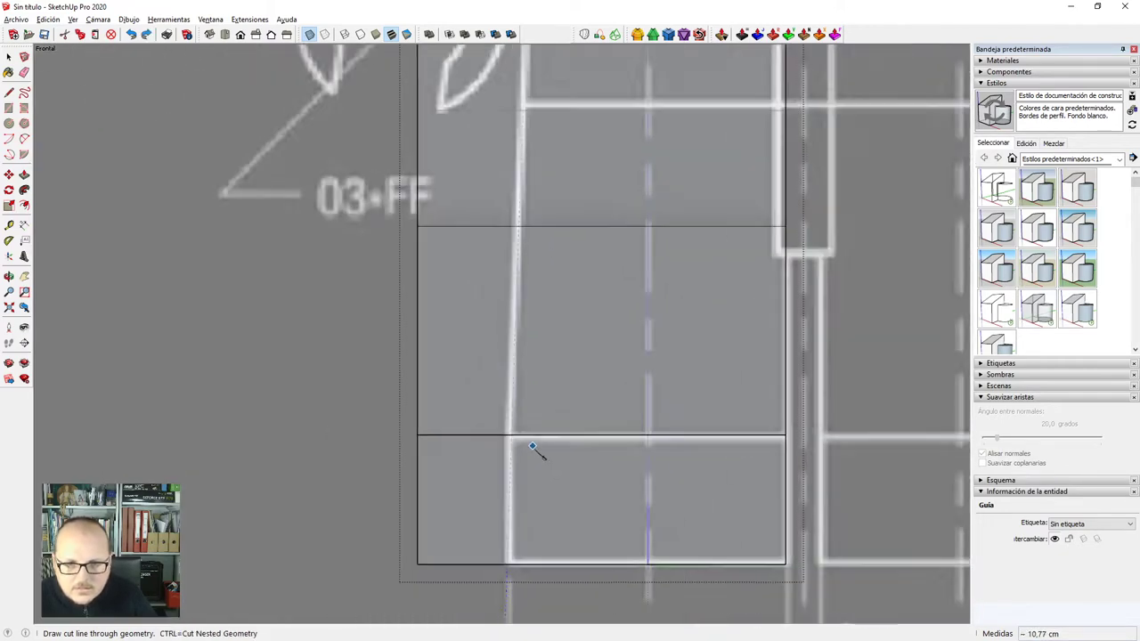
Slice the whole leg along the slanted guide and delete the geometry outside the cut.
{"action": "left_click", "coordinate": [531, 181]}
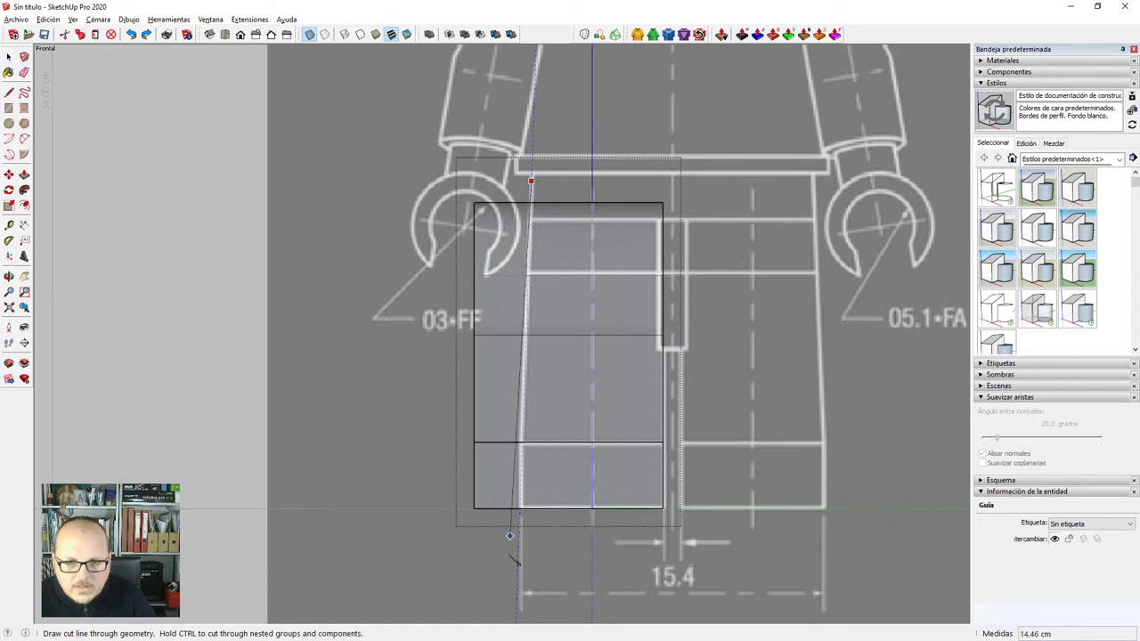
{"action": "left_click", "coordinate": [517, 565]}
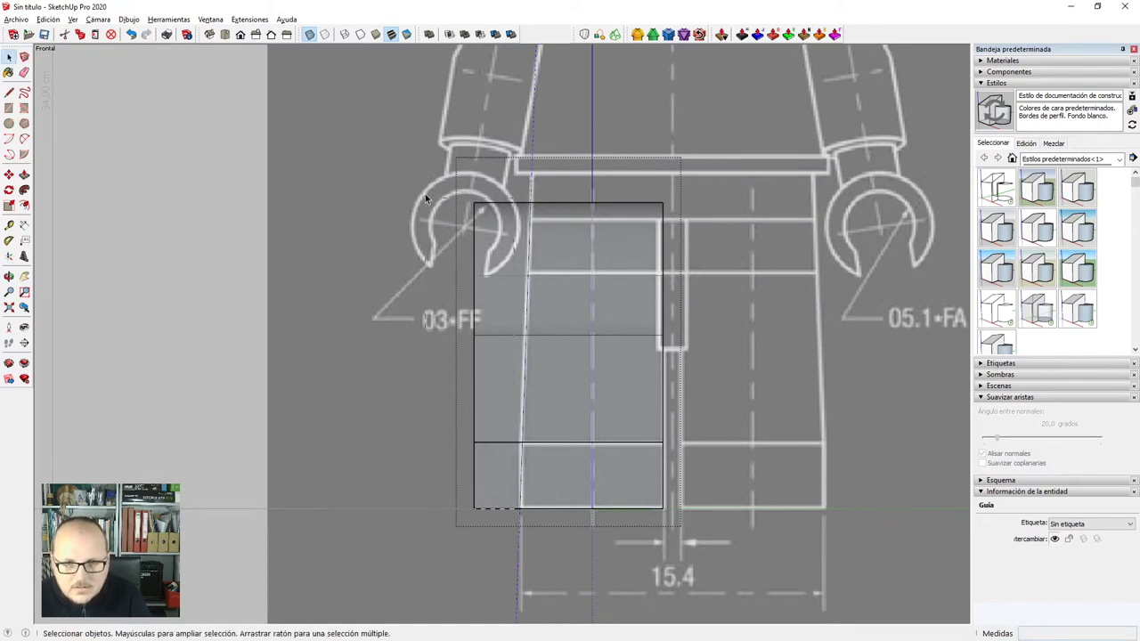
{"action": "left_click_drag", "start_coordinate": [426, 199], "coordinate": [426, 173]}
{"action": "key", "text": "Delete"}
{"action": "scroll", "coordinate": [531, 559], "scroll_direction": "up", "scroll_amount": 5}
{"action": "key", "text": "z"}
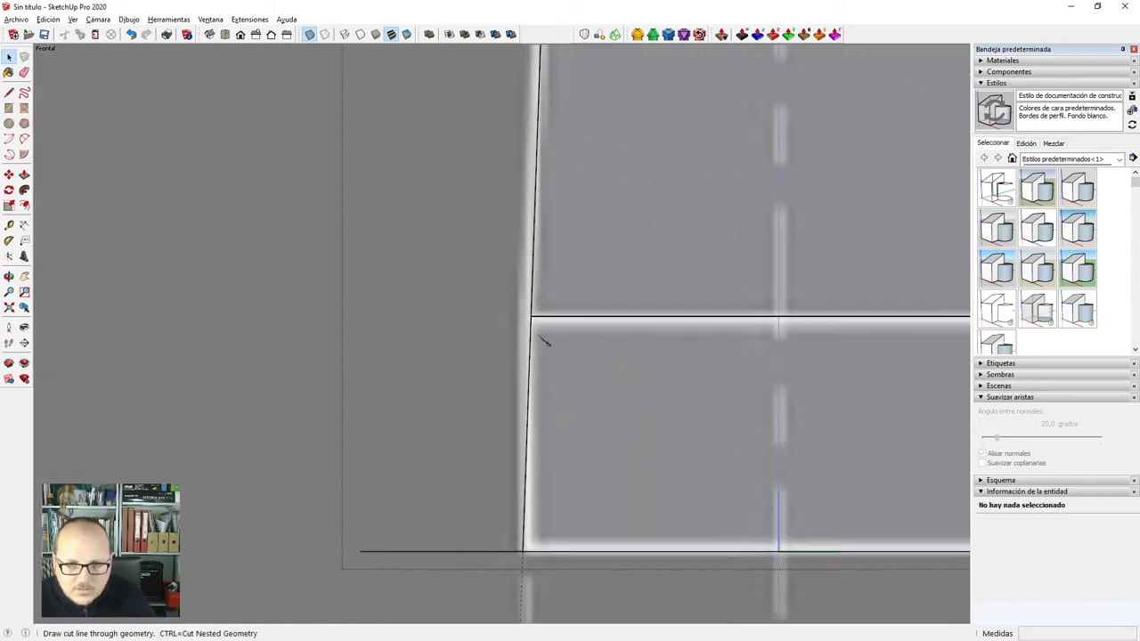
{"action": "scroll", "coordinate": [538, 328], "scroll_direction": "down", "scroll_amount": 2}
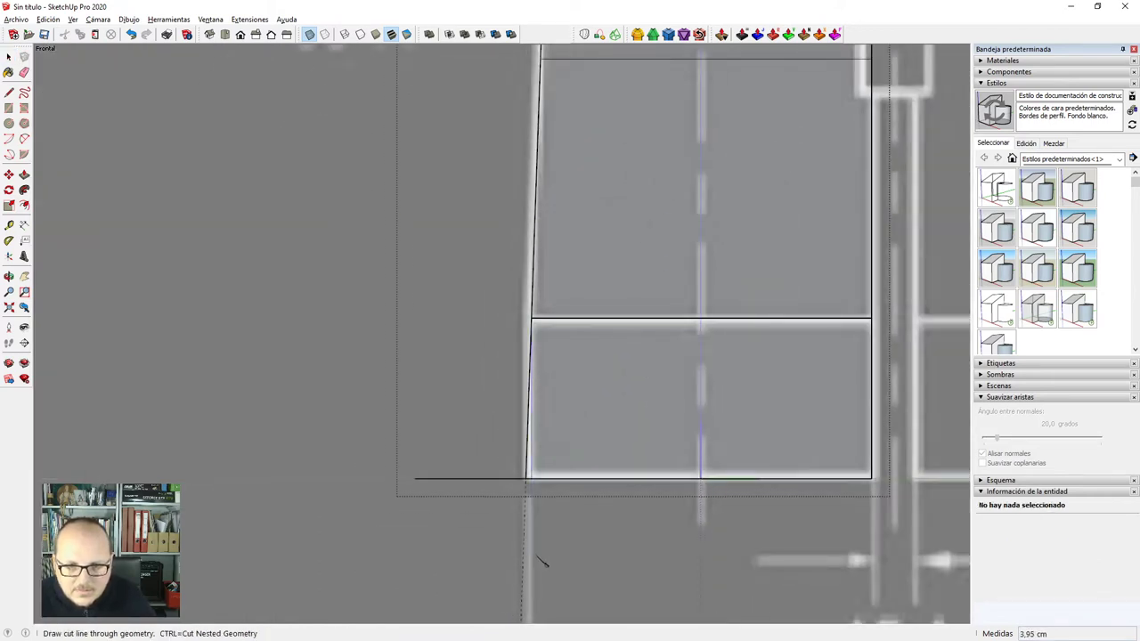
{"action": "scroll", "coordinate": [538, 560], "scroll_direction": "up", "scroll_amount": 2}
{"action": "key", "text": "space"}
Erase the leftover base edges outside the leg's slanted side, close the component and return to the front view.
{"action": "key", "text": "e"}
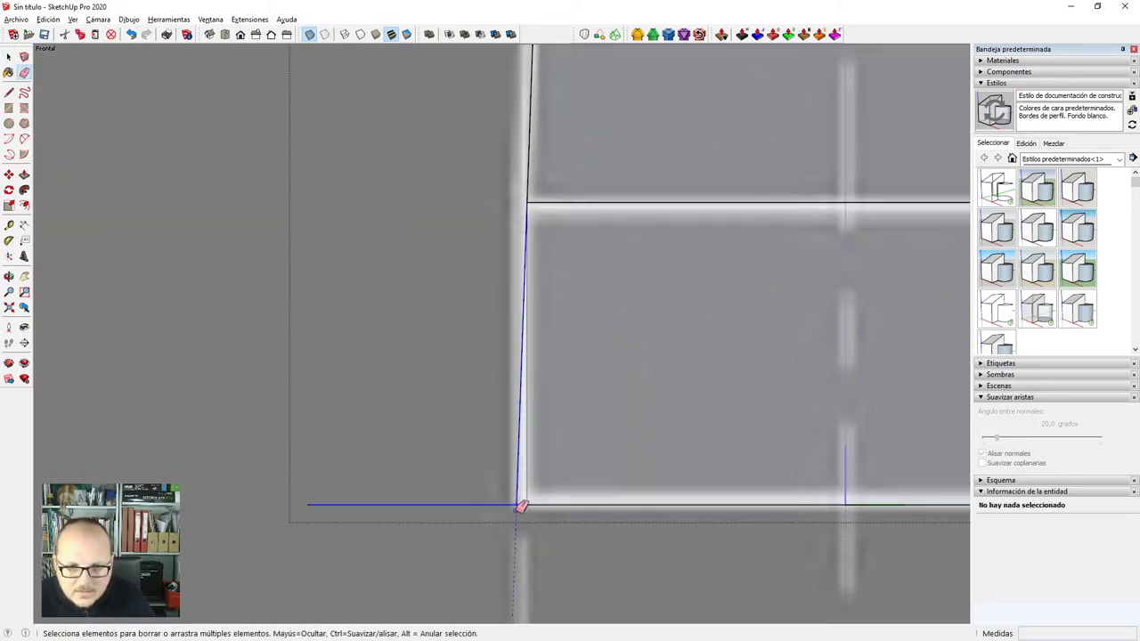
{"action": "scroll", "coordinate": [520, 507], "scroll_direction": "down", "scroll_amount": 5}
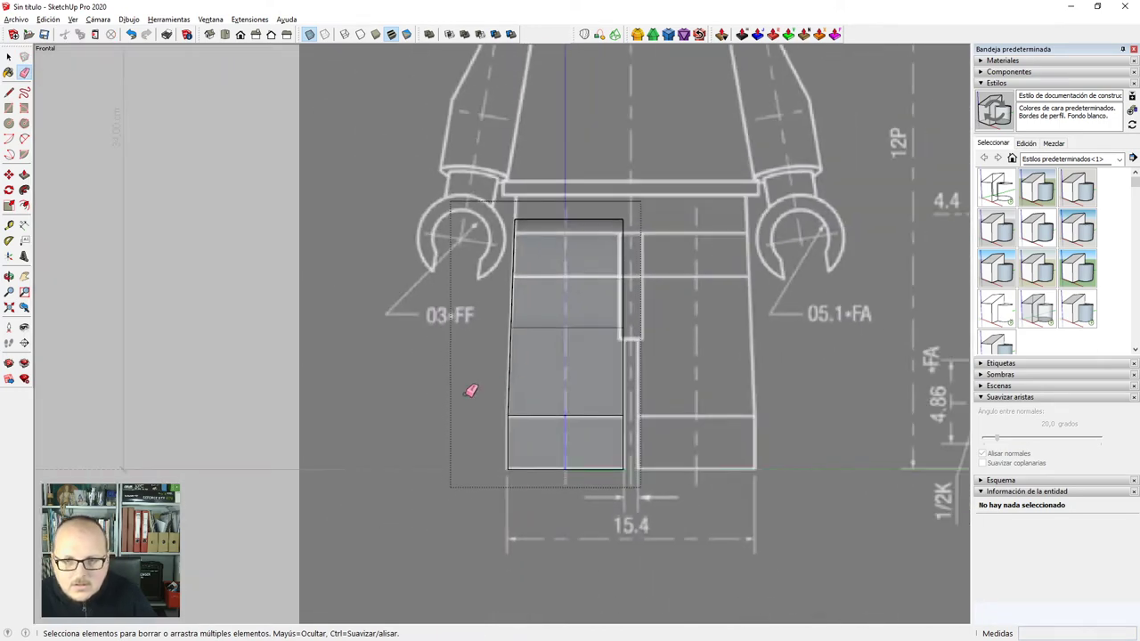
{"action": "scroll", "coordinate": [471, 390], "scroll_direction": "down", "scroll_amount": 3}
{"action": "mouse_move", "coordinate": [471, 391]}
{"action": "middle_mouse_down"}
{"action": "mouse_move", "coordinate": [721, 377]}
{"action": "mouse_move", "coordinate": [433, 368]}
{"action": "mouse_move", "coordinate": [718, 351]}
{"action": "mouse_move", "coordinate": [574, 399]}
{"action": "mouse_move", "coordinate": [560, 436]}
{"action": "middle_mouse_up"}
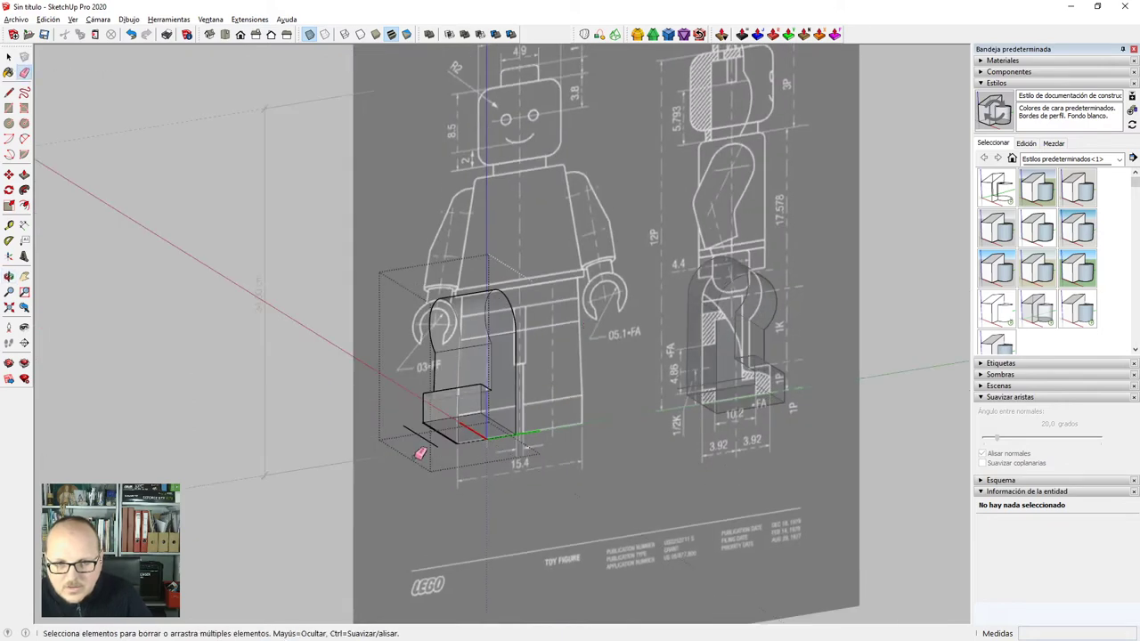
{"action": "scroll", "coordinate": [417, 451], "scroll_direction": "up", "scroll_amount": 2}
{"action": "left_click", "coordinate": [428, 434]}
{"action": "scroll", "coordinate": [429, 433], "scroll_direction": "down", "scroll_amount": 2}
{"action": "key", "text": "F3"}
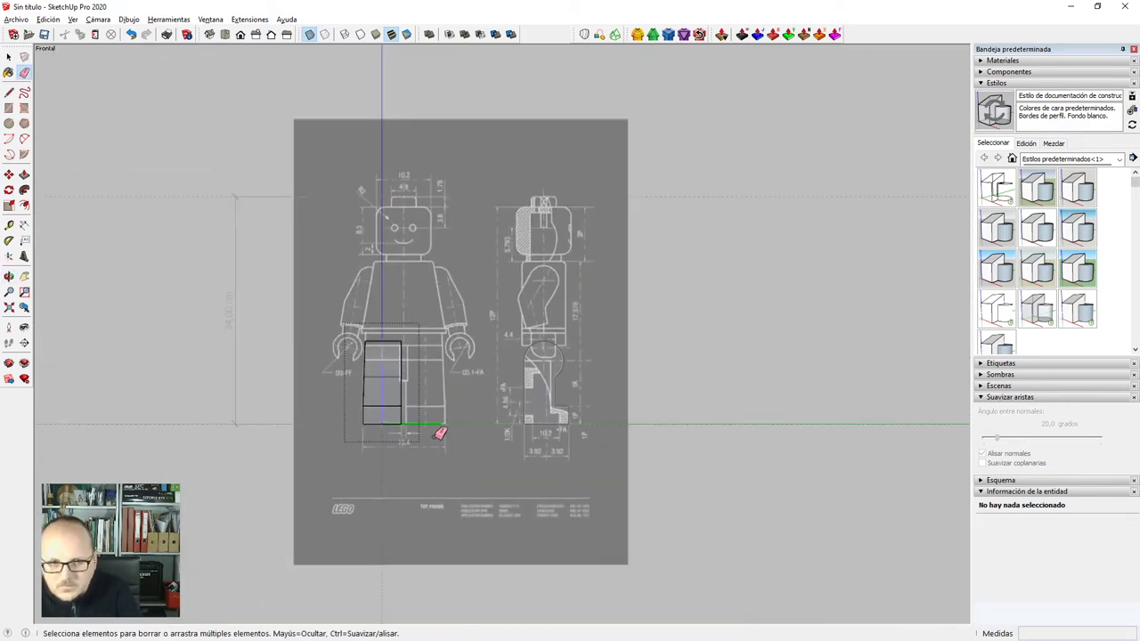
{"action": "scroll", "coordinate": [387, 371], "scroll_direction": "up", "scroll_amount": 6}
{"action": "key", "text": "space"}
{"action": "scroll", "coordinate": [461, 400], "scroll_direction": "down", "scroll_amount": 2}
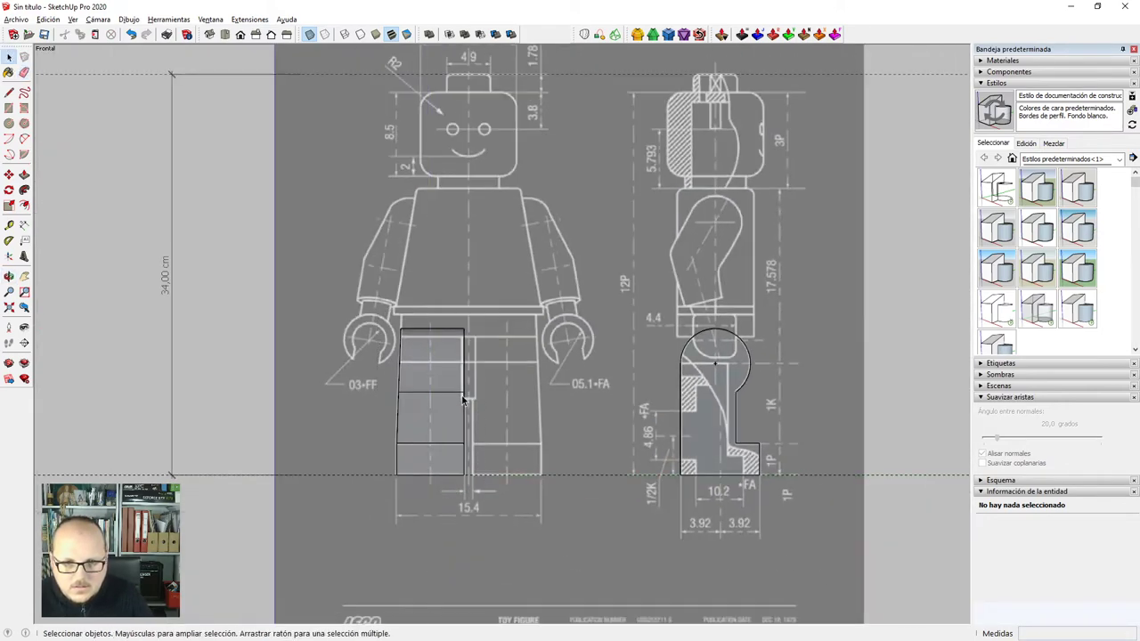
Rename the front-view leg component's definition as lego_muñeco.
{"action": "left_click", "coordinate": [449, 405]}
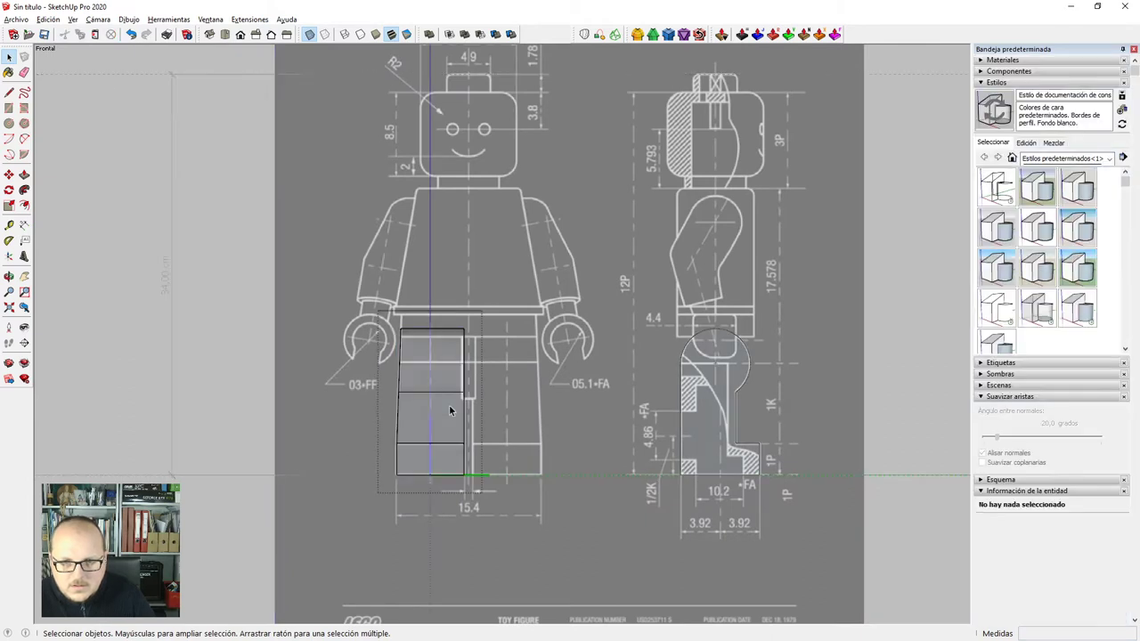
{"action": "key", "text": "Escape"}
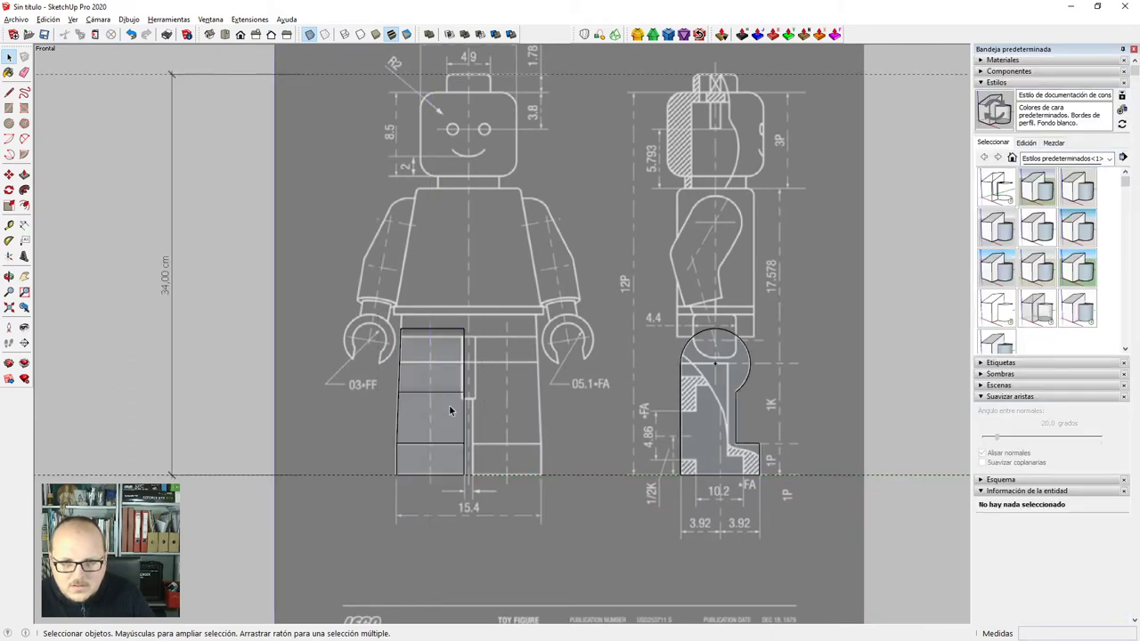
{"action": "left_click", "coordinate": [408, 410]}
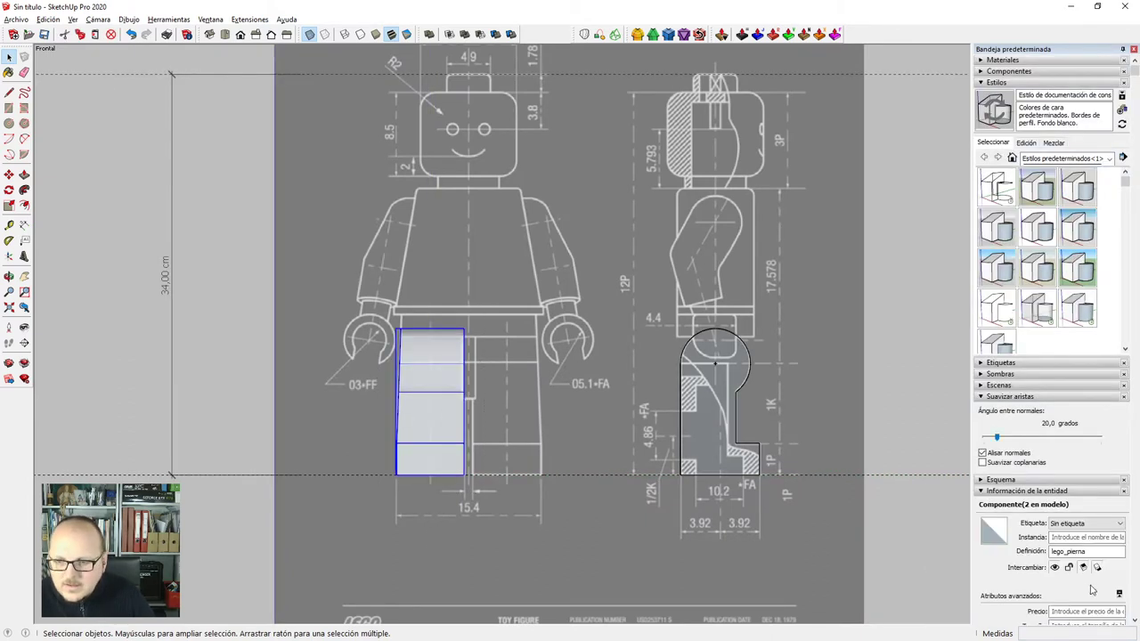
{"action": "left_click_drag", "start_coordinate": [1066, 552], "coordinate": [1116, 554]}
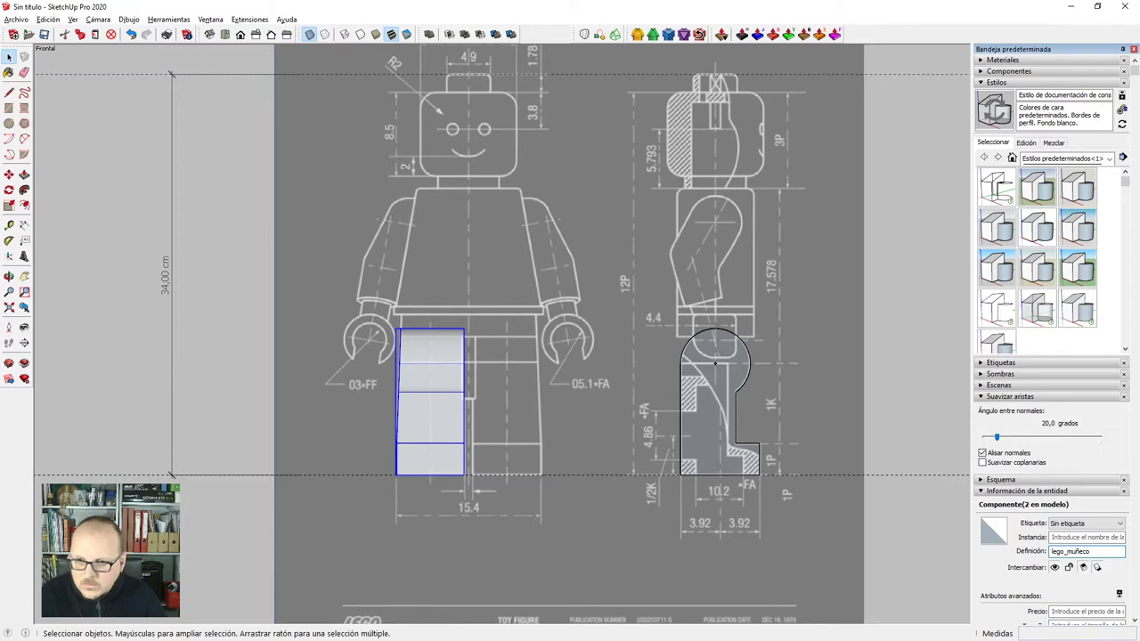
Wrap all the leg geometry inside the component in a nested component named lego_pierna.
{"action": "triple_click", "coordinate": [440, 417]}
{"action": "type", "text": "g"}
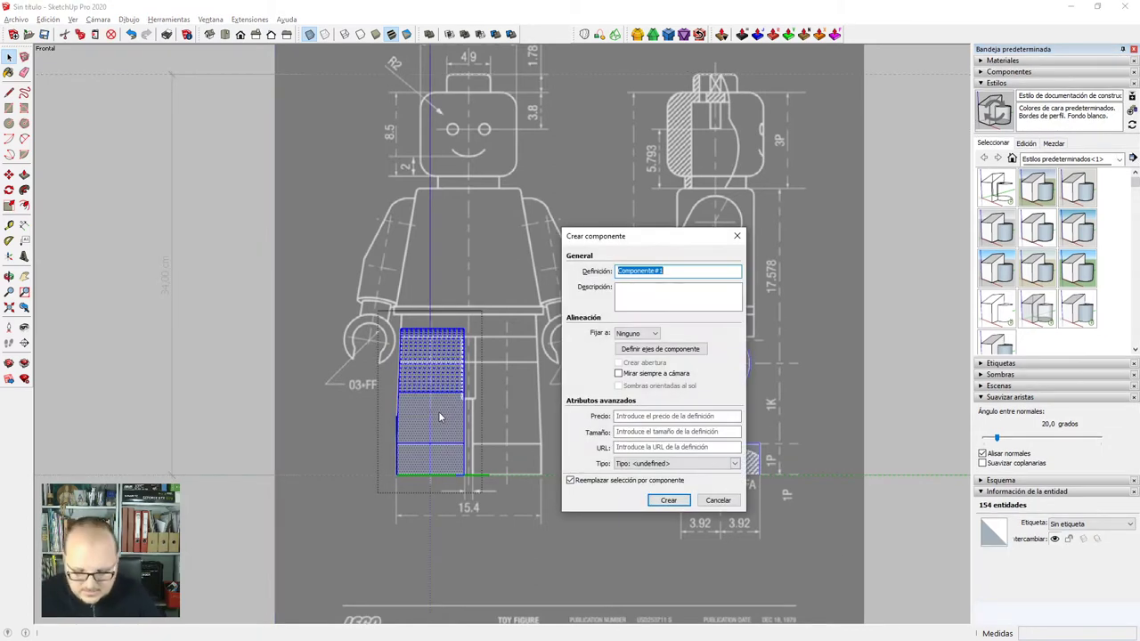
{"action": "type", "text": "lego_pierna"}
{"action": "key", "text": "Return"}
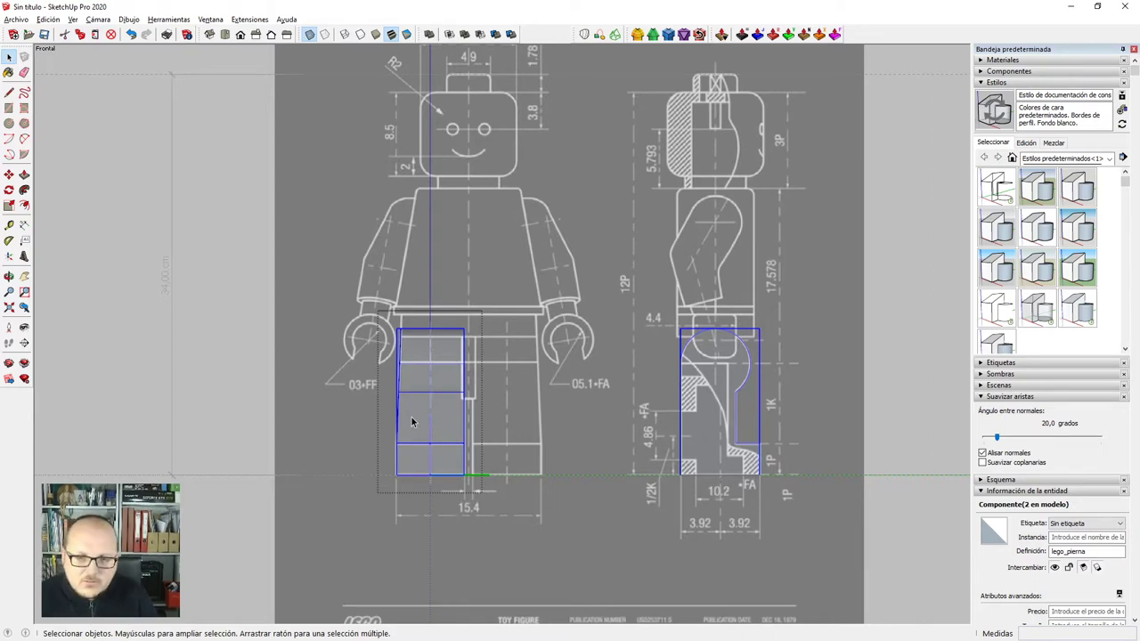
Try to copy the leg across the gap to the inner edge of the blueprint's second leg.
{"action": "scroll", "coordinate": [412, 422], "scroll_direction": "up", "scroll_amount": 8}
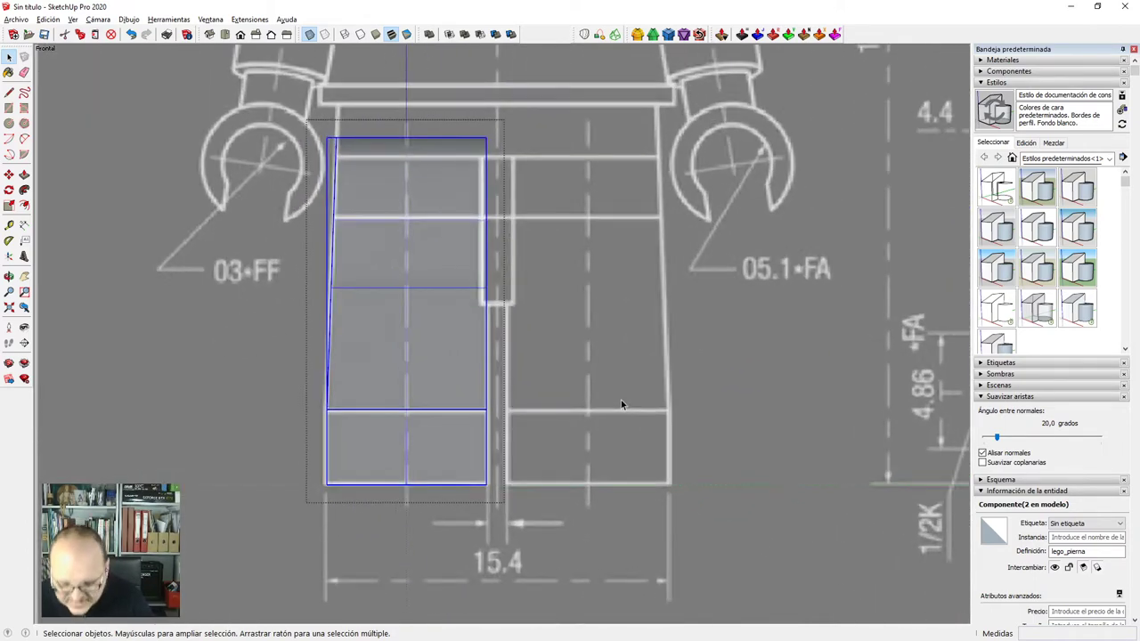
{"action": "key", "text": "m"}
{"action": "scroll", "coordinate": [477, 499], "scroll_direction": "up", "scroll_amount": 2}
{"action": "scroll", "coordinate": [463, 494], "scroll_direction": "down", "scroll_amount": 2}
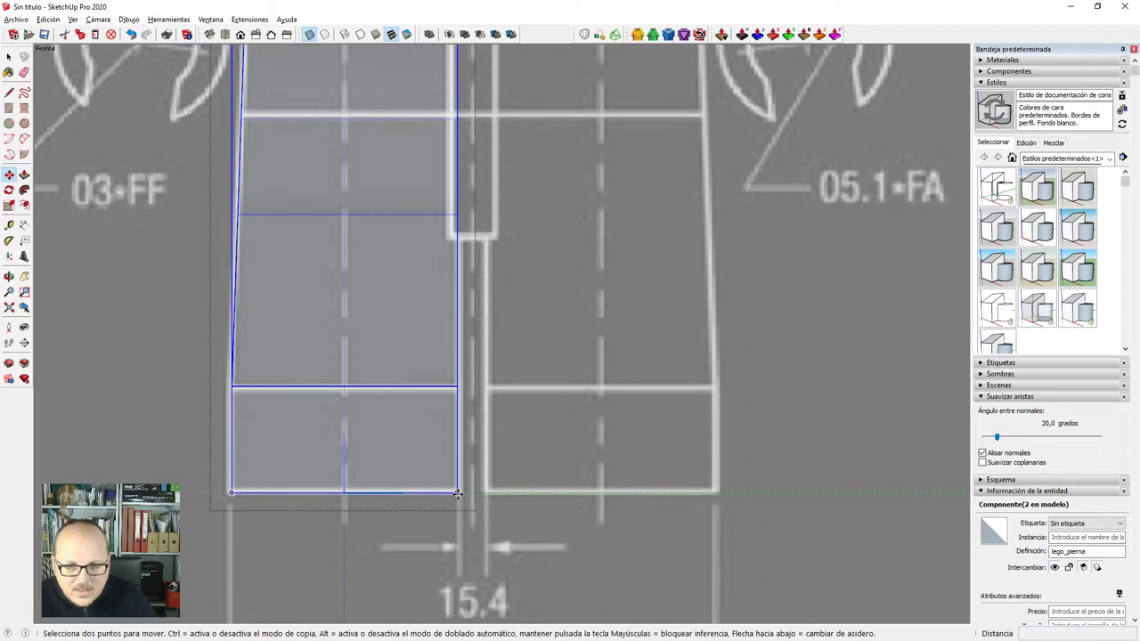
{"action": "key", "text": "ctrl"}
{"action": "left_click", "coordinate": [457, 493]}
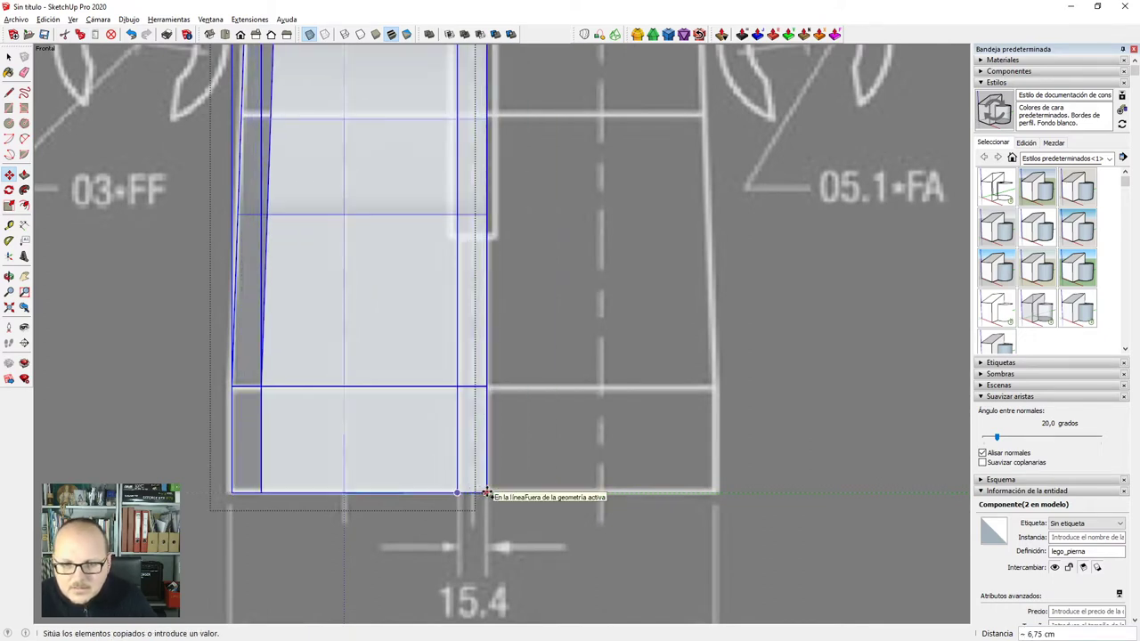
{"action": "left_click", "coordinate": [486, 493]}
{"action": "middle_click_drag", "start_coordinate": [485, 494], "coordinate": [437, 292]}
{"action": "key", "text": "s"}
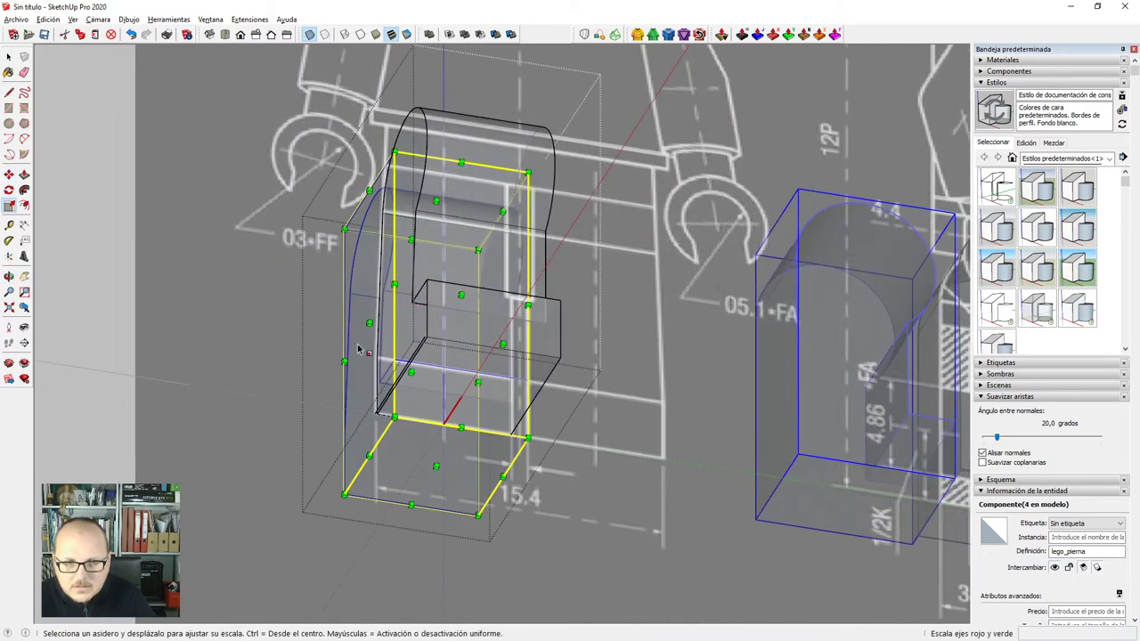
{"action": "key", "text": "x"}
{"action": "key", "text": "x"}
{"action": "key", "text": "space"}
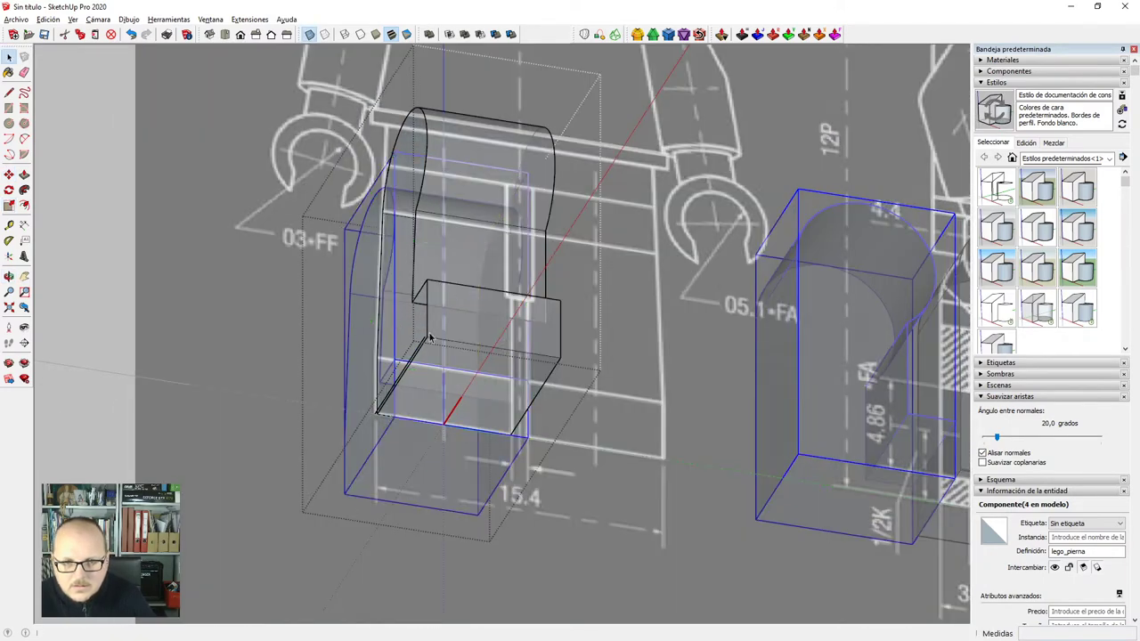
{"action": "key", "text": "Delete"}
Delete the stray edges running along the leg's base outside its slanted side.
{"action": "left_click", "coordinate": [472, 370]}
{"action": "scroll", "coordinate": [460, 366], "scroll_direction": "up", "scroll_amount": 6}
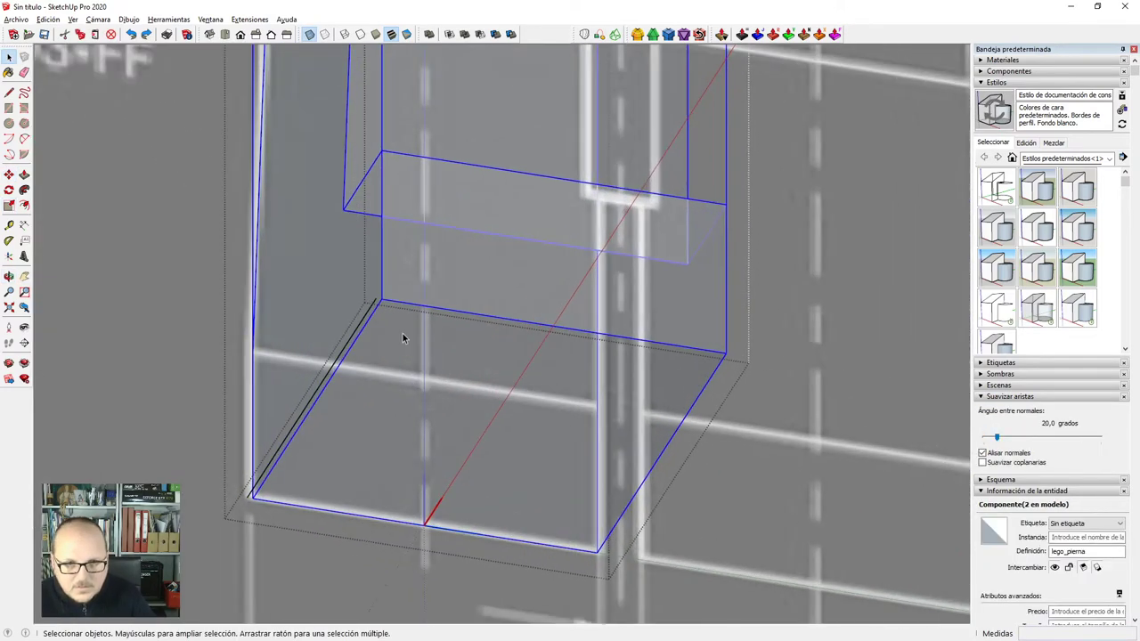
{"action": "double_click", "coordinate": [402, 333]}
{"action": "left_click", "coordinate": [365, 324]}
{"action": "scroll", "coordinate": [373, 342], "scroll_direction": "down", "scroll_amount": 3}
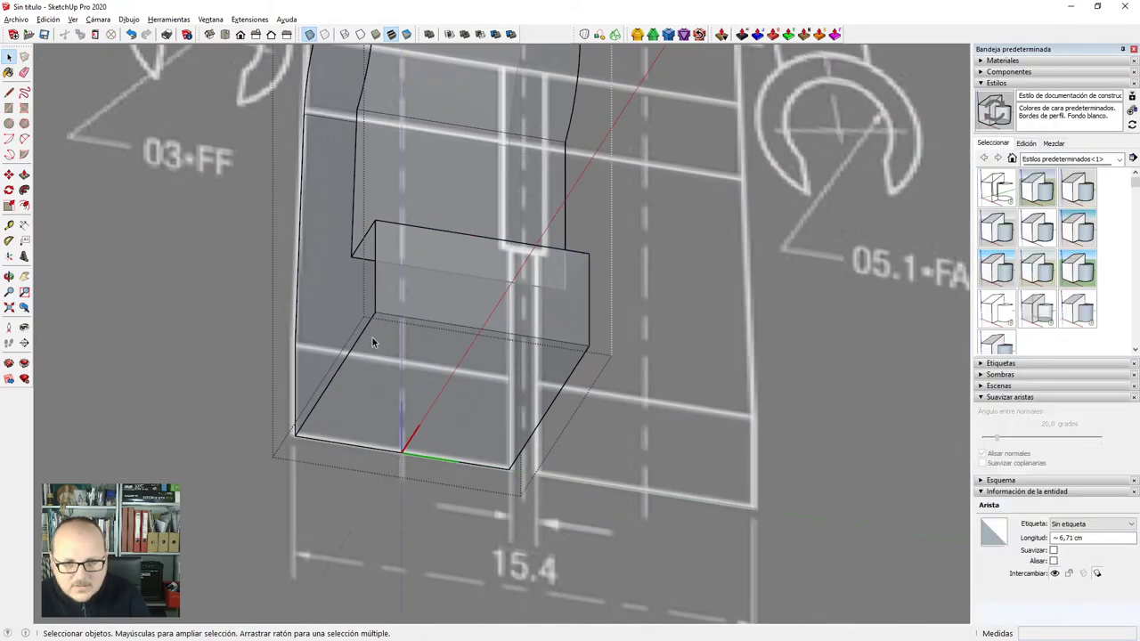
{"action": "scroll", "coordinate": [372, 342], "scroll_direction": "down", "scroll_amount": 3}
{"action": "key", "text": "Escape"}
Copy the nested leg component in place with a distance of 0.
{"action": "scroll", "coordinate": [403, 342], "scroll_direction": "up", "scroll_amount": 2}
{"action": "key", "text": "m"}
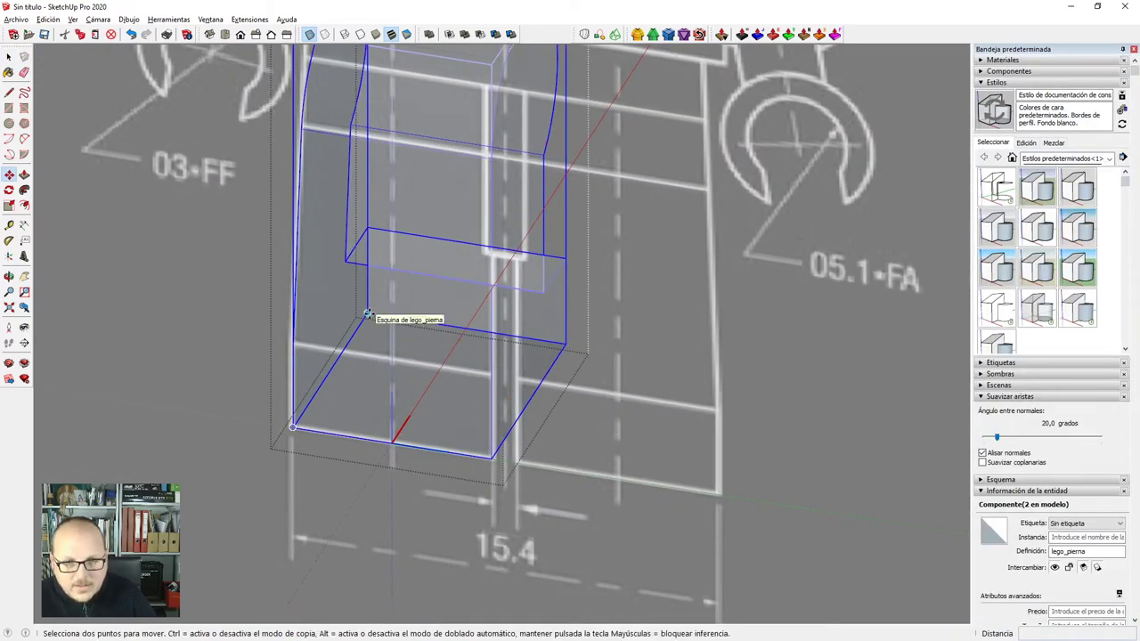
{"action": "key", "text": "ctrl"}
{"action": "left_click", "coordinate": [367, 315]}
{"action": "type", "text": "0"}
{"action": "key", "text": "Return"}
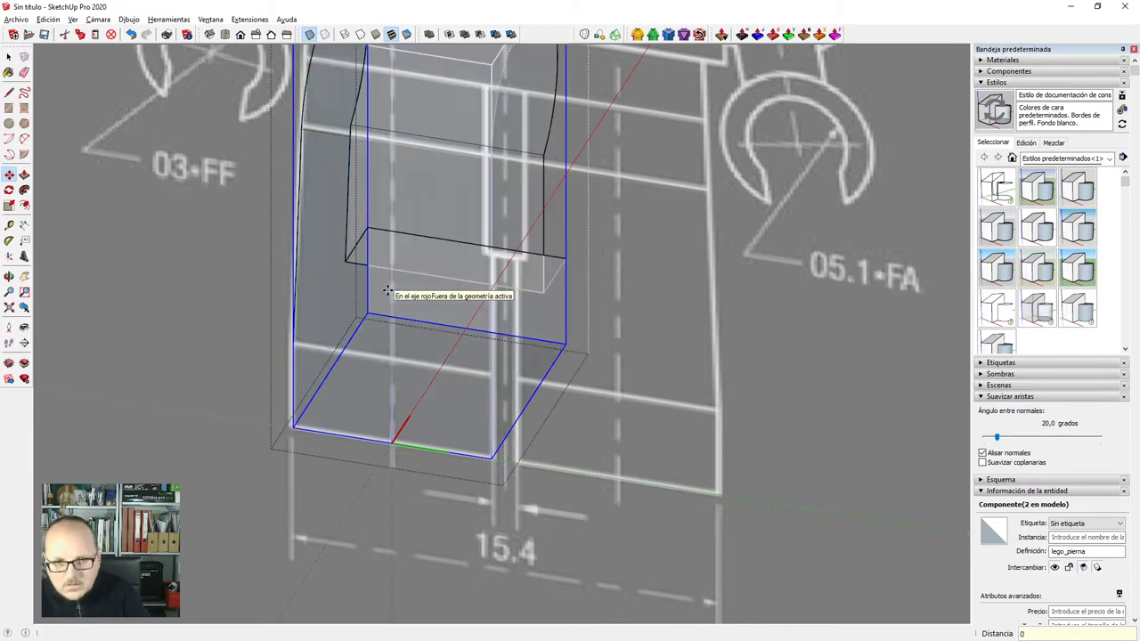
Mirror the copied leg along the green axis with a scale factor of -1.
{"action": "scroll", "coordinate": [383, 285], "scroll_direction": "down", "scroll_amount": 3}
{"action": "type", "text": "s"}
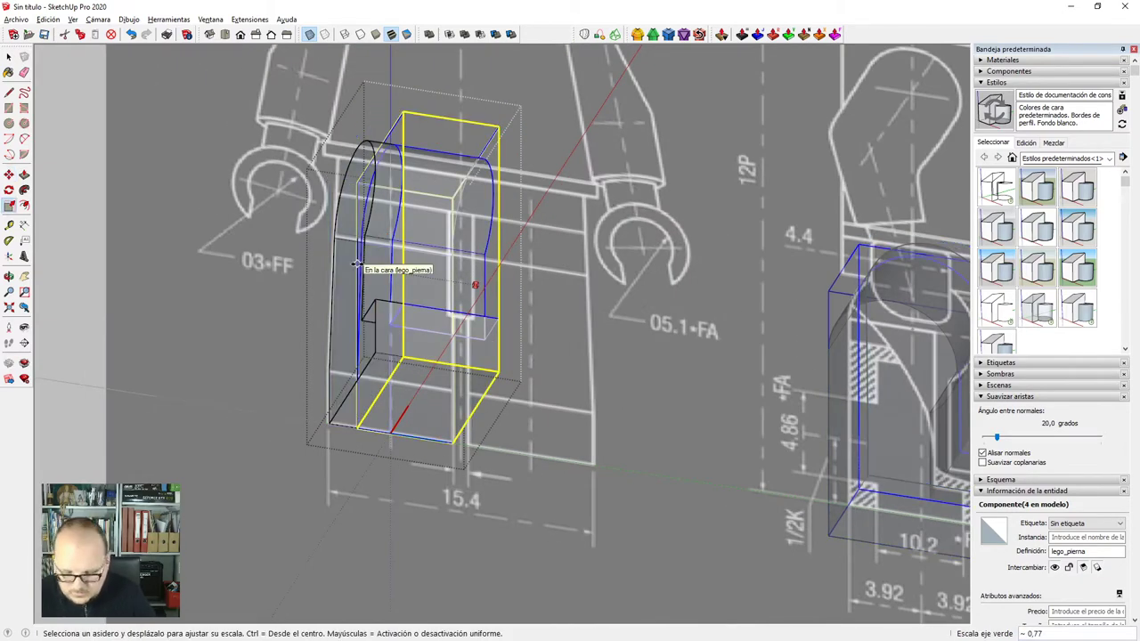
{"action": "type", "text": "-1"}
{"action": "key", "text": "Return"}
{"action": "key", "text": "space"}
From the front view, move the mirrored leg 0.73 cm sideways so it matches the blueprint's second leg across the gap.
{"action": "key", "text": "F2"}
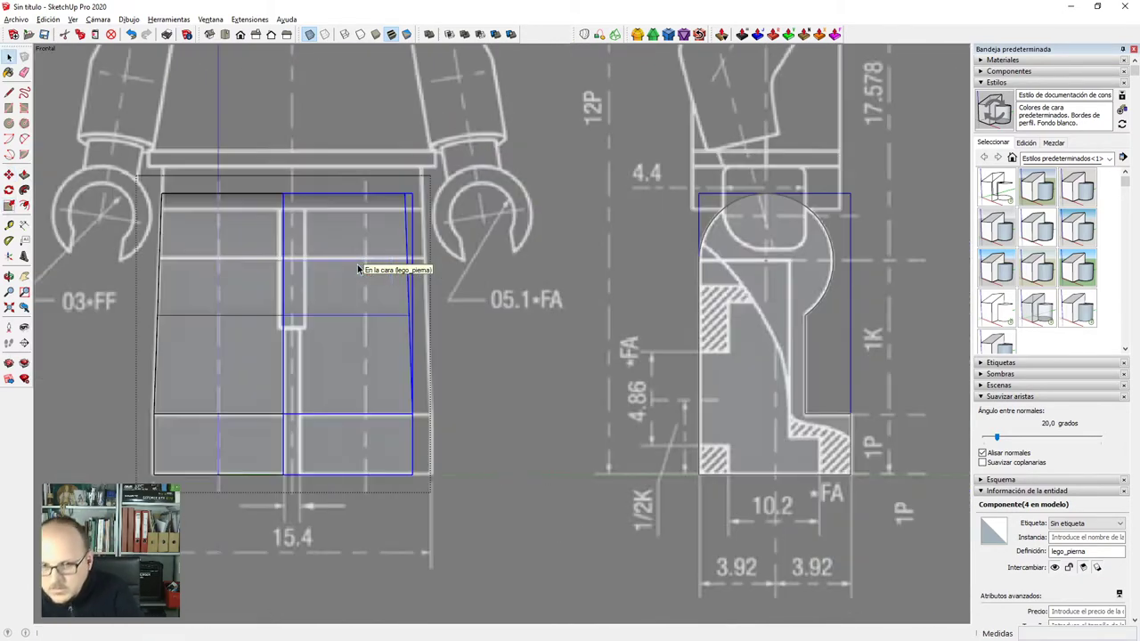
{"action": "scroll", "coordinate": [358, 270], "scroll_direction": "down", "scroll_amount": 1}
{"action": "scroll", "coordinate": [169, 353], "scroll_direction": "up", "scroll_amount": 2}
{"action": "scroll", "coordinate": [339, 425], "scroll_direction": "up", "scroll_amount": 4}
{"action": "key", "text": "m"}
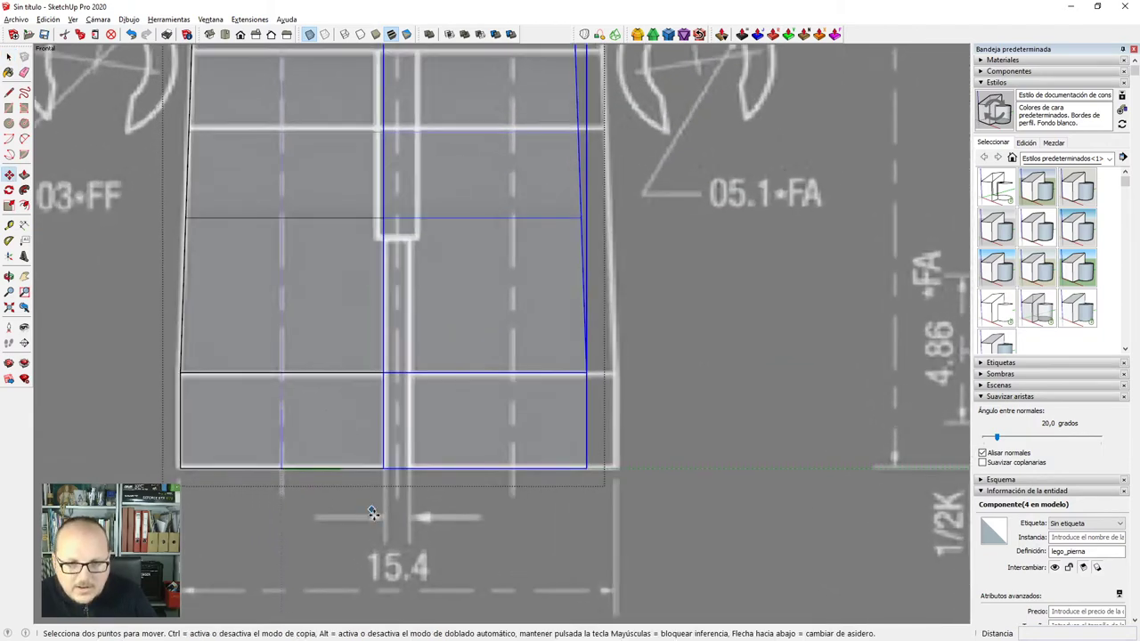
{"action": "left_click", "coordinate": [376, 517]}
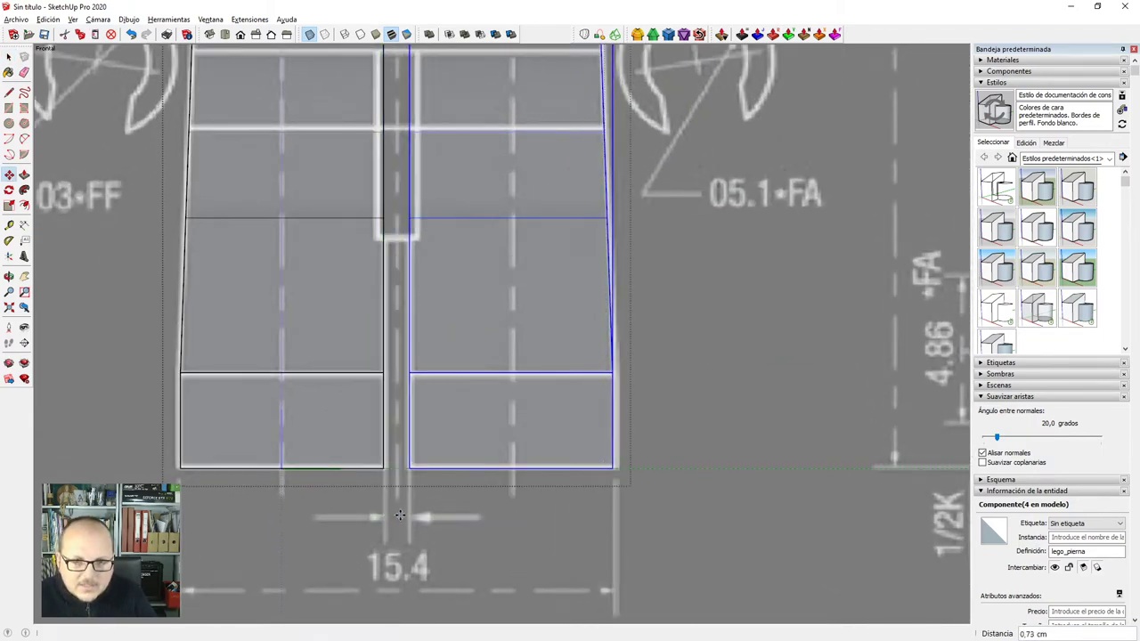
{"action": "scroll", "coordinate": [539, 527], "scroll_direction": "down", "scroll_amount": 3}
{"action": "key", "text": "space"}
Examine the space between the legs and the hip joint in the blueprint's front and side views.
{"action": "scroll", "coordinate": [543, 521], "scroll_direction": "down", "scroll_amount": 2}
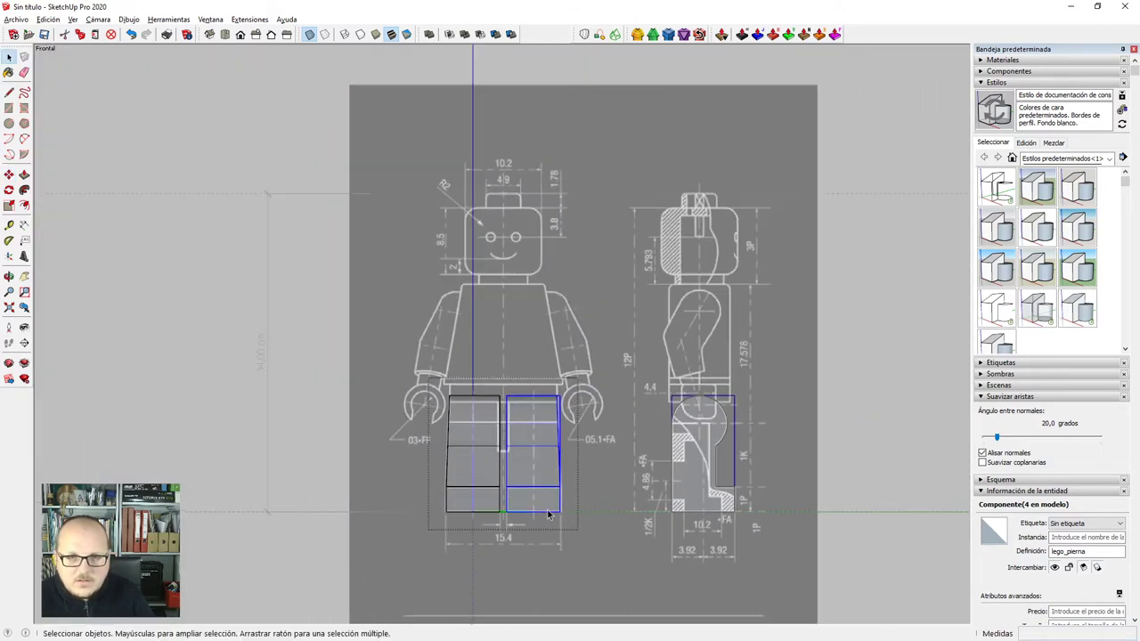
{"action": "scroll", "coordinate": [548, 512], "scroll_direction": "up", "scroll_amount": 3}
{"action": "scroll", "coordinate": [450, 423], "scroll_direction": "up", "scroll_amount": 5}
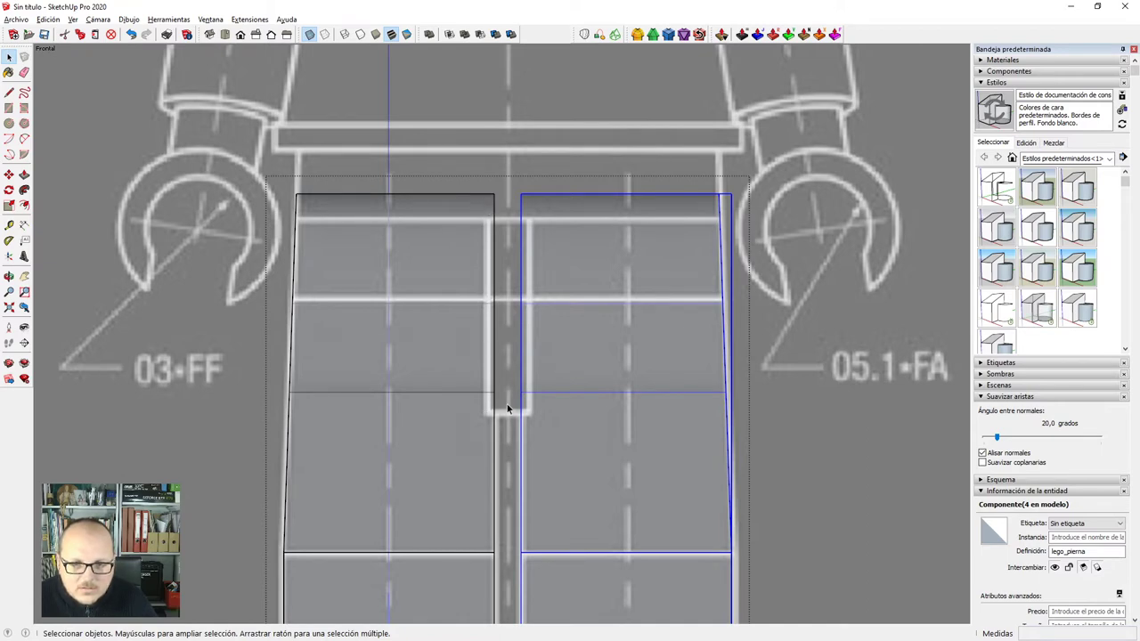
{"action": "scroll", "coordinate": [508, 409], "scroll_direction": "down", "scroll_amount": 3}
{"action": "scroll", "coordinate": [781, 300], "scroll_direction": "up", "scroll_amount": 4}
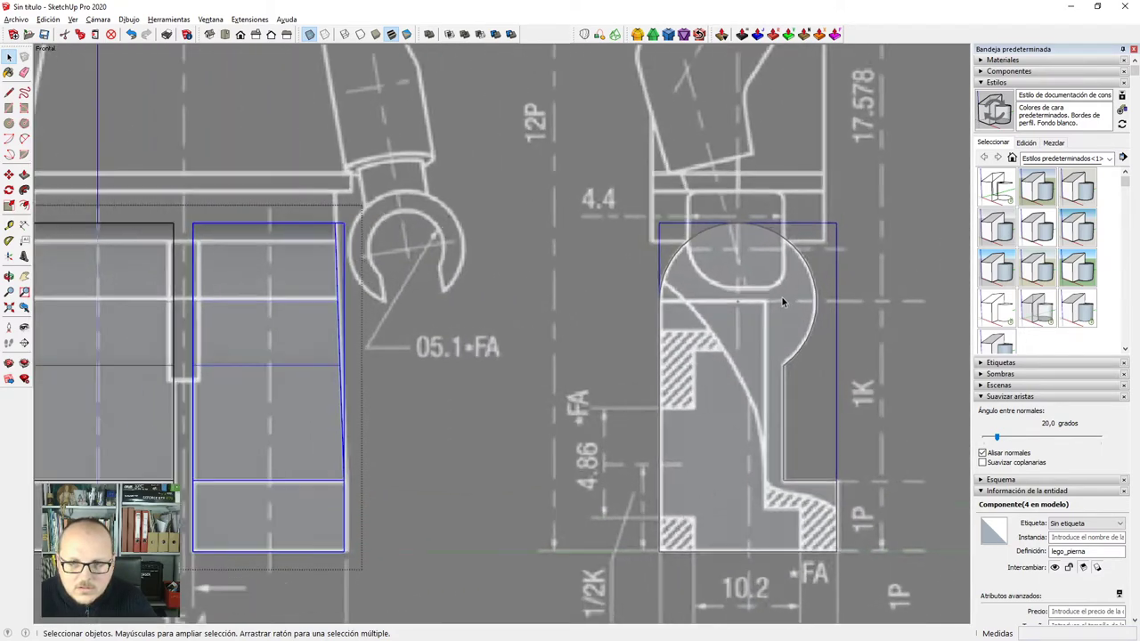
{"action": "scroll", "coordinate": [783, 302], "scroll_direction": "down", "scroll_amount": 3}
{"action": "scroll", "coordinate": [783, 303], "scroll_direction": "up", "scroll_amount": 2}
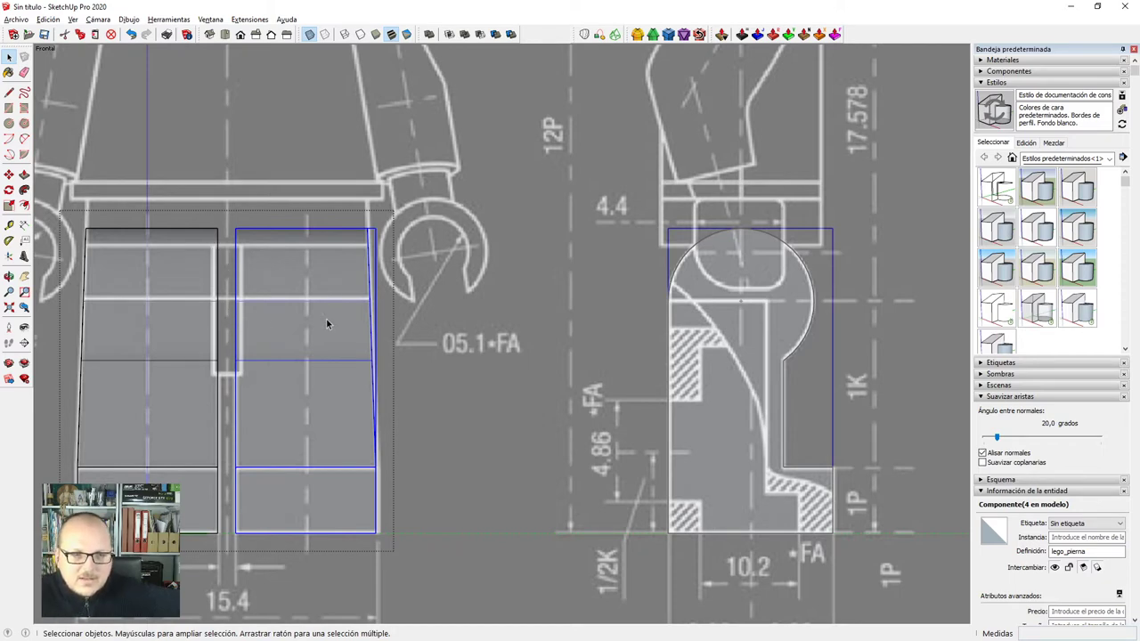
{"action": "scroll", "coordinate": [326, 318], "scroll_direction": "down", "scroll_amount": 3}
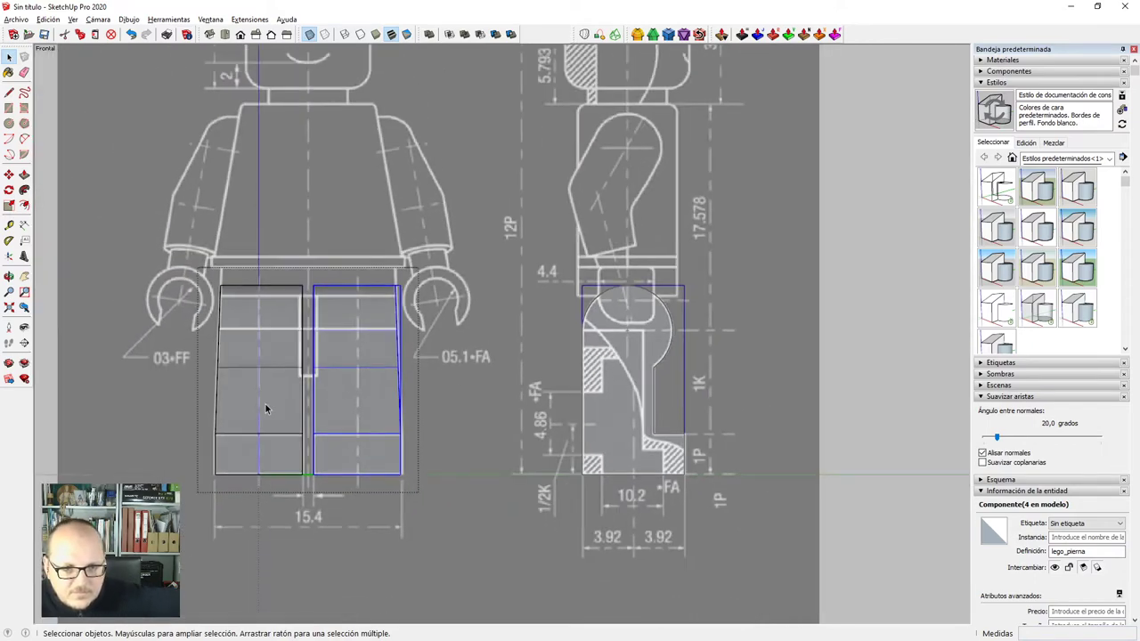
{"action": "mouse_move", "coordinate": [265, 407]}
{"action": "middle_mouse_down"}
{"action": "mouse_move", "coordinate": [517, 419]}
{"action": "mouse_move", "coordinate": [446, 466]}
{"action": "middle_mouse_up"}
{"action": "scroll", "coordinate": [340, 345], "scroll_direction": "up", "scroll_amount": 5}
{"action": "scroll", "coordinate": [340, 346], "scroll_direction": "down", "scroll_amount": 1}
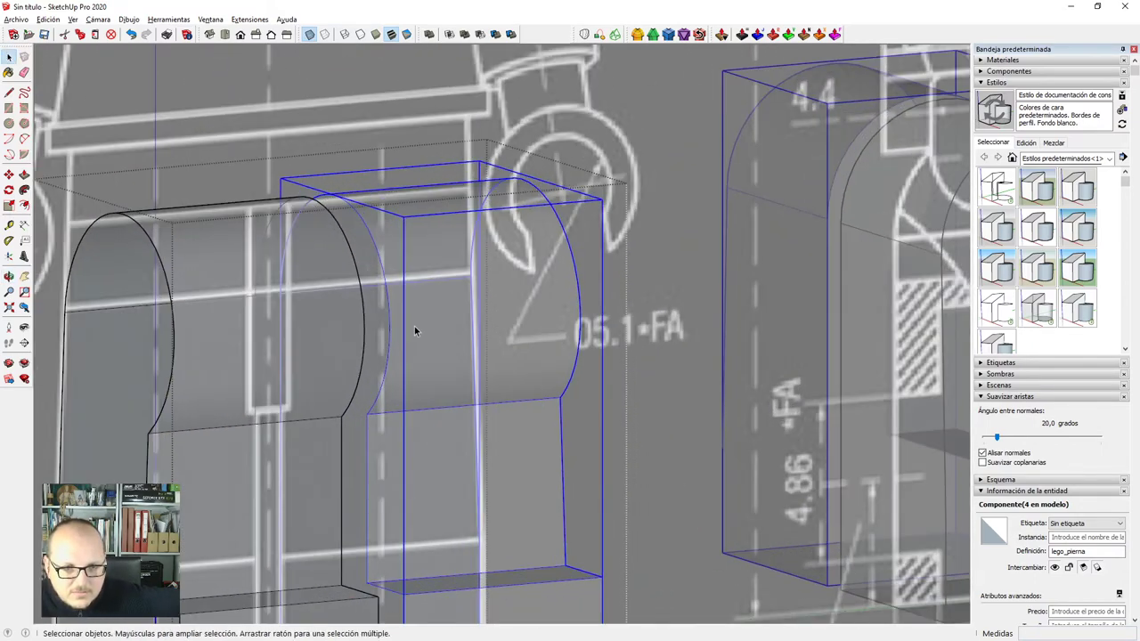
{"action": "scroll", "coordinate": [415, 330], "scroll_direction": "down", "scroll_amount": 3}
{"action": "mouse_move", "coordinate": [458, 318]}
{"action": "middle_mouse_down"}
{"action": "mouse_move", "coordinate": [438, 356]}
{"action": "mouse_move", "coordinate": [321, 358]}
{"action": "mouse_move", "coordinate": [419, 365]}
{"action": "middle_mouse_up"}
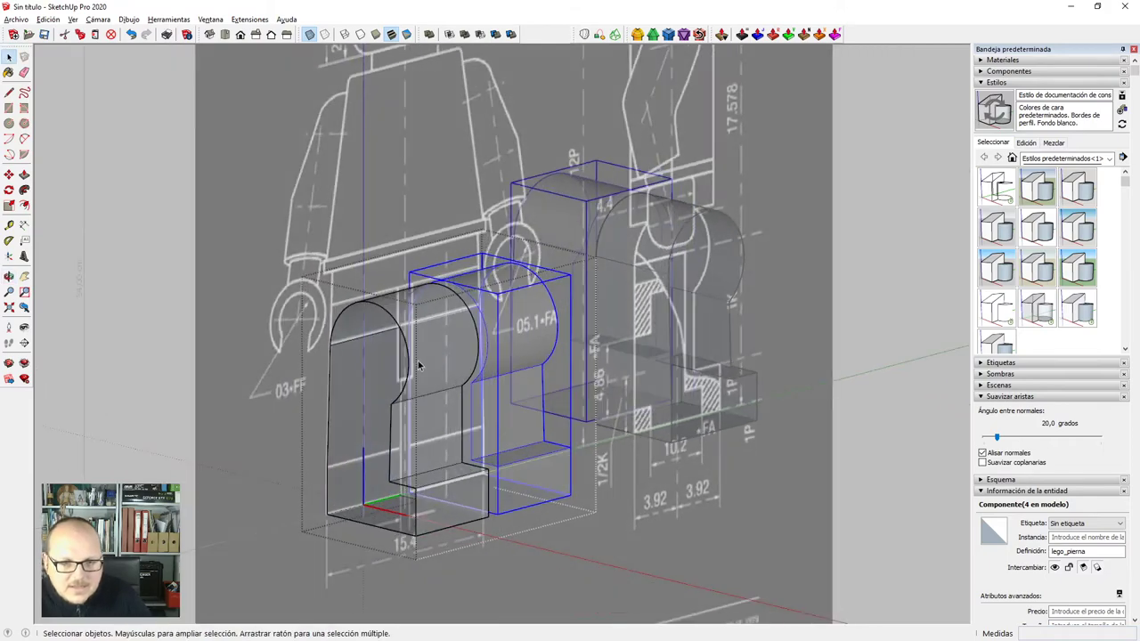
Inspect the rounded hip and its arc centre on the leg over the side-view blueprint.
{"action": "double_click", "coordinate": [408, 357]}
{"action": "scroll", "coordinate": [407, 357], "scroll_direction": "up", "scroll_amount": 4}
{"action": "scroll", "coordinate": [284, 354], "scroll_direction": "down", "scroll_amount": 4}
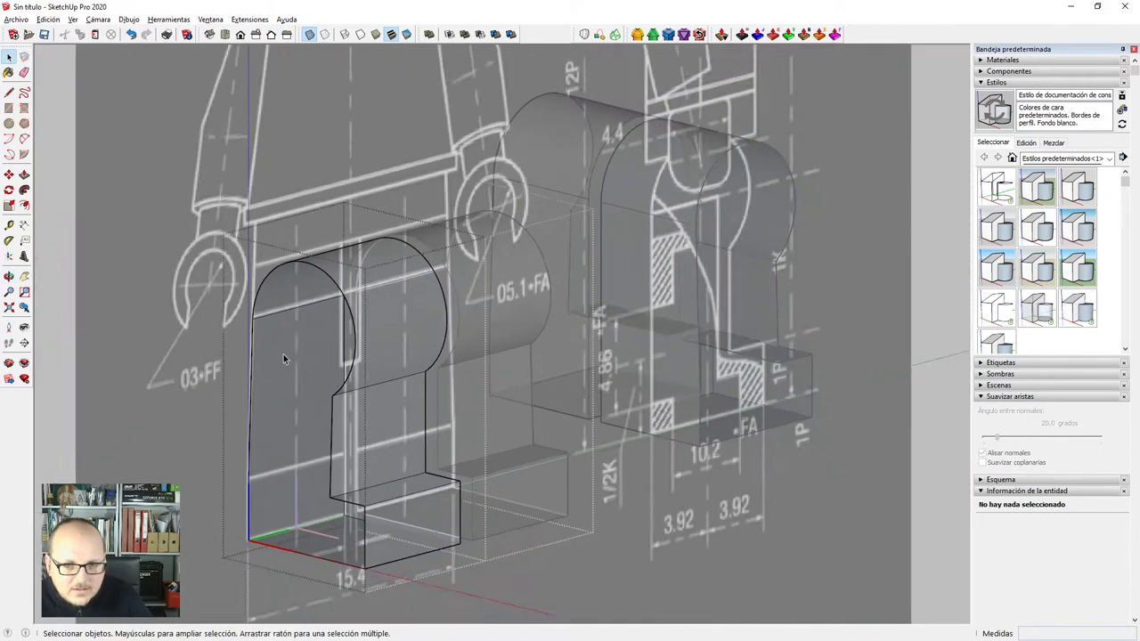
{"action": "middle_click_drag", "start_coordinate": [492, 340], "coordinate": [392, 322]}
{"action": "scroll", "coordinate": [600, 262], "scroll_direction": "up", "scroll_amount": 5}
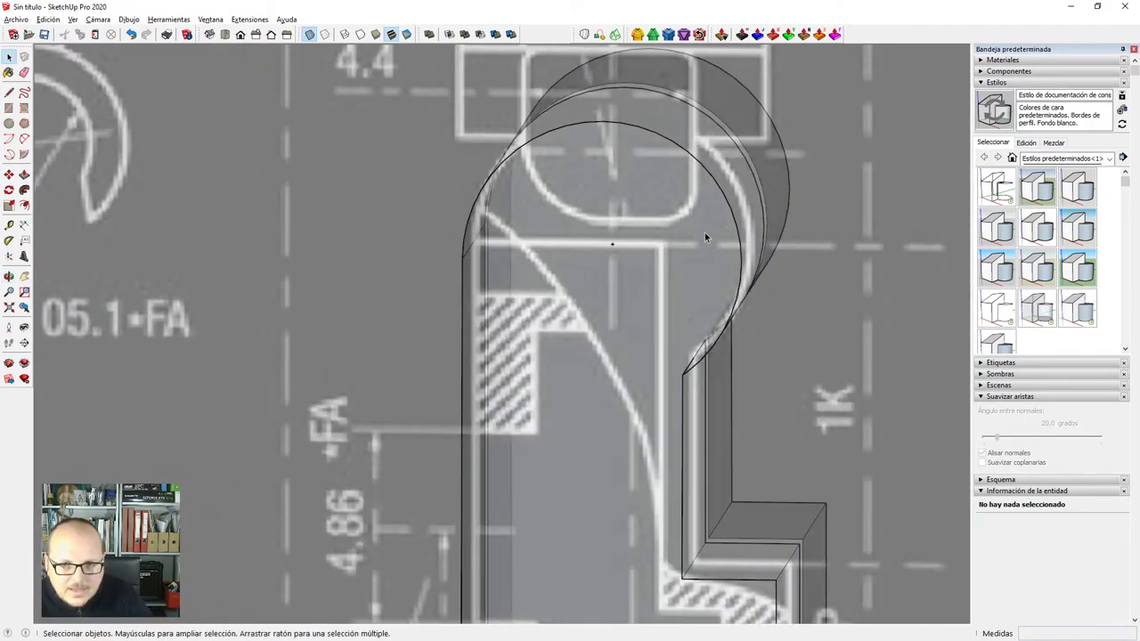
{"action": "scroll", "coordinate": [721, 225], "scroll_direction": "up", "scroll_amount": 3}
{"action": "left_click", "coordinate": [782, 202]}
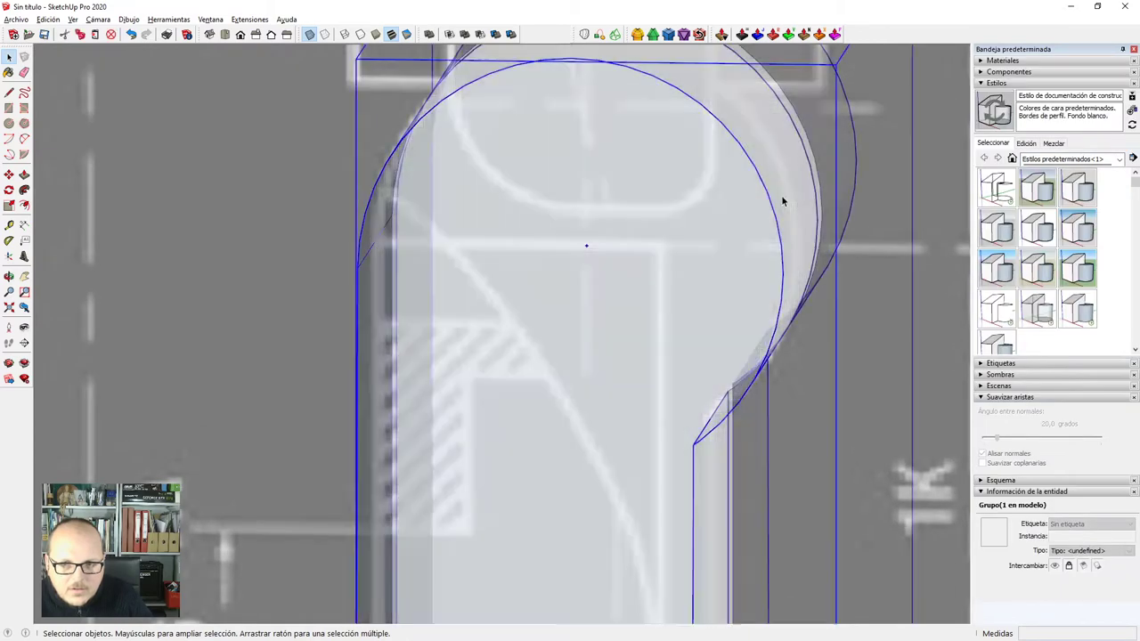
{"action": "double_click", "coordinate": [559, 241]}
{"action": "scroll", "coordinate": [591, 259], "scroll_direction": "down", "scroll_amount": 2}
{"action": "scroll", "coordinate": [591, 258], "scroll_direction": "up", "scroll_amount": 1}
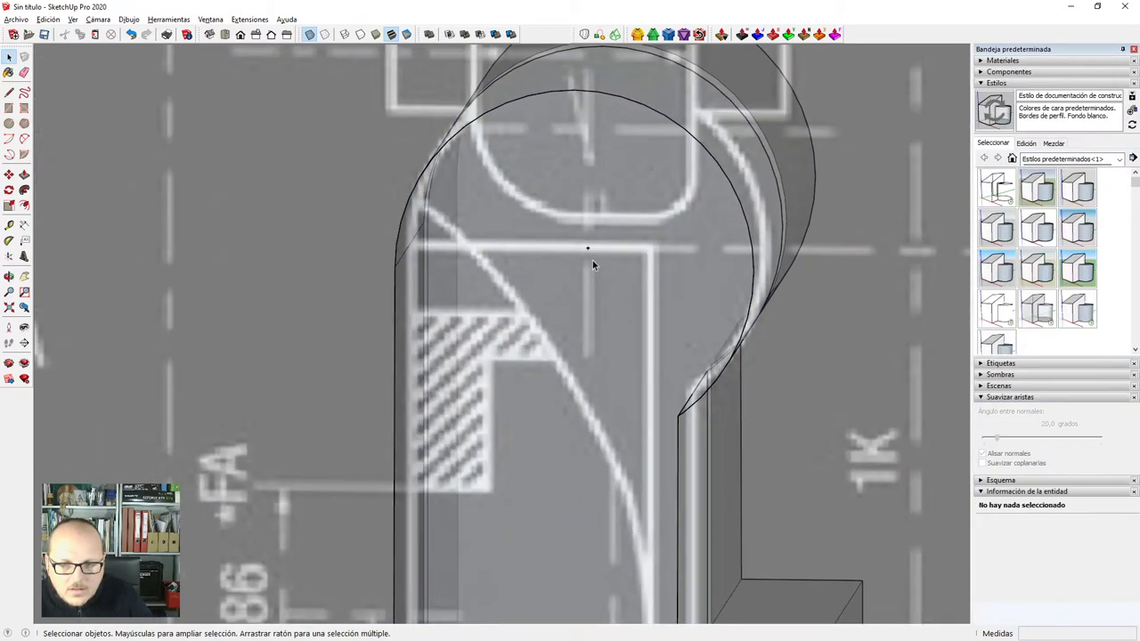
Draw a 48-sided circle over the side-view leg's rounded hip, from the arc's centre out to its top edge.
{"action": "key", "text": "c"}
{"action": "key", "text": "F3"}
{"action": "scroll", "coordinate": [594, 245], "scroll_direction": "down", "scroll_amount": 3}
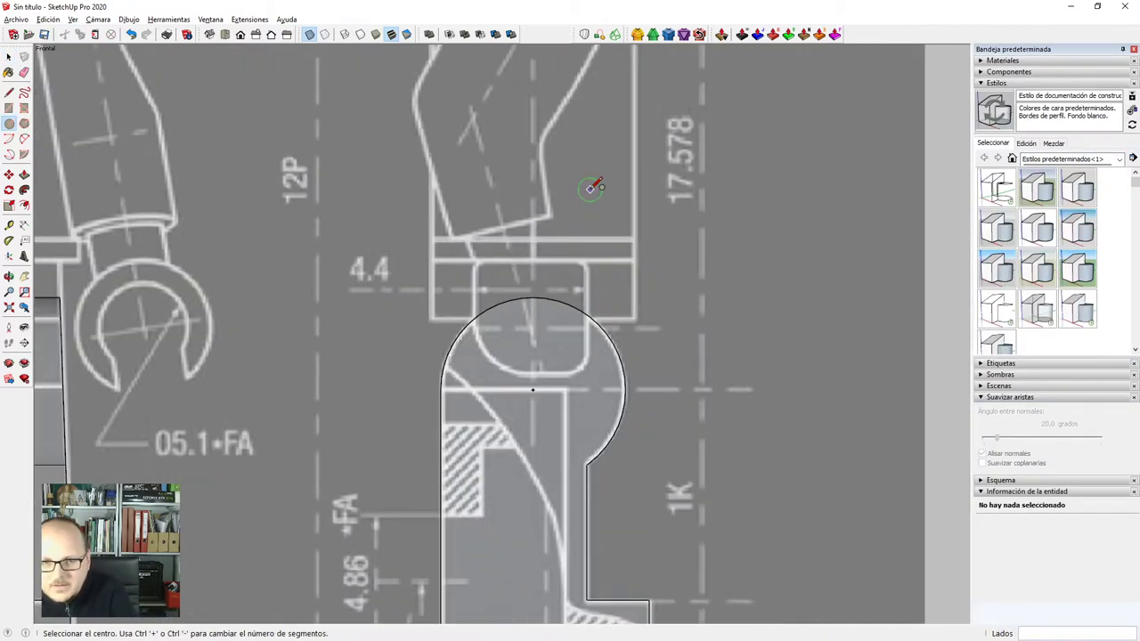
{"action": "scroll", "coordinate": [545, 386], "scroll_direction": "up", "scroll_amount": 2}
{"action": "scroll", "coordinate": [543, 370], "scroll_direction": "up", "scroll_amount": 1}
{"action": "type", "text": "48"}
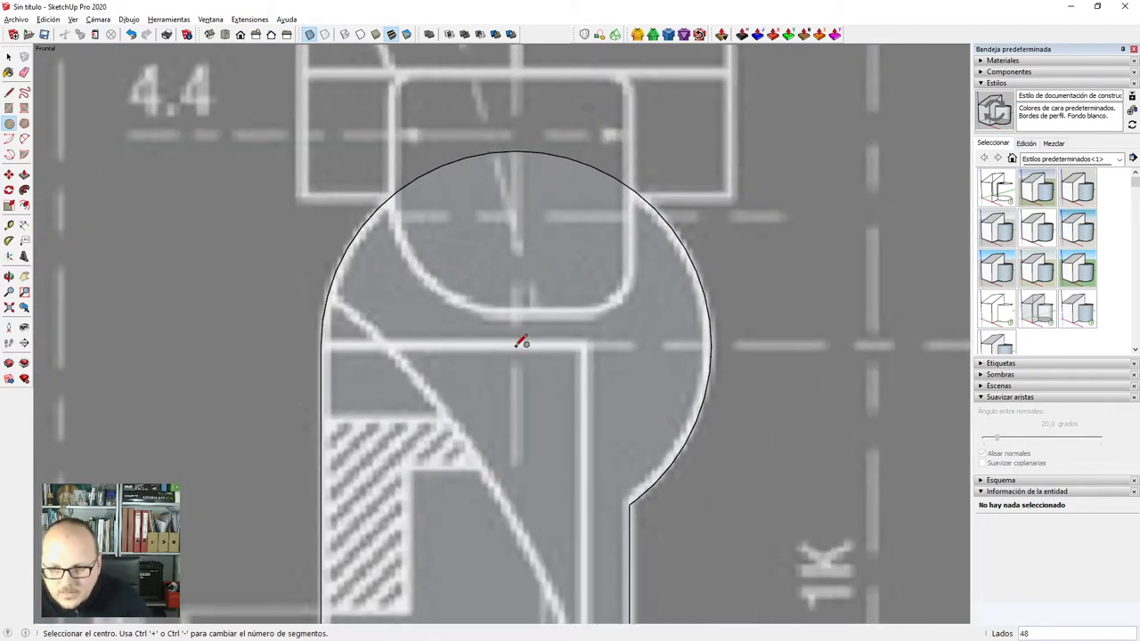
{"action": "left_click", "coordinate": [517, 146]}
{"action": "scroll", "coordinate": [770, 214], "scroll_direction": "down", "scroll_amount": 2}
Transfer the hip circle into the side-view lego_muñeco component by pasting it in place.
{"action": "middle_click_drag", "start_coordinate": [771, 215], "coordinate": [362, 489]}
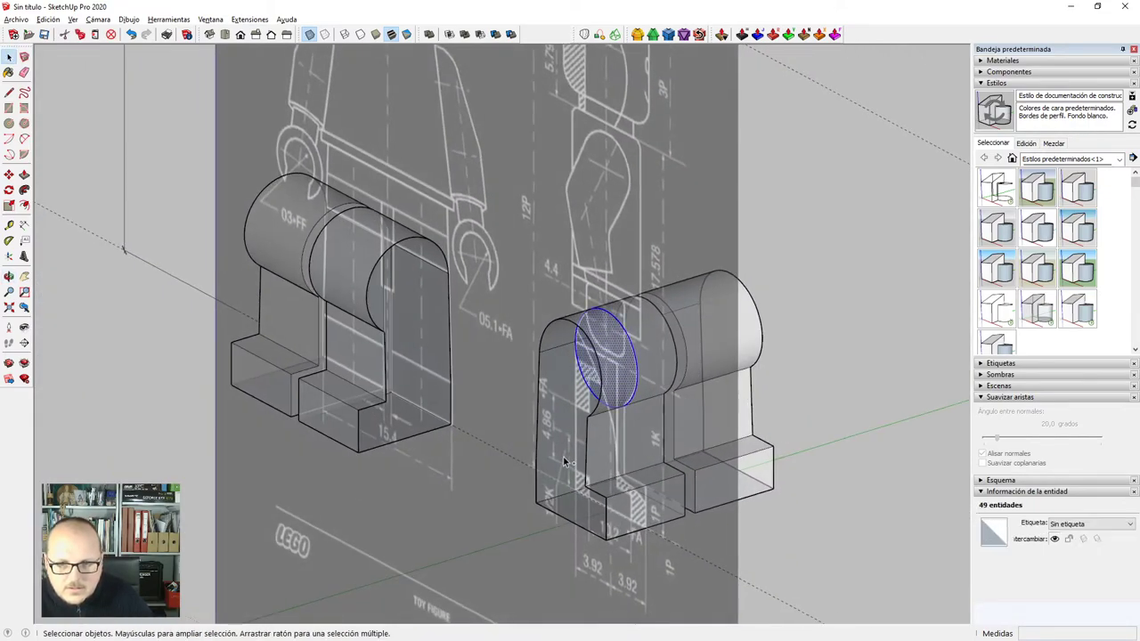
{"action": "double_click", "coordinate": [588, 509]}
{"action": "scroll", "coordinate": [743, 451], "scroll_direction": "up", "scroll_amount": 3}
{"action": "key", "text": "ctrl+shift+v"}
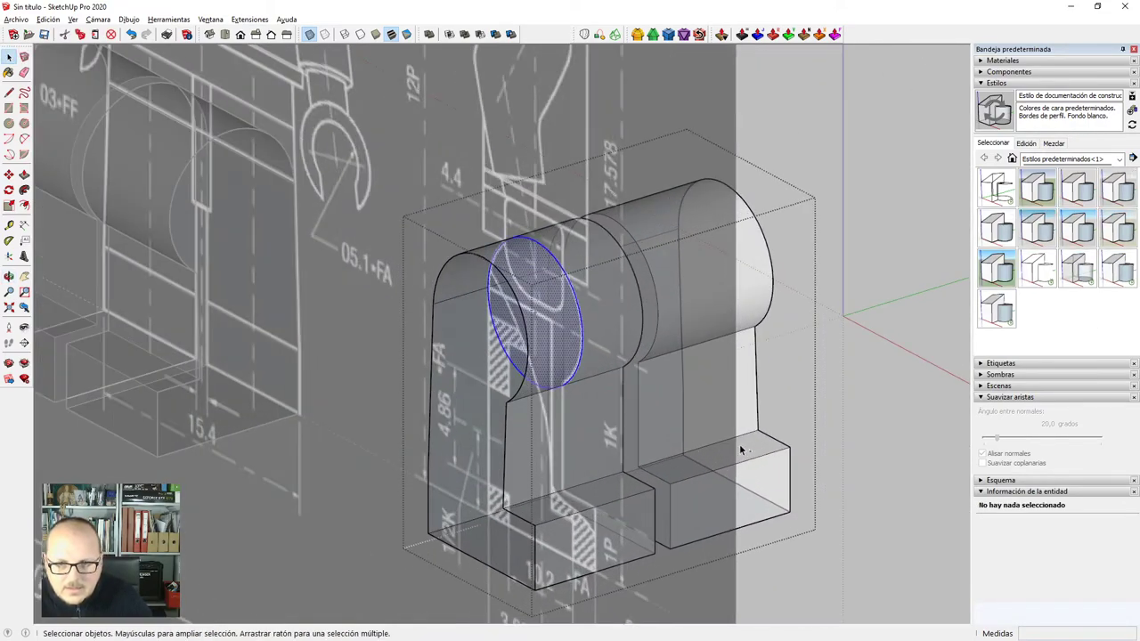
Move the hip circle along the green axis onto the side-view leg's inner face, beside the gap between the legs.
{"action": "scroll", "coordinate": [594, 312], "scroll_direction": "up", "scroll_amount": 5}
{"action": "key", "text": "m"}
{"action": "left_click", "coordinate": [578, 323]}
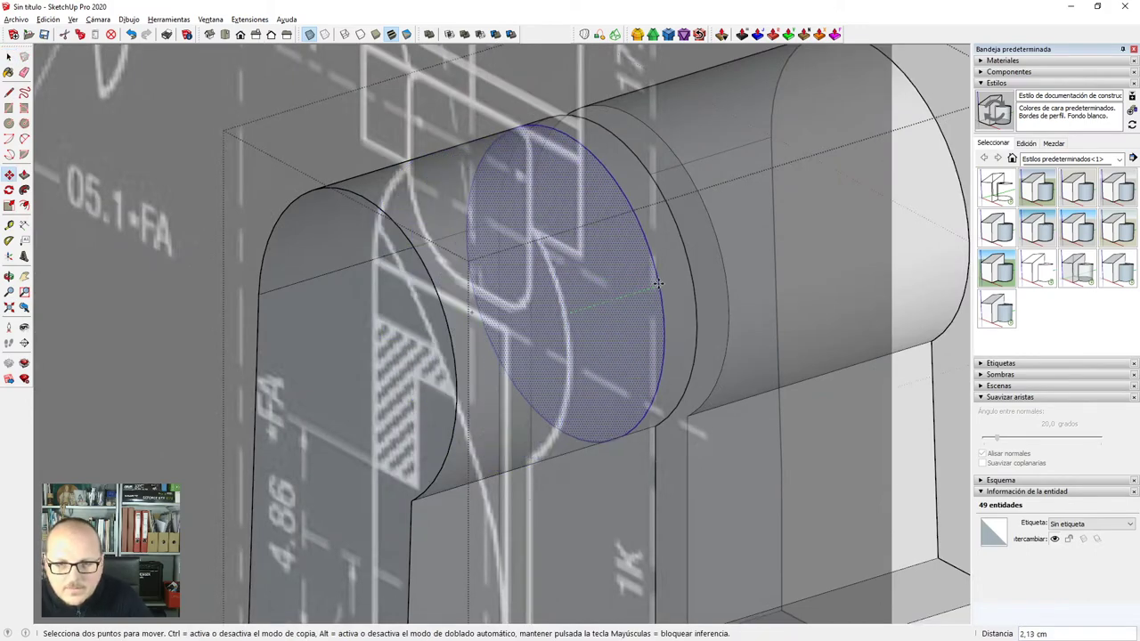
{"action": "middle_click_drag", "start_coordinate": [720, 308], "coordinate": [331, 348]}
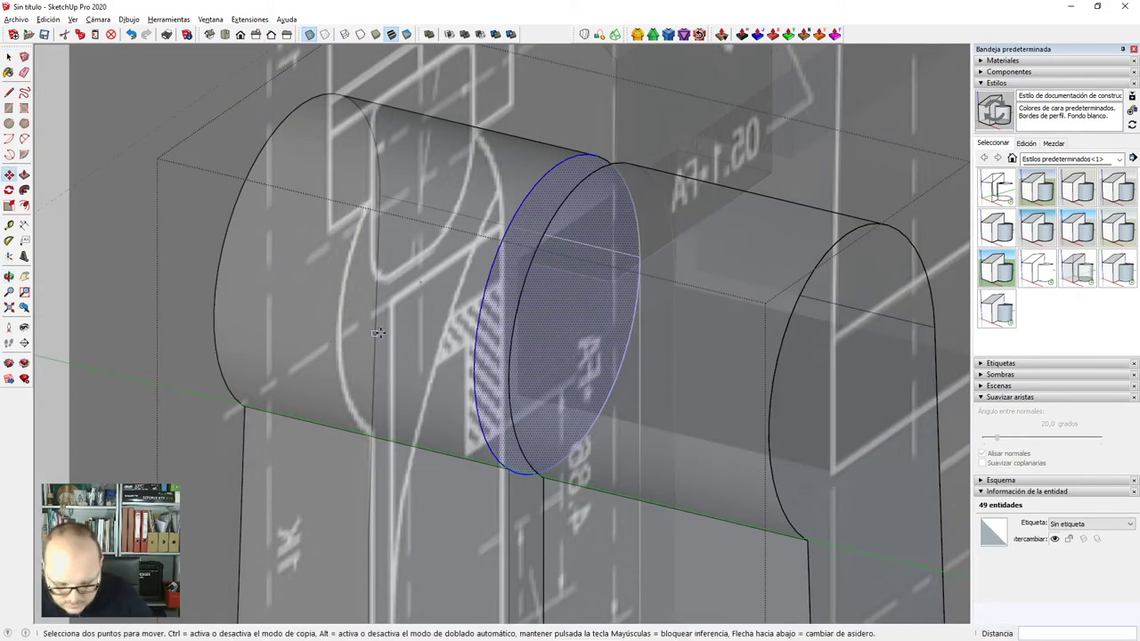
{"action": "scroll", "coordinate": [459, 292], "scroll_direction": "up", "scroll_amount": 2}
Push/Pull the hip circle 0.73 cm across the gap to the opposite leg's inner face, with X-ray display turned off.
{"action": "key", "text": "p"}
{"action": "left_click", "coordinate": [541, 240]}
{"action": "left_click", "coordinate": [540, 240]}
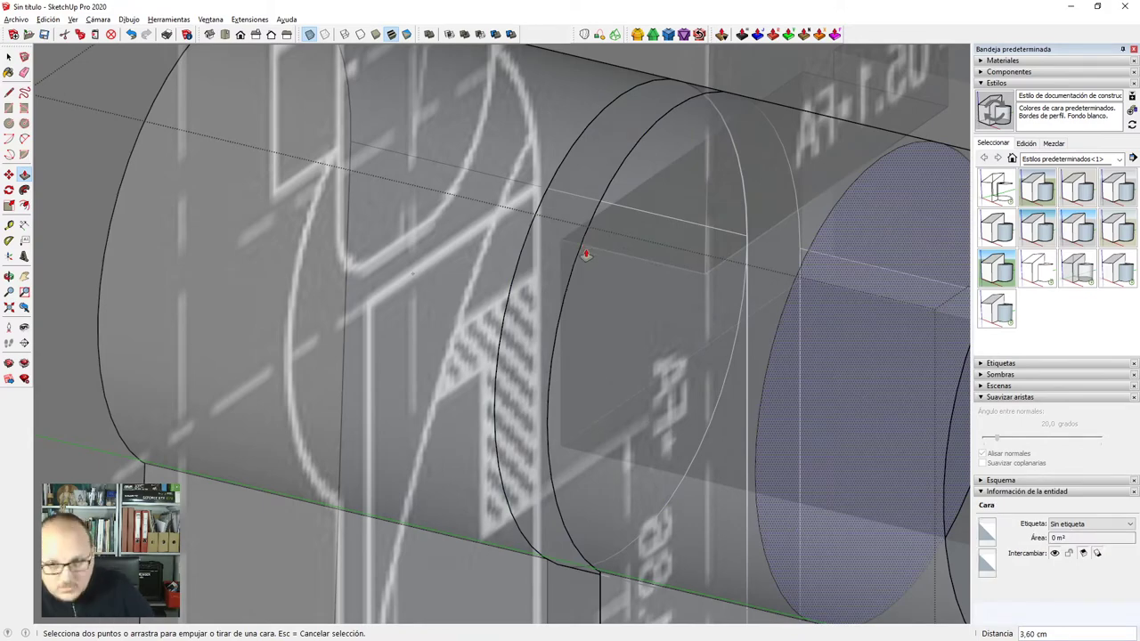
{"action": "scroll", "coordinate": [587, 255], "scroll_direction": "down", "scroll_amount": 3}
{"action": "middle_click_drag", "start_coordinate": [611, 257], "coordinate": [689, 341]}
{"action": "left_click", "coordinate": [690, 342]}
{"action": "scroll", "coordinate": [716, 256], "scroll_direction": "up", "scroll_amount": 2}
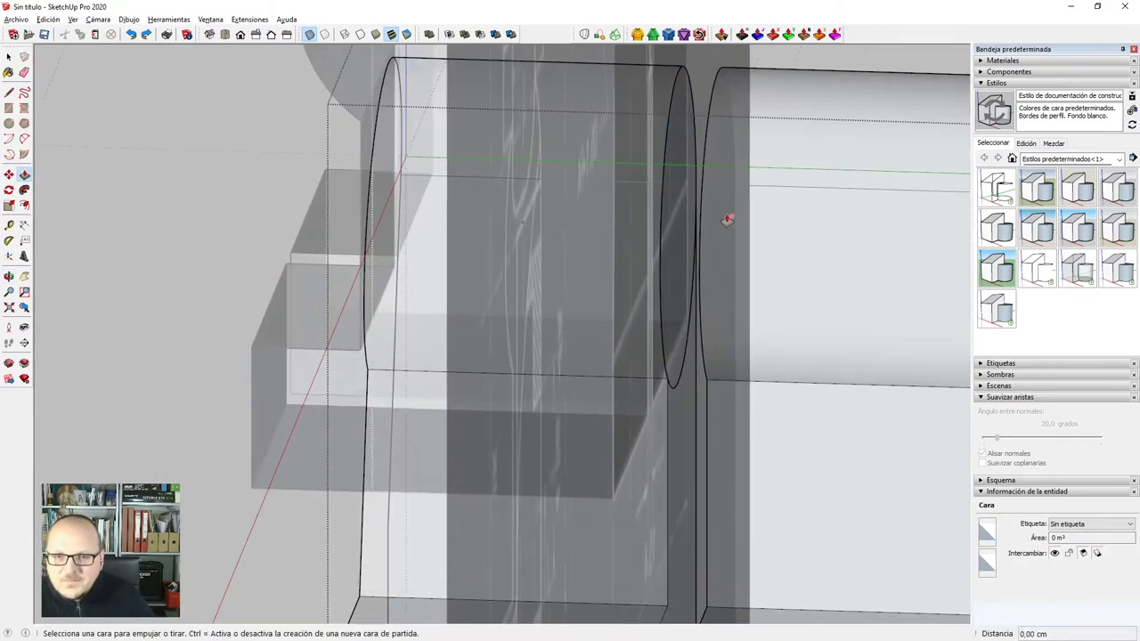
{"action": "key", "text": "x"}
{"action": "left_click", "coordinate": [674, 234]}
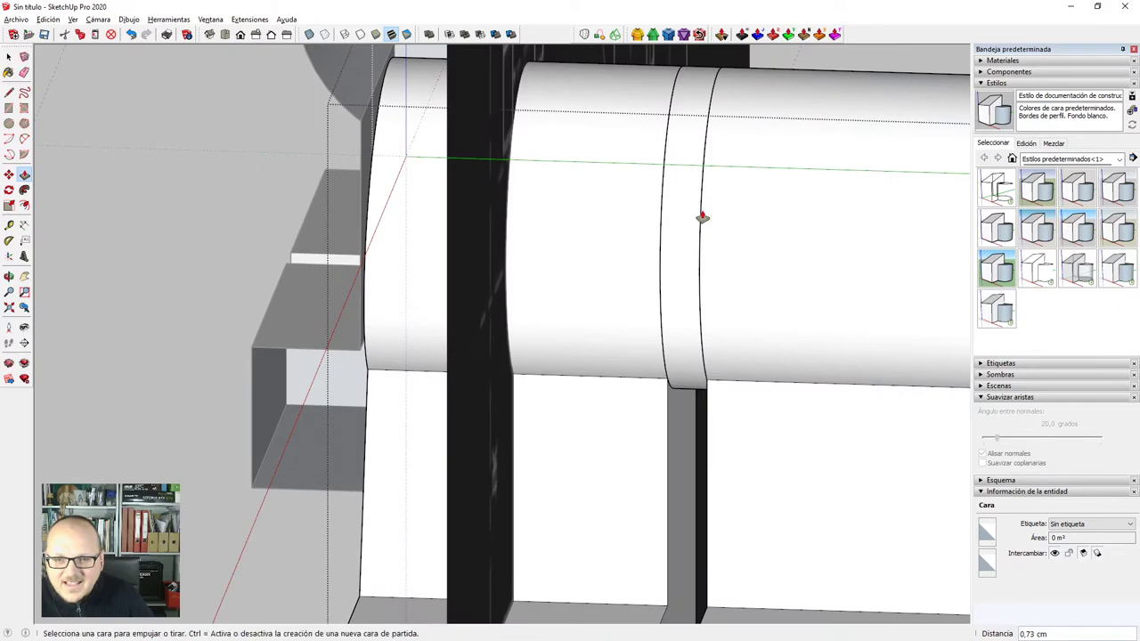
Remove the hip disc between the legs from the side-view legs group.
{"action": "scroll", "coordinate": [609, 371], "scroll_direction": "down", "scroll_amount": 3}
{"action": "middle_click_drag", "start_coordinate": [598, 374], "coordinate": [910, 369]}
{"action": "scroll", "coordinate": [917, 371], "scroll_direction": "down", "scroll_amount": 3}
{"action": "middle_click_drag", "start_coordinate": [484, 319], "coordinate": [428, 325]}
{"action": "middle_click_drag", "start_coordinate": [580, 316], "coordinate": [472, 321]}
{"action": "scroll", "coordinate": [732, 358], "scroll_direction": "up", "scroll_amount": 3}
{"action": "key", "text": "space"}
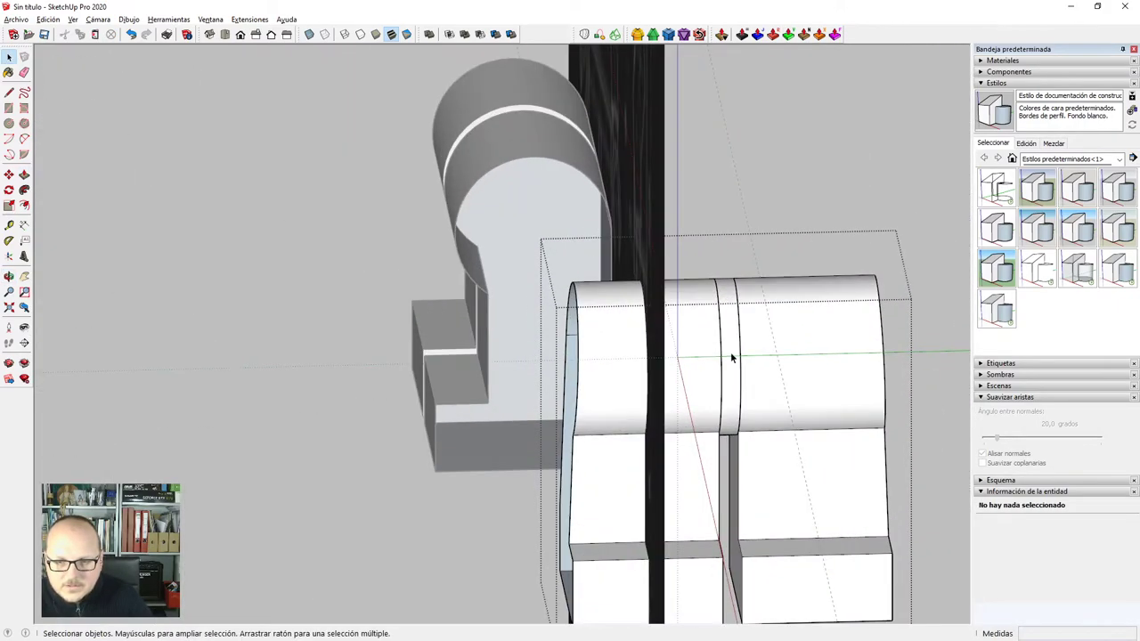
{"action": "scroll", "coordinate": [680, 189], "scroll_direction": "down", "scroll_amount": 2}
{"action": "key", "text": "Delete"}
{"action": "middle_click_drag", "start_coordinate": [659, 352], "coordinate": [668, 307]}
Select and open the front-view and side-view legs to check which ones are lego_muñeco component instances.
{"action": "left_click", "coordinate": [712, 346]}
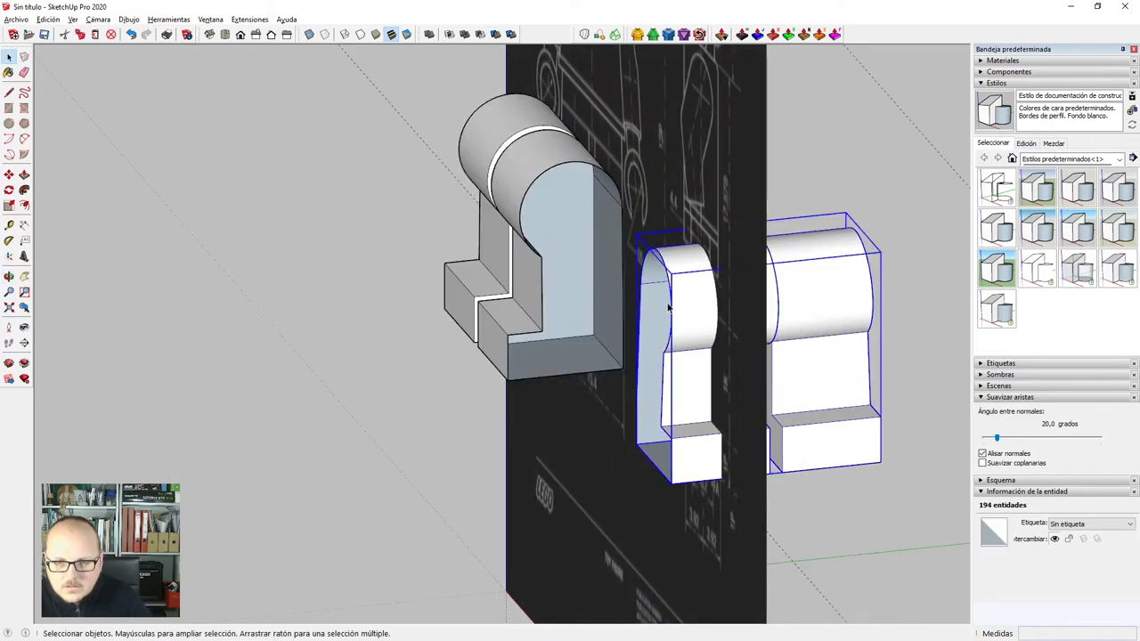
{"action": "left_click", "coordinate": [516, 205]}
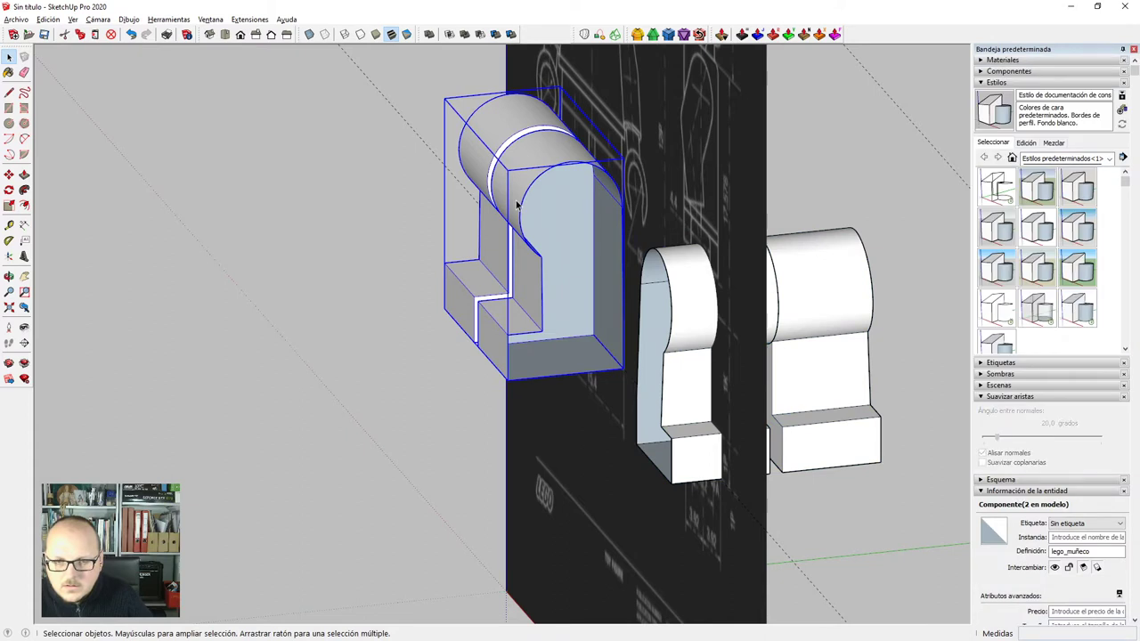
{"action": "double_click", "coordinate": [551, 243]}
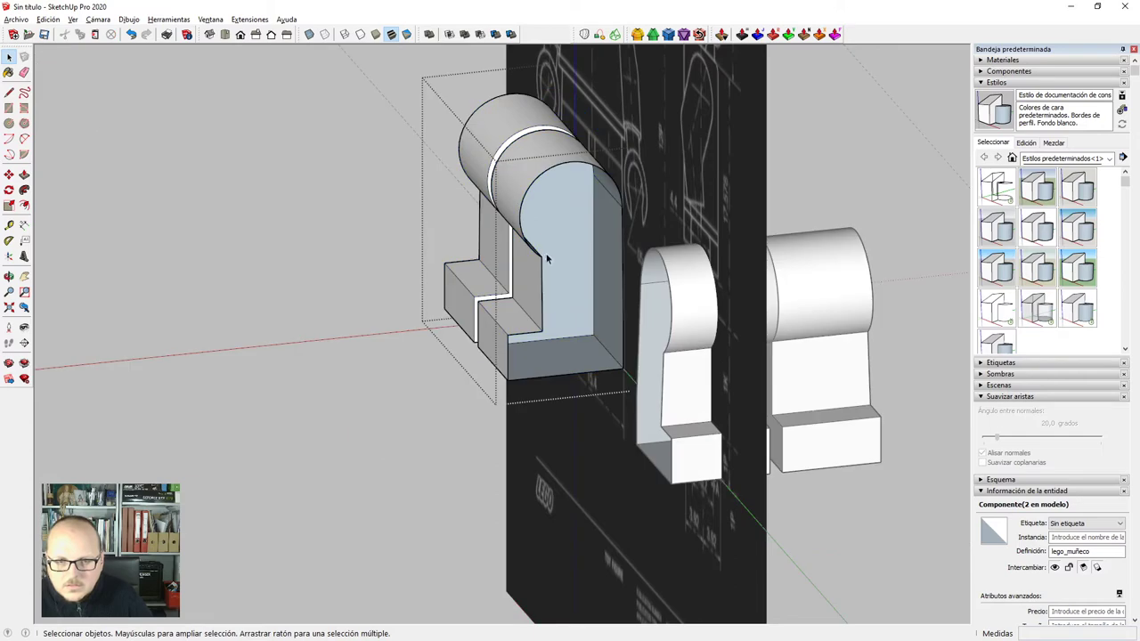
{"action": "middle_click_drag", "start_coordinate": [547, 258], "coordinate": [596, 287]}
{"action": "left_click", "coordinate": [679, 318]}
{"action": "double_click", "coordinate": [681, 318]}
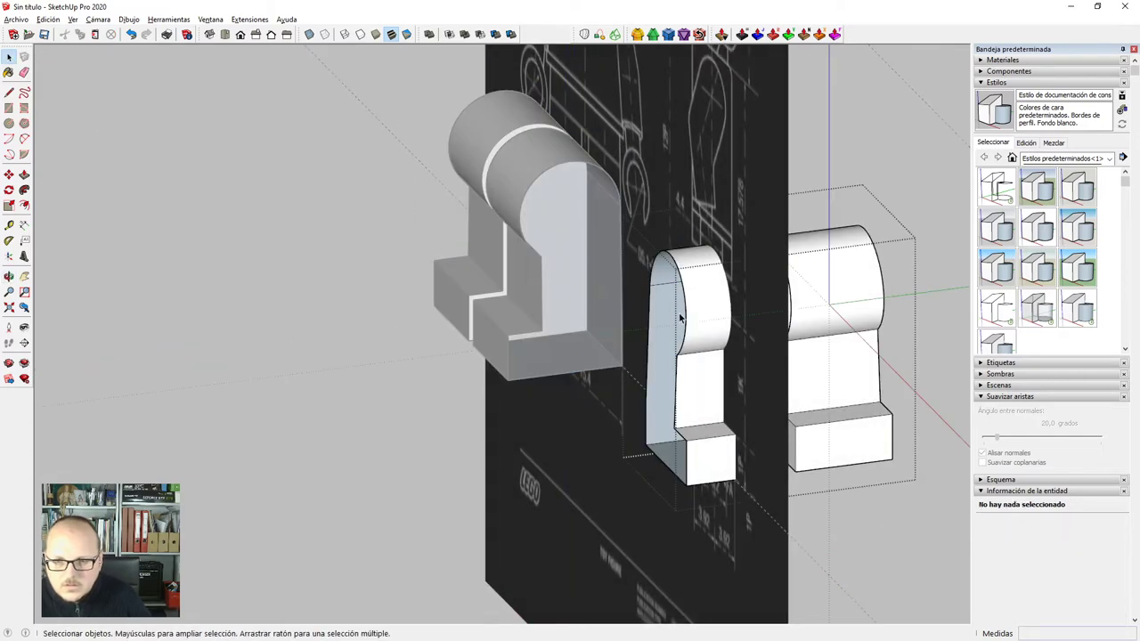
{"action": "key", "text": "Escape"}
Try to copy the front-view lego_muñeco component onto the base corner of the side-view legs.
{"action": "middle_click_drag", "start_coordinate": [746, 329], "coordinate": [842, 379]}
{"action": "left_click", "coordinate": [492, 367]}
{"action": "middle_click_drag", "start_coordinate": [492, 367], "coordinate": [573, 365]}
{"action": "left_click", "coordinate": [505, 336]}
{"action": "scroll", "coordinate": [355, 312], "scroll_direction": "up", "scroll_amount": 3}
{"action": "key", "text": "m"}
{"action": "key", "text": "ctrl"}
{"action": "left_click", "coordinate": [354, 309]}
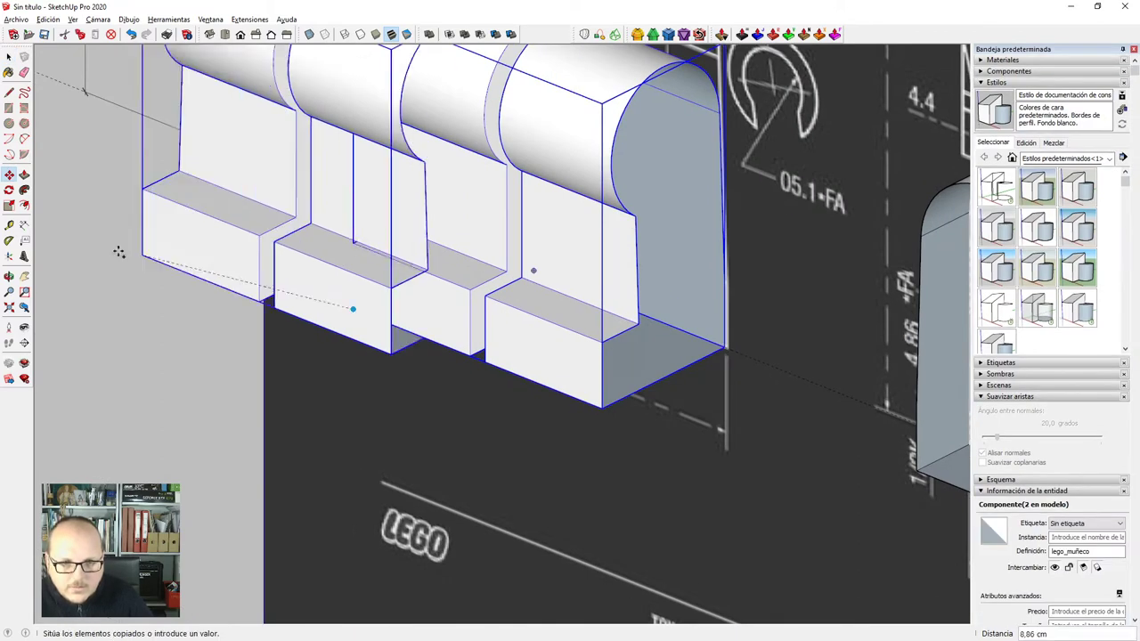
{"action": "middle_click_drag", "start_coordinate": [899, 423], "coordinate": [545, 351], "text": "shift"}
{"action": "left_click", "coordinate": [683, 445]}
Rotate the copied lego_muñeco component about its base corner to line up with the side-view leg.
{"action": "key", "text": "q"}
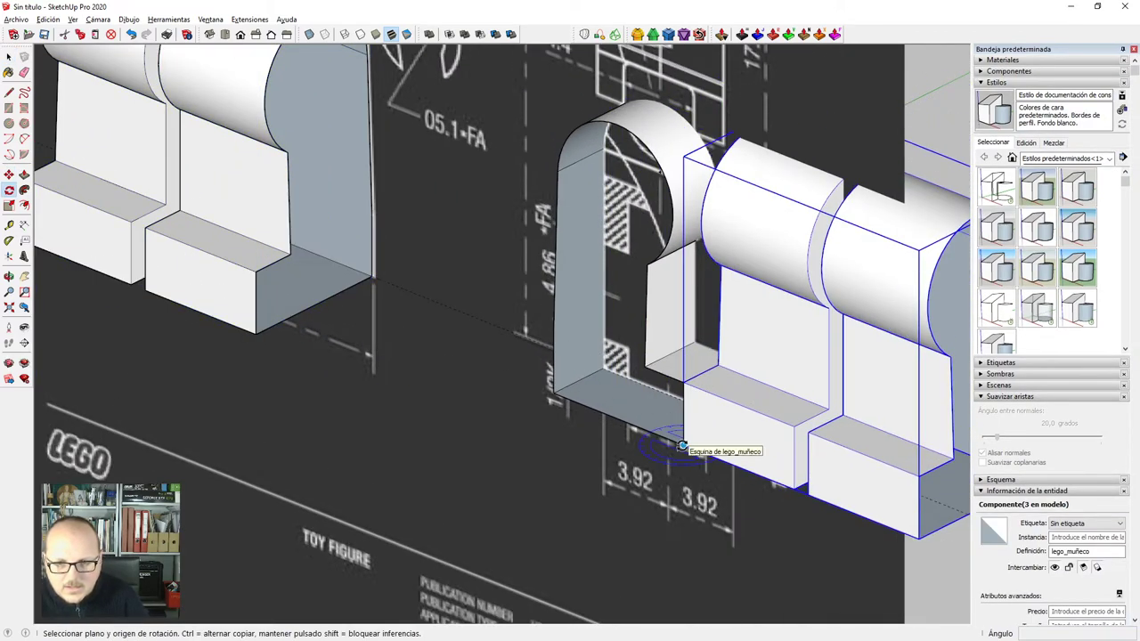
{"action": "left_click", "coordinate": [705, 453]}
{"action": "left_click", "coordinate": [707, 429]}
{"action": "key", "text": "space"}
{"action": "scroll", "coordinate": [580, 452], "scroll_direction": "down", "scroll_amount": 3}
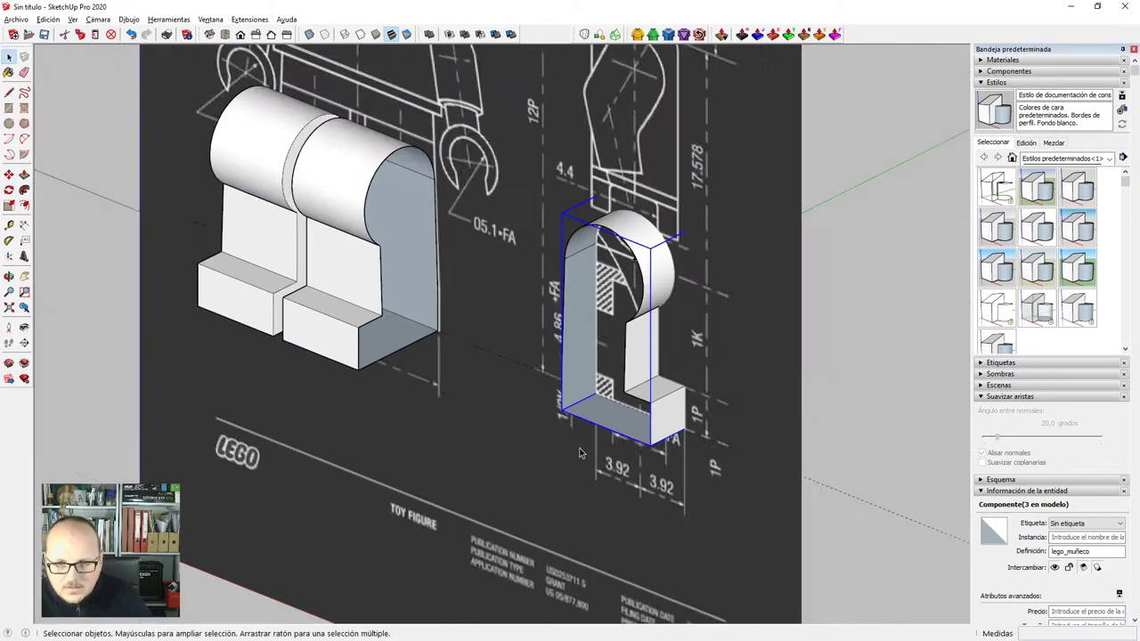
Explode the side-view legs group to release its component and the hip disc.
{"action": "middle_click_drag", "start_coordinate": [580, 452], "coordinate": [502, 433]}
{"action": "double_click", "coordinate": [619, 352]}
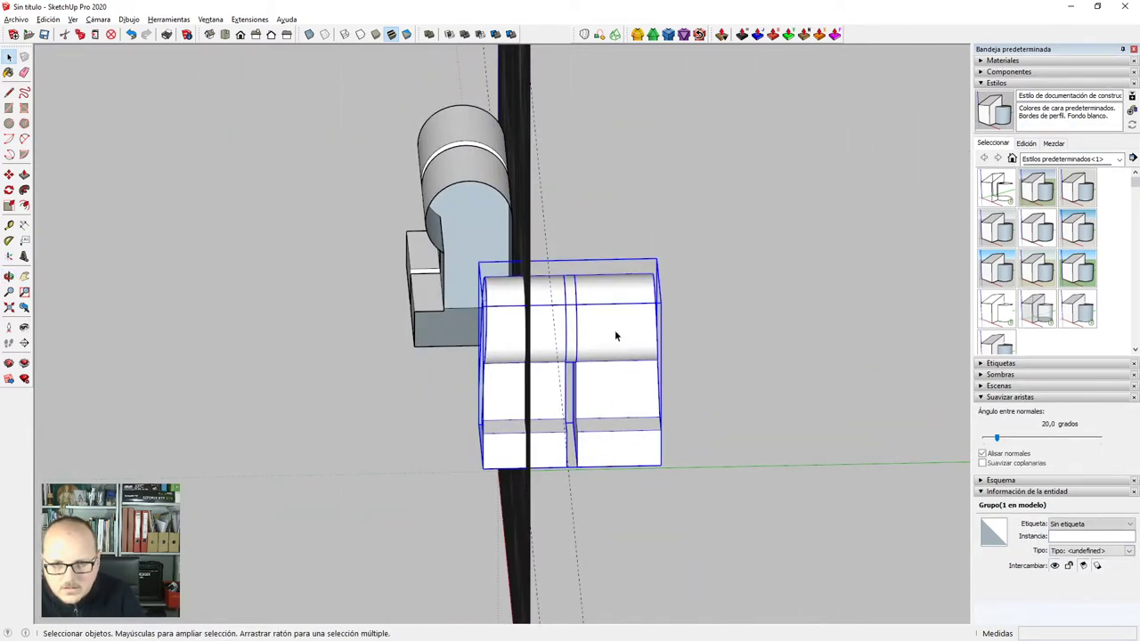
{"action": "key", "text": "Escape"}
{"action": "right_click", "coordinate": [618, 342]}
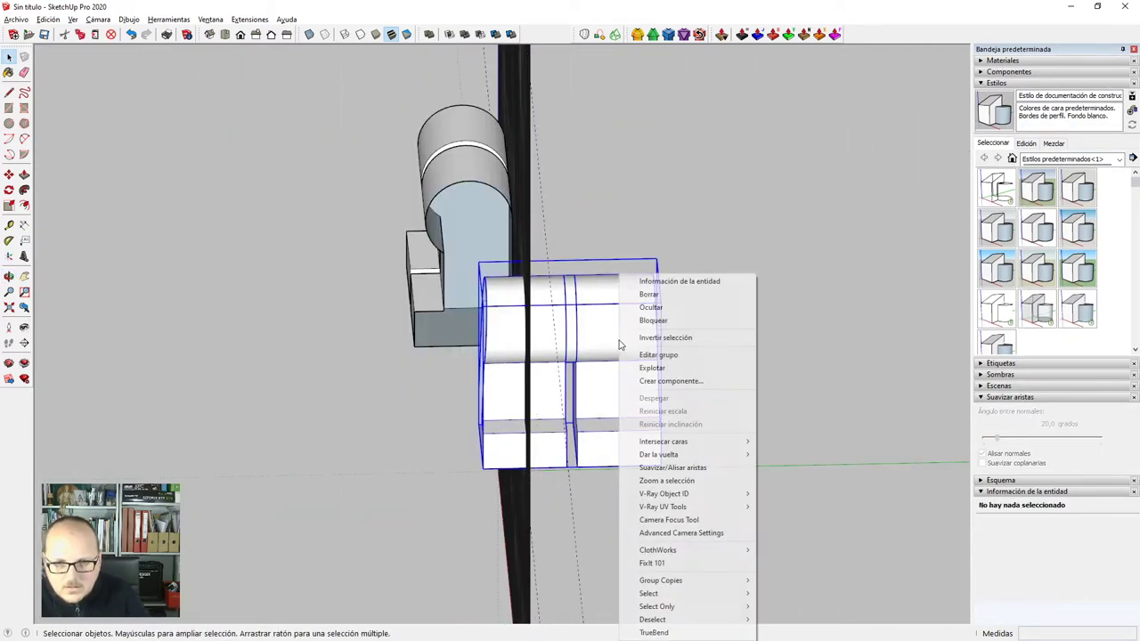
{"action": "left_click", "coordinate": [641, 366]}
Open the side-view lego_muñeco component to check its legs, then try deleting the component and undo the deletion.
{"action": "double_click", "coordinate": [613, 340]}
{"action": "left_click", "coordinate": [612, 338]}
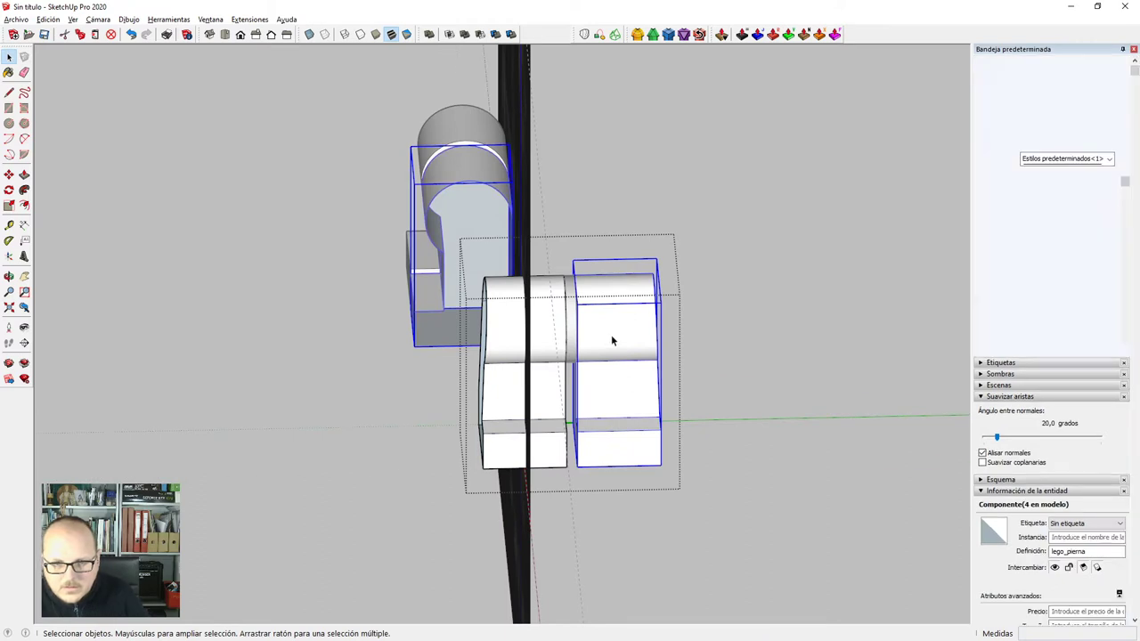
{"action": "key", "text": "Escape"}
{"action": "left_click", "coordinate": [611, 339]}
{"action": "key", "text": "Delete"}
{"action": "key", "text": "ctrl+z"}
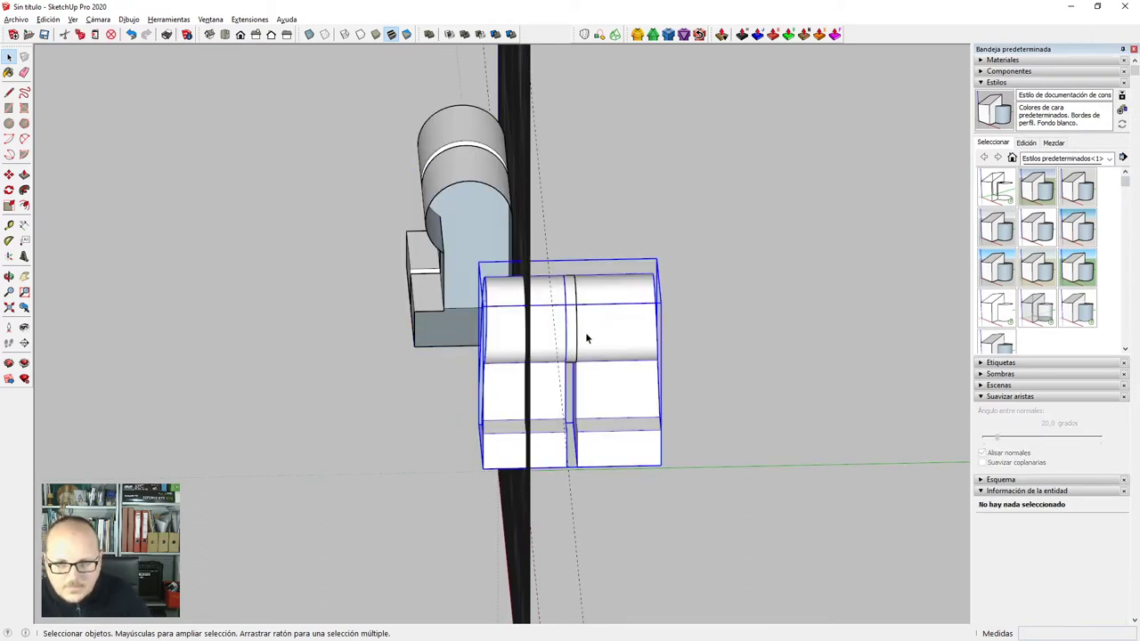
Transfer the loose hip disc into the lego_muñeco component by cutting it and pasting it in place.
{"action": "scroll", "coordinate": [585, 332], "scroll_direction": "up", "scroll_amount": 2}
{"action": "key", "text": "ctrl+z"}
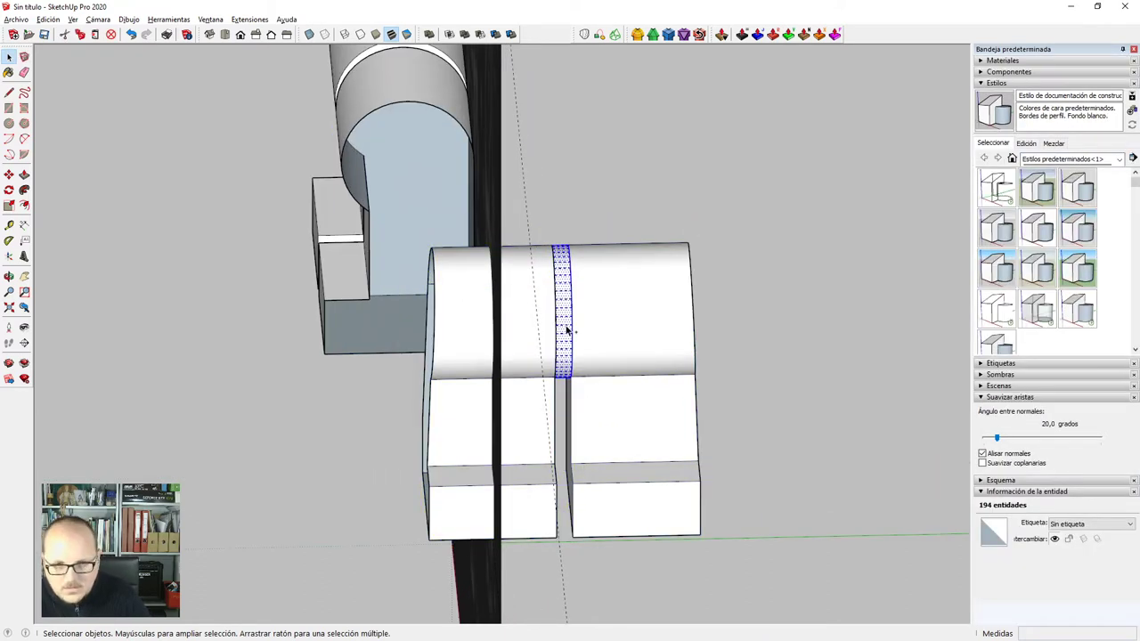
{"action": "double_click", "coordinate": [610, 318]}
{"action": "key", "text": "ctrl+shift+v"}
{"action": "middle_click_drag", "start_coordinate": [567, 360], "coordinate": [737, 311]}
{"action": "scroll", "coordinate": [661, 367], "scroll_direction": "down", "scroll_amount": 3}
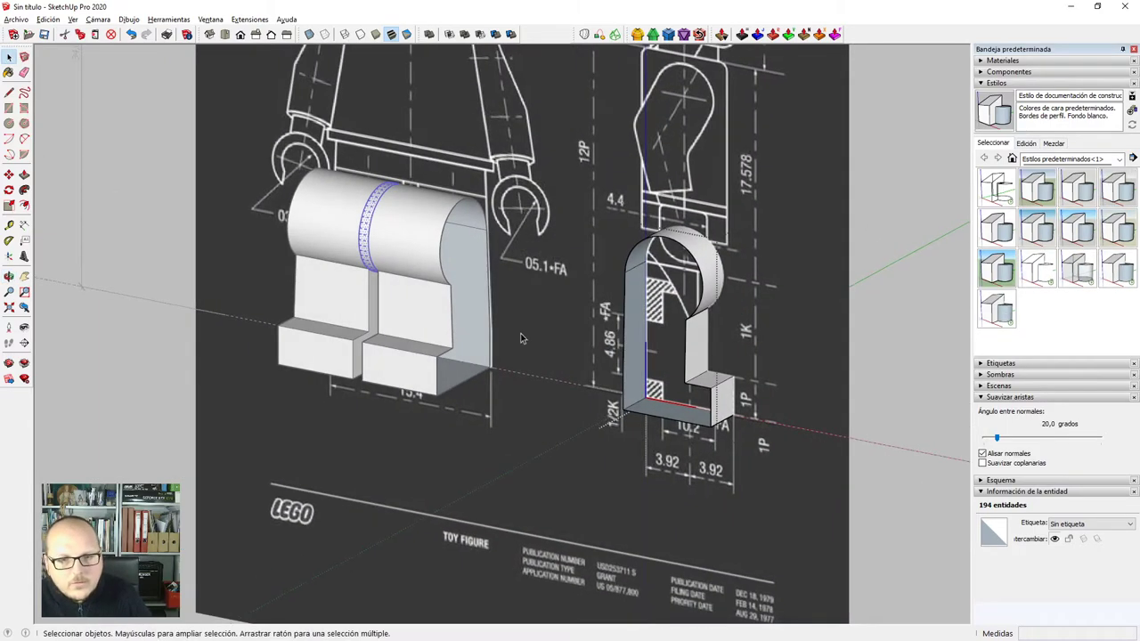
Inside the leg component, draw an edge level with the foot's top across the open outer side to close its faces.
{"action": "scroll", "coordinate": [484, 339], "scroll_direction": "up", "scroll_amount": 2}
{"action": "scroll", "coordinate": [484, 342], "scroll_direction": "down", "scroll_amount": 3}
{"action": "scroll", "coordinate": [437, 318], "scroll_direction": "up", "scroll_amount": 2}
{"action": "key", "text": "l"}
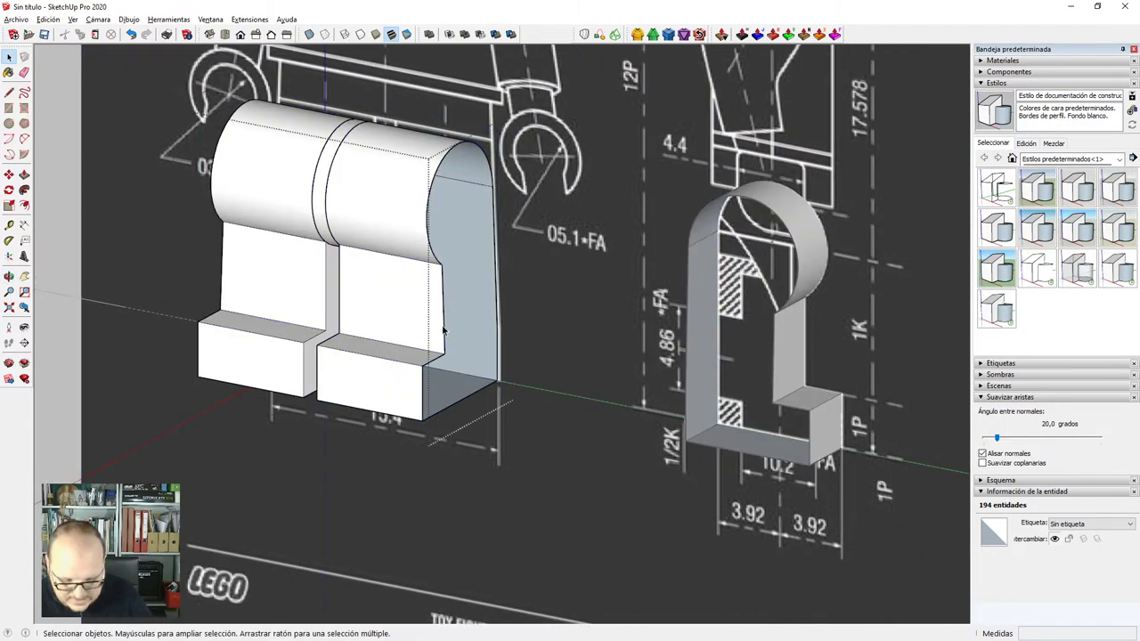
{"action": "scroll", "coordinate": [463, 367], "scroll_direction": "up", "scroll_amount": 3}
{"action": "key", "text": "ctrl+a"}
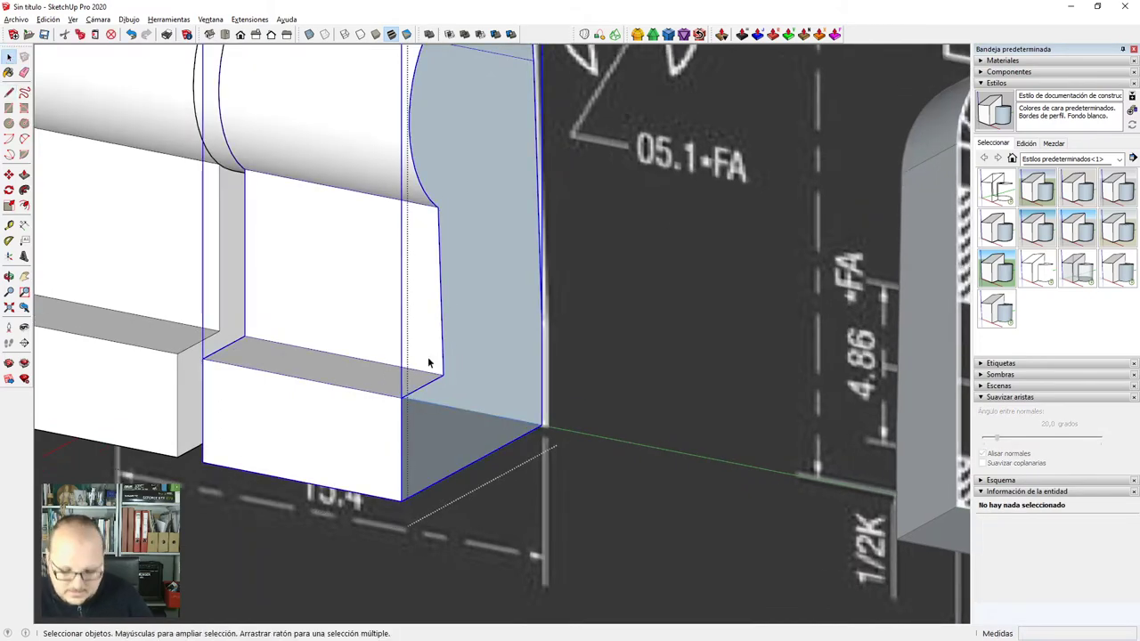
{"action": "key", "text": "l"}
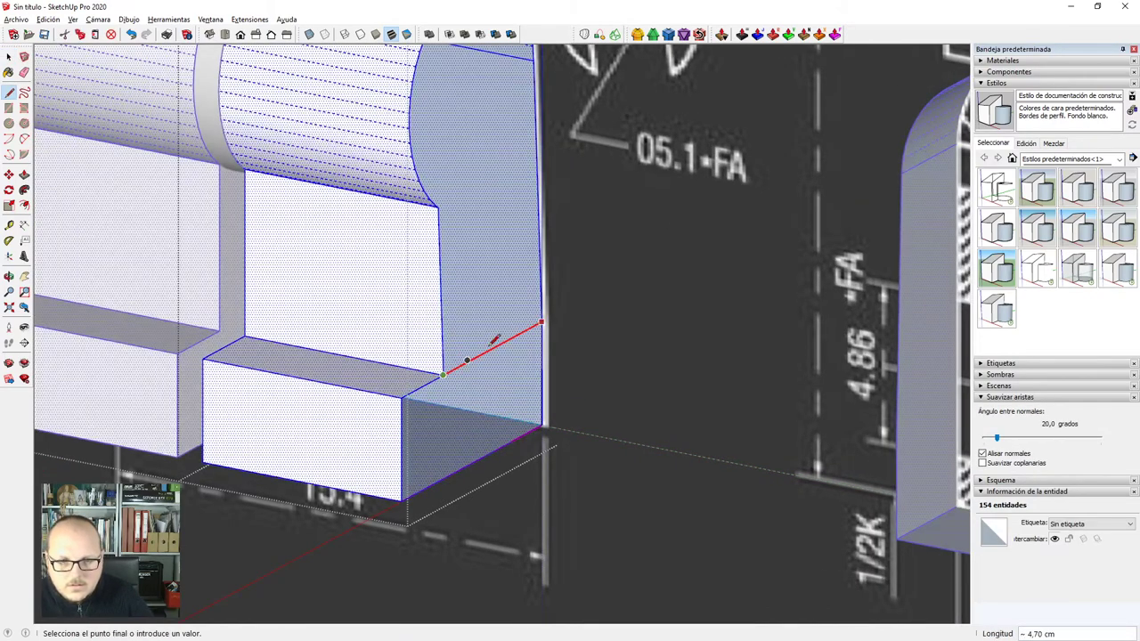
{"action": "left_click", "coordinate": [538, 314]}
{"action": "scroll", "coordinate": [486, 399], "scroll_direction": "down", "scroll_amount": 5}
{"action": "key", "text": "ctrl+t"}
{"action": "key", "text": "space"}
{"action": "scroll", "coordinate": [442, 374], "scroll_direction": "down", "scroll_amount": 2}
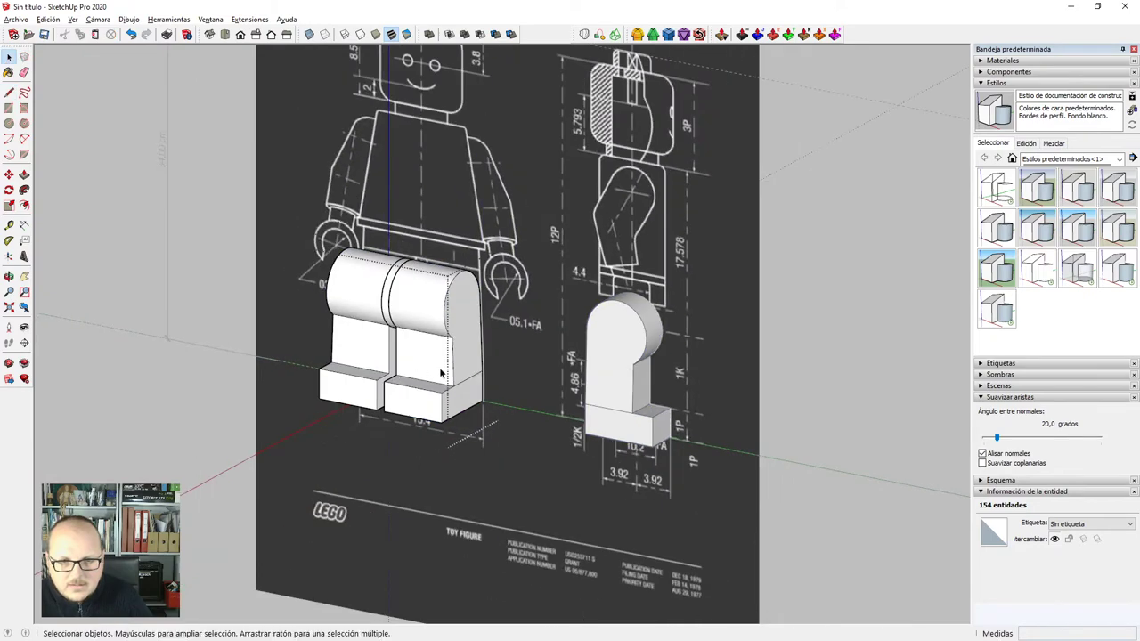
Temporarily delete the side-view legs to examine the hip joint outline in the blueprint's side view.
{"action": "middle_click_drag", "start_coordinate": [616, 358], "coordinate": [666, 312]}
{"action": "scroll", "coordinate": [666, 310], "scroll_direction": "up", "scroll_amount": 2}
{"action": "scroll", "coordinate": [682, 307], "scroll_direction": "down", "scroll_amount": 6}
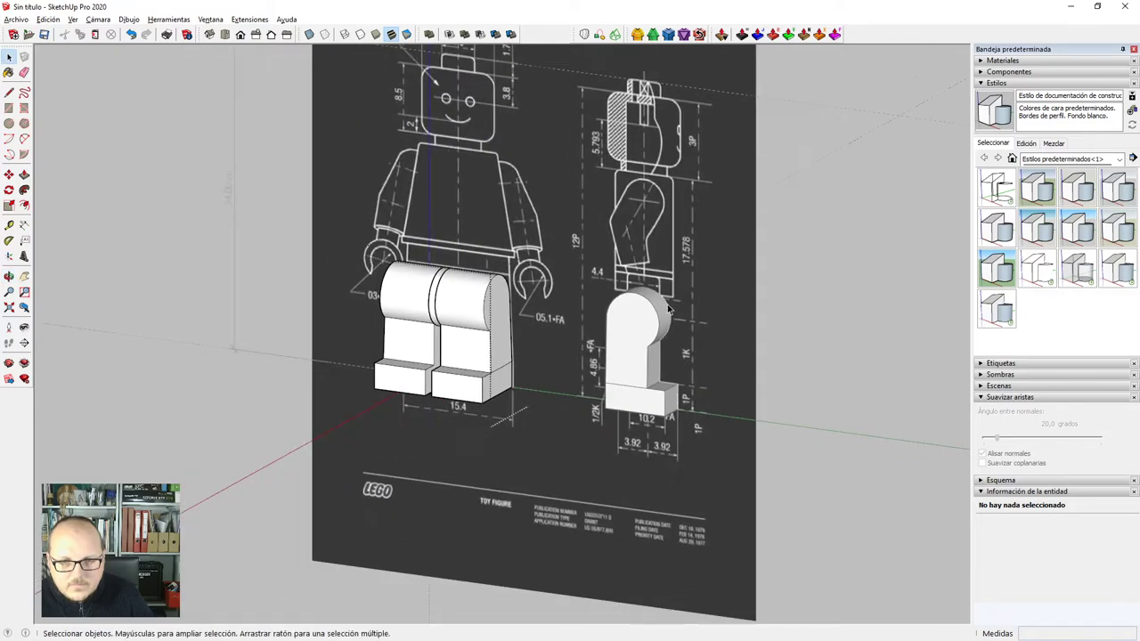
{"action": "left_click", "coordinate": [709, 300]}
{"action": "scroll", "coordinate": [709, 300], "scroll_direction": "up", "scroll_amount": 5}
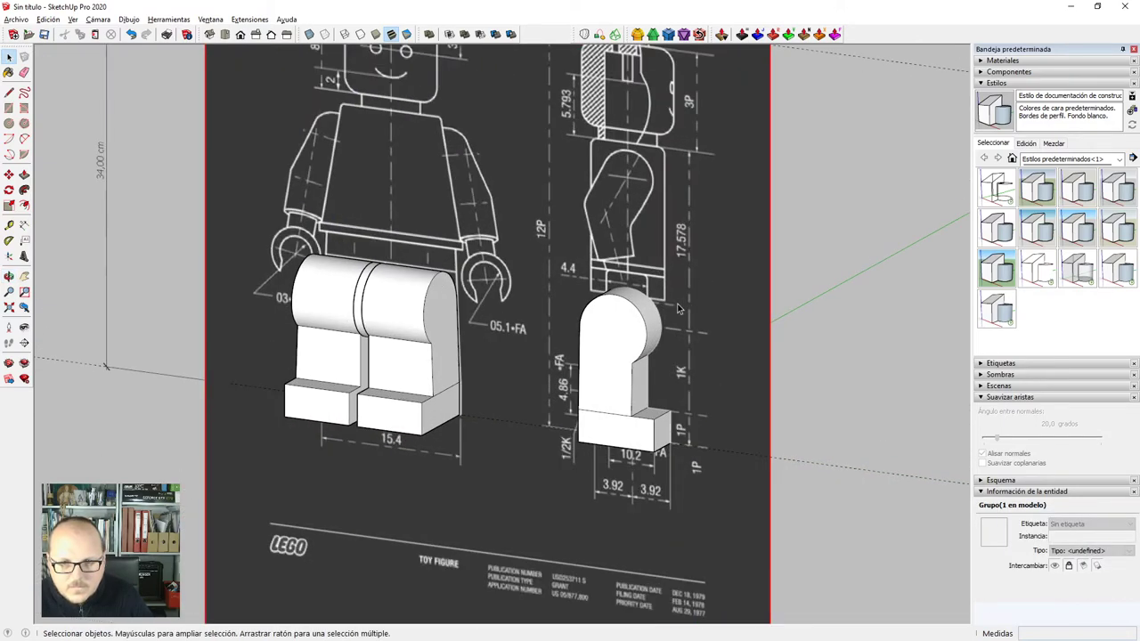
{"action": "middle_click_drag", "start_coordinate": [704, 302], "coordinate": [458, 400]}
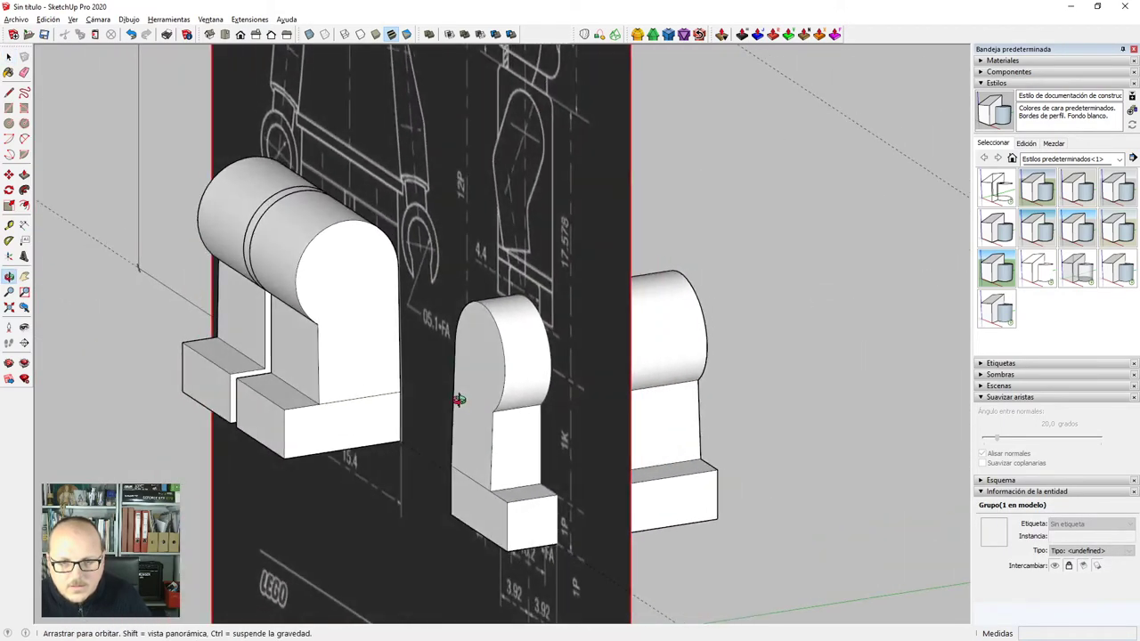
{"action": "scroll", "coordinate": [534, 388], "scroll_direction": "up", "scroll_amount": 3}
{"action": "key", "text": "Delete"}
{"action": "middle_click_drag", "start_coordinate": [547, 363], "coordinate": [638, 368]}
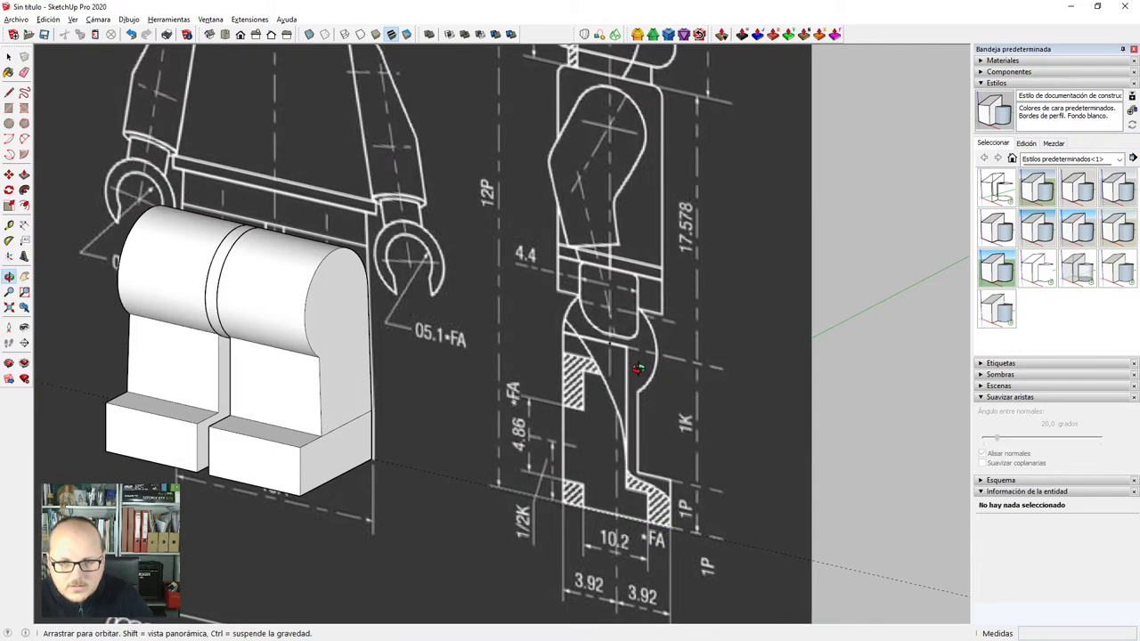
{"action": "scroll", "coordinate": [643, 376], "scroll_direction": "up", "scroll_amount": 4}
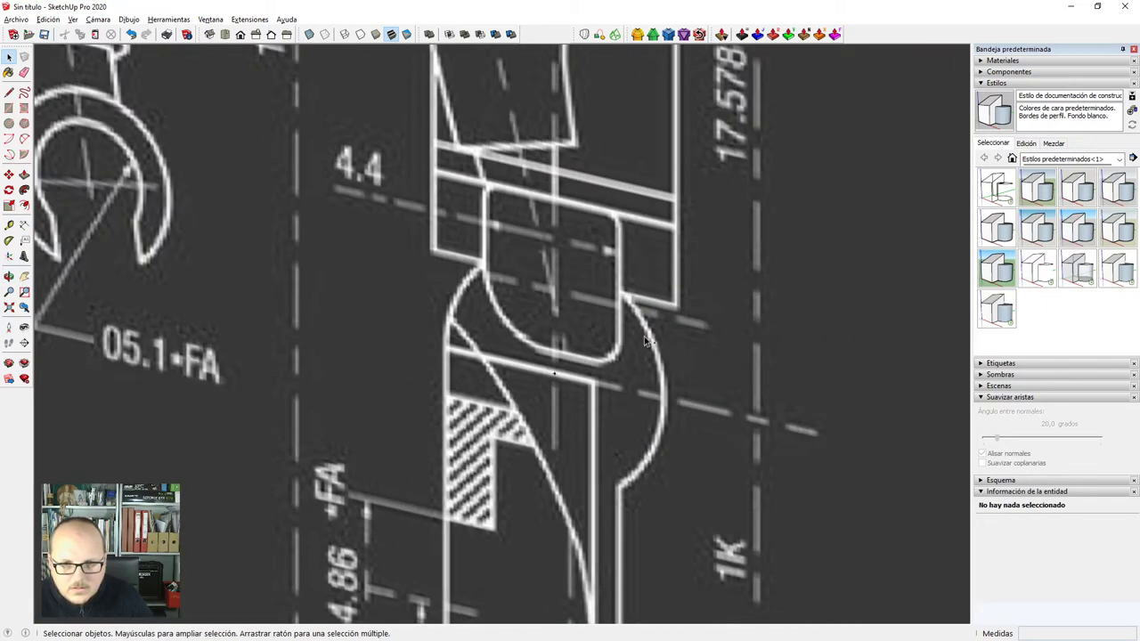
{"action": "scroll", "coordinate": [476, 293], "scroll_direction": "down", "scroll_amount": 3}
{"action": "middle_click_drag", "start_coordinate": [475, 293], "coordinate": [718, 416]}
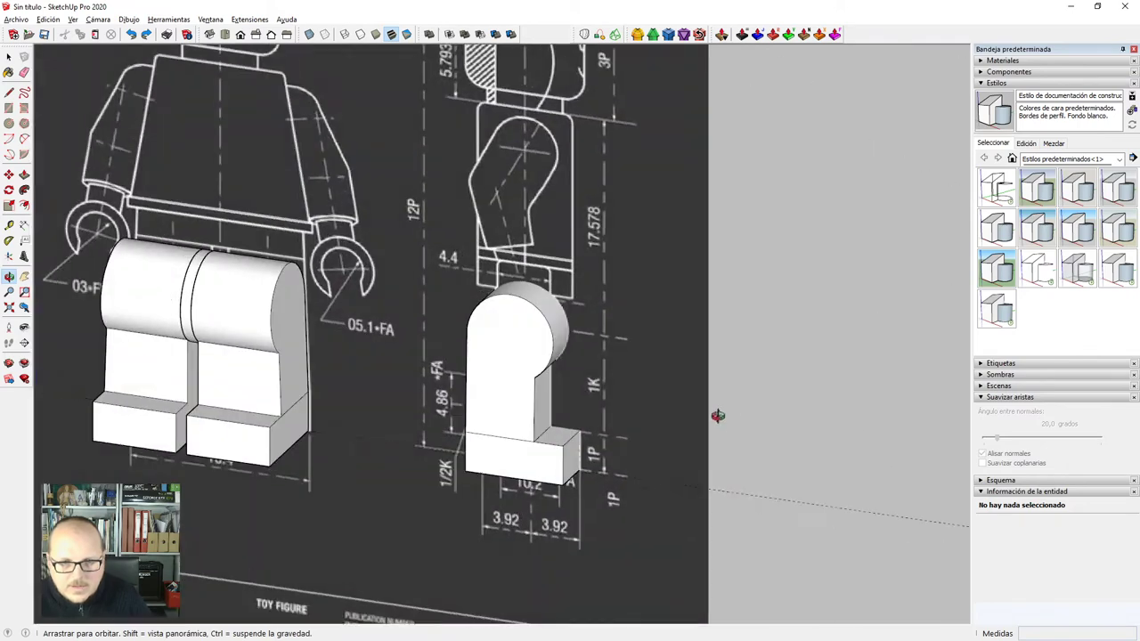
Compare the hip disc's width with the front-view blueprint using X-ray display.
{"action": "scroll", "coordinate": [718, 416], "scroll_direction": "down", "scroll_amount": 3}
{"action": "middle_click_drag", "start_coordinate": [183, 459], "coordinate": [390, 384]}
{"action": "key", "text": "x"}
{"action": "scroll", "coordinate": [391, 363], "scroll_direction": "up", "scroll_amount": 4}
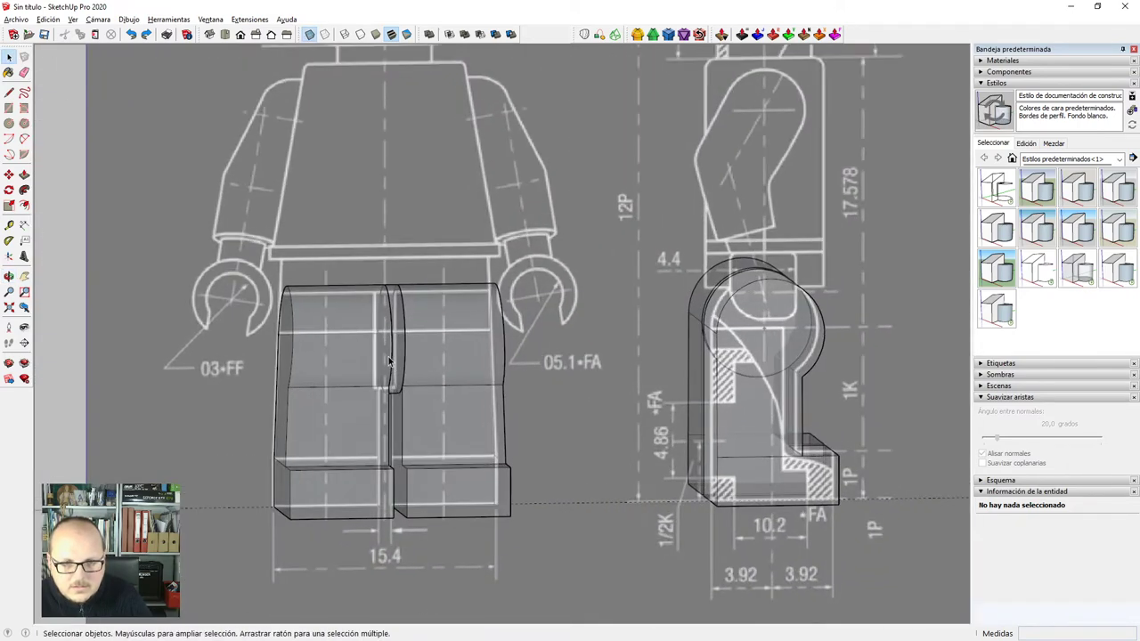
{"action": "scroll", "coordinate": [391, 374], "scroll_direction": "up", "scroll_amount": 5}
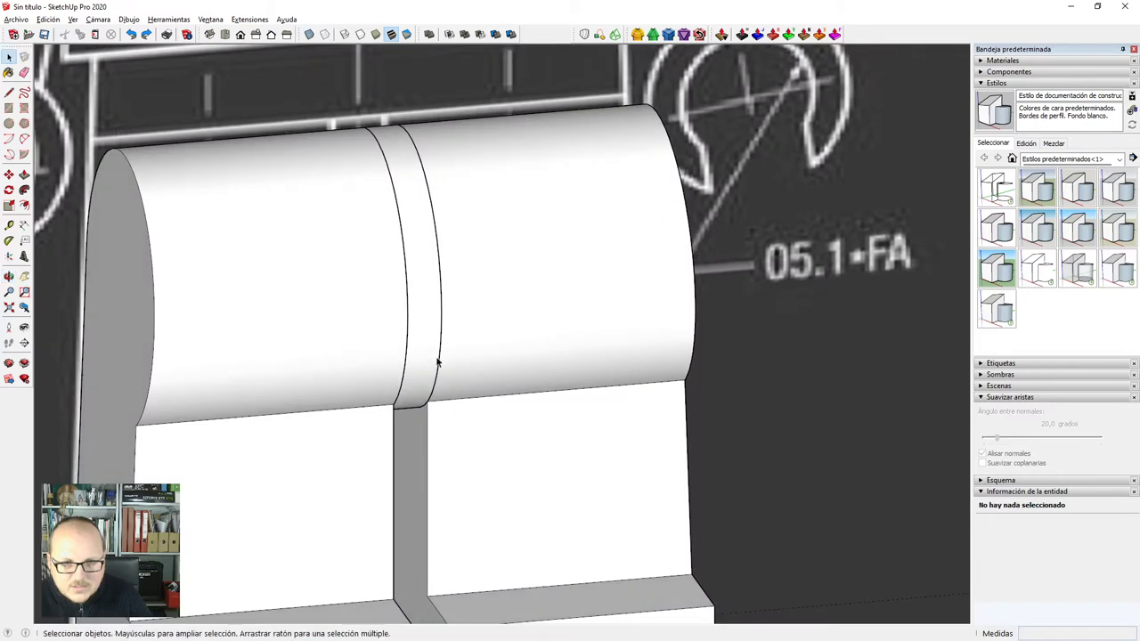
Scale the hip disc about its centre by about 1.59 along the green axis to match the front-view blueprint's joint width.
{"action": "left_click", "coordinate": [420, 324]}
{"action": "scroll", "coordinate": [420, 323], "scroll_direction": "up", "scroll_amount": 4}
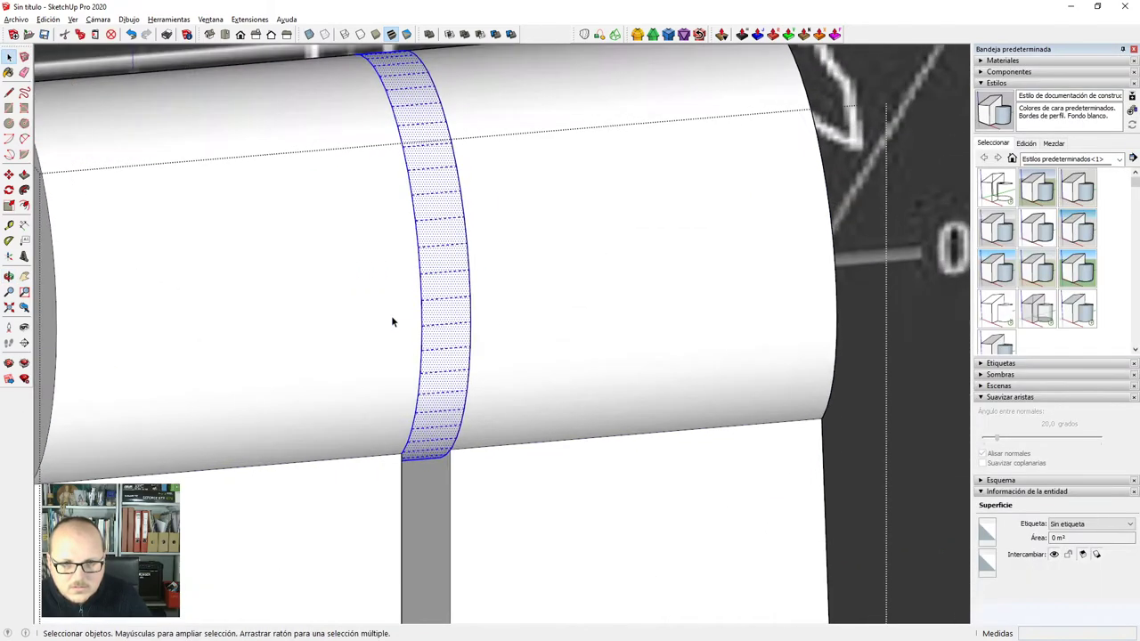
{"action": "key", "text": "s"}
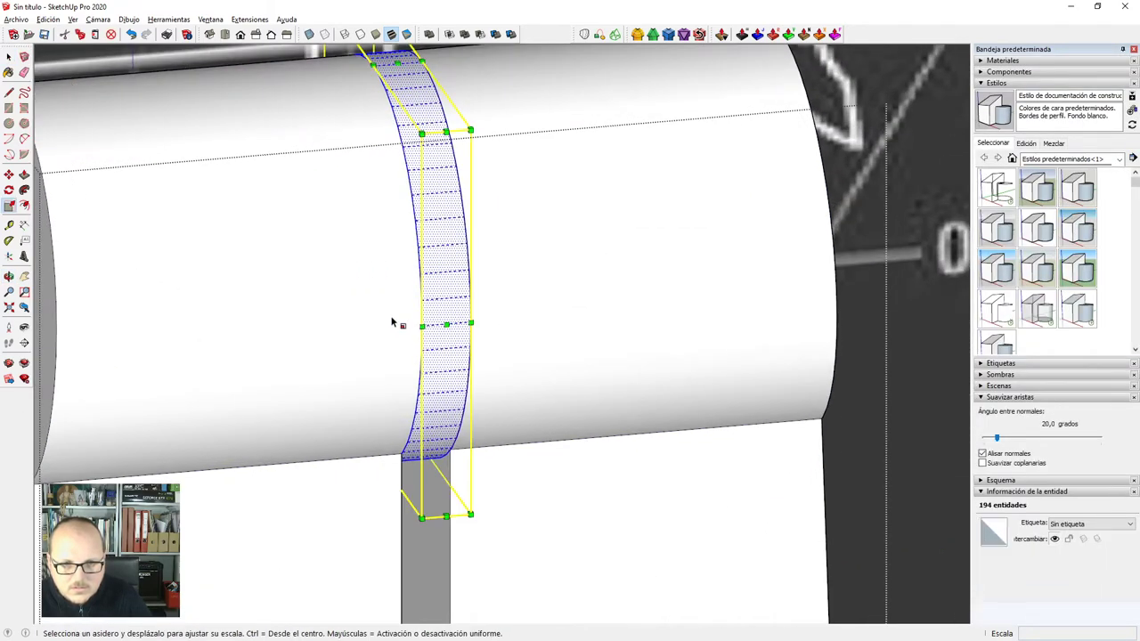
{"action": "key", "text": "x"}
{"action": "left_click_drag", "start_coordinate": [374, 259], "coordinate": [378, 259]}
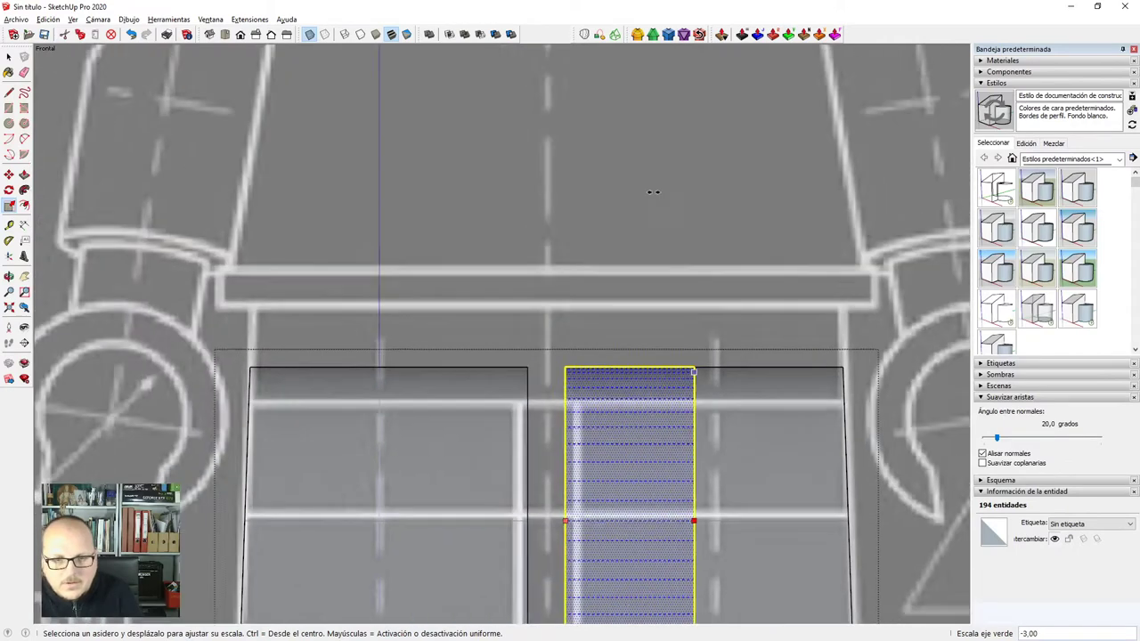
{"action": "scroll", "coordinate": [574, 321], "scroll_direction": "down", "scroll_amount": 3}
{"action": "scroll", "coordinate": [575, 320], "scroll_direction": "up", "scroll_amount": 4}
{"action": "left_click_drag", "start_coordinate": [575, 328], "coordinate": [583, 333]}
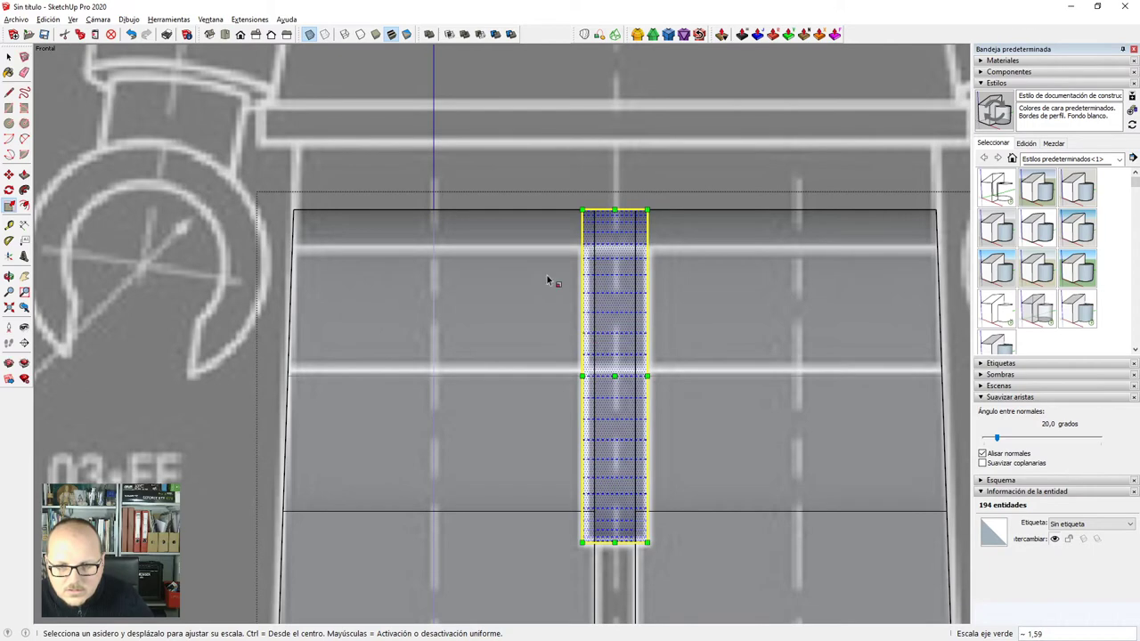
Switch off X-ray display and examine how the widened hip disc sits between the two legs.
{"action": "key", "text": "space"}
{"action": "scroll", "coordinate": [547, 279], "scroll_direction": "down", "scroll_amount": 3}
{"action": "key", "text": "x"}
{"action": "middle_click_drag", "start_coordinate": [673, 390], "coordinate": [567, 407]}
{"action": "scroll", "coordinate": [578, 358], "scroll_direction": "up", "scroll_amount": 3}
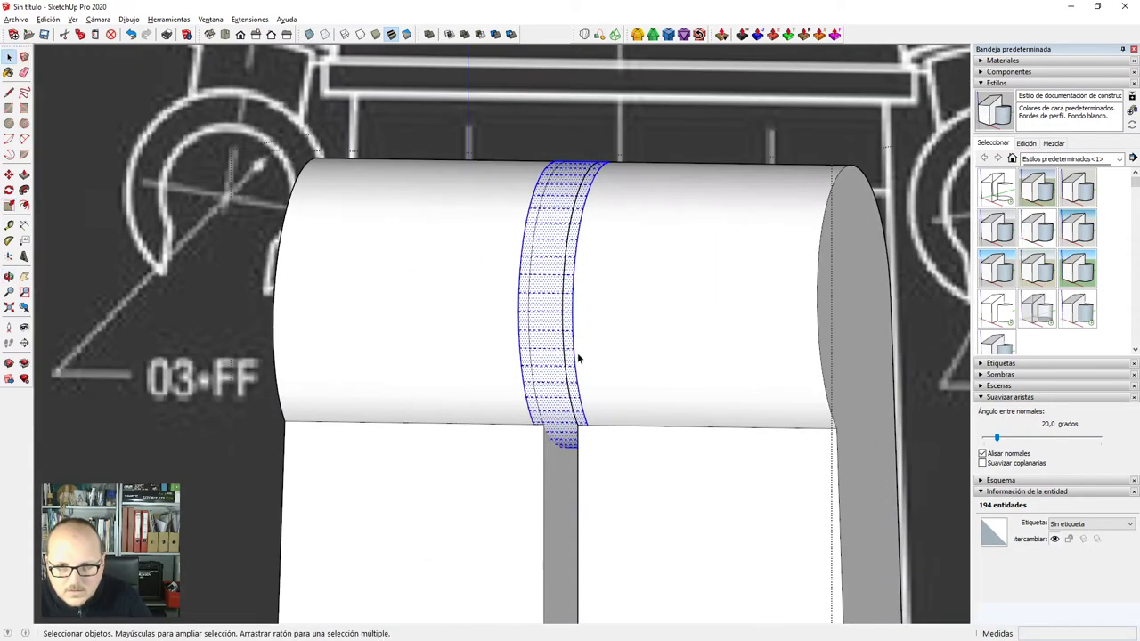
{"action": "middle_click_drag", "start_coordinate": [578, 358], "coordinate": [572, 354]}
Copy the hip disc's circular edges and paste them in place inside the leg component.
{"action": "left_click", "coordinate": [554, 313]}
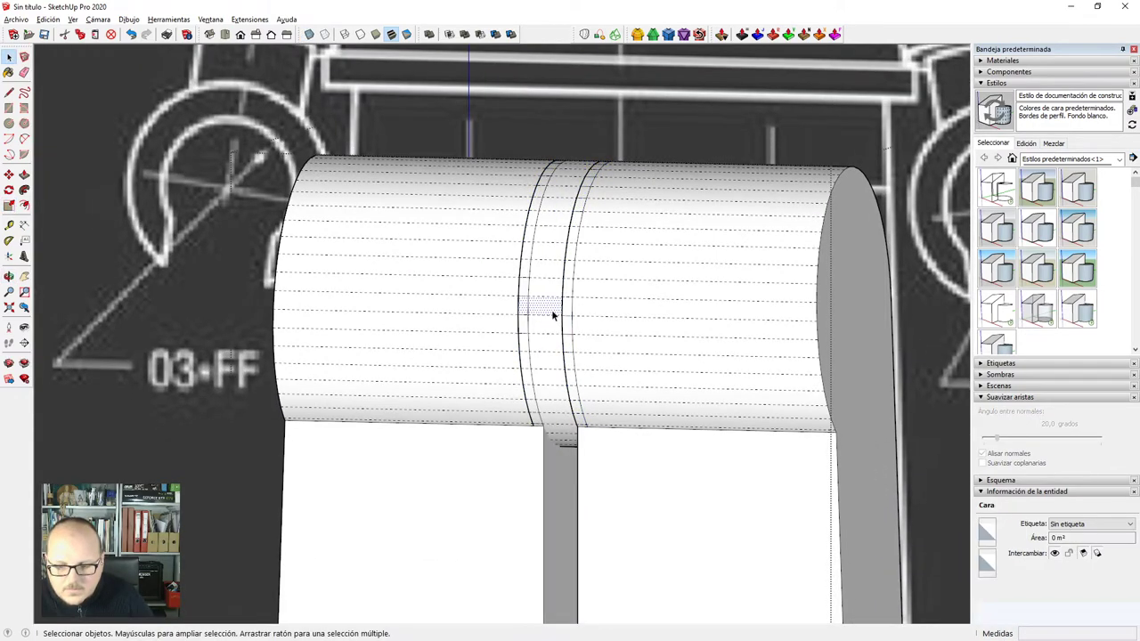
{"action": "triple_click", "coordinate": [552, 314]}
{"action": "key", "text": "e"}
{"action": "middle_click_drag", "start_coordinate": [551, 312], "coordinate": [601, 307]}
{"action": "double_click", "coordinate": [678, 234]}
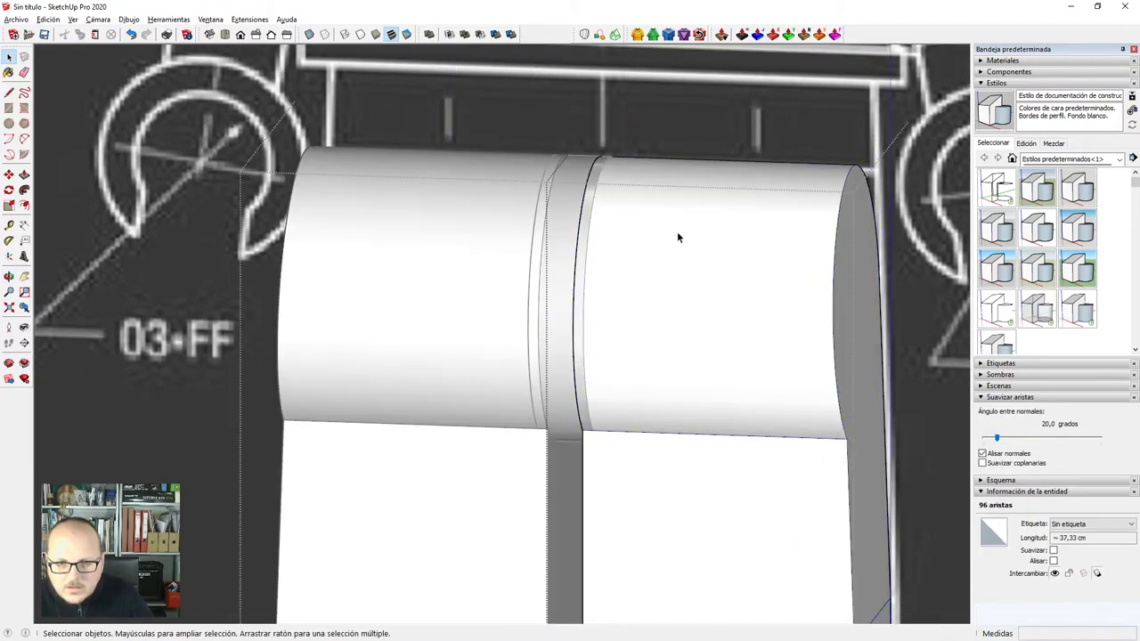
{"action": "middle_click_drag", "start_coordinate": [678, 235], "coordinate": [655, 307]}
{"action": "key", "text": "ctrl+shift+v"}
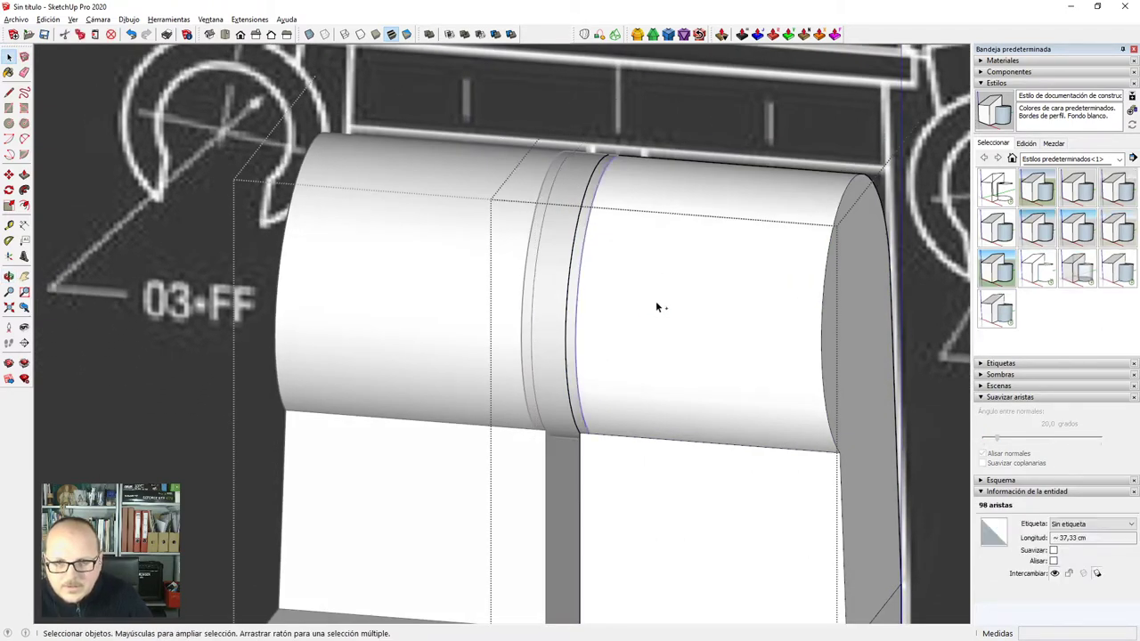
With the rest of the model hidden, move the pasted circle onto the leg's inner side face.
{"action": "key", "text": "h"}
{"action": "middle_click_drag", "start_coordinate": [629, 307], "coordinate": [780, 296]}
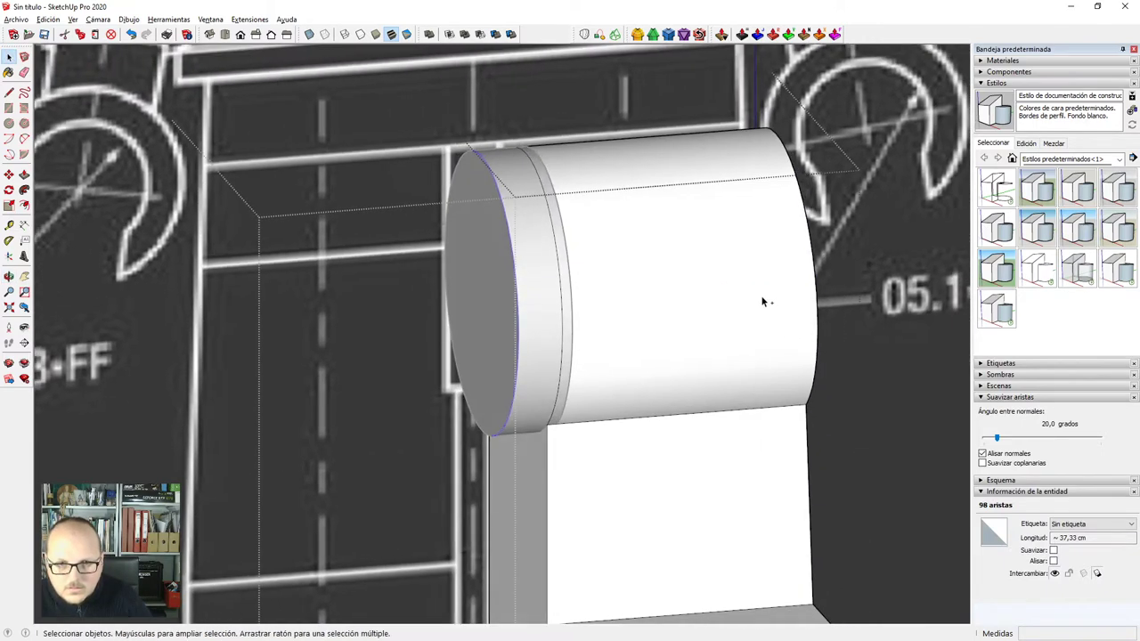
{"action": "key", "text": "h"}
{"action": "scroll", "coordinate": [597, 302], "scroll_direction": "up", "scroll_amount": 2}
{"action": "left_click", "coordinate": [550, 383]}
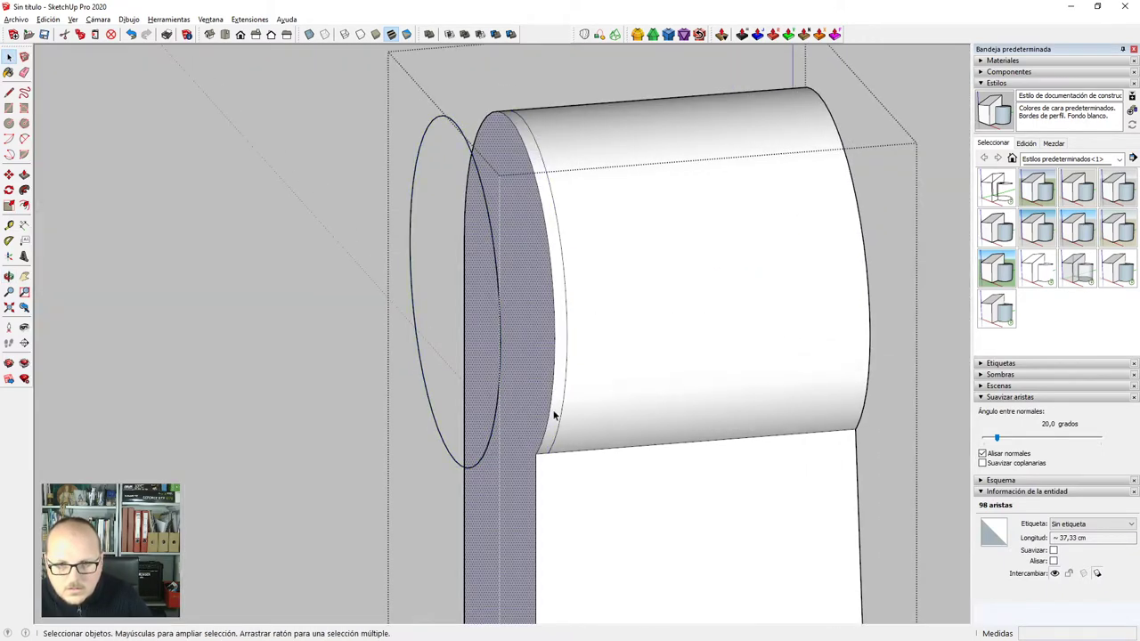
{"action": "middle_click_drag", "start_coordinate": [552, 415], "coordinate": [484, 361]}
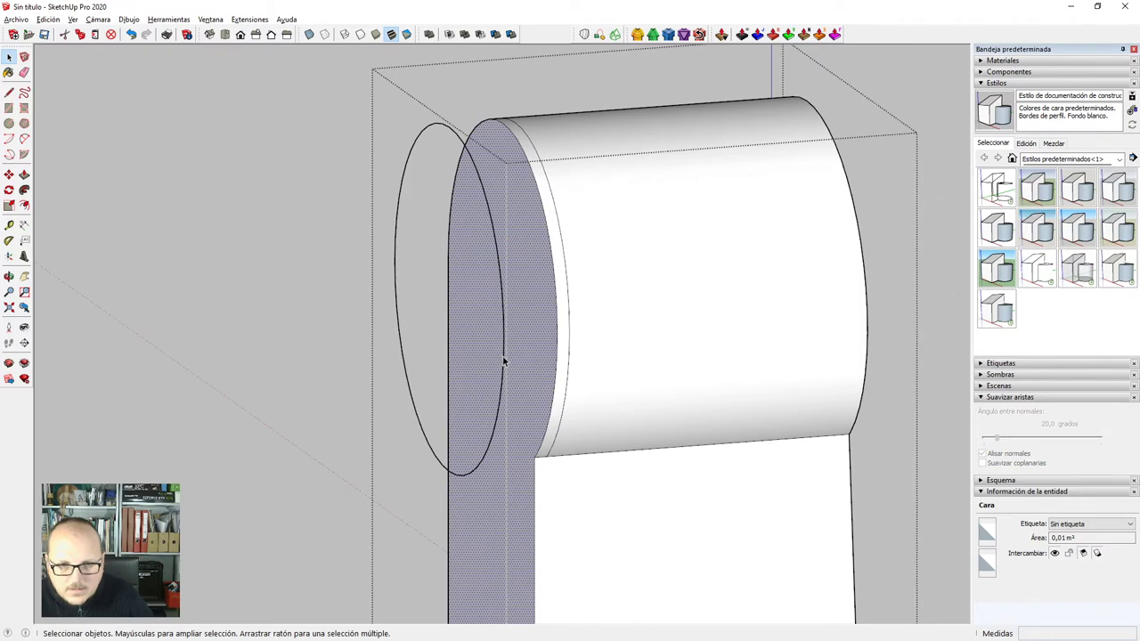
{"action": "left_click", "coordinate": [503, 361]}
{"action": "scroll", "coordinate": [504, 352], "scroll_direction": "up", "scroll_amount": 1}
{"action": "key", "text": "m"}
{"action": "left_click", "coordinate": [504, 347]}
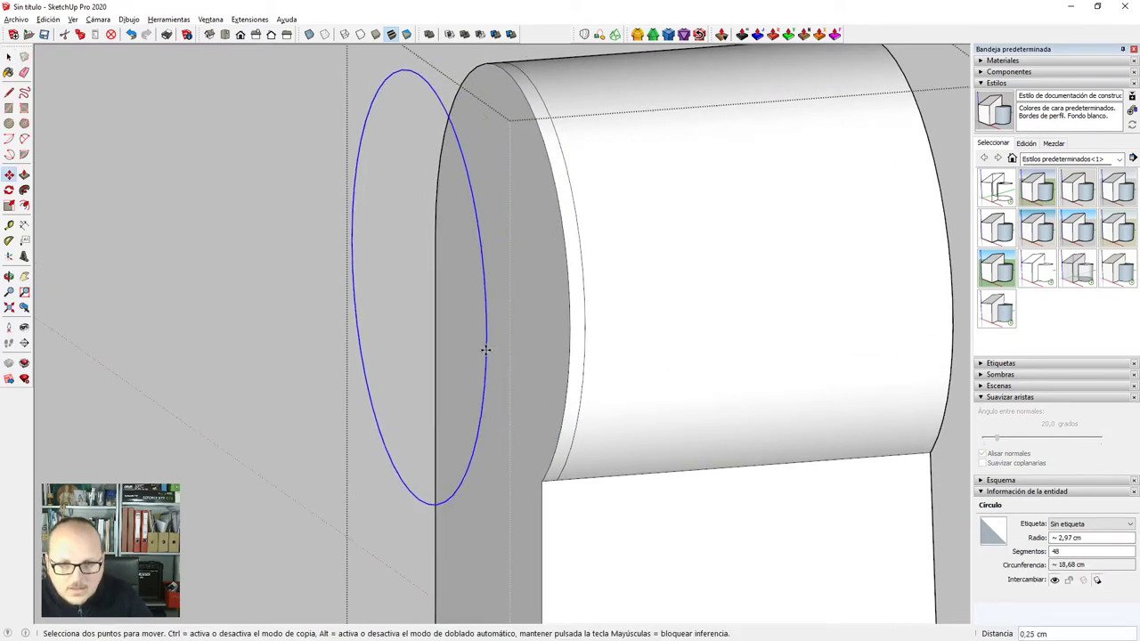
{"action": "left_click", "coordinate": [570, 333]}
Push the circular face on the leg's inner side inward to the nearby seam, making a recess for the hip disc.
{"action": "scroll", "coordinate": [563, 335], "scroll_direction": "up", "scroll_amount": 2}
{"action": "key", "text": "p"}
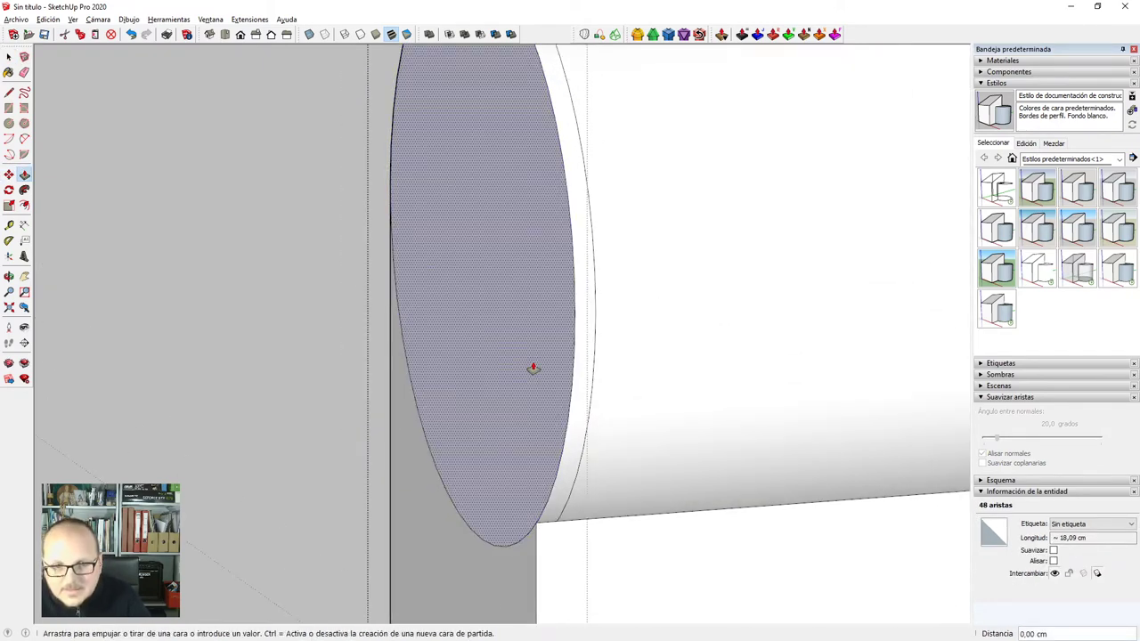
{"action": "left_click", "coordinate": [532, 367]}
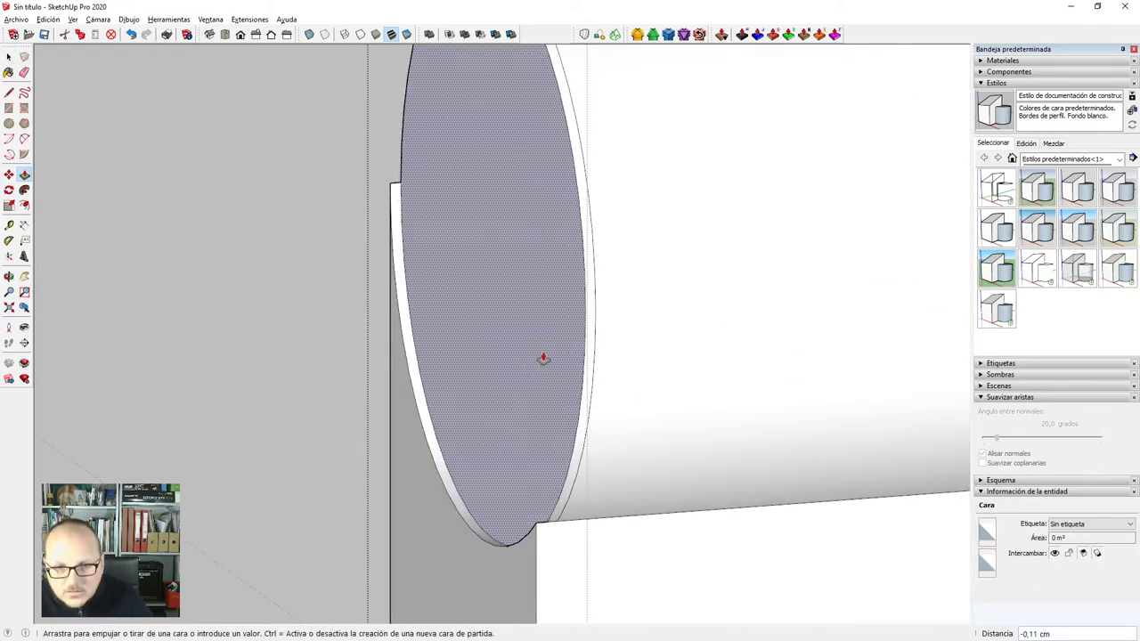
{"action": "left_click", "coordinate": [595, 328]}
Inspect how the hip disc fits the recesses in both legs, then leave the leg component.
{"action": "scroll", "coordinate": [509, 313], "scroll_direction": "down", "scroll_amount": 3}
{"action": "middle_click_drag", "start_coordinate": [508, 312], "coordinate": [445, 389]}
{"action": "scroll", "coordinate": [570, 358], "scroll_direction": "down", "scroll_amount": 3}
{"action": "middle_click_drag", "start_coordinate": [587, 359], "coordinate": [440, 361]}
{"action": "scroll", "coordinate": [531, 356], "scroll_direction": "up", "scroll_amount": 3}
{"action": "scroll", "coordinate": [516, 351], "scroll_direction": "up", "scroll_amount": 8}
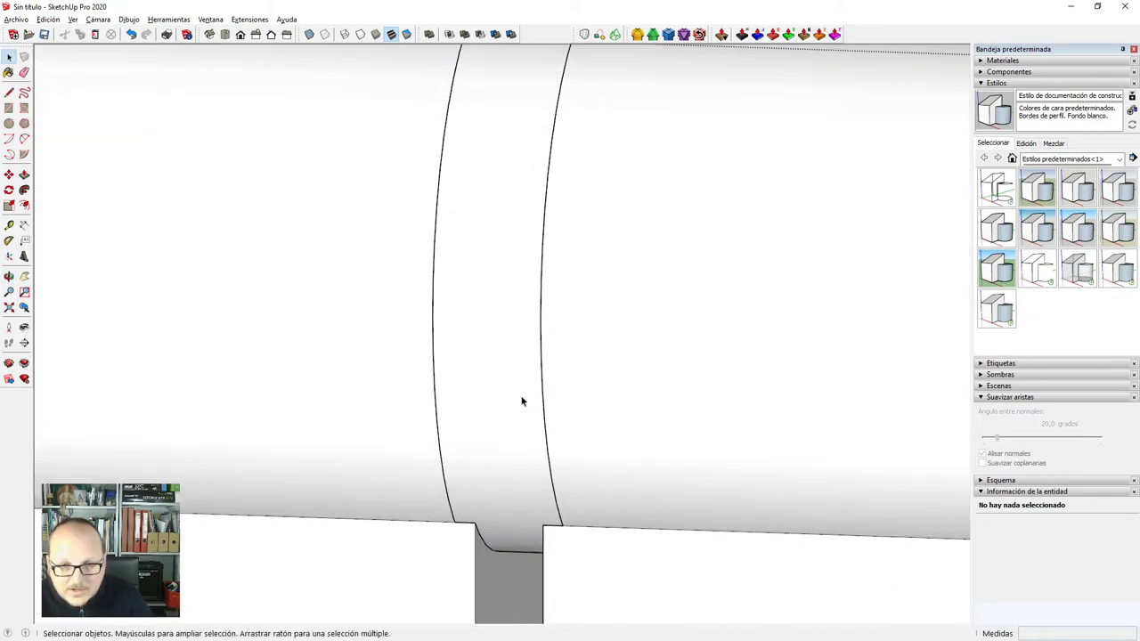
{"action": "scroll", "coordinate": [522, 401], "scroll_direction": "down", "scroll_amount": 6}
{"action": "middle_click_drag", "start_coordinate": [522, 308], "coordinate": [570, 427]}
{"action": "scroll", "coordinate": [527, 294], "scroll_direction": "up", "scroll_amount": 3}
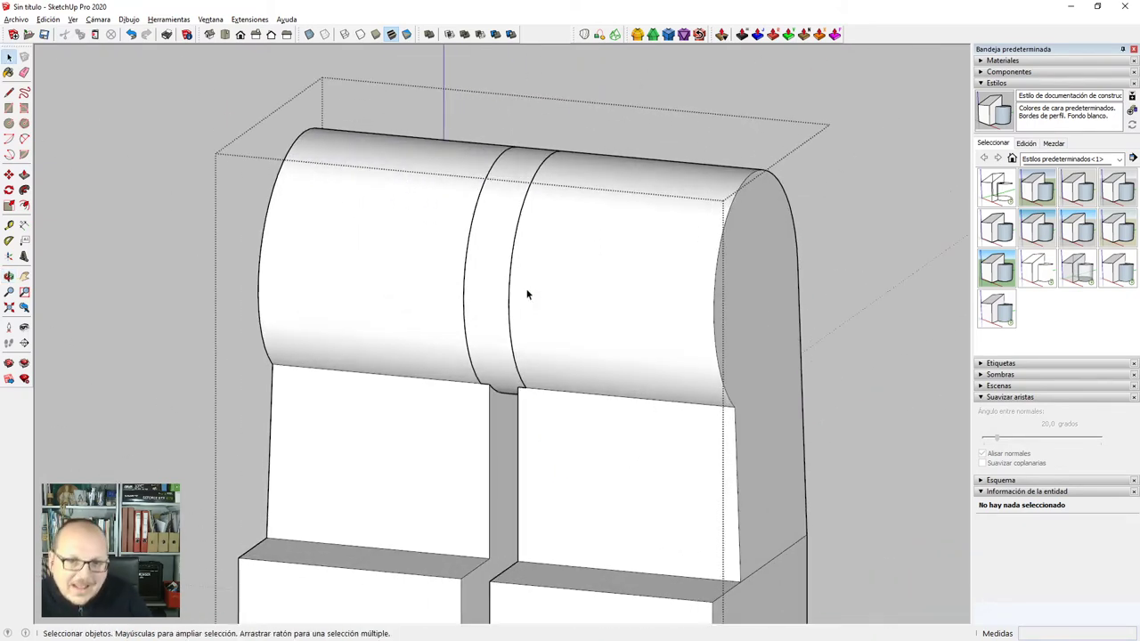
{"action": "scroll", "coordinate": [413, 294], "scroll_direction": "down", "scroll_amount": 6}
{"action": "key", "text": "Escape"}
{"action": "scroll", "coordinate": [418, 299], "scroll_direction": "down", "scroll_amount": 3}
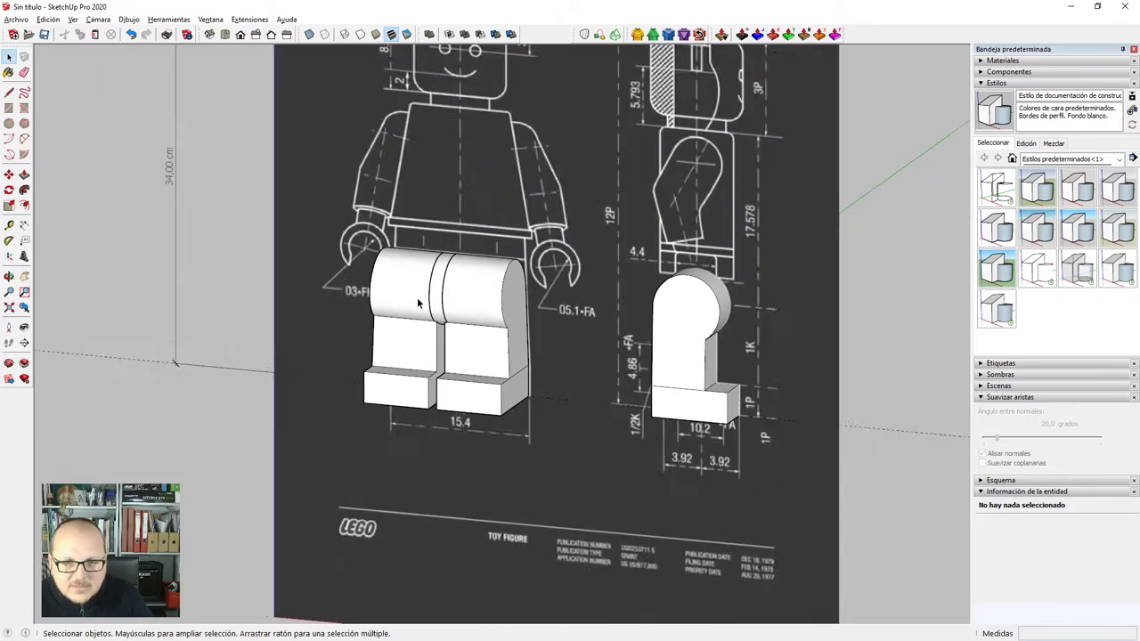
In the front view with X-ray display, draw a rectangle about 0.82 by 11.46 cm over the blueprint's hip, just above the legs.
{"action": "key", "text": "F3"}
{"action": "scroll", "coordinate": [537, 336], "scroll_direction": "down", "scroll_amount": 3}
{"action": "scroll", "coordinate": [477, 190], "scroll_direction": "up", "scroll_amount": 4}
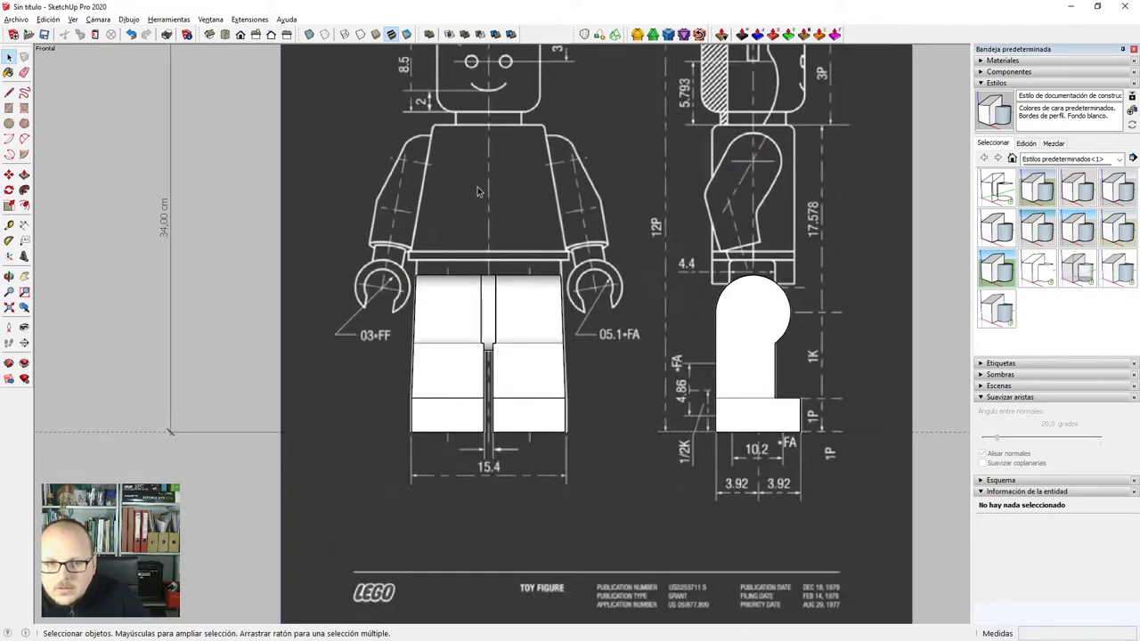
{"action": "scroll", "coordinate": [529, 299], "scroll_direction": "up", "scroll_amount": 3}
{"action": "scroll", "coordinate": [406, 203], "scroll_direction": "up", "scroll_amount": 2}
{"action": "scroll", "coordinate": [371, 261], "scroll_direction": "up", "scroll_amount": 2}
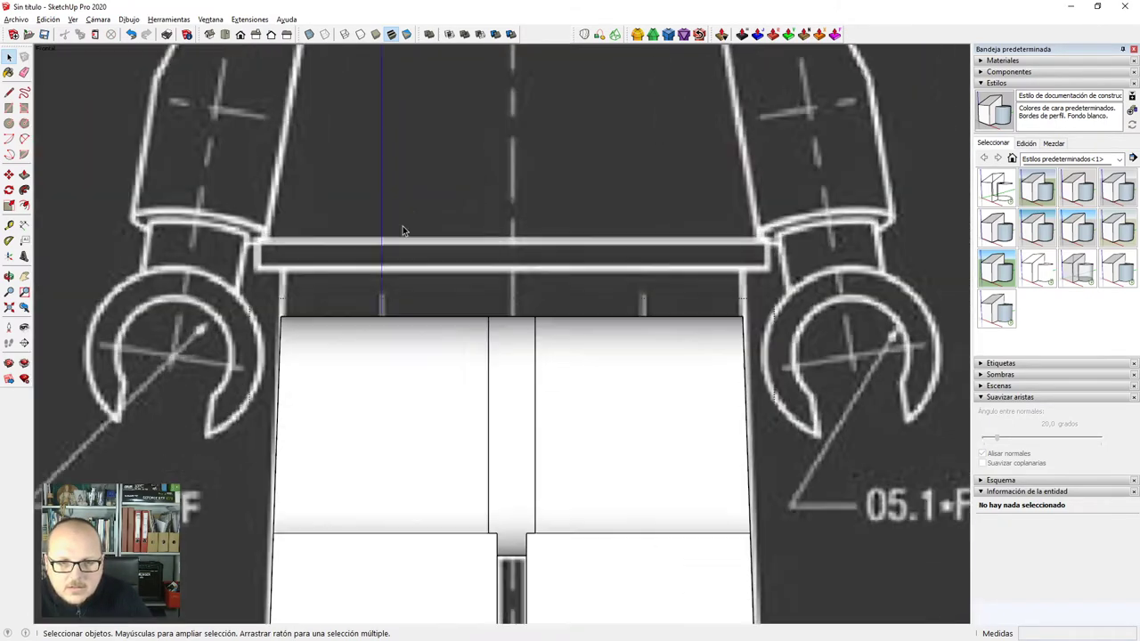
{"action": "key", "text": "x"}
{"action": "scroll", "coordinate": [382, 247], "scroll_direction": "down", "scroll_amount": 2}
{"action": "scroll", "coordinate": [357, 281], "scroll_direction": "up", "scroll_amount": 2}
{"action": "key", "text": "r"}
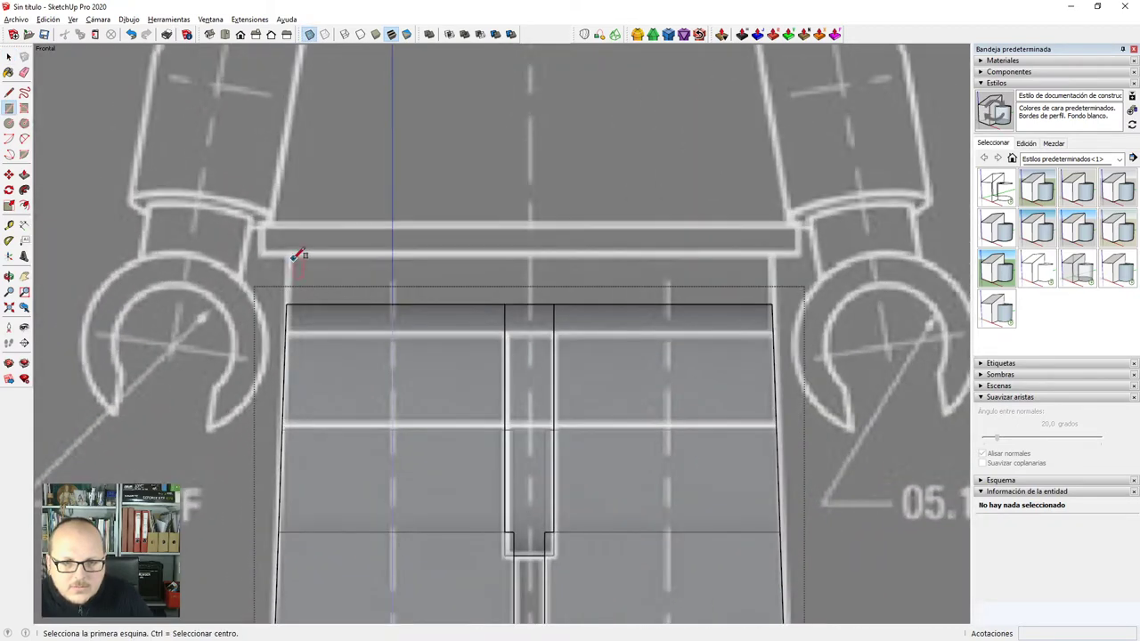
{"action": "left_click", "coordinate": [289, 255]}
{"action": "scroll", "coordinate": [667, 262], "scroll_direction": "up", "scroll_amount": 2}
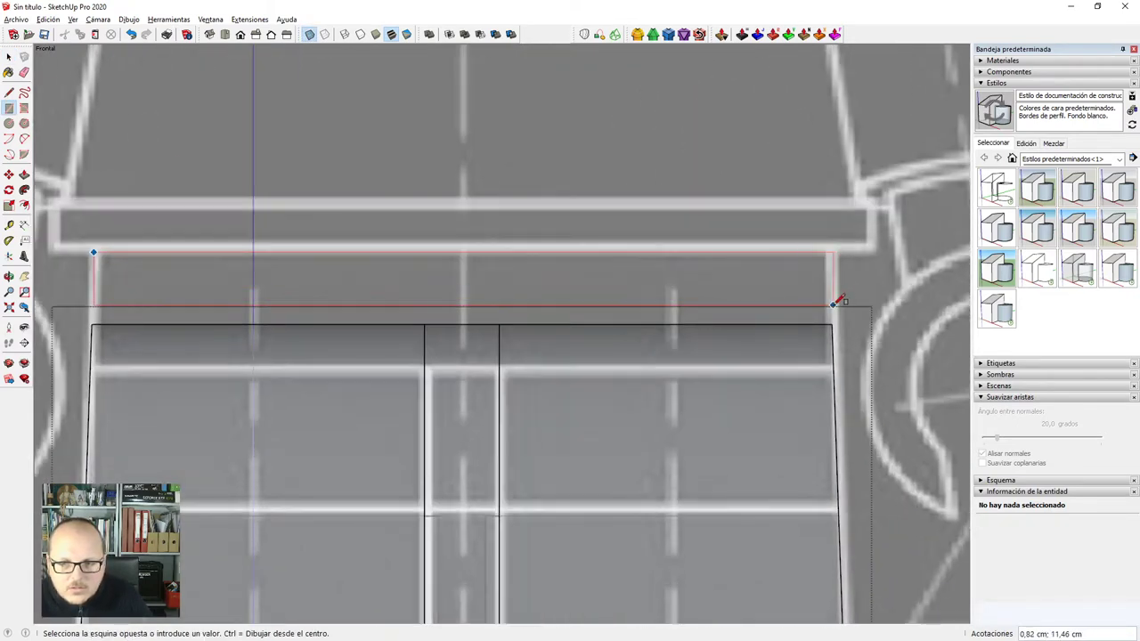
{"action": "left_click", "coordinate": [837, 302]}
{"action": "scroll", "coordinate": [840, 300], "scroll_direction": "down", "scroll_amount": 2}
Scale the hip rectangle downward until its lower edge meets the blueprint's first horizontal line below the leg tops.
{"action": "key", "text": "space"}
{"action": "scroll", "coordinate": [615, 294], "scroll_direction": "up", "scroll_amount": 3}
{"action": "key", "text": "s"}
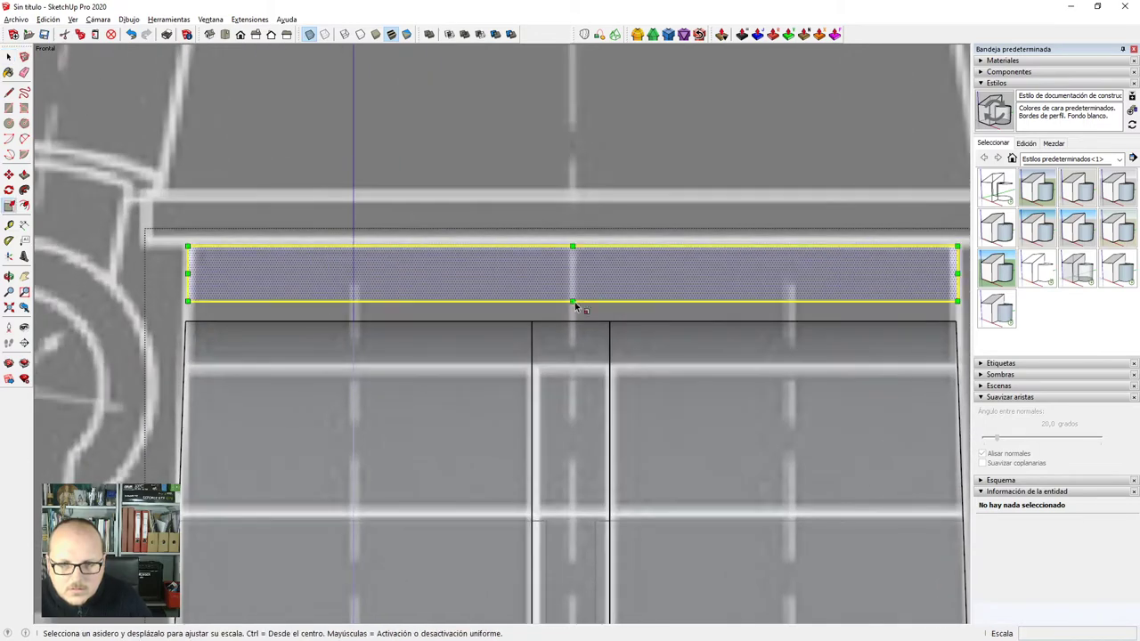
{"action": "left_click_drag", "start_coordinate": [576, 307], "coordinate": [607, 390]}
{"action": "scroll", "coordinate": [572, 366], "scroll_direction": "up", "scroll_amount": 5}
{"action": "scroll", "coordinate": [293, 355], "scroll_direction": "down", "scroll_amount": 10}
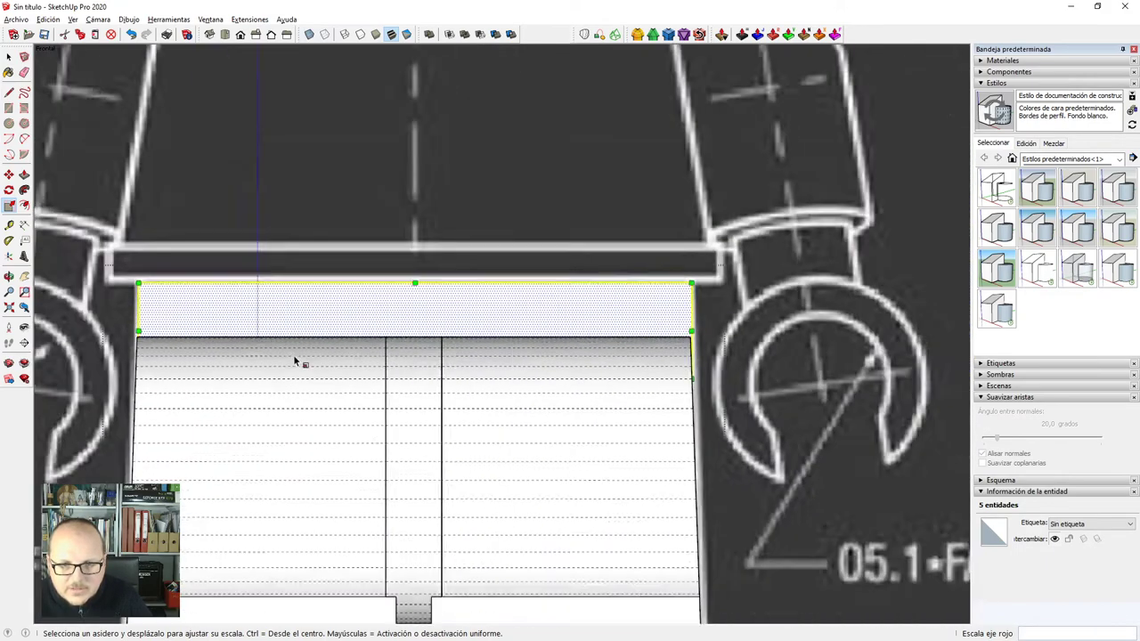
{"action": "key", "text": "space"}
Try to extrude the hip rectangle to the hip depth shown in the blueprint's side view.
{"action": "scroll", "coordinate": [563, 364], "scroll_direction": "down", "scroll_amount": 2}
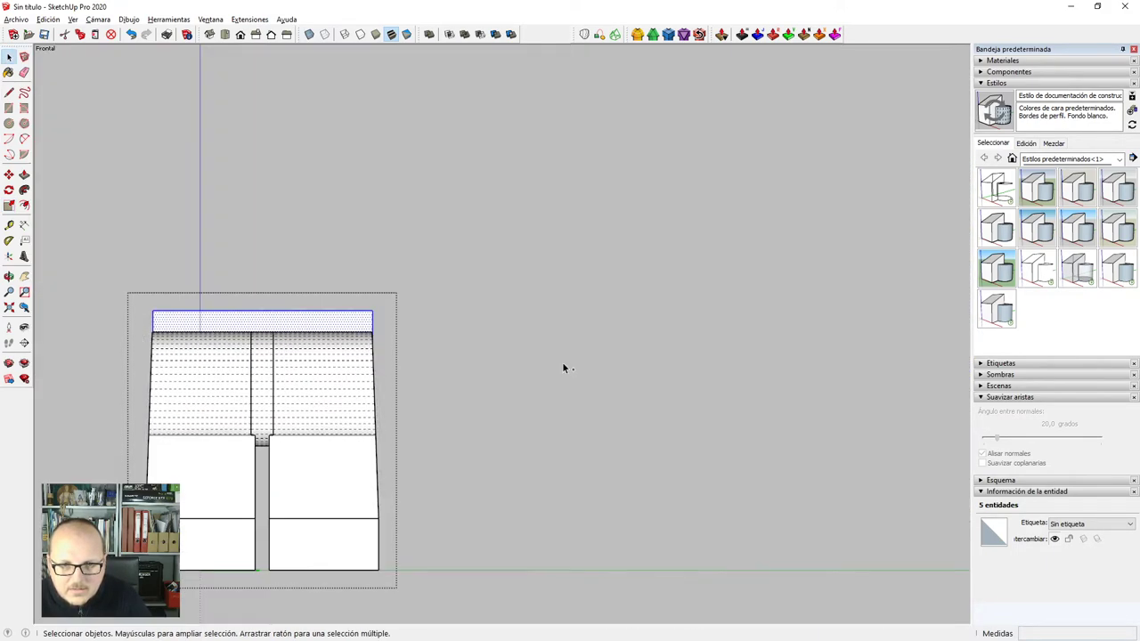
{"action": "scroll", "coordinate": [562, 327], "scroll_direction": "up", "scroll_amount": 5}
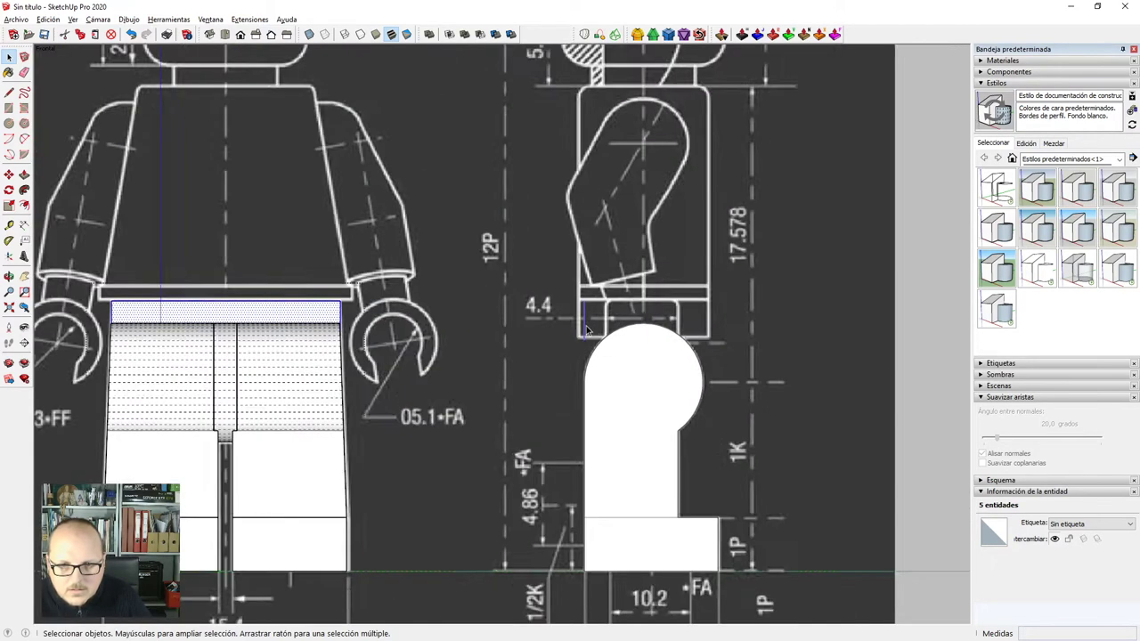
{"action": "left_click", "coordinate": [581, 331]}
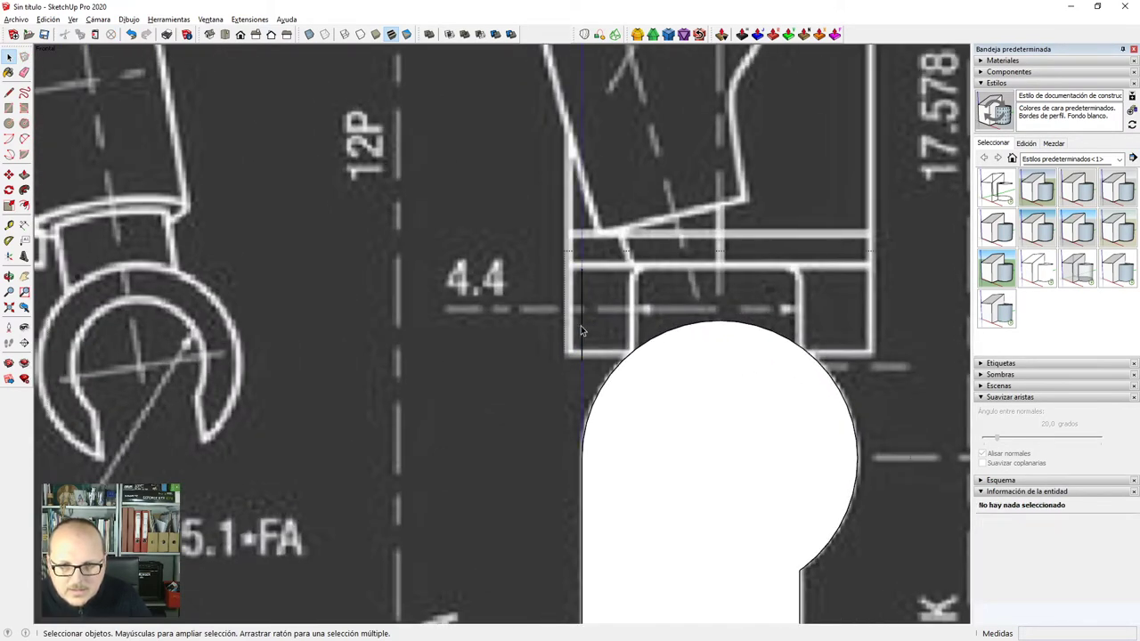
{"action": "left_click_drag", "start_coordinate": [598, 381], "coordinate": [599, 381]}
{"action": "scroll", "coordinate": [671, 336], "scroll_direction": "up", "scroll_amount": 2}
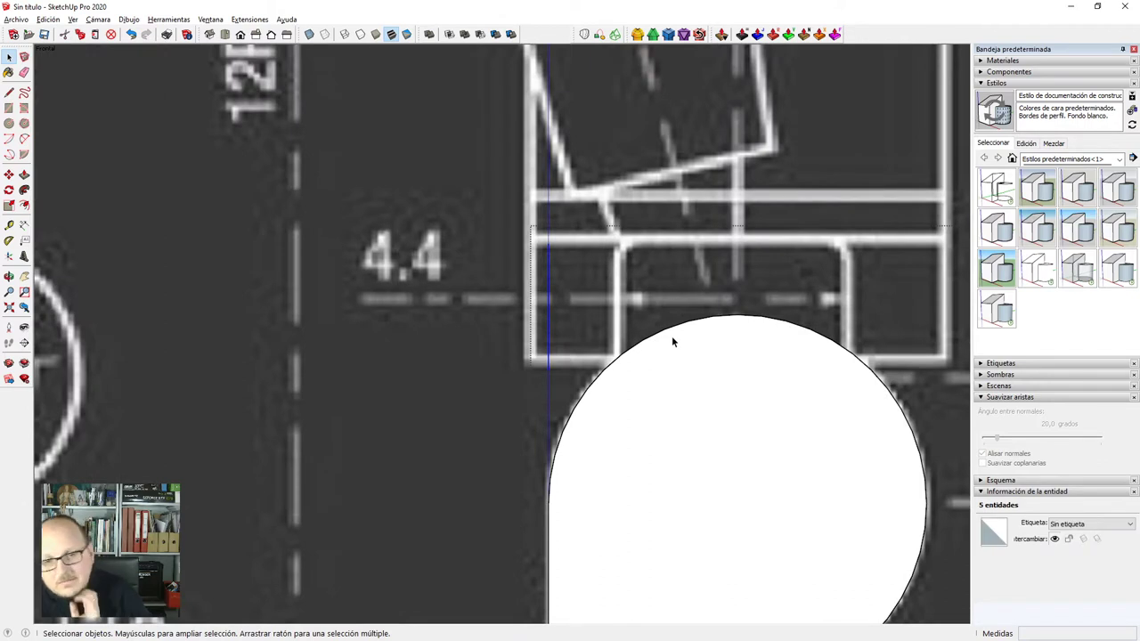
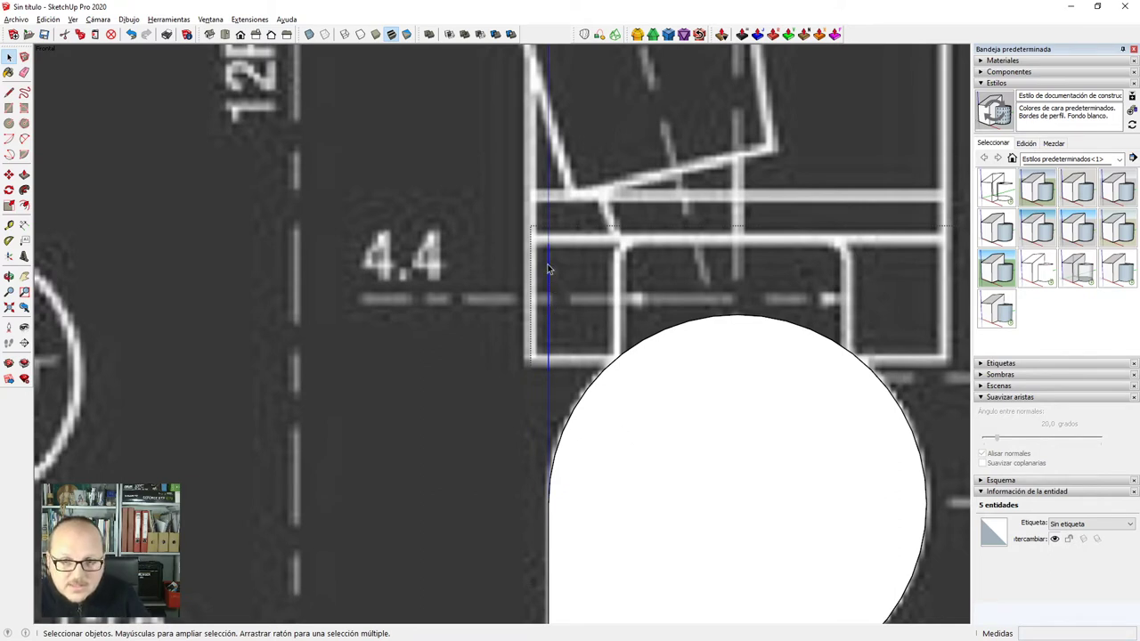
{"action": "middle_click_drag", "start_coordinate": [588, 342], "coordinate": [572, 382]}
{"action": "key", "text": "p"}
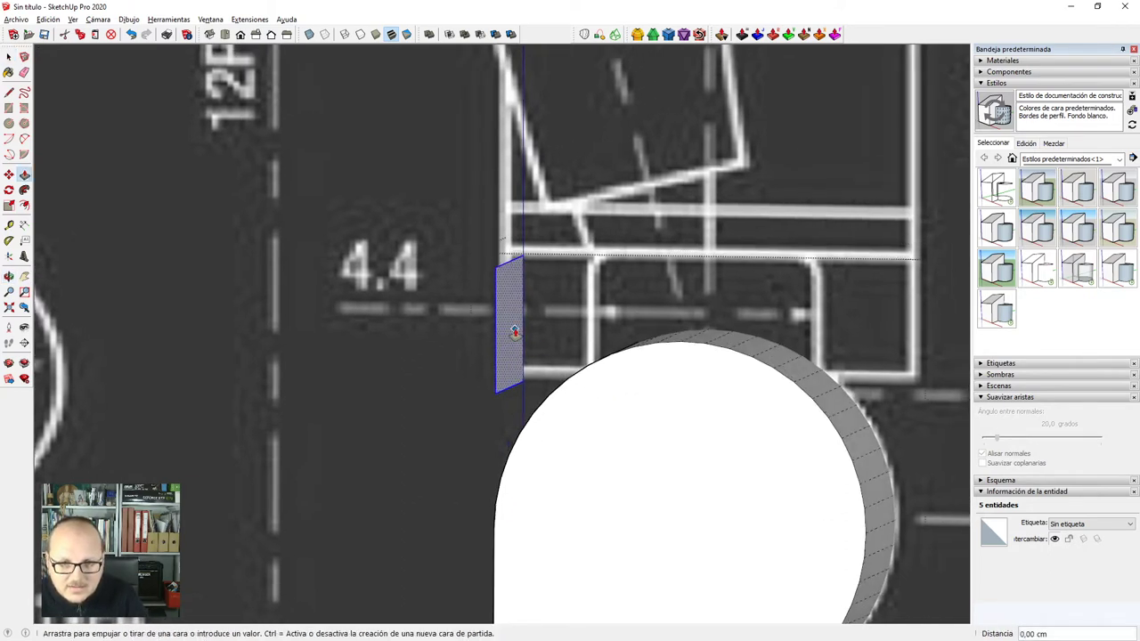
{"action": "left_click_drag", "start_coordinate": [517, 326], "coordinate": [735, 334]}
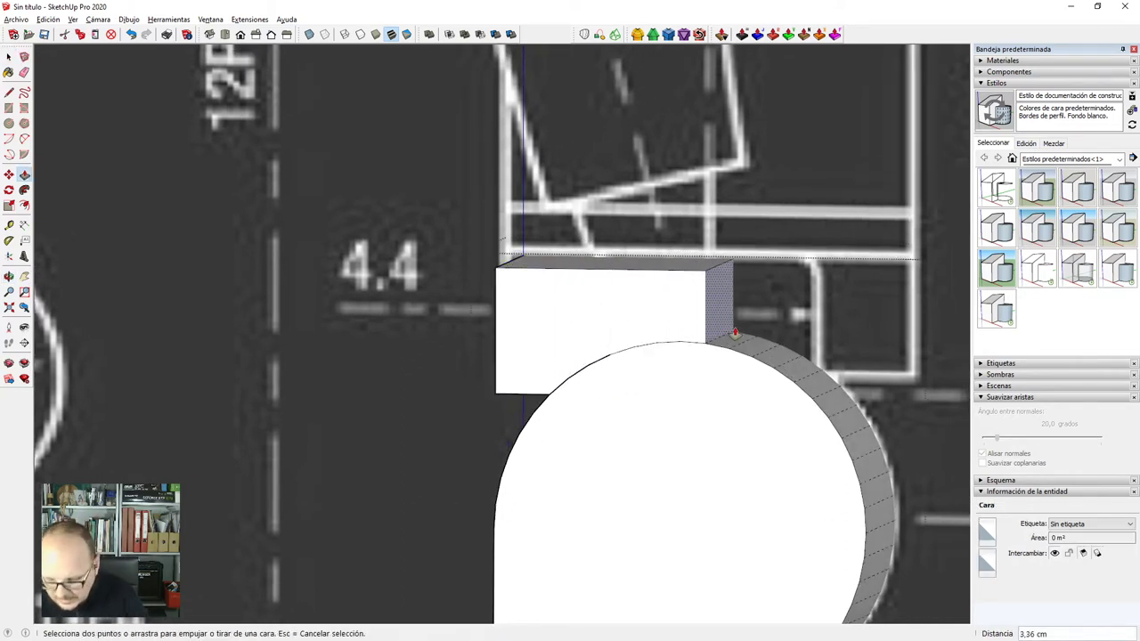
{"action": "key", "text": "F2"}
{"action": "key", "text": "ctrl+z"}
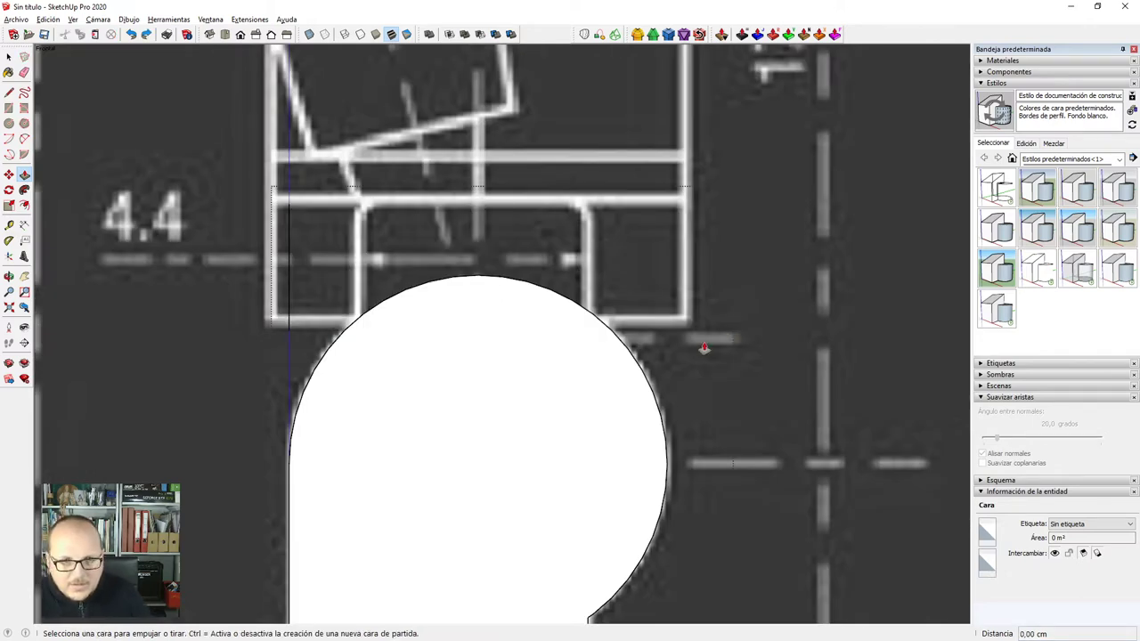
Extrude the hip rectangle along the red axis to the far vertical line of the hip in the side-view blueprint.
{"action": "scroll", "coordinate": [683, 347], "scroll_direction": "down", "scroll_amount": 1}
{"action": "key", "text": "space"}
{"action": "scroll", "coordinate": [381, 300], "scroll_direction": "up", "scroll_amount": 3}
{"action": "left_click_drag", "start_coordinate": [393, 342], "coordinate": [809, 324]}
With vertex editing, move the hip block's near-end vertices outward along the red axis to the blueprint's outer hip line.
{"action": "key", "text": "v"}
{"action": "scroll", "coordinate": [411, 317], "scroll_direction": "down", "scroll_amount": 2}
{"action": "left_click_drag", "start_coordinate": [393, 361], "coordinate": [389, 361]}
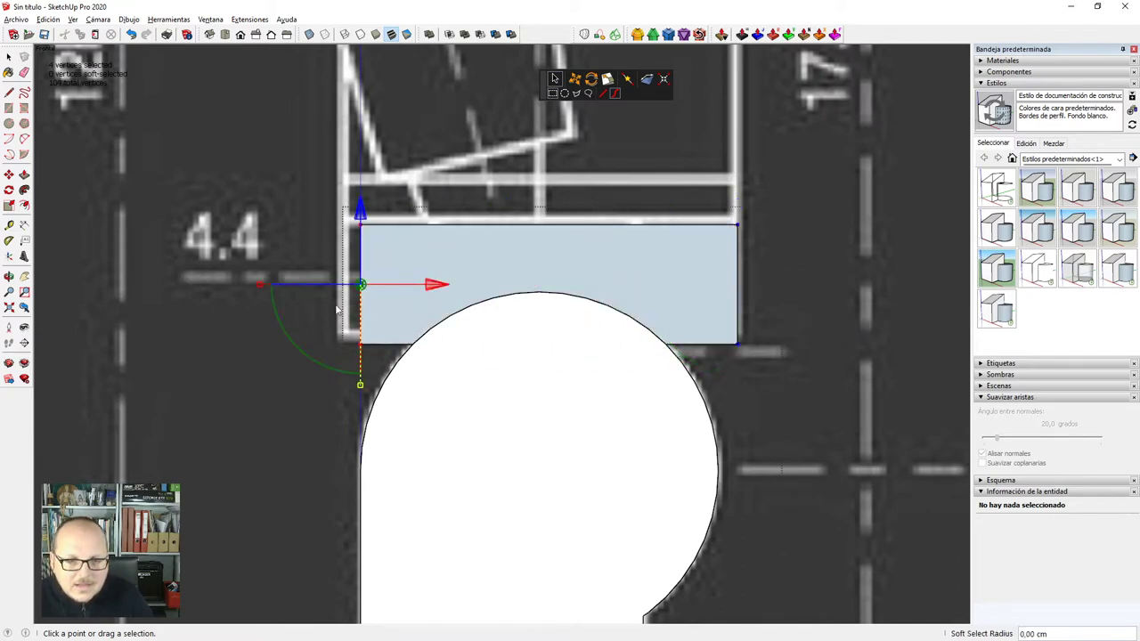
{"action": "left_click_drag", "start_coordinate": [432, 286], "coordinate": [415, 289]}
Draw a vertical edge at the corner of the hip block's open end to close its face.
{"action": "middle_click_drag", "start_coordinate": [794, 308], "coordinate": [601, 392]}
{"action": "scroll", "coordinate": [602, 393], "scroll_direction": "up", "scroll_amount": 1}
{"action": "key", "text": "l"}
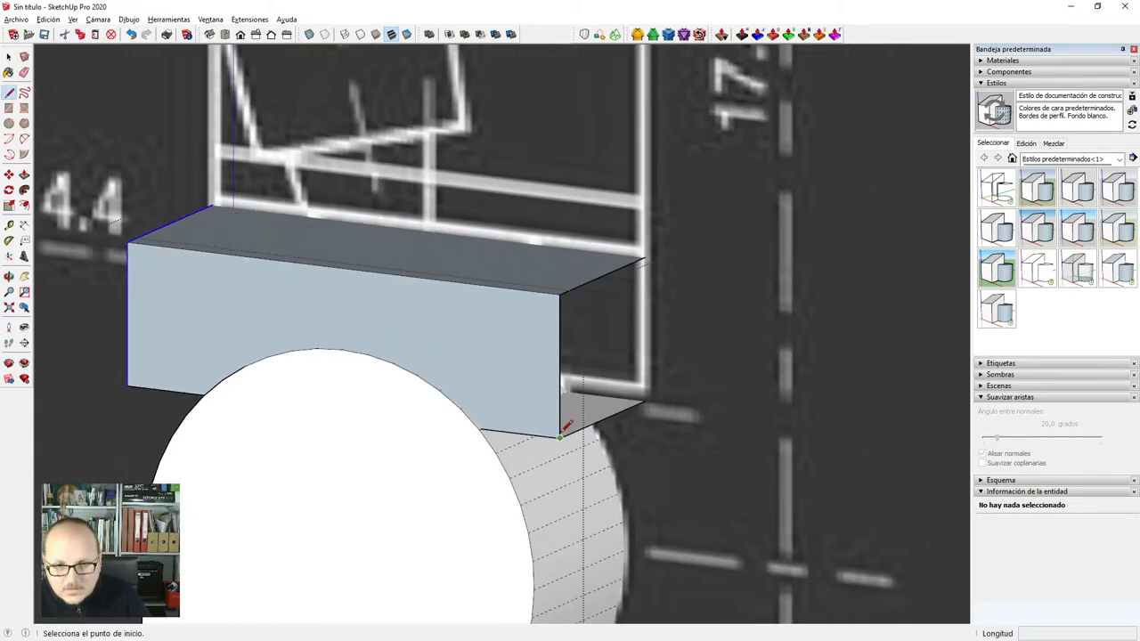
{"action": "left_click", "coordinate": [559, 436]}
{"action": "left_click", "coordinate": [561, 293]}
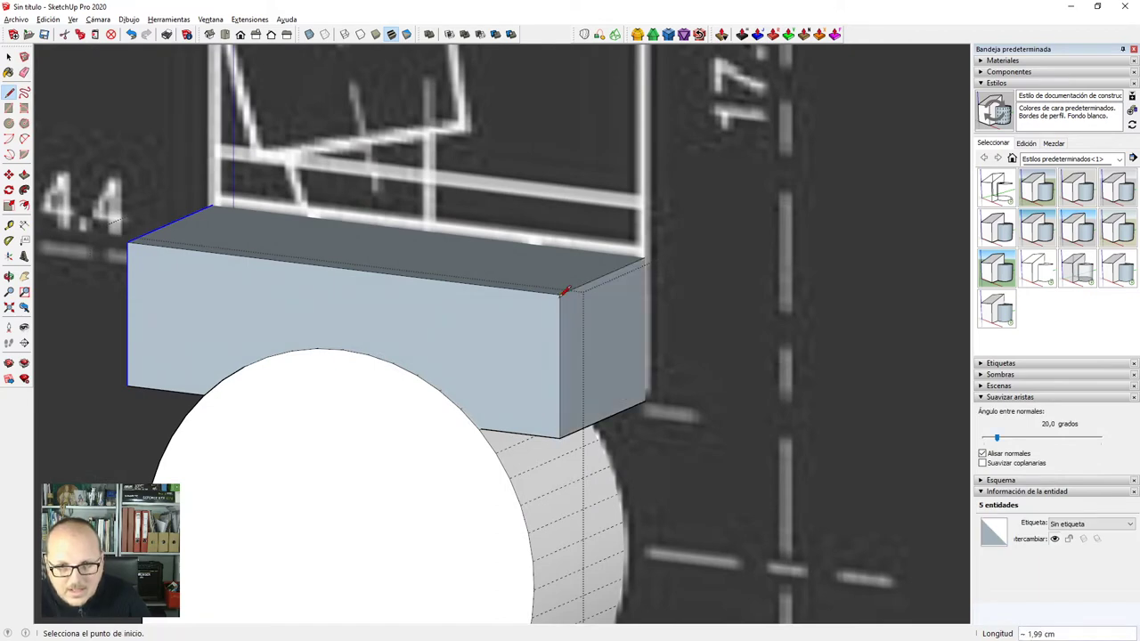
Select the hip block's side face and examine the closed block above the legs from several angles.
{"action": "scroll", "coordinate": [565, 303], "scroll_direction": "down", "scroll_amount": 2}
{"action": "middle_click_drag", "start_coordinate": [294, 367], "coordinate": [567, 362]}
{"action": "key", "text": "space"}
{"action": "left_click", "coordinate": [531, 339]}
{"action": "key", "text": "i"}
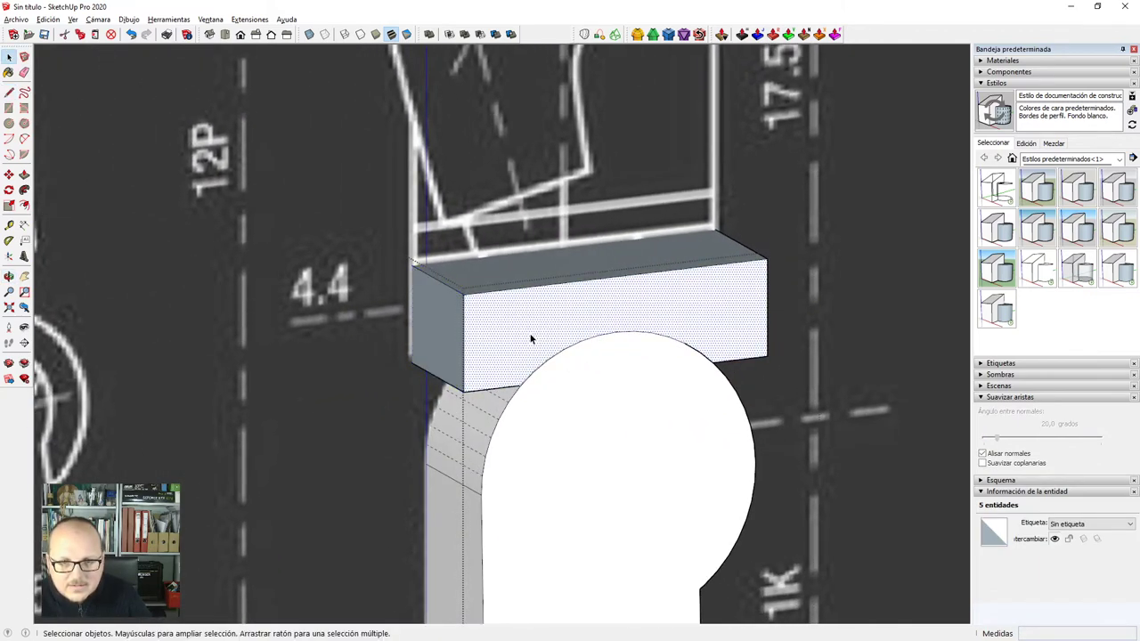
{"action": "scroll", "coordinate": [623, 312], "scroll_direction": "down", "scroll_amount": 4}
{"action": "middle_click_drag", "start_coordinate": [725, 292], "coordinate": [458, 387]}
{"action": "scroll", "coordinate": [565, 371], "scroll_direction": "up", "scroll_amount": 5}
{"action": "scroll", "coordinate": [619, 299], "scroll_direction": "down", "scroll_amount": 3}
{"action": "middle_click_drag", "start_coordinate": [619, 299], "coordinate": [748, 316]}
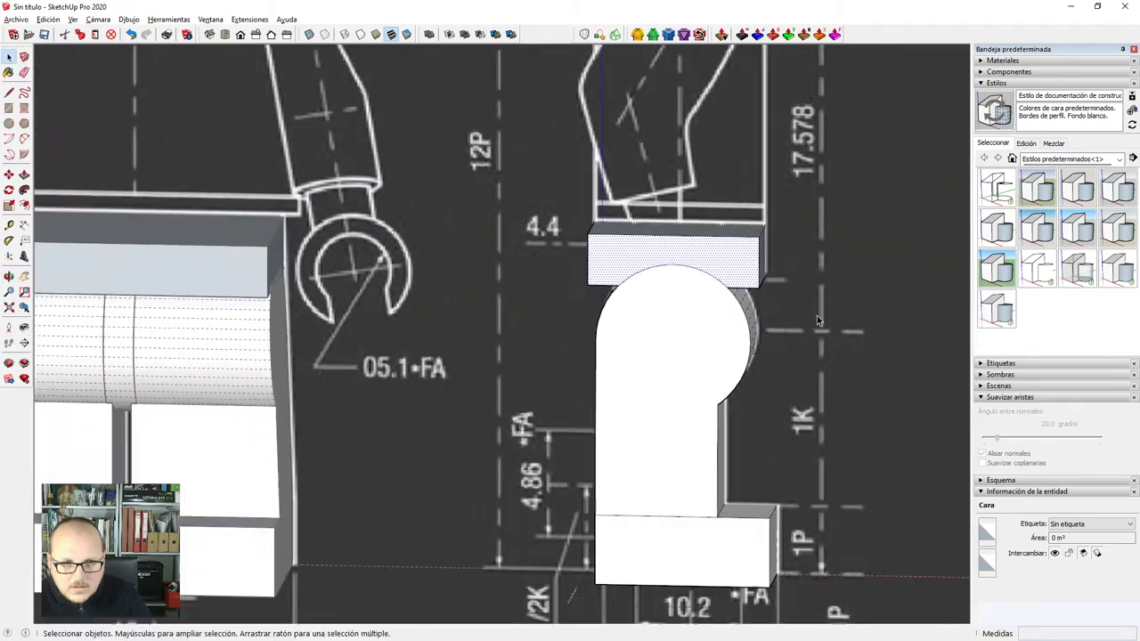
{"action": "scroll", "coordinate": [577, 325], "scroll_direction": "up", "scroll_amount": 1}
In the front view, delete the leg and hip geometry to expose and examine the blueprint's hip outline.
{"action": "key", "text": "F2"}
{"action": "scroll", "coordinate": [302, 267], "scroll_direction": "up", "scroll_amount": 3}
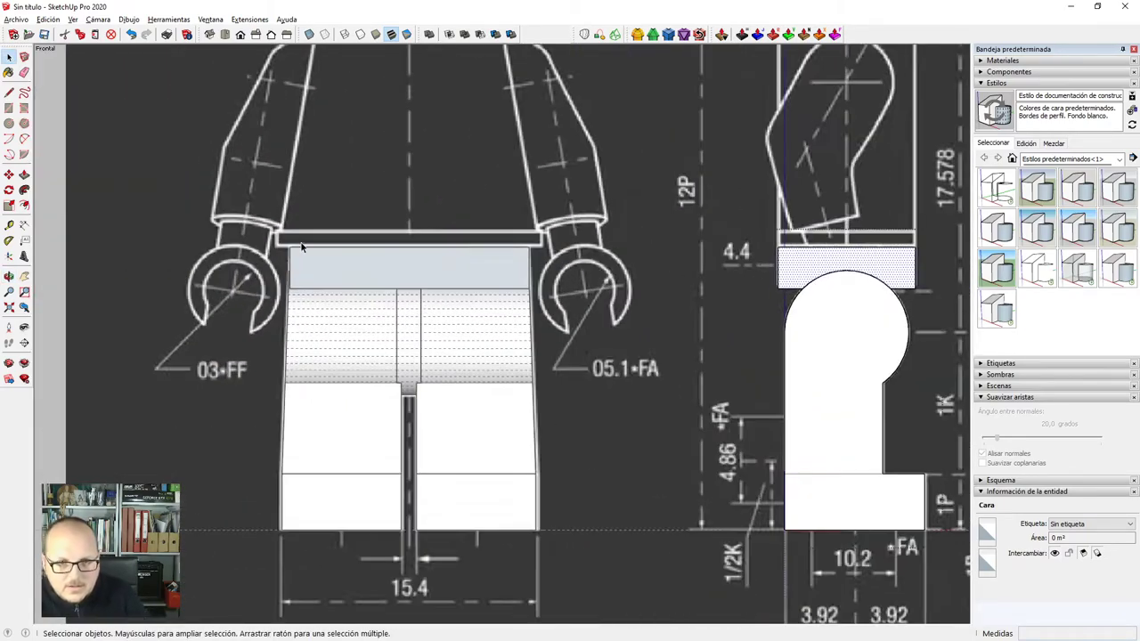
{"action": "scroll", "coordinate": [303, 267], "scroll_direction": "up", "scroll_amount": 4}
{"action": "scroll", "coordinate": [304, 269], "scroll_direction": "down", "scroll_amount": 5}
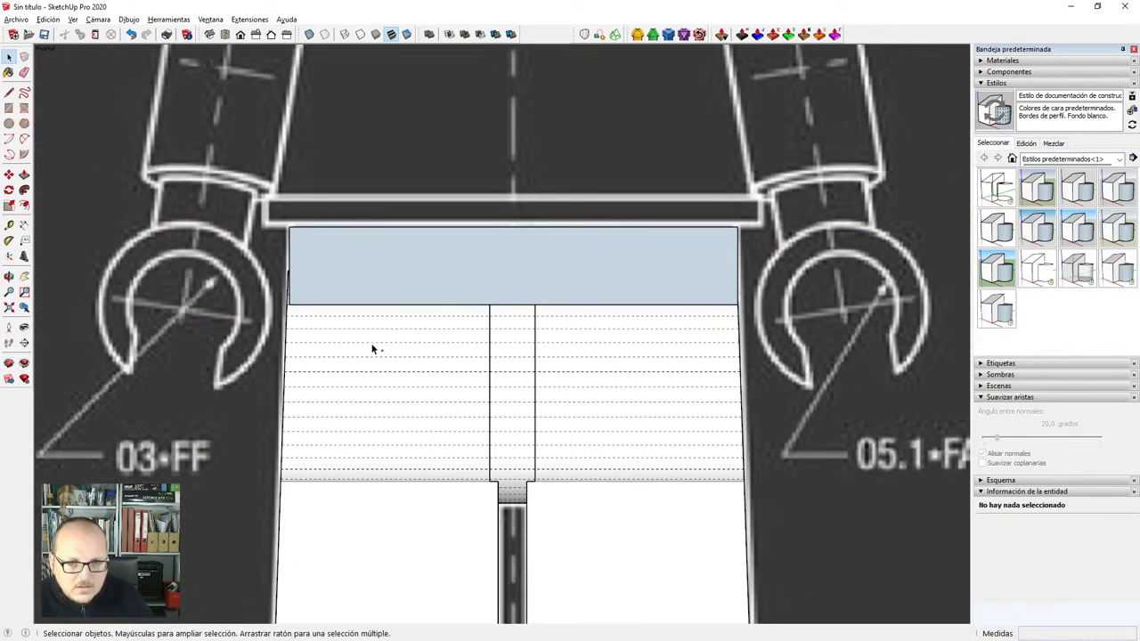
{"action": "left_click", "coordinate": [372, 347]}
{"action": "key", "text": "Delete"}
{"action": "scroll", "coordinate": [311, 311], "scroll_direction": "up", "scroll_amount": 2}
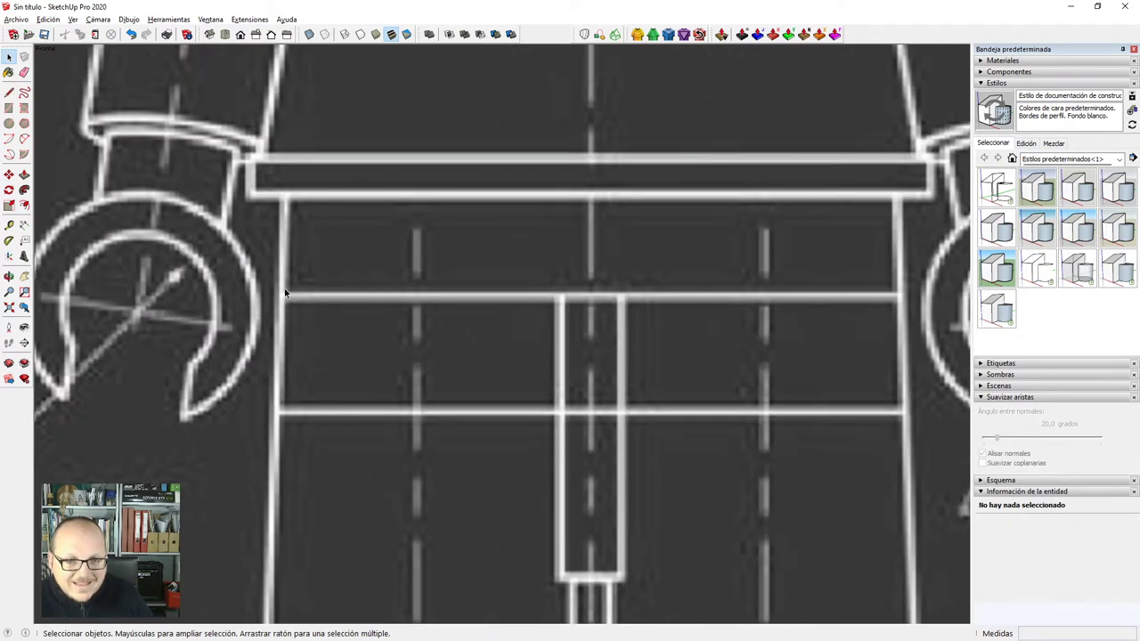
Undo the deletion of the leg and hip geometry.
{"action": "scroll", "coordinate": [285, 250], "scroll_direction": "down", "scroll_amount": 2}
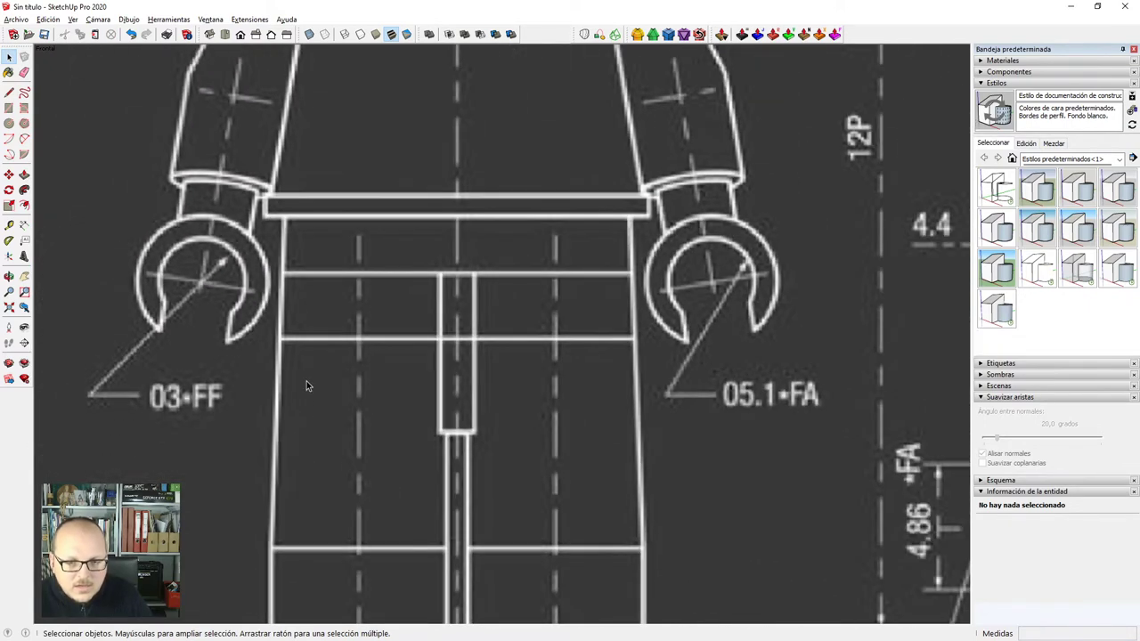
{"action": "scroll", "coordinate": [274, 349], "scroll_direction": "down", "scroll_amount": 2}
{"action": "key", "text": "ctrl+z"}
Scale the hip block about its centre by 1.43 along the green axis so it extends past both legs.
{"action": "scroll", "coordinate": [366, 290], "scroll_direction": "up", "scroll_amount": 3}
{"action": "scroll", "coordinate": [358, 263], "scroll_direction": "up", "scroll_amount": 1}
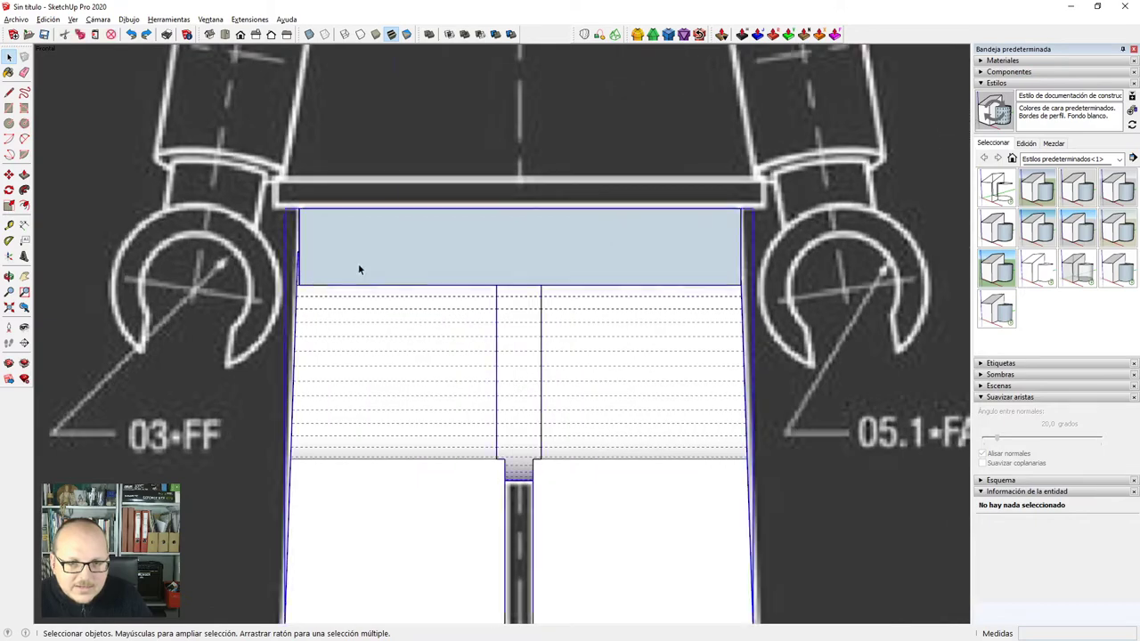
{"action": "middle_click_drag", "start_coordinate": [325, 258], "coordinate": [386, 287]}
{"action": "key", "text": "s"}
{"action": "left_click_drag", "start_coordinate": [299, 250], "coordinate": [208, 256], "text": "ctrl"}
{"action": "left_click", "coordinate": [240, 34]}
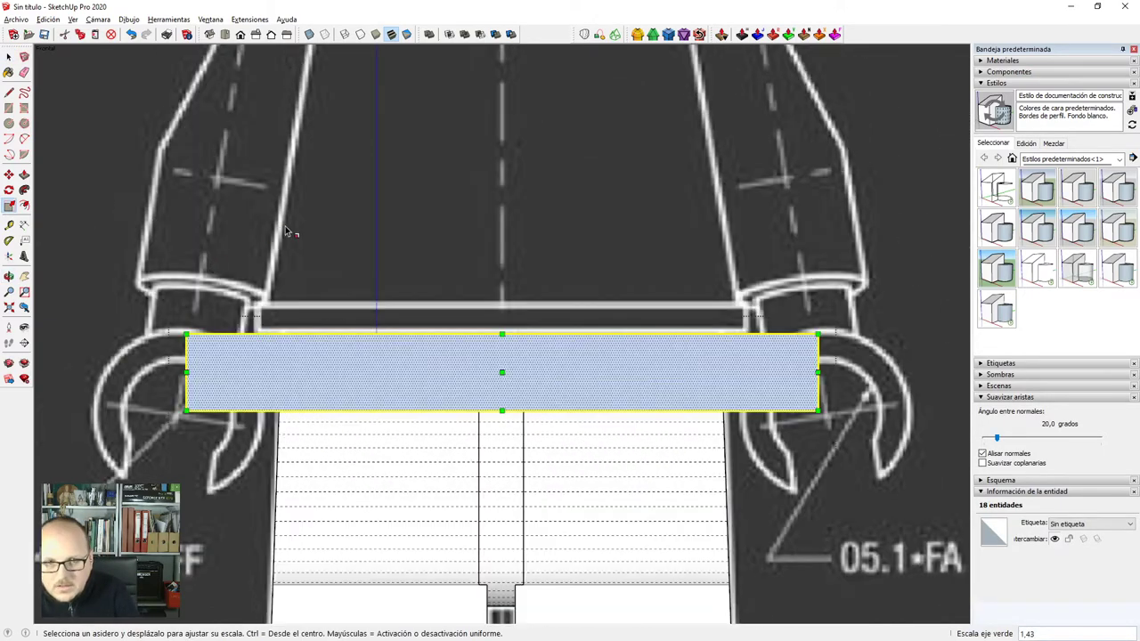
Cut the scaled hip block with lines that continue the sloping outer edges of both legs upward.
{"action": "scroll", "coordinate": [359, 420], "scroll_direction": "down", "scroll_amount": 3}
{"action": "scroll", "coordinate": [361, 454], "scroll_direction": "up", "scroll_amount": 1}
{"action": "key", "text": "z"}
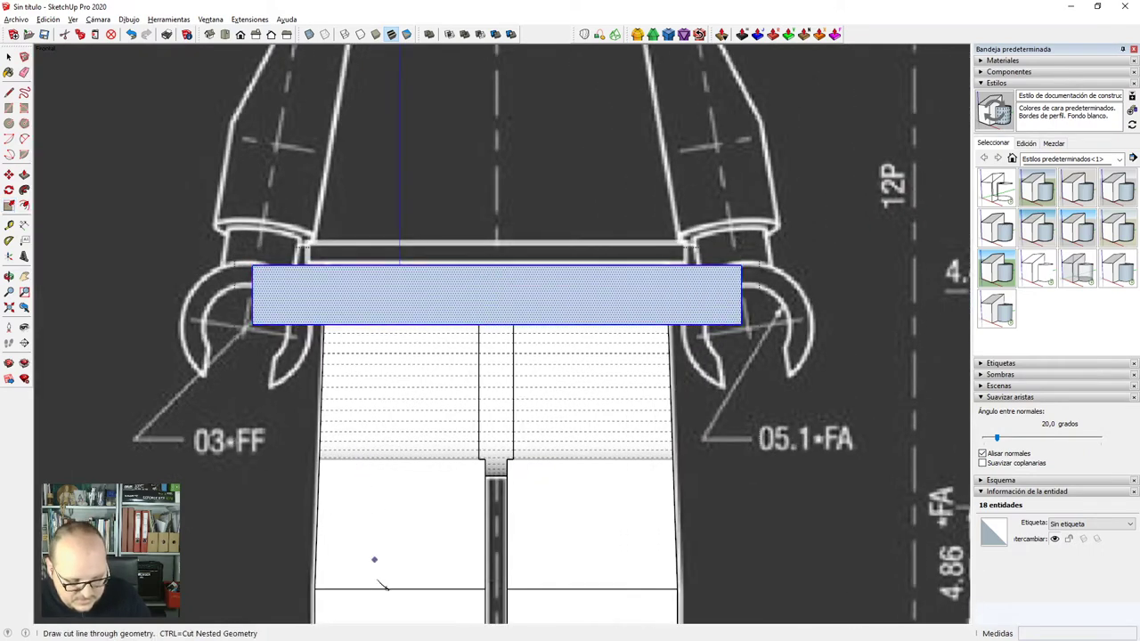
{"action": "left_click", "coordinate": [317, 551]}
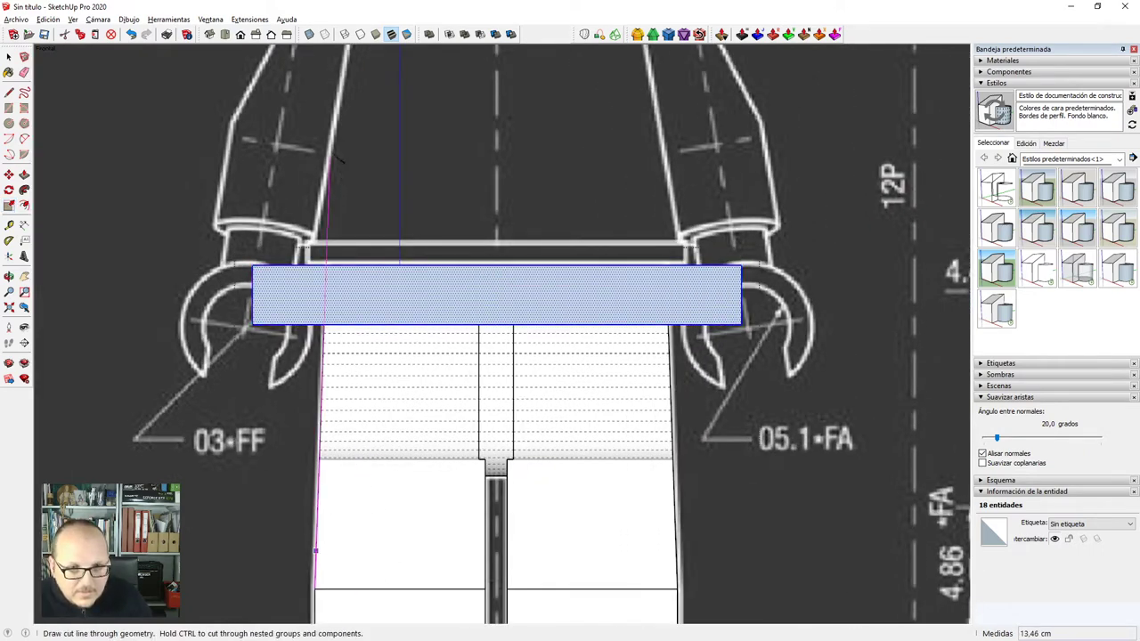
{"action": "left_click", "coordinate": [331, 196]}
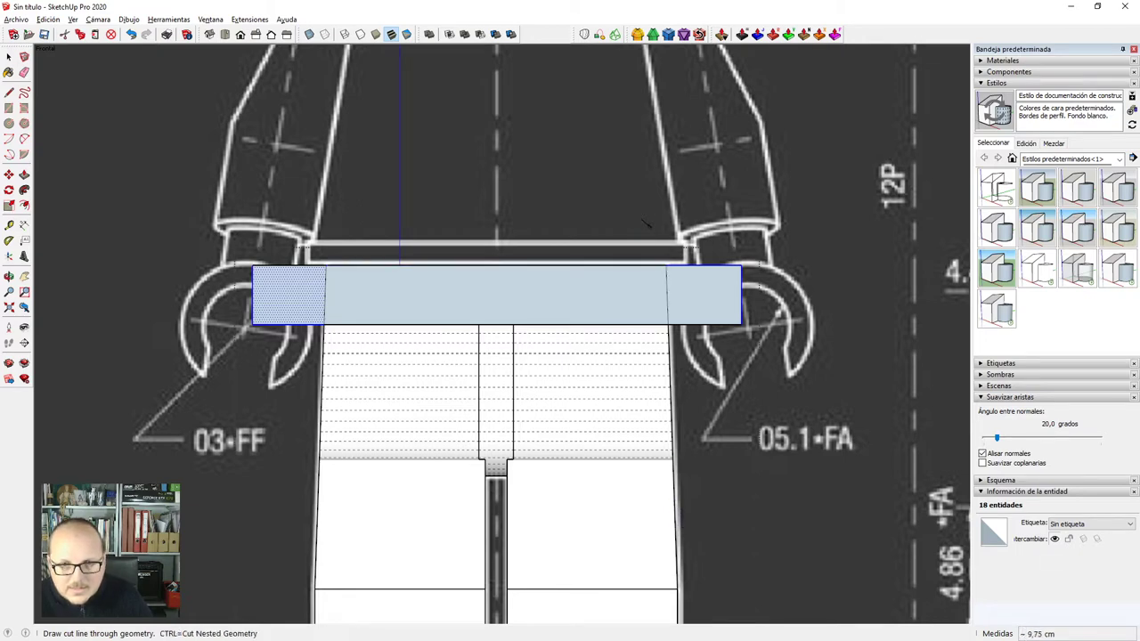
Delete the parts of the hip block that overhang the cut lines at both ends.
{"action": "key", "text": "space"}
{"action": "left_click_drag", "start_coordinate": [722, 255], "coordinate": [695, 250]}
{"action": "key", "text": "Delete"}
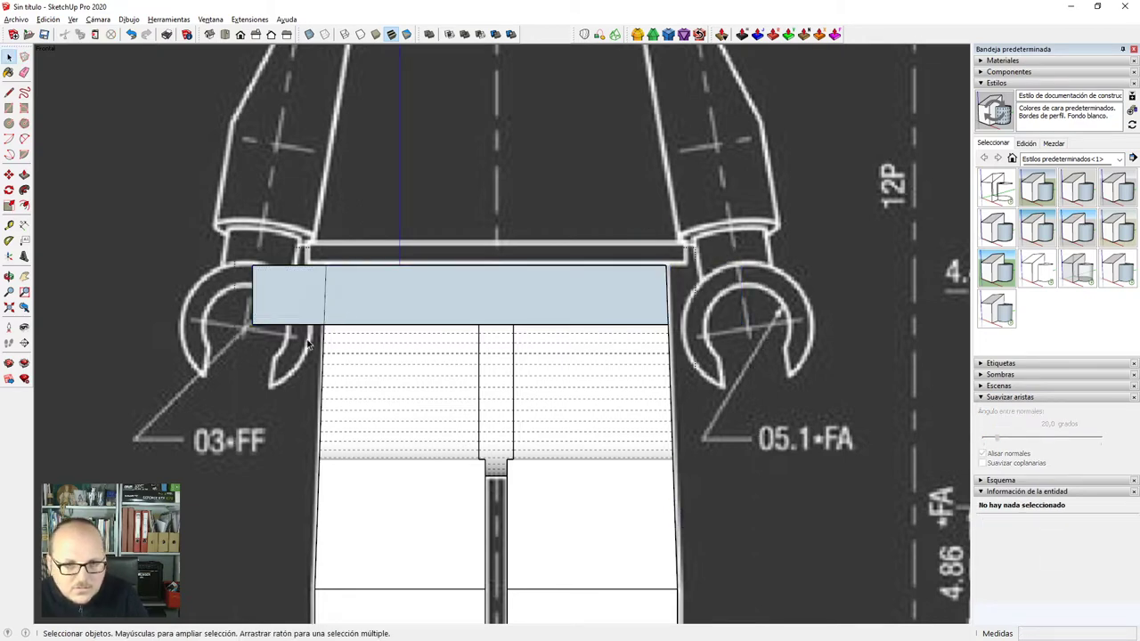
{"action": "left_click_drag", "start_coordinate": [143, 175], "coordinate": [143, 175]}
{"action": "key", "text": "Delete"}
With X-ray on, draw the upper edges at both open ends of the hip block to close its end faces.
{"action": "scroll", "coordinate": [173, 189], "scroll_direction": "down", "scroll_amount": 3}
{"action": "middle_click_drag", "start_coordinate": [626, 318], "coordinate": [461, 364]}
{"action": "scroll", "coordinate": [459, 311], "scroll_direction": "up", "scroll_amount": 5}
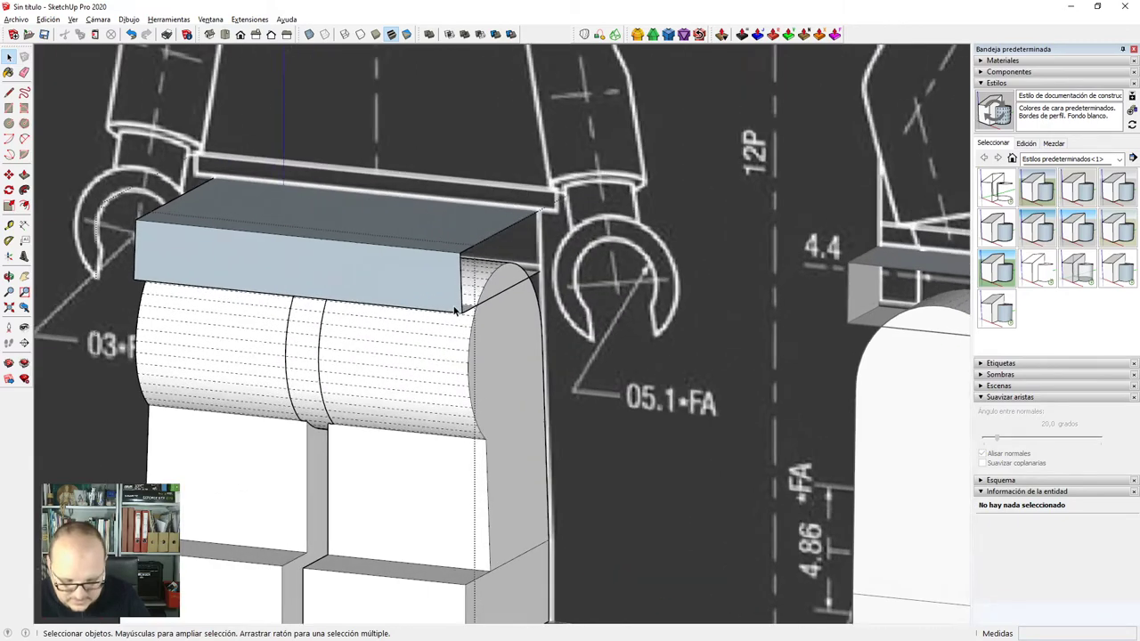
{"action": "key", "text": "l"}
{"action": "left_click", "coordinate": [463, 232]}
{"action": "key", "text": "x"}
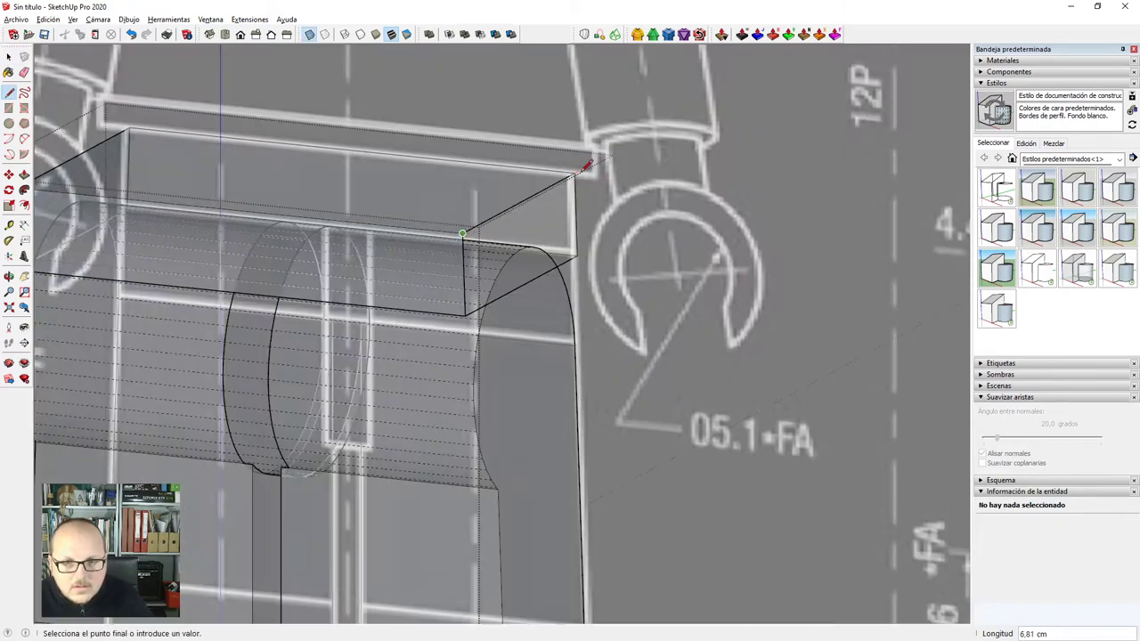
{"action": "left_click", "coordinate": [574, 172]}
{"action": "middle_click_drag", "start_coordinate": [591, 170], "coordinate": [293, 234]}
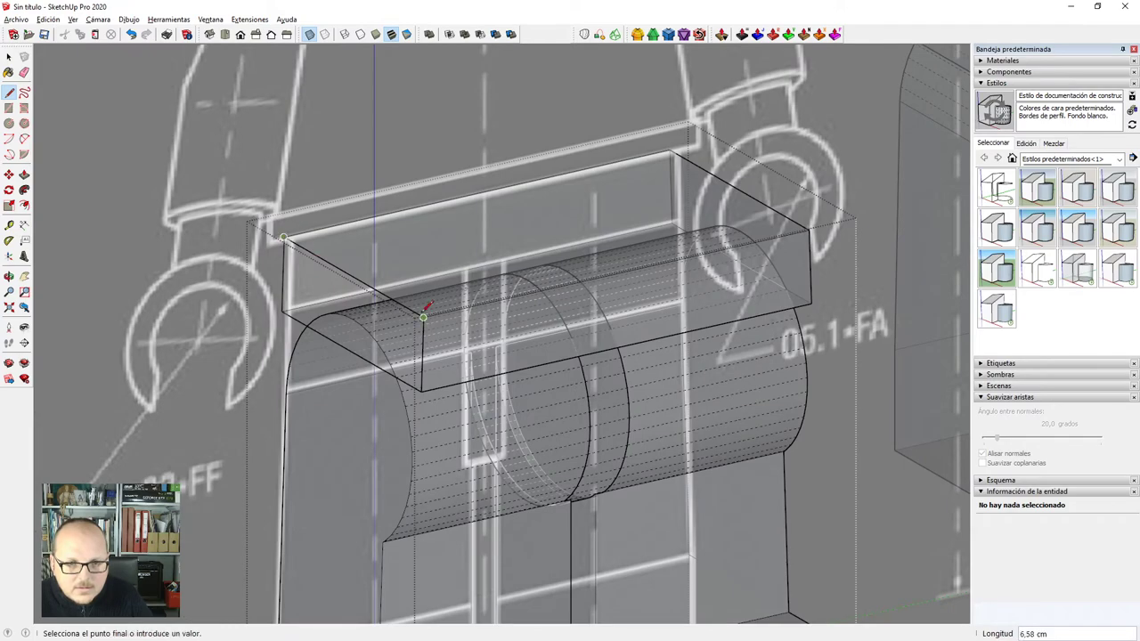
{"action": "left_click", "coordinate": [423, 317]}
{"action": "key", "text": "x"}
Inside the leg object, select and copy the edges of the rounded profile at the top of its outer face.
{"action": "scroll", "coordinate": [335, 269], "scroll_direction": "down", "scroll_amount": 3}
{"action": "scroll", "coordinate": [335, 276], "scroll_direction": "down", "scroll_amount": 3}
{"action": "key", "text": "space"}
{"action": "middle_click_drag", "start_coordinate": [350, 353], "coordinate": [384, 327]}
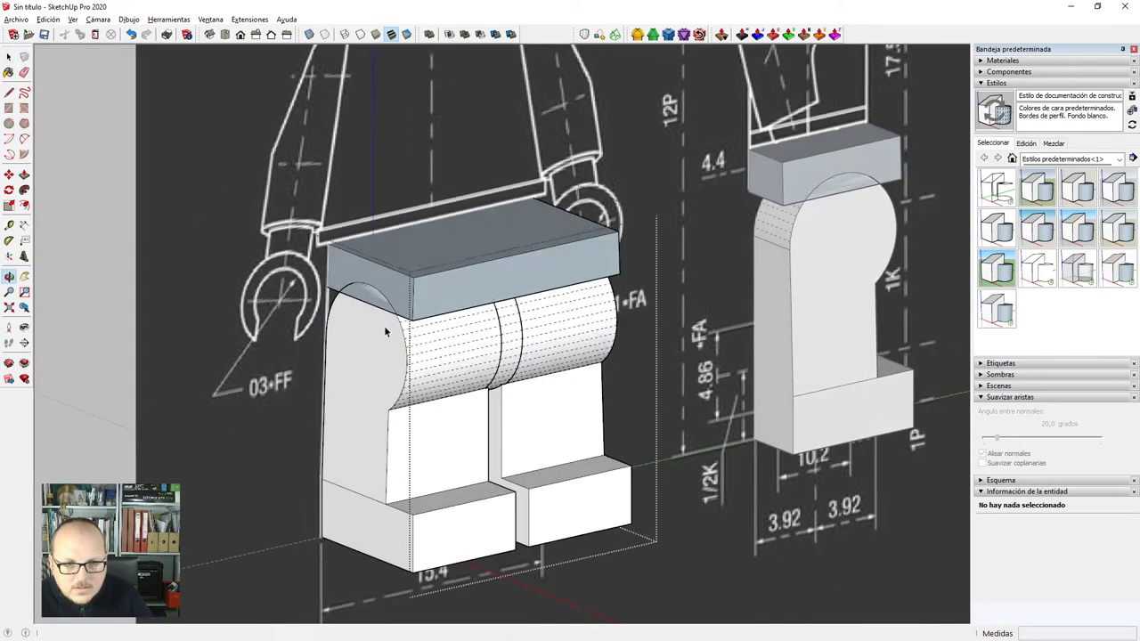
{"action": "scroll", "coordinate": [384, 325], "scroll_direction": "up", "scroll_amount": 3}
{"action": "key", "text": "space"}
{"action": "left_click", "coordinate": [389, 360]}
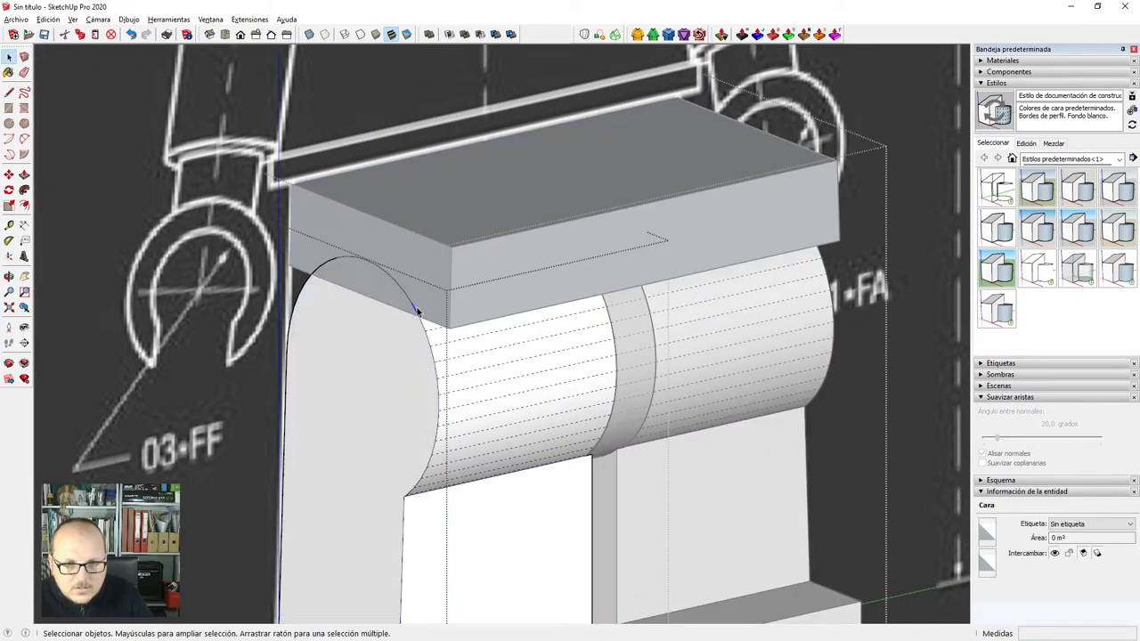
{"action": "left_click", "coordinate": [417, 310]}
{"action": "scroll", "coordinate": [415, 314], "scroll_direction": "up", "scroll_amount": 2}
{"action": "scroll", "coordinate": [416, 314], "scroll_direction": "down", "scroll_amount": 2}
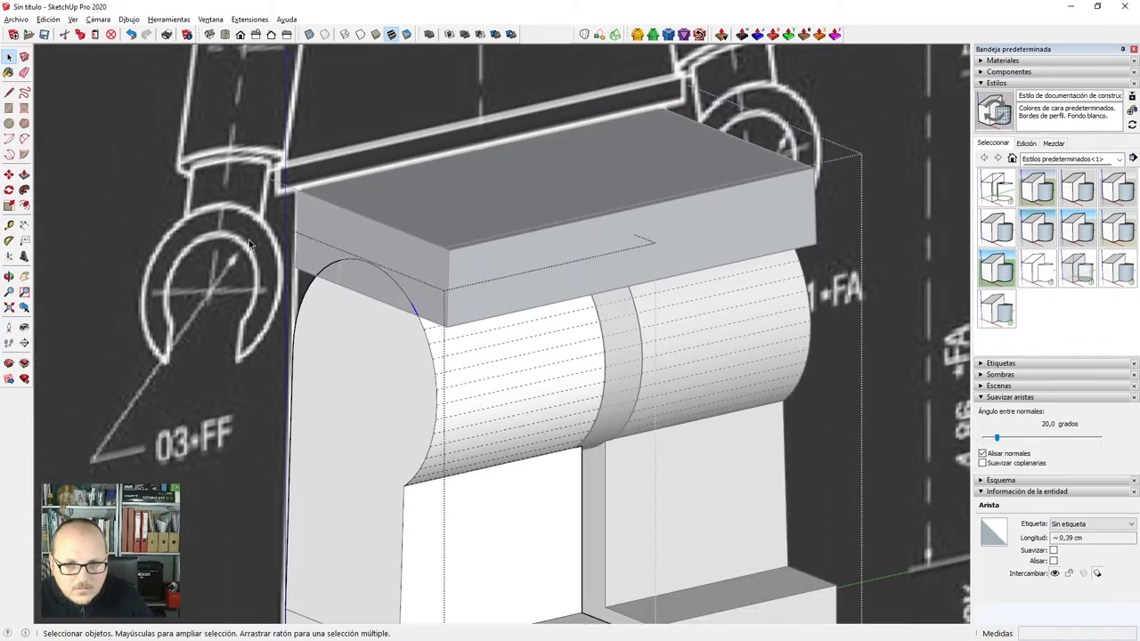
{"action": "left_click_drag", "start_coordinate": [243, 233], "coordinate": [466, 394]}
{"action": "middle_click_drag", "start_coordinate": [474, 410], "coordinate": [479, 381]}
Select the entire hip block and make it a component named Lego_C02.
{"action": "triple_click", "coordinate": [430, 251]}
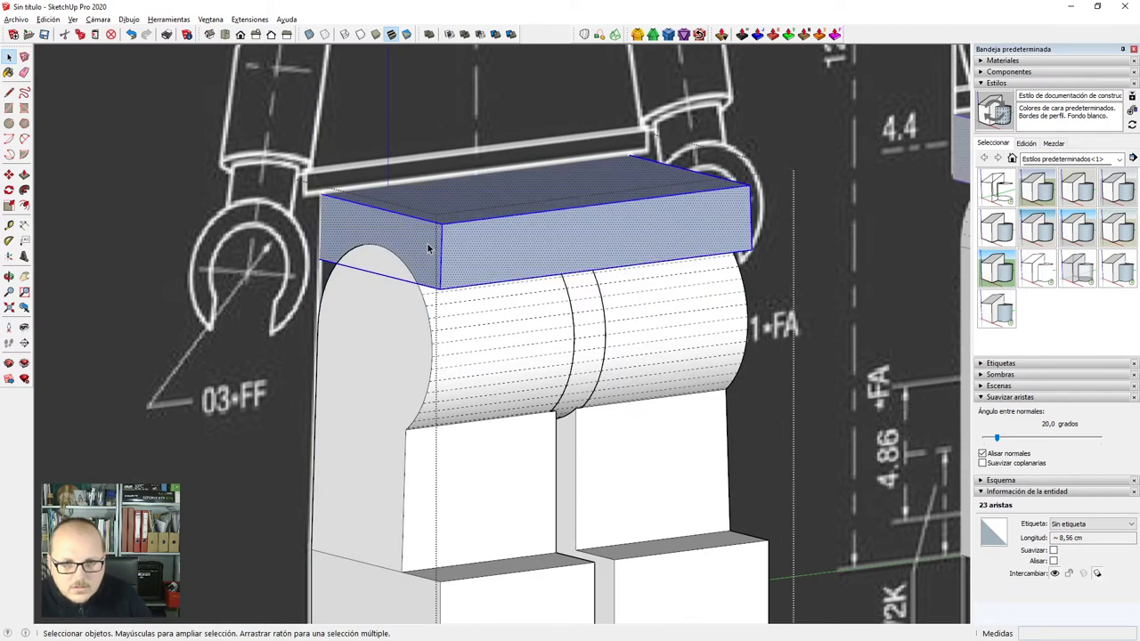
{"action": "key", "text": "g"}
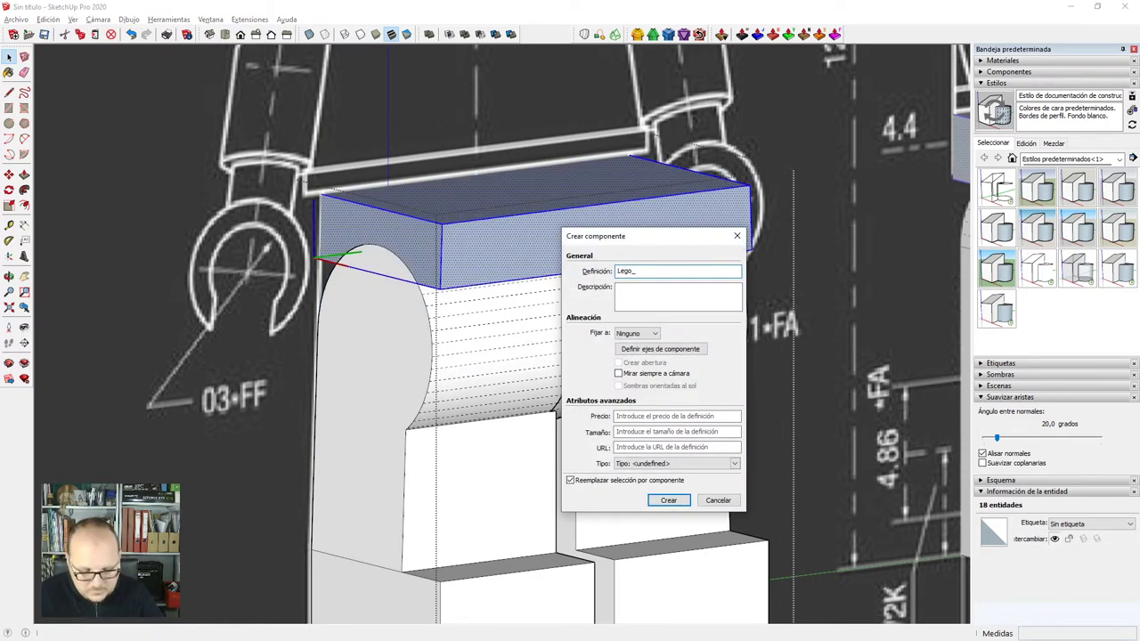
{"action": "type", "text": "Lego_C02"}
{"action": "key", "text": "Return"}
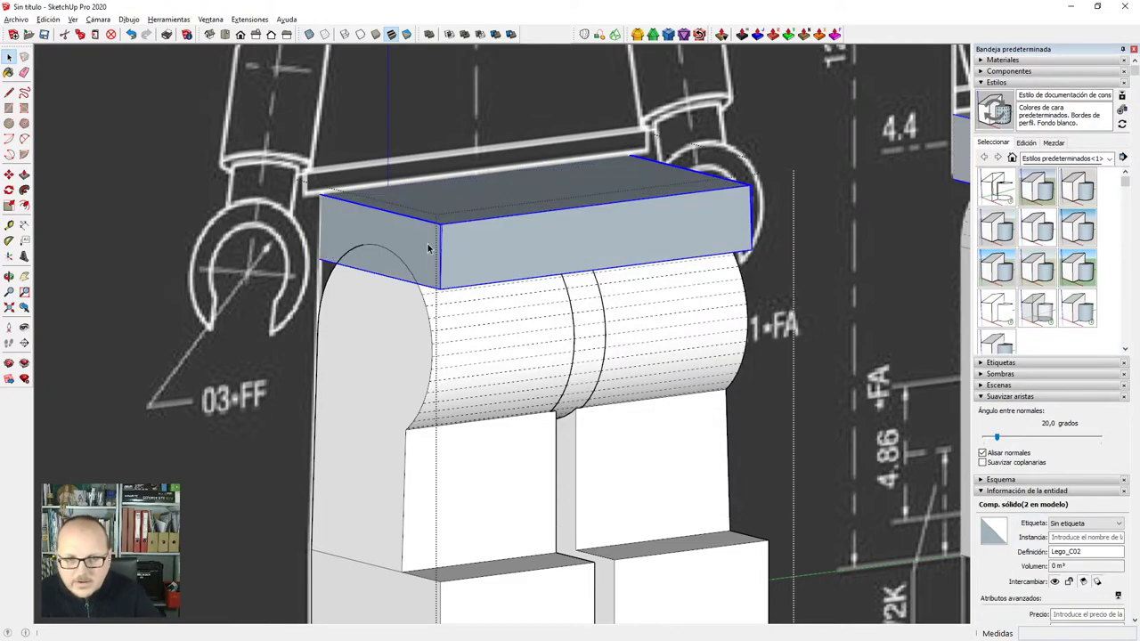
Open the Lego_C02 component, paste the copied arc in place on its end face, and hide the rest of the model.
{"action": "scroll", "coordinate": [420, 253], "scroll_direction": "up", "scroll_amount": 3}
{"action": "double_click", "coordinate": [419, 253]}
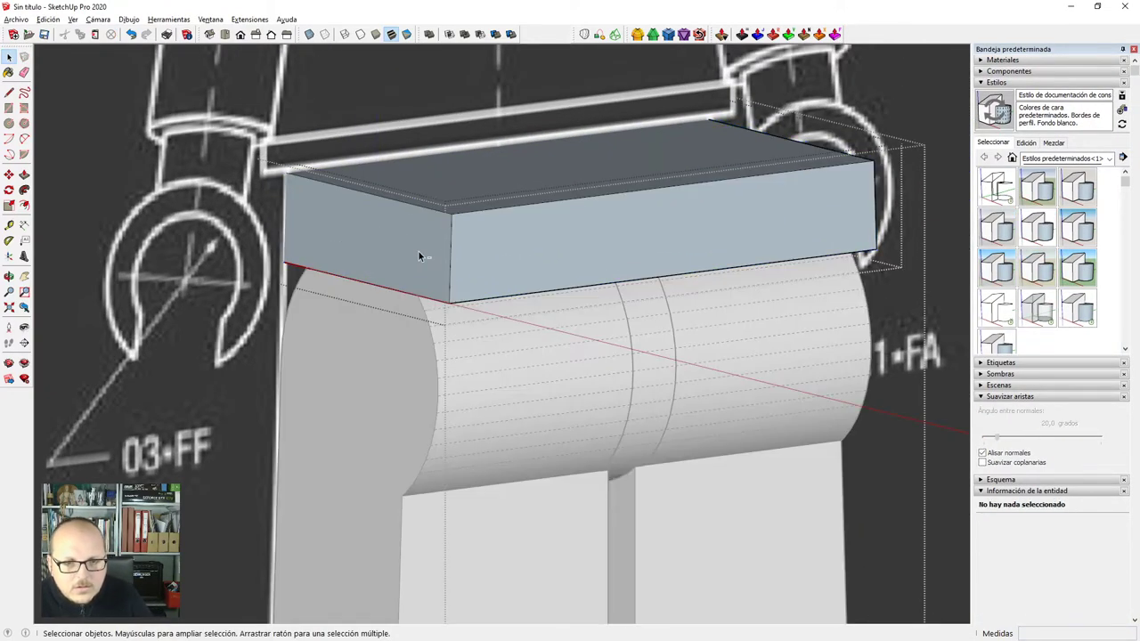
{"action": "key", "text": "i"}
Delete the arc segments hanging below the hip block's lower edge on both sides.
{"action": "mouse_move", "coordinate": [438, 344]}
{"action": "middle_mouse_down"}
{"action": "mouse_move", "coordinate": [374, 294]}
{"action": "mouse_move", "coordinate": [403, 314]}
{"action": "middle_mouse_up"}
{"action": "key", "text": "e"}
{"action": "left_click", "coordinate": [400, 306]}
{"action": "scroll", "coordinate": [400, 288], "scroll_direction": "up", "scroll_amount": 3}
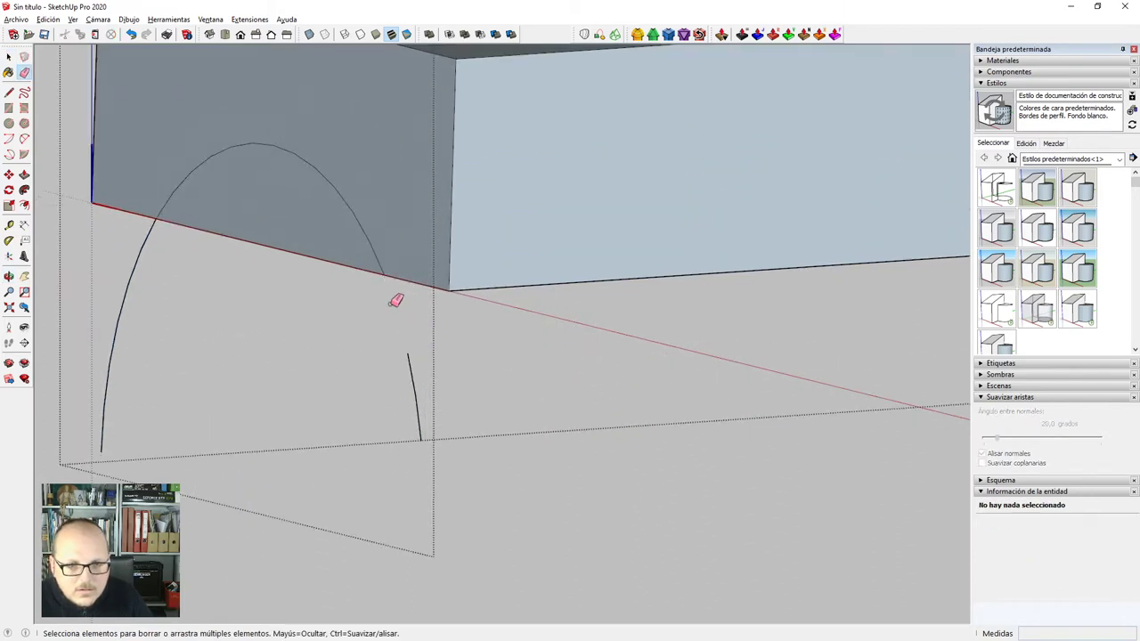
{"action": "scroll", "coordinate": [433, 424], "scroll_direction": "down", "scroll_amount": 2}
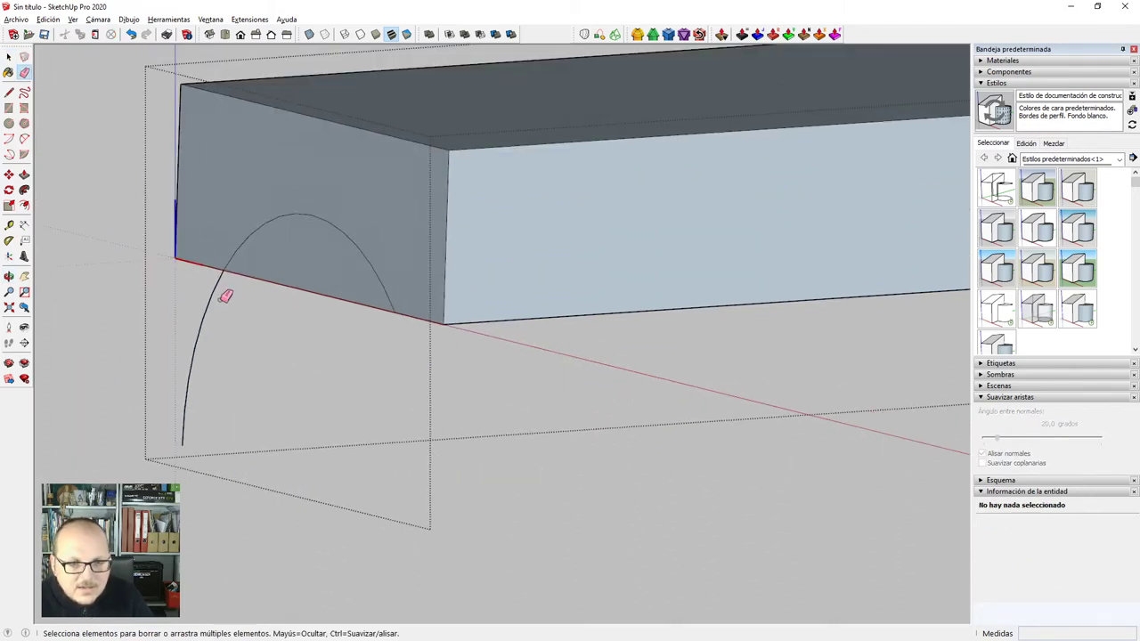
{"action": "scroll", "coordinate": [226, 277], "scroll_direction": "up", "scroll_amount": 2}
{"action": "key", "text": "space"}
{"action": "left_click_drag", "start_coordinate": [234, 374], "coordinate": [176, 337]}
{"action": "scroll", "coordinate": [243, 336], "scroll_direction": "down", "scroll_amount": 4}
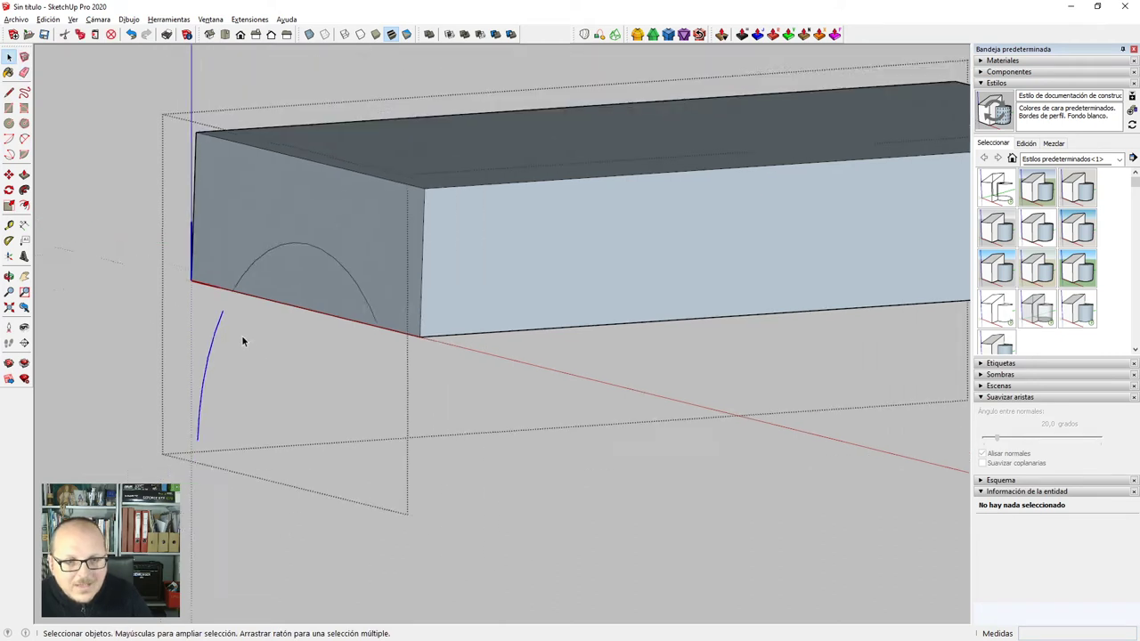
{"action": "key", "text": "Delete"}
{"action": "key", "text": "p"}
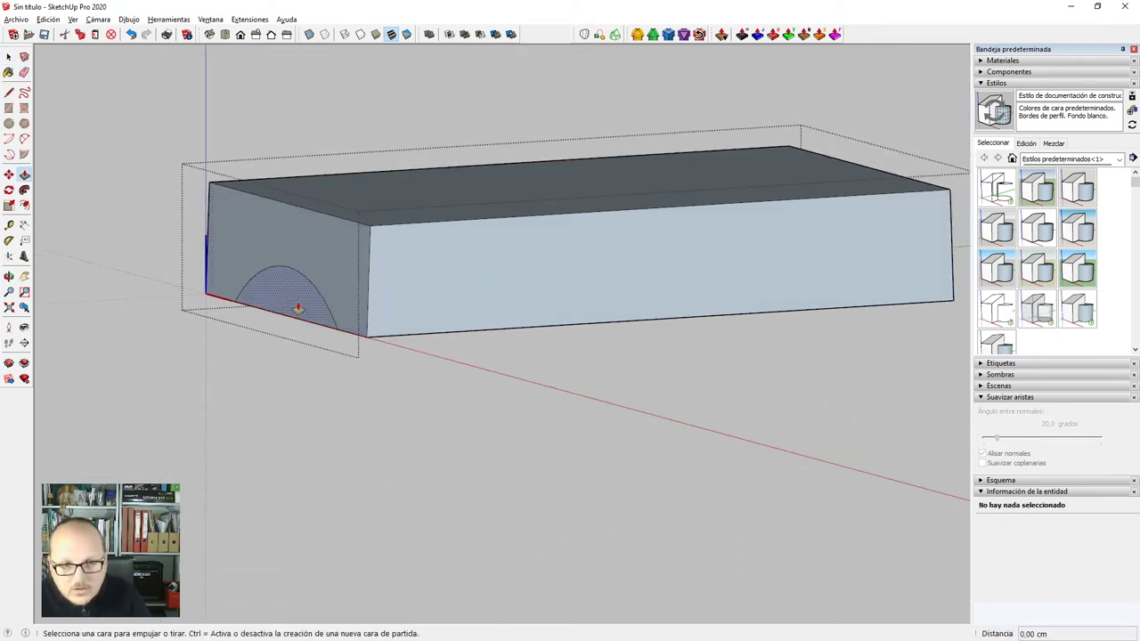
{"action": "left_click", "coordinate": [298, 308]}
{"action": "middle_click_drag", "start_coordinate": [390, 322], "coordinate": [413, 255]}
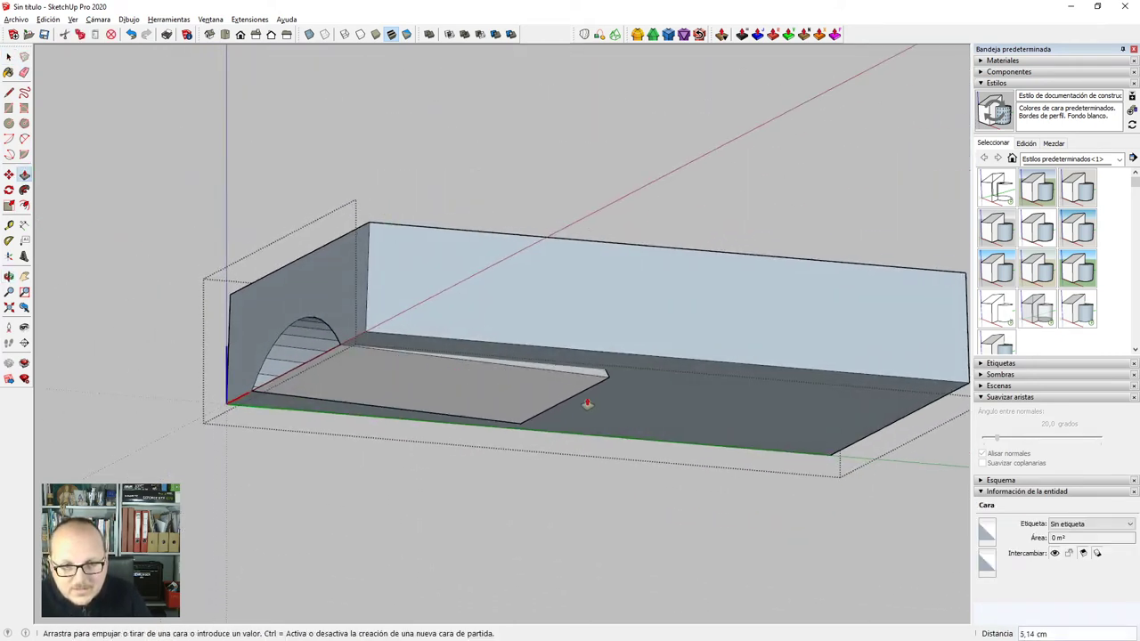
{"action": "key", "text": "space"}
Select the arched profile on the end face and, with vertex editing, move it along the green axis past the block's far end.
{"action": "scroll", "coordinate": [308, 368], "scroll_direction": "up", "scroll_amount": 2}
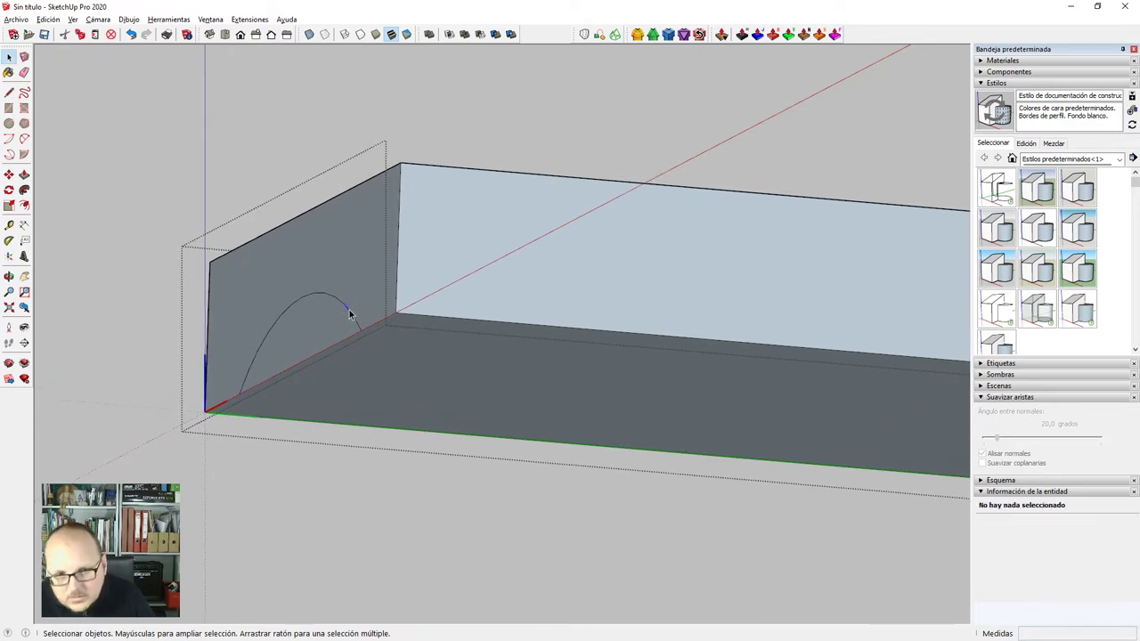
{"action": "middle_click_drag", "start_coordinate": [368, 345], "coordinate": [418, 420]}
{"action": "key", "text": "x"}
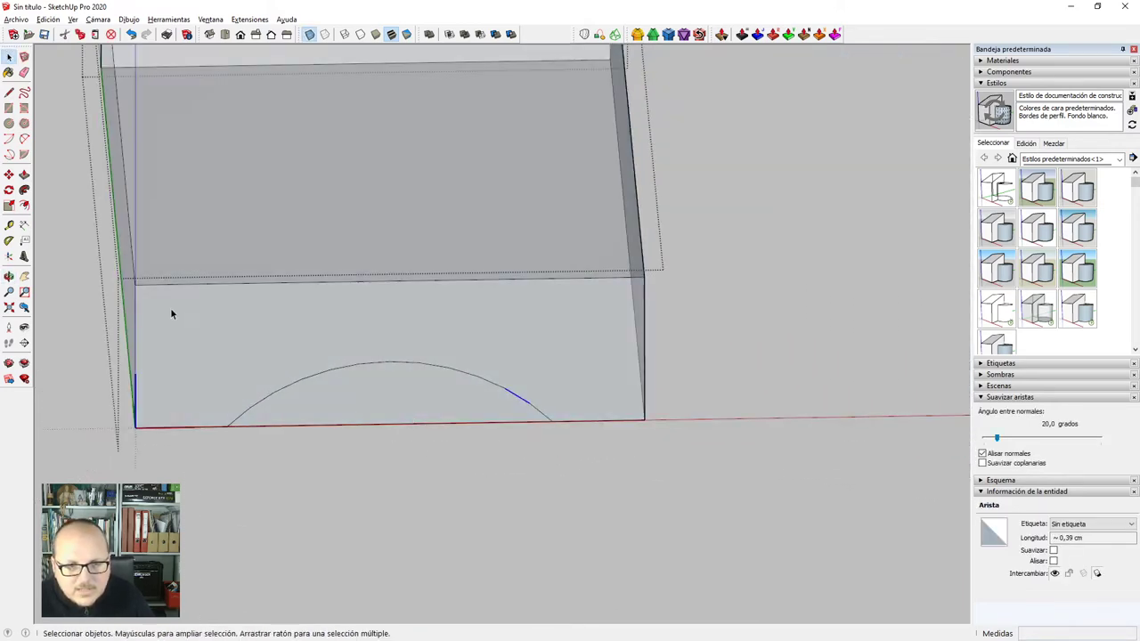
{"action": "left_click_drag", "start_coordinate": [170, 309], "coordinate": [586, 505]}
{"action": "key", "text": "x"}
{"action": "scroll", "coordinate": [315, 440], "scroll_direction": "down", "scroll_amount": 4}
{"action": "key", "text": "F2"}
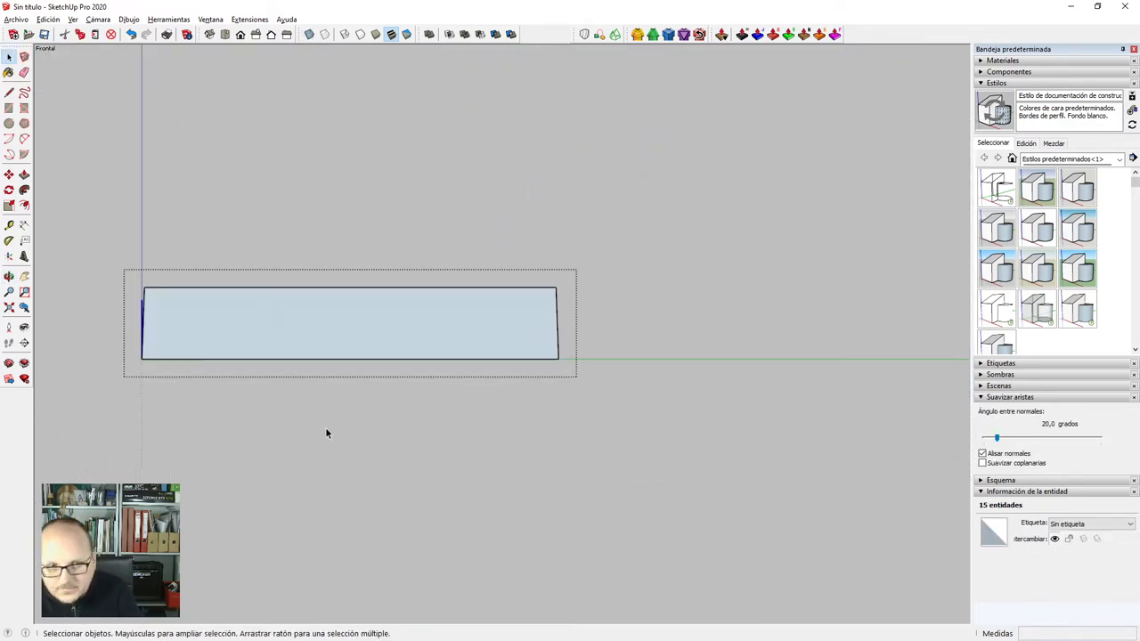
{"action": "scroll", "coordinate": [324, 425], "scroll_direction": "down", "scroll_amount": 2}
{"action": "scroll", "coordinate": [208, 343], "scroll_direction": "up", "scroll_amount": 5}
{"action": "key", "text": "v"}
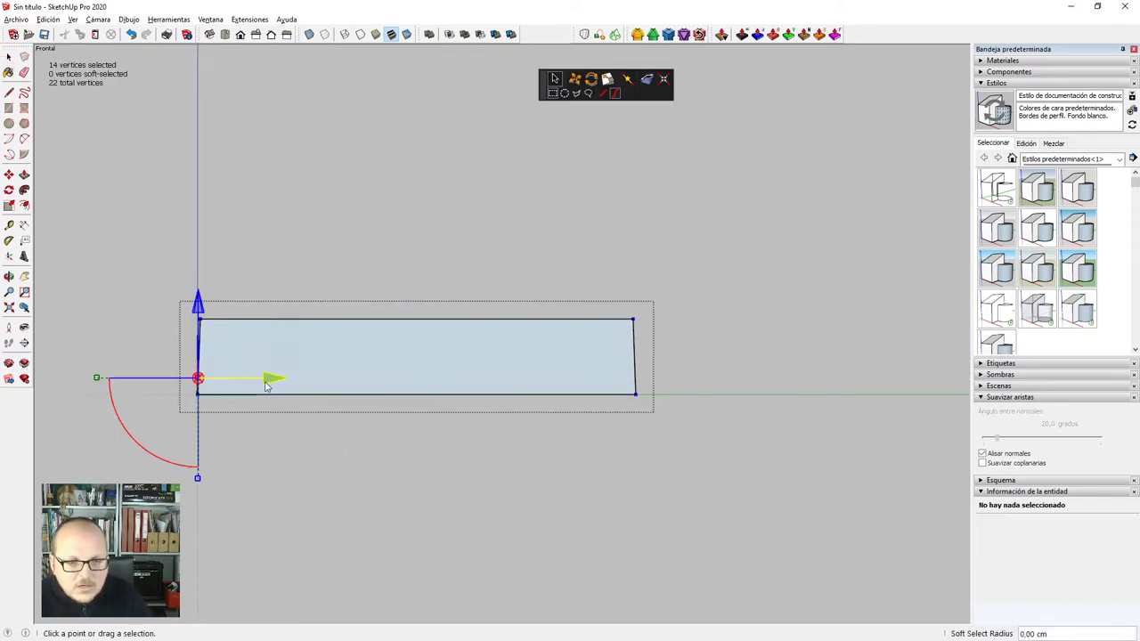
{"action": "left_click_drag", "start_coordinate": [269, 378], "coordinate": [802, 402]}
{"action": "key", "text": "space"}
Try to intersect the block's far end face with the model.
{"action": "middle_click_drag", "start_coordinate": [695, 368], "coordinate": [499, 455]}
{"action": "scroll", "coordinate": [684, 371], "scroll_direction": "up", "scroll_amount": 4}
{"action": "right_click", "coordinate": [684, 333]}
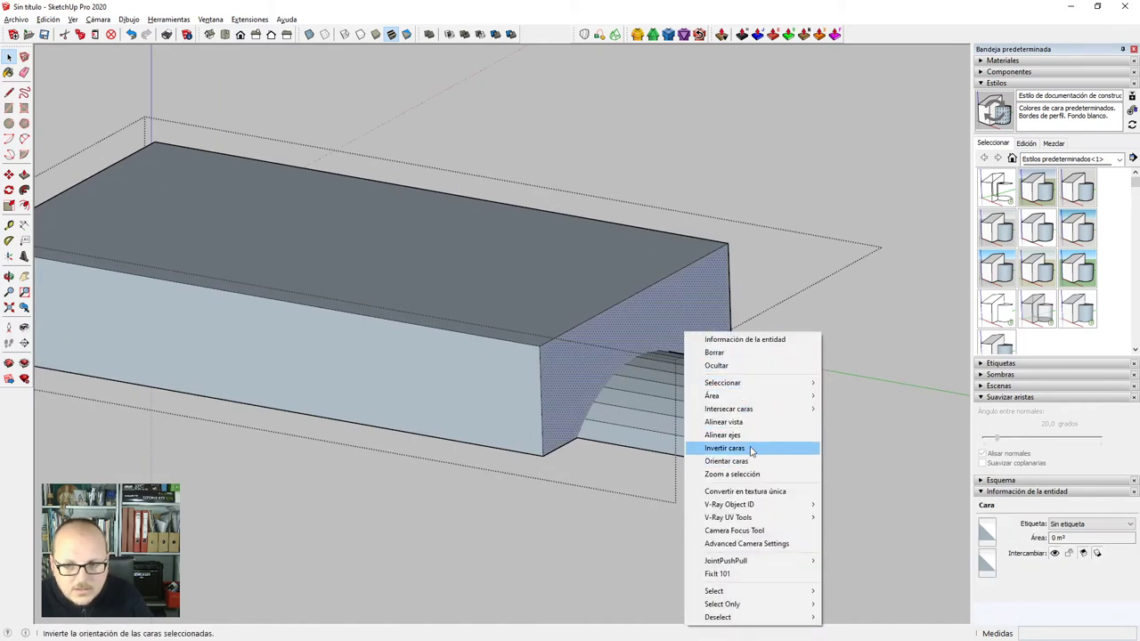
{"action": "mouse_move", "coordinate": [748, 409]}
{"action": "left_click", "coordinate": [868, 408]}
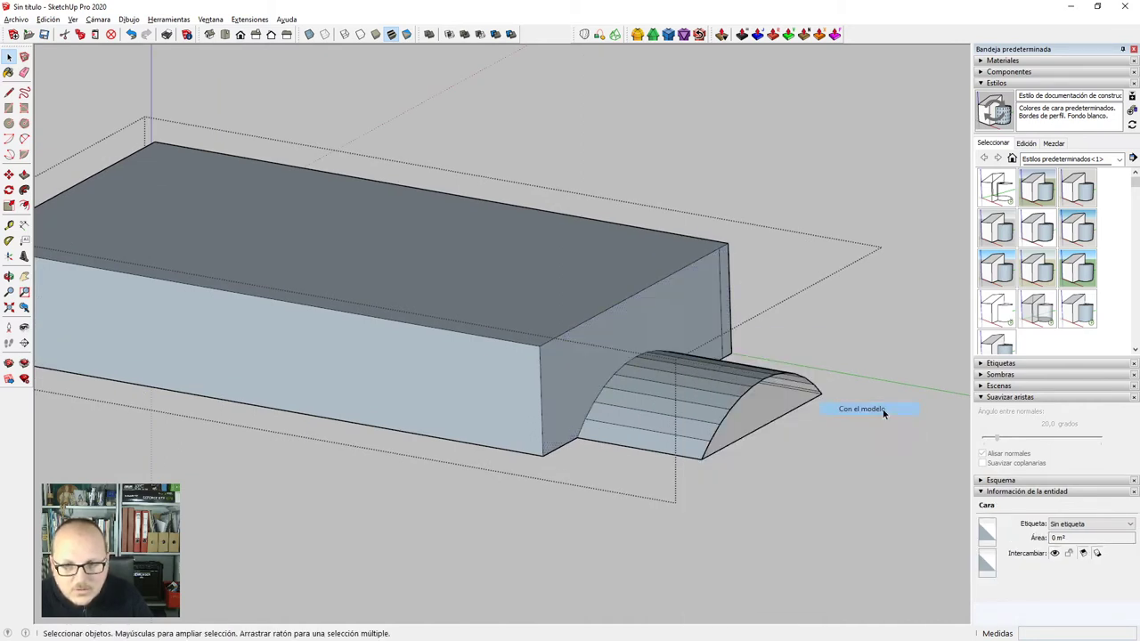
{"action": "middle_click_drag", "start_coordinate": [885, 413], "coordinate": [629, 453]}
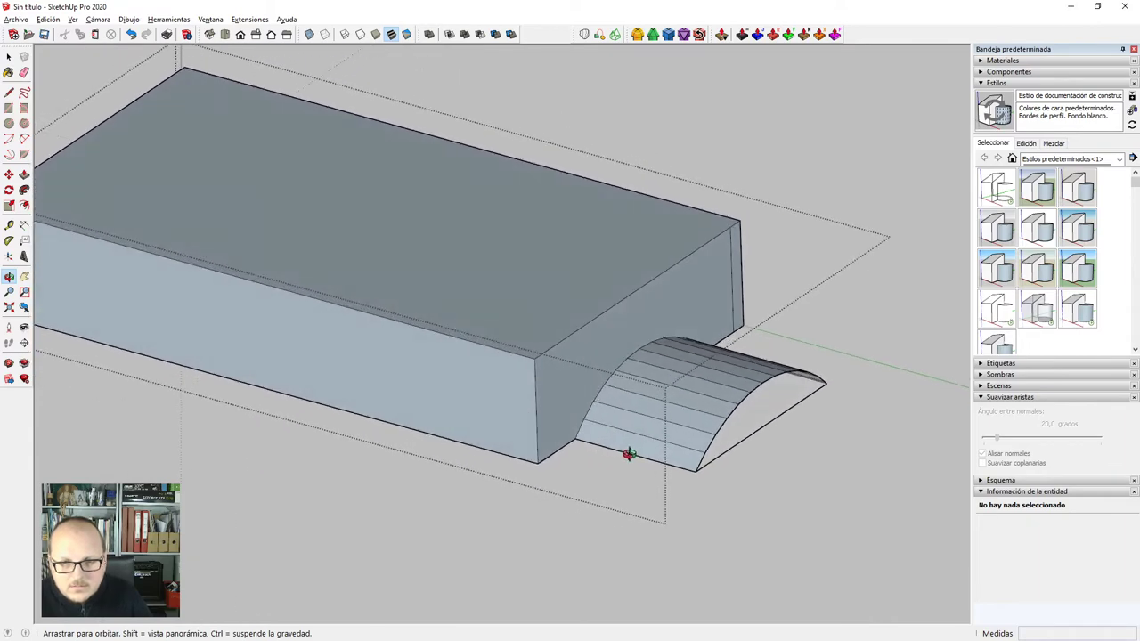
{"action": "middle_click_drag", "start_coordinate": [652, 338], "coordinate": [581, 378]}
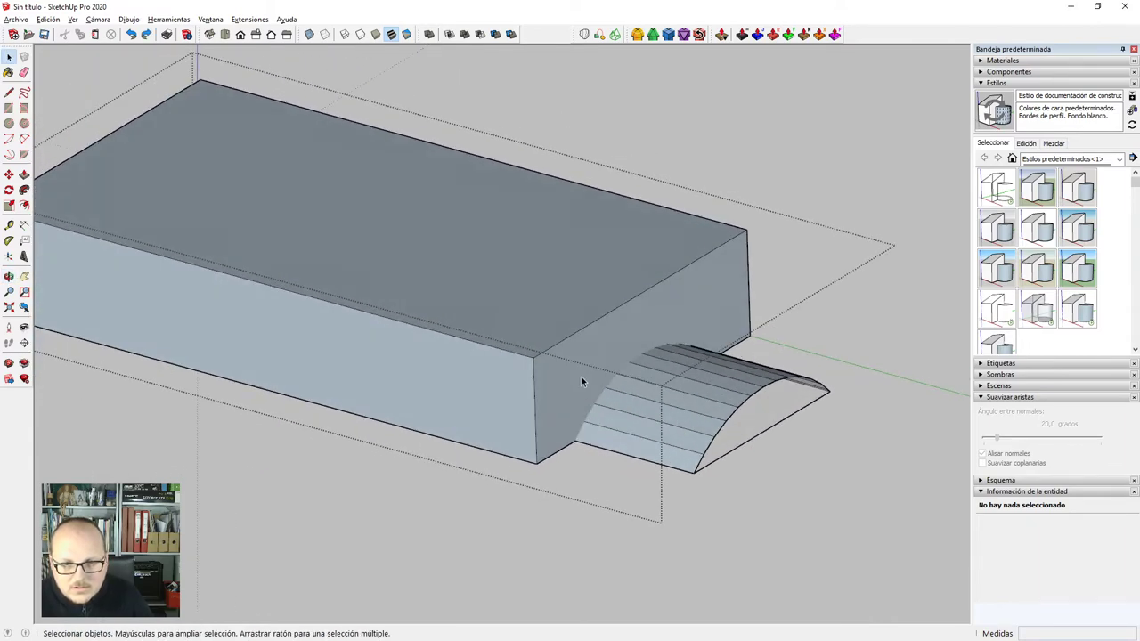
Intersect the block's far end face with its context and delete the arched piece protruding beyond it.
{"action": "right_click", "coordinate": [581, 377]}
{"action": "mouse_move", "coordinate": [664, 161]}
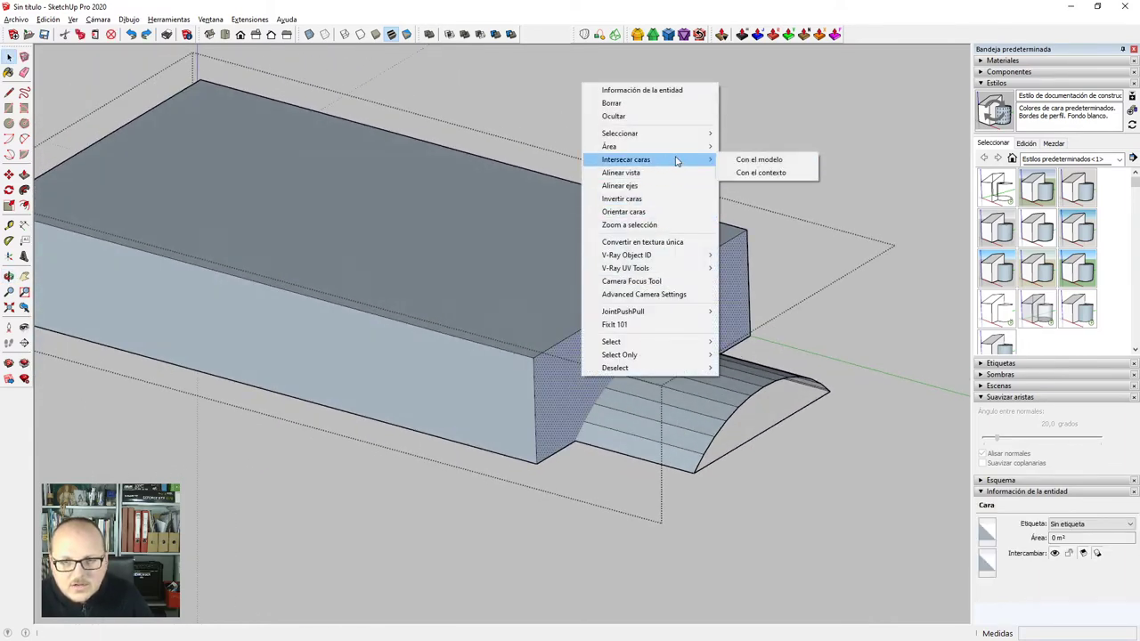
{"action": "left_click", "coordinate": [759, 178]}
{"action": "middle_click_drag", "start_coordinate": [707, 399], "coordinate": [830, 492]}
{"action": "left_click_drag", "start_coordinate": [690, 277], "coordinate": [689, 275]}
{"action": "key", "text": "Delete"}
{"action": "mouse_move", "coordinate": [713, 357]}
{"action": "middle_mouse_down"}
{"action": "mouse_move", "coordinate": [627, 400]}
{"action": "mouse_move", "coordinate": [543, 411]}
{"action": "middle_mouse_up"}
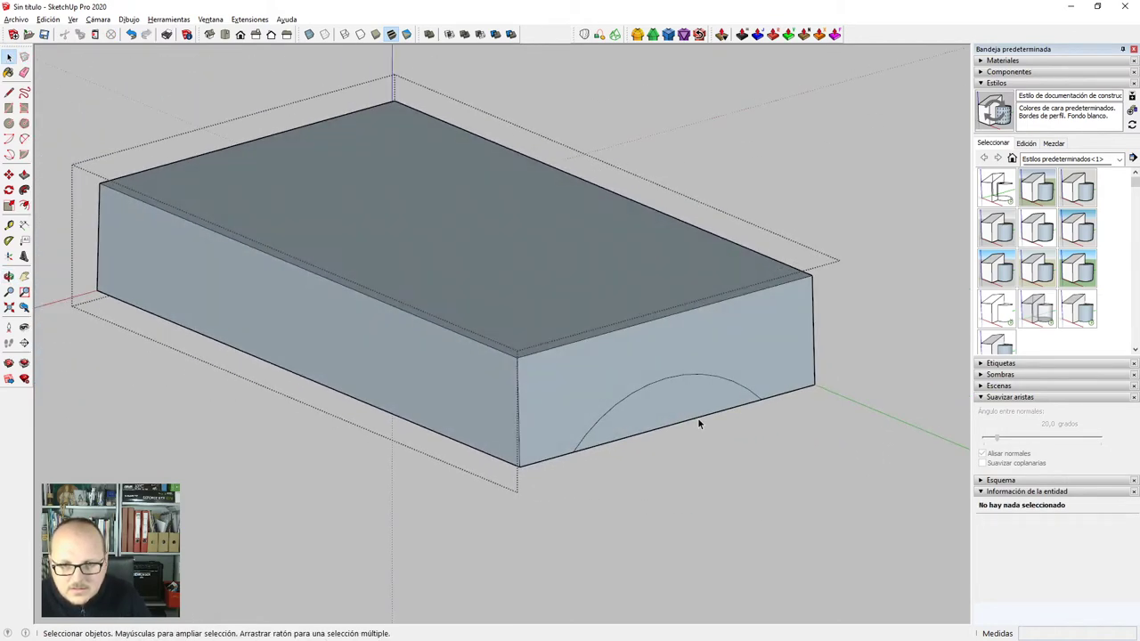
Erase the lower edges spanning the arch at both ends to open the arched channel under the hip block.
{"action": "scroll", "coordinate": [695, 419], "scroll_direction": "up", "scroll_amount": 1}
{"action": "key", "text": "e"}
{"action": "left_click", "coordinate": [687, 421]}
{"action": "scroll", "coordinate": [692, 424], "scroll_direction": "down", "scroll_amount": 2}
{"action": "middle_click_drag", "start_coordinate": [698, 421], "coordinate": [516, 485]}
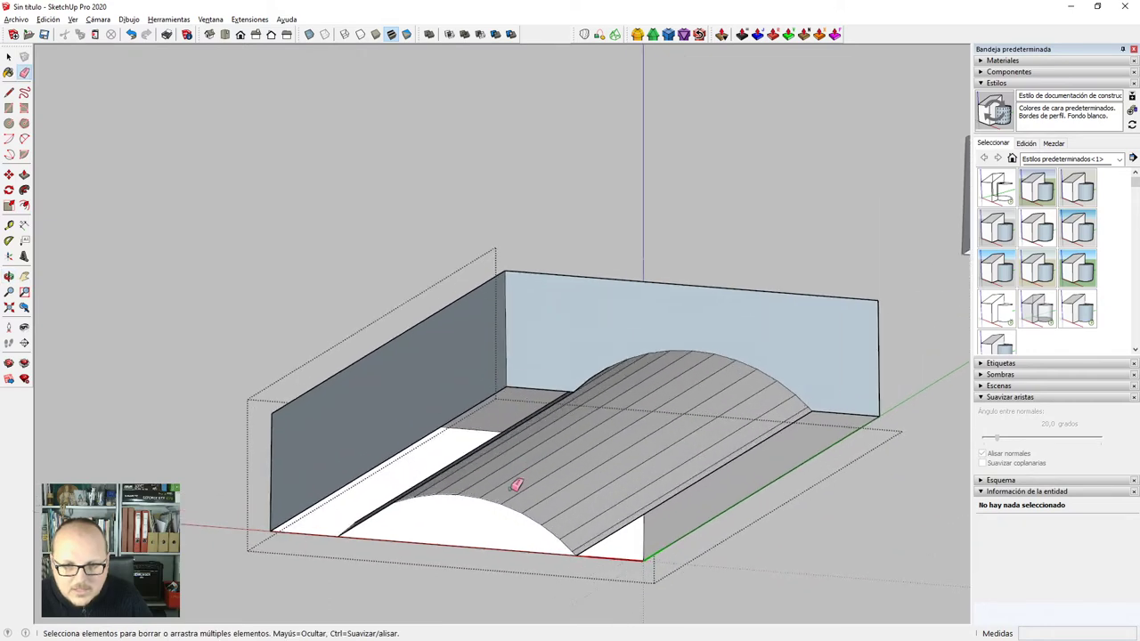
{"action": "left_click", "coordinate": [491, 559]}
Draw lines along the end face's lower edge from both arch ends to the block's corners, closing the flat underside strips.
{"action": "scroll", "coordinate": [595, 536], "scroll_direction": "down", "scroll_amount": 2}
{"action": "mouse_move", "coordinate": [598, 535]}
{"action": "middle_mouse_down"}
{"action": "mouse_move", "coordinate": [494, 489]}
{"action": "mouse_move", "coordinate": [553, 494]}
{"action": "middle_mouse_up"}
{"action": "scroll", "coordinate": [648, 501], "scroll_direction": "up", "scroll_amount": 4}
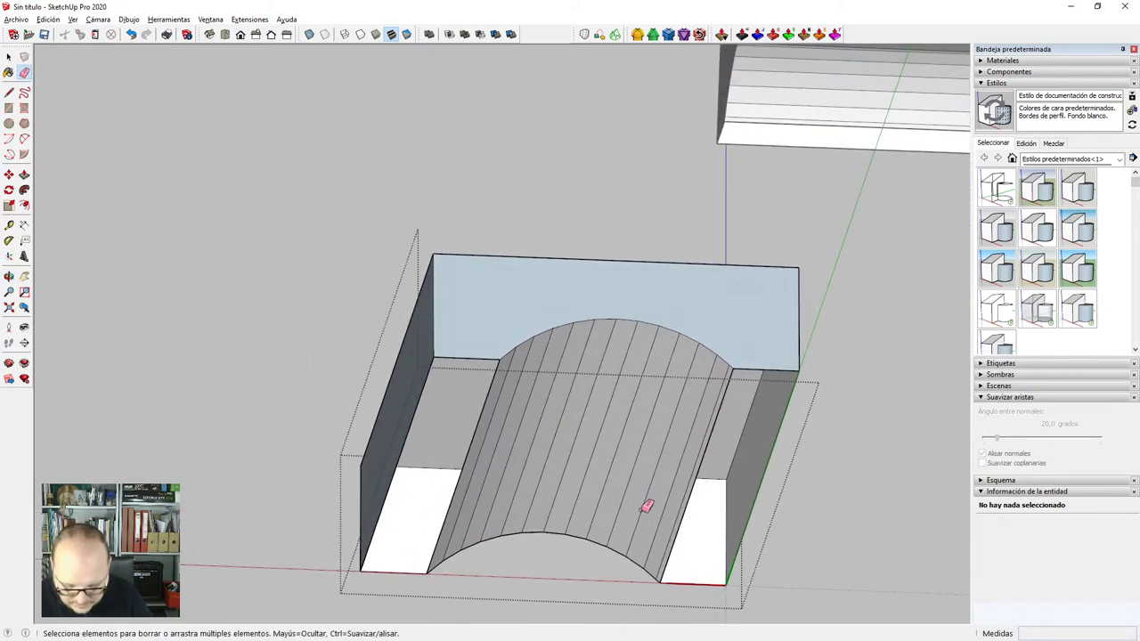
{"action": "key", "text": "l"}
{"action": "scroll", "coordinate": [806, 310], "scroll_direction": "up", "scroll_amount": 2}
{"action": "left_click", "coordinate": [790, 306]}
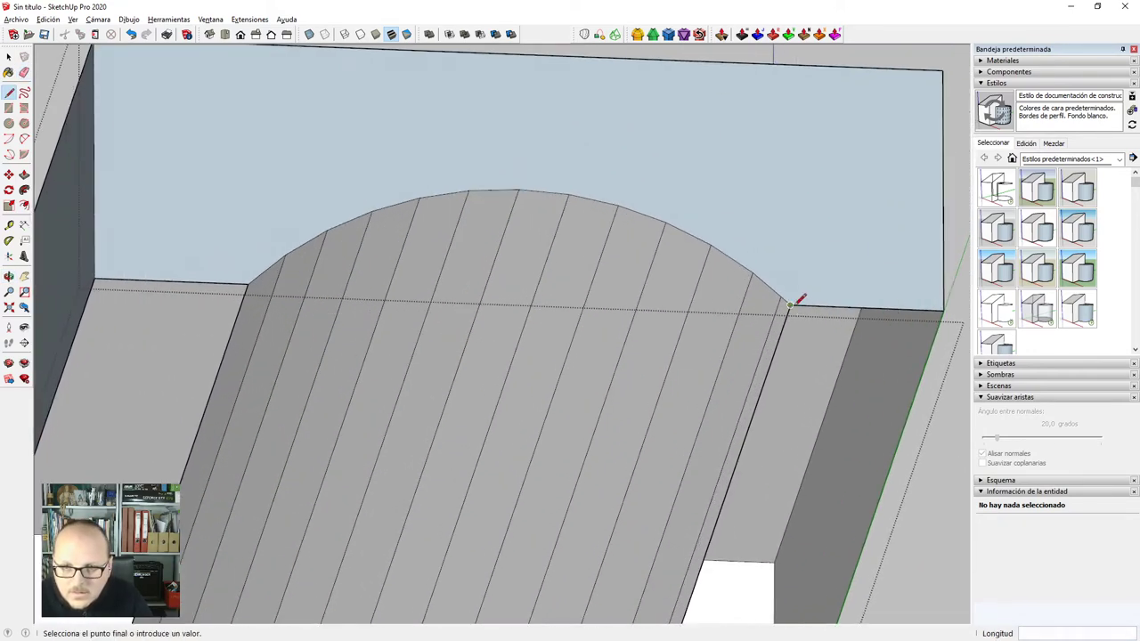
{"action": "left_click", "coordinate": [944, 310]}
{"action": "scroll", "coordinate": [930, 260], "scroll_direction": "down", "scroll_amount": 2}
{"action": "scroll", "coordinate": [394, 270], "scroll_direction": "up", "scroll_amount": 2}
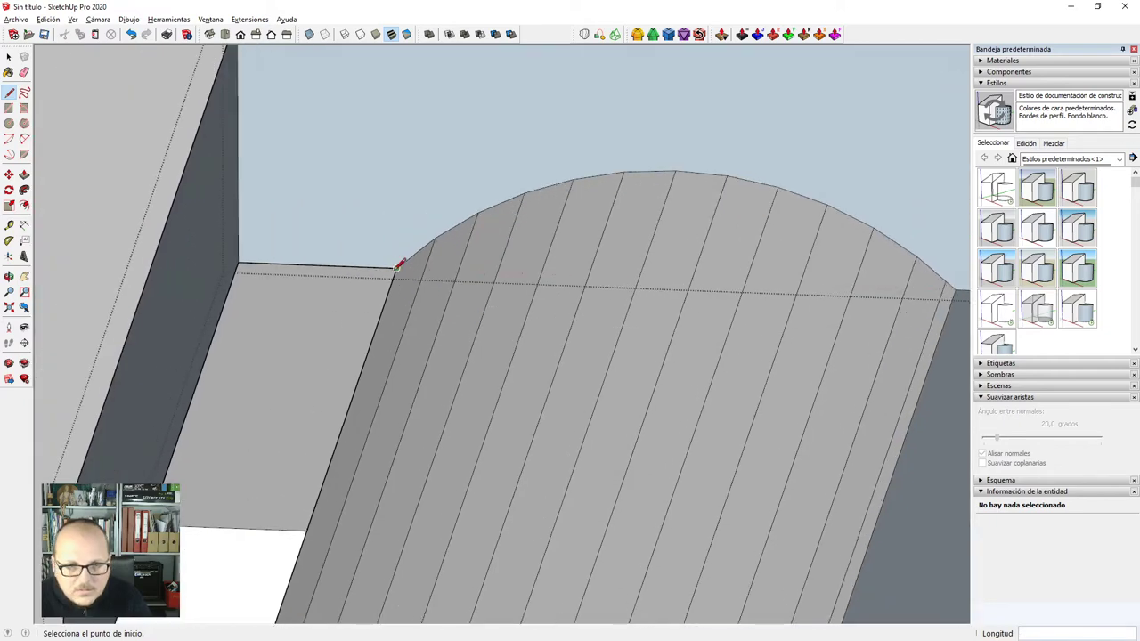
{"action": "left_click", "coordinate": [238, 258]}
{"action": "middle_click_drag", "start_coordinate": [700, 301], "coordinate": [501, 331]}
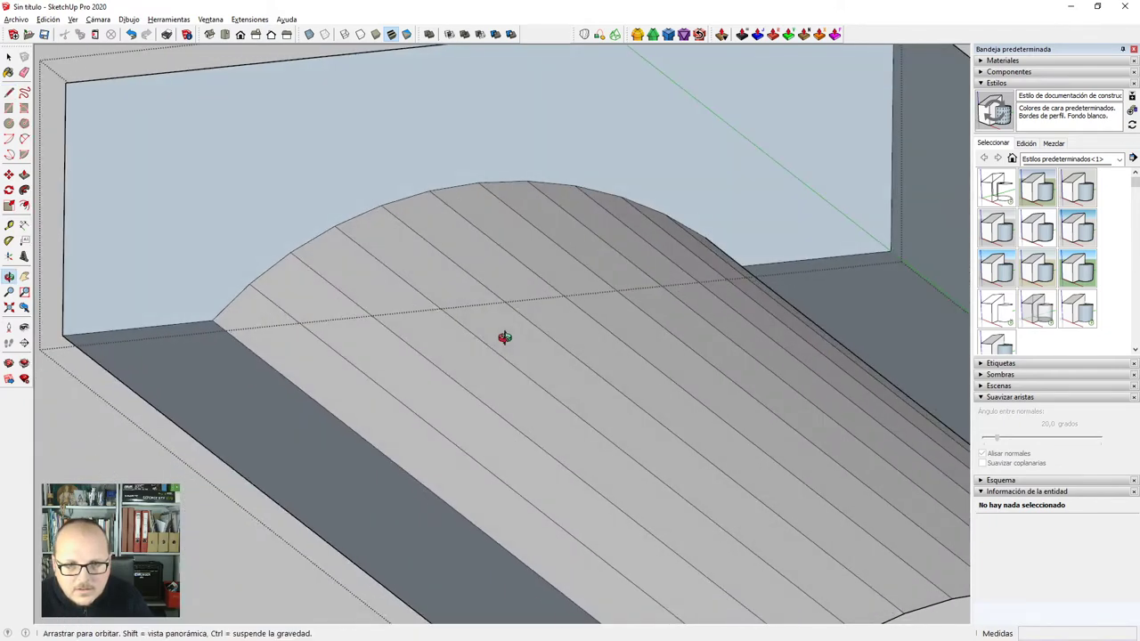
Orient the hip block's faces to match the arched surface, and leave the block's component.
{"action": "key", "text": "space"}
{"action": "left_click", "coordinate": [513, 287]}
{"action": "right_click", "coordinate": [513, 287]}
{"action": "left_click", "coordinate": [570, 409]}
{"action": "scroll", "coordinate": [526, 292], "scroll_direction": "down", "scroll_amount": 2}
{"action": "middle_click_drag", "start_coordinate": [527, 292], "coordinate": [684, 343]}
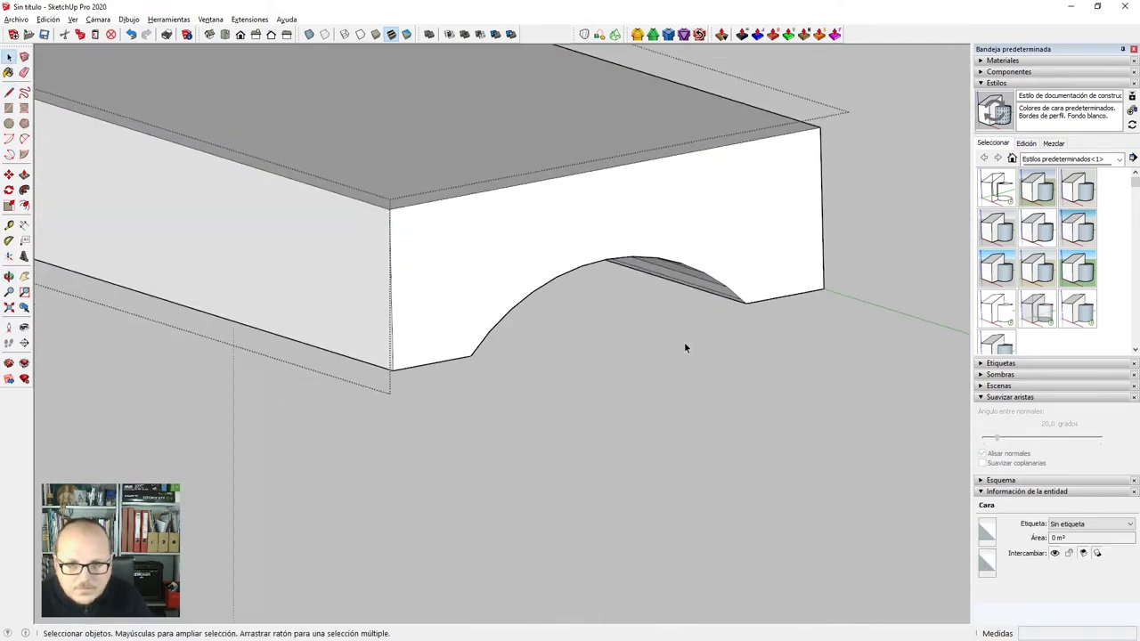
{"action": "scroll", "coordinate": [683, 344], "scroll_direction": "down", "scroll_amount": 2}
{"action": "left_click", "coordinate": [607, 362]}
{"action": "scroll", "coordinate": [411, 279], "scroll_direction": "down", "scroll_amount": 2}
{"action": "key", "text": "Escape"}
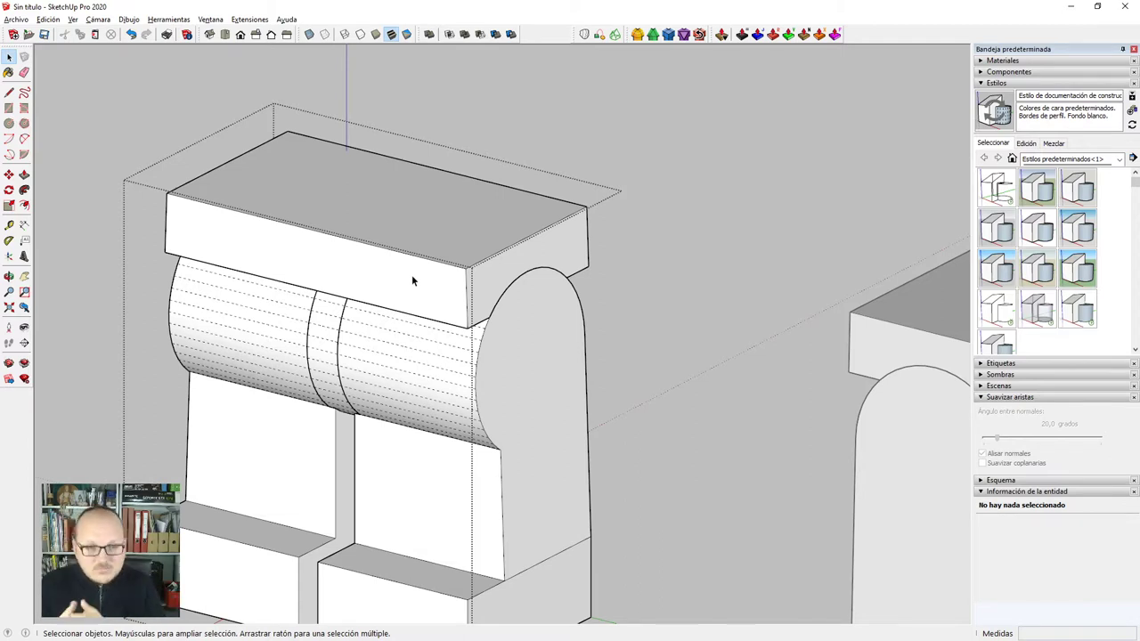
Draw a rectangle of about 11.4 by 6.3 cm covering the hip block's top face from corner to corner.
{"action": "scroll", "coordinate": [392, 240], "scroll_direction": "down", "scroll_amount": 6}
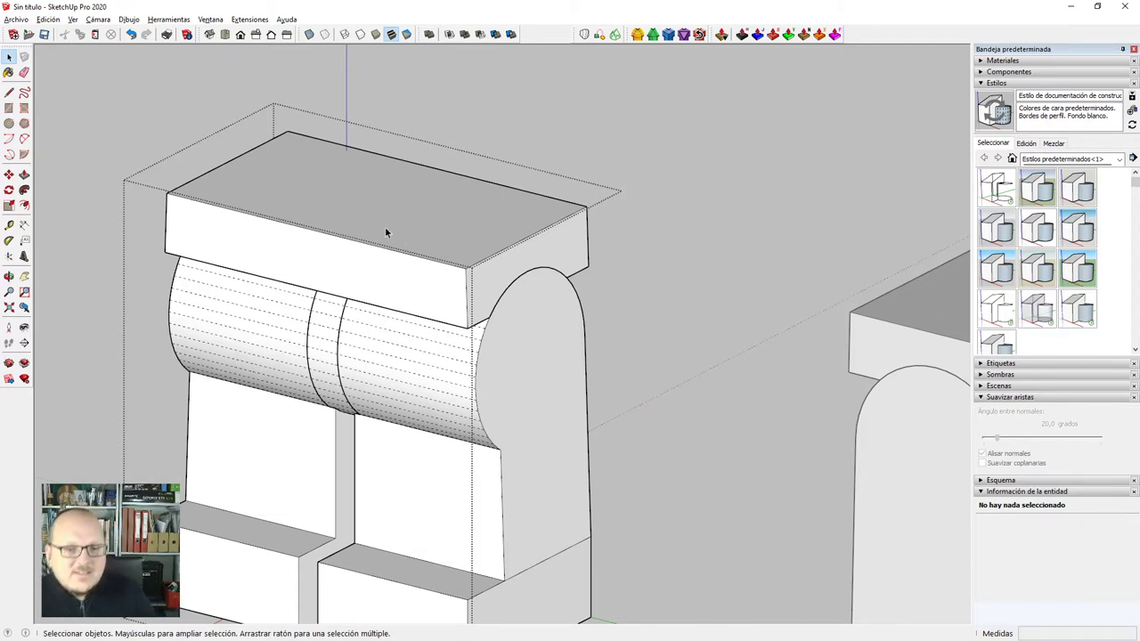
{"action": "middle_click_drag", "start_coordinate": [339, 258], "coordinate": [634, 323]}
{"action": "left_click", "coordinate": [471, 348]}
{"action": "middle_click_drag", "start_coordinate": [239, 200], "coordinate": [312, 230]}
{"action": "scroll", "coordinate": [309, 230], "scroll_direction": "up", "scroll_amount": 4}
{"action": "scroll", "coordinate": [309, 228], "scroll_direction": "up", "scroll_amount": 3}
{"action": "key", "text": "r"}
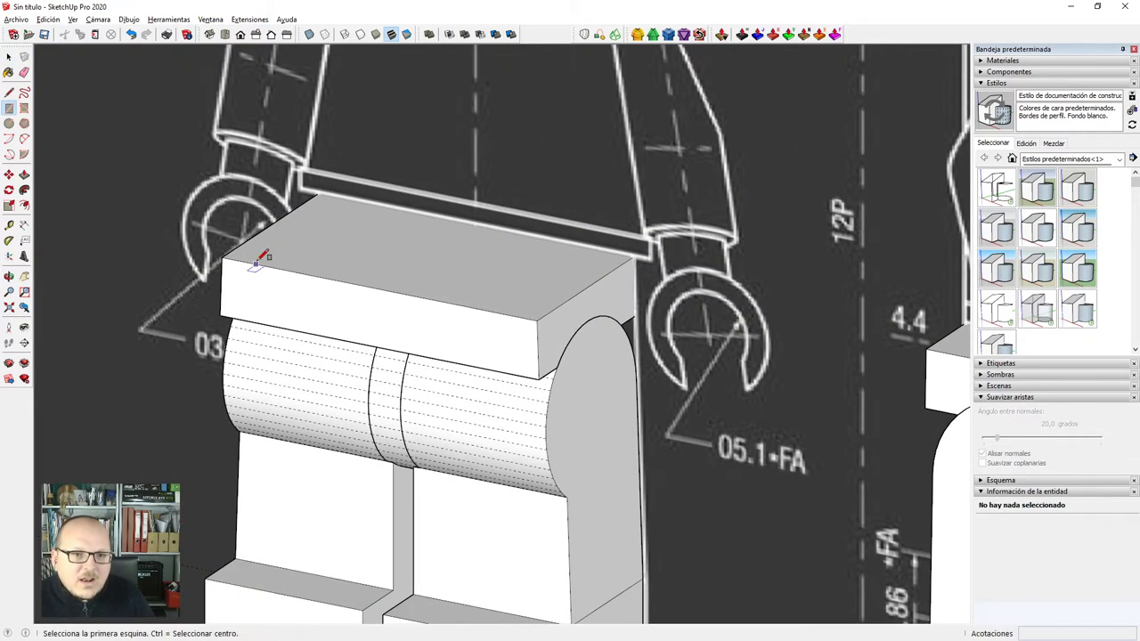
{"action": "left_click", "coordinate": [223, 257]}
{"action": "scroll", "coordinate": [530, 272], "scroll_direction": "up", "scroll_amount": 2}
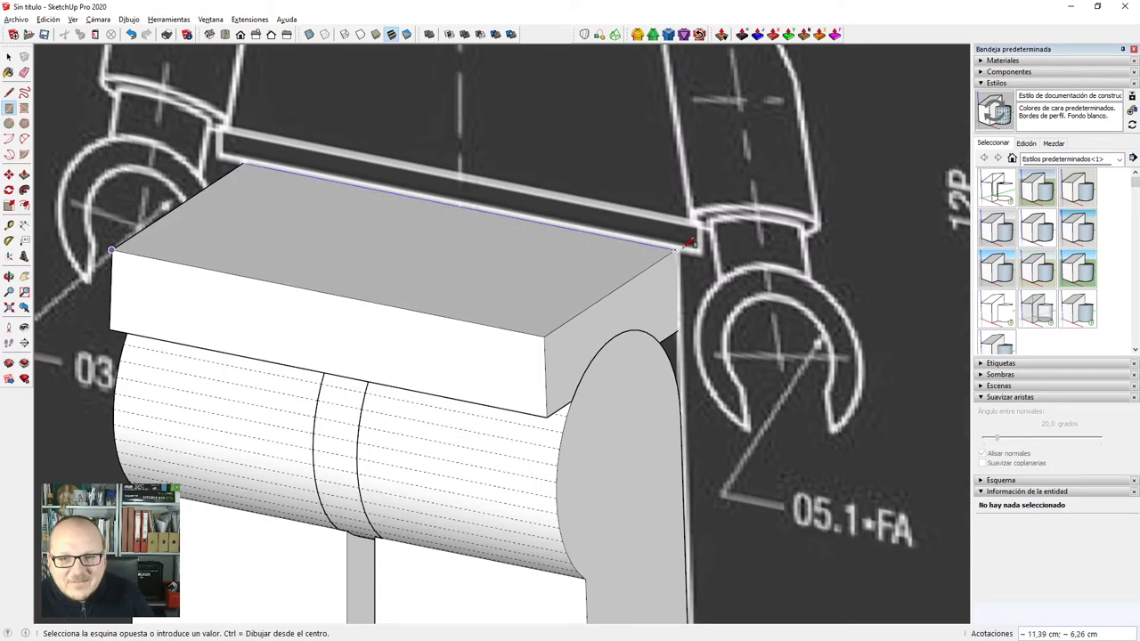
{"action": "key", "text": "alt+x"}
{"action": "scroll", "coordinate": [677, 245], "scroll_direction": "up", "scroll_amount": 3}
{"action": "left_click", "coordinate": [682, 242]}
{"action": "key", "text": "space"}
{"action": "key", "text": "alt+x"}
Place the rectangle inside the figure's component and scale it outward to the blueprint's waistband width.
{"action": "scroll", "coordinate": [577, 296], "scroll_direction": "down", "scroll_amount": 4}
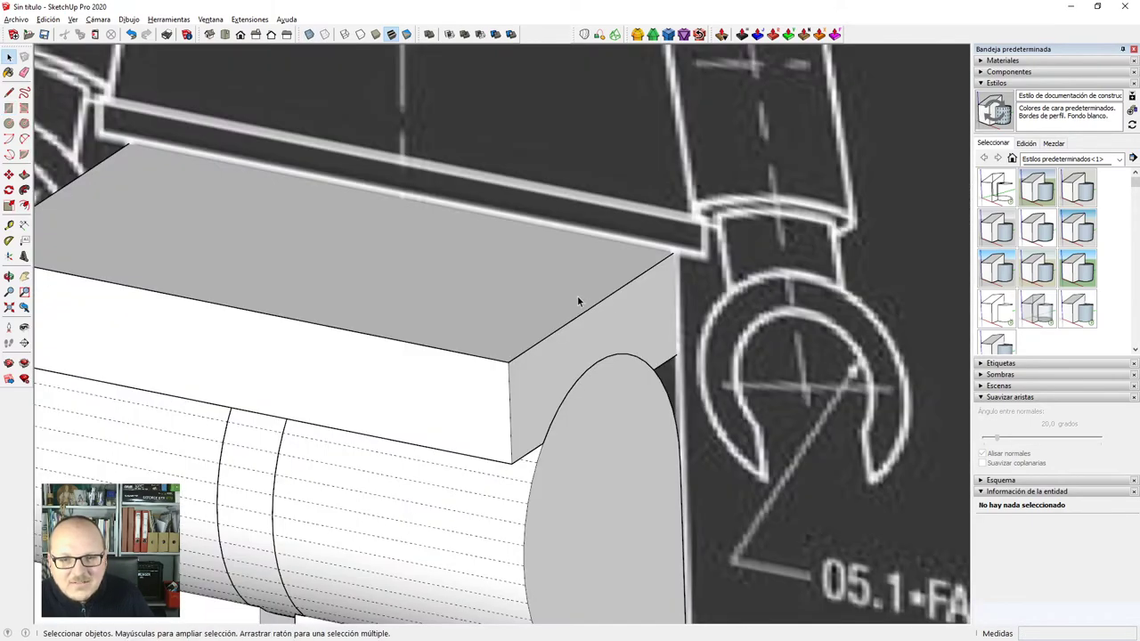
{"action": "left_click", "coordinate": [526, 315]}
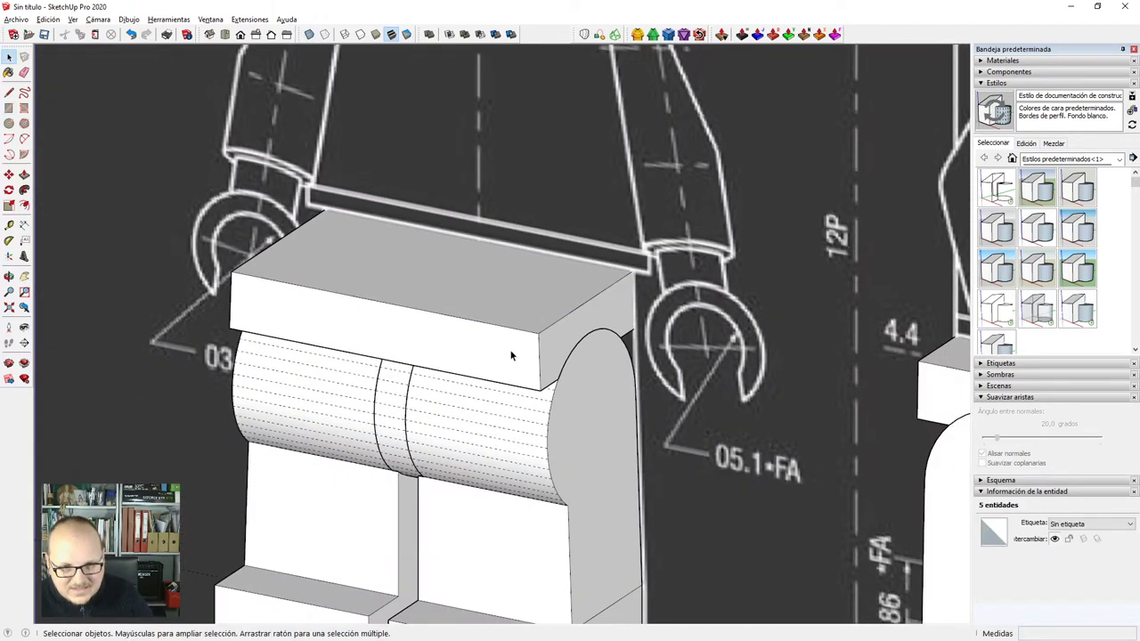
{"action": "double_click", "coordinate": [511, 354]}
{"action": "scroll", "coordinate": [511, 354], "scroll_direction": "up", "scroll_amount": 3}
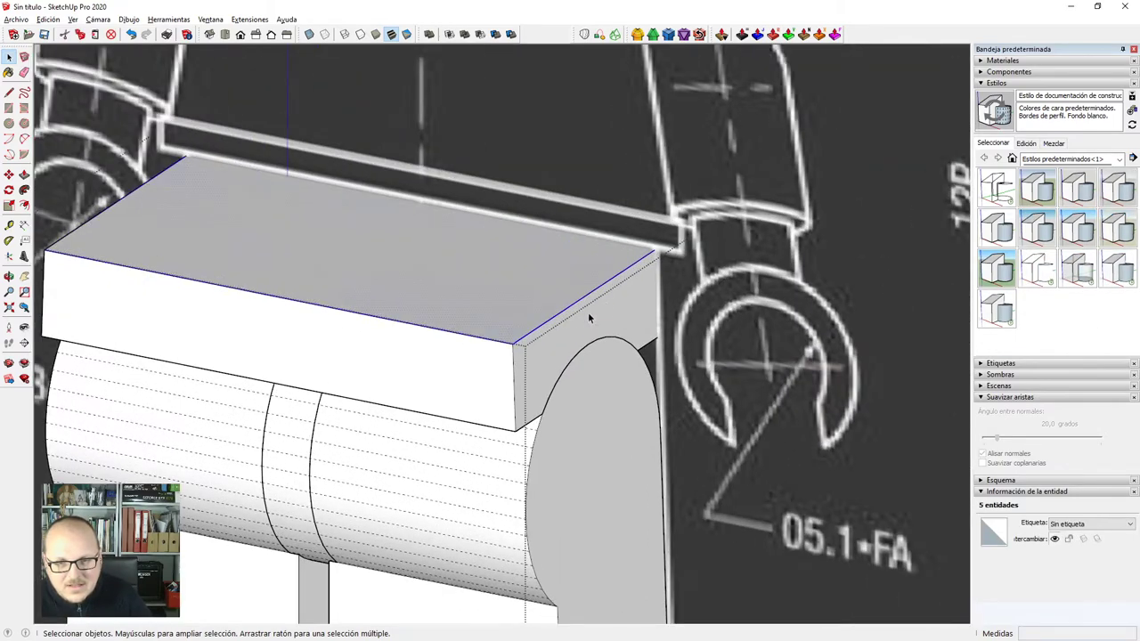
{"action": "double_click", "coordinate": [588, 303]}
{"action": "key", "text": "s"}
{"action": "left_click_drag", "start_coordinate": [587, 294], "coordinate": [614, 299]}
Scale the enlarged rectangle along the red axis to bring its depth back to the torso outline in the blueprint's side view.
{"action": "scroll", "coordinate": [423, 342], "scroll_direction": "down", "scroll_amount": 5}
{"action": "middle_click_drag", "start_coordinate": [381, 314], "coordinate": [802, 303]}
{"action": "scroll", "coordinate": [837, 316], "scroll_direction": "up", "scroll_amount": 5}
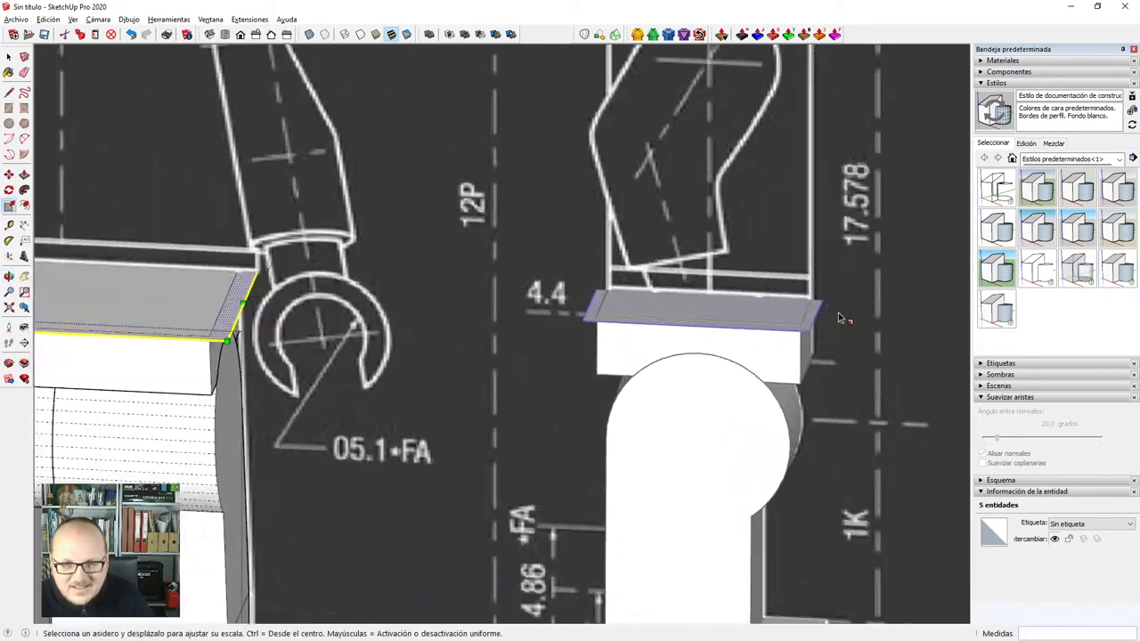
{"action": "mouse_move", "coordinate": [837, 348]}
{"action": "middle_mouse_down"}
{"action": "mouse_move", "coordinate": [828, 338]}
{"action": "mouse_move", "coordinate": [878, 219]}
{"action": "mouse_move", "coordinate": [825, 344]}
{"action": "middle_mouse_up"}
{"action": "key", "text": "x"}
{"action": "scroll", "coordinate": [809, 327], "scroll_direction": "up", "scroll_amount": 1}
{"action": "key", "text": "x"}
{"action": "key", "text": "space"}
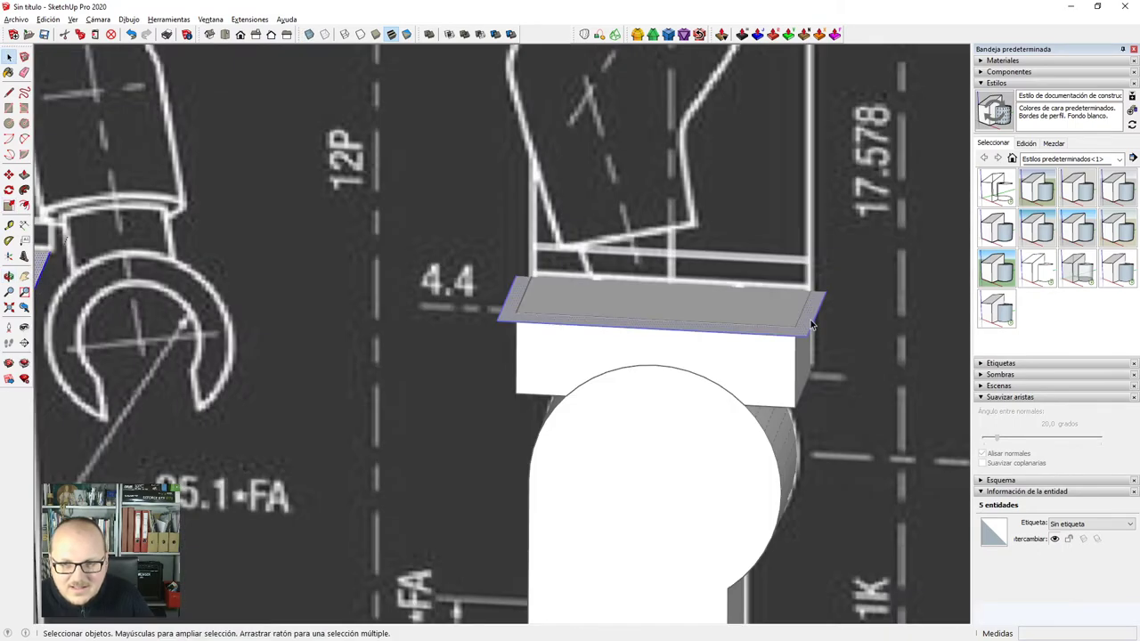
{"action": "left_click", "coordinate": [820, 327]}
{"action": "scroll", "coordinate": [820, 325], "scroll_direction": "down", "scroll_amount": 2}
{"action": "scroll", "coordinate": [814, 318], "scroll_direction": "up", "scroll_amount": 3}
{"action": "left_click", "coordinate": [811, 317]}
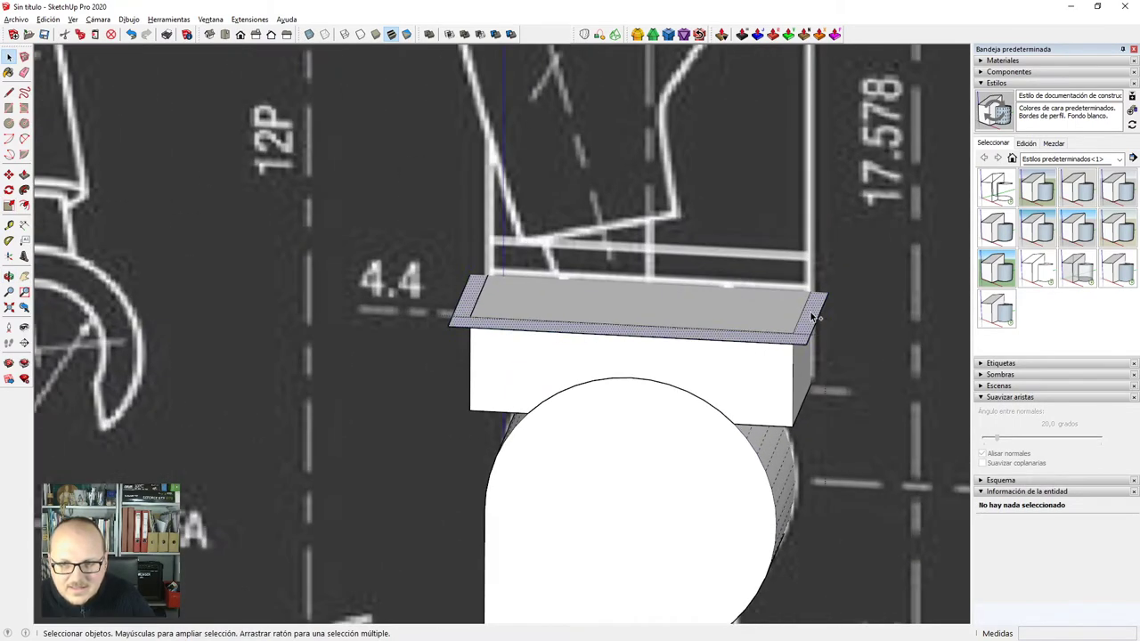
{"action": "scroll", "coordinate": [812, 318], "scroll_direction": "down", "scroll_amount": 3}
{"action": "double_click", "coordinate": [812, 318]}
{"action": "key", "text": "s"}
{"action": "key", "text": "x"}
{"action": "scroll", "coordinate": [828, 276], "scroll_direction": "up", "scroll_amount": 4}
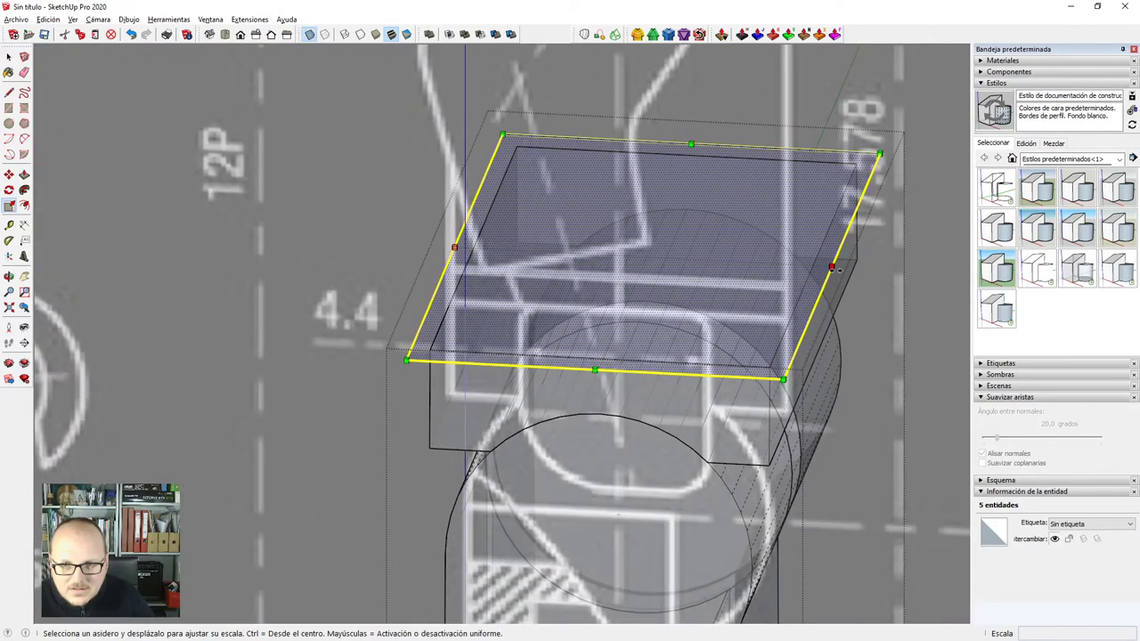
{"action": "left_click_drag", "start_coordinate": [832, 268], "coordinate": [789, 319]}
{"action": "scroll", "coordinate": [790, 323], "scroll_direction": "down", "scroll_amount": 2}
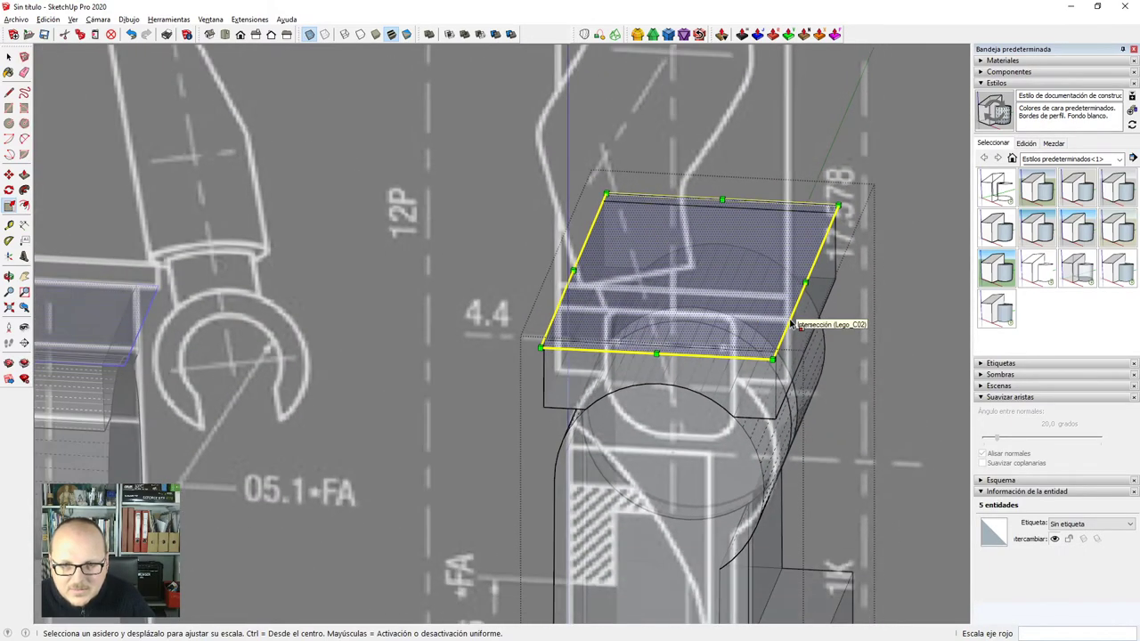
Push/pull the rectangle upward about 0.84 cm, to the waistband's upper line in the blueprint's front view.
{"action": "key", "text": "x"}
{"action": "scroll", "coordinate": [785, 325], "scroll_direction": "down", "scroll_amount": 5}
{"action": "middle_click_drag", "start_coordinate": [467, 312], "coordinate": [387, 402]}
{"action": "scroll", "coordinate": [492, 334], "scroll_direction": "up", "scroll_amount": 4}
{"action": "scroll", "coordinate": [569, 311], "scroll_direction": "up", "scroll_amount": 1}
{"action": "key", "text": "space"}
{"action": "left_click", "coordinate": [572, 306]}
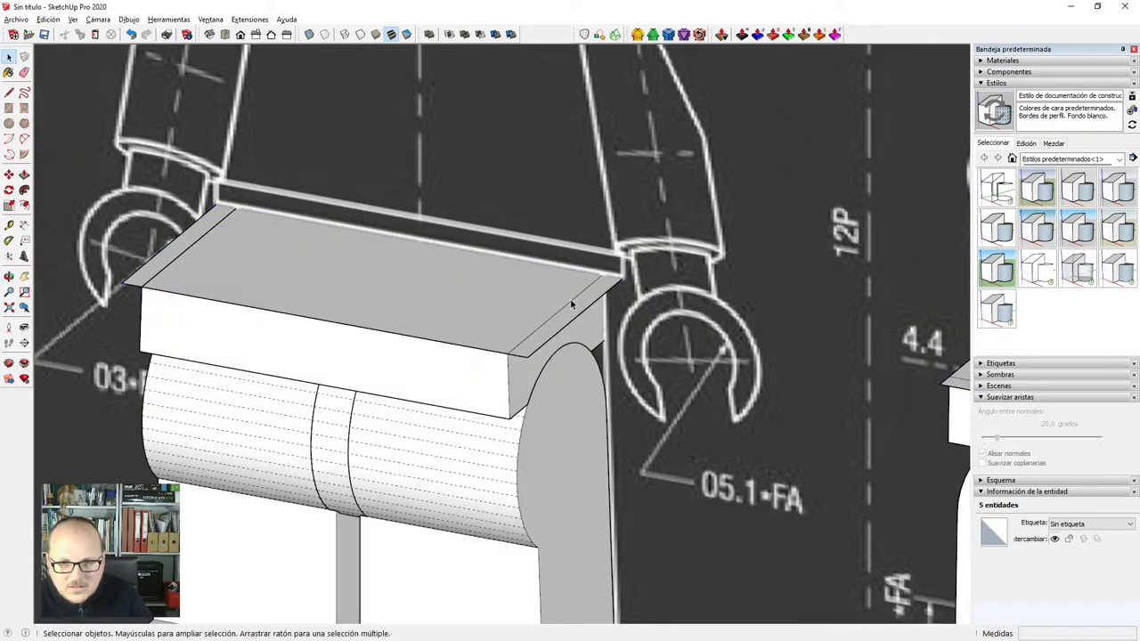
{"action": "double_click", "coordinate": [577, 304]}
{"action": "left_click", "coordinate": [586, 304]}
{"action": "scroll", "coordinate": [589, 304], "scroll_direction": "up", "scroll_amount": 1}
{"action": "scroll", "coordinate": [590, 304], "scroll_direction": "up", "scroll_amount": 1}
{"action": "key", "text": "p"}
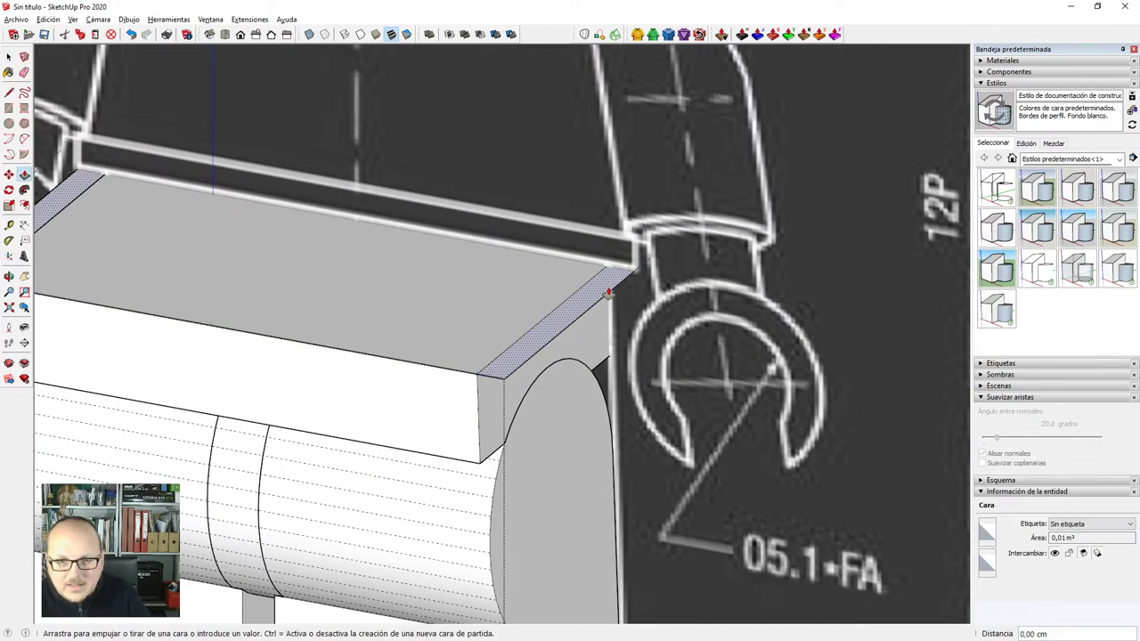
{"action": "left_click", "coordinate": [599, 283]}
{"action": "scroll", "coordinate": [613, 262], "scroll_direction": "down", "scroll_amount": 2}
{"action": "key", "text": "F2"}
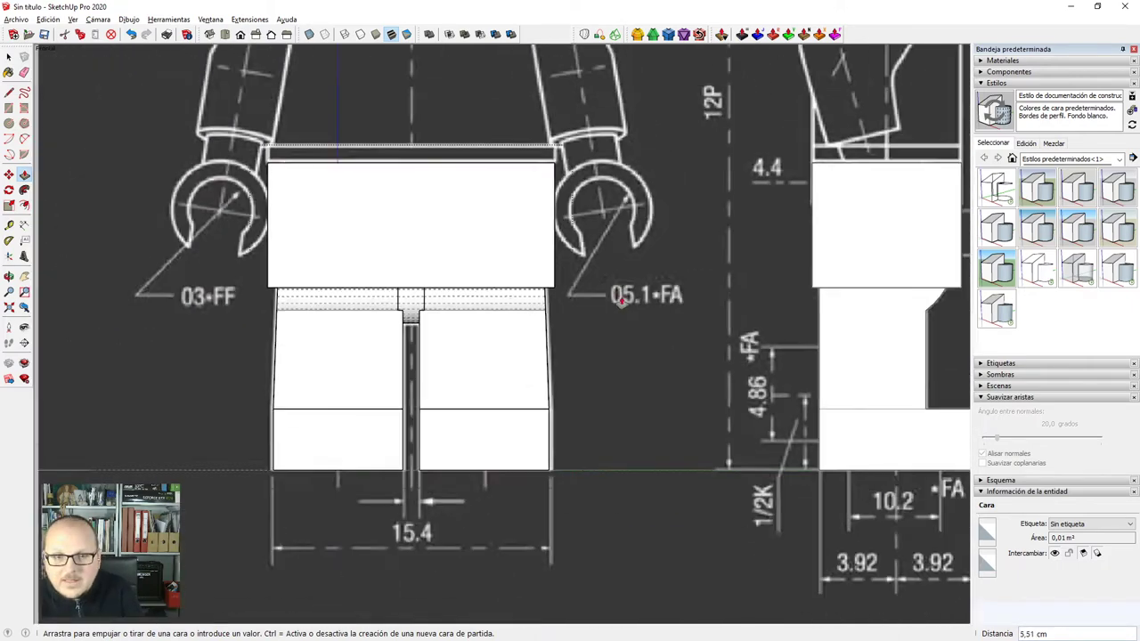
{"action": "scroll", "coordinate": [541, 153], "scroll_direction": "up", "scroll_amount": 5}
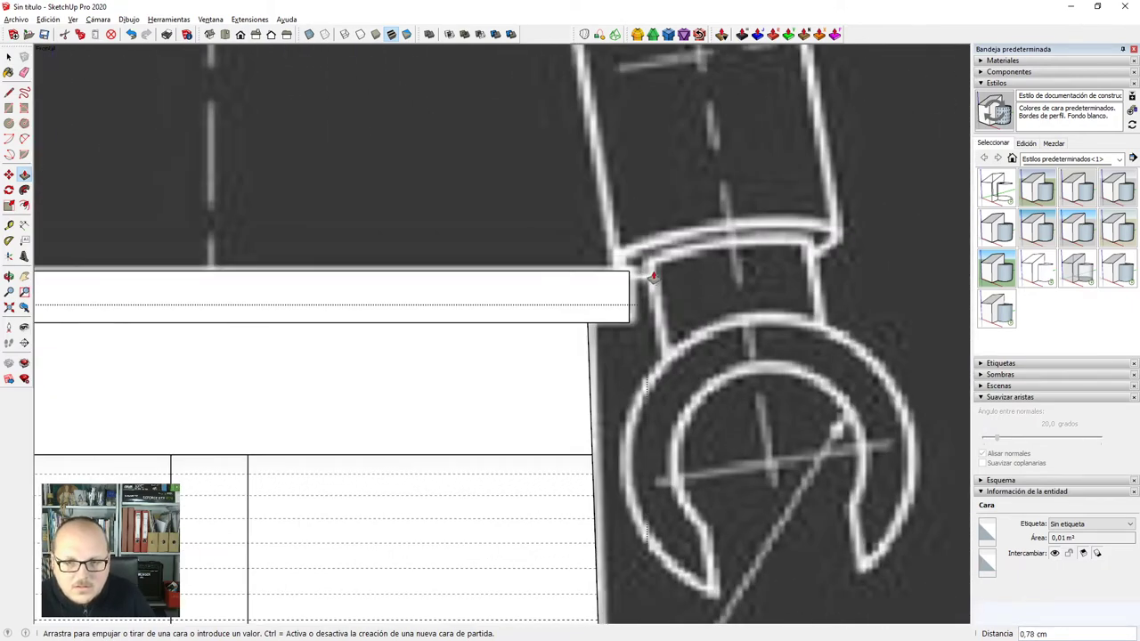
{"action": "left_click", "coordinate": [653, 272]}
{"action": "scroll", "coordinate": [653, 272], "scroll_direction": "down", "scroll_amount": 6}
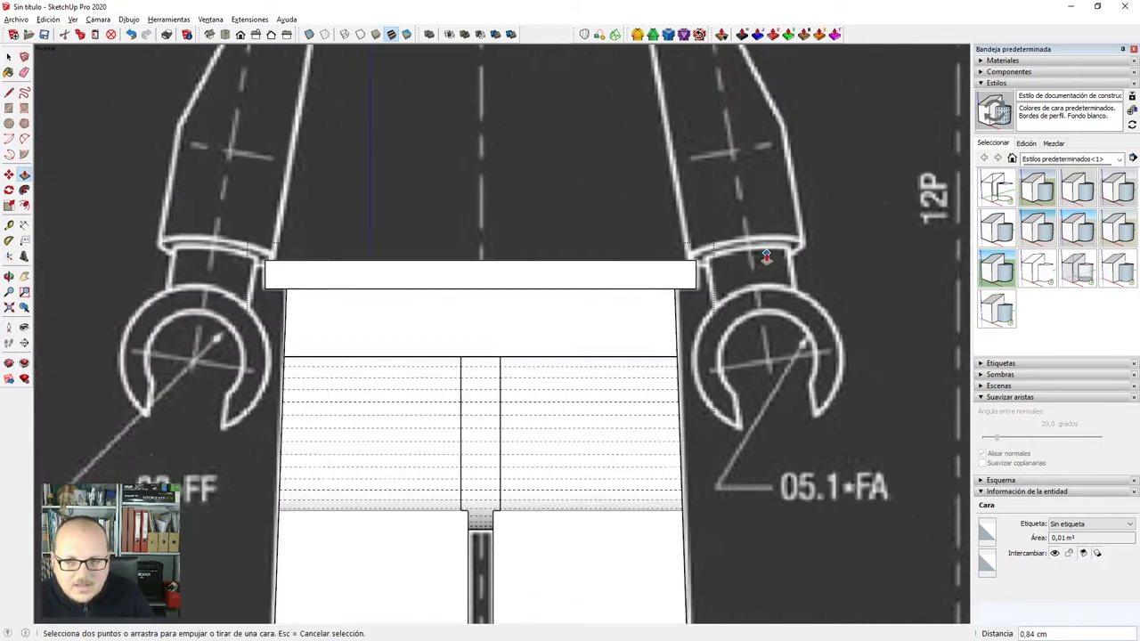
{"action": "key", "text": "space"}
Check the waistband slab's outline against the blueprint in the front and side views with X-ray display.
{"action": "scroll", "coordinate": [627, 265], "scroll_direction": "down", "scroll_amount": 4}
{"action": "scroll", "coordinate": [816, 242], "scroll_direction": "up", "scroll_amount": 4}
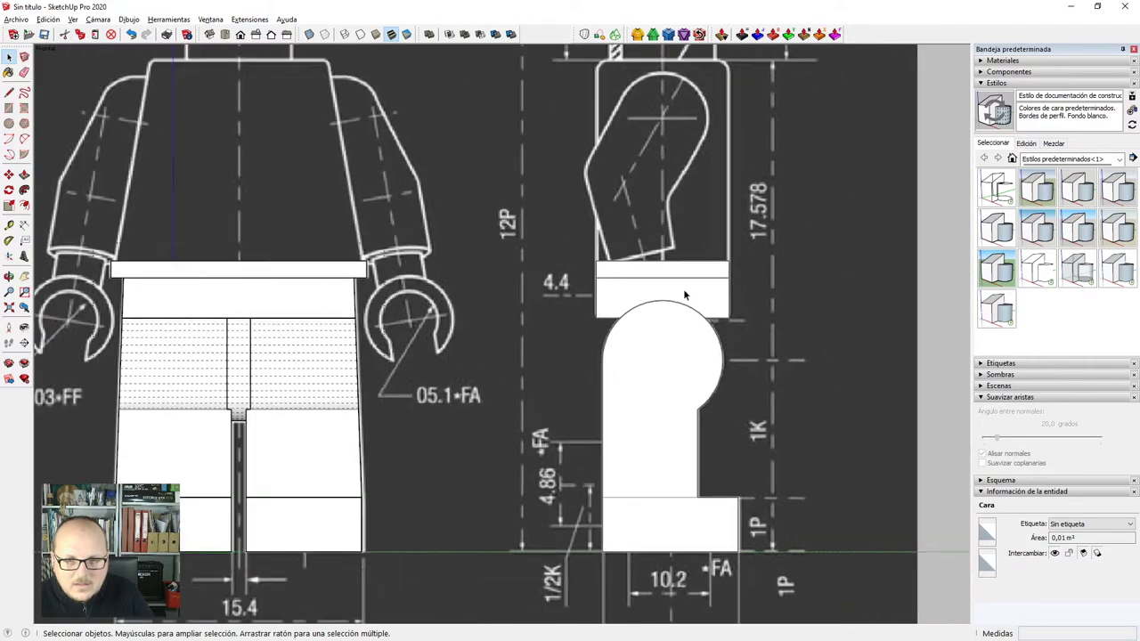
{"action": "scroll", "coordinate": [685, 293], "scroll_direction": "down", "scroll_amount": 3}
{"action": "scroll", "coordinate": [460, 267], "scroll_direction": "up", "scroll_amount": 6}
{"action": "key", "text": "x"}
{"action": "scroll", "coordinate": [546, 311], "scroll_direction": "up", "scroll_amount": 3}
{"action": "scroll", "coordinate": [668, 280], "scroll_direction": "down", "scroll_amount": 5}
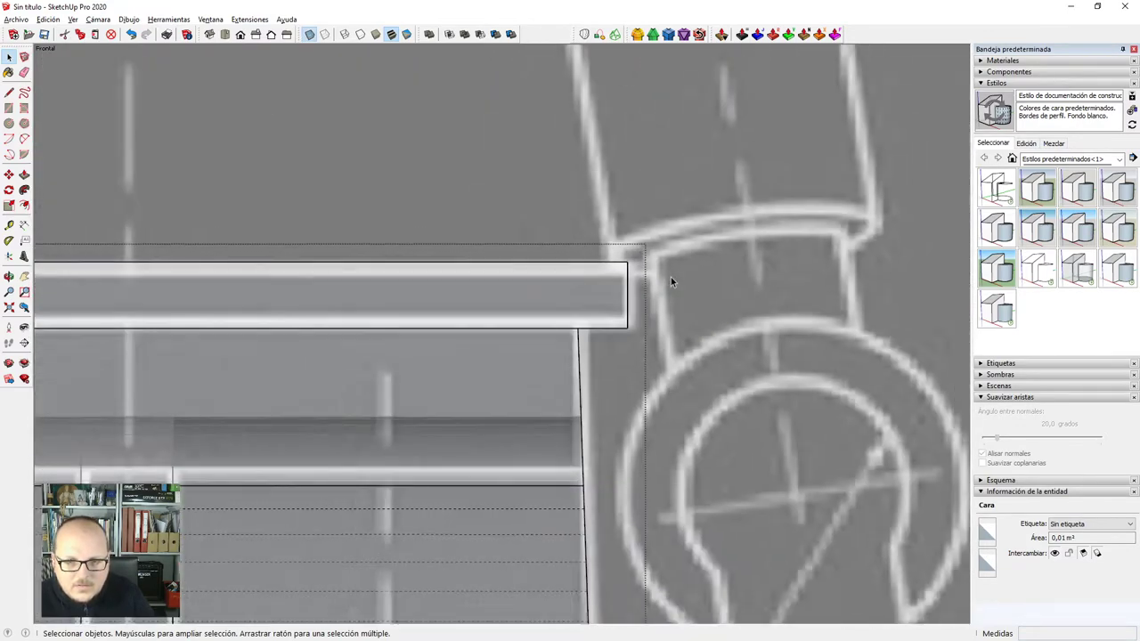
{"action": "double_click", "coordinate": [364, 279]}
{"action": "scroll", "coordinate": [523, 279], "scroll_direction": "up", "scroll_amount": 6}
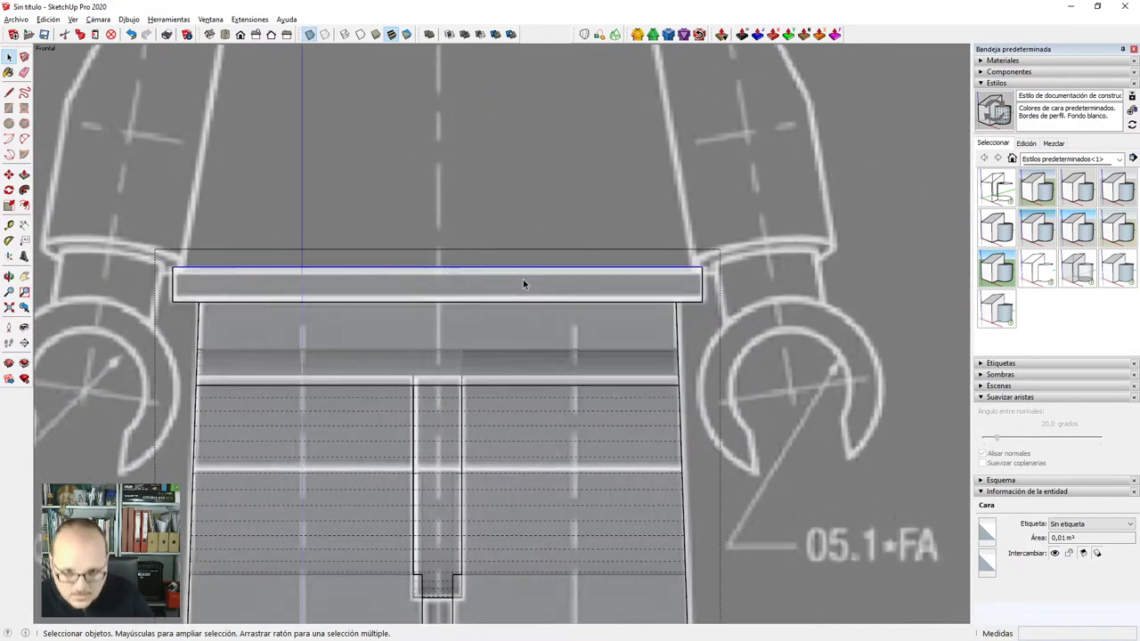
{"action": "scroll", "coordinate": [789, 317], "scroll_direction": "up", "scroll_amount": 2}
{"action": "key", "text": "m"}
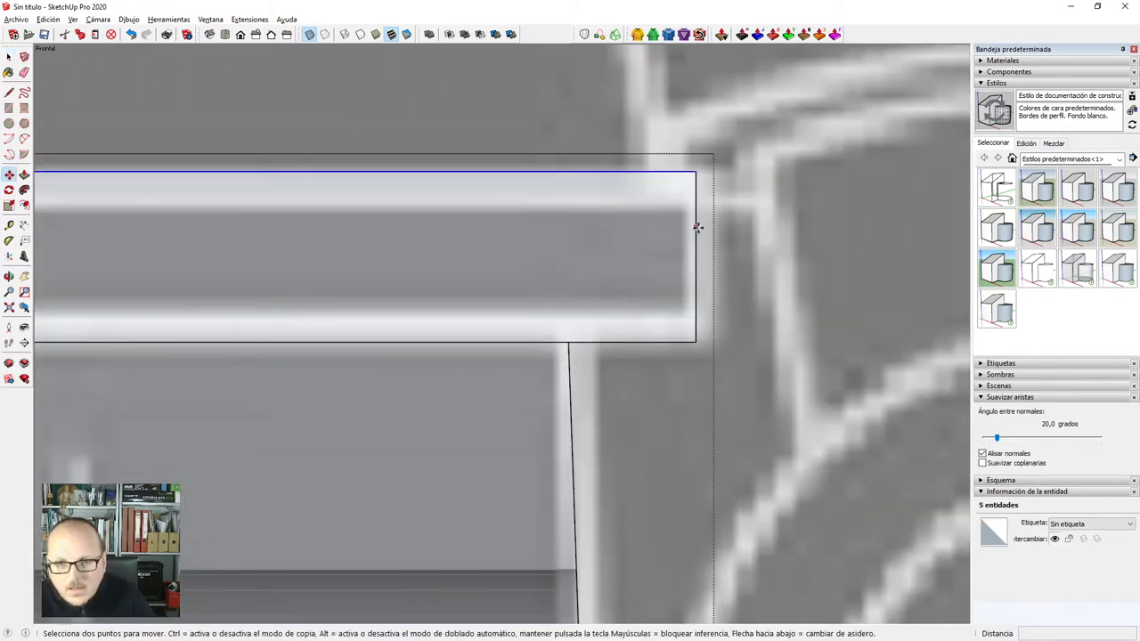
{"action": "key", "text": "space"}
{"action": "scroll", "coordinate": [741, 297], "scroll_direction": "down", "scroll_amount": 2}
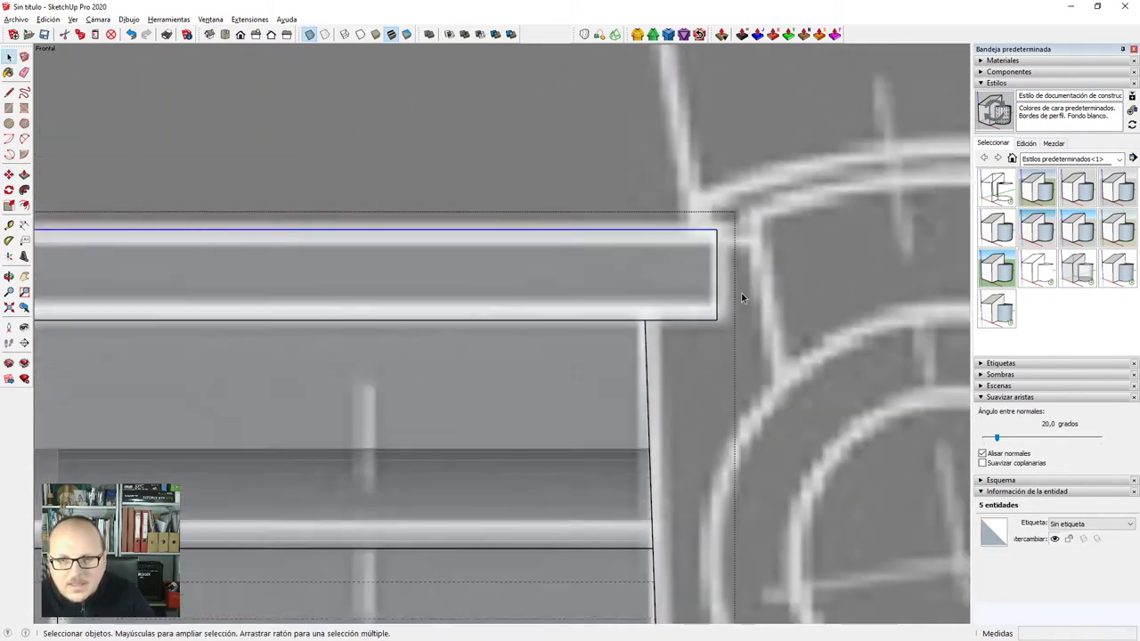
{"action": "scroll", "coordinate": [741, 296], "scroll_direction": "down", "scroll_amount": 3}
{"action": "scroll", "coordinate": [481, 320], "scroll_direction": "down", "scroll_amount": 3}
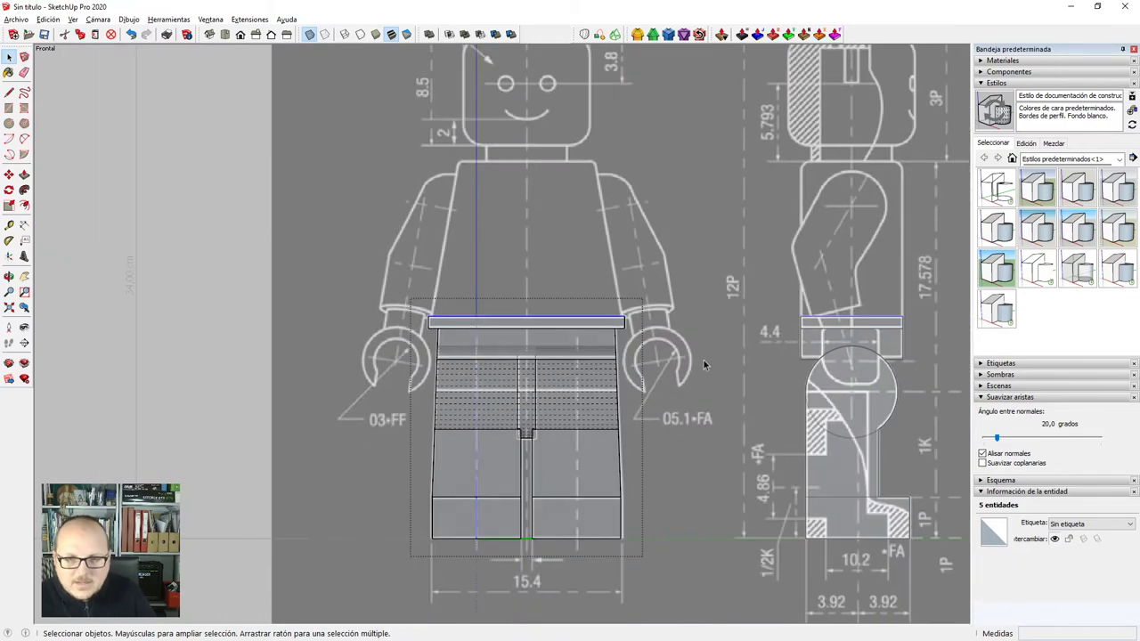
Turn off the X-ray display and turn the whole waistband slab into a component named lego_C03.
{"action": "key", "text": "x"}
{"action": "middle_click_drag", "start_coordinate": [626, 386], "coordinate": [521, 411]}
{"action": "scroll", "coordinate": [517, 383], "scroll_direction": "up", "scroll_amount": 2}
{"action": "triple_click", "coordinate": [522, 348]}
{"action": "key", "text": "g"}
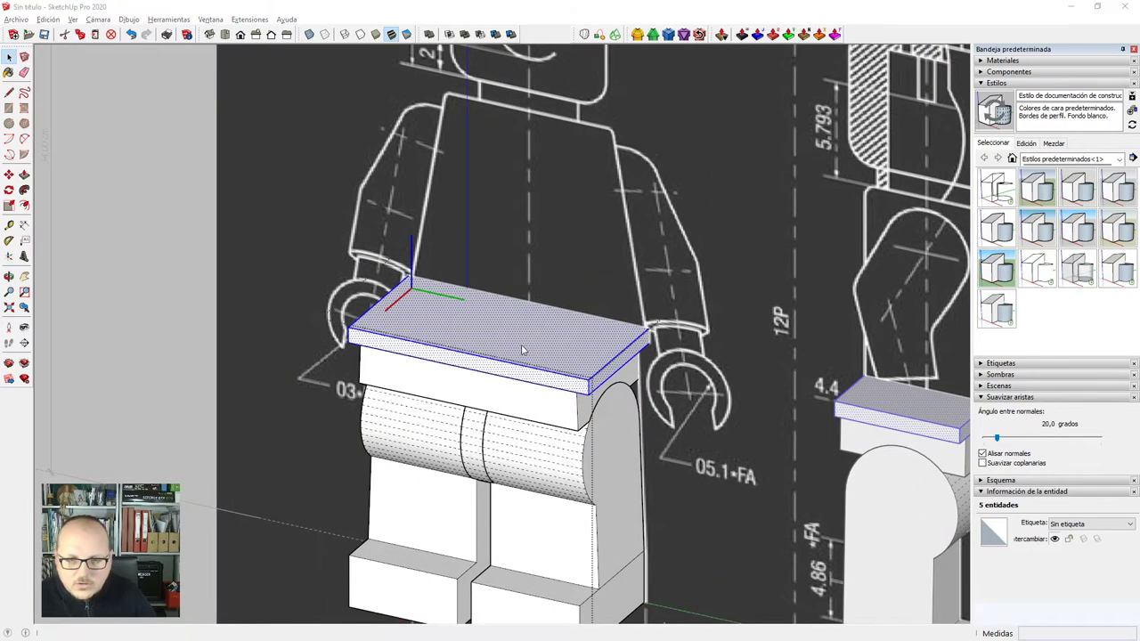
{"action": "triple_click", "coordinate": [524, 350]}
{"action": "key", "text": "g"}
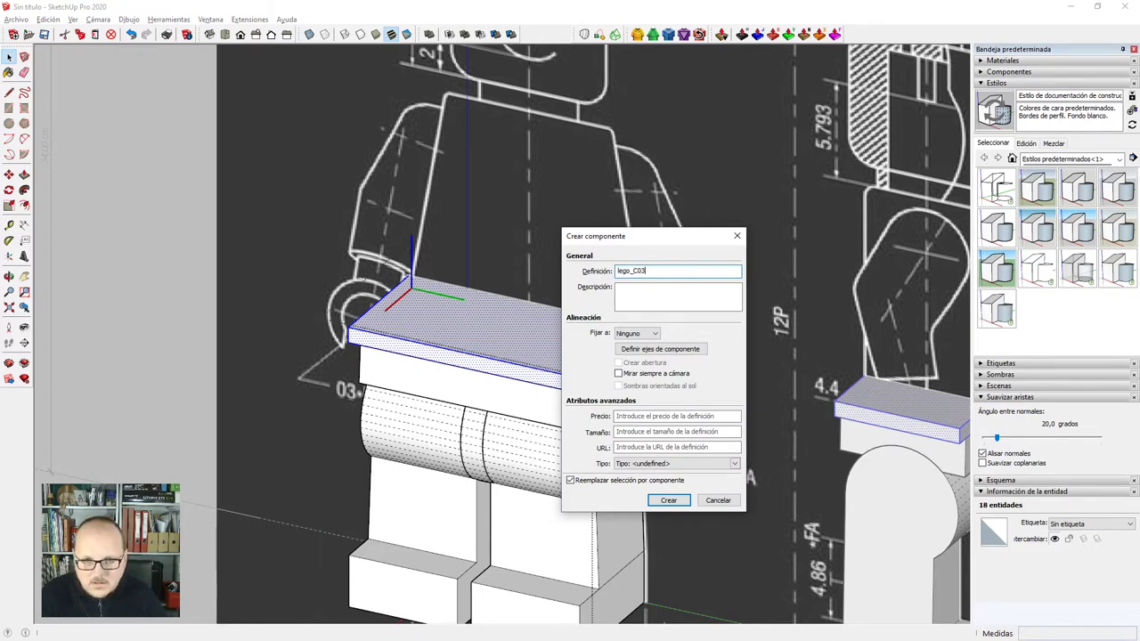
{"action": "type", "text": "lego_C03"}
{"action": "key", "text": "Return"}
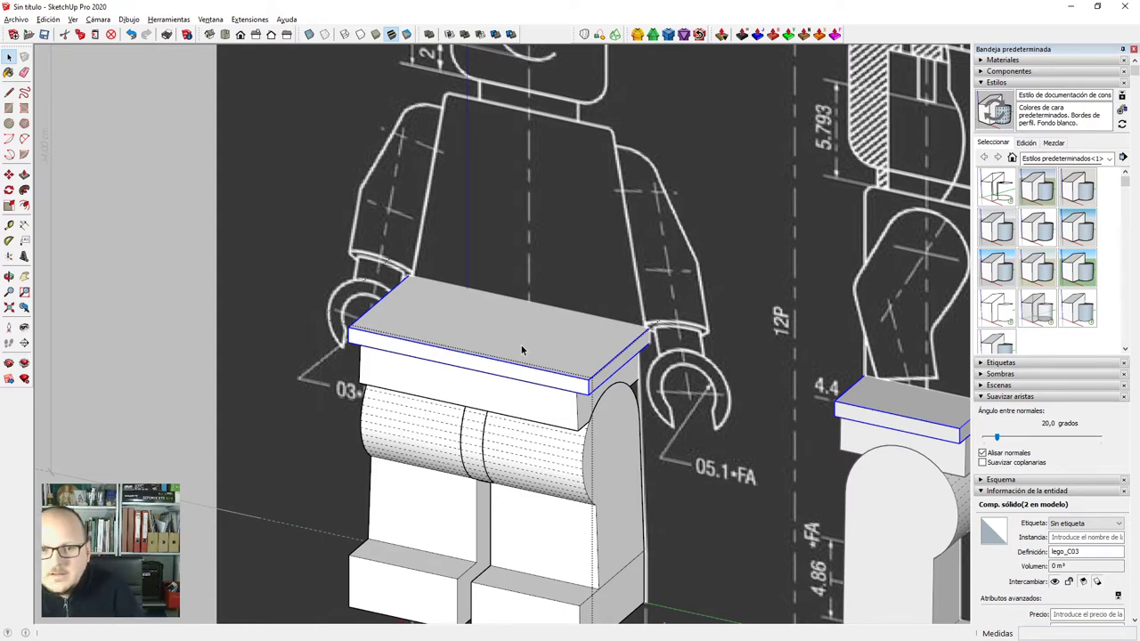
Leave the figure's component and reopen it for editing at the top of the waistband slab.
{"action": "key", "text": "F3"}
{"action": "scroll", "coordinate": [697, 399], "scroll_direction": "down", "scroll_amount": 5}
{"action": "scroll", "coordinate": [487, 197], "scroll_direction": "up", "scroll_amount": 5}
{"action": "middle_click_drag", "start_coordinate": [486, 201], "coordinate": [448, 321]}
{"action": "left_click", "coordinate": [461, 356]}
{"action": "key", "text": "Escape"}
{"action": "key", "text": "Escape"}
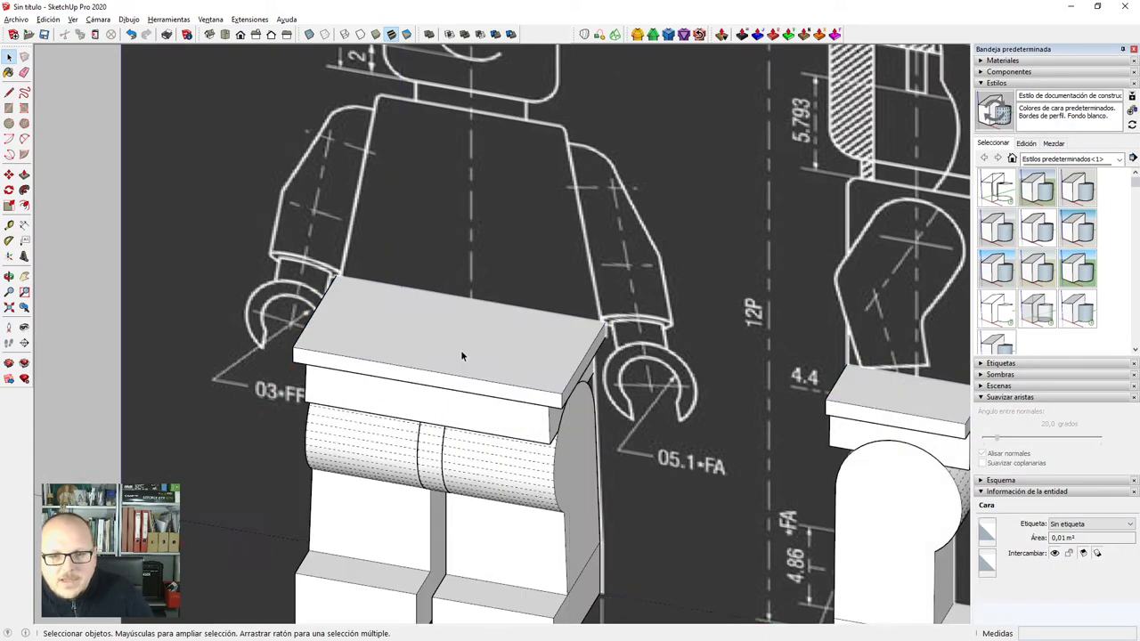
{"action": "double_click", "coordinate": [463, 354]}
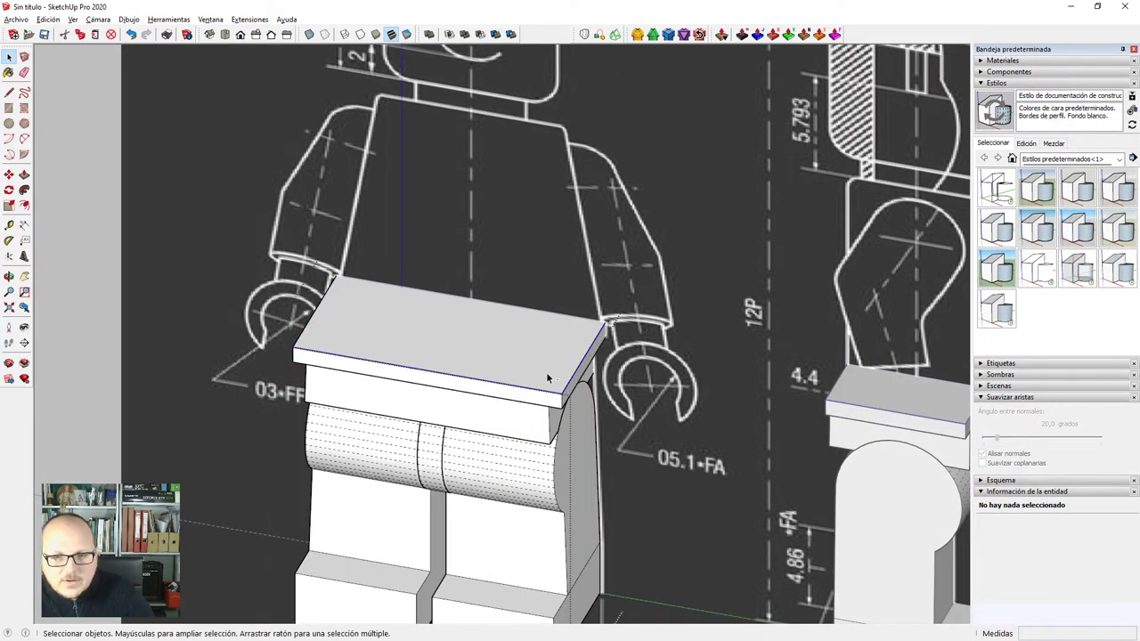
Push/pull the face on top of the waistband upward about 10 cm and compare the torso block with the blueprint in X-ray front view.
{"action": "scroll", "coordinate": [546, 373], "scroll_direction": "down", "scroll_amount": 3}
{"action": "key", "text": "p"}
{"action": "left_click_drag", "start_coordinate": [540, 343], "coordinate": [555, 196]}
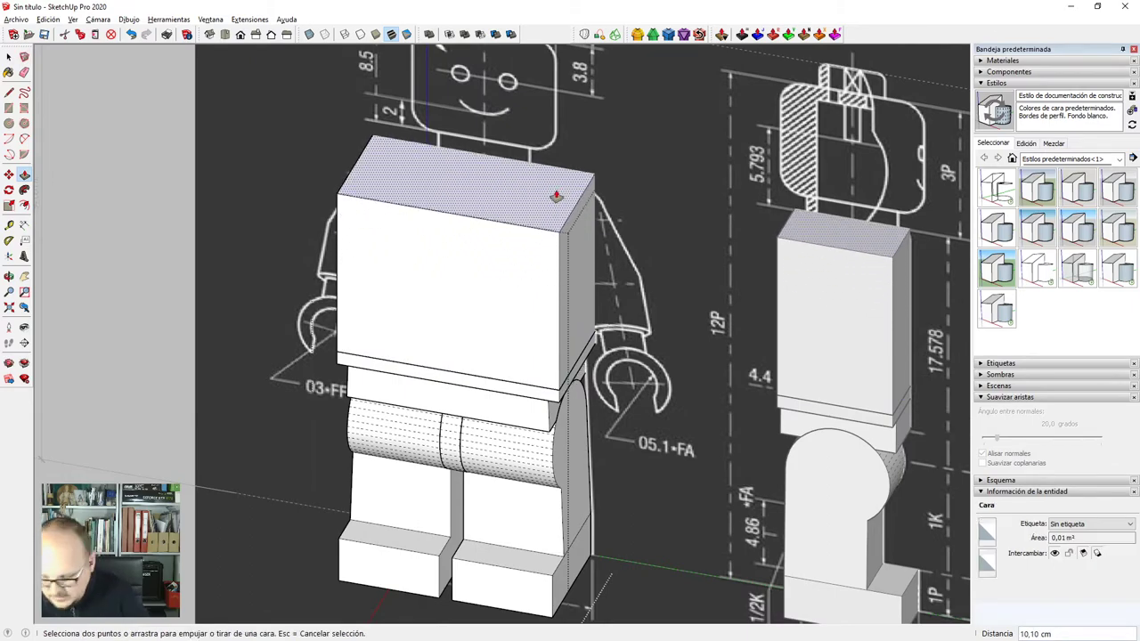
{"action": "left_click", "coordinate": [240, 34]}
{"action": "scroll", "coordinate": [426, 198], "scroll_direction": "up", "scroll_amount": 4}
{"action": "key", "text": "space"}
{"action": "key", "text": "x"}
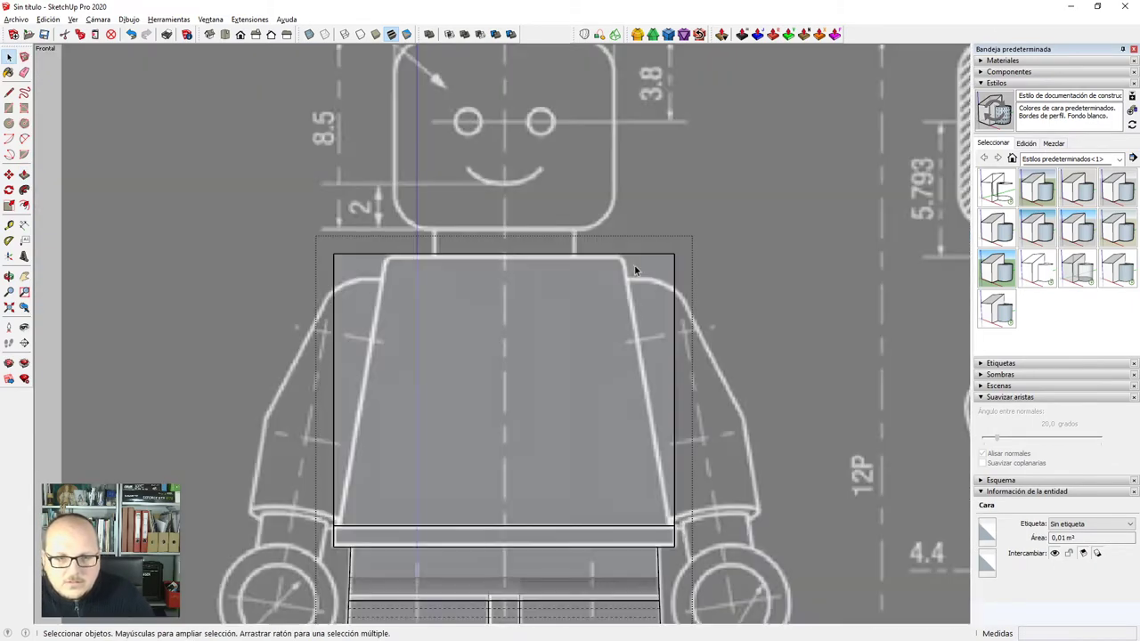
Taper the torso block by scaling its top vertices to about 0.70 across the width, matching the blueprint's sloped sides in front view.
{"action": "left_click_drag", "start_coordinate": [543, 296], "coordinate": [713, 295]}
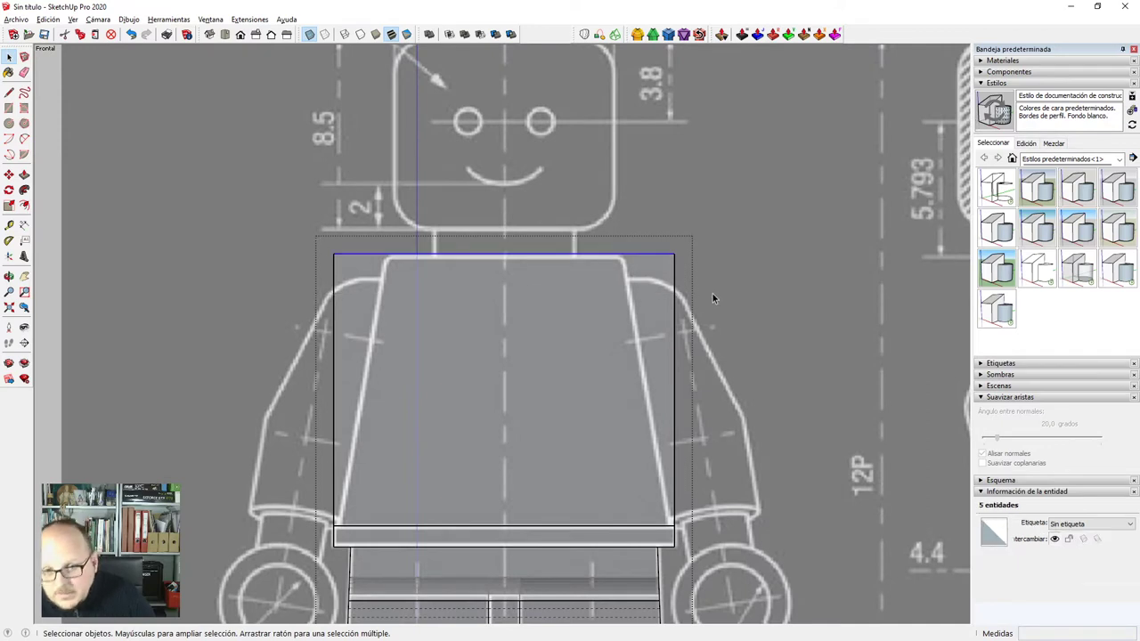
{"action": "key", "text": "v"}
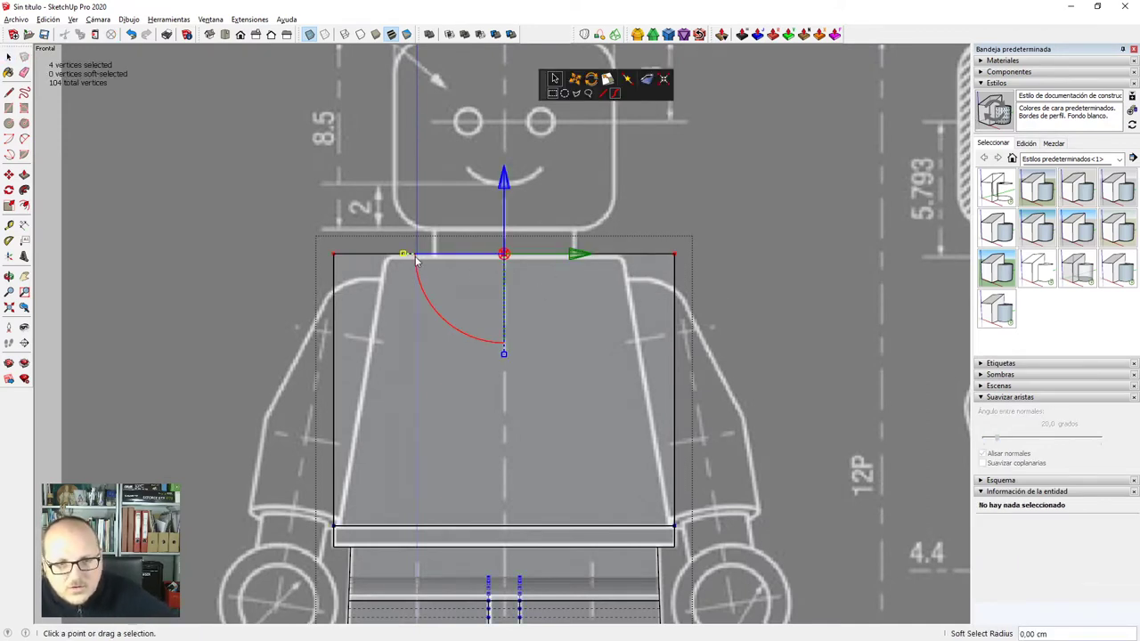
{"action": "left_click_drag", "start_coordinate": [406, 257], "coordinate": [438, 253]}
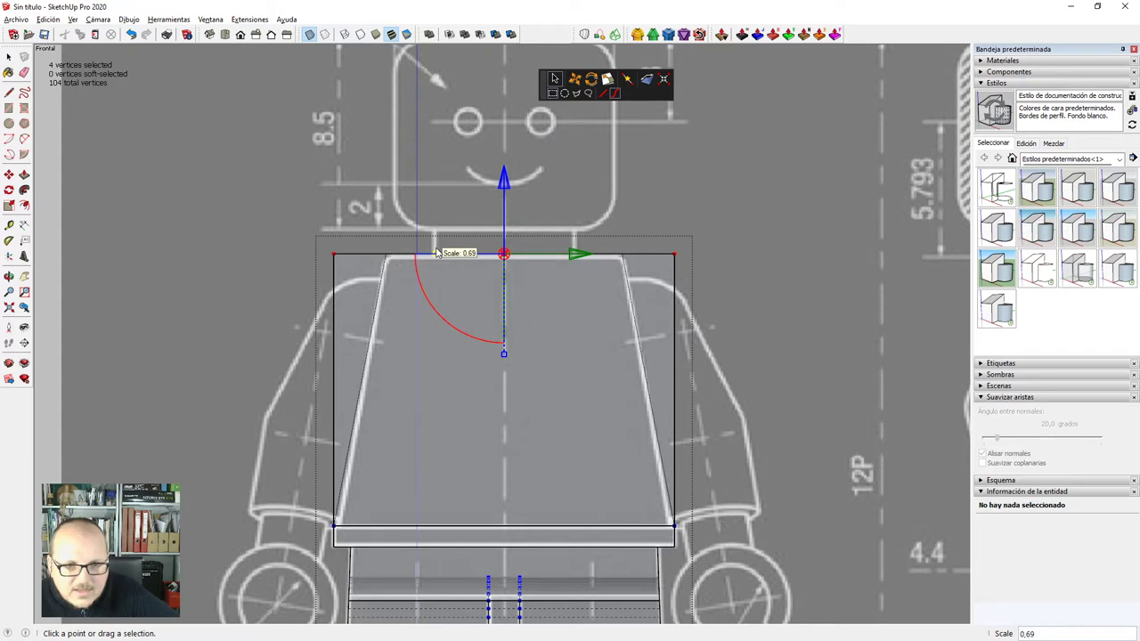
{"action": "left_click_drag", "start_coordinate": [437, 253], "coordinate": [436, 255]}
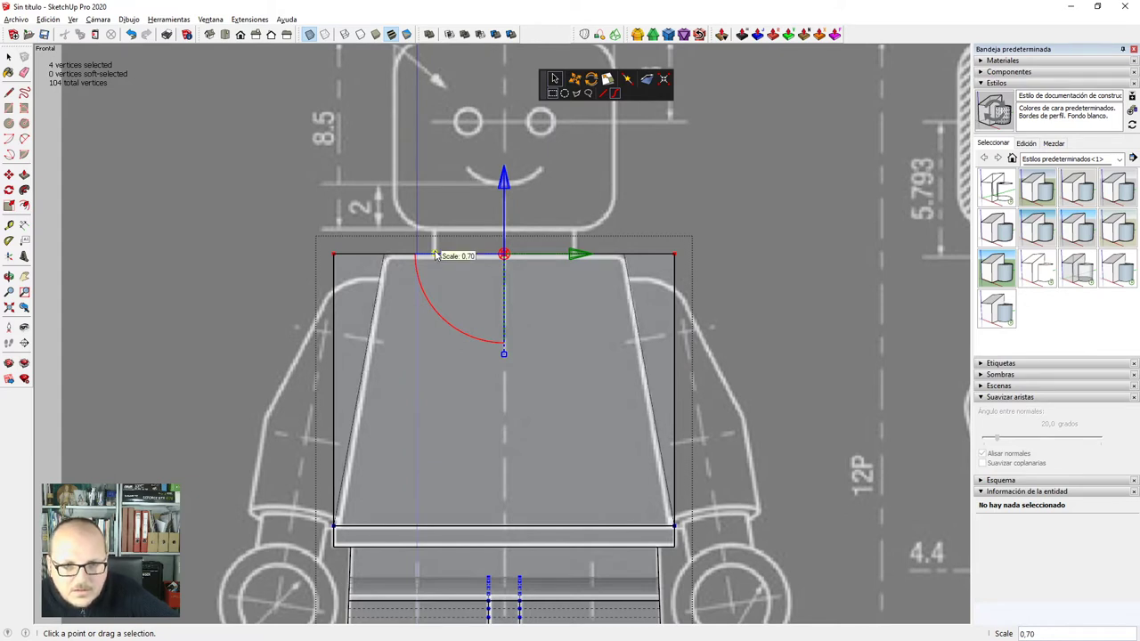
{"action": "left_click_drag", "start_coordinate": [436, 256], "coordinate": [436, 256]}
{"action": "scroll", "coordinate": [388, 258], "scroll_direction": "up", "scroll_amount": 6}
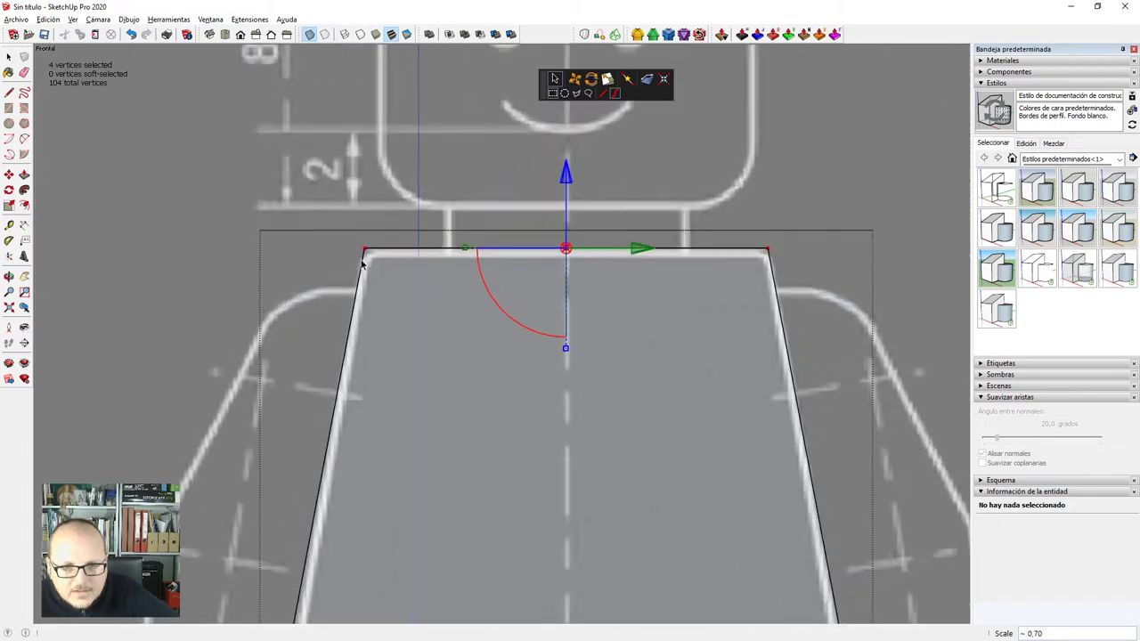
{"action": "scroll", "coordinate": [423, 227], "scroll_direction": "down", "scroll_amount": 5}
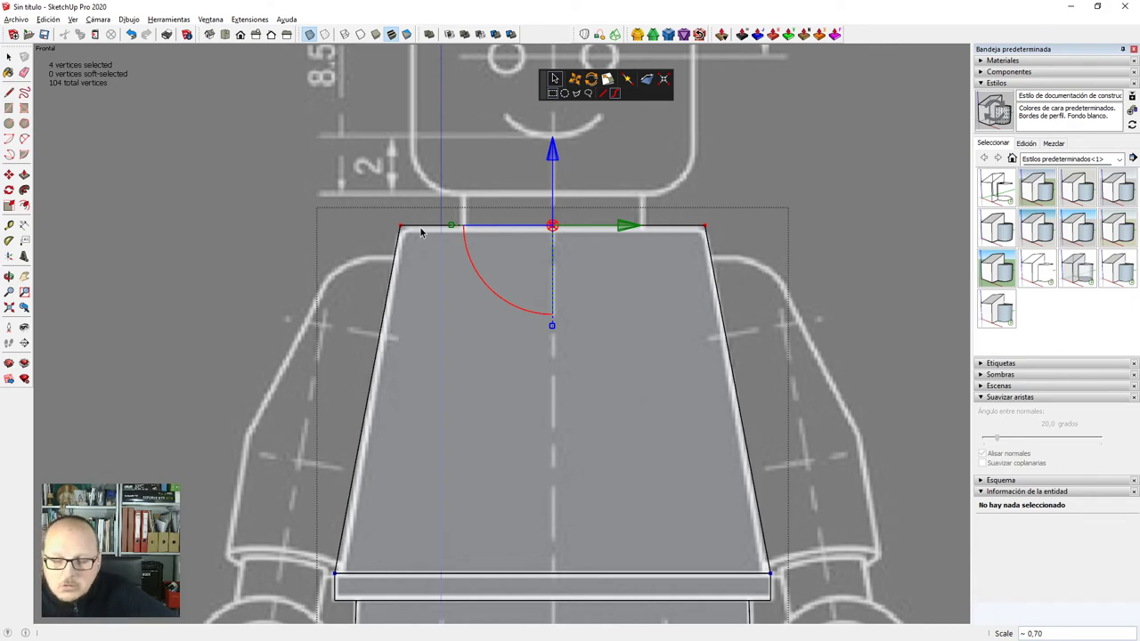
{"action": "scroll", "coordinate": [422, 231], "scroll_direction": "down", "scroll_amount": 4}
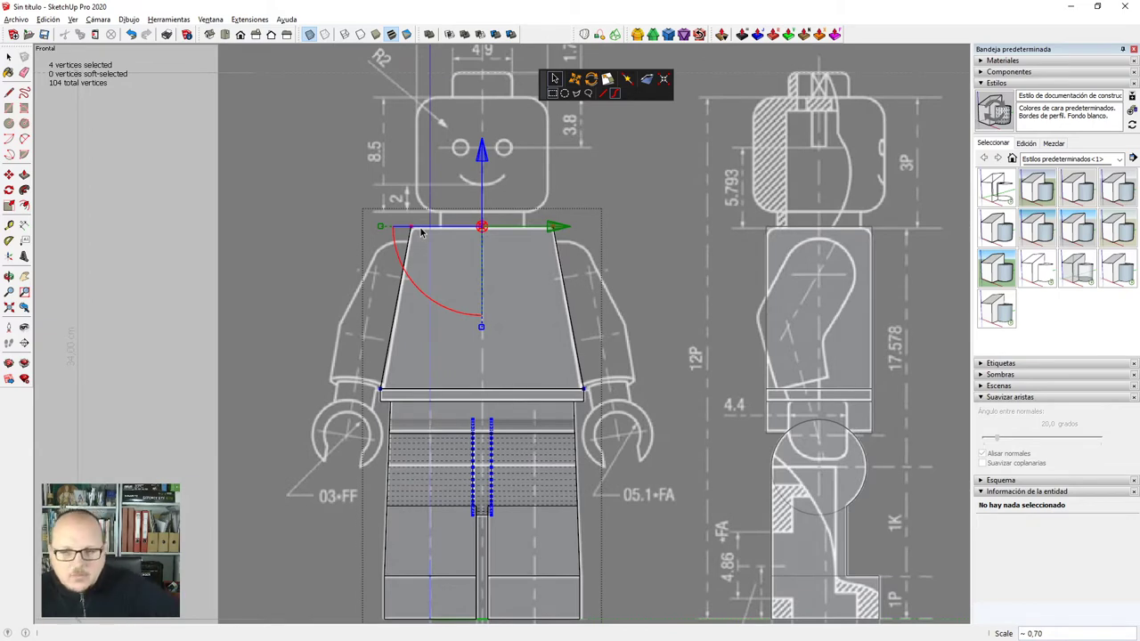
{"action": "scroll", "coordinate": [422, 232], "scroll_direction": "down", "scroll_amount": 3}
{"action": "scroll", "coordinate": [419, 255], "scroll_direction": "up", "scroll_amount": 2}
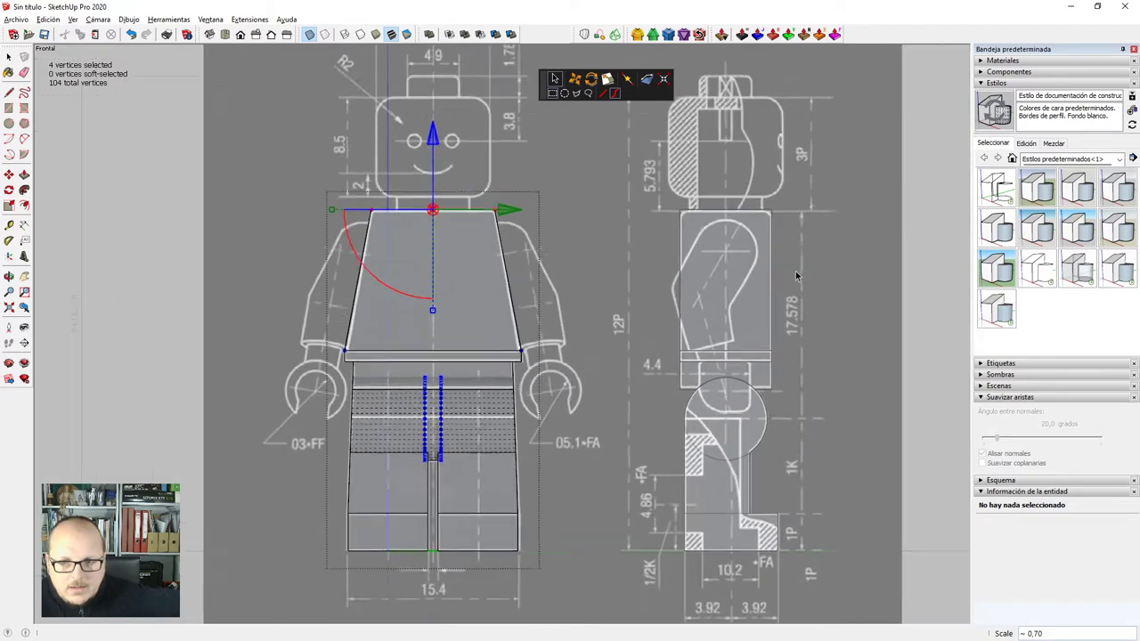
{"action": "scroll", "coordinate": [770, 210], "scroll_direction": "up", "scroll_amount": 4}
{"action": "scroll", "coordinate": [713, 267], "scroll_direction": "down", "scroll_amount": 4}
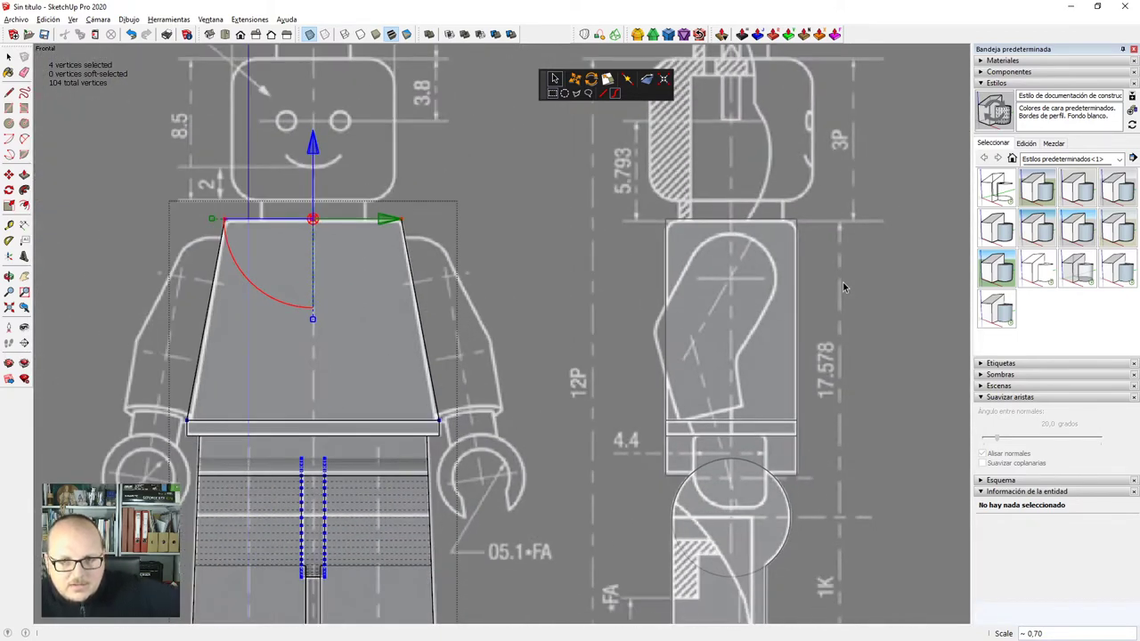
{"action": "scroll", "coordinate": [535, 285], "scroll_direction": "up", "scroll_amount": 2}
Turn the whole tapered torso block into a component named lego_C04 and leave the figure's component.
{"action": "triple_click", "coordinate": [552, 296]}
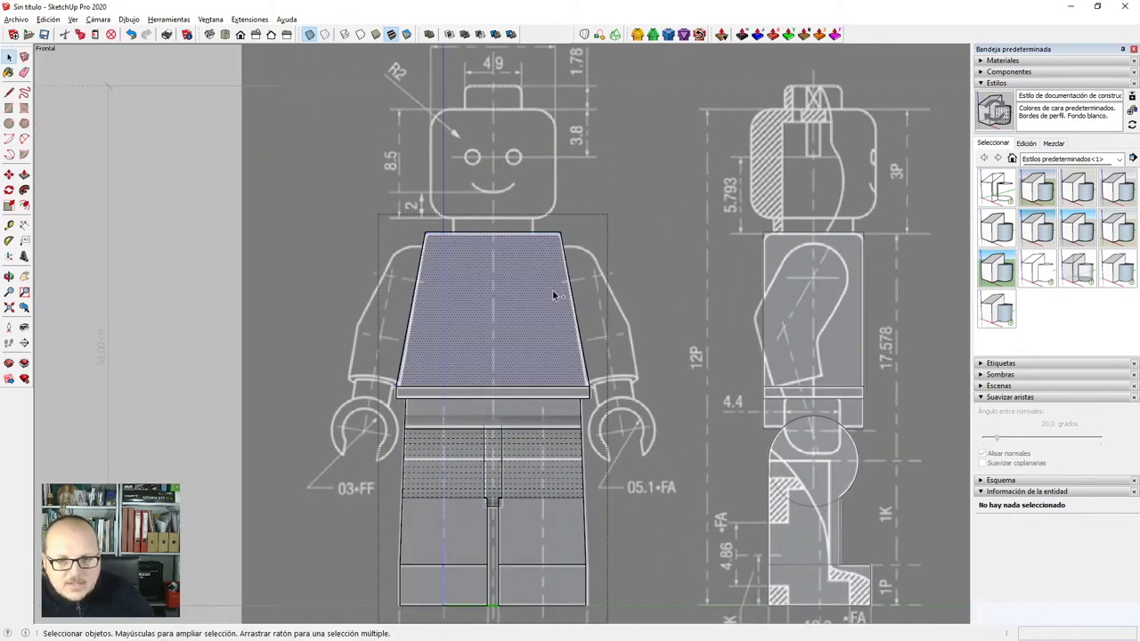
{"action": "type", "text": "g"}
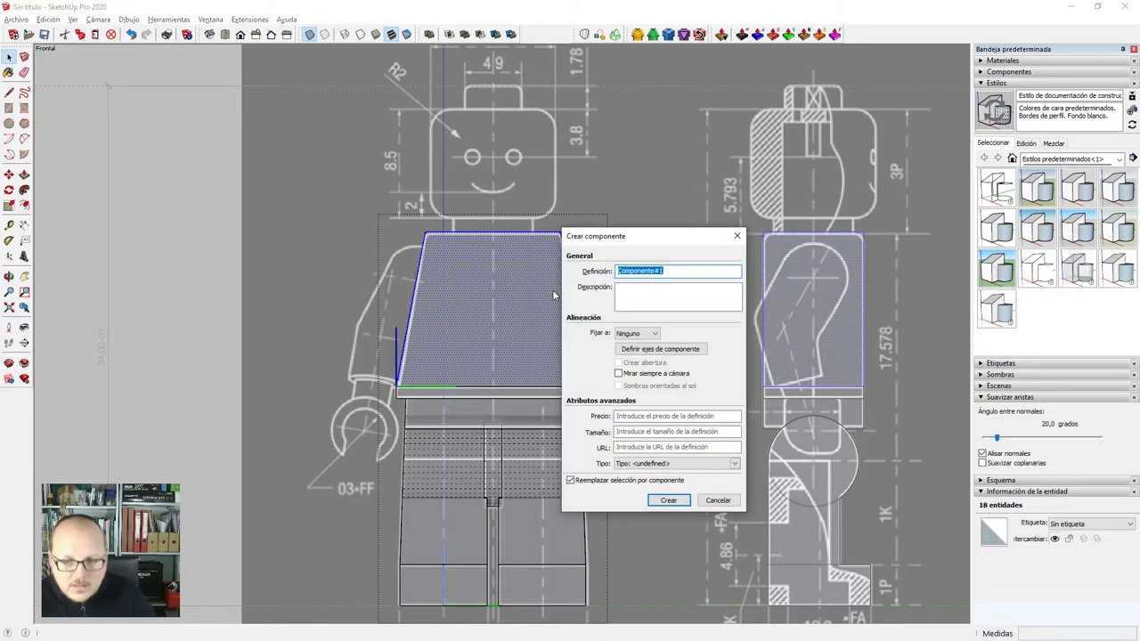
{"action": "type", "text": "lego_"}
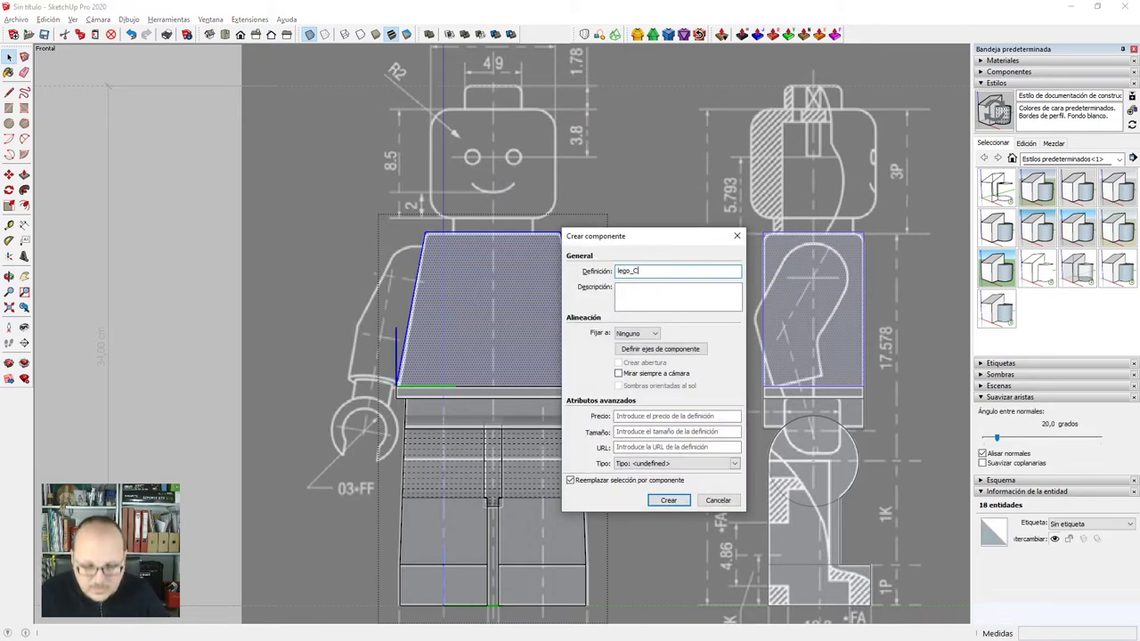
{"action": "type", "text": "C04"}
{"action": "key", "text": "Return"}
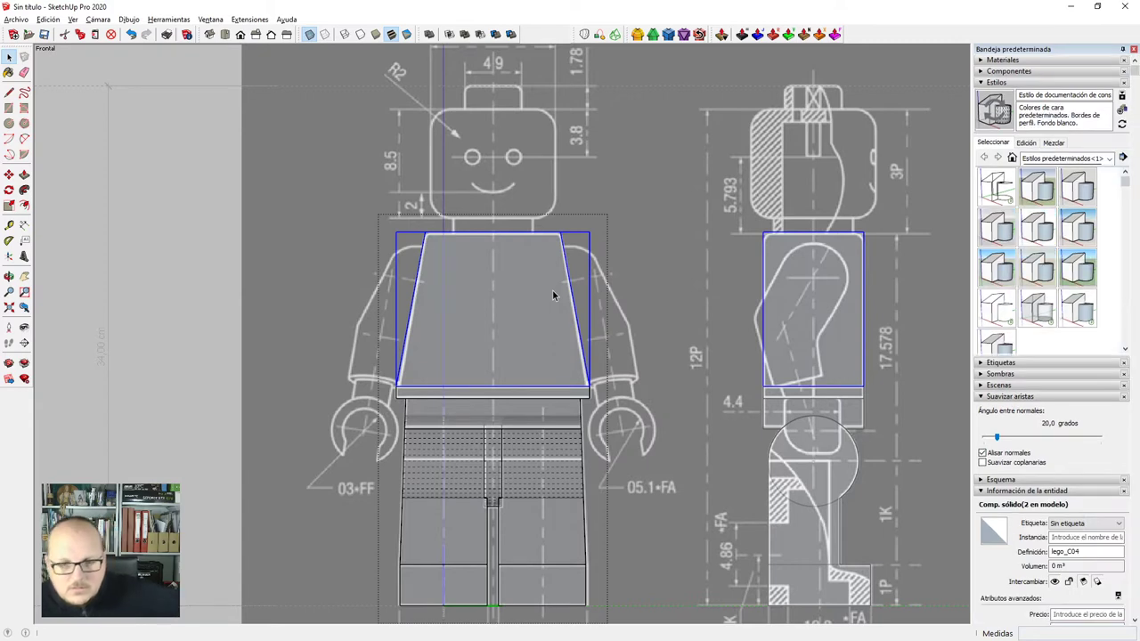
{"action": "scroll", "coordinate": [429, 261], "scroll_direction": "down", "scroll_amount": 2}
{"action": "left_click", "coordinate": [196, 326]}
{"action": "scroll", "coordinate": [512, 291], "scroll_direction": "down", "scroll_amount": 3}
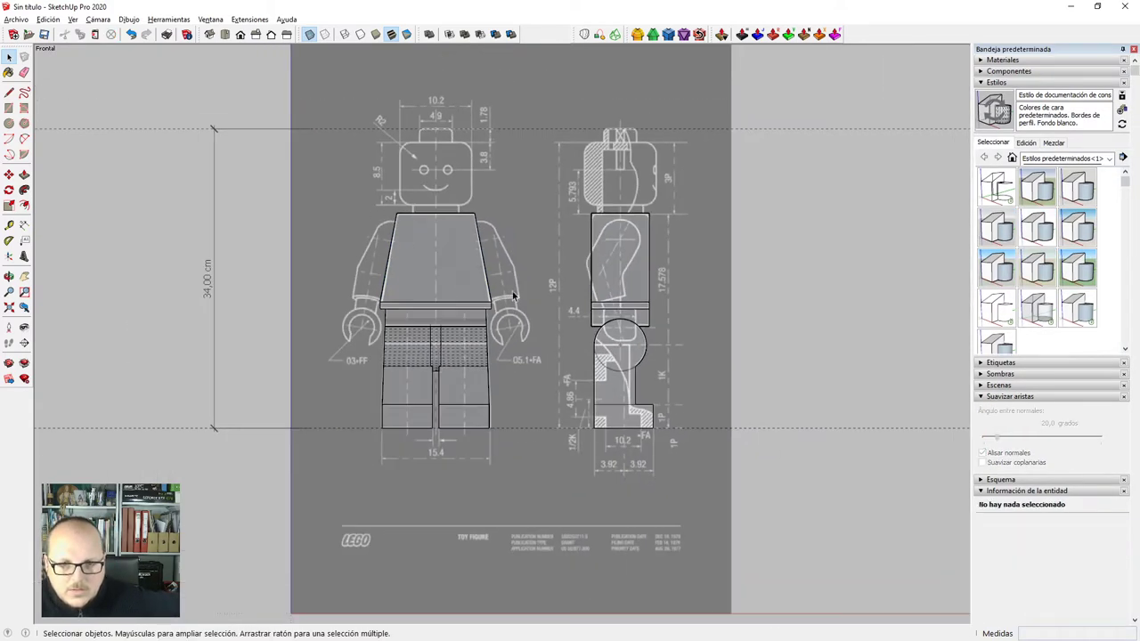
{"action": "scroll", "coordinate": [510, 285], "scroll_direction": "up", "scroll_amount": 2}
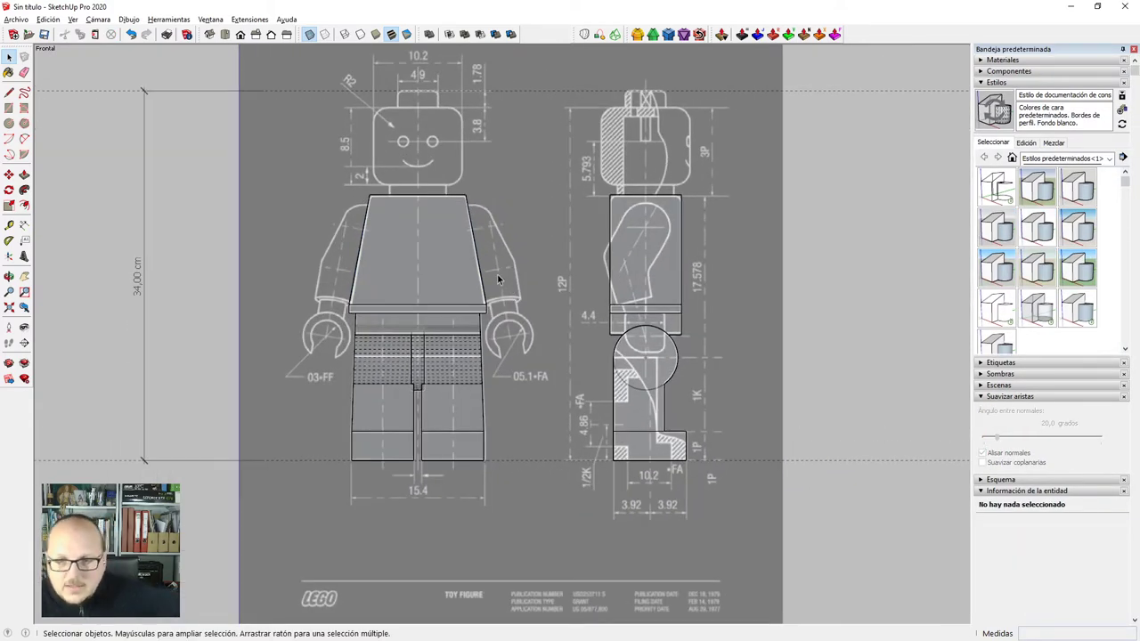
{"action": "scroll", "coordinate": [585, 298], "scroll_direction": "up", "scroll_amount": 1}
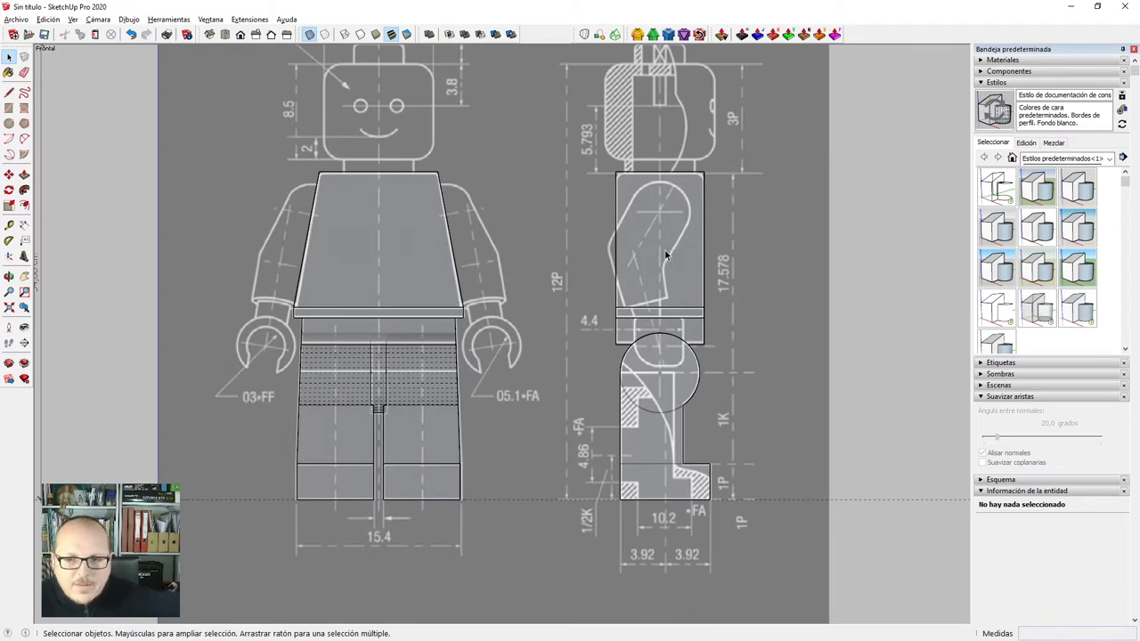
In the side view, place a vertical guide through the midpoint of the torso's top edge.
{"action": "scroll", "coordinate": [633, 238], "scroll_direction": "up", "scroll_amount": 2}
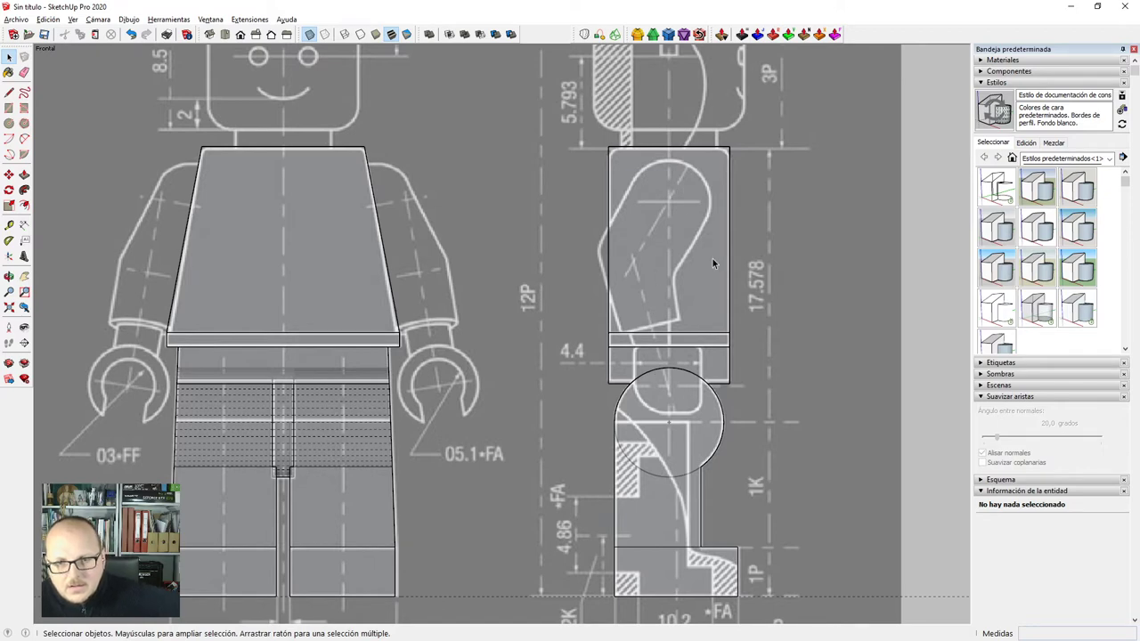
{"action": "scroll", "coordinate": [744, 98], "scroll_direction": "up", "scroll_amount": 3}
{"action": "key", "text": "t"}
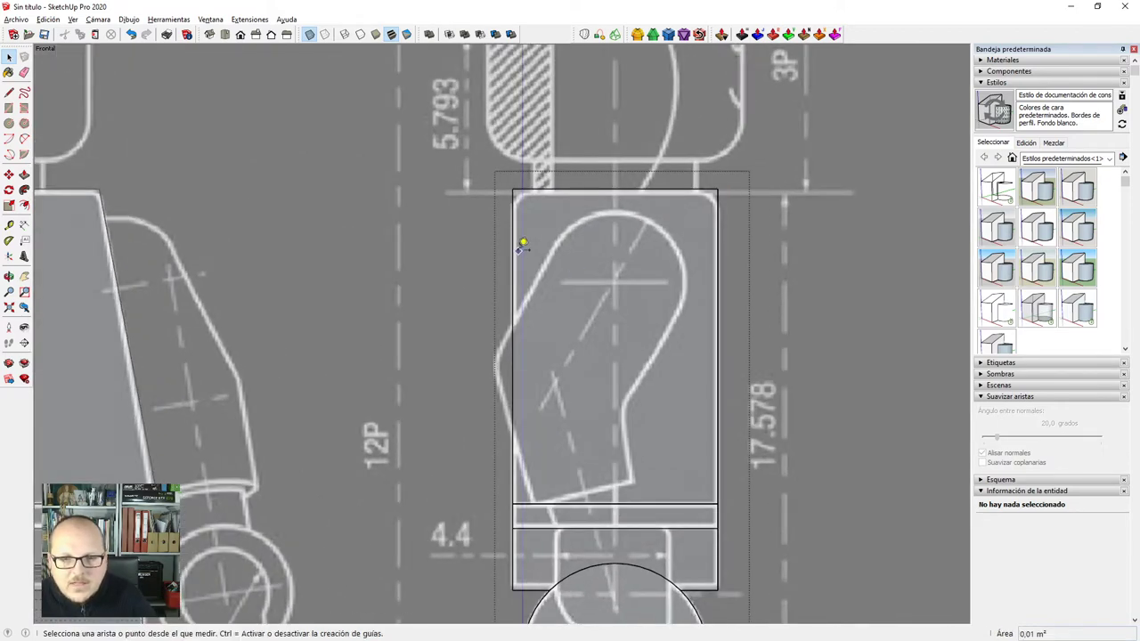
{"action": "left_click", "coordinate": [513, 249]}
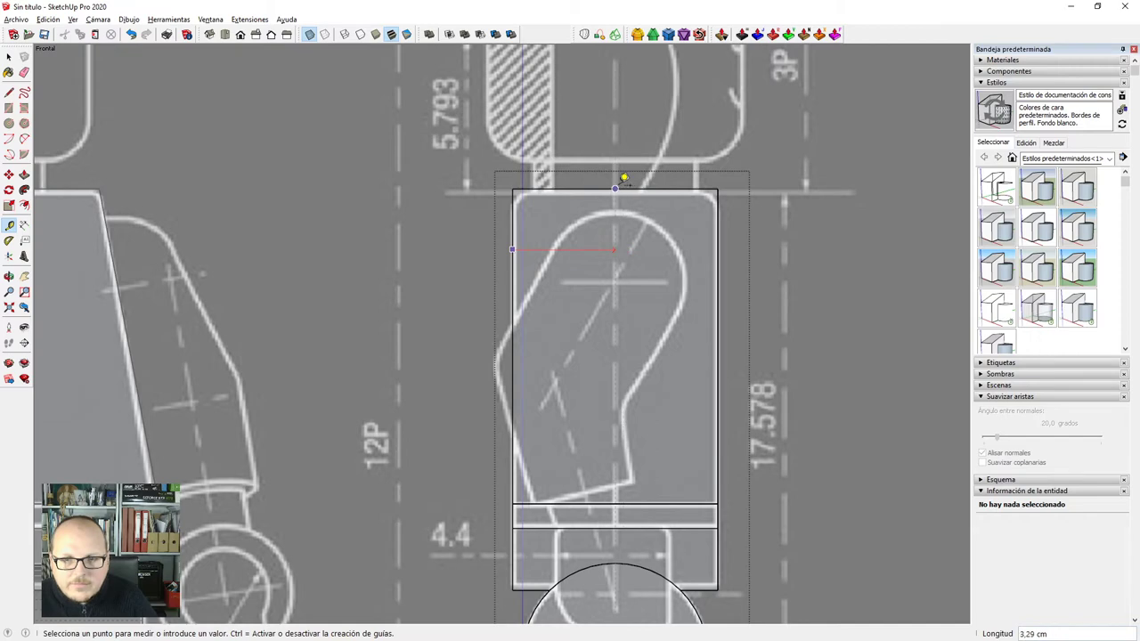
{"action": "left_click", "coordinate": [617, 189]}
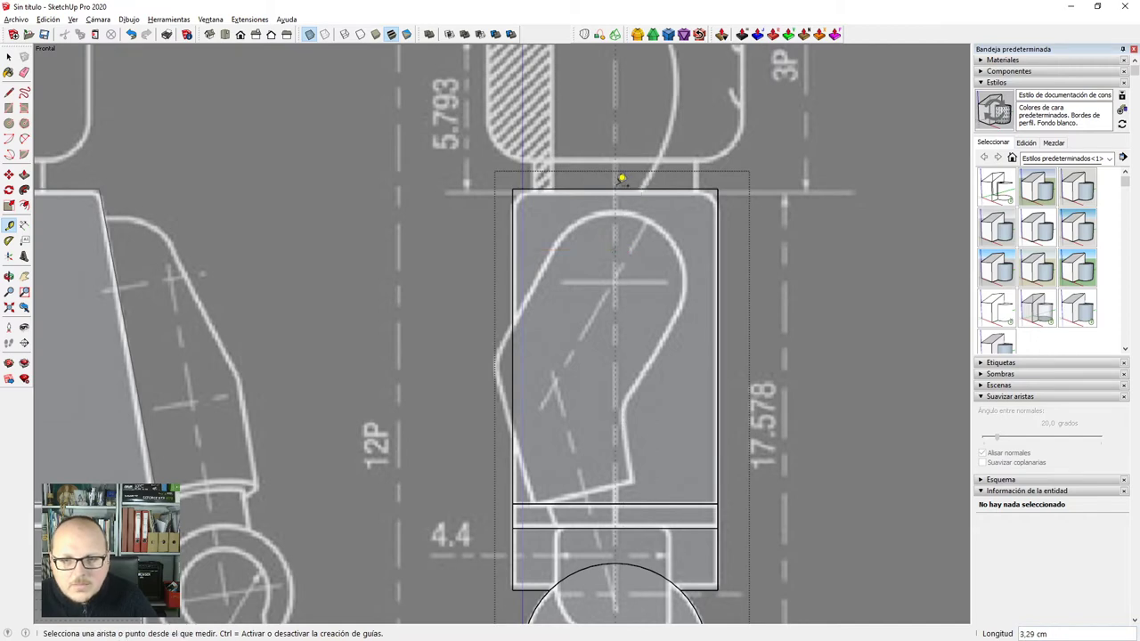
Try to place a horizontal guide at the shoulder's centre mark, about 3 cm below the torso's top edge in the side view.
{"action": "scroll", "coordinate": [619, 190], "scroll_direction": "down", "scroll_amount": 1}
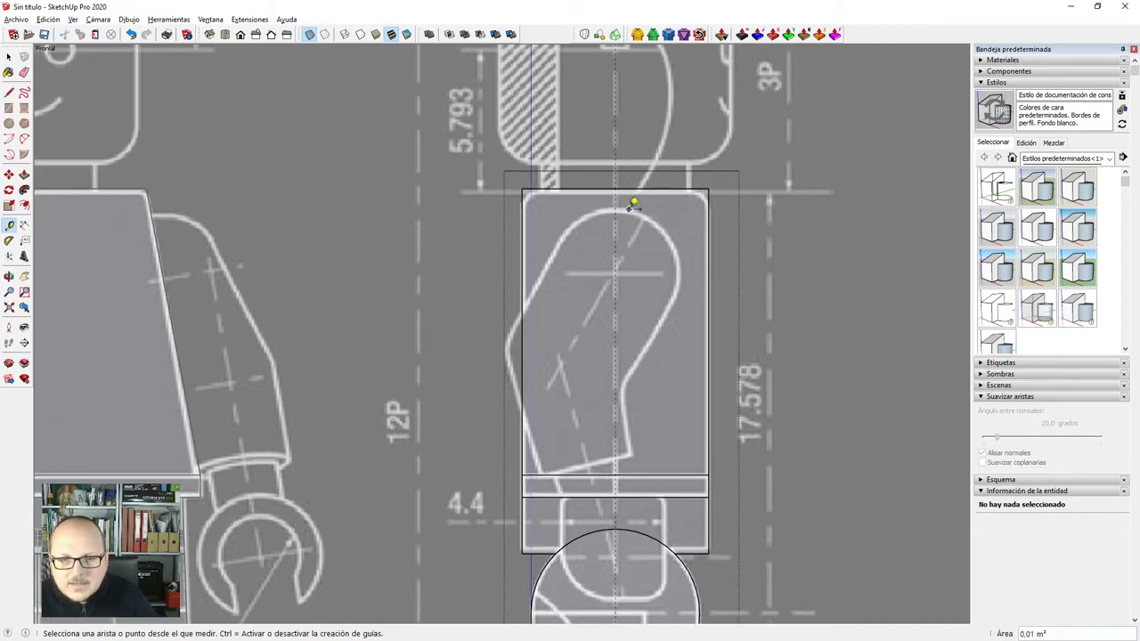
{"action": "scroll", "coordinate": [631, 195], "scroll_direction": "up", "scroll_amount": 1}
{"action": "left_click", "coordinate": [653, 185]}
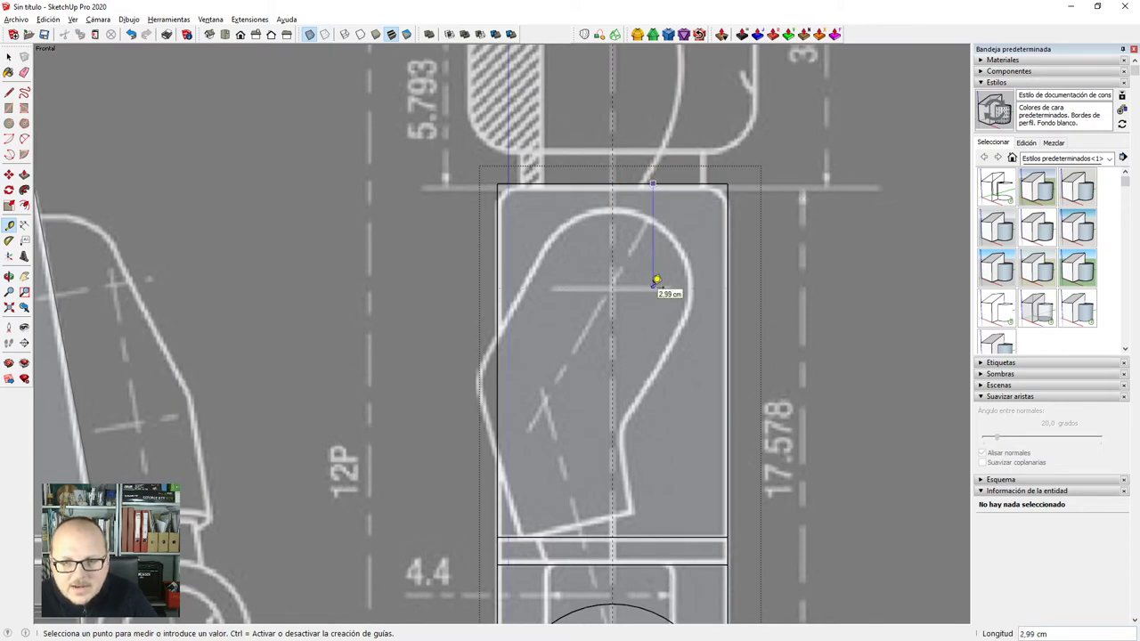
{"action": "left_click", "coordinate": [656, 281]}
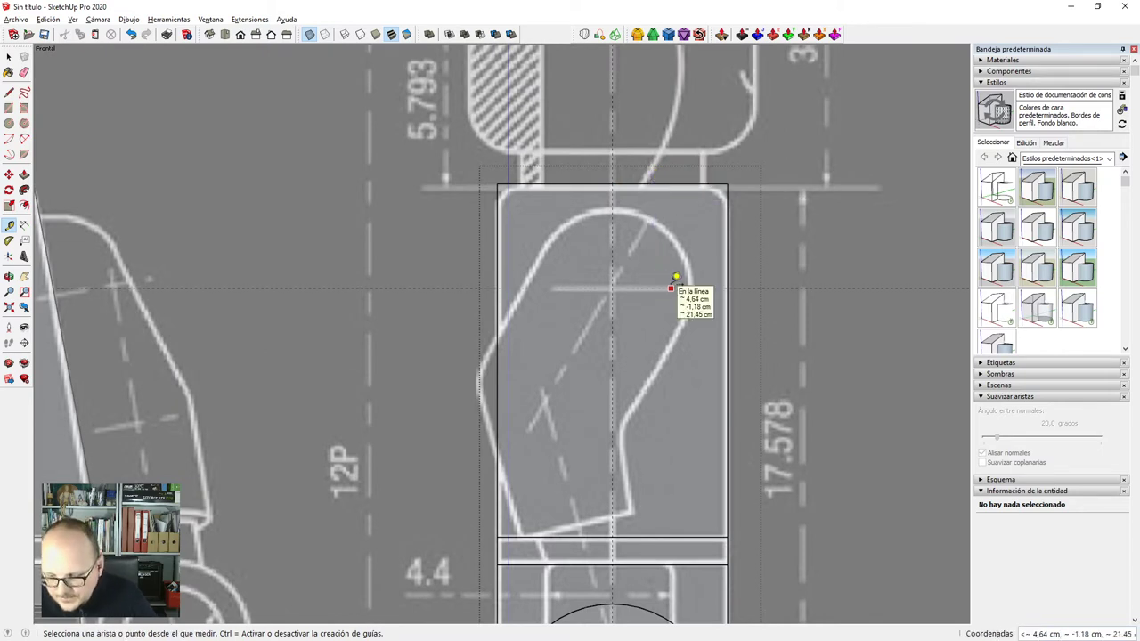
{"action": "scroll", "coordinate": [675, 285], "scroll_direction": "down", "scroll_amount": 1}
{"action": "scroll", "coordinate": [659, 283], "scroll_direction": "up", "scroll_amount": 3}
{"action": "key", "text": "c"}
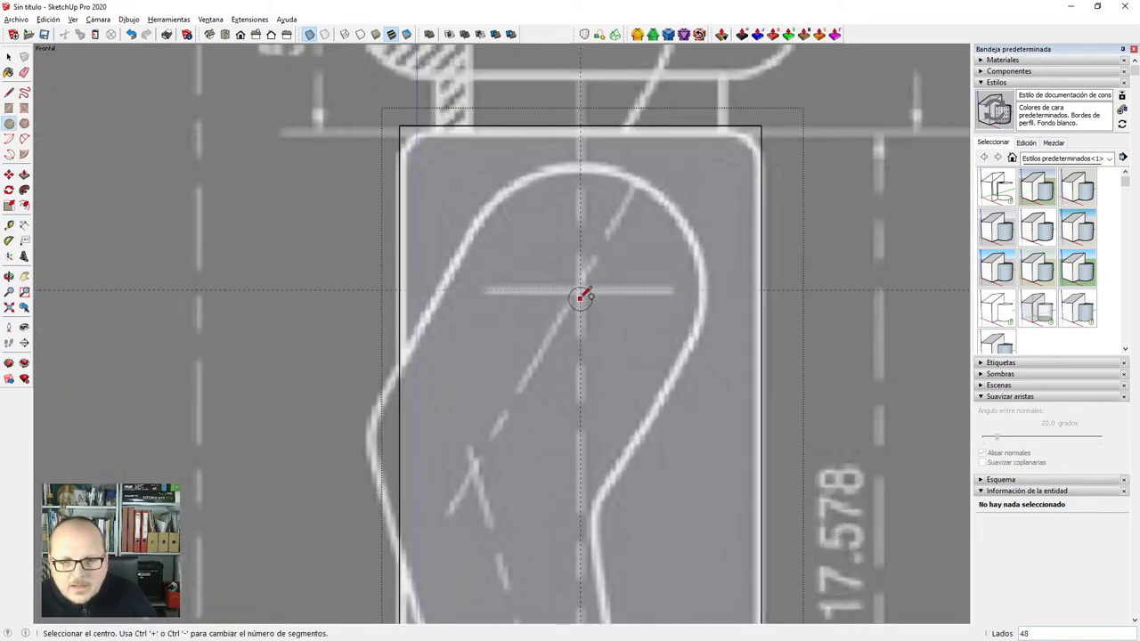
{"action": "scroll", "coordinate": [580, 297], "scroll_direction": "down", "scroll_amount": 2}
{"action": "middle_click_drag", "start_coordinate": [677, 321], "coordinate": [400, 418]}
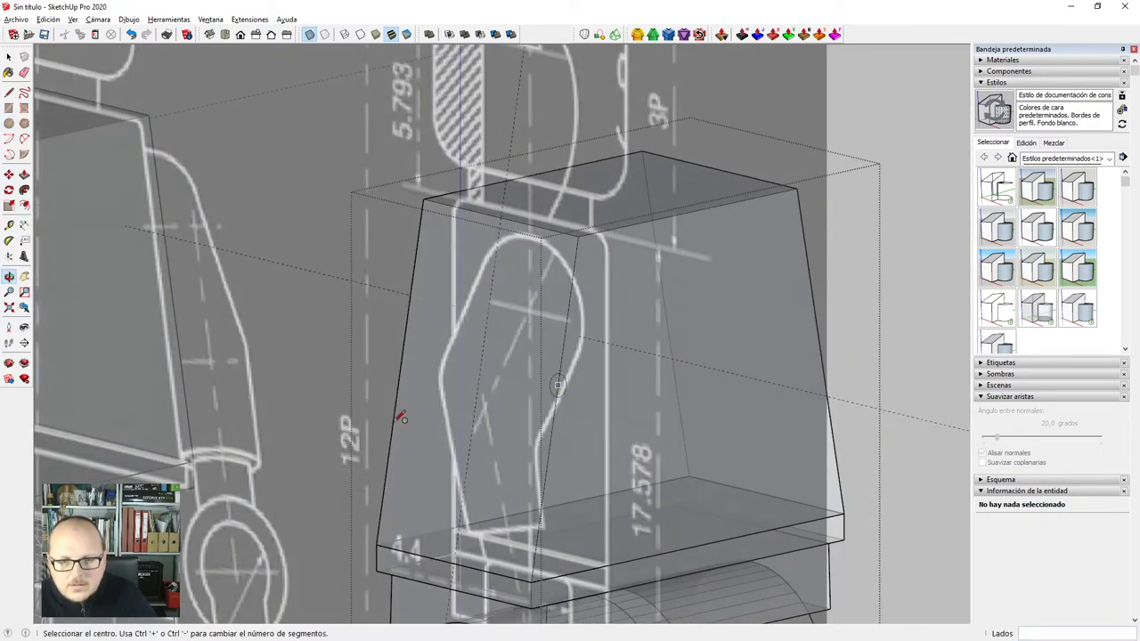
Place a horizontal guide through the shoulder's centre mark, about 3.11 cm below the torso's top edge in the side view.
{"action": "key", "text": "t"}
{"action": "left_click", "coordinate": [535, 227]}
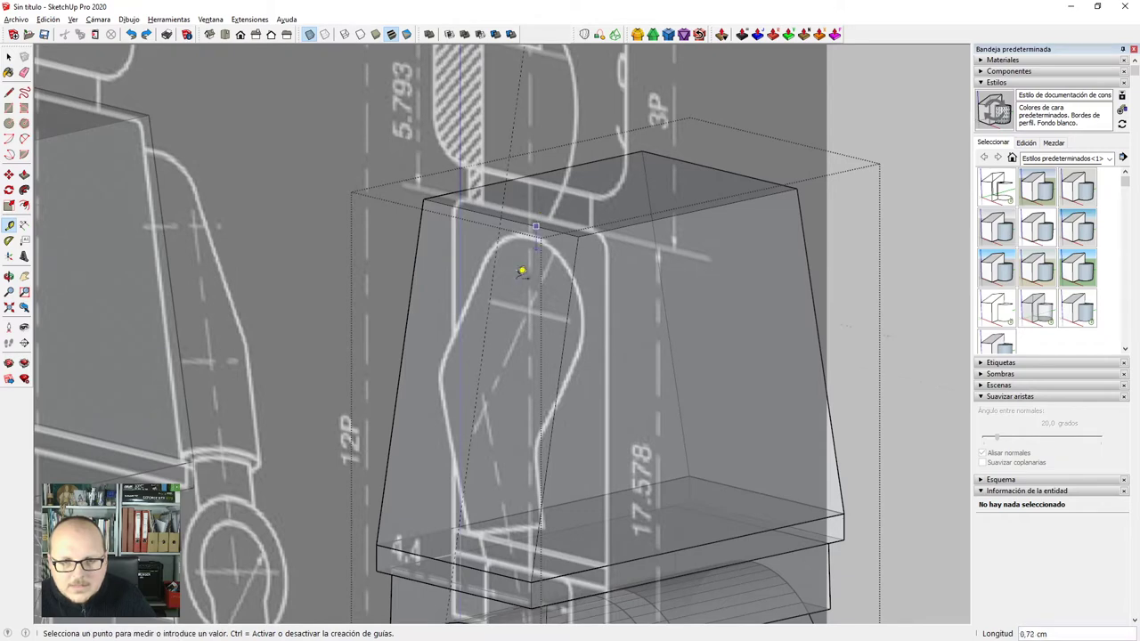
{"action": "key", "text": "F4"}
{"action": "scroll", "coordinate": [520, 284], "scroll_direction": "down", "scroll_amount": 2}
{"action": "scroll", "coordinate": [684, 379], "scroll_direction": "up", "scroll_amount": 3}
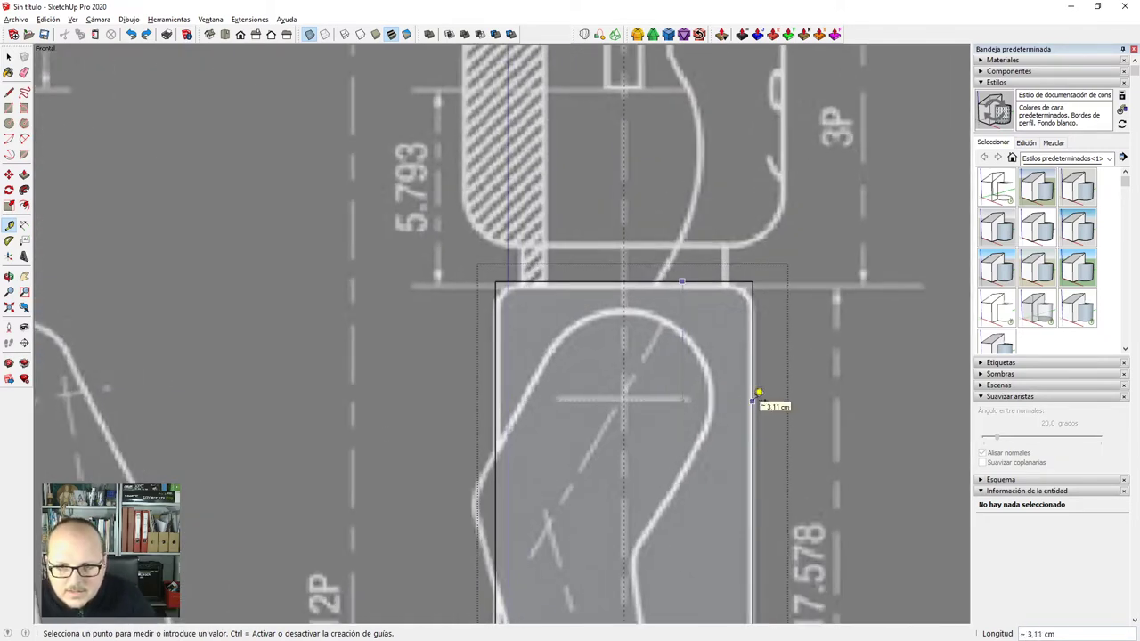
{"action": "left_click", "coordinate": [753, 399]}
{"action": "key", "text": "space"}
Draw a 48-sided circle of about 2.30 cm radius centred on the guide intersection, matching the shoulder's curve in the blueprint.
{"action": "scroll", "coordinate": [746, 374], "scroll_direction": "down", "scroll_amount": 2}
{"action": "scroll", "coordinate": [683, 418], "scroll_direction": "up", "scroll_amount": 3}
{"action": "type", "text": "c"}
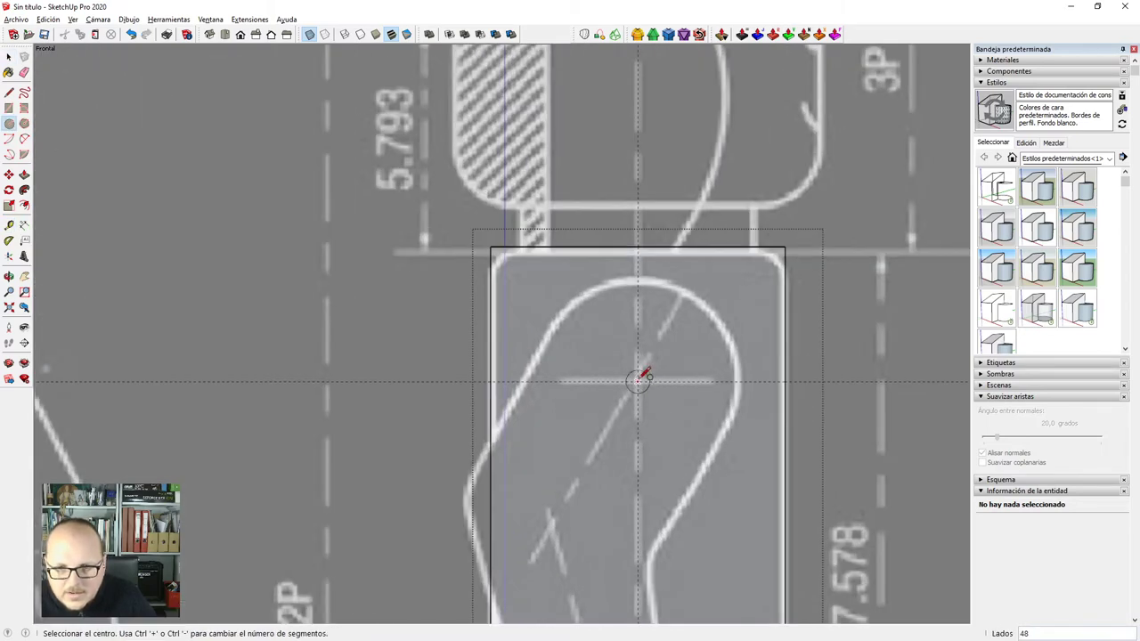
{"action": "type", "text": "48"}
{"action": "left_click", "coordinate": [639, 381]}
{"action": "scroll", "coordinate": [640, 355], "scroll_direction": "up", "scroll_amount": 2}
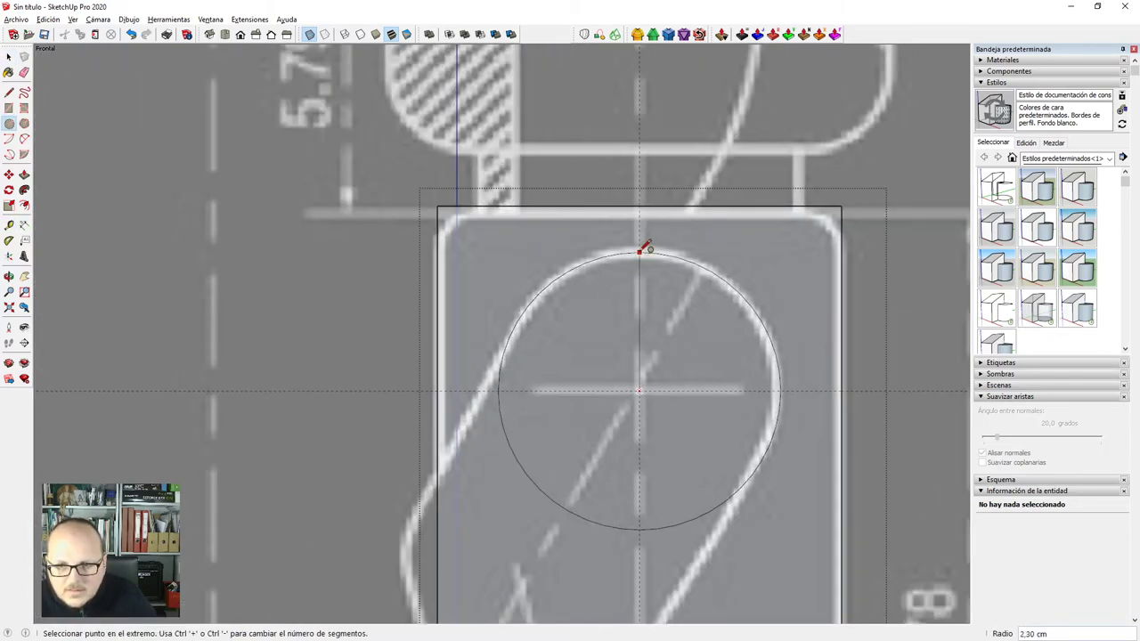
{"action": "left_click", "coordinate": [639, 252]}
Draw a diameter across the shoulder circle through its centre, from an upper-left vertex to the opposite lower-right vertex.
{"action": "scroll", "coordinate": [641, 250], "scroll_direction": "down", "scroll_amount": 2}
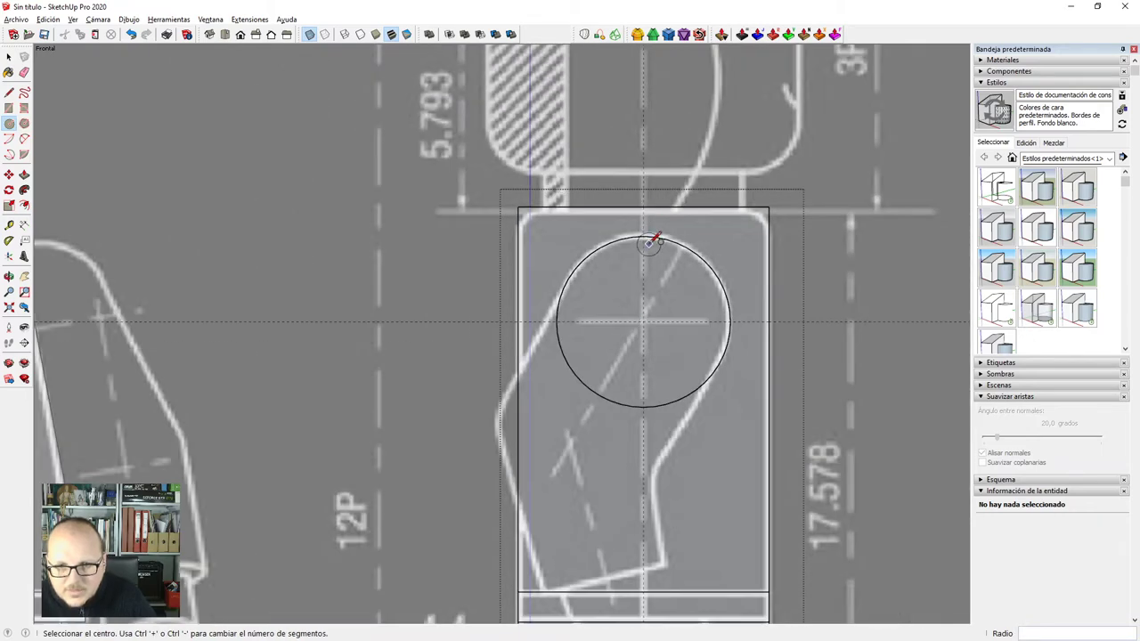
{"action": "scroll", "coordinate": [650, 242], "scroll_direction": "up", "scroll_amount": 2}
{"action": "scroll", "coordinate": [660, 246], "scroll_direction": "down", "scroll_amount": 2}
{"action": "scroll", "coordinate": [703, 445], "scroll_direction": "up", "scroll_amount": 2}
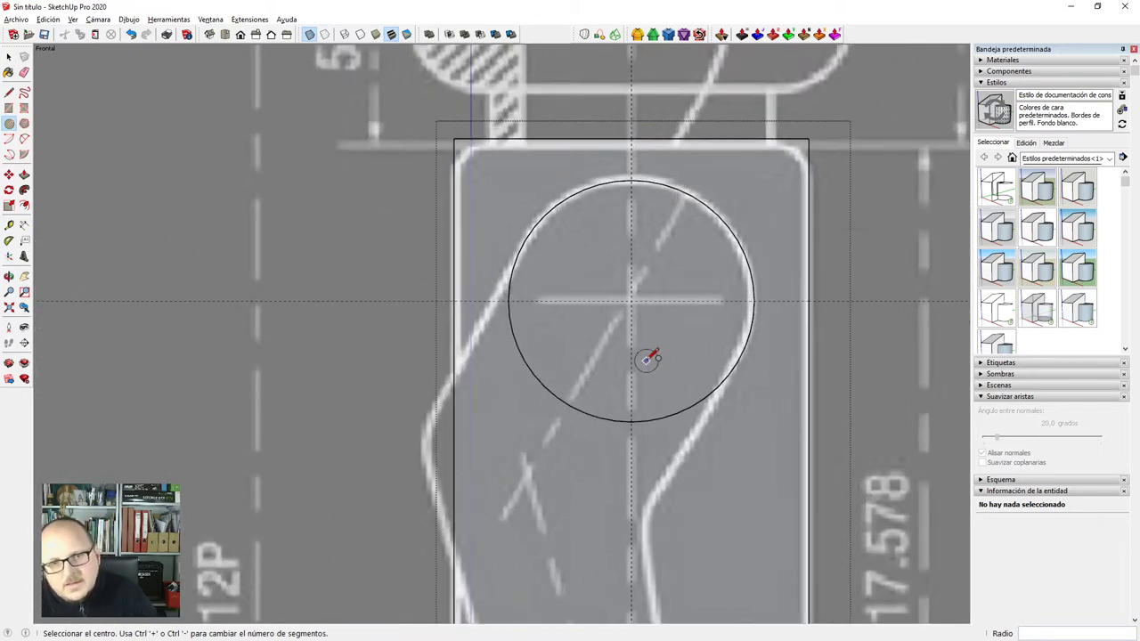
{"action": "key", "text": "l"}
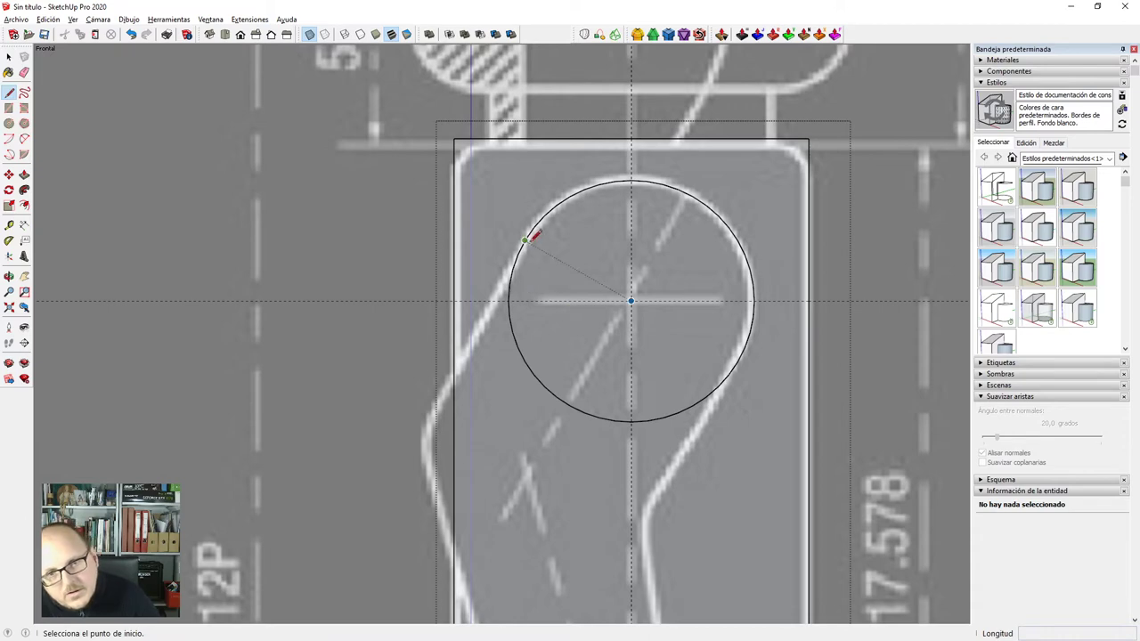
{"action": "scroll", "coordinate": [527, 239], "scroll_direction": "up", "scroll_amount": 2}
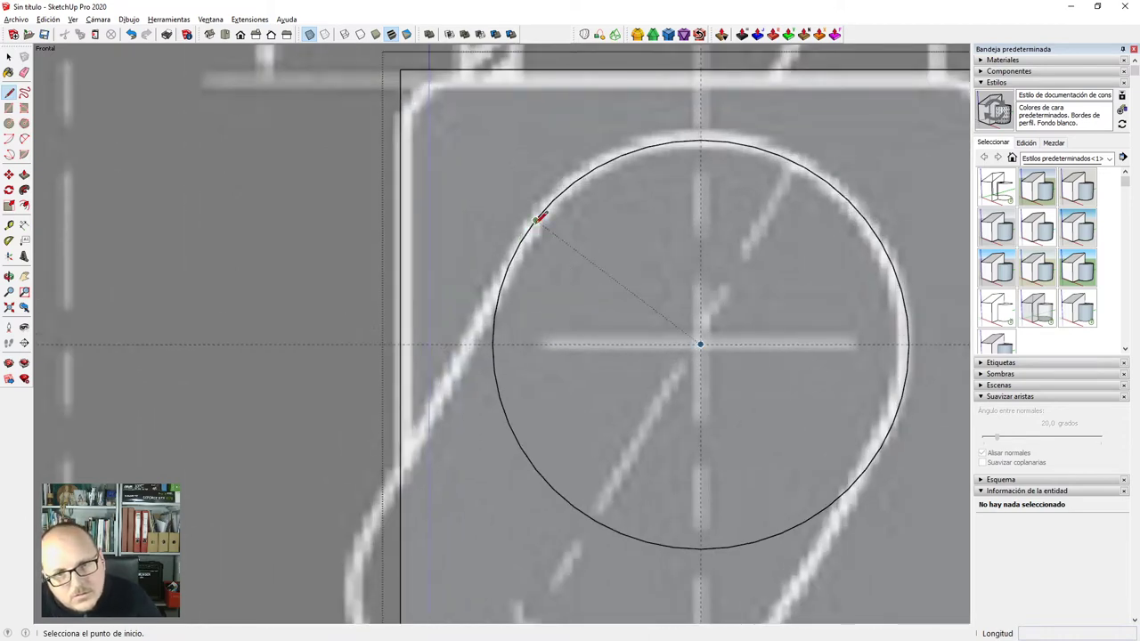
{"action": "scroll", "coordinate": [544, 221], "scroll_direction": "down", "scroll_amount": 2}
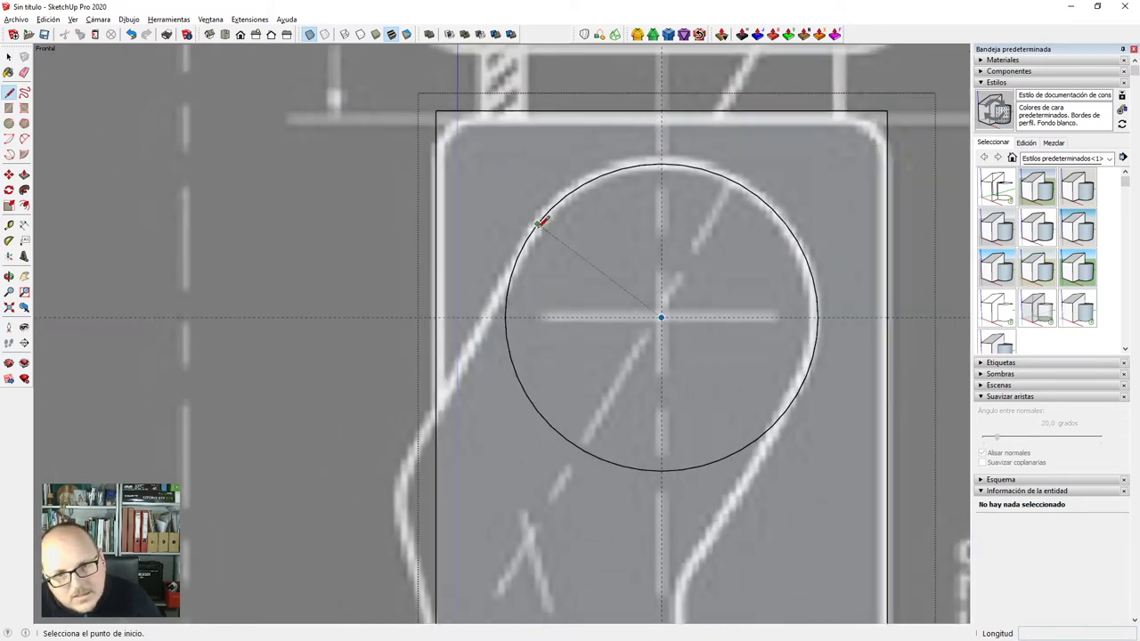
{"action": "left_click", "coordinate": [531, 231]}
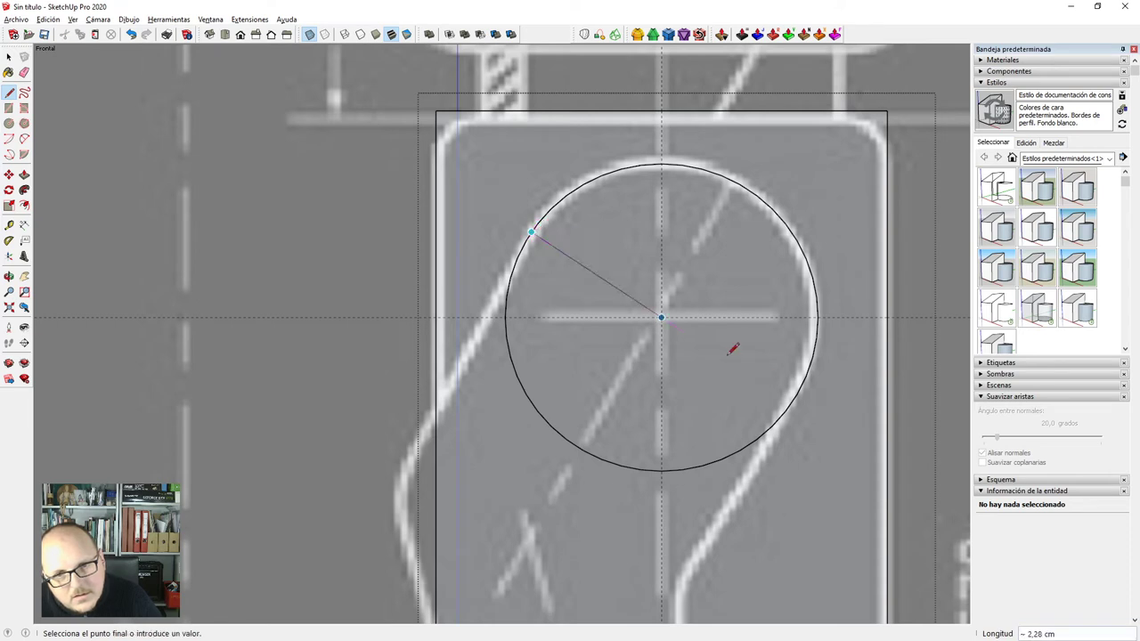
{"action": "key", "text": "Escape"}
{"action": "left_click", "coordinate": [661, 317]}
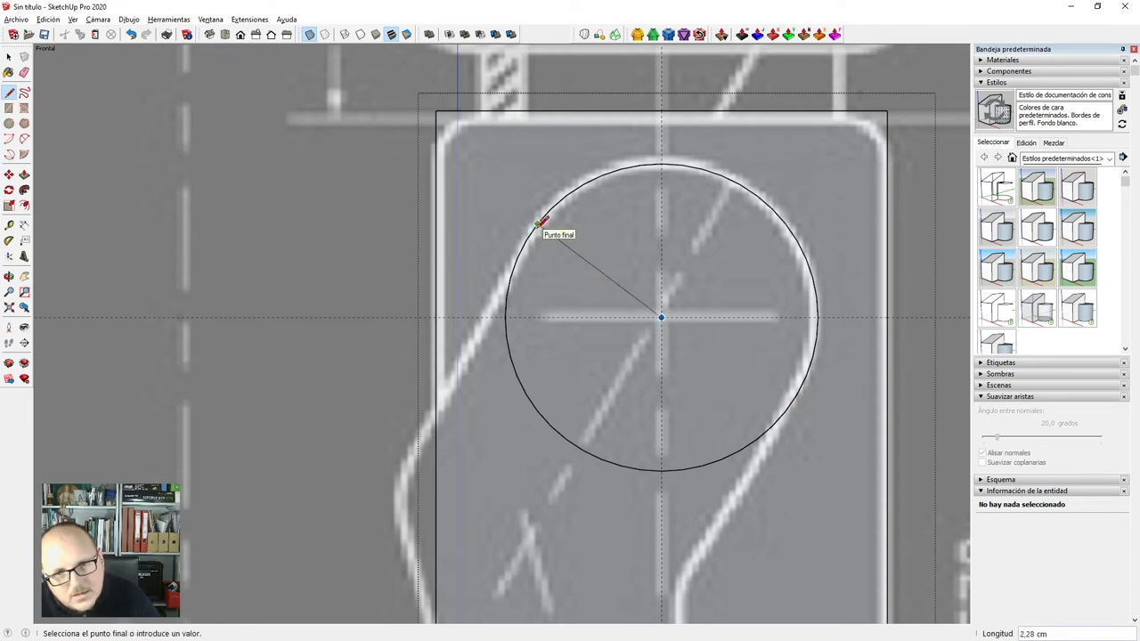
{"action": "left_click", "coordinate": [539, 223]}
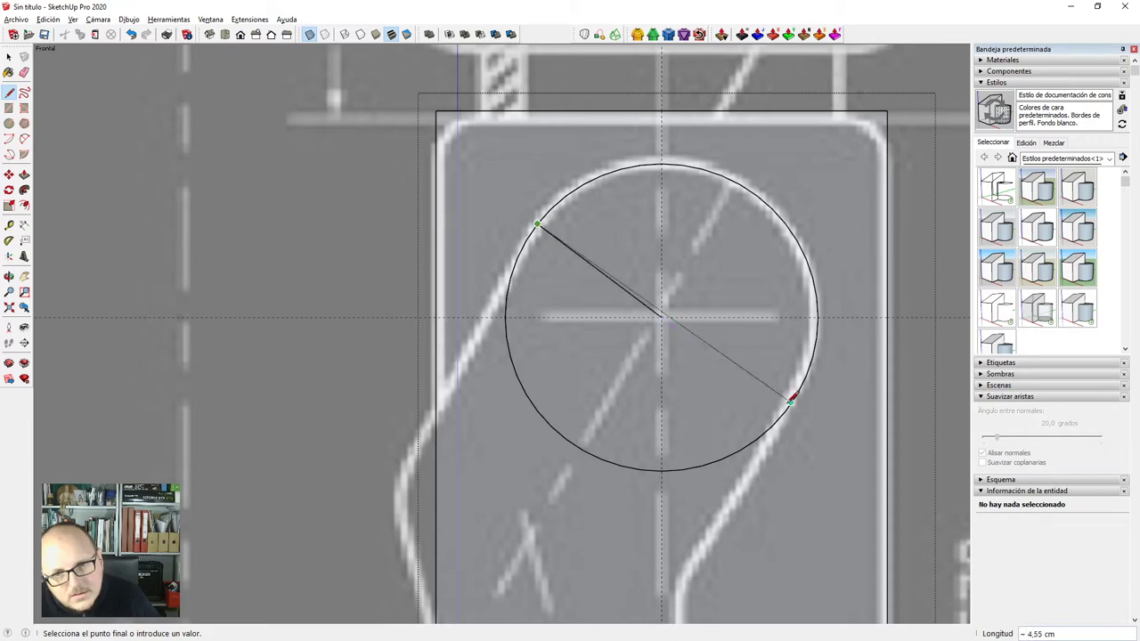
{"action": "left_click", "coordinate": [784, 410]}
{"action": "key", "text": "space"}
{"action": "triple_click", "coordinate": [685, 387]}
{"action": "key", "text": "q"}
{"action": "scroll", "coordinate": [659, 314], "scroll_direction": "up", "scroll_amount": 2}
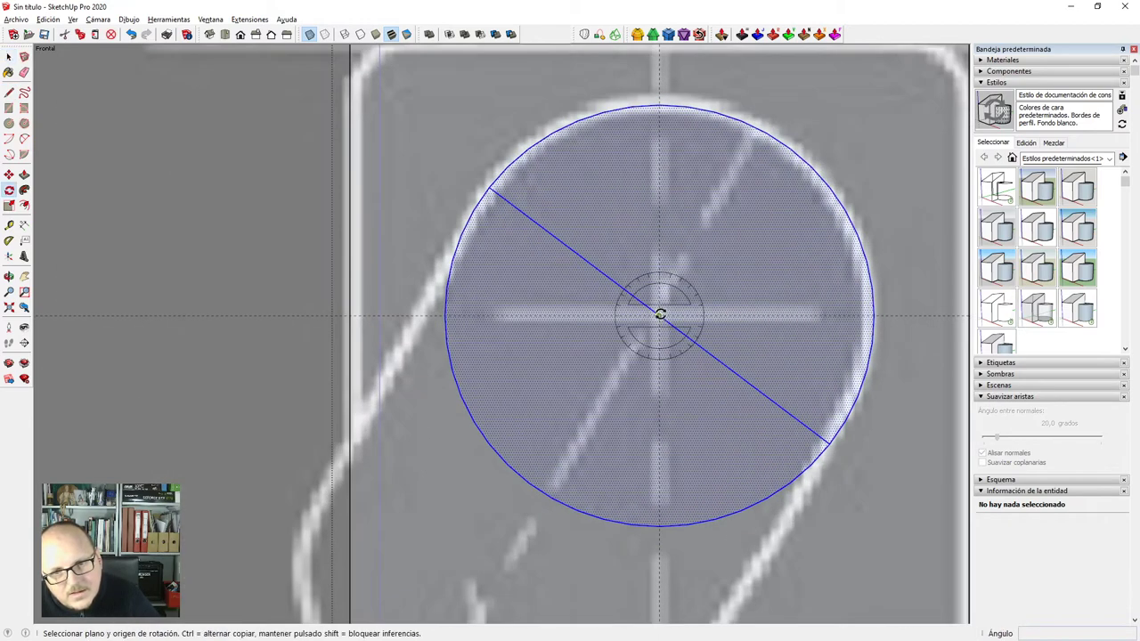
{"action": "left_click", "coordinate": [657, 312]}
{"action": "scroll", "coordinate": [458, 217], "scroll_direction": "up", "scroll_amount": 3}
{"action": "scroll", "coordinate": [520, 177], "scroll_direction": "down", "scroll_amount": 4}
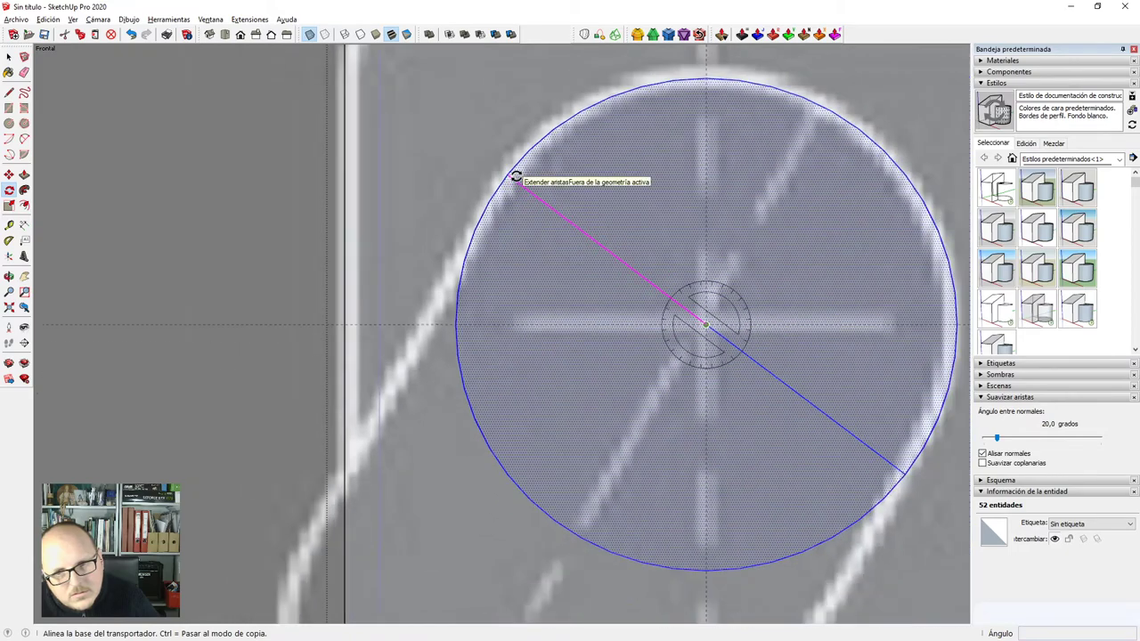
{"action": "key", "text": "space"}
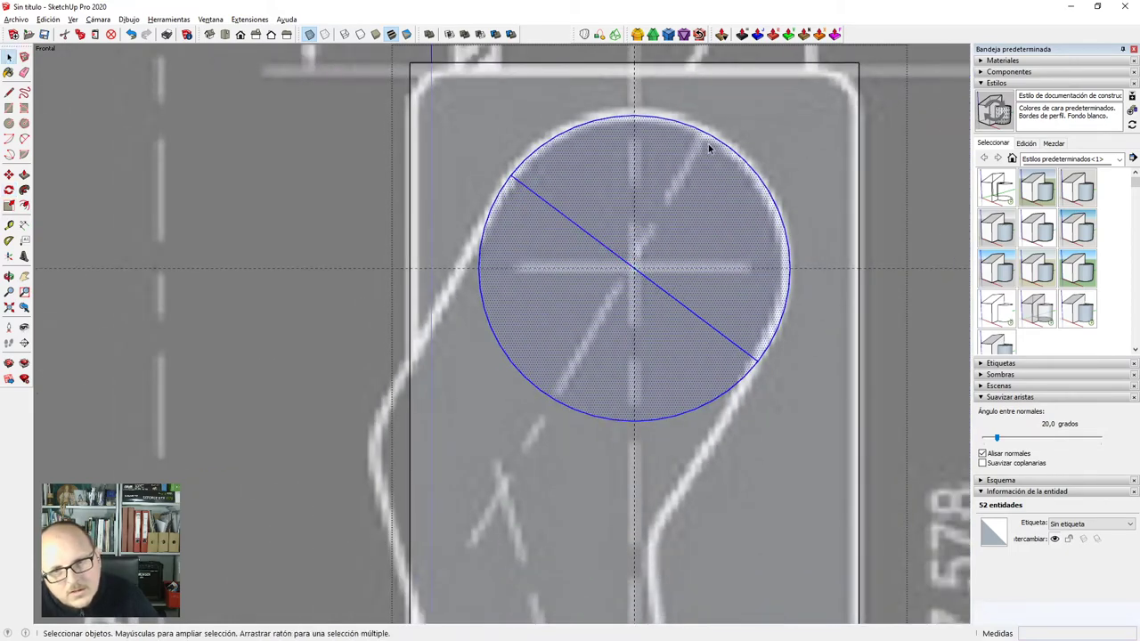
{"action": "scroll", "coordinate": [560, 393], "scroll_direction": "down", "scroll_amount": 1}
{"action": "scroll", "coordinate": [604, 341], "scroll_direction": "up", "scroll_amount": 1}
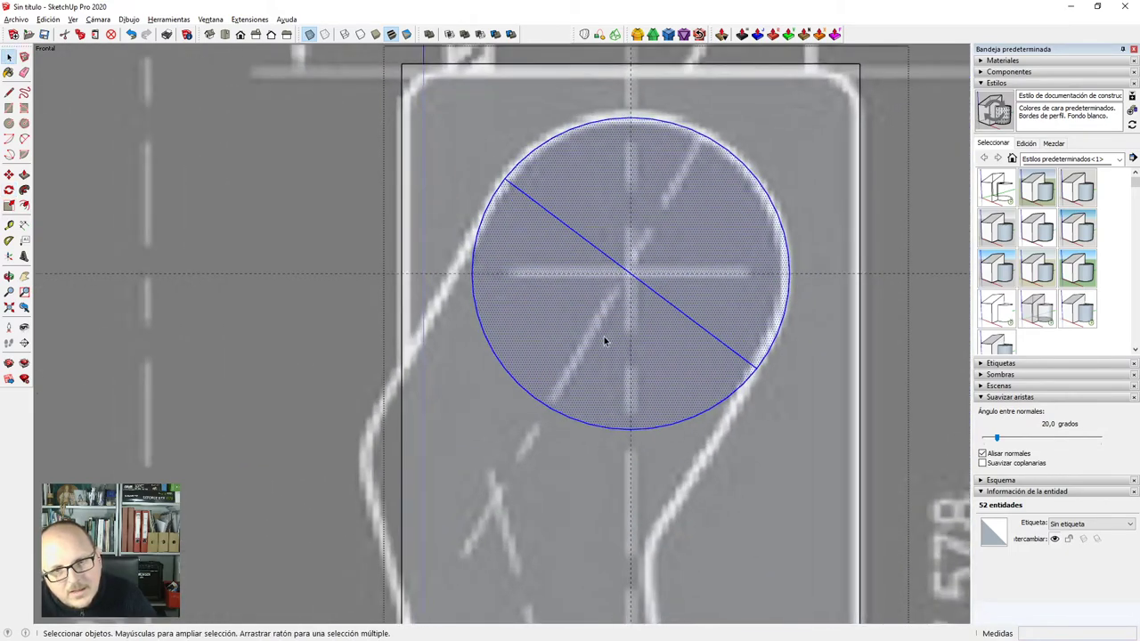
Rotate a copy of the vertical guide 30° about the circle's centre, along the upper arm's dashed axis.
{"action": "left_click", "coordinate": [632, 248]}
{"action": "key", "text": "q"}
{"action": "left_click", "coordinate": [630, 273]}
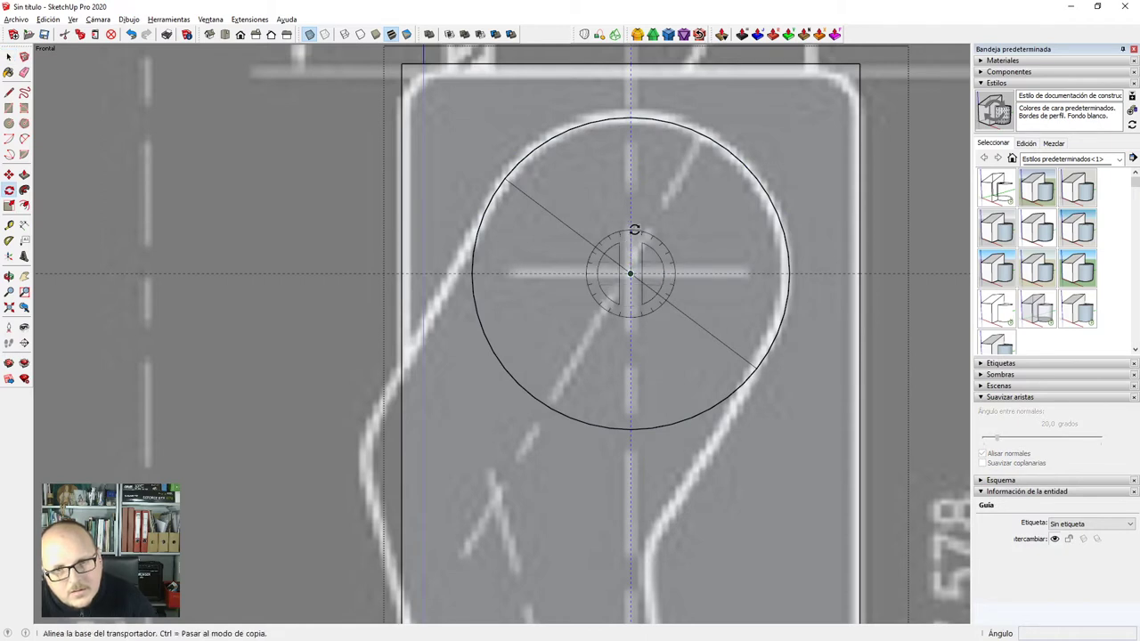
{"action": "left_click", "coordinate": [632, 202]}
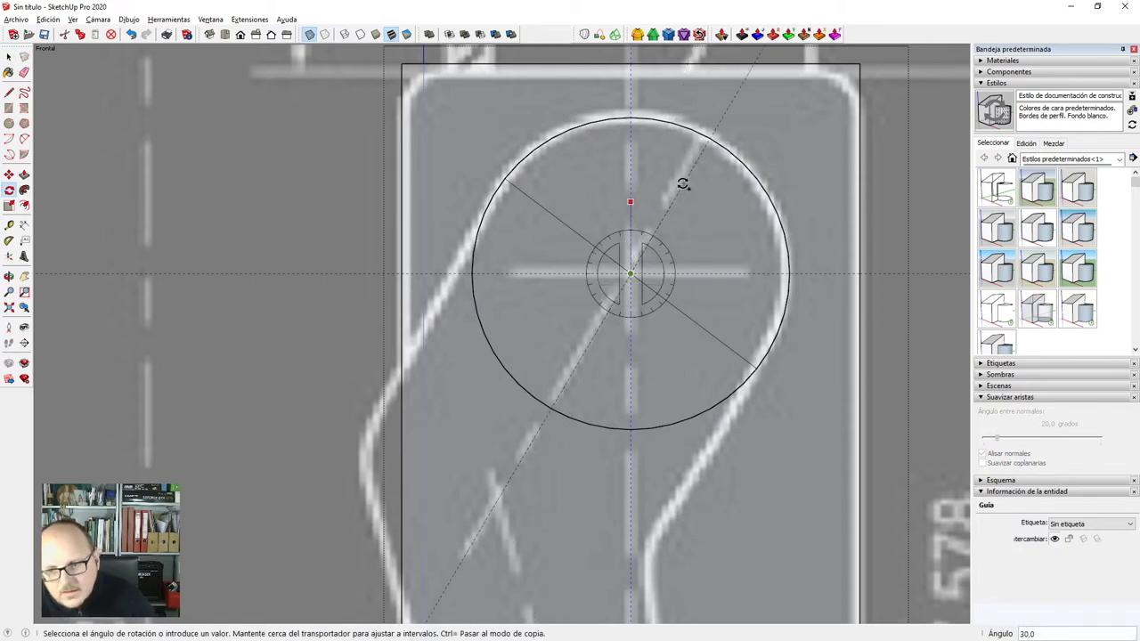
{"action": "left_click", "coordinate": [682, 184]}
{"action": "key", "text": "space"}
Rotate the whole divided circle about its centre so that its diameter lines up with the tilted guide.
{"action": "triple_click", "coordinate": [669, 258]}
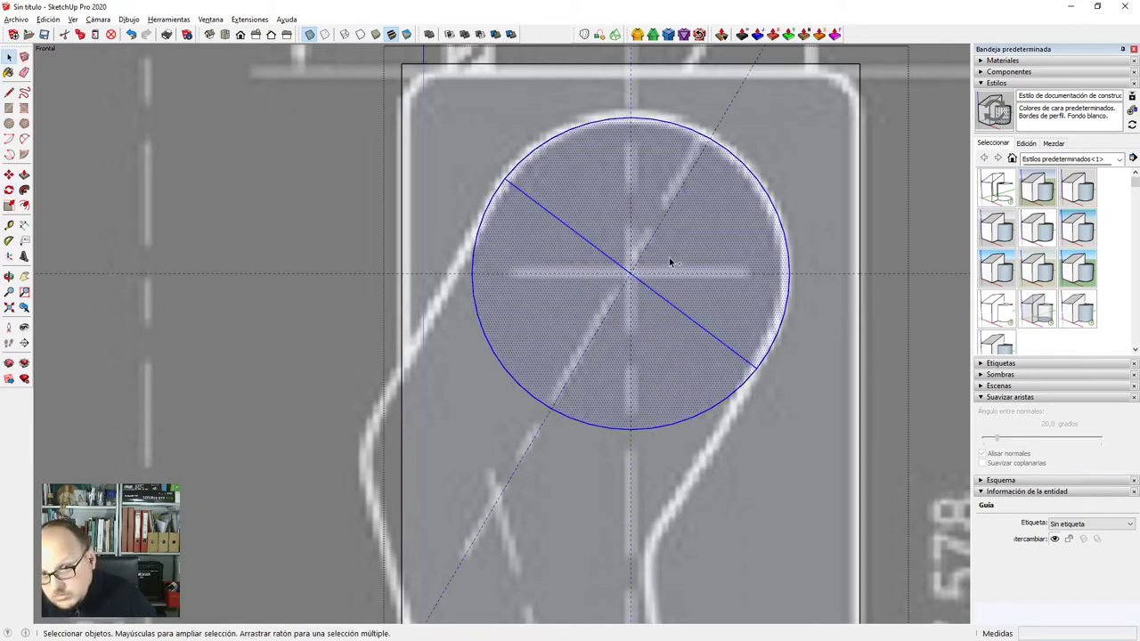
{"action": "scroll", "coordinate": [655, 268], "scroll_direction": "up", "scroll_amount": 2}
{"action": "key", "text": "q"}
{"action": "left_click", "coordinate": [622, 276]}
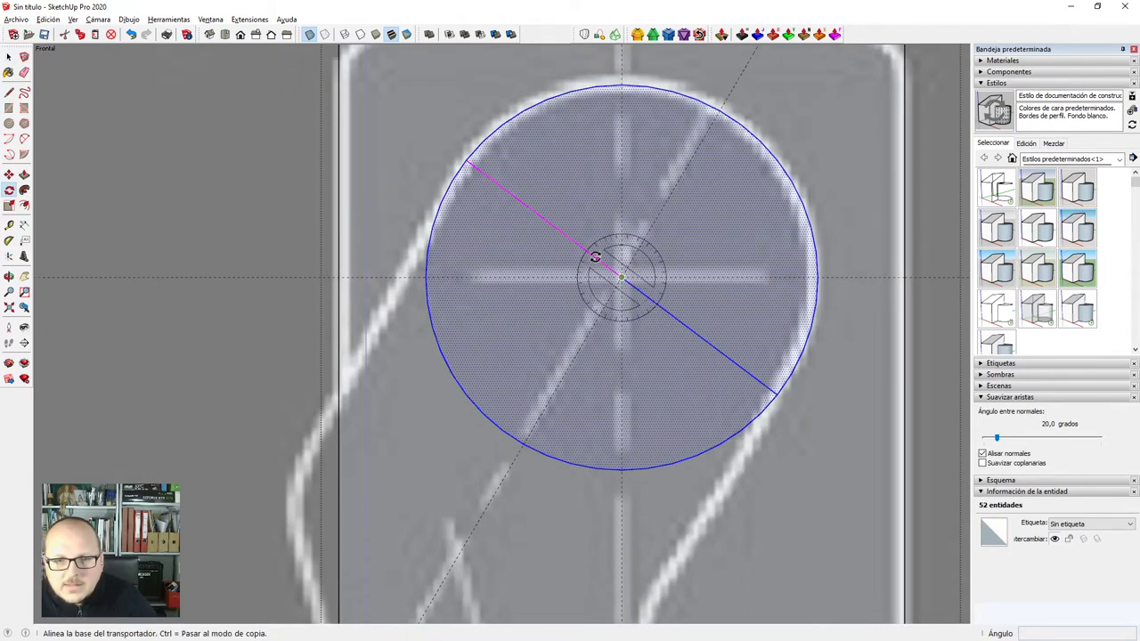
{"action": "left_click", "coordinate": [584, 250]}
{"action": "left_click", "coordinate": [653, 227]}
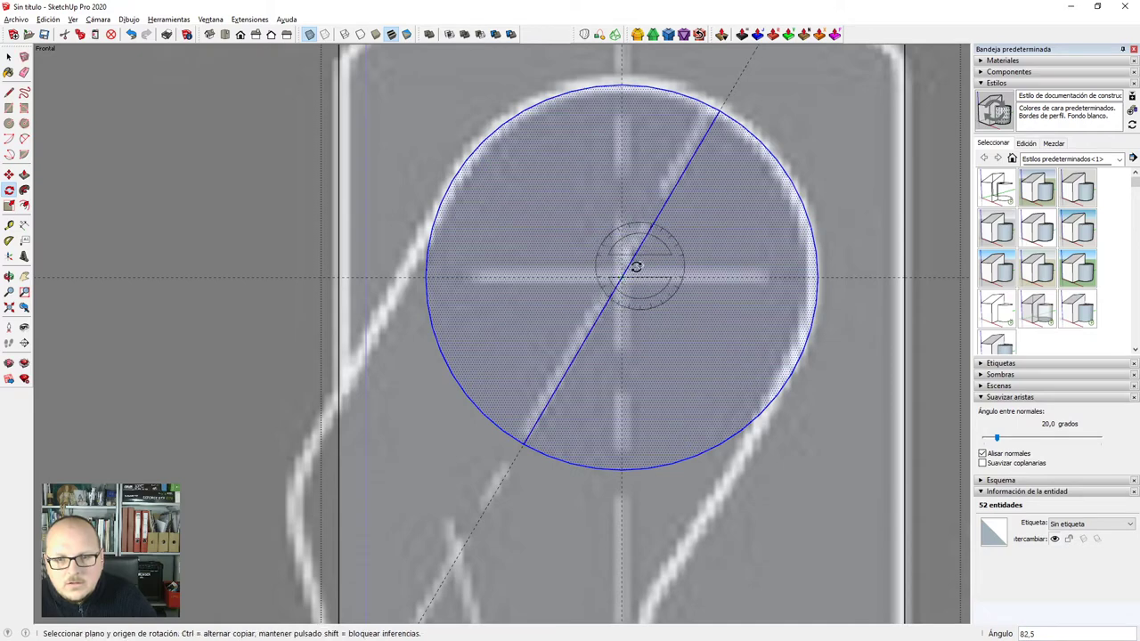
Rotate the circle a further quarter turn about its centre so its diameter is perpendicular to the tilted guide.
{"action": "left_click", "coordinate": [624, 276]}
{"action": "left_click", "coordinate": [644, 247]}
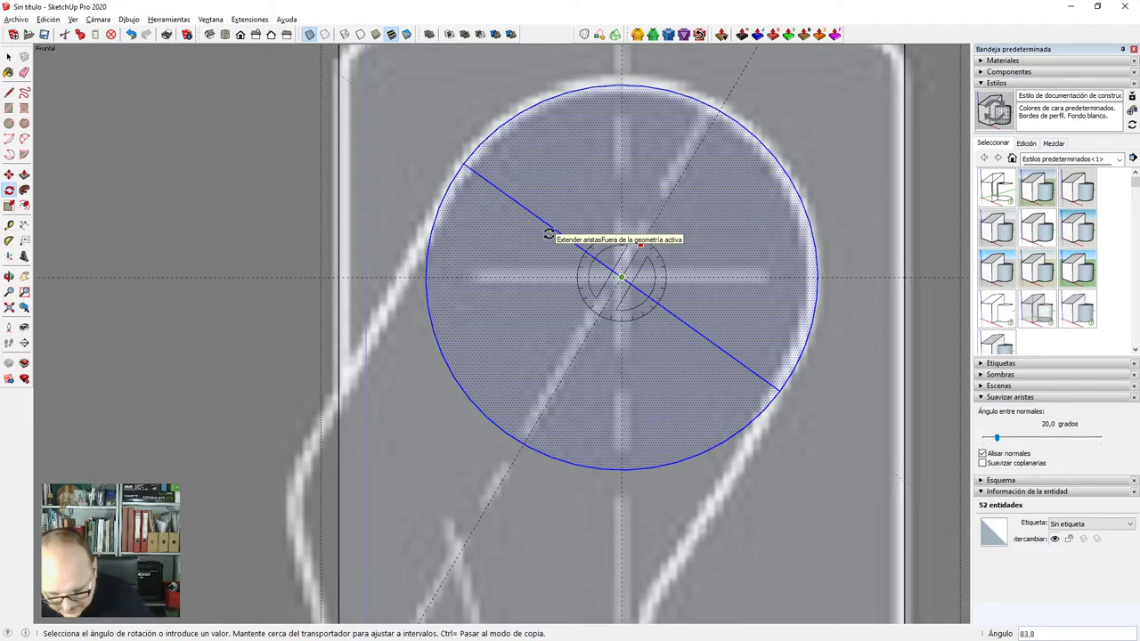
{"action": "left_click", "coordinate": [549, 234]}
{"action": "key", "text": "space"}
Erase the circle's lower arc, keeping the upper semicircle and its diameter.
{"action": "scroll", "coordinate": [588, 145], "scroll_direction": "down", "scroll_amount": 5}
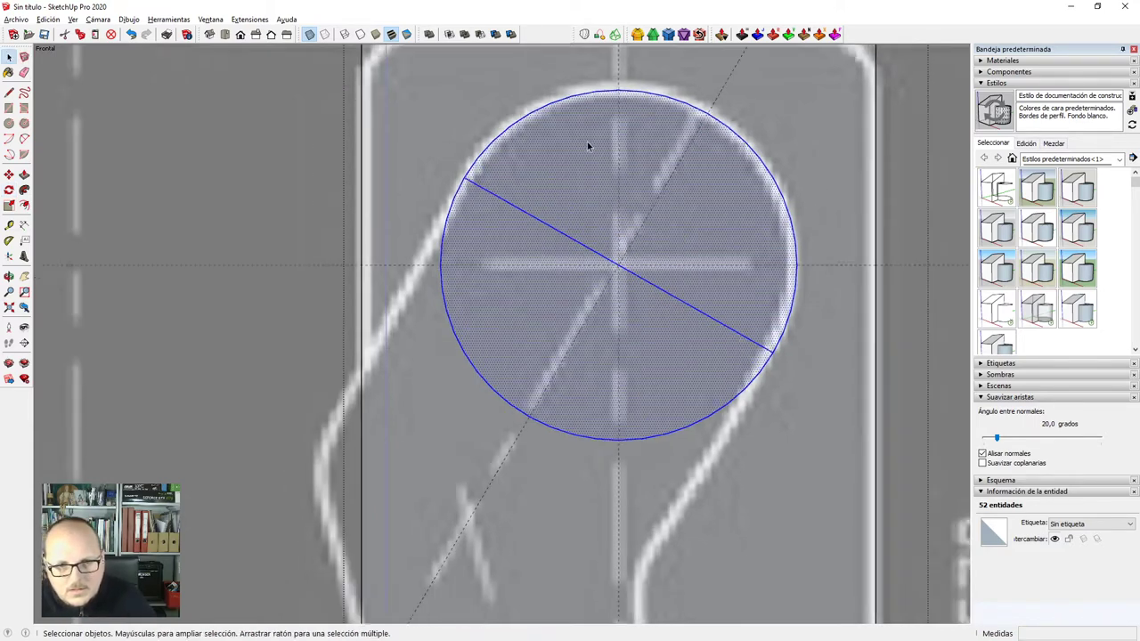
{"action": "key", "text": "e"}
{"action": "left_click", "coordinate": [677, 285]}
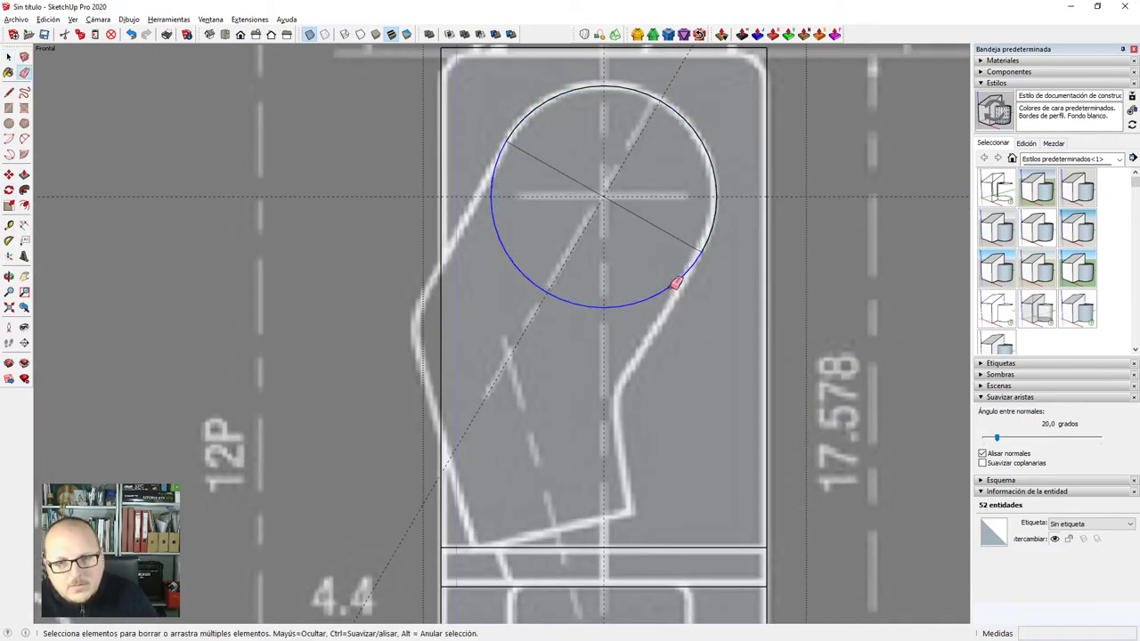
{"action": "scroll", "coordinate": [675, 283], "scroll_direction": "up", "scroll_amount": 1}
{"action": "key", "text": "l"}
{"action": "scroll", "coordinate": [604, 194], "scroll_direction": "up", "scroll_amount": 1}
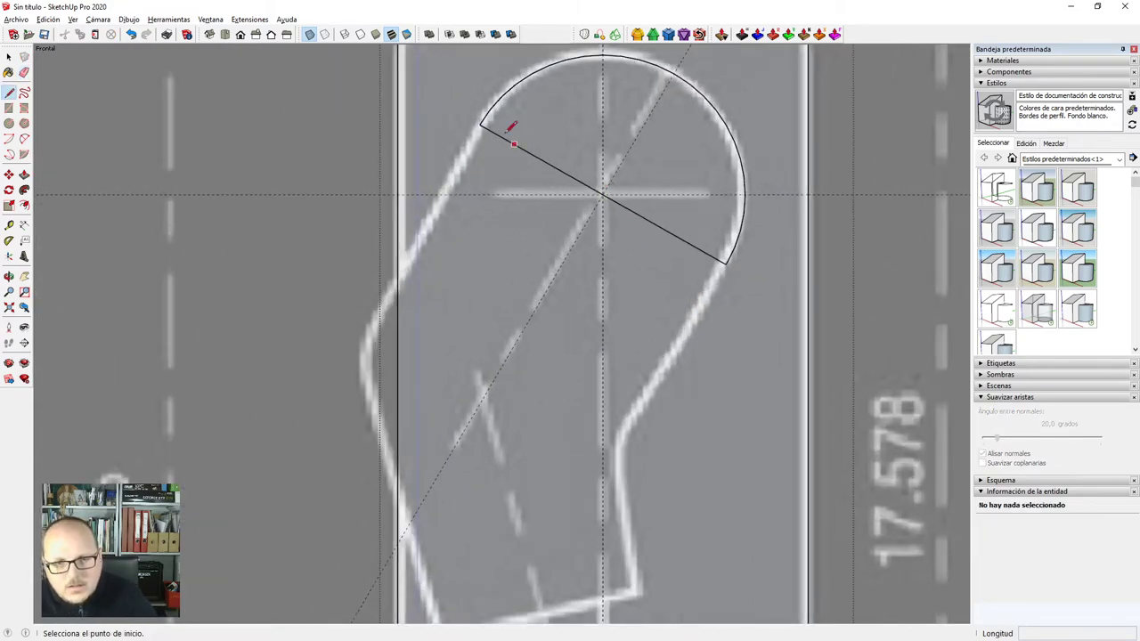
{"action": "left_click", "coordinate": [480, 125]}
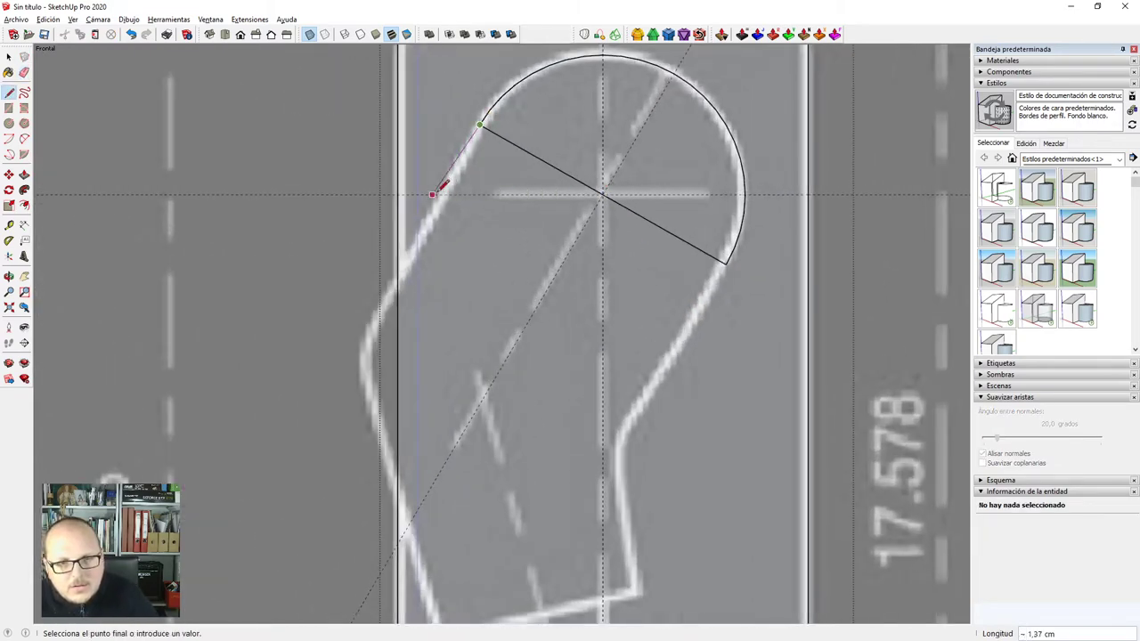
{"action": "left_click", "coordinate": [603, 194]}
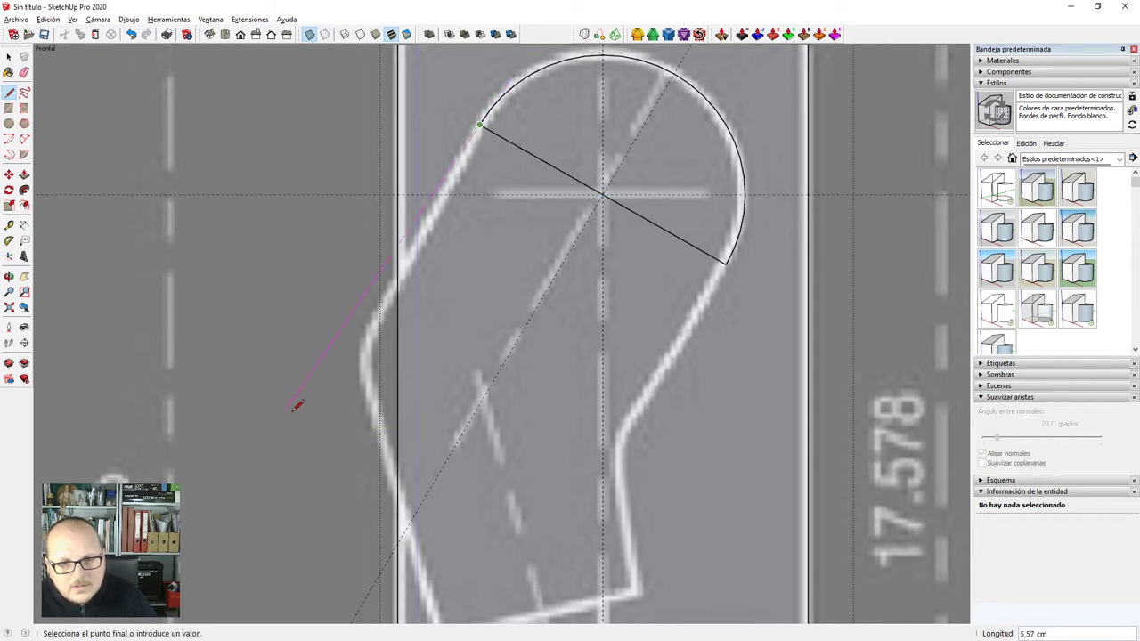
{"action": "scroll", "coordinate": [298, 400], "scroll_direction": "down", "scroll_amount": 1}
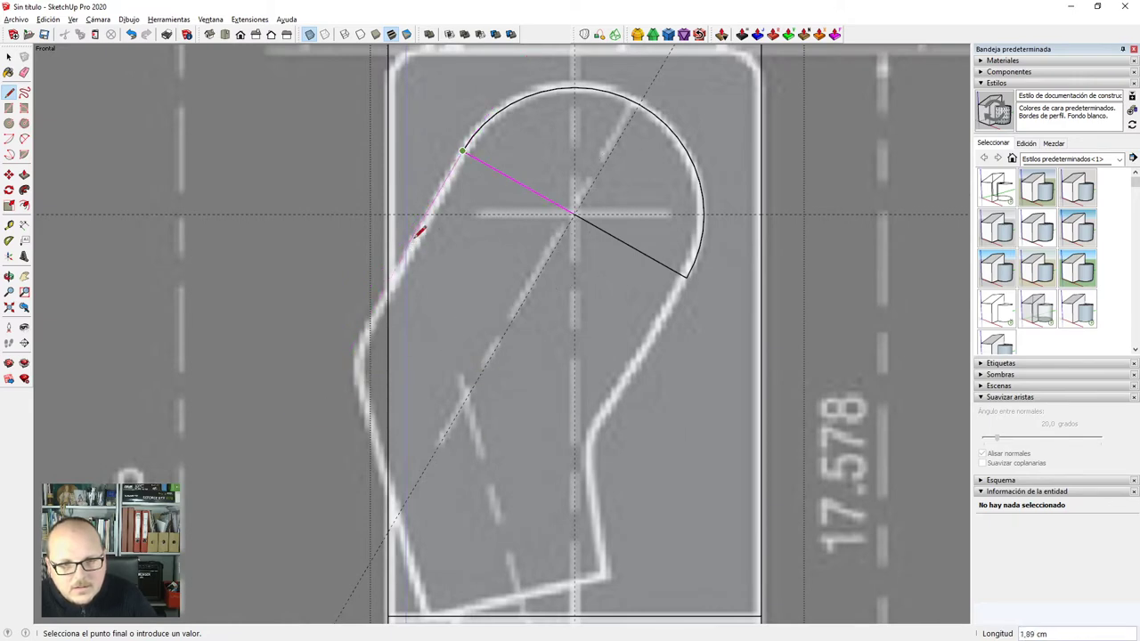
{"action": "scroll", "coordinate": [445, 192], "scroll_direction": "up", "scroll_amount": 1}
Group the semicircle with its diameter and open the group for editing.
{"action": "middle_click_drag", "start_coordinate": [446, 183], "coordinate": [580, 246]}
{"action": "key", "text": "space"}
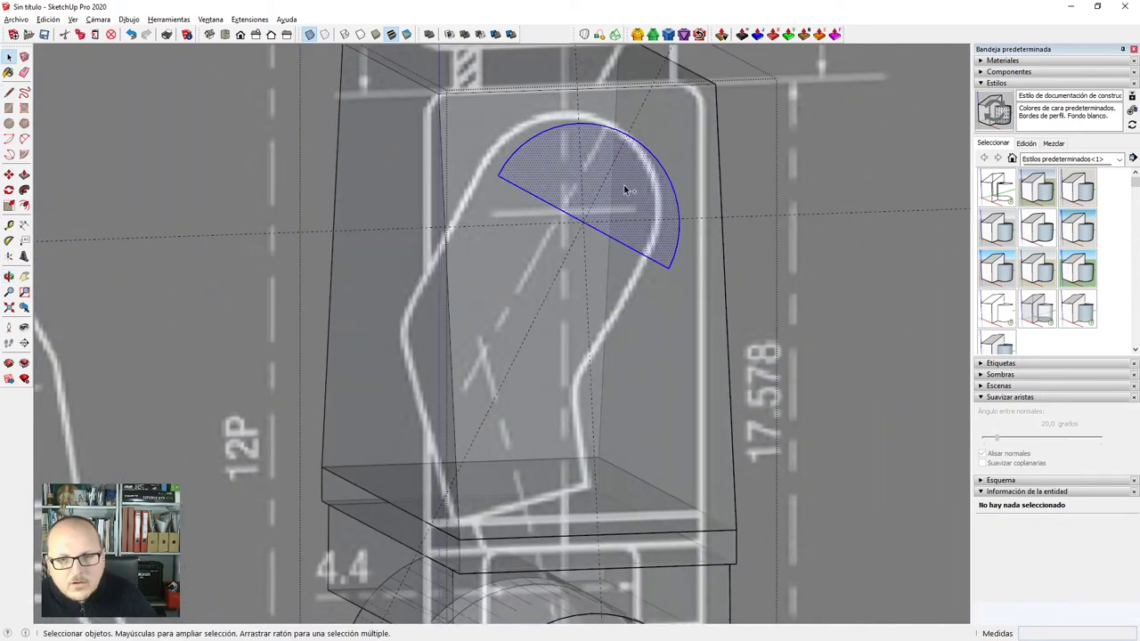
{"action": "key", "text": "g"}
{"action": "double_click", "coordinate": [625, 189]}
{"action": "middle_click_drag", "start_coordinate": [506, 207], "coordinate": [574, 189]}
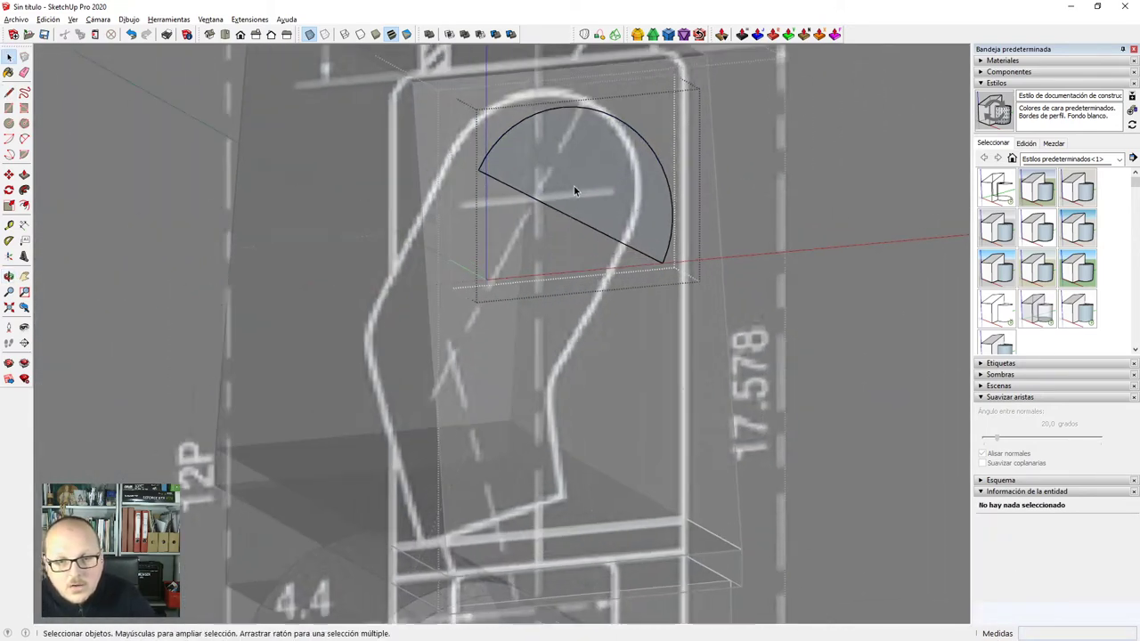
{"action": "scroll", "coordinate": [574, 190], "scroll_direction": "up", "scroll_amount": 2}
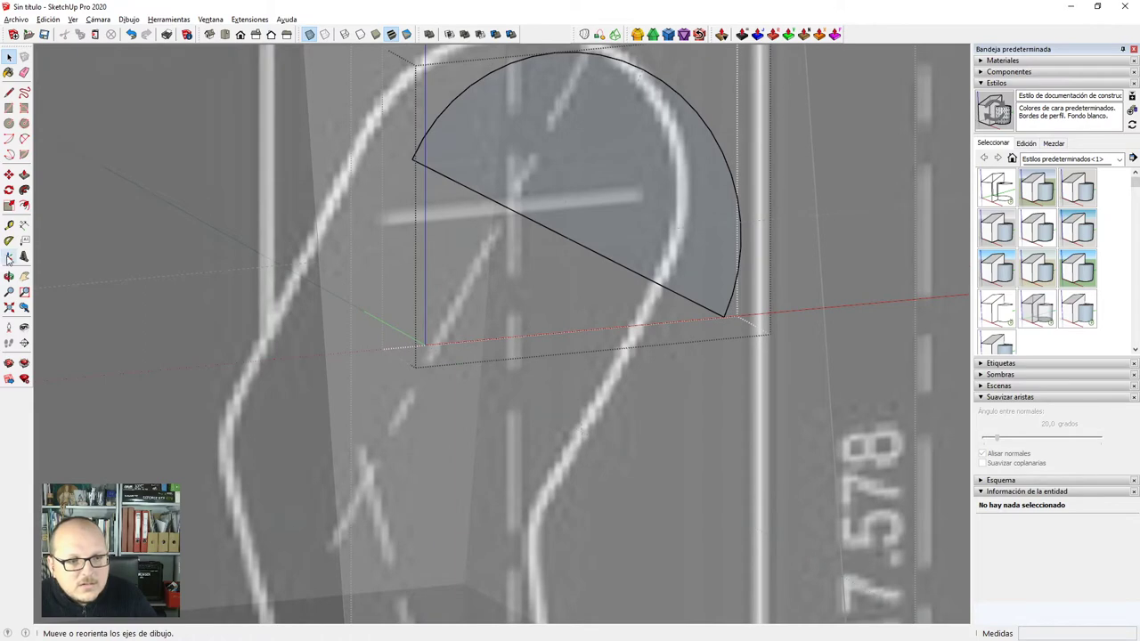
Relocate the drawing axes to the diameter's midpoint, with the red axis running along the diameter.
{"action": "left_click", "coordinate": [9, 256]}
{"action": "left_click", "coordinate": [567, 237]}
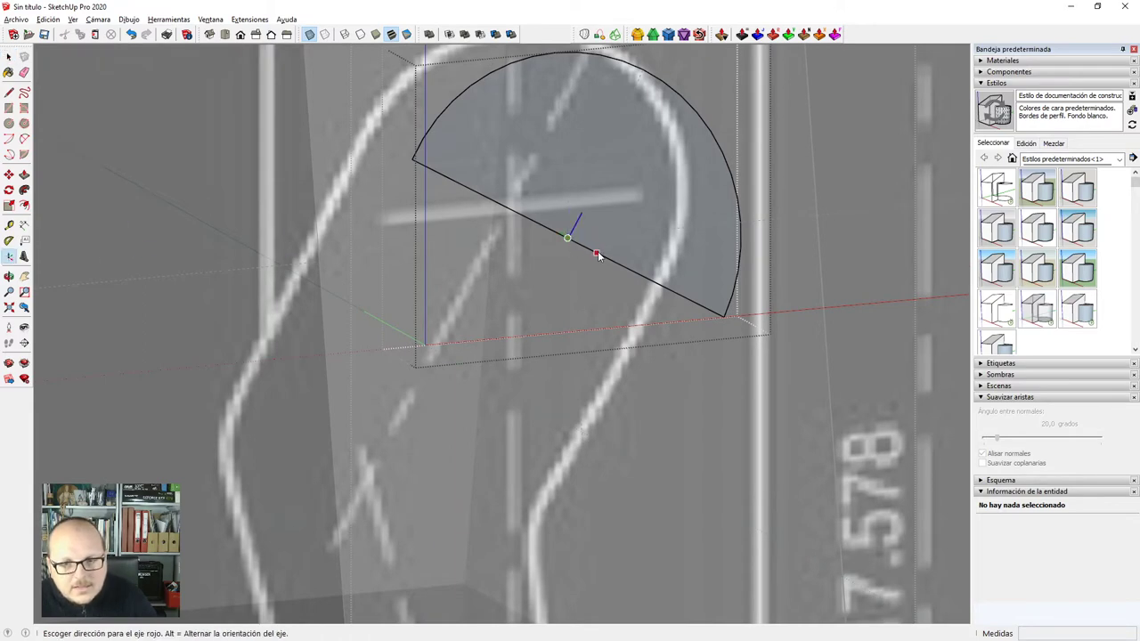
{"action": "left_click", "coordinate": [596, 253]}
{"action": "left_click", "coordinate": [594, 183]}
In the front view, close the upper arm below the semicircle with two side lines and a lower edge parallel to the diameter.
{"action": "scroll", "coordinate": [594, 183], "scroll_direction": "down", "scroll_amount": 2}
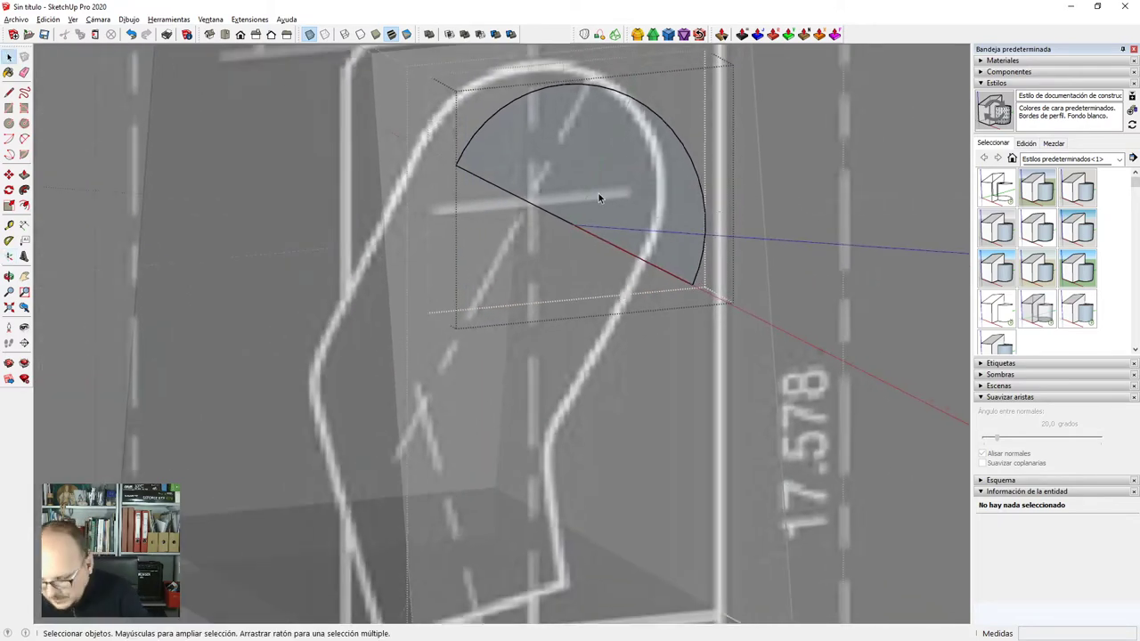
{"action": "key", "text": "F2"}
{"action": "scroll", "coordinate": [594, 356], "scroll_direction": "up", "scroll_amount": 4}
{"action": "key", "text": "l"}
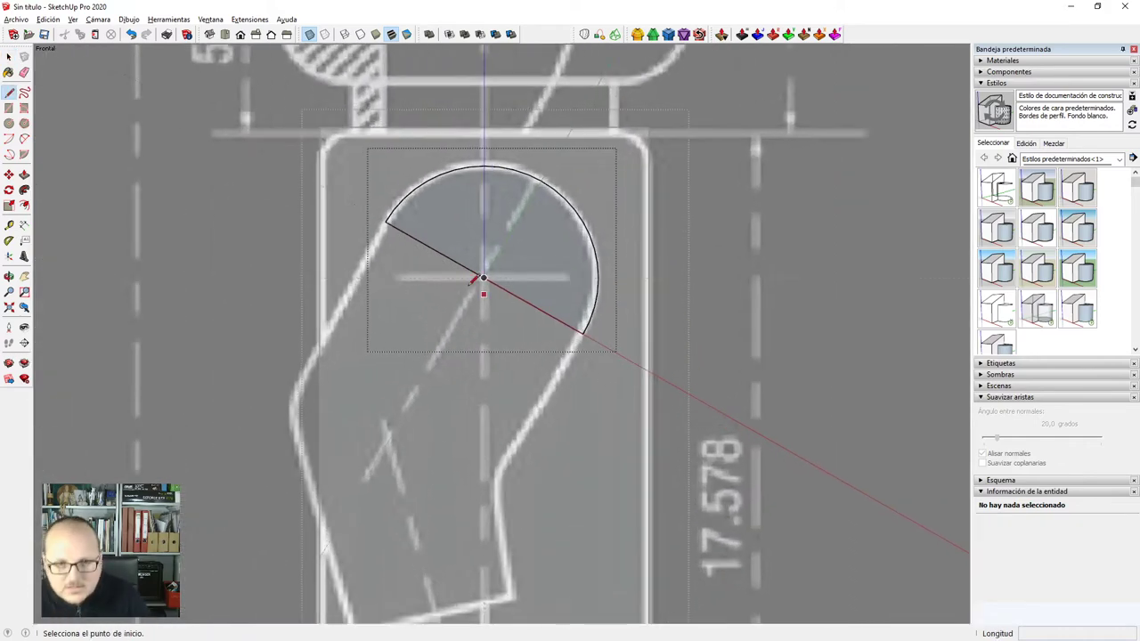
{"action": "left_click", "coordinate": [384, 221]}
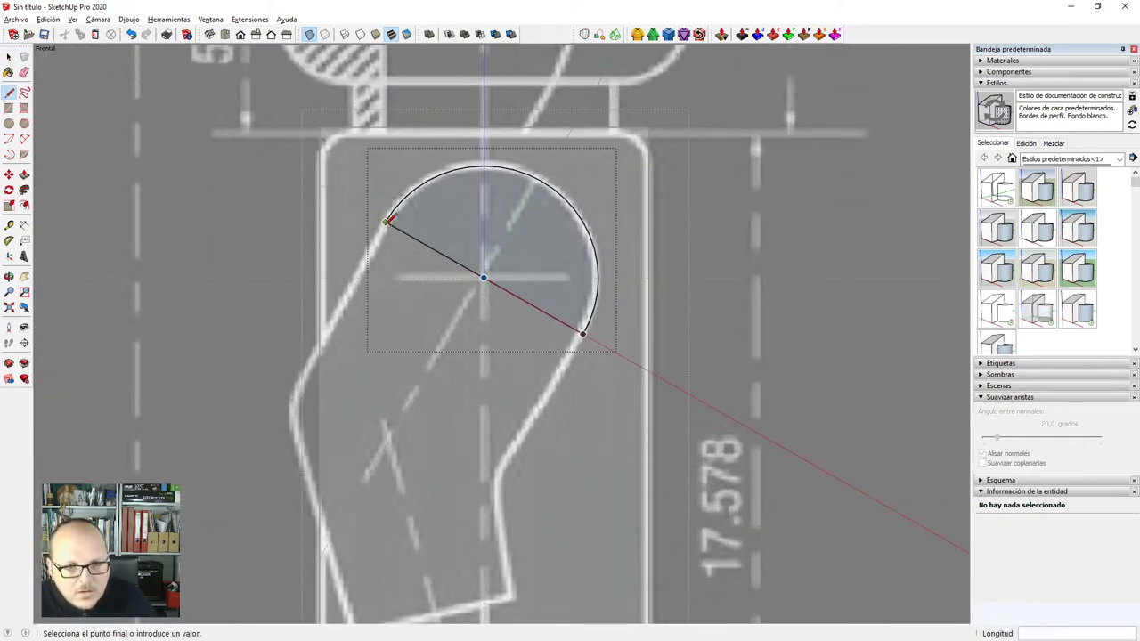
{"action": "left_click", "coordinate": [249, 435]}
{"action": "scroll", "coordinate": [251, 433], "scroll_direction": "down", "scroll_amount": 1}
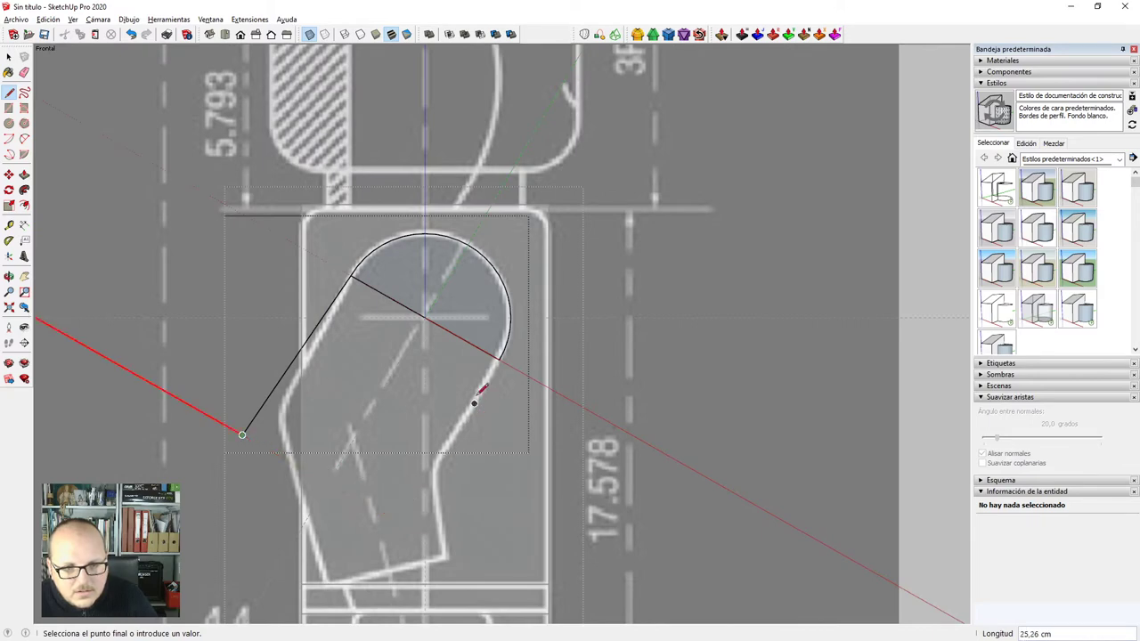
{"action": "left_click", "coordinate": [504, 358]}
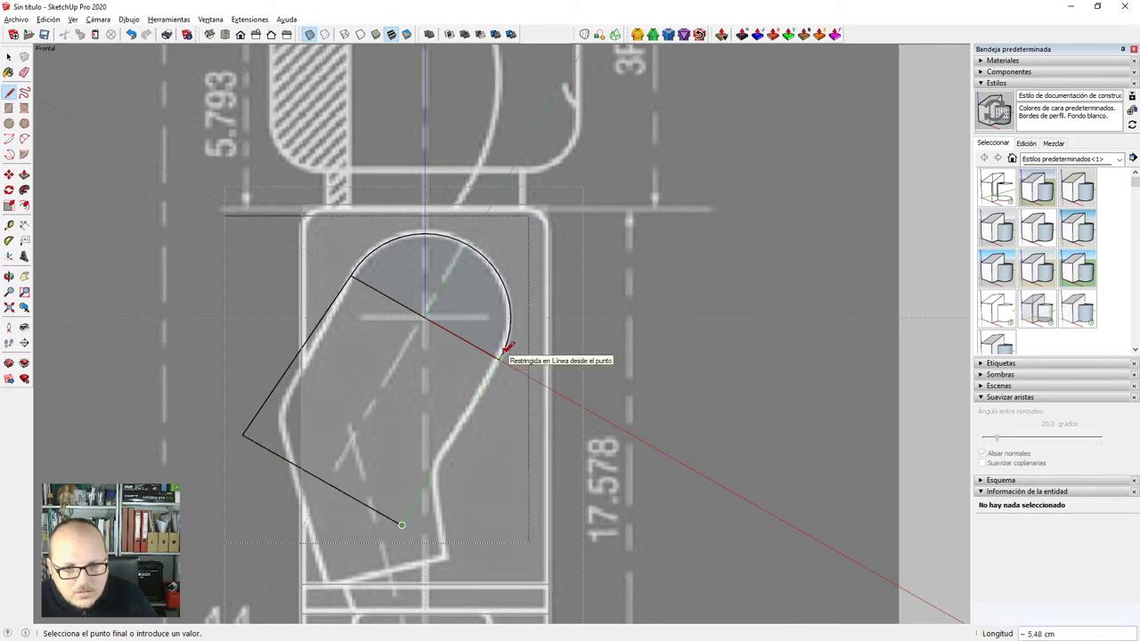
{"action": "left_click", "coordinate": [499, 359]}
{"action": "key", "text": "space"}
{"action": "scroll", "coordinate": [335, 395], "scroll_direction": "up", "scroll_amount": 1}
Move the upper arm's lower edge up about 1.40 cm onto the crossing of the blueprint's dashed axes.
{"action": "left_click", "coordinate": [333, 393]}
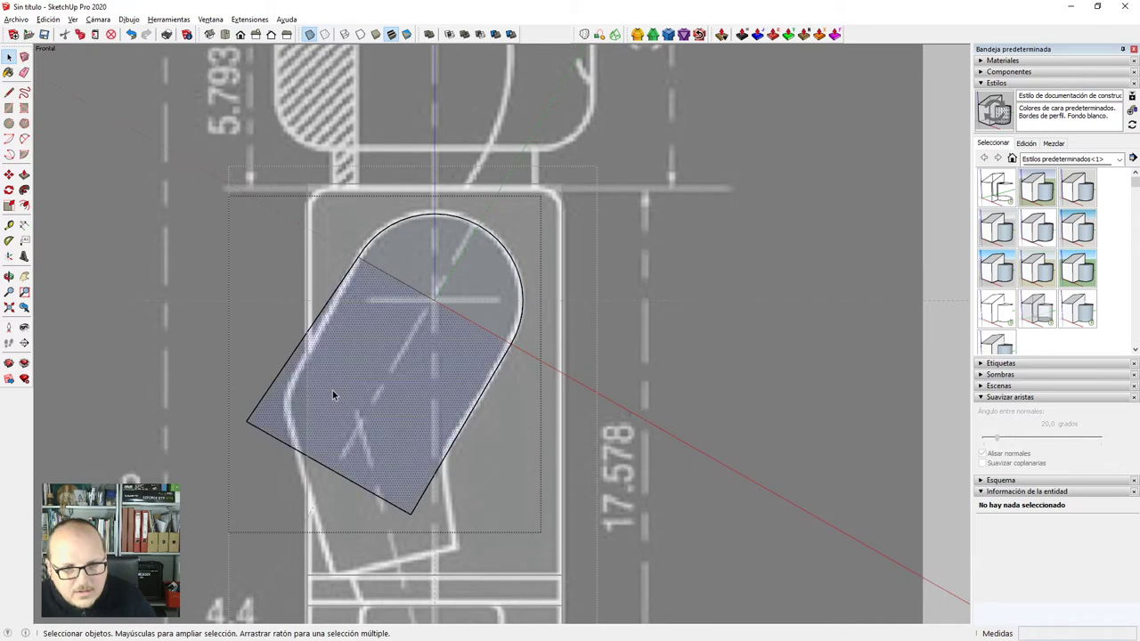
{"action": "scroll", "coordinate": [333, 394], "scroll_direction": "down", "scroll_amount": 2}
{"action": "scroll", "coordinate": [336, 428], "scroll_direction": "up", "scroll_amount": 2}
{"action": "left_click", "coordinate": [349, 453]}
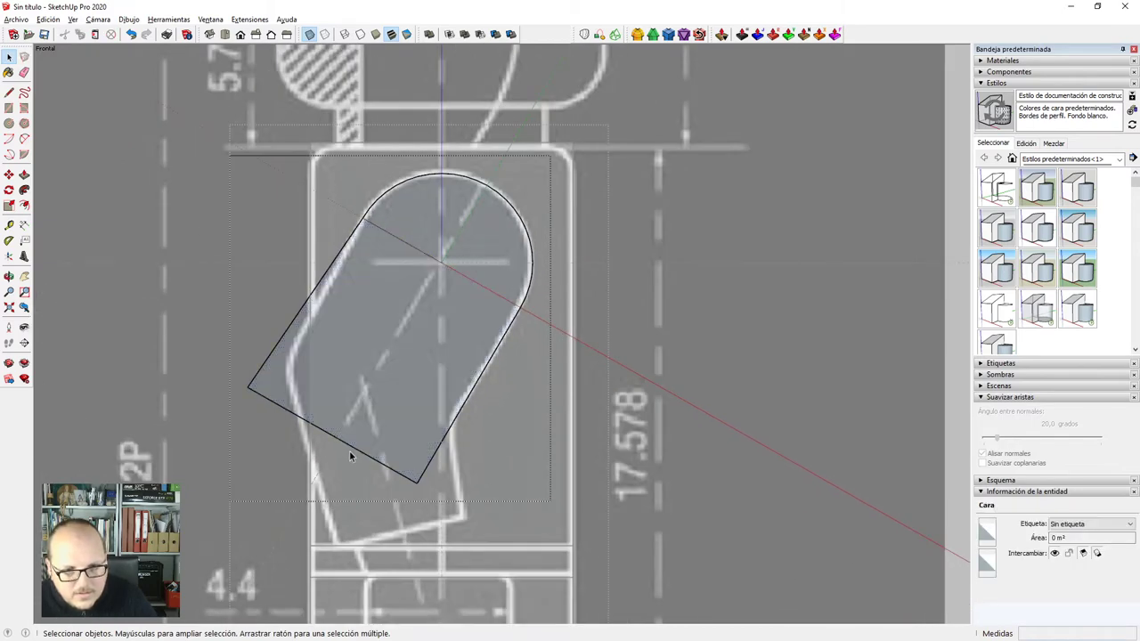
{"action": "left_click", "coordinate": [355, 450]}
{"action": "scroll", "coordinate": [365, 433], "scroll_direction": "up", "scroll_amount": 2}
{"action": "key", "text": "m"}
{"action": "left_click", "coordinate": [366, 397]}
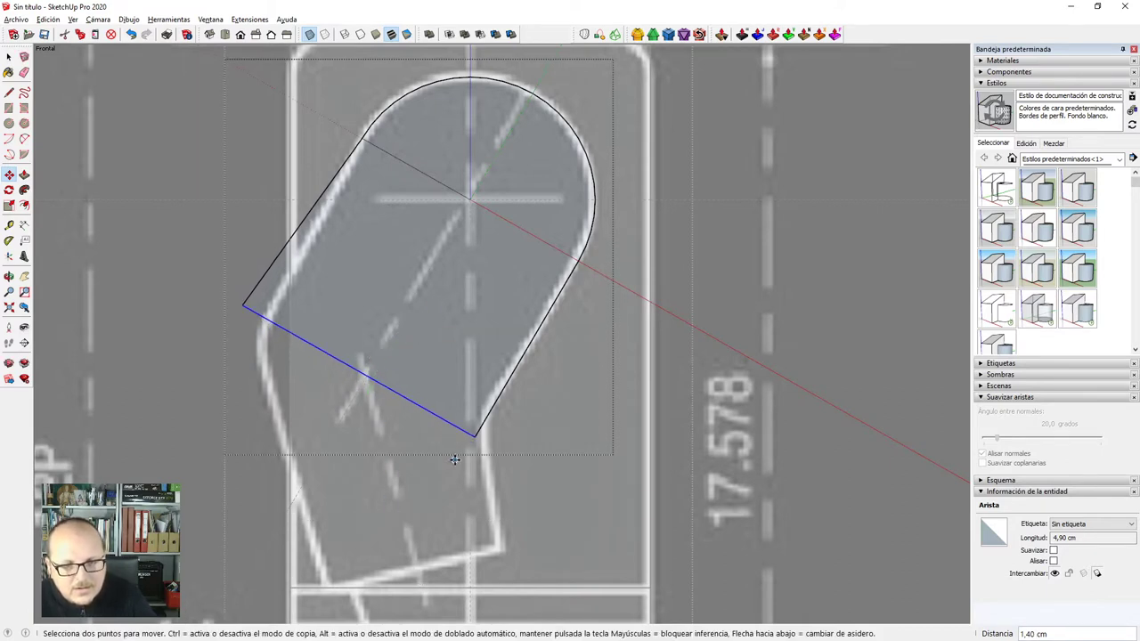
{"action": "scroll", "coordinate": [454, 460], "scroll_direction": "down", "scroll_amount": 1}
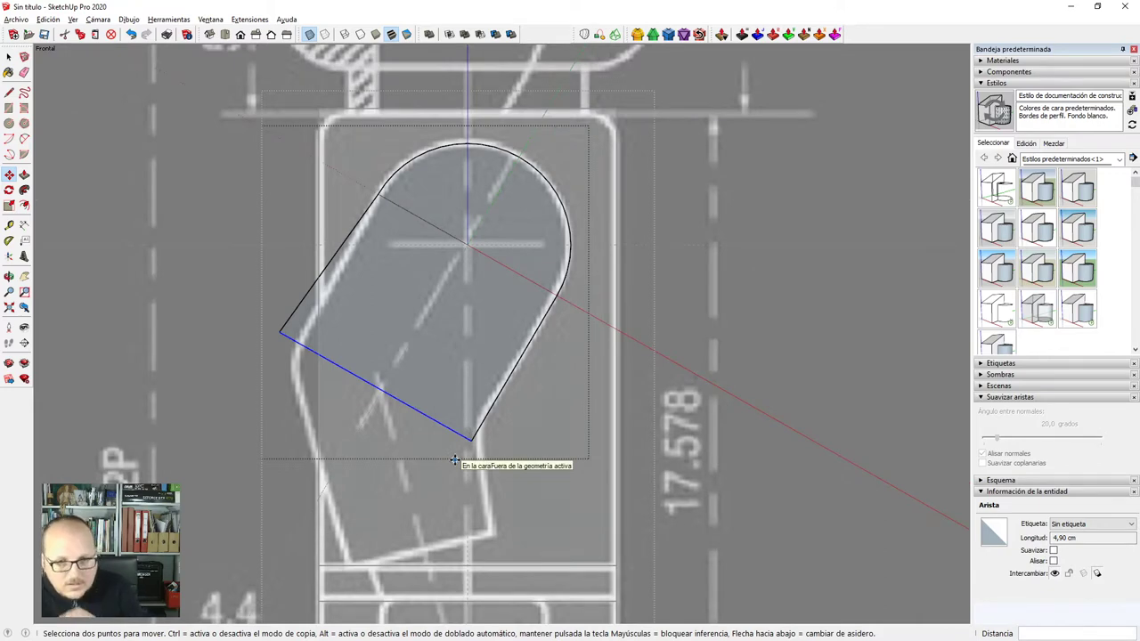
{"action": "scroll", "coordinate": [418, 419], "scroll_direction": "up", "scroll_amount": 2}
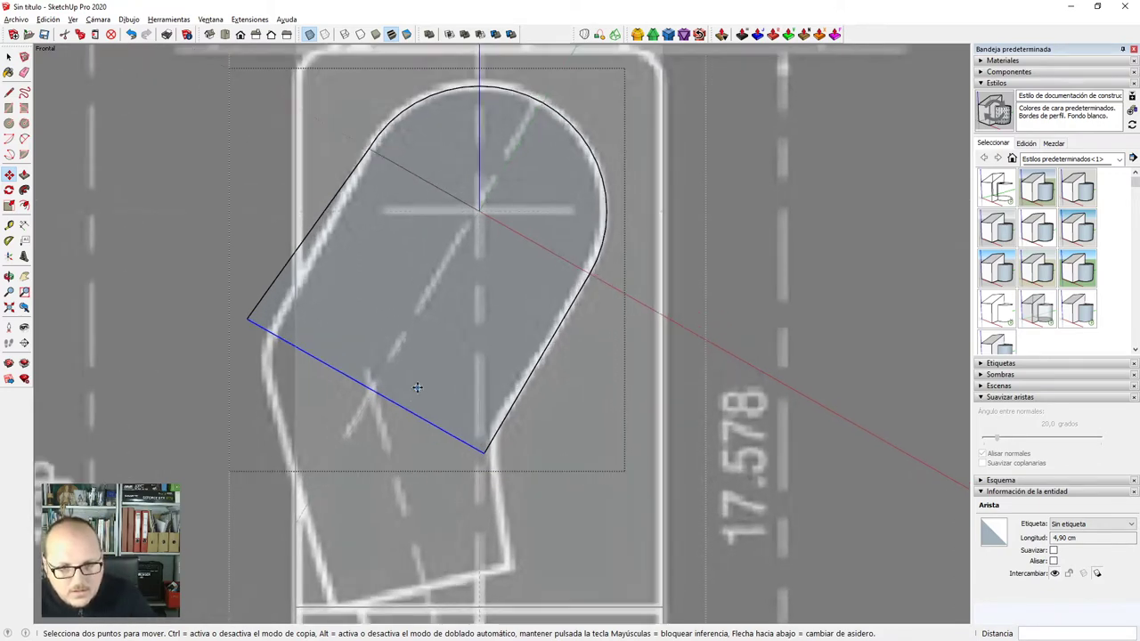
Draw a slanted line about 2.33 cm long from the dashed axes' crossing to the inner elbow and erase the leftover right corner.
{"action": "key", "text": "l"}
{"action": "scroll", "coordinate": [415, 379], "scroll_direction": "up", "scroll_amount": 1}
{"action": "scroll", "coordinate": [352, 385], "scroll_direction": "up", "scroll_amount": 1}
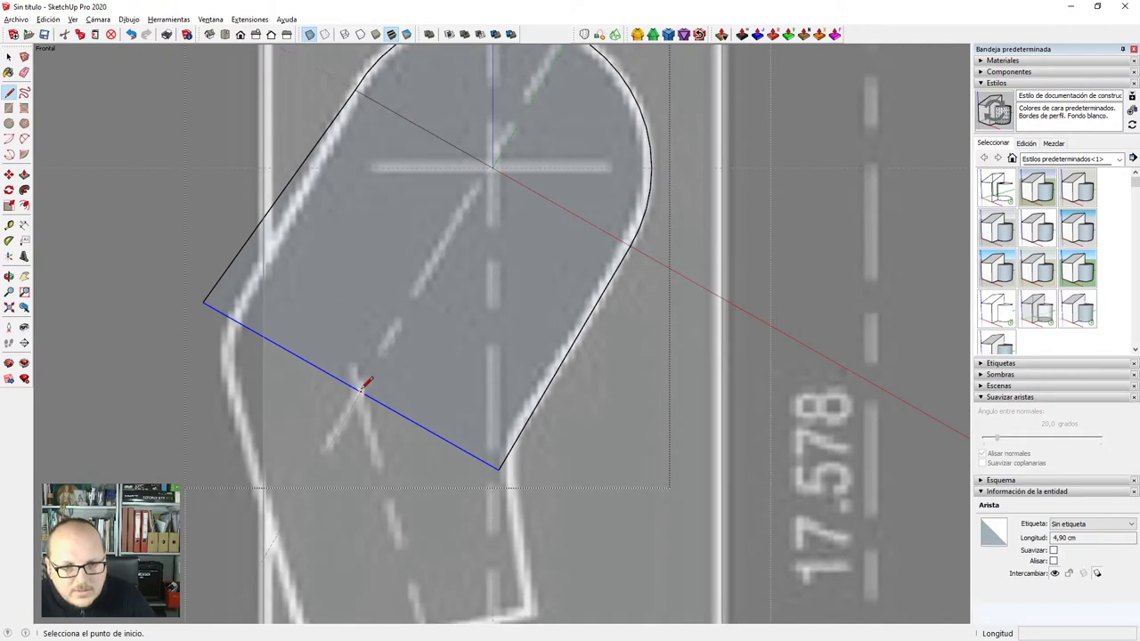
{"action": "left_click", "coordinate": [361, 388]}
{"action": "scroll", "coordinate": [499, 463], "scroll_direction": "up", "scroll_amount": 1}
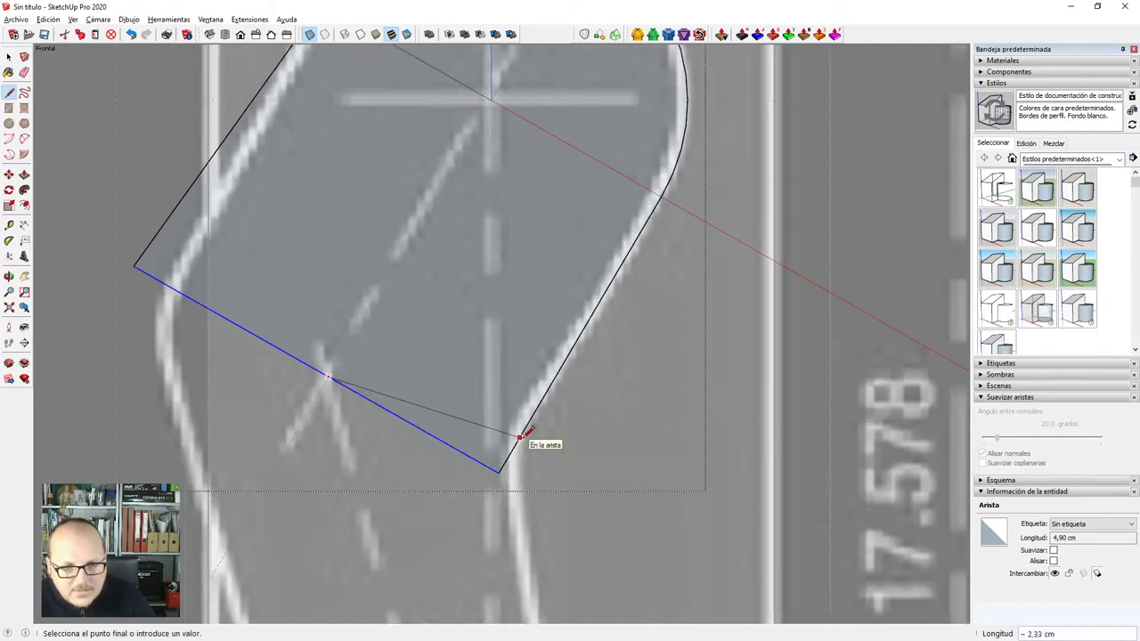
{"action": "left_click", "coordinate": [519, 437]}
{"action": "key", "text": "e"}
{"action": "left_click_drag", "start_coordinate": [508, 452], "coordinate": [496, 465]}
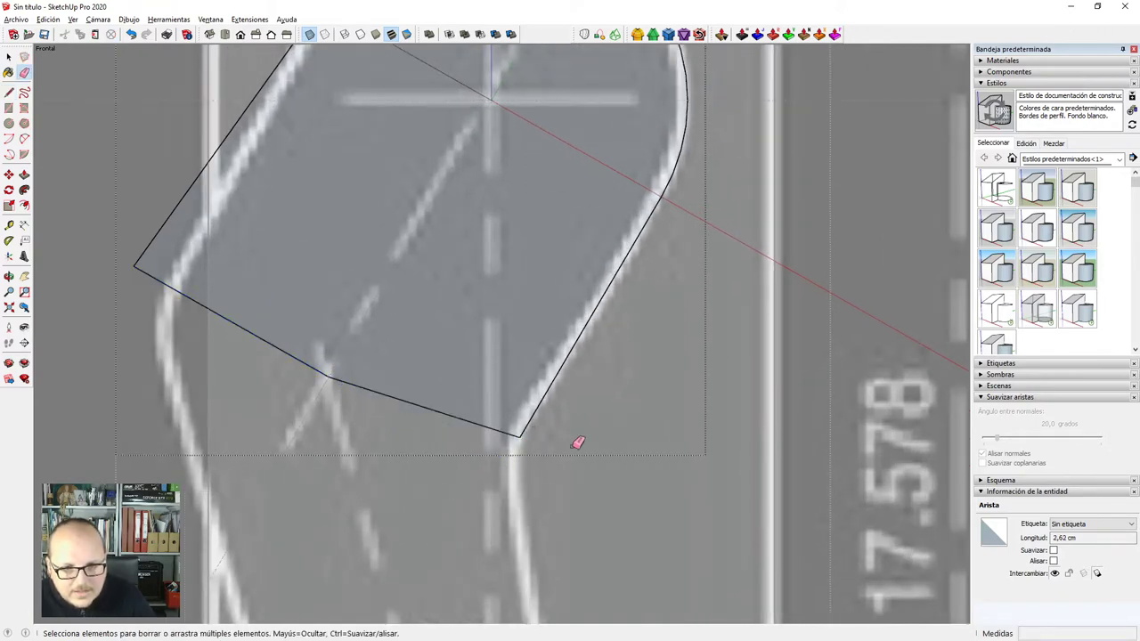
Extend the slanted elbow line past the arm's left outline and lengthen the left side line to meet its end.
{"action": "scroll", "coordinate": [578, 443], "scroll_direction": "down", "scroll_amount": 1}
{"action": "key", "text": "l"}
{"action": "left_click", "coordinate": [372, 388]}
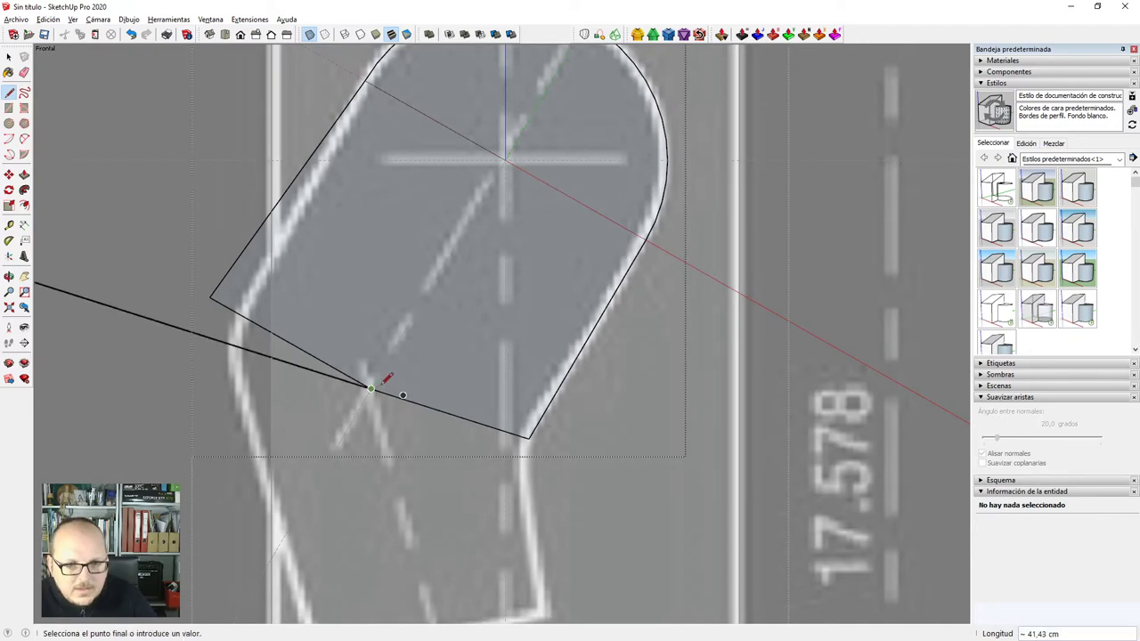
{"action": "left_click", "coordinate": [185, 330]}
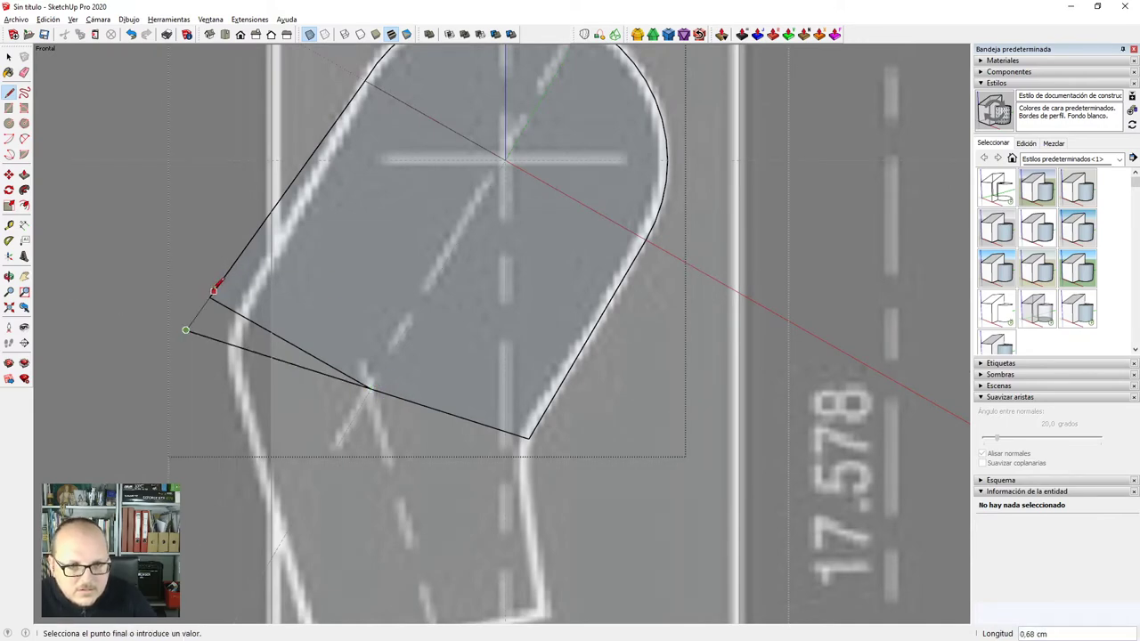
{"action": "scroll", "coordinate": [295, 320], "scroll_direction": "up", "scroll_amount": 3}
{"action": "key", "text": "Escape"}
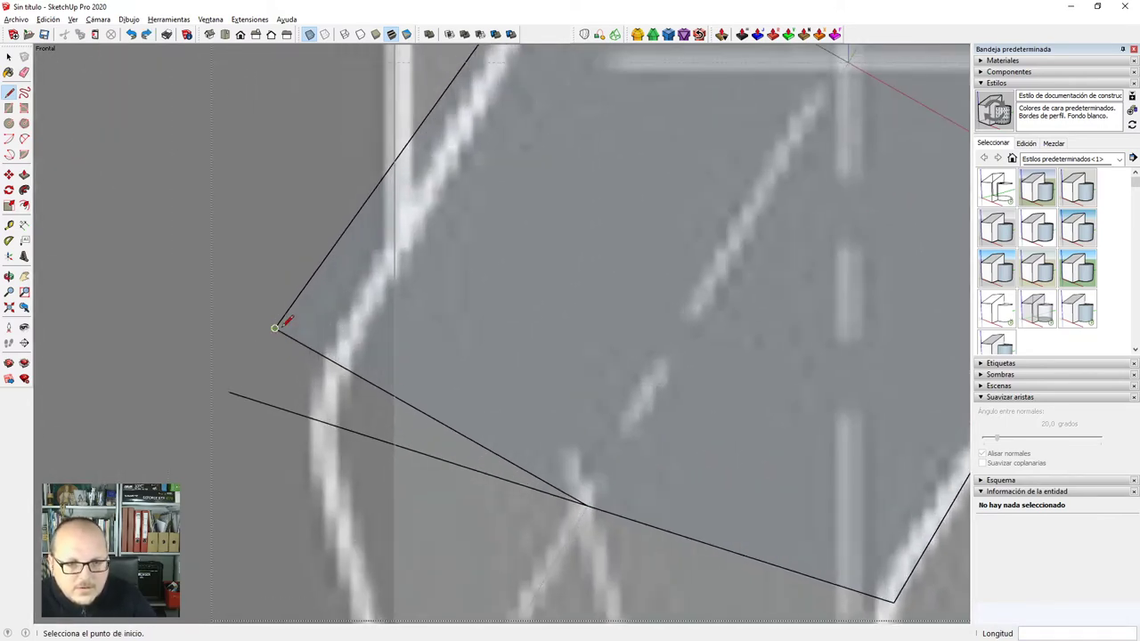
{"action": "left_click", "coordinate": [275, 327]}
{"action": "left_click", "coordinate": [232, 392]}
Erase the remaining piece of the old lower edge inside the upper arm.
{"action": "scroll", "coordinate": [392, 378], "scroll_direction": "down", "scroll_amount": 3}
{"action": "key", "text": "e"}
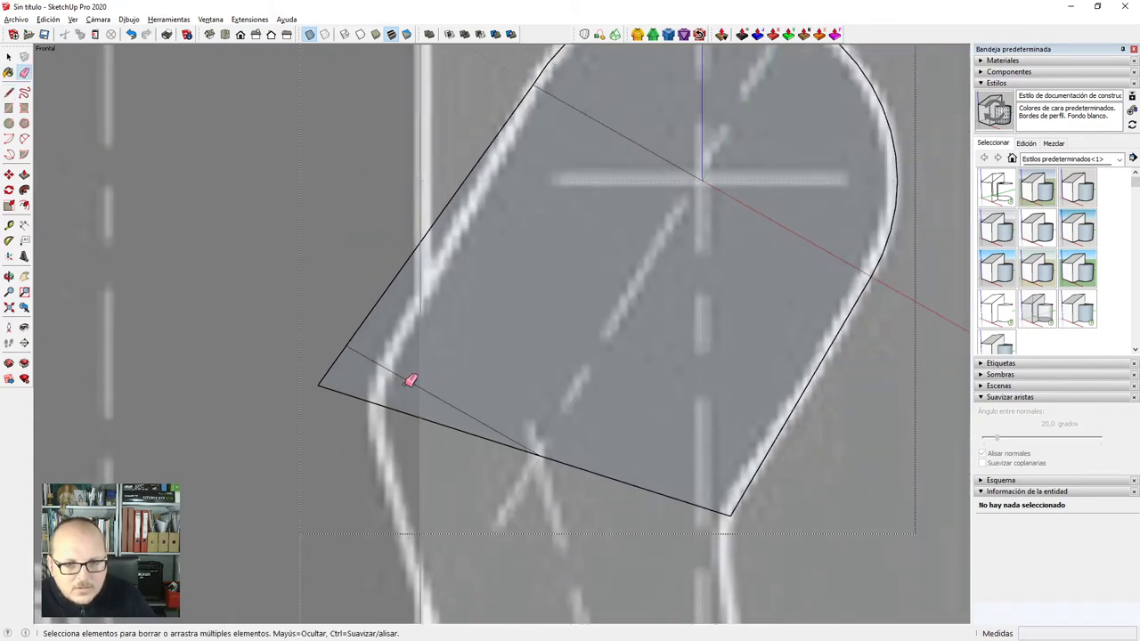
{"action": "left_click", "coordinate": [412, 383]}
{"action": "scroll", "coordinate": [414, 378], "scroll_direction": "up", "scroll_amount": 3}
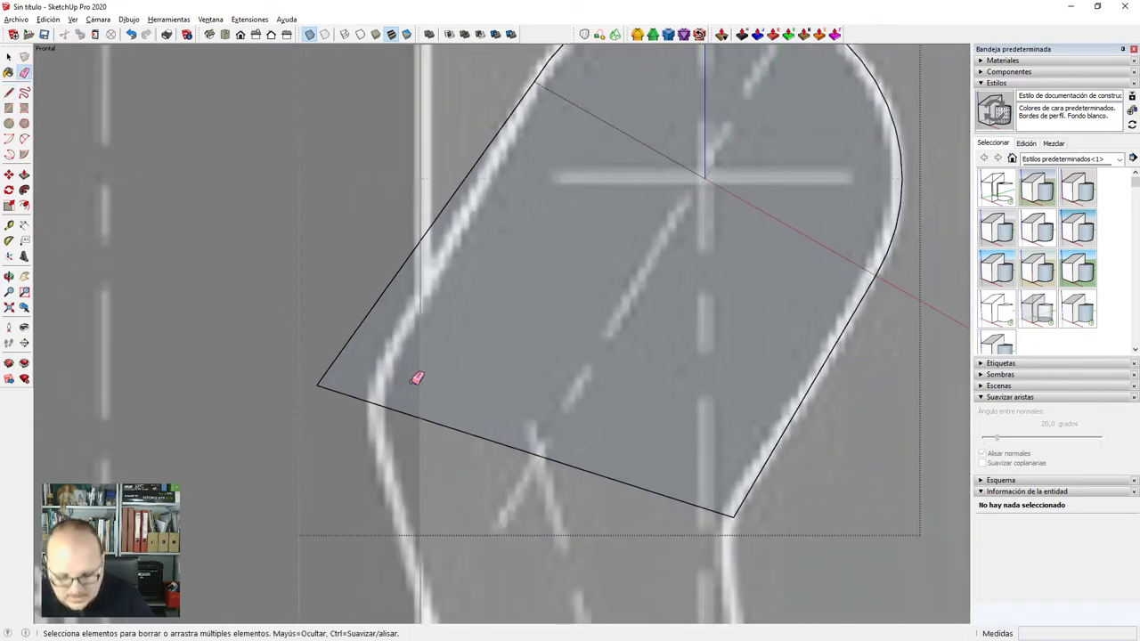
{"action": "key", "text": "l"}
{"action": "scroll", "coordinate": [465, 259], "scroll_direction": "down", "scroll_amount": 2}
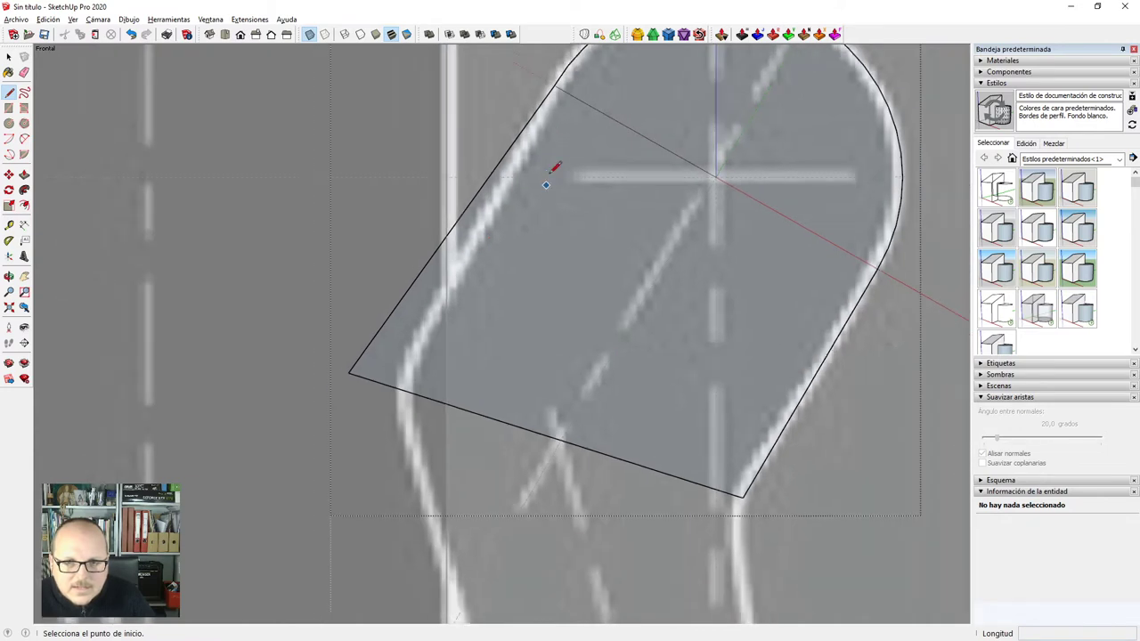
{"action": "left_click", "coordinate": [554, 85]}
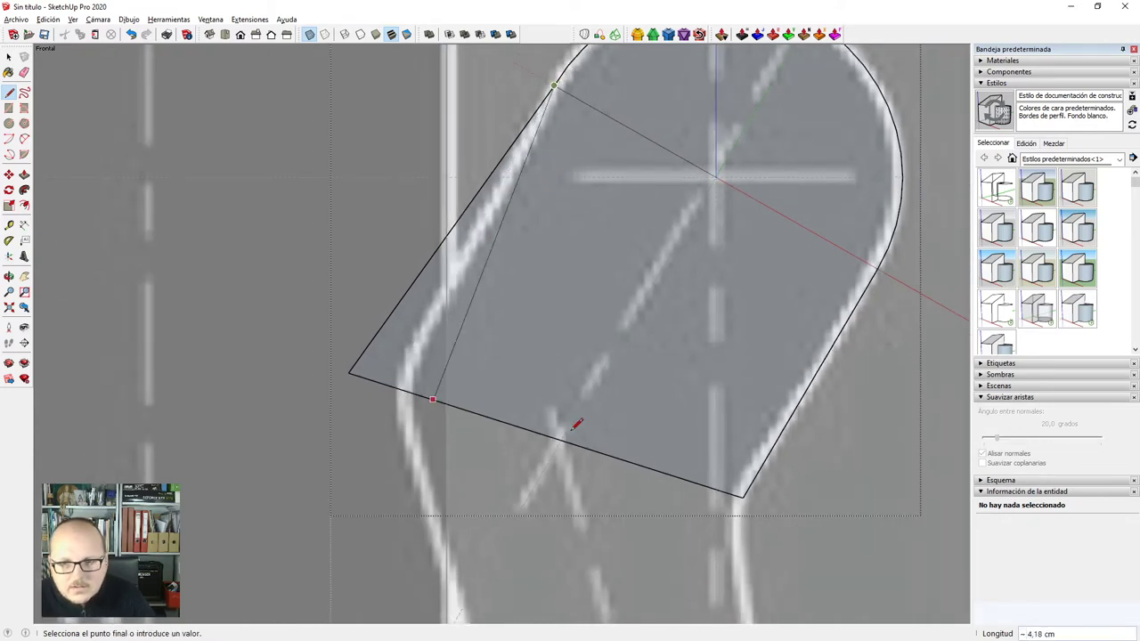
{"action": "key", "text": "t"}
{"action": "left_click", "coordinate": [802, 396]}
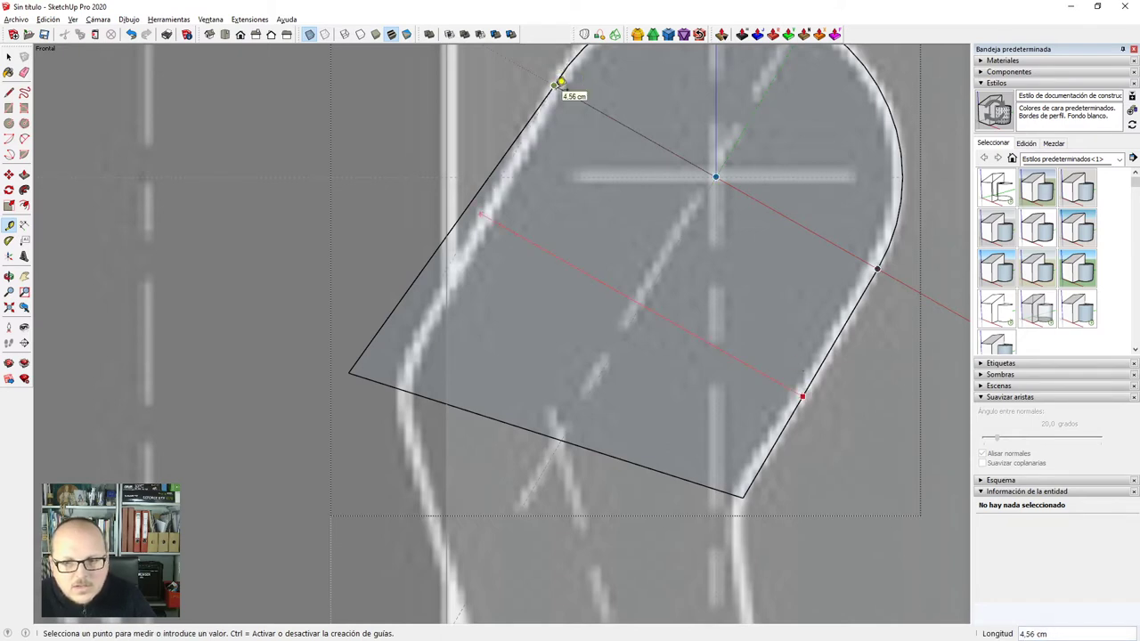
Redraw the left side, about 4.24 cm long, from the semicircle's end to the elbow line, and erase the old outer side.
{"action": "key", "text": "l"}
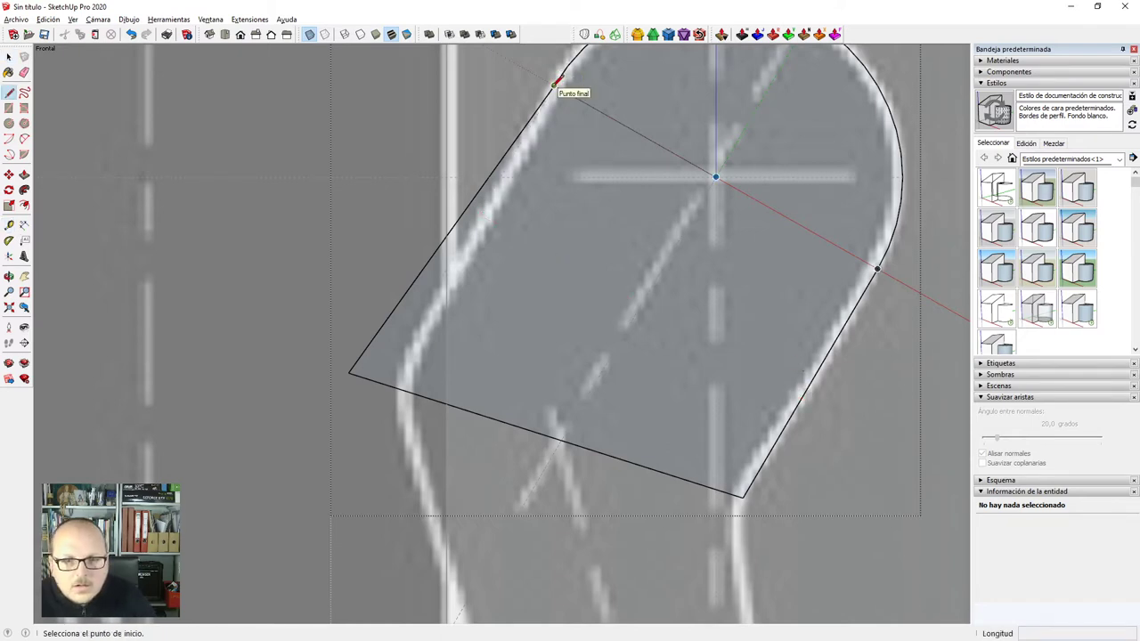
{"action": "left_click", "coordinate": [553, 83]}
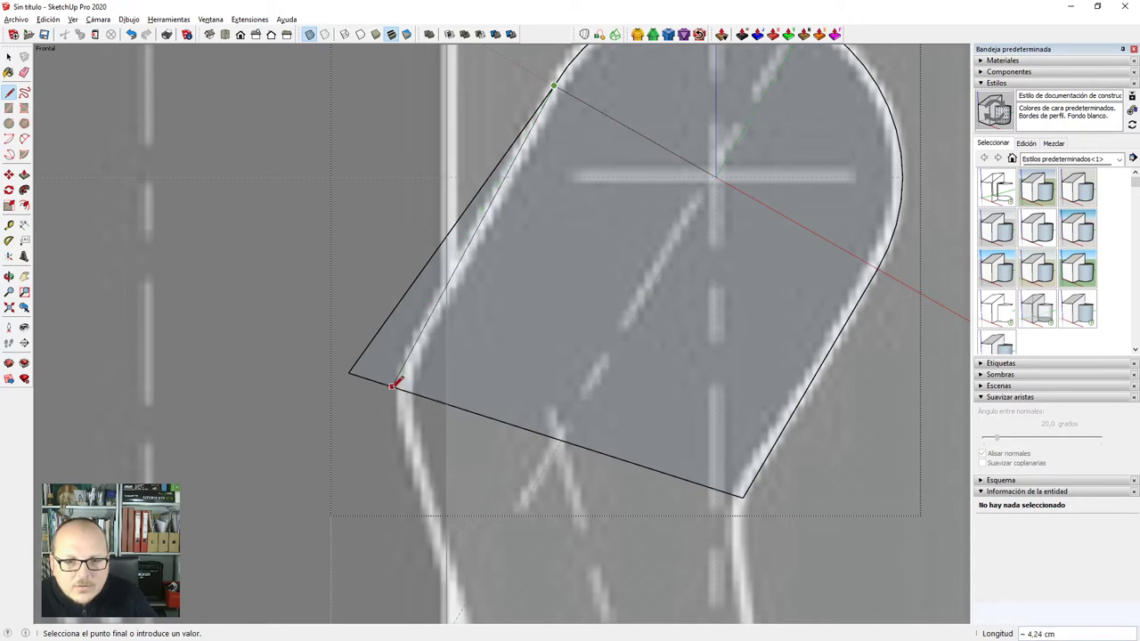
{"action": "left_click", "coordinate": [394, 385]}
{"action": "scroll", "coordinate": [504, 315], "scroll_direction": "down", "scroll_amount": 2}
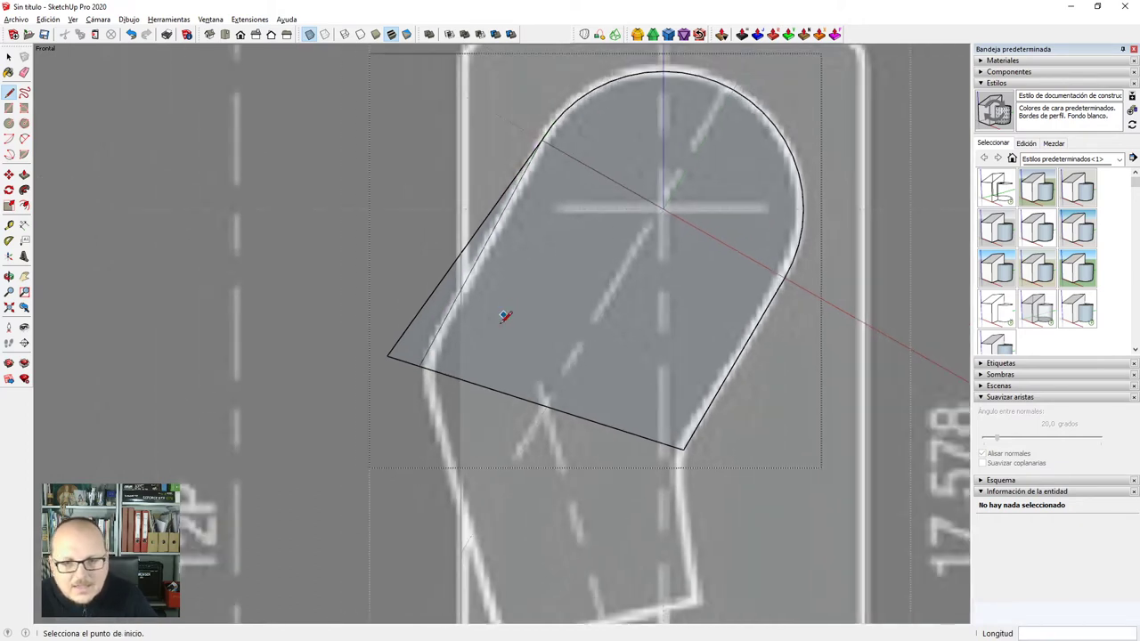
{"action": "key", "text": "e"}
{"action": "left_click", "coordinate": [390, 331]}
{"action": "scroll", "coordinate": [451, 283], "scroll_direction": "down", "scroll_amount": 2}
{"action": "scroll", "coordinate": [507, 178], "scroll_direction": "down", "scroll_amount": 1}
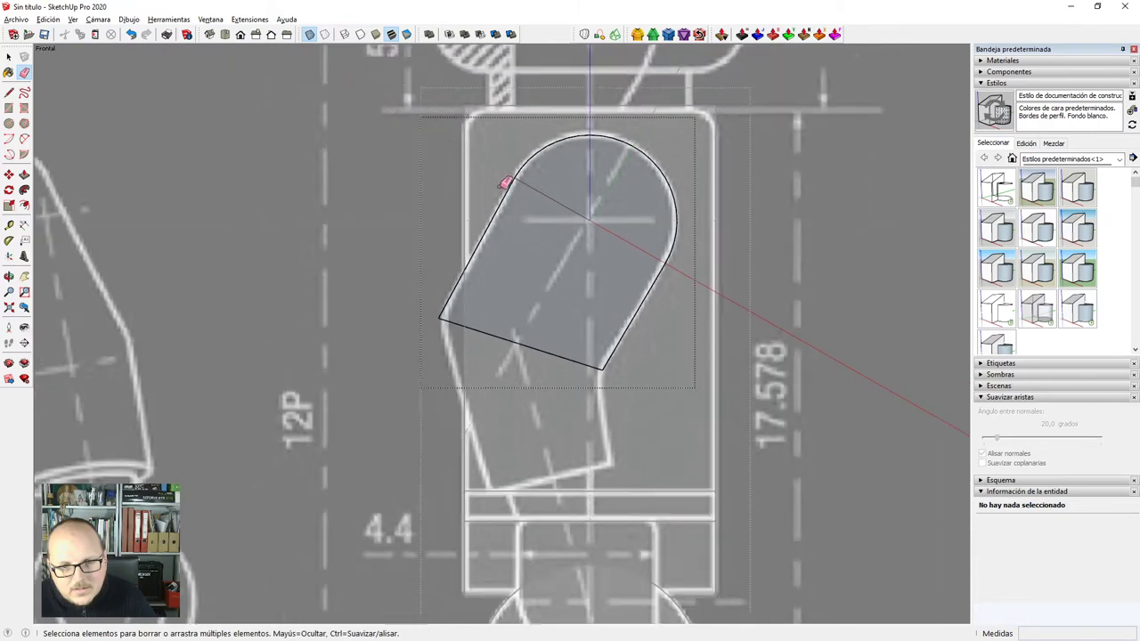
{"action": "scroll", "coordinate": [534, 338], "scroll_direction": "up", "scroll_amount": 1}
{"action": "key", "text": "space"}
{"action": "left_click", "coordinate": [547, 345]}
{"action": "scroll", "coordinate": [570, 401], "scroll_direction": "down", "scroll_amount": 1}
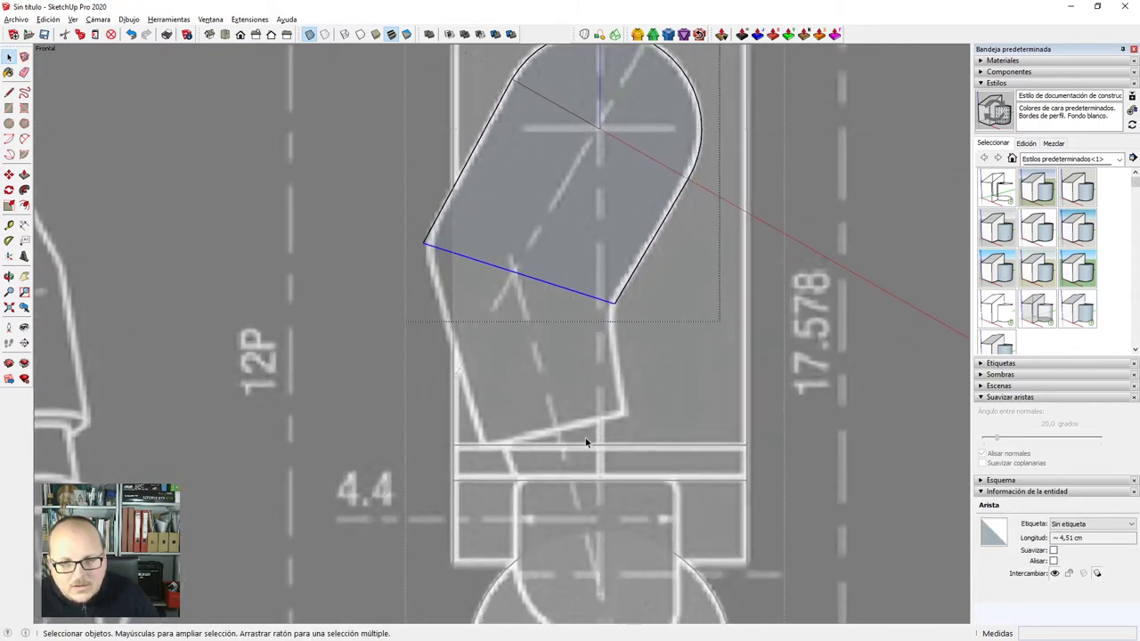
{"action": "scroll", "coordinate": [588, 299], "scroll_direction": "up", "scroll_amount": 1}
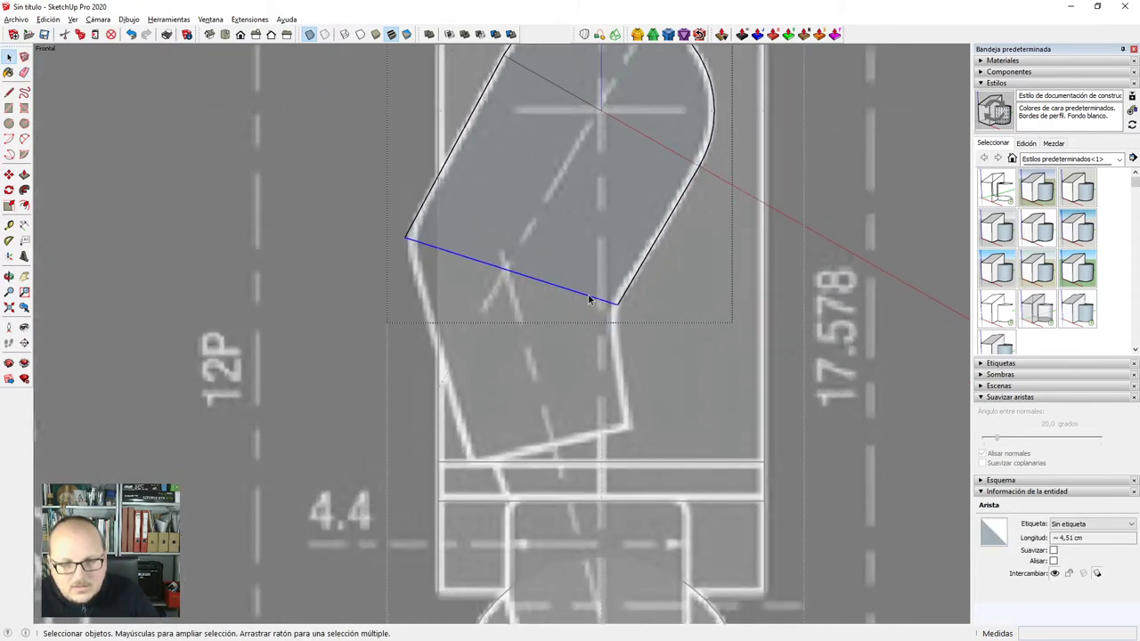
{"action": "left_click", "coordinate": [519, 258]}
{"action": "scroll", "coordinate": [518, 256], "scroll_direction": "up", "scroll_amount": 2}
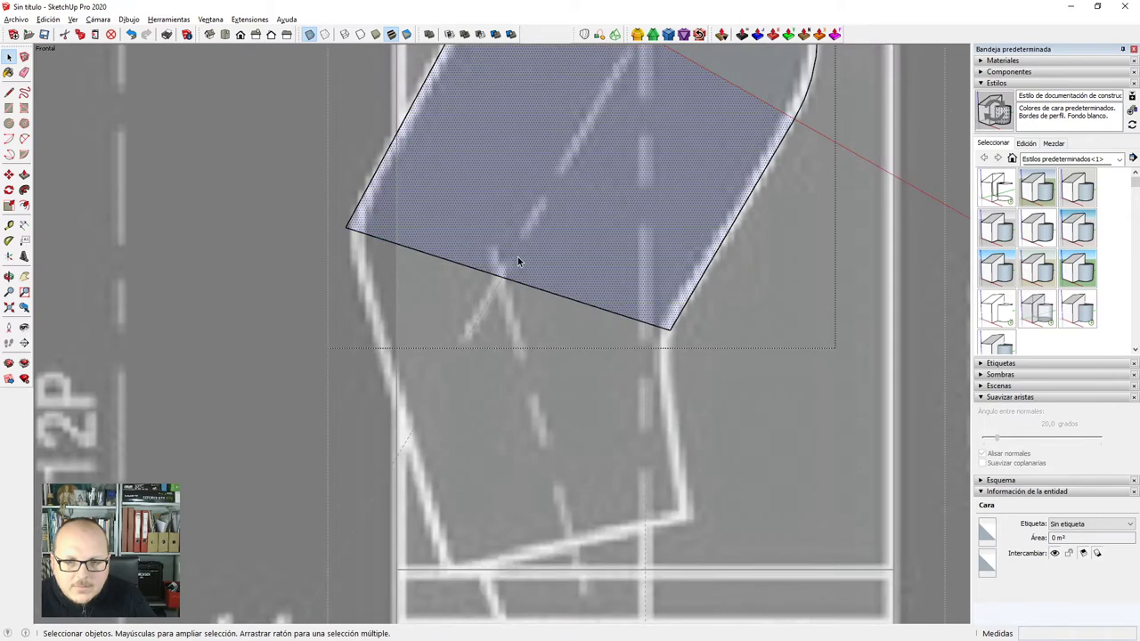
{"action": "left_click", "coordinate": [501, 326]}
{"action": "scroll", "coordinate": [501, 326], "scroll_direction": "down", "scroll_amount": 3}
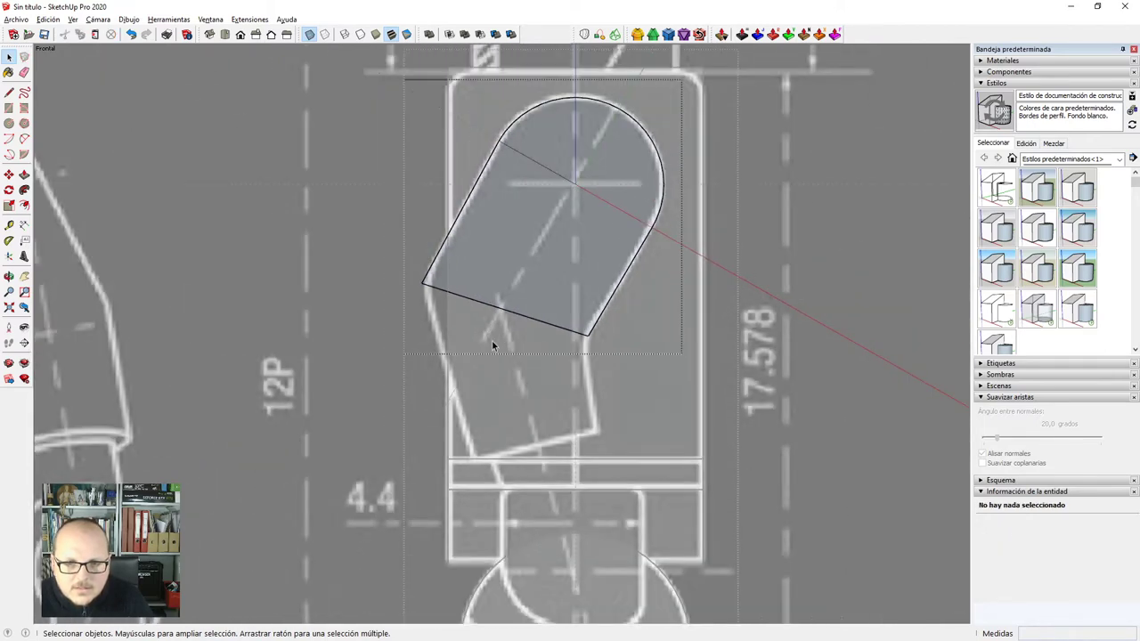
Cut the upper arm's slanted centre guide from outside the group and paste it in place inside the arm group.
{"action": "left_click", "coordinate": [486, 337]}
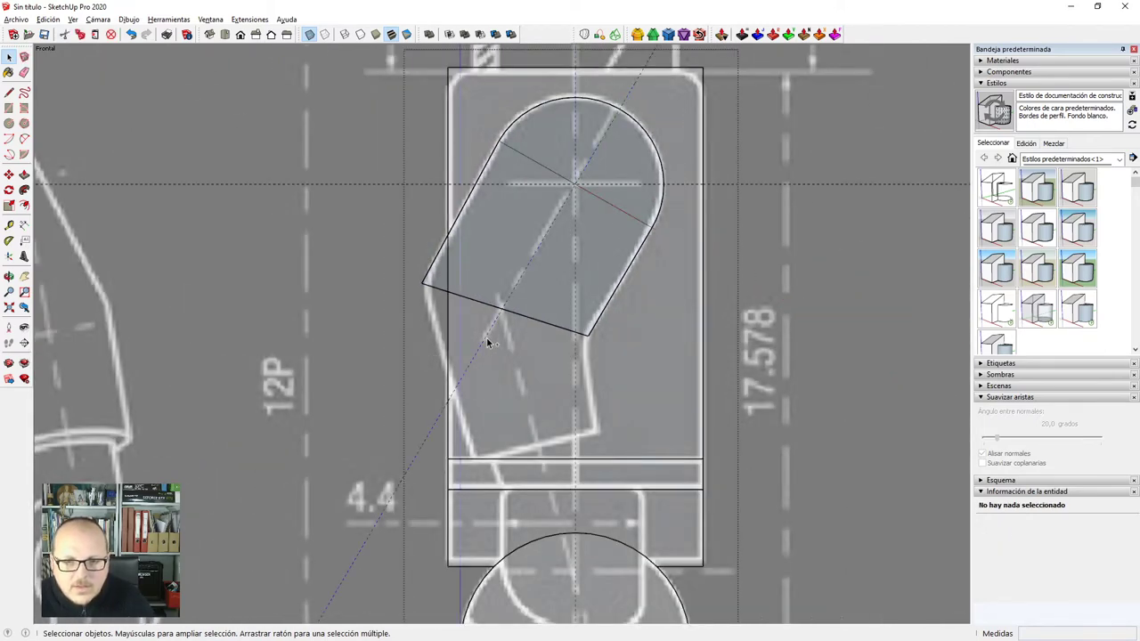
{"action": "key", "text": "ctrl+x"}
{"action": "double_click", "coordinate": [541, 301]}
{"action": "key", "text": "ctrl+shift+v"}
{"action": "scroll", "coordinate": [497, 319], "scroll_direction": "up", "scroll_amount": 3}
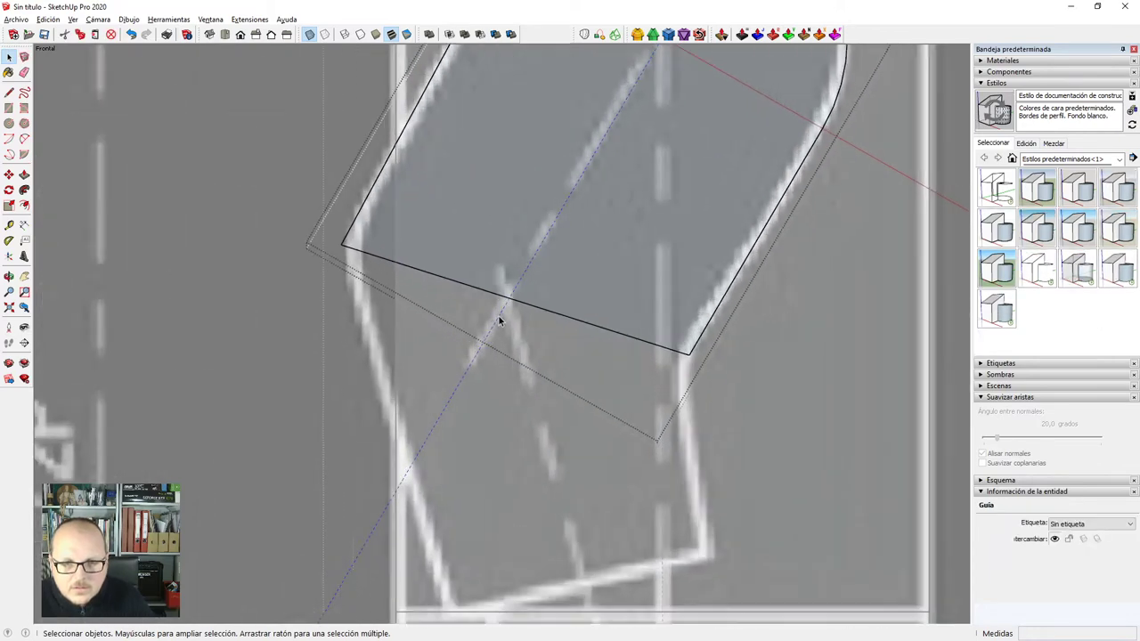
Rotate a copy of the guide by 135° about the elbow's dashed-axis crossing so it follows the forearm's dashed axis.
{"action": "key", "text": "q"}
{"action": "left_click", "coordinate": [509, 300]}
{"action": "left_click", "coordinate": [514, 291]}
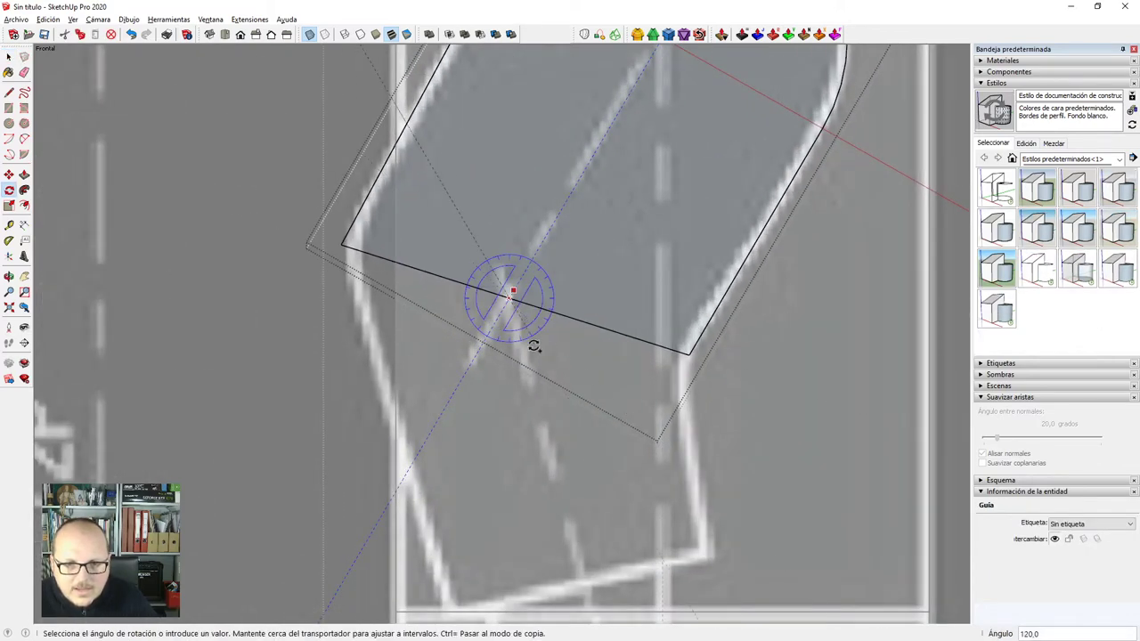
{"action": "left_click", "coordinate": [528, 363]}
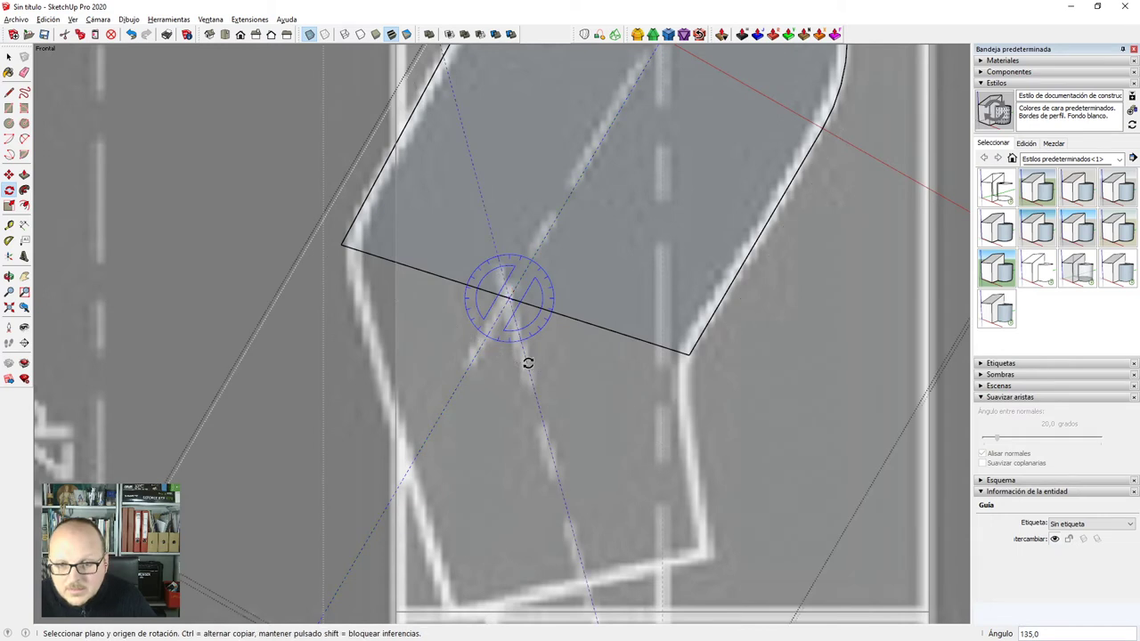
Draw the forearm's centreline from the elbow line's axis crossing along the rotated guide to the blueprint's slanted lower edge.
{"action": "key", "text": "l"}
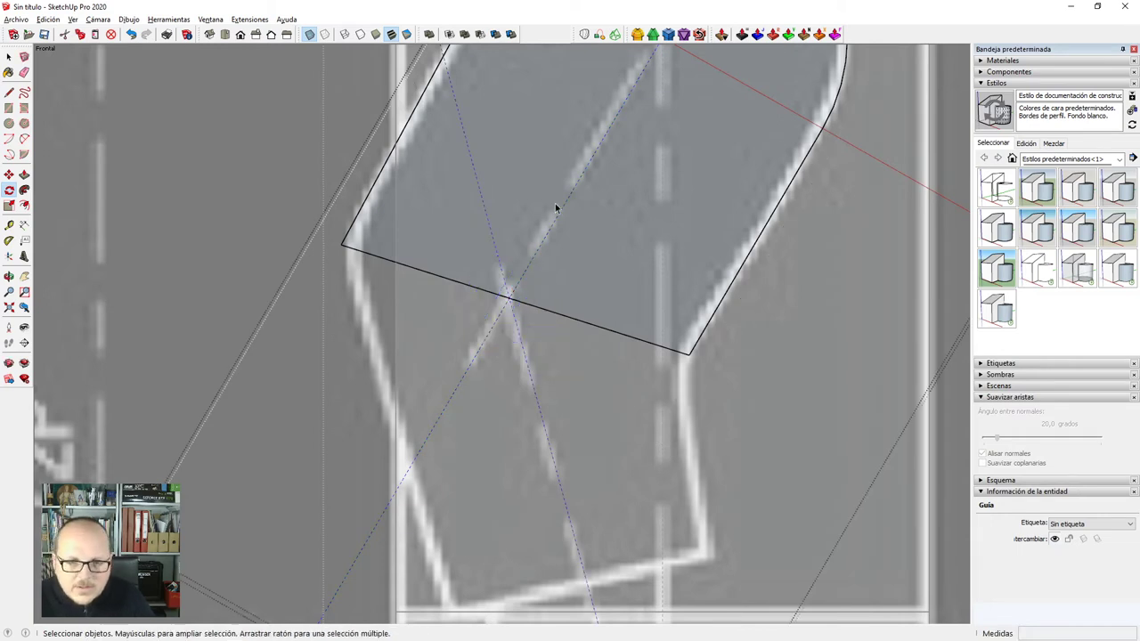
{"action": "scroll", "coordinate": [598, 247], "scroll_direction": "down", "scroll_amount": 3}
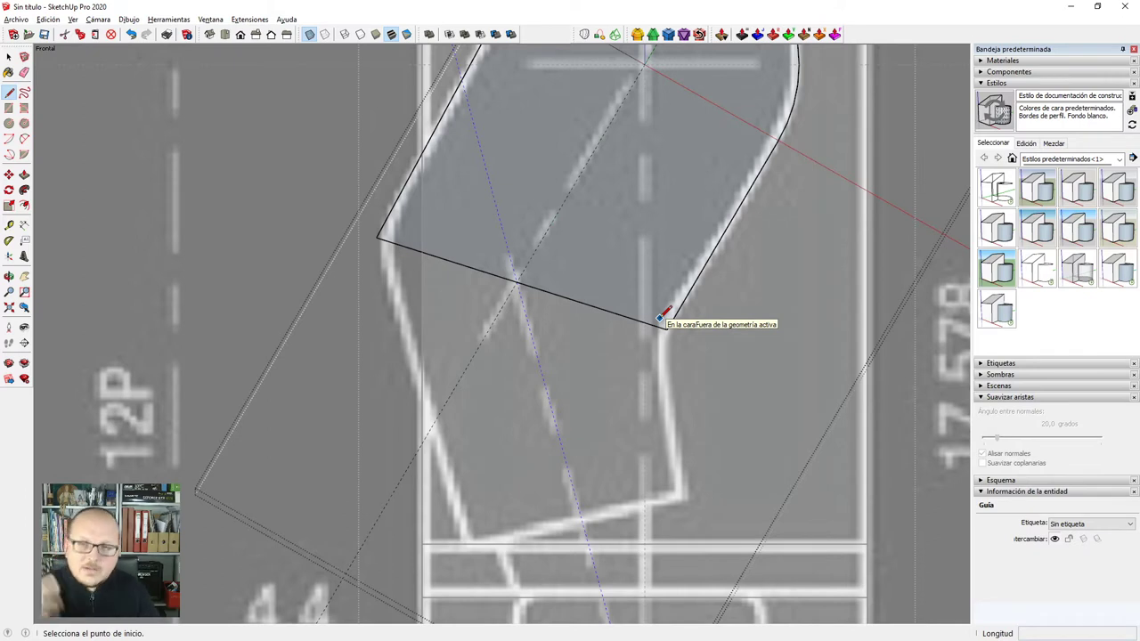
{"action": "scroll", "coordinate": [654, 345], "scroll_direction": "up", "scroll_amount": 1}
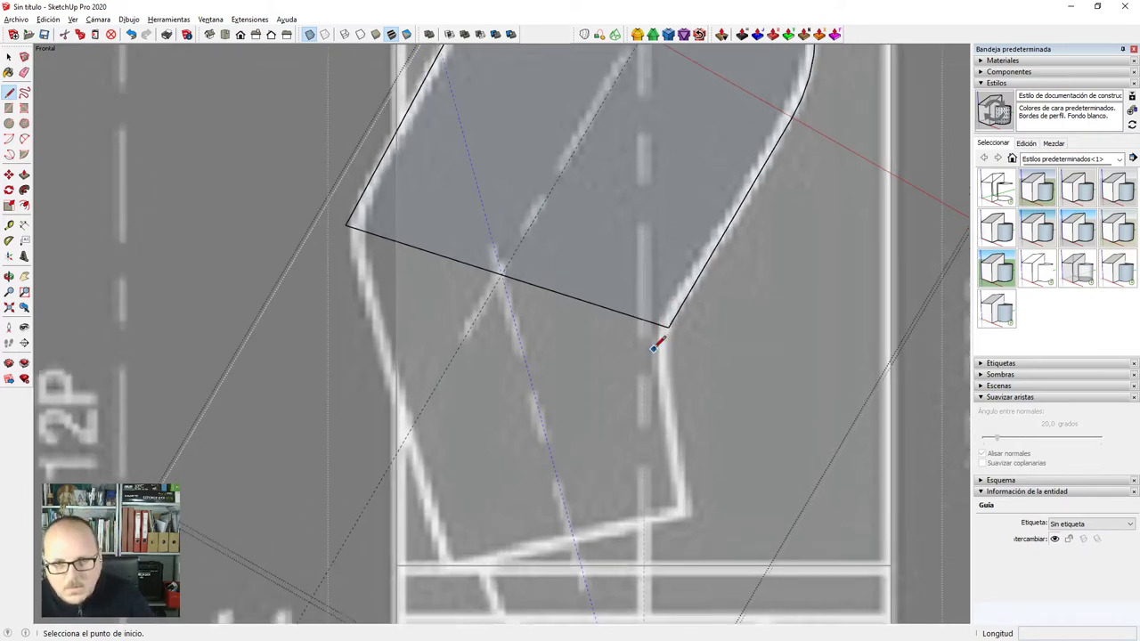
{"action": "left_click", "coordinate": [502, 272]}
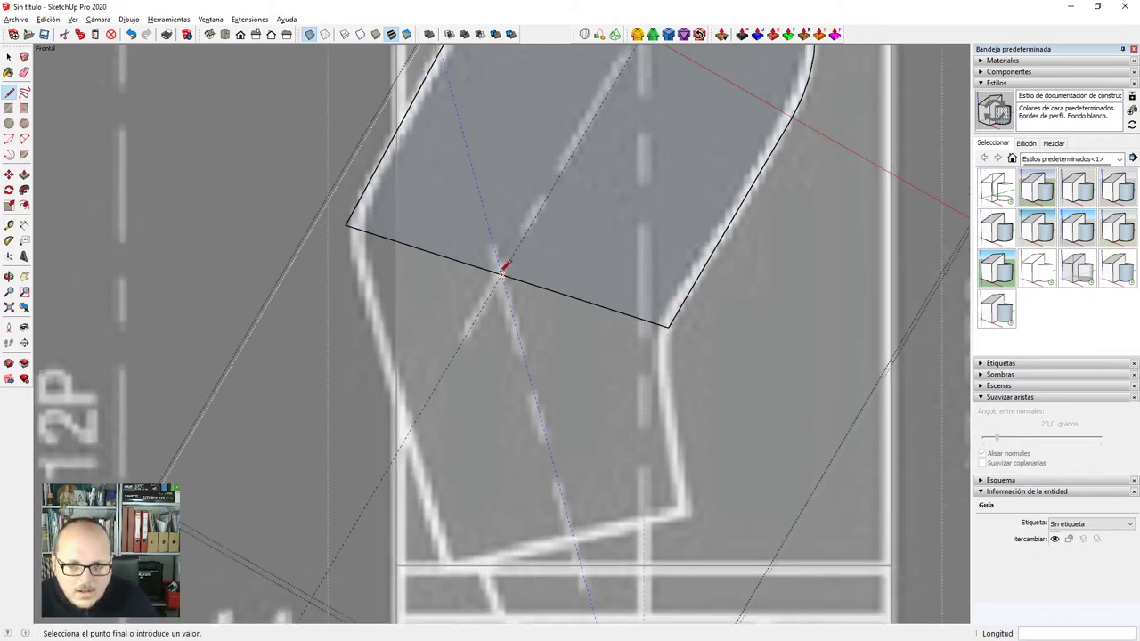
{"action": "left_click", "coordinate": [574, 538]}
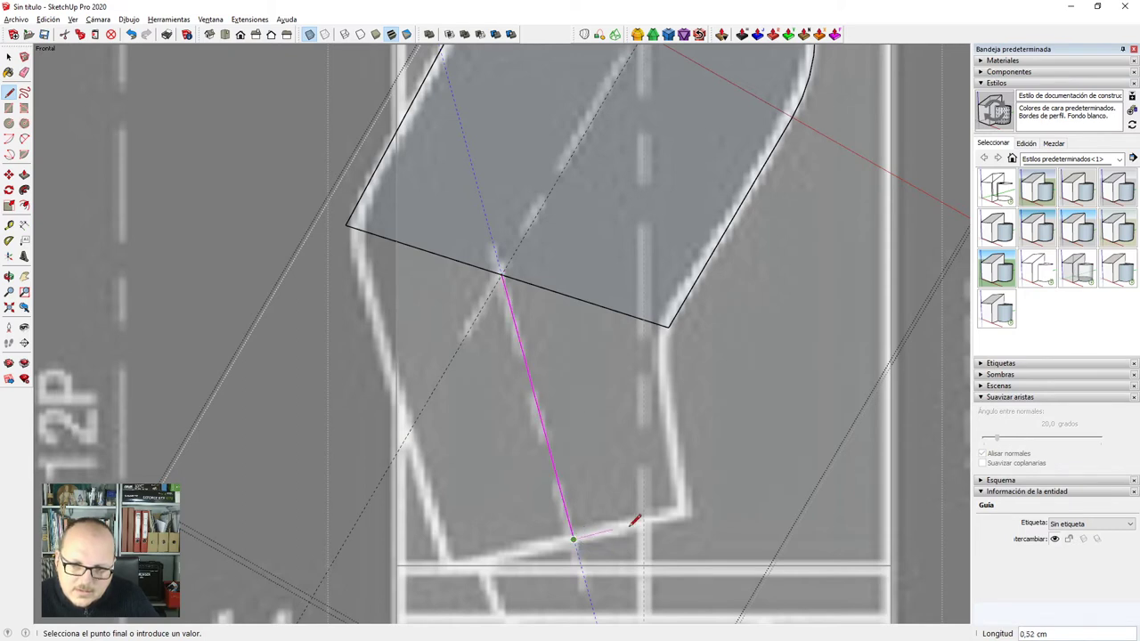
Draw a base line about 5.85 cm long through the centreline's lower end, perpendicular to it and extending past both forearm sides.
{"action": "left_click", "coordinate": [688, 508]}
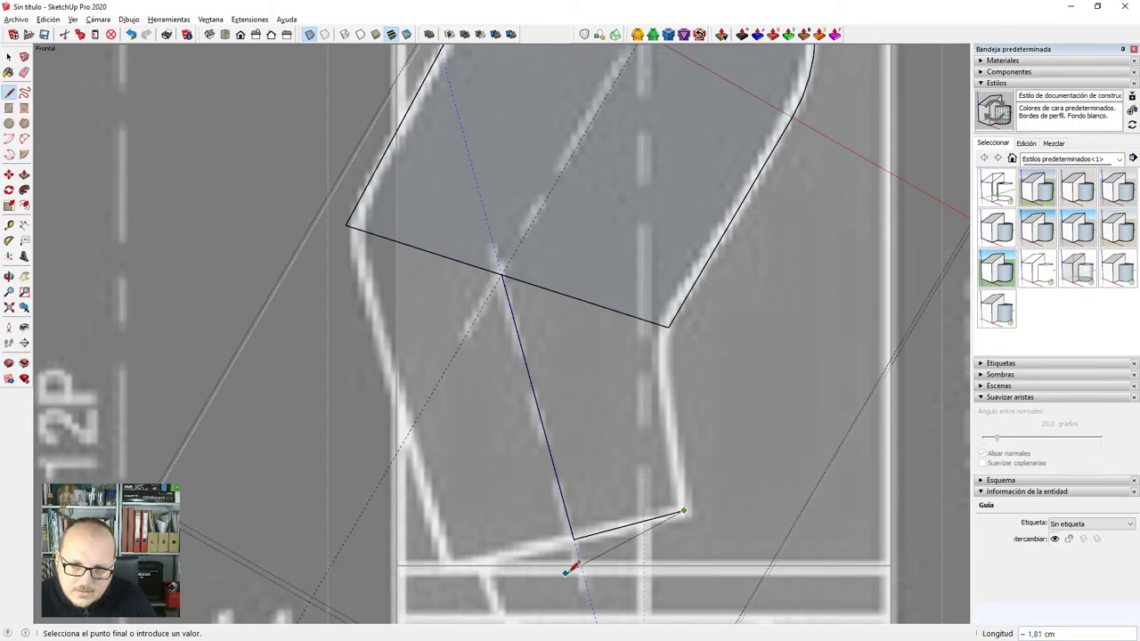
{"action": "key", "text": "Escape"}
{"action": "left_click", "coordinate": [574, 538]}
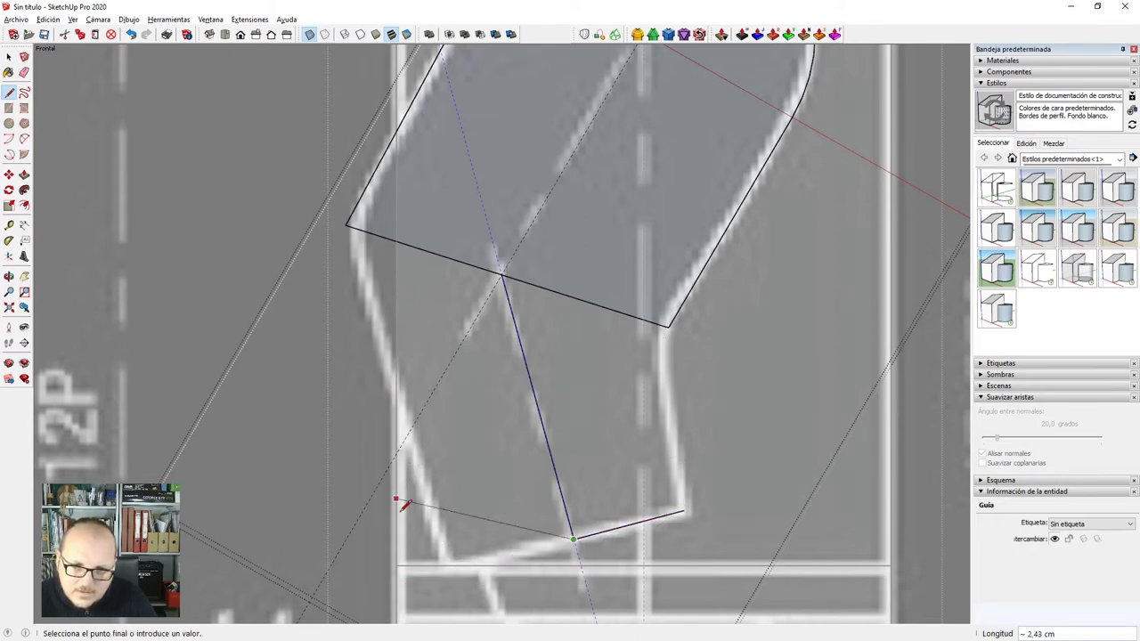
{"action": "left_click", "coordinate": [357, 595]}
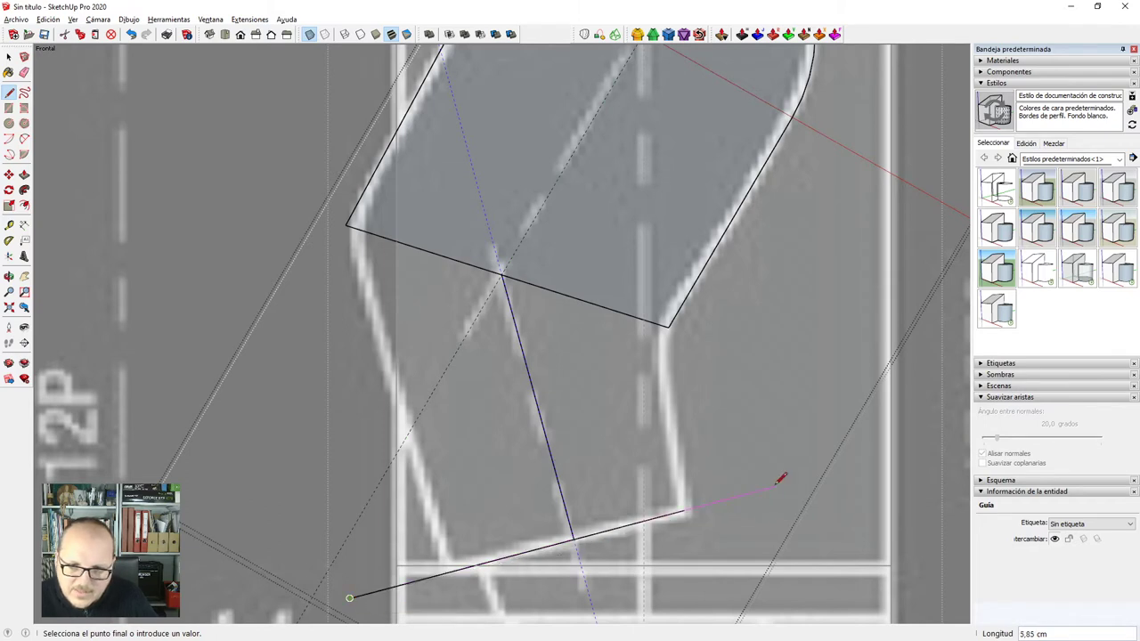
{"action": "key", "text": "Escape"}
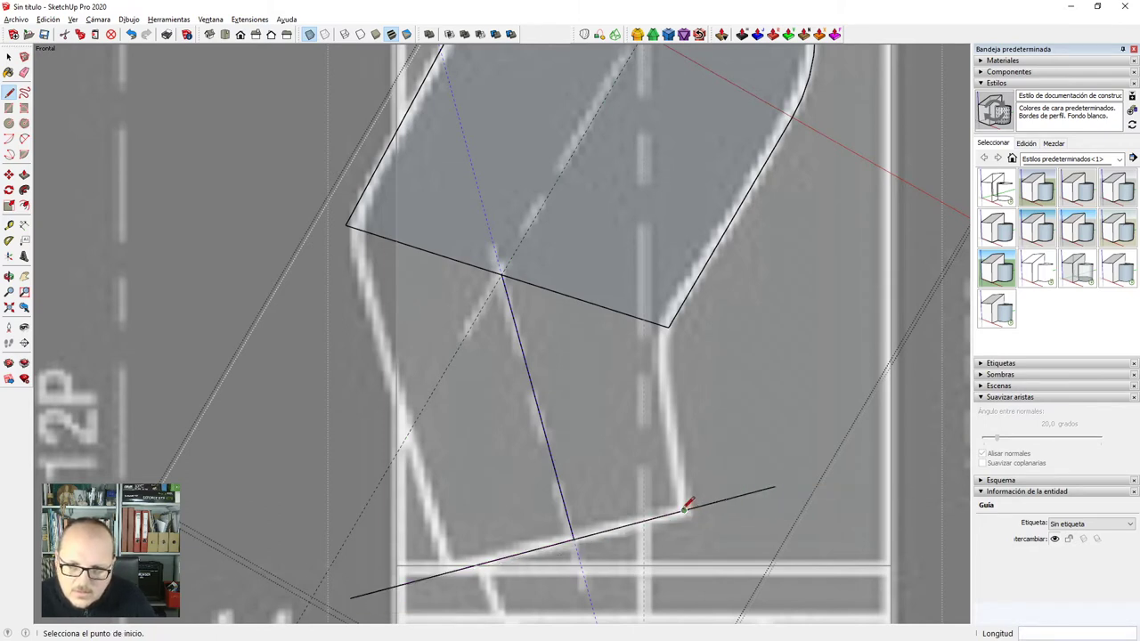
{"action": "left_click", "coordinate": [684, 510]}
{"action": "left_click", "coordinate": [704, 443]}
{"action": "key", "text": "e"}
{"action": "left_click", "coordinate": [694, 463]}
Check the base line's inner half and compare the forearm's lower end with the blueprint's front and side views.
{"action": "key", "text": "space"}
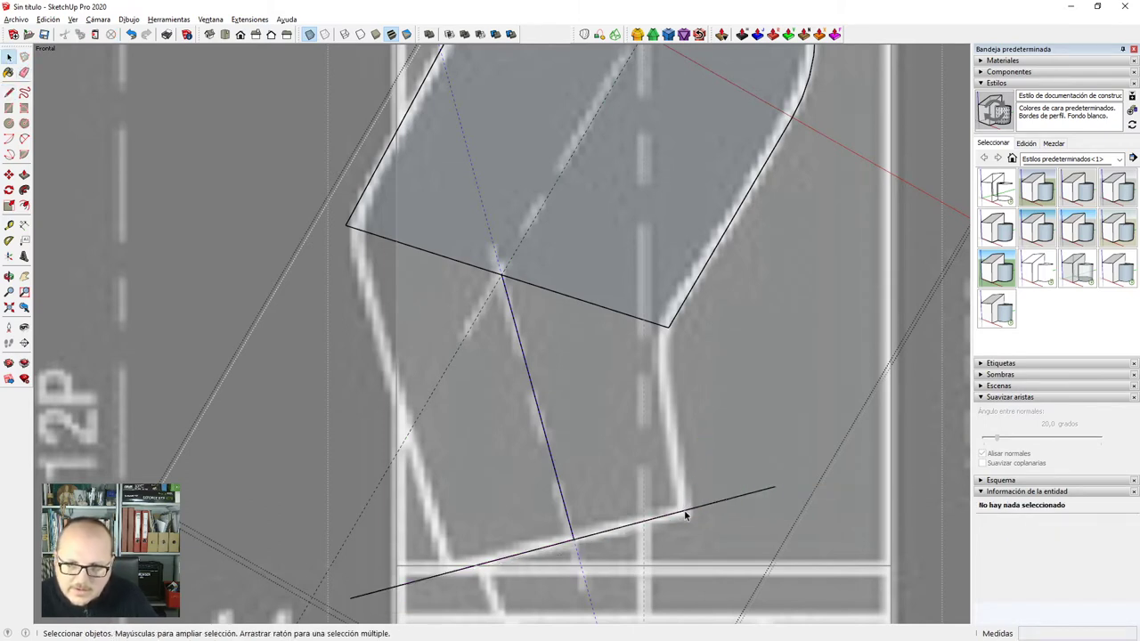
{"action": "left_click", "coordinate": [669, 527]}
{"action": "scroll", "coordinate": [700, 448], "scroll_direction": "down", "scroll_amount": 2}
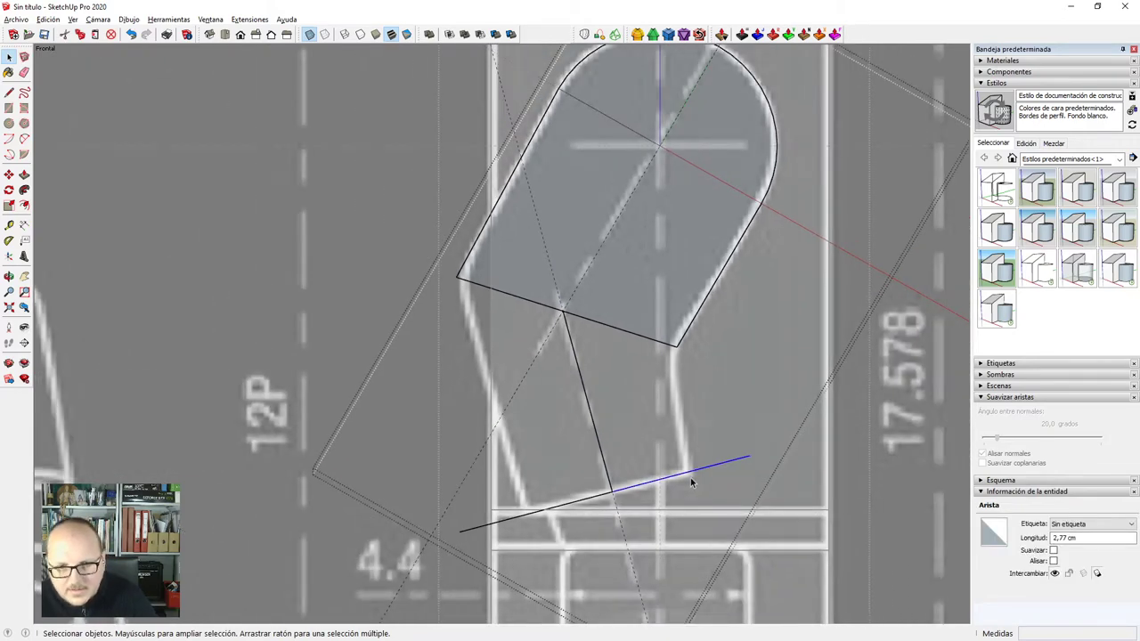
{"action": "scroll", "coordinate": [691, 477], "scroll_direction": "up", "scroll_amount": 1}
{"action": "scroll", "coordinate": [690, 477], "scroll_direction": "down", "scroll_amount": 2}
{"action": "scroll", "coordinate": [641, 410], "scroll_direction": "up", "scroll_amount": 4}
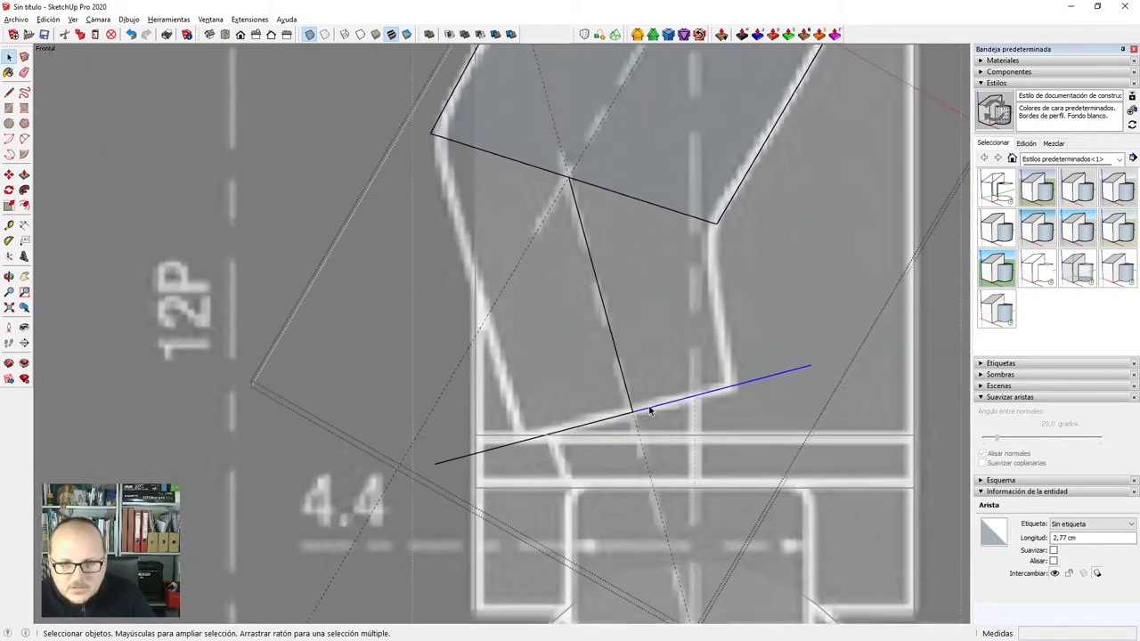
{"action": "scroll", "coordinate": [630, 424], "scroll_direction": "down", "scroll_amount": 5}
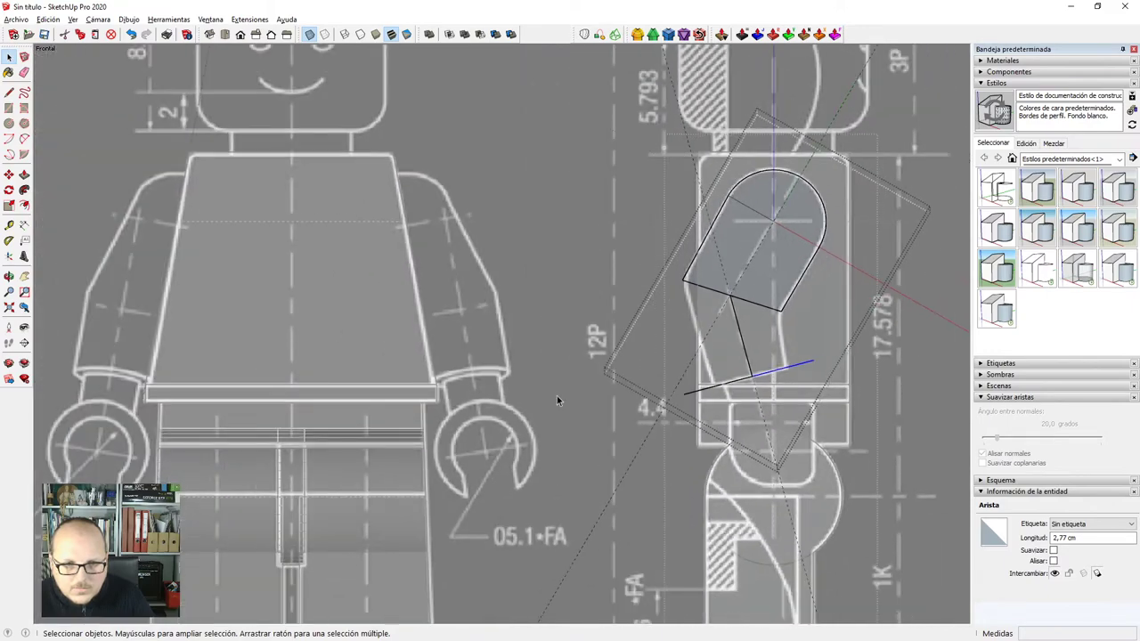
{"action": "scroll", "coordinate": [437, 383], "scroll_direction": "down", "scroll_amount": 4}
{"action": "scroll", "coordinate": [235, 347], "scroll_direction": "up", "scroll_amount": 3}
{"action": "scroll", "coordinate": [239, 351], "scroll_direction": "down", "scroll_amount": 3}
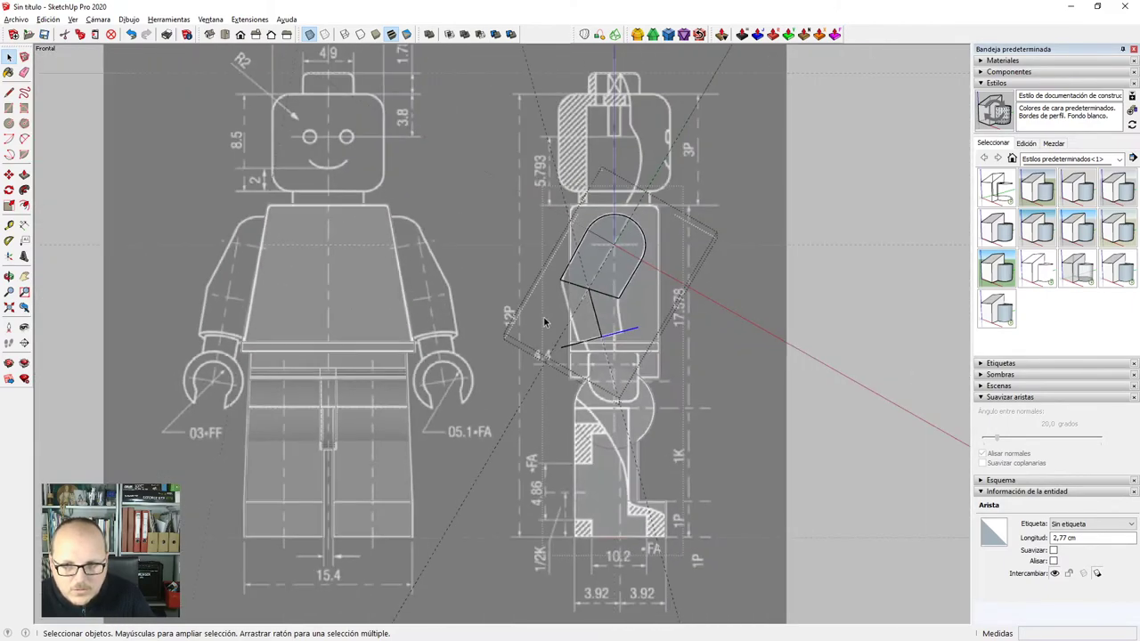
{"action": "scroll", "coordinate": [547, 323], "scroll_direction": "up", "scroll_amount": 4}
{"action": "scroll", "coordinate": [615, 325], "scroll_direction": "up", "scroll_amount": 3}
{"action": "key", "text": "c"}
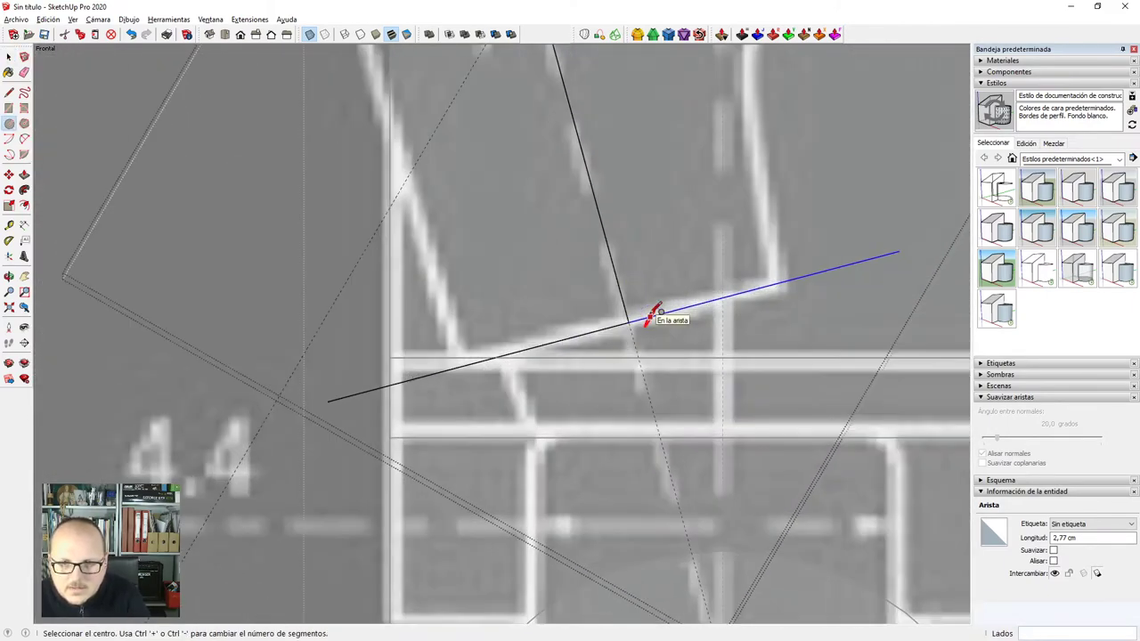
{"action": "scroll", "coordinate": [639, 321], "scroll_direction": "down", "scroll_amount": 4}
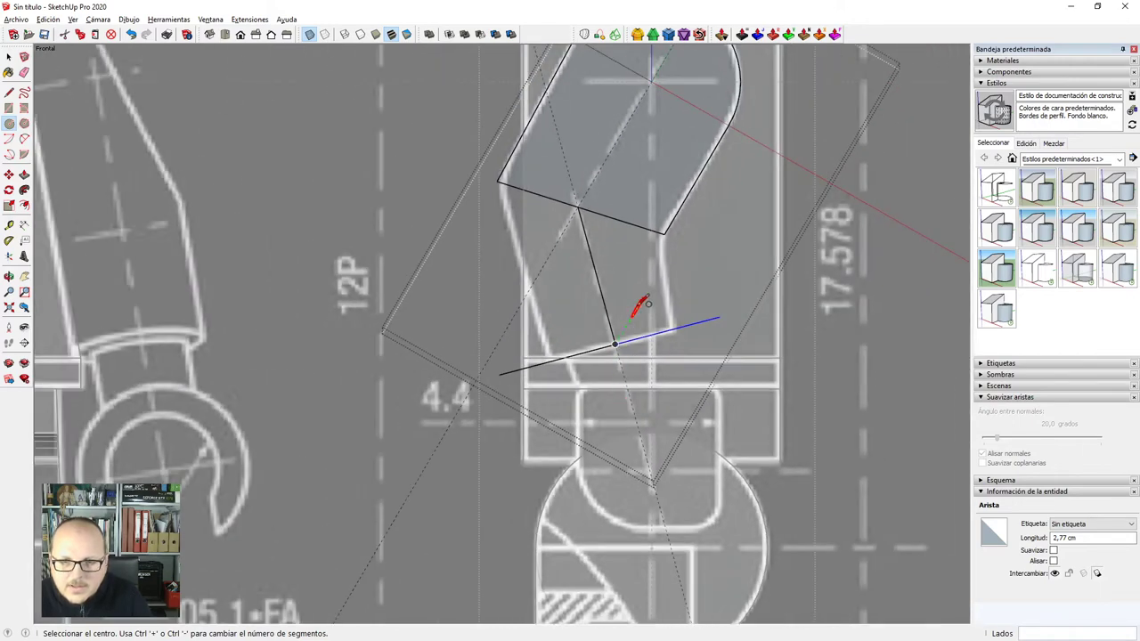
{"action": "scroll", "coordinate": [623, 356], "scroll_direction": "up", "scroll_amount": 5}
{"action": "key", "text": "space"}
{"action": "scroll", "coordinate": [590, 401], "scroll_direction": "down", "scroll_amount": 2}
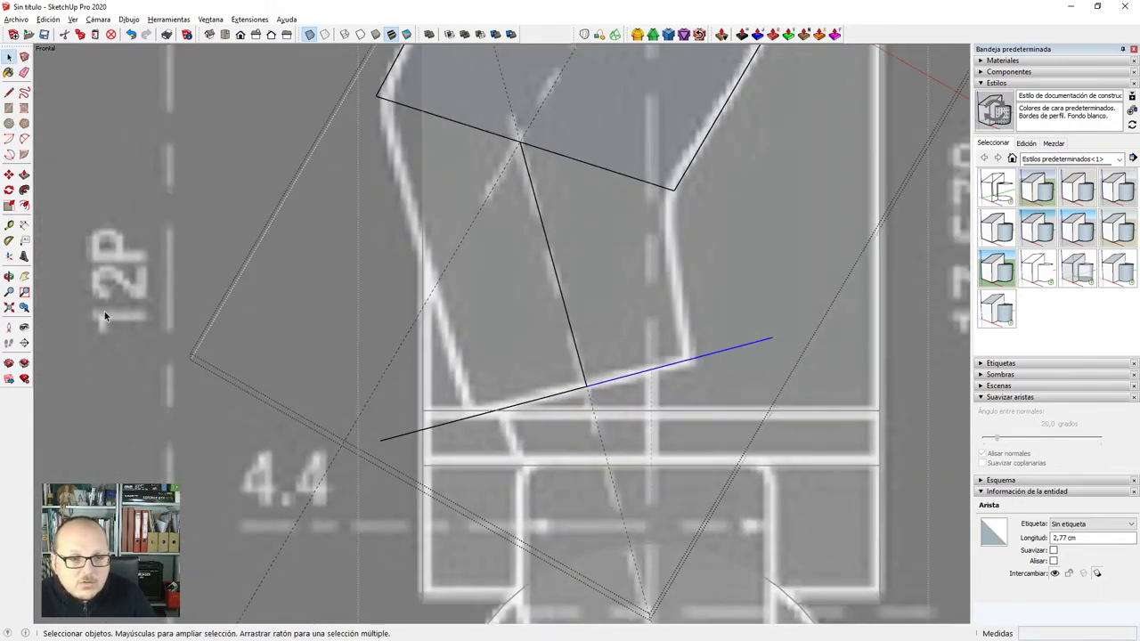
Try to place the drawing axes at the centreline's lower end with the red axis along the forearm's base line.
{"action": "left_click", "coordinate": [9, 256]}
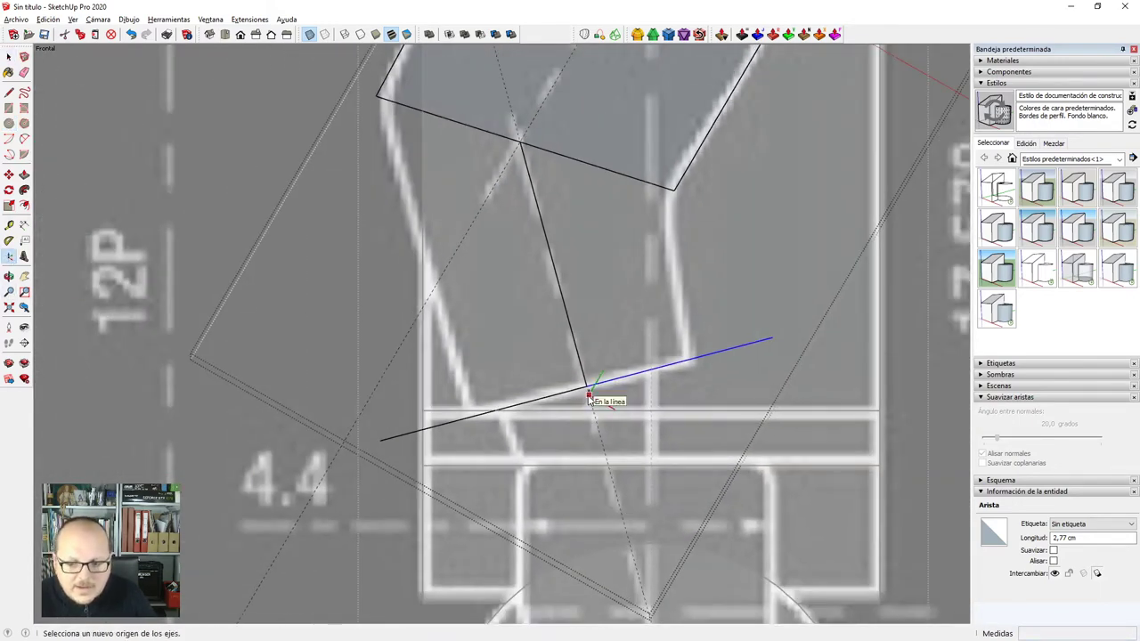
{"action": "left_click", "coordinate": [587, 391]}
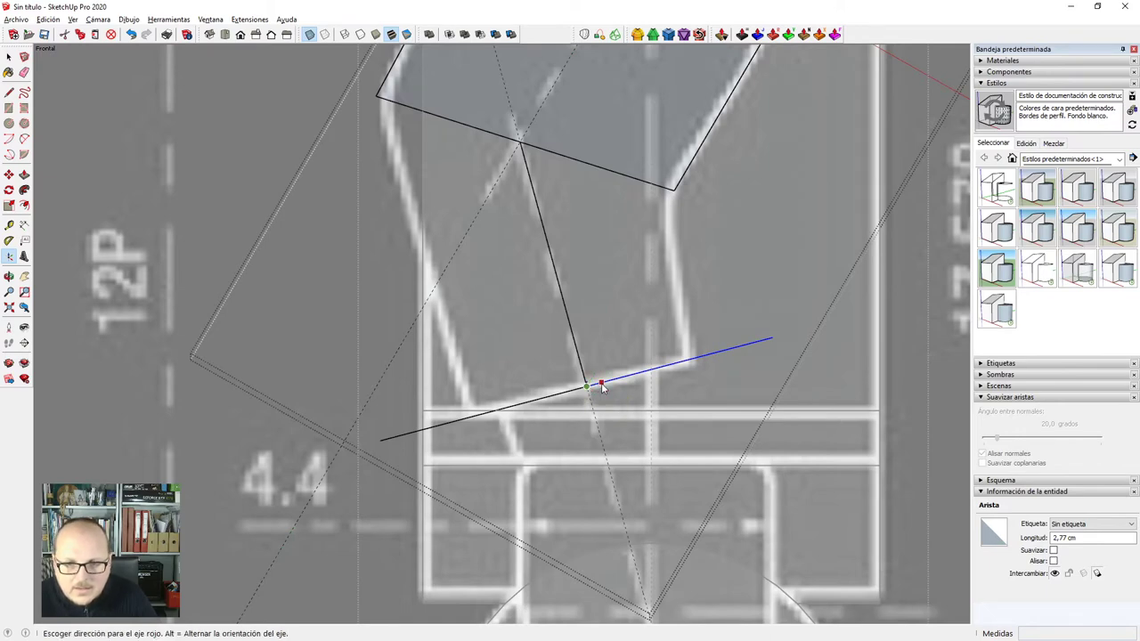
{"action": "left_click", "coordinate": [602, 386]}
{"action": "left_click", "coordinate": [605, 392]}
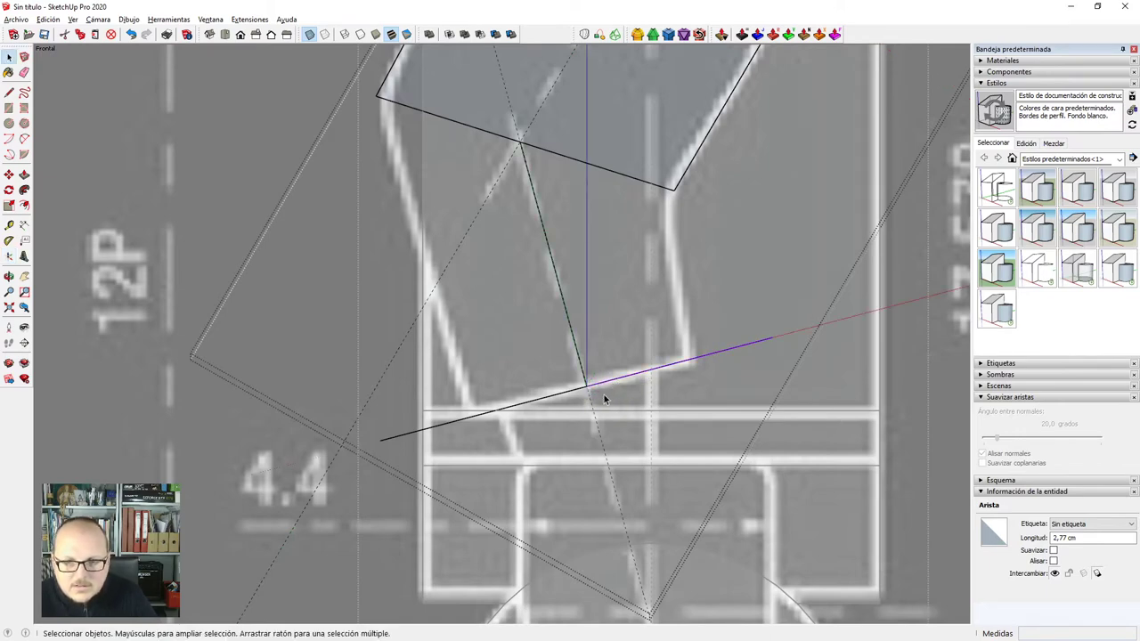
{"action": "middle_click_drag", "start_coordinate": [604, 394], "coordinate": [700, 413]}
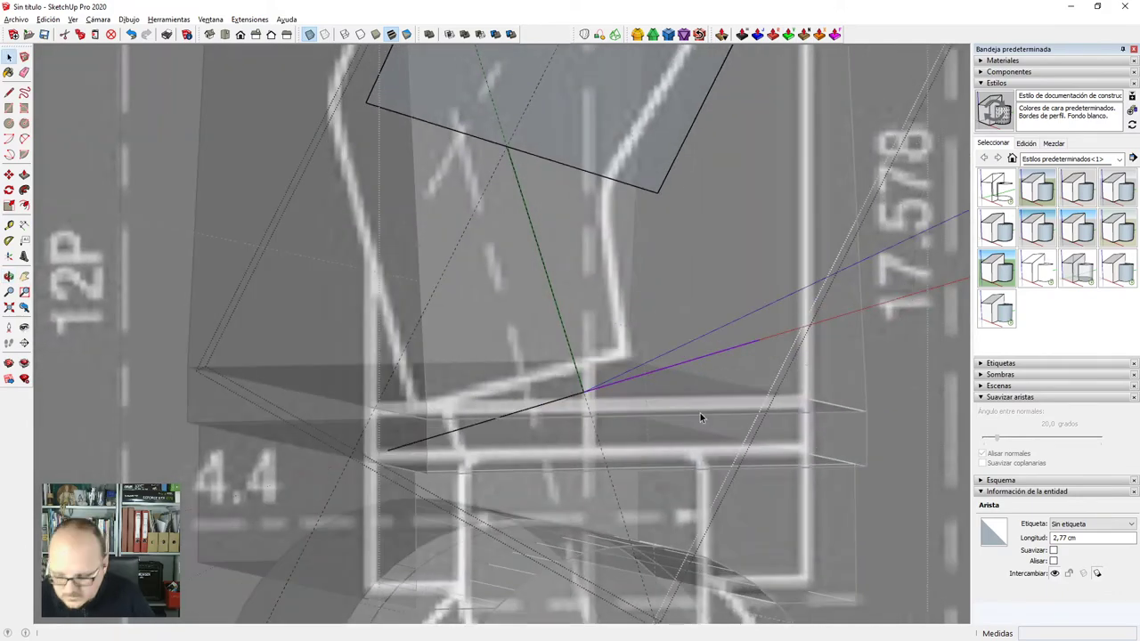
{"action": "key", "text": "1"}
{"action": "scroll", "coordinate": [635, 345], "scroll_direction": "down", "scroll_amount": 8}
{"action": "scroll", "coordinate": [804, 338], "scroll_direction": "up", "scroll_amount": 1}
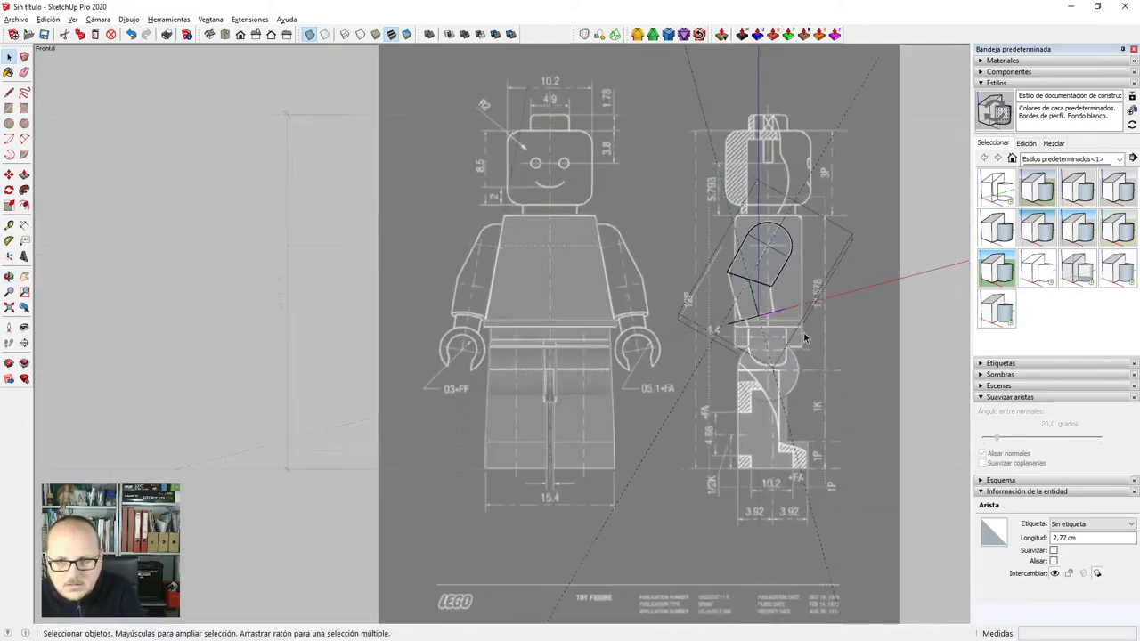
{"action": "scroll", "coordinate": [732, 274], "scroll_direction": "up", "scroll_amount": 15}
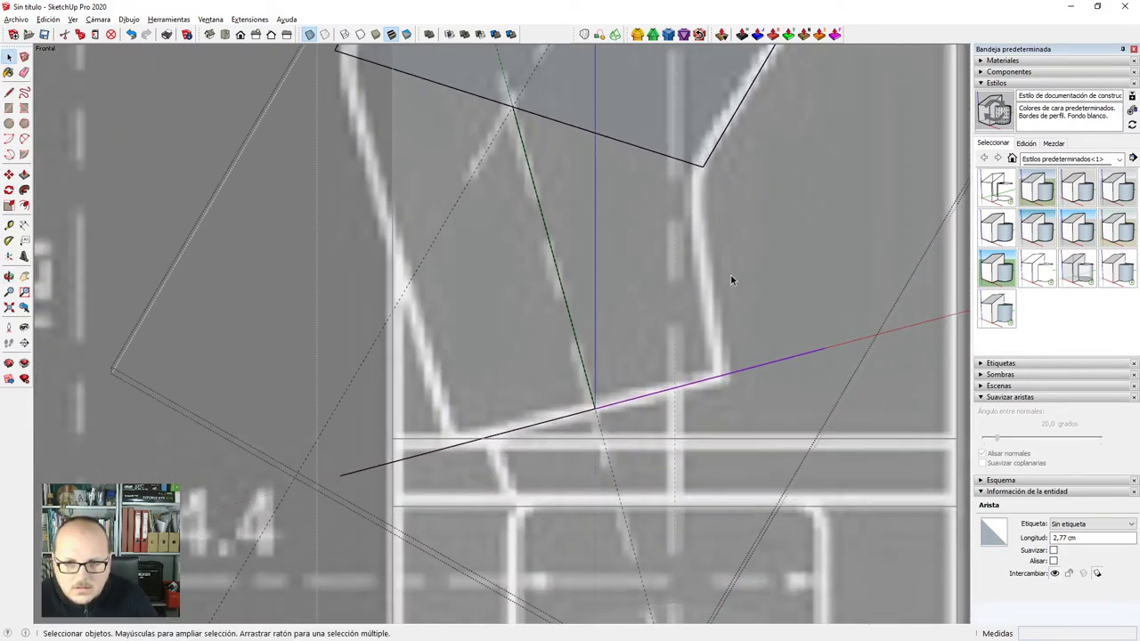
{"action": "key", "text": "c"}
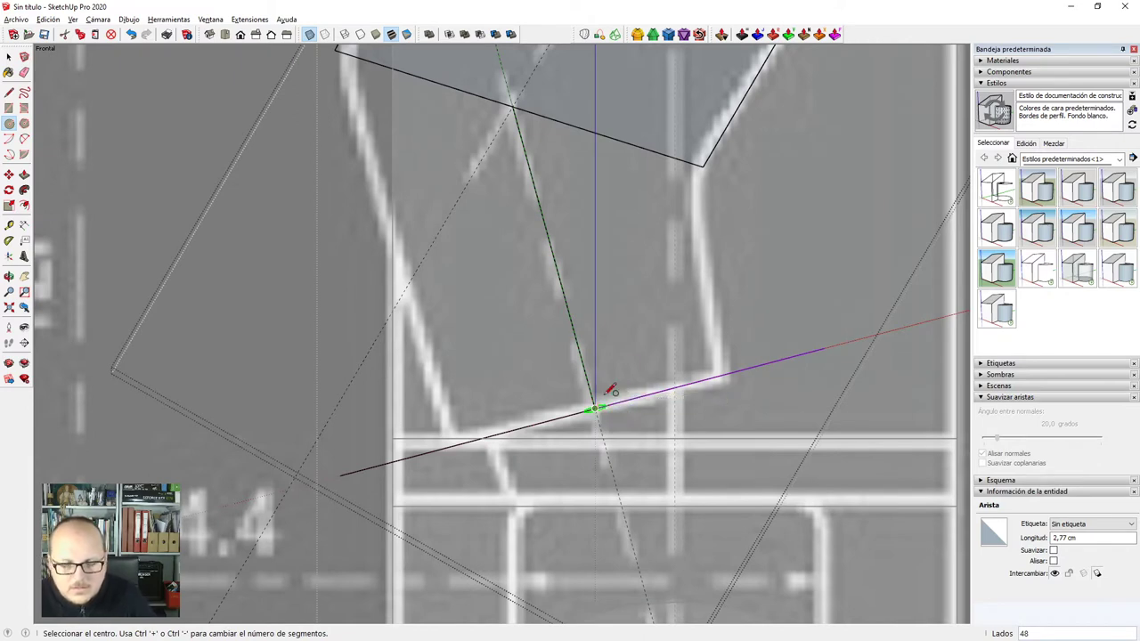
{"action": "scroll", "coordinate": [595, 408], "scroll_direction": "down", "scroll_amount": 1}
Realign the drawing axes at the forearm centreline's lower end, with red along the base line and green along the centreline.
{"action": "left_click", "coordinate": [8, 258]}
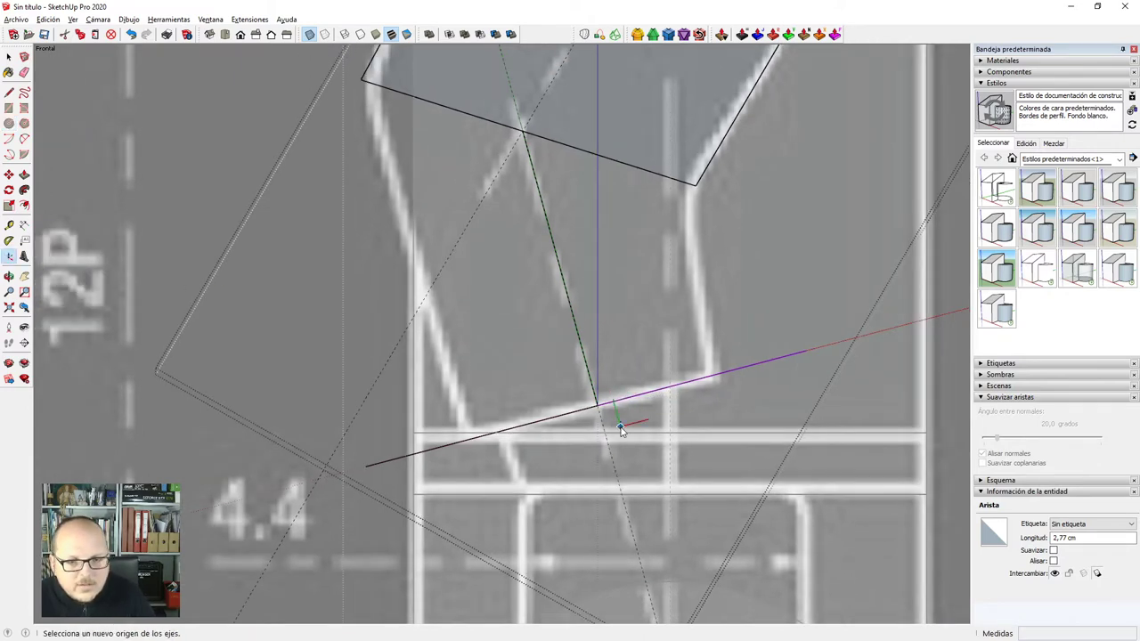
{"action": "left_click", "coordinate": [598, 407]}
{"action": "left_click", "coordinate": [624, 400]}
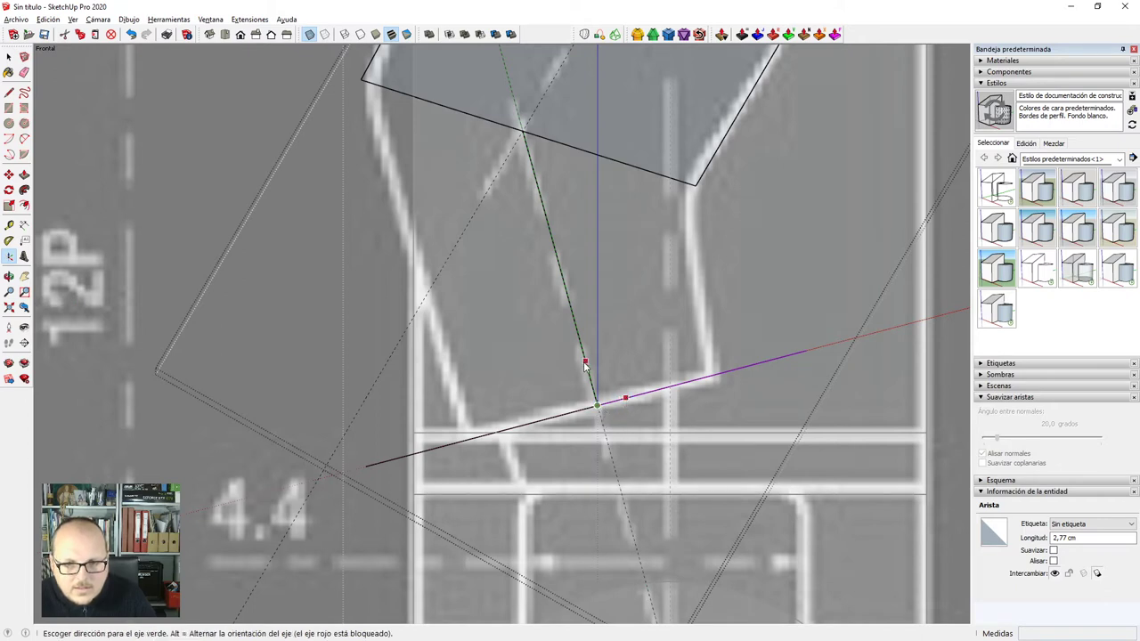
{"action": "left_click", "coordinate": [586, 368]}
{"action": "key", "text": "c"}
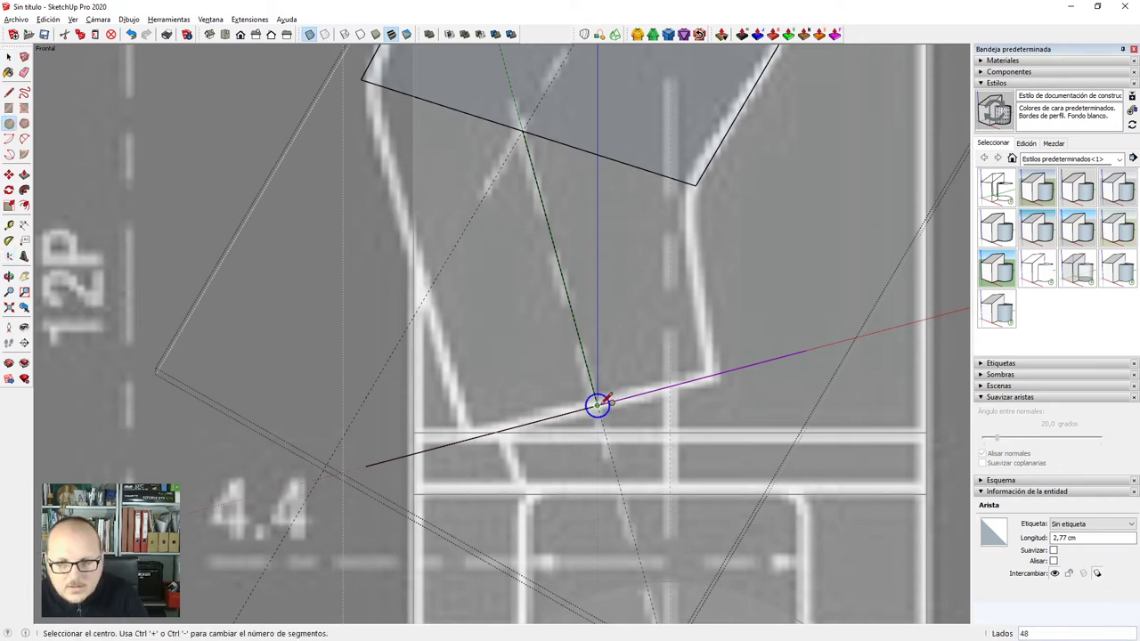
Draw a circle of about 1.57 cm radius centred on the forearm centreline's lower end and perpendicular to the centreline.
{"action": "left_click", "coordinate": [597, 406]}
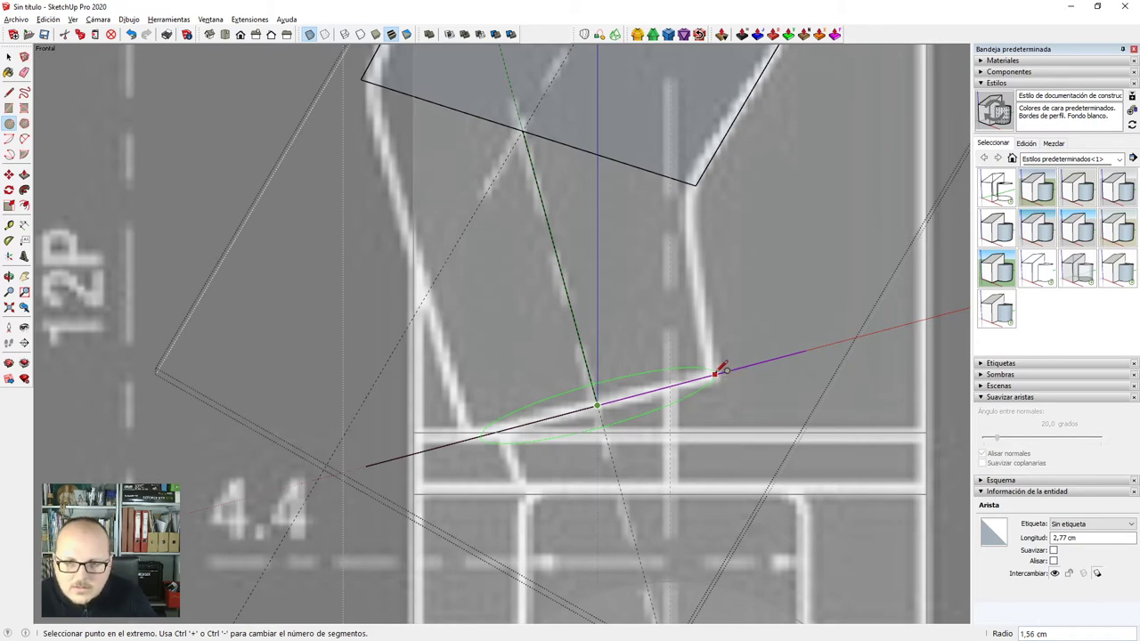
{"action": "left_click", "coordinate": [719, 373]}
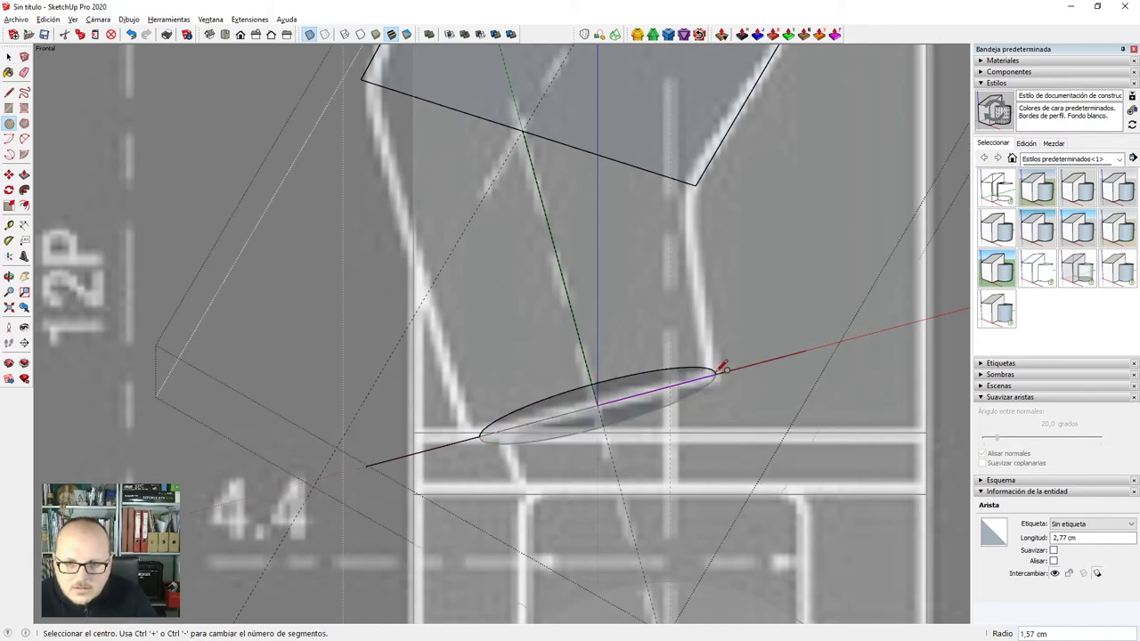
{"action": "scroll", "coordinate": [718, 374], "scroll_direction": "up", "scroll_amount": 3}
Close the forearm profile with edges of about 2.47 cm and 4.90 cm from the circle's two base-line crossings to the elbow corners.
{"action": "key", "text": "l"}
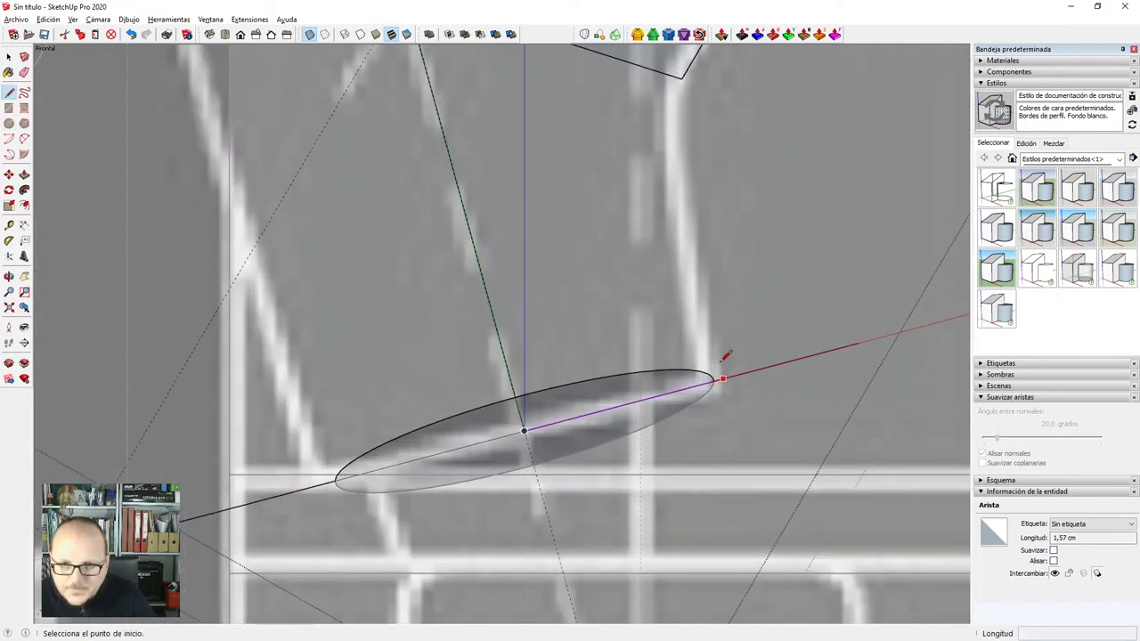
{"action": "key", "text": "x"}
{"action": "scroll", "coordinate": [714, 379], "scroll_direction": "down", "scroll_amount": 4}
{"action": "scroll", "coordinate": [715, 379], "scroll_direction": "down", "scroll_amount": 2}
{"action": "middle_click_drag", "start_coordinate": [543, 388], "coordinate": [643, 500]}
{"action": "scroll", "coordinate": [756, 378], "scroll_direction": "up", "scroll_amount": 2}
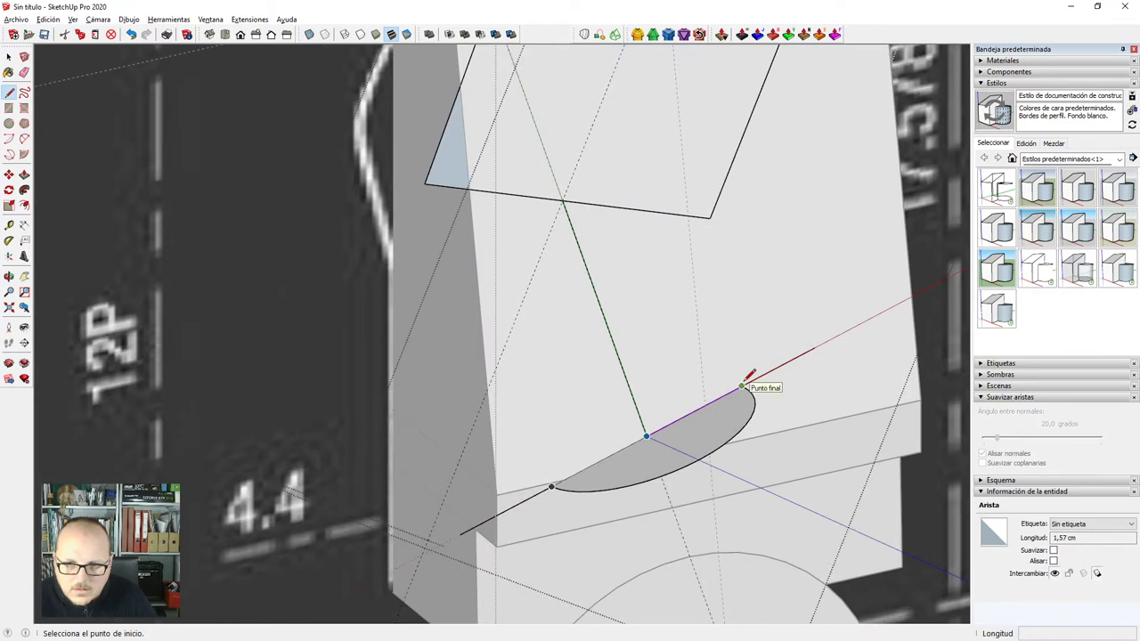
{"action": "left_click", "coordinate": [743, 385]}
{"action": "left_click", "coordinate": [711, 216]}
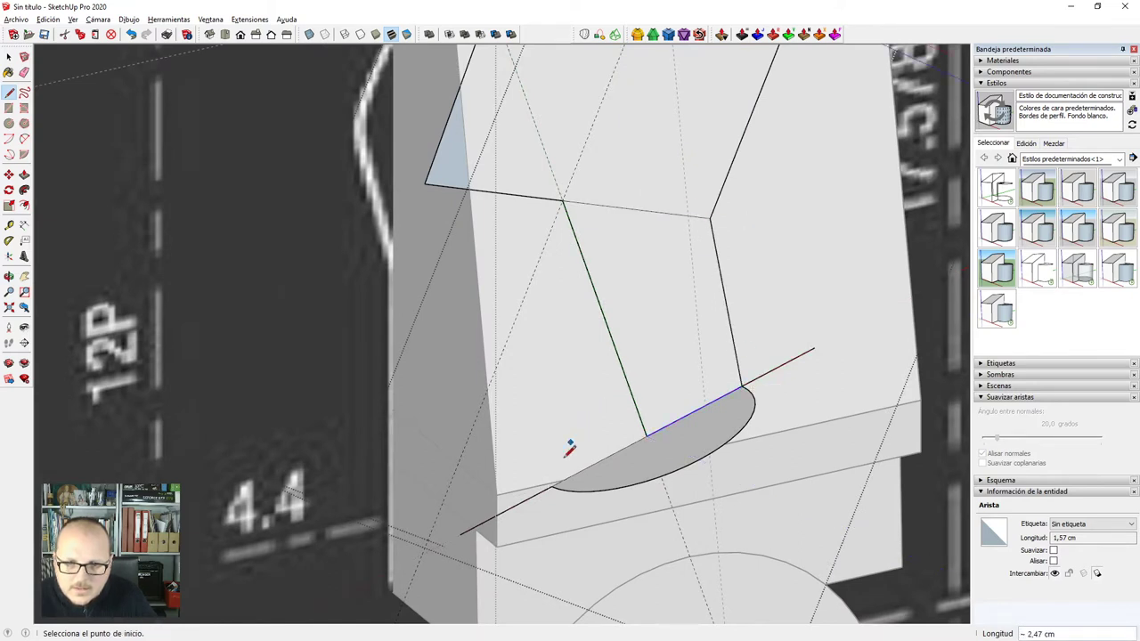
{"action": "left_click", "coordinate": [553, 482]}
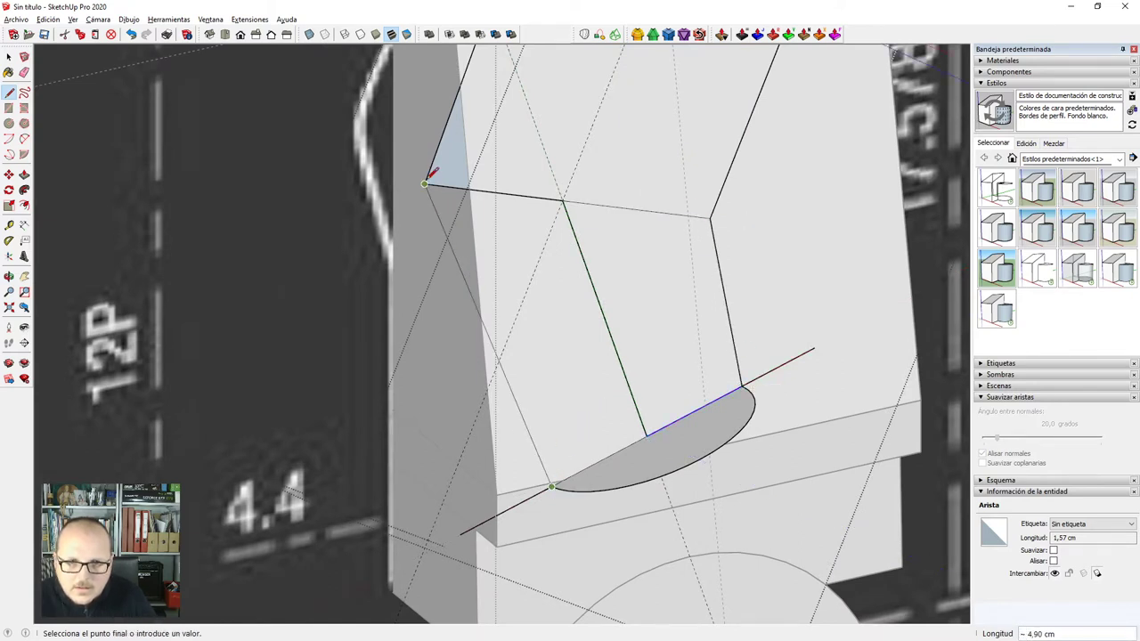
{"action": "left_click", "coordinate": [427, 183]}
Leave the arm group and compare the arm profile and its base disc with the blueprint's front and side views.
{"action": "mouse_move", "coordinate": [427, 184]}
{"action": "middle_mouse_down"}
{"action": "mouse_move", "coordinate": [544, 273]}
{"action": "mouse_move", "coordinate": [618, 446]}
{"action": "mouse_move", "coordinate": [415, 387]}
{"action": "mouse_move", "coordinate": [224, 471]}
{"action": "mouse_move", "coordinate": [363, 431]}
{"action": "middle_mouse_up"}
{"action": "scroll", "coordinate": [753, 265], "scroll_direction": "down", "scroll_amount": 2}
{"action": "scroll", "coordinate": [754, 268], "scroll_direction": "down", "scroll_amount": 1}
{"action": "key", "text": "space"}
{"action": "left_click", "coordinate": [754, 271]}
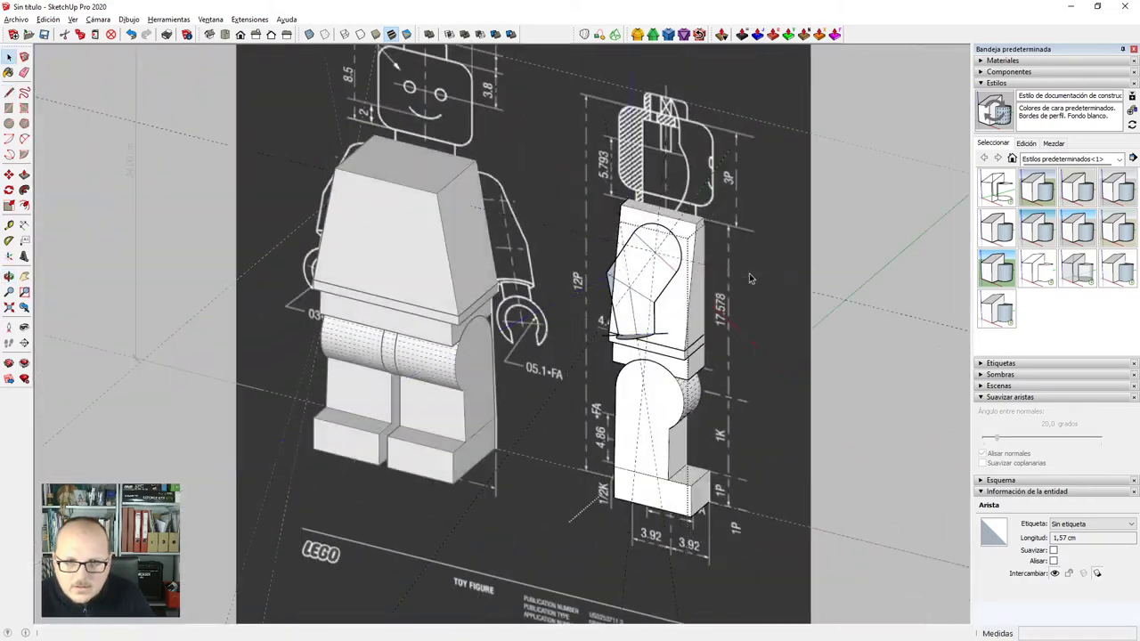
{"action": "scroll", "coordinate": [745, 271], "scroll_direction": "up", "scroll_amount": 1}
{"action": "left_click", "coordinate": [681, 271]}
{"action": "scroll", "coordinate": [703, 271], "scroll_direction": "down", "scroll_amount": 2}
{"action": "middle_click_drag", "start_coordinate": [635, 287], "coordinate": [705, 275]}
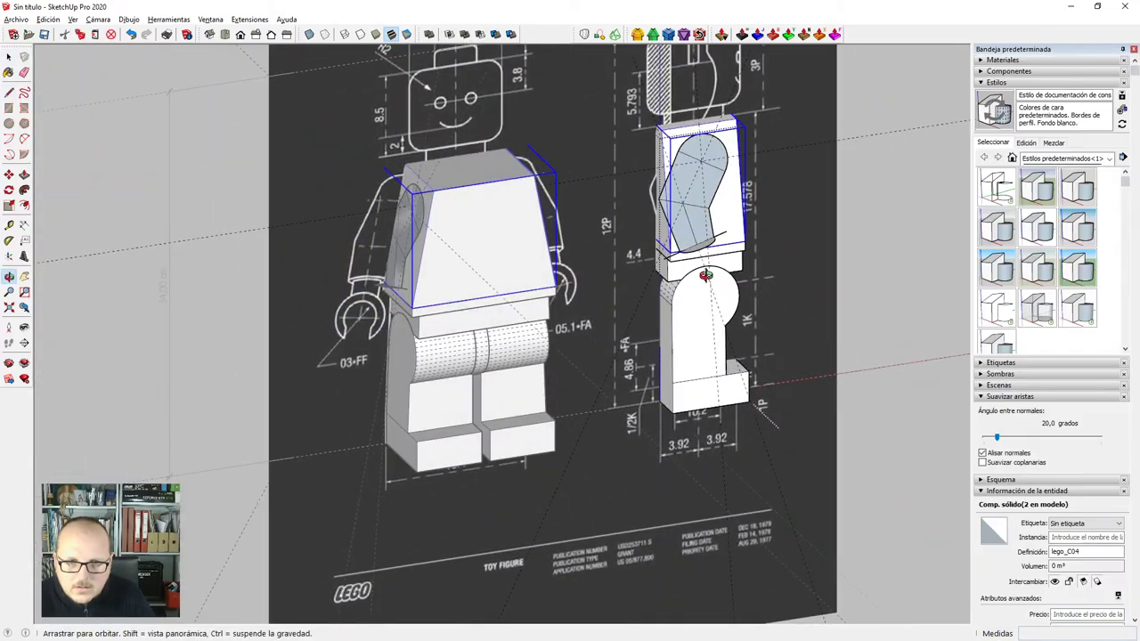
{"action": "scroll", "coordinate": [442, 252], "scroll_direction": "up", "scroll_amount": 4}
{"action": "middle_click_drag", "start_coordinate": [365, 276], "coordinate": [413, 337]}
{"action": "scroll", "coordinate": [349, 308], "scroll_direction": "down", "scroll_amount": 3}
{"action": "scroll", "coordinate": [799, 270], "scroll_direction": "up", "scroll_amount": 2}
{"action": "scroll", "coordinate": [799, 271], "scroll_direction": "down", "scroll_amount": 3}
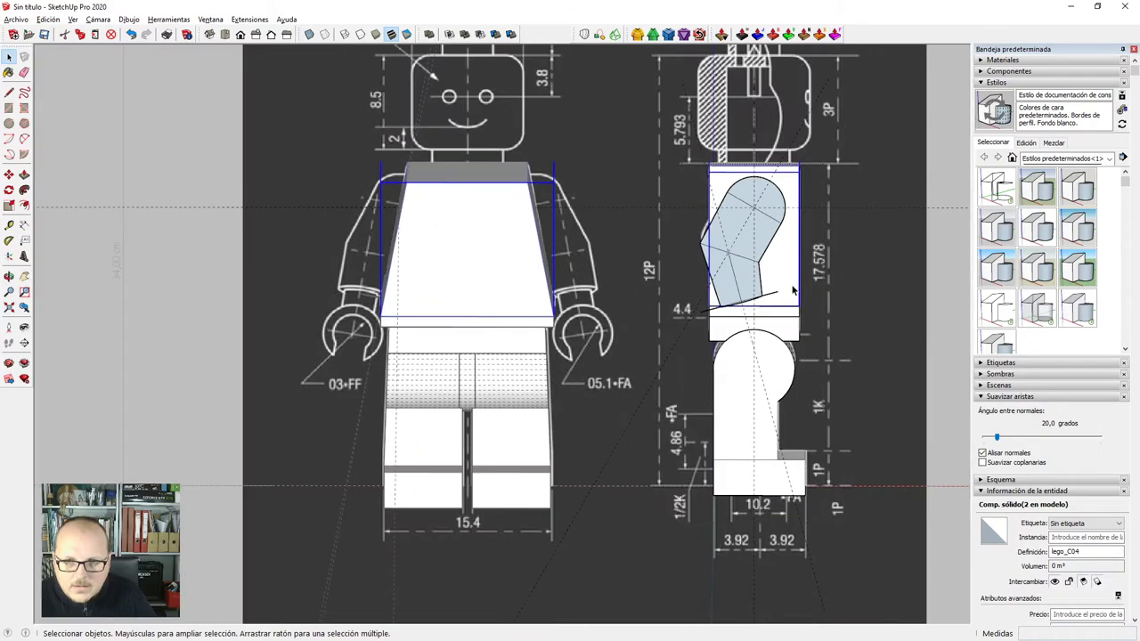
{"action": "middle_click_drag", "start_coordinate": [796, 287], "coordinate": [874, 262]}
{"action": "scroll", "coordinate": [535, 312], "scroll_direction": "up", "scroll_amount": 6}
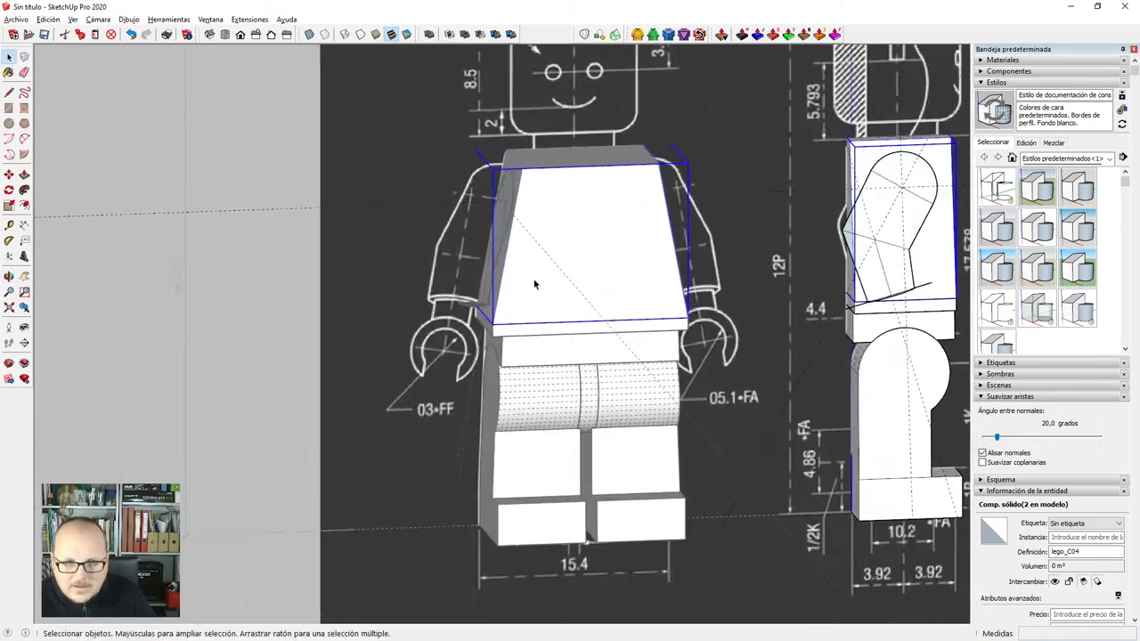
{"action": "scroll", "coordinate": [479, 335], "scroll_direction": "up", "scroll_amount": 5}
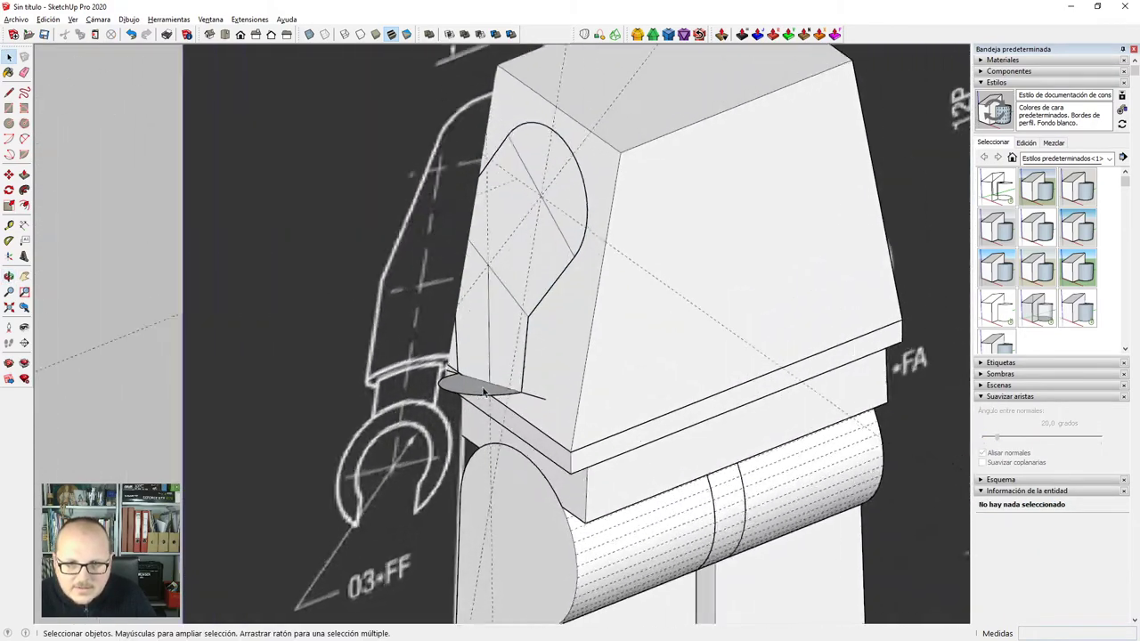
Move all the arm geometry about 1.64 cm outward from the torso onto the blueprint's arm centreline in the front view.
{"action": "middle_click_drag", "start_coordinate": [480, 383], "coordinate": [643, 314]}
{"action": "scroll", "coordinate": [661, 319], "scroll_direction": "down", "scroll_amount": 5}
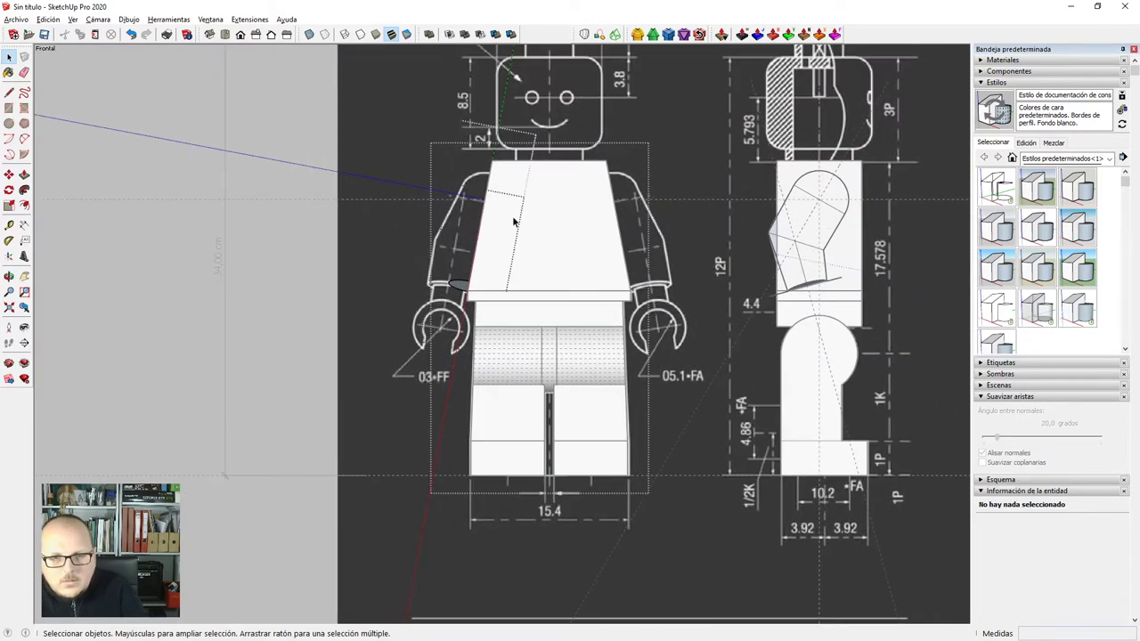
{"action": "scroll", "coordinate": [504, 267], "scroll_direction": "up", "scroll_amount": 4}
{"action": "scroll", "coordinate": [415, 270], "scroll_direction": "up", "scroll_amount": 4}
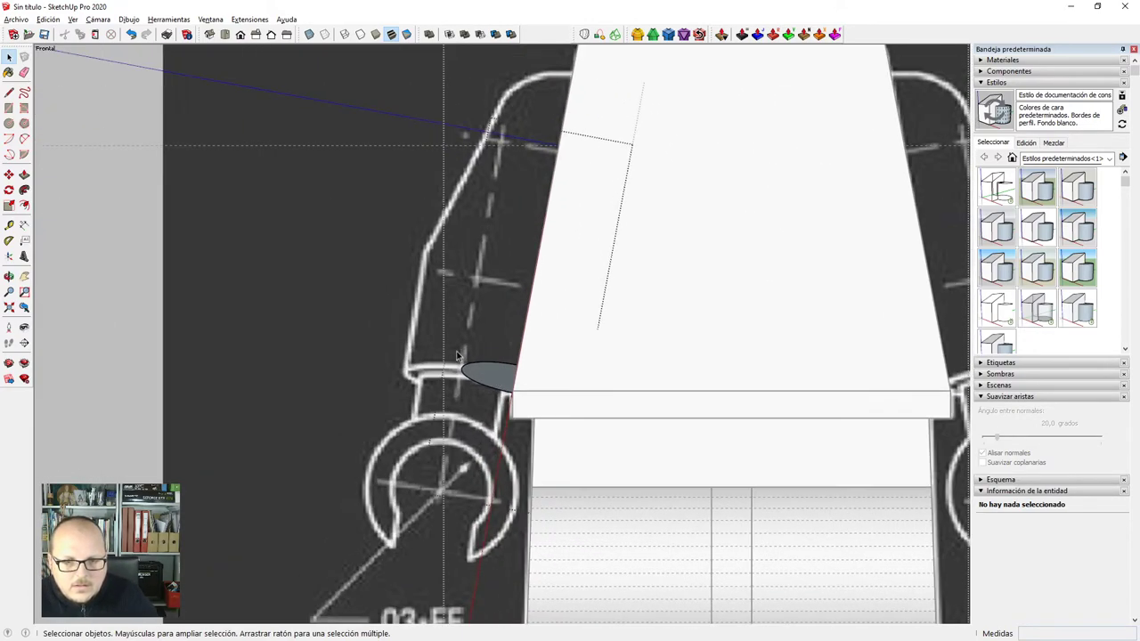
{"action": "scroll", "coordinate": [496, 381], "scroll_direction": "down", "scroll_amount": 1}
{"action": "scroll", "coordinate": [495, 381], "scroll_direction": "up", "scroll_amount": 3}
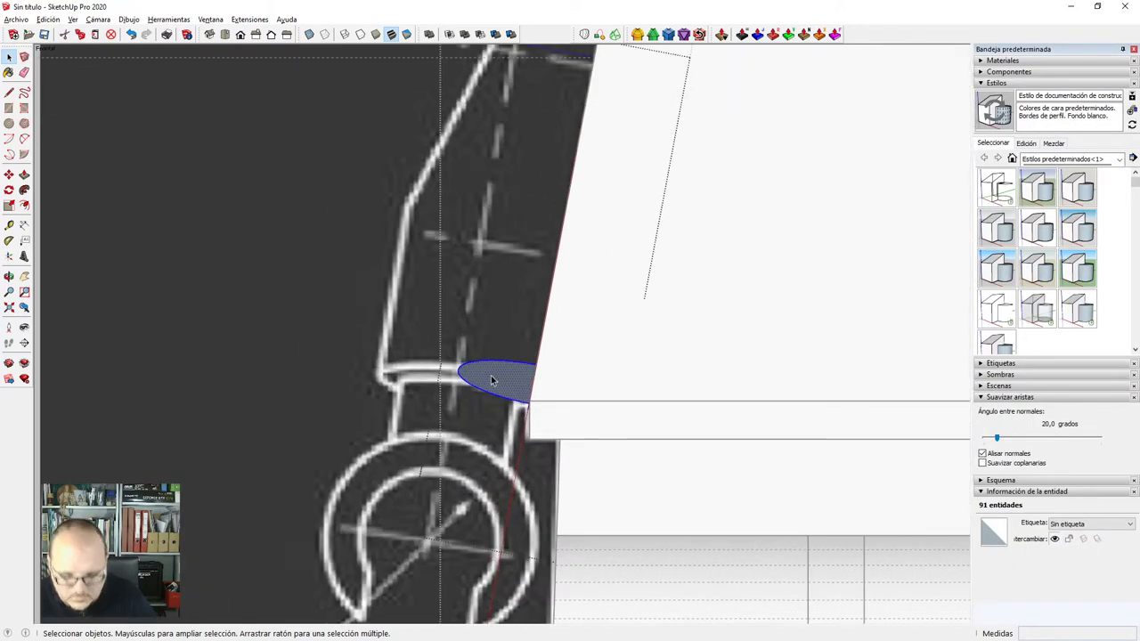
{"action": "key", "text": "m"}
{"action": "left_click", "coordinate": [515, 326]}
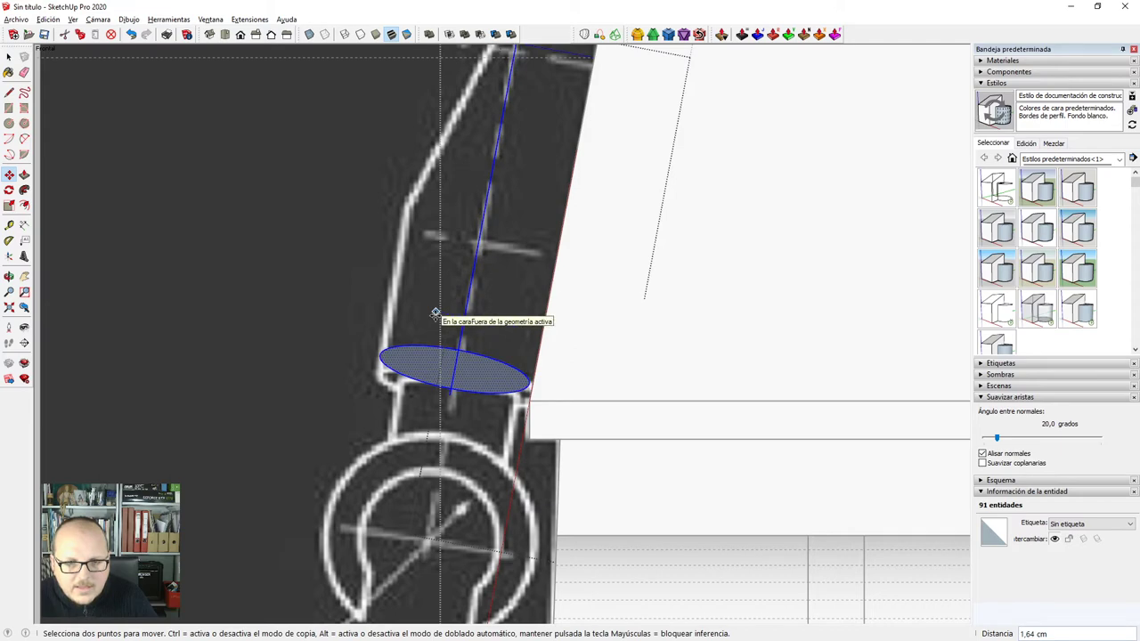
Select the forearm's base disc and move its vertices about 0.20 cm along the forearm with the vertex editor.
{"action": "middle_click_drag", "start_coordinate": [436, 314], "coordinate": [486, 382]}
{"action": "key", "text": "space"}
{"action": "double_click", "coordinate": [478, 381]}
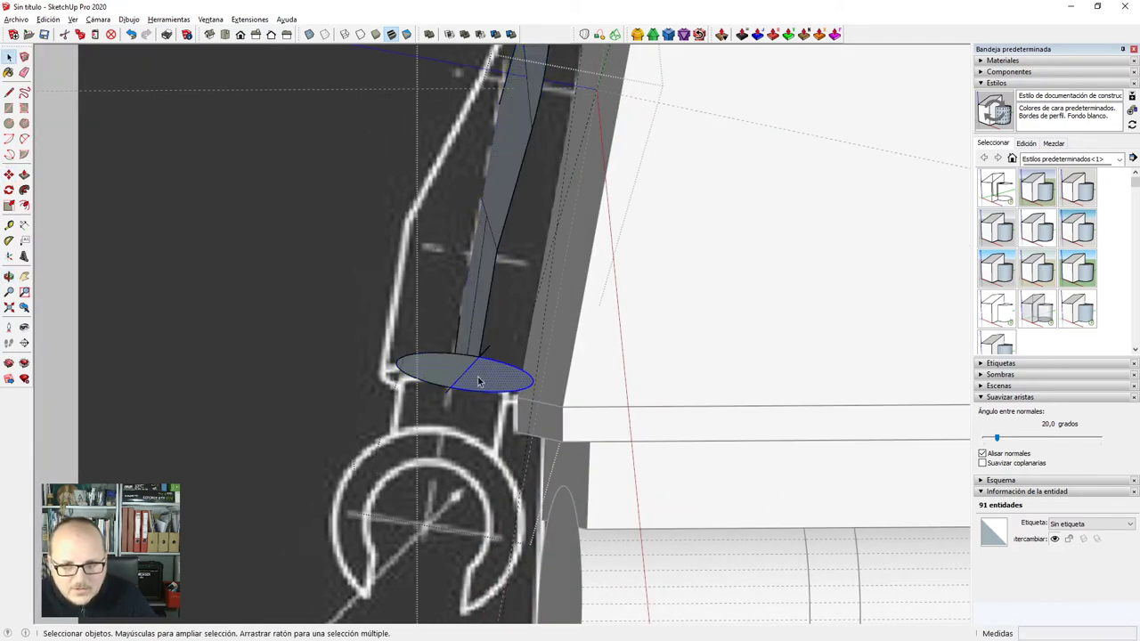
{"action": "middle_click_drag", "start_coordinate": [460, 338], "coordinate": [502, 330]}
{"action": "scroll", "coordinate": [502, 330], "scroll_direction": "up", "scroll_amount": 4}
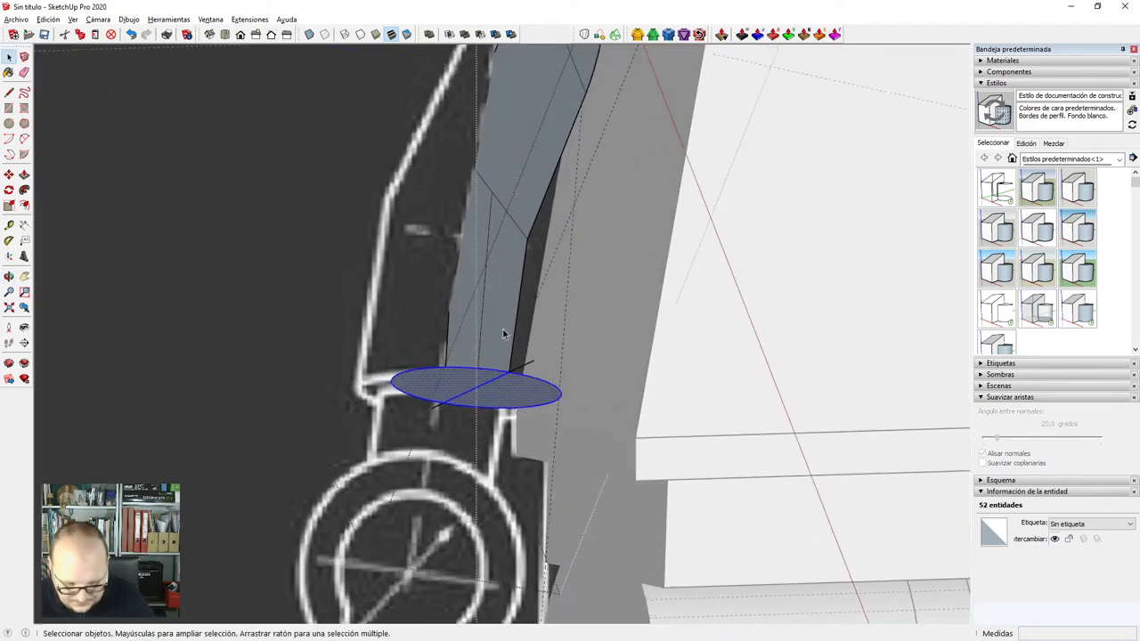
{"action": "key", "text": "m"}
{"action": "key", "text": "v"}
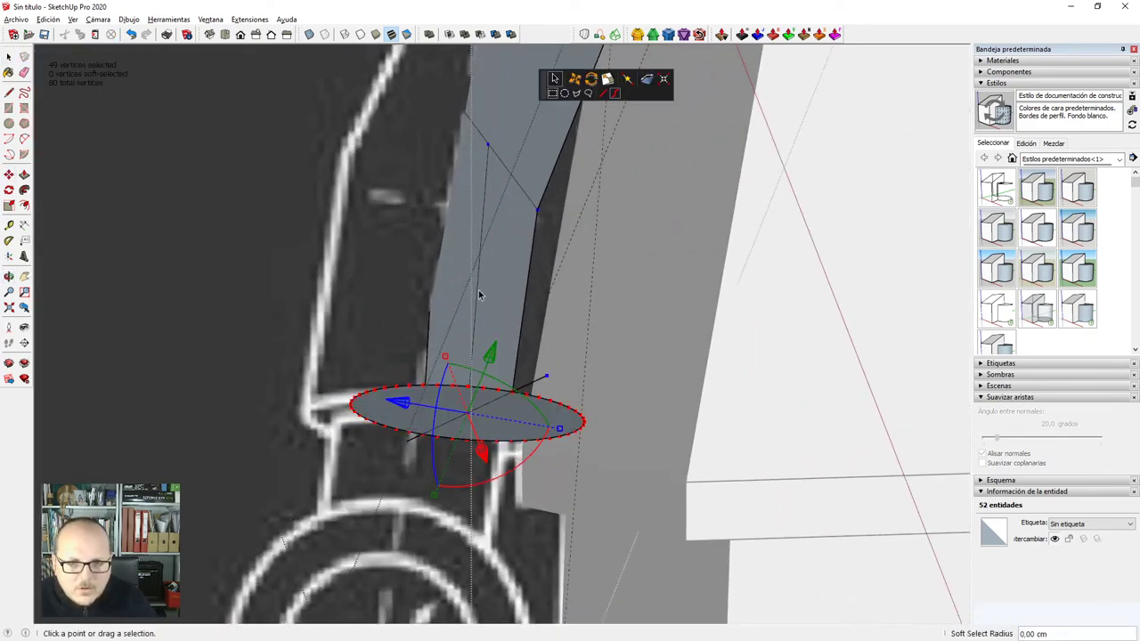
{"action": "key", "text": "m"}
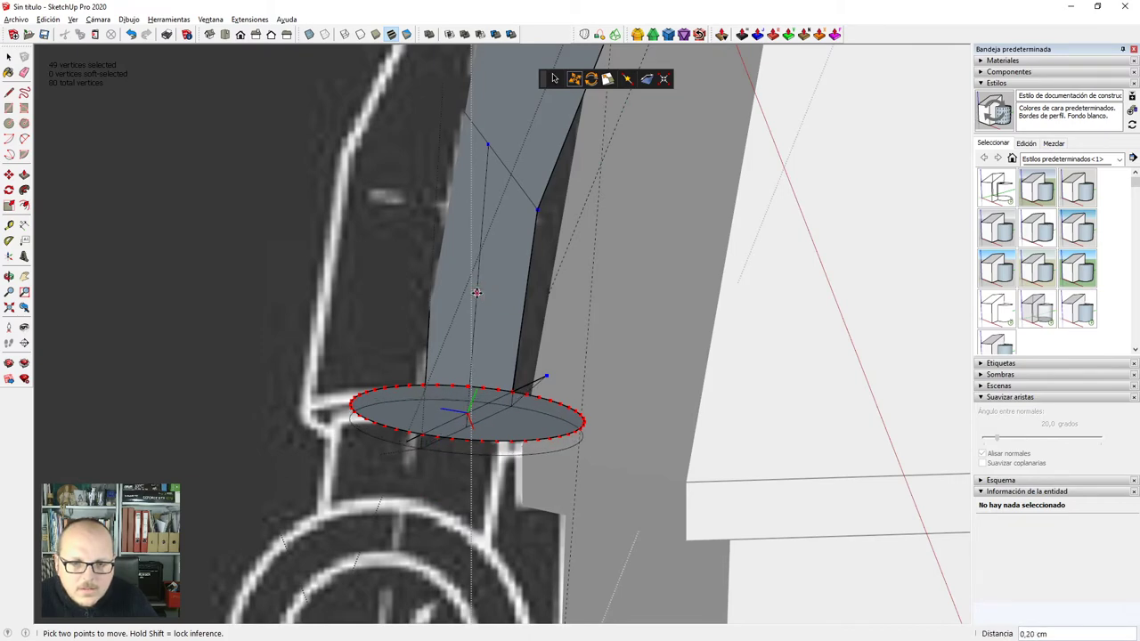
{"action": "key", "text": "Escape"}
Check the base disc against the blueprint's forearm end in the front view and leave vertex editing.
{"action": "key", "text": "F3"}
{"action": "scroll", "coordinate": [573, 389], "scroll_direction": "down", "scroll_amount": 6}
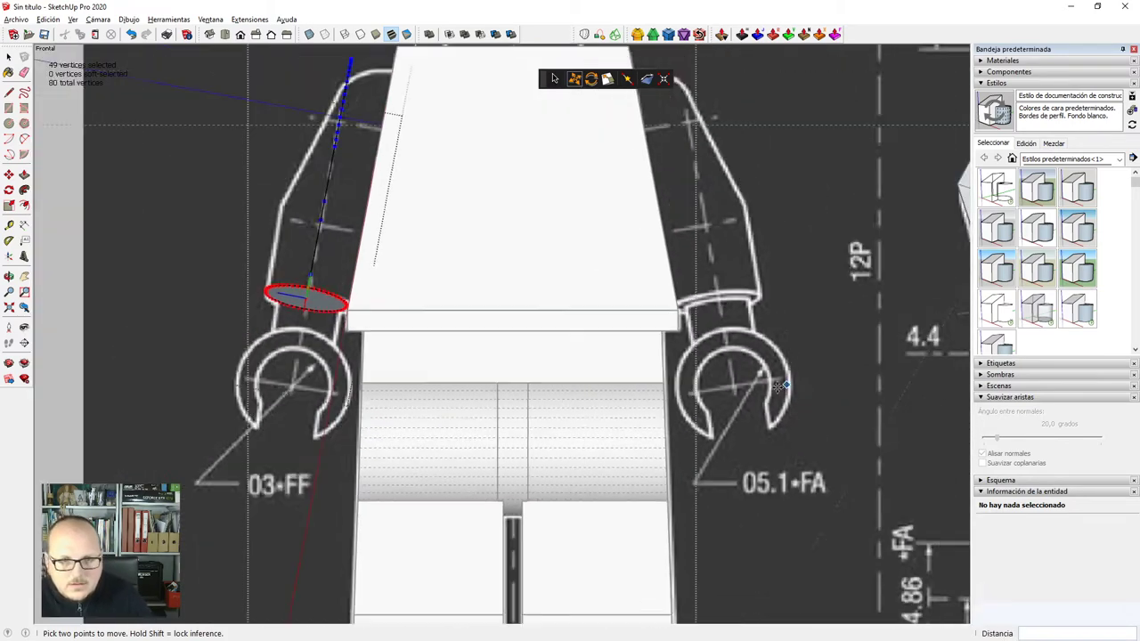
{"action": "scroll", "coordinate": [352, 250], "scroll_direction": "up", "scroll_amount": 6}
{"action": "scroll", "coordinate": [517, 475], "scroll_direction": "down", "scroll_amount": 4}
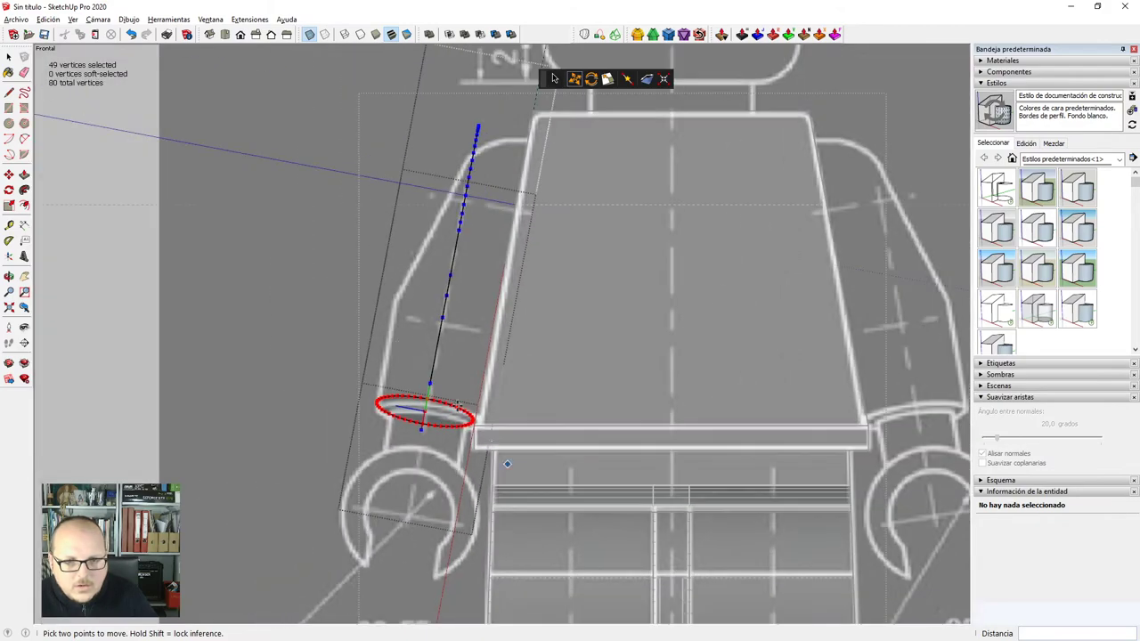
{"action": "scroll", "coordinate": [447, 390], "scroll_direction": "up", "scroll_amount": 1}
{"action": "key", "text": "space"}
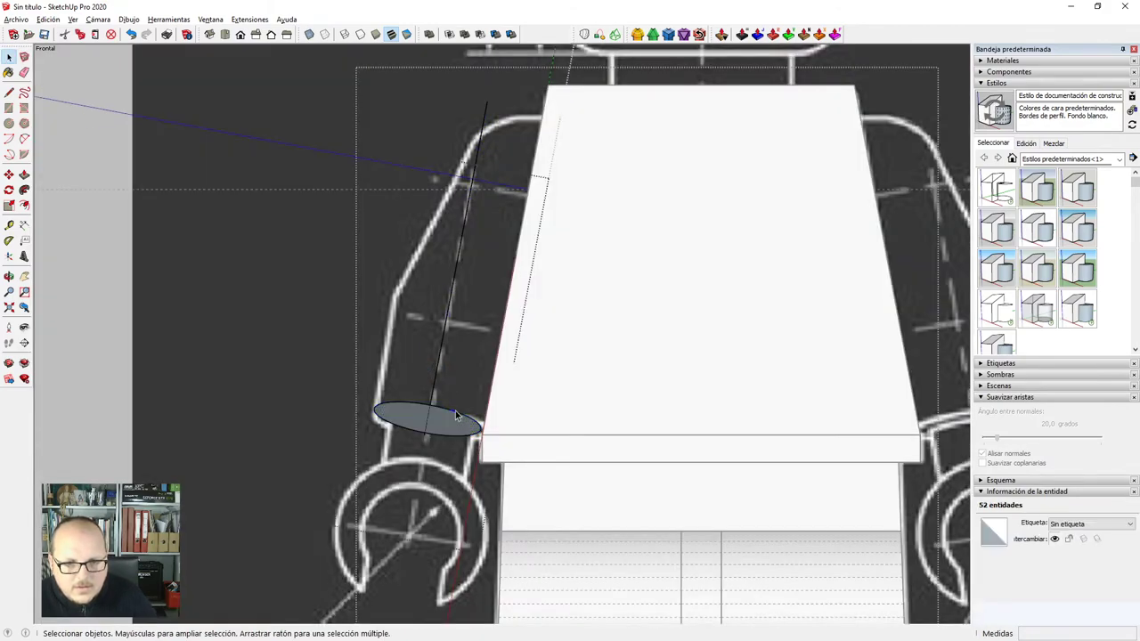
Erase the base line's overhang beyond the disc on the inner-elbow side and select the neighbouring circle segments.
{"action": "scroll", "coordinate": [456, 410], "scroll_direction": "up", "scroll_amount": 2}
{"action": "mouse_move", "coordinate": [456, 410]}
{"action": "middle_mouse_down"}
{"action": "mouse_move", "coordinate": [585, 415]}
{"action": "mouse_move", "coordinate": [534, 419]}
{"action": "mouse_move", "coordinate": [446, 391]}
{"action": "middle_mouse_up"}
{"action": "scroll", "coordinate": [521, 421], "scroll_direction": "down", "scroll_amount": 3}
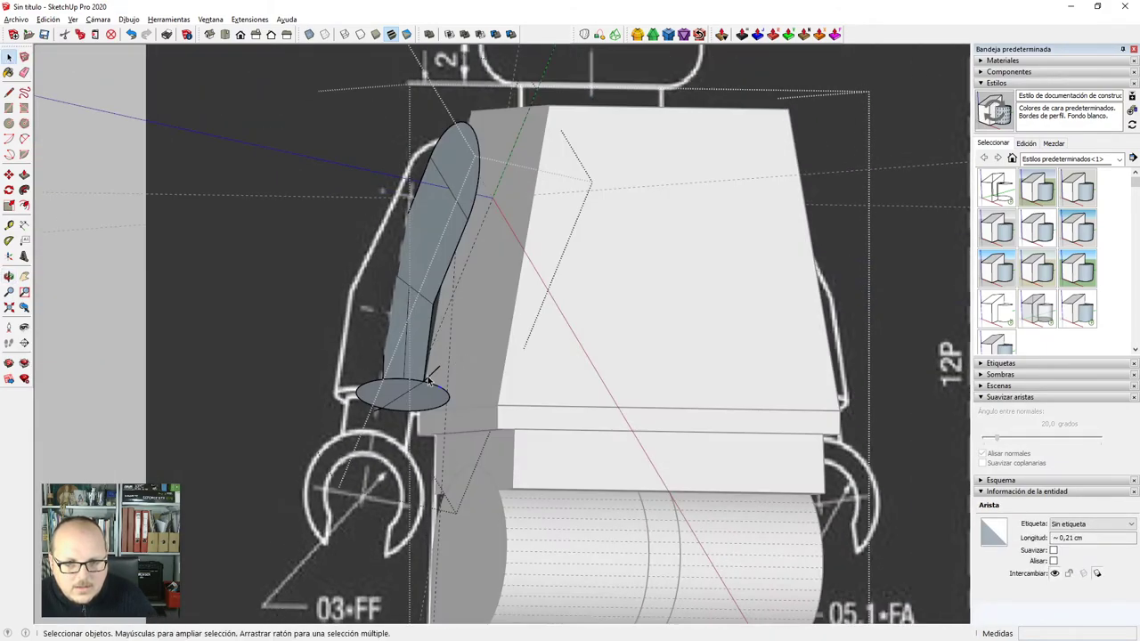
{"action": "scroll", "coordinate": [431, 379], "scroll_direction": "up", "scroll_amount": 2}
{"action": "key", "text": "e"}
{"action": "scroll", "coordinate": [406, 407], "scroll_direction": "up", "scroll_amount": 2}
{"action": "middle_click_drag", "start_coordinate": [410, 327], "coordinate": [474, 346]}
{"action": "key", "text": "space"}
{"action": "middle_click_drag", "start_coordinate": [445, 408], "coordinate": [451, 400]}
{"action": "left_click", "coordinate": [459, 386]}
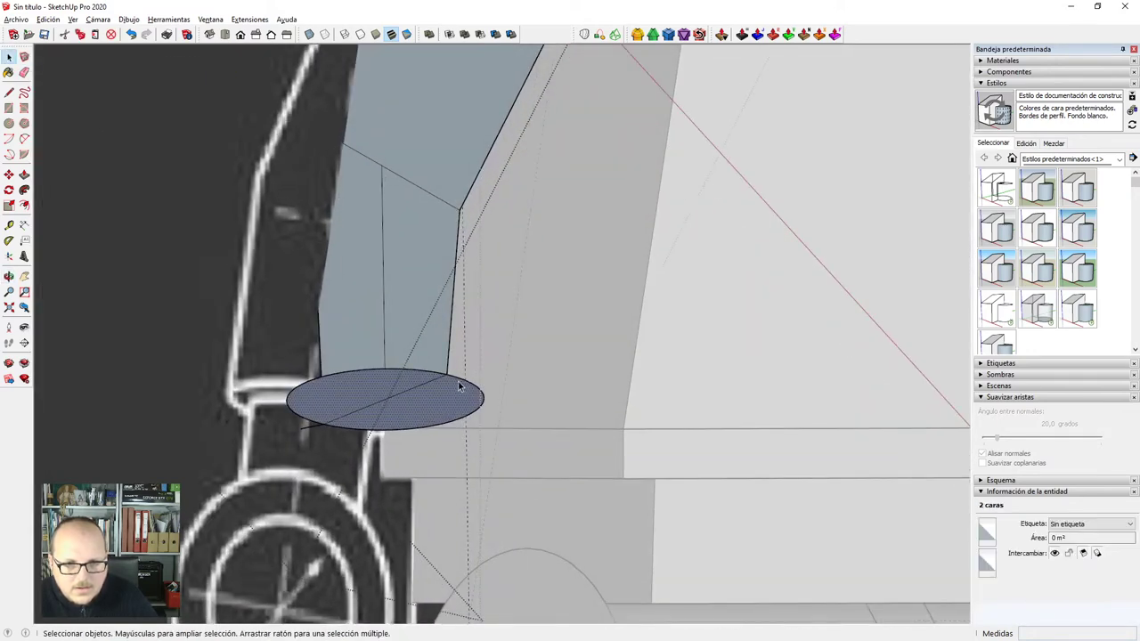
{"action": "left_click", "coordinate": [457, 381]}
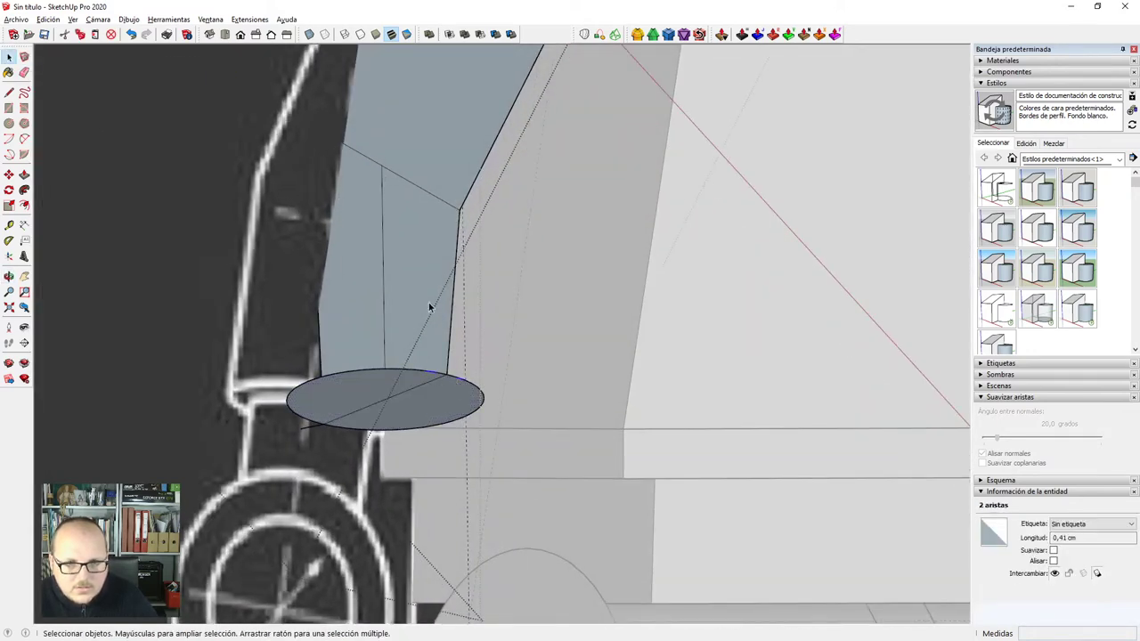
{"action": "middle_click_drag", "start_coordinate": [429, 307], "coordinate": [413, 537]}
{"action": "key", "text": "c"}
{"action": "scroll", "coordinate": [400, 153], "scroll_direction": "up", "scroll_amount": 2}
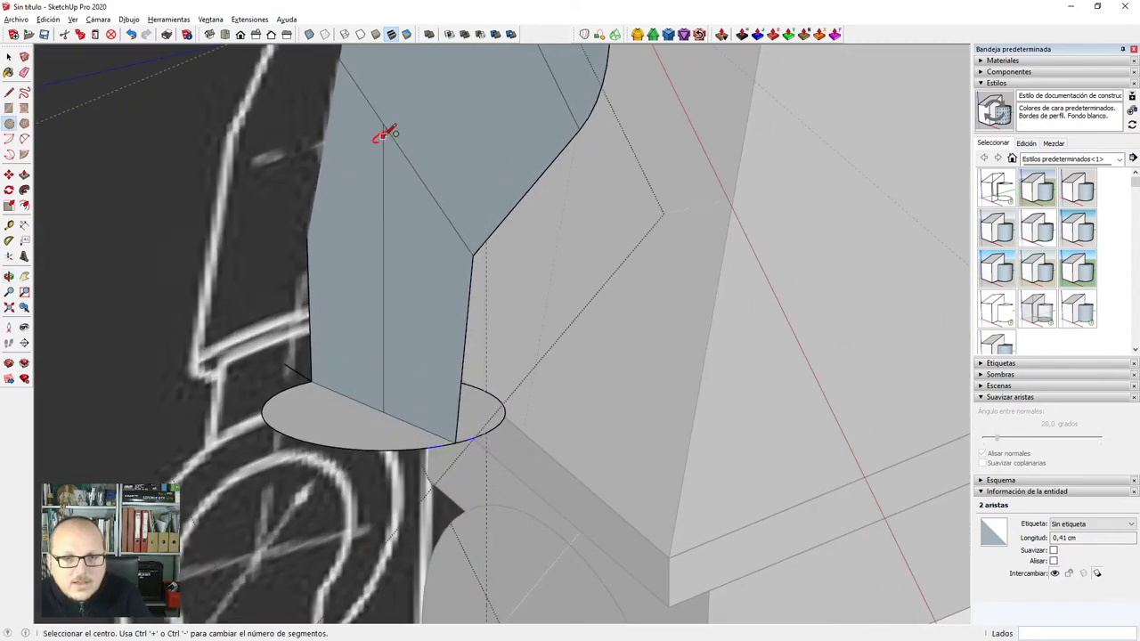
{"action": "middle_click_drag", "start_coordinate": [493, 316], "coordinate": [471, 334]}
{"action": "key", "text": "space"}
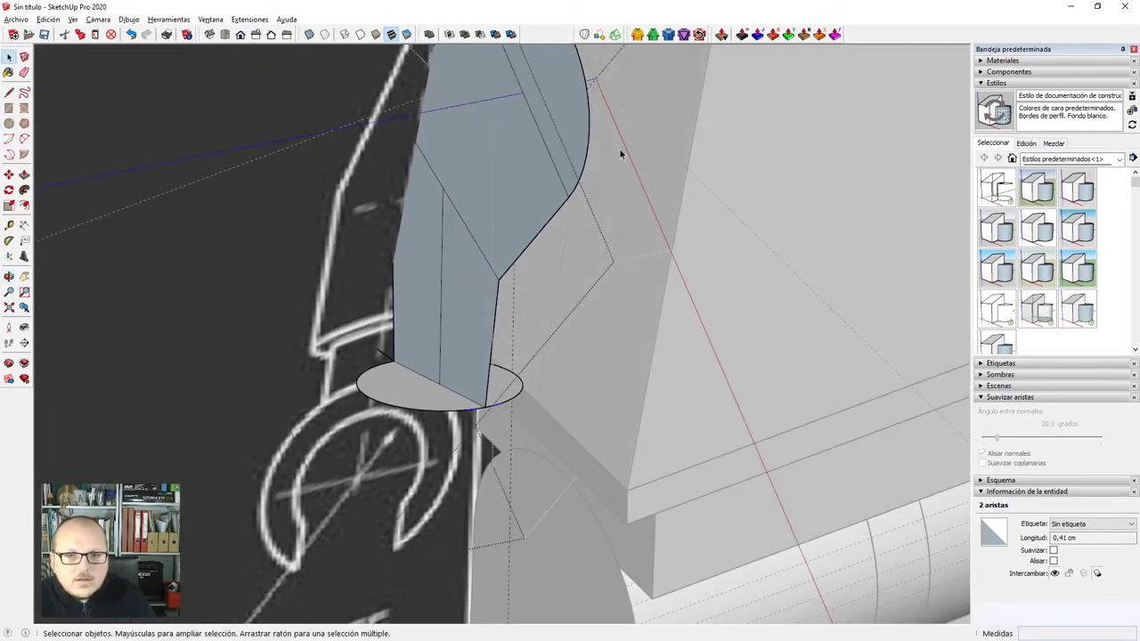
Place the drawing axes at the forearm centreline's elbow end with the red axis along the elbow line.
{"action": "middle_click_drag", "start_coordinate": [522, 287], "coordinate": [463, 196]}
{"action": "scroll", "coordinate": [497, 210], "scroll_direction": "up", "scroll_amount": 3}
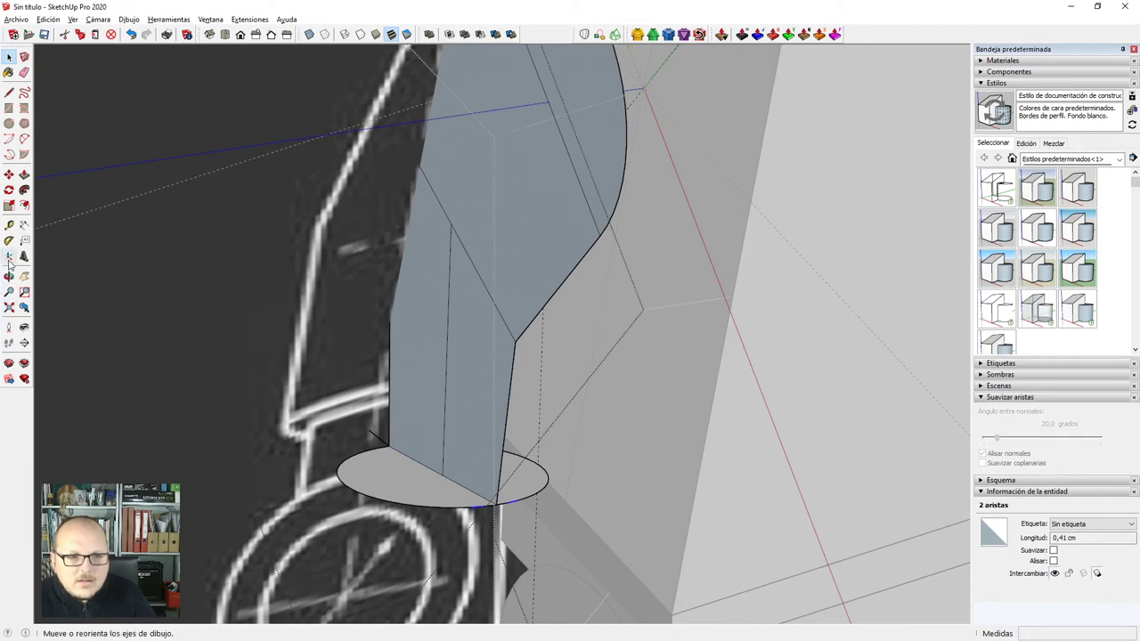
{"action": "left_click", "coordinate": [465, 258]}
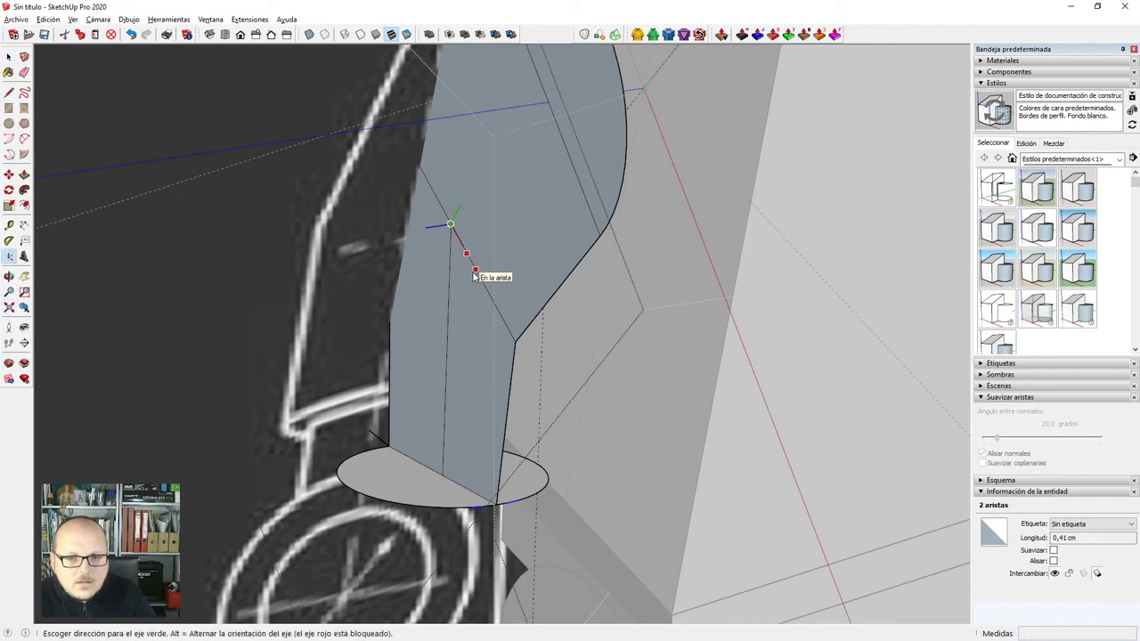
{"action": "middle_click_drag", "start_coordinate": [540, 288], "coordinate": [418, 250]}
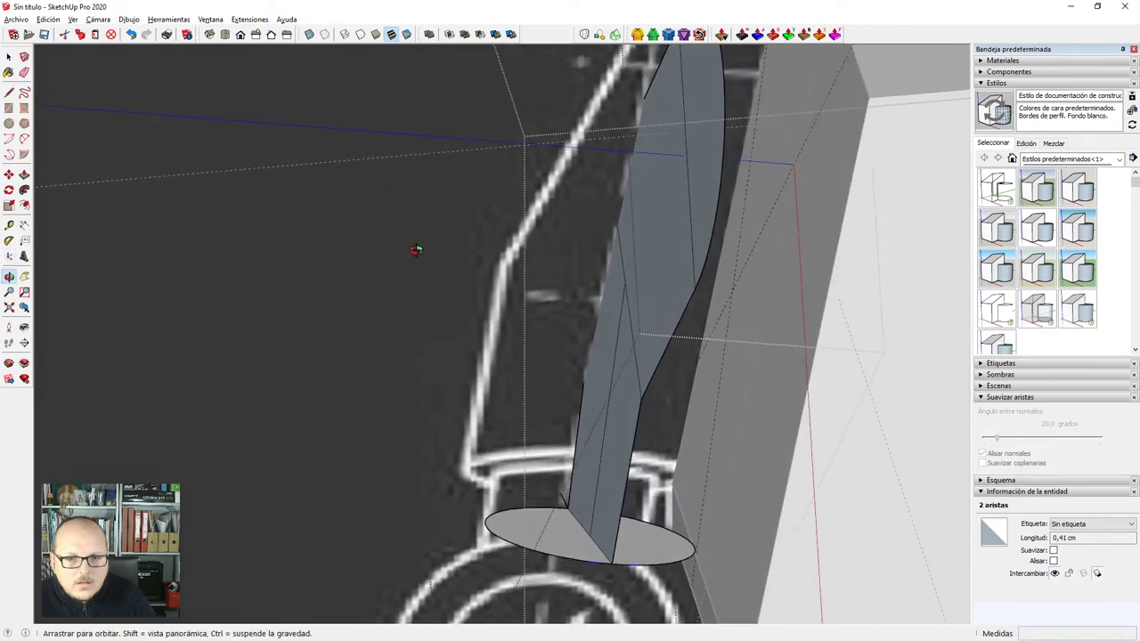
{"action": "middle_click_drag", "start_coordinate": [525, 276], "coordinate": [570, 381]}
{"action": "key", "text": "c"}
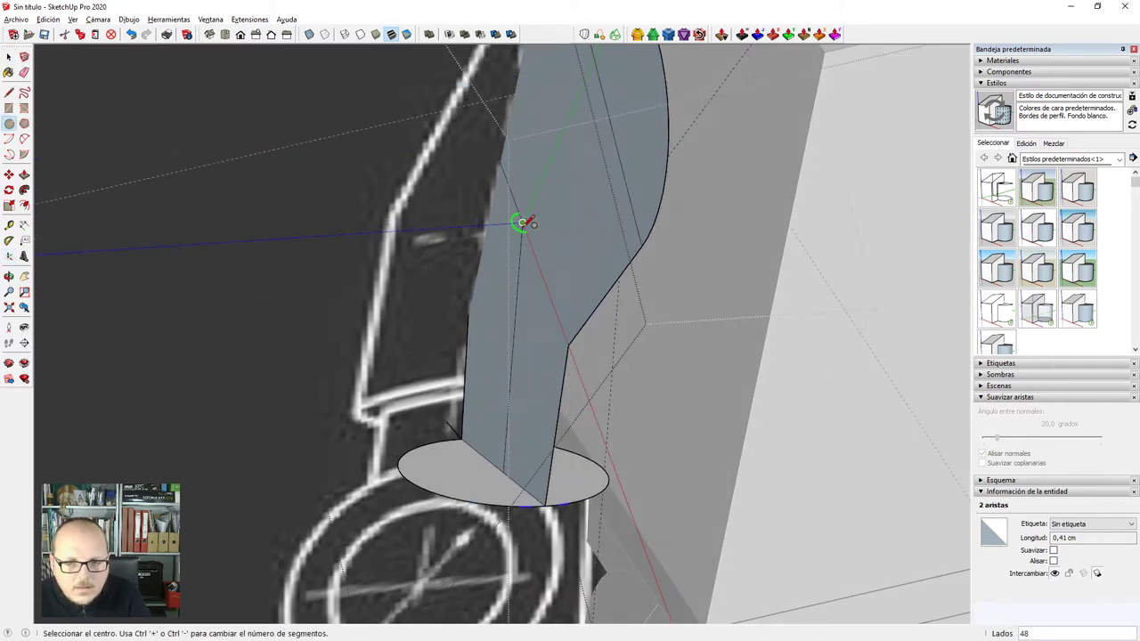
{"action": "left_click", "coordinate": [522, 223]}
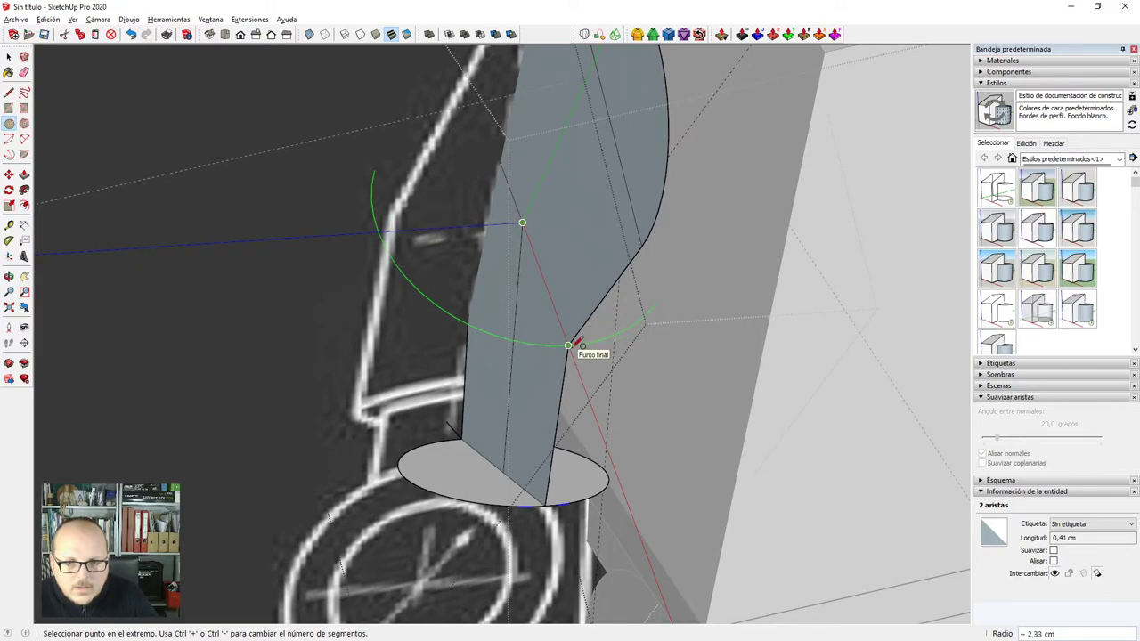
{"action": "mouse_move", "coordinate": [568, 345]}
{"action": "middle_mouse_down"}
{"action": "mouse_move", "coordinate": [682, 364]}
{"action": "mouse_move", "coordinate": [394, 339]}
{"action": "mouse_move", "coordinate": [482, 330]}
{"action": "mouse_move", "coordinate": [318, 344]}
{"action": "middle_mouse_up"}
{"action": "key", "text": "space"}
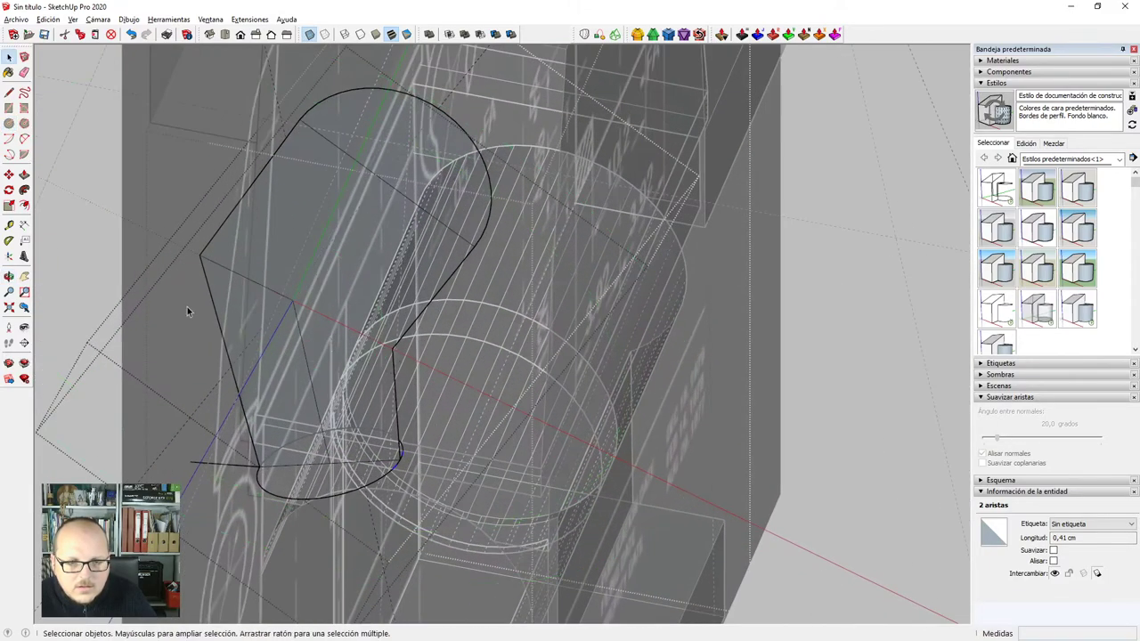
Erase the forearm's centreline between the elbow line and the base disc.
{"action": "scroll", "coordinate": [188, 310], "scroll_direction": "up", "scroll_amount": 2}
{"action": "key", "text": "e"}
{"action": "key", "text": "space"}
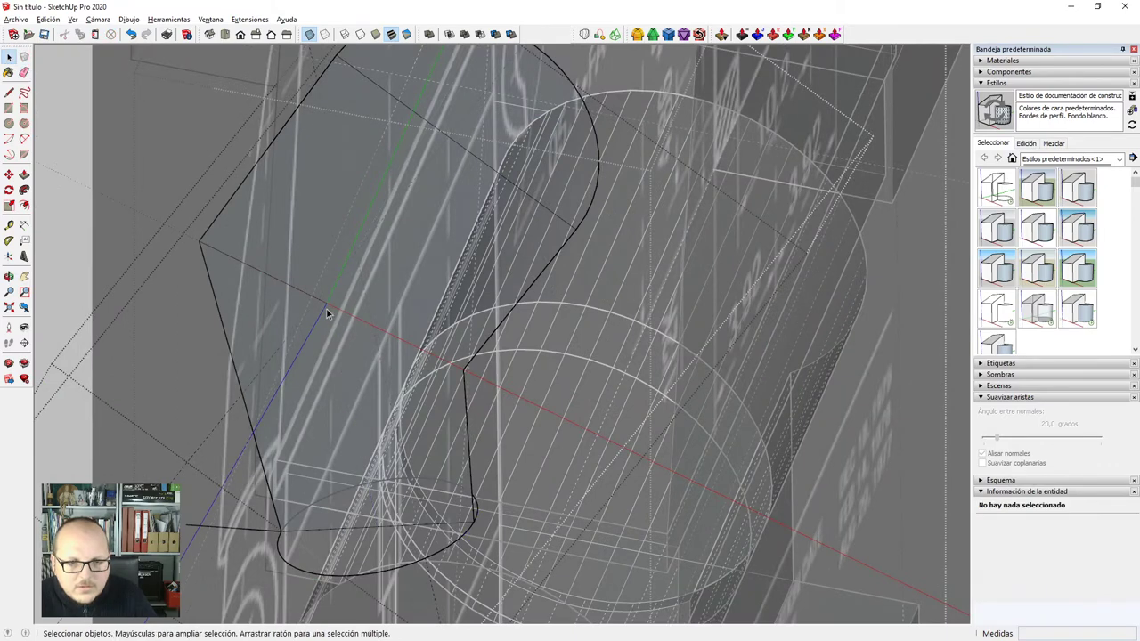
Draw a circle of about 2.26 cm radius centred on the elbow line's midpoint and reaching the inner elbow corner.
{"action": "left_click", "coordinate": [338, 313]}
{"action": "key", "text": "c"}
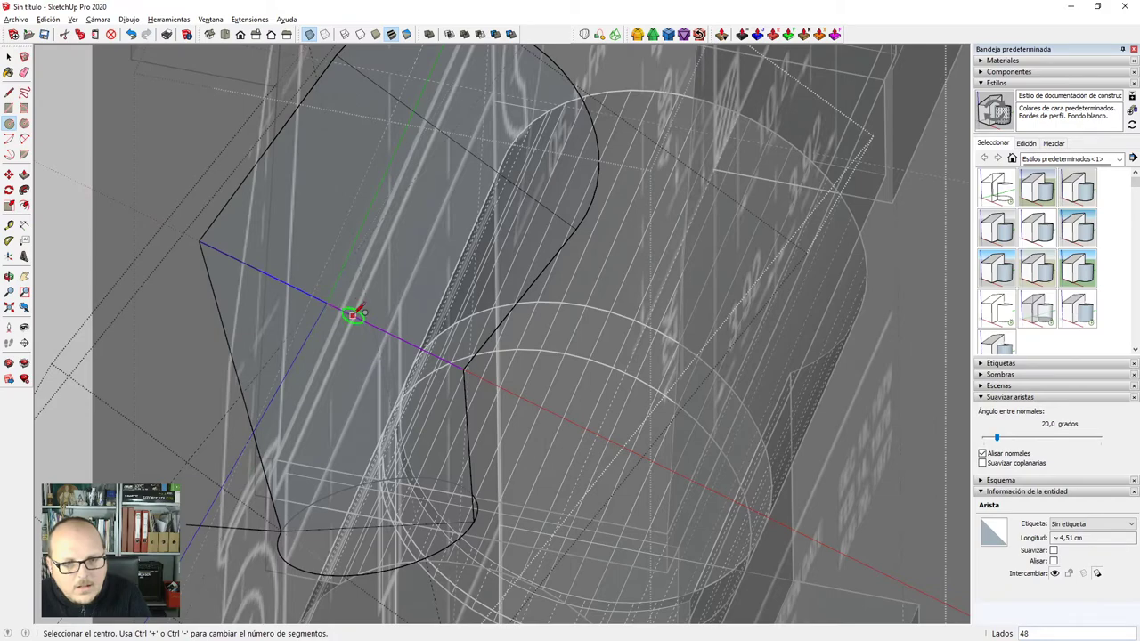
{"action": "key", "text": "space"}
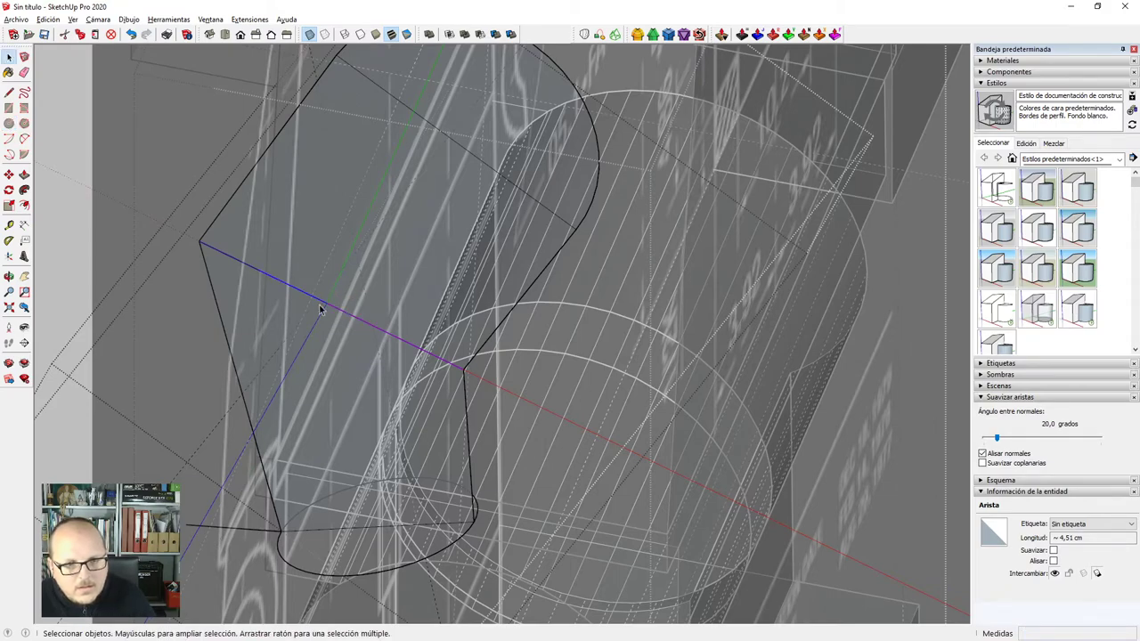
{"action": "scroll", "coordinate": [321, 309], "scroll_direction": "down", "scroll_amount": 5}
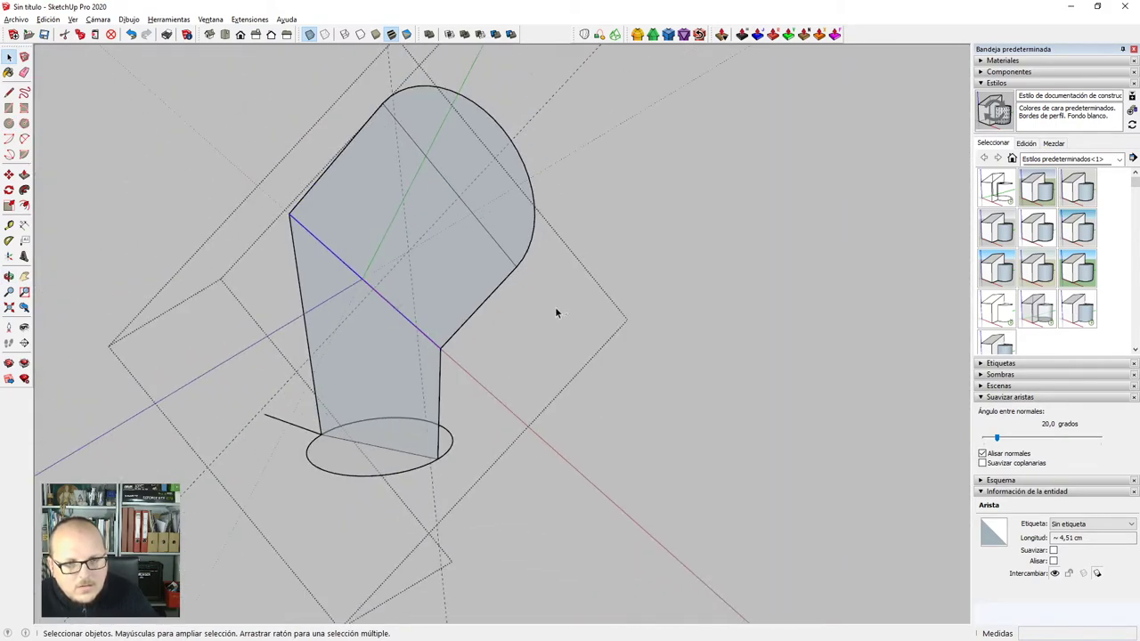
{"action": "scroll", "coordinate": [406, 333], "scroll_direction": "up", "scroll_amount": 6}
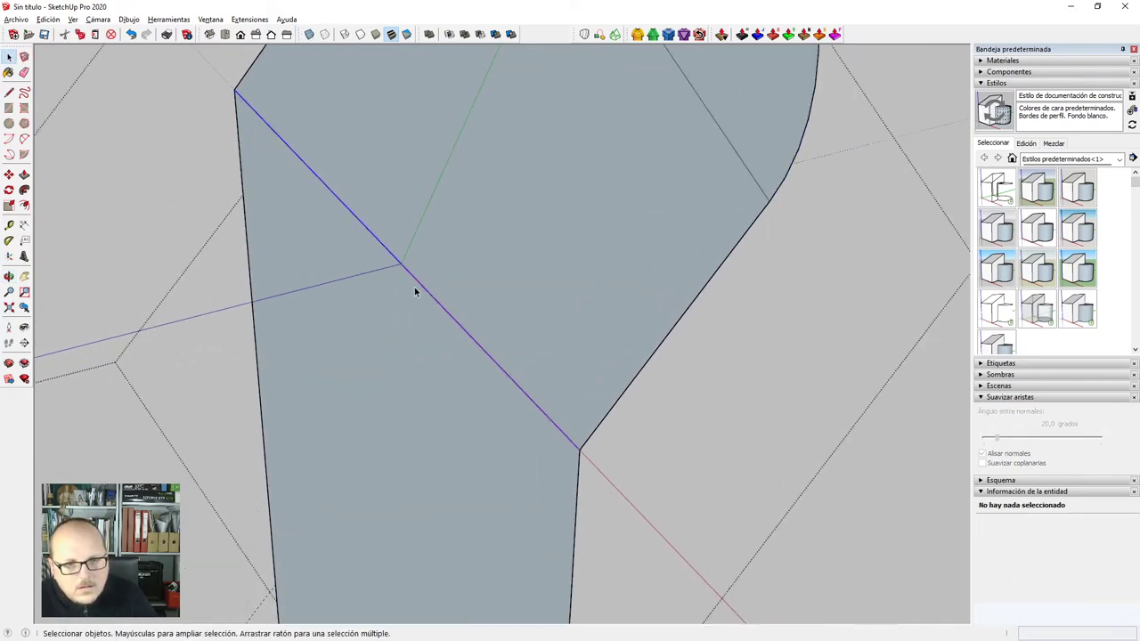
{"action": "key", "text": "c"}
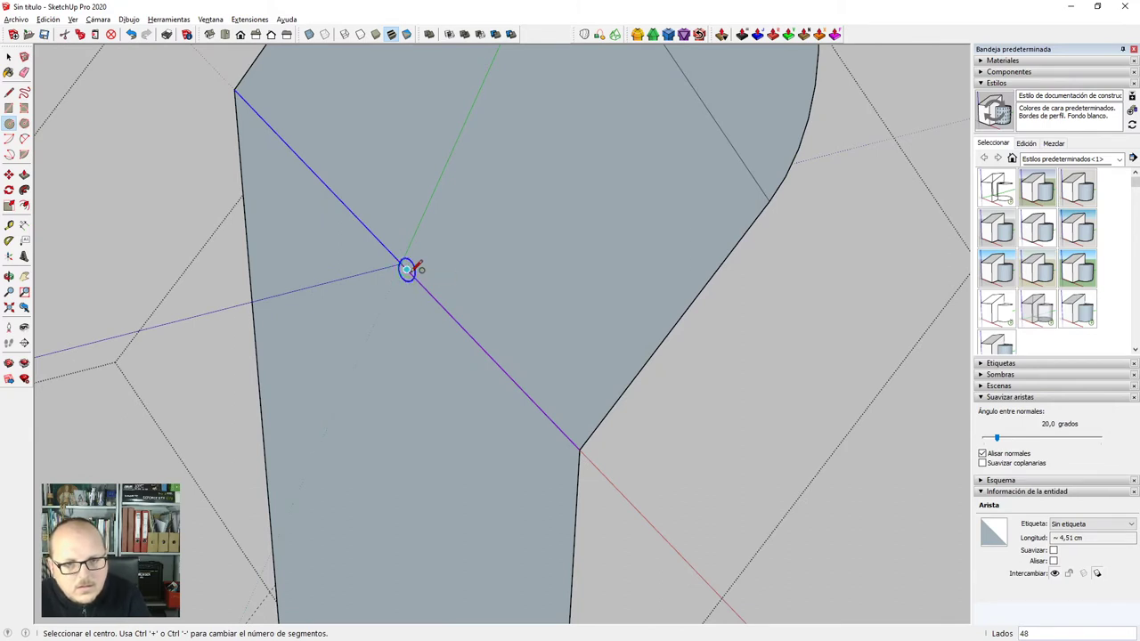
{"action": "left_click", "coordinate": [406, 269]}
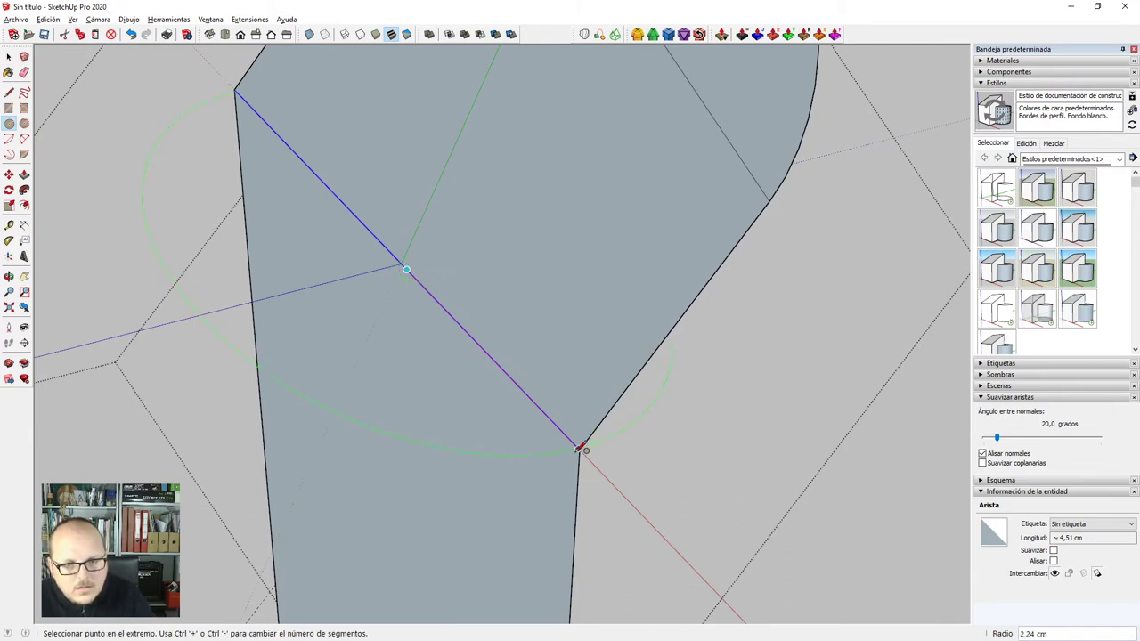
{"action": "left_click", "coordinate": [586, 447]}
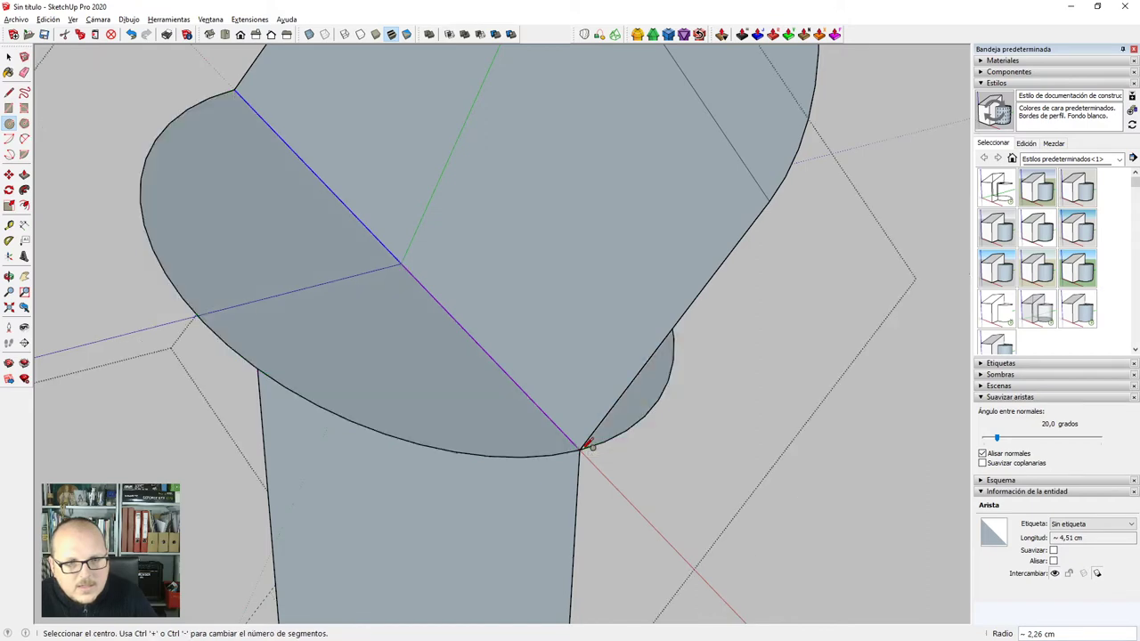
Check the elbow disc against the blueprint's arm in the front and angled views.
{"action": "mouse_move", "coordinate": [585, 438]}
{"action": "middle_mouse_down"}
{"action": "mouse_move", "coordinate": [455, 324]}
{"action": "mouse_move", "coordinate": [438, 407]}
{"action": "mouse_move", "coordinate": [324, 308]}
{"action": "mouse_move", "coordinate": [418, 347]}
{"action": "mouse_move", "coordinate": [461, 305]}
{"action": "middle_mouse_up"}
{"action": "scroll", "coordinate": [257, 260], "scroll_direction": "down", "scroll_amount": 6}
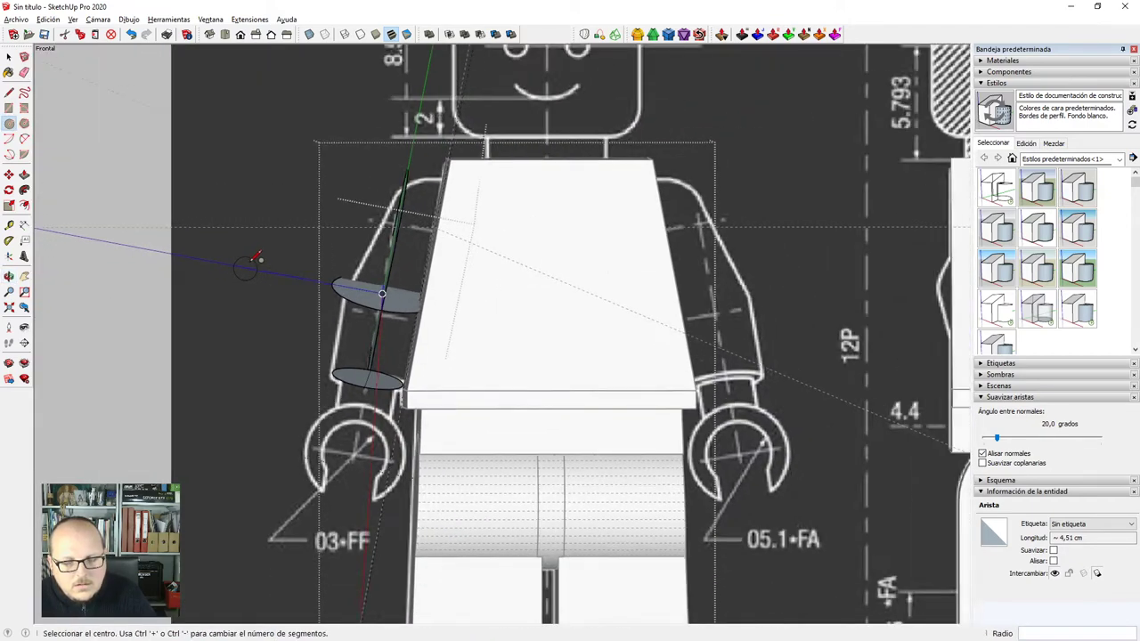
{"action": "middle_click_drag", "start_coordinate": [567, 344], "coordinate": [568, 360]}
{"action": "scroll", "coordinate": [565, 344], "scroll_direction": "down", "scroll_amount": 1}
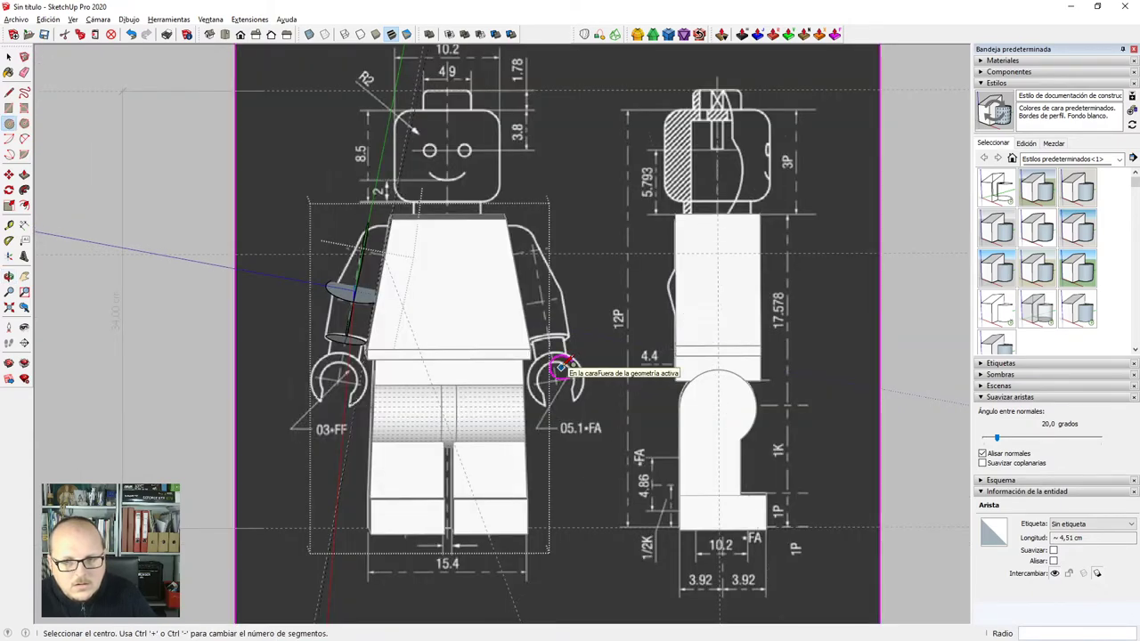
{"action": "middle_click_drag", "start_coordinate": [566, 369], "coordinate": [625, 390]}
{"action": "scroll", "coordinate": [358, 303], "scroll_direction": "up", "scroll_amount": 3}
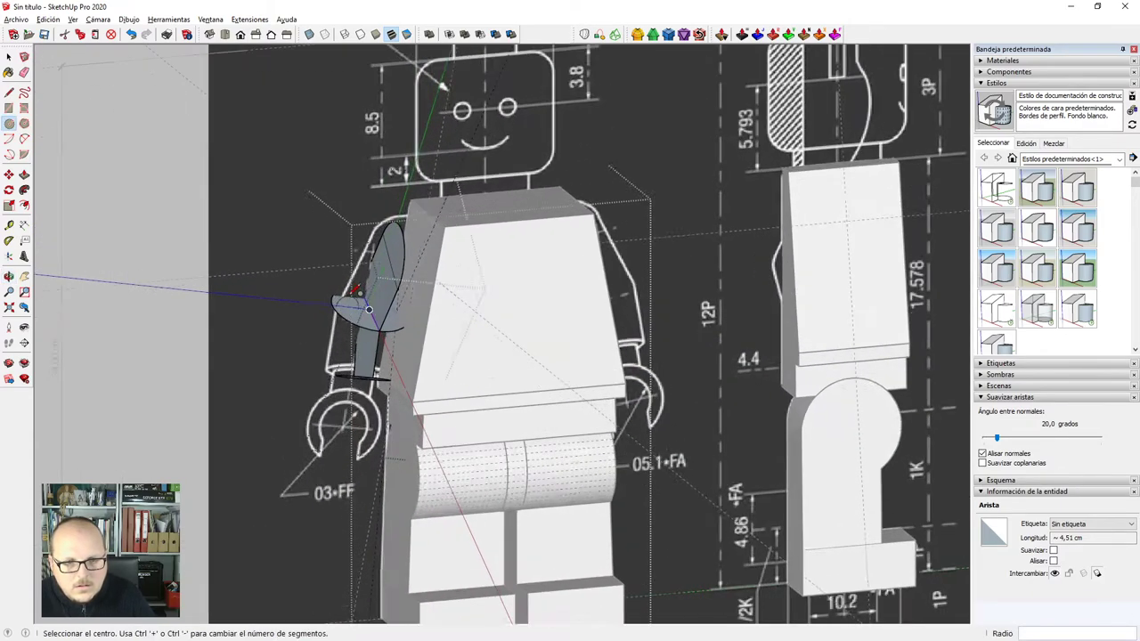
{"action": "middle_click_drag", "start_coordinate": [502, 408], "coordinate": [374, 315]}
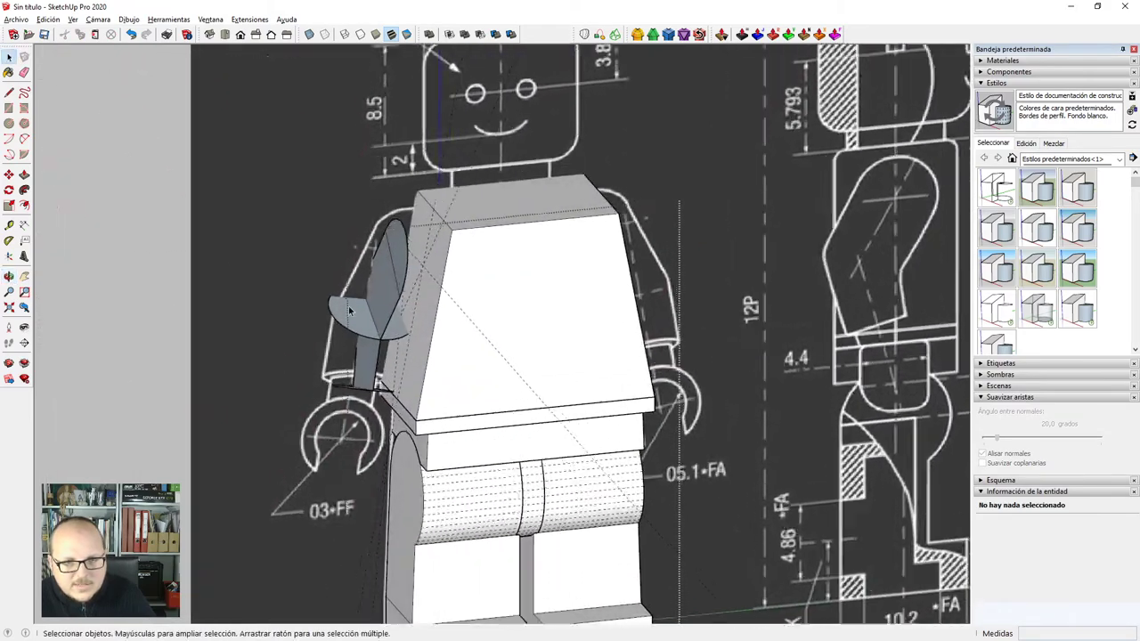
{"action": "scroll", "coordinate": [374, 315], "scroll_direction": "up", "scroll_amount": 3}
{"action": "left_click", "coordinate": [374, 314]}
{"action": "scroll", "coordinate": [279, 319], "scroll_direction": "down", "scroll_amount": 2}
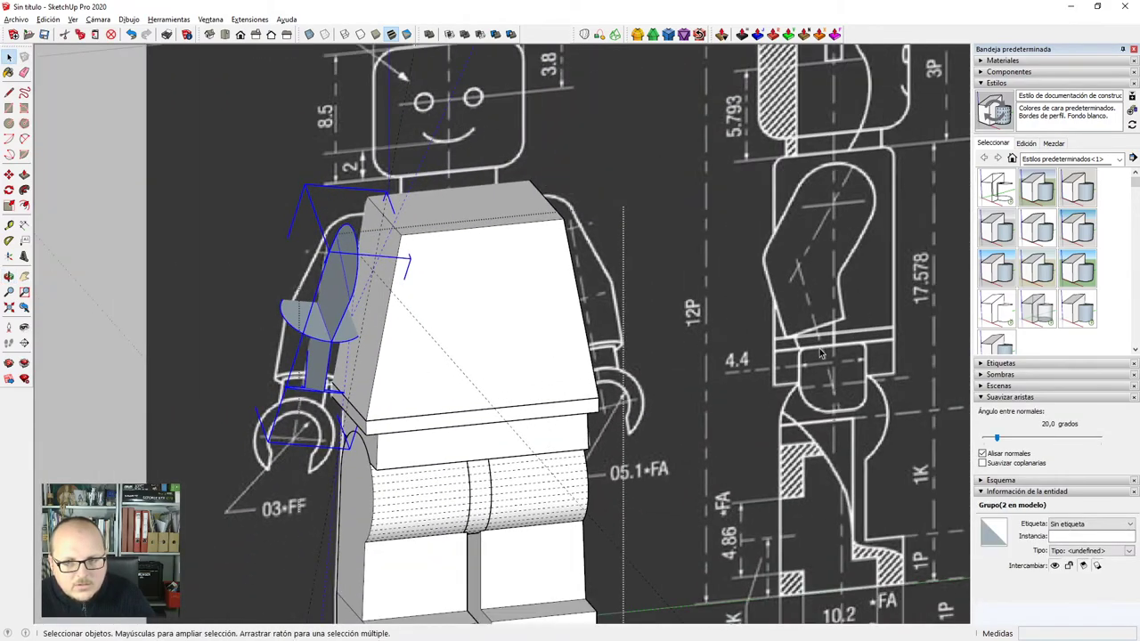
{"action": "middle_click_drag", "start_coordinate": [818, 348], "coordinate": [713, 267]}
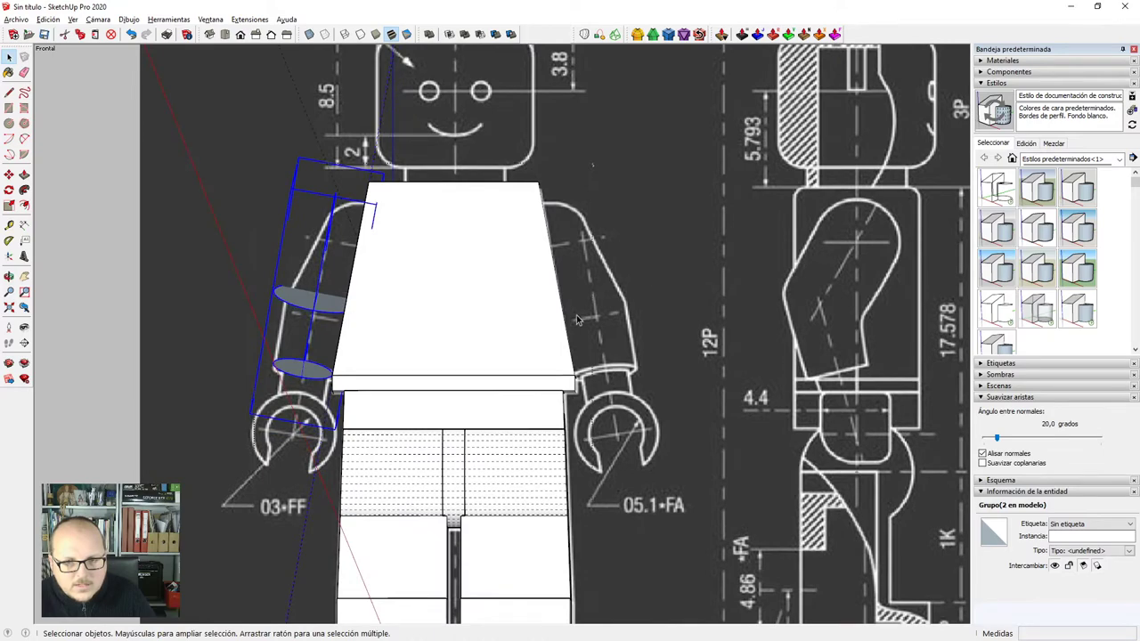
{"action": "middle_click_drag", "start_coordinate": [636, 316], "coordinate": [481, 396]}
{"action": "scroll", "coordinate": [269, 356], "scroll_direction": "up", "scroll_amount": 3}
Open the arm group and delete the circular disc crossing the elbow line.
{"action": "double_click", "coordinate": [378, 334]}
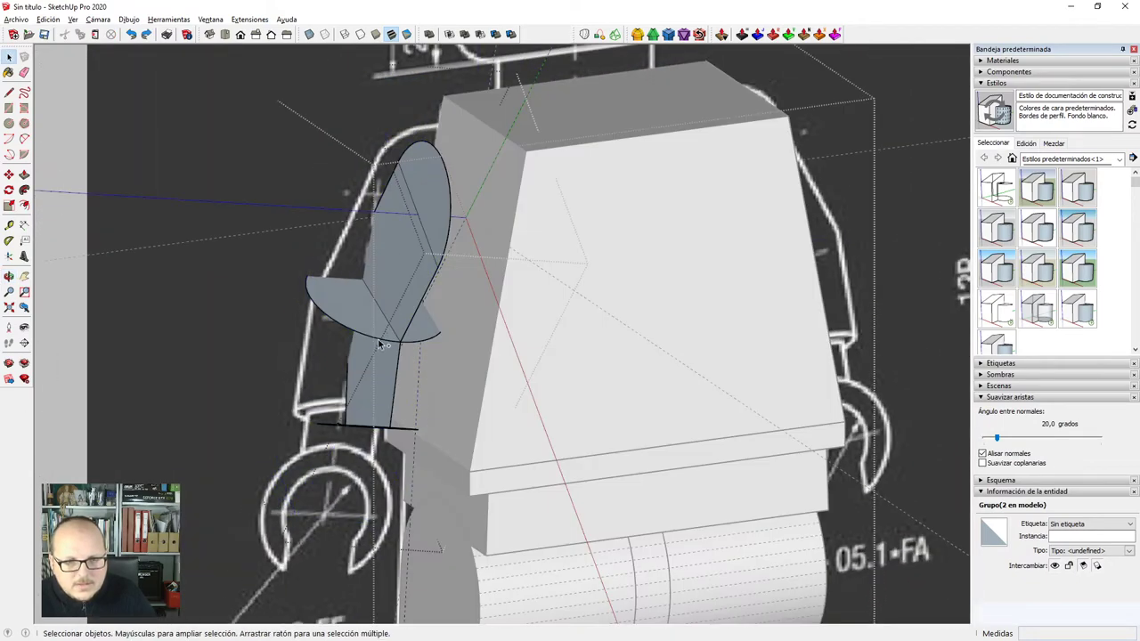
{"action": "left_click", "coordinate": [383, 342]}
{"action": "scroll", "coordinate": [382, 342], "scroll_direction": "up", "scroll_amount": 1}
{"action": "key", "text": "Delete"}
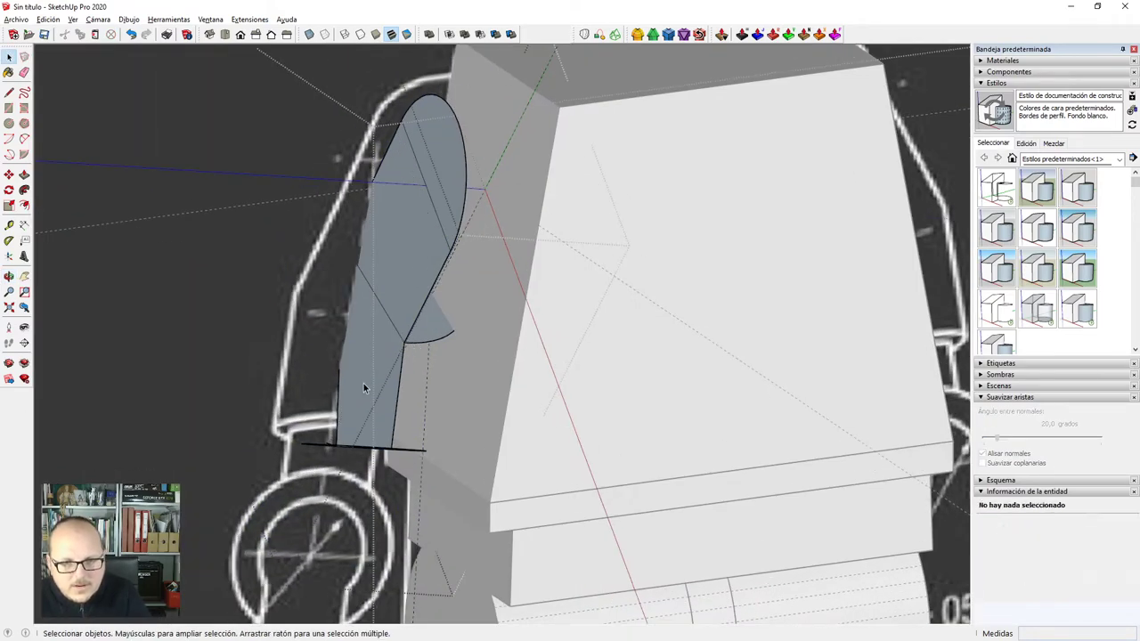
{"action": "key", "text": "Delete"}
{"action": "middle_click_drag", "start_coordinate": [424, 347], "coordinate": [392, 490]}
{"action": "scroll", "coordinate": [347, 432], "scroll_direction": "up", "scroll_amount": 2}
{"action": "middle_click_drag", "start_coordinate": [349, 435], "coordinate": [374, 454]}
{"action": "scroll", "coordinate": [333, 433], "scroll_direction": "up", "scroll_amount": 1}
{"action": "scroll", "coordinate": [334, 434], "scroll_direction": "up", "scroll_amount": 1}
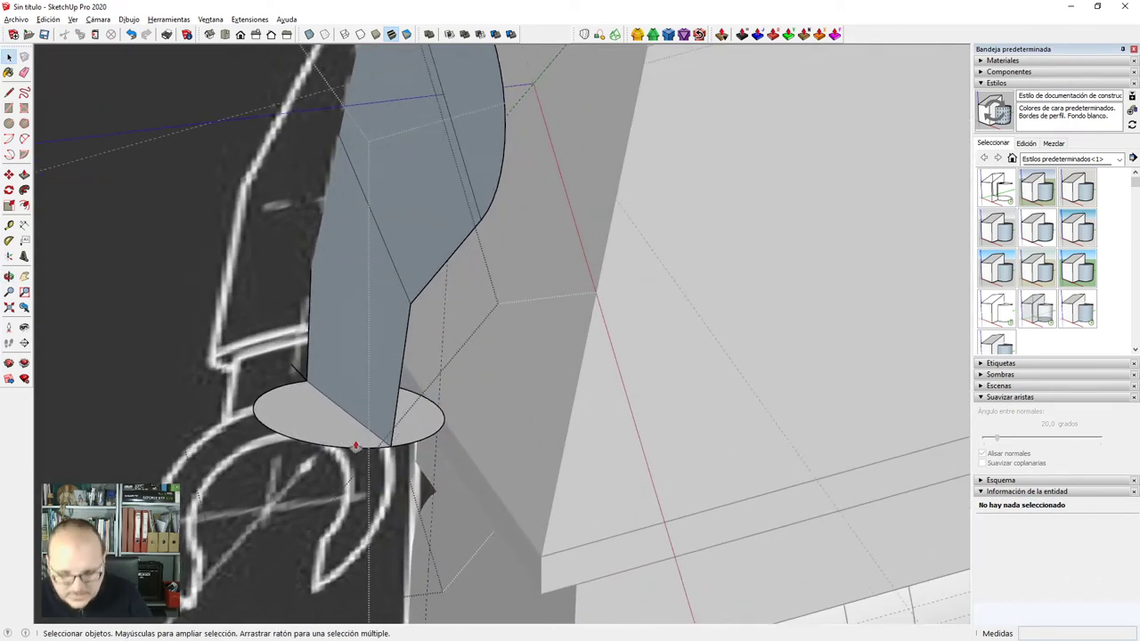
{"action": "key", "text": "p"}
{"action": "left_click", "coordinate": [343, 437]}
{"action": "scroll", "coordinate": [344, 437], "scroll_direction": "down", "scroll_amount": 2}
{"action": "key", "text": "space"}
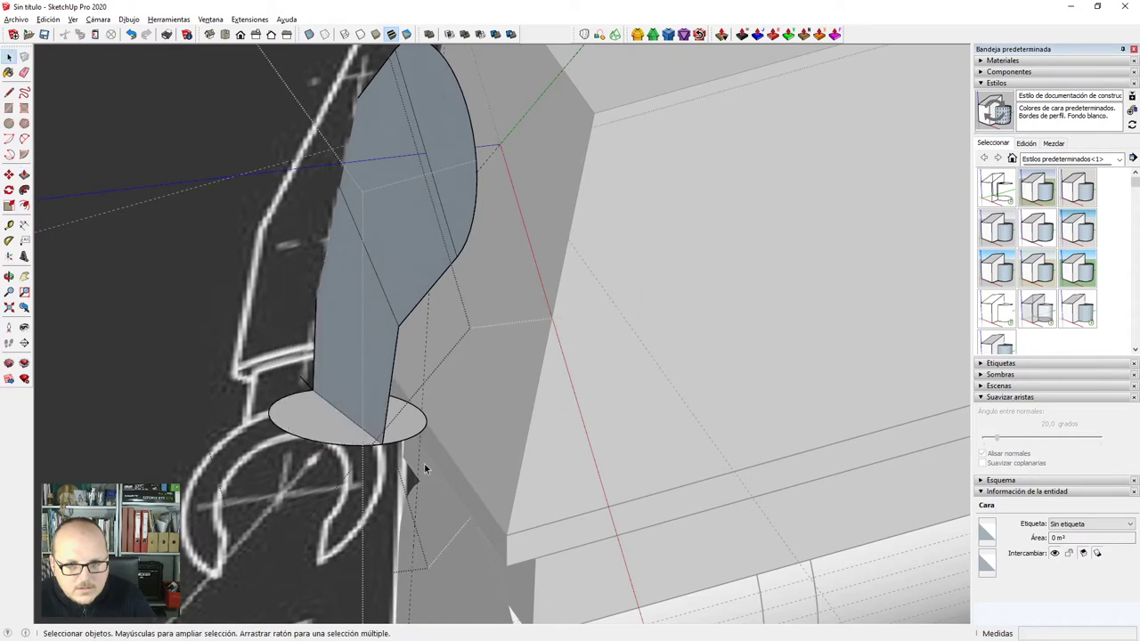
Copy the complete base disc from its centre at the forearm end up to the elbow line's midpoint.
{"action": "left_click", "coordinate": [415, 438]}
{"action": "scroll", "coordinate": [411, 439], "scroll_direction": "up", "scroll_amount": 1}
{"action": "scroll", "coordinate": [410, 441], "scroll_direction": "up", "scroll_amount": 1}
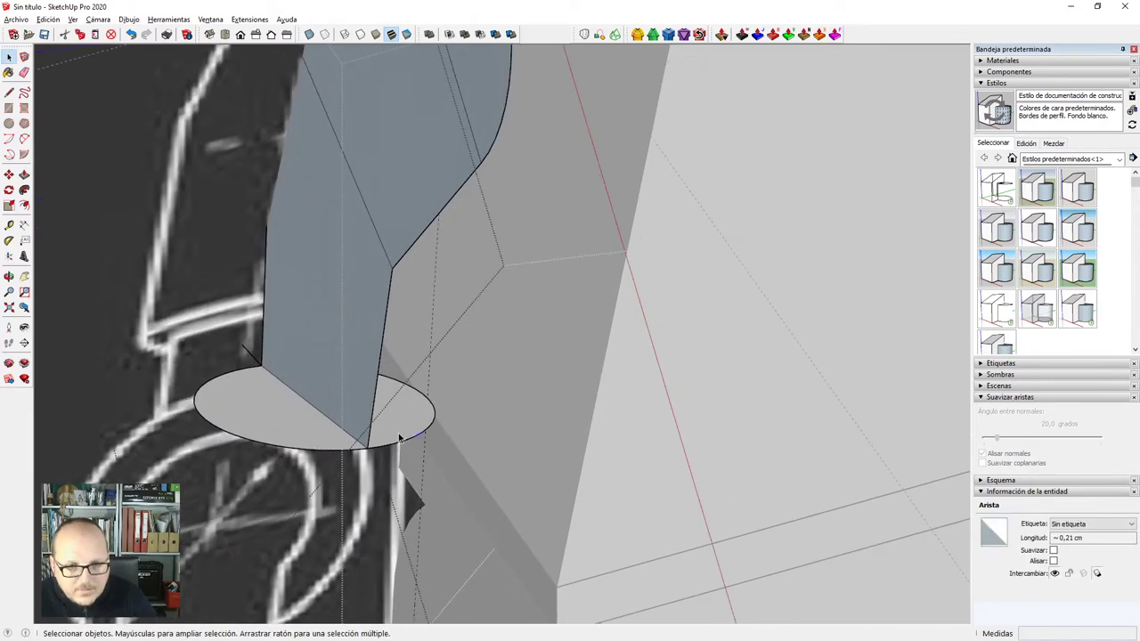
{"action": "double_click", "coordinate": [399, 435], "text": "shift"}
{"action": "left_click", "coordinate": [305, 432], "text": "shift"}
{"action": "key", "text": "m"}
{"action": "middle_click_drag", "start_coordinate": [320, 425], "coordinate": [327, 429]}
{"action": "left_click", "coordinate": [328, 428]}
{"action": "key", "text": "ctrl"}
{"action": "scroll", "coordinate": [328, 428], "scroll_direction": "down", "scroll_amount": 1}
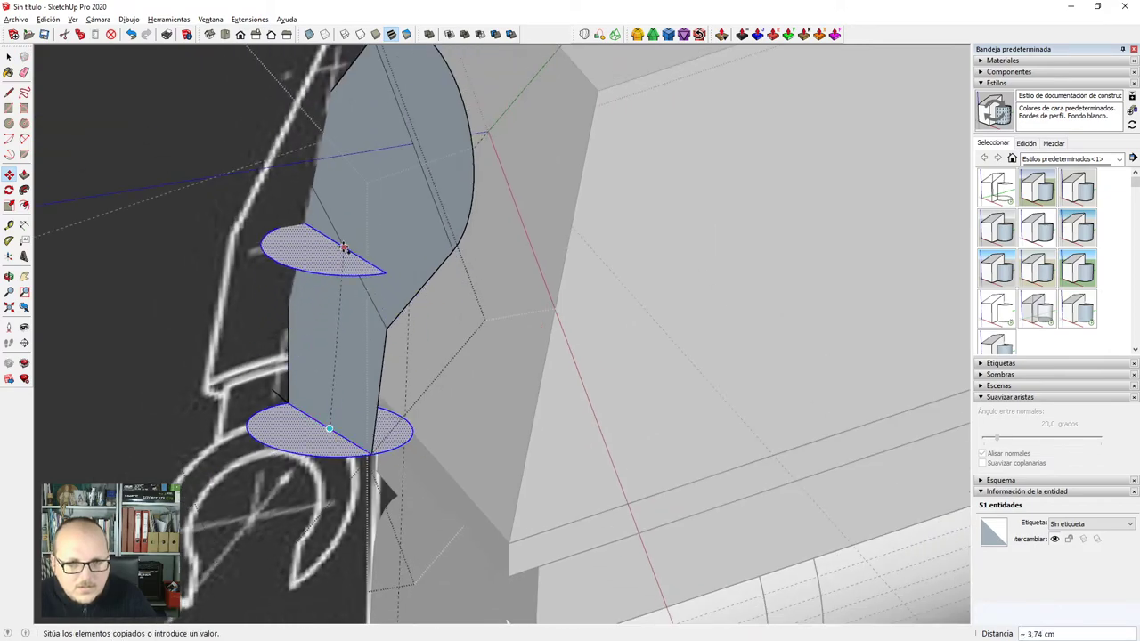
{"action": "middle_click_drag", "start_coordinate": [326, 383], "coordinate": [330, 267]}
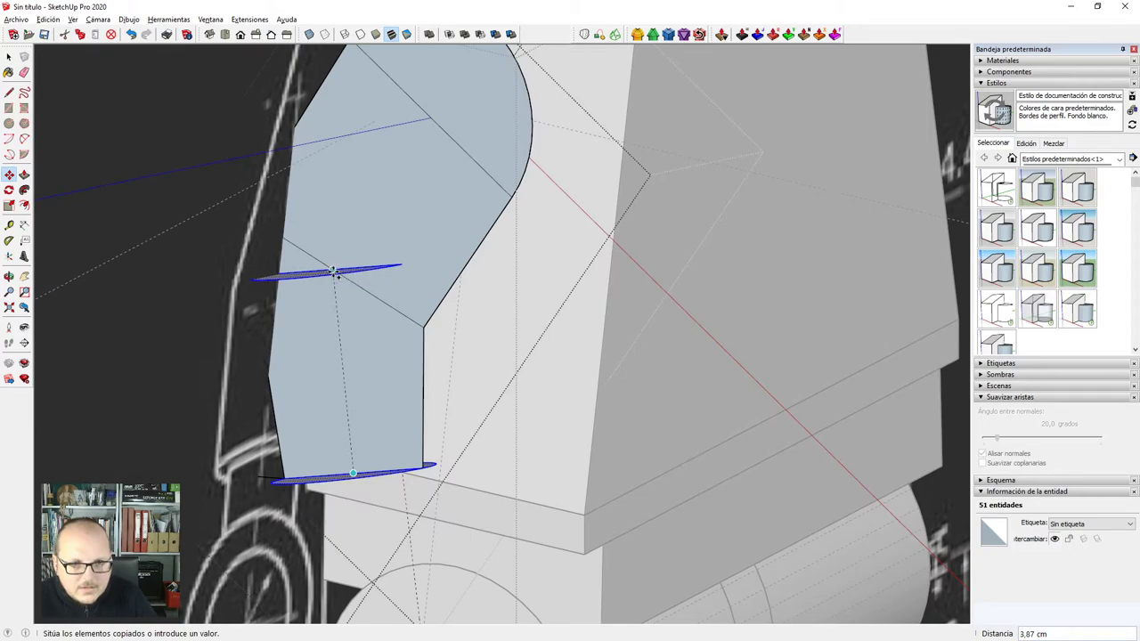
{"action": "left_click", "coordinate": [333, 272]}
Examine the copied elbow disc and the arm profile against the blueprint, and leave the arm group.
{"action": "scroll", "coordinate": [334, 272], "scroll_direction": "down", "scroll_amount": 2}
{"action": "middle_click_drag", "start_coordinate": [395, 328], "coordinate": [279, 382]}
{"action": "scroll", "coordinate": [525, 308], "scroll_direction": "down", "scroll_amount": 3}
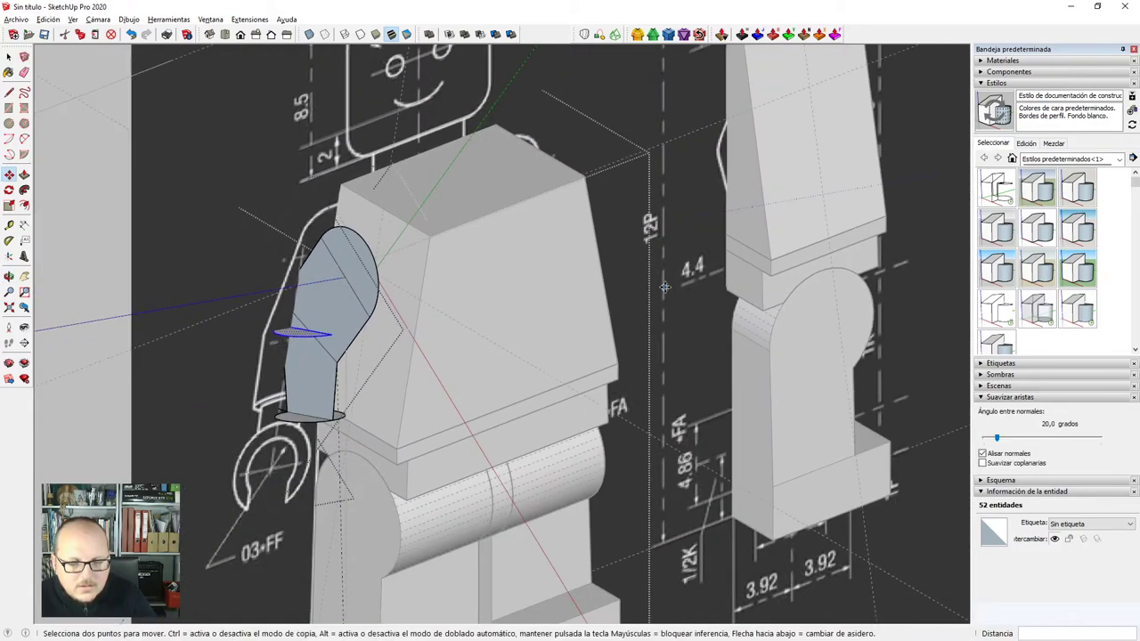
{"action": "middle_click_drag", "start_coordinate": [526, 321], "coordinate": [427, 423]}
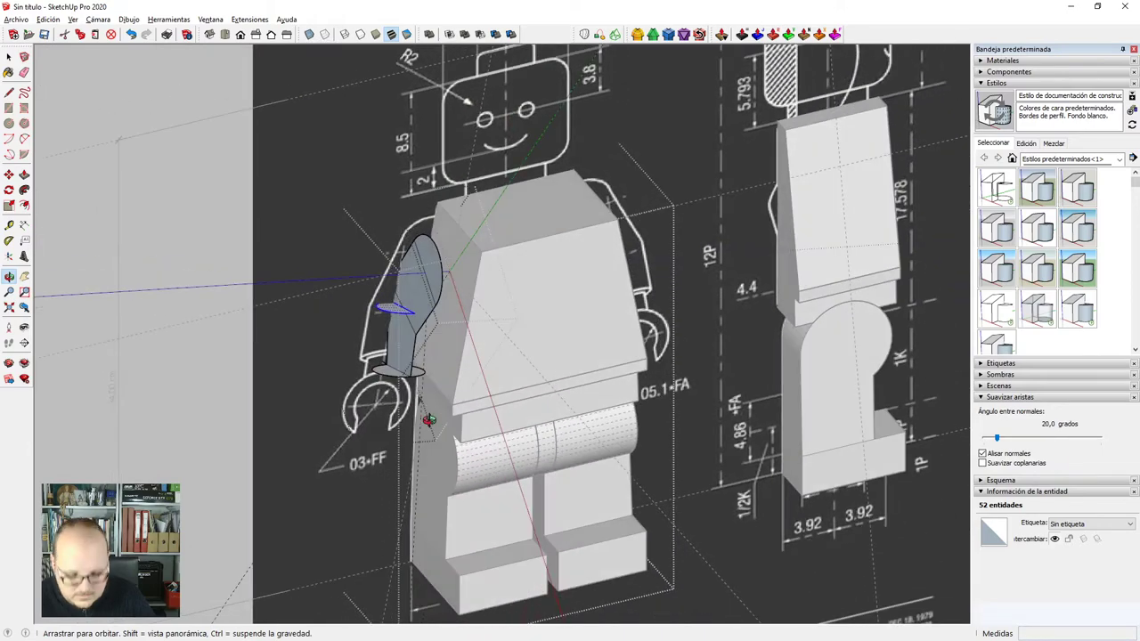
{"action": "scroll", "coordinate": [412, 364], "scroll_direction": "up", "scroll_amount": 3}
{"action": "key", "text": "space"}
{"action": "scroll", "coordinate": [393, 392], "scroll_direction": "up", "scroll_amount": 3}
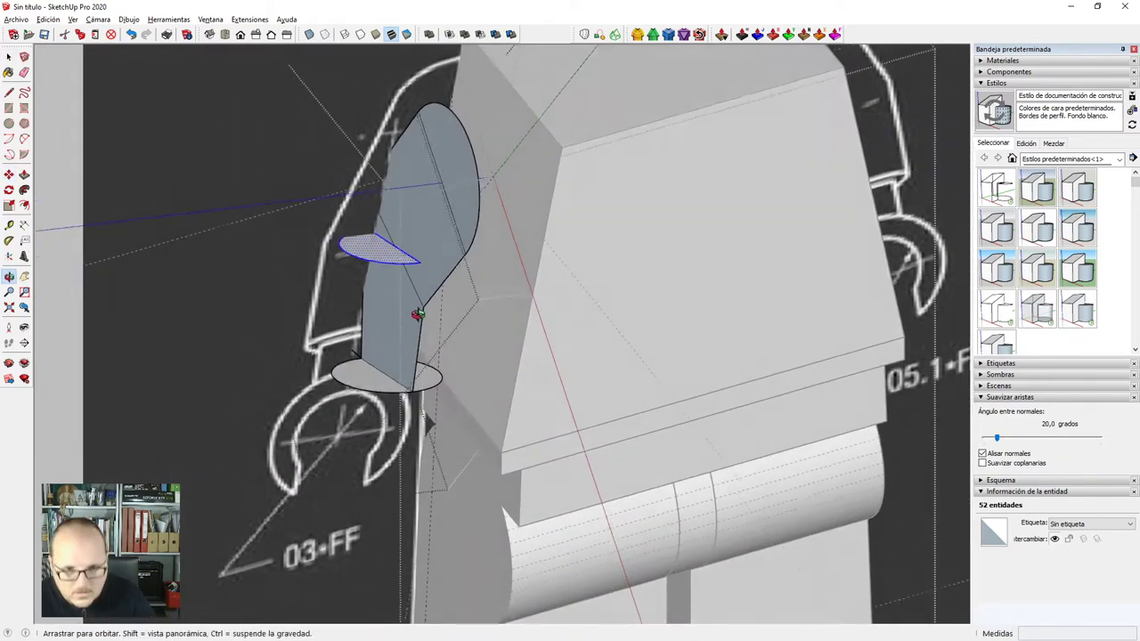
{"action": "left_click", "coordinate": [387, 399]}
{"action": "scroll", "coordinate": [387, 400], "scroll_direction": "up", "scroll_amount": 3}
{"action": "scroll", "coordinate": [431, 398], "scroll_direction": "down", "scroll_amount": 3}
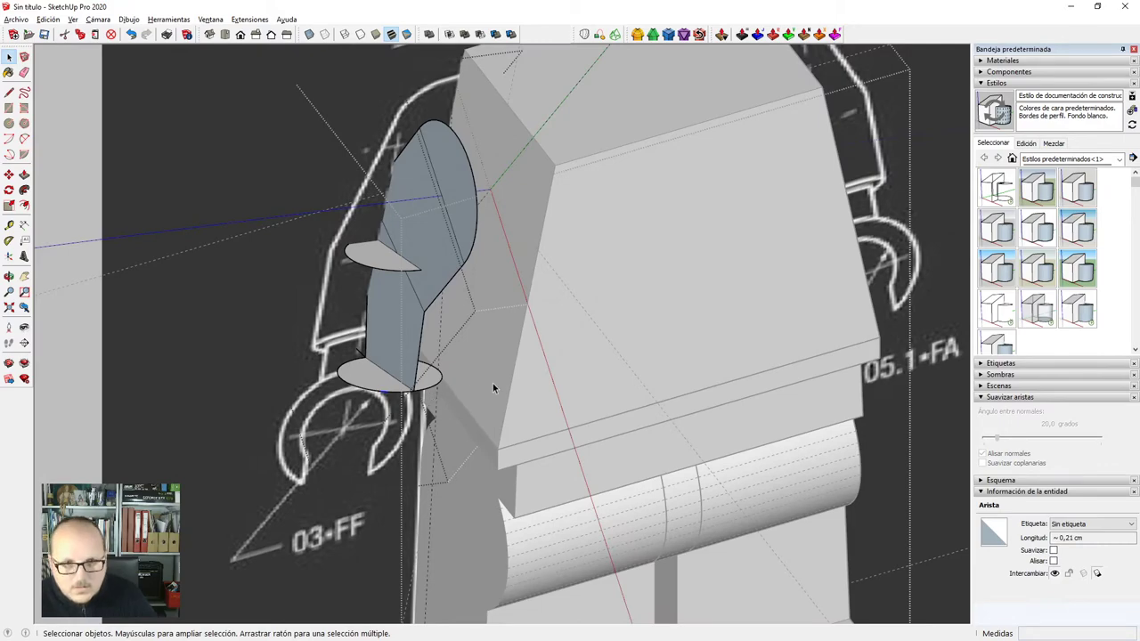
{"action": "scroll", "coordinate": [494, 387], "scroll_direction": "down", "scroll_amount": 2}
{"action": "middle_click_drag", "start_coordinate": [491, 388], "coordinate": [436, 346]}
{"action": "scroll", "coordinate": [440, 346], "scroll_direction": "down", "scroll_amount": 5}
{"action": "key", "text": "Escape"}
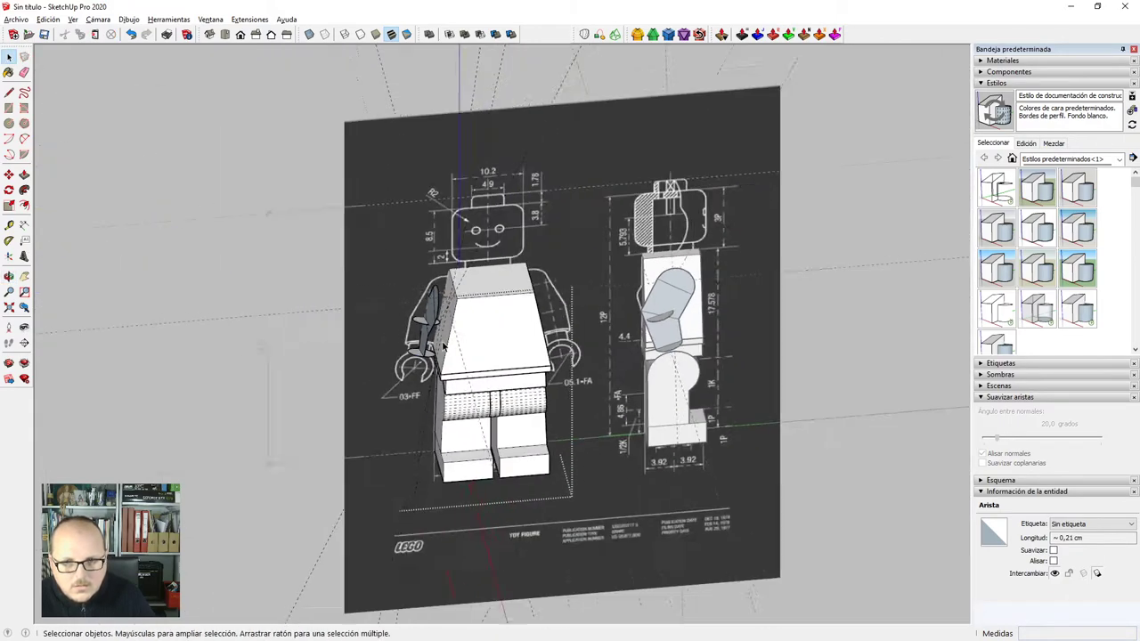
Unlock the blueprint group and place a copy of it edge to edge beside the original, on the front-view side.
{"action": "scroll", "coordinate": [443, 346], "scroll_direction": "down", "scroll_amount": 3}
{"action": "left_click", "coordinate": [632, 287]}
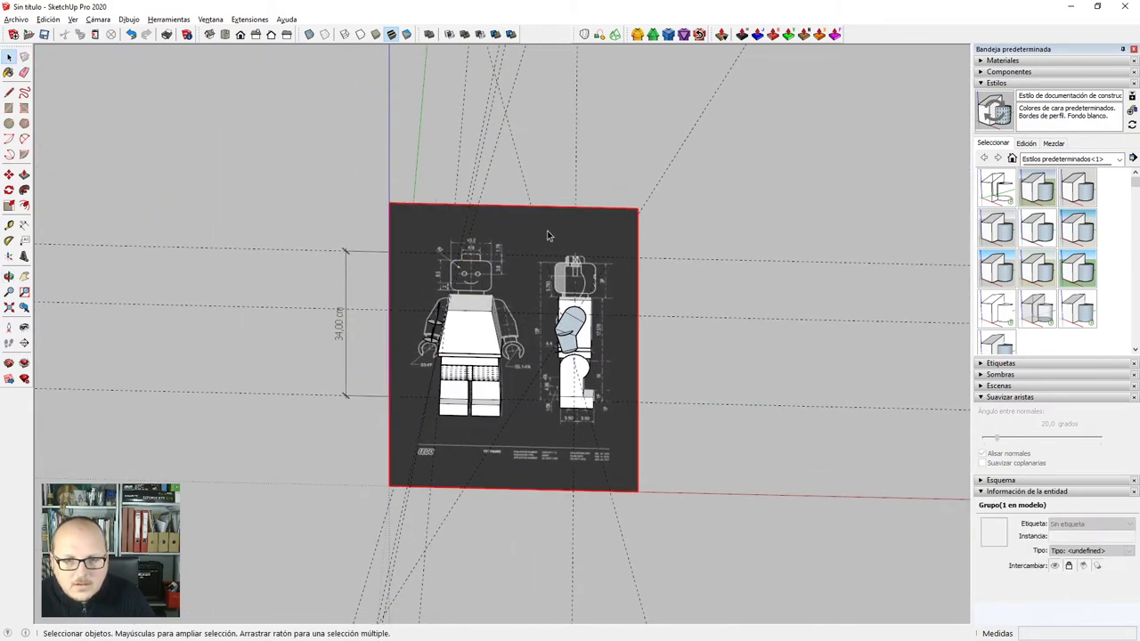
{"action": "right_click", "coordinate": [548, 235]}
{"action": "left_click", "coordinate": [611, 276]}
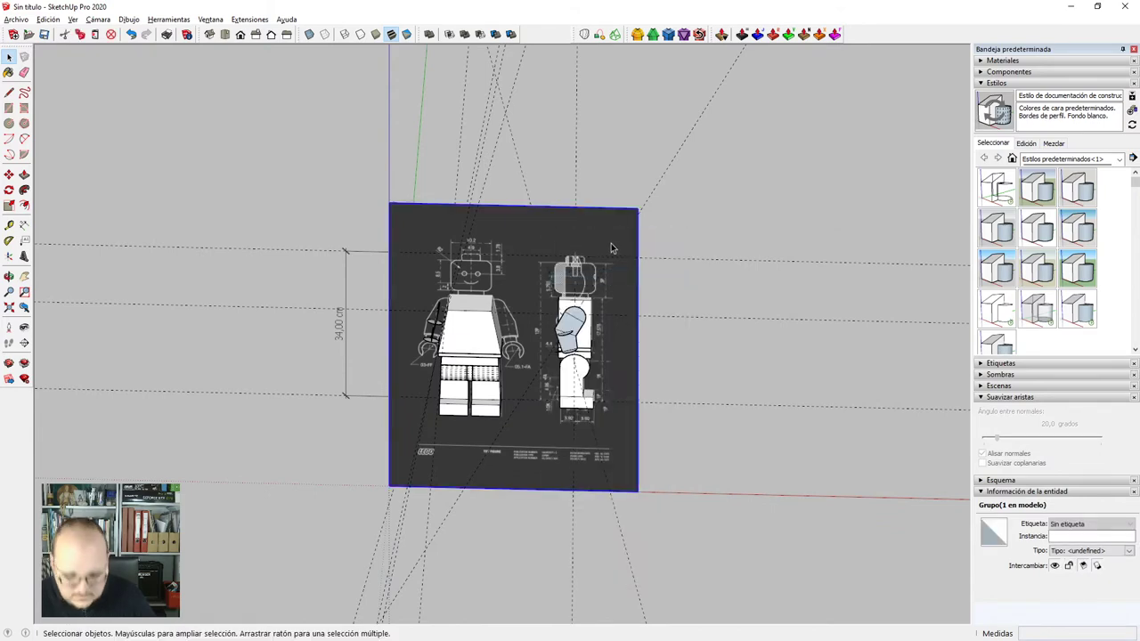
{"action": "key", "text": "m"}
{"action": "key", "text": "ctrl"}
{"action": "left_click", "coordinate": [639, 208]}
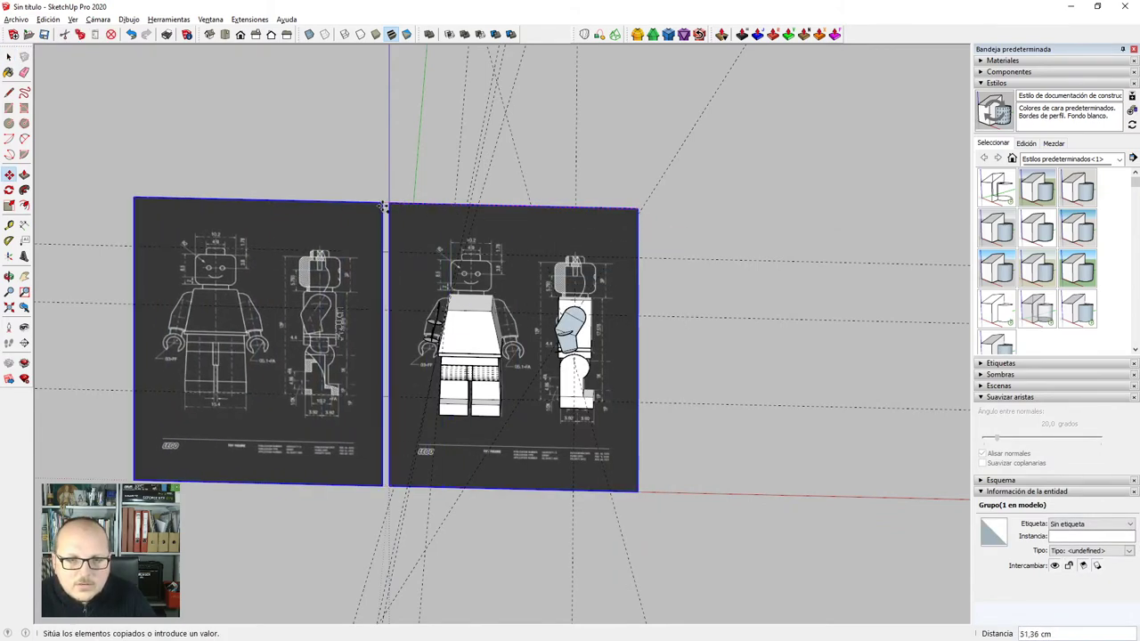
{"action": "left_click", "coordinate": [388, 205]}
{"action": "key", "text": "space"}
Lock the original blueprint group behind the minifigure model.
{"action": "scroll", "coordinate": [383, 371], "scroll_direction": "up", "scroll_amount": 4}
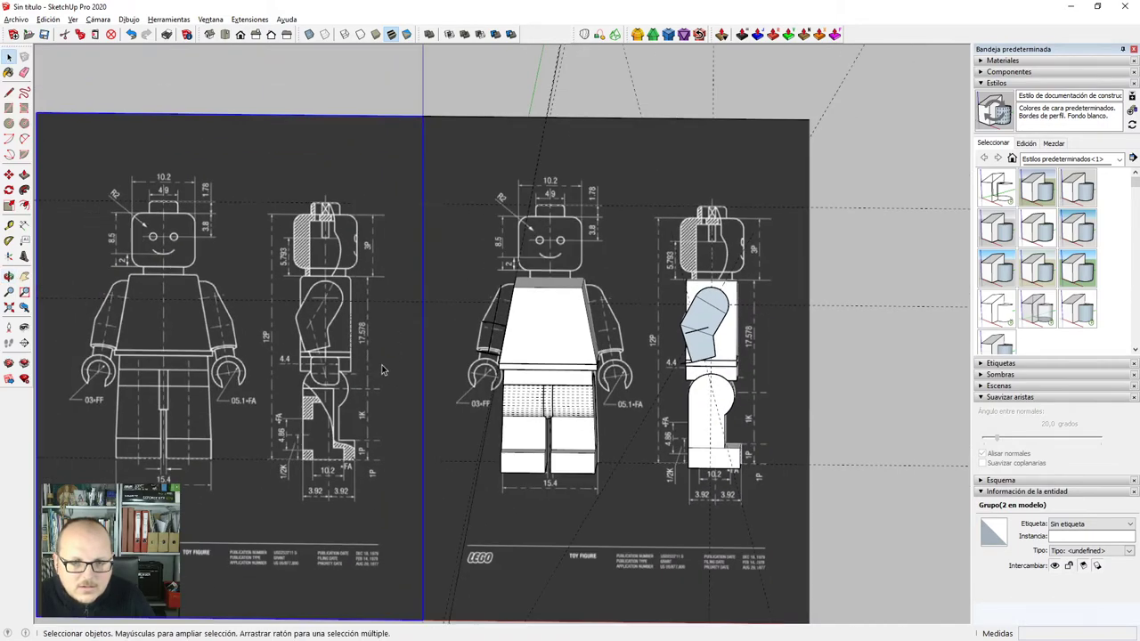
{"action": "right_click", "coordinate": [481, 161]}
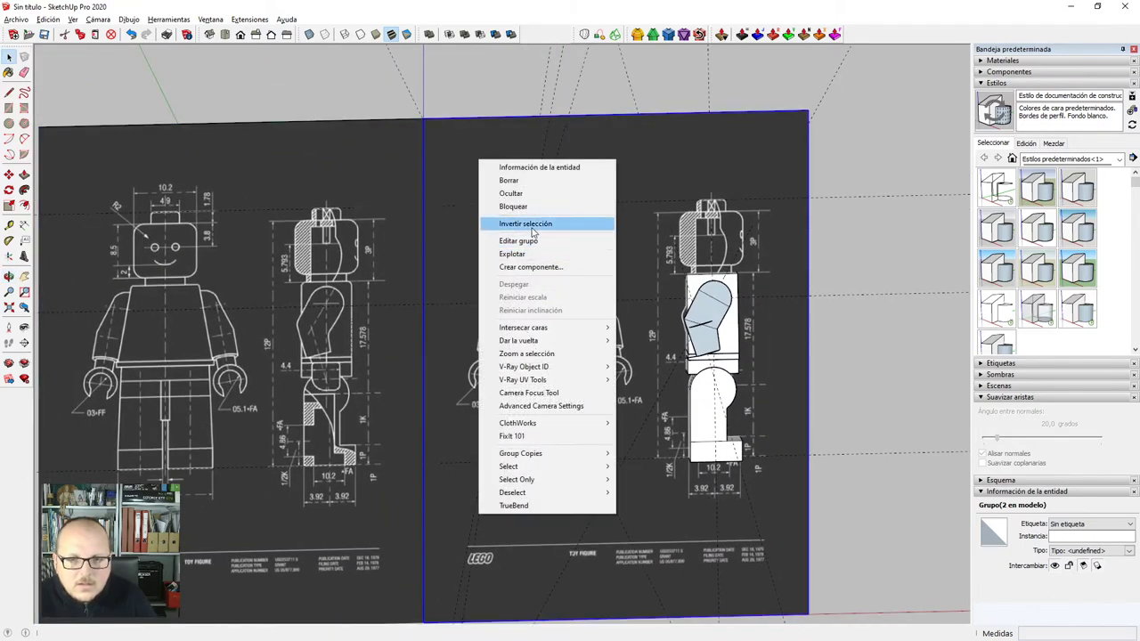
{"action": "left_click", "coordinate": [512, 206]}
Examine the arm's shape in the front and side views of the blueprint copy, and return to the modelled arm.
{"action": "scroll", "coordinate": [205, 374], "scroll_direction": "up", "scroll_amount": 8}
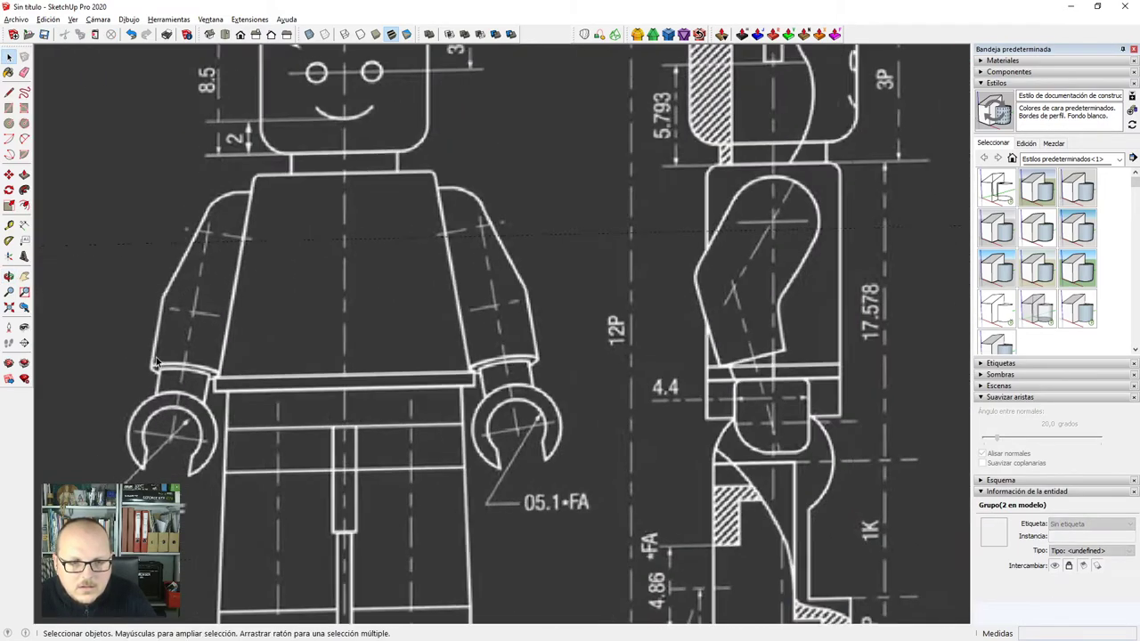
{"action": "scroll", "coordinate": [205, 374], "scroll_direction": "down", "scroll_amount": 5}
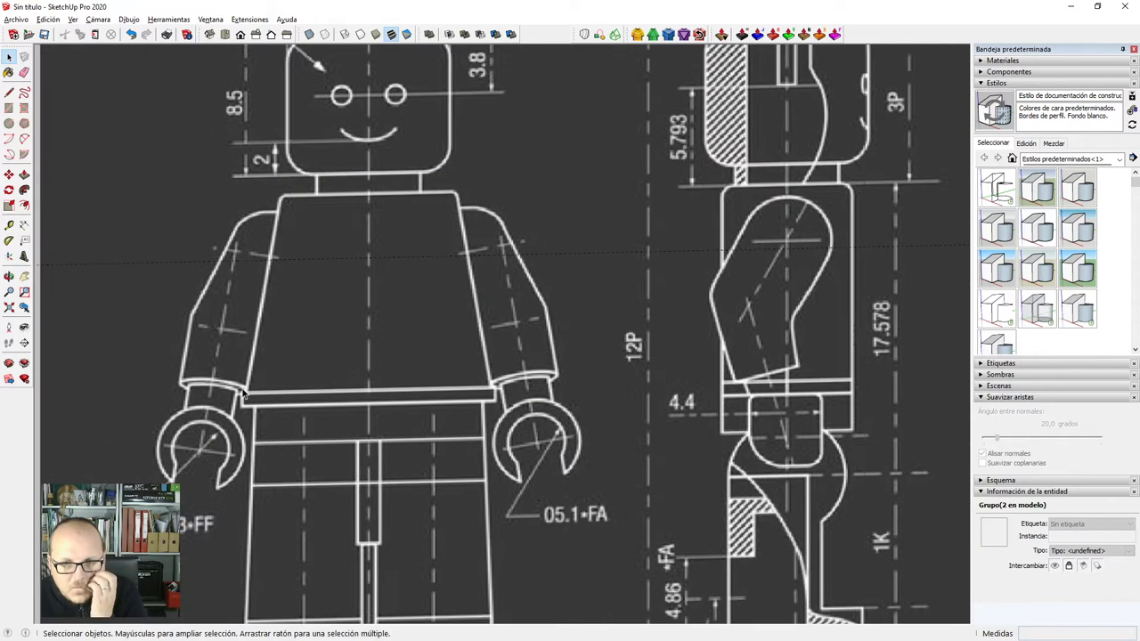
{"action": "scroll", "coordinate": [245, 393], "scroll_direction": "up", "scroll_amount": 1}
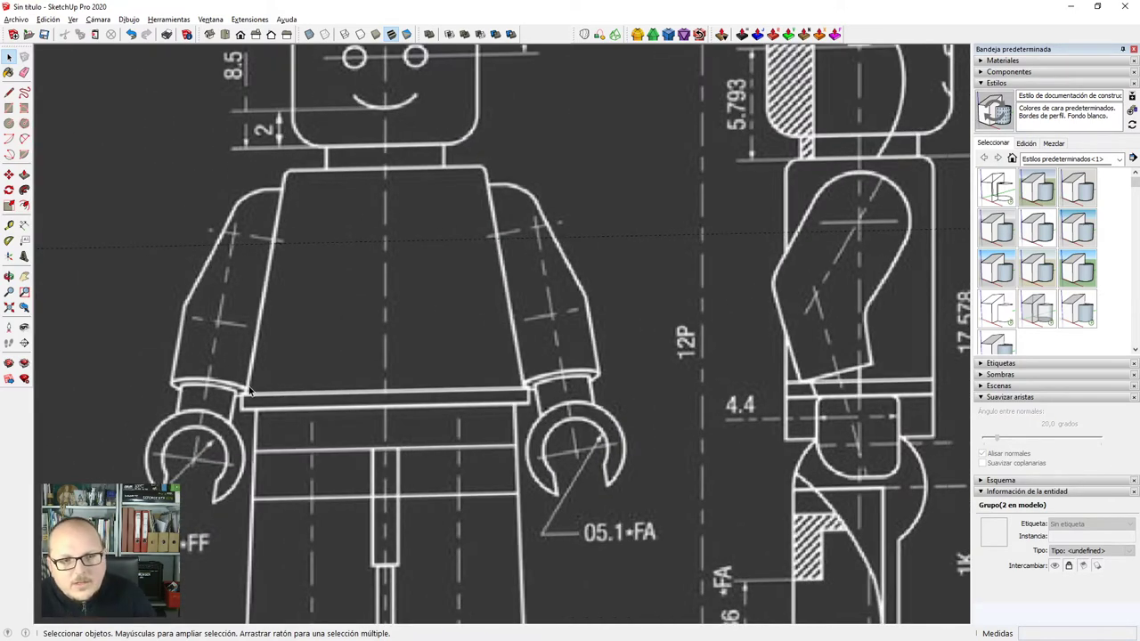
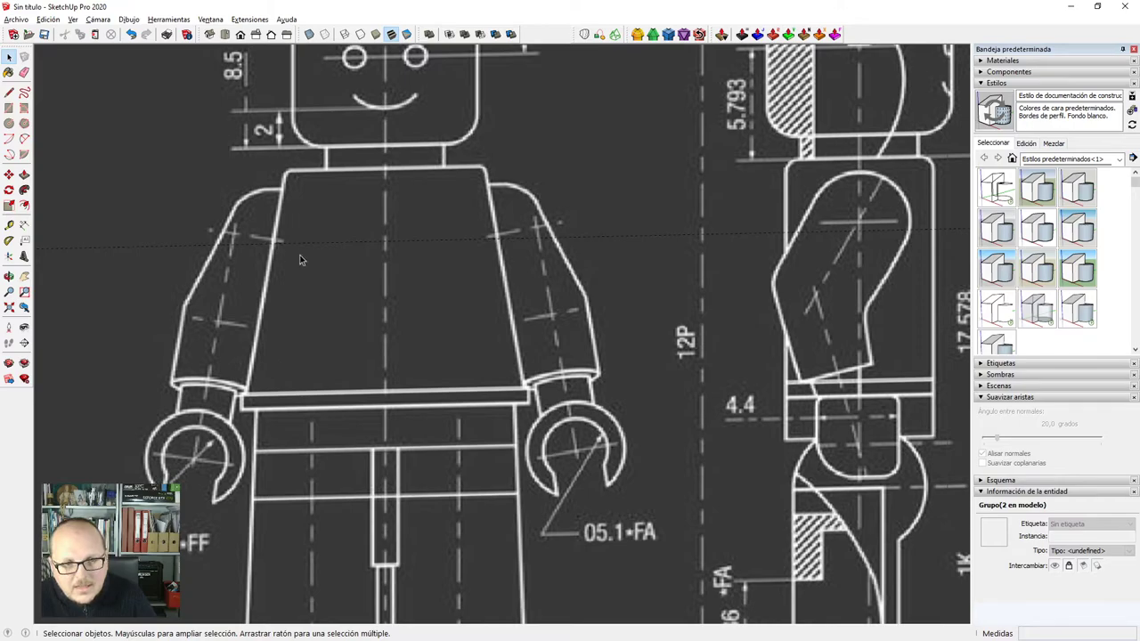
{"action": "scroll", "coordinate": [178, 304], "scroll_direction": "down", "scroll_amount": 9}
{"action": "scroll", "coordinate": [636, 302], "scroll_direction": "up", "scroll_amount": 8}
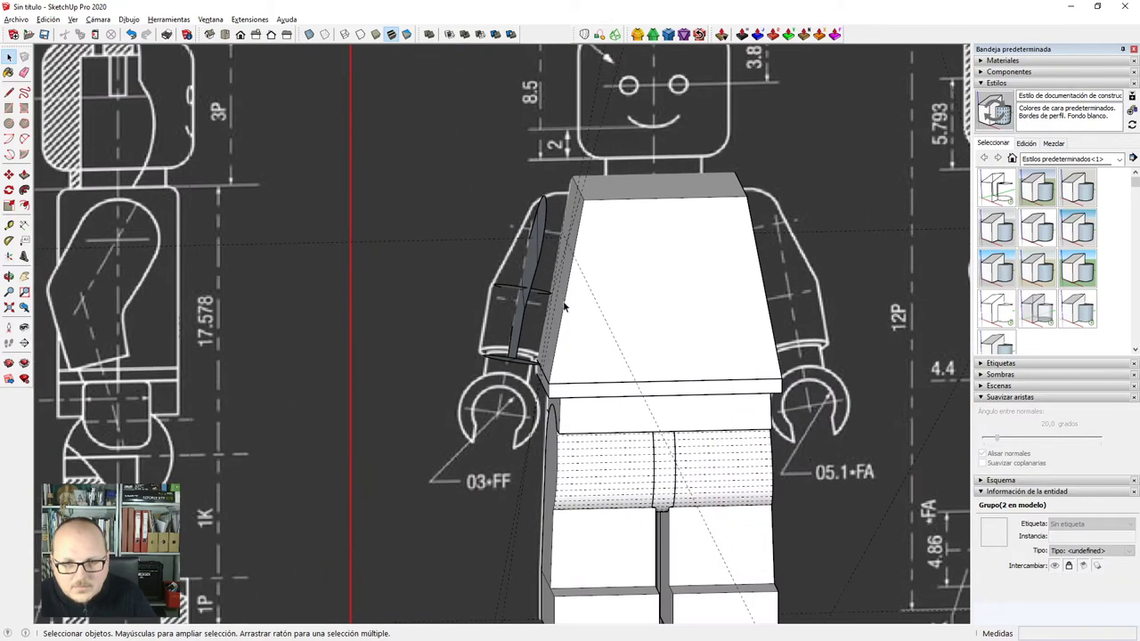
Inside the arm group, draw a centreline on the profile from the elbow disc's centre to the wrist disc's centre.
{"action": "middle_click_drag", "start_coordinate": [501, 301], "coordinate": [624, 326]}
{"action": "scroll", "coordinate": [546, 287], "scroll_direction": "up", "scroll_amount": 10}
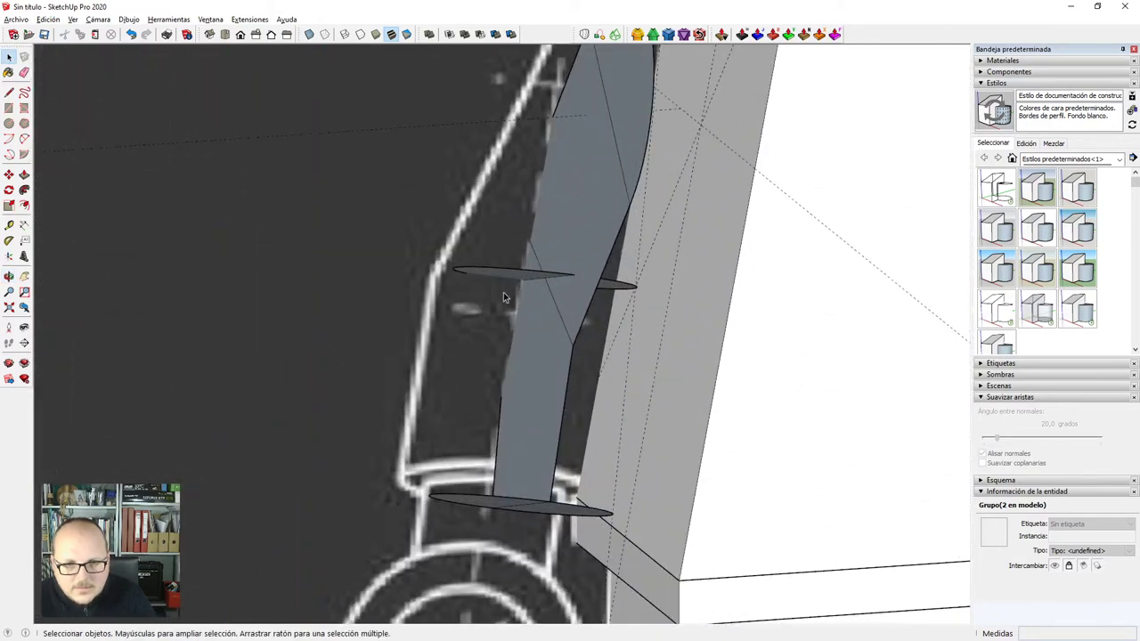
{"action": "scroll", "coordinate": [489, 258], "scroll_direction": "up", "scroll_amount": 2}
{"action": "double_click", "coordinate": [619, 267]}
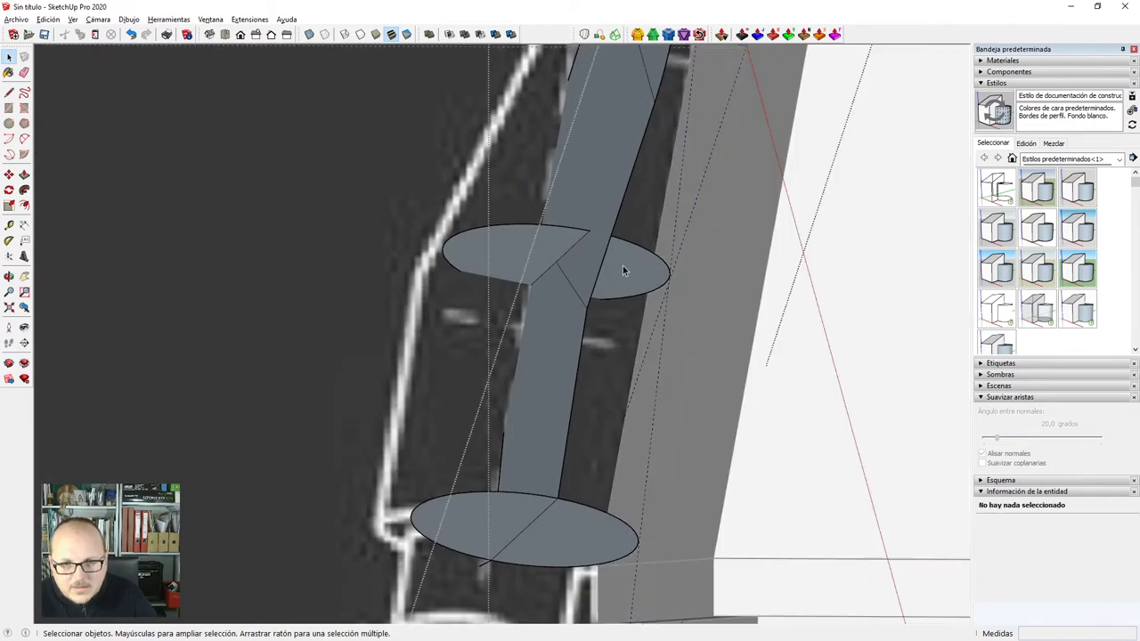
{"action": "left_click", "coordinate": [625, 264], "text": "shift"}
{"action": "middle_click_drag", "start_coordinate": [600, 301], "coordinate": [559, 368]}
{"action": "scroll", "coordinate": [566, 301], "scroll_direction": "up", "scroll_amount": 2}
{"action": "key", "text": "m"}
{"action": "key", "text": "l"}
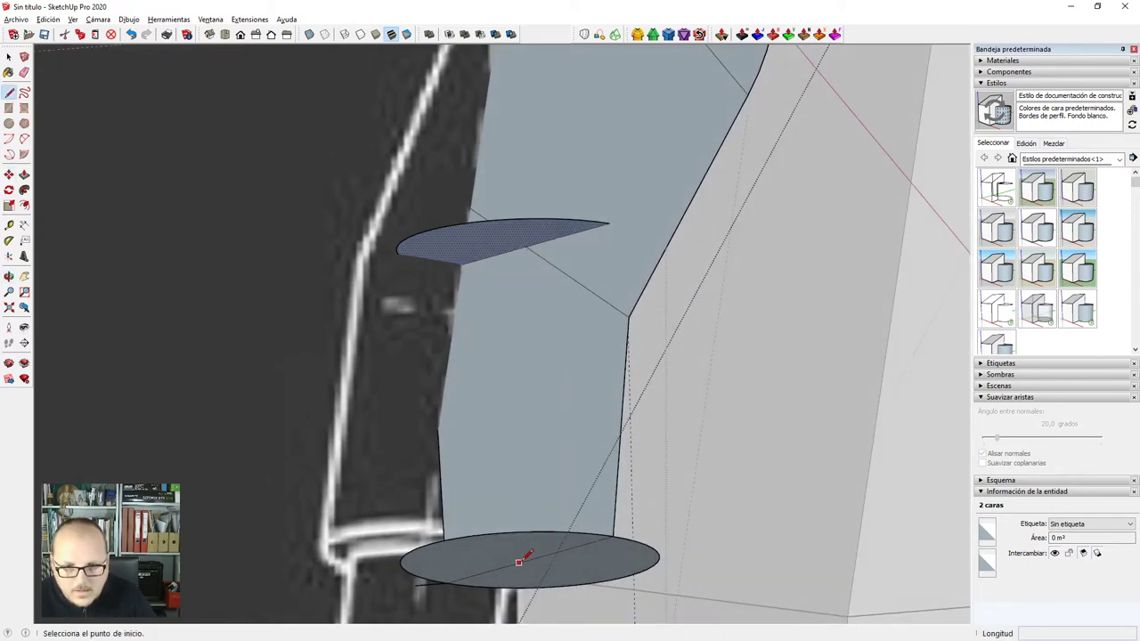
{"action": "left_click", "coordinate": [529, 559]}
{"action": "key", "text": "space"}
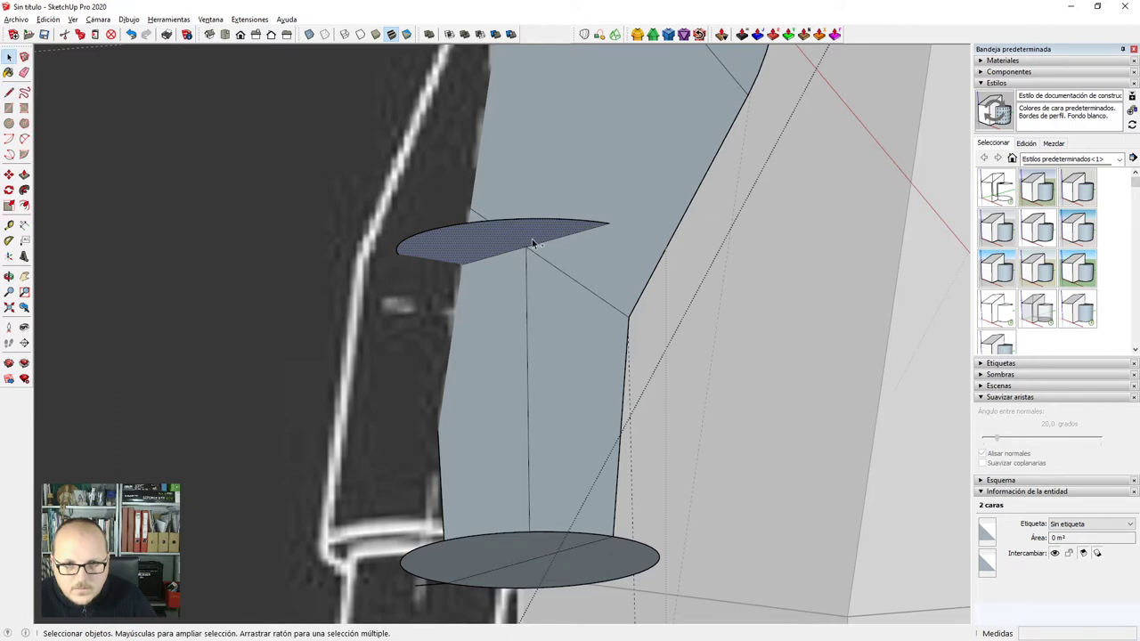
Copy the elbow disc about 0.84 cm down the centreline to the blueprint's cross mark.
{"action": "key", "text": "m"}
{"action": "key", "text": "ctrl"}
{"action": "left_click", "coordinate": [526, 246]}
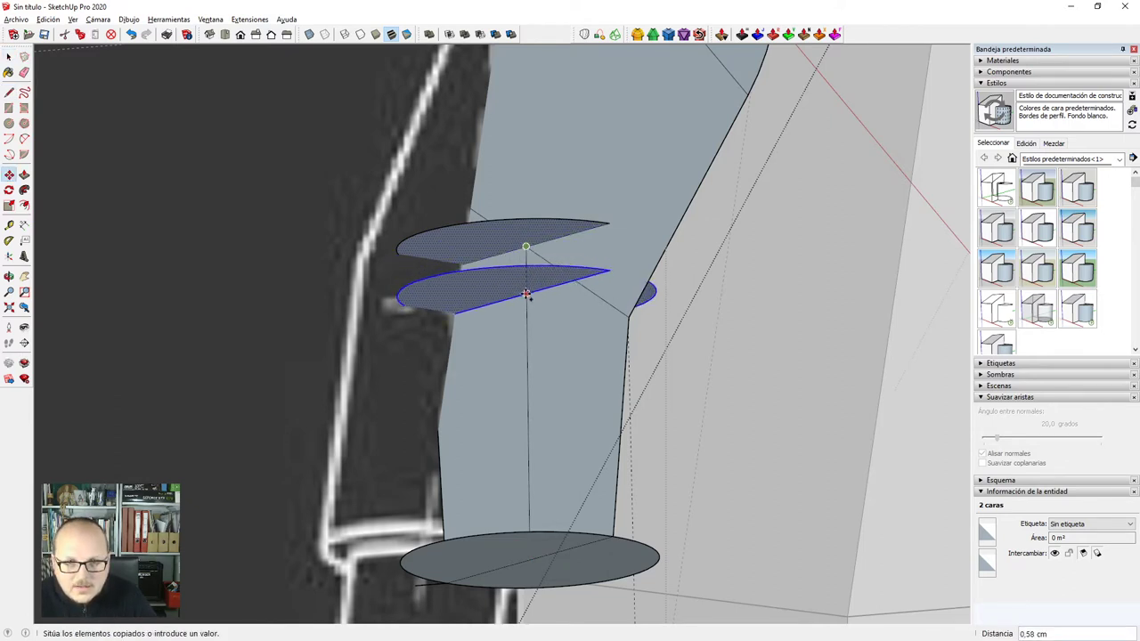
{"action": "scroll", "coordinate": [528, 296], "scroll_direction": "down", "scroll_amount": 6}
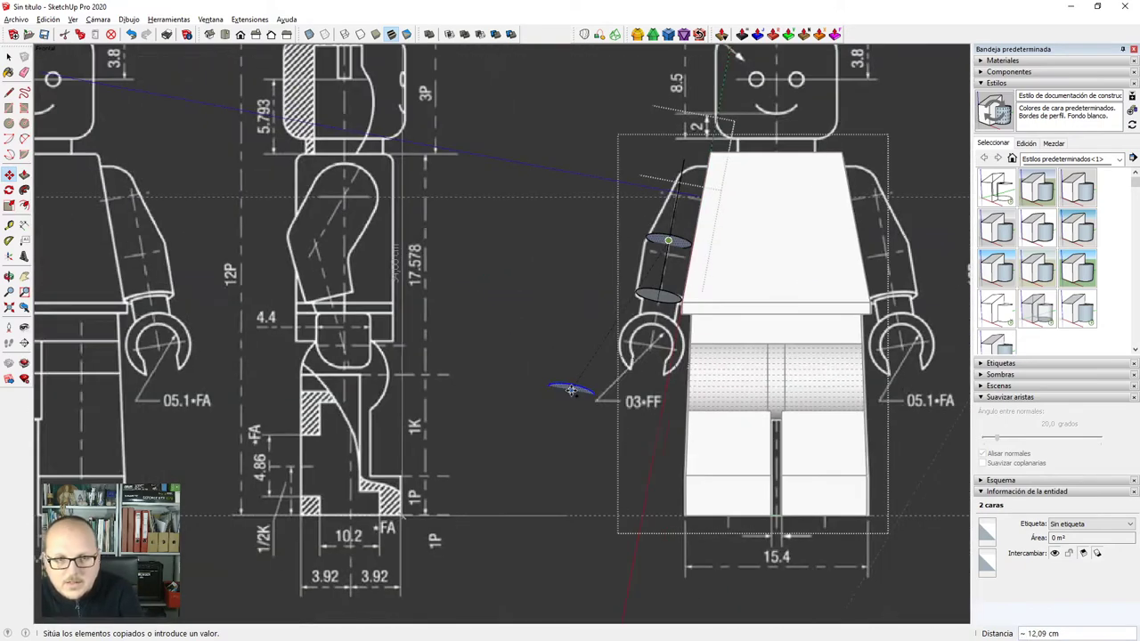
{"action": "scroll", "coordinate": [570, 391], "scroll_direction": "up", "scroll_amount": 3}
{"action": "scroll", "coordinate": [685, 242], "scroll_direction": "up", "scroll_amount": 6}
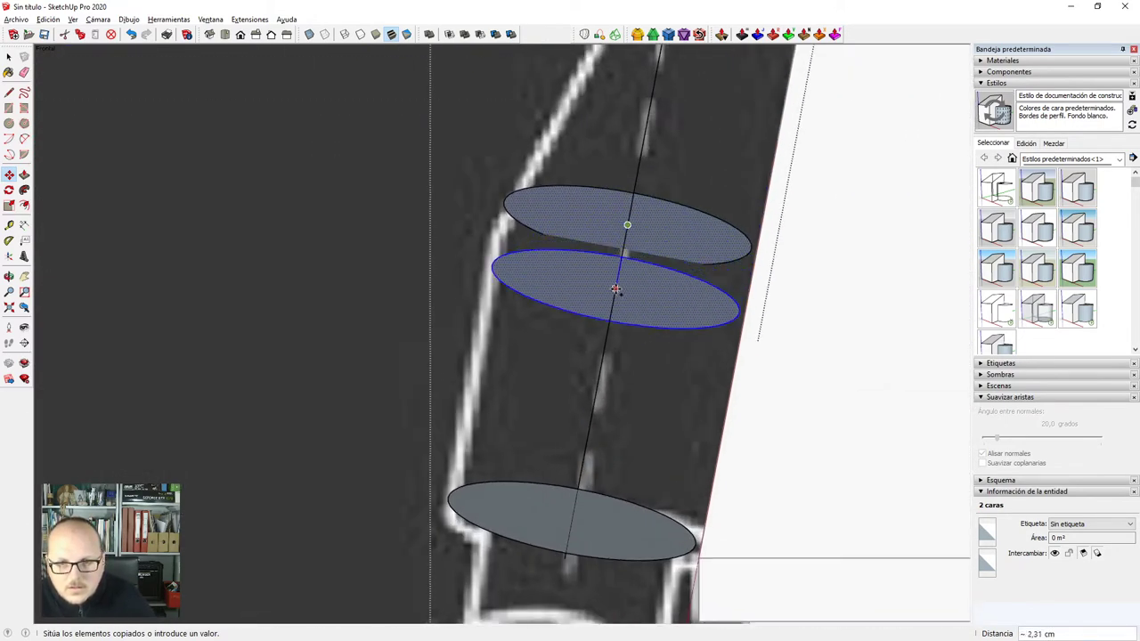
{"action": "key", "text": "x"}
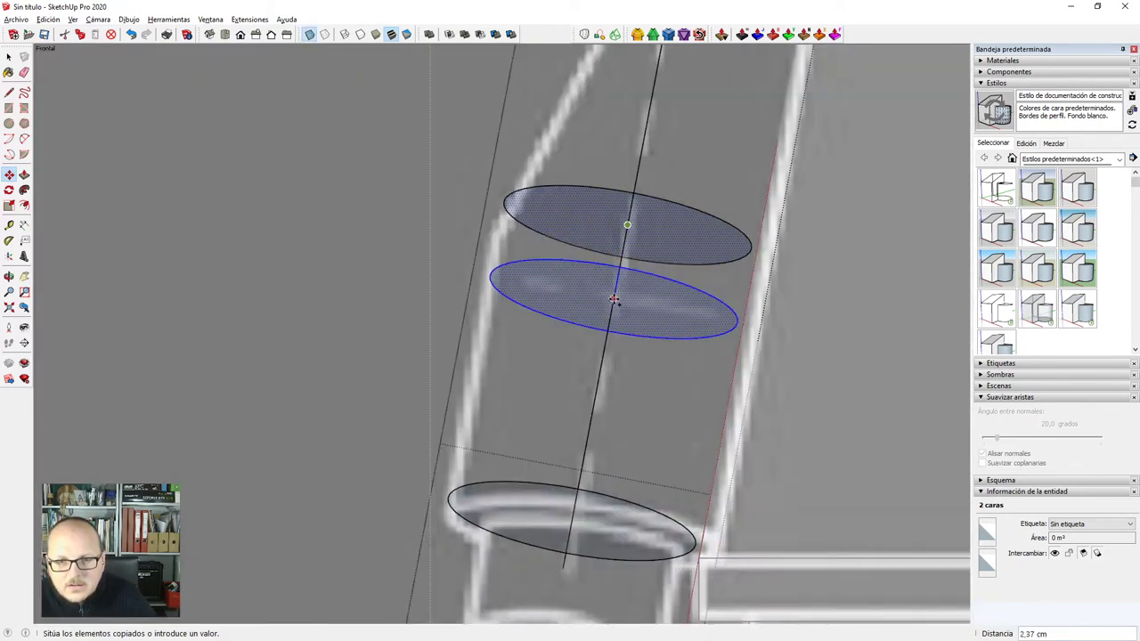
{"action": "middle_click_drag", "start_coordinate": [615, 296], "coordinate": [618, 267]}
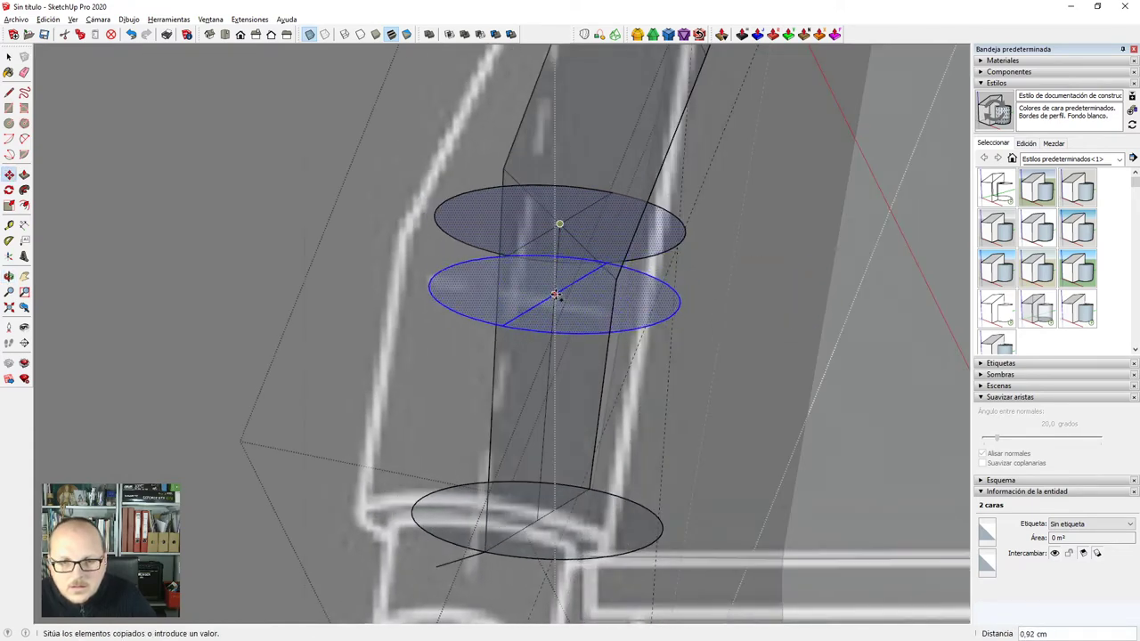
{"action": "left_click", "coordinate": [555, 289]}
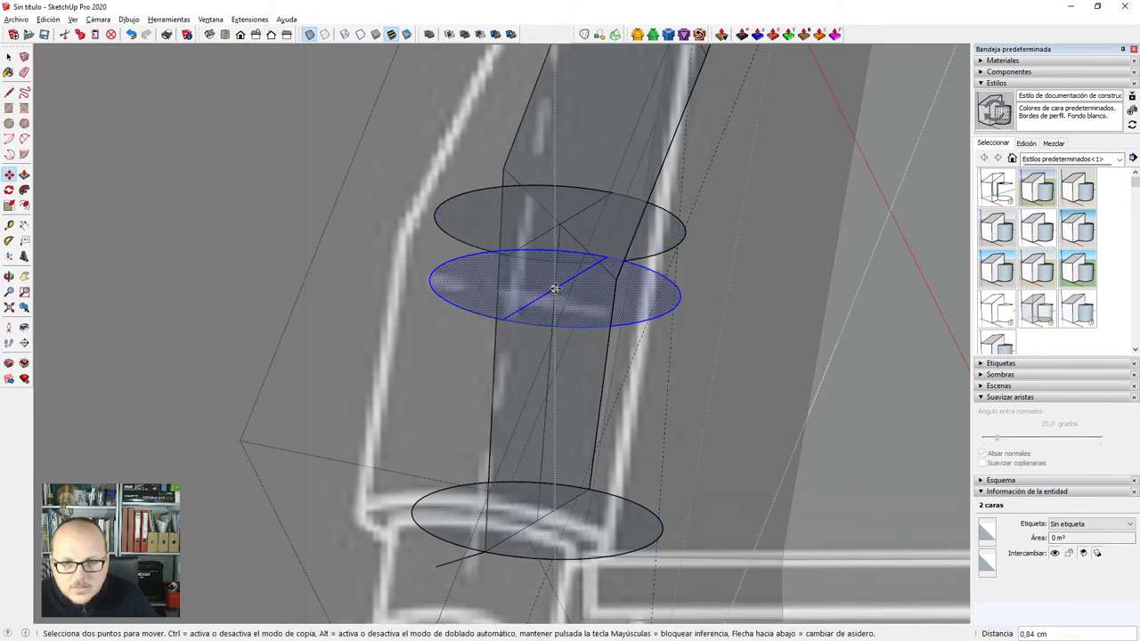
Delete the faces of the original elbow disc above the new copy.
{"action": "scroll", "coordinate": [556, 289], "scroll_direction": "down", "scroll_amount": 1}
{"action": "key", "text": "F4"}
{"action": "scroll", "coordinate": [559, 291], "scroll_direction": "down", "scroll_amount": 5}
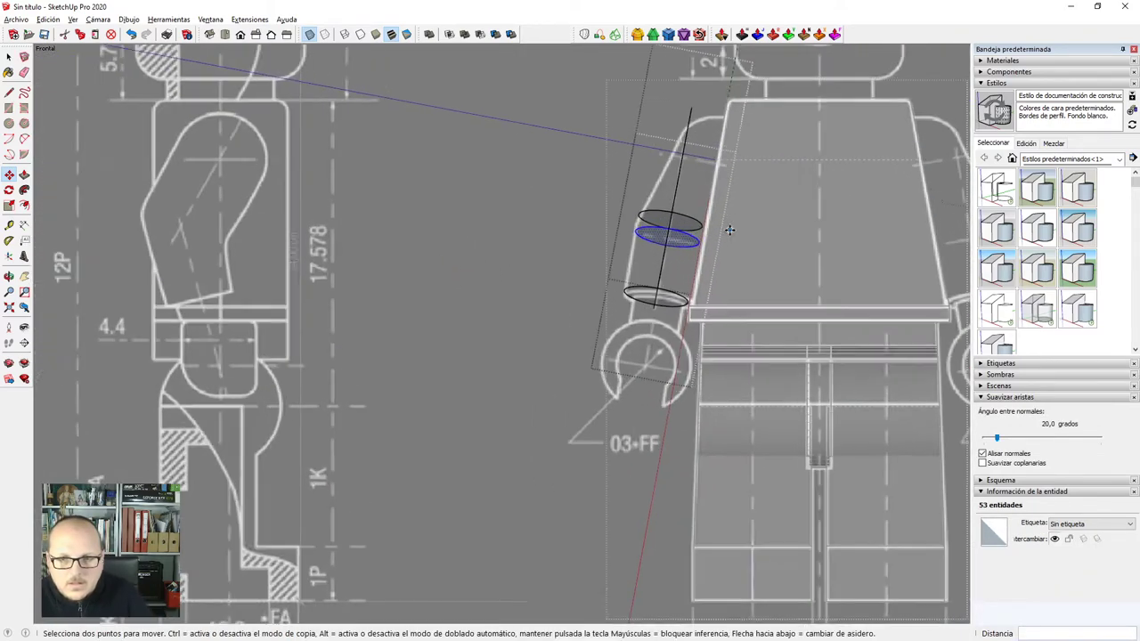
{"action": "scroll", "coordinate": [713, 236], "scroll_direction": "up", "scroll_amount": 6}
{"action": "key", "text": "space"}
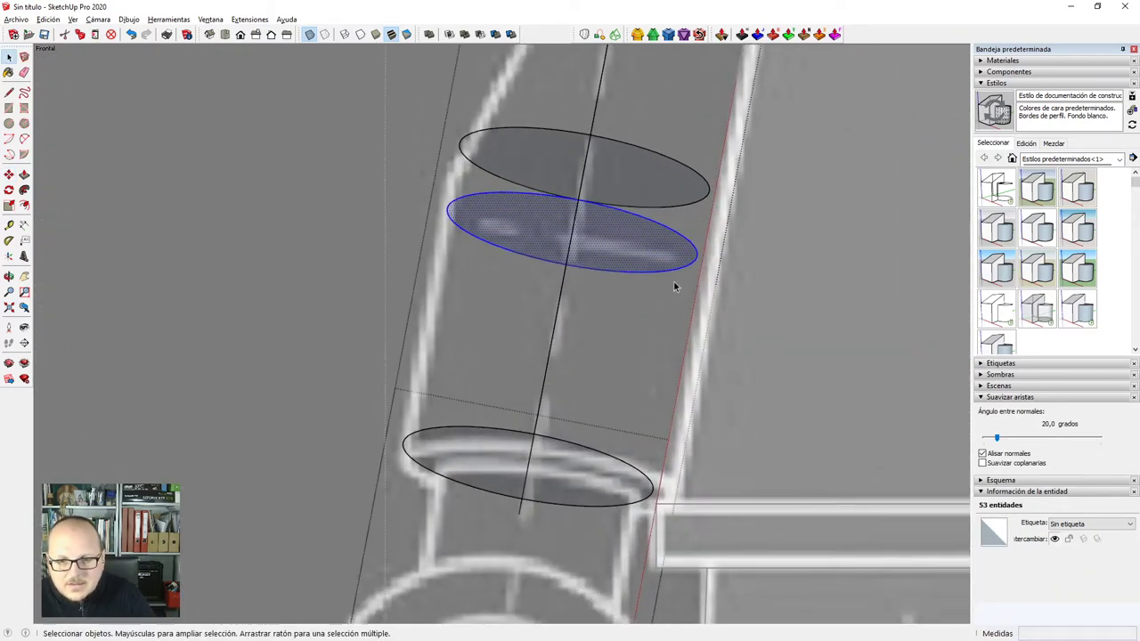
{"action": "scroll", "coordinate": [673, 282], "scroll_direction": "down", "scroll_amount": 4}
{"action": "left_click", "coordinate": [685, 237]}
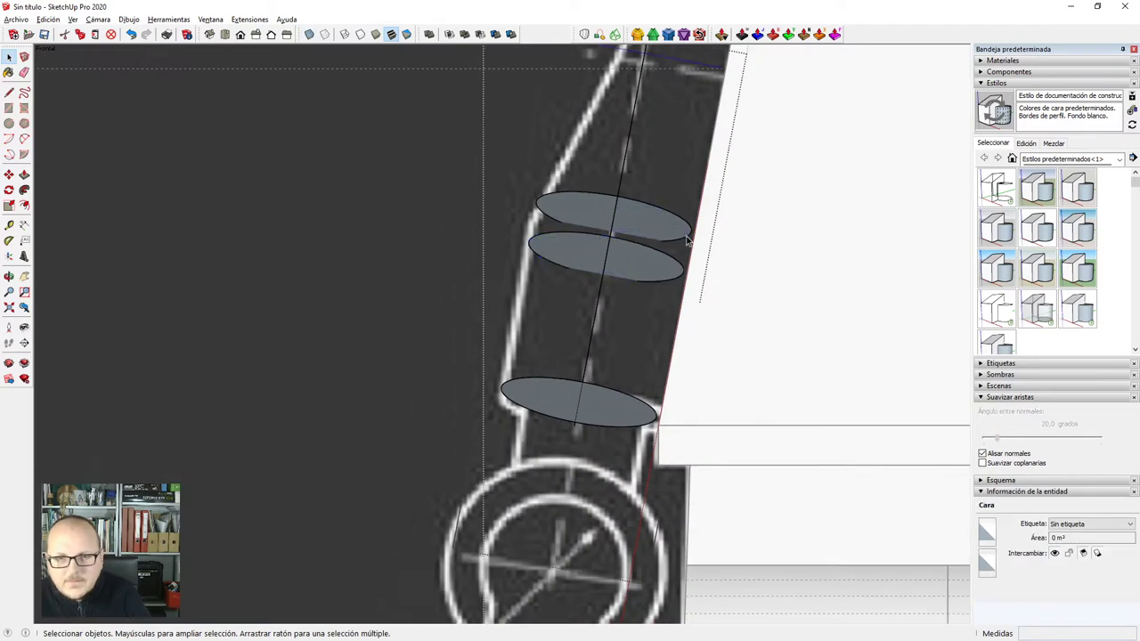
{"action": "key", "text": "Delete"}
{"action": "left_click", "coordinate": [556, 194]}
{"action": "left_click", "coordinate": [556, 196]}
{"action": "key", "text": "Delete"}
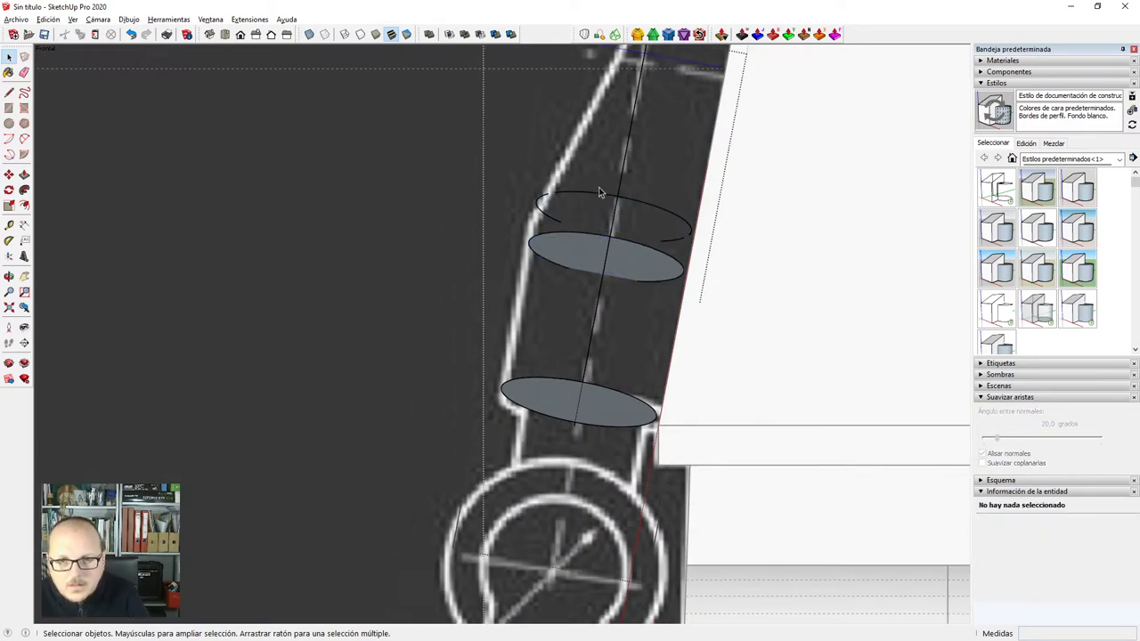
Remove the leftover outline edges of the original upper disc.
{"action": "scroll", "coordinate": [598, 187], "scroll_direction": "up", "scroll_amount": 2}
{"action": "left_click_drag", "start_coordinate": [589, 244], "coordinate": [589, 244]}
{"action": "key", "text": "Delete"}
{"action": "left_click_drag", "start_coordinate": [580, 181], "coordinate": [682, 216]}
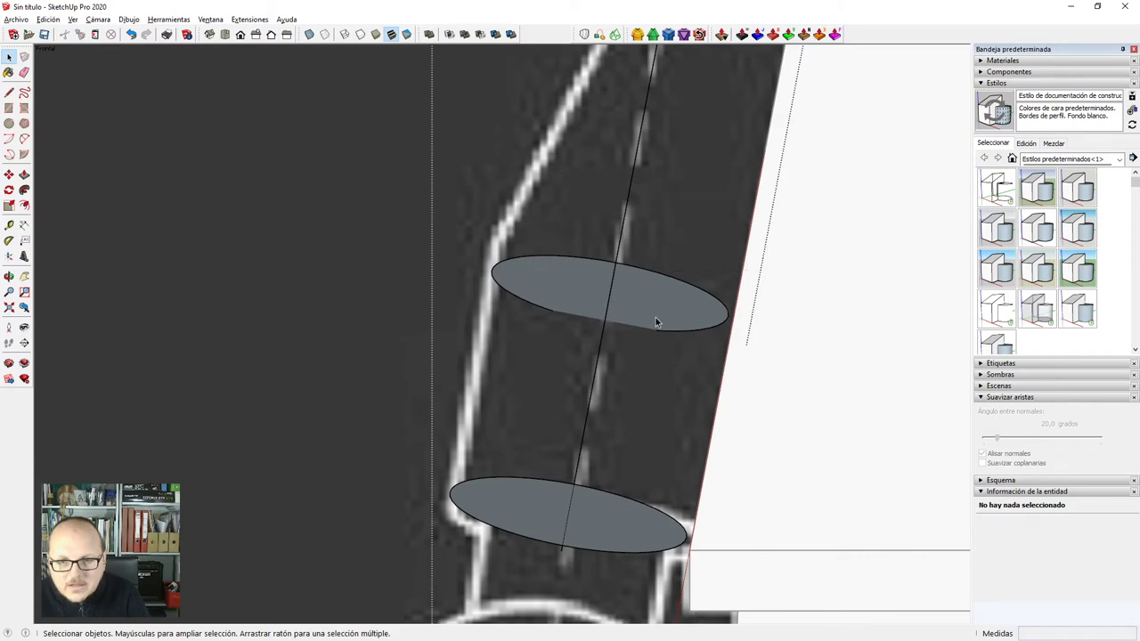
{"action": "scroll", "coordinate": [663, 304], "scroll_direction": "up", "scroll_amount": 1}
{"action": "key", "text": "x"}
{"action": "middle_click_drag", "start_coordinate": [626, 270], "coordinate": [512, 217]}
{"action": "left_click", "coordinate": [602, 257]}
{"action": "middle_click_drag", "start_coordinate": [602, 257], "coordinate": [601, 277]}
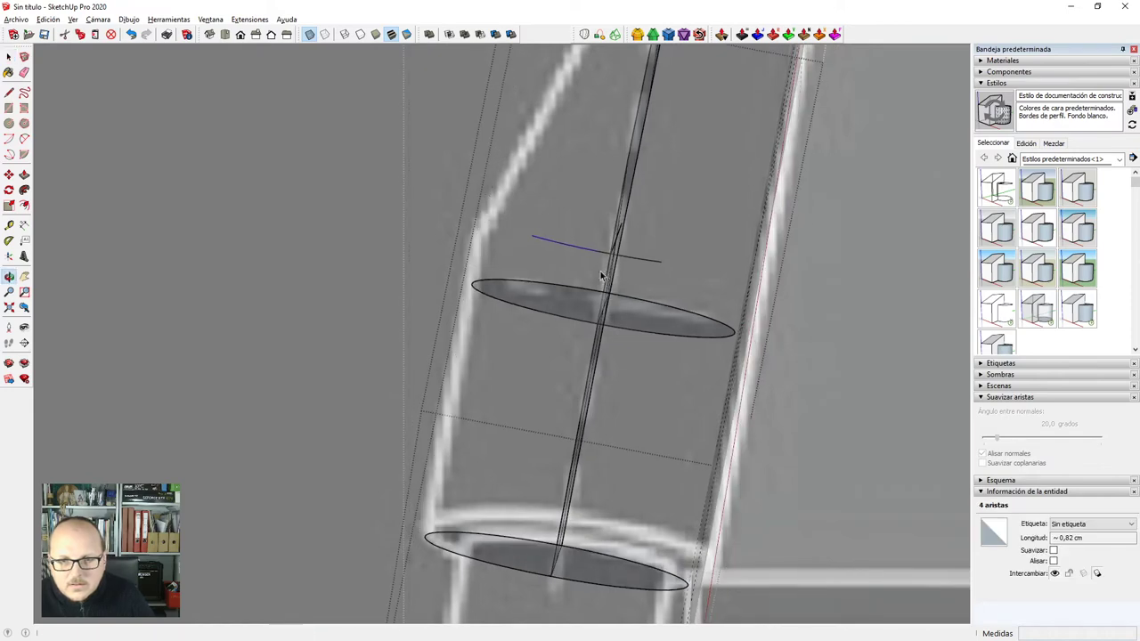
{"action": "scroll", "coordinate": [637, 256], "scroll_direction": "up", "scroll_amount": 2}
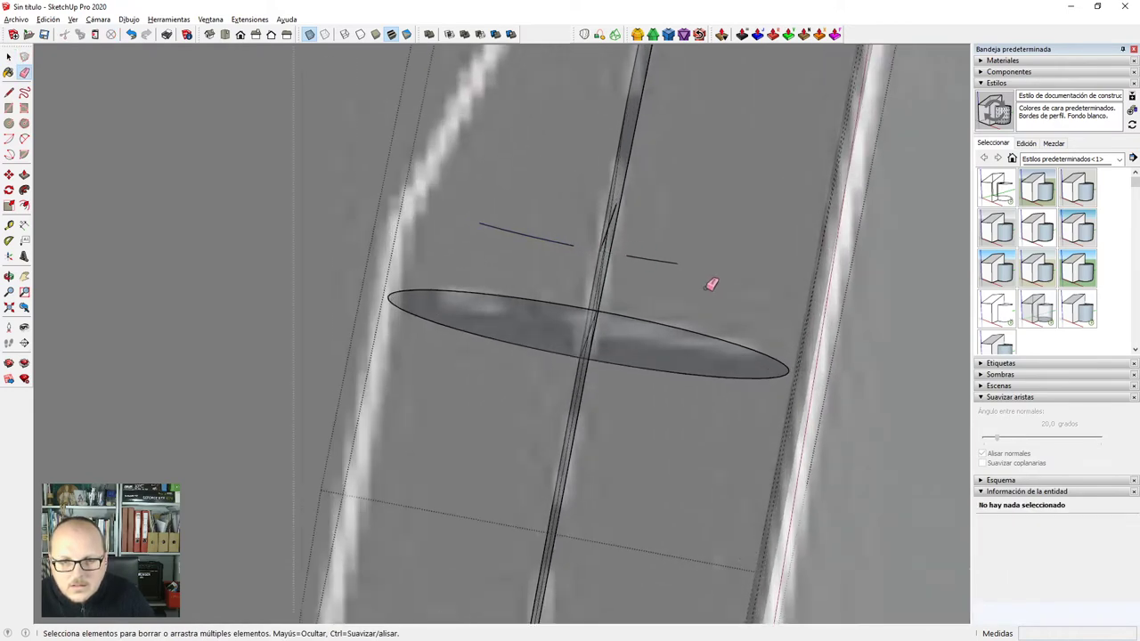
{"action": "middle_click_drag", "start_coordinate": [735, 306], "coordinate": [806, 312]}
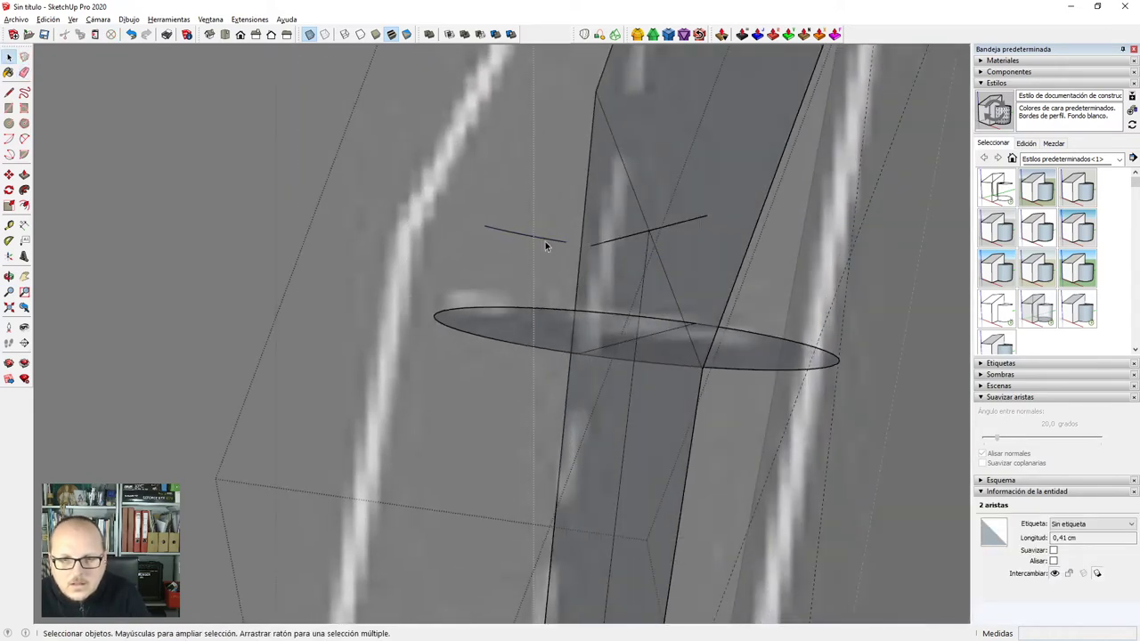
{"action": "scroll", "coordinate": [575, 264], "scroll_direction": "down", "scroll_amount": 1}
{"action": "middle_click_drag", "start_coordinate": [575, 263], "coordinate": [625, 250]}
Extend the old disc's cross line through its centre to both edges of the arm profile.
{"action": "key", "text": "l"}
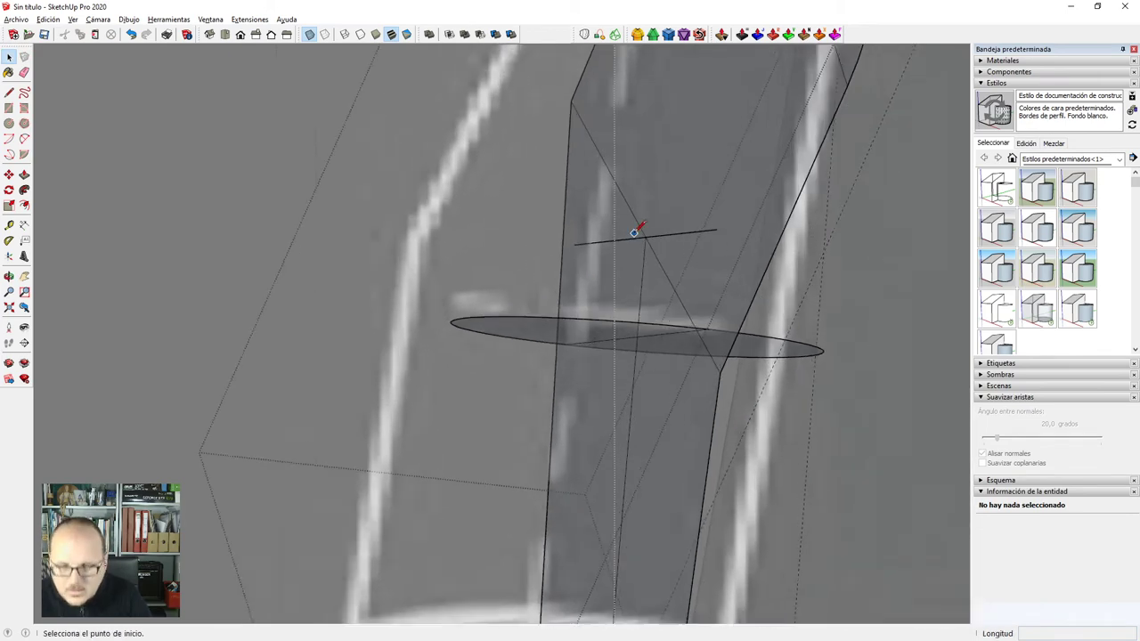
{"action": "scroll", "coordinate": [643, 233], "scroll_direction": "up", "scroll_amount": 1}
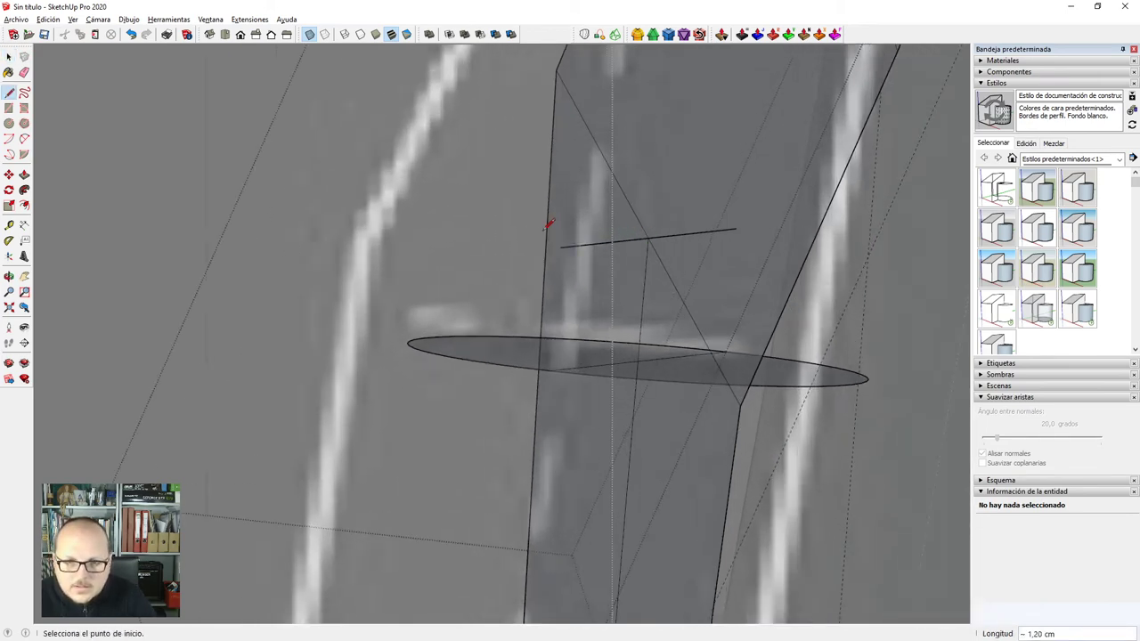
{"action": "middle_click_drag", "start_coordinate": [550, 223], "coordinate": [657, 241]}
{"action": "left_click", "coordinate": [657, 241]}
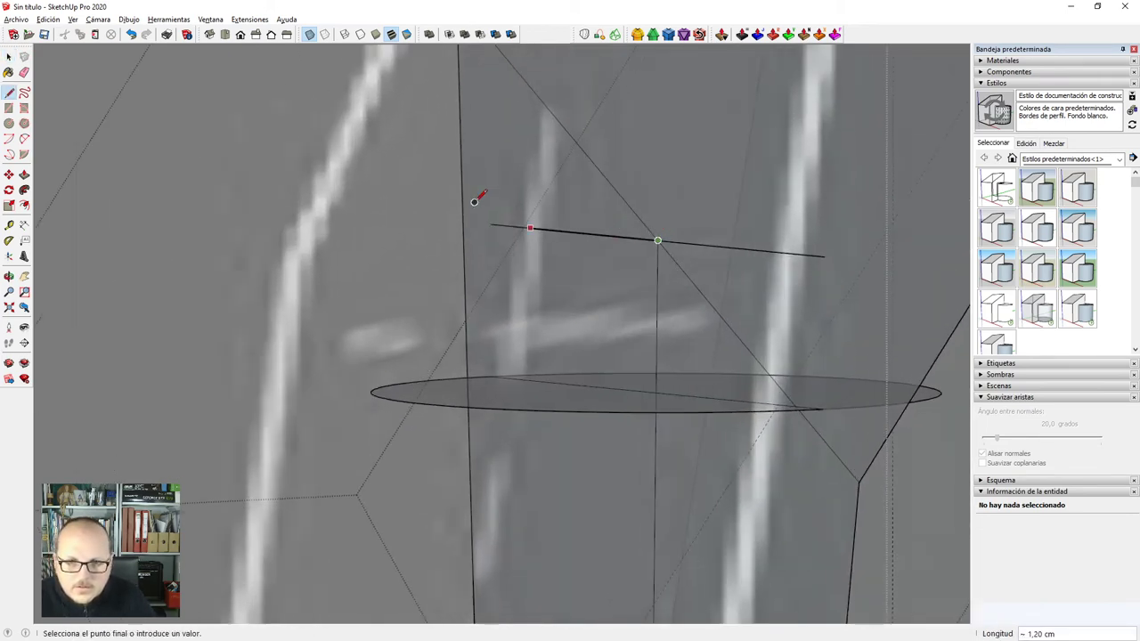
{"action": "middle_click_drag", "start_coordinate": [463, 172], "coordinate": [718, 230]}
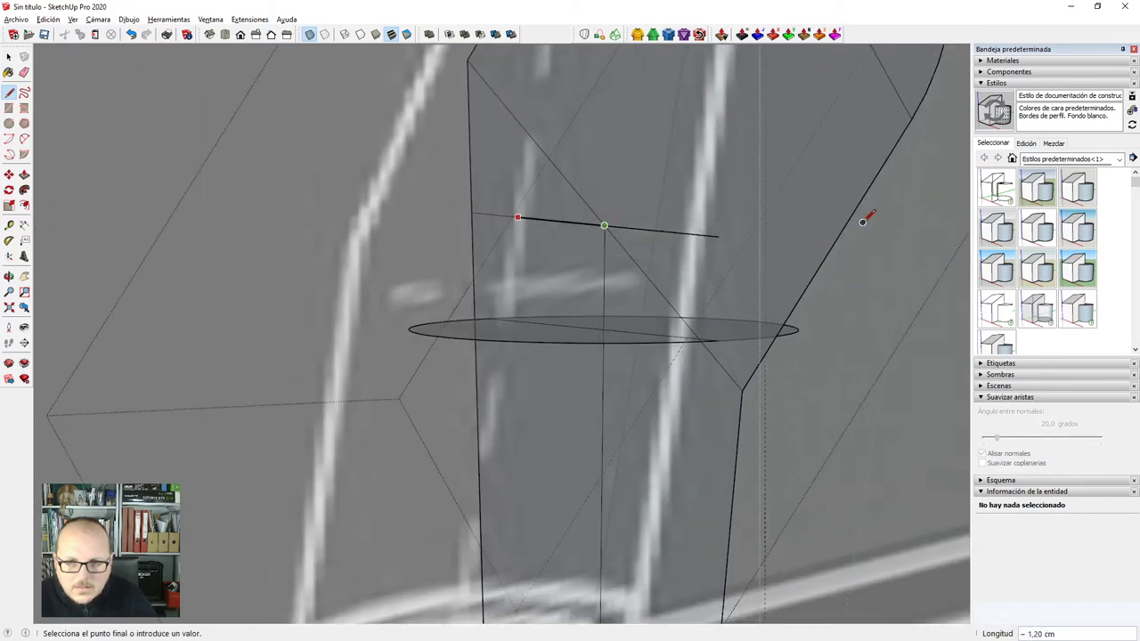
{"action": "scroll", "coordinate": [771, 218], "scroll_direction": "down", "scroll_amount": 3}
{"action": "key", "text": "space"}
Examine the arm profile and the elbow and wrist discs against the blueprint from the side.
{"action": "middle_click_drag", "start_coordinate": [761, 359], "coordinate": [879, 356]}
{"action": "key", "text": "x"}
{"action": "scroll", "coordinate": [653, 277], "scroll_direction": "down", "scroll_amount": 3}
{"action": "scroll", "coordinate": [526, 269], "scroll_direction": "down", "scroll_amount": 3}
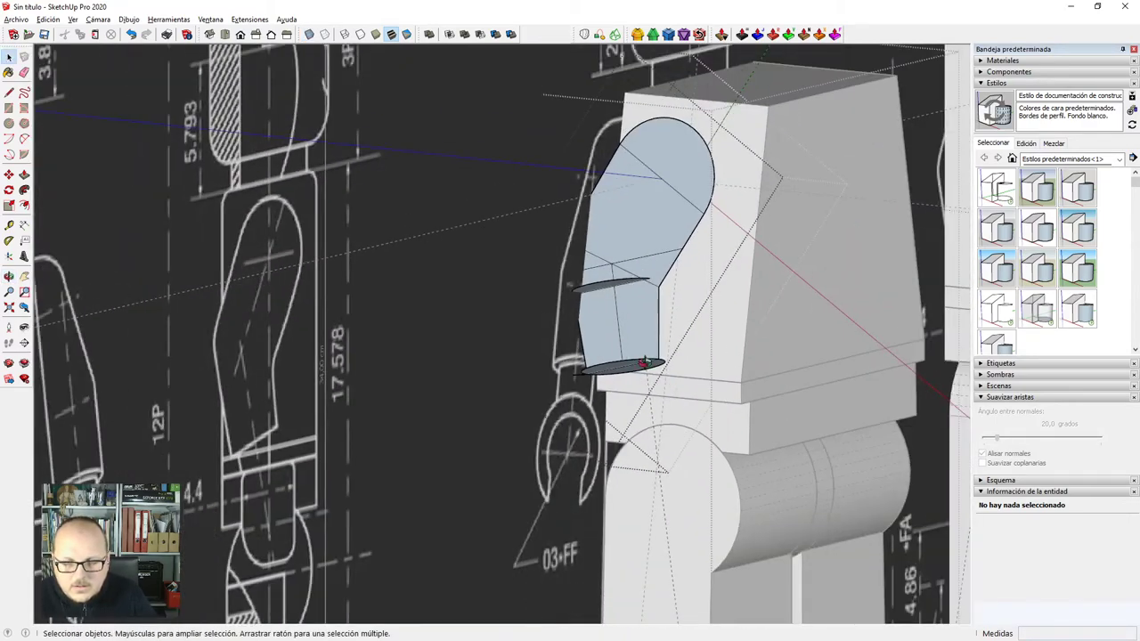
{"action": "middle_click_drag", "start_coordinate": [526, 269], "coordinate": [811, 340]}
{"action": "scroll", "coordinate": [525, 326], "scroll_direction": "down", "scroll_amount": 3}
{"action": "middle_click_drag", "start_coordinate": [718, 322], "coordinate": [535, 298]}
{"action": "scroll", "coordinate": [420, 341], "scroll_direction": "down", "scroll_amount": 2}
{"action": "scroll", "coordinate": [664, 271], "scroll_direction": "up", "scroll_amount": 4}
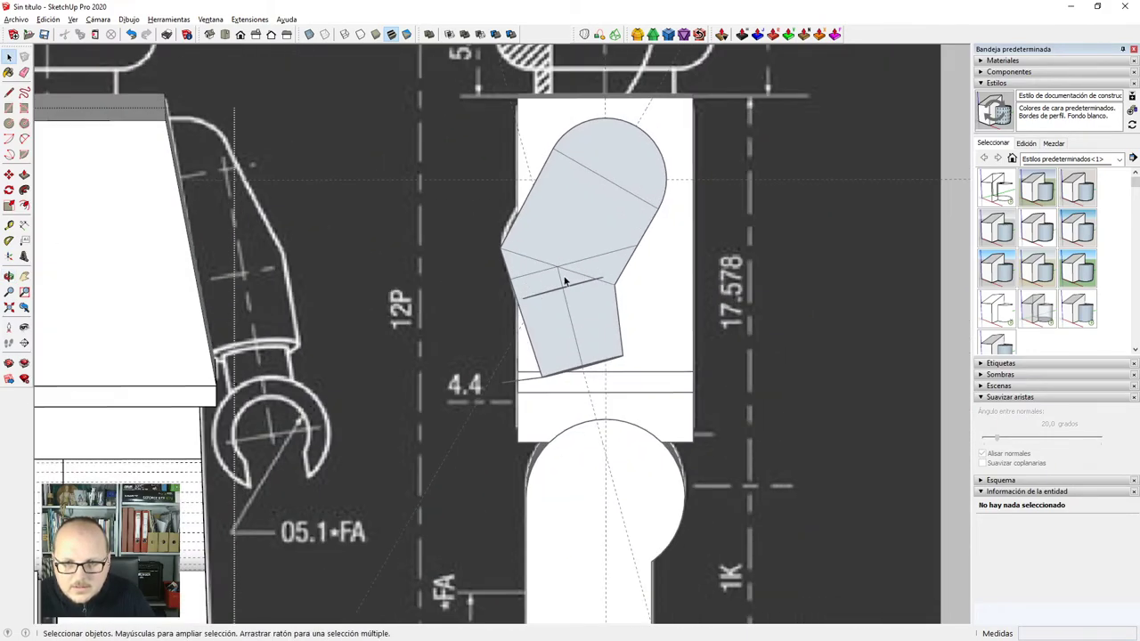
{"action": "scroll", "coordinate": [564, 281], "scroll_direction": "up", "scroll_amount": 2}
{"action": "mouse_move", "coordinate": [615, 331]}
{"action": "middle_mouse_down"}
{"action": "mouse_move", "coordinate": [591, 305]}
{"action": "mouse_move", "coordinate": [598, 326]}
{"action": "mouse_move", "coordinate": [585, 321]}
{"action": "mouse_move", "coordinate": [575, 302]}
{"action": "mouse_move", "coordinate": [588, 333]}
{"action": "middle_mouse_up"}
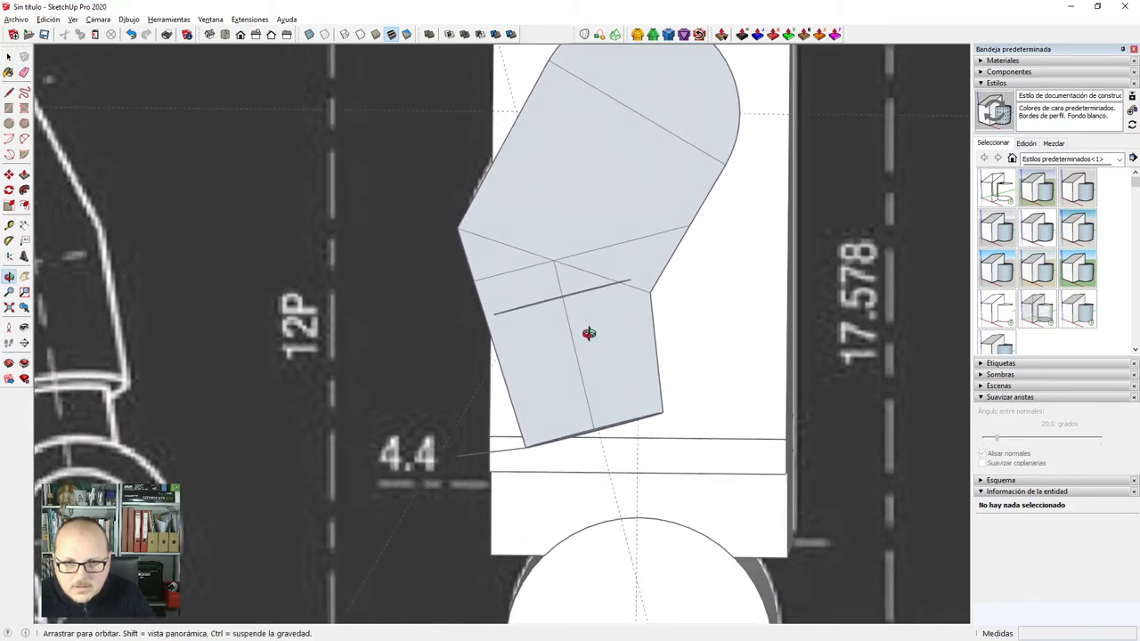
{"action": "scroll", "coordinate": [624, 307], "scroll_direction": "up", "scroll_amount": 2}
{"action": "scroll", "coordinate": [645, 280], "scroll_direction": "down", "scroll_amount": 2}
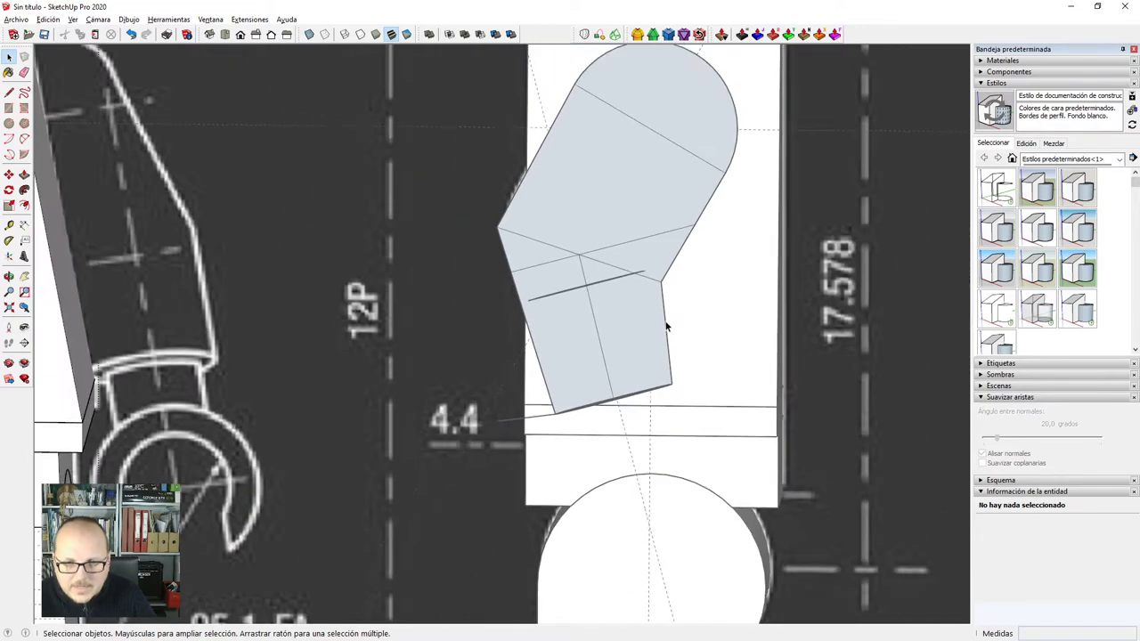
{"action": "middle_click_drag", "start_coordinate": [667, 323], "coordinate": [544, 257]}
{"action": "scroll", "coordinate": [533, 250], "scroll_direction": "up", "scroll_amount": 2}
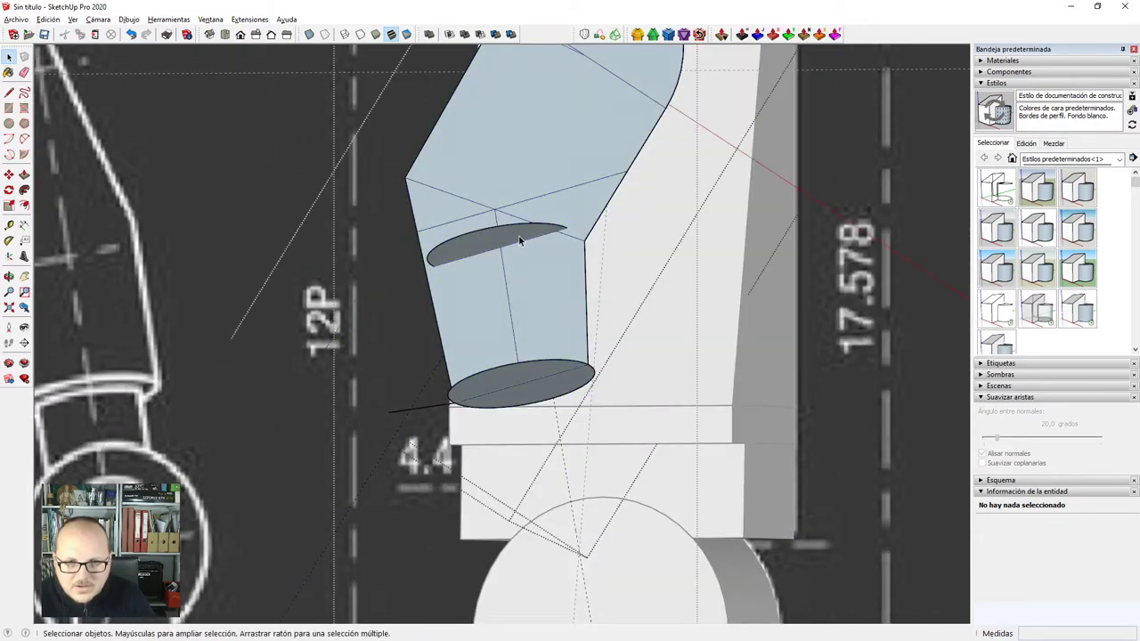
Copy both halves of the elbow disc down the centreline, aligned with the profile's inner elbow corner.
{"action": "double_click", "coordinate": [507, 247]}
{"action": "scroll", "coordinate": [522, 241], "scroll_direction": "up", "scroll_amount": 3}
{"action": "scroll", "coordinate": [541, 245], "scroll_direction": "down", "scroll_amount": 1}
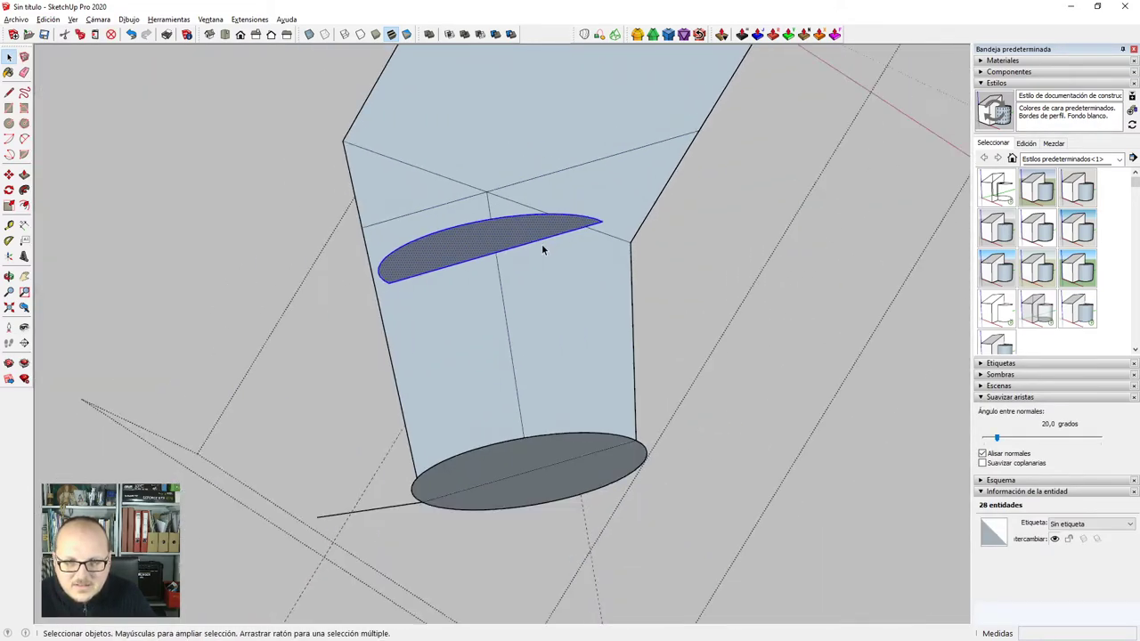
{"action": "middle_click_drag", "start_coordinate": [542, 247], "coordinate": [246, 297]}
{"action": "scroll", "coordinate": [625, 273], "scroll_direction": "down", "scroll_amount": 1}
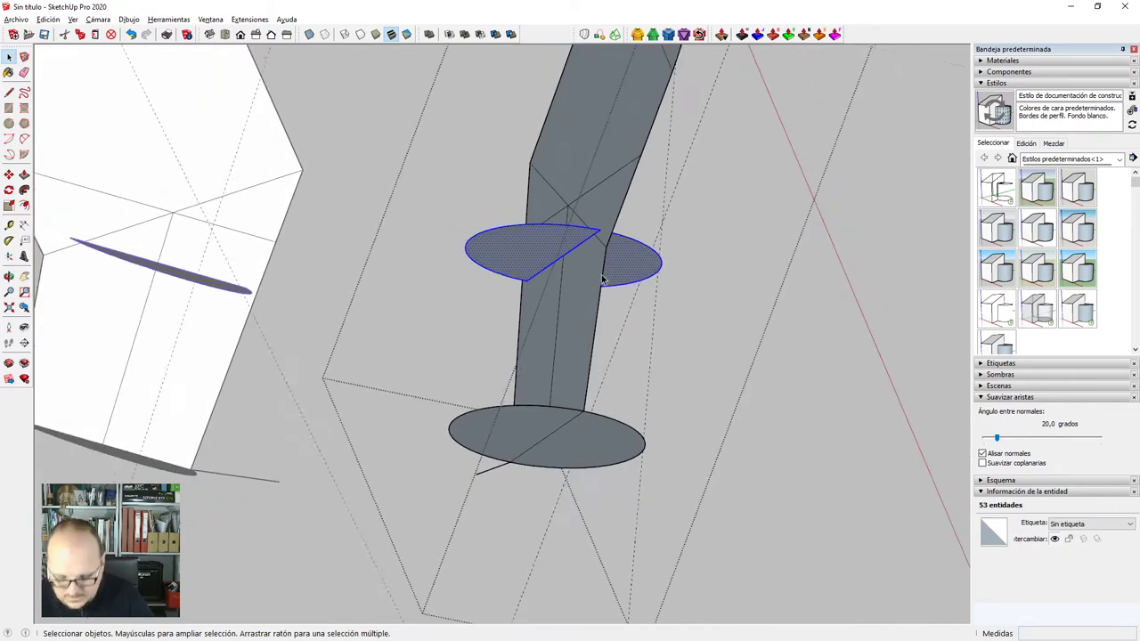
{"action": "middle_click_drag", "start_coordinate": [625, 273], "coordinate": [745, 301]}
{"action": "scroll", "coordinate": [629, 275], "scroll_direction": "down", "scroll_amount": 2}
{"action": "key", "text": "F4"}
{"action": "scroll", "coordinate": [532, 304], "scroll_direction": "down", "scroll_amount": 10}
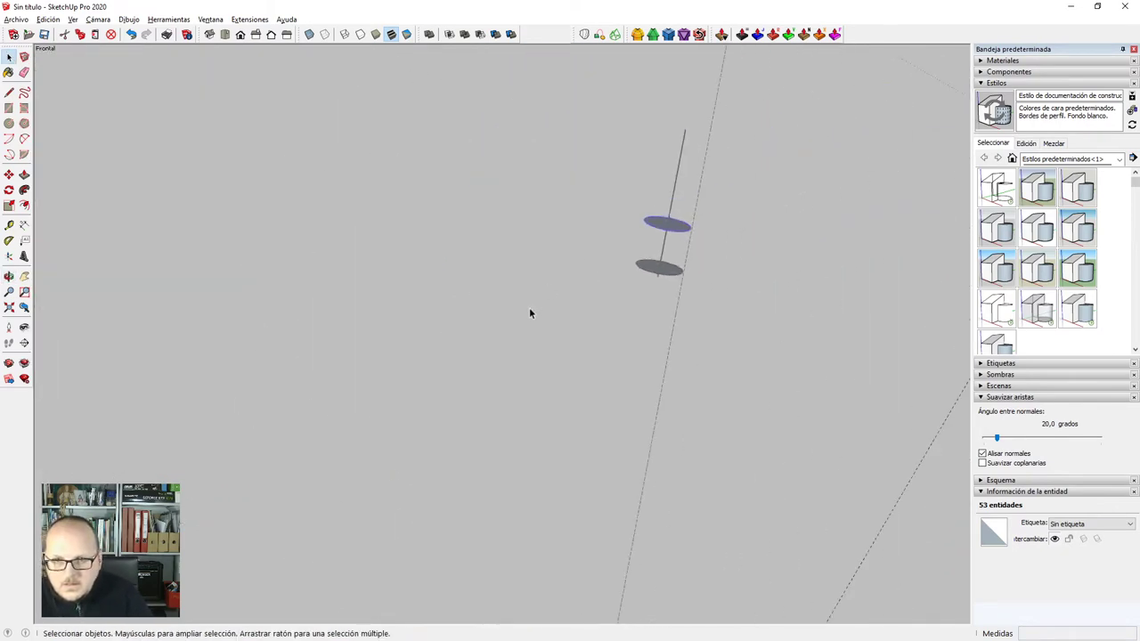
{"action": "scroll", "coordinate": [648, 321], "scroll_direction": "up", "scroll_amount": 3}
{"action": "scroll", "coordinate": [643, 307], "scroll_direction": "up", "scroll_amount": 6}
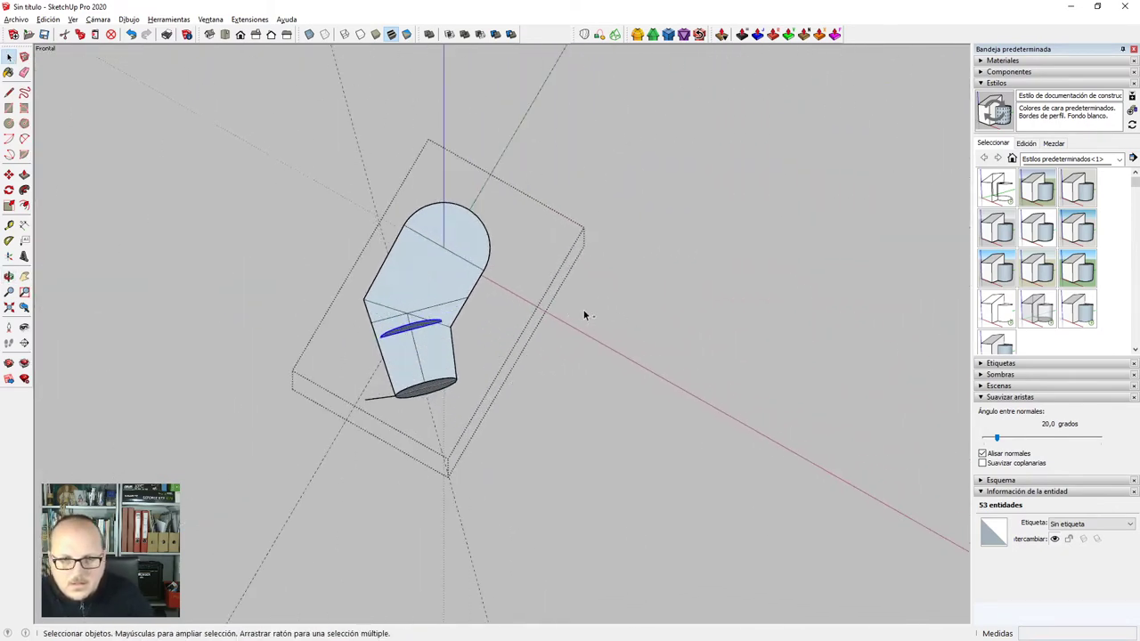
{"action": "scroll", "coordinate": [424, 327], "scroll_direction": "up", "scroll_amount": 5}
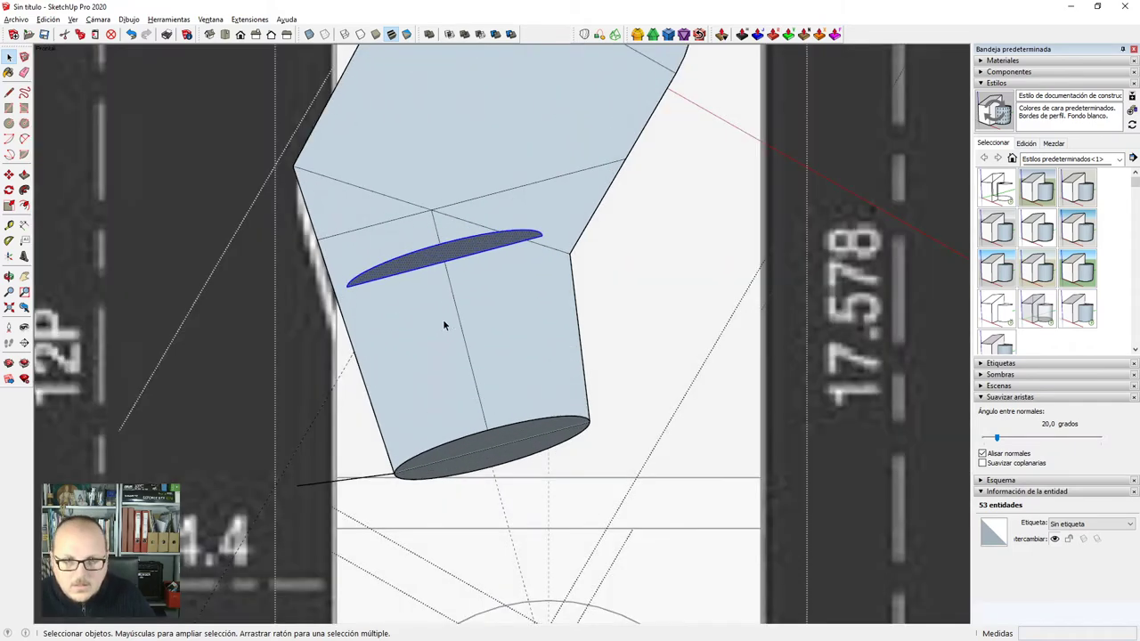
{"action": "key", "text": "m"}
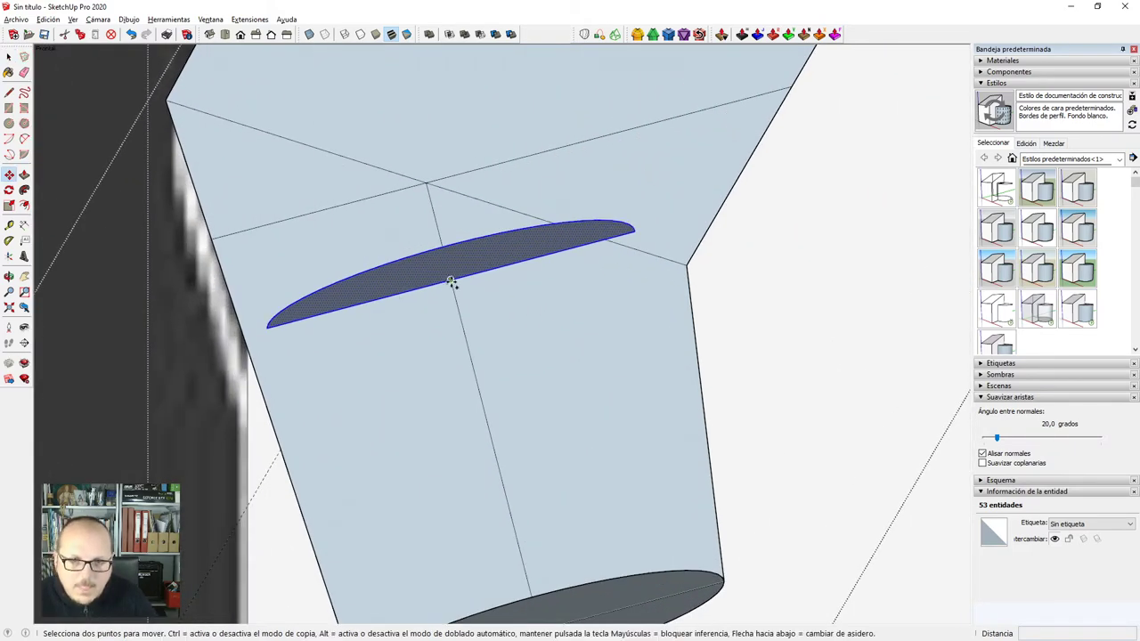
{"action": "left_click", "coordinate": [451, 282]}
{"action": "key", "text": "ctrl"}
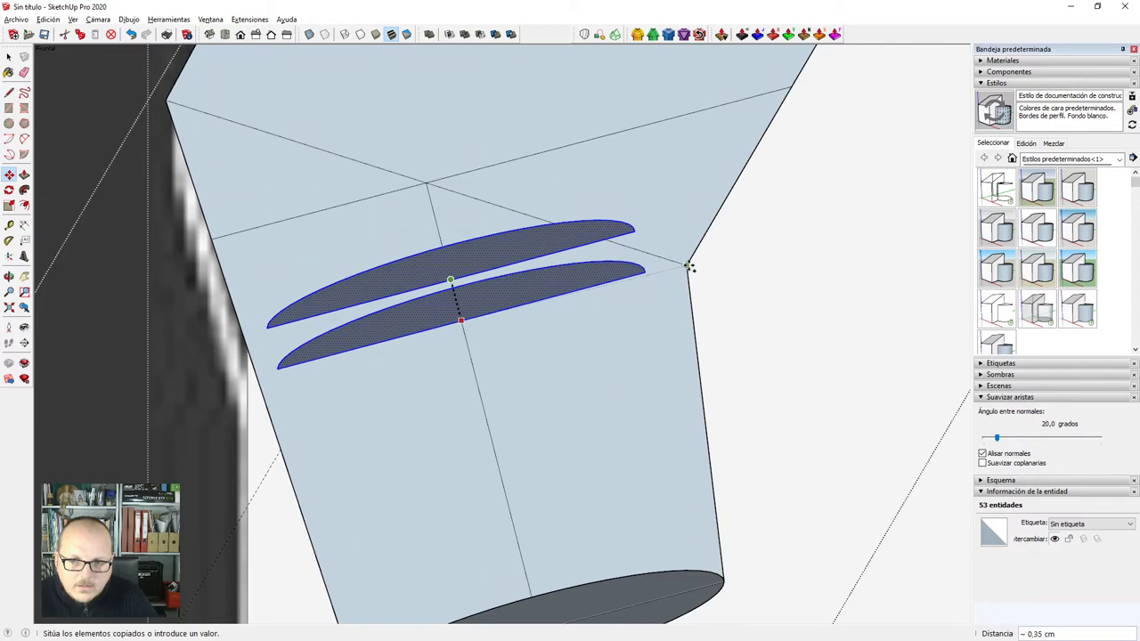
{"action": "left_click", "coordinate": [689, 265]}
{"action": "key", "text": "space"}
{"action": "left_click", "coordinate": [547, 234]}
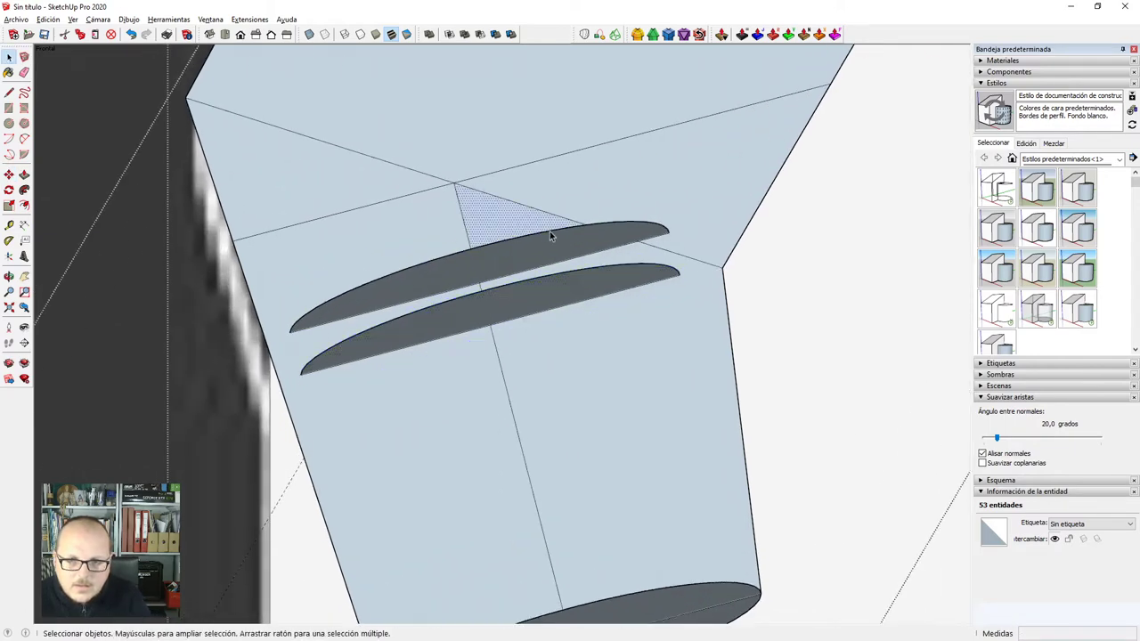
Delete the remaining face of the old upper elbow disc above the new copy.
{"action": "middle_click_drag", "start_coordinate": [540, 247], "coordinate": [767, 342]}
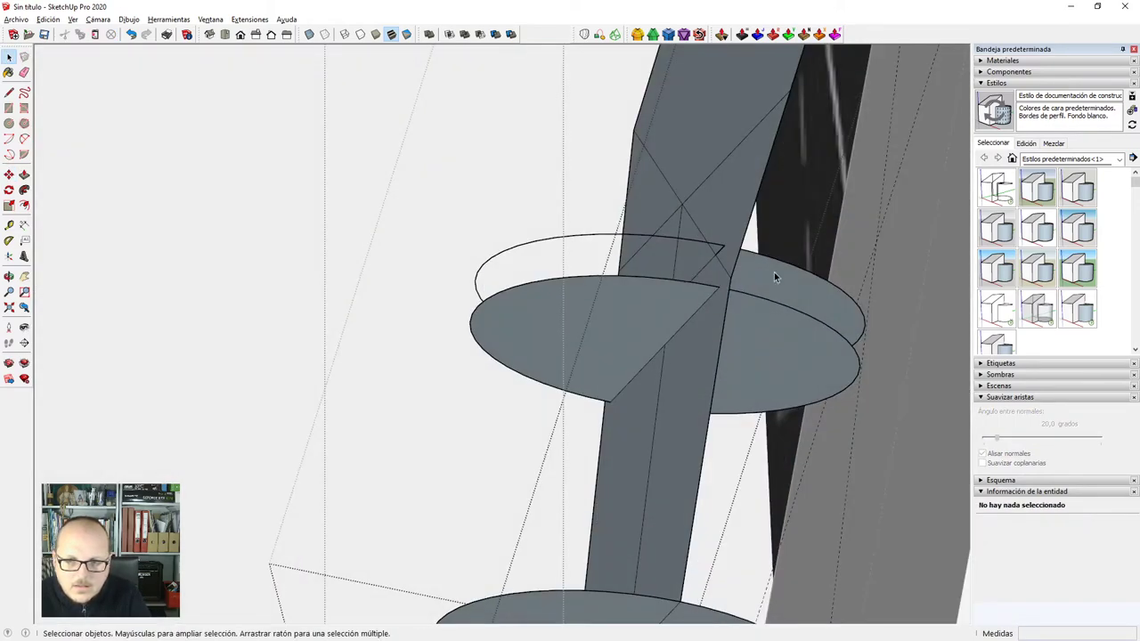
{"action": "scroll", "coordinate": [740, 252], "scroll_direction": "up", "scroll_amount": 3}
{"action": "middle_click_drag", "start_coordinate": [719, 249], "coordinate": [542, 39]}
{"action": "left_click", "coordinate": [709, 244]}
{"action": "key", "text": "Delete"}
{"action": "scroll", "coordinate": [541, 39], "scroll_direction": "down", "scroll_amount": 5}
{"action": "middle_click_drag", "start_coordinate": [691, 211], "coordinate": [678, 292]}
{"action": "scroll", "coordinate": [678, 292], "scroll_direction": "up", "scroll_amount": 2}
{"action": "scroll", "coordinate": [611, 338], "scroll_direction": "up", "scroll_amount": 3}
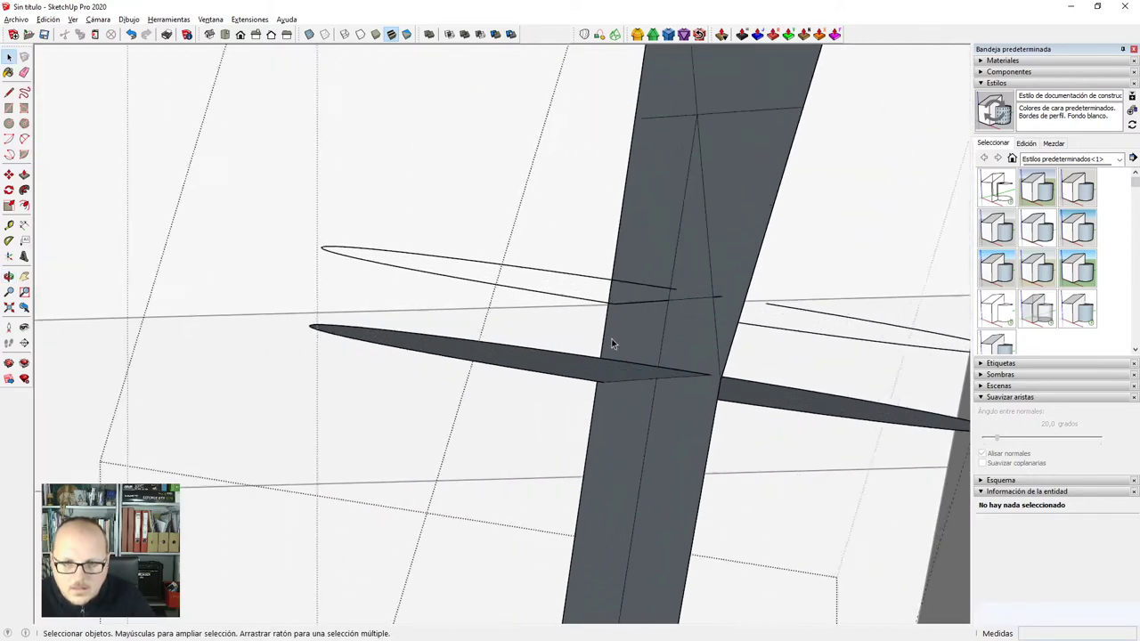
Erase the old disc's cross line and delete its leftover outline arcs on both sides of the arm profile.
{"action": "key", "text": "e"}
{"action": "middle_click_drag", "start_coordinate": [603, 290], "coordinate": [654, 275]}
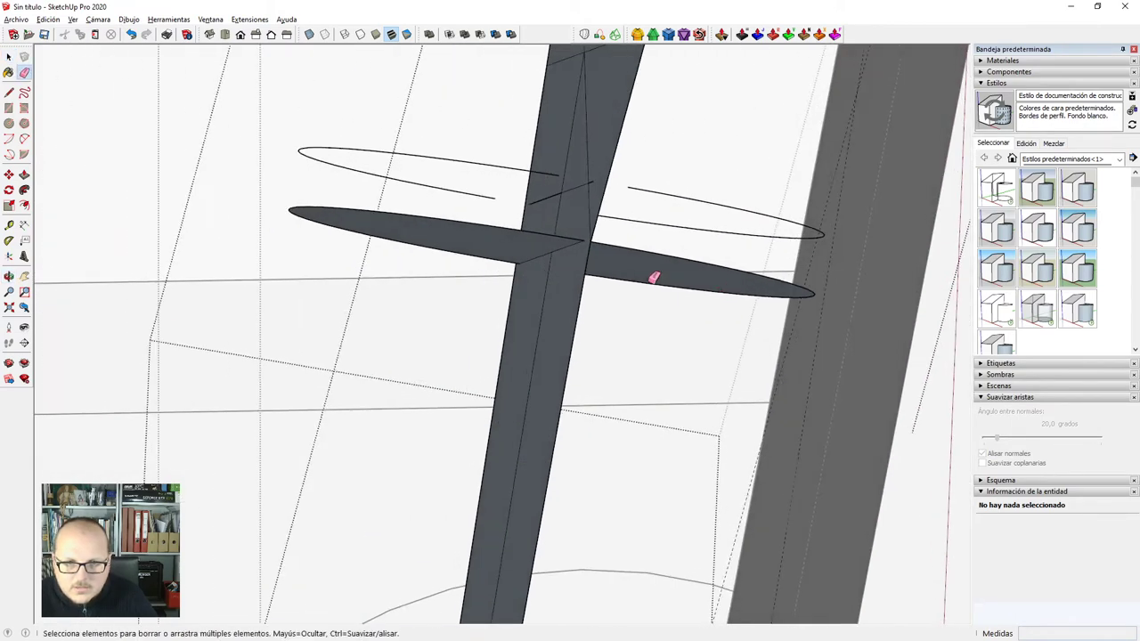
{"action": "scroll", "coordinate": [582, 233], "scroll_direction": "up", "scroll_amount": 2}
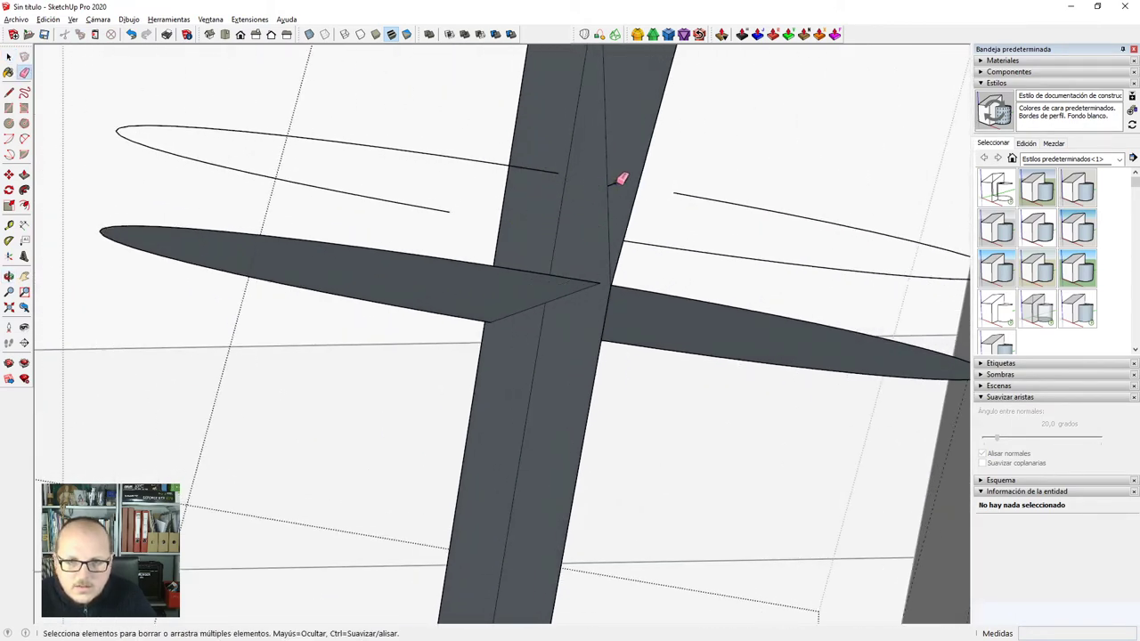
{"action": "middle_click_drag", "start_coordinate": [670, 253], "coordinate": [618, 252]}
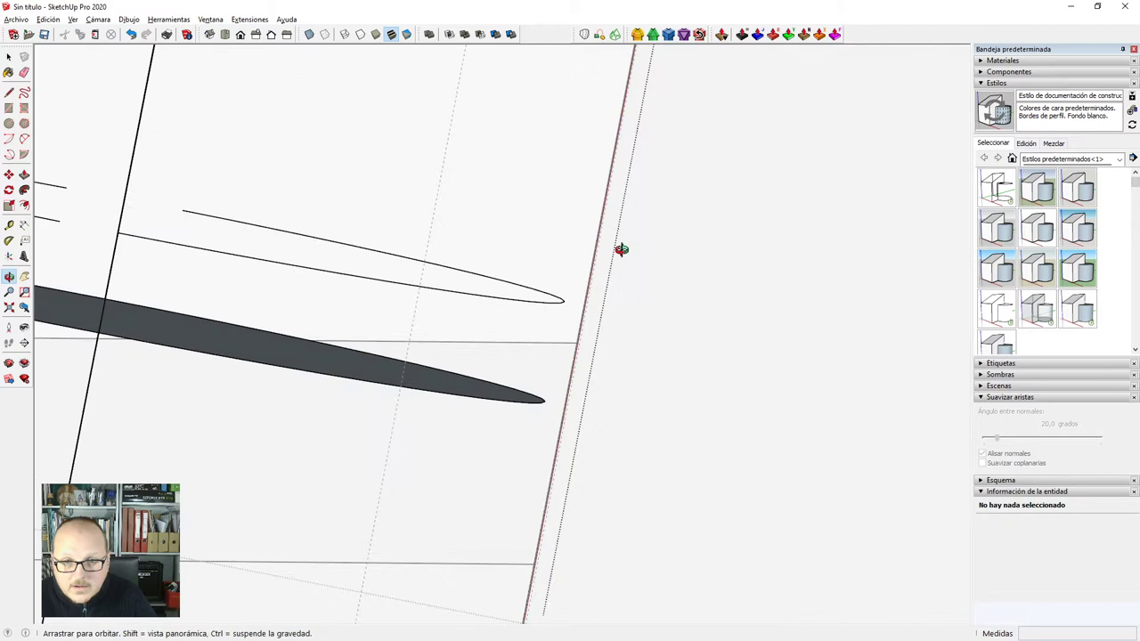
{"action": "key", "text": "space"}
{"action": "left_click", "coordinate": [229, 249]}
{"action": "middle_click_drag", "start_coordinate": [234, 249], "coordinate": [333, 285]}
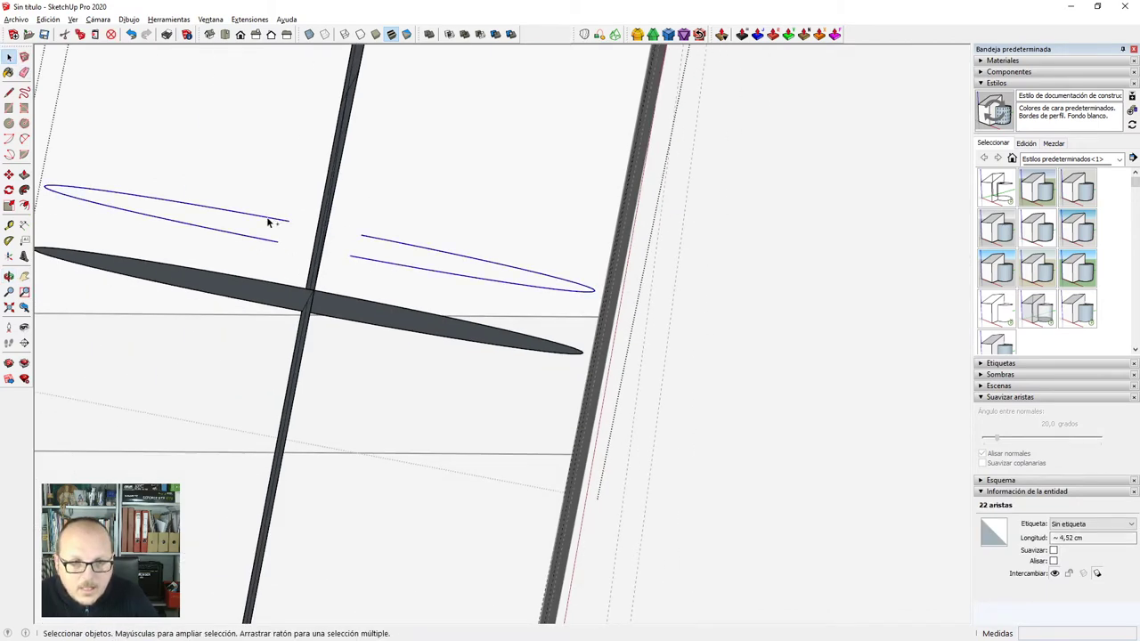
{"action": "scroll", "coordinate": [573, 221], "scroll_direction": "down", "scroll_amount": 3}
{"action": "key", "text": "Delete"}
{"action": "middle_click_drag", "start_coordinate": [385, 372], "coordinate": [432, 280]}
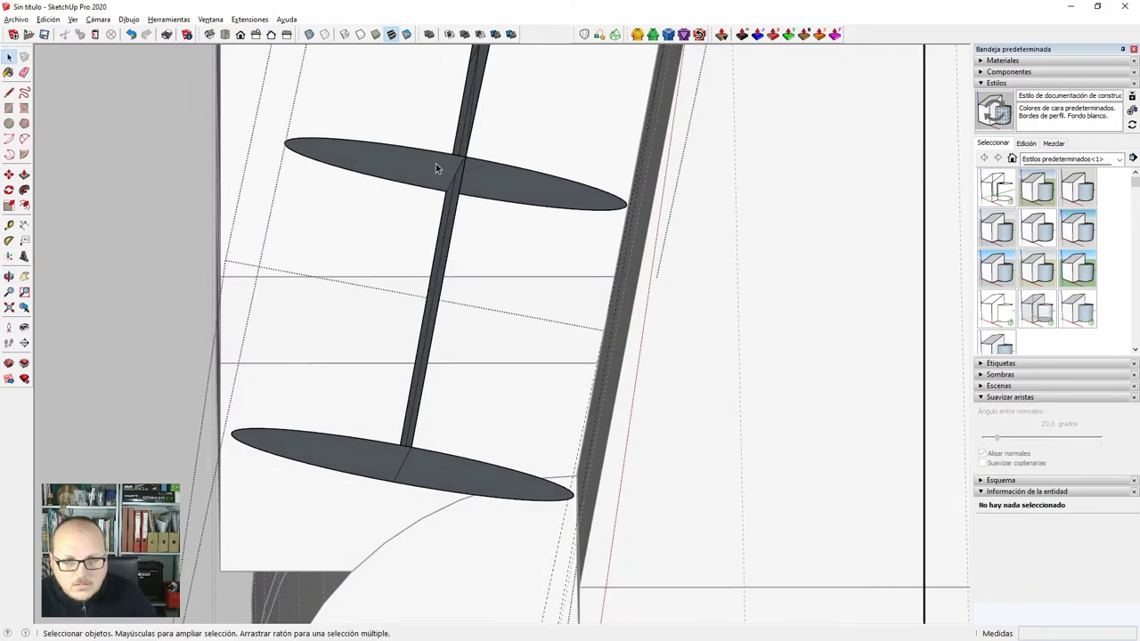
Open the elbow disc group and realign its axes to the disc's centre and cross line.
{"action": "left_click", "coordinate": [518, 182]}
{"action": "middle_click_drag", "start_coordinate": [519, 183], "coordinate": [834, 246]}
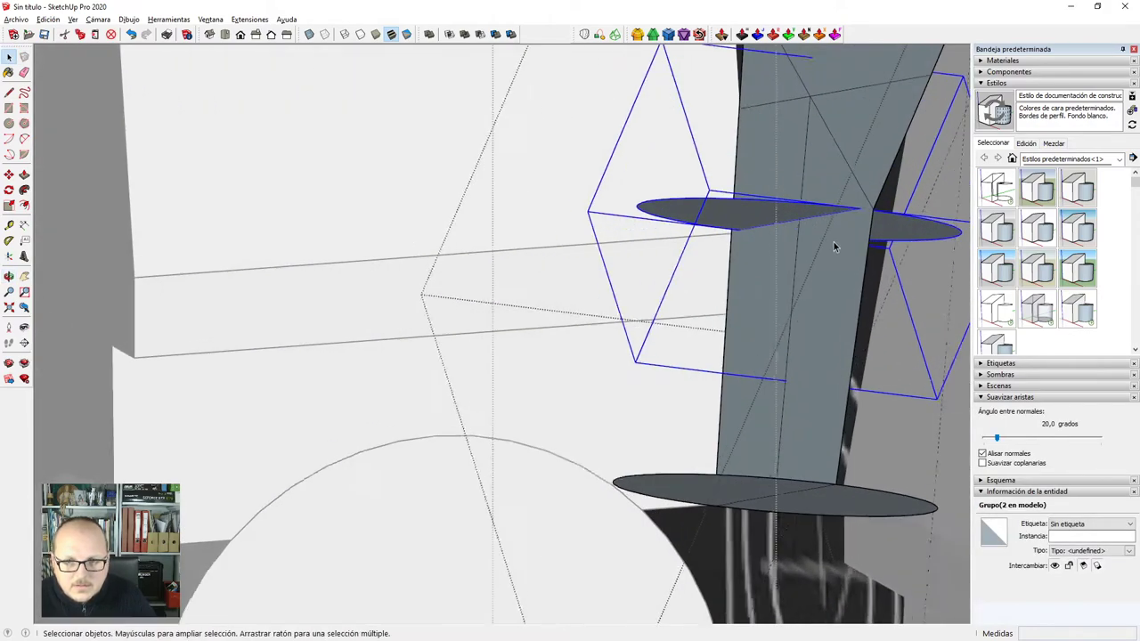
{"action": "scroll", "coordinate": [828, 239], "scroll_direction": "up", "scroll_amount": 1}
{"action": "double_click", "coordinate": [776, 217]}
{"action": "scroll", "coordinate": [774, 218], "scroll_direction": "down", "scroll_amount": 3}
{"action": "middle_click_drag", "start_coordinate": [774, 219], "coordinate": [726, 408]}
{"action": "key", "text": "i"}
{"action": "scroll", "coordinate": [756, 105], "scroll_direction": "up", "scroll_amount": 2}
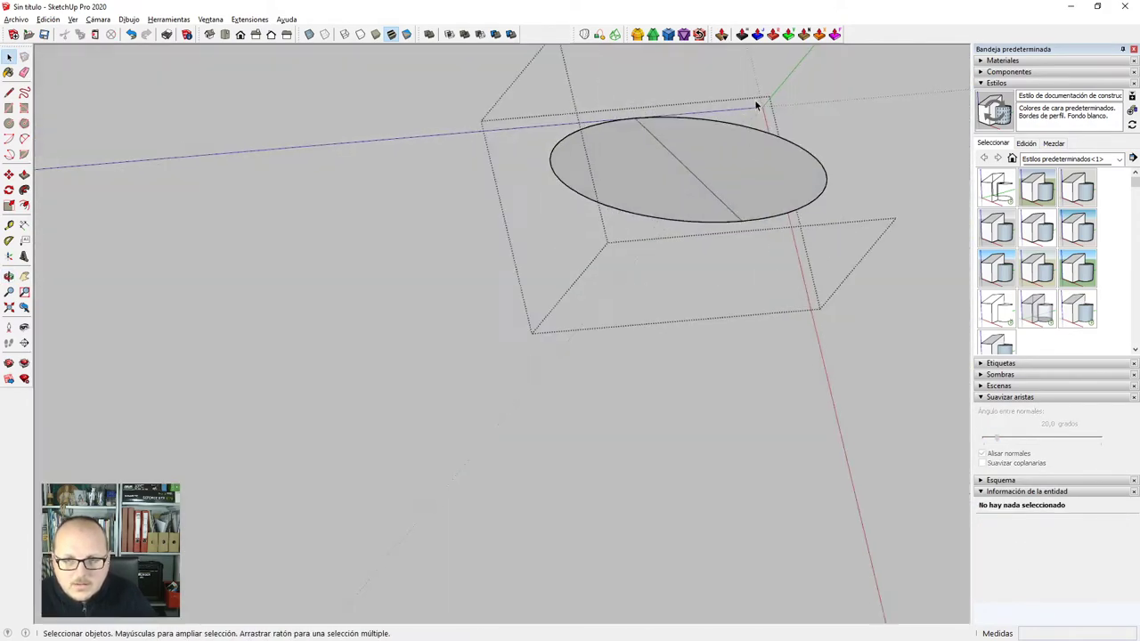
{"action": "scroll", "coordinate": [757, 105], "scroll_direction": "up", "scroll_amount": 2}
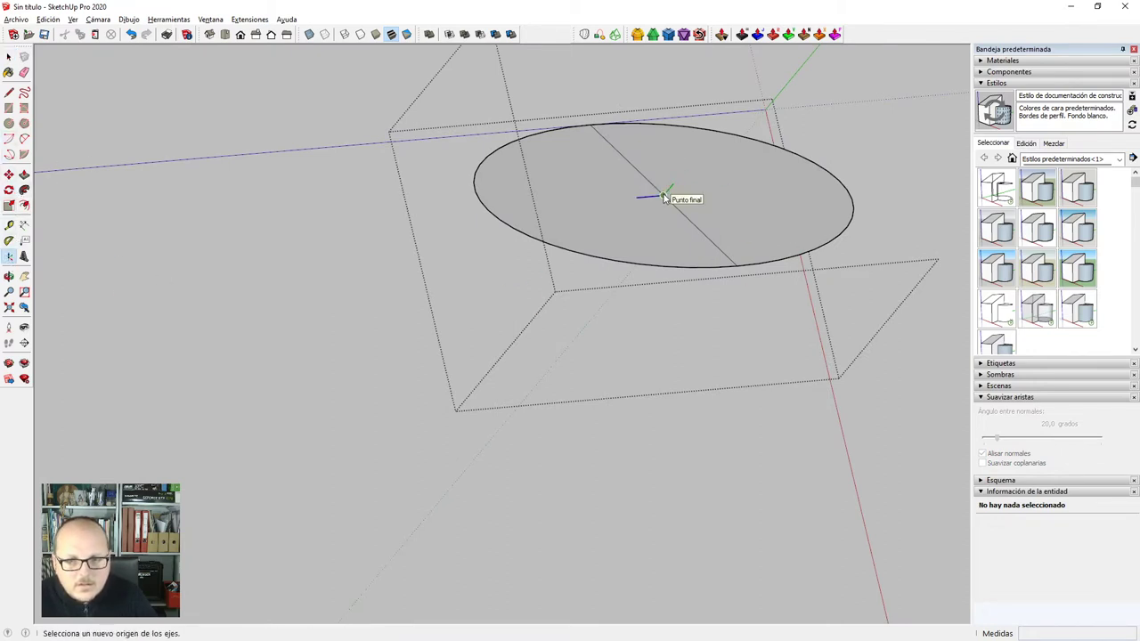
{"action": "left_click", "coordinate": [498, 211]}
{"action": "middle_click_drag", "start_coordinate": [505, 214], "coordinate": [533, 225]}
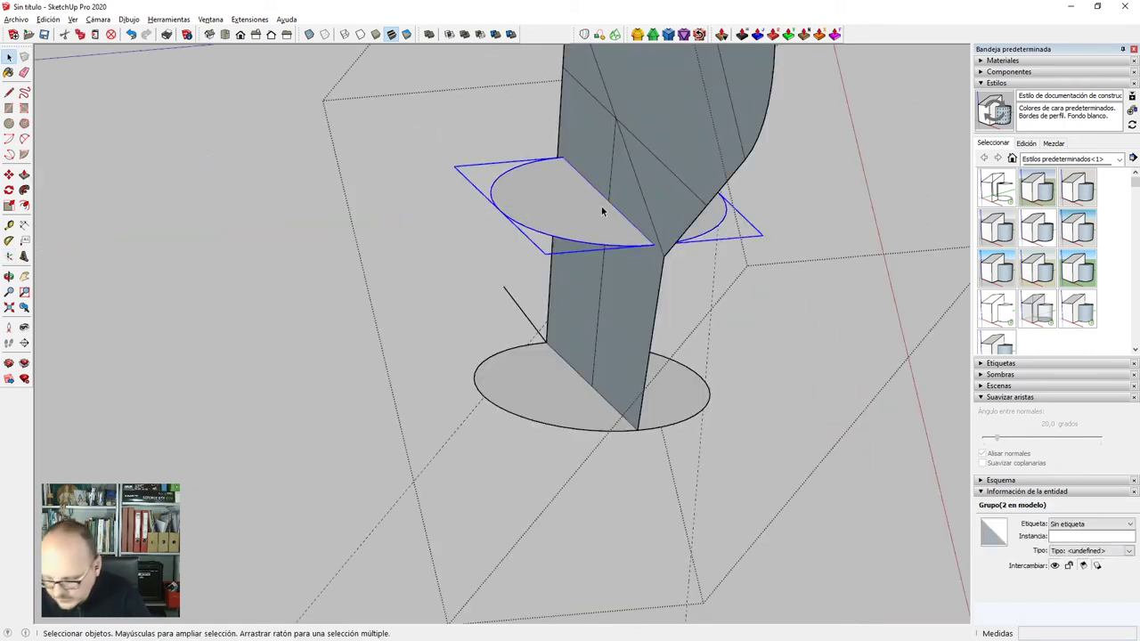
Scale the elbow disc along its cross line until it reaches the profile's inner elbow corner, and leave the arm group.
{"action": "key", "text": "F6"}
{"action": "scroll", "coordinate": [544, 222], "scroll_direction": "up", "scroll_amount": 3}
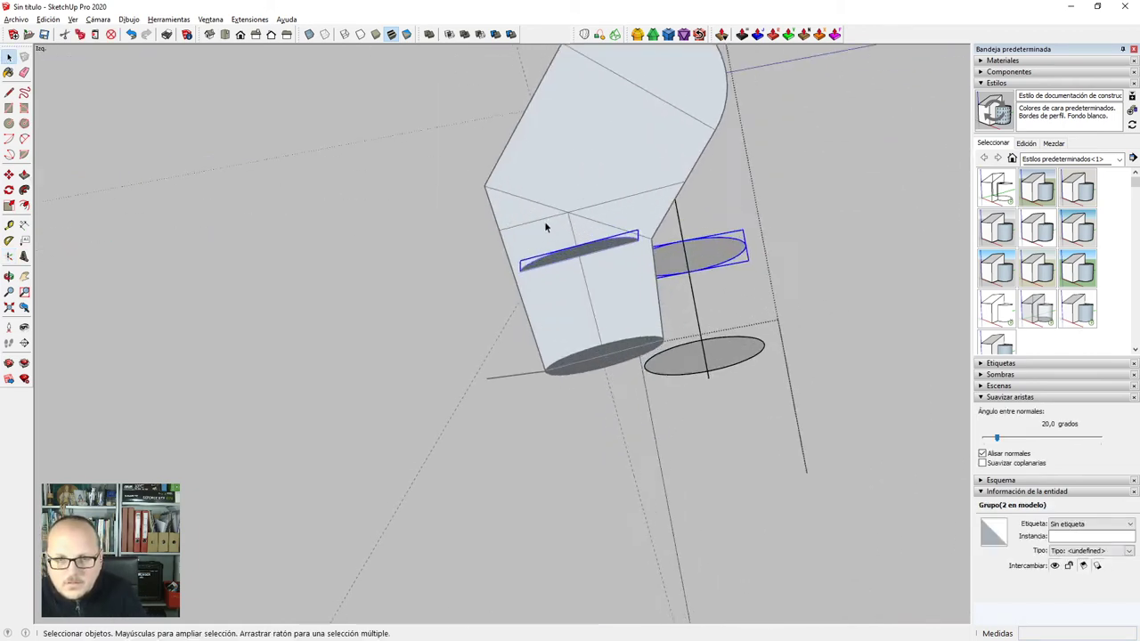
{"action": "scroll", "coordinate": [634, 223], "scroll_direction": "up", "scroll_amount": 4}
{"action": "scroll", "coordinate": [489, 212], "scroll_direction": "down", "scroll_amount": 3}
{"action": "middle_click_drag", "start_coordinate": [702, 283], "coordinate": [502, 281]}
{"action": "scroll", "coordinate": [504, 281], "scroll_direction": "down", "scroll_amount": 4}
{"action": "middle_click_drag", "start_coordinate": [757, 298], "coordinate": [516, 258]}
{"action": "scroll", "coordinate": [651, 235], "scroll_direction": "up", "scroll_amount": 6}
{"action": "scroll", "coordinate": [526, 235], "scroll_direction": "up", "scroll_amount": 2}
{"action": "key", "text": "s"}
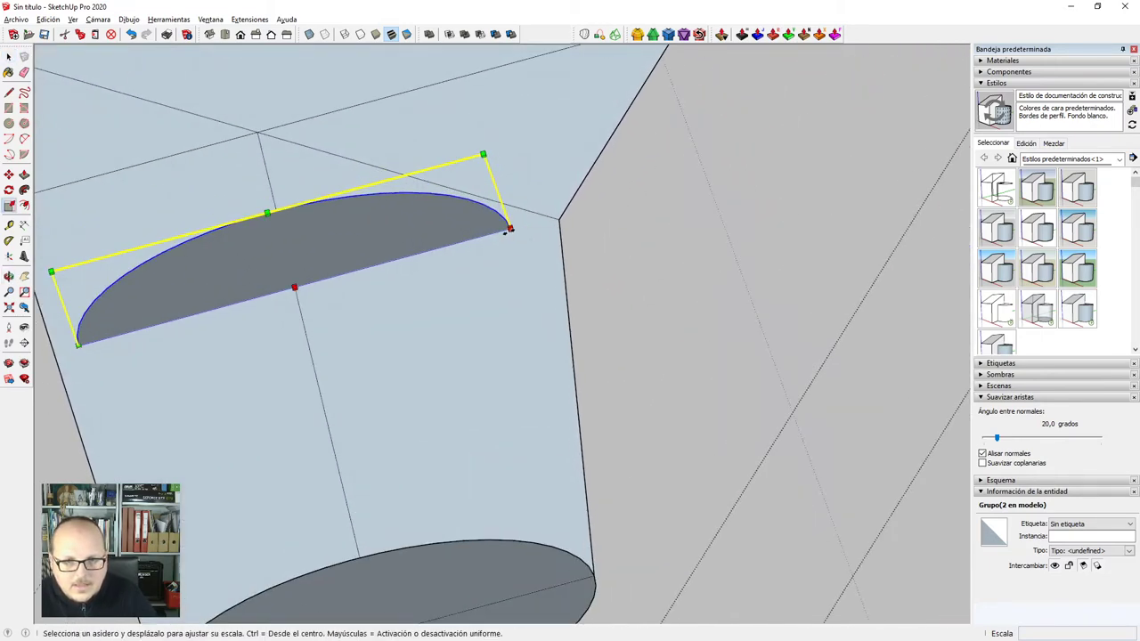
{"action": "left_click_drag", "start_coordinate": [508, 230], "coordinate": [554, 221]}
{"action": "scroll", "coordinate": [814, 216], "scroll_direction": "down", "scroll_amount": 5}
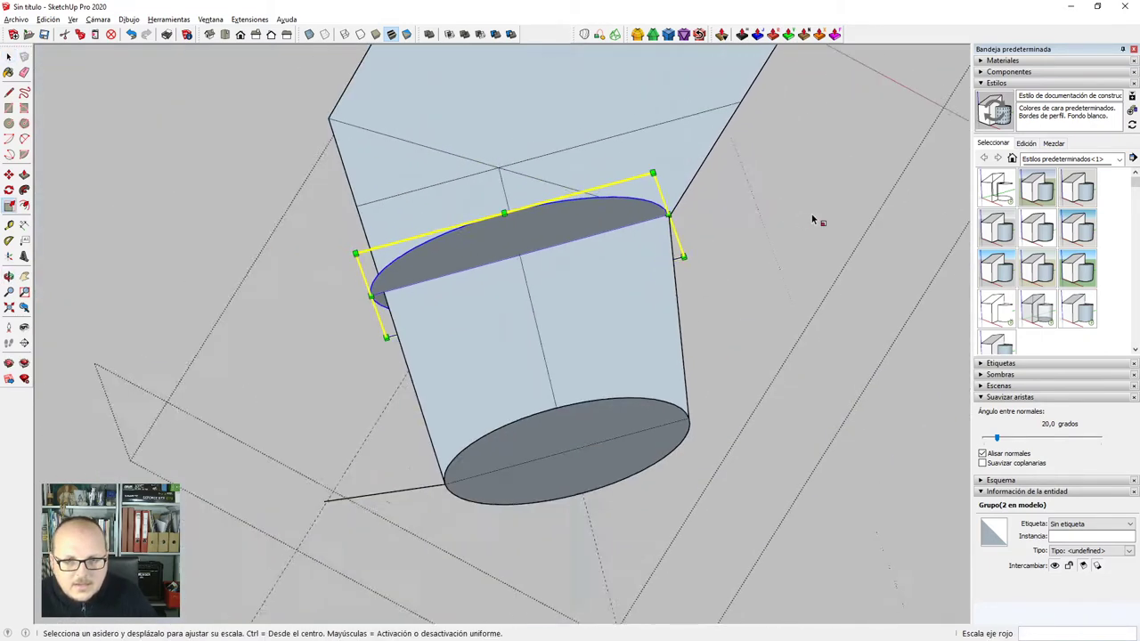
{"action": "middle_click_drag", "start_coordinate": [814, 217], "coordinate": [310, 332]}
{"action": "scroll", "coordinate": [690, 375], "scroll_direction": "down", "scroll_amount": 4}
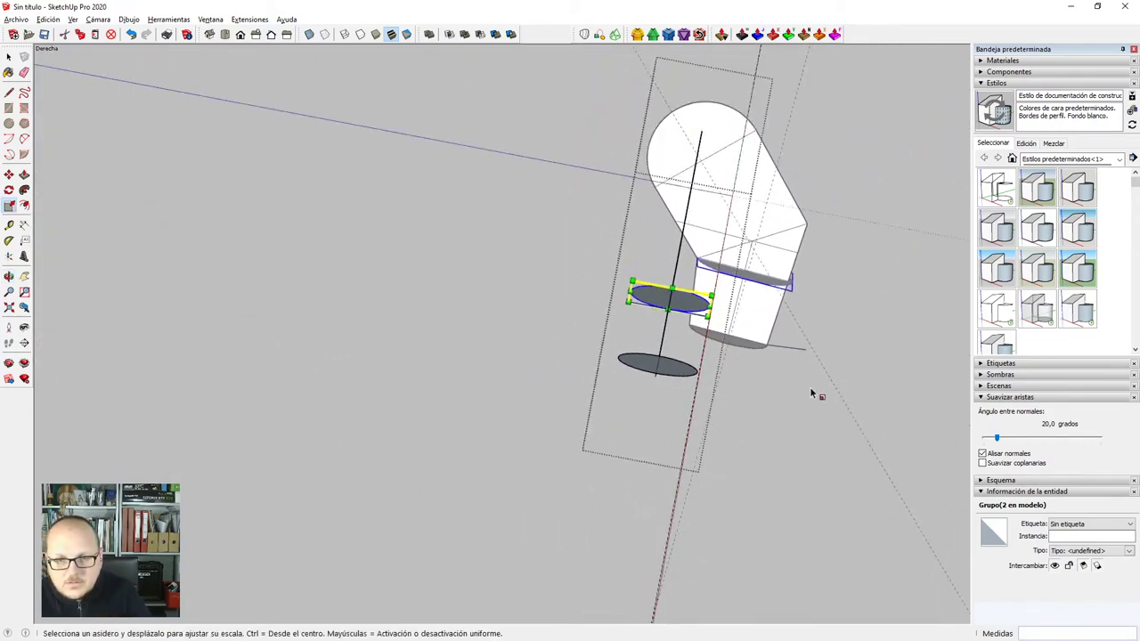
{"action": "mouse_move", "coordinate": [814, 392]}
{"action": "middle_mouse_down"}
{"action": "mouse_move", "coordinate": [725, 374]}
{"action": "mouse_move", "coordinate": [791, 315]}
{"action": "mouse_move", "coordinate": [636, 322]}
{"action": "mouse_move", "coordinate": [784, 313]}
{"action": "middle_mouse_up"}
{"action": "key", "text": "space"}
{"action": "left_click", "coordinate": [636, 321]}
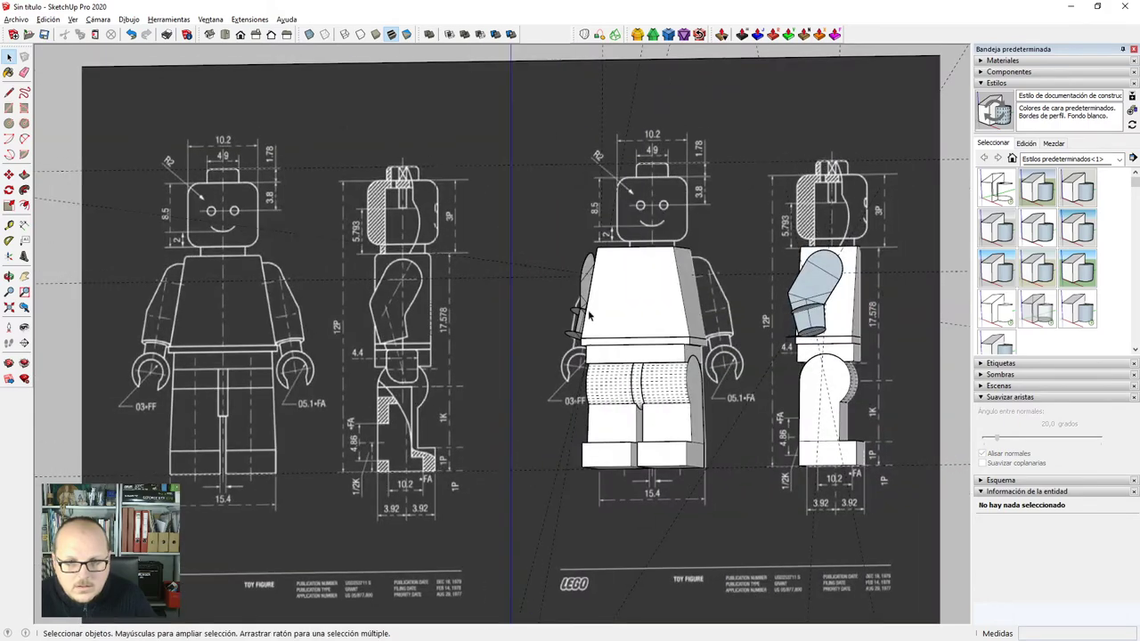
Examine the arm in the blueprint's front and side views and compare it with the modelled arm profile and discs.
{"action": "scroll", "coordinate": [183, 355], "scroll_direction": "up", "scroll_amount": 6}
{"action": "scroll", "coordinate": [140, 335], "scroll_direction": "down", "scroll_amount": 3}
{"action": "middle_click_drag", "start_coordinate": [139, 335], "coordinate": [205, 342]}
{"action": "scroll", "coordinate": [403, 365], "scroll_direction": "up", "scroll_amount": 4}
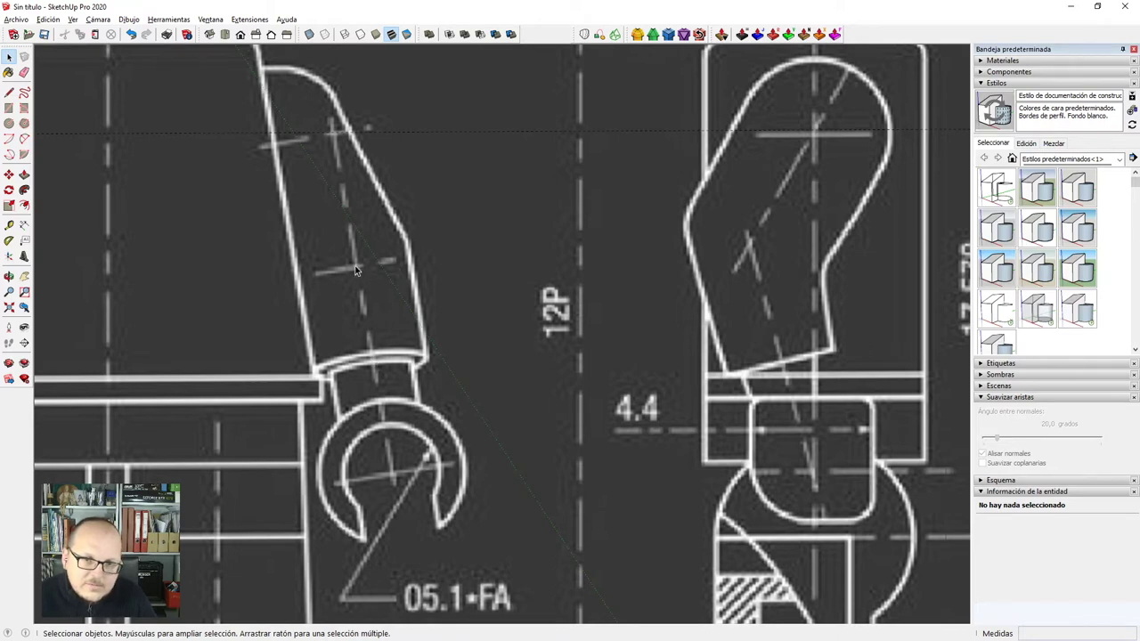
{"action": "scroll", "coordinate": [360, 269], "scroll_direction": "down", "scroll_amount": 3}
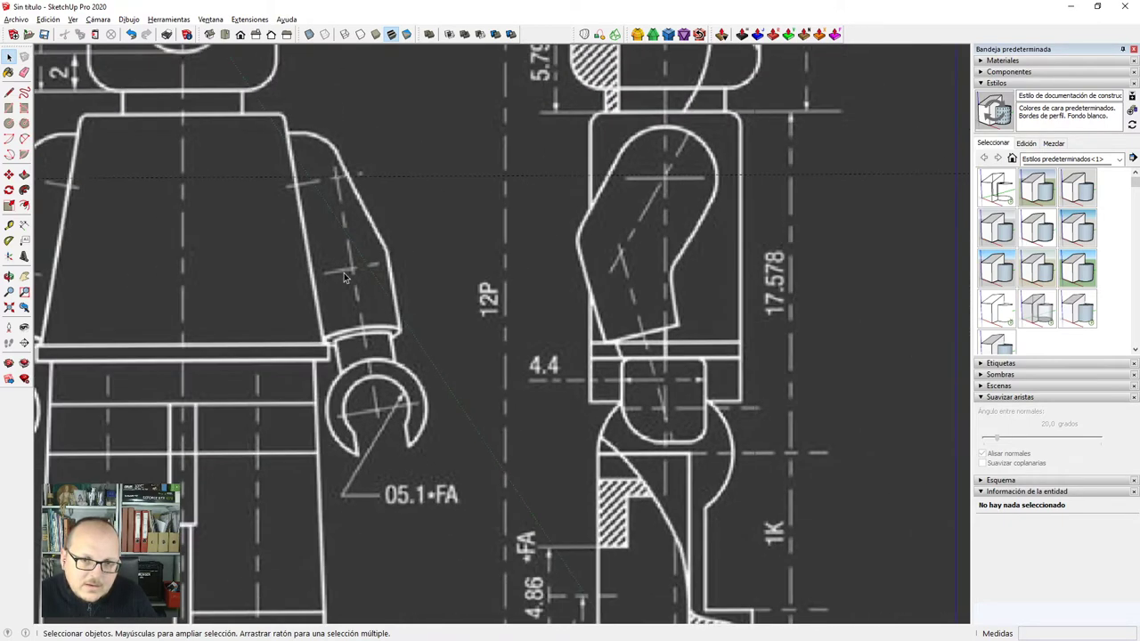
{"action": "scroll", "coordinate": [372, 285], "scroll_direction": "down", "scroll_amount": 3}
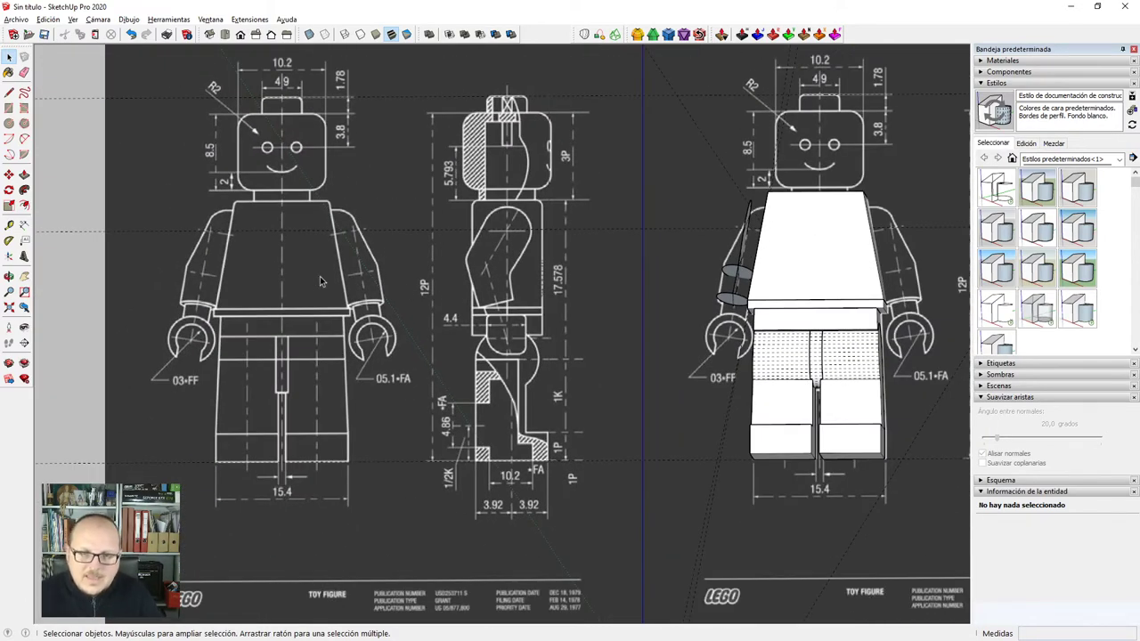
{"action": "scroll", "coordinate": [517, 268], "scroll_direction": "up", "scroll_amount": 6}
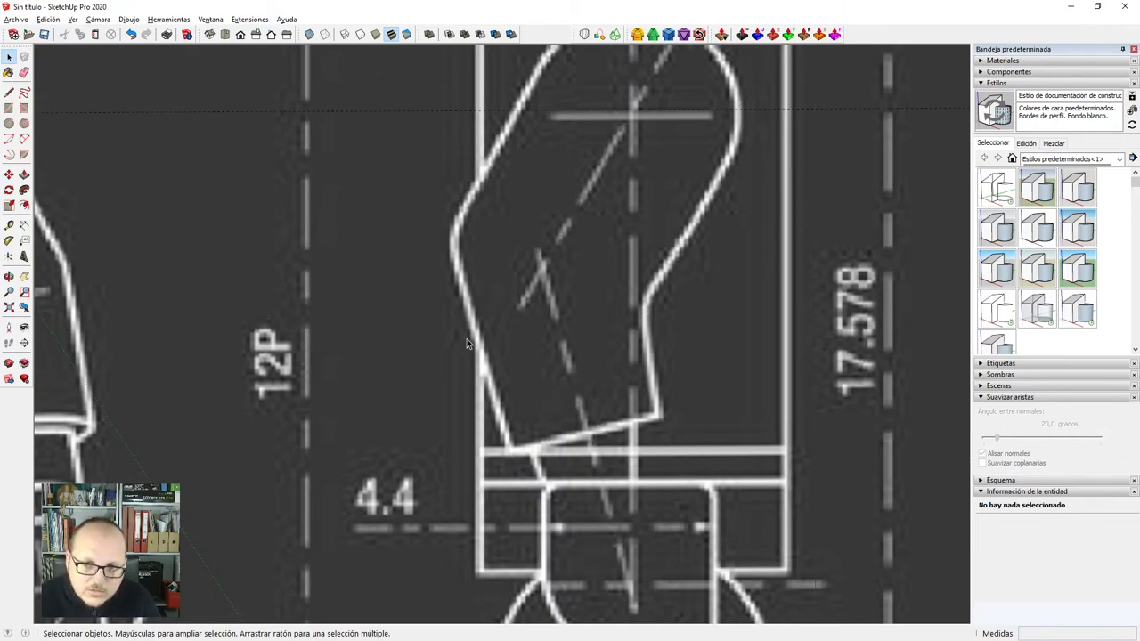
{"action": "scroll", "coordinate": [466, 342], "scroll_direction": "down", "scroll_amount": 6}
{"action": "scroll", "coordinate": [602, 239], "scroll_direction": "up", "scroll_amount": 5}
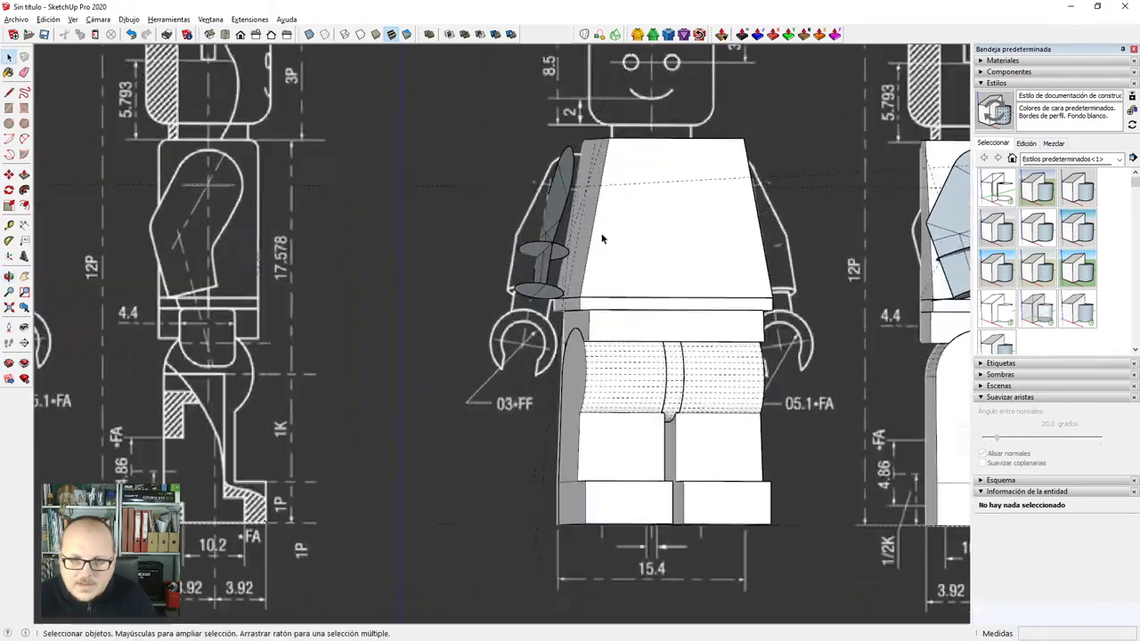
{"action": "scroll", "coordinate": [394, 252], "scroll_direction": "up", "scroll_amount": 2}
{"action": "scroll", "coordinate": [395, 252], "scroll_direction": "down", "scroll_amount": 5}
{"action": "scroll", "coordinate": [538, 242], "scroll_direction": "up", "scroll_amount": 5}
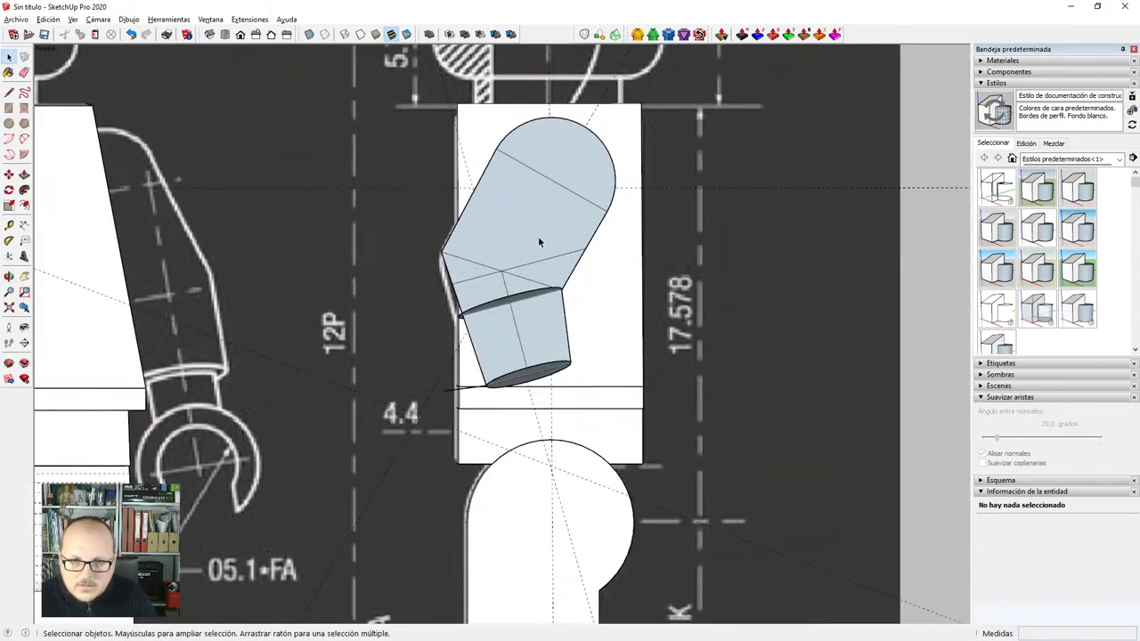
Open the arm group, select the elbow disc and hide the rest of the model.
{"action": "scroll", "coordinate": [539, 241], "scroll_direction": "up", "scroll_amount": 3}
{"action": "middle_click_drag", "start_coordinate": [492, 361], "coordinate": [426, 312]}
{"action": "double_click", "coordinate": [425, 315]}
{"action": "left_click", "coordinate": [419, 327]}
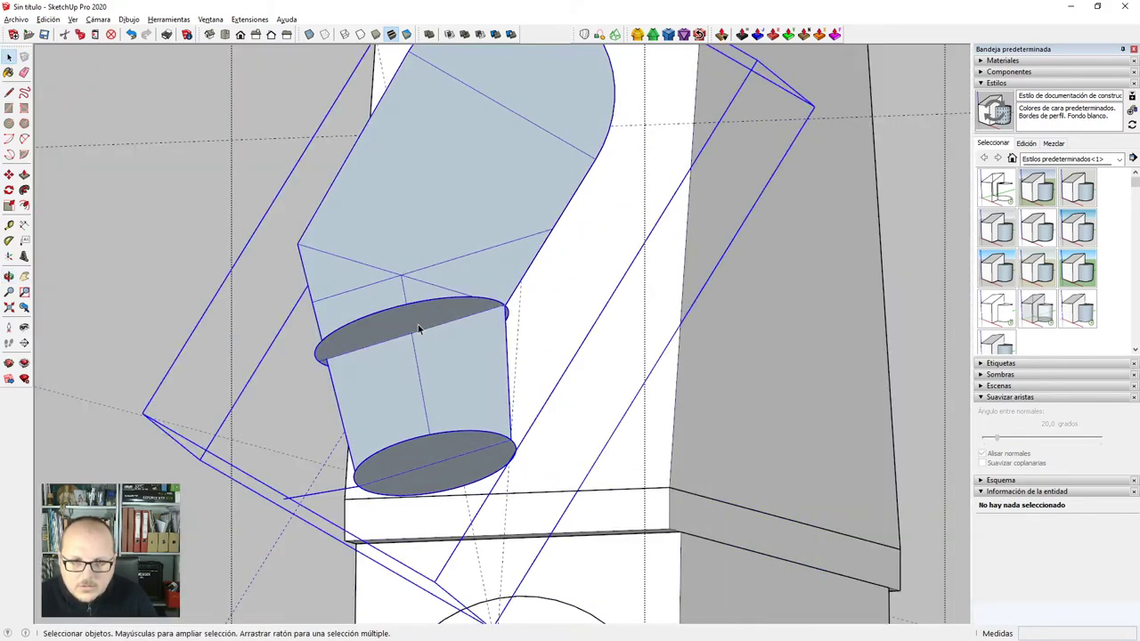
{"action": "double_click", "coordinate": [430, 319]}
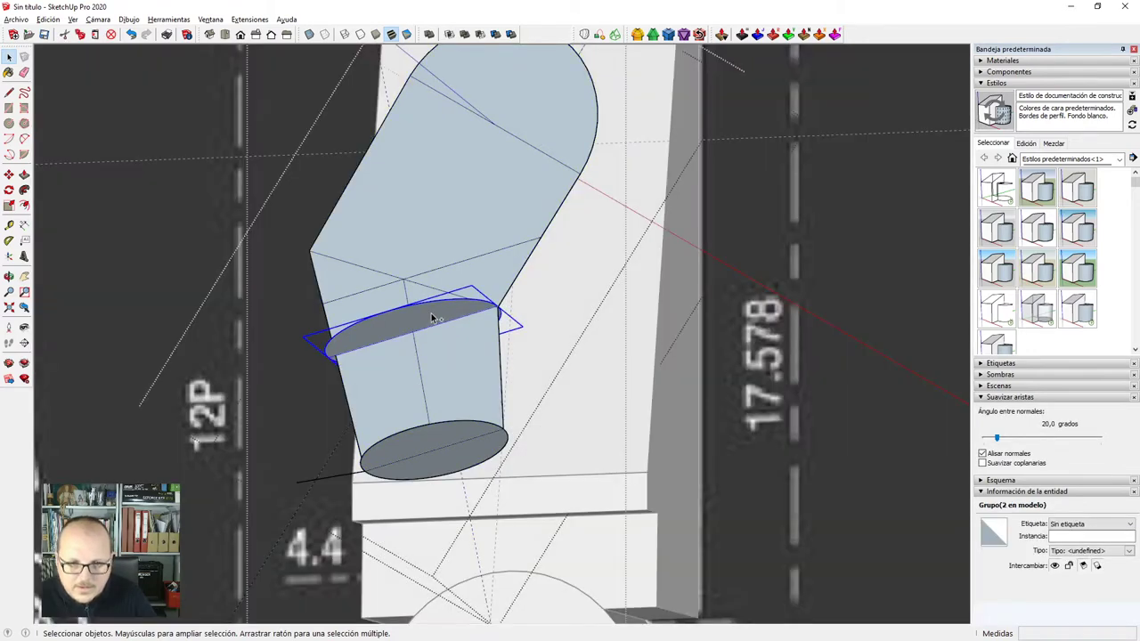
{"action": "key", "text": "shift+h"}
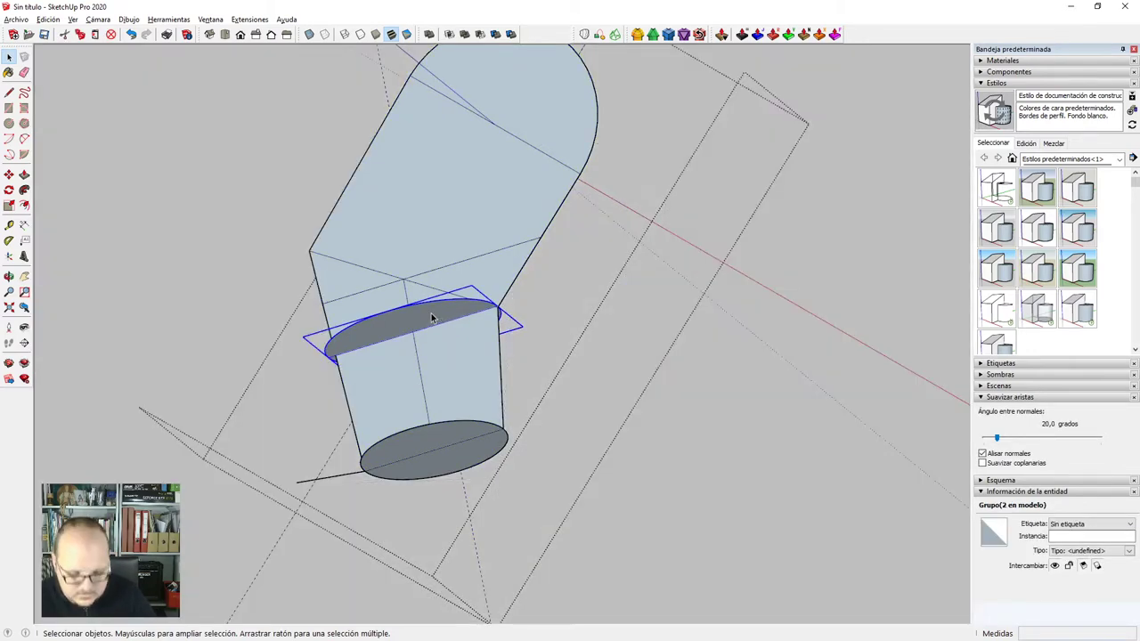
Copy the elbow disc from its centre to the midpoint of the shoulder's cross line.
{"action": "scroll", "coordinate": [431, 318], "scroll_direction": "up", "scroll_amount": 1}
{"action": "key", "text": "m"}
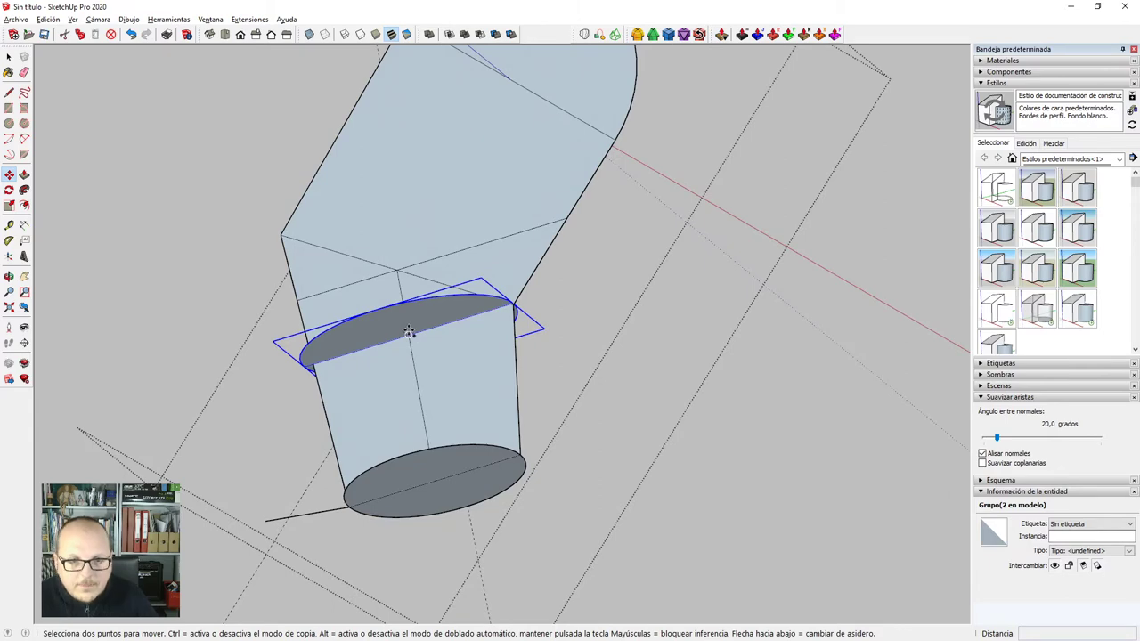
{"action": "key", "text": "ctrl"}
{"action": "left_click", "coordinate": [409, 332]}
{"action": "scroll", "coordinate": [408, 332], "scroll_direction": "down", "scroll_amount": 3}
{"action": "scroll", "coordinate": [466, 161], "scroll_direction": "up", "scroll_amount": 2}
{"action": "left_click", "coordinate": [478, 187]}
Rotate the shoulder disc copy 45° about its centre to align it with the shoulder's cross line.
{"action": "key", "text": "q"}
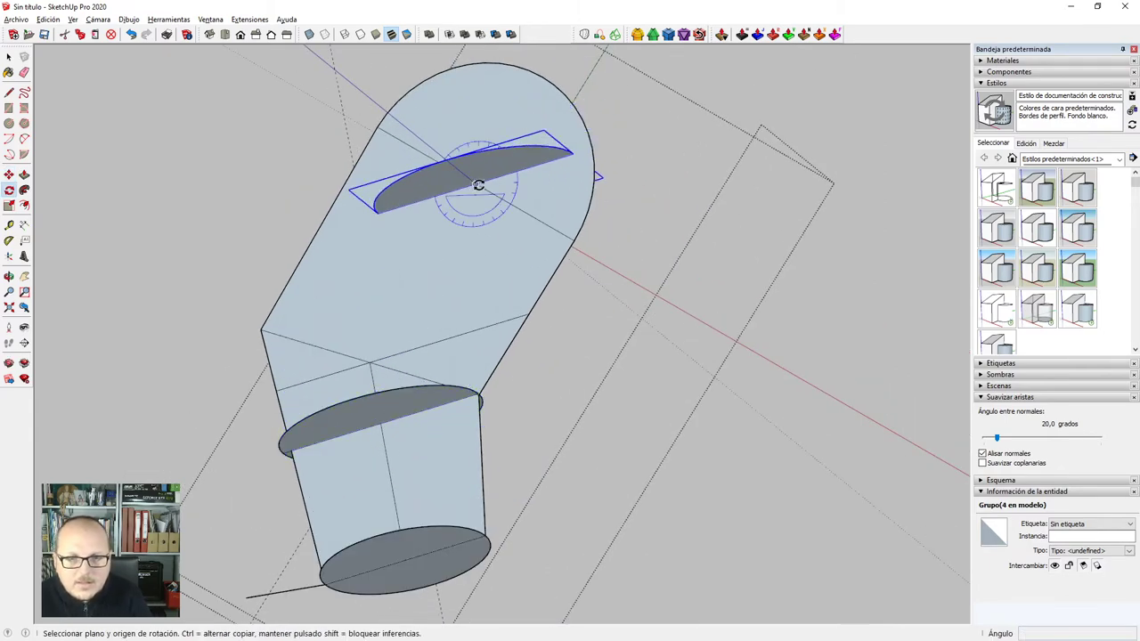
{"action": "left_click", "coordinate": [505, 172]}
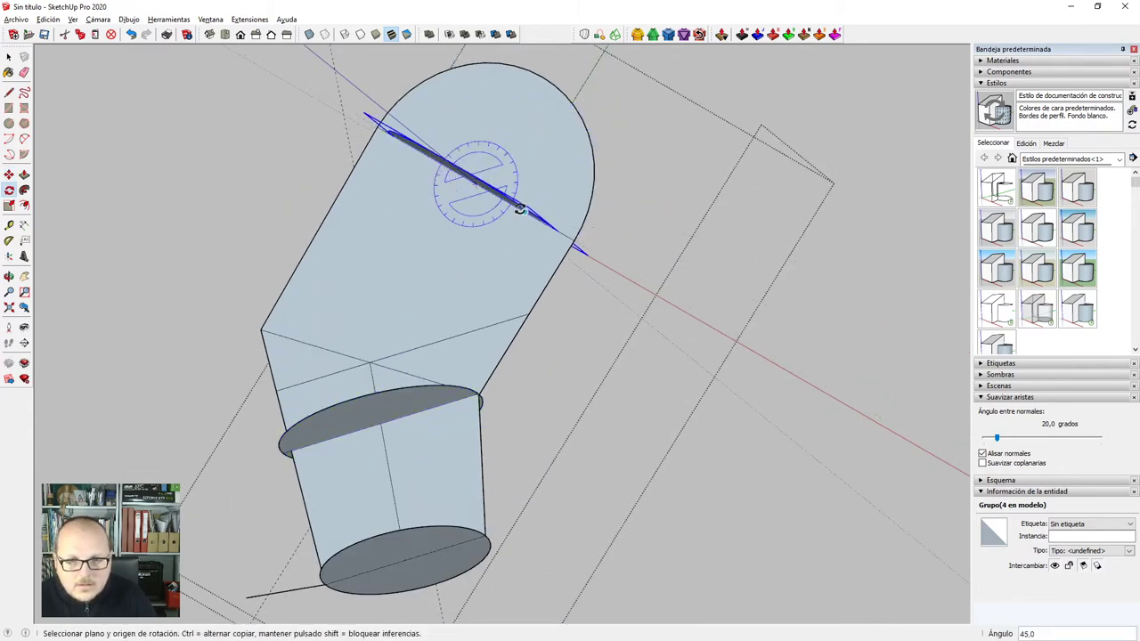
{"action": "left_click", "coordinate": [520, 208]}
Scale the shoulder disc along its cross line by about 1.19 to reach the profile's edges, and leave the arm group.
{"action": "key", "text": "s"}
{"action": "scroll", "coordinate": [559, 252], "scroll_direction": "up", "scroll_amount": 2}
{"action": "left_click", "coordinate": [561, 218]}
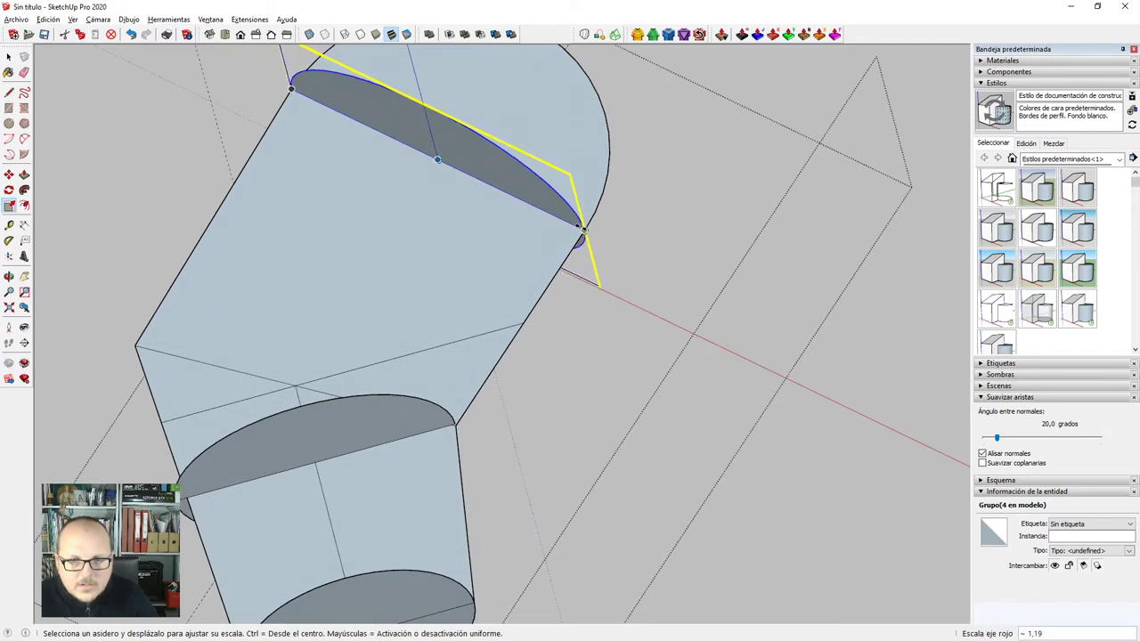
{"action": "left_click", "coordinate": [584, 230]}
{"action": "scroll", "coordinate": [715, 267], "scroll_direction": "down", "scroll_amount": 8}
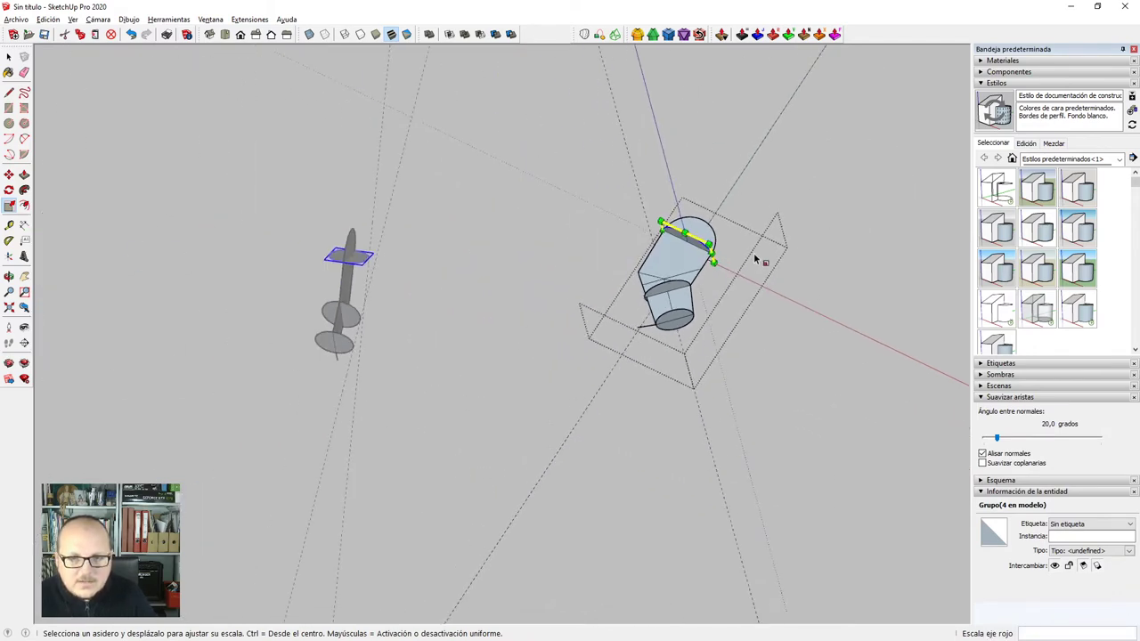
{"action": "key", "text": "space"}
{"action": "left_click", "coordinate": [403, 280]}
{"action": "left_click", "coordinate": [403, 280]}
From the front view, reopen the arm group and move the shoulder disc about 1.10 cm towards the torso, meeting the blueprint's outer shoulder line.
{"action": "scroll", "coordinate": [402, 279], "scroll_direction": "down", "scroll_amount": 3}
{"action": "middle_click_drag", "start_coordinate": [402, 280], "coordinate": [663, 262], "text": "shift"}
{"action": "left_click", "coordinate": [559, 267]}
{"action": "key", "text": "F4"}
{"action": "scroll", "coordinate": [525, 250], "scroll_direction": "up", "scroll_amount": 6}
{"action": "scroll", "coordinate": [588, 252], "scroll_direction": "down", "scroll_amount": 3}
{"action": "scroll", "coordinate": [583, 244], "scroll_direction": "up", "scroll_amount": 8}
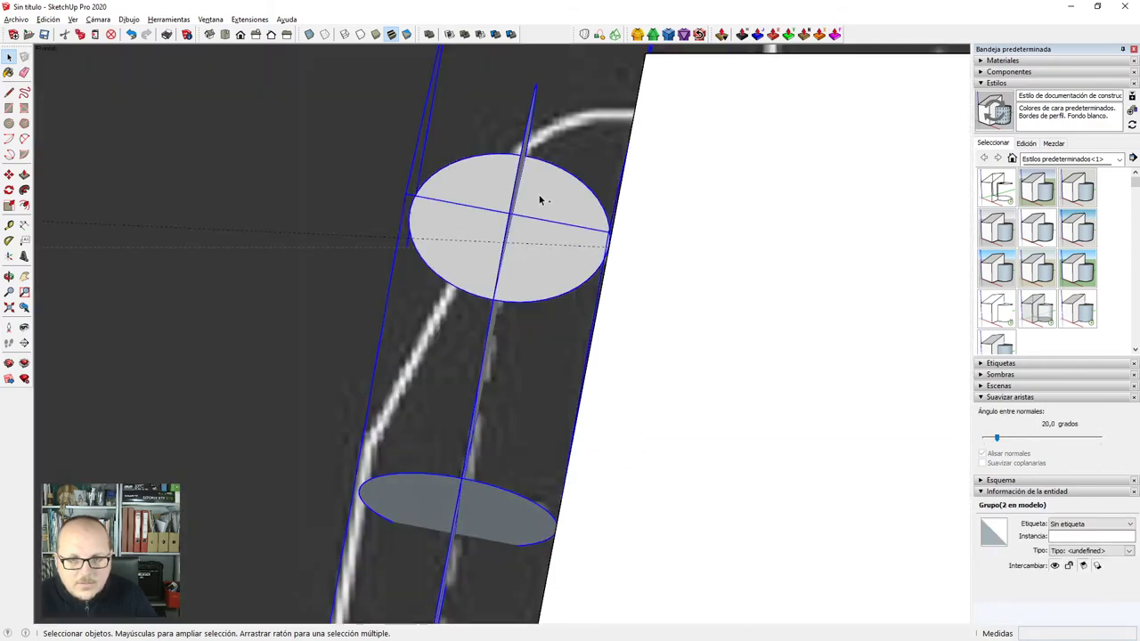
{"action": "scroll", "coordinate": [542, 198], "scroll_direction": "down", "scroll_amount": 1}
{"action": "double_click", "coordinate": [548, 200]}
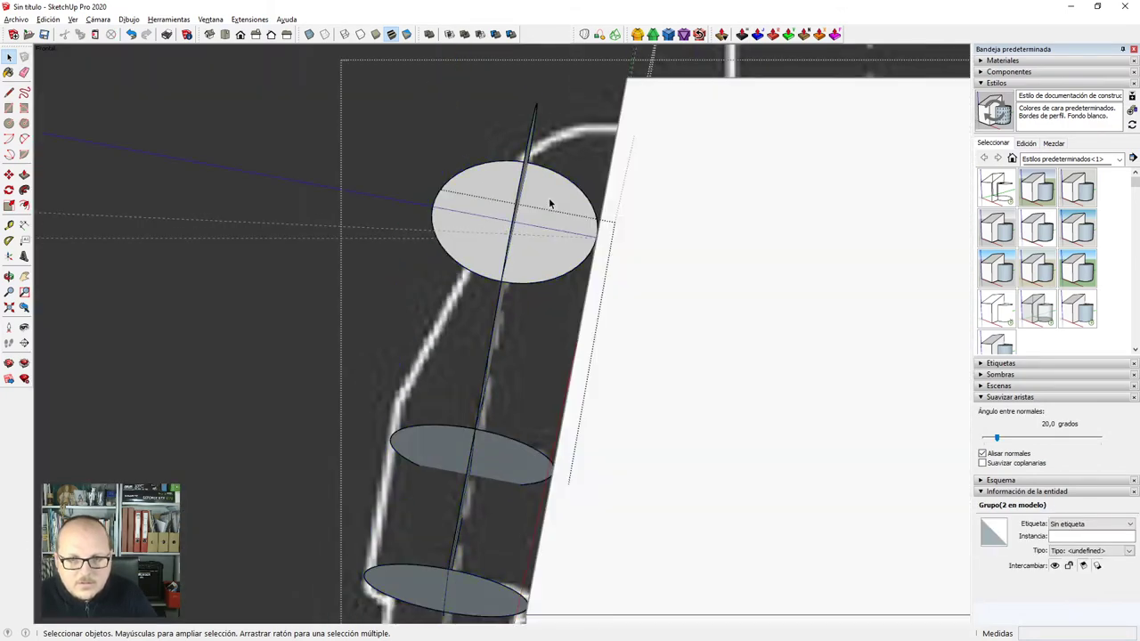
{"action": "left_click", "coordinate": [540, 192]}
{"action": "scroll", "coordinate": [540, 187], "scroll_direction": "up", "scroll_amount": 1}
{"action": "key", "text": "m"}
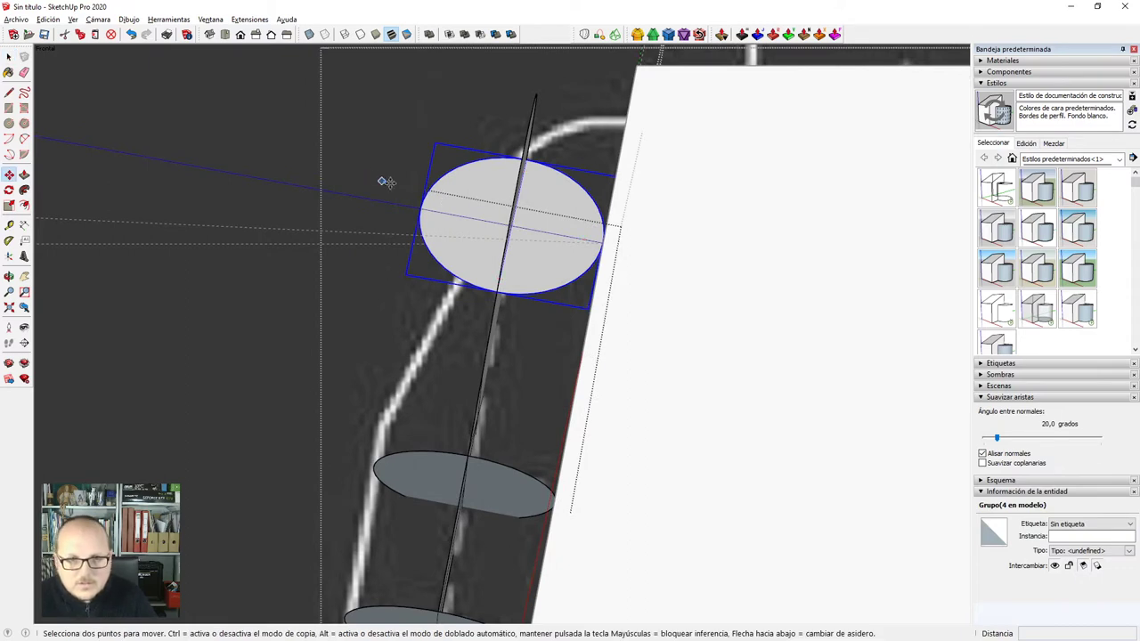
{"action": "left_click", "coordinate": [361, 183]}
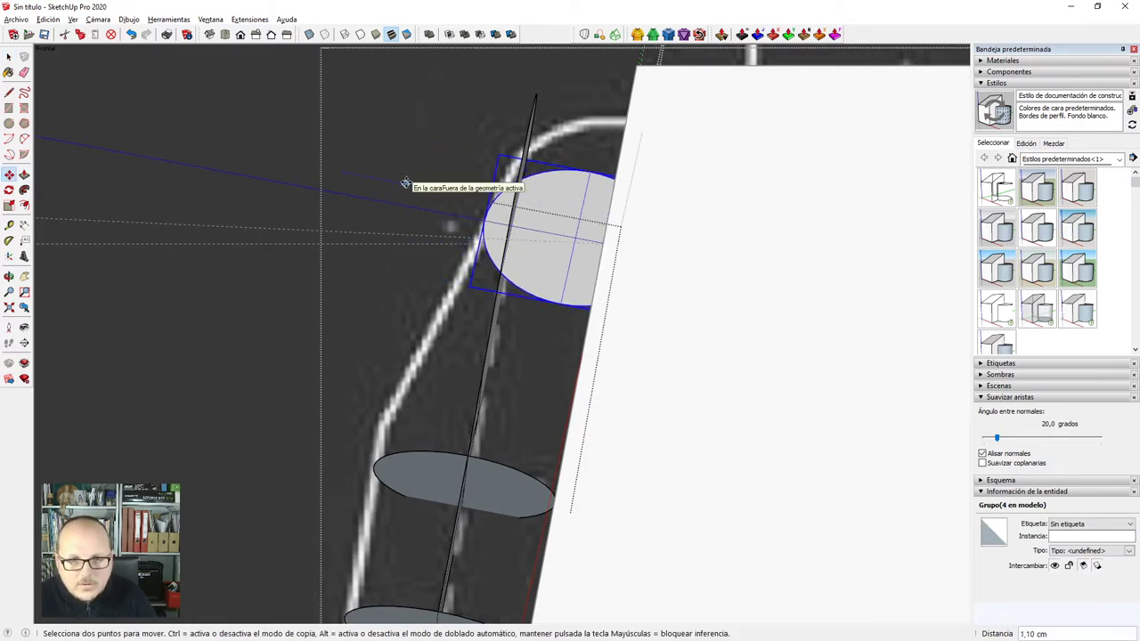
{"action": "scroll", "coordinate": [407, 183], "scroll_direction": "down", "scroll_amount": 8}
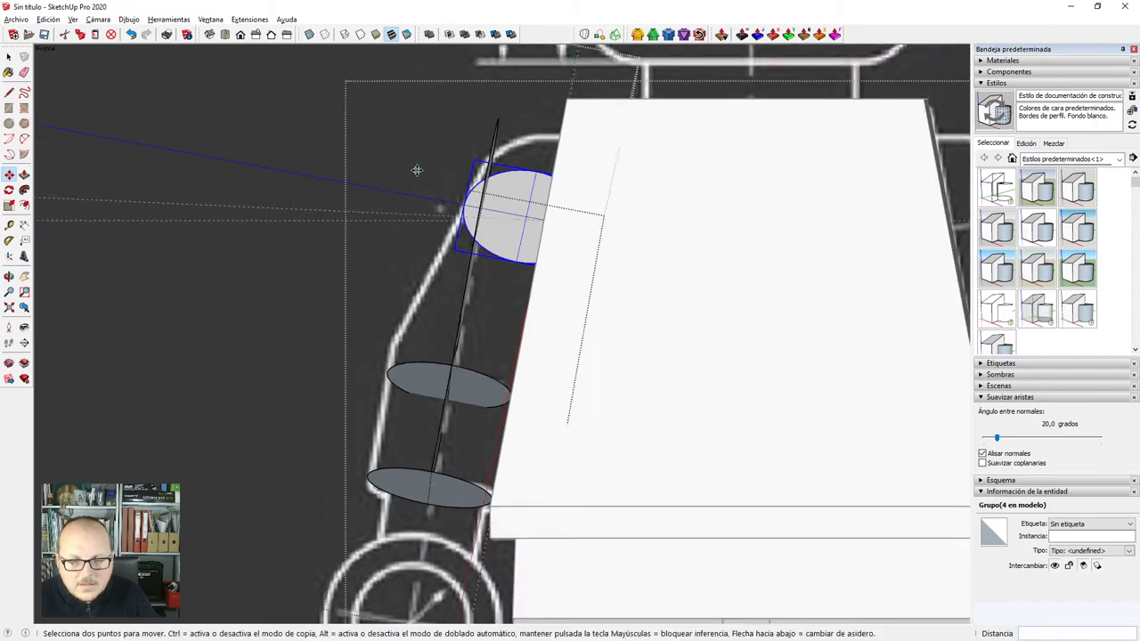
Leave the arm group and check the shoulder disc's fit against the side profile.
{"action": "scroll", "coordinate": [847, 218], "scroll_direction": "up", "scroll_amount": 6}
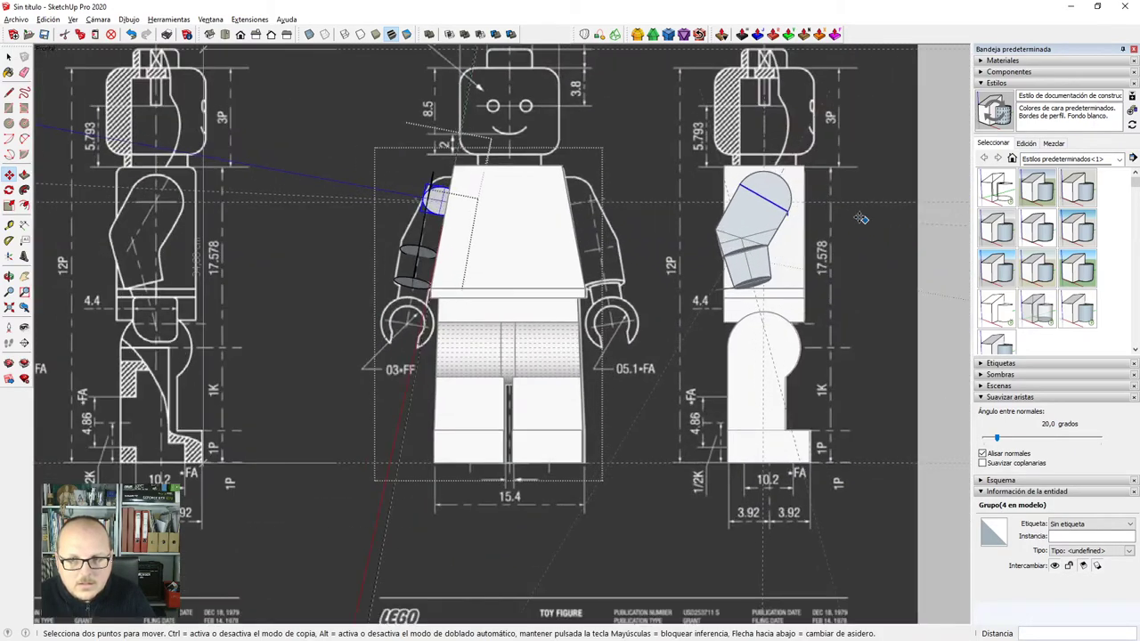
{"action": "scroll", "coordinate": [806, 203], "scroll_direction": "down", "scroll_amount": 3}
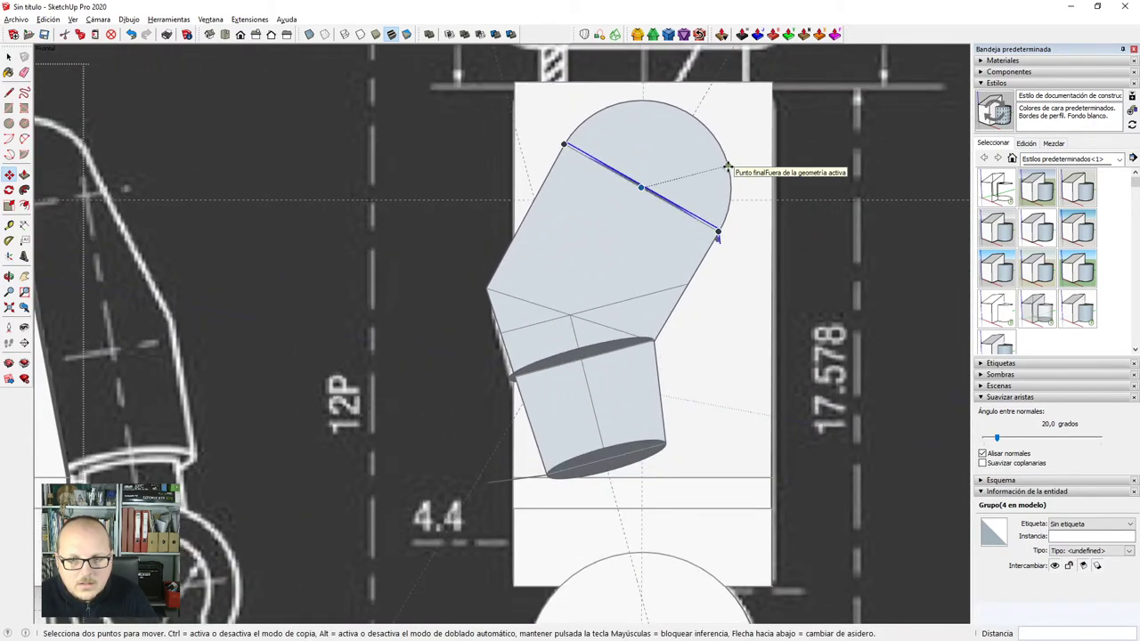
{"action": "key", "text": "Escape"}
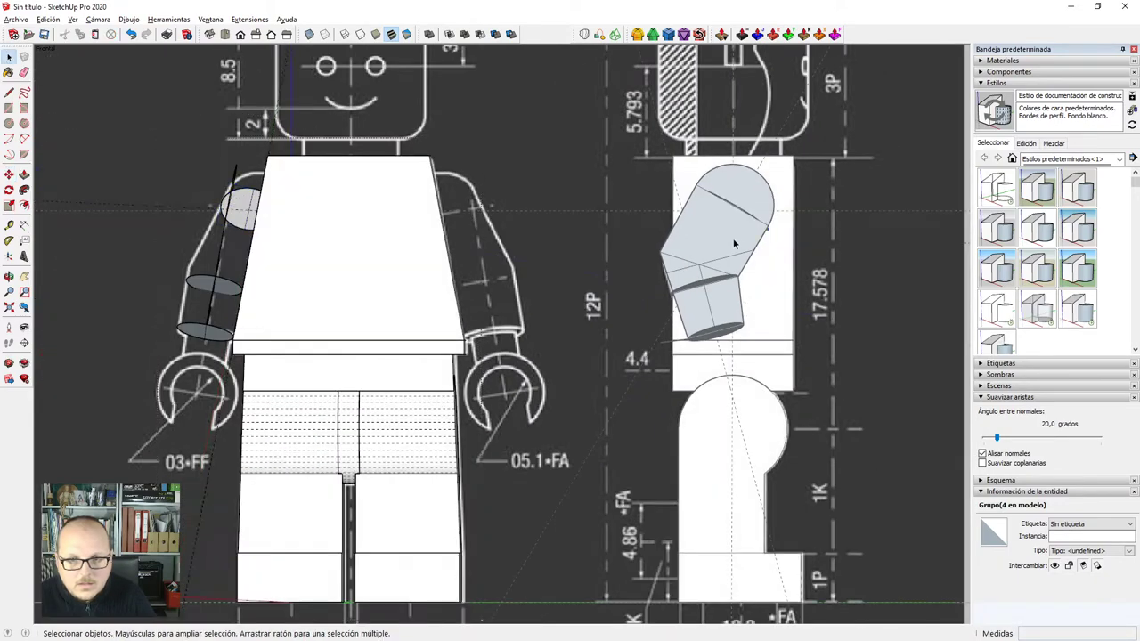
{"action": "scroll", "coordinate": [790, 308], "scroll_direction": "up", "scroll_amount": 5}
{"action": "middle_click_drag", "start_coordinate": [790, 307], "coordinate": [671, 114]}
{"action": "scroll", "coordinate": [776, 207], "scroll_direction": "up", "scroll_amount": 5}
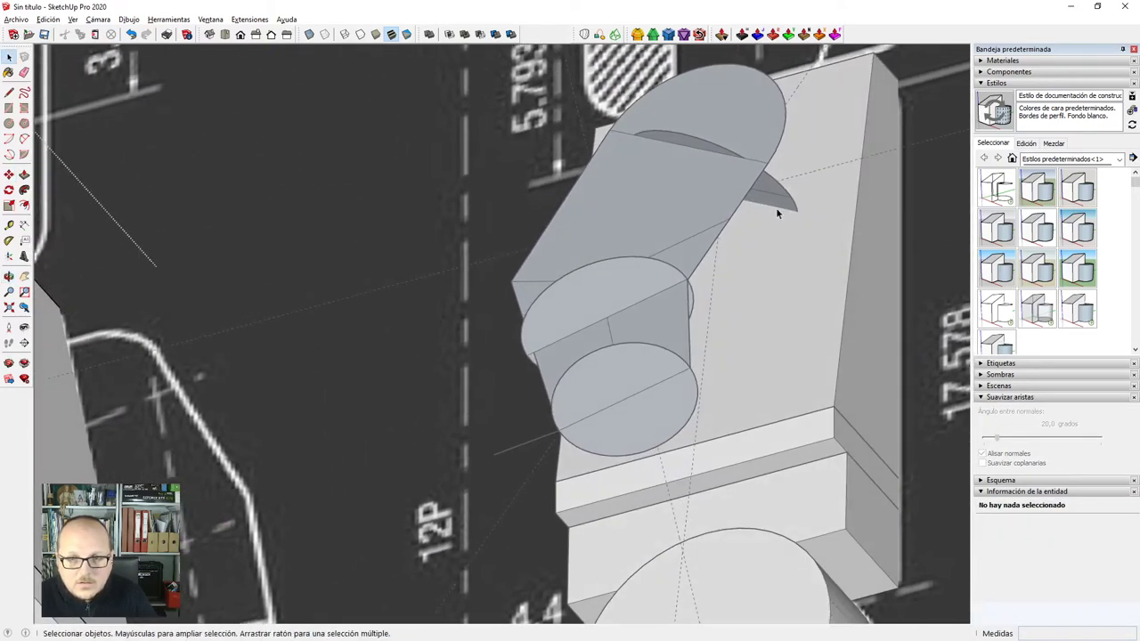
Reopen the arm group and copy the shoulder disc about 3.93 cm, from its centre to the elbow's centre point on the profile.
{"action": "left_click", "coordinate": [763, 183]}
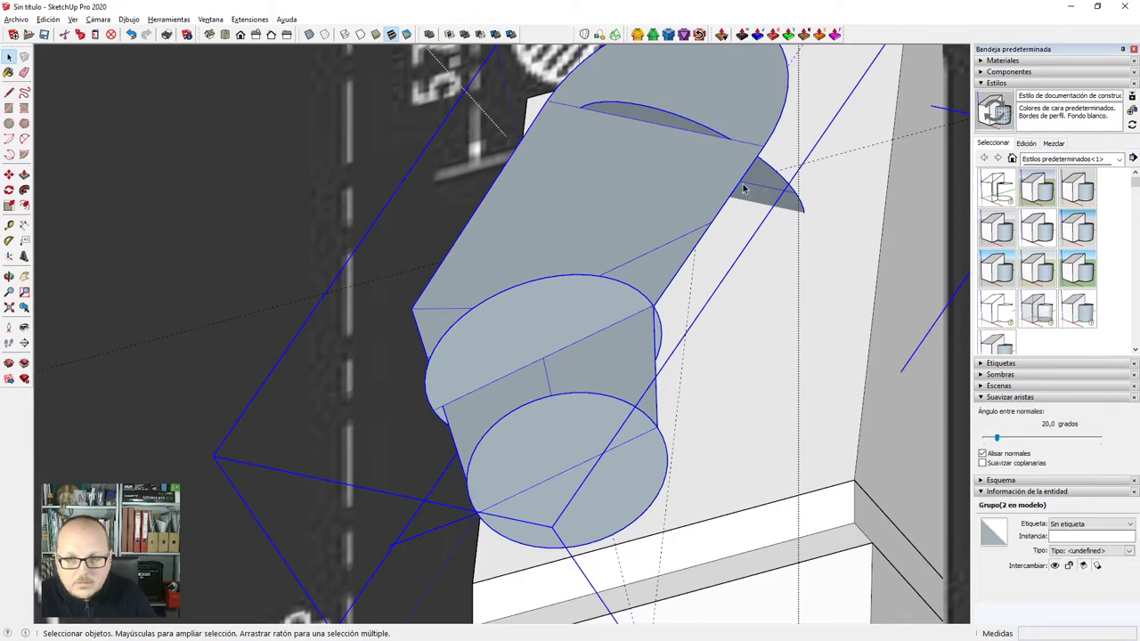
{"action": "double_click", "coordinate": [762, 187]}
{"action": "middle_click_drag", "start_coordinate": [773, 195], "coordinate": [821, 263]}
{"action": "scroll", "coordinate": [820, 263], "scroll_direction": "down", "scroll_amount": 2}
{"action": "scroll", "coordinate": [582, 200], "scroll_direction": "up", "scroll_amount": 1}
{"action": "scroll", "coordinate": [549, 136], "scroll_direction": "up", "scroll_amount": 2}
{"action": "middle_click_drag", "start_coordinate": [660, 291], "coordinate": [596, 282]}
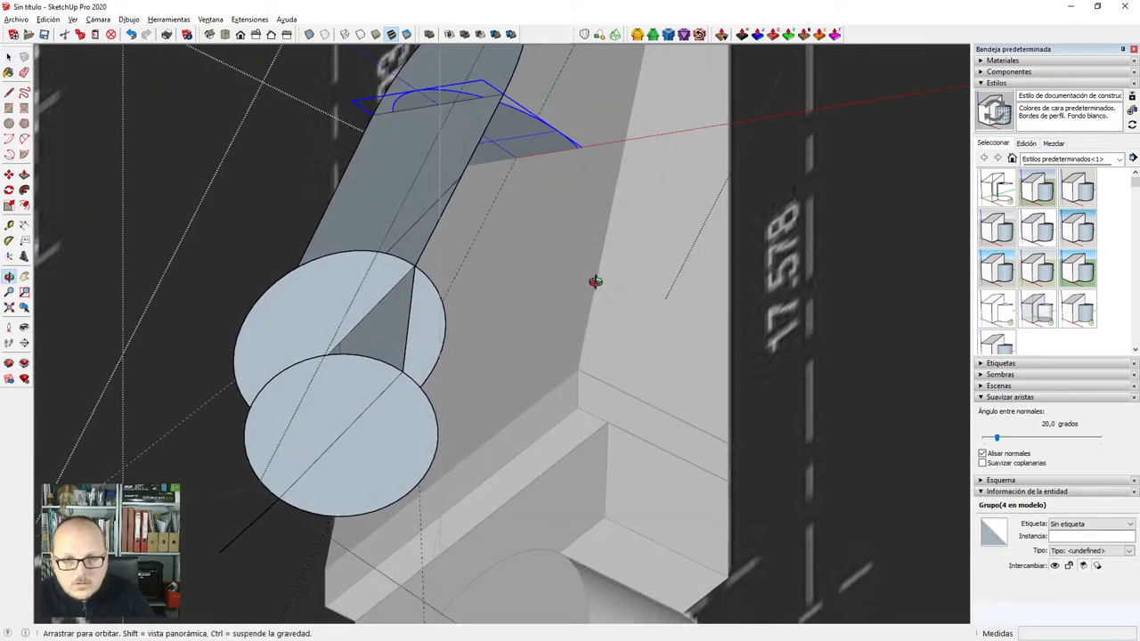
{"action": "key", "text": "m"}
{"action": "scroll", "coordinate": [507, 133], "scroll_direction": "up", "scroll_amount": 2}
{"action": "key", "text": "ctrl"}
{"action": "left_click", "coordinate": [486, 145]}
{"action": "scroll", "coordinate": [580, 147], "scroll_direction": "down", "scroll_amount": 2}
{"action": "middle_click_drag", "start_coordinate": [570, 158], "coordinate": [446, 289]}
{"action": "scroll", "coordinate": [419, 179], "scroll_direction": "down", "scroll_amount": 1}
{"action": "scroll", "coordinate": [557, 423], "scroll_direction": "up", "scroll_amount": 3}
{"action": "scroll", "coordinate": [527, 388], "scroll_direction": "up", "scroll_amount": 1}
{"action": "left_click", "coordinate": [458, 376]}
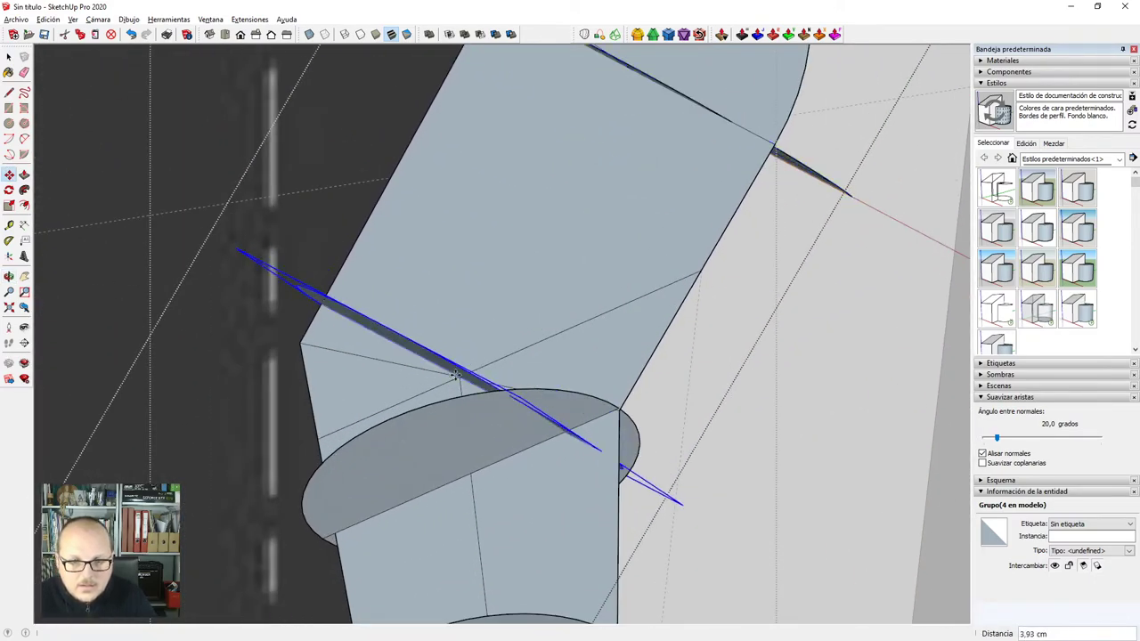
Rotate the copied disc about its centre until it lies diagonally between the profile's outer and inner elbow corners.
{"action": "middle_click_drag", "start_coordinate": [458, 376], "coordinate": [734, 426]}
{"action": "key", "text": "q"}
{"action": "scroll", "coordinate": [468, 381], "scroll_direction": "up", "scroll_amount": 1}
{"action": "left_click", "coordinate": [381, 337]}
{"action": "left_click", "coordinate": [361, 345]}
{"action": "scroll", "coordinate": [535, 370], "scroll_direction": "down", "scroll_amount": 2}
{"action": "scroll", "coordinate": [588, 317], "scroll_direction": "down", "scroll_amount": 3}
{"action": "scroll", "coordinate": [712, 358], "scroll_direction": "up", "scroll_amount": 5}
Scale the diagonal elbow disc along its length so its ends meet the profile's elbow corners.
{"action": "middle_click_drag", "start_coordinate": [751, 381], "coordinate": [605, 400]}
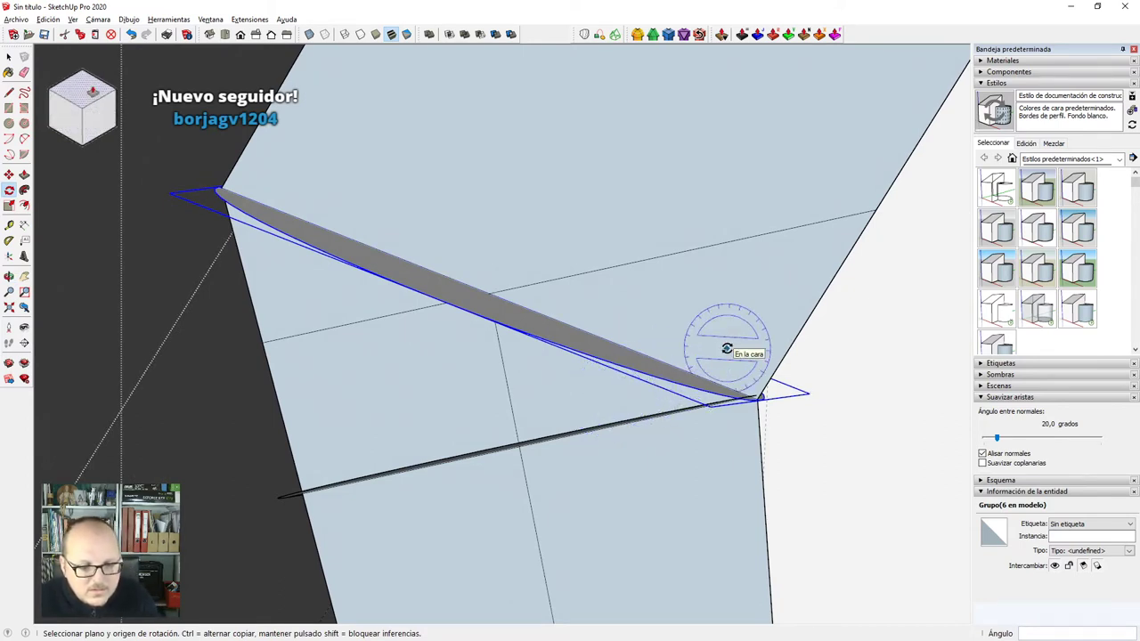
{"action": "middle_click_drag", "start_coordinate": [751, 378], "coordinate": [641, 405]}
{"action": "scroll", "coordinate": [741, 411], "scroll_direction": "up", "scroll_amount": 5}
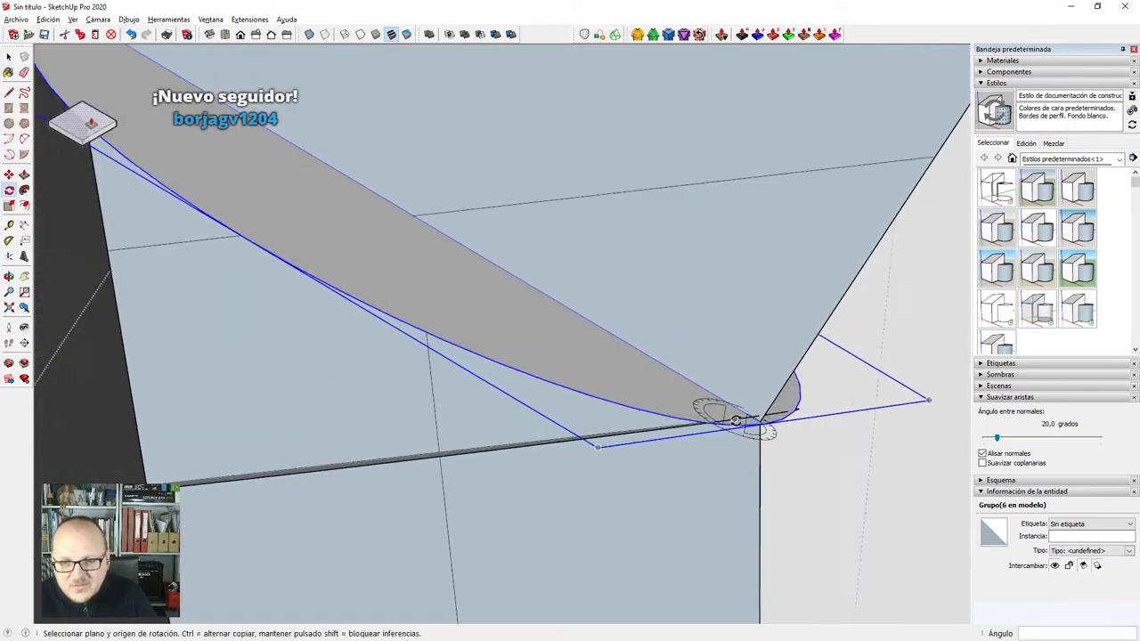
{"action": "key", "text": "s"}
{"action": "middle_click_drag", "start_coordinate": [798, 448], "coordinate": [760, 399]}
{"action": "middle_click_drag", "start_coordinate": [749, 394], "coordinate": [757, 416]}
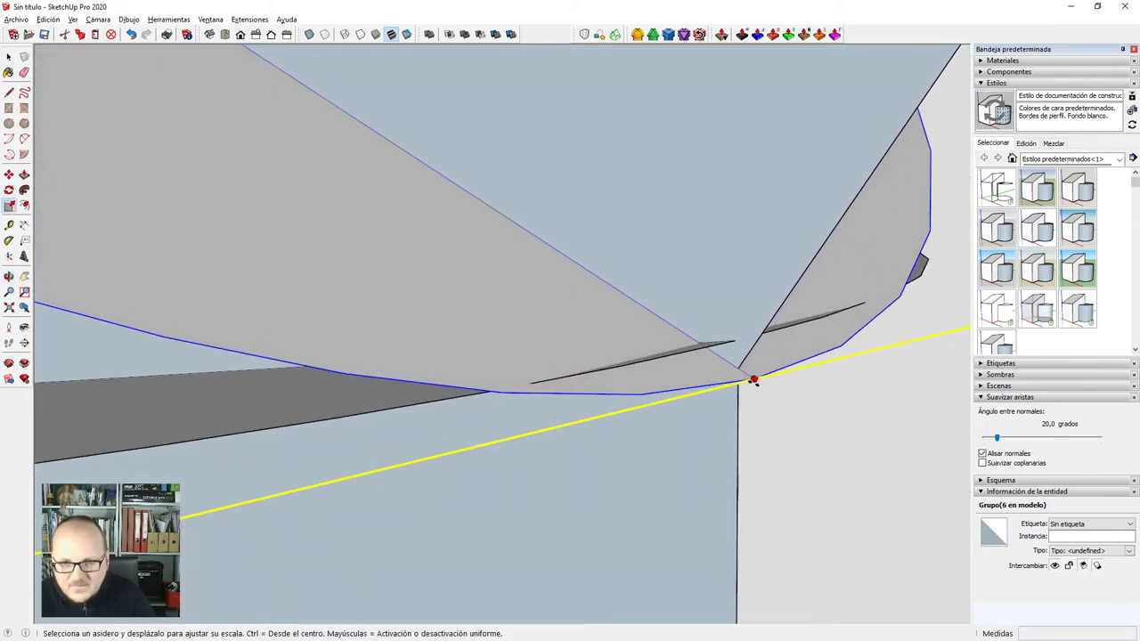
{"action": "left_click_drag", "start_coordinate": [755, 381], "coordinate": [746, 361]}
{"action": "middle_click_drag", "start_coordinate": [747, 361], "coordinate": [686, 334]}
Move the lower elbow disc by its inner end point so it meets the profile's inner elbow corner.
{"action": "key", "text": "space"}
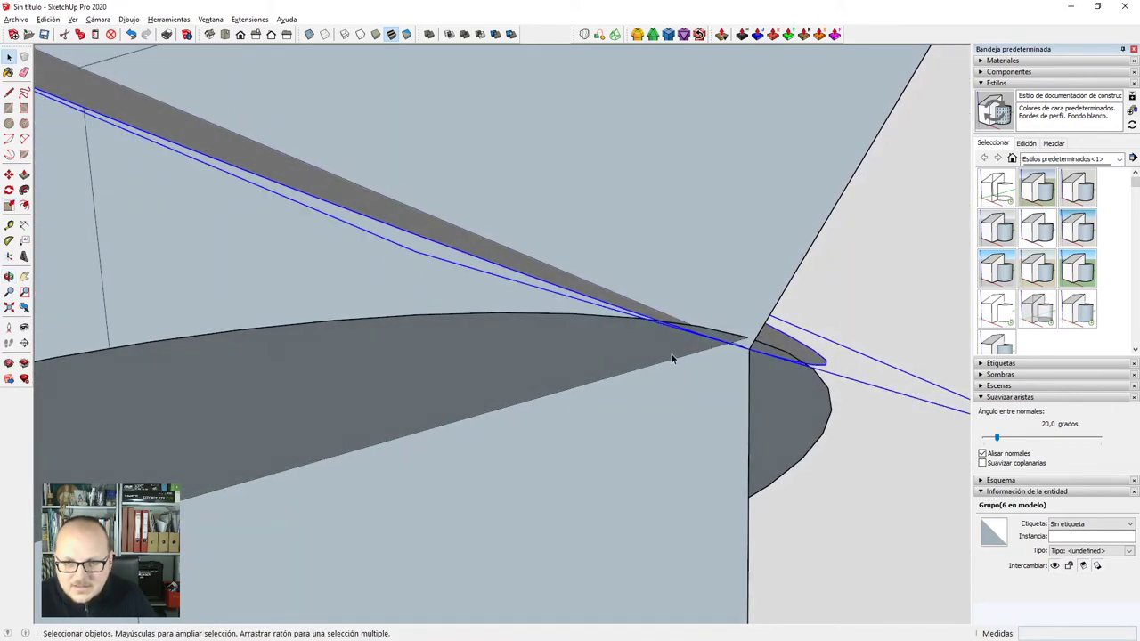
{"action": "left_click", "coordinate": [673, 354]}
{"action": "scroll", "coordinate": [728, 368], "scroll_direction": "up", "scroll_amount": 6}
{"action": "key", "text": "m"}
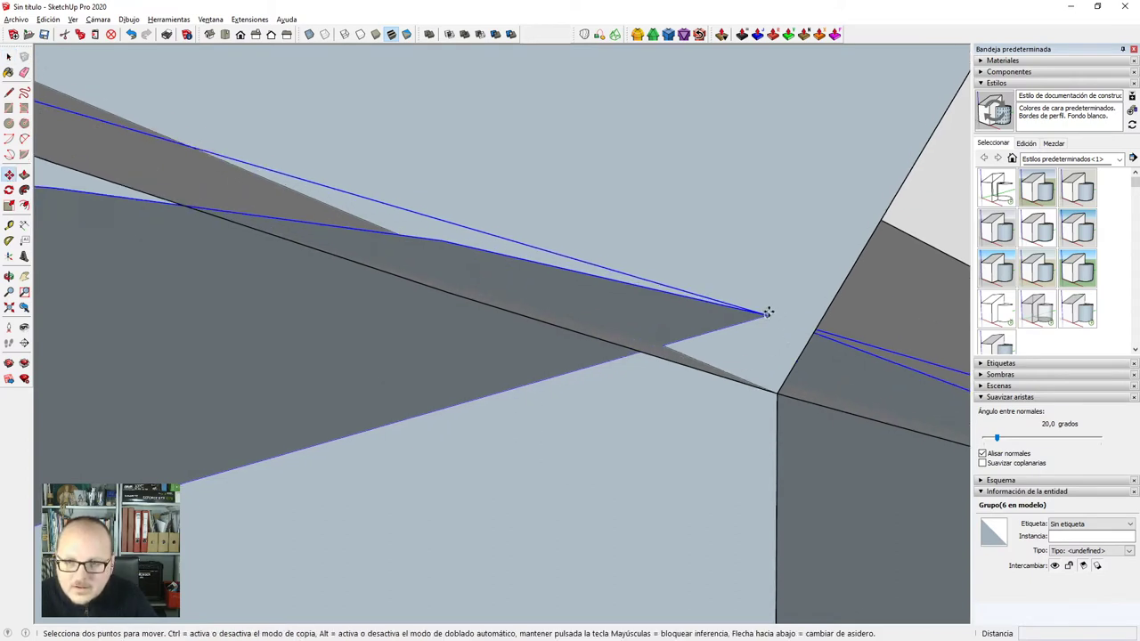
{"action": "left_click", "coordinate": [769, 314]}
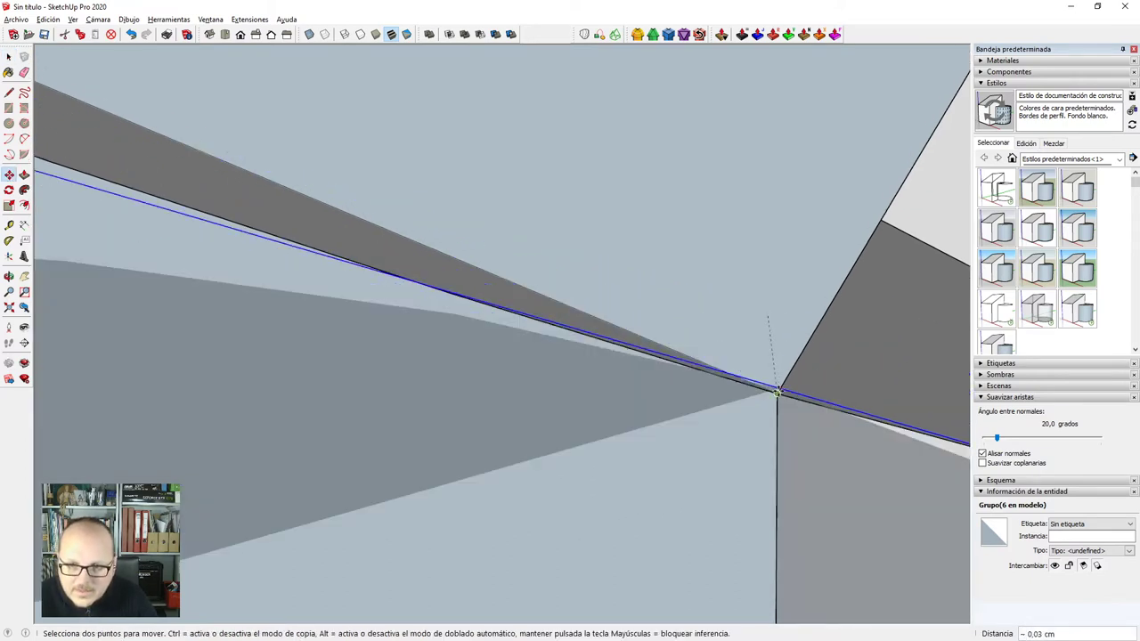
{"action": "scroll", "coordinate": [778, 396], "scroll_direction": "up", "scroll_amount": 2}
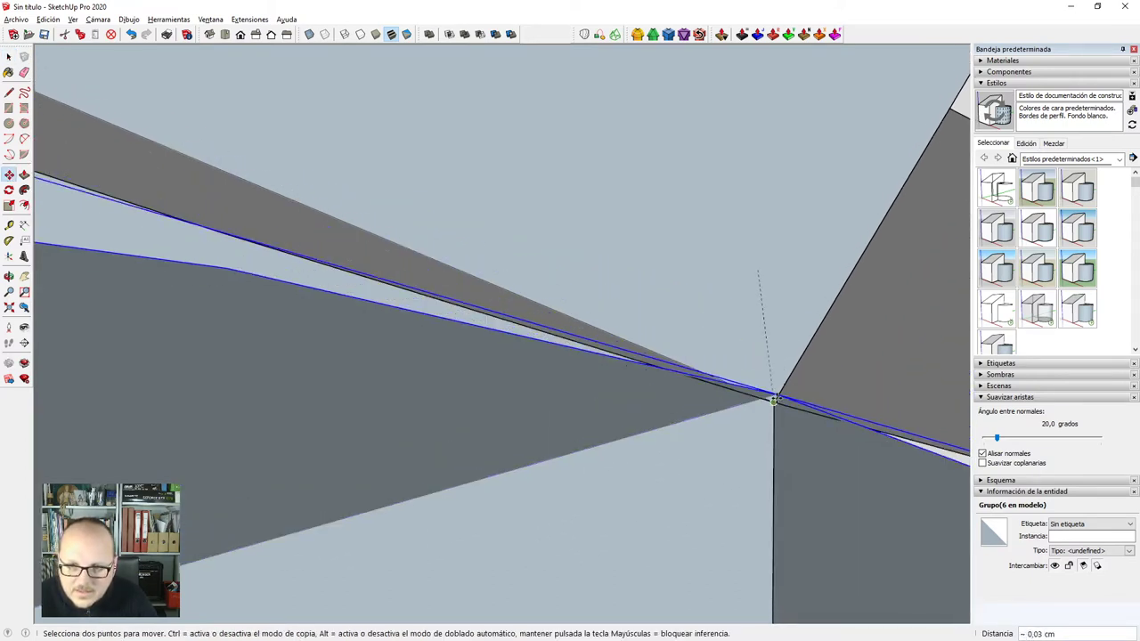
{"action": "left_click", "coordinate": [778, 399]}
{"action": "scroll", "coordinate": [787, 390], "scroll_direction": "up", "scroll_amount": 3}
{"action": "left_click", "coordinate": [755, 416]}
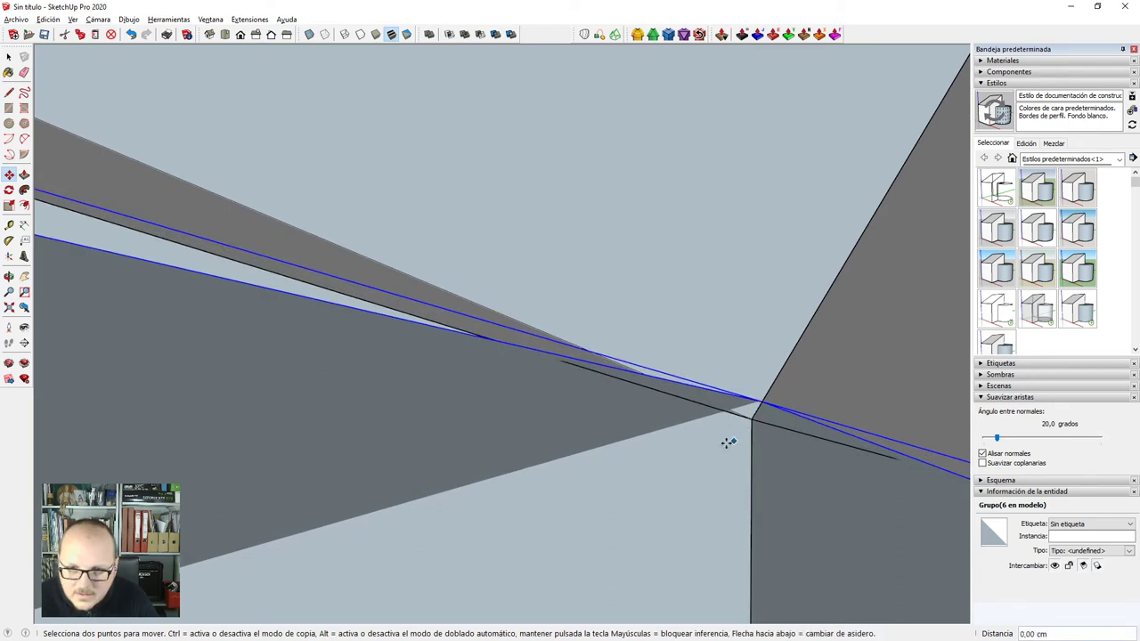
{"action": "left_click", "coordinate": [763, 400]}
{"action": "scroll", "coordinate": [769, 221], "scroll_direction": "down", "scroll_amount": 4}
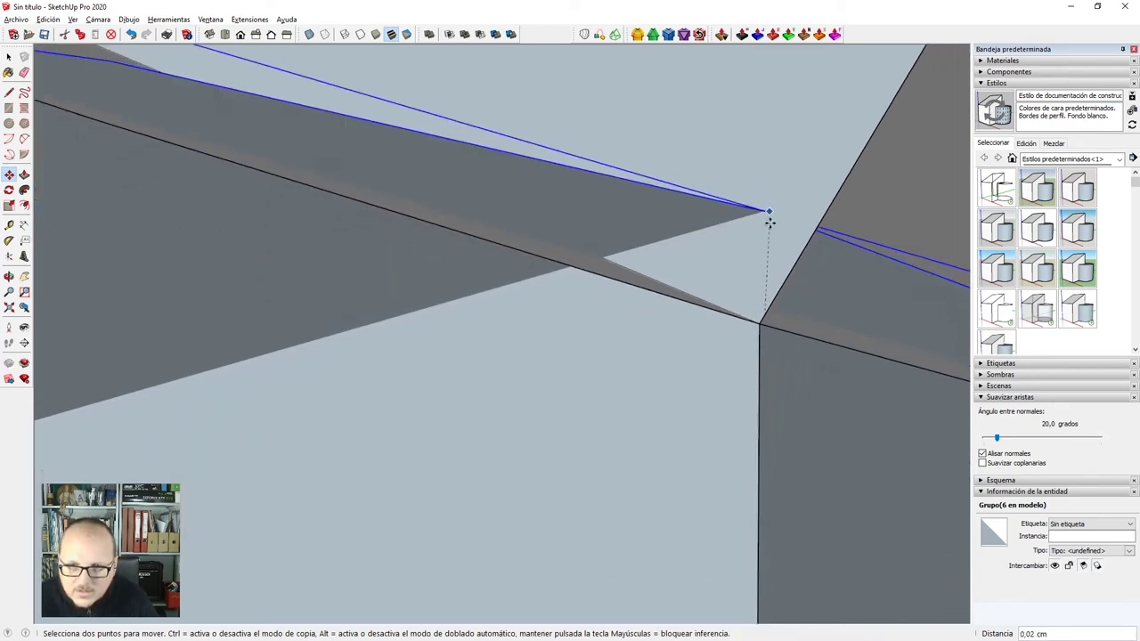
{"action": "left_click", "coordinate": [577, 444]}
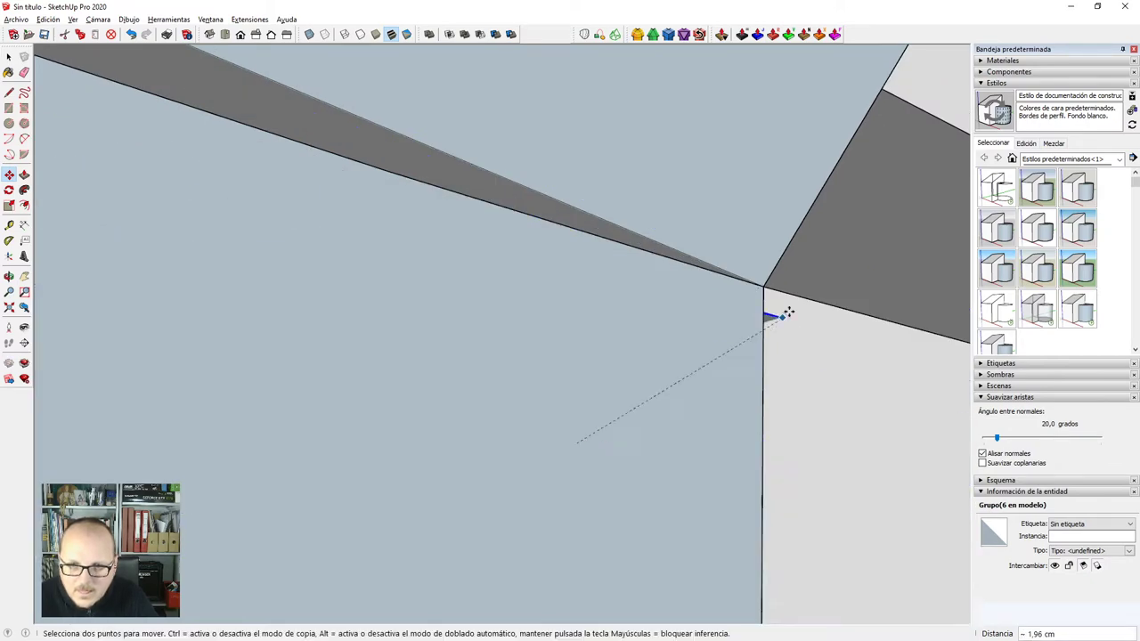
{"action": "left_click", "coordinate": [765, 287]}
{"action": "scroll", "coordinate": [870, 175], "scroll_direction": "down", "scroll_amount": 3}
{"action": "scroll", "coordinate": [870, 174], "scroll_direction": "down", "scroll_amount": 8}
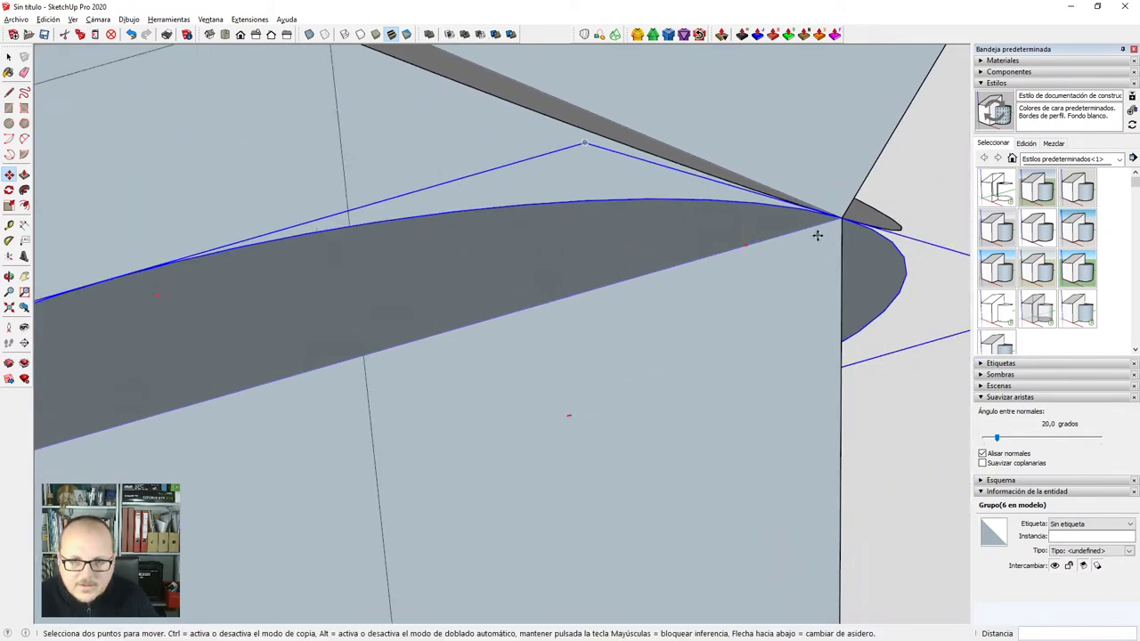
Scale the lower elbow disc along its length so its outer end meets the forearm's outer profile edge.
{"action": "middle_click_drag", "start_coordinate": [712, 383], "coordinate": [877, 392]}
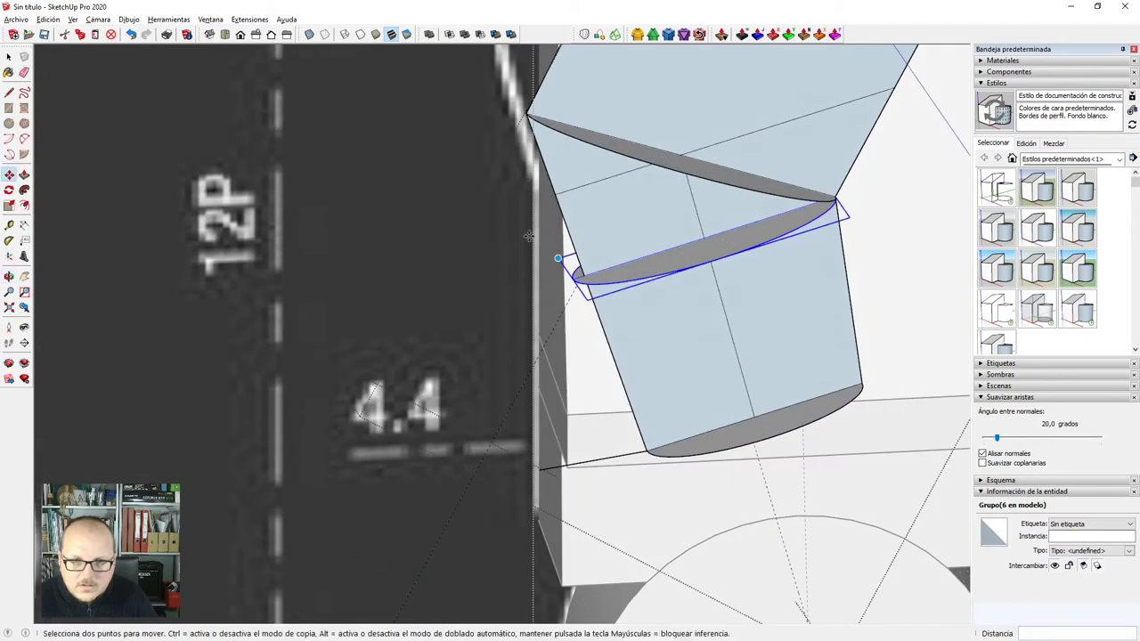
{"action": "scroll", "coordinate": [579, 269], "scroll_direction": "up", "scroll_amount": 5}
{"action": "key", "text": "s"}
{"action": "left_click_drag", "start_coordinate": [587, 322], "coordinate": [616, 309]}
{"action": "scroll", "coordinate": [589, 309], "scroll_direction": "down", "scroll_amount": 6}
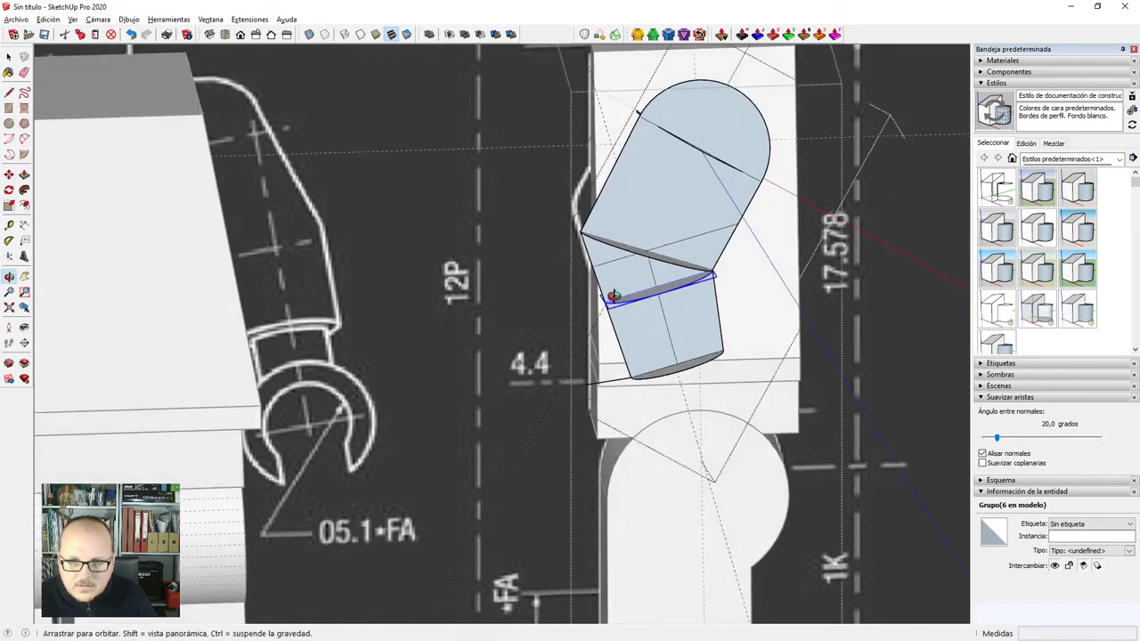
Check the elbow discs against the blueprint's front and side views, and reopen the arm group for editing.
{"action": "scroll", "coordinate": [835, 255], "scroll_direction": "down", "scroll_amount": 8}
{"action": "scroll", "coordinate": [561, 259], "scroll_direction": "up", "scroll_amount": 10}
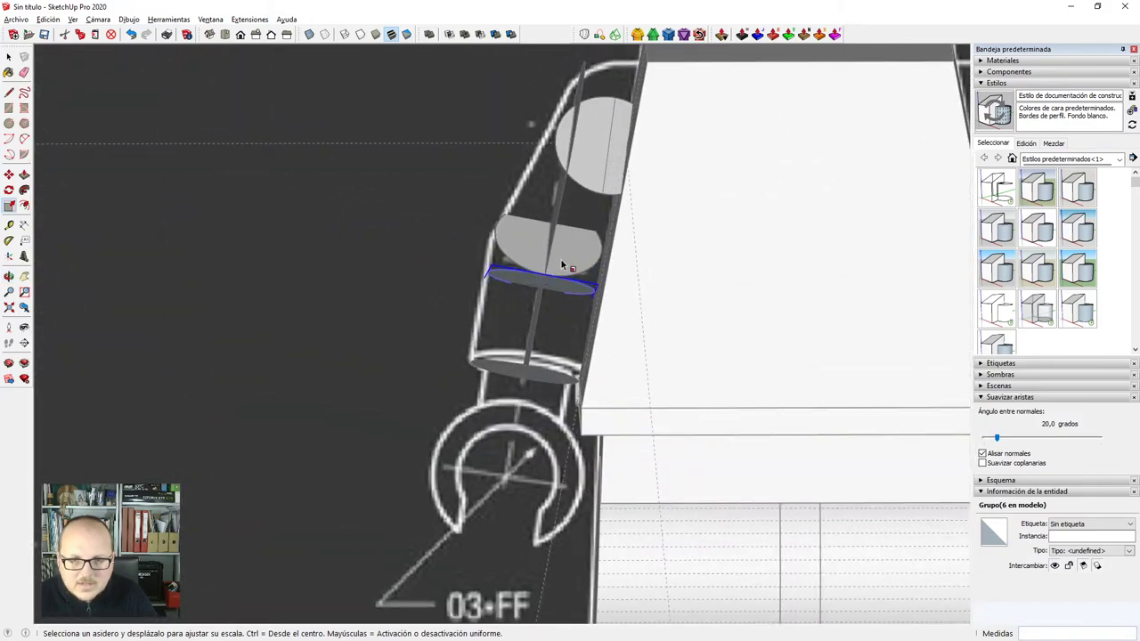
{"action": "scroll", "coordinate": [430, 303], "scroll_direction": "down", "scroll_amount": 2}
{"action": "scroll", "coordinate": [430, 303], "scroll_direction": "down", "scroll_amount": 5}
{"action": "scroll", "coordinate": [775, 290], "scroll_direction": "up", "scroll_amount": 5}
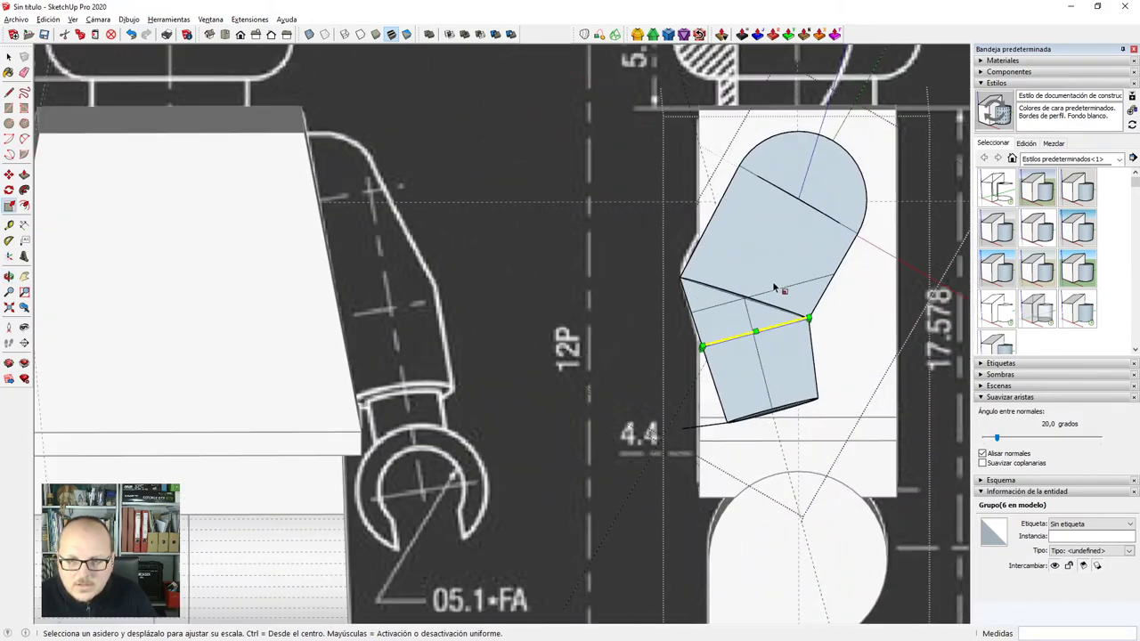
{"action": "scroll", "coordinate": [775, 289], "scroll_direction": "down", "scroll_amount": 4}
{"action": "scroll", "coordinate": [552, 290], "scroll_direction": "up", "scroll_amount": 3}
{"action": "key", "text": "space"}
{"action": "scroll", "coordinate": [585, 309], "scroll_direction": "up", "scroll_amount": 8}
{"action": "left_click", "coordinate": [585, 309]}
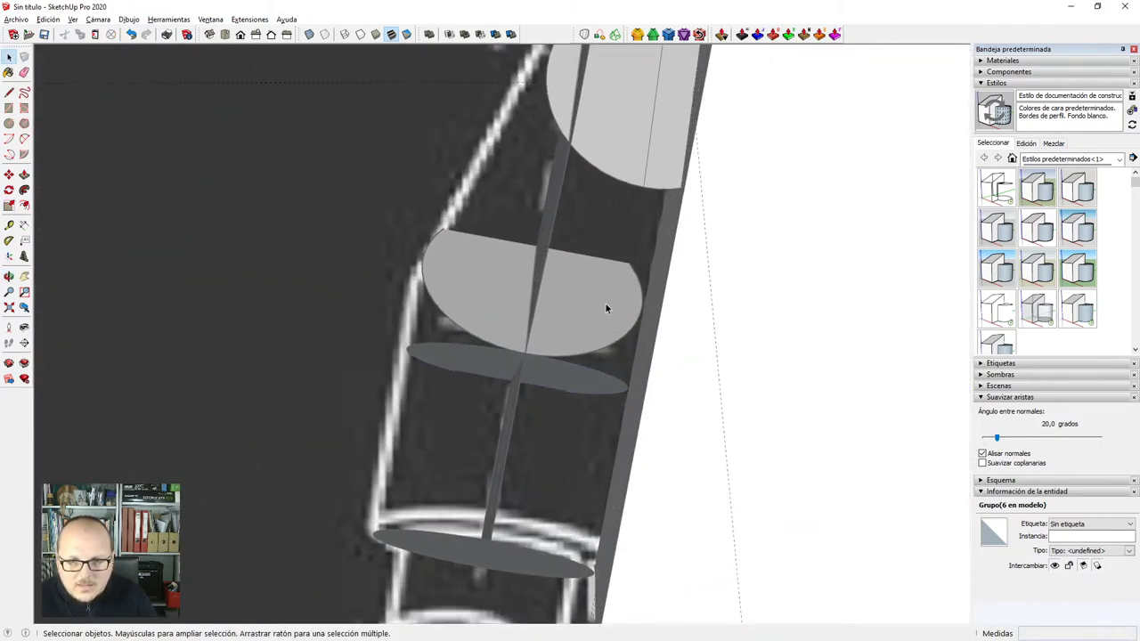
{"action": "double_click", "coordinate": [629, 335]}
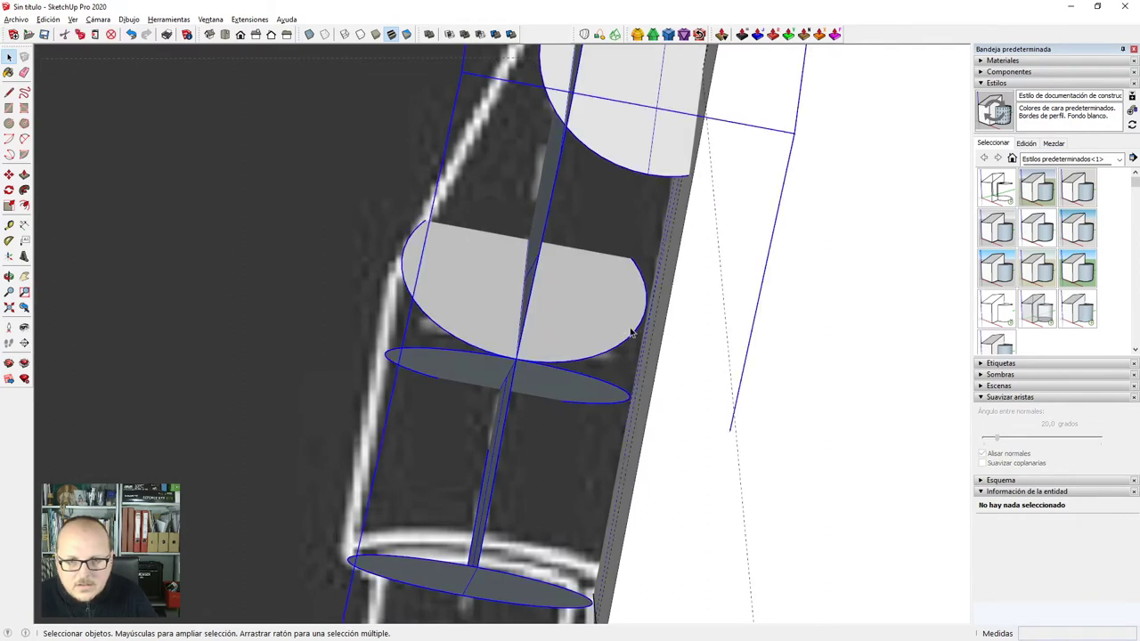
{"action": "left_click", "coordinate": [636, 334]}
{"action": "key", "text": "s"}
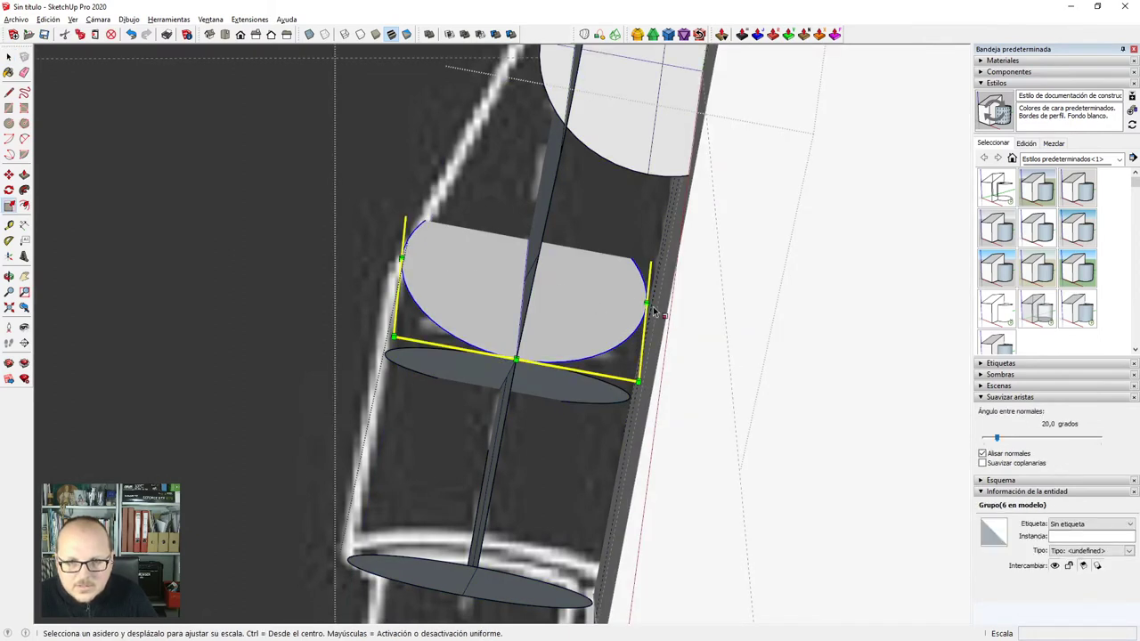
{"action": "left_click_drag", "start_coordinate": [655, 307], "coordinate": [668, 307]}
{"action": "scroll", "coordinate": [666, 308], "scroll_direction": "down", "scroll_amount": 5}
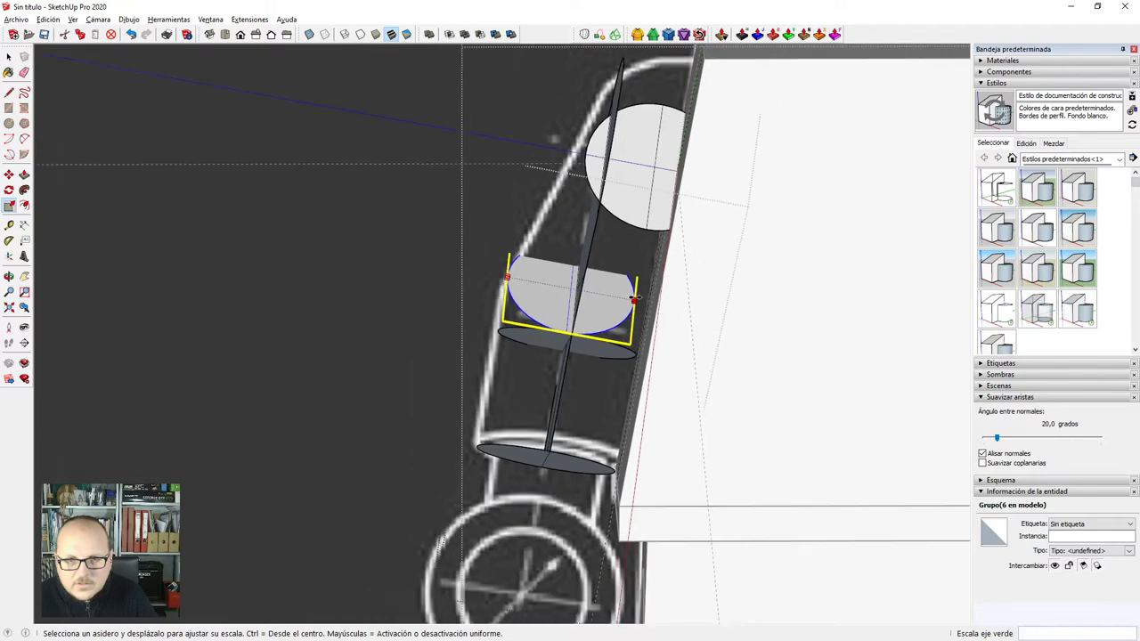
{"action": "key", "text": "space"}
From the front view, scale the diagonal elbow disc's width by about 1.02 to reach the torso's side edge.
{"action": "left_click", "coordinate": [640, 193]}
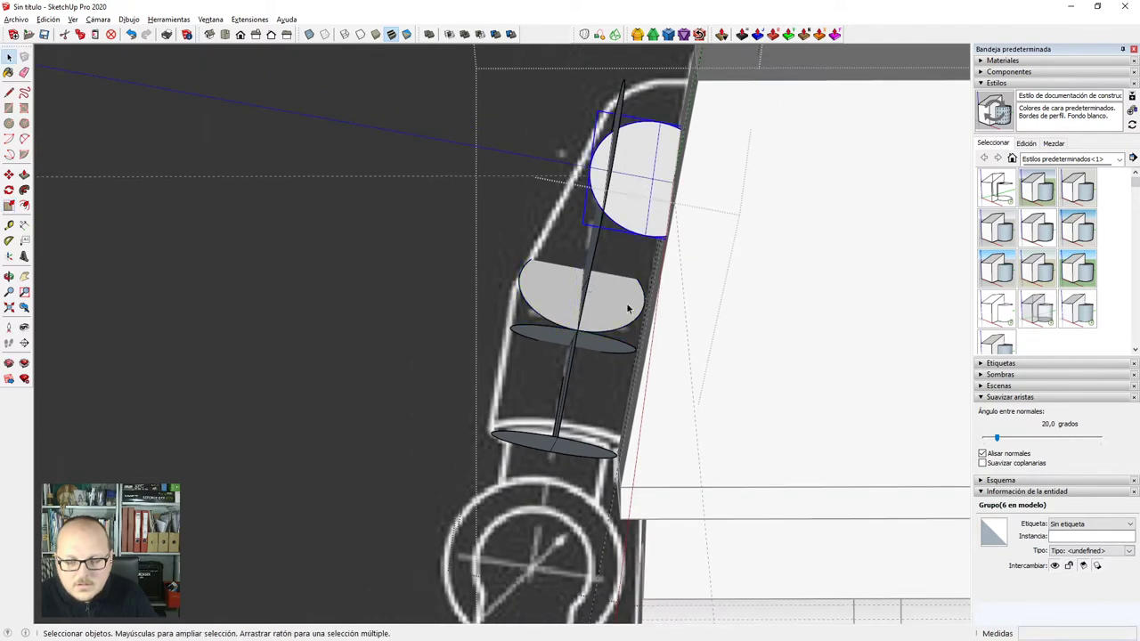
{"action": "scroll", "coordinate": [628, 309], "scroll_direction": "up", "scroll_amount": 3}
{"action": "left_click", "coordinate": [623, 300]}
{"action": "scroll", "coordinate": [623, 300], "scroll_direction": "down", "scroll_amount": 4}
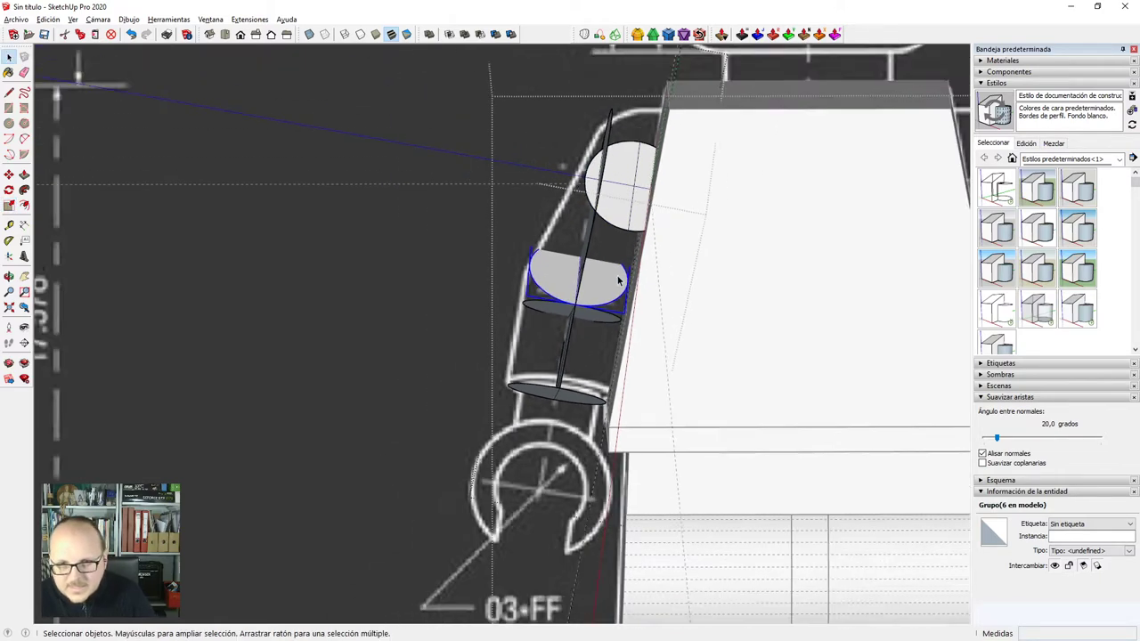
{"action": "scroll", "coordinate": [619, 281], "scroll_direction": "up", "scroll_amount": 2}
{"action": "scroll", "coordinate": [614, 272], "scroll_direction": "down", "scroll_amount": 3}
{"action": "scroll", "coordinate": [623, 281], "scroll_direction": "up", "scroll_amount": 8}
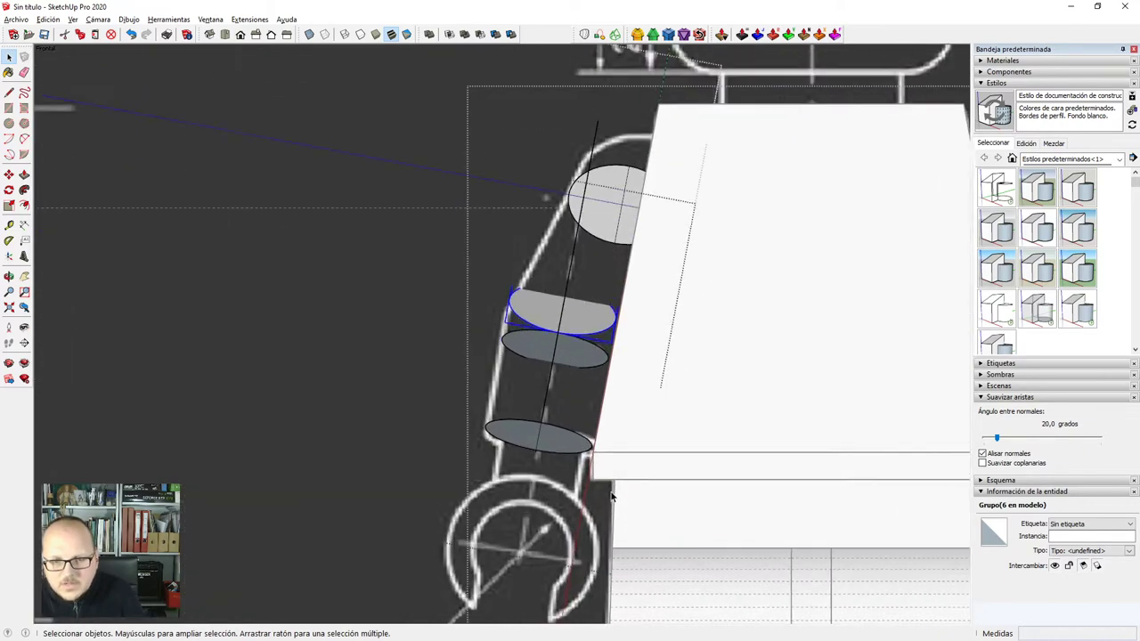
{"action": "key", "text": "s"}
{"action": "left_click_drag", "start_coordinate": [633, 288], "coordinate": [637, 289]}
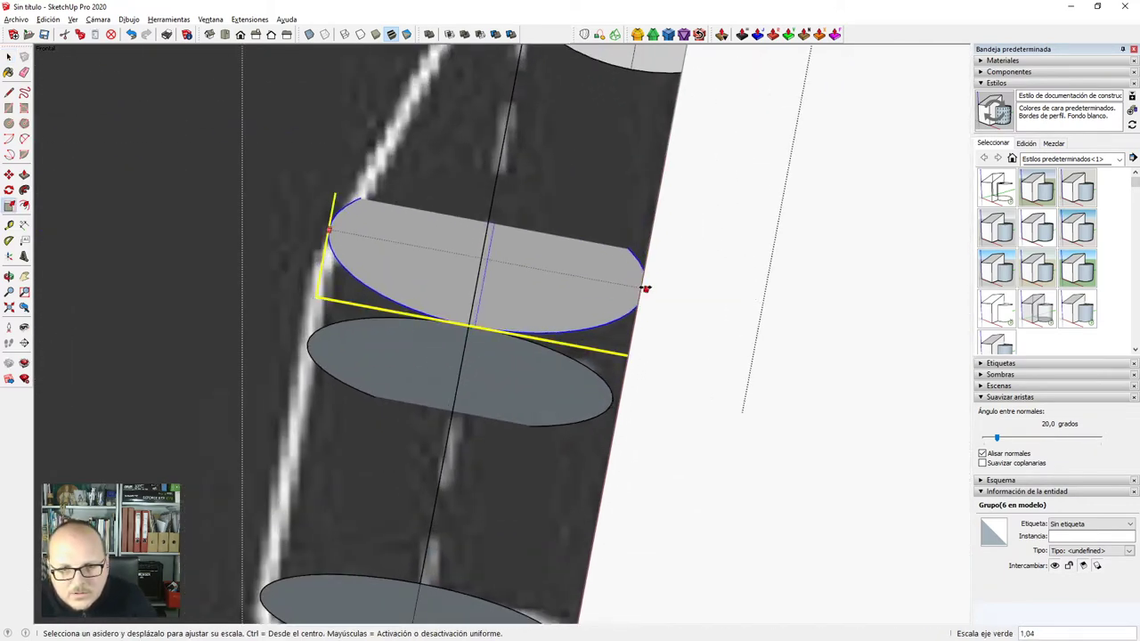
{"action": "scroll", "coordinate": [638, 285], "scroll_direction": "down", "scroll_amount": 4}
{"action": "scroll", "coordinate": [611, 425], "scroll_direction": "up", "scroll_amount": 4}
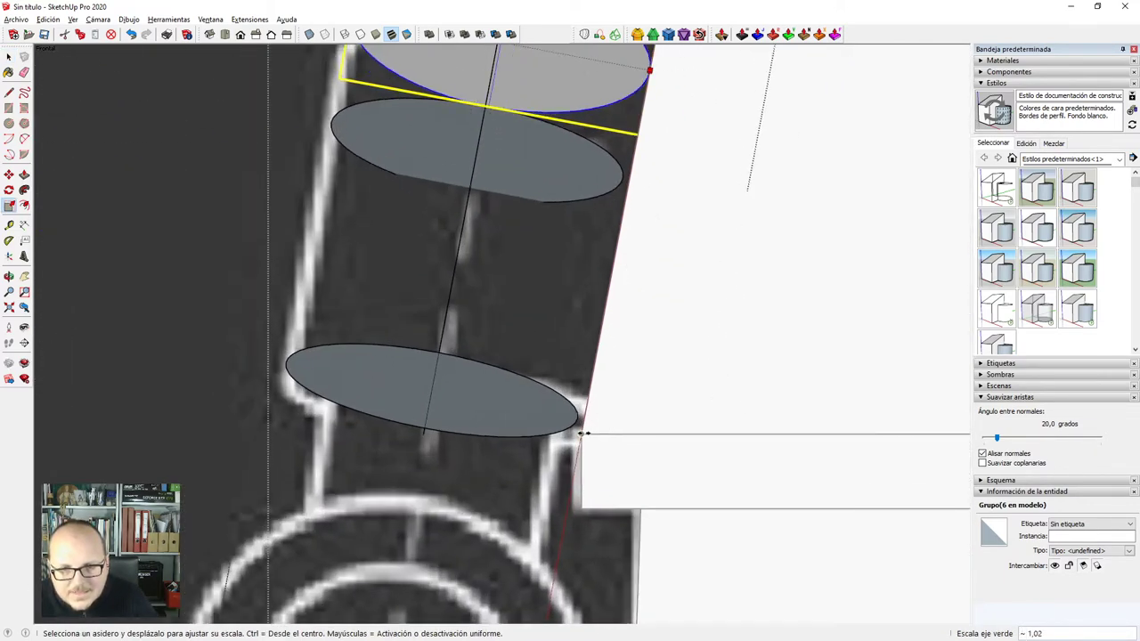
{"action": "left_click", "coordinate": [581, 434]}
Scale the lower elbow disc's width by about 1.02 to reach the torso's side edge.
{"action": "scroll", "coordinate": [585, 436], "scroll_direction": "down", "scroll_amount": 3}
{"action": "key", "text": "space"}
{"action": "scroll", "coordinate": [593, 250], "scroll_direction": "up", "scroll_amount": 3}
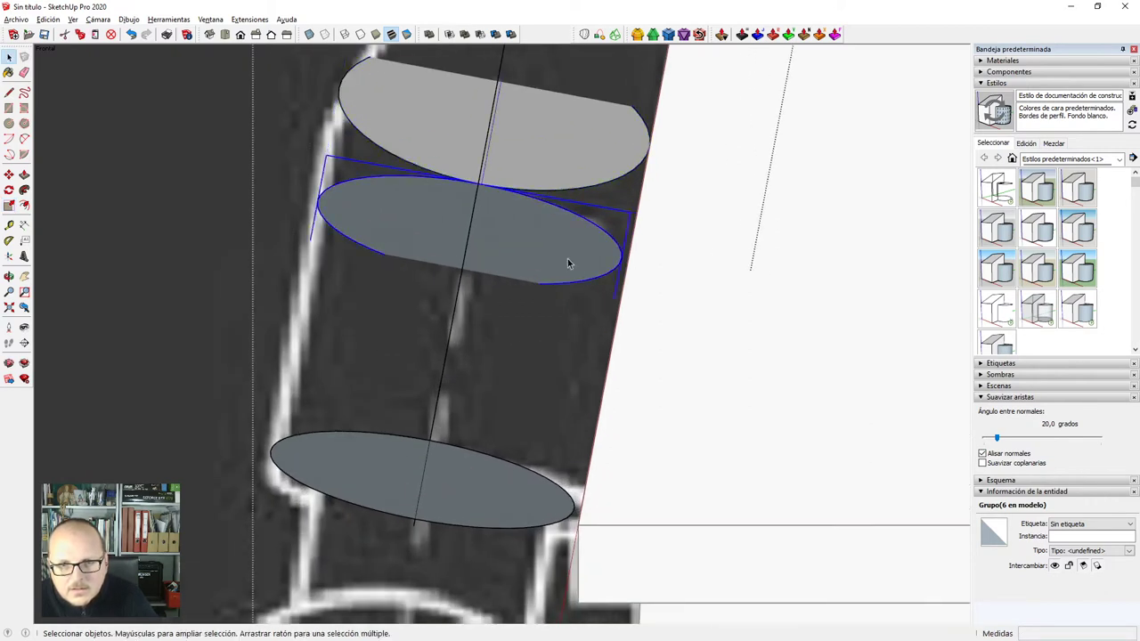
{"action": "key", "text": "s"}
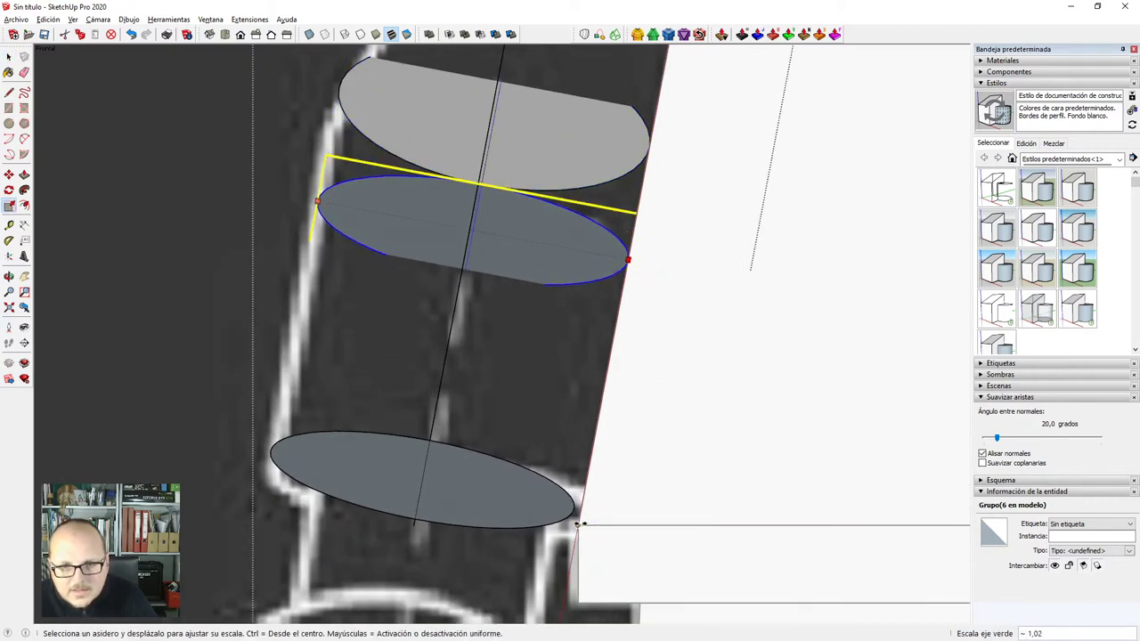
{"action": "left_click", "coordinate": [579, 525]}
{"action": "key", "text": "space"}
{"action": "left_click", "coordinate": [505, 490]}
{"action": "key", "text": "s"}
{"action": "key", "text": "space"}
{"action": "scroll", "coordinate": [500, 488], "scroll_direction": "down", "scroll_amount": 2}
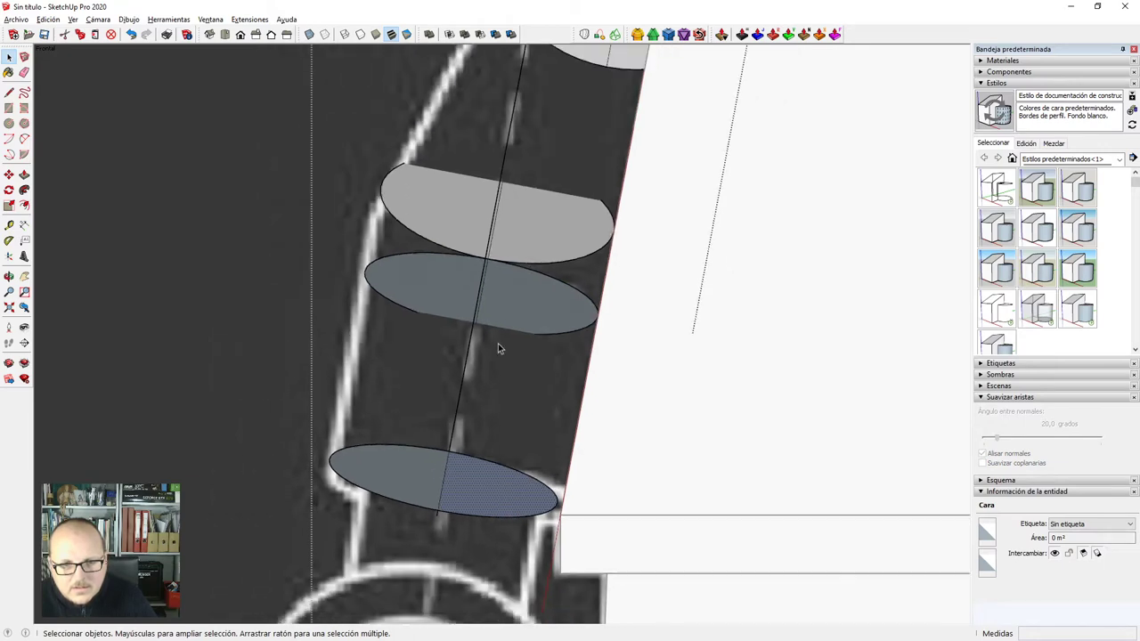
{"action": "left_click", "coordinate": [492, 306]}
{"action": "scroll", "coordinate": [490, 307], "scroll_direction": "up", "scroll_amount": 5}
{"action": "key", "text": "m"}
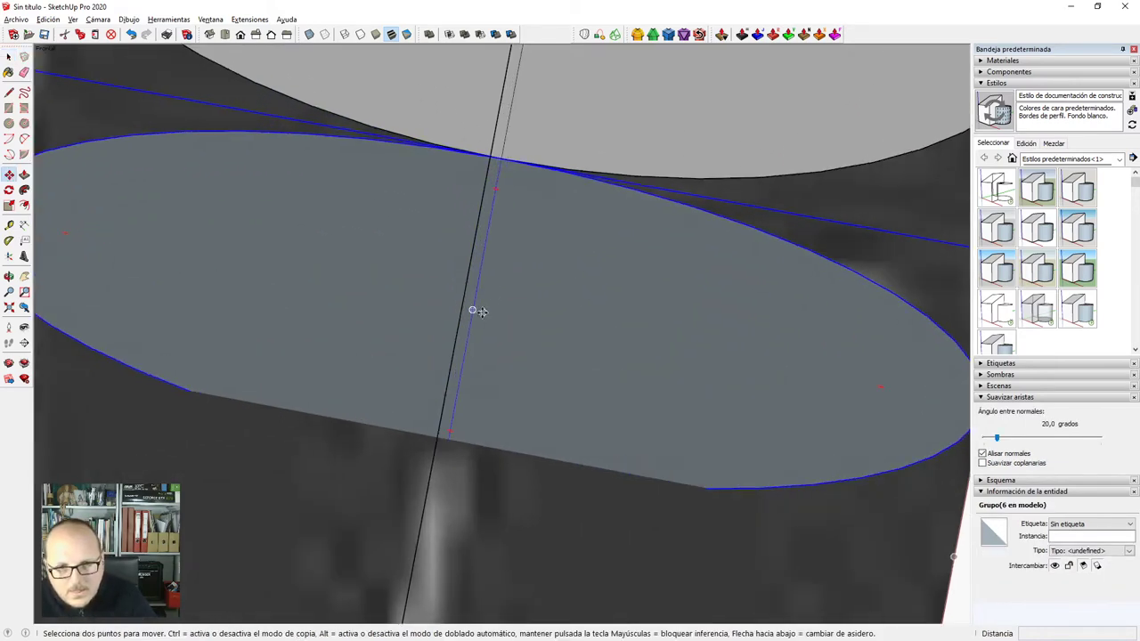
{"action": "left_click", "coordinate": [473, 311]}
{"action": "scroll", "coordinate": [516, 229], "scroll_direction": "down", "scroll_amount": 5}
{"action": "scroll", "coordinate": [555, 445], "scroll_direction": "up", "scroll_amount": 3}
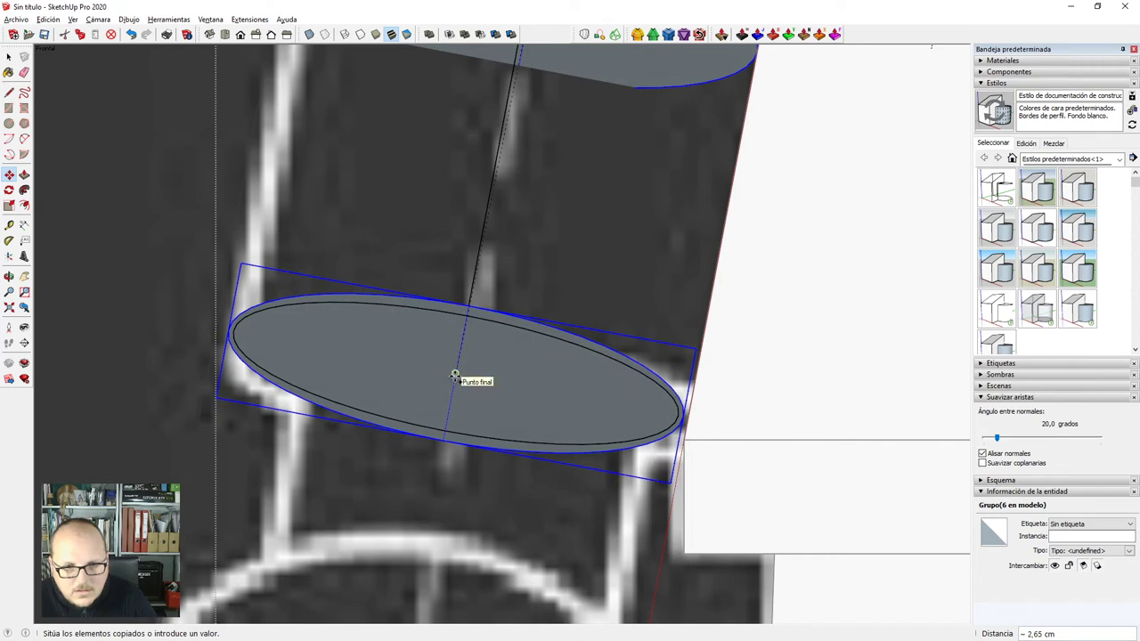
{"action": "scroll", "coordinate": [454, 376], "scroll_direction": "down", "scroll_amount": 2}
{"action": "key", "text": "space"}
Group the wrist disc and scale its width by about 1.03 so it reaches the torso's side edge.
{"action": "double_click", "coordinate": [440, 377], "text": "shift"}
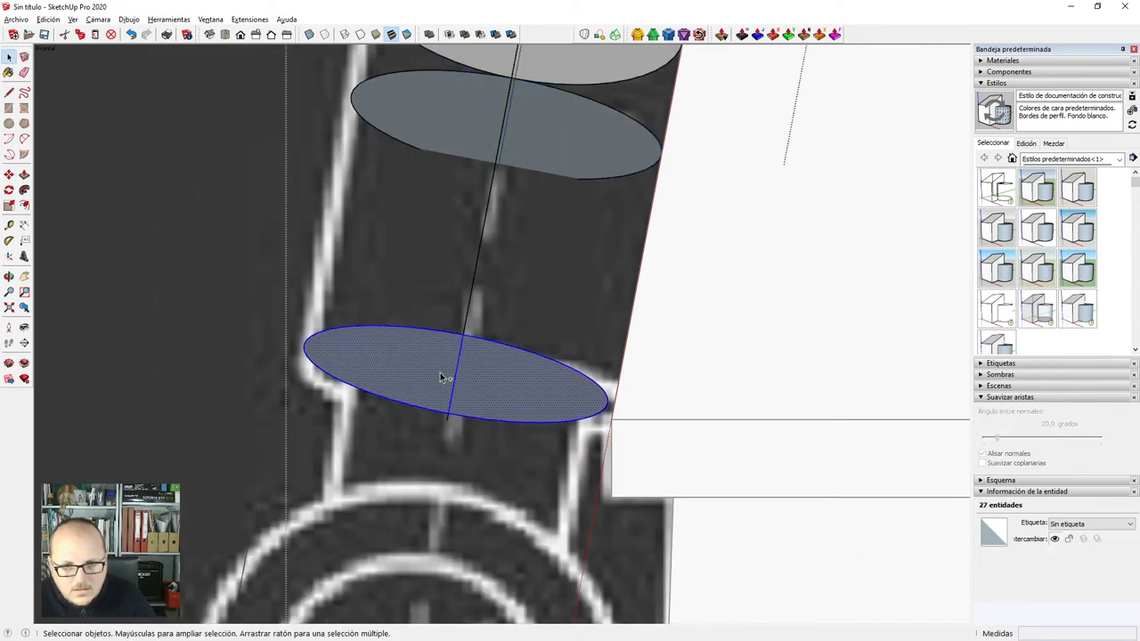
{"action": "scroll", "coordinate": [573, 390], "scroll_direction": "up", "scroll_amount": 1}
{"action": "key", "text": "s"}
{"action": "left_click", "coordinate": [612, 408]}
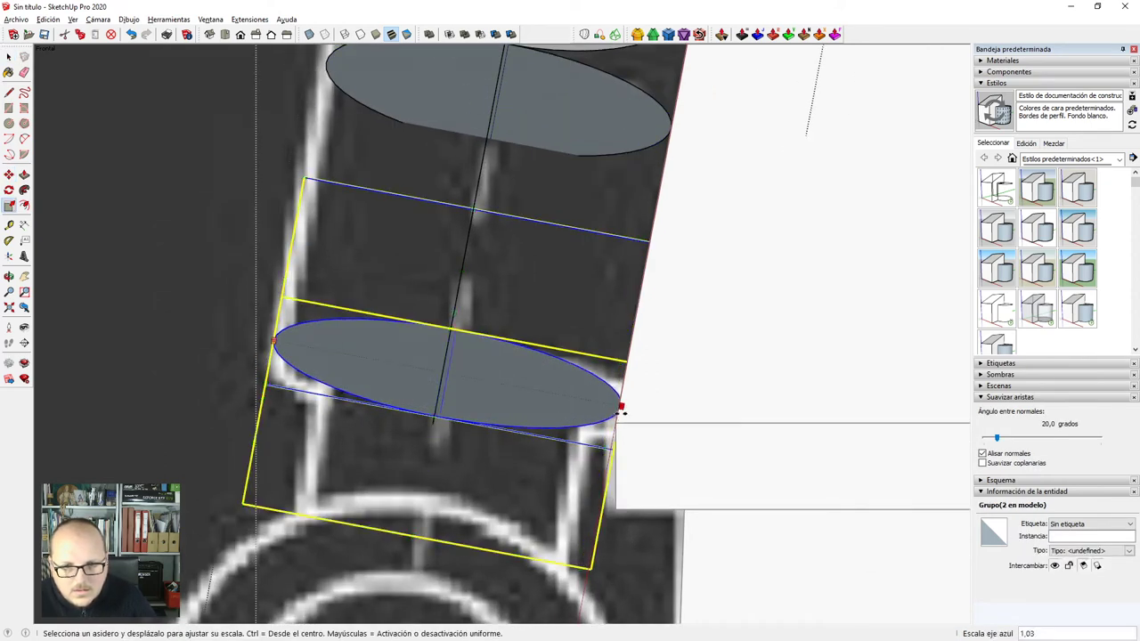
{"action": "left_click", "coordinate": [617, 421]}
{"action": "scroll", "coordinate": [615, 423], "scroll_direction": "down", "scroll_amount": 4}
{"action": "key", "text": "space"}
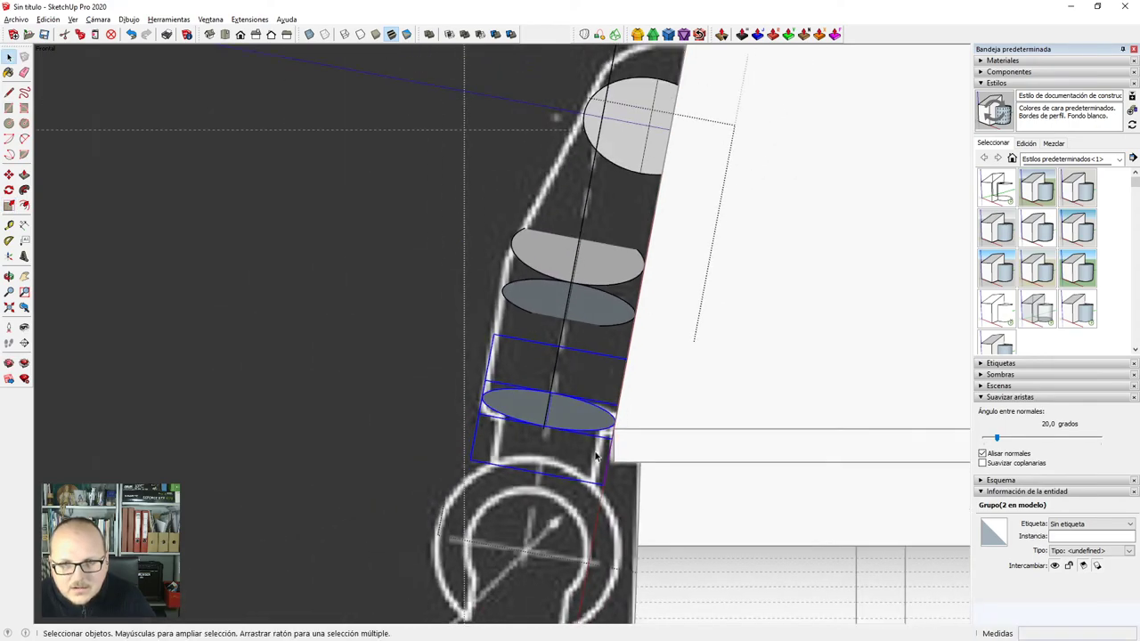
{"action": "scroll", "coordinate": [634, 238], "scroll_direction": "up", "scroll_amount": 3}
{"action": "scroll", "coordinate": [469, 225], "scroll_direction": "down", "scroll_amount": 1}
Open the arm group for editing and delete the horizontal helper line crossing the upper arm face above the elbow.
{"action": "scroll", "coordinate": [469, 225], "scroll_direction": "down", "scroll_amount": 4}
{"action": "middle_click_drag", "start_coordinate": [472, 227], "coordinate": [570, 481]}
{"action": "scroll", "coordinate": [229, 346], "scroll_direction": "down", "scroll_amount": 3}
{"action": "middle_click_drag", "start_coordinate": [442, 336], "coordinate": [374, 196]}
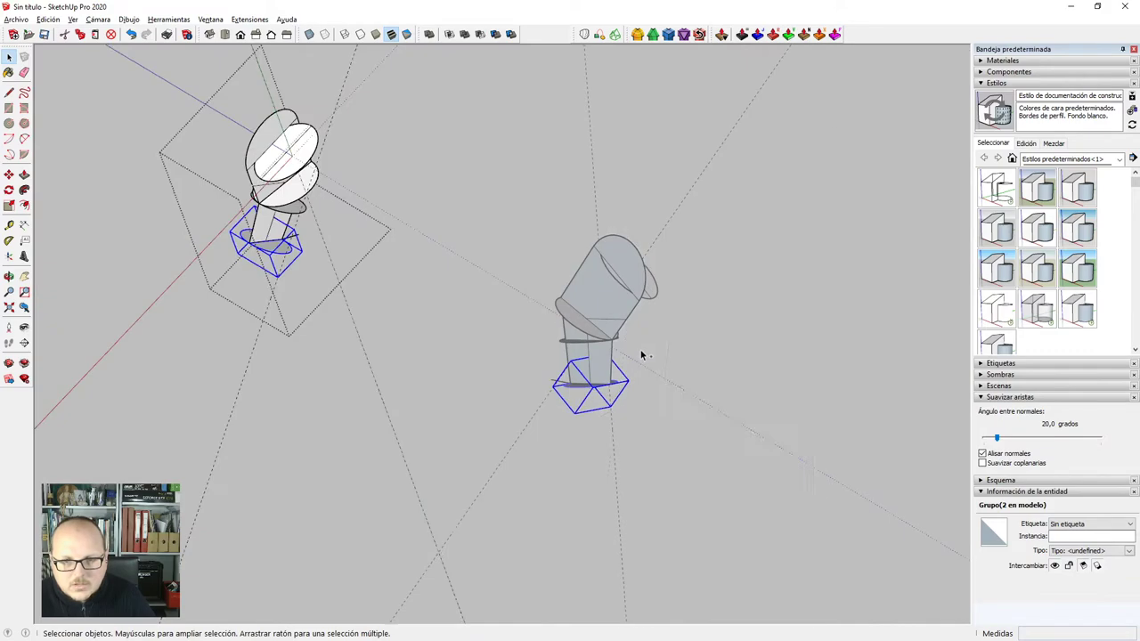
{"action": "mouse_move", "coordinate": [641, 350]}
{"action": "middle_mouse_down"}
{"action": "mouse_move", "coordinate": [613, 331]}
{"action": "mouse_move", "coordinate": [636, 336]}
{"action": "middle_mouse_up"}
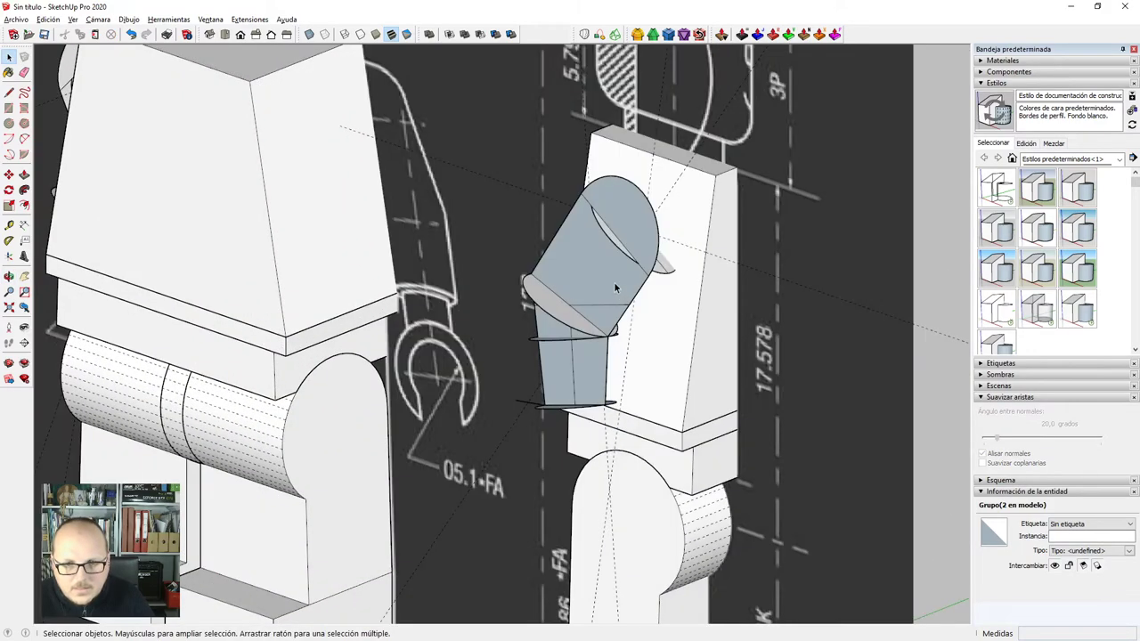
{"action": "double_click", "coordinate": [615, 287]}
{"action": "scroll", "coordinate": [614, 289], "scroll_direction": "up", "scroll_amount": 4}
{"action": "key", "text": "e"}
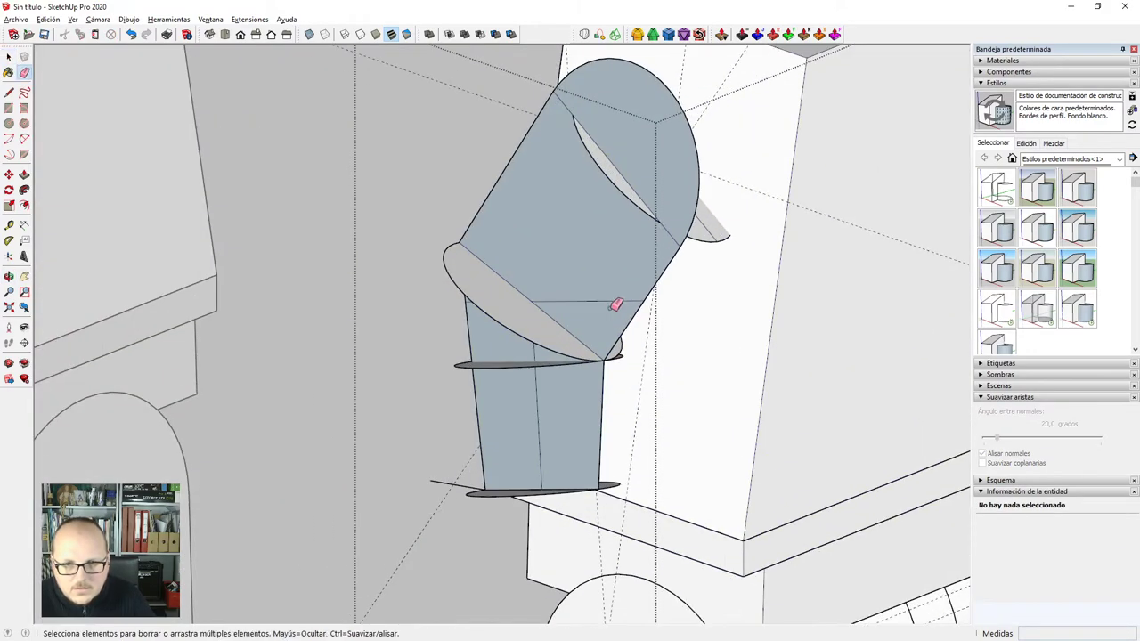
{"action": "left_click", "coordinate": [615, 301]}
{"action": "key", "text": "ctrl+z"}
{"action": "left_click", "coordinate": [617, 299]}
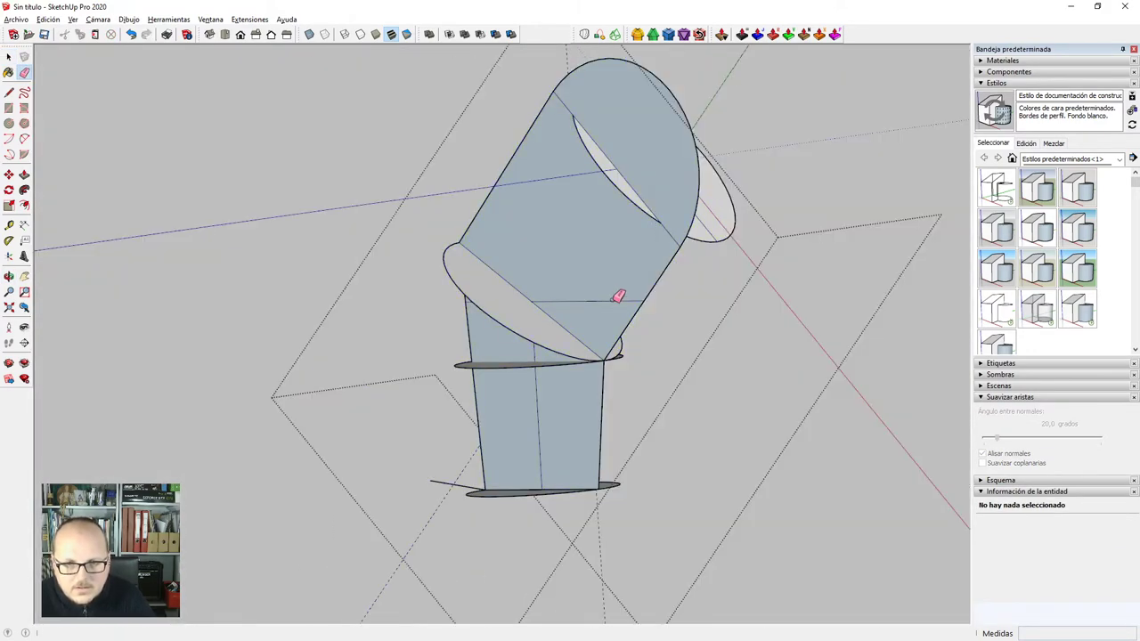
{"action": "key", "text": "space"}
{"action": "left_click", "coordinate": [567, 303]}
{"action": "mouse_move", "coordinate": [567, 303]}
{"action": "middle_mouse_down"}
{"action": "mouse_move", "coordinate": [674, 252]}
{"action": "mouse_move", "coordinate": [456, 320]}
{"action": "middle_mouse_up"}
{"action": "left_click", "coordinate": [503, 308]}
{"action": "key", "text": "Delete"}
Delete the leftover centreline segments and short stray lines on the elbow and forearm faces.
{"action": "left_click", "coordinate": [520, 311]}
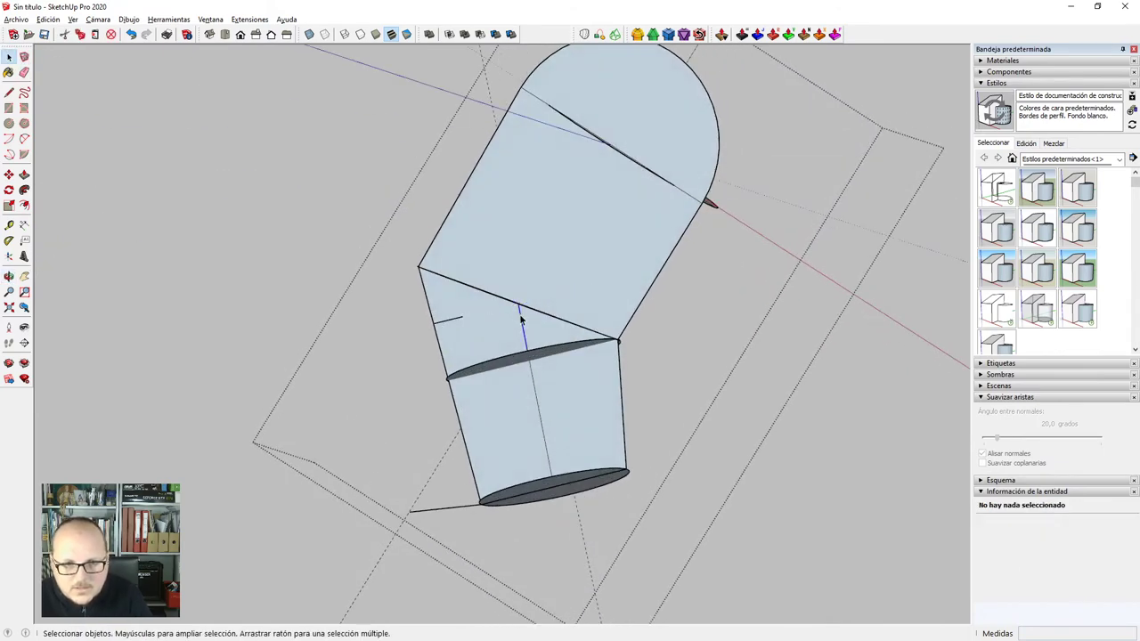
{"action": "key", "text": "Delete"}
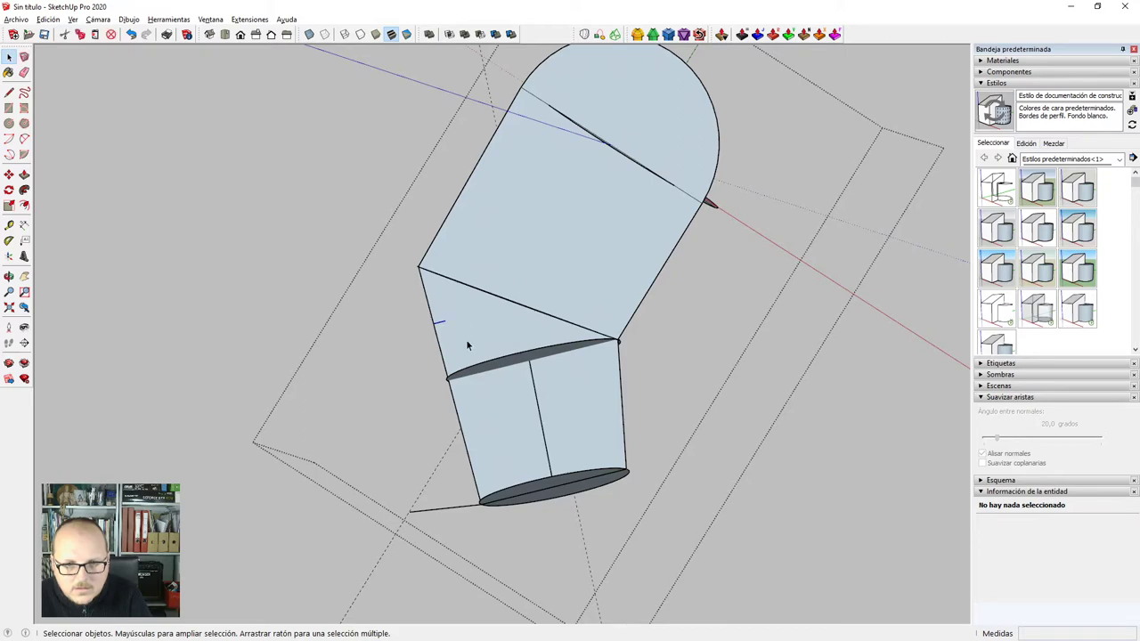
{"action": "key", "text": "Delete"}
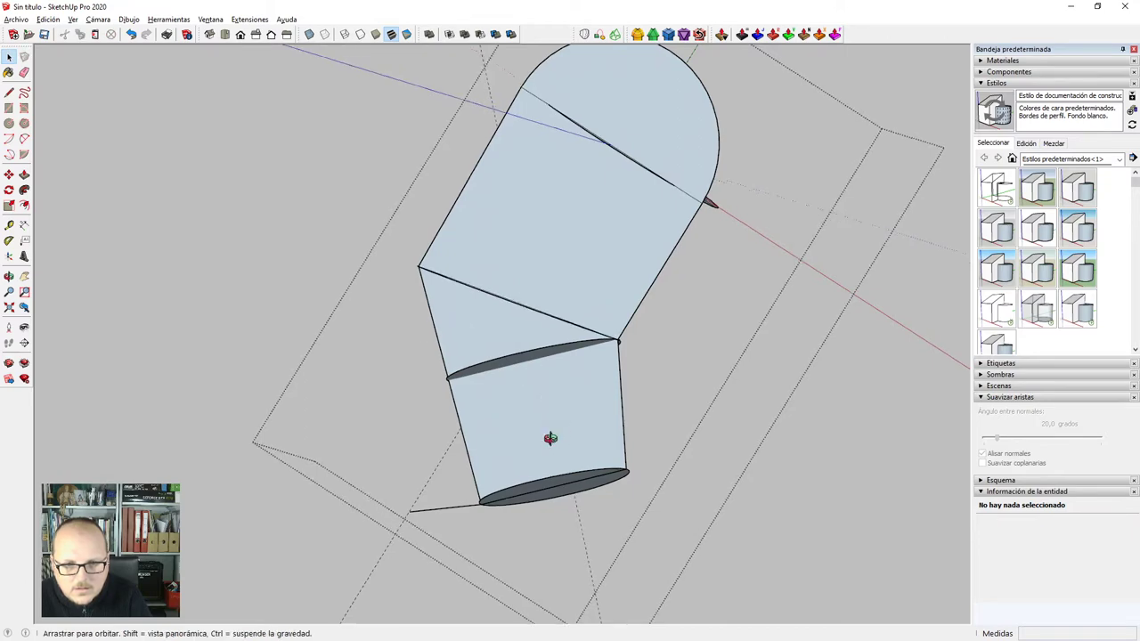
{"action": "middle_click_drag", "start_coordinate": [547, 437], "coordinate": [442, 517]}
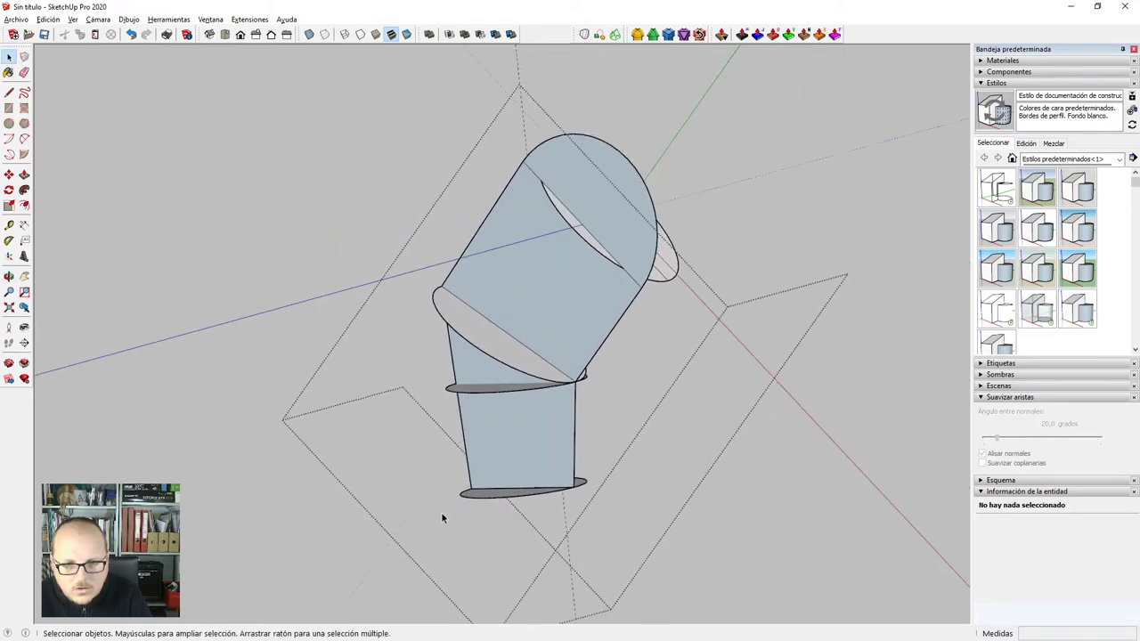
Close the arm group and examine the arm's profile and discs against the blueprint and torso from several angles.
{"action": "middle_click_drag", "start_coordinate": [538, 532], "coordinate": [507, 357]}
{"action": "scroll", "coordinate": [730, 348], "scroll_direction": "down", "scroll_amount": 5}
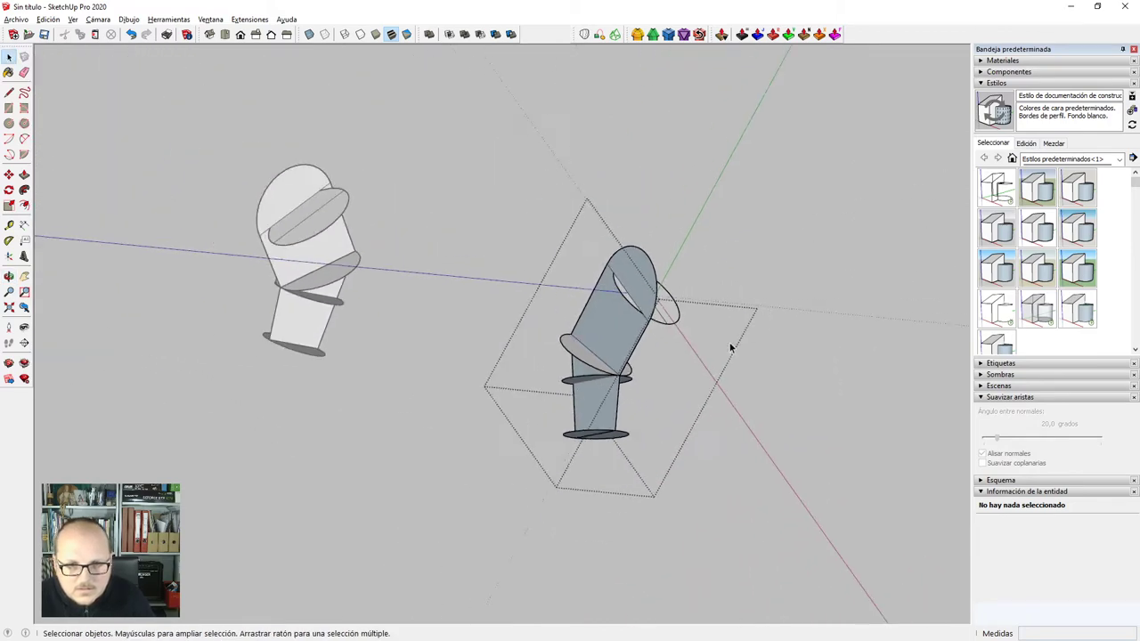
{"action": "left_click", "coordinate": [715, 390]}
{"action": "middle_click_drag", "start_coordinate": [716, 390], "coordinate": [774, 367]}
{"action": "key", "text": "Escape"}
{"action": "scroll", "coordinate": [487, 325], "scroll_direction": "down", "scroll_amount": 1}
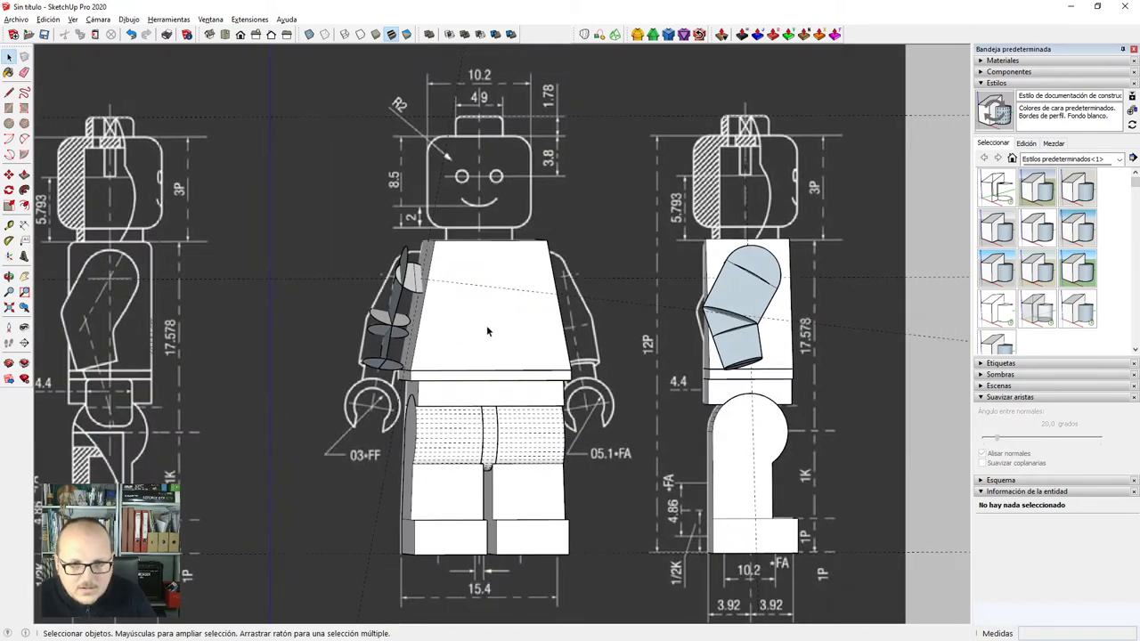
{"action": "middle_click_drag", "start_coordinate": [494, 331], "coordinate": [357, 429]}
{"action": "scroll", "coordinate": [628, 300], "scroll_direction": "up", "scroll_amount": 5}
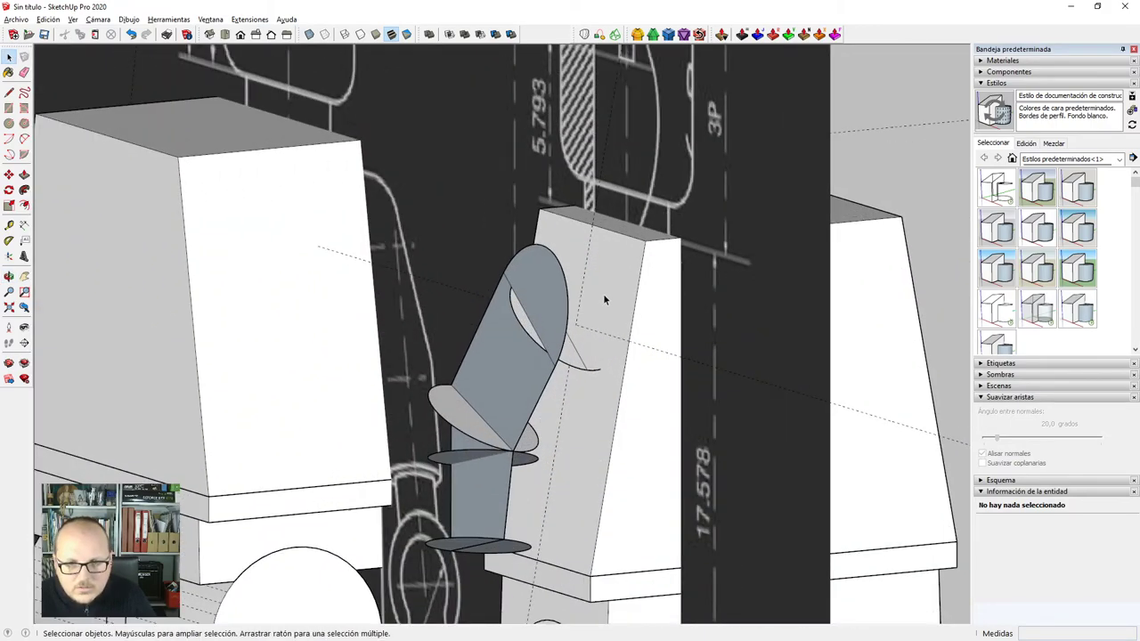
{"action": "middle_click_drag", "start_coordinate": [605, 297], "coordinate": [621, 407]}
{"action": "scroll", "coordinate": [551, 485], "scroll_direction": "up", "scroll_amount": 5}
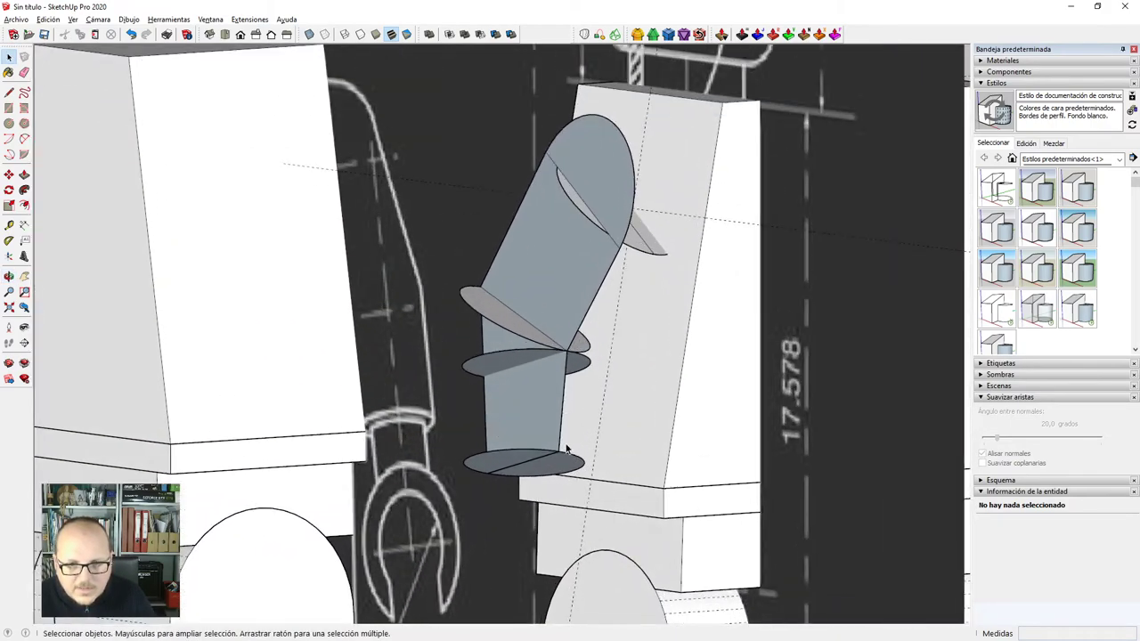
{"action": "mouse_move", "coordinate": [551, 485]}
{"action": "middle_mouse_down"}
{"action": "mouse_move", "coordinate": [555, 412]}
{"action": "mouse_move", "coordinate": [565, 437]}
{"action": "mouse_move", "coordinate": [638, 230]}
{"action": "middle_mouse_up"}
Reopen the arm group and delete the upper arm, elbow and forearm profile faces between the cross-section discs.
{"action": "left_click", "coordinate": [557, 266]}
{"action": "double_click", "coordinate": [606, 256]}
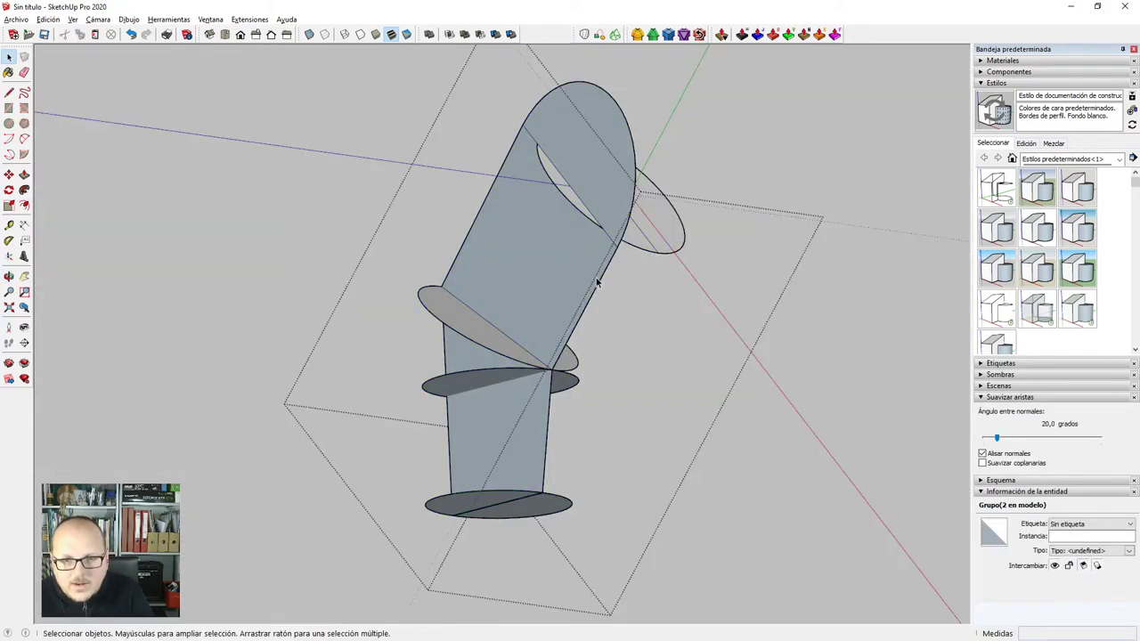
{"action": "left_click", "coordinate": [599, 284]}
{"action": "key", "text": "Delete"}
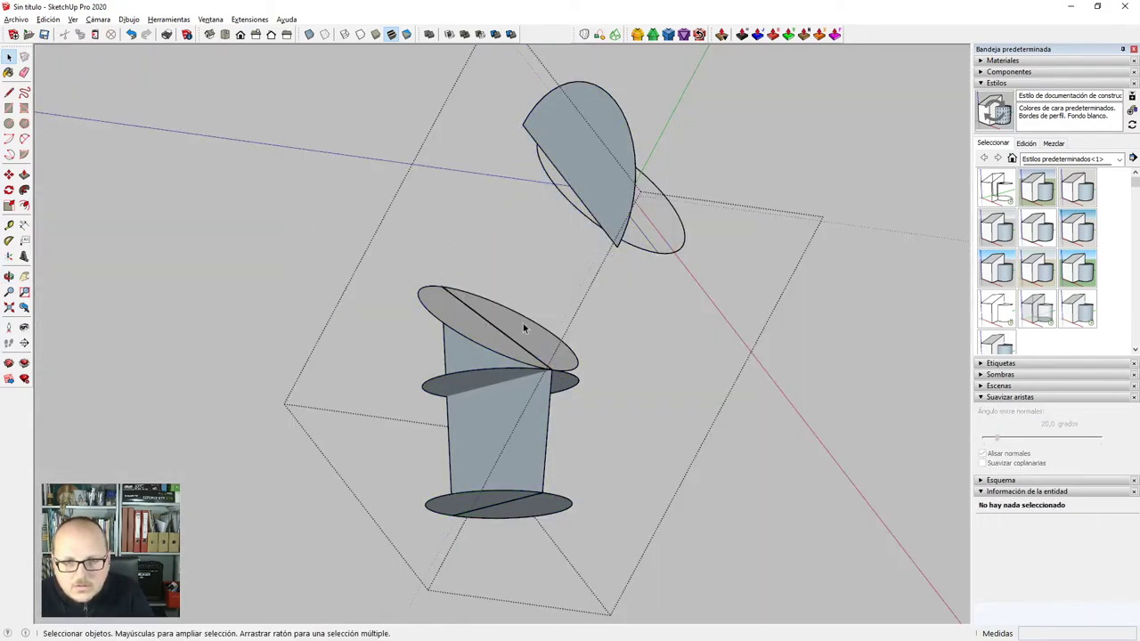
{"action": "key", "text": "Delete"}
{"action": "middle_click_drag", "start_coordinate": [516, 344], "coordinate": [509, 379]}
{"action": "double_click", "coordinate": [508, 366]}
{"action": "key", "text": "e"}
{"action": "key", "text": "space"}
{"action": "key", "text": "Escape"}
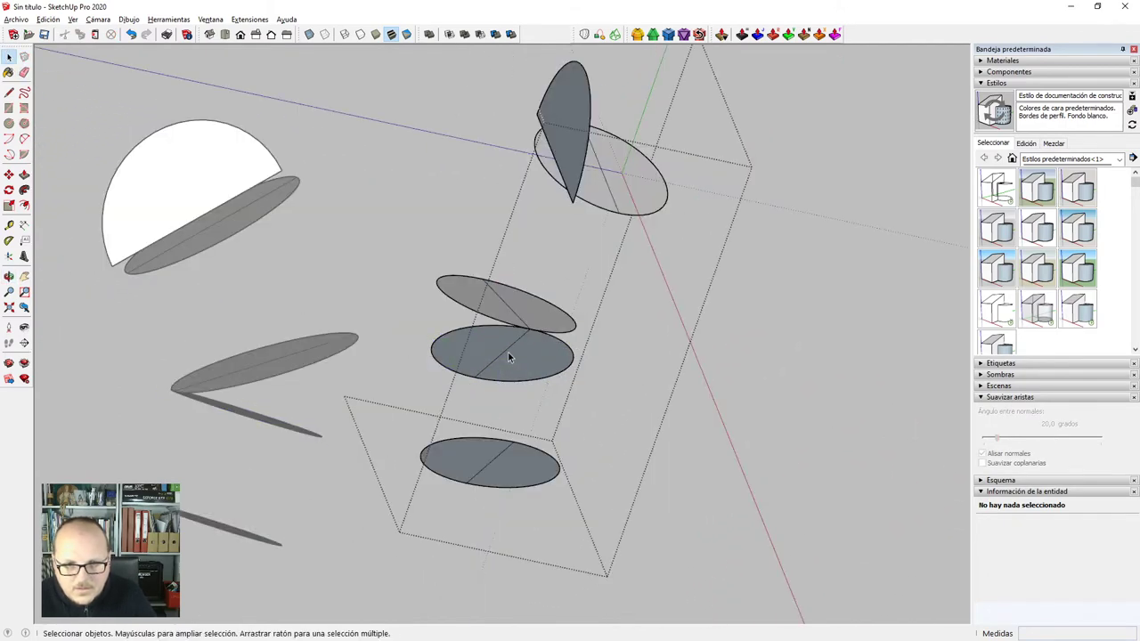
Explode the groups of the lower elbow disc and the wrist disc.
{"action": "left_click", "coordinate": [510, 359]}
{"action": "left_click", "coordinate": [526, 460], "text": "shift"}
{"action": "right_click", "coordinate": [526, 461]}
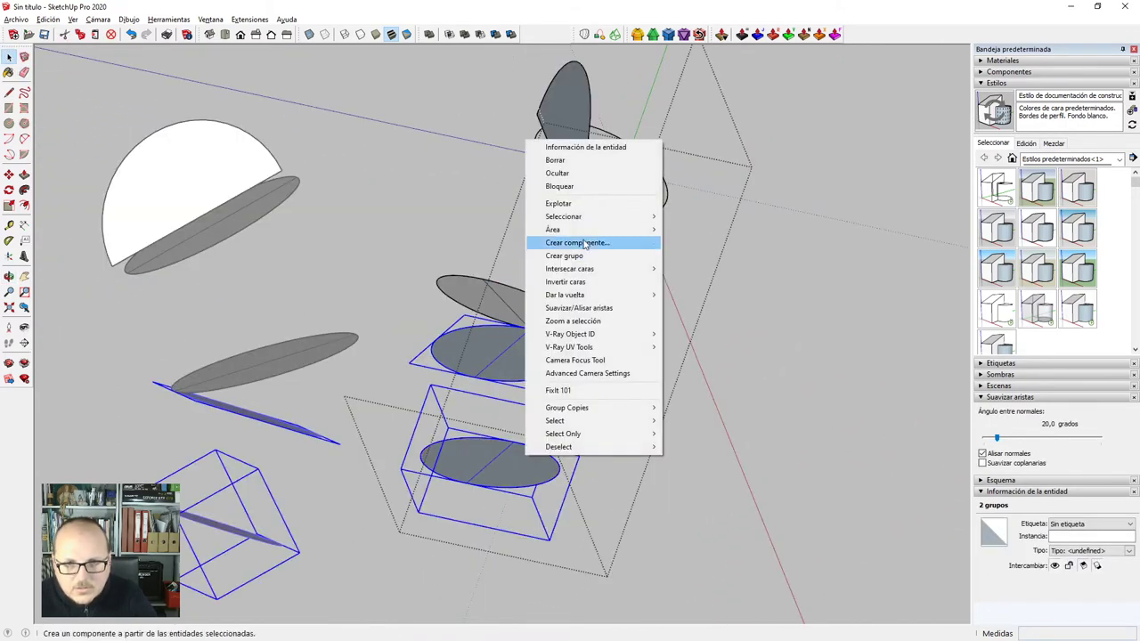
{"action": "left_click", "coordinate": [570, 204]}
Erase the dividing lines across the lower elbow and wrist discs and select both discs with their edges.
{"action": "key", "text": "e"}
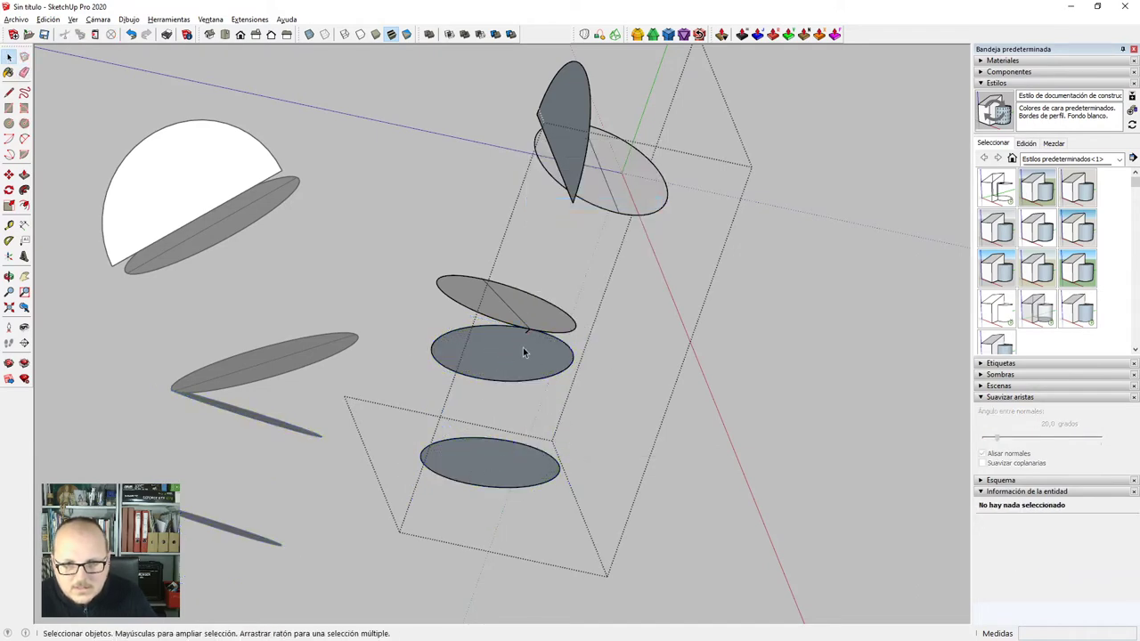
{"action": "scroll", "coordinate": [525, 338], "scroll_direction": "up", "scroll_amount": 6}
{"action": "scroll", "coordinate": [538, 323], "scroll_direction": "down", "scroll_amount": 3}
{"action": "scroll", "coordinate": [540, 331], "scroll_direction": "down", "scroll_amount": 2}
{"action": "key", "text": "space"}
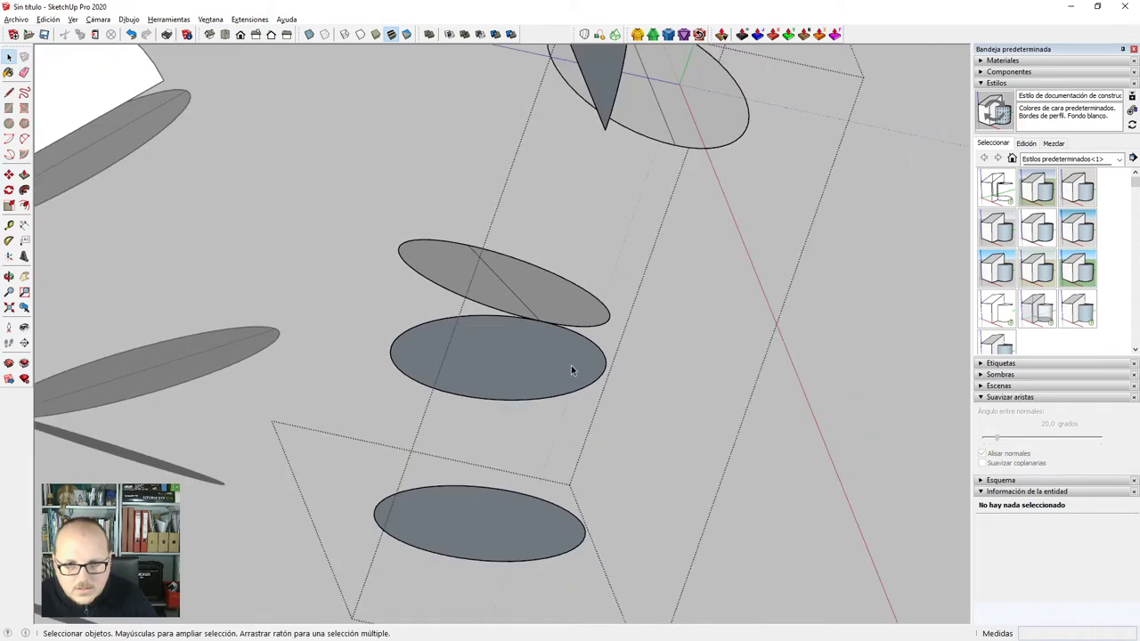
{"action": "double_click", "coordinate": [570, 369]}
{"action": "double_click", "coordinate": [520, 519], "text": "shift"}
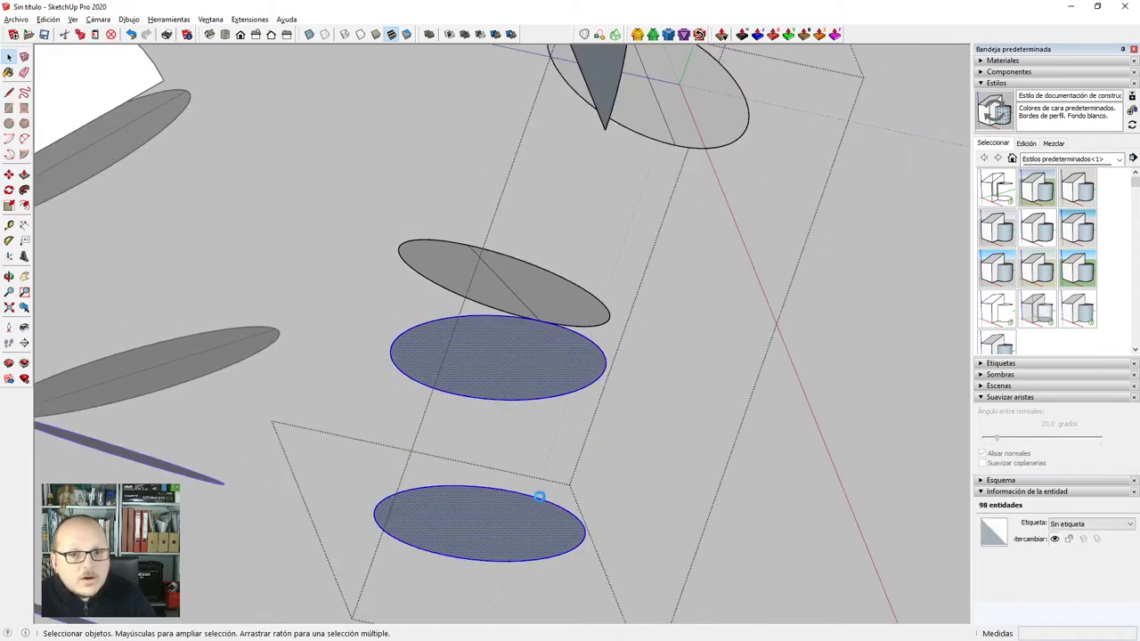
Start saving the model and create a folder named C30_muñeco_lego inside Models > Twitch > cuarentena.
{"action": "key", "text": "ctrl+s"}
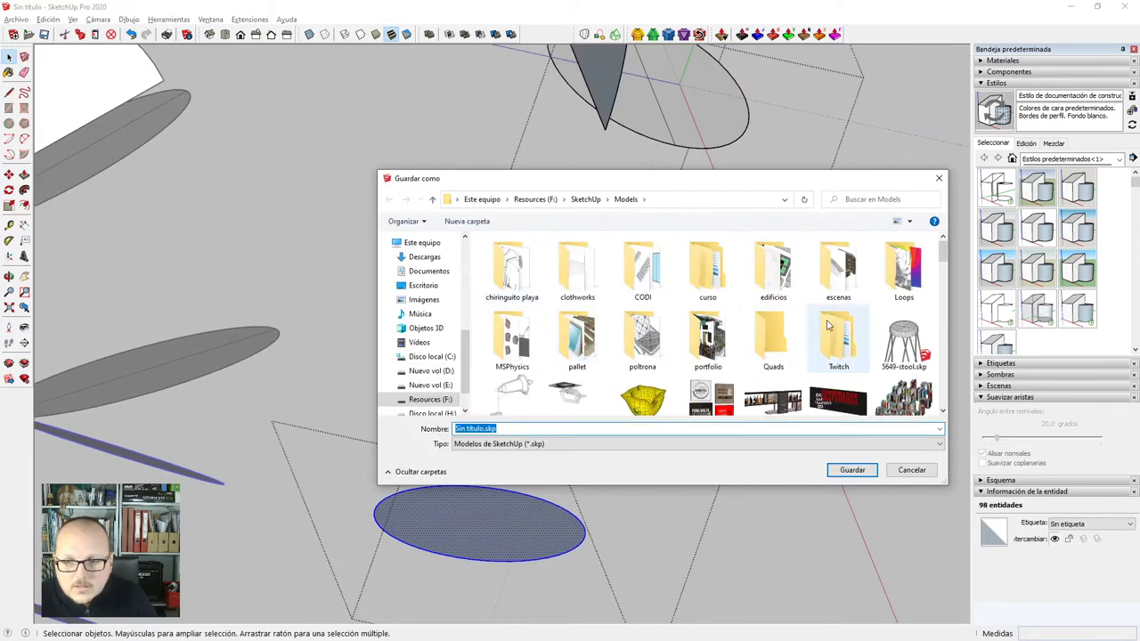
{"action": "double_click", "coordinate": [825, 327]}
{"action": "left_click", "coordinate": [528, 269]}
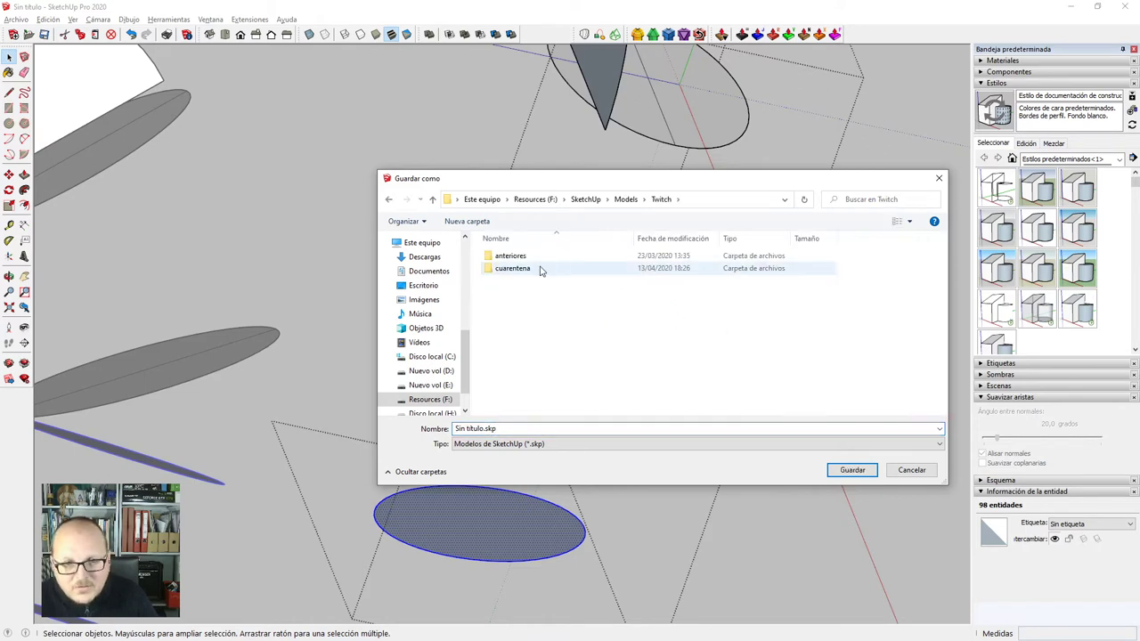
{"action": "double_click", "coordinate": [527, 269]}
{"action": "scroll", "coordinate": [576, 307], "scroll_direction": "down", "scroll_amount": 4}
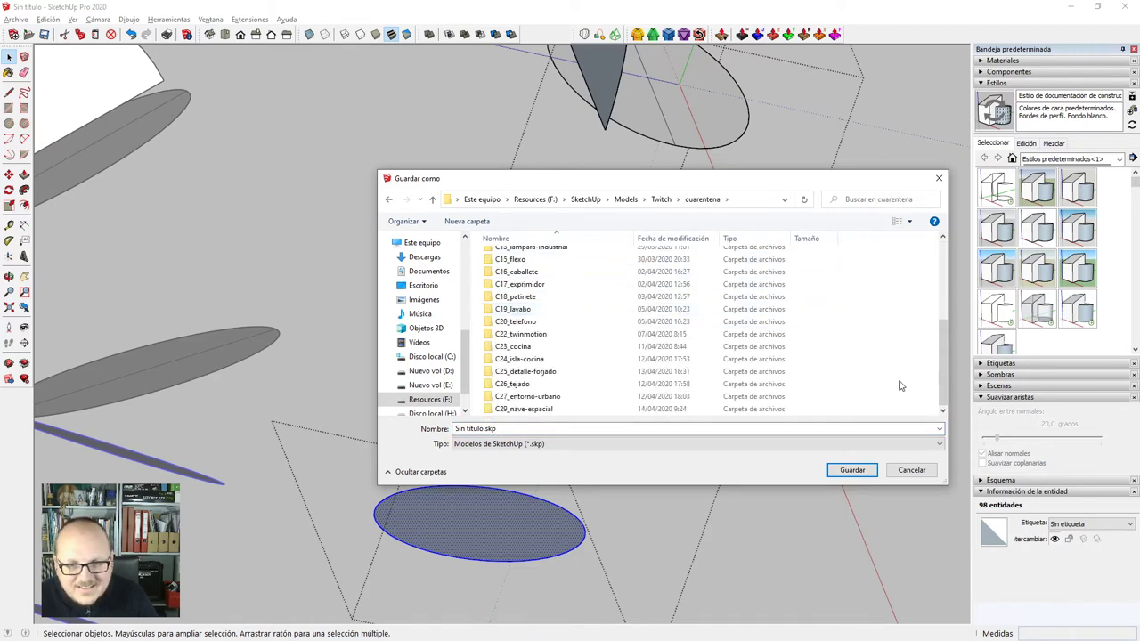
{"action": "right_click", "coordinate": [841, 344]}
{"action": "mouse_move", "coordinate": [809, 488]}
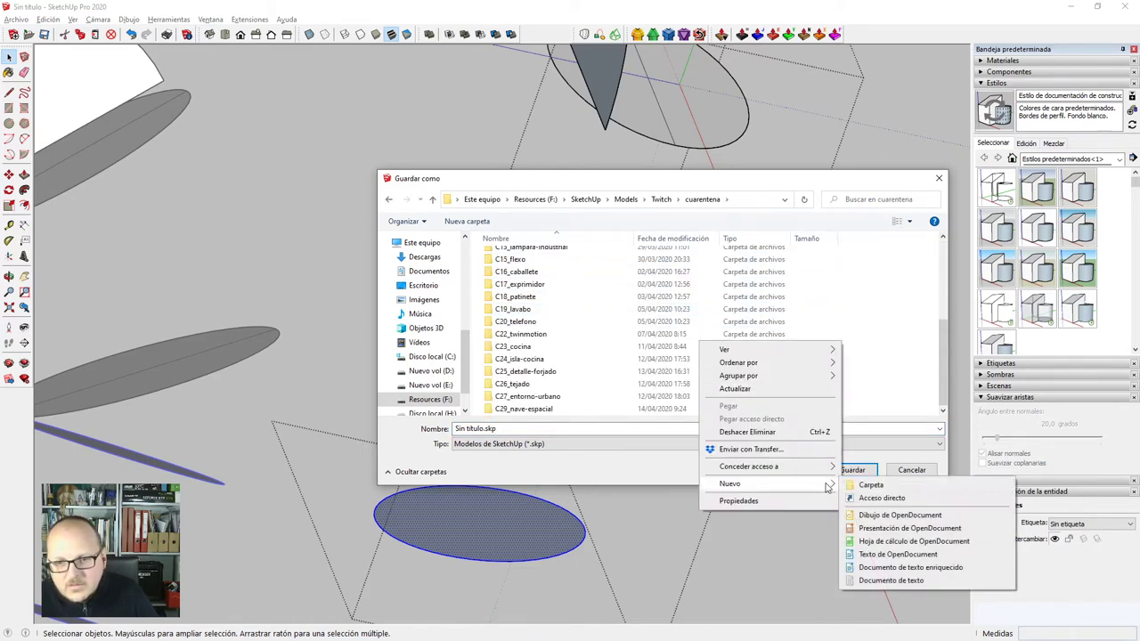
{"action": "left_click", "coordinate": [864, 488]}
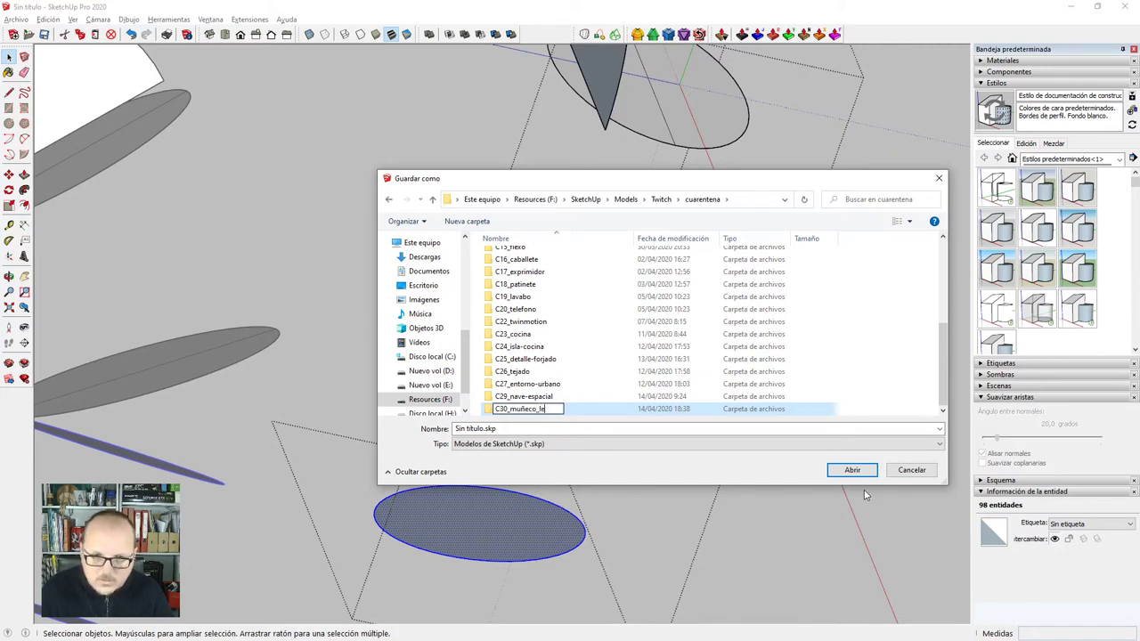
{"action": "key", "text": "Return"}
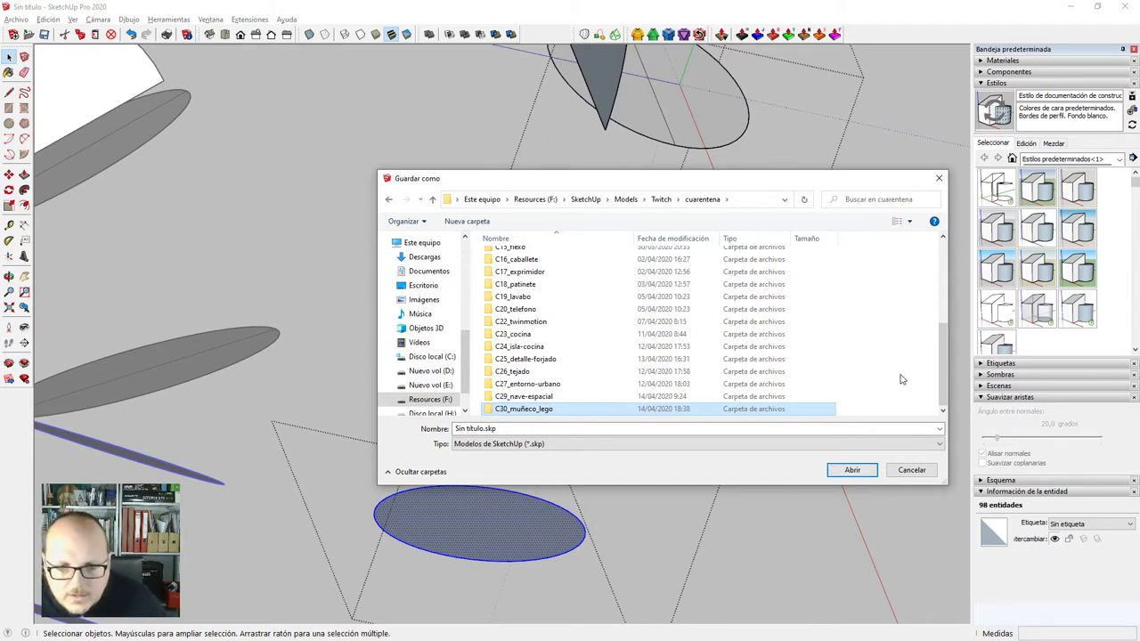
Save the model as C30_muñeco-lego in the C30_muñeco_lego folder.
{"action": "double_click", "coordinate": [532, 411]}
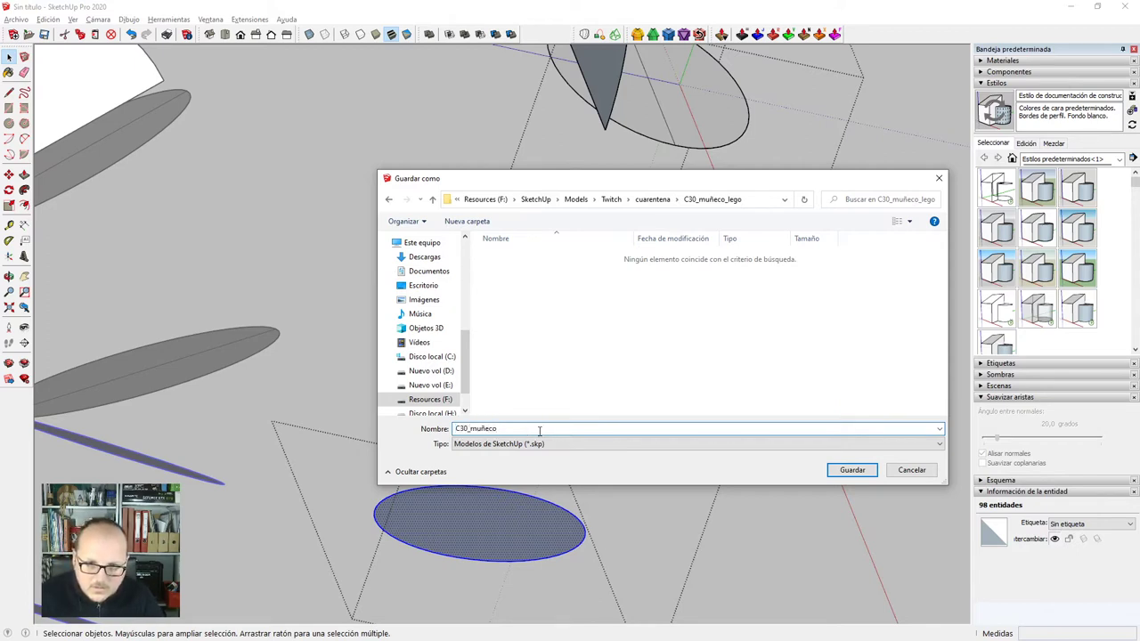
{"action": "type", "text": "C30_muñeco-lego"}
{"action": "key", "text": "Return"}
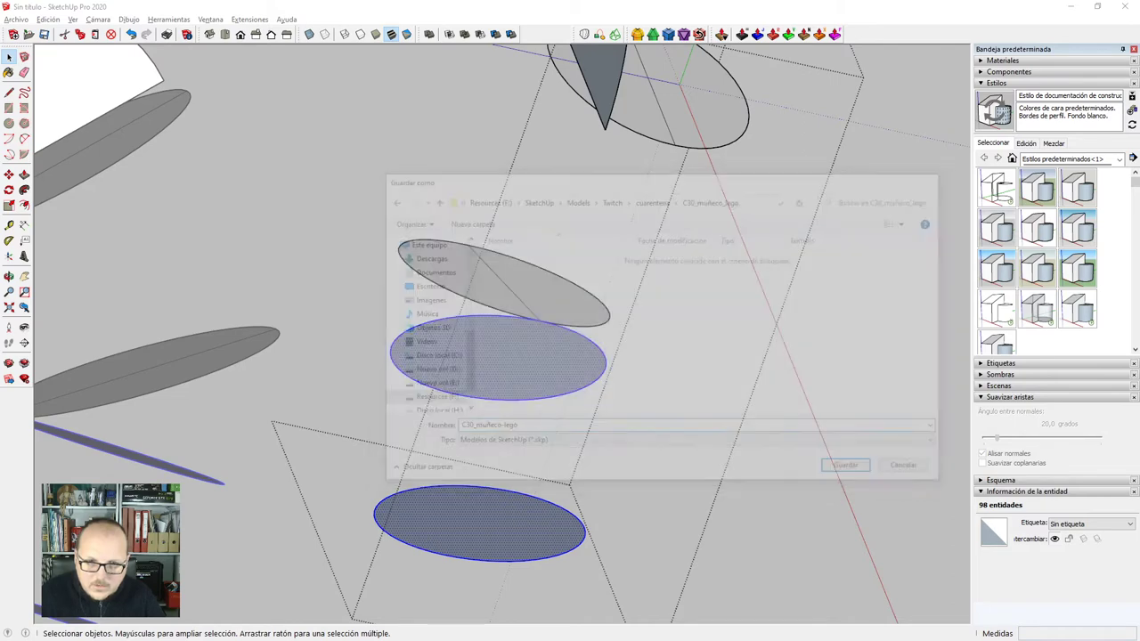
Loft the forearm surface between the selected lower elbow disc and wrist disc with Curviloft.
{"action": "scroll", "coordinate": [522, 409], "scroll_direction": "down", "scroll_amount": 4}
{"action": "middle_click_drag", "start_coordinate": [526, 407], "coordinate": [699, 422]}
{"action": "scroll", "coordinate": [578, 352], "scroll_direction": "up", "scroll_amount": 2}
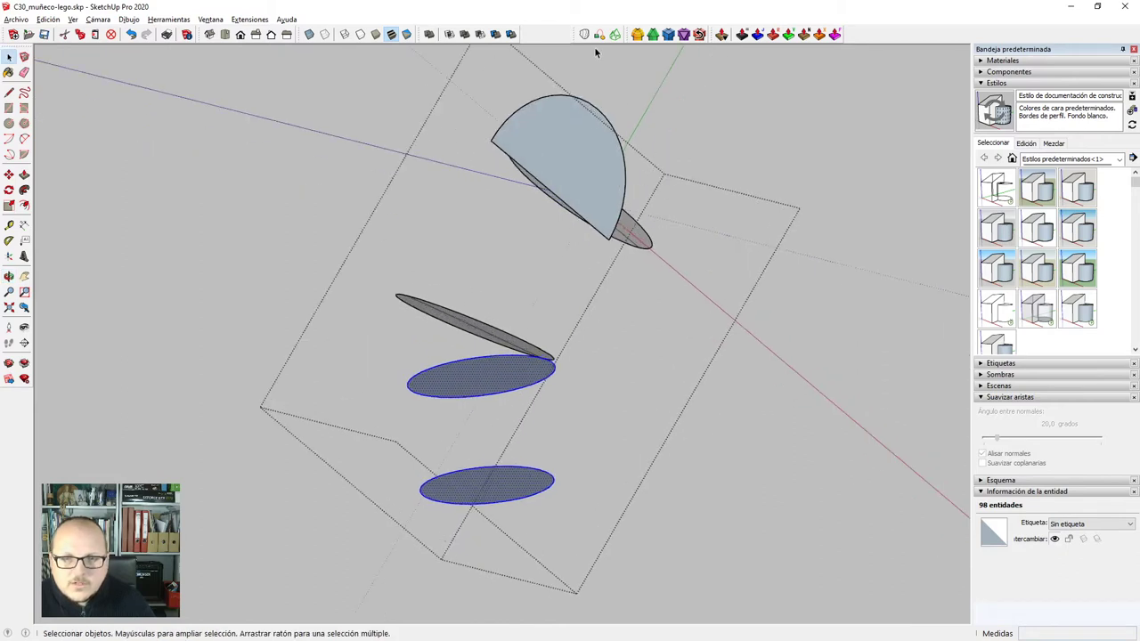
{"action": "middle_click_drag", "start_coordinate": [596, 53], "coordinate": [504, 387]}
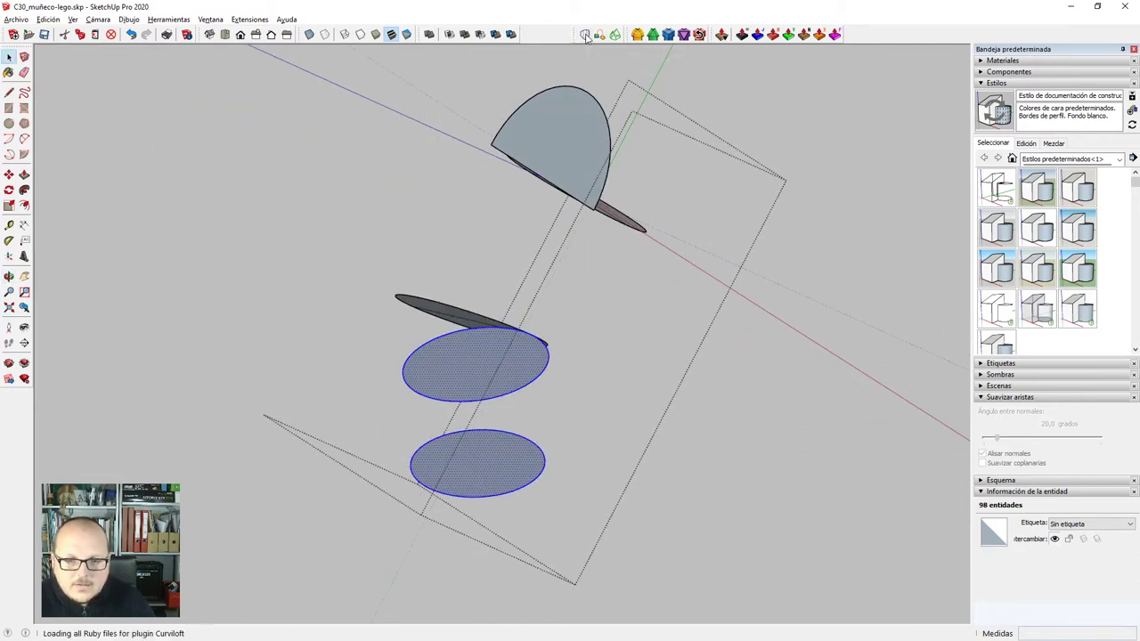
{"action": "left_click", "coordinate": [603, 406]}
{"action": "middle_click_drag", "start_coordinate": [585, 400], "coordinate": [661, 591]}
{"action": "scroll", "coordinate": [513, 317], "scroll_direction": "up", "scroll_amount": 5}
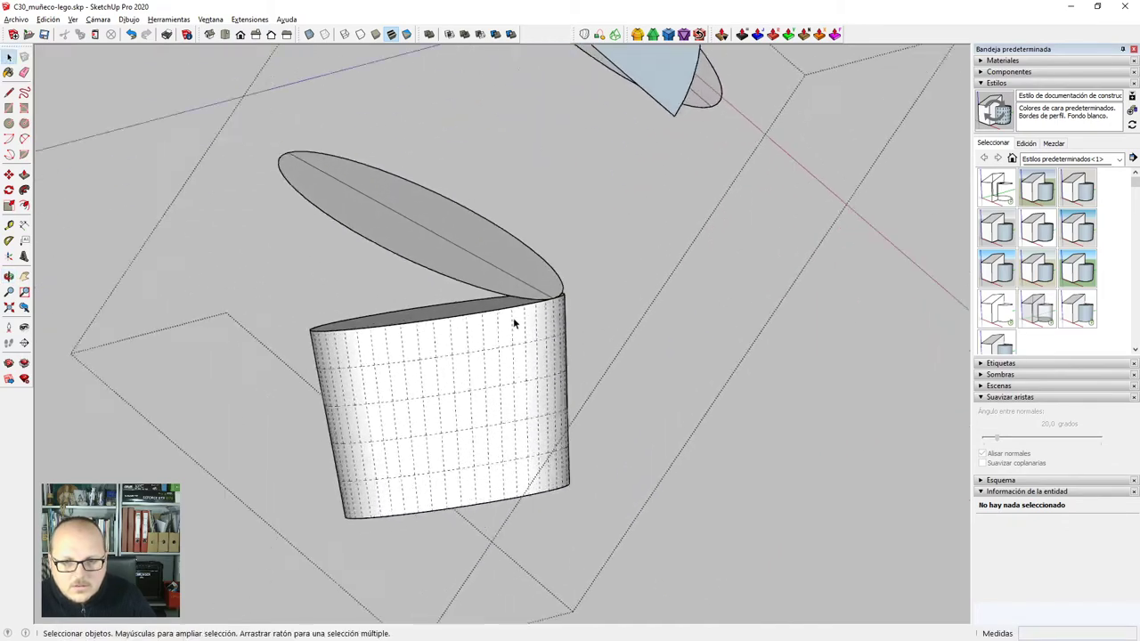
Open the forearm loft group and try adding an edge loop around its surface just below the upper rim.
{"action": "middle_click_drag", "start_coordinate": [513, 317], "coordinate": [440, 400]}
{"action": "left_click", "coordinate": [496, 336]}
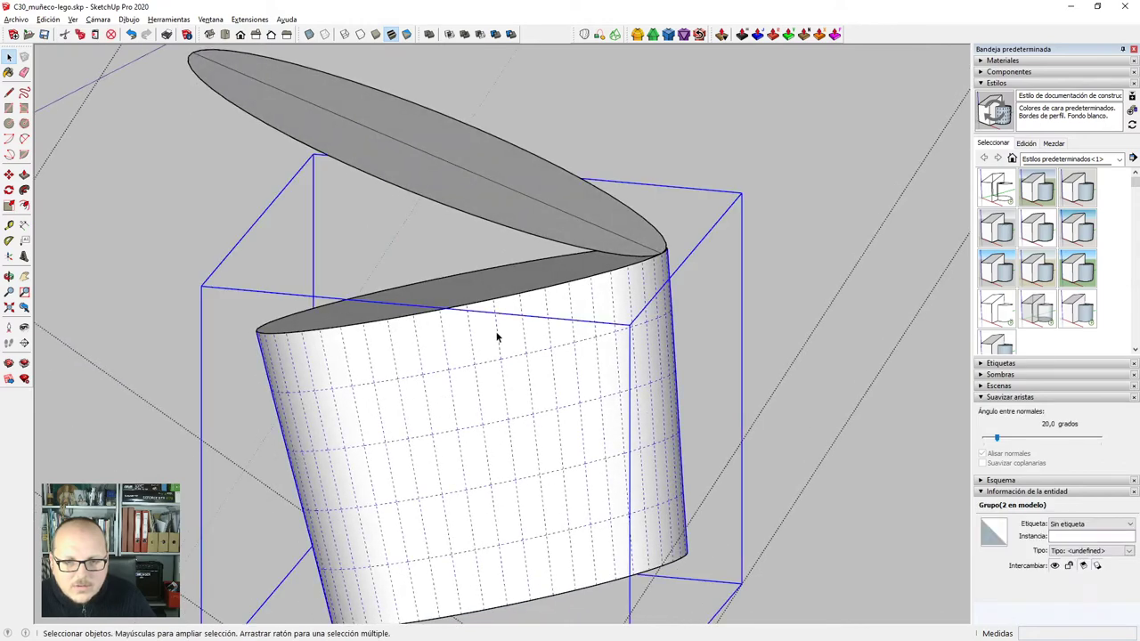
{"action": "double_click", "coordinate": [498, 338]}
{"action": "left_click", "coordinate": [498, 338]}
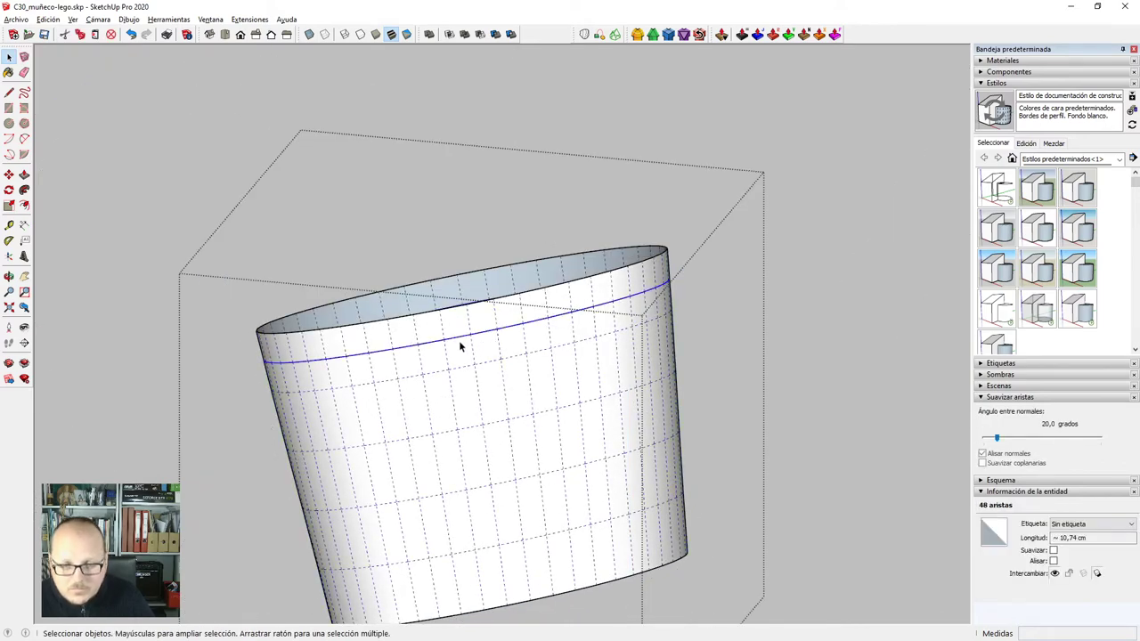
{"action": "left_click", "coordinate": [590, 301]}
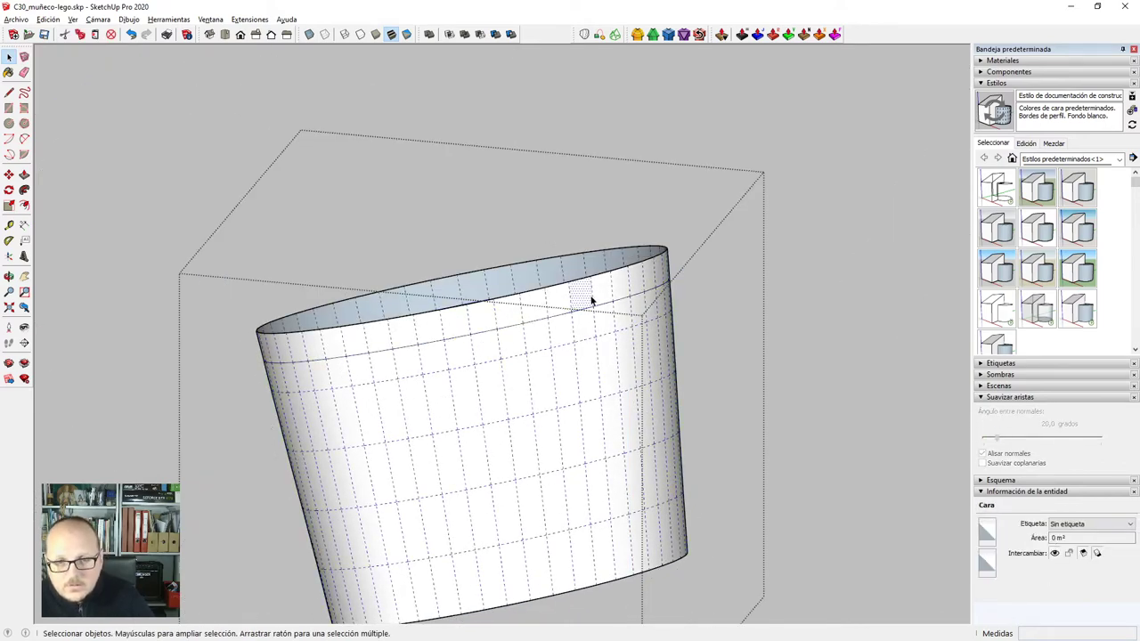
{"action": "left_click", "coordinate": [708, 240]}
Show the QuadFace Tools, undo the added loop and insert a new edge loop through the forearm's uppermost row of faces.
{"action": "right_click", "coordinate": [885, 38]}
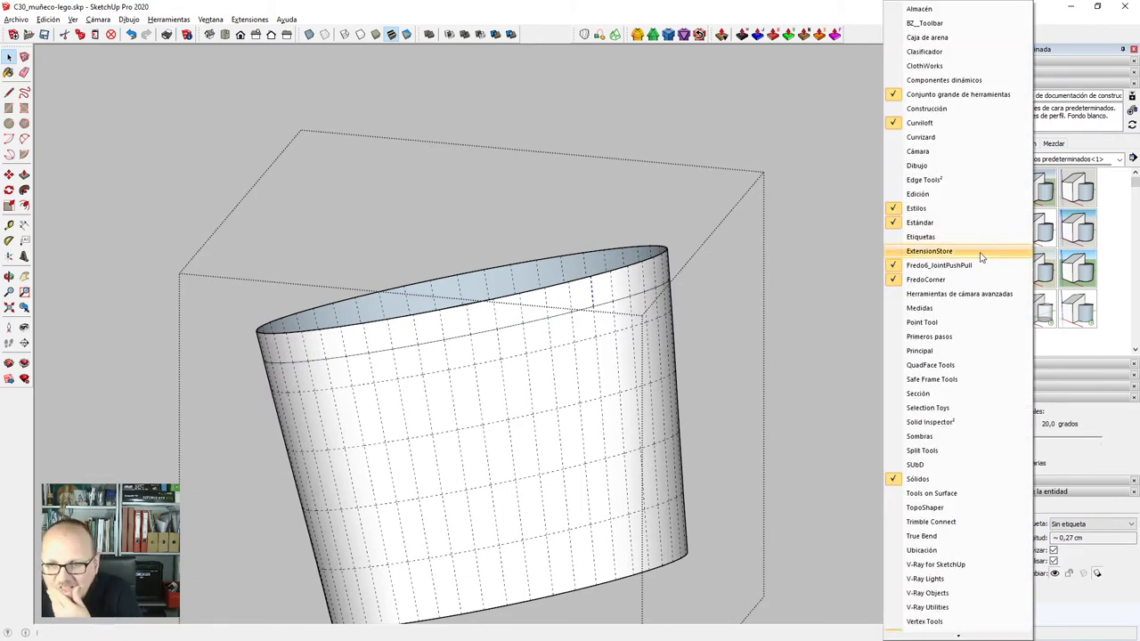
{"action": "left_click", "coordinate": [968, 367]}
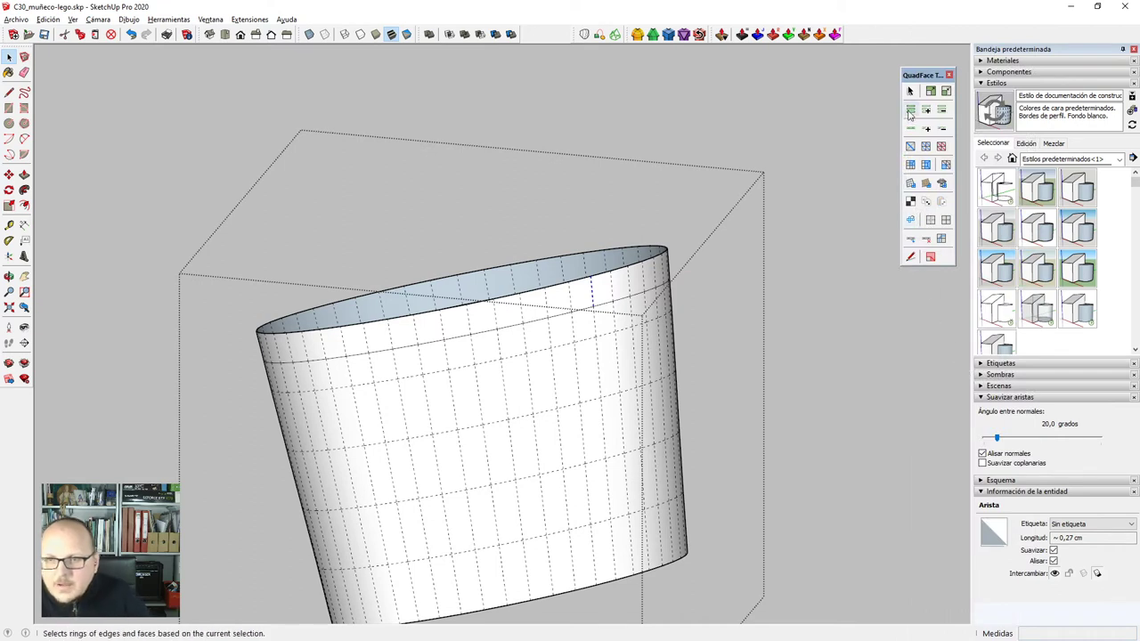
{"action": "key", "text": "ctrl+z"}
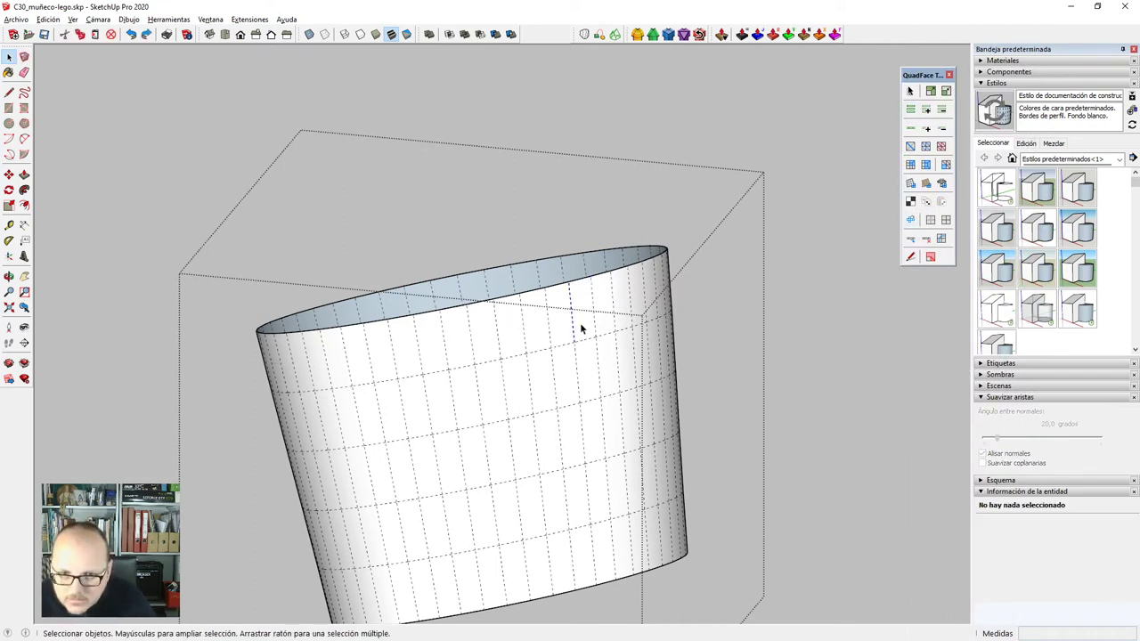
{"action": "left_click", "coordinate": [571, 311]}
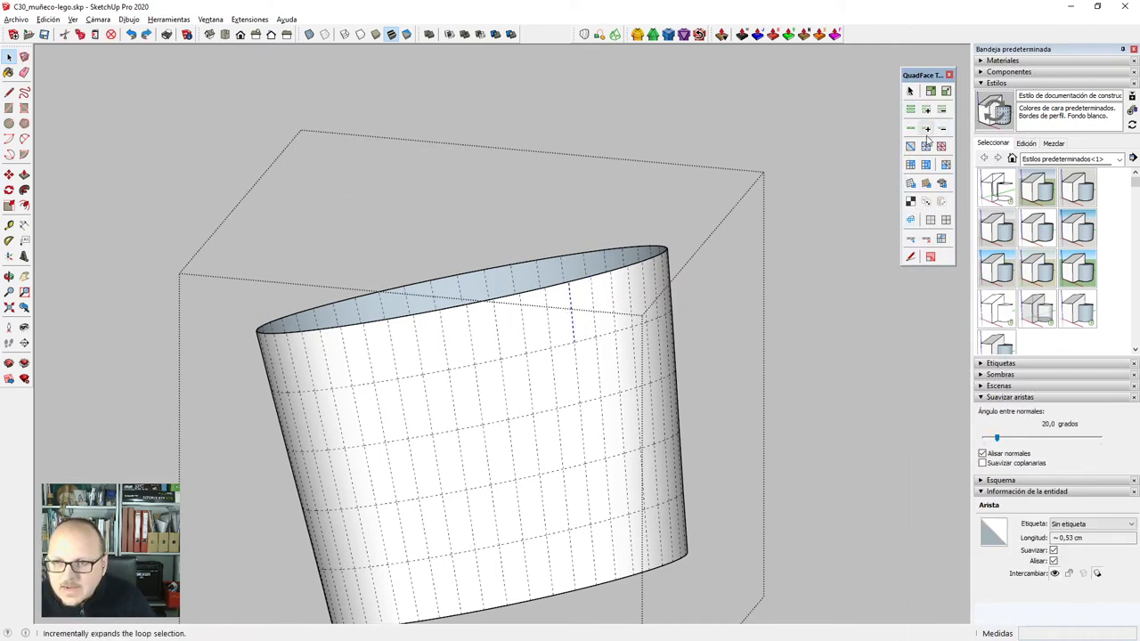
{"action": "left_click", "coordinate": [911, 242]}
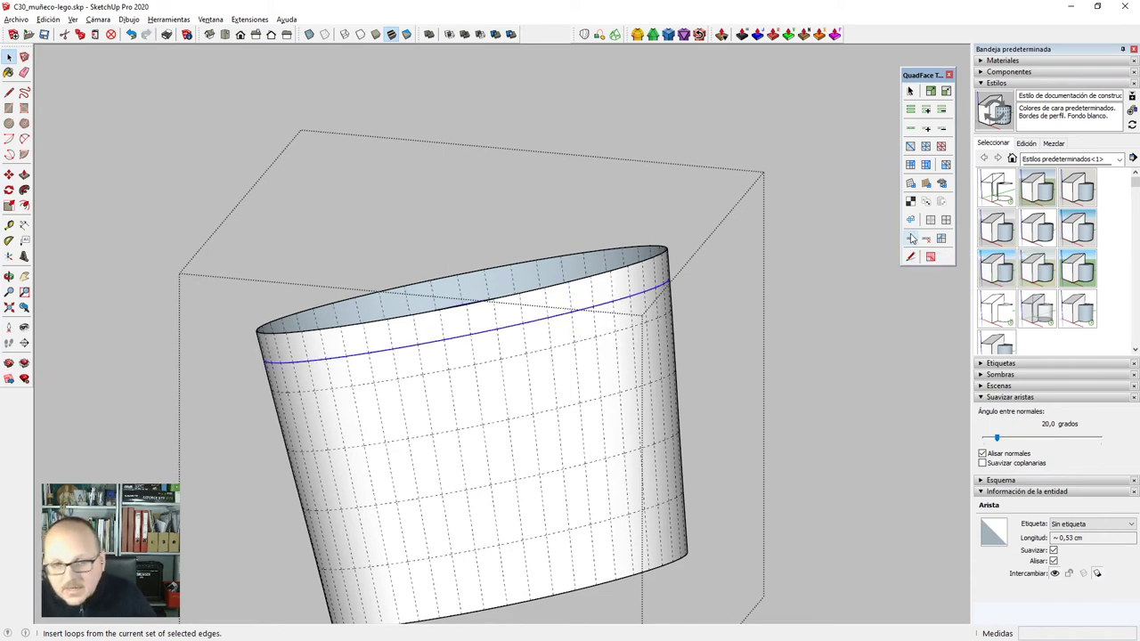
Turn off the hidden geometry display, delete the forearm surface strip above the new loop and leave the group.
{"action": "left_click", "coordinate": [522, 317]}
{"action": "key", "text": "alt"}
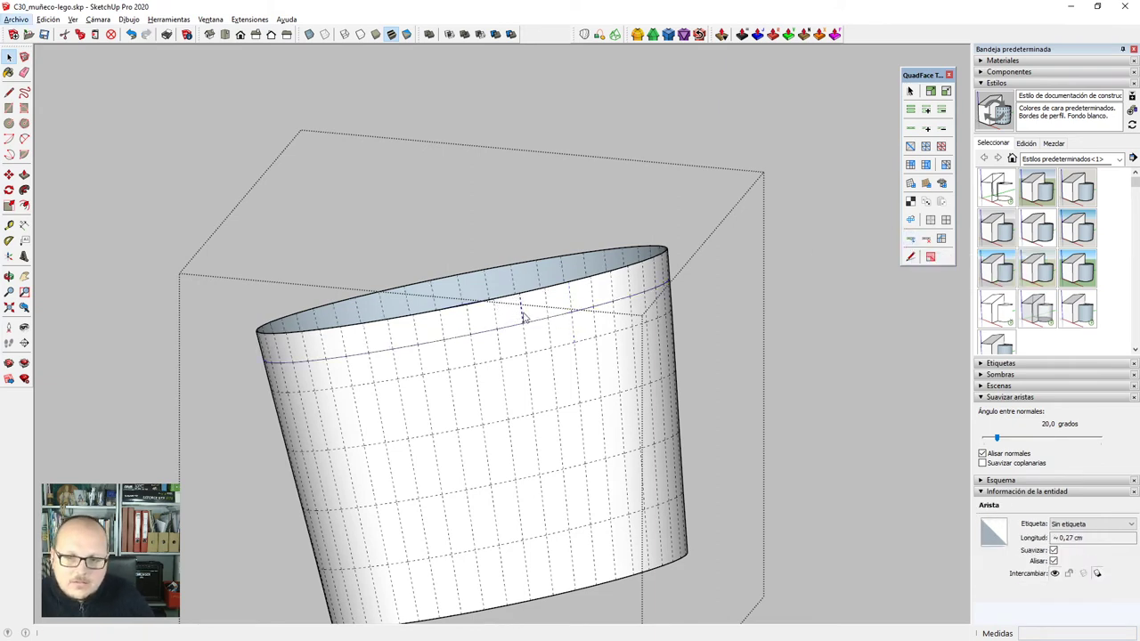
{"action": "key", "text": "v"}
{"action": "left_click", "coordinate": [529, 315]}
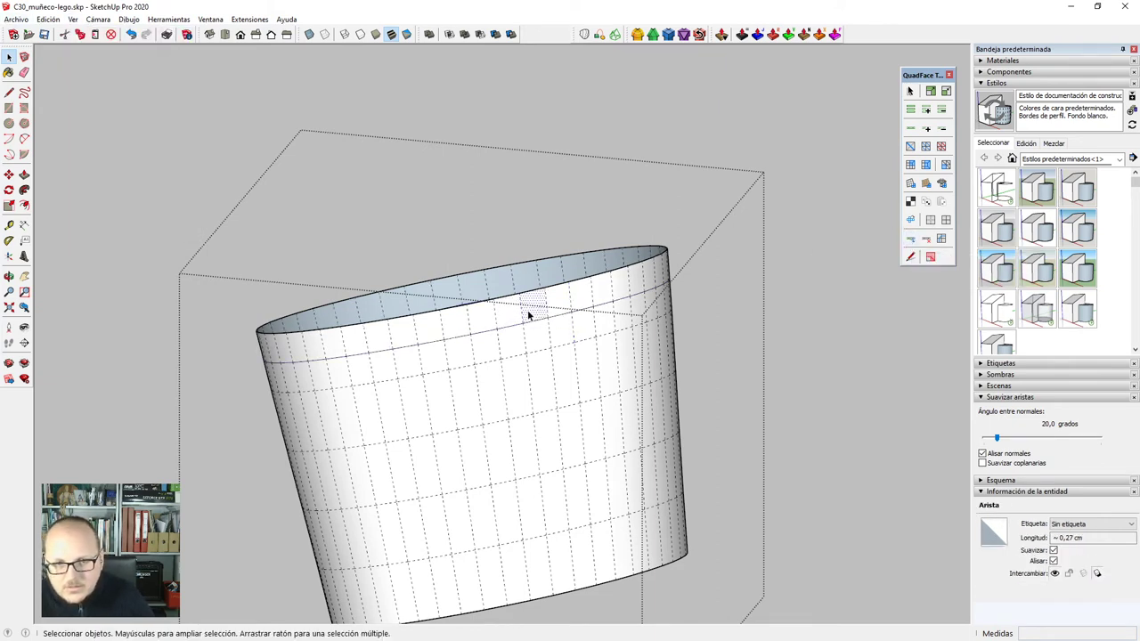
{"action": "key", "text": "alt+h"}
{"action": "left_click", "coordinate": [529, 314]}
{"action": "key", "text": "Delete"}
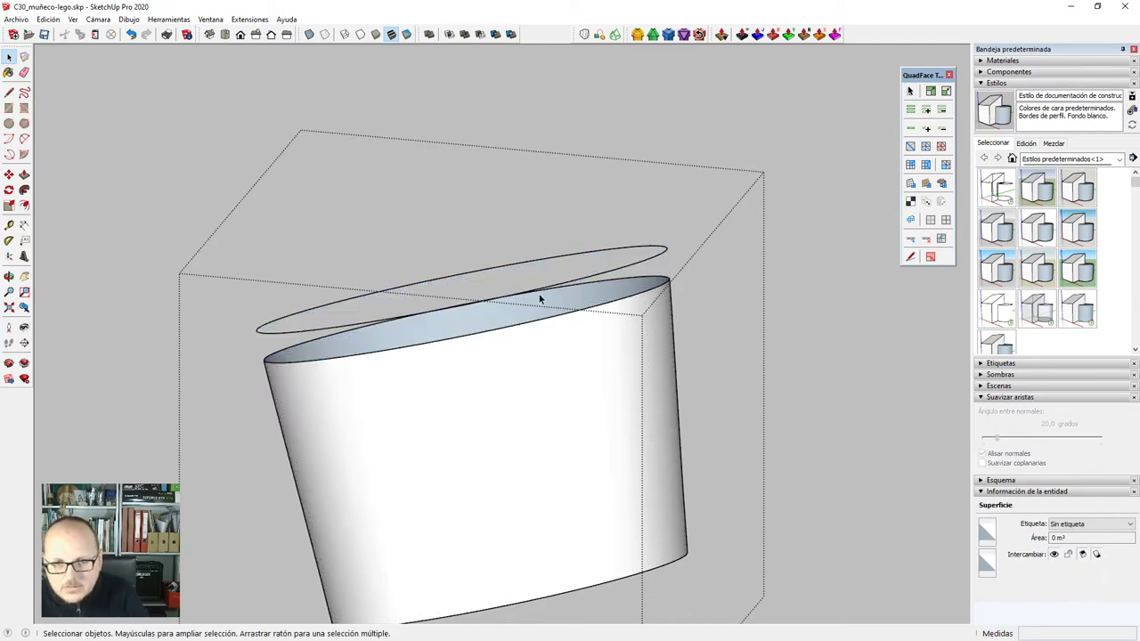
{"action": "left_click", "coordinate": [662, 259]}
{"action": "middle_click_drag", "start_coordinate": [662, 259], "coordinate": [692, 254]}
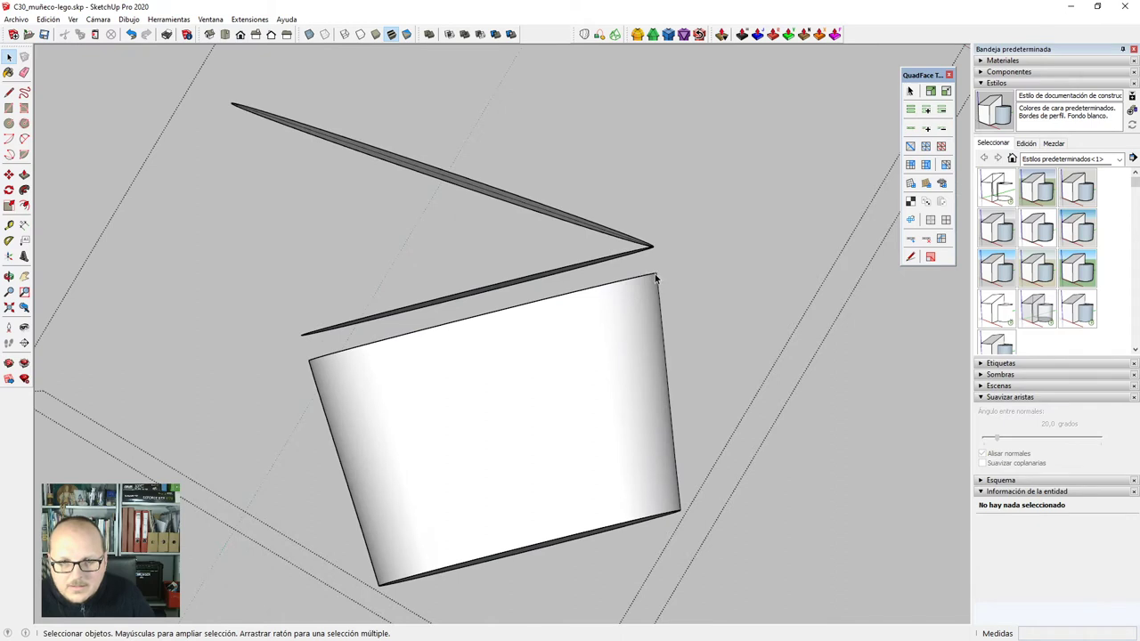
Remove the loose lower elbow disc, then explode the upper elbow disc's group and erase the dividing line across it.
{"action": "middle_click_drag", "start_coordinate": [646, 249], "coordinate": [583, 188]}
{"action": "left_click", "coordinate": [593, 206]}
{"action": "right_click", "coordinate": [593, 205]}
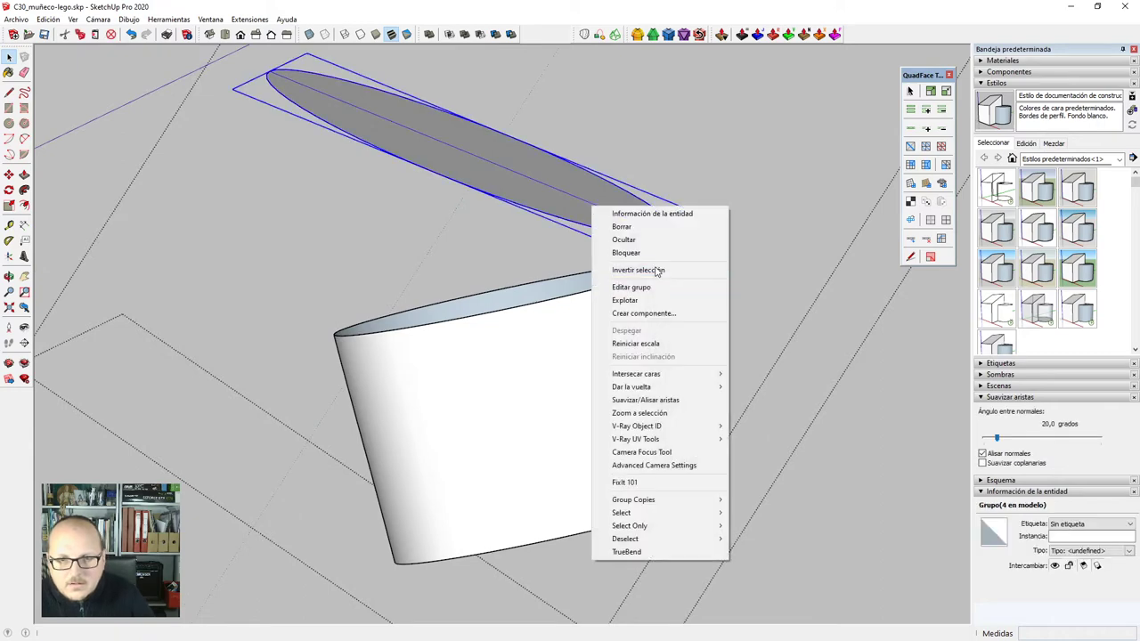
{"action": "left_click", "coordinate": [657, 304]}
{"action": "key", "text": "e"}
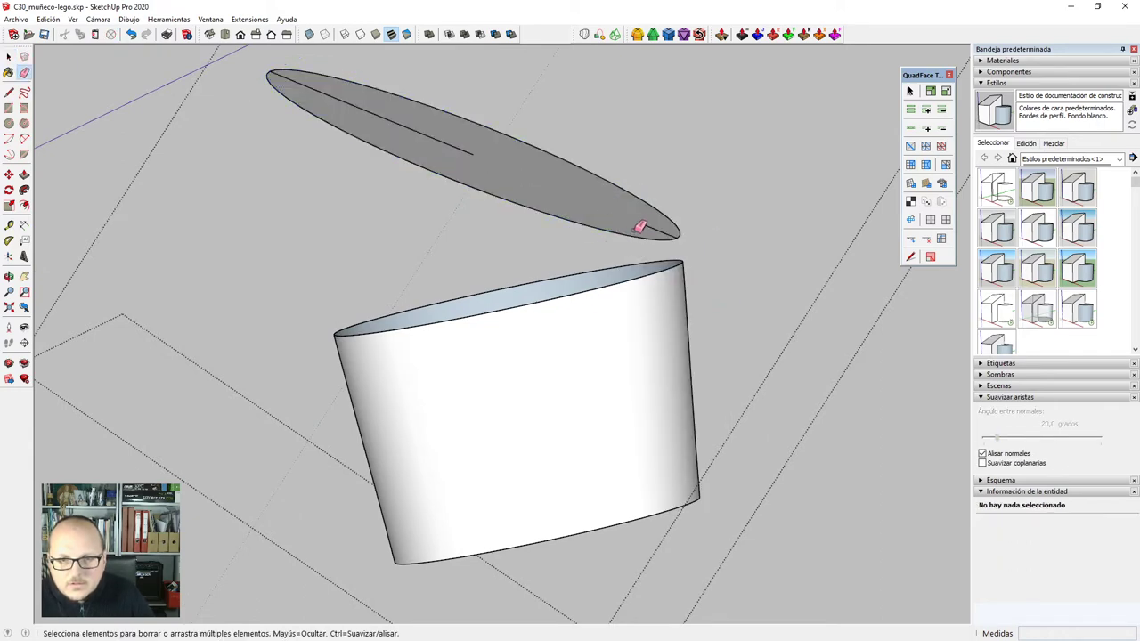
{"action": "mouse_move", "coordinate": [663, 224]}
{"action": "middle_mouse_down"}
{"action": "mouse_move", "coordinate": [573, 275]}
{"action": "mouse_move", "coordinate": [469, 108]}
{"action": "middle_mouse_up"}
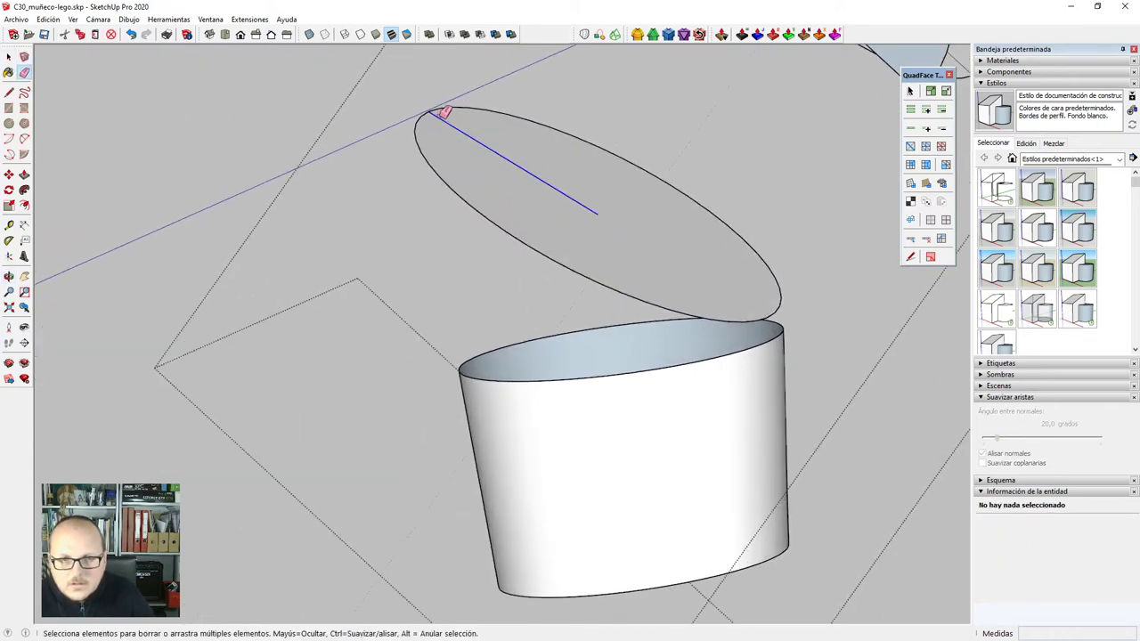
{"action": "key", "text": "space"}
Explode the trimmed forearm group into loose geometry.
{"action": "scroll", "coordinate": [580, 219], "scroll_direction": "down", "scroll_amount": 2}
{"action": "double_click", "coordinate": [581, 220]}
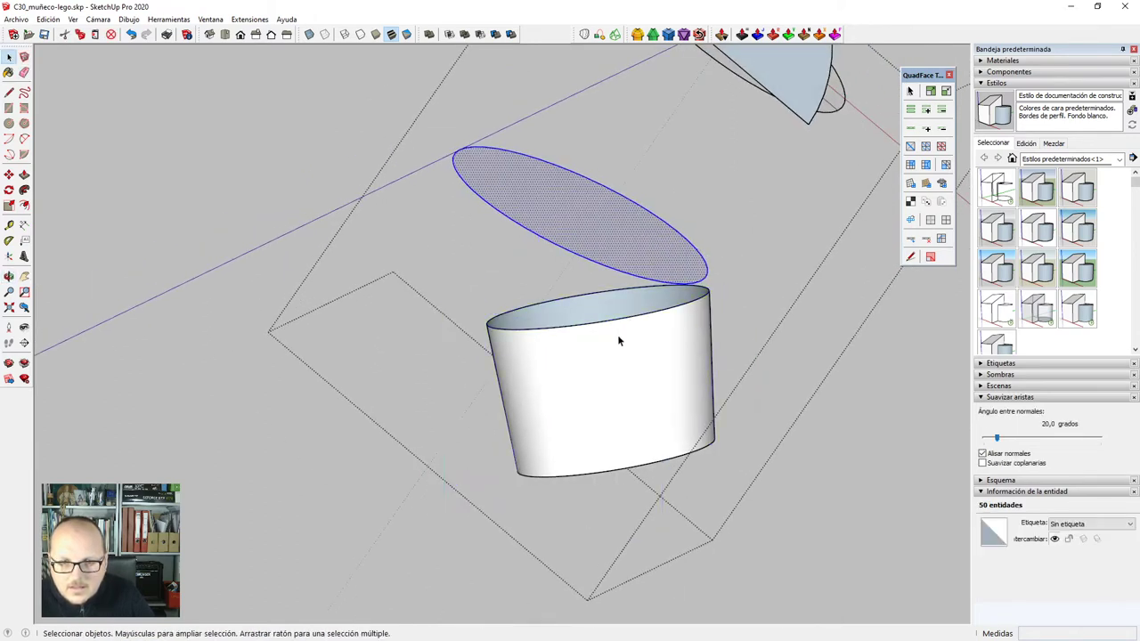
{"action": "left_click", "coordinate": [617, 334]}
{"action": "right_click", "coordinate": [617, 334]}
{"action": "left_click", "coordinate": [651, 381]}
{"action": "scroll", "coordinate": [593, 336], "scroll_direction": "up", "scroll_amount": 2}
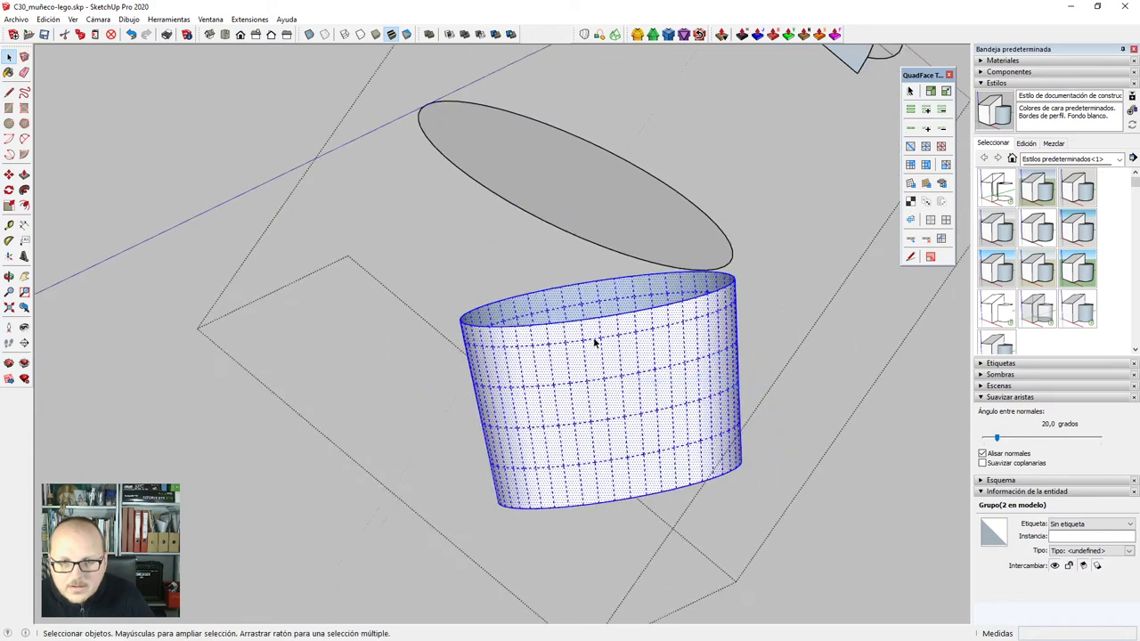
Loft the elbow surface between the forearm's upper rim and the upper elbow disc with Curviloft's Loft by Spline.
{"action": "left_click", "coordinate": [596, 320]}
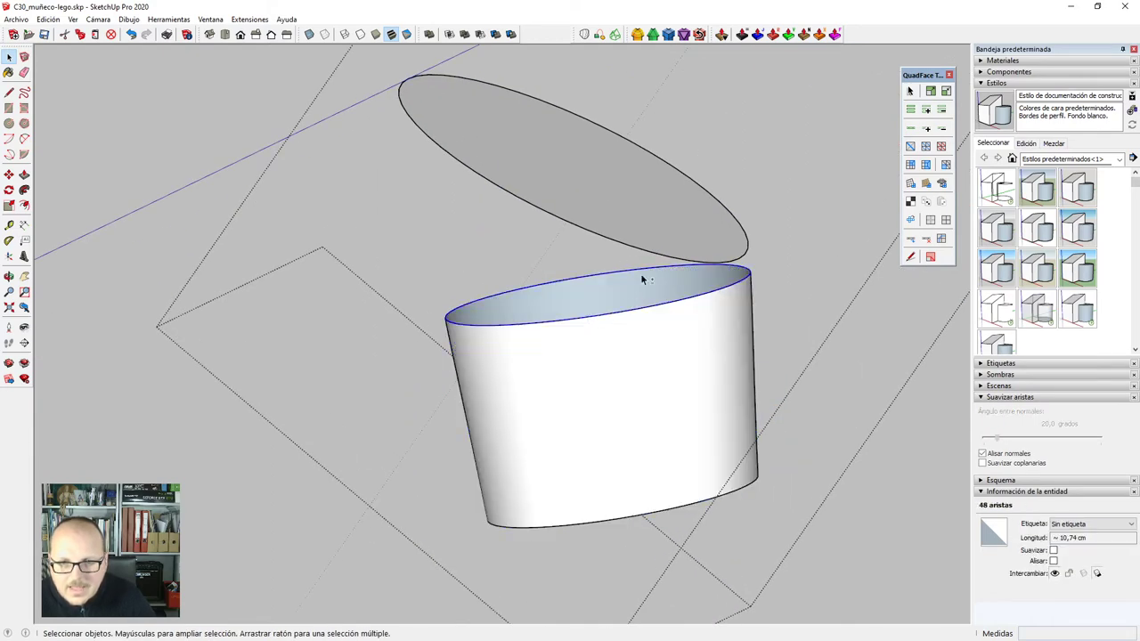
{"action": "left_click", "coordinate": [630, 214], "text": "shift"}
{"action": "scroll", "coordinate": [620, 199], "scroll_direction": "down", "scroll_amount": 2}
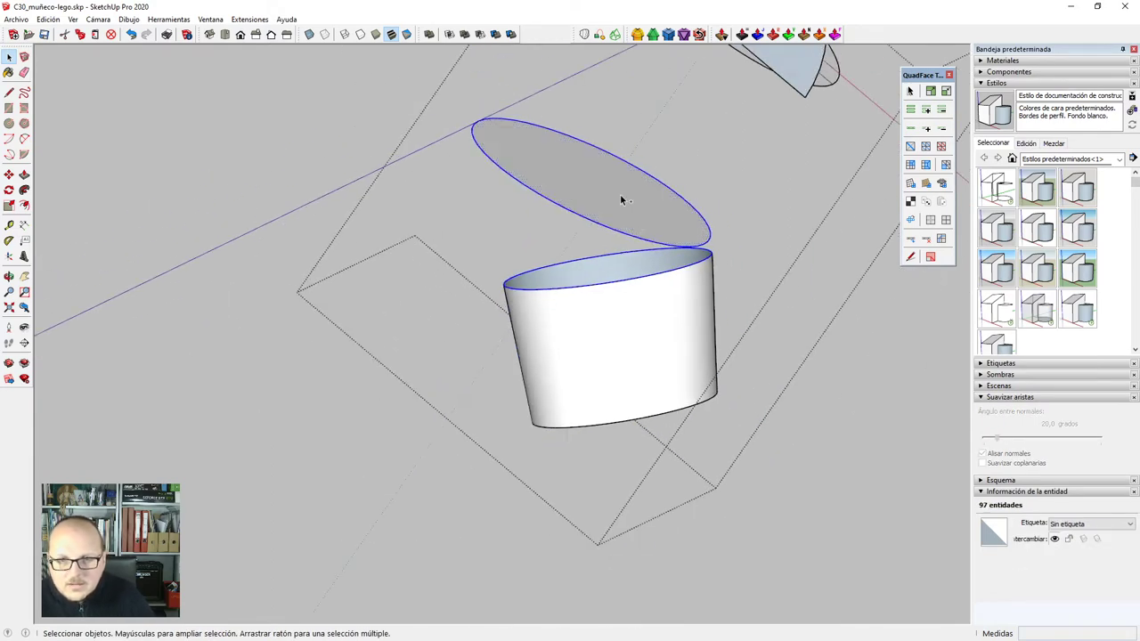
{"action": "left_click", "coordinate": [585, 35]}
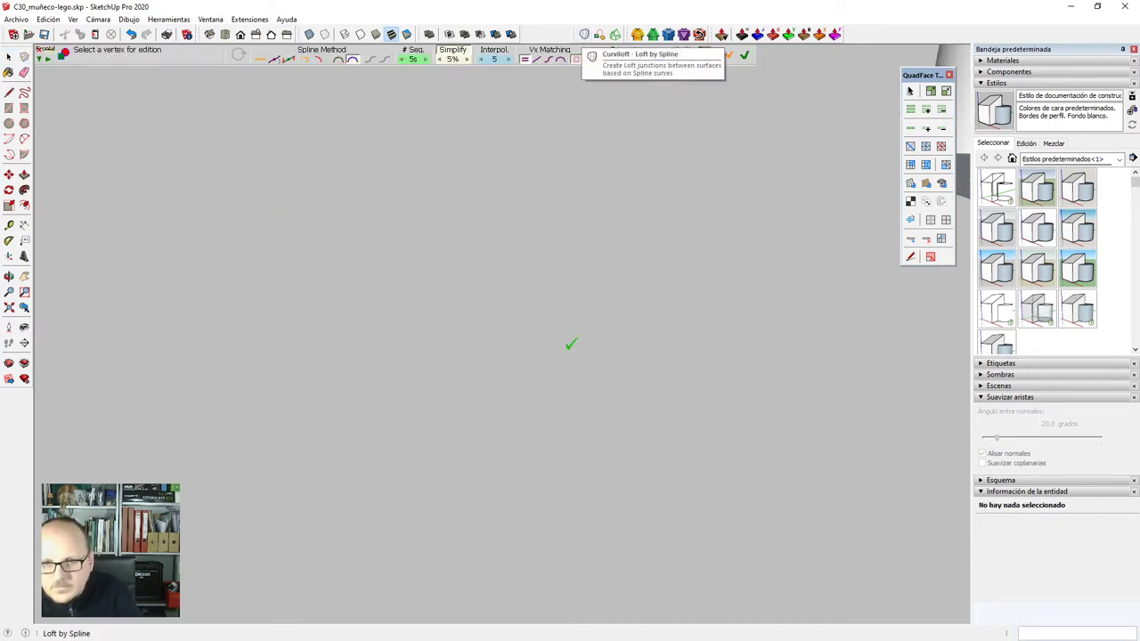
{"action": "scroll", "coordinate": [495, 356], "scroll_direction": "down", "scroll_amount": 10}
{"action": "scroll", "coordinate": [878, 312], "scroll_direction": "up", "scroll_amount": 2}
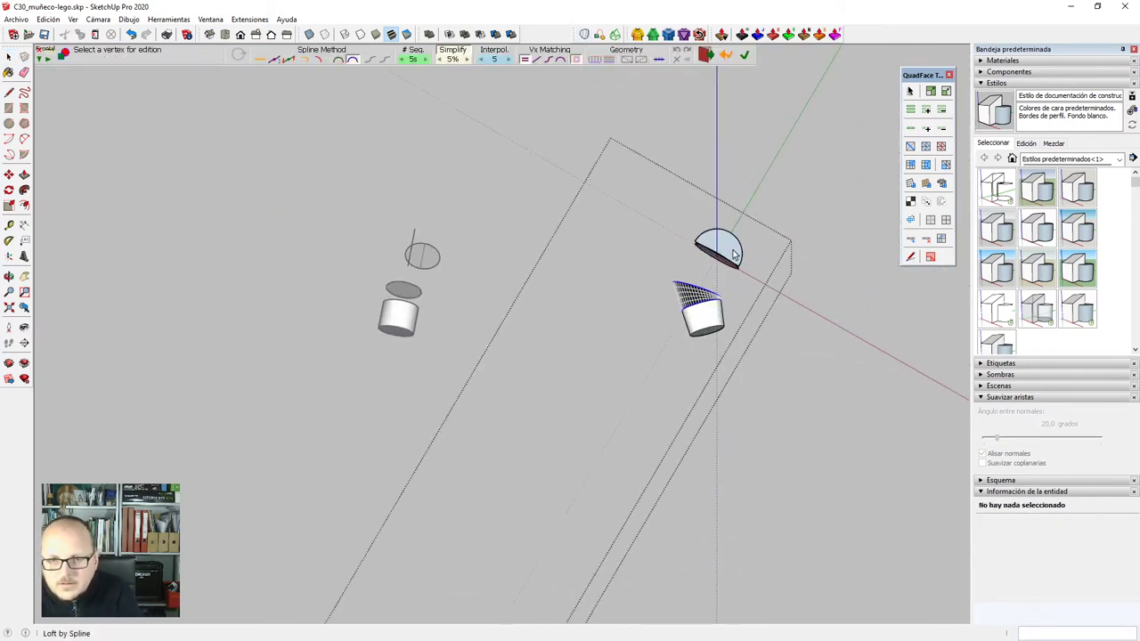
{"action": "scroll", "coordinate": [717, 303], "scroll_direction": "up", "scroll_amount": 6}
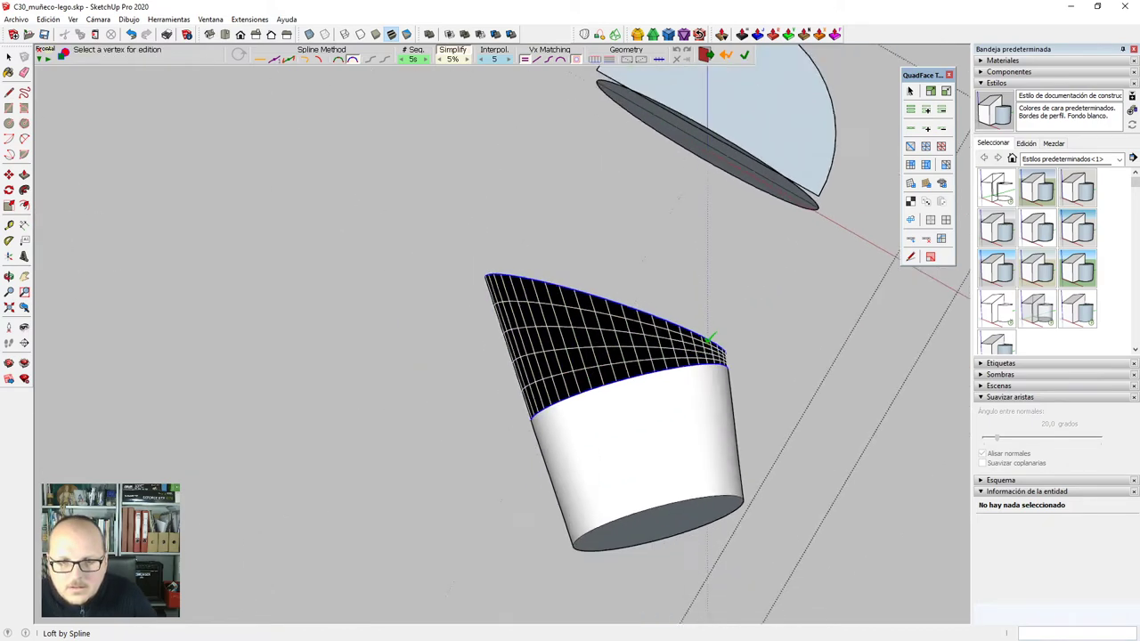
{"action": "scroll", "coordinate": [710, 338], "scroll_direction": "down", "scroll_amount": 2}
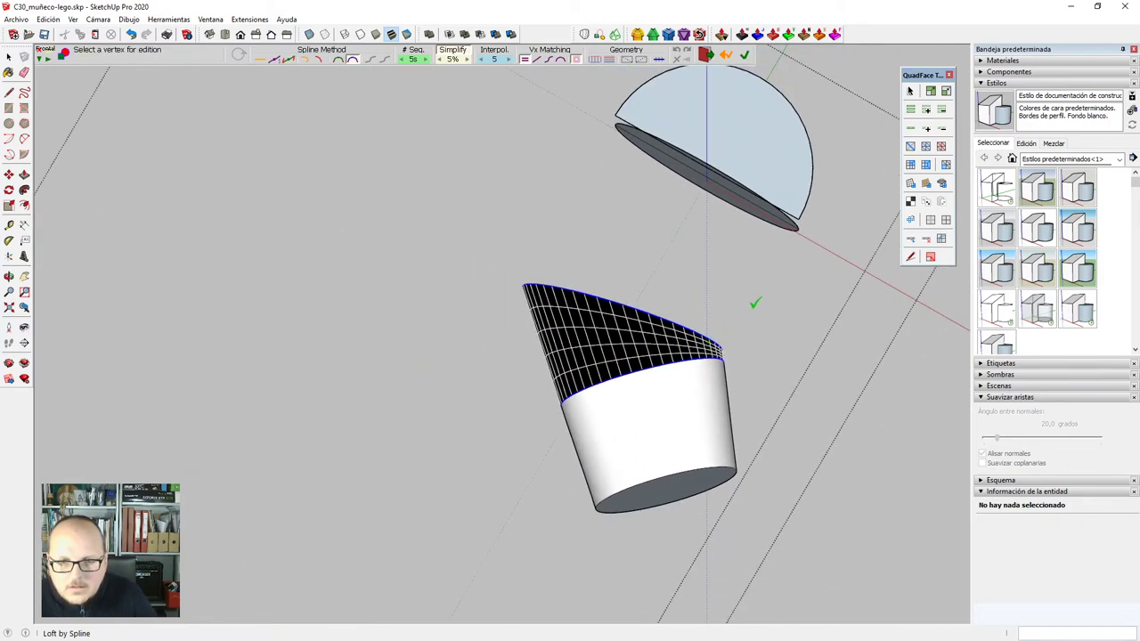
{"action": "scroll", "coordinate": [766, 347], "scroll_direction": "down", "scroll_amount": 3}
{"action": "scroll", "coordinate": [739, 370], "scroll_direction": "up", "scroll_amount": 6}
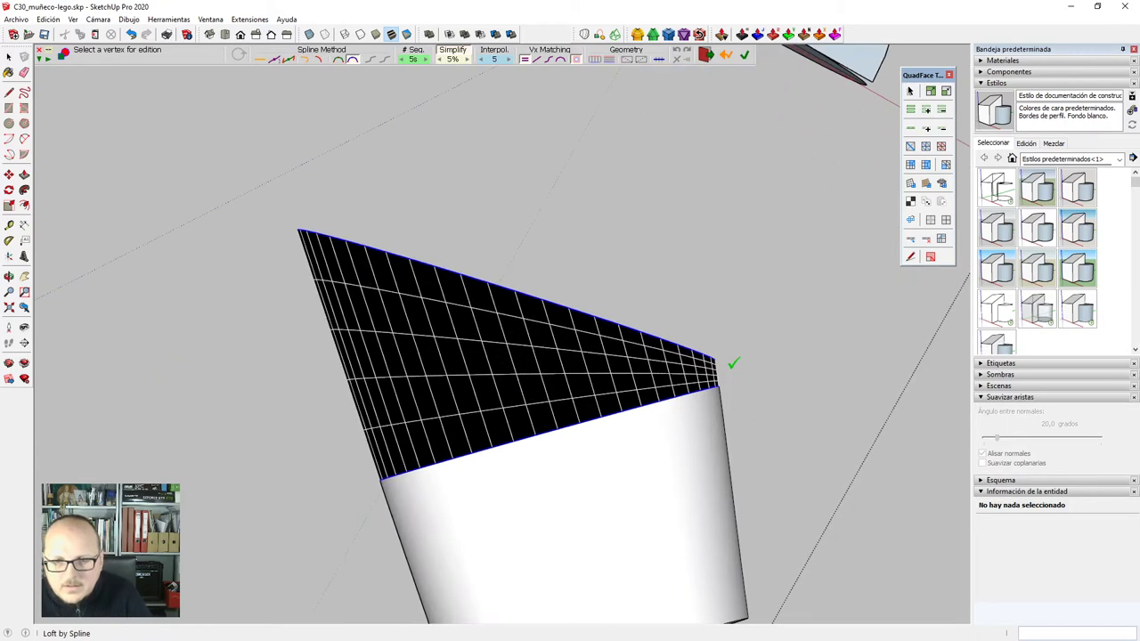
{"action": "key", "text": "Return"}
{"action": "scroll", "coordinate": [717, 306], "scroll_direction": "down", "scroll_amount": 2}
{"action": "key", "text": "space"}
Explode the lofted elbow surface's group so that it joins the forearm geometry.
{"action": "middle_click_drag", "start_coordinate": [642, 361], "coordinate": [595, 401]}
{"action": "left_click", "coordinate": [589, 404]}
{"action": "right_click", "coordinate": [603, 383]}
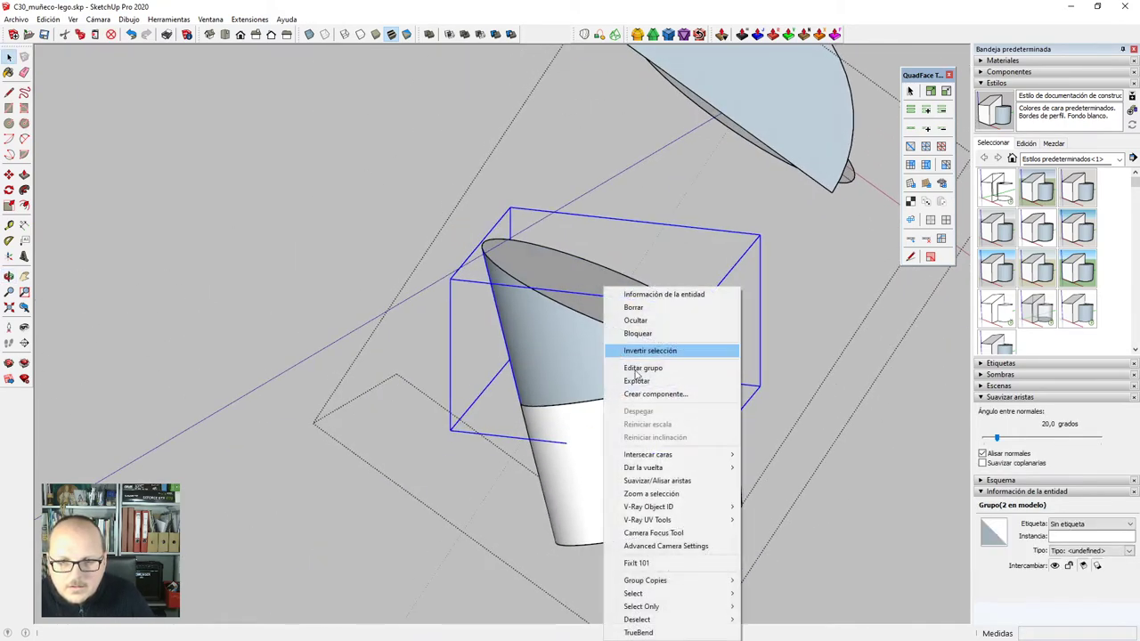
{"action": "left_click", "coordinate": [653, 381]}
{"action": "scroll", "coordinate": [642, 375], "scroll_direction": "down", "scroll_amount": 2}
{"action": "scroll", "coordinate": [656, 364], "scroll_direction": "up", "scroll_amount": 4}
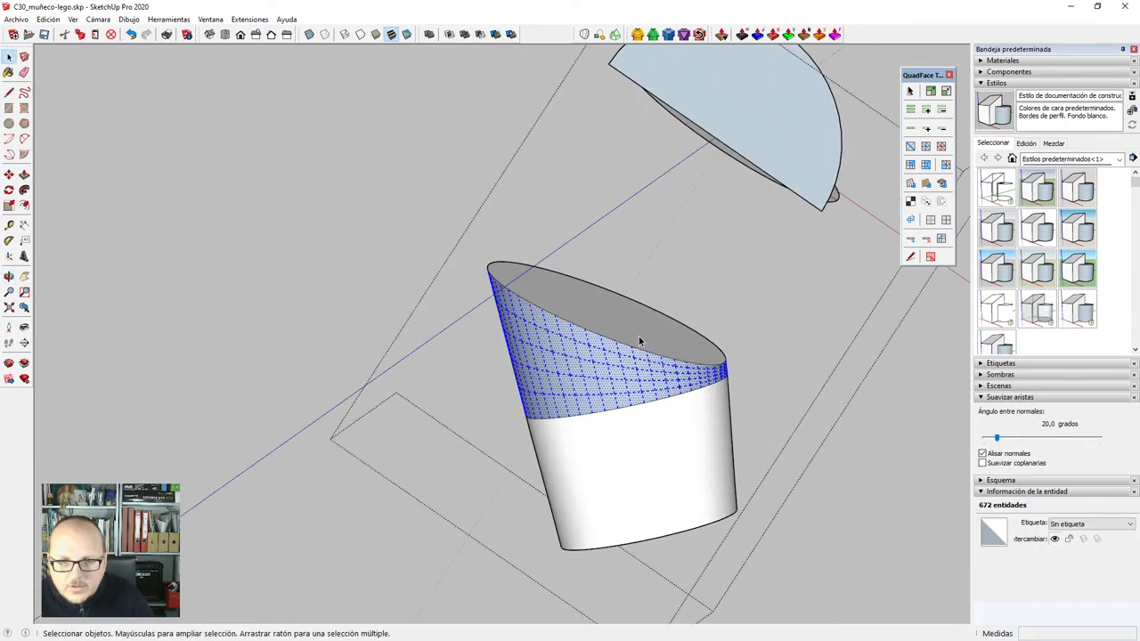
{"action": "left_click", "coordinate": [638, 341]}
Group the half-disc face at the shoulder together with its edges.
{"action": "middle_click_drag", "start_coordinate": [636, 333], "coordinate": [582, 209]}
{"action": "left_click", "coordinate": [814, 250]}
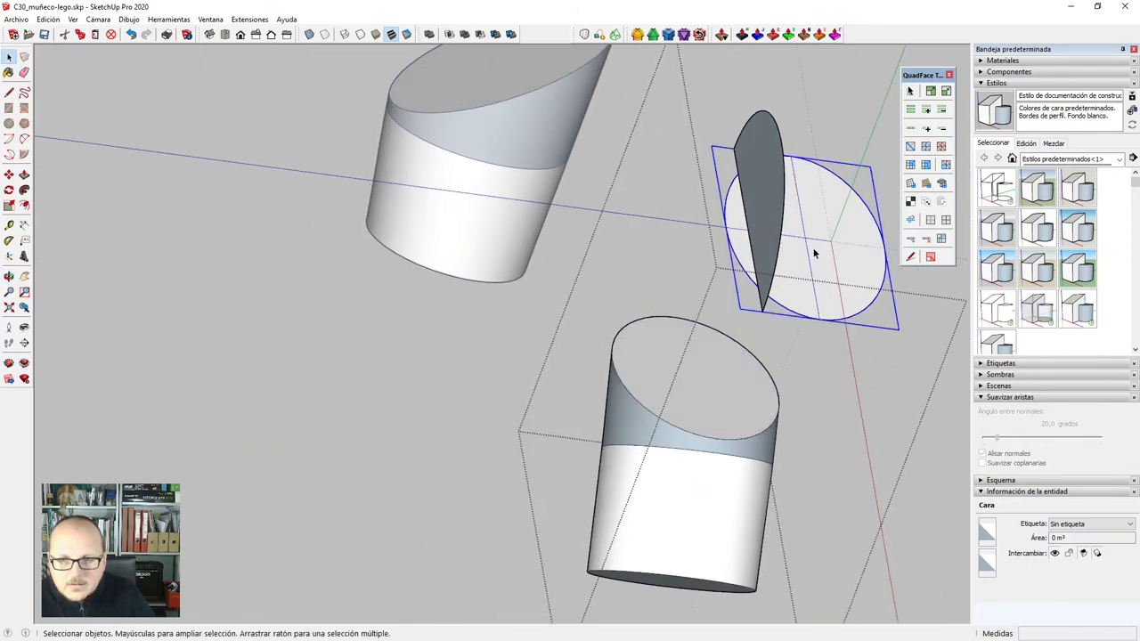
{"action": "left_click", "coordinate": [760, 190]}
{"action": "double_click", "coordinate": [759, 189]}
{"action": "key", "text": "ctrl+g"}
Erase the dividing line across the shoulder disc and explode the disc's group.
{"action": "double_click", "coordinate": [832, 253]}
{"action": "key", "text": "e"}
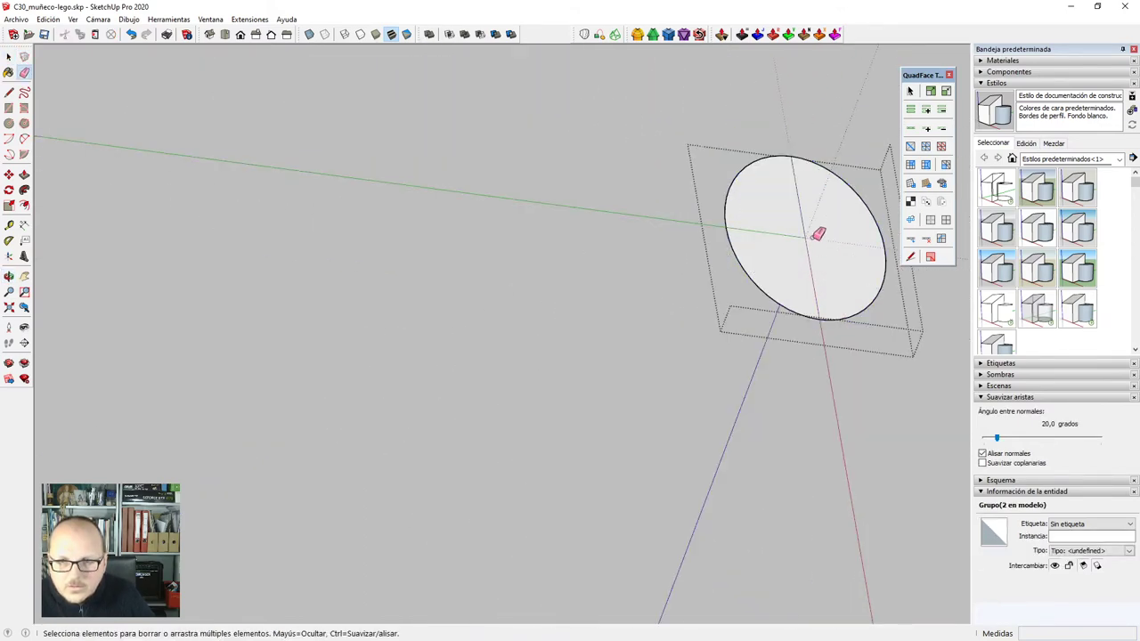
{"action": "left_click_drag", "start_coordinate": [805, 242], "coordinate": [825, 302]}
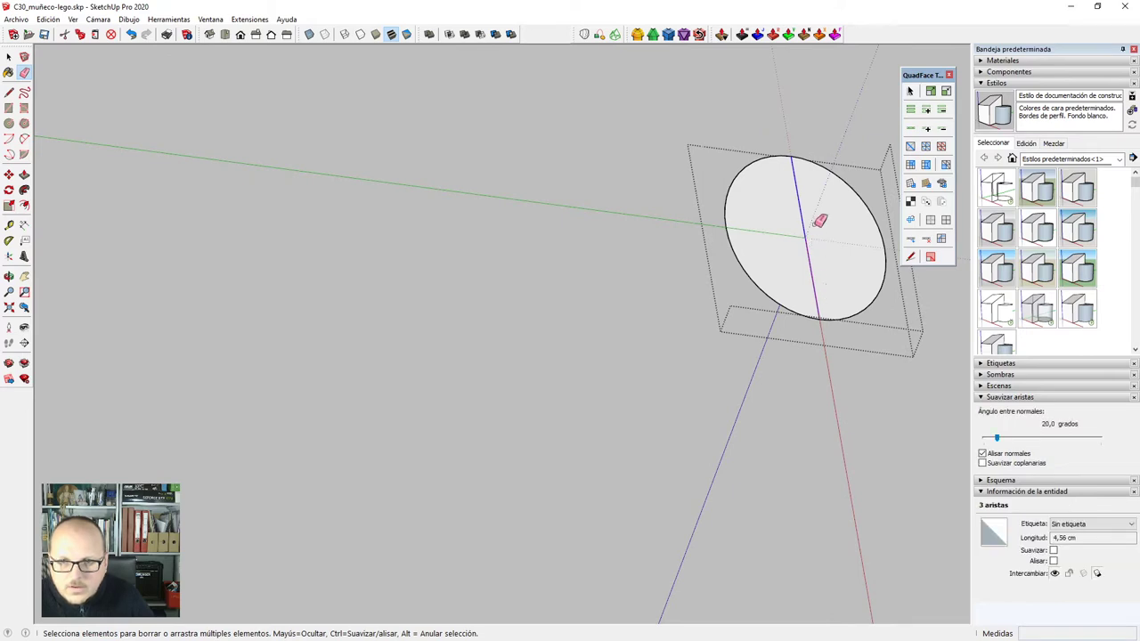
{"action": "key", "text": "Escape"}
{"action": "key", "text": "Escape"}
{"action": "right_click", "coordinate": [824, 259]}
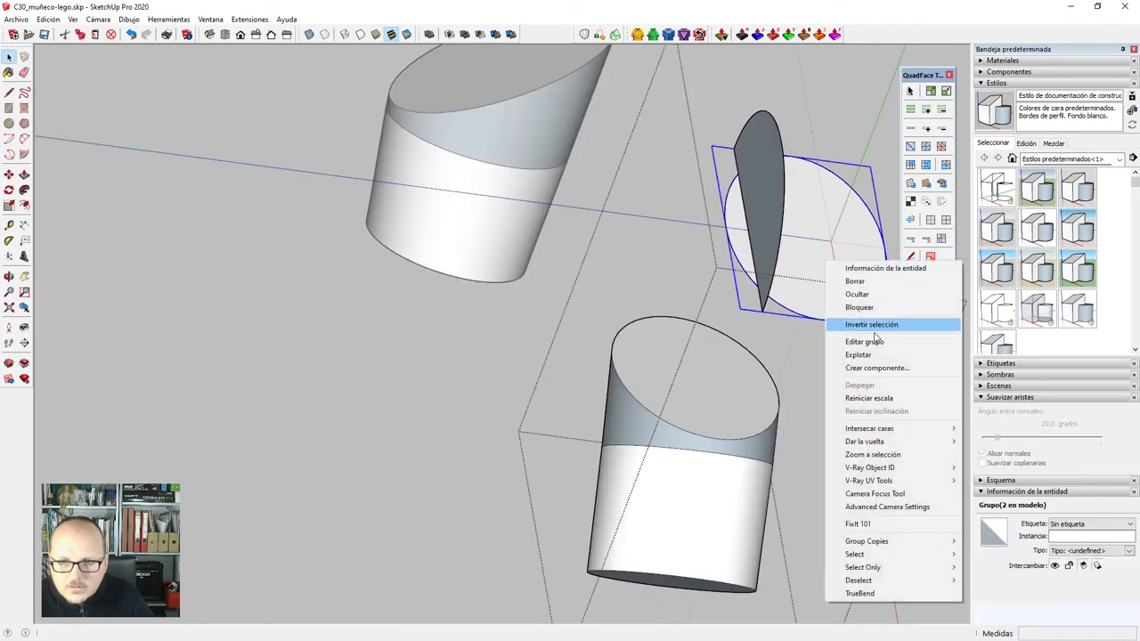
{"action": "left_click", "coordinate": [877, 355]}
Loft the upper arm surface between the shoulder disc and the upper elbow disc with Curviloft's Loft by Spline.
{"action": "left_click", "coordinate": [713, 383], "text": "shift"}
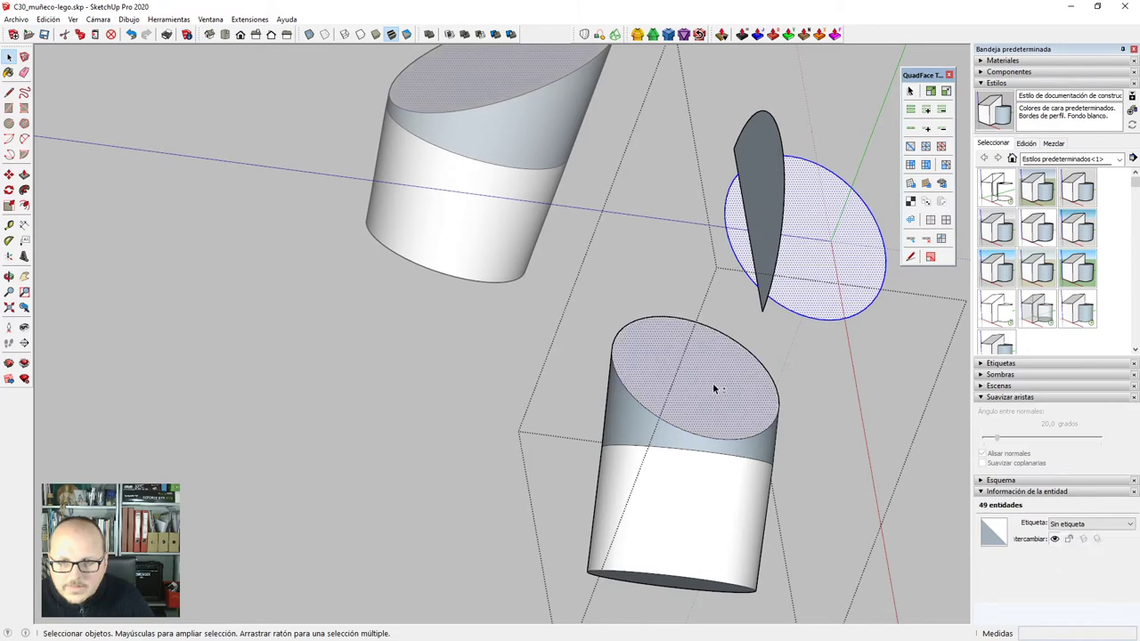
{"action": "left_click", "coordinate": [713, 383], "text": "shift"}
{"action": "double_click", "coordinate": [695, 382], "text": "shift"}
{"action": "middle_click_drag", "start_coordinate": [695, 385], "coordinate": [643, 303]}
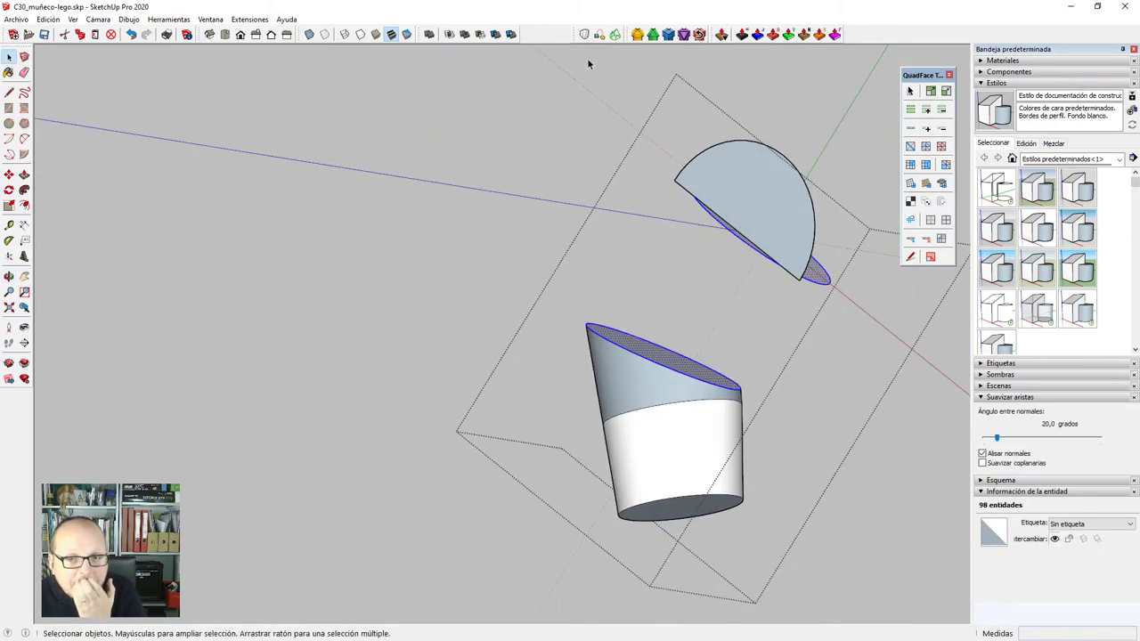
{"action": "left_click", "coordinate": [585, 36]}
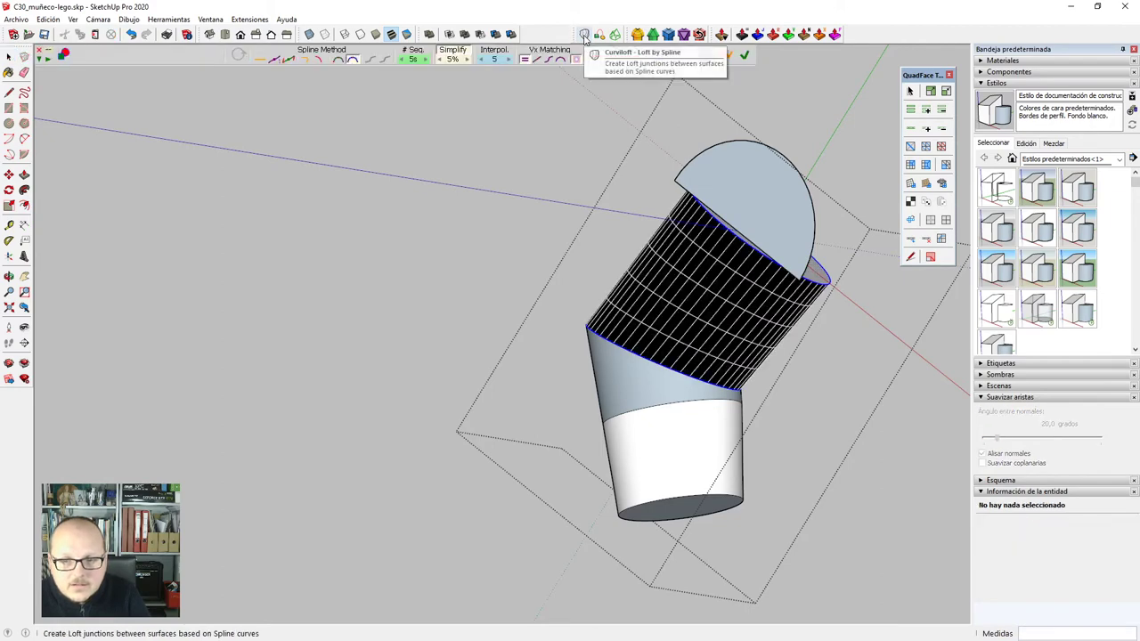
{"action": "middle_click_drag", "start_coordinate": [703, 267], "coordinate": [703, 334]}
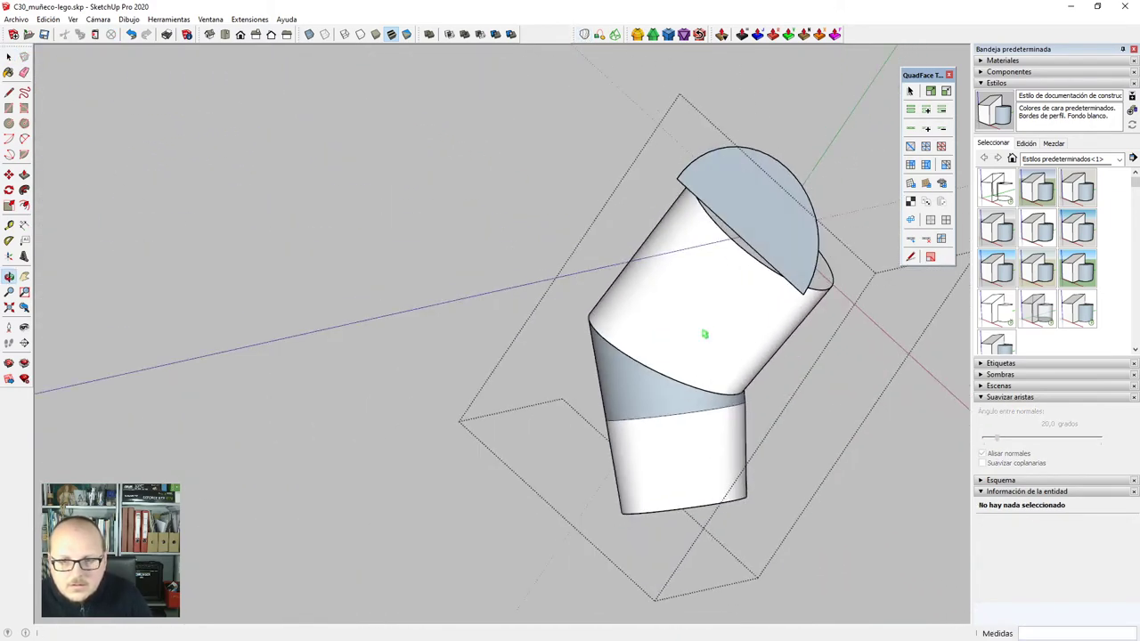
Examine the joined forearm, elbow and upper arm surfaces and the fit of the half-disc at the shoulder.
{"action": "scroll", "coordinate": [646, 370], "scroll_direction": "up", "scroll_amount": 3}
{"action": "left_click", "coordinate": [647, 374]}
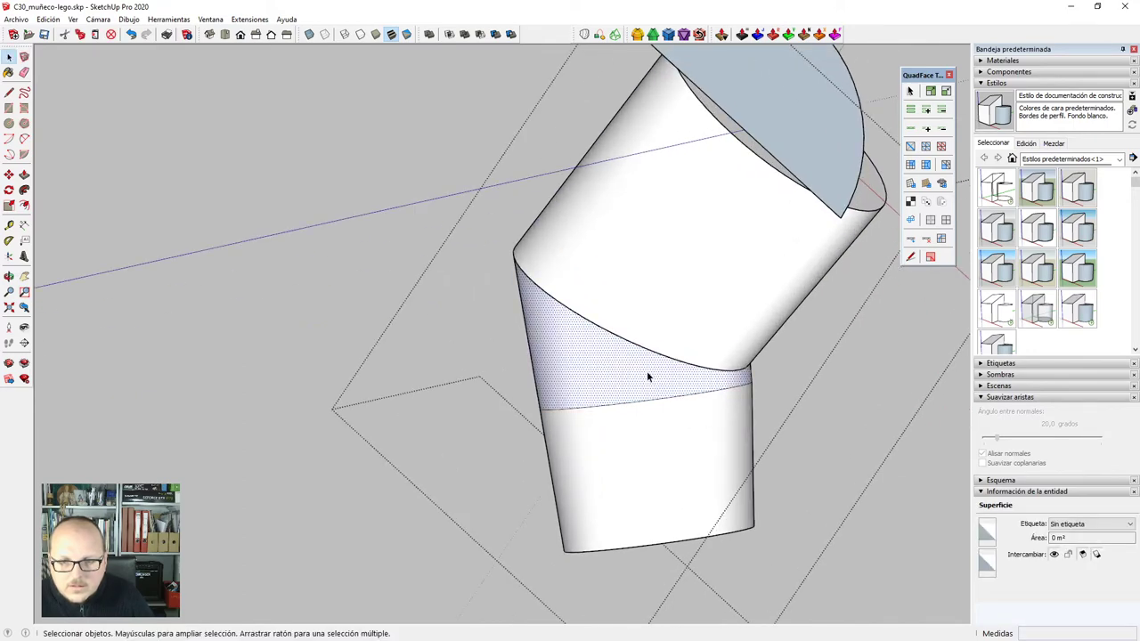
{"action": "scroll", "coordinate": [649, 377], "scroll_direction": "down", "scroll_amount": 4}
{"action": "middle_click_drag", "start_coordinate": [647, 377], "coordinate": [441, 318]}
{"action": "scroll", "coordinate": [637, 297], "scroll_direction": "up", "scroll_amount": 5}
{"action": "left_click", "coordinate": [614, 294]}
{"action": "scroll", "coordinate": [615, 294], "scroll_direction": "down", "scroll_amount": 3}
{"action": "scroll", "coordinate": [684, 360], "scroll_direction": "up", "scroll_amount": 3}
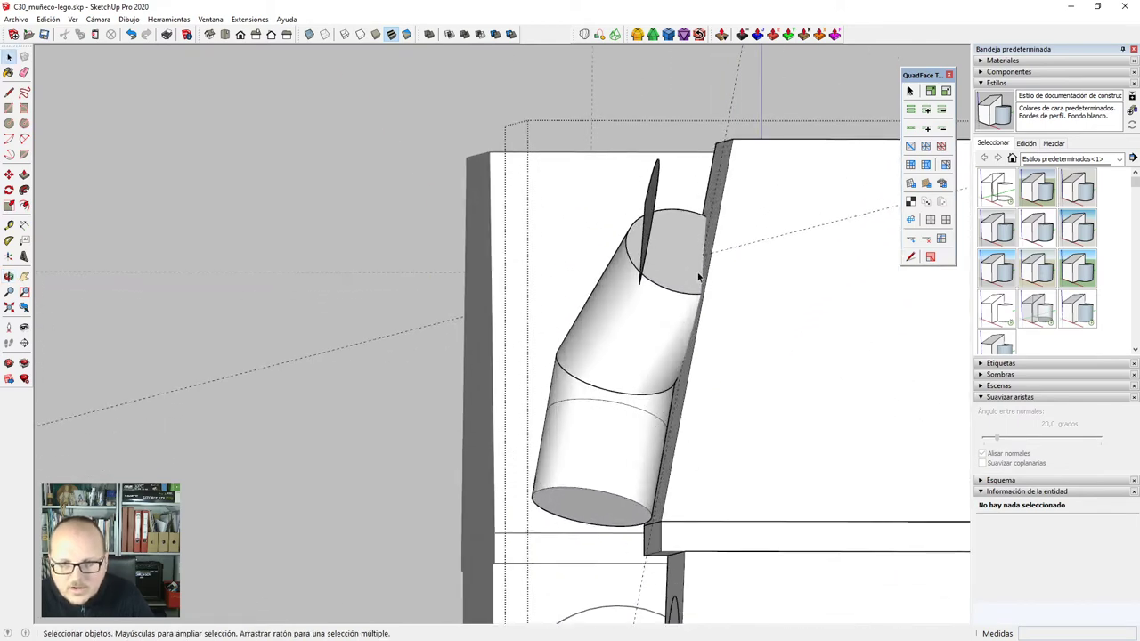
{"action": "scroll", "coordinate": [698, 277], "scroll_direction": "down", "scroll_amount": 3}
{"action": "middle_click_drag", "start_coordinate": [698, 277], "coordinate": [654, 244]}
{"action": "scroll", "coordinate": [654, 243], "scroll_direction": "up", "scroll_amount": 4}
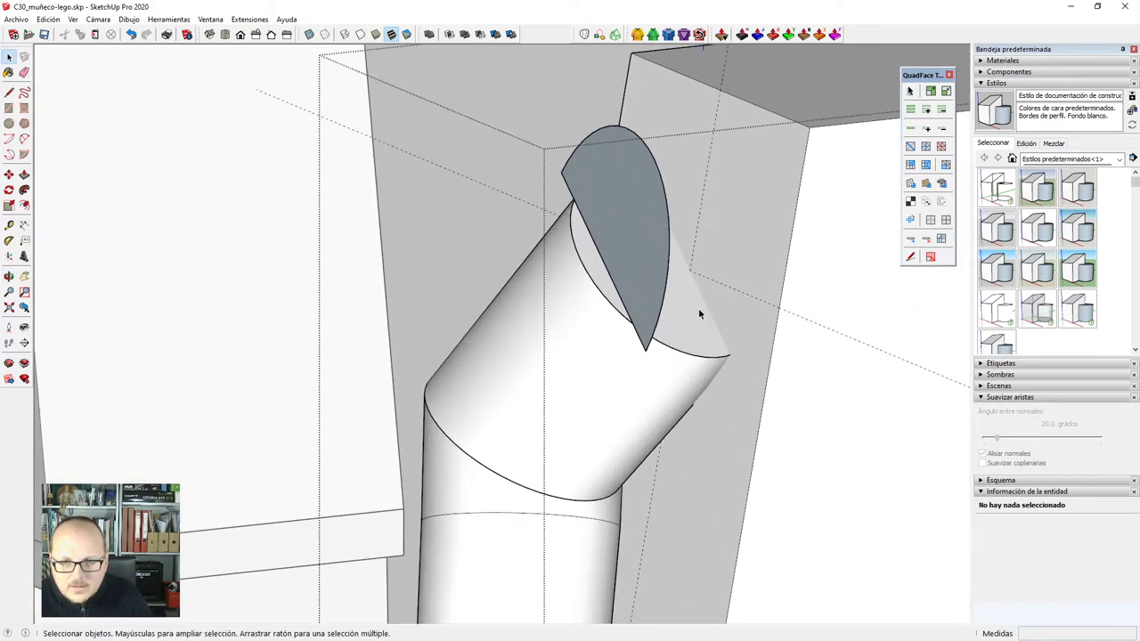
Move the half-disc group about 1.13 cm so that its lower corner sits on the shoulder disc's edge.
{"action": "scroll", "coordinate": [695, 313], "scroll_direction": "down", "scroll_amount": 2}
{"action": "middle_click_drag", "start_coordinate": [685, 315], "coordinate": [636, 281]}
{"action": "left_click", "coordinate": [639, 273]}
{"action": "key", "text": "m"}
{"action": "scroll", "coordinate": [668, 323], "scroll_direction": "up", "scroll_amount": 2}
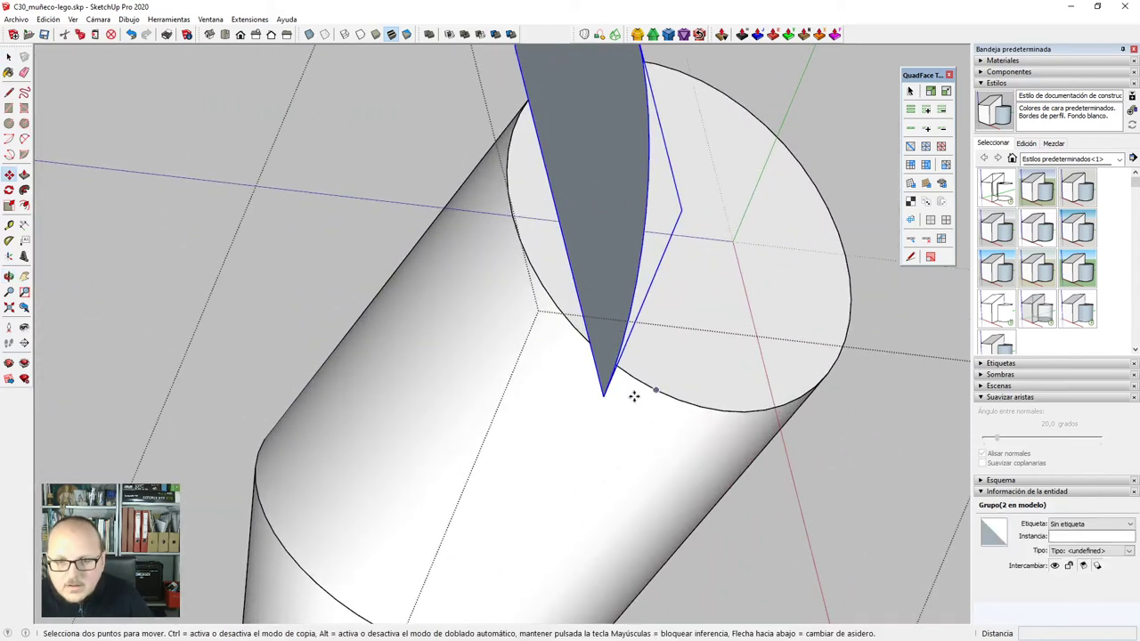
{"action": "left_click", "coordinate": [604, 393]}
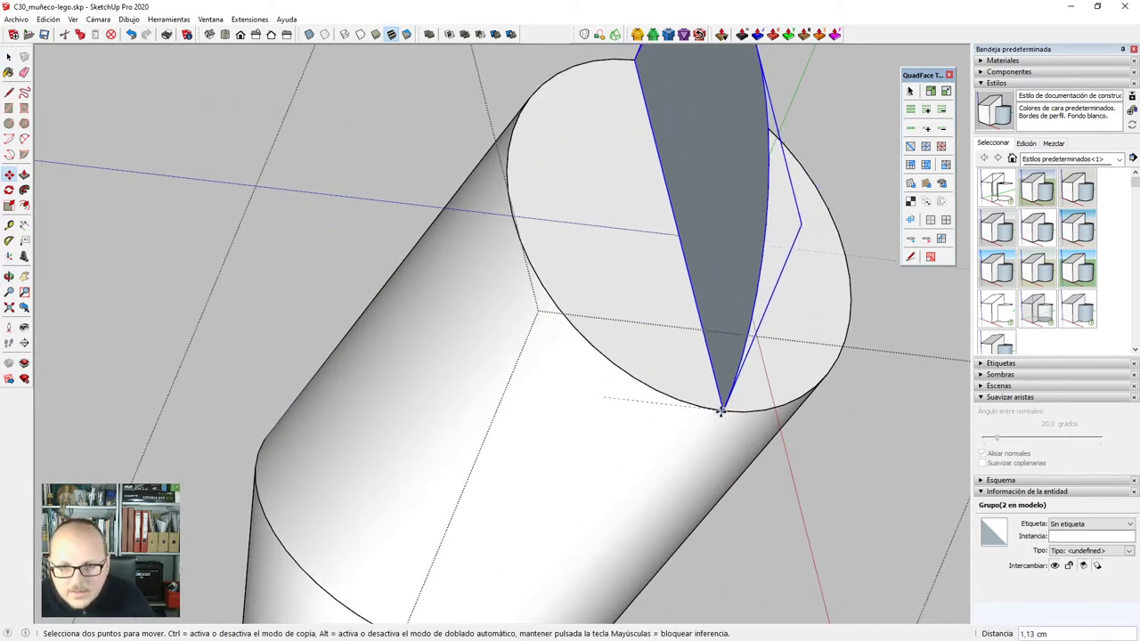
{"action": "left_click", "coordinate": [724, 411]}
Check in X-ray view how the half-disc's straight edge lines up with the shoulder disc.
{"action": "scroll", "coordinate": [724, 411], "scroll_direction": "down", "scroll_amount": 2}
{"action": "middle_click_drag", "start_coordinate": [723, 411], "coordinate": [687, 214]}
{"action": "scroll", "coordinate": [684, 171], "scroll_direction": "up", "scroll_amount": 2}
{"action": "key", "text": "x"}
{"action": "scroll", "coordinate": [648, 103], "scroll_direction": "up", "scroll_amount": 1}
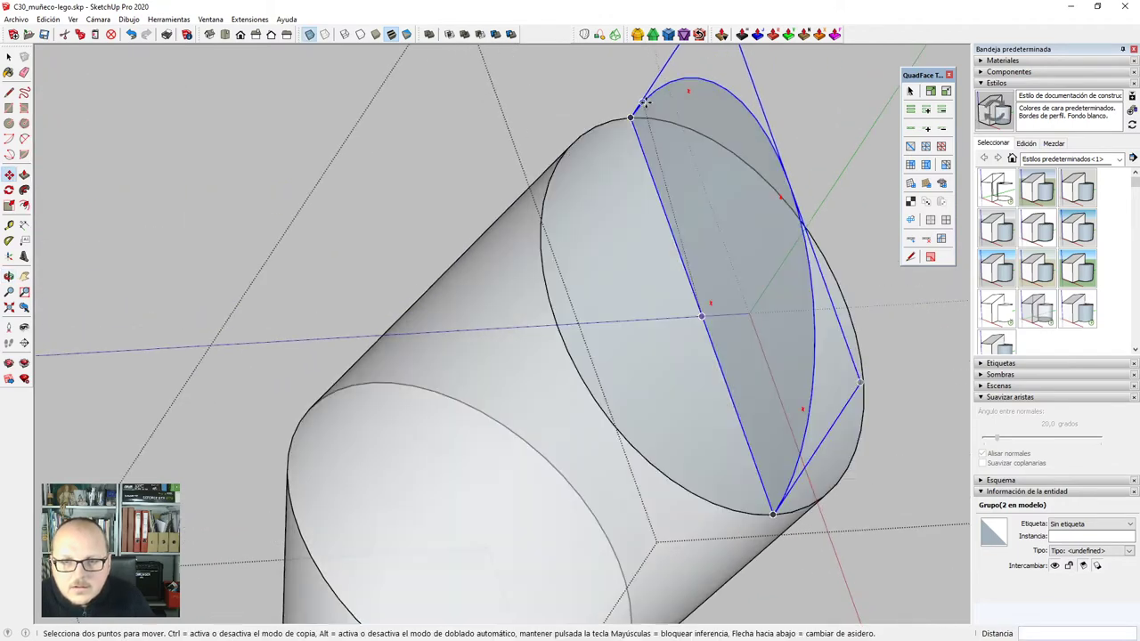
{"action": "scroll", "coordinate": [641, 98], "scroll_direction": "down", "scroll_amount": 2}
{"action": "key", "text": "x"}
{"action": "scroll", "coordinate": [760, 260], "scroll_direction": "down", "scroll_amount": 2}
{"action": "middle_click_drag", "start_coordinate": [761, 259], "coordinate": [659, 240]}
Try to paste the copied shoulder disc face inside the half-disc group.
{"action": "key", "text": "space"}
{"action": "left_click", "coordinate": [656, 243], "text": "shift"}
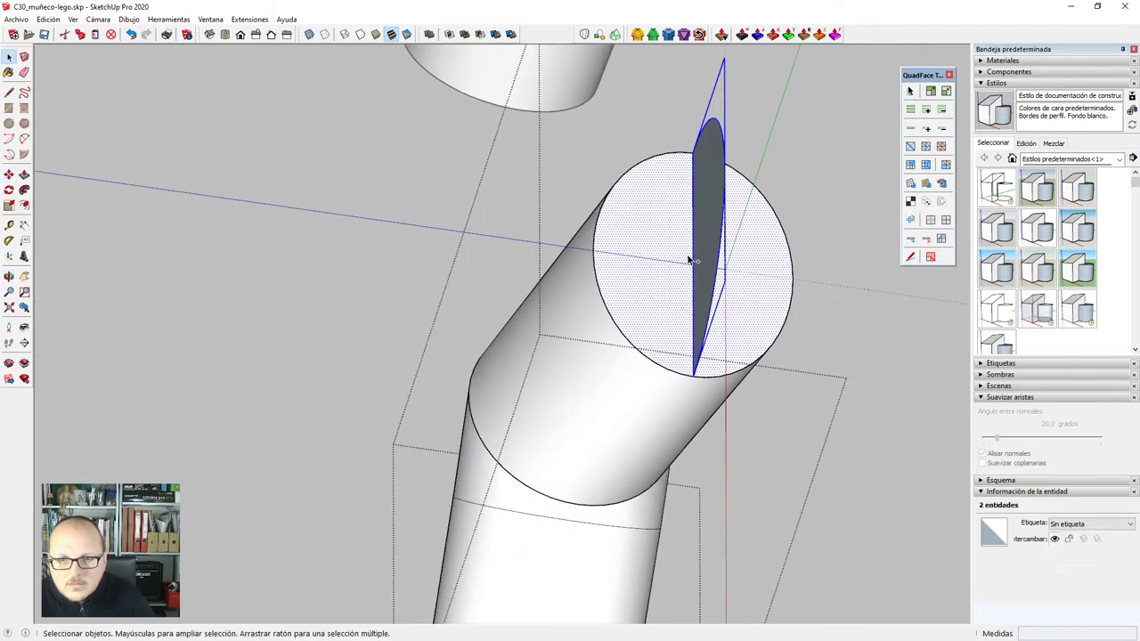
{"action": "double_click", "coordinate": [699, 230]}
{"action": "key", "text": "ctrl+v"}
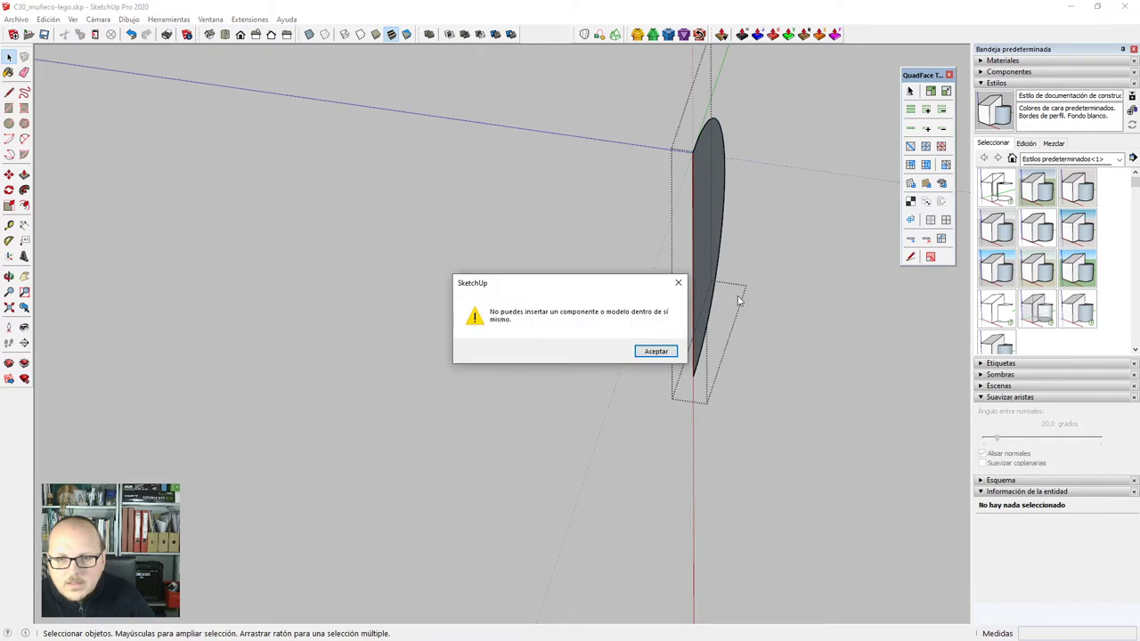
{"action": "left_click", "coordinate": [668, 355]}
{"action": "key", "text": "ctrl+z"}
Copy the shoulder disc's face with its edges and paste it in place inside the half-disc group.
{"action": "double_click", "coordinate": [659, 238]}
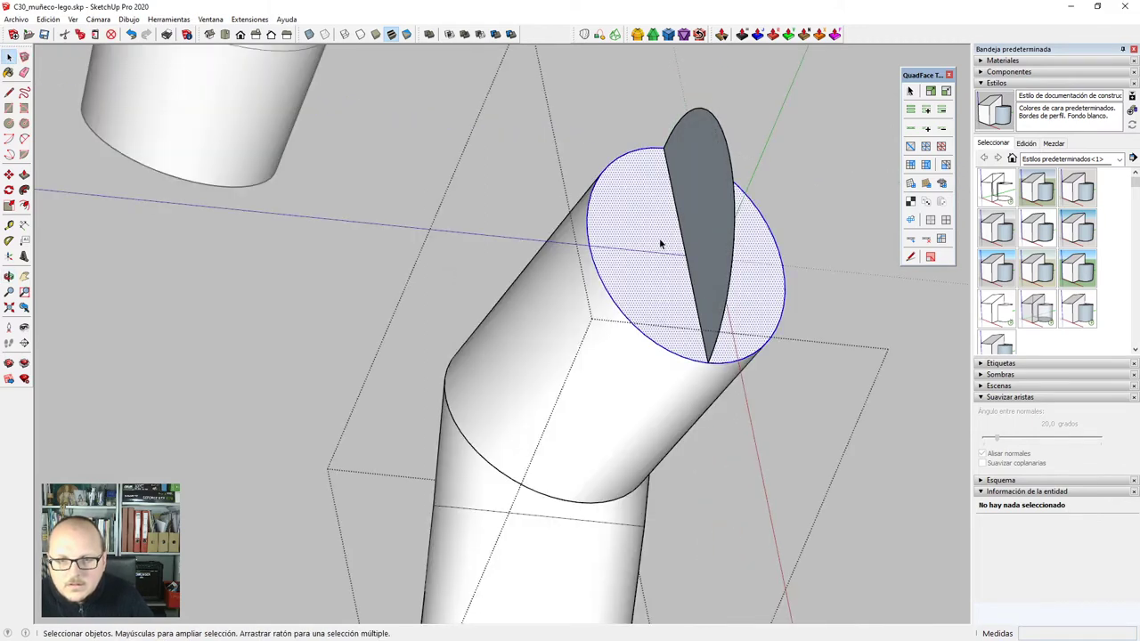
{"action": "double_click", "coordinate": [698, 215]}
{"action": "key", "text": "ctrl+shift+v"}
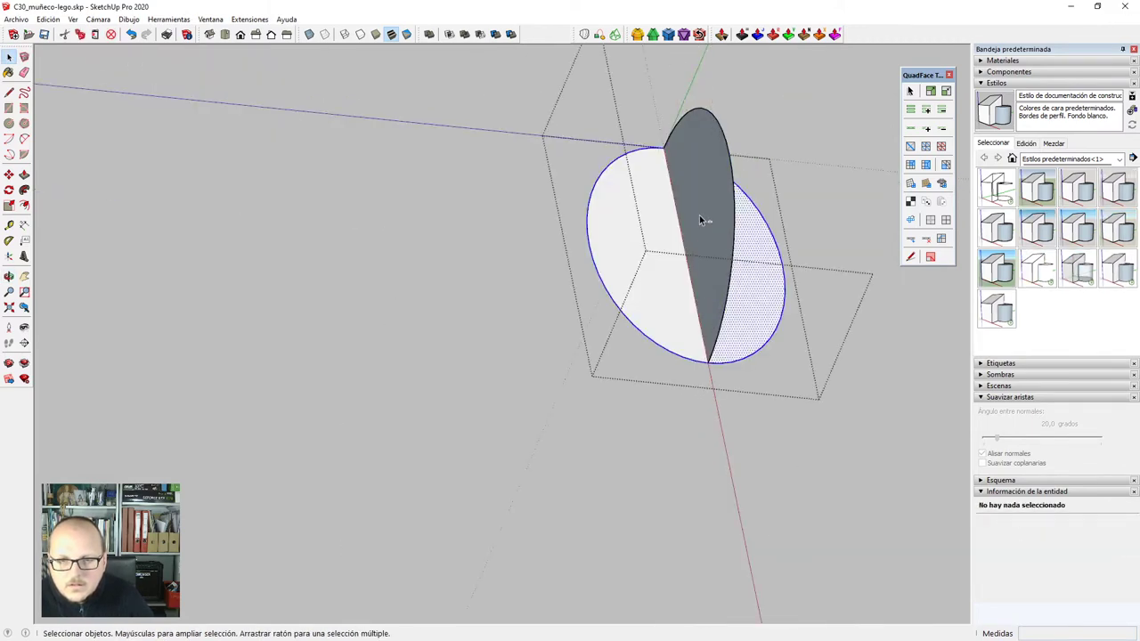
Erase the half-disc's straight edge and delete the disc's face, keeping only the curved outlines.
{"action": "middle_click_drag", "start_coordinate": [699, 291], "coordinate": [680, 259]}
{"action": "key", "text": "e"}
{"action": "left_click", "coordinate": [692, 261]}
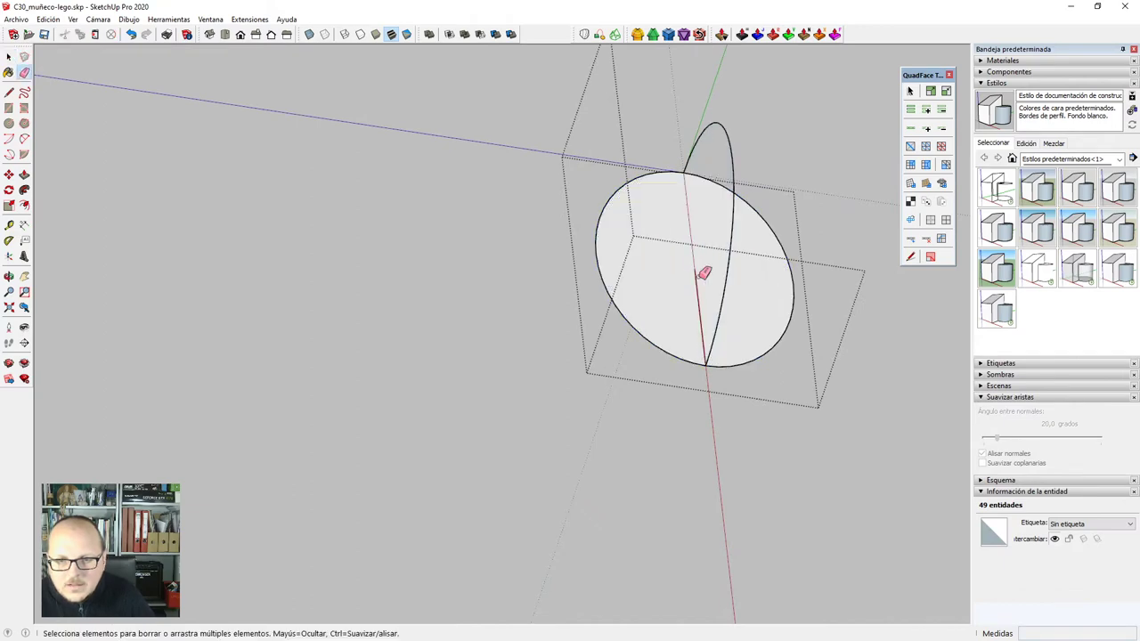
{"action": "key", "text": "space"}
{"action": "left_click", "coordinate": [706, 296]}
{"action": "key", "text": "Delete"}
Try to skin the circle and the arc outlines with Curviloft's Skinning of Contours, then restore the erased faces.
{"action": "middle_click_drag", "start_coordinate": [748, 364], "coordinate": [602, 301]}
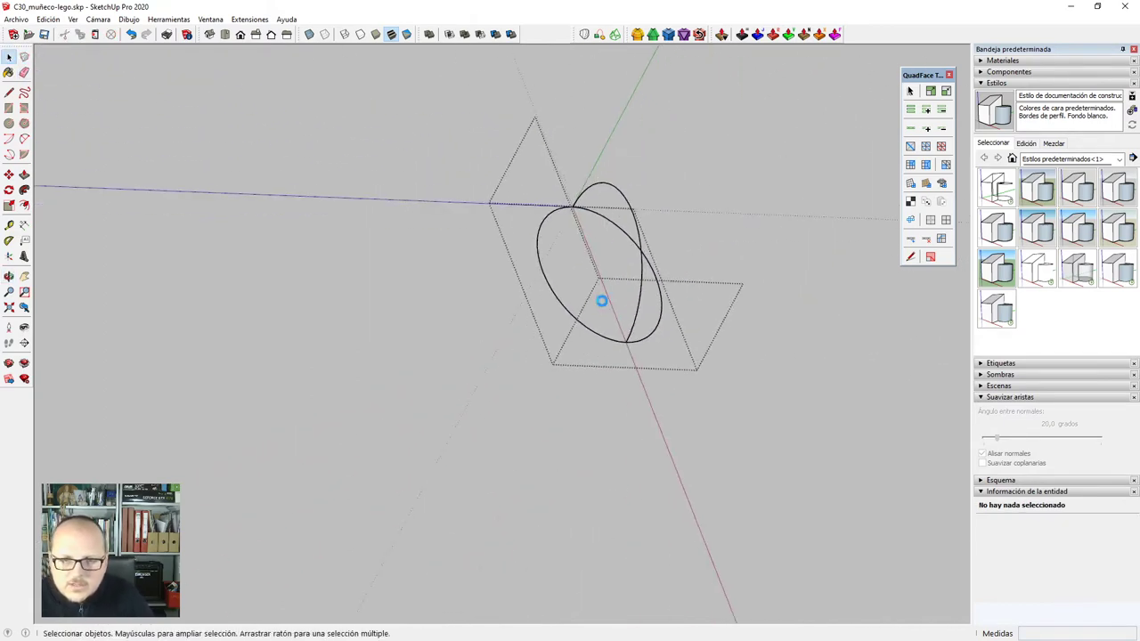
{"action": "middle_click_drag", "start_coordinate": [562, 215], "coordinate": [438, 128]}
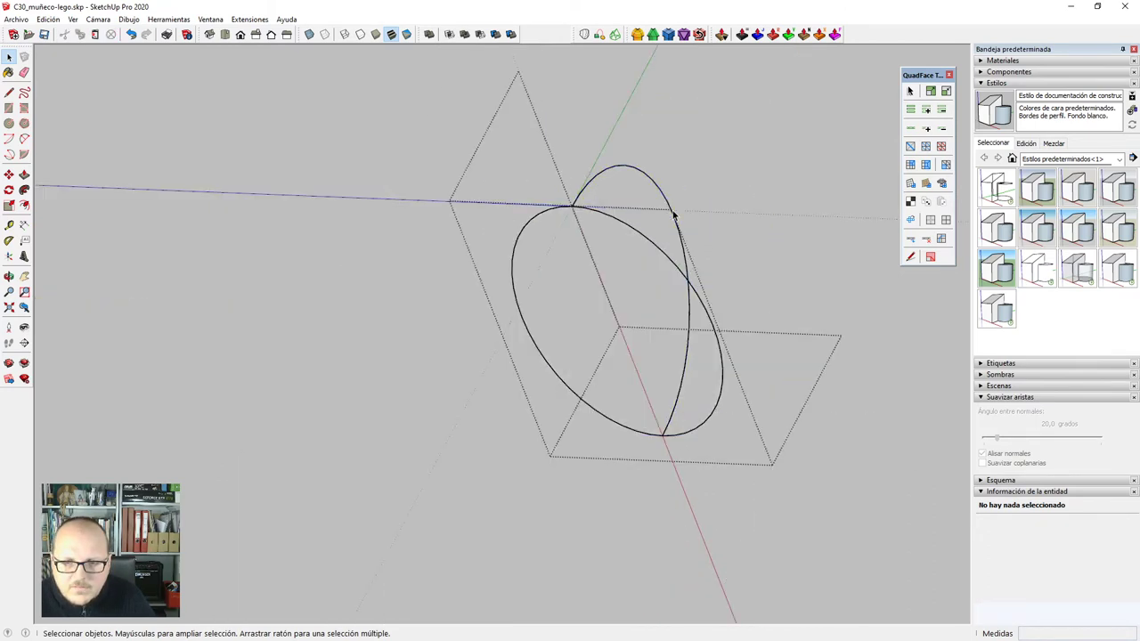
{"action": "middle_click_drag", "start_coordinate": [675, 214], "coordinate": [425, 127]}
{"action": "left_click_drag", "start_coordinate": [425, 128], "coordinate": [794, 523]}
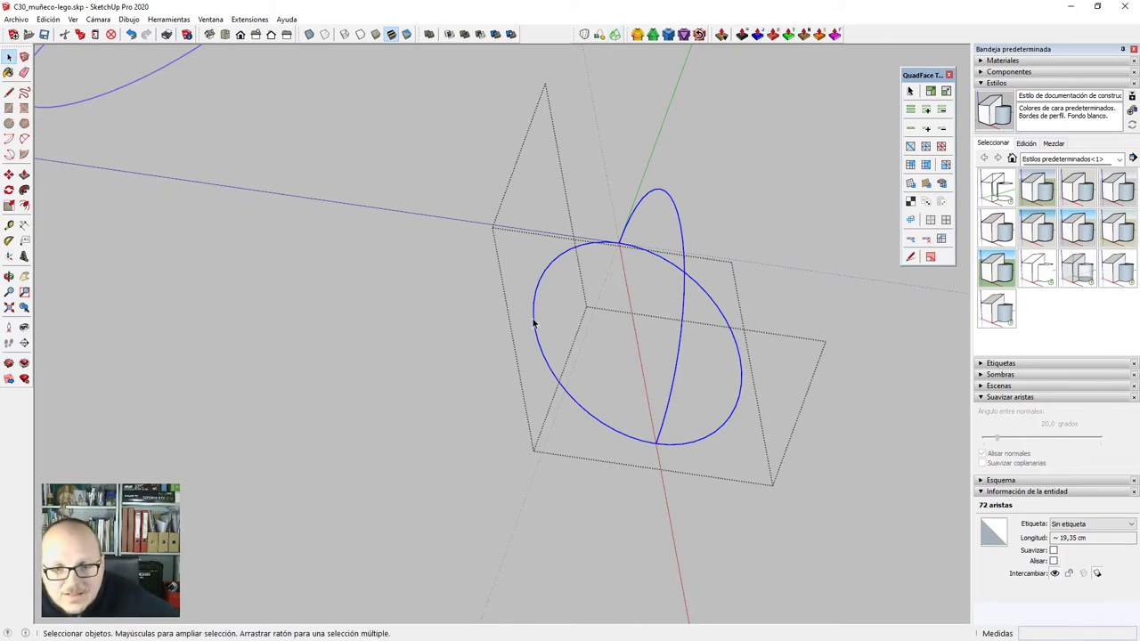
{"action": "left_click", "coordinate": [616, 34]}
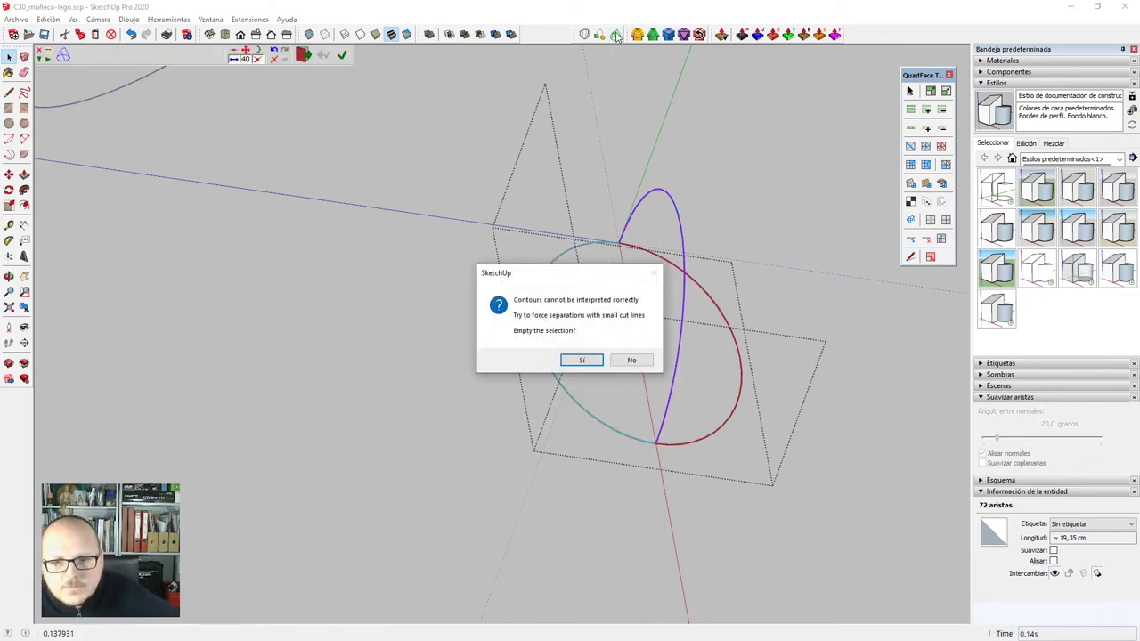
{"action": "left_click", "coordinate": [633, 367]}
{"action": "scroll", "coordinate": [793, 384], "scroll_direction": "down", "scroll_amount": 3}
{"action": "middle_click_drag", "start_coordinate": [793, 383], "coordinate": [623, 243]}
{"action": "key", "text": "space"}
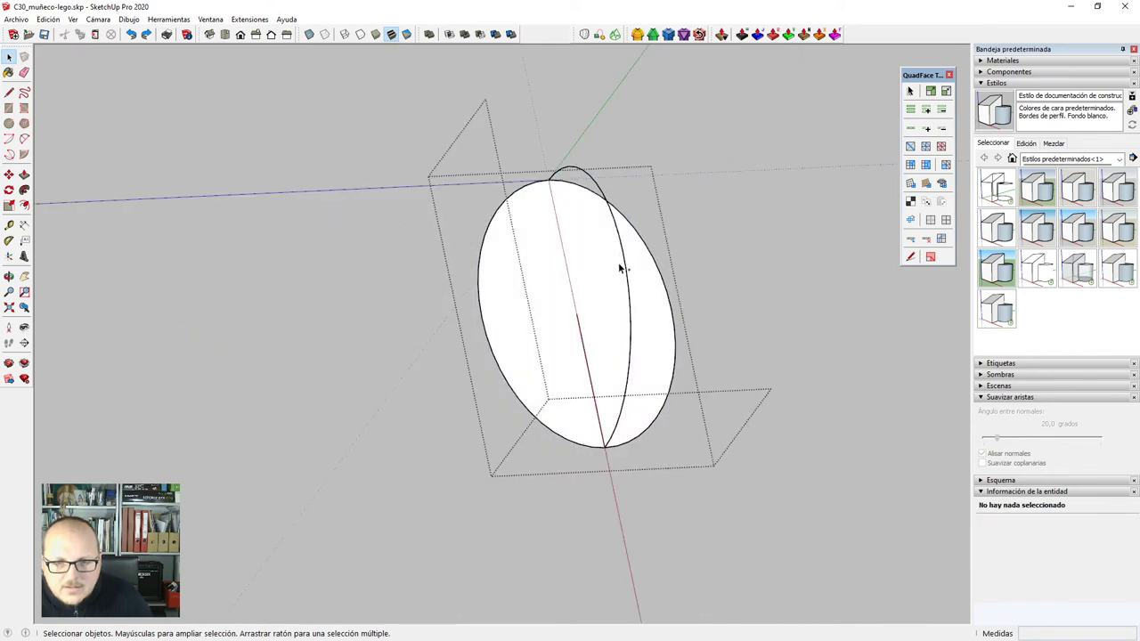
Group the half-disc face with its edges and rotate a copy of it 90° about the midpoint of its straight edge.
{"action": "double_click", "coordinate": [607, 264]}
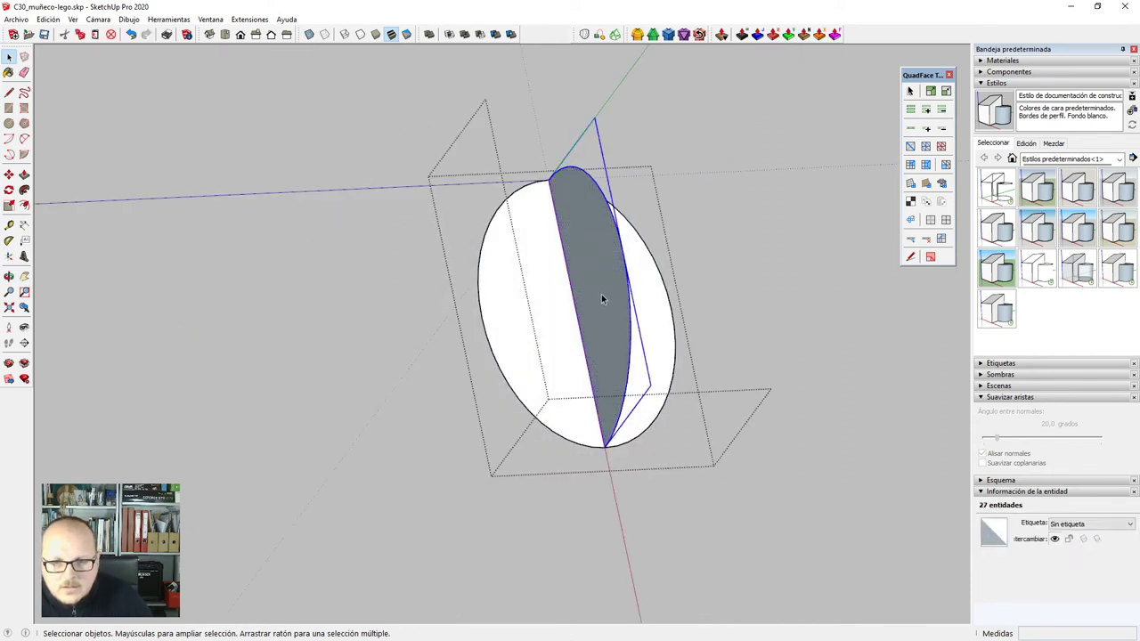
{"action": "key", "text": "g"}
{"action": "key", "text": "q"}
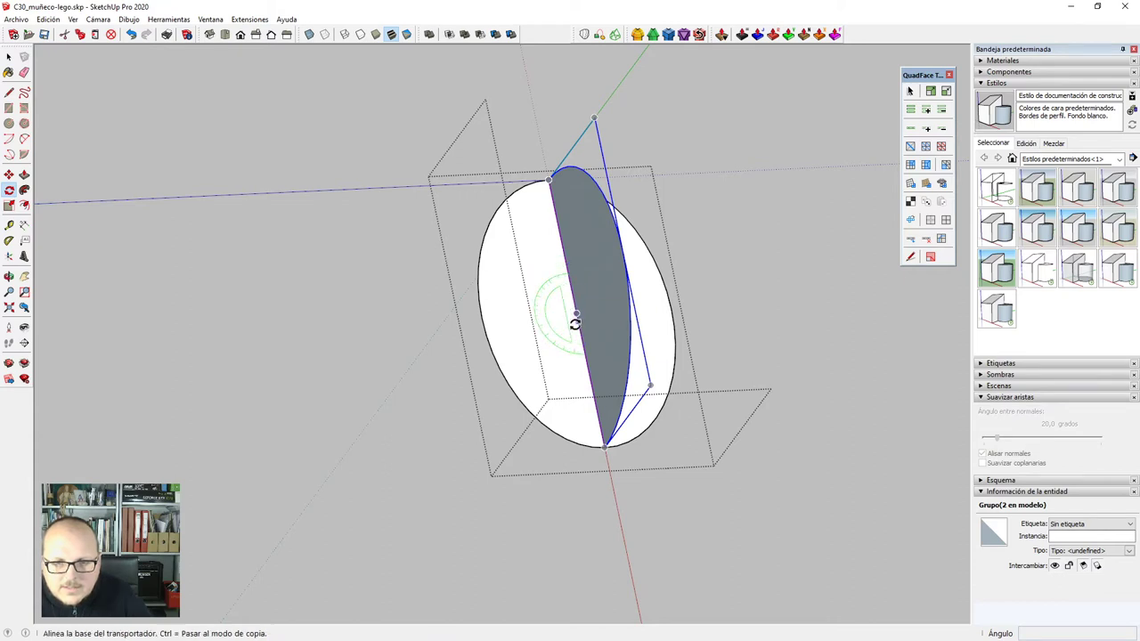
{"action": "left_click", "coordinate": [581, 332]}
{"action": "left_click", "coordinate": [577, 259]}
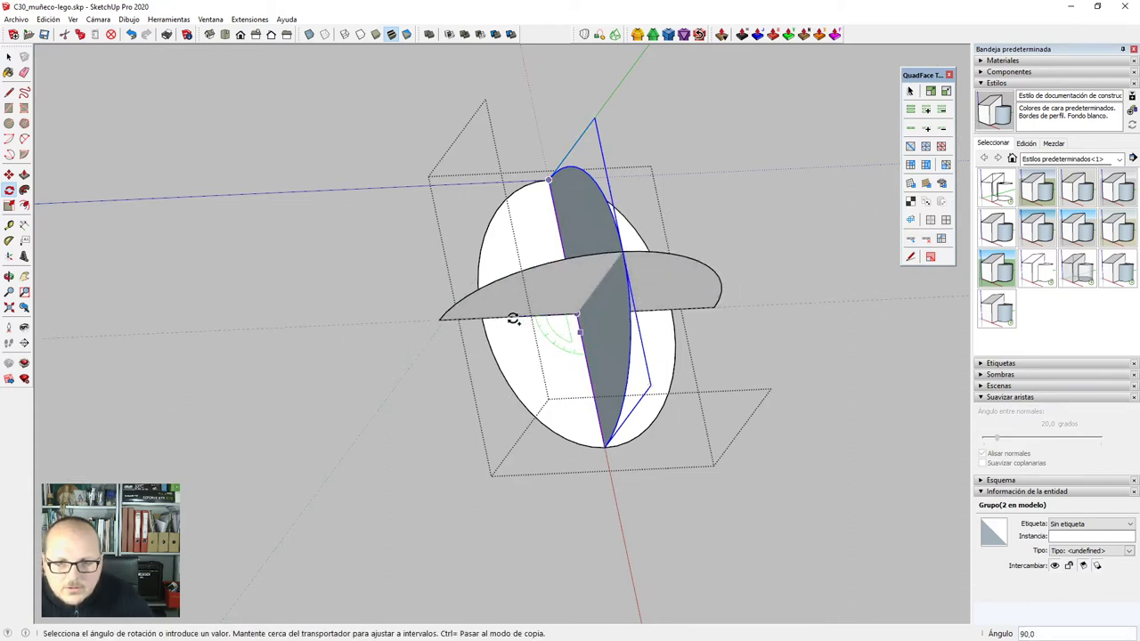
Rotate the half-ellipse group 90 degrees and scale one end along the red axis to meet the full ellipse's outline.
{"action": "left_click", "coordinate": [513, 319]}
{"action": "scroll", "coordinate": [499, 317], "scroll_direction": "up", "scroll_amount": 4}
{"action": "key", "text": "s"}
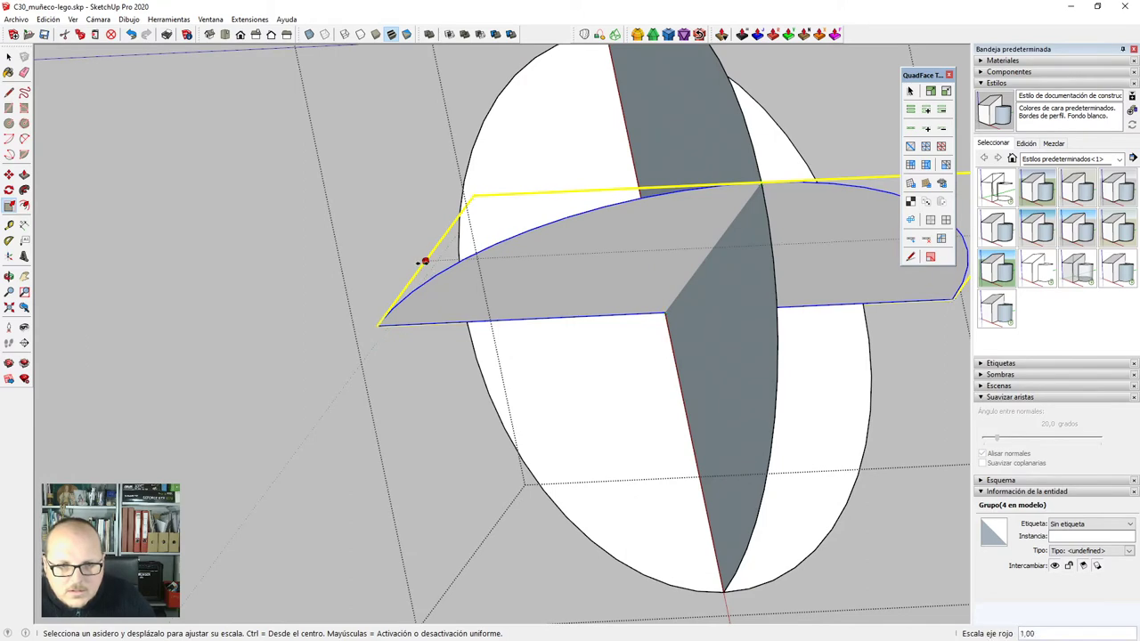
{"action": "left_click_drag", "start_coordinate": [425, 261], "coordinate": [465, 323]}
{"action": "left_click", "coordinate": [466, 322]}
{"action": "scroll", "coordinate": [472, 323], "scroll_direction": "down", "scroll_amount": 2}
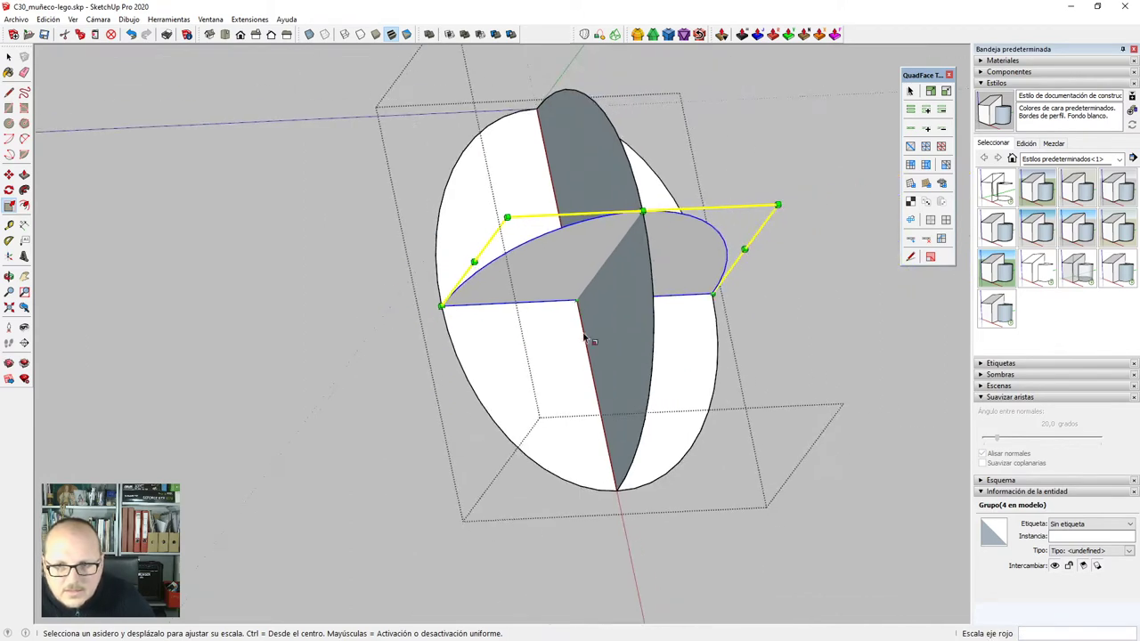
Scale the half-ellipse group's opposite end along the red axis to the ellipse outline and match its crown to the crossing arc along green.
{"action": "middle_click_drag", "start_coordinate": [590, 339], "coordinate": [525, 379]}
{"action": "scroll", "coordinate": [721, 347], "scroll_direction": "up", "scroll_amount": 4}
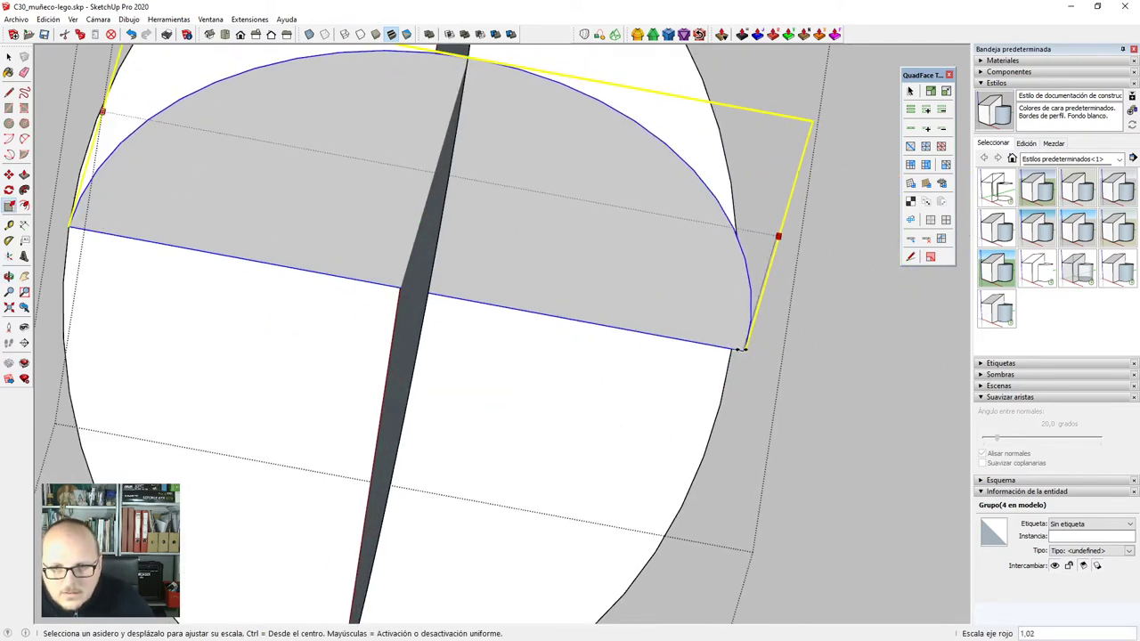
{"action": "scroll", "coordinate": [389, 254], "scroll_direction": "down", "scroll_amount": 3}
{"action": "middle_click_drag", "start_coordinate": [389, 255], "coordinate": [570, 210]}
{"action": "scroll", "coordinate": [570, 209], "scroll_direction": "up", "scroll_amount": 10}
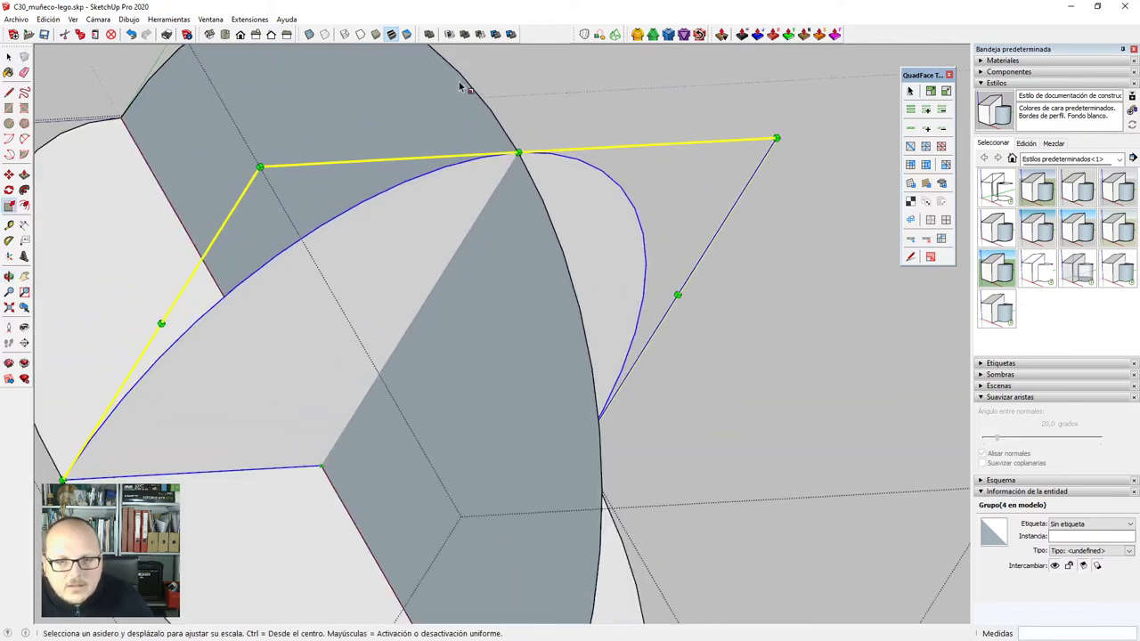
{"action": "left_click_drag", "start_coordinate": [533, 142], "coordinate": [525, 155]}
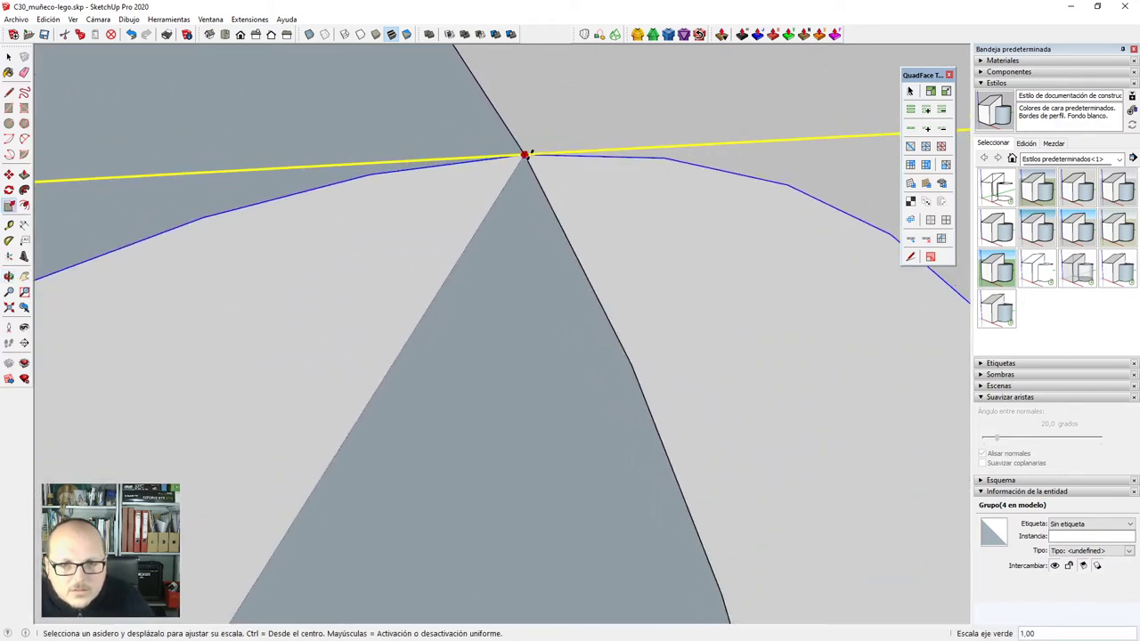
Select the two crossing half-ellipse groups and explode them.
{"action": "key", "text": "space"}
{"action": "scroll", "coordinate": [526, 157], "scroll_direction": "down", "scroll_amount": 6}
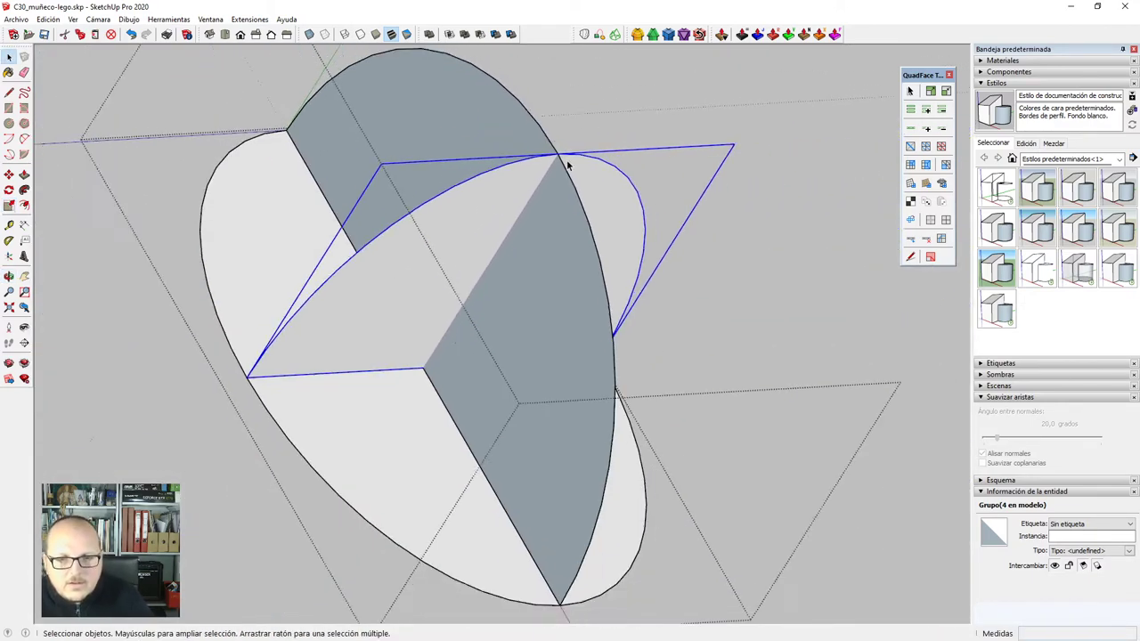
{"action": "right_click", "coordinate": [555, 307]}
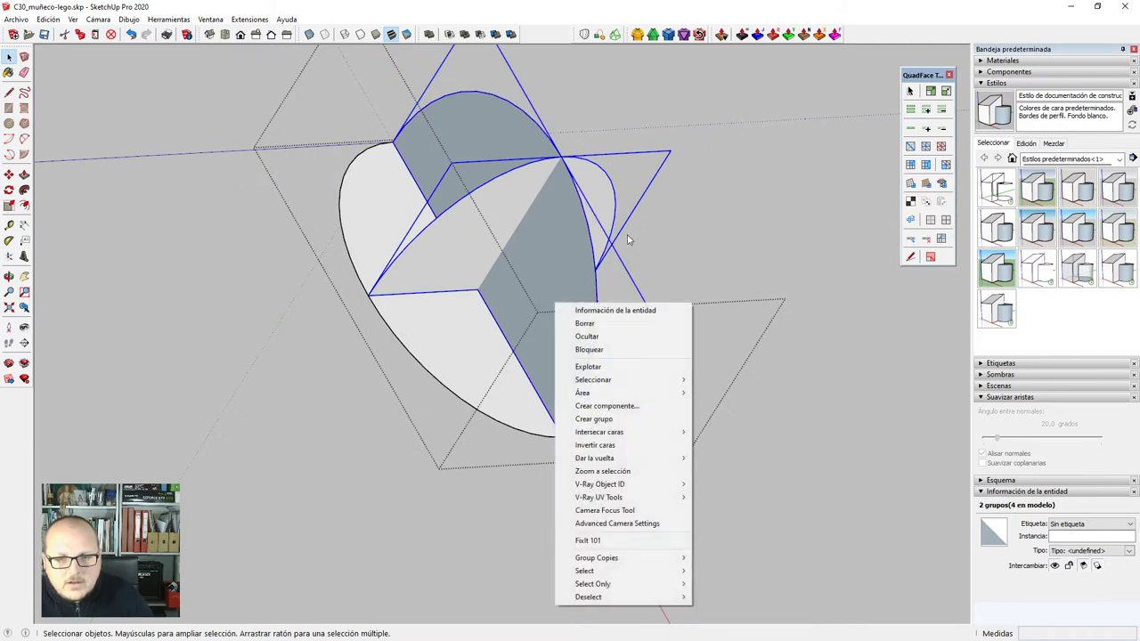
{"action": "left_click", "coordinate": [641, 363]}
Erase the straight edges meeting at the ellipse centre and delete the flat ellipse face, leaving only the curved outlines.
{"action": "key", "text": "e"}
{"action": "left_click", "coordinate": [479, 292]}
{"action": "left_click", "coordinate": [482, 289]}
{"action": "left_click", "coordinate": [478, 291]}
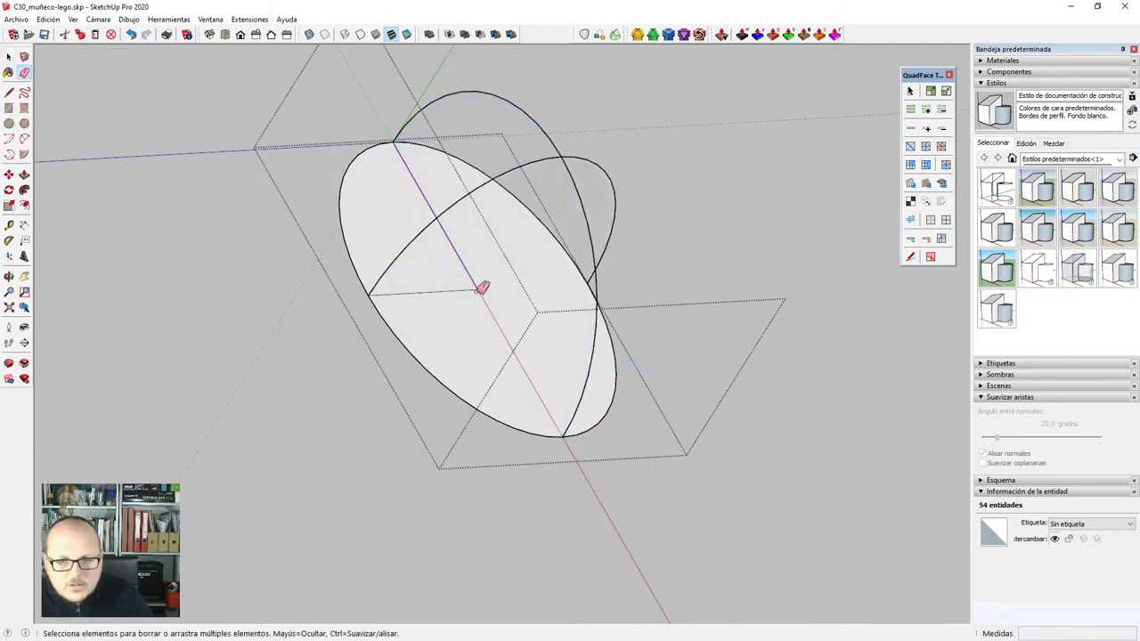
{"action": "key", "text": "space"}
{"action": "left_click", "coordinate": [486, 309]}
{"action": "scroll", "coordinate": [491, 316], "scroll_direction": "down", "scroll_amount": 2}
{"action": "key", "text": "Delete"}
Check with the vertex editor whether the curves share a single vertex at their side junction and at their lower junction on the red axis.
{"action": "middle_click_drag", "start_coordinate": [547, 344], "coordinate": [402, 273]}
{"action": "scroll", "coordinate": [401, 273], "scroll_direction": "up", "scroll_amount": 3}
{"action": "key", "text": "v"}
{"action": "scroll", "coordinate": [406, 325], "scroll_direction": "up", "scroll_amount": 6}
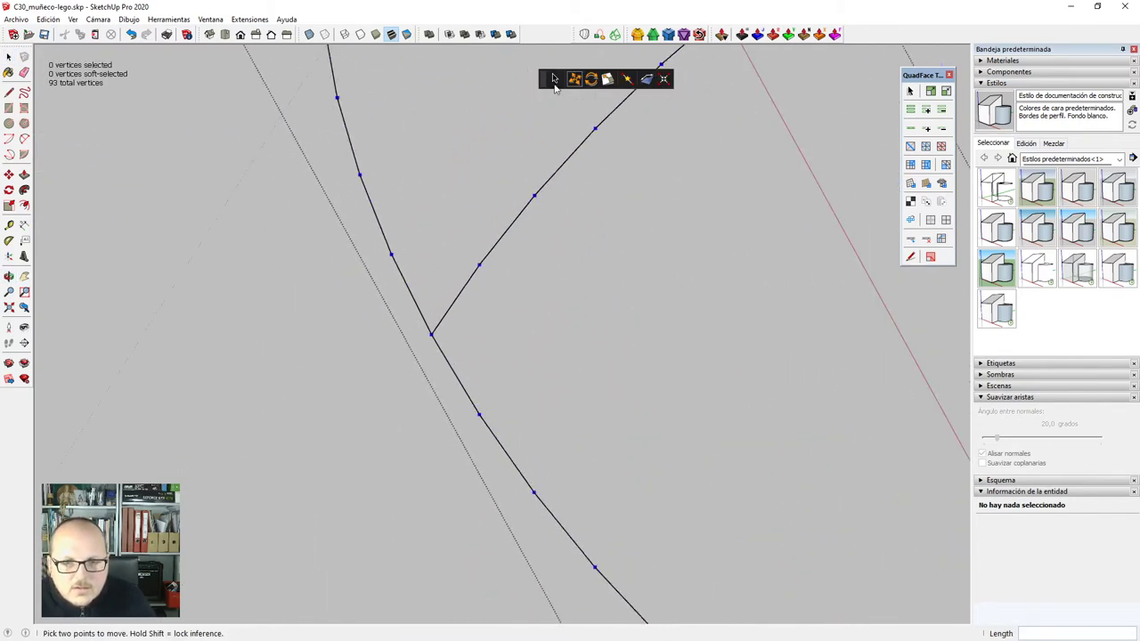
{"action": "left_click", "coordinate": [554, 80]}
{"action": "left_click", "coordinate": [453, 359]}
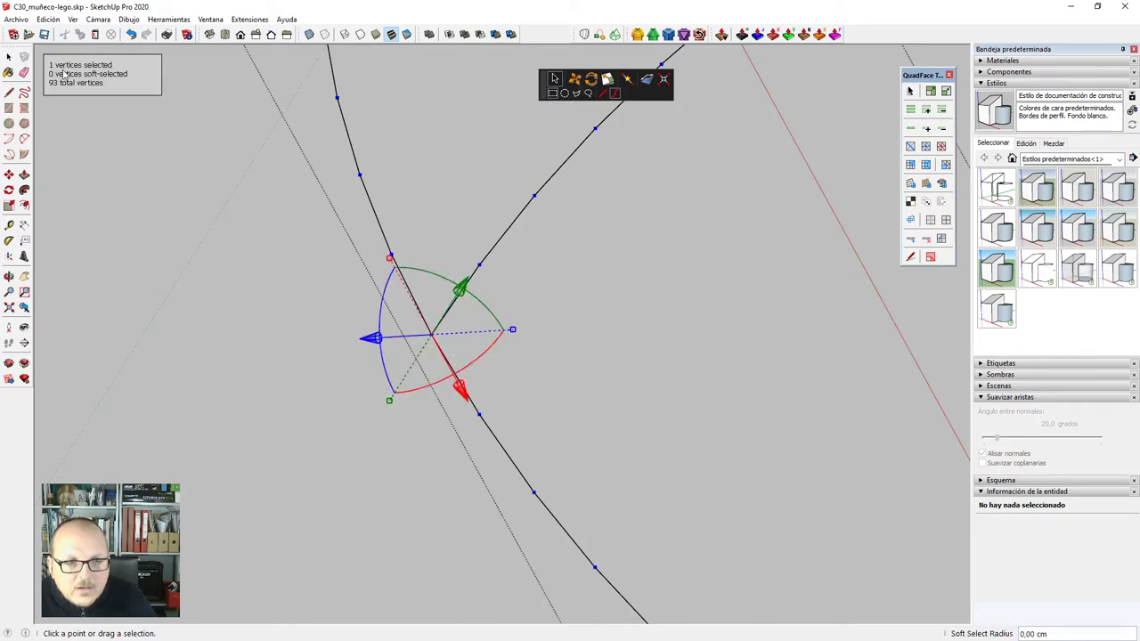
{"action": "middle_click_drag", "start_coordinate": [454, 359], "coordinate": [498, 416]}
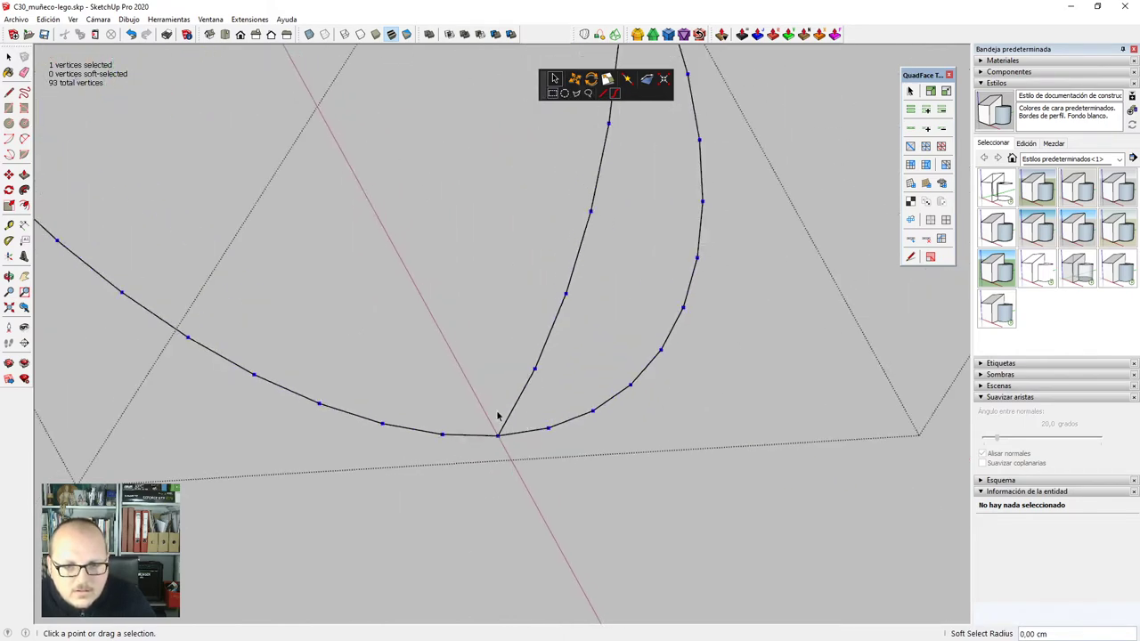
{"action": "scroll", "coordinate": [358, 481], "scroll_direction": "down", "scroll_amount": 1}
{"action": "scroll", "coordinate": [358, 481], "scroll_direction": "down", "scroll_amount": 1}
{"action": "scroll", "coordinate": [515, 168], "scroll_direction": "up", "scroll_amount": 1}
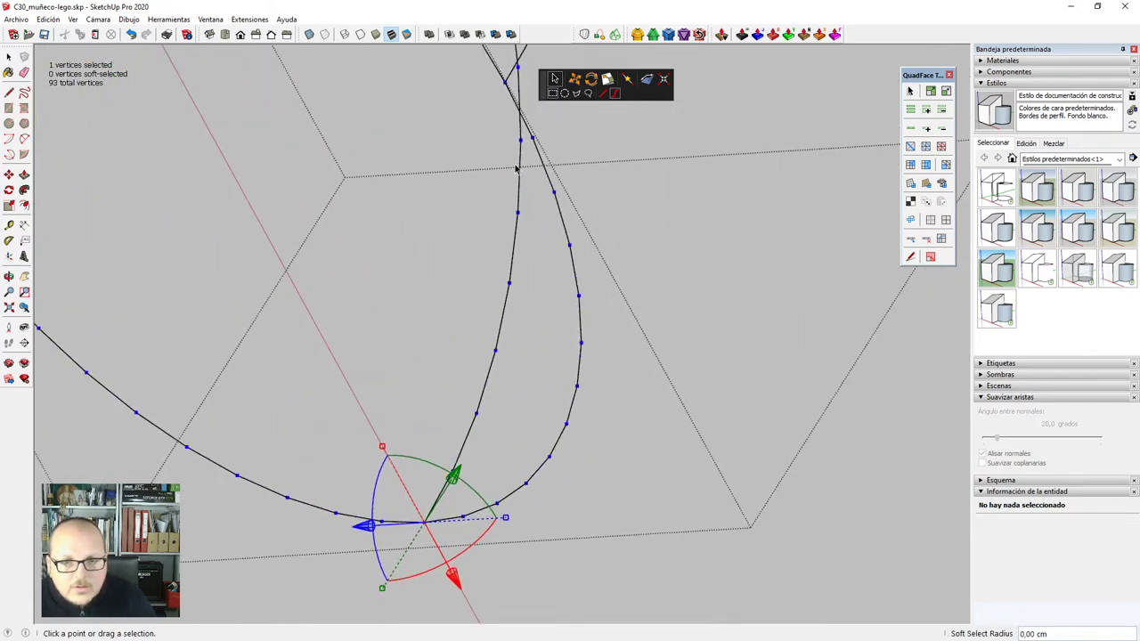
{"action": "scroll", "coordinate": [518, 327], "scroll_direction": "down", "scroll_amount": 1}
Check the shared vertices at the opposite side junction, the upper junction and the crown where the two arcs cross.
{"action": "scroll", "coordinate": [504, 116], "scroll_direction": "up", "scroll_amount": 2}
{"action": "scroll", "coordinate": [510, 178], "scroll_direction": "up", "scroll_amount": 3}
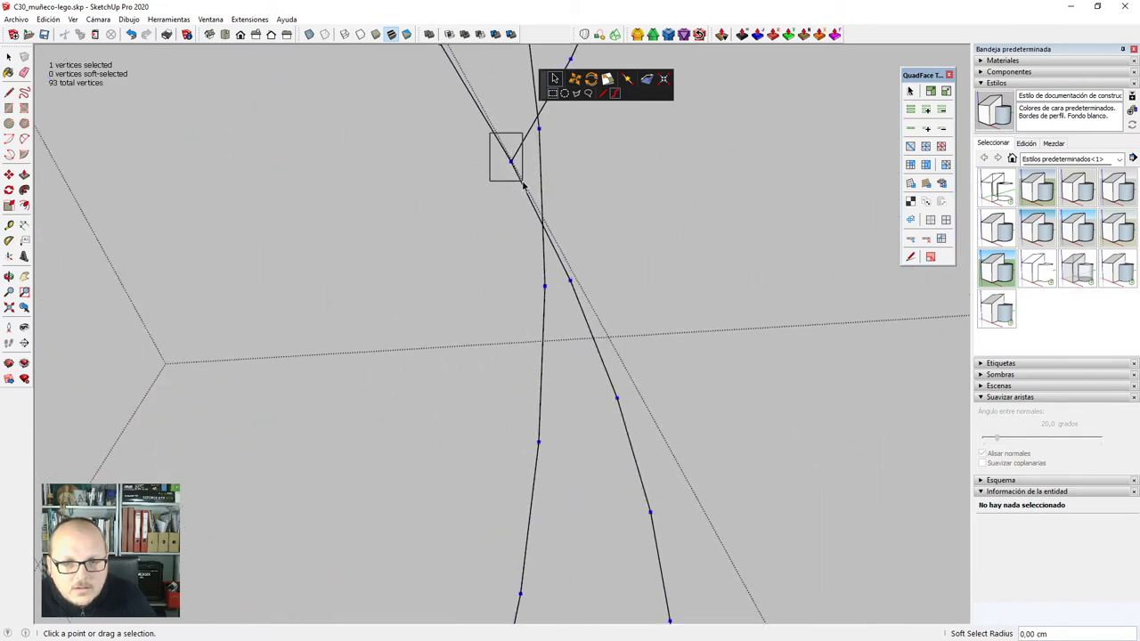
{"action": "left_click_drag", "start_coordinate": [523, 183], "coordinate": [519, 197]}
{"action": "scroll", "coordinate": [606, 451], "scroll_direction": "down", "scroll_amount": 8}
{"action": "scroll", "coordinate": [283, 117], "scroll_direction": "up", "scroll_amount": 2}
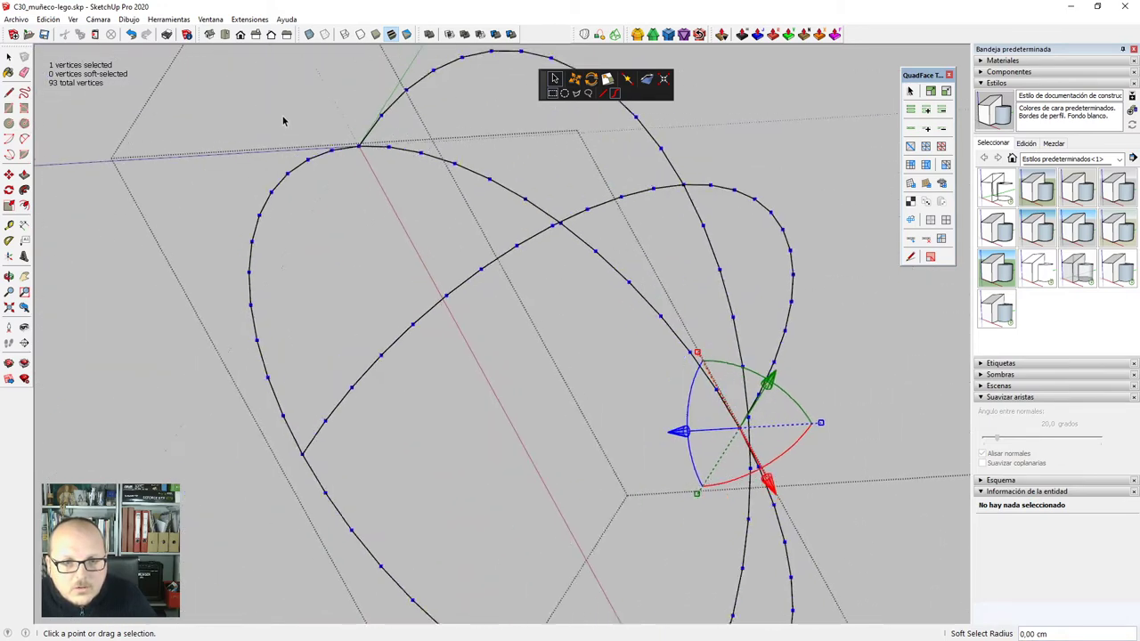
{"action": "scroll", "coordinate": [327, 132], "scroll_direction": "up", "scroll_amount": 3}
{"action": "scroll", "coordinate": [165, 211], "scroll_direction": "down", "scroll_amount": 3}
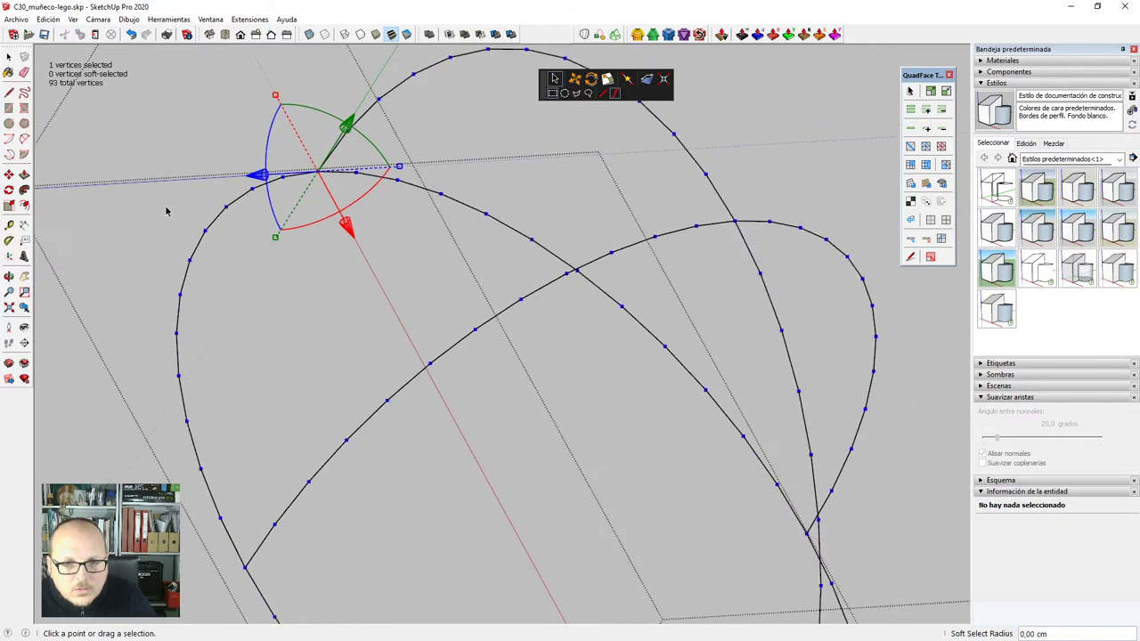
{"action": "middle_click_drag", "start_coordinate": [166, 211], "coordinate": [636, 222]}
{"action": "scroll", "coordinate": [630, 226], "scroll_direction": "up", "scroll_amount": 3}
{"action": "scroll", "coordinate": [597, 228], "scroll_direction": "up", "scroll_amount": 1}
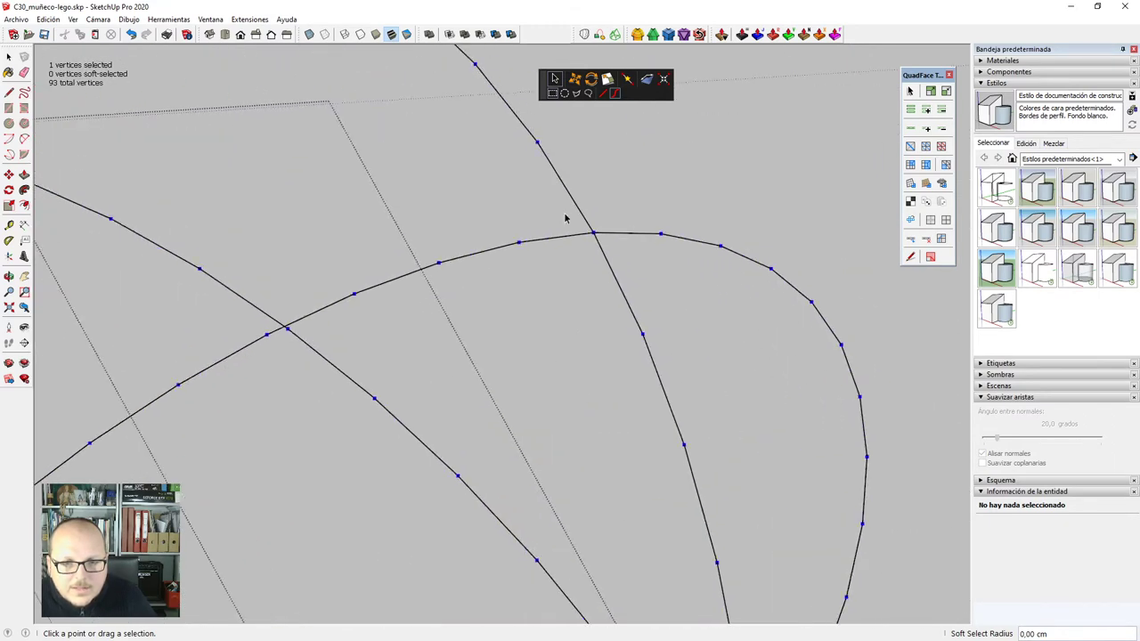
{"action": "left_click", "coordinate": [608, 252]}
{"action": "key", "text": "space"}
{"action": "scroll", "coordinate": [632, 181], "scroll_direction": "down", "scroll_amount": 5}
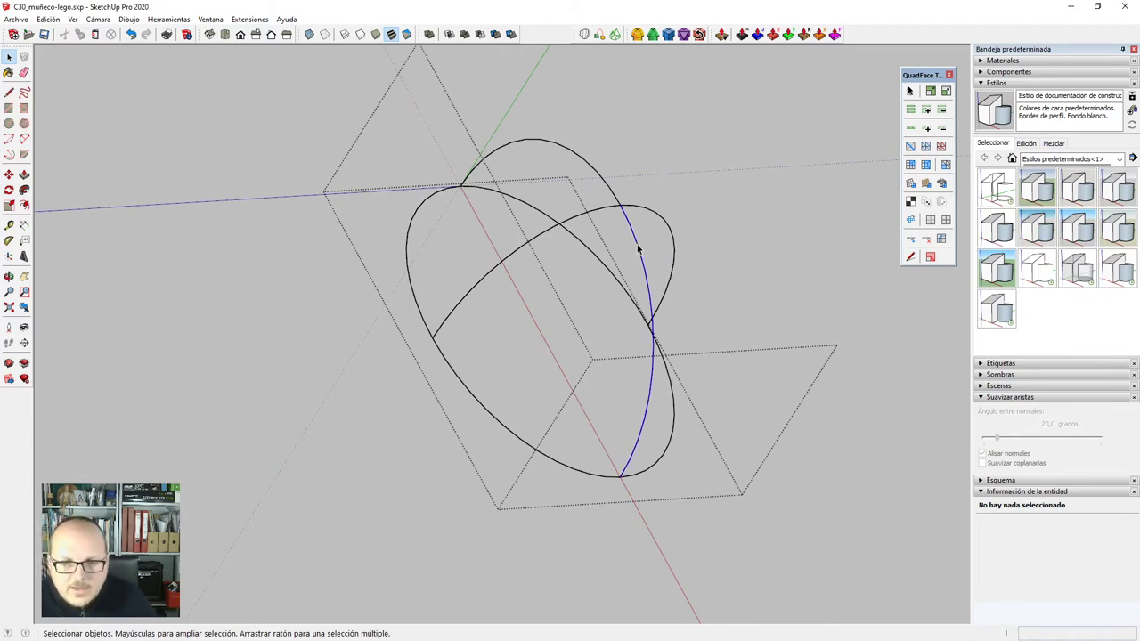
Select all the curve edges and build a dome surface over them with the Skinning of shapes tool.
{"action": "left_click", "coordinate": [638, 250]}
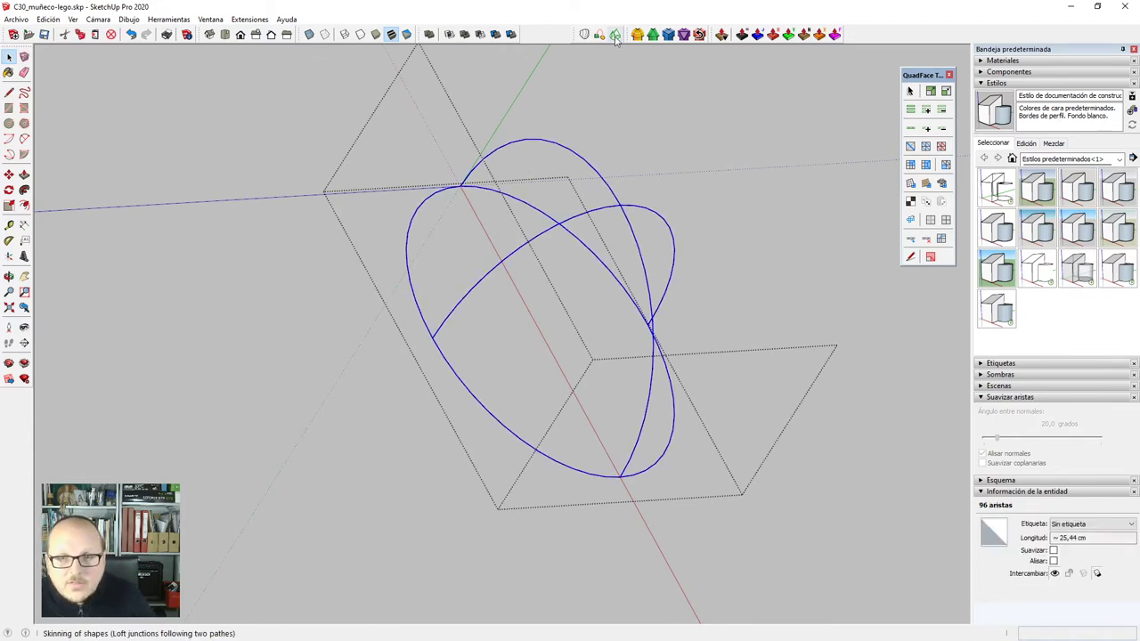
{"action": "scroll", "coordinate": [463, 191], "scroll_direction": "down", "scroll_amount": 2}
{"action": "middle_click_drag", "start_coordinate": [654, 365], "coordinate": [273, 346]}
{"action": "middle_click_drag", "start_coordinate": [254, 386], "coordinate": [611, 407]}
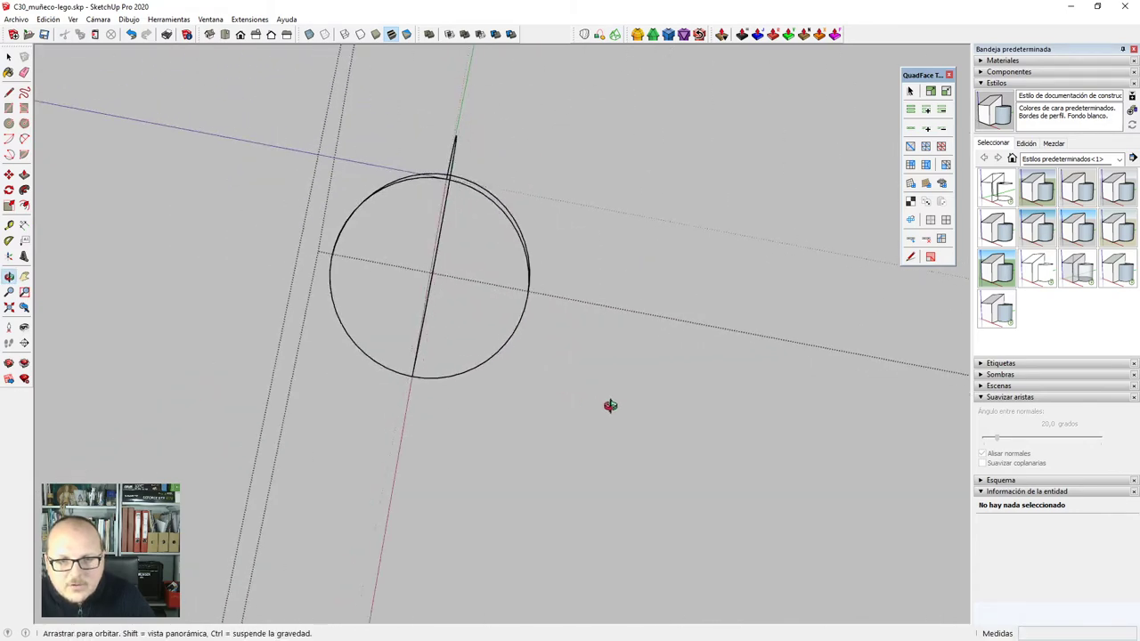
{"action": "left_click", "coordinate": [620, 415]}
{"action": "middle_click_drag", "start_coordinate": [390, 323], "coordinate": [422, 309]}
{"action": "key", "text": "space"}
Select the original curve edges lying on the dome and delete them.
{"action": "left_click", "coordinate": [340, 266]}
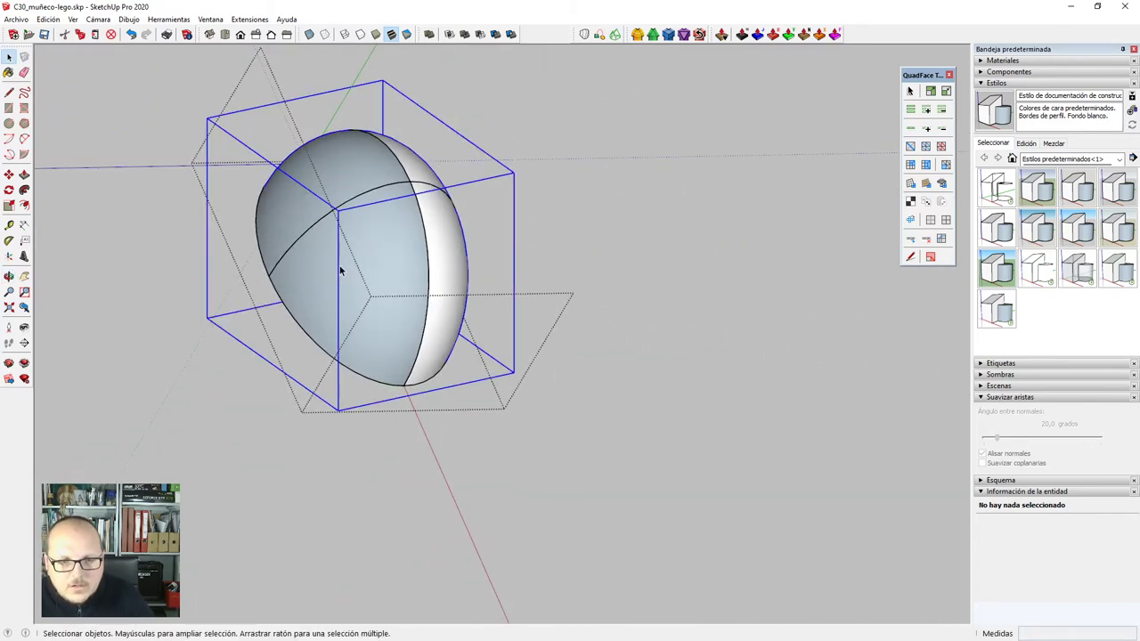
{"action": "double_click", "coordinate": [364, 196]}
{"action": "middle_click_drag", "start_coordinate": [363, 196], "coordinate": [561, 264]}
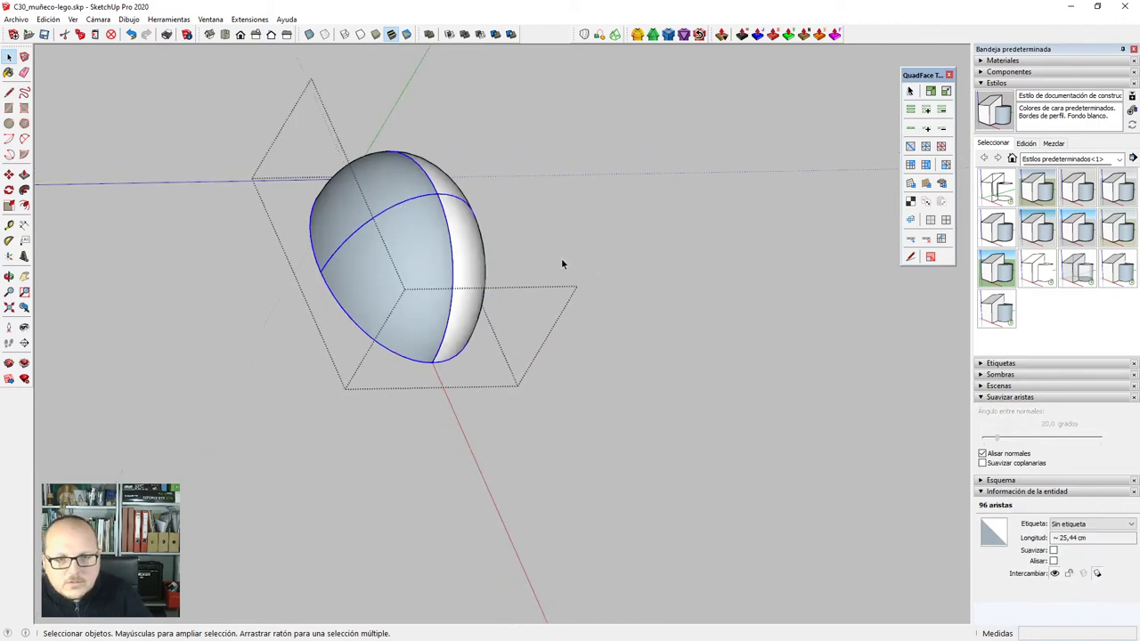
{"action": "key", "text": "Escape"}
Explode the generated dome surface group and reverse its faces so the front sides point outward.
{"action": "right_click", "coordinate": [432, 233]}
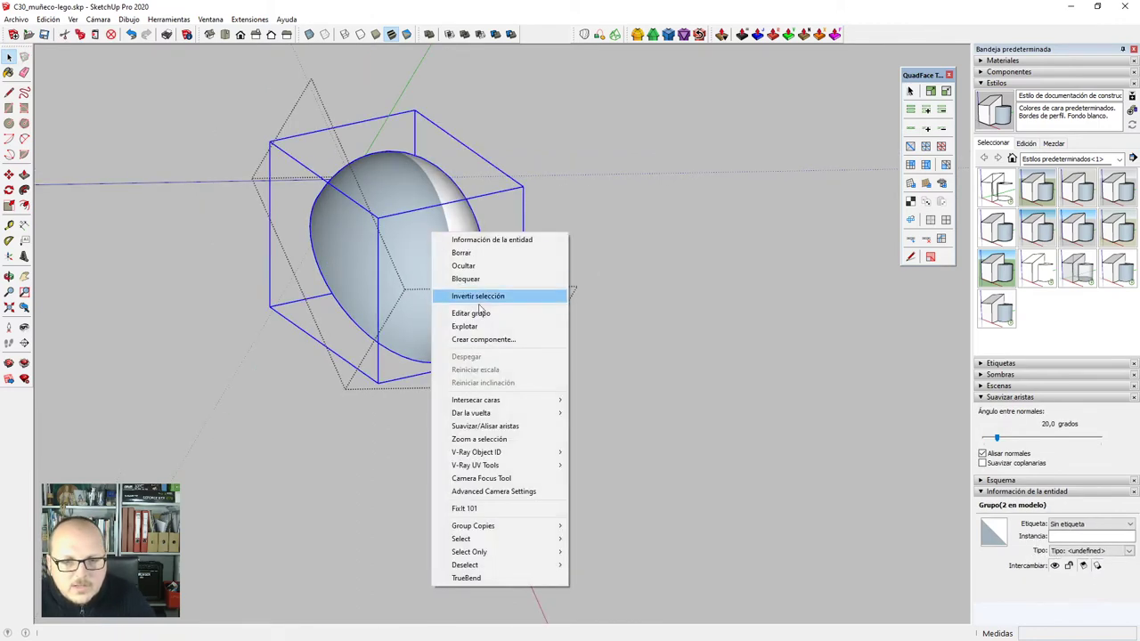
{"action": "left_click", "coordinate": [471, 314]}
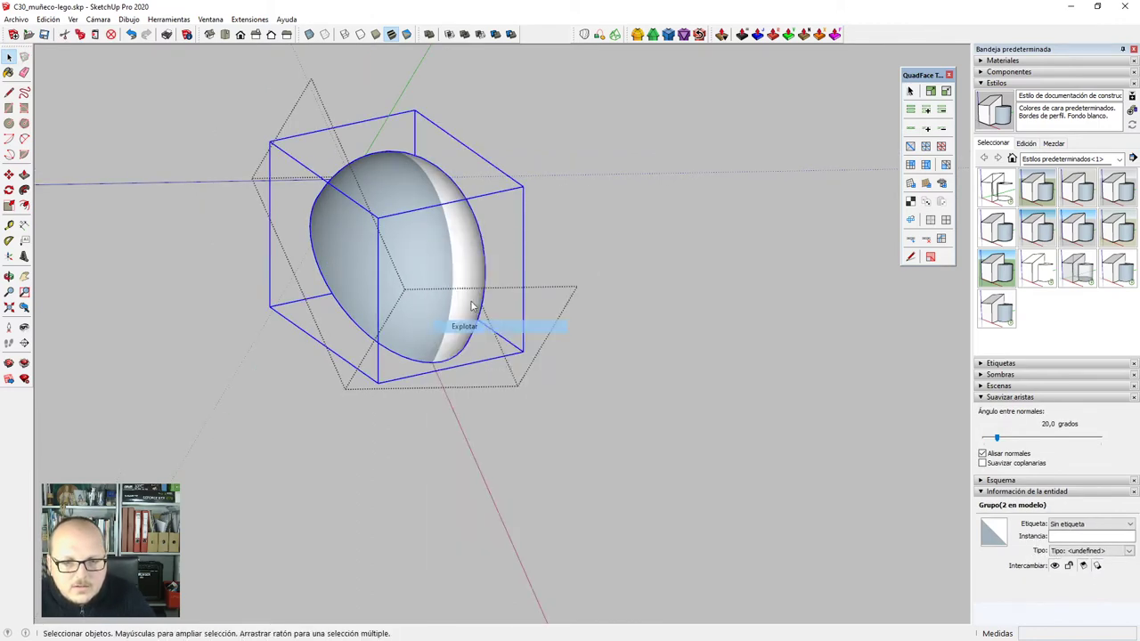
{"action": "scroll", "coordinate": [437, 251], "scroll_direction": "up", "scroll_amount": 3}
{"action": "left_click", "coordinate": [438, 249]}
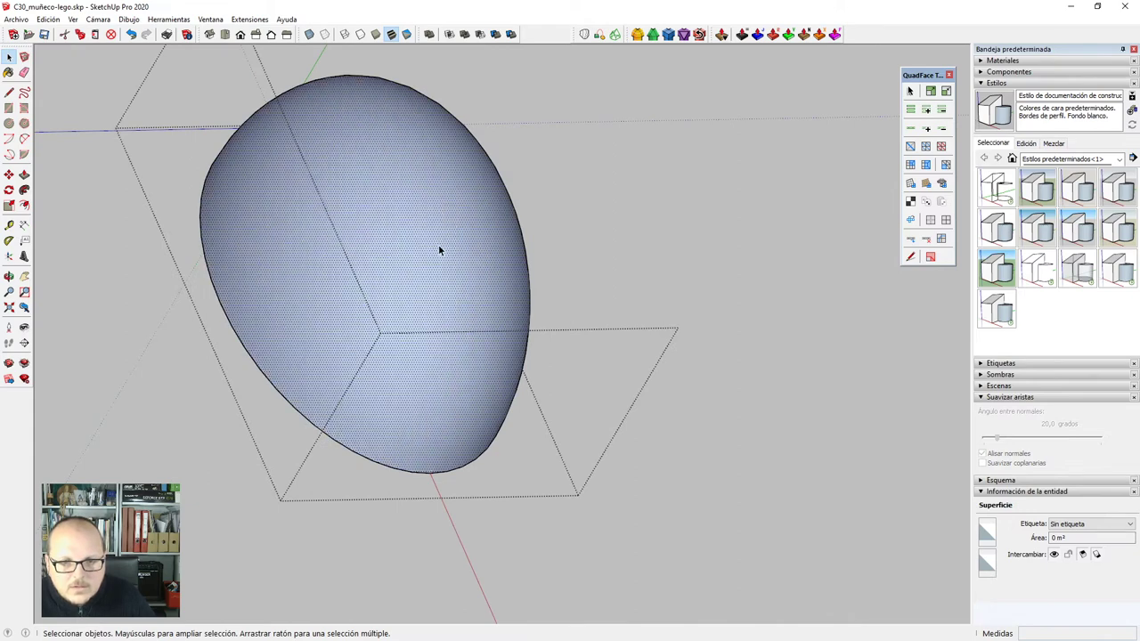
{"action": "key", "text": "Escape"}
Examine the dome's shape and how its rim meets the arm's upper cylinder.
{"action": "middle_click_drag", "start_coordinate": [439, 249], "coordinate": [410, 176]}
{"action": "scroll", "coordinate": [460, 172], "scroll_direction": "down", "scroll_amount": 3}
{"action": "middle_click_drag", "start_coordinate": [472, 191], "coordinate": [519, 313]}
{"action": "scroll", "coordinate": [460, 250], "scroll_direction": "up", "scroll_amount": 4}
{"action": "scroll", "coordinate": [499, 276], "scroll_direction": "down", "scroll_amount": 3}
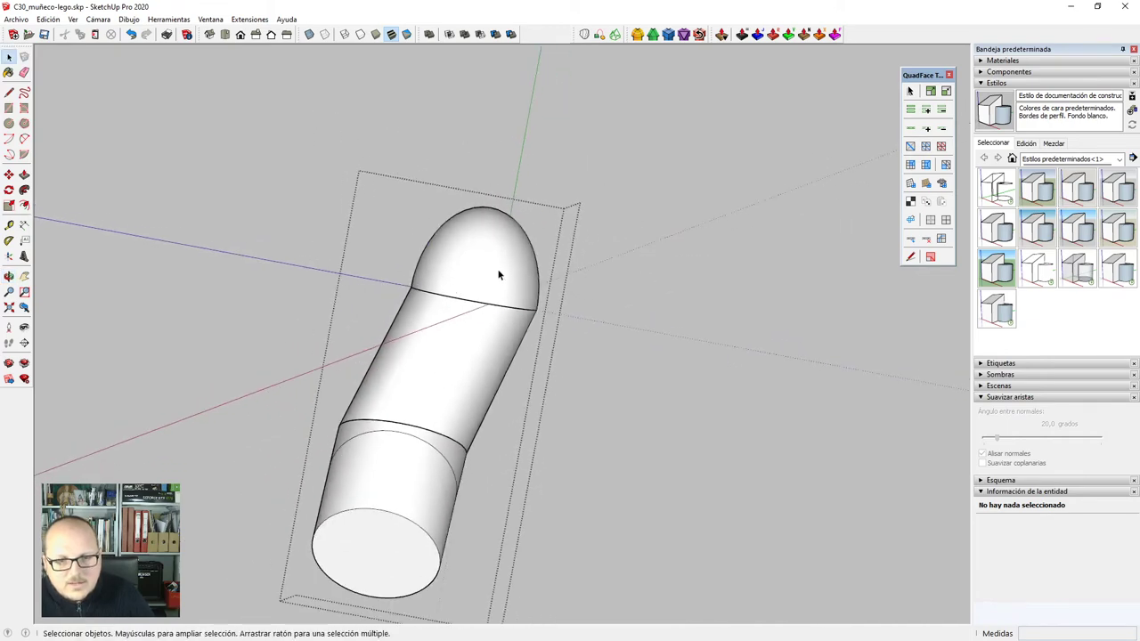
{"action": "scroll", "coordinate": [499, 275], "scroll_direction": "up", "scroll_amount": 3}
{"action": "left_click", "coordinate": [499, 275]}
{"action": "scroll", "coordinate": [499, 275], "scroll_direction": "down", "scroll_amount": 2}
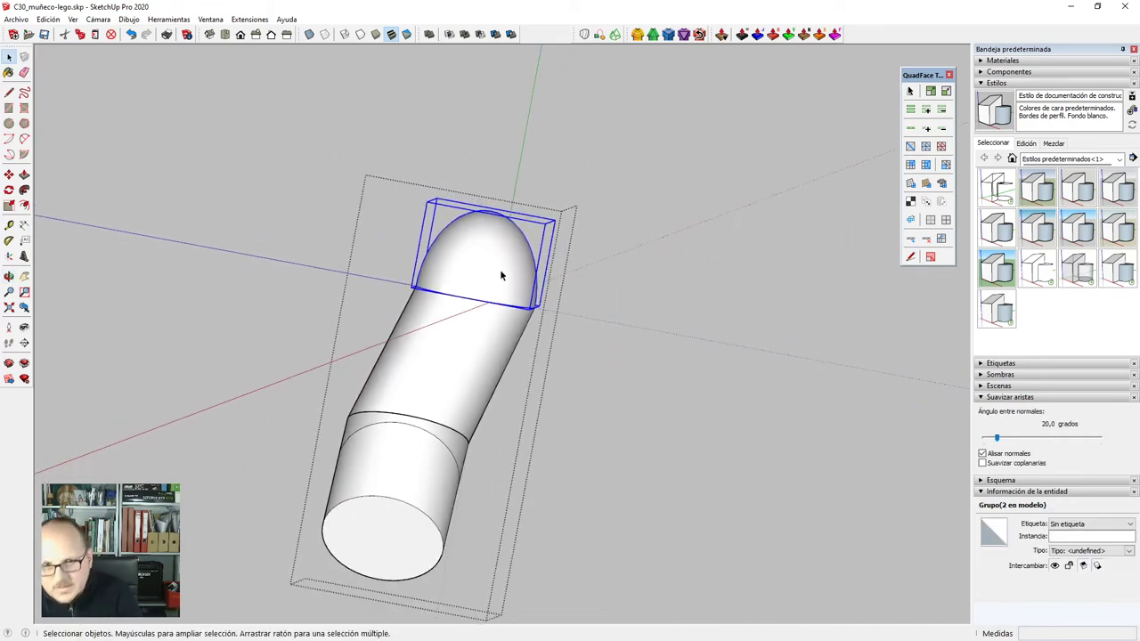
{"action": "scroll", "coordinate": [499, 275], "scroll_direction": "up", "scroll_amount": 2}
Reopen the dome group and undo the dome surface and the deletion of the flat faces and centre edges.
{"action": "double_click", "coordinate": [498, 275]}
{"action": "key", "text": "ctrl+z"}
{"action": "key", "text": "ctrl+z"}
{"action": "key", "text": "ctrl+z"}
{"action": "key", "text": "ctrl+z"}
{"action": "key", "text": "ctrl+z"}
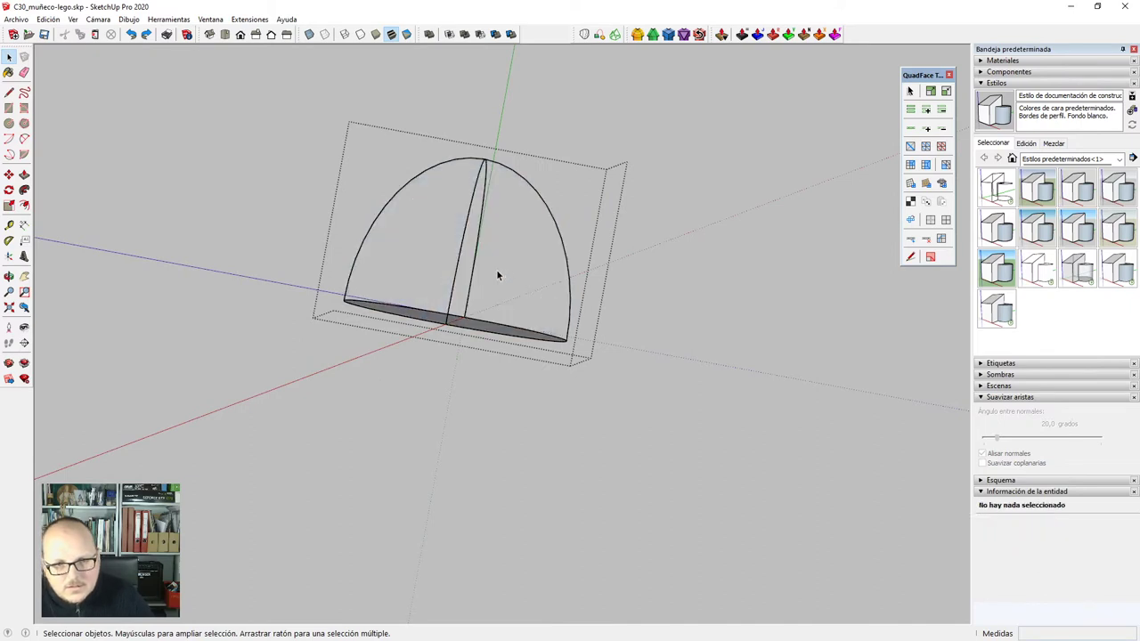
{"action": "middle_click_drag", "start_coordinate": [497, 276], "coordinate": [548, 354]}
{"action": "key", "text": "ctrl+z"}
{"action": "scroll", "coordinate": [547, 354], "scroll_direction": "down", "scroll_amount": 3}
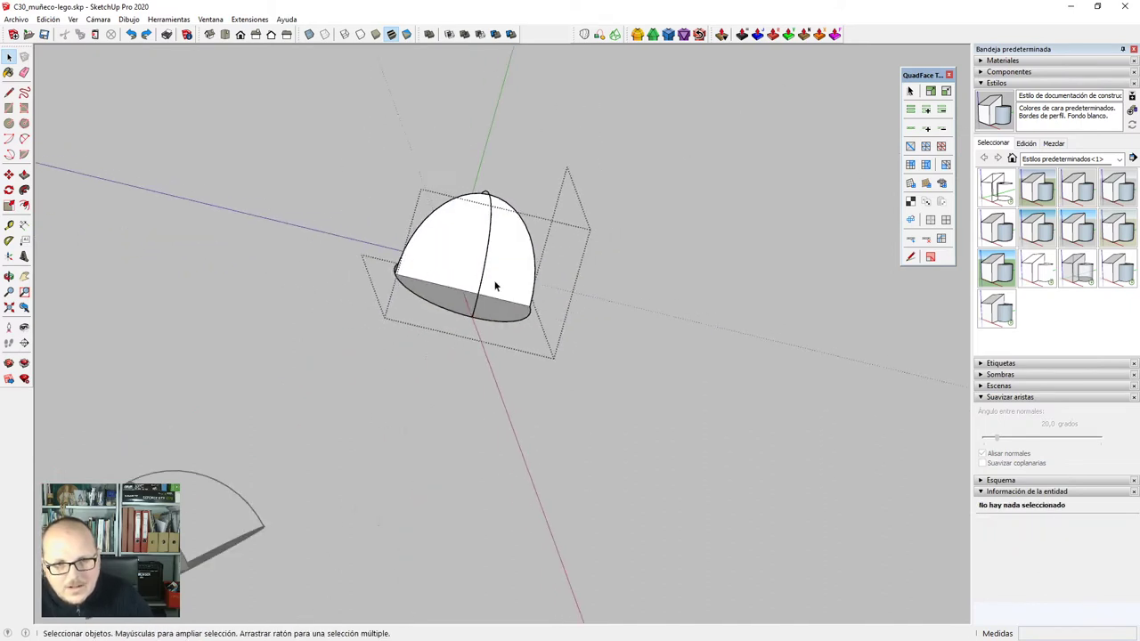
Leave the group and compare the arm's shoulder profile with the reference drawing in the front view.
{"action": "key", "text": "1"}
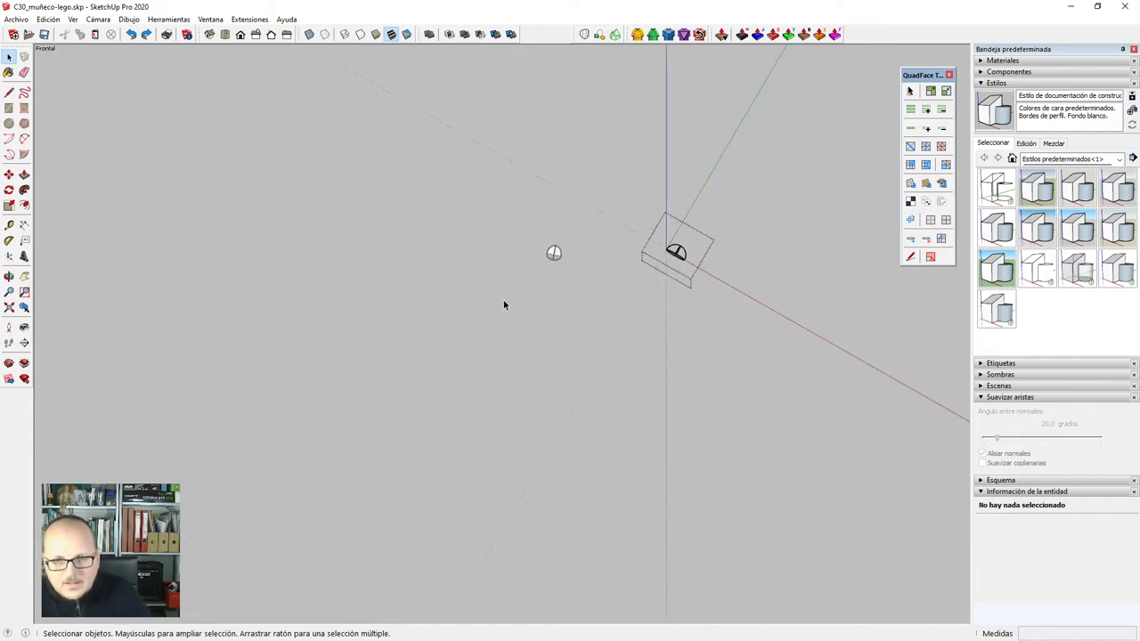
{"action": "key", "text": "Escape"}
{"action": "key", "text": "Escape"}
{"action": "scroll", "coordinate": [473, 259], "scroll_direction": "up", "scroll_amount": 10}
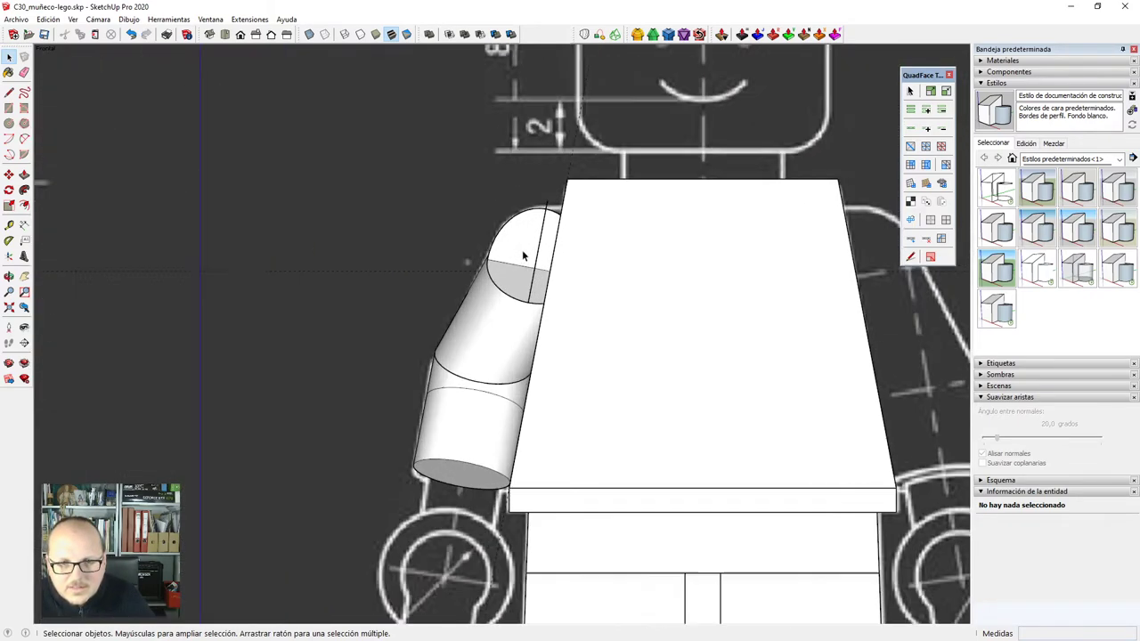
{"action": "scroll", "coordinate": [427, 278], "scroll_direction": "down", "scroll_amount": 3}
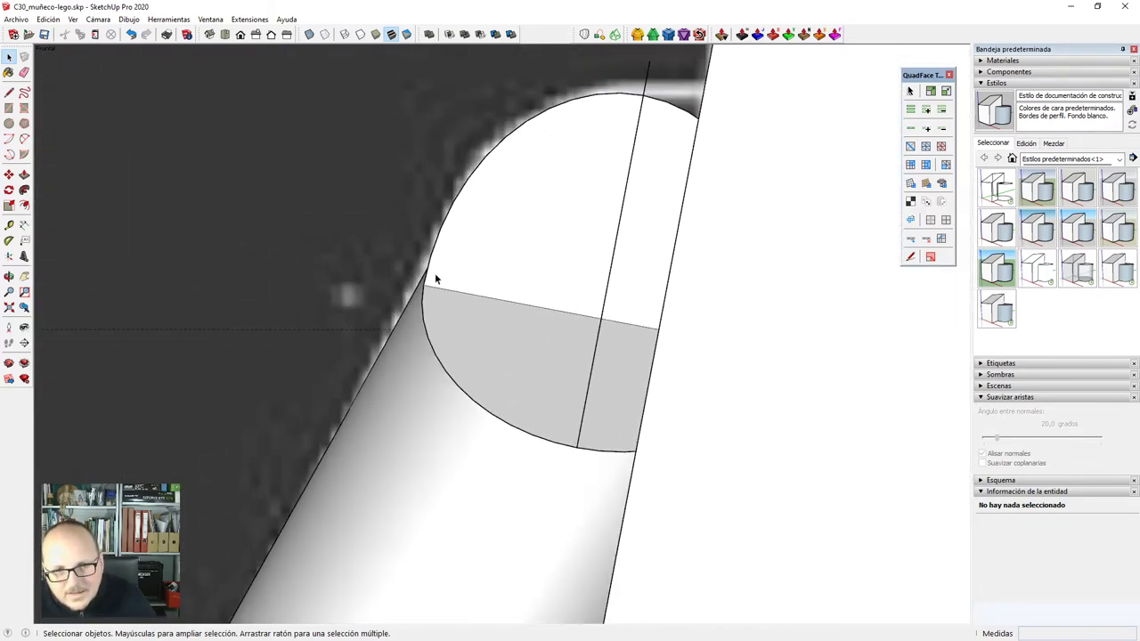
Open the arm's nested shoulder group and group the upright half-ellipse face together with its edges.
{"action": "double_click", "coordinate": [509, 231]}
{"action": "double_click", "coordinate": [531, 235]}
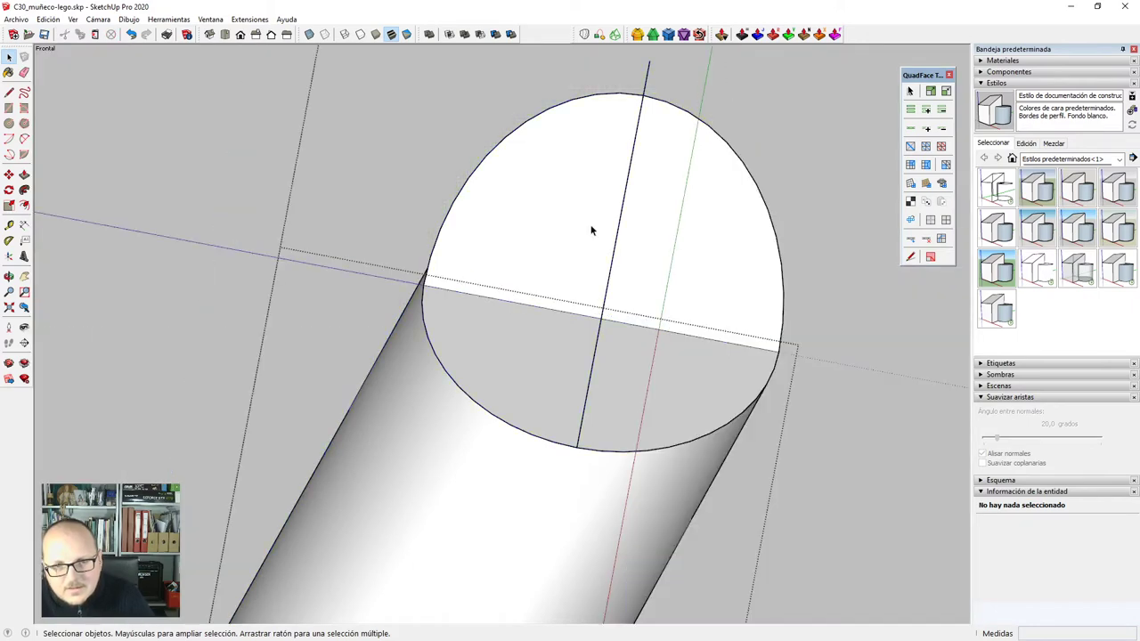
{"action": "double_click", "coordinate": [592, 227]}
{"action": "triple_click", "coordinate": [591, 228]}
{"action": "double_click", "coordinate": [585, 242]}
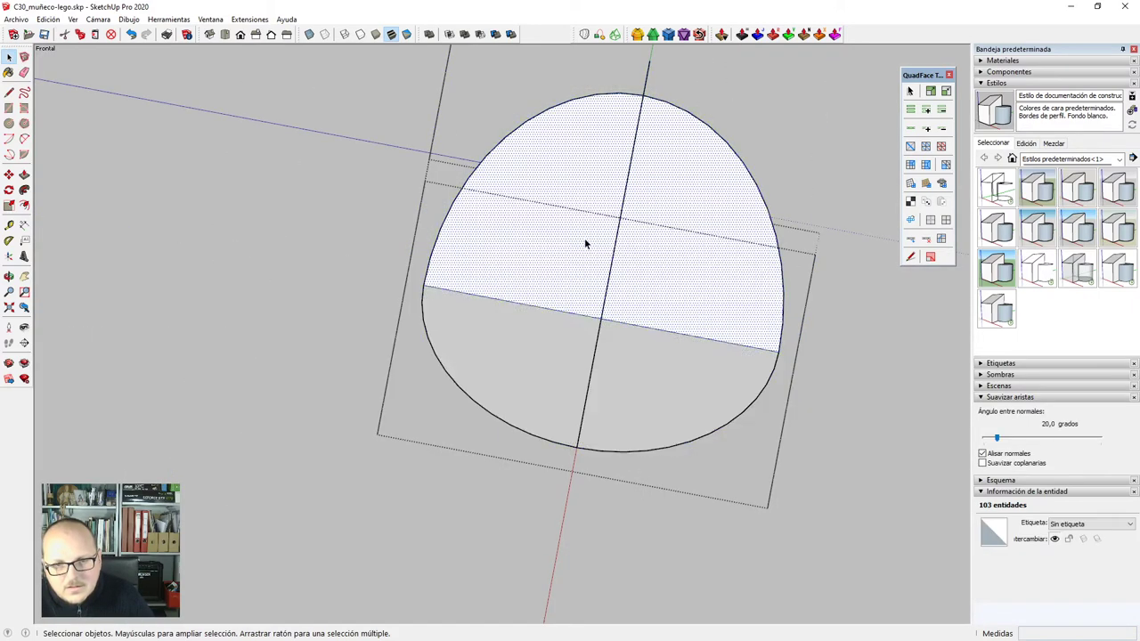
{"action": "key", "text": "ctrl+g"}
Inside the upright half-ellipse group, rotate a copy of the face 180° about the midpoint of its base edge.
{"action": "double_click", "coordinate": [654, 261]}
{"action": "left_click", "coordinate": [646, 270]}
{"action": "key", "text": "q"}
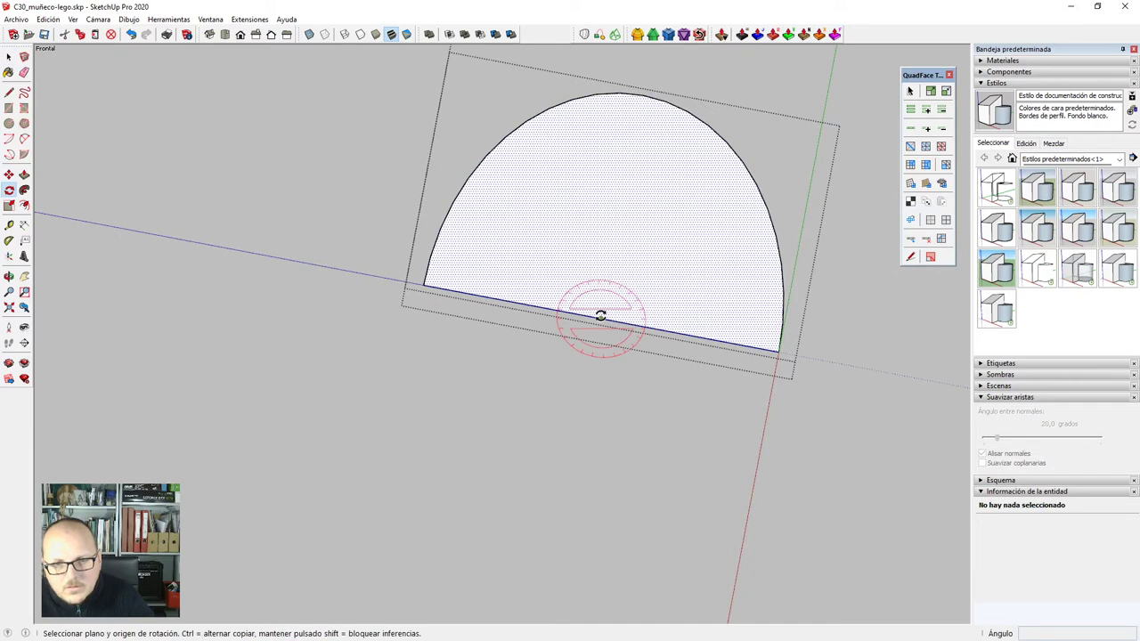
{"action": "key", "text": "ctrl"}
{"action": "left_click", "coordinate": [628, 326]}
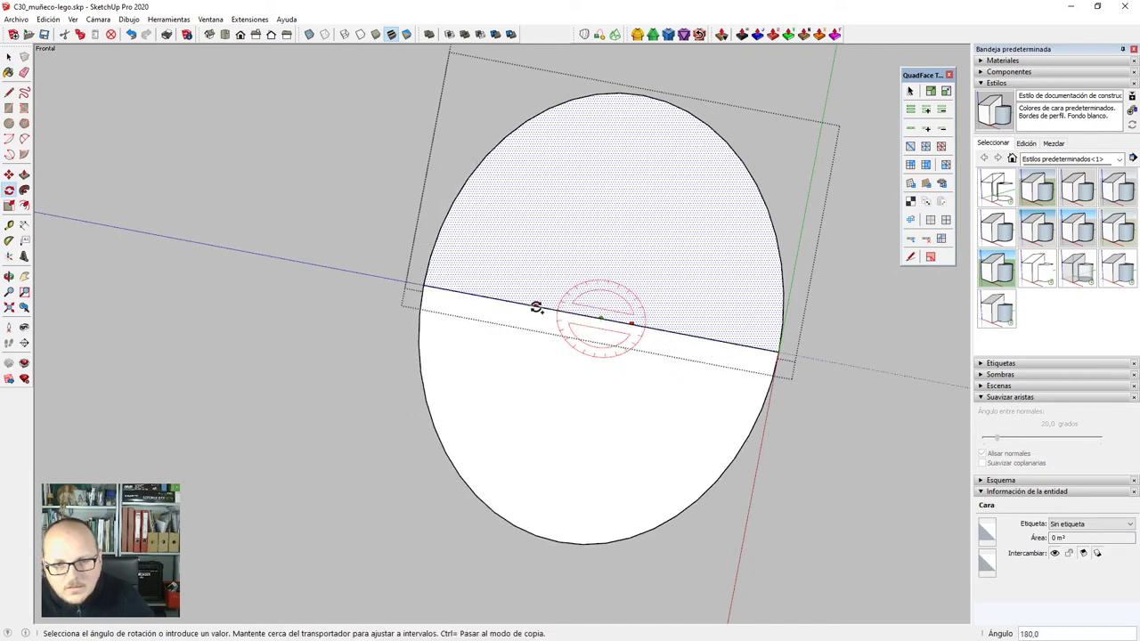
{"action": "left_click", "coordinate": [563, 312]}
Erase the dividing edge between the two halves to form one full ellipse, and leave the group.
{"action": "key", "text": "space"}
{"action": "key", "text": "e"}
{"action": "left_click", "coordinate": [588, 315]}
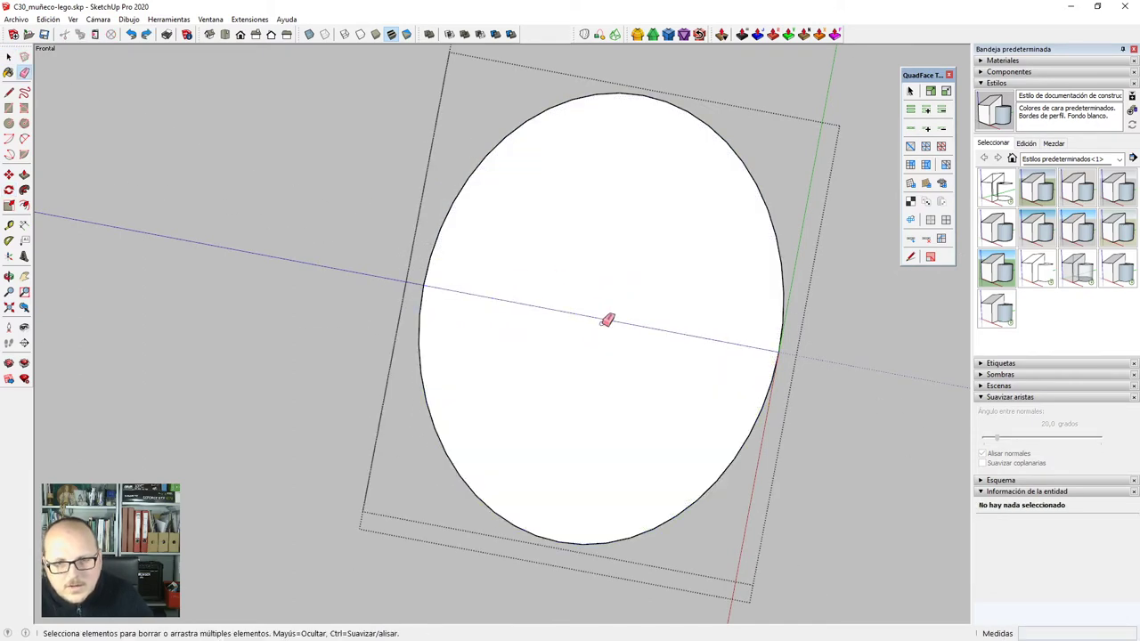
{"action": "key", "text": "space"}
{"action": "middle_click_drag", "start_coordinate": [607, 320], "coordinate": [494, 255]}
{"action": "scroll", "coordinate": [503, 262], "scroll_direction": "down", "scroll_amount": 4}
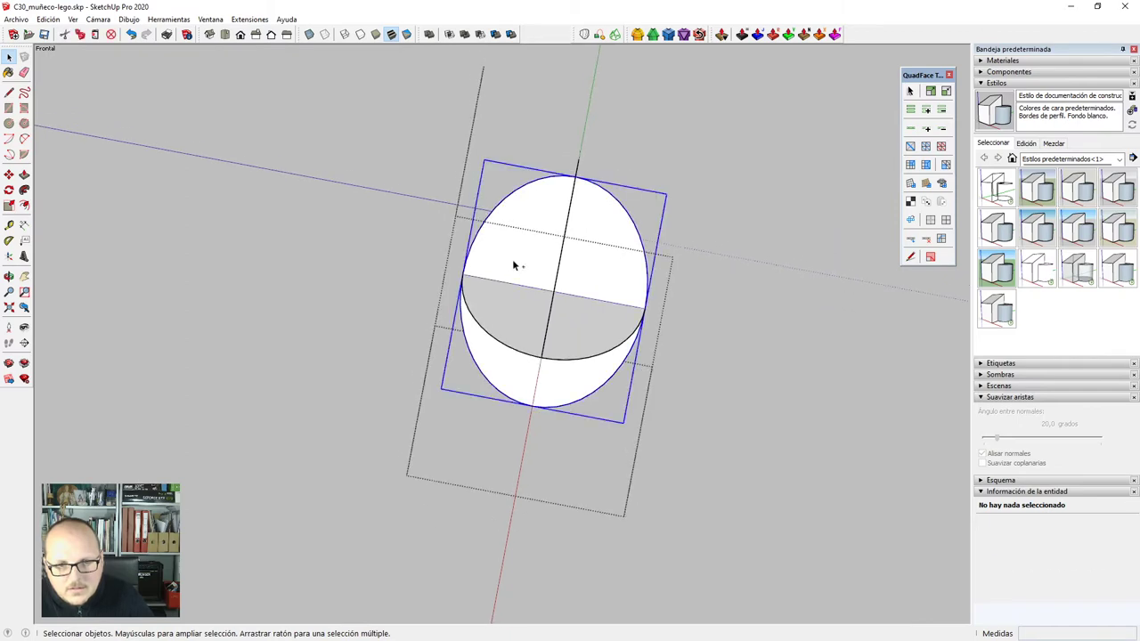
Rotate the ellipse group about 10.8° around the shoulder base's midpoint so it follows the arm outline in the reference drawing.
{"action": "scroll", "coordinate": [526, 272], "scroll_direction": "up", "scroll_amount": 6}
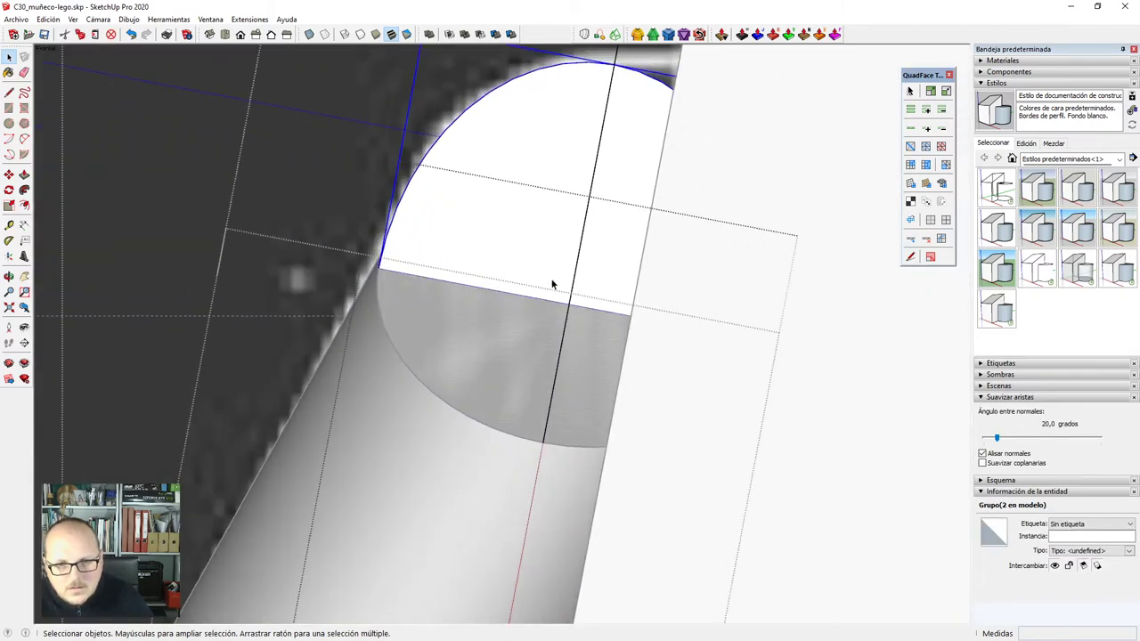
{"action": "key", "text": "q"}
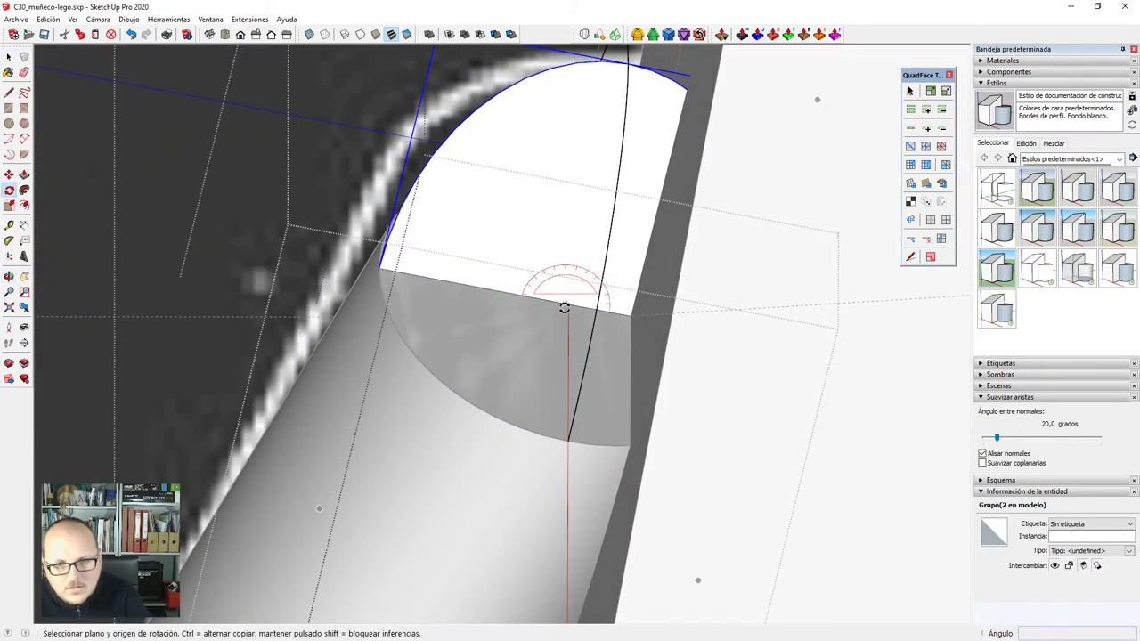
{"action": "left_click", "coordinate": [569, 306]}
{"action": "scroll", "coordinate": [534, 285], "scroll_direction": "down", "scroll_amount": 2}
{"action": "scroll", "coordinate": [415, 267], "scroll_direction": "up", "scroll_amount": 6}
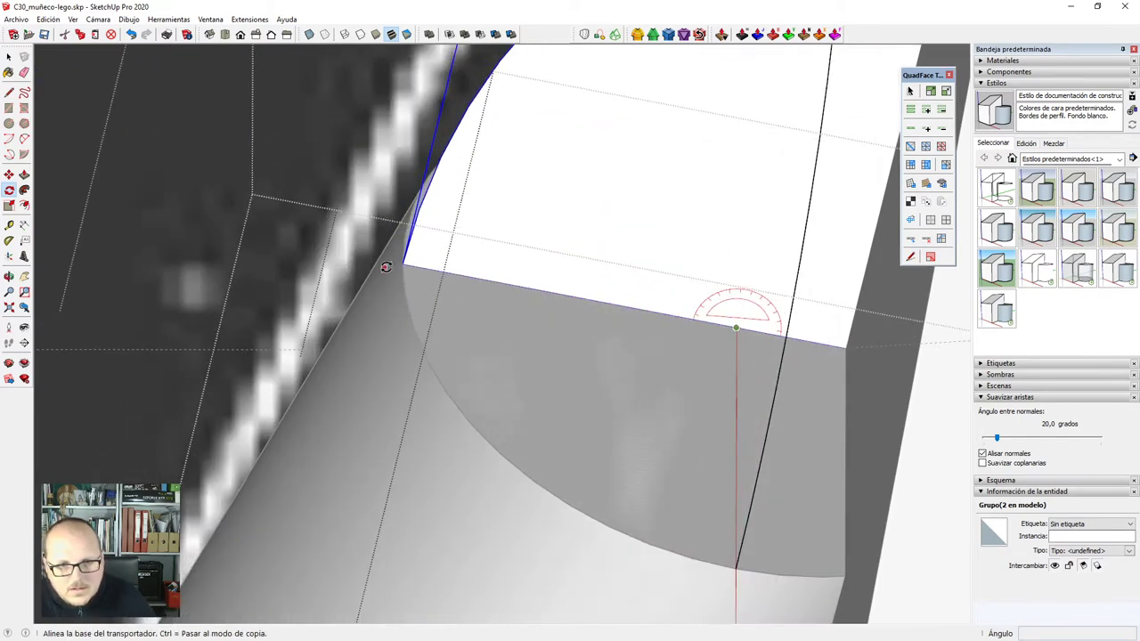
{"action": "key", "text": "x"}
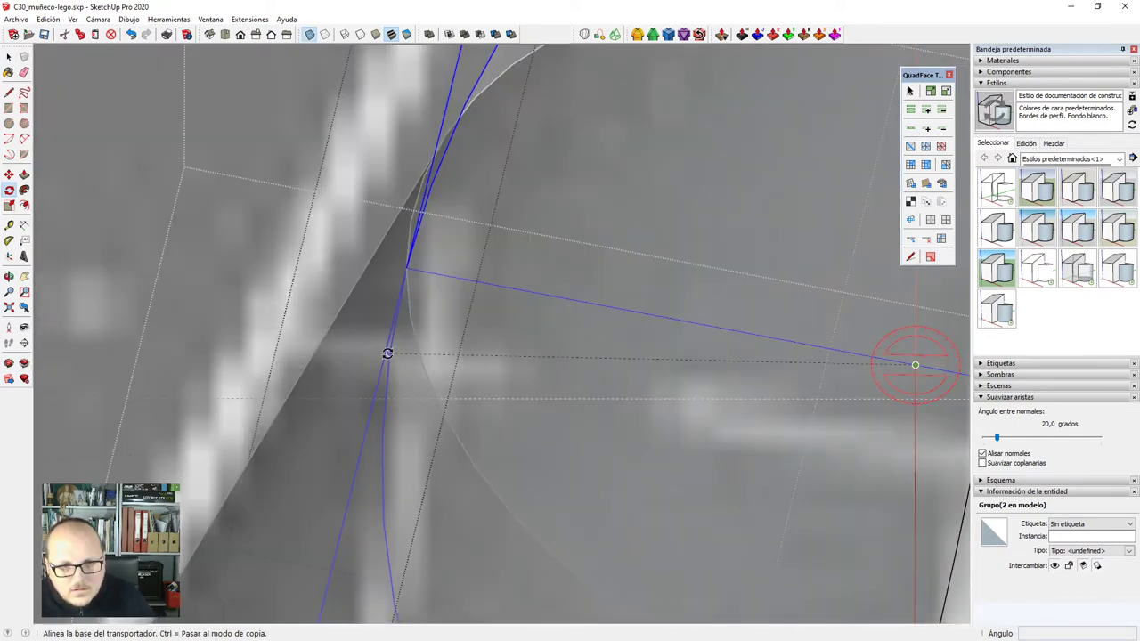
{"action": "left_click", "coordinate": [387, 353]}
{"action": "left_click", "coordinate": [406, 271]}
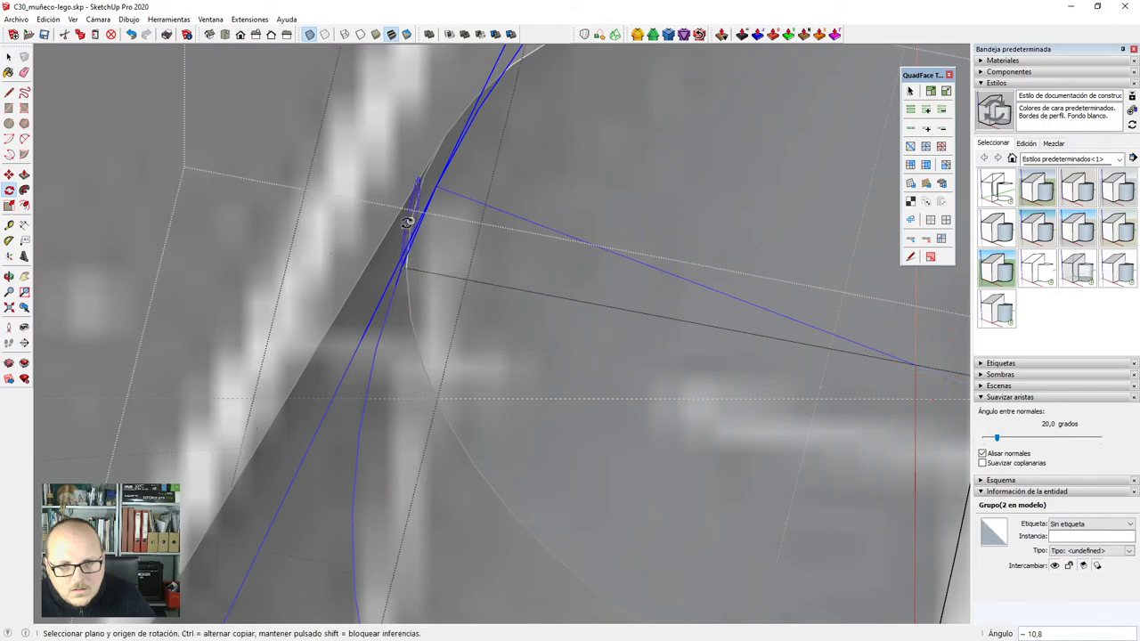
Compare the tilted ellipse with the shoulder outline of the reference drawing in the front view, and turn X-ray display off.
{"action": "middle_click_drag", "start_coordinate": [407, 217], "coordinate": [435, 209]}
{"action": "scroll", "coordinate": [435, 209], "scroll_direction": "down", "scroll_amount": 3}
{"action": "key", "text": "F2"}
{"action": "scroll", "coordinate": [435, 209], "scroll_direction": "down", "scroll_amount": 3}
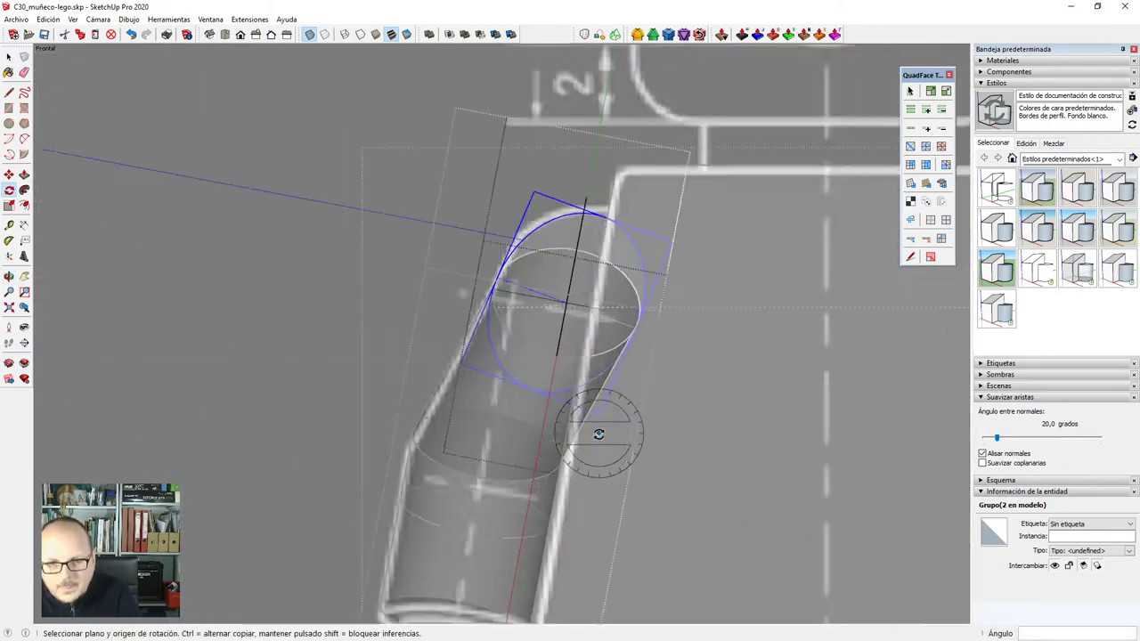
{"action": "scroll", "coordinate": [561, 311], "scroll_direction": "up", "scroll_amount": 7}
{"action": "scroll", "coordinate": [559, 317], "scroll_direction": "down", "scroll_amount": 3}
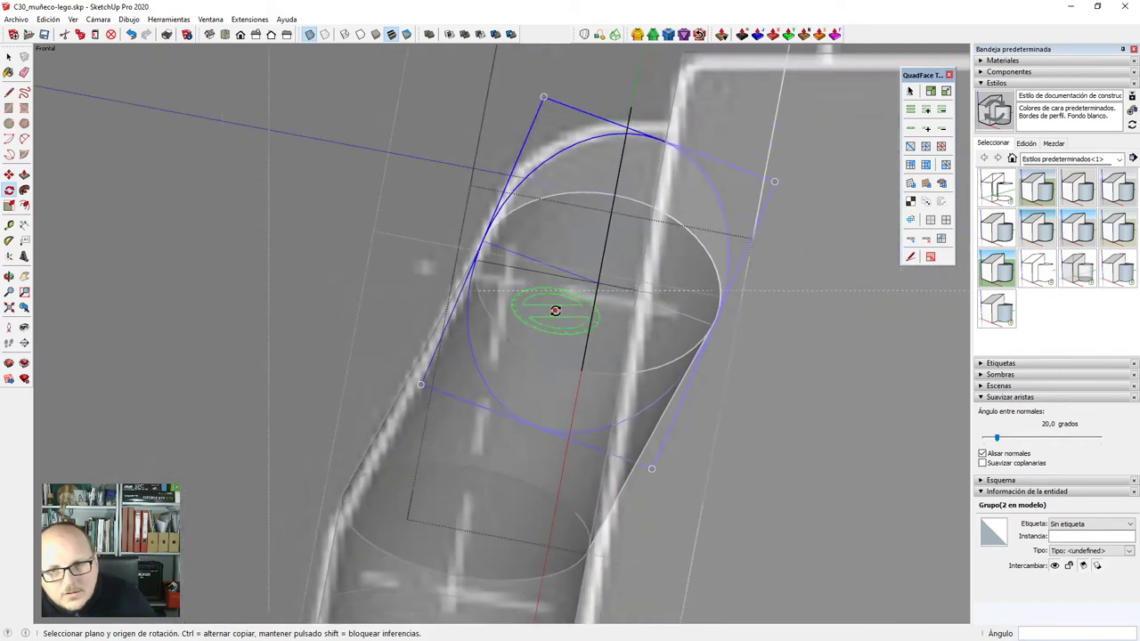
{"action": "key", "text": "x"}
{"action": "scroll", "coordinate": [556, 299], "scroll_direction": "up", "scroll_amount": 2}
{"action": "key", "text": "space"}
Inside the ellipse group, draw a line across the ellipse along the shoulder's base edge and align the group's axes to it.
{"action": "double_click", "coordinate": [539, 216]}
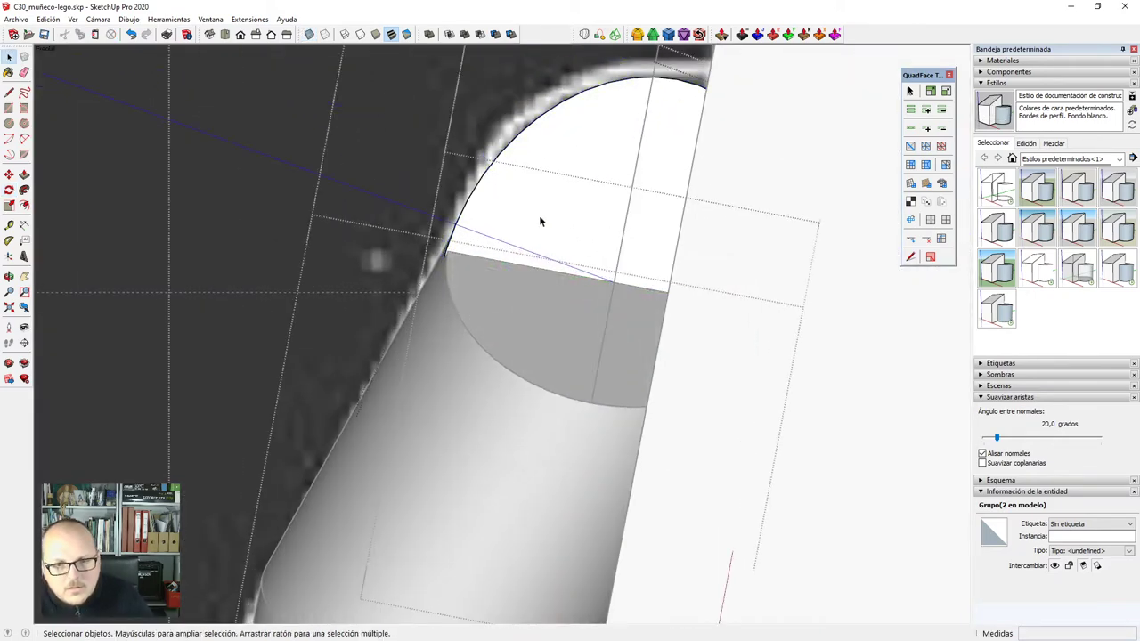
{"action": "key", "text": "h"}
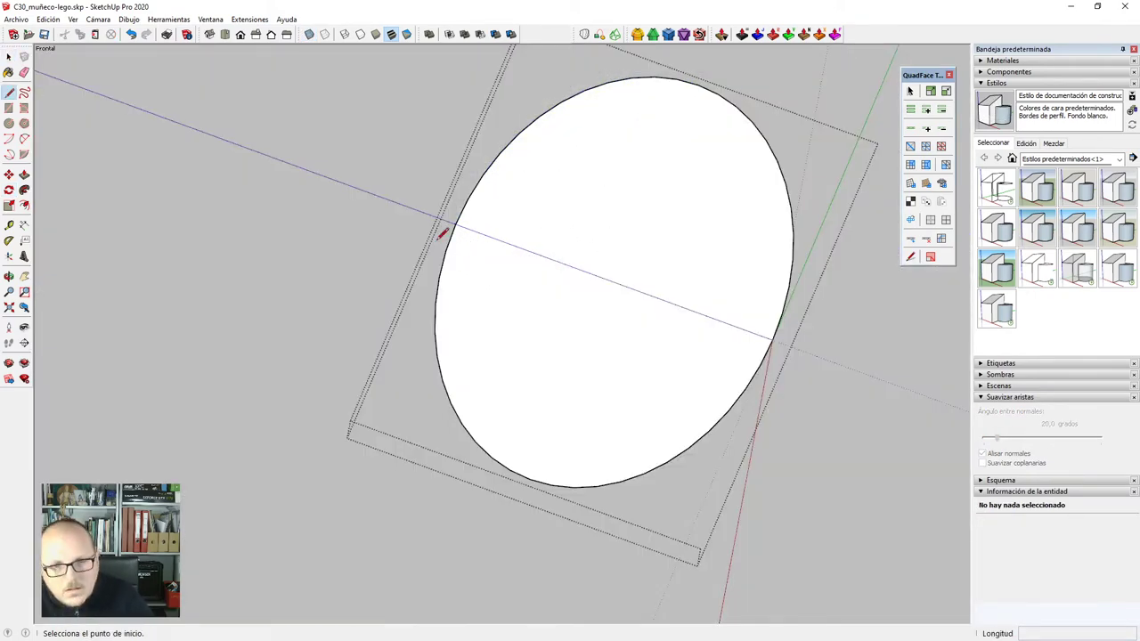
{"action": "left_click", "coordinate": [446, 250]}
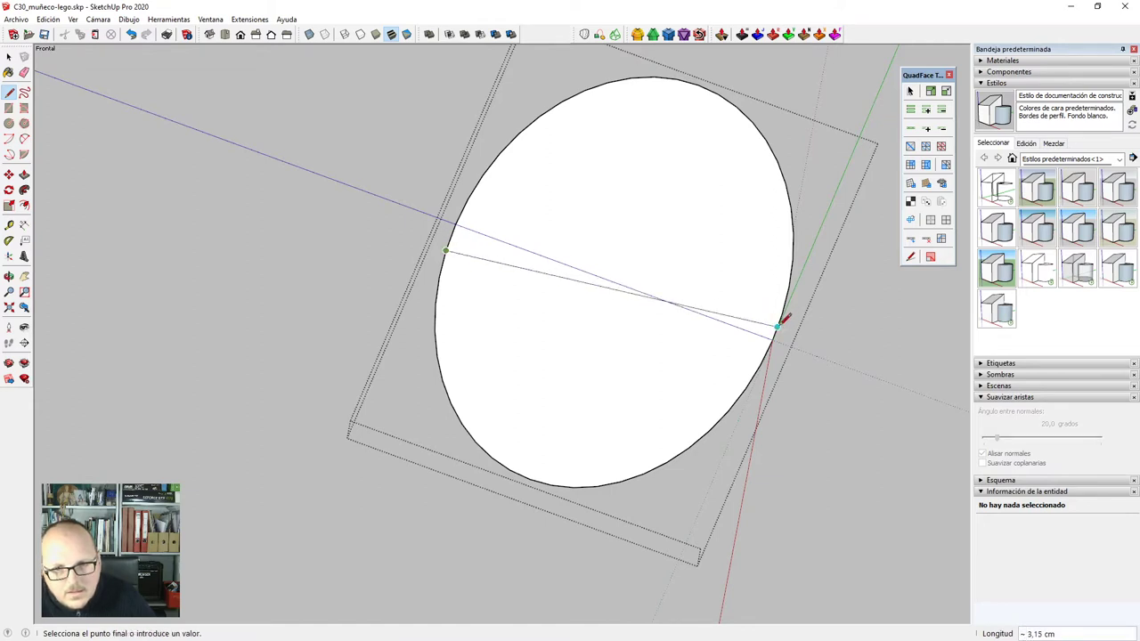
{"action": "left_click", "coordinate": [9, 258]}
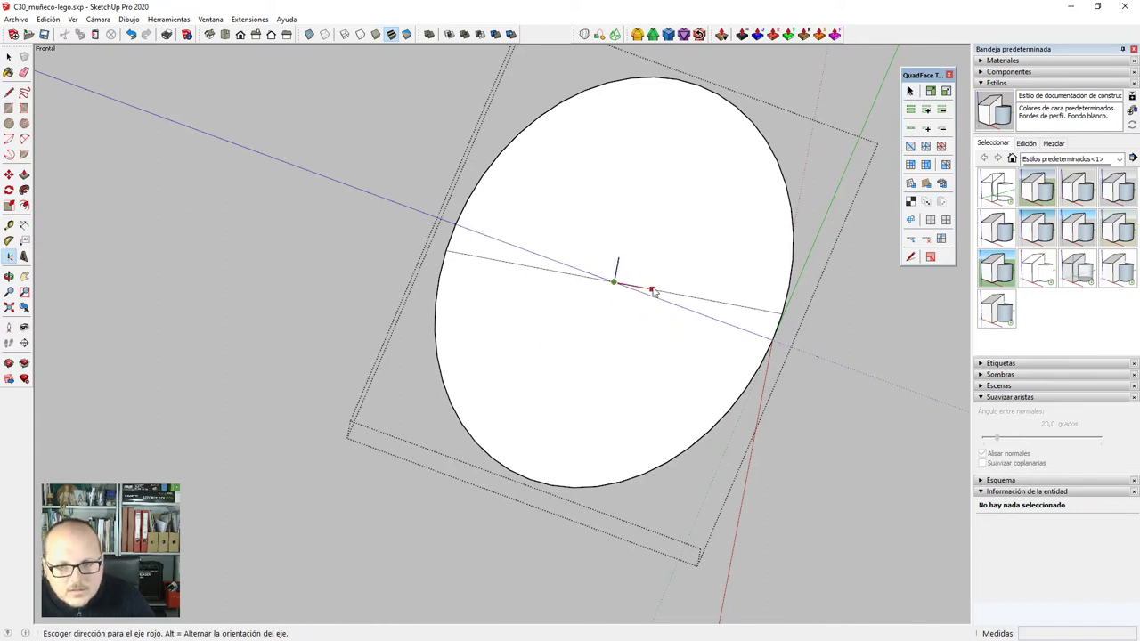
{"action": "left_click", "coordinate": [672, 83]}
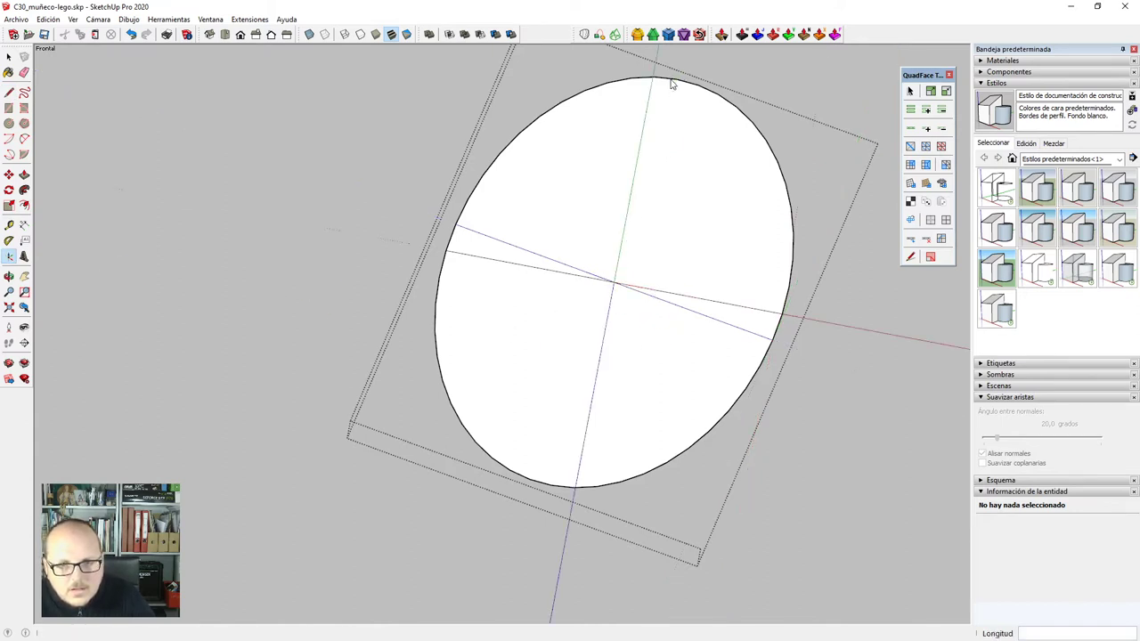
Erase the ellipse's lower half and the leftover diagonal edges, keeping only the tilted upper profile.
{"action": "key", "text": "e"}
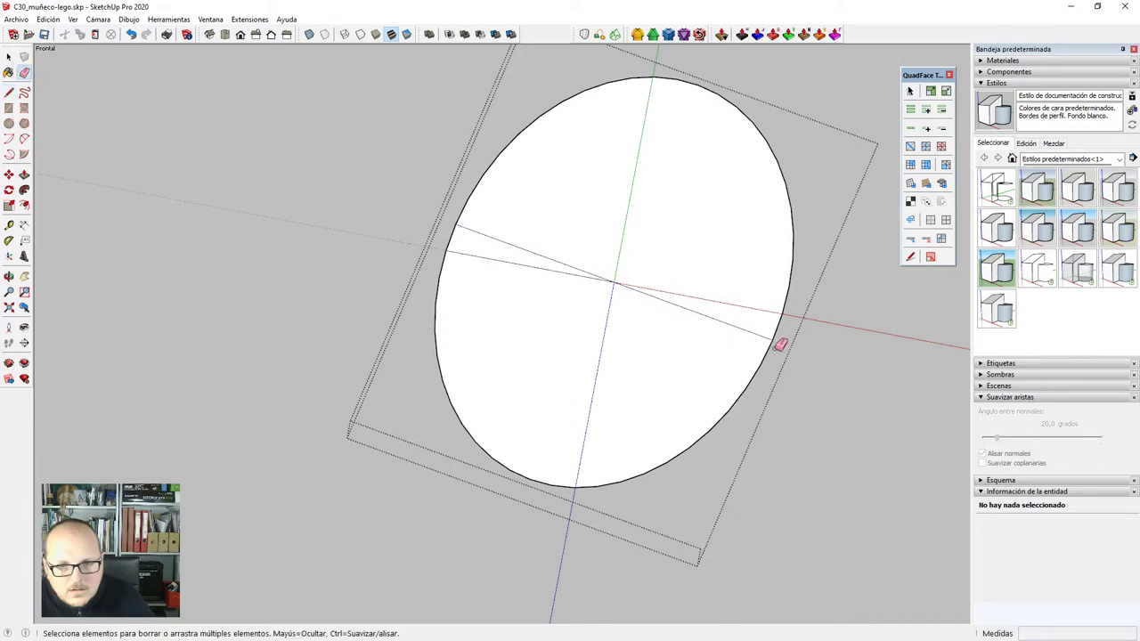
{"action": "left_click_drag", "start_coordinate": [778, 337], "coordinate": [472, 350]}
{"action": "left_click_drag", "start_coordinate": [448, 265], "coordinate": [497, 326]}
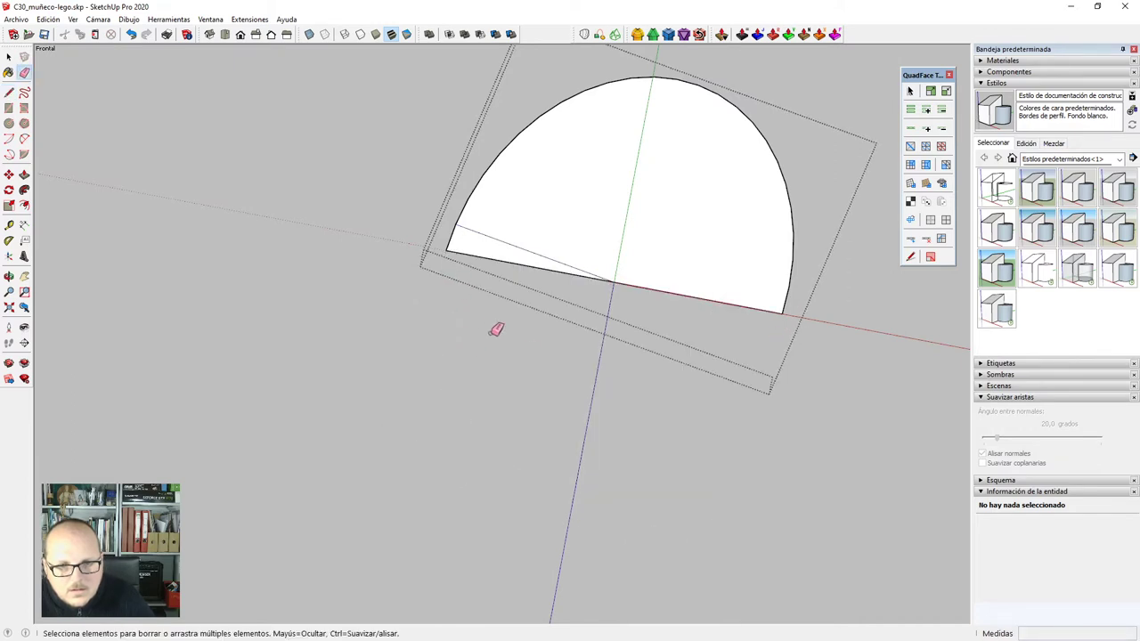
{"action": "key", "text": "space"}
{"action": "middle_click_drag", "start_coordinate": [496, 326], "coordinate": [512, 256]}
{"action": "left_click", "coordinate": [514, 284]}
{"action": "scroll", "coordinate": [526, 284], "scroll_direction": "down", "scroll_amount": 2}
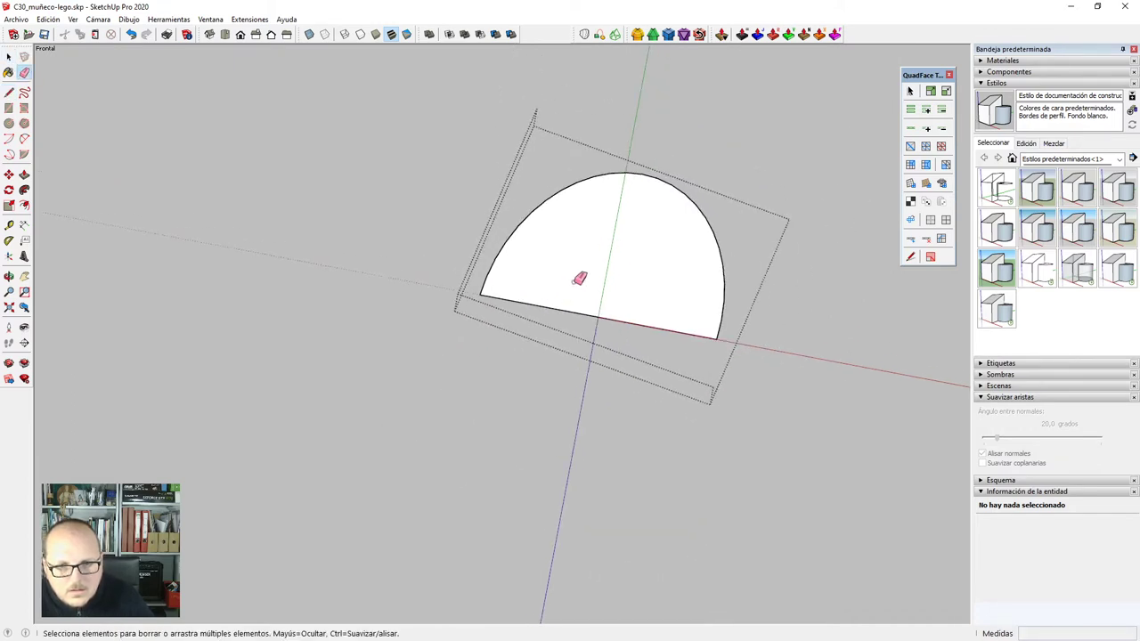
Leave the group and scale the tilted half-ellipse along the red axis until its base corner meets the edge of the base ellipse.
{"action": "key", "text": "space"}
{"action": "middle_click_drag", "start_coordinate": [572, 282], "coordinate": [575, 308]}
{"action": "scroll", "coordinate": [532, 279], "scroll_direction": "up", "scroll_amount": 3}
{"action": "left_click", "coordinate": [533, 283]}
{"action": "scroll", "coordinate": [511, 282], "scroll_direction": "up", "scroll_amount": 2}
{"action": "key", "text": "s"}
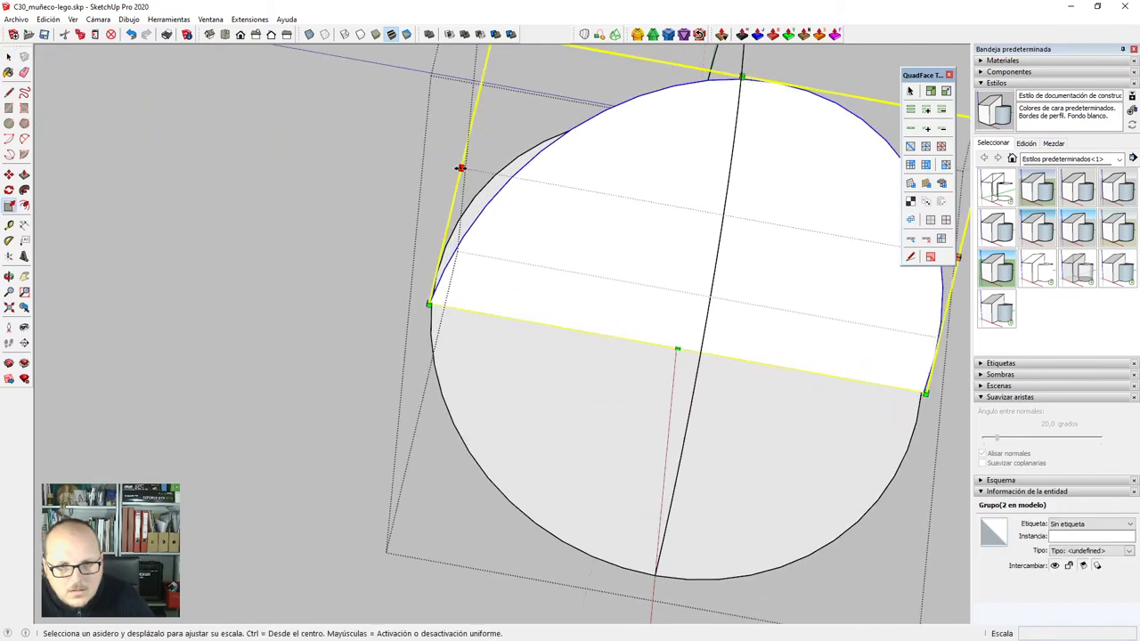
{"action": "scroll", "coordinate": [450, 301], "scroll_direction": "up", "scroll_amount": 4}
{"action": "scroll", "coordinate": [570, 357], "scroll_direction": "down", "scroll_amount": 3}
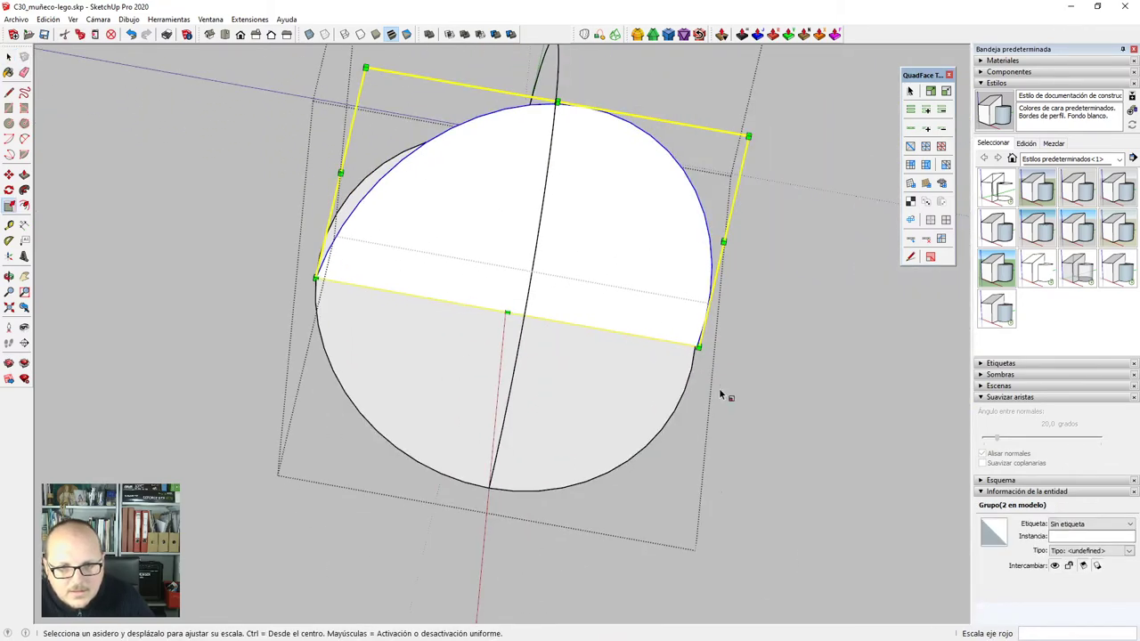
{"action": "scroll", "coordinate": [725, 394], "scroll_direction": "up", "scroll_amount": 4}
{"action": "scroll", "coordinate": [744, 272], "scroll_direction": "down", "scroll_amount": 1}
{"action": "scroll", "coordinate": [745, 267], "scroll_direction": "up", "scroll_amount": 1}
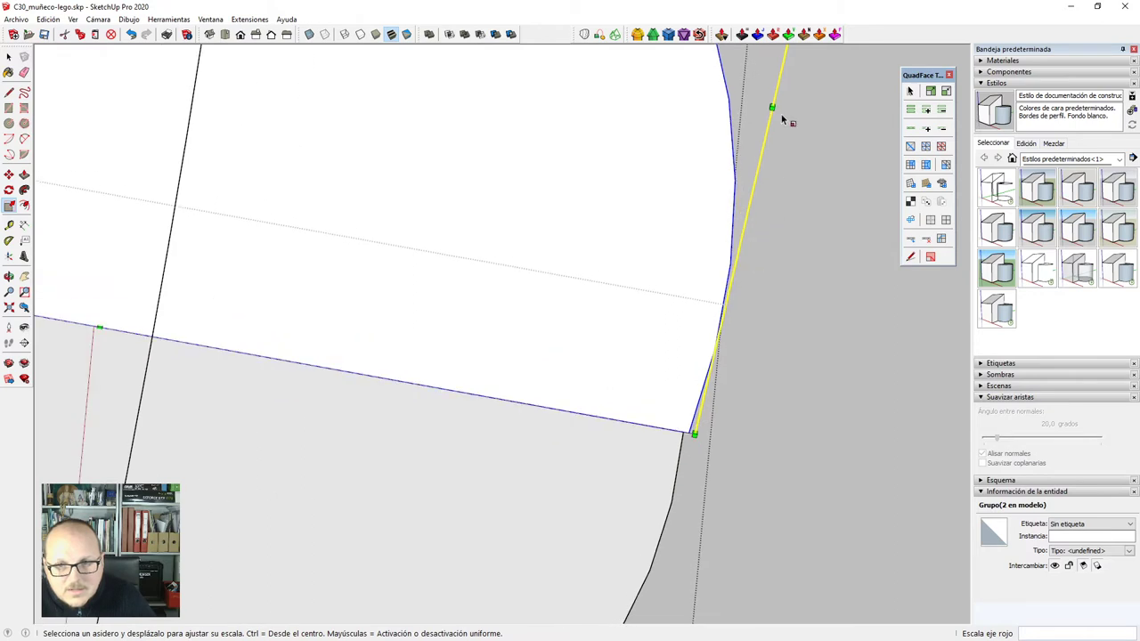
{"action": "left_click", "coordinate": [773, 107]}
{"action": "left_click_drag", "start_coordinate": [771, 107], "coordinate": [760, 107]}
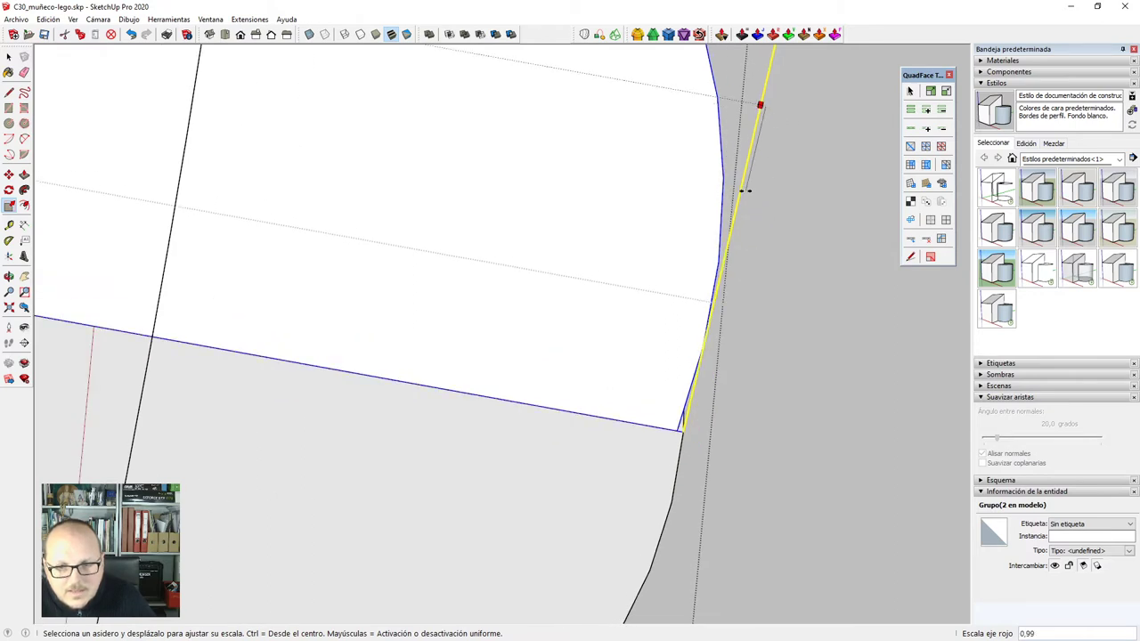
{"action": "scroll", "coordinate": [679, 433], "scroll_direction": "down", "scroll_amount": 2}
{"action": "scroll", "coordinate": [687, 426], "scroll_direction": "up", "scroll_amount": 2}
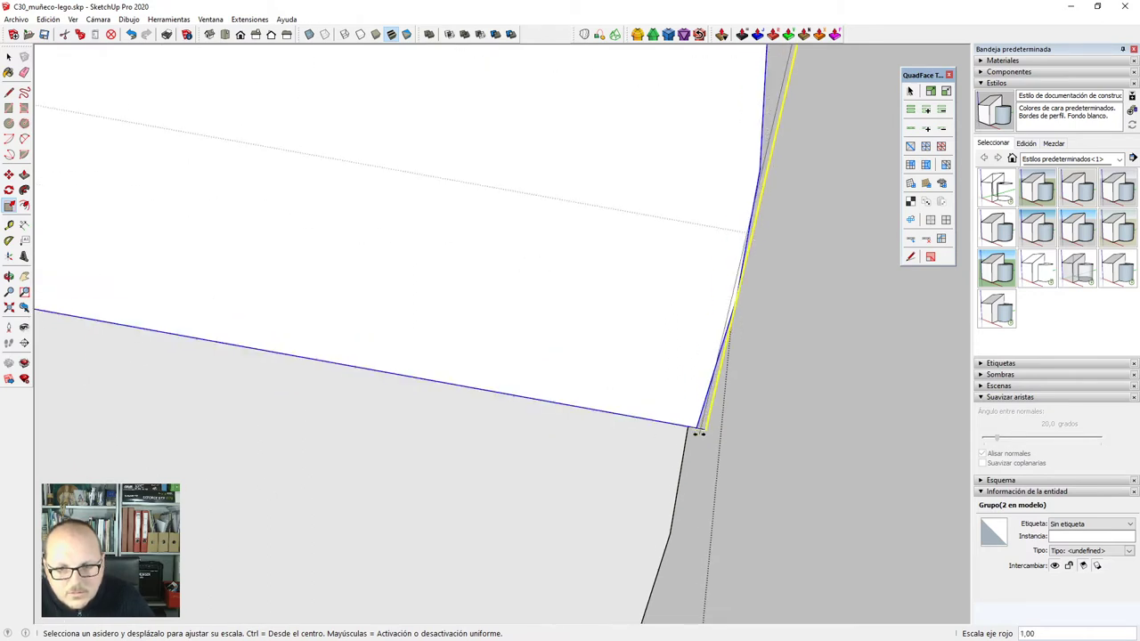
{"action": "scroll", "coordinate": [682, 472], "scroll_direction": "up", "scroll_amount": 3}
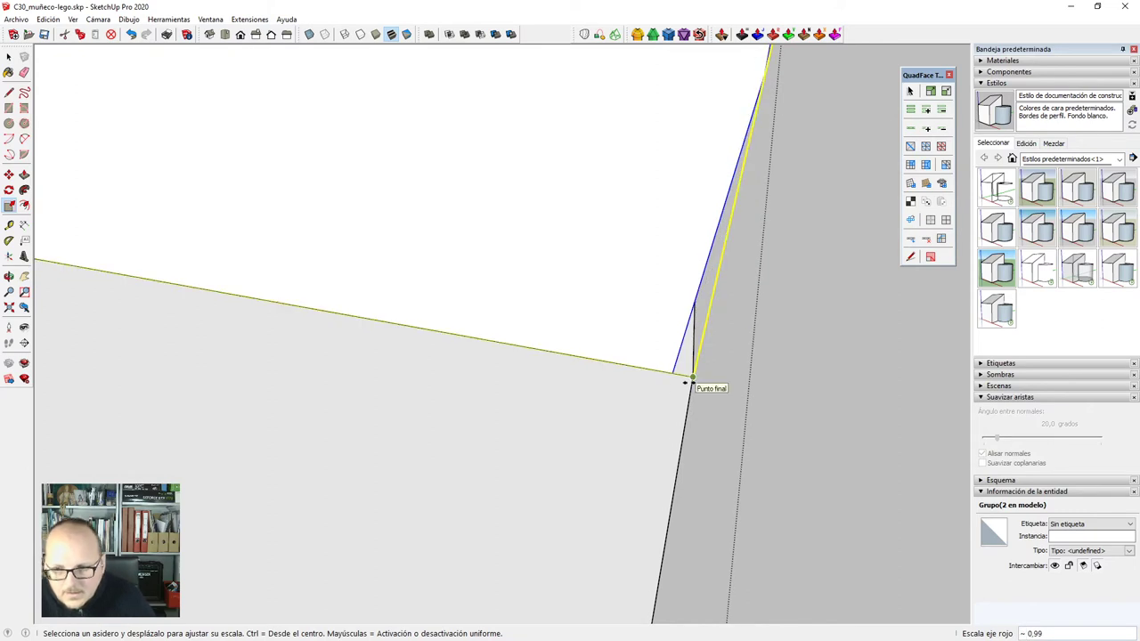
{"action": "left_click", "coordinate": [691, 383]}
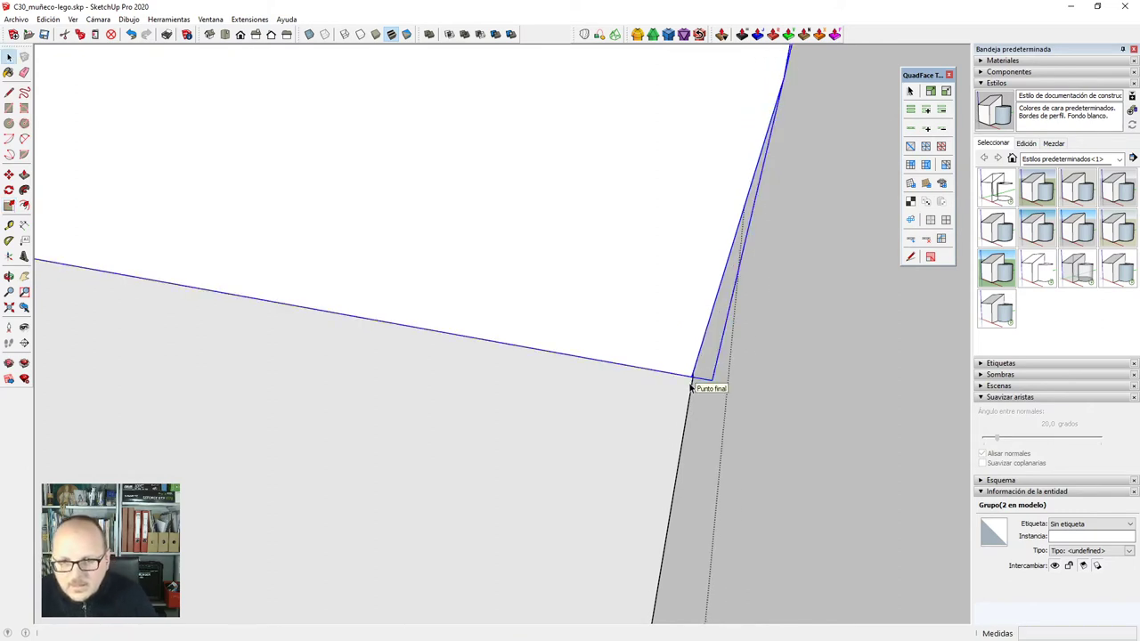
Scale the tilted profile along the green axis by 1.02 so its top meets the crossing arch.
{"action": "scroll", "coordinate": [703, 400], "scroll_direction": "down", "scroll_amount": 5}
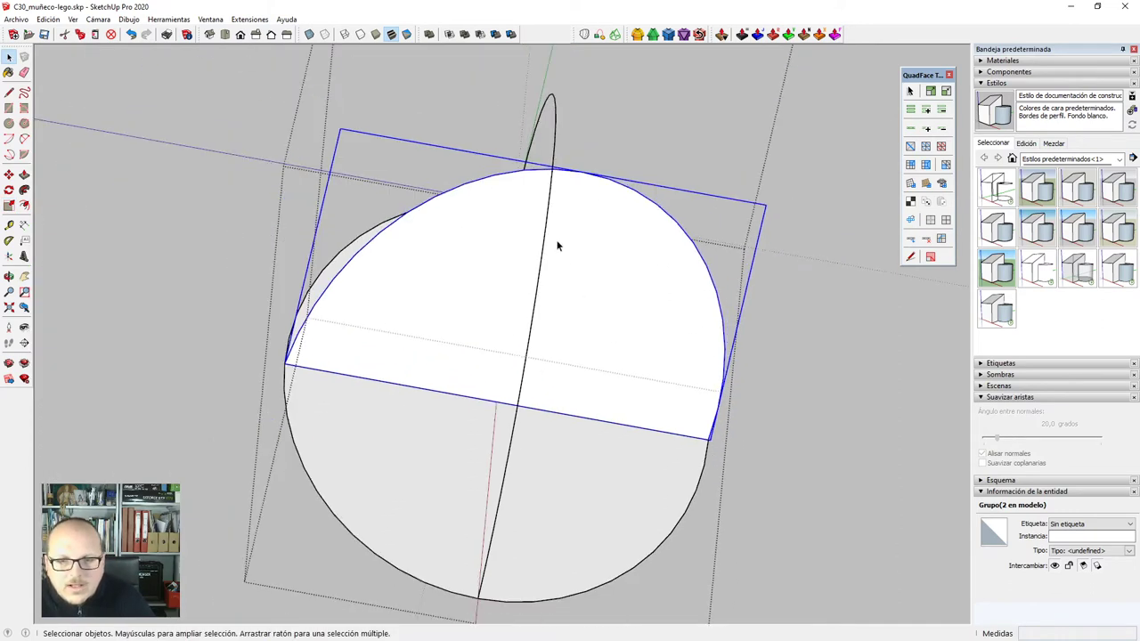
{"action": "scroll", "coordinate": [541, 126], "scroll_direction": "up", "scroll_amount": 4}
{"action": "middle_click_drag", "start_coordinate": [541, 126], "coordinate": [776, 146]}
{"action": "scroll", "coordinate": [668, 162], "scroll_direction": "down", "scroll_amount": 2}
{"action": "key", "text": "s"}
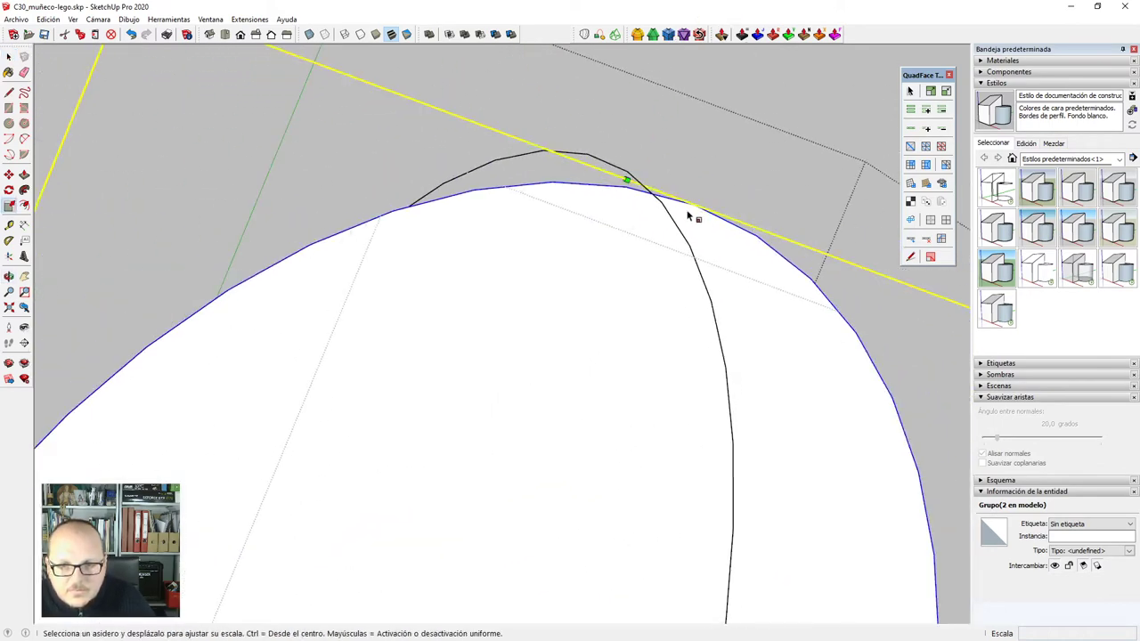
{"action": "left_click_drag", "start_coordinate": [626, 180], "coordinate": [634, 166]}
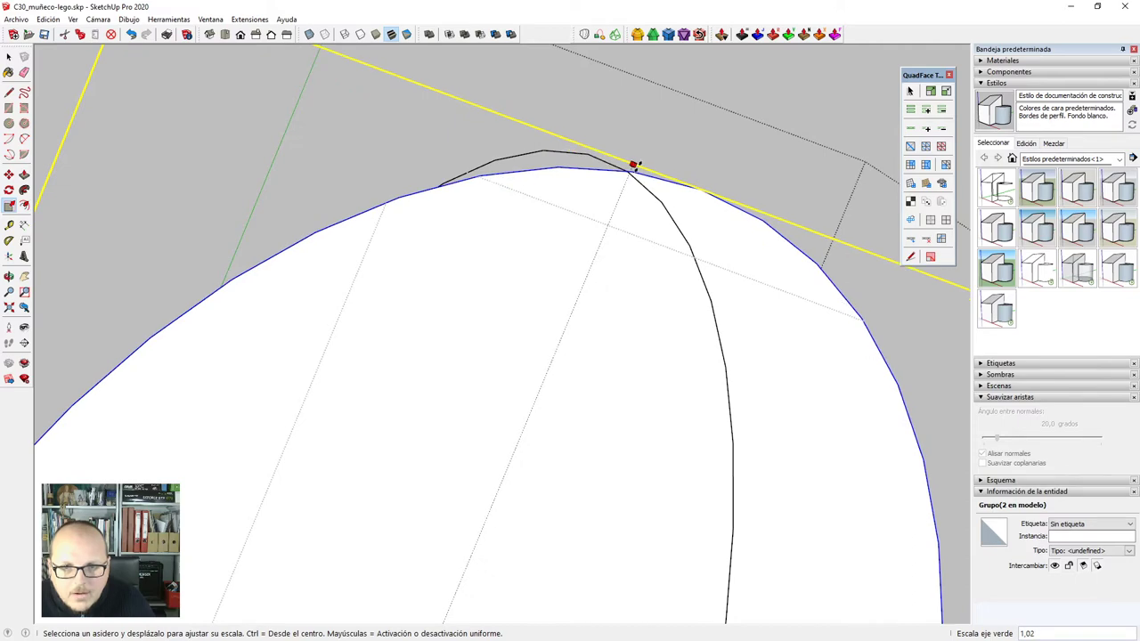
{"action": "key", "text": "space"}
{"action": "scroll", "coordinate": [631, 189], "scroll_direction": "up", "scroll_amount": 2}
{"action": "scroll", "coordinate": [647, 182], "scroll_direction": "down", "scroll_amount": 3}
Explode the tilted profile group and erase its straight base edge, leaving only the arch curve.
{"action": "right_click", "coordinate": [566, 246]}
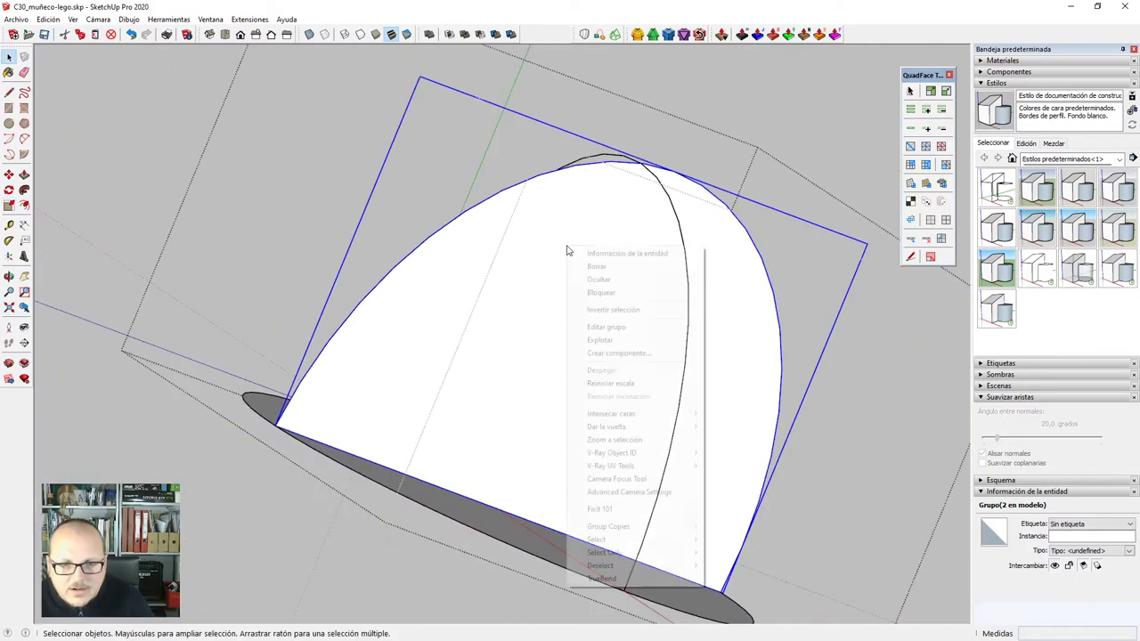
{"action": "left_click", "coordinate": [630, 339]}
{"action": "middle_click_drag", "start_coordinate": [630, 335], "coordinate": [626, 300]}
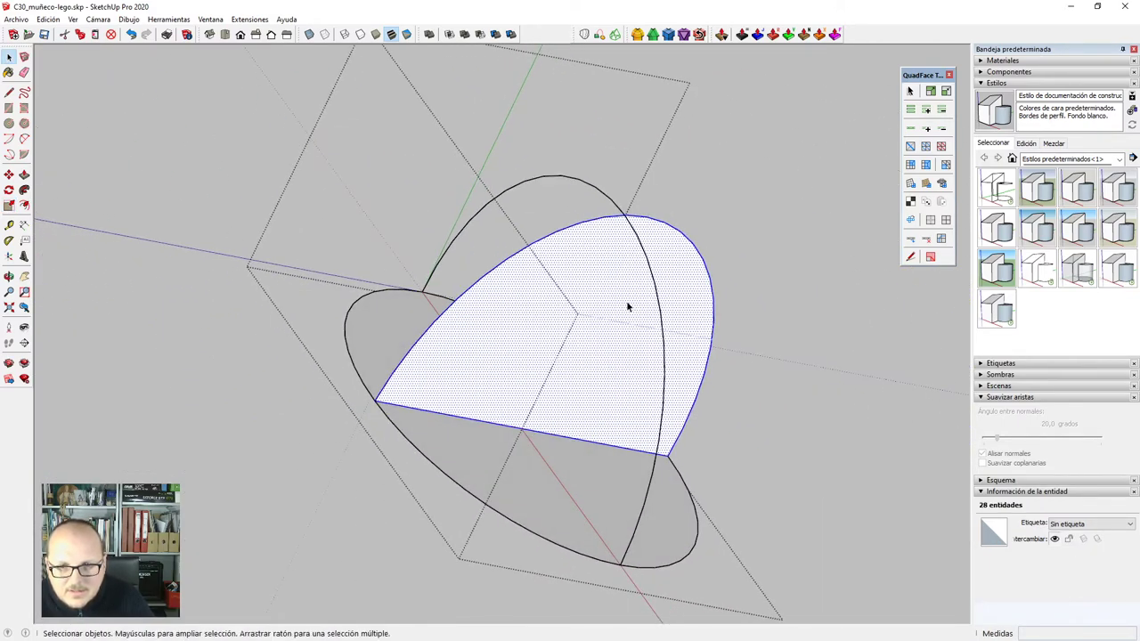
{"action": "key", "text": "e"}
{"action": "left_click", "coordinate": [532, 429]}
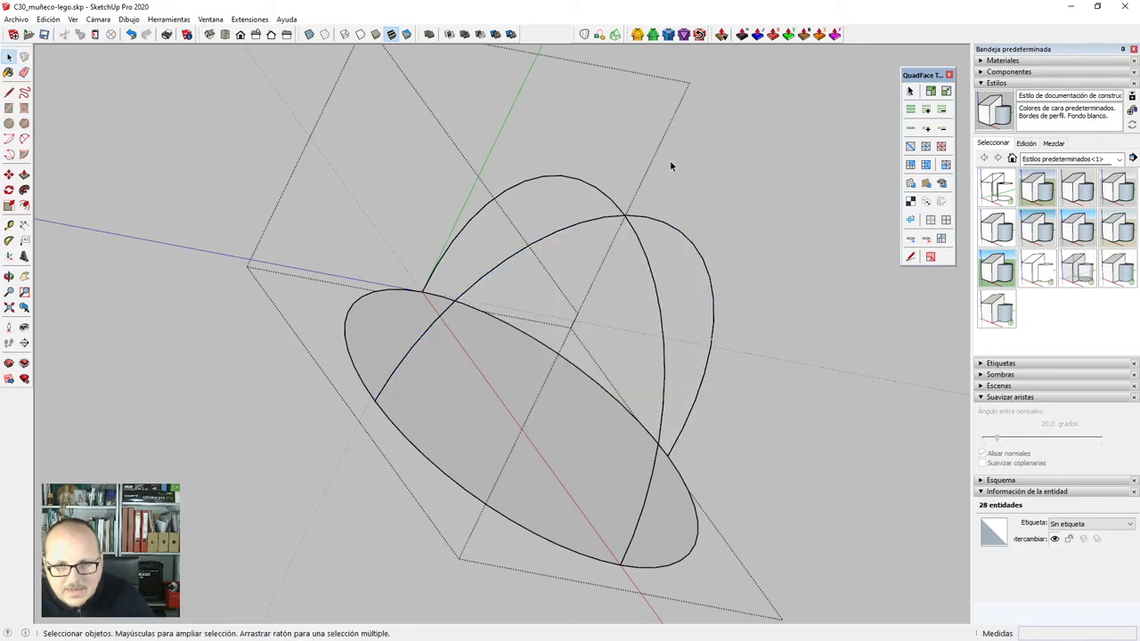
Select the entire dome frame and inspect the point where the two upright arches cross at the apex.
{"action": "scroll", "coordinate": [643, 220], "scroll_direction": "up", "scroll_amount": 5}
{"action": "key", "text": "v"}
{"action": "scroll", "coordinate": [568, 197], "scroll_direction": "up", "scroll_amount": 2}
{"action": "key", "text": "space"}
{"action": "scroll", "coordinate": [596, 225], "scroll_direction": "down", "scroll_amount": 2}
{"action": "scroll", "coordinate": [596, 222], "scroll_direction": "down", "scroll_amount": 2}
{"action": "triple_click", "coordinate": [596, 222]}
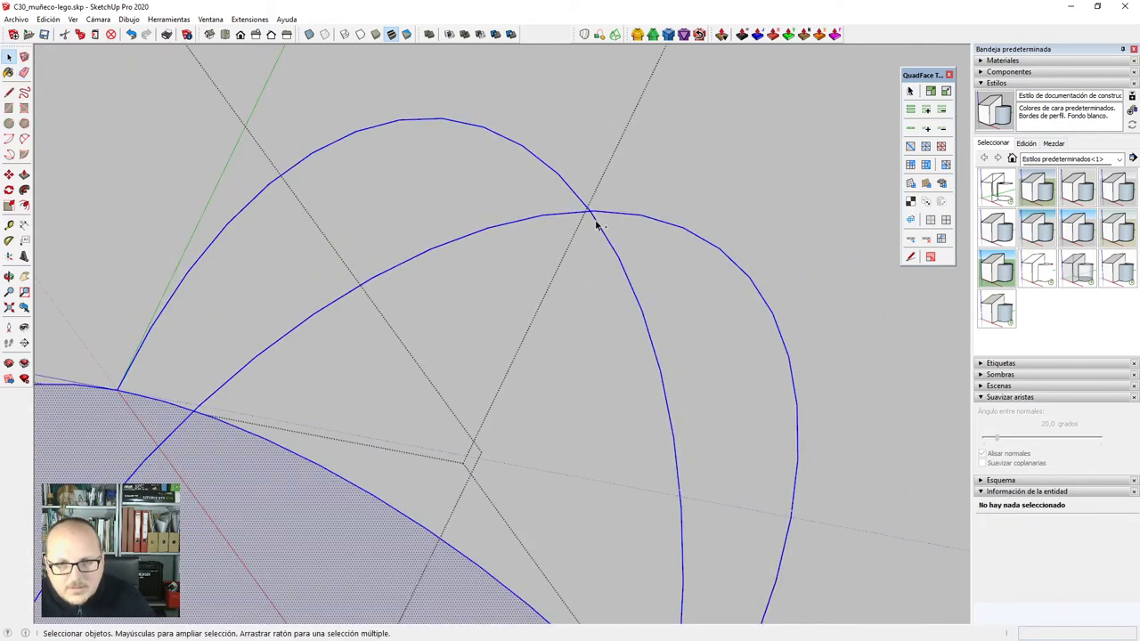
{"action": "right_click", "coordinate": [597, 225]}
{"action": "left_click", "coordinate": [684, 400]}
{"action": "scroll", "coordinate": [552, 130], "scroll_direction": "down", "scroll_amount": 2}
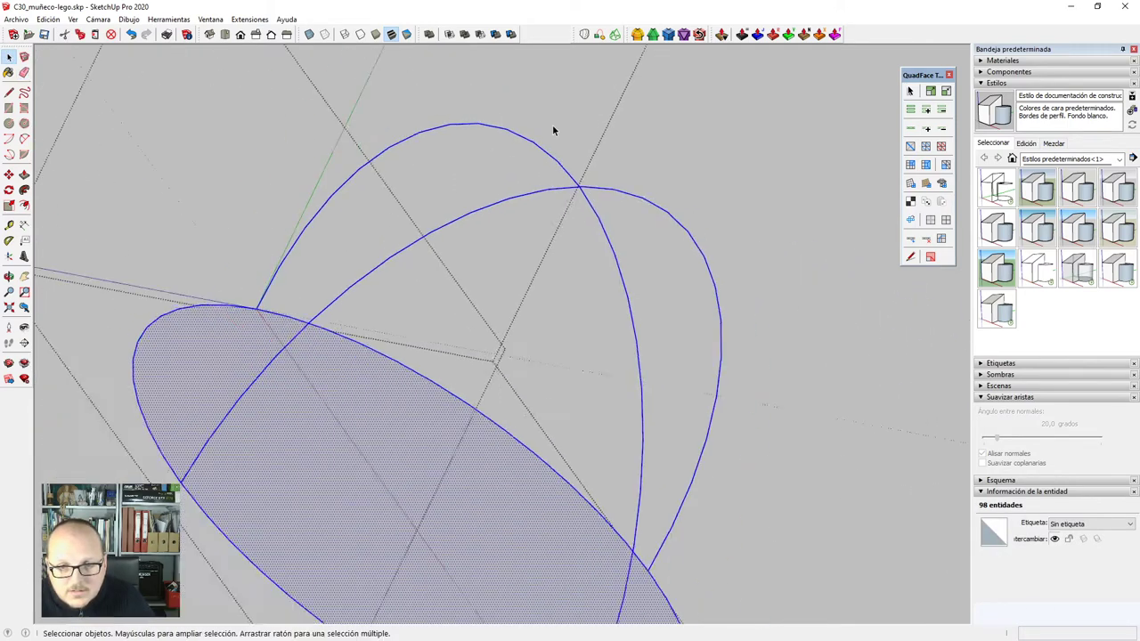
{"action": "scroll", "coordinate": [525, 345], "scroll_direction": "down", "scroll_amount": 3}
{"action": "key", "text": "ctrl+t"}
{"action": "scroll", "coordinate": [570, 152], "scroll_direction": "up", "scroll_amount": 6}
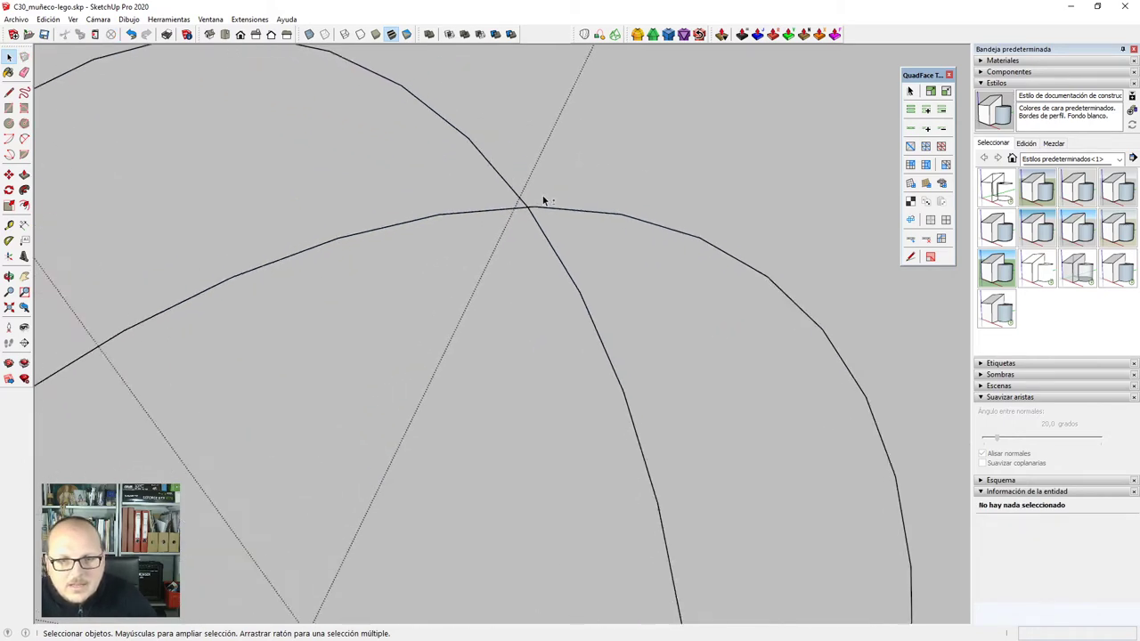
Merge the two overlapping vertices where the upright arches cross at the apex using Vertex Tools.
{"action": "scroll", "coordinate": [543, 201], "scroll_direction": "up", "scroll_amount": 1}
{"action": "key", "text": "v"}
{"action": "left_click_drag", "start_coordinate": [507, 196], "coordinate": [548, 236]}
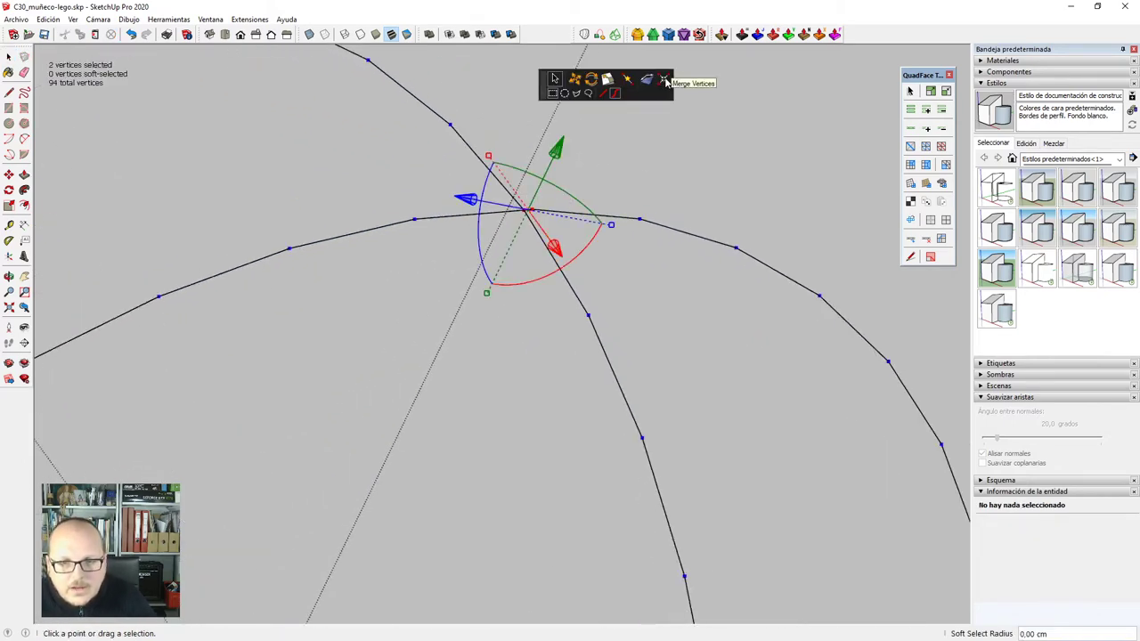
{"action": "scroll", "coordinate": [381, 91], "scroll_direction": "down", "scroll_amount": 5}
{"action": "scroll", "coordinate": [552, 589], "scroll_direction": "up", "scroll_amount": 6}
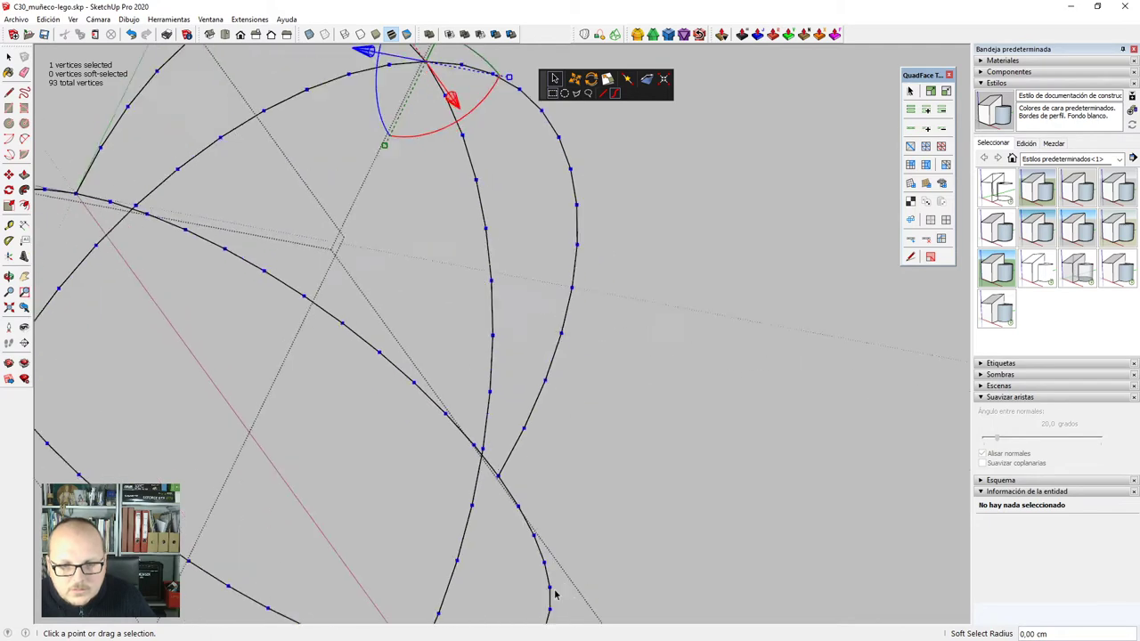
Examine the corner junctions where the arch ends meet the base ellipse for unmerged vertices.
{"action": "left_click", "coordinate": [464, 435]}
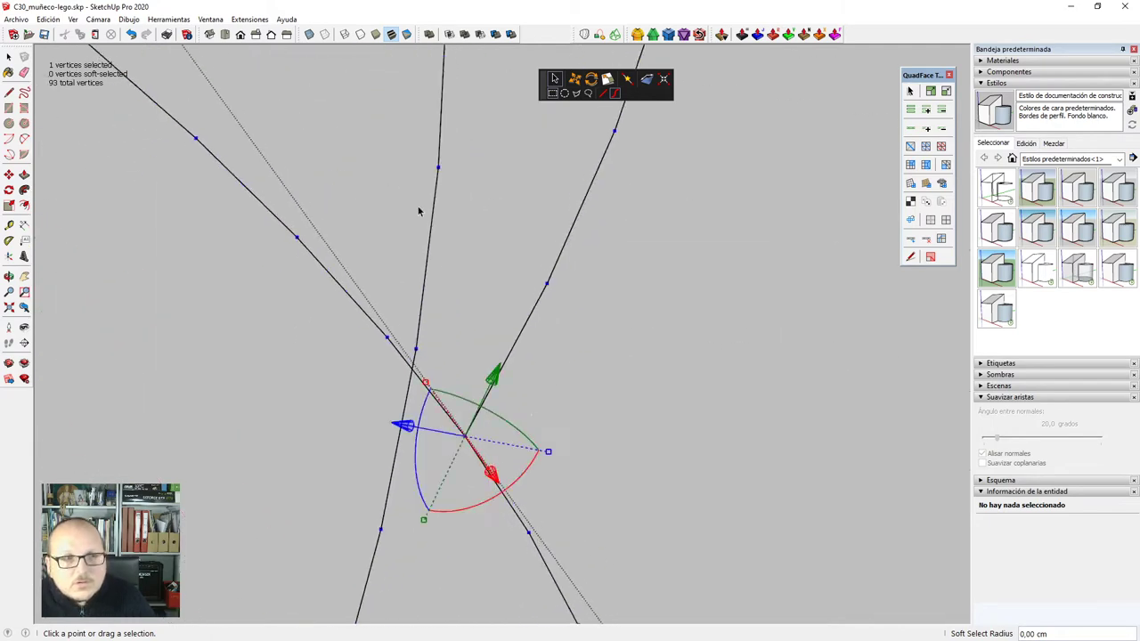
{"action": "scroll", "coordinate": [623, 424], "scroll_direction": "up", "scroll_amount": 3}
{"action": "scroll", "coordinate": [570, 425], "scroll_direction": "down", "scroll_amount": 3}
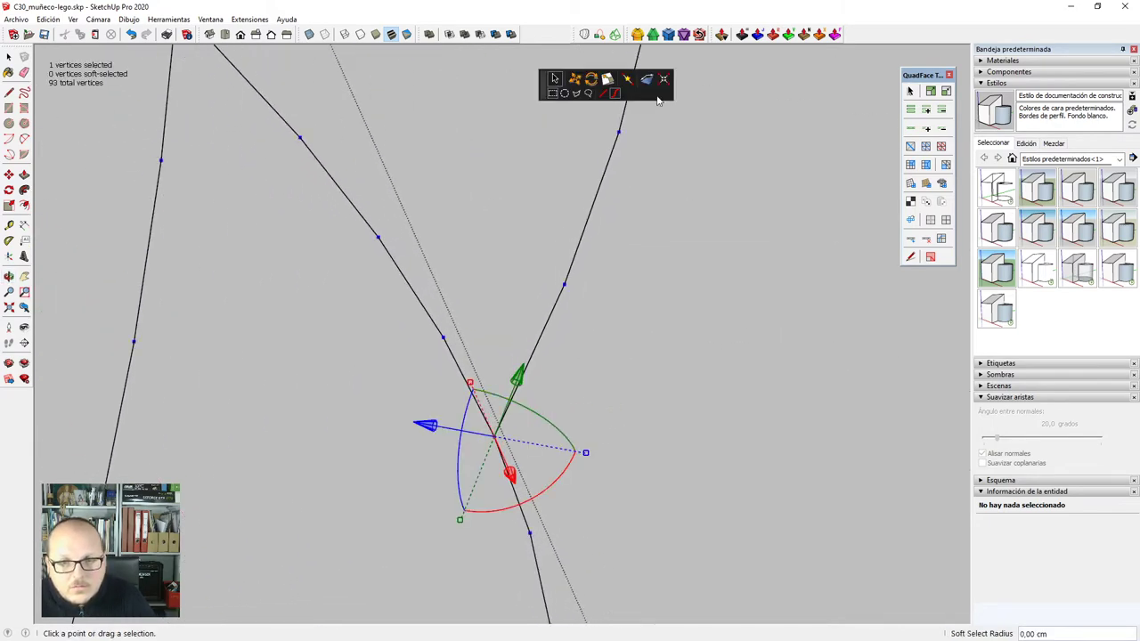
{"action": "scroll", "coordinate": [753, 288], "scroll_direction": "down", "scroll_amount": 5}
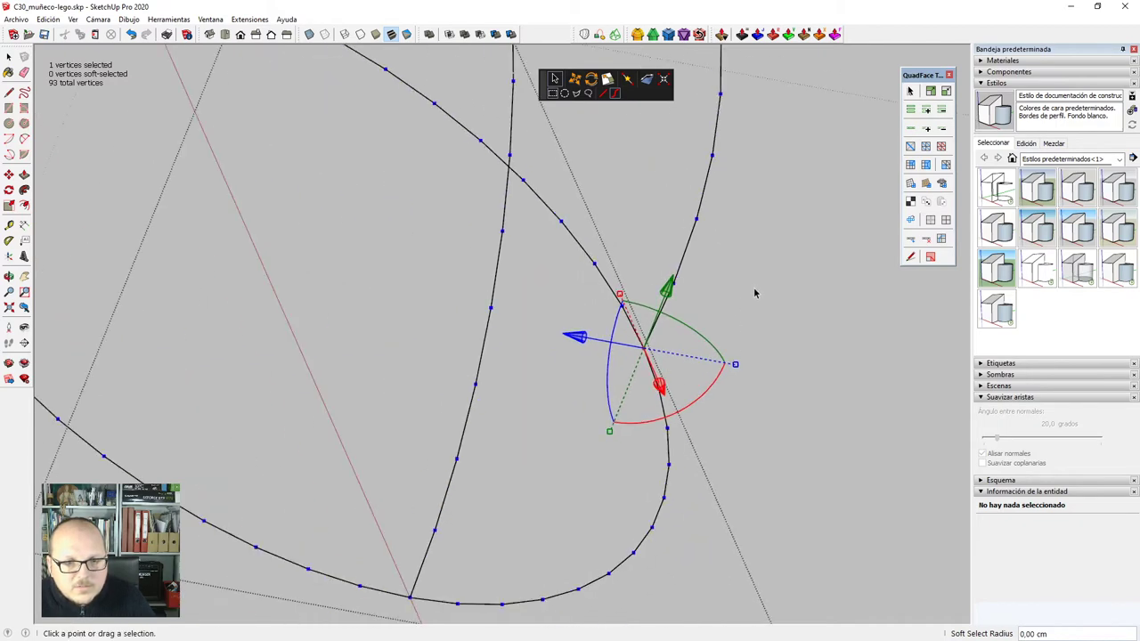
{"action": "scroll", "coordinate": [121, 221], "scroll_direction": "up", "scroll_amount": 8}
{"action": "left_click", "coordinate": [121, 220]}
{"action": "scroll", "coordinate": [124, 222], "scroll_direction": "down", "scroll_amount": 5}
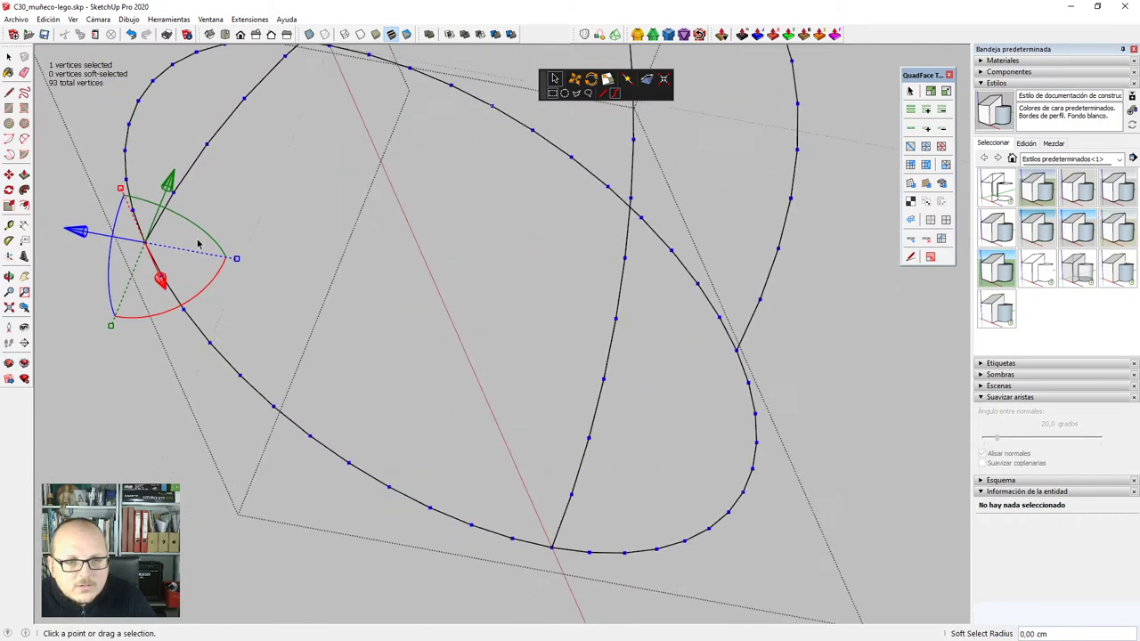
{"action": "scroll", "coordinate": [581, 467], "scroll_direction": "down", "scroll_amount": 5}
Skin the whole dome frame with Curviloft Skinning, switching the quarter patches so their mesh converges at the side corner.
{"action": "middle_click_drag", "start_coordinate": [579, 463], "coordinate": [594, 305]}
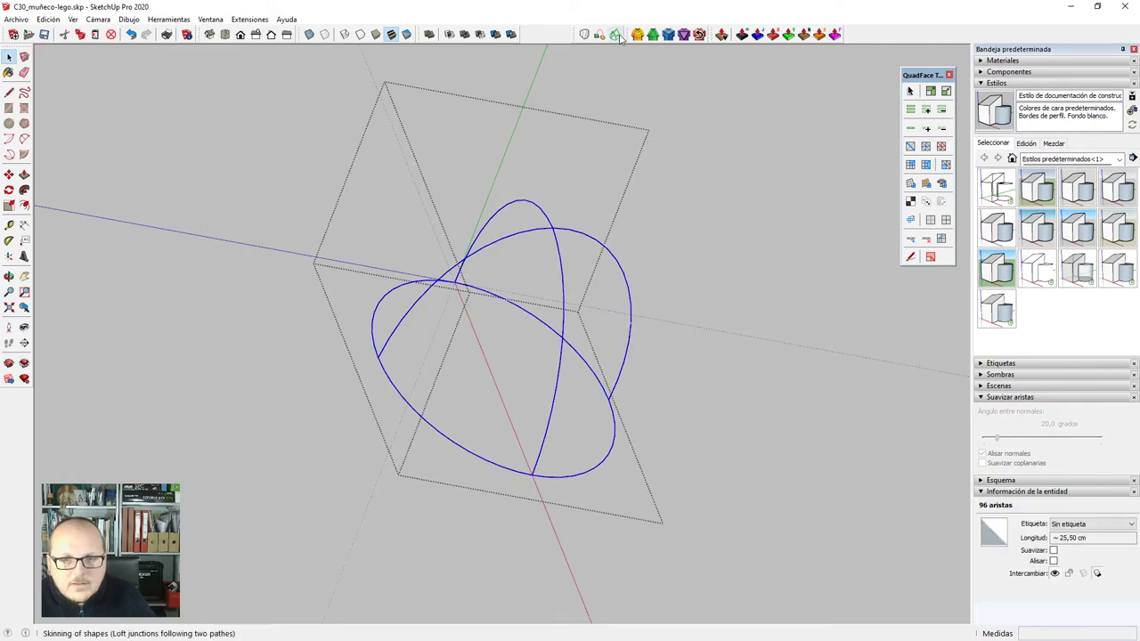
{"action": "middle_click_drag", "start_coordinate": [669, 466], "coordinate": [359, 460]}
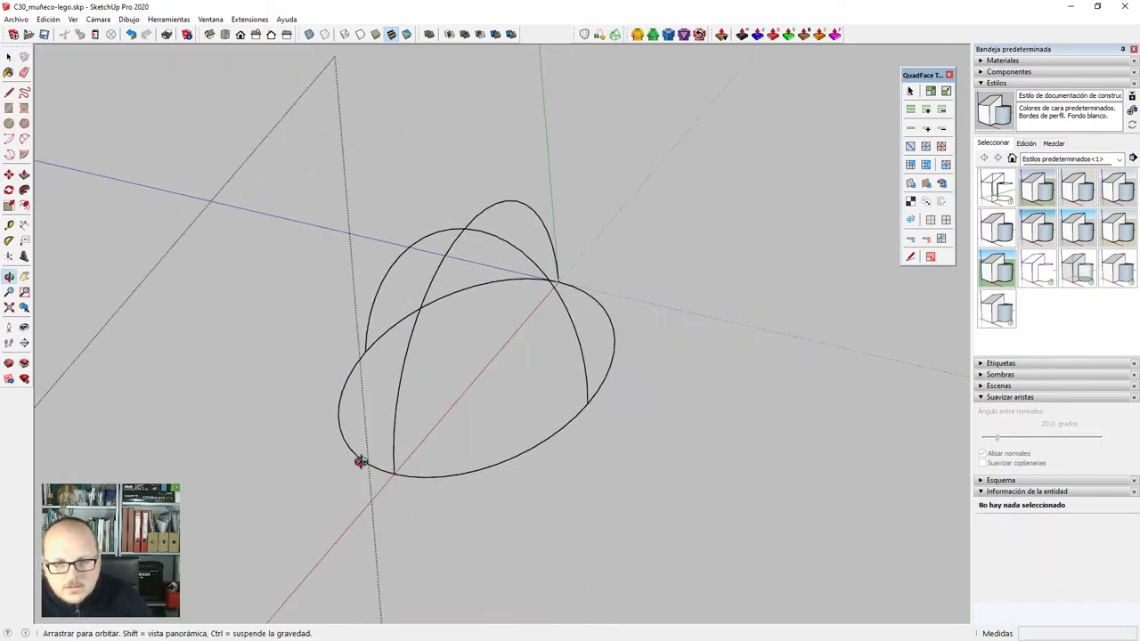
{"action": "middle_click_drag", "start_coordinate": [577, 415], "coordinate": [499, 367]}
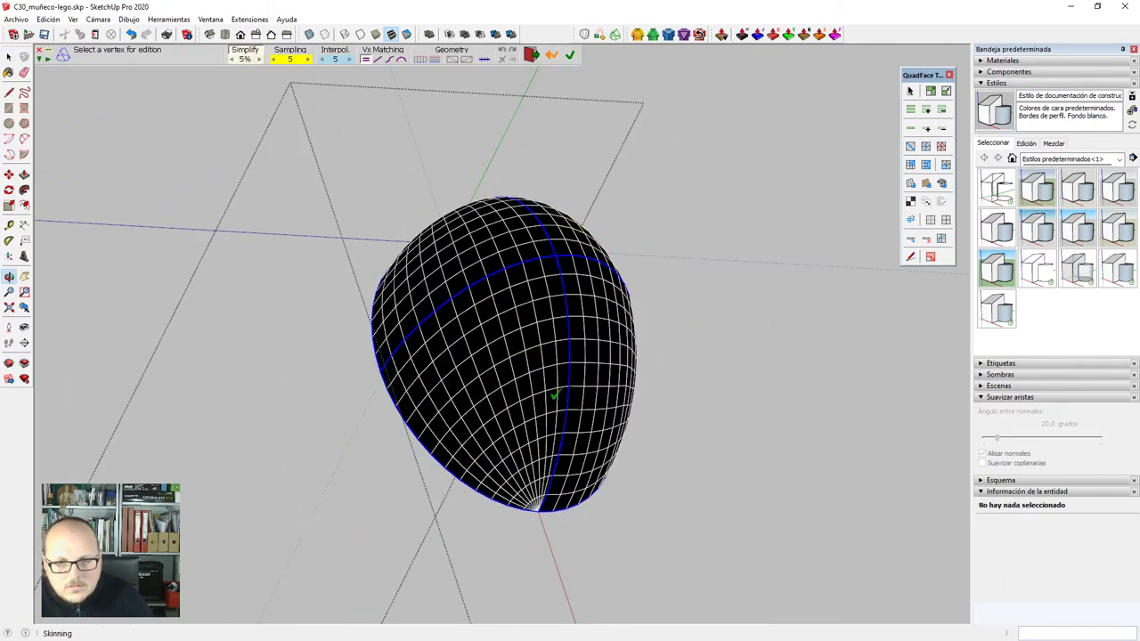
{"action": "left_click", "coordinate": [472, 374]}
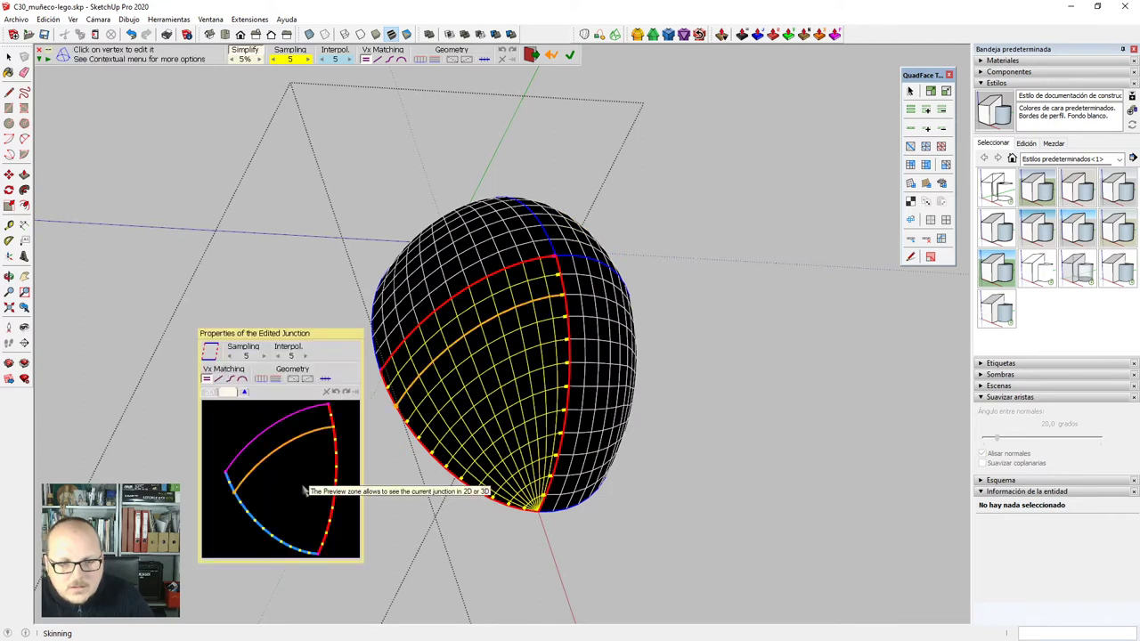
{"action": "left_click", "coordinate": [212, 356]}
{"action": "left_click", "coordinate": [212, 357]}
{"action": "middle_click_drag", "start_coordinate": [566, 410], "coordinate": [397, 298]}
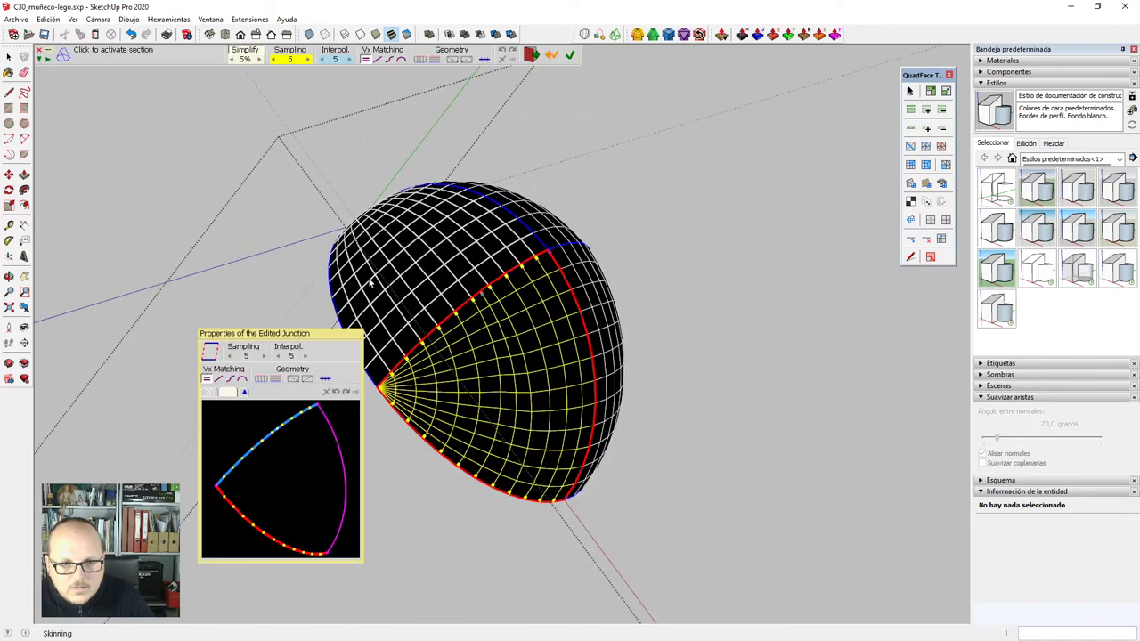
{"action": "left_click", "coordinate": [372, 281]}
{"action": "left_click", "coordinate": [211, 354]}
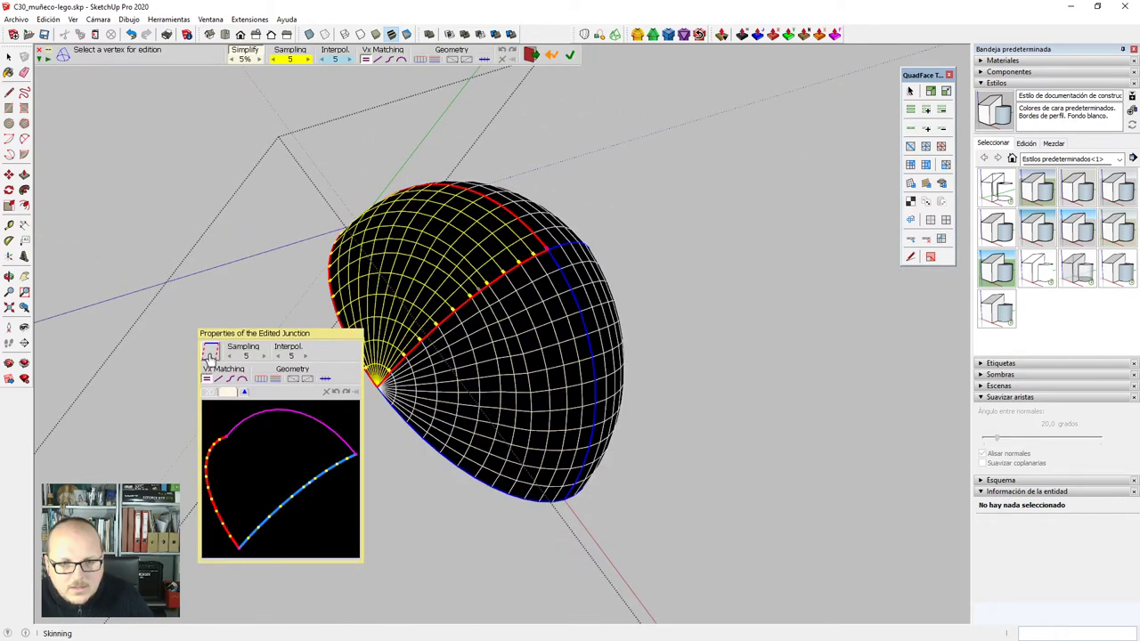
{"action": "left_click", "coordinate": [624, 253]}
Open the generated dome surface for editing and reverse its faces.
{"action": "scroll", "coordinate": [623, 253], "scroll_direction": "down", "scroll_amount": 2}
{"action": "middle_click_drag", "start_coordinate": [641, 351], "coordinate": [618, 333]}
{"action": "key", "text": "space"}
{"action": "double_click", "coordinate": [564, 300]}
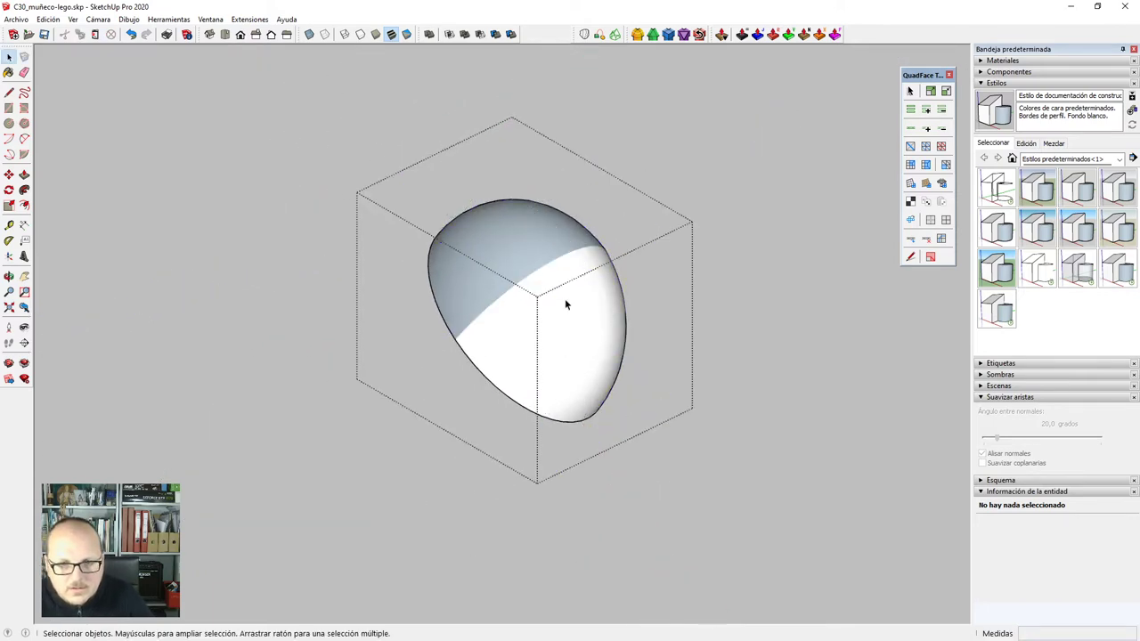
{"action": "left_click", "coordinate": [559, 330]}
{"action": "key", "text": "i"}
{"action": "scroll", "coordinate": [557, 324], "scroll_direction": "up", "scroll_amount": 1}
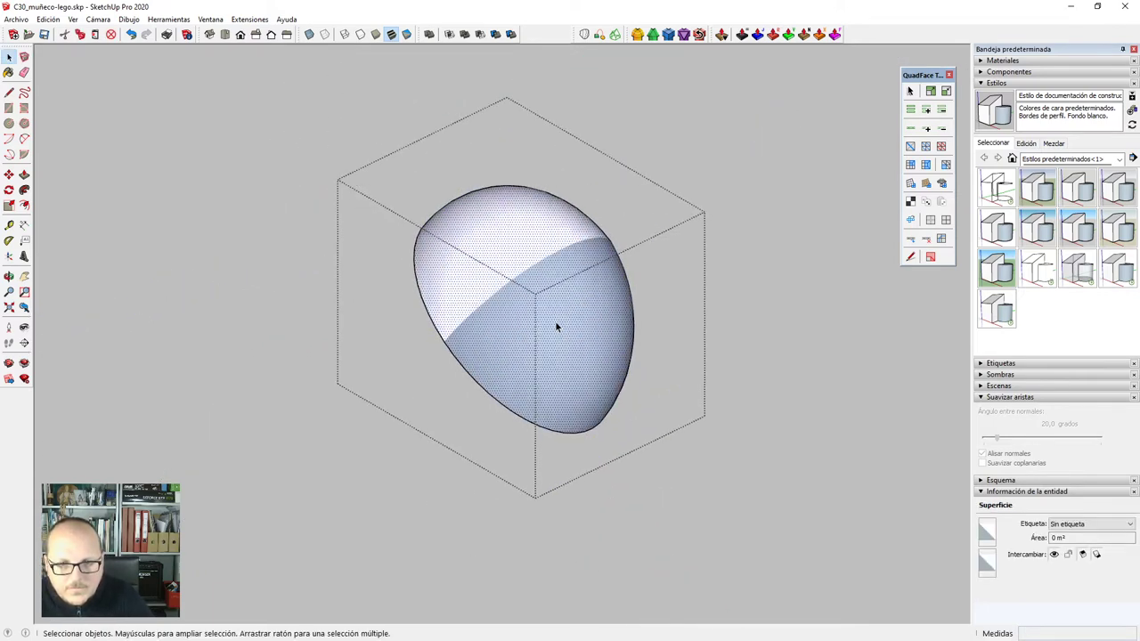
Display hidden geometry to reveal the dome's quad mesh.
{"action": "scroll", "coordinate": [557, 323], "scroll_direction": "up", "scroll_amount": 1}
{"action": "key", "text": "alt+h"}
{"action": "scroll", "coordinate": [558, 322], "scroll_direction": "up", "scroll_amount": 4}
Orient all dome faces consistently outward and leave the group.
{"action": "left_click", "coordinate": [557, 322]}
{"action": "left_click", "coordinate": [504, 198]}
{"action": "key", "text": "o"}
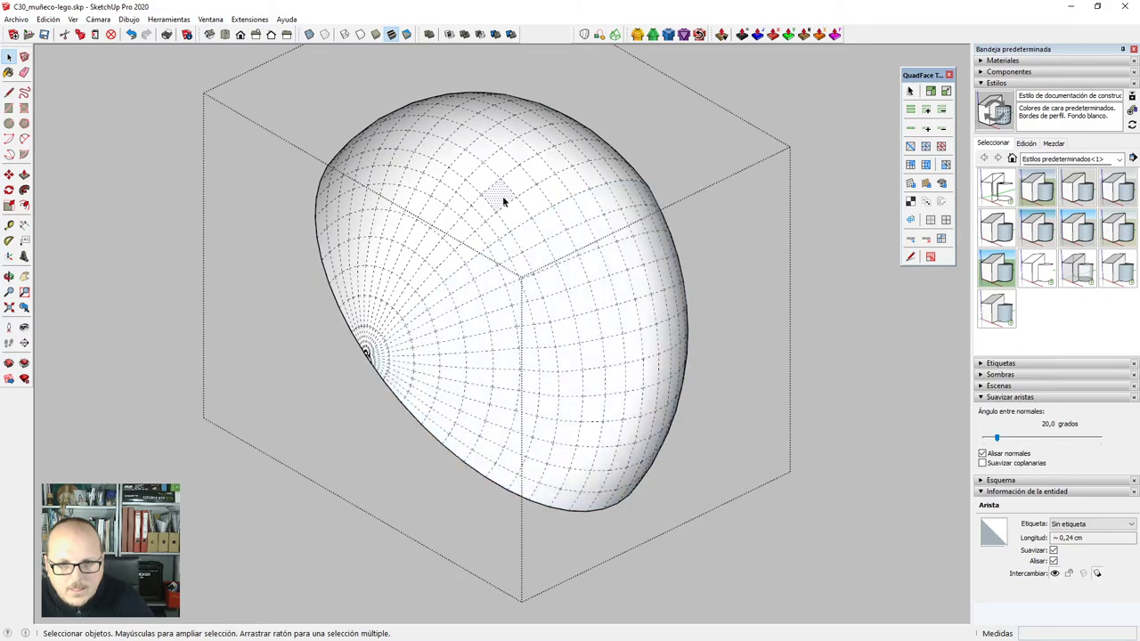
{"action": "key", "text": "Escape"}
{"action": "scroll", "coordinate": [504, 202], "scroll_direction": "down", "scroll_amount": 3}
{"action": "scroll", "coordinate": [547, 267], "scroll_direction": "down", "scroll_amount": 2}
{"action": "key", "text": "Escape"}
Examine the dome on the arm from several angles, focusing on the base seam and the mesh convergence at the side corner.
{"action": "middle_click_drag", "start_coordinate": [584, 326], "coordinate": [525, 316]}
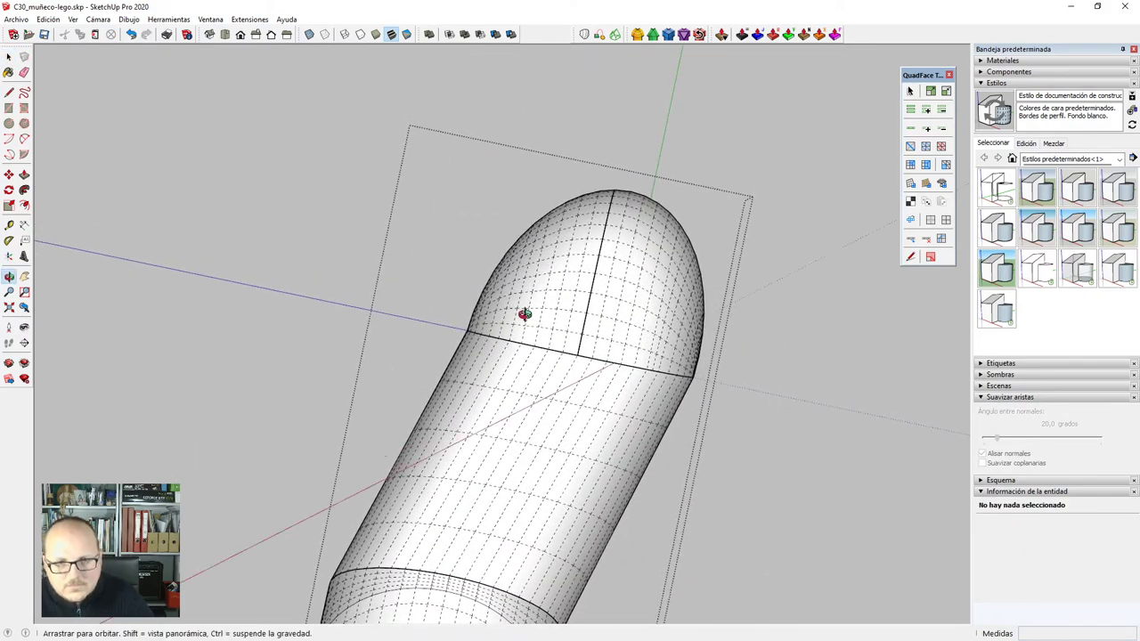
{"action": "scroll", "coordinate": [517, 356], "scroll_direction": "up", "scroll_amount": 5}
{"action": "scroll", "coordinate": [522, 285], "scroll_direction": "down", "scroll_amount": 4}
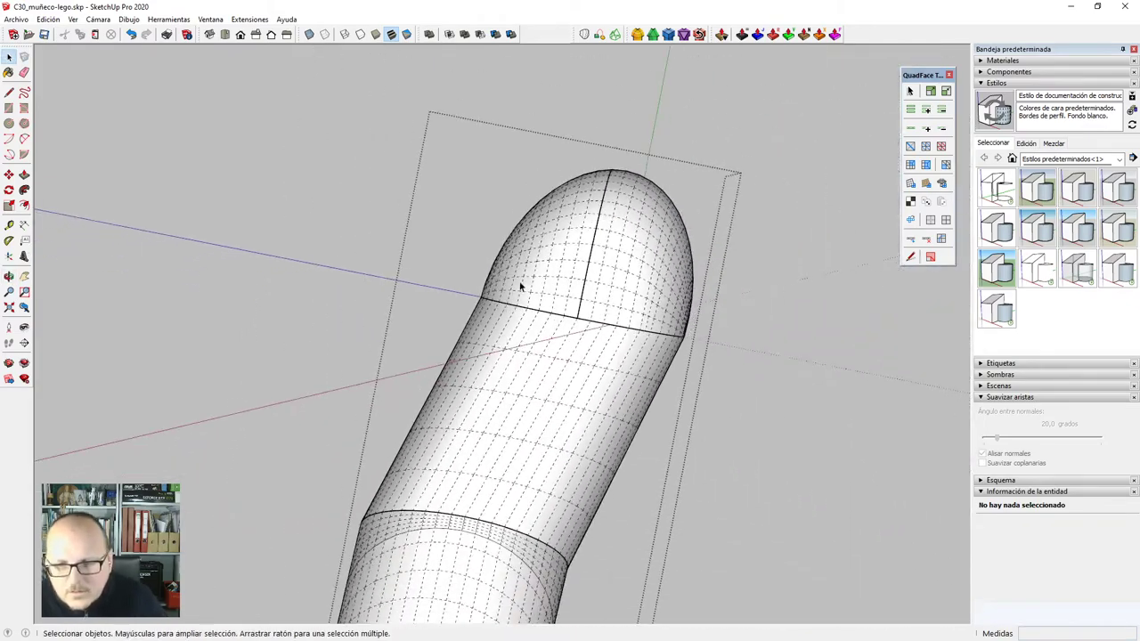
{"action": "scroll", "coordinate": [529, 276], "scroll_direction": "up", "scroll_amount": 3}
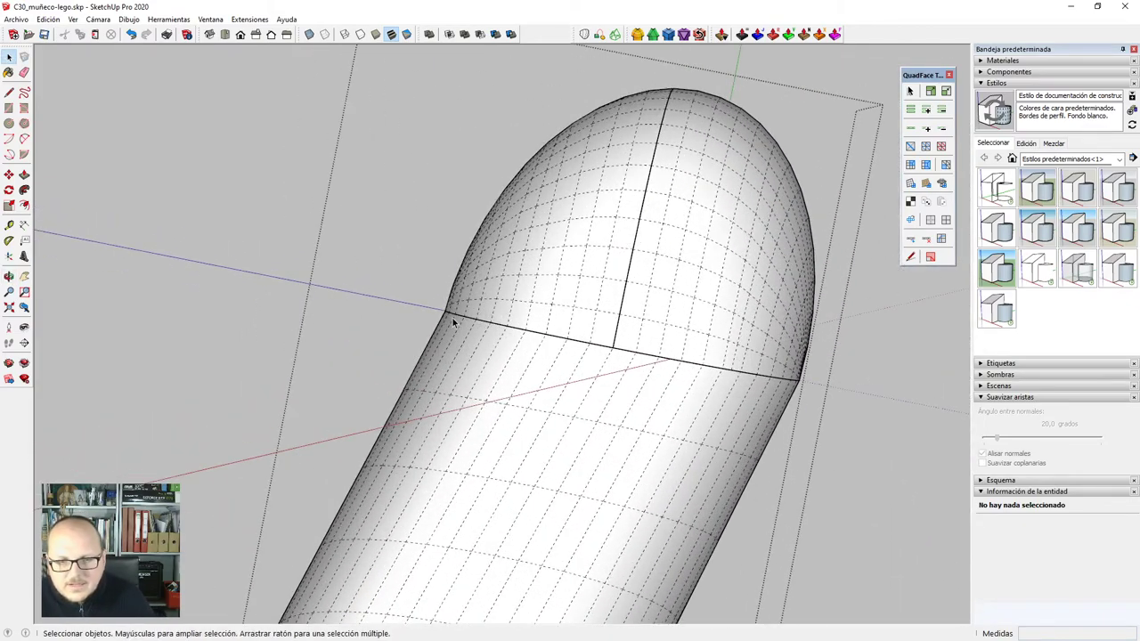
{"action": "scroll", "coordinate": [452, 322], "scroll_direction": "down", "scroll_amount": 4}
{"action": "scroll", "coordinate": [519, 323], "scroll_direction": "up", "scroll_amount": 2}
{"action": "middle_click_drag", "start_coordinate": [519, 323], "coordinate": [634, 394]}
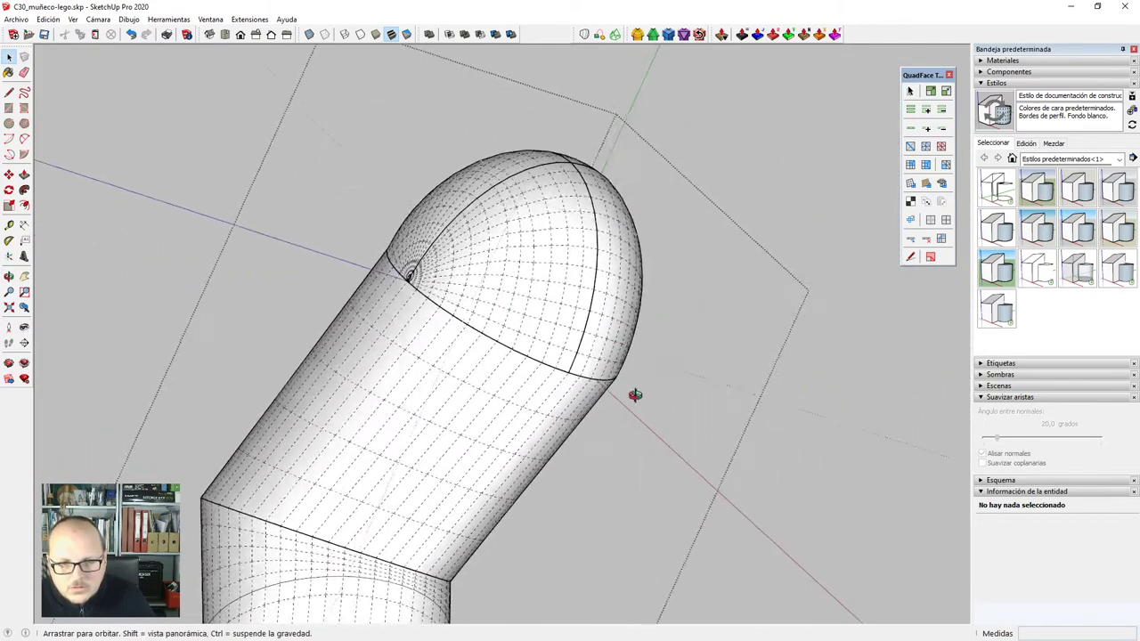
{"action": "scroll", "coordinate": [522, 331], "scroll_direction": "up", "scroll_amount": 2}
{"action": "middle_click_drag", "start_coordinate": [522, 331], "coordinate": [453, 361]}
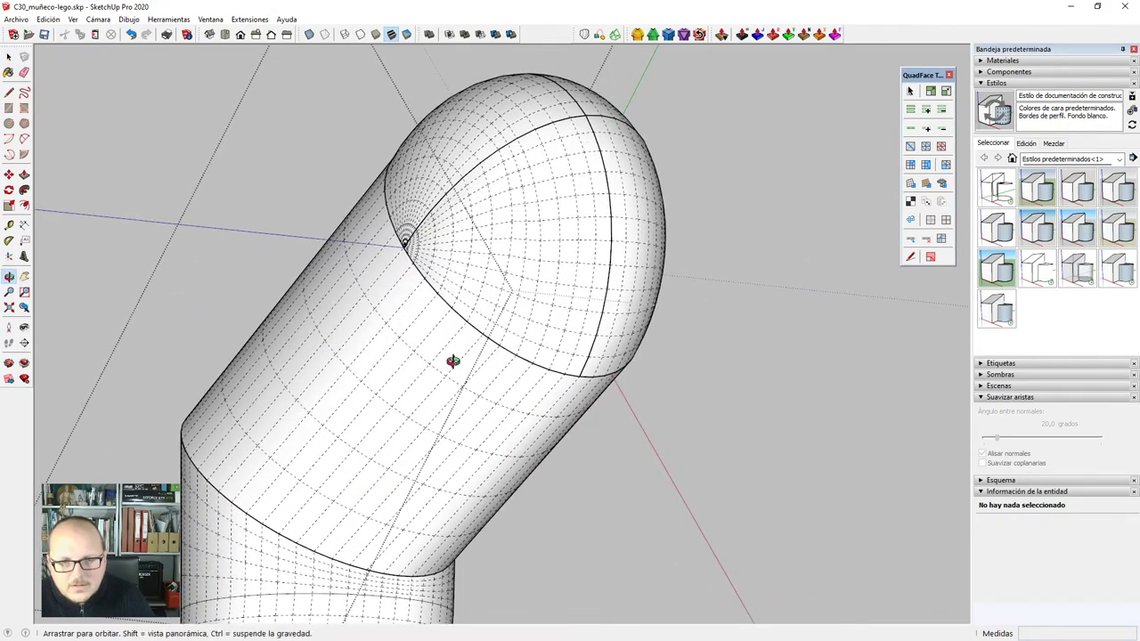
{"action": "scroll", "coordinate": [416, 268], "scroll_direction": "up", "scroll_amount": 1}
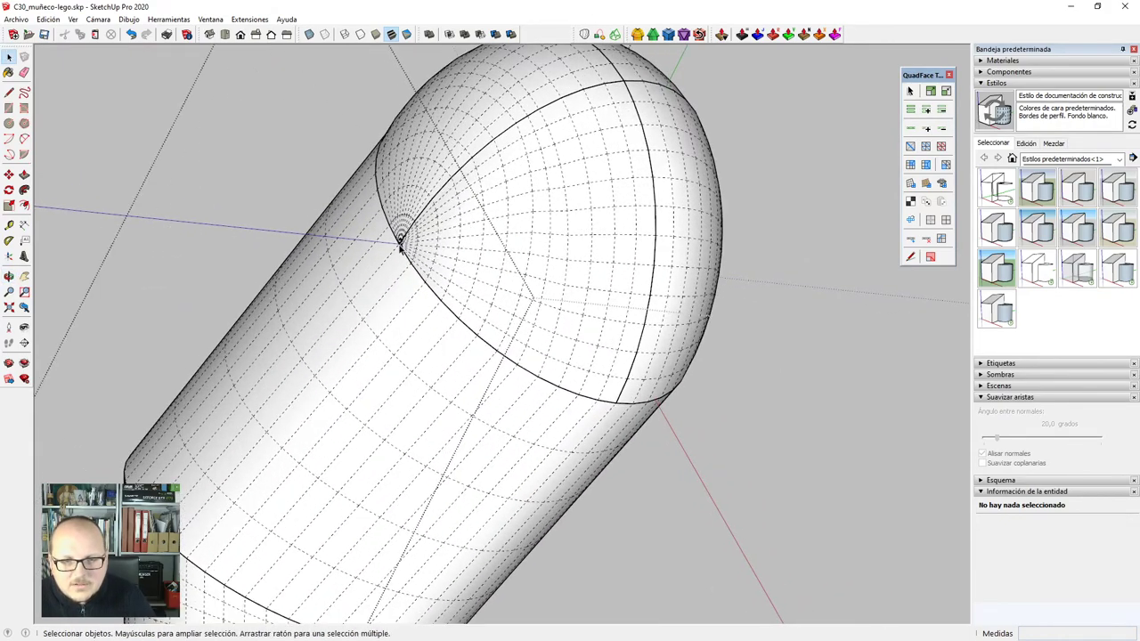
{"action": "scroll", "coordinate": [402, 255], "scroll_direction": "down", "scroll_amount": 1}
Undo the last dome edits and delete the skin, leaving only the arch and base curves.
{"action": "key", "text": "ctrl+z"}
{"action": "key", "text": "ctrl+z"}
{"action": "key", "text": "ctrl+z"}
{"action": "key", "text": "ctrl+z"}
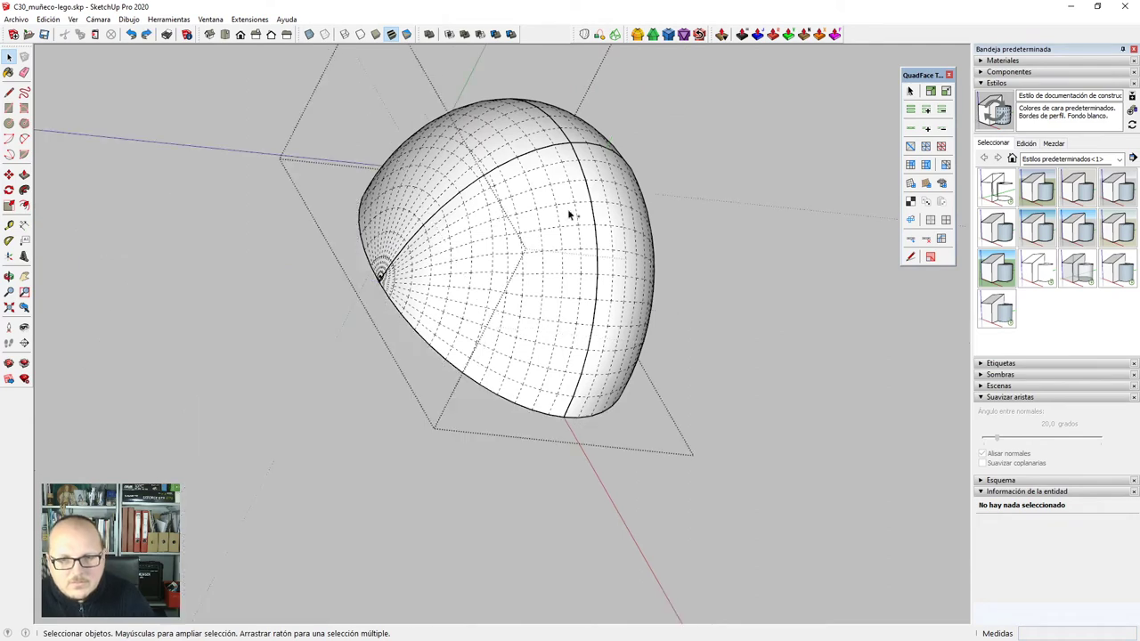
{"action": "key", "text": "Delete"}
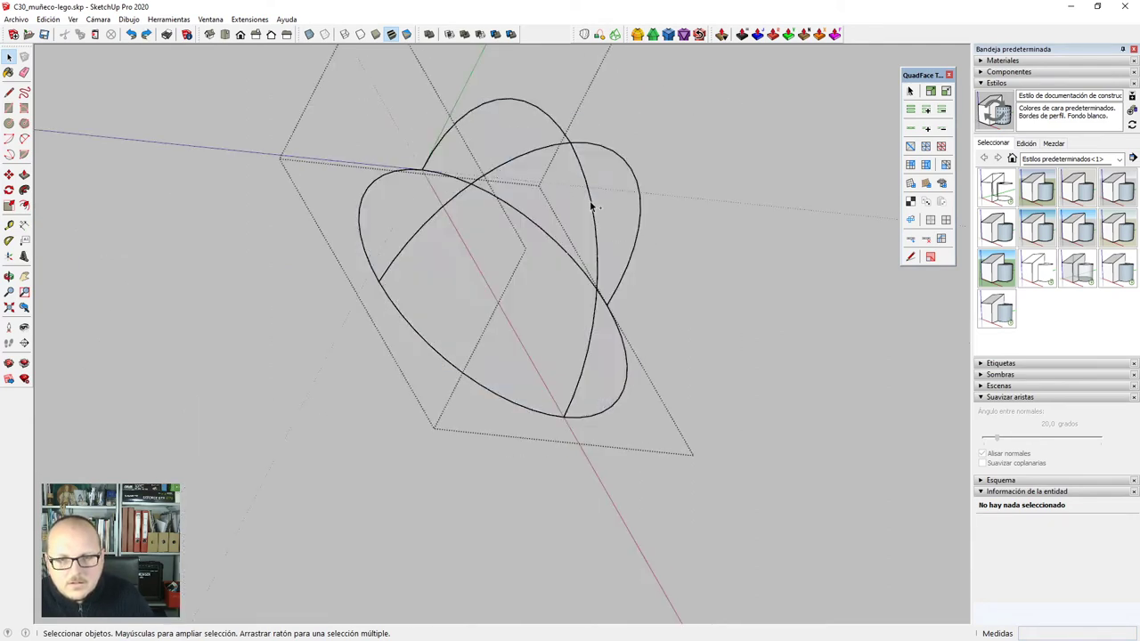
Start Skinning on the dome frame and switch the first two quarter patches so their mesh converges at the apex.
{"action": "left_click", "coordinate": [615, 35]}
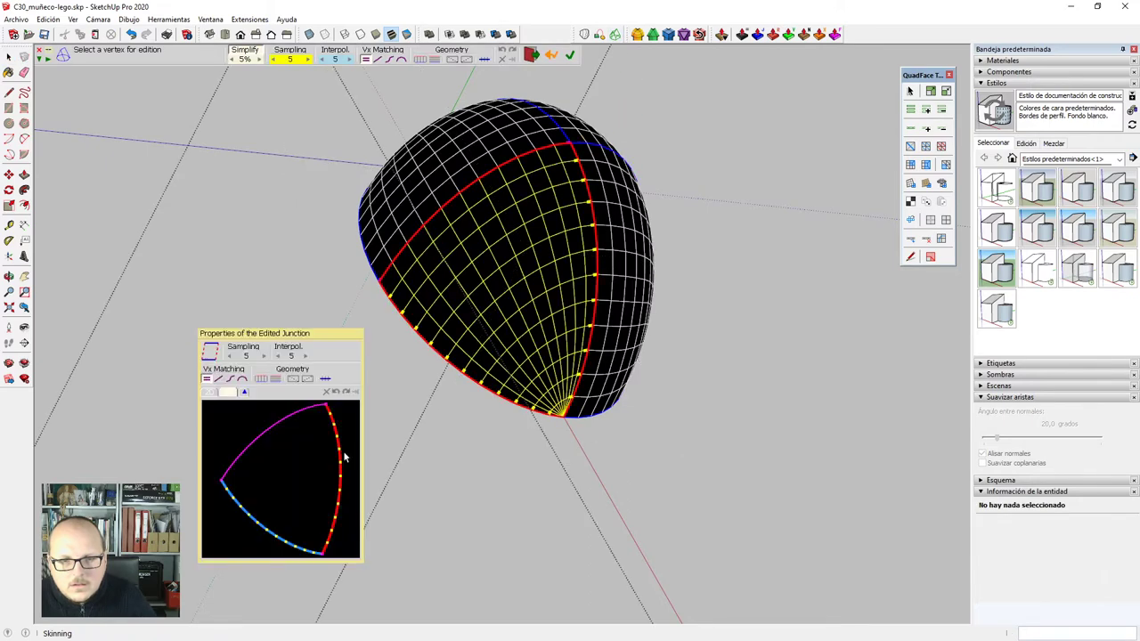
{"action": "left_click", "coordinate": [211, 351]}
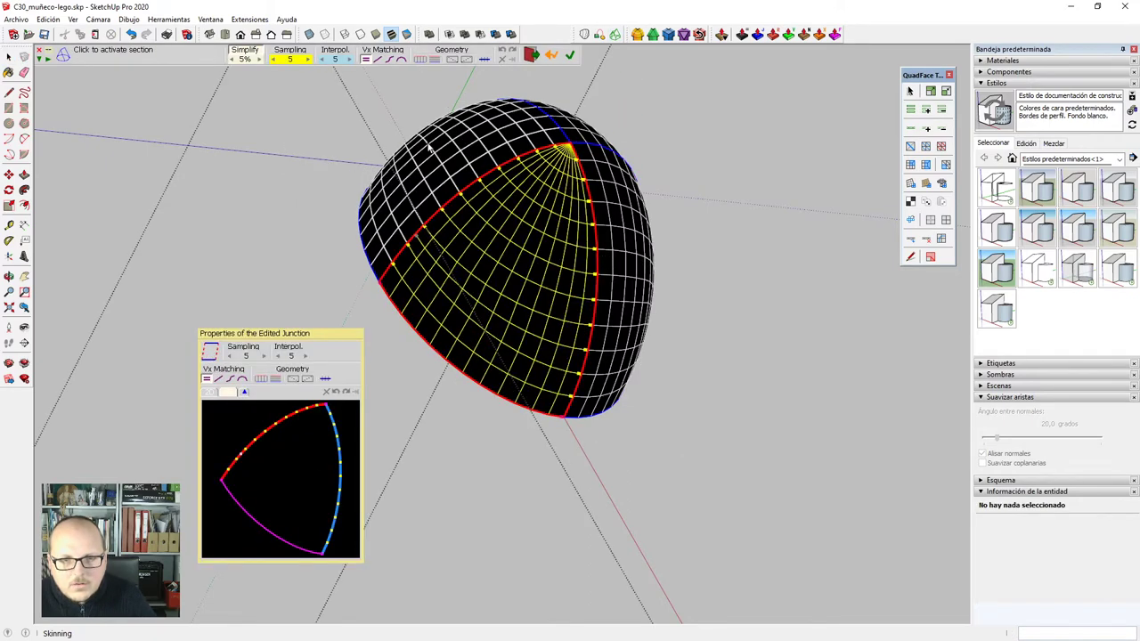
{"action": "left_click", "coordinate": [445, 175]}
{"action": "left_click", "coordinate": [213, 355]}
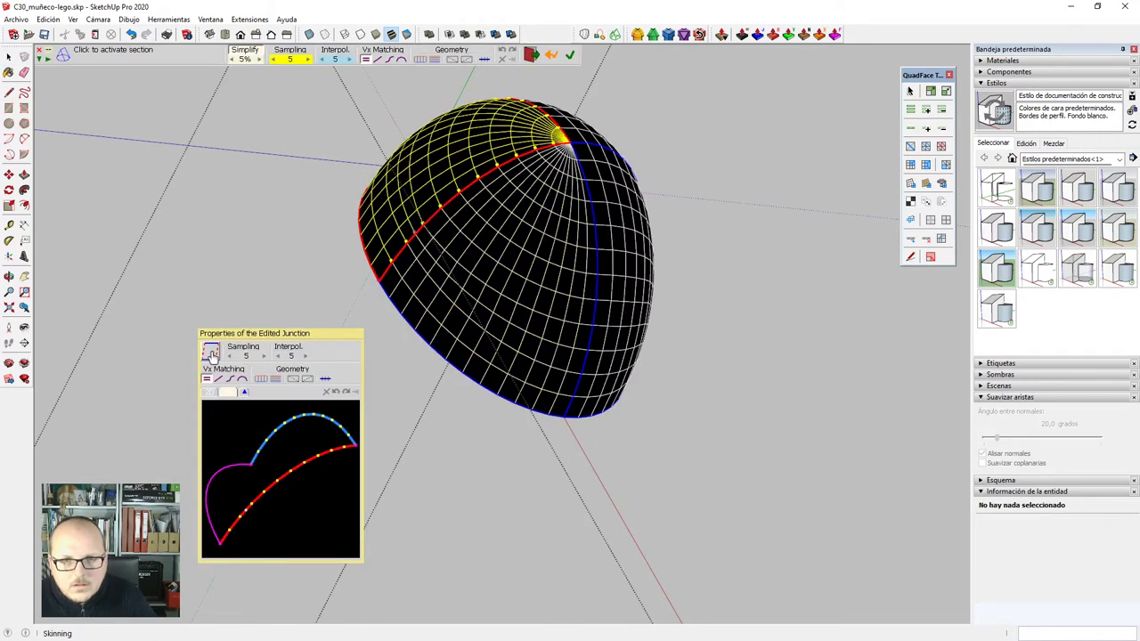
{"action": "middle_click_drag", "start_coordinate": [533, 367], "coordinate": [402, 378]}
Switch the remaining two quarter patches to converge at the apex and generate the dome skin.
{"action": "left_click", "coordinate": [537, 237]}
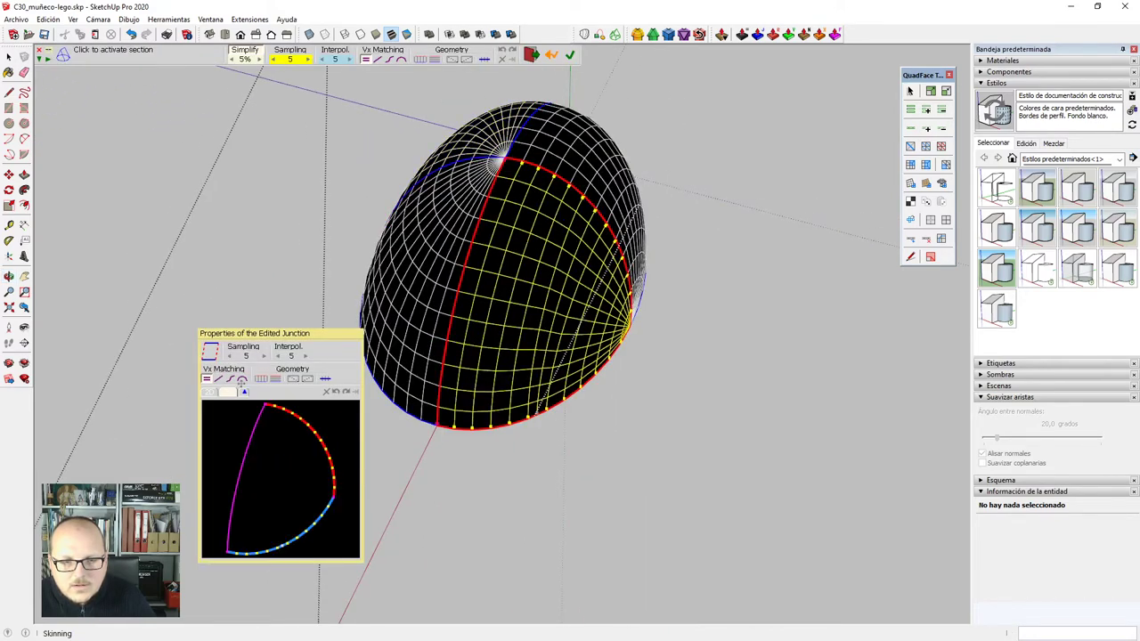
{"action": "left_click", "coordinate": [210, 354]}
{"action": "left_click", "coordinate": [210, 354]}
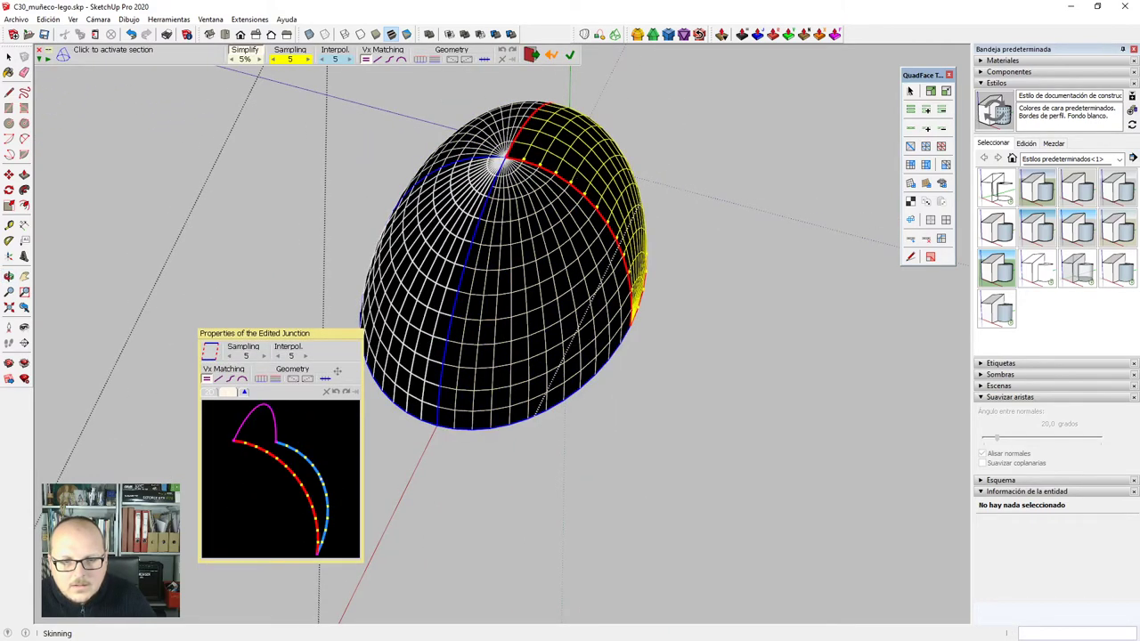
{"action": "left_click", "coordinate": [215, 359]}
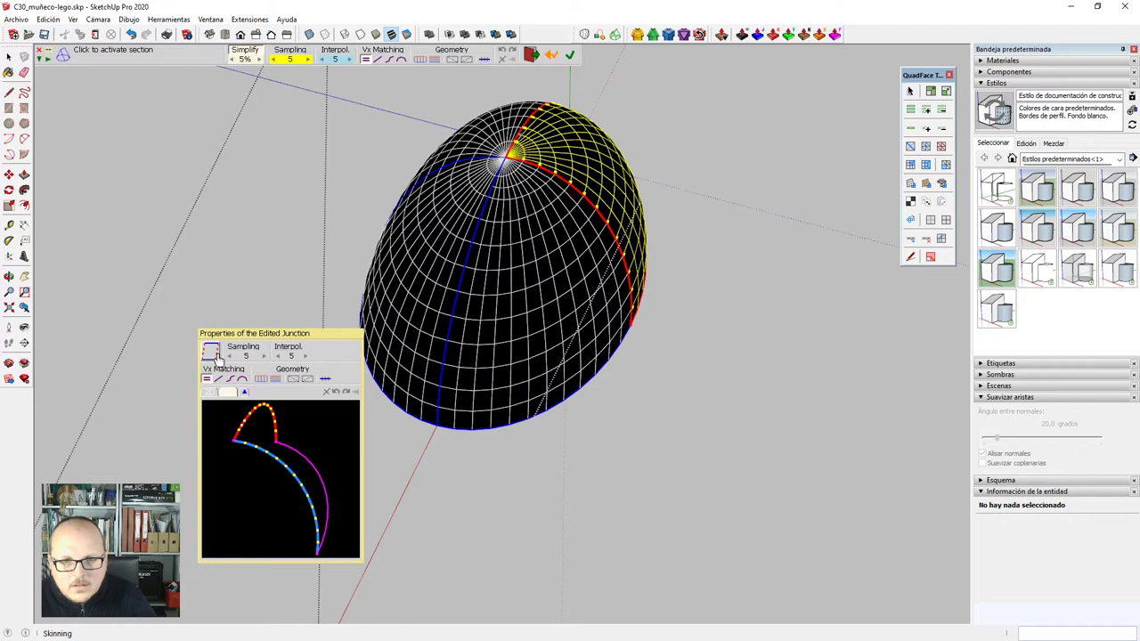
{"action": "left_click", "coordinate": [682, 272]}
Explode the generated skin group so its mesh joins the dome frame.
{"action": "scroll", "coordinate": [682, 273], "scroll_direction": "down", "scroll_amount": 3}
{"action": "middle_click_drag", "start_coordinate": [683, 273], "coordinate": [759, 306]}
{"action": "scroll", "coordinate": [563, 244], "scroll_direction": "up", "scroll_amount": 3}
{"action": "key", "text": "space"}
{"action": "left_click", "coordinate": [563, 244]}
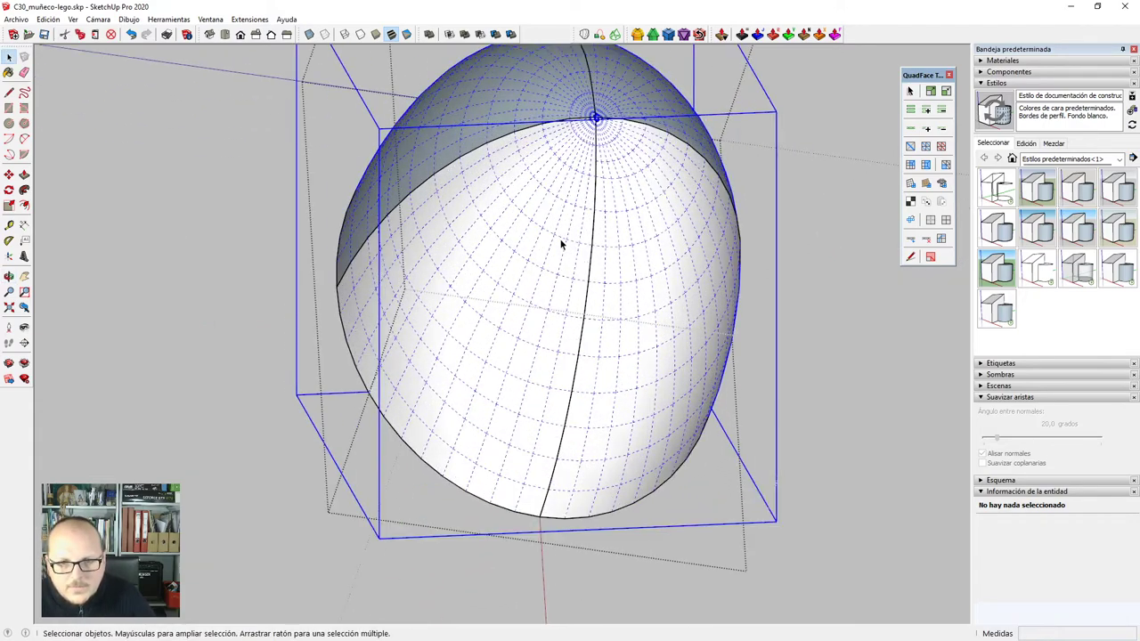
{"action": "right_click", "coordinate": [562, 242]}
{"action": "left_click", "coordinate": [627, 333]}
Orient all of the dome's faces from a white outer face and leave the dome group.
{"action": "scroll", "coordinate": [565, 224], "scroll_direction": "up", "scroll_amount": 1}
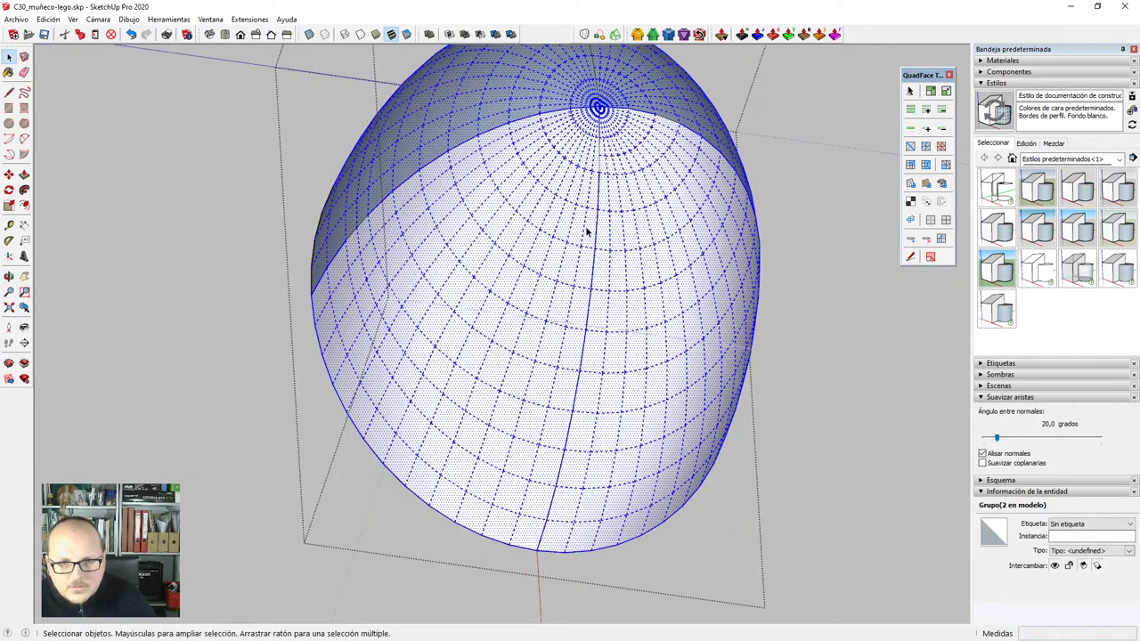
{"action": "left_click", "coordinate": [577, 230]}
{"action": "key", "text": "shift+o"}
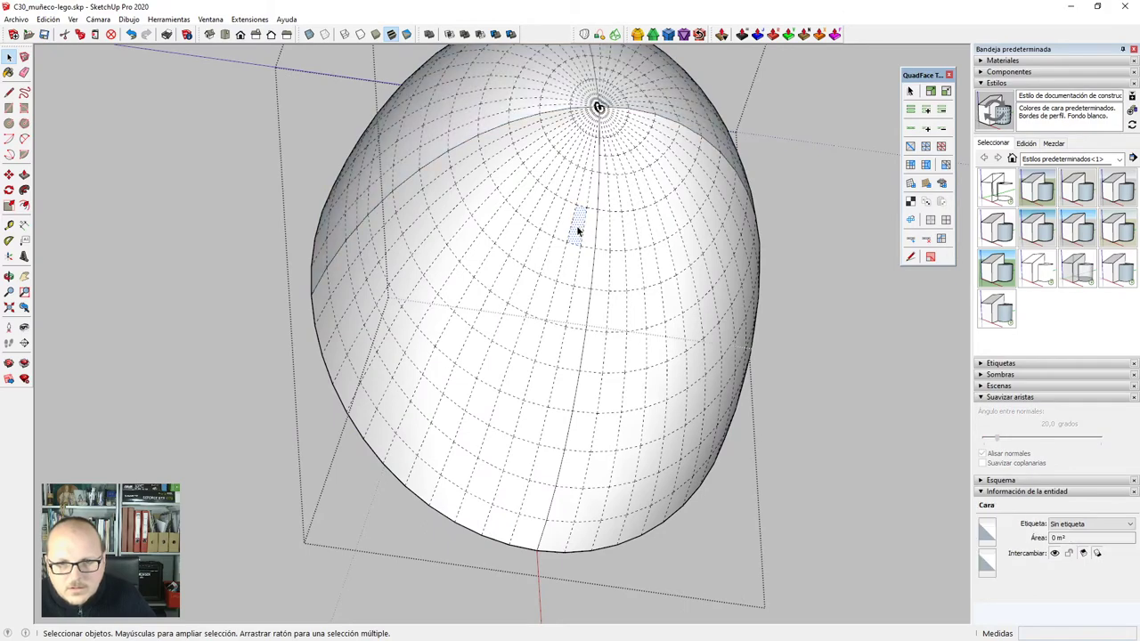
{"action": "scroll", "coordinate": [577, 229], "scroll_direction": "down", "scroll_amount": 3}
{"action": "key", "text": "Escape"}
Explode the dome group so its geometry merges with the rest of the arm.
{"action": "right_click", "coordinate": [573, 233]}
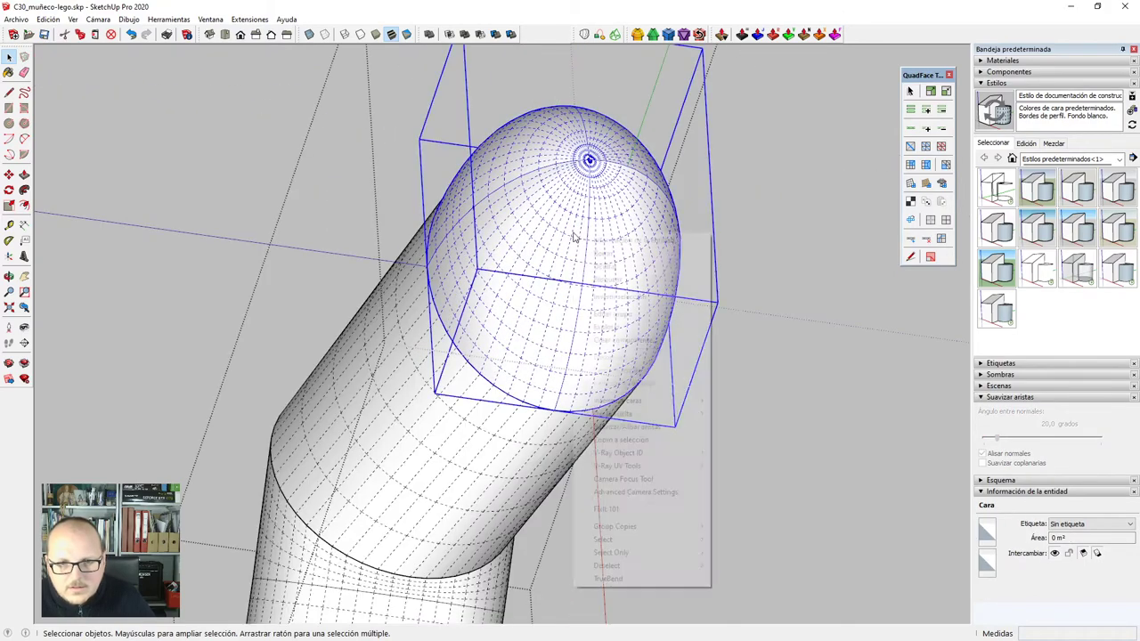
{"action": "left_click", "coordinate": [628, 328]}
{"action": "scroll", "coordinate": [614, 277], "scroll_direction": "down", "scroll_amount": 2}
{"action": "middle_click_drag", "start_coordinate": [614, 277], "coordinate": [591, 132]}
{"action": "key", "text": "space"}
Check the exploded dome in X-ray display and undo a trial deletion on it.
{"action": "key", "text": "x"}
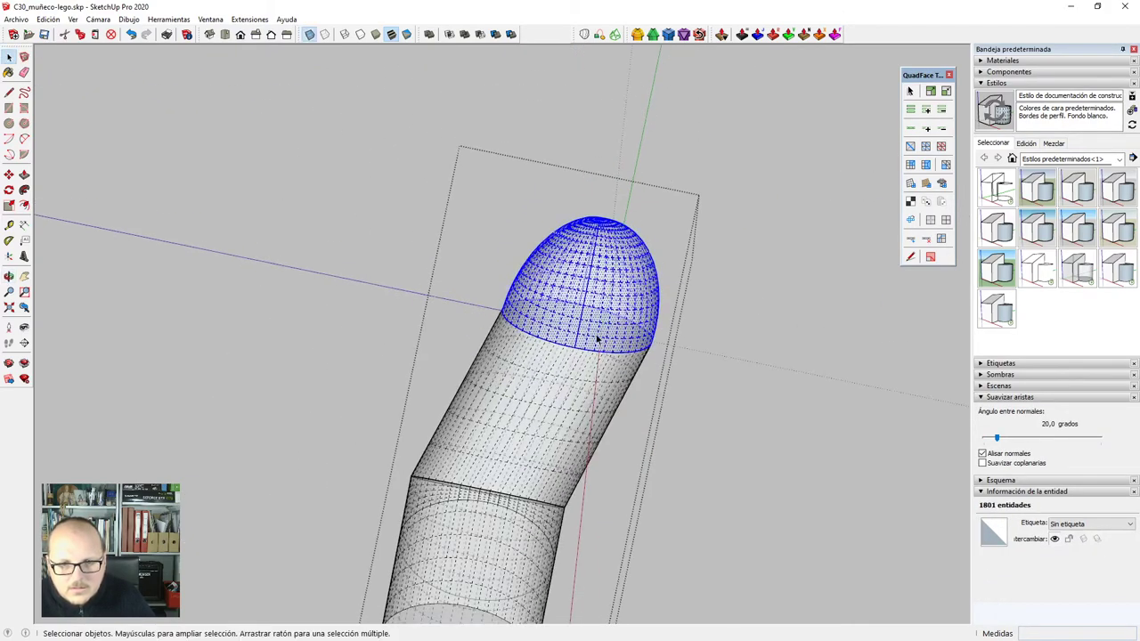
{"action": "key", "text": "x"}
{"action": "key", "text": "Delete"}
{"action": "key", "text": "ctrl+z"}
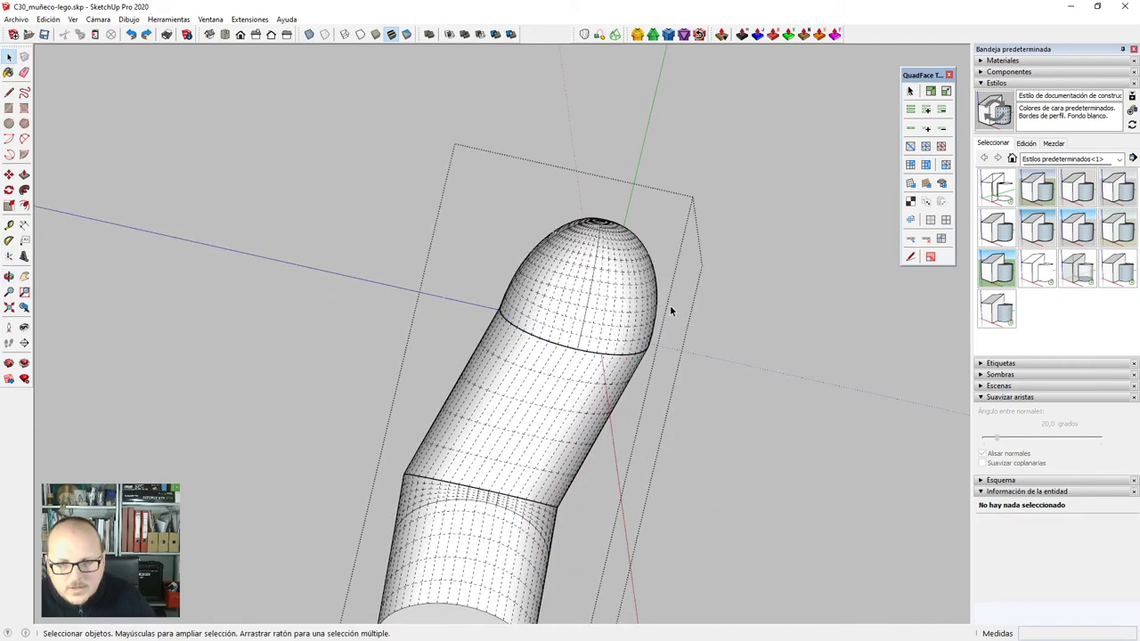
Switch to the front view and check the seam between the dome and the slanted arm segment by selecting edges there.
{"action": "scroll", "coordinate": [592, 304], "scroll_direction": "down", "scroll_amount": 2}
{"action": "scroll", "coordinate": [591, 305], "scroll_direction": "up", "scroll_amount": 1}
{"action": "key", "text": "F2"}
{"action": "scroll", "coordinate": [583, 304], "scroll_direction": "down", "scroll_amount": 4}
{"action": "scroll", "coordinate": [703, 220], "scroll_direction": "up", "scroll_amount": 2}
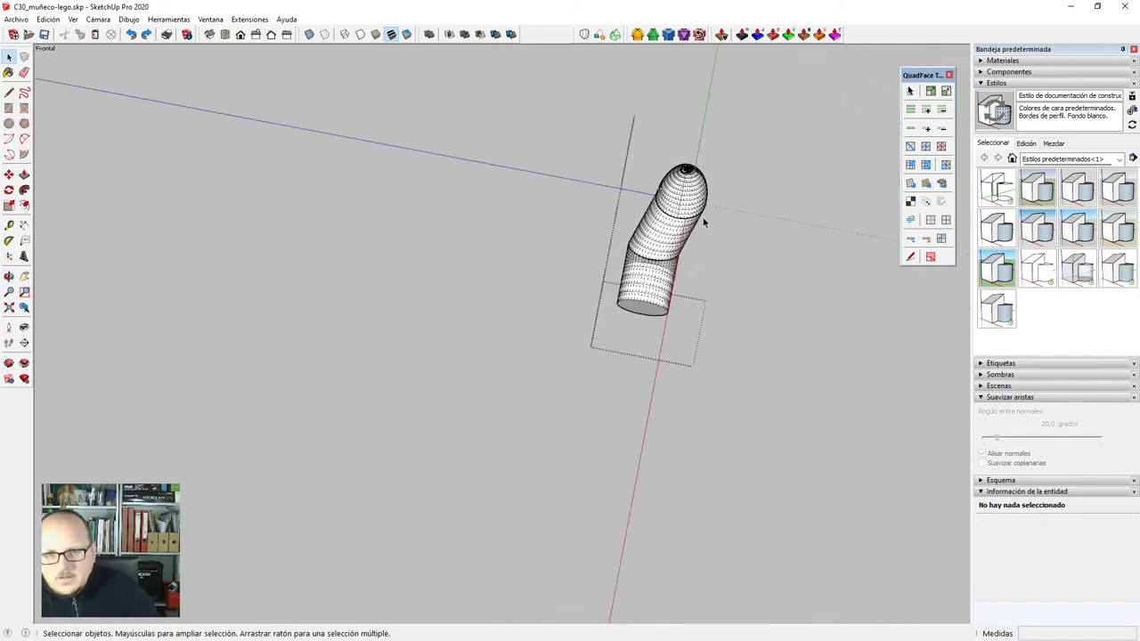
{"action": "scroll", "coordinate": [703, 218], "scroll_direction": "up", "scroll_amount": 6}
{"action": "scroll", "coordinate": [582, 235], "scroll_direction": "down", "scroll_amount": 2}
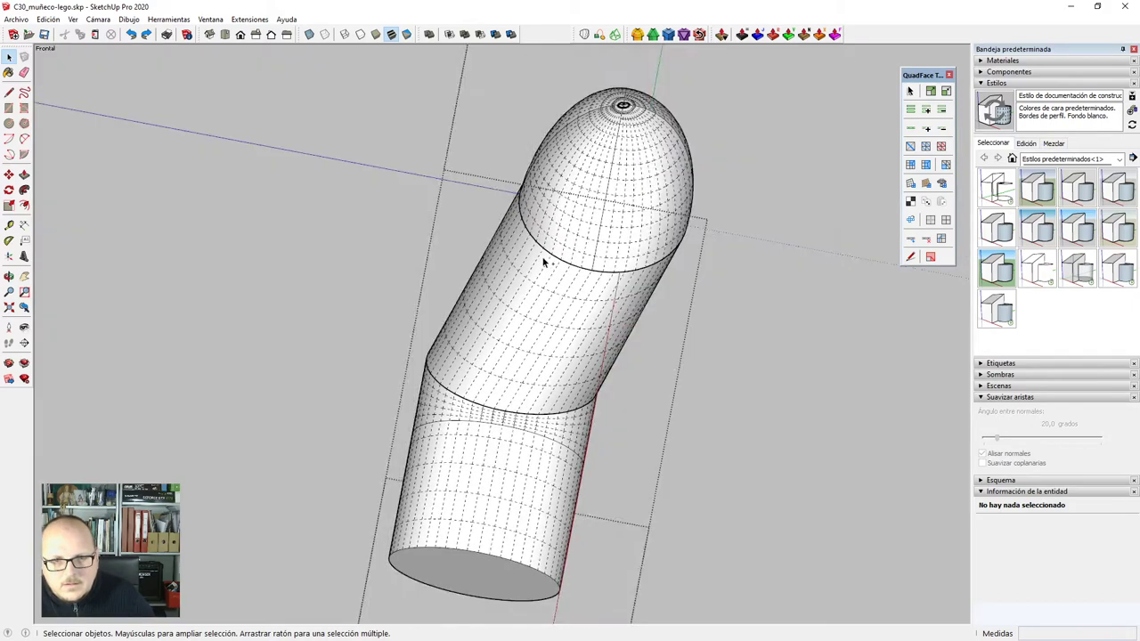
{"action": "scroll", "coordinate": [543, 261], "scroll_direction": "up", "scroll_amount": 1}
{"action": "scroll", "coordinate": [563, 264], "scroll_direction": "up", "scroll_amount": 2}
{"action": "left_click", "coordinate": [563, 261]}
{"action": "scroll", "coordinate": [565, 262], "scroll_direction": "up", "scroll_amount": 3}
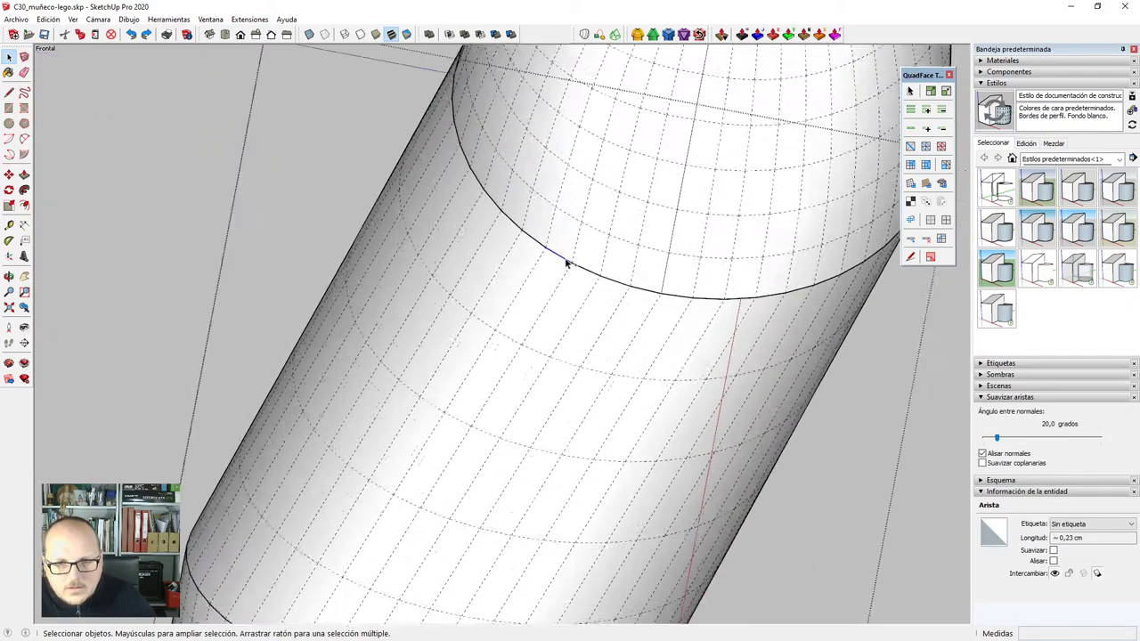
{"action": "triple_click", "coordinate": [566, 261]}
Explode the slanted middle arm segment's group so its geometry merges with the dome and the lower arm.
{"action": "scroll", "coordinate": [562, 269], "scroll_direction": "down", "scroll_amount": 2}
{"action": "left_click", "coordinate": [561, 278]}
{"action": "scroll", "coordinate": [558, 280], "scroll_direction": "down", "scroll_amount": 2}
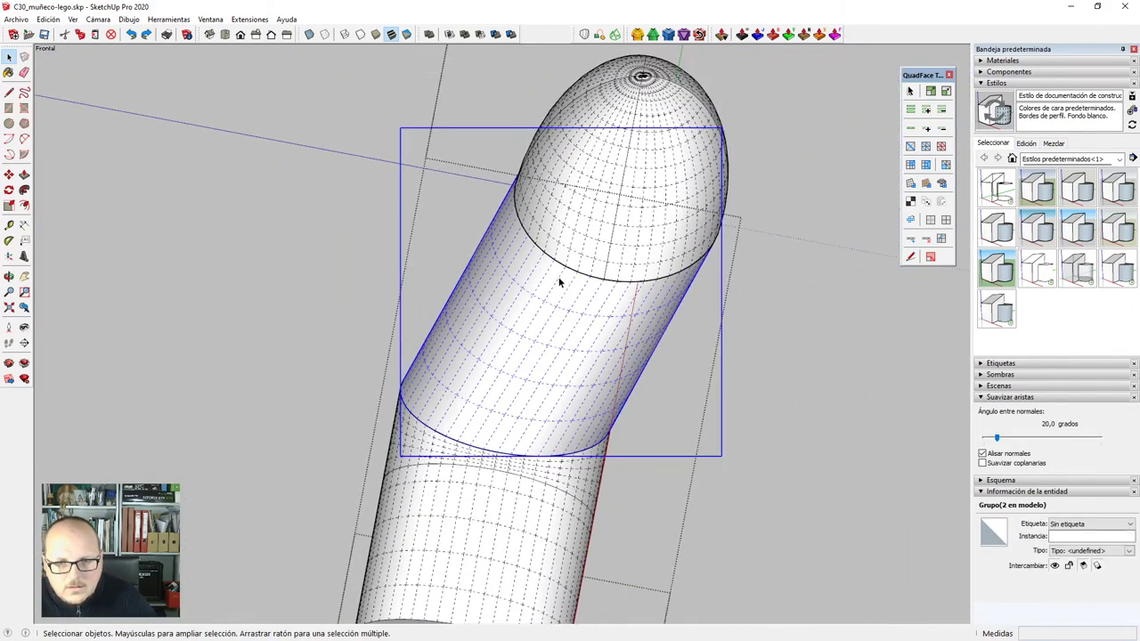
{"action": "right_click", "coordinate": [558, 278]}
{"action": "left_click", "coordinate": [613, 360]}
{"action": "scroll", "coordinate": [558, 341], "scroll_direction": "down", "scroll_amount": 2}
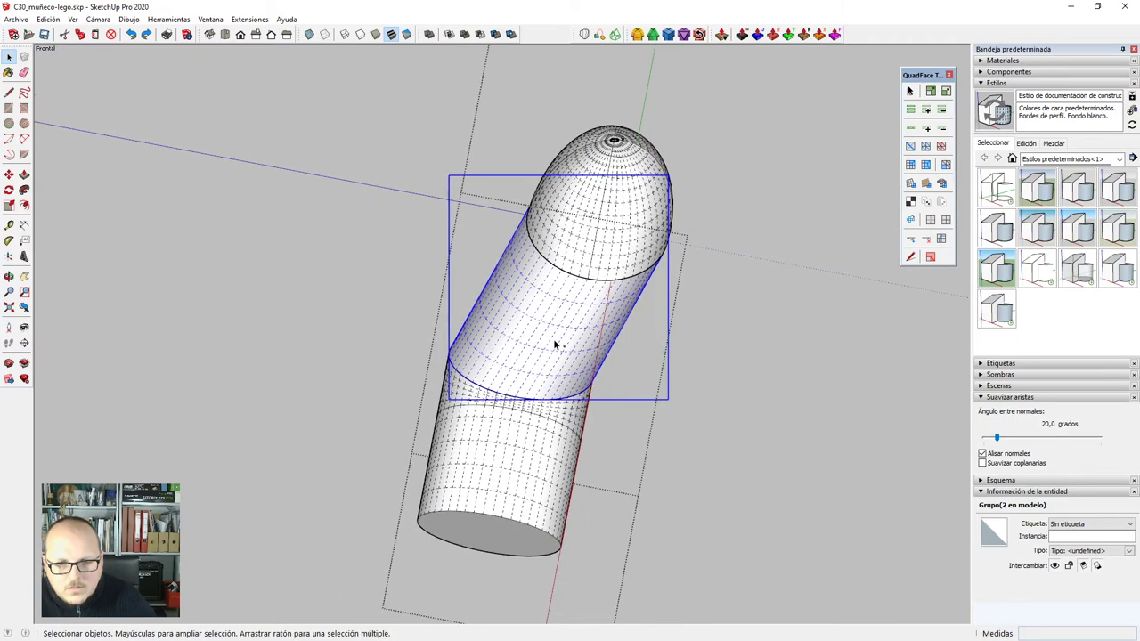
{"action": "triple_click", "coordinate": [542, 330]}
{"action": "right_click", "coordinate": [542, 331]}
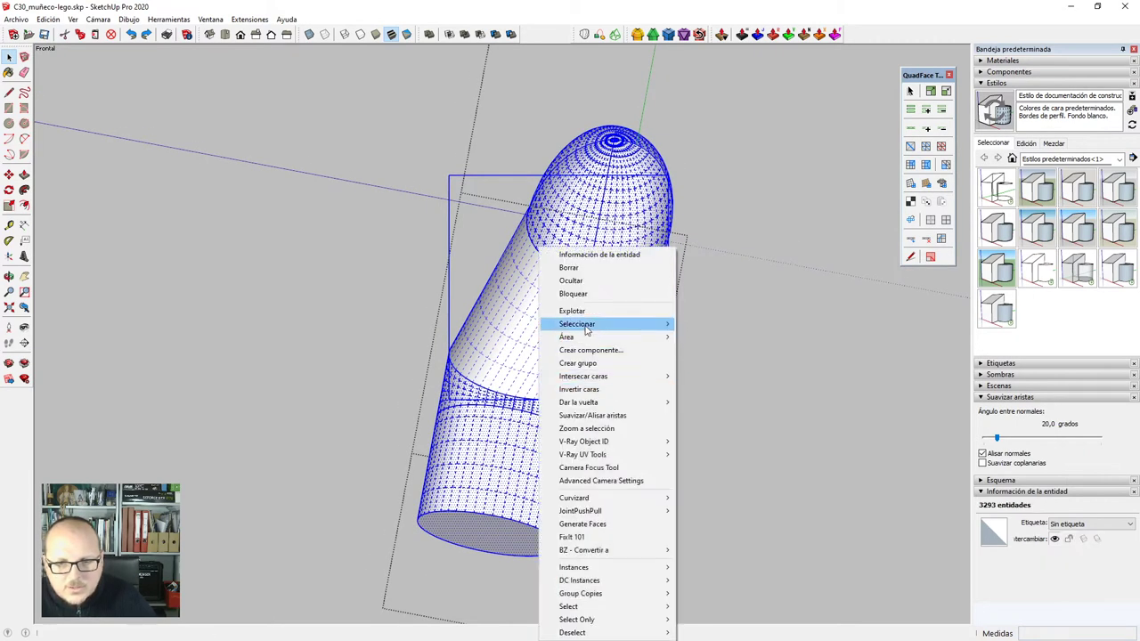
{"action": "left_click", "coordinate": [572, 311]}
Test the seam by deleting one edge at the dome's base, inspect it in X-ray display, and undo the deletion.
{"action": "left_click", "coordinate": [568, 352]}
{"action": "scroll", "coordinate": [570, 281], "scroll_direction": "up", "scroll_amount": 4}
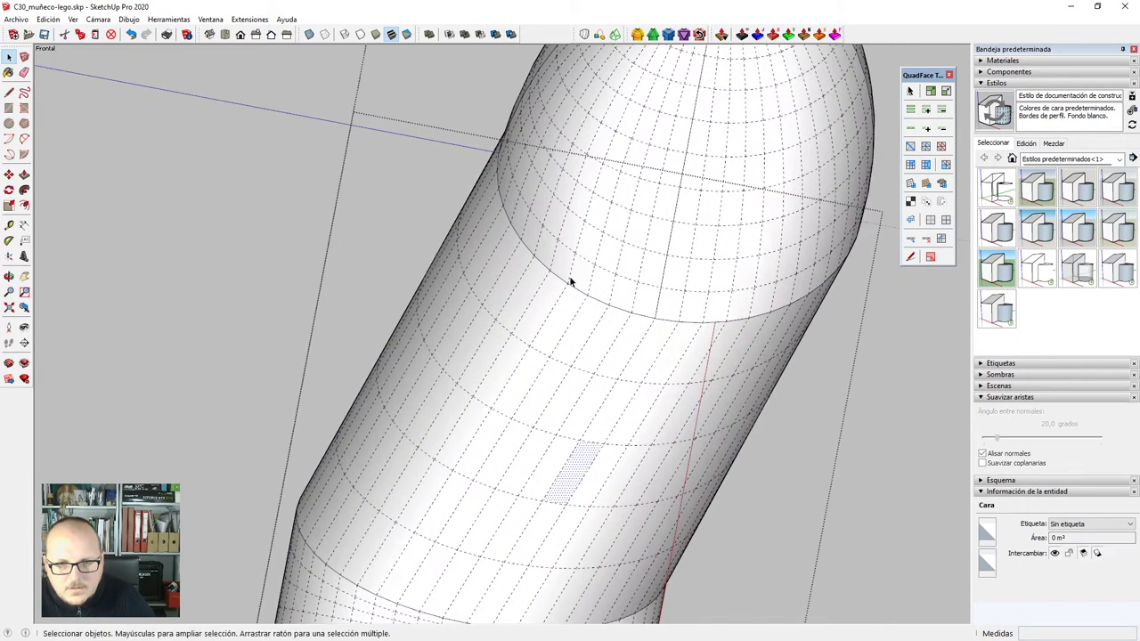
{"action": "left_click", "coordinate": [561, 282]}
{"action": "scroll", "coordinate": [565, 292], "scroll_direction": "down", "scroll_amount": 2}
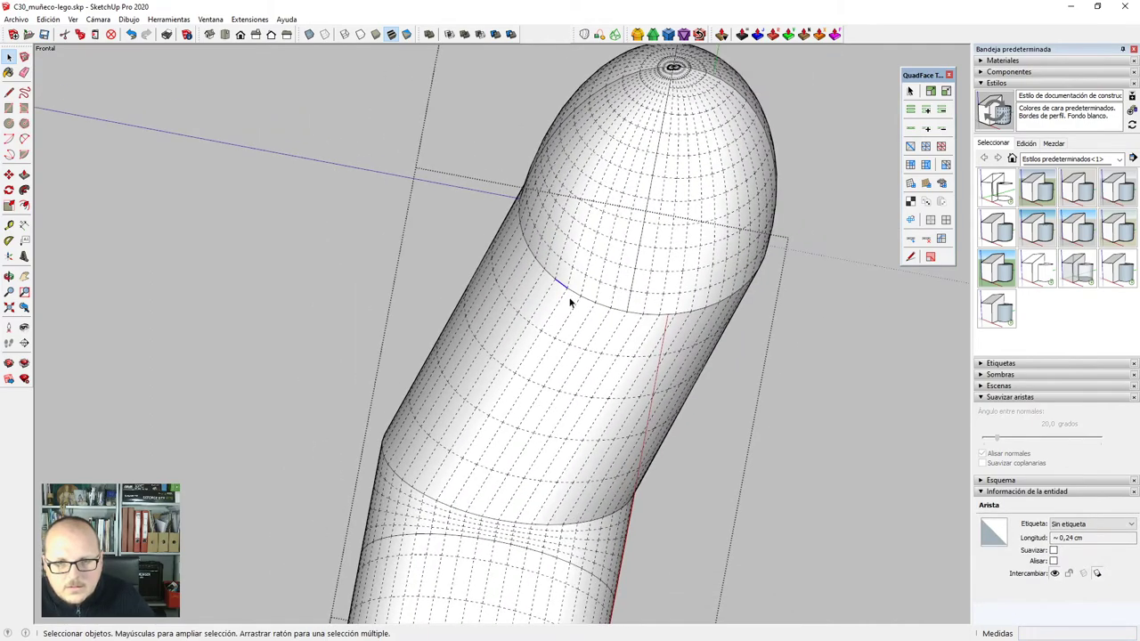
{"action": "scroll", "coordinate": [570, 296], "scroll_direction": "up", "scroll_amount": 3}
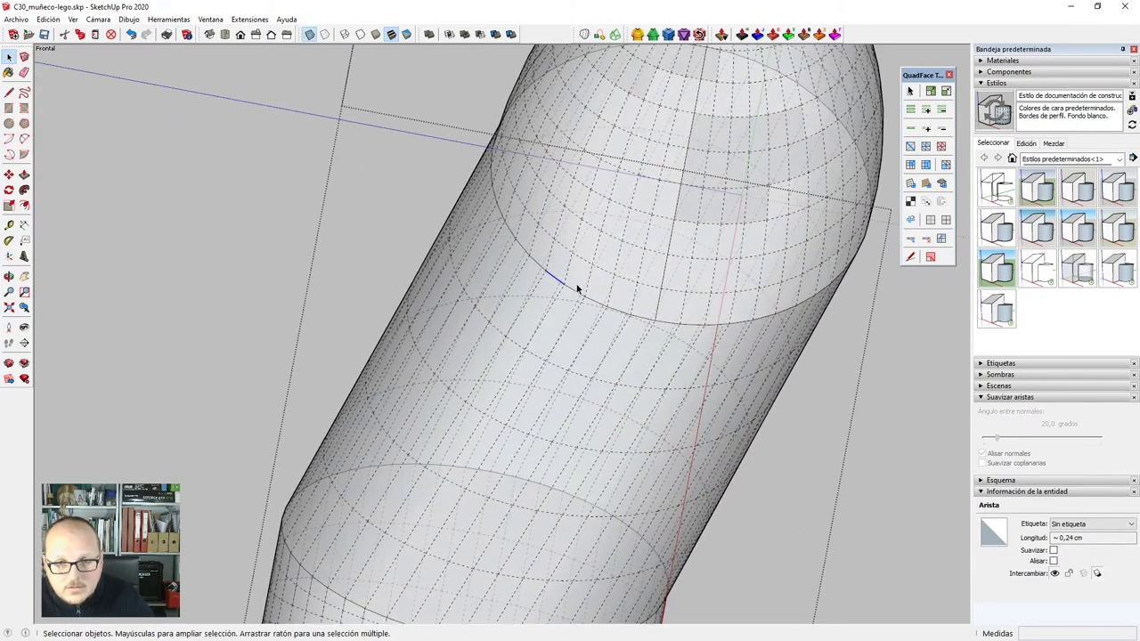
{"action": "middle_click_drag", "start_coordinate": [578, 288], "coordinate": [522, 234]}
{"action": "scroll", "coordinate": [546, 259], "scroll_direction": "up", "scroll_amount": 2}
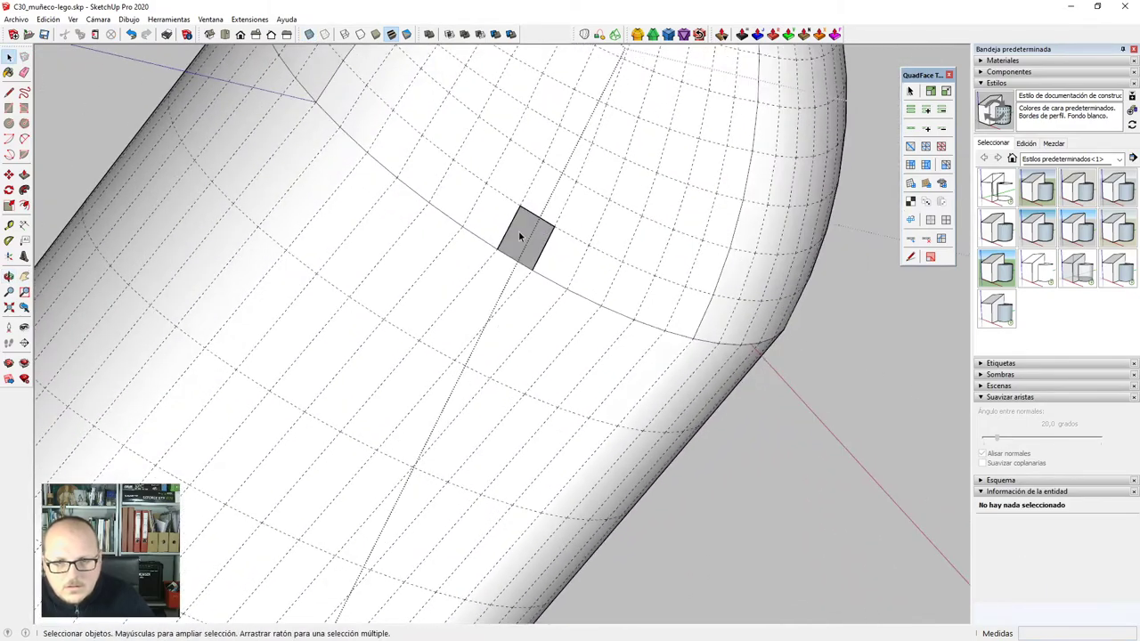
{"action": "scroll", "coordinate": [559, 279], "scroll_direction": "down", "scroll_amount": 2}
{"action": "key", "text": "ctrl+z"}
{"action": "scroll", "coordinate": [559, 279], "scroll_direction": "down", "scroll_amount": 4}
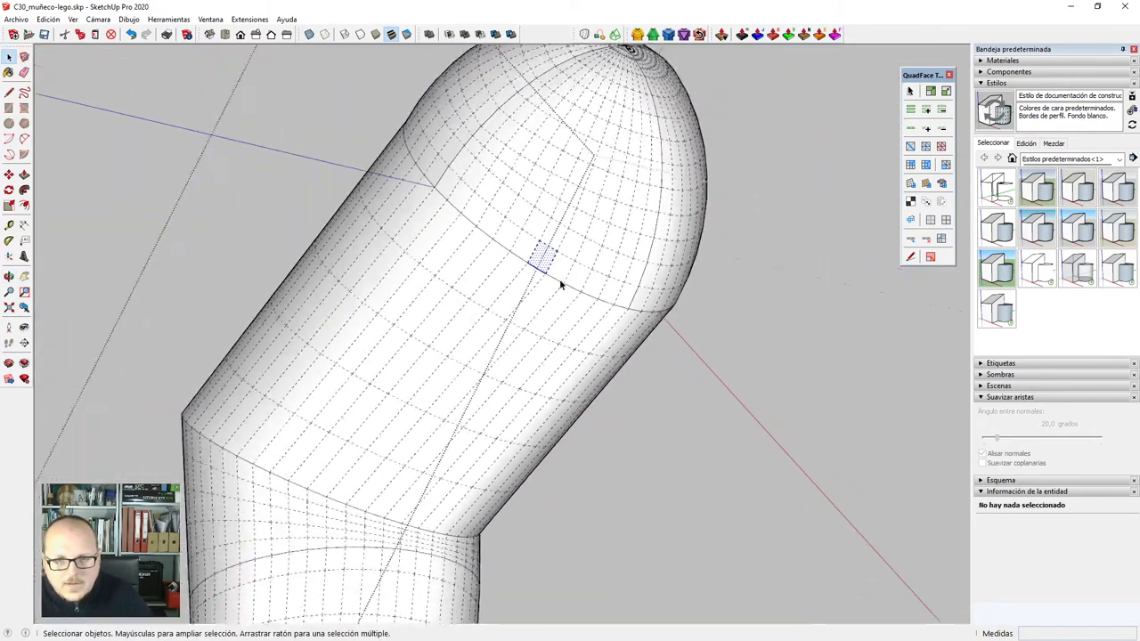
Select the whole connected arm mesh and triangulate its quad faces.
{"action": "middle_click_drag", "start_coordinate": [560, 279], "coordinate": [541, 300]}
{"action": "triple_click", "coordinate": [558, 291]}
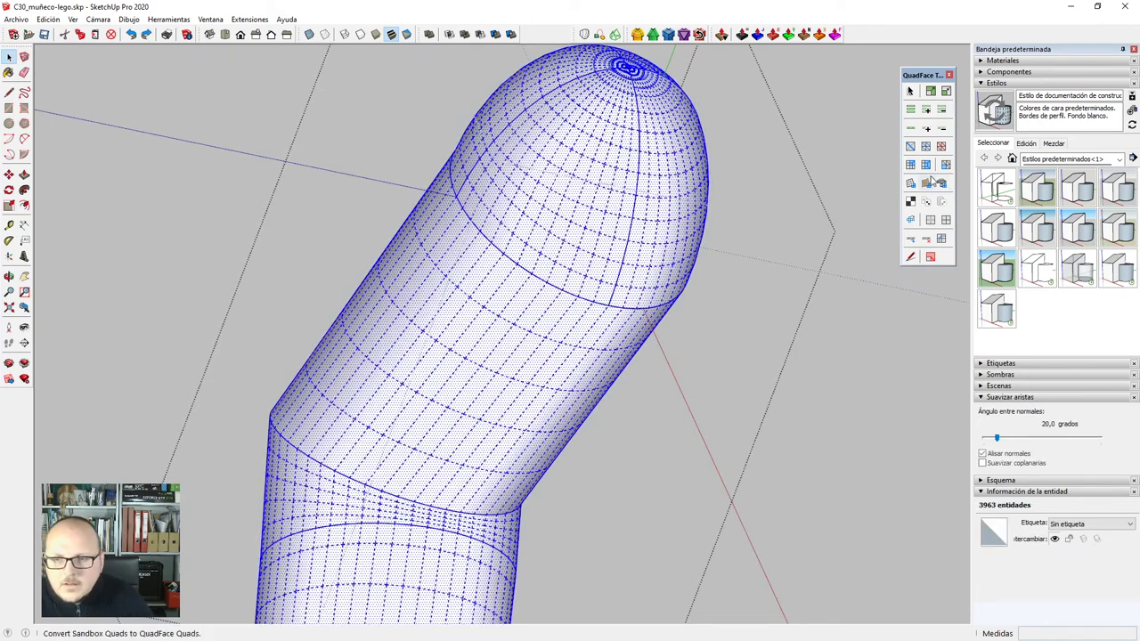
{"action": "left_click", "coordinate": [547, 288]}
{"action": "scroll", "coordinate": [549, 287], "scroll_direction": "up", "scroll_amount": 3}
{"action": "scroll", "coordinate": [575, 333], "scroll_direction": "down", "scroll_amount": 1}
{"action": "key", "text": "ctrl+t"}
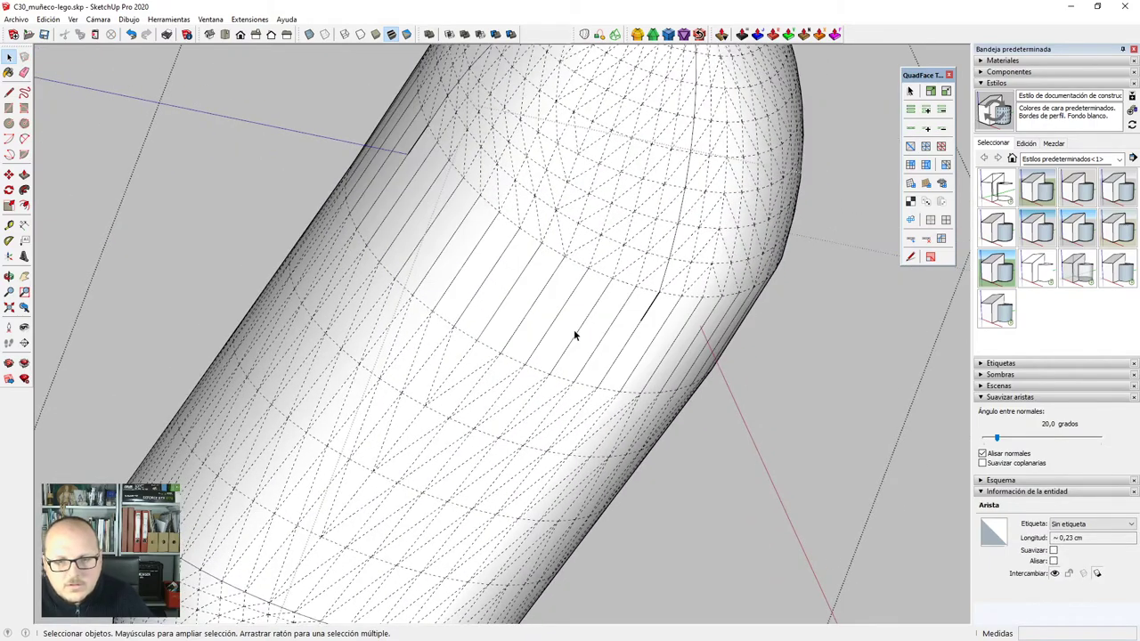
Examine the vertices along the dome seam in the vertex editor, selecting one in X-ray display, and leave the editor.
{"action": "scroll", "coordinate": [575, 333], "scroll_direction": "down", "scroll_amount": 2}
{"action": "scroll", "coordinate": [575, 334], "scroll_direction": "up", "scroll_amount": 3}
{"action": "scroll", "coordinate": [664, 317], "scroll_direction": "up", "scroll_amount": 4}
{"action": "key", "text": "v"}
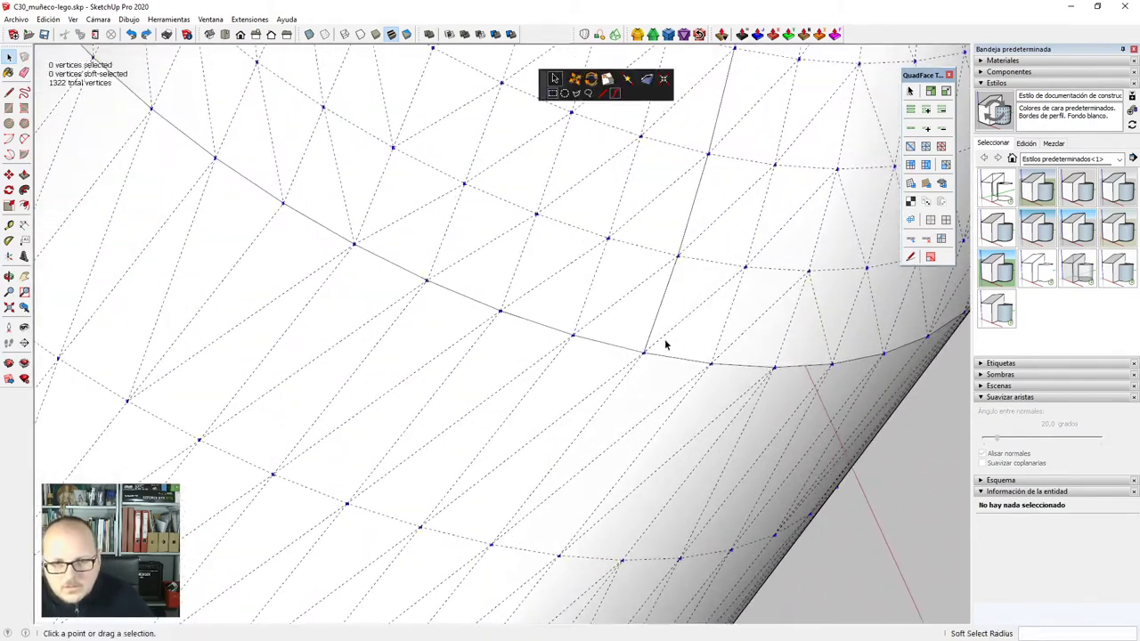
{"action": "scroll", "coordinate": [665, 340], "scroll_direction": "up", "scroll_amount": 2}
{"action": "key", "text": "x"}
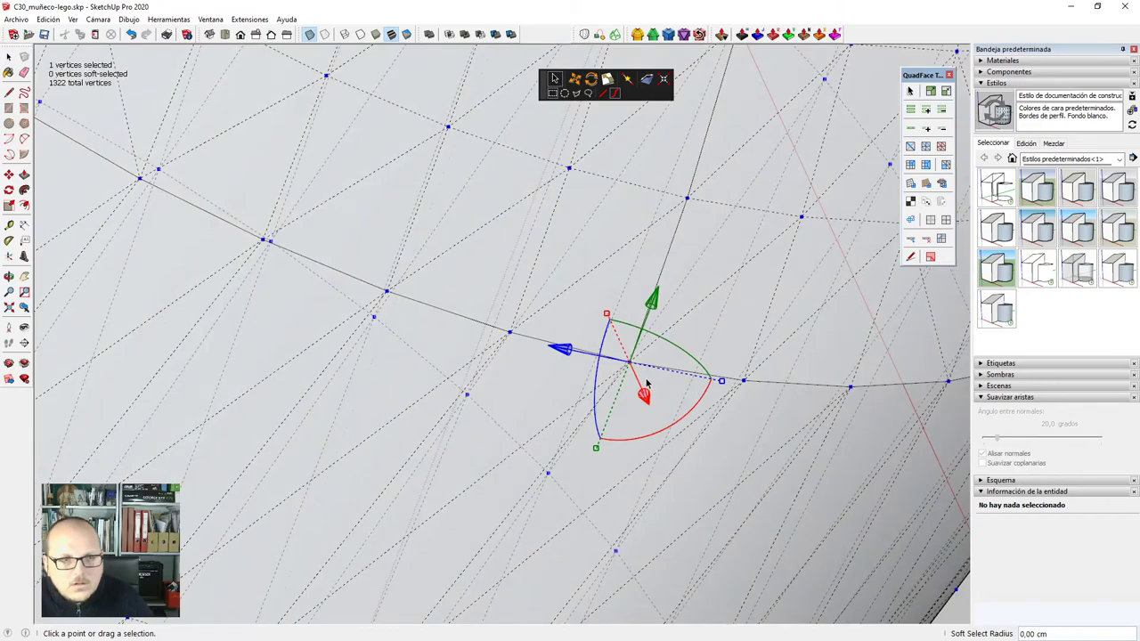
{"action": "scroll", "coordinate": [647, 383], "scroll_direction": "down", "scroll_amount": 10}
{"action": "key", "text": "space"}
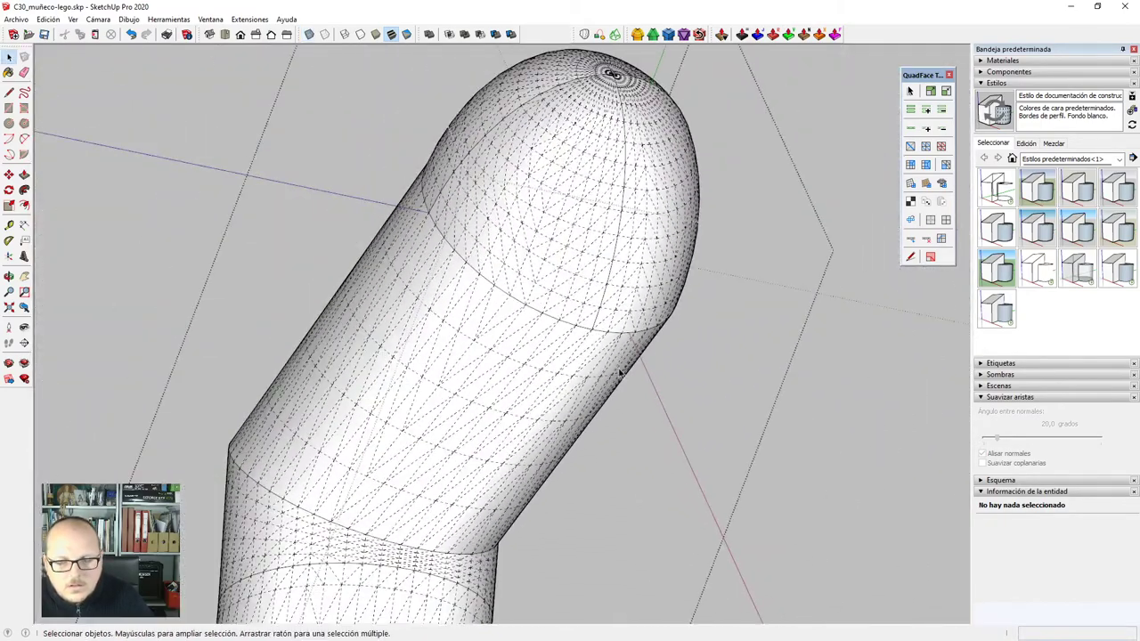
Hide the hidden geometry, try deleting a quarter of the dome to see inside, and undo the deletion.
{"action": "scroll", "coordinate": [621, 374], "scroll_direction": "up", "scroll_amount": 8}
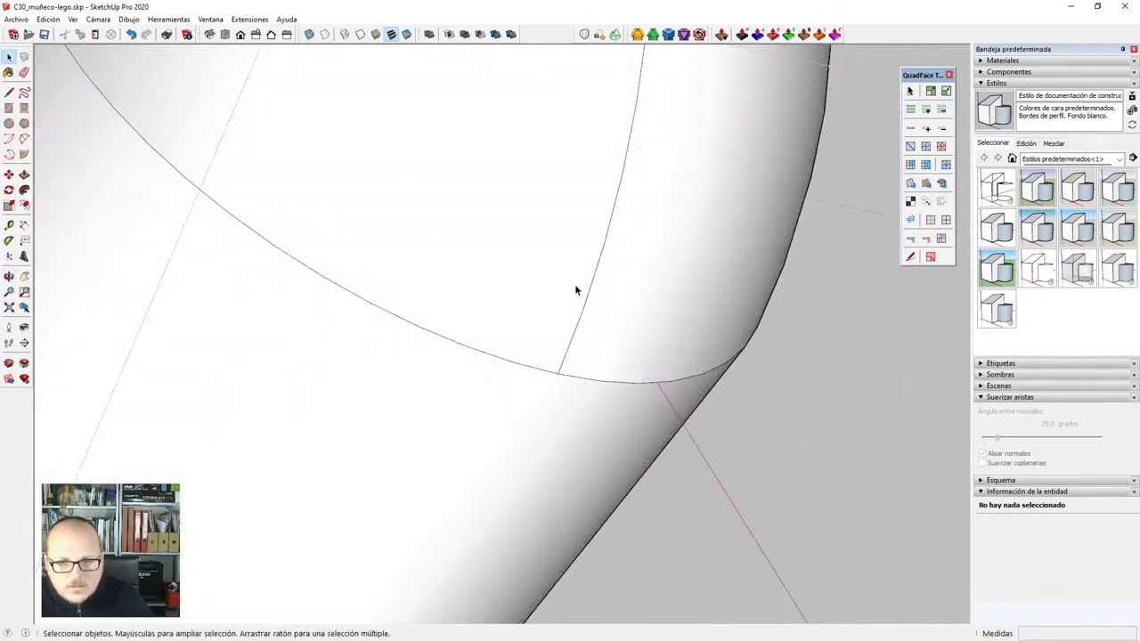
{"action": "scroll", "coordinate": [575, 291], "scroll_direction": "down", "scroll_amount": 6}
{"action": "middle_click_drag", "start_coordinate": [602, 414], "coordinate": [359, 455]}
{"action": "scroll", "coordinate": [464, 356], "scroll_direction": "down", "scroll_amount": 3}
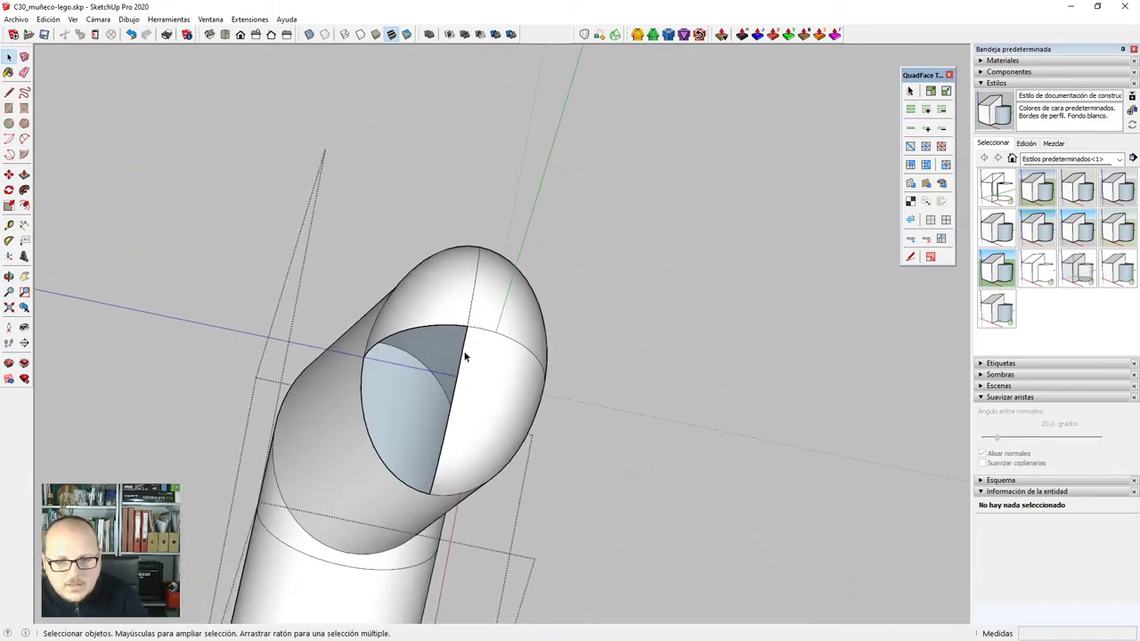
{"action": "middle_click_drag", "start_coordinate": [464, 356], "coordinate": [592, 247]}
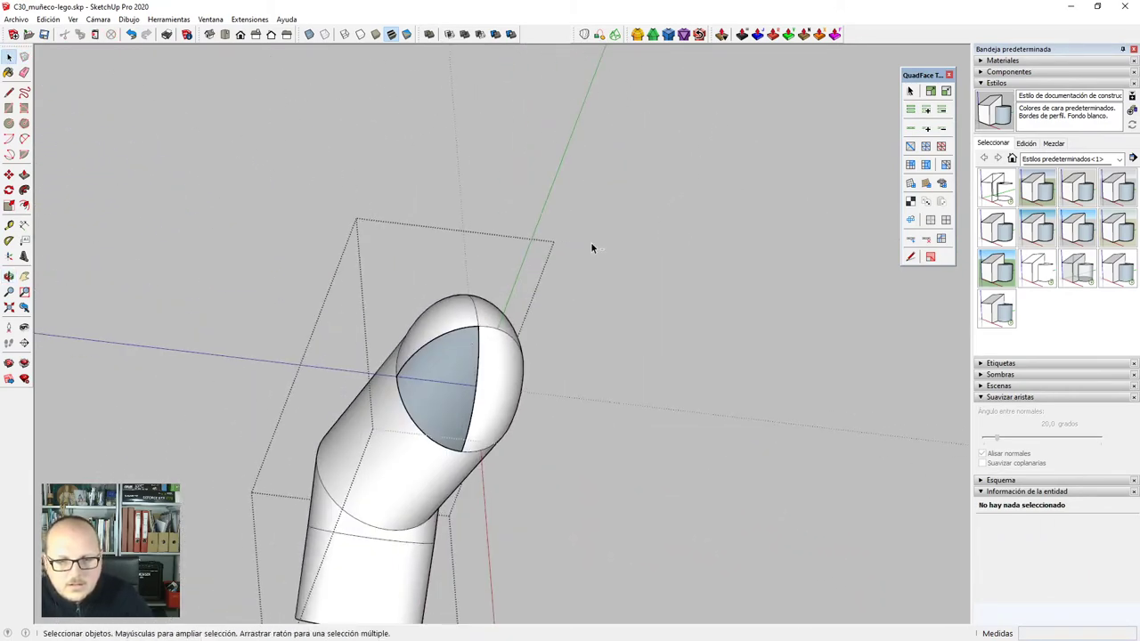
{"action": "key", "text": "ctrl+a"}
{"action": "key", "text": "F2"}
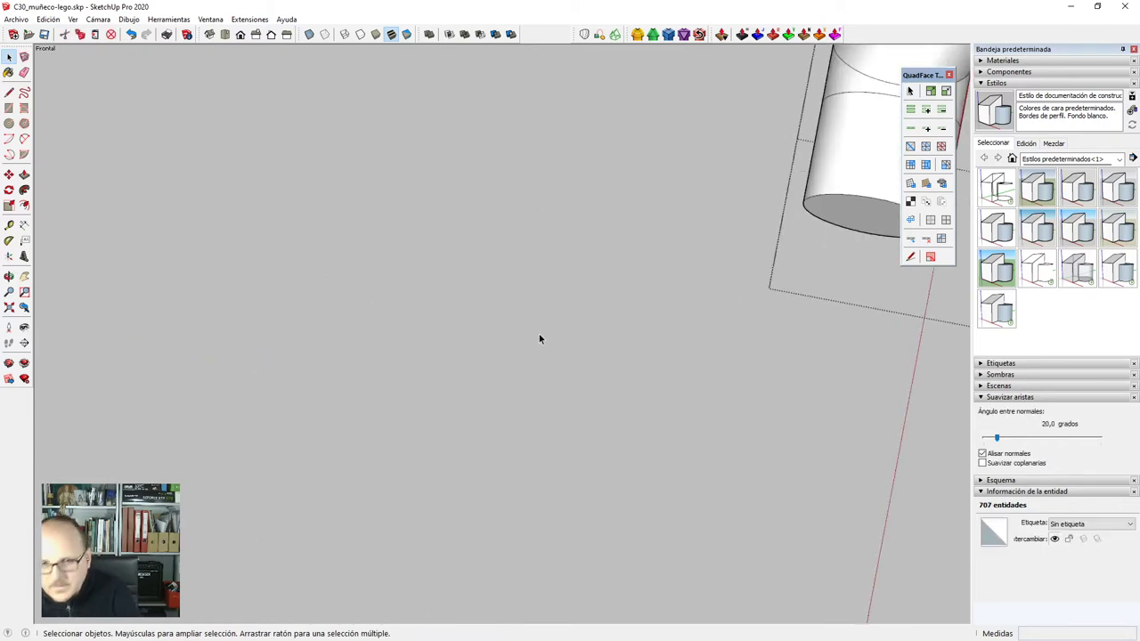
{"action": "scroll", "coordinate": [539, 339], "scroll_direction": "down", "scroll_amount": 5}
{"action": "scroll", "coordinate": [614, 316], "scroll_direction": "up", "scroll_amount": 6}
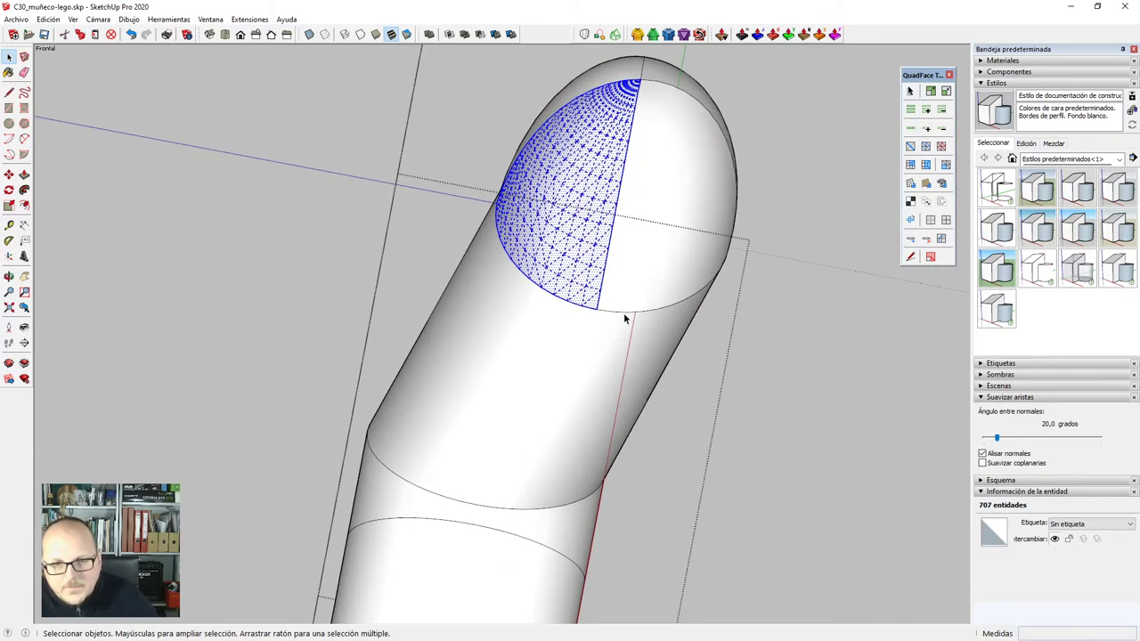
Select the edge loop around the dome's base and check its vertices in the vertex editor.
{"action": "left_click", "coordinate": [624, 314]}
{"action": "key", "text": "v"}
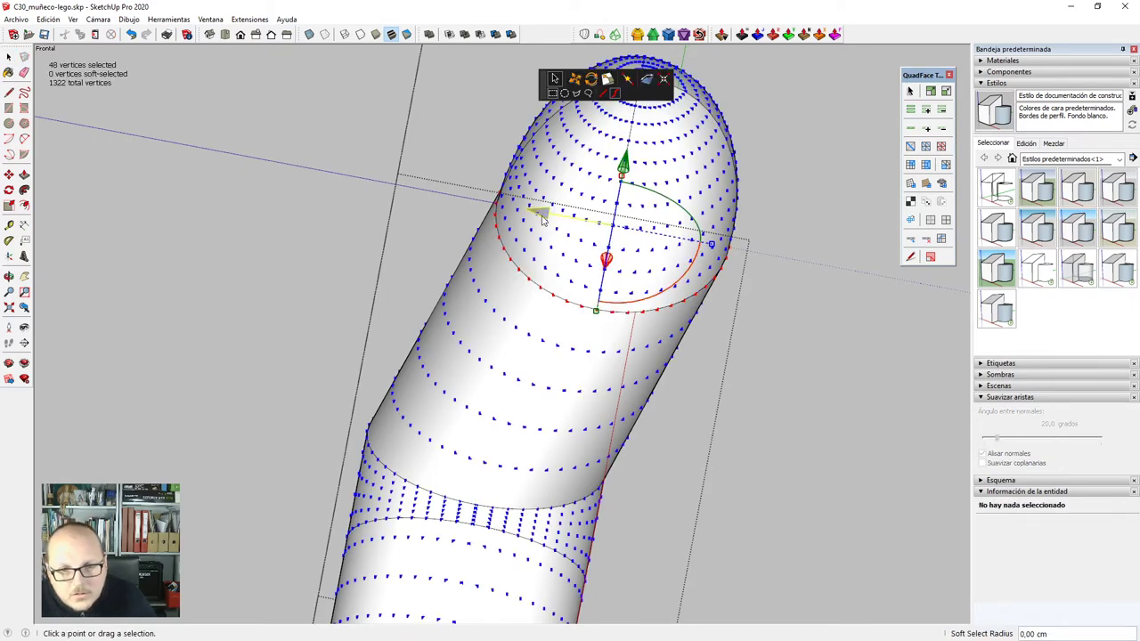
{"action": "key", "text": "space"}
Show hidden geometry again and unsmooth all quads of the arm mesh.
{"action": "key", "text": "alt+h"}
{"action": "left_click", "coordinate": [555, 347]}
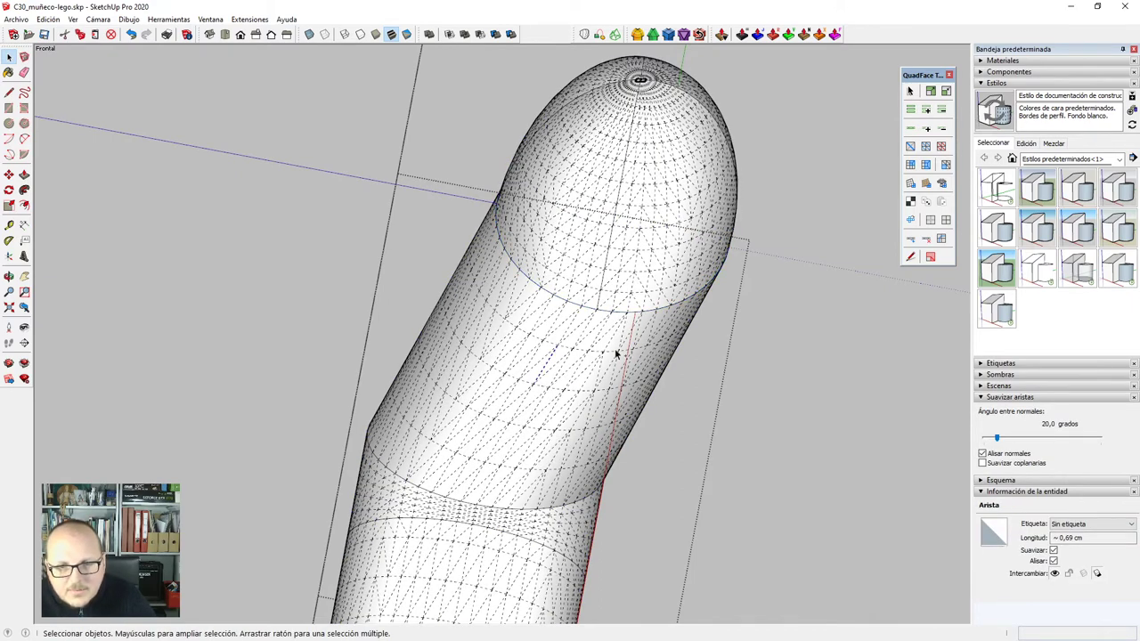
{"action": "key", "text": "ctrl+a"}
{"action": "left_click", "coordinate": [945, 220]}
{"action": "left_click", "coordinate": [545, 337]}
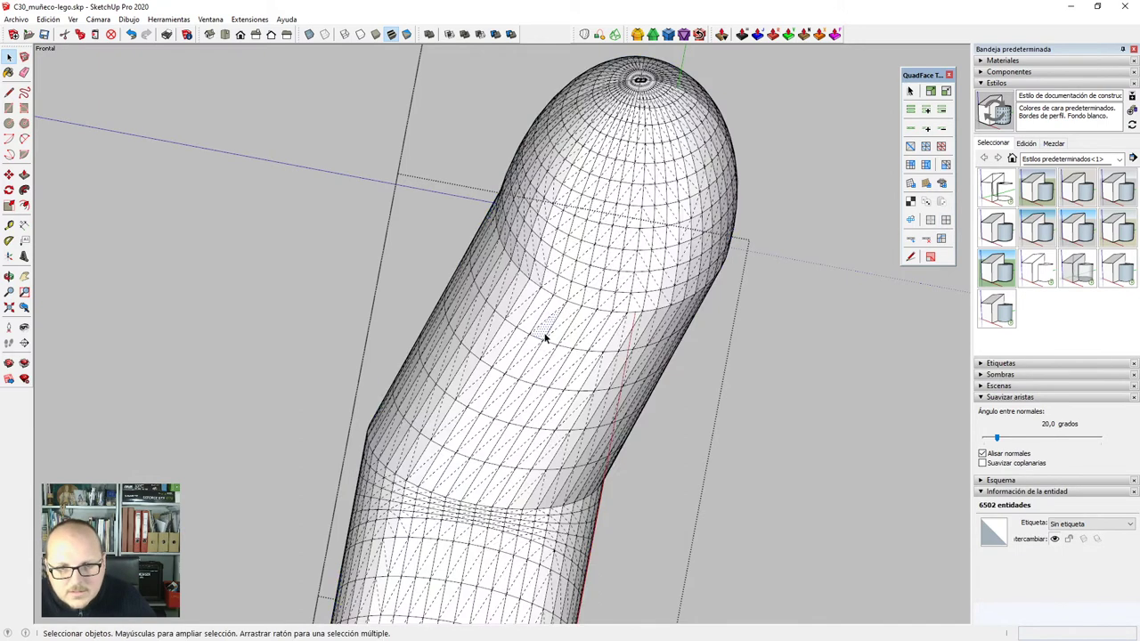
Remove the intermediate edge loops from the slanted arm segment between the elbow and the dome's base.
{"action": "left_click", "coordinate": [537, 342]}
{"action": "key", "text": "Delete"}
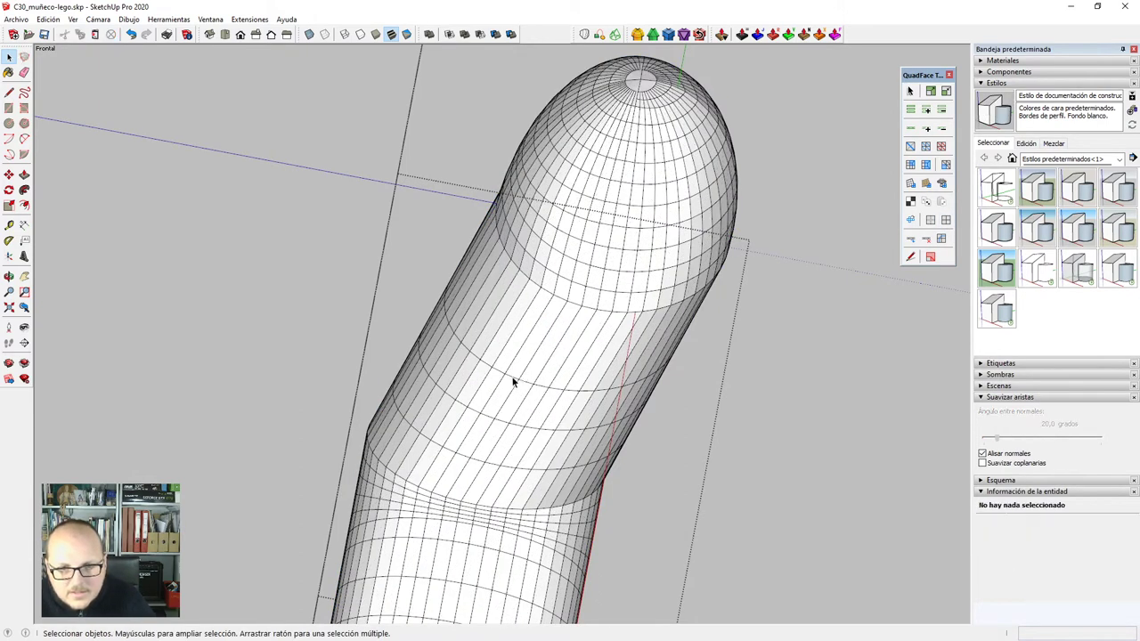
{"action": "left_click", "coordinate": [512, 377]}
{"action": "key", "text": "Delete"}
{"action": "left_click", "coordinate": [490, 416]}
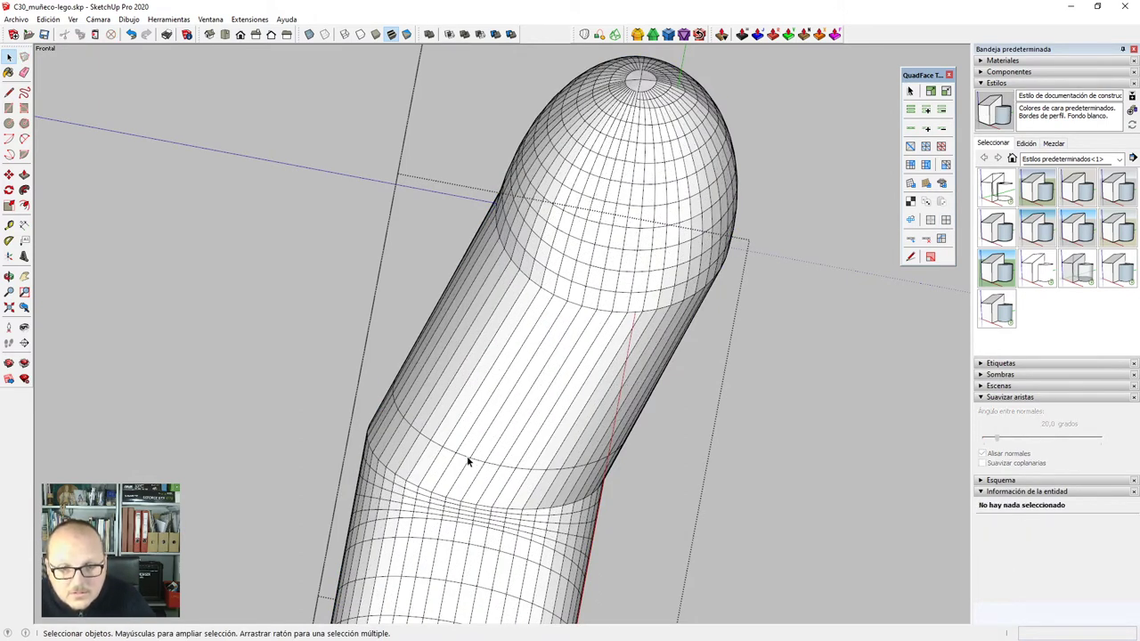
{"action": "scroll", "coordinate": [557, 299], "scroll_direction": "up", "scroll_amount": 1}
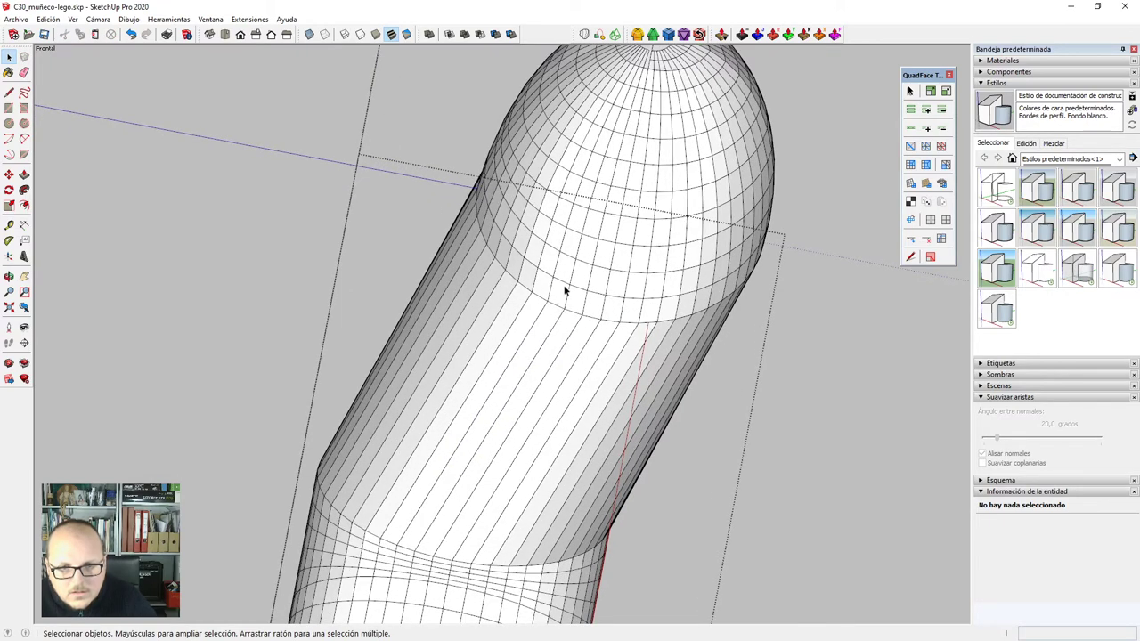
Select the edge loop at the dome's base and open its vertices for editing from a side-on view.
{"action": "left_click", "coordinate": [556, 306]}
{"action": "key", "text": "alt+l"}
{"action": "scroll", "coordinate": [556, 307], "scroll_direction": "down", "scroll_amount": 3}
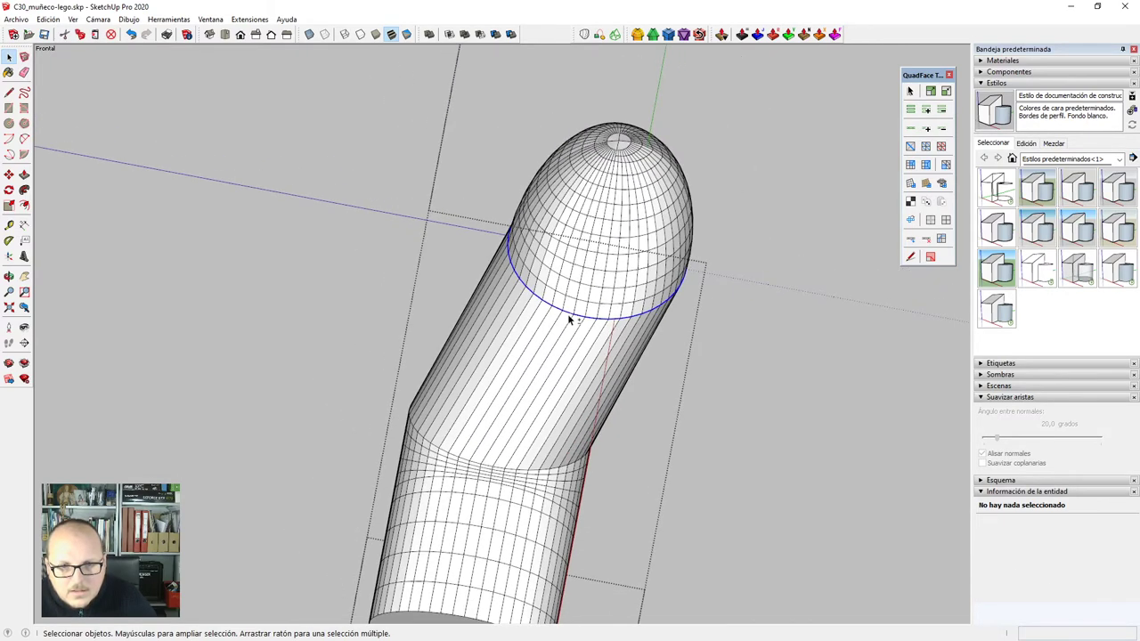
{"action": "middle_click_drag", "start_coordinate": [560, 232], "coordinate": [634, 267]}
{"action": "mouse_move", "coordinate": [675, 303]}
{"action": "middle_mouse_down"}
{"action": "mouse_move", "coordinate": [657, 298]}
{"action": "mouse_move", "coordinate": [666, 304]}
{"action": "middle_mouse_up"}
{"action": "key", "text": "v"}
Select the dome's vertices above the seam with a polygon selection and try moving them along the blue axis.
{"action": "left_click", "coordinate": [564, 92]}
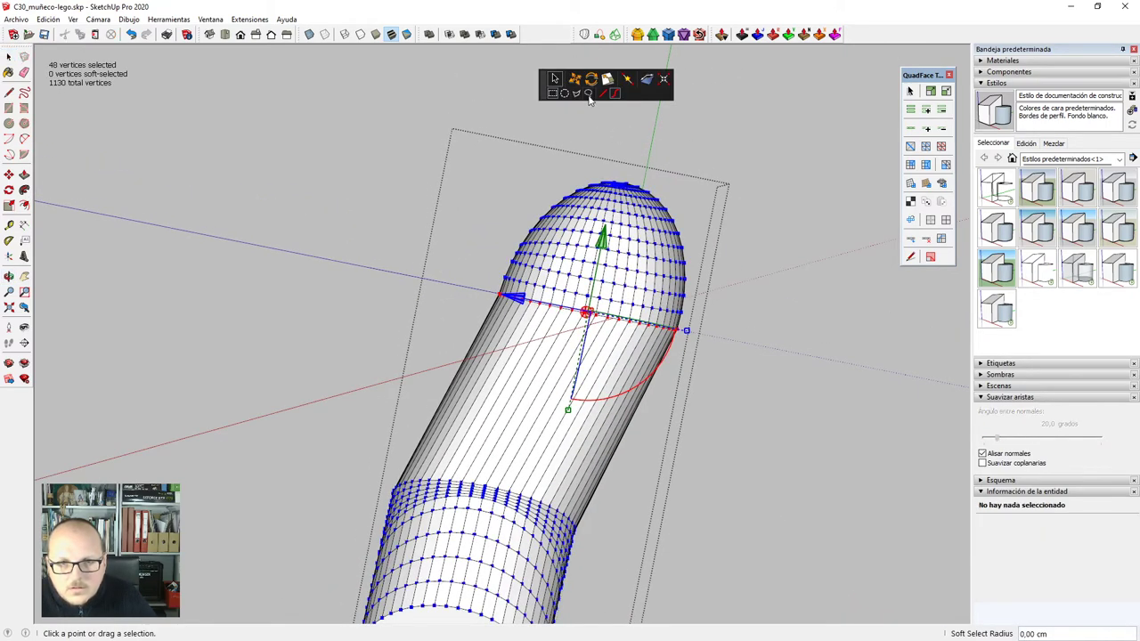
{"action": "left_click", "coordinate": [482, 269]}
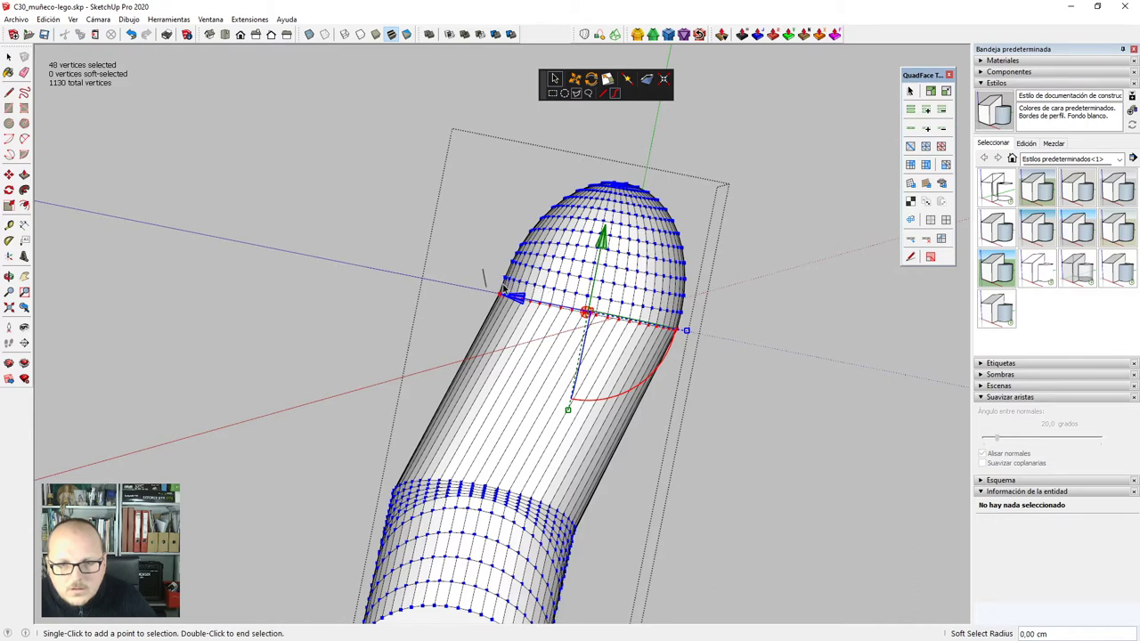
{"action": "left_click", "coordinate": [709, 328]}
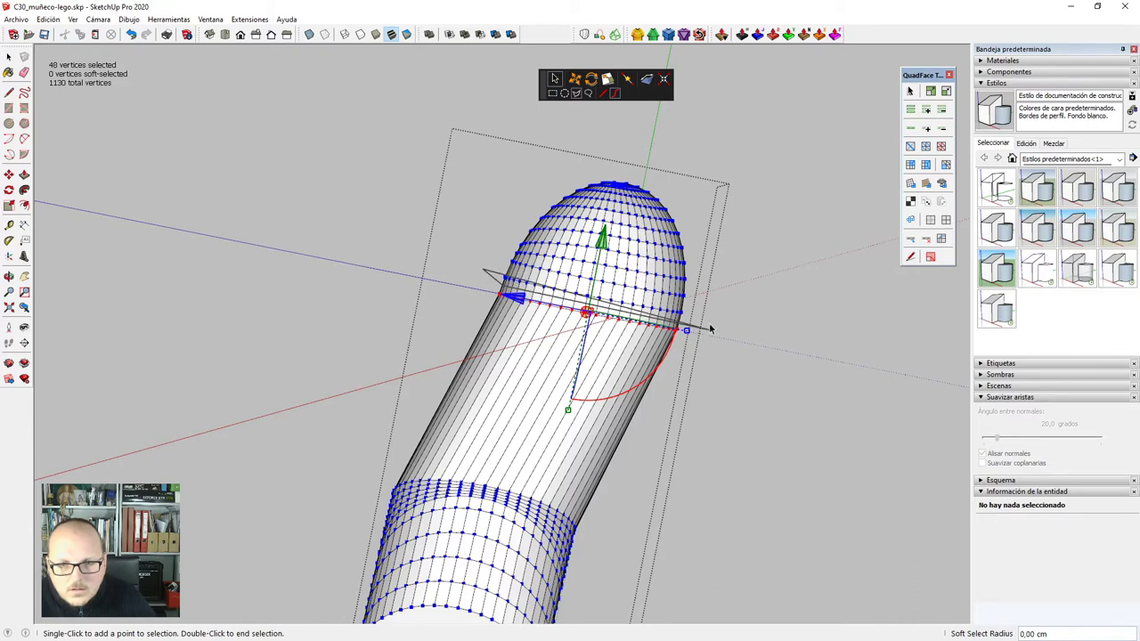
{"action": "left_click", "coordinate": [686, 165]}
{"action": "double_click", "coordinate": [531, 150]}
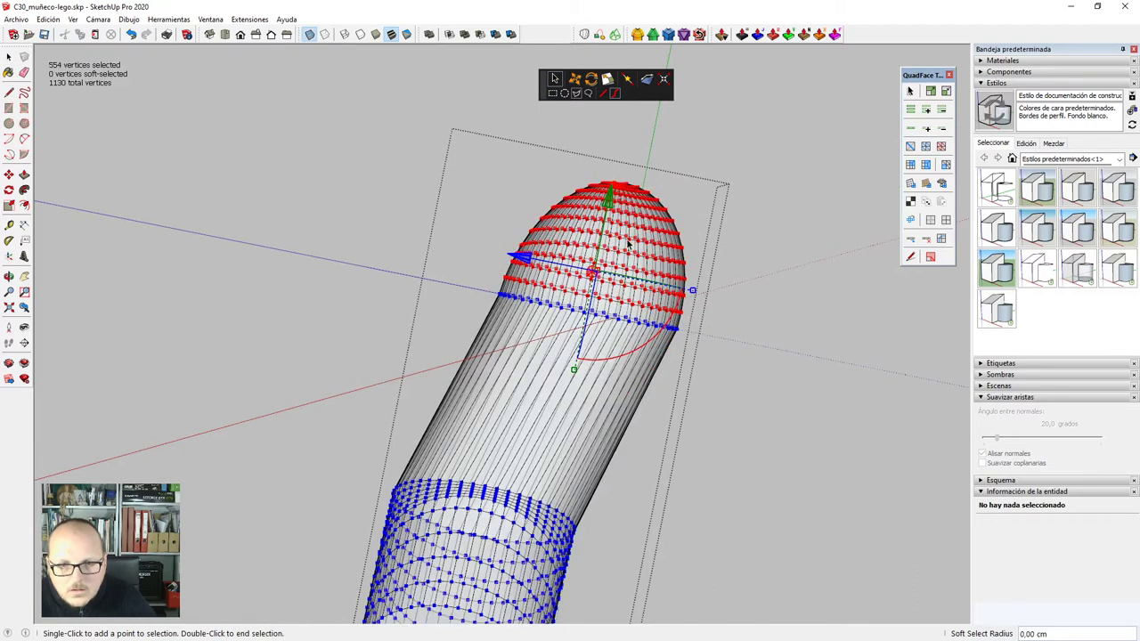
{"action": "key", "text": "x"}
{"action": "left_click_drag", "start_coordinate": [525, 259], "coordinate": [522, 258]}
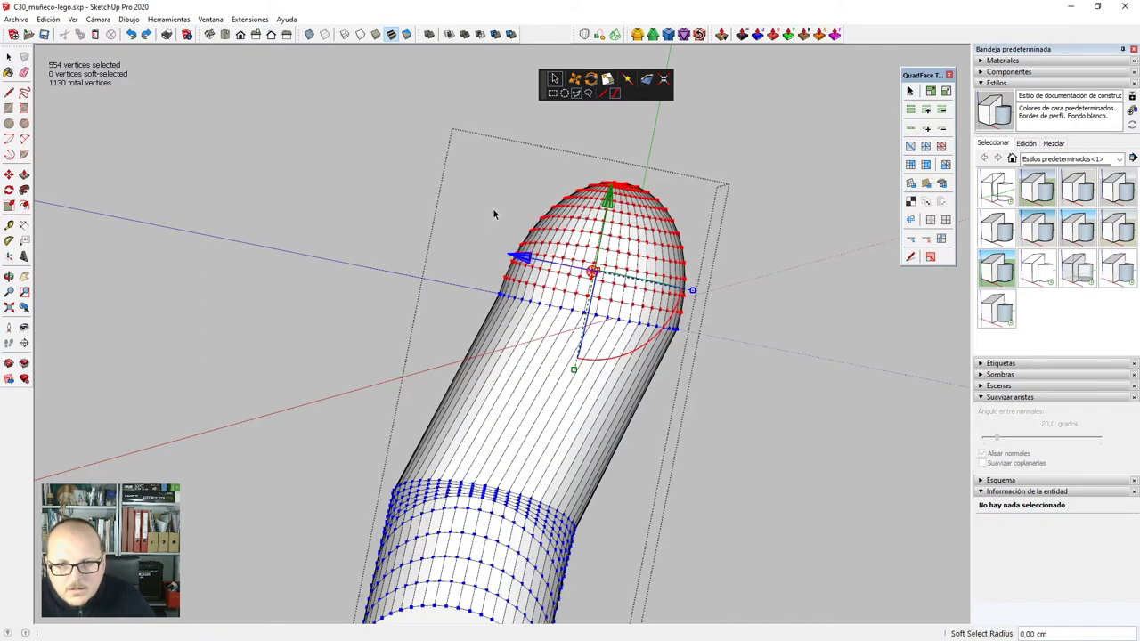
Select all dome vertices including the seam with a rectangular selection, move them along the blue axis, and leave vertex editing.
{"action": "left_click", "coordinate": [552, 94]}
{"action": "left_click_drag", "start_coordinate": [453, 135], "coordinate": [746, 362]}
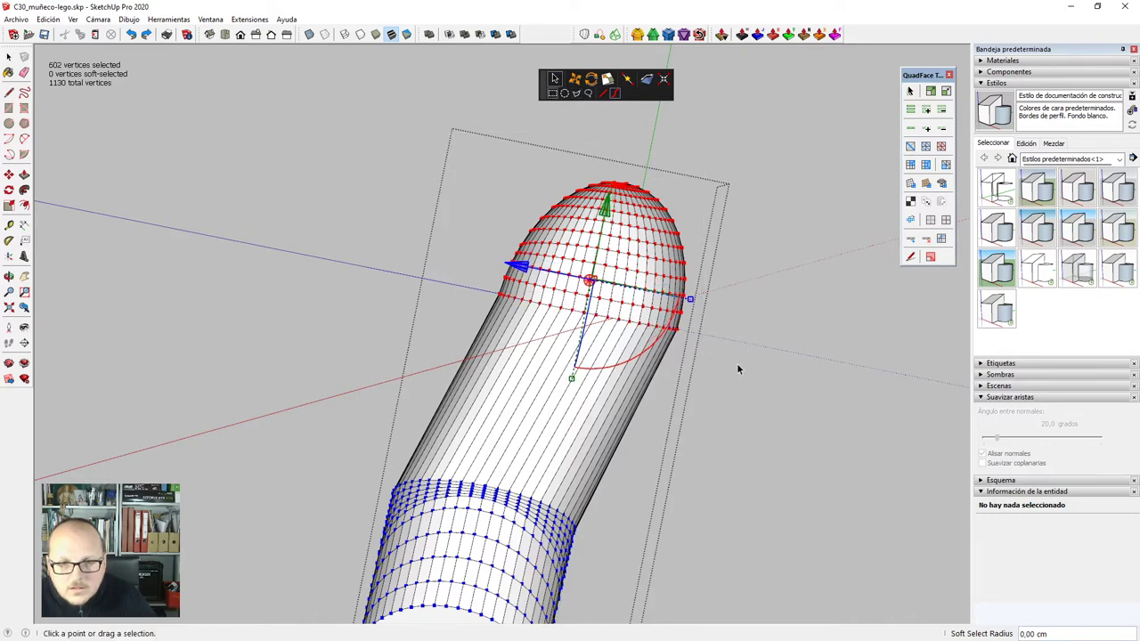
{"action": "left_click_drag", "start_coordinate": [521, 272], "coordinate": [597, 332]}
{"action": "middle_click_drag", "start_coordinate": [597, 332], "coordinate": [545, 298]}
{"action": "left_click_drag", "start_coordinate": [541, 265], "coordinate": [570, 336]}
{"action": "key", "text": "space"}
{"action": "scroll", "coordinate": [570, 337], "scroll_direction": "up", "scroll_amount": 2}
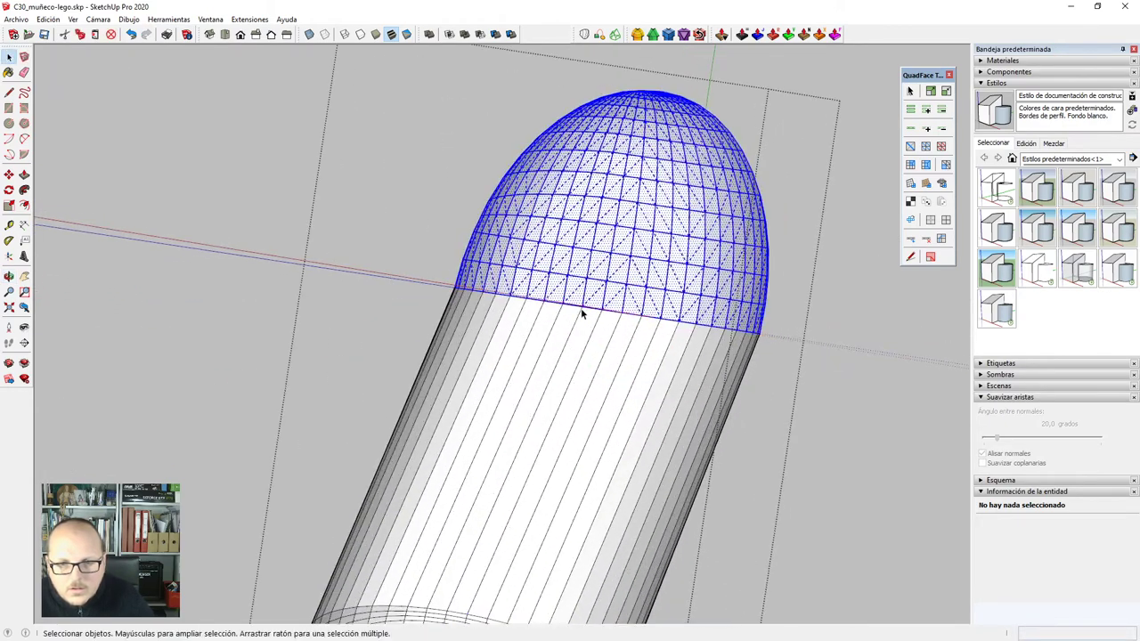
Examine the seam at the dome's base and the arm's overall smoothness, viewing it without and with hidden geometry.
{"action": "left_click", "coordinate": [597, 315]}
{"action": "scroll", "coordinate": [598, 314], "scroll_direction": "up", "scroll_amount": 3}
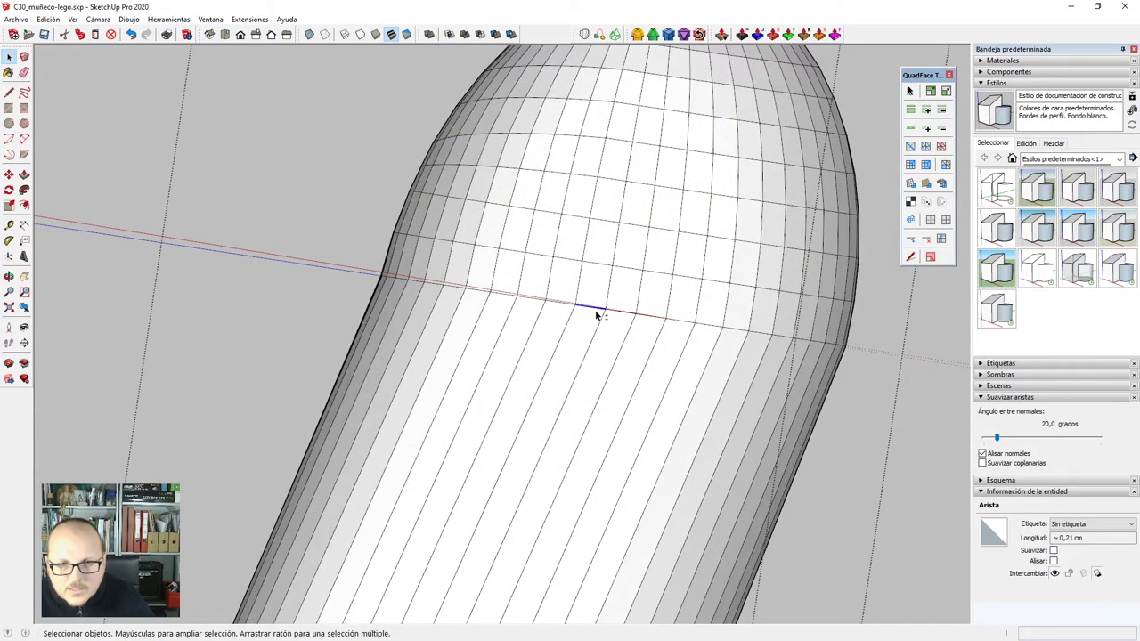
{"action": "scroll", "coordinate": [597, 312], "scroll_direction": "down", "scroll_amount": 4}
{"action": "middle_click_drag", "start_coordinate": [626, 282], "coordinate": [618, 314]}
{"action": "key", "text": "alt+h"}
{"action": "scroll", "coordinate": [615, 303], "scroll_direction": "down", "scroll_amount": 4}
{"action": "middle_click_drag", "start_coordinate": [605, 257], "coordinate": [712, 422]}
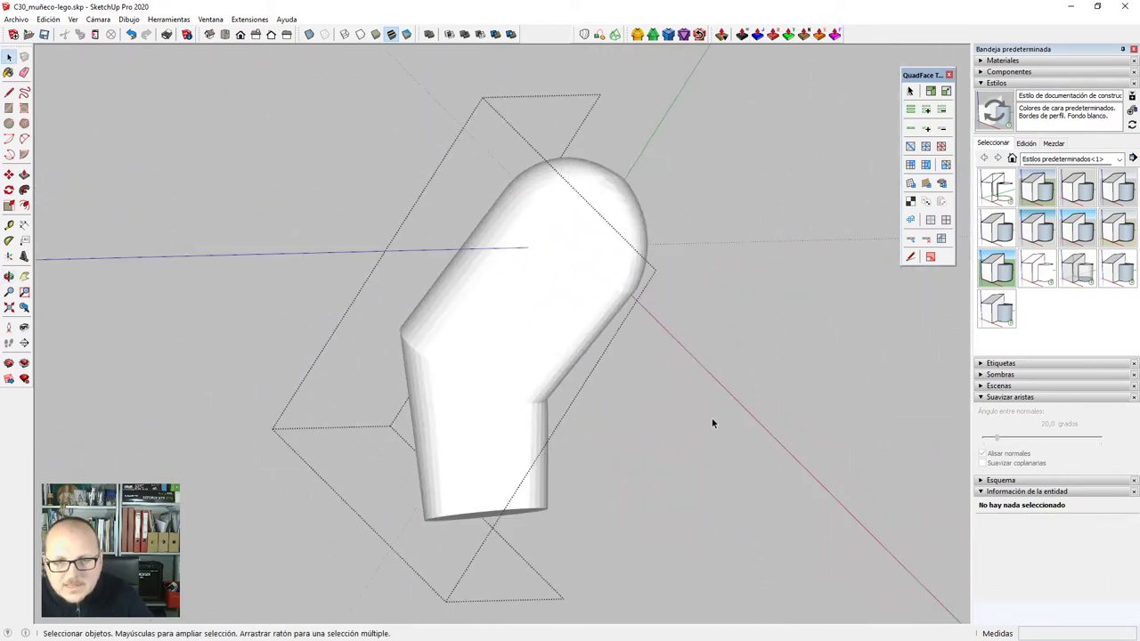
{"action": "key", "text": "alt+h"}
{"action": "scroll", "coordinate": [533, 277], "scroll_direction": "down", "scroll_amount": 3}
Remove the slanted edge loops closest to the elbow on the forearm segment.
{"action": "scroll", "coordinate": [522, 321], "scroll_direction": "up", "scroll_amount": 10}
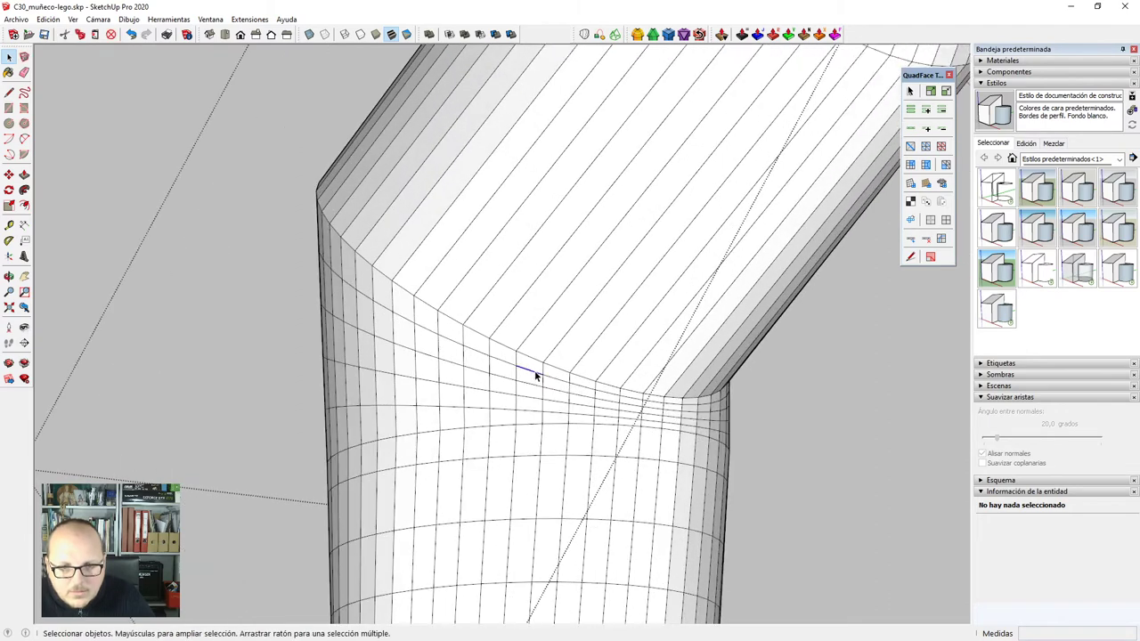
{"action": "left_click", "coordinate": [533, 372]}
{"action": "scroll", "coordinate": [534, 378], "scroll_direction": "up", "scroll_amount": 2}
{"action": "key", "text": "shift+Delete"}
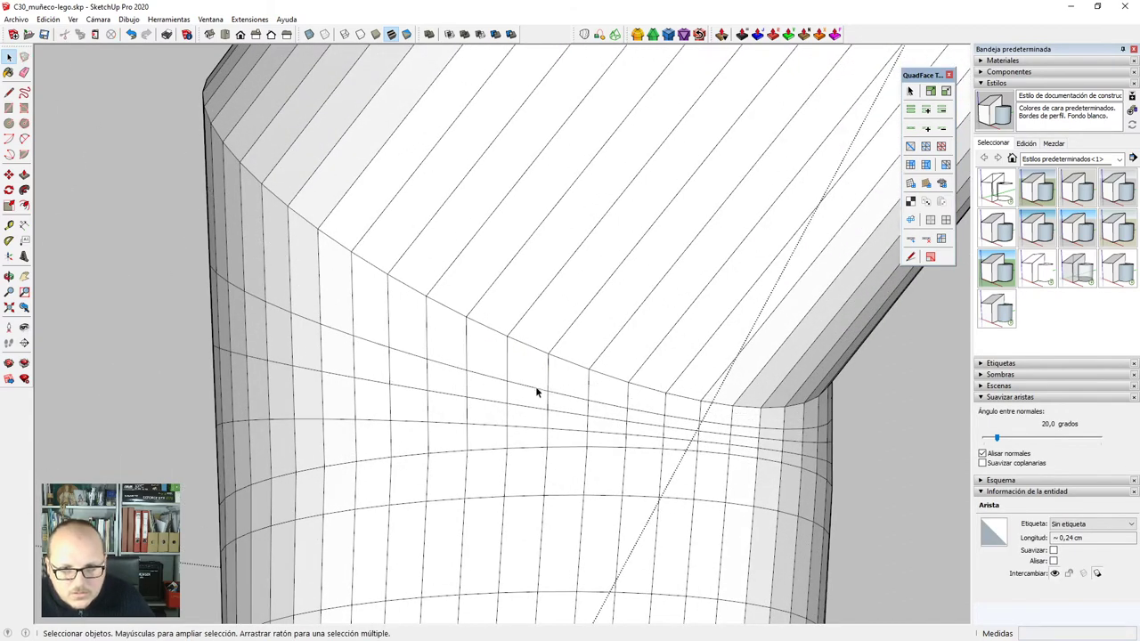
{"action": "left_click", "coordinate": [529, 393]}
{"action": "key", "text": "Delete"}
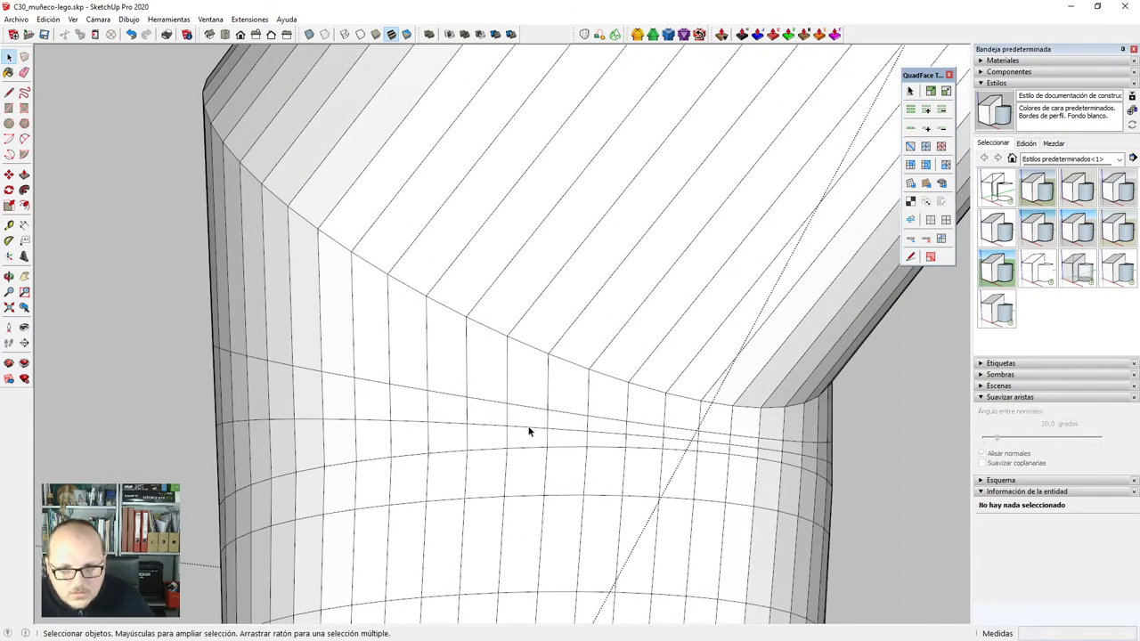
{"action": "left_click", "coordinate": [529, 431]}
{"action": "key", "text": "Delete"}
Remove the last remaining slanted edge loop between the elbow and the forearm's evenly spaced loops.
{"action": "scroll", "coordinate": [528, 401], "scroll_direction": "down", "scroll_amount": 3}
{"action": "scroll", "coordinate": [538, 396], "scroll_direction": "up", "scroll_amount": 2}
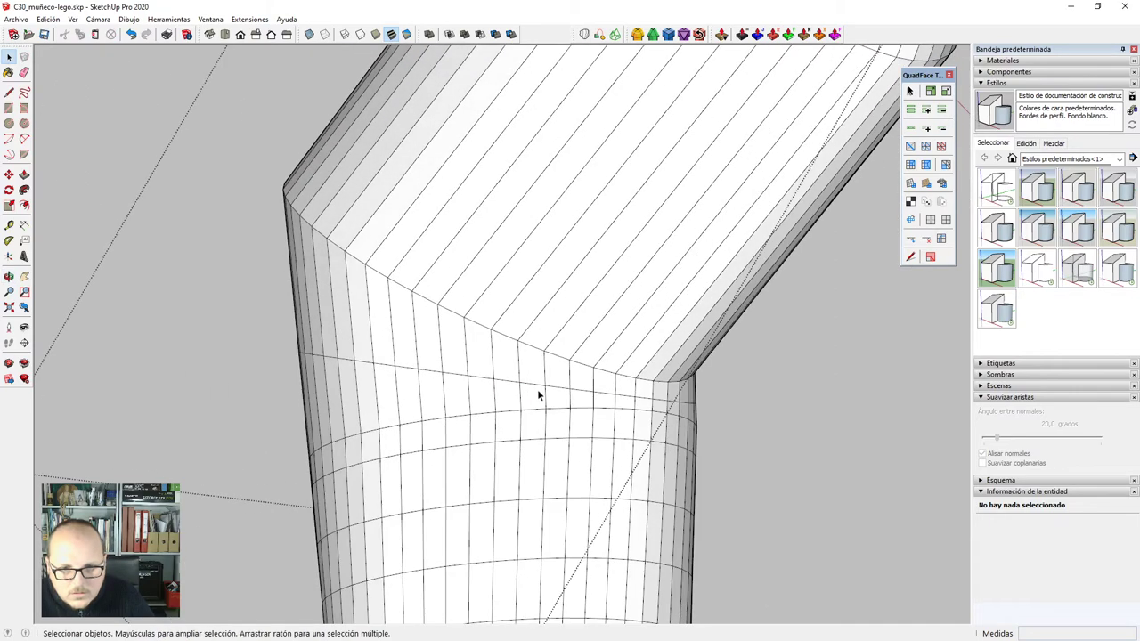
{"action": "scroll", "coordinate": [538, 389], "scroll_direction": "up", "scroll_amount": 1}
{"action": "scroll", "coordinate": [542, 389], "scroll_direction": "up", "scroll_amount": 1}
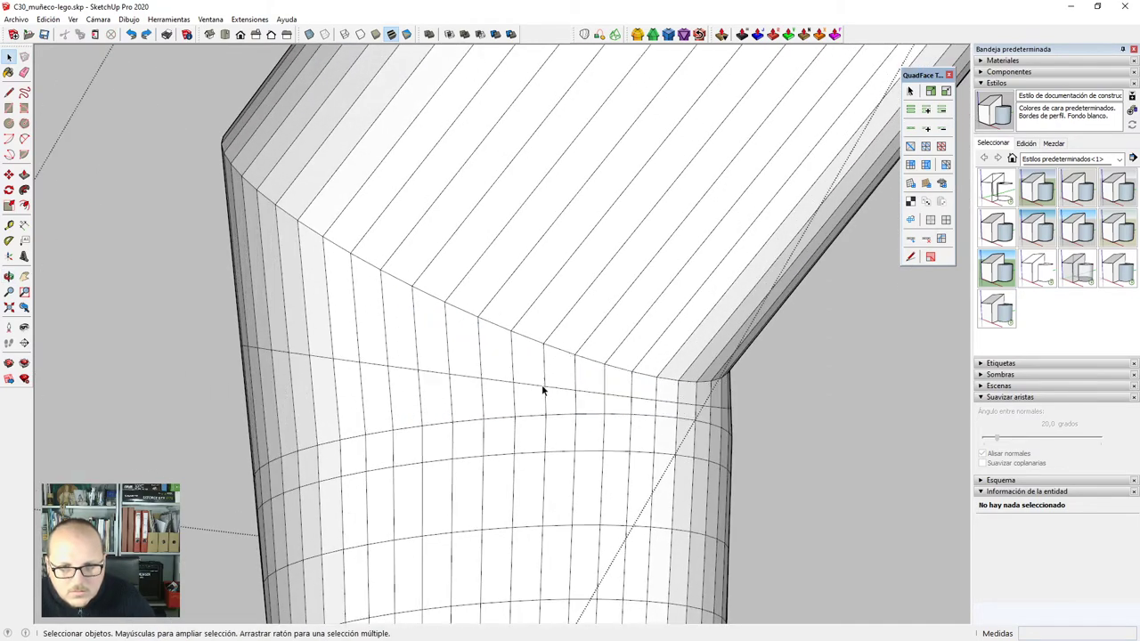
{"action": "triple_click", "coordinate": [716, 342]}
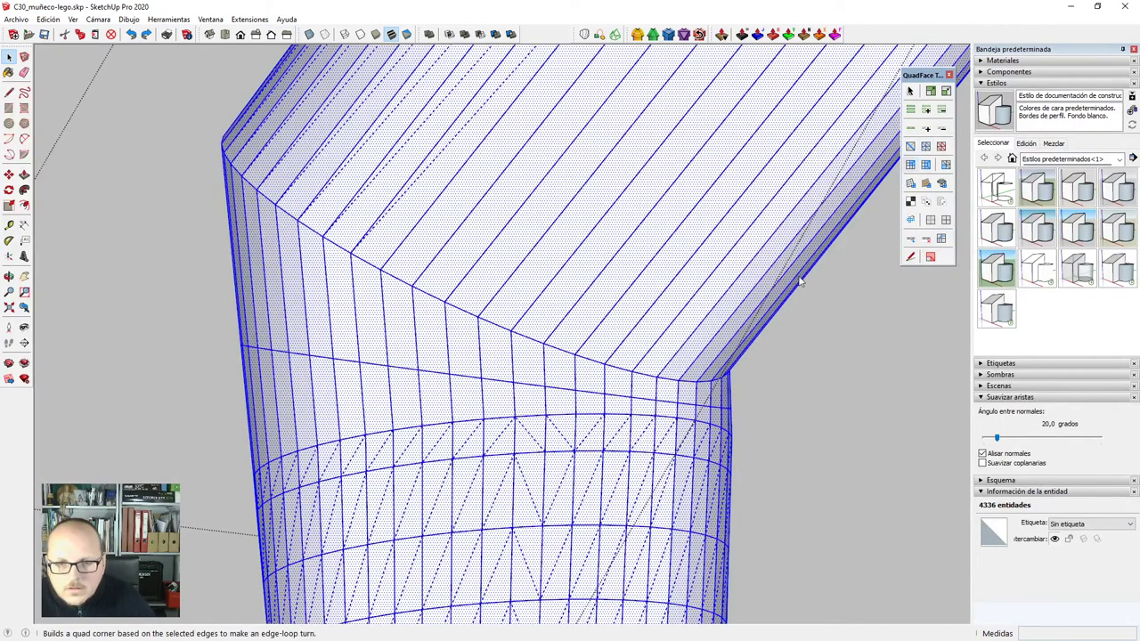
{"action": "left_click", "coordinate": [535, 388]}
{"action": "key", "text": "Delete"}
{"action": "scroll", "coordinate": [687, 237], "scroll_direction": "down", "scroll_amount": 3}
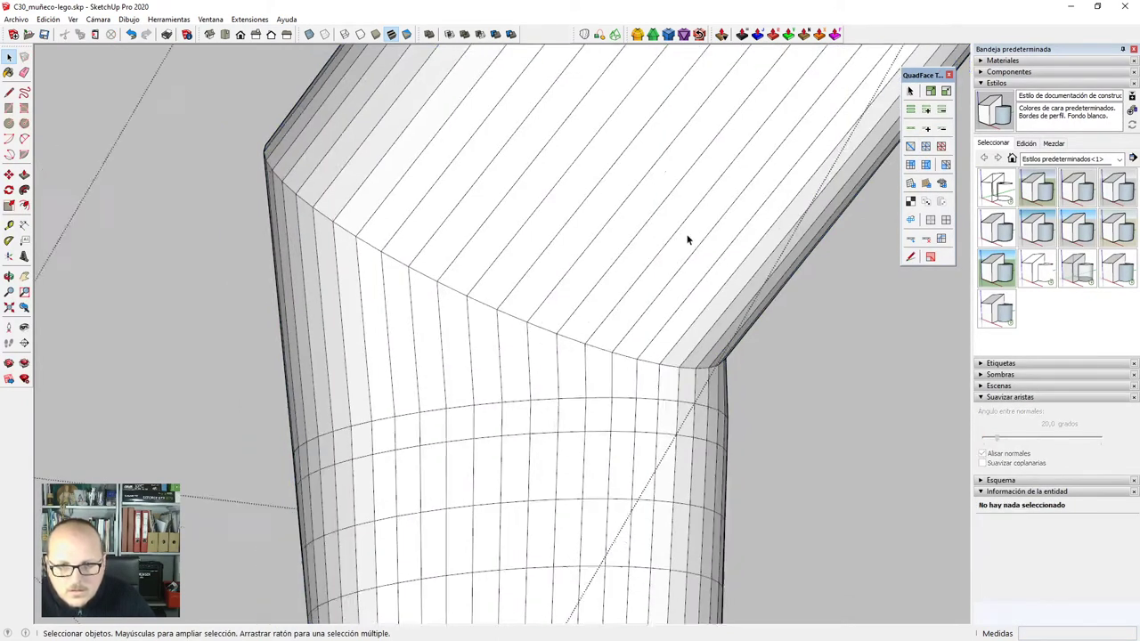
Try inserting an edge loop just below the elbow and deleting the loop beneath it, and undo both changes.
{"action": "middle_click_drag", "start_coordinate": [688, 240], "coordinate": [827, 377]}
{"action": "scroll", "coordinate": [609, 311], "scroll_direction": "up", "scroll_amount": 4}
{"action": "left_click", "coordinate": [587, 323]}
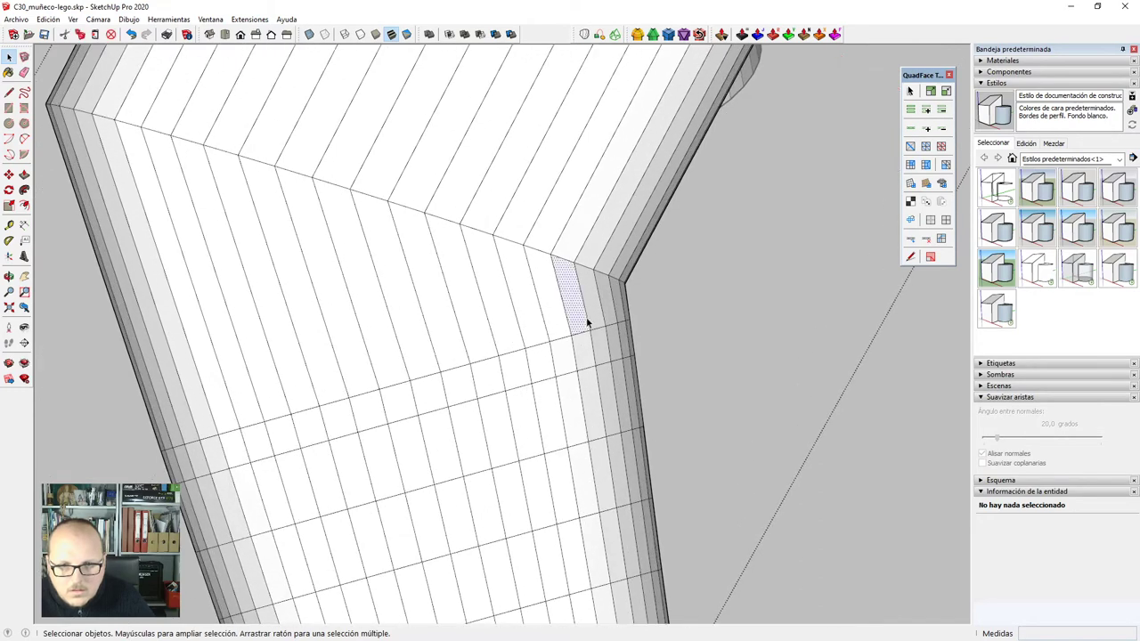
{"action": "left_click", "coordinate": [589, 321]}
{"action": "key", "text": "i"}
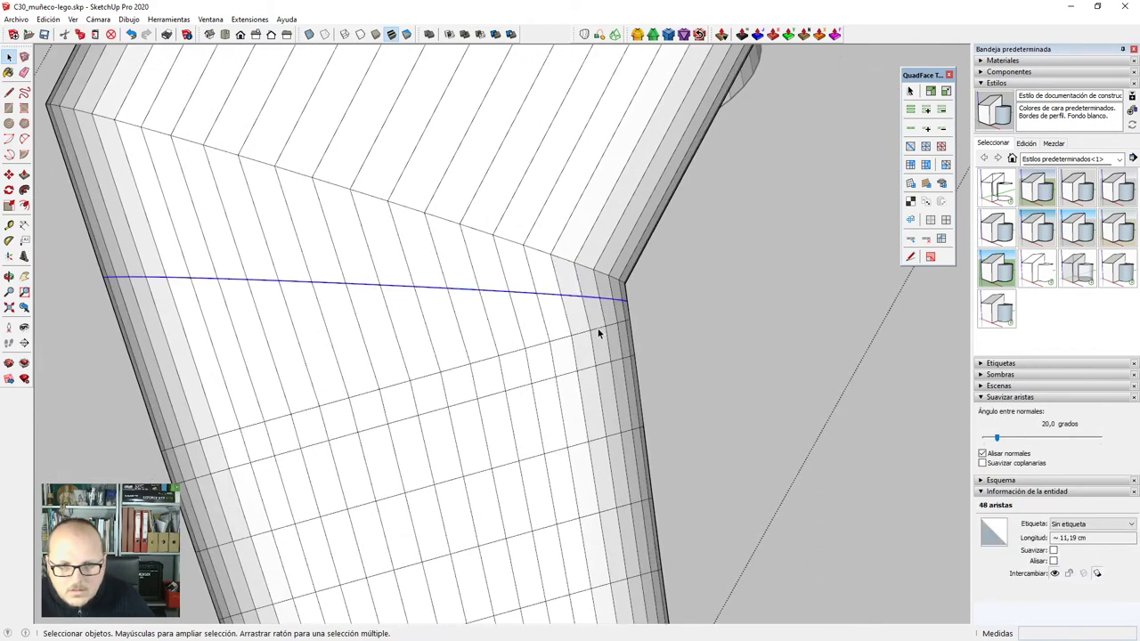
{"action": "left_click", "coordinate": [598, 330]}
{"action": "key", "text": "Delete"}
{"action": "scroll", "coordinate": [598, 329], "scroll_direction": "down", "scroll_amount": 2}
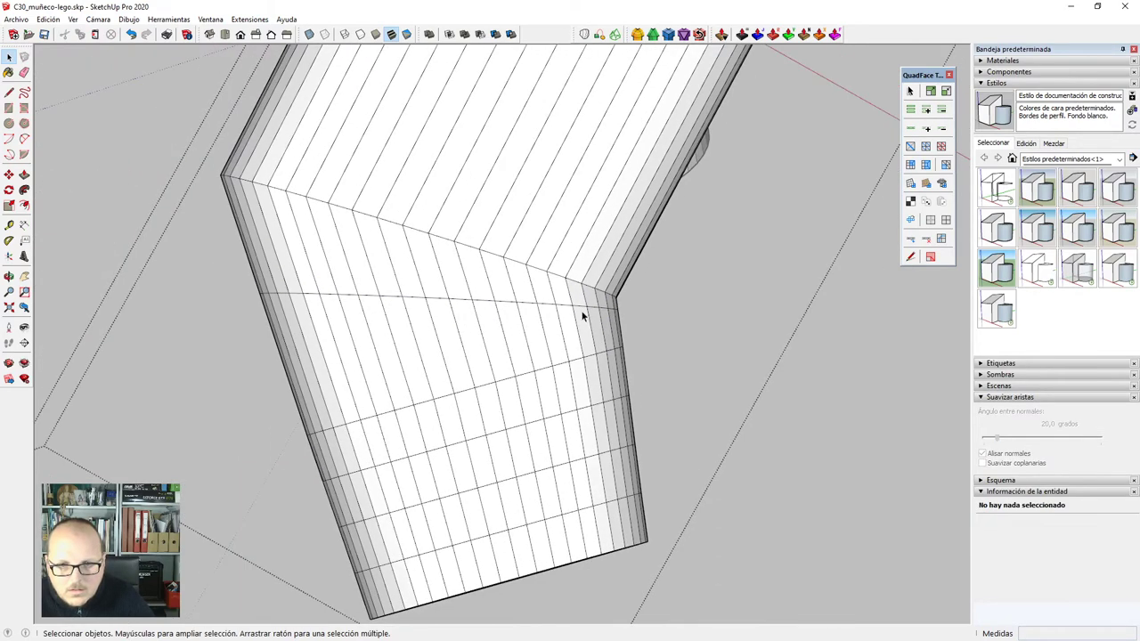
{"action": "key", "text": "ctrl+z"}
{"action": "key", "text": "ctrl+z"}
{"action": "scroll", "coordinate": [583, 321], "scroll_direction": "down", "scroll_amount": 3}
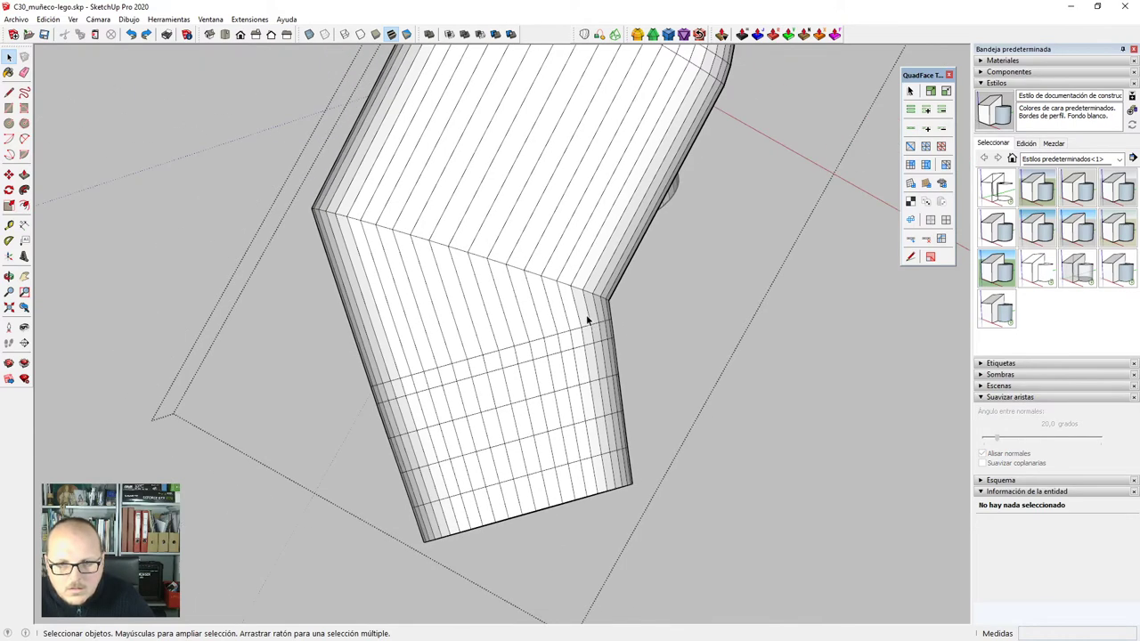
Remove the lower edge loops from the forearm, keeping only the loop closest to the elbow.
{"action": "scroll", "coordinate": [584, 346], "scroll_direction": "up", "scroll_amount": 2}
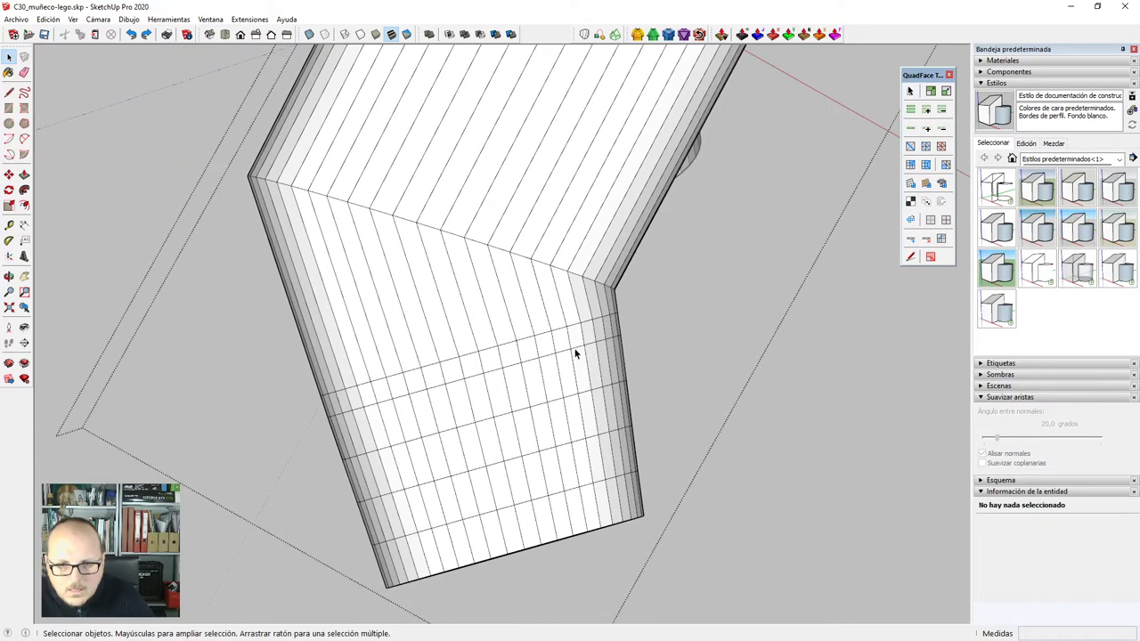
{"action": "key", "text": "Delete"}
{"action": "left_click", "coordinate": [583, 393]}
{"action": "key", "text": "Delete"}
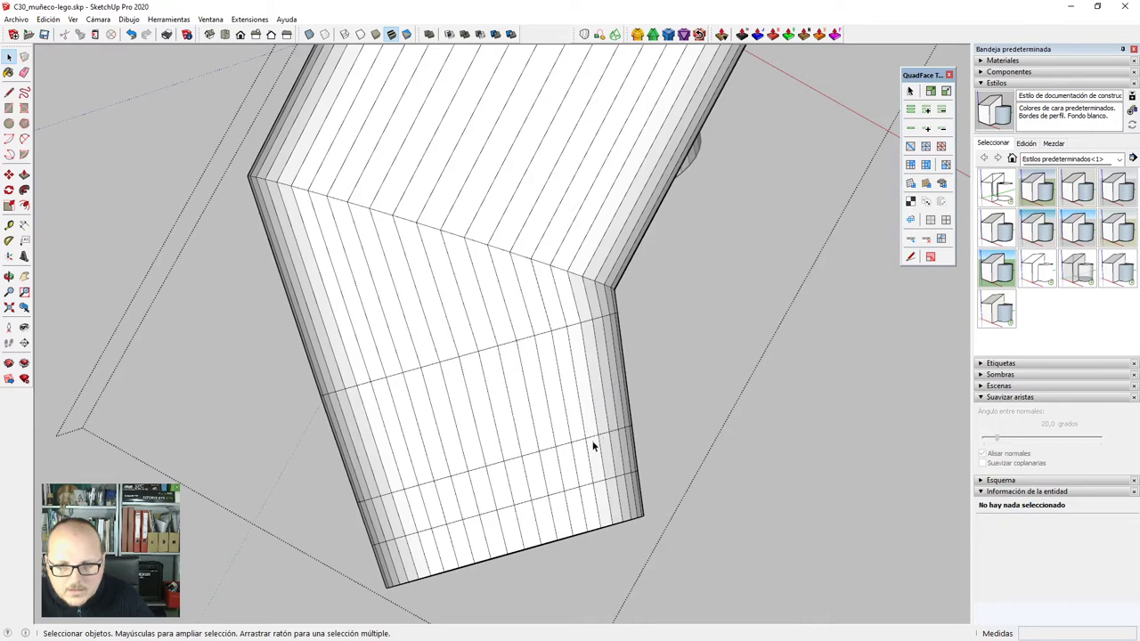
{"action": "left_click", "coordinate": [593, 442]}
{"action": "left_click", "coordinate": [595, 443]}
{"action": "left_click", "coordinate": [600, 488]}
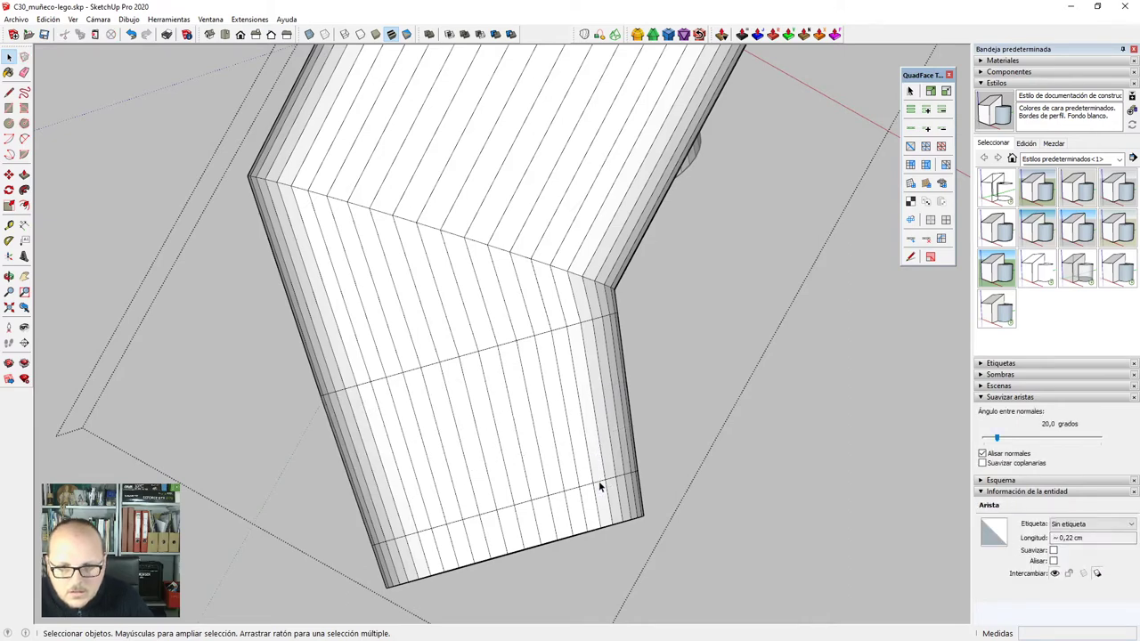
{"action": "key", "text": "Delete"}
Switch to the front view and show the rest of the figure around the arm.
{"action": "scroll", "coordinate": [553, 427], "scroll_direction": "down", "scroll_amount": 5}
{"action": "middle_click_drag", "start_coordinate": [552, 427], "coordinate": [377, 318]}
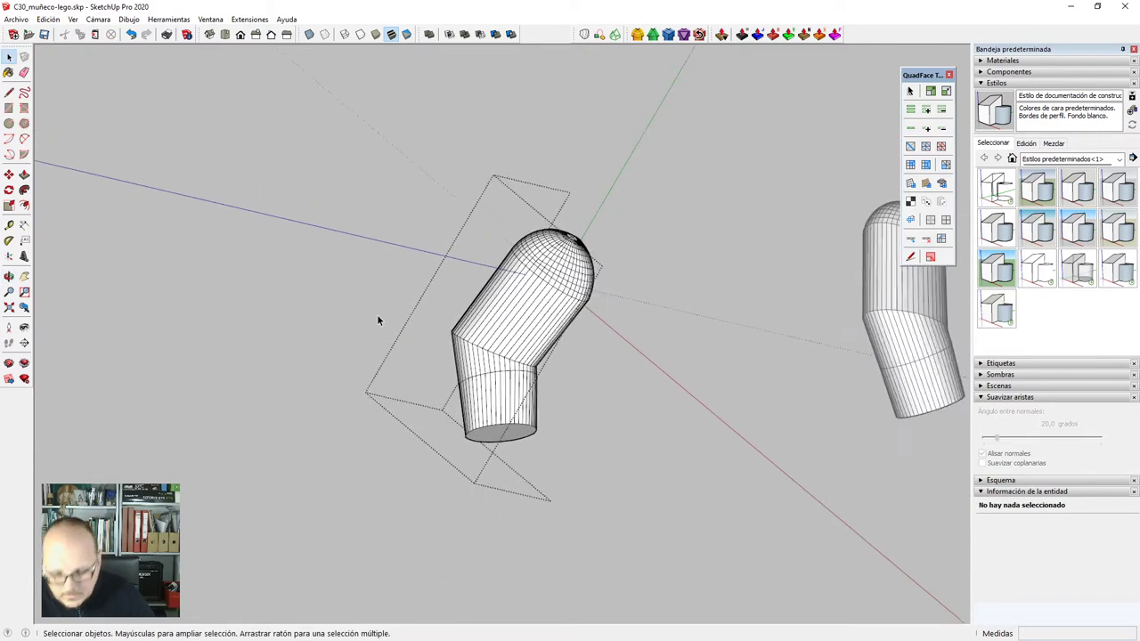
{"action": "key", "text": "F2"}
{"action": "scroll", "coordinate": [378, 315], "scroll_direction": "down", "scroll_amount": 5}
{"action": "scroll", "coordinate": [589, 196], "scroll_direction": "up", "scroll_amount": 3}
{"action": "key", "text": "i"}
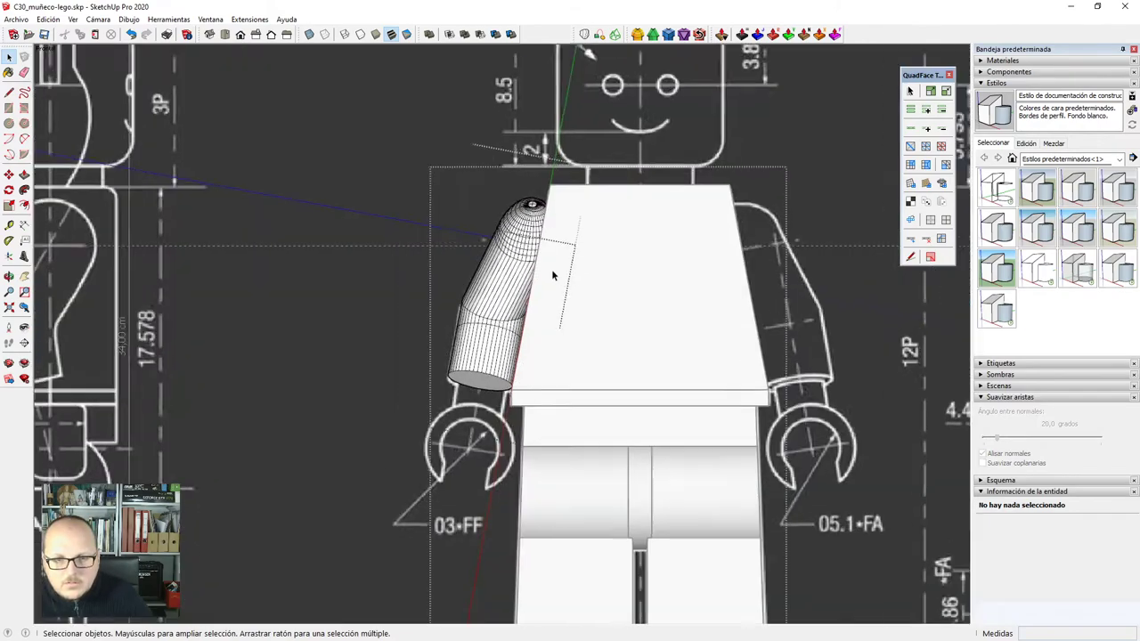
Draw a cut line through the arm along the torso's slanted side, from the torso's lower corner to its upper corner.
{"action": "scroll", "coordinate": [551, 269], "scroll_direction": "up", "scroll_amount": 3}
{"action": "key", "text": "z"}
{"action": "scroll", "coordinate": [485, 481], "scroll_direction": "up", "scroll_amount": 8}
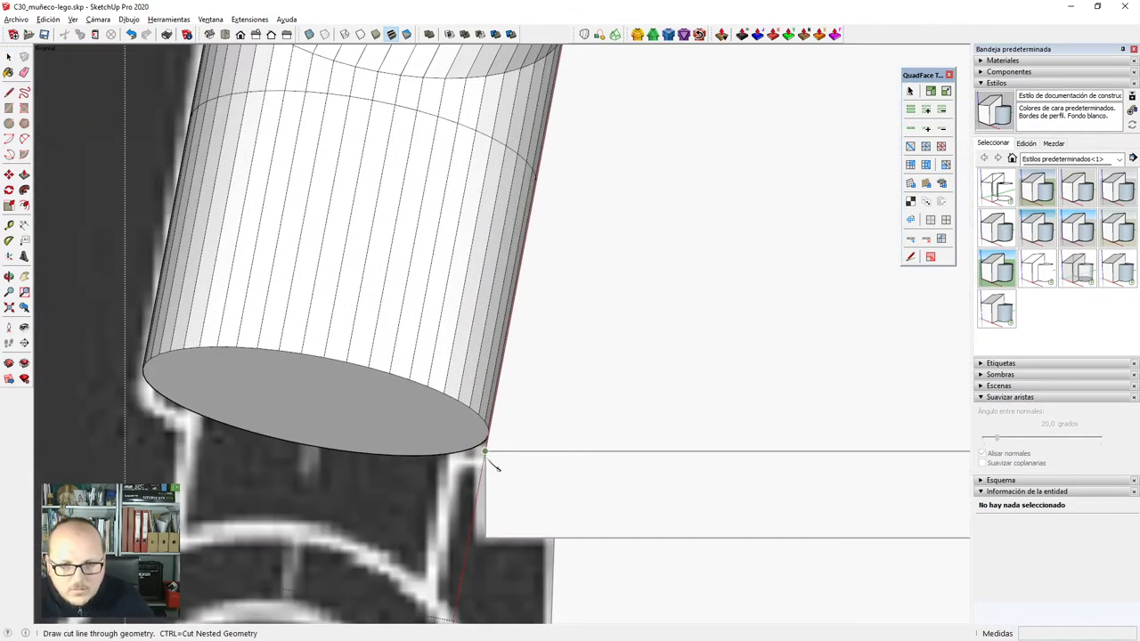
{"action": "left_click", "coordinate": [487, 455]}
{"action": "scroll", "coordinate": [496, 504], "scroll_direction": "down", "scroll_amount": 6}
{"action": "scroll", "coordinate": [570, 205], "scroll_direction": "up", "scroll_amount": 5}
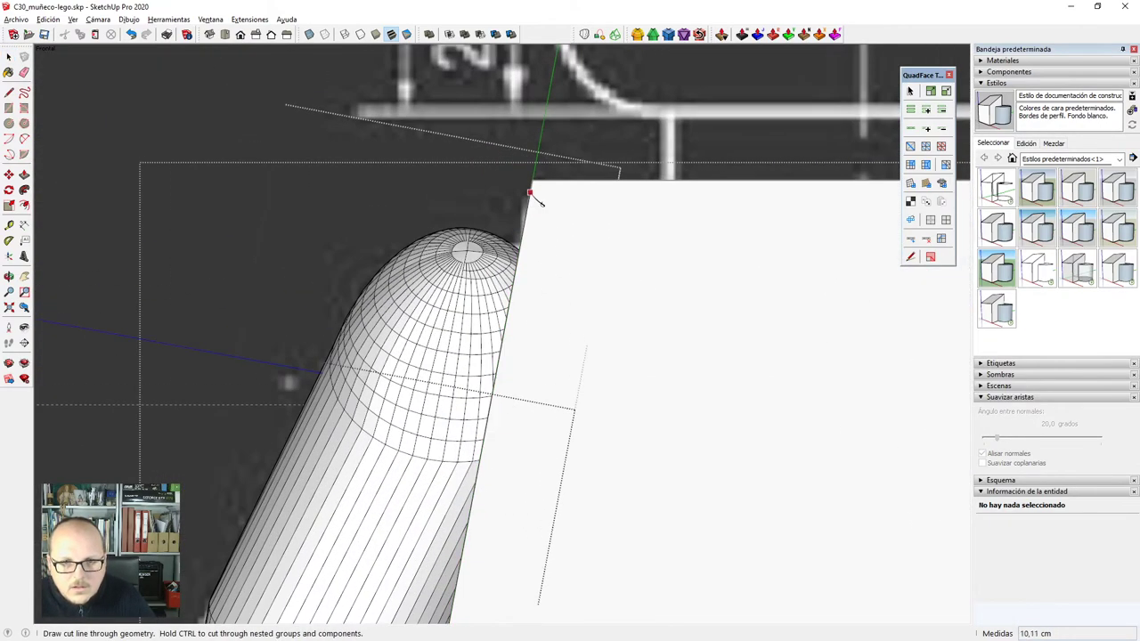
{"action": "left_click", "coordinate": [532, 180]}
{"action": "scroll", "coordinate": [535, 180], "scroll_direction": "down", "scroll_amount": 3}
{"action": "key", "text": "space"}
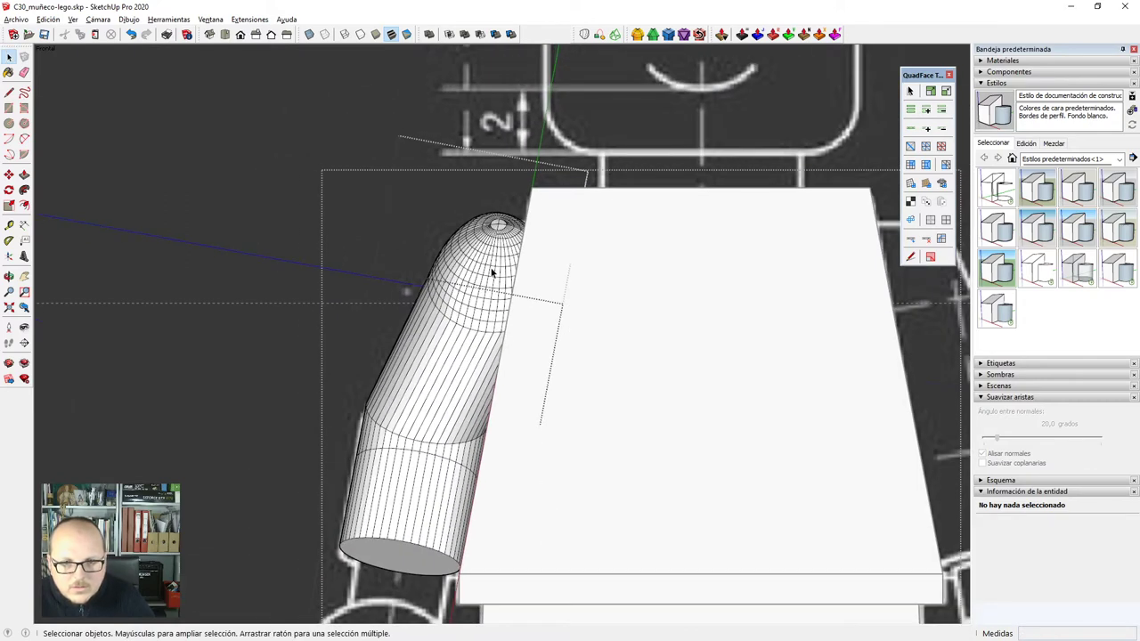
Soften all the arm's edges at 74 degrees including coplanar ones, and repeat the cut along the torso's side.
{"action": "triple_click", "coordinate": [491, 271]}
{"action": "mouse_move", "coordinate": [1012, 439]}
{"action": "left_mouse_down"}
{"action": "mouse_move", "coordinate": [1056, 439]}
{"action": "mouse_move", "coordinate": [1034, 448]}
{"action": "left_mouse_up"}
{"action": "key", "text": "z"}
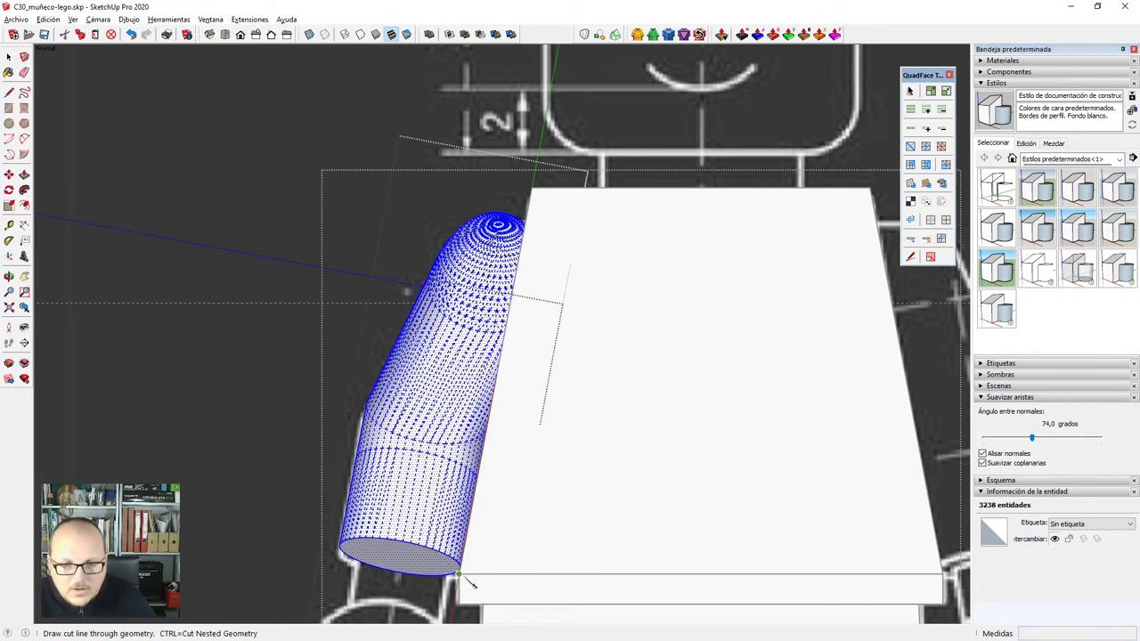
{"action": "left_click", "coordinate": [459, 574]}
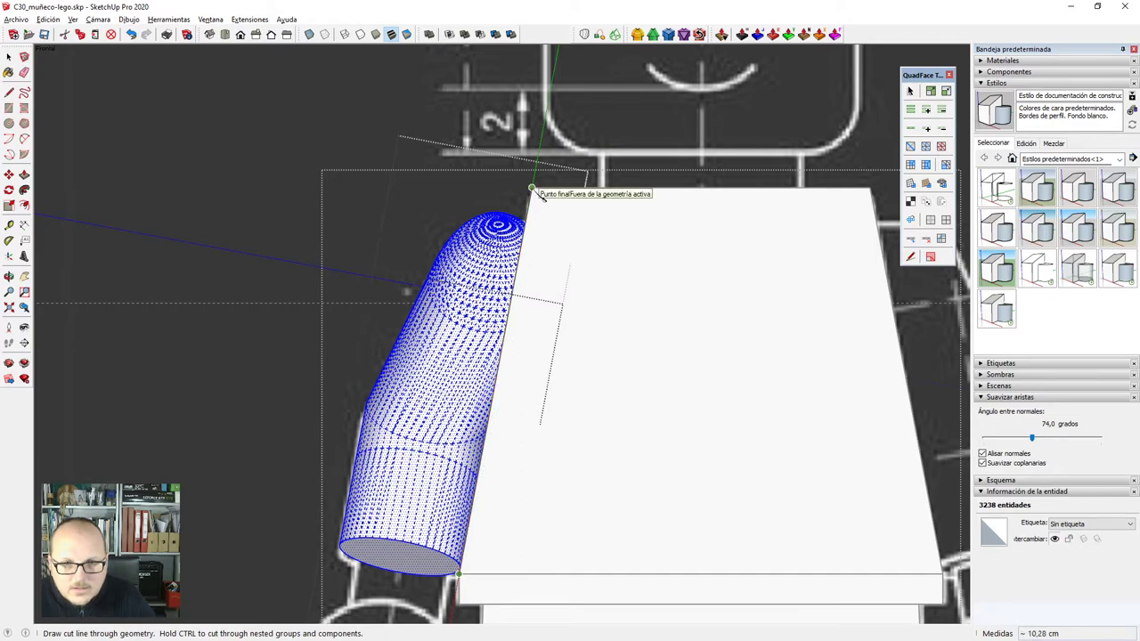
{"action": "left_click", "coordinate": [539, 194]}
Remove the slice of the arm beyond the cut line and inspect the resulting opening at the shoulder.
{"action": "scroll", "coordinate": [534, 255], "scroll_direction": "up", "scroll_amount": 5}
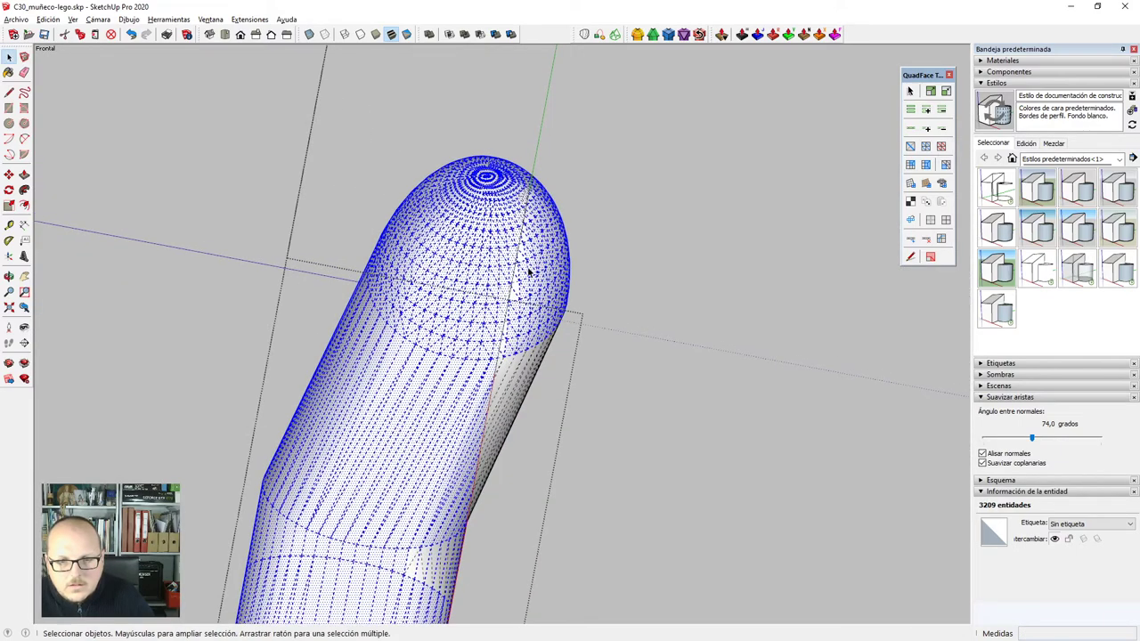
{"action": "middle_click_drag", "start_coordinate": [539, 259], "coordinate": [325, 454]}
{"action": "left_click", "coordinate": [666, 405]}
{"action": "middle_click_drag", "start_coordinate": [666, 405], "coordinate": [659, 336]}
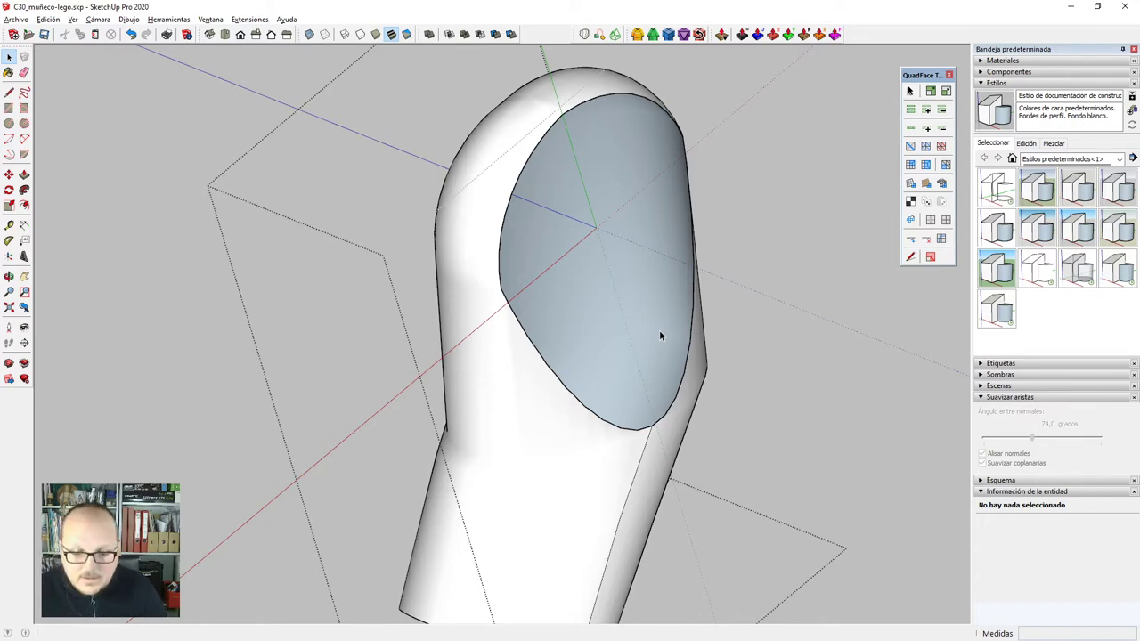
{"action": "scroll", "coordinate": [694, 218], "scroll_direction": "down", "scroll_amount": 2}
{"action": "key", "text": "alt+h"}
{"action": "middle_click_drag", "start_coordinate": [658, 378], "coordinate": [514, 328]}
{"action": "scroll", "coordinate": [601, 337], "scroll_direction": "up", "scroll_amount": 4}
{"action": "key", "text": "alt+h"}
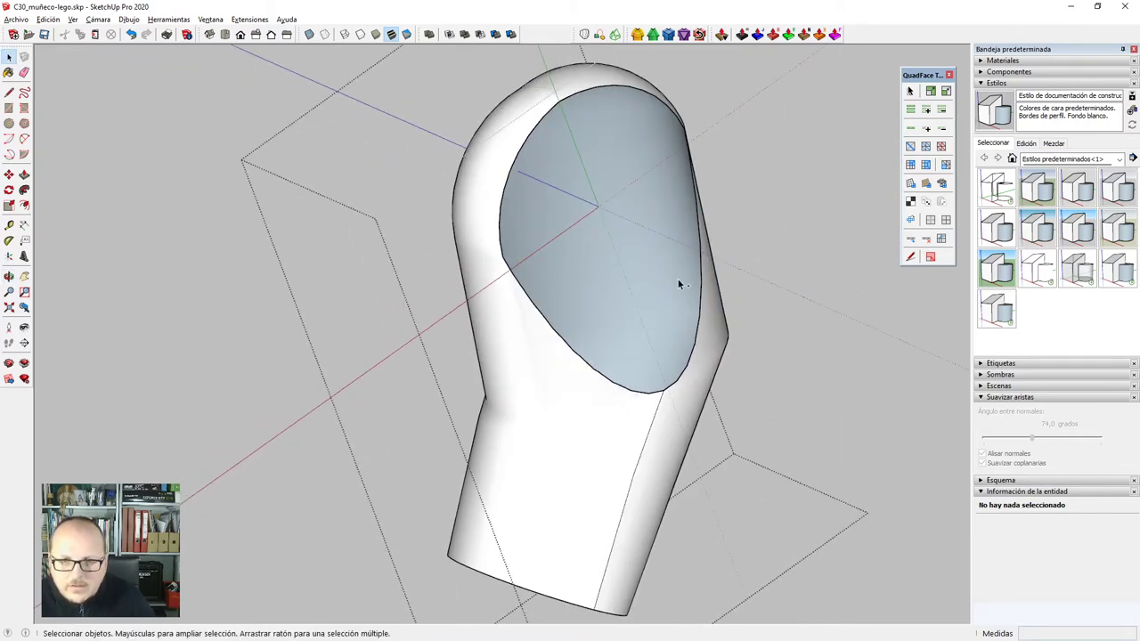
Close the shoulder opening with a flat face by drawing a line across its rim and erasing that line.
{"action": "key", "text": "i"}
{"action": "key", "text": "i"}
{"action": "scroll", "coordinate": [648, 249], "scroll_direction": "up", "scroll_amount": 2}
{"action": "key", "text": "l"}
{"action": "scroll", "coordinate": [499, 317], "scroll_direction": "up", "scroll_amount": 1}
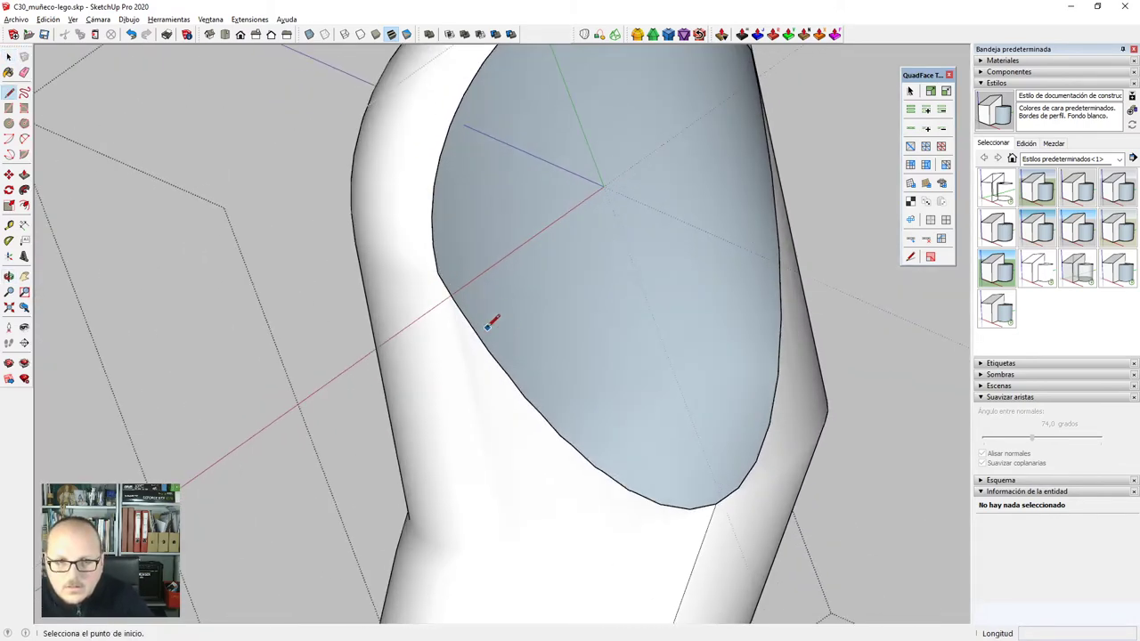
{"action": "left_click", "coordinate": [451, 274]}
{"action": "scroll", "coordinate": [591, 140], "scroll_direction": "down", "scroll_amount": 2}
{"action": "scroll", "coordinate": [687, 143], "scroll_direction": "up", "scroll_amount": 4}
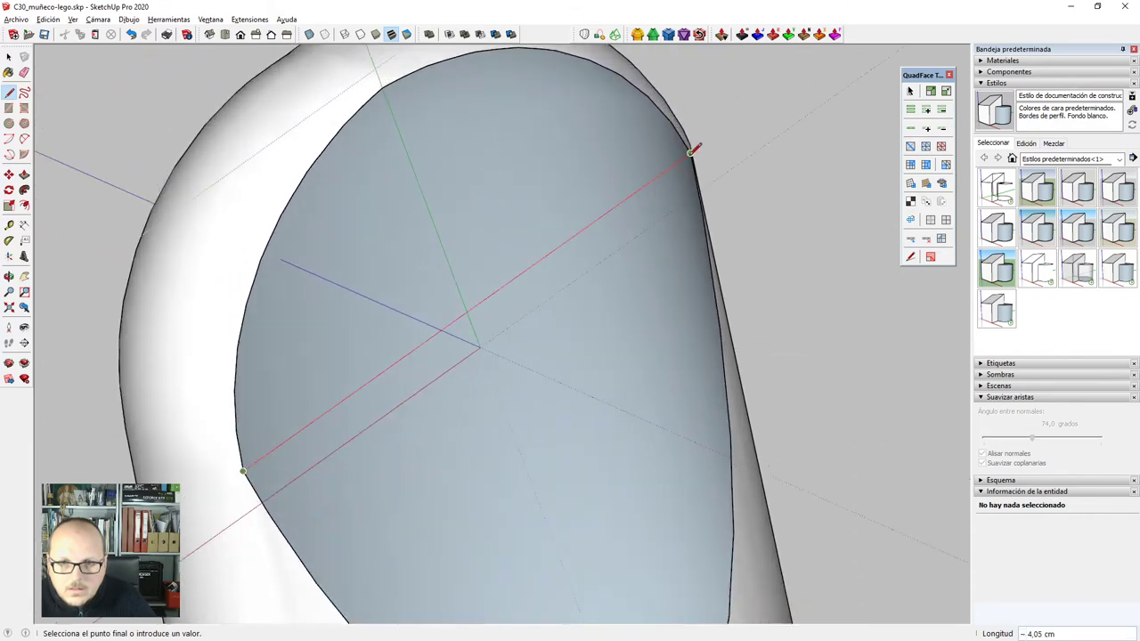
{"action": "left_click", "coordinate": [691, 154]}
{"action": "scroll", "coordinate": [690, 153], "scroll_direction": "down", "scroll_amount": 2}
{"action": "key", "text": "e"}
{"action": "left_click", "coordinate": [556, 250]}
{"action": "scroll", "coordinate": [561, 248], "scroll_direction": "down", "scroll_amount": 2}
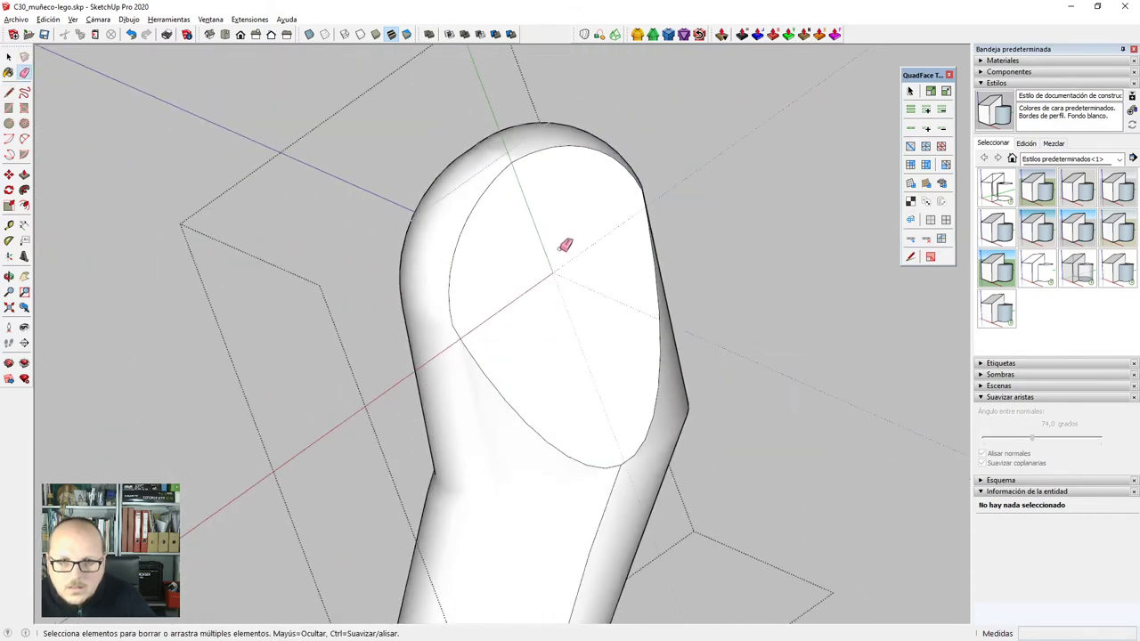
Inspect the vertices along the rim of the arm's flat cut in vertex editing.
{"action": "scroll", "coordinate": [523, 269], "scroll_direction": "up", "scroll_amount": 2}
{"action": "key", "text": "v"}
{"action": "middle_click_drag", "start_coordinate": [468, 289], "coordinate": [512, 270]}
{"action": "scroll", "coordinate": [410, 407], "scroll_direction": "up", "scroll_amount": 3}
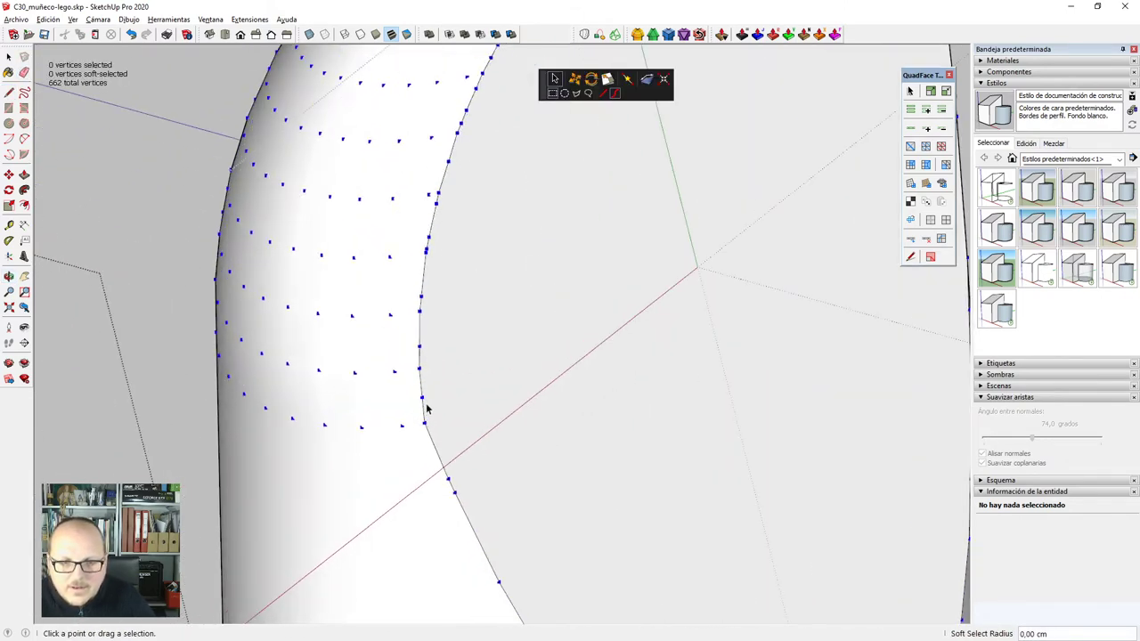
{"action": "scroll", "coordinate": [474, 289], "scroll_direction": "down", "scroll_amount": 2}
{"action": "scroll", "coordinate": [516, 222], "scroll_direction": "down", "scroll_amount": 2}
{"action": "key", "text": "space"}
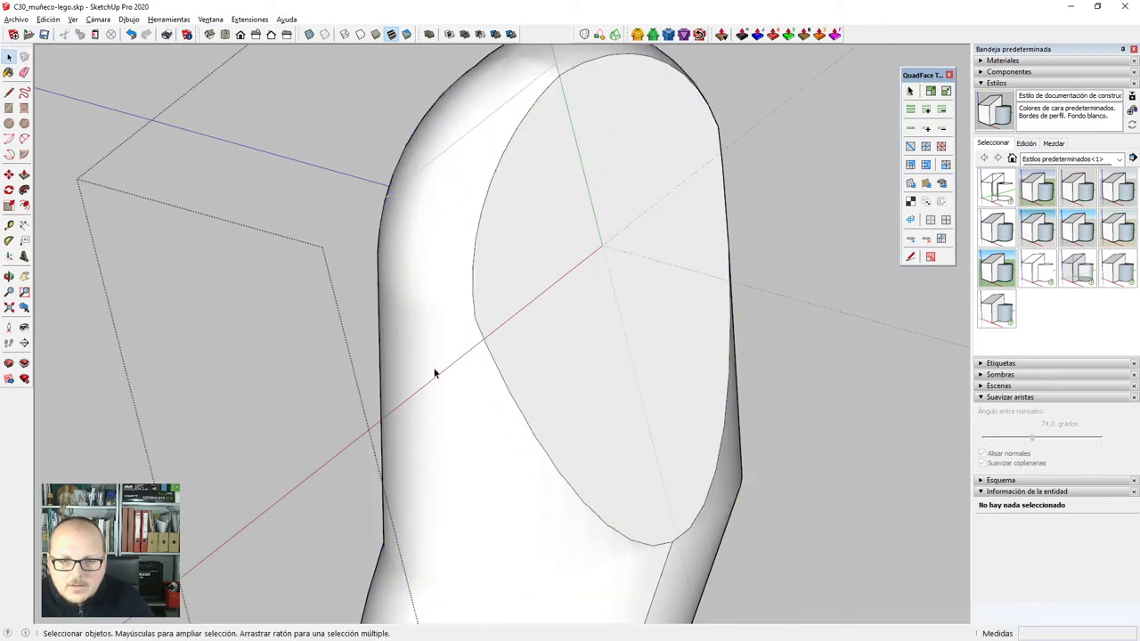
Select the whole arm and unsmooth its quad mesh.
{"action": "triple_click", "coordinate": [435, 372]}
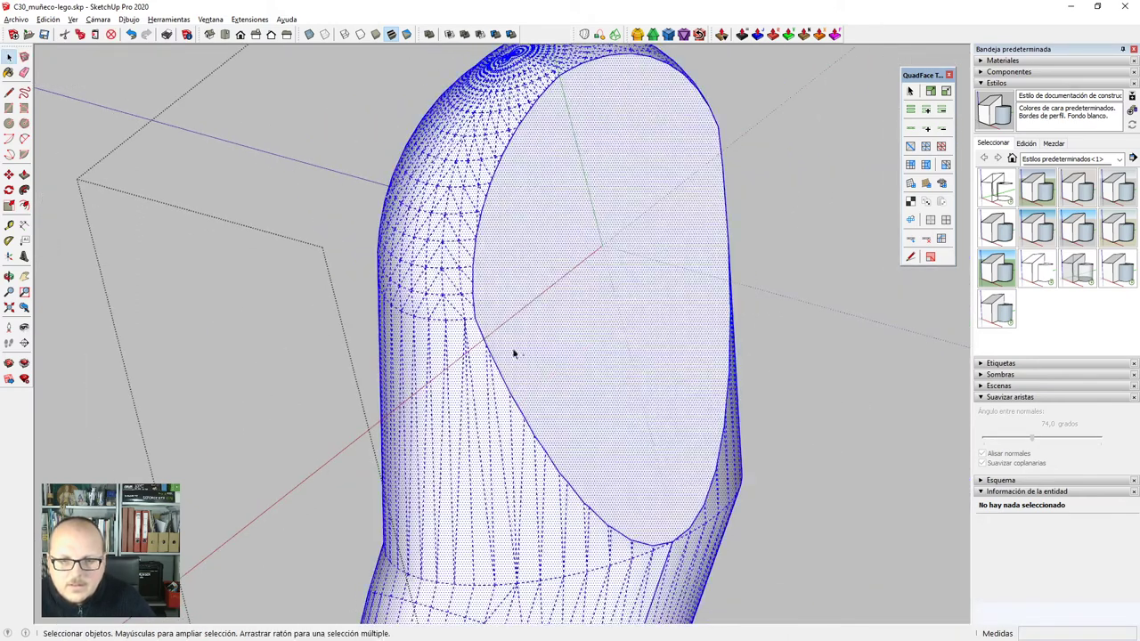
{"action": "left_click", "coordinate": [945, 219]}
{"action": "key", "text": "ctrl+t"}
Enter vertex editing and merge the two lowest stray rim vertices of the rounded shoulder onto the mesh row ends above them.
{"action": "scroll", "coordinate": [473, 305], "scroll_direction": "up", "scroll_amount": 5}
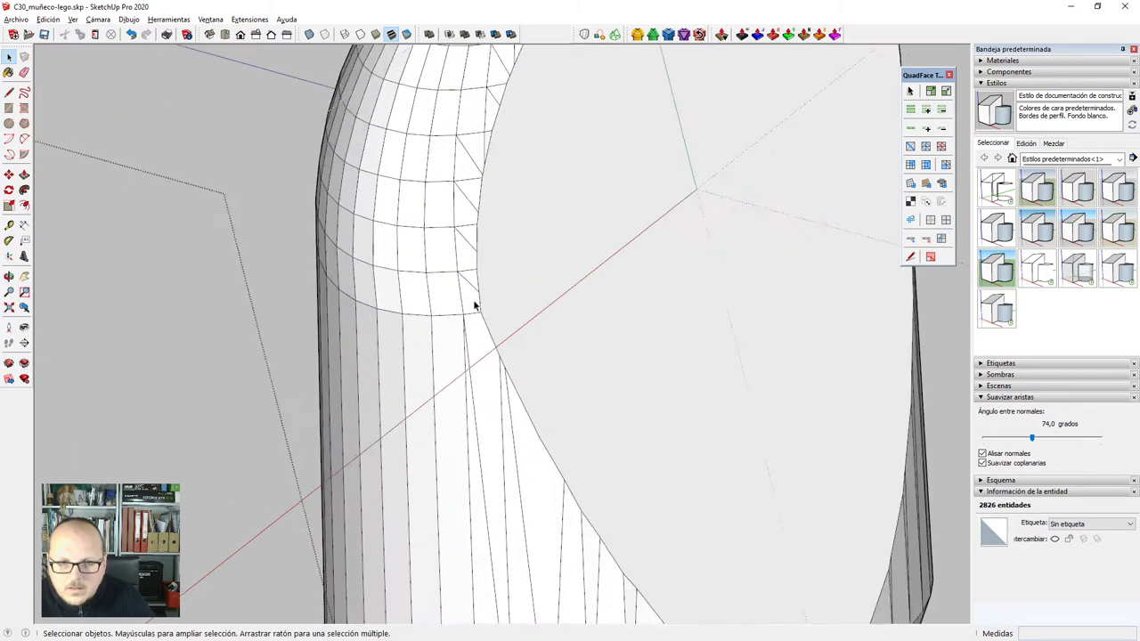
{"action": "left_click", "coordinate": [475, 303]}
{"action": "scroll", "coordinate": [476, 303], "scroll_direction": "up", "scroll_amount": 3}
{"action": "key", "text": "v"}
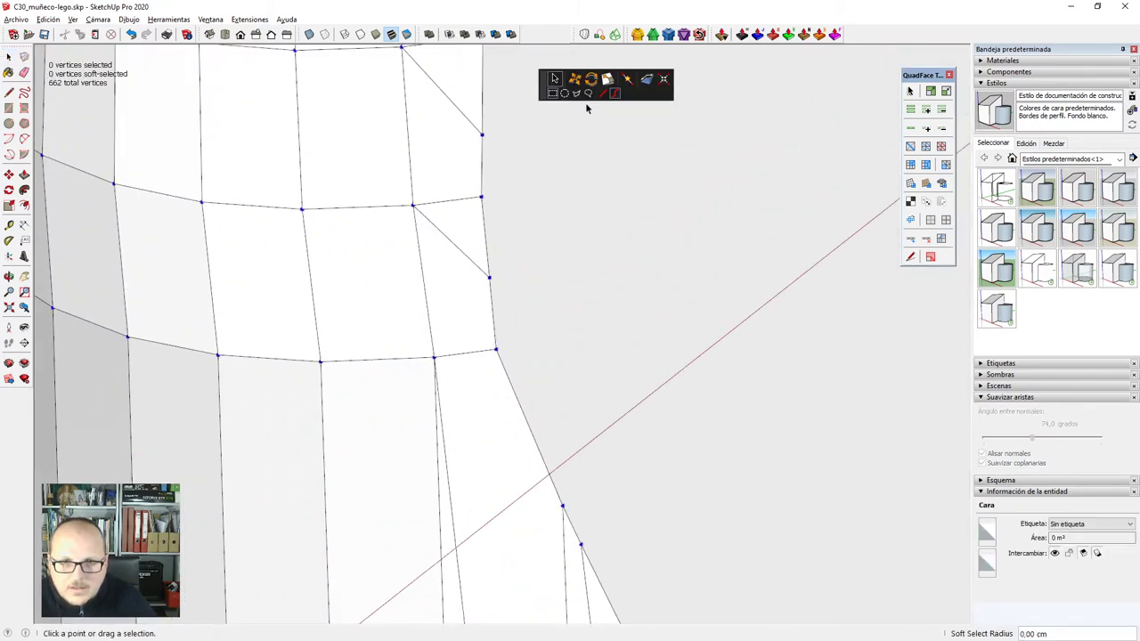
{"action": "left_click", "coordinate": [575, 80]}
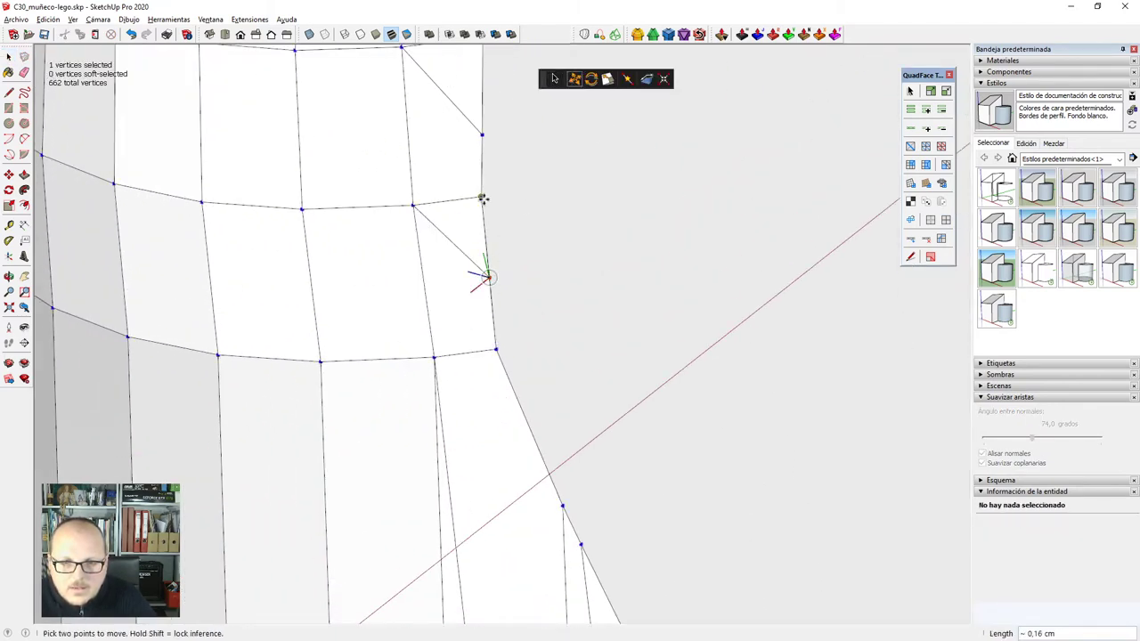
{"action": "left_click", "coordinate": [480, 198]}
{"action": "scroll", "coordinate": [497, 504], "scroll_direction": "down", "scroll_amount": 3}
{"action": "scroll", "coordinate": [512, 198], "scroll_direction": "up", "scroll_amount": 4}
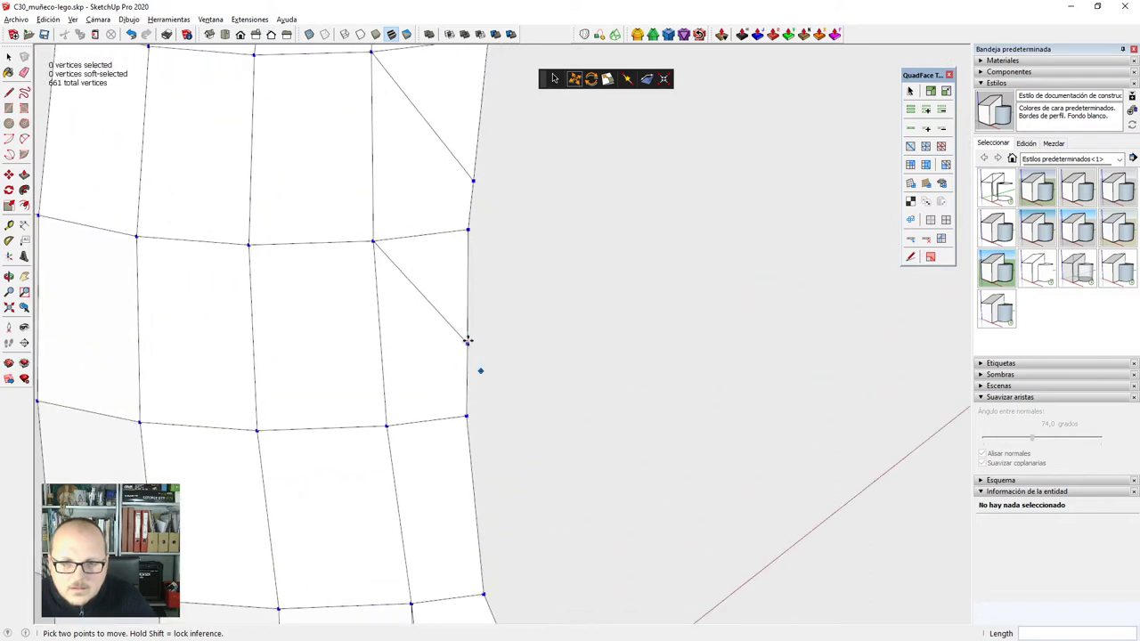
{"action": "left_click", "coordinate": [465, 343]}
{"action": "left_click", "coordinate": [468, 231]}
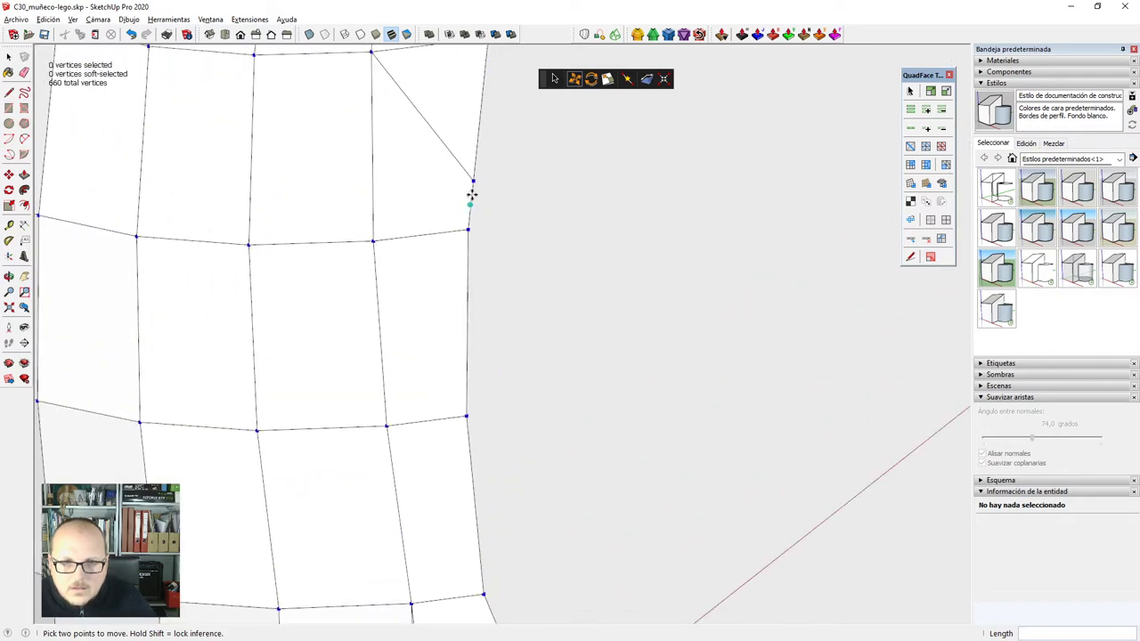
Merge the three stray vertices around the next mesh row up the shoulder onto that row's end on the cut rim.
{"action": "left_click", "coordinate": [472, 180]}
{"action": "scroll", "coordinate": [448, 400], "scroll_direction": "down", "scroll_amount": 2}
{"action": "scroll", "coordinate": [473, 262], "scroll_direction": "up", "scroll_amount": 5}
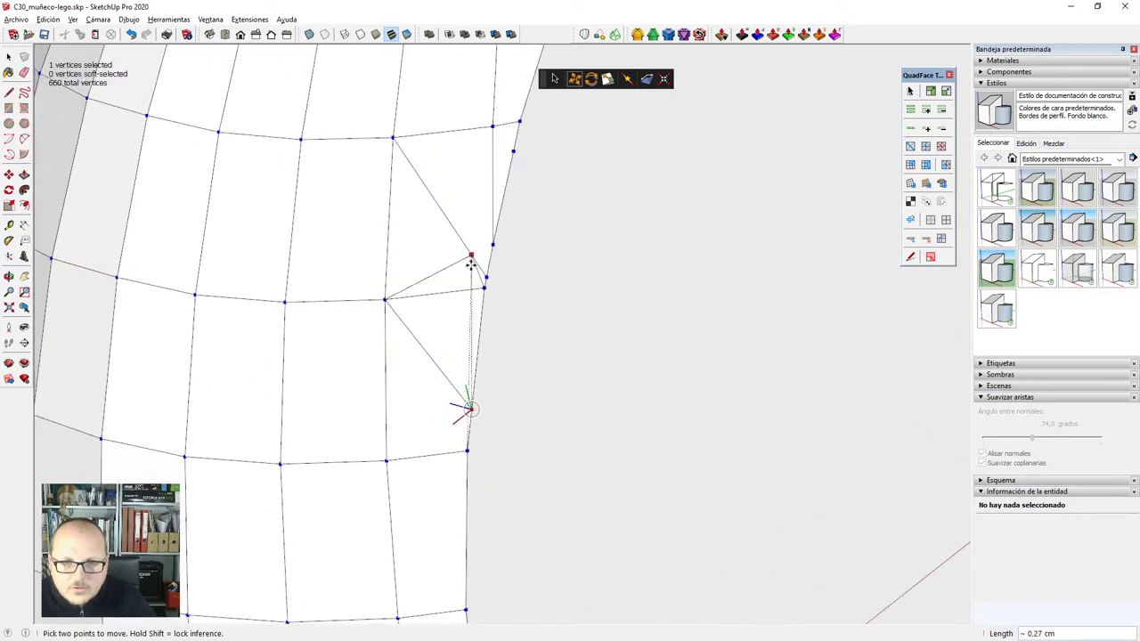
{"action": "left_click", "coordinate": [493, 295]}
{"action": "left_click", "coordinate": [495, 271]}
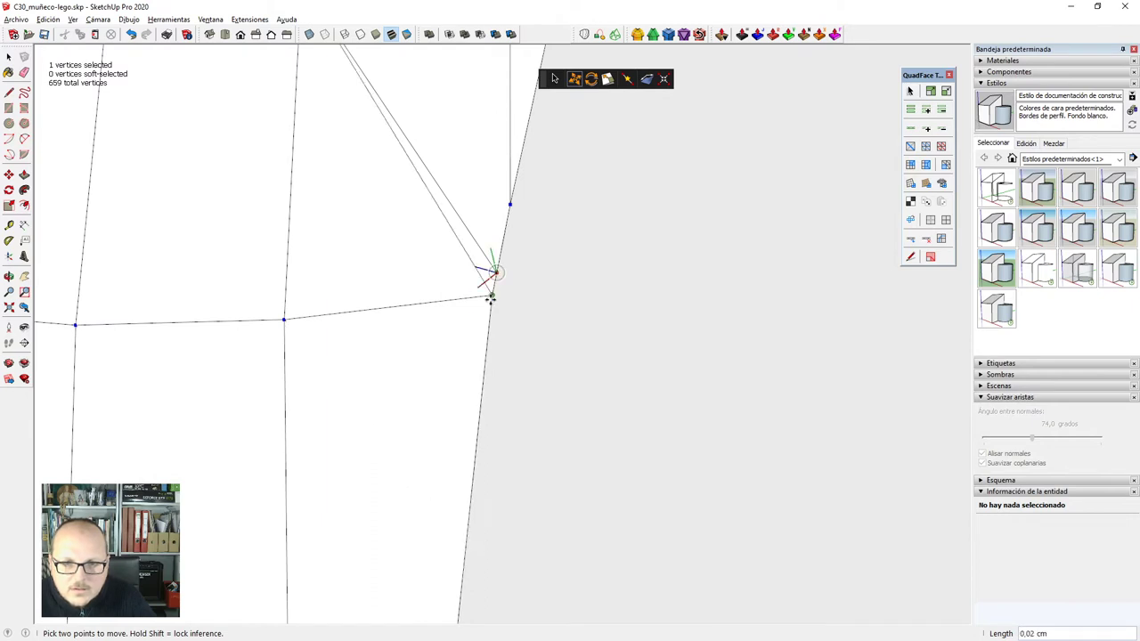
{"action": "left_click", "coordinate": [491, 295]}
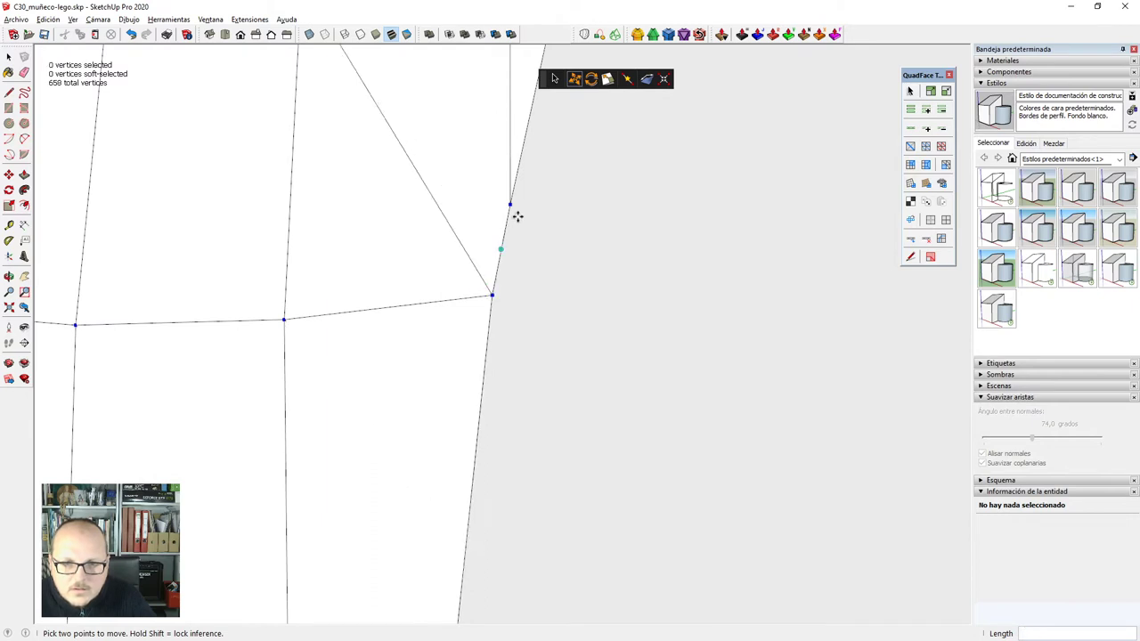
{"action": "left_click", "coordinate": [491, 295]}
{"action": "scroll", "coordinate": [506, 451], "scroll_direction": "down", "scroll_amount": 5}
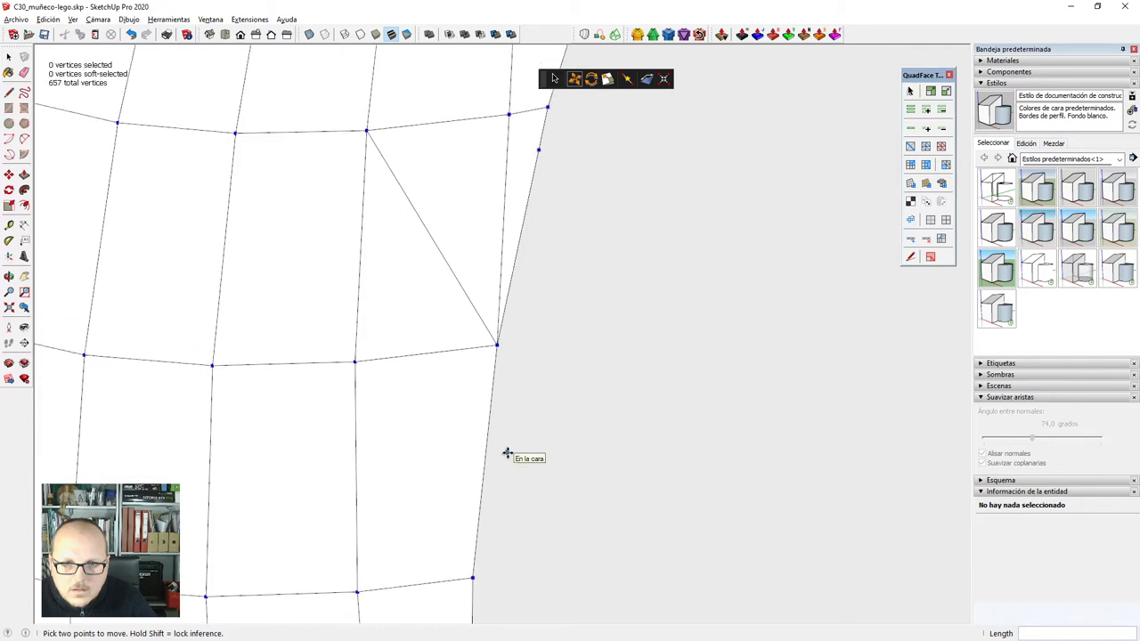
Merge the next two single stray vertices up the rim onto the ends of the mesh rows above them.
{"action": "scroll", "coordinate": [522, 254], "scroll_direction": "up", "scroll_amount": 5}
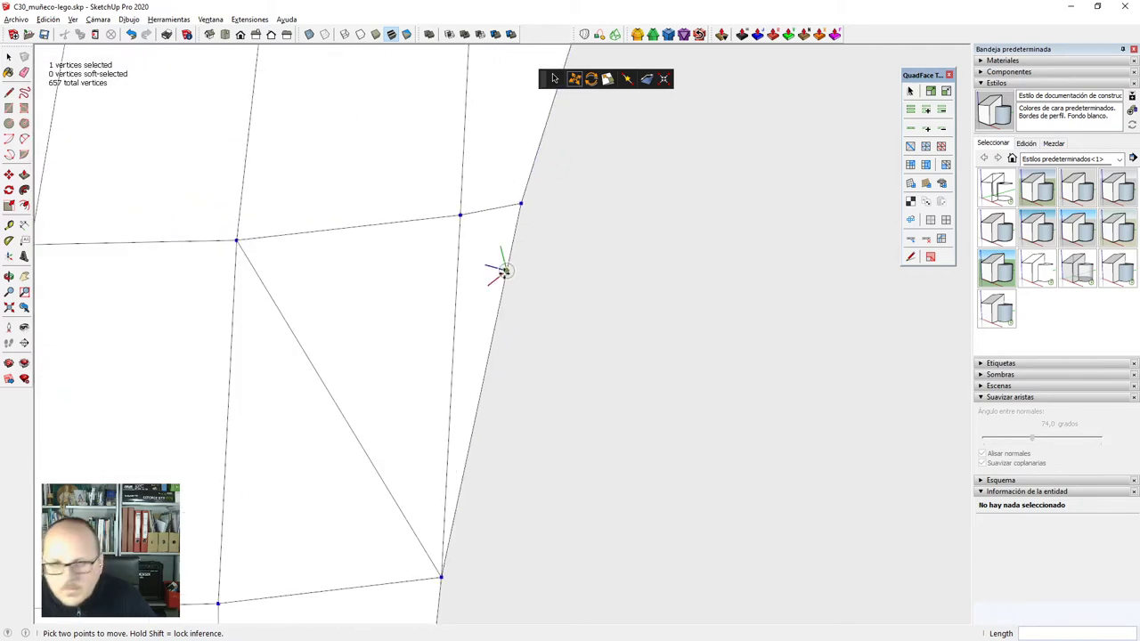
{"action": "left_click", "coordinate": [521, 205]}
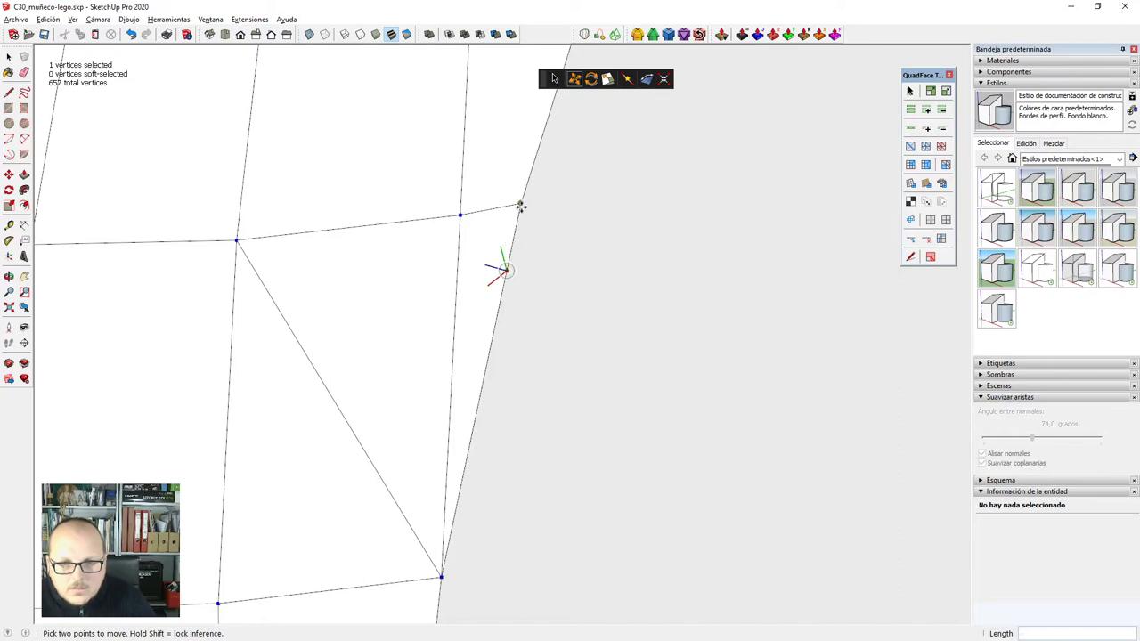
{"action": "left_click", "coordinate": [521, 204]}
{"action": "middle_click_drag", "start_coordinate": [521, 205], "coordinate": [463, 349]}
{"action": "left_click", "coordinate": [462, 353]}
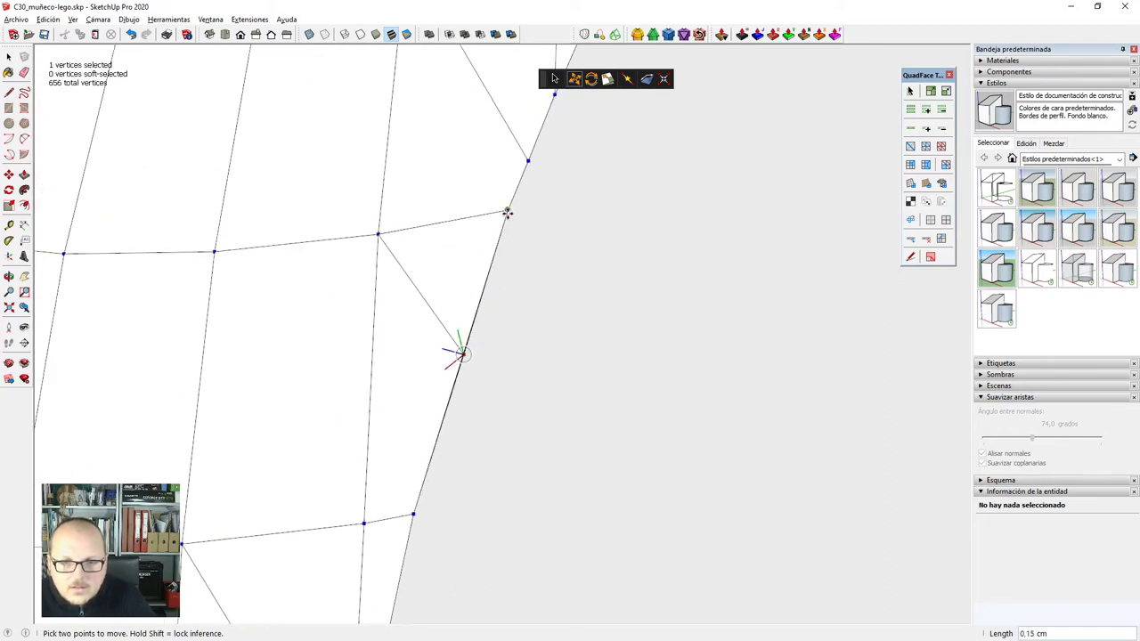
{"action": "left_click", "coordinate": [482, 276]}
Try to merge the pair of stray vertices just above the next row end down into one rim vertex.
{"action": "scroll", "coordinate": [486, 273], "scroll_direction": "down", "scroll_amount": 3}
{"action": "scroll", "coordinate": [461, 280], "scroll_direction": "up", "scroll_amount": 3}
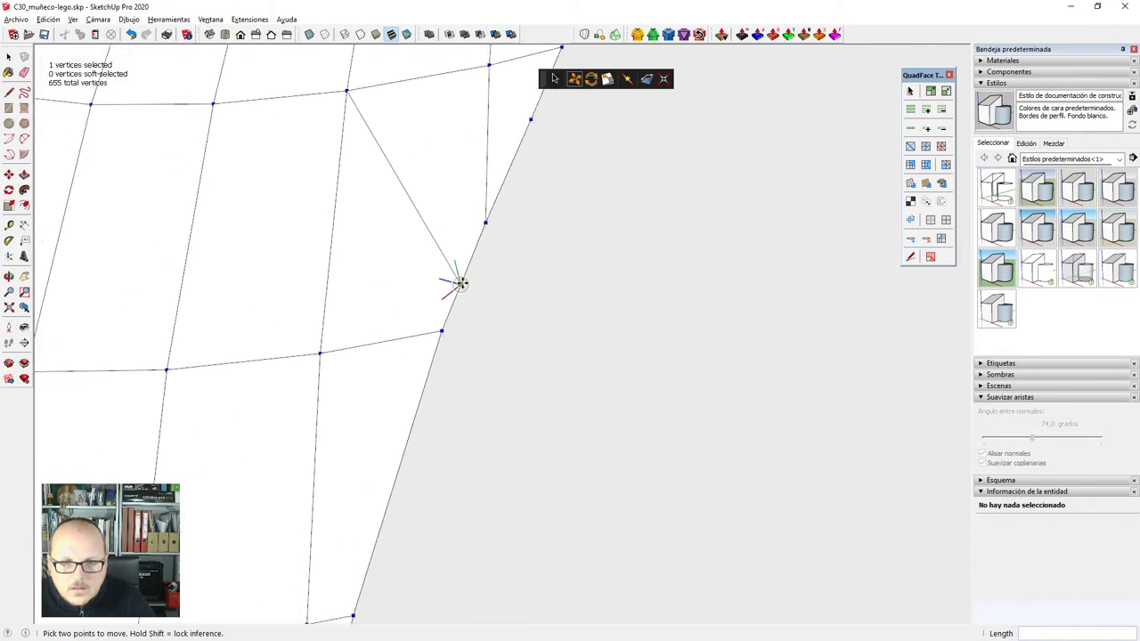
{"action": "left_click", "coordinate": [457, 283]}
{"action": "left_click", "coordinate": [443, 331]}
{"action": "scroll", "coordinate": [445, 331], "scroll_direction": "down", "scroll_amount": 2}
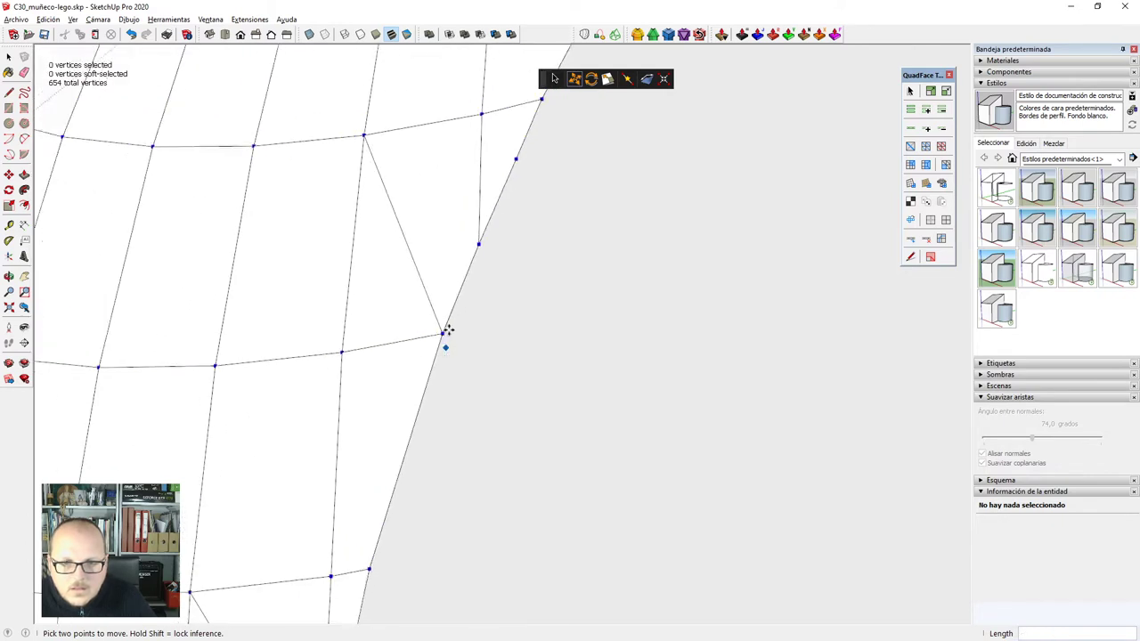
{"action": "scroll", "coordinate": [505, 197], "scroll_direction": "up", "scroll_amount": 2}
{"action": "left_click", "coordinate": [464, 281]}
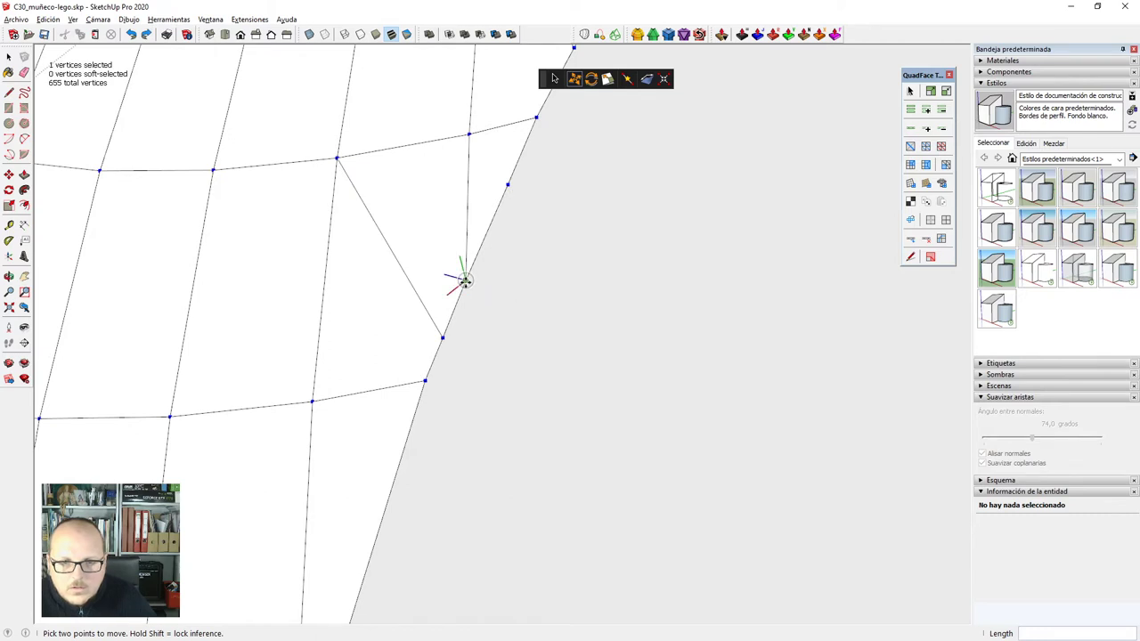
{"action": "scroll", "coordinate": [475, 311], "scroll_direction": "down", "scroll_amount": 2}
{"action": "scroll", "coordinate": [466, 371], "scroll_direction": "up", "scroll_amount": 3}
{"action": "left_click", "coordinate": [459, 294]}
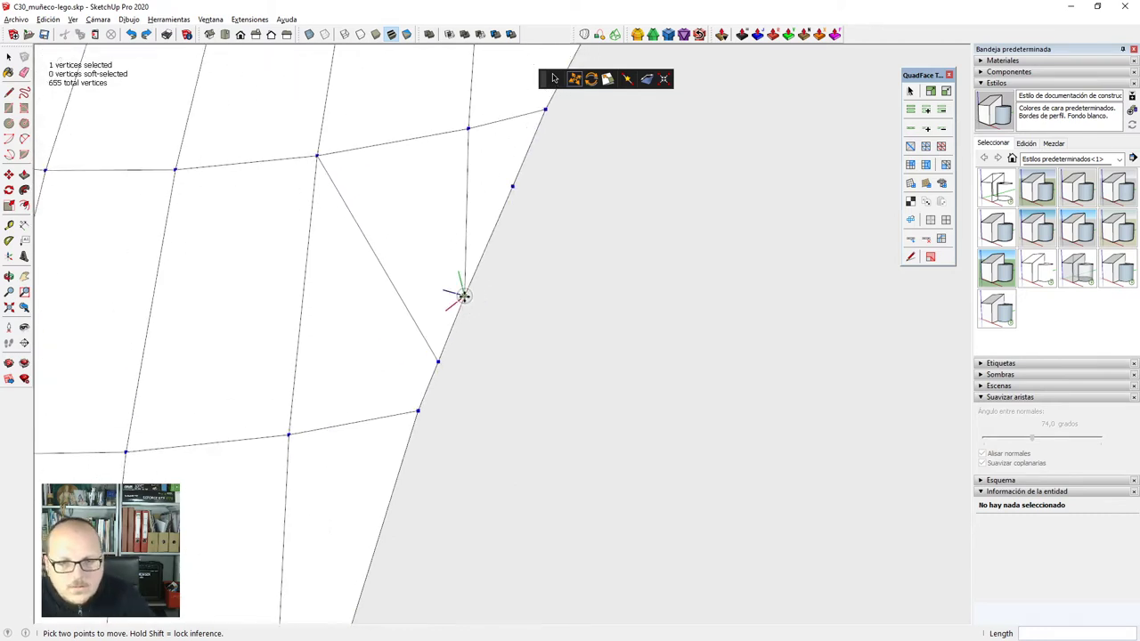
{"action": "left_click", "coordinate": [439, 362]}
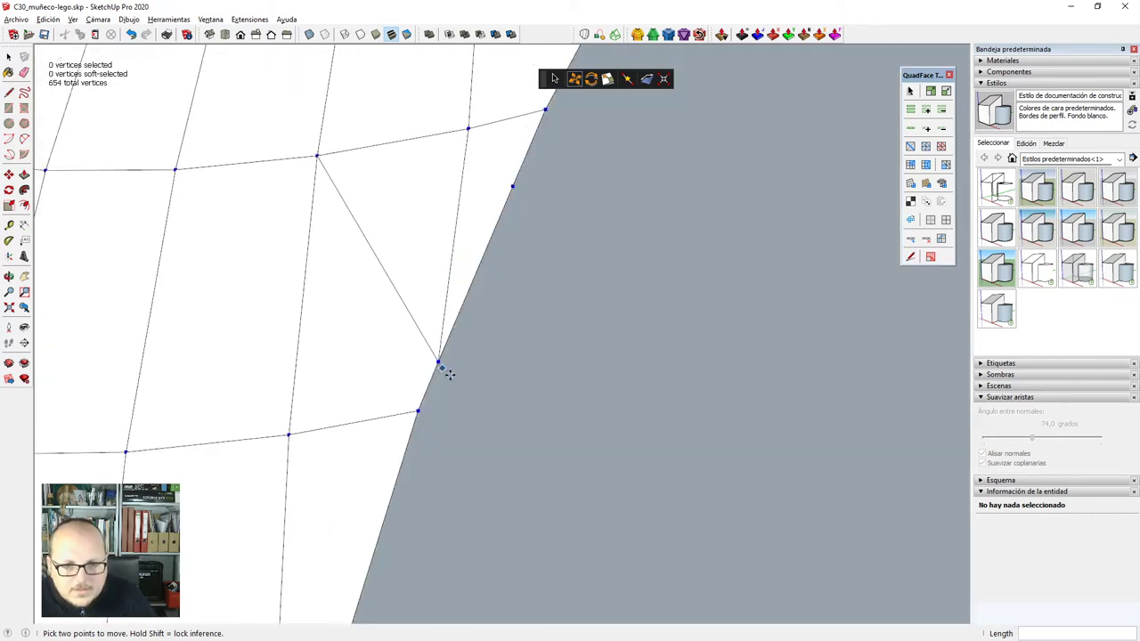
Merge the upper stray vertex of the pair onto the lower one, and move that vertex onto the row end below.
{"action": "scroll", "coordinate": [447, 369], "scroll_direction": "up", "scroll_amount": 2}
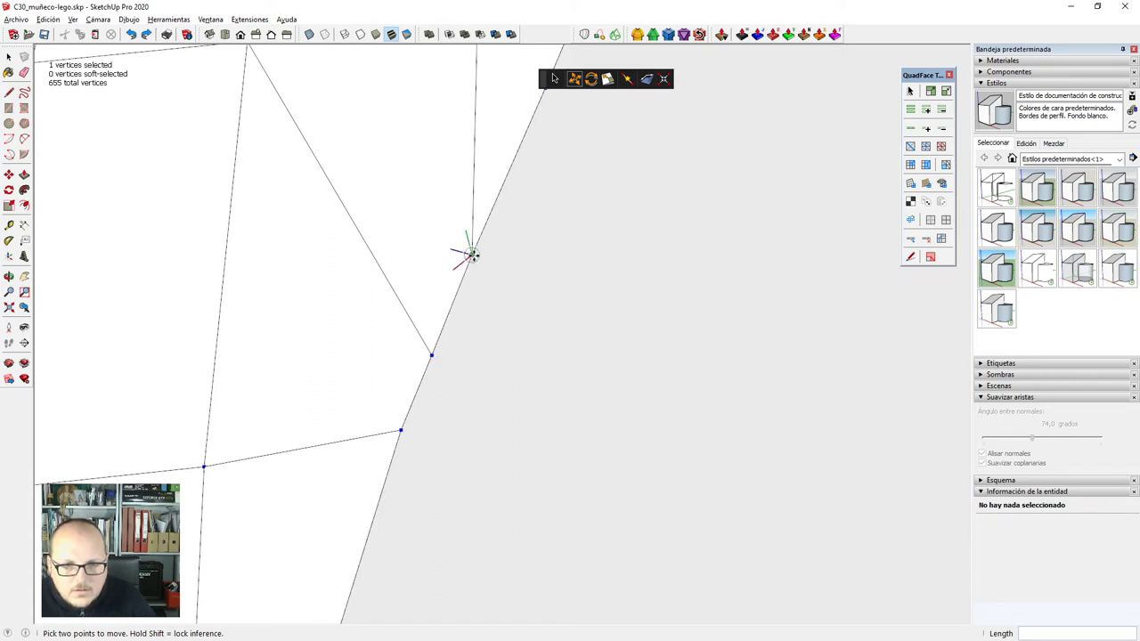
{"action": "left_click", "coordinate": [470, 255]}
{"action": "left_click", "coordinate": [433, 358]}
{"action": "scroll", "coordinate": [433, 383], "scroll_direction": "up", "scroll_amount": 3}
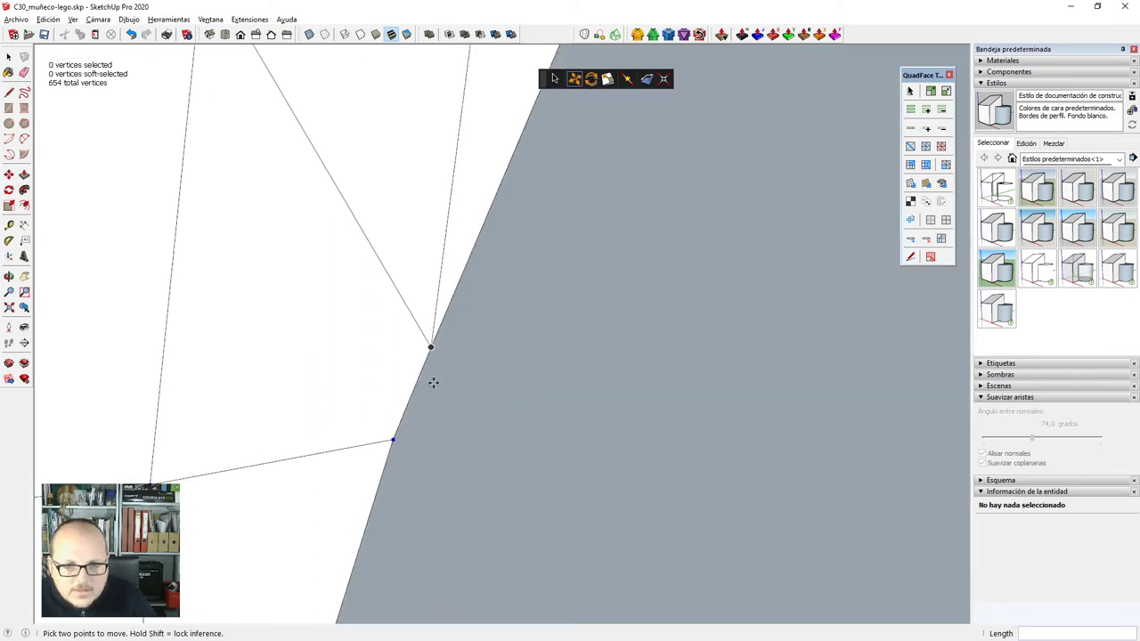
{"action": "left_click", "coordinate": [433, 340]}
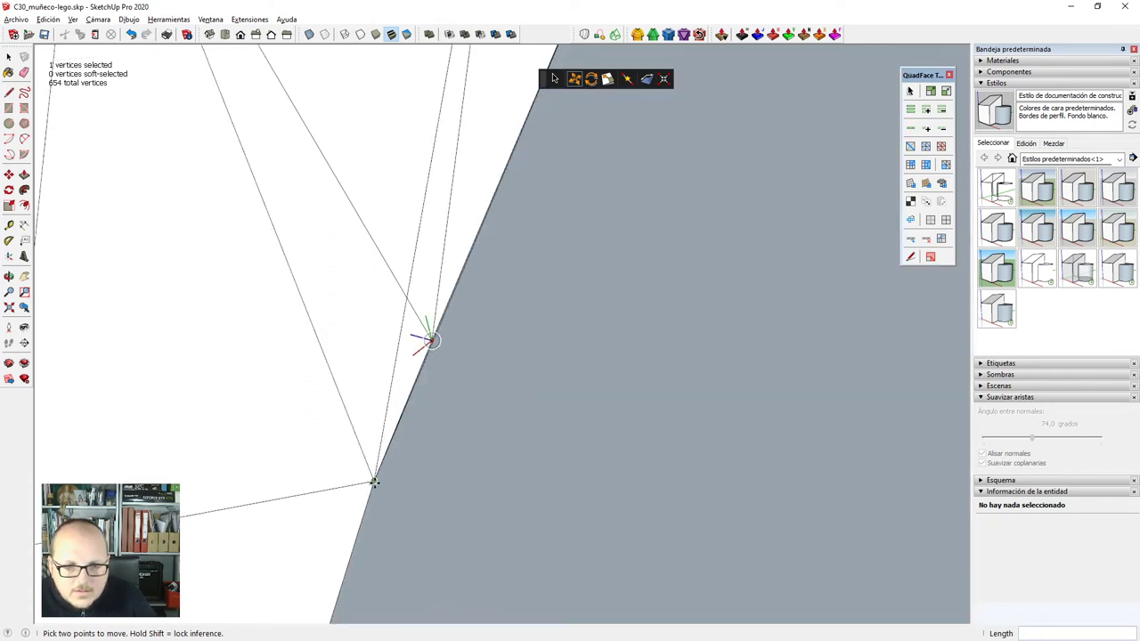
{"action": "left_click", "coordinate": [374, 483]}
Leave vertex editing and examine the triangular faces along the rim beside the merged vertex.
{"action": "key", "text": "space"}
{"action": "scroll", "coordinate": [430, 335], "scroll_direction": "down", "scroll_amount": 5}
{"action": "left_click", "coordinate": [405, 304]}
{"action": "scroll", "coordinate": [410, 377], "scroll_direction": "down", "scroll_amount": 3}
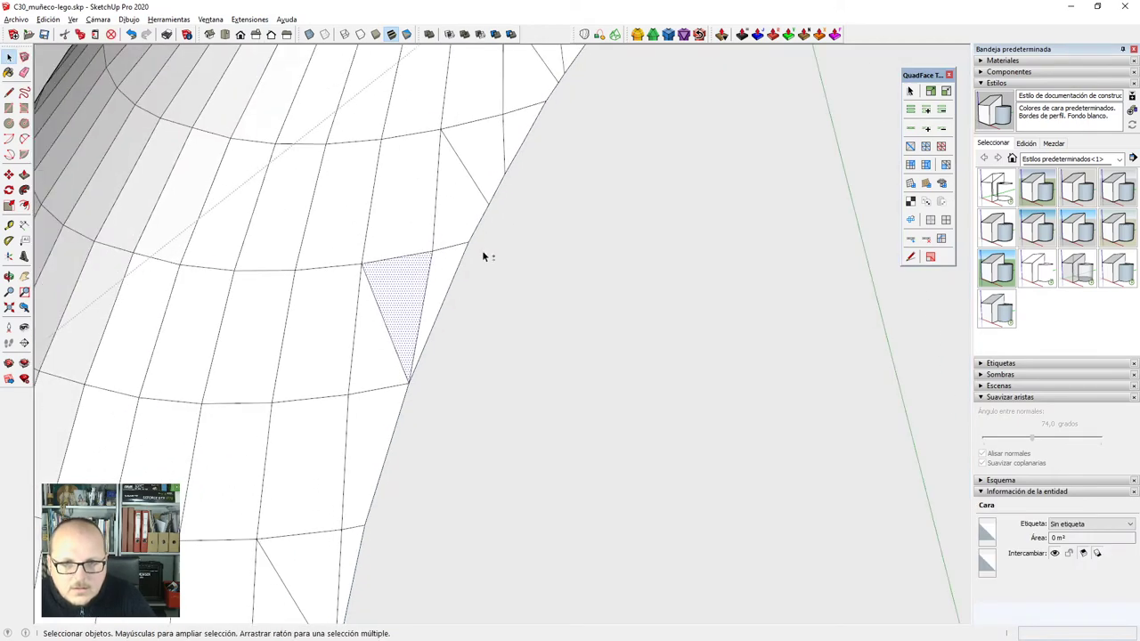
{"action": "scroll", "coordinate": [482, 251], "scroll_direction": "down", "scroll_amount": 1}
{"action": "key", "text": "shift+v"}
{"action": "scroll", "coordinate": [476, 279], "scroll_direction": "up", "scroll_amount": 4}
{"action": "key", "text": "space"}
{"action": "scroll", "coordinate": [445, 281], "scroll_direction": "up", "scroll_amount": 1}
{"action": "left_click", "coordinate": [422, 312]}
{"action": "key", "text": "shift+v"}
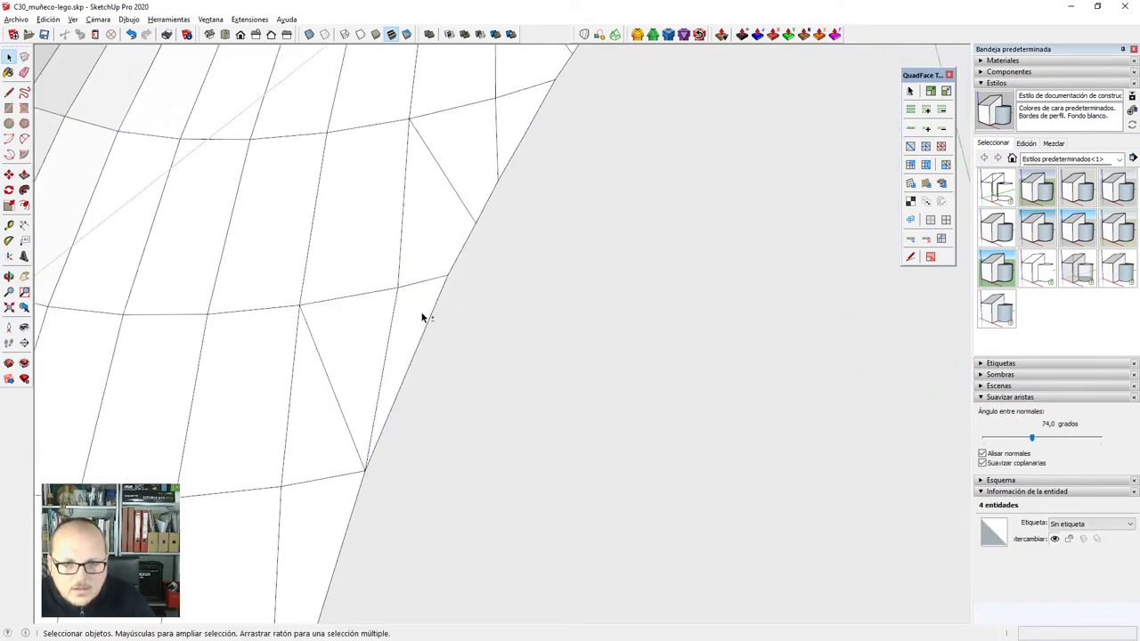
Reopen vertex editing and merge the two stray vertices above the next row end down onto that rim vertex.
{"action": "key", "text": "v"}
{"action": "scroll", "coordinate": [424, 318], "scroll_direction": "up", "scroll_amount": 1}
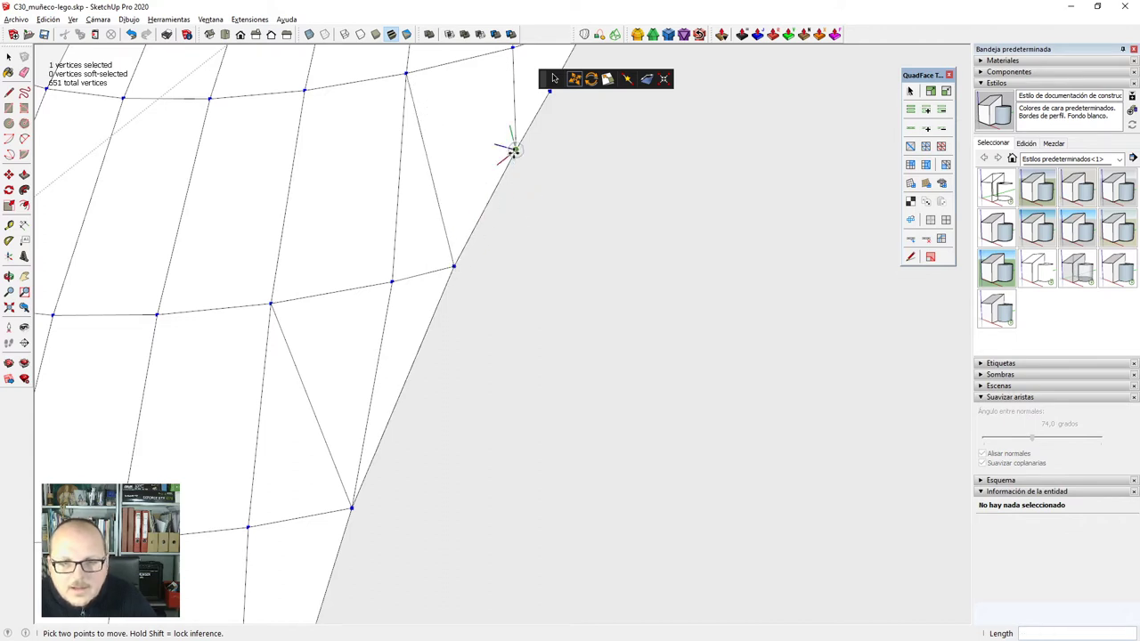
{"action": "left_click", "coordinate": [453, 267]}
{"action": "scroll", "coordinate": [401, 374], "scroll_direction": "down", "scroll_amount": 3}
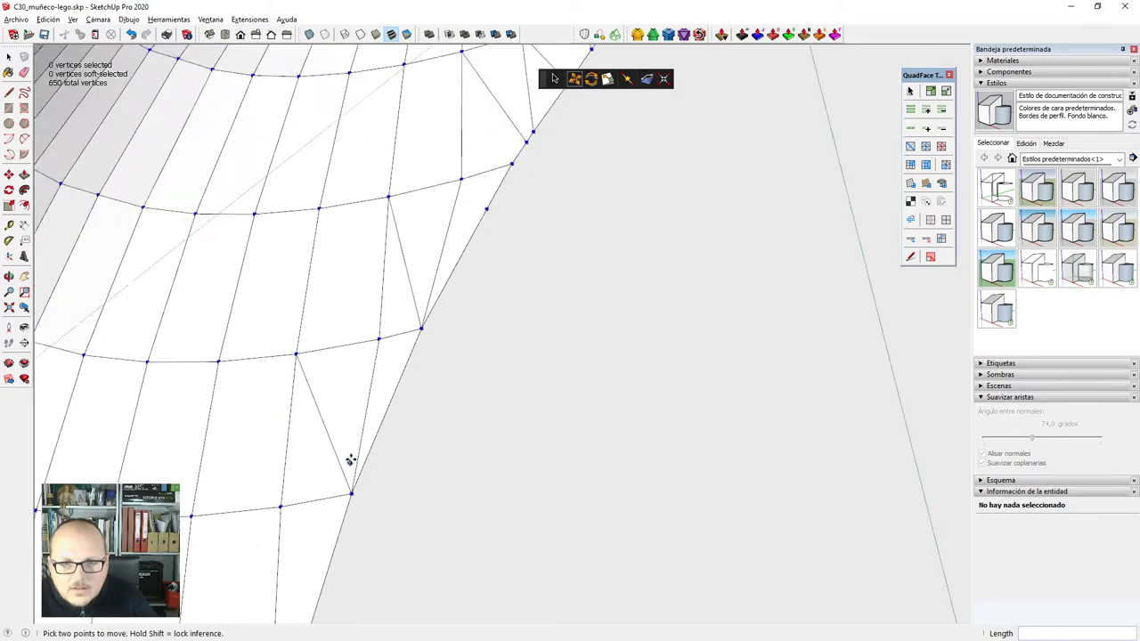
Merge the single stray vertex on the long rim segment onto the row end just above it.
{"action": "scroll", "coordinate": [484, 237], "scroll_direction": "up", "scroll_amount": 3}
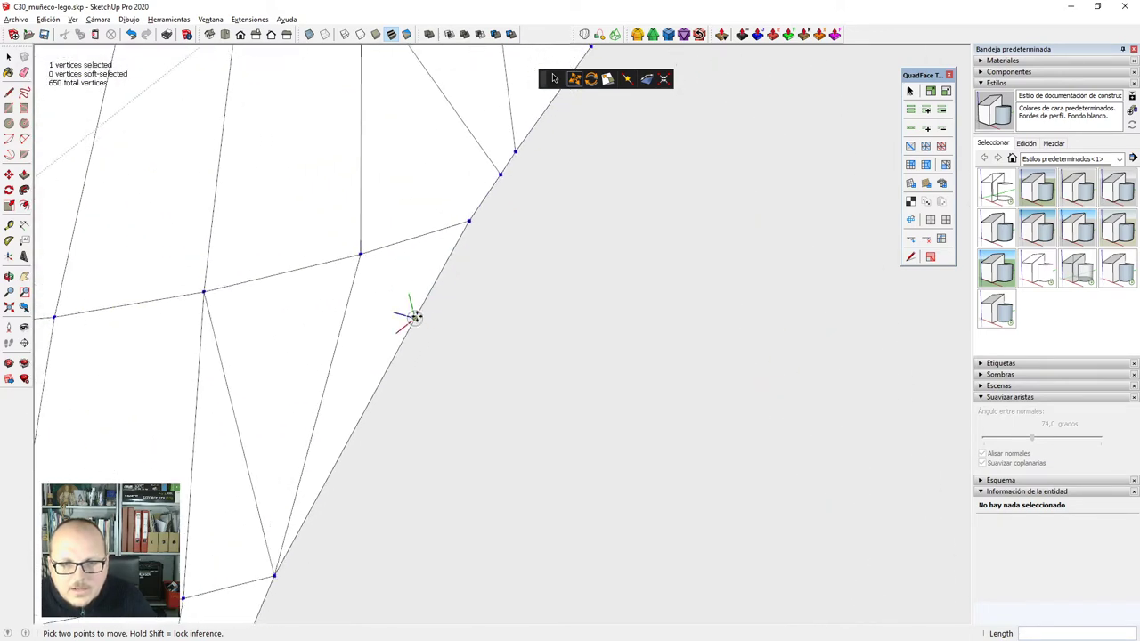
{"action": "left_click", "coordinate": [470, 223]}
{"action": "scroll", "coordinate": [368, 362], "scroll_direction": "down", "scroll_amount": 3}
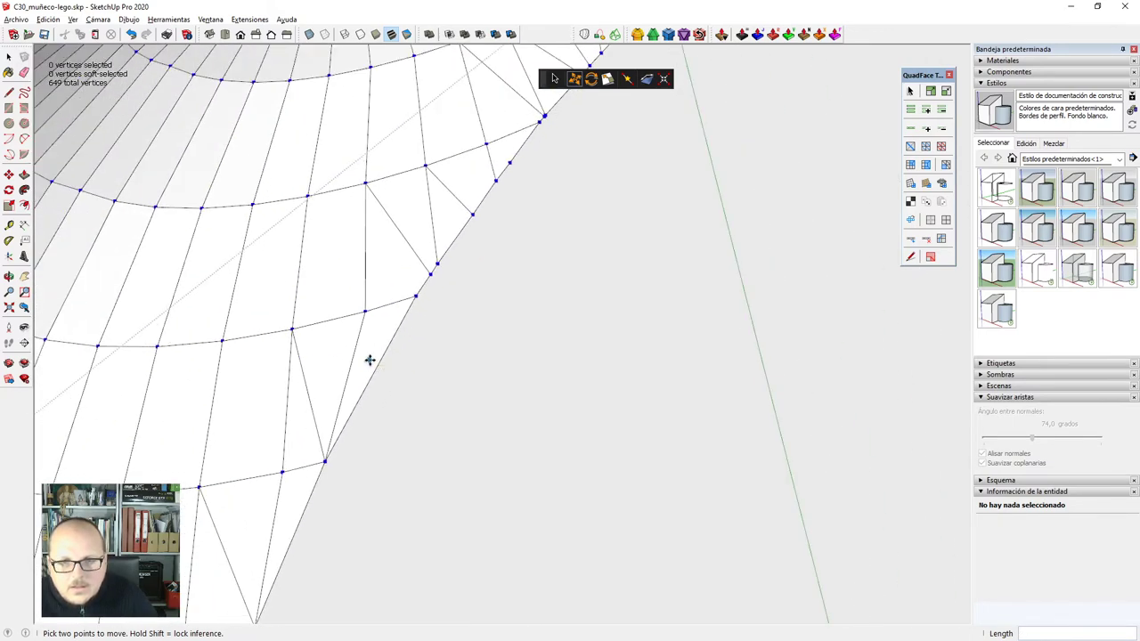
Merge the two closely spaced stray vertices above that row end down onto it, one after the other.
{"action": "scroll", "coordinate": [346, 389], "scroll_direction": "up", "scroll_amount": 3}
{"action": "scroll", "coordinate": [487, 196], "scroll_direction": "down", "scroll_amount": 3}
{"action": "scroll", "coordinate": [463, 196], "scroll_direction": "up", "scroll_amount": 5}
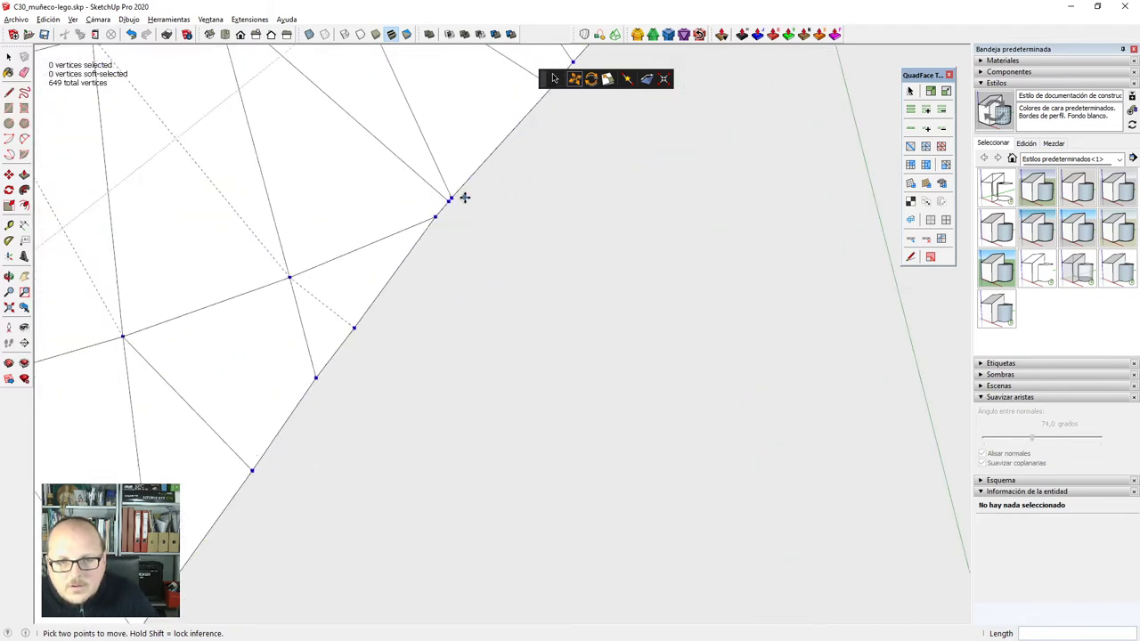
{"action": "scroll", "coordinate": [529, 190], "scroll_direction": "down", "scroll_amount": 3}
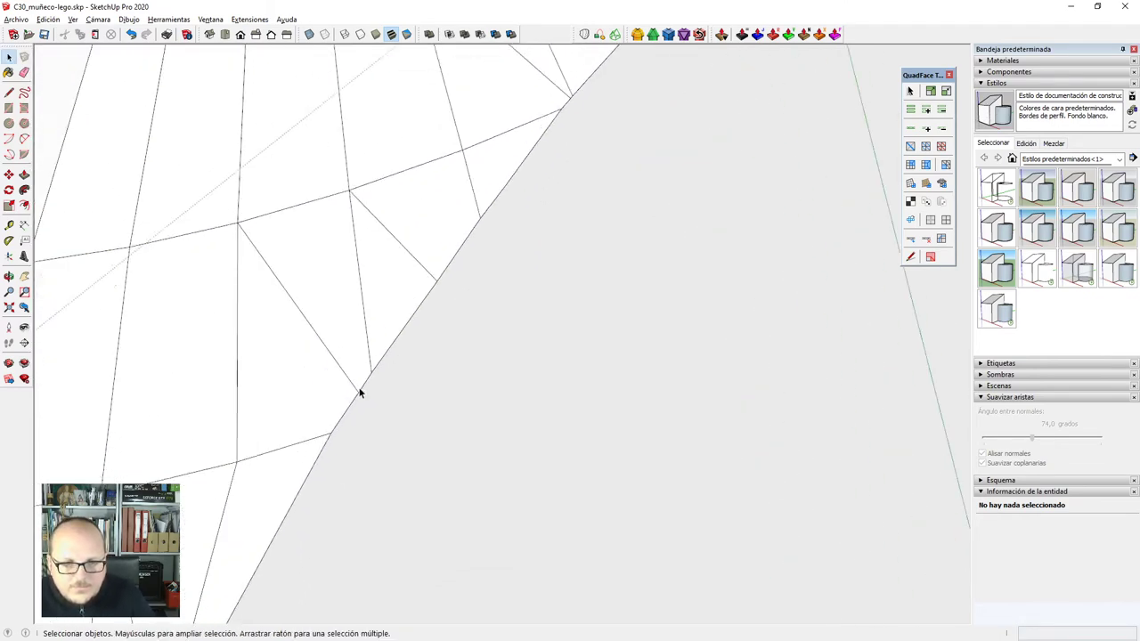
{"action": "scroll", "coordinate": [359, 389], "scroll_direction": "up", "scroll_amount": 4}
{"action": "scroll", "coordinate": [403, 385], "scroll_direction": "up", "scroll_amount": 1}
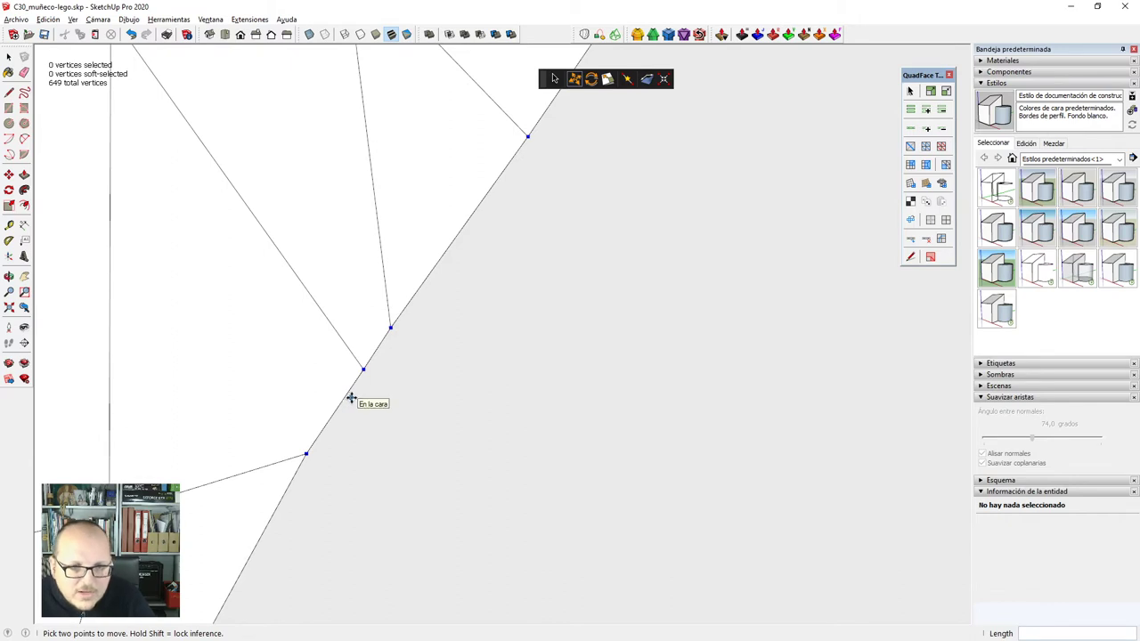
{"action": "left_click", "coordinate": [361, 367]}
{"action": "left_click", "coordinate": [306, 453]}
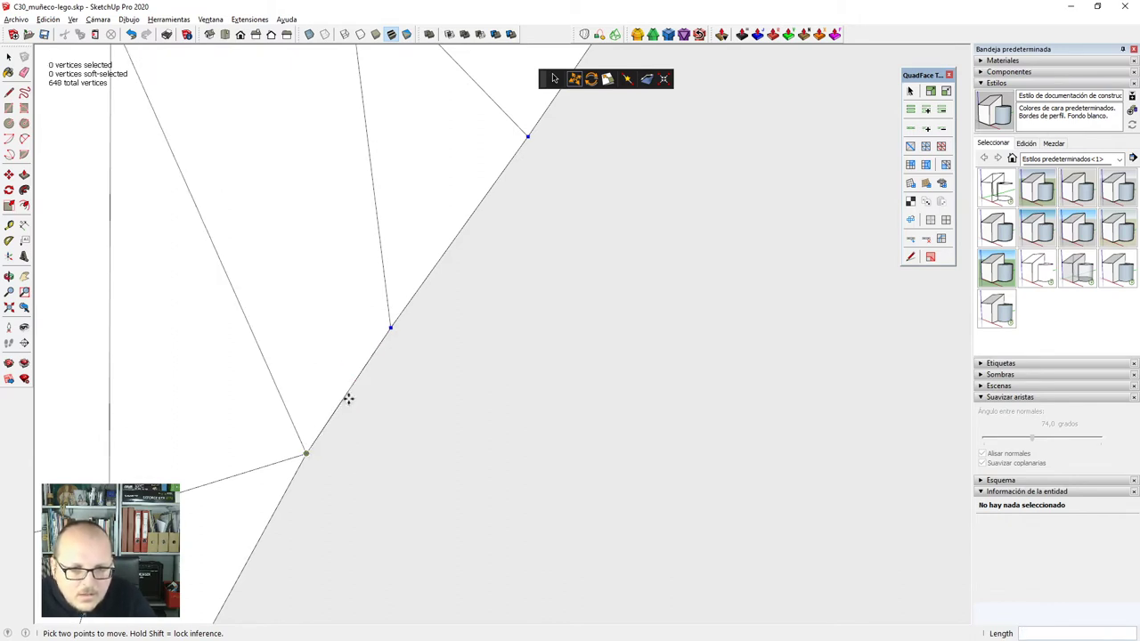
{"action": "left_click", "coordinate": [391, 327]}
{"action": "left_click", "coordinate": [306, 454]}
Gather the next three stray rim vertices into the middle one, where the mesh line meets the cut, and leave vertex editing.
{"action": "scroll", "coordinate": [315, 453], "scroll_direction": "down", "scroll_amount": 4}
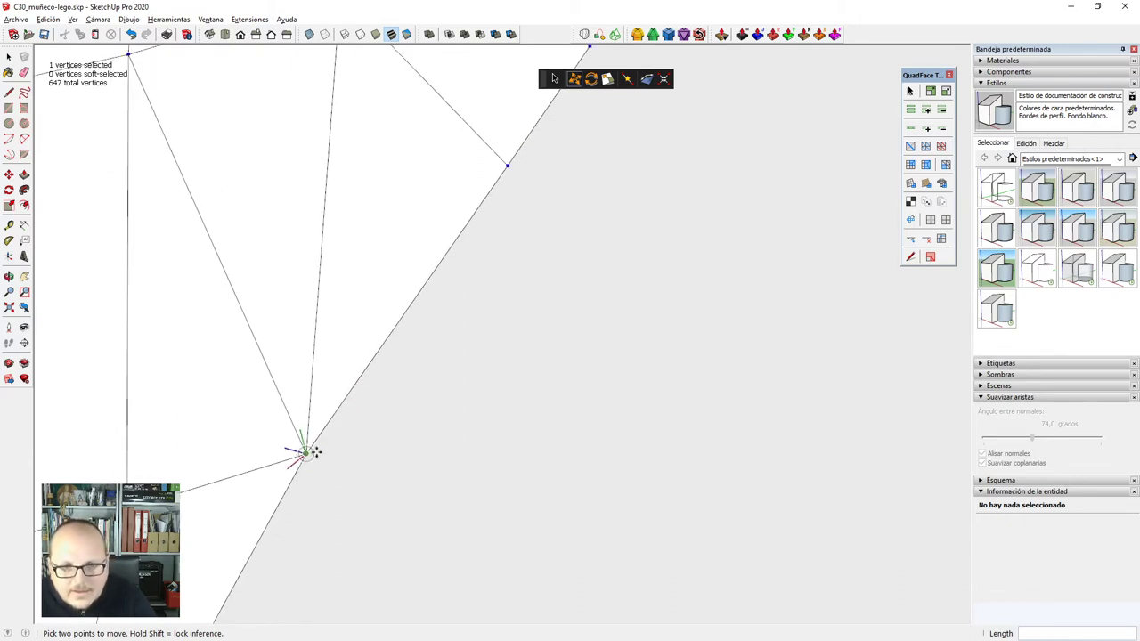
{"action": "scroll", "coordinate": [433, 242], "scroll_direction": "up", "scroll_amount": 4}
{"action": "scroll", "coordinate": [437, 366], "scroll_direction": "down", "scroll_amount": 3}
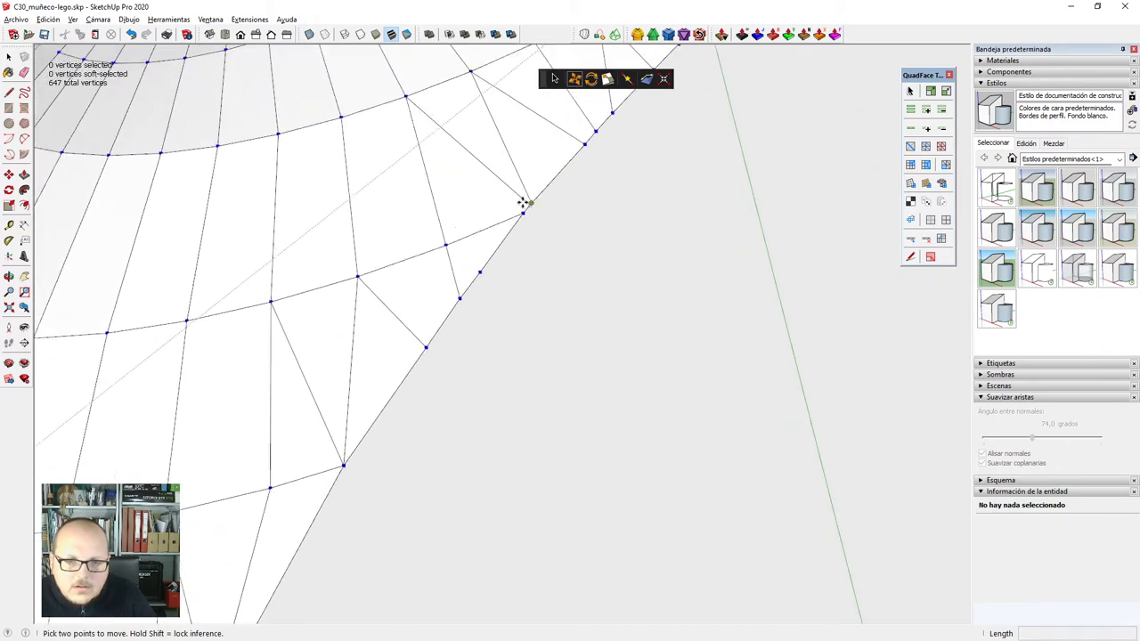
{"action": "scroll", "coordinate": [435, 332], "scroll_direction": "up", "scroll_amount": 3}
{"action": "scroll", "coordinate": [441, 321], "scroll_direction": "down", "scroll_amount": 3}
{"action": "scroll", "coordinate": [406, 398], "scroll_direction": "up", "scroll_amount": 2}
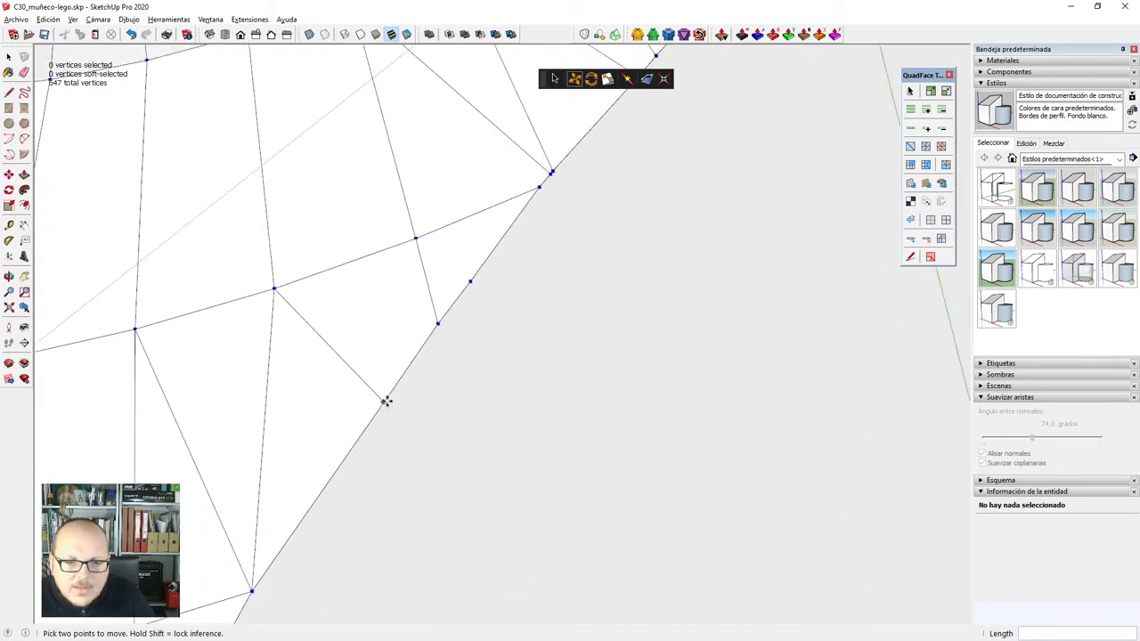
{"action": "left_click", "coordinate": [446, 323]}
{"action": "scroll", "coordinate": [471, 276], "scroll_direction": "up", "scroll_amount": 2}
{"action": "left_click", "coordinate": [465, 276]}
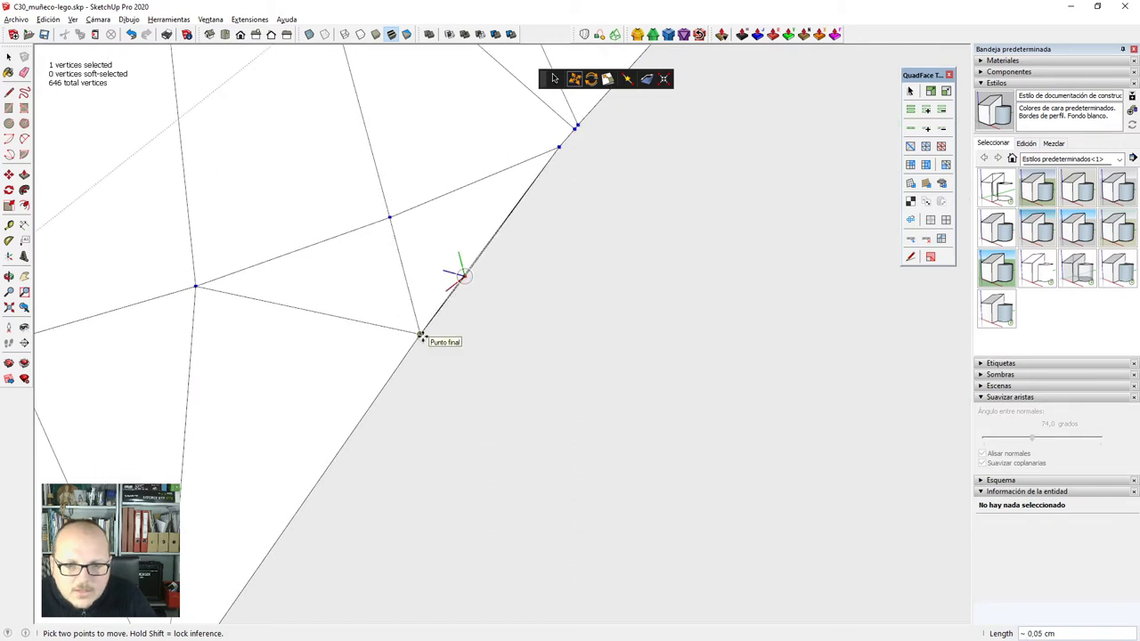
{"action": "left_click", "coordinate": [421, 335]}
{"action": "scroll", "coordinate": [420, 335], "scroll_direction": "down", "scroll_amount": 1}
{"action": "scroll", "coordinate": [509, 211], "scroll_direction": "up", "scroll_amount": 5}
{"action": "key", "text": "space"}
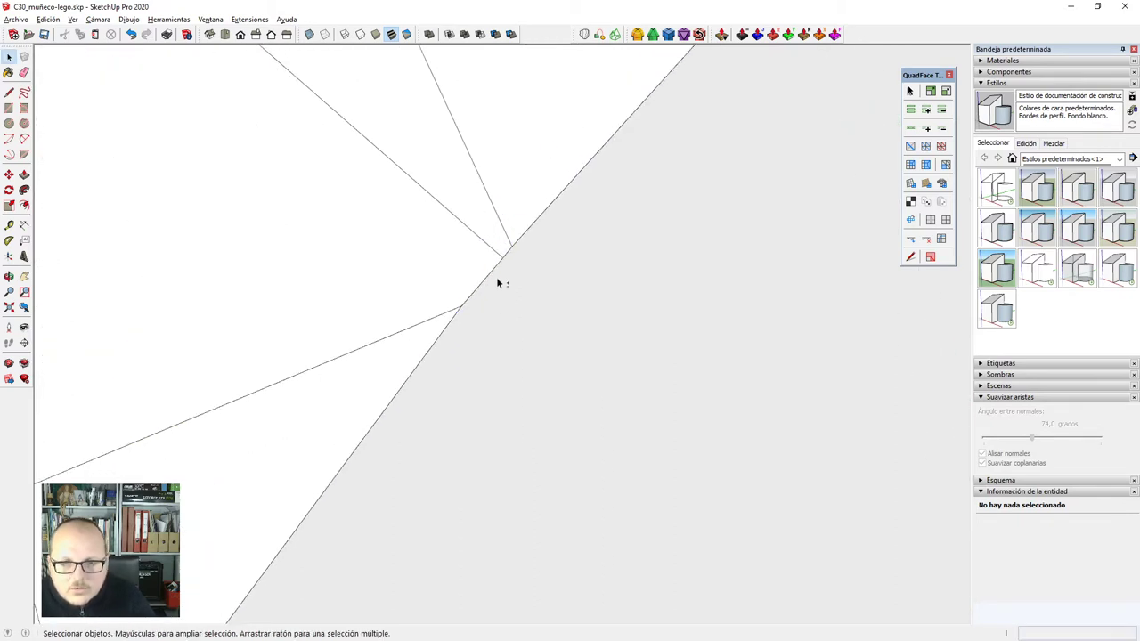
Reopen vertex editing and merge the three rim vertices around the next mesh line ends into a single vertex.
{"action": "key", "text": "v"}
{"action": "left_click", "coordinate": [553, 79]}
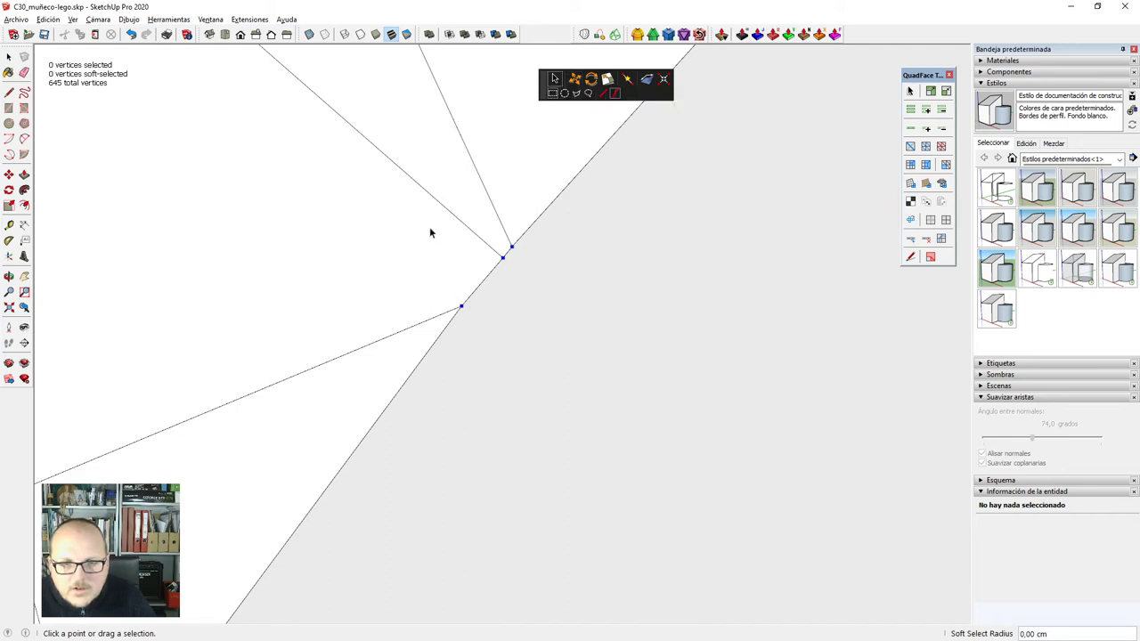
{"action": "left_click_drag", "start_coordinate": [567, 350], "coordinate": [567, 347]}
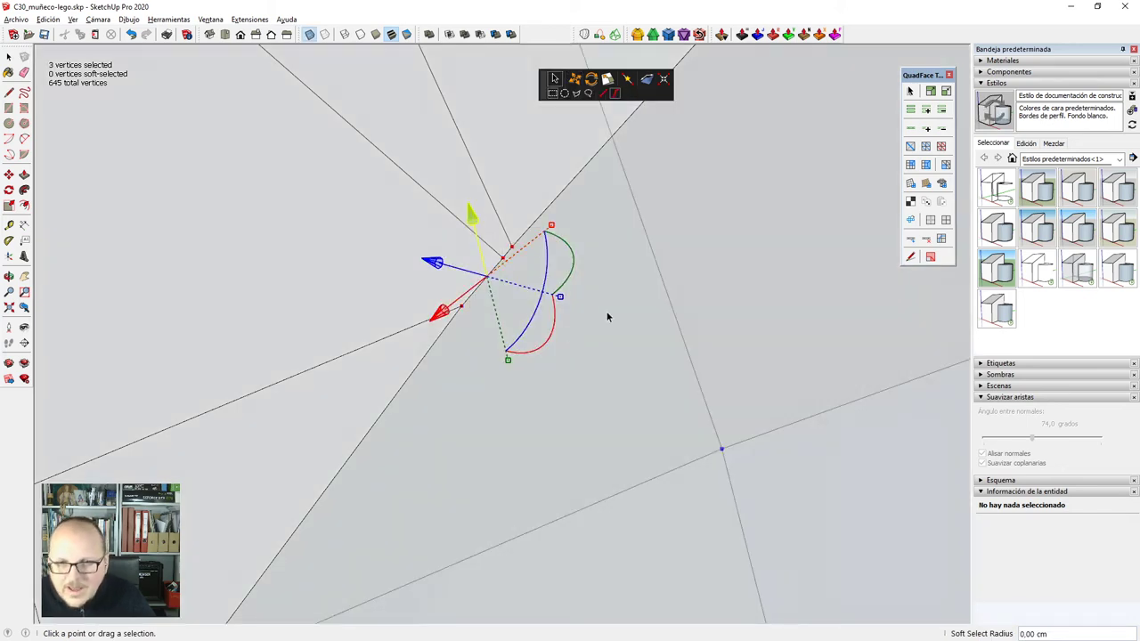
{"action": "left_click", "coordinate": [667, 81]}
{"action": "scroll", "coordinate": [473, 395], "scroll_direction": "down", "scroll_amount": 2}
{"action": "key", "text": "x"}
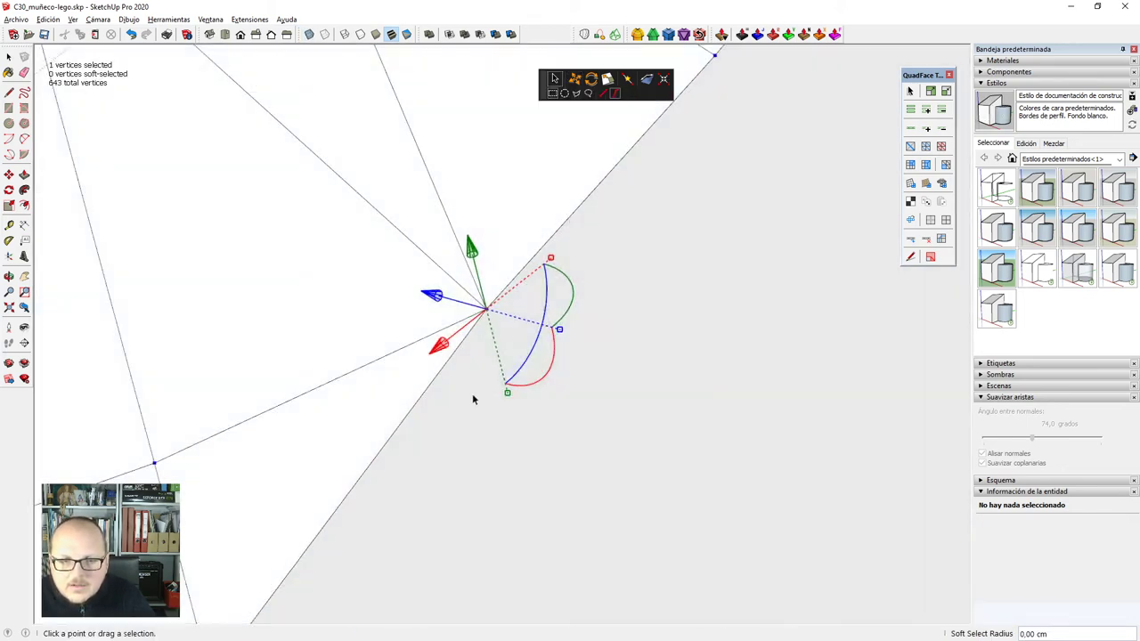
Merge the next group of three stray vertices further up the cut rim into one.
{"action": "scroll", "coordinate": [473, 395], "scroll_direction": "down", "scroll_amount": 4}
{"action": "scroll", "coordinate": [697, 111], "scroll_direction": "up", "scroll_amount": 3}
{"action": "middle_click_drag", "start_coordinate": [620, 292], "coordinate": [516, 272]}
{"action": "left_click_drag", "start_coordinate": [504, 280], "coordinate": [632, 417]}
{"action": "left_click", "coordinate": [664, 79]}
{"action": "middle_click_drag", "start_coordinate": [666, 93], "coordinate": [643, 256]}
{"action": "key", "text": "x"}
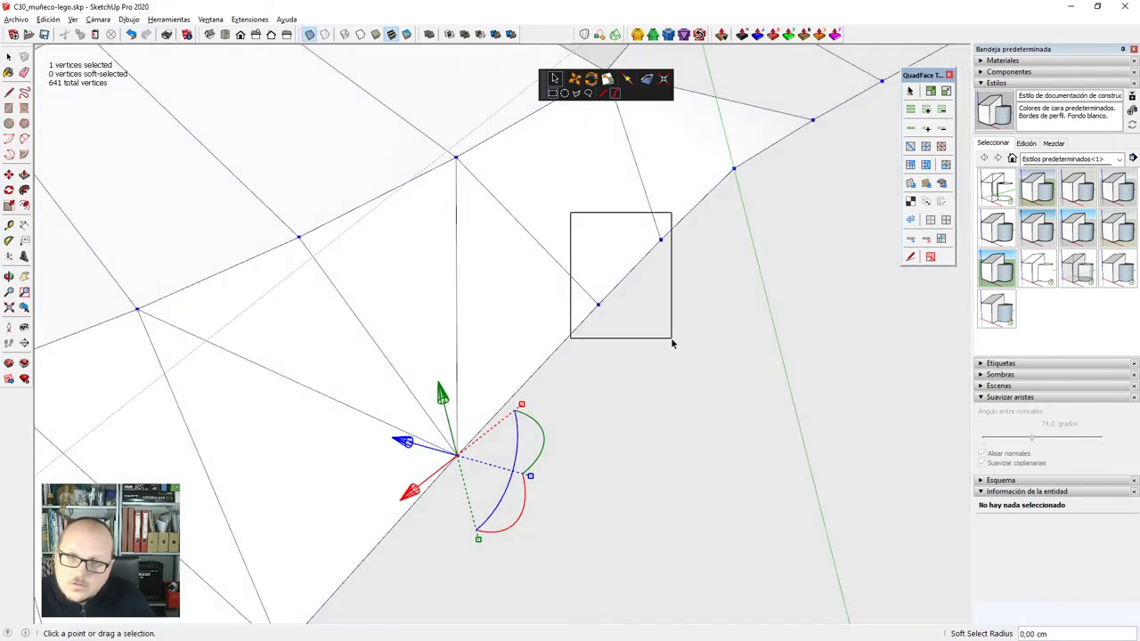
Merge the following two rim vertices into one, and the three beyond them into another.
{"action": "left_click_drag", "start_coordinate": [672, 339], "coordinate": [674, 338]}
{"action": "left_click", "coordinate": [663, 80]}
{"action": "scroll", "coordinate": [775, 162], "scroll_direction": "down", "scroll_amount": 1}
{"action": "middle_click_drag", "start_coordinate": [775, 162], "coordinate": [608, 264], "text": "shift"}
{"action": "left_click_drag", "start_coordinate": [599, 244], "coordinate": [803, 322]}
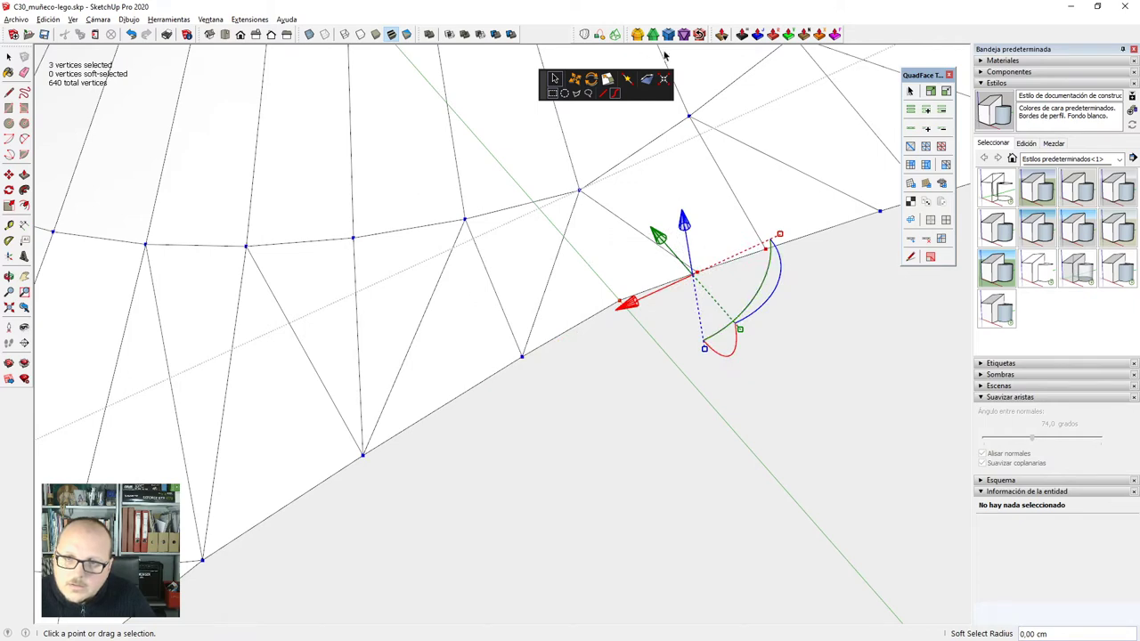
{"action": "left_click", "coordinate": [666, 82]}
Merge the next rim pair into one vertex, and the three closely spaced vertices after it into another.
{"action": "middle_click_drag", "start_coordinate": [447, 370], "coordinate": [708, 243]}
{"action": "left_click", "coordinate": [664, 82]}
{"action": "scroll", "coordinate": [295, 433], "scroll_direction": "down", "scroll_amount": 4}
{"action": "scroll", "coordinate": [735, 257], "scroll_direction": "up", "scroll_amount": 4}
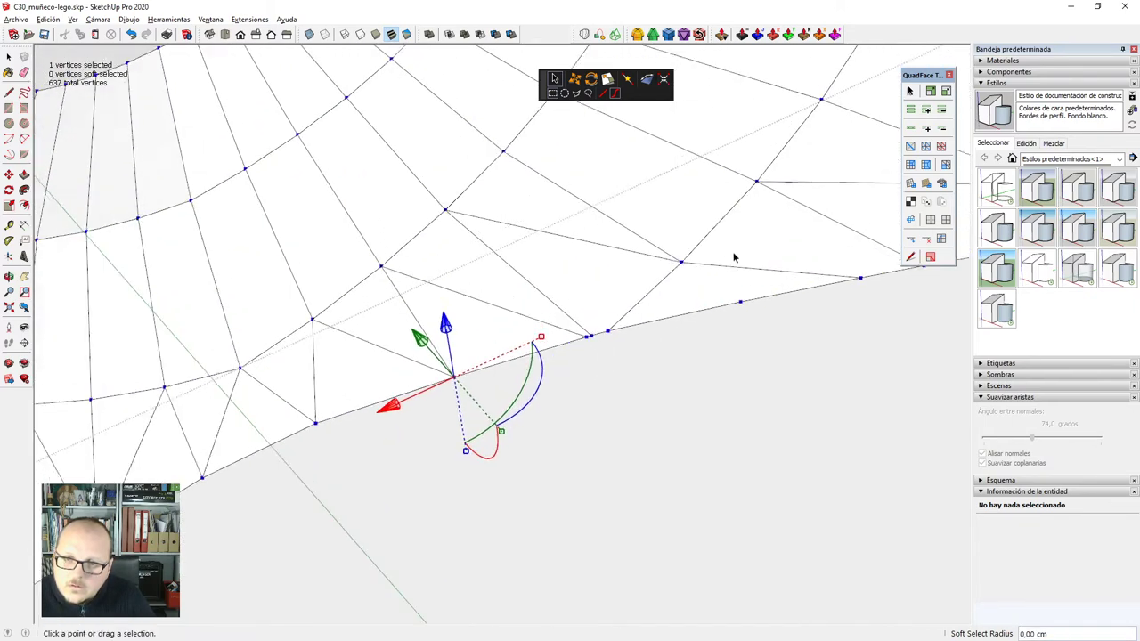
{"action": "left_click_drag", "start_coordinate": [614, 392], "coordinate": [615, 392]}
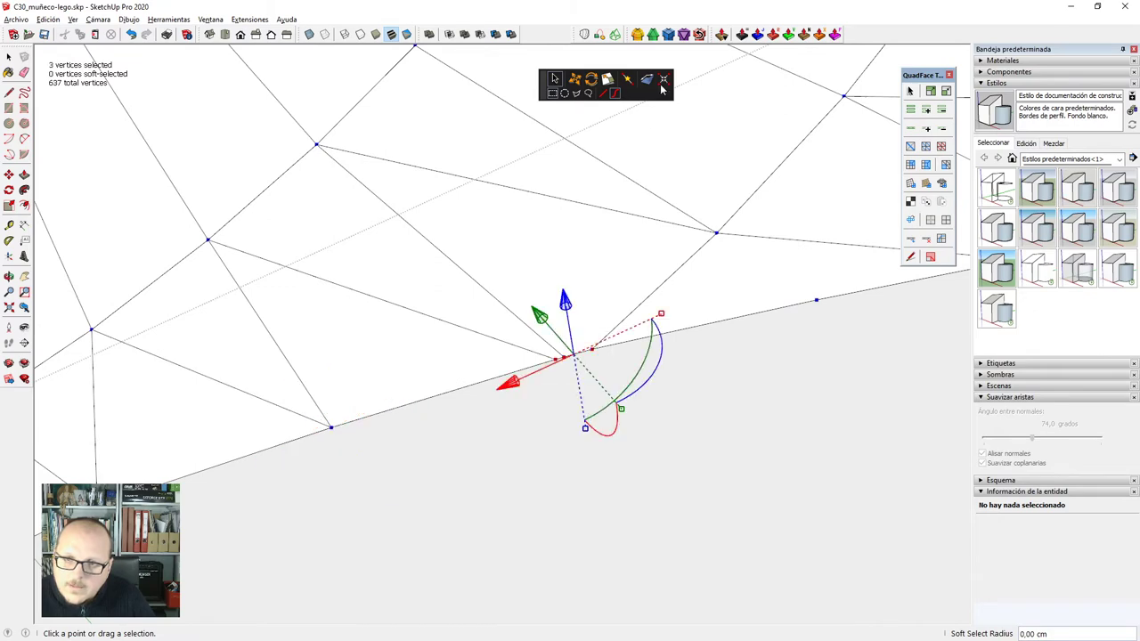
{"action": "left_click", "coordinate": [662, 87]}
Merge the next two pairs of rim vertices, each into a single vertex, where the cut edge levels out.
{"action": "middle_click_drag", "start_coordinate": [655, 267], "coordinate": [618, 364]}
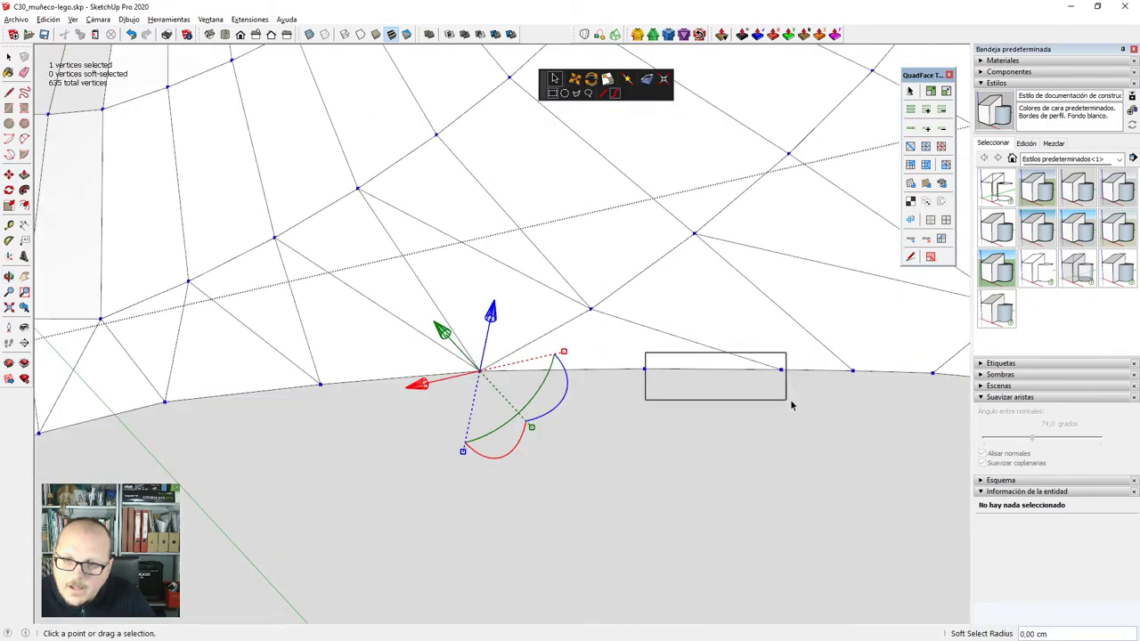
{"action": "left_click_drag", "start_coordinate": [791, 406], "coordinate": [798, 393]}
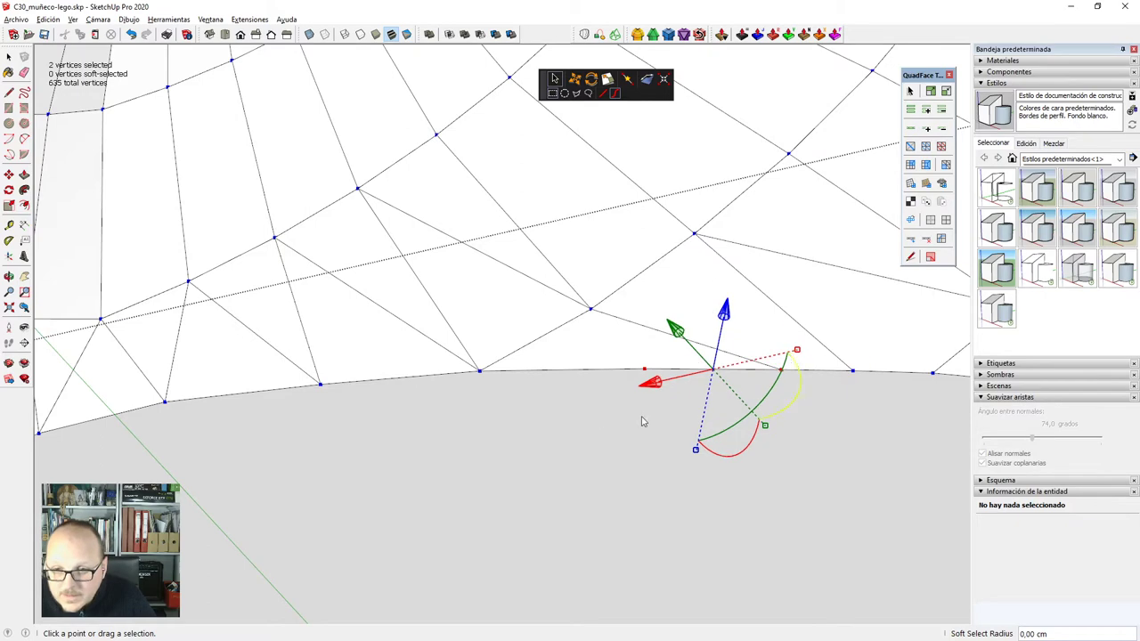
{"action": "left_click", "coordinate": [663, 83]}
{"action": "scroll", "coordinate": [361, 197], "scroll_direction": "down", "scroll_amount": 4}
{"action": "scroll", "coordinate": [688, 293], "scroll_direction": "up", "scroll_amount": 6}
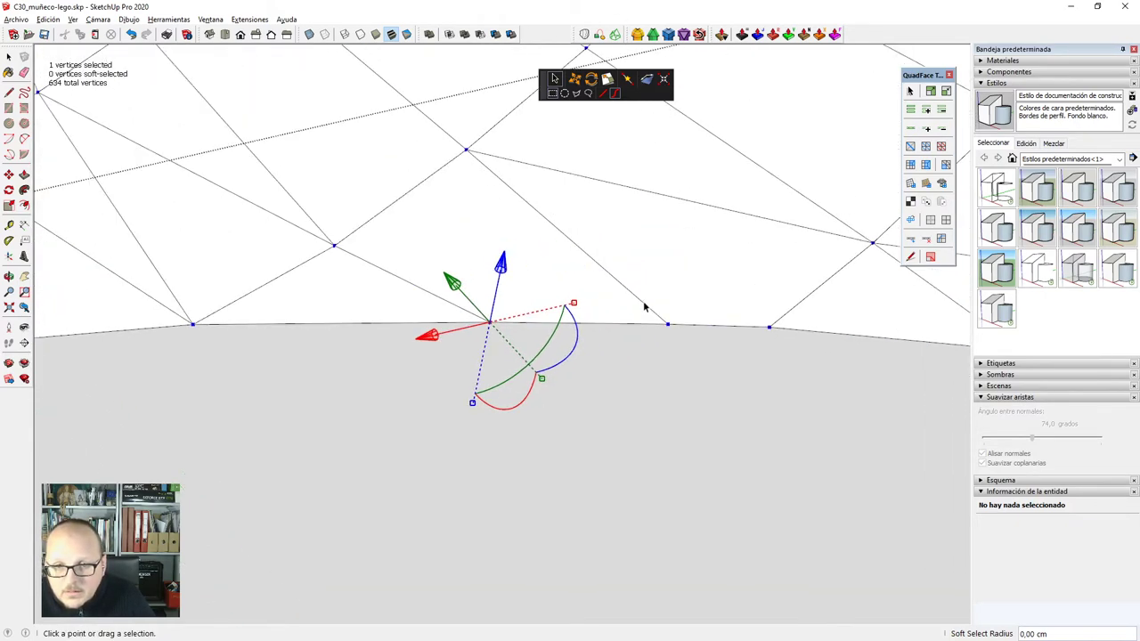
{"action": "left_click_drag", "start_coordinate": [643, 305], "coordinate": [793, 357]}
{"action": "left_click", "coordinate": [664, 80]}
Merge the two rim vertices where the cut edge starts curving downward into one.
{"action": "middle_click_drag", "start_coordinate": [664, 83], "coordinate": [487, 423]}
{"action": "middle_click_drag", "start_coordinate": [353, 303], "coordinate": [577, 257]}
{"action": "left_click_drag", "start_coordinate": [796, 301], "coordinate": [812, 308]}
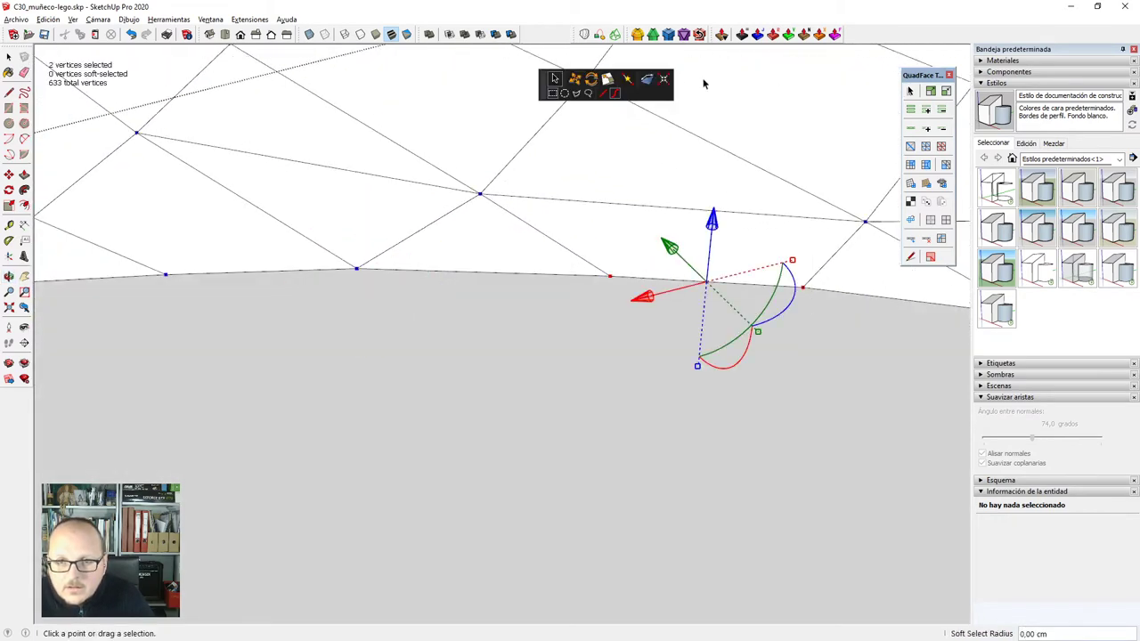
{"action": "key", "text": "x"}
{"action": "key", "text": "x"}
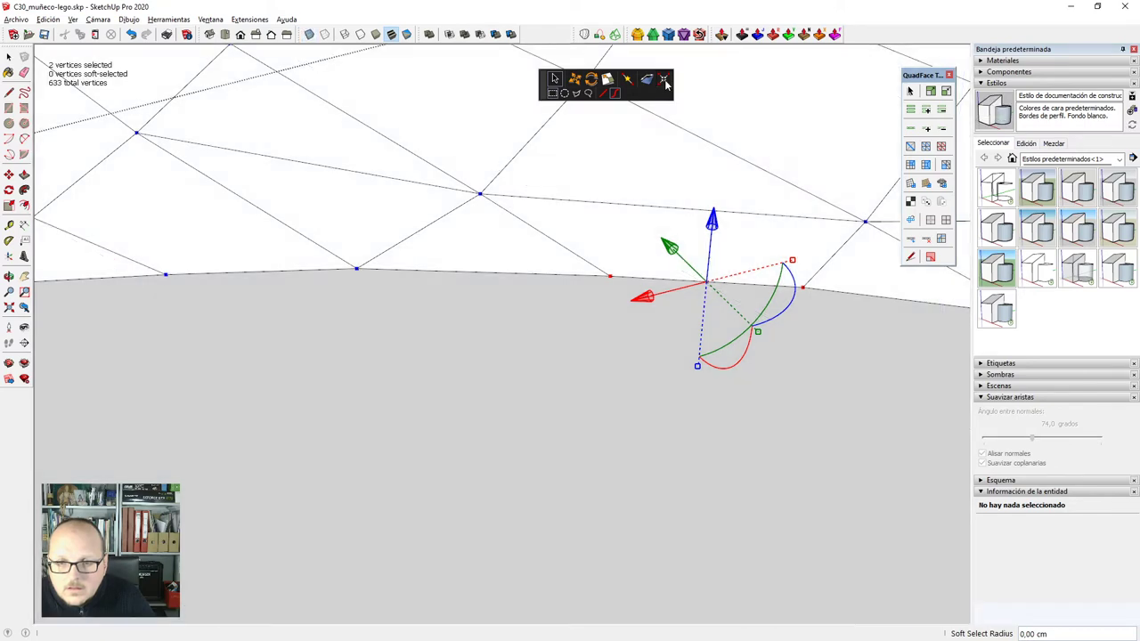
{"action": "left_click", "coordinate": [666, 83]}
Collapse the next pair of vertices along the descending rim into a single vertex.
{"action": "scroll", "coordinate": [461, 213], "scroll_direction": "down", "scroll_amount": 2}
{"action": "scroll", "coordinate": [800, 270], "scroll_direction": "up", "scroll_amount": 4}
{"action": "middle_click_drag", "start_coordinate": [800, 269], "coordinate": [672, 235], "text": "shift"}
{"action": "left_click_drag", "start_coordinate": [627, 220], "coordinate": [851, 299]}
{"action": "left_click", "coordinate": [667, 81]}
Merge the next four rim vertices below the nearest inner mesh vertex into a single vertex.
{"action": "scroll", "coordinate": [170, 211], "scroll_direction": "down", "scroll_amount": 5}
{"action": "scroll", "coordinate": [527, 286], "scroll_direction": "up", "scroll_amount": 4}
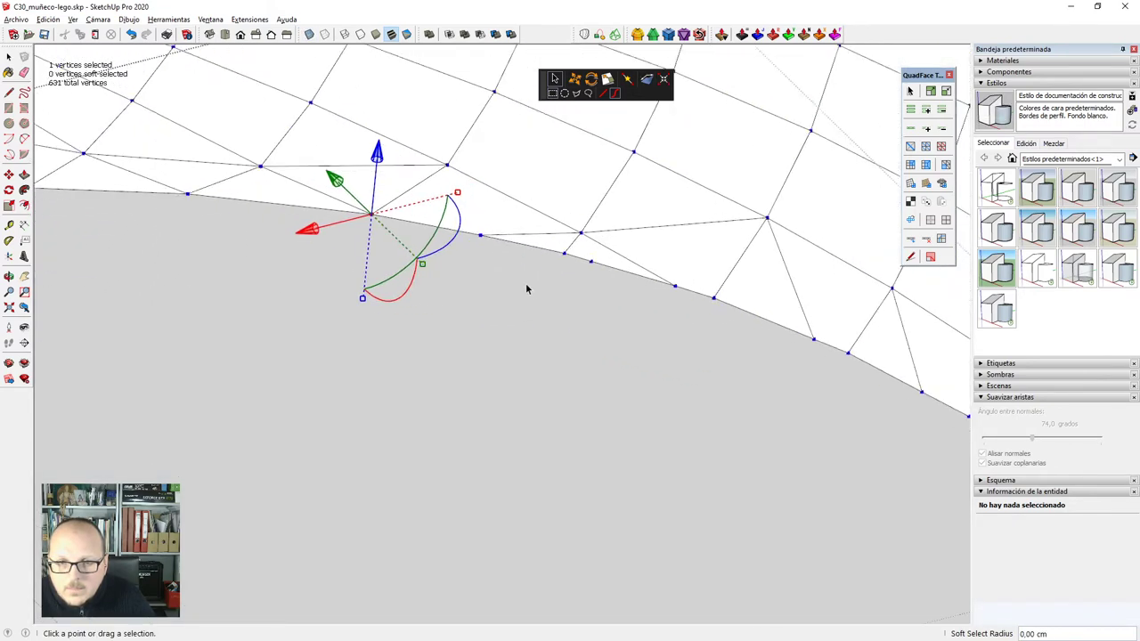
{"action": "left_click_drag", "start_coordinate": [432, 208], "coordinate": [702, 322]}
{"action": "scroll", "coordinate": [776, 278], "scroll_direction": "down", "scroll_amount": 5}
{"action": "scroll", "coordinate": [592, 246], "scroll_direction": "up", "scroll_amount": 5}
{"action": "scroll", "coordinate": [761, 297], "scroll_direction": "up", "scroll_amount": 1}
{"action": "left_click_drag", "start_coordinate": [800, 318], "coordinate": [879, 358], "text": "ctrl"}
{"action": "scroll", "coordinate": [549, 299], "scroll_direction": "down", "scroll_amount": 3}
{"action": "scroll", "coordinate": [835, 330], "scroll_direction": "up", "scroll_amount": 2}
{"action": "left_click", "coordinate": [663, 81]}
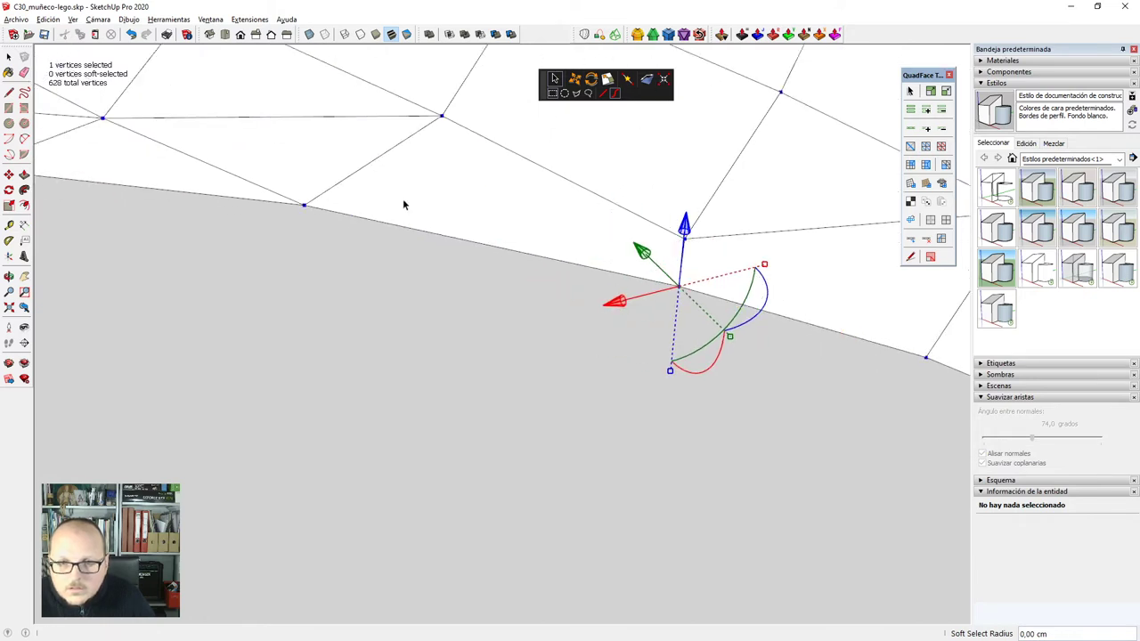
Skip the single row end and merge the two close vertices beyond it on the descending rim.
{"action": "scroll", "coordinate": [404, 205], "scroll_direction": "down", "scroll_amount": 4}
{"action": "scroll", "coordinate": [861, 349], "scroll_direction": "up", "scroll_amount": 2}
{"action": "scroll", "coordinate": [675, 299], "scroll_direction": "down", "scroll_amount": 5}
{"action": "scroll", "coordinate": [903, 329], "scroll_direction": "up", "scroll_amount": 4}
{"action": "middle_click_drag", "start_coordinate": [903, 329], "coordinate": [667, 338]}
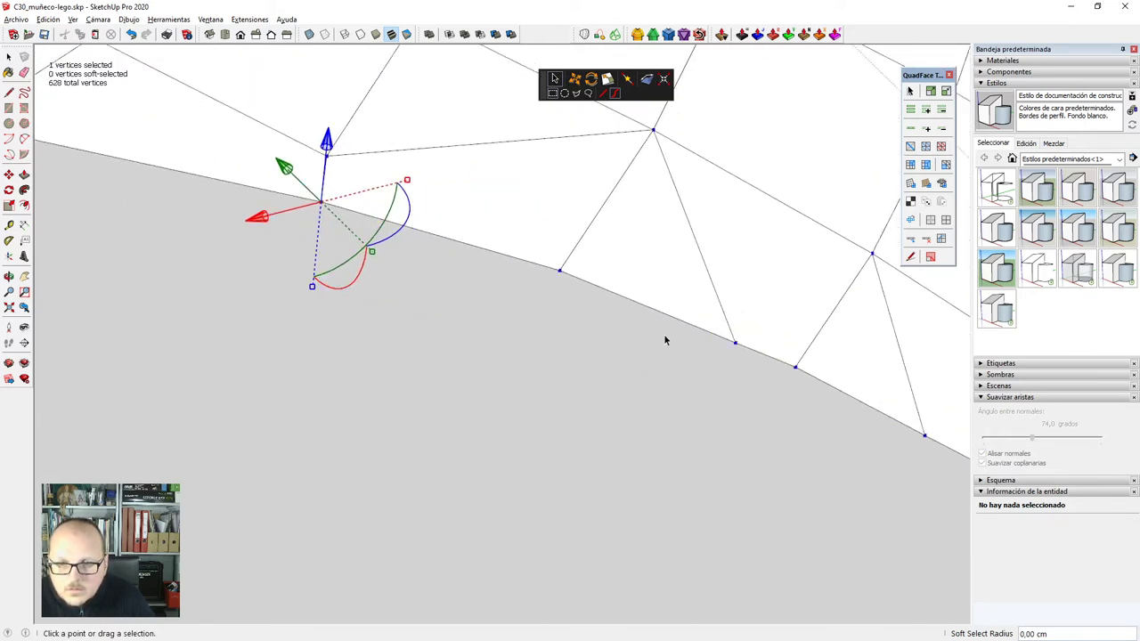
{"action": "left_click_drag", "start_coordinate": [668, 326], "coordinate": [821, 404]}
{"action": "left_click", "coordinate": [664, 81]}
Merge the next two pairs of rim vertices one after the other, up to the corner where the white faces end.
{"action": "scroll", "coordinate": [392, 145], "scroll_direction": "down", "scroll_amount": 3}
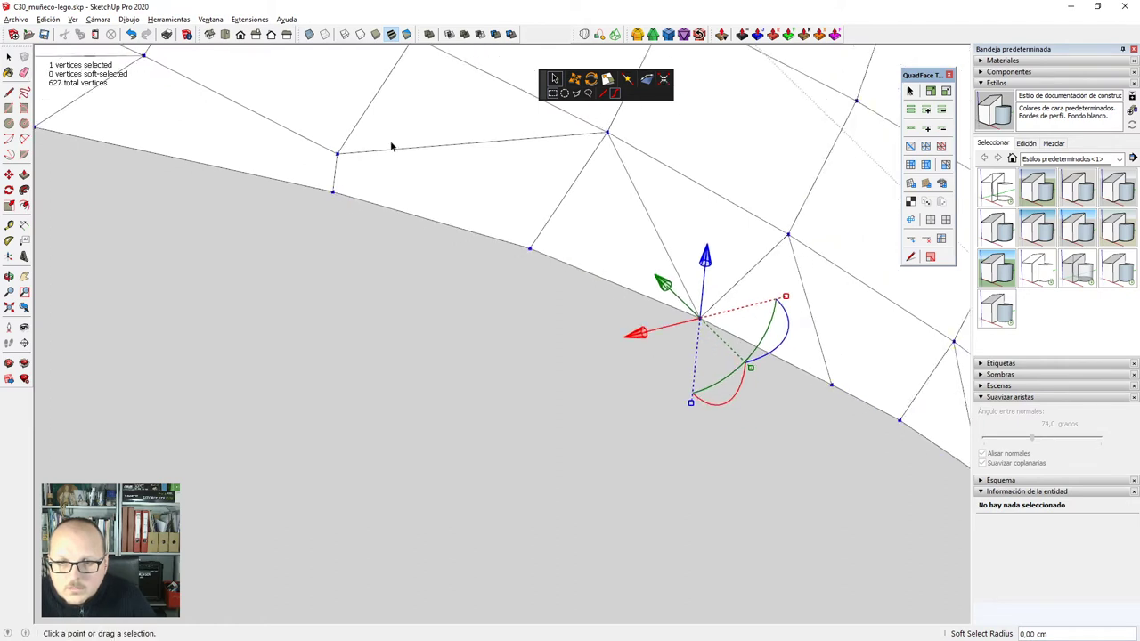
{"action": "scroll", "coordinate": [733, 330], "scroll_direction": "up", "scroll_amount": 3}
{"action": "left_click_drag", "start_coordinate": [675, 309], "coordinate": [832, 417]}
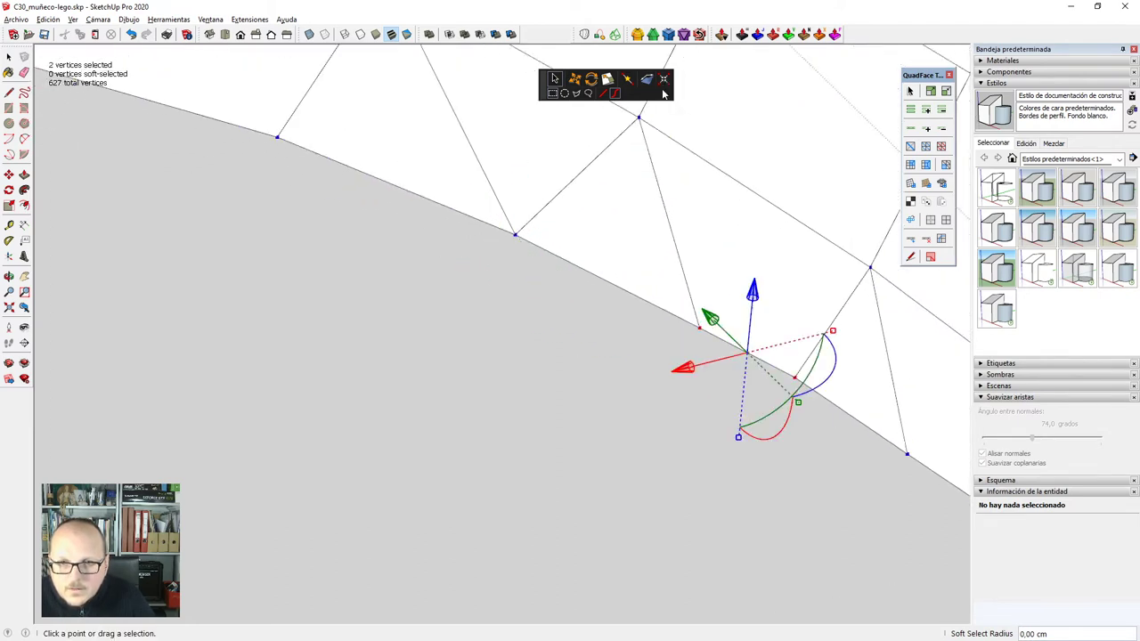
{"action": "middle_click_drag", "start_coordinate": [410, 181], "coordinate": [544, 222]}
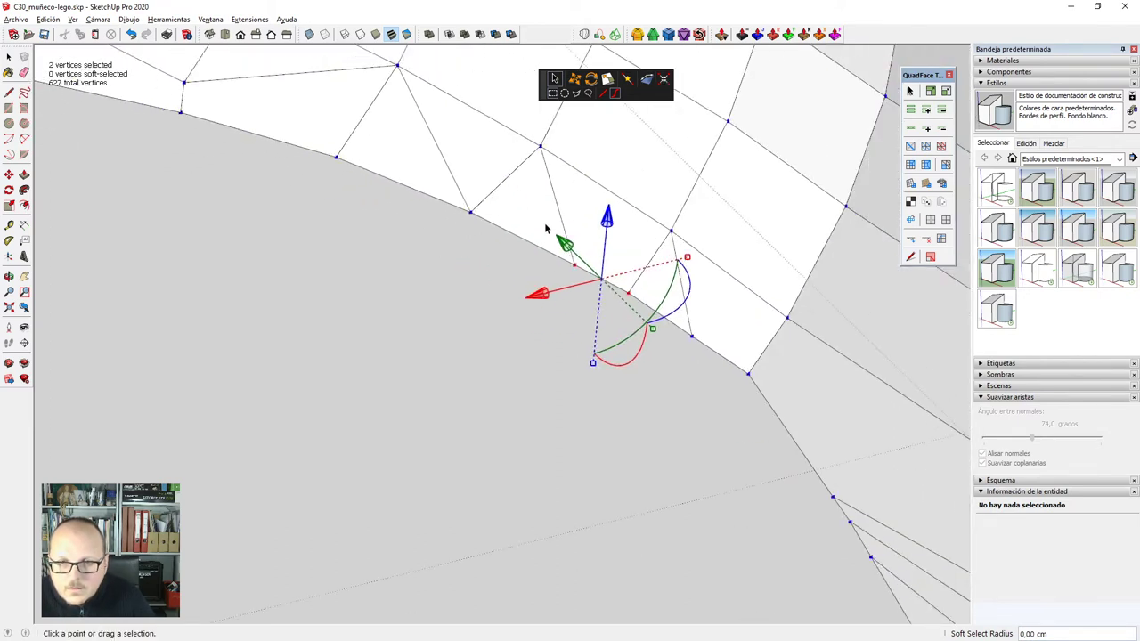
{"action": "left_click", "coordinate": [664, 80]}
{"action": "scroll", "coordinate": [736, 376], "scroll_direction": "up", "scroll_amount": 4}
{"action": "left_click_drag", "start_coordinate": [652, 298], "coordinate": [791, 409]}
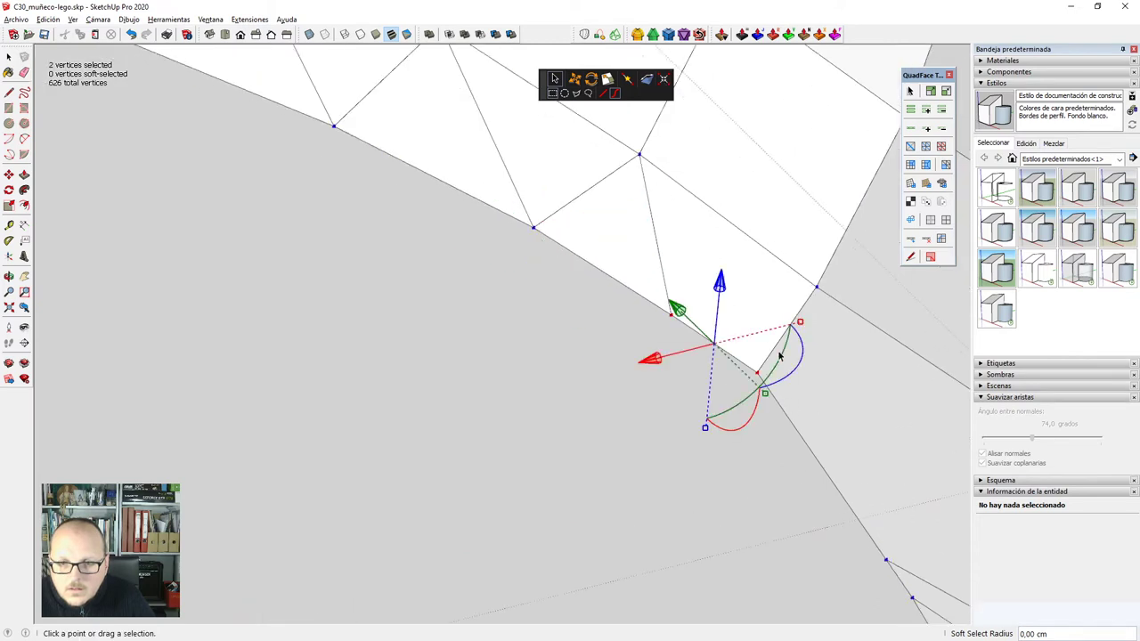
{"action": "left_click", "coordinate": [664, 80]}
Merge the first three rim vertices past the corner into one, and the next two into another.
{"action": "middle_click_drag", "start_coordinate": [636, 115], "coordinate": [709, 300]}
{"action": "left_click_drag", "start_coordinate": [709, 300], "coordinate": [807, 431]}
{"action": "scroll", "coordinate": [480, 183], "scroll_direction": "down", "scroll_amount": 6}
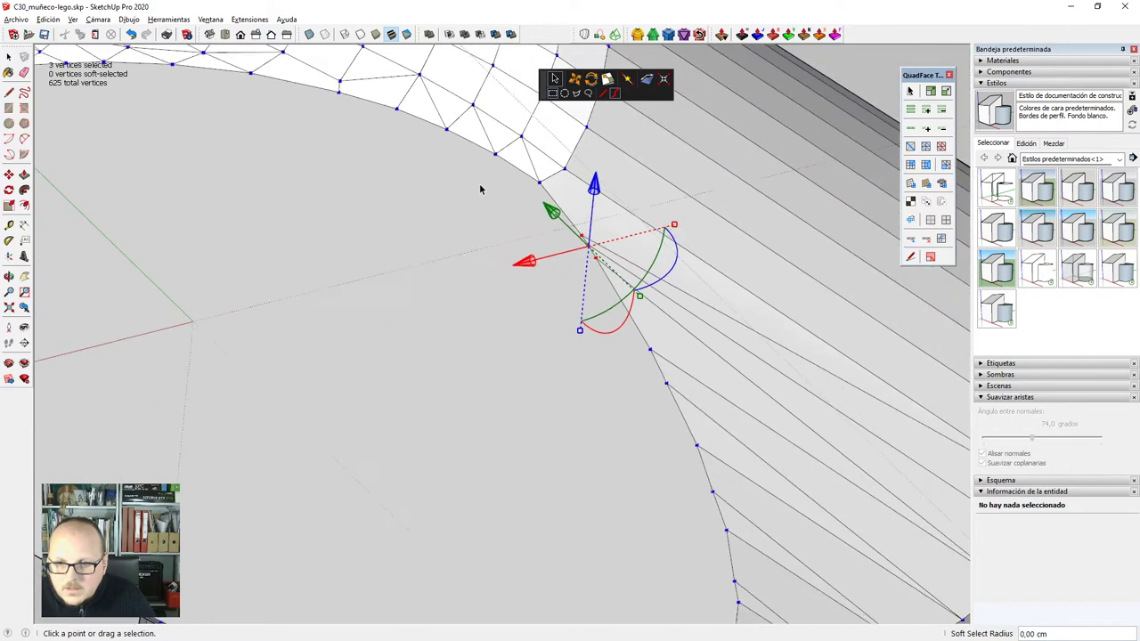
{"action": "scroll", "coordinate": [577, 180], "scroll_direction": "up", "scroll_amount": 3}
{"action": "left_click", "coordinate": [663, 80]}
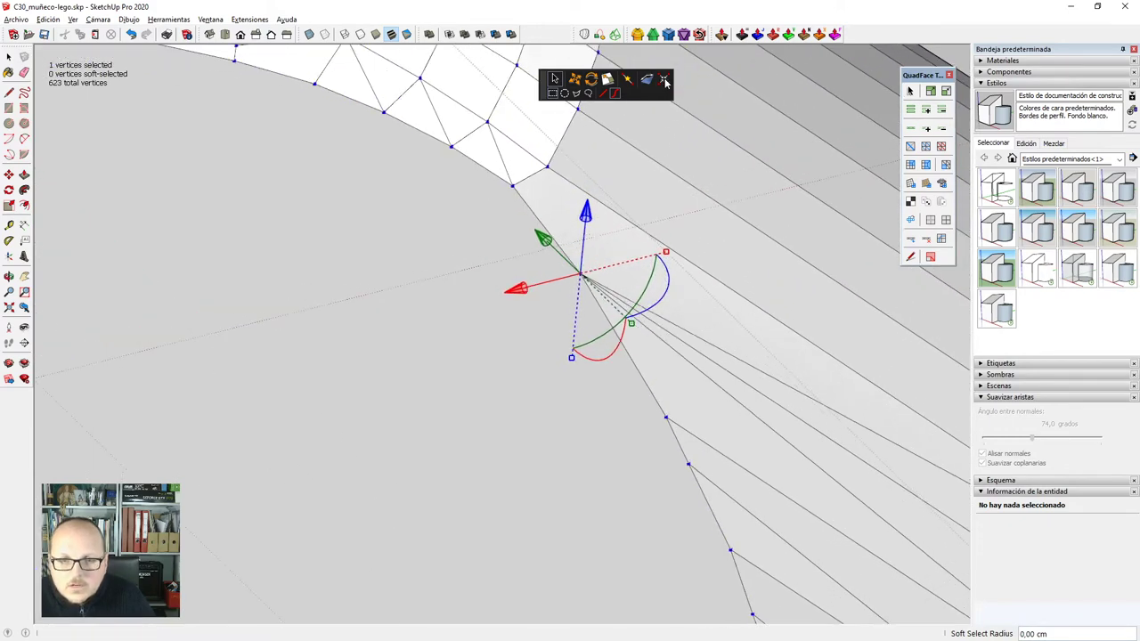
{"action": "middle_click_drag", "start_coordinate": [663, 82], "coordinate": [651, 318]}
{"action": "left_click_drag", "start_coordinate": [697, 380], "coordinate": [698, 379]}
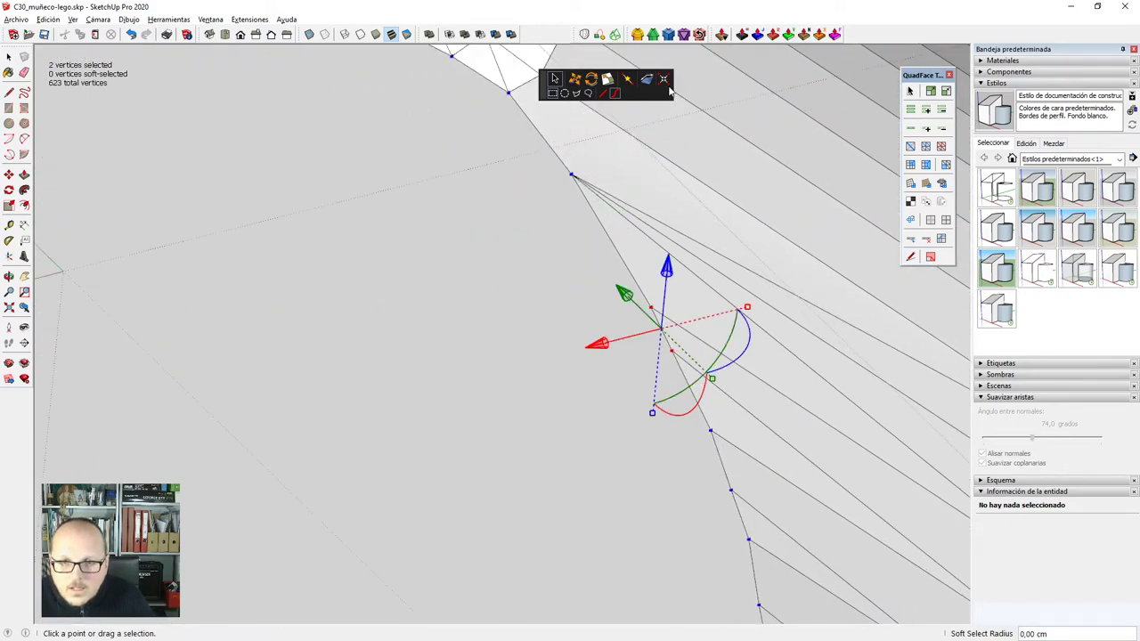
{"action": "left_click", "coordinate": [663, 80]}
Merge the next three vertices down the steep side of the rim into one, and the pair below into another.
{"action": "left_click_drag", "start_coordinate": [709, 437], "coordinate": [733, 499]}
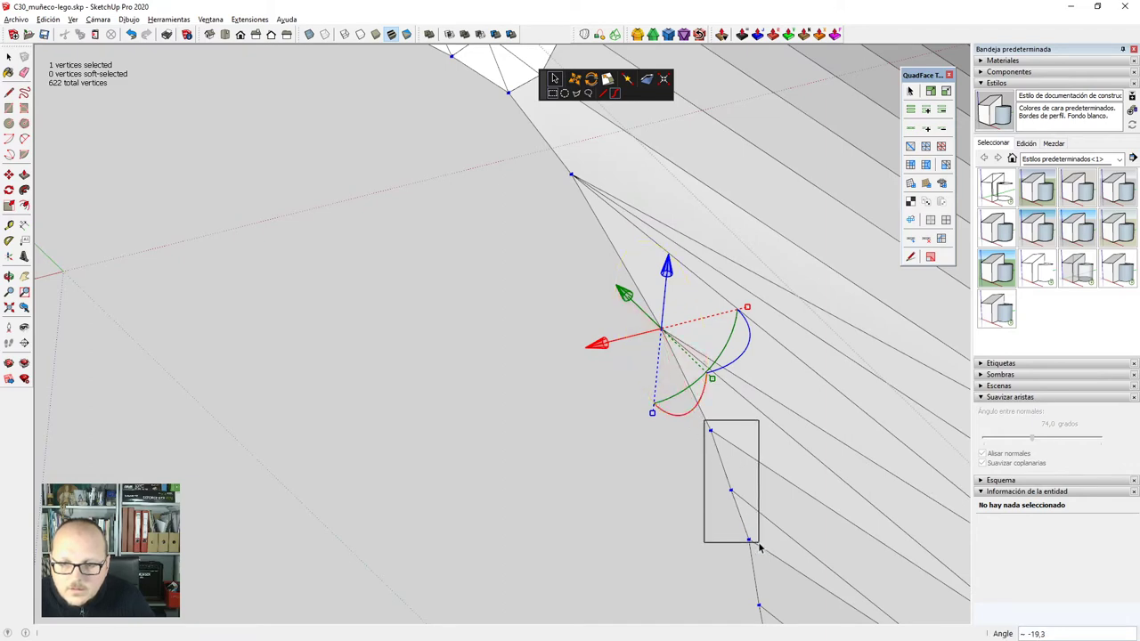
{"action": "left_click_drag", "start_coordinate": [760, 546], "coordinate": [764, 553]}
{"action": "scroll", "coordinate": [621, 62], "scroll_direction": "down", "scroll_amount": 4}
{"action": "scroll", "coordinate": [695, 312], "scroll_direction": "up", "scroll_amount": 5}
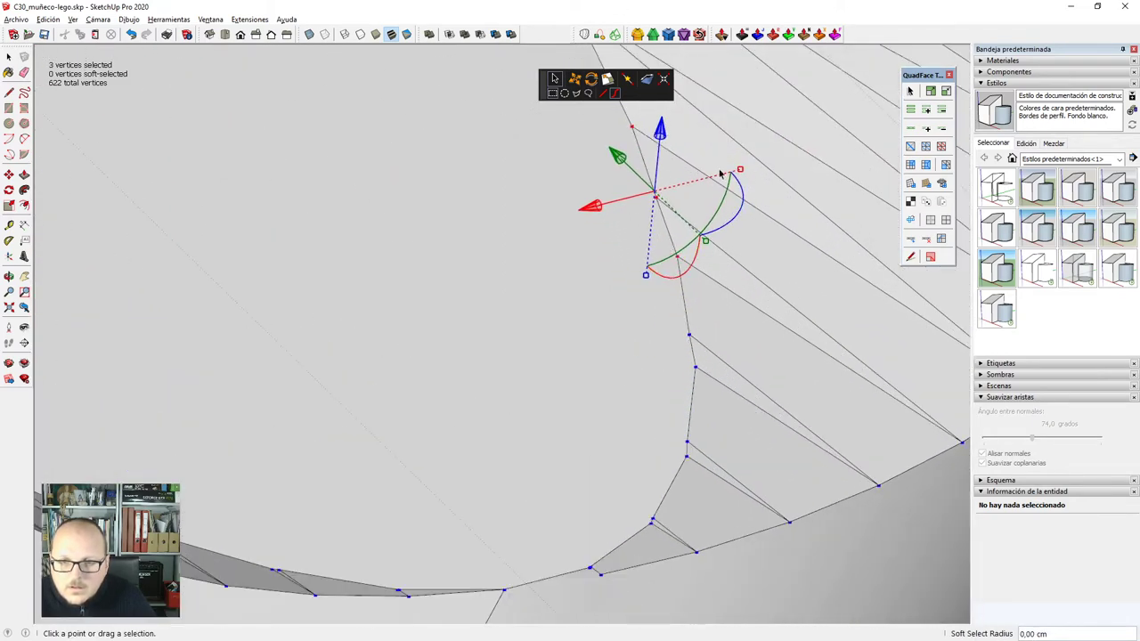
{"action": "left_click_drag", "start_coordinate": [664, 322], "coordinate": [710, 382]}
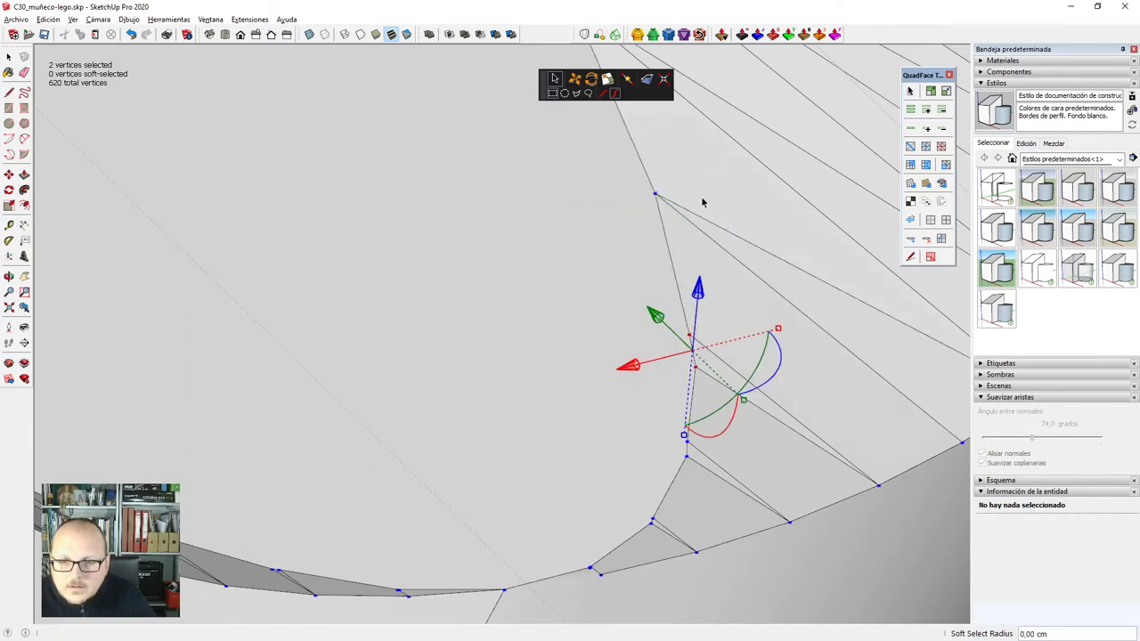
{"action": "left_click", "coordinate": [664, 82]}
Merge the nearly coincident vertex pair at the tip of the thin triangle on the lower curve of the rim.
{"action": "left_click_drag", "start_coordinate": [657, 421], "coordinate": [696, 480]}
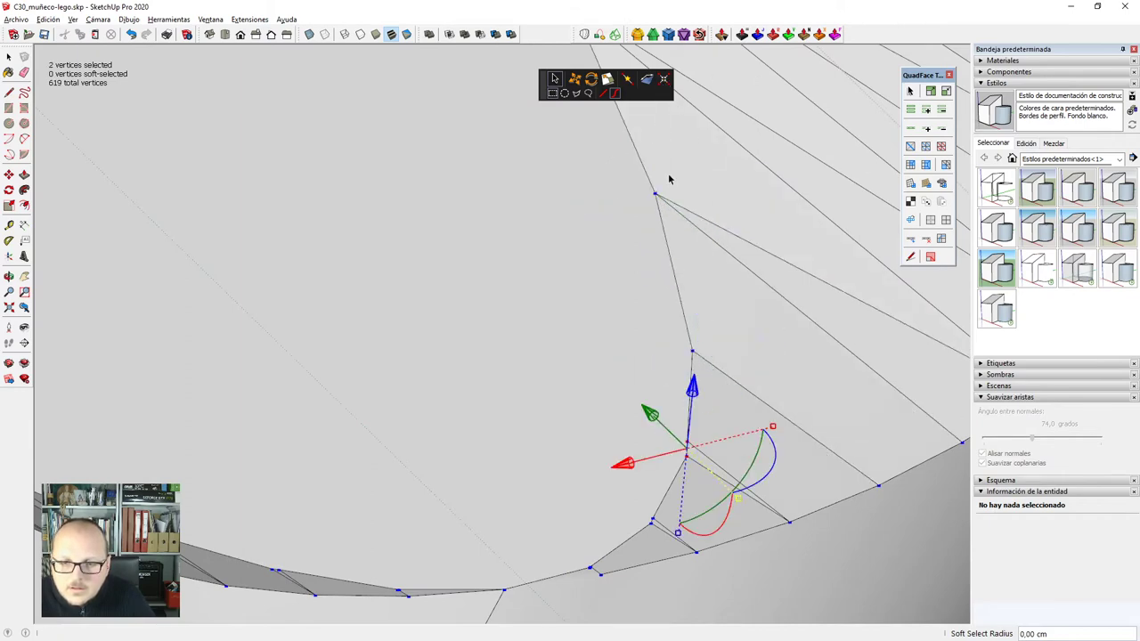
{"action": "middle_click_drag", "start_coordinate": [749, 256], "coordinate": [642, 422]}
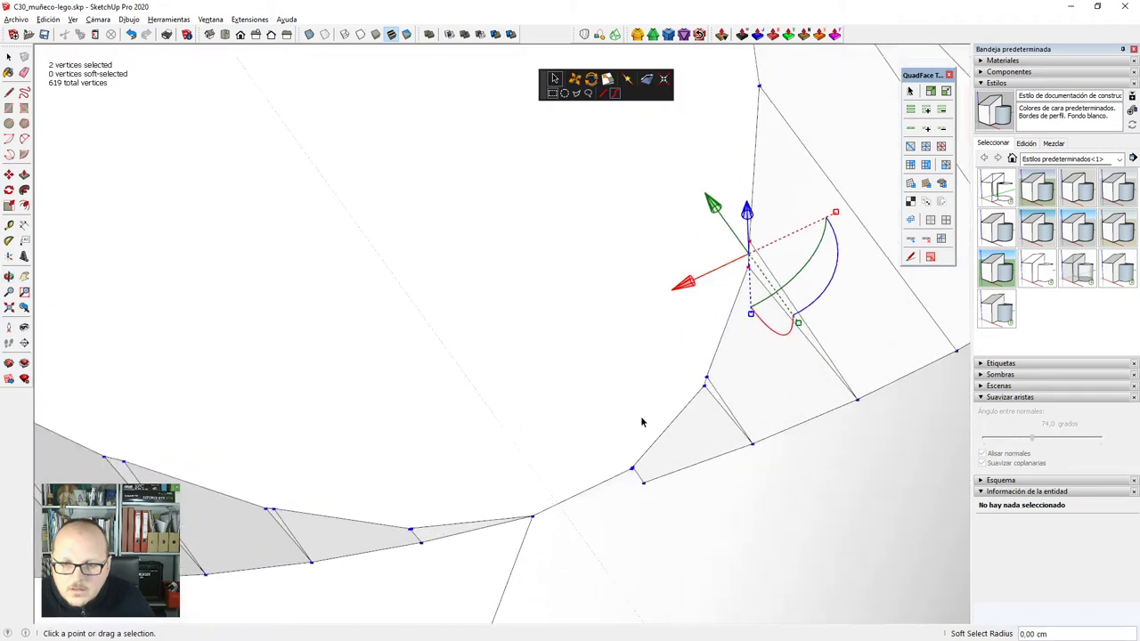
{"action": "left_click_drag", "start_coordinate": [722, 443], "coordinate": [669, 70]}
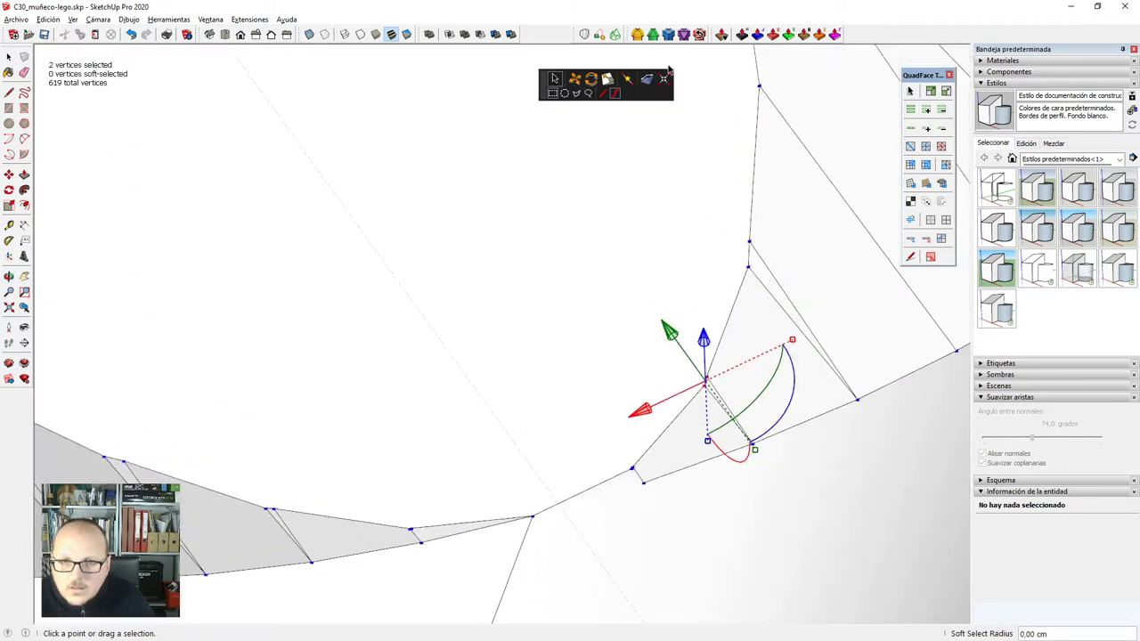
Merge the two tightly spaced vertices above the short edge next to the rim's lowest seam.
{"action": "scroll", "coordinate": [790, 261], "scroll_direction": "down", "scroll_amount": 2}
{"action": "scroll", "coordinate": [677, 461], "scroll_direction": "up", "scroll_amount": 10}
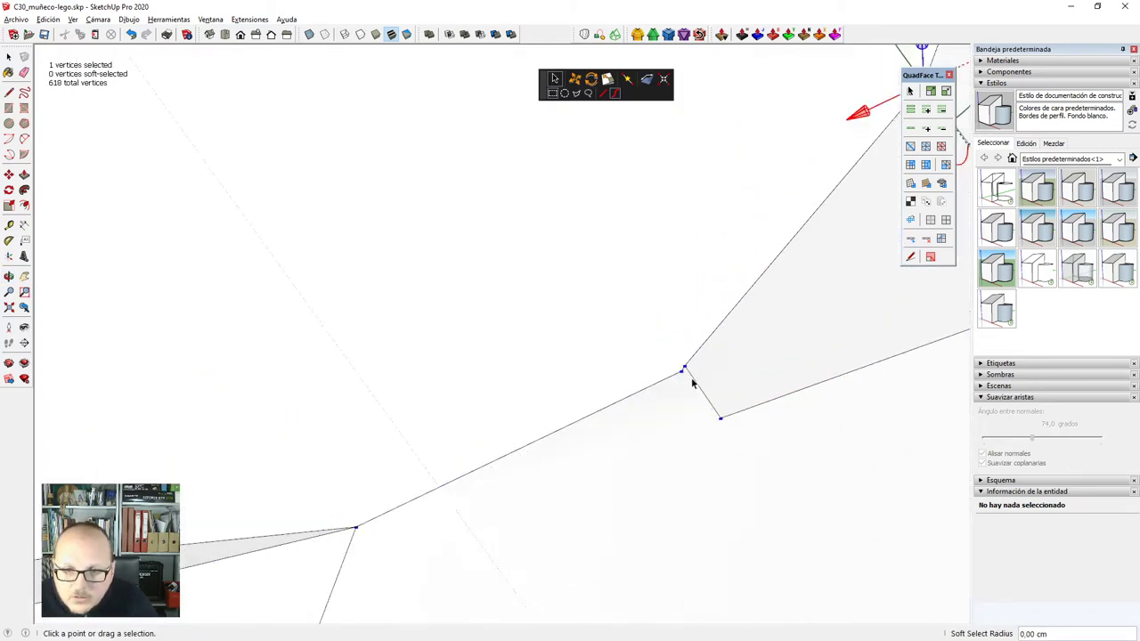
{"action": "left_click_drag", "start_coordinate": [632, 317], "coordinate": [723, 400]}
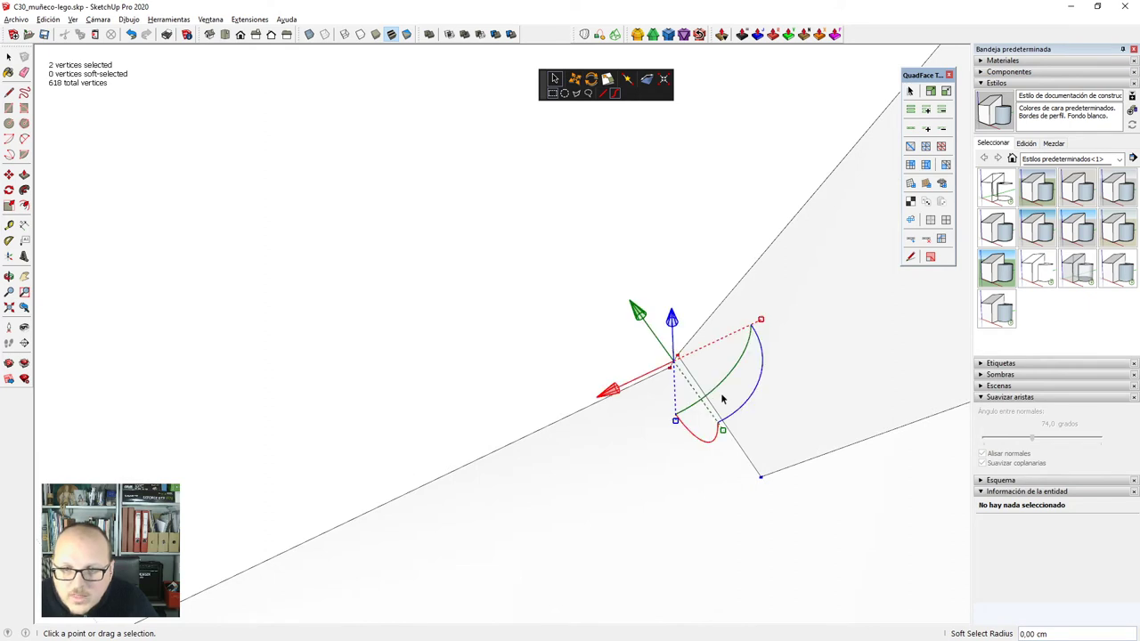
{"action": "left_click", "coordinate": [666, 81]}
{"action": "middle_click_drag", "start_coordinate": [751, 208], "coordinate": [782, 269]}
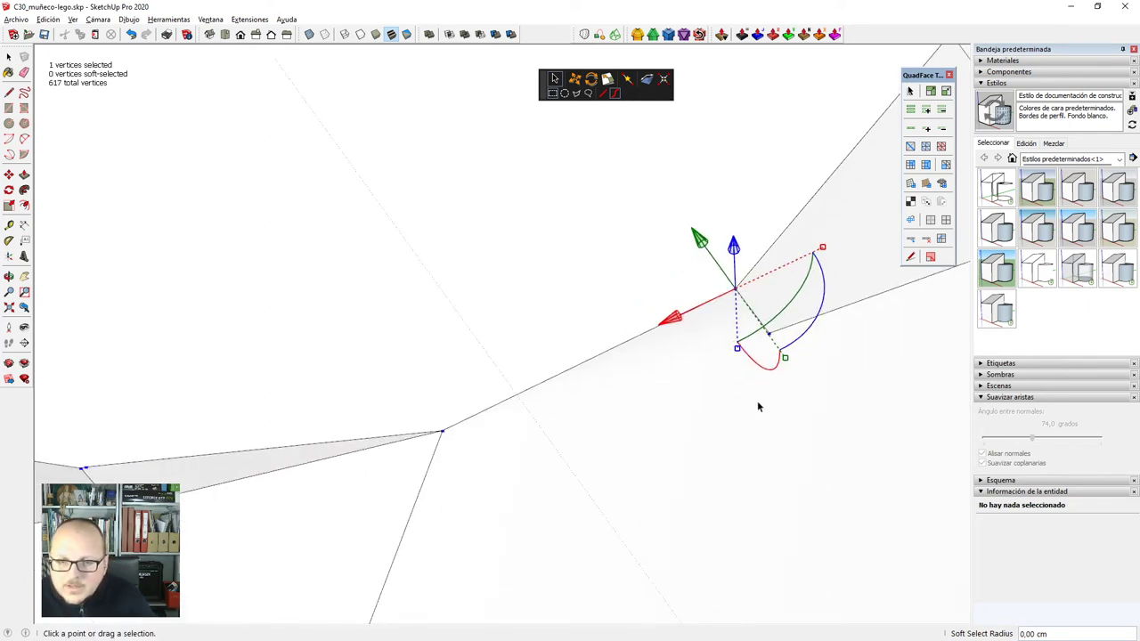
Leave vertex editing and harden the softened edge under the thin face beside the seam with a 0.0 degree softening angle.
{"action": "scroll", "coordinate": [757, 407], "scroll_direction": "down", "scroll_amount": 3}
{"action": "key", "text": "space"}
{"action": "left_click", "coordinate": [681, 383]}
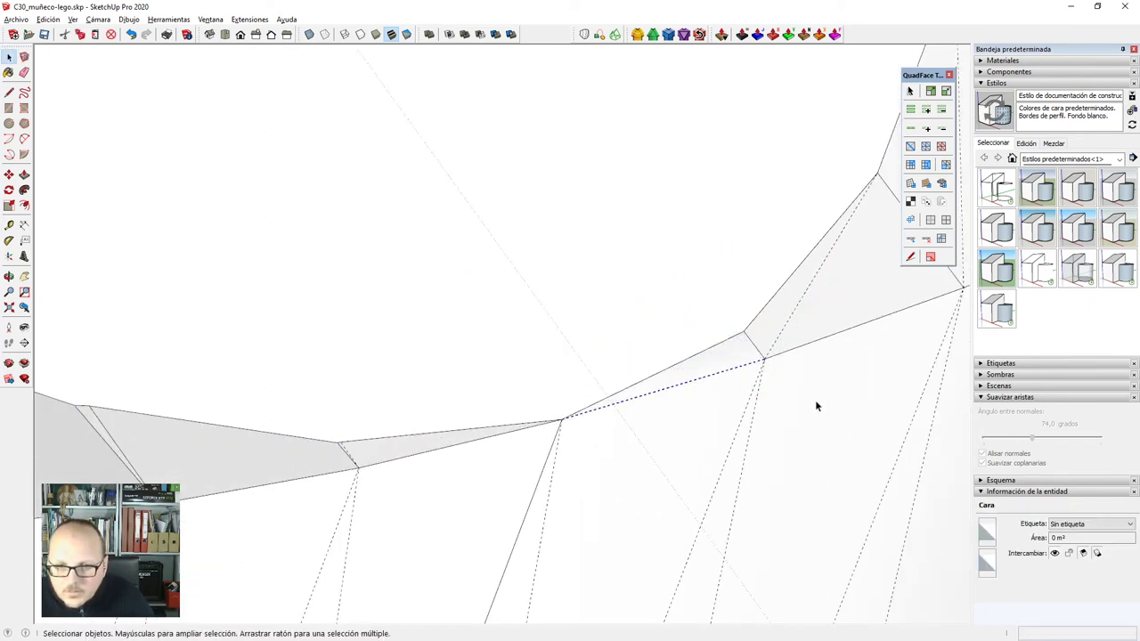
{"action": "left_click_drag", "start_coordinate": [1031, 443], "coordinate": [983, 438]}
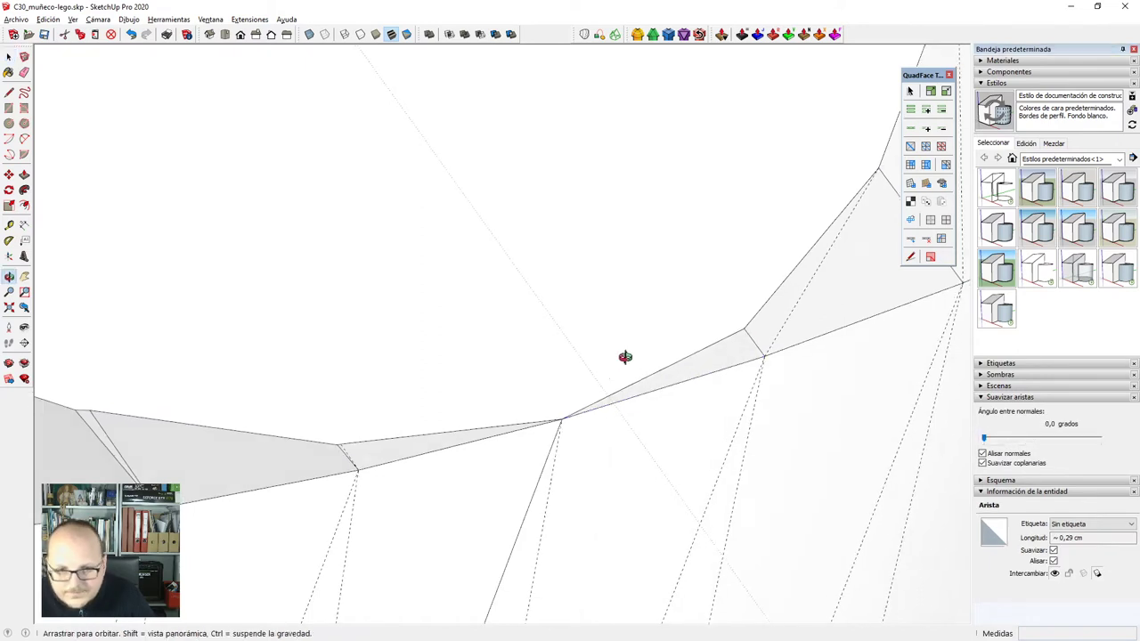
{"action": "middle_click_drag", "start_coordinate": [623, 359], "coordinate": [537, 415]}
Reopen vertex editing and merge the close vertex pair on the opposite side of the seam into one.
{"action": "key", "text": "v"}
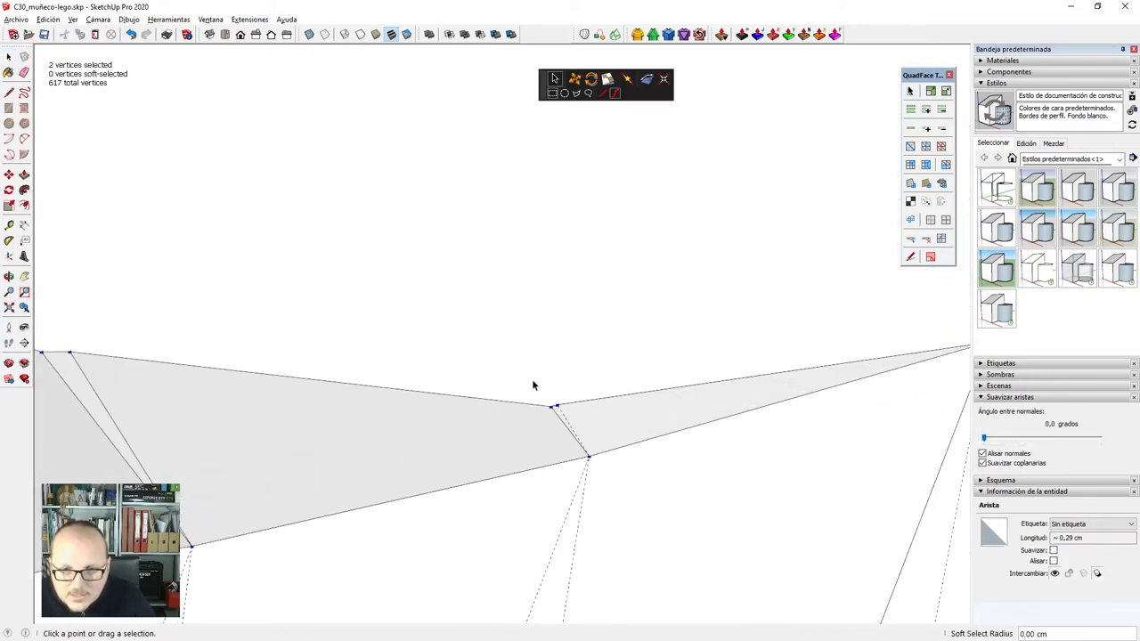
{"action": "left_click_drag", "start_coordinate": [532, 379], "coordinate": [589, 435]}
{"action": "left_click", "coordinate": [663, 80]}
{"action": "scroll", "coordinate": [792, 473], "scroll_direction": "down", "scroll_amount": 3}
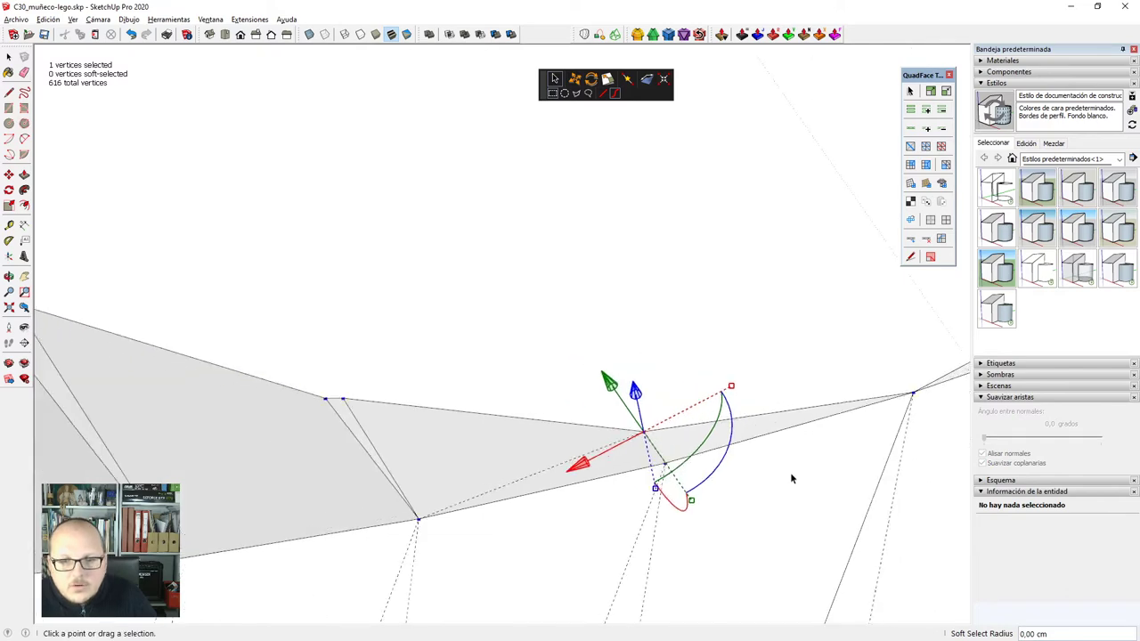
Merge the next two close vertex pairs along the rim's lower curve, each pair into a single vertex.
{"action": "scroll", "coordinate": [499, 416], "scroll_direction": "up", "scroll_amount": 1}
{"action": "left_click_drag", "start_coordinate": [501, 466], "coordinate": [500, 464]}
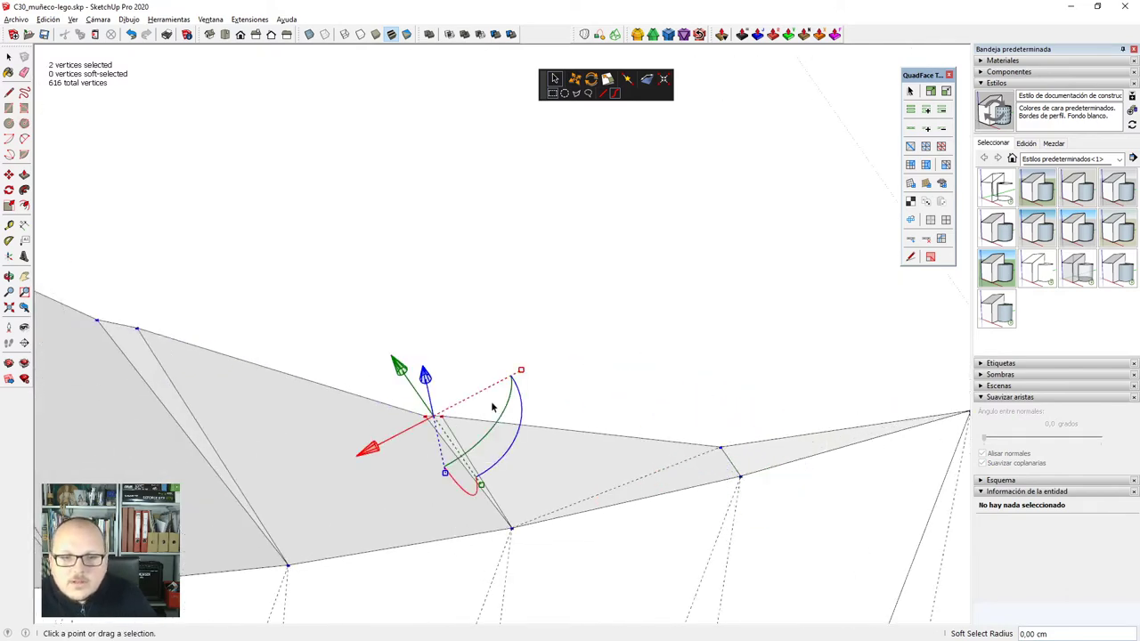
{"action": "left_click", "coordinate": [666, 79]}
{"action": "scroll", "coordinate": [888, 407], "scroll_direction": "down", "scroll_amount": 3}
{"action": "scroll", "coordinate": [598, 365], "scroll_direction": "up", "scroll_amount": 1}
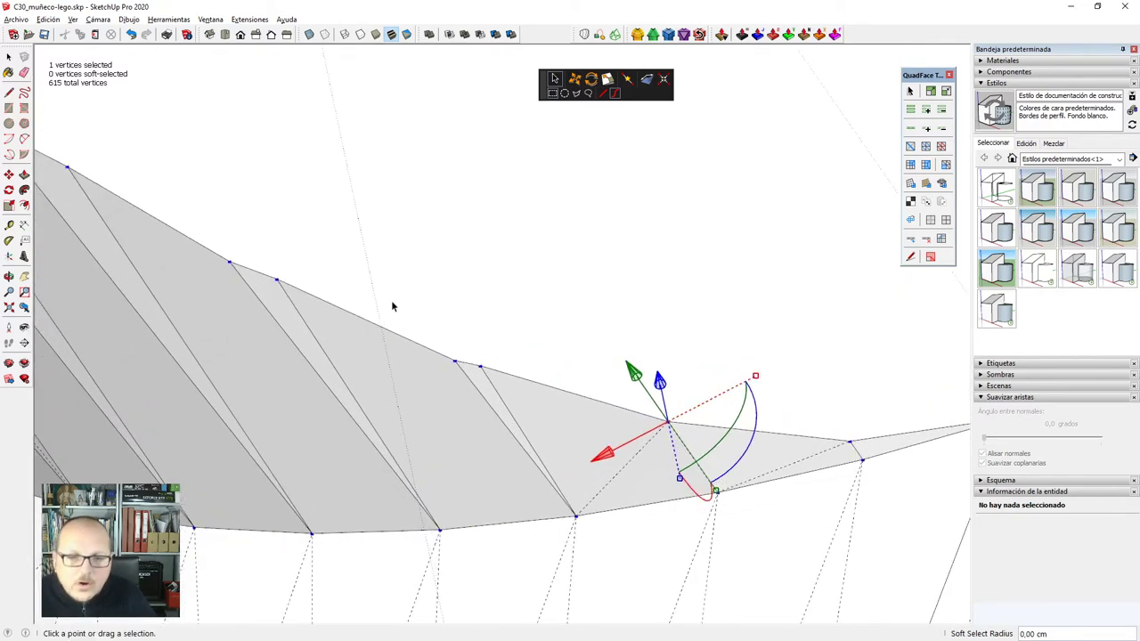
{"action": "left_click_drag", "start_coordinate": [442, 327], "coordinate": [523, 374]}
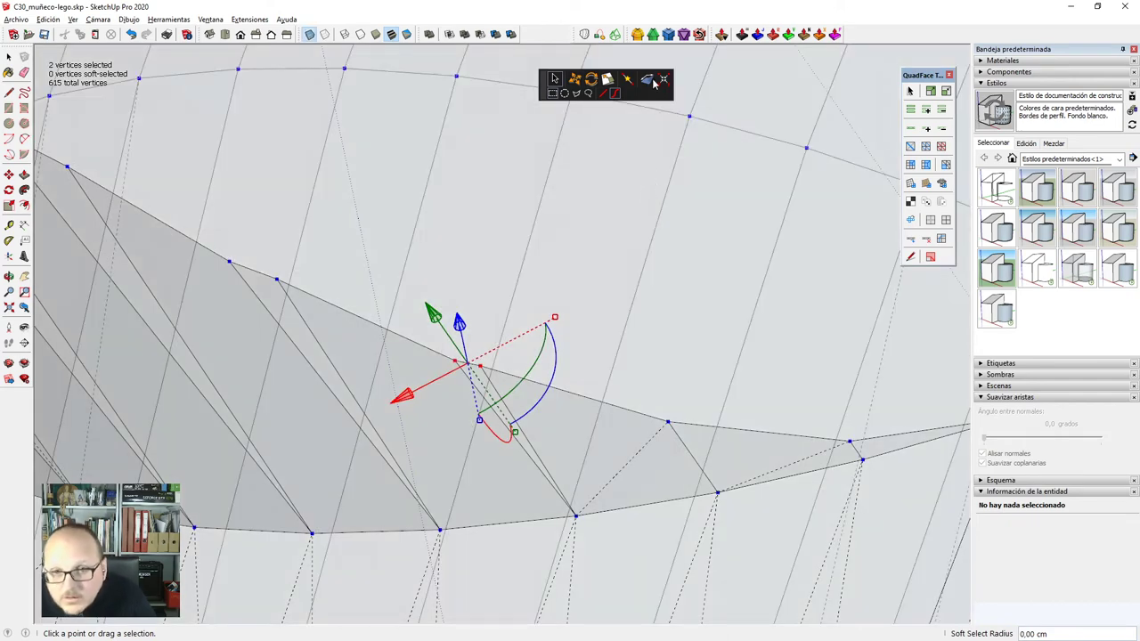
{"action": "left_click", "coordinate": [662, 80]}
Continue up the rim, merging the close vertex pairs at the tips of the following two thin triangles.
{"action": "scroll", "coordinate": [720, 354], "scroll_direction": "down", "scroll_amount": 2}
{"action": "scroll", "coordinate": [356, 252], "scroll_direction": "up", "scroll_amount": 1}
{"action": "left_click_drag", "start_coordinate": [370, 251], "coordinate": [442, 344]}
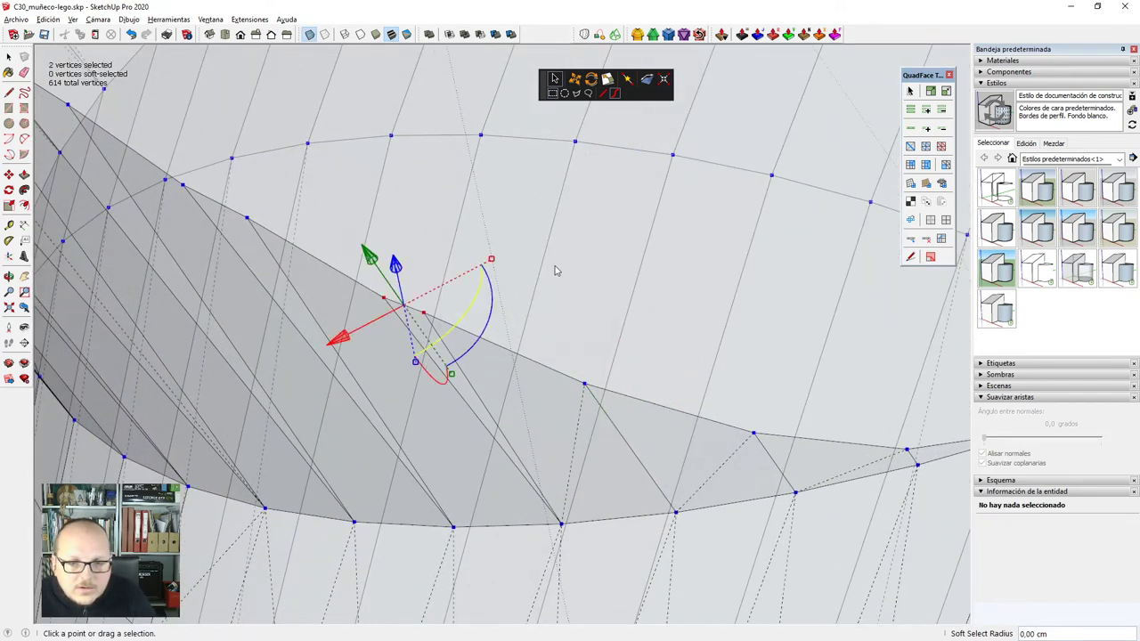
{"action": "left_click", "coordinate": [666, 80]}
{"action": "scroll", "coordinate": [832, 517], "scroll_direction": "down", "scroll_amount": 3}
{"action": "middle_click_drag", "start_coordinate": [562, 332], "coordinate": [497, 301]}
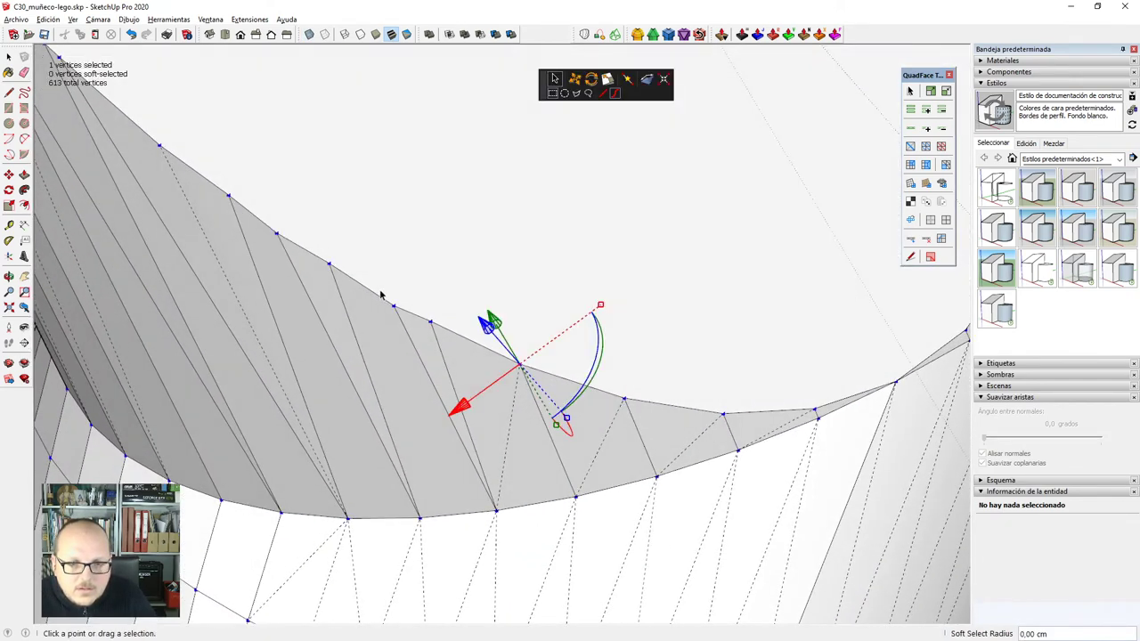
{"action": "left_click_drag", "start_coordinate": [380, 290], "coordinate": [448, 335]}
{"action": "left_click", "coordinate": [663, 80]}
Merge two more neighbouring vertex pairs on the steeper stretch of the rim toward the shoulder.
{"action": "middle_click_drag", "start_coordinate": [534, 178], "coordinate": [363, 215]}
{"action": "left_click_drag", "start_coordinate": [448, 300], "coordinate": [457, 306]}
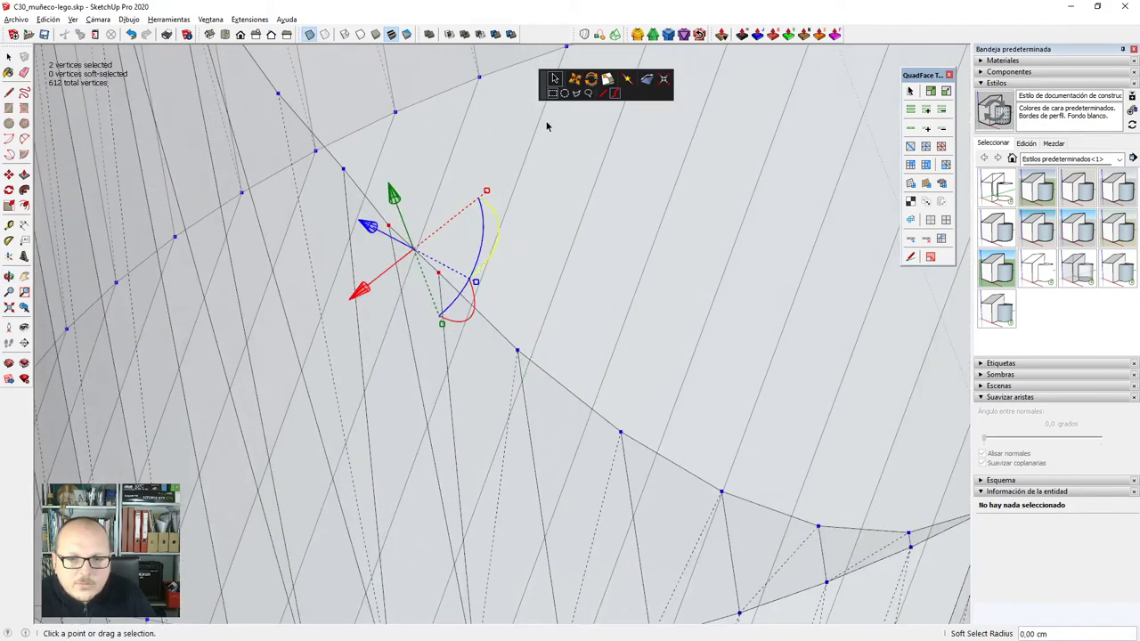
{"action": "left_click", "coordinate": [664, 79]}
{"action": "scroll", "coordinate": [646, 514], "scroll_direction": "down", "scroll_amount": 3}
{"action": "middle_click_drag", "start_coordinate": [647, 514], "coordinate": [471, 337]}
{"action": "scroll", "coordinate": [466, 316], "scroll_direction": "up", "scroll_amount": 2}
{"action": "left_click_drag", "start_coordinate": [526, 350], "coordinate": [527, 349]}
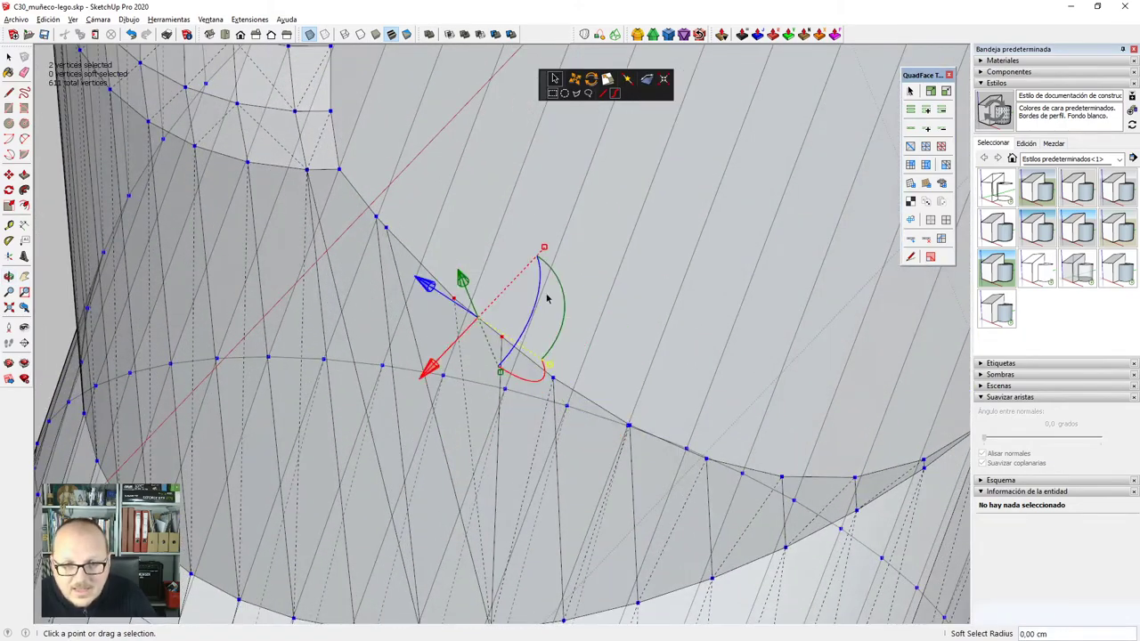
{"action": "left_click", "coordinate": [663, 81]}
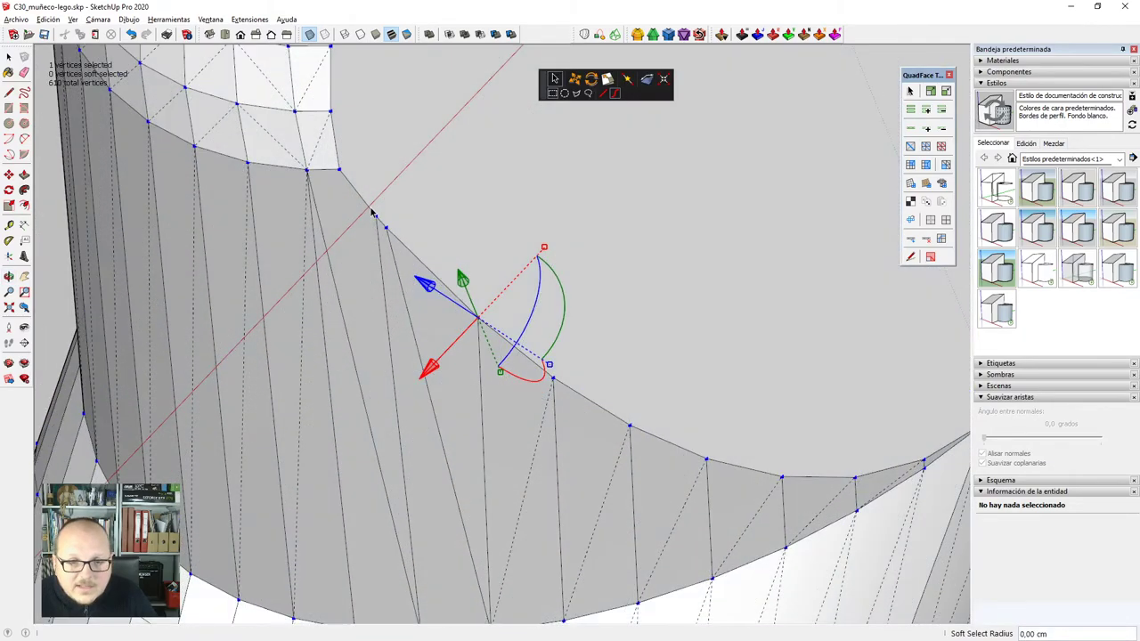
Merge the last close vertex pair just below the shoulder mesh and leave vertex editing.
{"action": "left_click", "coordinate": [378, 223], "text": "ctrl"}
{"action": "left_click", "coordinate": [665, 81]}
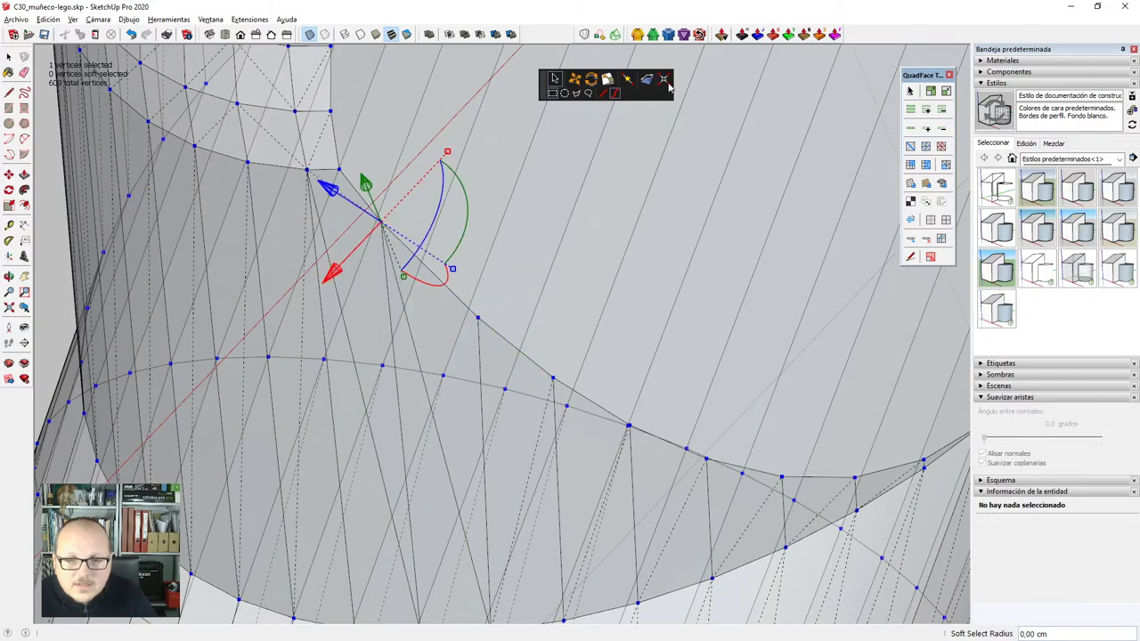
{"action": "key", "text": "x"}
{"action": "scroll", "coordinate": [579, 308], "scroll_direction": "down", "scroll_amount": 3}
{"action": "key", "text": "space"}
Try to offset the flat cut face's outline inward by about 0.07 cm.
{"action": "scroll", "coordinate": [470, 420], "scroll_direction": "down", "scroll_amount": 3}
{"action": "scroll", "coordinate": [469, 423], "scroll_direction": "down", "scroll_amount": 2}
{"action": "middle_click_drag", "start_coordinate": [477, 423], "coordinate": [543, 234]}
{"action": "scroll", "coordinate": [545, 123], "scroll_direction": "up", "scroll_amount": 3}
{"action": "left_click", "coordinate": [501, 113]}
{"action": "scroll", "coordinate": [489, 113], "scroll_direction": "up", "scroll_amount": 3}
{"action": "left_click", "coordinate": [491, 138]}
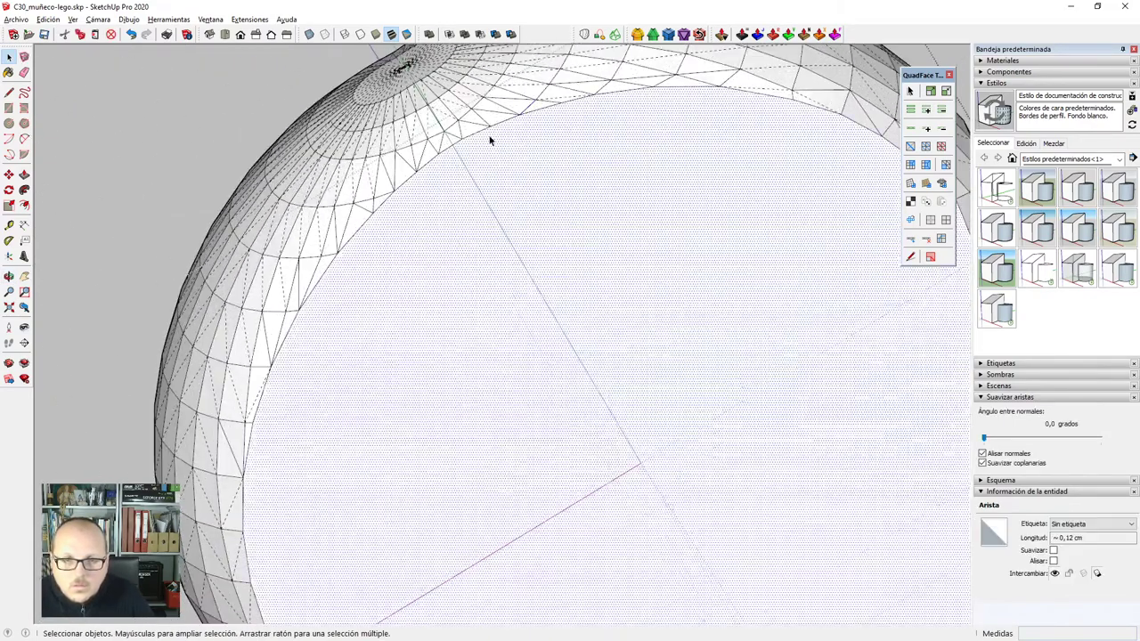
{"action": "scroll", "coordinate": [490, 124], "scroll_direction": "up", "scroll_amount": 3}
{"action": "key", "text": "f"}
{"action": "left_click", "coordinate": [504, 119]}
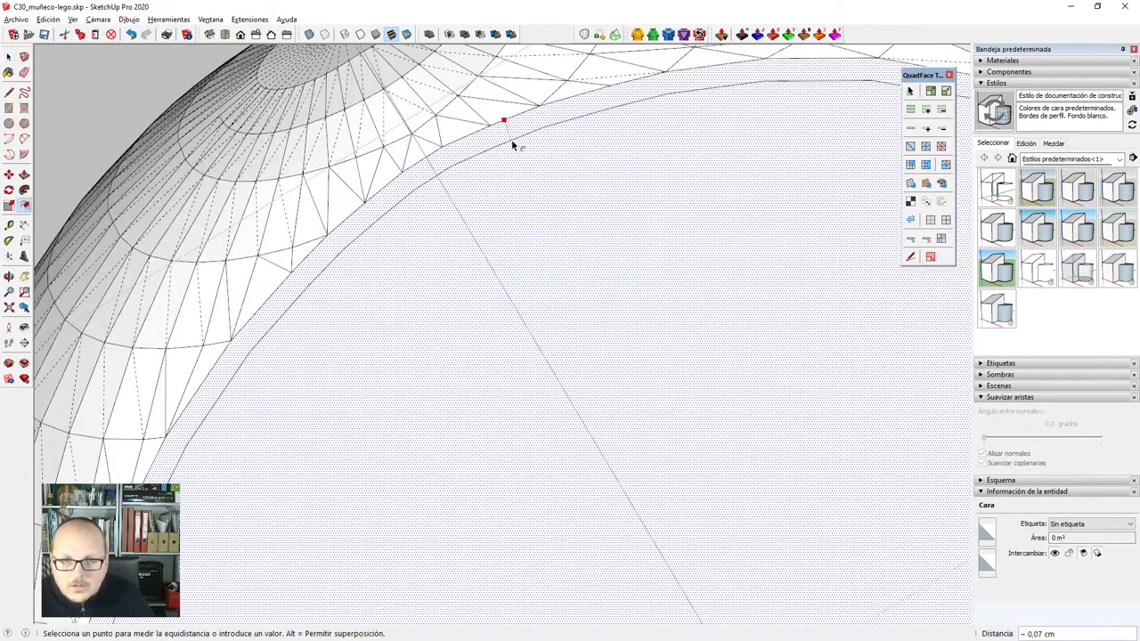
{"action": "left_click", "coordinate": [511, 139]}
{"action": "key", "text": "space"}
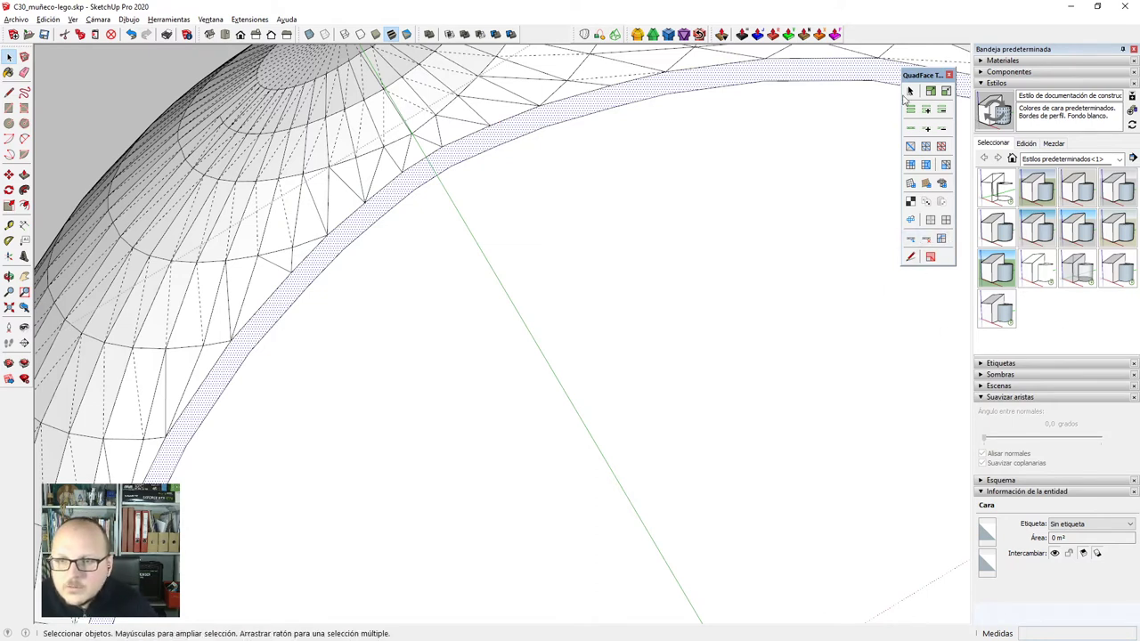
{"action": "right_click", "coordinate": [910, 42]}
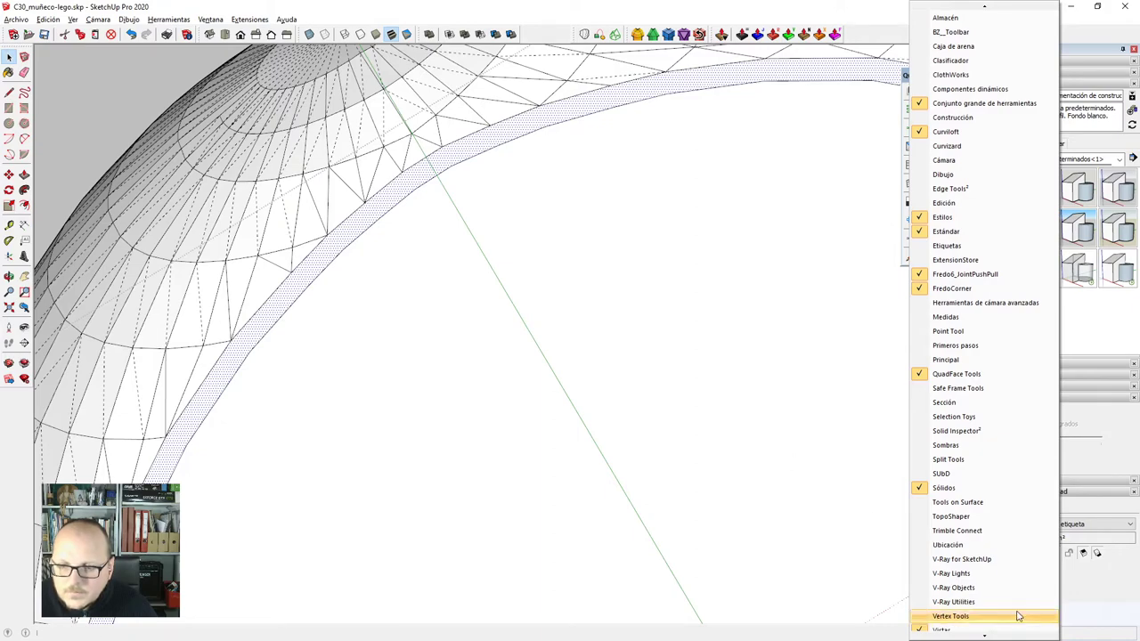
{"action": "left_click", "coordinate": [540, 250]}
{"action": "scroll", "coordinate": [440, 152], "scroll_direction": "down", "scroll_amount": 3}
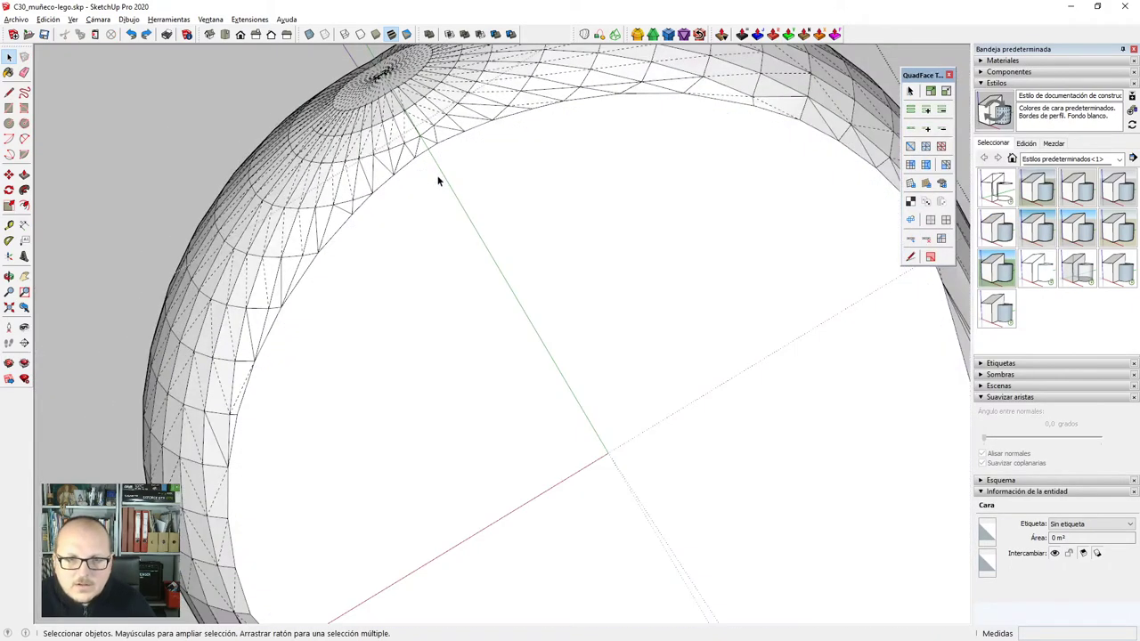
Offset the flat cut face's outline inward by about 0.26 cm to form a ring along the rim.
{"action": "scroll", "coordinate": [415, 158], "scroll_direction": "up", "scroll_amount": 3}
{"action": "key", "text": "f"}
{"action": "left_click", "coordinate": [422, 161]}
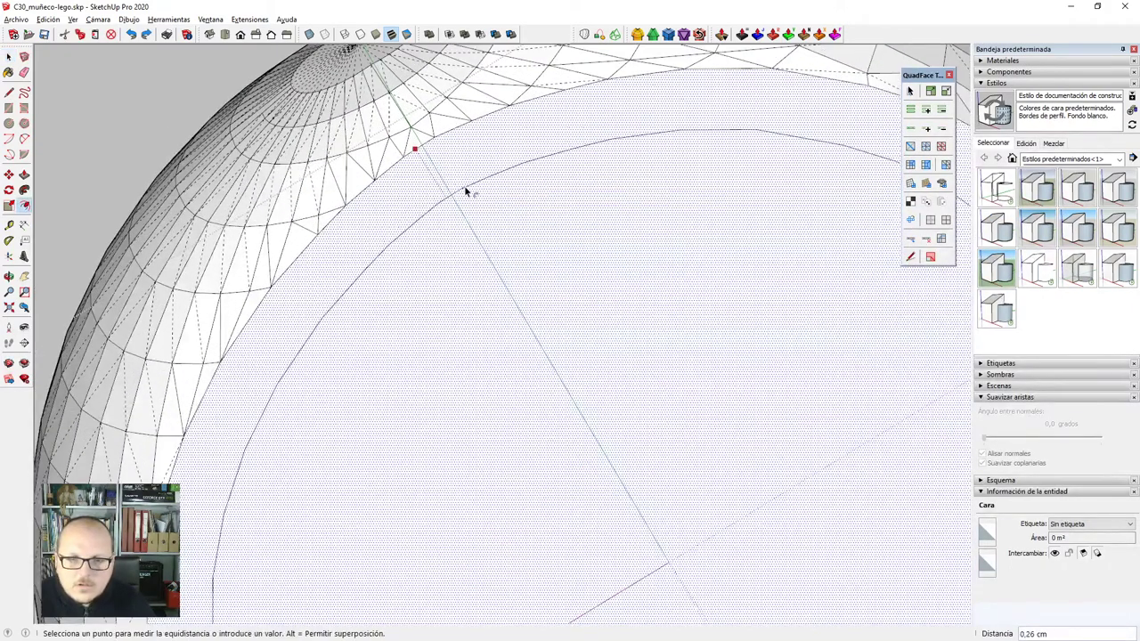
{"action": "left_click", "coordinate": [464, 186]}
{"action": "key", "text": "space"}
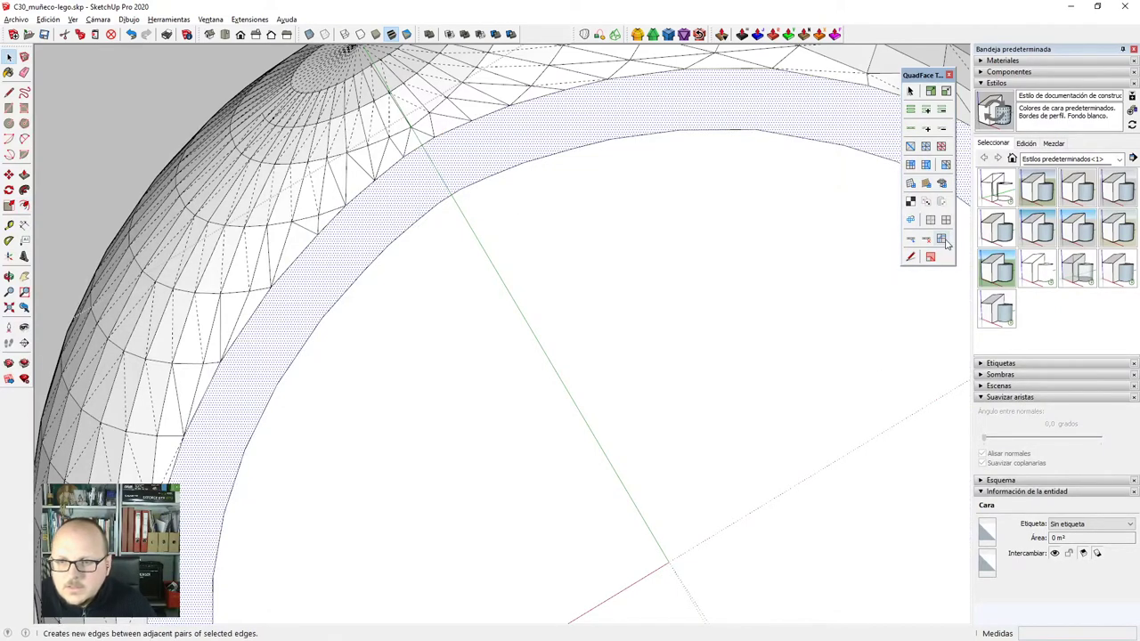
Show the Split Tools toolbar and split the selected ring face into quads.
{"action": "right_click", "coordinate": [975, 34]}
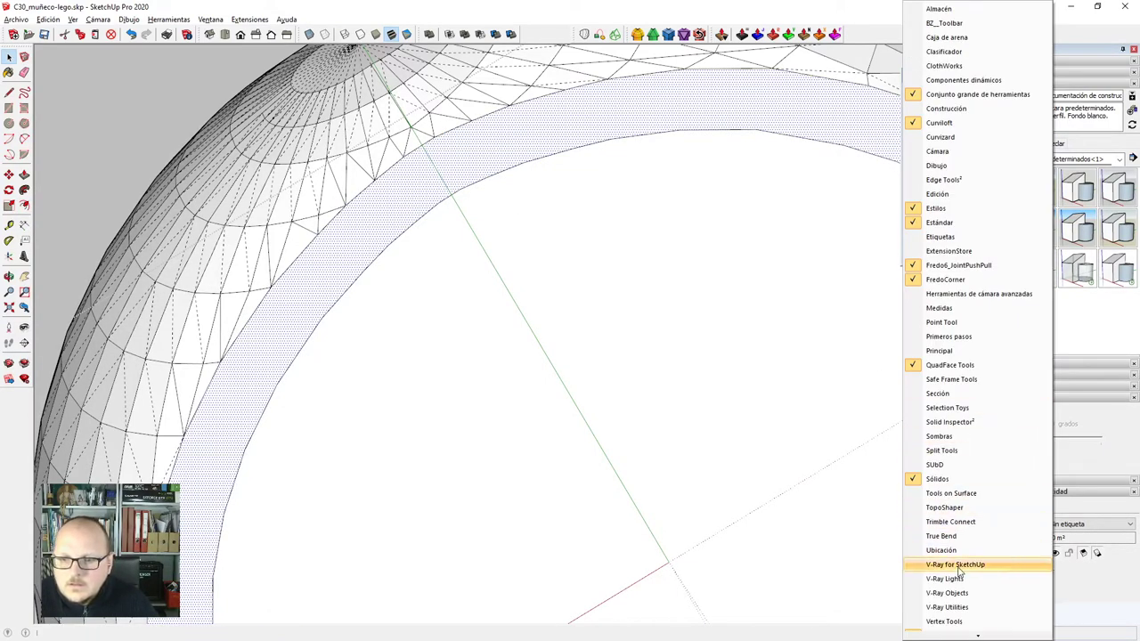
{"action": "left_click", "coordinate": [951, 450]}
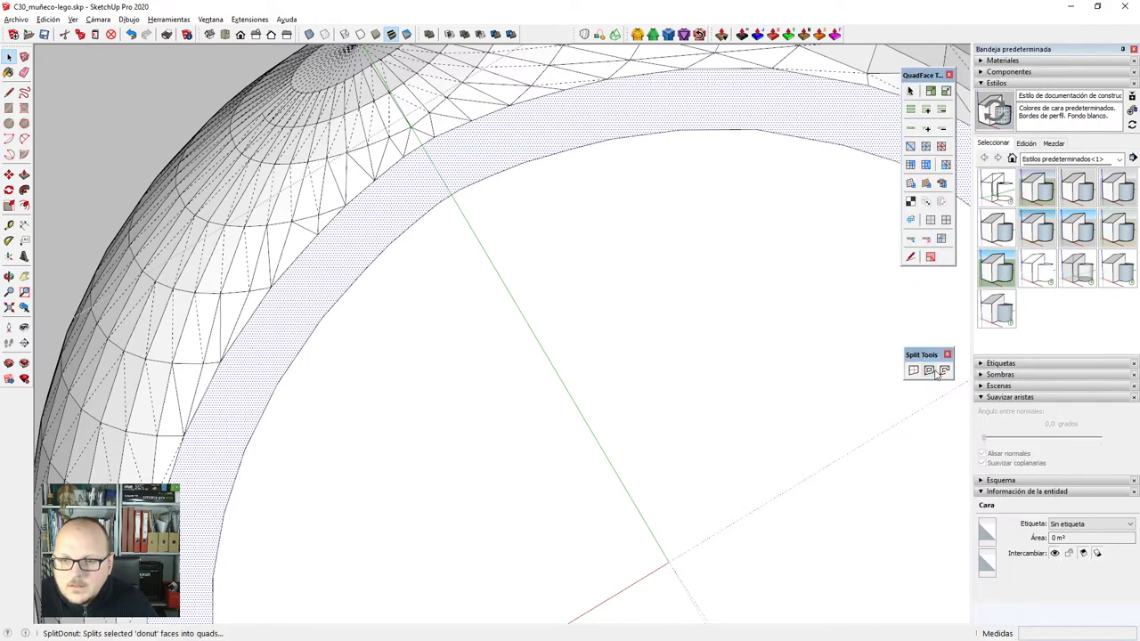
{"action": "left_click", "coordinate": [945, 370]}
Delete the stray partial edge loop around the pole of the shoulder dome.
{"action": "scroll", "coordinate": [621, 174], "scroll_direction": "down", "scroll_amount": 6}
{"action": "middle_click_drag", "start_coordinate": [621, 174], "coordinate": [777, 356]}
{"action": "scroll", "coordinate": [644, 214], "scroll_direction": "down", "scroll_amount": 4}
{"action": "key", "text": "k"}
{"action": "middle_click_drag", "start_coordinate": [557, 385], "coordinate": [647, 172]}
{"action": "scroll", "coordinate": [646, 173], "scroll_direction": "up", "scroll_amount": 8}
{"action": "scroll", "coordinate": [712, 209], "scroll_direction": "up", "scroll_amount": 3}
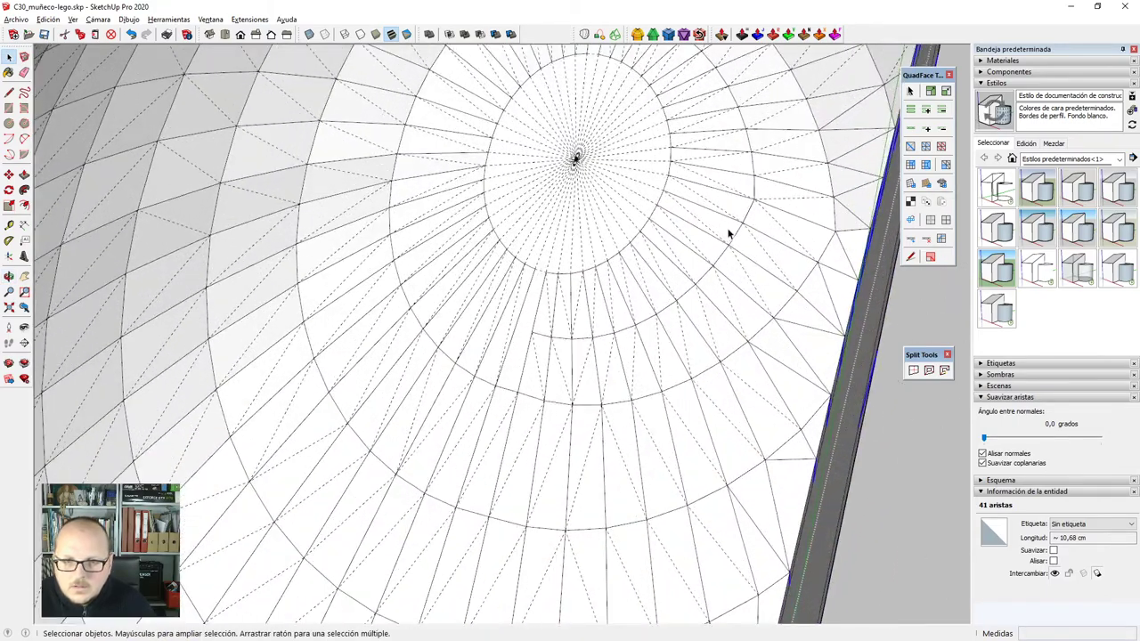
{"action": "scroll", "coordinate": [660, 326], "scroll_direction": "up", "scroll_amount": 2}
{"action": "key", "text": "Delete"}
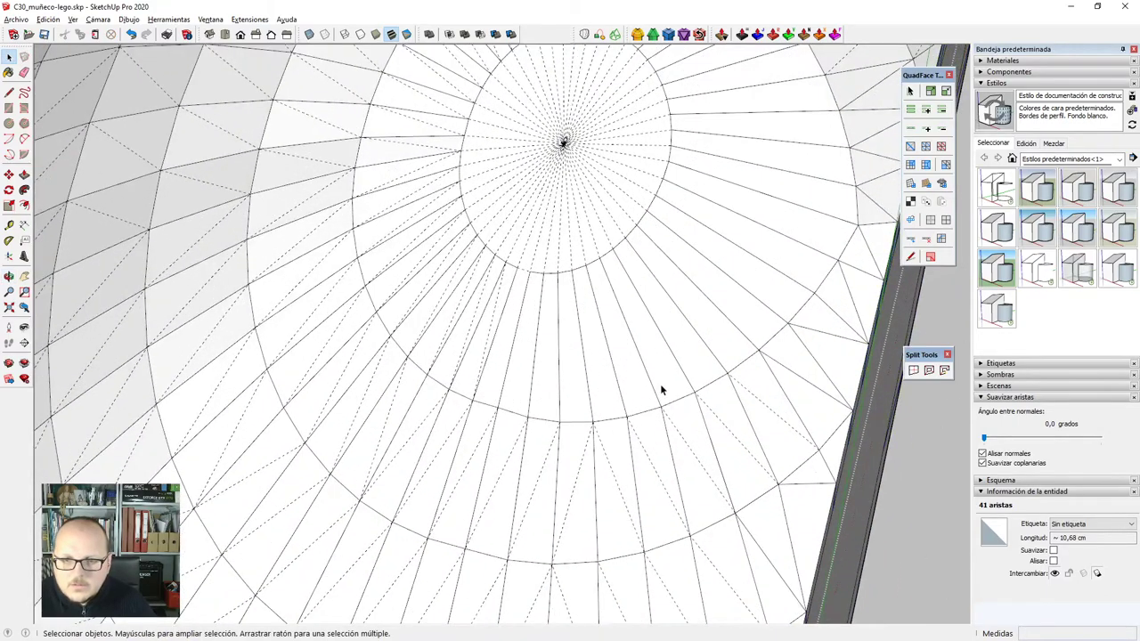
Harden the softened edge segment in the innermost circle around the dome's pole with a 0.0 degree softening angle.
{"action": "scroll", "coordinate": [654, 419], "scroll_direction": "down", "scroll_amount": 4}
{"action": "scroll", "coordinate": [627, 210], "scroll_direction": "up", "scroll_amount": 6}
{"action": "scroll", "coordinate": [604, 227], "scroll_direction": "up", "scroll_amount": 1}
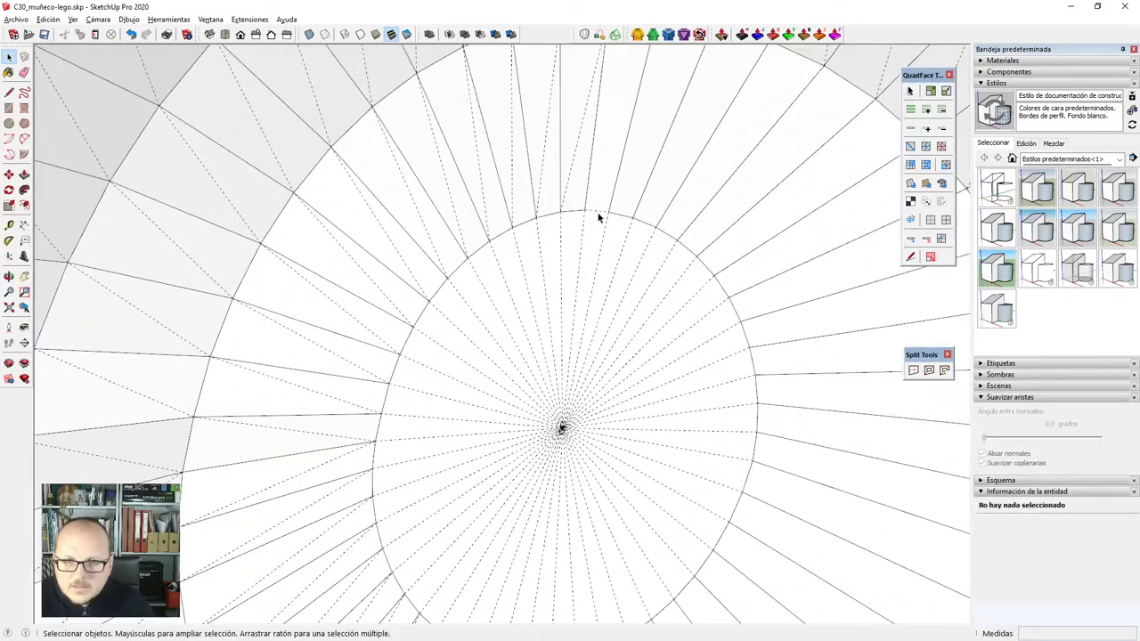
{"action": "left_click", "coordinate": [599, 213]}
{"action": "scroll", "coordinate": [602, 212], "scroll_direction": "down", "scroll_amount": 4}
{"action": "left_click", "coordinate": [985, 442]}
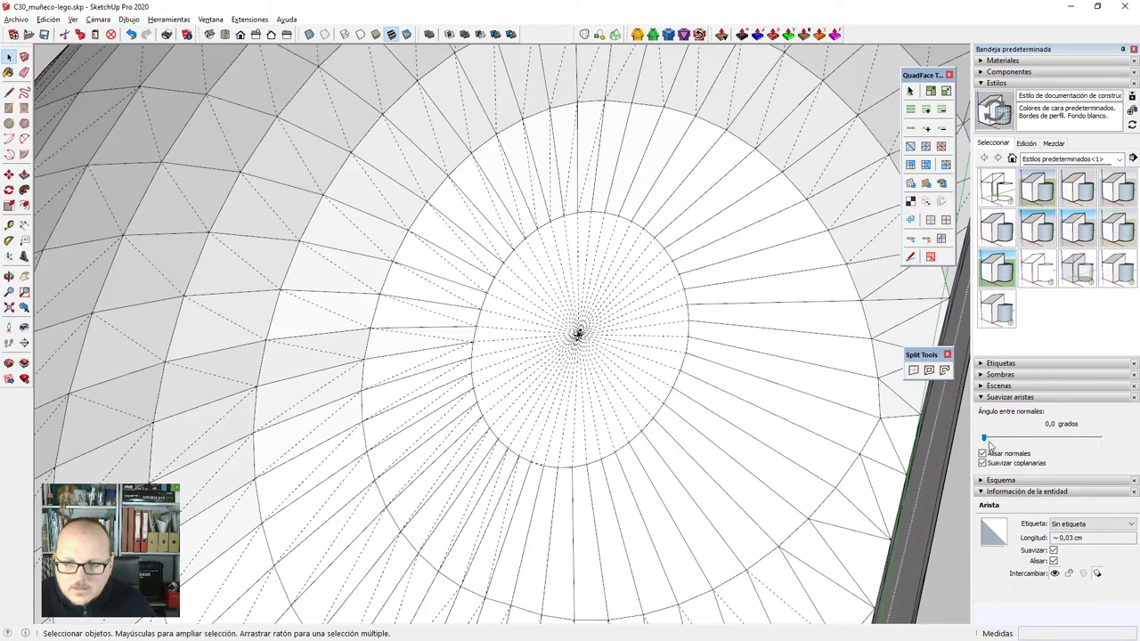
{"action": "left_click_drag", "start_coordinate": [984, 439], "coordinate": [980, 439]}
Turn off the display of hidden geometry and bring the lower curve of the quad ring into close view.
{"action": "middle_click_drag", "start_coordinate": [660, 442], "coordinate": [535, 479]}
{"action": "scroll", "coordinate": [636, 448], "scroll_direction": "up", "scroll_amount": 2}
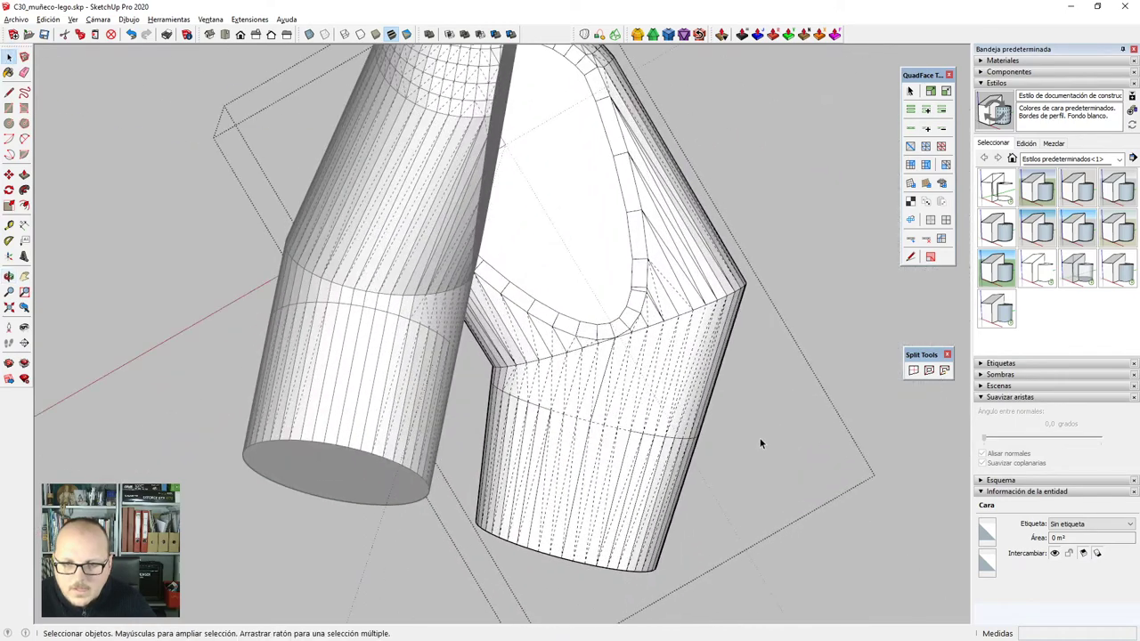
{"action": "key", "text": "alt+h"}
{"action": "middle_click_drag", "start_coordinate": [762, 448], "coordinate": [655, 413]}
{"action": "scroll", "coordinate": [628, 308], "scroll_direction": "up", "scroll_amount": 6}
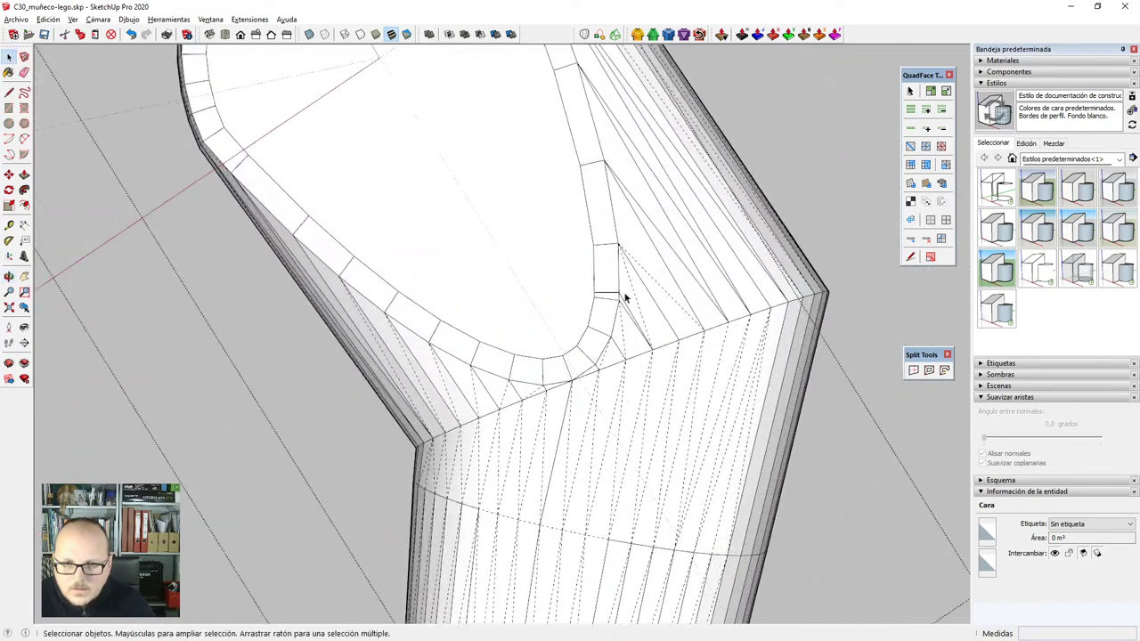
Collapse the narrow quad at the ring's lower curve by merging its outer and inner vertex pairs.
{"action": "scroll", "coordinate": [616, 317], "scroll_direction": "up", "scroll_amount": 1}
{"action": "left_click", "coordinate": [615, 313]}
{"action": "scroll", "coordinate": [626, 309], "scroll_direction": "up", "scroll_amount": 5}
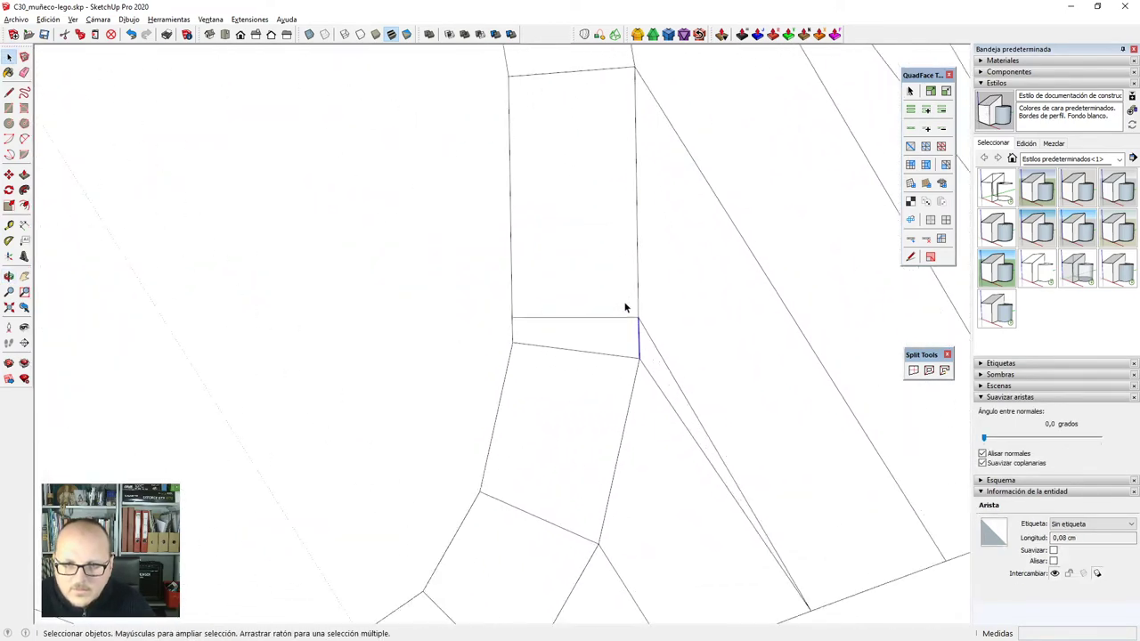
{"action": "key", "text": "v"}
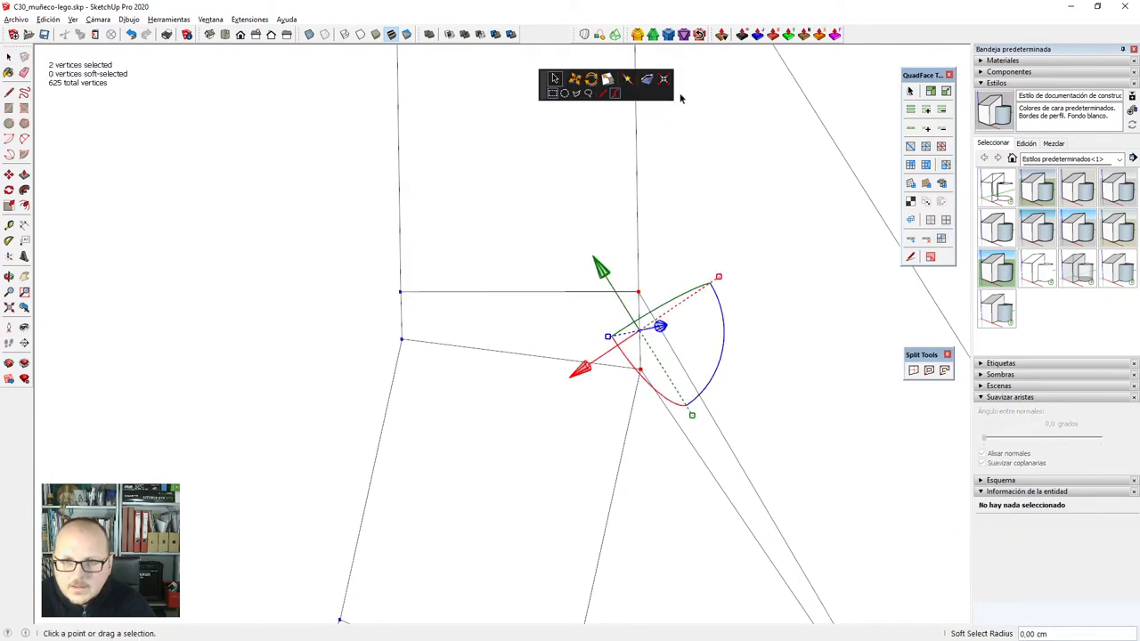
{"action": "left_click_drag", "start_coordinate": [418, 364], "coordinate": [418, 365]}
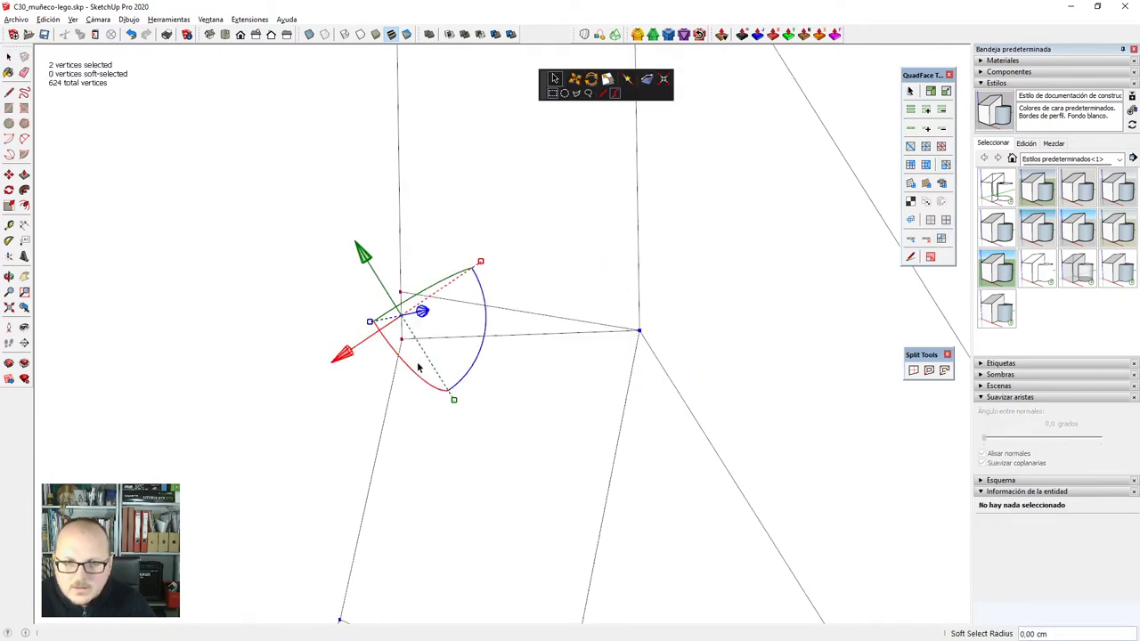
{"action": "key", "text": "x"}
{"action": "left_click", "coordinate": [669, 76]}
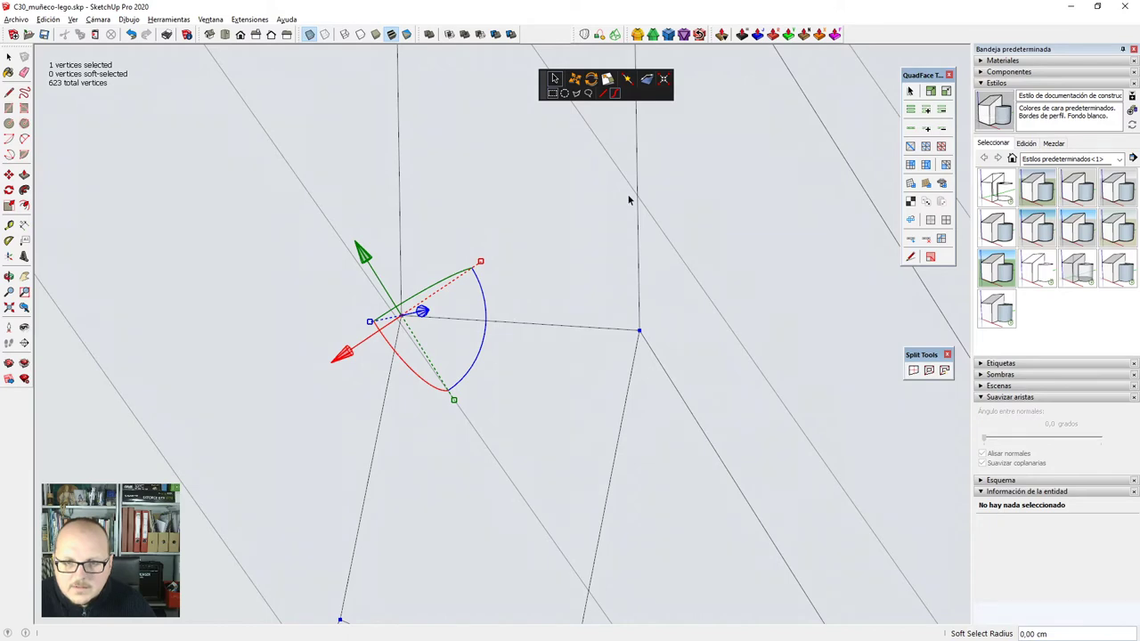
{"action": "key", "text": "space"}
Turn the diagonal edge running from the ring to the elbow seam into a quad edge.
{"action": "scroll", "coordinate": [629, 200], "scroll_direction": "down", "scroll_amount": 3}
{"action": "scroll", "coordinate": [649, 451], "scroll_direction": "down", "scroll_amount": 6}
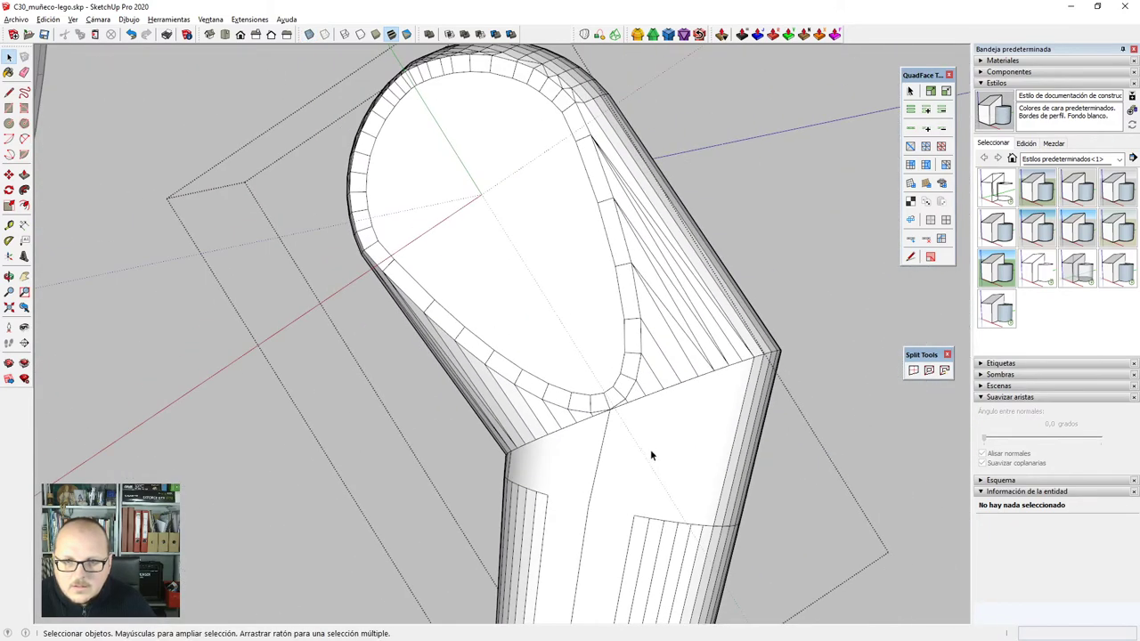
{"action": "middle_click_drag", "start_coordinate": [651, 452], "coordinate": [693, 303]}
{"action": "scroll", "coordinate": [695, 296], "scroll_direction": "up", "scroll_amount": 1}
{"action": "key", "text": "q"}
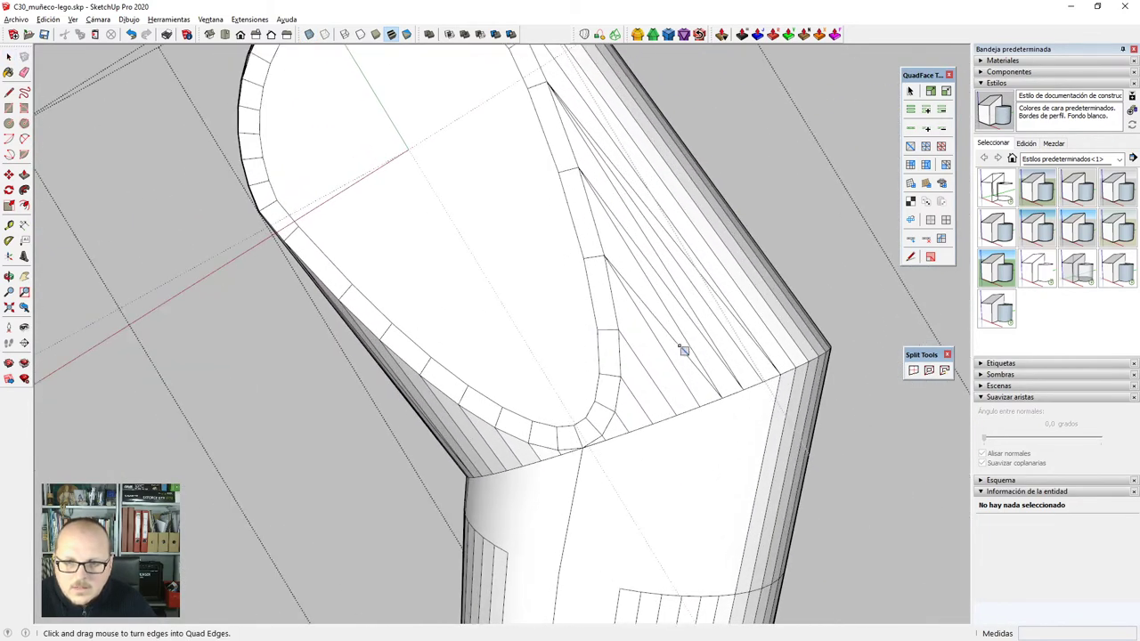
{"action": "left_click", "coordinate": [693, 328]}
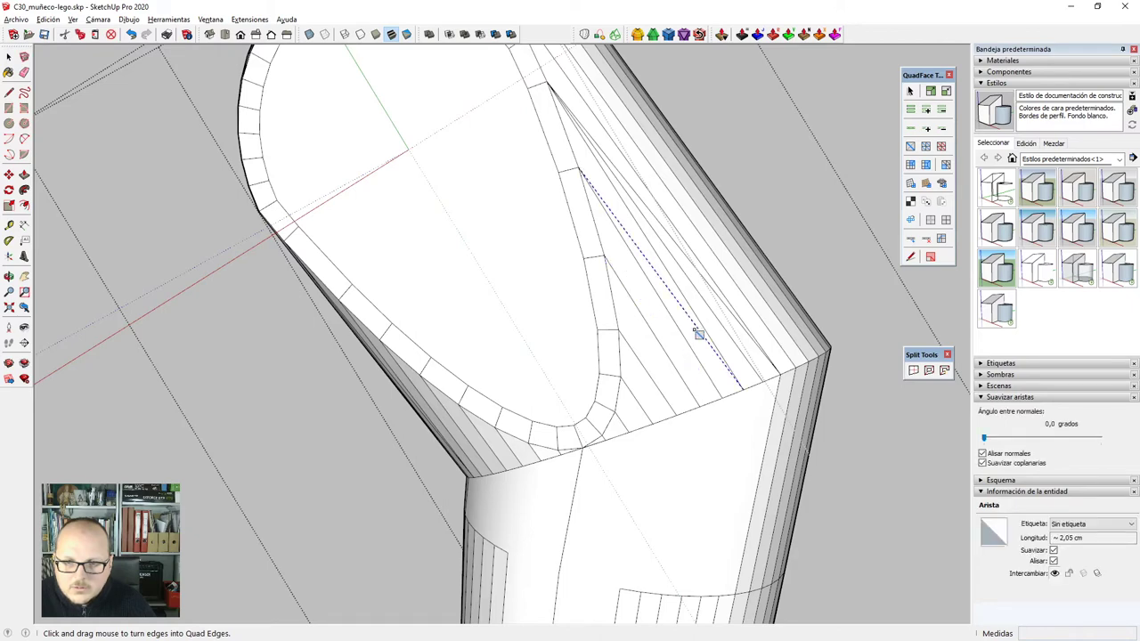
Flip the next long diagonal beside the ring and turn it into a quad edge to form a long quad.
{"action": "scroll", "coordinate": [695, 330], "scroll_direction": "up", "scroll_amount": 3}
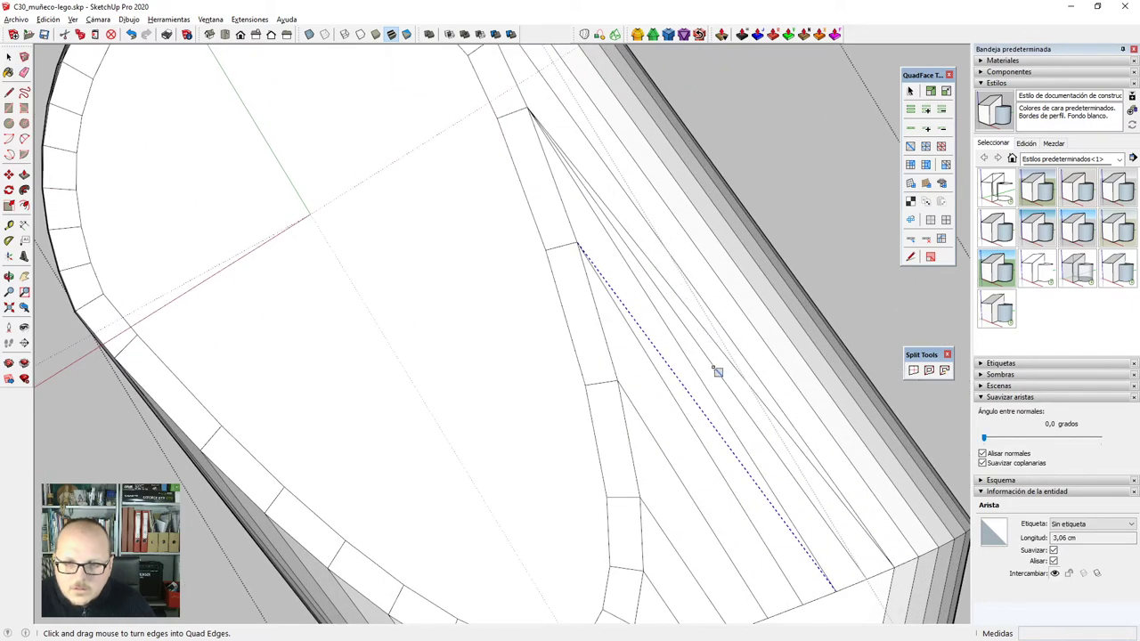
{"action": "key", "text": "f"}
{"action": "left_click", "coordinate": [724, 354]}
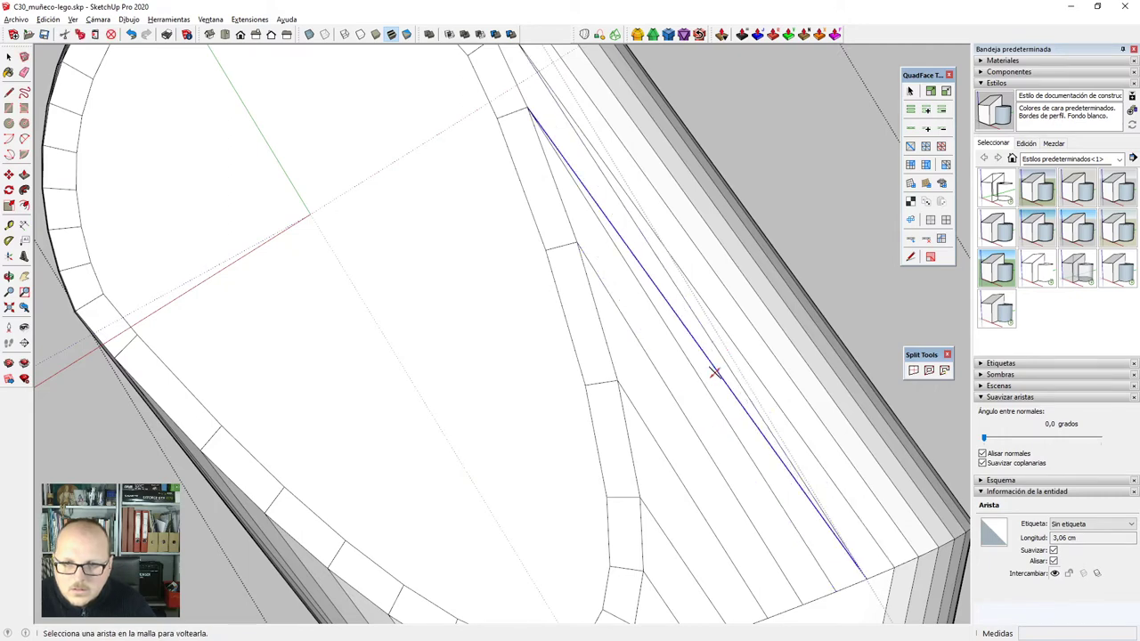
{"action": "left_click", "coordinate": [712, 367]}
{"action": "scroll", "coordinate": [712, 367], "scroll_direction": "down", "scroll_amount": 3}
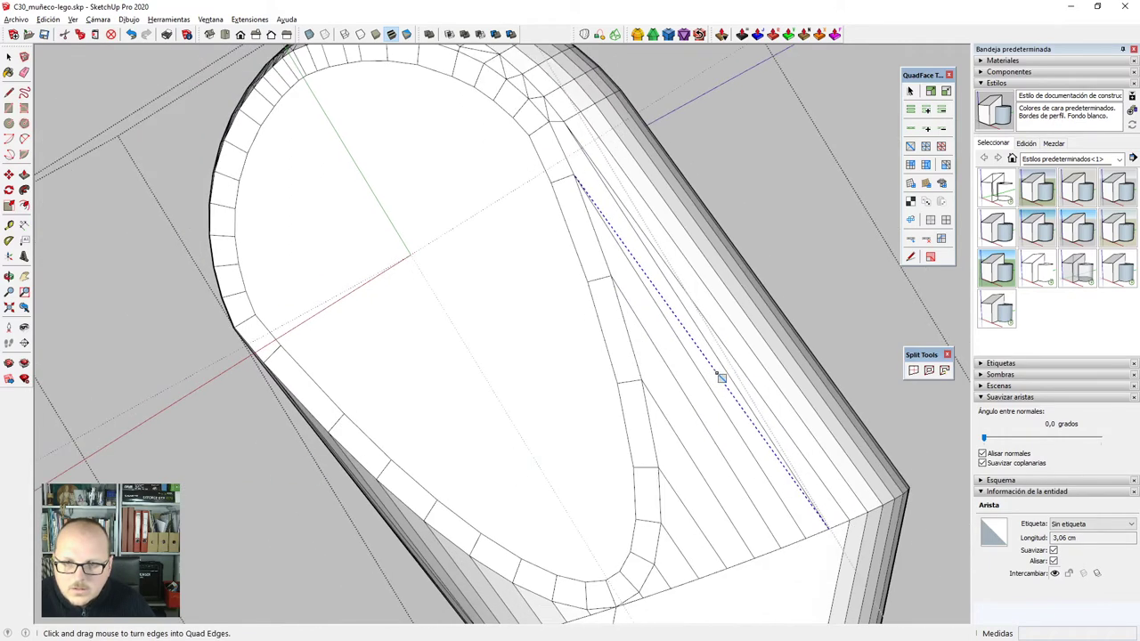
{"action": "scroll", "coordinate": [710, 356], "scroll_direction": "down", "scroll_amount": 1}
{"action": "scroll", "coordinate": [708, 358], "scroll_direction": "up", "scroll_amount": 2}
{"action": "key", "text": "space"}
{"action": "left_click", "coordinate": [680, 324]}
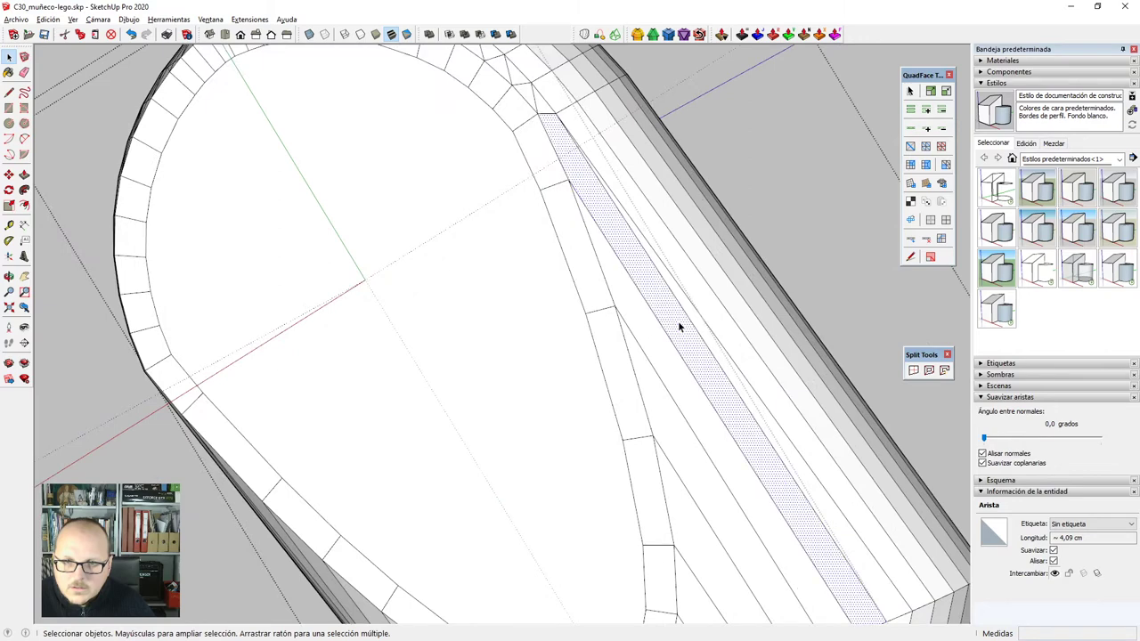
Select the forearm faces and edges around the mid-forearm loop and set their smoothing angle to 0 degrees.
{"action": "scroll", "coordinate": [713, 360], "scroll_direction": "down", "scroll_amount": 1}
{"action": "left_click", "coordinate": [726, 364]}
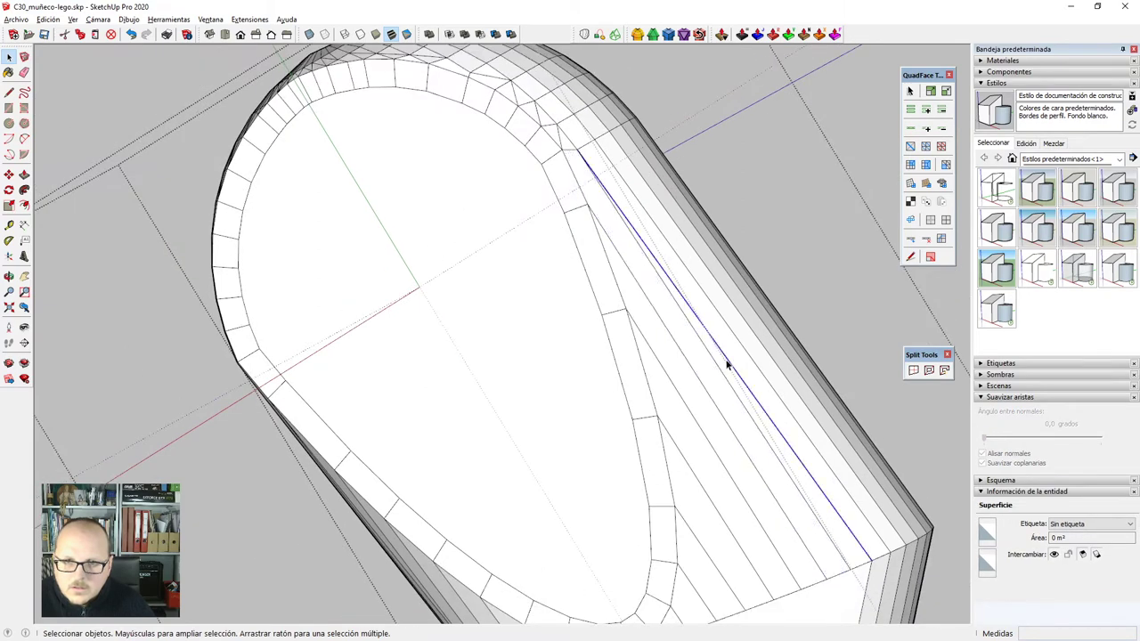
{"action": "scroll", "coordinate": [706, 323], "scroll_direction": "down", "scroll_amount": 5}
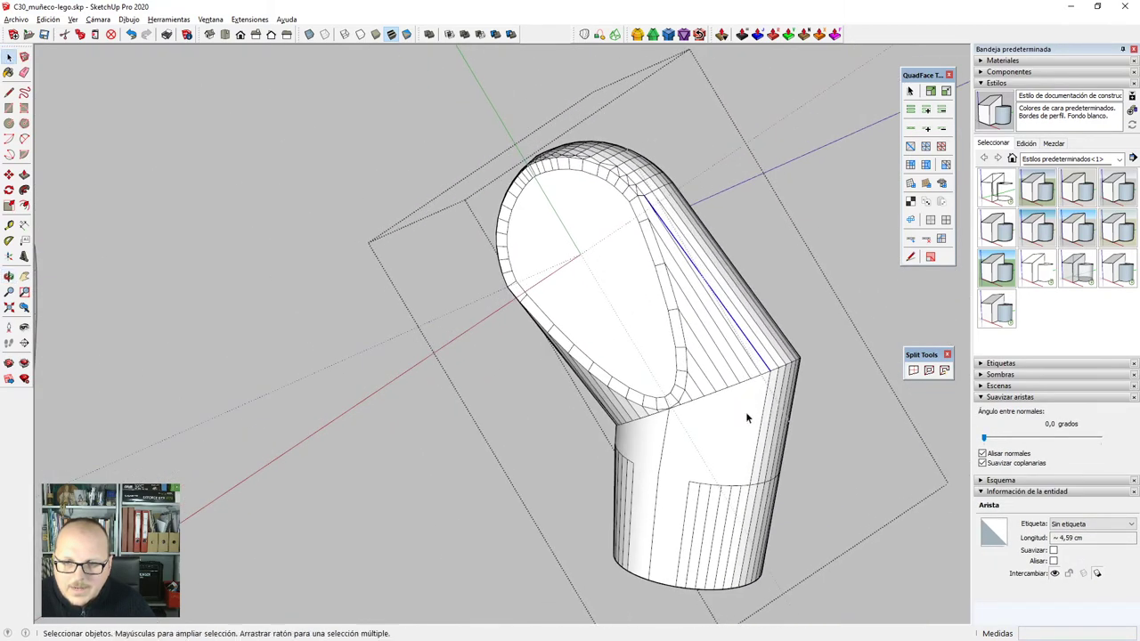
{"action": "middle_click_drag", "start_coordinate": [746, 412], "coordinate": [771, 465]}
{"action": "scroll", "coordinate": [778, 482], "scroll_direction": "up", "scroll_amount": 2}
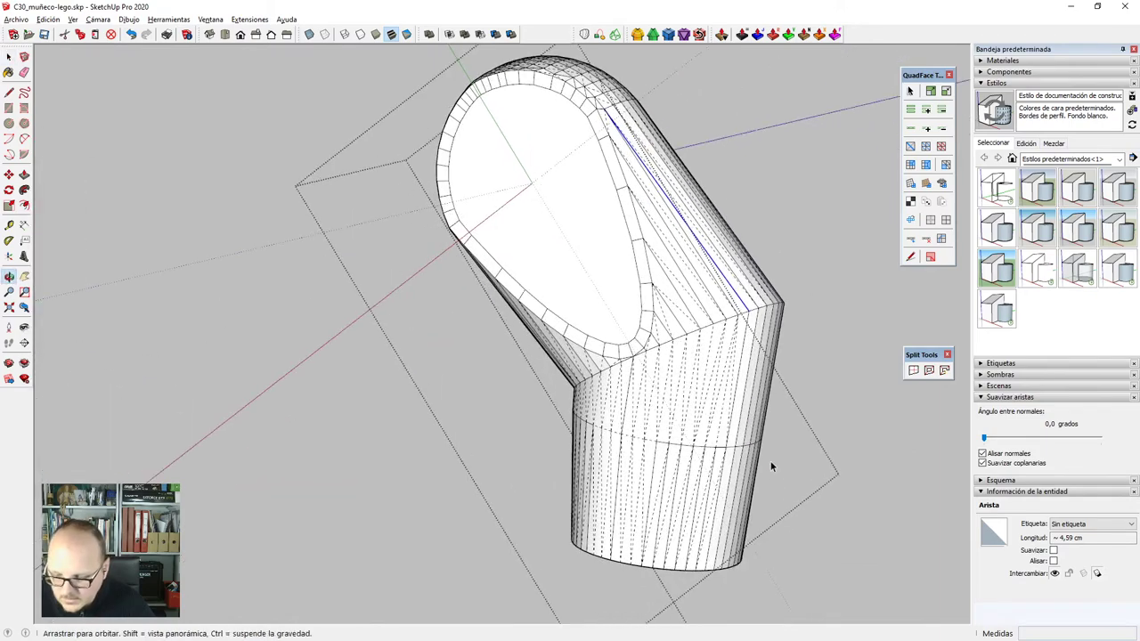
{"action": "scroll", "coordinate": [772, 470], "scroll_direction": "up", "scroll_amount": 5}
{"action": "left_click_drag", "start_coordinate": [801, 455], "coordinate": [346, 381]}
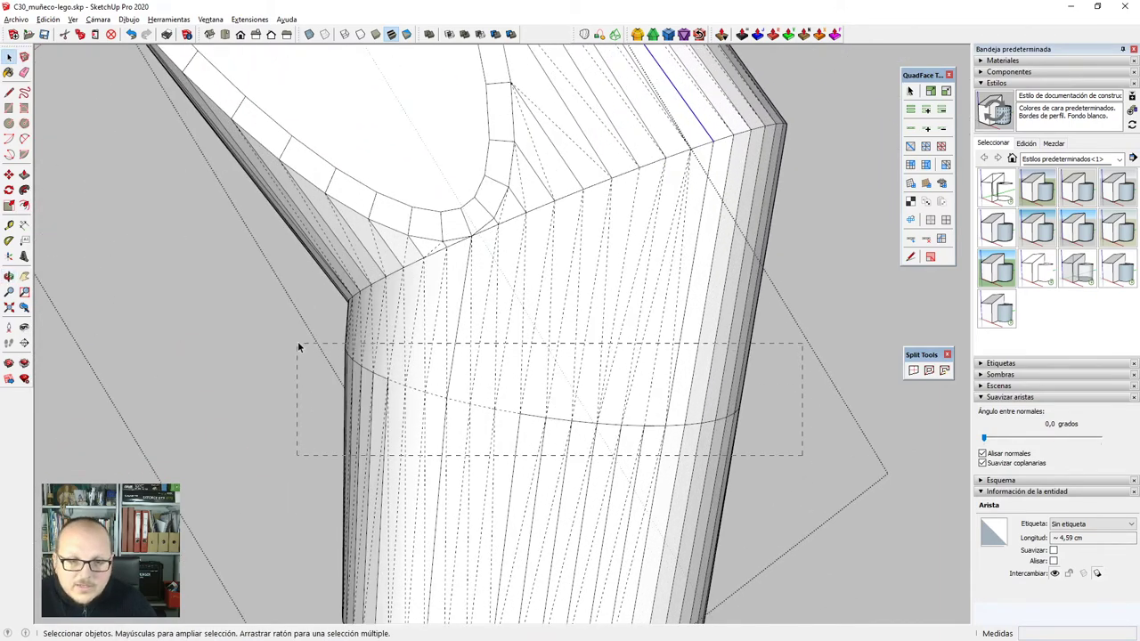
{"action": "left_click_drag", "start_coordinate": [299, 346], "coordinate": [300, 347]}
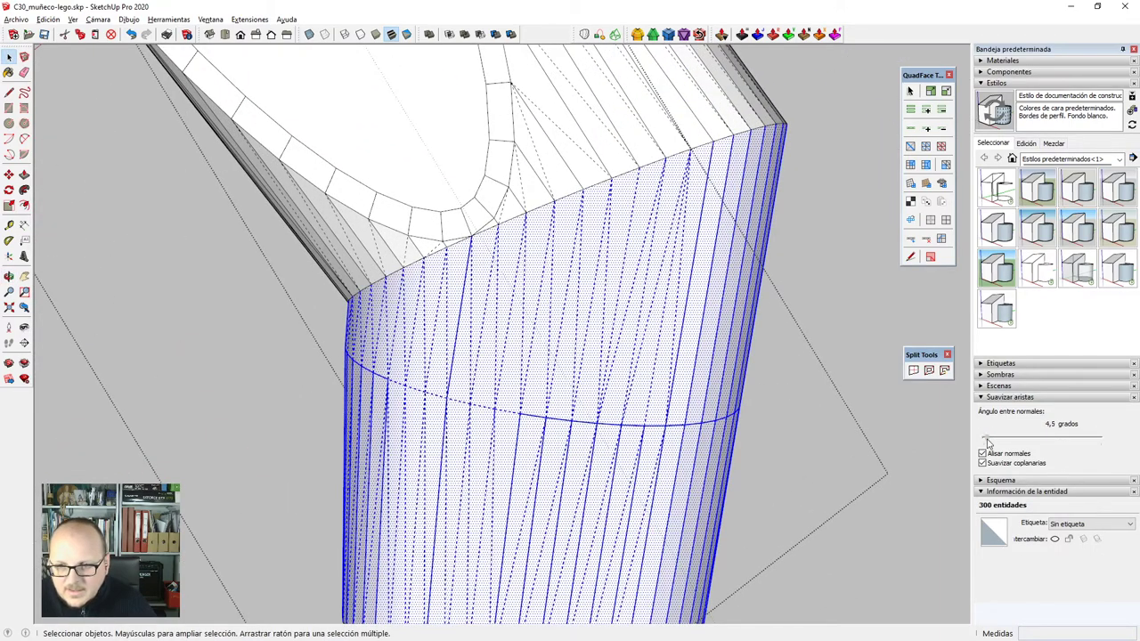
{"action": "left_click_drag", "start_coordinate": [987, 442], "coordinate": [985, 442]}
Unhide the selected forearm edges and convert the triangulated forearm mesh into QuadFaces.
{"action": "scroll", "coordinate": [603, 330], "scroll_direction": "down", "scroll_amount": 5}
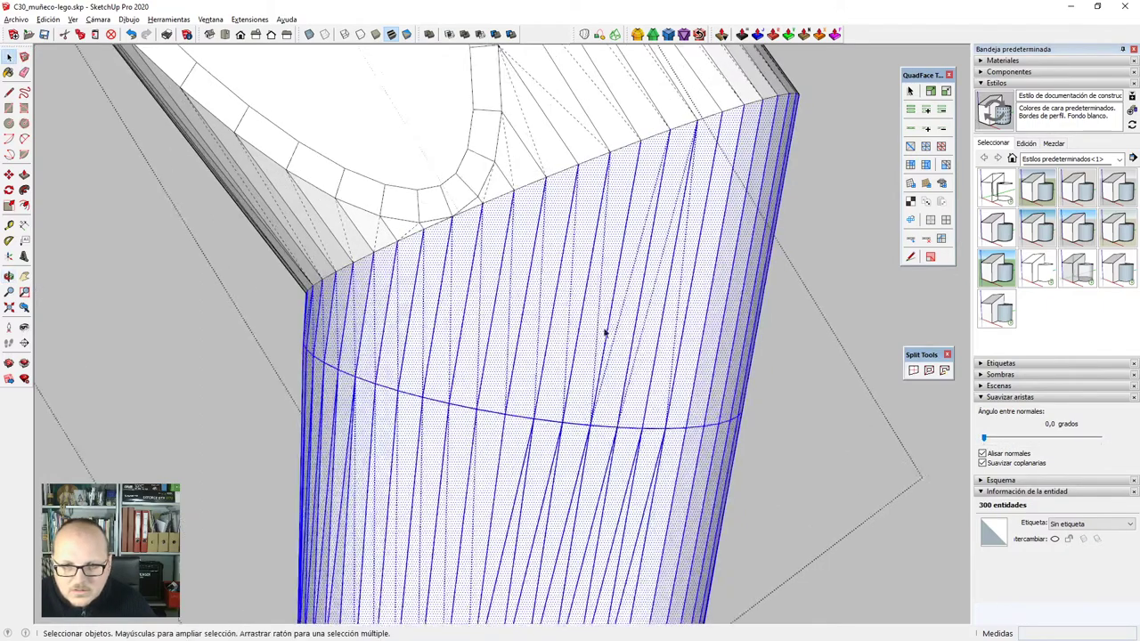
{"action": "right_click", "coordinate": [603, 331]}
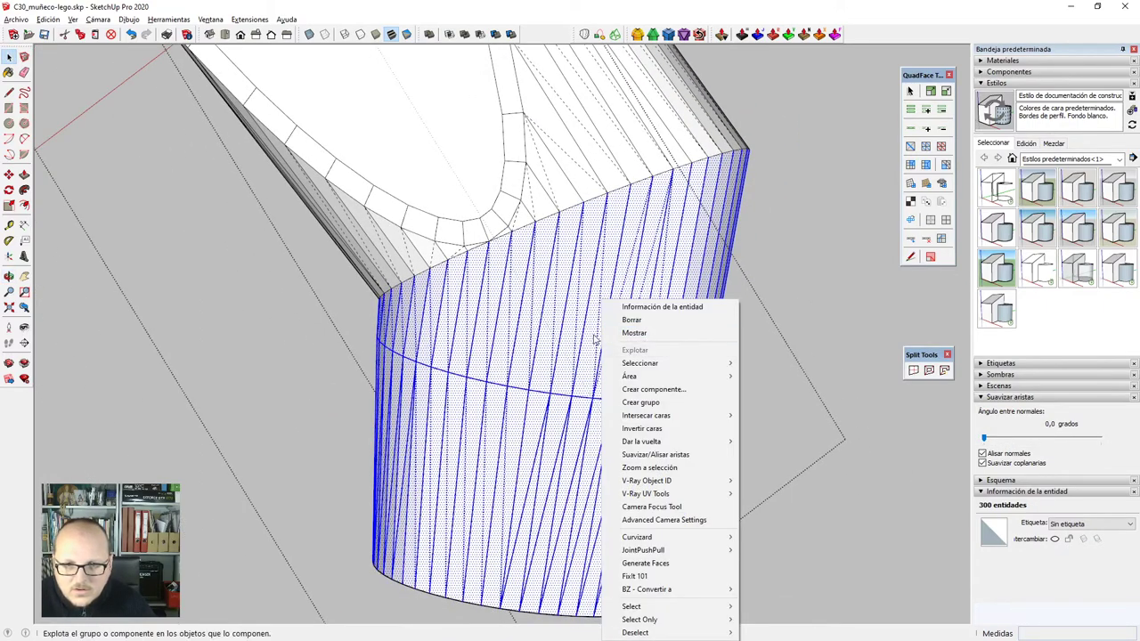
{"action": "left_click", "coordinate": [653, 335]}
{"action": "scroll", "coordinate": [578, 328], "scroll_direction": "up", "scroll_amount": 2}
{"action": "left_click", "coordinate": [578, 327]}
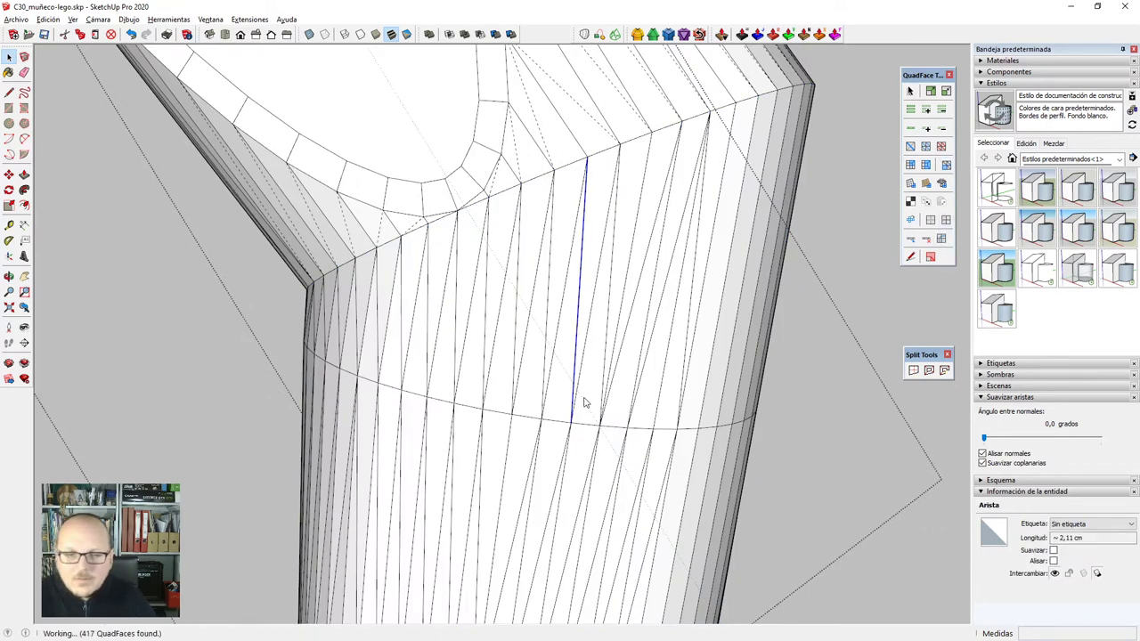
{"action": "scroll", "coordinate": [584, 402], "scroll_direction": "down", "scroll_amount": 1}
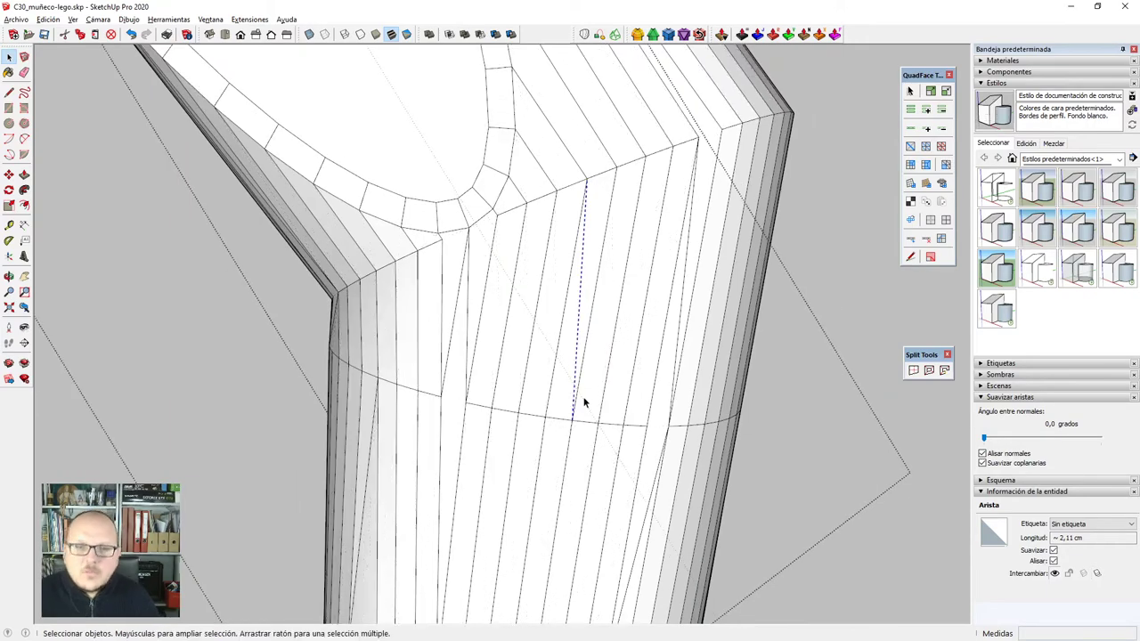
{"action": "left_click", "coordinate": [583, 401]}
Harden the softened edges in the elbow seam and mid-forearm loop with a smoothing angle of 0 degrees.
{"action": "middle_click_drag", "start_coordinate": [738, 178], "coordinate": [646, 326]}
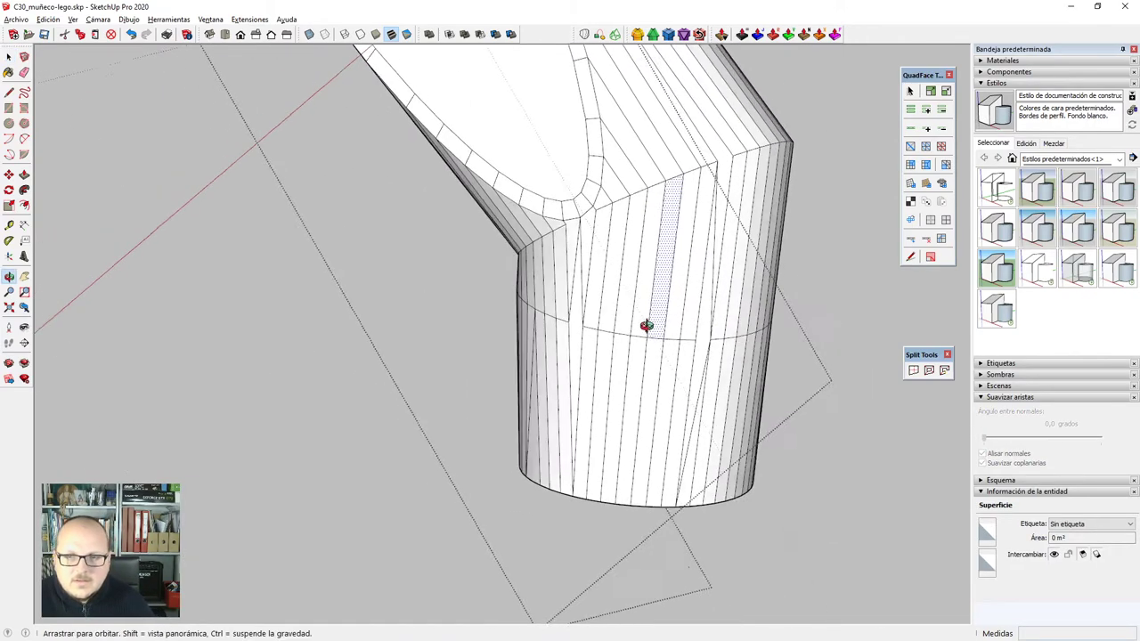
{"action": "scroll", "coordinate": [773, 145], "scroll_direction": "up", "scroll_amount": 3}
{"action": "left_click", "coordinate": [686, 185]}
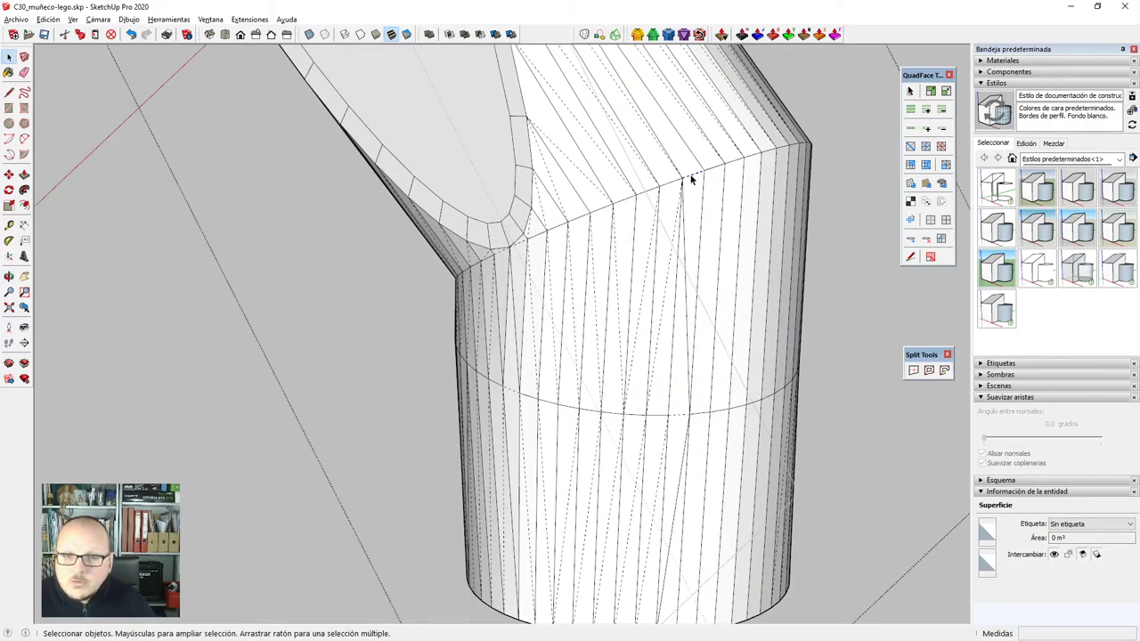
{"action": "scroll", "coordinate": [677, 418], "scroll_direction": "down", "scroll_amount": 1}
{"action": "left_click", "coordinate": [680, 430], "text": "shift"}
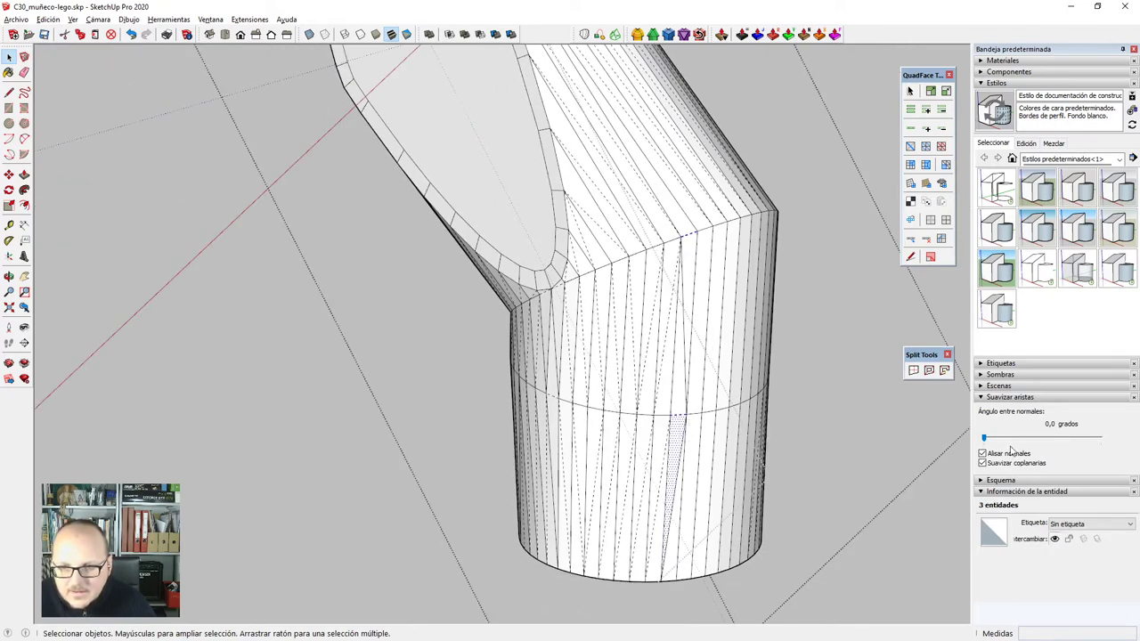
{"action": "left_click_drag", "start_coordinate": [984, 438], "coordinate": [978, 438]}
Turn the remaining forearm diagonals between the elbow seam and the base into quad edges.
{"action": "left_click", "coordinate": [679, 488]}
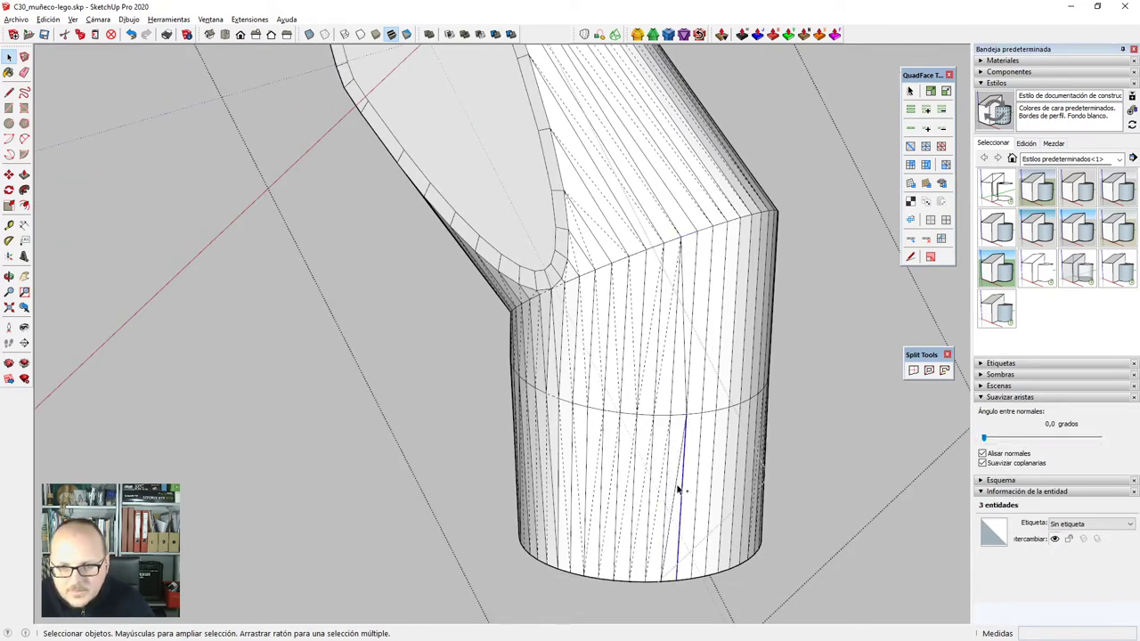
{"action": "key", "text": "q"}
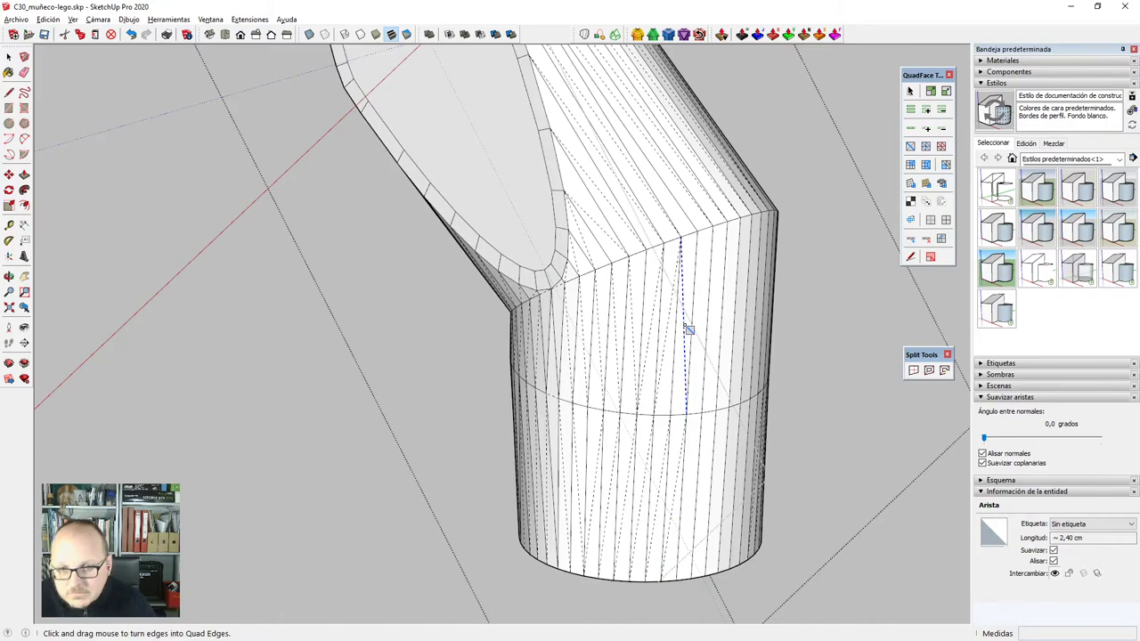
{"action": "middle_click_drag", "start_coordinate": [688, 330], "coordinate": [651, 395]}
{"action": "scroll", "coordinate": [562, 408], "scroll_direction": "up", "scroll_amount": 4}
{"action": "key", "text": "space"}
{"action": "scroll", "coordinate": [629, 282], "scroll_direction": "down", "scroll_amount": 4}
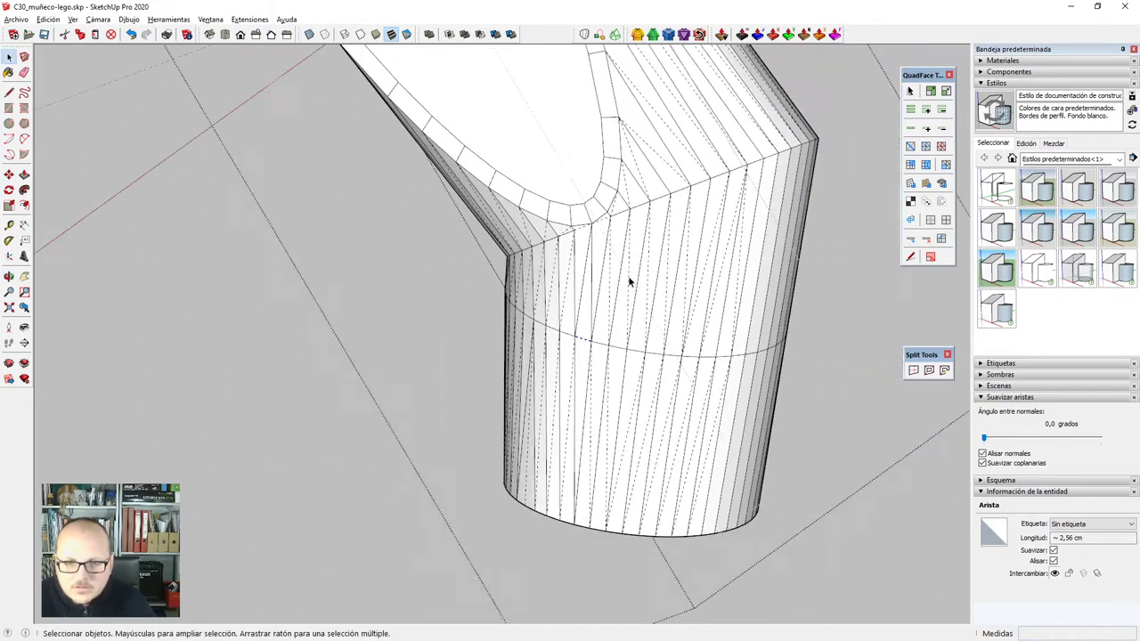
Select the entire arm mesh and smooth its edges with an angle of 29.2 degrees between normals.
{"action": "middle_click_drag", "start_coordinate": [629, 281], "coordinate": [654, 375]}
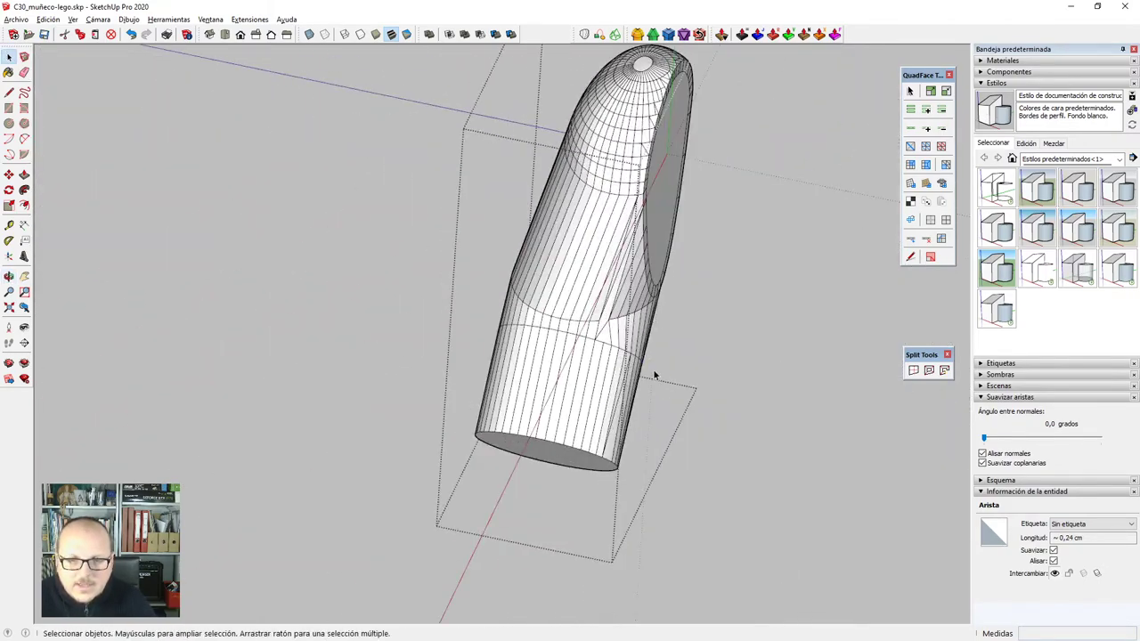
{"action": "scroll", "coordinate": [654, 375], "scroll_direction": "up", "scroll_amount": 2}
{"action": "key", "text": "ctrl+a"}
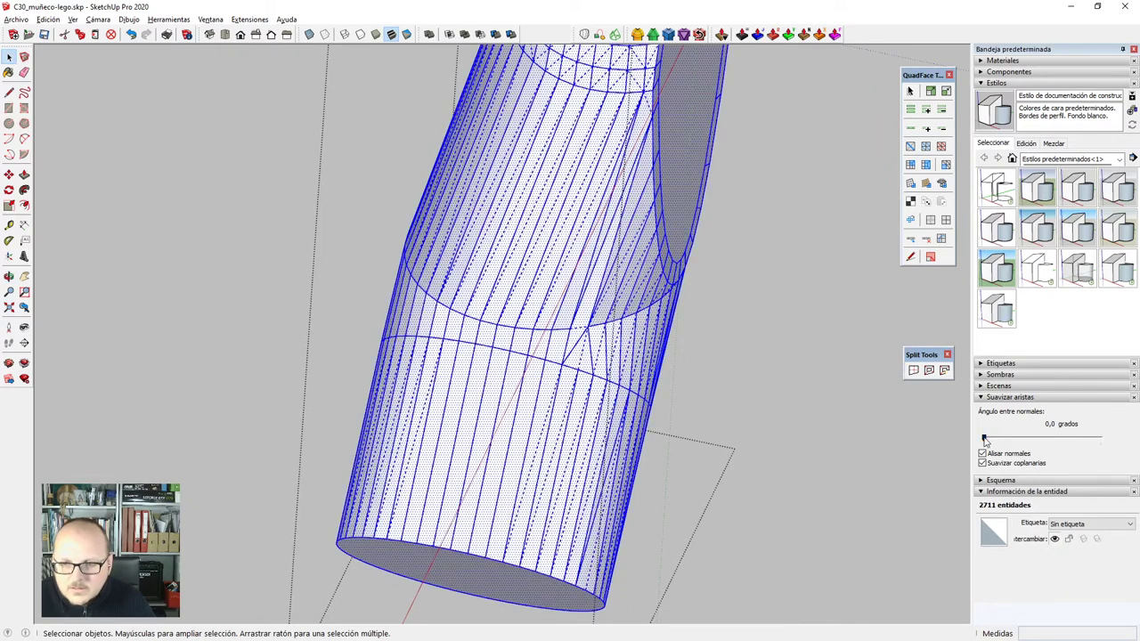
{"action": "mouse_move", "coordinate": [985, 440]}
{"action": "left_mouse_down"}
{"action": "mouse_move", "coordinate": [1020, 438]}
{"action": "mouse_move", "coordinate": [991, 439]}
{"action": "mouse_move", "coordinate": [1003, 438]}
{"action": "left_mouse_up"}
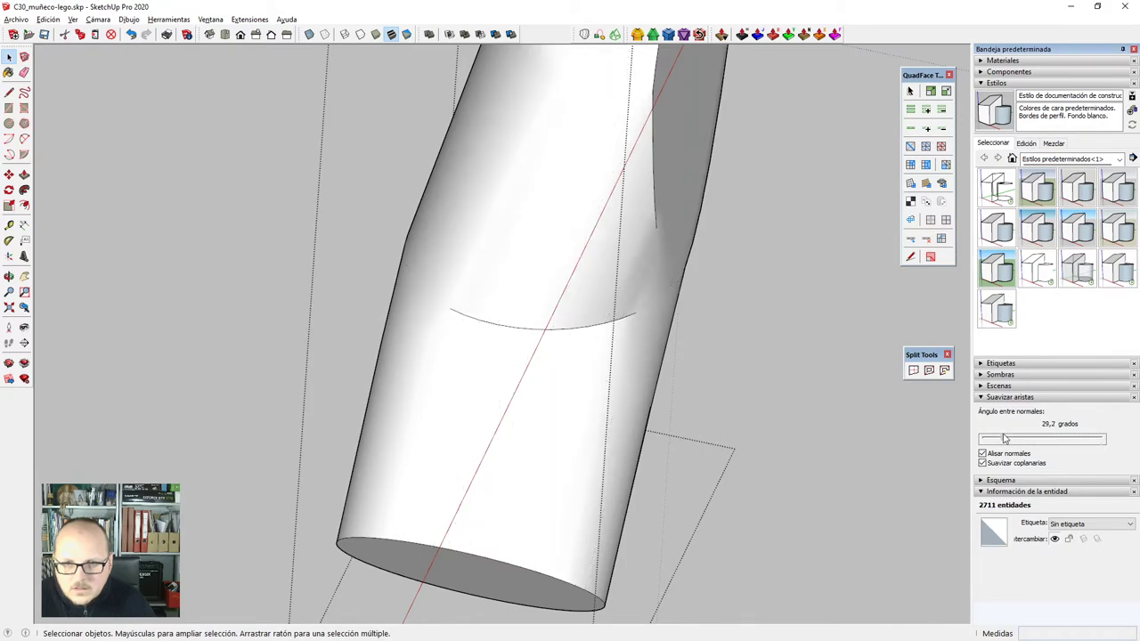
Harden the softened outer edges along the lower curve of the quad ring around the flat cut.
{"action": "middle_click_drag", "start_coordinate": [614, 316], "coordinate": [610, 279]}
{"action": "triple_click", "coordinate": [610, 278]}
{"action": "left_click", "coordinate": [620, 256]}
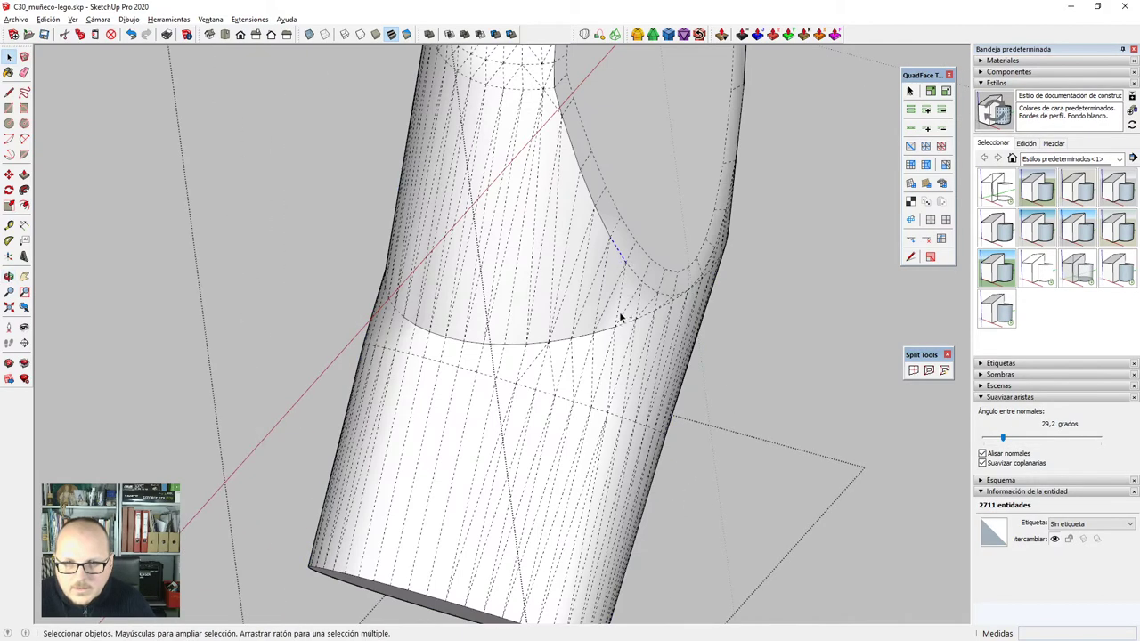
{"action": "middle_click_drag", "start_coordinate": [621, 318], "coordinate": [586, 319]}
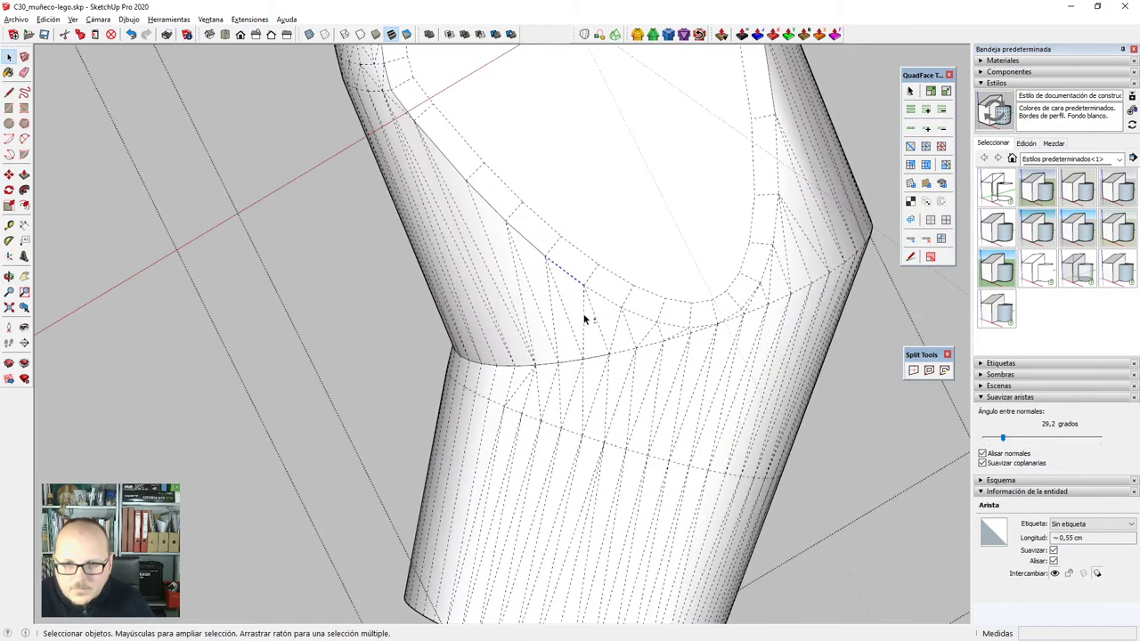
{"action": "left_click", "coordinate": [649, 320], "text": "shift"}
{"action": "left_click", "coordinate": [646, 329], "text": "shift"}
{"action": "scroll", "coordinate": [668, 329], "scroll_direction": "up", "scroll_amount": 3}
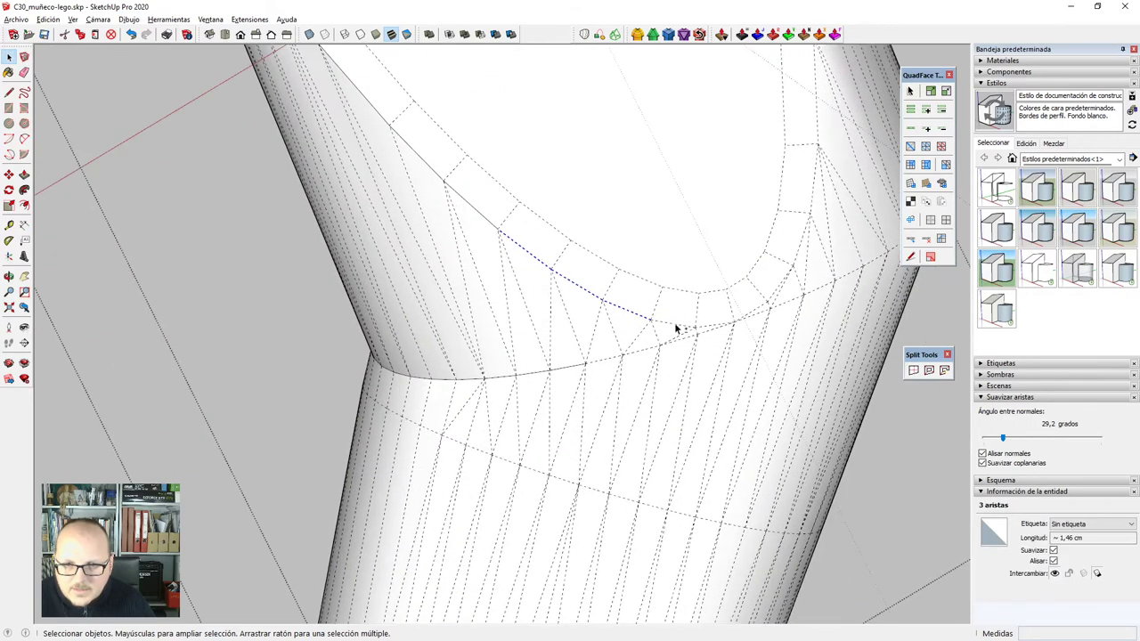
{"action": "left_click", "coordinate": [675, 324], "text": "shift"}
{"action": "scroll", "coordinate": [756, 324], "scroll_direction": "up", "scroll_amount": 3}
{"action": "left_click", "coordinate": [756, 301], "text": "ctrl"}
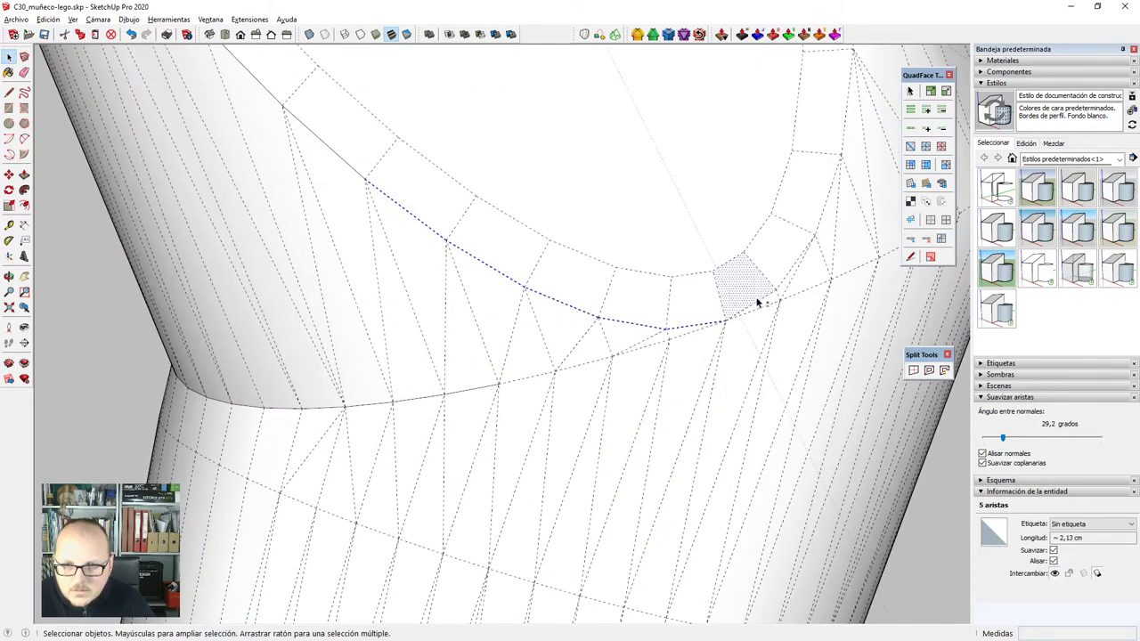
{"action": "left_click", "coordinate": [778, 282], "text": "ctrl"}
{"action": "middle_click_drag", "start_coordinate": [790, 279], "coordinate": [762, 298]}
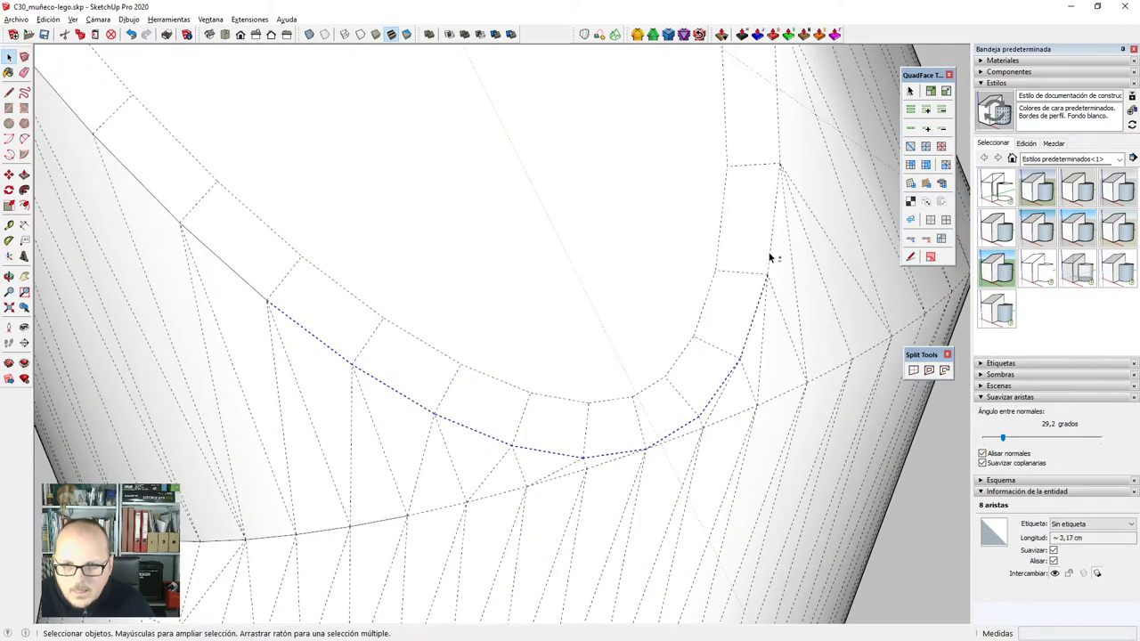
{"action": "scroll", "coordinate": [664, 537], "scroll_direction": "down", "scroll_amount": 3}
{"action": "scroll", "coordinate": [715, 266], "scroll_direction": "up", "scroll_amount": 2}
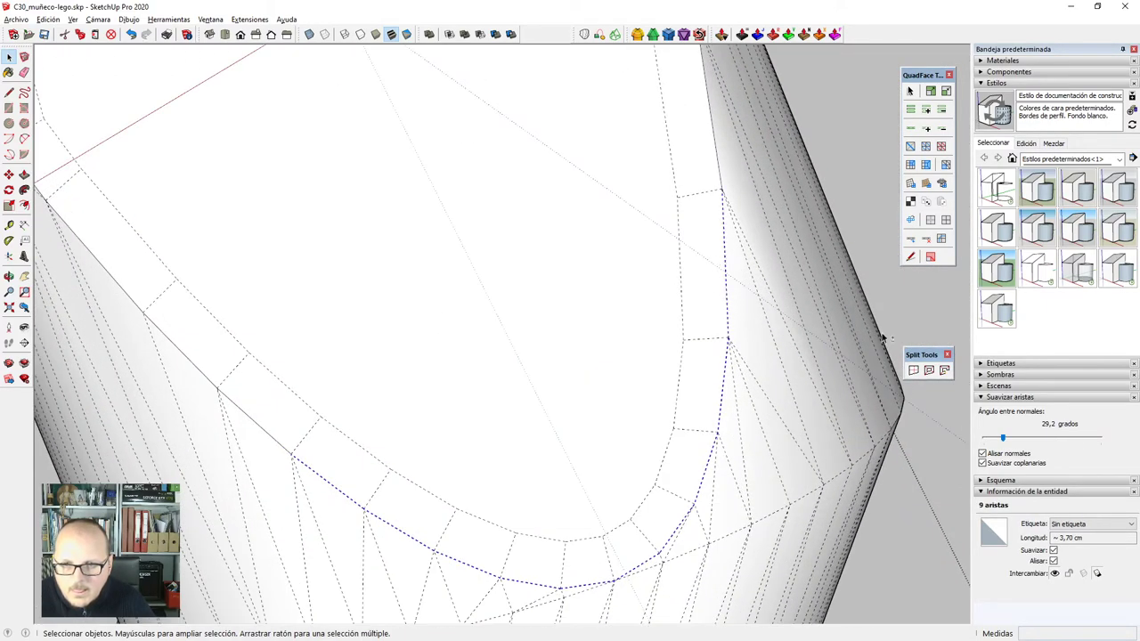
{"action": "left_click_drag", "start_coordinate": [1002, 434], "coordinate": [948, 442]}
Select the complete mid-forearm edge loop in X-ray view and harden it with a smoothing angle of 0 degrees.
{"action": "middle_click_drag", "start_coordinate": [522, 141], "coordinate": [570, 384]}
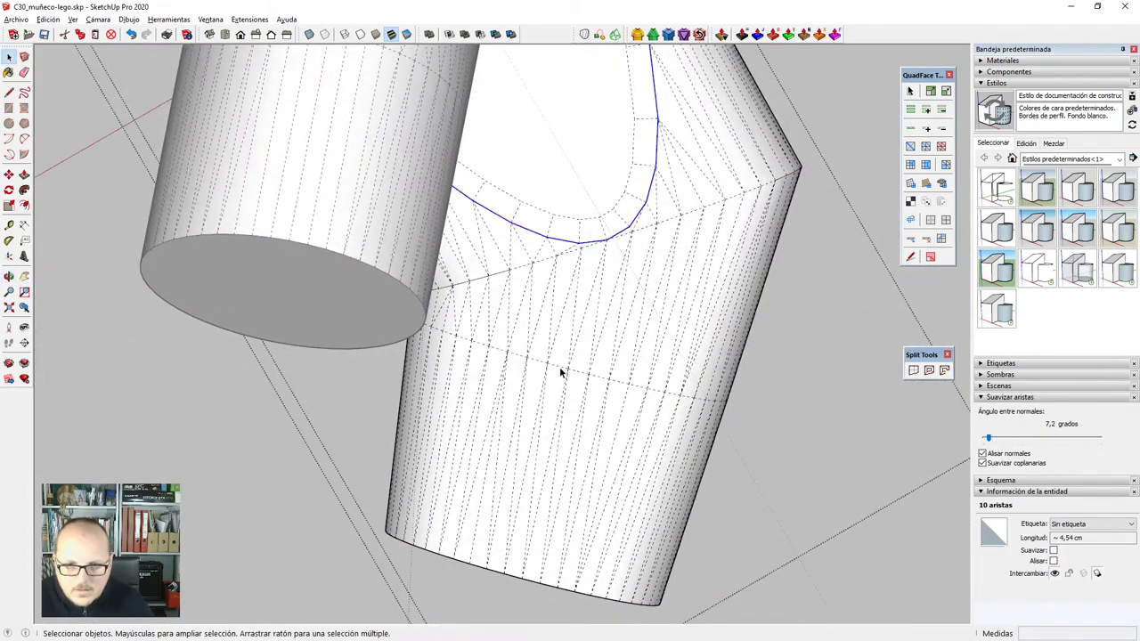
{"action": "middle_click_drag", "start_coordinate": [369, 368], "coordinate": [247, 326]}
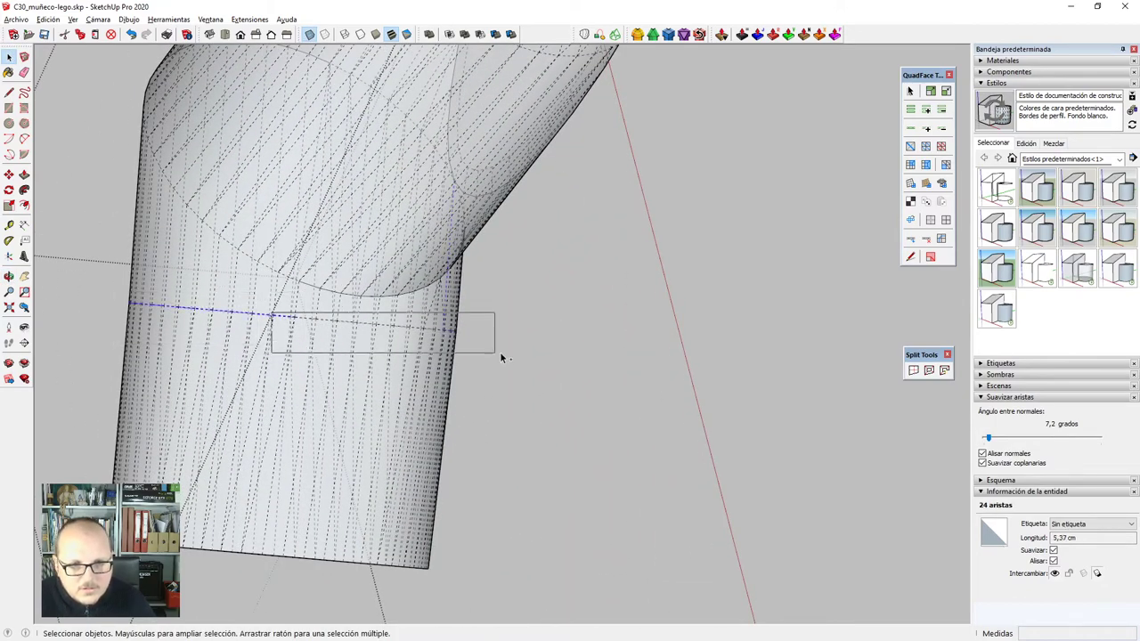
{"action": "left_click_drag", "start_coordinate": [989, 439], "coordinate": [973, 445]}
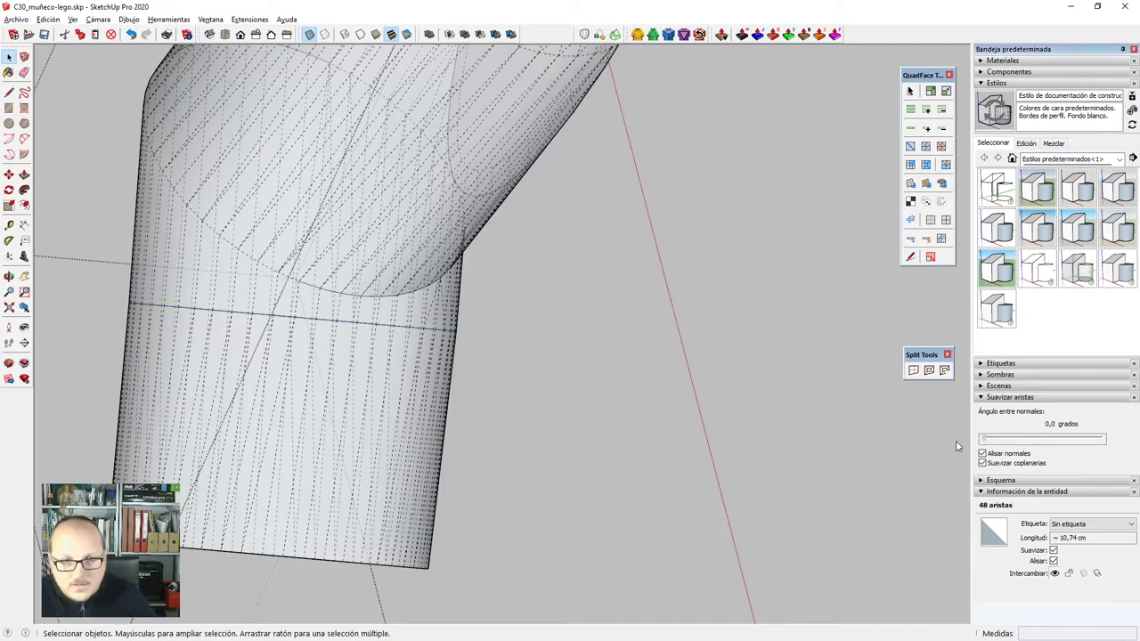
Select the elbow seam edges all around the arm and harden them with a smoothing angle of 0 degrees.
{"action": "middle_click_drag", "start_coordinate": [383, 352], "coordinate": [252, 192]}
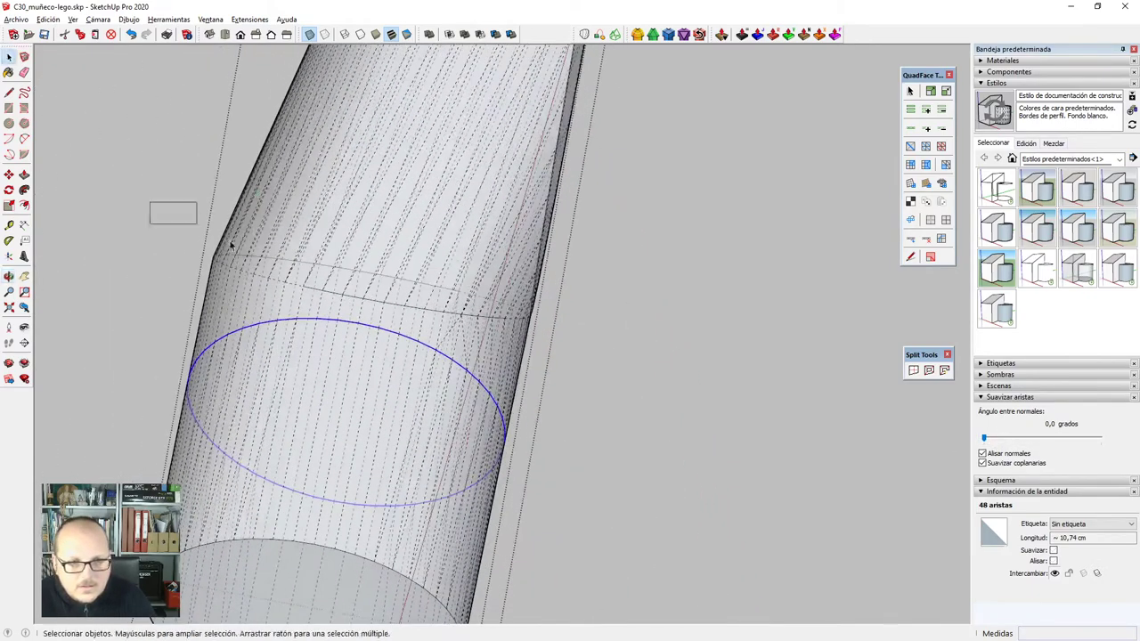
{"action": "left_click_drag", "start_coordinate": [377, 301], "coordinate": [377, 301]}
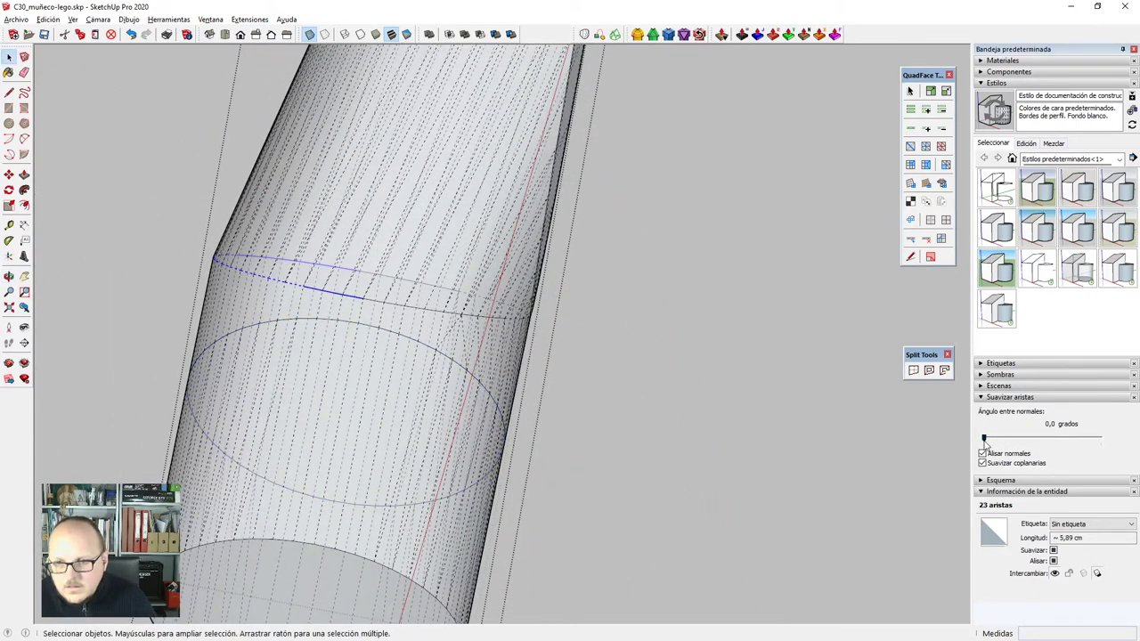
{"action": "left_click_drag", "start_coordinate": [984, 440], "coordinate": [1042, 442]}
{"action": "scroll", "coordinate": [466, 318], "scroll_direction": "up", "scroll_amount": 6}
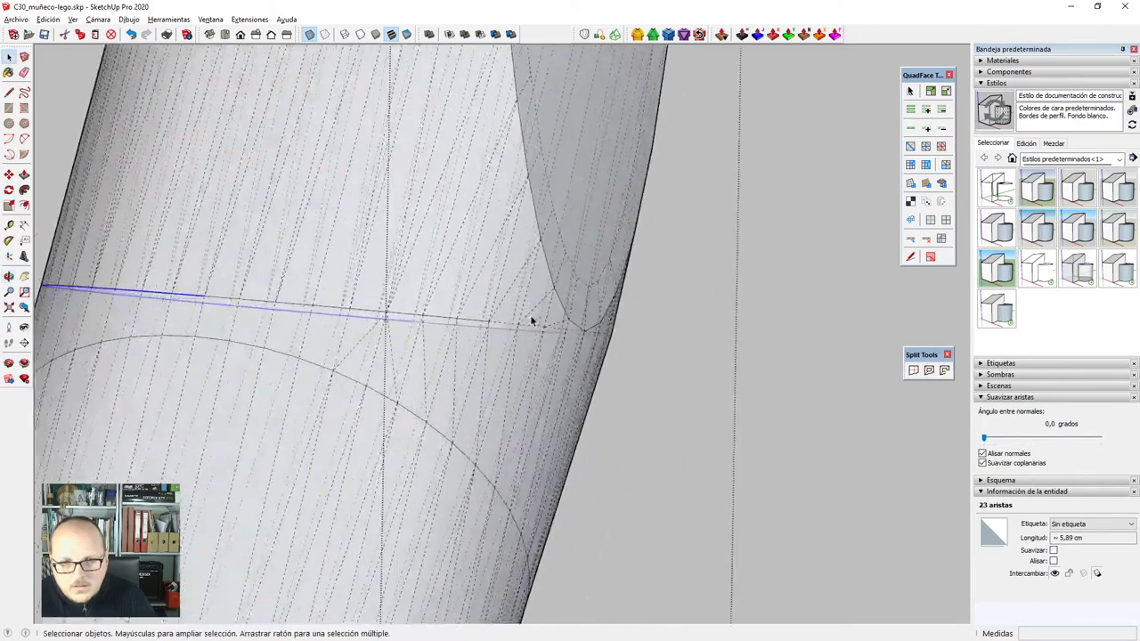
{"action": "middle_click_drag", "start_coordinate": [527, 303], "coordinate": [532, 331]}
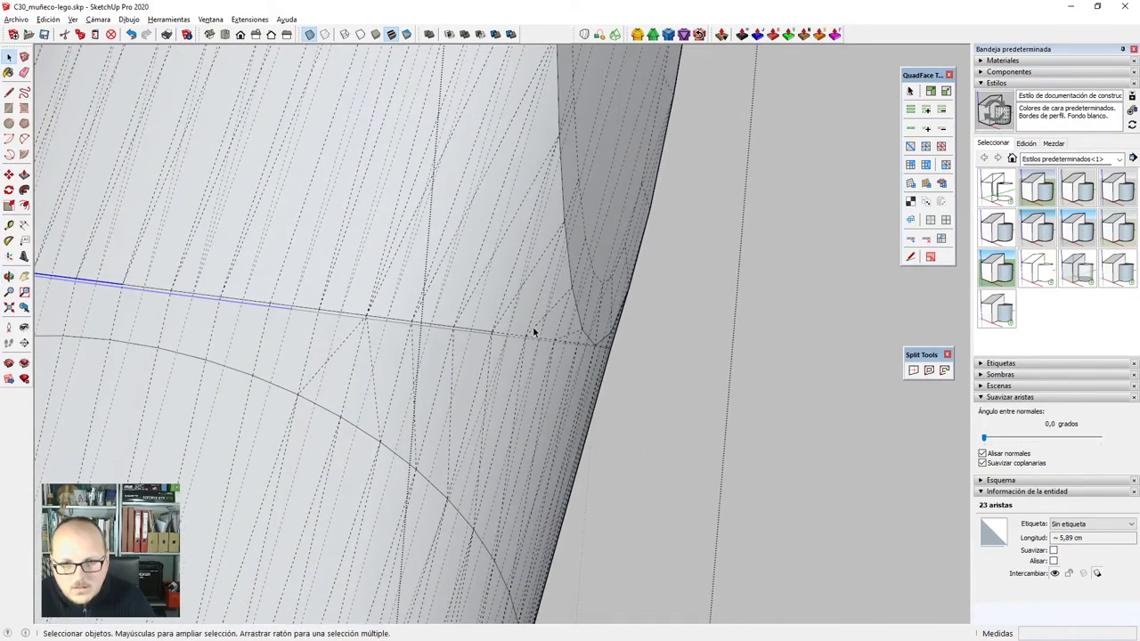
{"action": "left_click_drag", "start_coordinate": [581, 361], "coordinate": [584, 360], "text": "shift"}
{"action": "scroll", "coordinate": [597, 352], "scroll_direction": "up", "scroll_amount": 3}
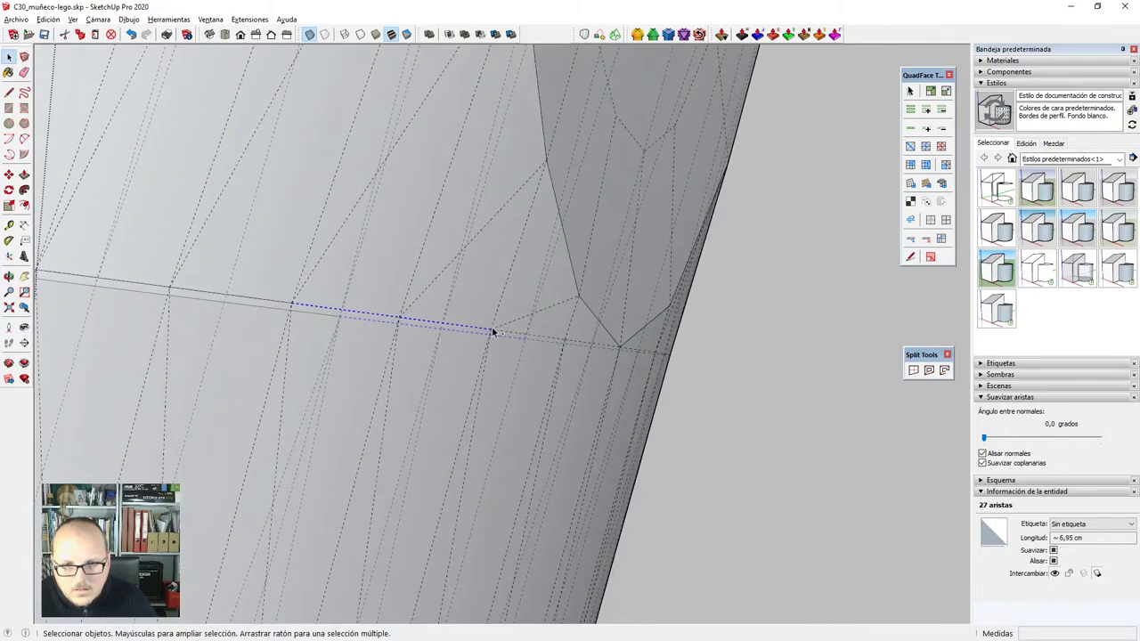
{"action": "left_click_drag", "start_coordinate": [659, 393], "coordinate": [664, 395], "text": "ctrl"}
{"action": "middle_click_drag", "start_coordinate": [727, 402], "coordinate": [672, 424]}
{"action": "left_click_drag", "start_coordinate": [985, 440], "coordinate": [986, 442]}
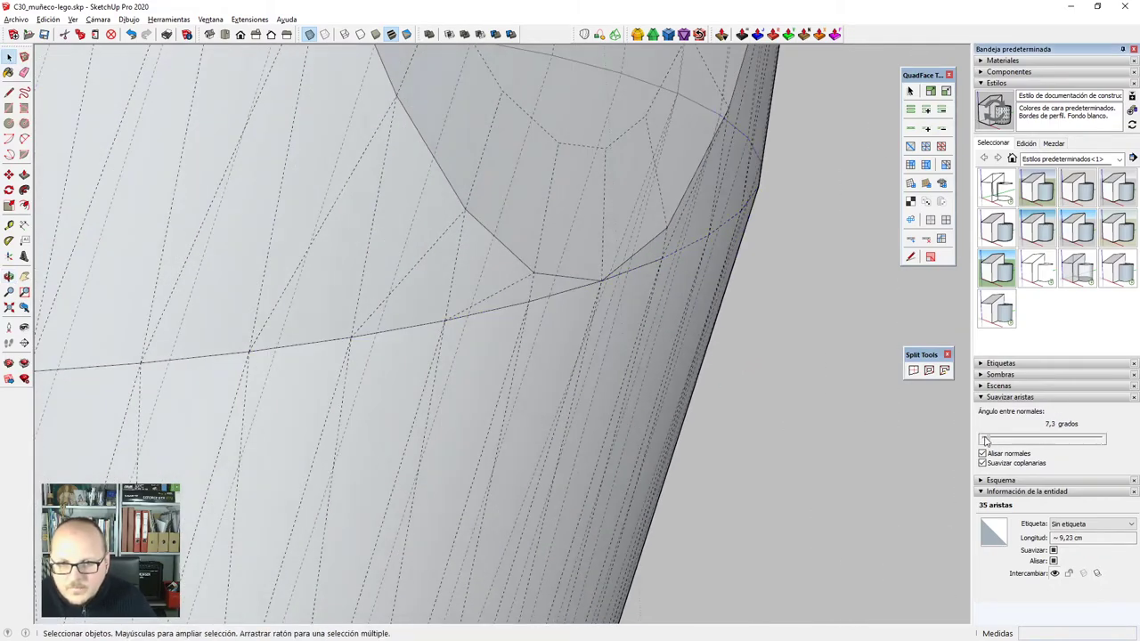
Check the hardened elbow and forearm loops by switching the hidden geometry display off and back on.
{"action": "middle_click_drag", "start_coordinate": [619, 403], "coordinate": [793, 573]}
{"action": "key", "text": "alt+h"}
{"action": "scroll", "coordinate": [623, 361], "scroll_direction": "down", "scroll_amount": 11}
{"action": "key", "text": "alt+h"}
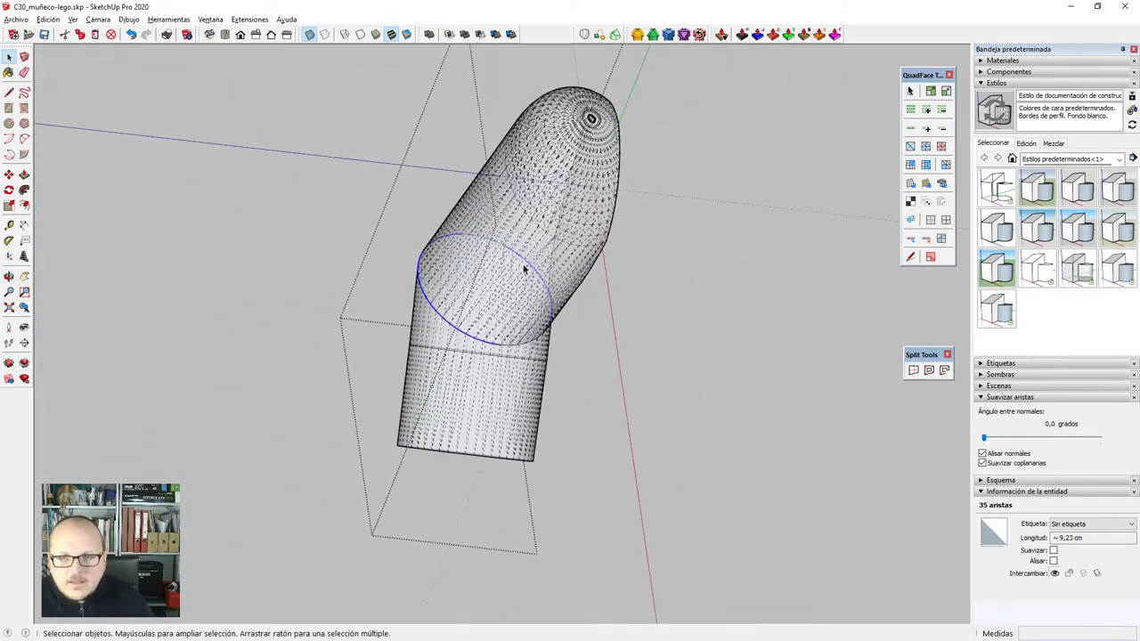
Inspect the mesh around the arm's rounded shoulder, flat cut and elbow from several angles, with hidden geometry shown and hidden.
{"action": "middle_click_drag", "start_coordinate": [527, 270], "coordinate": [656, 247]}
{"action": "scroll", "coordinate": [618, 270], "scroll_direction": "up", "scroll_amount": 4}
{"action": "scroll", "coordinate": [601, 153], "scroll_direction": "up", "scroll_amount": 4}
{"action": "scroll", "coordinate": [629, 181], "scroll_direction": "up", "scroll_amount": 4}
{"action": "scroll", "coordinate": [686, 153], "scroll_direction": "down", "scroll_amount": 6}
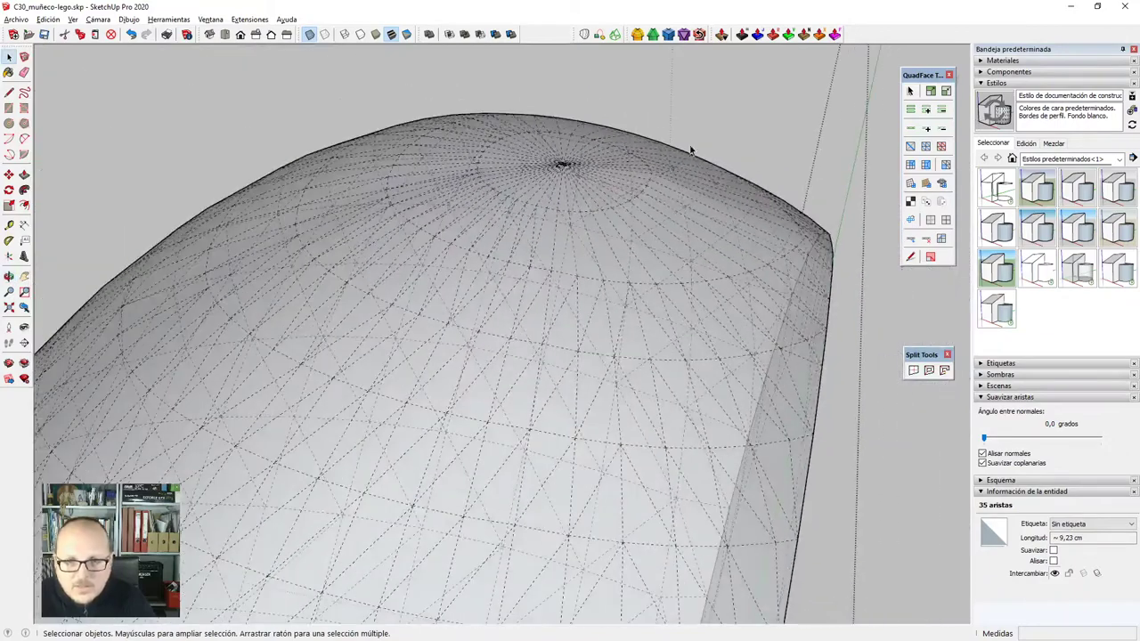
{"action": "scroll", "coordinate": [768, 150], "scroll_direction": "down", "scroll_amount": 4}
{"action": "middle_click_drag", "start_coordinate": [770, 153], "coordinate": [873, 387]}
{"action": "scroll", "coordinate": [712, 94], "scroll_direction": "down", "scroll_amount": 4}
{"action": "scroll", "coordinate": [713, 96], "scroll_direction": "down", "scroll_amount": 4}
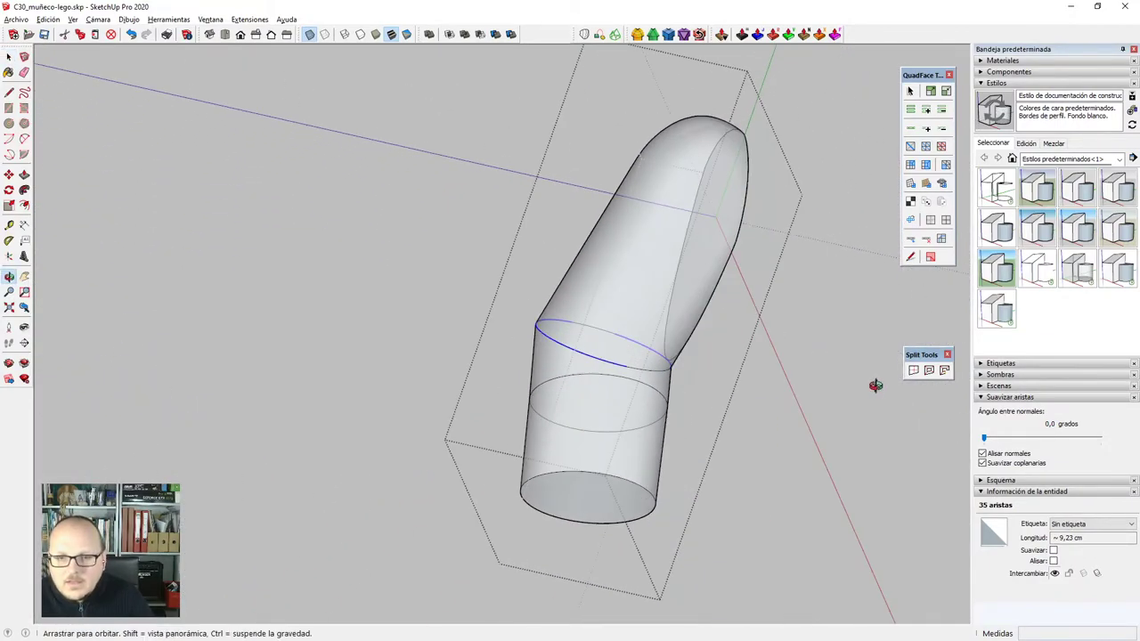
Clear the elbow seam selection, turn off X-ray and switch off the hidden geometry display.
{"action": "scroll", "coordinate": [836, 399], "scroll_direction": "up", "scroll_amount": 4}
{"action": "left_click", "coordinate": [835, 399]}
{"action": "scroll", "coordinate": [644, 334], "scroll_direction": "down", "scroll_amount": 2}
{"action": "key", "text": "alt+h"}
{"action": "key", "text": "x"}
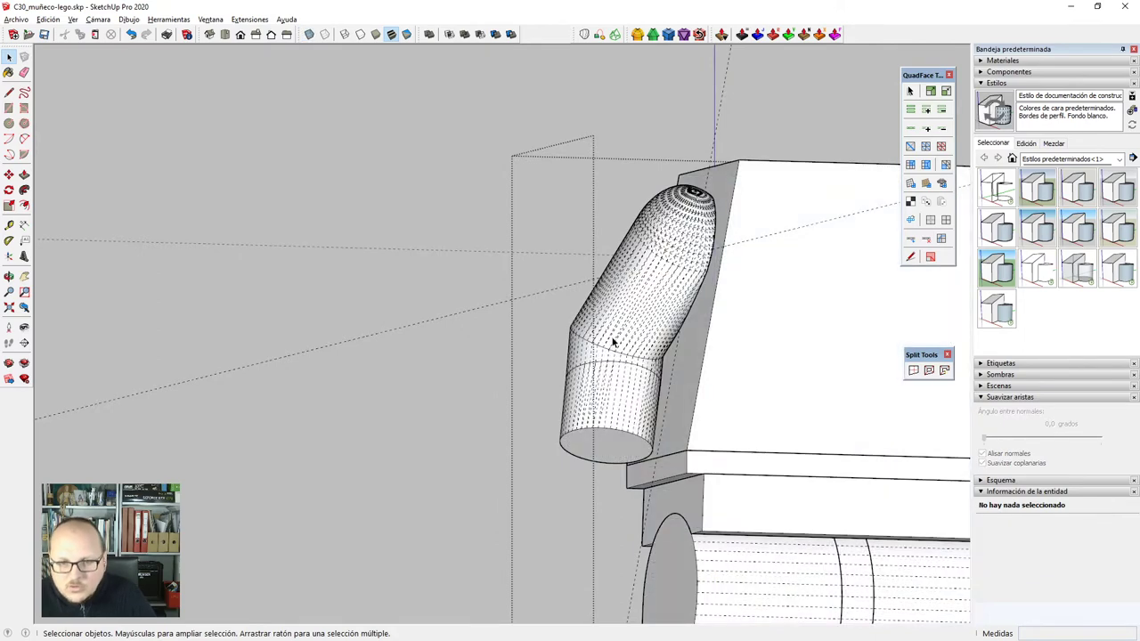
{"action": "key", "text": "alt+h"}
{"action": "middle_click_drag", "start_coordinate": [613, 338], "coordinate": [735, 392]}
{"action": "scroll", "coordinate": [736, 392], "scroll_direction": "up", "scroll_amount": 5}
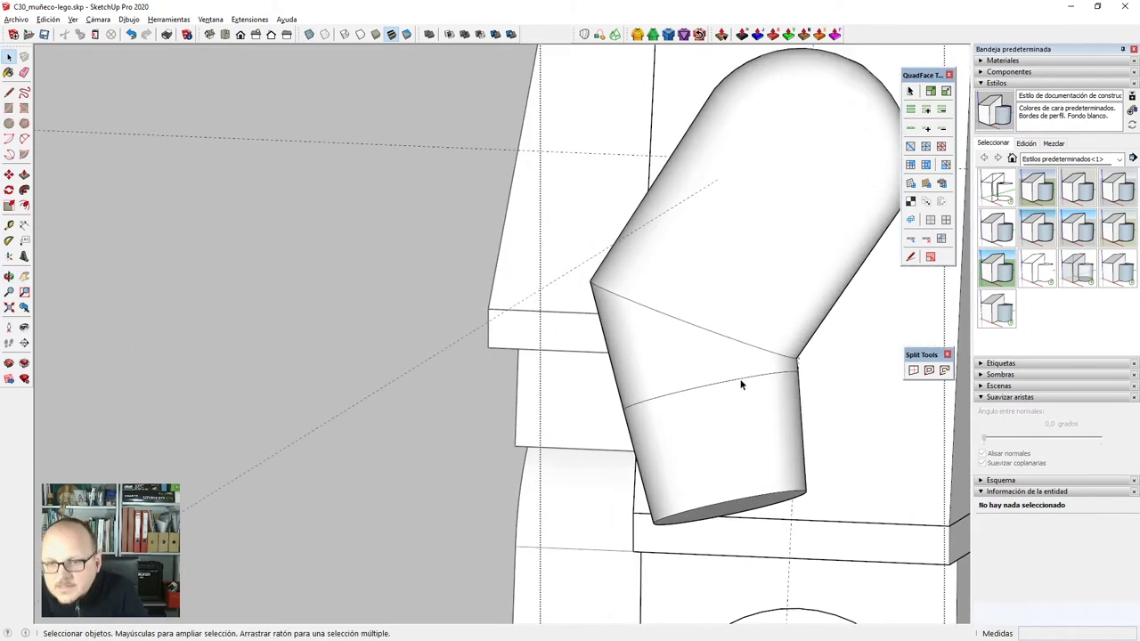
{"action": "scroll", "coordinate": [792, 379], "scroll_direction": "up", "scroll_amount": 4}
Select the complete mid-forearm edge loop and soften it with a smoothing angle of 44.8 degrees.
{"action": "middle_click_drag", "start_coordinate": [819, 361], "coordinate": [684, 362]}
{"action": "left_click", "coordinate": [687, 373]}
{"action": "scroll", "coordinate": [689, 374], "scroll_direction": "down", "scroll_amount": 5}
{"action": "middle_click_drag", "start_coordinate": [620, 324], "coordinate": [547, 386]}
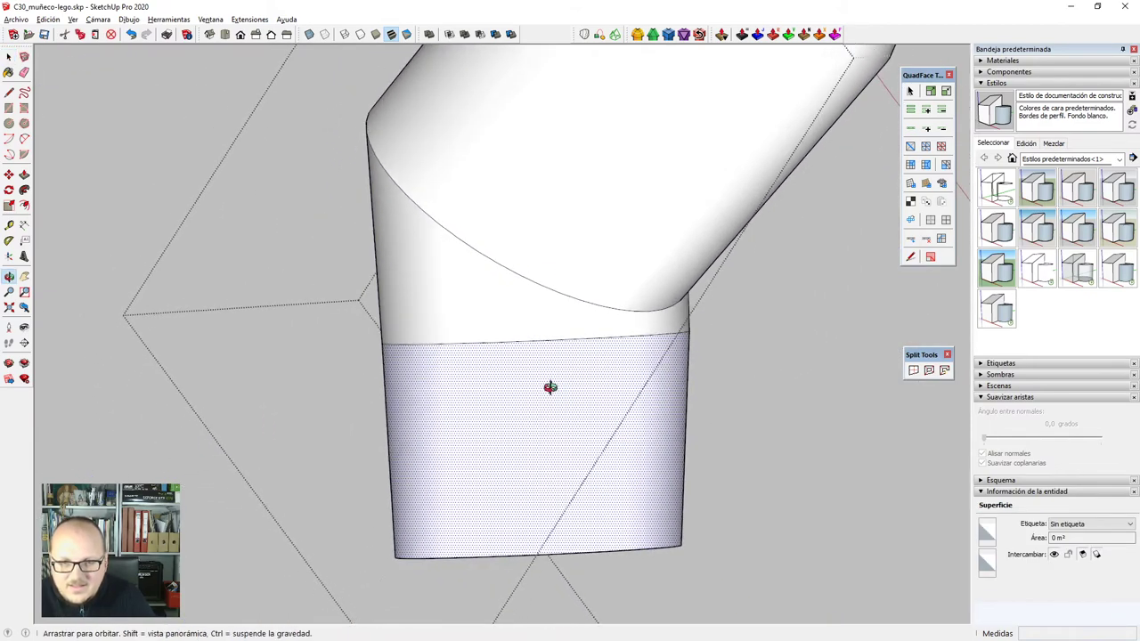
{"action": "middle_click_drag", "start_coordinate": [423, 355], "coordinate": [420, 326]}
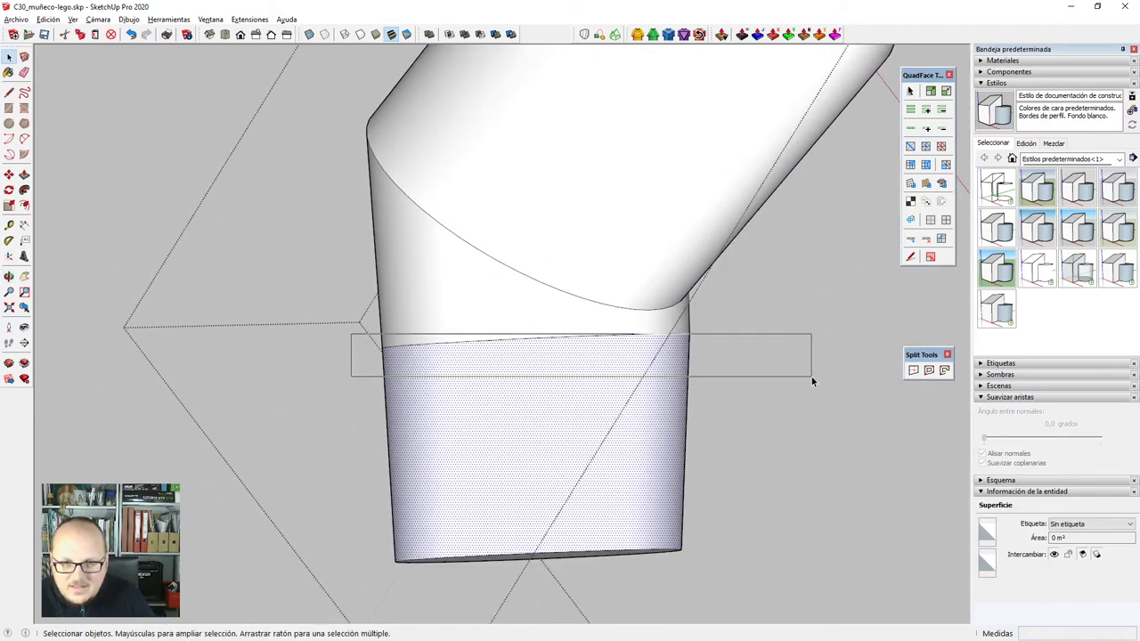
{"action": "left_click_drag", "start_coordinate": [812, 378], "coordinate": [810, 381]}
{"action": "middle_click_drag", "start_coordinate": [736, 392], "coordinate": [624, 393]}
{"action": "left_click_drag", "start_coordinate": [360, 335], "coordinate": [756, 375]}
{"action": "left_click_drag", "start_coordinate": [998, 440], "coordinate": [1016, 438]}
{"action": "middle_click_drag", "start_coordinate": [561, 378], "coordinate": [200, 356]}
{"action": "scroll", "coordinate": [473, 333], "scroll_direction": "down", "scroll_amount": 5}
{"action": "middle_click_drag", "start_coordinate": [493, 415], "coordinate": [560, 362]}
{"action": "scroll", "coordinate": [561, 361], "scroll_direction": "up", "scroll_amount": 2}
{"action": "left_click", "coordinate": [553, 347]}
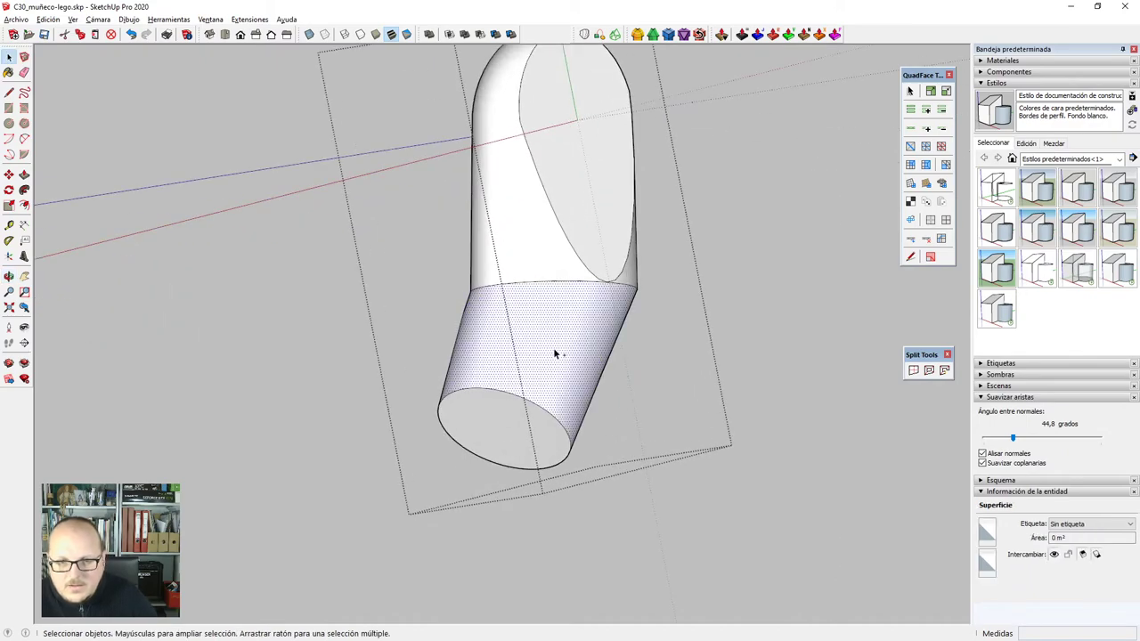
Try to subdivide all the arm's hard edges with FredoCorner, using an offset of 1 cm and then 1 mm.
{"action": "scroll", "coordinate": [553, 348], "scroll_direction": "up", "scroll_amount": 3}
{"action": "triple_click", "coordinate": [624, 281]}
{"action": "scroll", "coordinate": [611, 445], "scroll_direction": "down", "scroll_amount": 5}
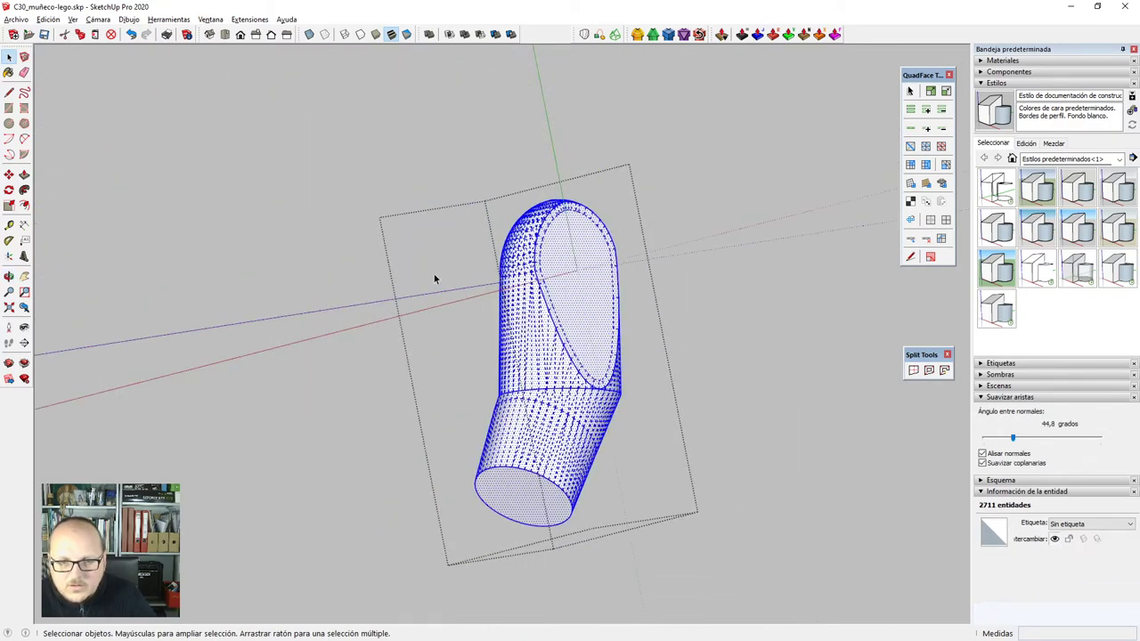
{"action": "left_click", "coordinate": [550, 411]}
{"action": "key", "text": "alt+h"}
{"action": "left_click_drag", "start_coordinate": [365, 138], "coordinate": [742, 567]}
{"action": "middle_click_drag", "start_coordinate": [551, 451], "coordinate": [483, 489]}
{"action": "scroll", "coordinate": [606, 400], "scroll_direction": "up", "scroll_amount": 5}
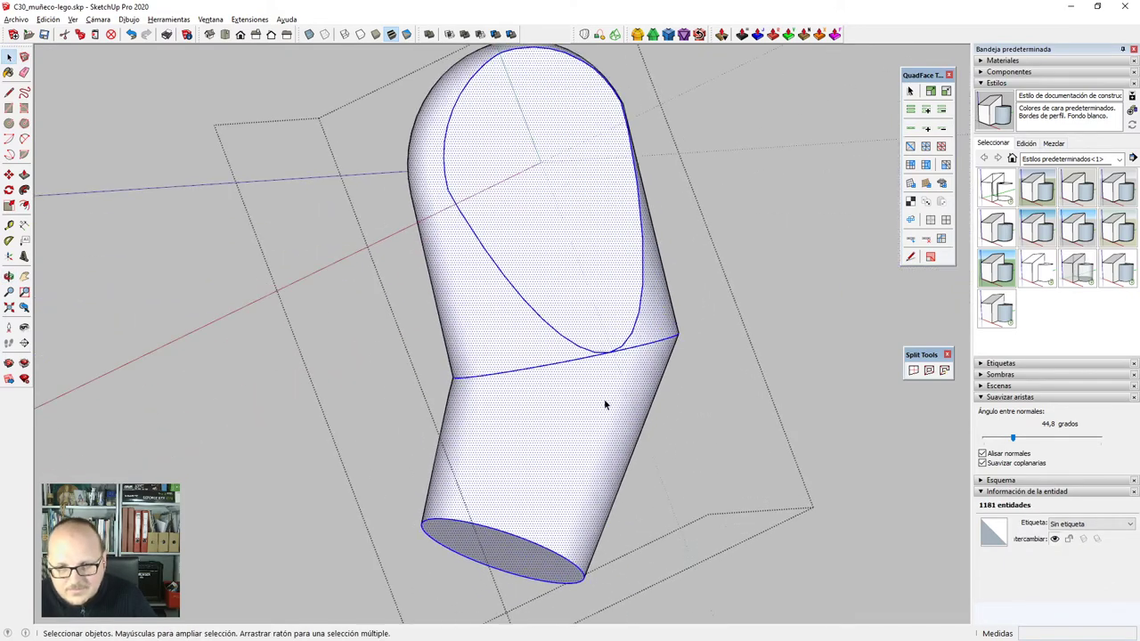
{"action": "scroll", "coordinate": [618, 350], "scroll_direction": "down", "scroll_amount": 2}
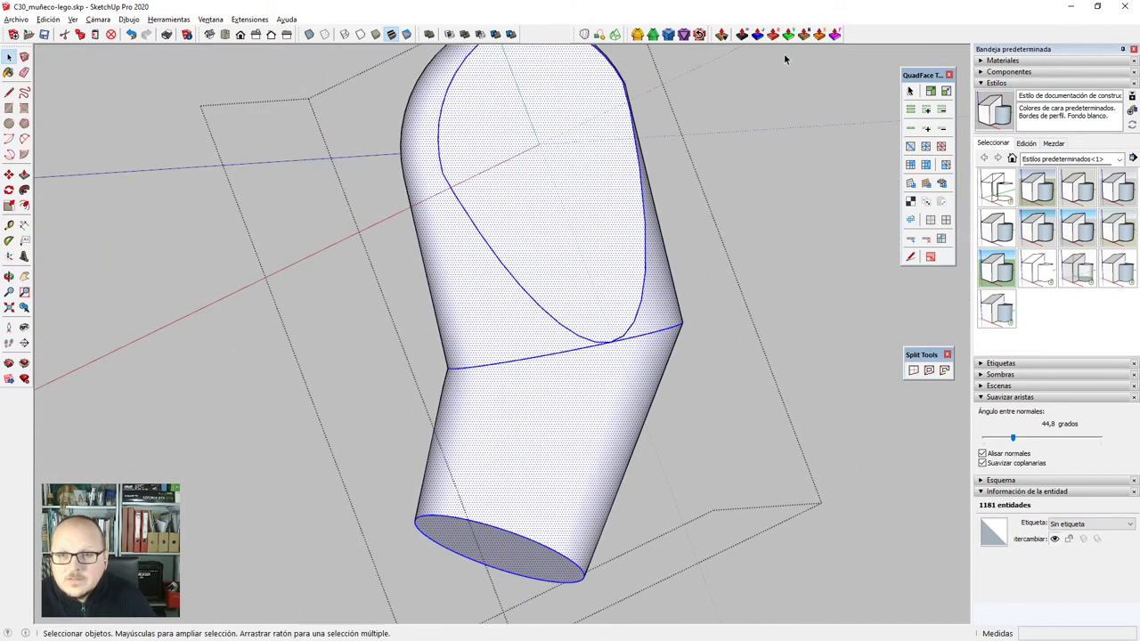
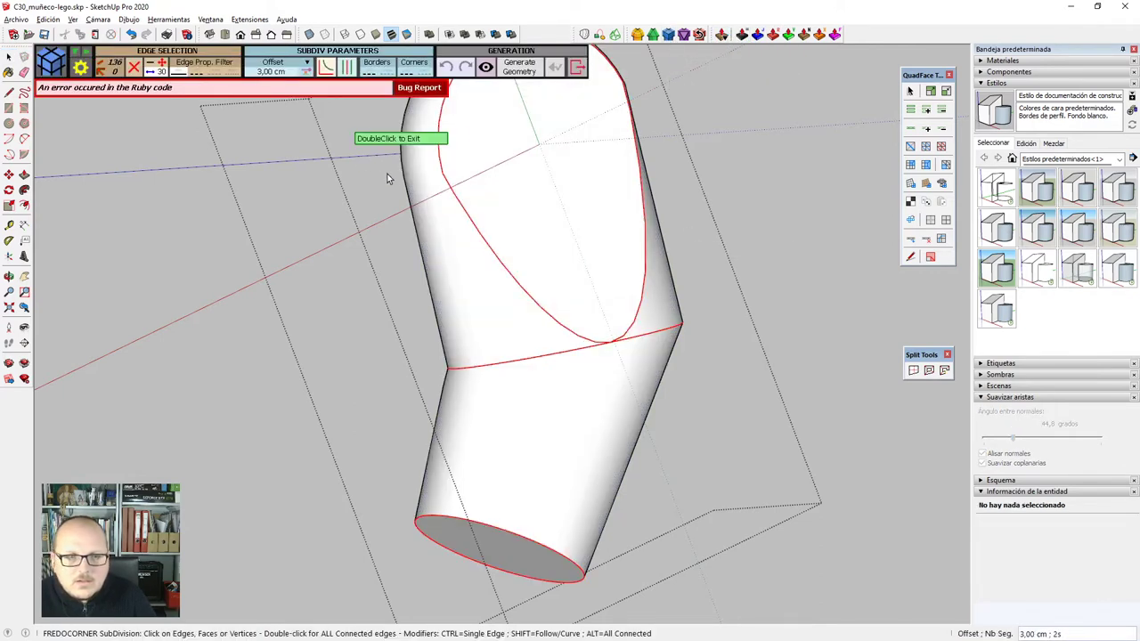
{"action": "type", "text": "1cm"}
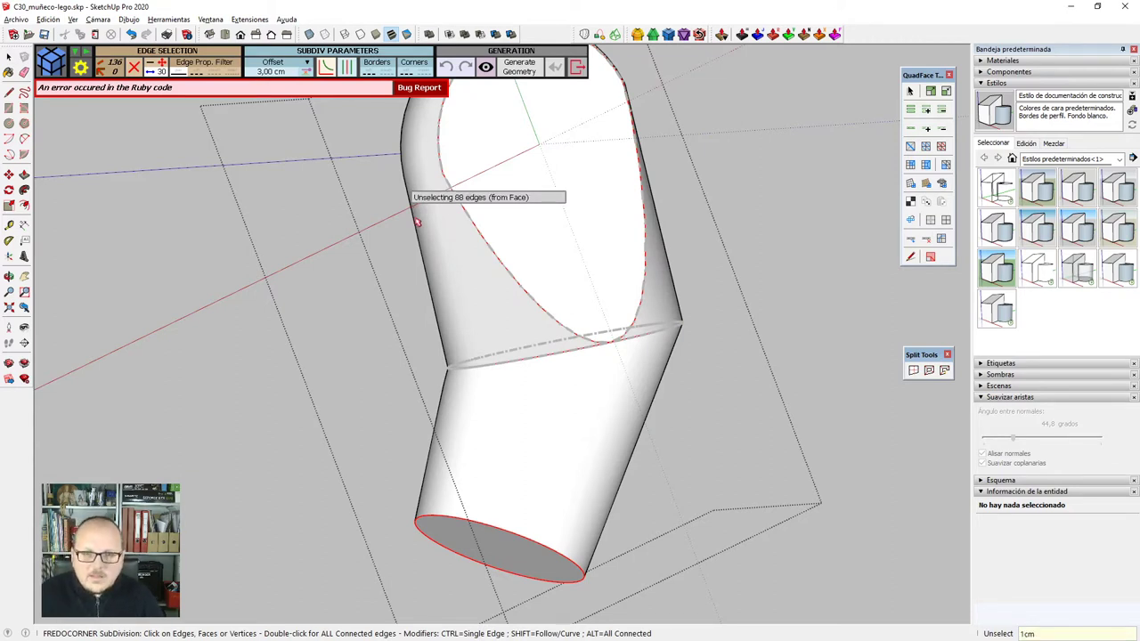
{"action": "key", "text": "Return"}
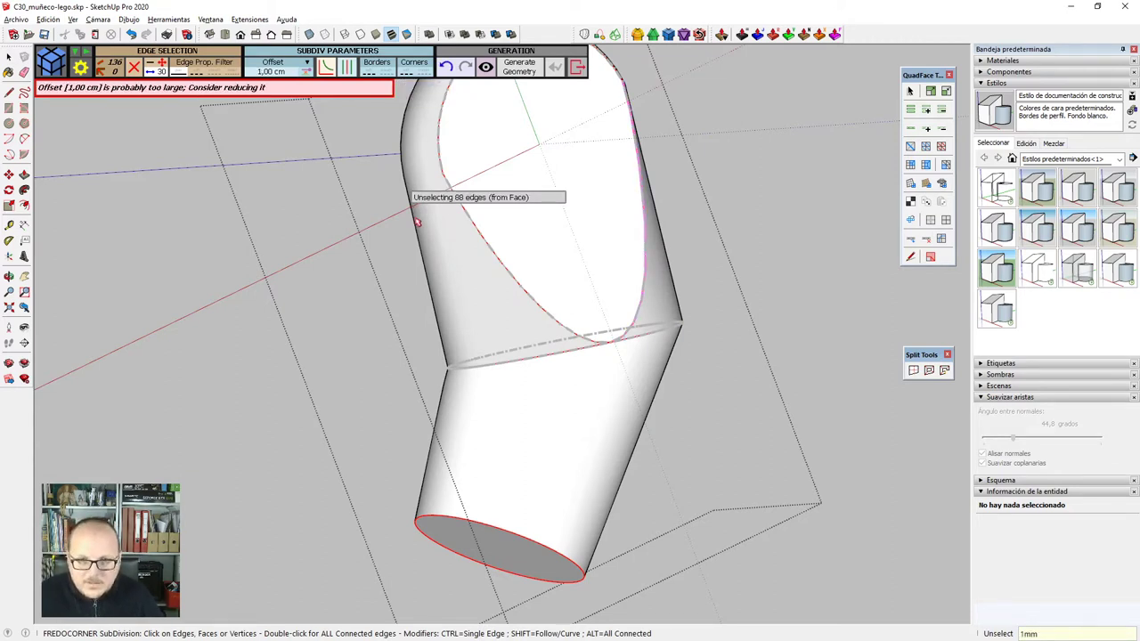
{"action": "key", "text": "Return"}
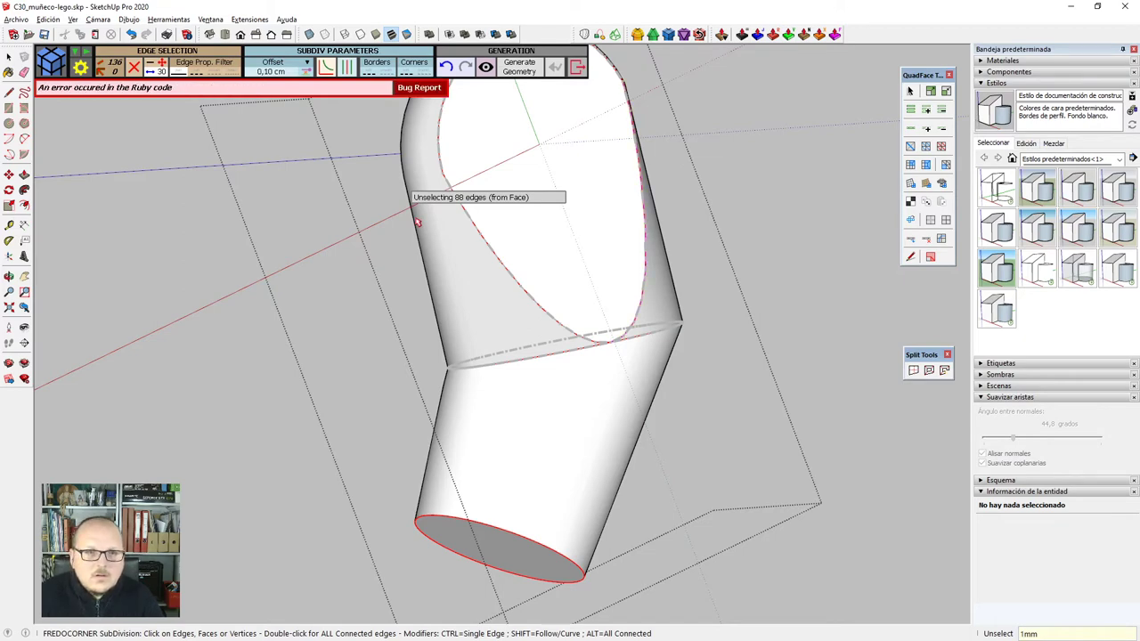
{"action": "key", "text": "space"}
{"action": "key", "text": "Escape"}
Leave the arm to view the whole figure from the front, and reopen the arm for editing.
{"action": "scroll", "coordinate": [415, 222], "scroll_direction": "up", "scroll_amount": 1}
{"action": "scroll", "coordinate": [283, 211], "scroll_direction": "down", "scroll_amount": 8}
{"action": "middle_click_drag", "start_coordinate": [489, 369], "coordinate": [578, 410]}
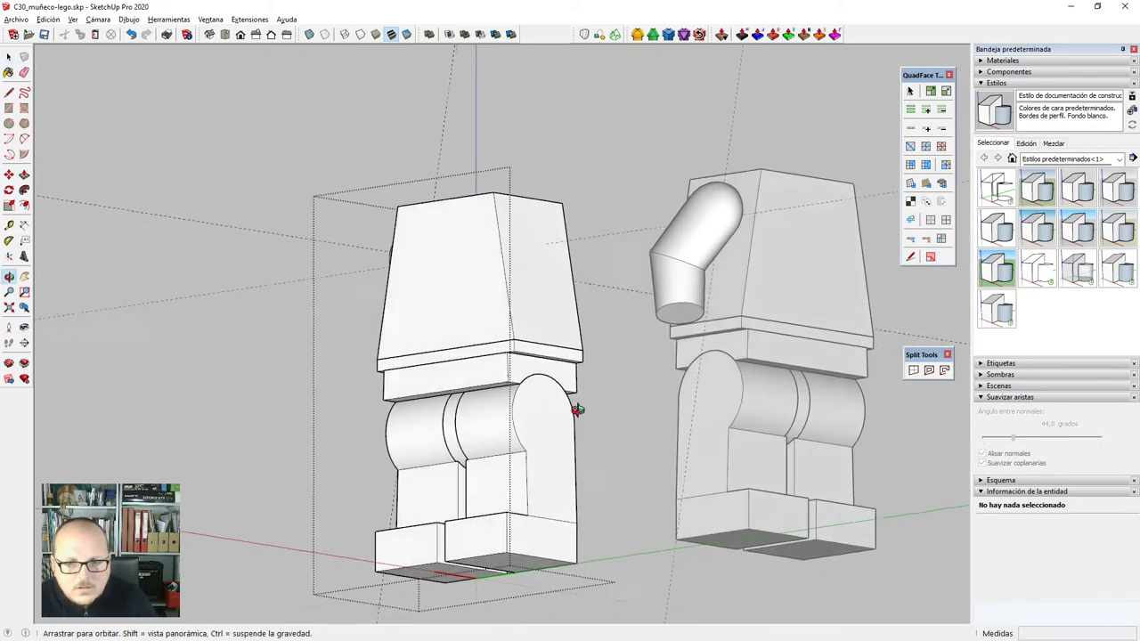
{"action": "left_click", "coordinate": [240, 34]}
{"action": "scroll", "coordinate": [237, 300], "scroll_direction": "up", "scroll_amount": 3}
{"action": "double_click", "coordinate": [407, 254]}
{"action": "middle_click_drag", "start_coordinate": [520, 301], "coordinate": [334, 249]}
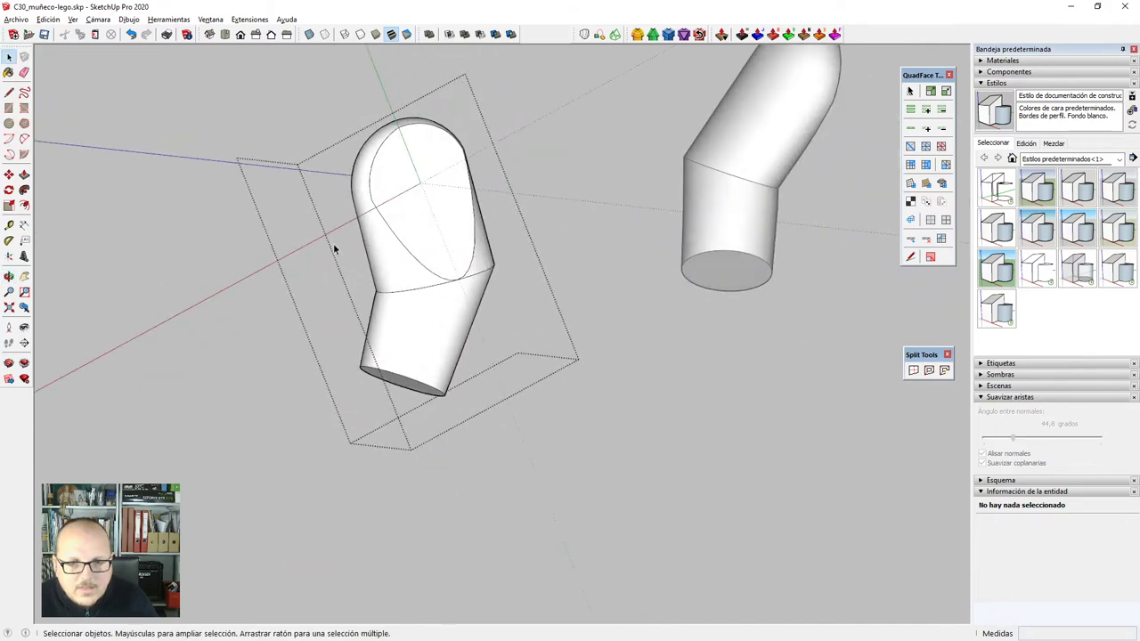
Examine the hidden ring edges and seam edges where the flat cut's lower tip meets the elbow.
{"action": "scroll", "coordinate": [539, 311], "scroll_direction": "up", "scroll_amount": 10}
{"action": "left_click", "coordinate": [544, 297]}
{"action": "scroll", "coordinate": [541, 277], "scroll_direction": "down", "scroll_amount": 1}
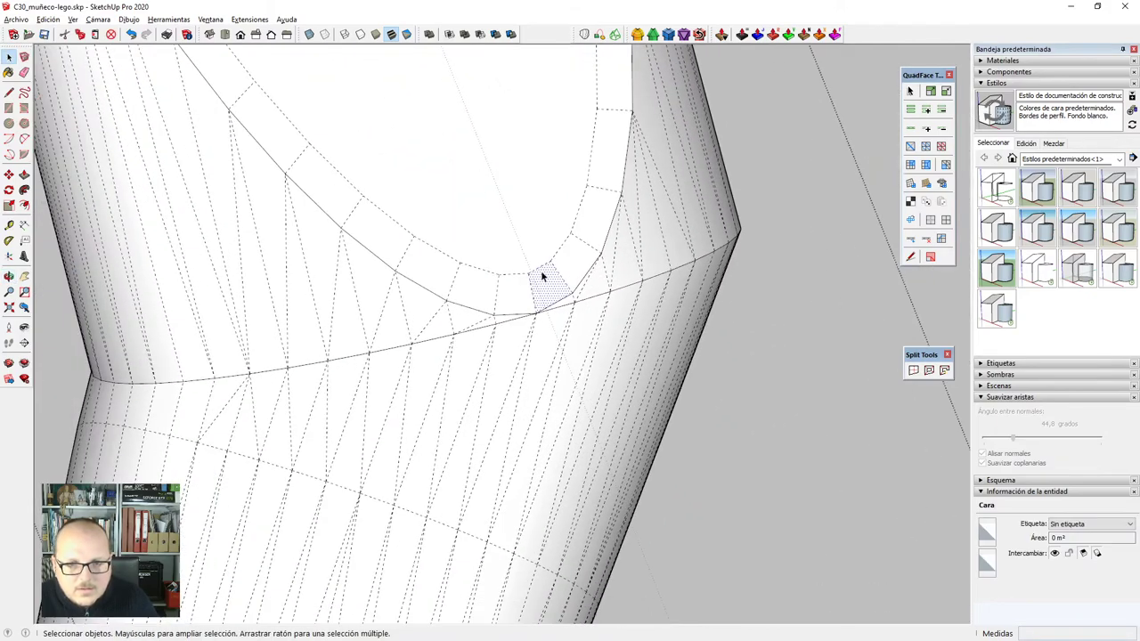
{"action": "left_click", "coordinate": [537, 272]}
{"action": "scroll", "coordinate": [550, 314], "scroll_direction": "down", "scroll_amount": 3}
{"action": "scroll", "coordinate": [541, 309], "scroll_direction": "up", "scroll_amount": 4}
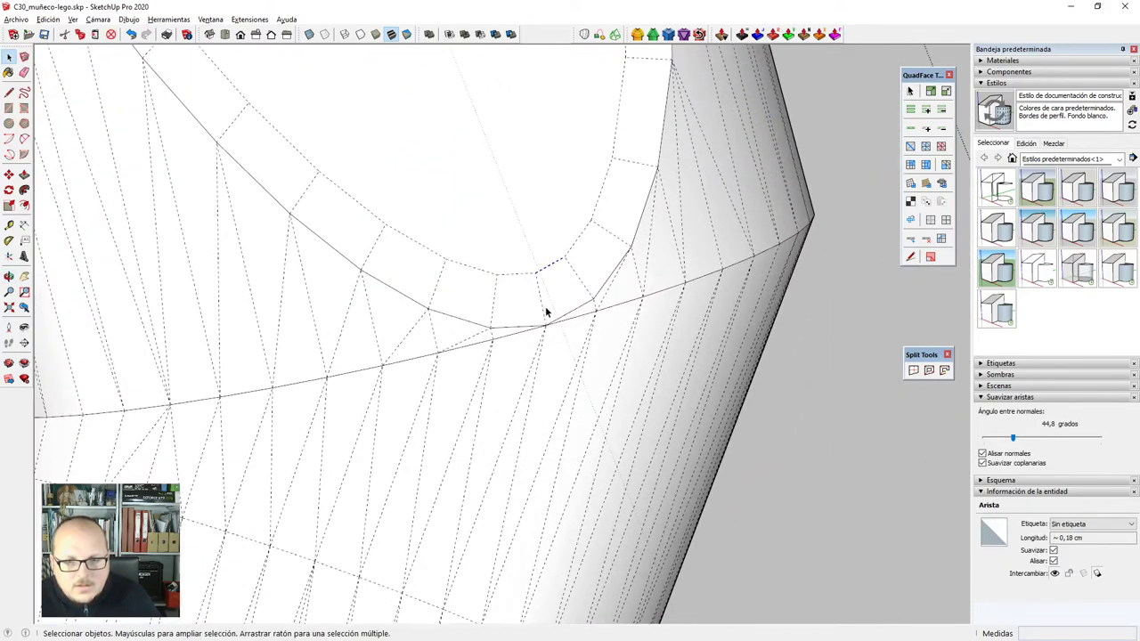
{"action": "scroll", "coordinate": [544, 312], "scroll_direction": "down", "scroll_amount": 3}
{"action": "scroll", "coordinate": [549, 321], "scroll_direction": "up", "scroll_amount": 3}
{"action": "scroll", "coordinate": [595, 289], "scroll_direction": "down", "scroll_amount": 4}
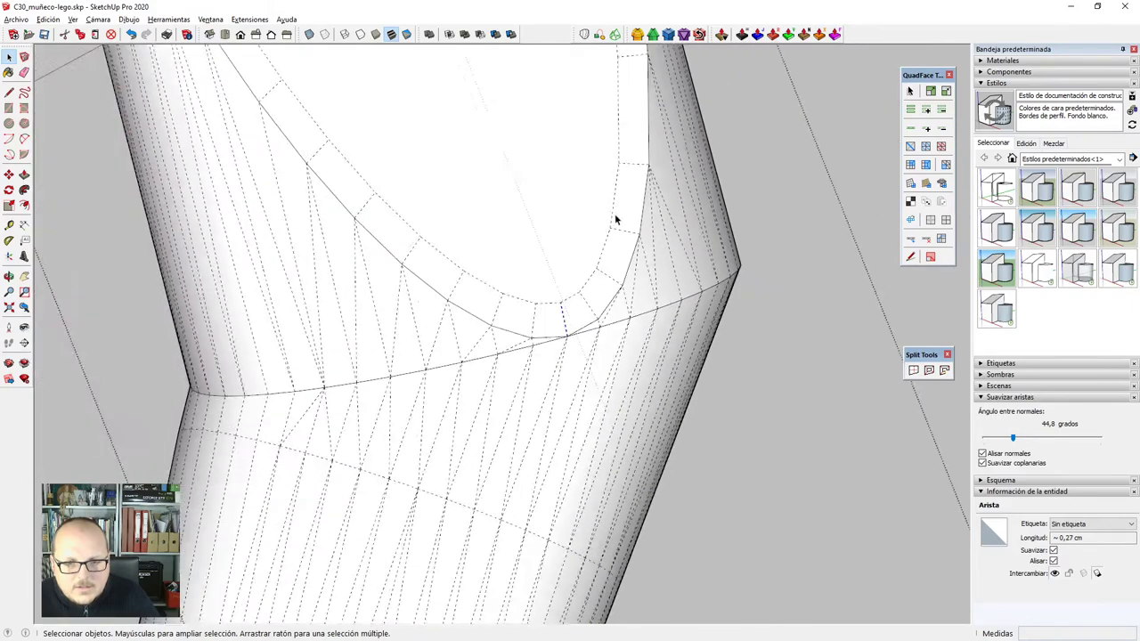
{"action": "scroll", "coordinate": [584, 327], "scroll_direction": "up", "scroll_amount": 3}
{"action": "scroll", "coordinate": [595, 323], "scroll_direction": "down", "scroll_amount": 1}
{"action": "triple_click", "coordinate": [606, 311]}
{"action": "left_click", "coordinate": [600, 313]}
{"action": "scroll", "coordinate": [598, 314], "scroll_direction": "down", "scroll_amount": 2}
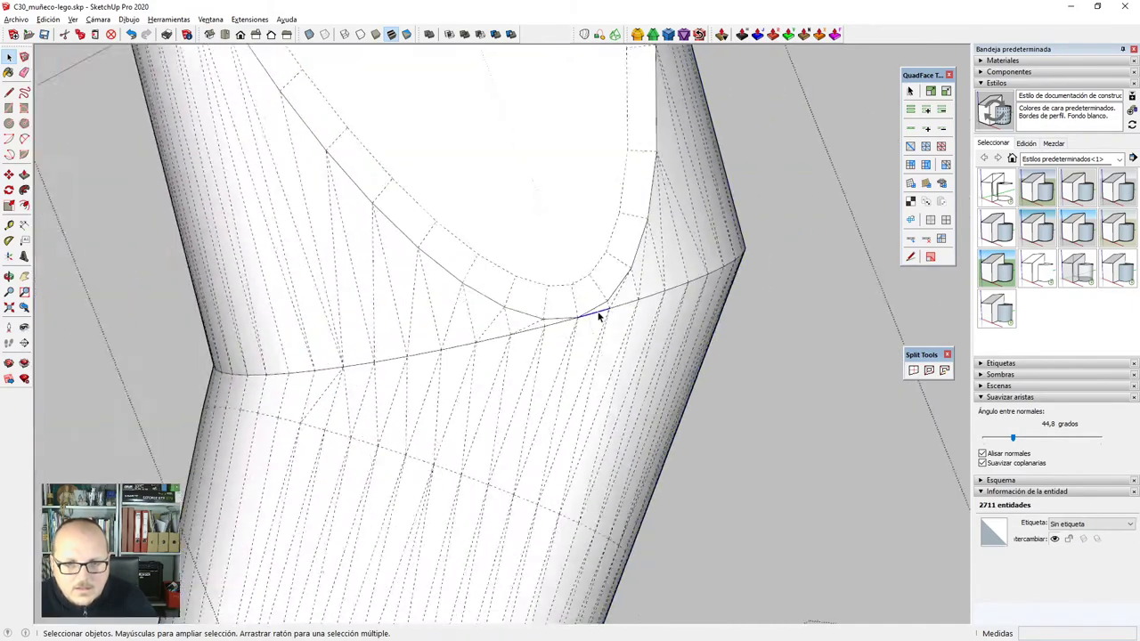
Compare the elbow seam at the cut's lower tip with the hidden geometry display off and on.
{"action": "scroll", "coordinate": [599, 316], "scroll_direction": "down", "scroll_amount": 1}
{"action": "middle_click_drag", "start_coordinate": [564, 391], "coordinate": [601, 331]}
{"action": "key", "text": "e"}
{"action": "scroll", "coordinate": [590, 326], "scroll_direction": "up", "scroll_amount": 3}
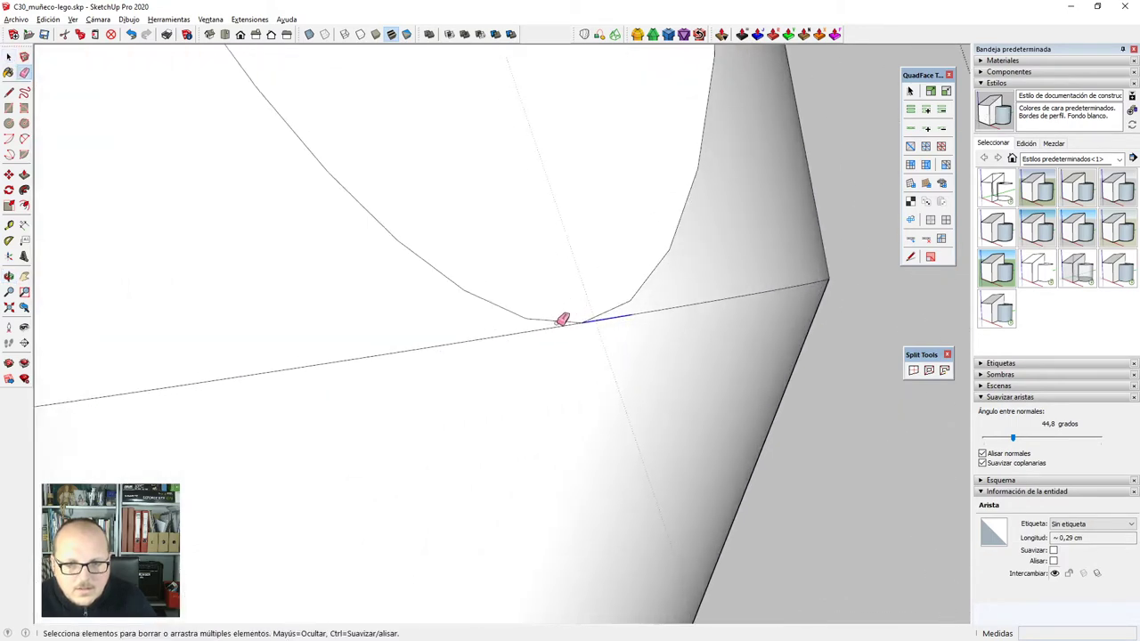
{"action": "scroll", "coordinate": [593, 441], "scroll_direction": "down", "scroll_amount": 6}
{"action": "key", "text": "alt+h"}
{"action": "scroll", "coordinate": [588, 458], "scroll_direction": "down", "scroll_amount": 1}
{"action": "key", "text": "space"}
{"action": "scroll", "coordinate": [515, 342], "scroll_direction": "up", "scroll_amount": 1}
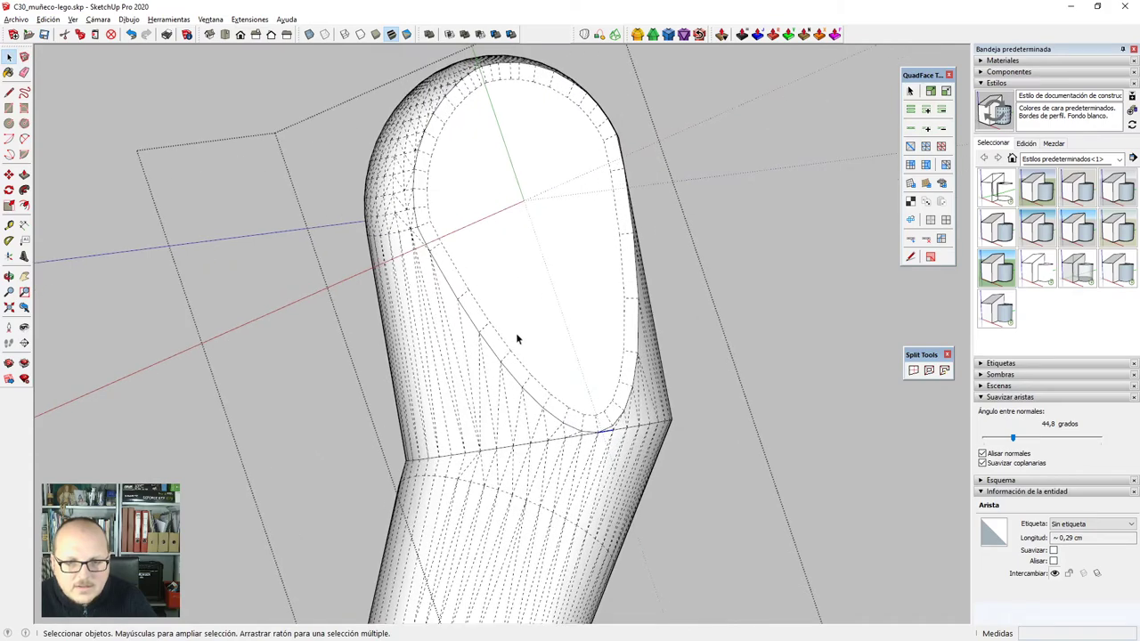
Examine the flat cut's outer rim edges and the arm's hidden mesh from several sides.
{"action": "left_click", "coordinate": [517, 336]}
{"action": "left_click", "coordinate": [513, 378]}
{"action": "middle_click_drag", "start_coordinate": [513, 378], "coordinate": [456, 185]}
{"action": "middle_click_drag", "start_coordinate": [534, 270], "coordinate": [511, 177]}
{"action": "scroll", "coordinate": [511, 176], "scroll_direction": "down", "scroll_amount": 2}
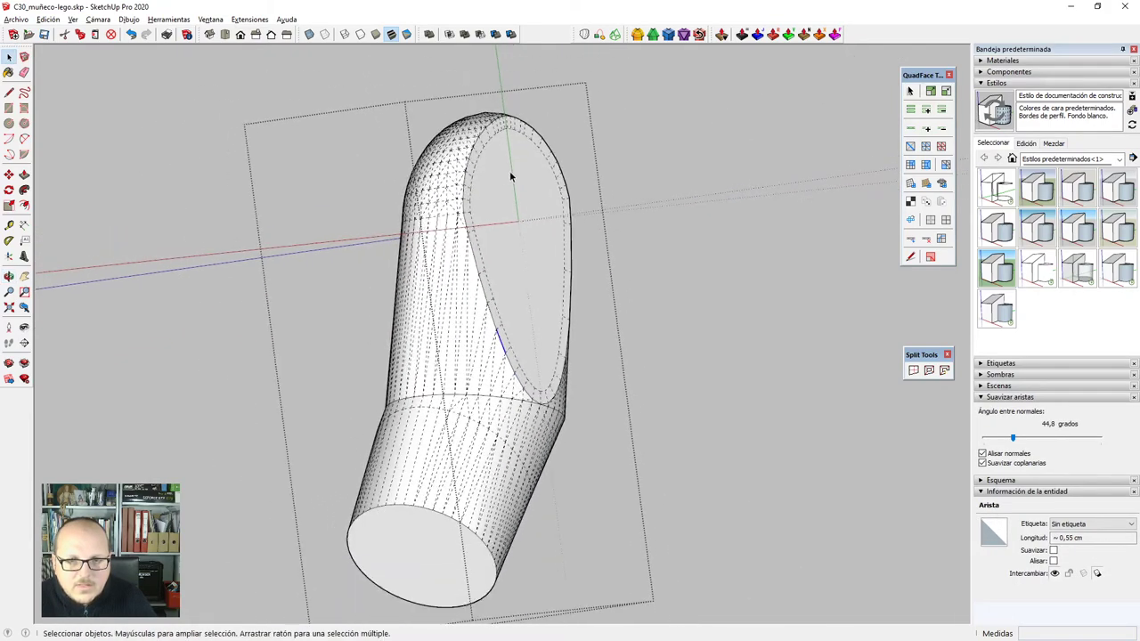
{"action": "scroll", "coordinate": [511, 154], "scroll_direction": "up", "scroll_amount": 2}
{"action": "mouse_move", "coordinate": [495, 281]}
{"action": "middle_mouse_down"}
{"action": "mouse_move", "coordinate": [415, 295]}
{"action": "mouse_move", "coordinate": [667, 377]}
{"action": "mouse_move", "coordinate": [639, 364]}
{"action": "middle_mouse_up"}
{"action": "scroll", "coordinate": [489, 260], "scroll_direction": "down", "scroll_amount": 3}
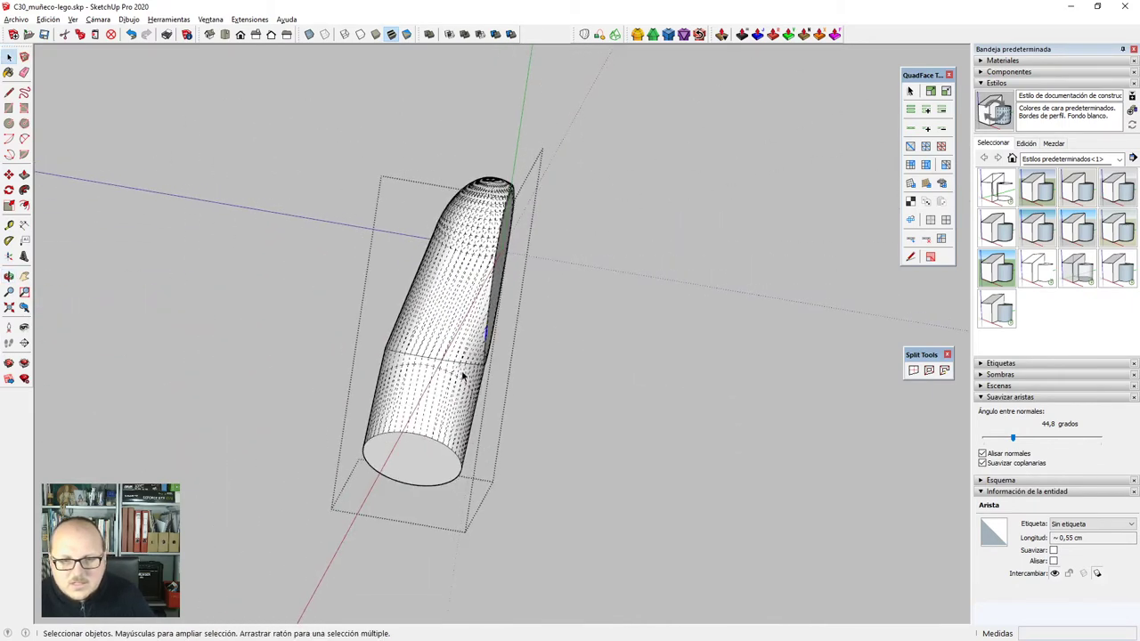
Subdivide the forearm's end face border with FredoCorner using a 0.10 cm offset.
{"action": "middle_click_drag", "start_coordinate": [466, 377], "coordinate": [537, 344]}
{"action": "scroll", "coordinate": [397, 440], "scroll_direction": "up", "scroll_amount": 5}
{"action": "left_click", "coordinate": [399, 441]}
{"action": "scroll", "coordinate": [399, 440], "scroll_direction": "up", "scroll_amount": 3}
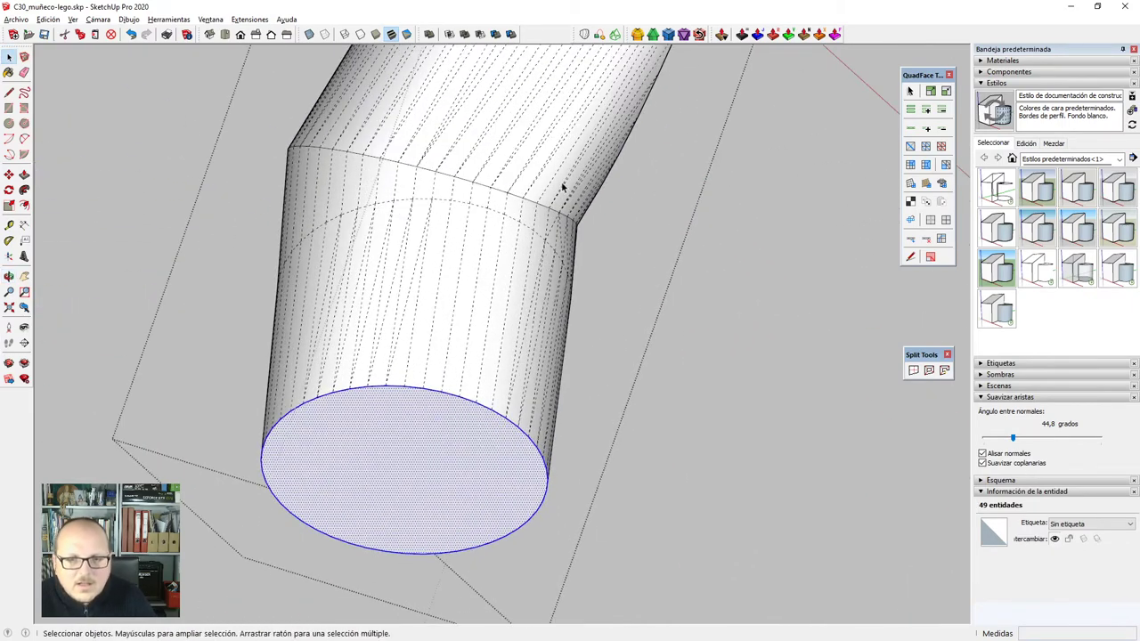
{"action": "left_click", "coordinate": [669, 36]}
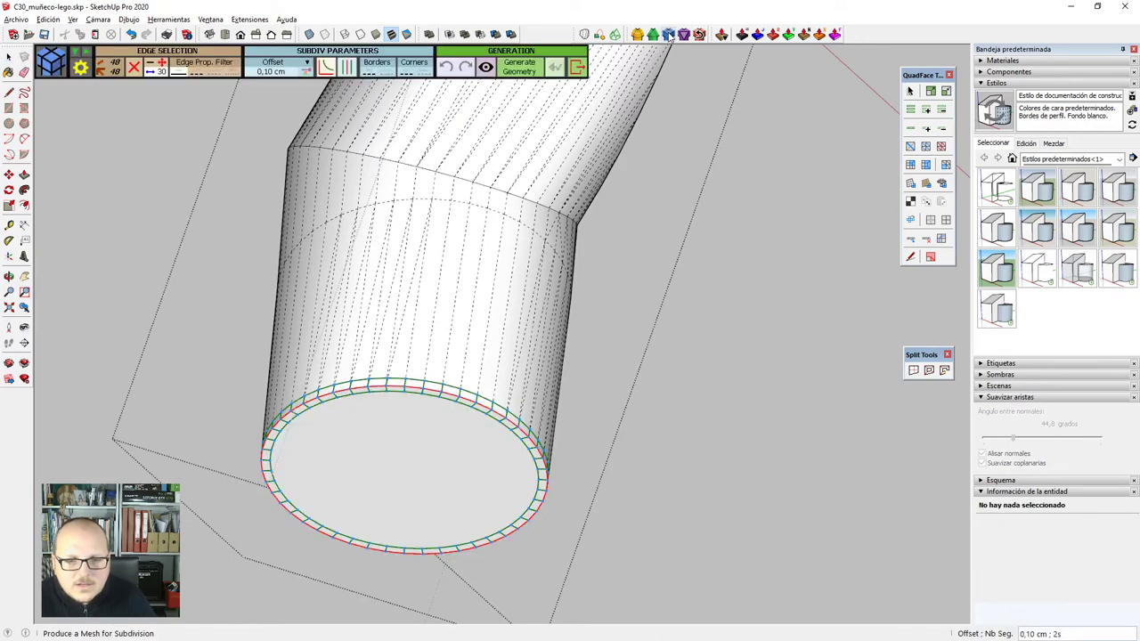
{"action": "key", "text": "space"}
Erase the forearm's end face inside the new ring of quads.
{"action": "middle_click_drag", "start_coordinate": [476, 479], "coordinate": [383, 470]}
{"action": "scroll", "coordinate": [294, 417], "scroll_direction": "up", "scroll_amount": 5}
{"action": "scroll", "coordinate": [353, 418], "scroll_direction": "up", "scroll_amount": 2}
{"action": "key", "text": "e"}
{"action": "mouse_move", "coordinate": [353, 416]}
{"action": "left_mouse_down"}
{"action": "mouse_move", "coordinate": [366, 399]}
{"action": "mouse_move", "coordinate": [360, 363]}
{"action": "left_mouse_up"}
{"action": "scroll", "coordinate": [359, 322], "scroll_direction": "down", "scroll_amount": 6}
{"action": "scroll", "coordinate": [689, 478], "scroll_direction": "up", "scroll_amount": 2}
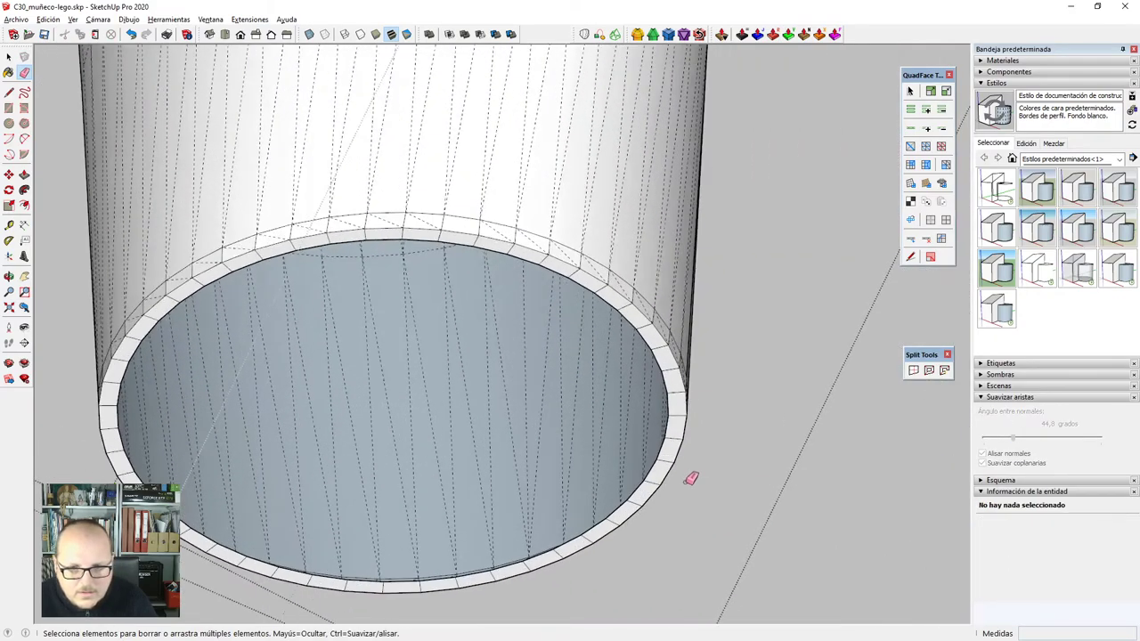
Redraw one edge on the ring's inner border to fill the forearm's end with a single face.
{"action": "scroll", "coordinate": [693, 469], "scroll_direction": "down", "scroll_amount": 1}
{"action": "mouse_move", "coordinate": [647, 529]}
{"action": "middle_mouse_down"}
{"action": "mouse_move", "coordinate": [590, 504]}
{"action": "mouse_move", "coordinate": [577, 433]}
{"action": "middle_mouse_up"}
{"action": "scroll", "coordinate": [596, 425], "scroll_direction": "up", "scroll_amount": 4}
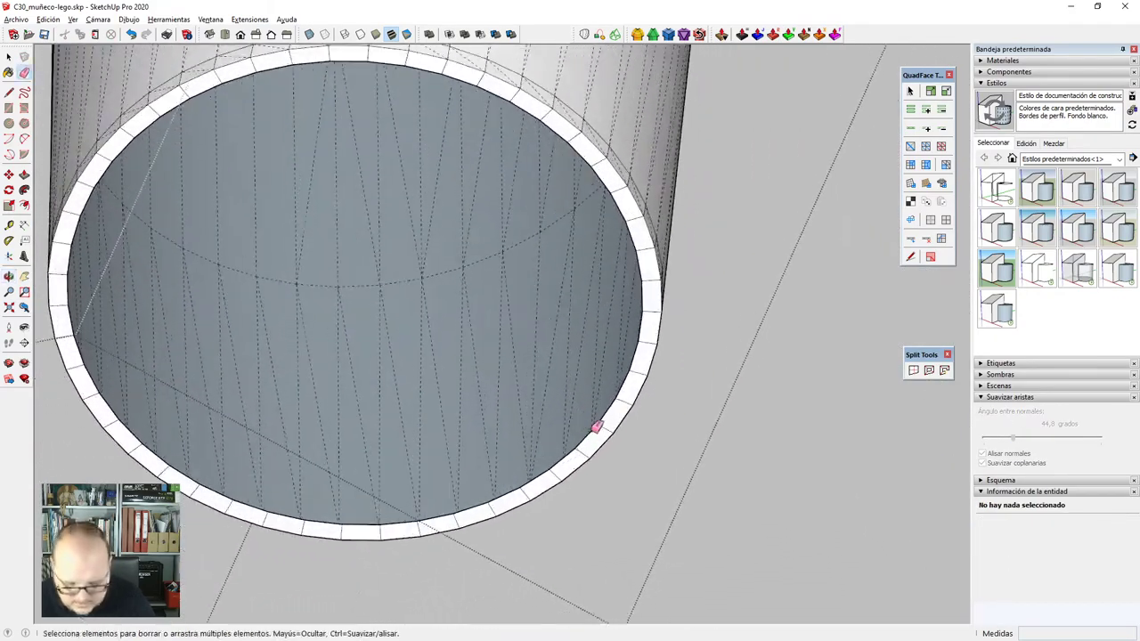
{"action": "key", "text": "l"}
{"action": "left_click", "coordinate": [621, 391]}
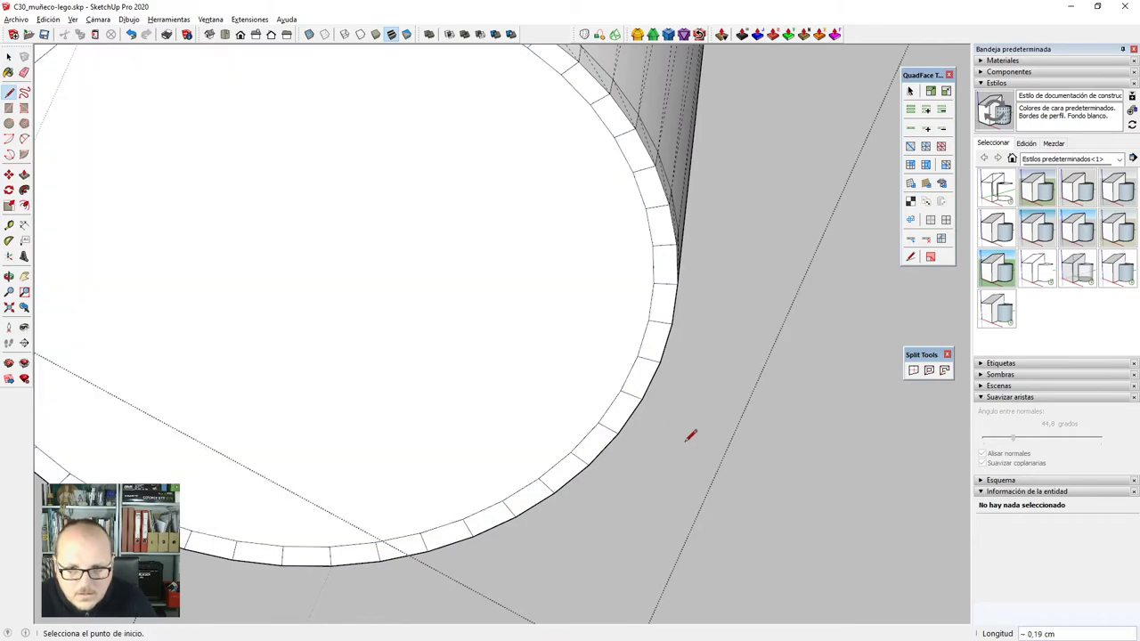
{"action": "key", "text": "space"}
{"action": "scroll", "coordinate": [687, 439], "scroll_direction": "down", "scroll_amount": 4}
{"action": "scroll", "coordinate": [600, 389], "scroll_direction": "down", "scroll_amount": 2}
{"action": "scroll", "coordinate": [479, 358], "scroll_direction": "up", "scroll_amount": 5}
{"action": "scroll", "coordinate": [478, 363], "scroll_direction": "down", "scroll_amount": 6}
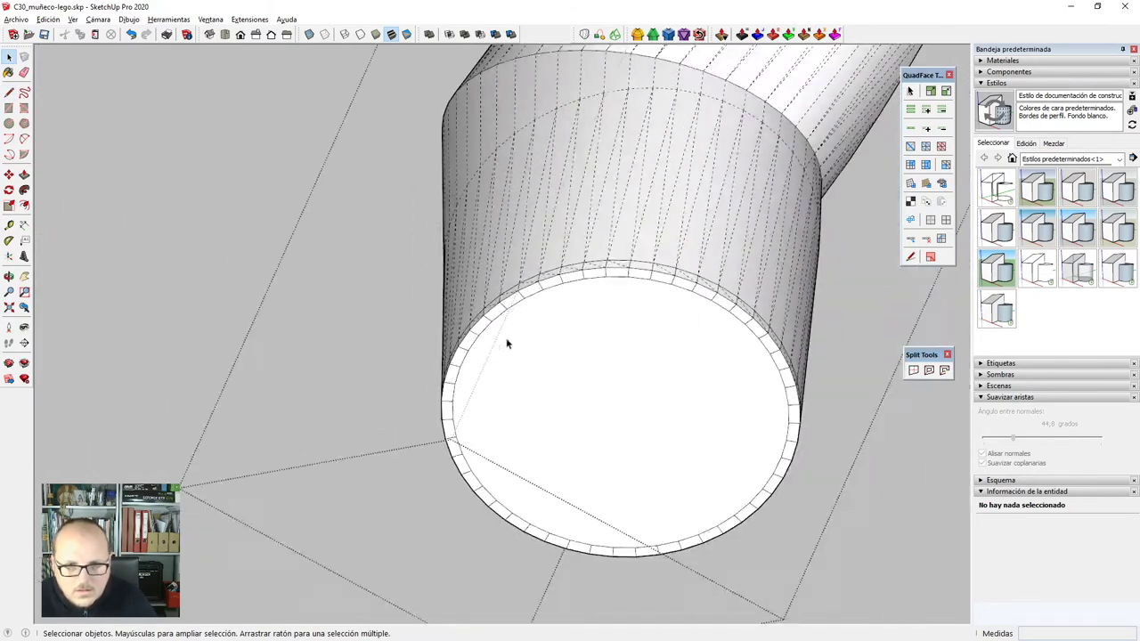
Hide the hidden geometry and soften the elbow seam edges beside the flat cut's lower tip with the Eraser.
{"action": "middle_click_drag", "start_coordinate": [522, 369], "coordinate": [474, 419]}
{"action": "scroll", "coordinate": [605, 436], "scroll_direction": "down", "scroll_amount": 3}
{"action": "scroll", "coordinate": [625, 249], "scroll_direction": "up", "scroll_amount": 3}
{"action": "double_click", "coordinate": [629, 259]}
{"action": "middle_click_drag", "start_coordinate": [636, 271], "coordinate": [418, 366]}
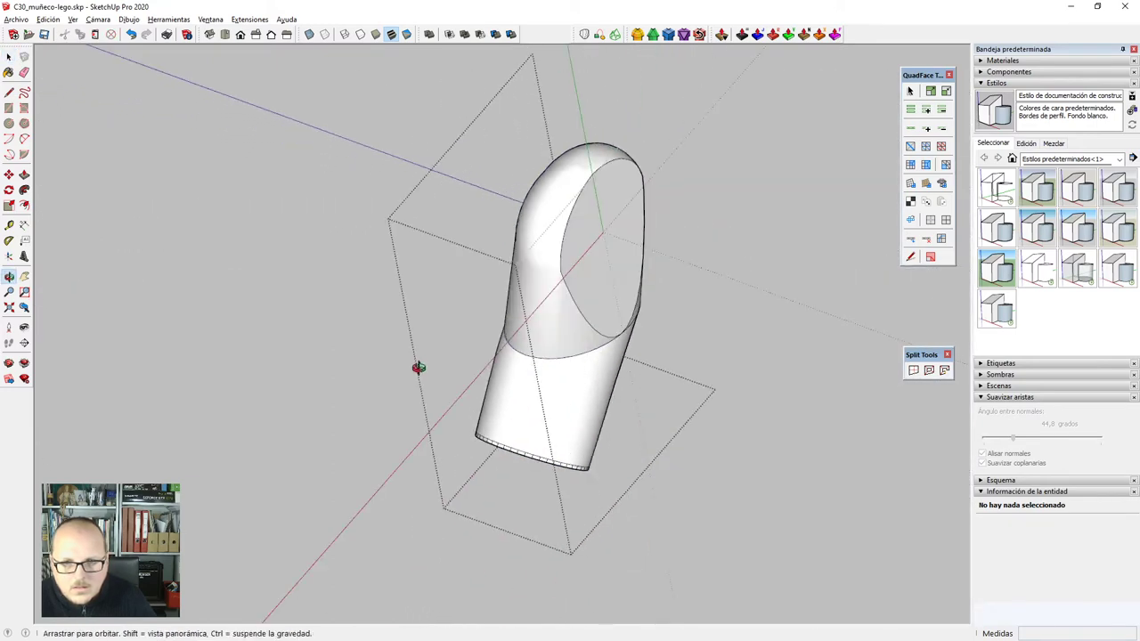
{"action": "scroll", "coordinate": [626, 270], "scroll_direction": "up", "scroll_amount": 3}
{"action": "middle_click_drag", "start_coordinate": [626, 269], "coordinate": [520, 285]}
{"action": "scroll", "coordinate": [602, 380], "scroll_direction": "up", "scroll_amount": 3}
{"action": "scroll", "coordinate": [602, 380], "scroll_direction": "up", "scroll_amount": 2}
{"action": "key", "text": "e"}
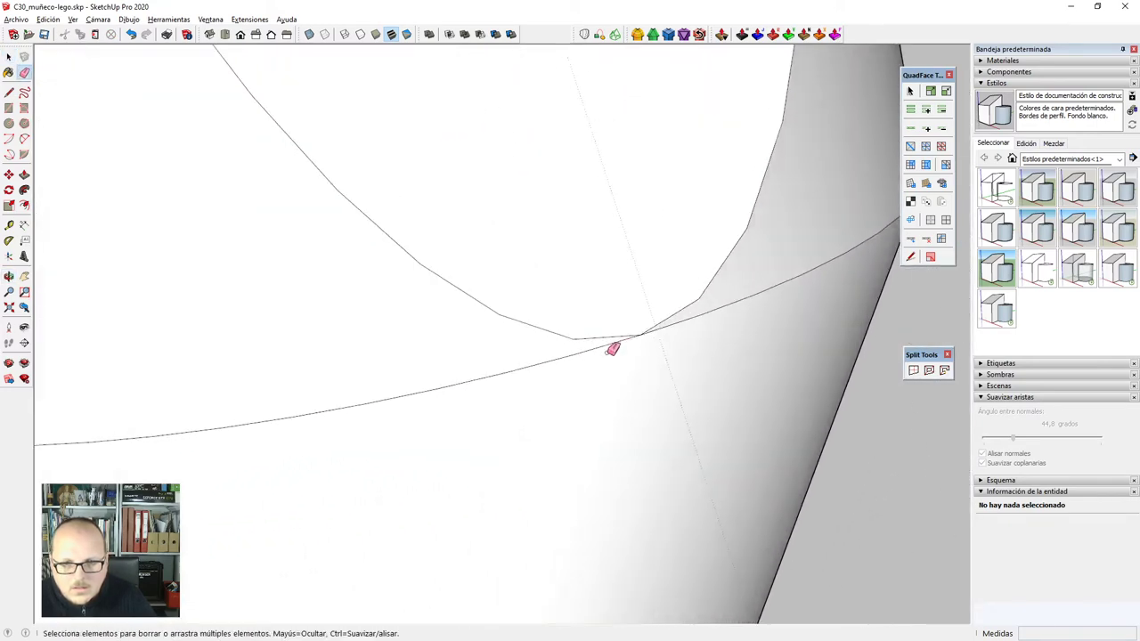
{"action": "scroll", "coordinate": [669, 331], "scroll_direction": "down", "scroll_amount": 5}
Select all elbow seam edges around the arm, soften them at 180 degrees and show the hidden geometry.
{"action": "middle_click_drag", "start_coordinate": [669, 330], "coordinate": [640, 301]}
{"action": "scroll", "coordinate": [615, 351], "scroll_direction": "up", "scroll_amount": 3}
{"action": "key", "text": "x"}
{"action": "middle_click_drag", "start_coordinate": [615, 350], "coordinate": [595, 362]}
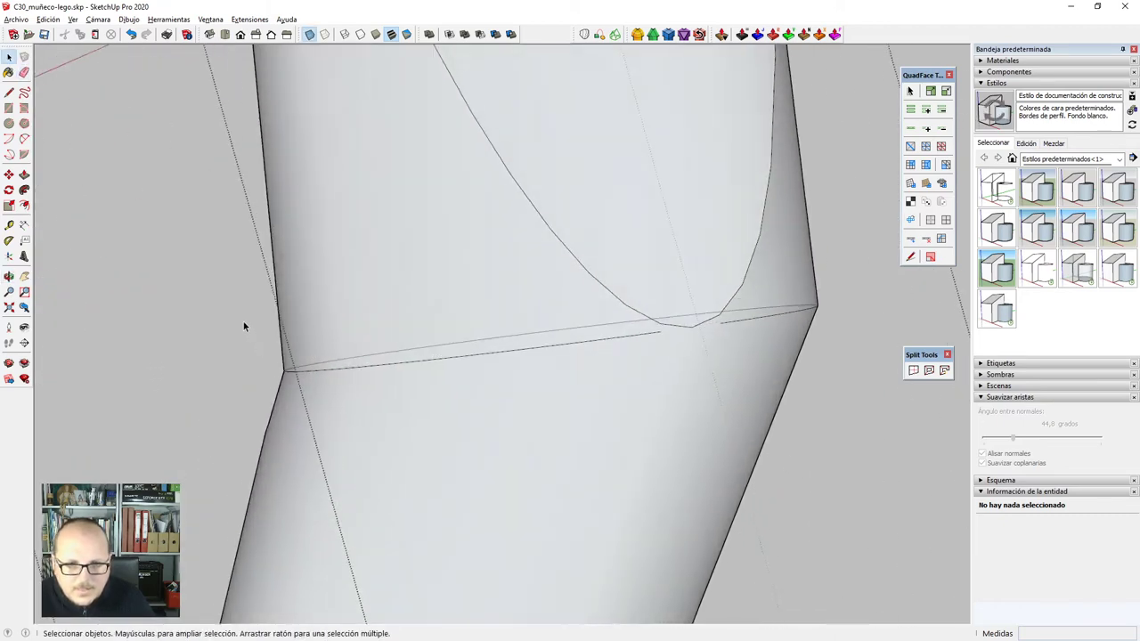
{"action": "left_click_drag", "start_coordinate": [580, 396], "coordinate": [581, 396]}
{"action": "scroll", "coordinate": [647, 337], "scroll_direction": "up", "scroll_amount": 3}
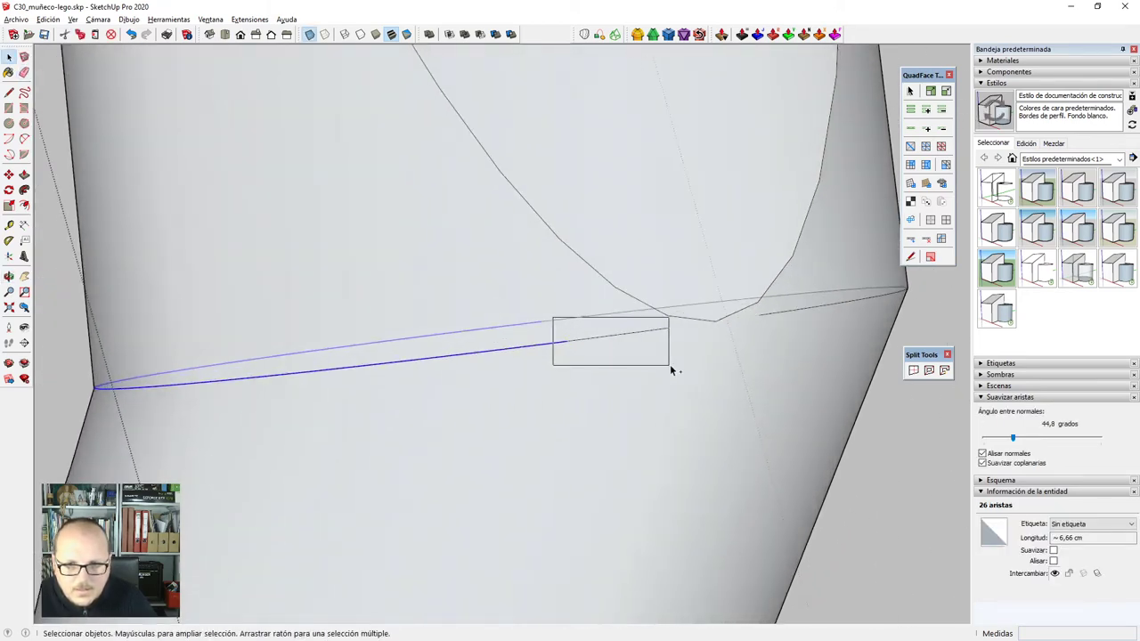
{"action": "scroll", "coordinate": [570, 380], "scroll_direction": "down", "scroll_amount": 2}
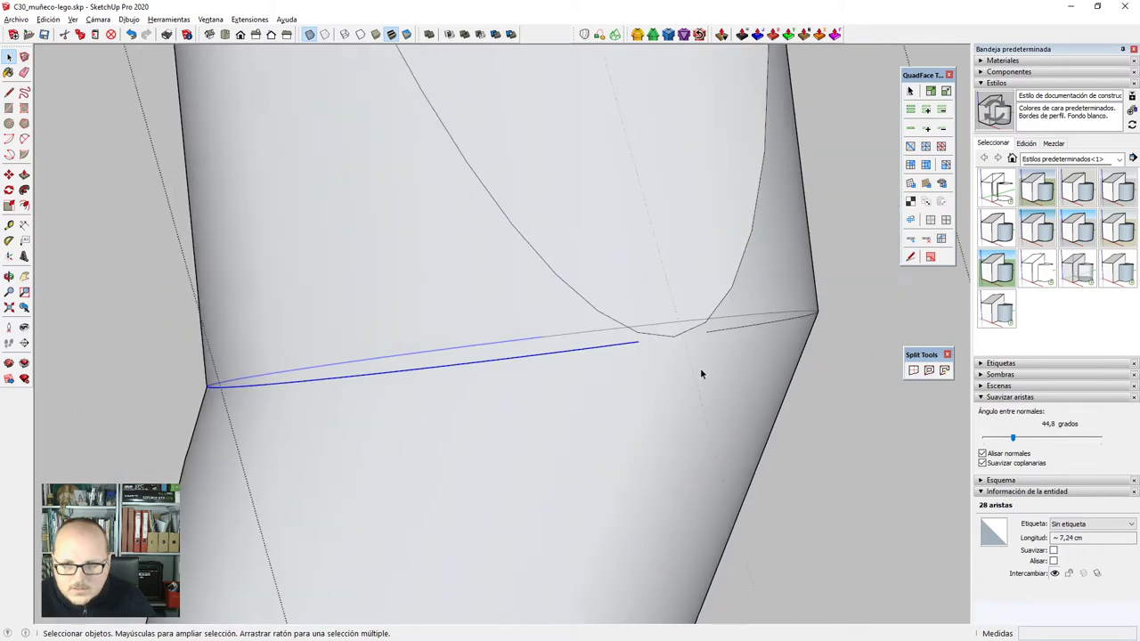
{"action": "middle_click_drag", "start_coordinate": [703, 374], "coordinate": [717, 340]}
{"action": "scroll", "coordinate": [717, 339], "scroll_direction": "up", "scroll_amount": 2}
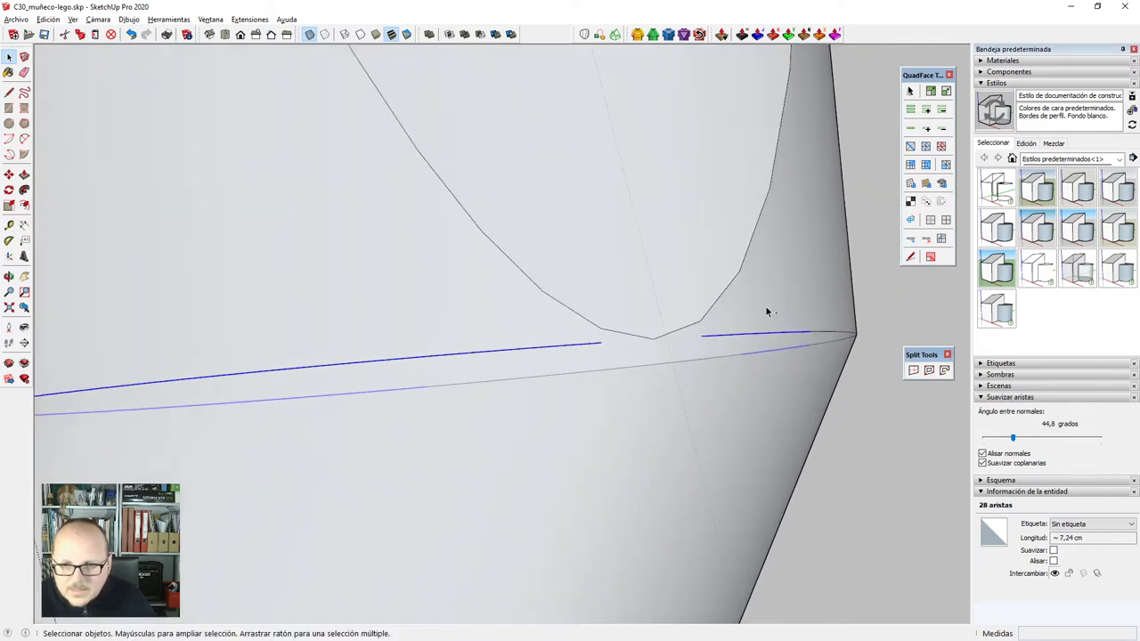
{"action": "middle_click_drag", "start_coordinate": [712, 394], "coordinate": [570, 424]}
{"action": "left_click", "coordinate": [562, 426], "text": "ctrl"}
{"action": "scroll", "coordinate": [564, 425], "scroll_direction": "down", "scroll_amount": 3}
{"action": "scroll", "coordinate": [654, 312], "scroll_direction": "up", "scroll_amount": 1}
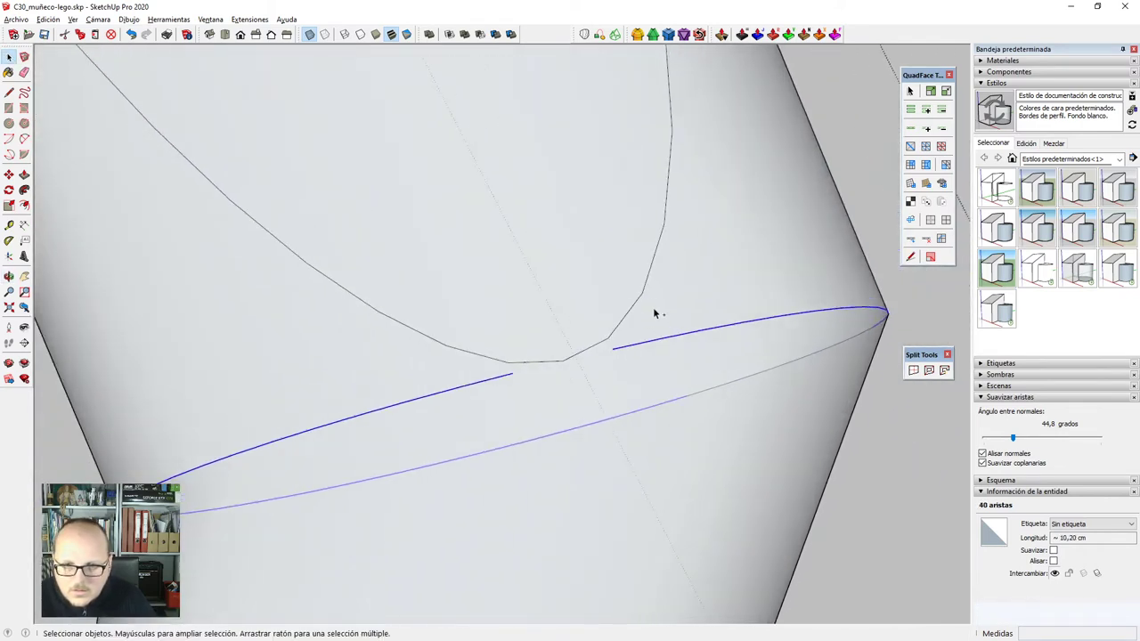
{"action": "left_click_drag", "start_coordinate": [881, 465], "coordinate": [880, 465]}
{"action": "middle_click_drag", "start_coordinate": [880, 465], "coordinate": [762, 337]}
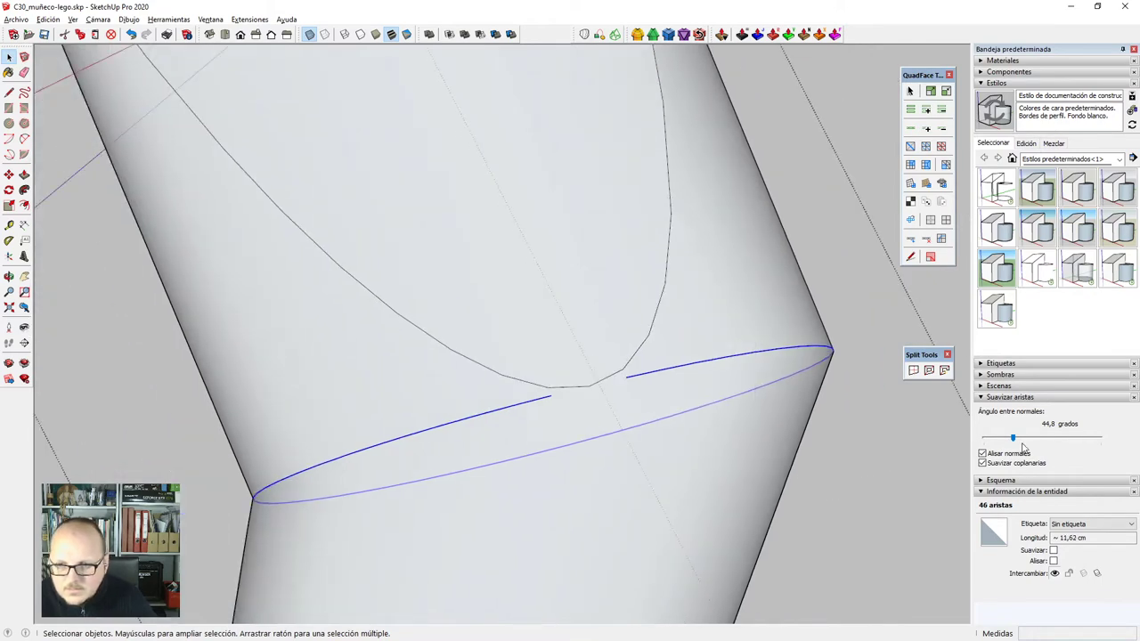
{"action": "scroll", "coordinate": [677, 406], "scroll_direction": "down", "scroll_amount": 5}
{"action": "key", "text": "alt+h"}
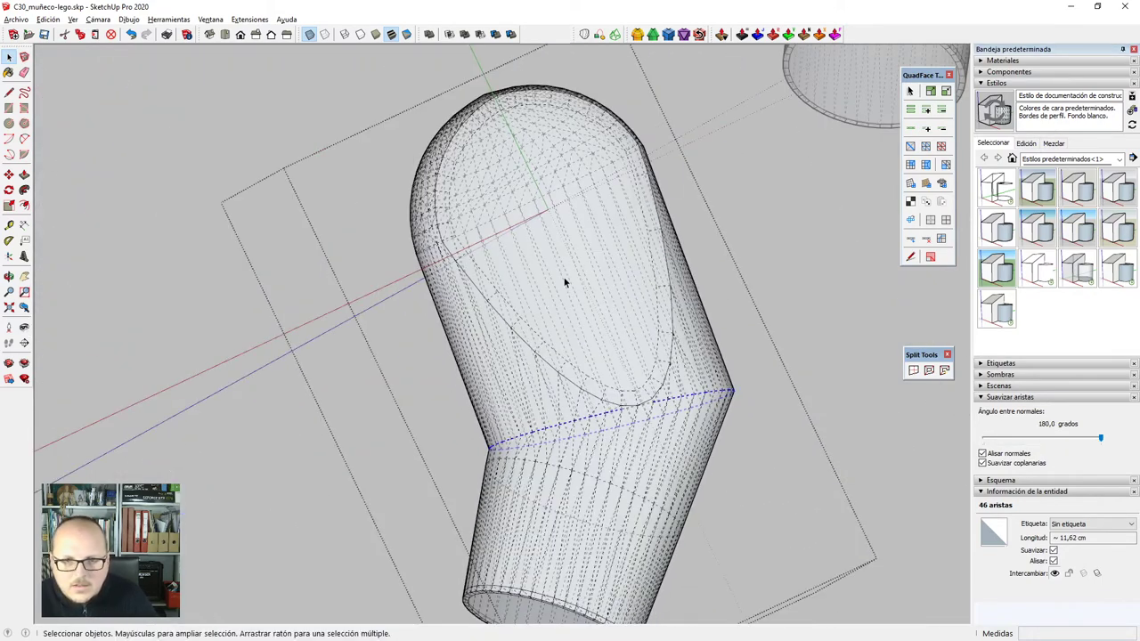
Try to subdivide the flat cut's border edges with FredoCorner using a 0.10 cm offset.
{"action": "scroll", "coordinate": [539, 255], "scroll_direction": "up", "scroll_amount": 3}
{"action": "left_click", "coordinate": [515, 173]}
{"action": "key", "text": "alt+h"}
{"action": "middle_click_drag", "start_coordinate": [518, 183], "coordinate": [558, 267]}
{"action": "left_click", "coordinate": [446, 320]}
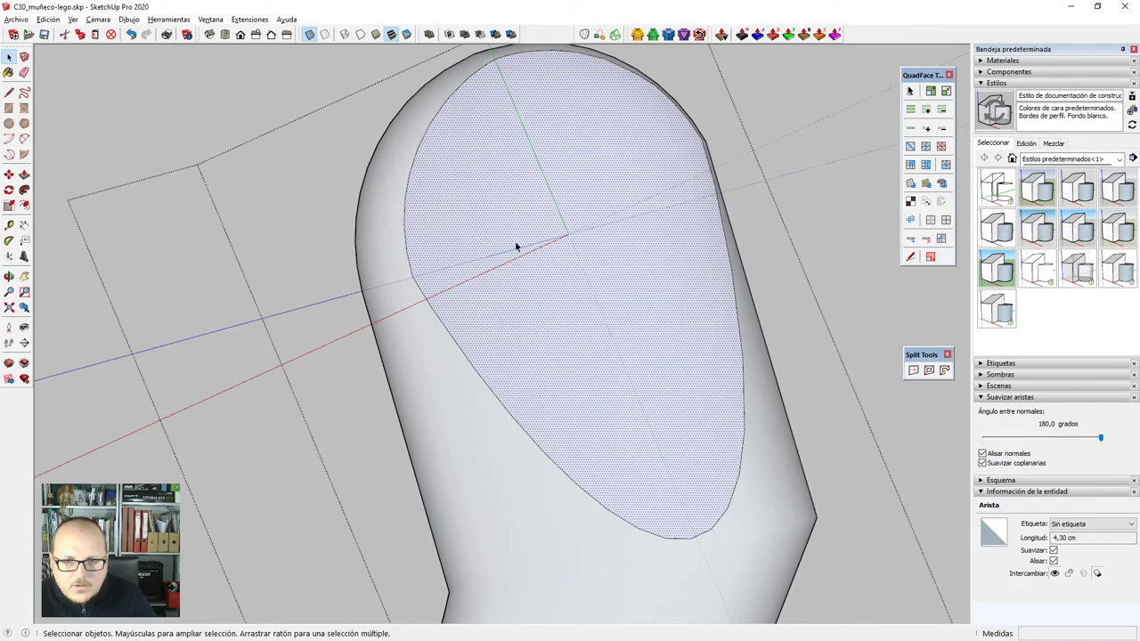
{"action": "left_click", "coordinate": [523, 188], "text": "shift"}
{"action": "middle_click_drag", "start_coordinate": [516, 181], "coordinate": [530, 154]}
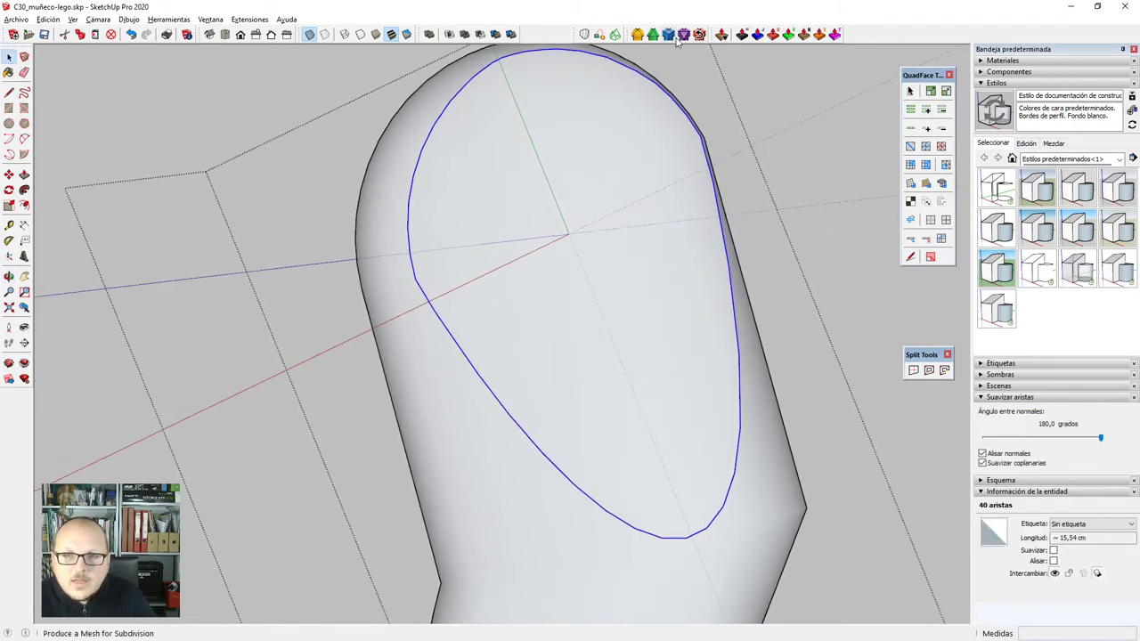
{"action": "left_click", "coordinate": [671, 38]}
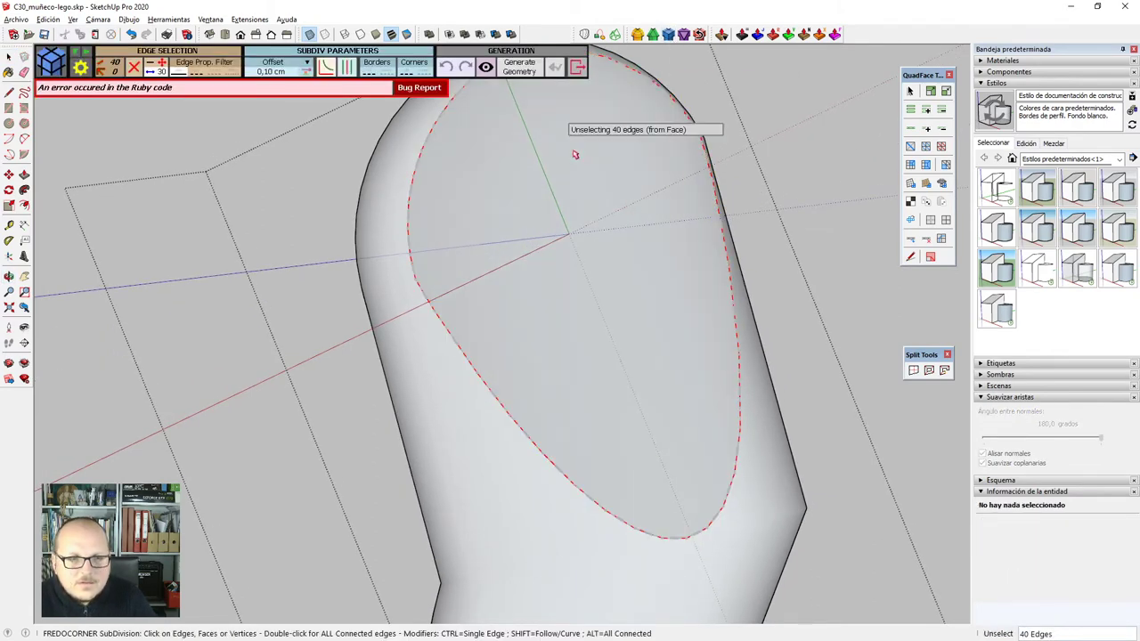
{"action": "middle_click_drag", "start_coordinate": [574, 152], "coordinate": [611, 210]}
{"action": "key", "text": "space"}
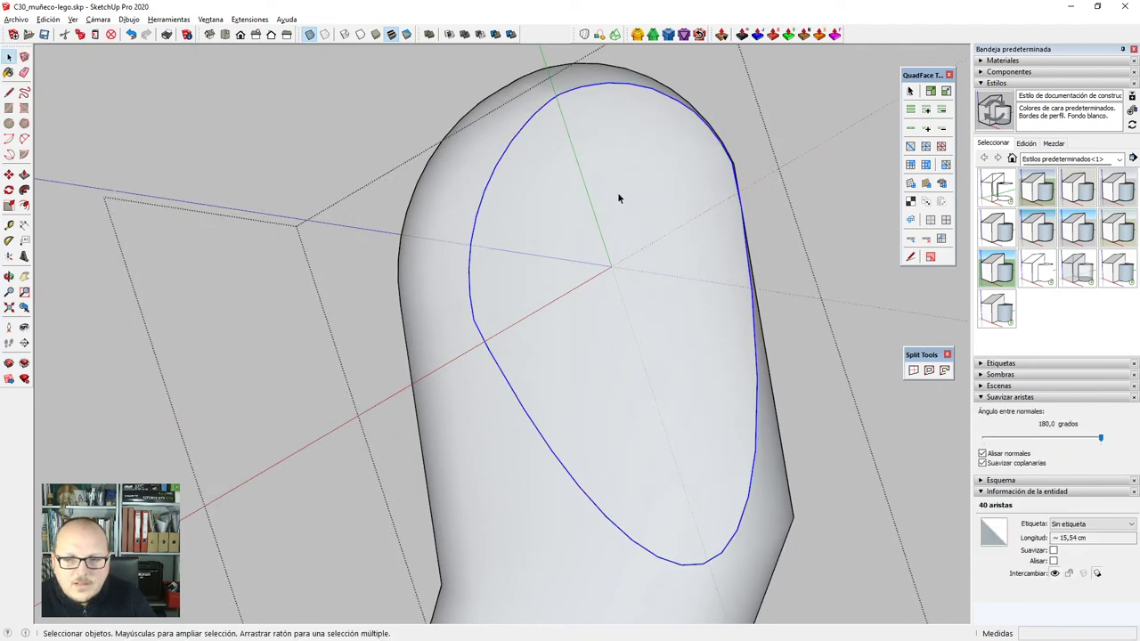
Try FredoCorner's rounding and bevelling on the flat cut's face and border edges with a 0.10 cm offset.
{"action": "left_click", "coordinate": [612, 170], "text": "shift"}
{"action": "left_click", "coordinate": [638, 34]}
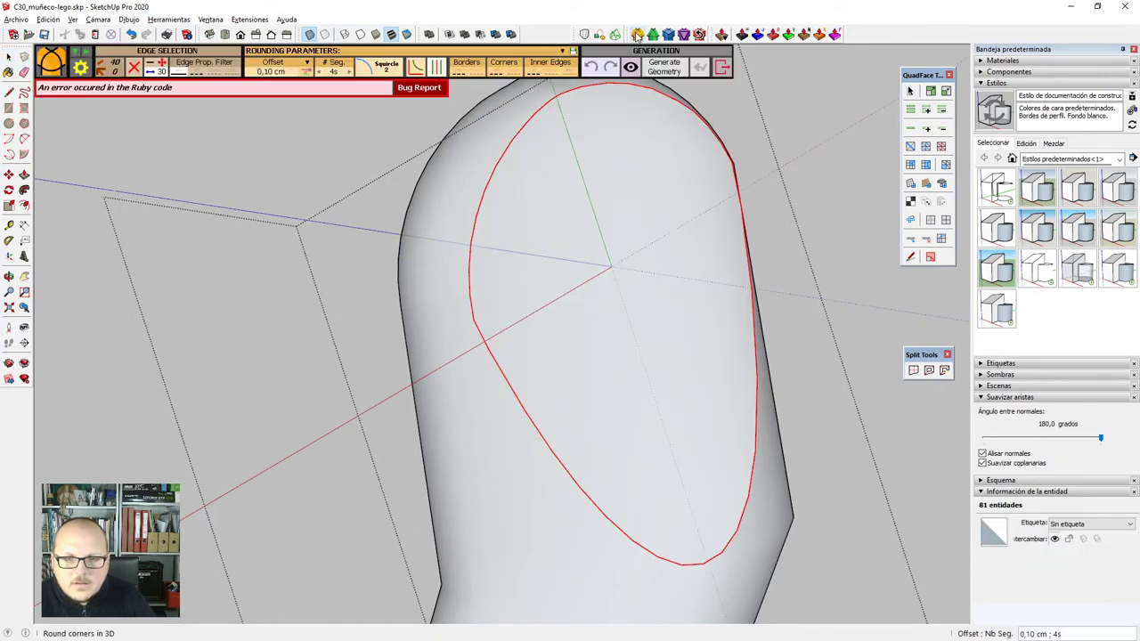
{"action": "left_click", "coordinate": [655, 37]}
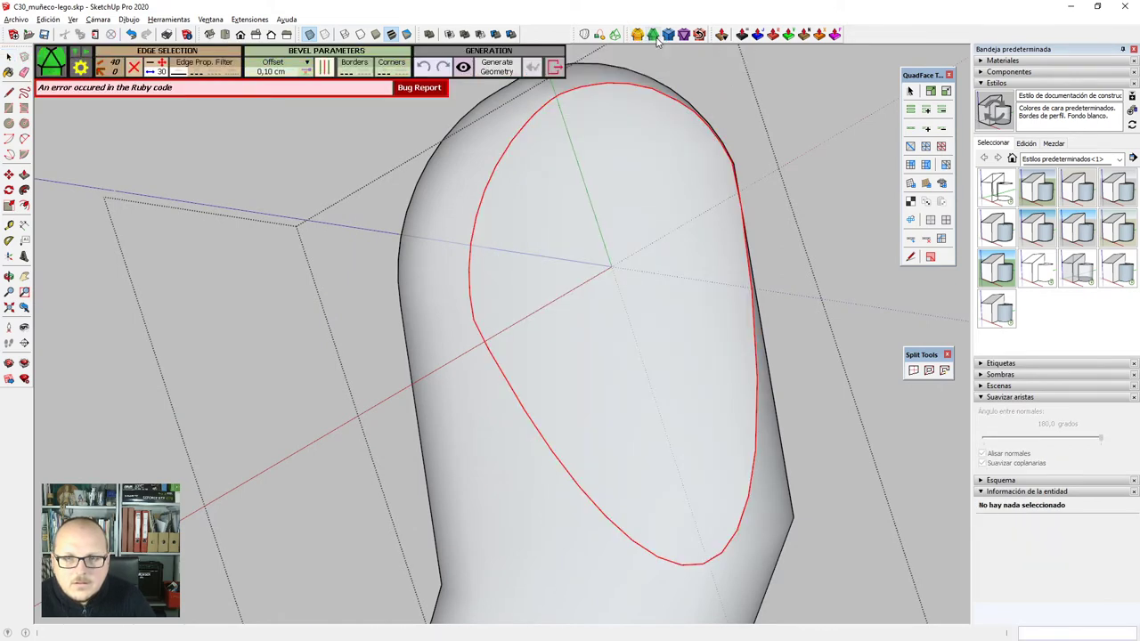
{"action": "middle_click_drag", "start_coordinate": [646, 284], "coordinate": [706, 300]}
{"action": "key", "text": "space"}
Show the hidden geometry and insert an edge loop through the ring of quads inside the flat cut's border.
{"action": "key", "text": "alt+h"}
{"action": "middle_click_drag", "start_coordinate": [702, 571], "coordinate": [681, 514]}
{"action": "scroll", "coordinate": [681, 514], "scroll_direction": "up", "scroll_amount": 1}
{"action": "scroll", "coordinate": [679, 515], "scroll_direction": "up", "scroll_amount": 6}
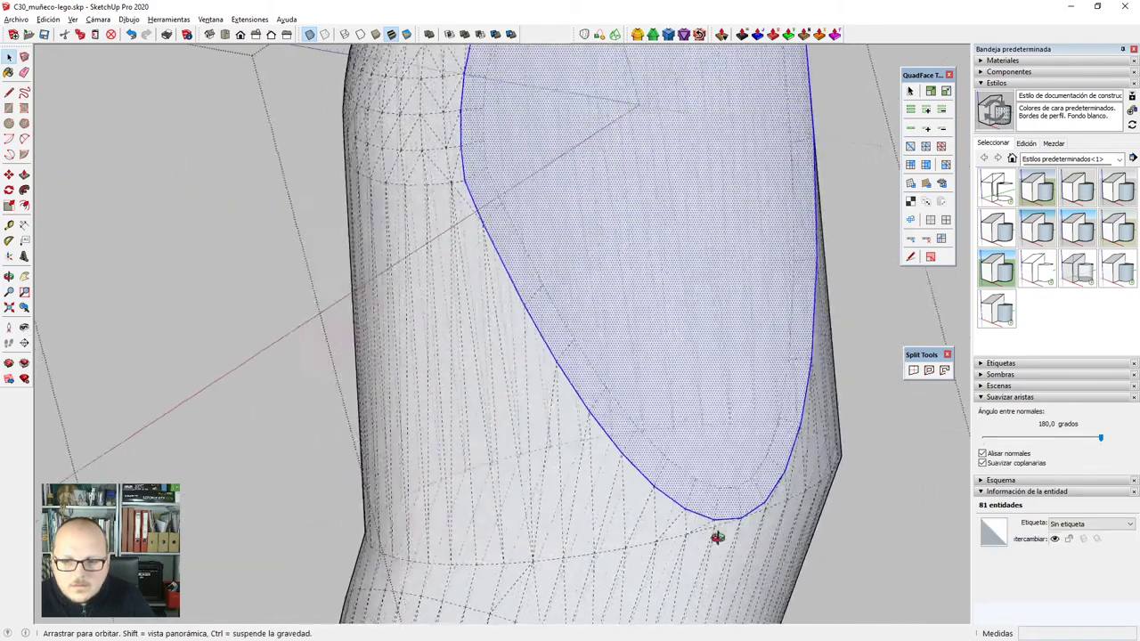
{"action": "scroll", "coordinate": [672, 363], "scroll_direction": "down", "scroll_amount": 6}
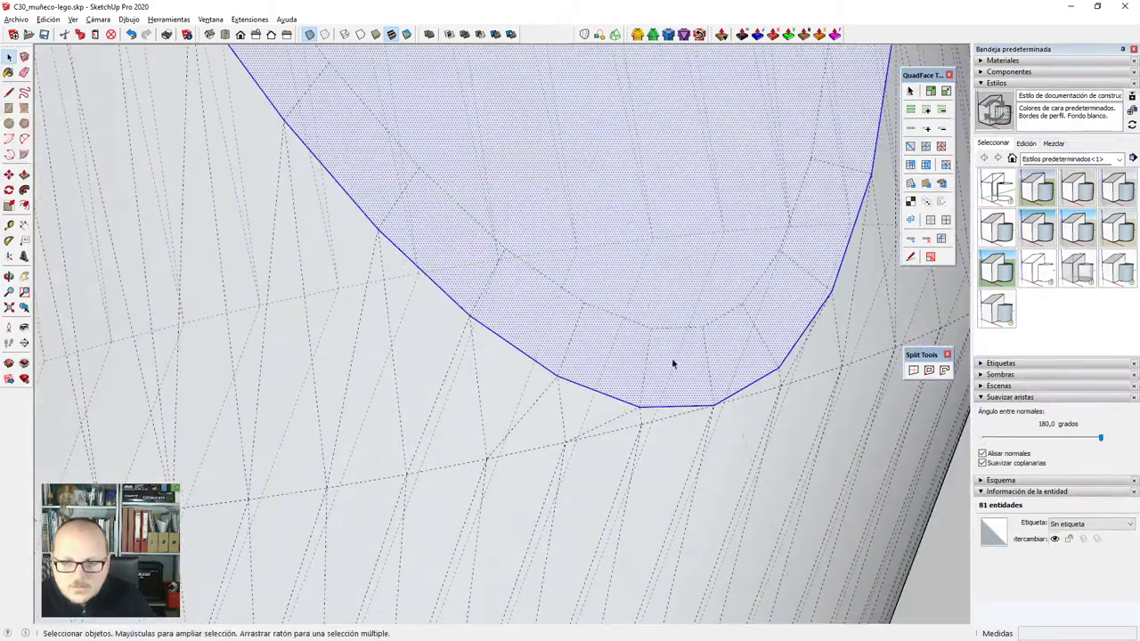
{"action": "scroll", "coordinate": [660, 416], "scroll_direction": "up", "scroll_amount": 2}
{"action": "left_click", "coordinate": [655, 386]}
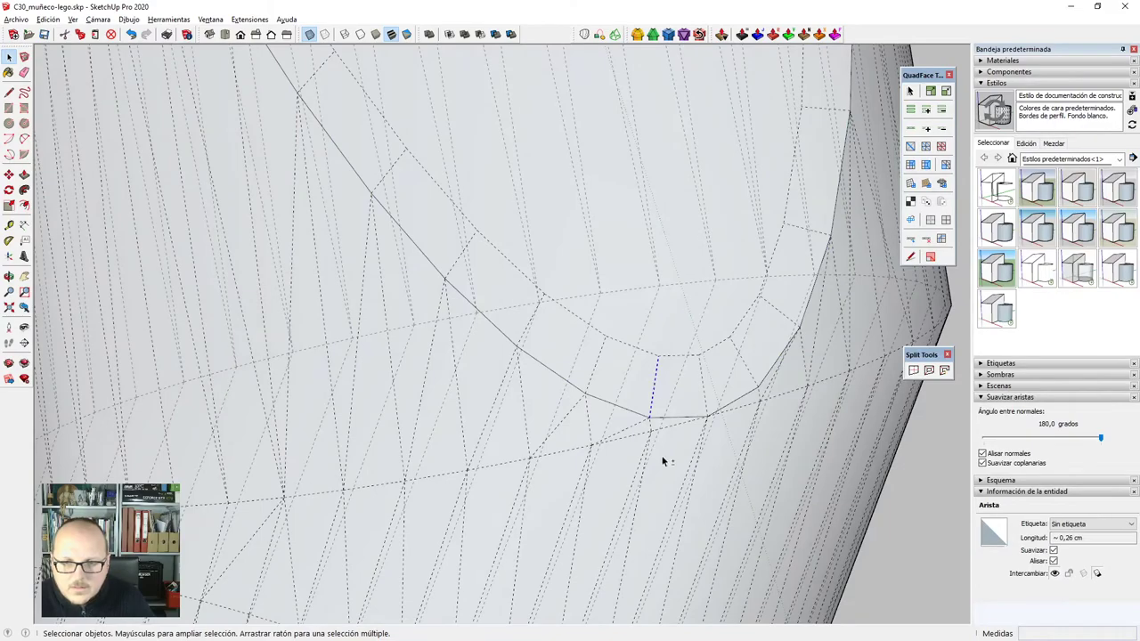
{"action": "scroll", "coordinate": [662, 461], "scroll_direction": "down", "scroll_amount": 6}
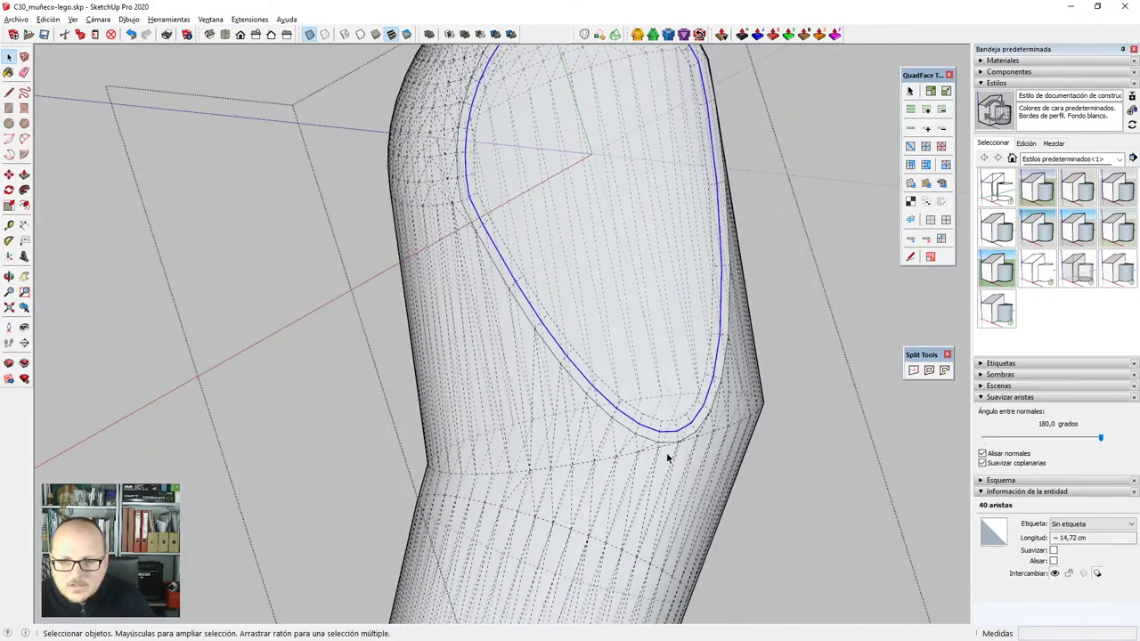
{"action": "key", "text": "x"}
{"action": "scroll", "coordinate": [713, 411], "scroll_direction": "up", "scroll_amount": 5}
{"action": "middle_click_drag", "start_coordinate": [660, 464], "coordinate": [627, 452]}
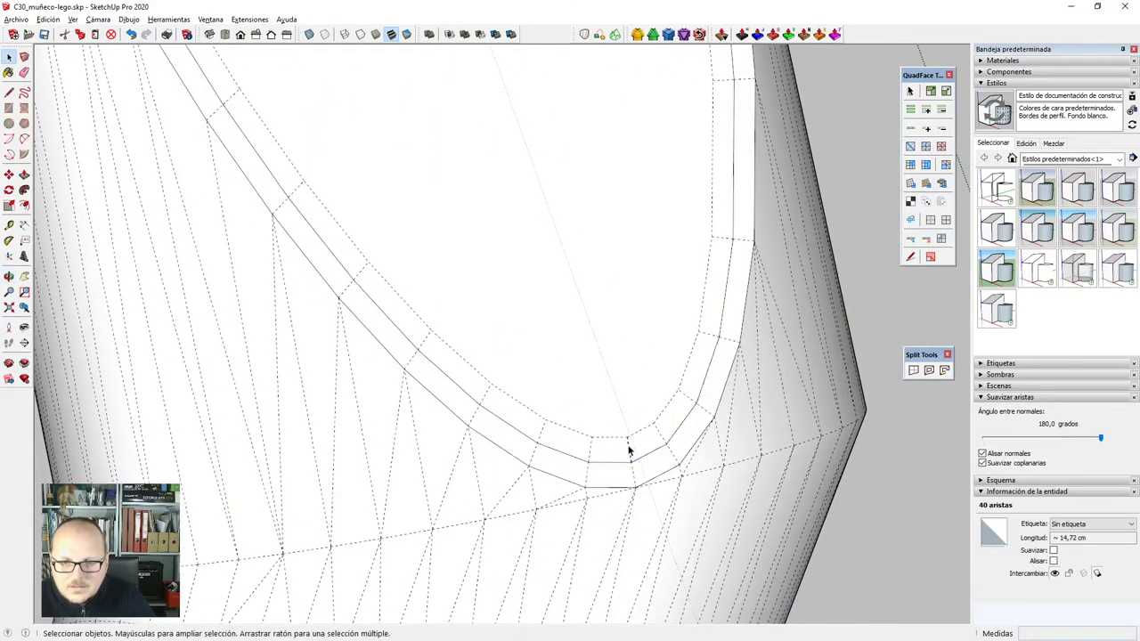
Move the vertices of the flat cut's central face and inserted loop about 0.05 cm along the blue axis with Vertex Tools.
{"action": "scroll", "coordinate": [634, 477], "scroll_direction": "down", "scroll_amount": 5}
{"action": "middle_click_drag", "start_coordinate": [560, 311], "coordinate": [493, 211]}
{"action": "double_click", "coordinate": [565, 287], "text": "shift"}
{"action": "scroll", "coordinate": [565, 287], "scroll_direction": "down", "scroll_amount": 2}
{"action": "scroll", "coordinate": [493, 210], "scroll_direction": "up", "scroll_amount": 2}
{"action": "key", "text": "v"}
{"action": "scroll", "coordinate": [491, 207], "scroll_direction": "up", "scroll_amount": 3}
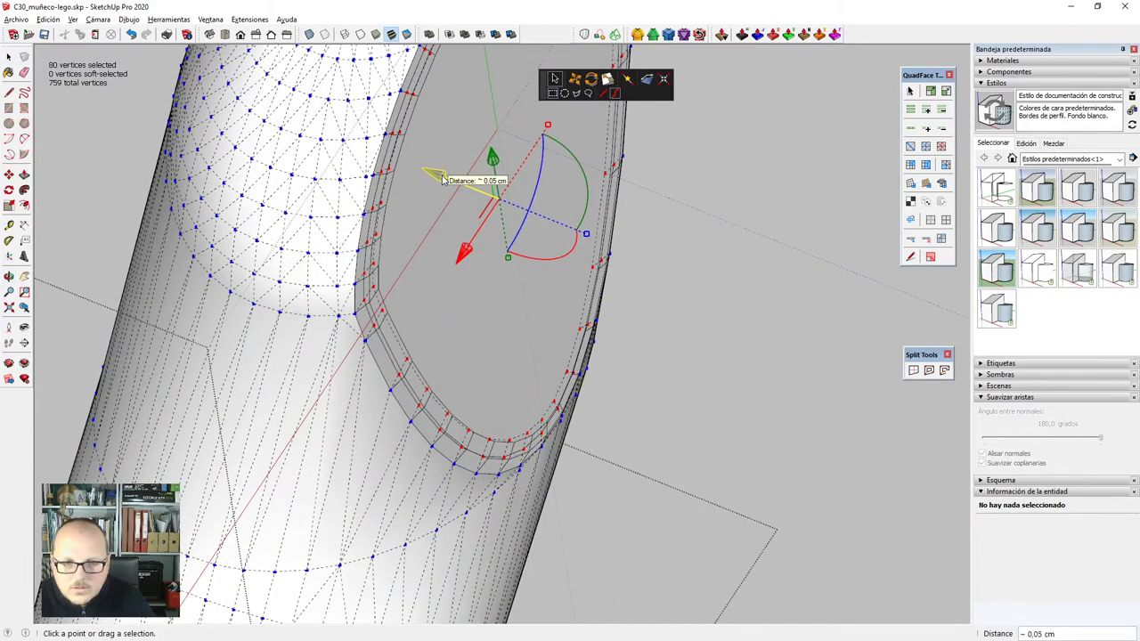
{"action": "middle_click_drag", "start_coordinate": [442, 179], "coordinate": [393, 365]}
{"action": "key", "text": "space"}
{"action": "scroll", "coordinate": [392, 366], "scroll_direction": "up", "scroll_amount": 3}
{"action": "middle_click_drag", "start_coordinate": [476, 374], "coordinate": [375, 315]}
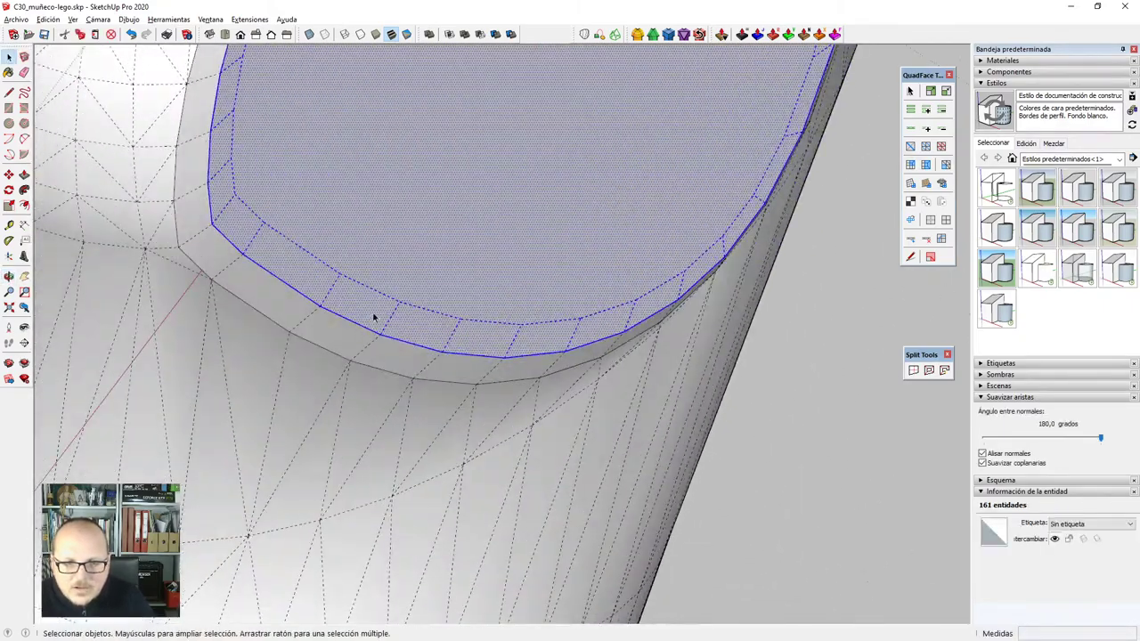
Unsoften the border edges of the flat cut's central face by setting the smoothing angle to 0 degrees.
{"action": "triple_click", "coordinate": [382, 254]}
{"action": "scroll", "coordinate": [461, 409], "scroll_direction": "down", "scroll_amount": 3}
{"action": "middle_click_drag", "start_coordinate": [462, 409], "coordinate": [455, 309]}
{"action": "double_click", "coordinate": [417, 325]}
{"action": "scroll", "coordinate": [433, 359], "scroll_direction": "down", "scroll_amount": 2}
{"action": "left_click_drag", "start_coordinate": [1026, 437], "coordinate": [983, 437]}
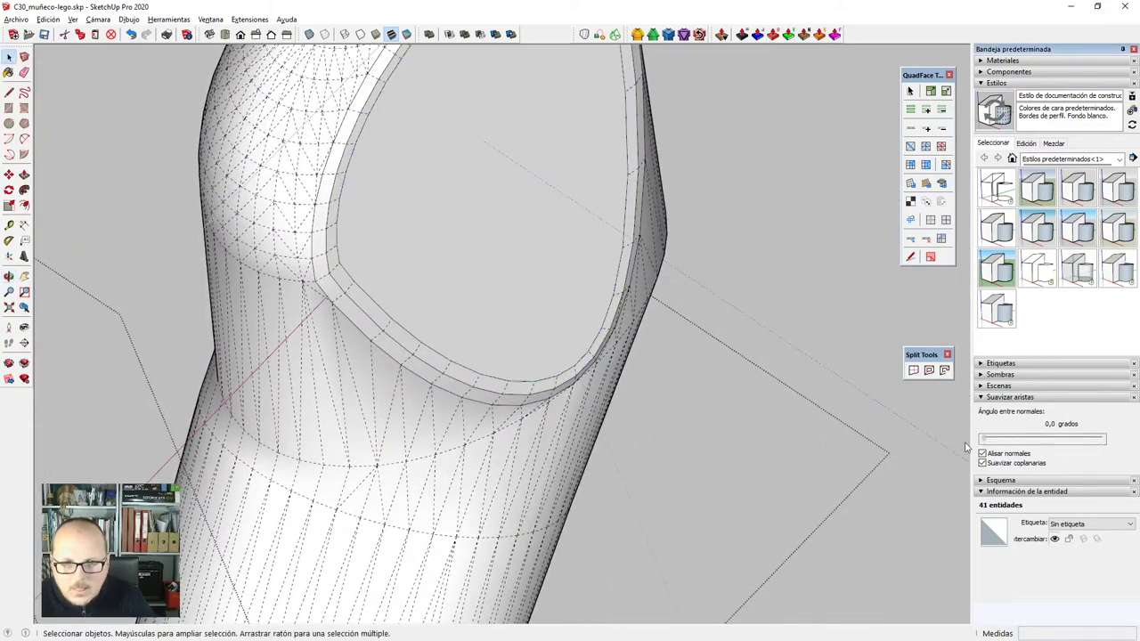
Delete the central face of the flat cut inside the ring of quads.
{"action": "left_click", "coordinate": [515, 349]}
{"action": "key", "text": "Delete"}
{"action": "scroll", "coordinate": [598, 380], "scroll_direction": "down", "scroll_amount": 4}
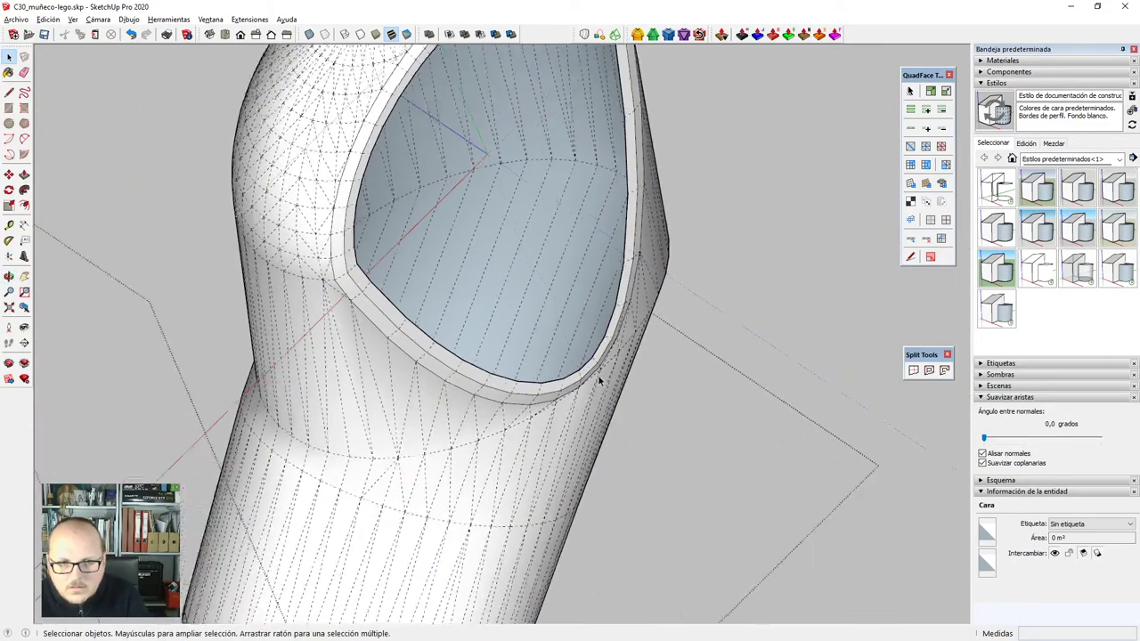
Reopen the arm group, select all its geometry and soften the edges with a 180-degree angle between normals.
{"action": "mouse_move", "coordinate": [557, 357]}
{"action": "middle_mouse_down"}
{"action": "mouse_move", "coordinate": [465, 276]}
{"action": "mouse_move", "coordinate": [569, 349]}
{"action": "middle_mouse_up"}
{"action": "key", "text": "Escape"}
{"action": "middle_click_drag", "start_coordinate": [561, 422], "coordinate": [628, 419]}
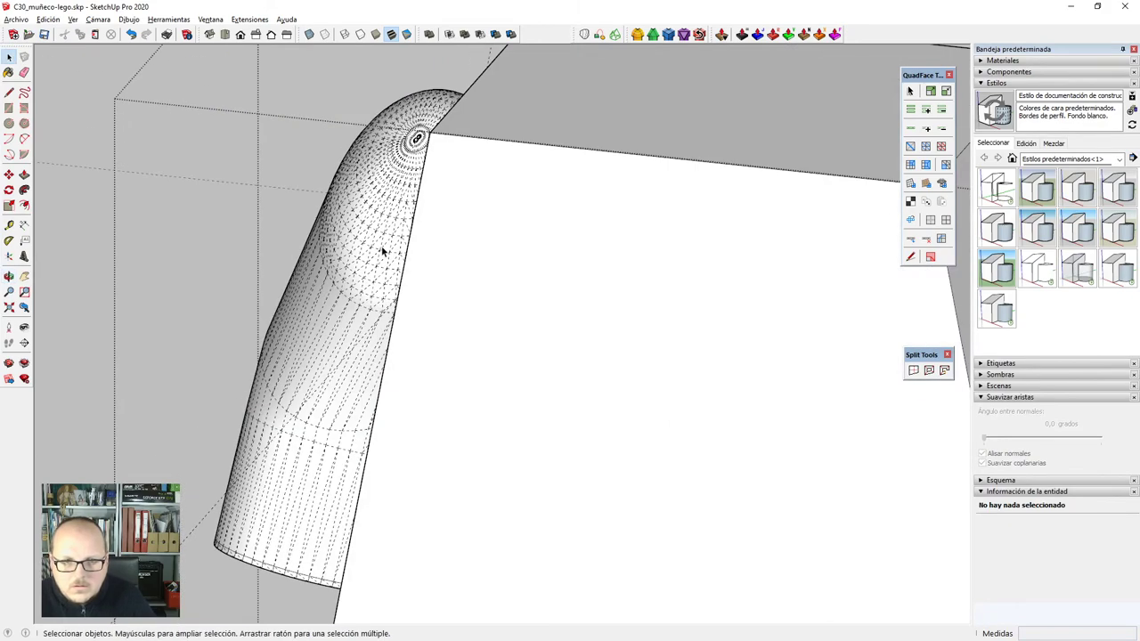
{"action": "double_click", "coordinate": [382, 250]}
{"action": "middle_click_drag", "start_coordinate": [483, 322], "coordinate": [438, 193]}
{"action": "scroll", "coordinate": [438, 191], "scroll_direction": "down", "scroll_amount": 2}
{"action": "middle_click_drag", "start_coordinate": [405, 254], "coordinate": [391, 209]}
{"action": "triple_click", "coordinate": [427, 236]}
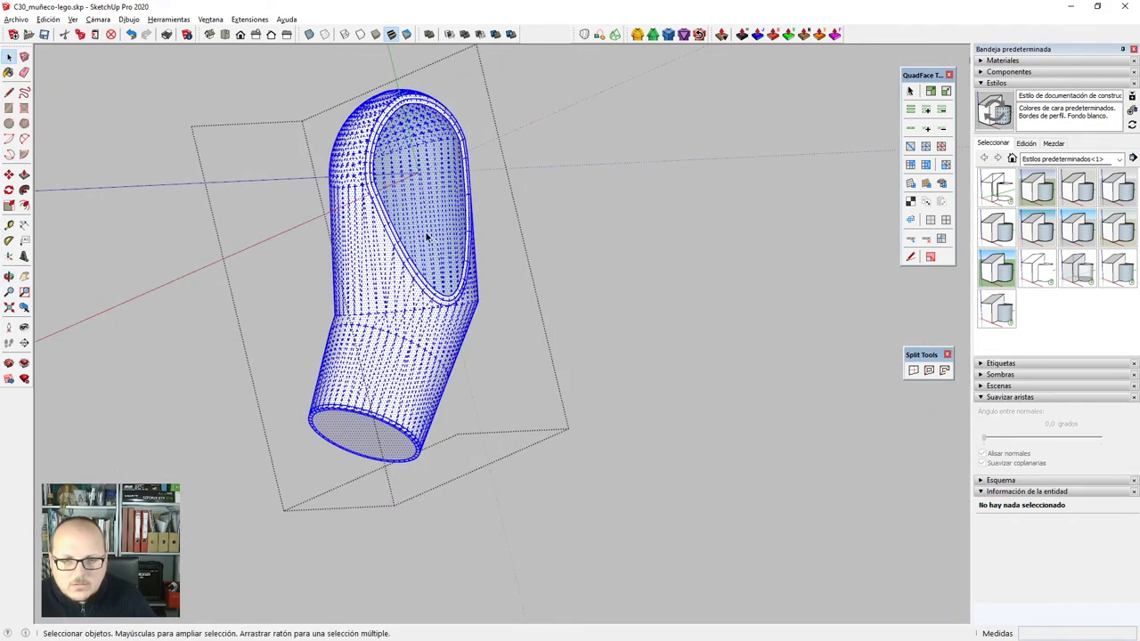
{"action": "left_click_drag", "start_coordinate": [1009, 436], "coordinate": [1137, 437]}
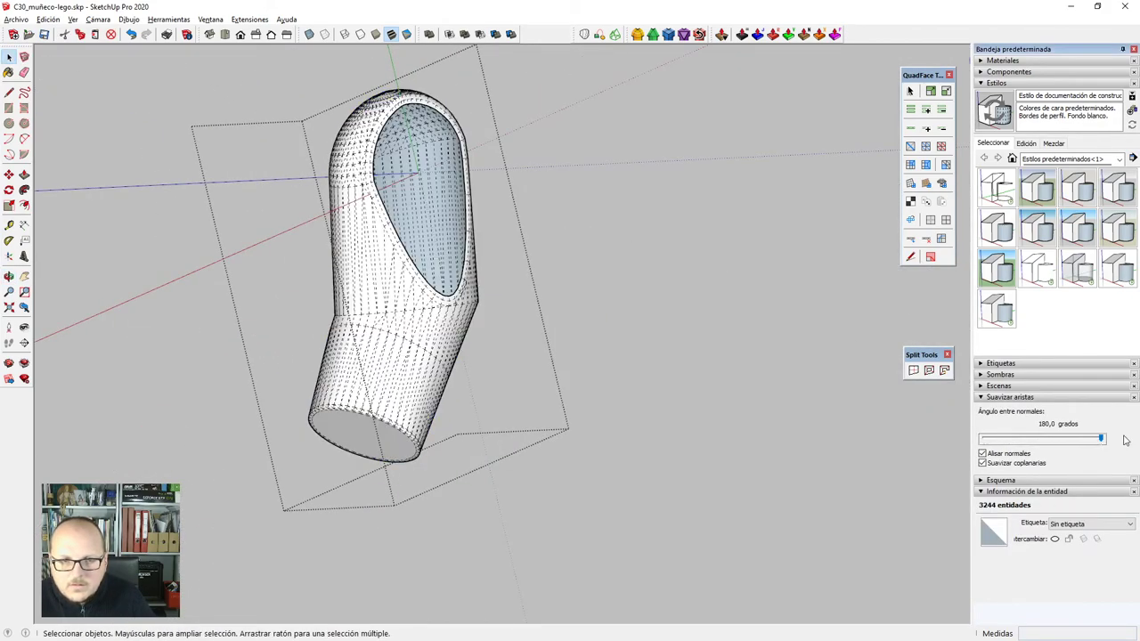
{"action": "middle_click_drag", "start_coordinate": [452, 300], "coordinate": [526, 293]}
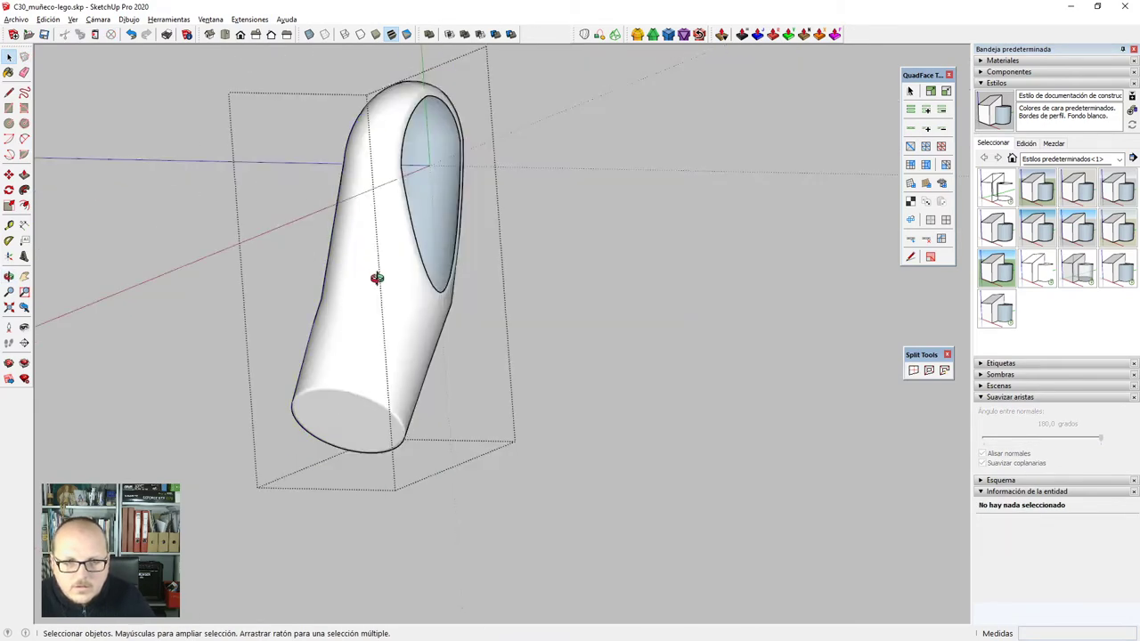
Select the edge loop around the arm's shoulder opening and scale its vertices by 1.02 along the green axis.
{"action": "middle_click_drag", "start_coordinate": [377, 275], "coordinate": [563, 450]}
{"action": "scroll", "coordinate": [563, 450], "scroll_direction": "down", "scroll_amount": 3}
{"action": "middle_click_drag", "start_coordinate": [485, 366], "coordinate": [455, 340]}
{"action": "scroll", "coordinate": [470, 251], "scroll_direction": "up", "scroll_amount": 8}
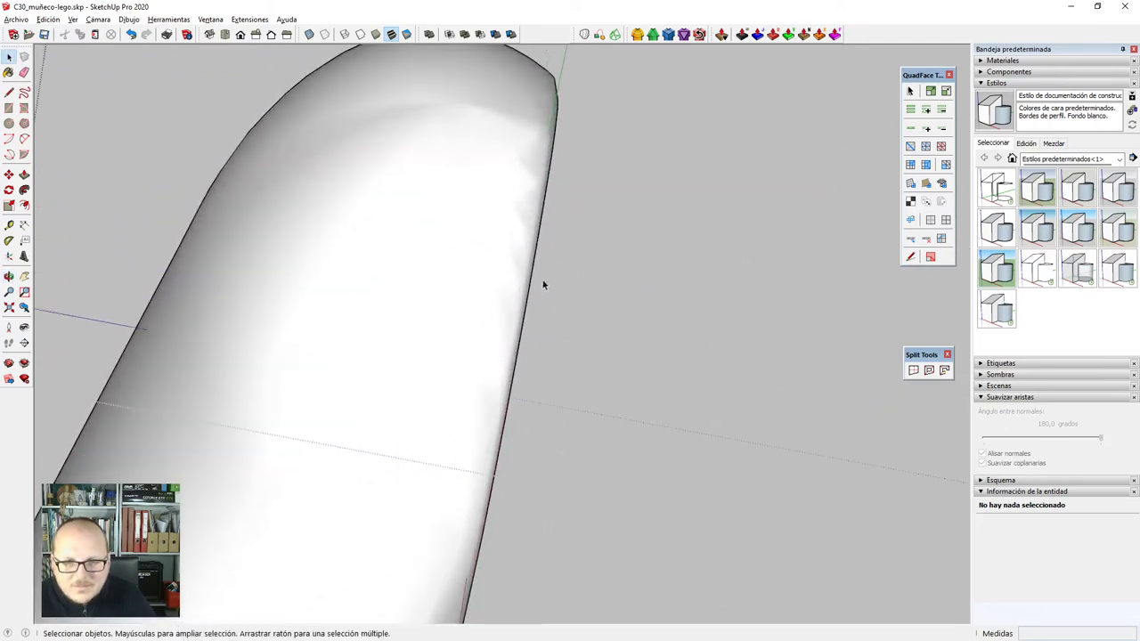
{"action": "middle_click_drag", "start_coordinate": [543, 285], "coordinate": [598, 240]}
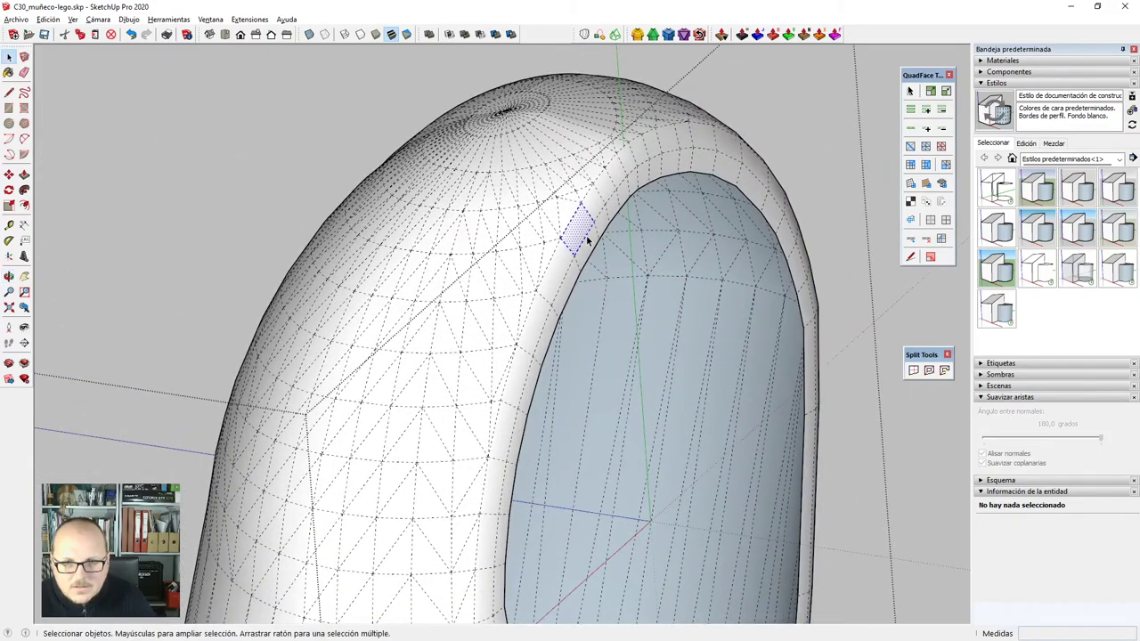
{"action": "scroll", "coordinate": [561, 173], "scroll_direction": "down", "scroll_amount": 3}
{"action": "scroll", "coordinate": [563, 147], "scroll_direction": "up", "scroll_amount": 5}
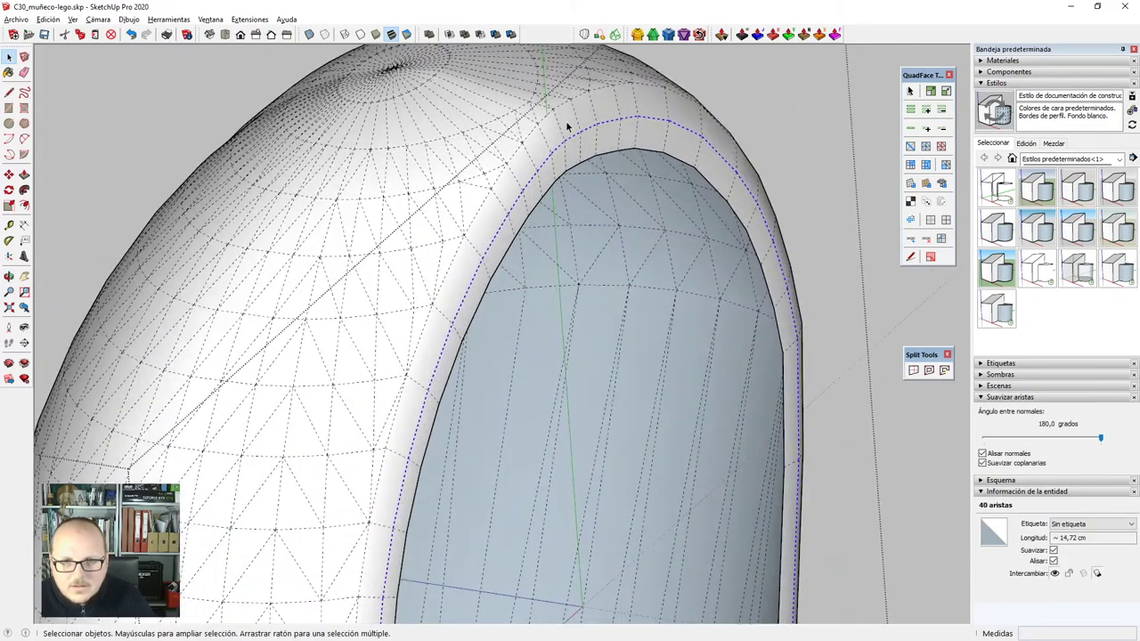
{"action": "scroll", "coordinate": [545, 103], "scroll_direction": "down", "scroll_amount": 4}
{"action": "middle_click_drag", "start_coordinate": [545, 181], "coordinate": [611, 544]}
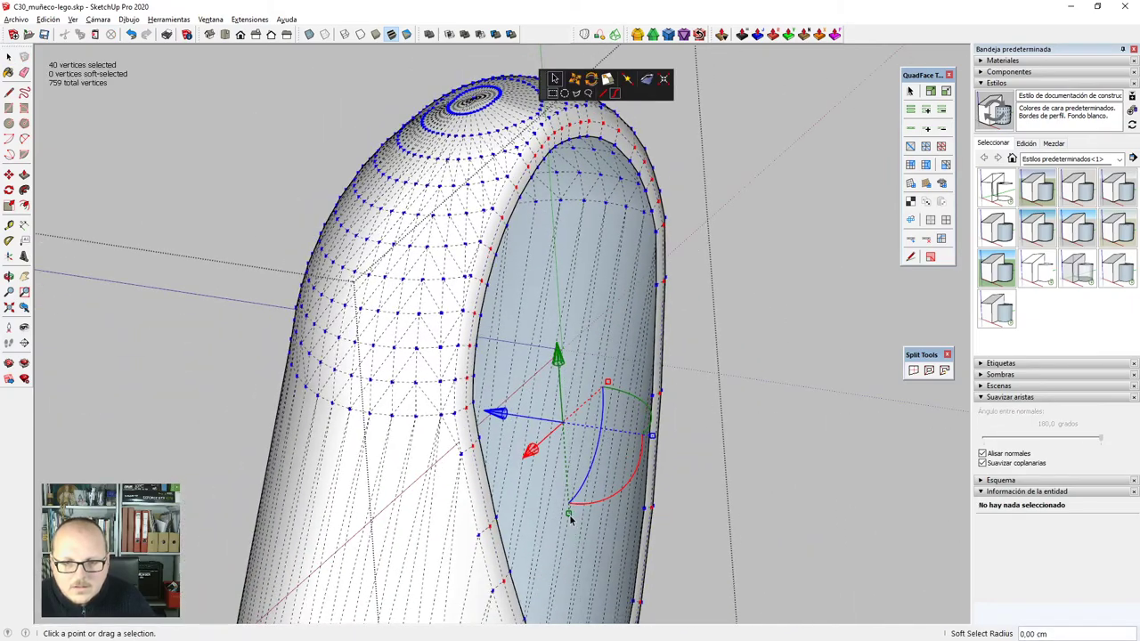
{"action": "left_click_drag", "start_coordinate": [570, 514], "coordinate": [572, 521]}
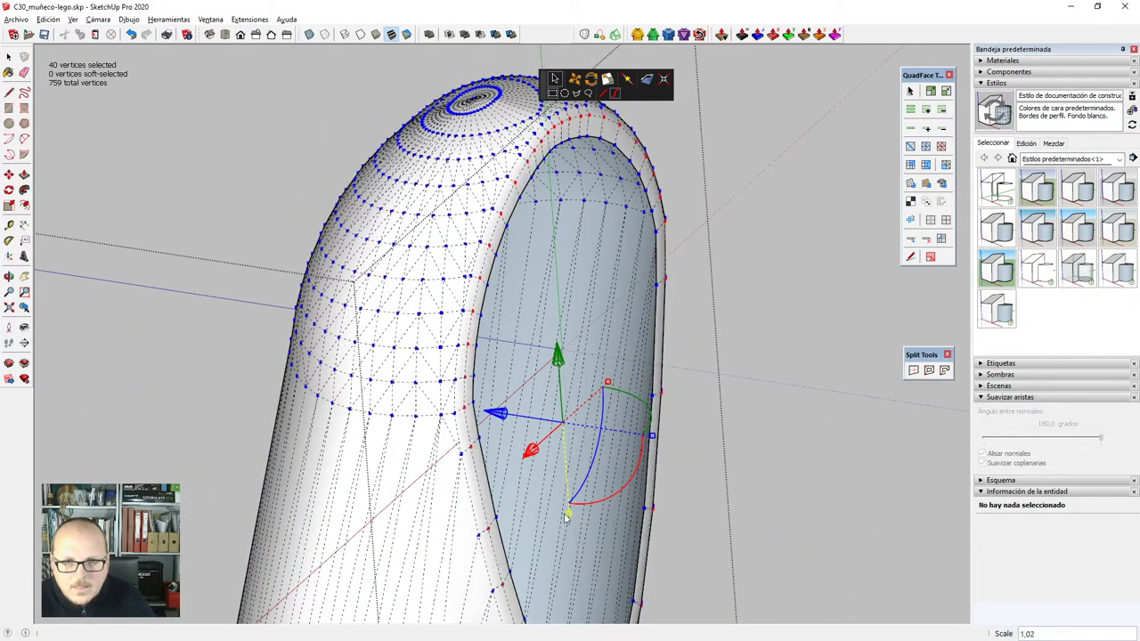
Inspect the shading around the arm's shoulder opening, with and without hidden geometry.
{"action": "middle_click_drag", "start_coordinate": [566, 516], "coordinate": [477, 227]}
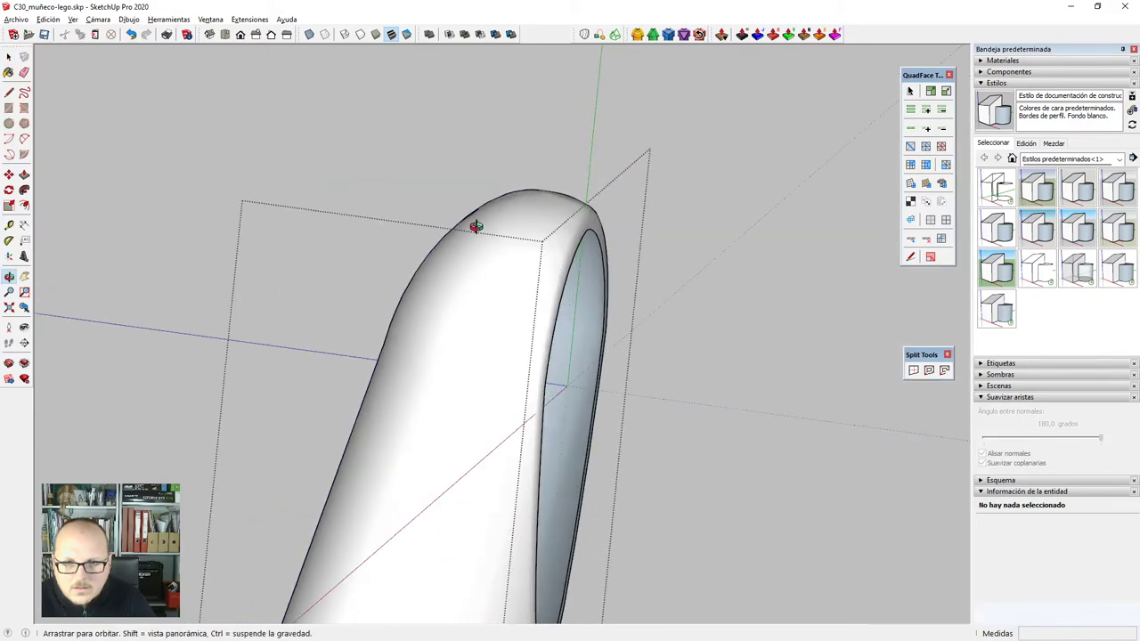
{"action": "key", "text": "alt+h"}
{"action": "scroll", "coordinate": [583, 229], "scroll_direction": "up", "scroll_amount": 8}
{"action": "middle_click_drag", "start_coordinate": [585, 226], "coordinate": [635, 253]}
{"action": "key", "text": "alt+h"}
{"action": "scroll", "coordinate": [592, 168], "scroll_direction": "down", "scroll_amount": 5}
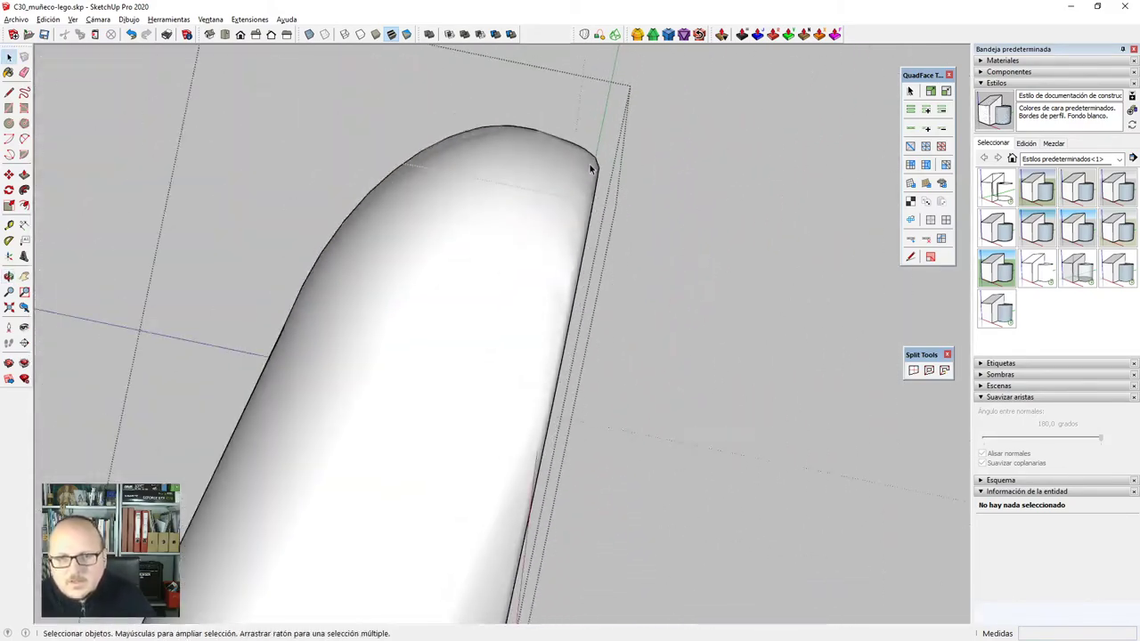
{"action": "middle_click_drag", "start_coordinate": [590, 164], "coordinate": [550, 257]}
{"action": "middle_click_drag", "start_coordinate": [586, 290], "coordinate": [577, 258]}
{"action": "scroll", "coordinate": [577, 258], "scroll_direction": "down", "scroll_amount": 4}
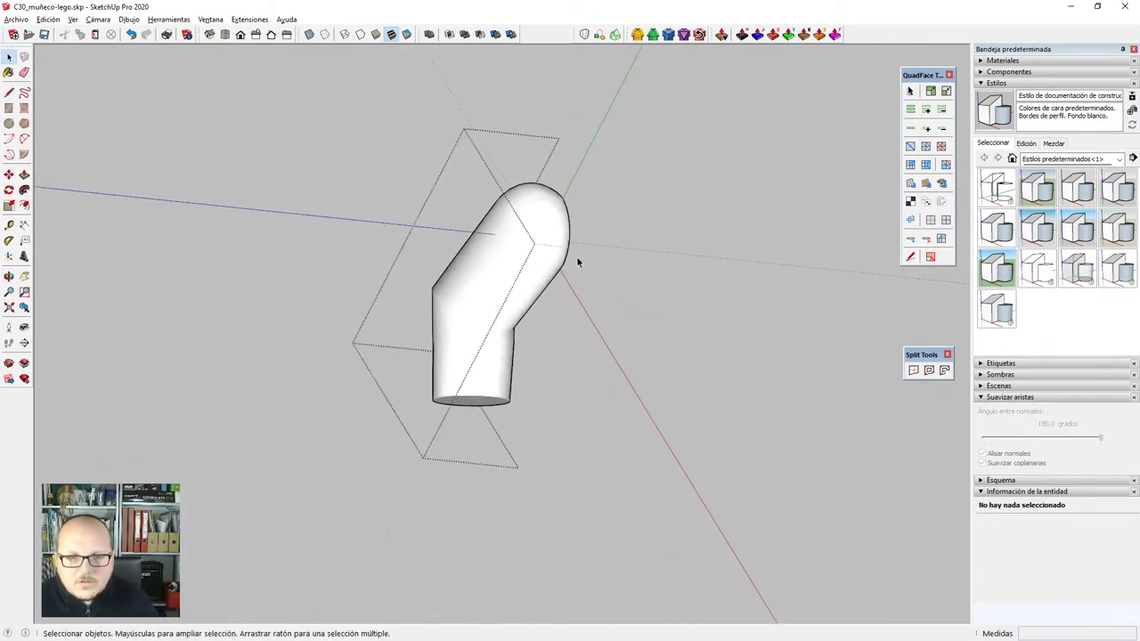
Close the arm group and move the arm along the green axis to fit its shoulder against the torso's side.
{"action": "left_click", "coordinate": [603, 316]}
{"action": "middle_click_drag", "start_coordinate": [603, 317], "coordinate": [450, 354]}
{"action": "key", "text": "space"}
{"action": "scroll", "coordinate": [593, 229], "scroll_direction": "up", "scroll_amount": 6}
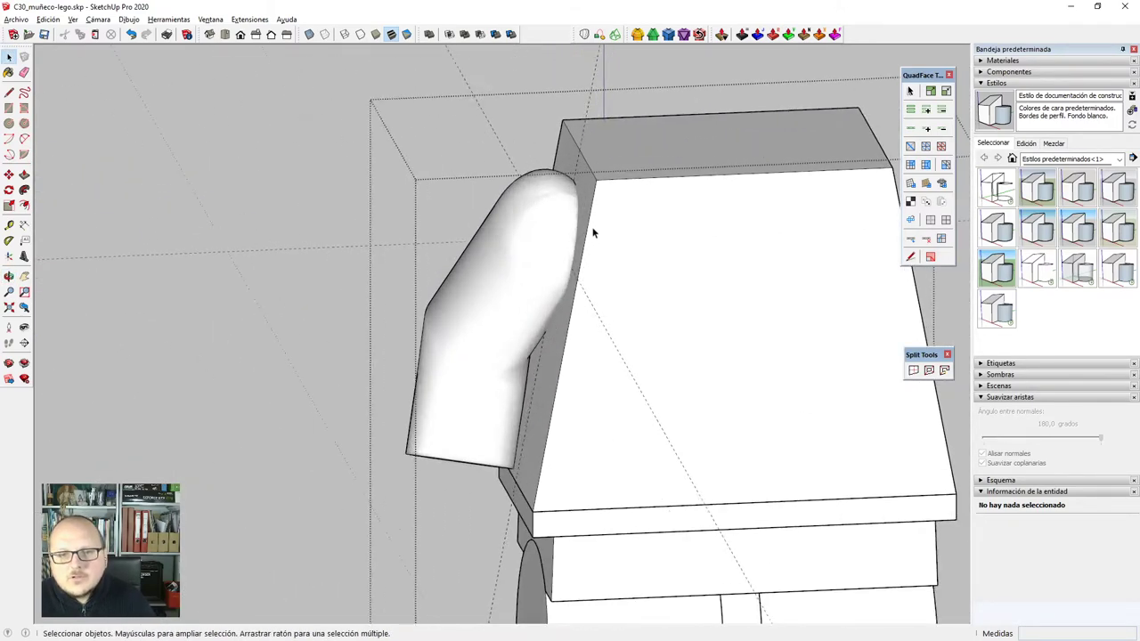
{"action": "left_click", "coordinate": [575, 224]}
{"action": "key", "text": "m"}
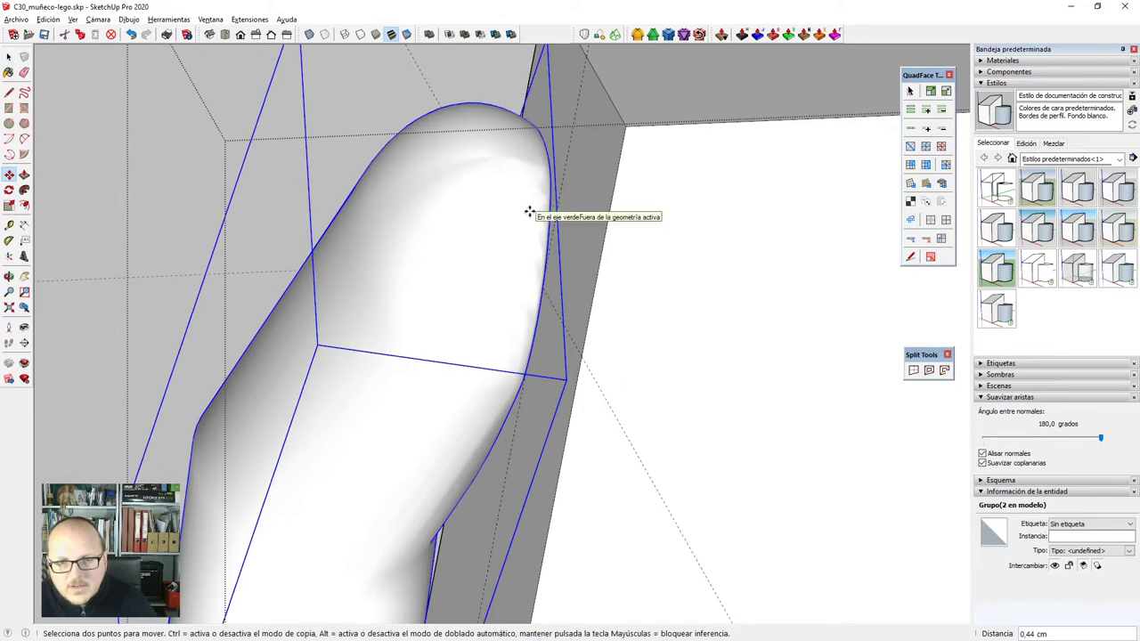
{"action": "left_click", "coordinate": [529, 212]}
{"action": "middle_click_drag", "start_coordinate": [529, 212], "coordinate": [753, 199]}
{"action": "scroll", "coordinate": [532, 229], "scroll_direction": "up", "scroll_amount": 4}
{"action": "scroll", "coordinate": [545, 234], "scroll_direction": "up", "scroll_amount": 3}
{"action": "left_click", "coordinate": [756, 199]}
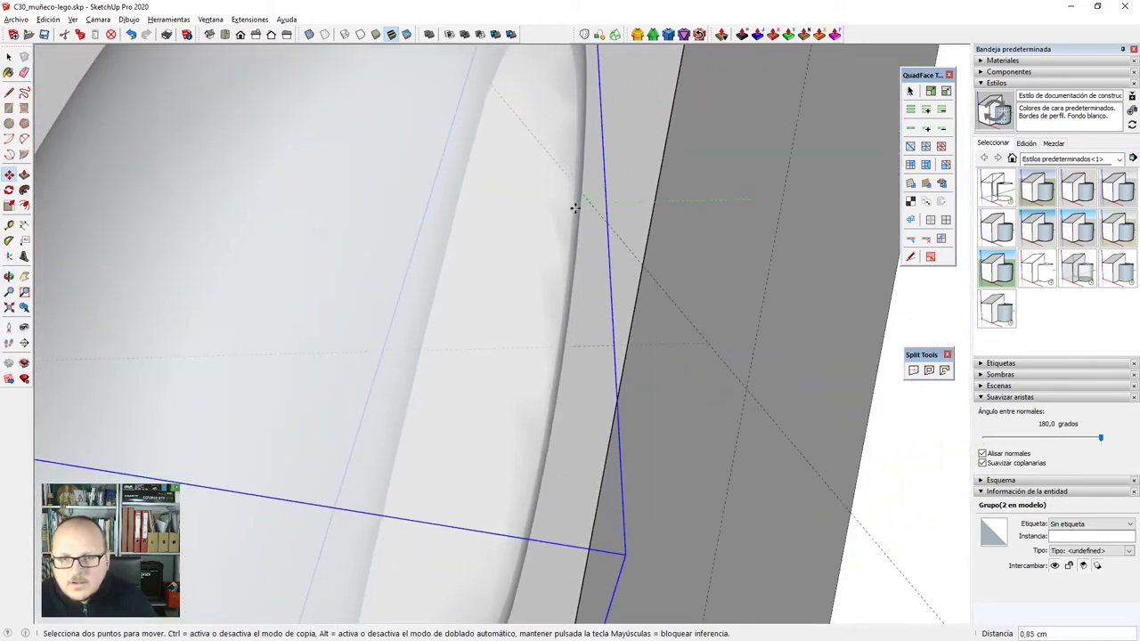
{"action": "scroll", "coordinate": [522, 267], "scroll_direction": "down", "scroll_amount": 6}
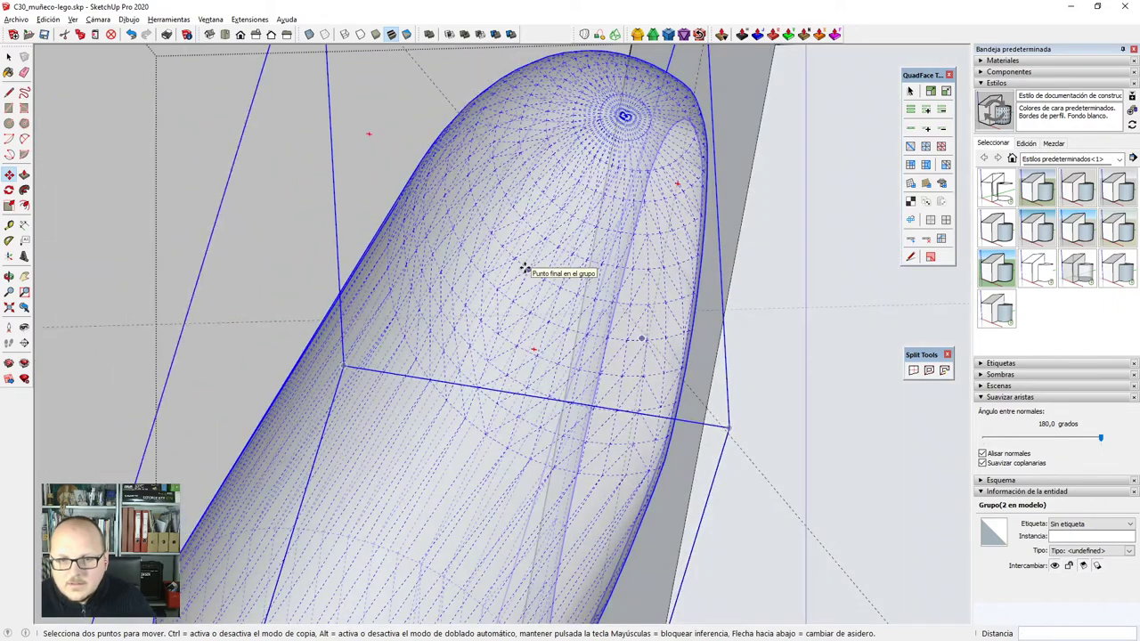
{"action": "scroll", "coordinate": [525, 268], "scroll_direction": "down", "scroll_amount": 8}
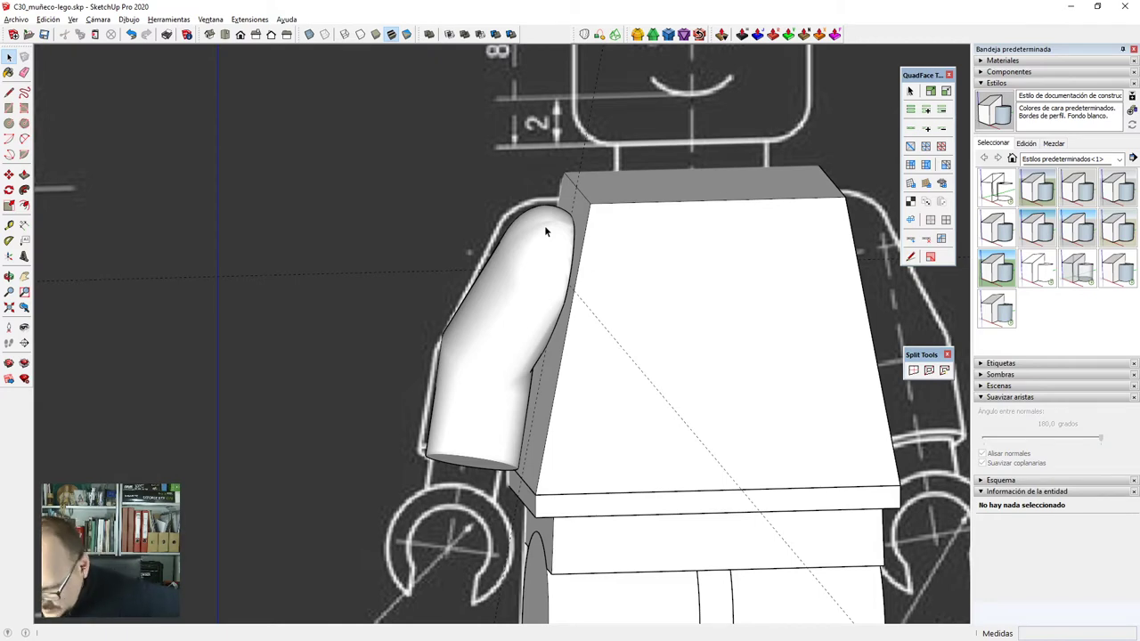
Examine the arm's fit against the torso and reference drawing, and its lower end with hidden geometry shown.
{"action": "scroll", "coordinate": [545, 227], "scroll_direction": "down", "scroll_amount": 2}
{"action": "middle_click_drag", "start_coordinate": [576, 239], "coordinate": [562, 212]}
{"action": "scroll", "coordinate": [486, 257], "scroll_direction": "up", "scroll_amount": 2}
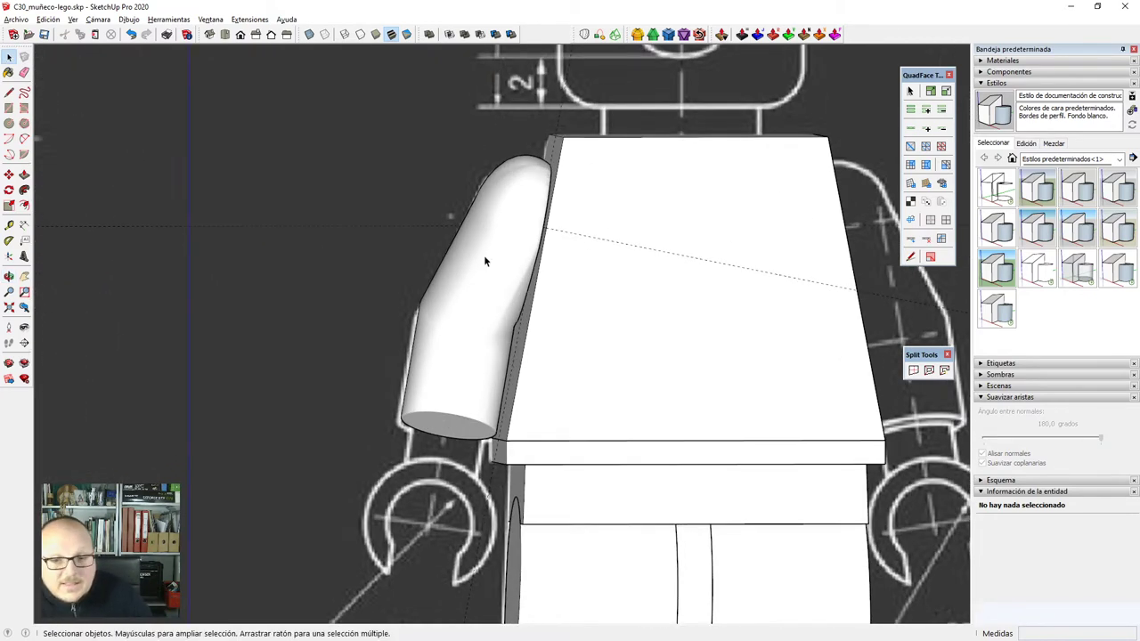
{"action": "double_click", "coordinate": [500, 255]}
{"action": "middle_click_drag", "start_coordinate": [517, 396], "coordinate": [487, 465]}
{"action": "key", "text": "alt+h"}
{"action": "scroll", "coordinate": [437, 424], "scroll_direction": "up", "scroll_amount": 3}
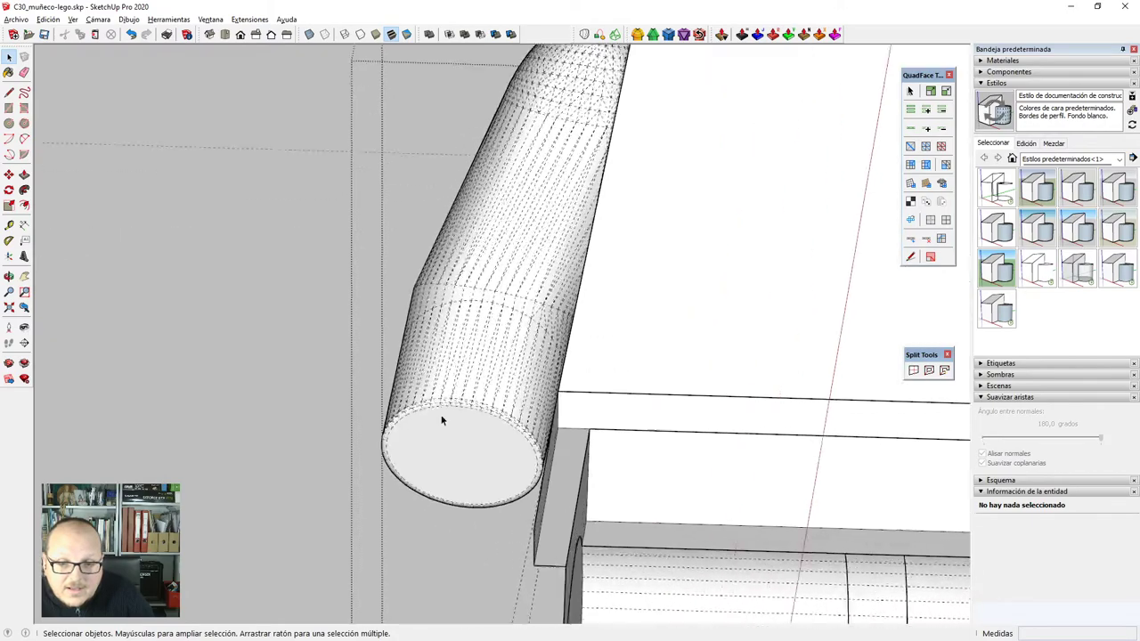
{"action": "scroll", "coordinate": [448, 426], "scroll_direction": "up", "scroll_amount": 2}
{"action": "scroll", "coordinate": [601, 299], "scroll_direction": "down", "scroll_amount": 8}
{"action": "key", "text": "Escape"}
{"action": "key", "text": "Escape"}
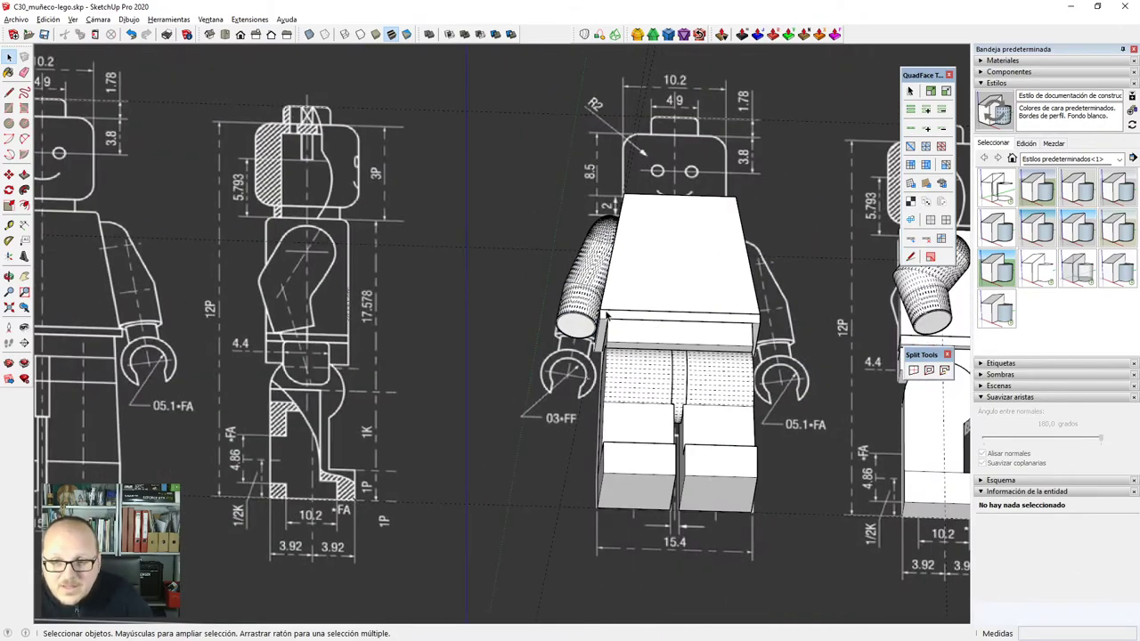
{"action": "scroll", "coordinate": [606, 316], "scroll_direction": "up", "scroll_amount": 8}
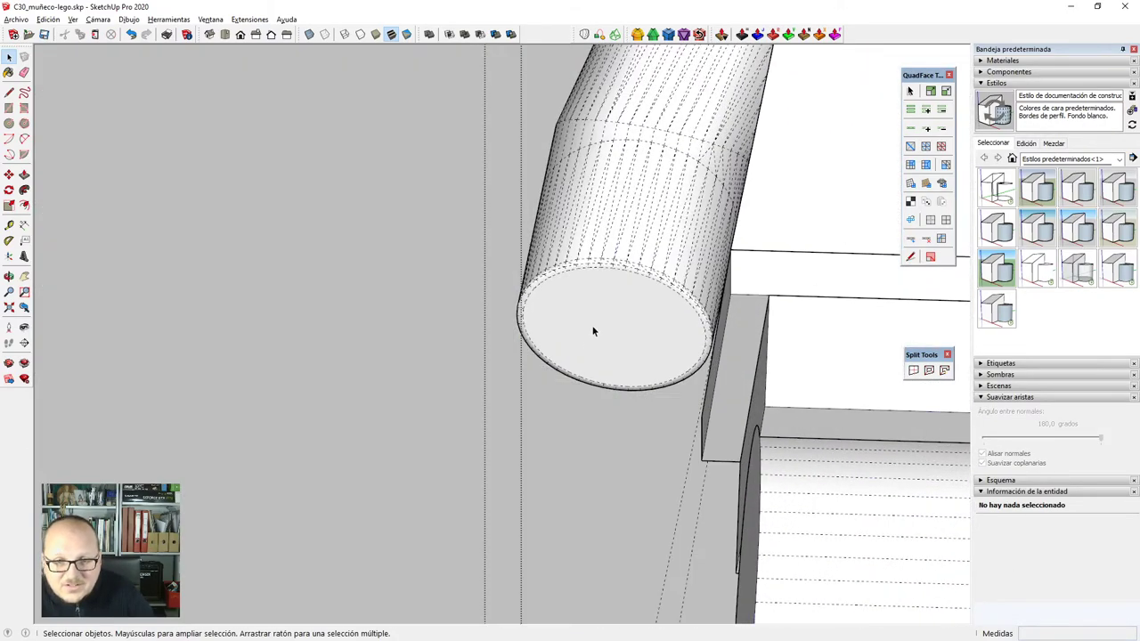
Offset the arm's lower end face inwards by about 0.22 cm and delete the inner face.
{"action": "scroll", "coordinate": [572, 322], "scroll_direction": "up", "scroll_amount": 4}
{"action": "double_click", "coordinate": [534, 313]}
{"action": "left_click", "coordinate": [475, 282]}
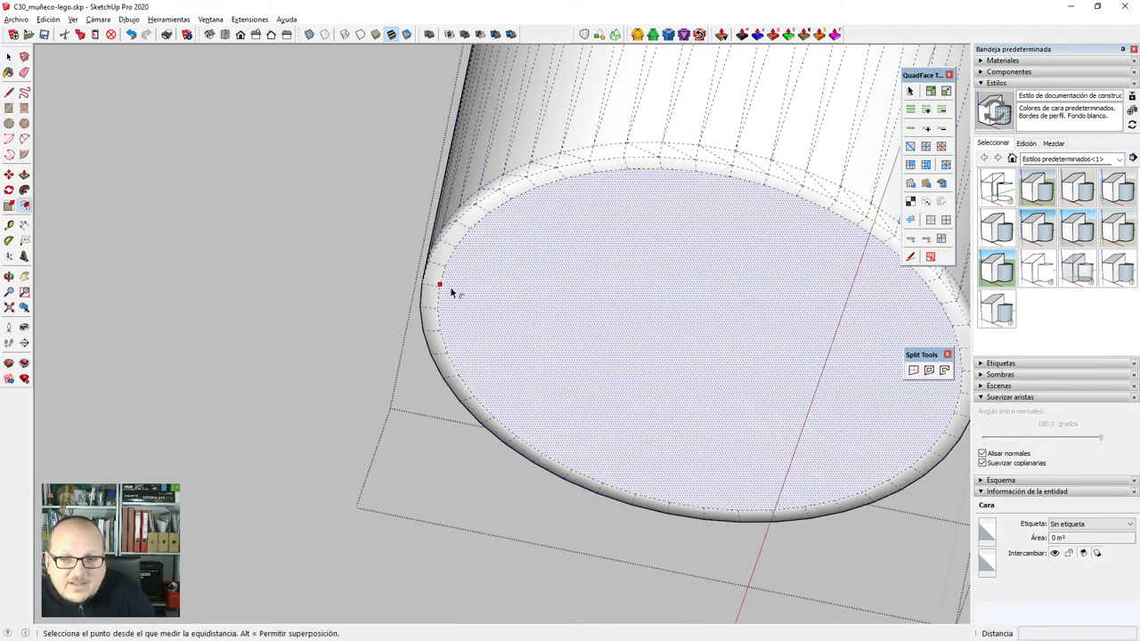
{"action": "left_click", "coordinate": [450, 288]}
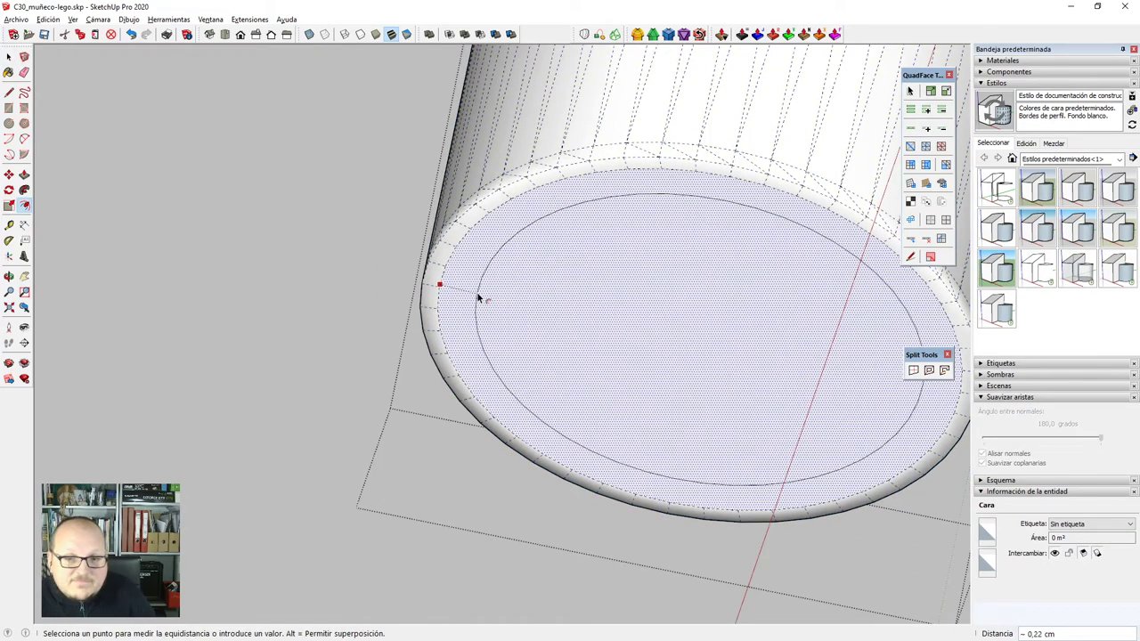
{"action": "left_click", "coordinate": [477, 297]}
{"action": "key", "text": "space"}
{"action": "scroll", "coordinate": [437, 294], "scroll_direction": "down", "scroll_amount": 3}
{"action": "left_click", "coordinate": [573, 297]}
{"action": "key", "text": "Delete"}
{"action": "scroll", "coordinate": [682, 316], "scroll_direction": "up", "scroll_amount": 3}
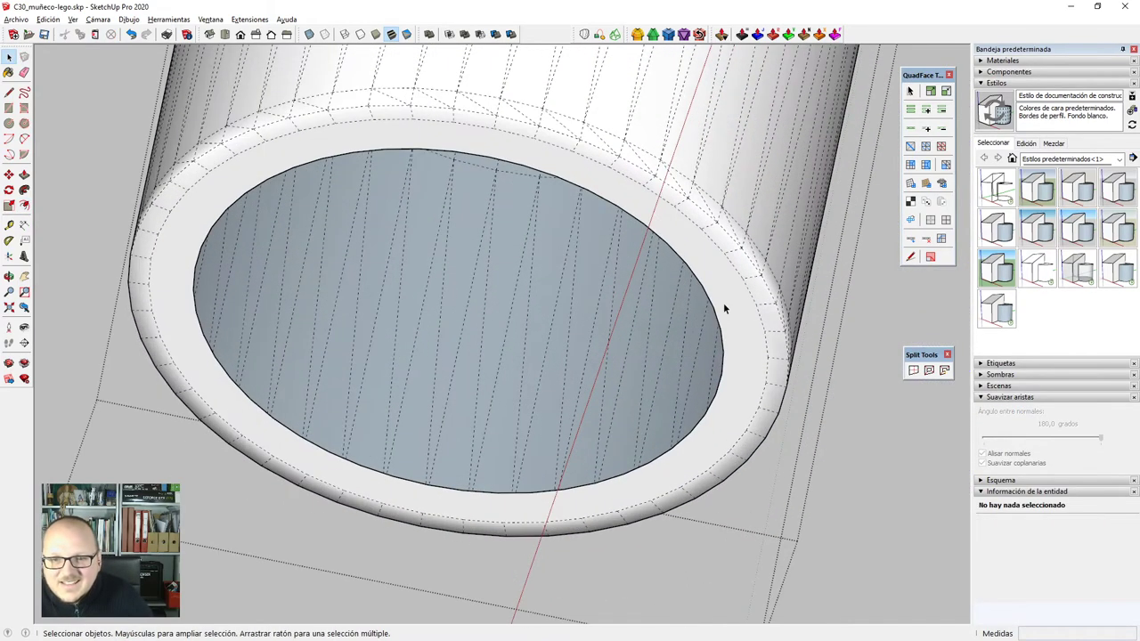
Split the ring face at the arm's lower end into radial quads with Split Tools.
{"action": "left_click", "coordinate": [253, 423]}
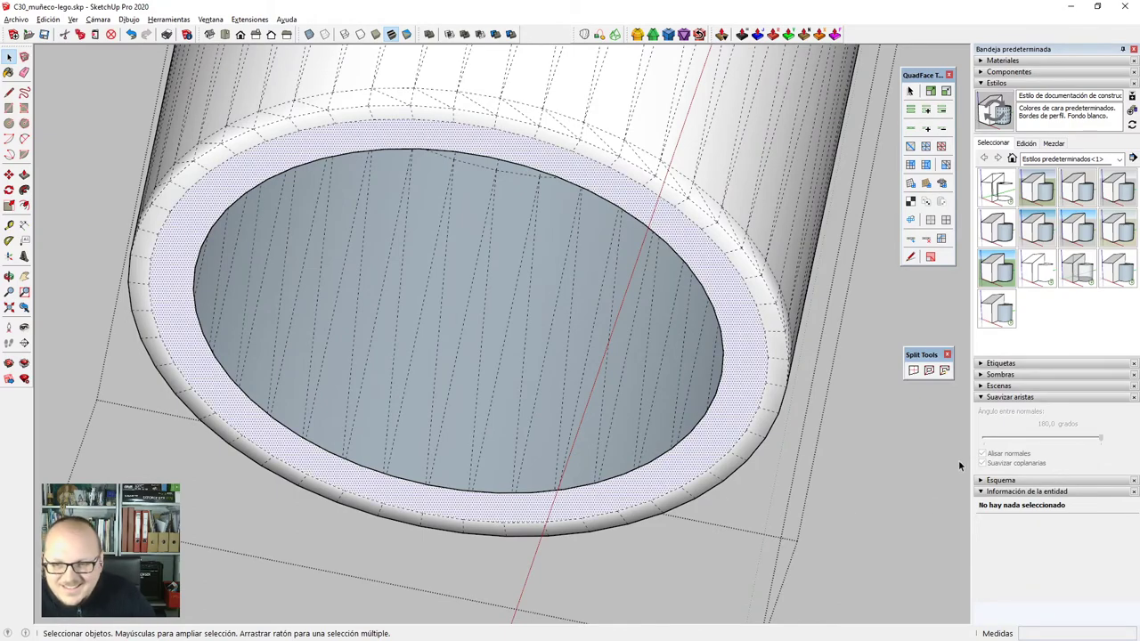
{"action": "left_click", "coordinate": [937, 372]}
{"action": "scroll", "coordinate": [520, 504], "scroll_direction": "up", "scroll_amount": 2}
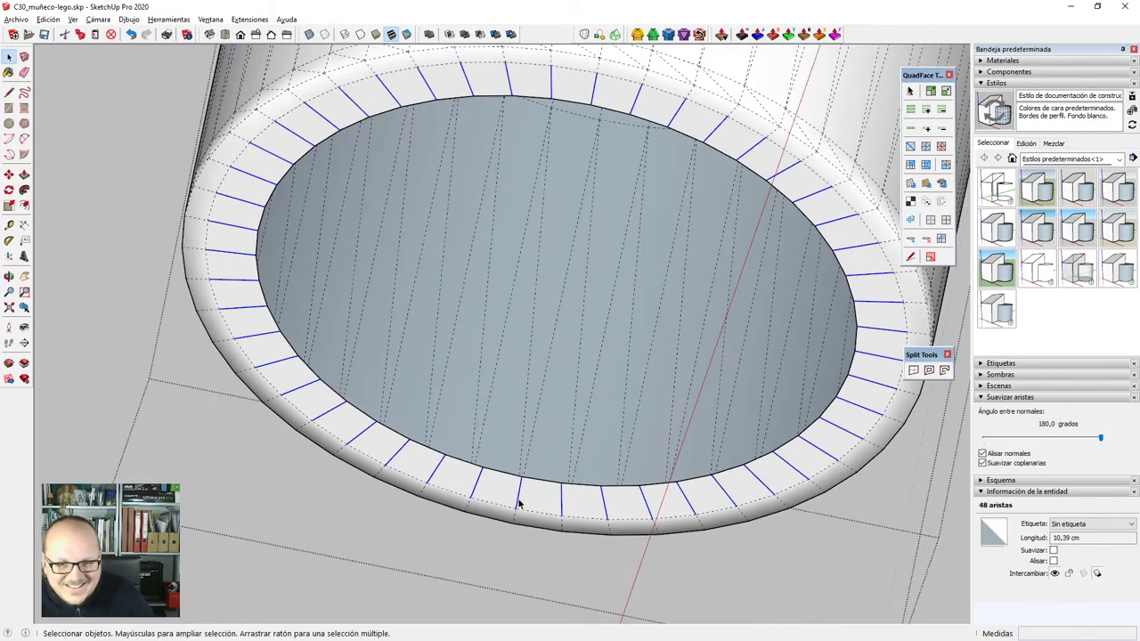
Retrace an edge of the inner opening to fill it with a face and push that face inwards about 0.17 cm.
{"action": "scroll", "coordinate": [511, 478], "scroll_direction": "down", "scroll_amount": 3}
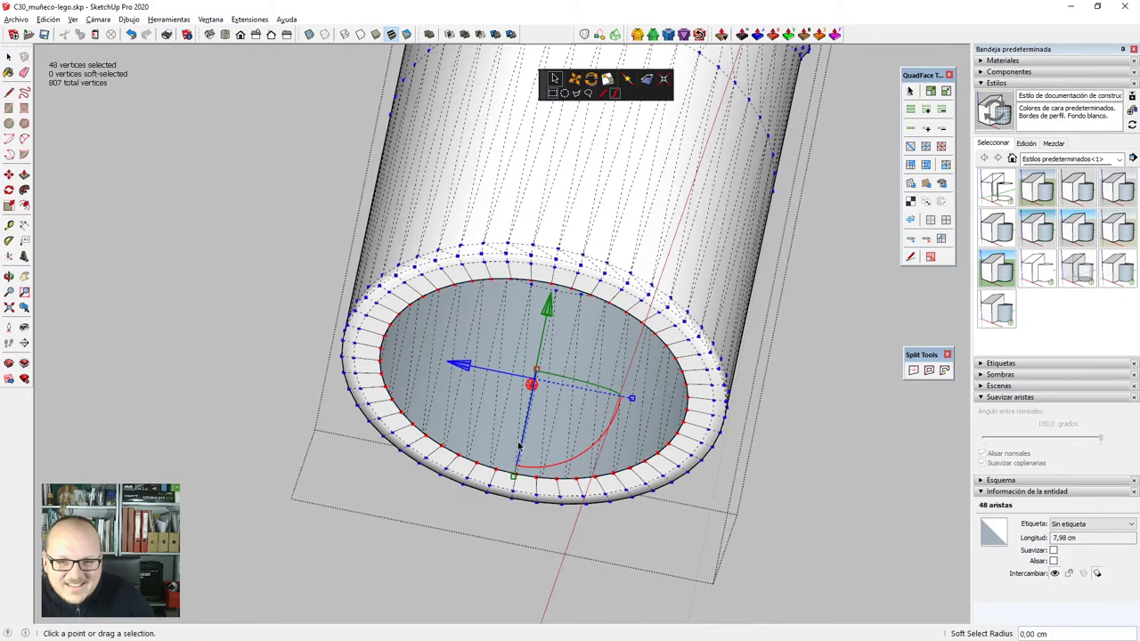
{"action": "scroll", "coordinate": [515, 503], "scroll_direction": "up", "scroll_amount": 2}
{"action": "key", "text": "l"}
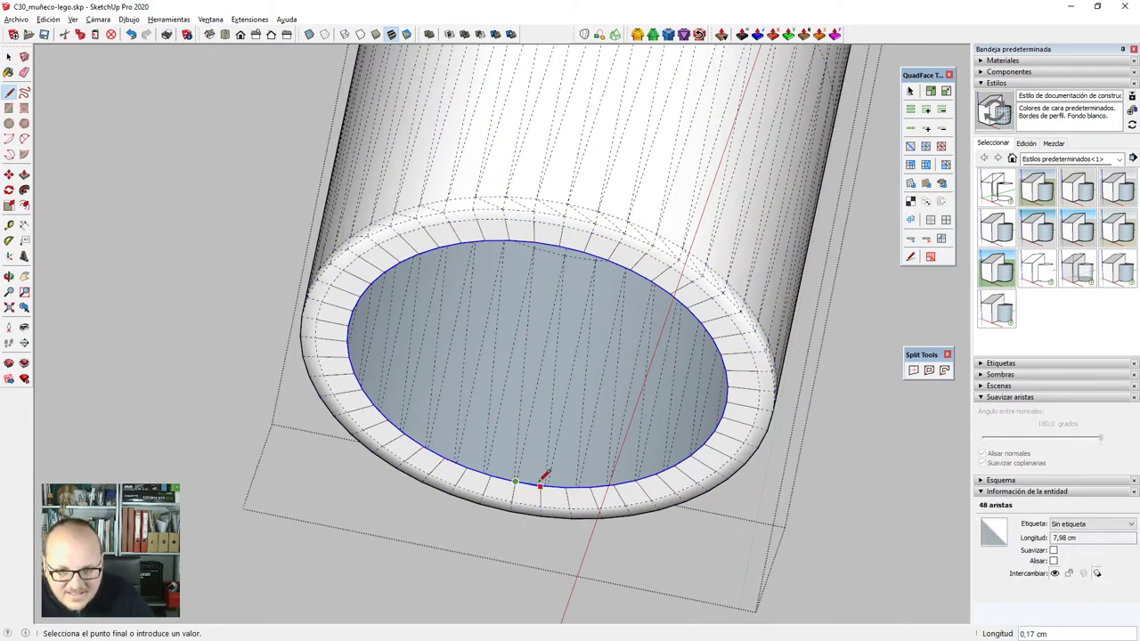
{"action": "scroll", "coordinate": [549, 477], "scroll_direction": "up", "scroll_amount": 3}
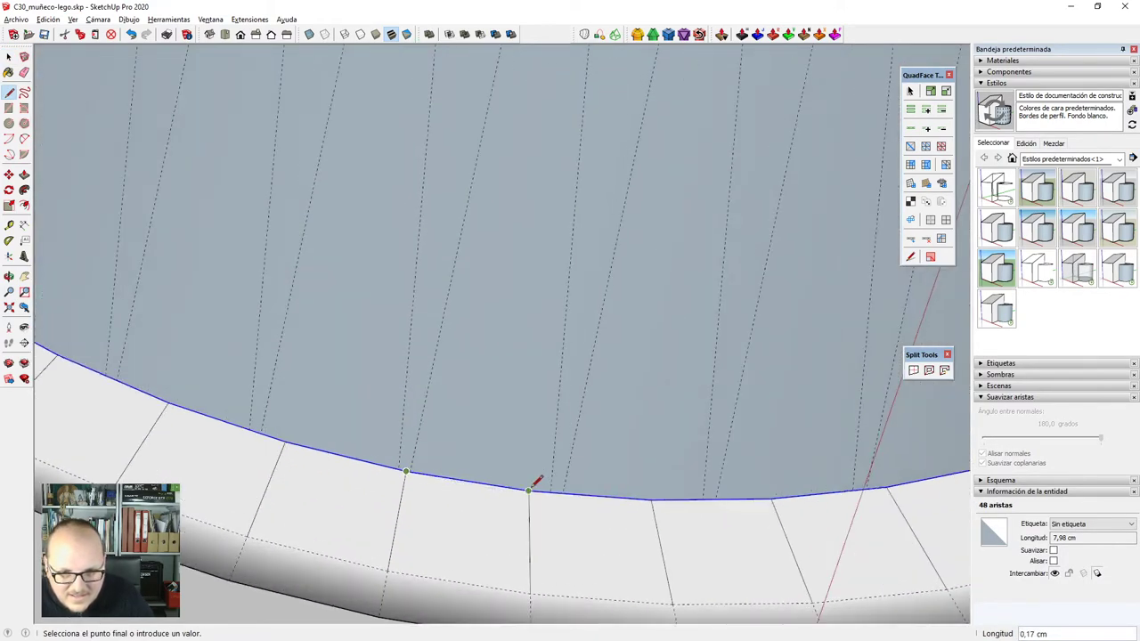
{"action": "left_click", "coordinate": [534, 485]}
{"action": "scroll", "coordinate": [534, 478], "scroll_direction": "down", "scroll_amount": 5}
{"action": "key", "text": "p"}
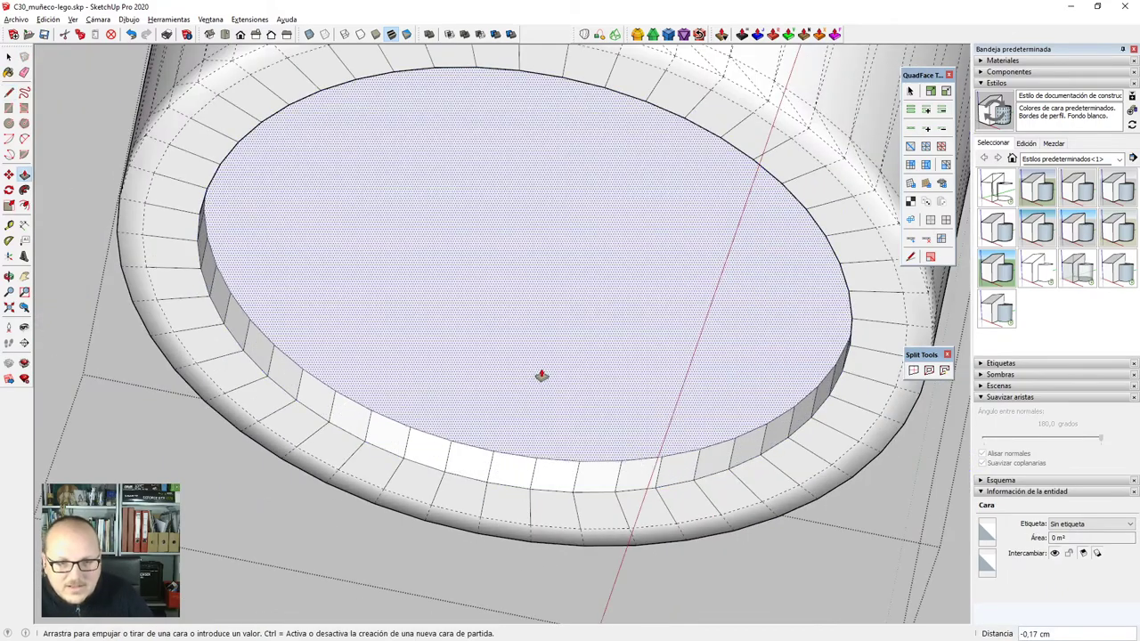
Delete the recessed face inside the arm's lower end, keeping the short inner wall.
{"action": "key", "text": "space"}
{"action": "left_click", "coordinate": [547, 332]}
{"action": "scroll", "coordinate": [577, 369], "scroll_direction": "down", "scroll_amount": 2}
{"action": "key", "text": "Delete"}
Round the inner rim loop at the arm's lower end with a subdivision offset of 0.10 cm and 2 segments.
{"action": "scroll", "coordinate": [311, 242], "scroll_direction": "up", "scroll_amount": 2}
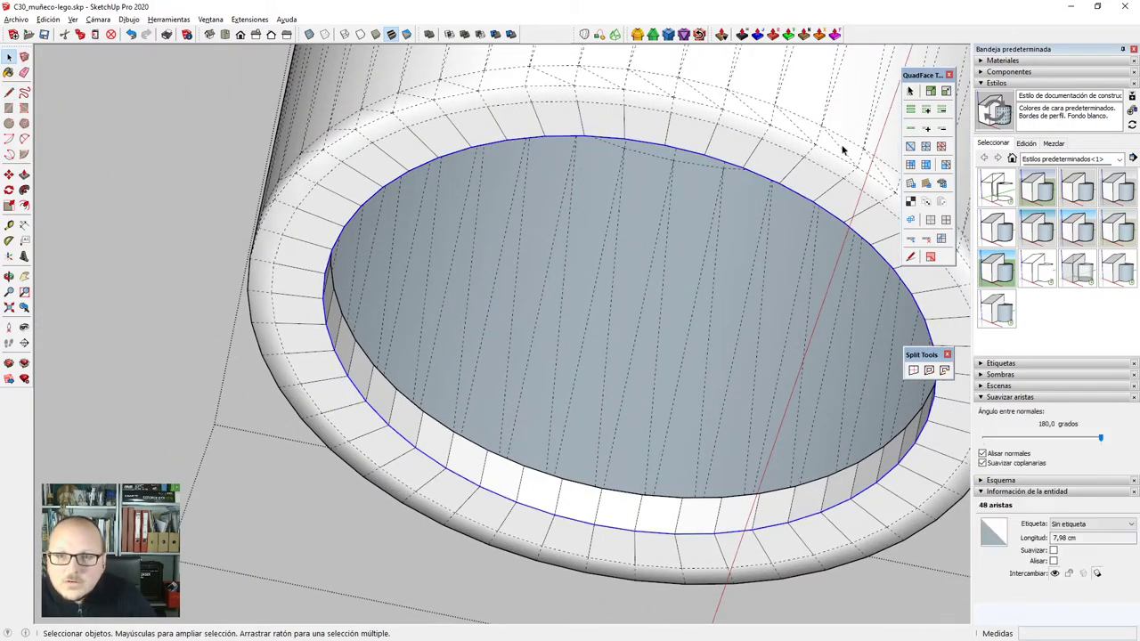
{"action": "left_click", "coordinate": [674, 35]}
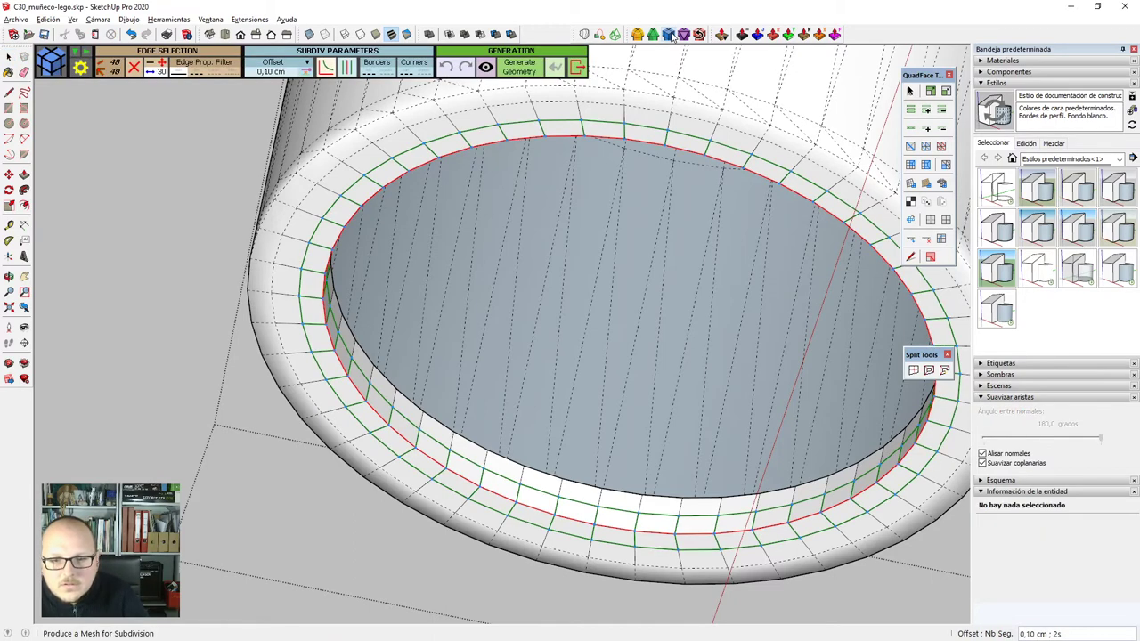
{"action": "scroll", "coordinate": [531, 487], "scroll_direction": "up", "scroll_amount": 1}
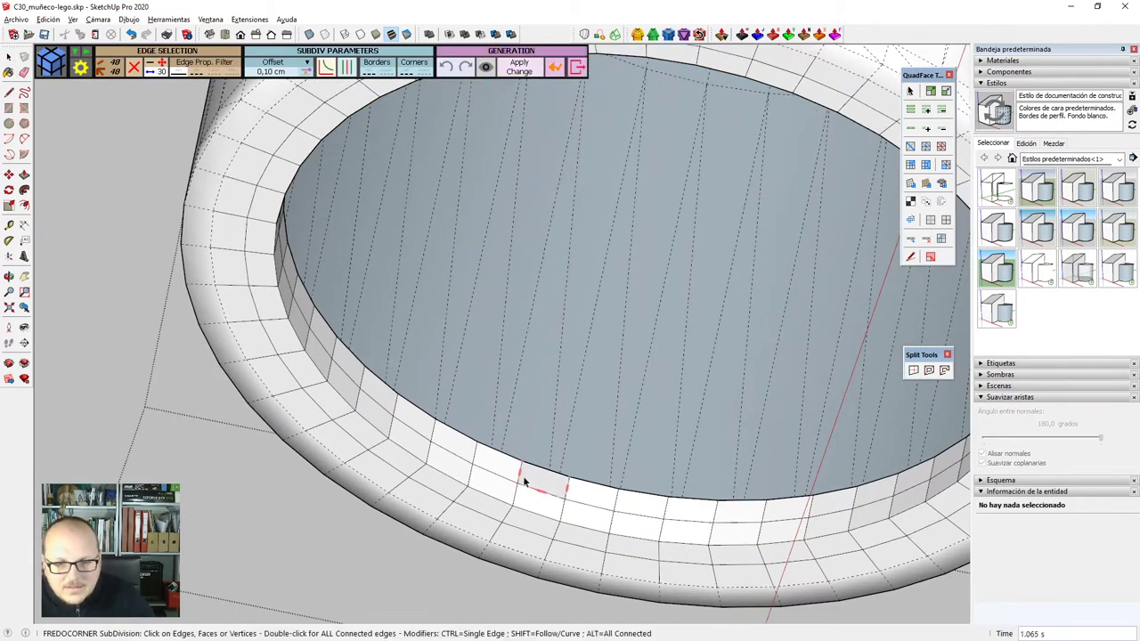
Delete the deepest band of faces on the inner wall of the arm's lower opening.
{"action": "key", "text": "space"}
{"action": "left_click", "coordinate": [538, 475]}
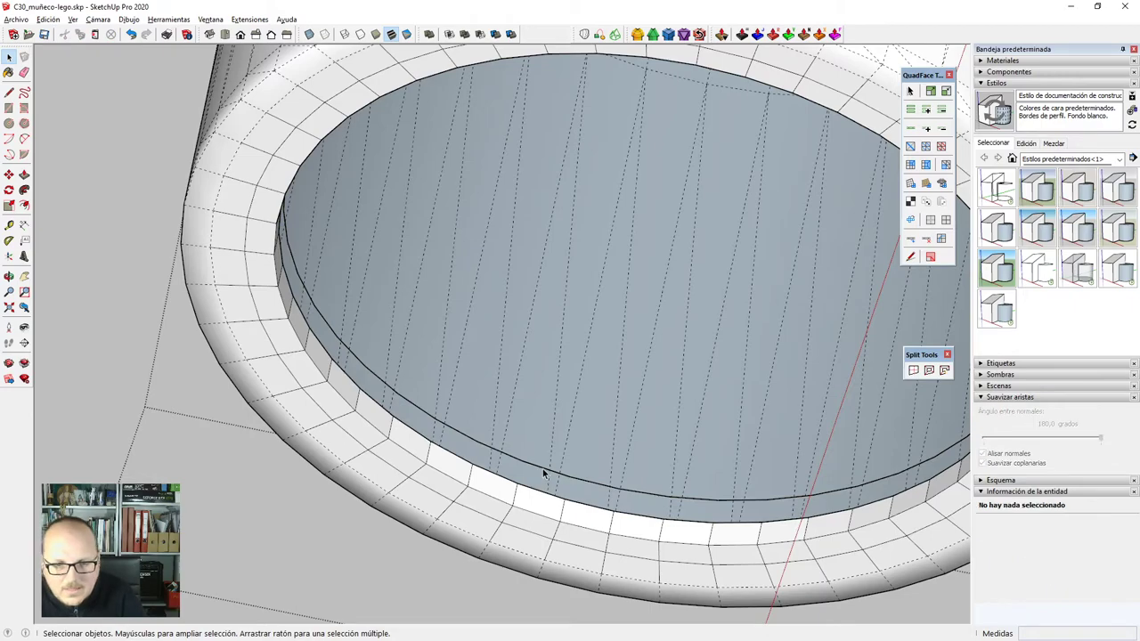
{"action": "scroll", "coordinate": [546, 473], "scroll_direction": "down", "scroll_amount": 5}
{"action": "middle_click_drag", "start_coordinate": [522, 479], "coordinate": [631, 415]}
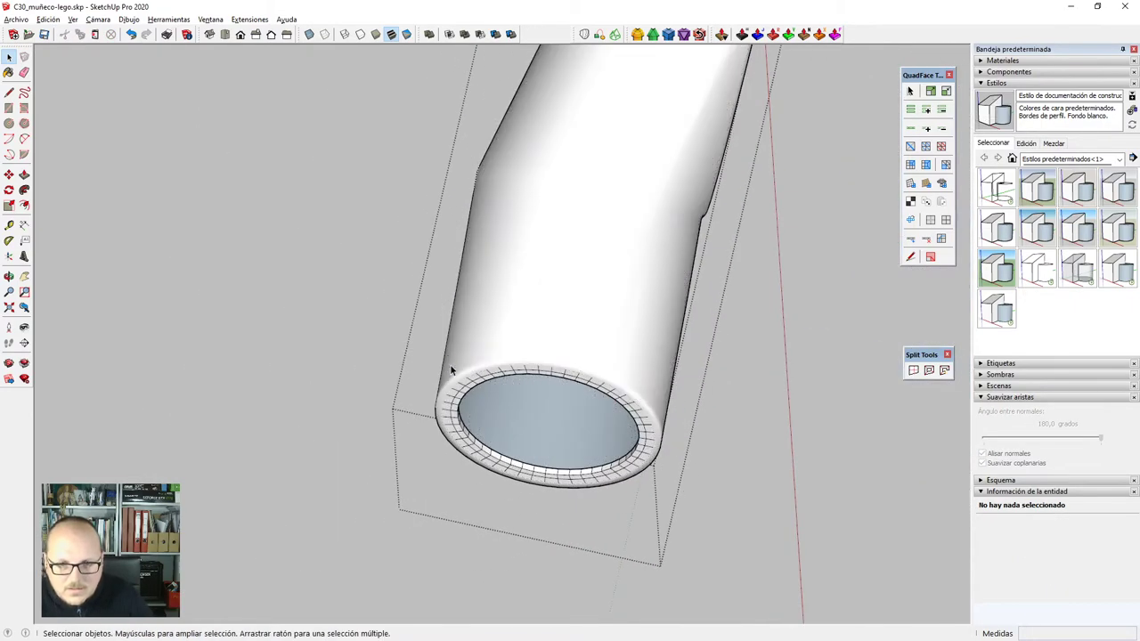
Soften the rim edges at the arm's lower end at 180 degrees, smoothing normals and softening coplanar faces.
{"action": "middle_click_drag", "start_coordinate": [450, 364], "coordinate": [510, 433]}
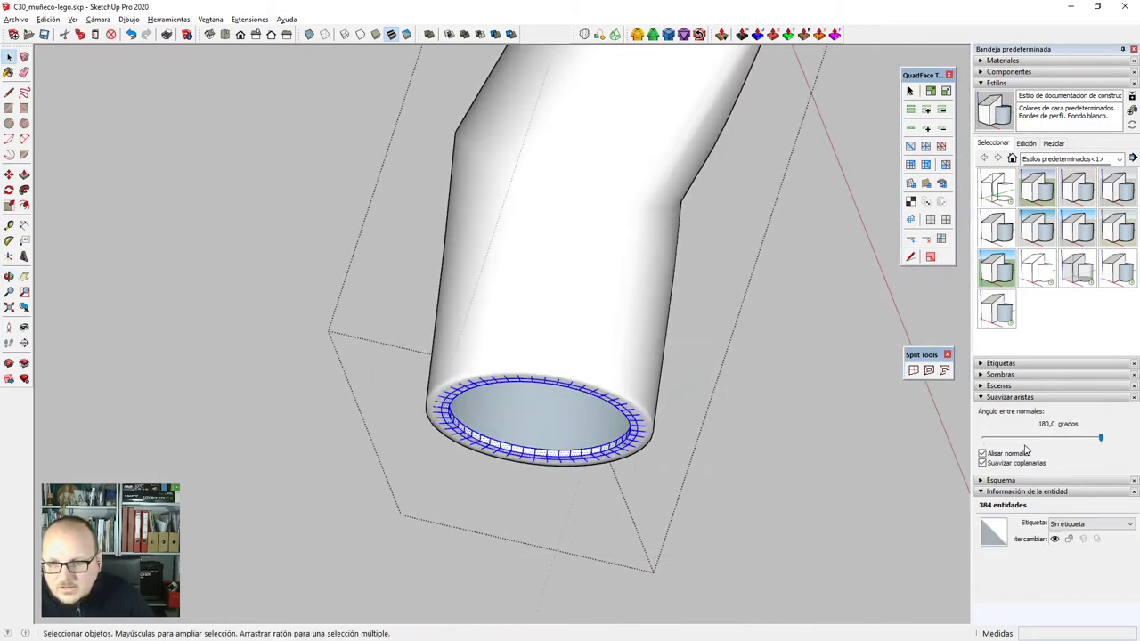
{"action": "middle_click_drag", "start_coordinate": [759, 462], "coordinate": [506, 333]}
{"action": "scroll", "coordinate": [506, 333], "scroll_direction": "up", "scroll_amount": 5}
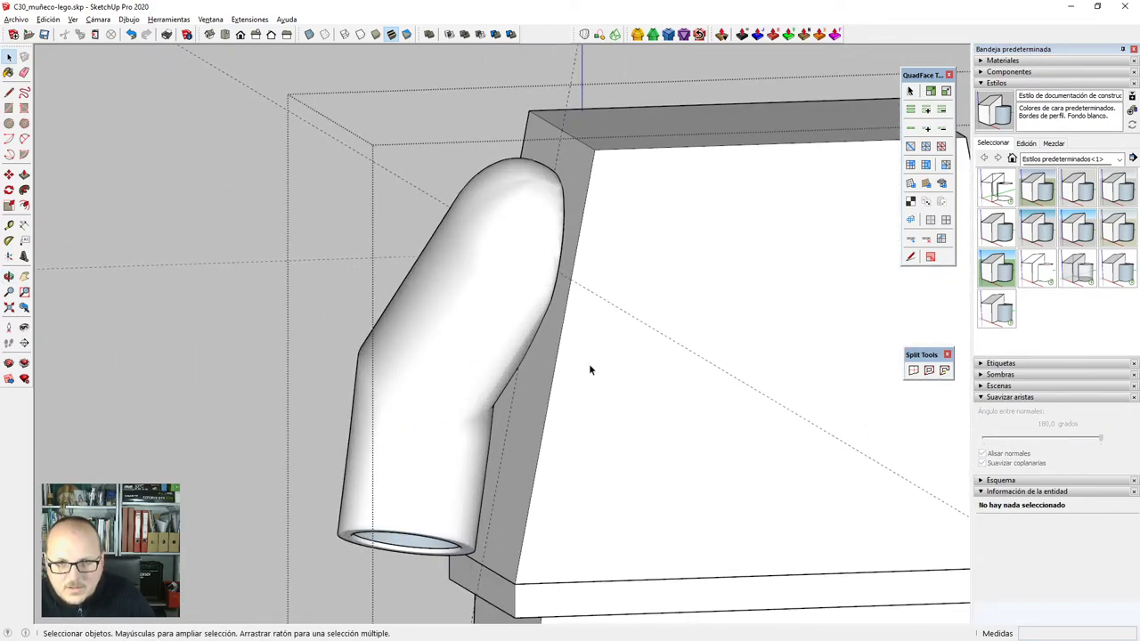
Inspect the finished arm against the torso and the blueprint, temporarily showing hidden geometry to examine its mesh.
{"action": "middle_click_drag", "start_coordinate": [589, 363], "coordinate": [553, 293]}
{"action": "key", "text": "alt+h"}
{"action": "scroll", "coordinate": [540, 218], "scroll_direction": "up", "scroll_amount": 8}
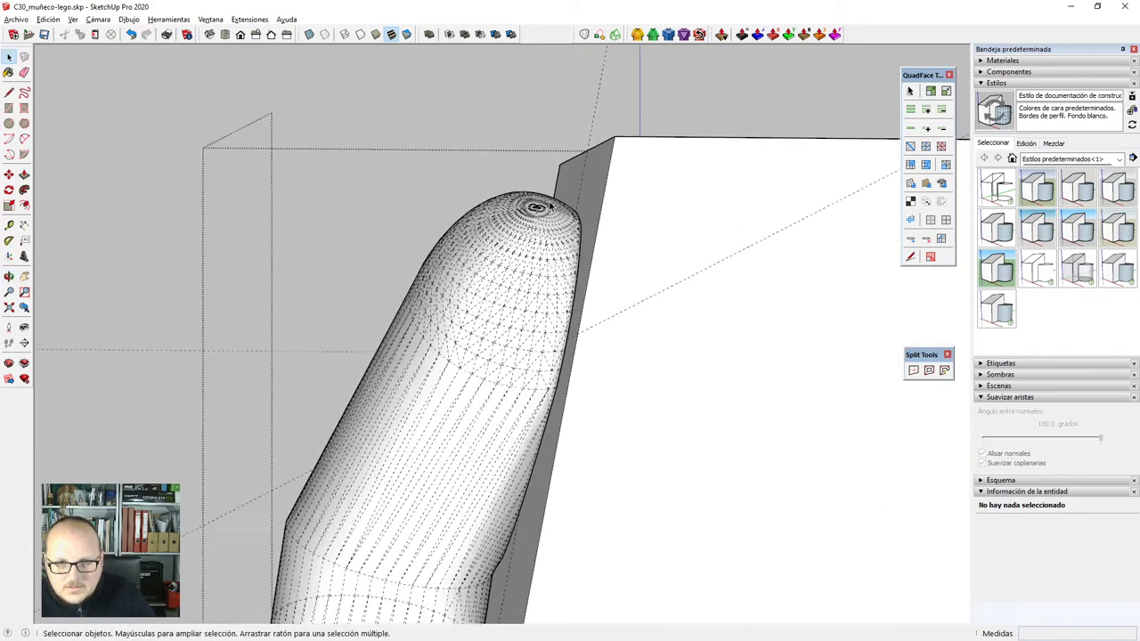
{"action": "middle_click_drag", "start_coordinate": [460, 249], "coordinate": [390, 140]}
{"action": "scroll", "coordinate": [459, 256], "scroll_direction": "down", "scroll_amount": 8}
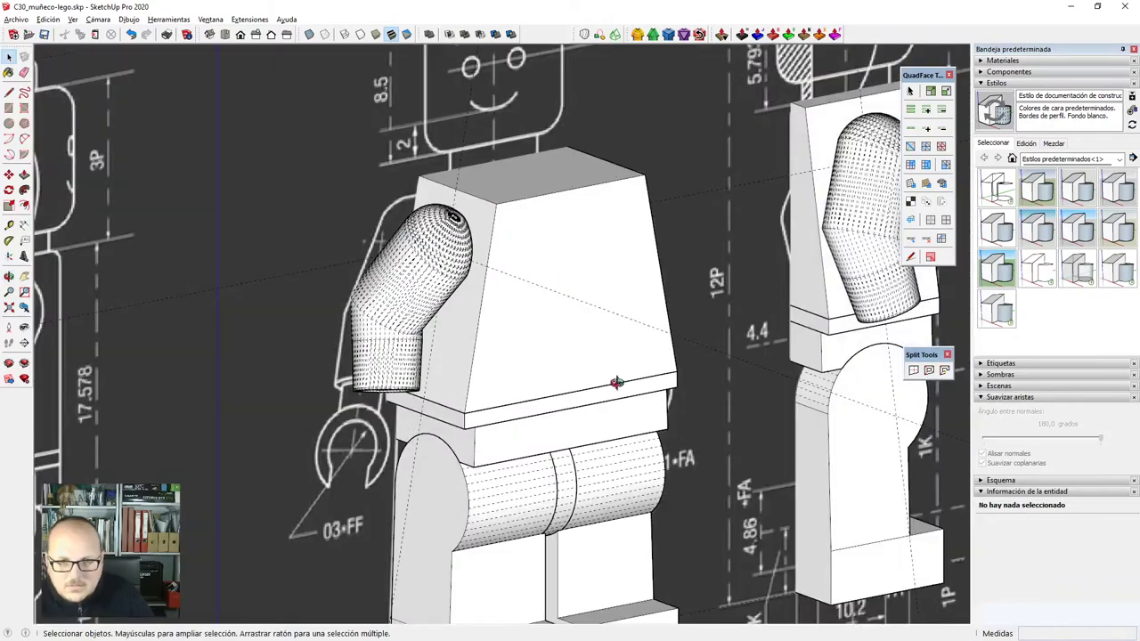
{"action": "middle_click_drag", "start_coordinate": [617, 384], "coordinate": [561, 371]}
{"action": "key", "text": "alt+h"}
{"action": "scroll", "coordinate": [607, 368], "scroll_direction": "down", "scroll_amount": 2}
{"action": "scroll", "coordinate": [607, 368], "scroll_direction": "down", "scroll_amount": 4}
{"action": "middle_click_drag", "start_coordinate": [715, 422], "coordinate": [617, 359]}
{"action": "scroll", "coordinate": [552, 293], "scroll_direction": "up", "scroll_amount": 5}
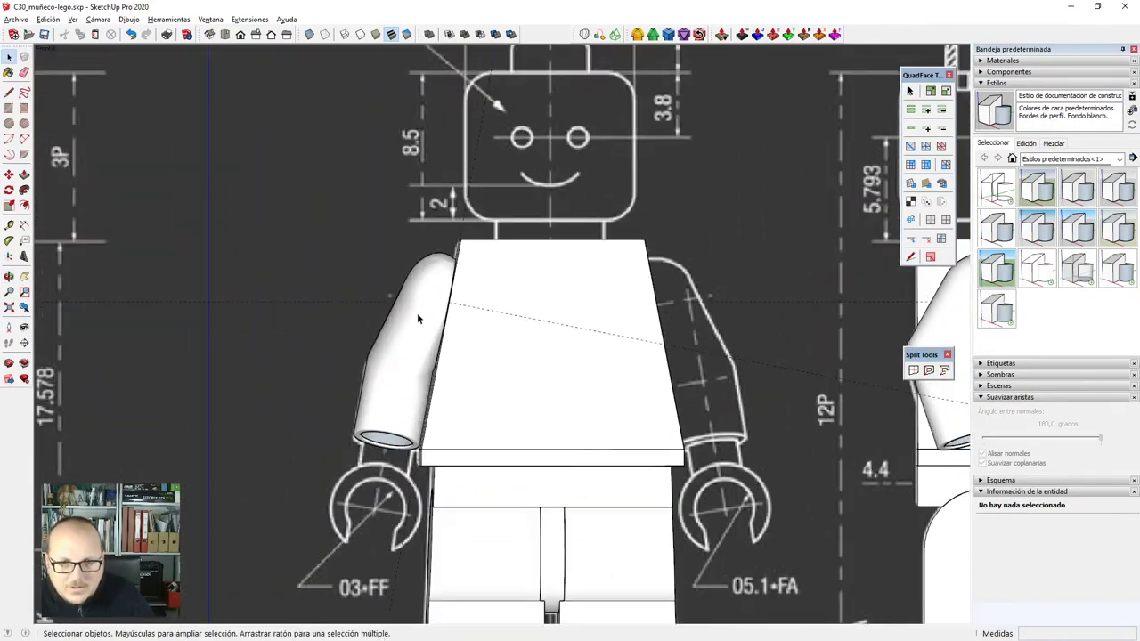
Convert the arm group into a component named lego_C07.
{"action": "right_click", "coordinate": [417, 313]}
{"action": "left_click", "coordinate": [394, 329]}
{"action": "double_click", "coordinate": [394, 332]}
{"action": "right_click", "coordinate": [403, 329]}
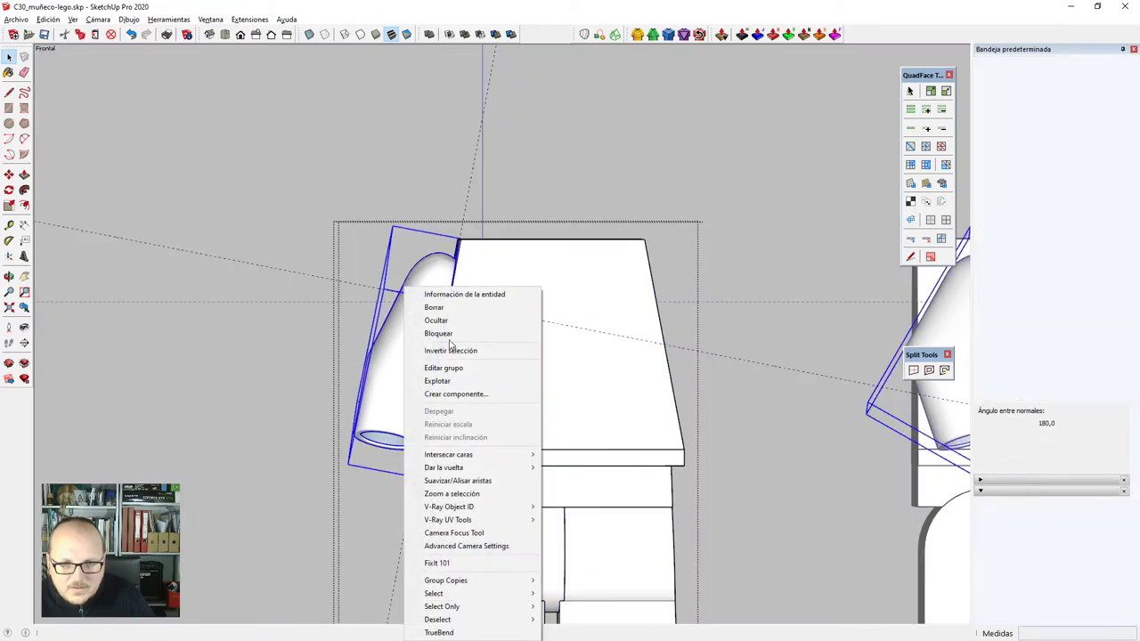
{"action": "left_click", "coordinate": [486, 394]}
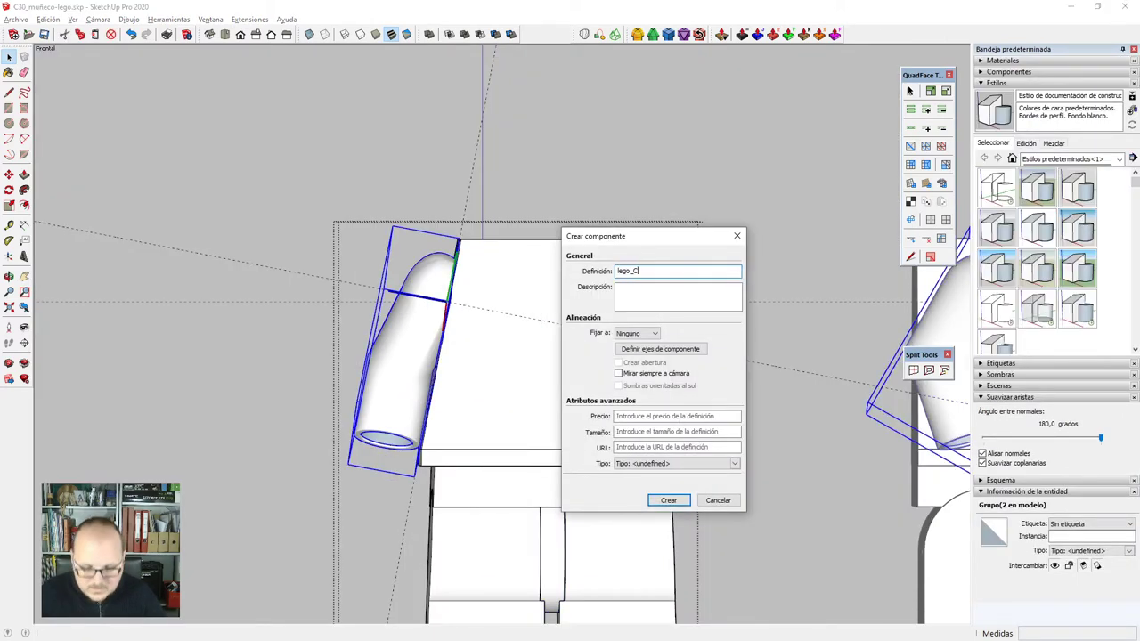
{"action": "type", "text": "lego_C07"}
{"action": "key", "text": "Return"}
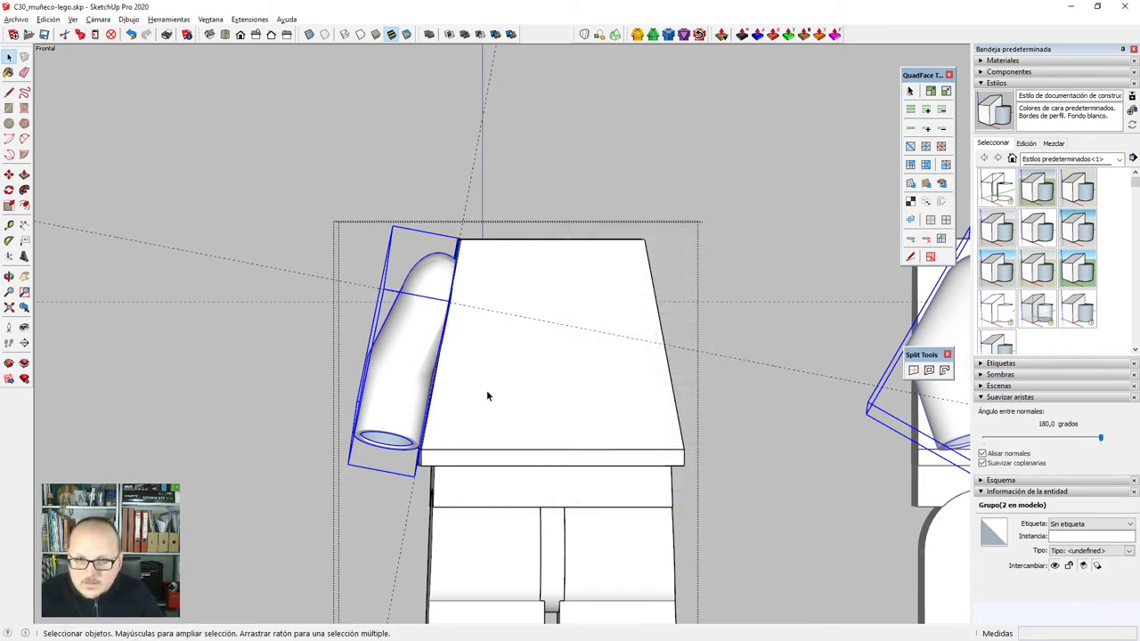
Draw a vertical helper line up from the midpoint of the torso's top edge and select it with the arm.
{"action": "key", "text": "l"}
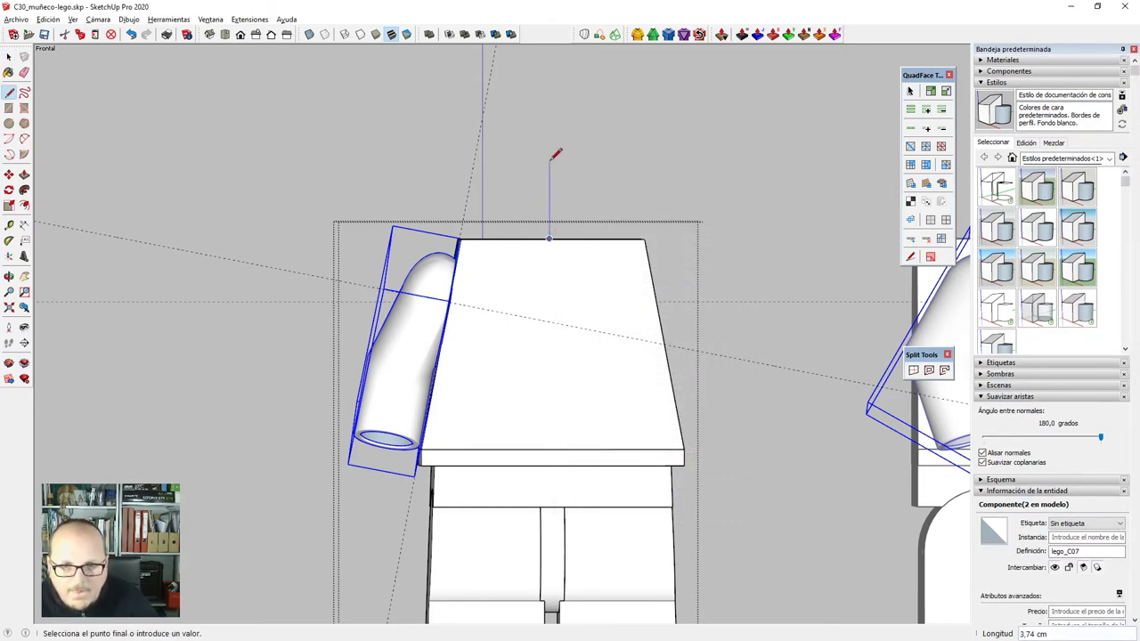
{"action": "scroll", "coordinate": [511, 151], "scroll_direction": "down", "scroll_amount": 3}
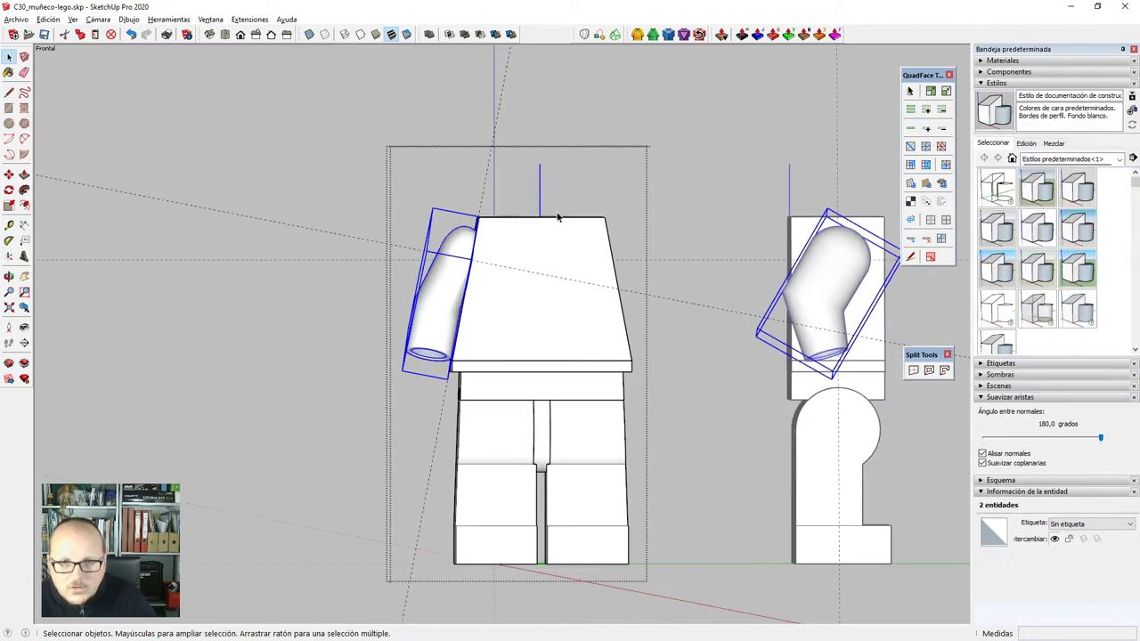
{"action": "middle_click_drag", "start_coordinate": [539, 238], "coordinate": [564, 334]}
Mirror the arm and helper line to the torso's other side by scaling them -1 along the green axis.
{"action": "key", "text": "s"}
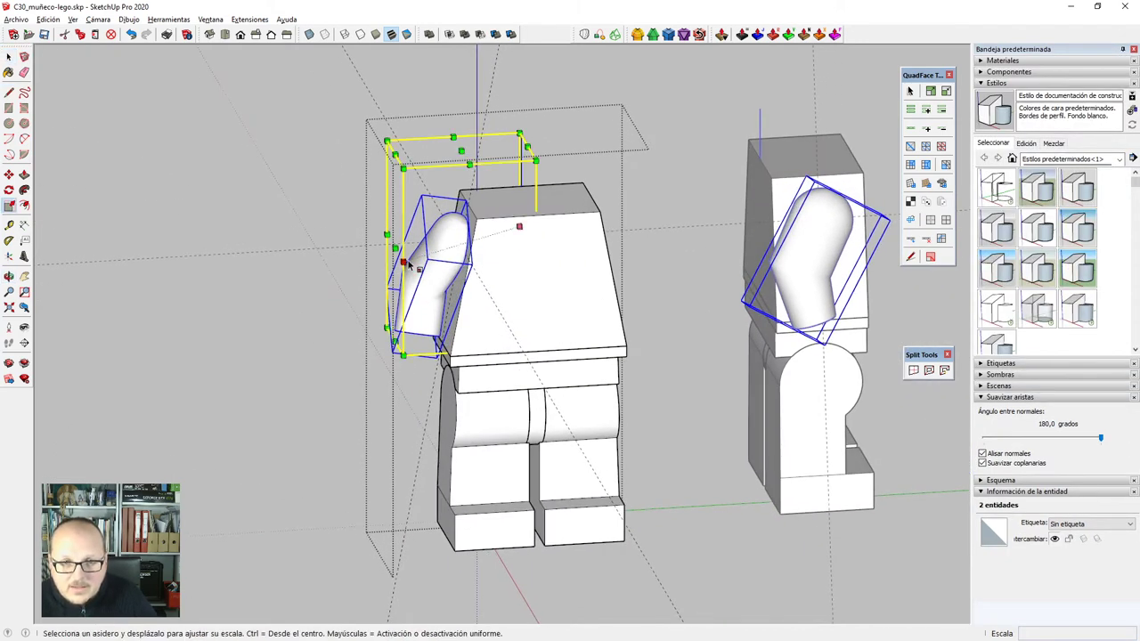
{"action": "left_click_drag", "start_coordinate": [395, 247], "coordinate": [416, 245]}
{"action": "type", "text": "-1"}
{"action": "key", "text": "Return"}
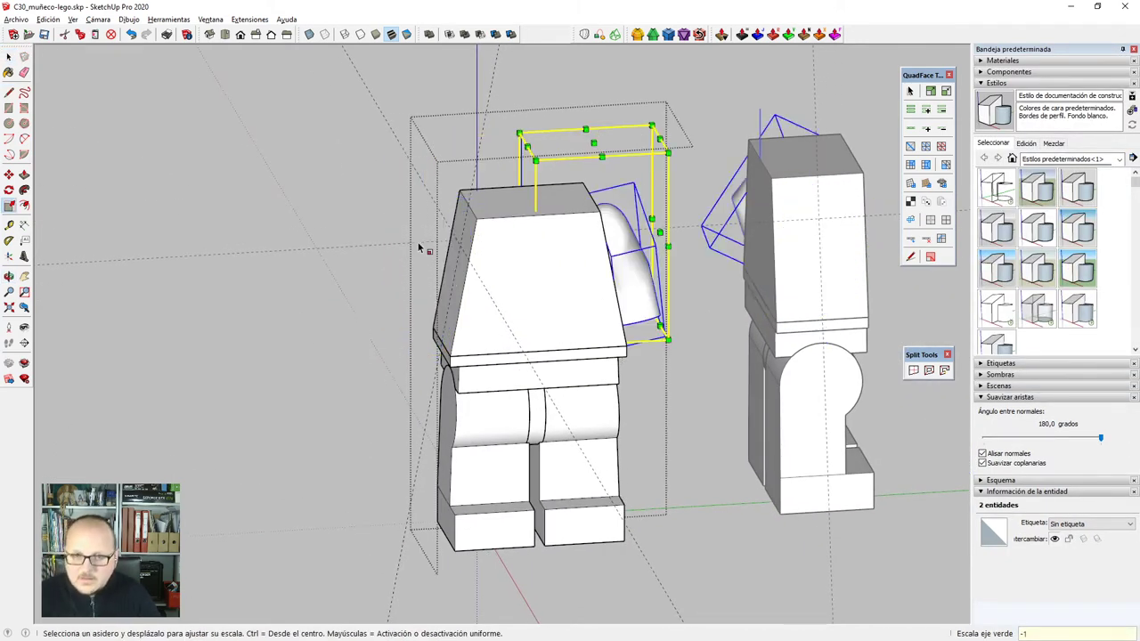
Paste the original arm back in place, then erase the helper line and leave the figure's group.
{"action": "key", "text": "ctrl+shift+v"}
{"action": "key", "text": "e"}
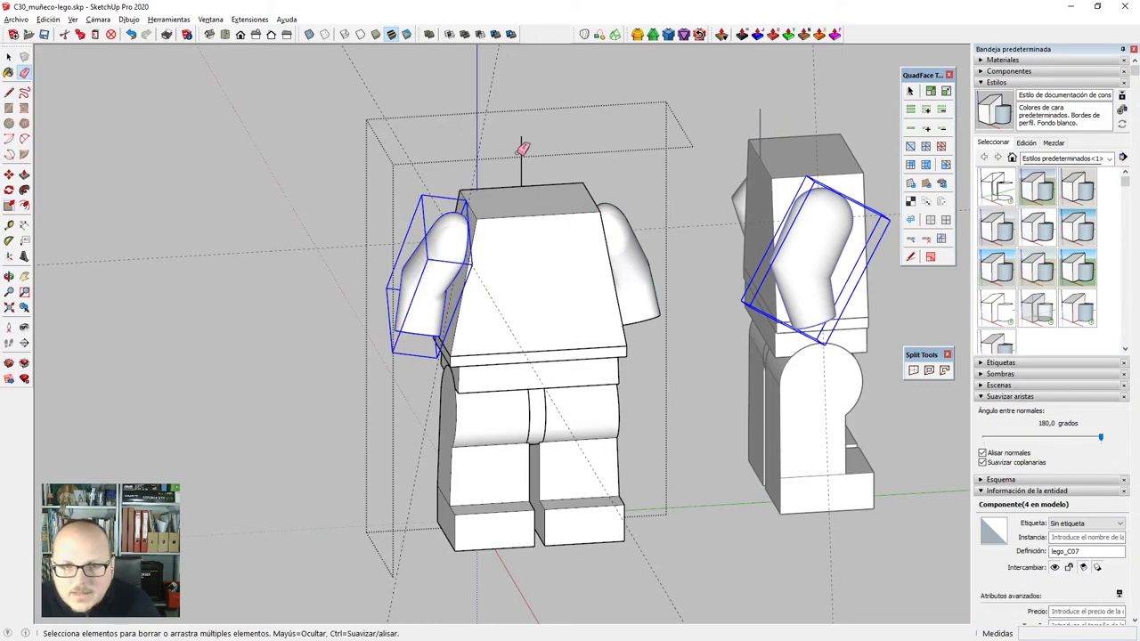
{"action": "left_click", "coordinate": [520, 153]}
{"action": "left_click", "coordinate": [352, 243]}
{"action": "scroll", "coordinate": [356, 241], "scroll_direction": "down", "scroll_amount": 3}
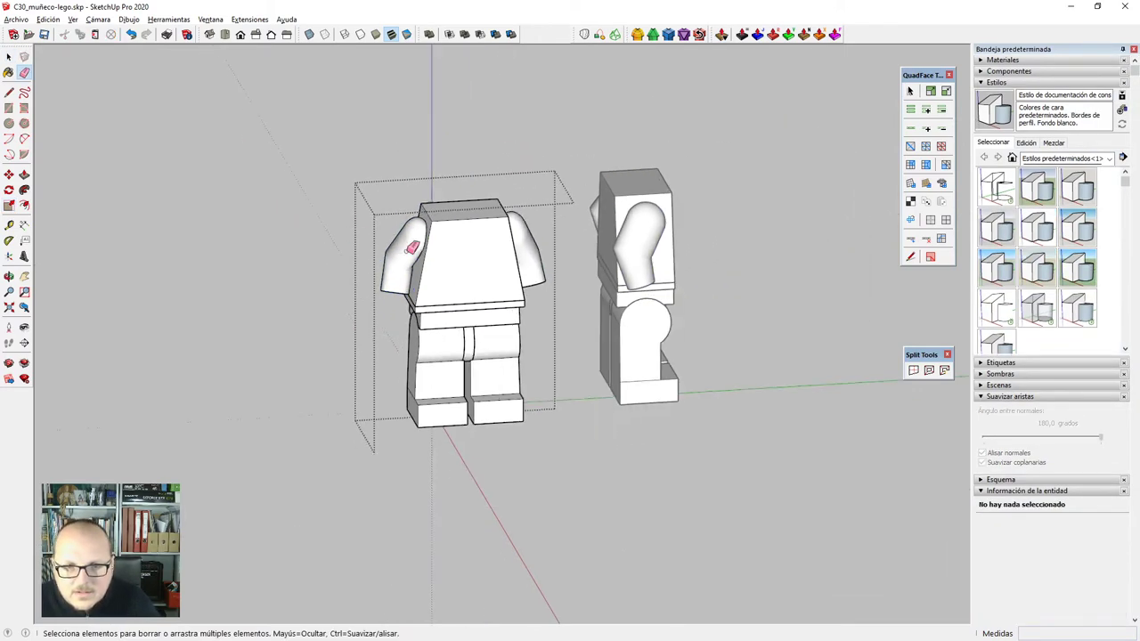
{"action": "middle_click_drag", "start_coordinate": [415, 246], "coordinate": [511, 338]}
{"action": "key", "text": "space"}
{"action": "key", "text": "Escape"}
Draw a rectangle of about 8.30 × 7.22 cm around the head outline in the front view and turn on X-ray.
{"action": "scroll", "coordinate": [511, 338], "scroll_direction": "down", "scroll_amount": 2}
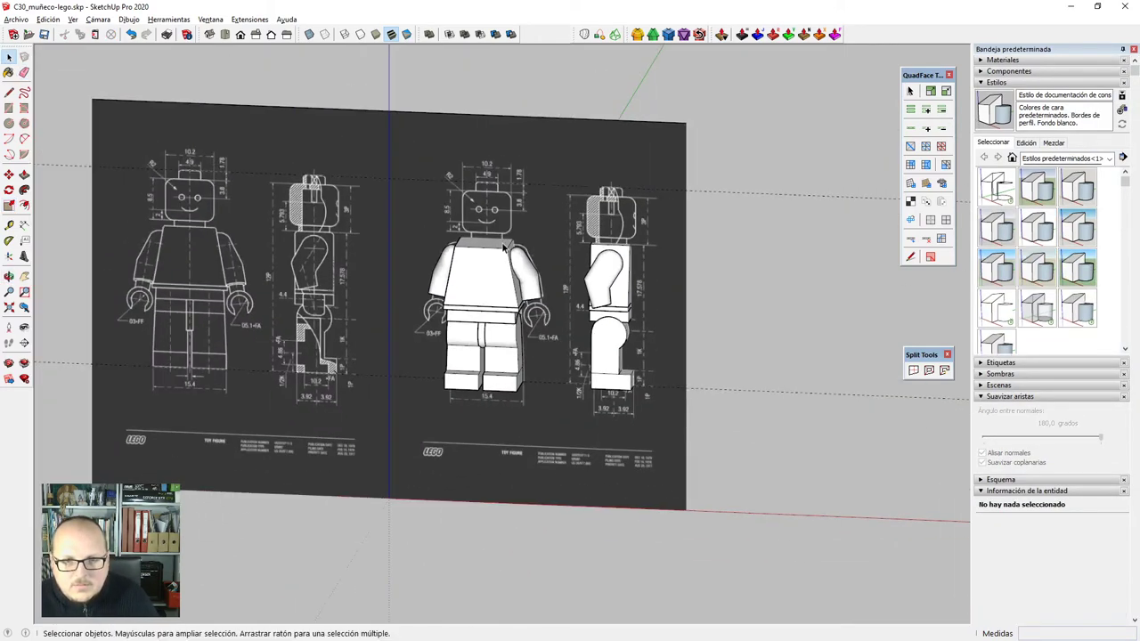
{"action": "scroll", "coordinate": [506, 249], "scroll_direction": "up", "scroll_amount": 2}
{"action": "key", "text": "F4"}
{"action": "scroll", "coordinate": [509, 294], "scroll_direction": "down", "scroll_amount": 2}
{"action": "scroll", "coordinate": [502, 265], "scroll_direction": "up", "scroll_amount": 3}
{"action": "scroll", "coordinate": [504, 265], "scroll_direction": "up", "scroll_amount": 6}
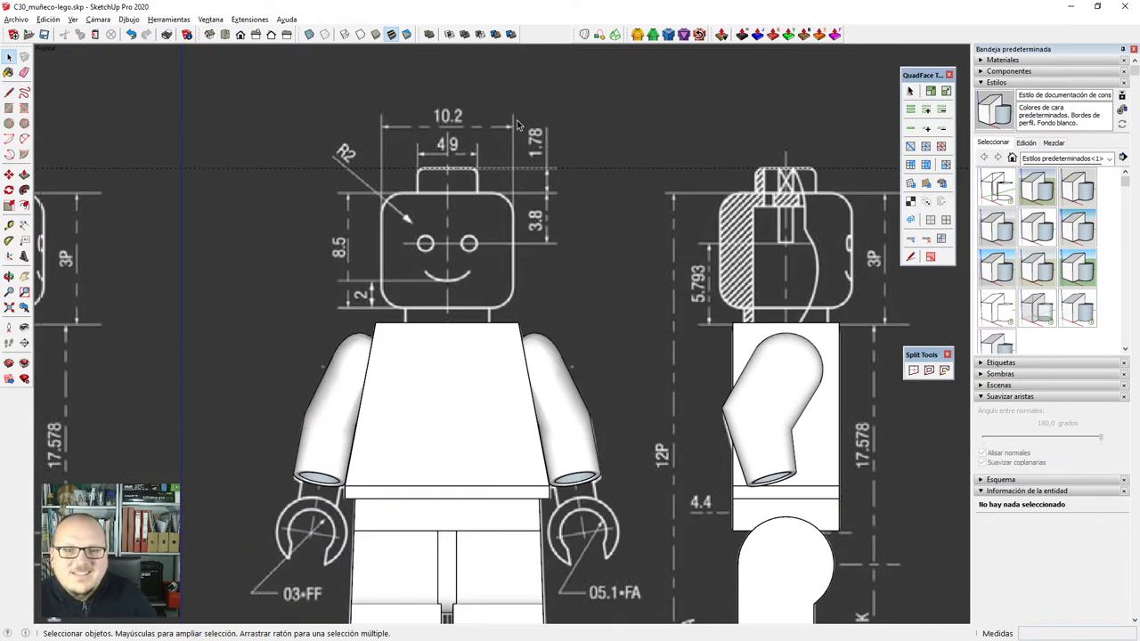
{"action": "key", "text": "r"}
{"action": "scroll", "coordinate": [479, 231], "scroll_direction": "up", "scroll_amount": 1}
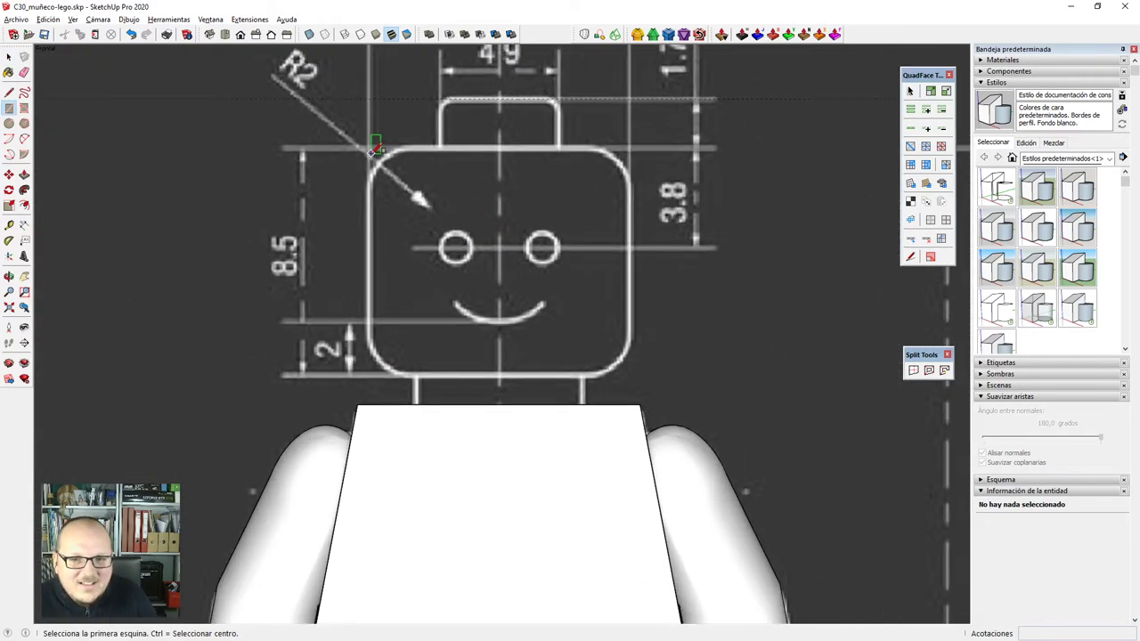
{"action": "left_click", "coordinate": [368, 146]}
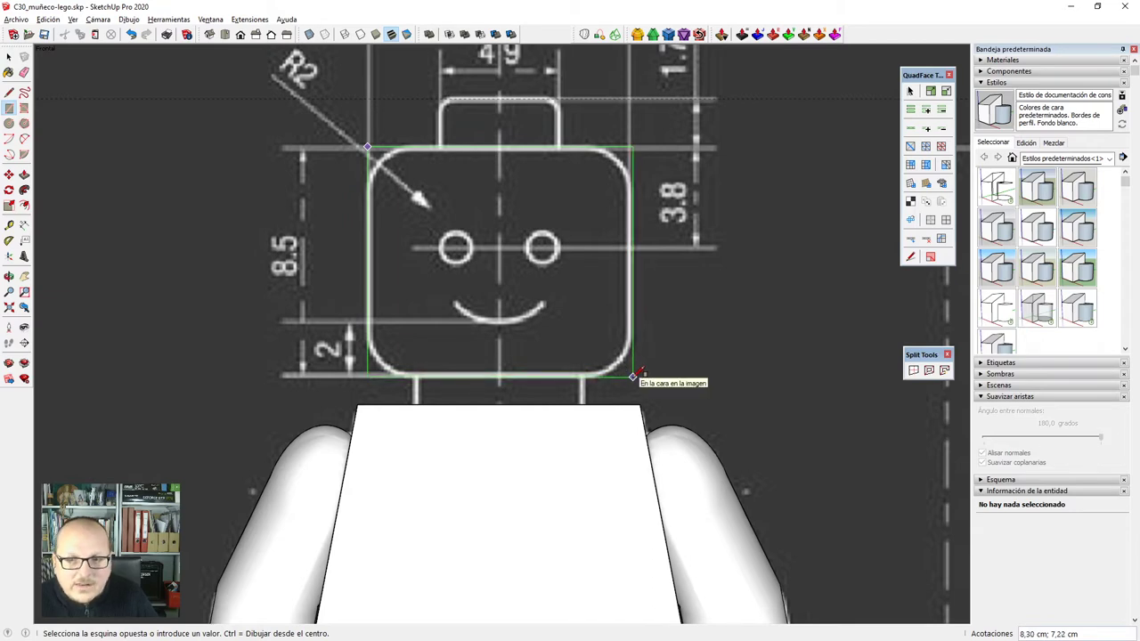
{"action": "left_click", "coordinate": [633, 376]}
{"action": "scroll", "coordinate": [632, 375], "scroll_direction": "down", "scroll_amount": 1}
{"action": "key", "text": "x"}
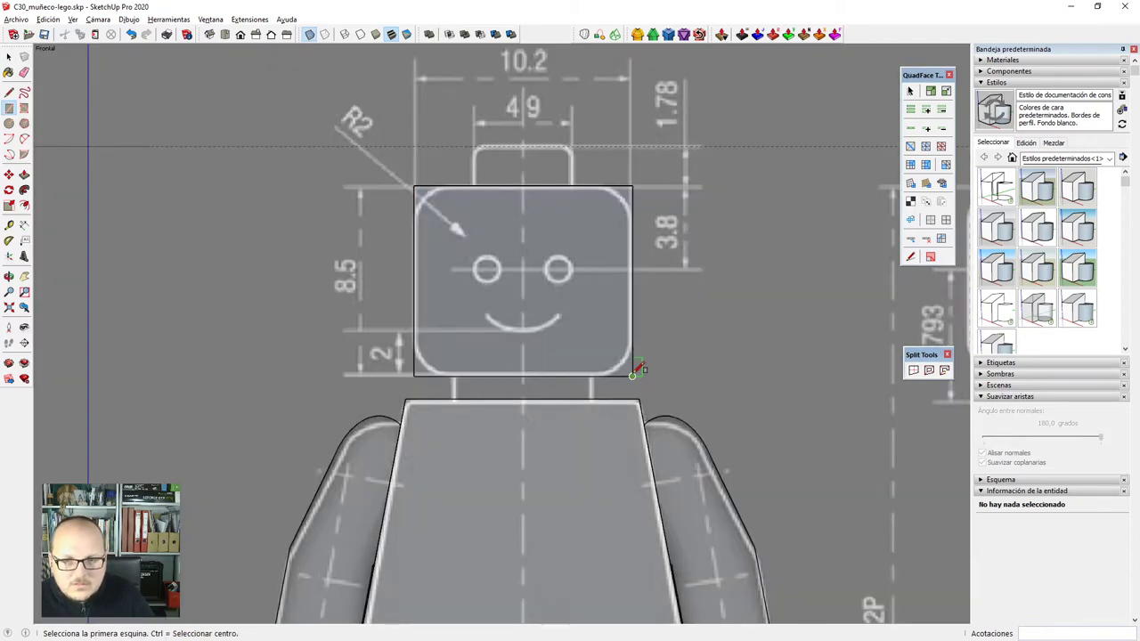
Move the head rectangle sideways about 0.04 cm, aligning its top midpoint with the midpoint of the torso's top edge.
{"action": "scroll", "coordinate": [637, 365], "scroll_direction": "down", "scroll_amount": 1}
{"action": "key", "text": "space"}
{"action": "double_click", "coordinate": [516, 328]}
{"action": "scroll", "coordinate": [525, 254], "scroll_direction": "up", "scroll_amount": 1}
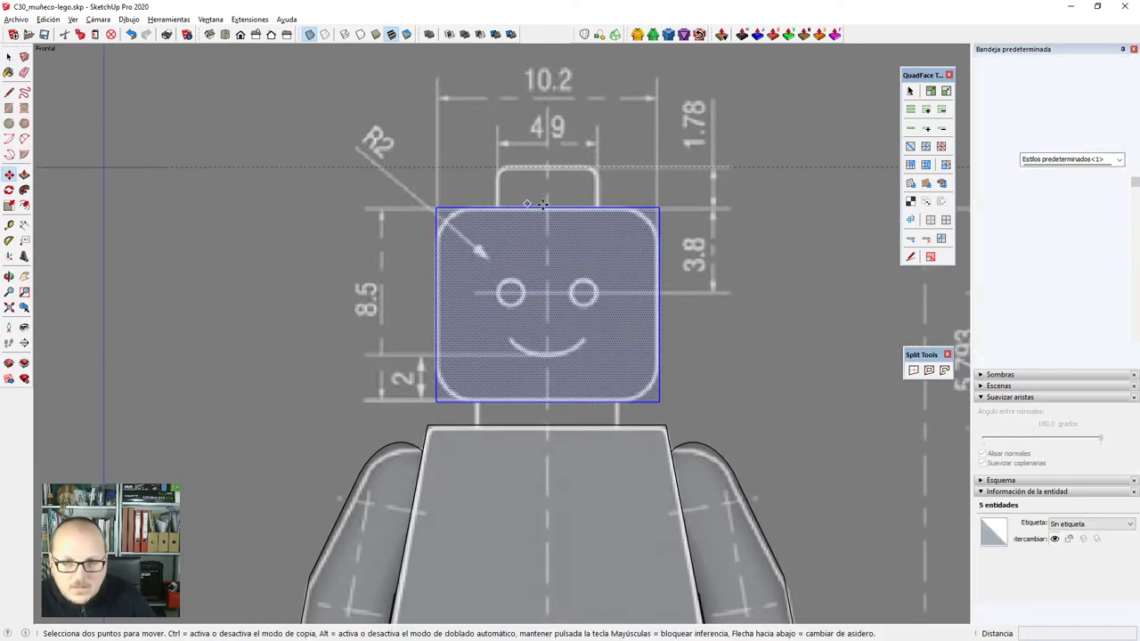
{"action": "key", "text": "m"}
{"action": "left_click", "coordinate": [547, 206]}
{"action": "key", "text": "Escape"}
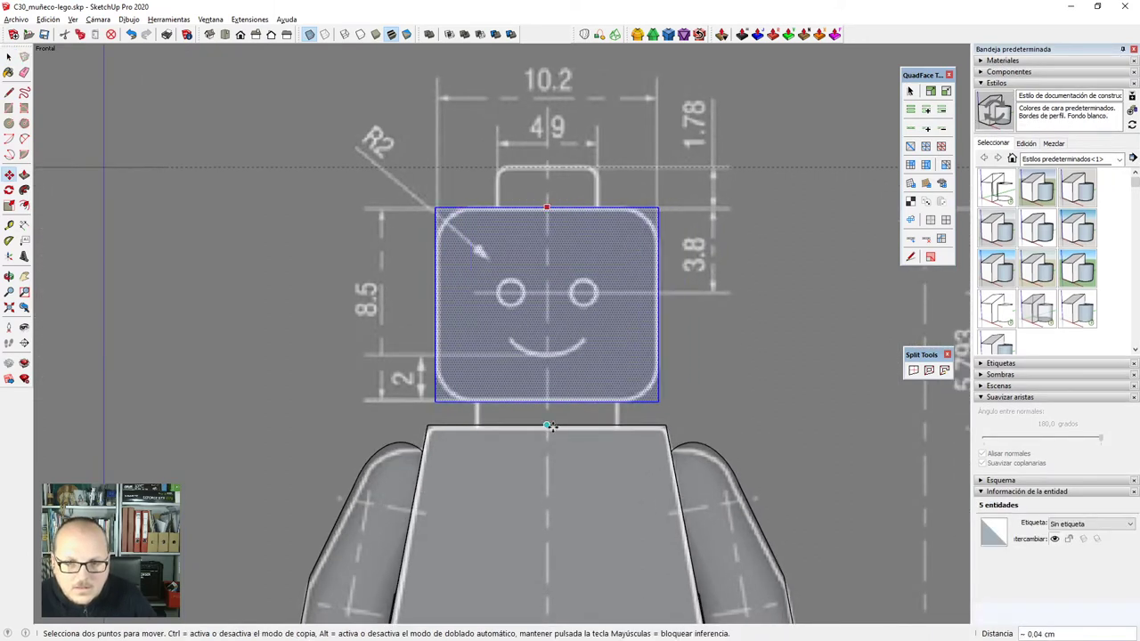
Split the head rectangle with a vertical centre line from its bottom midpoint to its top midpoint.
{"action": "key", "text": "l"}
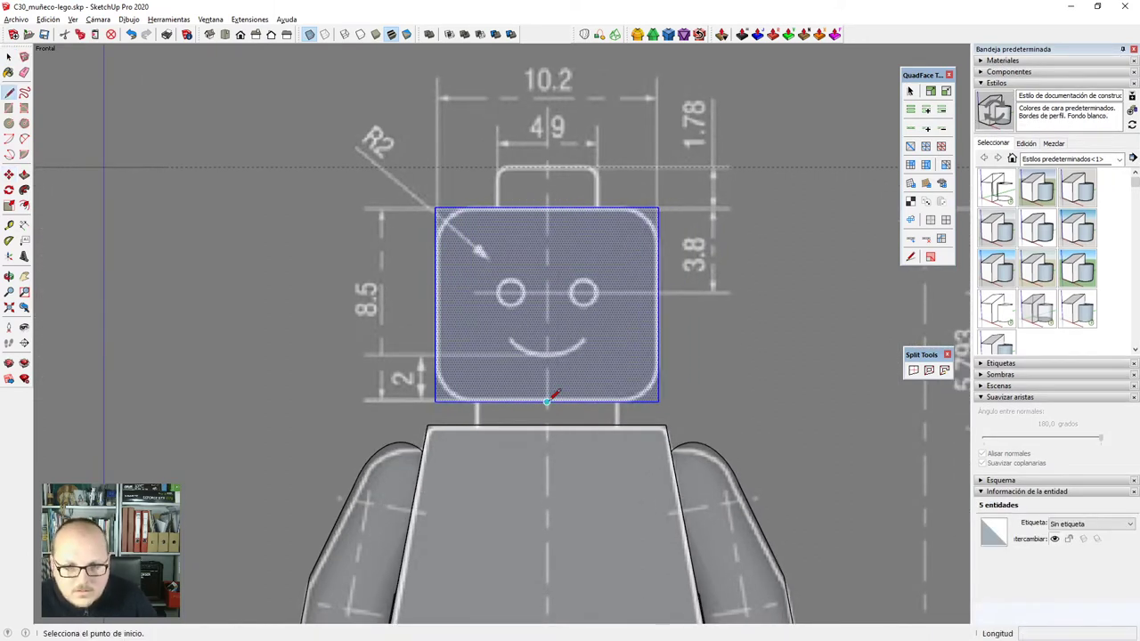
{"action": "left_click", "coordinate": [547, 401]}
{"action": "left_click", "coordinate": [548, 205]}
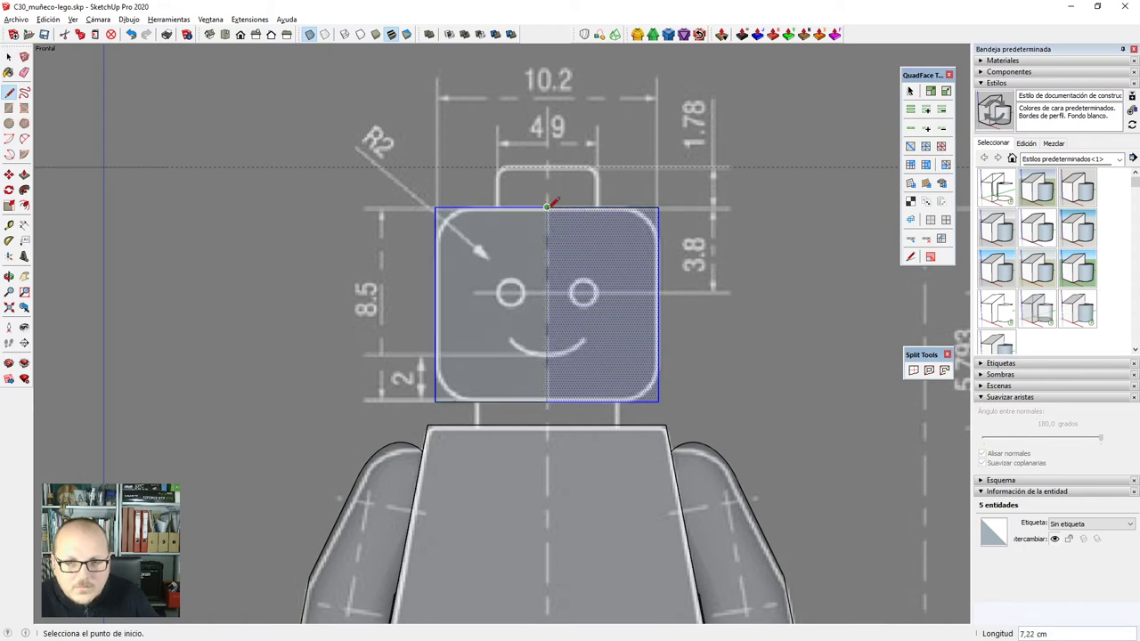
Outline the left half of the stud above the head with lines following the blueprint.
{"action": "left_click", "coordinate": [547, 208]}
{"action": "scroll", "coordinate": [549, 205], "scroll_direction": "up", "scroll_amount": 4}
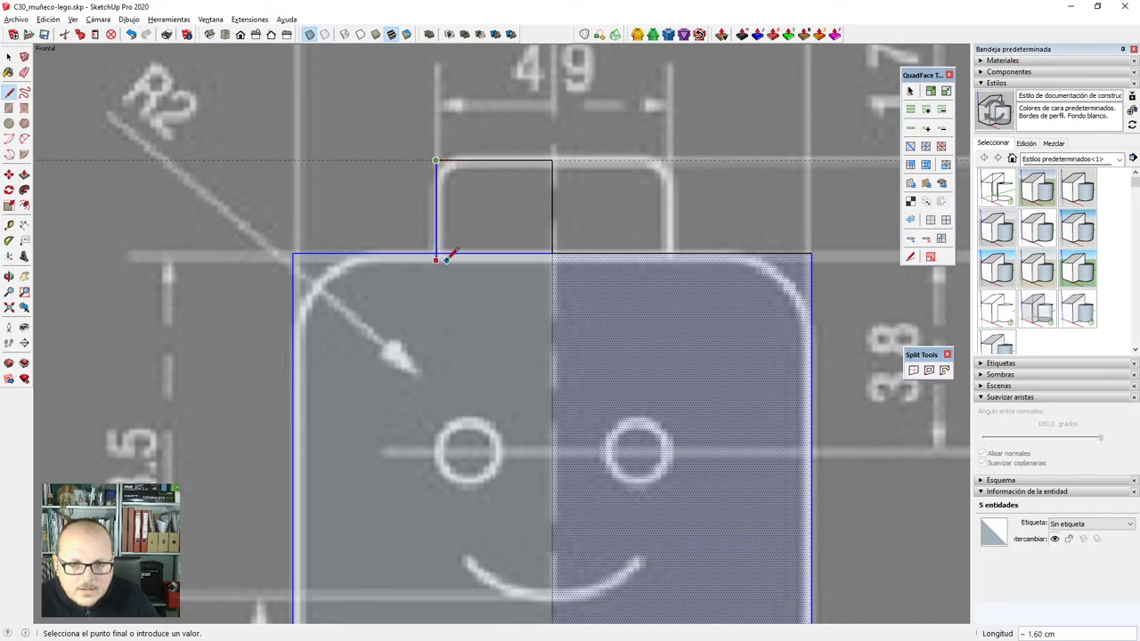
{"action": "left_click", "coordinate": [455, 252]}
Erase the edge between stud and head and the right half of the rectangle, leaving one half profile.
{"action": "scroll", "coordinate": [455, 252], "scroll_direction": "down", "scroll_amount": 3}
{"action": "key", "text": "e"}
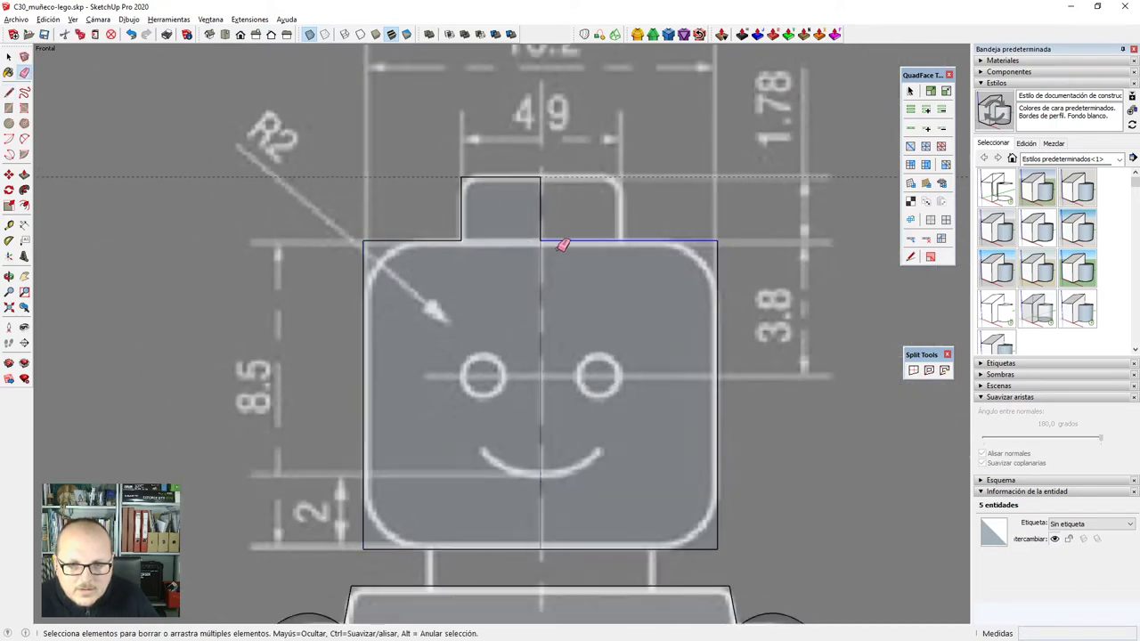
{"action": "left_click_drag", "start_coordinate": [558, 251], "coordinate": [560, 253]}
{"action": "scroll", "coordinate": [628, 194], "scroll_direction": "down", "scroll_amount": 2}
{"action": "left_click_drag", "start_coordinate": [704, 437], "coordinate": [692, 429]}
{"action": "scroll", "coordinate": [592, 201], "scroll_direction": "up", "scroll_amount": 2}
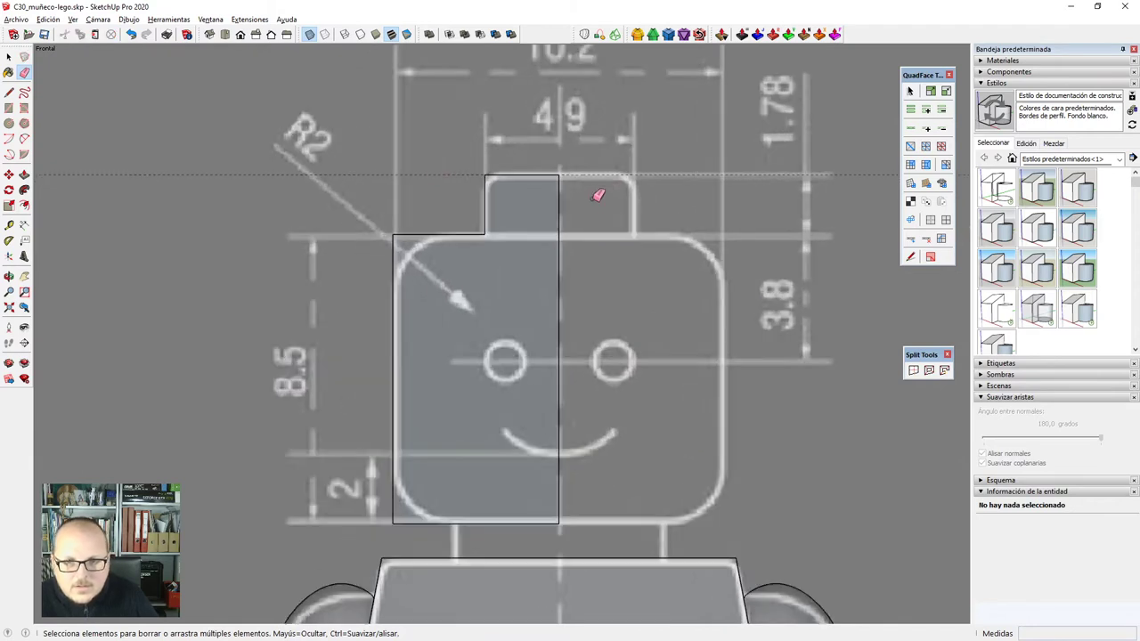
Round the stud's upper outer corner with a 4-segment arc matching the blueprint and remove the corner.
{"action": "key", "text": "a"}
{"action": "scroll", "coordinate": [496, 168], "scroll_direction": "up", "scroll_amount": 4}
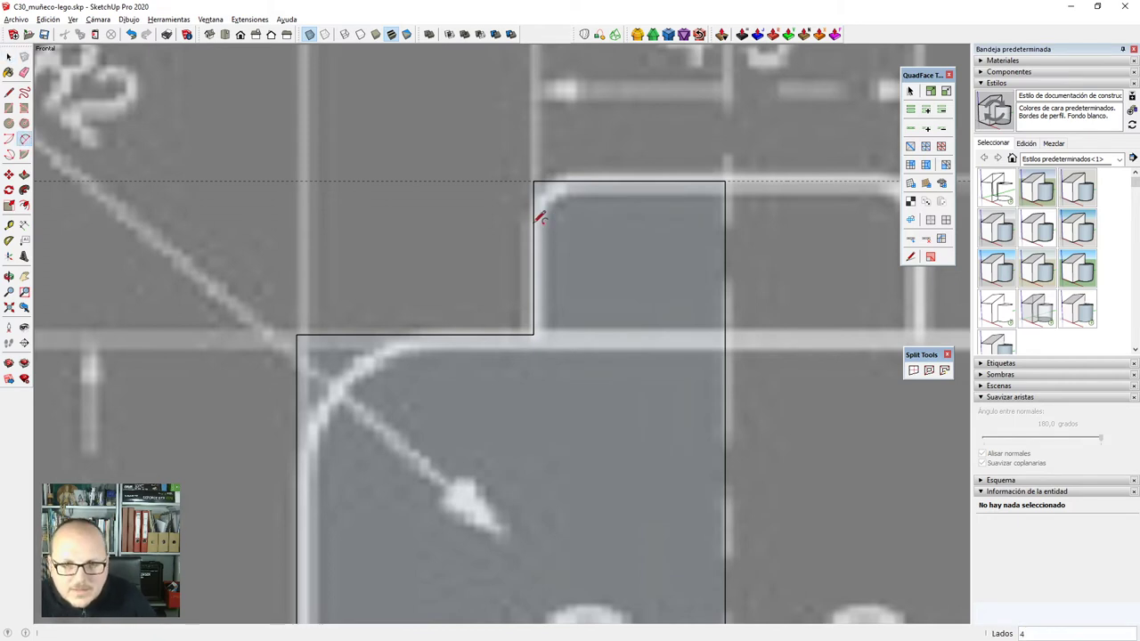
{"action": "left_click", "coordinate": [537, 217]}
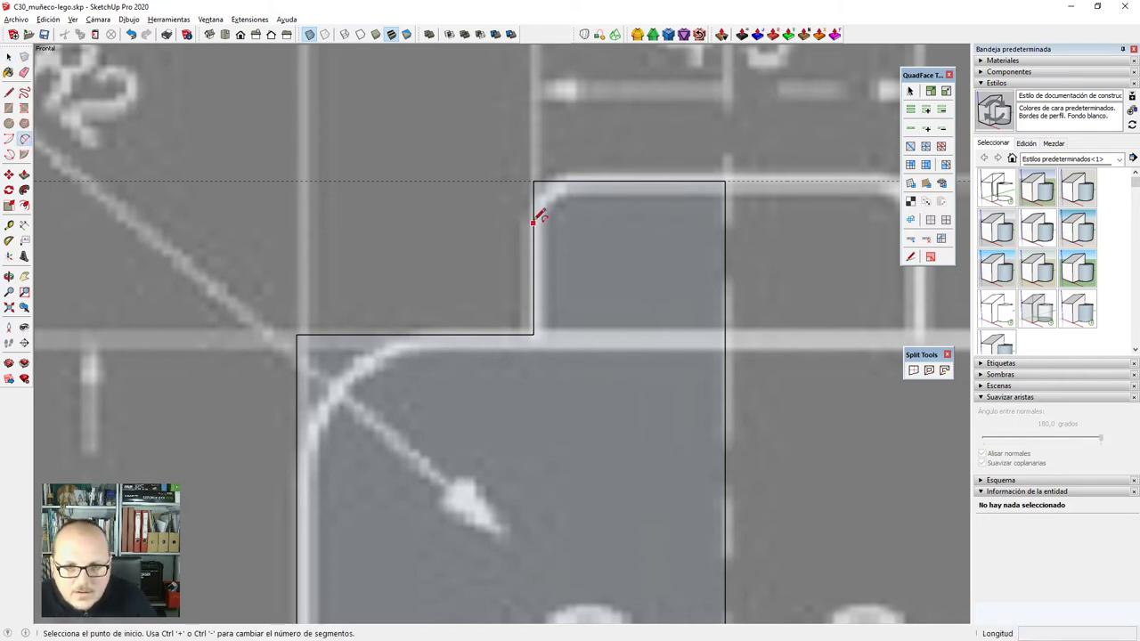
{"action": "double_click", "coordinate": [579, 182]}
Round the head's upper outer corner with a 6-segment arc following the blueprint and remove the corner.
{"action": "left_click", "coordinate": [296, 457]}
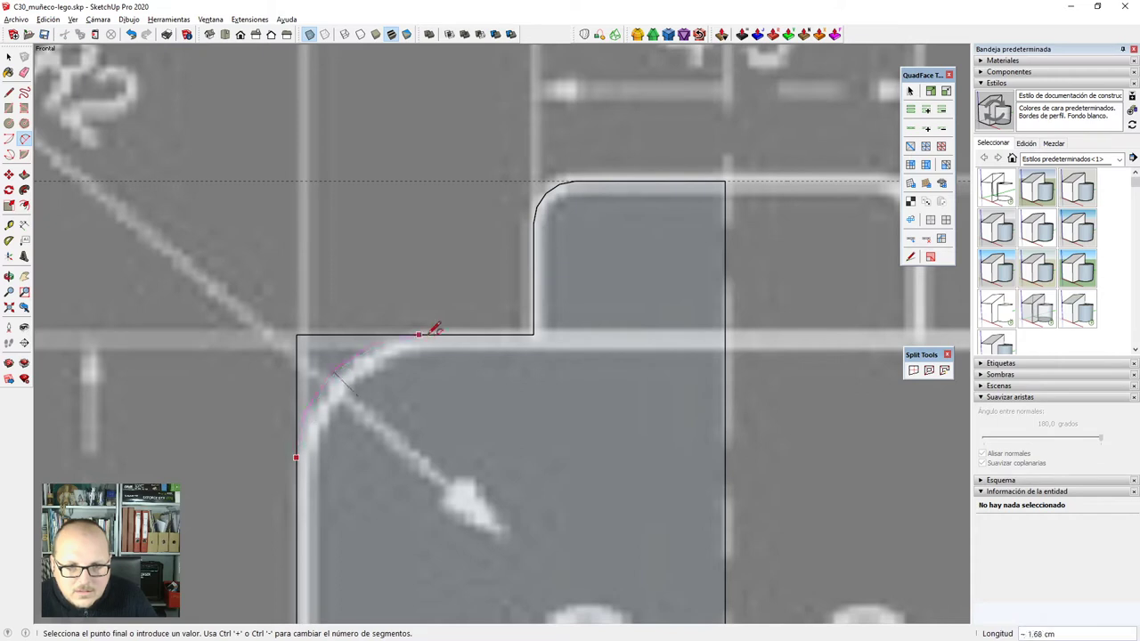
{"action": "key", "text": "Escape"}
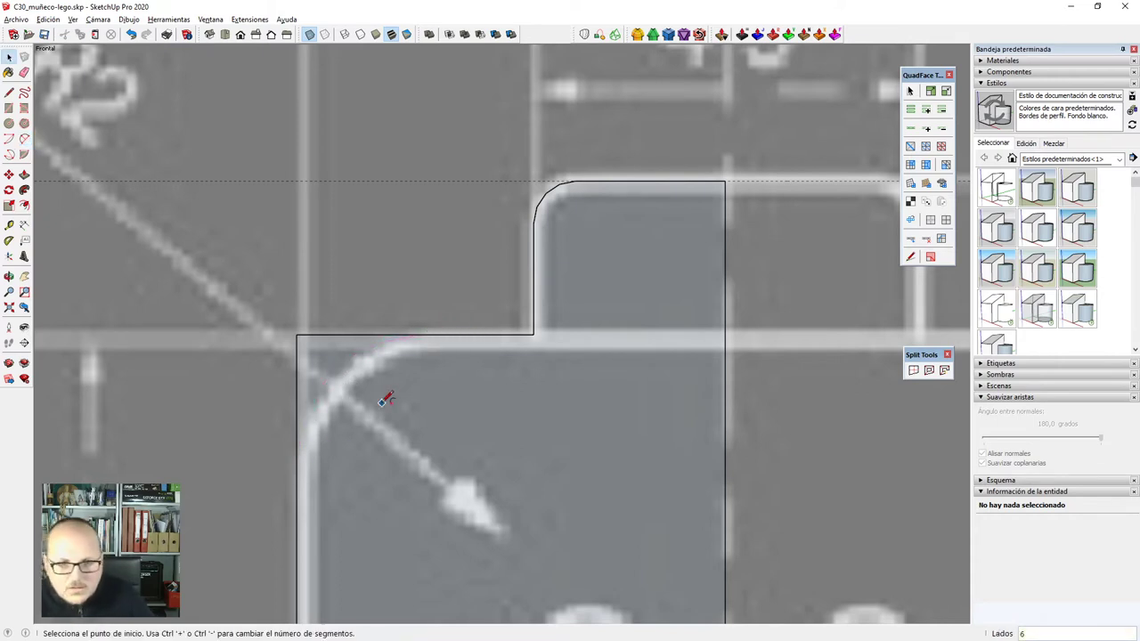
{"action": "left_click", "coordinate": [295, 458]}
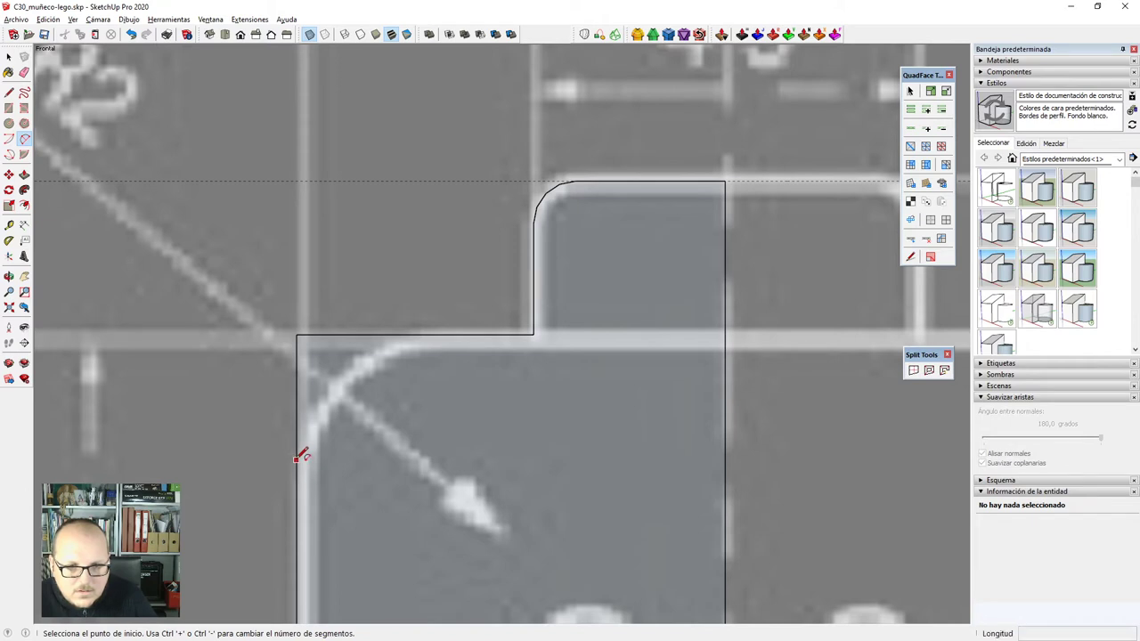
{"action": "double_click", "coordinate": [422, 335]}
Place a vertical guide 1.21 cm in from the head's outer side, through the end of the upper corner arc.
{"action": "scroll", "coordinate": [414, 233], "scroll_direction": "down", "scroll_amount": 5}
{"action": "key", "text": "t"}
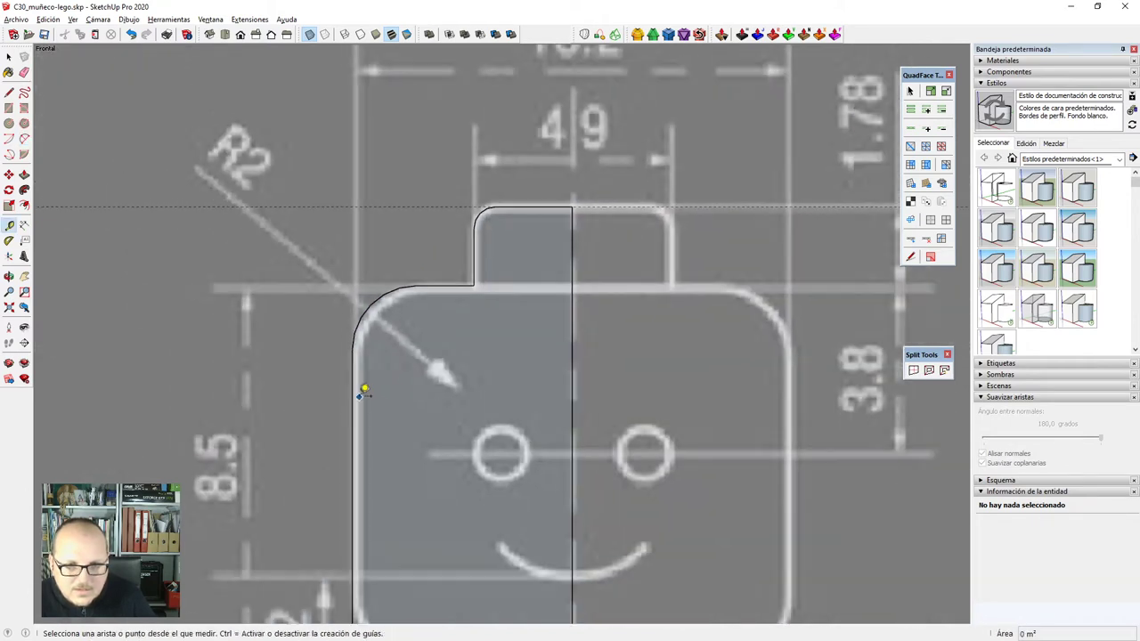
{"action": "left_click", "coordinate": [354, 395]}
{"action": "left_click", "coordinate": [424, 276]}
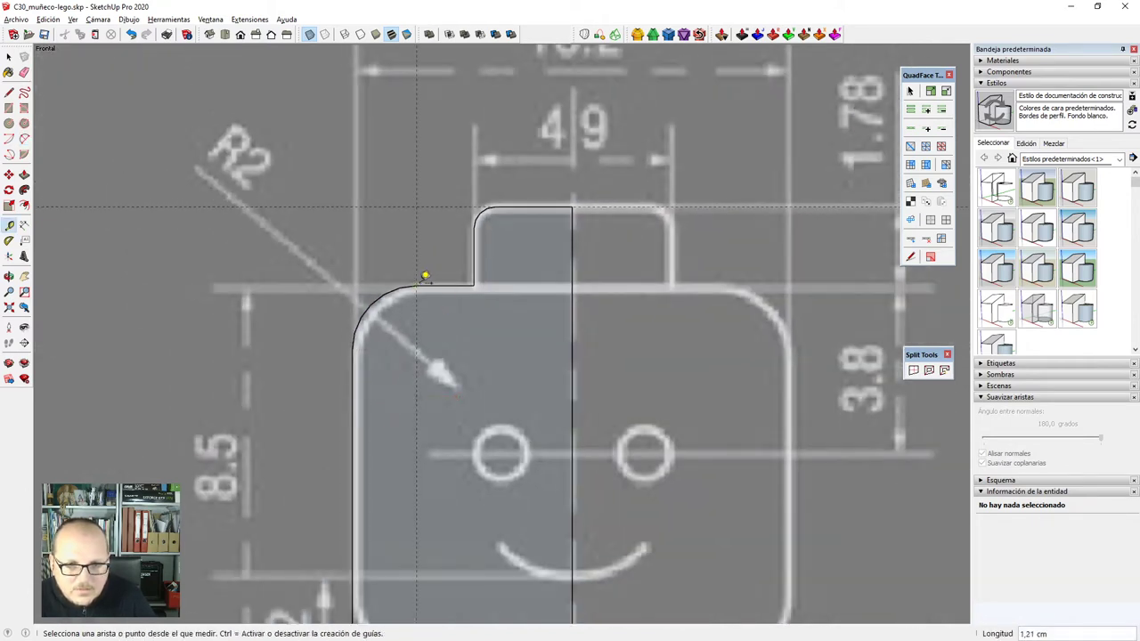
Round the head's lower outer corner with an arc from the guide to the side edge and remove the corner.
{"action": "scroll", "coordinate": [535, 354], "scroll_direction": "down", "scroll_amount": 3}
{"action": "scroll", "coordinate": [419, 437], "scroll_direction": "up", "scroll_amount": 5}
{"action": "key", "text": "a"}
{"action": "left_click", "coordinate": [400, 430]}
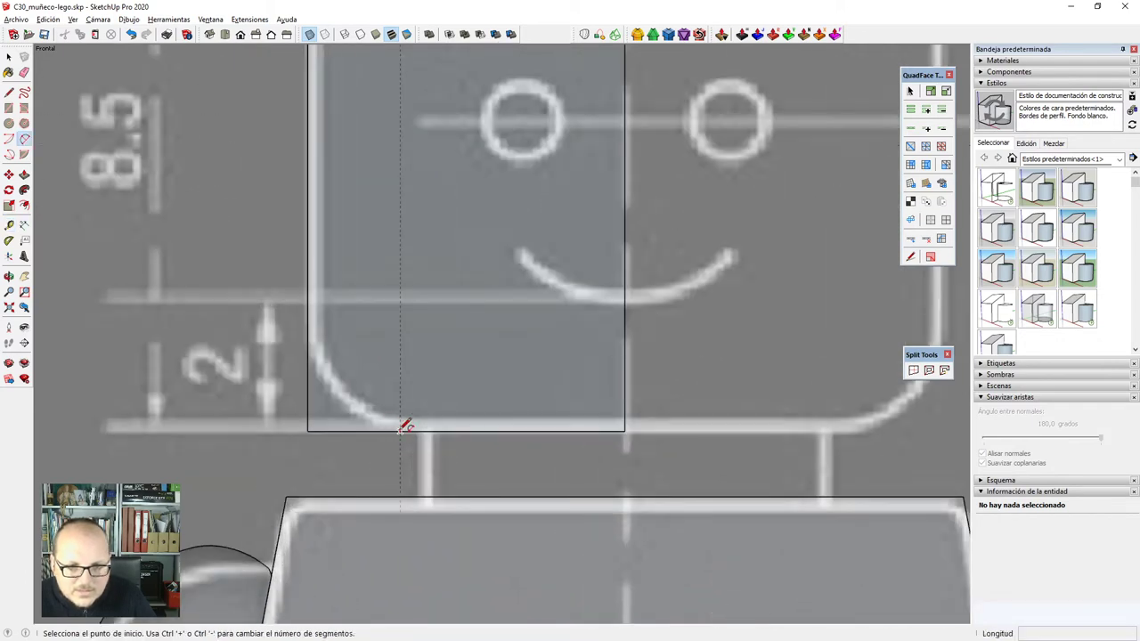
{"action": "left_click", "coordinate": [309, 337]}
{"action": "scroll", "coordinate": [371, 402], "scroll_direction": "down", "scroll_amount": 5}
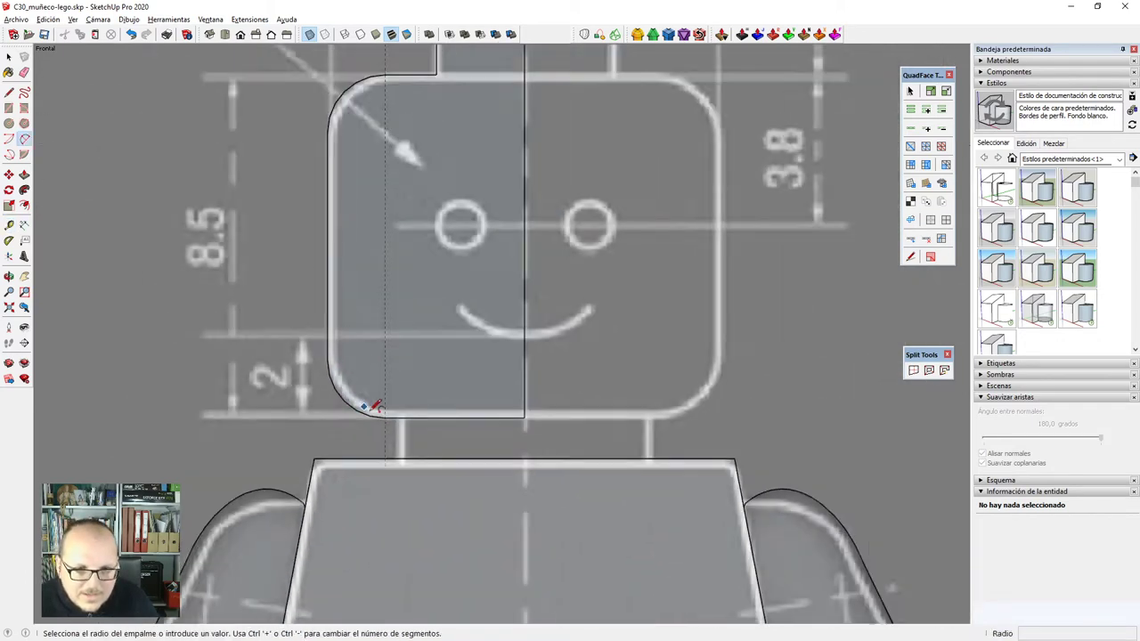
Erase the vertical guide and draw a horizontal circle of about 8.43 cm radius centred on the lower end of the head profile's centre edge.
{"action": "key", "text": "e"}
{"action": "scroll", "coordinate": [465, 324], "scroll_direction": "down", "scroll_amount": 4}
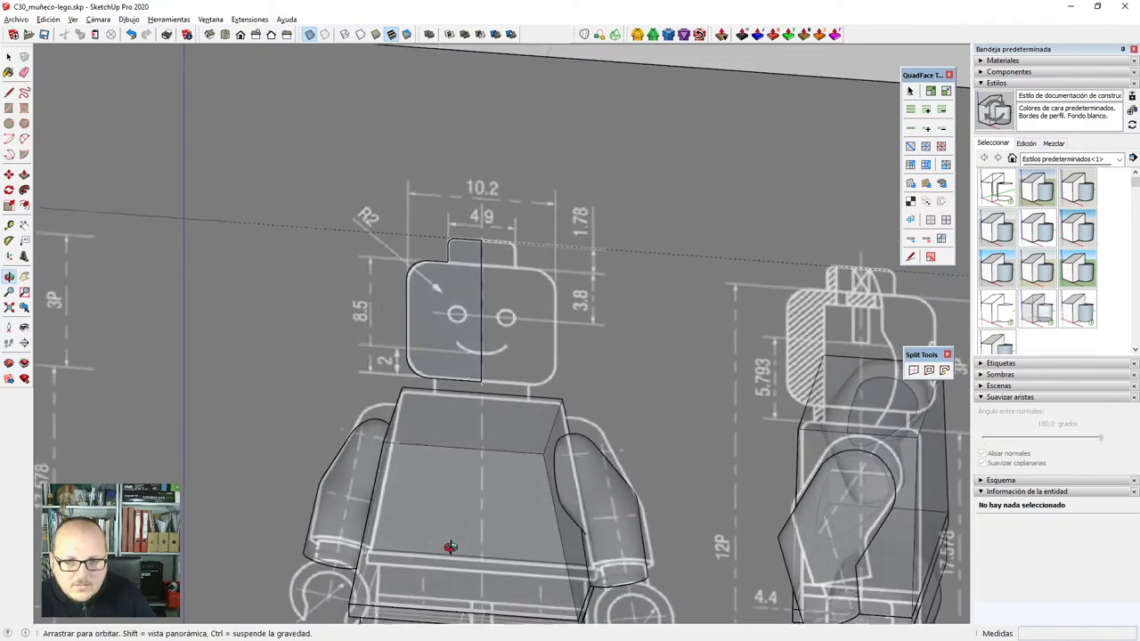
{"action": "key", "text": "c"}
{"action": "scroll", "coordinate": [501, 378], "scroll_direction": "up", "scroll_amount": 4}
{"action": "left_click", "coordinate": [495, 395]}
{"action": "scroll", "coordinate": [432, 395], "scroll_direction": "down", "scroll_amount": 3}
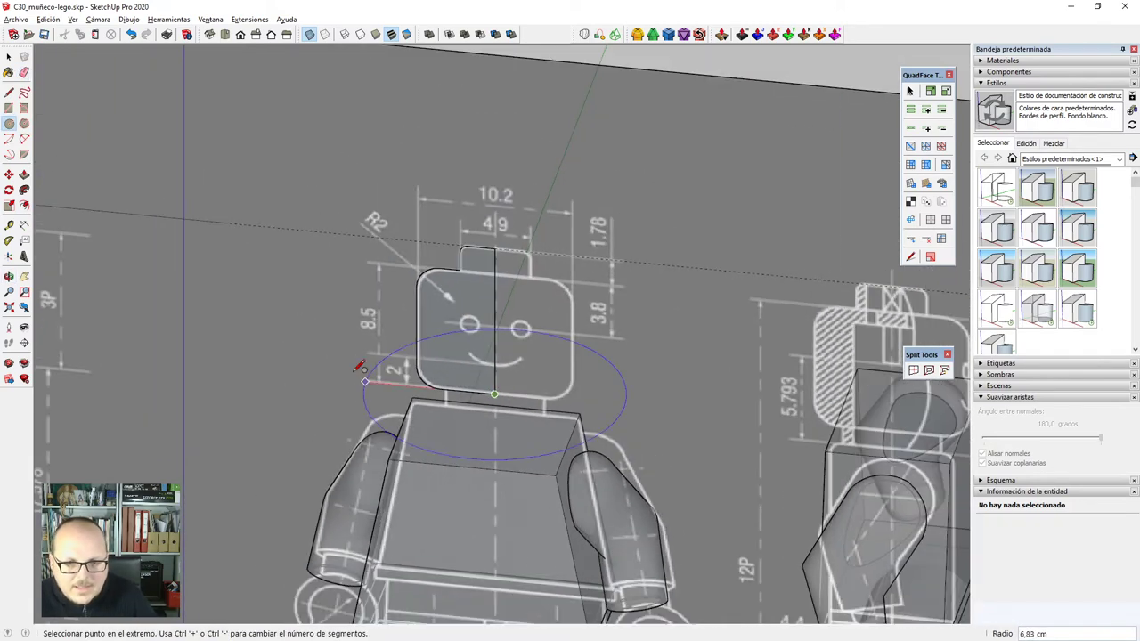
{"action": "left_click", "coordinate": [655, 410]}
Try to revolve the head's half profile around the circle with Follow Me.
{"action": "key", "text": "space"}
{"action": "middle_click_drag", "start_coordinate": [628, 393], "coordinate": [626, 442]}
{"action": "left_click", "coordinate": [627, 443]}
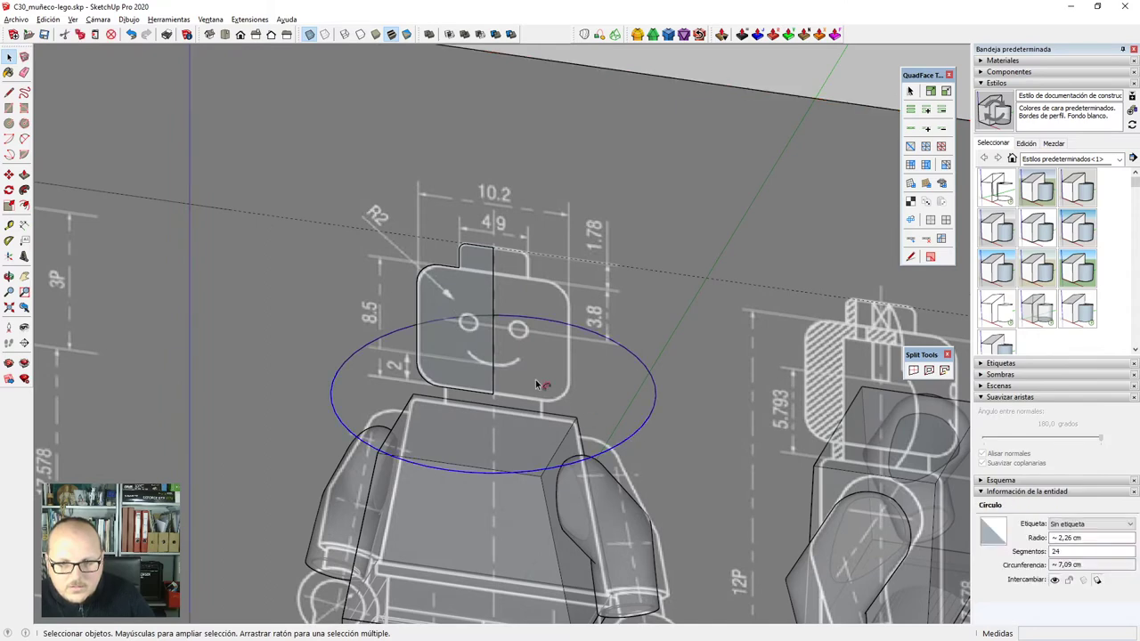
{"action": "key", "text": "shift+f"}
{"action": "left_click", "coordinate": [479, 356]}
{"action": "key", "text": "space"}
{"action": "key", "text": "x"}
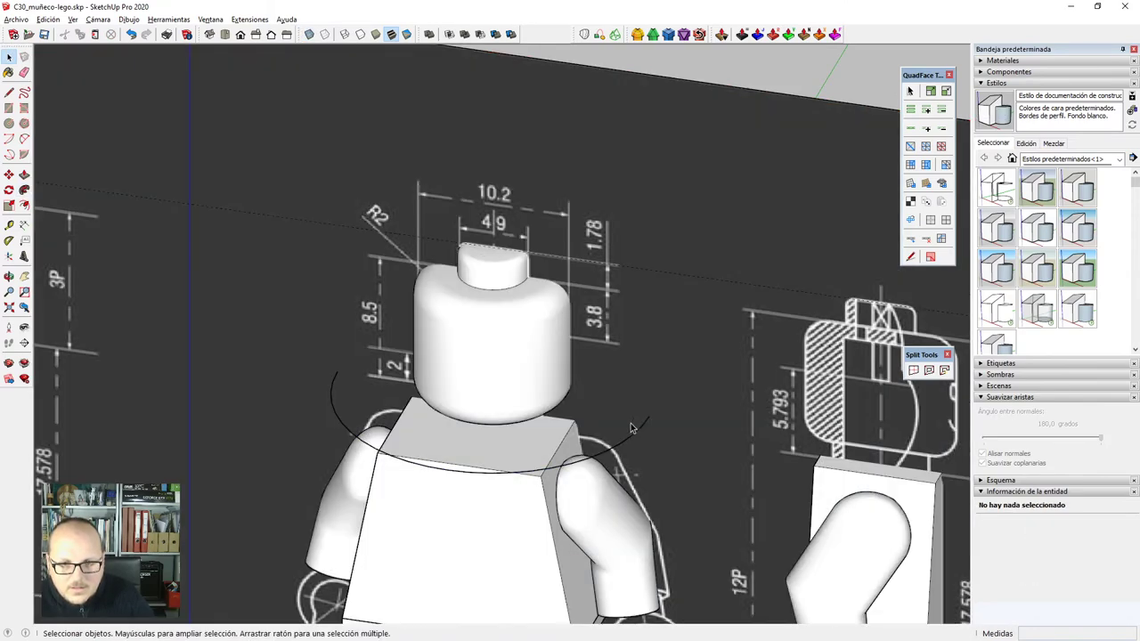
{"action": "key", "text": "ctrl+z"}
{"action": "key", "text": "ctrl+z"}
Delete the circle's face, keeping its outline as the revolve path.
{"action": "scroll", "coordinate": [552, 421], "scroll_direction": "up", "scroll_amount": 1}
{"action": "left_click", "coordinate": [620, 438]}
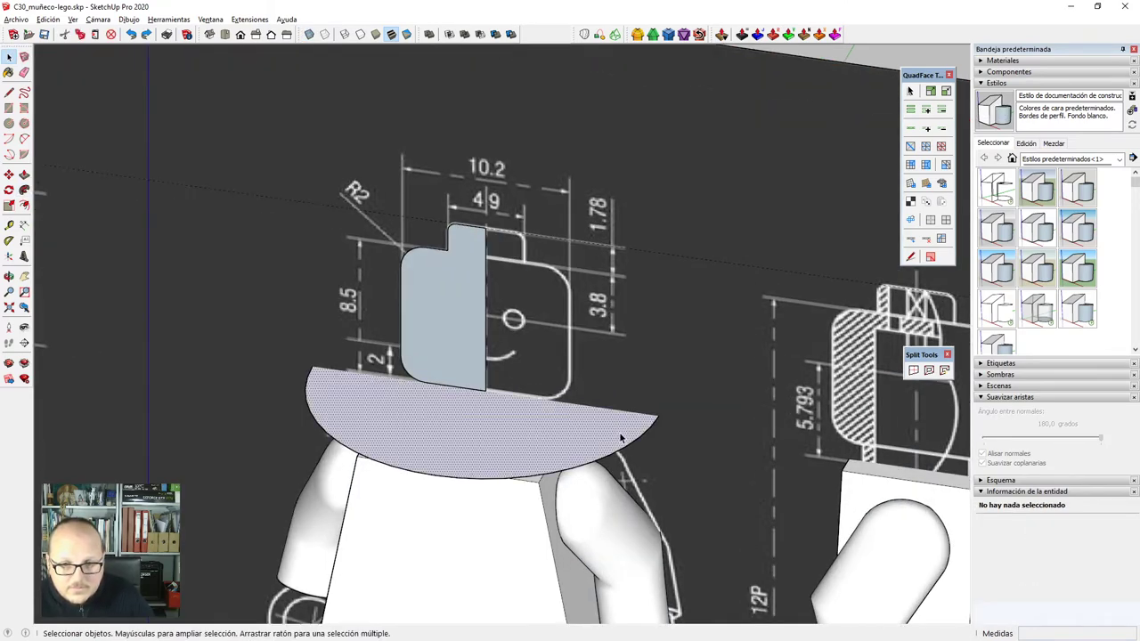
{"action": "key", "text": "Delete"}
Extend the half profile down to the torso with a neck about 2.5 cm wide from the centre edge, following the blueprint.
{"action": "scroll", "coordinate": [472, 415], "scroll_direction": "up", "scroll_amount": 3}
{"action": "scroll", "coordinate": [454, 407], "scroll_direction": "up", "scroll_amount": 3}
{"action": "key", "text": "l"}
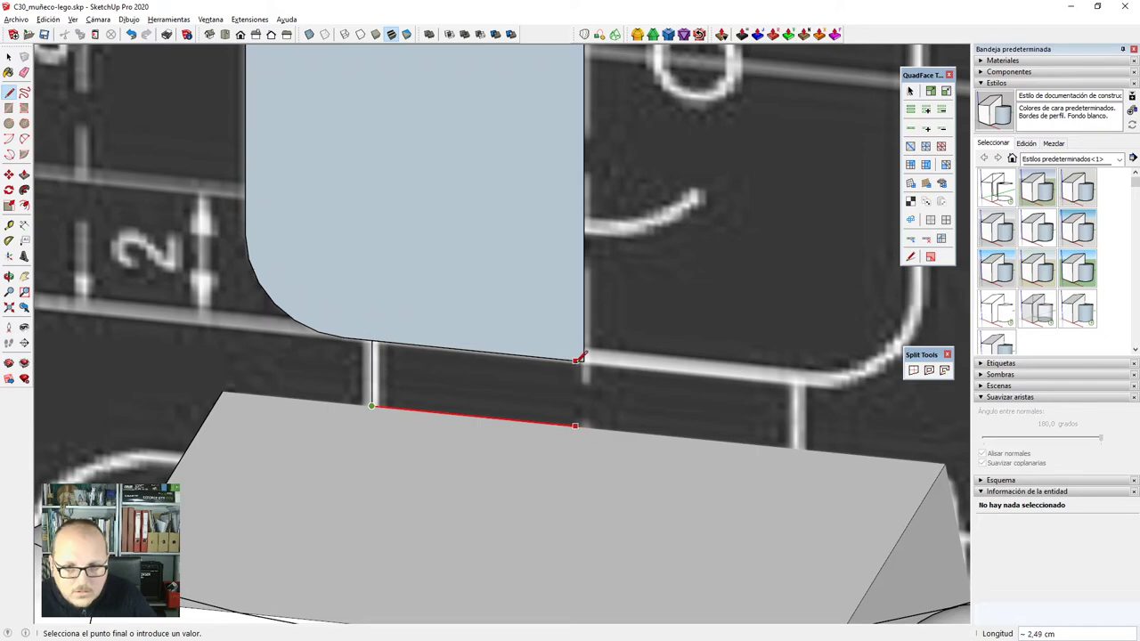
{"action": "left_click", "coordinate": [584, 361]}
{"action": "key", "text": "space"}
{"action": "scroll", "coordinate": [554, 371], "scroll_direction": "down", "scroll_amount": 5}
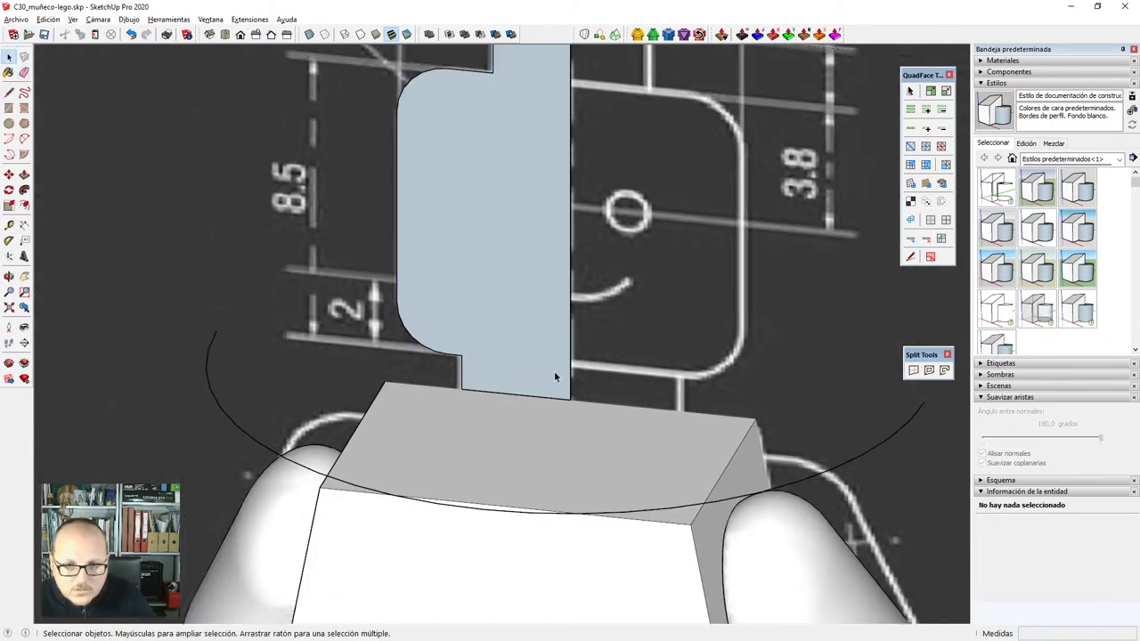
Revolve the head profile with its neck around the circle using Follow Me, and delete the circle.
{"action": "key", "text": "p"}
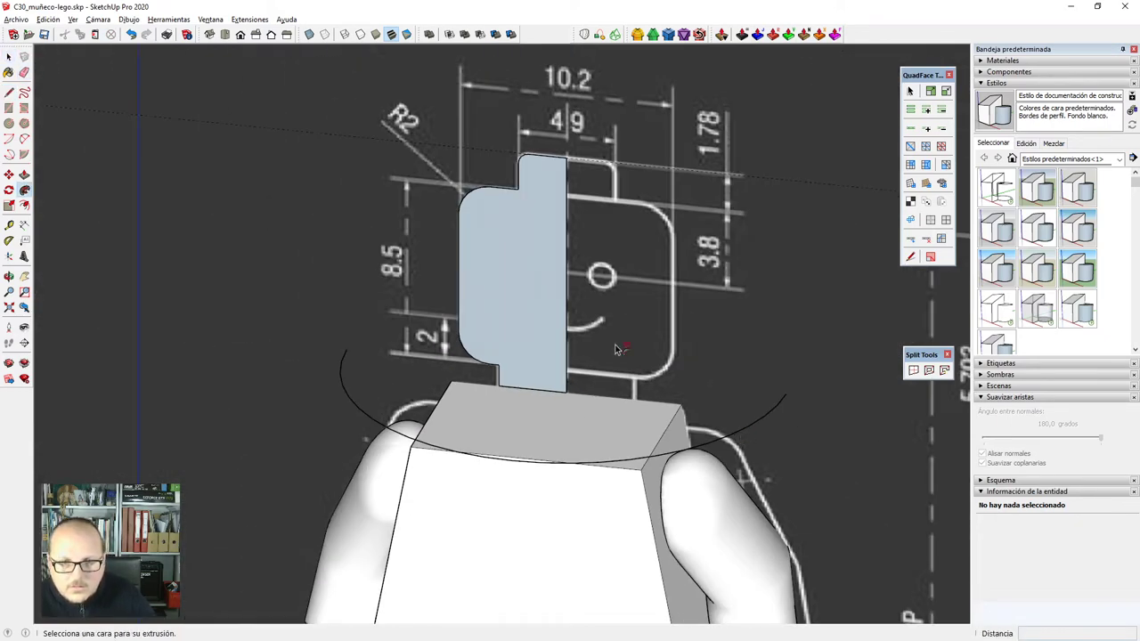
{"action": "scroll", "coordinate": [561, 311], "scroll_direction": "down", "scroll_amount": 3}
{"action": "key", "text": "space"}
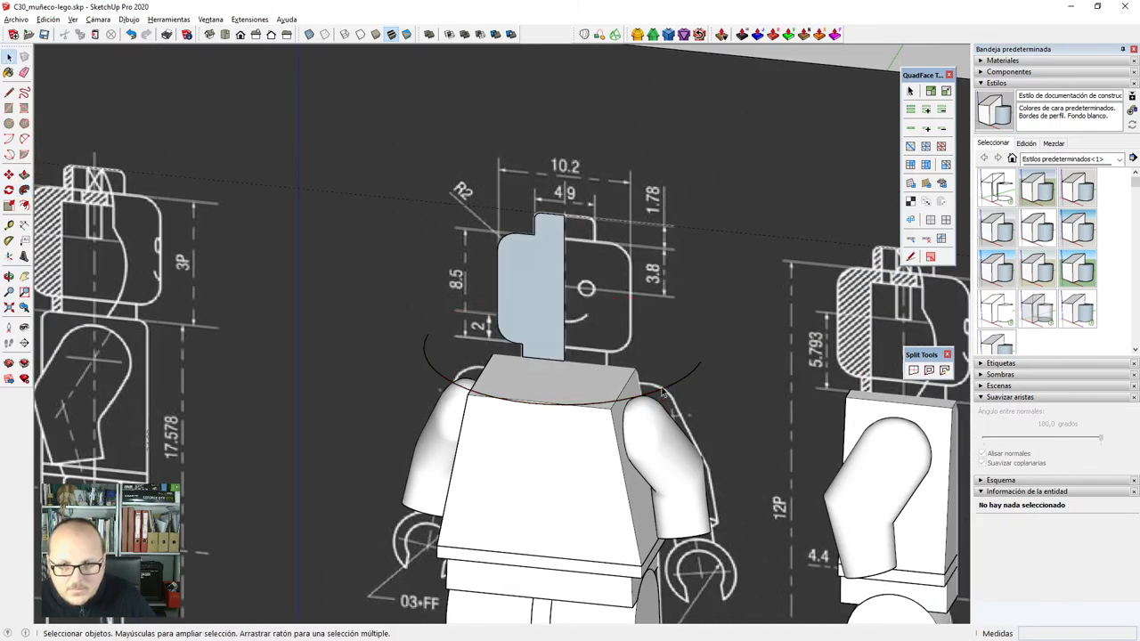
{"action": "left_click", "coordinate": [673, 392]}
{"action": "key", "text": "p"}
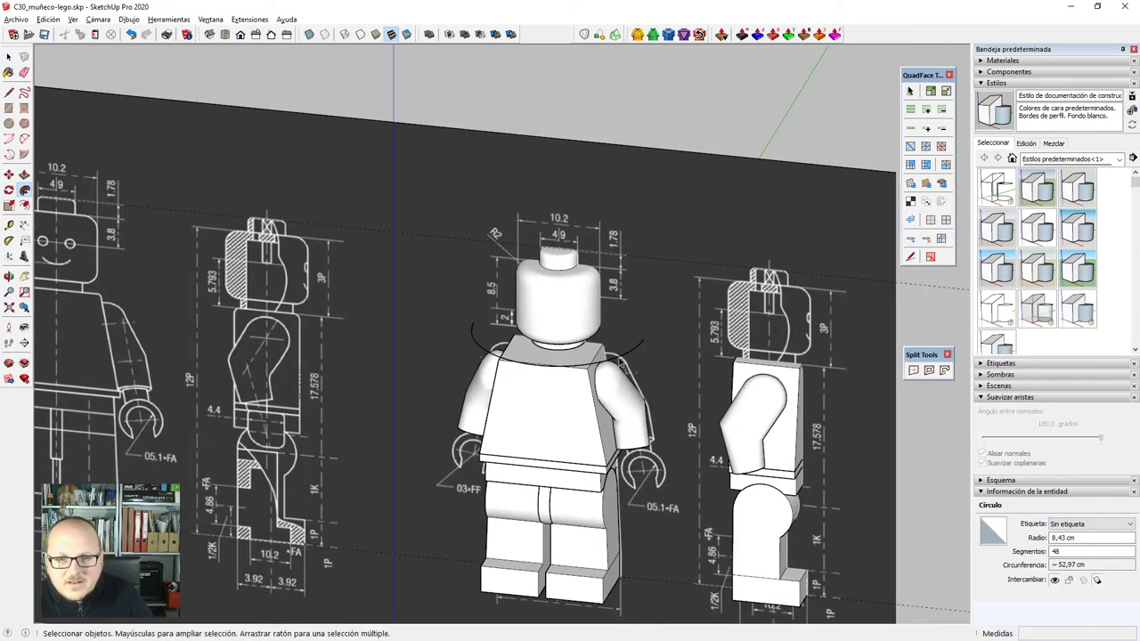
{"action": "scroll", "coordinate": [626, 364], "scroll_direction": "up", "scroll_amount": 3}
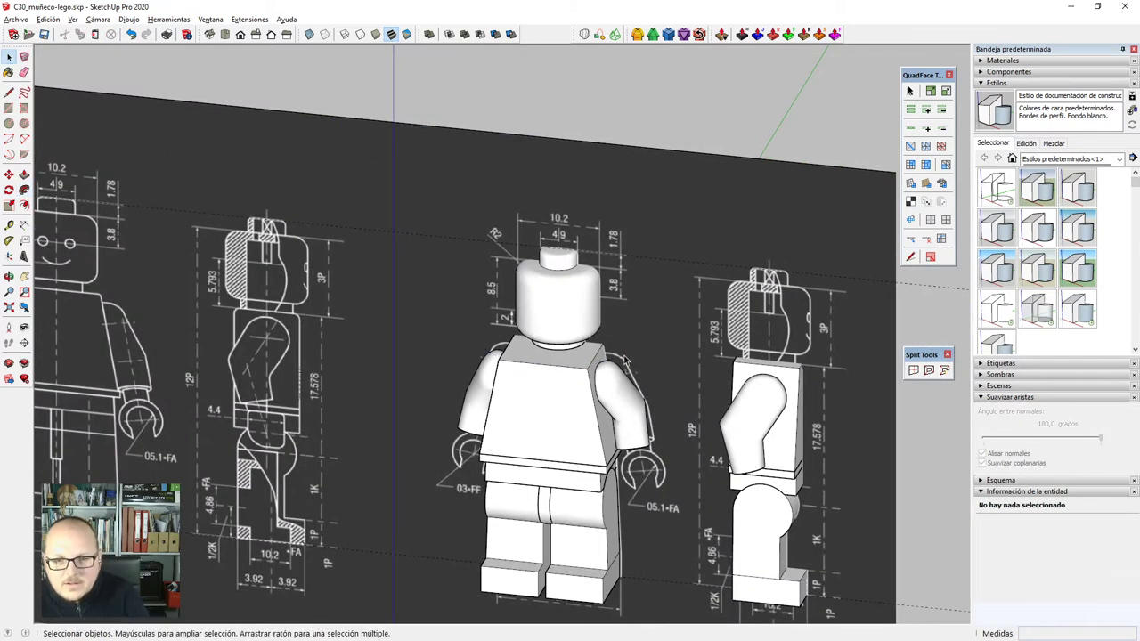
Hide the blueprint drawings to expose the full revolved head around the base of the stud.
{"action": "triple_click", "coordinate": [557, 298]}
{"action": "scroll", "coordinate": [561, 303], "scroll_direction": "down", "scroll_amount": 2}
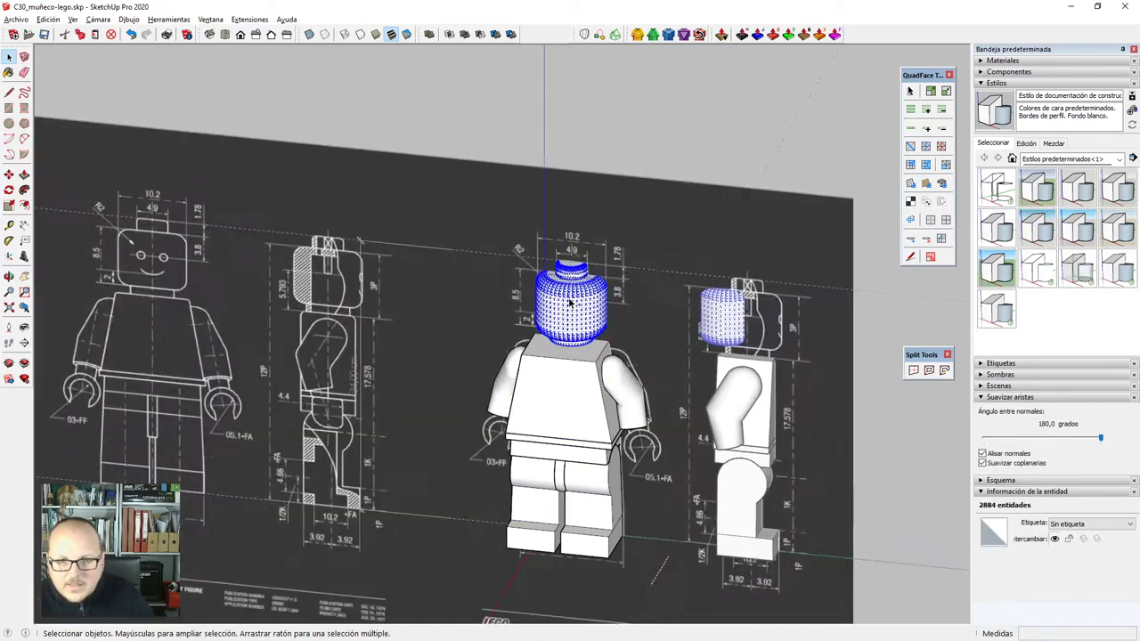
{"action": "scroll", "coordinate": [571, 303], "scroll_direction": "up", "scroll_amount": 5}
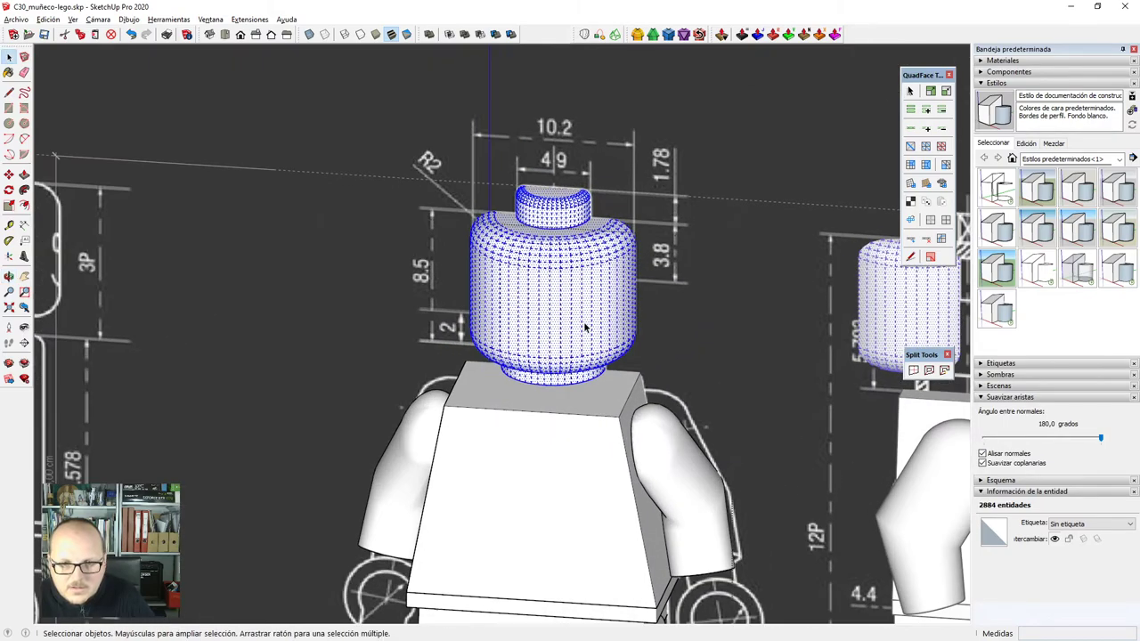
{"action": "scroll", "coordinate": [585, 324], "scroll_direction": "up", "scroll_amount": 4}
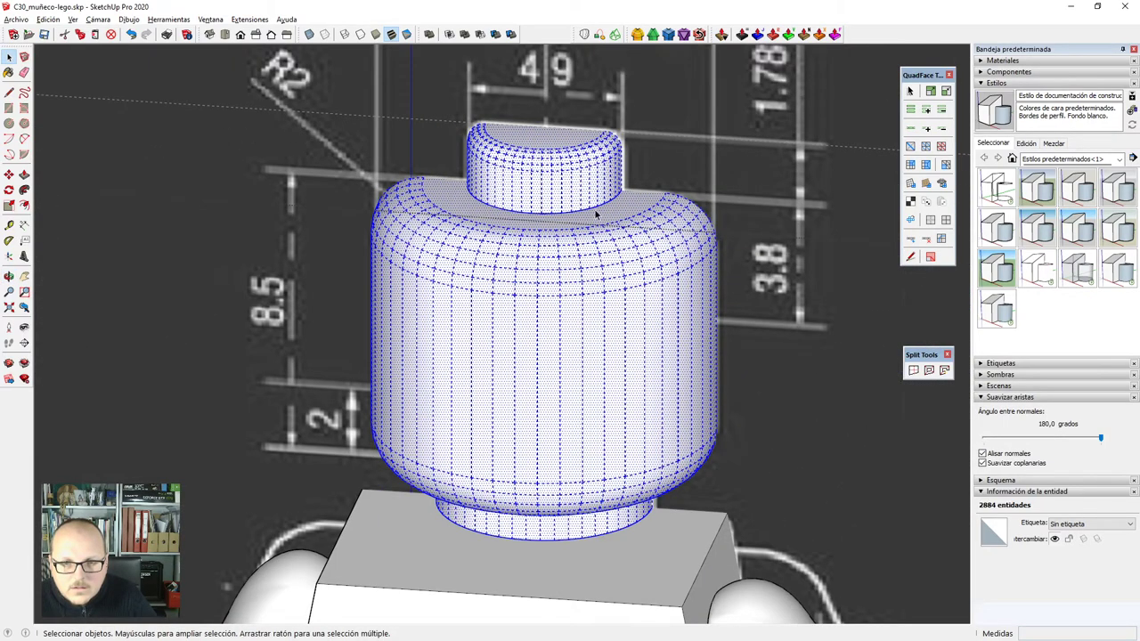
{"action": "scroll", "coordinate": [596, 214], "scroll_direction": "up", "scroll_amount": 3}
{"action": "left_click", "coordinate": [584, 222]}
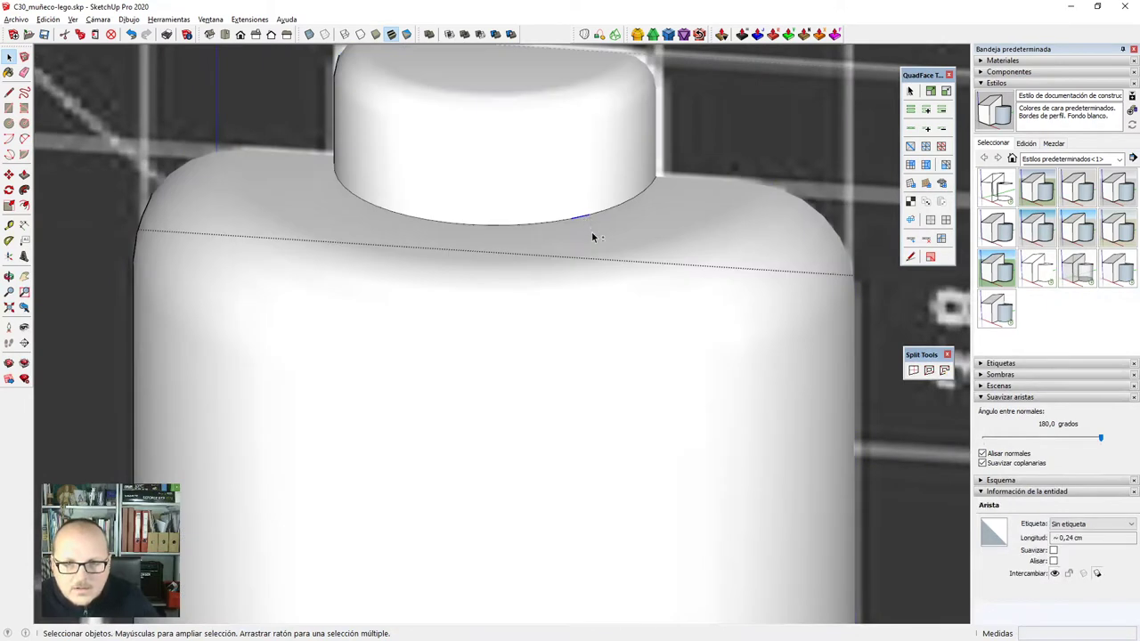
{"action": "scroll", "coordinate": [593, 237], "scroll_direction": "down", "scroll_amount": 2}
{"action": "key", "text": "f"}
{"action": "scroll", "coordinate": [590, 229], "scroll_direction": "up", "scroll_amount": 3}
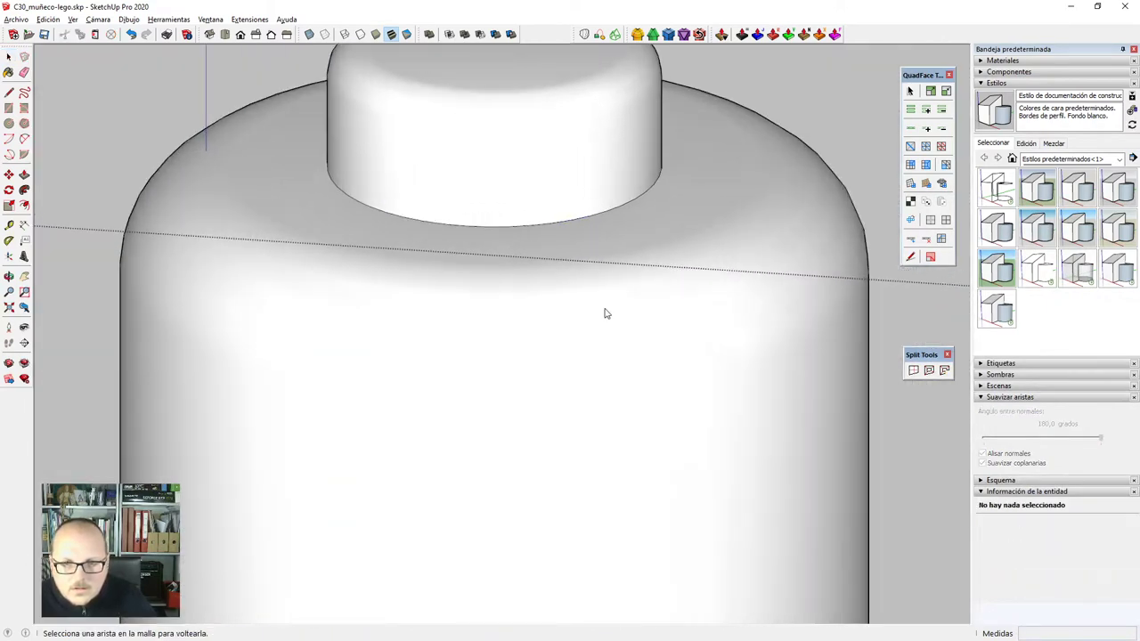
{"action": "scroll", "coordinate": [604, 311], "scroll_direction": "down", "scroll_amount": 1}
{"action": "key", "text": "h"}
{"action": "key", "text": "h"}
{"action": "scroll", "coordinate": [576, 241], "scroll_direction": "down", "scroll_amount": 3}
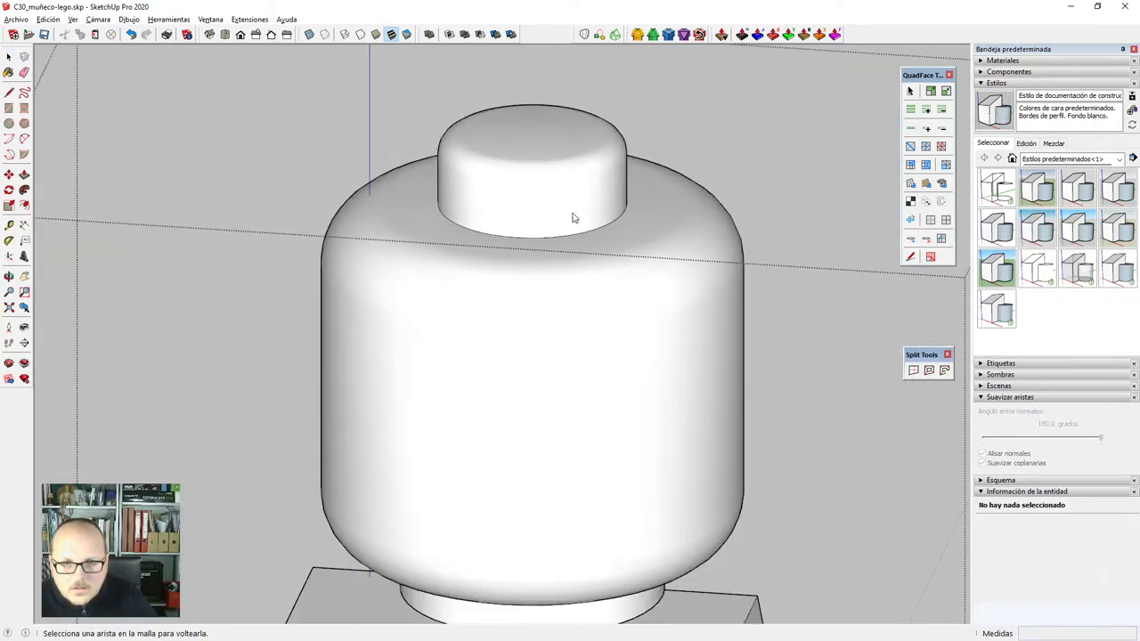
Subdivide the edge ring at the stud's base with FredoCorner SubDivision, using a 0.10 cm offset and 2 segments.
{"action": "key", "text": "space"}
{"action": "scroll", "coordinate": [526, 182], "scroll_direction": "down", "scroll_amount": 2}
{"action": "scroll", "coordinate": [524, 183], "scroll_direction": "up", "scroll_amount": 1}
{"action": "left_click", "coordinate": [523, 185]}
{"action": "scroll", "coordinate": [524, 186], "scroll_direction": "up", "scroll_amount": 1}
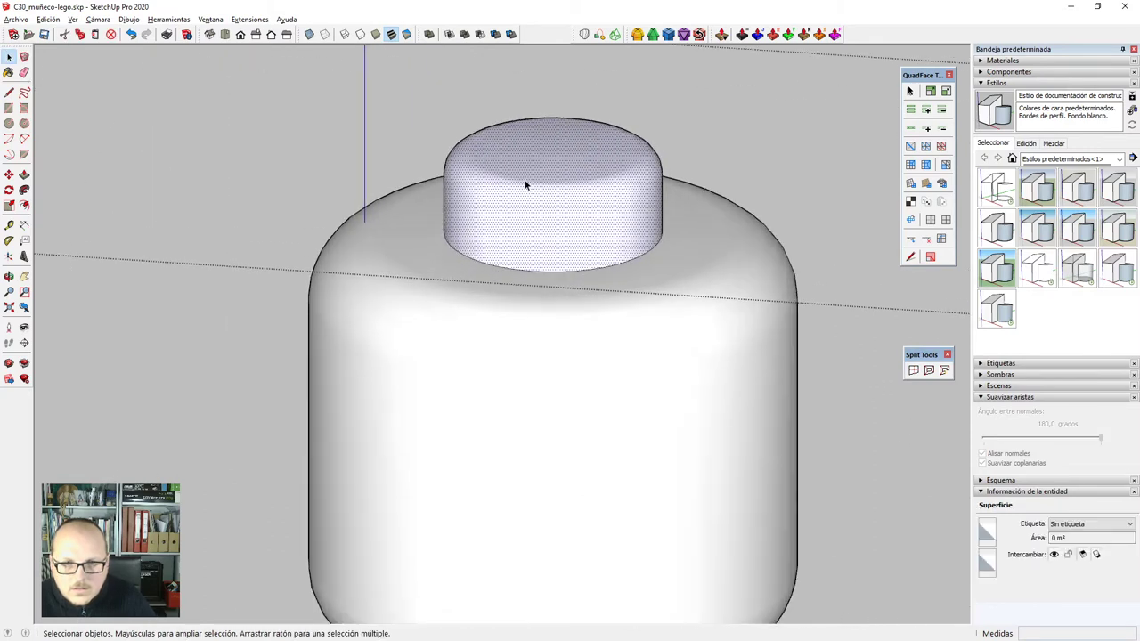
{"action": "left_click", "coordinate": [546, 162], "text": "shift"}
{"action": "left_click", "coordinate": [669, 34]}
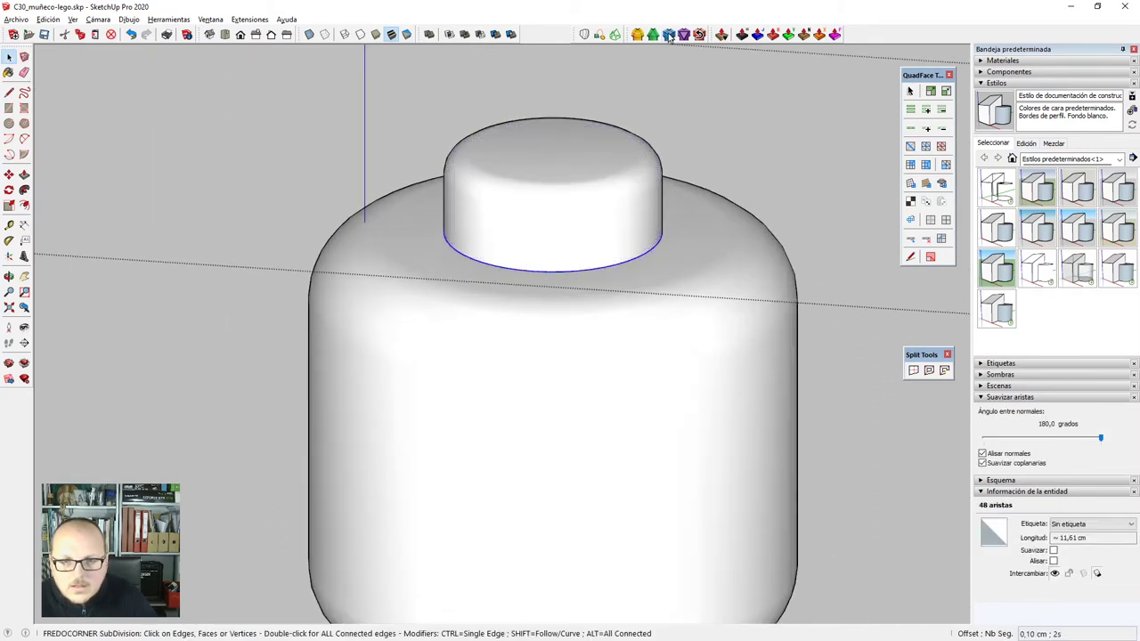
{"action": "key", "text": "Return"}
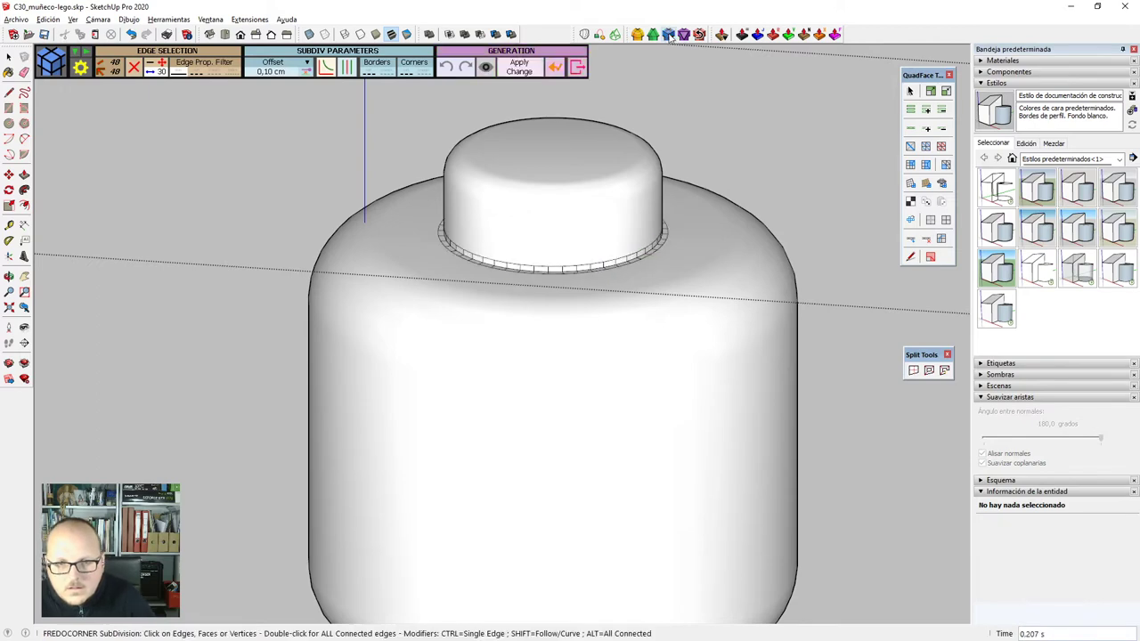
{"action": "key", "text": "space"}
Select the whole head and make it a component named lego_C08.
{"action": "scroll", "coordinate": [543, 199], "scroll_direction": "down", "scroll_amount": 3}
{"action": "middle_click_drag", "start_coordinate": [543, 276], "coordinate": [583, 245]}
{"action": "left_click", "coordinate": [625, 346]}
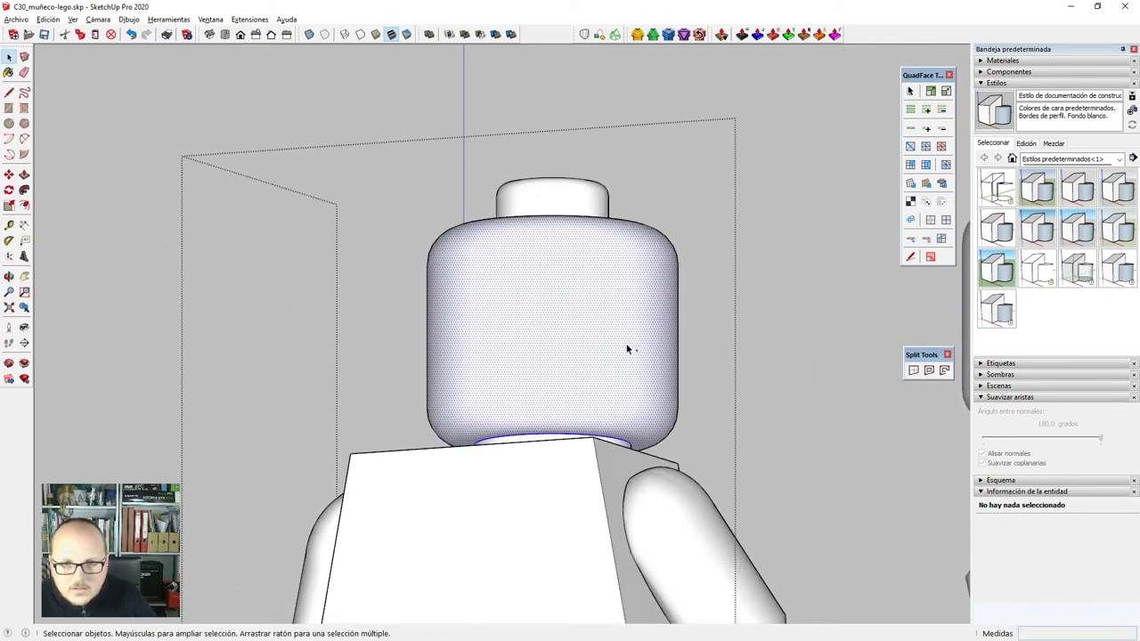
{"action": "middle_click_drag", "start_coordinate": [626, 346], "coordinate": [600, 348]}
{"action": "triple_click", "coordinate": [596, 308]}
{"action": "key", "text": "g"}
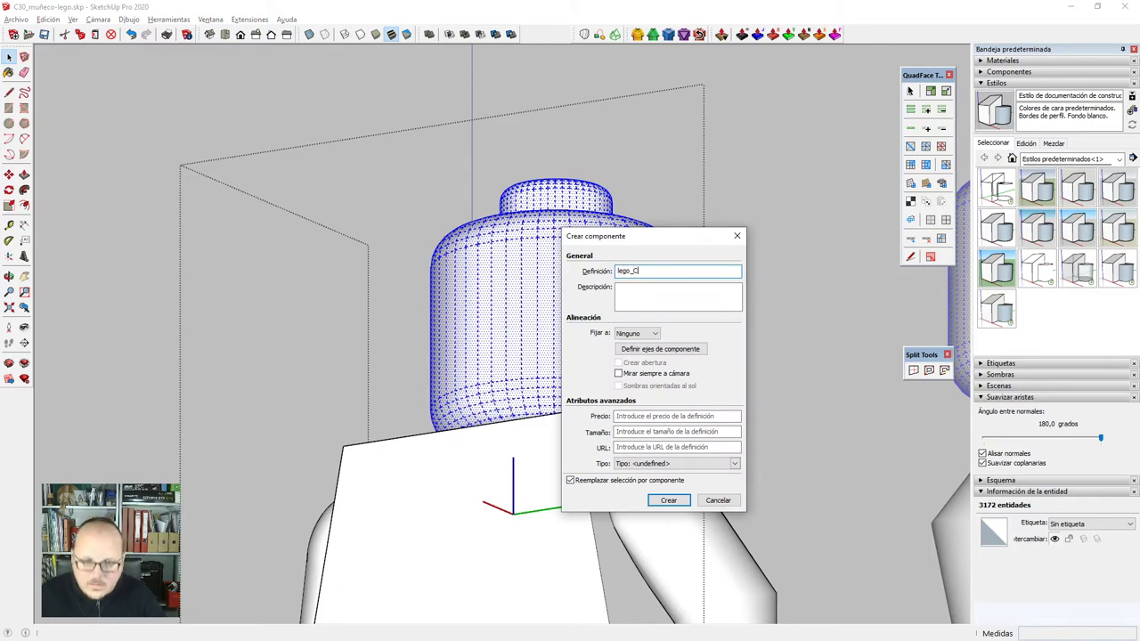
{"action": "type", "text": "lego_C08"}
{"action": "key", "text": "Return"}
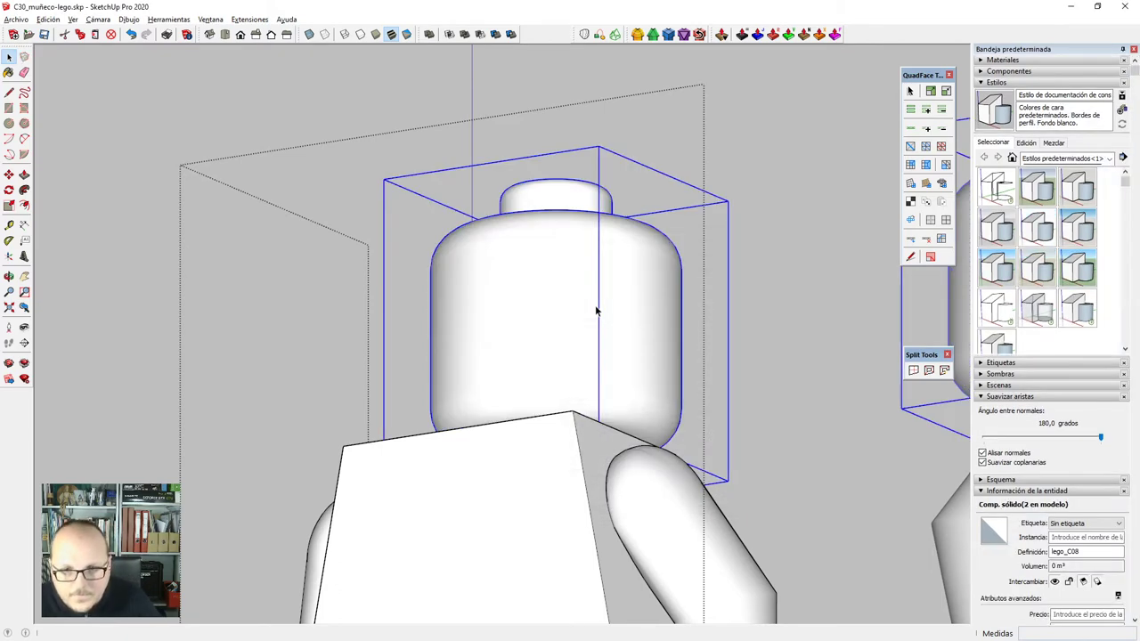
Inside the head component, subdivide the neck's upper and lower edge rings with FredoCorner SubDivision at 0.10 cm offset and 2 segments.
{"action": "double_click", "coordinate": [595, 304]}
{"action": "middle_click_drag", "start_coordinate": [618, 433], "coordinate": [567, 466]}
{"action": "double_click", "coordinate": [558, 464]}
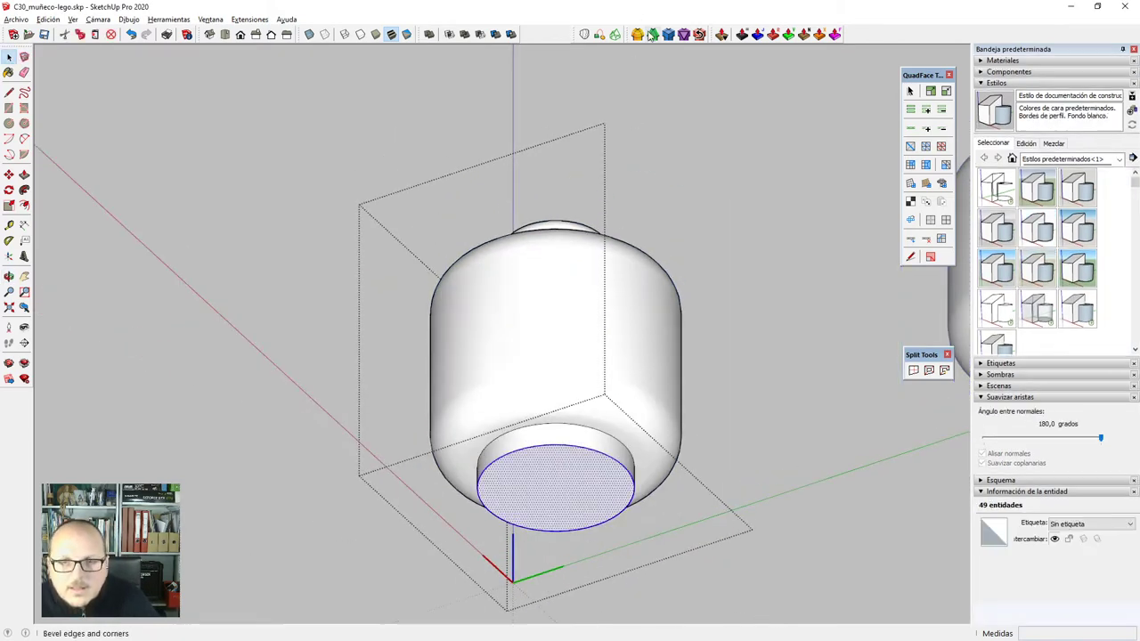
{"action": "scroll", "coordinate": [578, 397], "scroll_direction": "up", "scroll_amount": 4}
{"action": "left_click", "coordinate": [580, 406]}
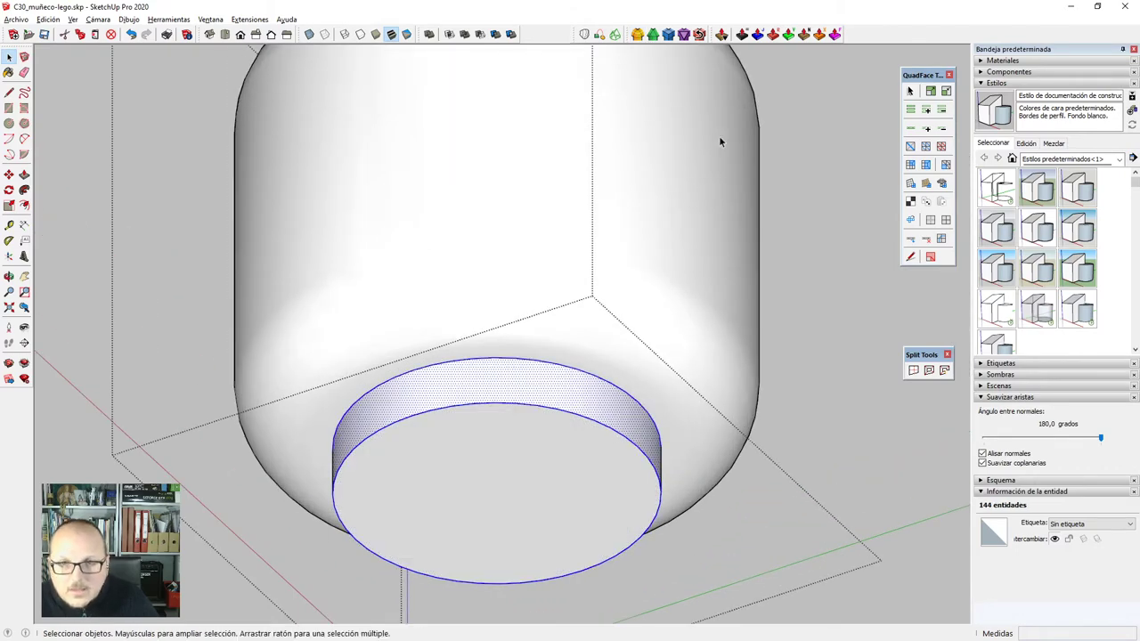
{"action": "left_click", "coordinate": [669, 36]}
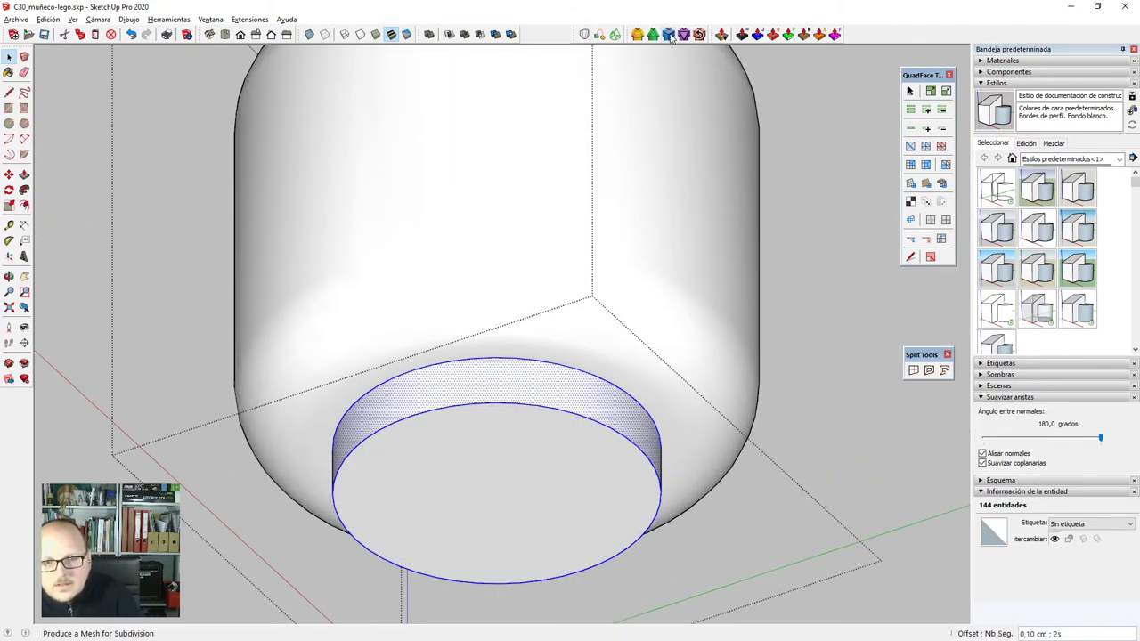
{"action": "key", "text": "space"}
{"action": "scroll", "coordinate": [733, 422], "scroll_direction": "down", "scroll_amount": 4}
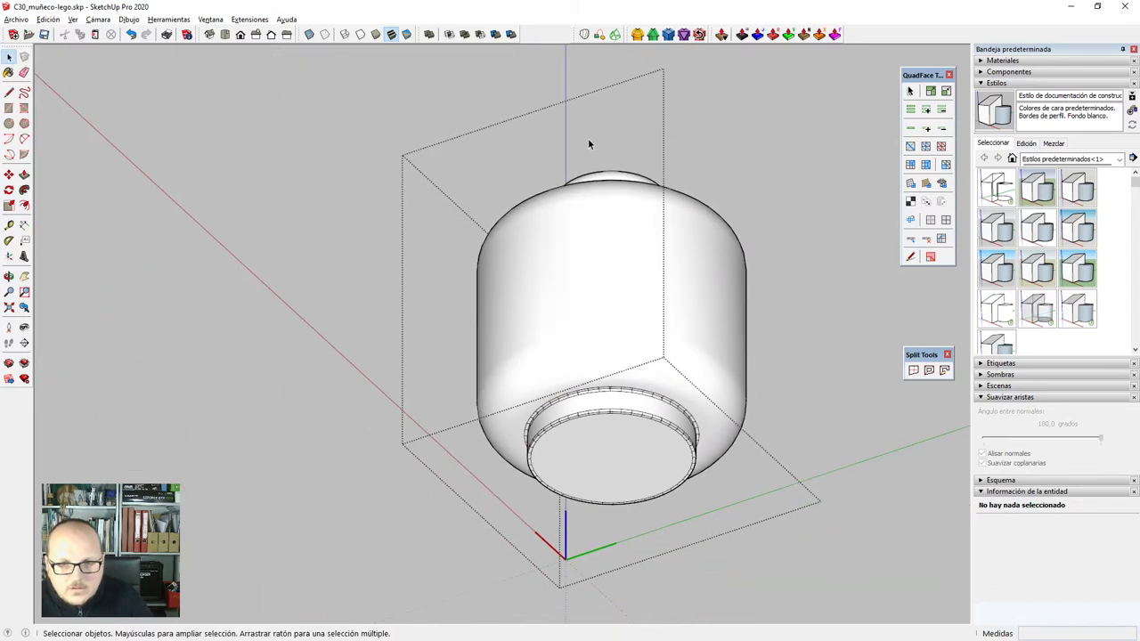
{"action": "middle_click_drag", "start_coordinate": [588, 140], "coordinate": [687, 488]}
{"action": "key", "text": "Escape"}
Soften the head component's edges with a 180-degree angle between normals and check the stud and neck transitions.
{"action": "left_click", "coordinate": [616, 269]}
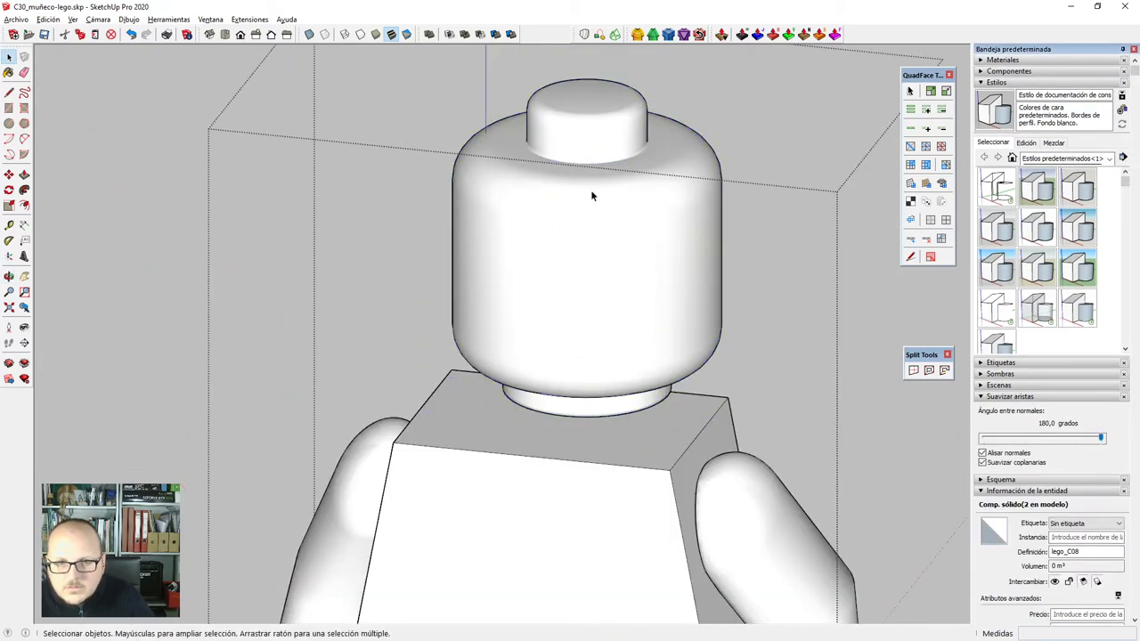
{"action": "middle_click_drag", "start_coordinate": [591, 190], "coordinate": [588, 205]}
{"action": "scroll", "coordinate": [588, 136], "scroll_direction": "up", "scroll_amount": 5}
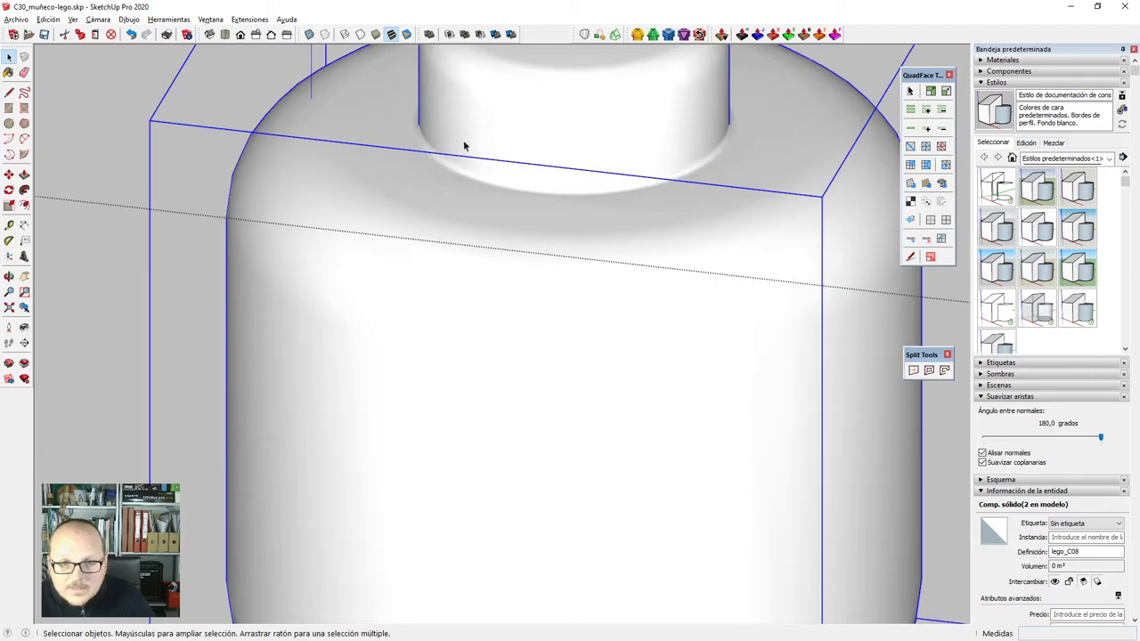
{"action": "scroll", "coordinate": [472, 151], "scroll_direction": "down", "scroll_amount": 6}
{"action": "middle_click_drag", "start_coordinate": [728, 351], "coordinate": [639, 365]}
{"action": "scroll", "coordinate": [432, 155], "scroll_direction": "up", "scroll_amount": 2}
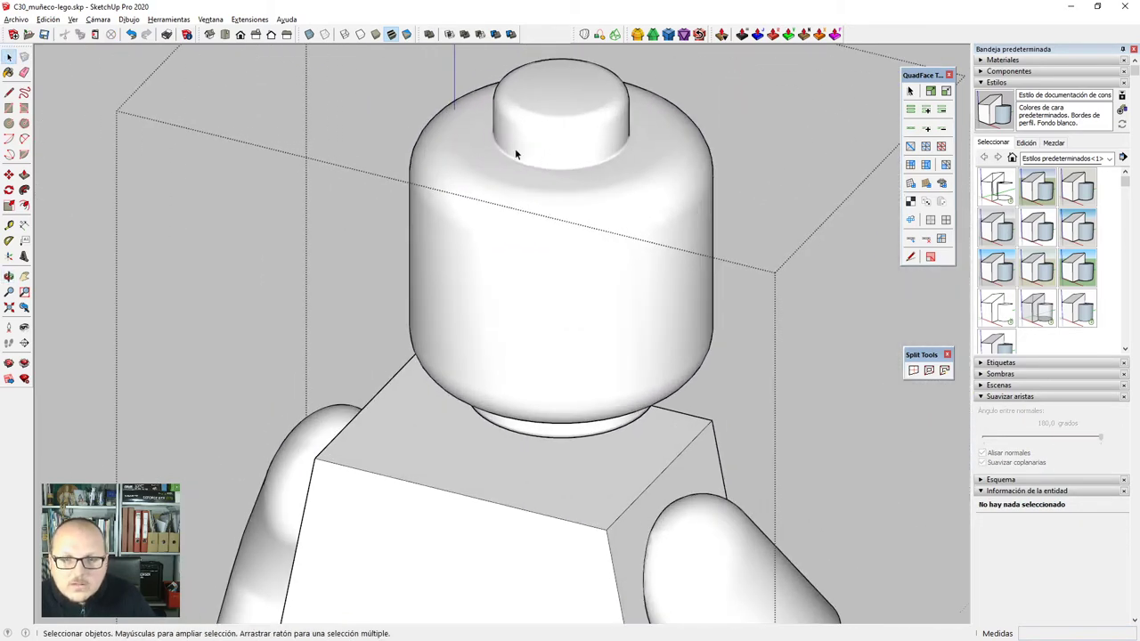
{"action": "scroll", "coordinate": [512, 182], "scroll_direction": "down", "scroll_amount": 3}
{"action": "middle_click_drag", "start_coordinate": [555, 247], "coordinate": [572, 305]}
Turn on the display of hidden geometry to show the head component's mesh.
{"action": "left_click", "coordinate": [548, 311]}
{"action": "key", "text": "alt+h"}
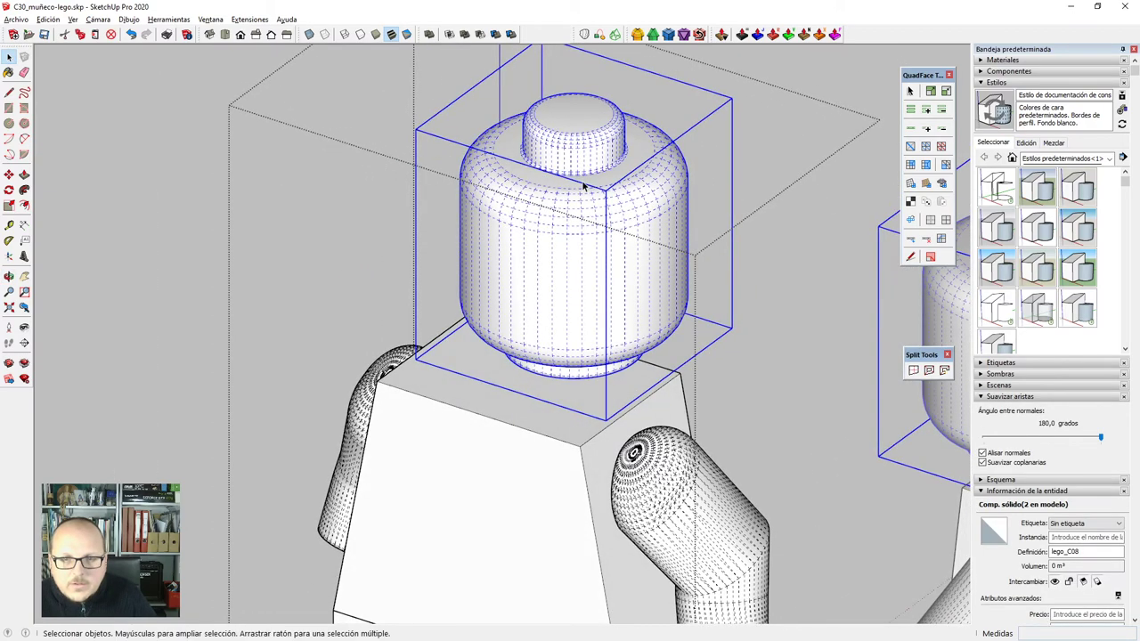
{"action": "scroll", "coordinate": [583, 187], "scroll_direction": "up", "scroll_amount": 2}
{"action": "scroll", "coordinate": [580, 186], "scroll_direction": "down", "scroll_amount": 4}
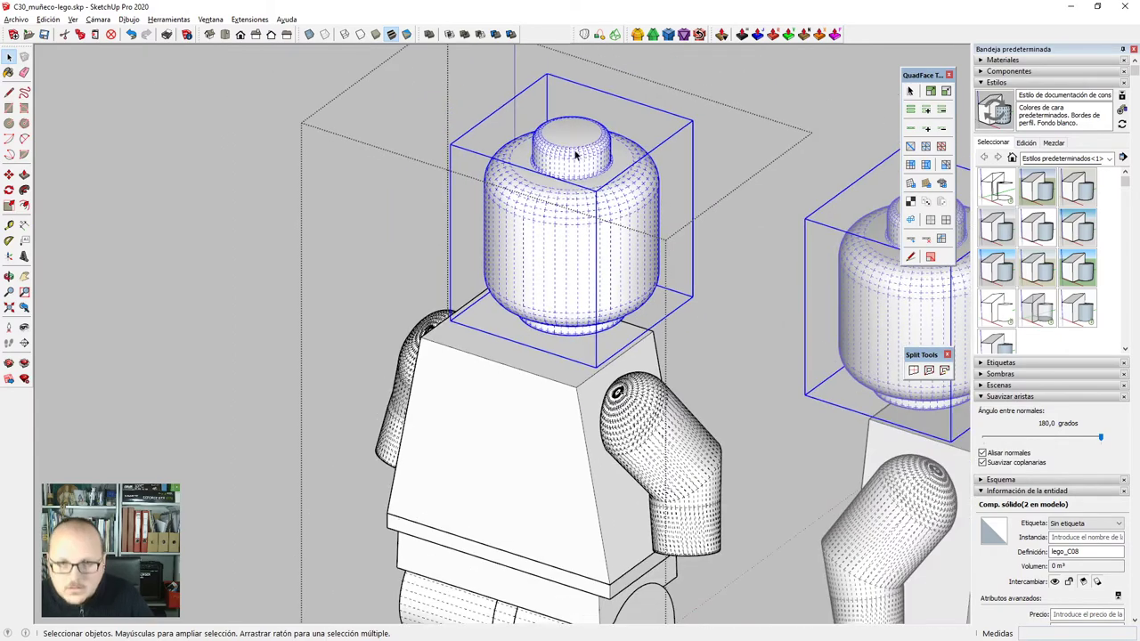
Inside the head component, draw a line about 2.89 cm long across the stud's top face between two opposite rim vertices.
{"action": "double_click", "coordinate": [576, 152]}
{"action": "scroll", "coordinate": [570, 98], "scroll_direction": "up", "scroll_amount": 6}
{"action": "key", "text": "l"}
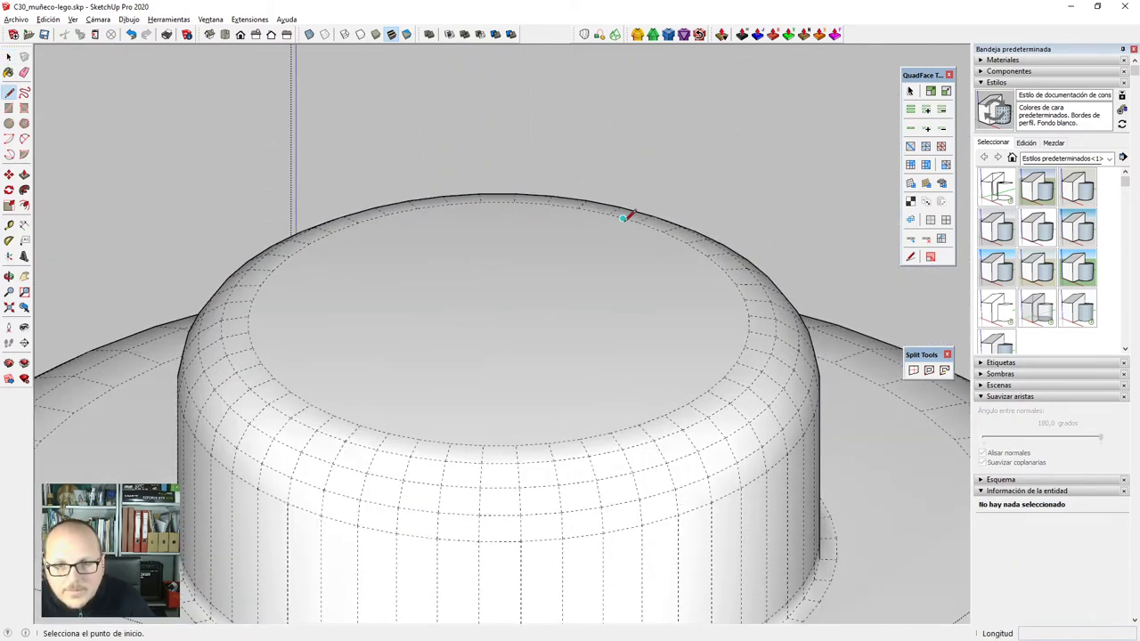
{"action": "left_click", "coordinate": [637, 219]}
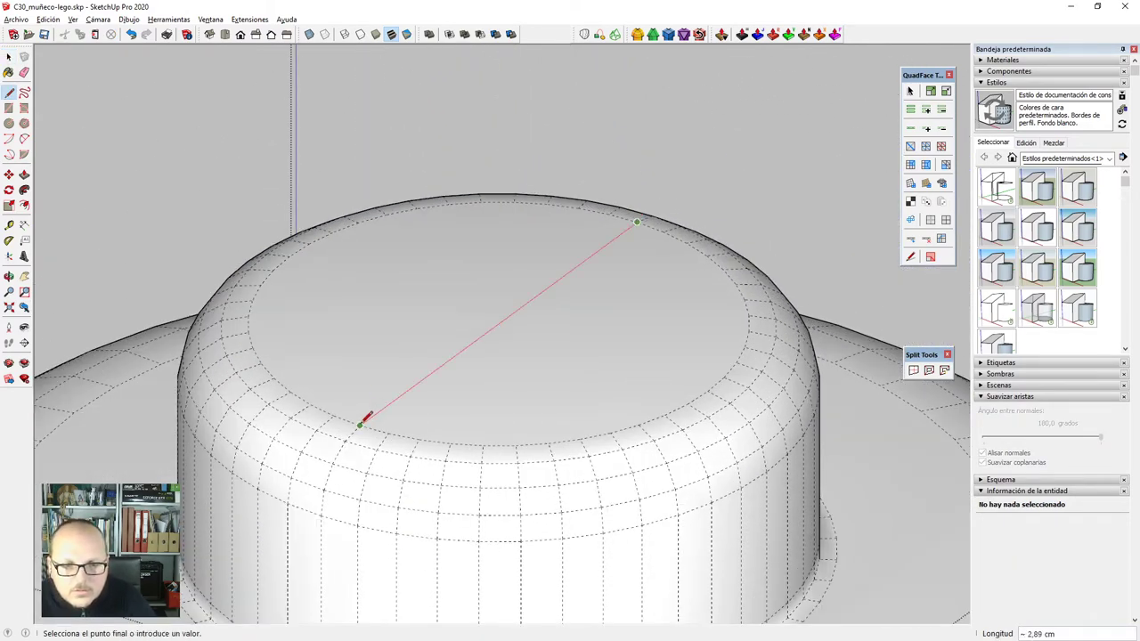
Mark the midpoint of the line across the stud's top face with Draw points, erase the line and leave the component.
{"action": "left_click", "coordinate": [221, 20]}
{"action": "mouse_move", "coordinate": [250, 19]}
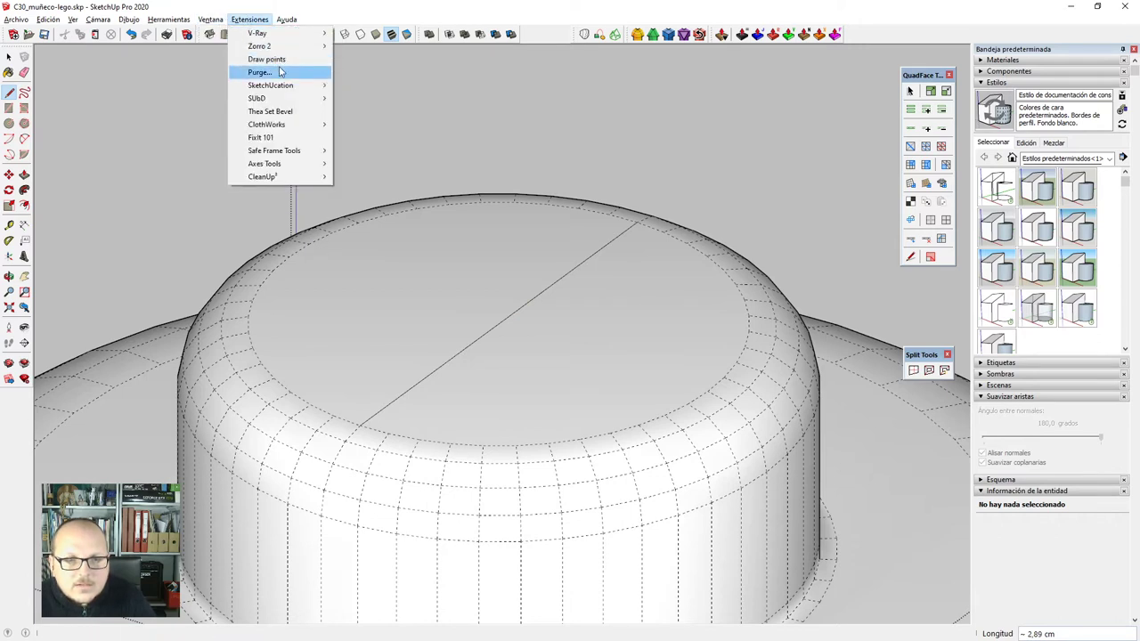
{"action": "left_click", "coordinate": [267, 59]}
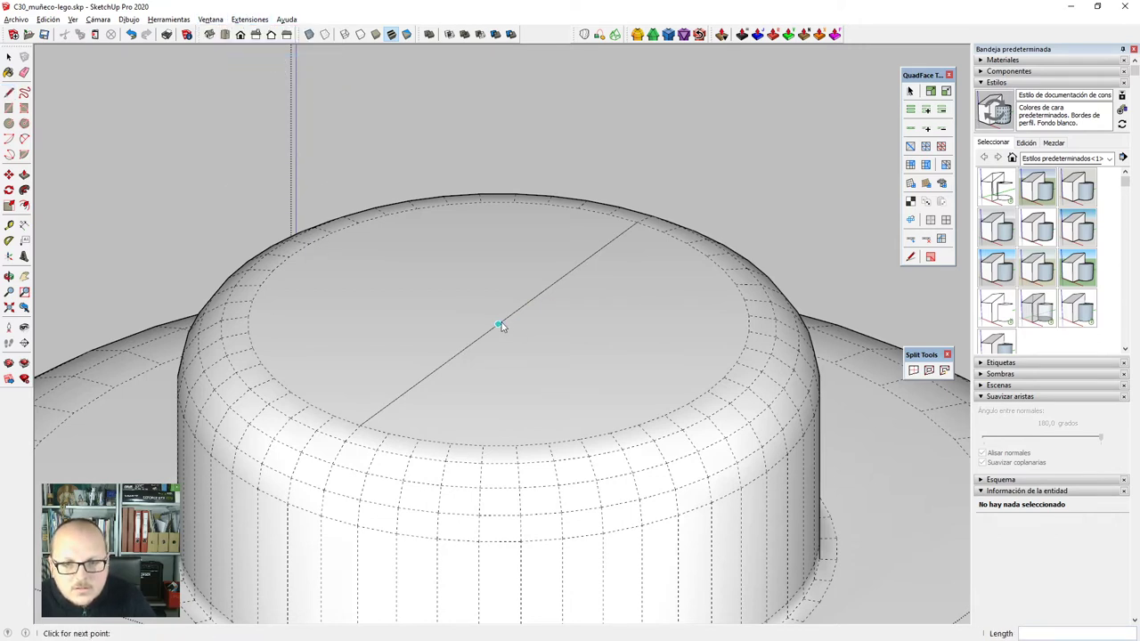
{"action": "key", "text": "e"}
{"action": "left_click", "coordinate": [524, 308]}
{"action": "key", "text": "space"}
{"action": "scroll", "coordinate": [522, 246], "scroll_direction": "down", "scroll_amount": 7}
{"action": "key", "text": "Escape"}
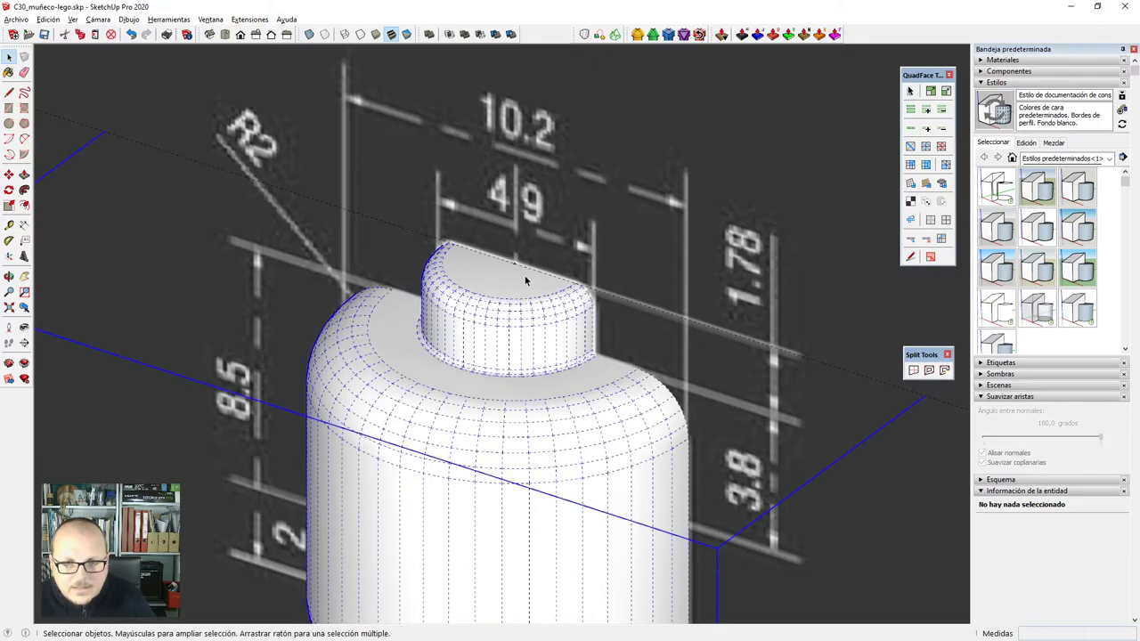
Select the figure over the front view and move it from the stud's centre point about 16 cm out from the reference image.
{"action": "left_click", "coordinate": [526, 280]}
{"action": "scroll", "coordinate": [525, 281], "scroll_direction": "up", "scroll_amount": 4}
{"action": "key", "text": "m"}
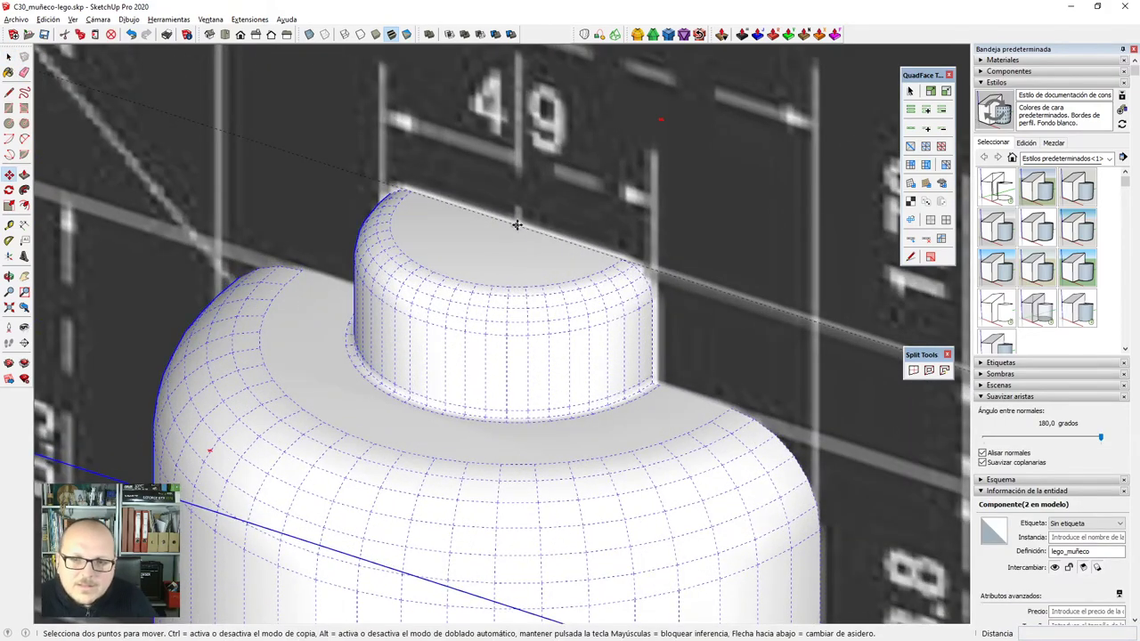
{"action": "left_click", "coordinate": [517, 225]}
{"action": "scroll", "coordinate": [516, 224], "scroll_direction": "down", "scroll_amount": 5}
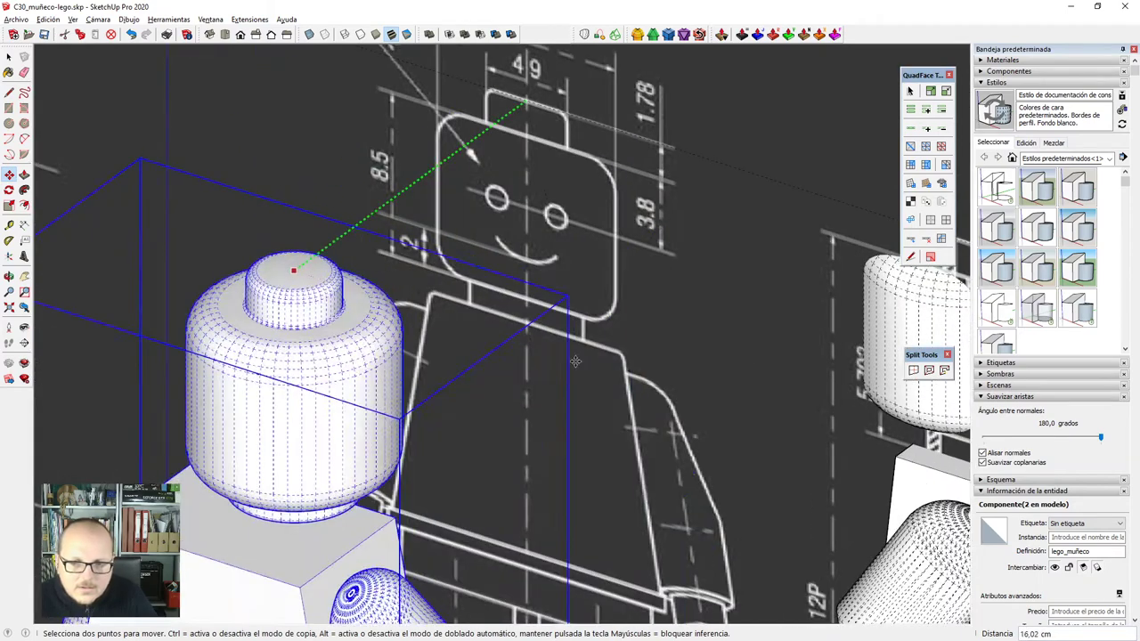
{"action": "key", "text": "Escape"}
{"action": "key", "text": "space"}
Inside the figure, move the head from its stud centre point along the red axis about 2.97 cm to centre it on the torso's depth.
{"action": "double_click", "coordinate": [544, 190]}
{"action": "scroll", "coordinate": [519, 131], "scroll_direction": "up", "scroll_amount": 2}
{"action": "left_click", "coordinate": [521, 134]}
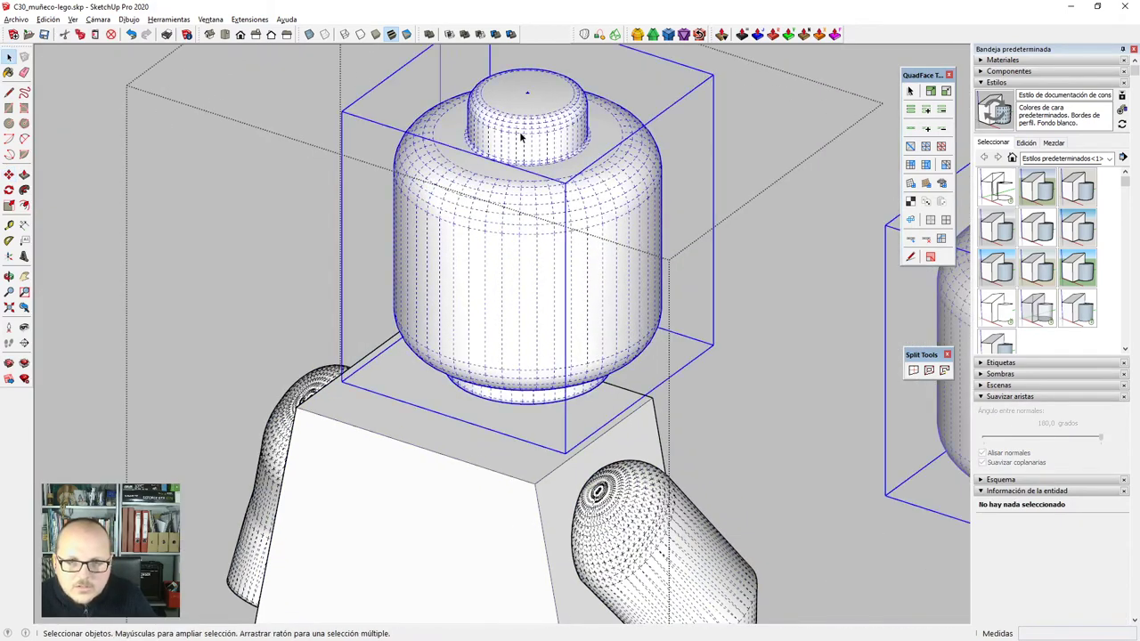
{"action": "left_click", "coordinate": [521, 135]}
{"action": "key", "text": "m"}
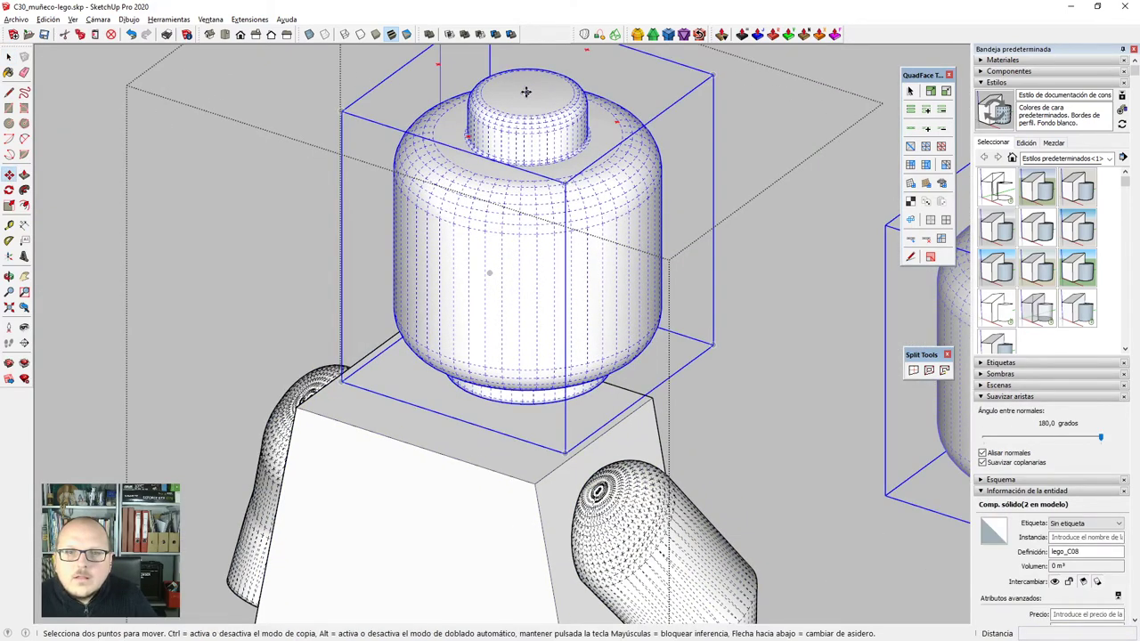
{"action": "left_click", "coordinate": [526, 92]}
{"action": "key", "text": "Right"}
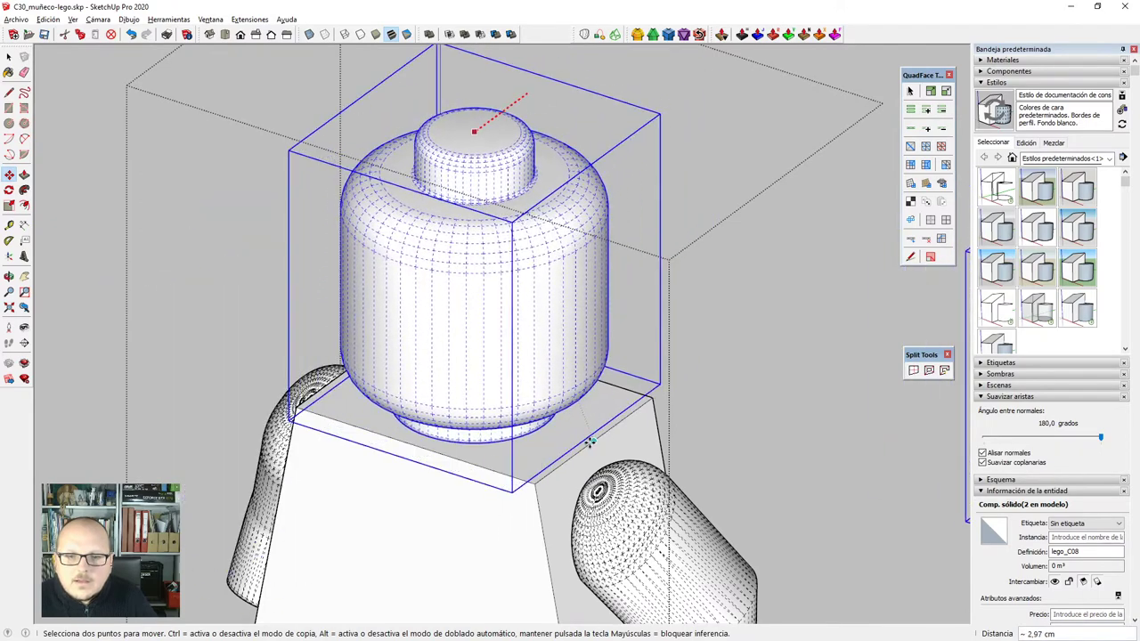
{"action": "left_click", "coordinate": [589, 440]}
{"action": "scroll", "coordinate": [557, 406], "scroll_direction": "down", "scroll_amount": 3}
Align the head's stud centre point with the midpoint of the torso's front top edge and leave the figure component.
{"action": "middle_click_drag", "start_coordinate": [557, 406], "coordinate": [648, 374]}
{"action": "scroll", "coordinate": [438, 265], "scroll_direction": "up", "scroll_amount": 2}
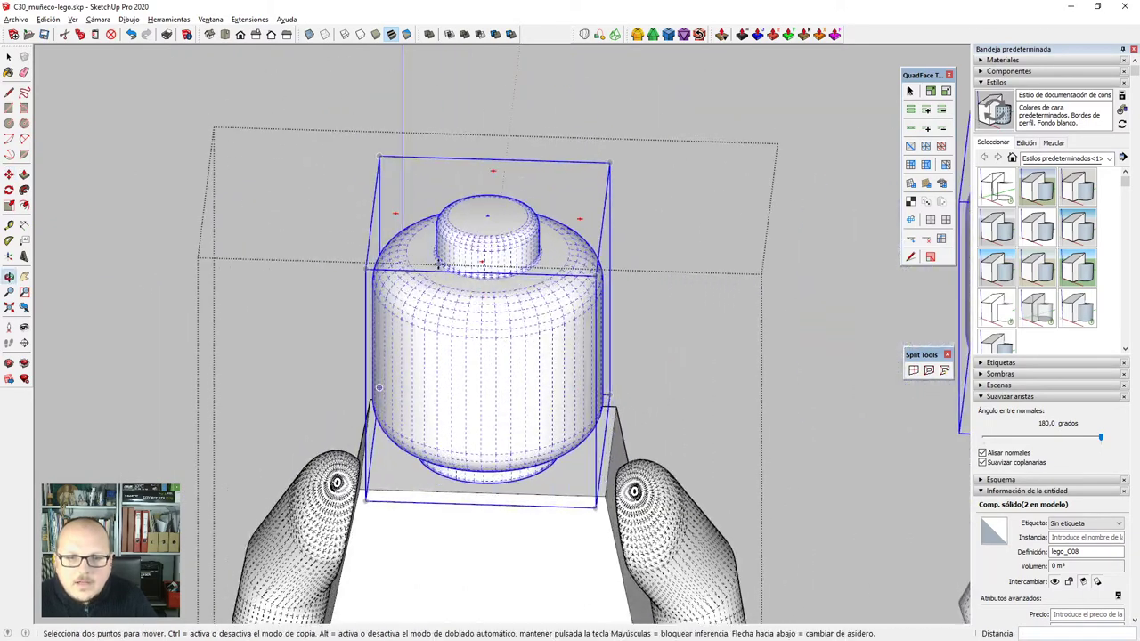
{"action": "left_click", "coordinate": [487, 217]}
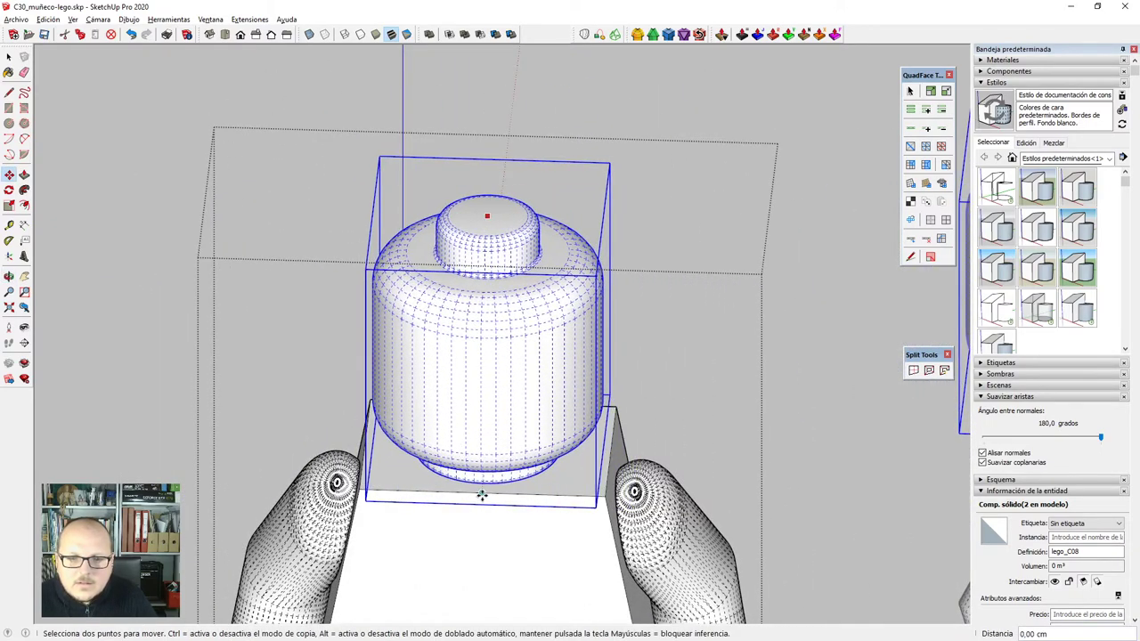
{"action": "left_click", "coordinate": [481, 495]}
{"action": "scroll", "coordinate": [305, 183], "scroll_direction": "down", "scroll_amount": 4}
{"action": "middle_click_drag", "start_coordinate": [509, 254], "coordinate": [252, 437]}
{"action": "left_click", "coordinate": [528, 255]}
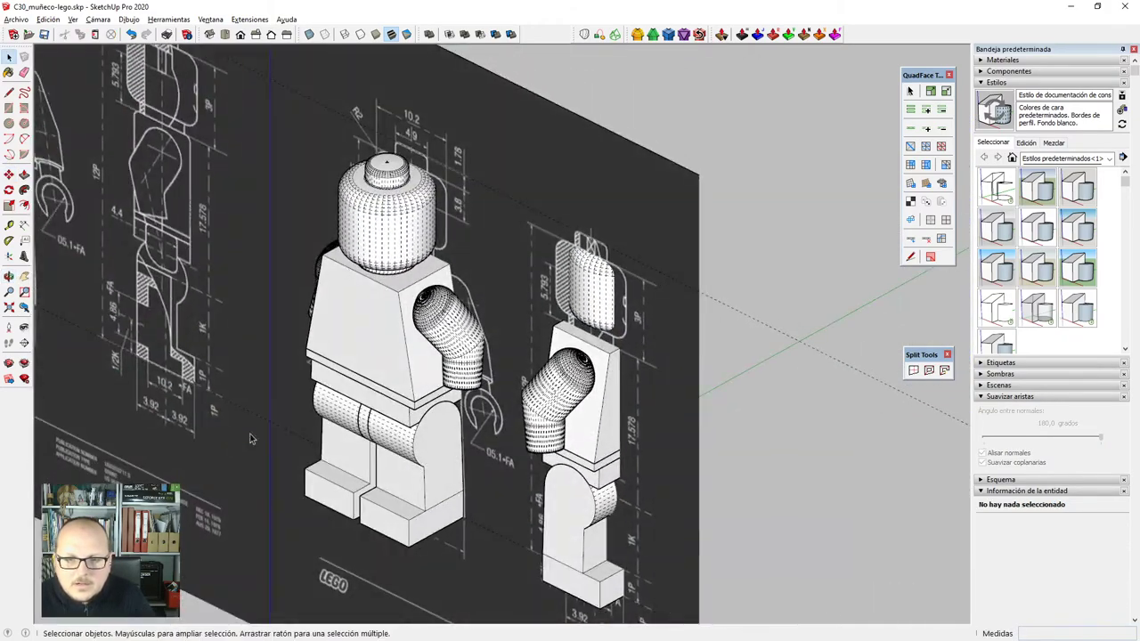
Move the side-view figure about 3.26 cm sideways so that the reference image plane runs between its legs.
{"action": "middle_click_drag", "start_coordinate": [694, 383], "coordinate": [576, 441]}
{"action": "left_click", "coordinate": [576, 431]}
{"action": "middle_click_drag", "start_coordinate": [481, 421], "coordinate": [563, 438]}
{"action": "scroll", "coordinate": [501, 464], "scroll_direction": "up", "scroll_amount": 6}
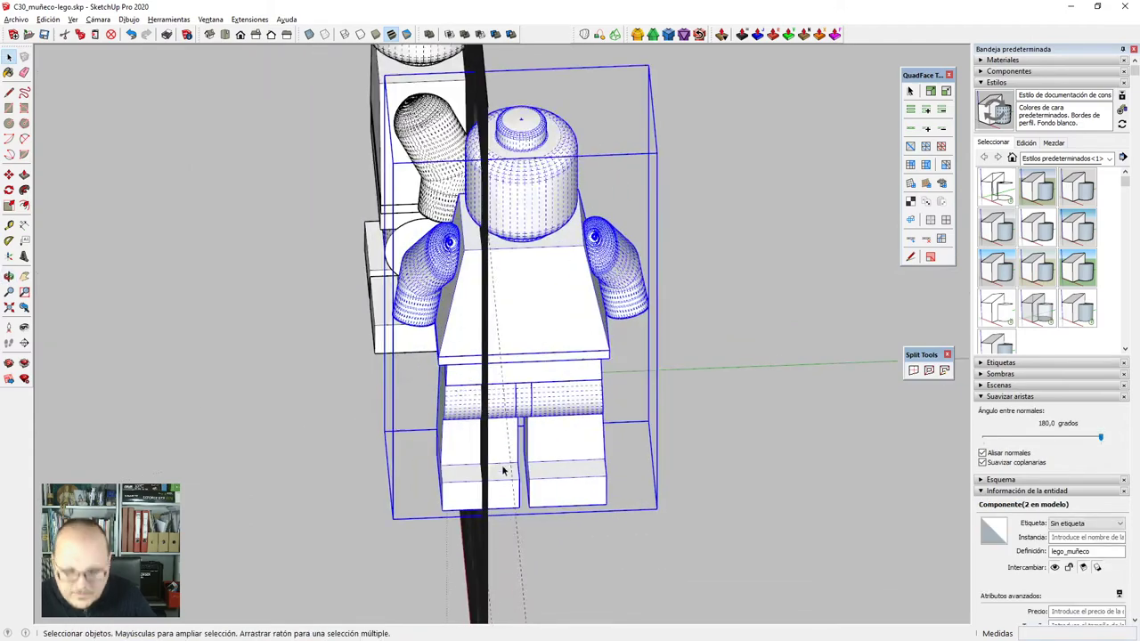
{"action": "scroll", "coordinate": [530, 365], "scroll_direction": "up", "scroll_amount": 3}
{"action": "key", "text": "m"}
{"action": "middle_click_drag", "start_coordinate": [580, 320], "coordinate": [735, 301]}
{"action": "left_click", "coordinate": [736, 301]}
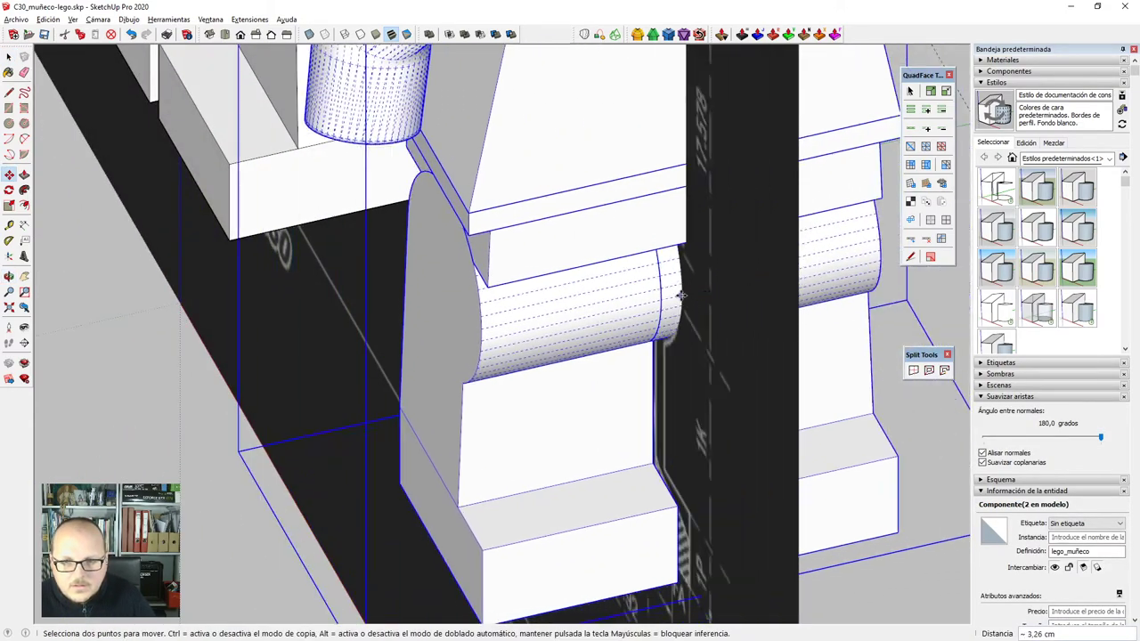
{"action": "left_click", "coordinate": [736, 349]}
{"action": "scroll", "coordinate": [591, 494], "scroll_direction": "down", "scroll_amount": 6}
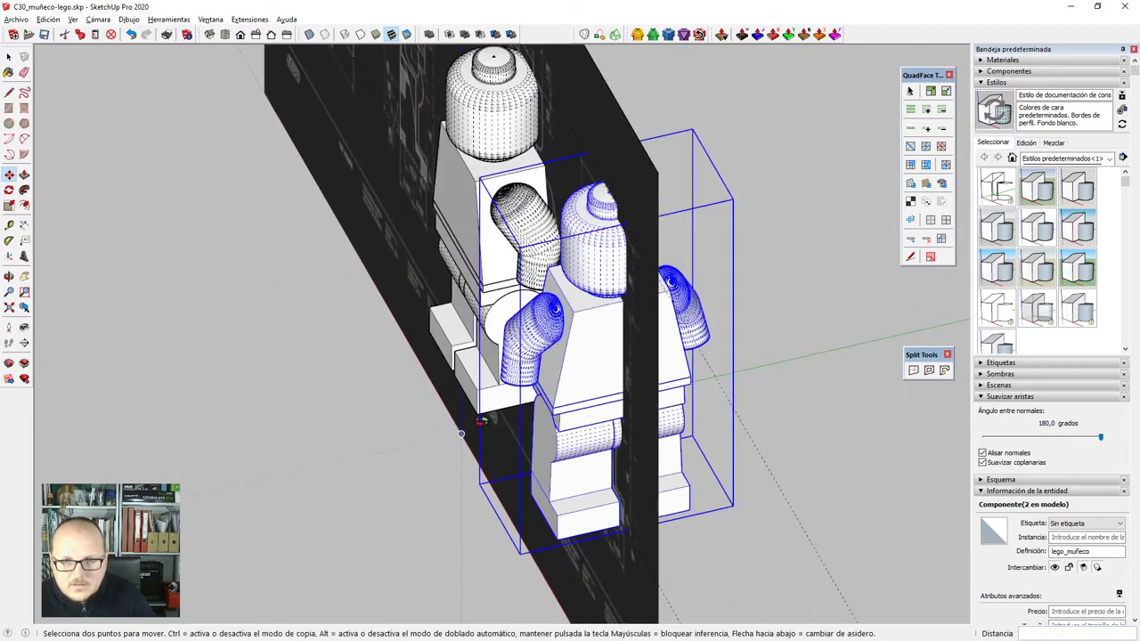
{"action": "middle_click_drag", "start_coordinate": [454, 508], "coordinate": [601, 482]}
{"action": "key", "text": "space"}
Open the front-view figure's torso component for editing.
{"action": "scroll", "coordinate": [604, 481], "scroll_direction": "down", "scroll_amount": 3}
{"action": "middle_click_drag", "start_coordinate": [673, 328], "coordinate": [700, 315]}
{"action": "scroll", "coordinate": [561, 281], "scroll_direction": "up", "scroll_amount": 5}
{"action": "middle_click_drag", "start_coordinate": [568, 294], "coordinate": [496, 365]}
{"action": "scroll", "coordinate": [496, 338], "scroll_direction": "up", "scroll_amount": 3}
{"action": "double_click", "coordinate": [497, 334]}
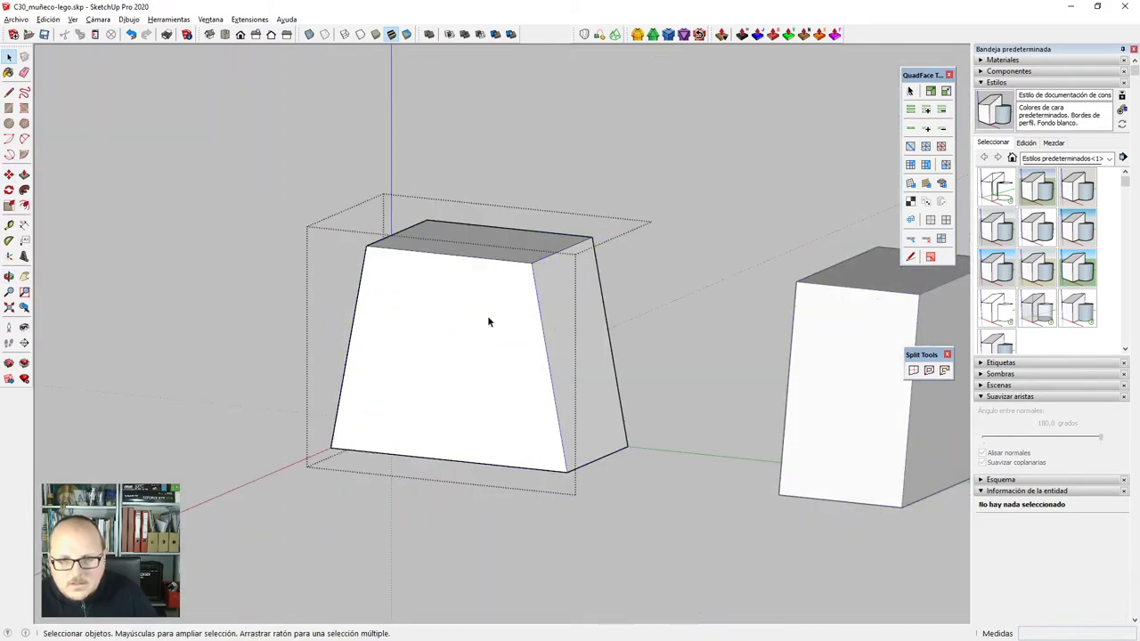
Try to subdivide all the torso's edges with FredoCorner SubDivision and soften them with a 180-degree angle between normals.
{"action": "key", "text": "ctrl+a"}
{"action": "middle_click_drag", "start_coordinate": [489, 320], "coordinate": [570, 148]}
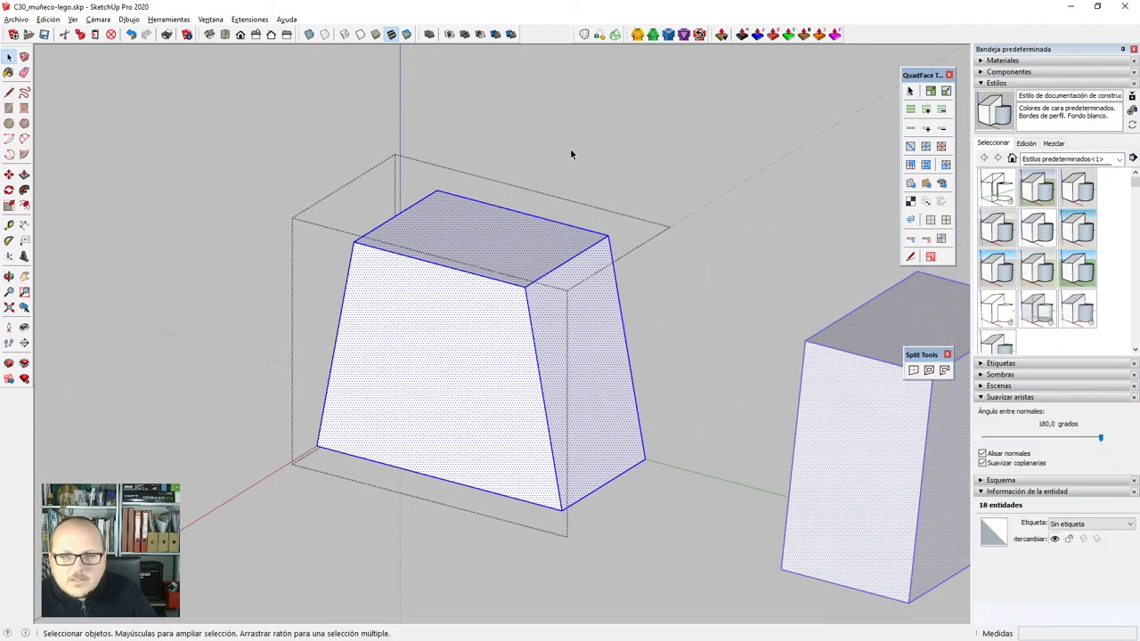
{"action": "left_click", "coordinate": [669, 34]}
{"action": "middle_click_drag", "start_coordinate": [534, 320], "coordinate": [546, 330]}
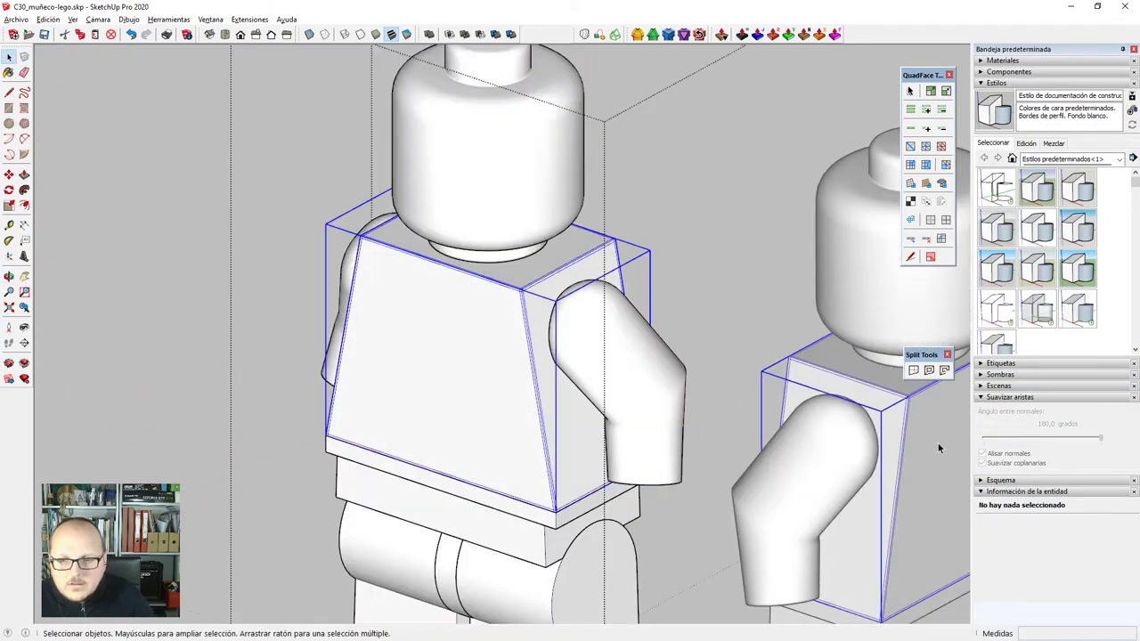
{"action": "left_click_drag", "start_coordinate": [1102, 439], "coordinate": [1139, 442]}
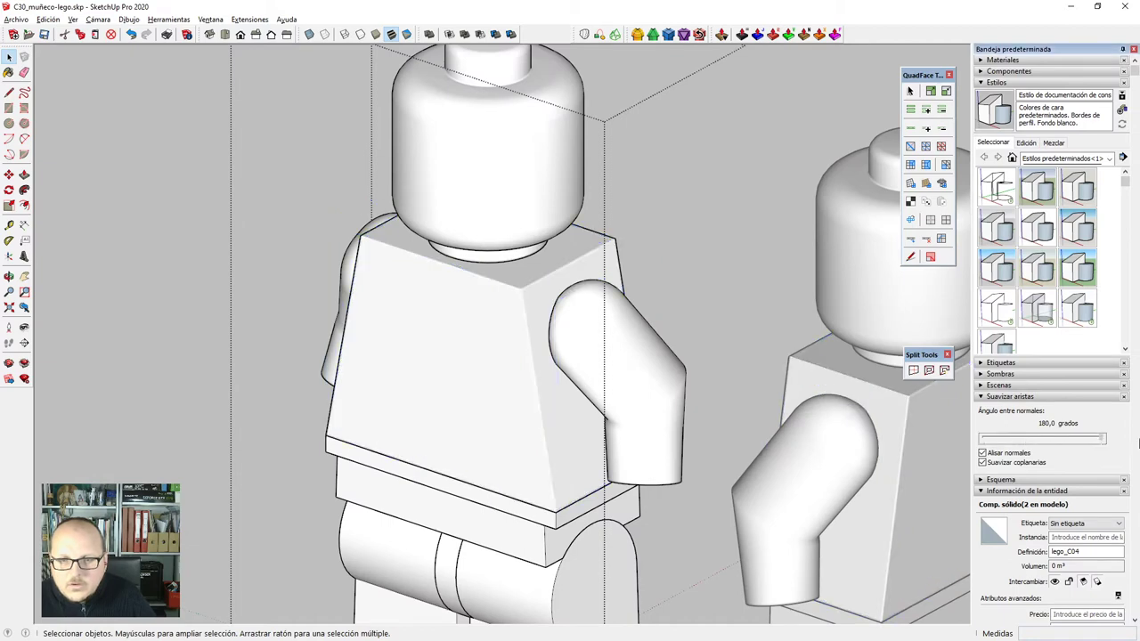
{"action": "middle_click_drag", "start_coordinate": [570, 358], "coordinate": [547, 337]}
{"action": "scroll", "coordinate": [545, 349], "scroll_direction": "down", "scroll_amount": 1}
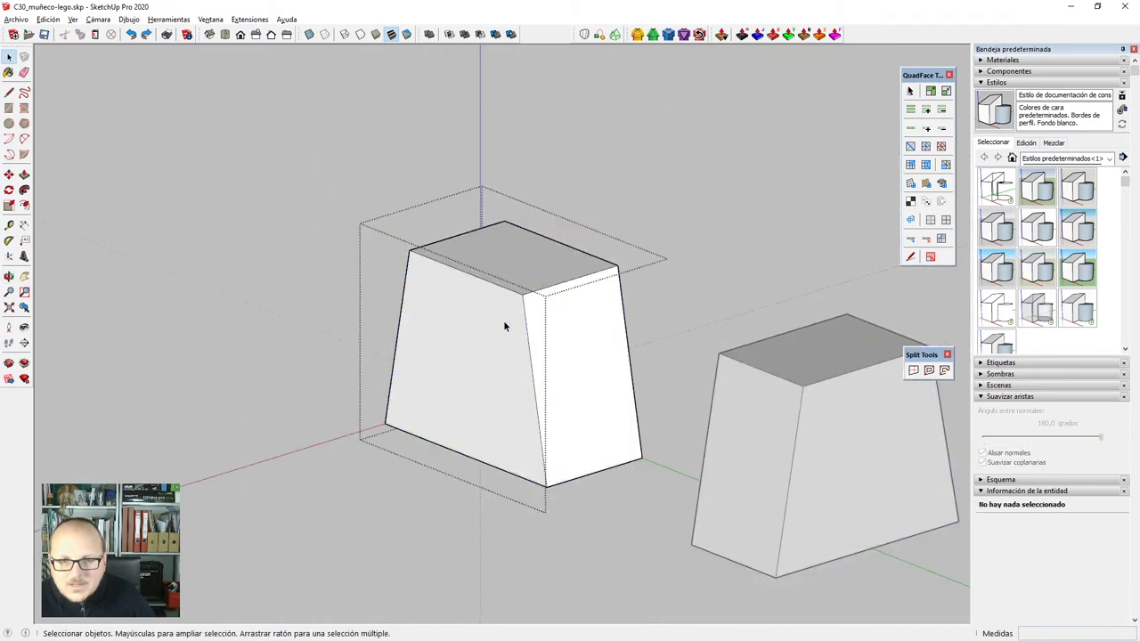
Round all twelve edges of the torso with FredoCorner Round at 4 mm offset and 4 segments, and leave the component.
{"action": "key", "text": "ctrl+a"}
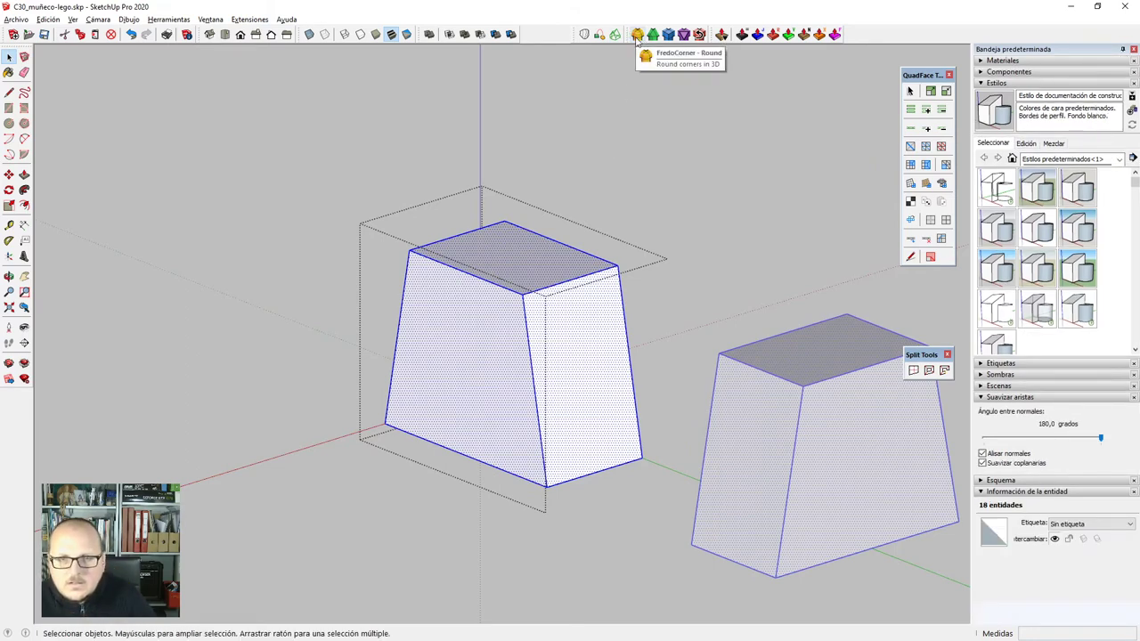
{"action": "left_click", "coordinate": [636, 35]}
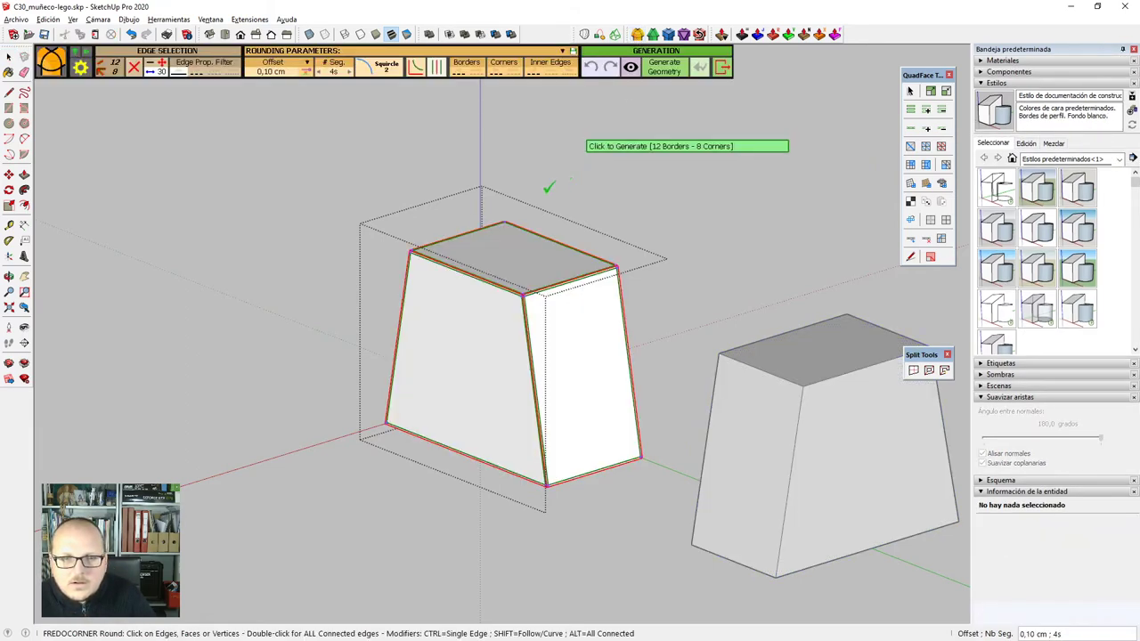
{"action": "type", "text": "5m"}
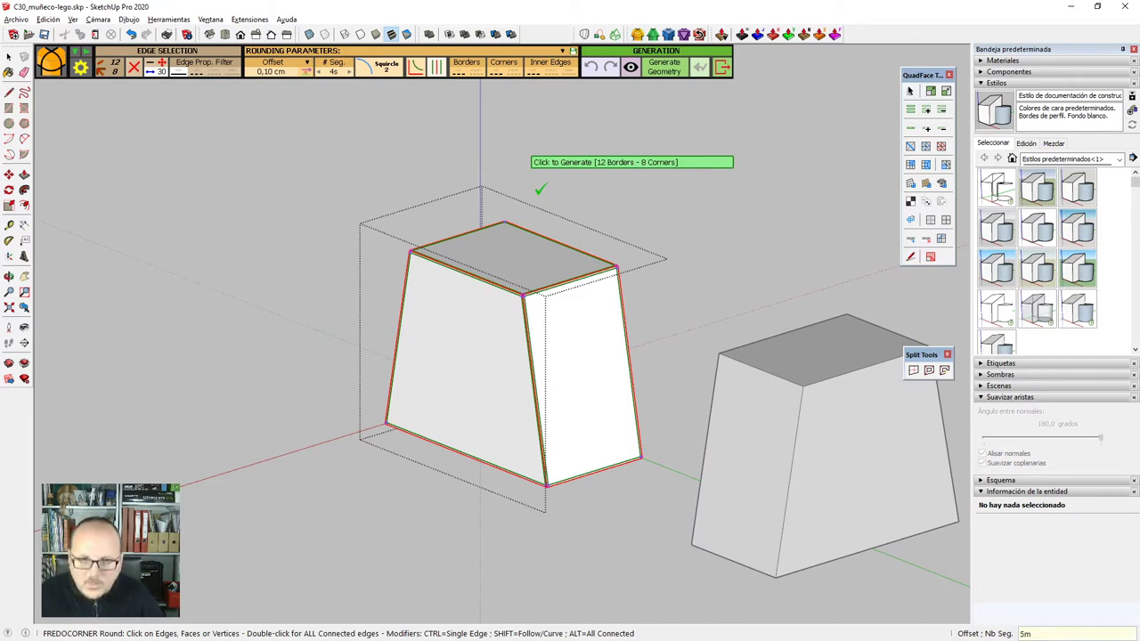
{"action": "type", "text": "m"}
{"action": "key", "text": "Return"}
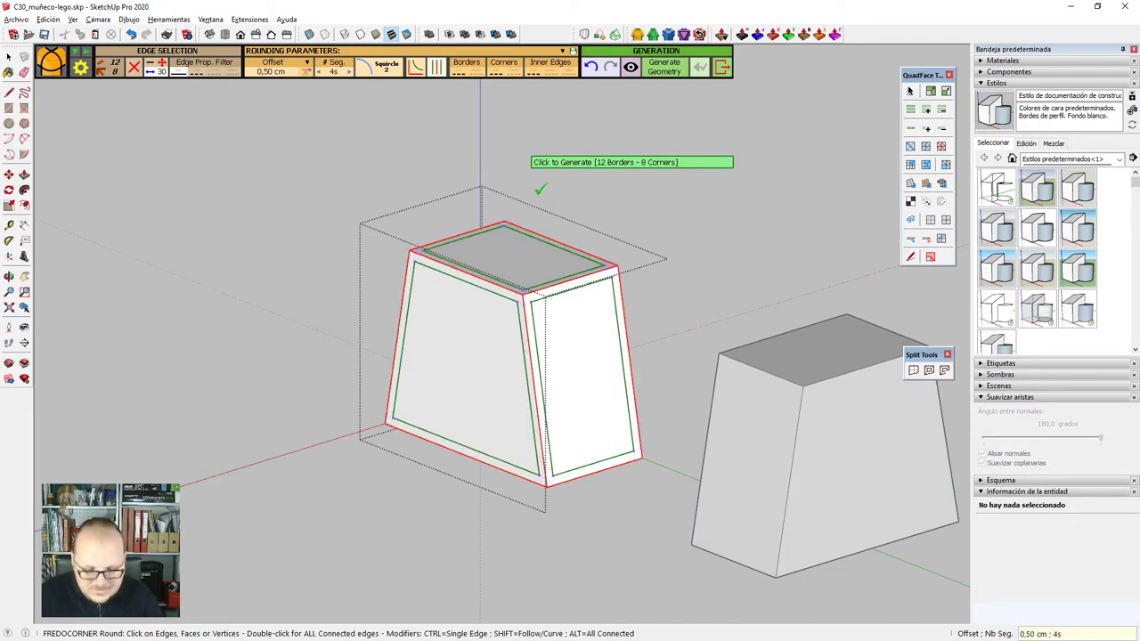
{"action": "type", "text": "4mm"}
{"action": "key", "text": "Return"}
{"action": "left_click", "coordinate": [535, 181]}
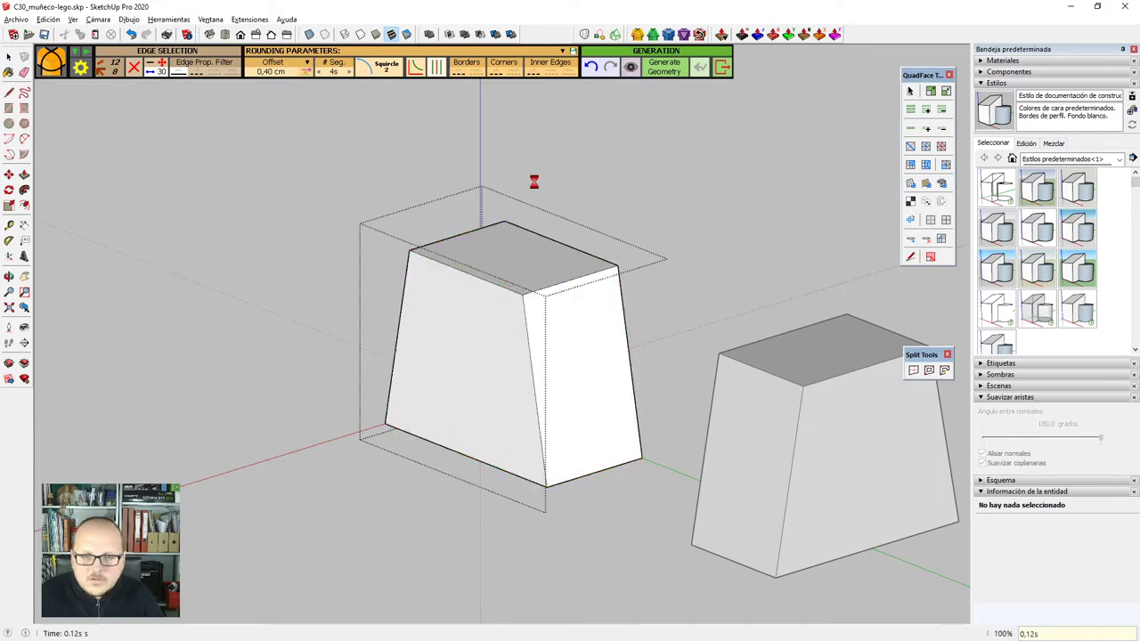
{"action": "key", "text": "space"}
{"action": "left_click", "coordinate": [534, 181]}
{"action": "left_click", "coordinate": [502, 403]}
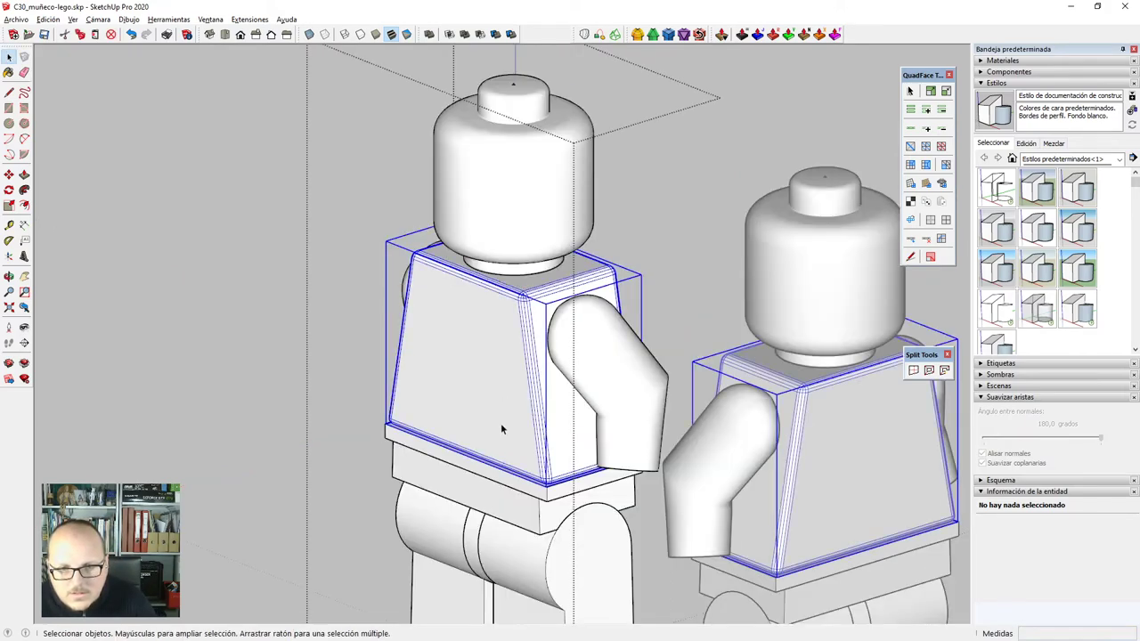
Examine the rounded torso in front view, checking its lower edge against the waist piece and the reference drawing.
{"action": "middle_click_drag", "start_coordinate": [502, 420], "coordinate": [768, 290]}
{"action": "scroll", "coordinate": [522, 328], "scroll_direction": "up", "scroll_amount": 2}
{"action": "scroll", "coordinate": [574, 540], "scroll_direction": "up", "scroll_amount": 2}
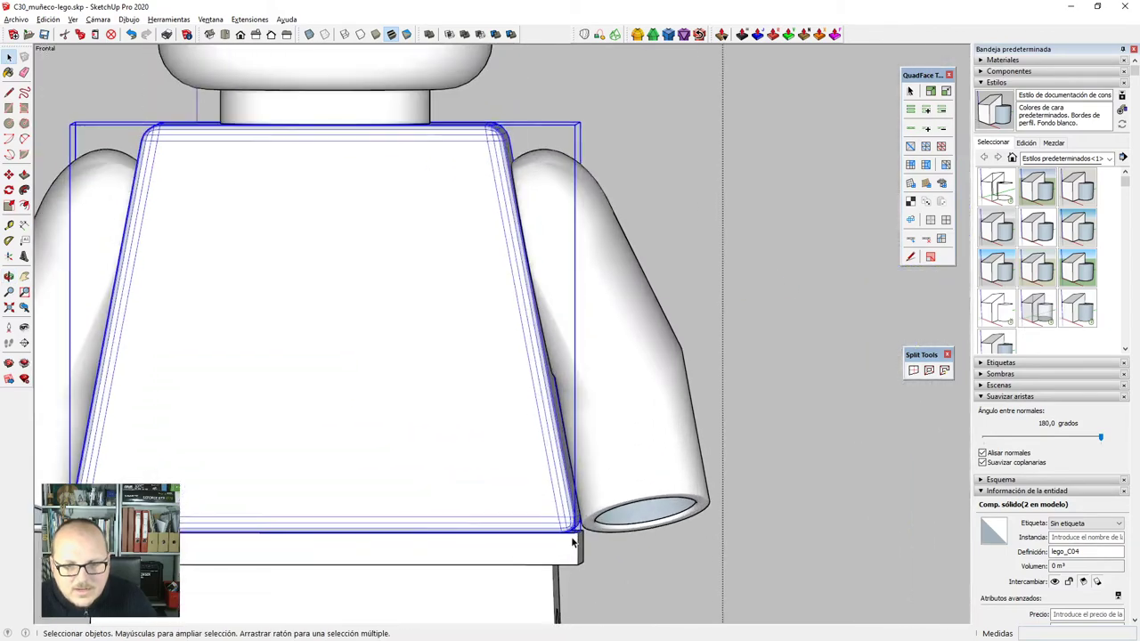
{"action": "scroll", "coordinate": [519, 440], "scroll_direction": "down", "scroll_amount": 6}
{"action": "left_click", "coordinate": [715, 344]}
{"action": "scroll", "coordinate": [715, 344], "scroll_direction": "down", "scroll_amount": 3}
{"action": "left_click", "coordinate": [194, 415]}
{"action": "scroll", "coordinate": [196, 415], "scroll_direction": "up", "scroll_amount": 6}
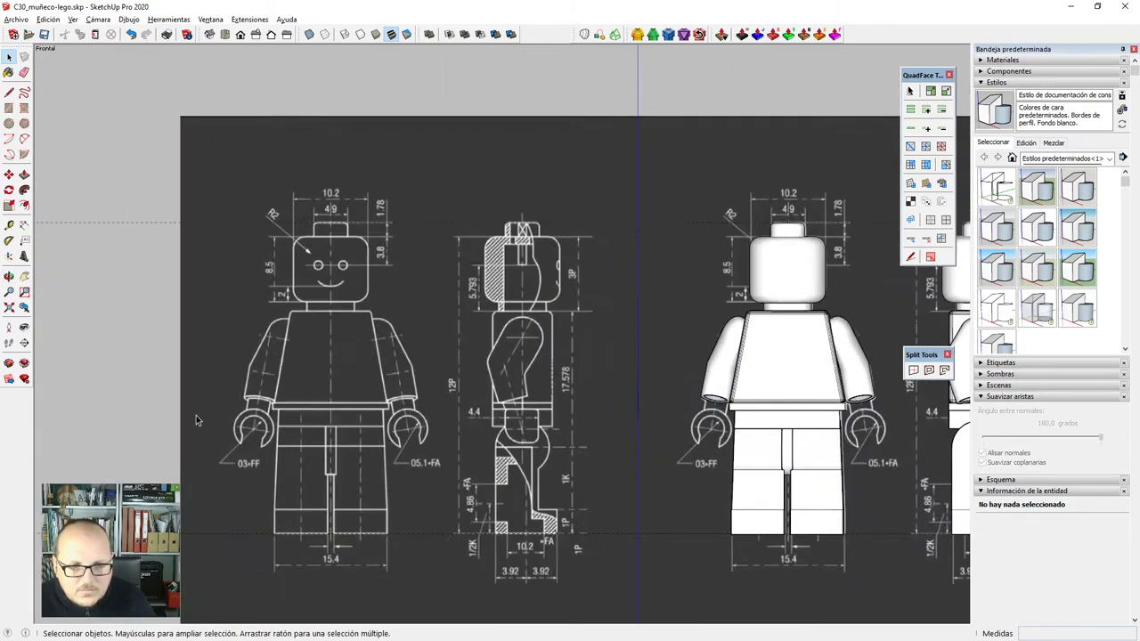
{"action": "scroll", "coordinate": [134, 404], "scroll_direction": "down", "scroll_amount": 6}
{"action": "scroll", "coordinate": [560, 394], "scroll_direction": "up", "scroll_amount": 3}
{"action": "scroll", "coordinate": [495, 422], "scroll_direction": "up", "scroll_amount": 5}
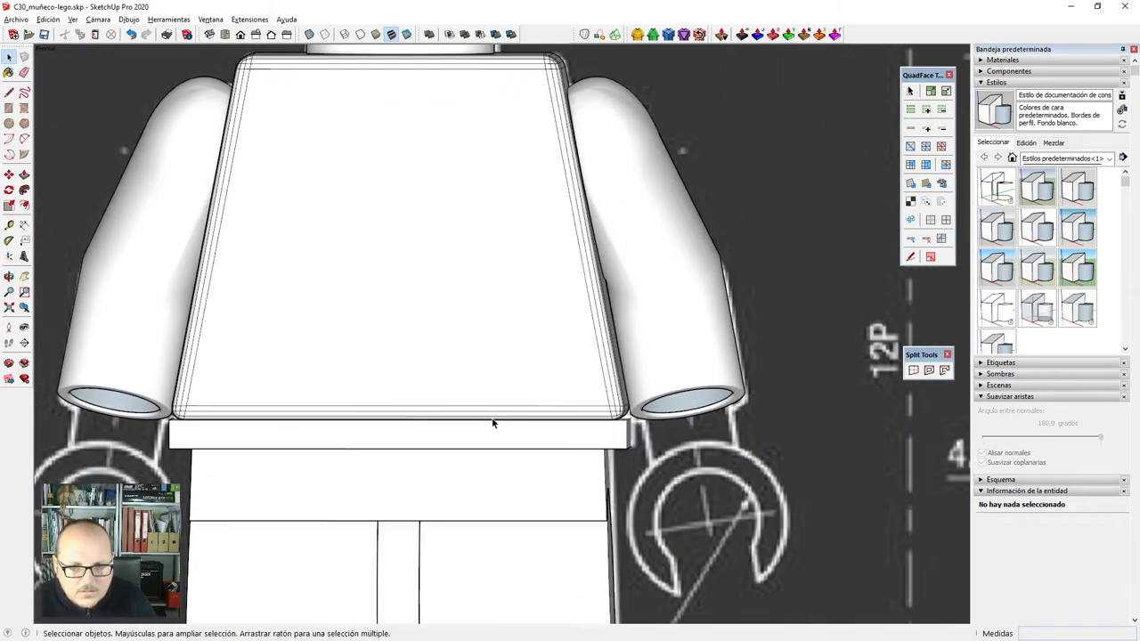
Reopen the torso component and undo the rounding of all its edges.
{"action": "middle_click_drag", "start_coordinate": [538, 406], "coordinate": [443, 473]}
{"action": "scroll", "coordinate": [512, 454], "scroll_direction": "down", "scroll_amount": 2}
{"action": "double_click", "coordinate": [523, 392]}
{"action": "double_click", "coordinate": [524, 392]}
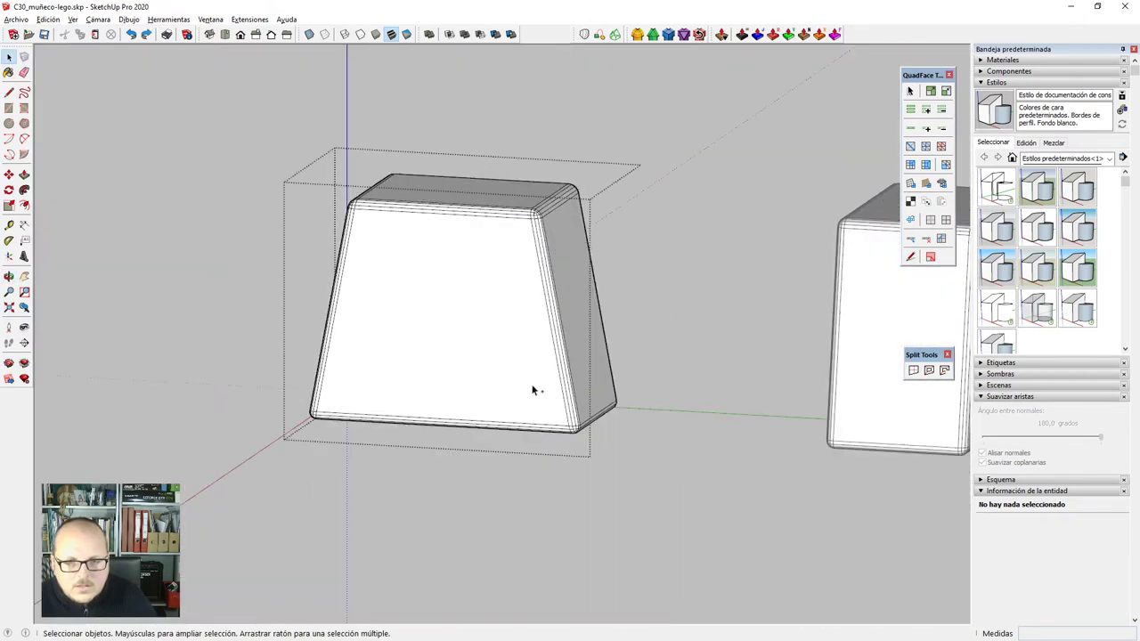
{"action": "middle_click_drag", "start_coordinate": [532, 390], "coordinate": [513, 365]}
{"action": "middle_click_drag", "start_coordinate": [507, 321], "coordinate": [566, 412]}
Round the torso's top and slanted side edges, leaving out its bottom edges, with FredoCorner Round at 0.40 cm offset and 4 segments.
{"action": "triple_click", "coordinate": [565, 412]}
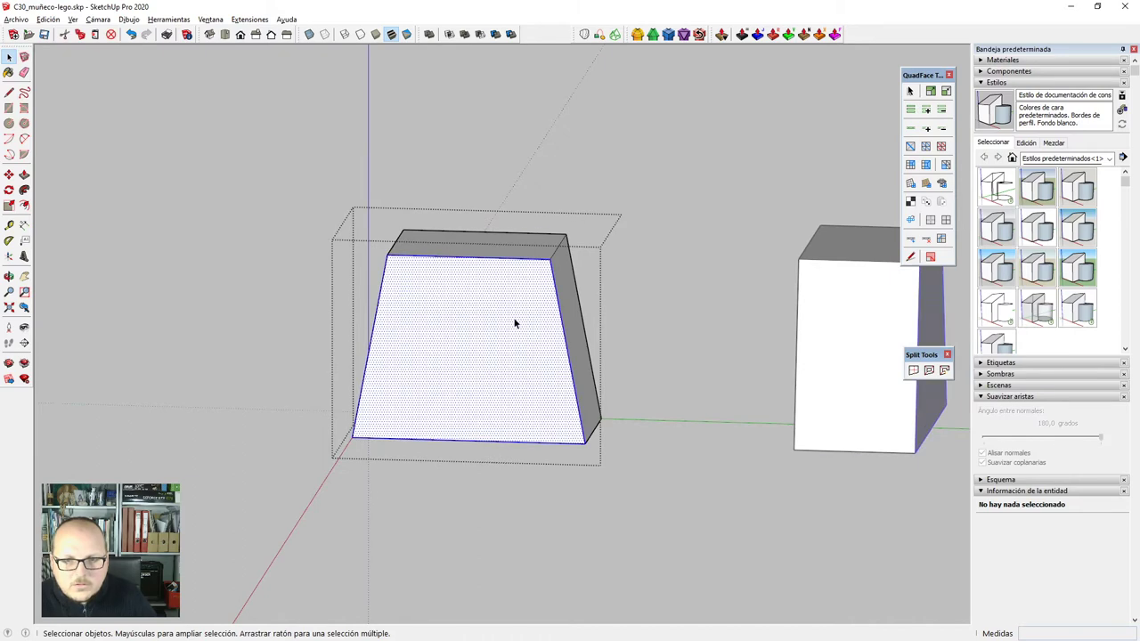
{"action": "left_click", "coordinate": [640, 33]}
{"action": "left_click", "coordinate": [676, 243]}
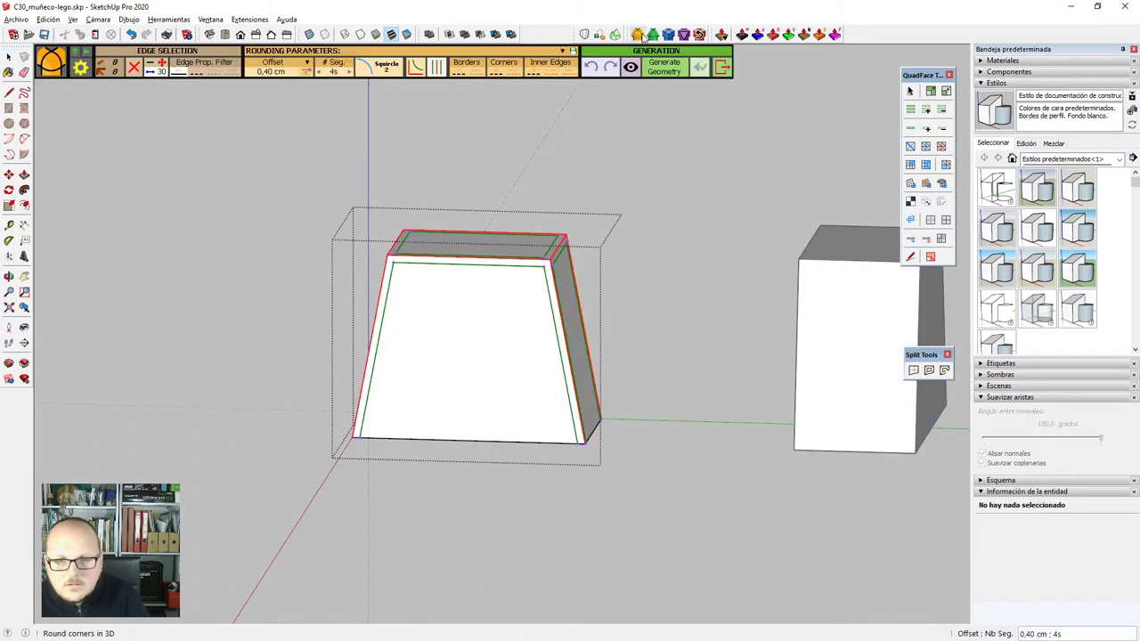
{"action": "middle_click_drag", "start_coordinate": [676, 244], "coordinate": [417, 23]}
{"action": "scroll", "coordinate": [417, 23], "scroll_direction": "down", "scroll_amount": 2}
{"action": "scroll", "coordinate": [565, 494], "scroll_direction": "up", "scroll_amount": 4}
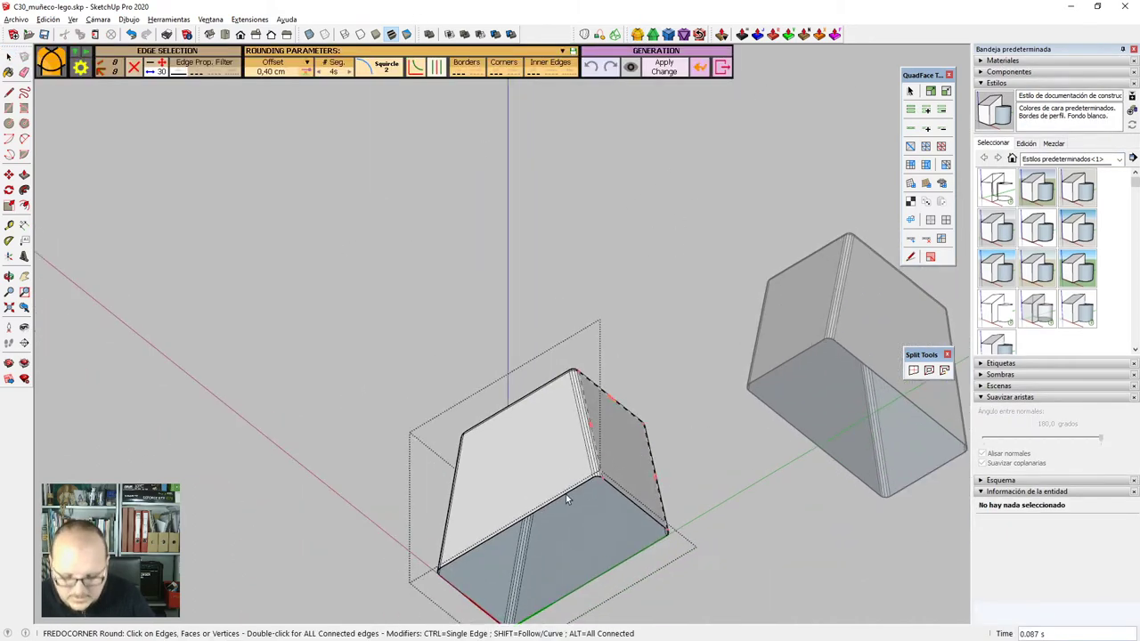
{"action": "scroll", "coordinate": [440, 590], "scroll_direction": "up", "scroll_amount": 3}
Close the torso's open underside with a face by drawing a line between opposite corners, erase the line and select the face.
{"action": "key", "text": "l"}
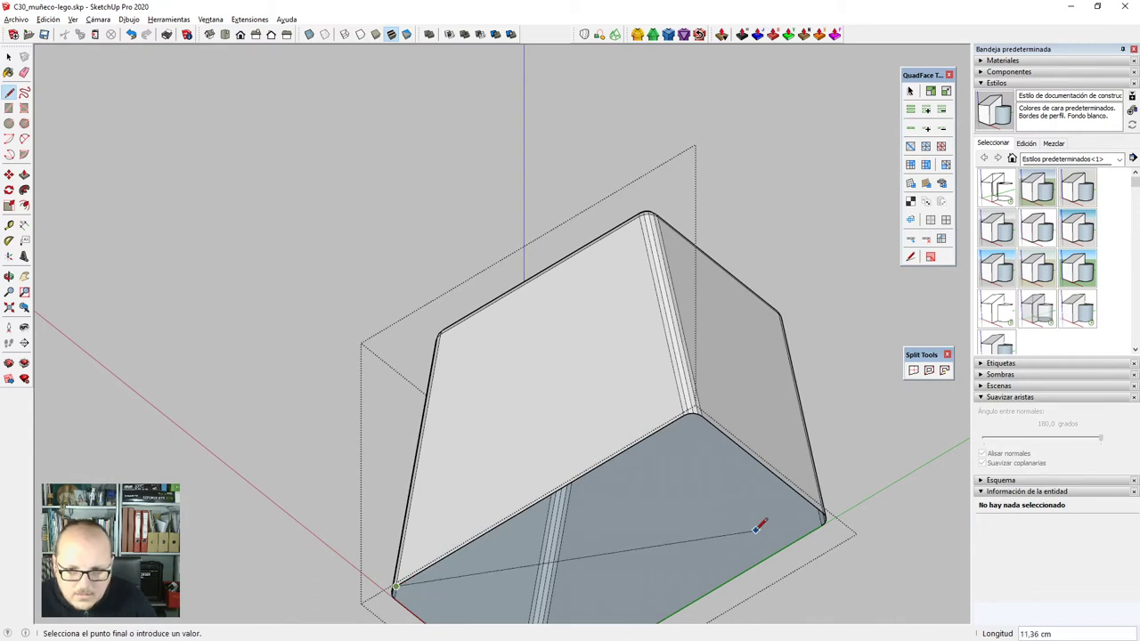
{"action": "left_click", "coordinate": [813, 531]}
{"action": "middle_click_drag", "start_coordinate": [813, 531], "coordinate": [686, 529]}
{"action": "key", "text": "e"}
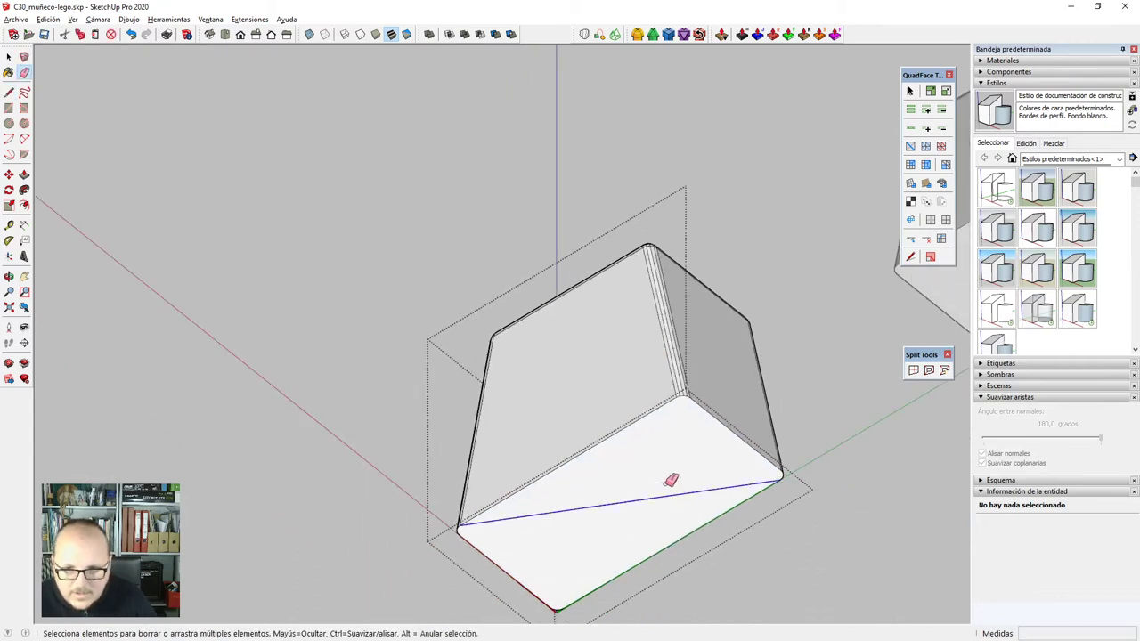
{"action": "double_click", "coordinate": [677, 442]}
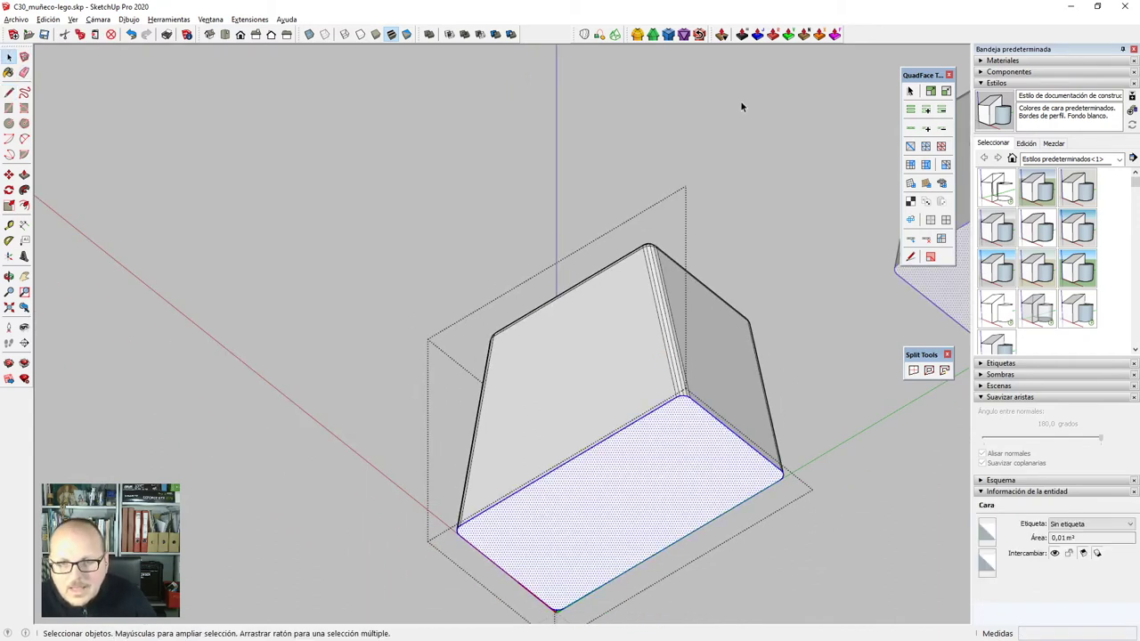
Add subdivision edges around the torso's closed underside with FredoCorner's subdivision mesh at 2 mm offset, and close the torso component.
{"action": "left_click", "coordinate": [668, 36]}
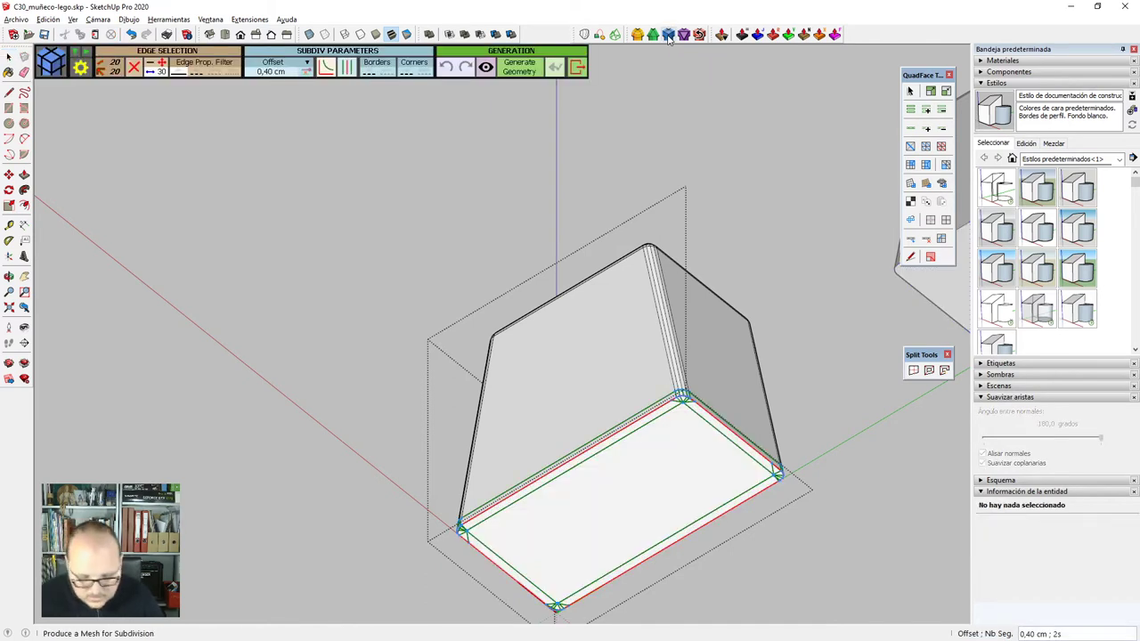
{"action": "key", "text": "Return"}
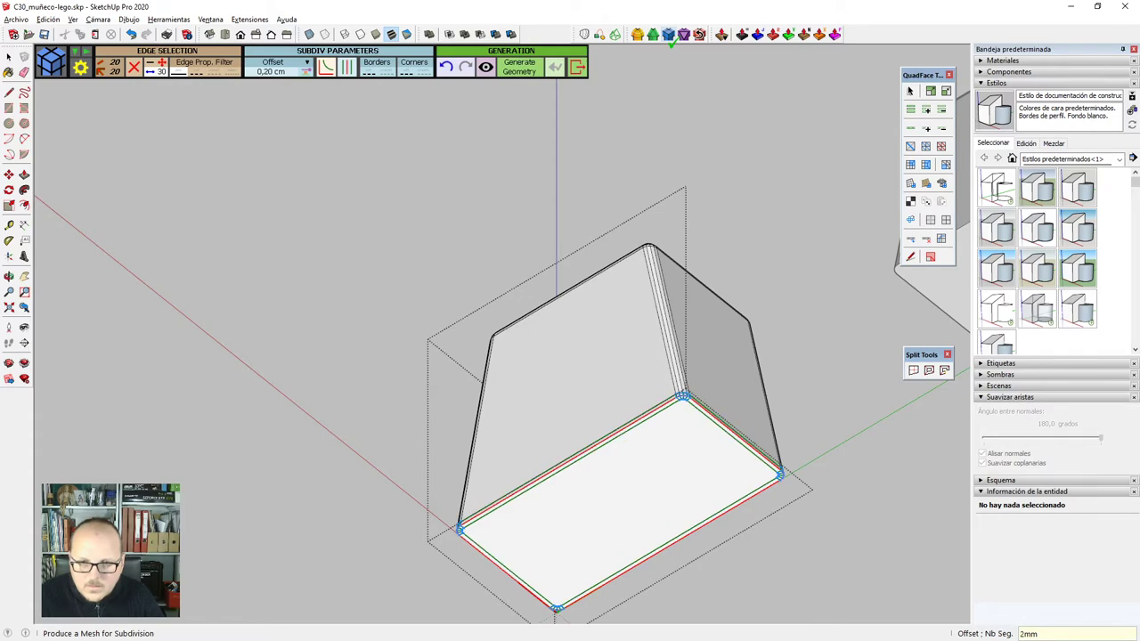
{"action": "key", "text": "Return"}
{"action": "key", "text": "space"}
{"action": "left_click", "coordinate": [628, 206]}
Soften the torso component's edges at a 180-degree angle with smooth normals and soften coplanar enabled.
{"action": "scroll", "coordinate": [628, 207], "scroll_direction": "down", "scroll_amount": 1}
{"action": "middle_click_drag", "start_coordinate": [628, 207], "coordinate": [644, 451]}
{"action": "scroll", "coordinate": [644, 450], "scroll_direction": "up", "scroll_amount": 3}
{"action": "left_click", "coordinate": [644, 451]}
{"action": "left_click_drag", "start_coordinate": [1101, 439], "coordinate": [1138, 435]}
{"action": "left_click", "coordinate": [882, 476]}
{"action": "middle_click_drag", "start_coordinate": [681, 476], "coordinate": [851, 530]}
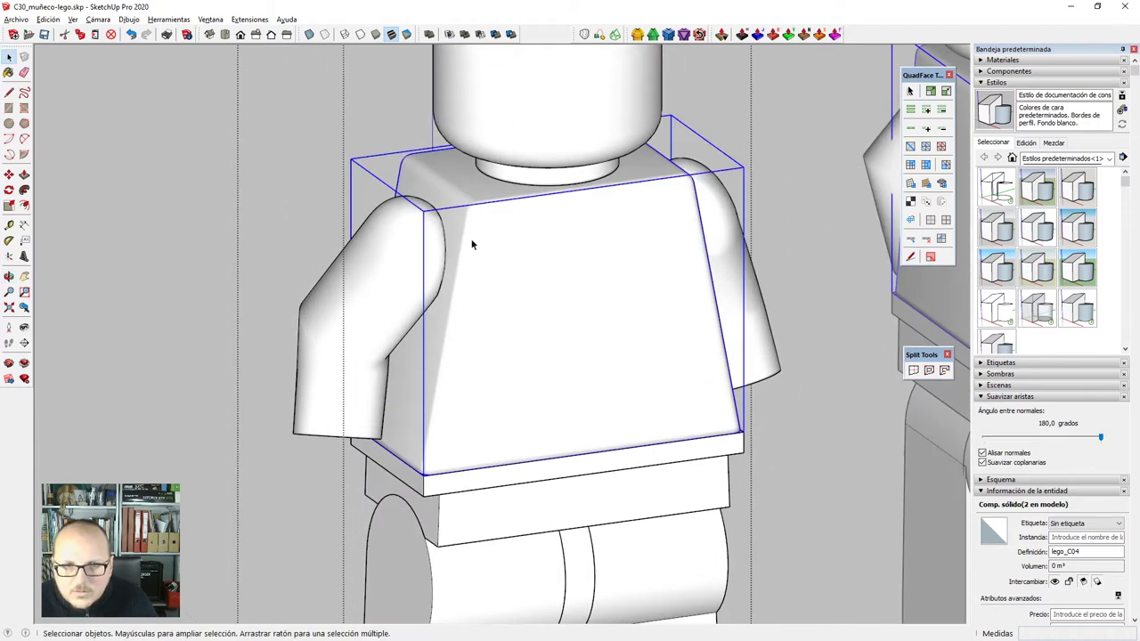
Add subdivision edges to all the edges of the thin plate under the torso with FredoCorner's subdivision mesh.
{"action": "scroll", "coordinate": [471, 247], "scroll_direction": "down", "scroll_amount": 5}
{"action": "left_click", "coordinate": [684, 357]}
{"action": "middle_click_drag", "start_coordinate": [603, 324], "coordinate": [522, 293]}
{"action": "key", "text": "f"}
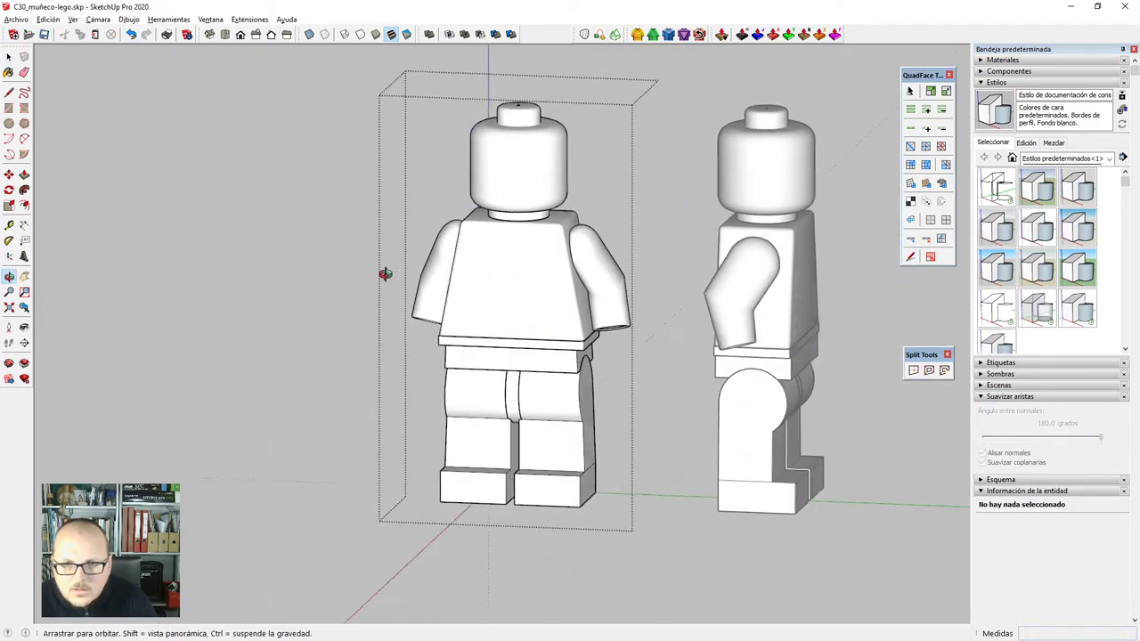
{"action": "middle_click_drag", "start_coordinate": [690, 255], "coordinate": [585, 346]}
{"action": "key", "text": "space"}
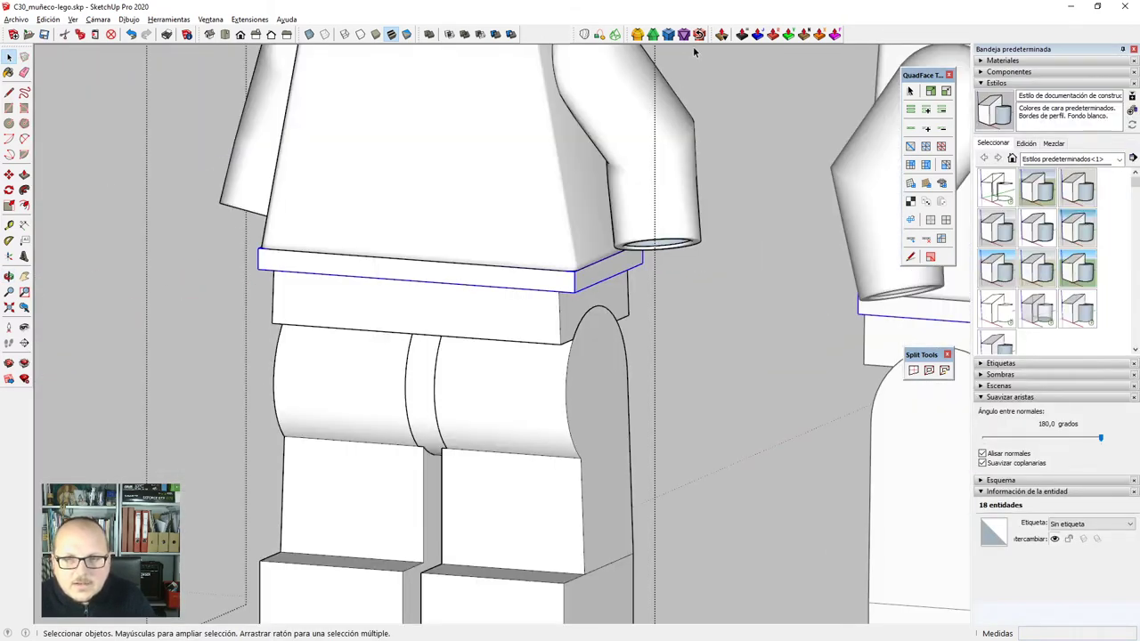
{"action": "left_click", "coordinate": [669, 35]}
{"action": "key", "text": "Return"}
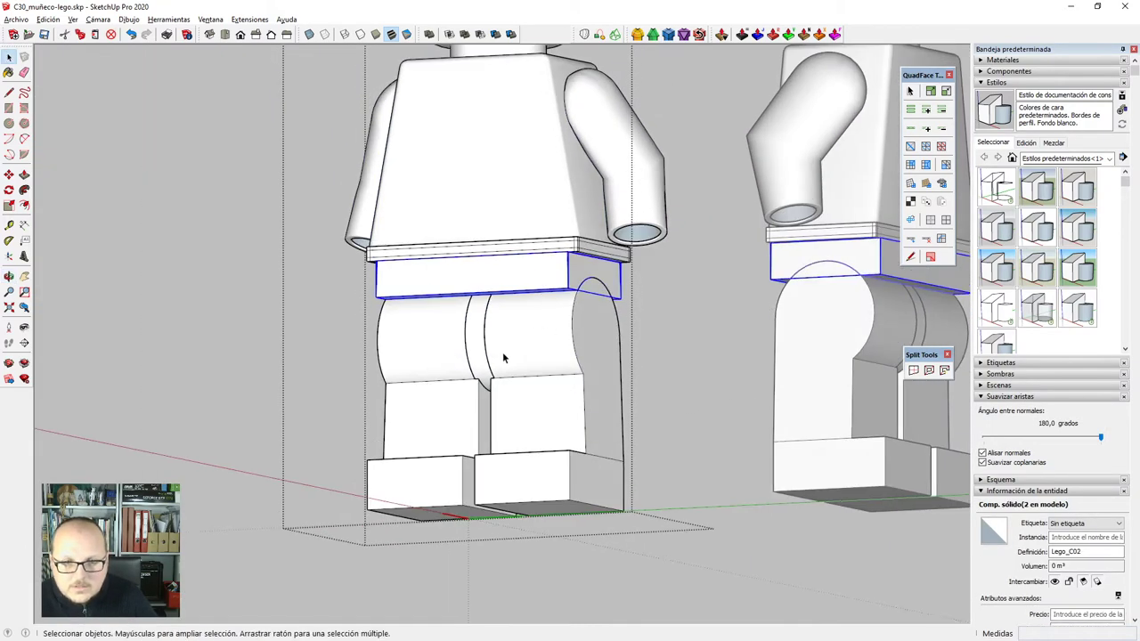
Try deleting the hip block, the curved middle piece and both legs from the figure, and undo the deletion.
{"action": "scroll", "coordinate": [490, 348], "scroll_direction": "up", "scroll_amount": 3}
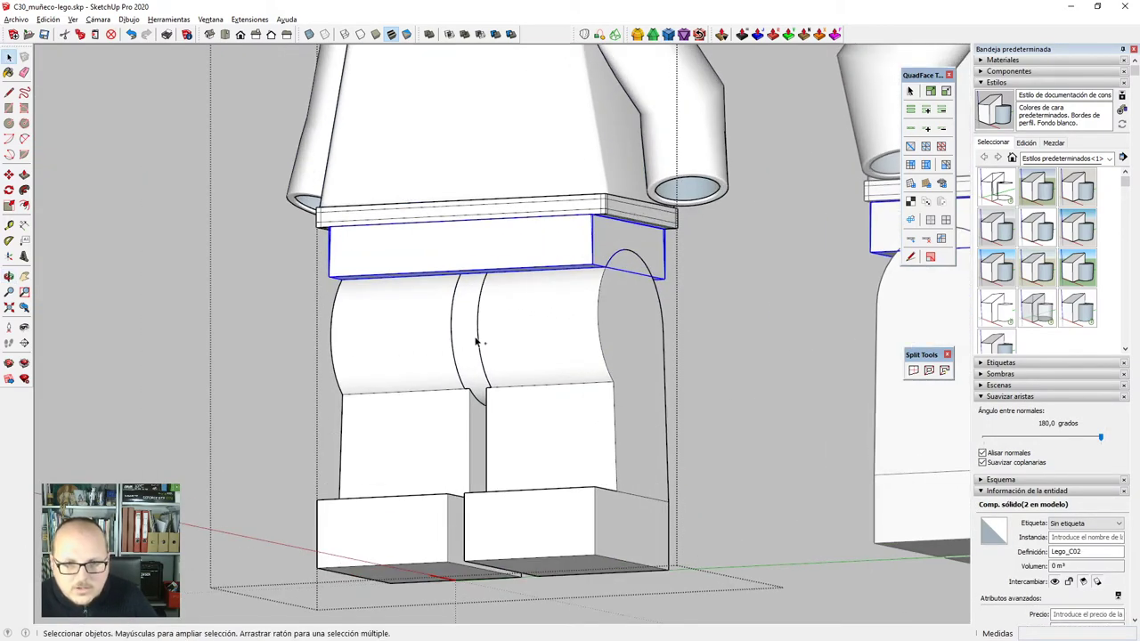
{"action": "left_click", "coordinate": [466, 350]}
{"action": "left_click", "coordinate": [469, 349]}
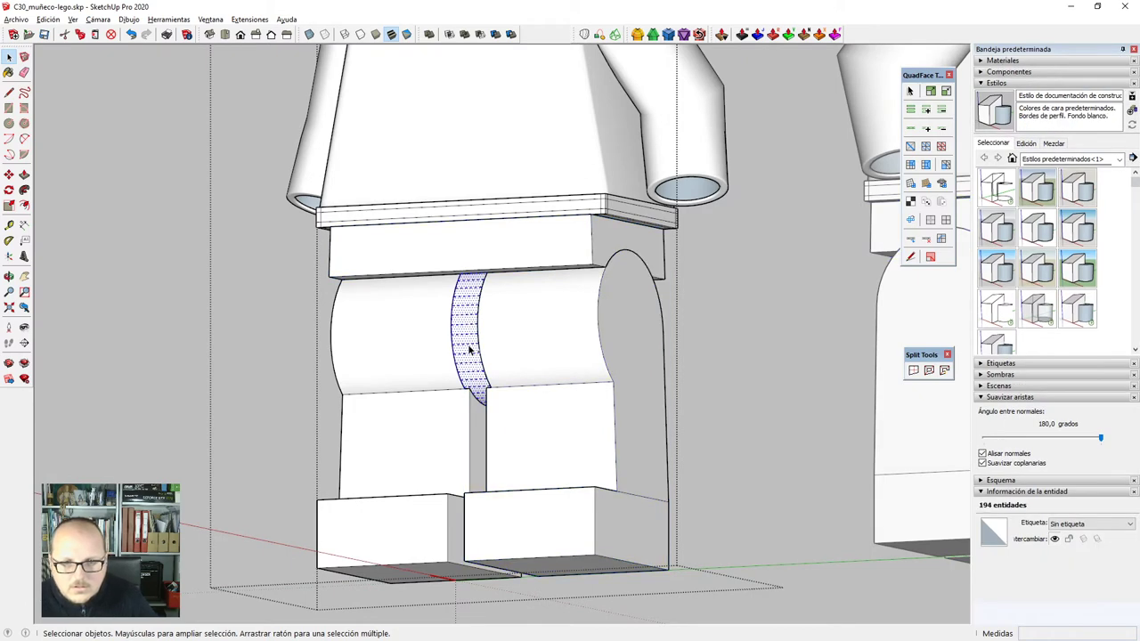
{"action": "left_click", "coordinate": [421, 347]}
{"action": "left_click", "coordinate": [522, 338], "text": "shift"}
{"action": "scroll", "coordinate": [522, 339], "scroll_direction": "down", "scroll_amount": 4}
{"action": "middle_click_drag", "start_coordinate": [623, 383], "coordinate": [597, 385]}
{"action": "scroll", "coordinate": [558, 300], "scroll_direction": "up", "scroll_amount": 3}
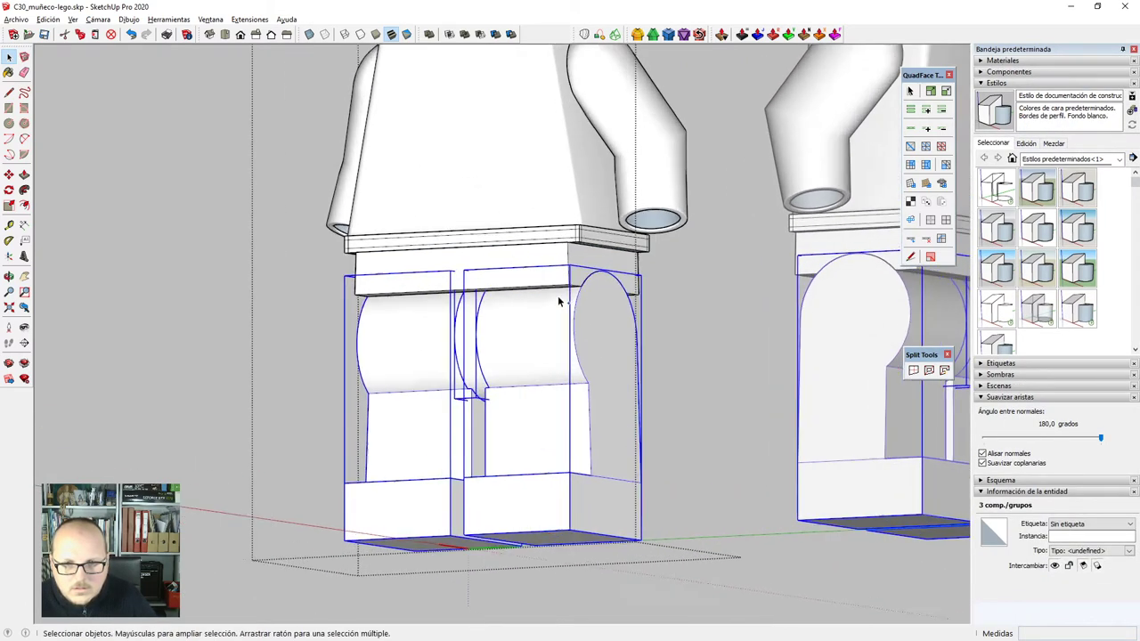
{"action": "left_click", "coordinate": [573, 279], "text": "shift"}
{"action": "scroll", "coordinate": [587, 299], "scroll_direction": "down", "scroll_amount": 3}
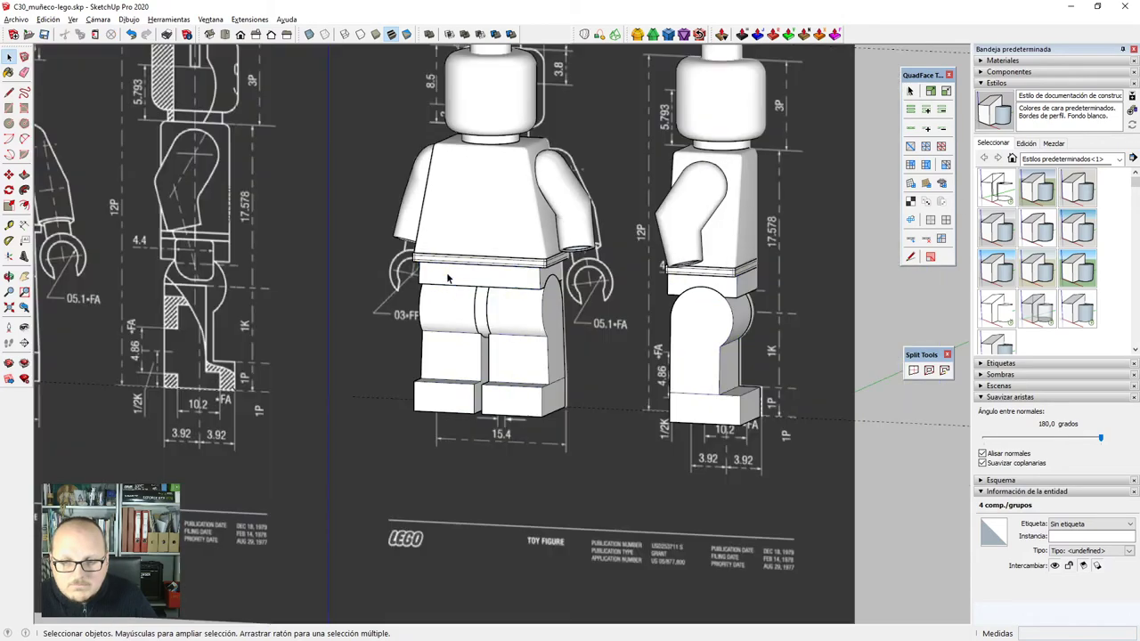
{"action": "middle_click_drag", "start_coordinate": [450, 308], "coordinate": [650, 260]}
{"action": "scroll", "coordinate": [702, 383], "scroll_direction": "down", "scroll_amount": 2}
{"action": "scroll", "coordinate": [688, 363], "scroll_direction": "up", "scroll_amount": 5}
{"action": "key", "text": "Delete"}
{"action": "key", "text": "ctrl+z"}
{"action": "scroll", "coordinate": [648, 259], "scroll_direction": "down", "scroll_amount": 6}
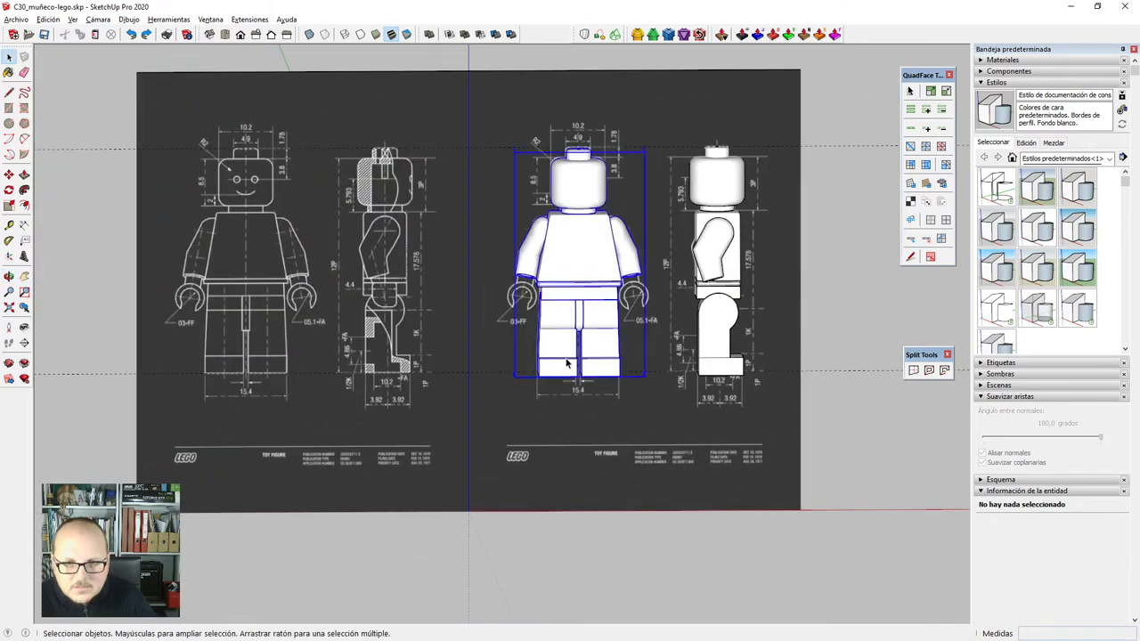
{"action": "double_click", "coordinate": [567, 363]}
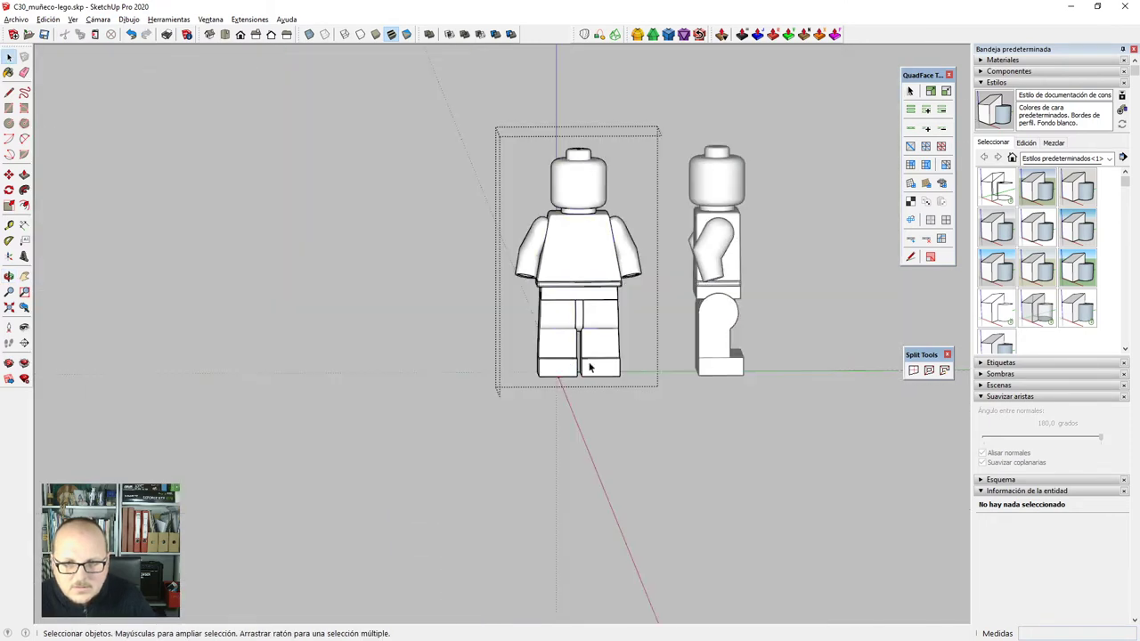
{"action": "left_click", "coordinate": [696, 365]}
{"action": "key", "text": "Escape"}
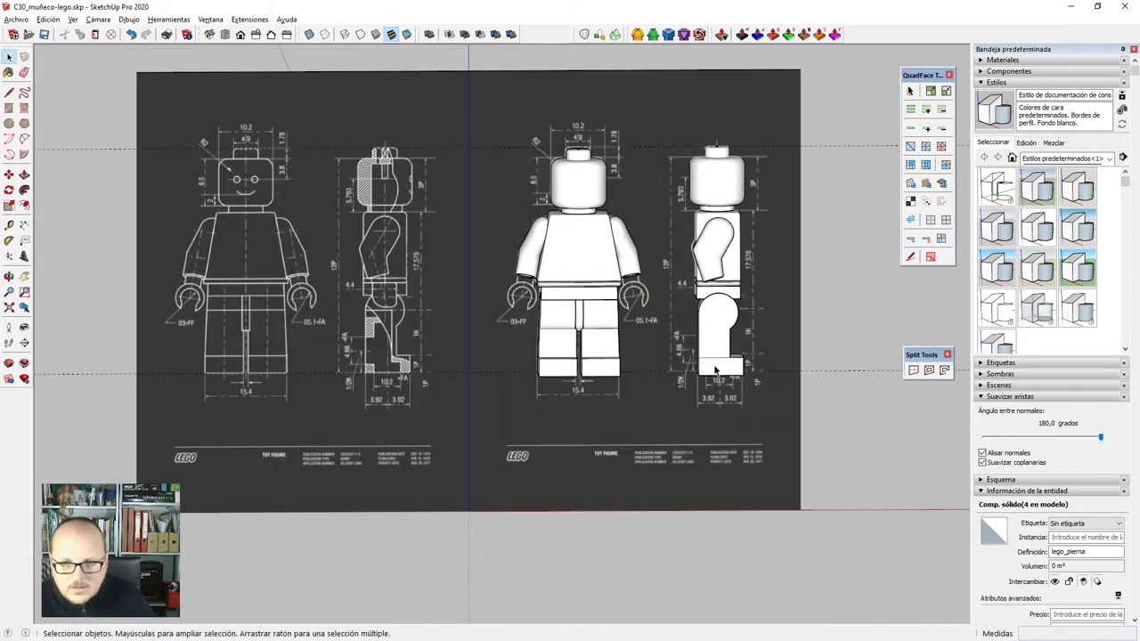
Copy the front and side figures onto the other reference drawing, using the matching upper corners of the two sheets.
{"action": "scroll", "coordinate": [715, 370], "scroll_direction": "down", "scroll_amount": 4}
{"action": "left_click", "coordinate": [640, 317], "text": "shift"}
{"action": "middle_click_drag", "start_coordinate": [690, 281], "coordinate": [682, 308]}
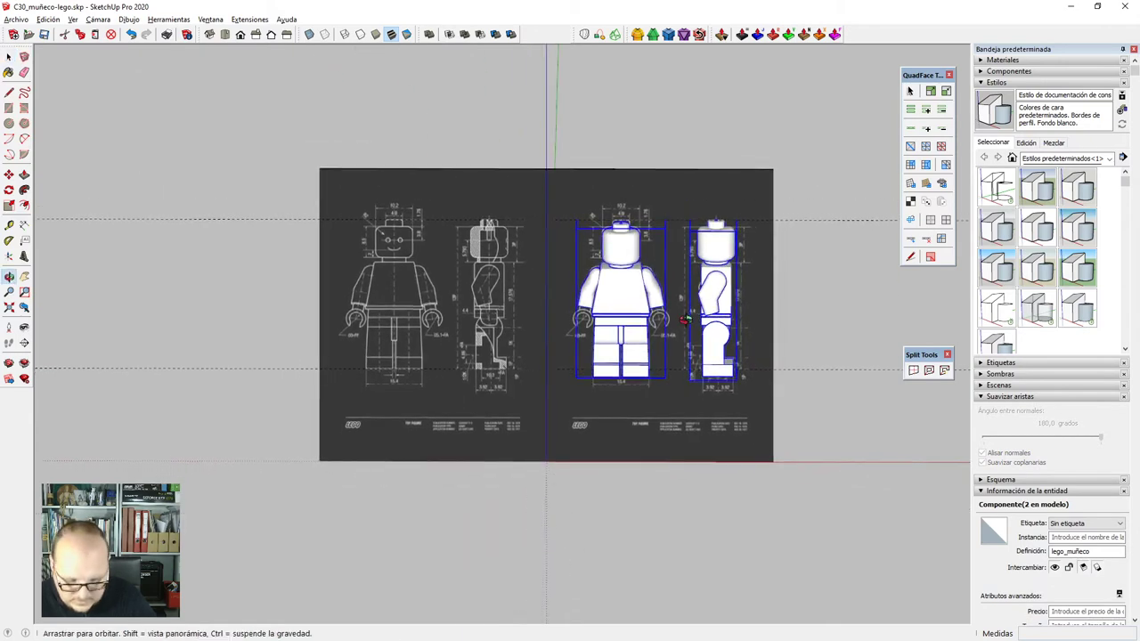
{"action": "key", "text": "m"}
{"action": "left_click", "coordinate": [771, 171]}
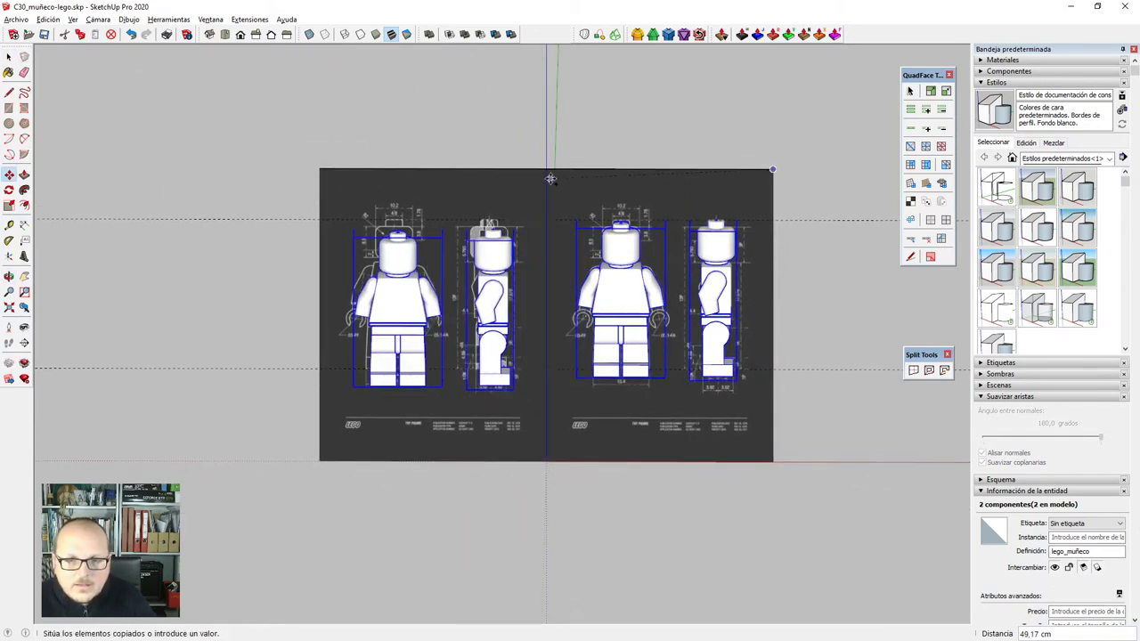
{"action": "left_click", "coordinate": [545, 170]}
{"action": "key", "text": "space"}
Delete the original front-view figure, leaving its reference drawing uncovered.
{"action": "scroll", "coordinate": [656, 282], "scroll_direction": "up", "scroll_amount": 2}
{"action": "left_click", "coordinate": [657, 283]}
{"action": "key", "text": "Delete"}
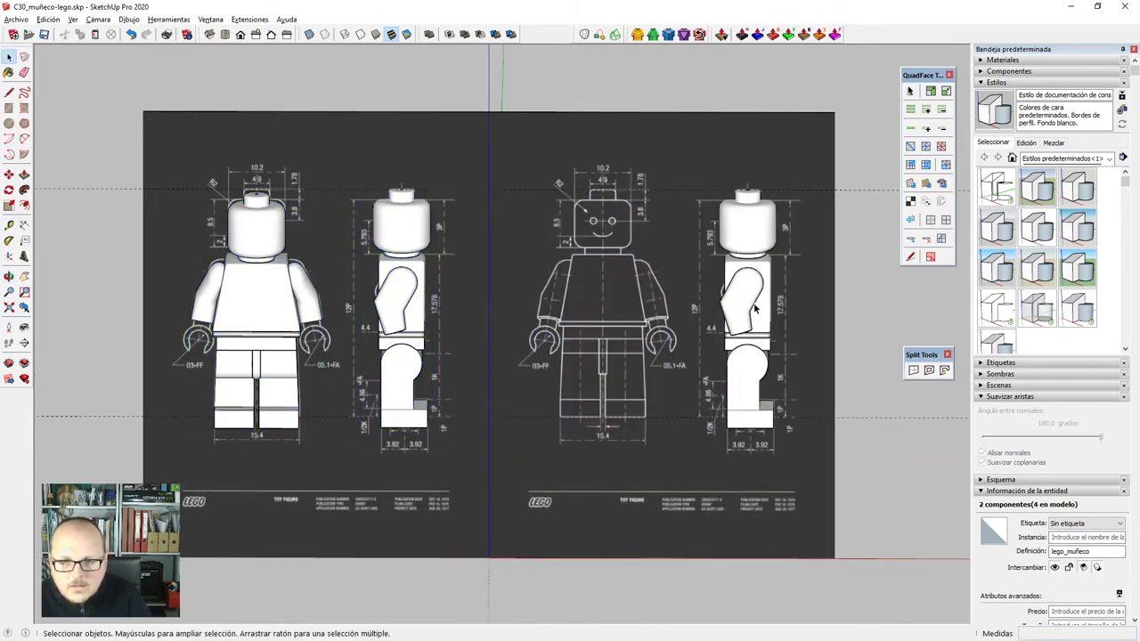
Copy one leg out of the original side-view figure, paste it in place and delete that figure.
{"action": "left_click", "coordinate": [755, 307]}
{"action": "scroll", "coordinate": [786, 435], "scroll_direction": "up", "scroll_amount": 4}
{"action": "double_click", "coordinate": [693, 367]}
{"action": "middle_click_drag", "start_coordinate": [695, 389], "coordinate": [656, 430]}
{"action": "left_click", "coordinate": [657, 428]}
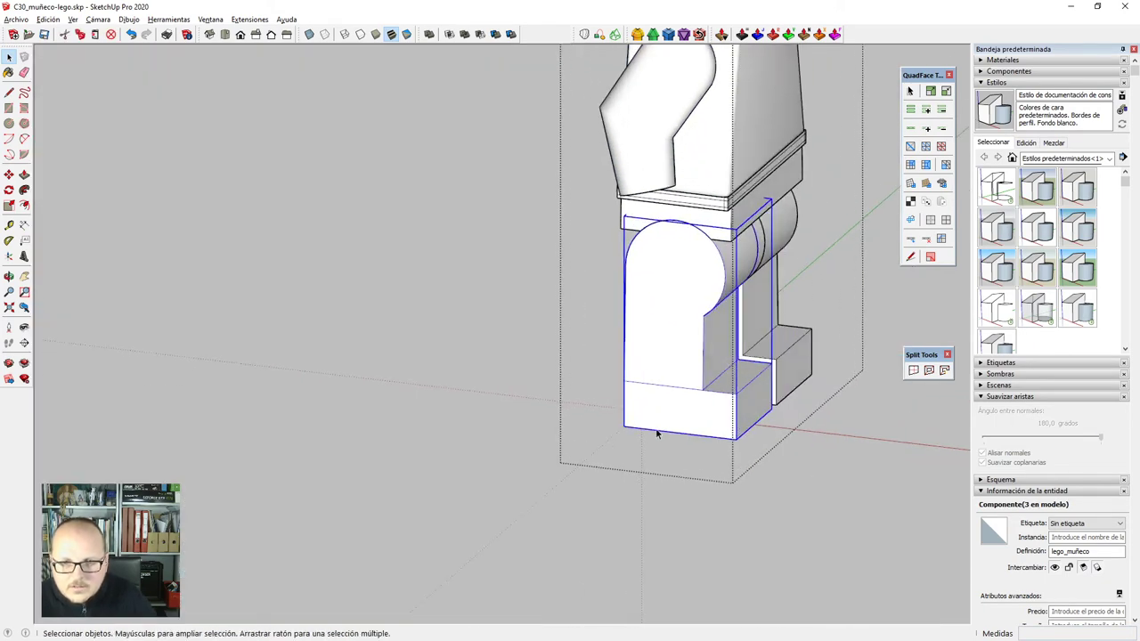
{"action": "scroll", "coordinate": [645, 431], "scroll_direction": "down", "scroll_amount": 3}
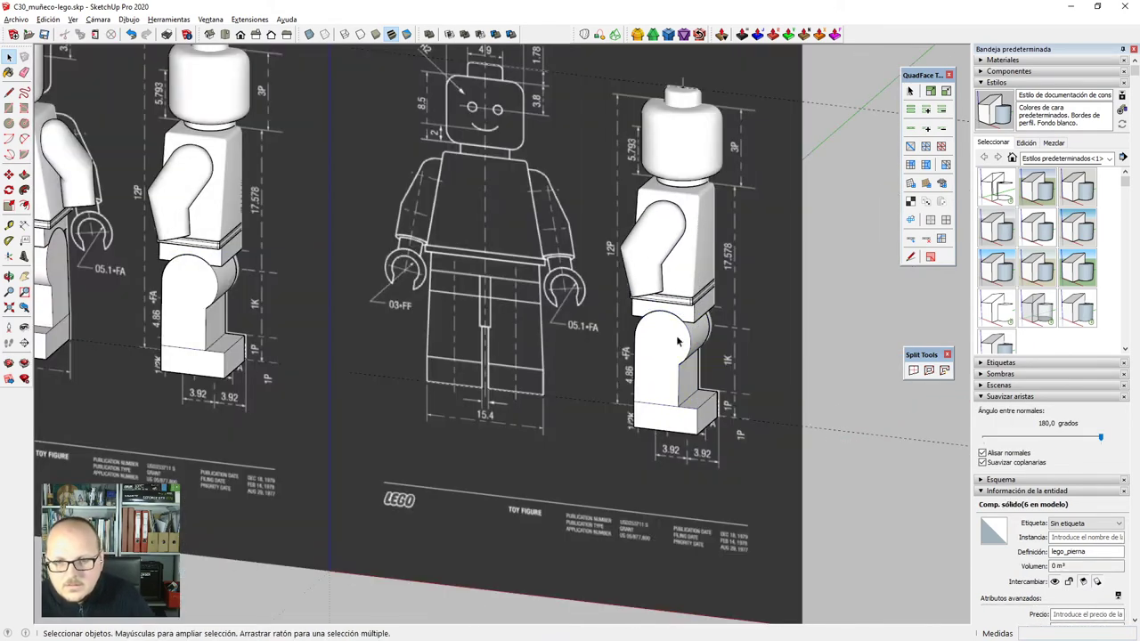
{"action": "left_click", "coordinate": [682, 299]}
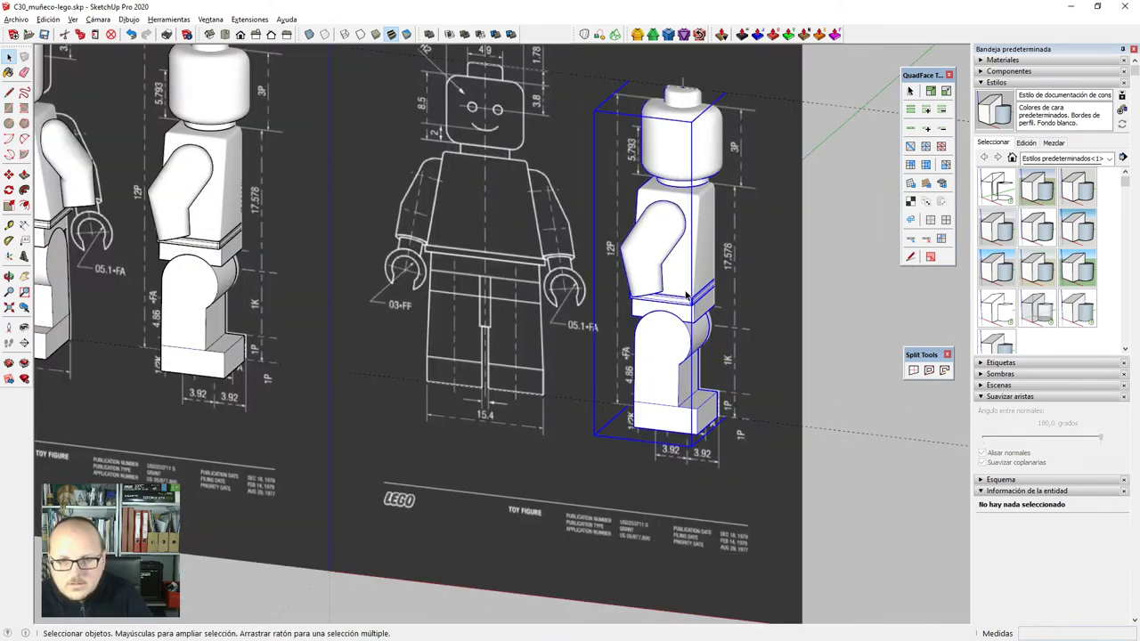
{"action": "key", "text": "Delete"}
{"action": "key", "text": "ctrl+shift+v"}
{"action": "middle_click_drag", "start_coordinate": [667, 411], "coordinate": [701, 120]}
{"action": "scroll", "coordinate": [713, 379], "scroll_direction": "up", "scroll_amount": 4}
{"action": "middle_click_drag", "start_coordinate": [743, 400], "coordinate": [684, 397]}
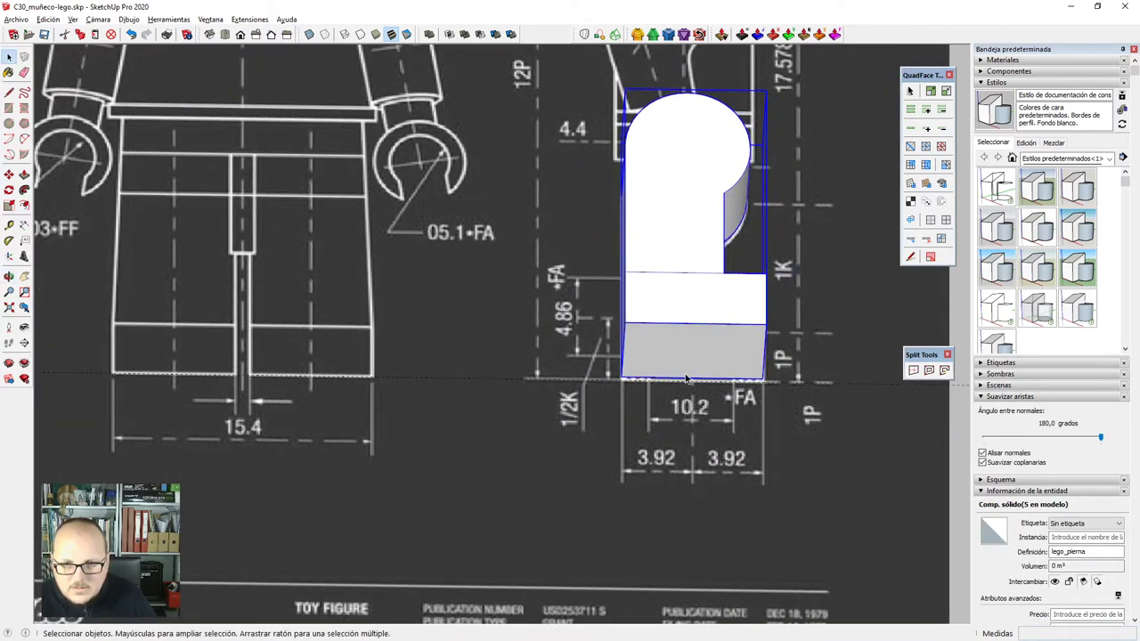
Turn on X-ray display and open the isolated leg component for editing over the side-view drawing.
{"action": "key", "text": "x"}
{"action": "scroll", "coordinate": [693, 367], "scroll_direction": "up", "scroll_amount": 3}
{"action": "middle_click_drag", "start_coordinate": [701, 351], "coordinate": [658, 364]}
{"action": "double_click", "coordinate": [651, 354]}
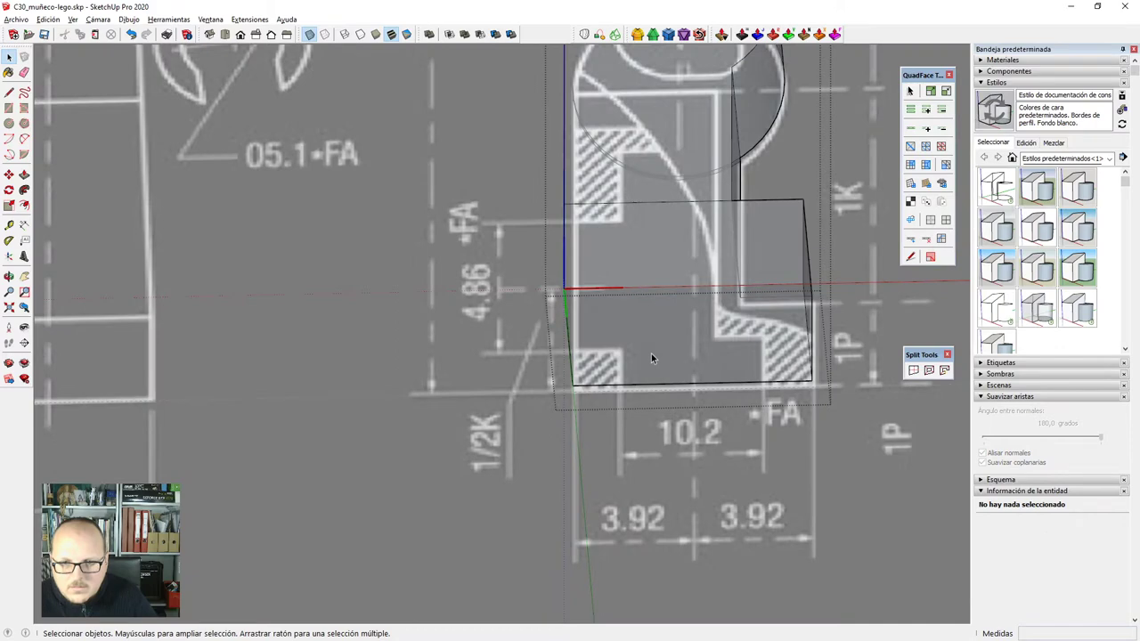
Offset the outline of the leg's underside inward to match the foot wall thickness in the section drawing.
{"action": "scroll", "coordinate": [645, 353], "scroll_direction": "up", "scroll_amount": 2}
{"action": "left_click", "coordinate": [645, 355]}
{"action": "key", "text": "f"}
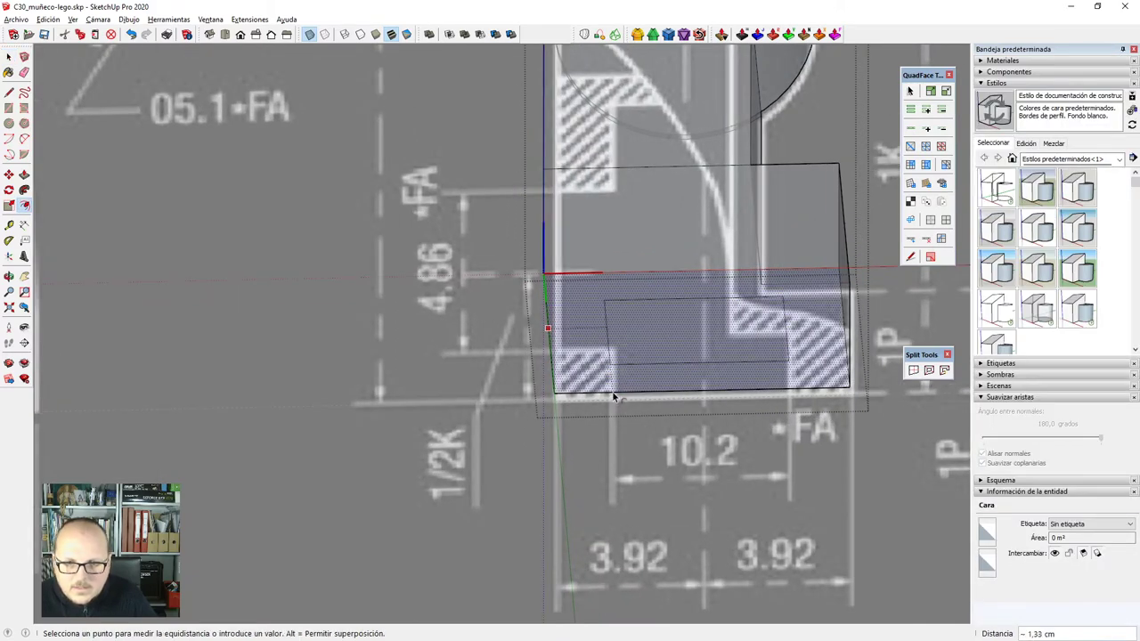
{"action": "scroll", "coordinate": [615, 368], "scroll_direction": "down", "scroll_amount": 3}
{"action": "middle_click_drag", "start_coordinate": [600, 255], "coordinate": [628, 434]}
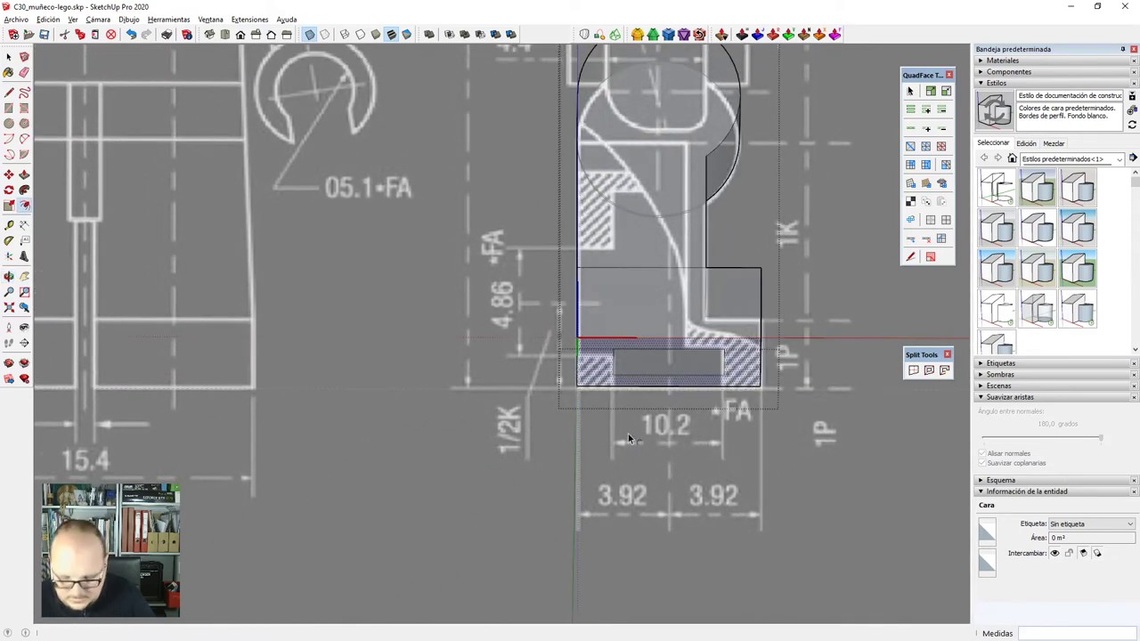
Push the inner face of the leg's underside about 1.56 cm upward, matching the foot cavity in the drawing.
{"action": "key", "text": "p"}
{"action": "left_click", "coordinate": [699, 367]}
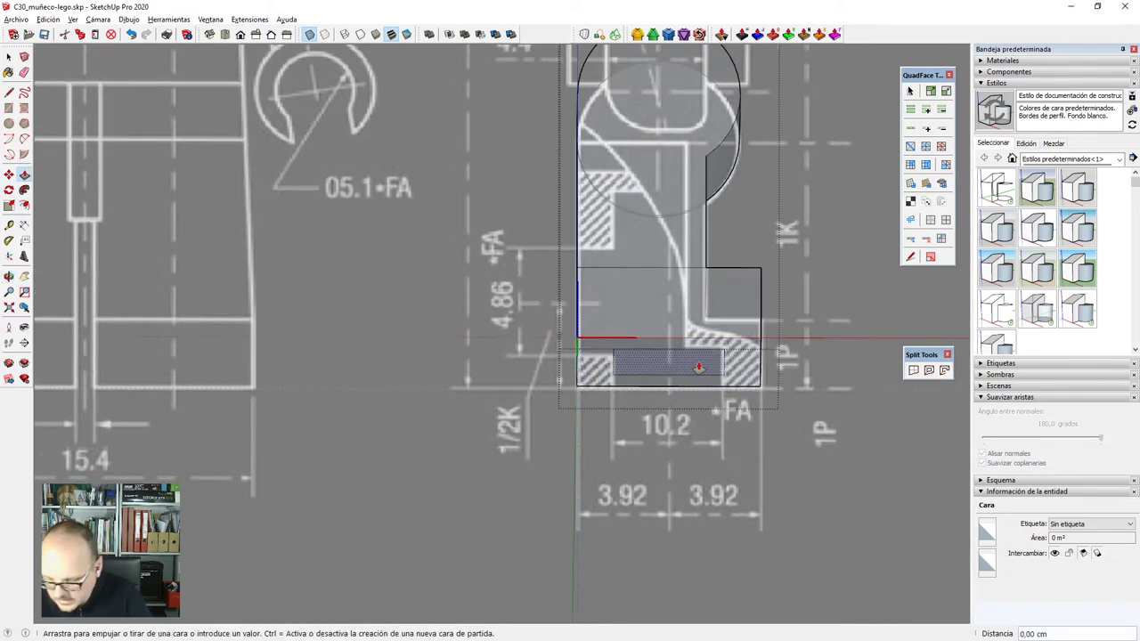
{"action": "scroll", "coordinate": [698, 369], "scroll_direction": "up", "scroll_amount": 4}
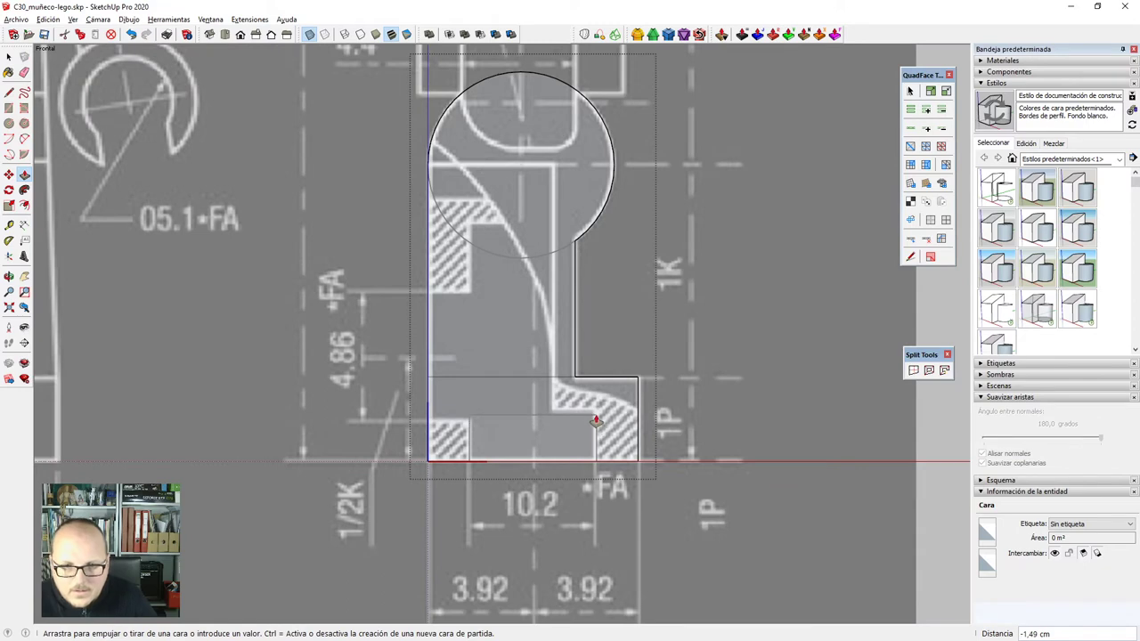
{"action": "left_click", "coordinate": [593, 418]}
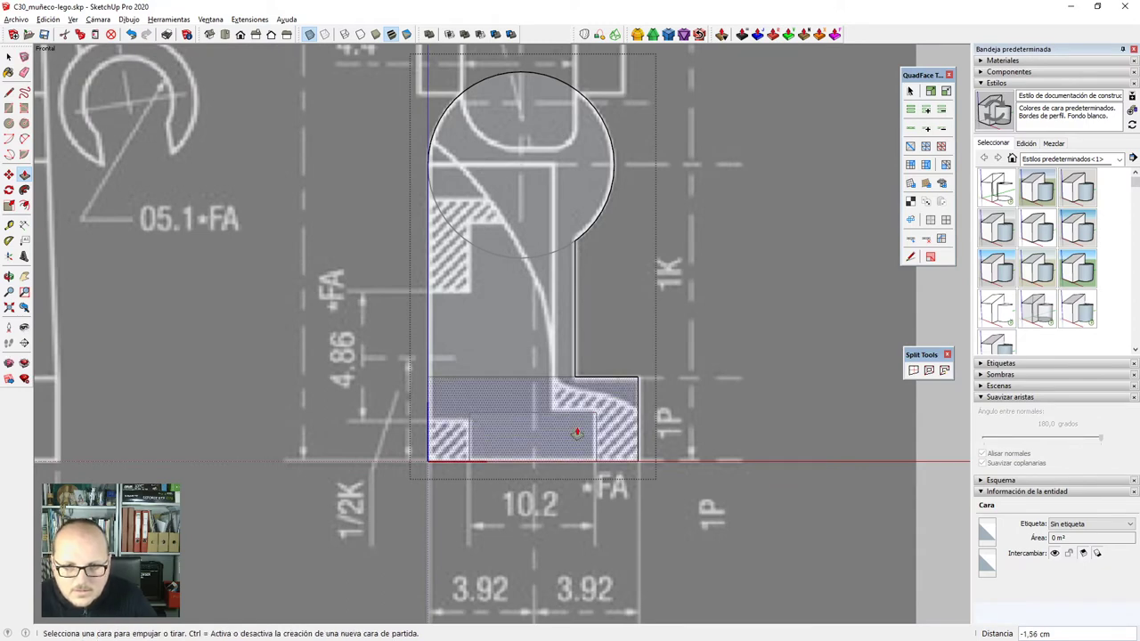
{"action": "middle_click_drag", "start_coordinate": [594, 418], "coordinate": [586, 472]}
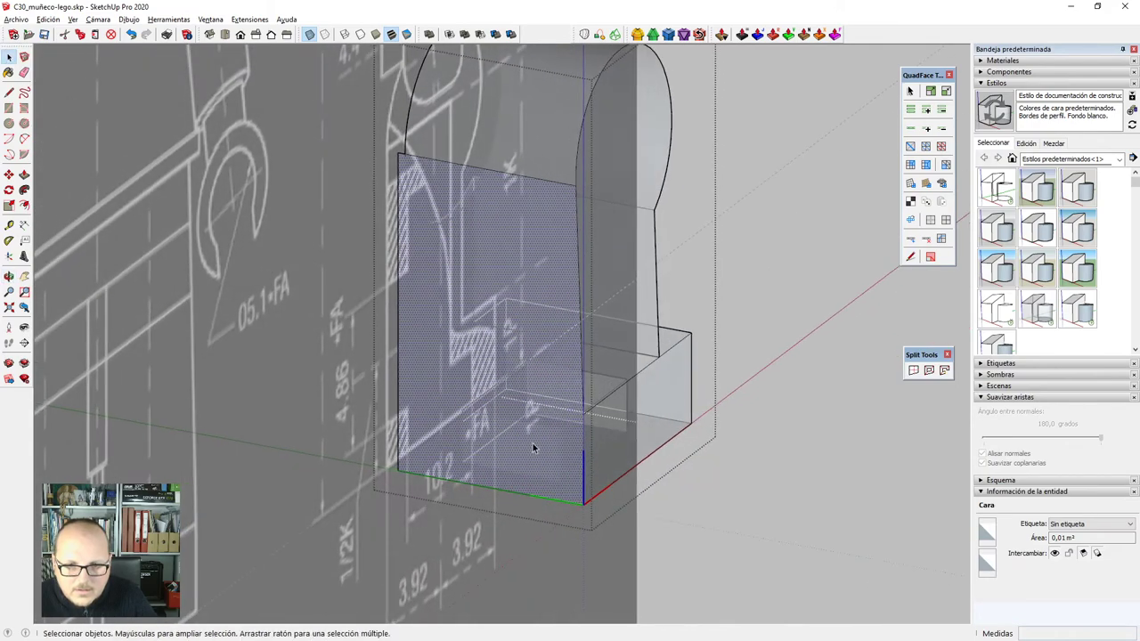
Offset the outline of the leg's flat back face inward to form an inner rectangle.
{"action": "scroll", "coordinate": [554, 442], "scroll_direction": "up", "scroll_amount": 2}
{"action": "key", "text": "f"}
{"action": "left_click", "coordinate": [596, 456]}
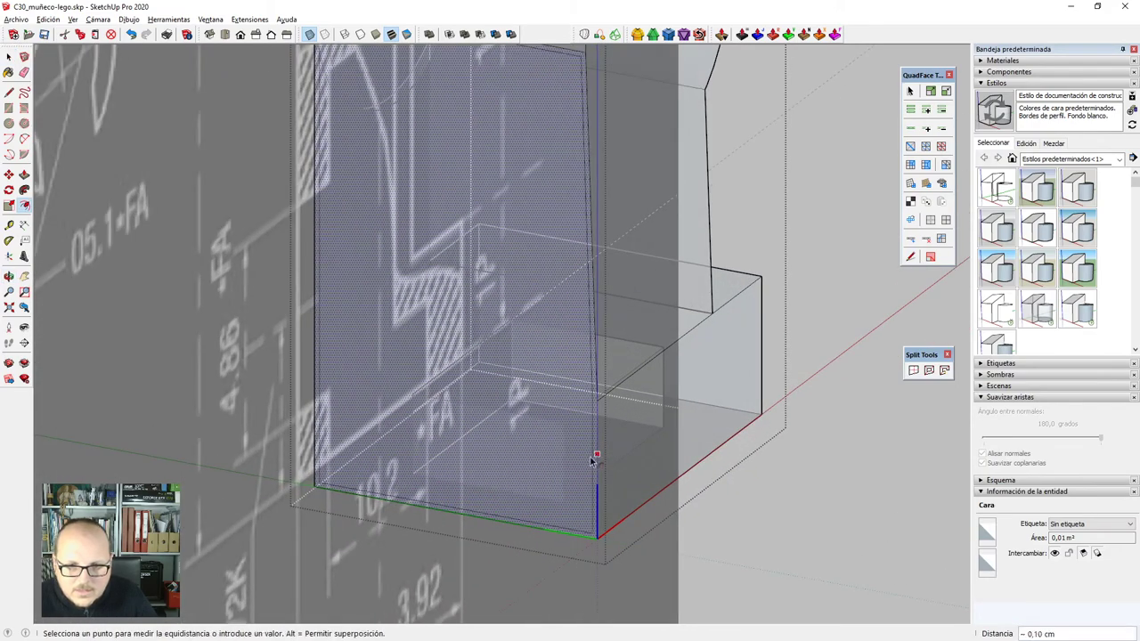
{"action": "left_click", "coordinate": [562, 505]}
Scale the inner rectangle on the leg's back vertically to match the opening between the hatched sections in the drawing.
{"action": "scroll", "coordinate": [565, 505], "scroll_direction": "down", "scroll_amount": 2}
{"action": "middle_click_drag", "start_coordinate": [565, 504], "coordinate": [327, 423]}
{"action": "key", "text": "space"}
{"action": "double_click", "coordinate": [405, 421]}
{"action": "key", "text": "s"}
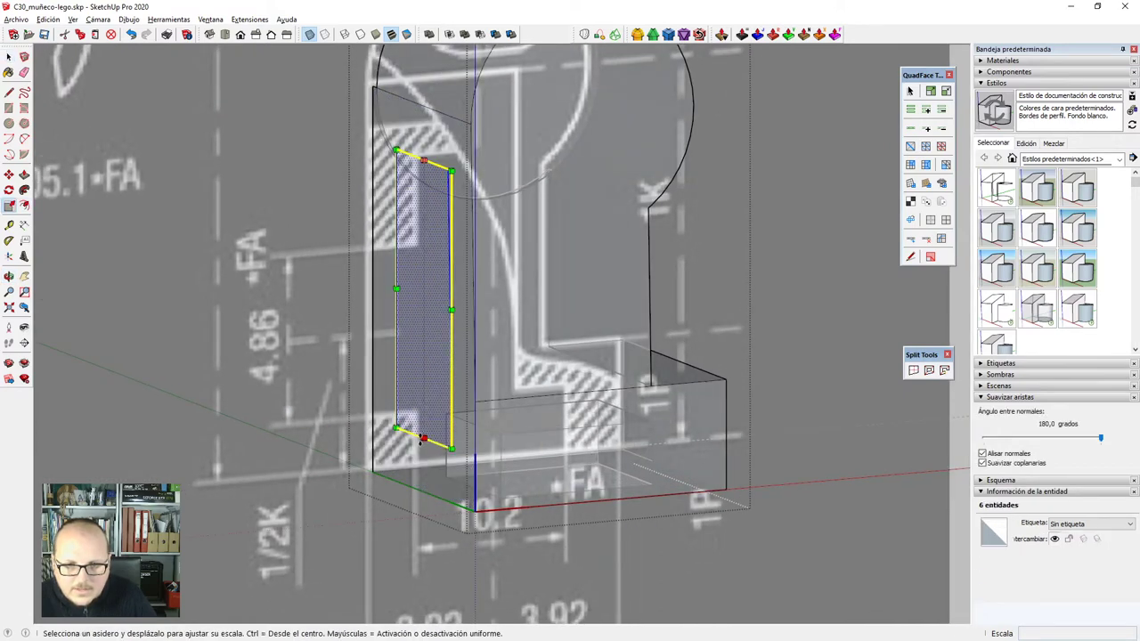
{"action": "left_click_drag", "start_coordinate": [423, 439], "coordinate": [508, 442]}
{"action": "scroll", "coordinate": [508, 443], "scroll_direction": "down", "scroll_amount": 1}
{"action": "middle_click_drag", "start_coordinate": [509, 441], "coordinate": [483, 409]}
{"action": "scroll", "coordinate": [445, 239], "scroll_direction": "up", "scroll_amount": 1}
{"action": "left_click_drag", "start_coordinate": [446, 220], "coordinate": [432, 355]}
{"action": "key", "text": "F3"}
{"action": "scroll", "coordinate": [428, 427], "scroll_direction": "up", "scroll_amount": 1}
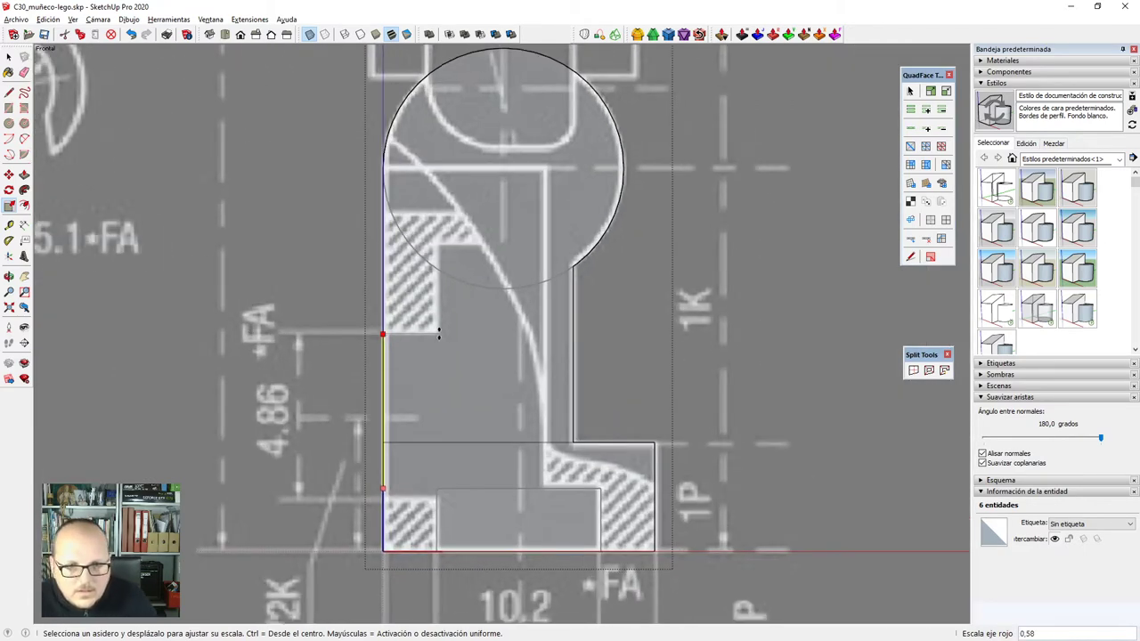
{"action": "left_click", "coordinate": [441, 335]}
{"action": "scroll", "coordinate": [468, 292], "scroll_direction": "down", "scroll_amount": 3}
{"action": "key", "text": "space"}
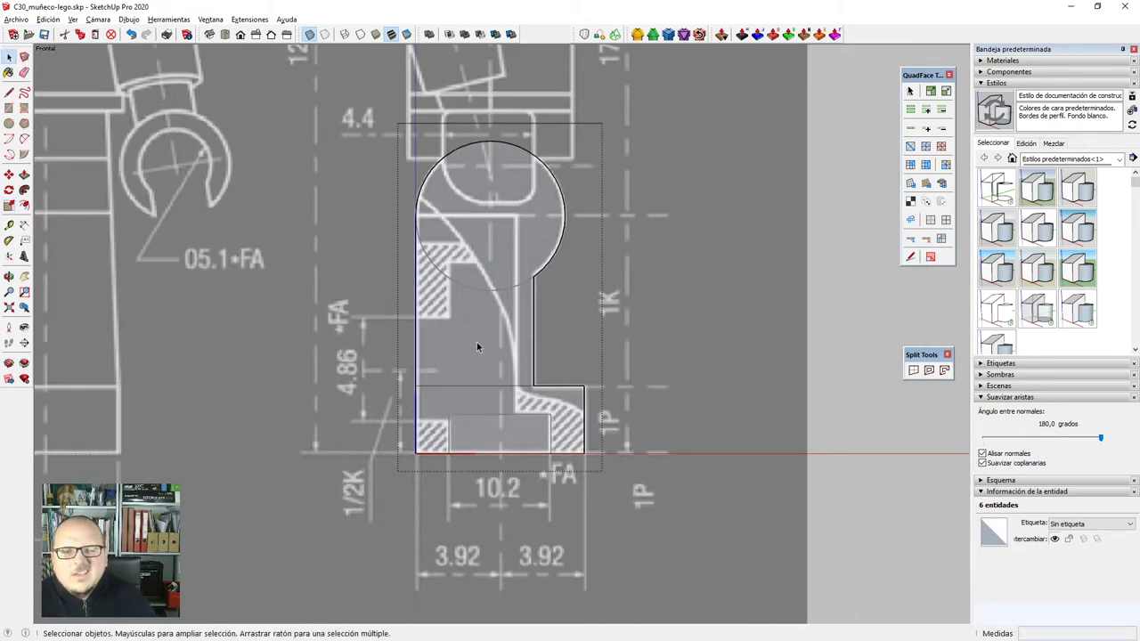
Examine the leg's foot cavity and back rectangle from several angles, close the component and clear the selection.
{"action": "scroll", "coordinate": [392, 399], "scroll_direction": "down", "scroll_amount": 1}
{"action": "middle_click_drag", "start_coordinate": [339, 396], "coordinate": [554, 383]}
{"action": "middle_click_drag", "start_coordinate": [565, 467], "coordinate": [450, 262]}
{"action": "scroll", "coordinate": [450, 263], "scroll_direction": "down", "scroll_amount": 2}
{"action": "scroll", "coordinate": [631, 538], "scroll_direction": "up", "scroll_amount": 3}
{"action": "middle_click_drag", "start_coordinate": [569, 495], "coordinate": [437, 572]}
{"action": "scroll", "coordinate": [537, 468], "scroll_direction": "down", "scroll_amount": 3}
{"action": "middle_click_drag", "start_coordinate": [537, 469], "coordinate": [428, 629]}
{"action": "scroll", "coordinate": [517, 468], "scroll_direction": "down", "scroll_amount": 2}
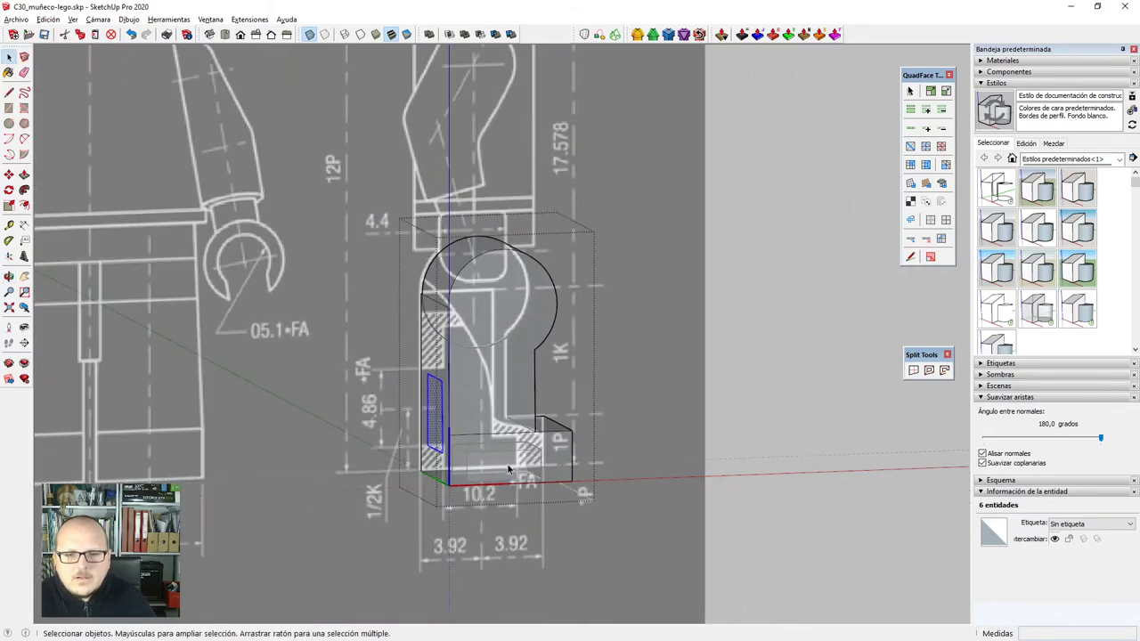
{"action": "middle_click_drag", "start_coordinate": [516, 469], "coordinate": [458, 496]}
{"action": "left_click", "coordinate": [468, 498]}
{"action": "key", "text": "ctrl+t"}
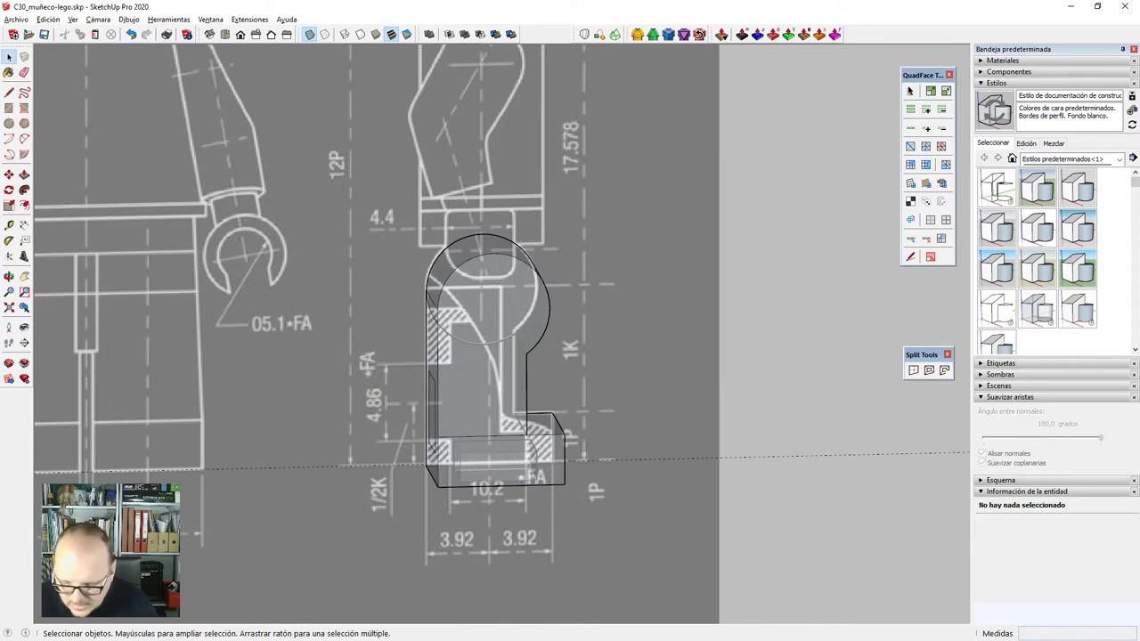
Switch to the web browser and search for pictures of "muñeco lego" in a new tab.
{"action": "key", "text": "alt+Tab"}
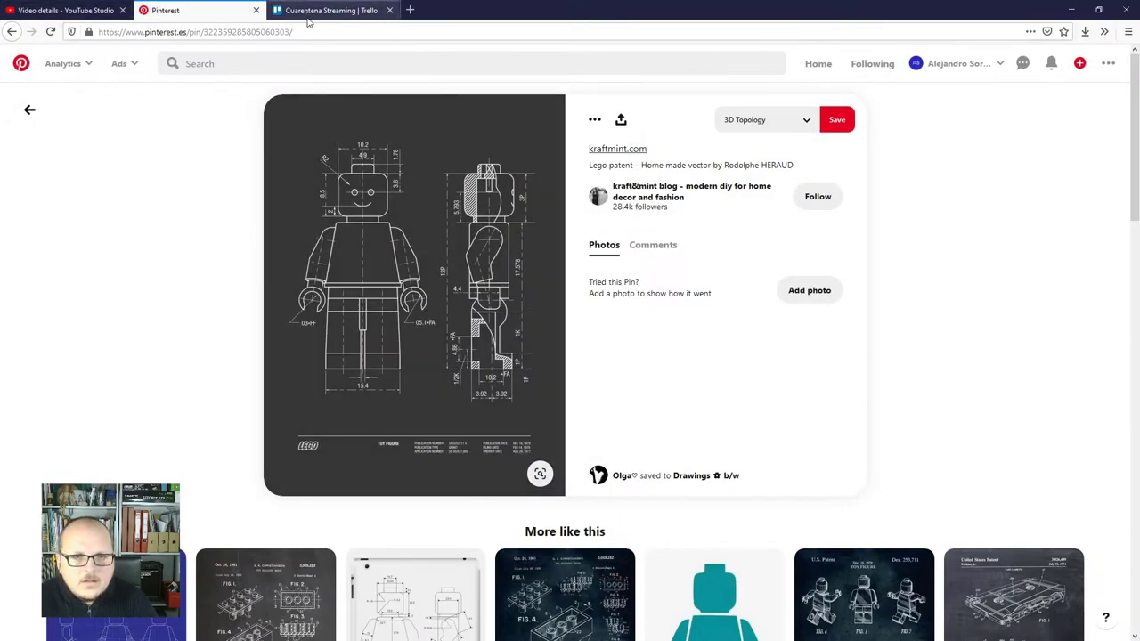
{"action": "left_click", "coordinate": [412, 10]}
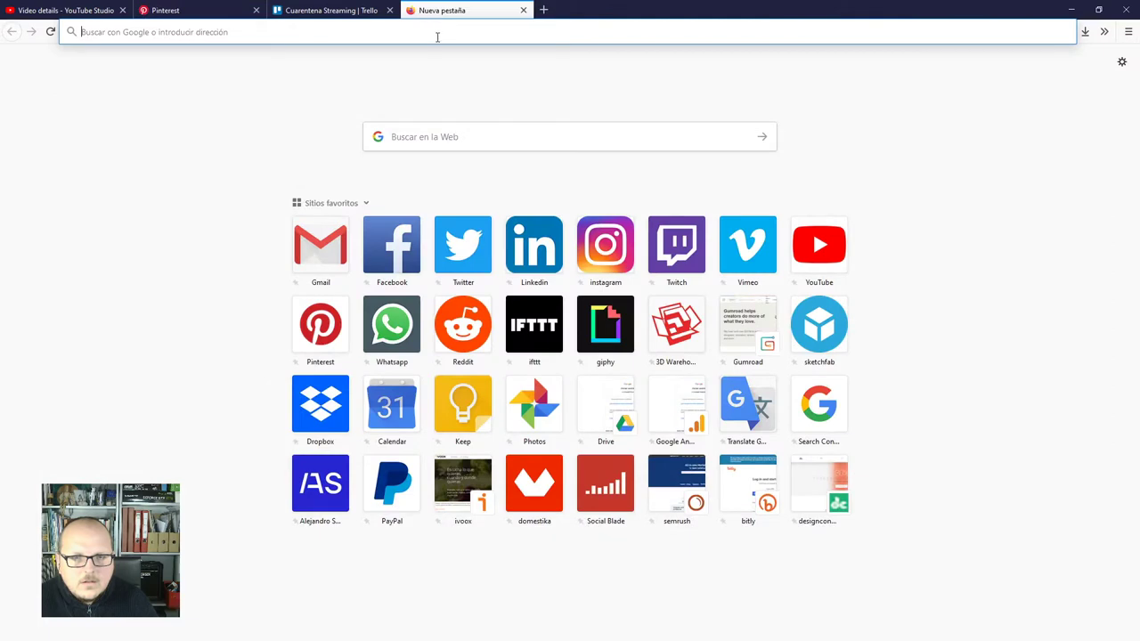
{"action": "left_click", "coordinate": [442, 134]}
{"action": "type", "text": "muñeco lego"}
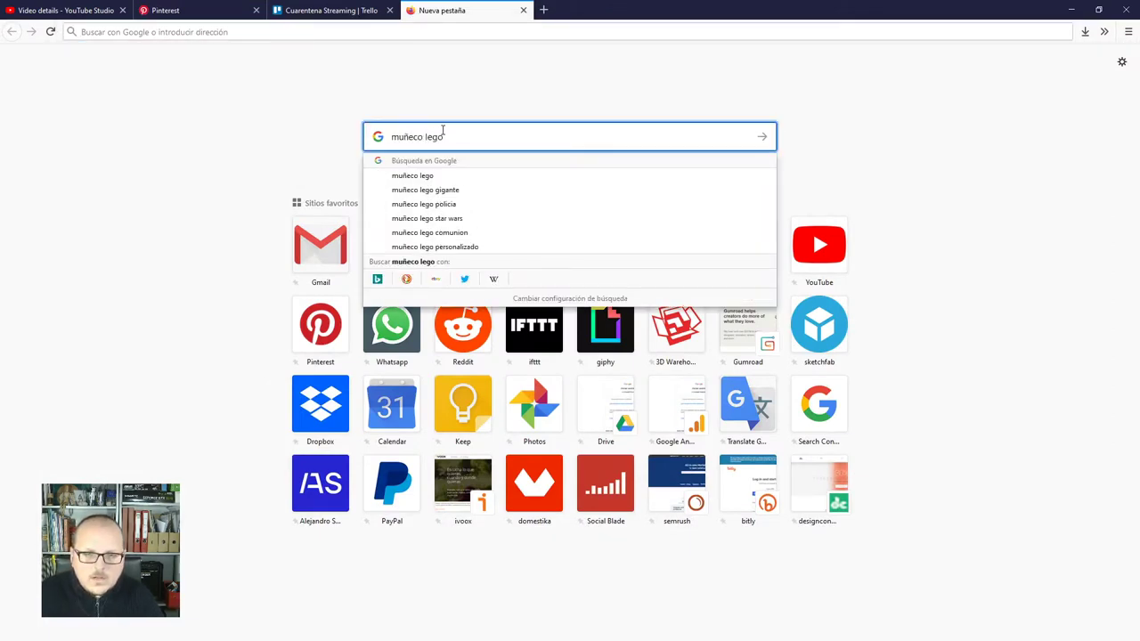
{"action": "key", "text": "Return"}
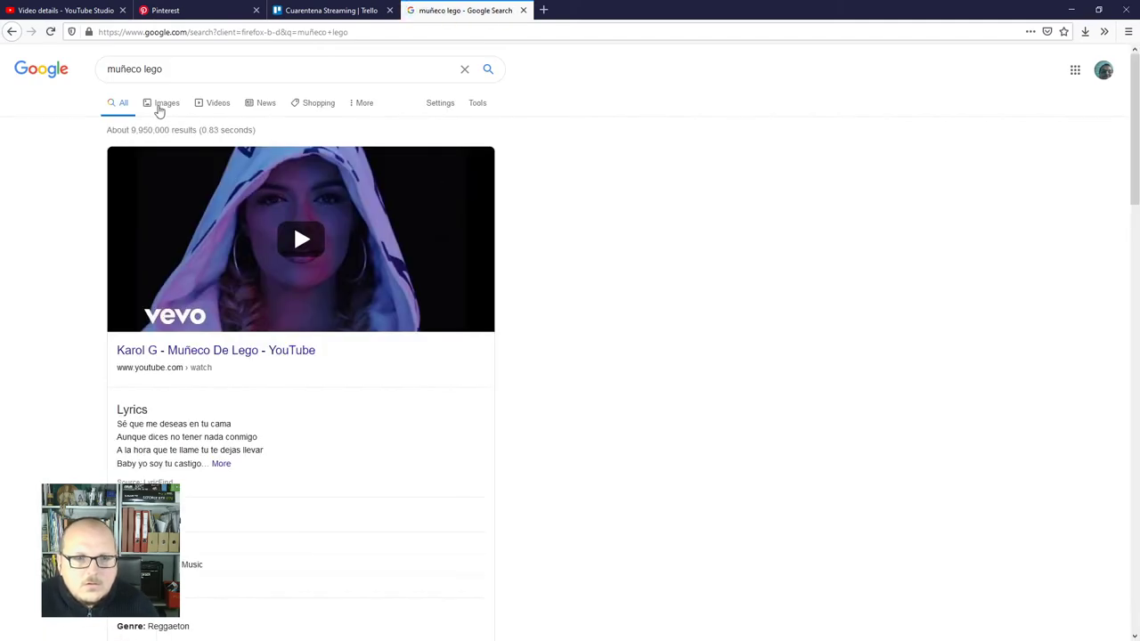
{"action": "left_click", "coordinate": [169, 107]}
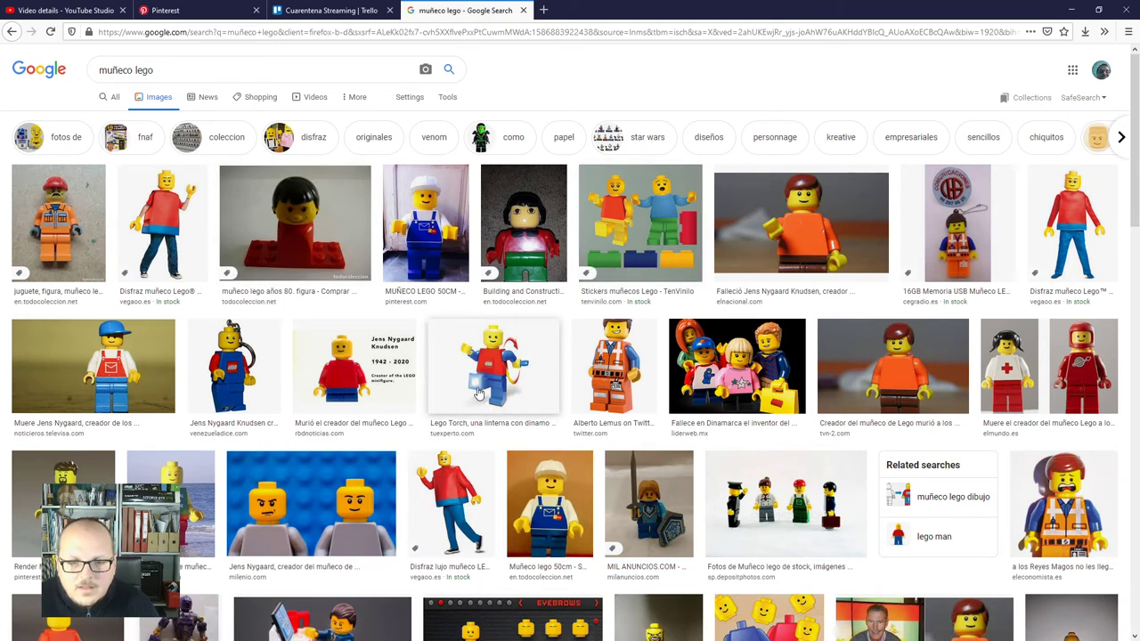
Look through the image results for a LEGO figure that shows the back and underside of the legs.
{"action": "scroll", "coordinate": [481, 383], "scroll_direction": "down", "scroll_amount": 4}
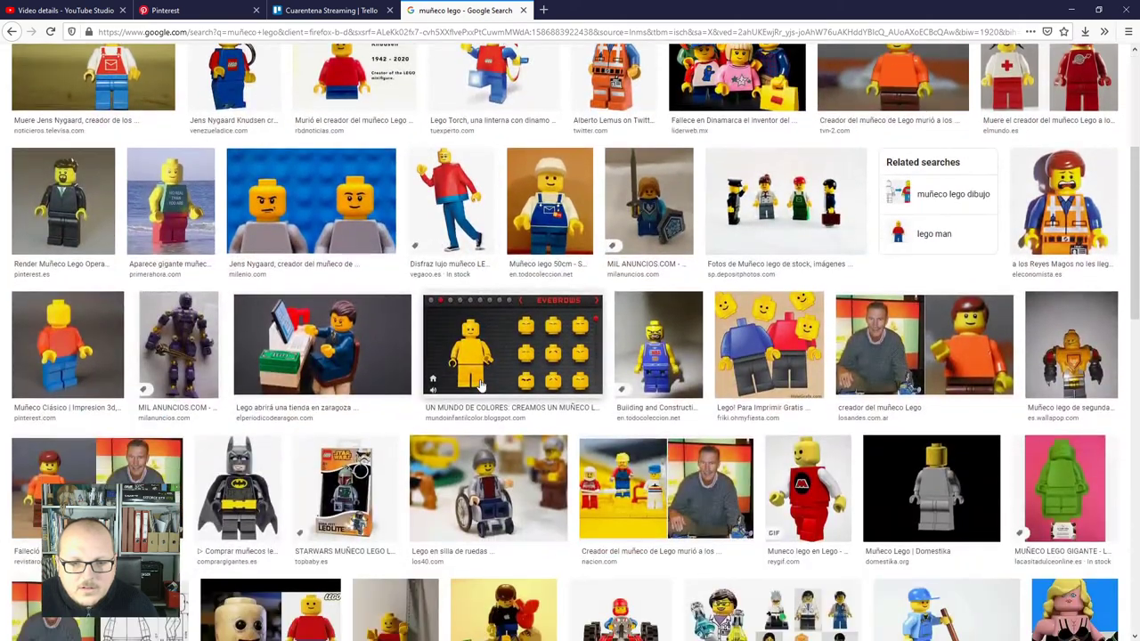
{"action": "scroll", "coordinate": [481, 385], "scroll_direction": "down", "scroll_amount": 2}
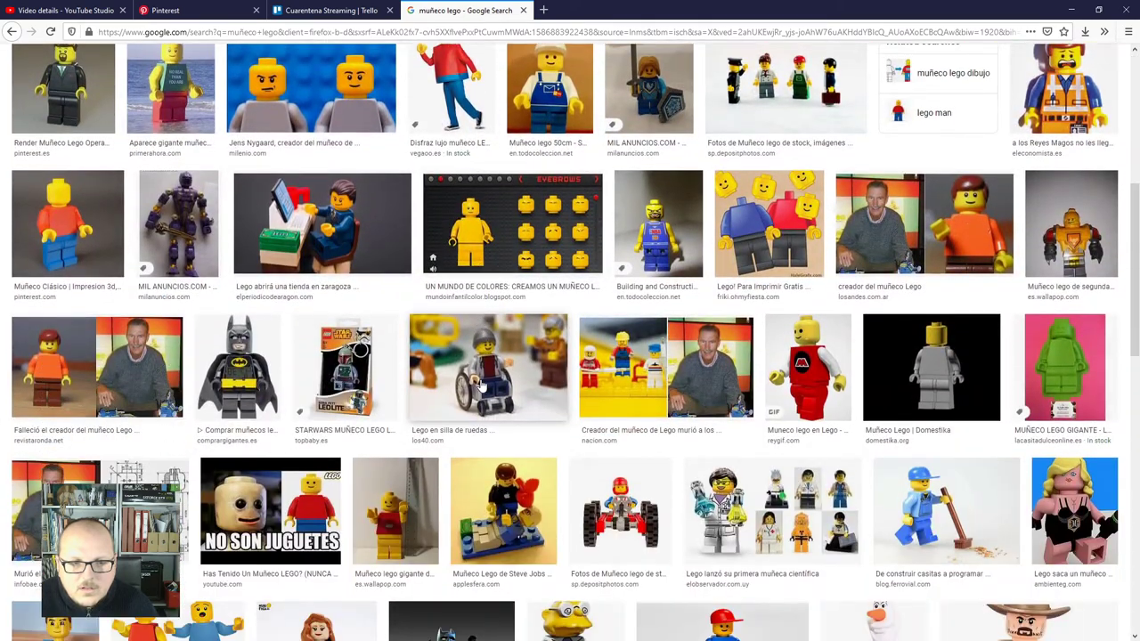
{"action": "scroll", "coordinate": [481, 383], "scroll_direction": "down", "scroll_amount": 7}
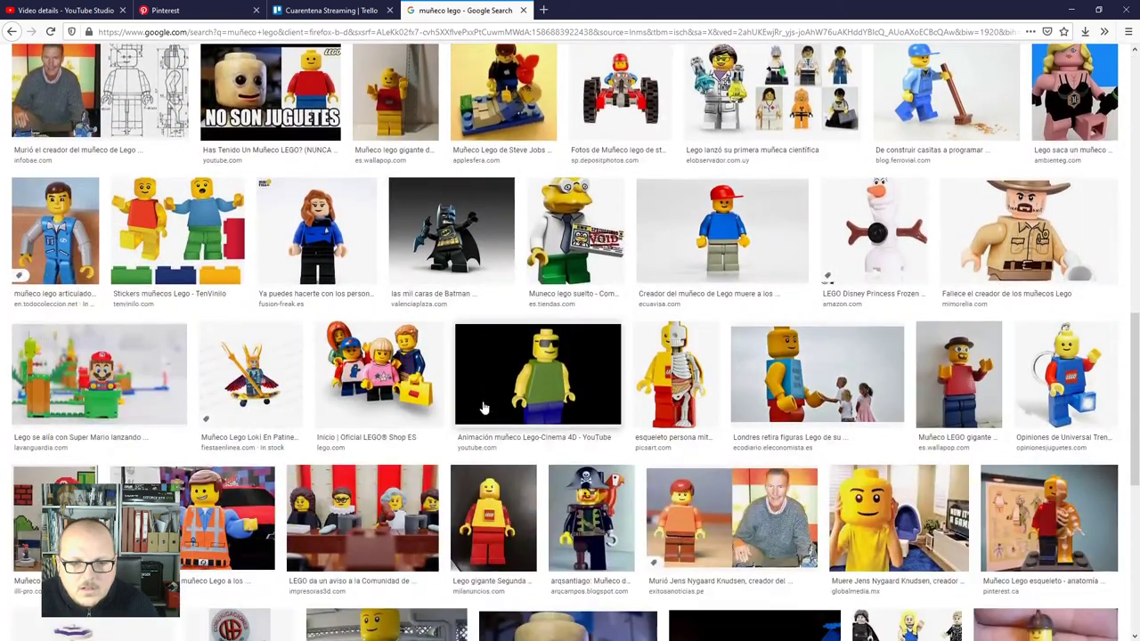
{"action": "scroll", "coordinate": [483, 406], "scroll_direction": "down", "scroll_amount": 5}
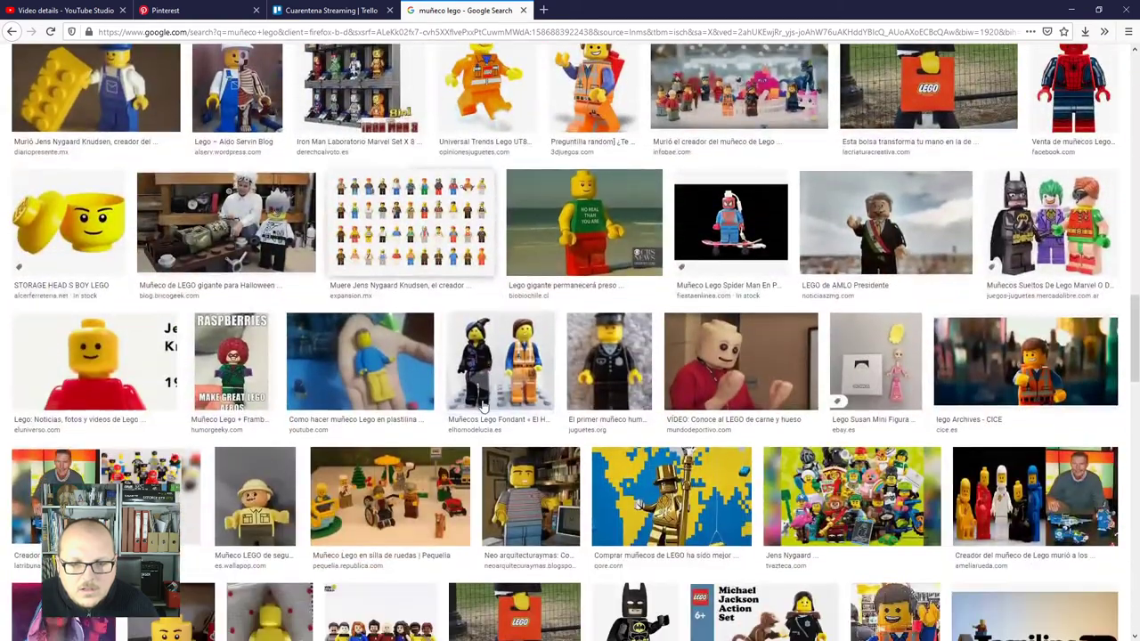
{"action": "scroll", "coordinate": [484, 403], "scroll_direction": "down", "scroll_amount": 2}
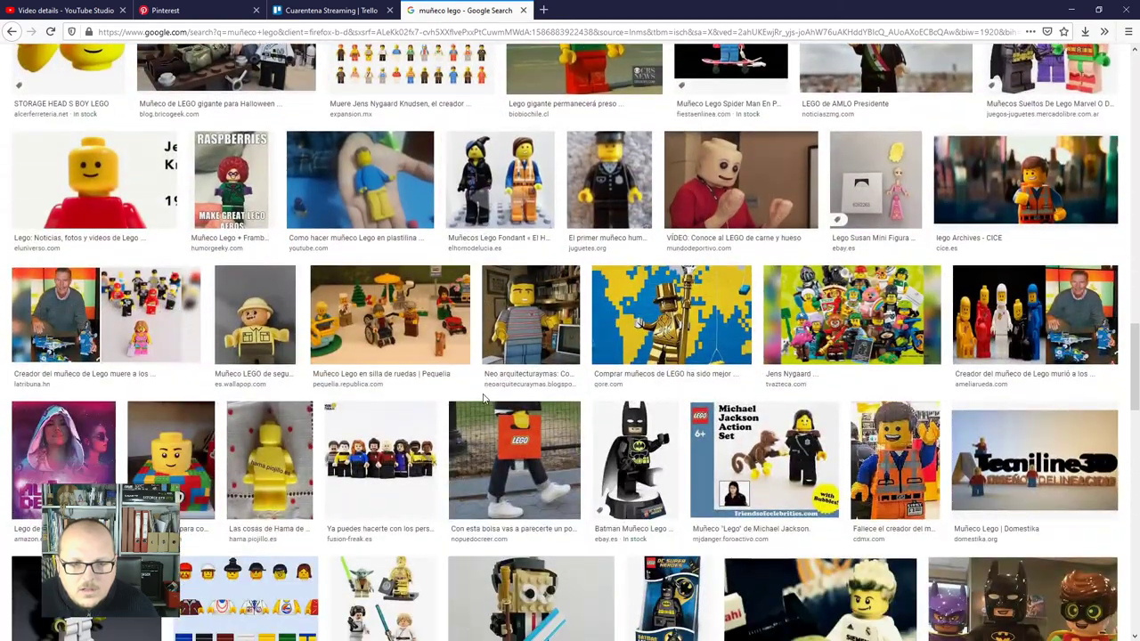
{"action": "scroll", "coordinate": [483, 401], "scroll_direction": "down", "scroll_amount": 2}
{"action": "scroll", "coordinate": [483, 401], "scroll_direction": "down", "scroll_amount": 2}
{"action": "scroll", "coordinate": [483, 401], "scroll_direction": "up", "scroll_amount": 2}
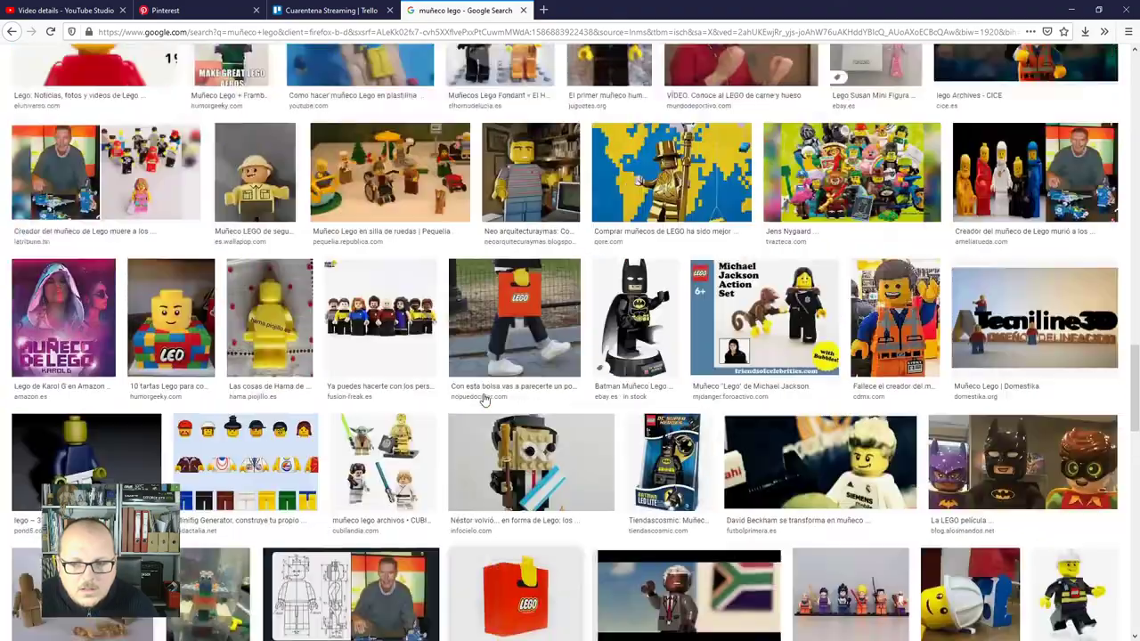
{"action": "scroll", "coordinate": [483, 401], "scroll_direction": "up", "scroll_amount": 15}
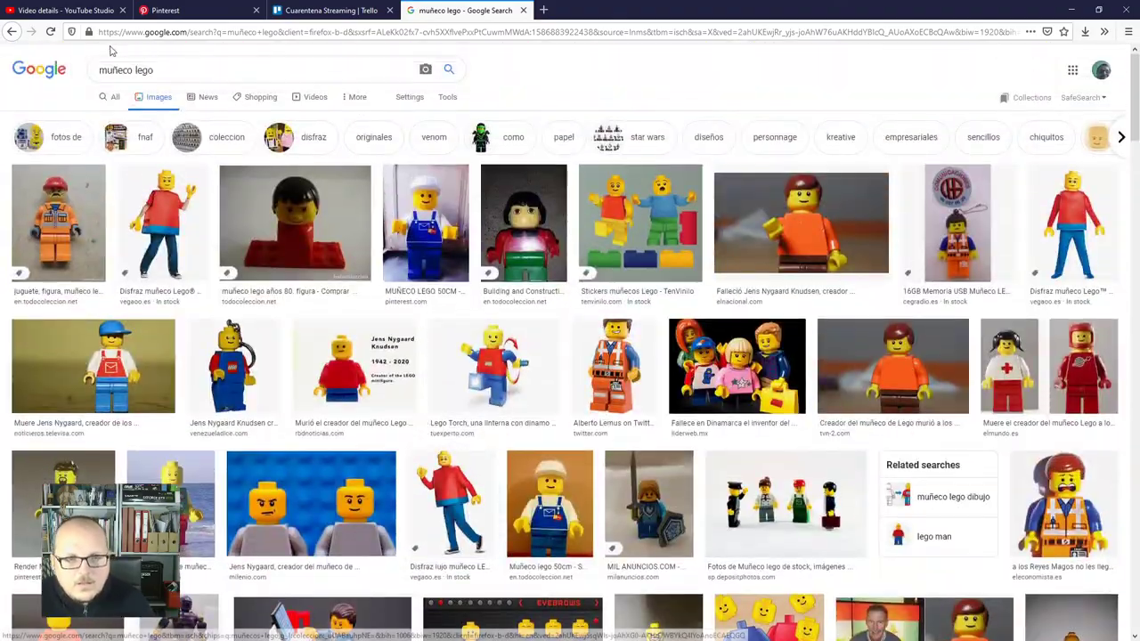
Search the images for "lego man" and open the rear-view picture of the 3D model.
{"action": "key", "text": "BackSpace"}
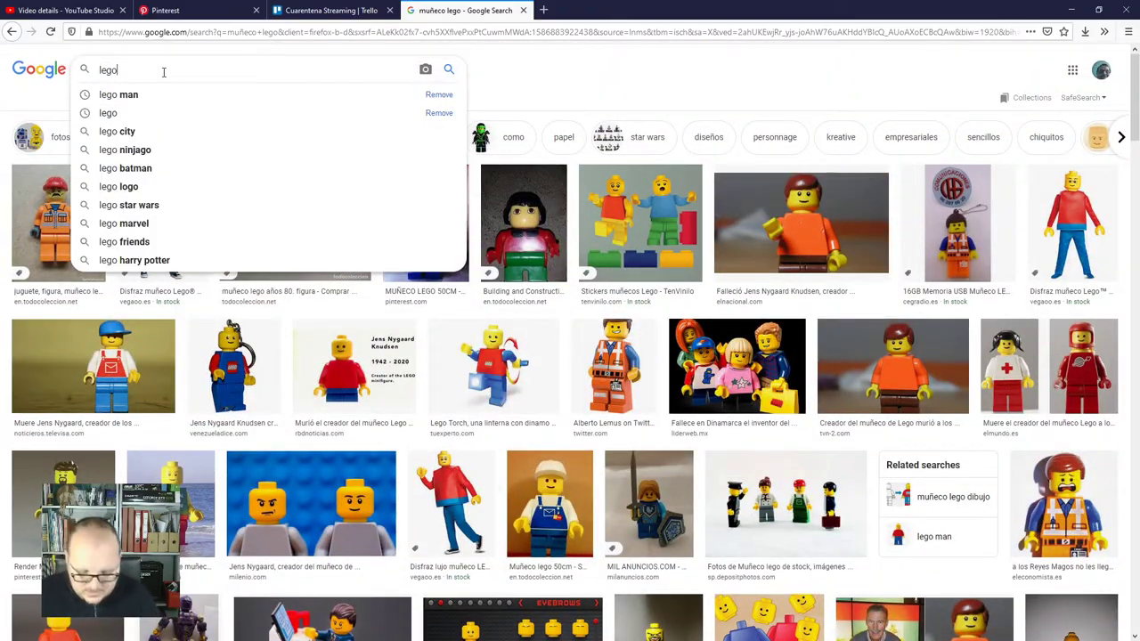
{"action": "type", "text": "man"}
{"action": "key", "text": "Return"}
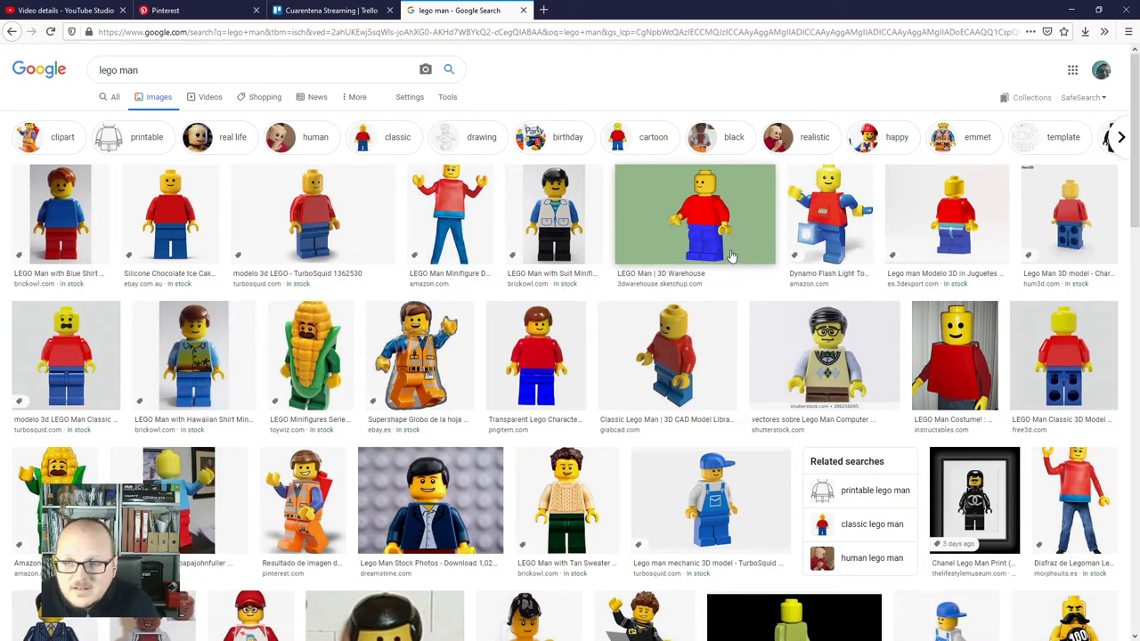
{"action": "left_click", "coordinate": [1062, 256]}
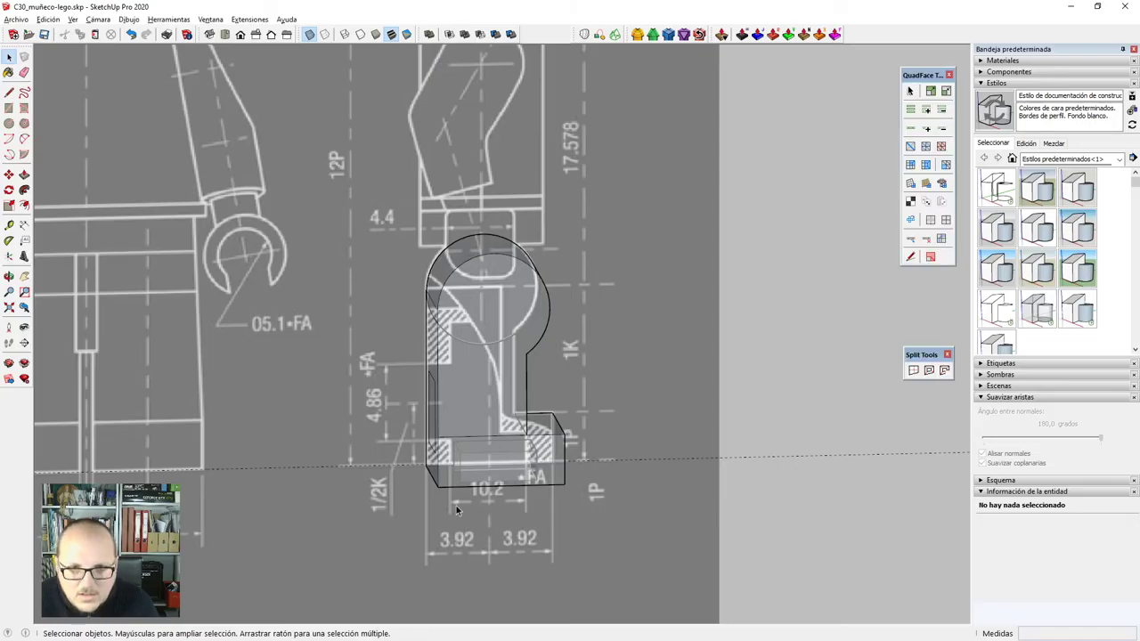
Open the leg component and push a side wall of the foot's rectangular cavity to its opposite edge, closing the cavity.
{"action": "middle_click_drag", "start_coordinate": [456, 506], "coordinate": [405, 343]}
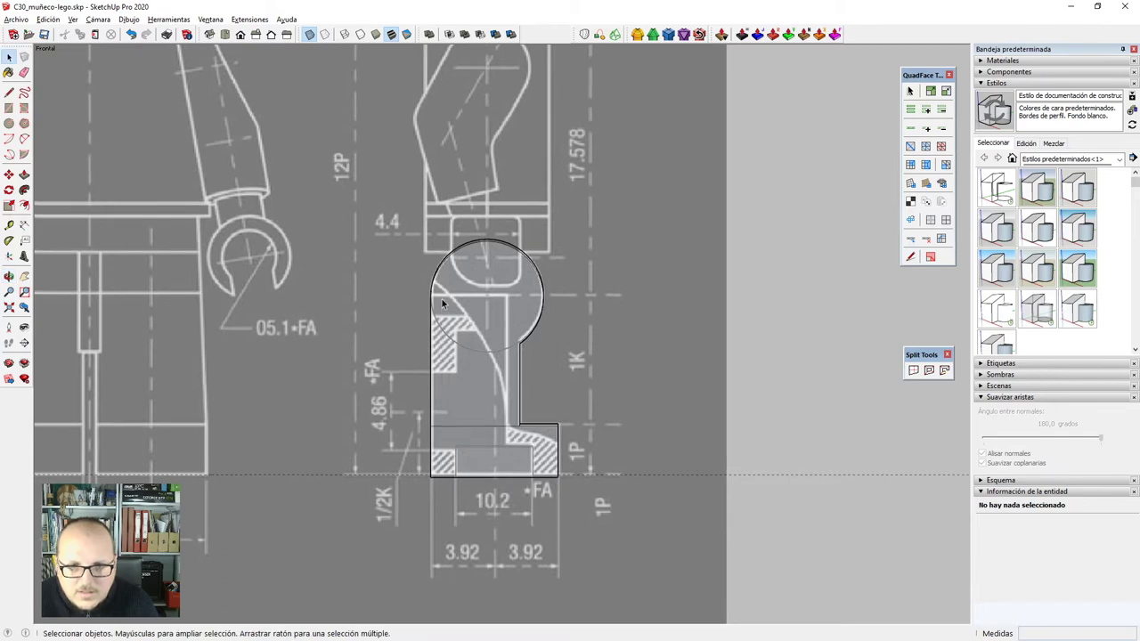
{"action": "middle_click_drag", "start_coordinate": [441, 298], "coordinate": [597, 312]}
{"action": "scroll", "coordinate": [481, 407], "scroll_direction": "up", "scroll_amount": 3}
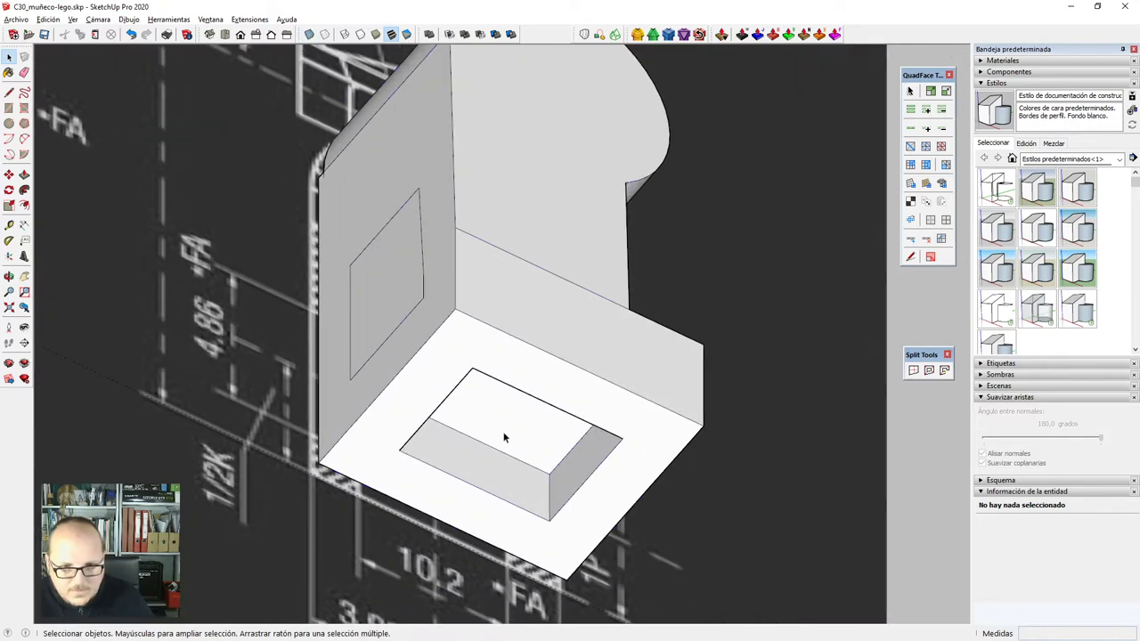
{"action": "double_click", "coordinate": [494, 460]}
{"action": "key", "text": "p"}
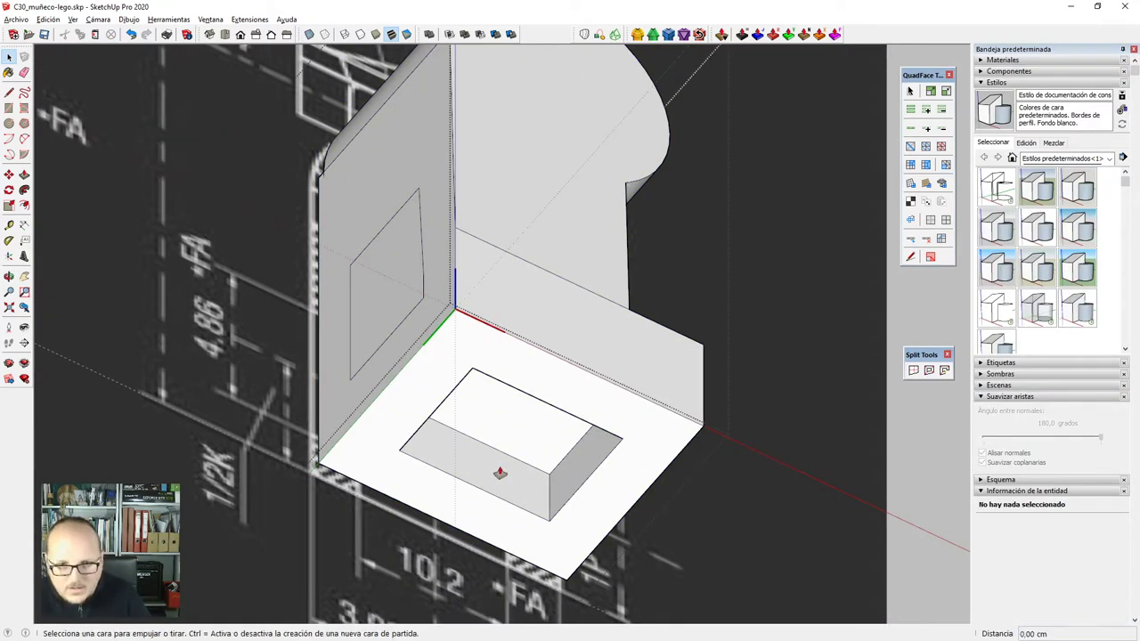
{"action": "left_click", "coordinate": [502, 466]}
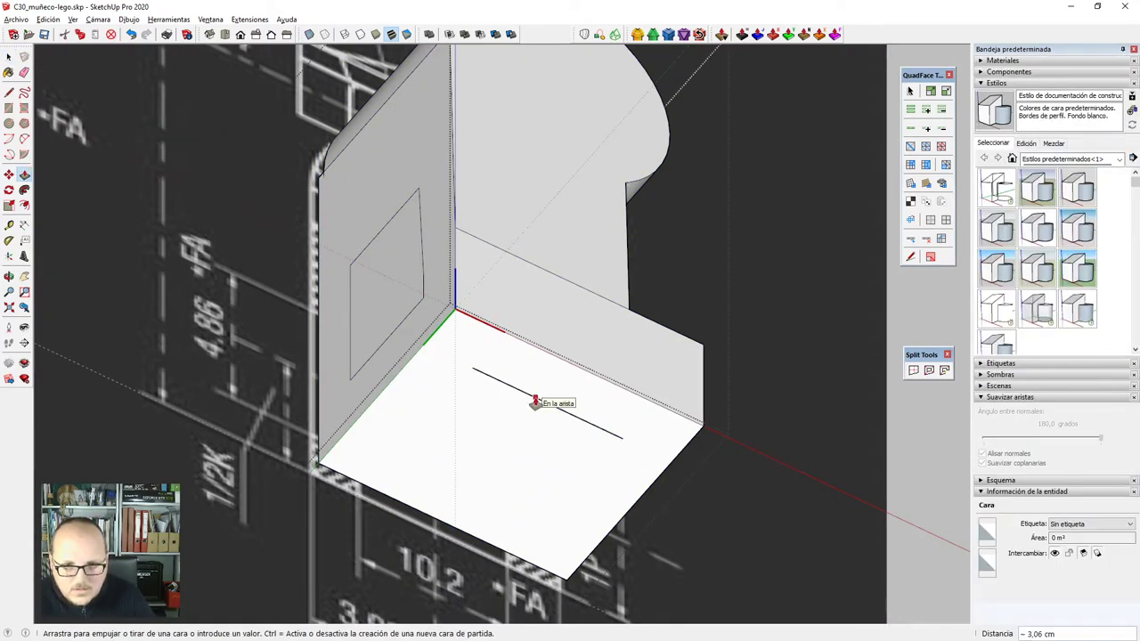
{"action": "left_click", "coordinate": [534, 410]}
Place two crossing guide lines through the midpoints of the foot's underside edges.
{"action": "key", "text": "t"}
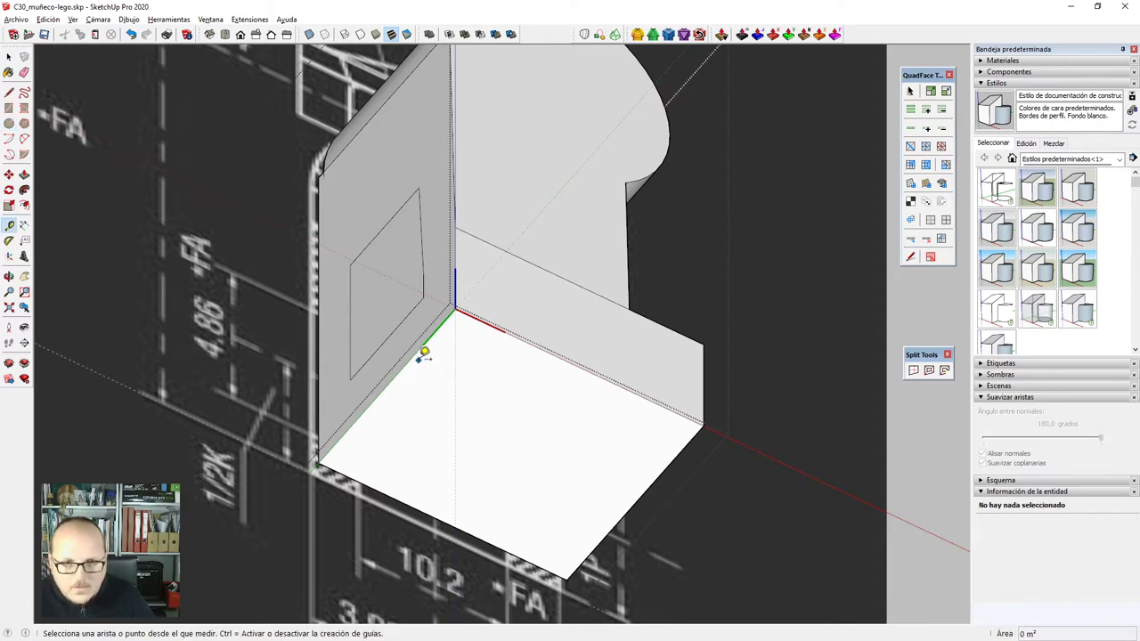
{"action": "left_click", "coordinate": [420, 348]}
{"action": "left_click", "coordinate": [584, 362]}
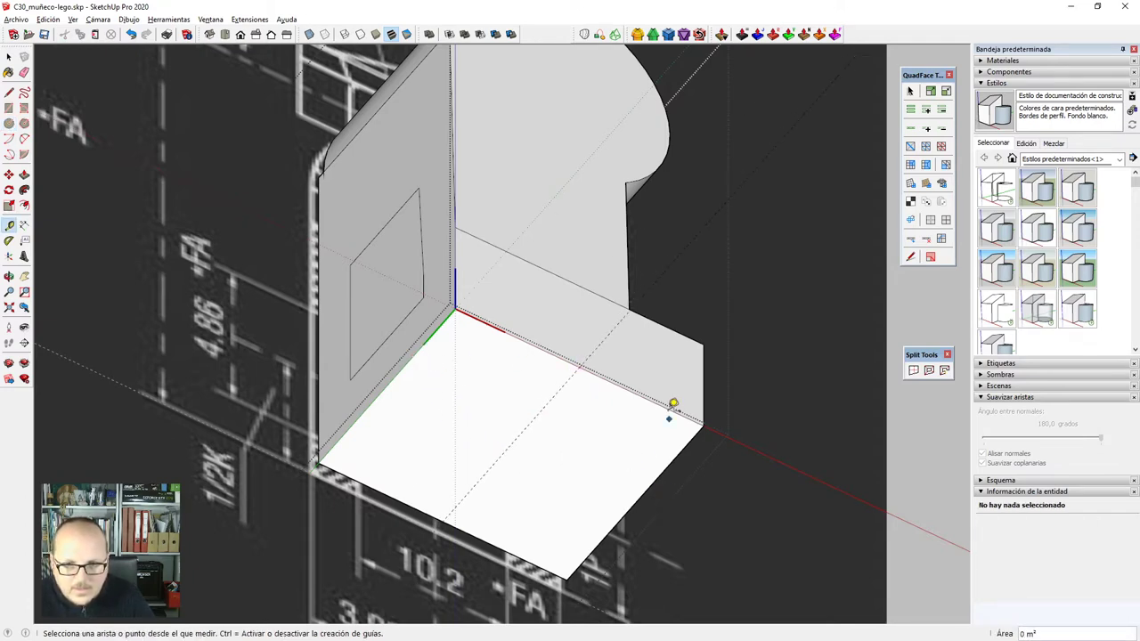
{"action": "left_click", "coordinate": [669, 415]}
{"action": "left_click", "coordinate": [636, 502]}
Draw a circle of about 2.03 cm radius at the guides' crossing, matching the foot opening in the section drawing.
{"action": "key", "text": "c"}
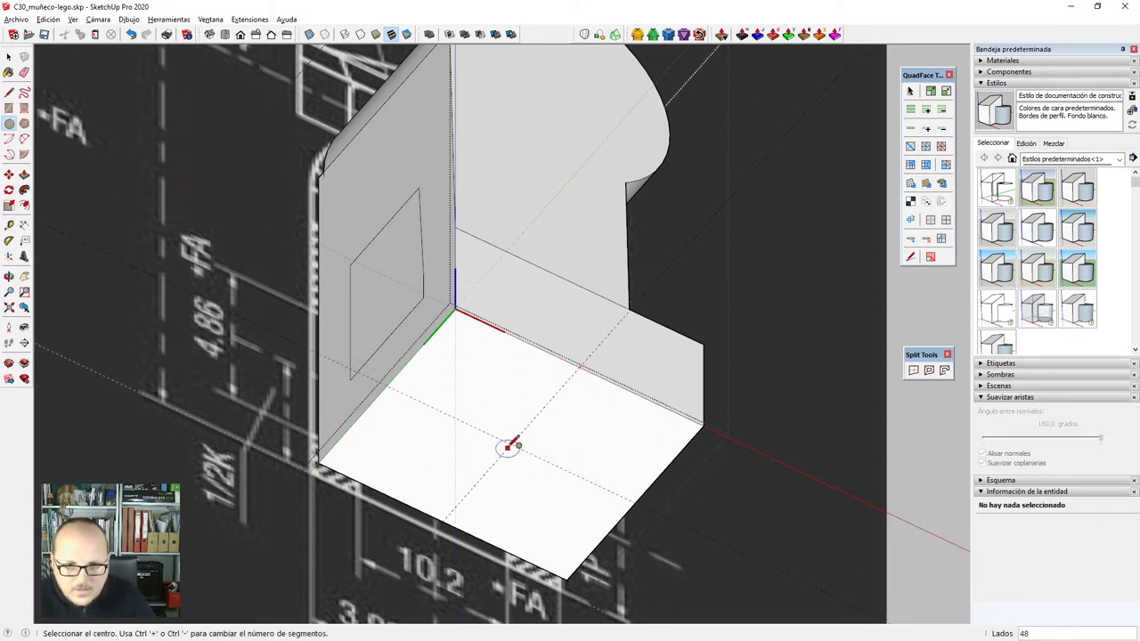
{"action": "left_click", "coordinate": [511, 445]}
{"action": "scroll", "coordinate": [511, 444], "scroll_direction": "down", "scroll_amount": 1}
{"action": "key", "text": "F2"}
{"action": "scroll", "coordinate": [486, 487], "scroll_direction": "up", "scroll_amount": 10}
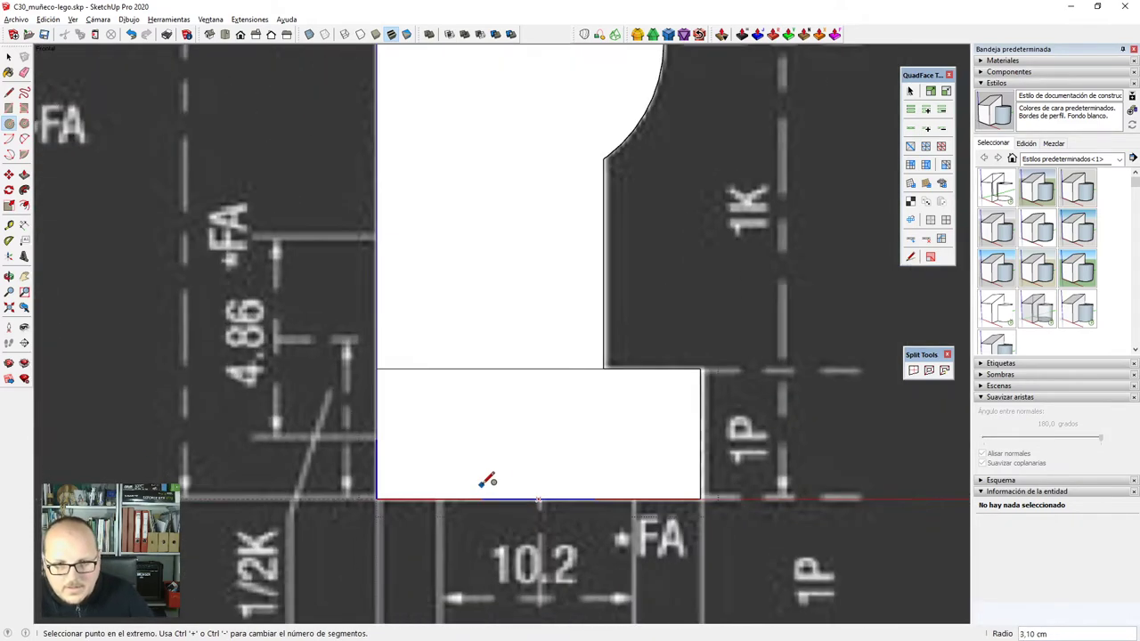
{"action": "key", "text": "x"}
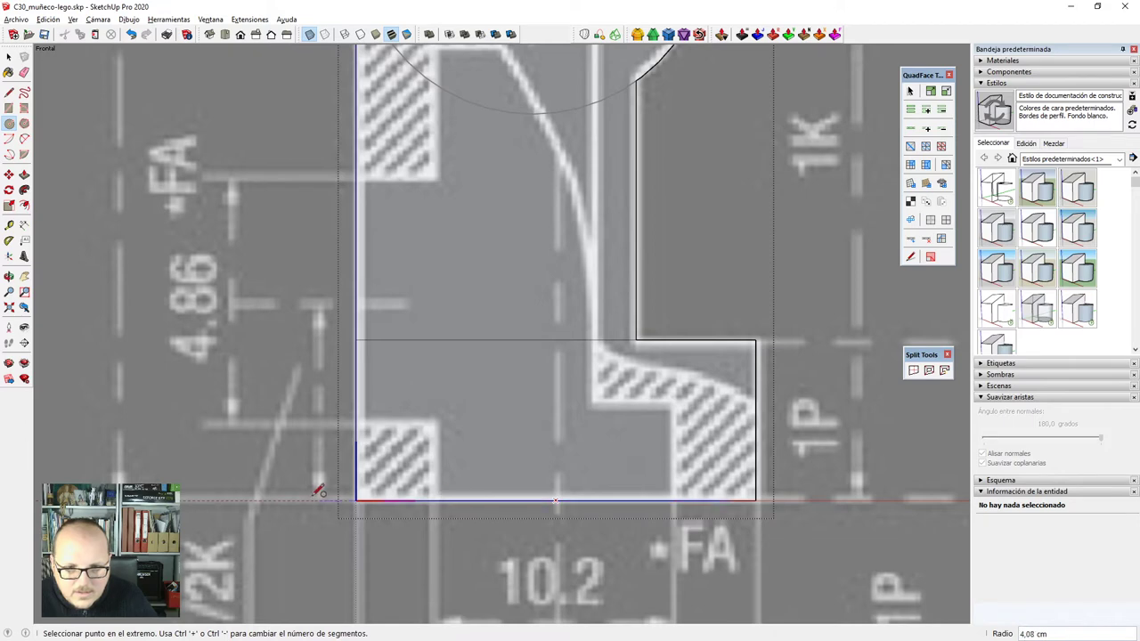
{"action": "left_click", "coordinate": [442, 457]}
Push the circular face 1.60 cm up into the foot, matching the cavity depth in the section drawing.
{"action": "scroll", "coordinate": [438, 155], "scroll_direction": "down", "scroll_amount": 2}
{"action": "middle_click_drag", "start_coordinate": [520, 381], "coordinate": [592, 193]}
{"action": "key", "text": "x"}
{"action": "key", "text": "p"}
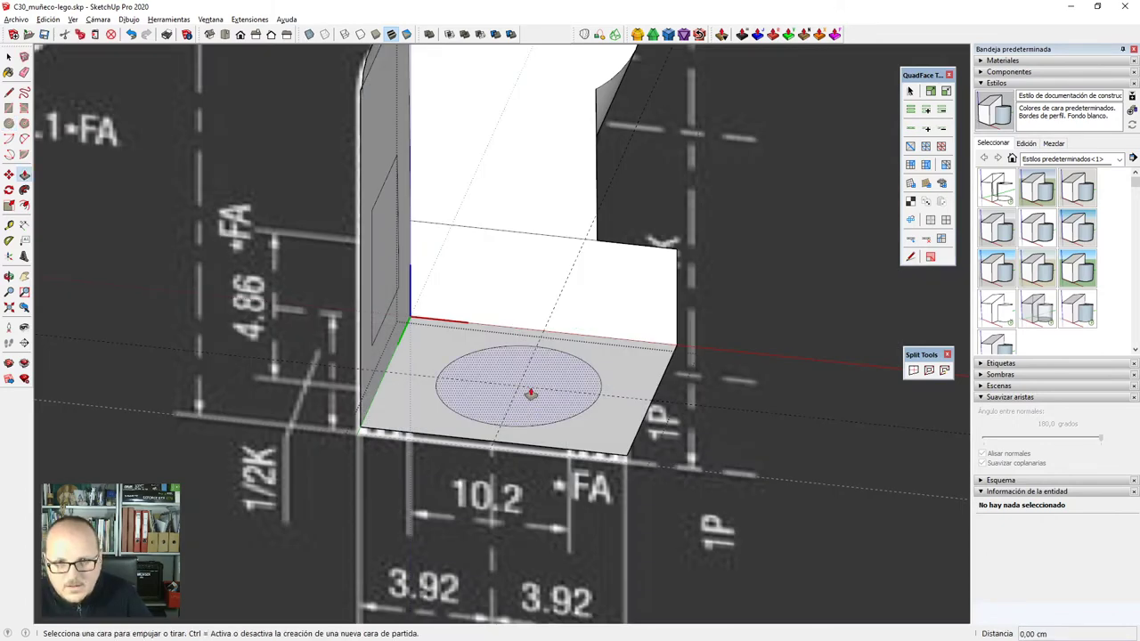
{"action": "left_click", "coordinate": [529, 395]}
{"action": "key", "text": "F3"}
{"action": "scroll", "coordinate": [543, 451], "scroll_direction": "up", "scroll_amount": 3}
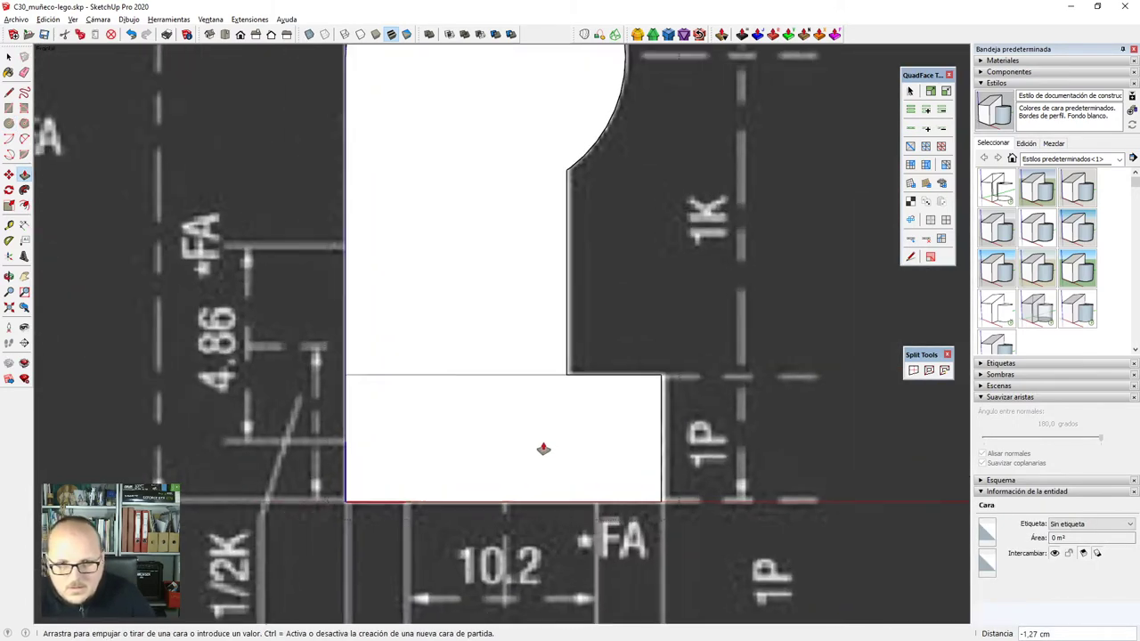
{"action": "key", "text": "x"}
{"action": "left_click", "coordinate": [580, 430]}
{"action": "scroll", "coordinate": [580, 430], "scroll_direction": "down", "scroll_amount": 5}
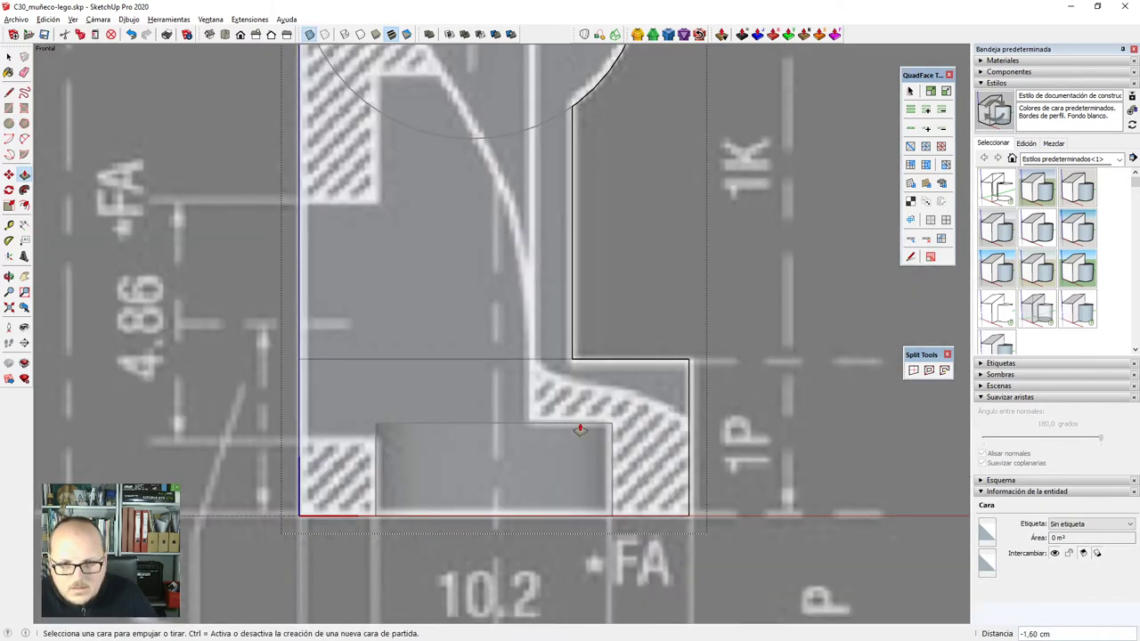
{"action": "middle_click_drag", "start_coordinate": [580, 430], "coordinate": [713, 328]}
{"action": "key", "text": "x"}
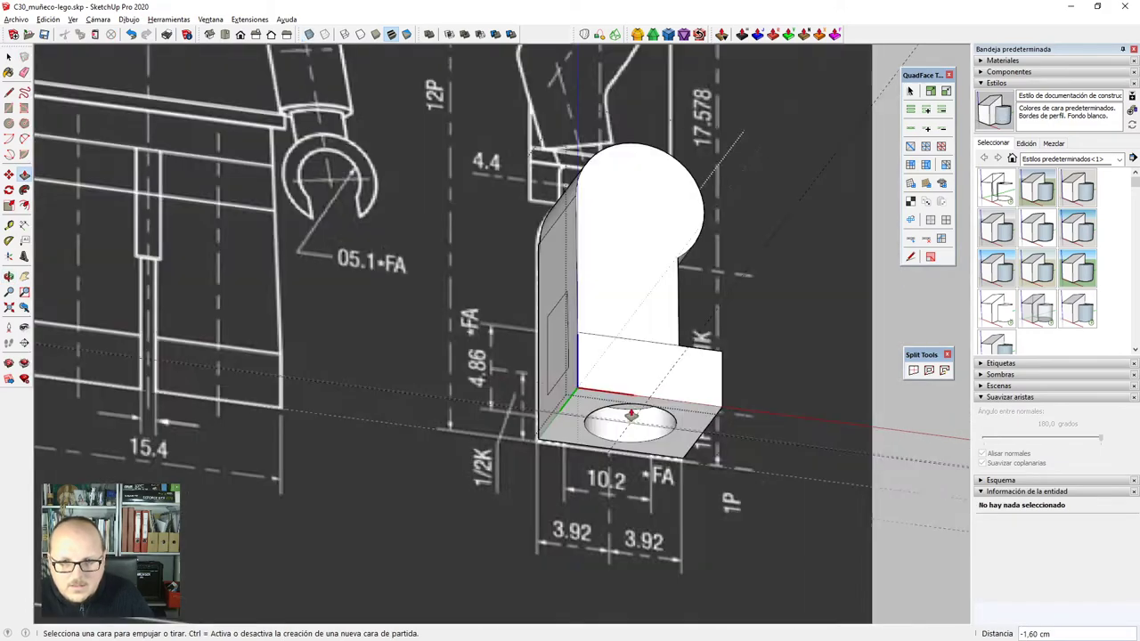
Delete the rectangle on the leg's back face and select the edge of the round hole in the underside.
{"action": "scroll", "coordinate": [631, 416], "scroll_direction": "up", "scroll_amount": 2}
{"action": "key", "text": "space"}
{"action": "left_click", "coordinate": [617, 411]}
{"action": "middle_click_drag", "start_coordinate": [550, 345], "coordinate": [614, 349]}
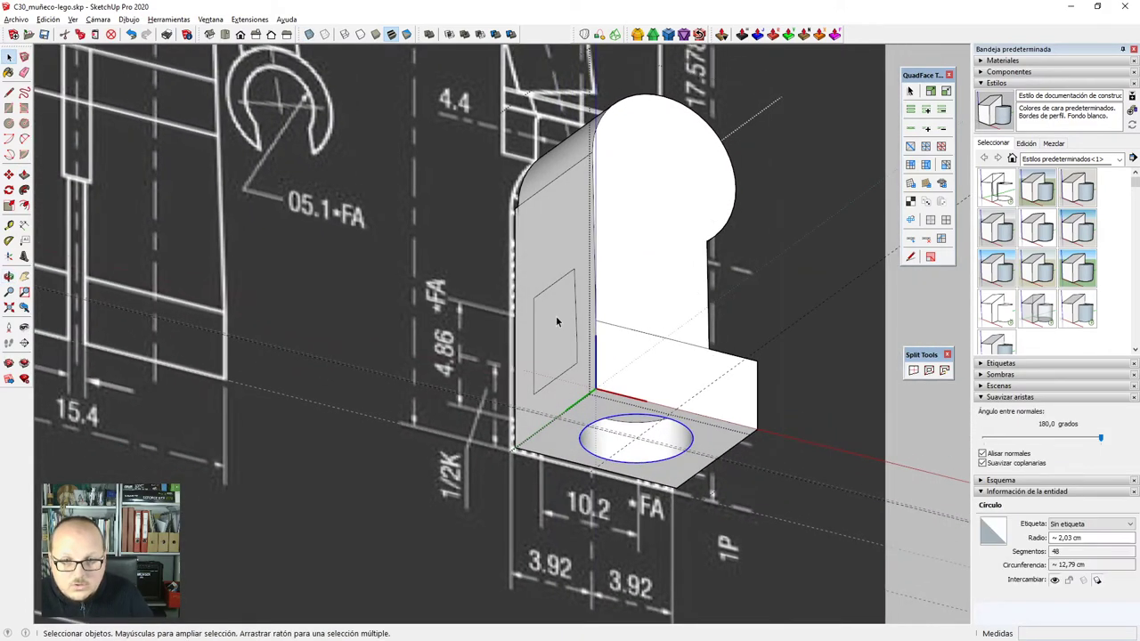
{"action": "left_click", "coordinate": [621, 422]}
{"action": "left_click", "coordinate": [621, 422]}
Copy the hole's circle from the foot's underside up to the leg's back face.
{"action": "scroll", "coordinate": [621, 422], "scroll_direction": "up", "scroll_amount": 2}
{"action": "key", "text": "m"}
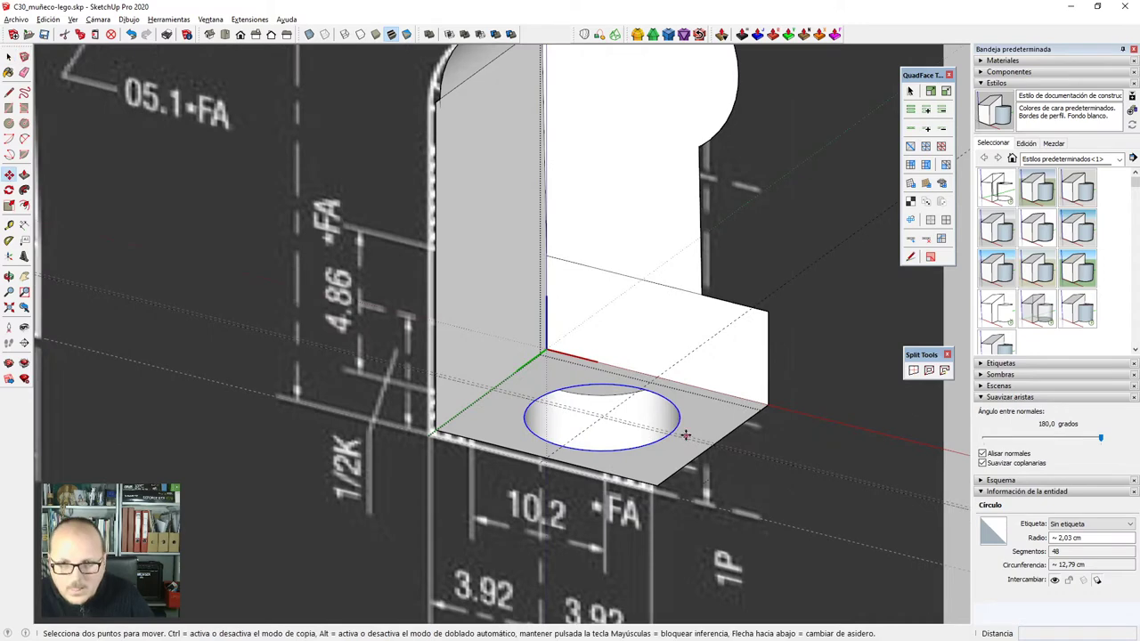
{"action": "scroll", "coordinate": [671, 436], "scroll_direction": "up", "scroll_amount": 2}
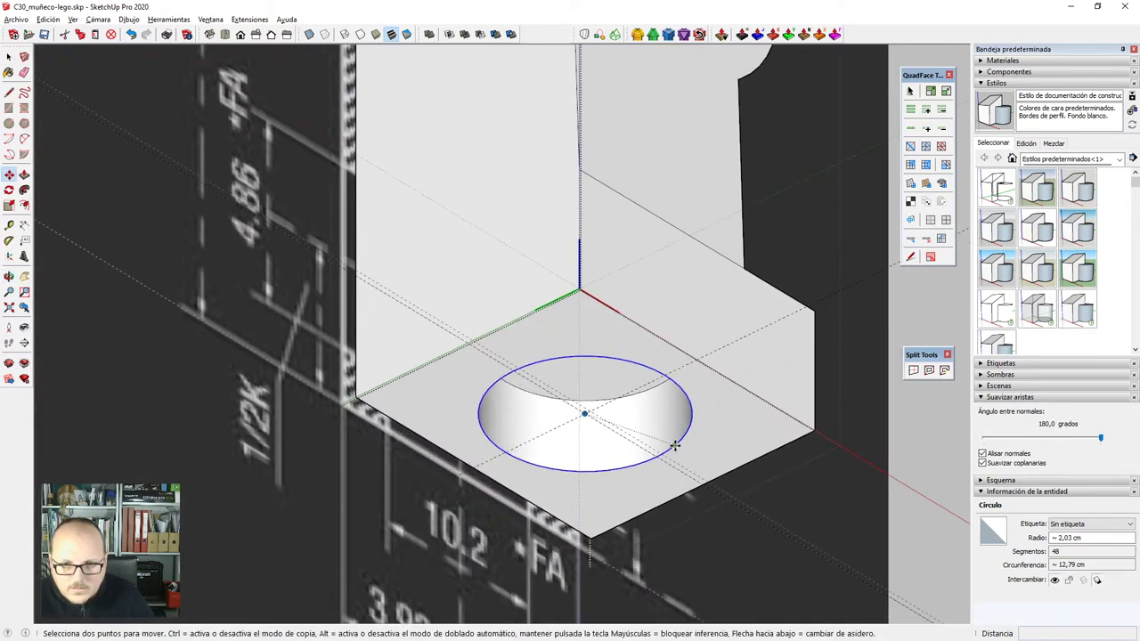
{"action": "left_click", "coordinate": [673, 446]}
{"action": "scroll", "coordinate": [672, 446], "scroll_direction": "down", "scroll_amount": 2}
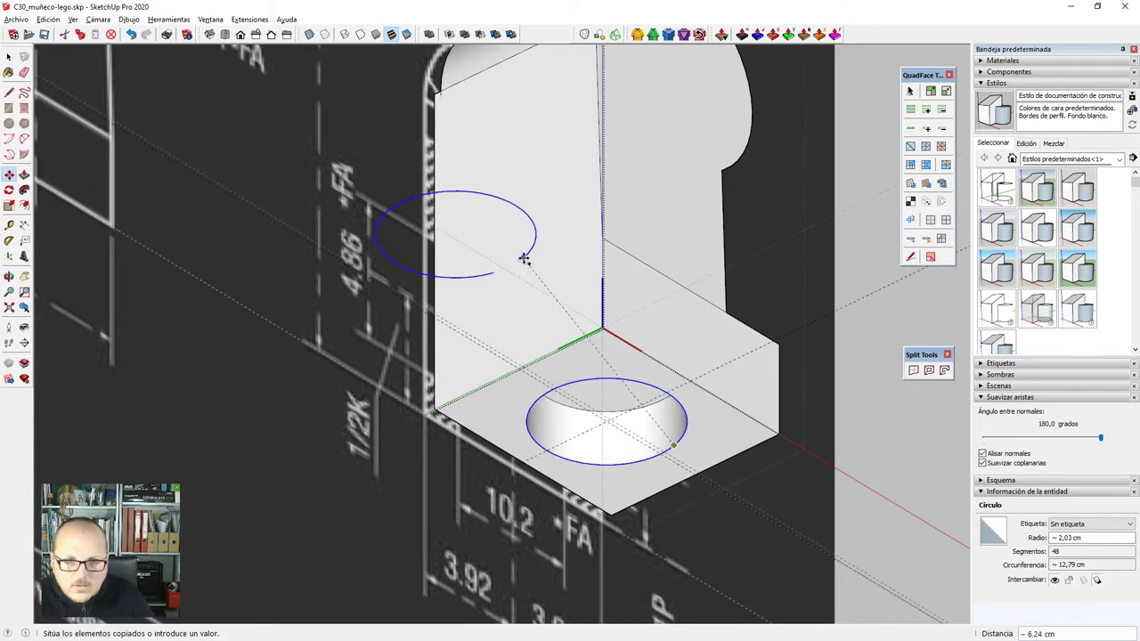
{"action": "scroll", "coordinate": [521, 261], "scroll_direction": "up", "scroll_amount": 2}
{"action": "scroll", "coordinate": [504, 258], "scroll_direction": "up", "scroll_amount": 3}
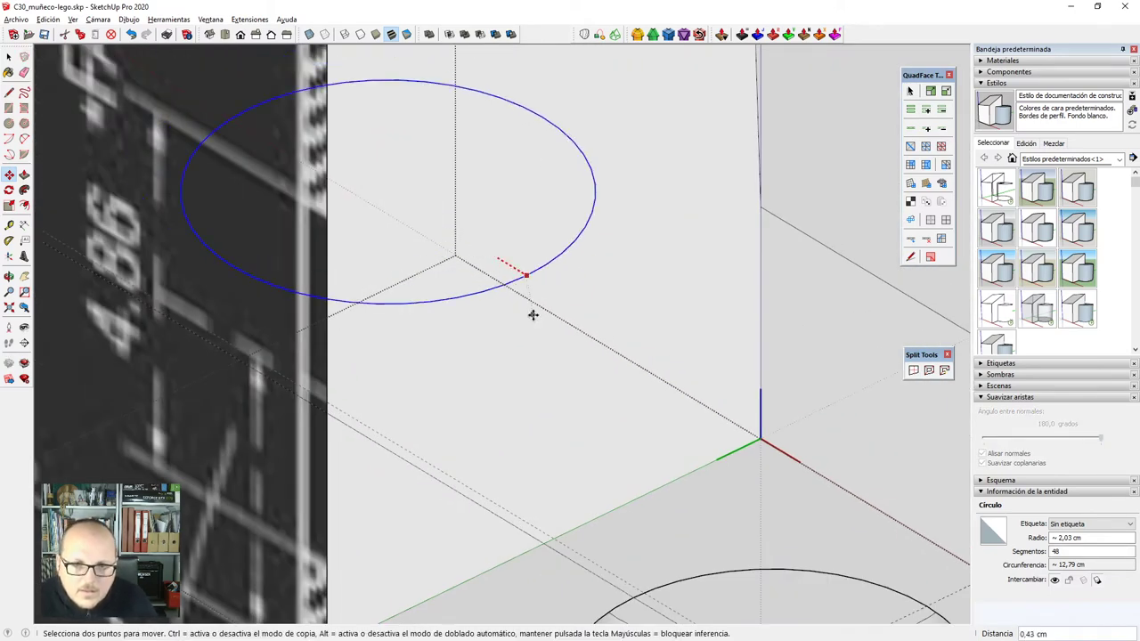
{"action": "left_click", "coordinate": [522, 277]}
Rotate the copied circle 90 degrees about its lower edge point so it stands upright on the leg's back face.
{"action": "key", "text": "q"}
{"action": "key", "text": "Left"}
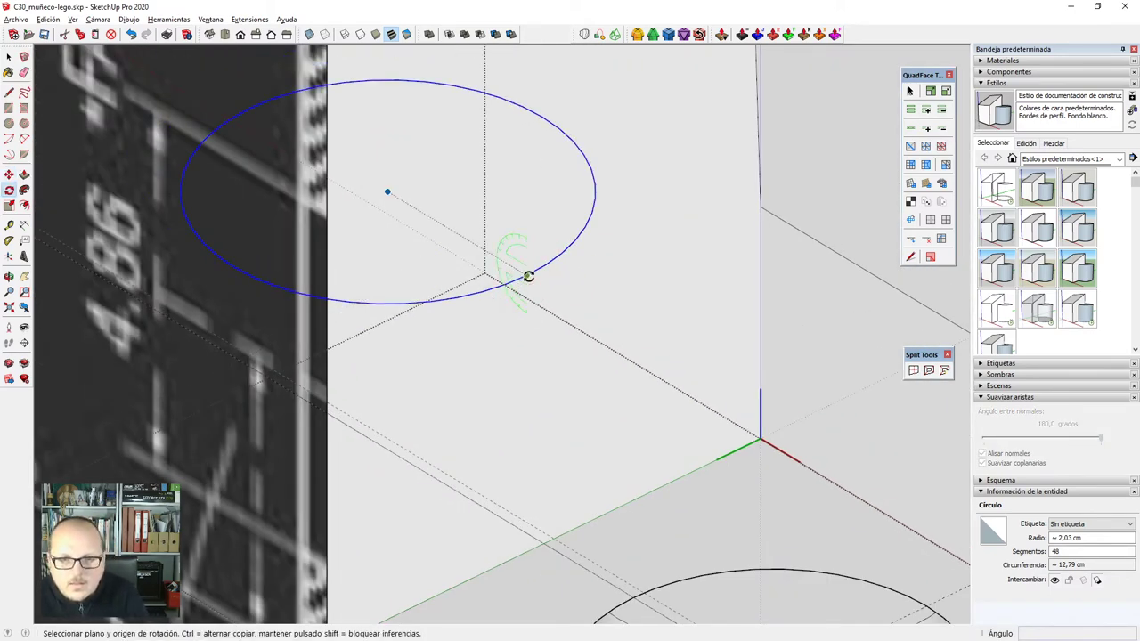
{"action": "left_click", "coordinate": [526, 275]}
{"action": "left_click", "coordinate": [480, 245]}
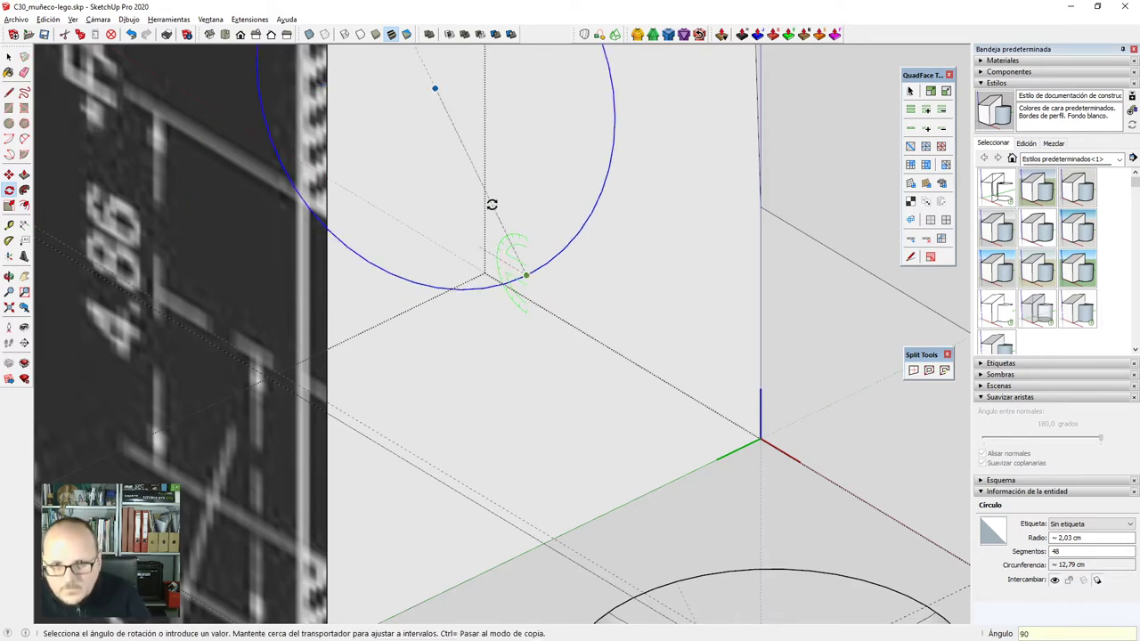
{"action": "key", "text": "Return"}
{"action": "scroll", "coordinate": [596, 405], "scroll_direction": "down", "scroll_amount": 5}
Move the upright circle vertically so its lowest point meets the lower edge of the 4.86 opening in the section drawing.
{"action": "key", "text": "m"}
{"action": "scroll", "coordinate": [535, 383], "scroll_direction": "up", "scroll_amount": 3}
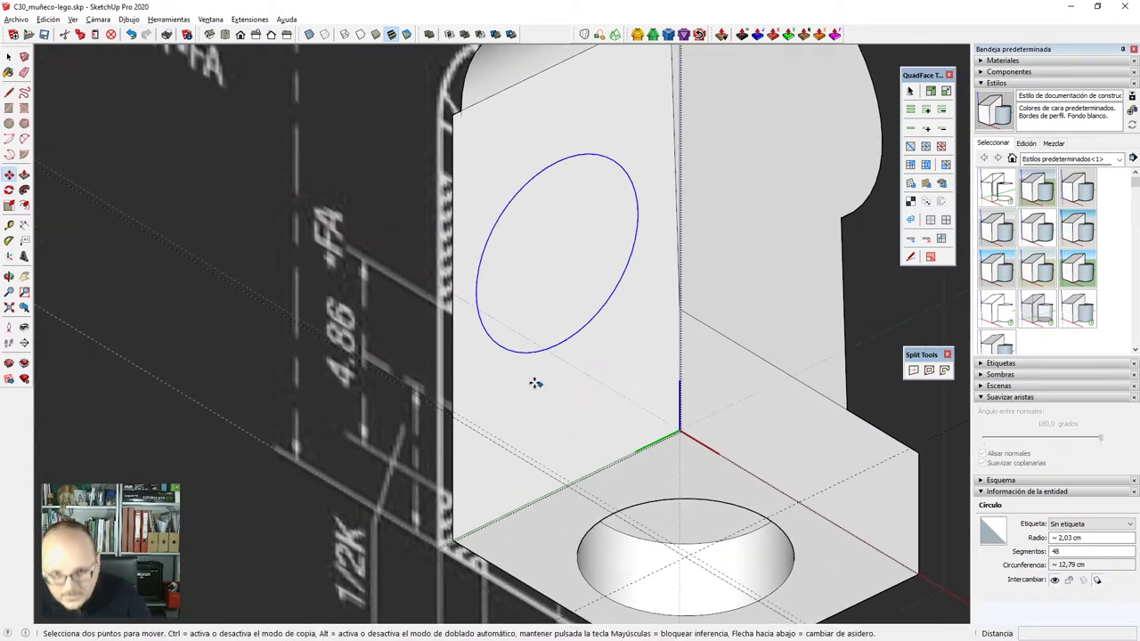
{"action": "left_click", "coordinate": [558, 346]}
{"action": "key", "text": "x"}
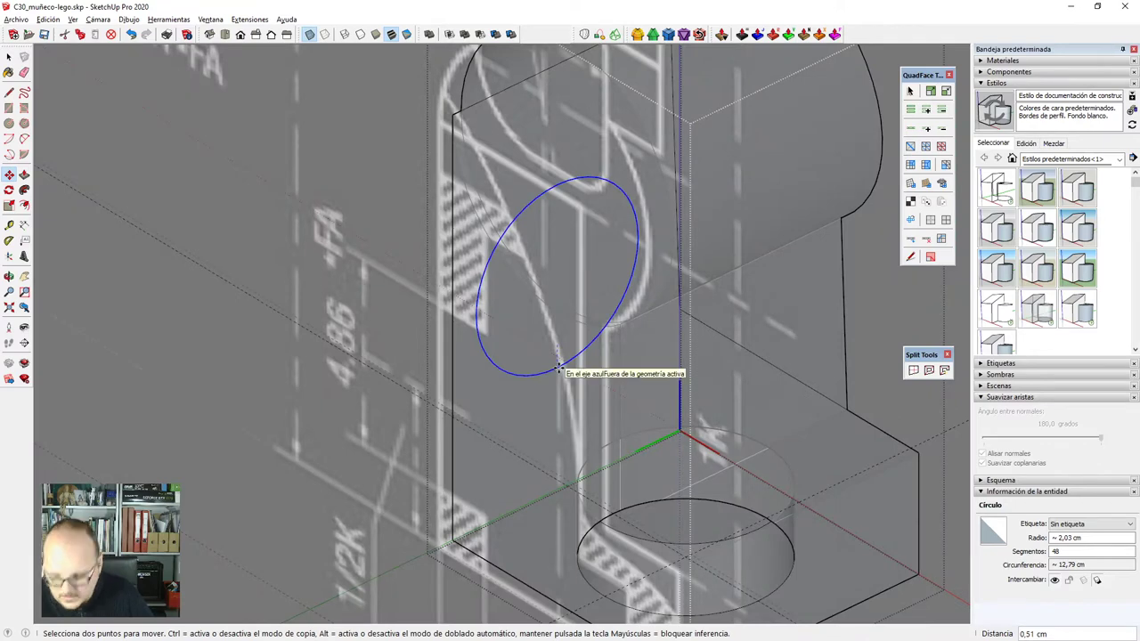
{"action": "key", "text": "F3"}
{"action": "scroll", "coordinate": [560, 369], "scroll_direction": "down", "scroll_amount": 2}
{"action": "scroll", "coordinate": [447, 505], "scroll_direction": "up", "scroll_amount": 1}
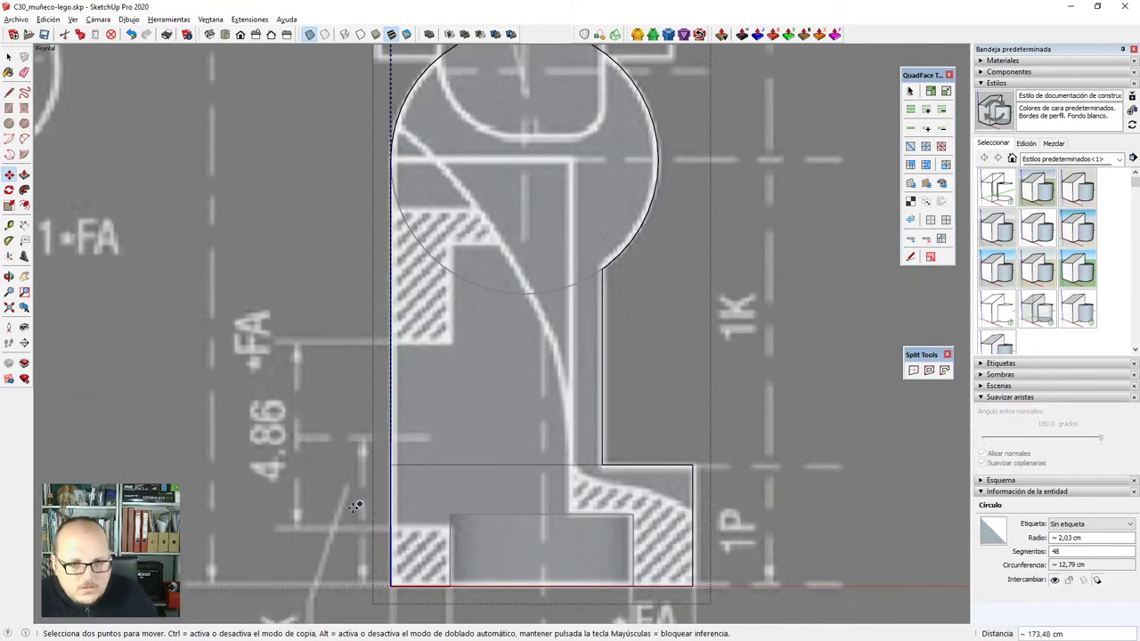
{"action": "scroll", "coordinate": [428, 368], "scroll_direction": "down", "scroll_amount": 2}
{"action": "middle_click_drag", "start_coordinate": [503, 431], "coordinate": [545, 456]}
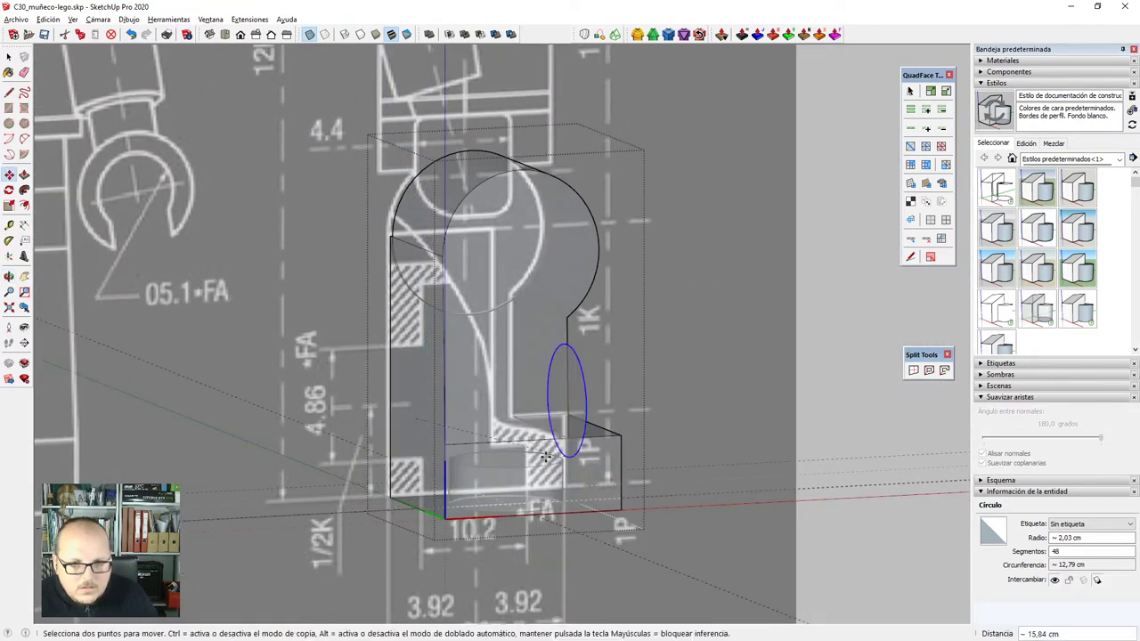
{"action": "scroll", "coordinate": [431, 436], "scroll_direction": "up", "scroll_amount": 3}
{"action": "scroll", "coordinate": [409, 431], "scroll_direction": "up", "scroll_amount": 2}
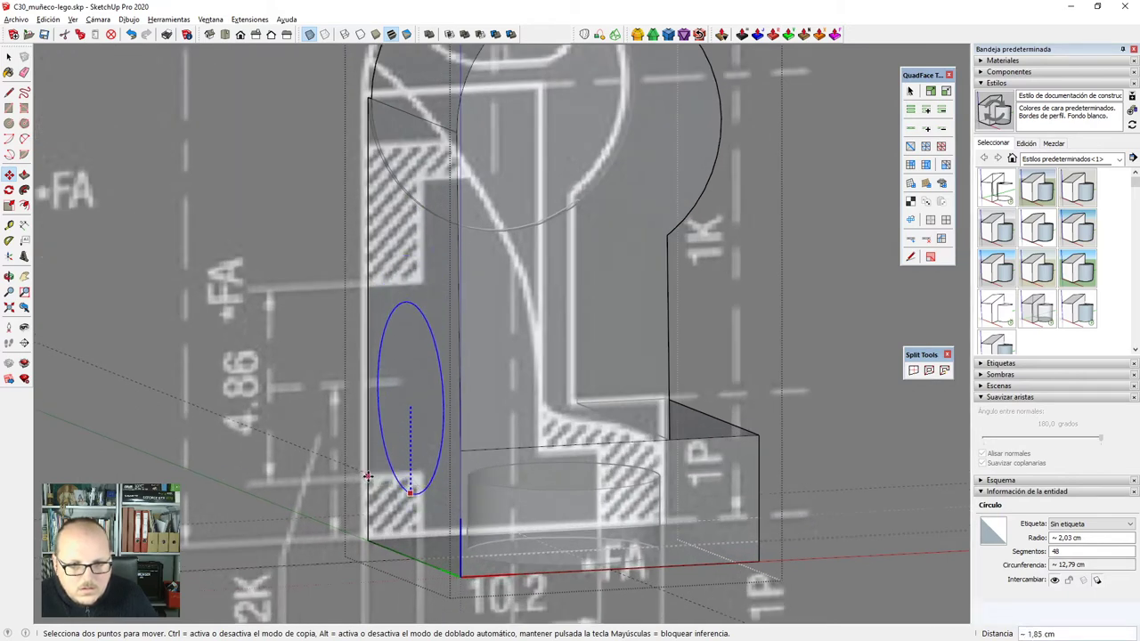
{"action": "left_click", "coordinate": [374, 474]}
{"action": "scroll", "coordinate": [554, 369], "scroll_direction": "down", "scroll_amount": 3}
Check the arrangement of the leg holes in the browser's back-view picture of the LEGO man.
{"action": "middle_click_drag", "start_coordinate": [529, 405], "coordinate": [580, 387]}
{"action": "key", "text": "x"}
{"action": "key", "text": "alt+x"}
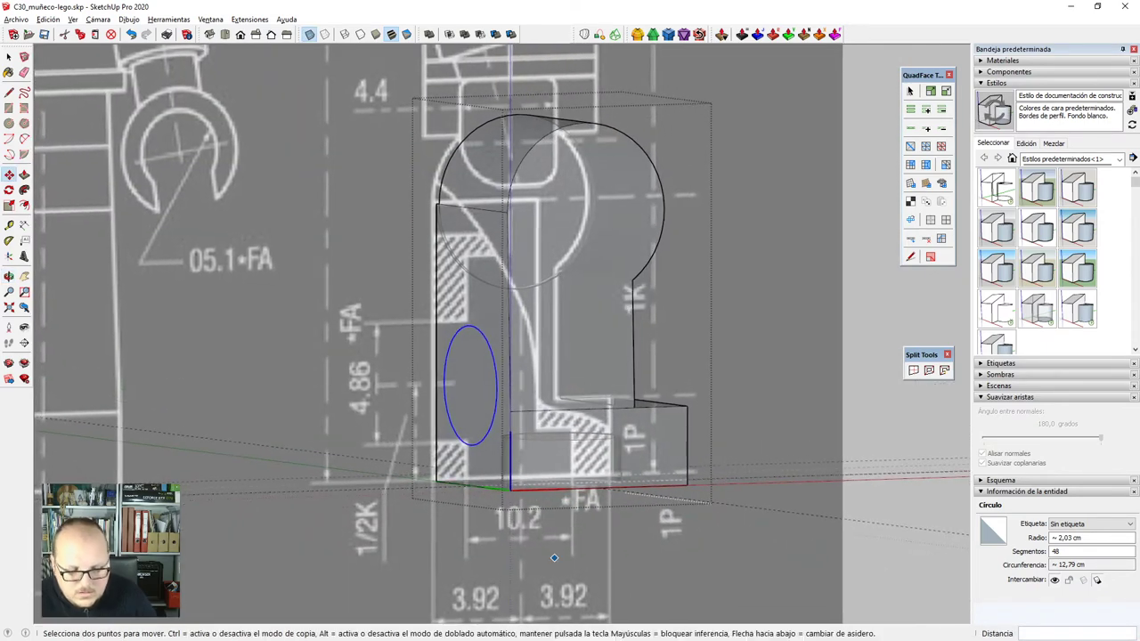
{"action": "key", "text": "alt+Tab"}
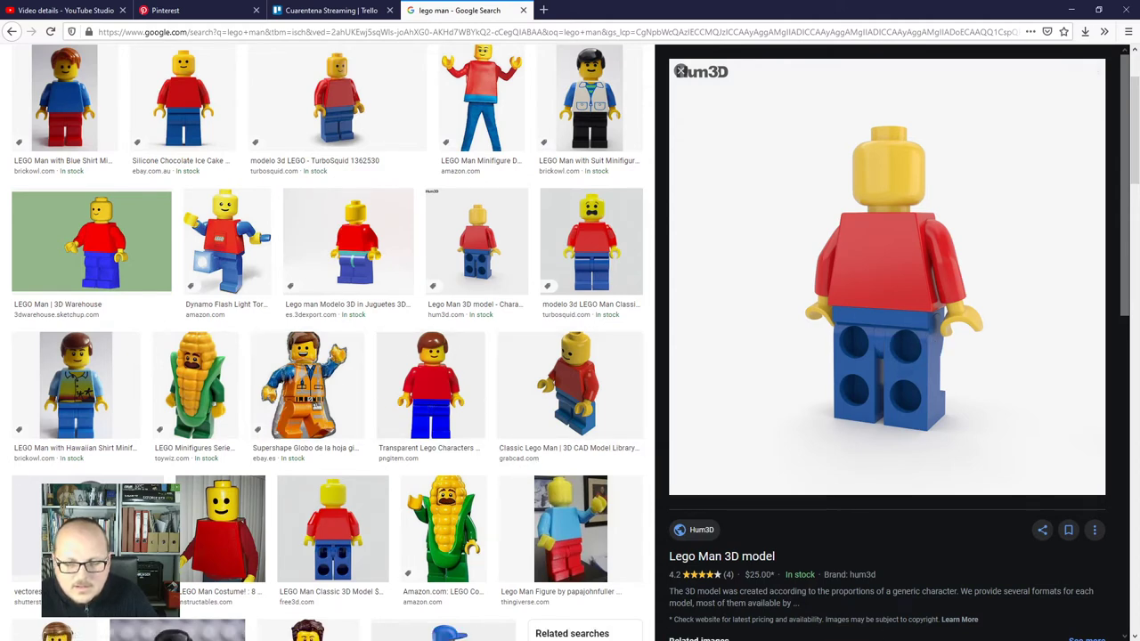
{"action": "key", "text": "alt+Tab"}
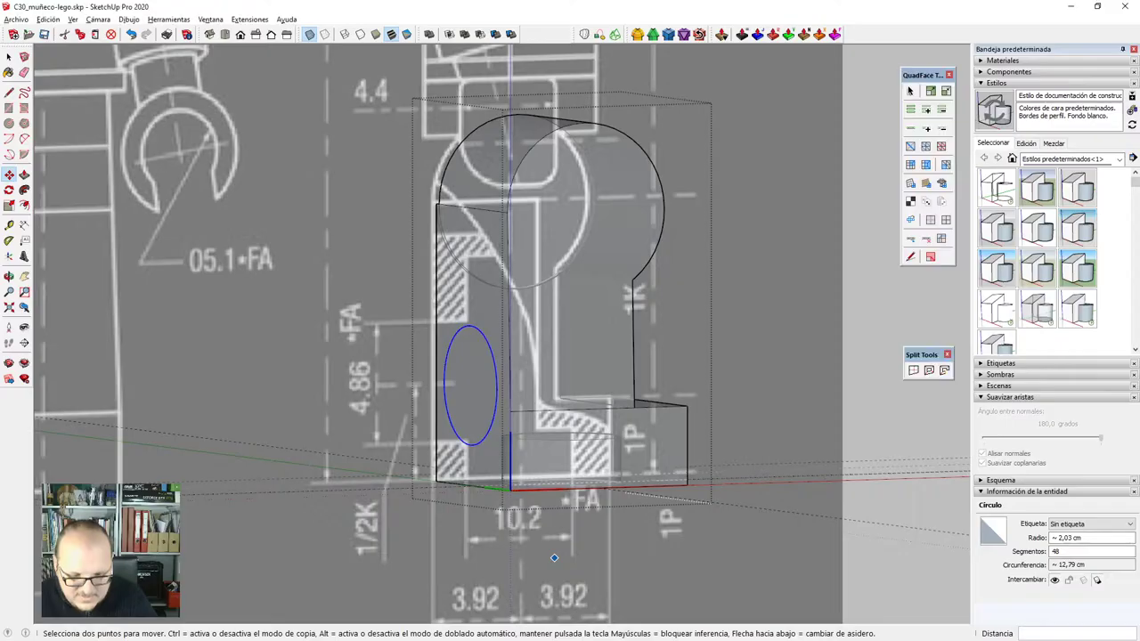
Move the circle straight up until its highest point touches the top edge of the leg's flat back face.
{"action": "middle_click_drag", "start_coordinate": [569, 403], "coordinate": [682, 378]}
{"action": "key", "text": "x"}
{"action": "scroll", "coordinate": [500, 326], "scroll_direction": "up", "scroll_amount": 3}
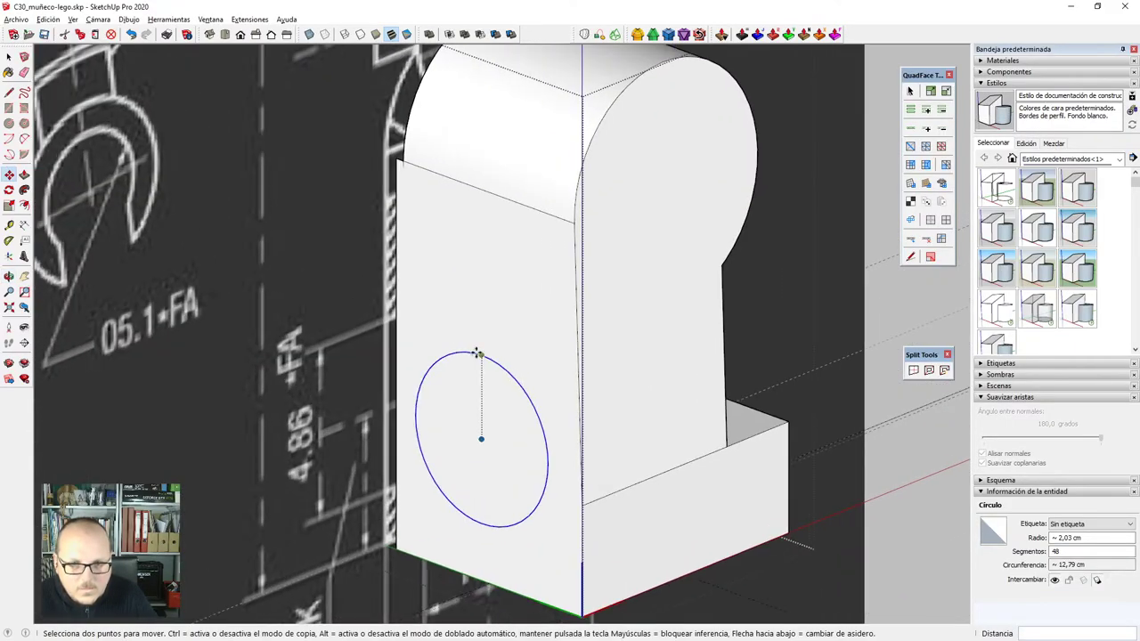
{"action": "left_click", "coordinate": [481, 356]}
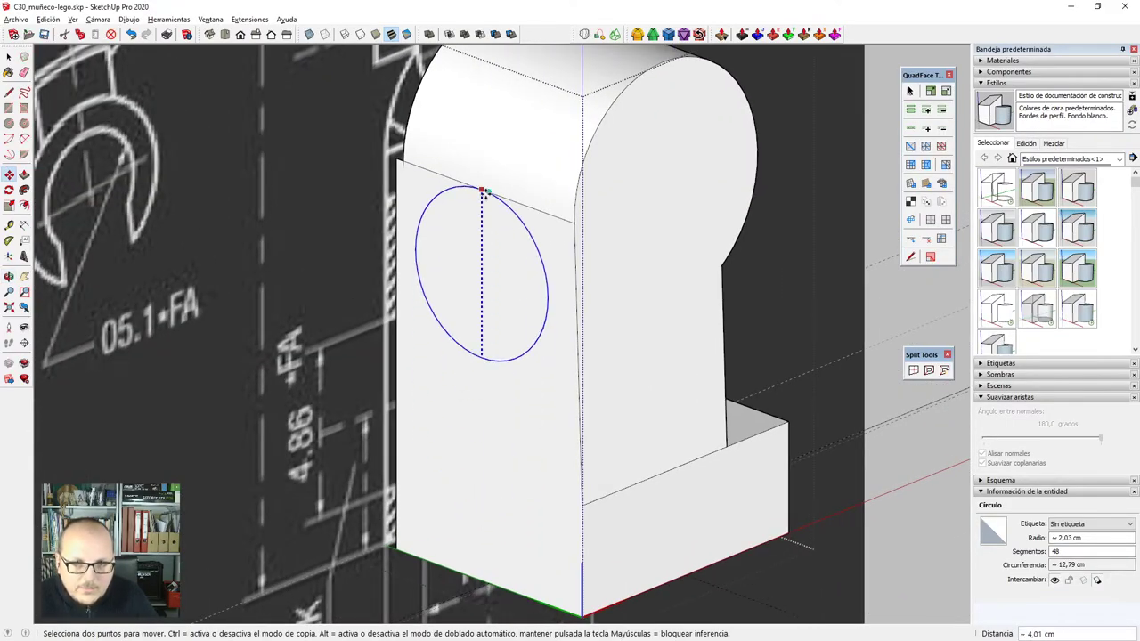
{"action": "left_click", "coordinate": [481, 190]}
Draw a helper line about 2.63 cm long from the circle's lowest point to the outer vertical edge of the back face.
{"action": "key", "text": "ctrl"}
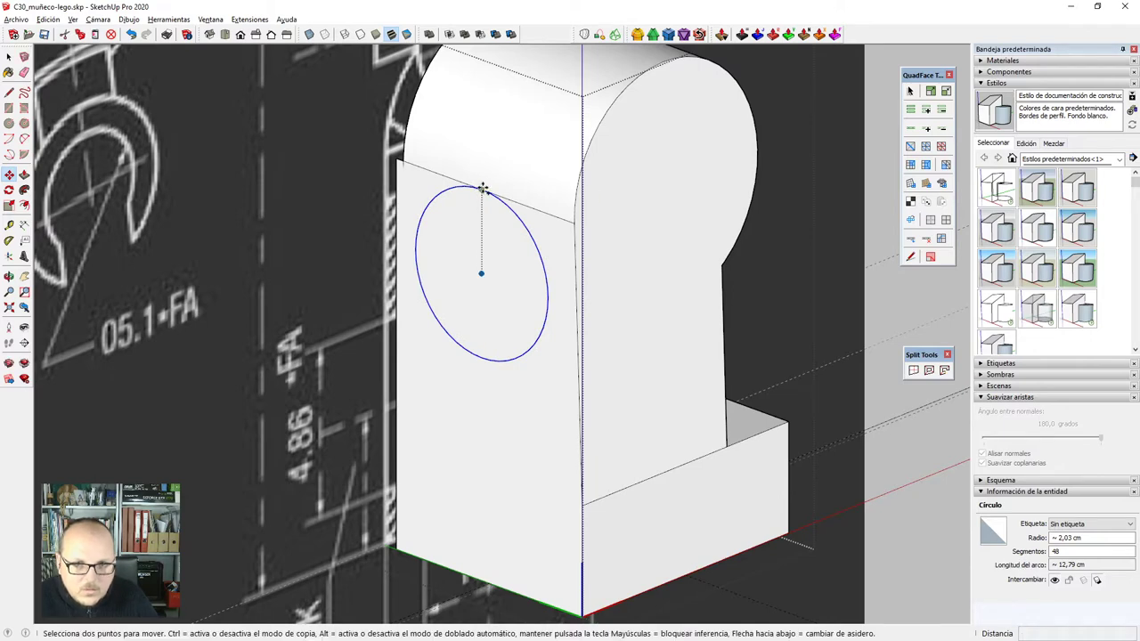
{"action": "left_click", "coordinate": [482, 190]}
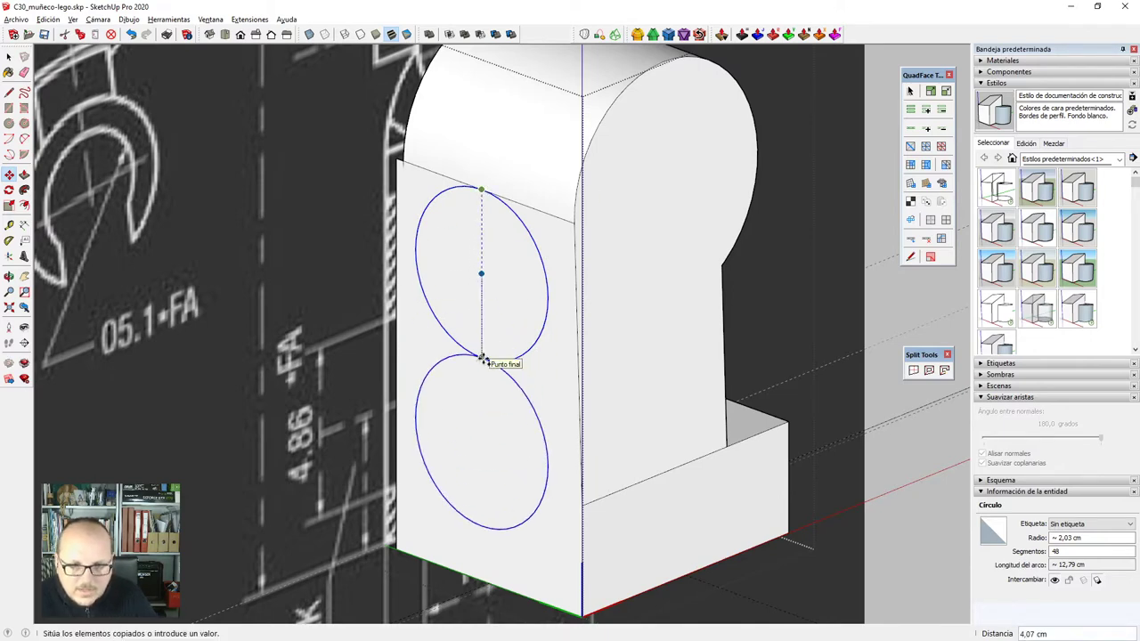
{"action": "key", "text": "l"}
{"action": "left_click", "coordinate": [482, 356]}
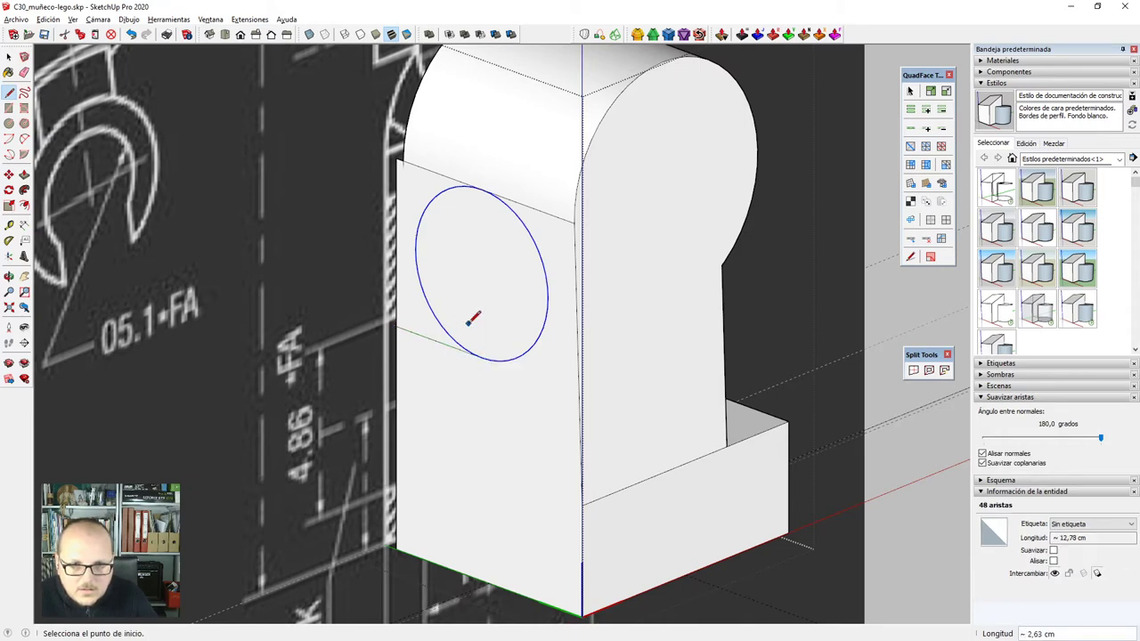
Copy the circle straight down so its centre aligns with the midpoint of the back face's edge below the helper line.
{"action": "key", "text": "m"}
{"action": "left_click", "coordinate": [482, 188]}
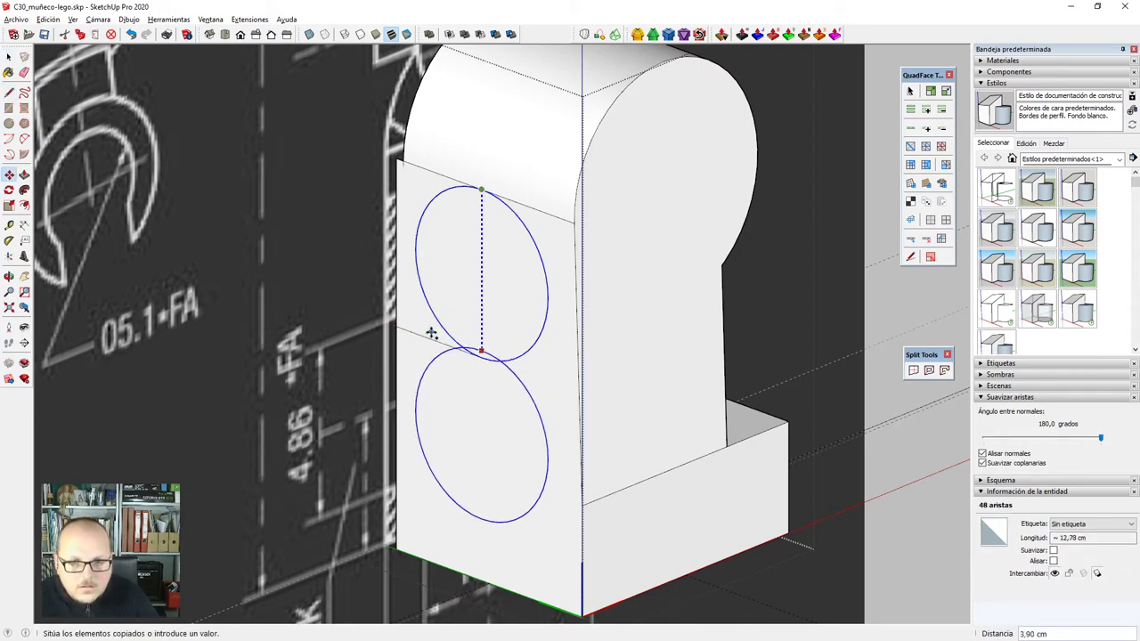
{"action": "key", "text": "space"}
{"action": "key", "text": "m"}
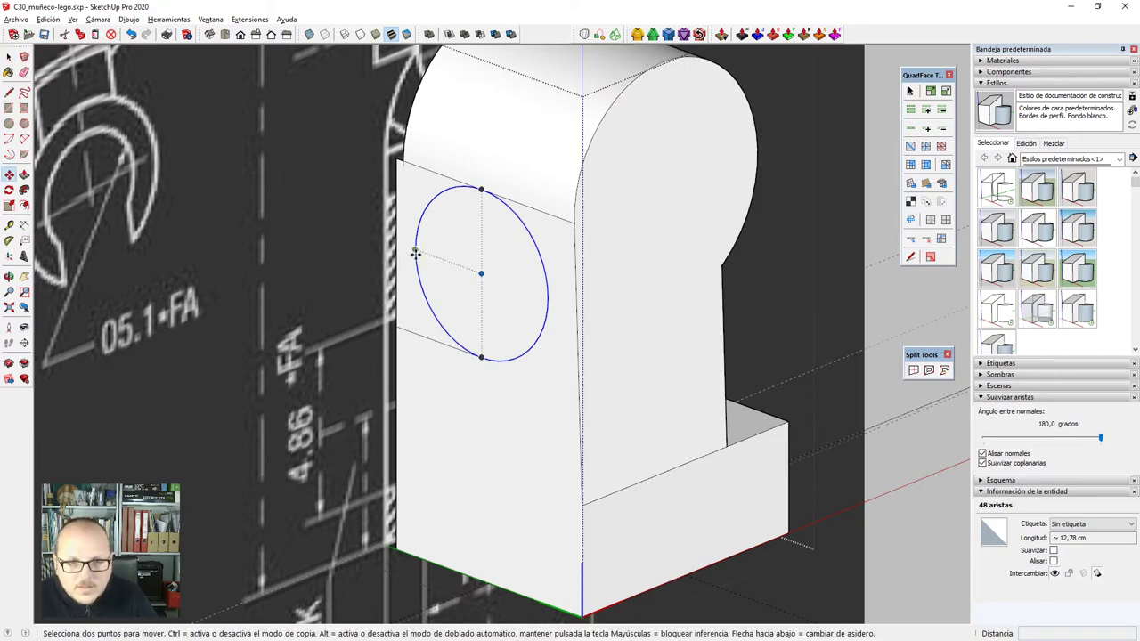
{"action": "left_click", "coordinate": [482, 275]}
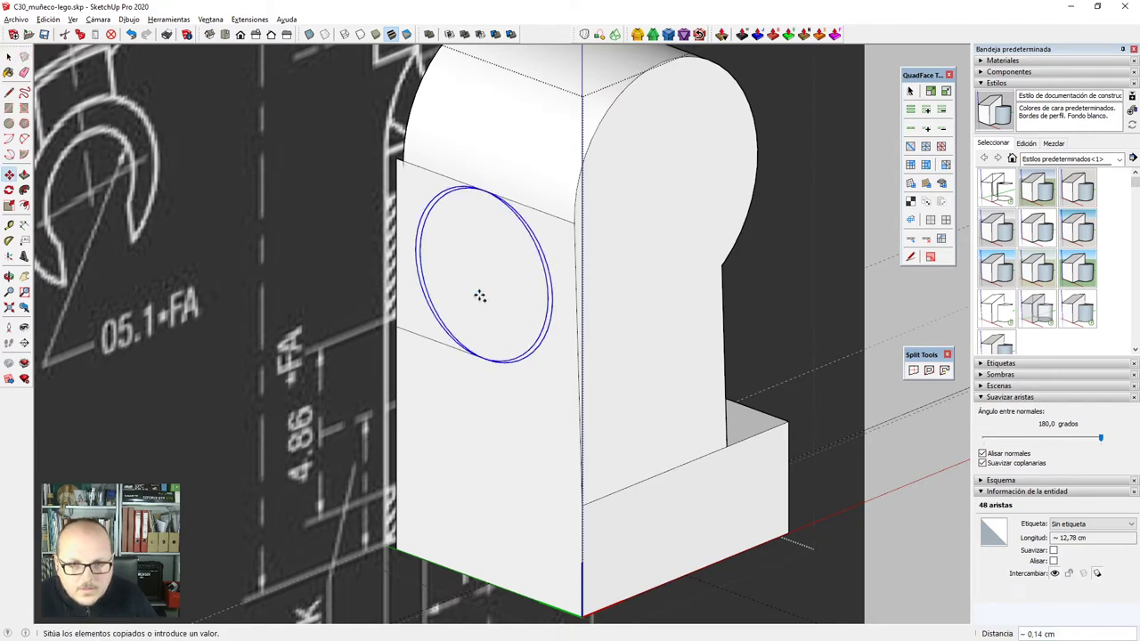
{"action": "left_click", "coordinate": [389, 430]}
Erase the helper line between the upper circle and the back face's edge.
{"action": "key", "text": "e"}
{"action": "scroll", "coordinate": [433, 344], "scroll_direction": "down", "scroll_amount": 3}
{"action": "left_click", "coordinate": [431, 343]}
{"action": "scroll", "coordinate": [437, 329], "scroll_direction": "down", "scroll_amount": 5}
{"action": "mouse_move", "coordinate": [438, 329]}
{"action": "middle_mouse_down"}
{"action": "mouse_move", "coordinate": [450, 369]}
{"action": "mouse_move", "coordinate": [444, 301]}
{"action": "middle_mouse_up"}
Group the upper circle with its face and move the group down about 0.25 cm from the top edge.
{"action": "key", "text": "space"}
{"action": "scroll", "coordinate": [445, 298], "scroll_direction": "up", "scroll_amount": 3}
{"action": "left_click", "coordinate": [453, 283]}
{"action": "scroll", "coordinate": [453, 286], "scroll_direction": "up", "scroll_amount": 2}
{"action": "left_click", "coordinate": [520, 281]}
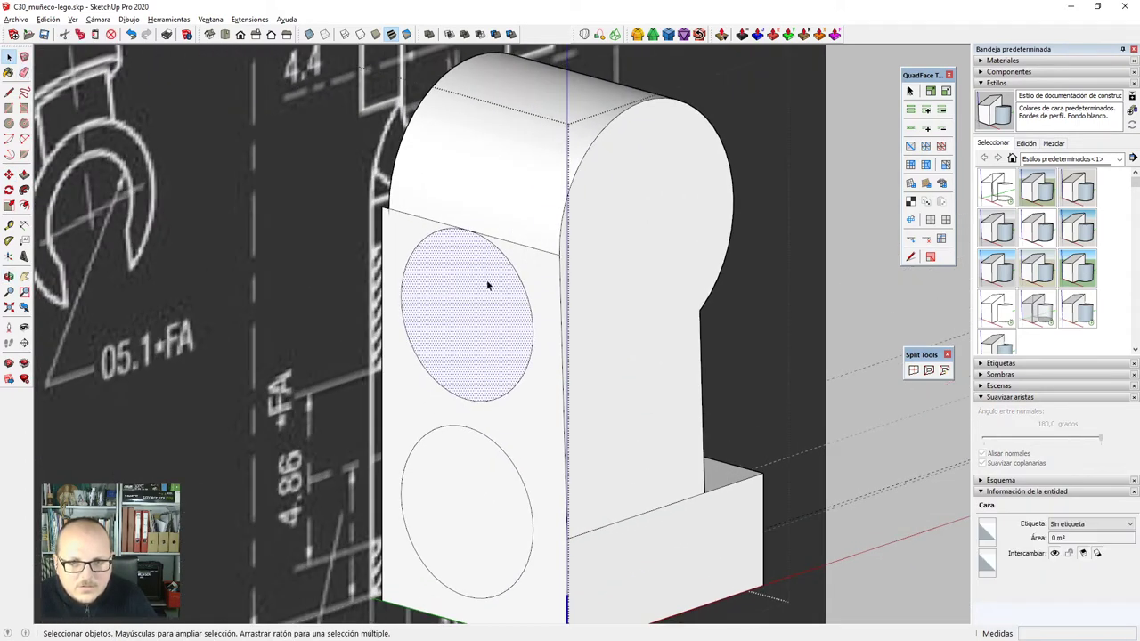
{"action": "key", "text": "ctrl+g"}
{"action": "key", "text": "m"}
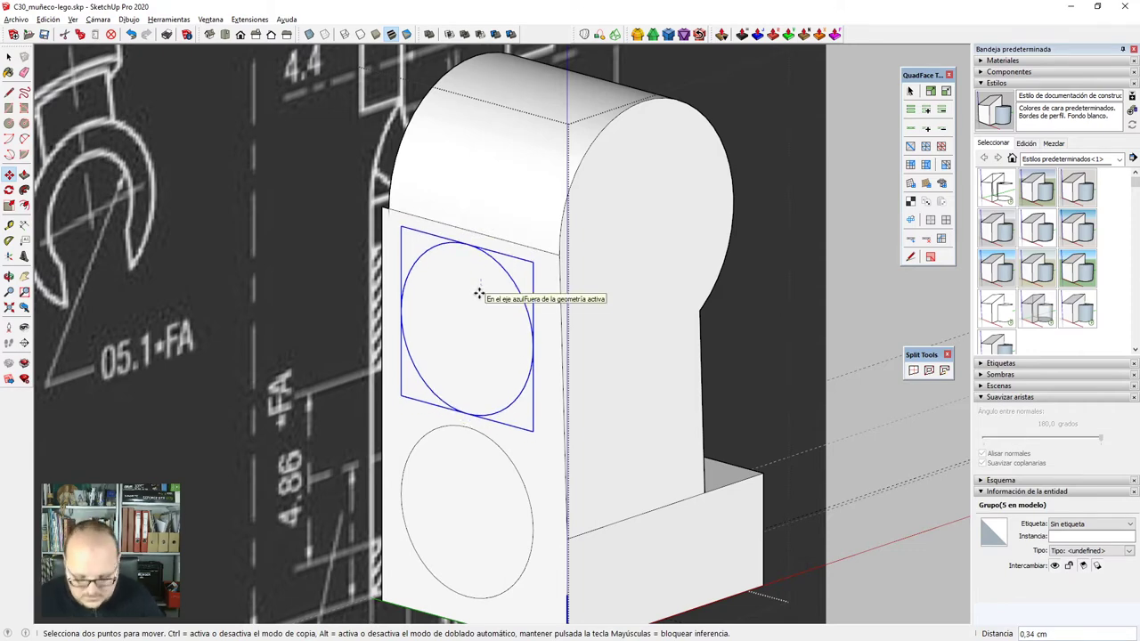
{"action": "scroll", "coordinate": [478, 290], "scroll_direction": "up", "scroll_amount": 2}
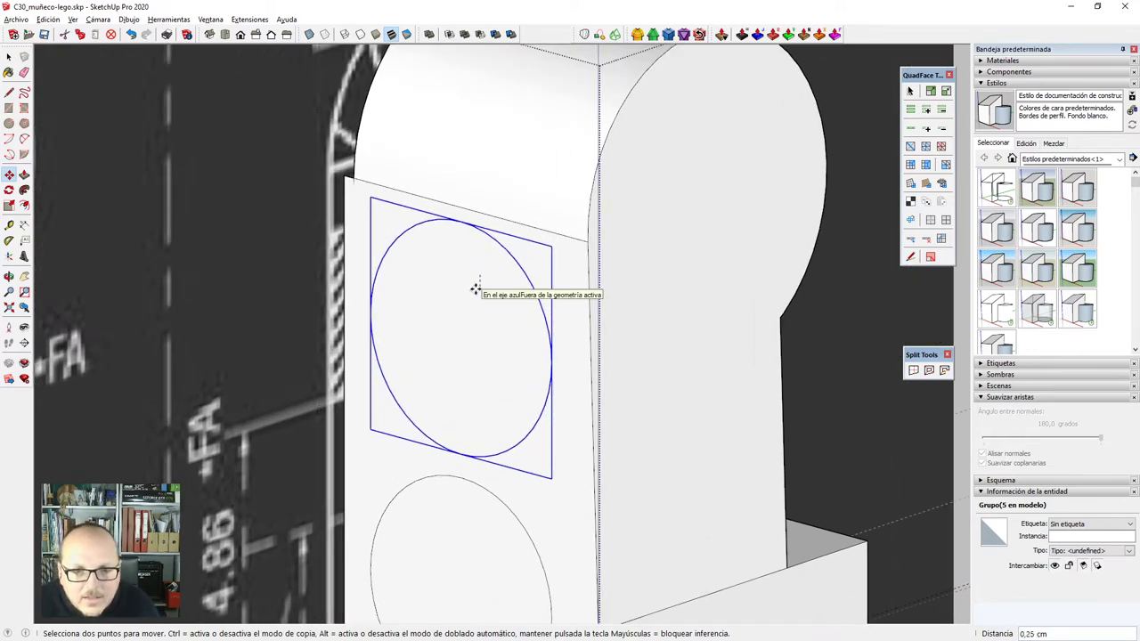
{"action": "left_click", "coordinate": [475, 289]}
{"action": "key", "text": "space"}
{"action": "scroll", "coordinate": [476, 259], "scroll_direction": "down", "scroll_amount": 3}
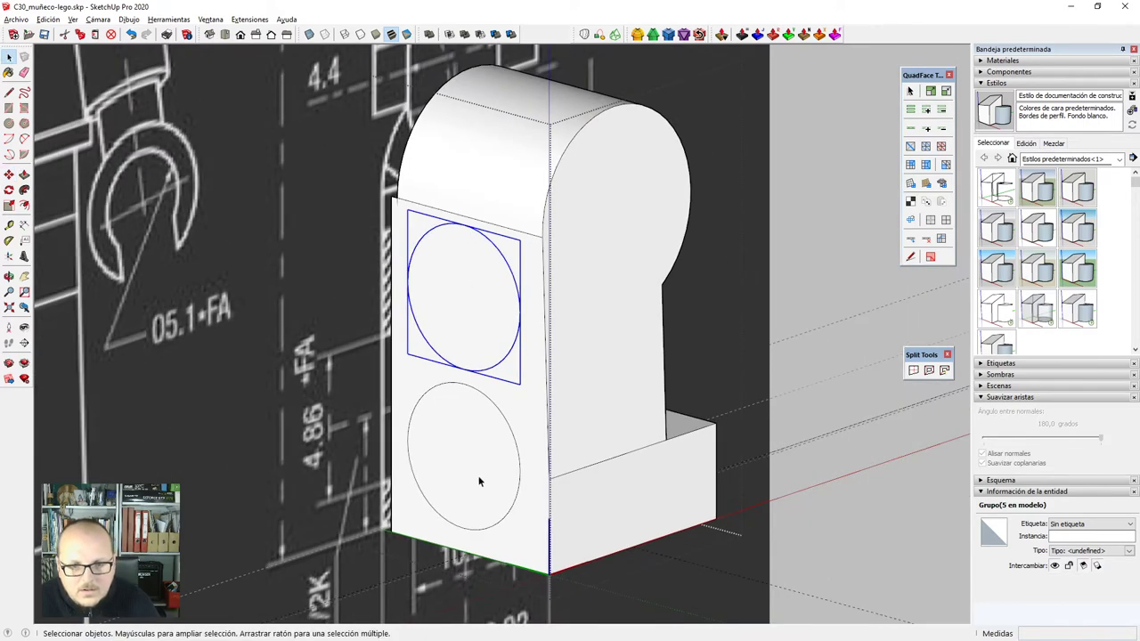
{"action": "scroll", "coordinate": [477, 479], "scroll_direction": "up", "scroll_amount": 2}
{"action": "double_click", "coordinate": [455, 468]}
{"action": "key", "text": "m"}
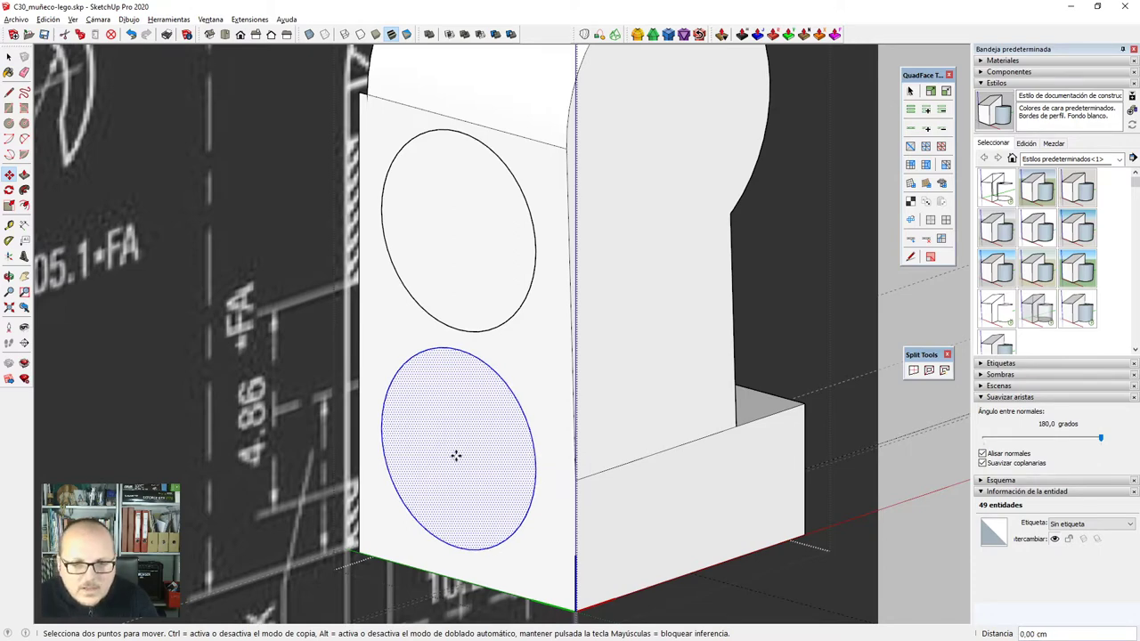
{"action": "left_click", "coordinate": [455, 455]}
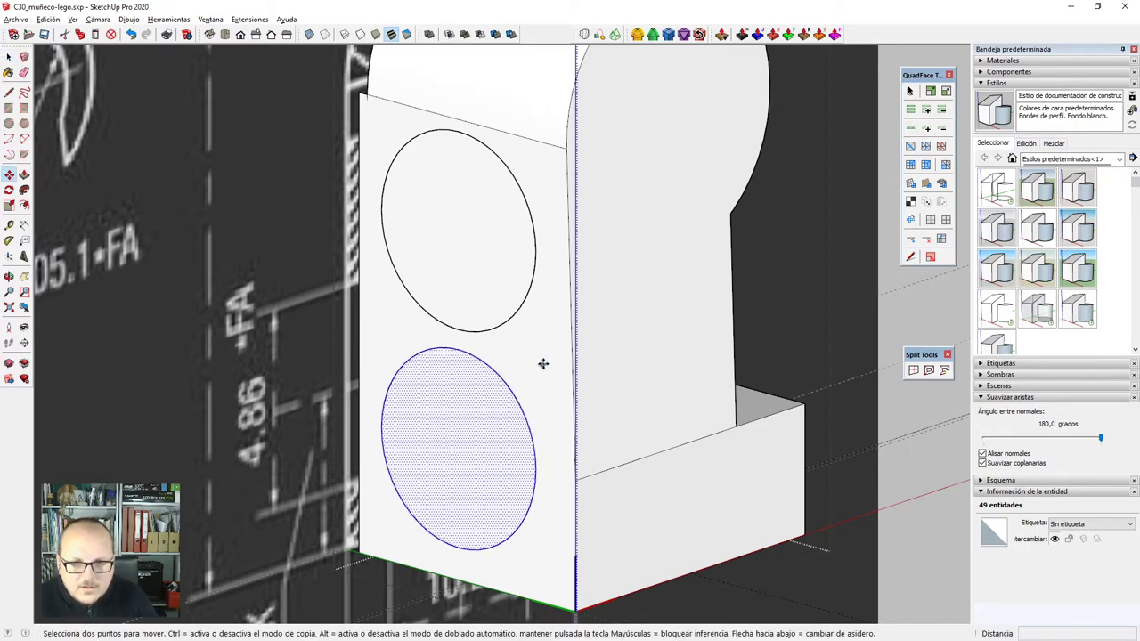
{"action": "scroll", "coordinate": [544, 366], "scroll_direction": "down", "scroll_amount": 6}
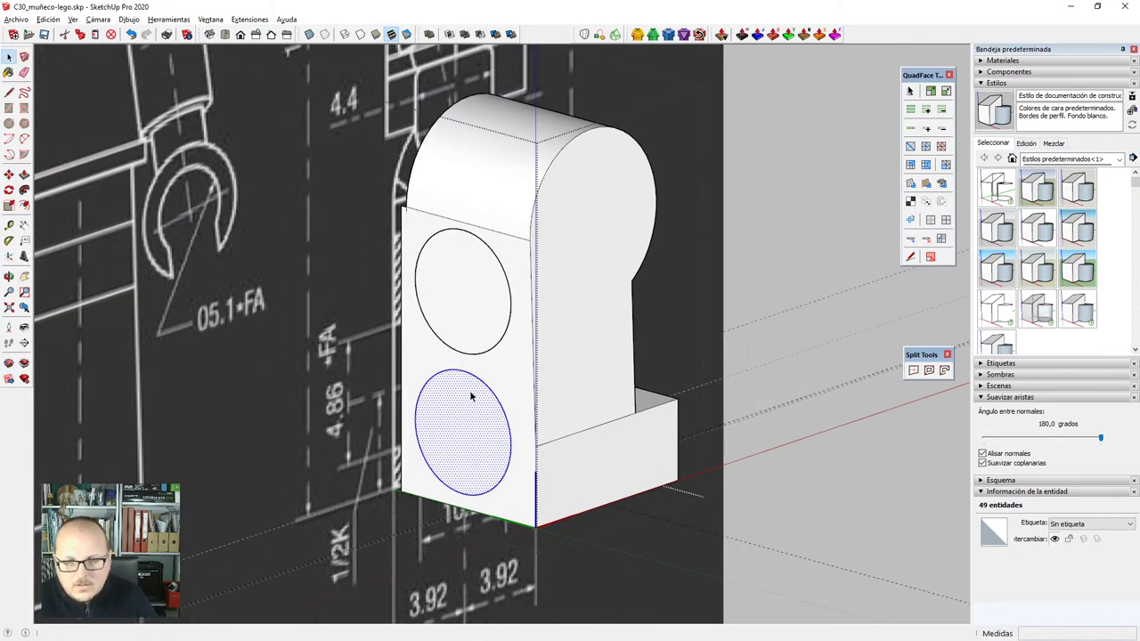
Examine the two circles on the leg's back face with the rest of the model shown and hidden.
{"action": "middle_click_drag", "start_coordinate": [499, 418], "coordinate": [545, 427]}
{"action": "key", "text": "x"}
{"action": "scroll", "coordinate": [505, 443], "scroll_direction": "up", "scroll_amount": 5}
{"action": "scroll", "coordinate": [499, 481], "scroll_direction": "down", "scroll_amount": 6}
{"action": "key", "text": "alt+x"}
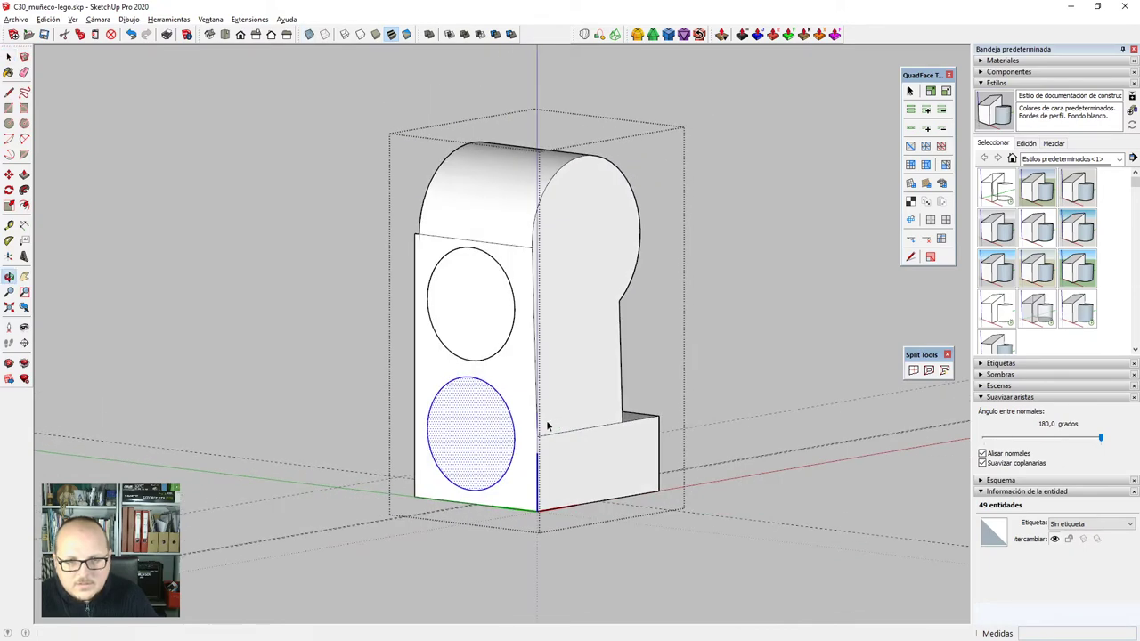
{"action": "middle_click_drag", "start_coordinate": [591, 501], "coordinate": [561, 448]}
{"action": "key", "text": "alt+x"}
{"action": "key", "text": "alt+x"}
{"action": "scroll", "coordinate": [561, 448], "scroll_direction": "down", "scroll_amount": 2}
Delete the grouped upper circle from the leg's back face.
{"action": "key", "text": "space"}
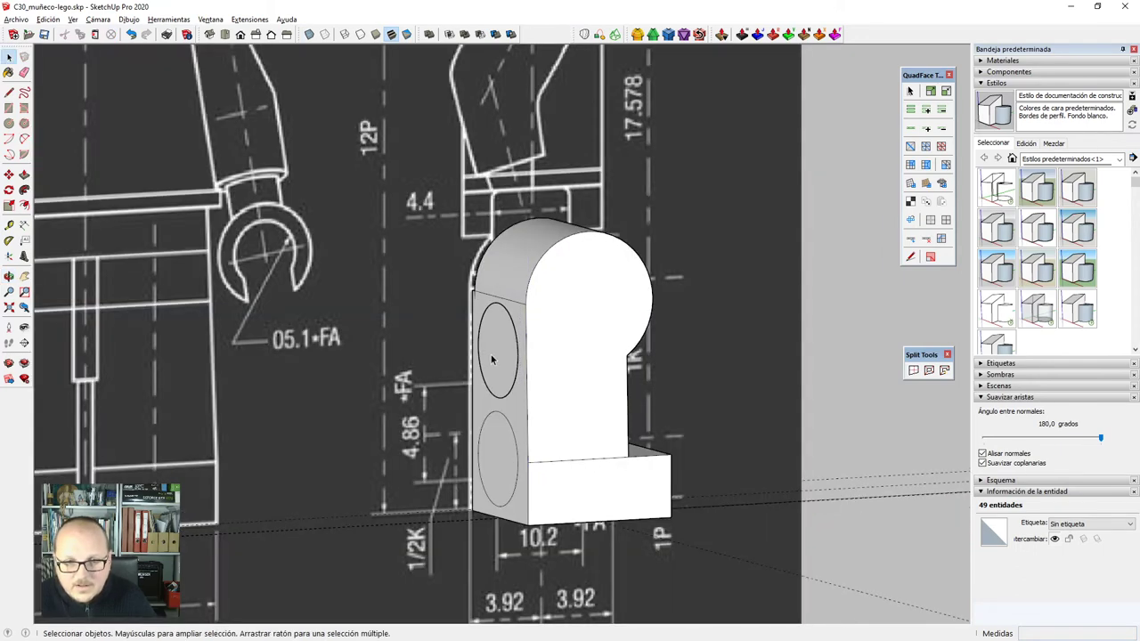
{"action": "double_click", "coordinate": [492, 359]}
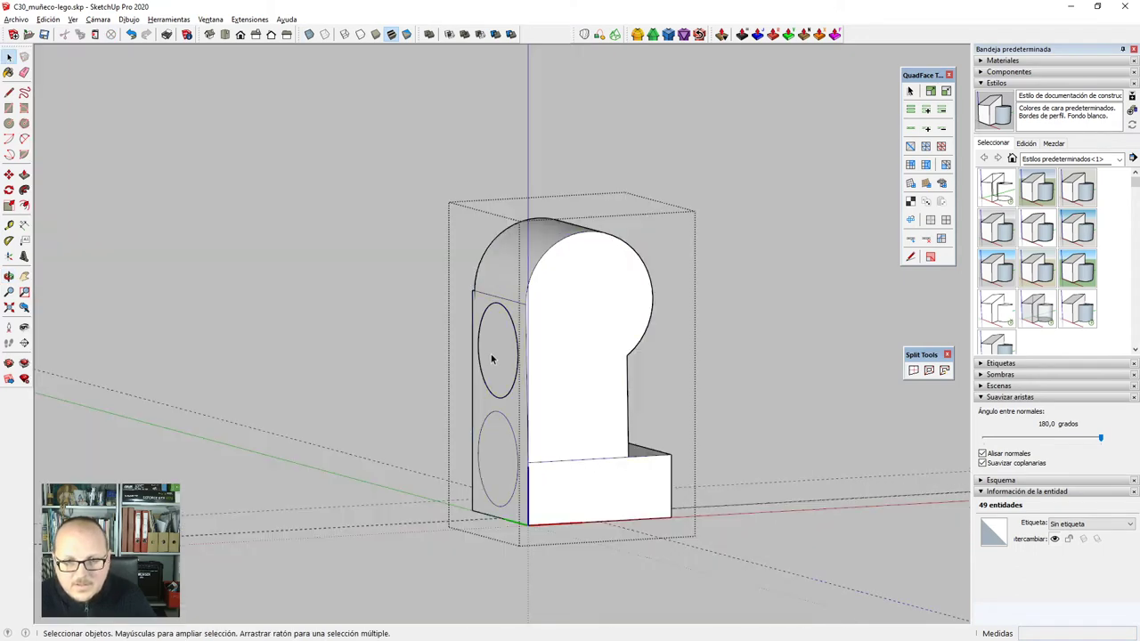
{"action": "double_click", "coordinate": [498, 360]}
{"action": "key", "text": "Escape"}
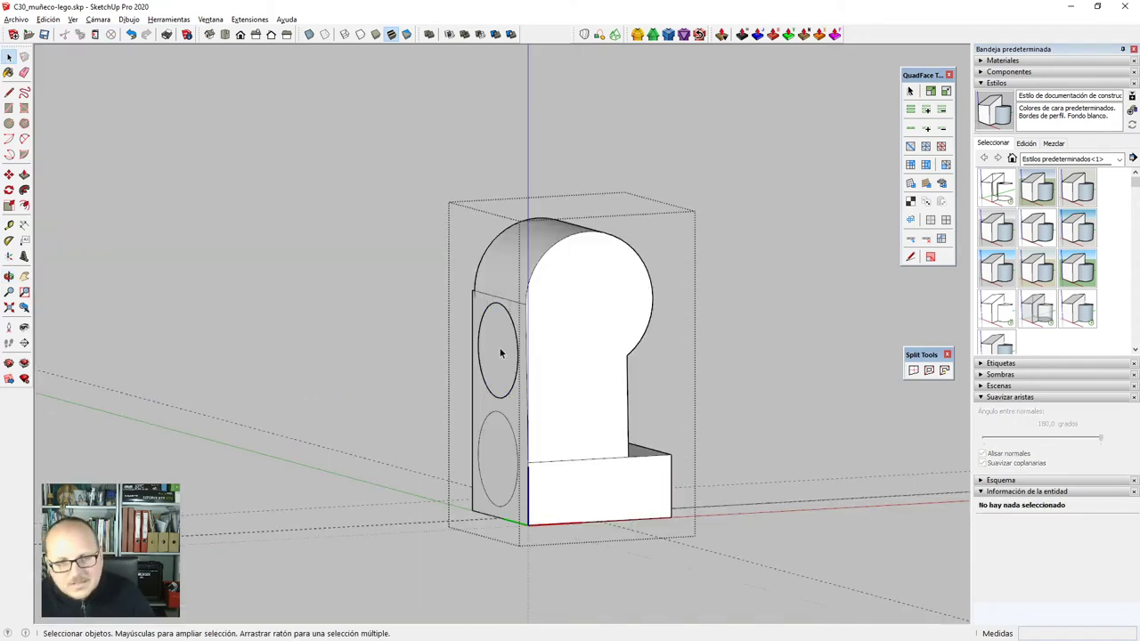
{"action": "left_click", "coordinate": [501, 353]}
{"action": "key", "text": "Delete"}
Move the remaining circle and its face straight up to the lower edge of the 4.86 opening in the section drawing.
{"action": "middle_click_drag", "start_coordinate": [502, 353], "coordinate": [565, 420]}
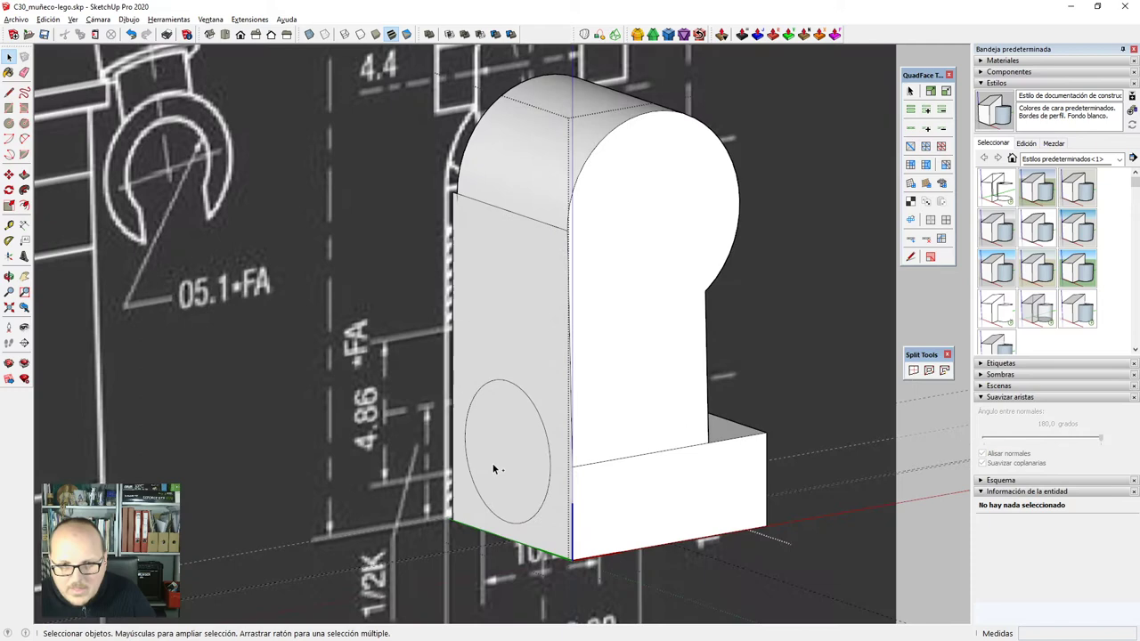
{"action": "left_click", "coordinate": [498, 461]}
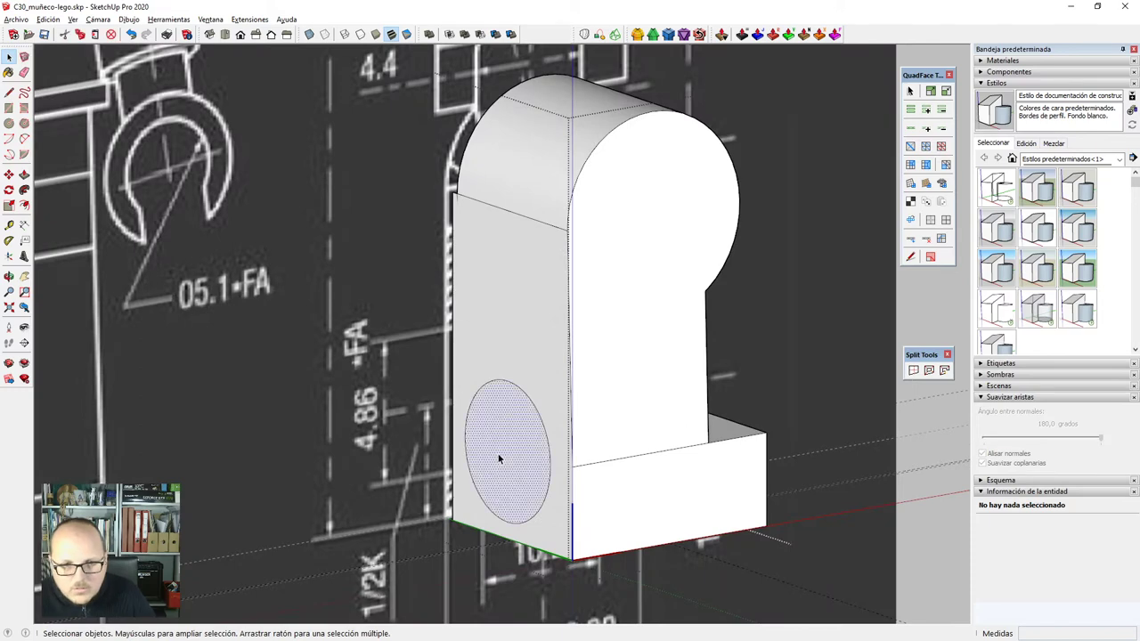
{"action": "scroll", "coordinate": [500, 459], "scroll_direction": "up", "scroll_amount": 3}
{"action": "key", "text": "m"}
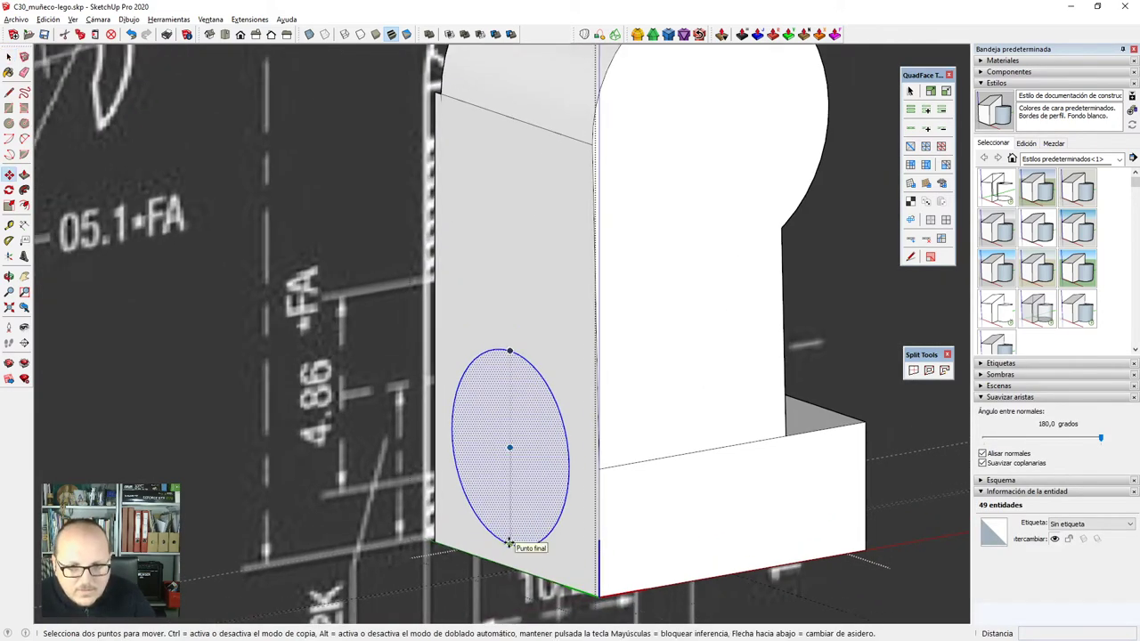
{"action": "left_click", "coordinate": [509, 540]}
{"action": "key", "text": "Up"}
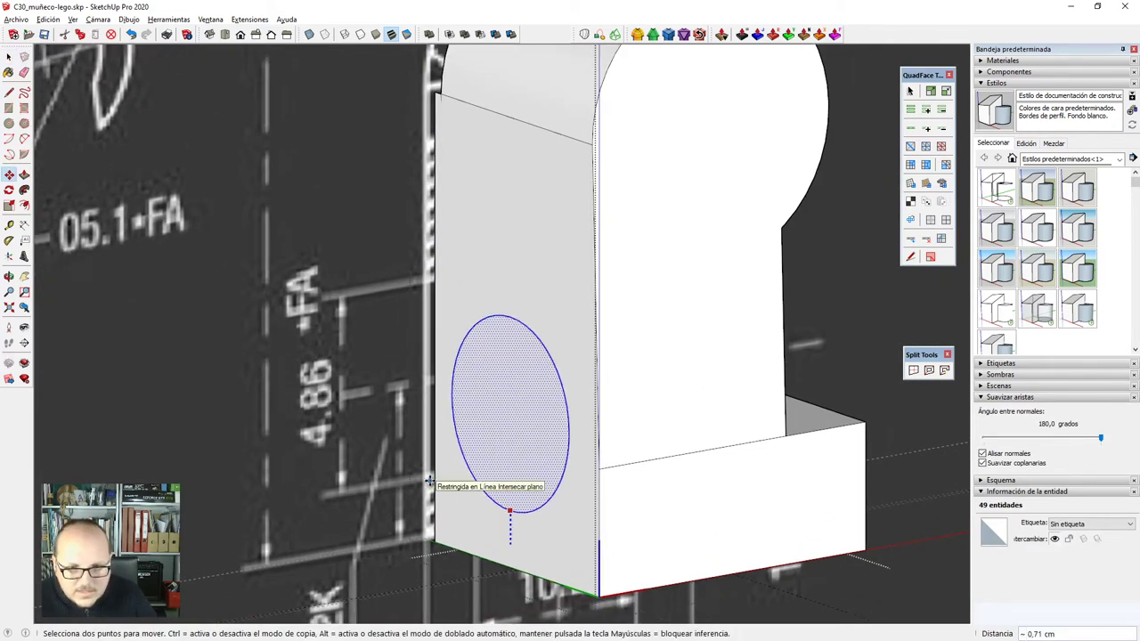
{"action": "left_click", "coordinate": [428, 474]}
Raise the back-face circle and its face about 0.23 cm so its lowest point meets the lower hatched block of the section.
{"action": "scroll", "coordinate": [480, 446], "scroll_direction": "down", "scroll_amount": 2}
{"action": "key", "text": "F2"}
{"action": "scroll", "coordinate": [479, 455], "scroll_direction": "down", "scroll_amount": 2}
{"action": "scroll", "coordinate": [435, 474], "scroll_direction": "up", "scroll_amount": 2}
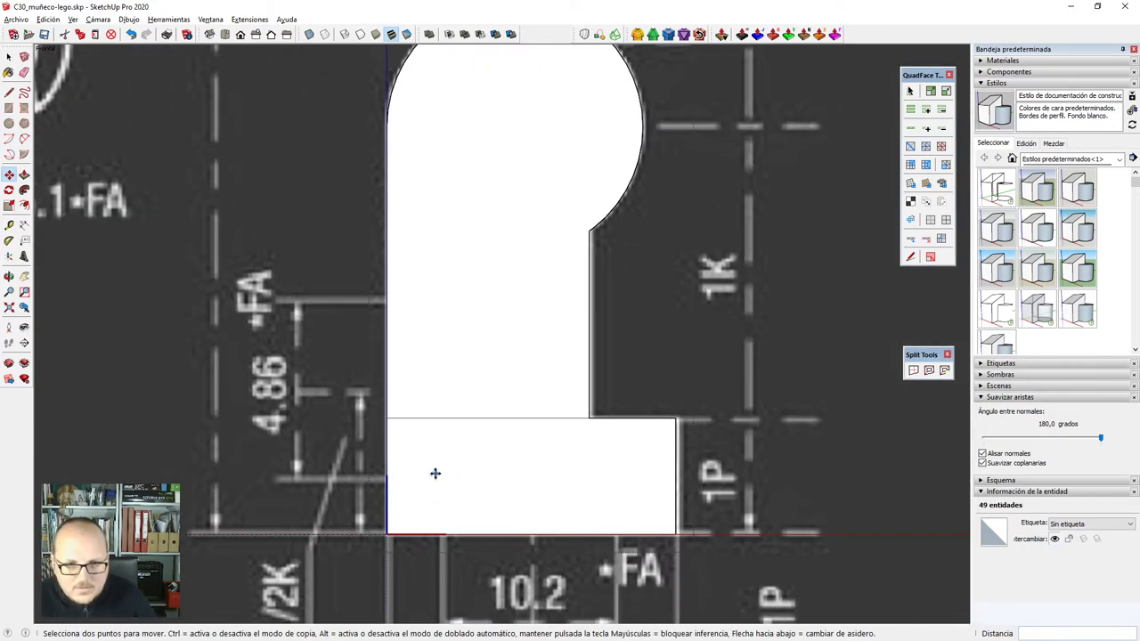
{"action": "key", "text": "x"}
{"action": "scroll", "coordinate": [362, 474], "scroll_direction": "up", "scroll_amount": 2}
{"action": "scroll", "coordinate": [437, 484], "scroll_direction": "up", "scroll_amount": 3}
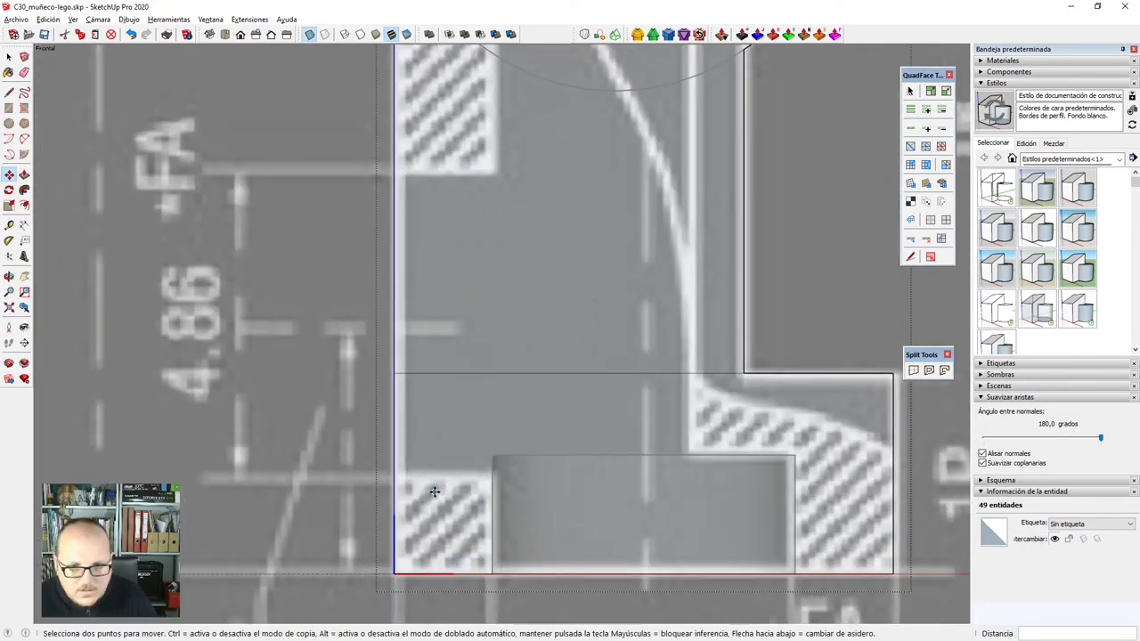
{"action": "middle_click_drag", "start_coordinate": [433, 485], "coordinate": [578, 514]}
{"action": "scroll", "coordinate": [440, 507], "scroll_direction": "up", "scroll_amount": 1}
{"action": "left_click", "coordinate": [385, 481]}
{"action": "key", "text": "Up"}
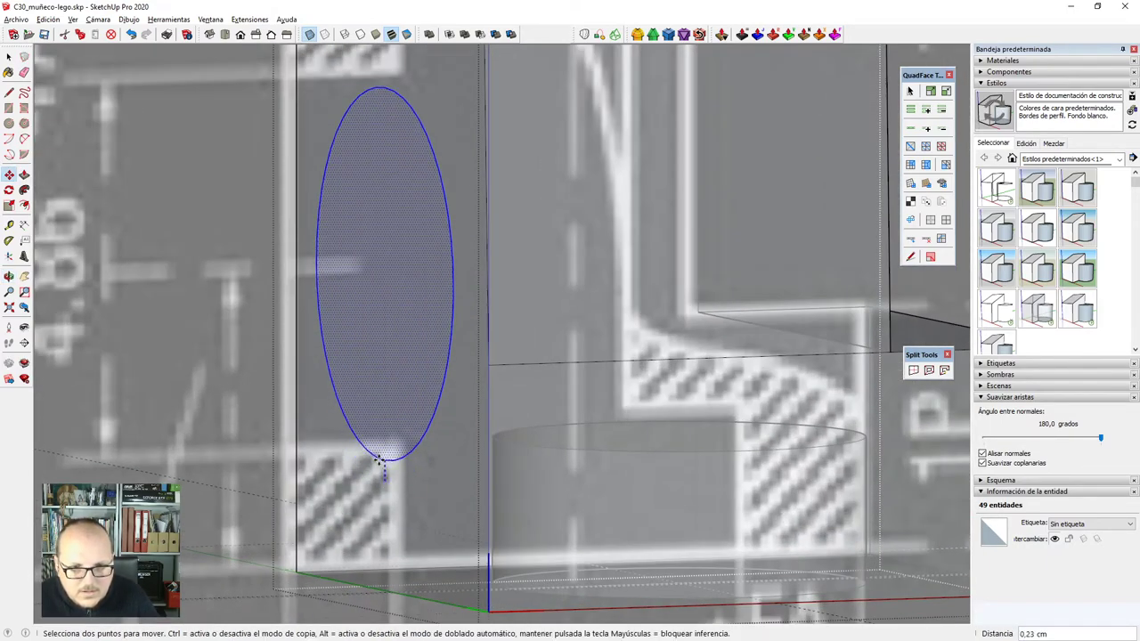
{"action": "left_click", "coordinate": [503, 445]}
{"action": "scroll", "coordinate": [503, 443], "scroll_direction": "down", "scroll_amount": 3}
{"action": "middle_click_drag", "start_coordinate": [504, 443], "coordinate": [523, 499]}
{"action": "key", "text": "F2"}
{"action": "scroll", "coordinate": [523, 499], "scroll_direction": "down", "scroll_amount": 1}
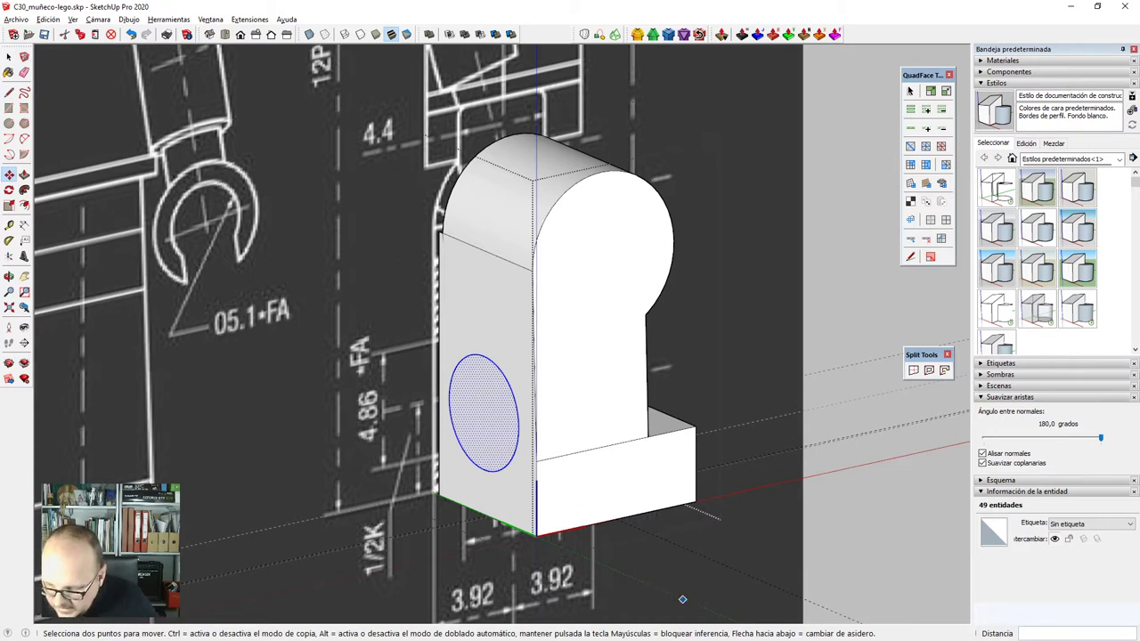
Switch to the browser to examine the back of the LEGO legs in the reference photo, and return to the SketchUp model.
{"action": "key", "text": "alt+Tab"}
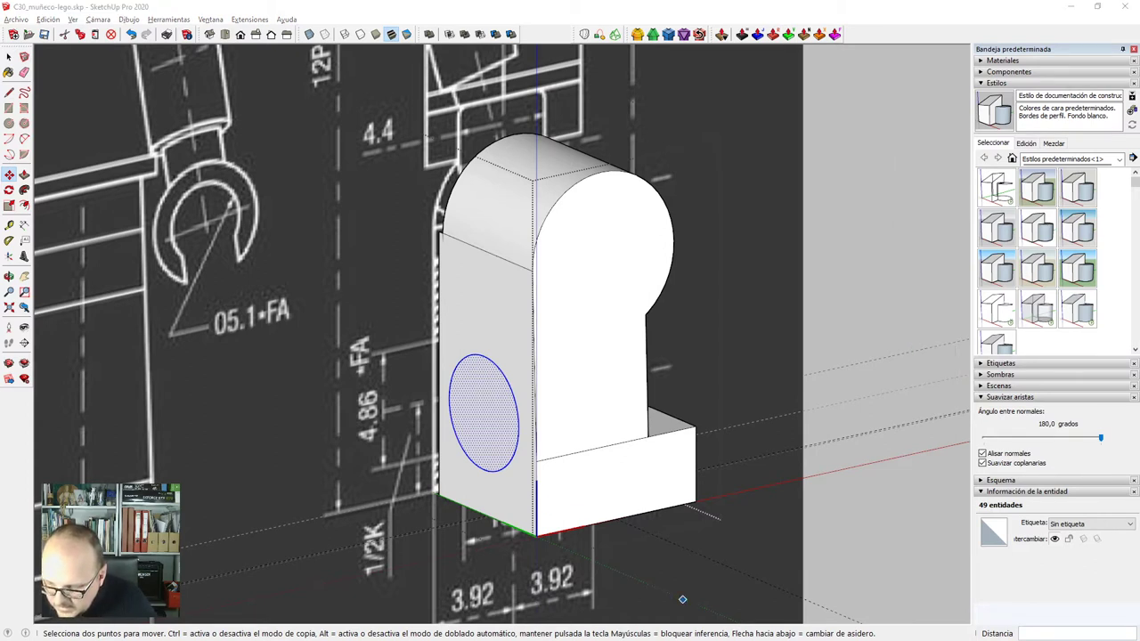
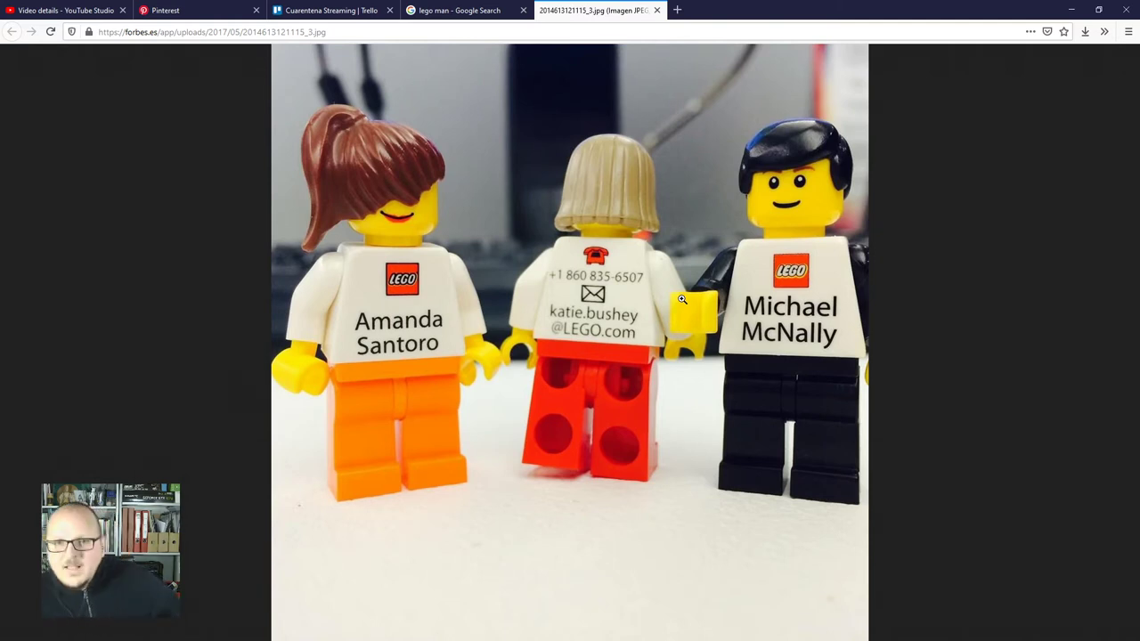
{"action": "left_click", "coordinate": [1069, 16]}
{"action": "mouse_move", "coordinate": [561, 481]}
{"action": "middle_mouse_down"}
{"action": "mouse_move", "coordinate": [534, 448]}
{"action": "mouse_move", "coordinate": [529, 478]}
{"action": "middle_mouse_up"}
Hide the rest of the model and delete the circle and its face from the leg's back.
{"action": "key", "text": "i"}
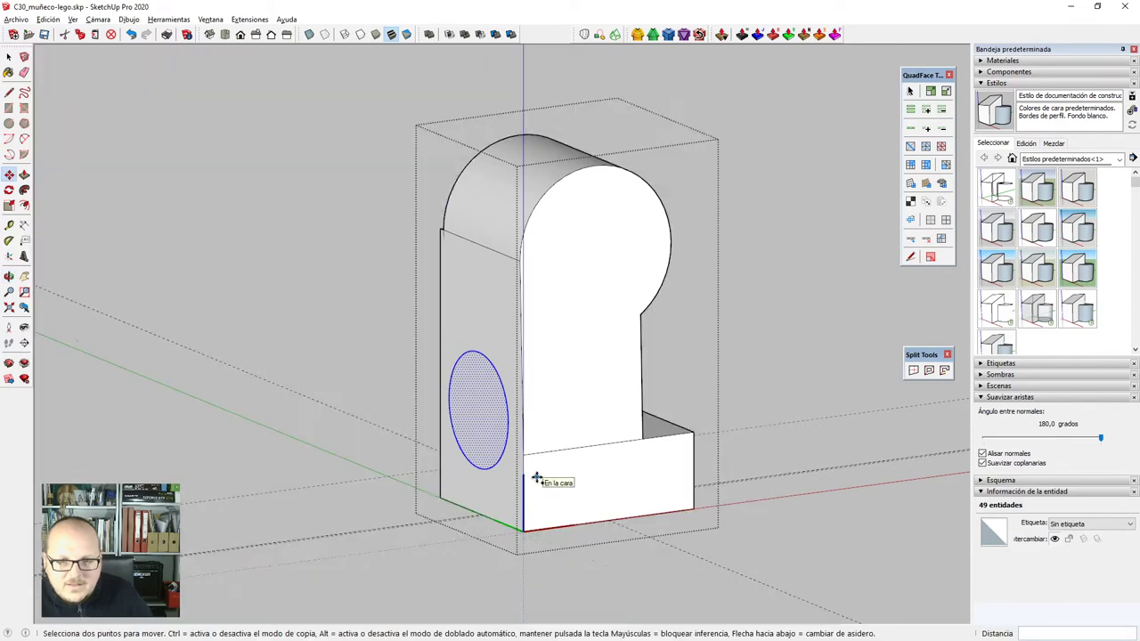
{"action": "scroll", "coordinate": [538, 477], "scroll_direction": "down", "scroll_amount": 3}
{"action": "middle_click_drag", "start_coordinate": [600, 410], "coordinate": [638, 445]}
{"action": "key", "text": "x"}
{"action": "key", "text": "space"}
{"action": "left_click", "coordinate": [500, 359]}
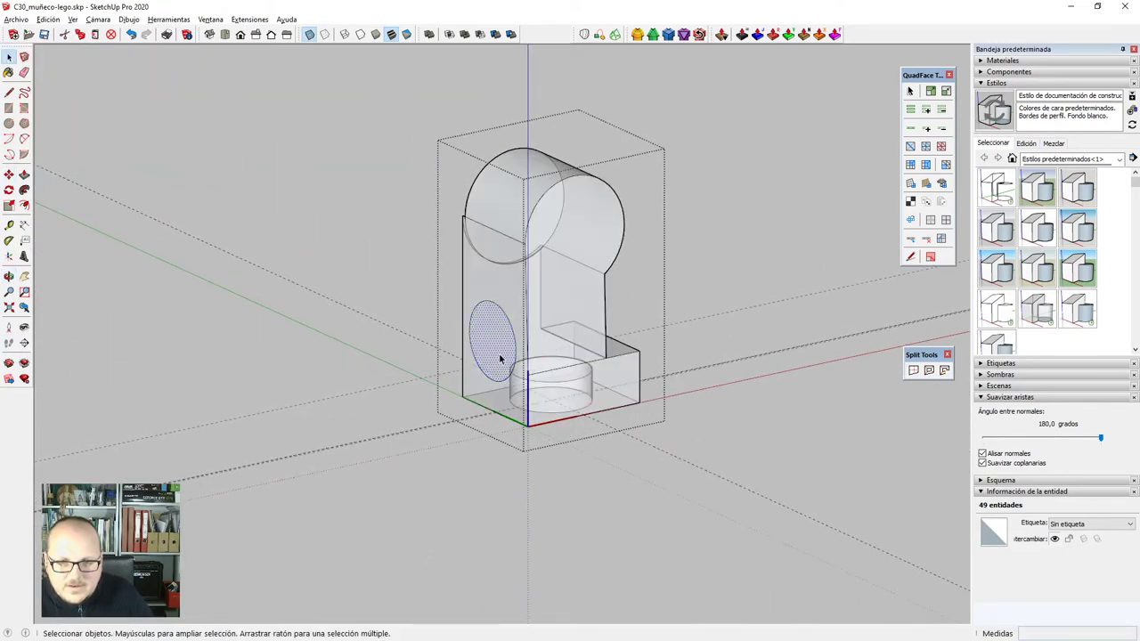
{"action": "middle_click_drag", "start_coordinate": [548, 376], "coordinate": [613, 31]}
{"action": "scroll", "coordinate": [553, 345], "scroll_direction": "up", "scroll_amount": 3}
{"action": "key", "text": "Delete"}
{"action": "scroll", "coordinate": [542, 422], "scroll_direction": "up", "scroll_amount": 2}
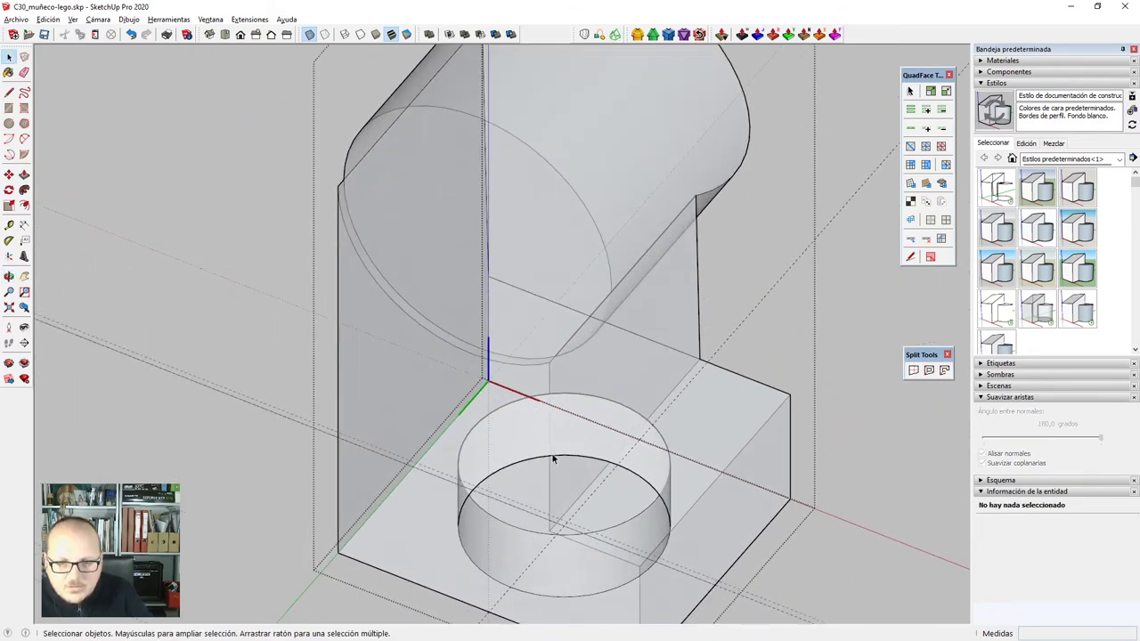
Delete the cylindrical hole from the leg's underside.
{"action": "middle_click_drag", "start_coordinate": [555, 461], "coordinate": [550, 479]}
{"action": "scroll", "coordinate": [544, 308], "scroll_direction": "down", "scroll_amount": 2}
{"action": "scroll", "coordinate": [543, 307], "scroll_direction": "down", "scroll_amount": 2}
{"action": "scroll", "coordinate": [597, 543], "scroll_direction": "up", "scroll_amount": 3}
{"action": "left_click", "coordinate": [540, 428]}
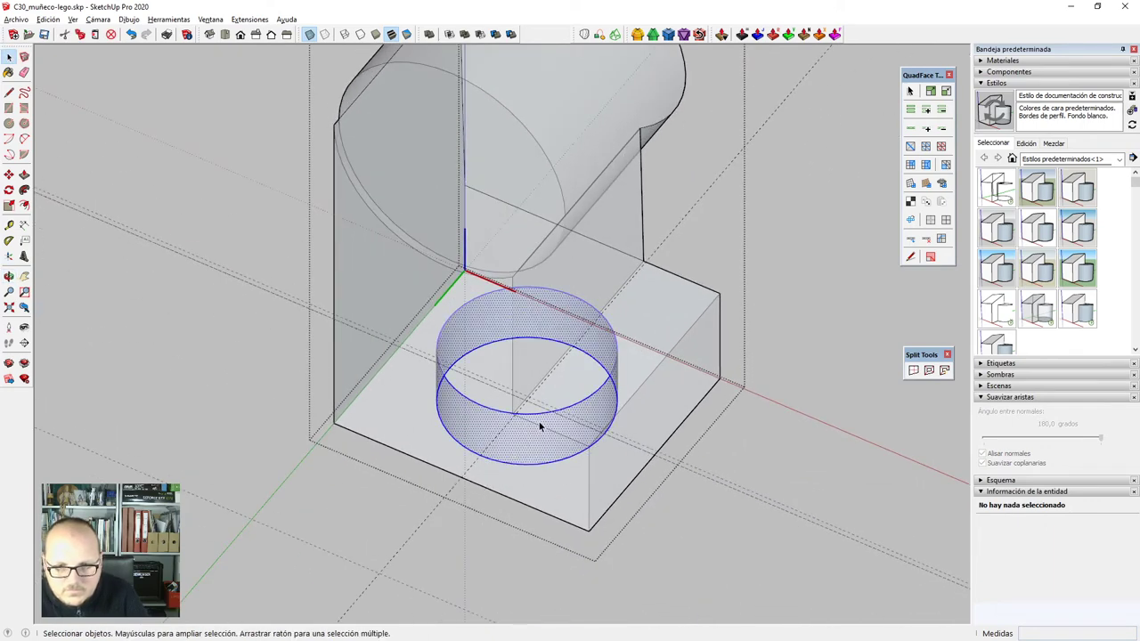
{"action": "key", "text": "Delete"}
{"action": "scroll", "coordinate": [544, 425], "scroll_direction": "down", "scroll_amount": 2}
{"action": "middle_click_drag", "start_coordinate": [544, 425], "coordinate": [541, 334]}
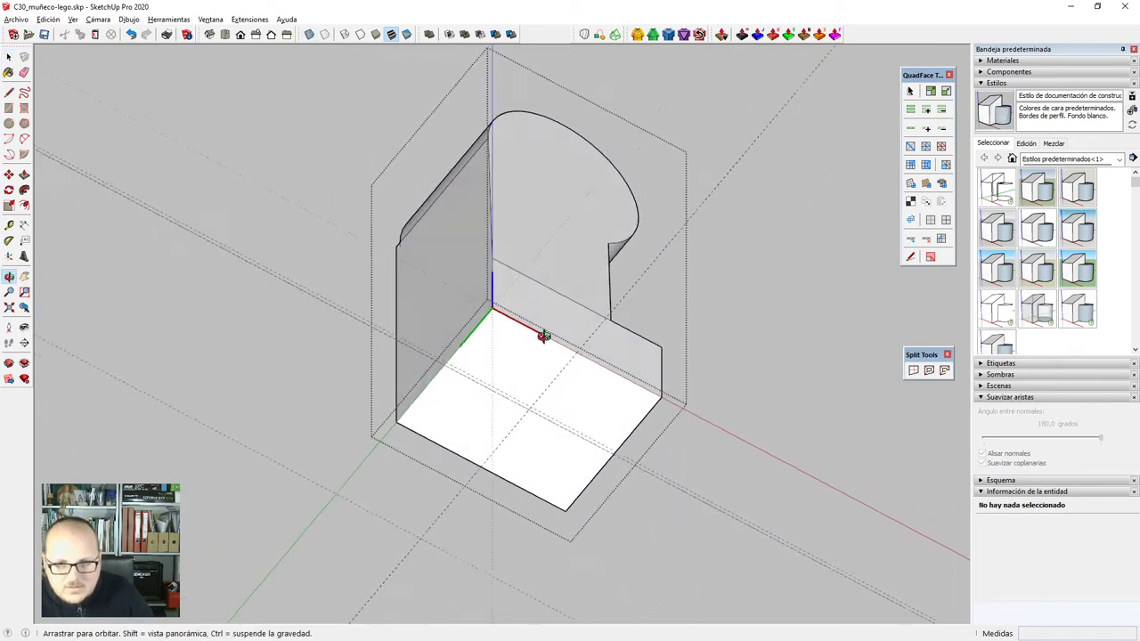
{"action": "scroll", "coordinate": [534, 343], "scroll_direction": "up", "scroll_amount": 5}
{"action": "key", "text": "f"}
{"action": "left_click", "coordinate": [554, 346]}
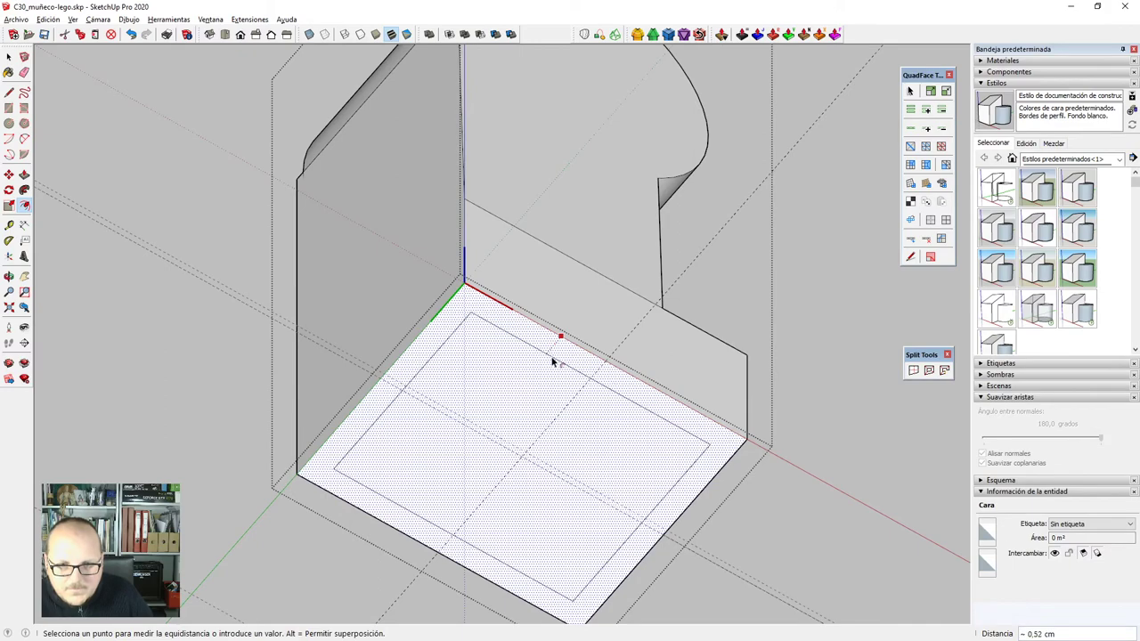
{"action": "key", "text": "space"}
Offset the underside face's outline inward about 1.36 cm to the inner edge of the hatched wall in the section drawing.
{"action": "scroll", "coordinate": [543, 362], "scroll_direction": "down", "scroll_amount": 3}
{"action": "mouse_move", "coordinate": [543, 361]}
{"action": "middle_mouse_down"}
{"action": "mouse_move", "coordinate": [473, 461]}
{"action": "mouse_move", "coordinate": [512, 455]}
{"action": "mouse_move", "coordinate": [531, 436]}
{"action": "mouse_move", "coordinate": [608, 430]}
{"action": "mouse_move", "coordinate": [512, 422]}
{"action": "middle_mouse_up"}
{"action": "scroll", "coordinate": [446, 437], "scroll_direction": "up", "scroll_amount": 5}
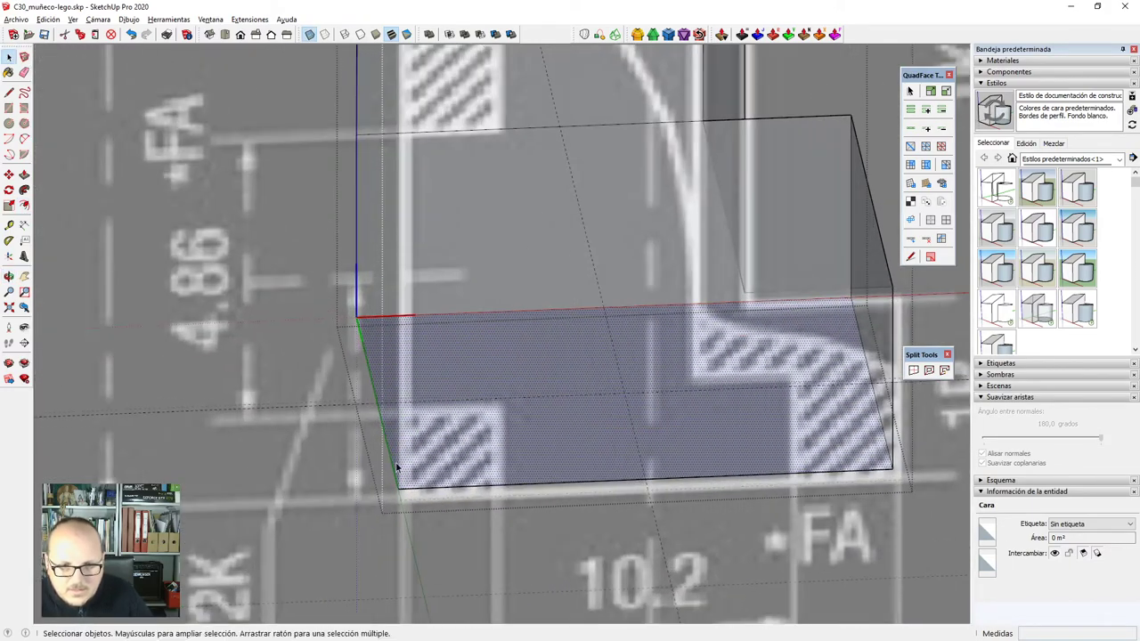
{"action": "key", "text": "f"}
{"action": "left_click", "coordinate": [386, 443]}
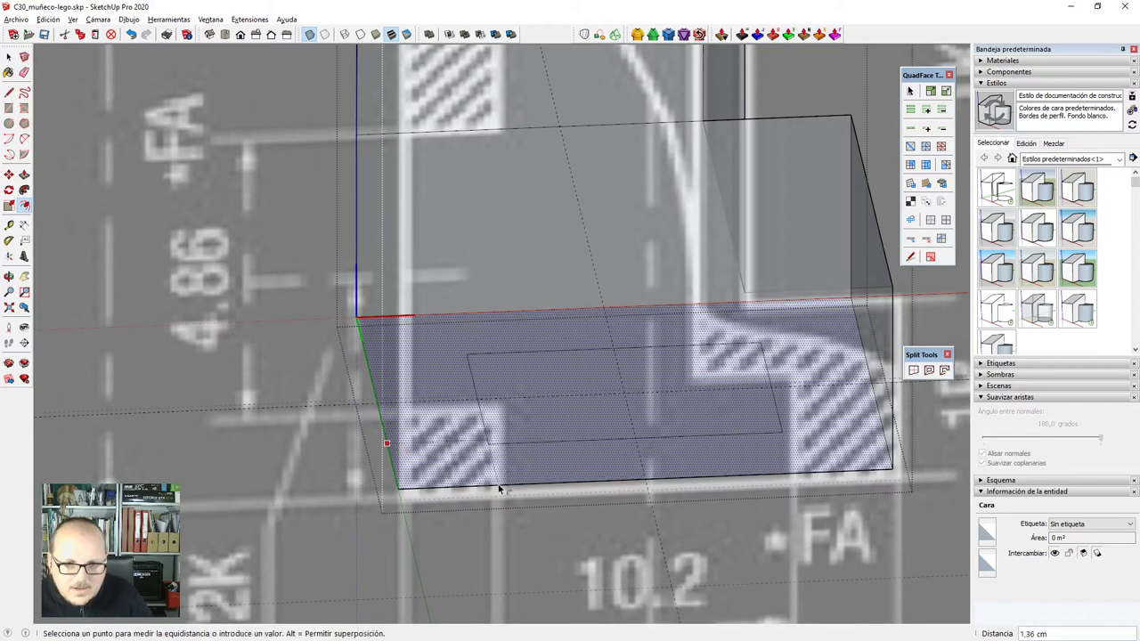
{"action": "left_click", "coordinate": [498, 488]}
{"action": "scroll", "coordinate": [512, 477], "scroll_direction": "down", "scroll_amount": 2}
{"action": "scroll", "coordinate": [682, 407], "scroll_direction": "up", "scroll_amount": 2}
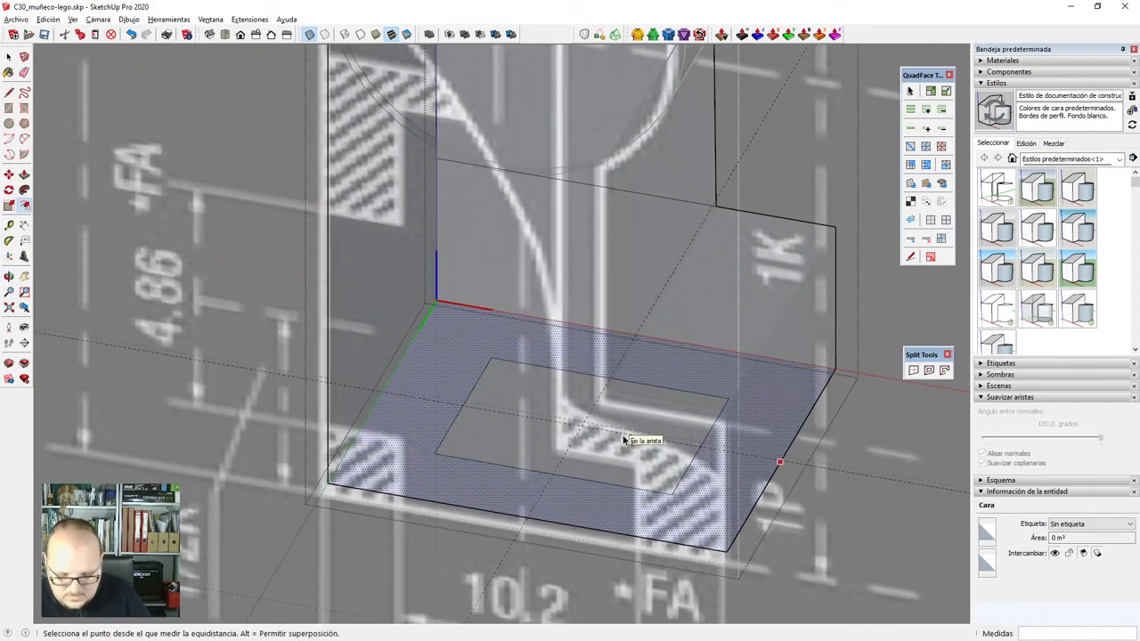
Push the underside's inner rectangle 1.60 cm into the leg, up to the recess height in the section drawing.
{"action": "key", "text": "p"}
{"action": "left_click", "coordinate": [668, 424]}
{"action": "middle_click_drag", "start_coordinate": [674, 400], "coordinate": [575, 600]}
{"action": "scroll", "coordinate": [694, 330], "scroll_direction": "up", "scroll_amount": 2}
{"action": "scroll", "coordinate": [697, 342], "scroll_direction": "down", "scroll_amount": 2}
{"action": "key", "text": "F4"}
{"action": "scroll", "coordinate": [675, 285], "scroll_direction": "up", "scroll_amount": 1}
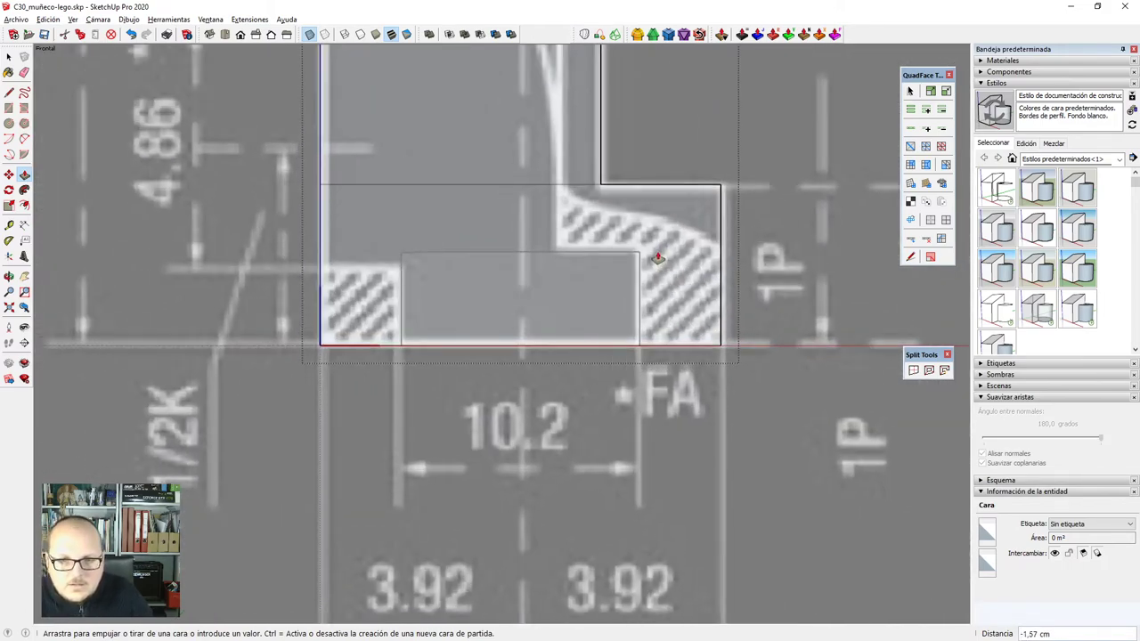
{"action": "left_click", "coordinate": [656, 257]}
{"action": "scroll", "coordinate": [712, 321], "scroll_direction": "down", "scroll_amount": 2}
{"action": "middle_click_drag", "start_coordinate": [712, 322], "coordinate": [824, 446]}
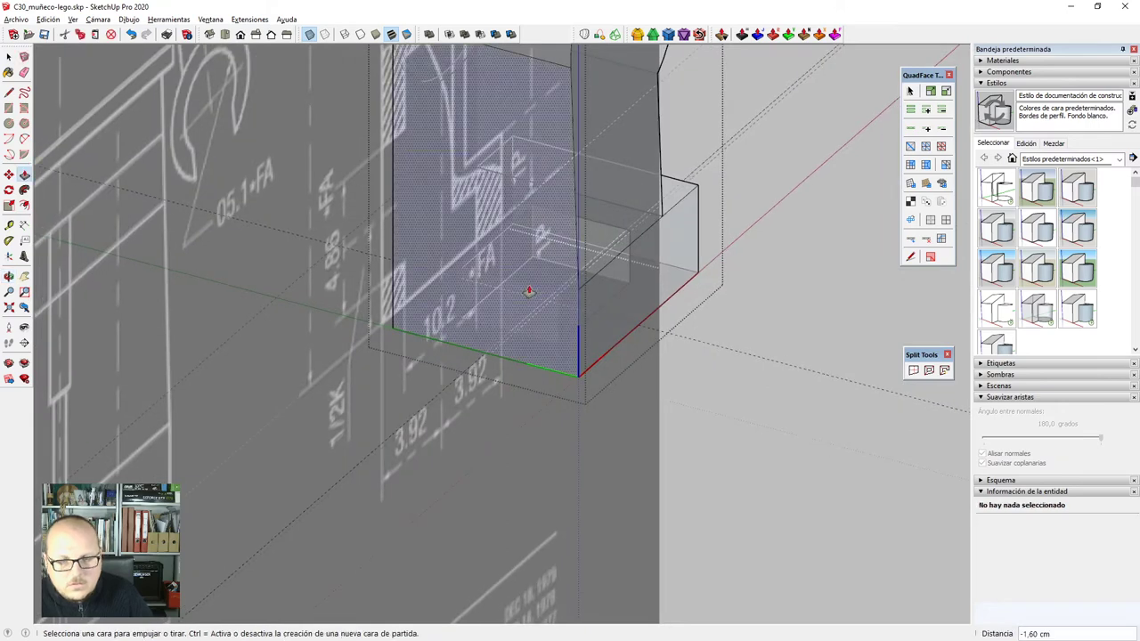
Offset the outline of the leg's back face inward about 1 cm.
{"action": "key", "text": "x"}
{"action": "scroll", "coordinate": [535, 294], "scroll_direction": "up", "scroll_amount": 1}
{"action": "key", "text": "x"}
{"action": "scroll", "coordinate": [550, 488], "scroll_direction": "down", "scroll_amount": 3}
{"action": "key", "text": "x"}
{"action": "key", "text": "space"}
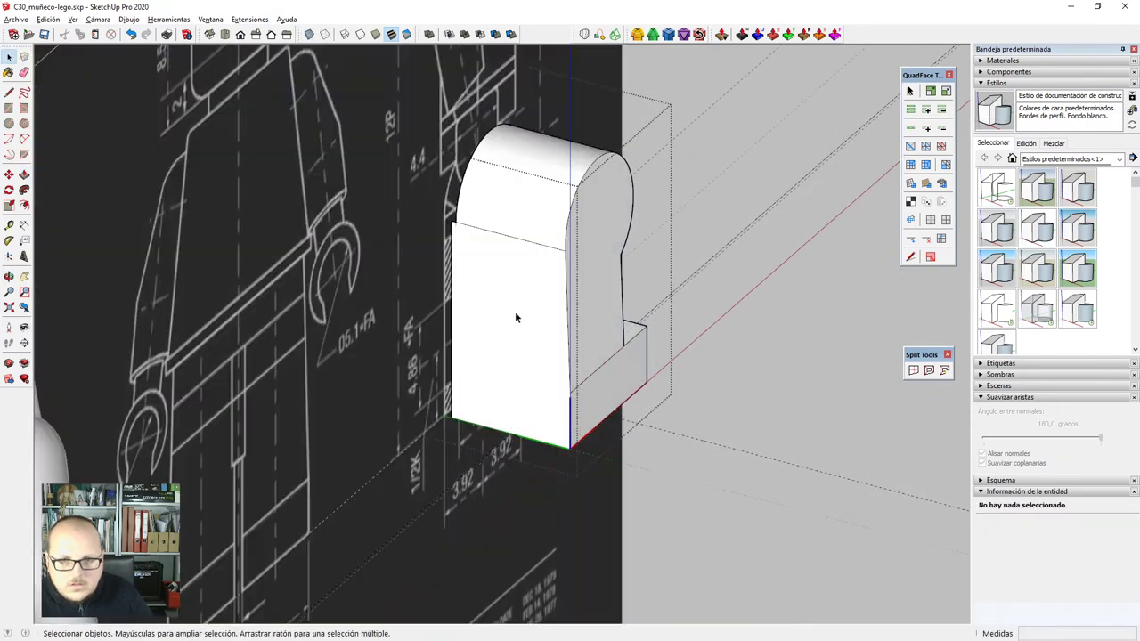
{"action": "key", "text": "f"}
{"action": "scroll", "coordinate": [473, 344], "scroll_direction": "up", "scroll_amount": 2}
{"action": "left_click", "coordinate": [453, 343]}
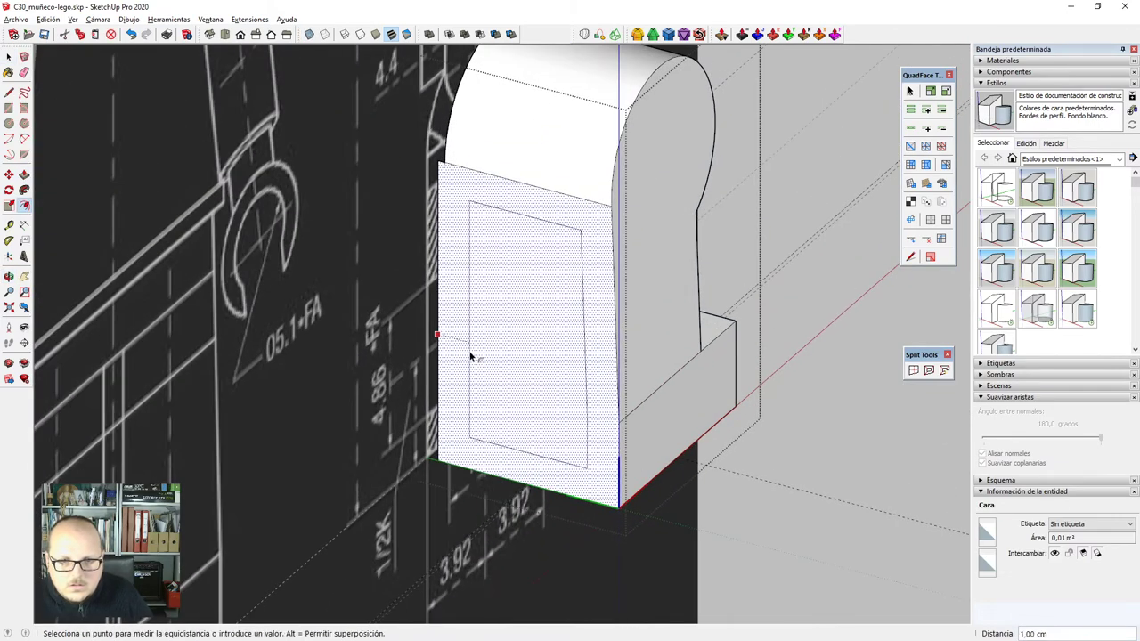
{"action": "left_click", "coordinate": [476, 359]}
Move the lower inner corner of the back face's inset rectangle about 0.20 cm so its slanted side runs vertically.
{"action": "key", "text": "space"}
{"action": "scroll", "coordinate": [600, 504], "scroll_direction": "up", "scroll_amount": 2}
{"action": "scroll", "coordinate": [599, 505], "scroll_direction": "up", "scroll_amount": 2}
{"action": "left_click", "coordinate": [579, 443]}
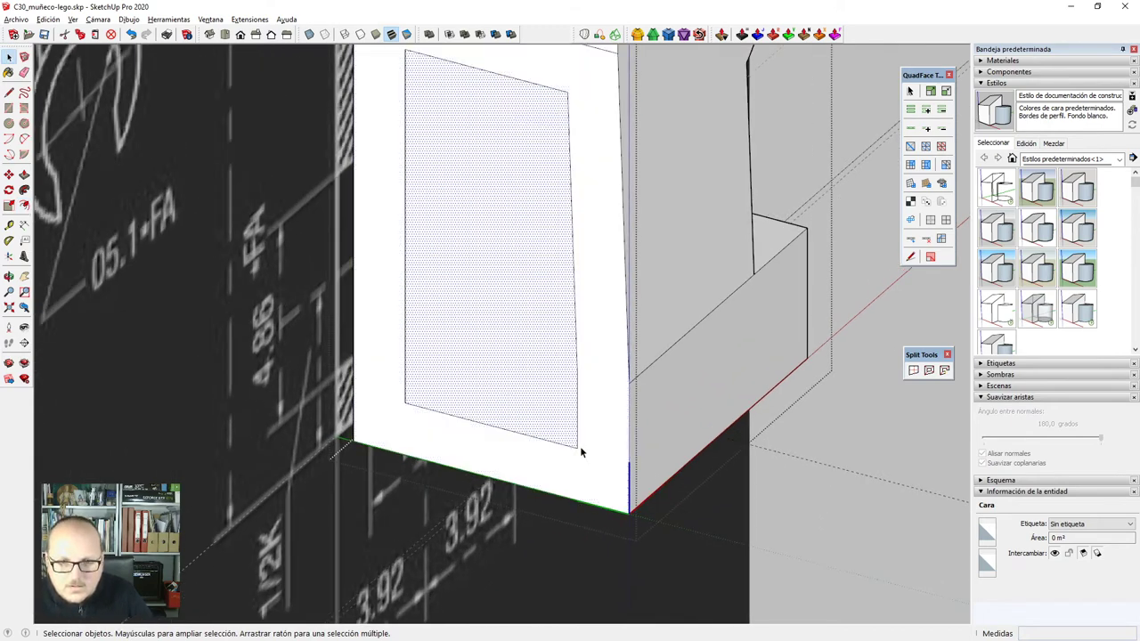
{"action": "key", "text": "m"}
{"action": "left_click", "coordinate": [575, 444]}
{"action": "left_click", "coordinate": [577, 445]}
{"action": "key", "text": "space"}
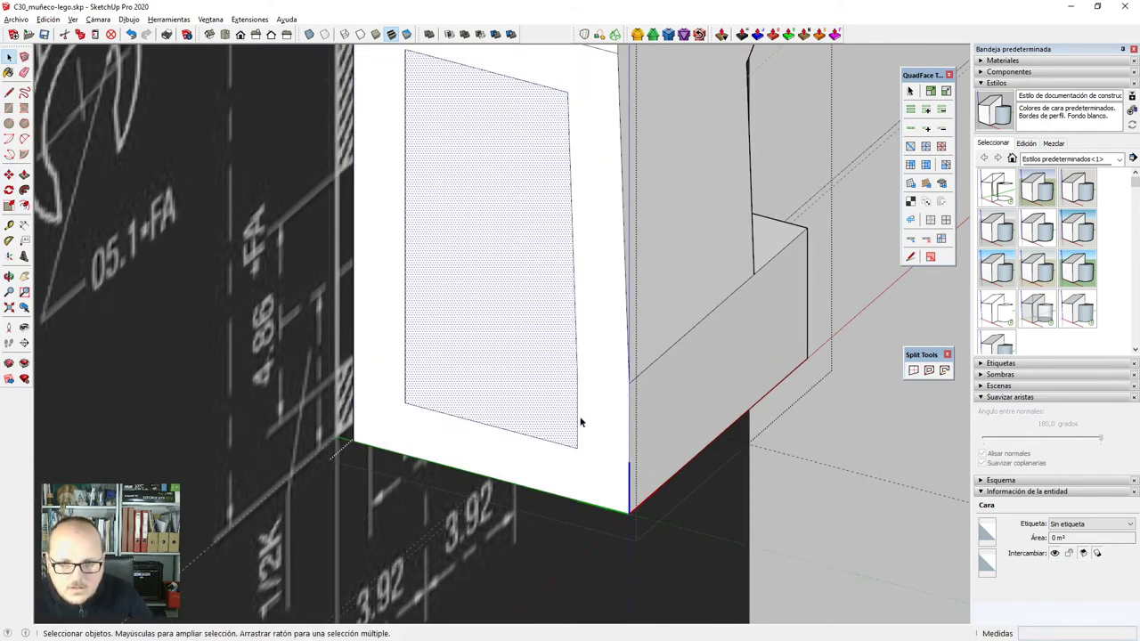
{"action": "left_click", "coordinate": [576, 426]}
{"action": "key", "text": "m"}
{"action": "left_click", "coordinate": [572, 447]}
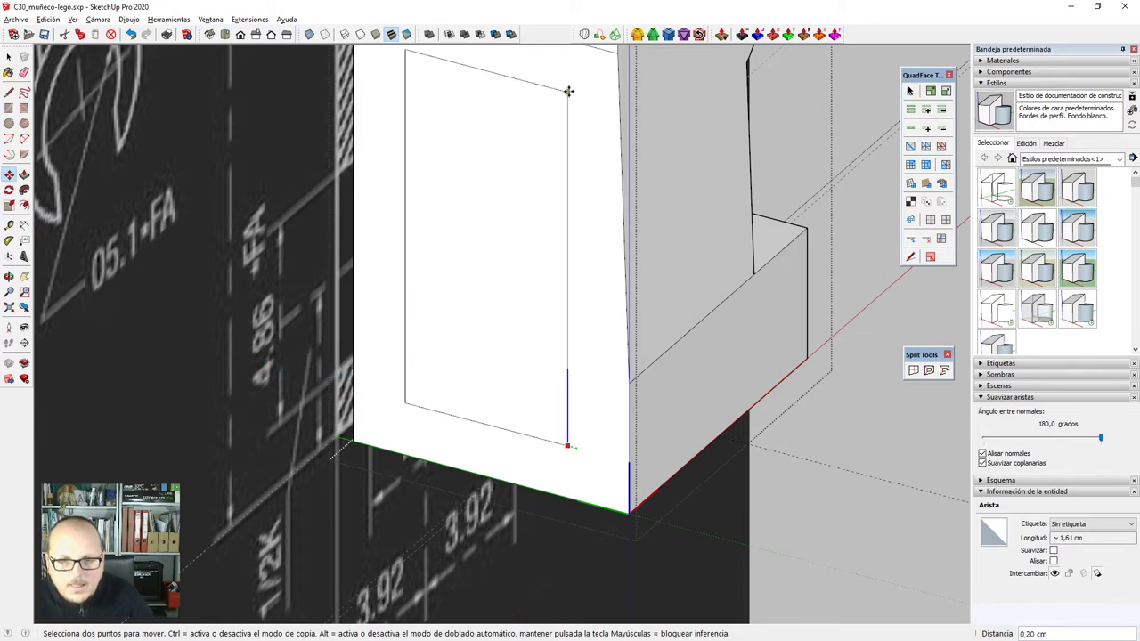
{"action": "left_click", "coordinate": [610, 380]}
{"action": "scroll", "coordinate": [610, 380], "scroll_direction": "up", "scroll_amount": 1}
Draw a line across the lower part of the back face's inset rectangle and erase it.
{"action": "key", "text": "l"}
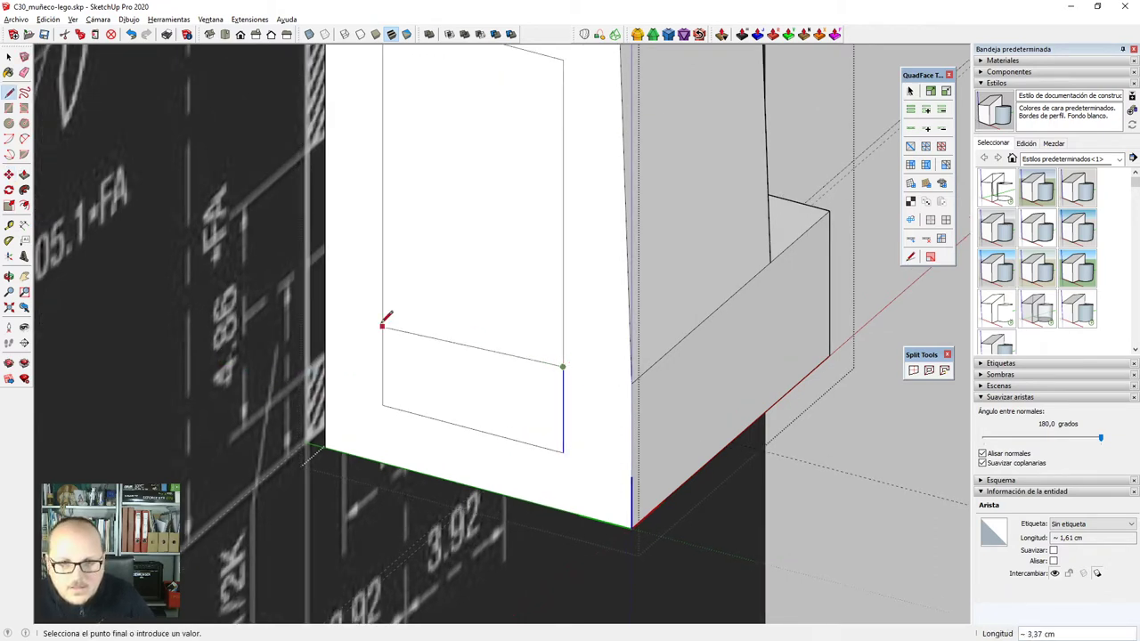
{"action": "scroll", "coordinate": [541, 412], "scroll_direction": "down", "scroll_amount": 1}
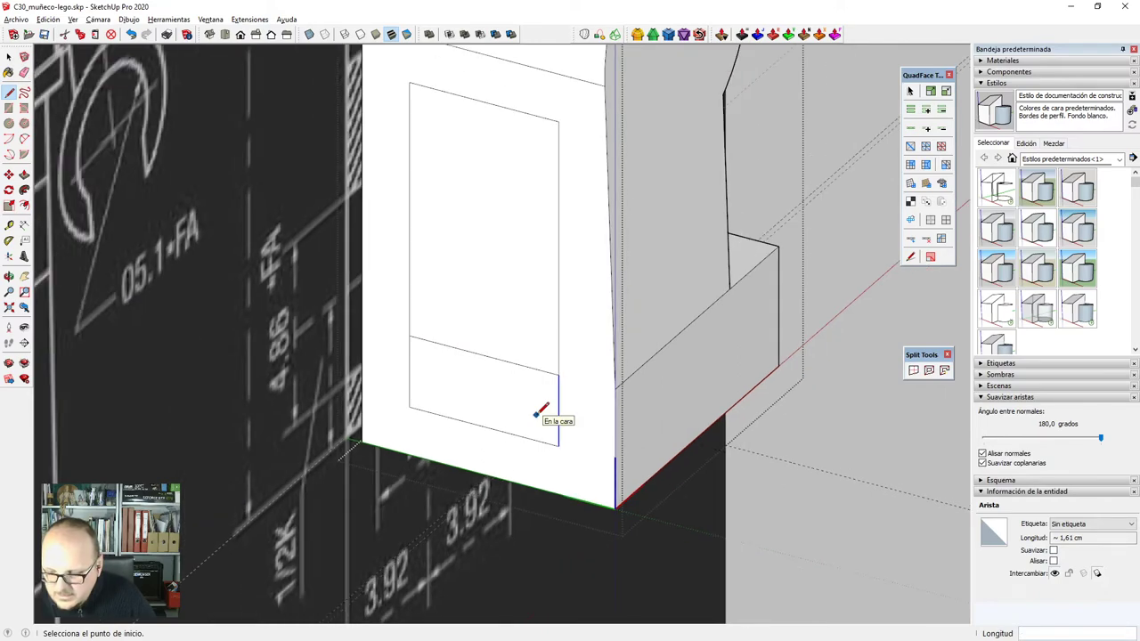
{"action": "key", "text": "e"}
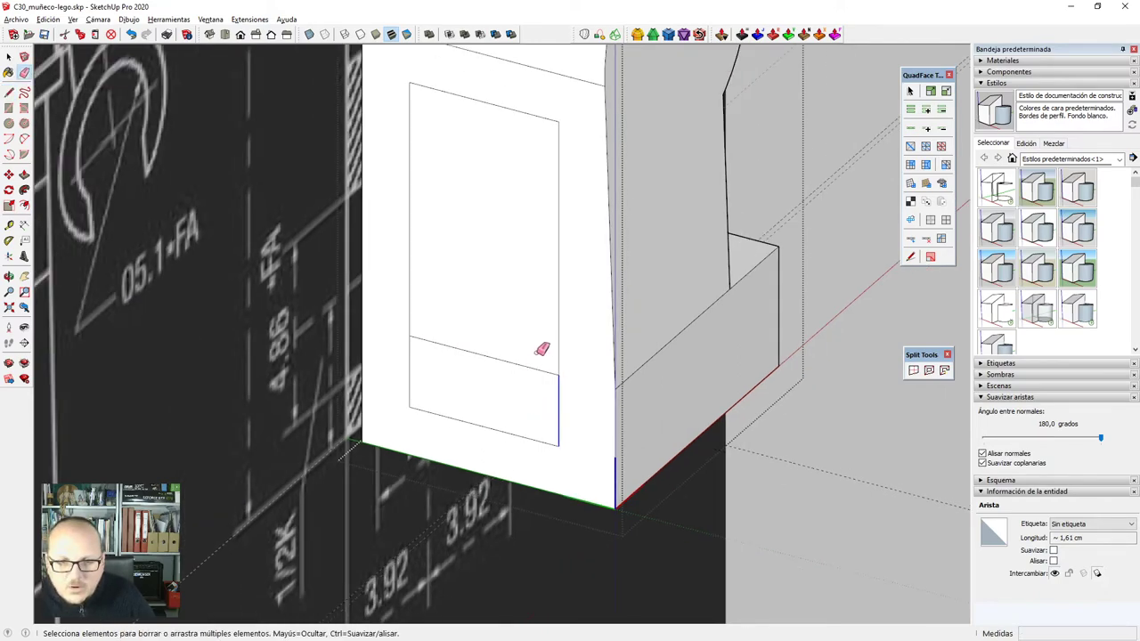
{"action": "scroll", "coordinate": [530, 372], "scroll_direction": "down", "scroll_amount": 3}
Scale the back face's inset rectangle from its lower edge up to the bottom of the 4.86 opening in the section drawing.
{"action": "key", "text": "x"}
{"action": "mouse_move", "coordinate": [628, 441]}
{"action": "middle_mouse_down"}
{"action": "mouse_move", "coordinate": [534, 479]}
{"action": "mouse_move", "coordinate": [425, 369]}
{"action": "mouse_move", "coordinate": [524, 446]}
{"action": "middle_mouse_up"}
{"action": "scroll", "coordinate": [525, 457], "scroll_direction": "up", "scroll_amount": 2}
{"action": "key", "text": "space"}
{"action": "scroll", "coordinate": [532, 452], "scroll_direction": "up", "scroll_amount": 2}
{"action": "left_click", "coordinate": [587, 446]}
{"action": "key", "text": "s"}
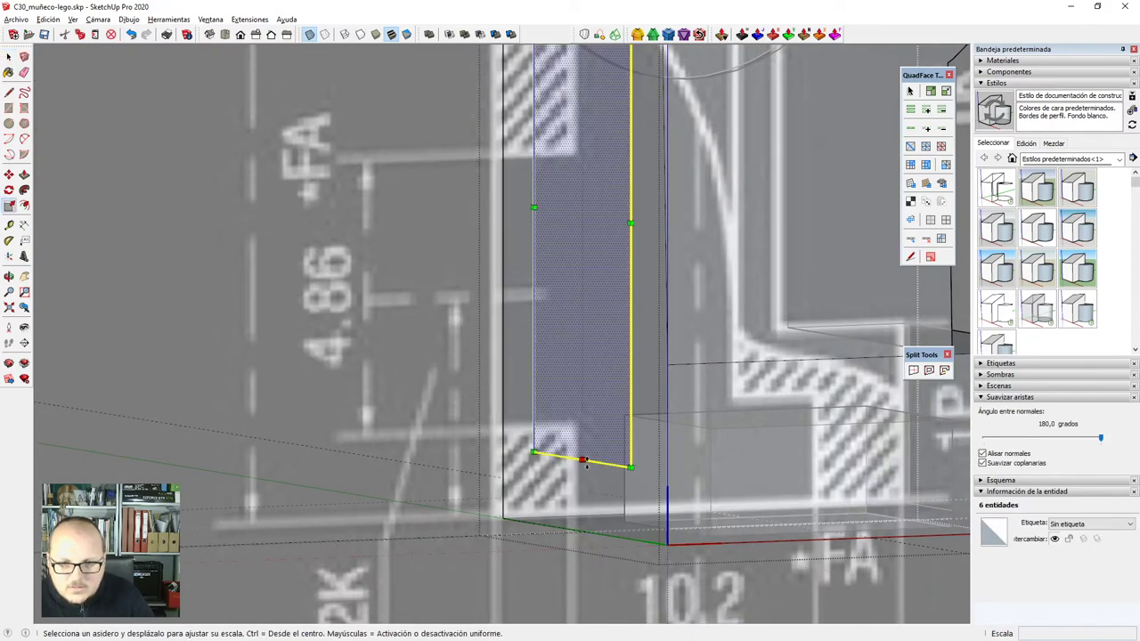
{"action": "left_click_drag", "start_coordinate": [585, 466], "coordinate": [623, 417]}
{"action": "scroll", "coordinate": [554, 509], "scroll_direction": "down", "scroll_amount": 3}
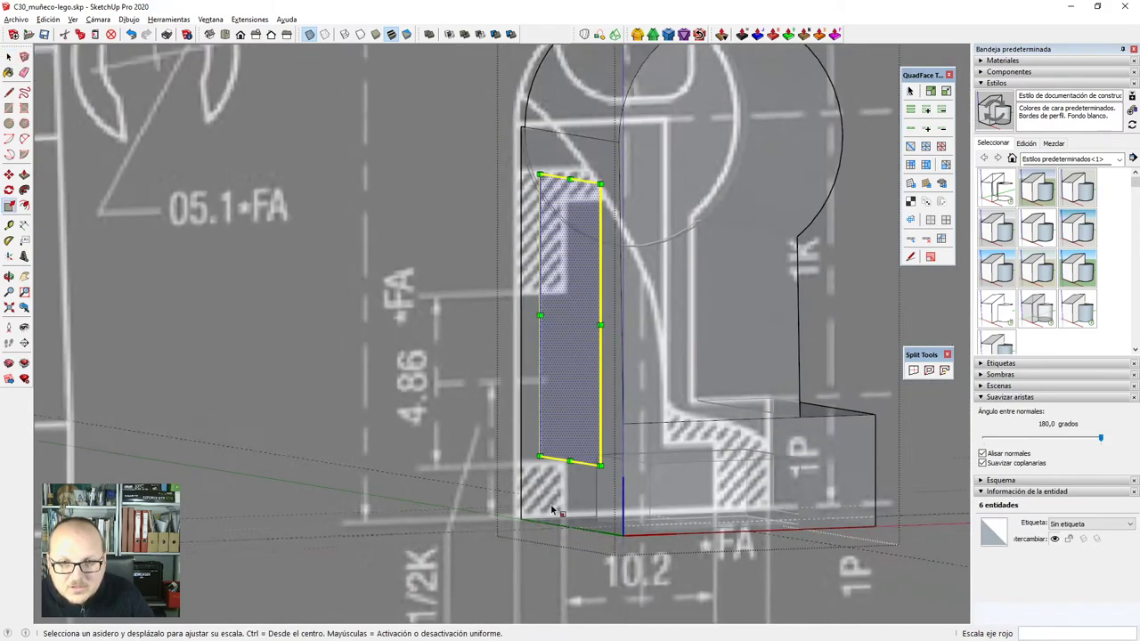
Scale the inset rectangle from its upper edge by about 0.55, down to the top of the 4.86 opening.
{"action": "middle_click_drag", "start_coordinate": [554, 510], "coordinate": [626, 538]}
{"action": "scroll", "coordinate": [565, 214], "scroll_direction": "up", "scroll_amount": 2}
{"action": "left_click_drag", "start_coordinate": [578, 224], "coordinate": [520, 381]}
{"action": "scroll", "coordinate": [520, 381], "scroll_direction": "up", "scroll_amount": 3}
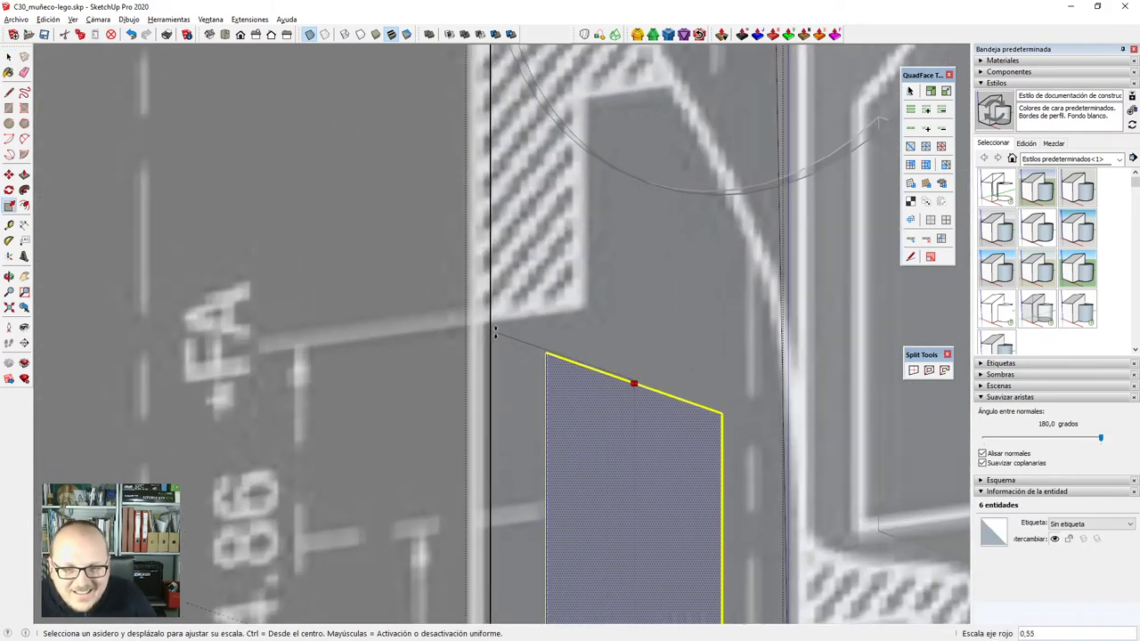
{"action": "left_click_drag", "start_coordinate": [489, 321], "coordinate": [489, 321]}
{"action": "scroll", "coordinate": [529, 236], "scroll_direction": "down", "scroll_amount": 5}
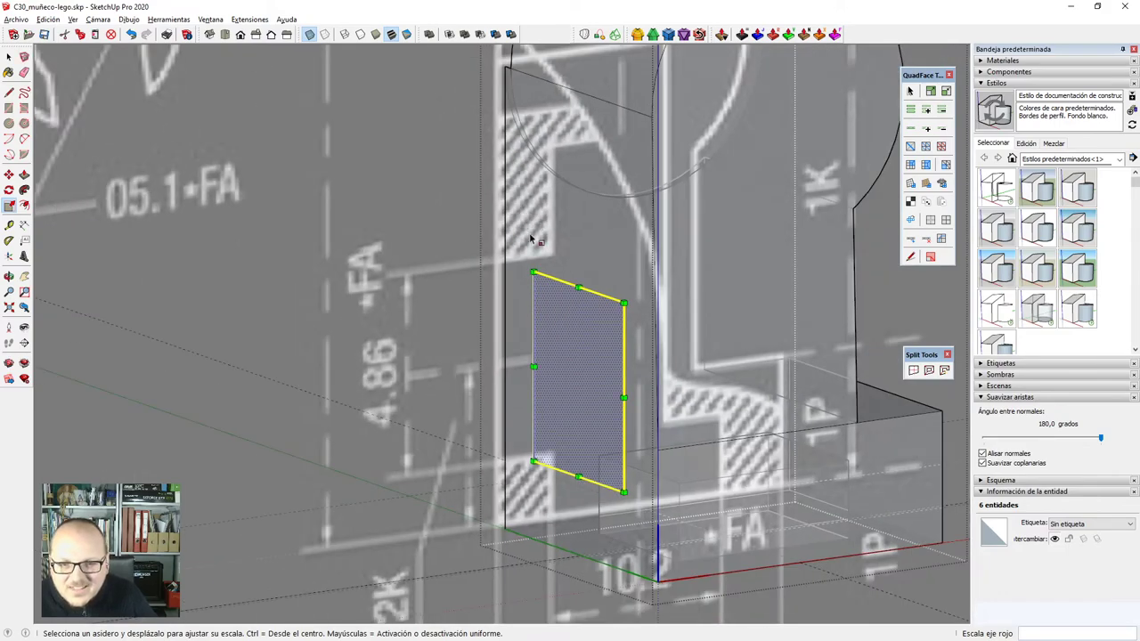
Push the back face's rectangle 3.95 cm into the leg, matching the depth of the cavity in the section drawing.
{"action": "middle_click_drag", "start_coordinate": [651, 455], "coordinate": [758, 432]}
{"action": "scroll", "coordinate": [739, 431], "scroll_direction": "up", "scroll_amount": 2}
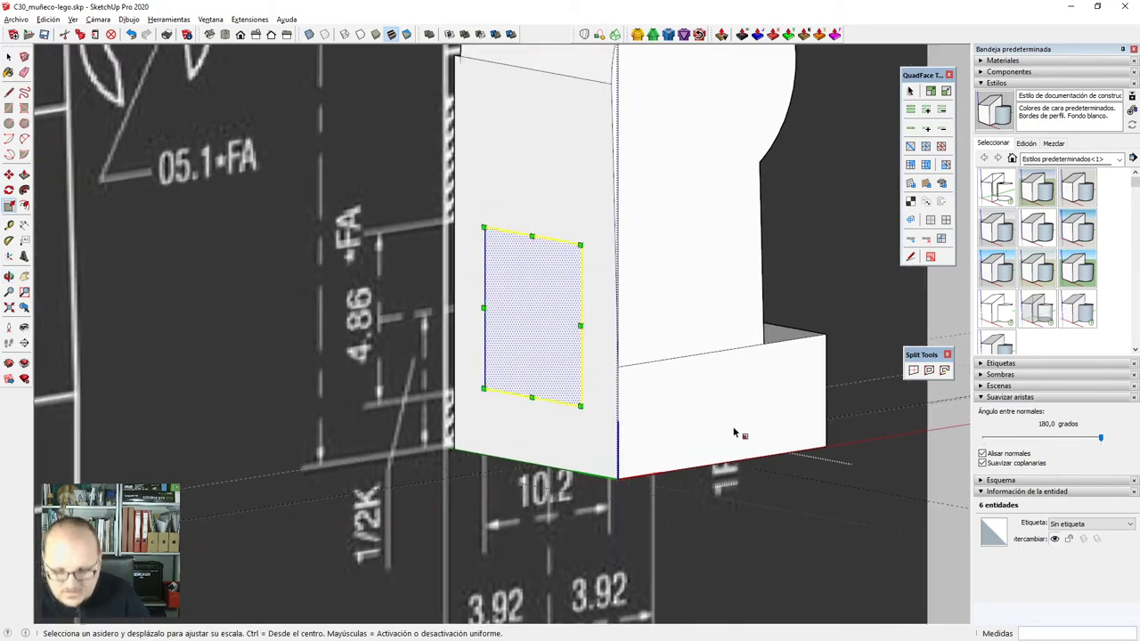
{"action": "key", "text": "p"}
{"action": "left_click", "coordinate": [545, 347]}
{"action": "key", "text": "x"}
{"action": "middle_click_drag", "start_coordinate": [686, 385], "coordinate": [556, 457]}
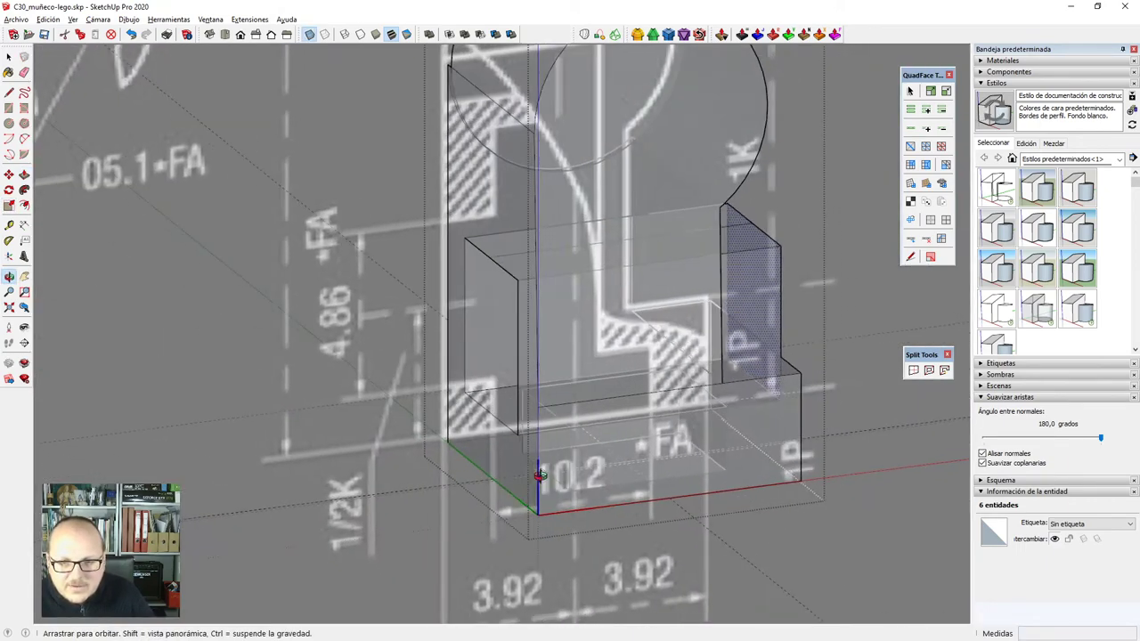
{"action": "scroll", "coordinate": [559, 455], "scroll_direction": "up", "scroll_amount": 3}
{"action": "middle_click_drag", "start_coordinate": [592, 420], "coordinate": [623, 407]}
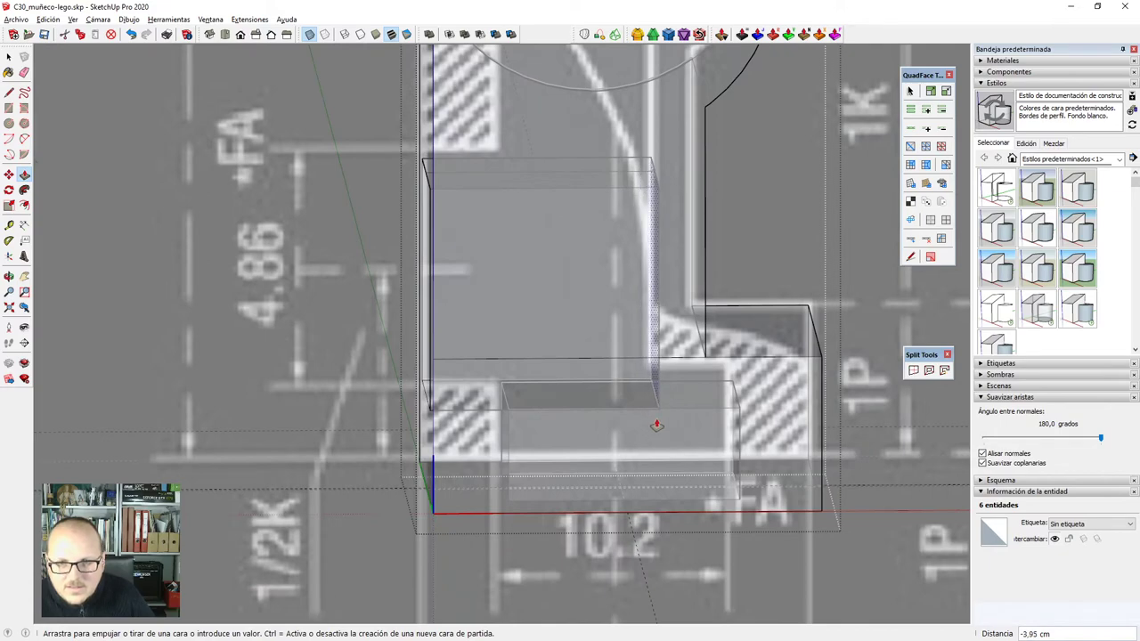
{"action": "left_click", "coordinate": [656, 426]}
{"action": "scroll", "coordinate": [639, 429], "scroll_direction": "down", "scroll_amount": 4}
{"action": "key", "text": "x"}
{"action": "middle_click_drag", "start_coordinate": [512, 400], "coordinate": [878, 488]}
{"action": "scroll", "coordinate": [562, 356], "scroll_direction": "up", "scroll_amount": 2}
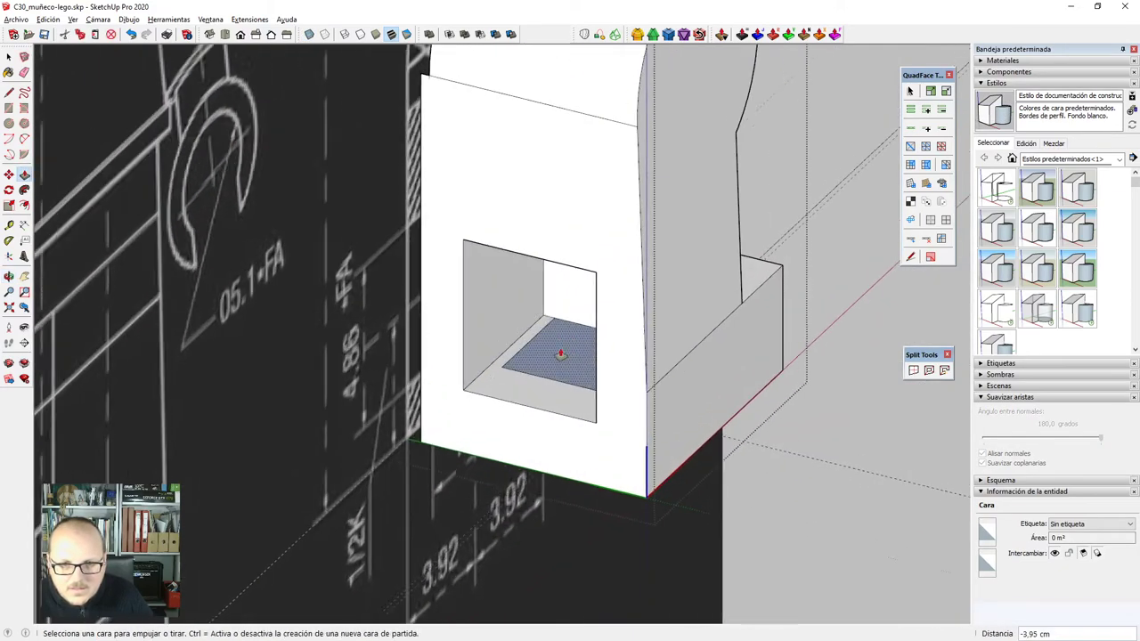
Remove the face between the back pocket and the underside recess so the two cavities connect.
{"action": "scroll", "coordinate": [560, 355], "scroll_direction": "up", "scroll_amount": 2}
{"action": "key", "text": "space"}
{"action": "key", "text": "e"}
{"action": "scroll", "coordinate": [547, 386], "scroll_direction": "up", "scroll_amount": 2}
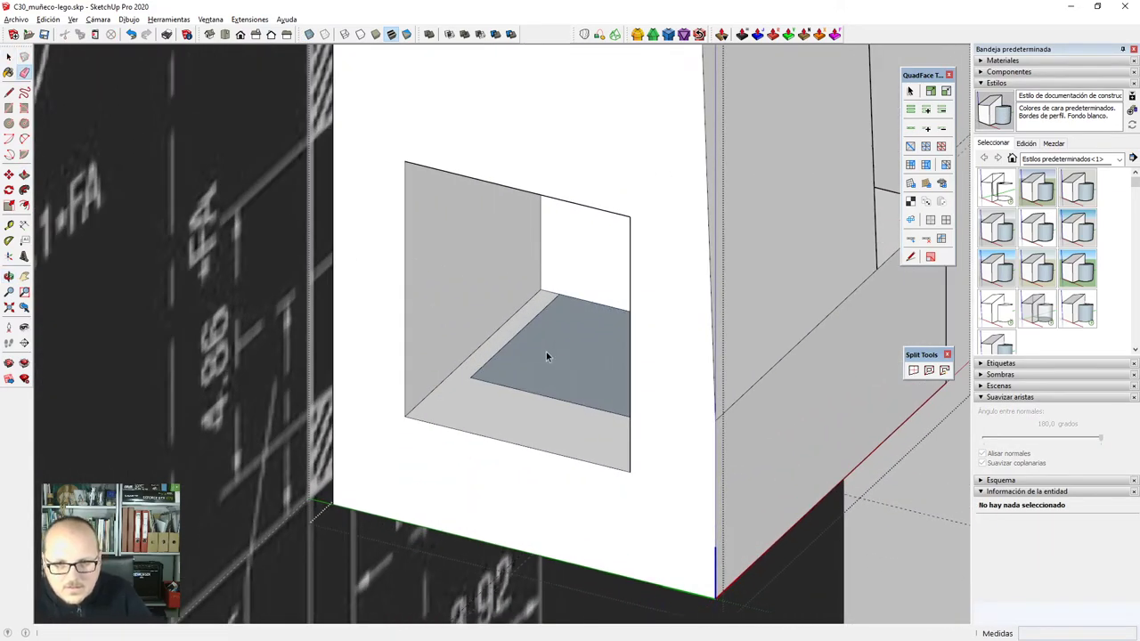
{"action": "key", "text": "p"}
{"action": "left_click", "coordinate": [553, 345]}
{"action": "scroll", "coordinate": [545, 355], "scroll_direction": "up", "scroll_amount": 1}
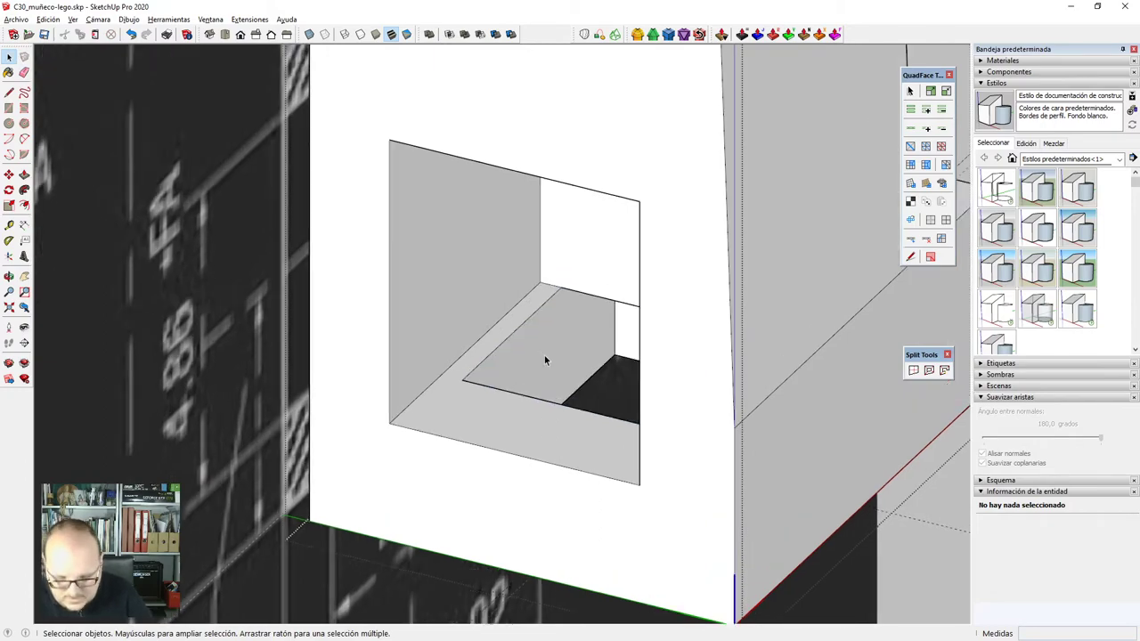
Push the underside recess's side walls outward until they are flush with the back pocket's side walls.
{"action": "left_click", "coordinate": [520, 306]}
{"action": "middle_click_drag", "start_coordinate": [349, 311], "coordinate": [570, 460]}
{"action": "scroll", "coordinate": [663, 349], "scroll_direction": "up", "scroll_amount": 2}
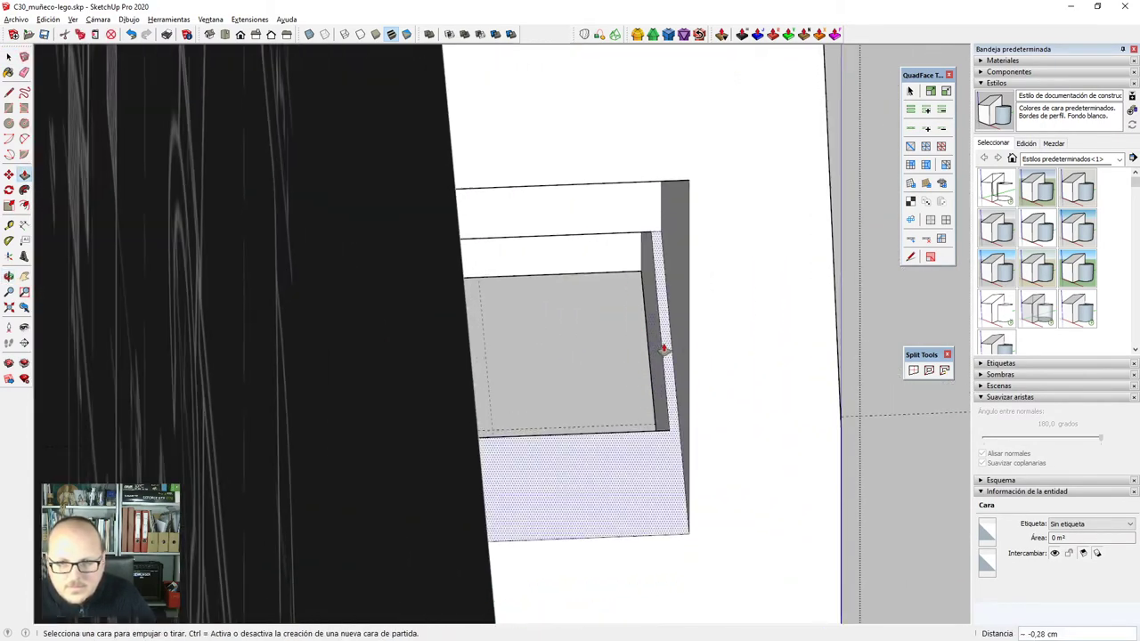
{"action": "left_click", "coordinate": [671, 269]}
{"action": "scroll", "coordinate": [671, 497], "scroll_direction": "down", "scroll_amount": 3}
{"action": "middle_click_drag", "start_coordinate": [672, 497], "coordinate": [532, 367]}
{"action": "scroll", "coordinate": [532, 367], "scroll_direction": "down", "scroll_amount": 3}
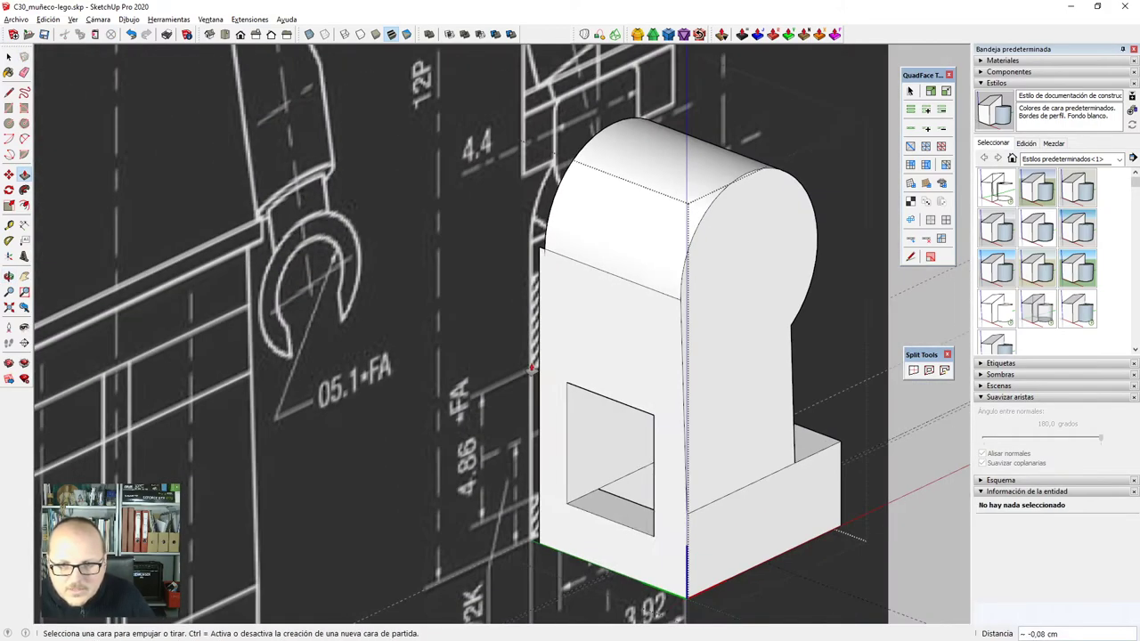
Erase the leftover coplanar edges where the underside recess and the back pocket's side walls meet.
{"action": "key", "text": "e"}
{"action": "scroll", "coordinate": [632, 469], "scroll_direction": "down", "scroll_amount": 3}
{"action": "mouse_move", "coordinate": [663, 481]}
{"action": "middle_mouse_down"}
{"action": "mouse_move", "coordinate": [717, 496]}
{"action": "mouse_move", "coordinate": [754, 489]}
{"action": "mouse_move", "coordinate": [728, 271]}
{"action": "mouse_move", "coordinate": [674, 509]}
{"action": "middle_mouse_up"}
{"action": "key", "text": "i"}
{"action": "scroll", "coordinate": [542, 516], "scroll_direction": "up", "scroll_amount": 5}
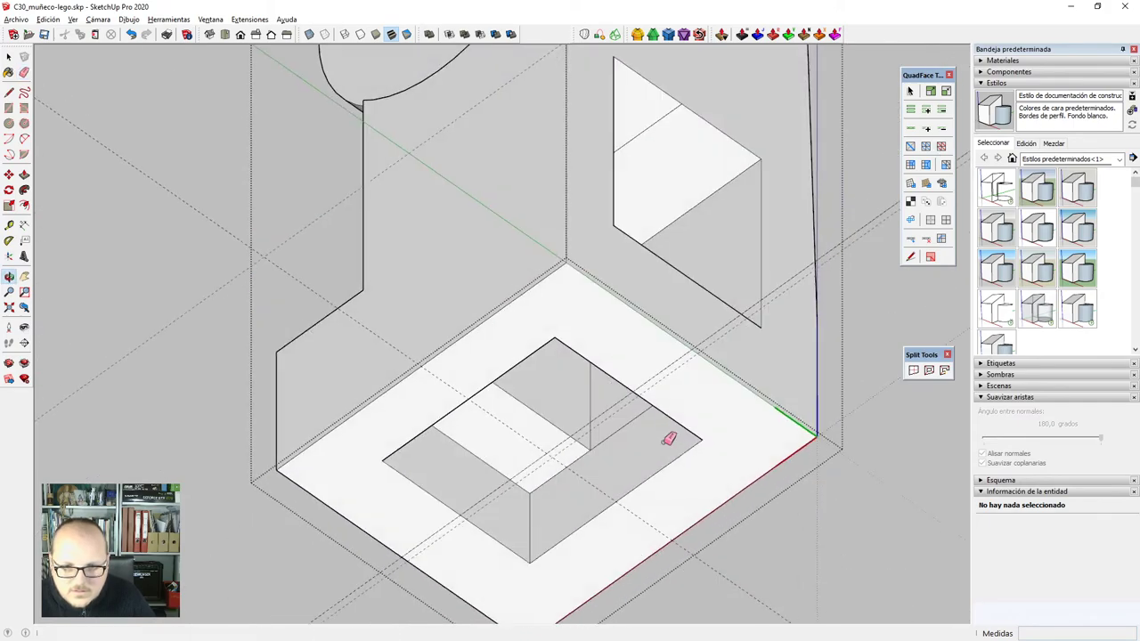
{"action": "scroll", "coordinate": [628, 429], "scroll_direction": "down", "scroll_amount": 4}
{"action": "middle_click_drag", "start_coordinate": [648, 402], "coordinate": [275, 472]}
{"action": "scroll", "coordinate": [654, 177], "scroll_direction": "up", "scroll_amount": 3}
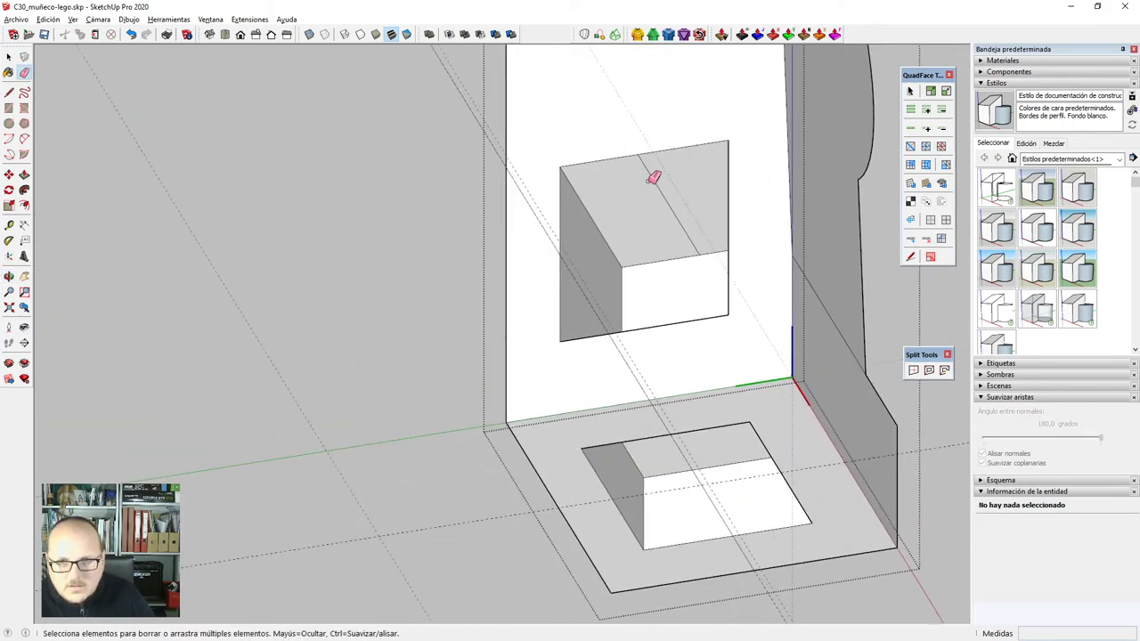
{"action": "scroll", "coordinate": [460, 361], "scroll_direction": "down", "scroll_amount": 3}
{"action": "middle_click_drag", "start_coordinate": [542, 311], "coordinate": [476, 307]}
{"action": "scroll", "coordinate": [509, 284], "scroll_direction": "up", "scroll_amount": 3}
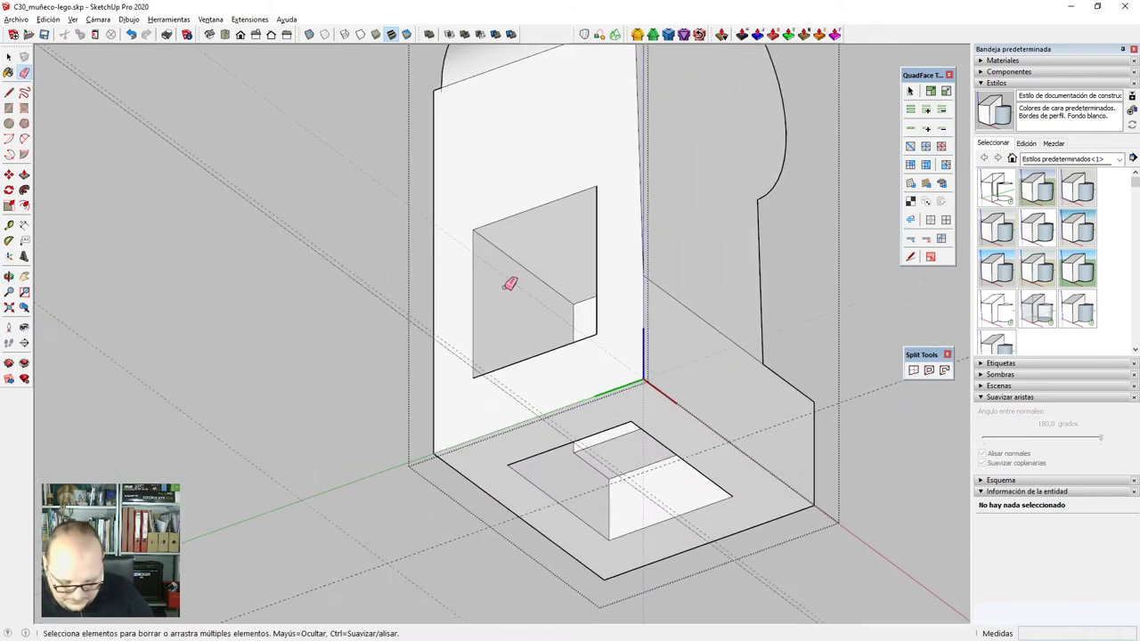
With see-through faces on, copy the back opening's top edge inward along the pocket ceiling, in line with the underside recess's rear wall.
{"action": "middle_click_drag", "start_coordinate": [549, 312], "coordinate": [440, 549]}
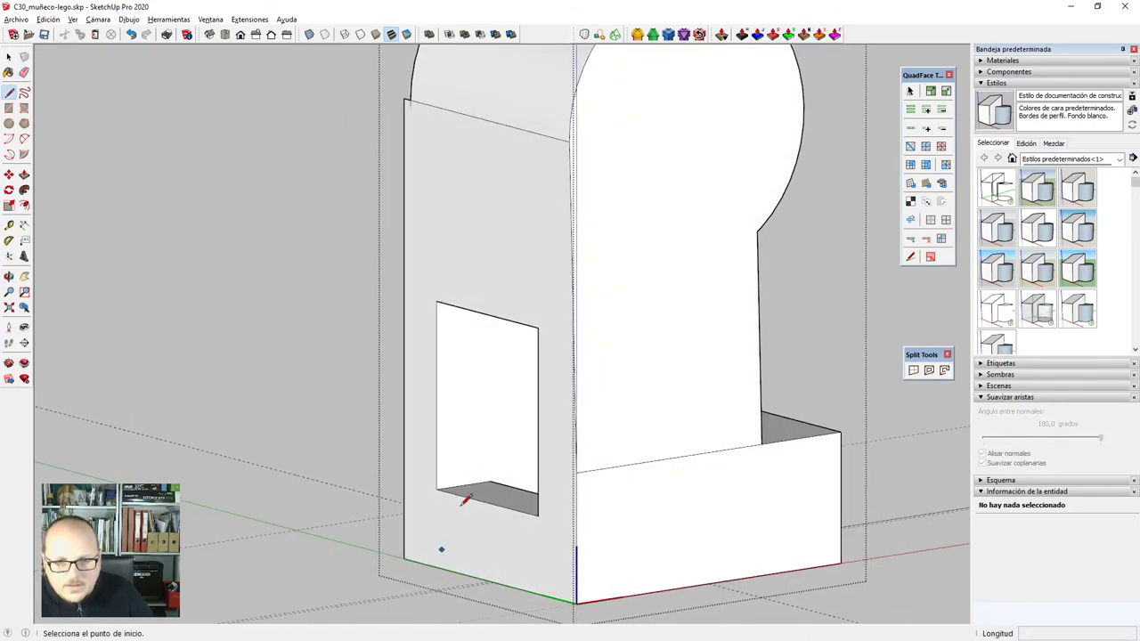
{"action": "scroll", "coordinate": [525, 312], "scroll_direction": "down", "scroll_amount": 2}
{"action": "key", "text": "x"}
{"action": "middle_click_drag", "start_coordinate": [579, 402], "coordinate": [474, 179]}
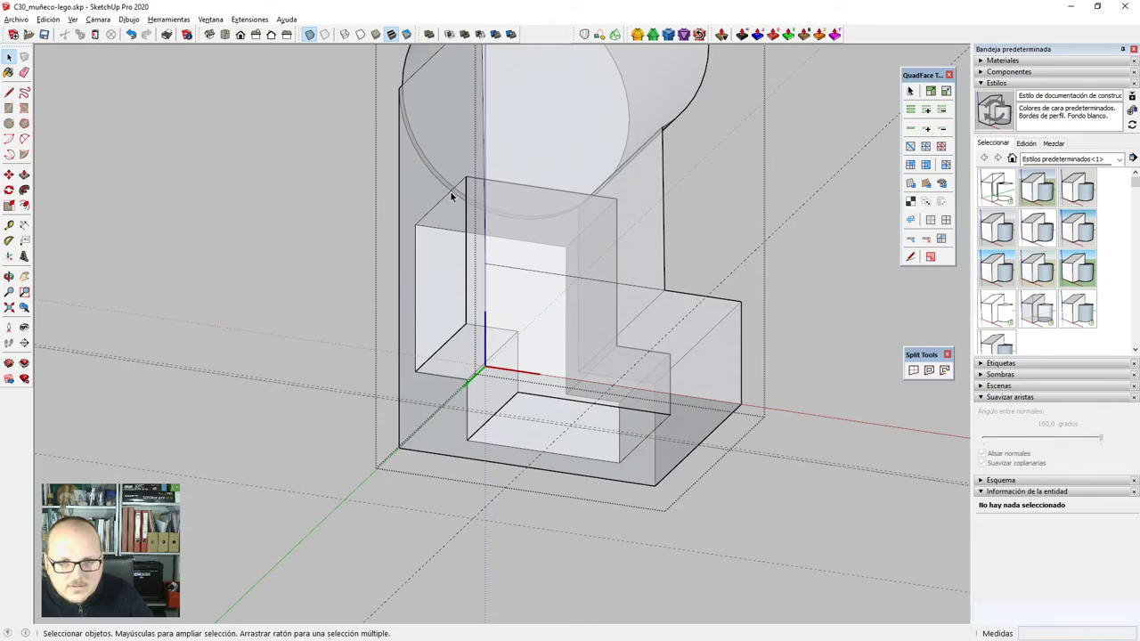
{"action": "left_click", "coordinate": [450, 190]}
{"action": "scroll", "coordinate": [450, 190], "scroll_direction": "up", "scroll_amount": 2}
{"action": "key", "text": "m"}
{"action": "key", "text": "ctrl"}
{"action": "left_click", "coordinate": [402, 238]}
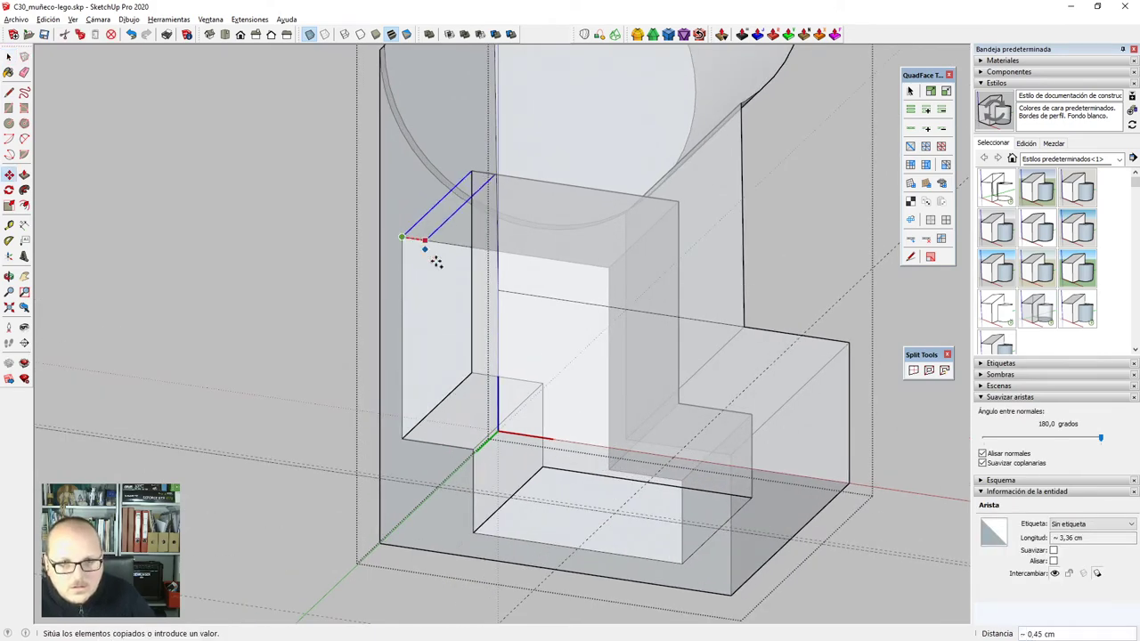
{"action": "left_click", "coordinate": [473, 453]}
Push the inner part of the pocket's ceiling up 2.05 cm, matching the top of the cavity in the section drawing.
{"action": "scroll", "coordinate": [475, 265], "scroll_direction": "down", "scroll_amount": 2}
{"action": "middle_click_drag", "start_coordinate": [485, 319], "coordinate": [508, 337]}
{"action": "scroll", "coordinate": [519, 246], "scroll_direction": "up", "scroll_amount": 3}
{"action": "key", "text": "p"}
{"action": "middle_click_drag", "start_coordinate": [405, 294], "coordinate": [464, 294]}
{"action": "key", "text": "x"}
{"action": "left_click", "coordinate": [492, 257]}
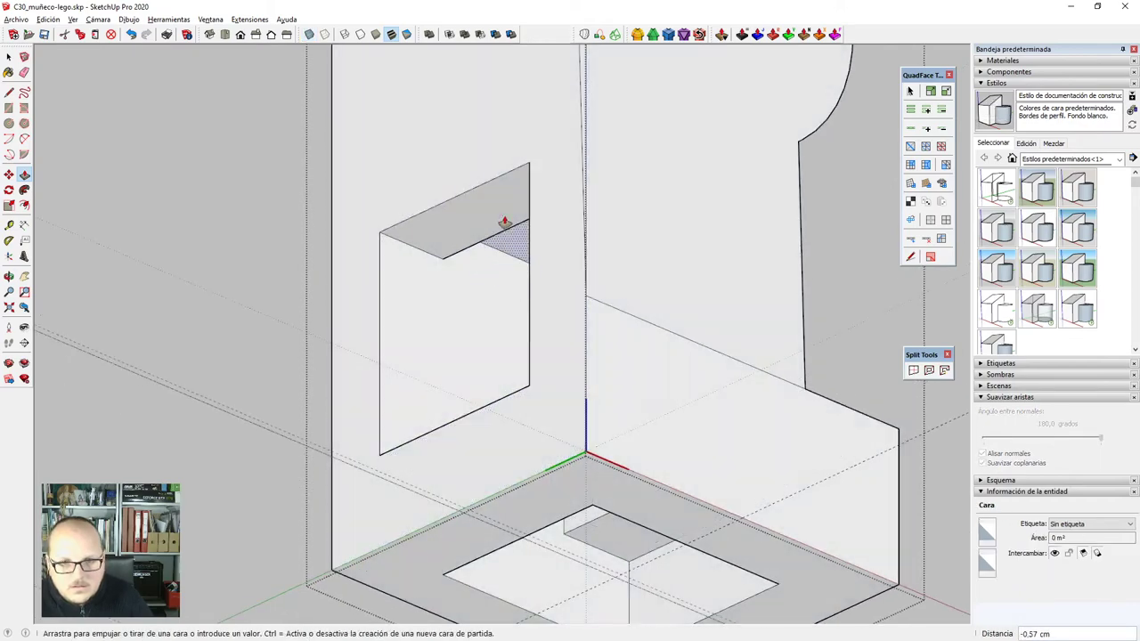
{"action": "key", "text": "x"}
{"action": "middle_click_drag", "start_coordinate": [479, 383], "coordinate": [374, 303]}
{"action": "scroll", "coordinate": [422, 401], "scroll_direction": "down", "scroll_amount": 5}
{"action": "left_click", "coordinate": [456, 344]}
{"action": "scroll", "coordinate": [456, 303], "scroll_direction": "up", "scroll_amount": 3}
{"action": "scroll", "coordinate": [456, 301], "scroll_direction": "up", "scroll_amount": 2}
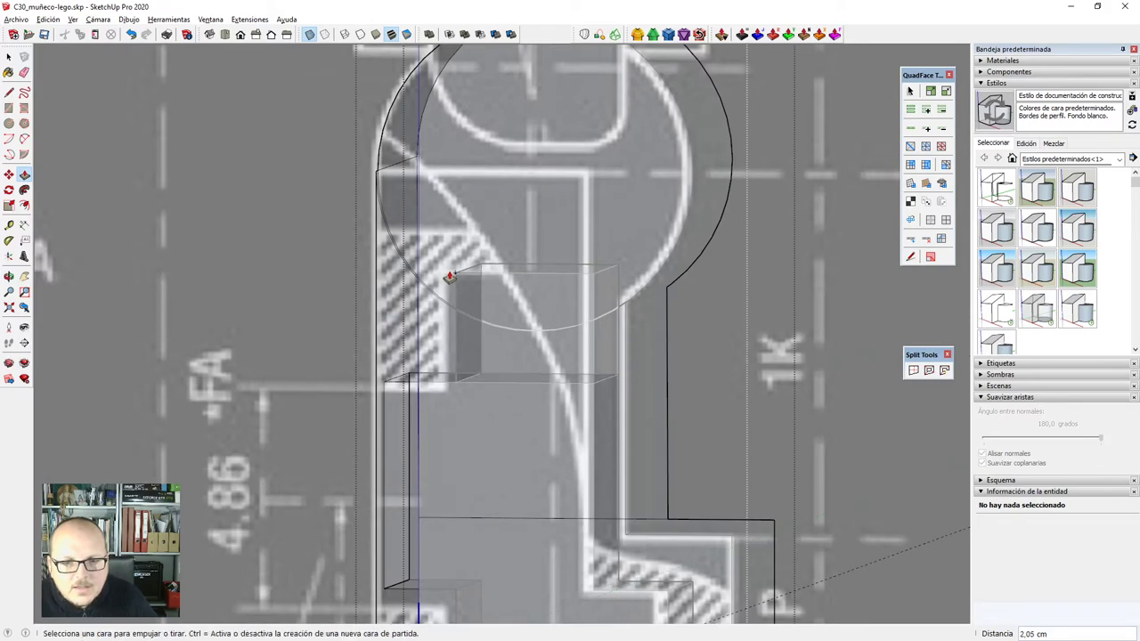
Clean up the raised cavity so its faces have matching orientation and its walls have no leftover dividing edges.
{"action": "scroll", "coordinate": [450, 277], "scroll_direction": "down", "scroll_amount": 4}
{"action": "mouse_move", "coordinate": [511, 311]}
{"action": "middle_mouse_down"}
{"action": "mouse_move", "coordinate": [499, 357]}
{"action": "mouse_move", "coordinate": [526, 383]}
{"action": "middle_mouse_up"}
{"action": "key", "text": "space"}
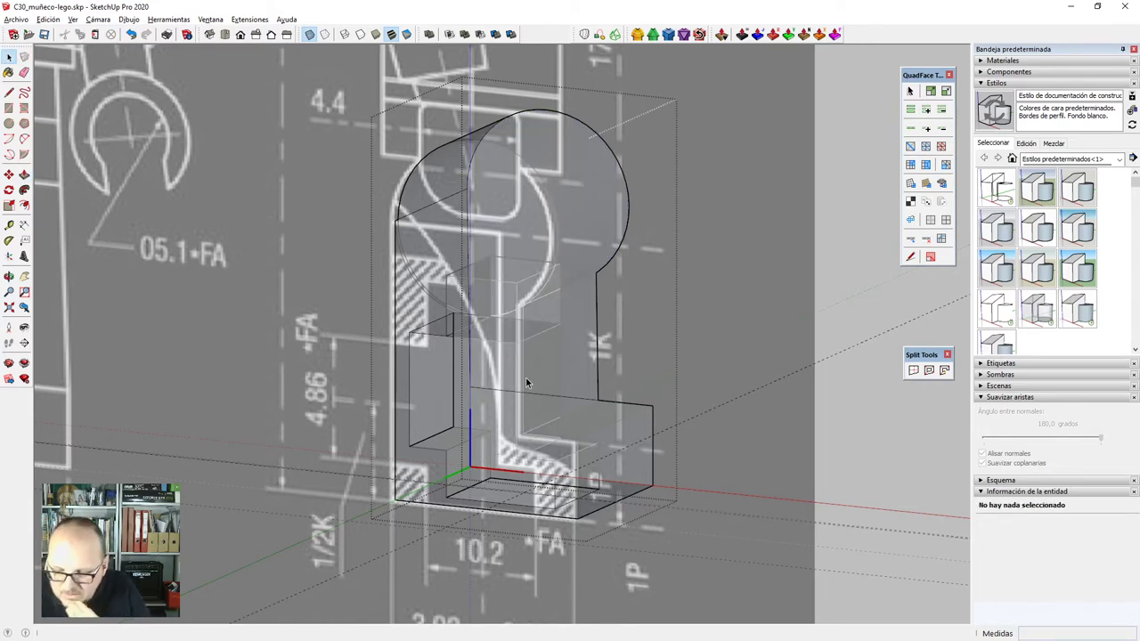
{"action": "middle_click_drag", "start_coordinate": [435, 468], "coordinate": [562, 425]}
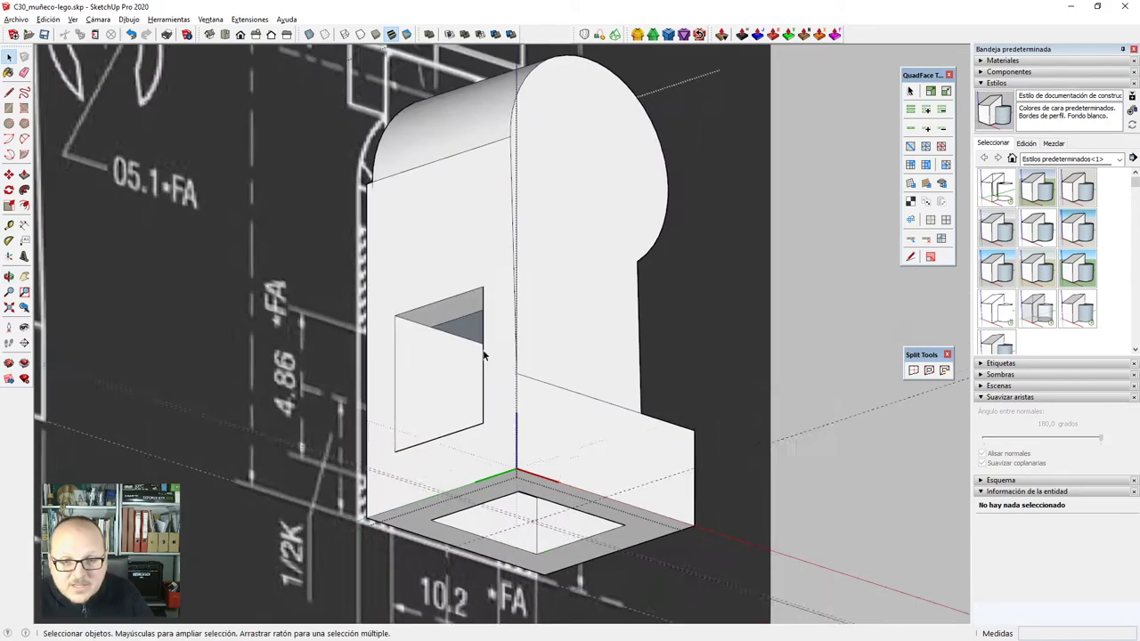
{"action": "scroll", "coordinate": [452, 321], "scroll_direction": "up", "scroll_amount": 6}
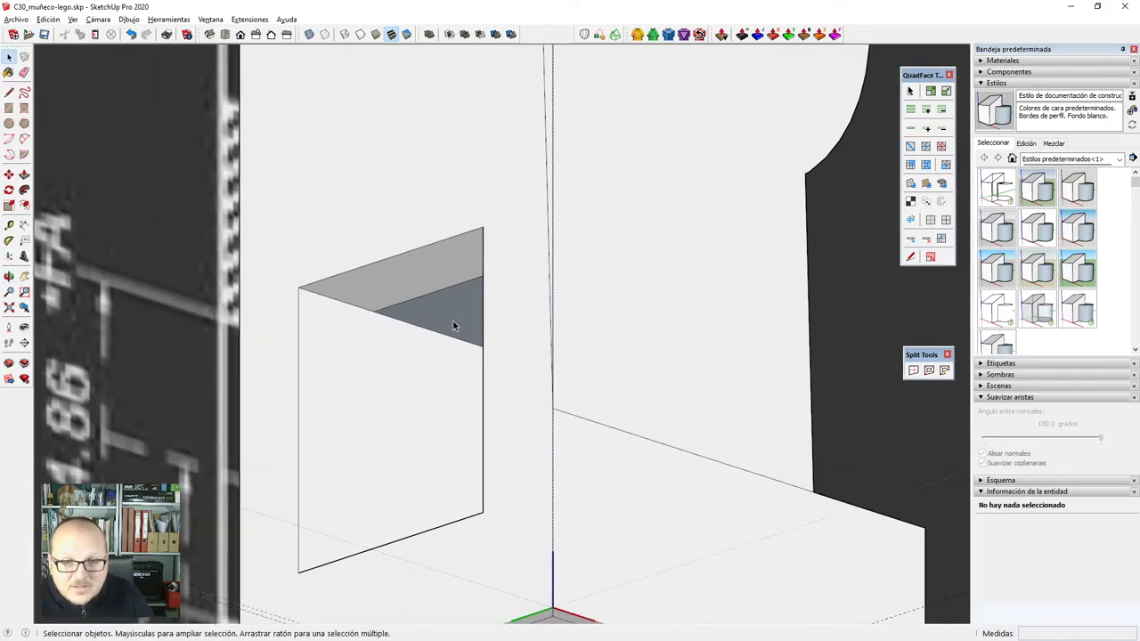
{"action": "scroll", "coordinate": [352, 338], "scroll_direction": "up", "scroll_amount": 2}
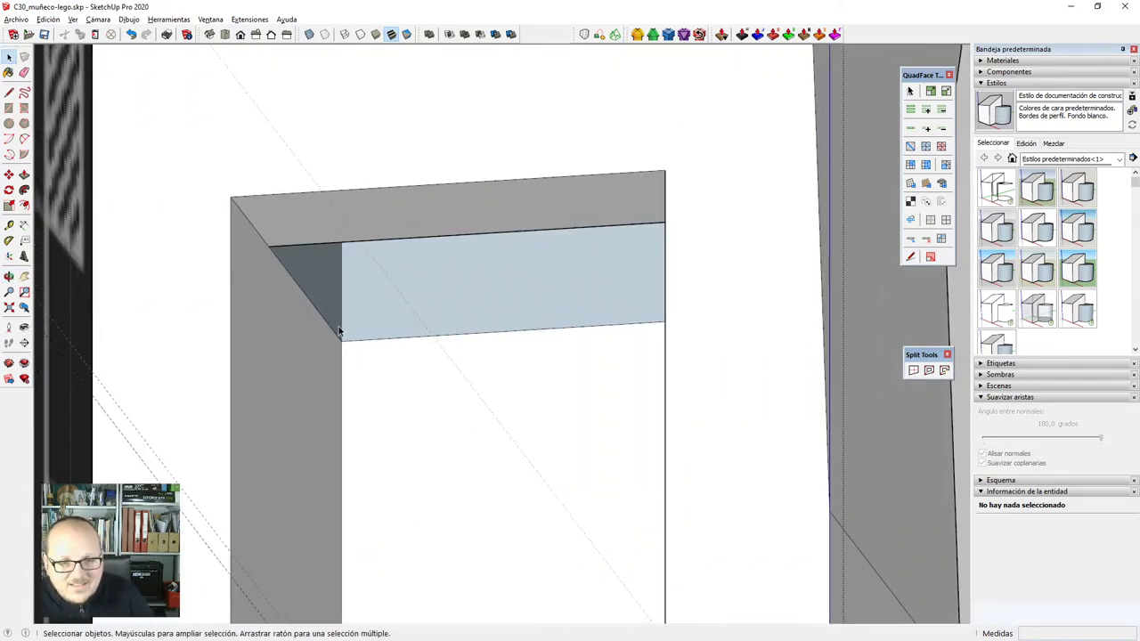
{"action": "mouse_move", "coordinate": [333, 326]}
{"action": "middle_mouse_down"}
{"action": "mouse_move", "coordinate": [593, 403]}
{"action": "mouse_move", "coordinate": [611, 300]}
{"action": "mouse_move", "coordinate": [603, 280]}
{"action": "mouse_move", "coordinate": [586, 283]}
{"action": "mouse_move", "coordinate": [598, 272]}
{"action": "mouse_move", "coordinate": [490, 255]}
{"action": "mouse_move", "coordinate": [687, 401]}
{"action": "middle_mouse_up"}
{"action": "key", "text": "e"}
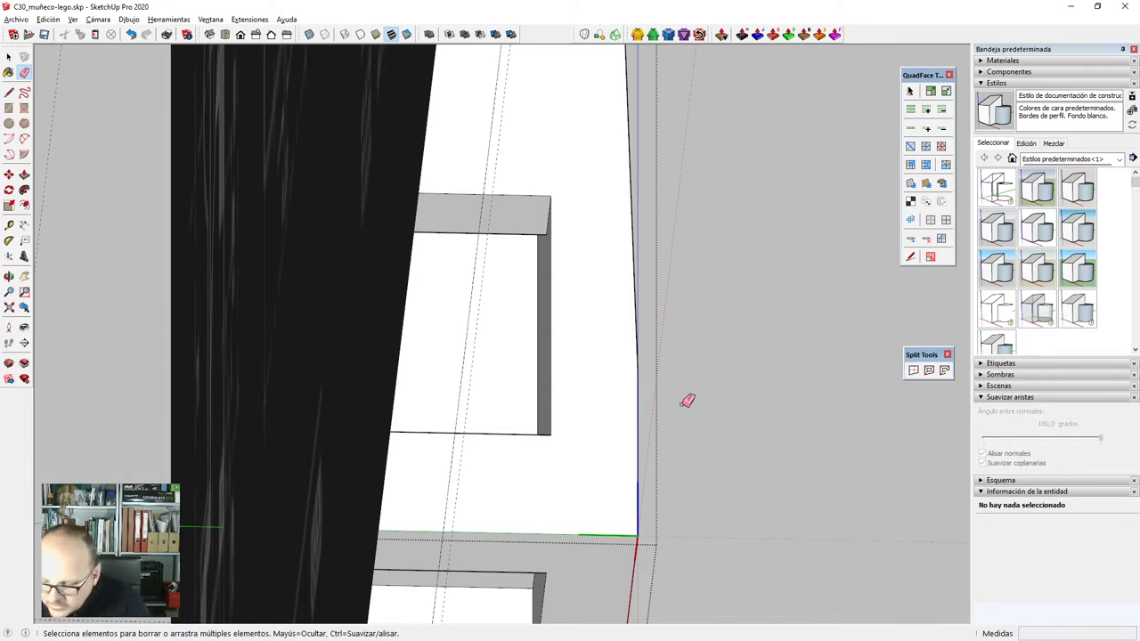
{"action": "middle_click_drag", "start_coordinate": [666, 428], "coordinate": [358, 447]}
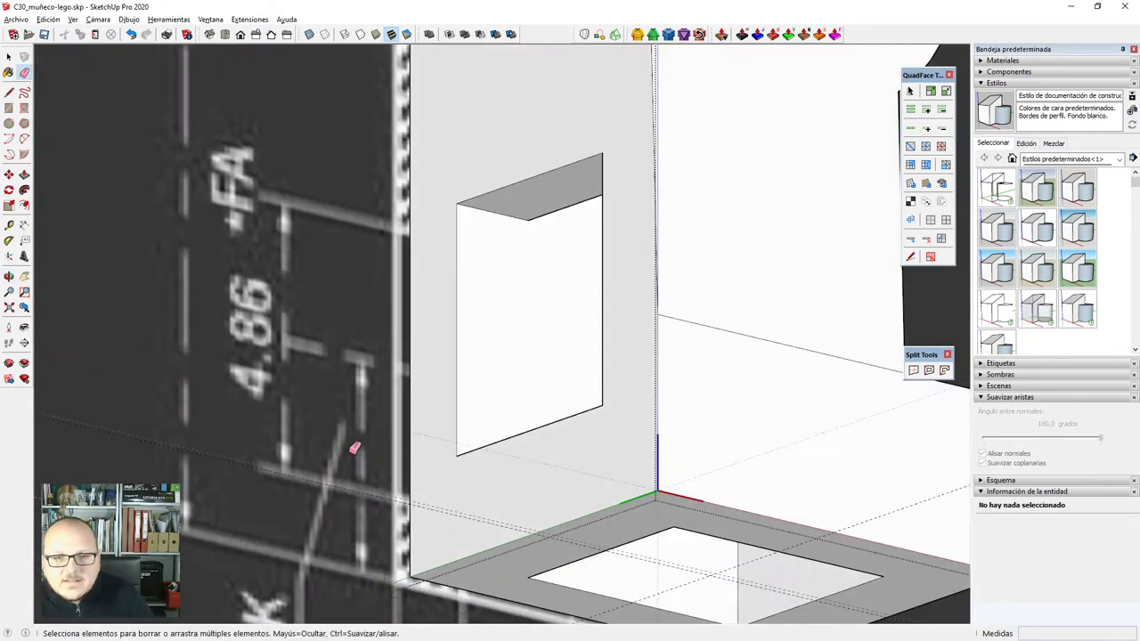
Examine the leg's back pocket and underside recess from behind, from the side and from below.
{"action": "scroll", "coordinate": [358, 447], "scroll_direction": "down", "scroll_amount": 3}
{"action": "mouse_move", "coordinate": [639, 452]}
{"action": "middle_mouse_down"}
{"action": "mouse_move", "coordinate": [390, 473]}
{"action": "mouse_move", "coordinate": [619, 257]}
{"action": "mouse_move", "coordinate": [381, 169]}
{"action": "mouse_move", "coordinate": [173, 354]}
{"action": "mouse_move", "coordinate": [210, 169]}
{"action": "mouse_move", "coordinate": [168, 89]}
{"action": "mouse_move", "coordinate": [199, 127]}
{"action": "mouse_move", "coordinate": [415, 201]}
{"action": "middle_mouse_up"}
{"action": "scroll", "coordinate": [618, 258], "scroll_direction": "down", "scroll_amount": 4}
{"action": "scroll", "coordinate": [415, 202], "scroll_direction": "up", "scroll_amount": 3}
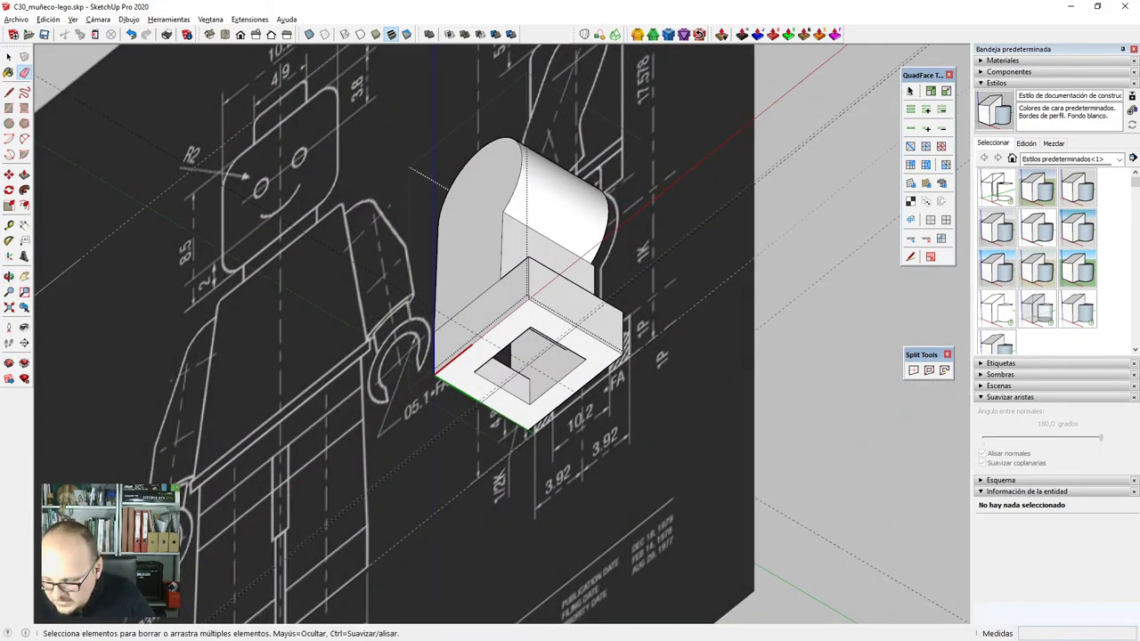
{"action": "mouse_move", "coordinate": [353, 239]}
{"action": "middle_mouse_down"}
{"action": "mouse_move", "coordinate": [463, 294]}
{"action": "mouse_move", "coordinate": [679, 451]}
{"action": "mouse_move", "coordinate": [577, 383]}
{"action": "mouse_move", "coordinate": [613, 373]}
{"action": "middle_mouse_up"}
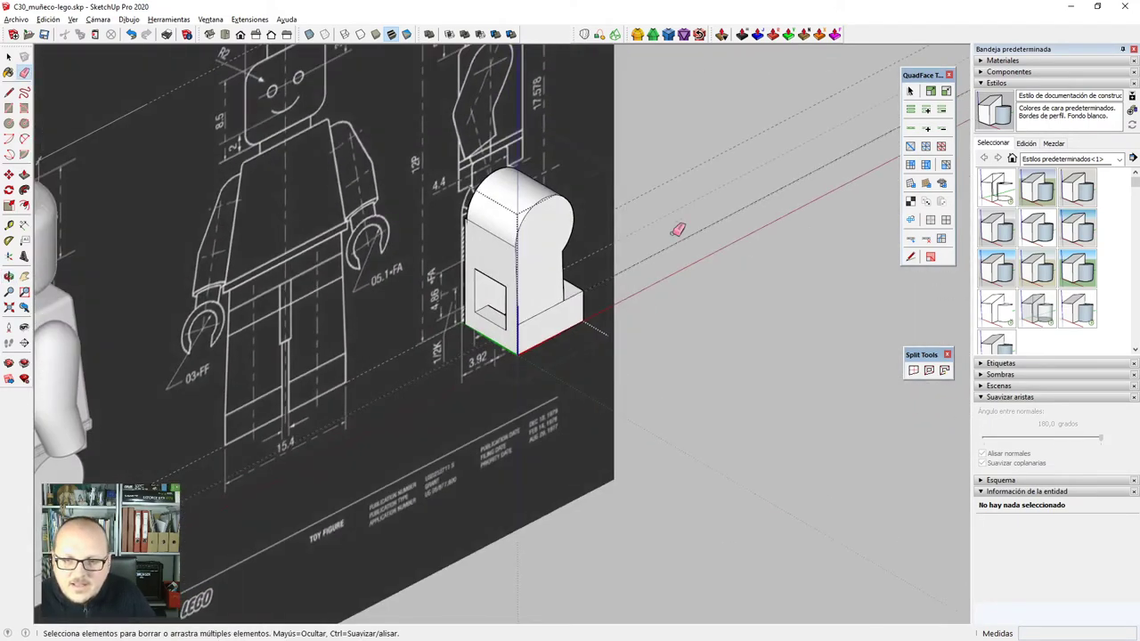
{"action": "middle_click_drag", "start_coordinate": [660, 331], "coordinate": [611, 285]}
{"action": "scroll", "coordinate": [643, 316], "scroll_direction": "up", "scroll_amount": 5}
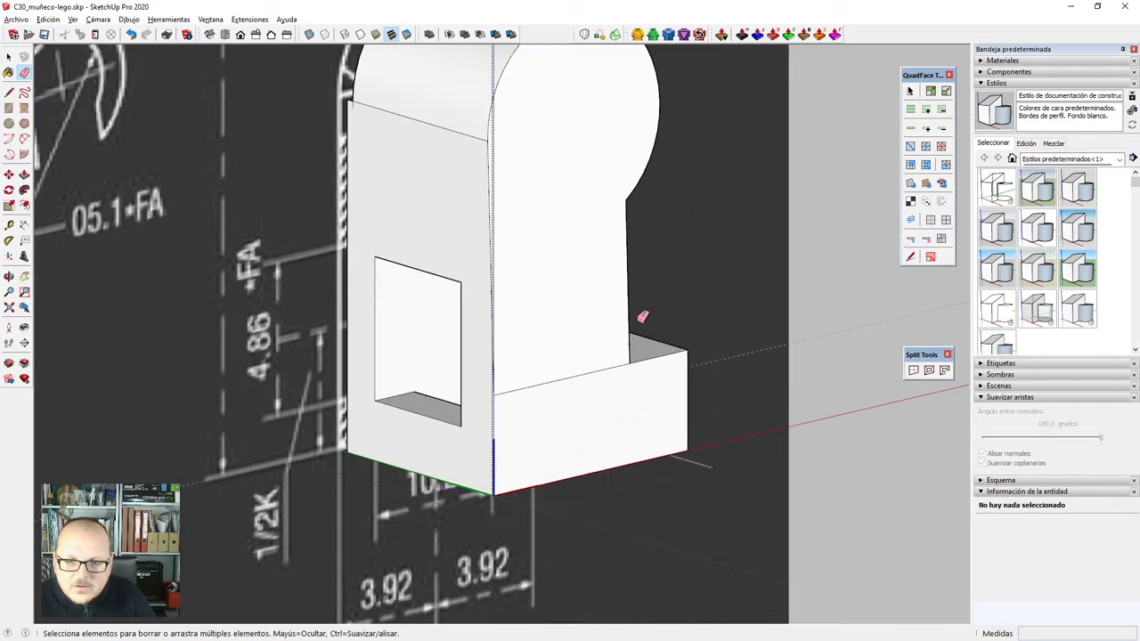
{"action": "scroll", "coordinate": [793, 281], "scroll_direction": "down", "scroll_amount": 3}
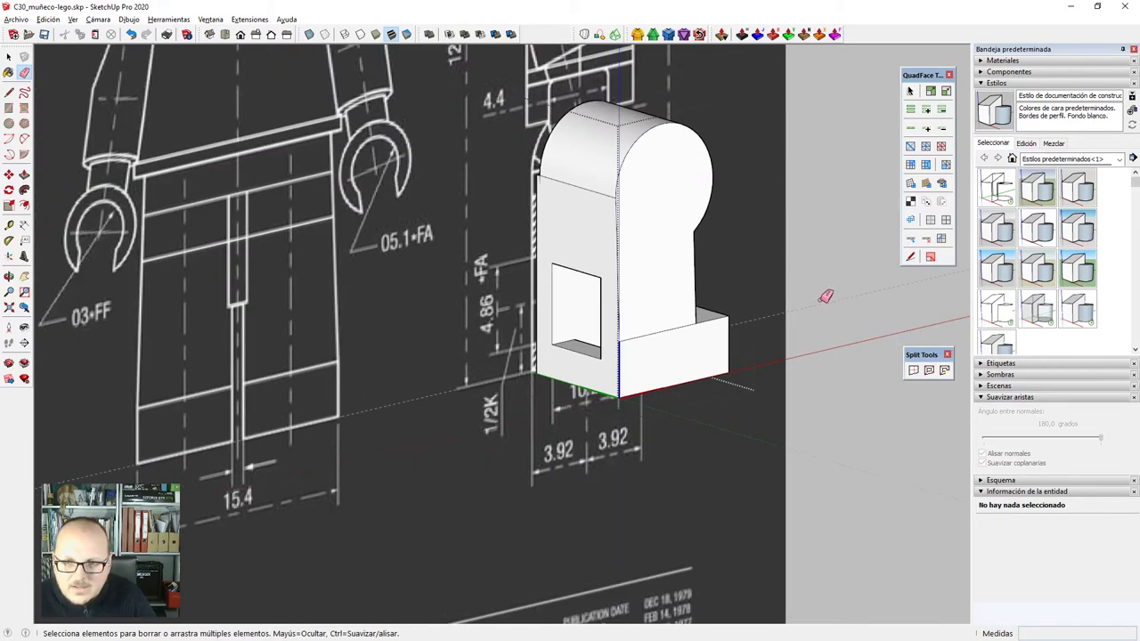
{"action": "mouse_move", "coordinate": [768, 341]}
{"action": "middle_mouse_down"}
{"action": "mouse_move", "coordinate": [665, 257]}
{"action": "mouse_move", "coordinate": [863, 104]}
{"action": "mouse_move", "coordinate": [851, 209]}
{"action": "mouse_move", "coordinate": [496, 148]}
{"action": "mouse_move", "coordinate": [472, 14]}
{"action": "middle_mouse_up"}
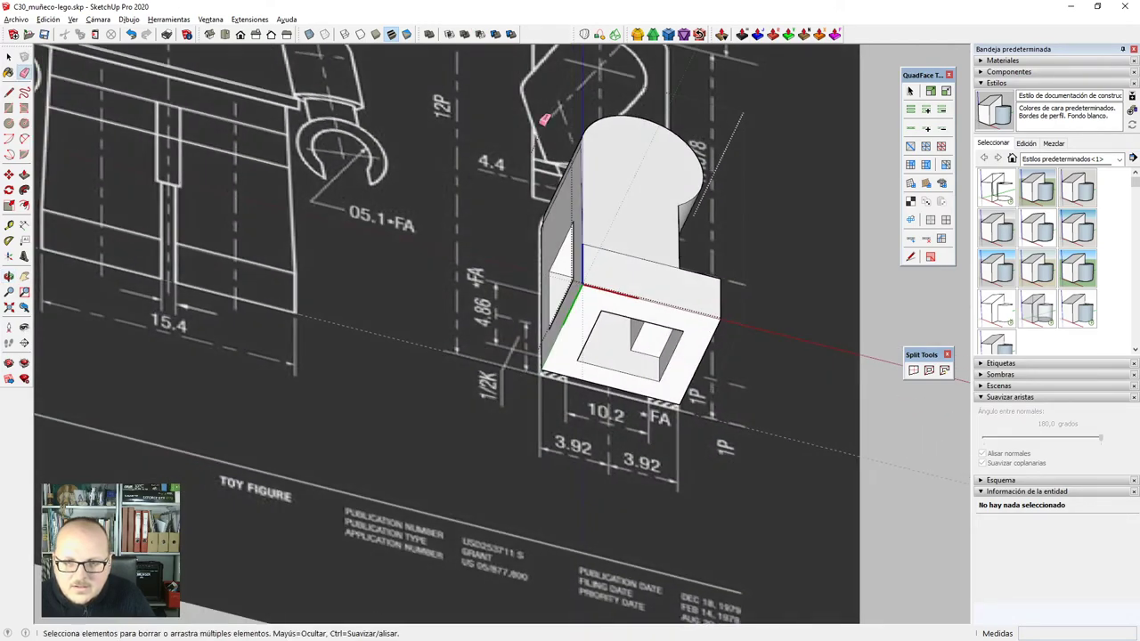
{"action": "scroll", "coordinate": [583, 273], "scroll_direction": "up", "scroll_amount": 3}
{"action": "middle_click_drag", "start_coordinate": [666, 313], "coordinate": [460, 339]}
{"action": "scroll", "coordinate": [456, 334], "scroll_direction": "down", "scroll_amount": 3}
Compare the leg's outline and cavity with the section drawing in a see-through side view.
{"action": "key", "text": "x"}
{"action": "middle_click_drag", "start_coordinate": [567, 326], "coordinate": [493, 280]}
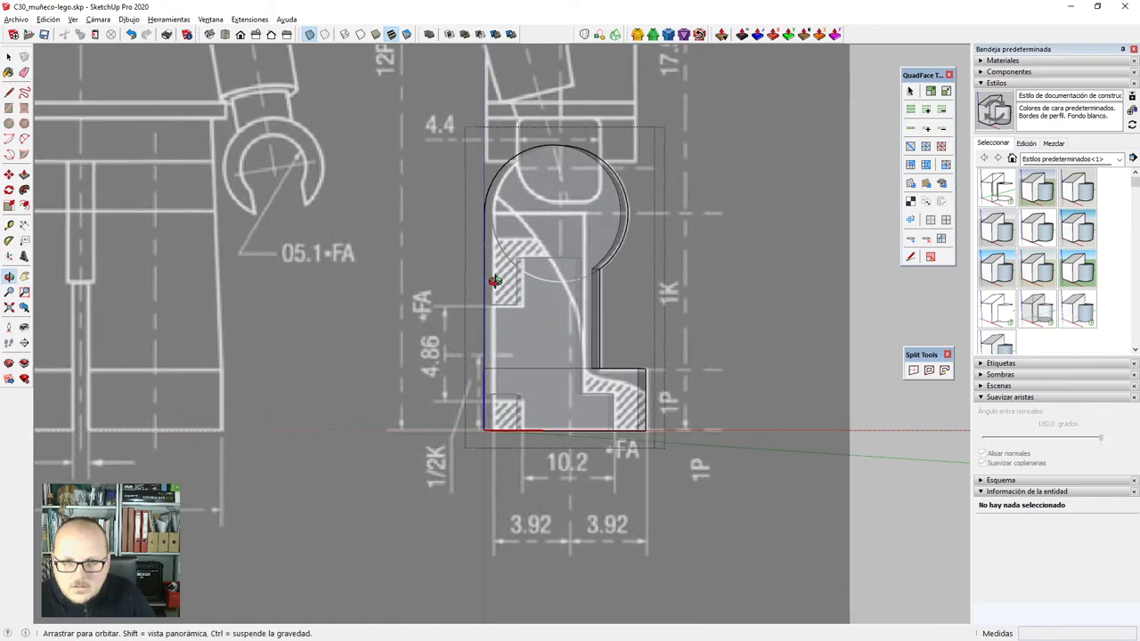
{"action": "key", "text": "e"}
{"action": "scroll", "coordinate": [494, 281], "scroll_direction": "up", "scroll_amount": 4}
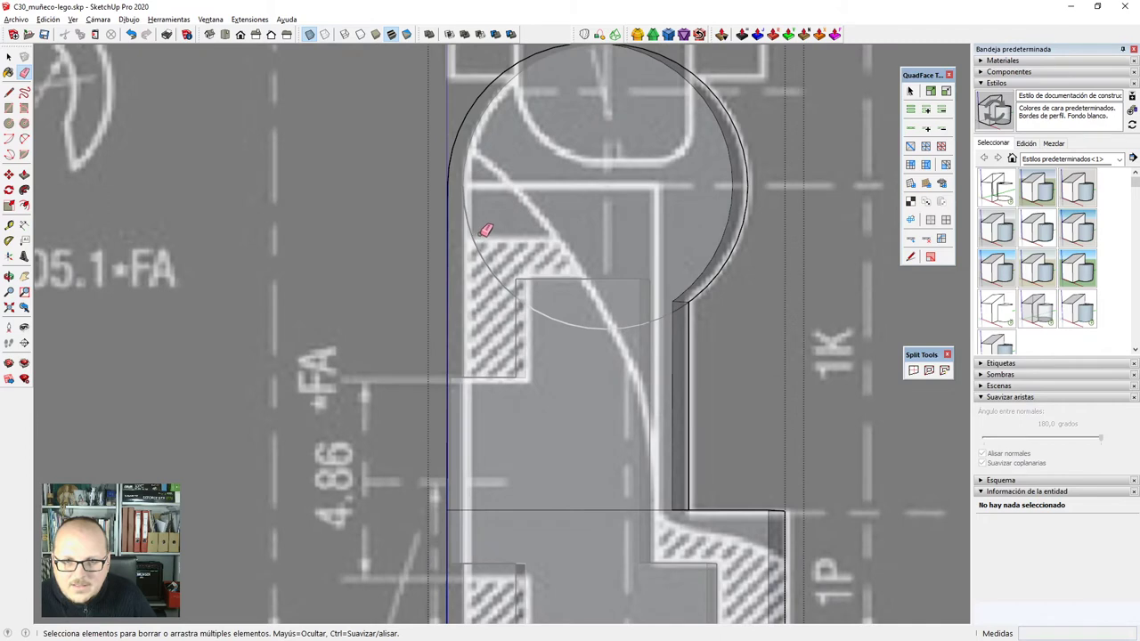
{"action": "scroll", "coordinate": [485, 231], "scroll_direction": "down", "scroll_amount": 2}
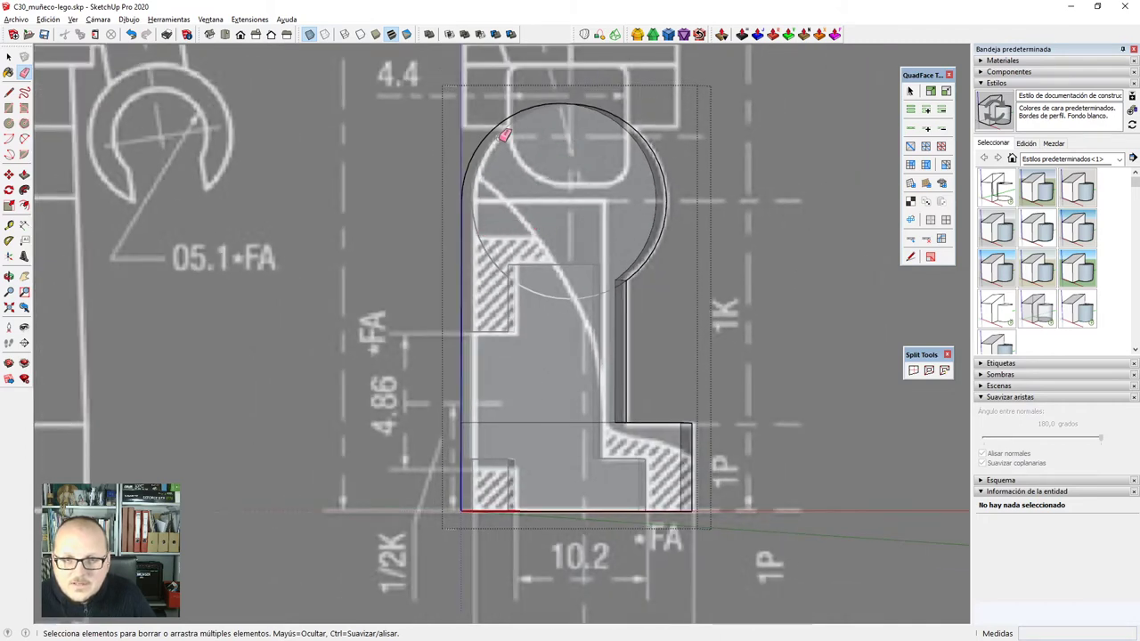
{"action": "middle_click_drag", "start_coordinate": [451, 182], "coordinate": [541, 184]}
{"action": "scroll", "coordinate": [430, 239], "scroll_direction": "down", "scroll_amount": 3}
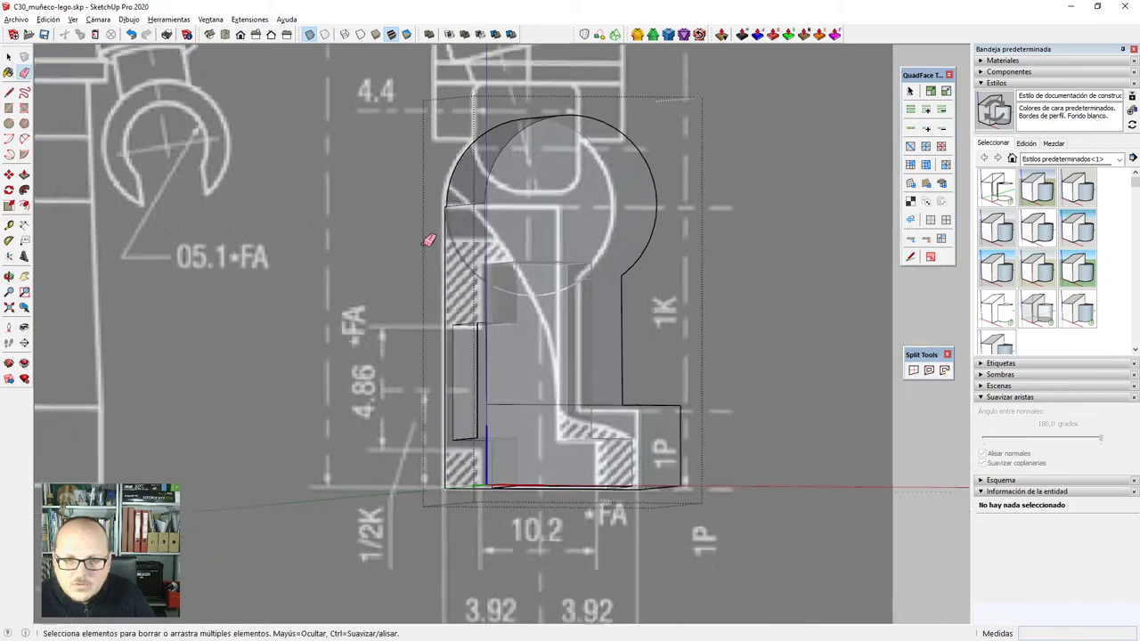
{"action": "mouse_move", "coordinate": [430, 239]}
{"action": "middle_mouse_down"}
{"action": "mouse_move", "coordinate": [462, 312]}
{"action": "mouse_move", "coordinate": [466, 287]}
{"action": "mouse_move", "coordinate": [478, 349]}
{"action": "mouse_move", "coordinate": [496, 349]}
{"action": "mouse_move", "coordinate": [435, 88]}
{"action": "middle_mouse_up"}
{"action": "key", "text": "x"}
{"action": "scroll", "coordinate": [495, 325], "scroll_direction": "up", "scroll_amount": 2}
Stop editing the leg component and draw a 48-sided circle centred on the midpoint of the underside recess's short edge, reaching its corner.
{"action": "key", "text": "space"}
{"action": "left_click", "coordinate": [500, 298]}
{"action": "key", "text": "Escape"}
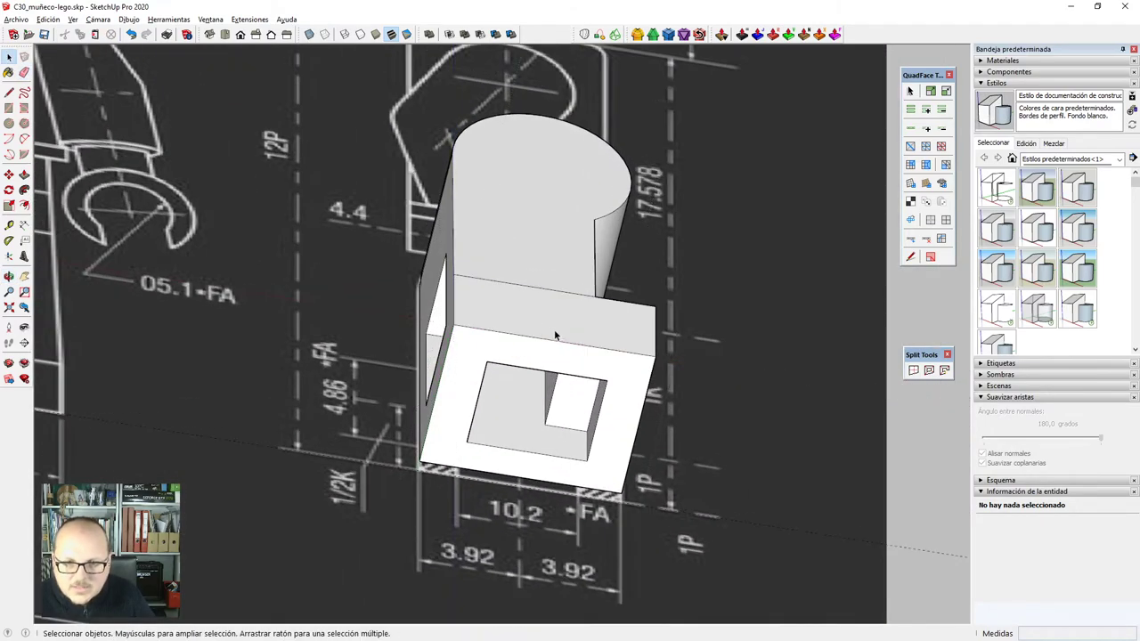
{"action": "left_click", "coordinate": [554, 332]}
{"action": "scroll", "coordinate": [572, 401], "scroll_direction": "up", "scroll_amount": 3}
{"action": "key", "text": "c"}
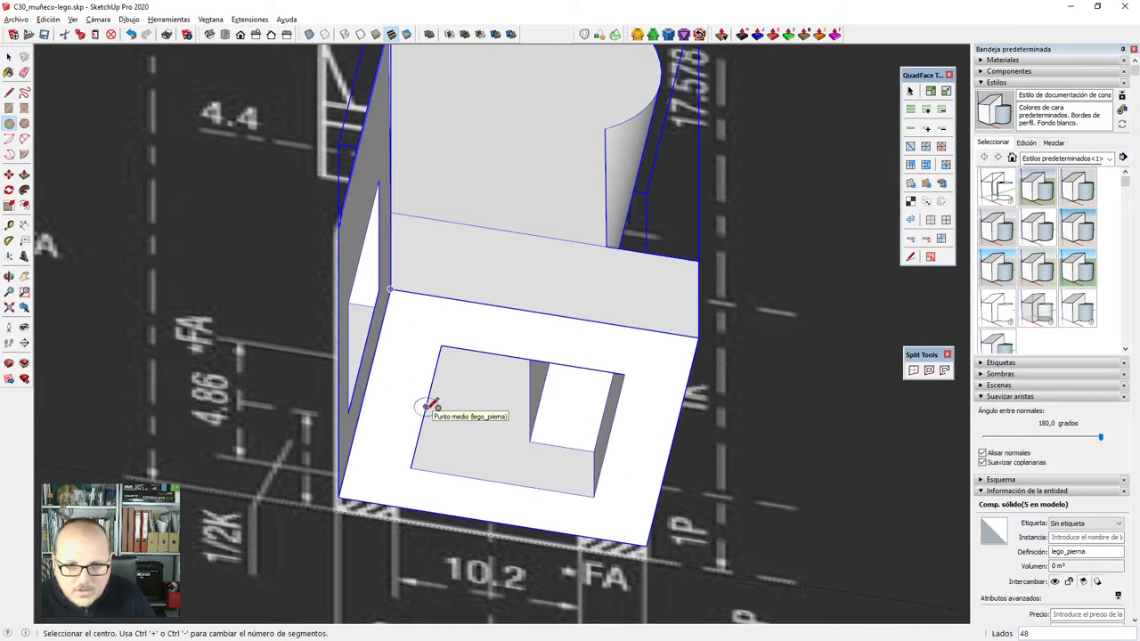
{"action": "left_click", "coordinate": [450, 344]}
{"action": "key", "text": "space"}
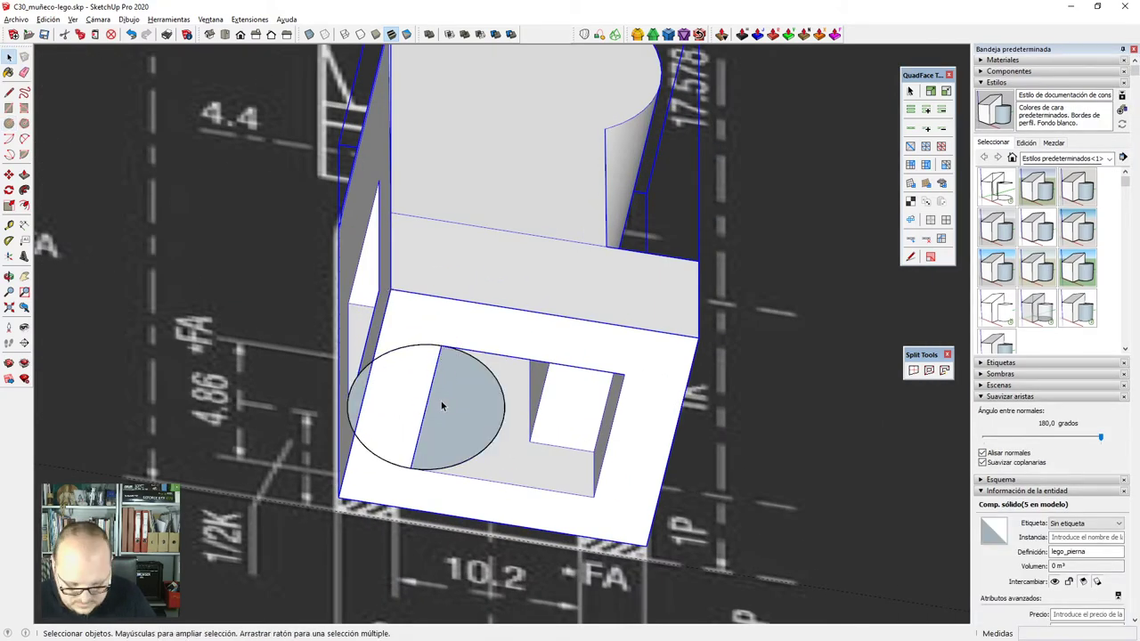
Move the circle 2.05 cm from the recess's short edge to the centre of the recess.
{"action": "double_click", "coordinate": [441, 401]}
{"action": "scroll", "coordinate": [443, 343], "scroll_direction": "up", "scroll_amount": 2}
{"action": "key", "text": "m"}
{"action": "left_click", "coordinate": [442, 343]}
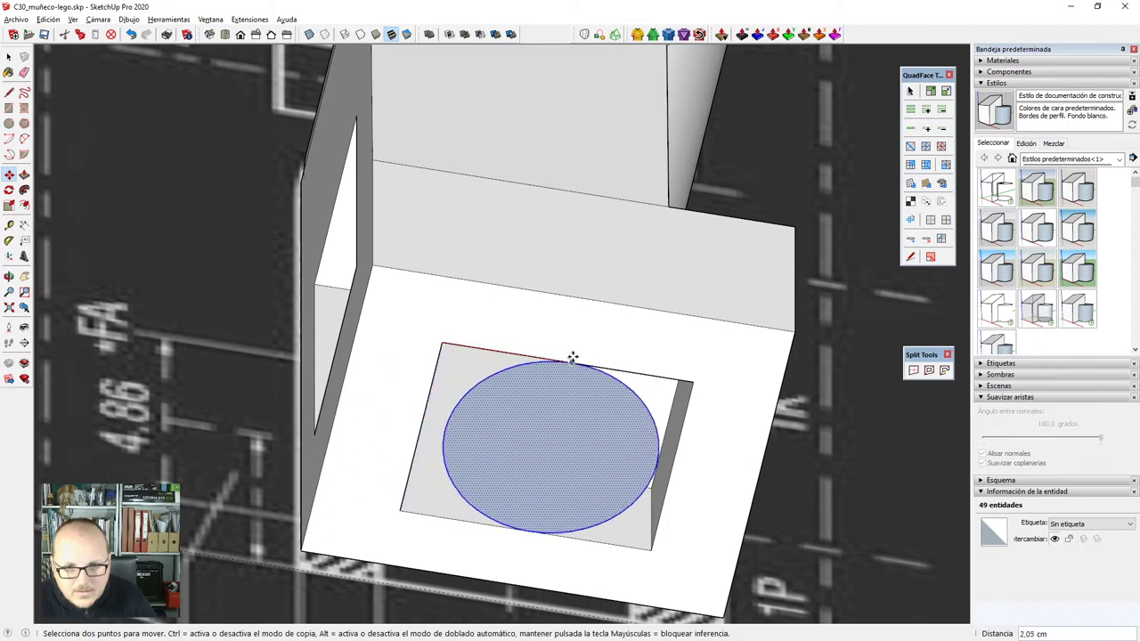
{"action": "left_click", "coordinate": [564, 362]}
{"action": "middle_click_drag", "start_coordinate": [564, 361], "coordinate": [671, 395]}
{"action": "key", "text": "space"}
{"action": "scroll", "coordinate": [567, 425], "scroll_direction": "down", "scroll_amount": 1}
{"action": "scroll", "coordinate": [562, 358], "scroll_direction": "up", "scroll_amount": 3}
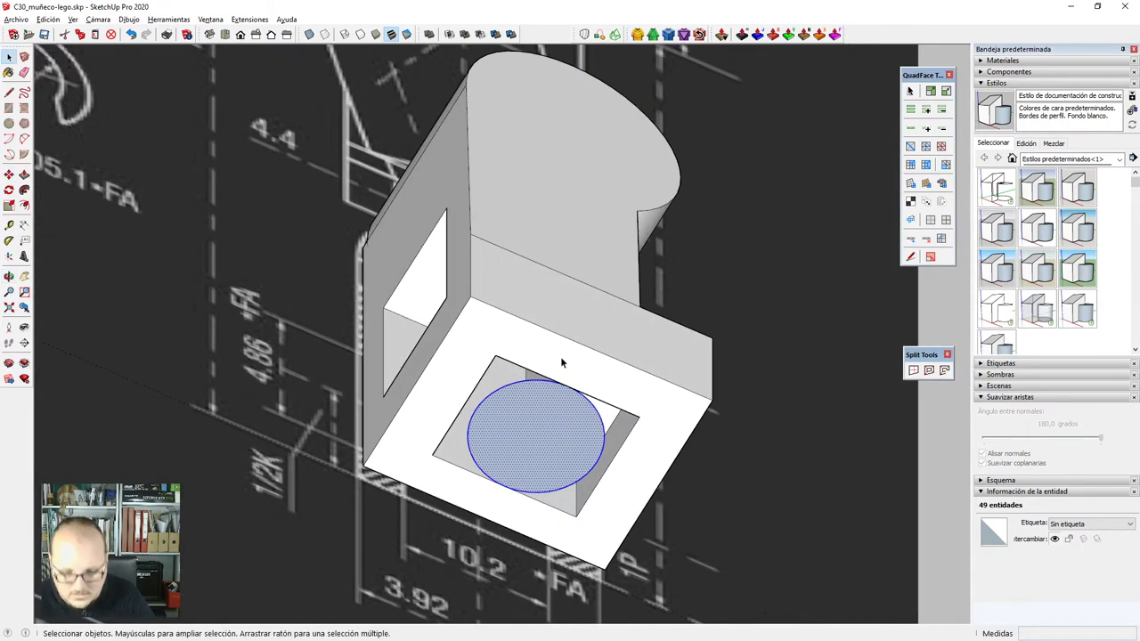
{"action": "scroll", "coordinate": [564, 423], "scroll_direction": "up", "scroll_amount": 2}
{"action": "left_click", "coordinate": [576, 394]}
{"action": "key", "text": "f"}
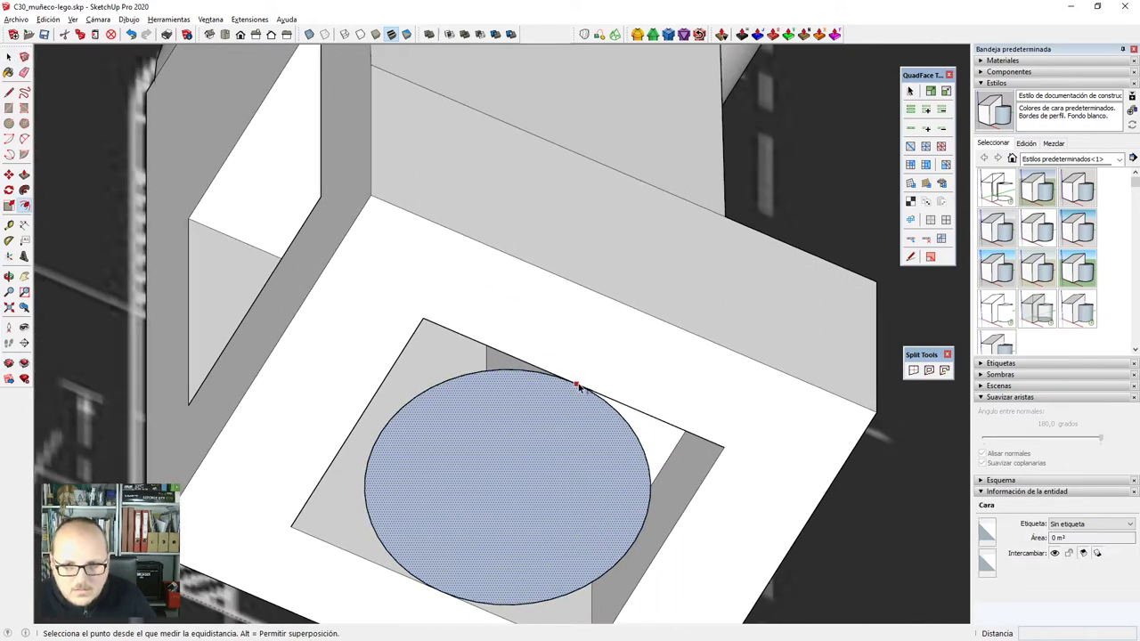
{"action": "left_click", "coordinate": [576, 385]}
Draw a rectangle of about 6.71 by 5.71 cm over the leg's whole underside and delete the circular face inside it.
{"action": "scroll", "coordinate": [602, 342], "scroll_direction": "down", "scroll_amount": 3}
{"action": "key", "text": "r"}
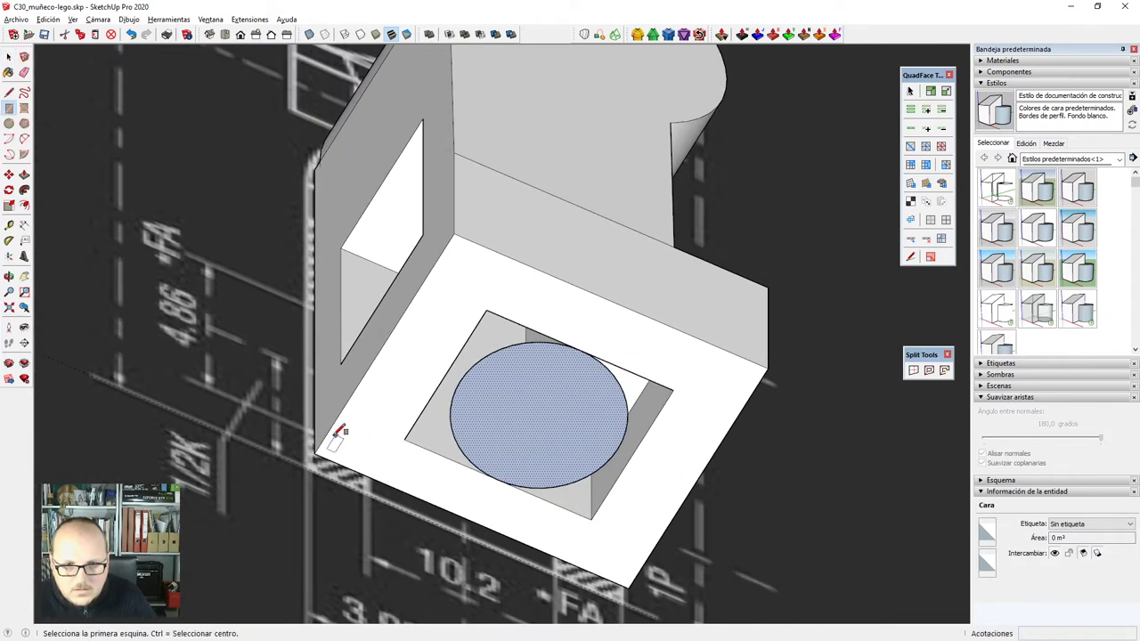
{"action": "left_click", "coordinate": [313, 454]}
{"action": "left_click", "coordinate": [768, 367]}
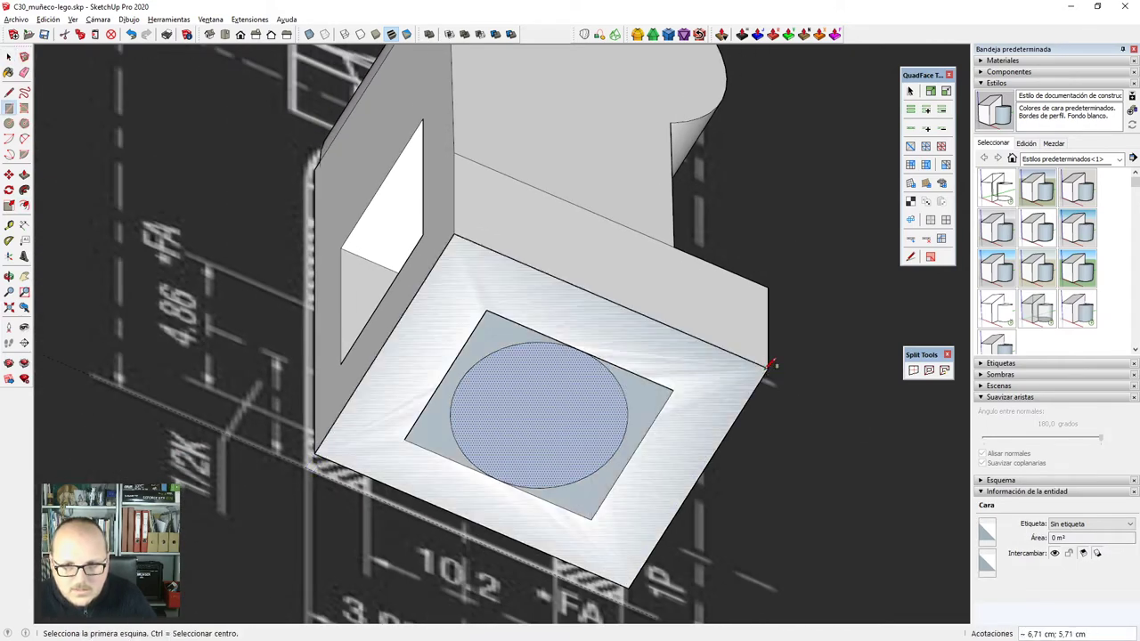
{"action": "key", "text": "space"}
{"action": "middle_click_drag", "start_coordinate": [570, 401], "coordinate": [585, 408]}
{"action": "key", "text": "Delete"}
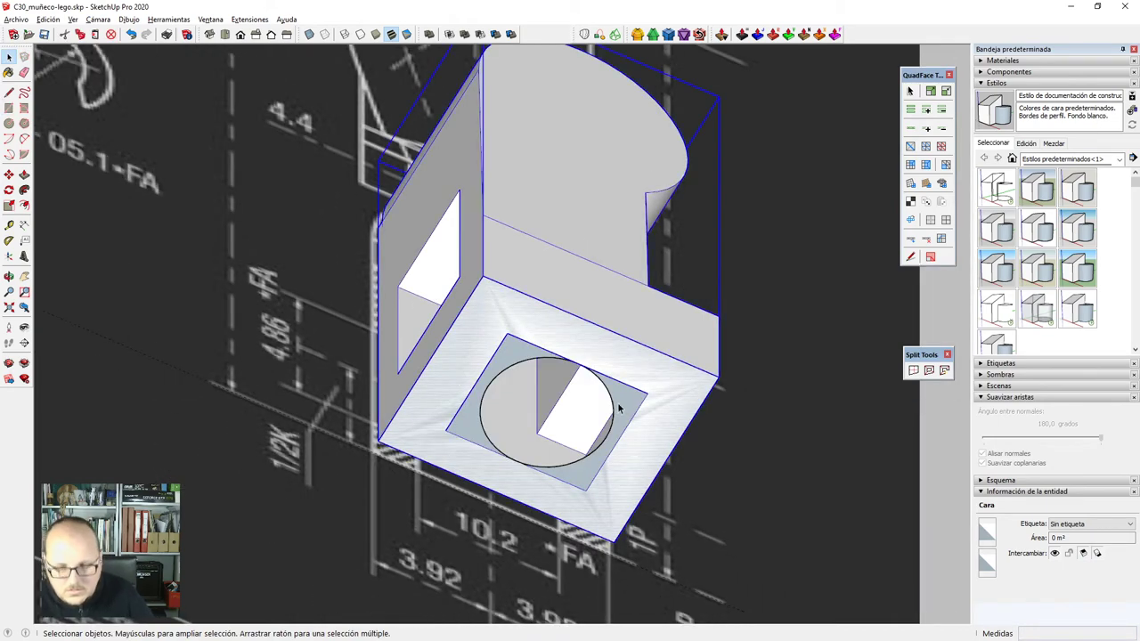
Extrude the rectangular face around the circular hole 1.60 cm upward, level with the back pocket's floor.
{"action": "left_click", "coordinate": [623, 408]}
{"action": "left_click", "coordinate": [625, 401]}
{"action": "middle_click_drag", "start_coordinate": [618, 386], "coordinate": [668, 538]}
{"action": "middle_click_drag", "start_coordinate": [476, 361], "coordinate": [514, 431]}
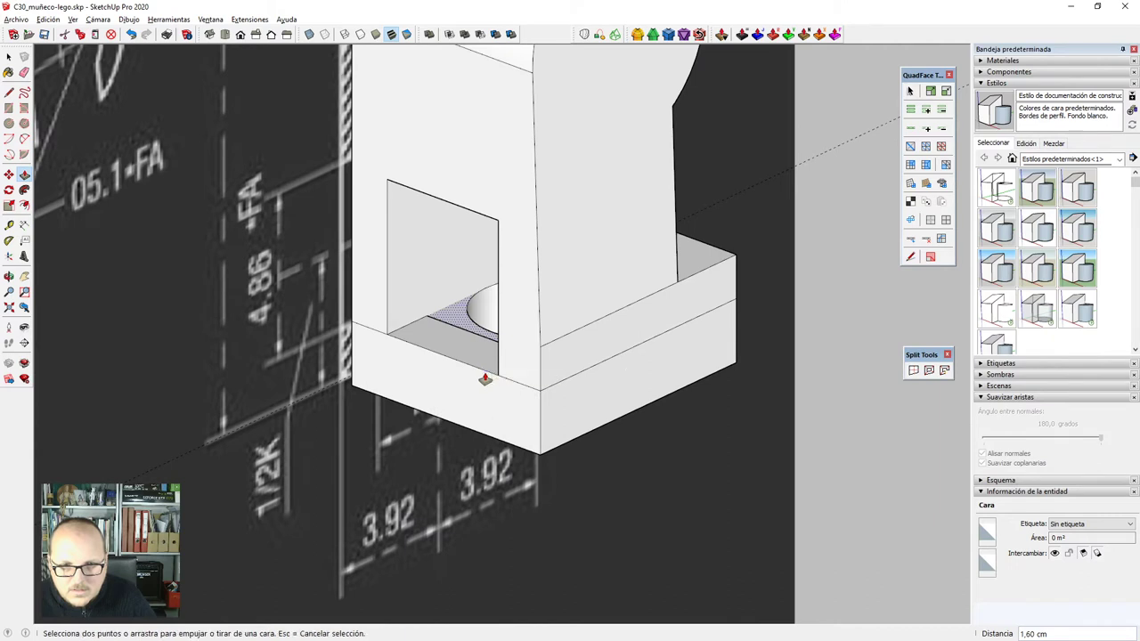
Rotate the plate with the circular hole 90° about the leg's bottom back edge so it stands against the back.
{"action": "key", "text": "space"}
{"action": "middle_click_drag", "start_coordinate": [568, 436], "coordinate": [549, 434]}
{"action": "key", "text": "q"}
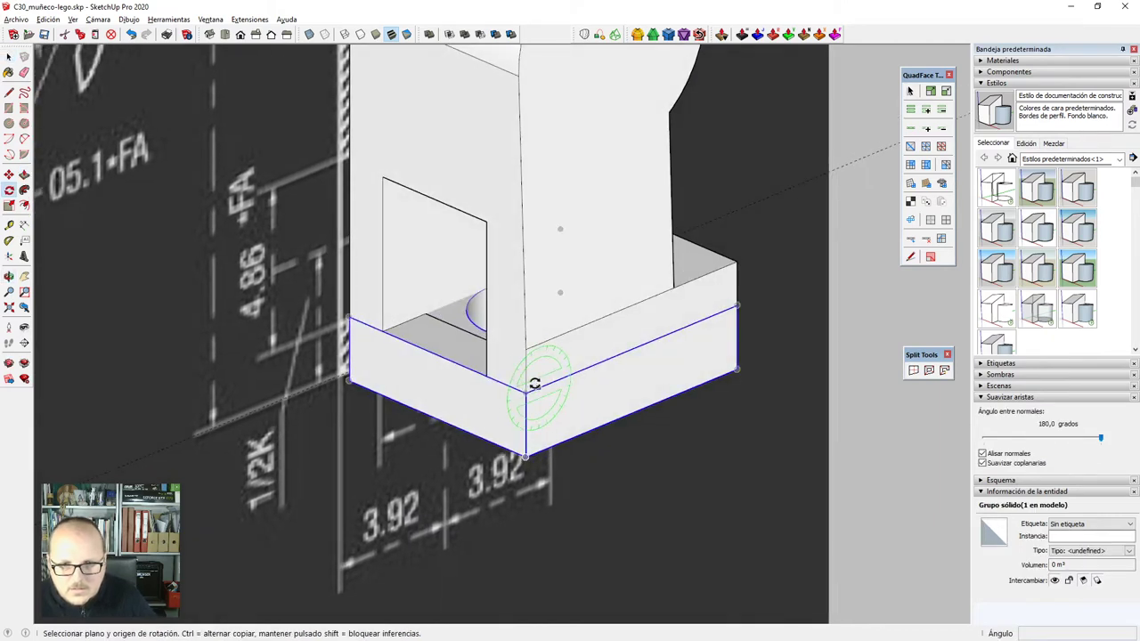
{"action": "left_click", "coordinate": [527, 437]}
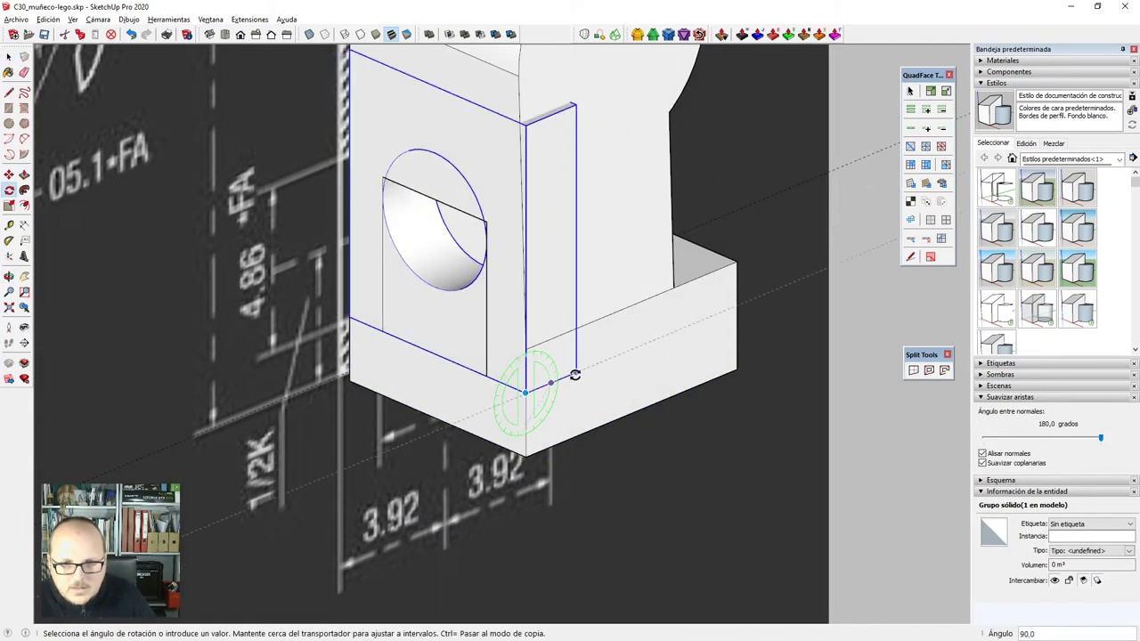
{"action": "left_click", "coordinate": [574, 375]}
Move the upright plate down until its circular hole is centred on the leg's rectangular back opening.
{"action": "scroll", "coordinate": [490, 369], "scroll_direction": "up", "scroll_amount": 3}
{"action": "key", "text": "m"}
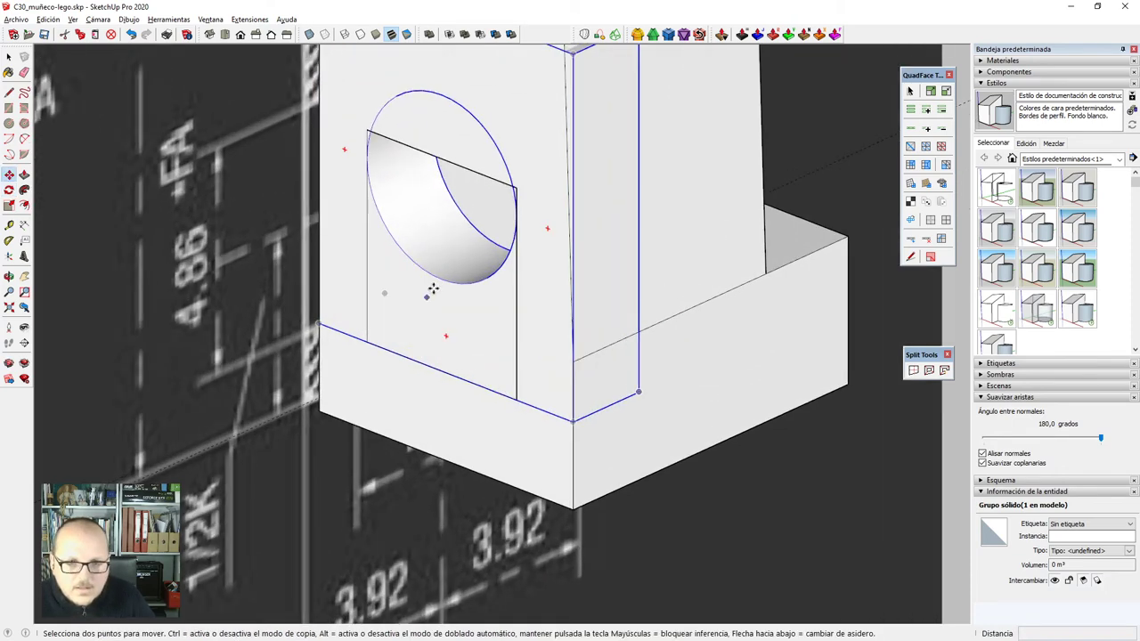
{"action": "left_click", "coordinate": [439, 280]}
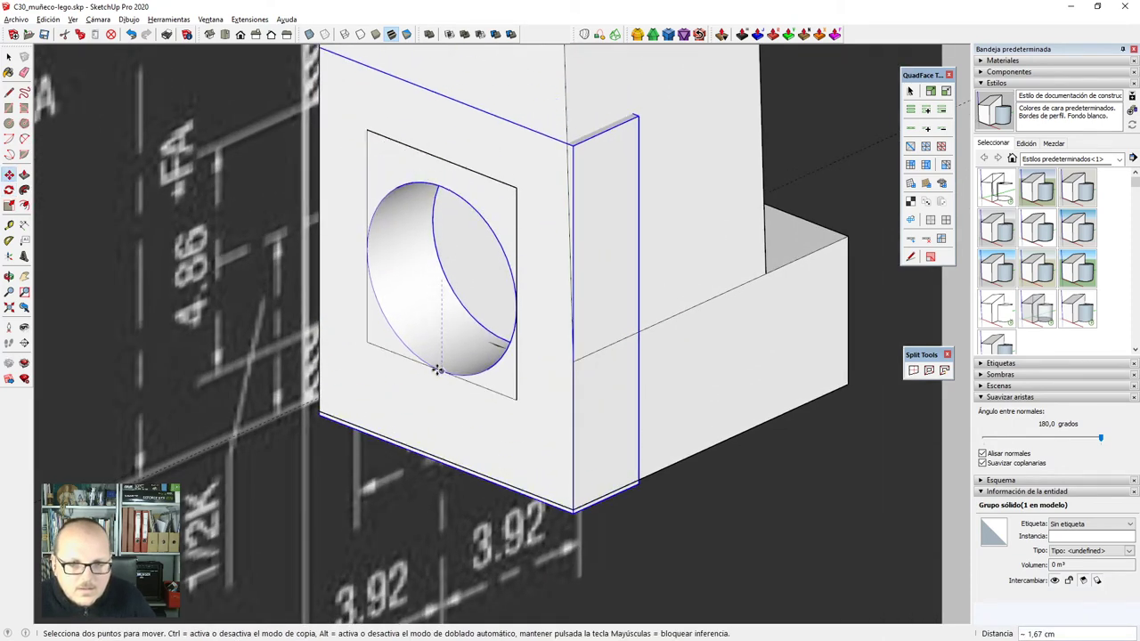
{"action": "left_click", "coordinate": [365, 259]}
{"action": "scroll", "coordinate": [372, 253], "scroll_direction": "up", "scroll_amount": 2}
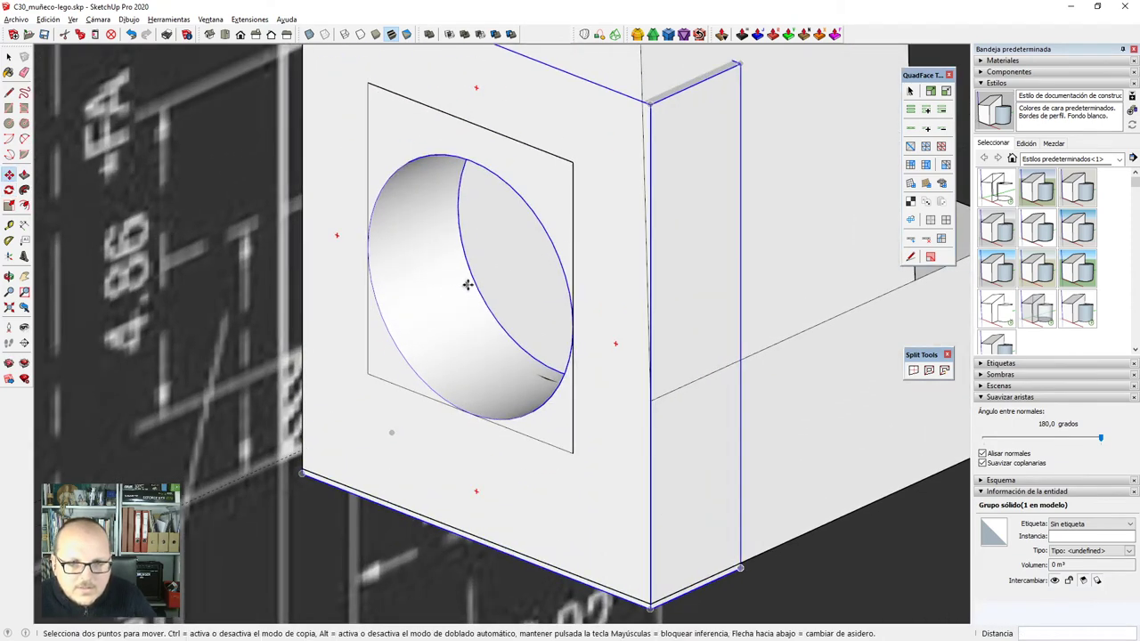
{"action": "middle_click_drag", "start_coordinate": [481, 290], "coordinate": [508, 270]}
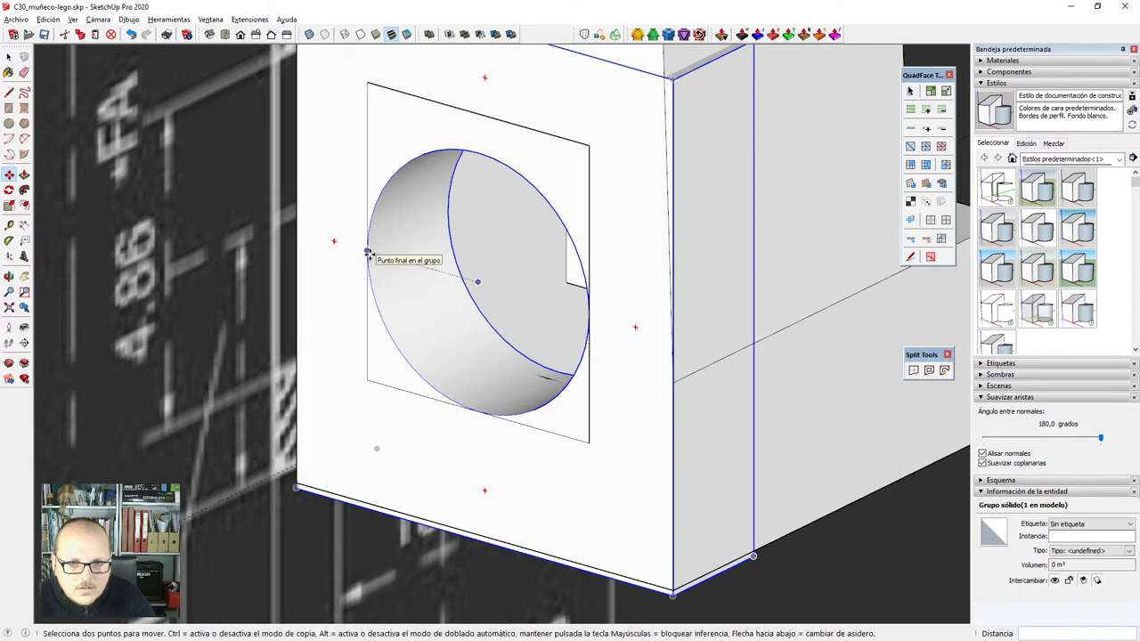
{"action": "key", "text": "space"}
Edit the upright plate and push its outer side face inward so the plate stays within the leg's side.
{"action": "scroll", "coordinate": [542, 464], "scroll_direction": "down", "scroll_amount": 3}
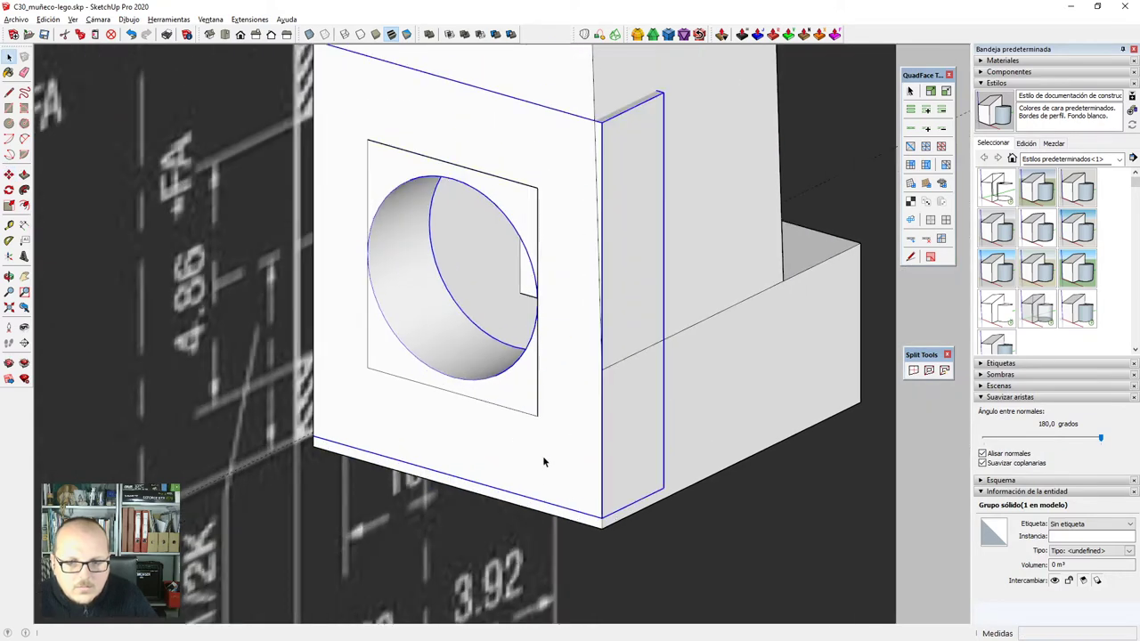
{"action": "scroll", "coordinate": [558, 440], "scroll_direction": "up", "scroll_amount": 1}
{"action": "double_click", "coordinate": [592, 258]}
{"action": "scroll", "coordinate": [598, 255], "scroll_direction": "up", "scroll_amount": 2}
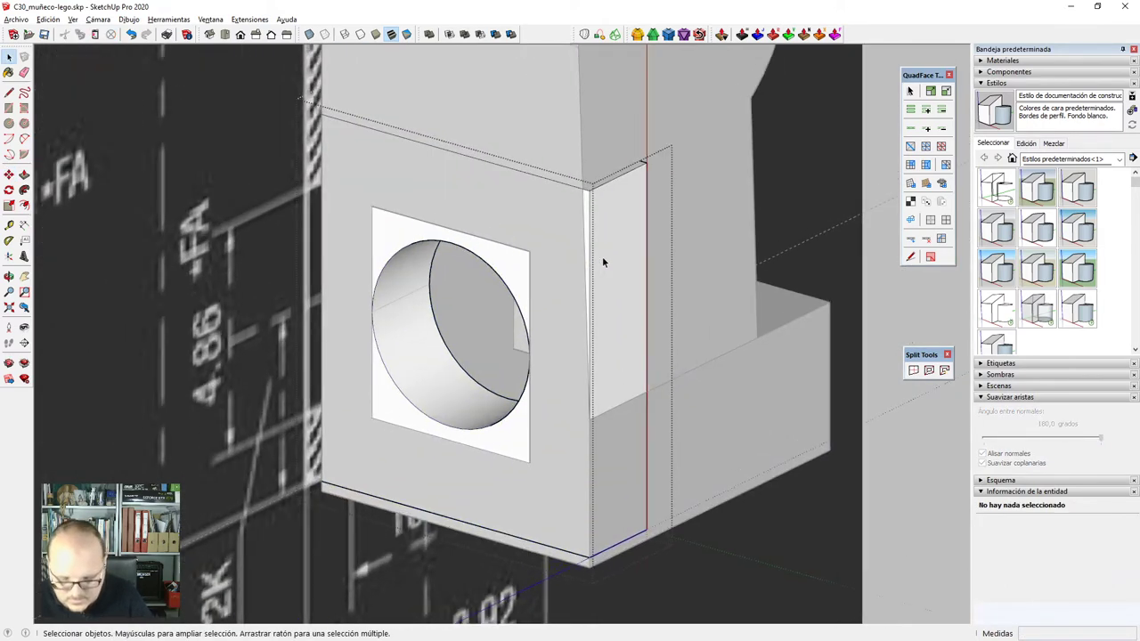
{"action": "key", "text": "p"}
{"action": "left_click", "coordinate": [604, 247]}
{"action": "left_click", "coordinate": [587, 241]}
{"action": "key", "text": "space"}
{"action": "scroll", "coordinate": [542, 348], "scroll_direction": "down", "scroll_amount": 3}
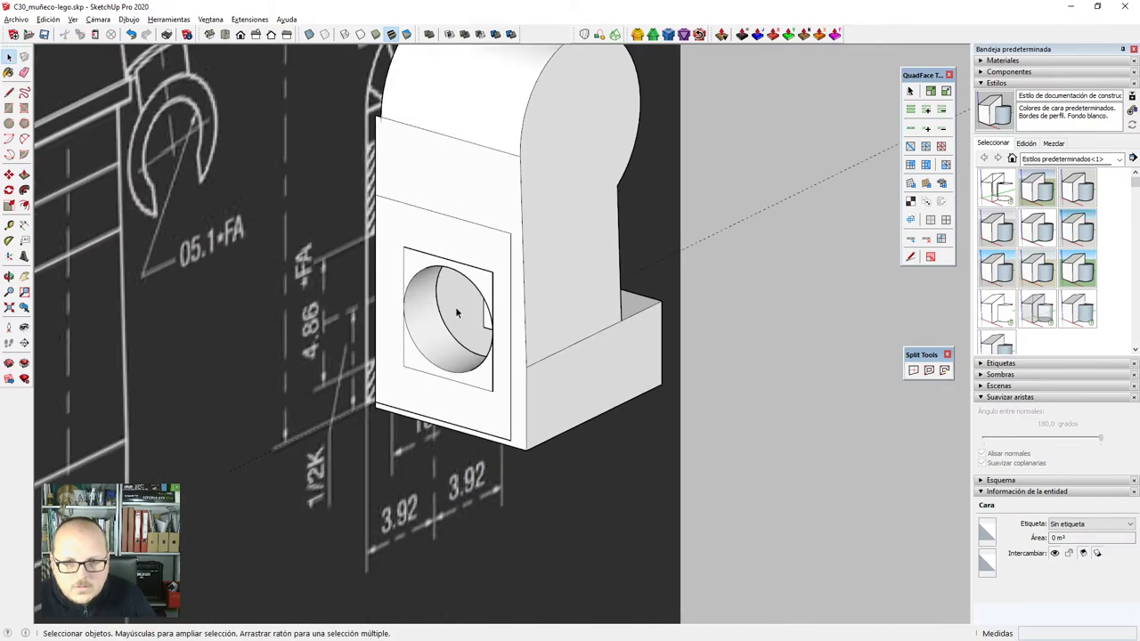
Restore the horizontal plate with the circular hole in the leg's underside while keeping the upright one at the back.
{"action": "scroll", "coordinate": [541, 349], "scroll_direction": "up", "scroll_amount": 1}
{"action": "scroll", "coordinate": [544, 347], "scroll_direction": "down", "scroll_amount": 3}
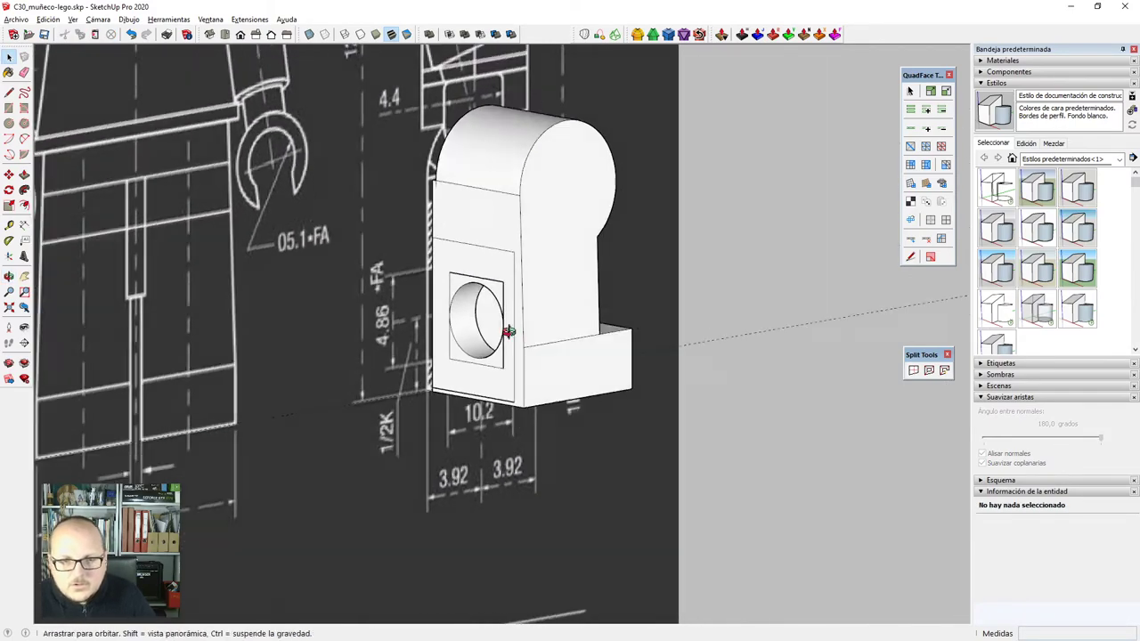
{"action": "mouse_move", "coordinate": [511, 331]}
{"action": "middle_mouse_down"}
{"action": "mouse_move", "coordinate": [526, 312]}
{"action": "mouse_move", "coordinate": [482, 354]}
{"action": "middle_mouse_up"}
{"action": "scroll", "coordinate": [526, 311], "scroll_direction": "up", "scroll_amount": 2}
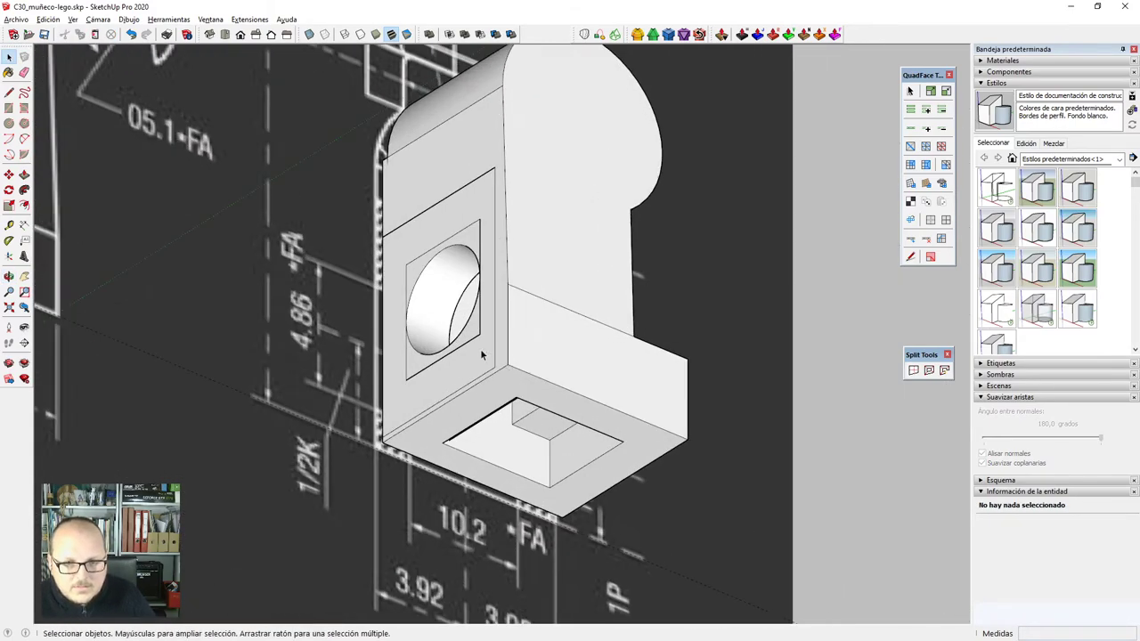
{"action": "key", "text": "ctrl+z"}
{"action": "key", "text": "ctrl+z"}
{"action": "key", "text": "ctrl+z"}
{"action": "key", "text": "ctrl+z"}
{"action": "key", "text": "ctrl+z"}
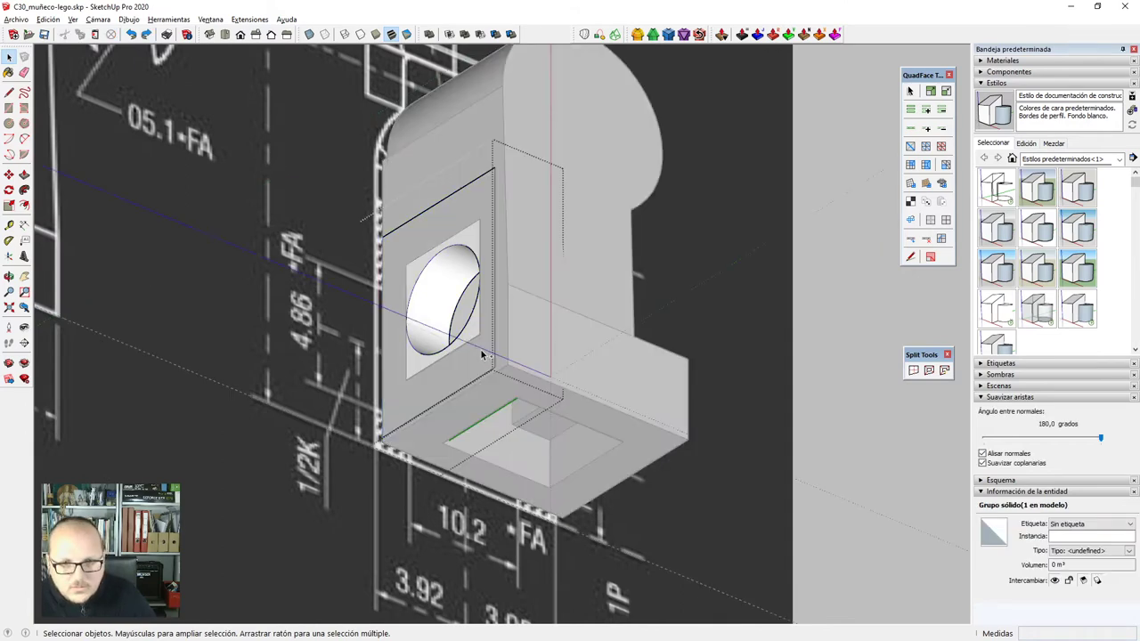
{"action": "key", "text": "ctrl+y"}
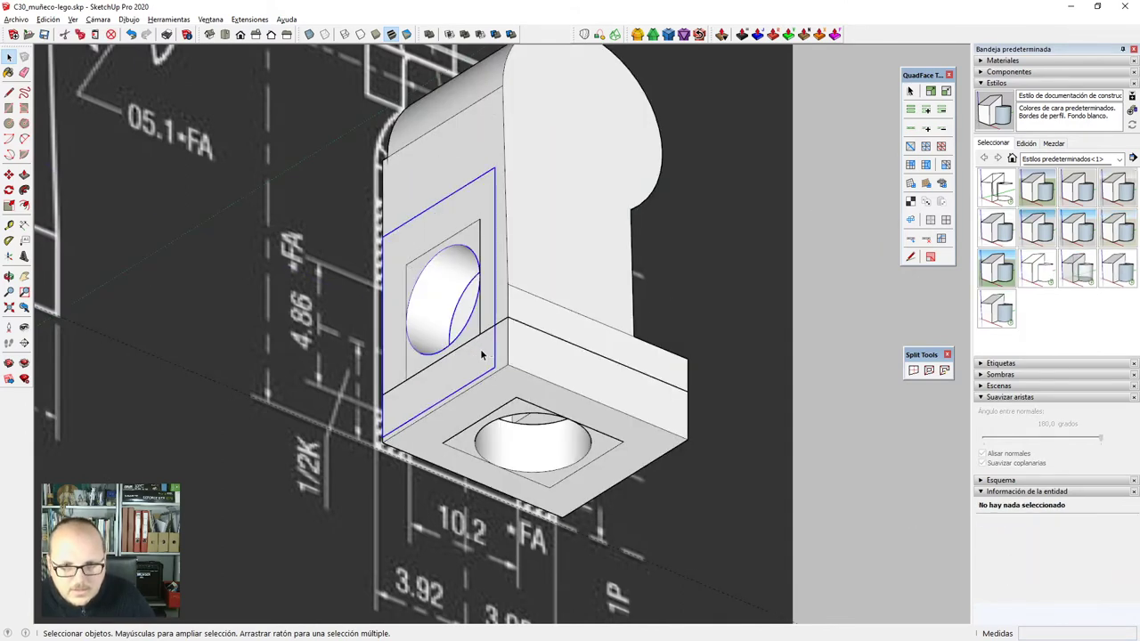
{"action": "middle_click_drag", "start_coordinate": [482, 354], "coordinate": [527, 312]}
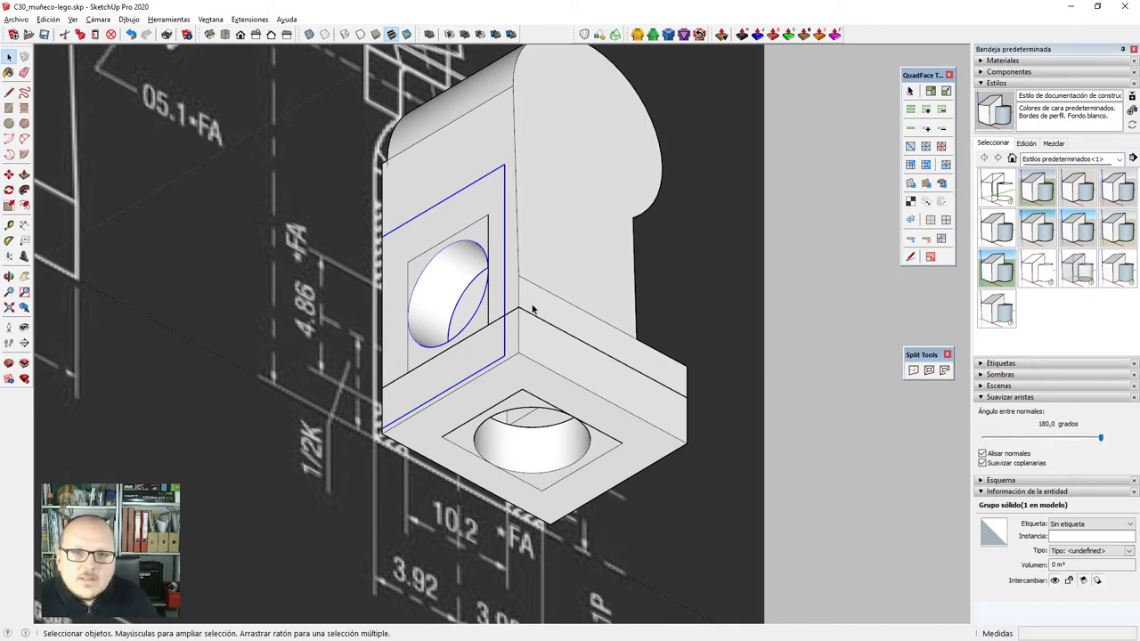
Unite the leg with the back plate and the underside plate into a single solid.
{"action": "scroll", "coordinate": [533, 309], "scroll_direction": "up", "scroll_amount": 2}
{"action": "left_click", "coordinate": [547, 329], "text": "shift"}
{"action": "scroll", "coordinate": [543, 330], "scroll_direction": "down", "scroll_amount": 2}
{"action": "middle_click_drag", "start_coordinate": [533, 294], "coordinate": [564, 262]}
{"action": "scroll", "coordinate": [522, 395], "scroll_direction": "down", "scroll_amount": 2}
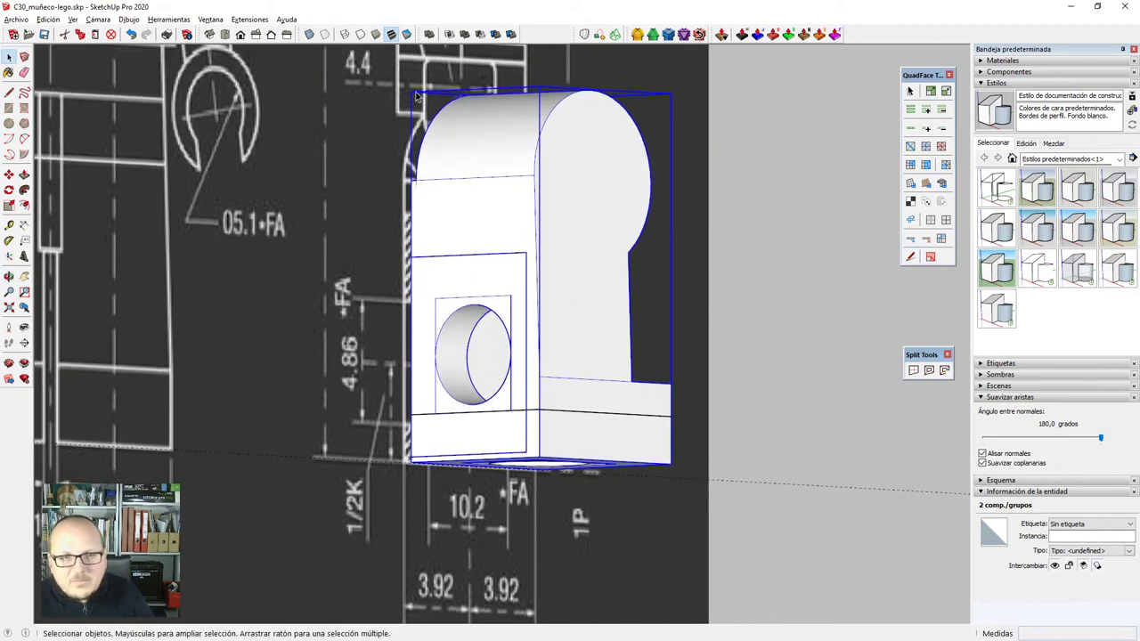
{"action": "scroll", "coordinate": [510, 279], "scroll_direction": "up", "scroll_amount": 2}
{"action": "left_click", "coordinate": [505, 354]}
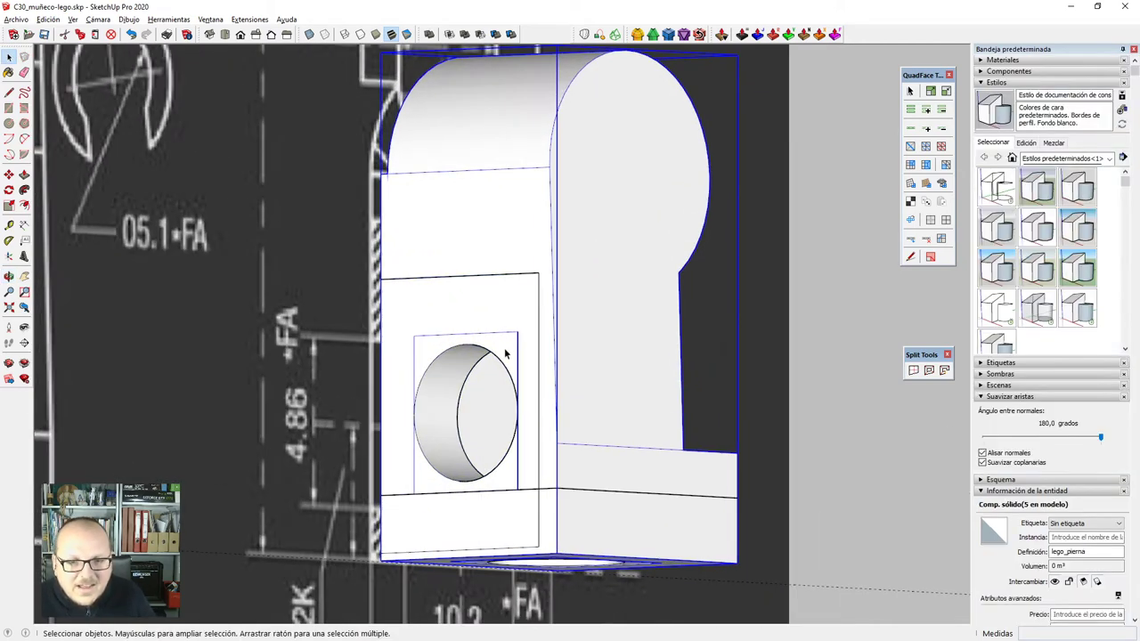
{"action": "left_click", "coordinate": [522, 224], "text": "shift"}
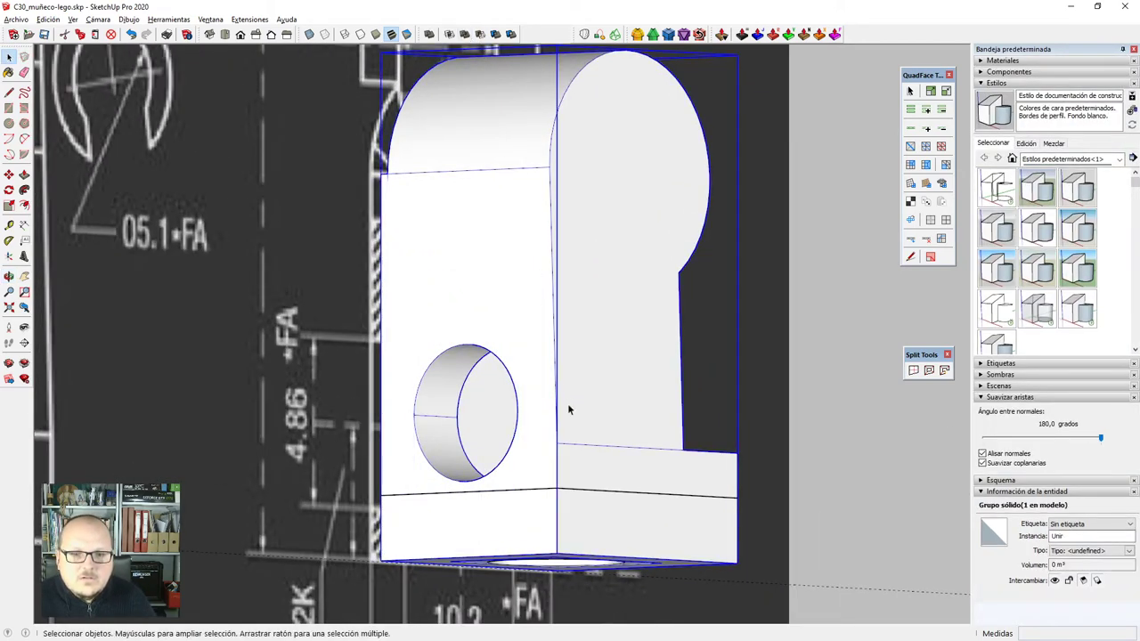
{"action": "middle_click_drag", "start_coordinate": [568, 410], "coordinate": [513, 445]}
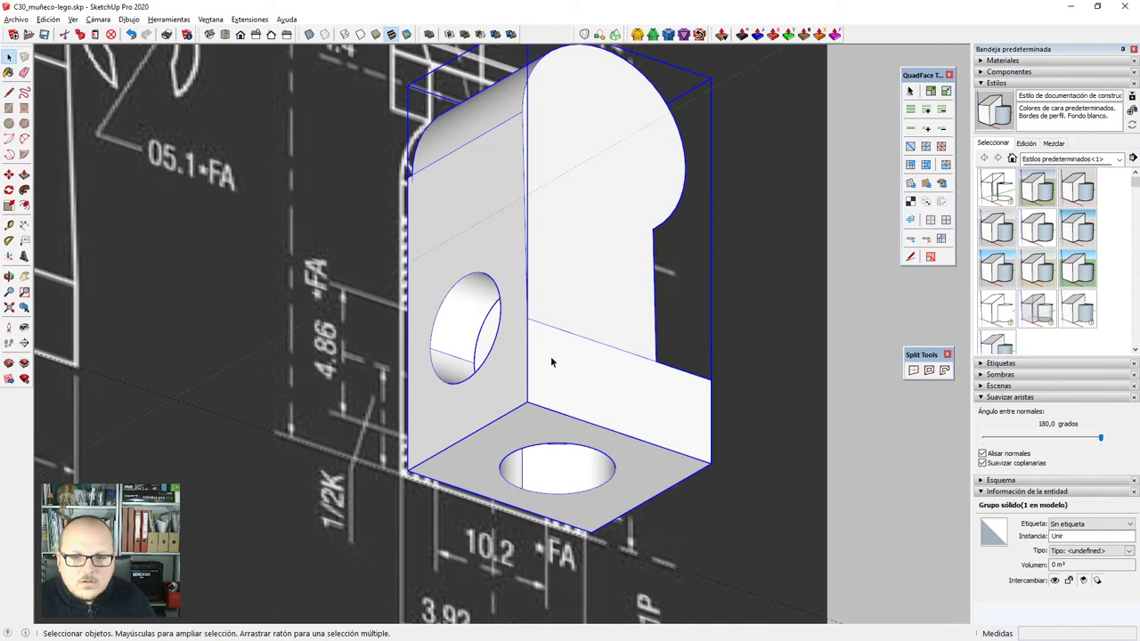
{"action": "middle_click_drag", "start_coordinate": [553, 359], "coordinate": [499, 365]}
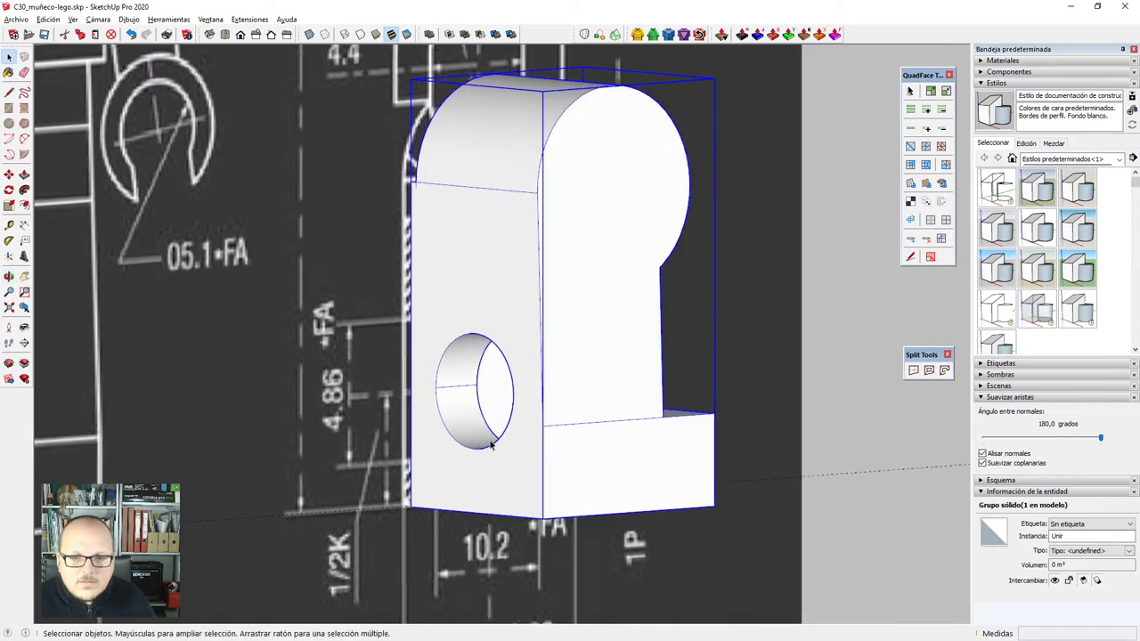
Edit the united leg and soften the seam edge inside the circular hole in its back.
{"action": "scroll", "coordinate": [463, 374], "scroll_direction": "up", "scroll_amount": 8}
{"action": "scroll", "coordinate": [459, 347], "scroll_direction": "up", "scroll_amount": 3}
{"action": "left_click_drag", "start_coordinate": [457, 365], "coordinate": [454, 371], "text": "ctrl"}
{"action": "scroll", "coordinate": [429, 383], "scroll_direction": "down", "scroll_amount": 3}
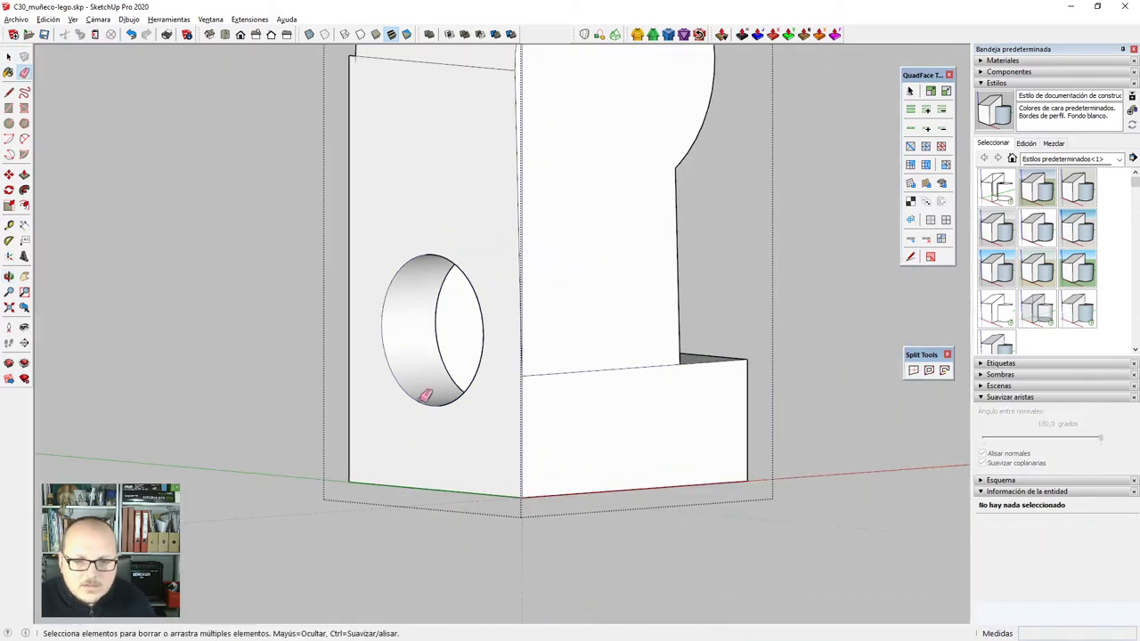
{"action": "middle_click_drag", "start_coordinate": [424, 397], "coordinate": [922, 417]}
Examine the connected cavities inside the leg through the underside hole and in X-ray display.
{"action": "mouse_move", "coordinate": [506, 333]}
{"action": "middle_mouse_down"}
{"action": "mouse_move", "coordinate": [425, 460]}
{"action": "mouse_move", "coordinate": [484, 504]}
{"action": "mouse_move", "coordinate": [611, 461]}
{"action": "mouse_move", "coordinate": [478, 242]}
{"action": "mouse_move", "coordinate": [638, 479]}
{"action": "middle_mouse_up"}
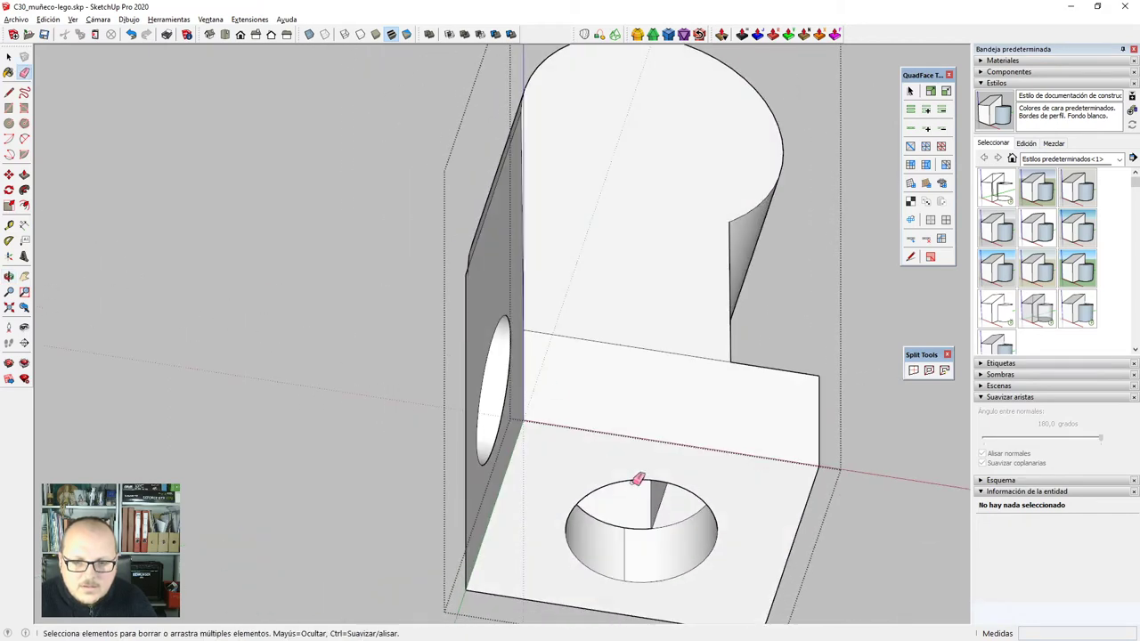
{"action": "middle_click_drag", "start_coordinate": [639, 544], "coordinate": [563, 384]}
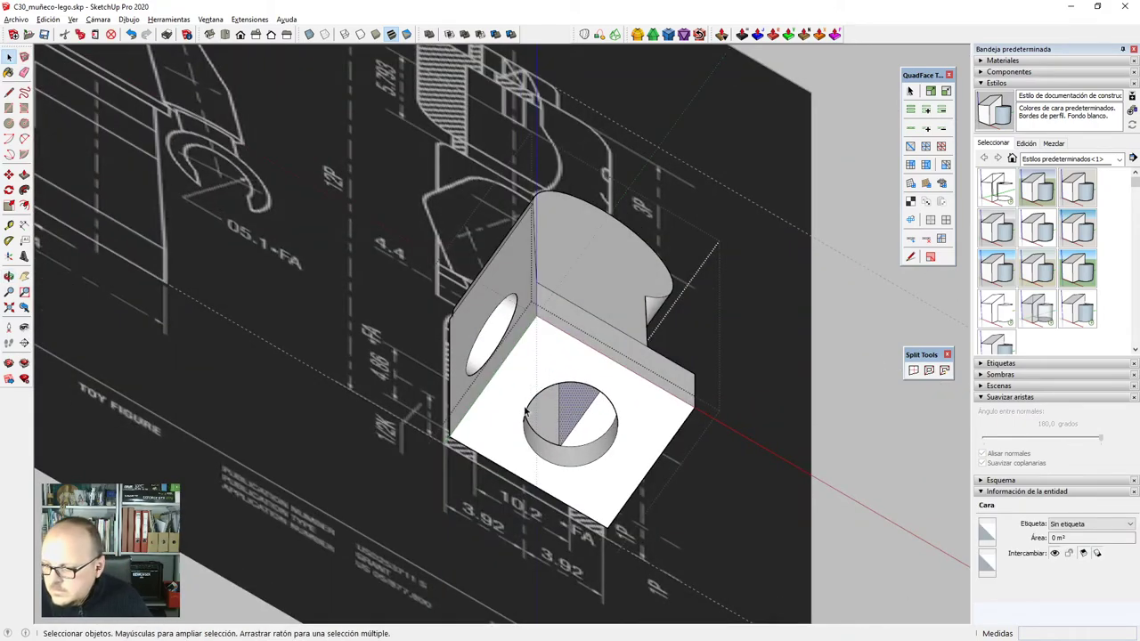
{"action": "middle_click_drag", "start_coordinate": [527, 412], "coordinate": [533, 614]}
{"action": "key", "text": "x"}
{"action": "scroll", "coordinate": [614, 378], "scroll_direction": "up", "scroll_amount": 4}
{"action": "middle_click_drag", "start_coordinate": [609, 386], "coordinate": [639, 65]}
{"action": "scroll", "coordinate": [426, 295], "scroll_direction": "down", "scroll_amount": 3}
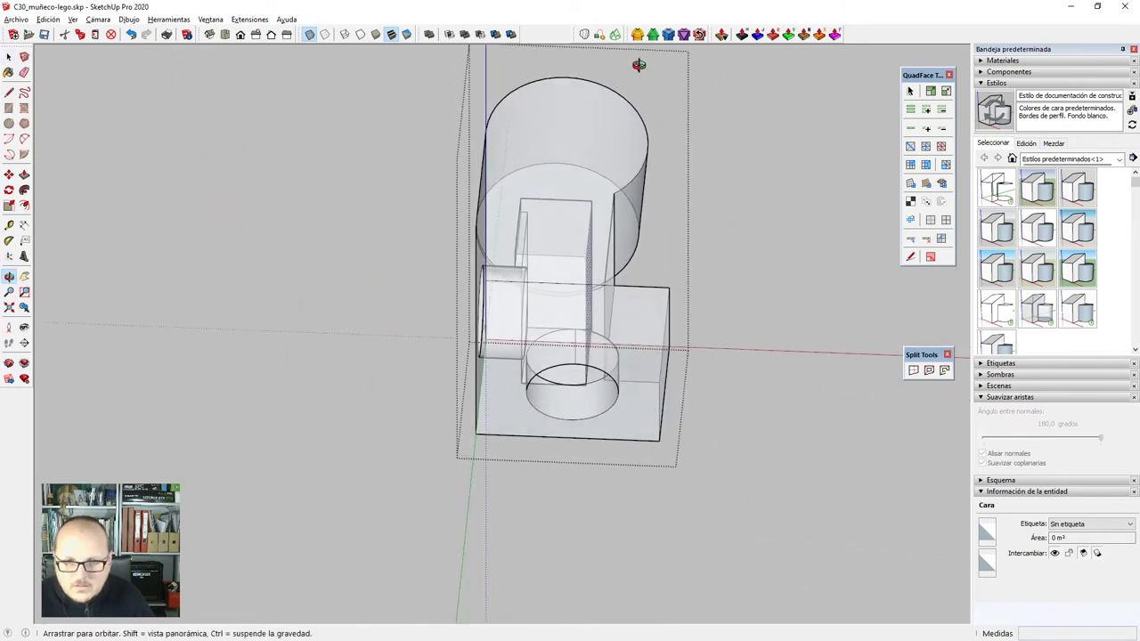
{"action": "key", "text": "x"}
{"action": "scroll", "coordinate": [619, 383], "scroll_direction": "up", "scroll_amount": 5}
{"action": "middle_click_drag", "start_coordinate": [590, 405], "coordinate": [692, 242]}
{"action": "middle_click_drag", "start_coordinate": [595, 499], "coordinate": [498, 570]}
With X-ray display on, remove the vertical seam edge inside the circular hole in the underside.
{"action": "key", "text": "x"}
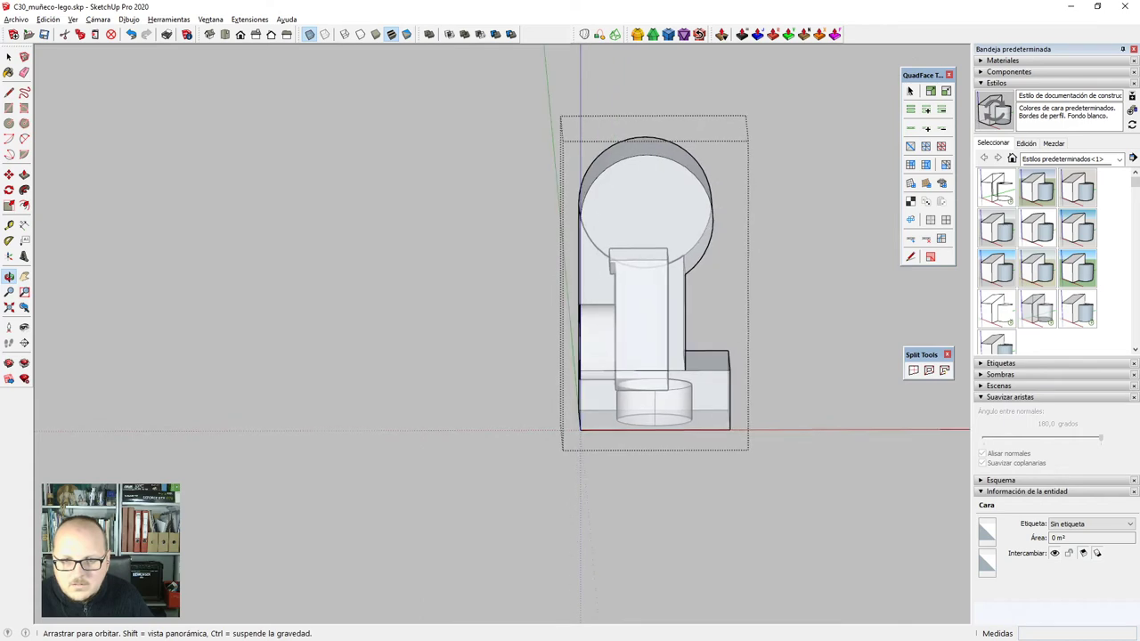
{"action": "middle_click_drag", "start_coordinate": [535, 374], "coordinate": [751, 446]}
{"action": "middle_click_drag", "start_coordinate": [659, 428], "coordinate": [766, 465]}
{"action": "scroll", "coordinate": [504, 481], "scroll_direction": "up", "scroll_amount": 5}
{"action": "key", "text": "e"}
{"action": "scroll", "coordinate": [509, 455], "scroll_direction": "up", "scroll_amount": 2}
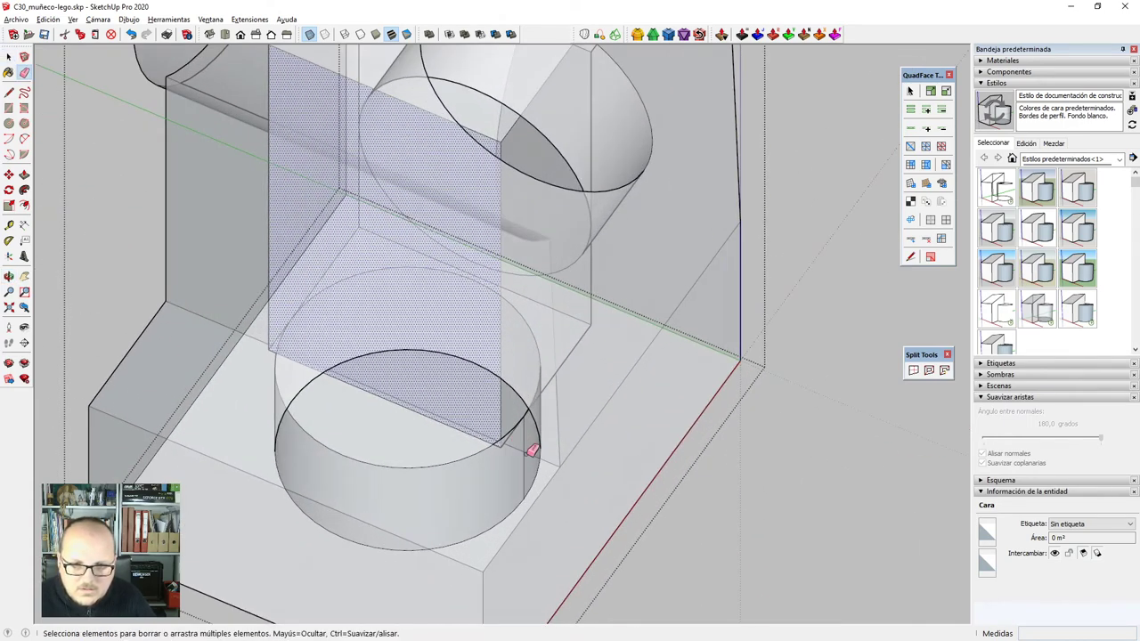
{"action": "left_click", "coordinate": [526, 455]}
{"action": "scroll", "coordinate": [523, 455], "scroll_direction": "down", "scroll_amount": 2}
{"action": "scroll", "coordinate": [523, 455], "scroll_direction": "up", "scroll_amount": 2}
{"action": "left_click", "coordinate": [527, 469]}
{"action": "scroll", "coordinate": [504, 460], "scroll_direction": "down", "scroll_amount": 1}
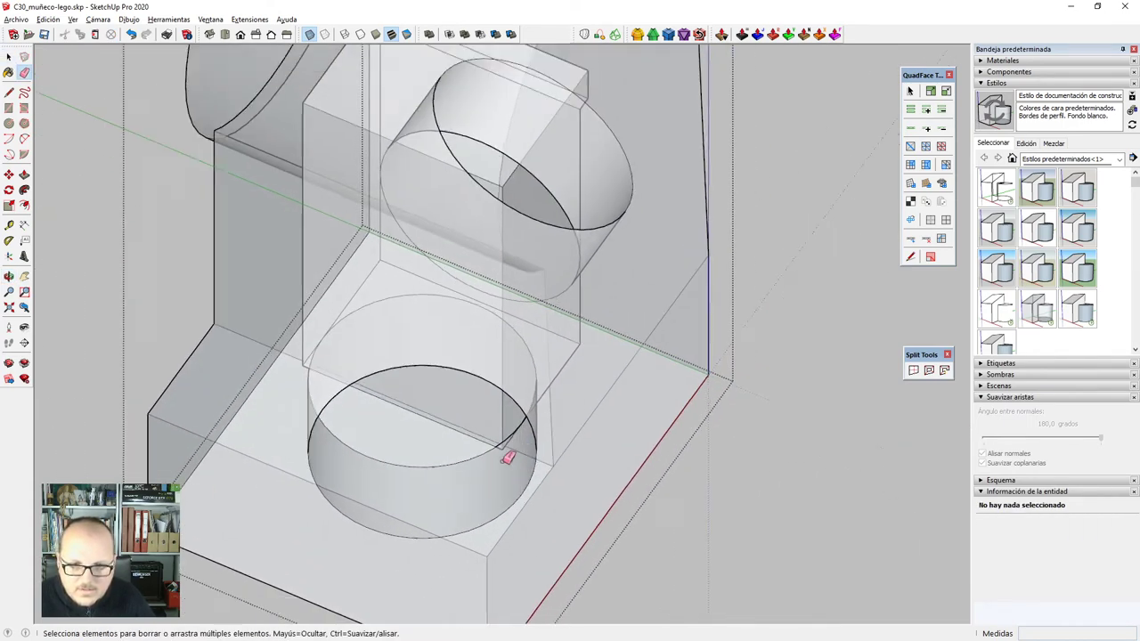
Turn off X-ray display and stop editing the united leg.
{"action": "scroll", "coordinate": [508, 458], "scroll_direction": "down", "scroll_amount": 5}
{"action": "key", "text": "x"}
{"action": "middle_click_drag", "start_coordinate": [573, 442], "coordinate": [258, 468]}
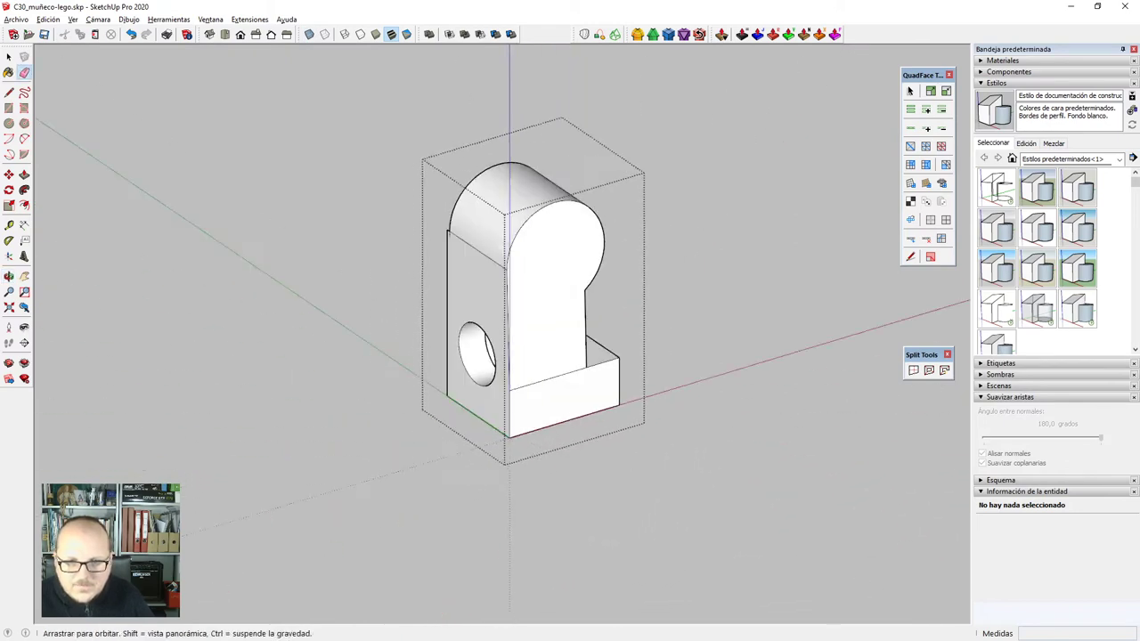
{"action": "key", "text": "space"}
{"action": "left_click", "coordinate": [532, 471]}
{"action": "middle_click_drag", "start_coordinate": [532, 471], "coordinate": [148, 412]}
{"action": "scroll", "coordinate": [561, 369], "scroll_direction": "up", "scroll_amount": 2}
Reopen the united leg and, in front view, cut it vertically about 2.70 cm from the foot's inner corner down to the base.
{"action": "left_click", "coordinate": [577, 366]}
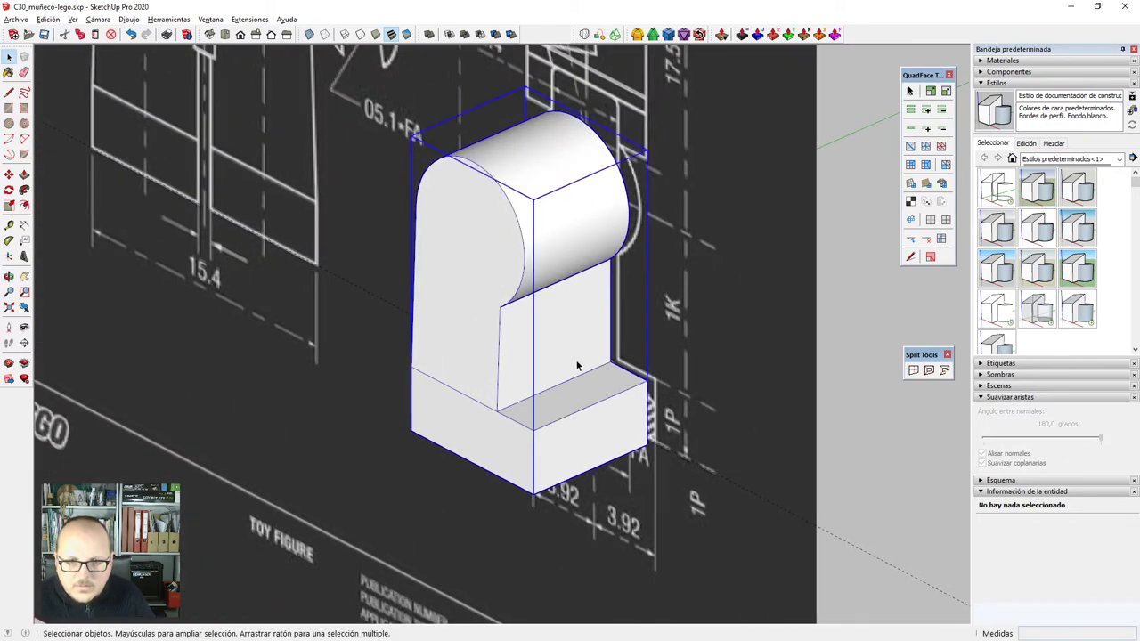
{"action": "double_click", "coordinate": [577, 365]}
{"action": "middle_click_drag", "start_coordinate": [577, 365], "coordinate": [451, 329]}
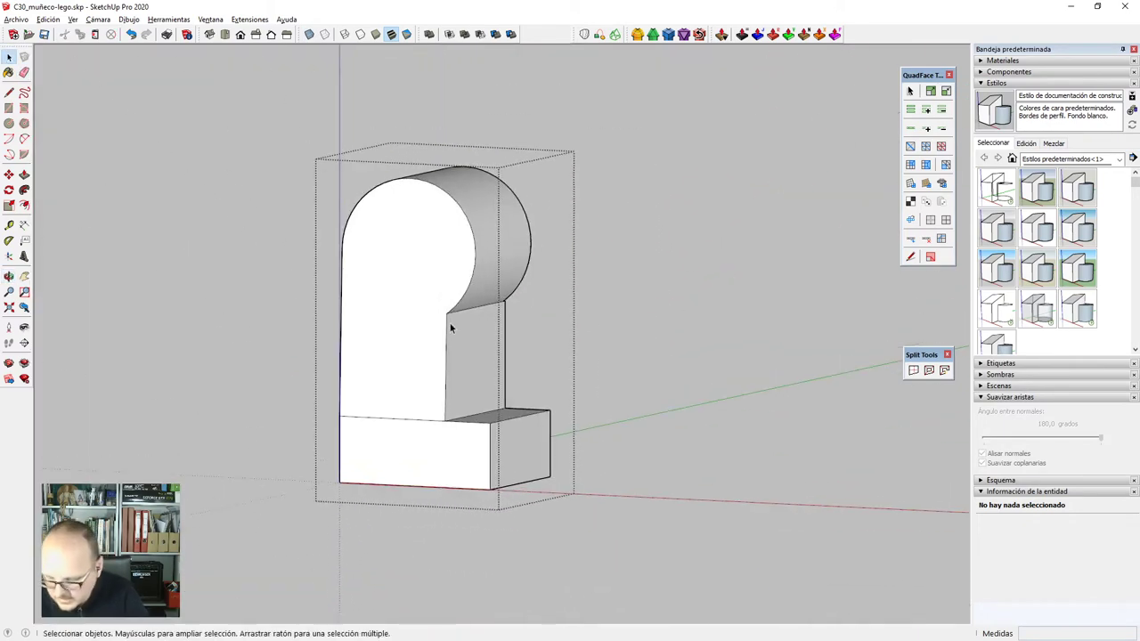
{"action": "key", "text": "F2"}
{"action": "key", "text": "F5"}
{"action": "key", "text": "F3"}
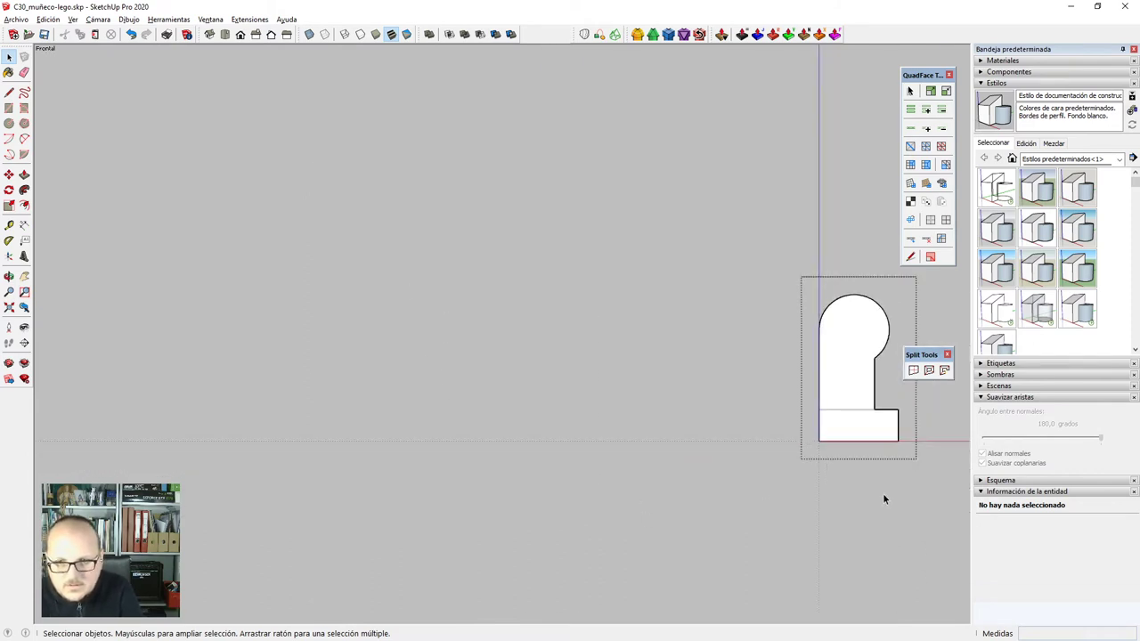
{"action": "scroll", "coordinate": [895, 468], "scroll_direction": "up", "scroll_amount": 3}
{"action": "scroll", "coordinate": [649, 378], "scroll_direction": "down", "scroll_amount": 4}
{"action": "scroll", "coordinate": [776, 417], "scroll_direction": "up", "scroll_amount": 6}
{"action": "key", "text": "z"}
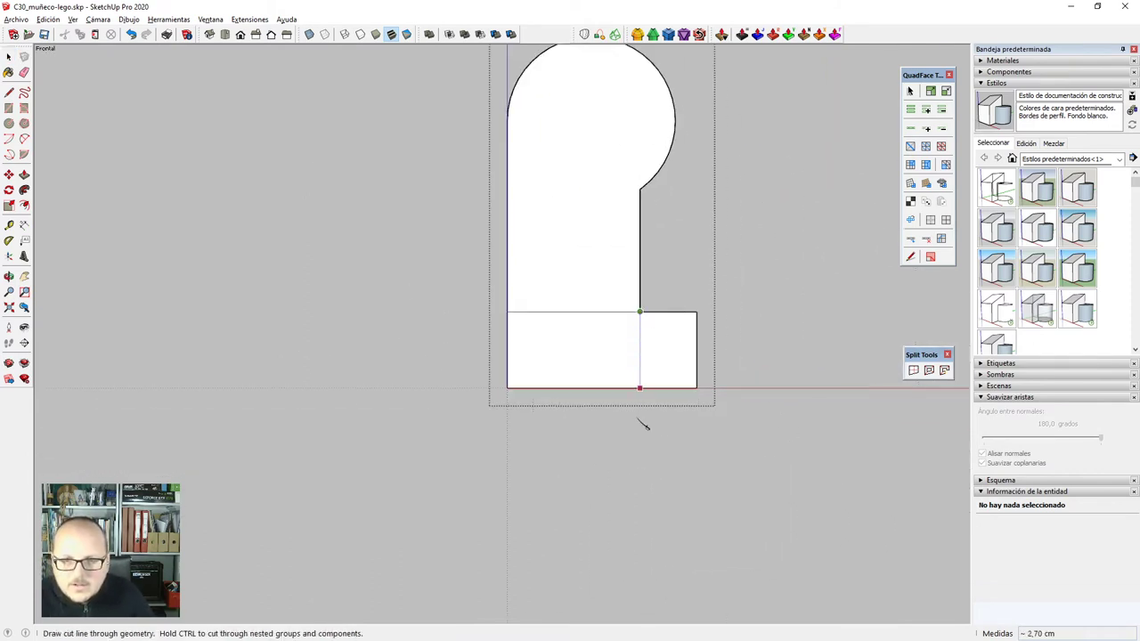
{"action": "scroll", "coordinate": [638, 478], "scroll_direction": "down", "scroll_amount": 3}
Fill the small notch in the thin curved strip on the leg's side with edges about 0.13 cm long between its corners.
{"action": "middle_click_drag", "start_coordinate": [613, 458], "coordinate": [374, 413]}
{"action": "scroll", "coordinate": [484, 329], "scroll_direction": "up", "scroll_amount": 10}
{"action": "key", "text": "l"}
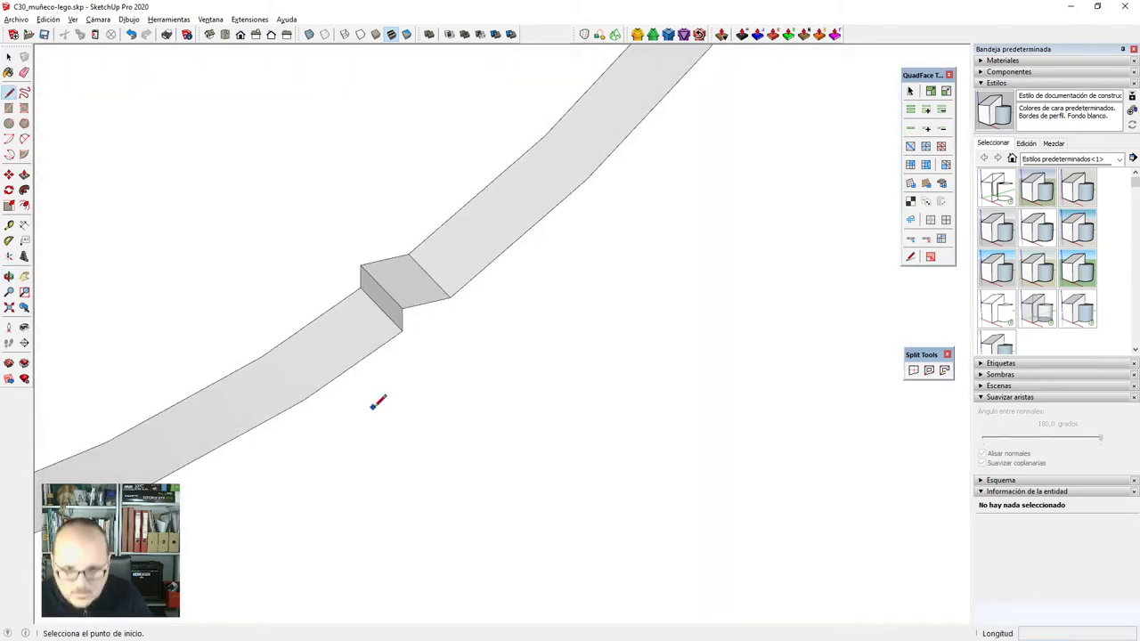
{"action": "middle_click_drag", "start_coordinate": [403, 330], "coordinate": [441, 303]}
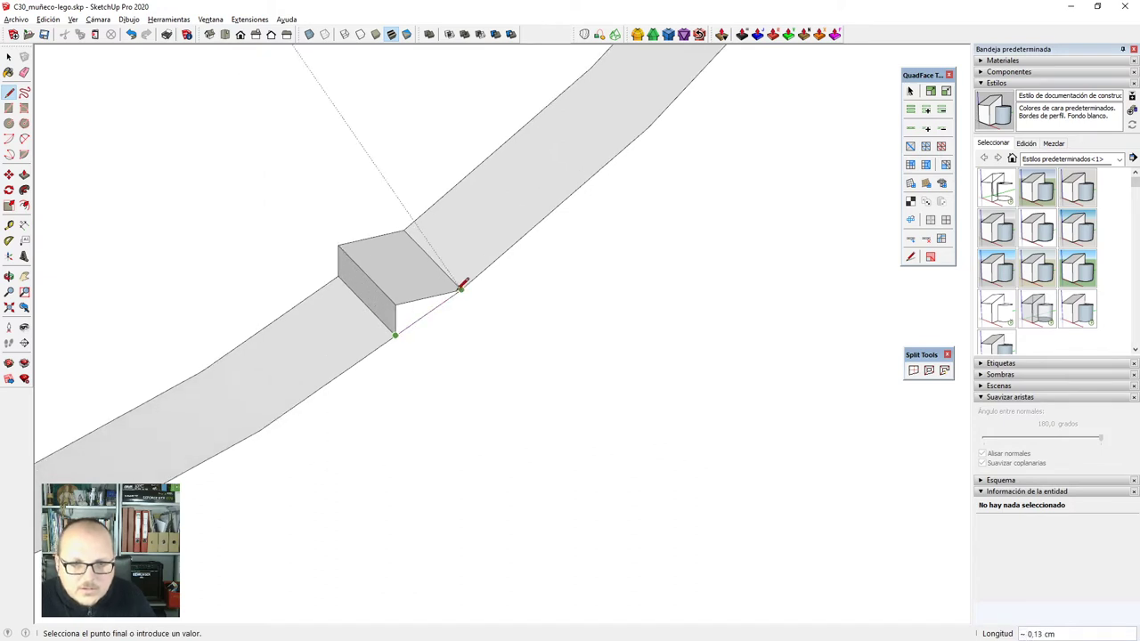
{"action": "left_click", "coordinate": [337, 237]}
Erase the two leftover edges crossing the curved strip where the notch was filled.
{"action": "key", "text": "e"}
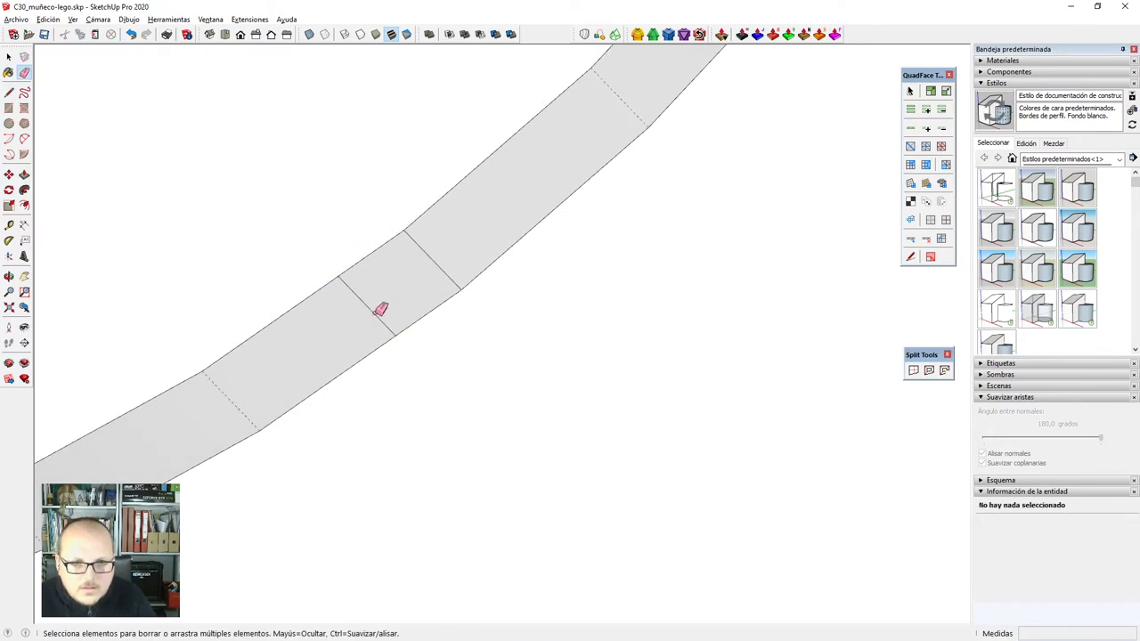
{"action": "scroll", "coordinate": [421, 293], "scroll_direction": "down", "scroll_amount": 1}
{"action": "left_click", "coordinate": [436, 279]}
{"action": "key", "text": "ctrl+z"}
{"action": "scroll", "coordinate": [439, 286], "scroll_direction": "down", "scroll_amount": 1}
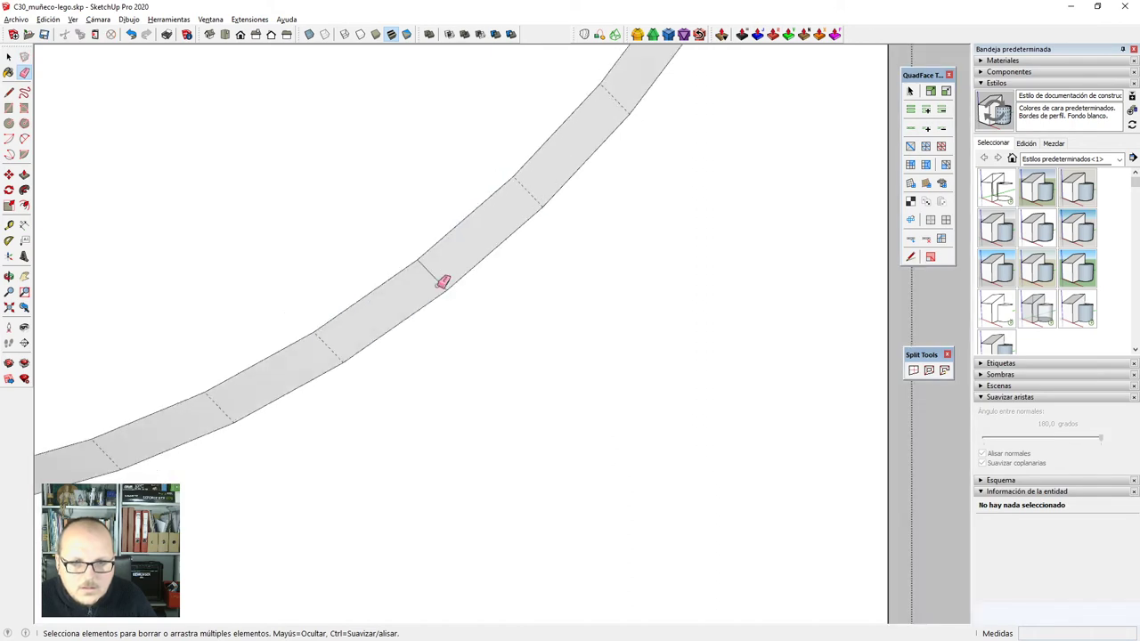
{"action": "scroll", "coordinate": [435, 274], "scroll_direction": "down", "scroll_amount": 10}
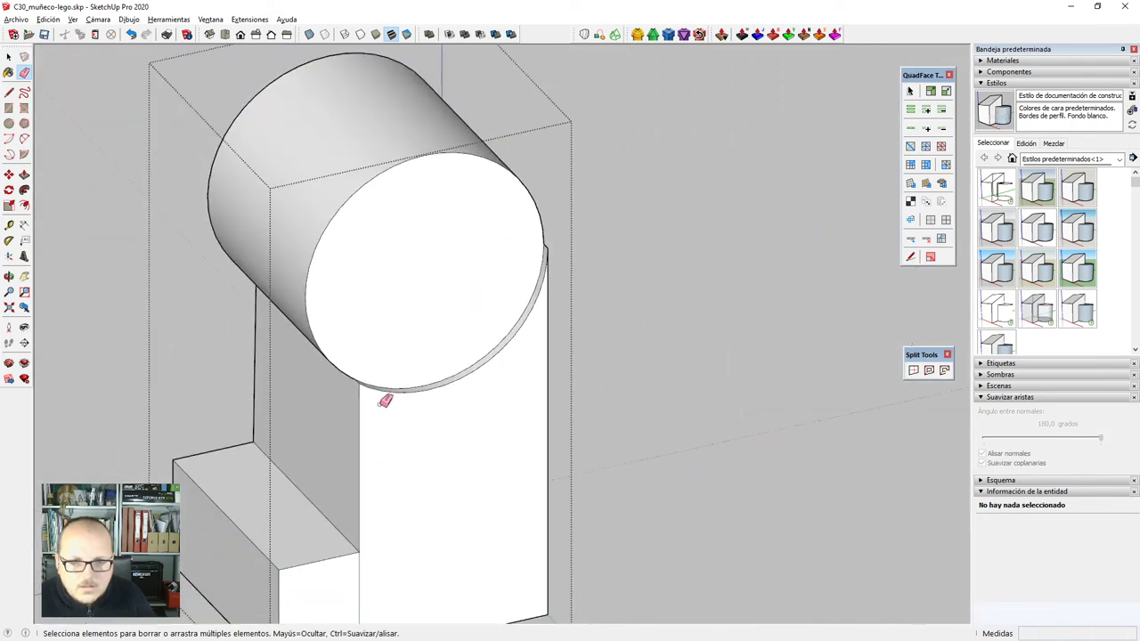
Draw a line about 0.51 cm long from the curved strip to the leg's vertical back edge and push the cut-off sliver in about 0.21 cm.
{"action": "middle_click_drag", "start_coordinate": [382, 397], "coordinate": [682, 336]}
{"action": "scroll", "coordinate": [593, 249], "scroll_direction": "up", "scroll_amount": 10}
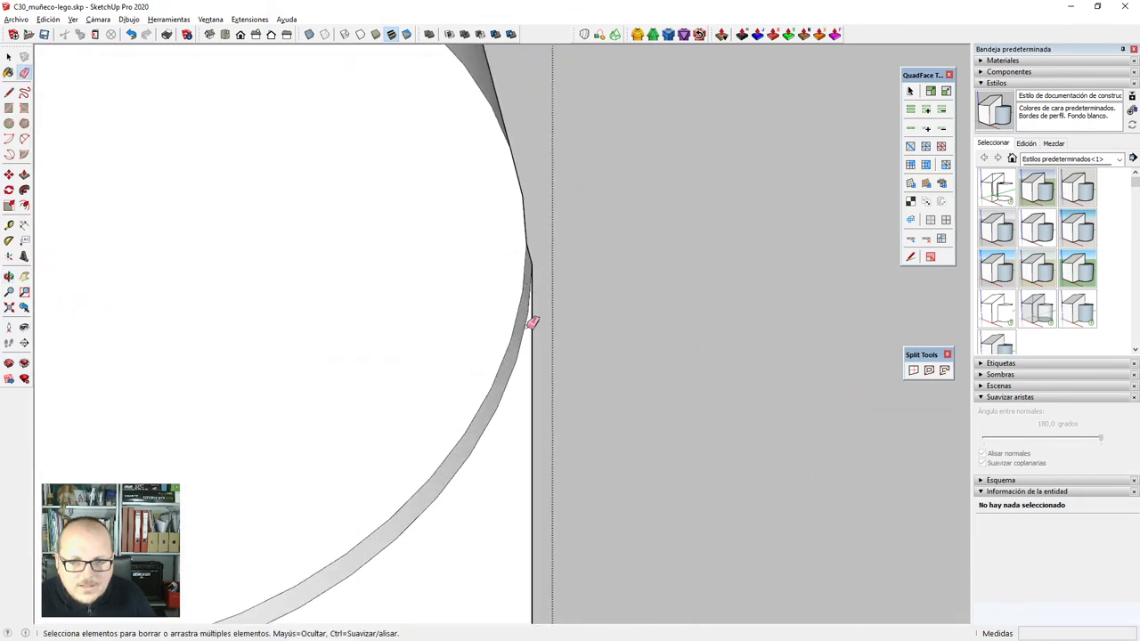
{"action": "mouse_move", "coordinate": [600, 276]}
{"action": "middle_mouse_down"}
{"action": "mouse_move", "coordinate": [448, 228]}
{"action": "mouse_move", "coordinate": [564, 295]}
{"action": "middle_mouse_up"}
{"action": "key", "text": "e"}
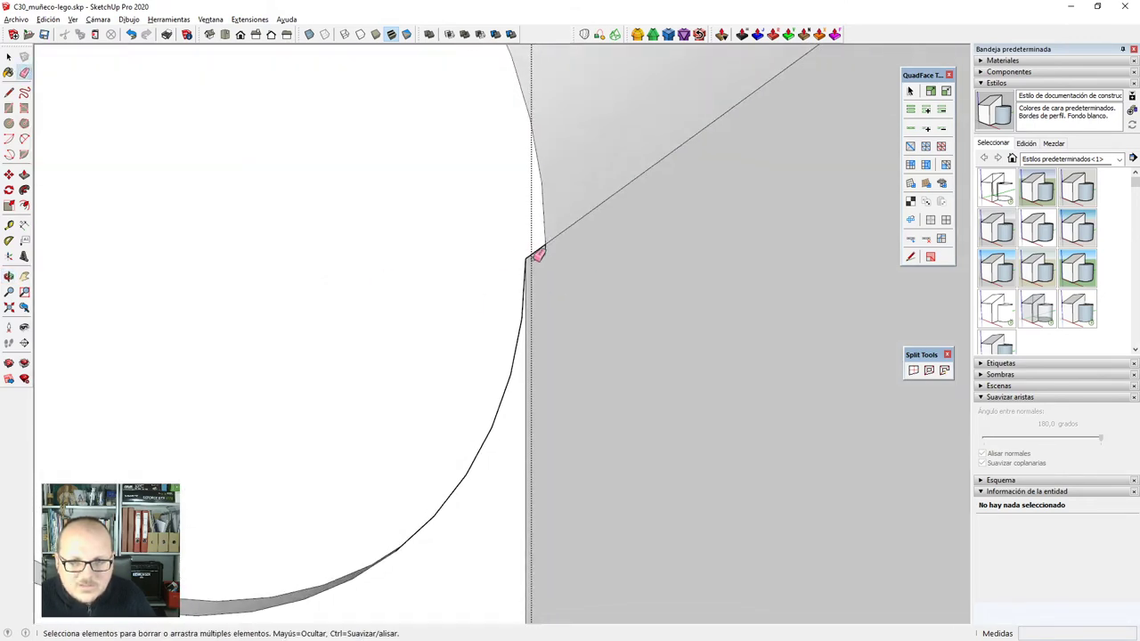
{"action": "scroll", "coordinate": [533, 249], "scroll_direction": "down", "scroll_amount": 2}
{"action": "middle_click_drag", "start_coordinate": [532, 248], "coordinate": [721, 387]}
{"action": "scroll", "coordinate": [616, 297], "scroll_direction": "up", "scroll_amount": 2}
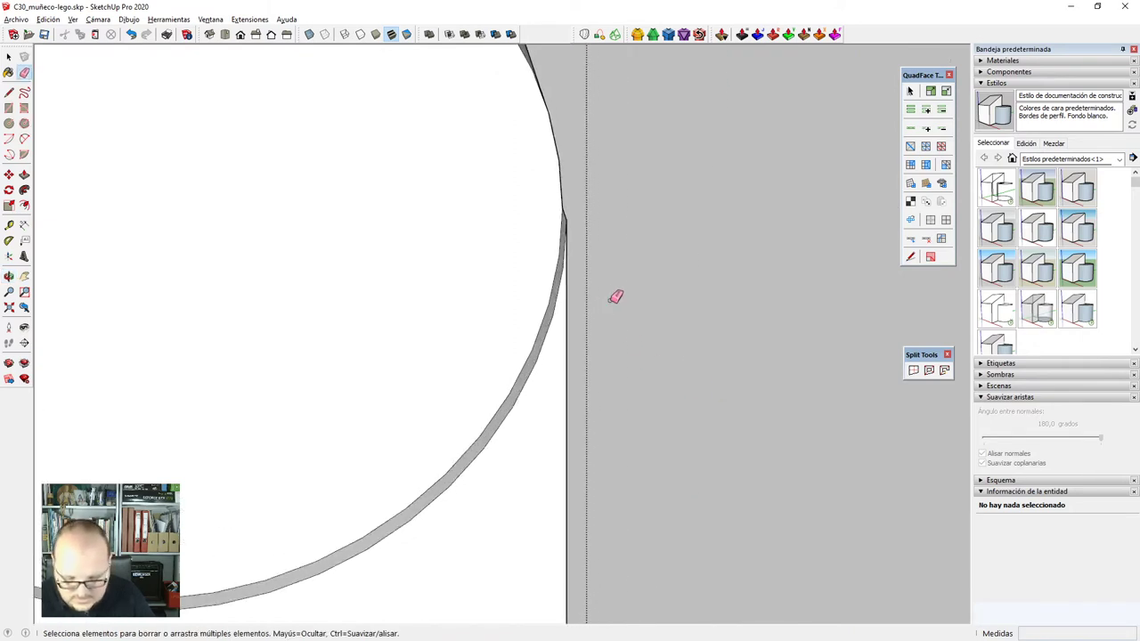
{"action": "key", "text": "l"}
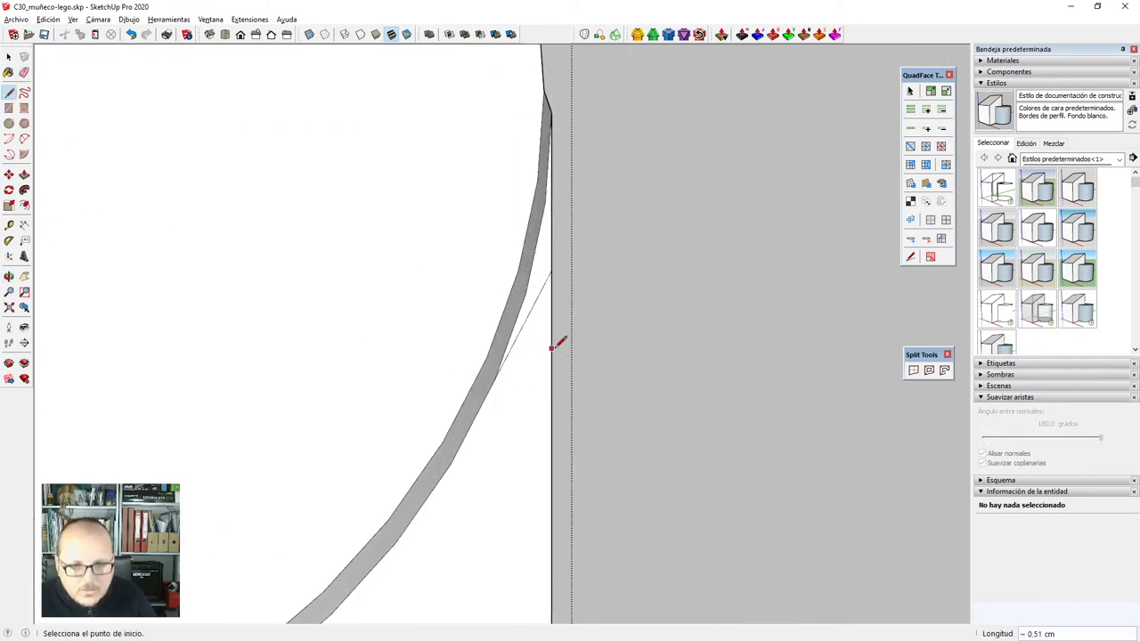
{"action": "key", "text": "Escape"}
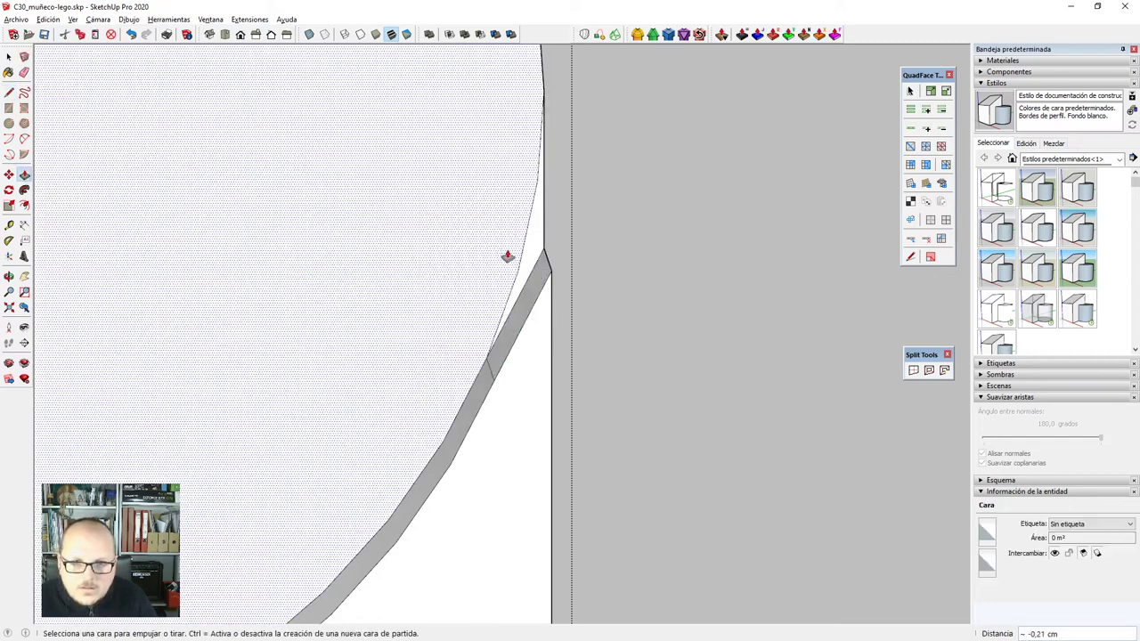
Erase the seam left across the strip where the straight section meets the curve.
{"action": "key", "text": "e"}
{"action": "scroll", "coordinate": [515, 279], "scroll_direction": "down", "scroll_amount": 2}
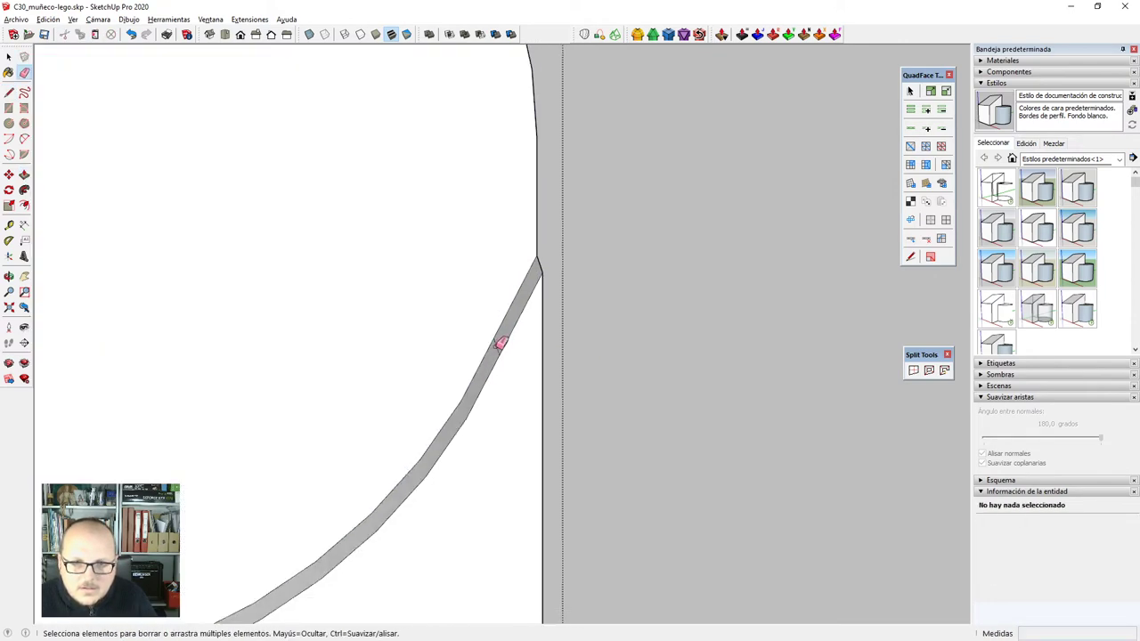
{"action": "scroll", "coordinate": [505, 303], "scroll_direction": "down", "scroll_amount": 4}
In left side view, cut the leg horizontally through the small stepped corner where the curved strip ends.
{"action": "middle_click_drag", "start_coordinate": [535, 295], "coordinate": [361, 415]}
{"action": "scroll", "coordinate": [419, 397], "scroll_direction": "down", "scroll_amount": 2}
{"action": "middle_click_drag", "start_coordinate": [538, 374], "coordinate": [446, 342]}
{"action": "scroll", "coordinate": [516, 282], "scroll_direction": "up", "scroll_amount": 2}
{"action": "key", "text": "space"}
{"action": "scroll", "coordinate": [483, 275], "scroll_direction": "up", "scroll_amount": 1}
{"action": "key", "text": "l"}
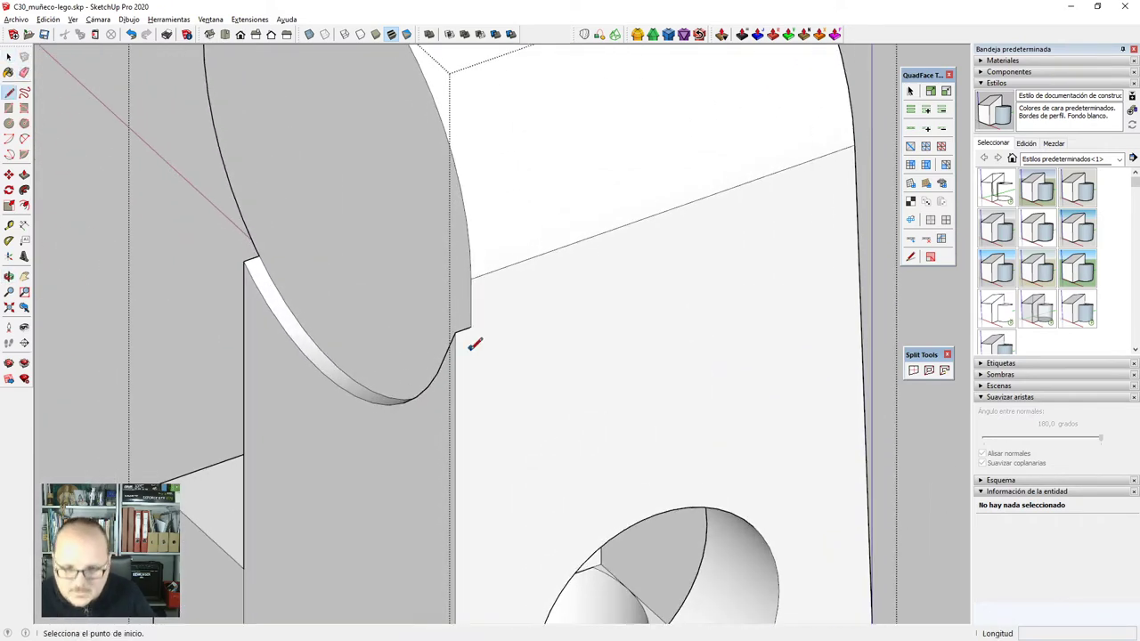
{"action": "key", "text": "space"}
{"action": "scroll", "coordinate": [471, 304], "scroll_direction": "down", "scroll_amount": 3}
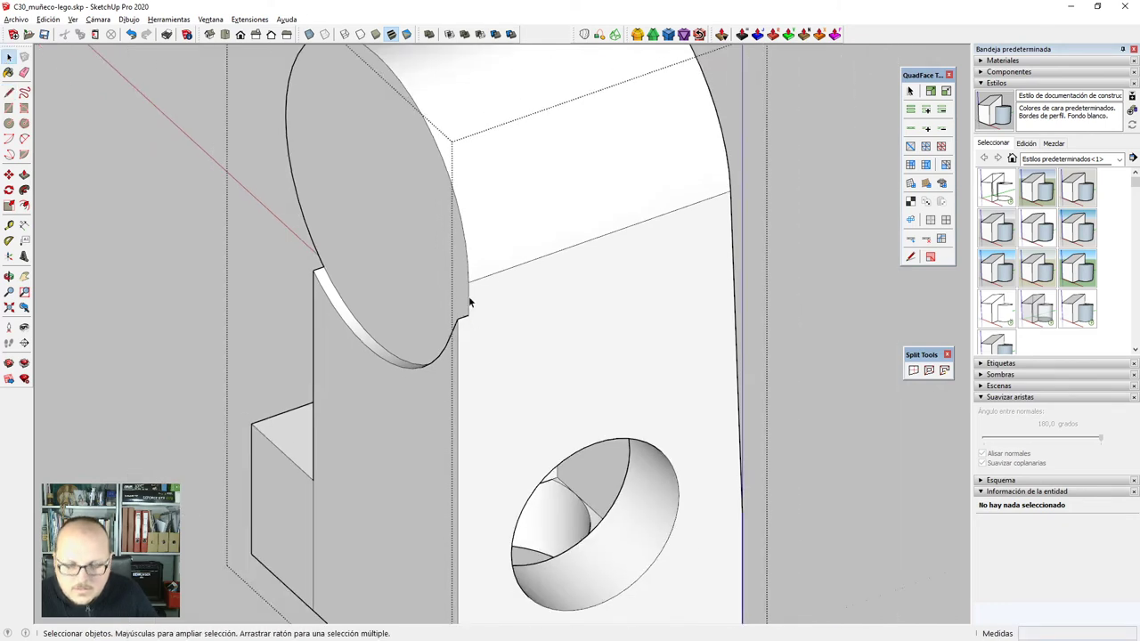
{"action": "key", "text": "F5"}
{"action": "key", "text": "F6"}
{"action": "scroll", "coordinate": [479, 309], "scroll_direction": "down", "scroll_amount": 4}
{"action": "scroll", "coordinate": [514, 377], "scroll_direction": "up", "scroll_amount": 9}
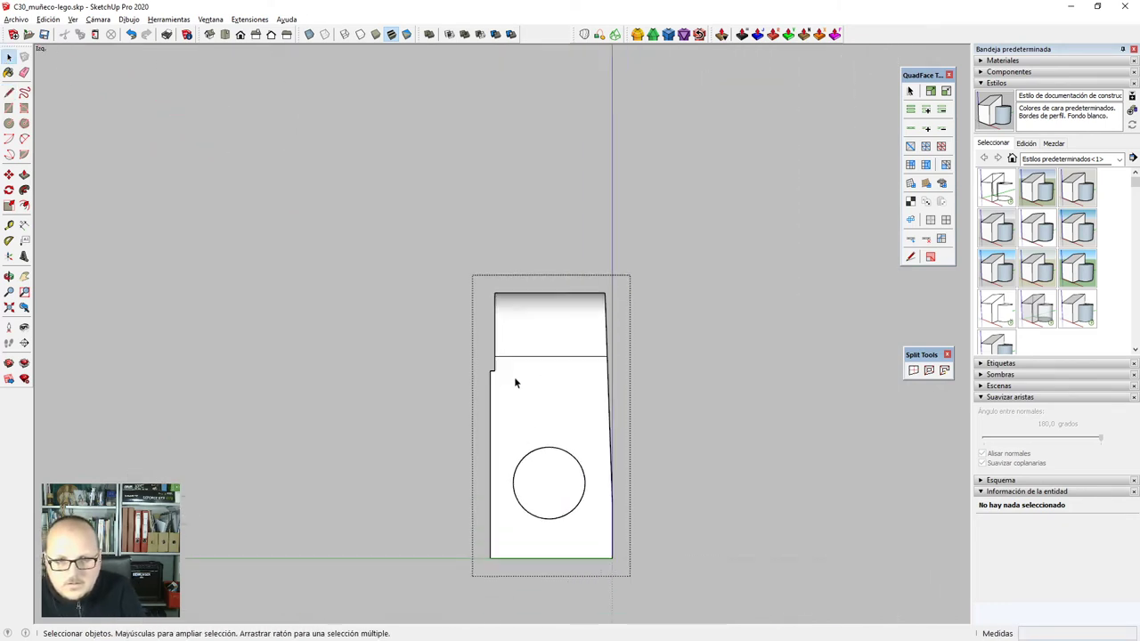
{"action": "key", "text": "z"}
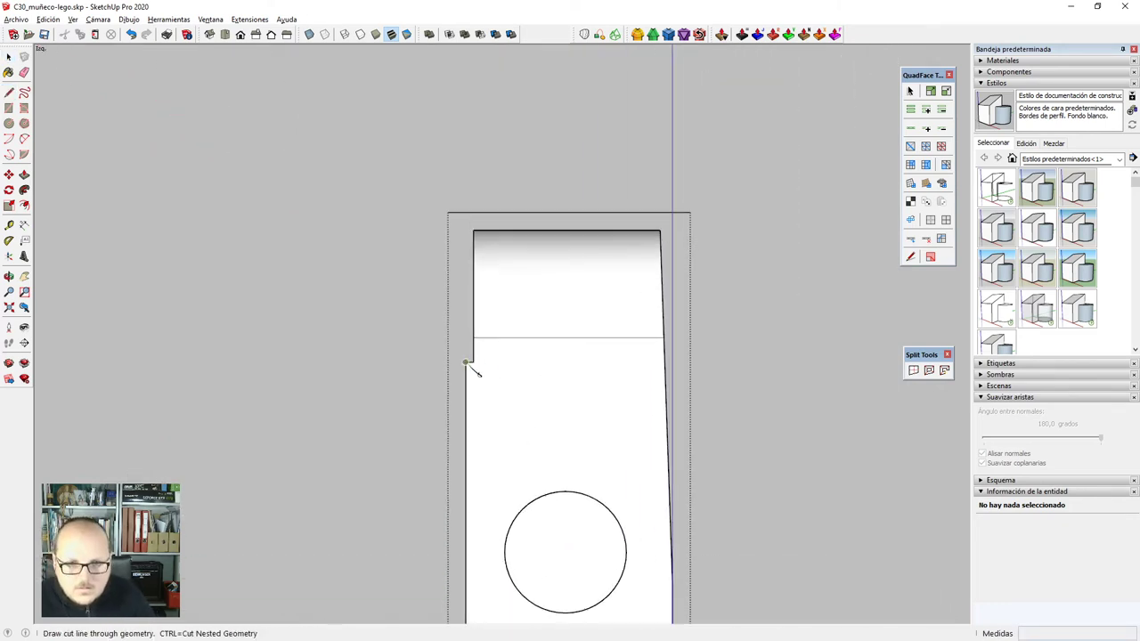
Erase the old horizontal edge across the leg's back, just above the stepped corner.
{"action": "key", "text": "e"}
{"action": "scroll", "coordinate": [536, 354], "scroll_direction": "up", "scroll_amount": 2}
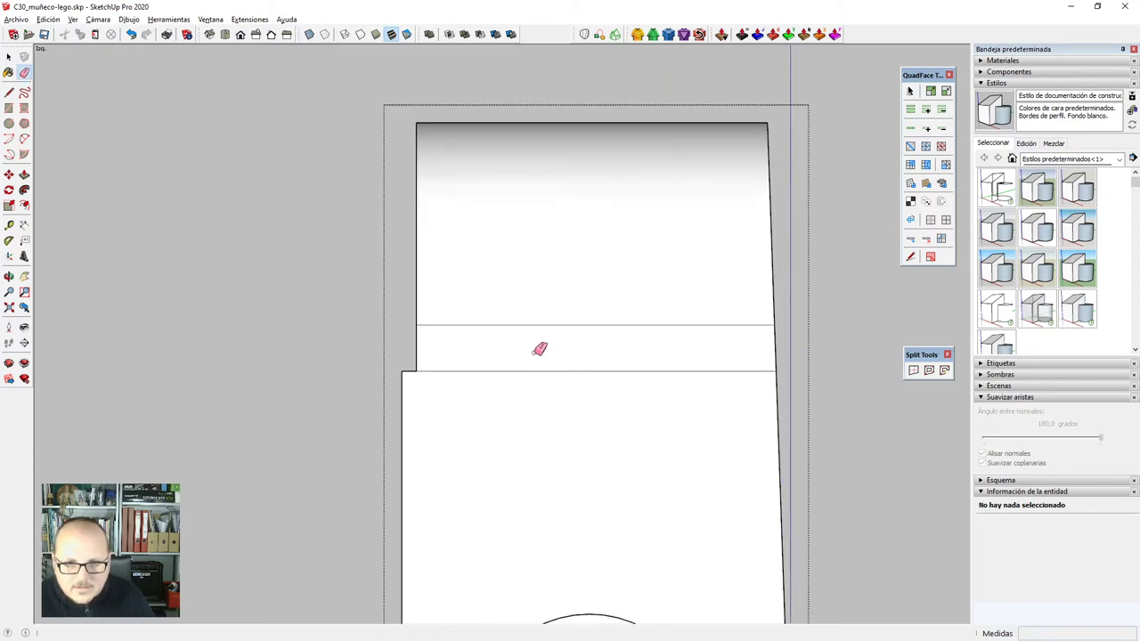
{"action": "left_click_drag", "start_coordinate": [562, 311], "coordinate": [562, 310]}
{"action": "scroll", "coordinate": [634, 249], "scroll_direction": "down", "scroll_amount": 1}
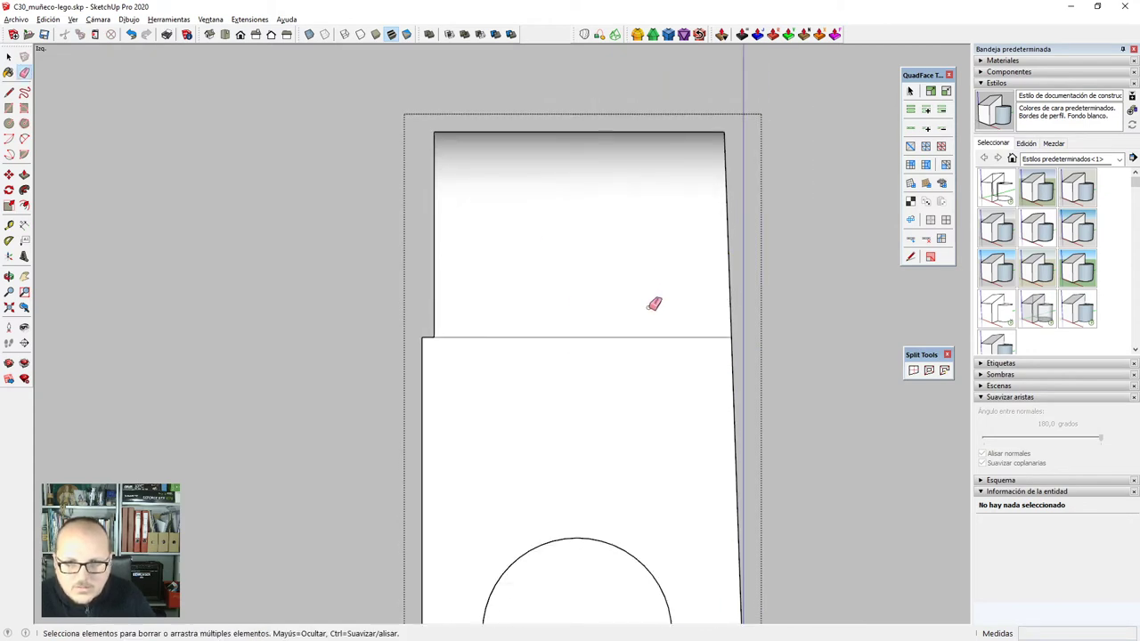
In back view, cut the leg horizontally level with the top of the foot.
{"action": "middle_click_drag", "start_coordinate": [663, 309], "coordinate": [535, 341]}
{"action": "key", "text": "x"}
{"action": "scroll", "coordinate": [535, 341], "scroll_direction": "down", "scroll_amount": 3}
{"action": "middle_click_drag", "start_coordinate": [679, 349], "coordinate": [564, 382]}
{"action": "key", "text": "x"}
{"action": "scroll", "coordinate": [501, 234], "scroll_direction": "down", "scroll_amount": 3}
{"action": "mouse_move", "coordinate": [502, 234]}
{"action": "middle_mouse_down"}
{"action": "mouse_move", "coordinate": [397, 422]}
{"action": "mouse_move", "coordinate": [236, 429]}
{"action": "mouse_move", "coordinate": [427, 502]}
{"action": "mouse_move", "coordinate": [145, 415]}
{"action": "mouse_move", "coordinate": [178, 445]}
{"action": "mouse_move", "coordinate": [488, 436]}
{"action": "mouse_move", "coordinate": [359, 387]}
{"action": "middle_mouse_up"}
{"action": "left_click", "coordinate": [454, 437]}
{"action": "key", "text": "v"}
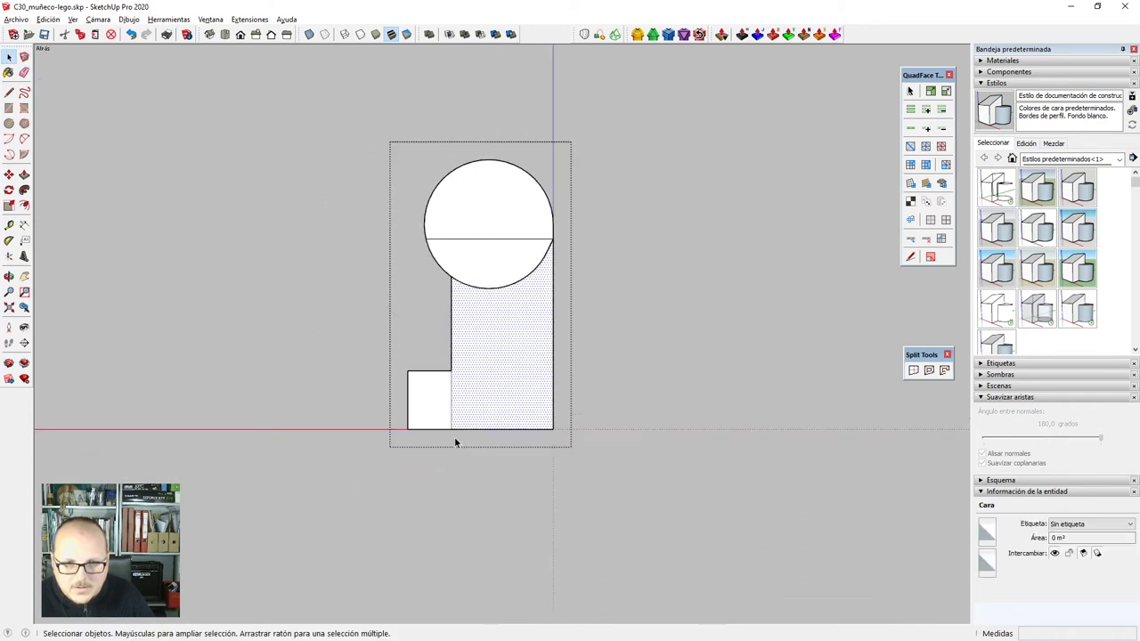
{"action": "key", "text": "z"}
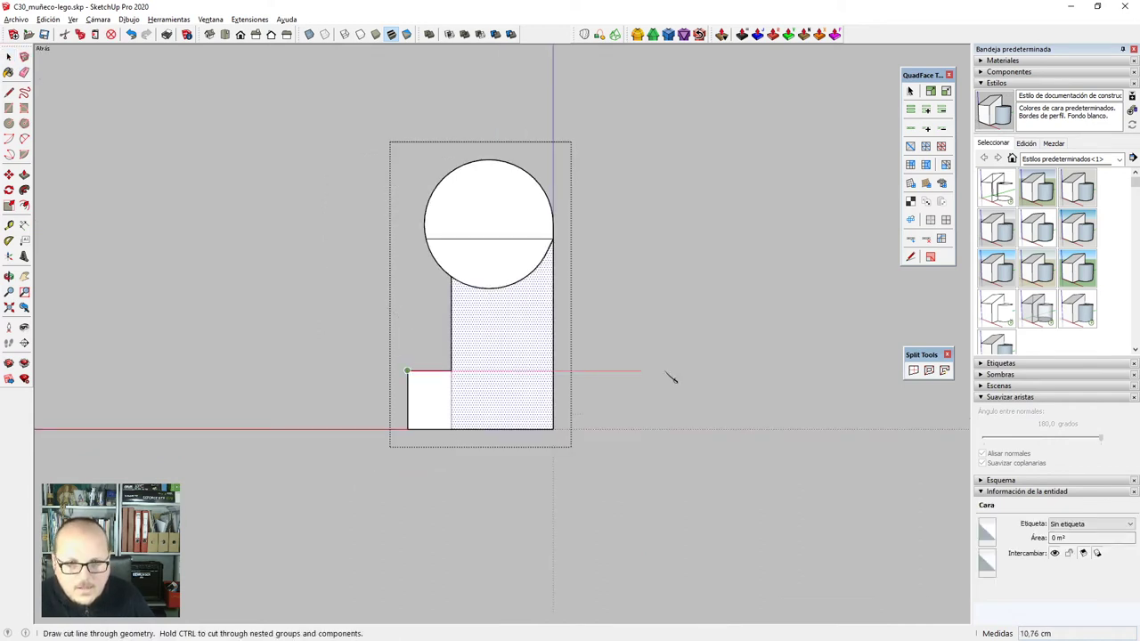
{"action": "middle_click_drag", "start_coordinate": [684, 377], "coordinate": [525, 279]}
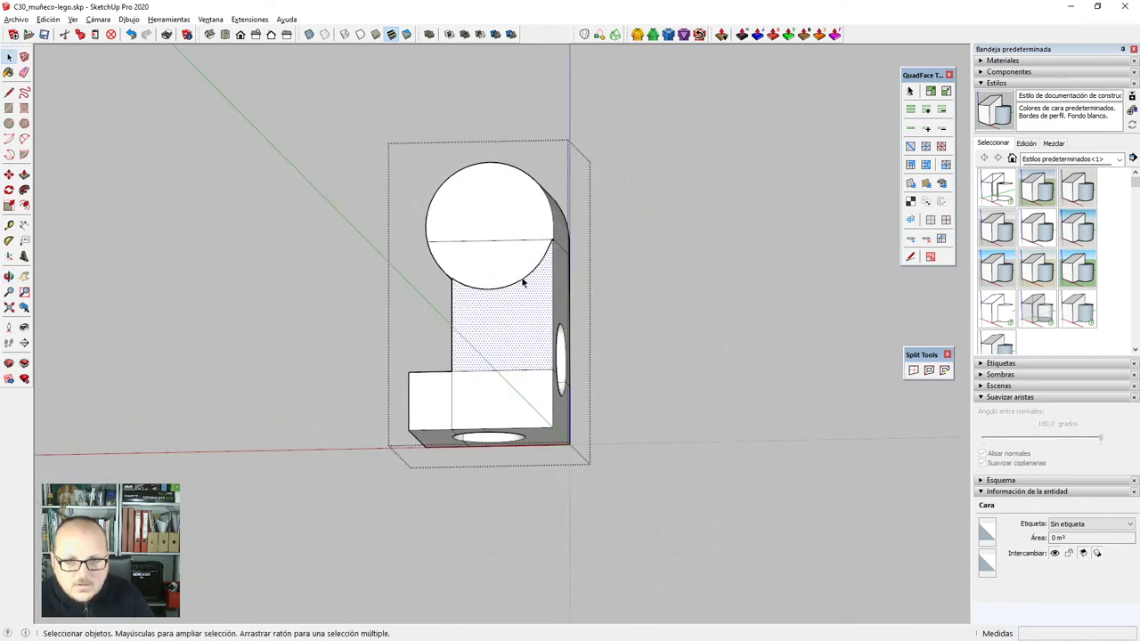
Try to subdivide the whole leg's selected edges with an offset of 2 mm.
{"action": "triple_click", "coordinate": [525, 279]}
{"action": "middle_click_drag", "start_coordinate": [600, 270], "coordinate": [521, 388]}
{"action": "scroll", "coordinate": [574, 270], "scroll_direction": "up", "scroll_amount": 1}
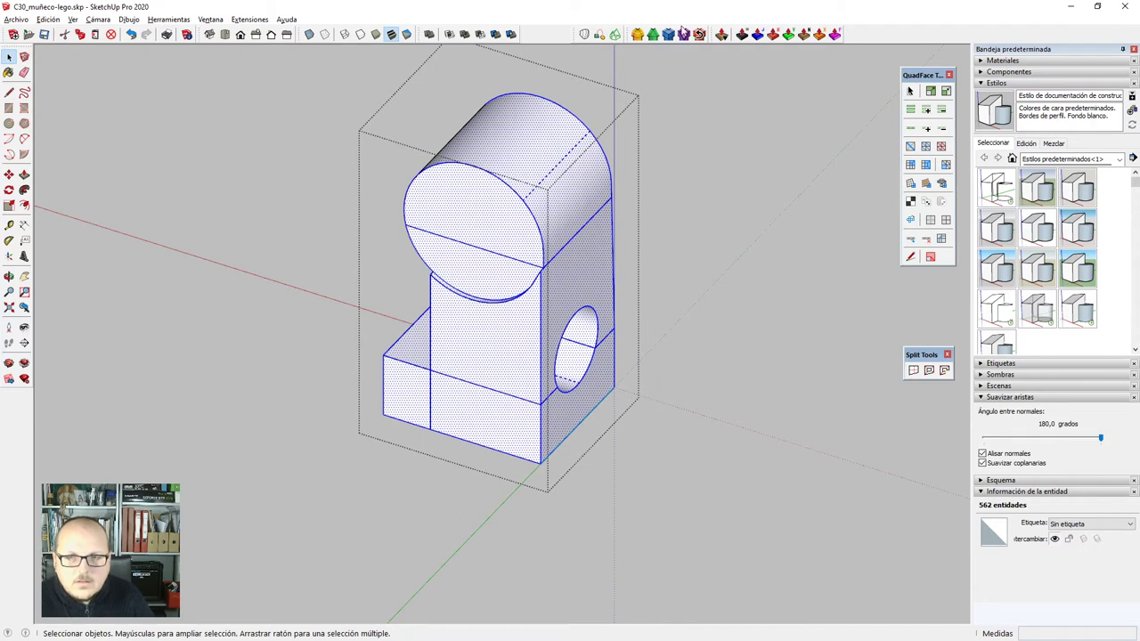
{"action": "left_click", "coordinate": [669, 38]}
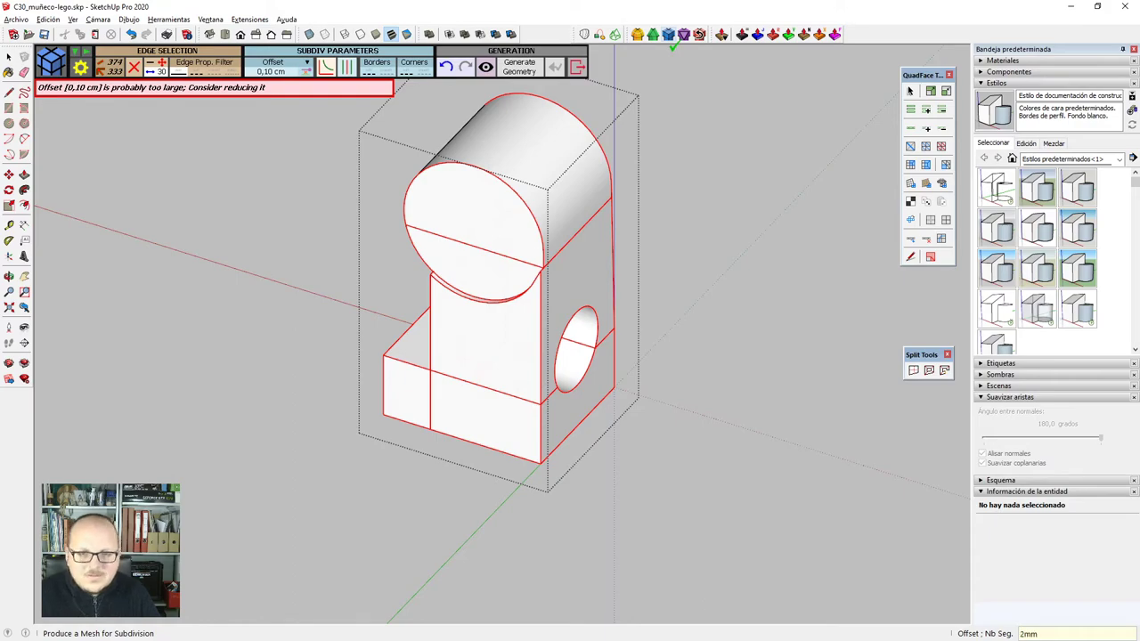
{"action": "key", "text": "Escape"}
{"action": "key", "text": "space"}
{"action": "left_click", "coordinate": [725, 383]}
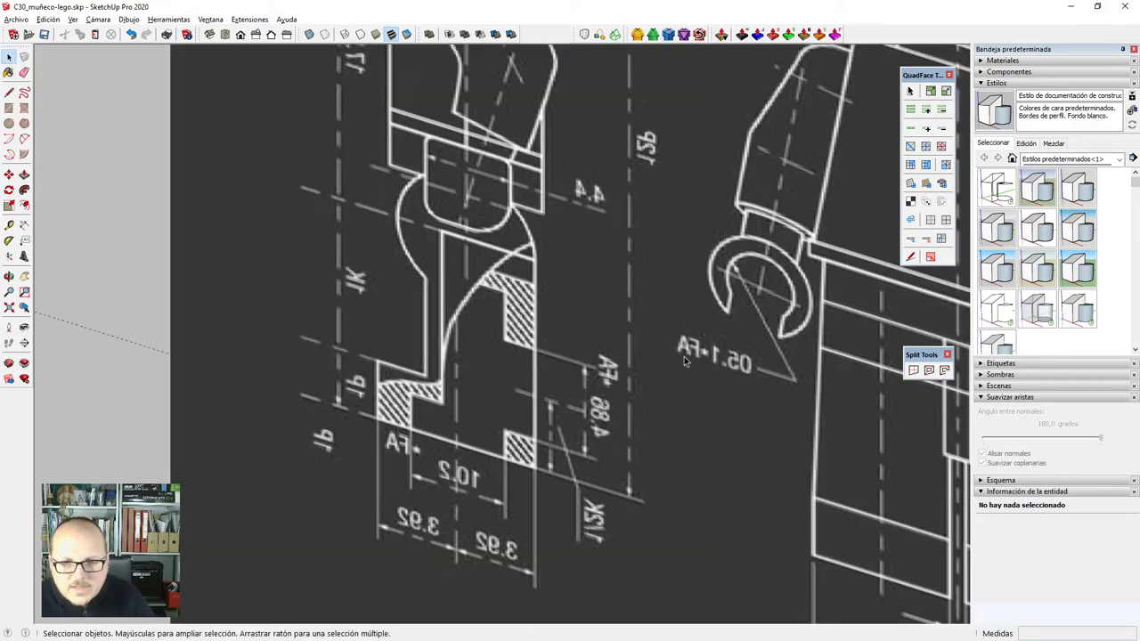
Undo the last change and open the leg group beside the side-view reference drawing for editing.
{"action": "middle_click_drag", "start_coordinate": [684, 356], "coordinate": [292, 339]}
{"action": "scroll", "coordinate": [374, 249], "scroll_direction": "down", "scroll_amount": 3}
{"action": "scroll", "coordinate": [292, 330], "scroll_direction": "down", "scroll_amount": 2}
{"action": "scroll", "coordinate": [726, 301], "scroll_direction": "up", "scroll_amount": 5}
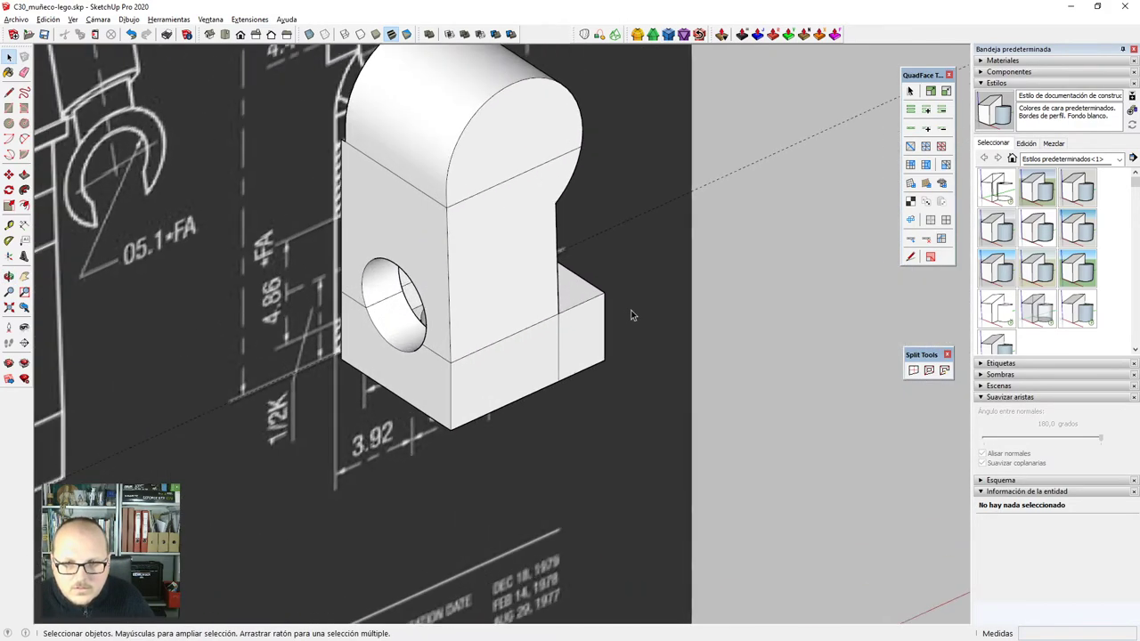
{"action": "double_click", "coordinate": [545, 282]}
{"action": "key", "text": "ctrl+z"}
{"action": "double_click", "coordinate": [546, 286]}
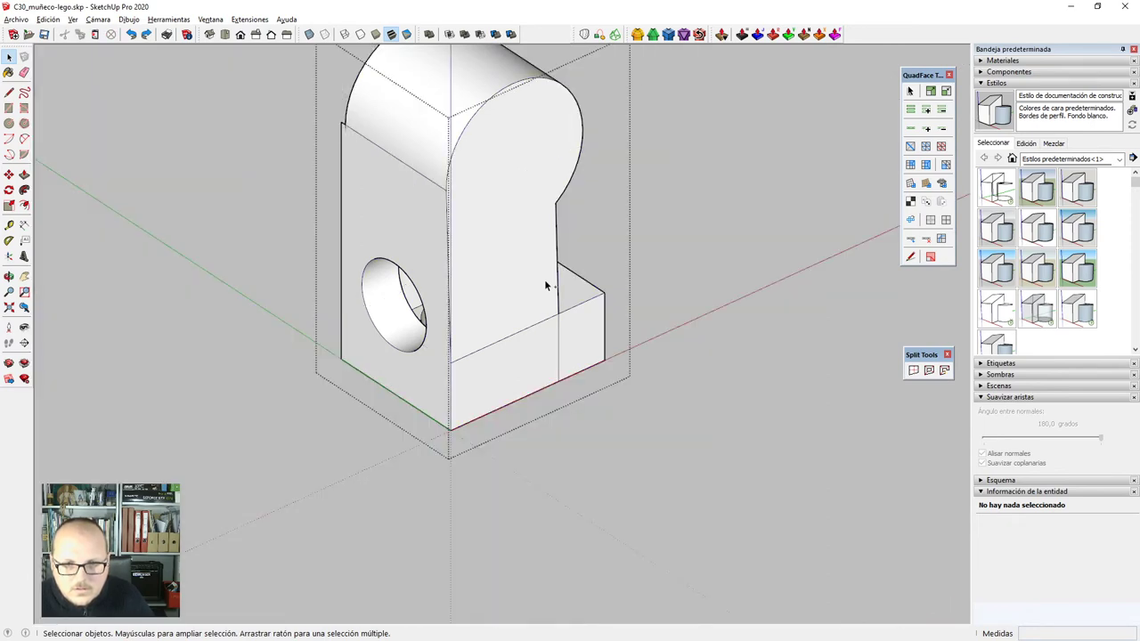
Select the leg's side profile faces, the recessed vertical face above the foot, and the foot's upper and front faces.
{"action": "middle_click_drag", "start_coordinate": [549, 301], "coordinate": [594, 441]}
{"action": "scroll", "coordinate": [400, 256], "scroll_direction": "up", "scroll_amount": 4}
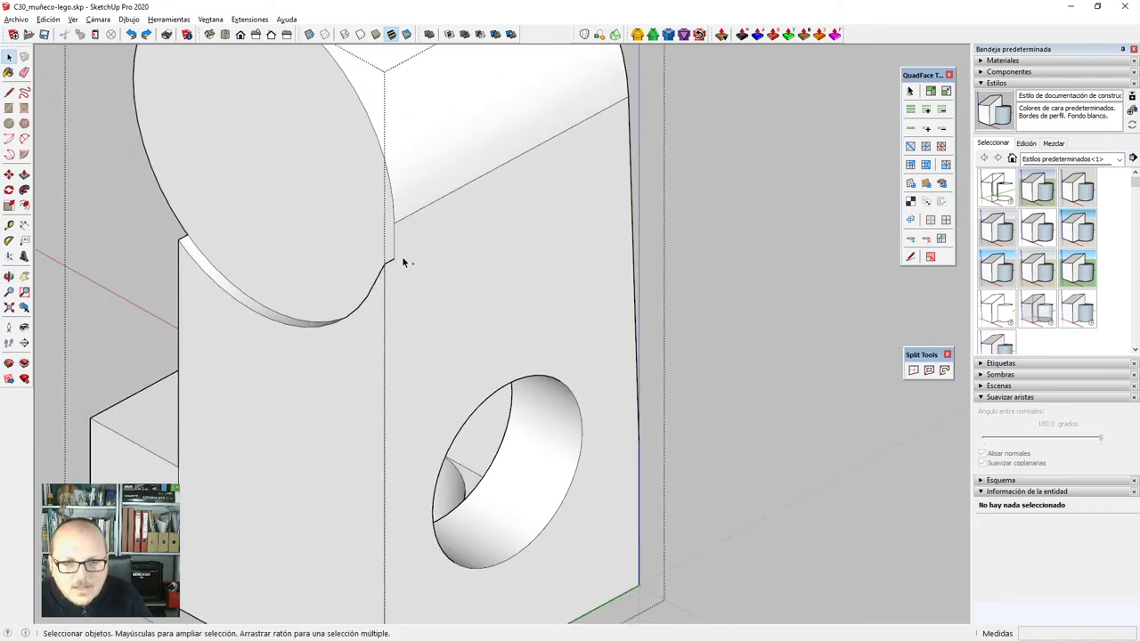
{"action": "scroll", "coordinate": [402, 255], "scroll_direction": "down", "scroll_amount": 5}
{"action": "middle_click_drag", "start_coordinate": [648, 395], "coordinate": [280, 454]}
{"action": "scroll", "coordinate": [534, 364], "scroll_direction": "up", "scroll_amount": 3}
{"action": "scroll", "coordinate": [477, 414], "scroll_direction": "down", "scroll_amount": 3}
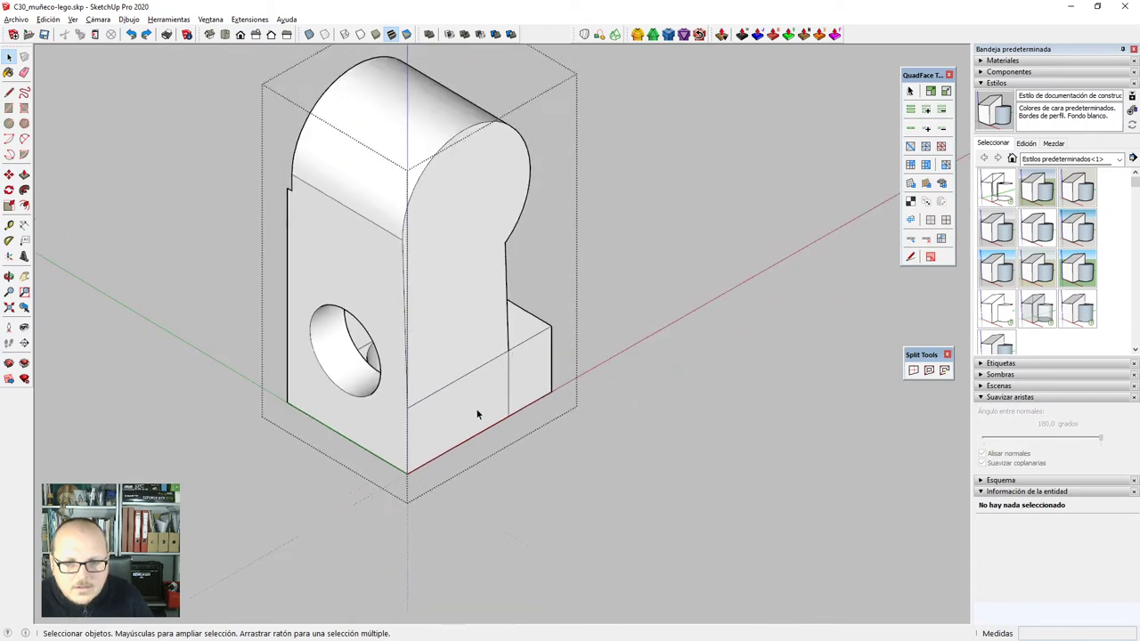
{"action": "middle_click_drag", "start_coordinate": [476, 414], "coordinate": [472, 352]}
{"action": "left_click", "coordinate": [472, 347]}
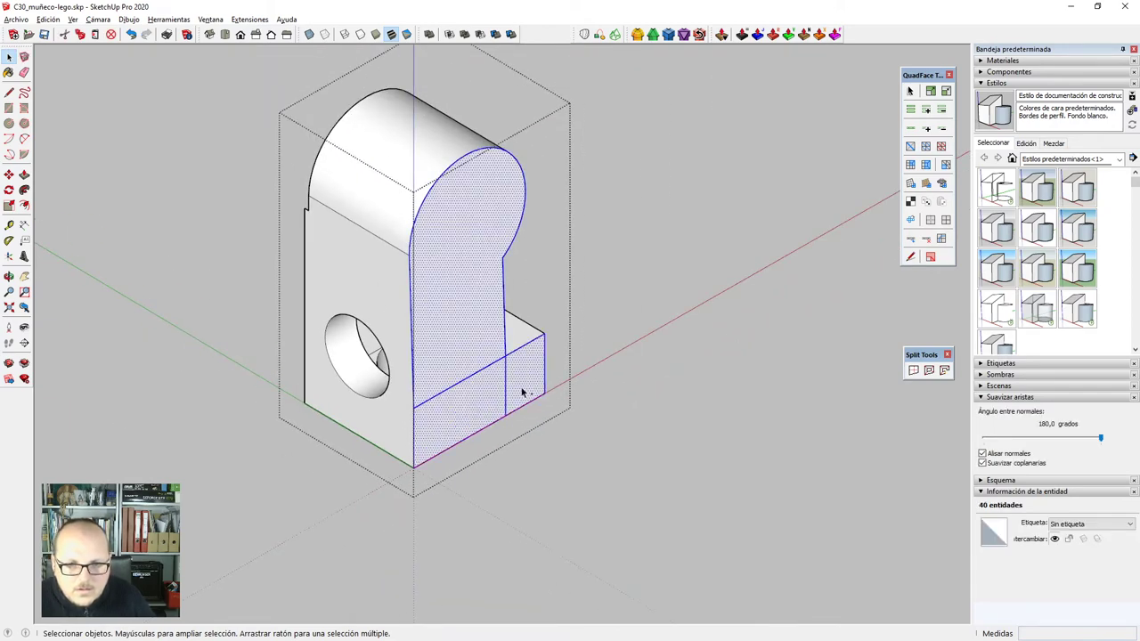
{"action": "middle_click_drag", "start_coordinate": [523, 392], "coordinate": [91, 415]}
{"action": "scroll", "coordinate": [559, 350], "scroll_direction": "up", "scroll_amount": 3}
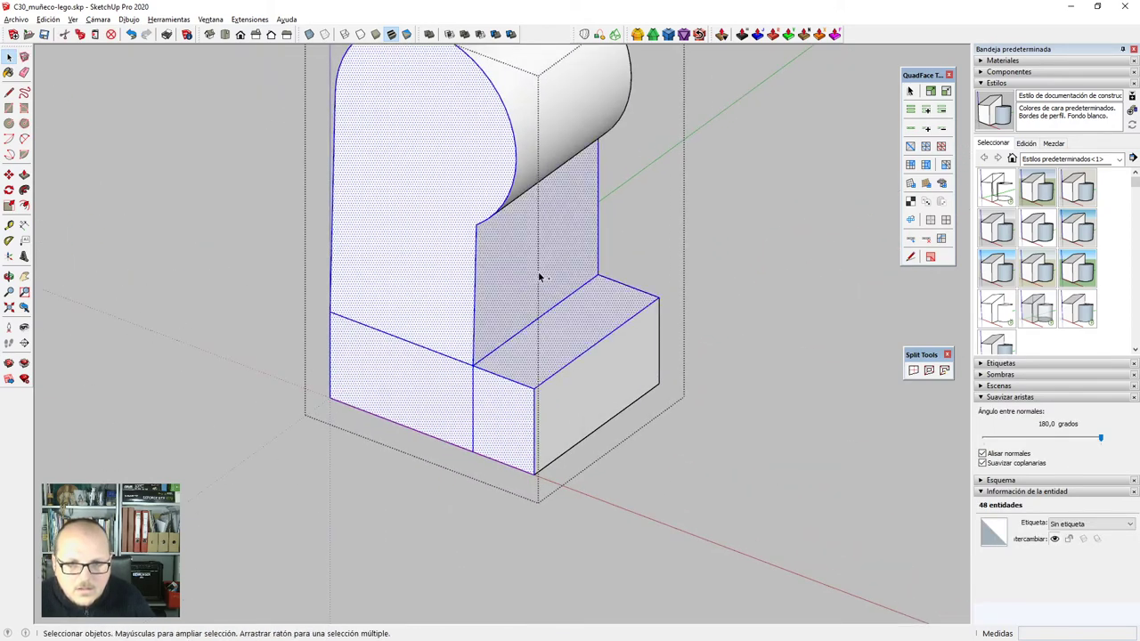
{"action": "middle_click_drag", "start_coordinate": [538, 277], "coordinate": [529, 471]}
{"action": "scroll", "coordinate": [477, 392], "scroll_direction": "up", "scroll_amount": 3}
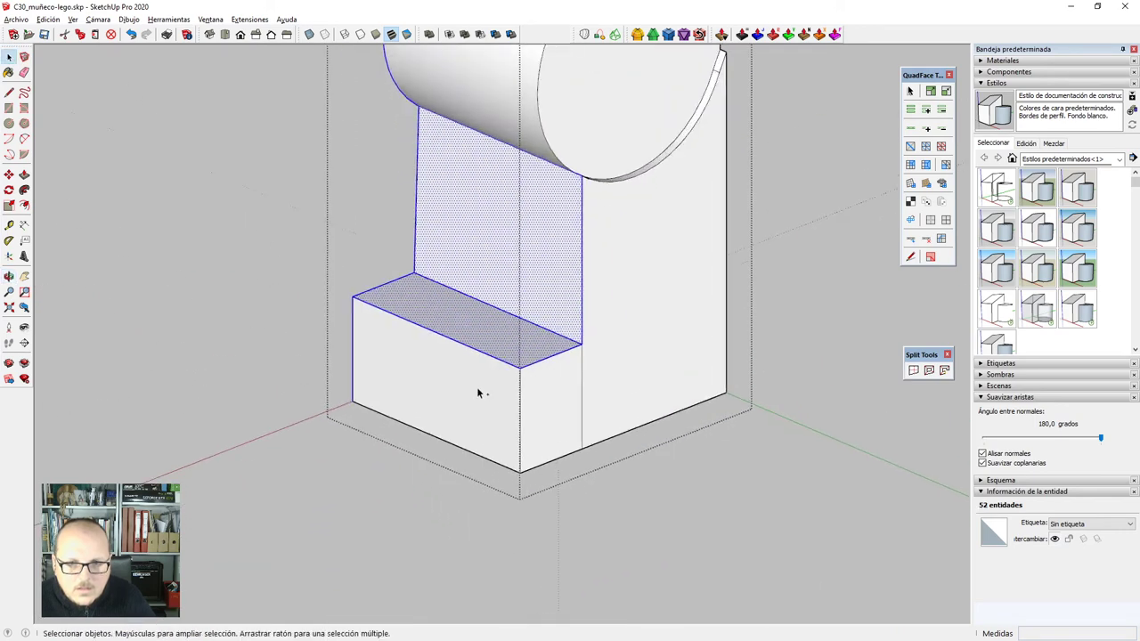
{"action": "left_click", "coordinate": [477, 393], "text": "shift"}
Add the foot's inner side face and the leg's base edges to the selection, and start FredoCorner Subdivision with a 0.10 cm offset.
{"action": "middle_click_drag", "start_coordinate": [591, 512], "coordinate": [494, 239]}
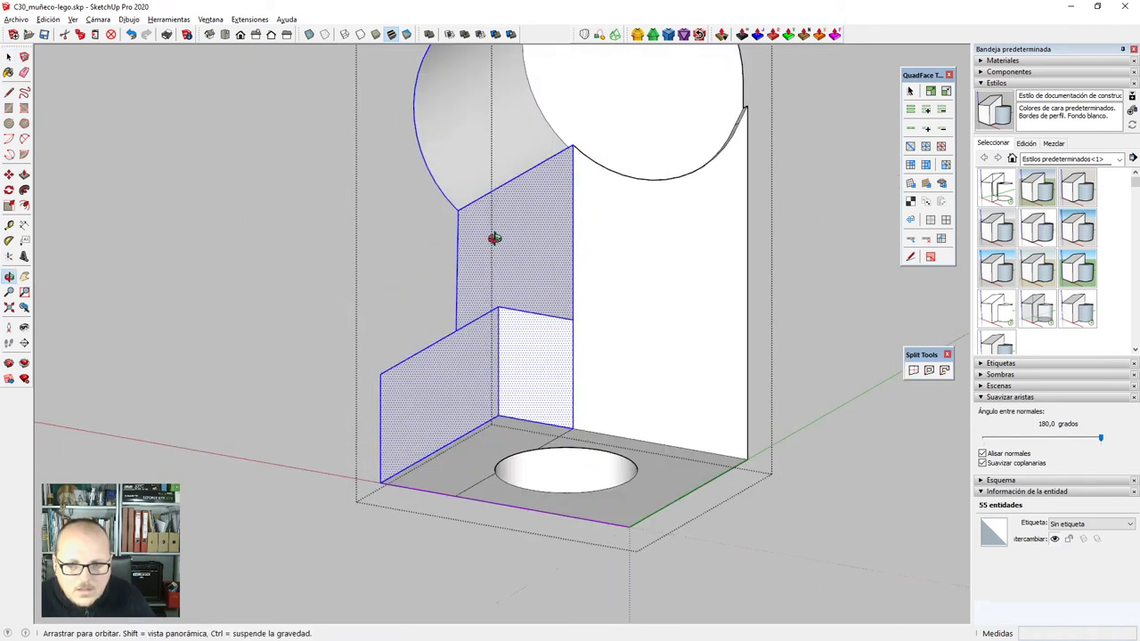
{"action": "scroll", "coordinate": [517, 425], "scroll_direction": "up", "scroll_amount": 2}
{"action": "mouse_move", "coordinate": [516, 425]}
{"action": "middle_mouse_down"}
{"action": "mouse_move", "coordinate": [504, 362]}
{"action": "mouse_move", "coordinate": [467, 412]}
{"action": "mouse_move", "coordinate": [499, 415]}
{"action": "middle_mouse_up"}
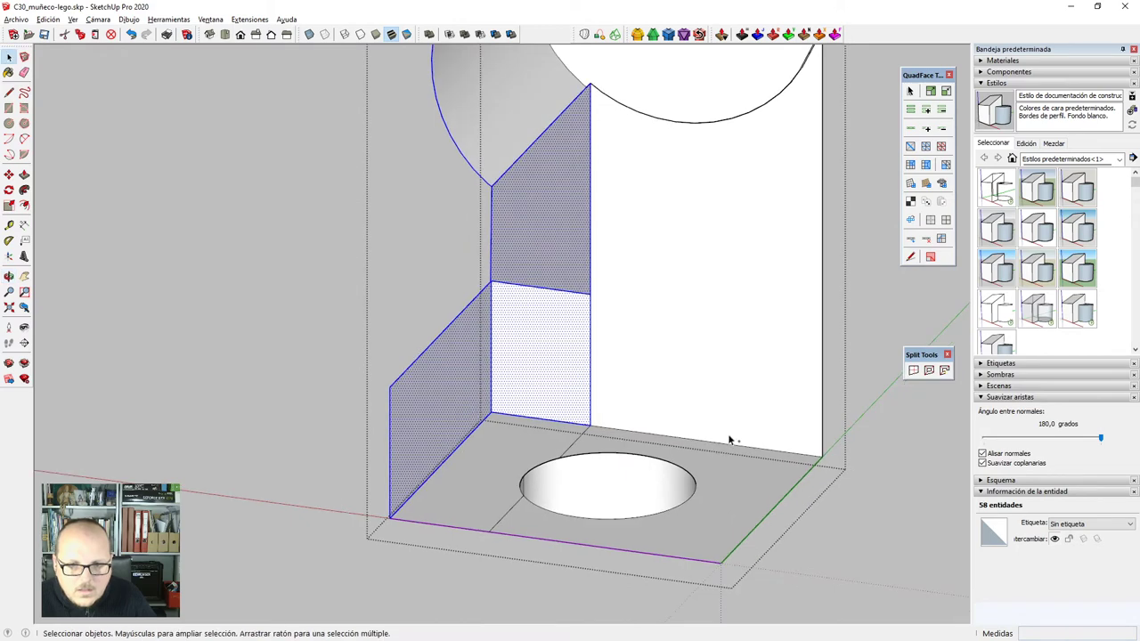
{"action": "middle_click_drag", "start_coordinate": [736, 449], "coordinate": [556, 565]}
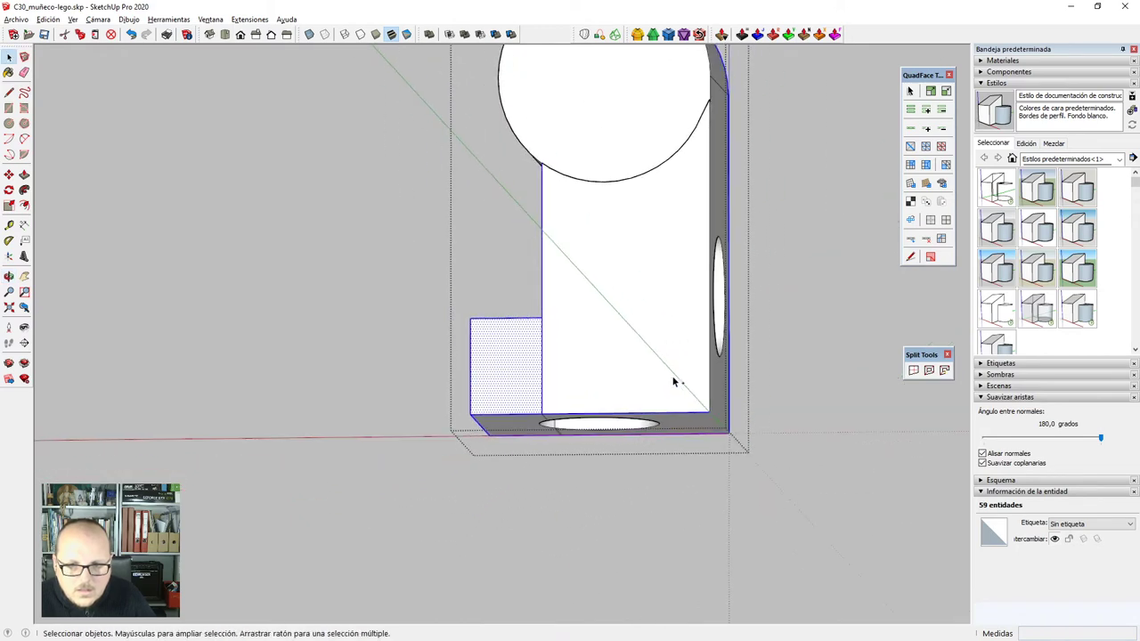
{"action": "middle_click_drag", "start_coordinate": [762, 464], "coordinate": [473, 576]}
{"action": "scroll", "coordinate": [473, 576], "scroll_direction": "down", "scroll_amount": 3}
{"action": "middle_click_drag", "start_coordinate": [347, 353], "coordinate": [386, 381]}
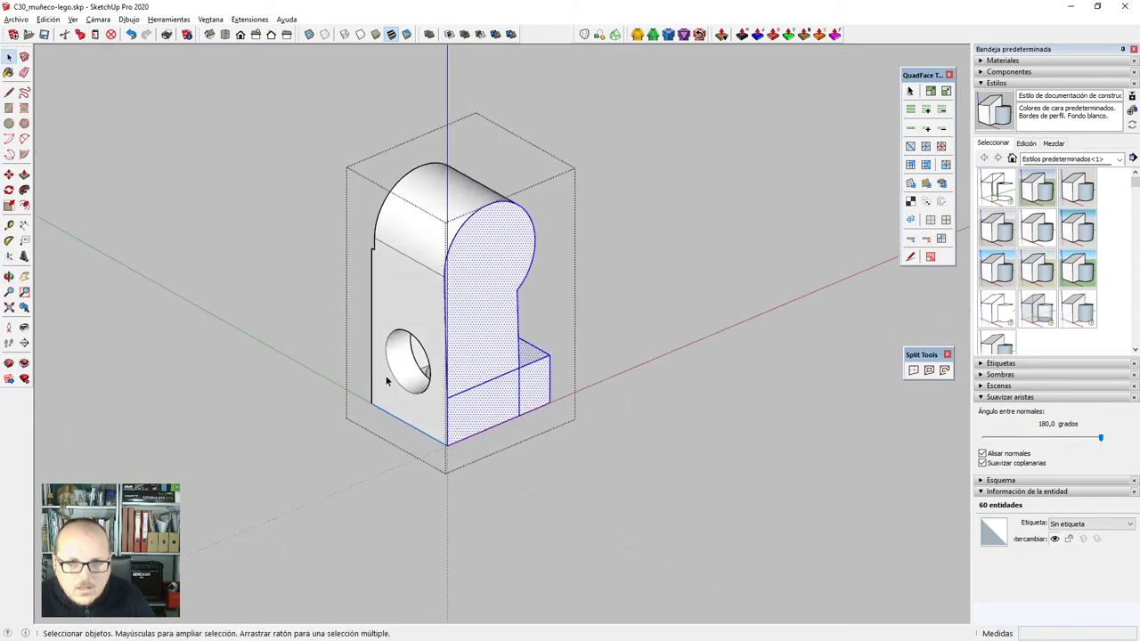
{"action": "left_click", "coordinate": [667, 36]}
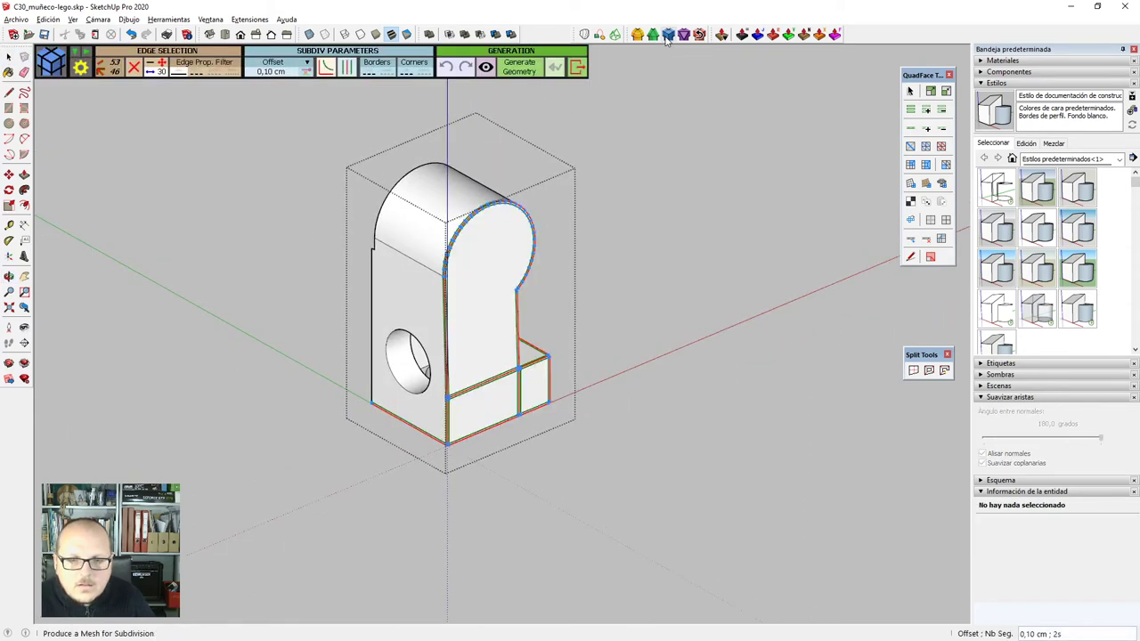
Add the inner side's rear vertical edge and the short notch edge below the round disc to the subdivision selection.
{"action": "middle_click_drag", "start_coordinate": [614, 472], "coordinate": [895, 383]}
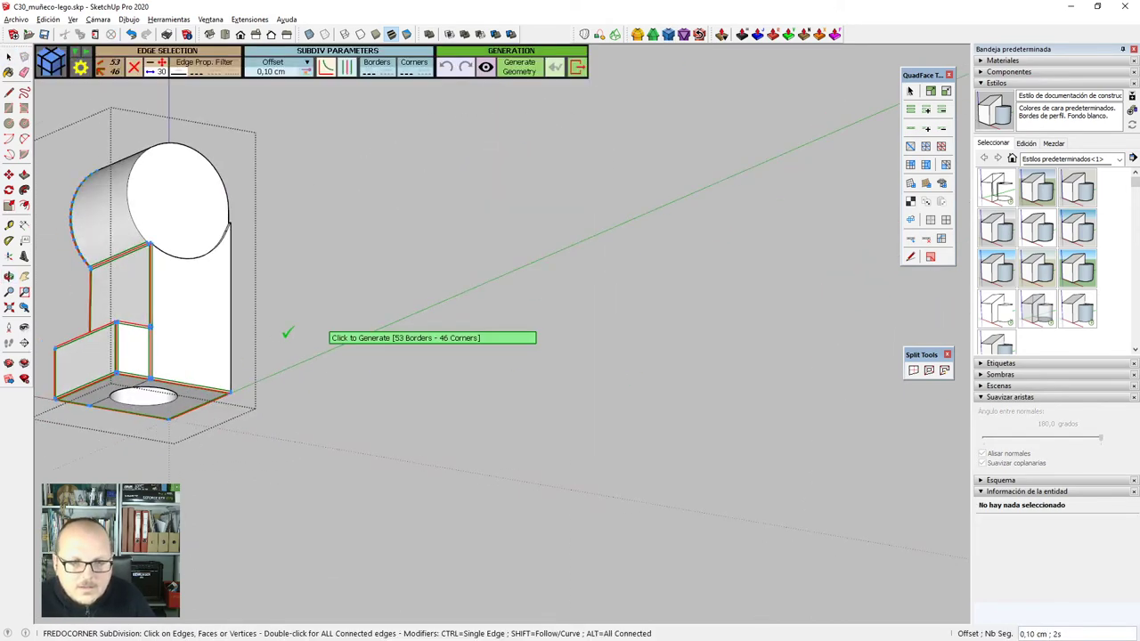
{"action": "middle_click_drag", "start_coordinate": [287, 333], "coordinate": [148, 468]}
{"action": "scroll", "coordinate": [385, 223], "scroll_direction": "up", "scroll_amount": 3}
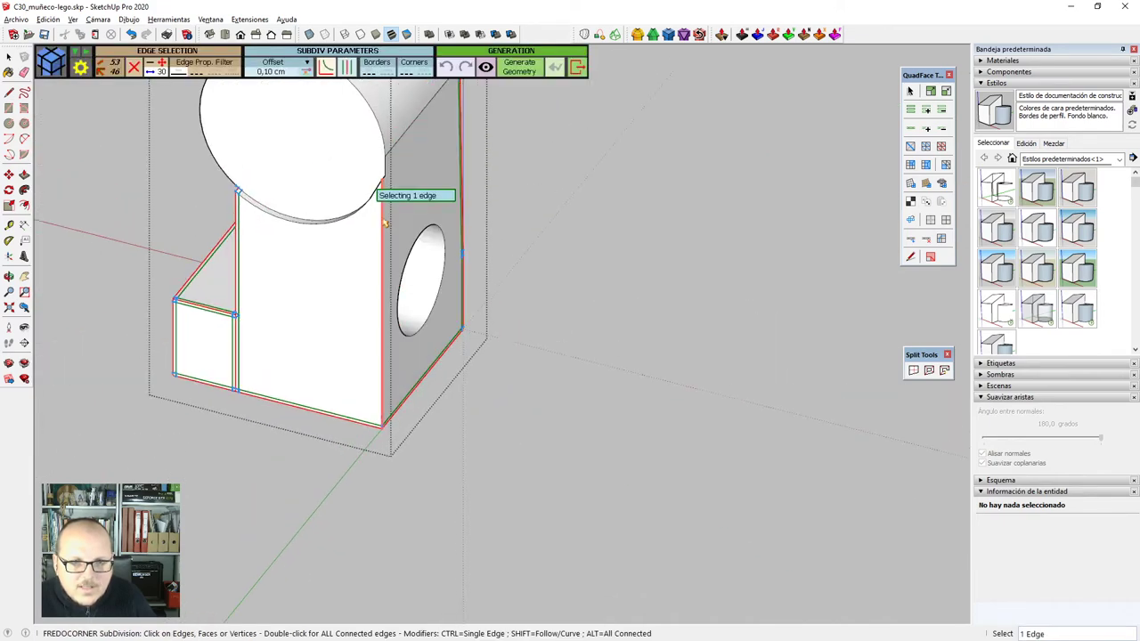
{"action": "scroll", "coordinate": [364, 66], "scroll_direction": "up", "scroll_amount": 2}
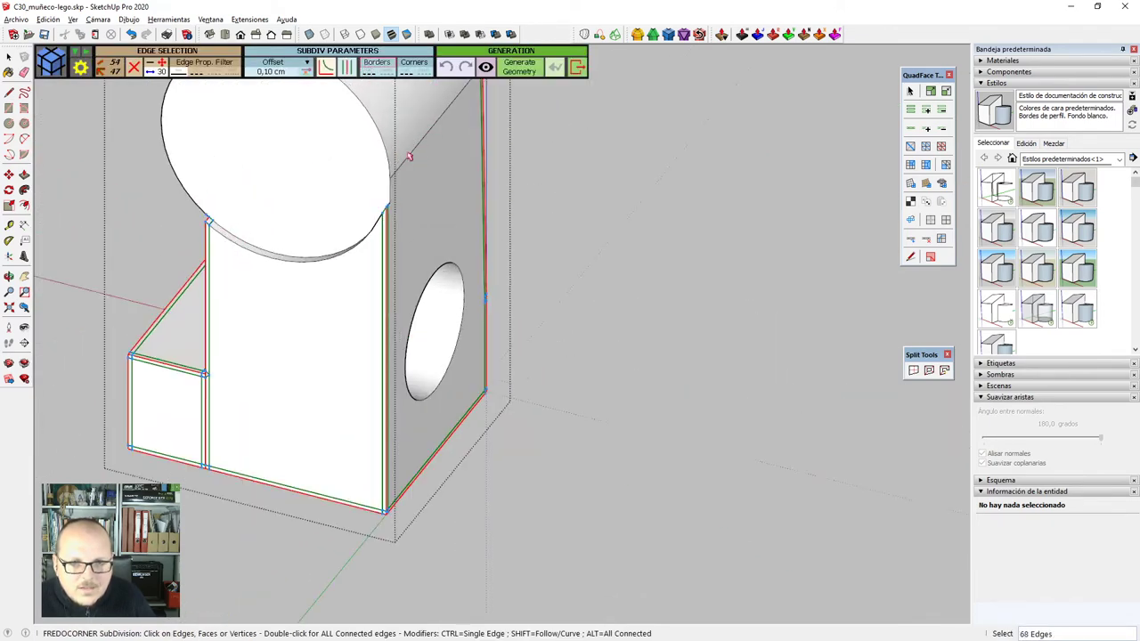
{"action": "scroll", "coordinate": [345, 249], "scroll_direction": "up", "scroll_amount": 1}
{"action": "scroll", "coordinate": [502, 319], "scroll_direction": "down", "scroll_amount": 3}
{"action": "middle_click_drag", "start_coordinate": [423, 301], "coordinate": [312, 367]}
{"action": "scroll", "coordinate": [369, 229], "scroll_direction": "up", "scroll_amount": 3}
{"action": "scroll", "coordinate": [371, 224], "scroll_direction": "up", "scroll_amount": 4}
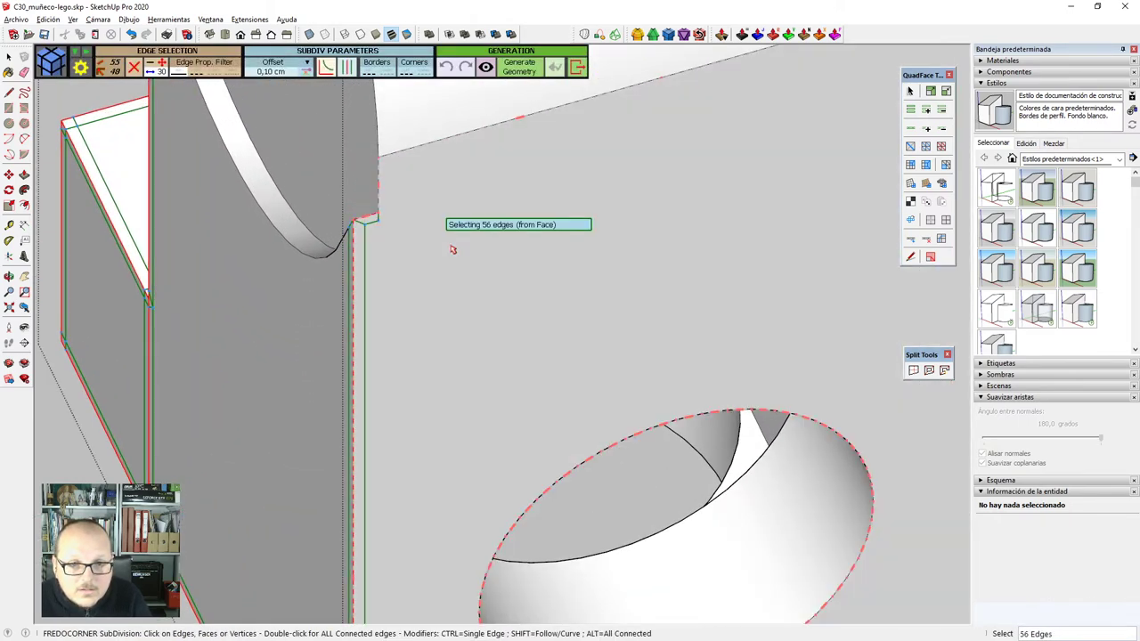
Exclude the short notch edge from the subdivision selection and generate the geometry with a 0.10 cm offset.
{"action": "left_click", "coordinate": [450, 247]}
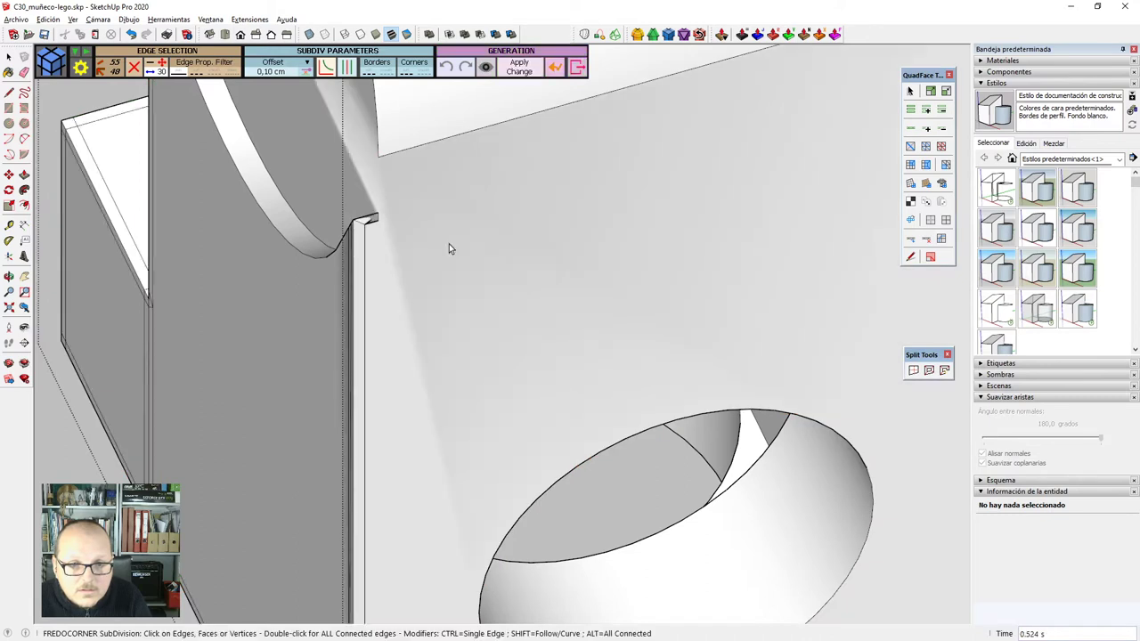
{"action": "key", "text": "ctrl+z"}
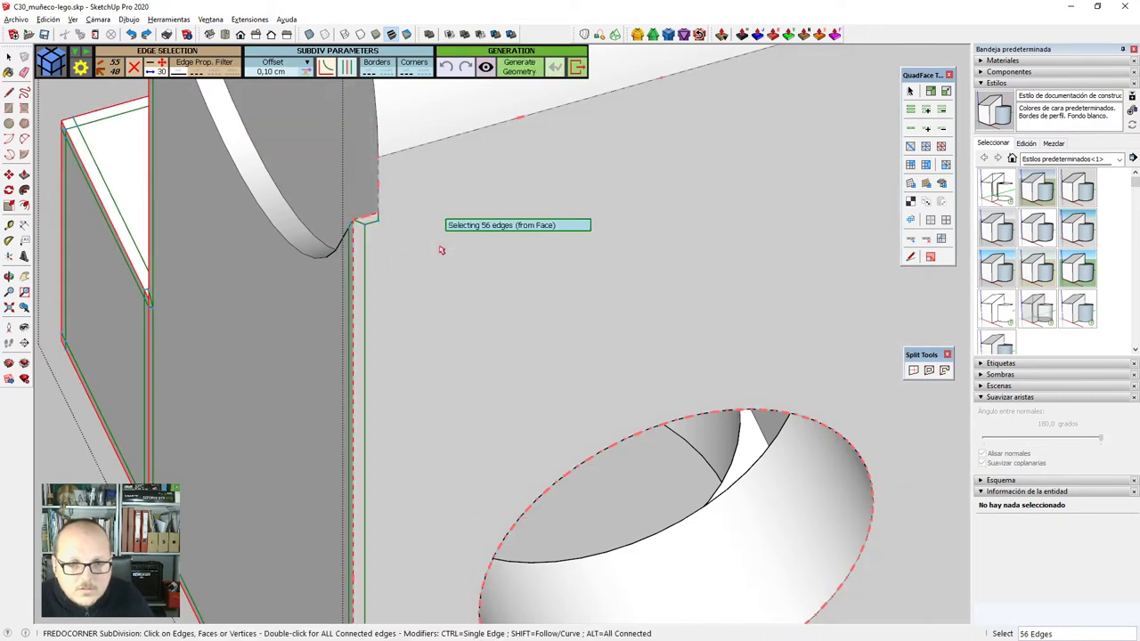
{"action": "scroll", "coordinate": [377, 222], "scroll_direction": "down", "scroll_amount": 1}
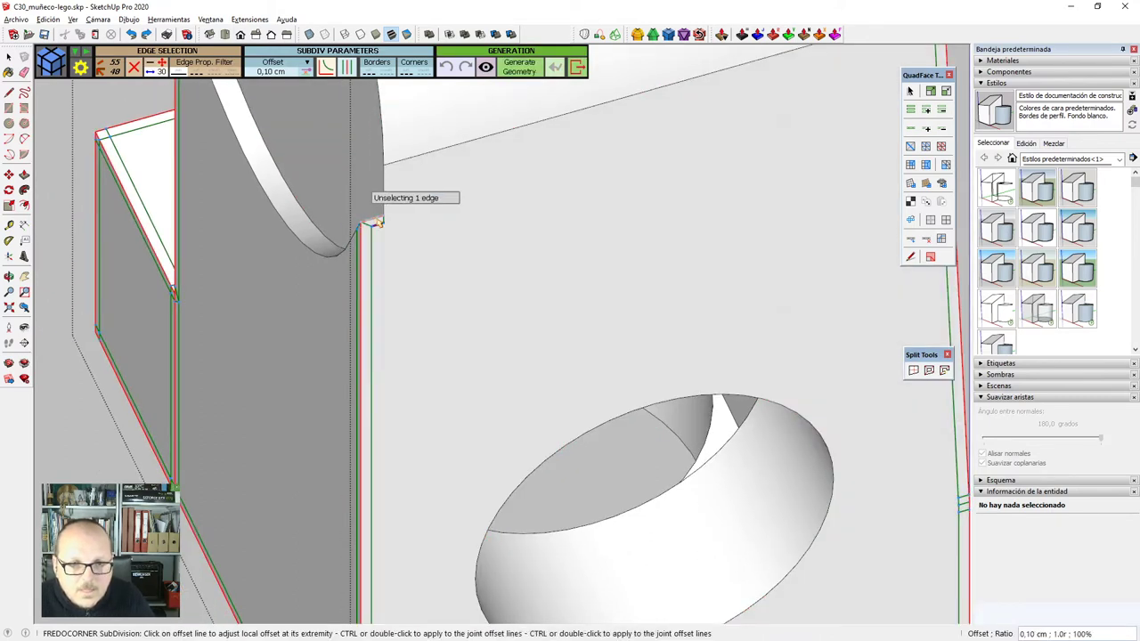
{"action": "left_click", "coordinate": [377, 223]}
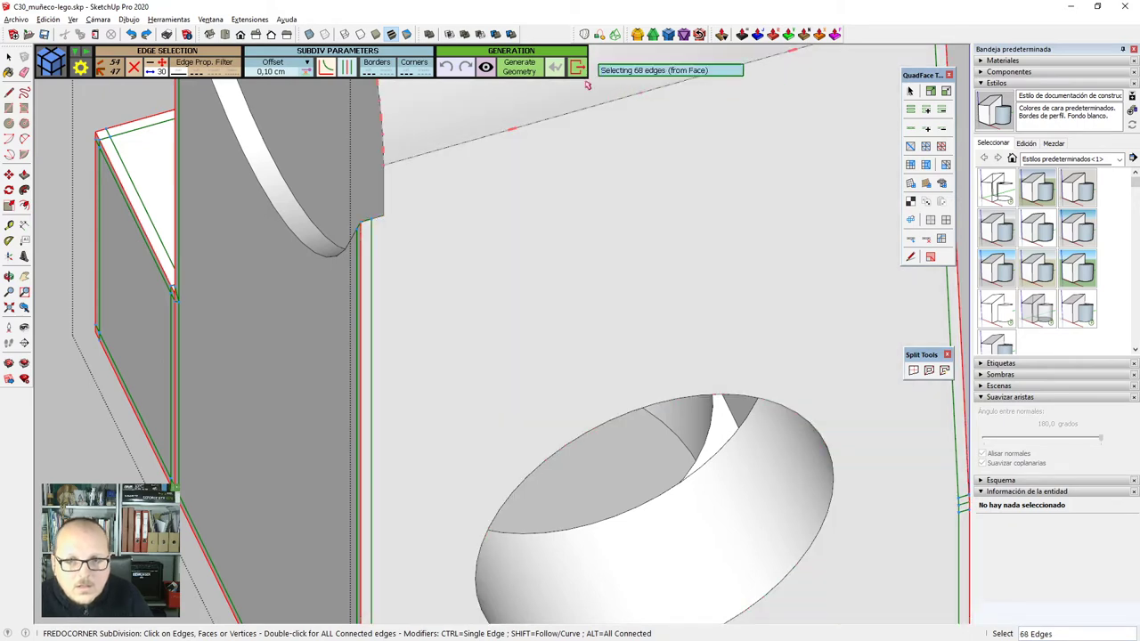
{"action": "left_click", "coordinate": [580, 71]}
{"action": "scroll", "coordinate": [531, 219], "scroll_direction": "down", "scroll_amount": 6}
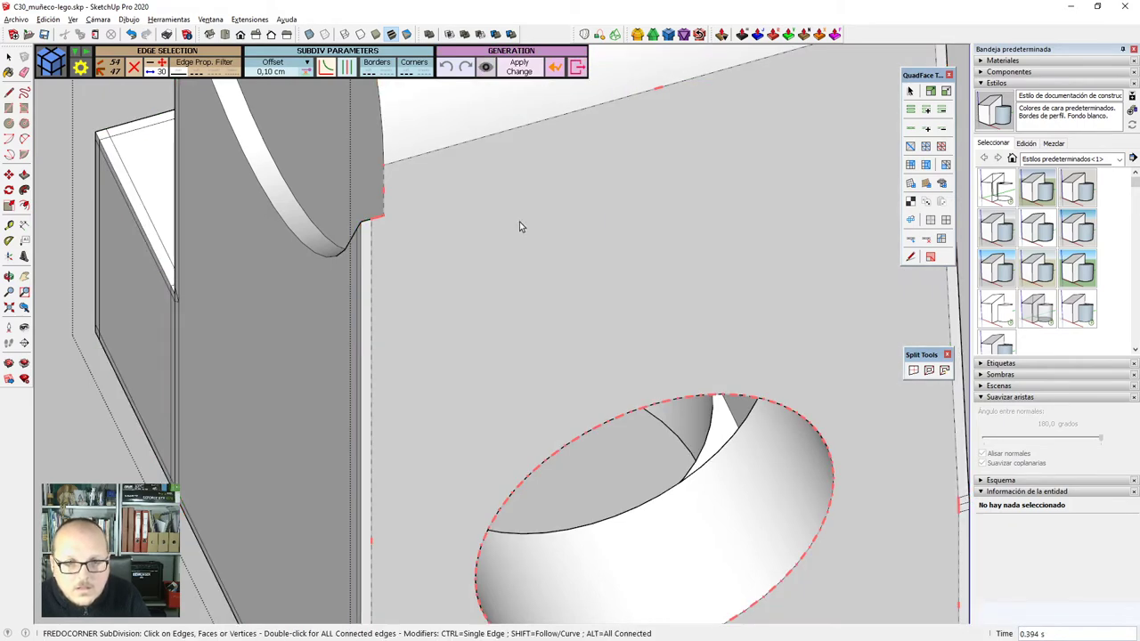
Rebuild the leg's missing outer side face by drawing a line between the two lower ends of its rounded profile.
{"action": "middle_click_drag", "start_coordinate": [513, 275], "coordinate": [210, 262]}
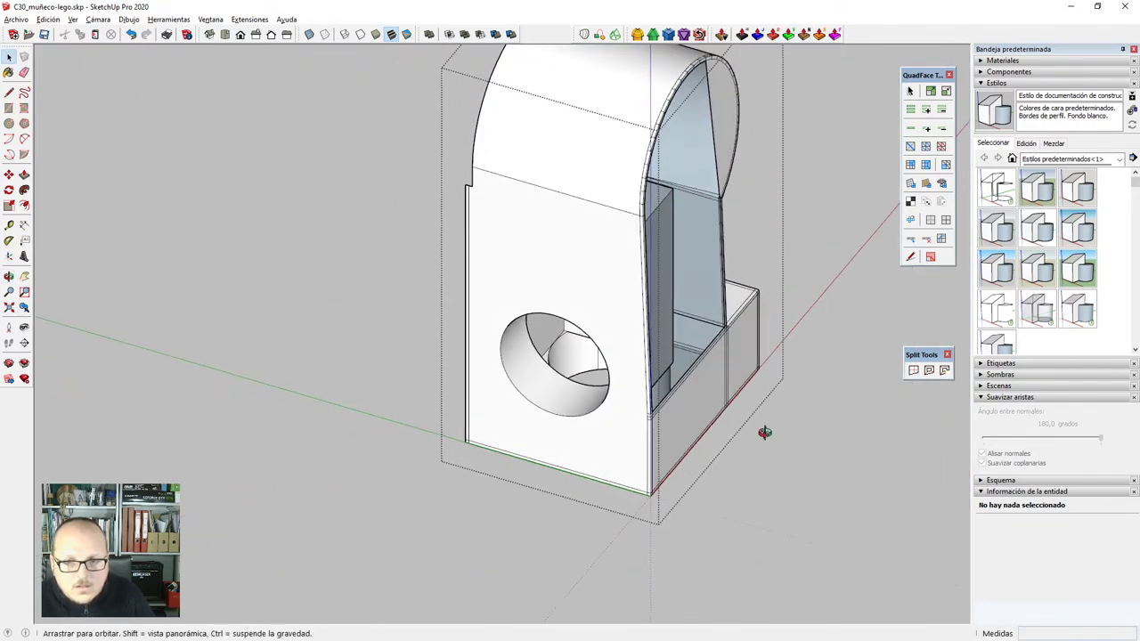
{"action": "middle_click_drag", "start_coordinate": [763, 433], "coordinate": [614, 415]}
{"action": "scroll", "coordinate": [715, 386], "scroll_direction": "up", "scroll_amount": 4}
{"action": "middle_click_drag", "start_coordinate": [751, 349], "coordinate": [516, 341]}
{"action": "scroll", "coordinate": [515, 340], "scroll_direction": "up", "scroll_amount": 4}
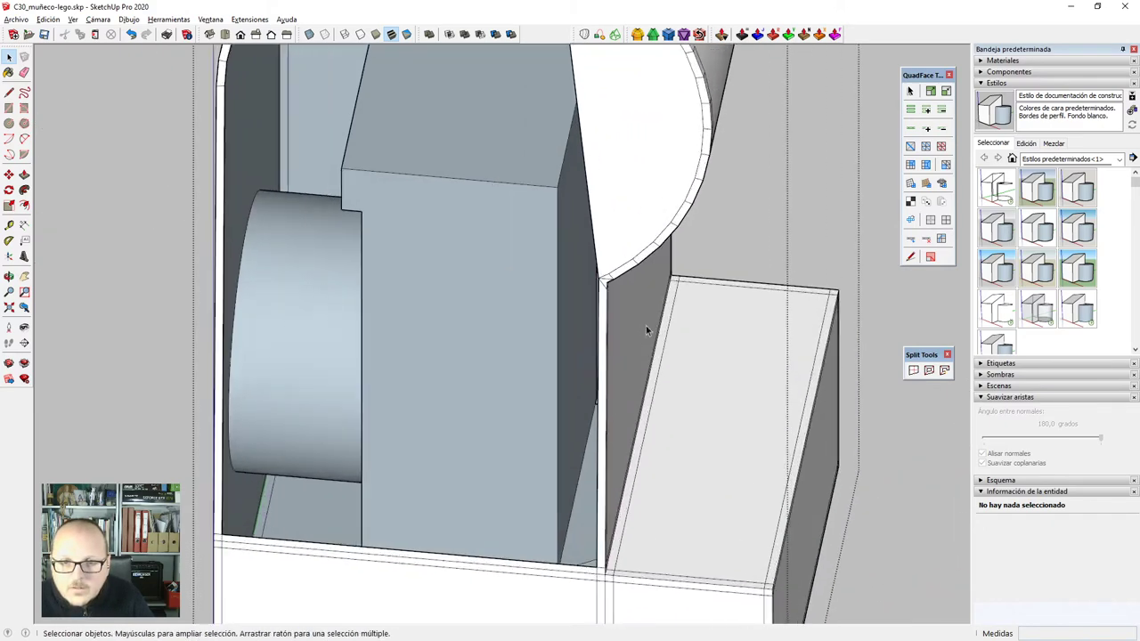
{"action": "key", "text": "l"}
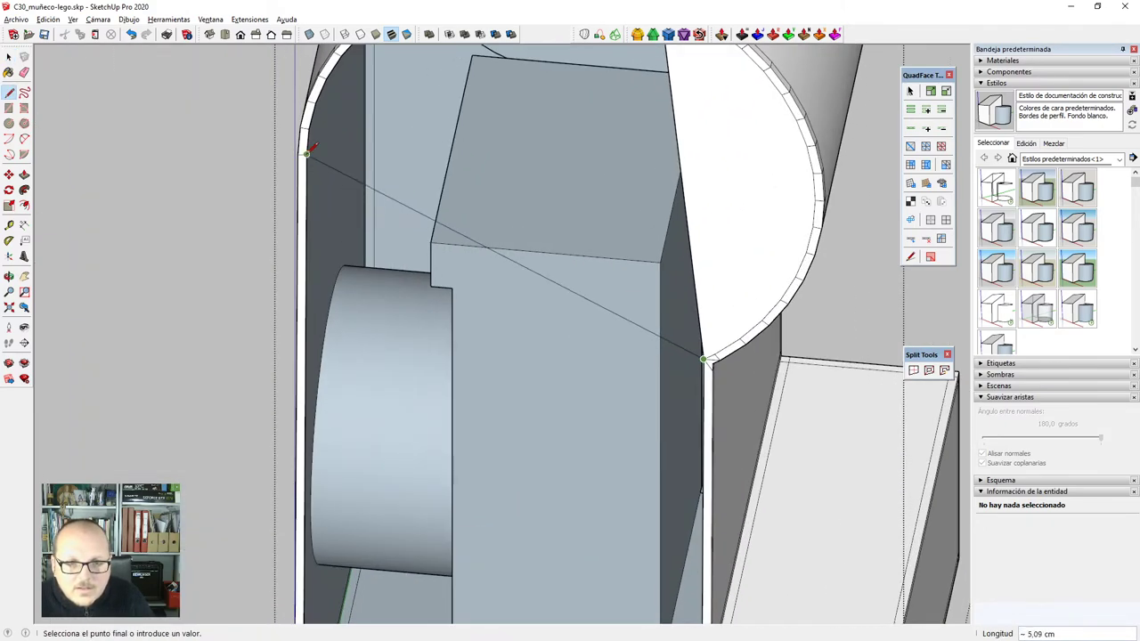
{"action": "middle_click_drag", "start_coordinate": [311, 149], "coordinate": [467, 290]}
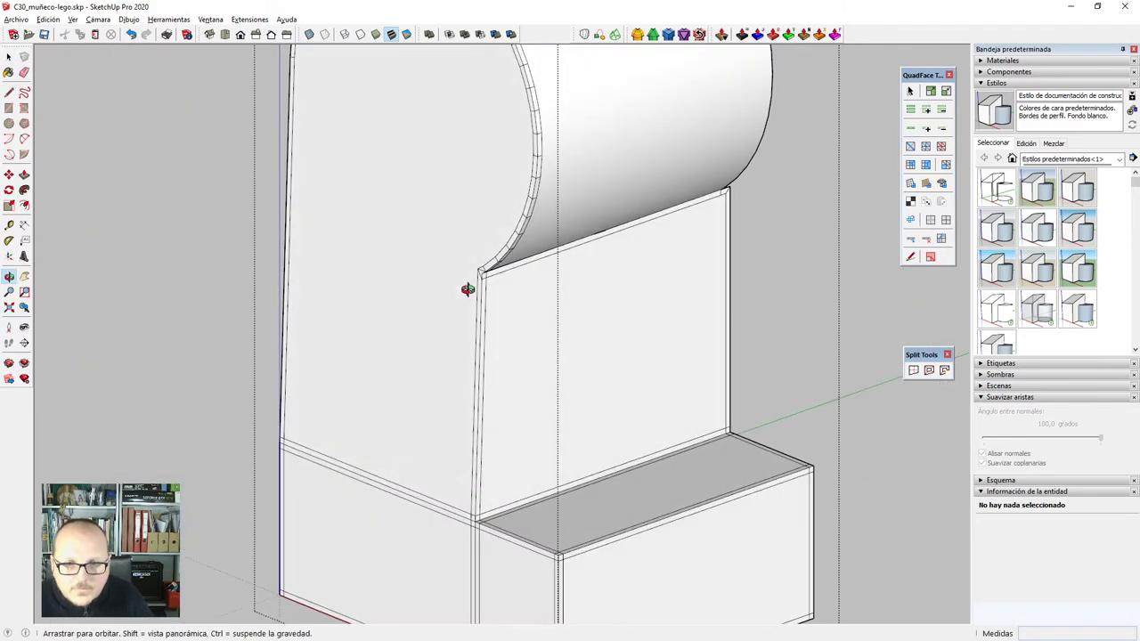
{"action": "scroll", "coordinate": [674, 364], "scroll_direction": "down", "scroll_amount": 6}
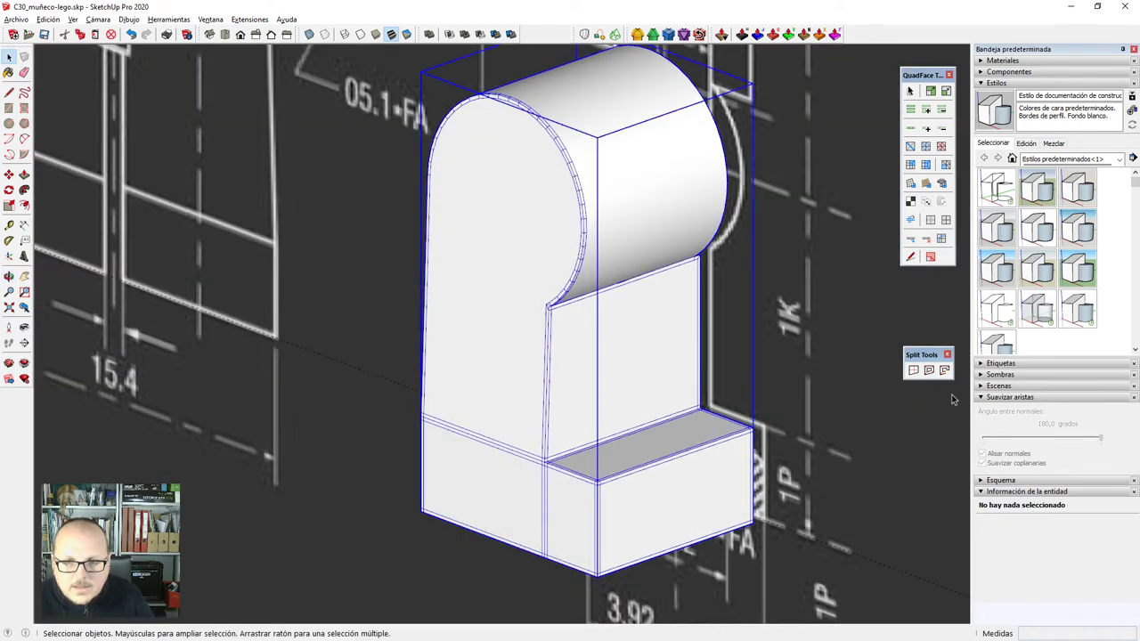
Soften the leg group's edges with a 71.3-degree angle between normals, check the geometry inside the group and leave it.
{"action": "left_click_drag", "start_coordinate": [1101, 438], "coordinate": [1139, 437]}
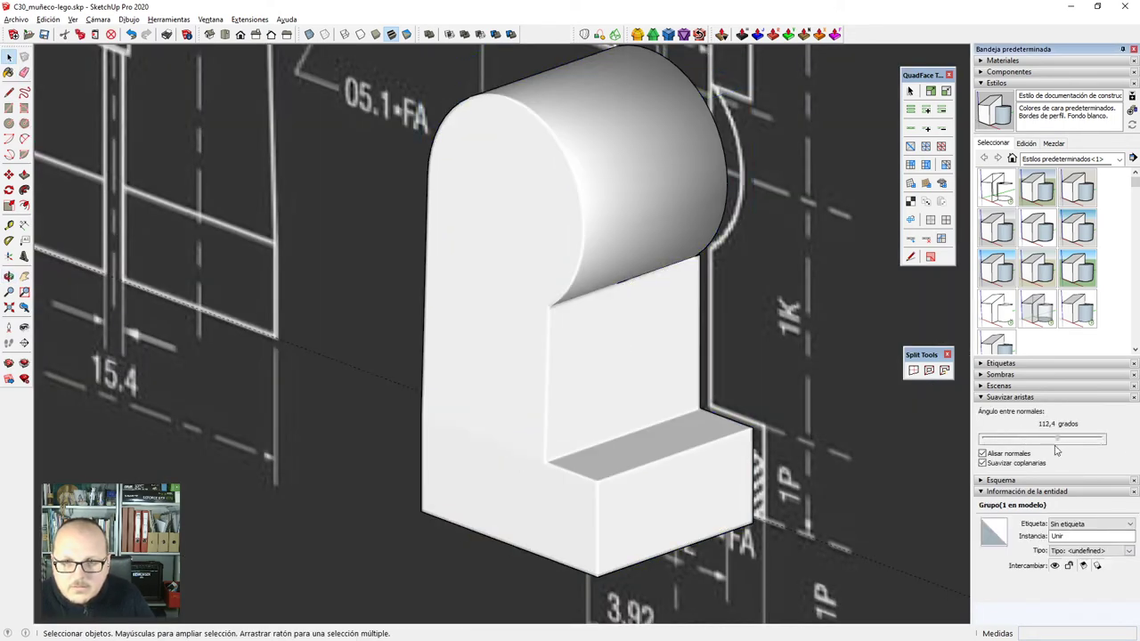
{"action": "left_click_drag", "start_coordinate": [1056, 451], "coordinate": [1026, 453]}
{"action": "mouse_move", "coordinate": [679, 427]}
{"action": "middle_mouse_down"}
{"action": "mouse_move", "coordinate": [288, 407]}
{"action": "mouse_move", "coordinate": [386, 424]}
{"action": "mouse_move", "coordinate": [380, 379]}
{"action": "mouse_move", "coordinate": [679, 440]}
{"action": "middle_mouse_up"}
{"action": "key", "text": "space"}
{"action": "double_click", "coordinate": [676, 443]}
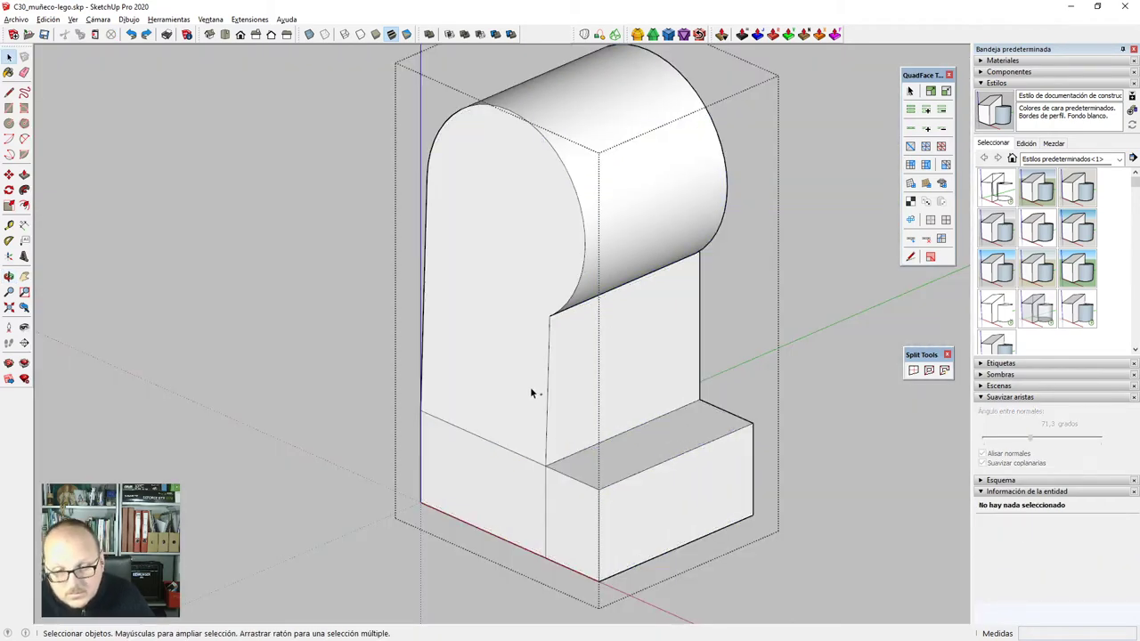
{"action": "middle_click_drag", "start_coordinate": [530, 386], "coordinate": [422, 458]}
{"action": "scroll", "coordinate": [513, 438], "scroll_direction": "down", "scroll_amount": 3}
{"action": "key", "text": "Escape"}
{"action": "scroll", "coordinate": [715, 376], "scroll_direction": "down", "scroll_amount": 3}
{"action": "scroll", "coordinate": [717, 381], "scroll_direction": "down", "scroll_amount": 4}
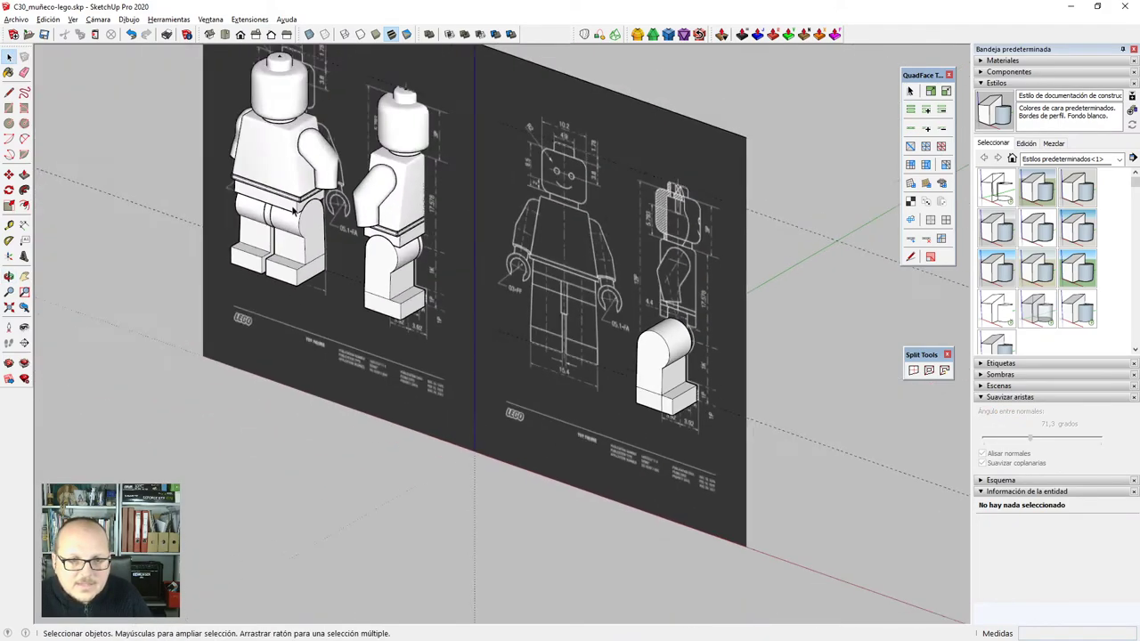
Open the front figure's lower-body assembly and the narrow hip disc between the legs for editing.
{"action": "scroll", "coordinate": [307, 210], "scroll_direction": "up", "scroll_amount": 5}
{"action": "middle_click_drag", "start_coordinate": [218, 201], "coordinate": [307, 236]}
{"action": "scroll", "coordinate": [287, 246], "scroll_direction": "down", "scroll_amount": 2}
{"action": "scroll", "coordinate": [287, 241], "scroll_direction": "up", "scroll_amount": 5}
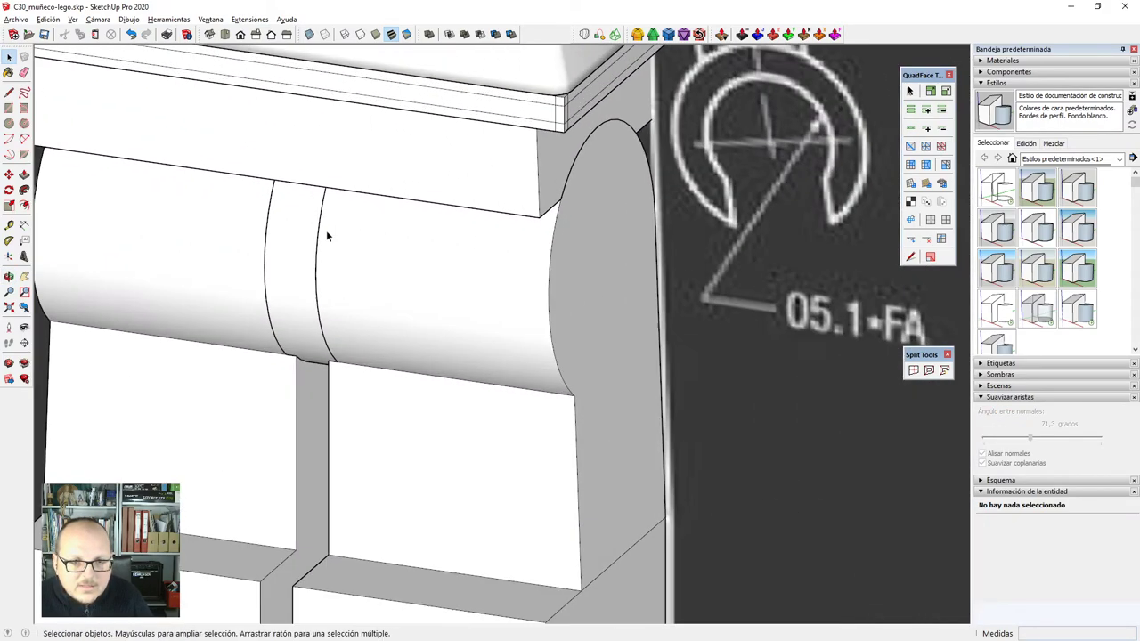
{"action": "scroll", "coordinate": [313, 254], "scroll_direction": "down", "scroll_amount": 2}
{"action": "double_click", "coordinate": [309, 249]}
{"action": "double_click", "coordinate": [308, 249]}
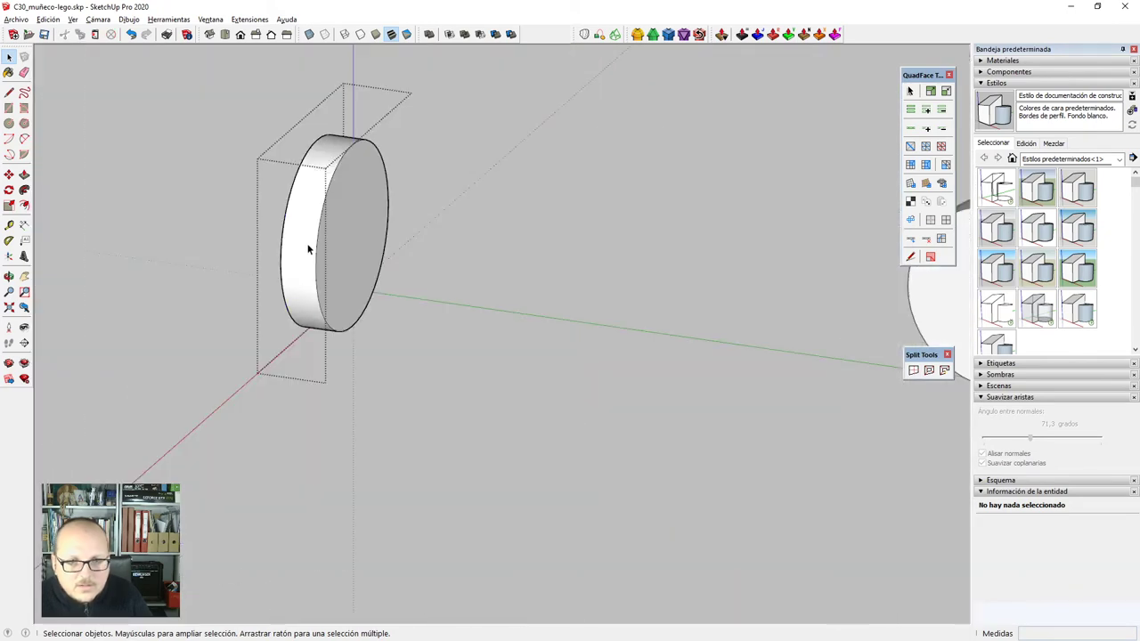
Subdivide the edges of the hip disc between the legs with FredoCorner at a 0.10 cm offset.
{"action": "key", "text": "Escape"}
{"action": "left_click", "coordinate": [308, 248]}
{"action": "left_click", "coordinate": [674, 35]}
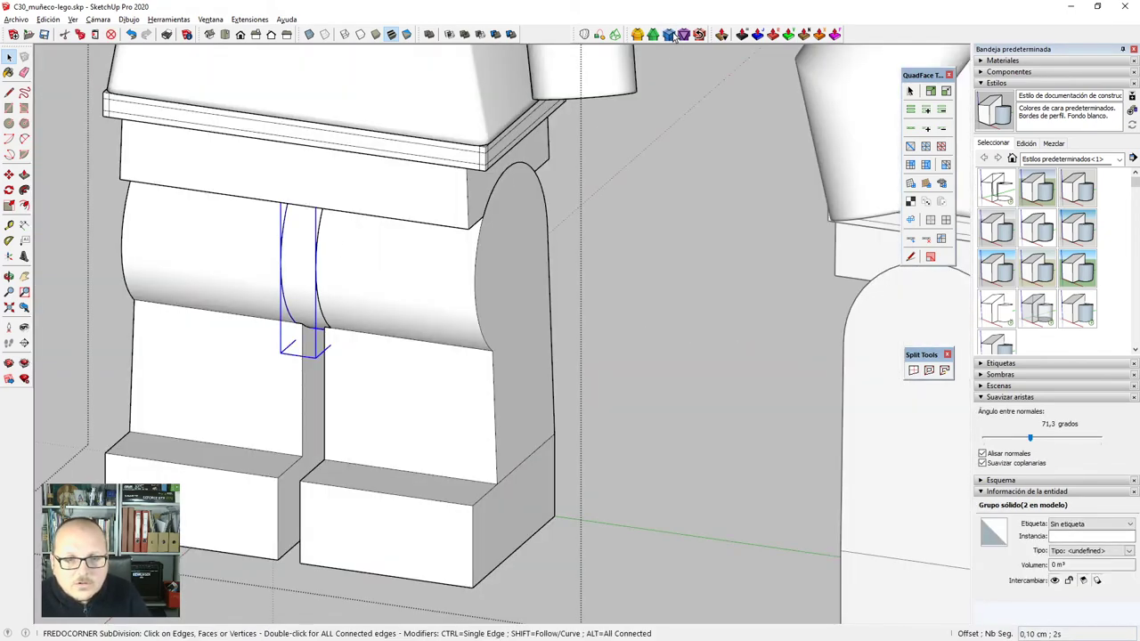
{"action": "scroll", "coordinate": [255, 235], "scroll_direction": "up", "scroll_amount": 2}
{"action": "left_click", "coordinate": [361, 242]}
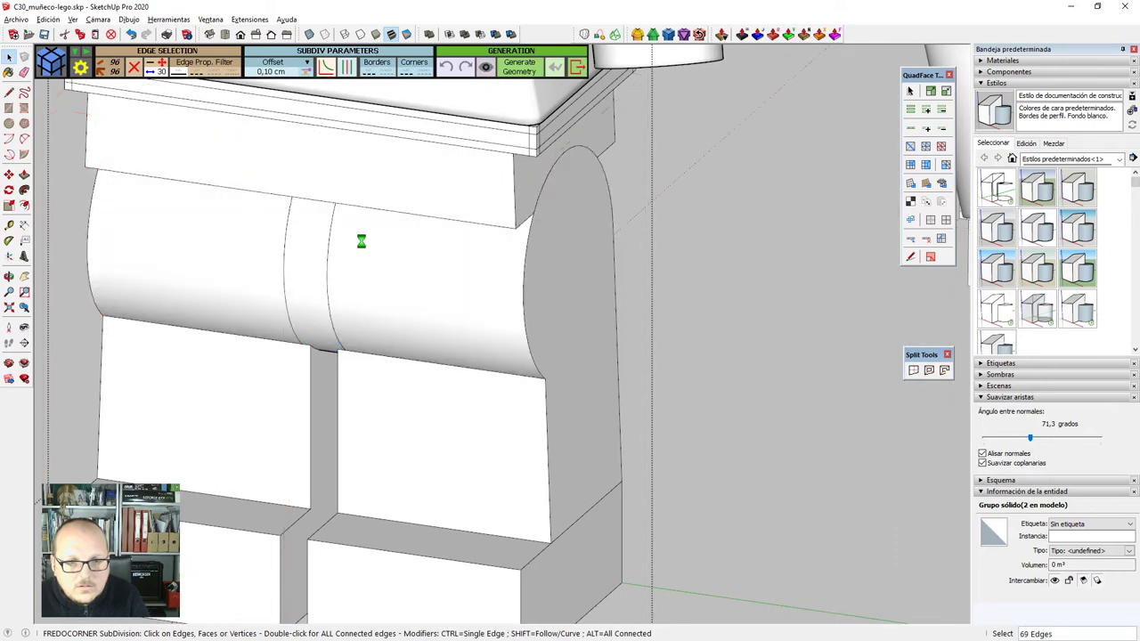
{"action": "key", "text": "space"}
Soften the edges of the hip block below the torso with a 32.9-degree angle between normals.
{"action": "scroll", "coordinate": [517, 234], "scroll_direction": "down", "scroll_amount": 8}
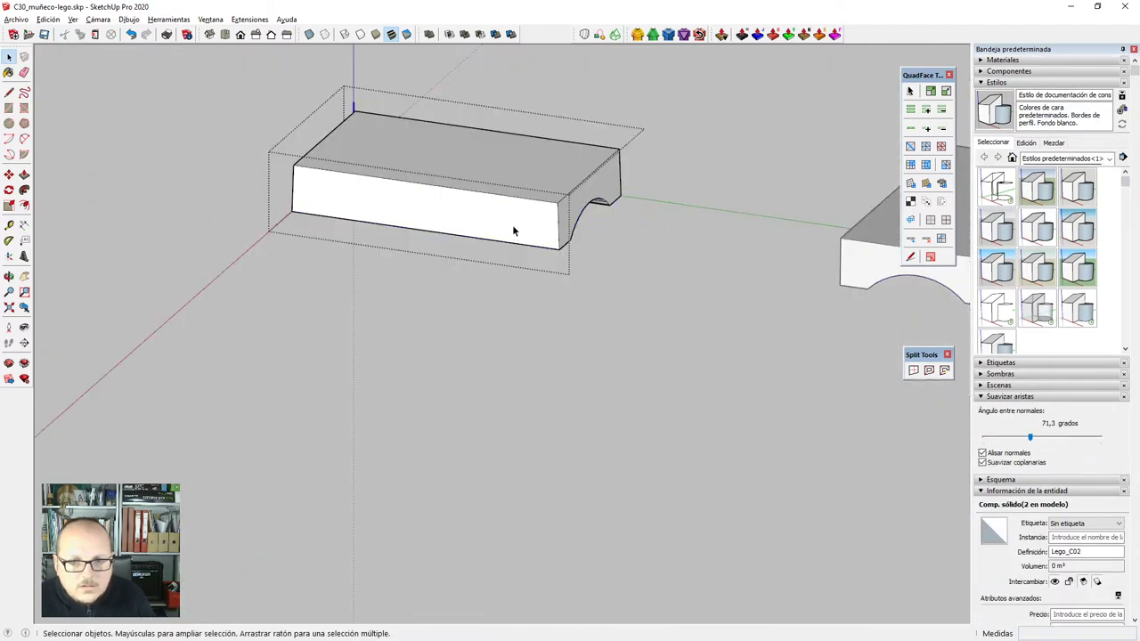
{"action": "left_click", "coordinate": [515, 234]}
{"action": "middle_click_drag", "start_coordinate": [552, 374], "coordinate": [542, 156]}
{"action": "scroll", "coordinate": [545, 164], "scroll_direction": "up", "scroll_amount": 2}
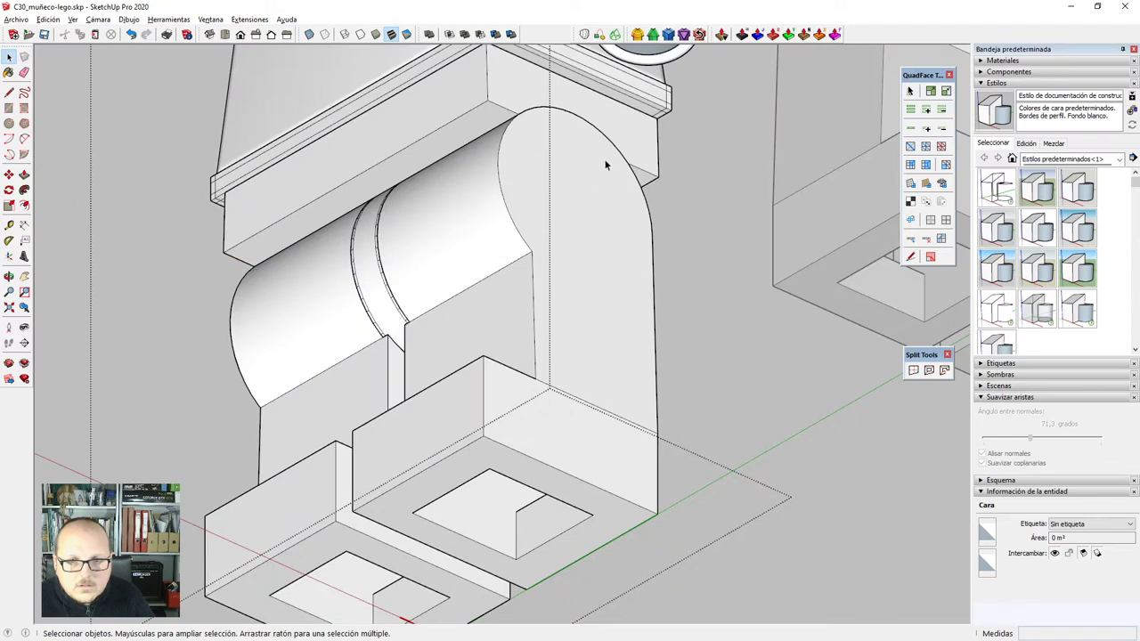
{"action": "left_click", "coordinate": [637, 161]}
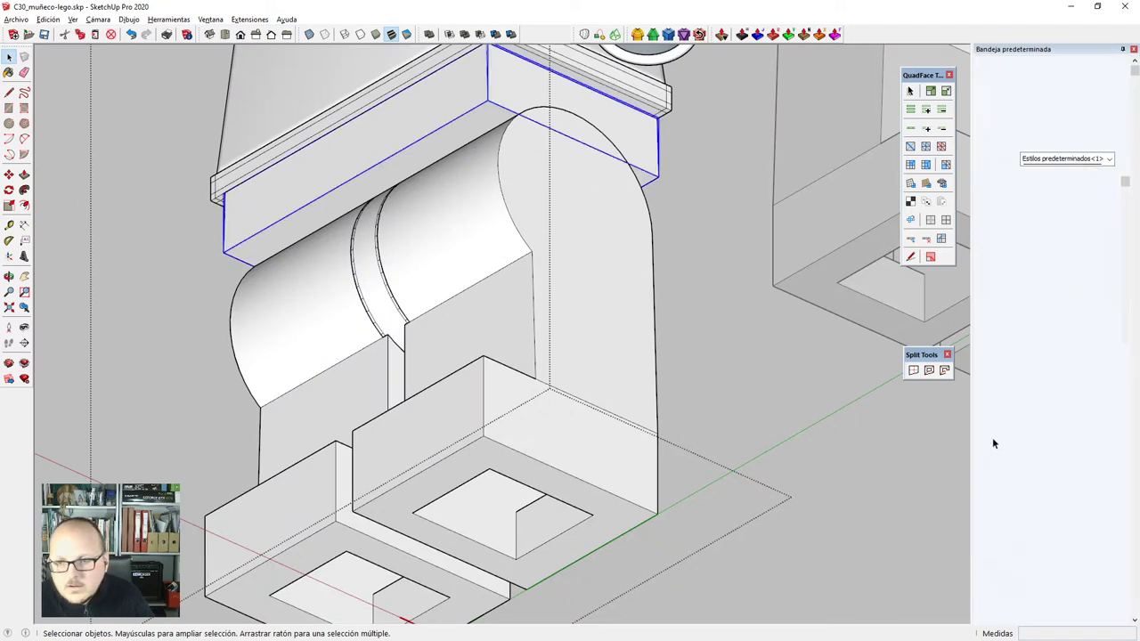
{"action": "left_click_drag", "start_coordinate": [1031, 440], "coordinate": [1006, 454]}
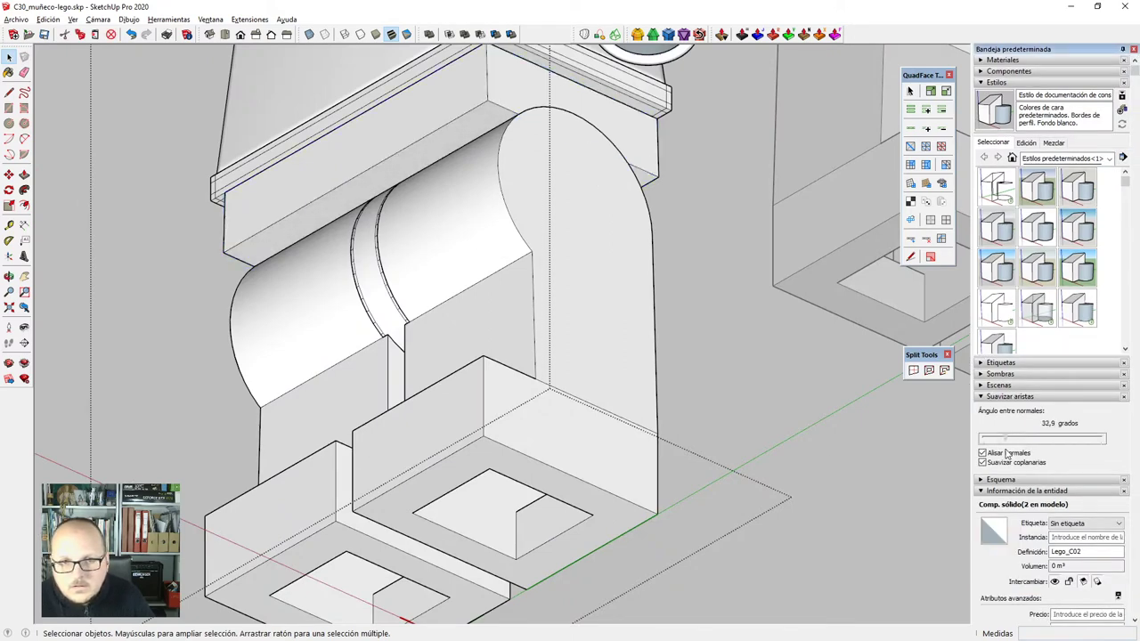
Try to subdivide the hip block's edges with FredoCorner at a 0.10 cm offset.
{"action": "left_click", "coordinate": [478, 108]}
{"action": "middle_click_drag", "start_coordinate": [478, 108], "coordinate": [587, 343]}
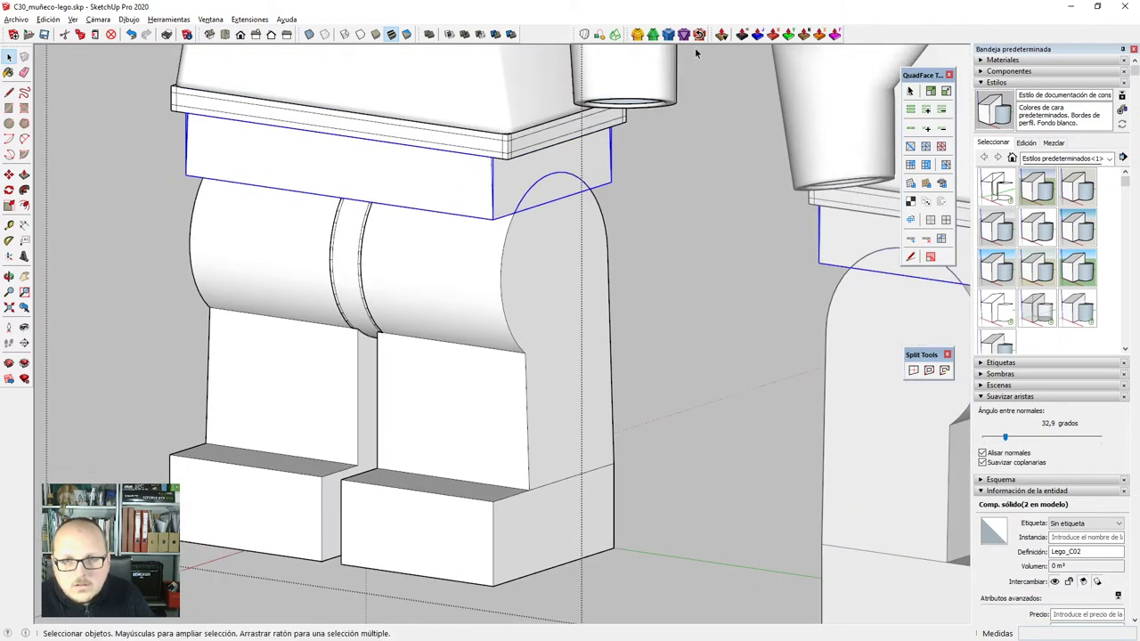
{"action": "left_click", "coordinate": [668, 36]}
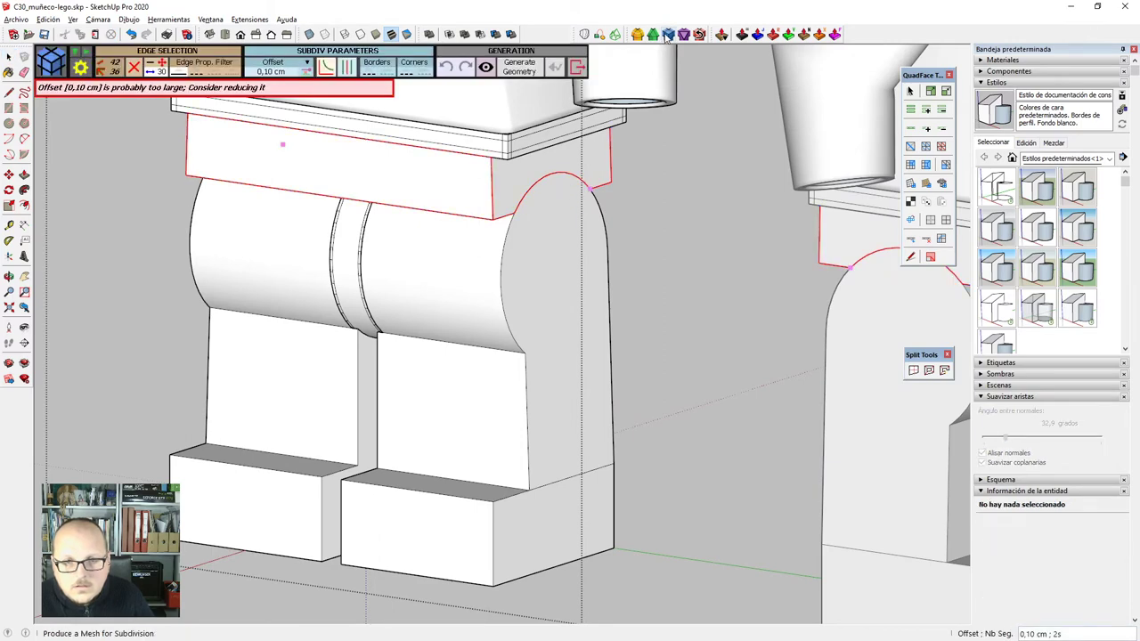
{"action": "middle_click_drag", "start_coordinate": [624, 311], "coordinate": [603, 288]}
{"action": "key", "text": "space"}
Open the hip block for editing and show hidden geometry at the rear end of its arched underside.
{"action": "left_click", "coordinate": [615, 307]}
{"action": "middle_click_drag", "start_coordinate": [713, 435], "coordinate": [678, 415]}
{"action": "scroll", "coordinate": [472, 174], "scroll_direction": "up", "scroll_amount": 3}
{"action": "mouse_move", "coordinate": [445, 169]}
{"action": "middle_mouse_down"}
{"action": "mouse_move", "coordinate": [486, 183]}
{"action": "mouse_move", "coordinate": [460, 146]}
{"action": "mouse_move", "coordinate": [549, 257]}
{"action": "middle_mouse_up"}
{"action": "scroll", "coordinate": [486, 181], "scroll_direction": "up", "scroll_amount": 3}
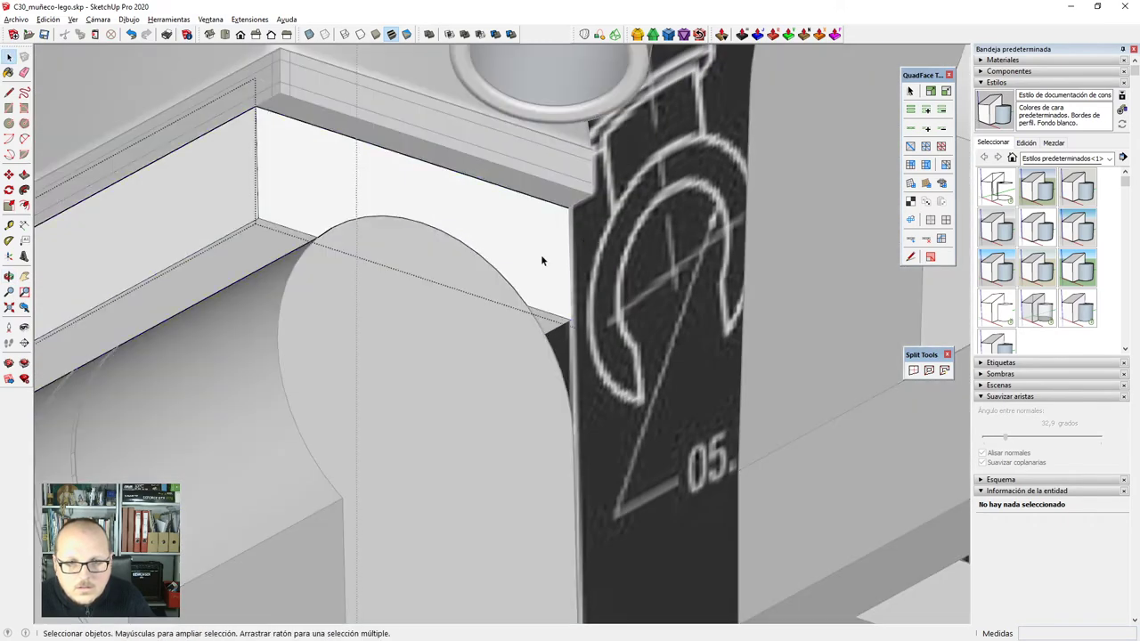
{"action": "left_click", "coordinate": [540, 254]}
{"action": "scroll", "coordinate": [501, 308], "scroll_direction": "up", "scroll_amount": 6}
{"action": "scroll", "coordinate": [563, 301], "scroll_direction": "up", "scroll_amount": 3}
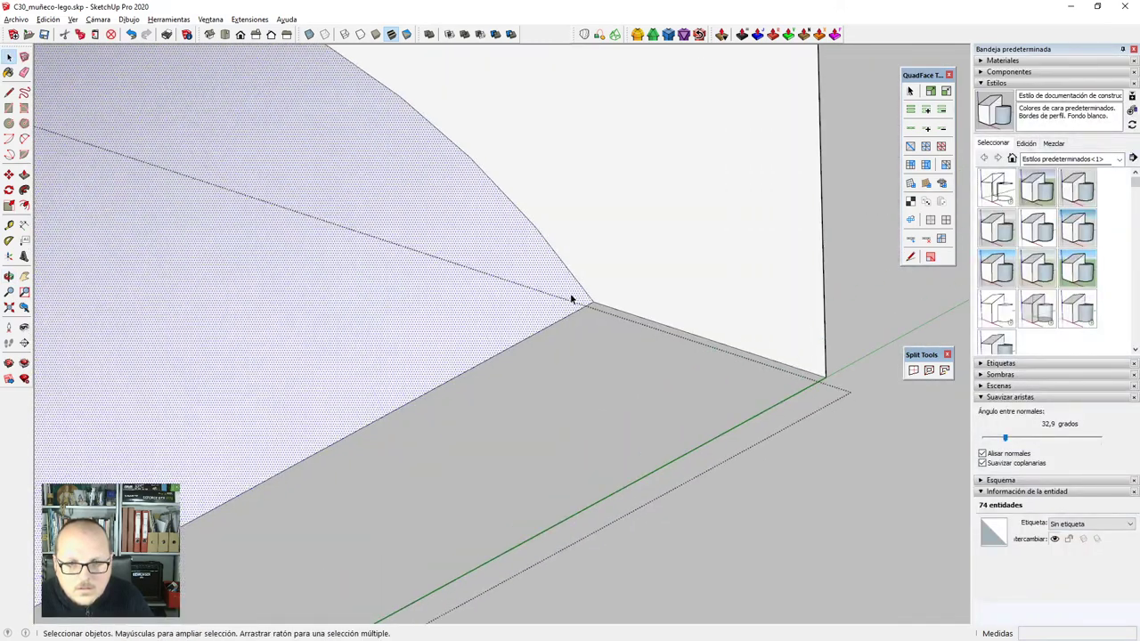
{"action": "key", "text": "alt+h"}
{"action": "left_click", "coordinate": [572, 297]}
{"action": "scroll", "coordinate": [570, 295], "scroll_direction": "up", "scroll_amount": 2}
Try to shift the arch's rear end edge with the Move tool and the vertex-editing tools.
{"action": "left_click", "coordinate": [580, 316]}
{"action": "scroll", "coordinate": [584, 316], "scroll_direction": "up", "scroll_amount": 1}
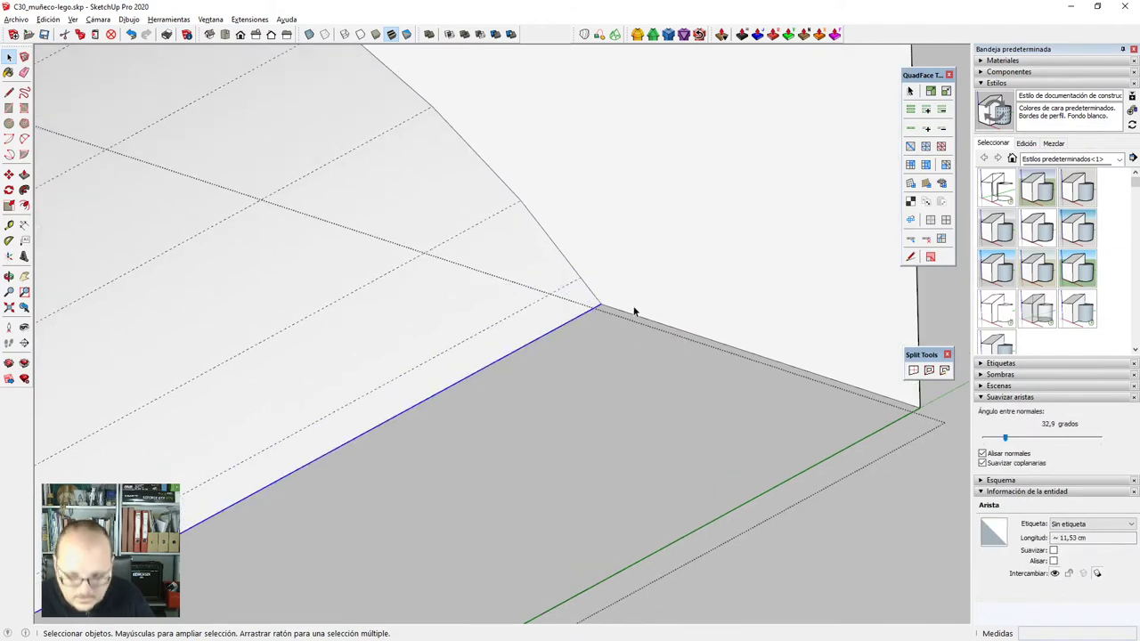
{"action": "key", "text": "m"}
{"action": "left_click", "coordinate": [601, 304]}
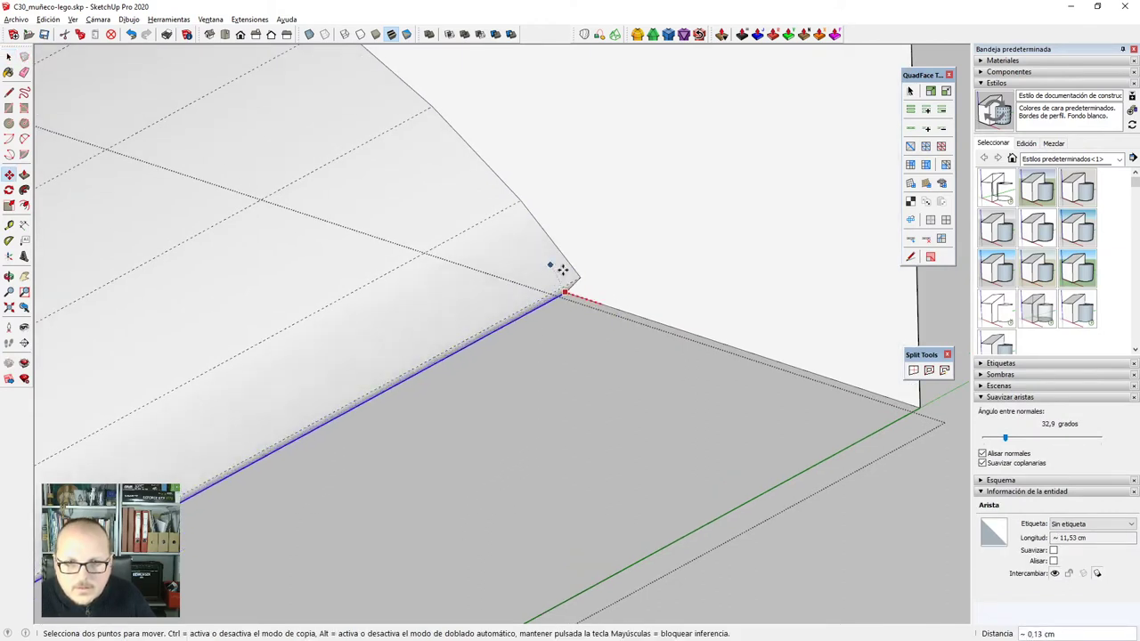
{"action": "key", "text": "space"}
{"action": "key", "text": "v"}
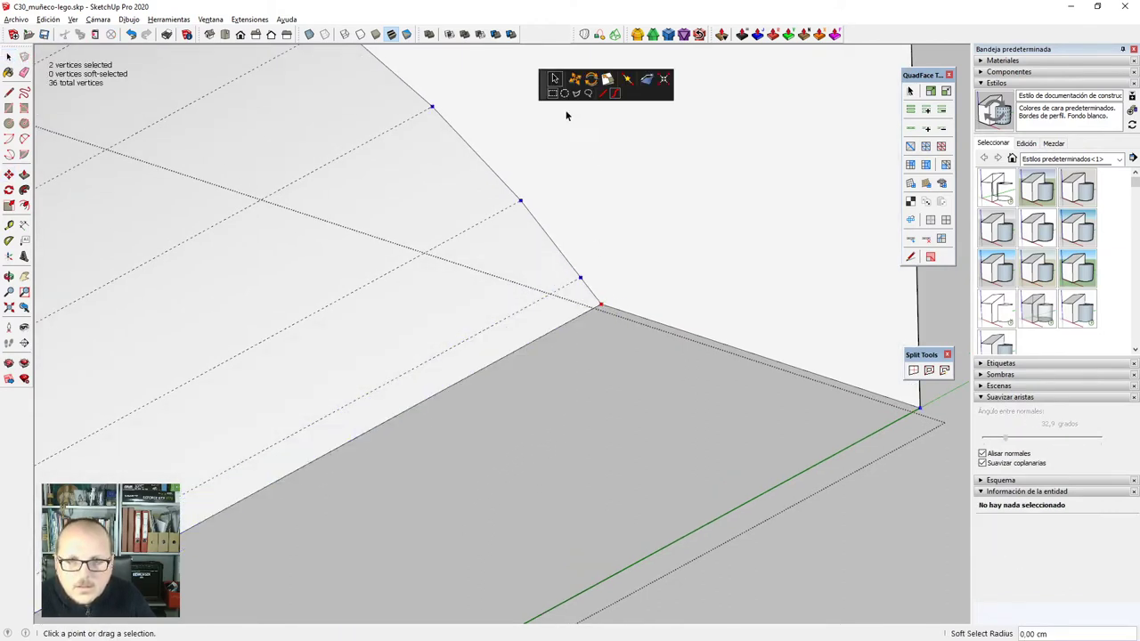
{"action": "left_click", "coordinate": [574, 79]}
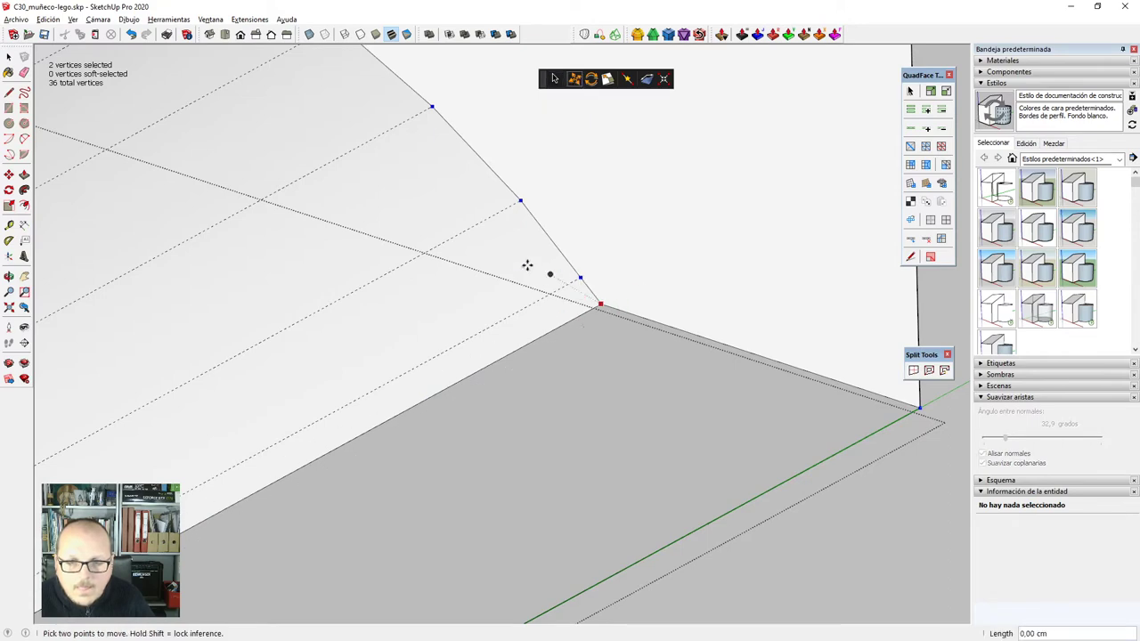
{"action": "key", "text": "space"}
Erase the hidden edge that forms a narrow strip beside the arch's rear end edge.
{"action": "key", "text": "e"}
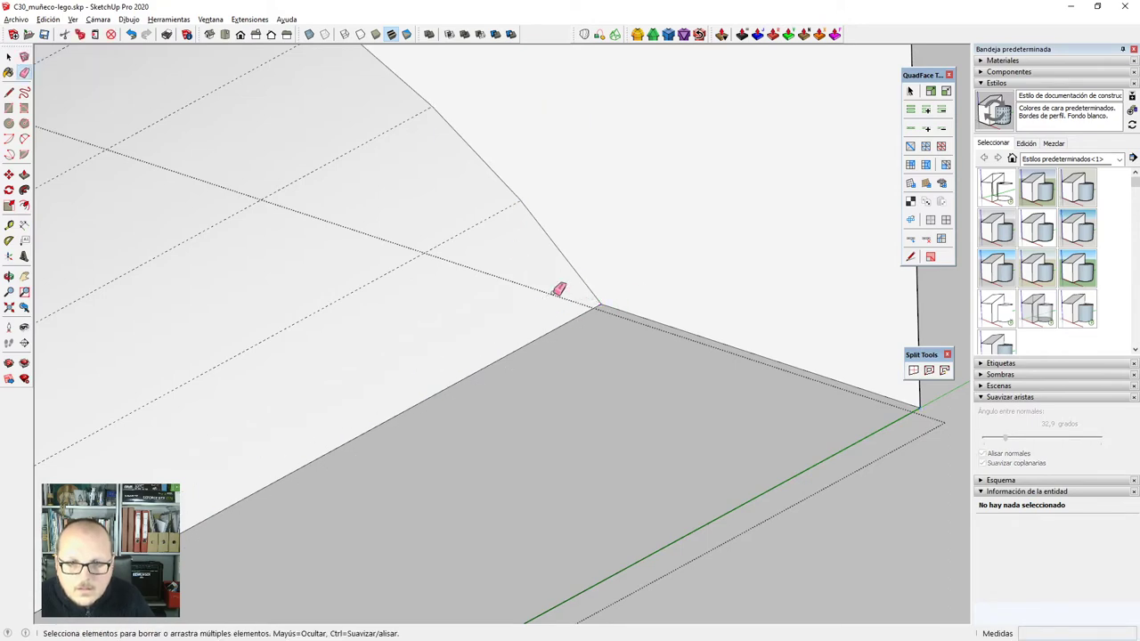
{"action": "scroll", "coordinate": [700, 239], "scroll_direction": "down", "scroll_amount": 7}
{"action": "mouse_move", "coordinate": [703, 362]}
{"action": "middle_mouse_down"}
{"action": "mouse_move", "coordinate": [327, 367]}
{"action": "mouse_move", "coordinate": [340, 364]}
{"action": "middle_mouse_up"}
{"action": "key", "text": "space"}
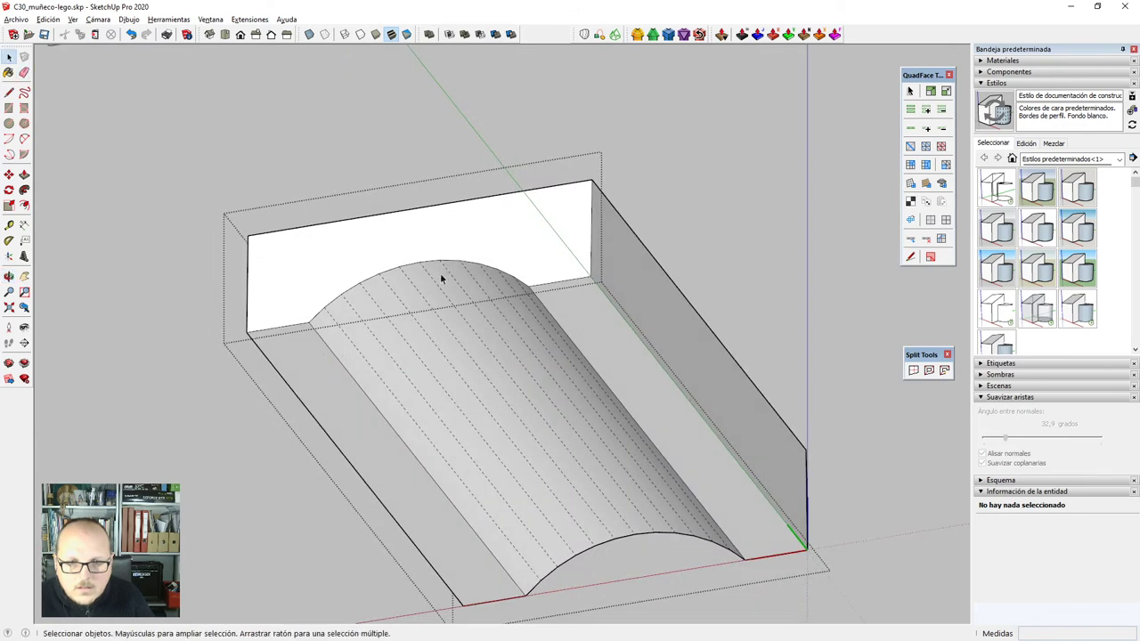
Try subdividing all of the hip block's edges with FredoCorner at a 0.10 cm offset, inspect the arch corner and undo the result.
{"action": "triple_click", "coordinate": [453, 270]}
{"action": "scroll", "coordinate": [453, 270], "scroll_direction": "down", "scroll_amount": 1}
{"action": "left_click", "coordinate": [669, 35]}
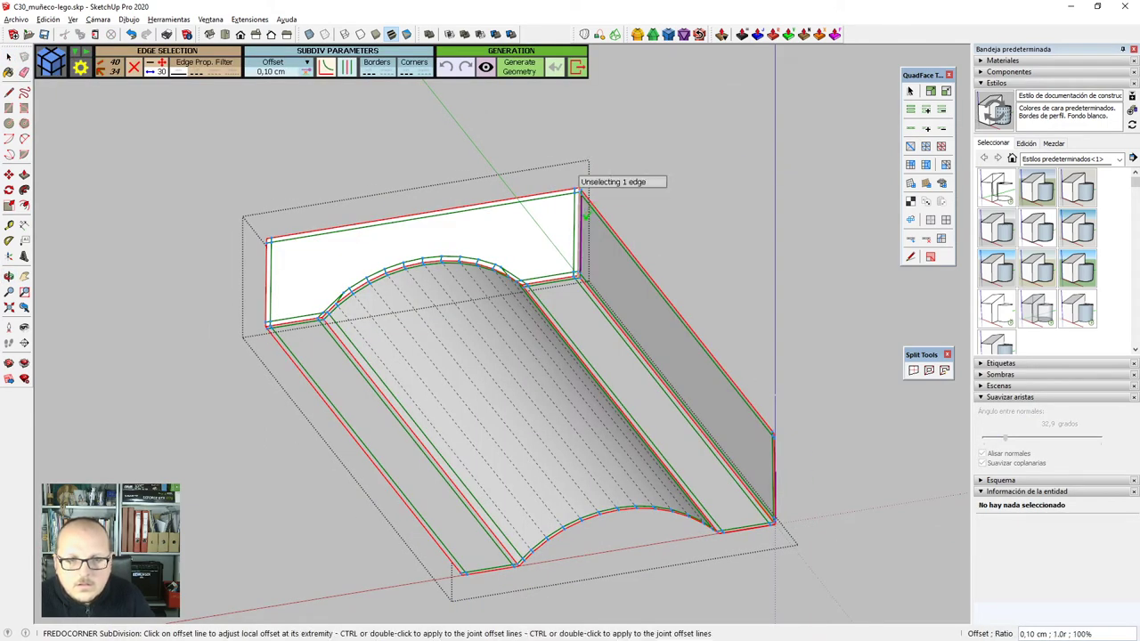
{"action": "key", "text": "Return"}
{"action": "scroll", "coordinate": [232, 333], "scroll_direction": "up", "scroll_amount": 2}
{"action": "scroll", "coordinate": [323, 286], "scroll_direction": "up", "scroll_amount": 5}
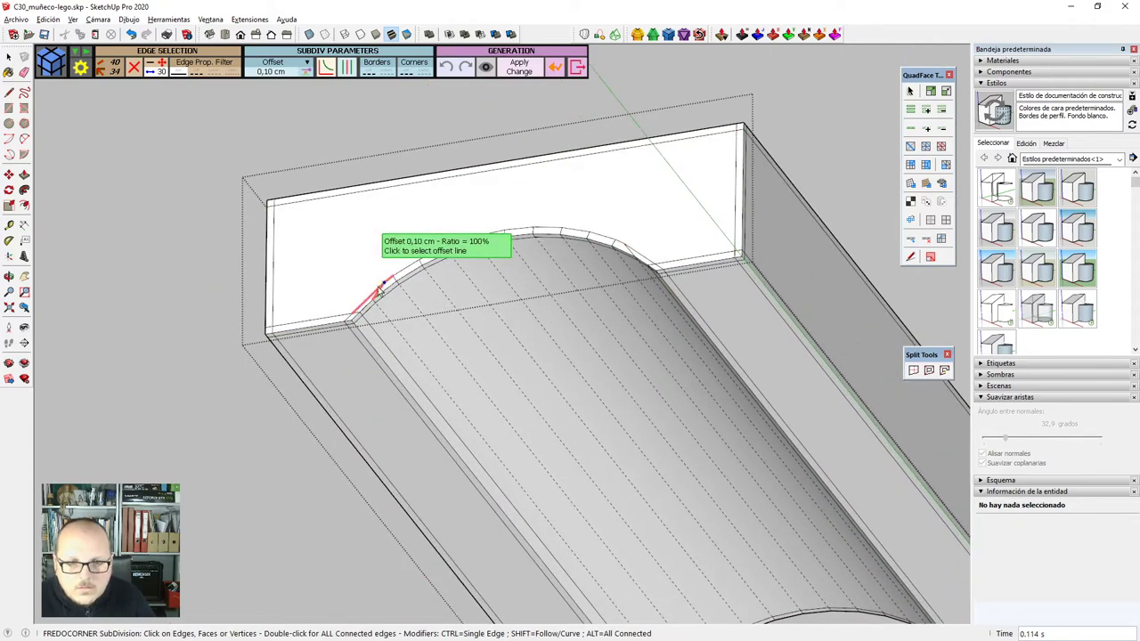
{"action": "scroll", "coordinate": [376, 305], "scroll_direction": "down", "scroll_amount": 4}
{"action": "key", "text": "space"}
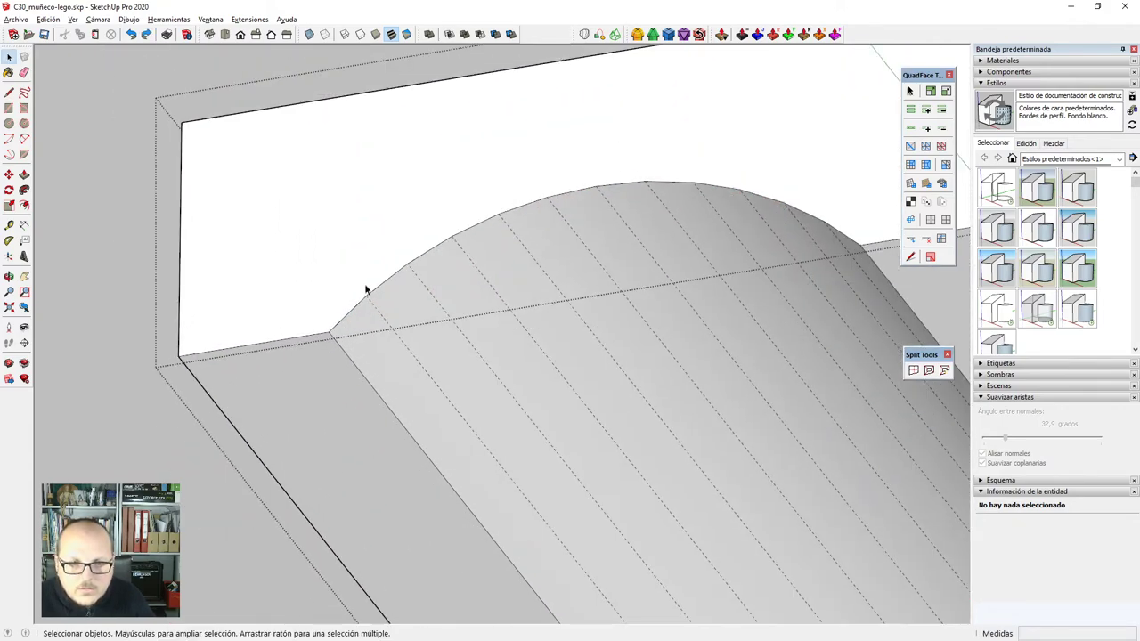
Subdivide every edge of the hip block with FredoCorner at a 0.10 cm offset and leave the block.
{"action": "key", "text": "ctrl+a"}
{"action": "left_click", "coordinate": [668, 35]}
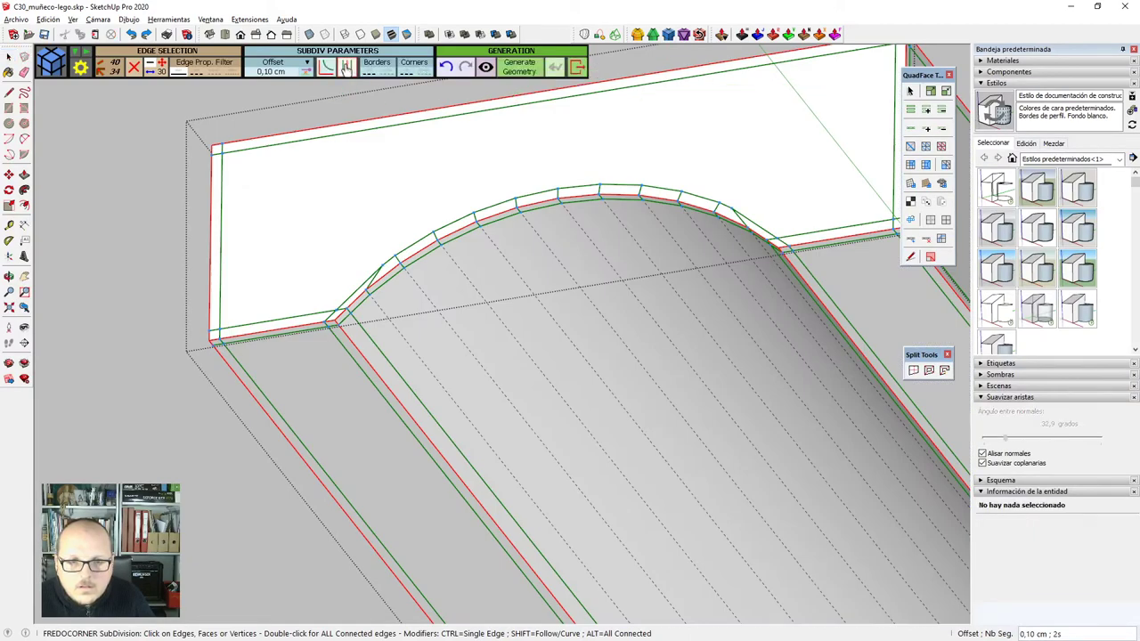
{"action": "key", "text": "Return"}
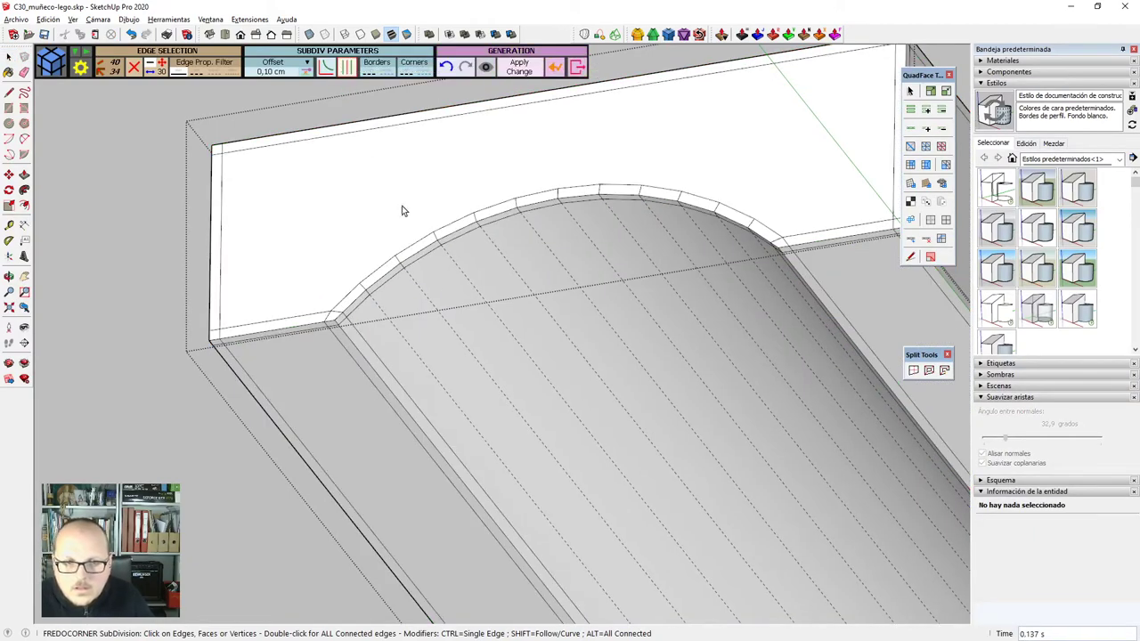
{"action": "key", "text": "space"}
{"action": "scroll", "coordinate": [430, 286], "scroll_direction": "down", "scroll_amount": 4}
{"action": "middle_click_drag", "start_coordinate": [541, 330], "coordinate": [644, 428]}
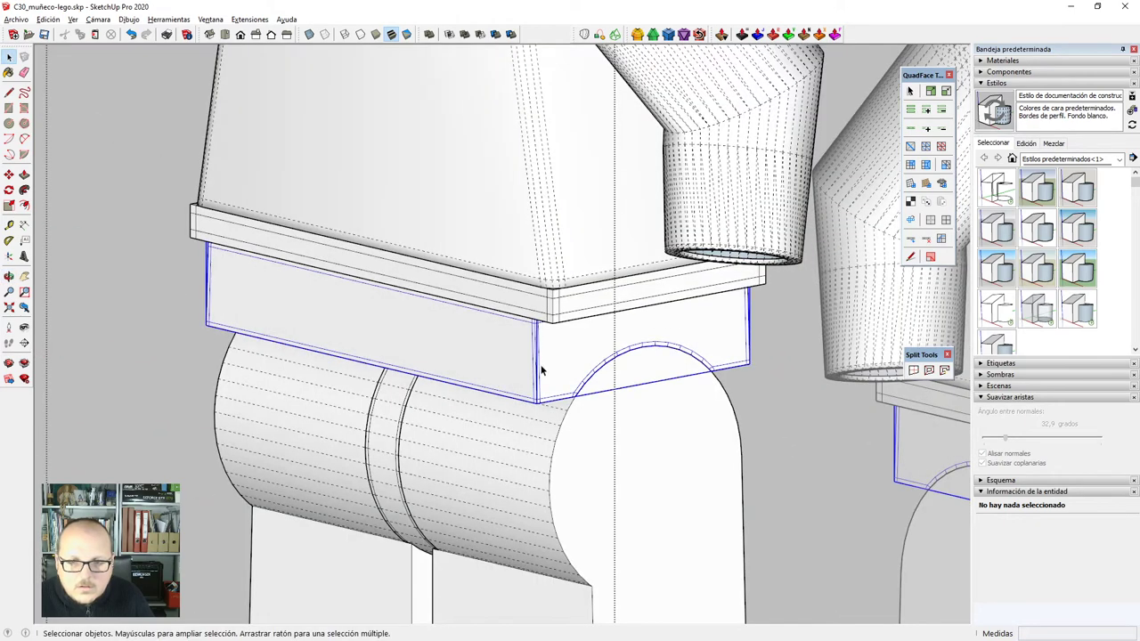
Soften the hip block and the torso's base band with a 180-degree angle between normals and turn off hidden geometry.
{"action": "left_click", "coordinate": [540, 370]}
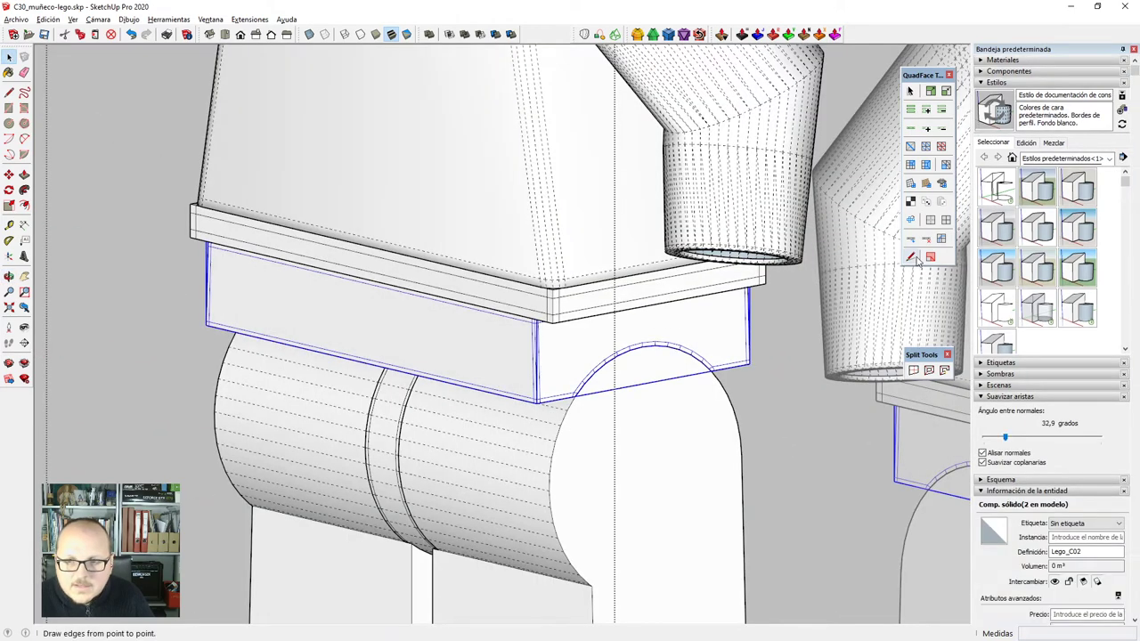
{"action": "left_click_drag", "start_coordinate": [1026, 439], "coordinate": [1096, 439]}
{"action": "key", "text": "alt+h"}
{"action": "scroll", "coordinate": [751, 448], "scroll_direction": "down", "scroll_amount": 6}
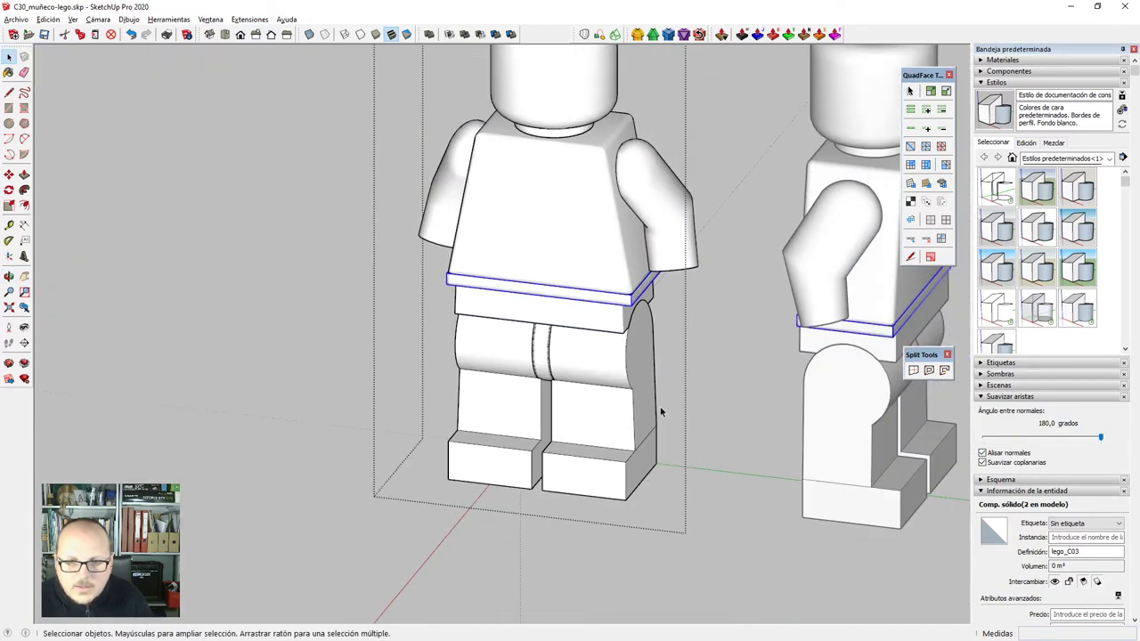
Soften the hip disc between the legs with a 180-degree angle between normals and check its hidden geometry.
{"action": "scroll", "coordinate": [657, 407], "scroll_direction": "up", "scroll_amount": 5}
{"action": "left_click", "coordinate": [564, 354]}
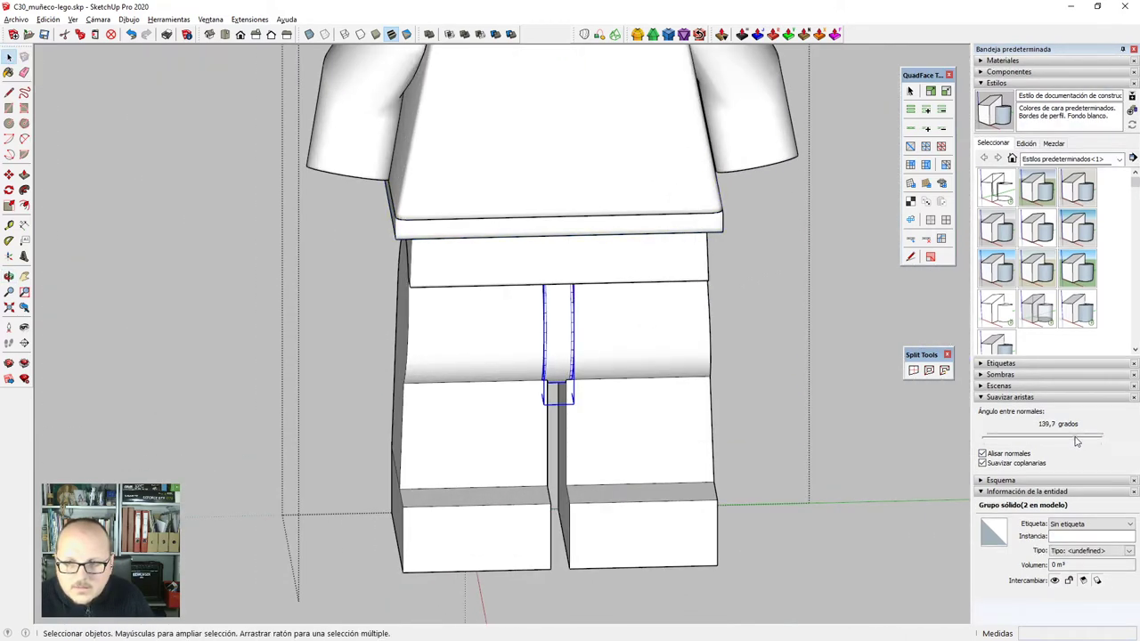
{"action": "middle_click_drag", "start_coordinate": [564, 353], "coordinate": [511, 357]}
{"action": "scroll", "coordinate": [694, 364], "scroll_direction": "up", "scroll_amount": 5}
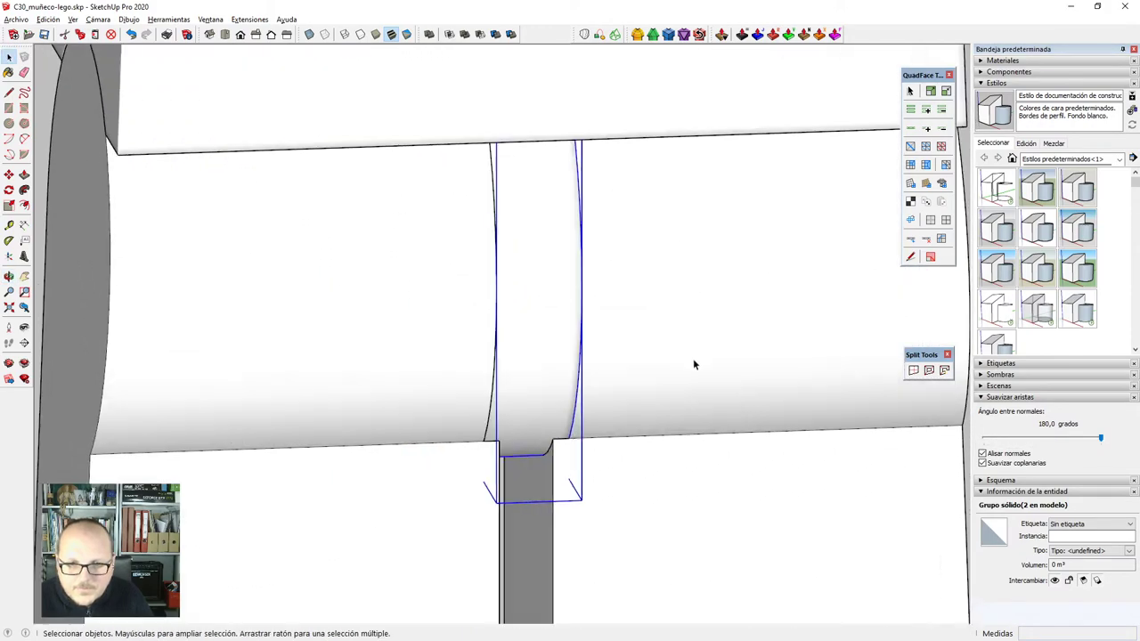
{"action": "scroll", "coordinate": [633, 412], "scroll_direction": "down", "scroll_amount": 1}
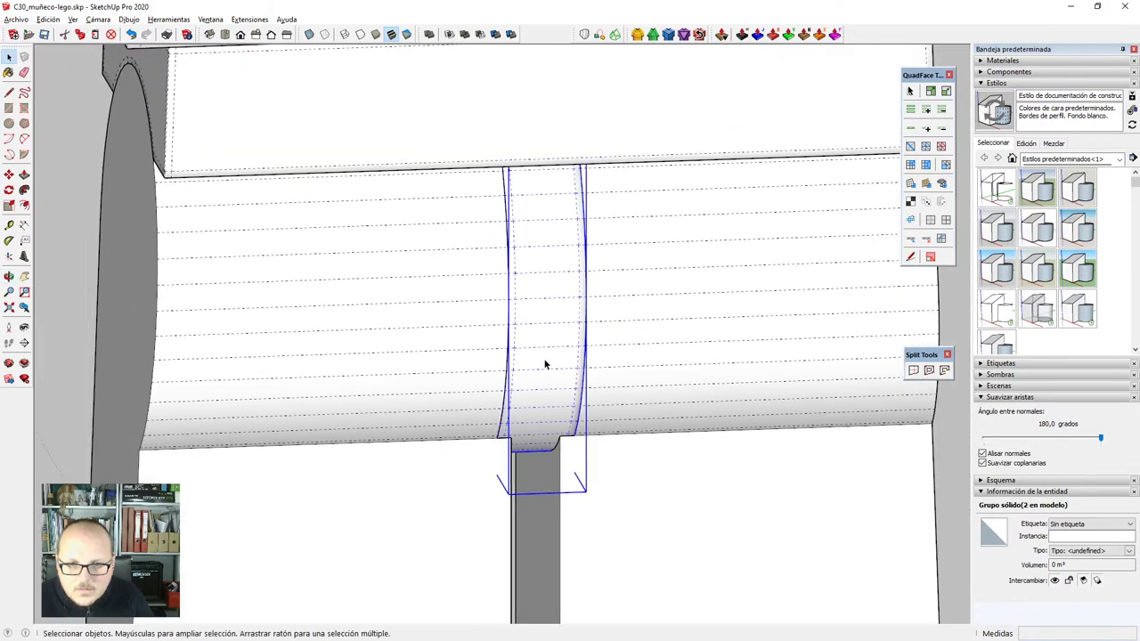
{"action": "scroll", "coordinate": [545, 364], "scroll_direction": "down", "scroll_amount": 3}
{"action": "key", "text": "Escape"}
{"action": "scroll", "coordinate": [534, 356], "scroll_direction": "down", "scroll_amount": 5}
{"action": "key", "text": "alt+h"}
{"action": "middle_click_drag", "start_coordinate": [534, 373], "coordinate": [594, 395]}
{"action": "scroll", "coordinate": [593, 395], "scroll_direction": "up", "scroll_amount": 7}
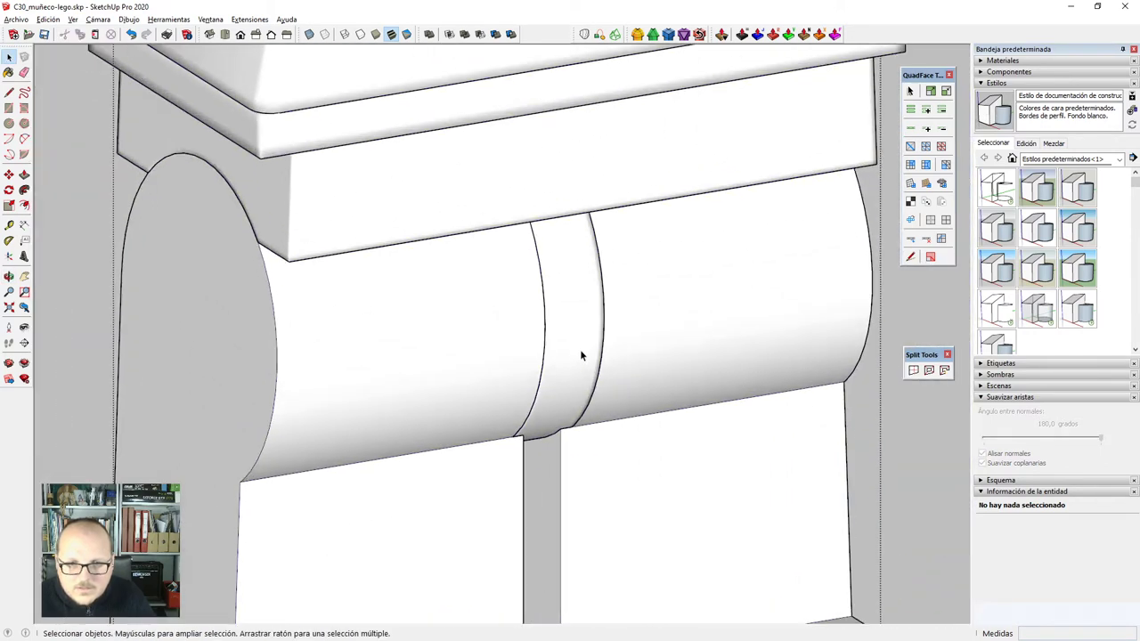
Undo the FredoCorner subdivision on the hip disc between the legs.
{"action": "left_click", "coordinate": [580, 351]}
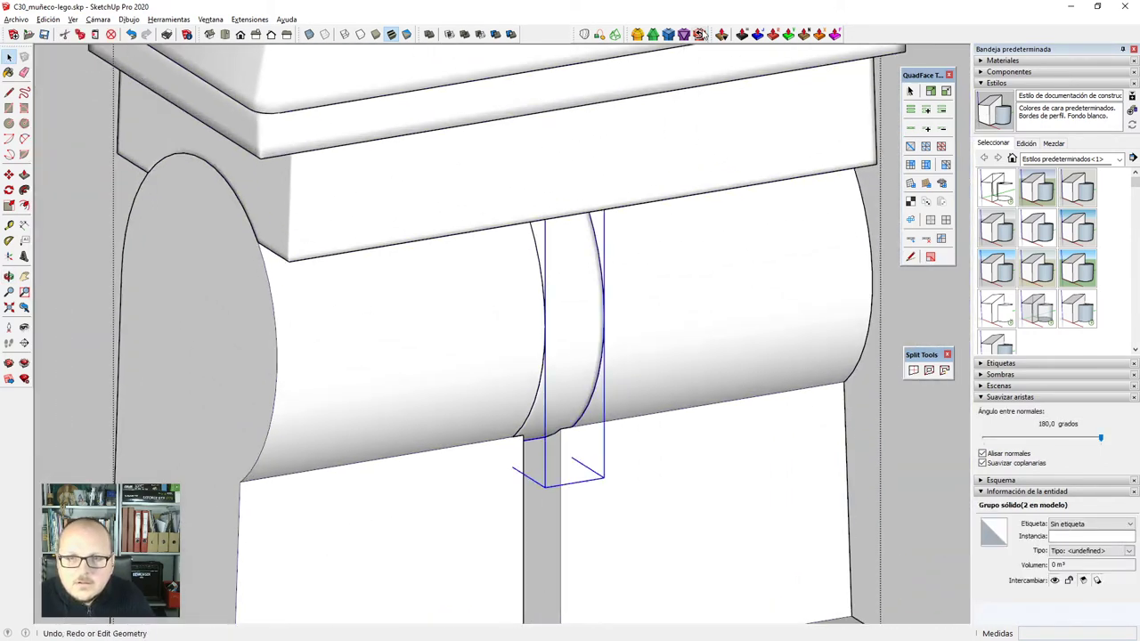
{"action": "left_click", "coordinate": [700, 34]}
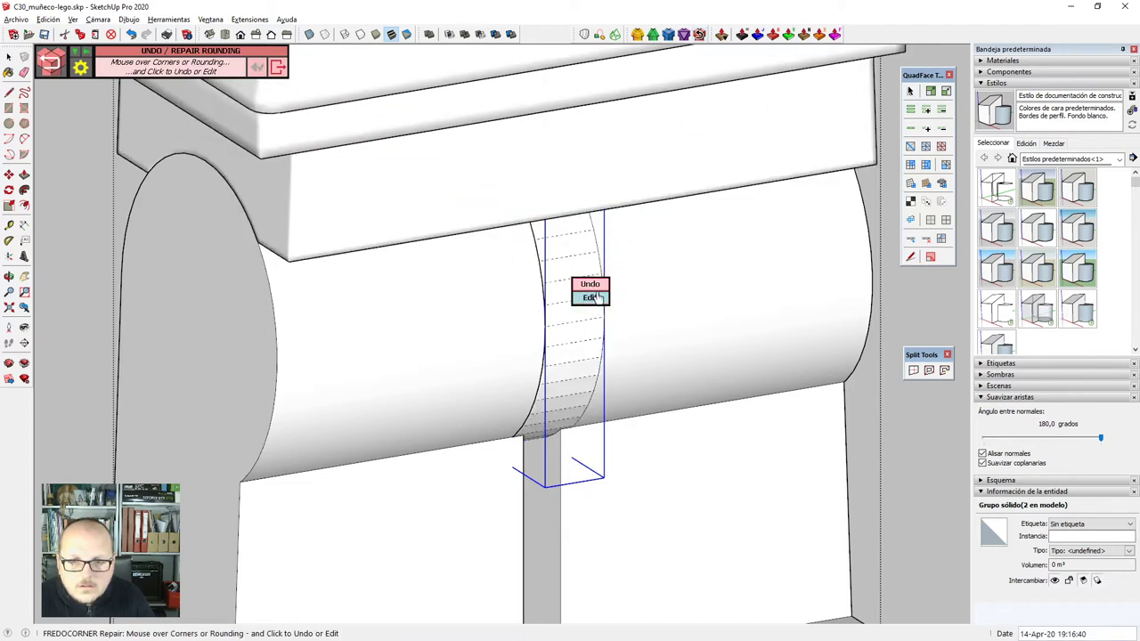
{"action": "left_click", "coordinate": [591, 284]}
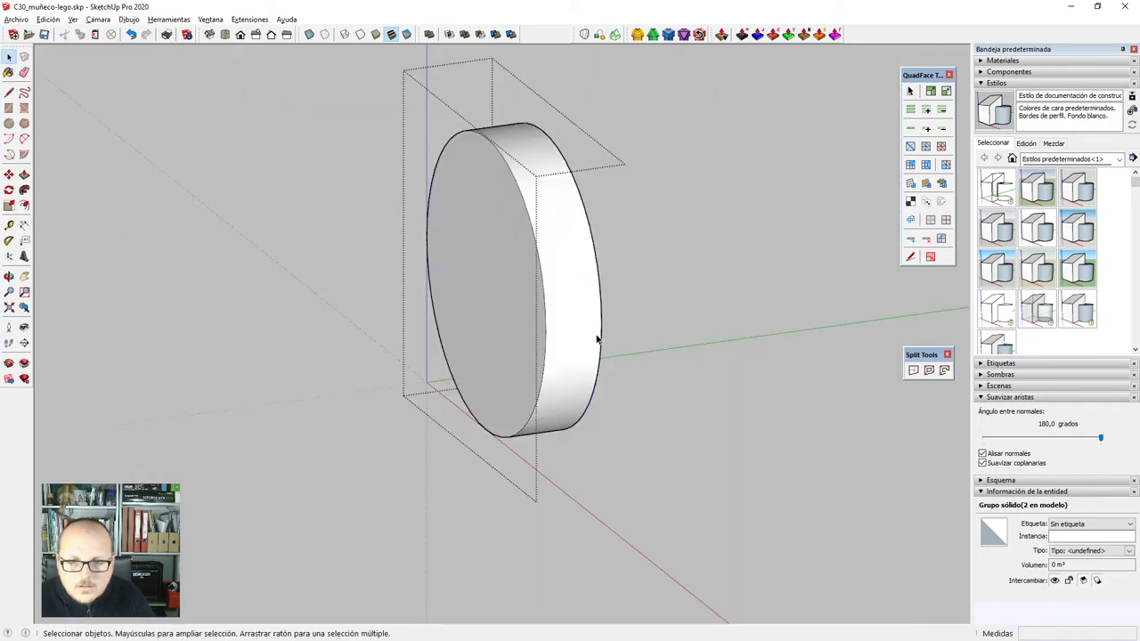
Round the hip disc's circular edges with FredoCorner at a 2 mm offset.
{"action": "left_click", "coordinate": [594, 341]}
{"action": "left_click", "coordinate": [638, 35]}
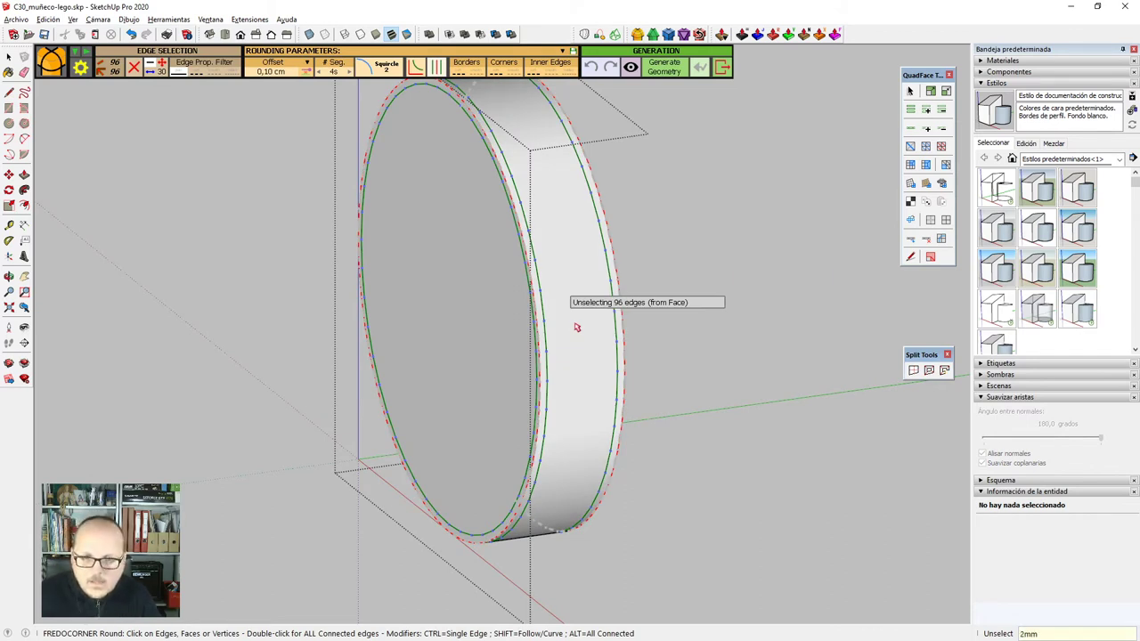
{"action": "left_click", "coordinate": [576, 327]}
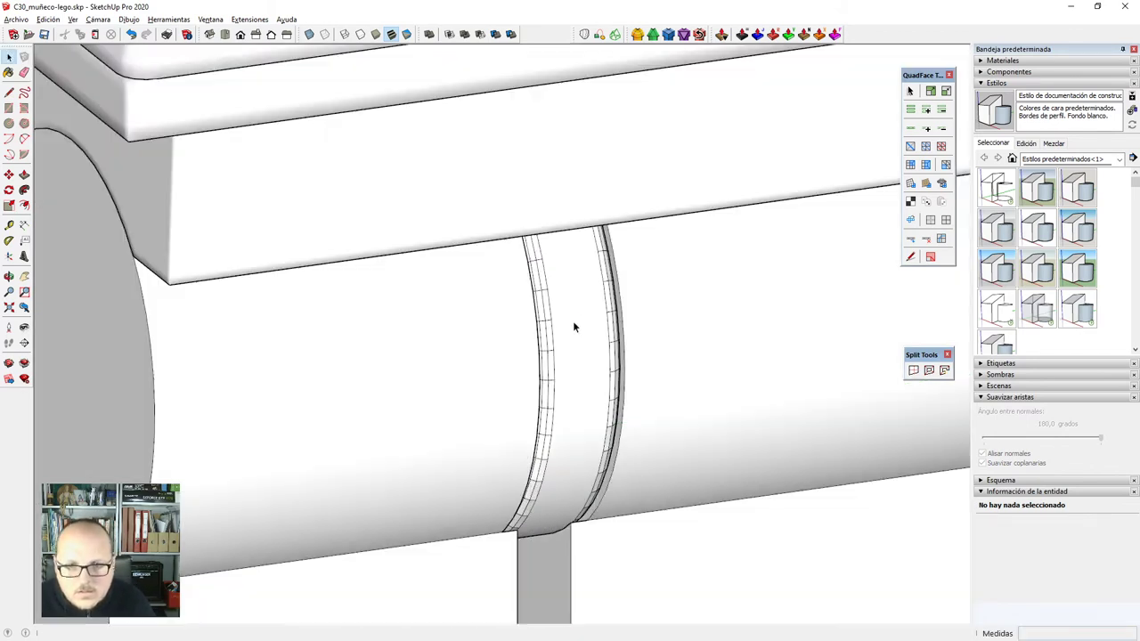
Soften the rounded hip disc's edges with a 180-degree angle between normals.
{"action": "left_click", "coordinate": [574, 326]}
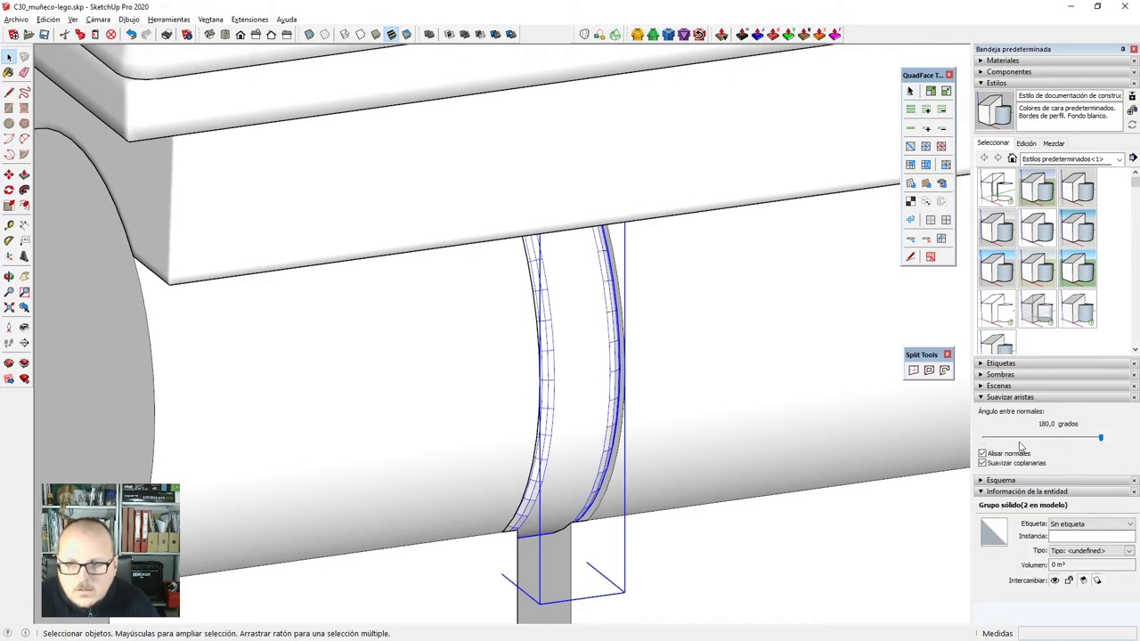
{"action": "left_click_drag", "start_coordinate": [1101, 439], "coordinate": [1133, 438]}
{"action": "scroll", "coordinate": [407, 333], "scroll_direction": "down", "scroll_amount": 8}
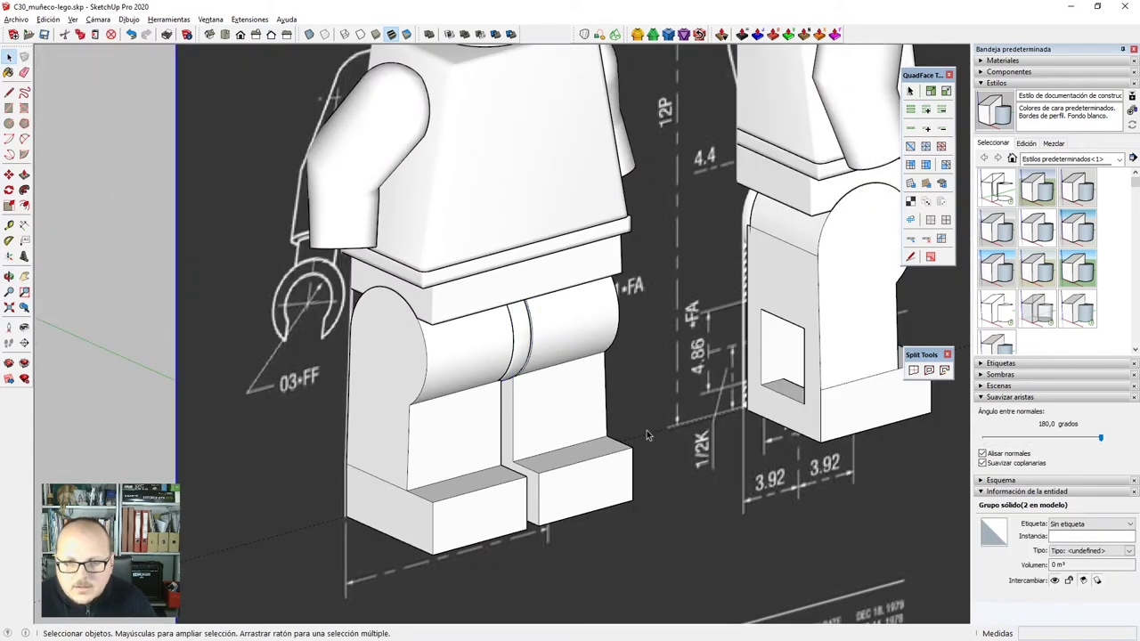
{"action": "middle_click_drag", "start_coordinate": [647, 430], "coordinate": [325, 291]}
{"action": "scroll", "coordinate": [337, 287], "scroll_direction": "down", "scroll_amount": 5}
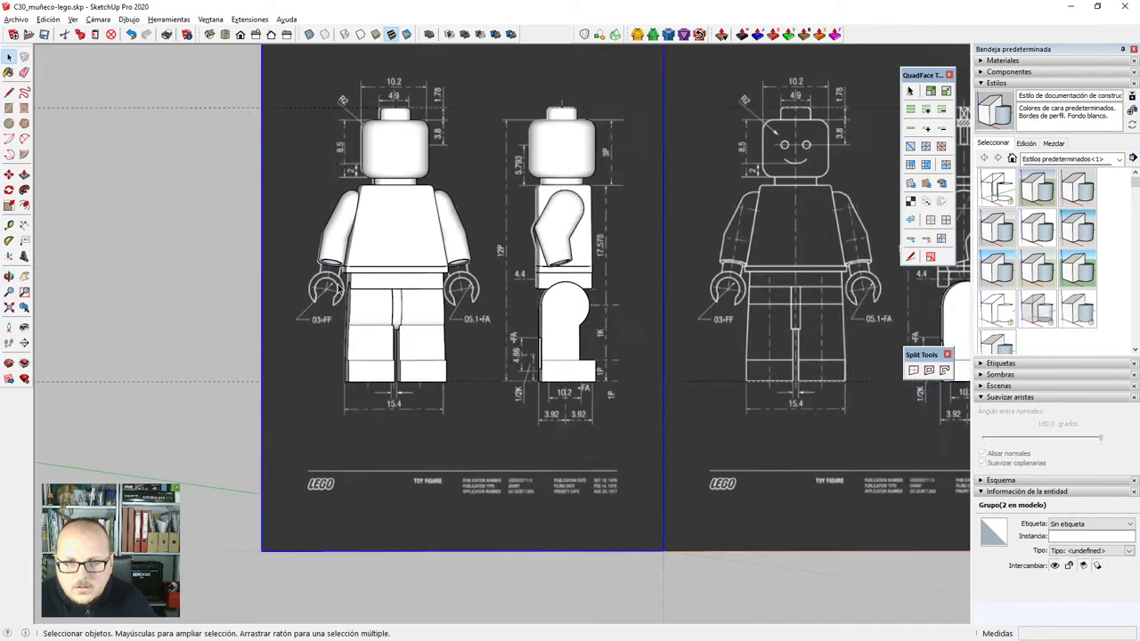
{"action": "scroll", "coordinate": [771, 234], "scroll_direction": "down", "scroll_amount": 2}
{"action": "scroll", "coordinate": [709, 337], "scroll_direction": "up", "scroll_amount": 6}
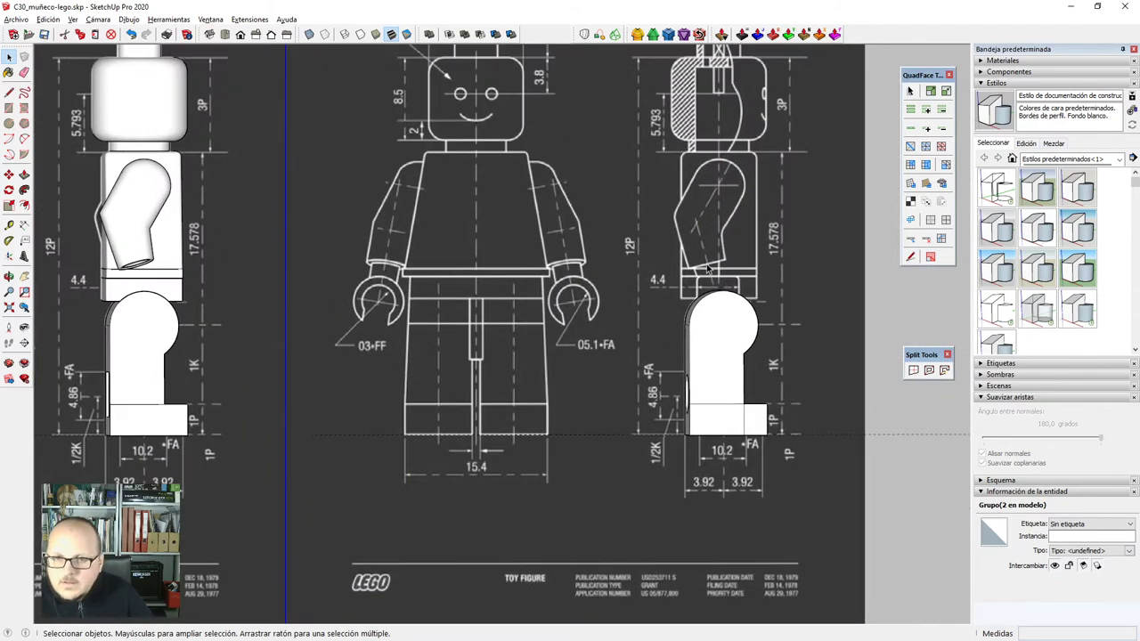
Delete the white side-view figure copy covering the side view of the second, line-only blueprint.
{"action": "key", "text": "Delete"}
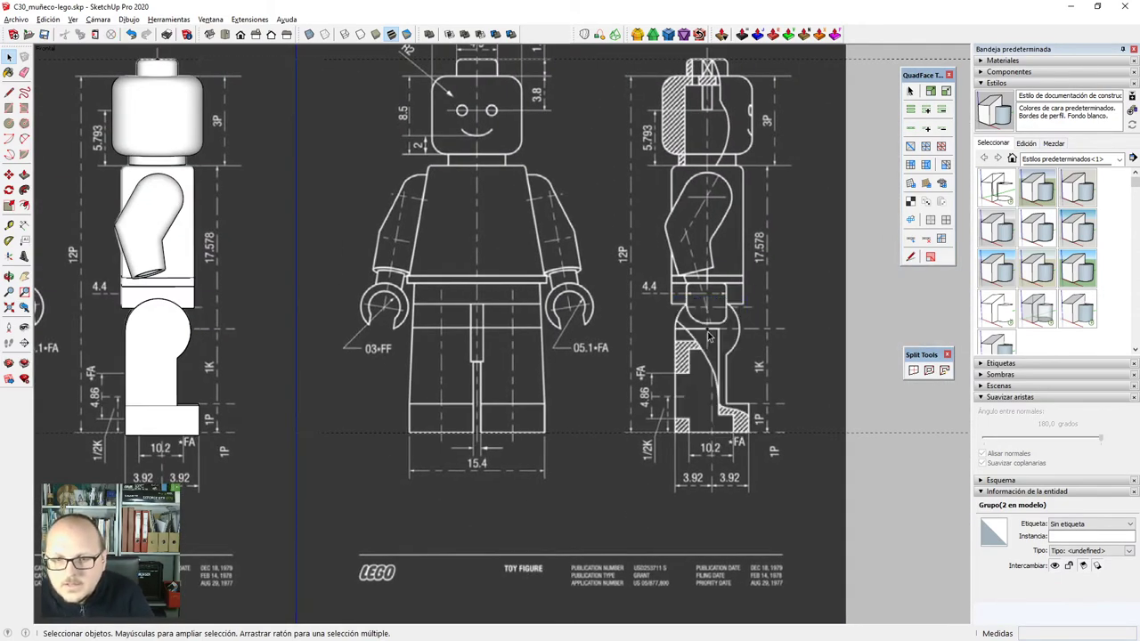
{"action": "scroll", "coordinate": [728, 302], "scroll_direction": "up", "scroll_amount": 3}
{"action": "scroll", "coordinate": [723, 341], "scroll_direction": "up", "scroll_amount": 1}
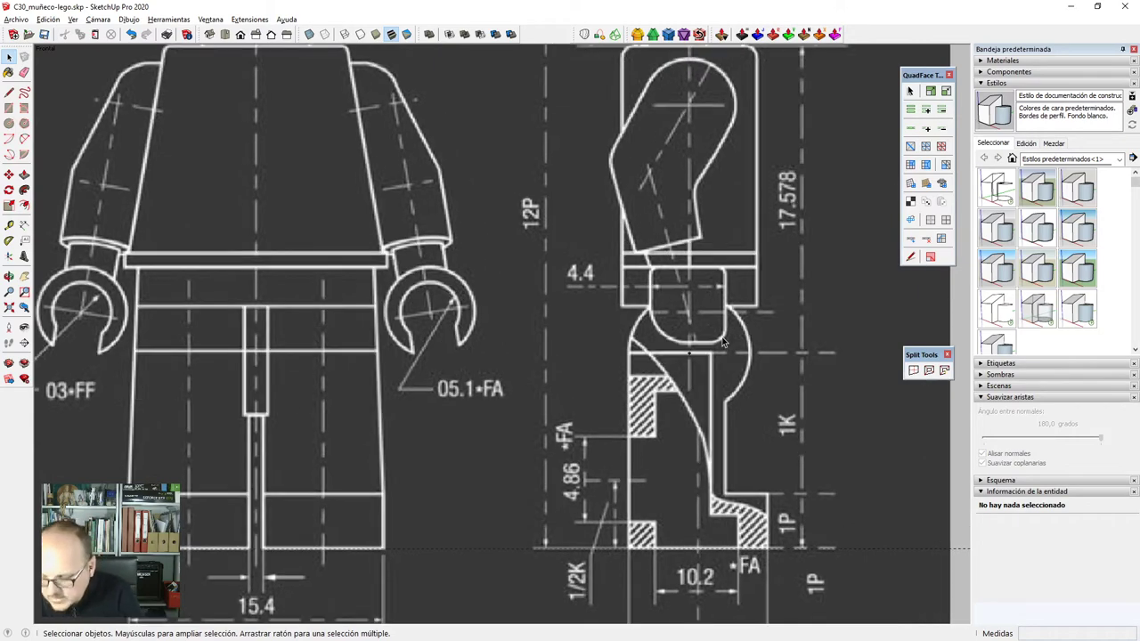
{"action": "scroll", "coordinate": [693, 347], "scroll_direction": "down", "scroll_amount": 2}
{"action": "scroll", "coordinate": [693, 346], "scroll_direction": "up", "scroll_amount": 1}
{"action": "scroll", "coordinate": [409, 345], "scroll_direction": "up", "scroll_amount": 1}
{"action": "scroll", "coordinate": [455, 329], "scroll_direction": "up", "scroll_amount": 2}
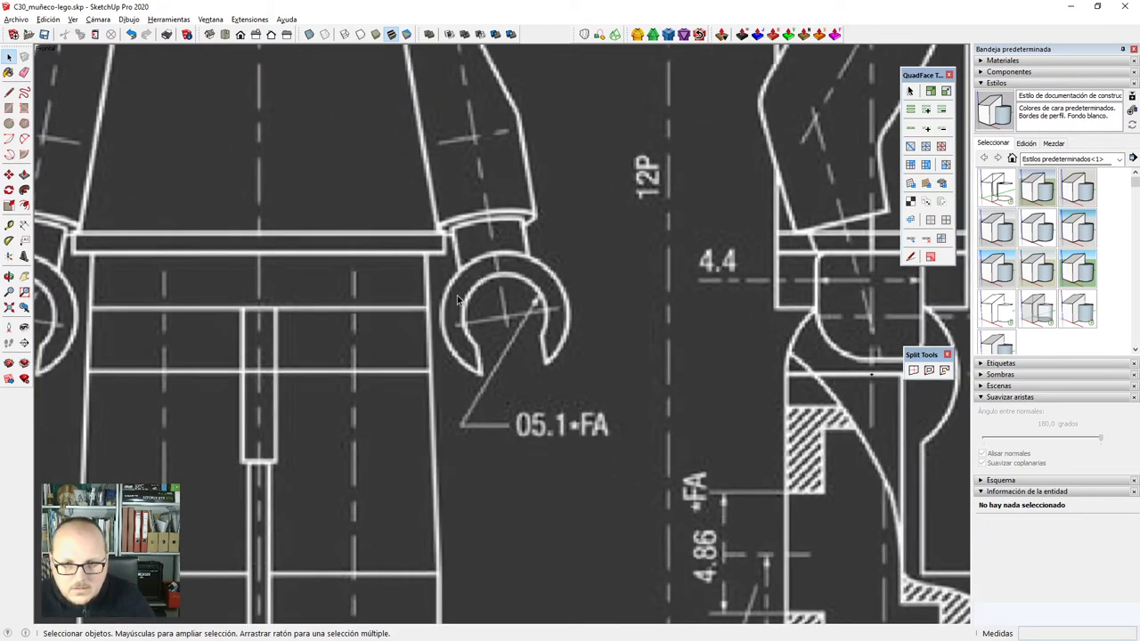
{"action": "scroll", "coordinate": [454, 320], "scroll_direction": "down", "scroll_amount": 3}
{"action": "scroll", "coordinate": [428, 275], "scroll_direction": "up", "scroll_amount": 4}
{"action": "scroll", "coordinate": [428, 275], "scroll_direction": "up", "scroll_amount": 2}
{"action": "key", "text": "c"}
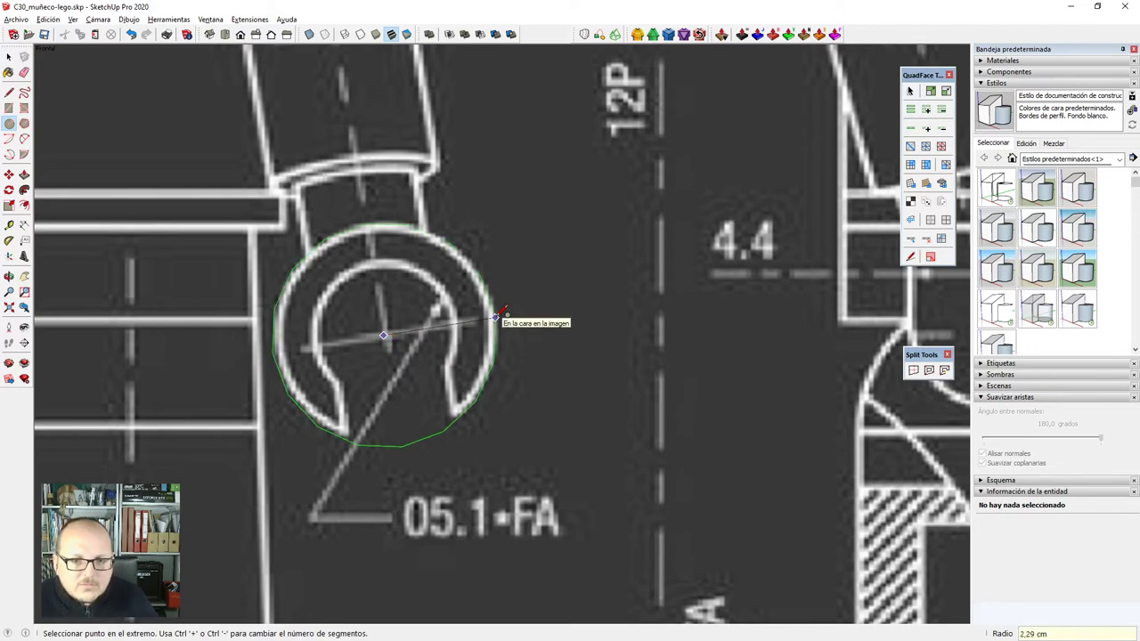
{"action": "left_click", "coordinate": [496, 318]}
{"action": "key", "text": "space"}
{"action": "scroll", "coordinate": [502, 316], "scroll_direction": "down", "scroll_amount": 3}
{"action": "double_click", "coordinate": [428, 331]}
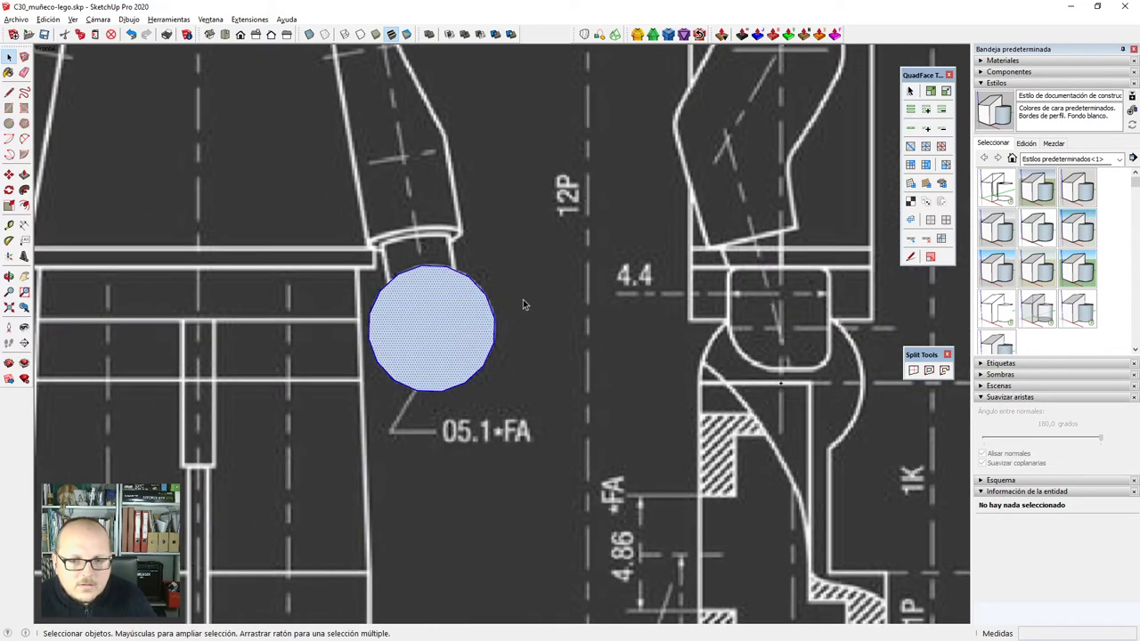
{"action": "scroll", "coordinate": [499, 312], "scroll_direction": "down", "scroll_amount": 1}
{"action": "scroll", "coordinate": [480, 326], "scroll_direction": "down", "scroll_amount": 3}
{"action": "scroll", "coordinate": [587, 330], "scroll_direction": "down", "scroll_amount": 2}
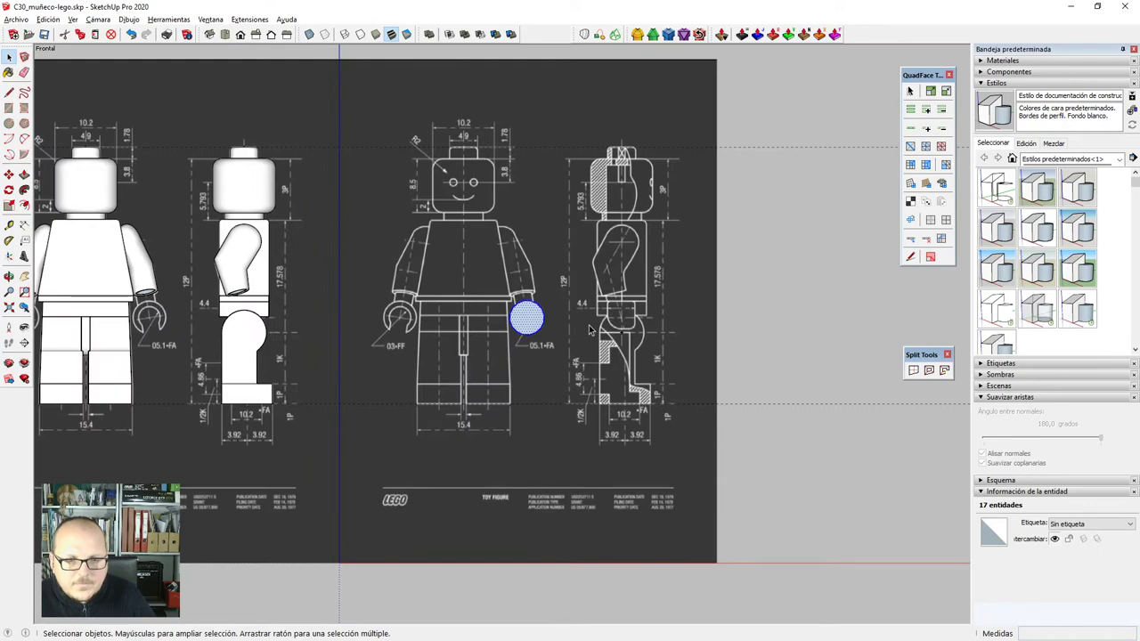
{"action": "scroll", "coordinate": [590, 329], "scroll_direction": "down", "scroll_amount": 3}
{"action": "key", "text": "Delete"}
Open the front-view minifigure component for editing at the hand marked 05.1*FA.
{"action": "scroll", "coordinate": [359, 304], "scroll_direction": "up", "scroll_amount": 6}
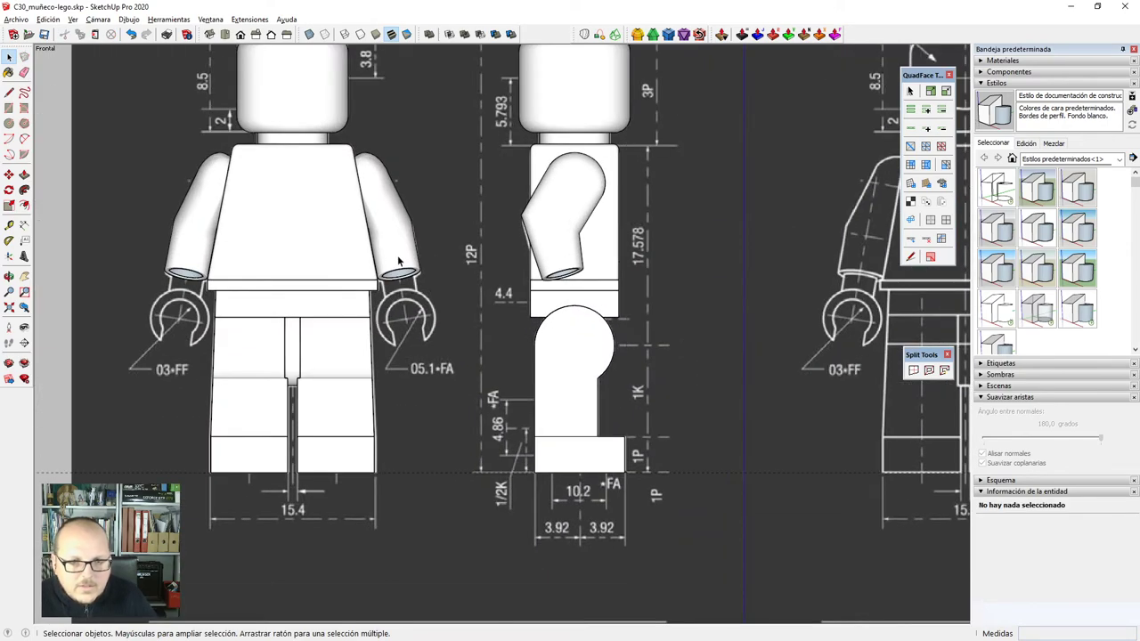
{"action": "double_click", "coordinate": [399, 259]}
{"action": "scroll", "coordinate": [397, 281], "scroll_direction": "up", "scroll_amount": 2}
{"action": "left_click", "coordinate": [418, 297]}
{"action": "scroll", "coordinate": [418, 299], "scroll_direction": "down", "scroll_amount": 2}
{"action": "scroll", "coordinate": [402, 336], "scroll_direction": "up", "scroll_amount": 4}
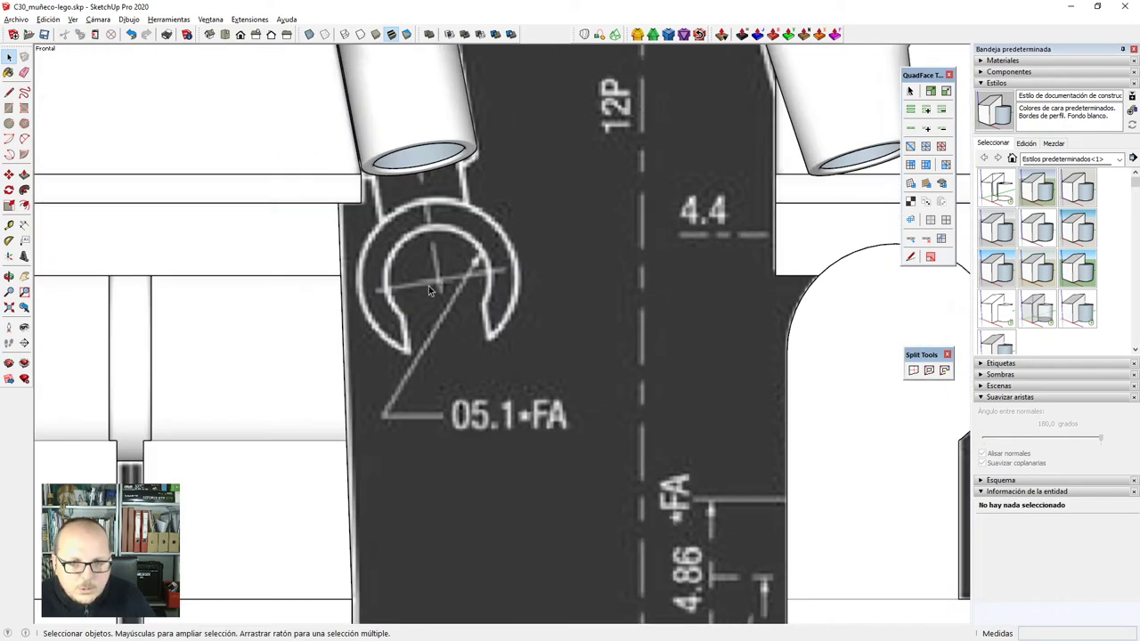
{"action": "scroll", "coordinate": [461, 335], "scroll_direction": "down", "scroll_amount": 2}
{"action": "double_click", "coordinate": [448, 218]}
{"action": "scroll", "coordinate": [446, 212], "scroll_direction": "down", "scroll_amount": 1}
{"action": "scroll", "coordinate": [447, 212], "scroll_direction": "up", "scroll_amount": 5}
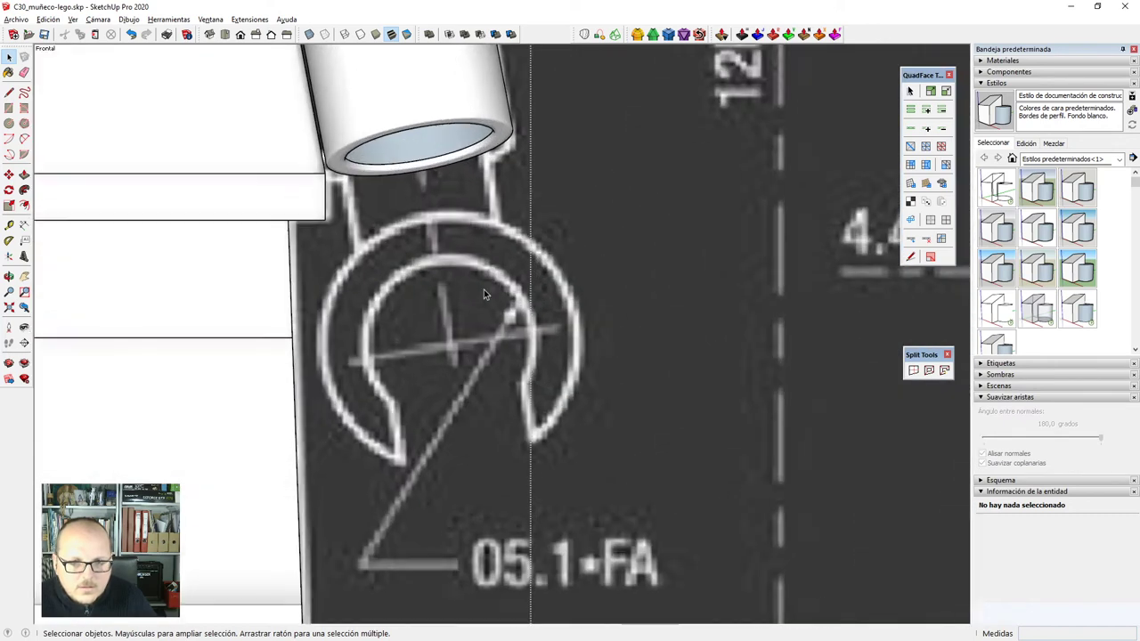
{"action": "key", "text": "c"}
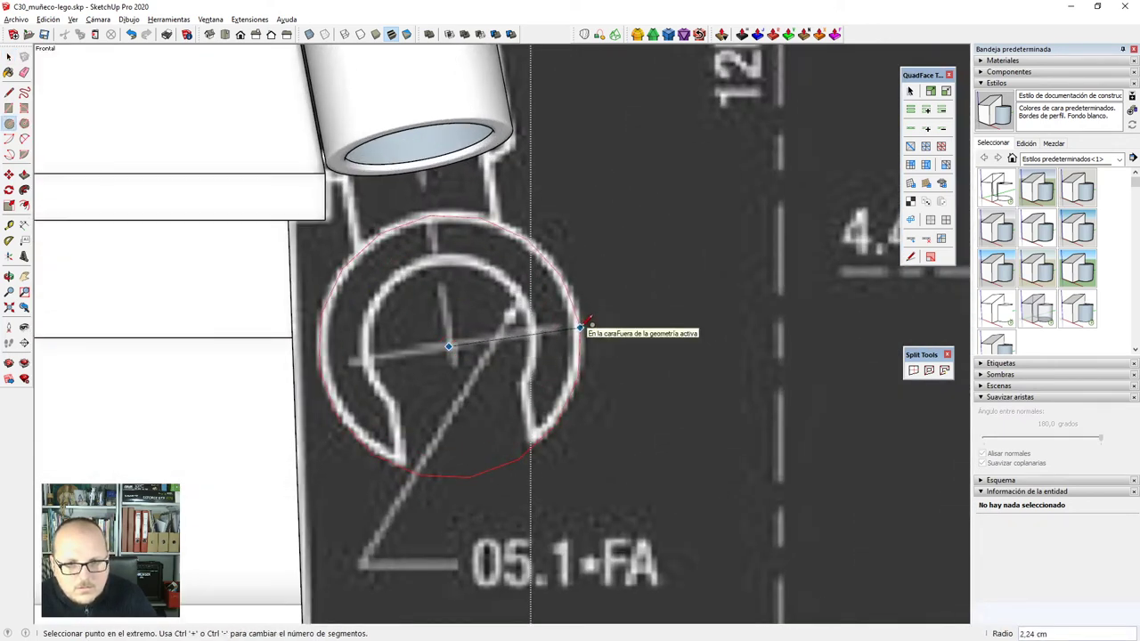
{"action": "left_click", "coordinate": [580, 329]}
{"action": "scroll", "coordinate": [505, 333], "scroll_direction": "down", "scroll_amount": 6}
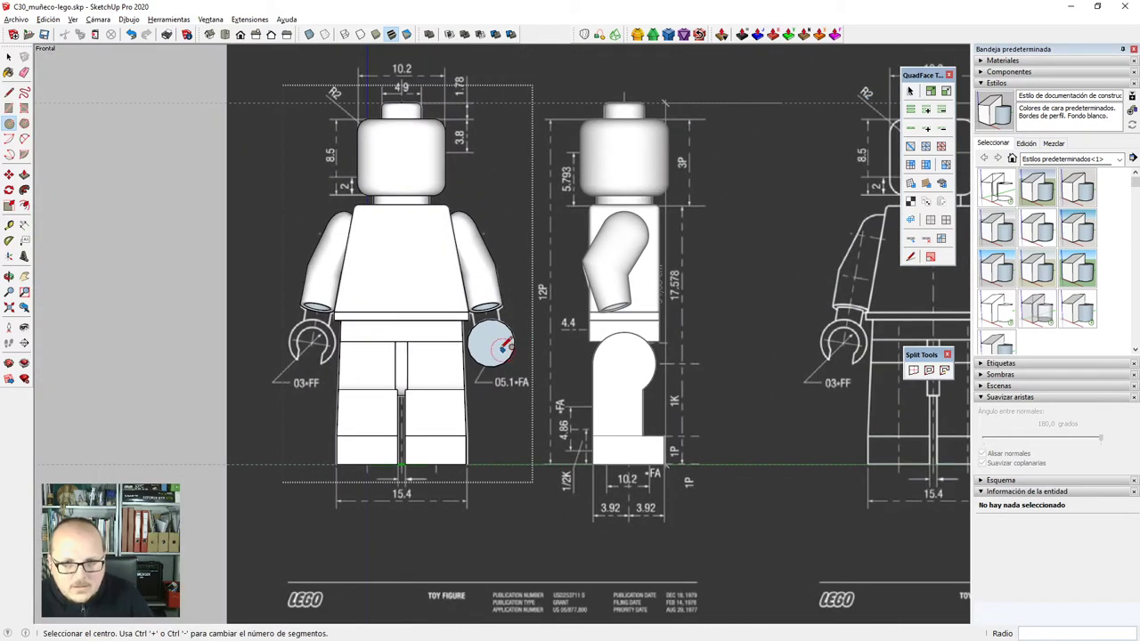
{"action": "key", "text": "space"}
Draw a 16-segment circle of about 2.16 cm radius over the outer outline of the hand marked 03*FF.
{"action": "scroll", "coordinate": [392, 343], "scroll_direction": "up", "scroll_amount": 6}
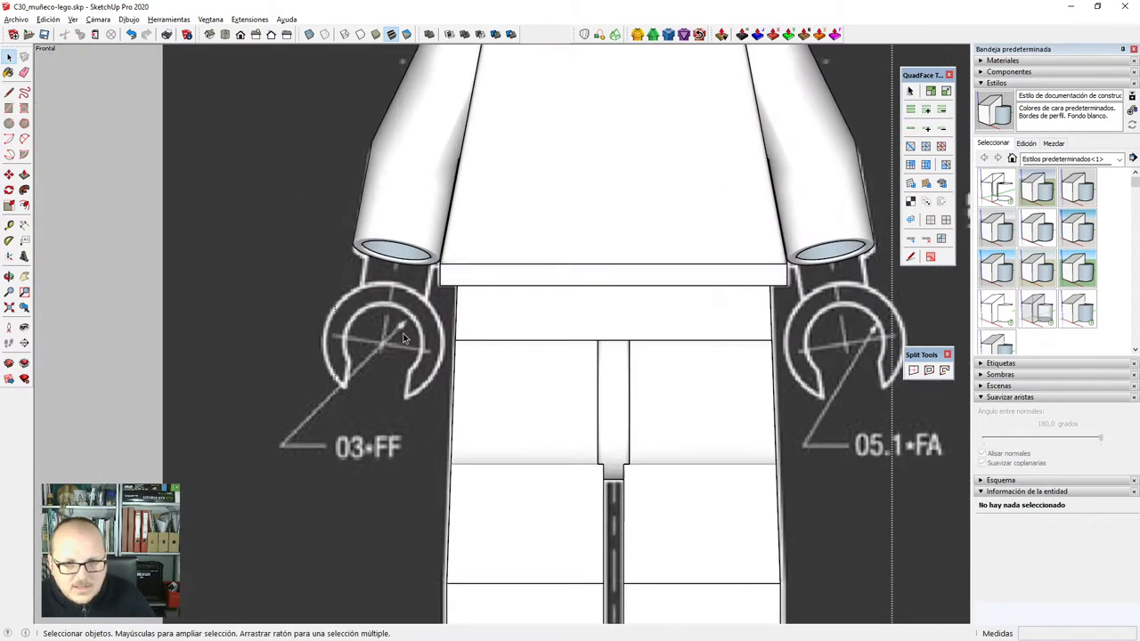
{"action": "key", "text": "c"}
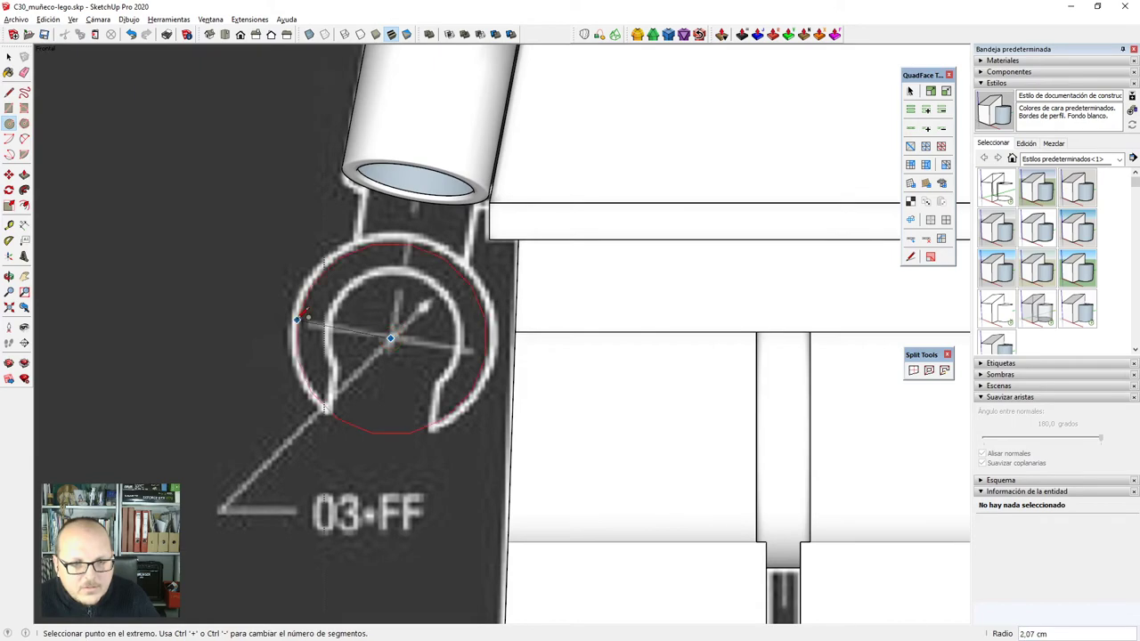
{"action": "left_click", "coordinate": [293, 318]}
{"action": "scroll", "coordinate": [303, 343], "scroll_direction": "down", "scroll_amount": 6}
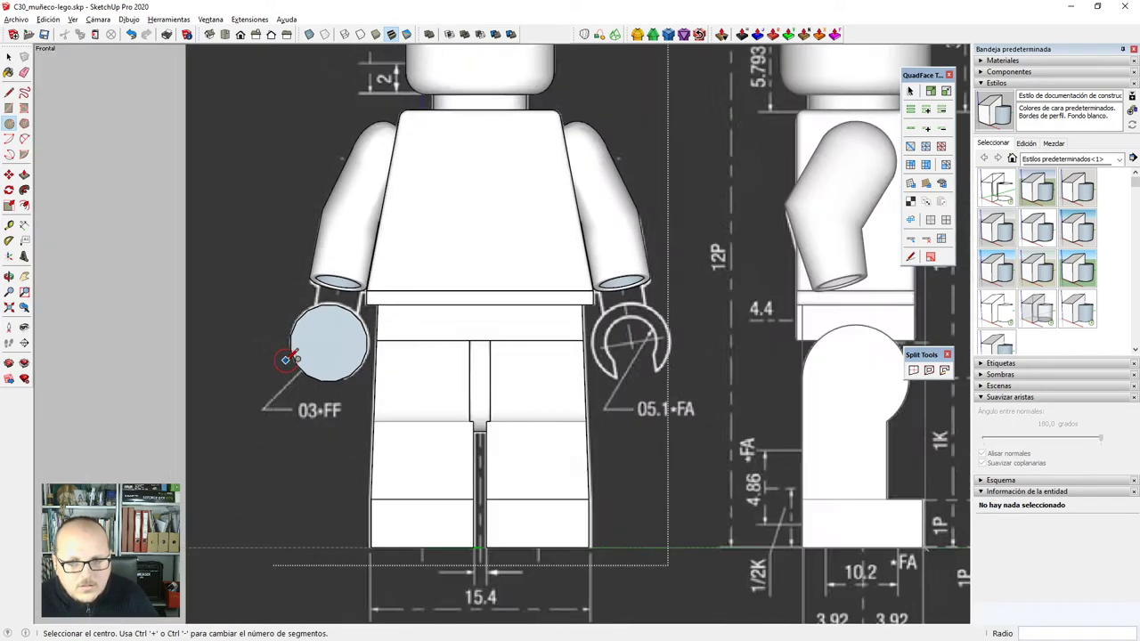
Move the side-view minifigure component back along the green axis through the blueprint to expose the drawn hand profile.
{"action": "mouse_move", "coordinate": [312, 351]}
{"action": "middle_mouse_down"}
{"action": "mouse_move", "coordinate": [545, 468]}
{"action": "mouse_move", "coordinate": [438, 463]}
{"action": "mouse_move", "coordinate": [417, 369]}
{"action": "mouse_move", "coordinate": [412, 382]}
{"action": "mouse_move", "coordinate": [520, 416]}
{"action": "mouse_move", "coordinate": [419, 463]}
{"action": "mouse_move", "coordinate": [393, 496]}
{"action": "middle_mouse_up"}
{"action": "scroll", "coordinate": [412, 381], "scroll_direction": "down", "scroll_amount": 5}
{"action": "key", "text": "space"}
{"action": "scroll", "coordinate": [482, 389], "scroll_direction": "up", "scroll_amount": 5}
{"action": "left_click", "coordinate": [542, 378]}
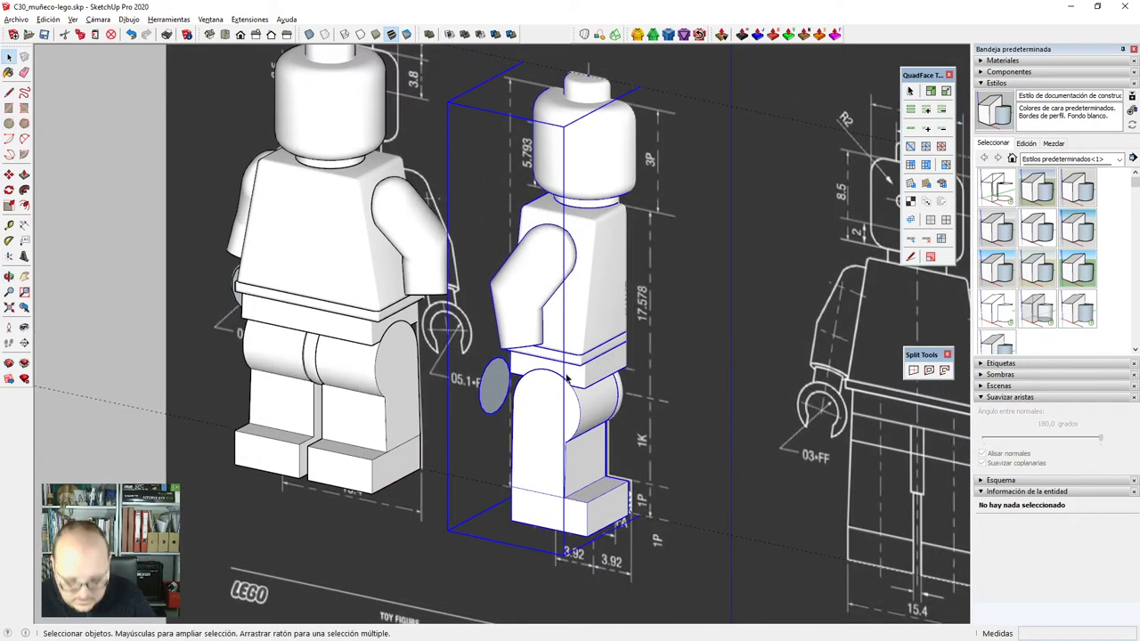
{"action": "key", "text": "m"}
{"action": "scroll", "coordinate": [546, 374], "scroll_direction": "up", "scroll_amount": 3}
{"action": "left_click", "coordinate": [545, 367]}
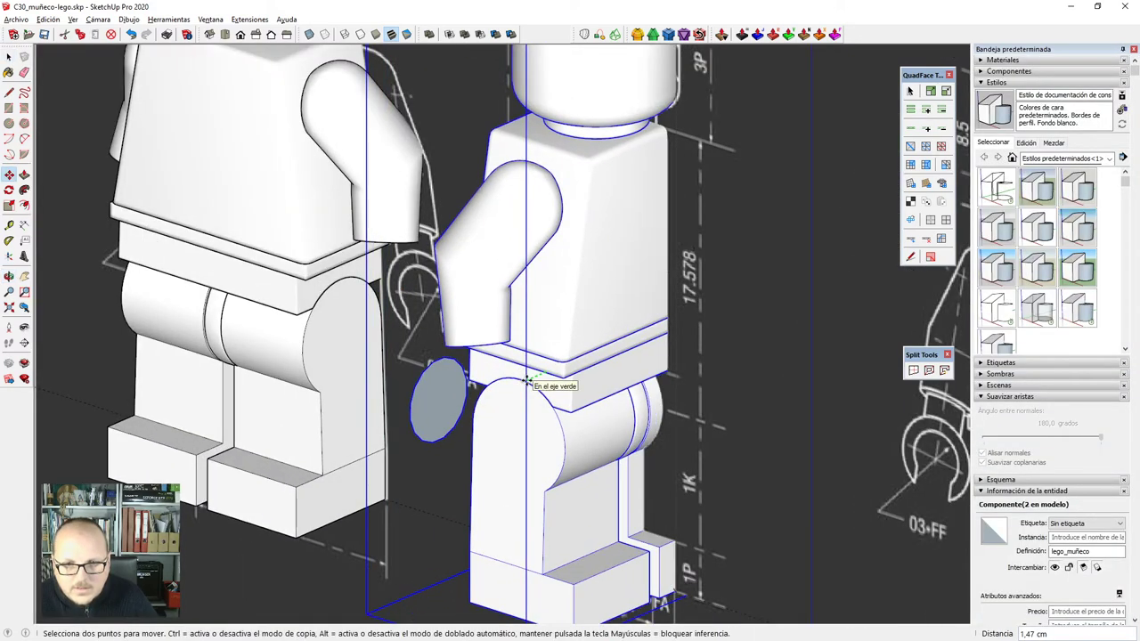
{"action": "scroll", "coordinate": [540, 455], "scroll_direction": "down", "scroll_amount": 4}
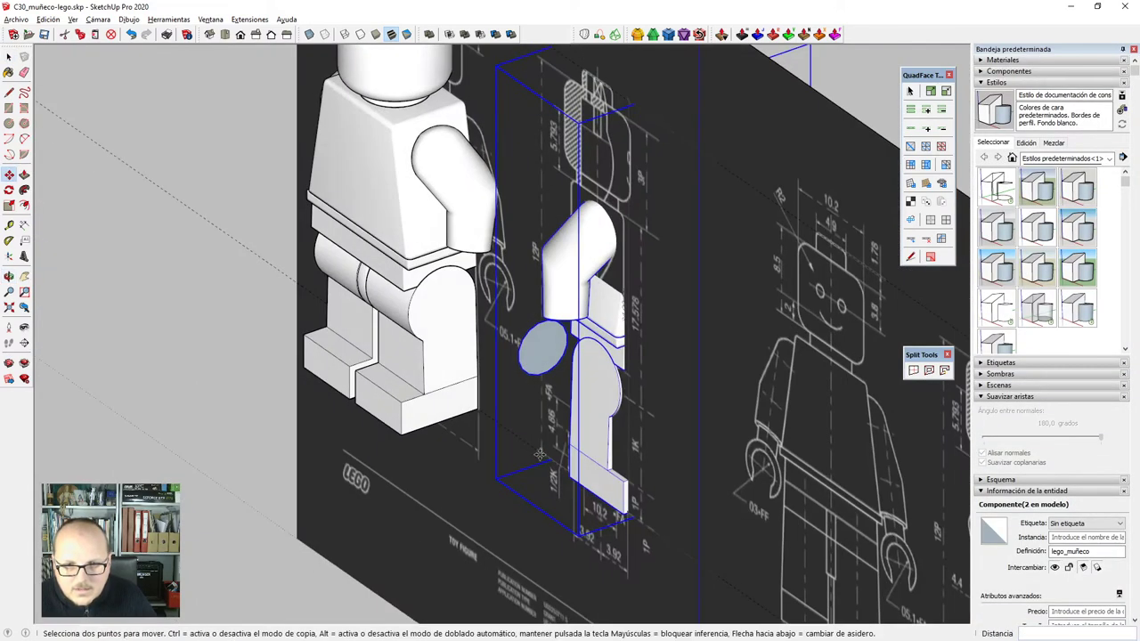
{"action": "left_click", "coordinate": [210, 482]}
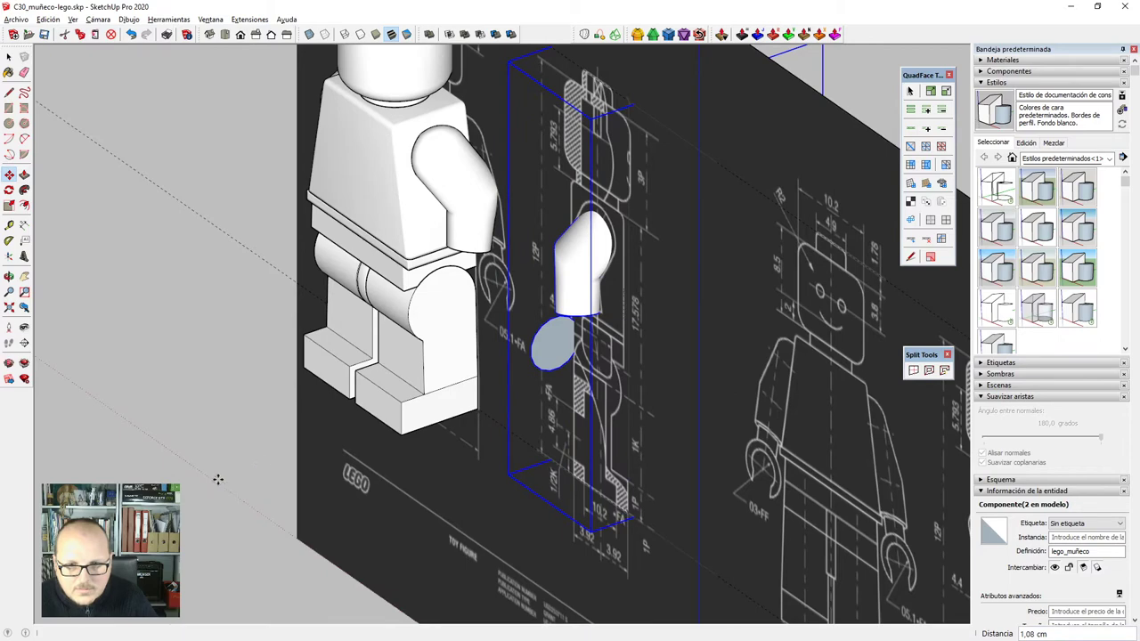
Open the side-view component and extrude the hand circle about 4.78 cm, up to the far edge of the drawn hand.
{"action": "key", "text": "F2"}
{"action": "scroll", "coordinate": [312, 440], "scroll_direction": "down", "scroll_amount": 3}
{"action": "scroll", "coordinate": [492, 314], "scroll_direction": "up", "scroll_amount": 7}
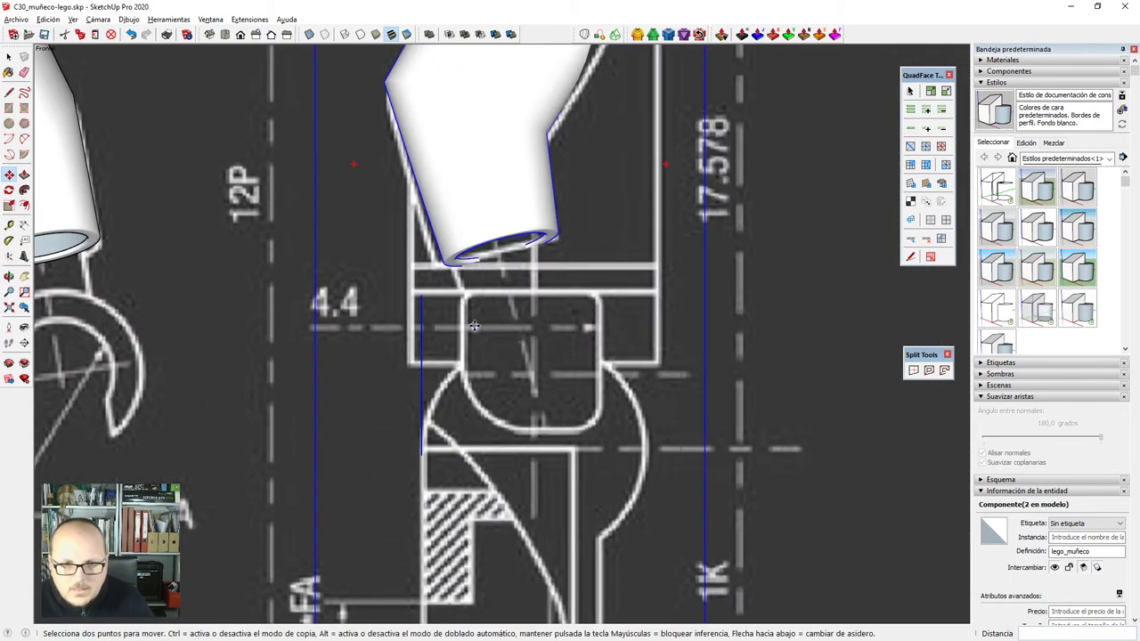
{"action": "key", "text": "space"}
{"action": "left_click", "coordinate": [420, 344]}
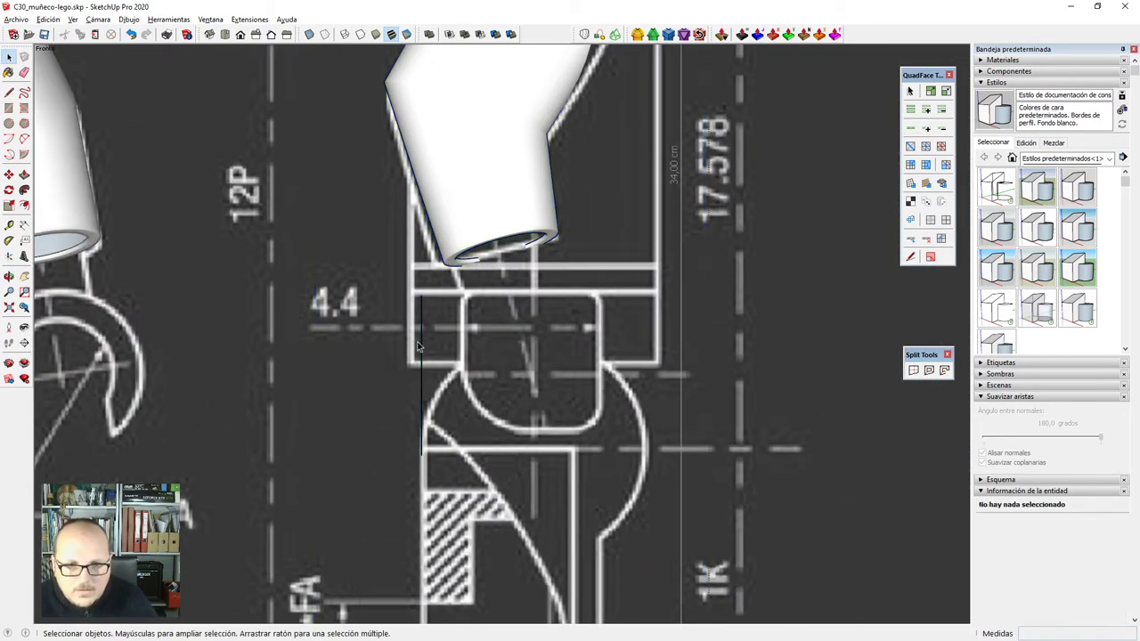
{"action": "middle_click_drag", "start_coordinate": [436, 374], "coordinate": [415, 384]}
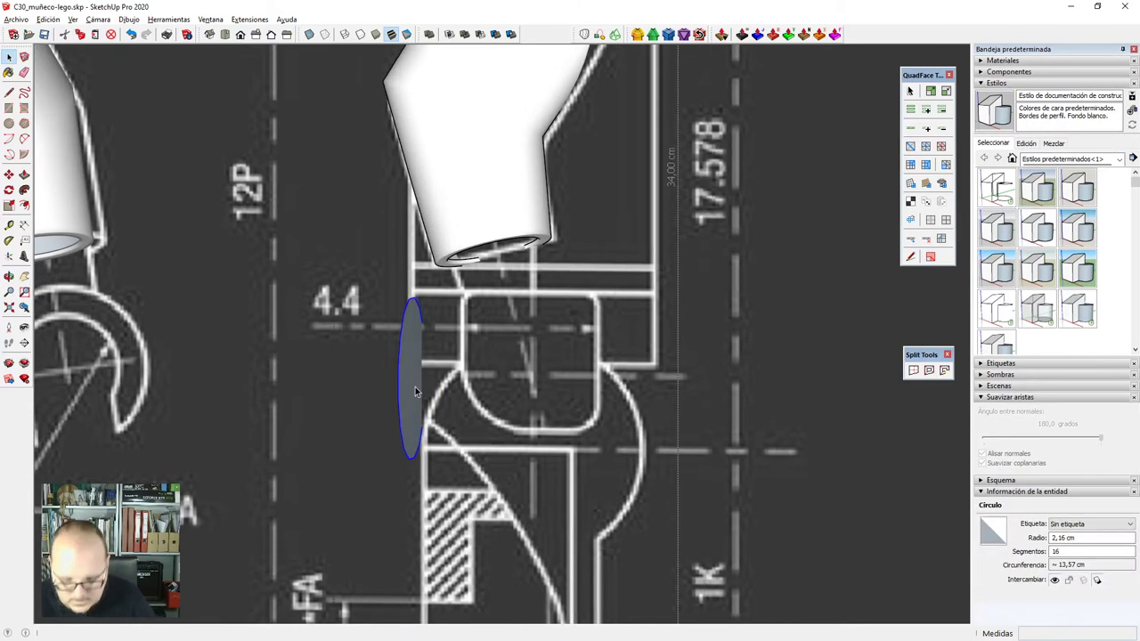
{"action": "key", "text": "p"}
{"action": "left_click", "coordinate": [416, 383]}
{"action": "scroll", "coordinate": [451, 383], "scroll_direction": "down", "scroll_amount": 1}
{"action": "key", "text": "F2"}
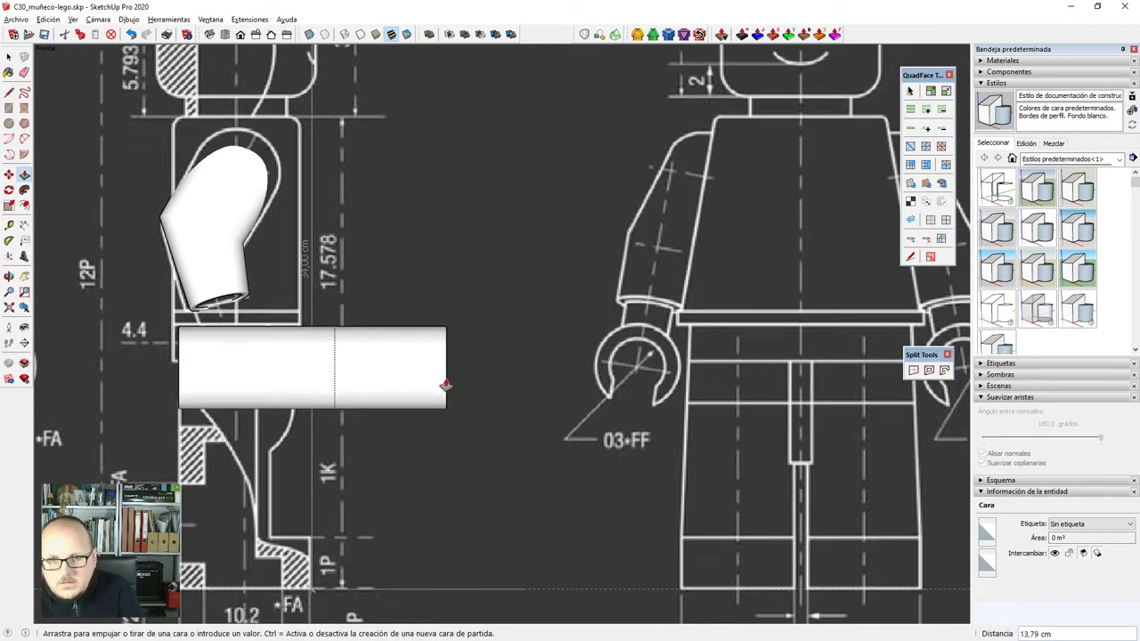
{"action": "scroll", "coordinate": [337, 385], "scroll_direction": "down", "scroll_amount": 2}
{"action": "scroll", "coordinate": [234, 374], "scroll_direction": "up", "scroll_amount": 7}
{"action": "scroll", "coordinate": [335, 350], "scroll_direction": "up", "scroll_amount": 1}
{"action": "left_click_drag", "start_coordinate": [335, 350], "coordinate": [410, 348]}
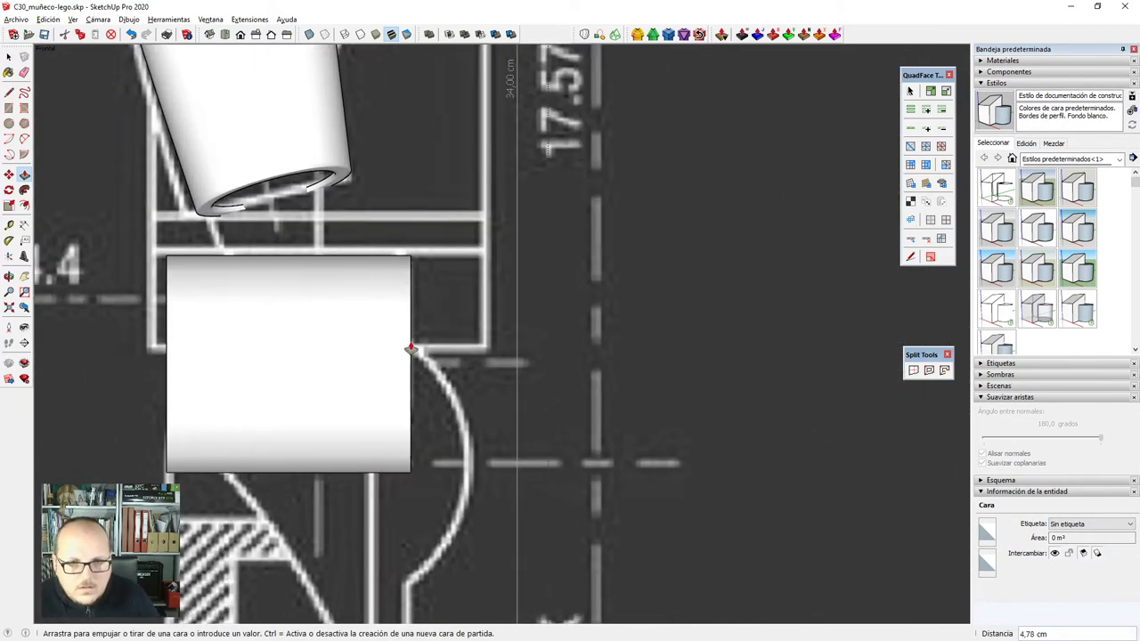
Scale the hand cylinder along the red axis to about 0.74 so its width fits the drawn hand profile.
{"action": "key", "text": "space"}
{"action": "scroll", "coordinate": [364, 330], "scroll_direction": "down", "scroll_amount": 1}
{"action": "triple_click", "coordinate": [364, 328]}
{"action": "middle_click_drag", "start_coordinate": [364, 328], "coordinate": [387, 389]}
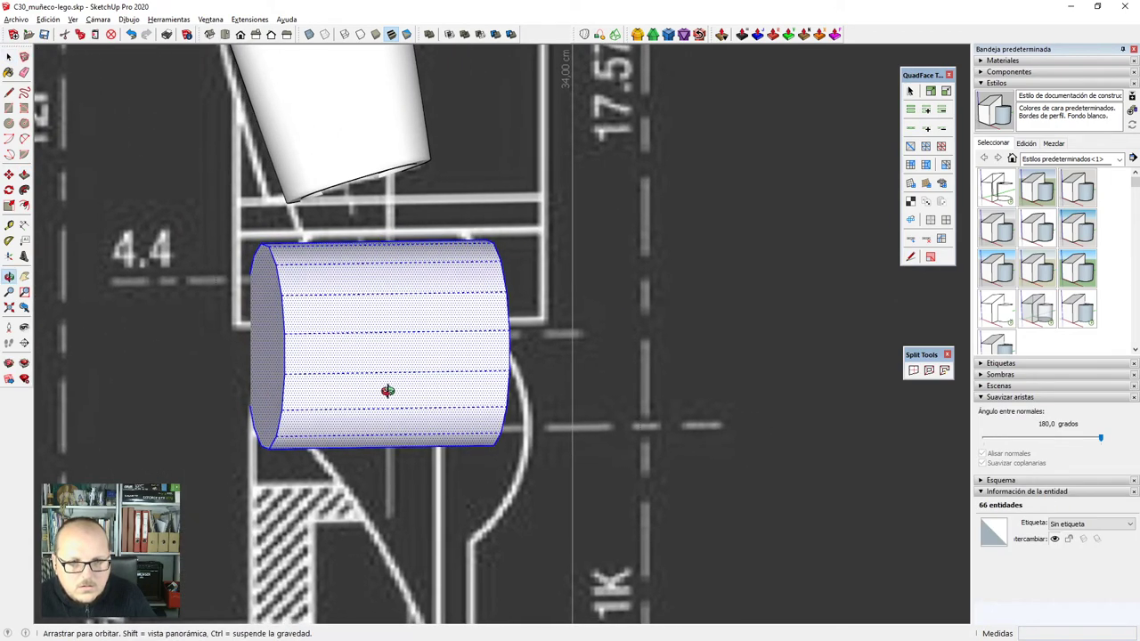
{"action": "key", "text": "s"}
{"action": "scroll", "coordinate": [265, 347], "scroll_direction": "down", "scroll_amount": 1}
{"action": "key", "text": "F2"}
{"action": "scroll", "coordinate": [265, 347], "scroll_direction": "down", "scroll_amount": 3}
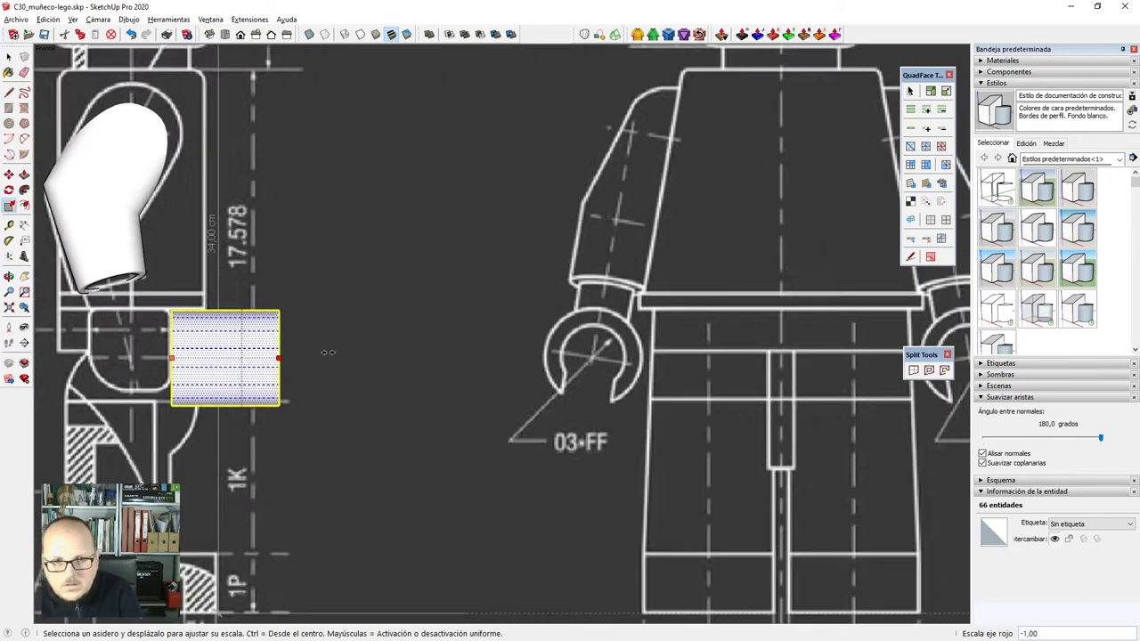
{"action": "scroll", "coordinate": [80, 356], "scroll_direction": "up", "scroll_amount": 3}
{"action": "scroll", "coordinate": [338, 323], "scroll_direction": "up", "scroll_amount": 3}
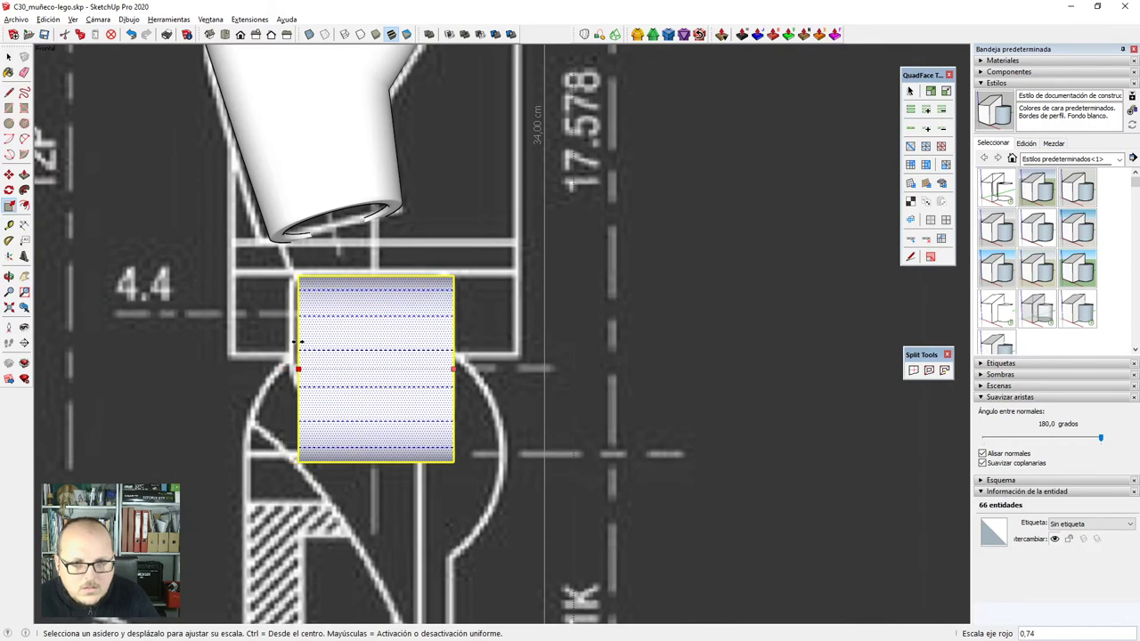
{"action": "scroll", "coordinate": [542, 338], "scroll_direction": "up", "scroll_amount": 1}
{"action": "key", "text": "x"}
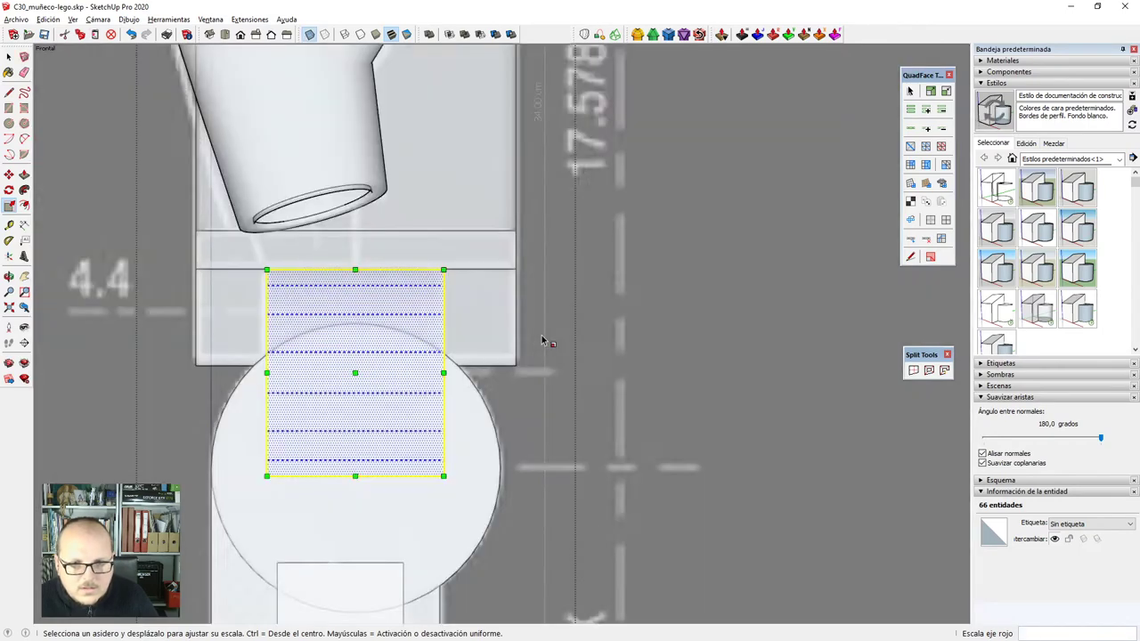
{"action": "scroll", "coordinate": [592, 333], "scroll_direction": "down", "scroll_amount": 6}
{"action": "key", "text": "x"}
Turn on X-ray display and offset the front circle of the hand about 0.79 cm inward onto the drawn inner outline.
{"action": "scroll", "coordinate": [631, 327], "scroll_direction": "down", "scroll_amount": 3}
{"action": "key", "text": "space"}
{"action": "left_click", "coordinate": [631, 325]}
{"action": "scroll", "coordinate": [259, 364], "scroll_direction": "up", "scroll_amount": 1}
{"action": "scroll", "coordinate": [260, 364], "scroll_direction": "up", "scroll_amount": 3}
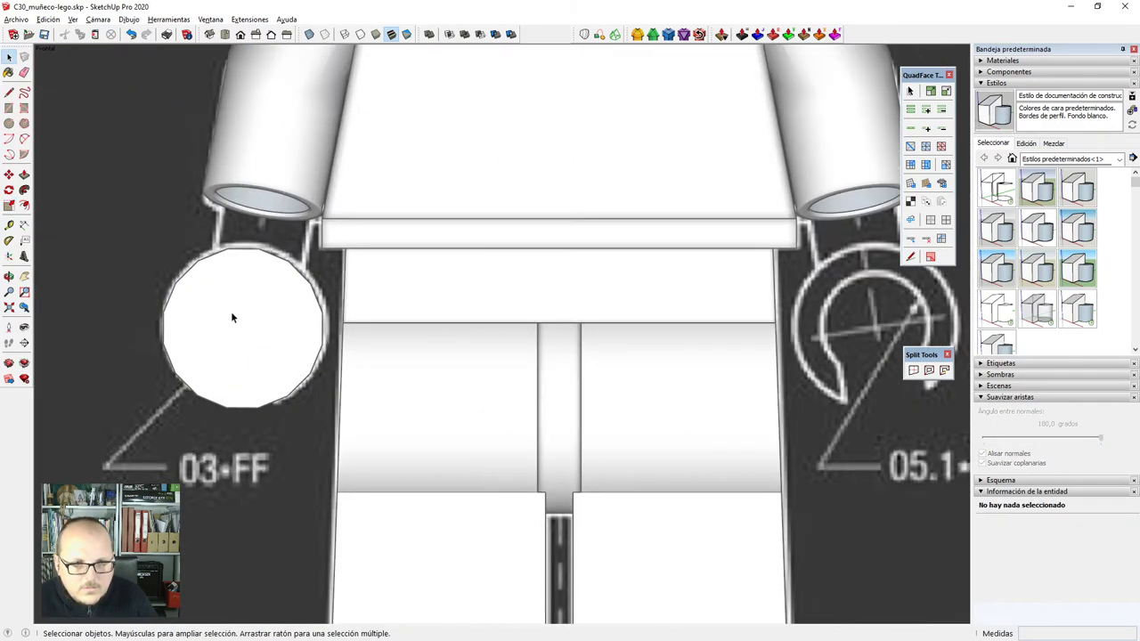
{"action": "scroll", "coordinate": [255, 308], "scroll_direction": "down", "scroll_amount": 2}
{"action": "left_click", "coordinate": [223, 316]}
{"action": "scroll", "coordinate": [203, 319], "scroll_direction": "up", "scroll_amount": 2}
{"action": "key", "text": "x"}
{"action": "scroll", "coordinate": [198, 318], "scroll_direction": "up", "scroll_amount": 3}
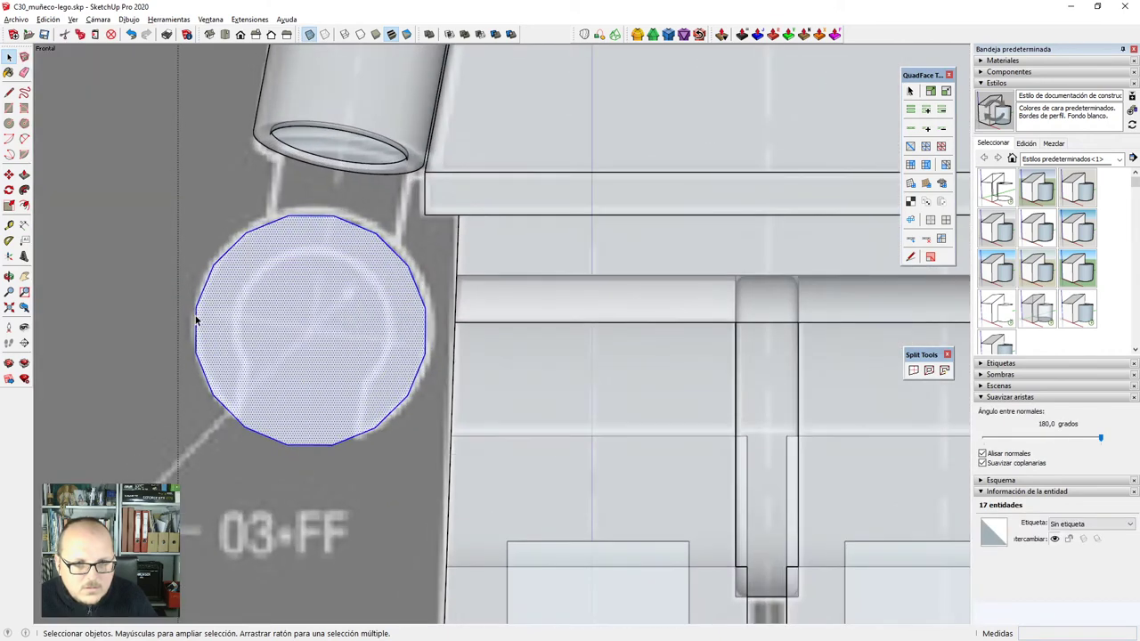
{"action": "left_click", "coordinate": [212, 301]}
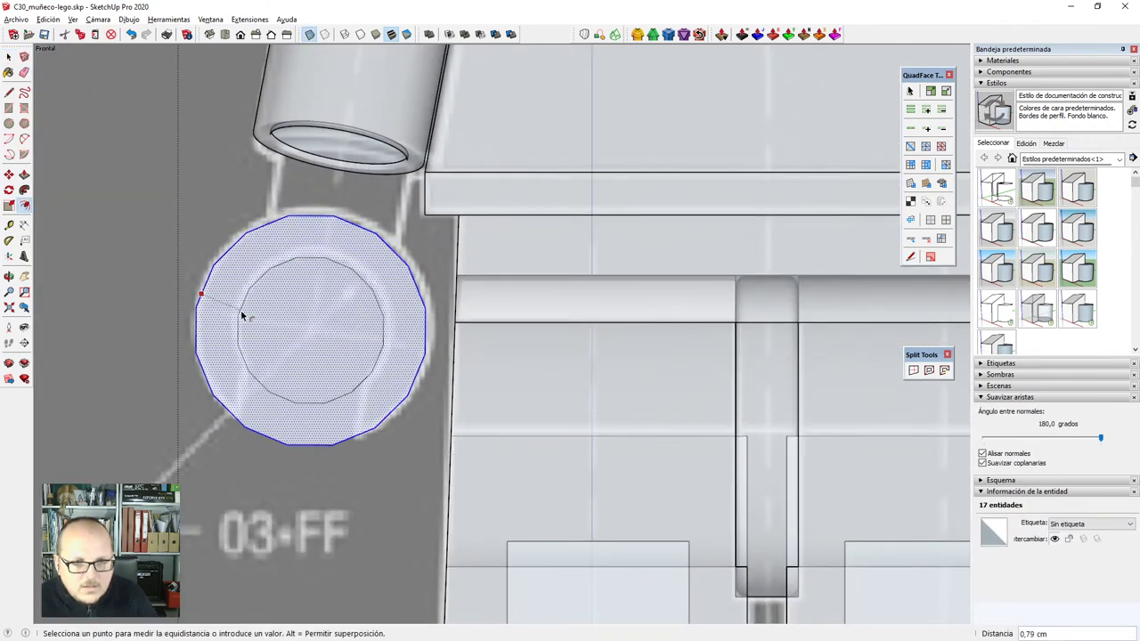
{"action": "left_click", "coordinate": [239, 315]}
Draw two lines from the inner circle to the outer circle along both sides of the hand's opening.
{"action": "scroll", "coordinate": [242, 419], "scroll_direction": "up", "scroll_amount": 4}
{"action": "key", "text": "l"}
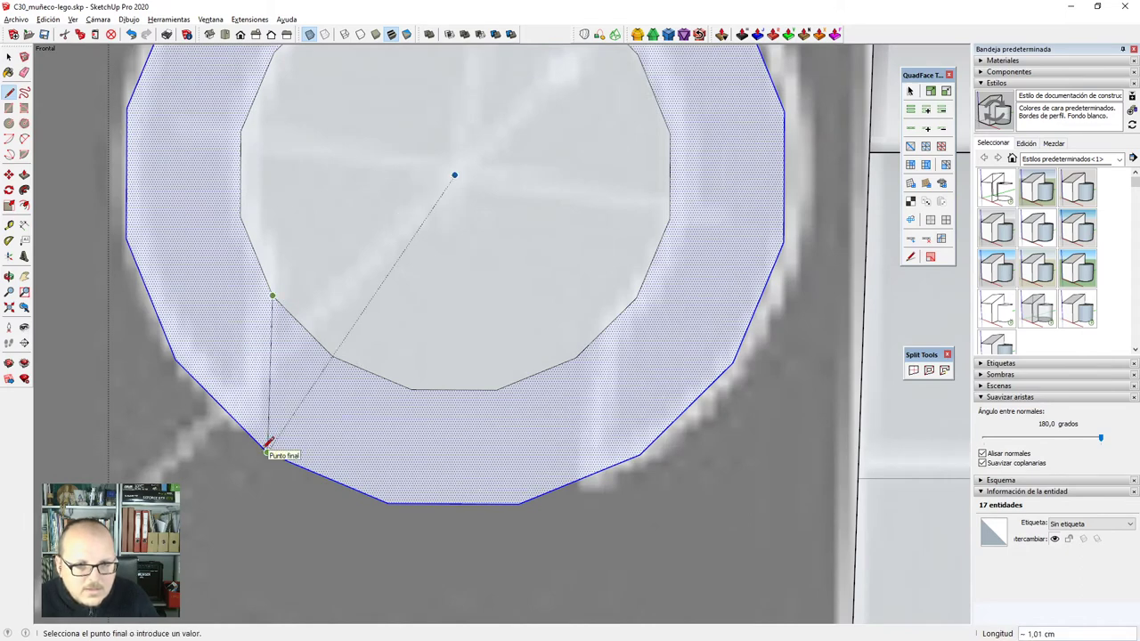
{"action": "scroll", "coordinate": [268, 443], "scroll_direction": "down", "scroll_amount": 3}
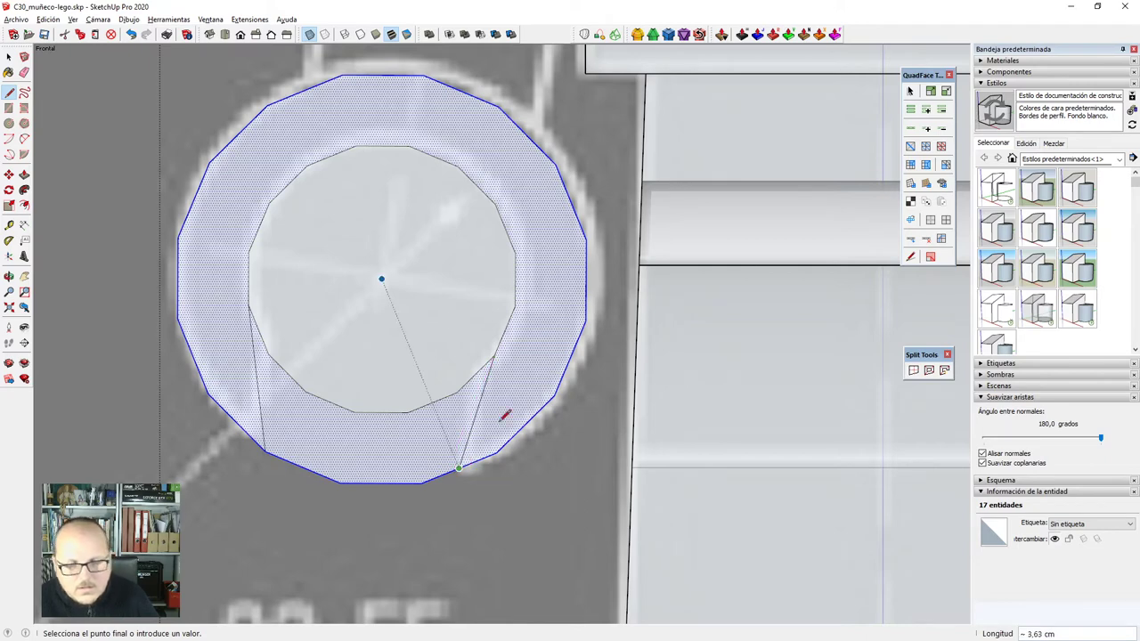
{"action": "scroll", "coordinate": [504, 416], "scroll_direction": "down", "scroll_amount": 2}
{"action": "key", "text": "space"}
{"action": "scroll", "coordinate": [489, 388], "scroll_direction": "down", "scroll_amount": 1}
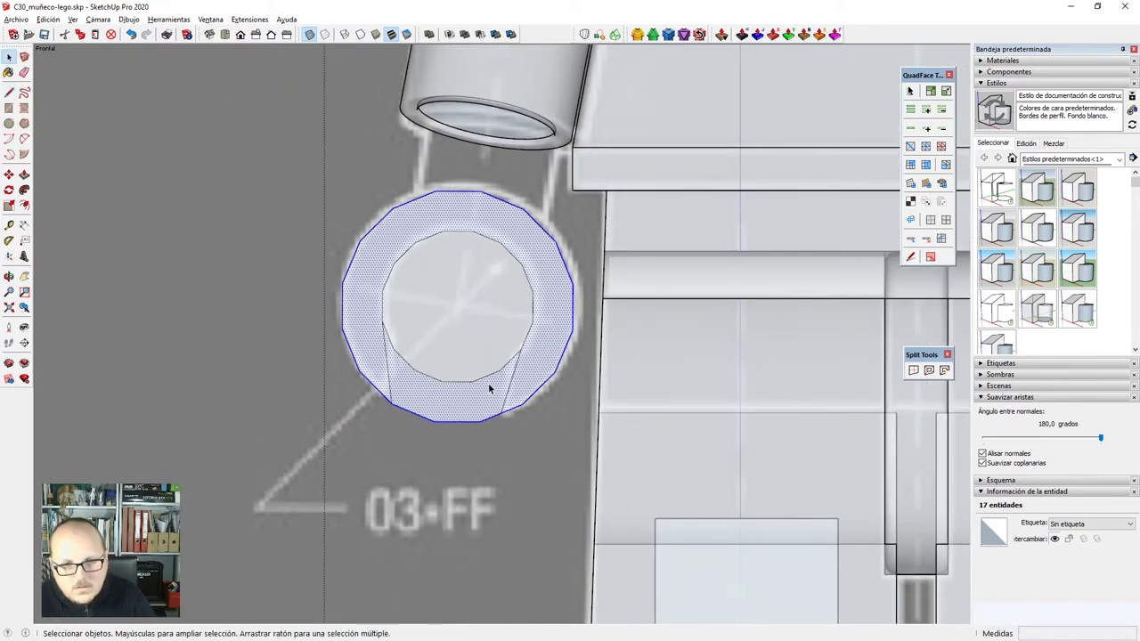
{"action": "scroll", "coordinate": [536, 335], "scroll_direction": "up", "scroll_amount": 4}
{"action": "key", "text": "z"}
{"action": "scroll", "coordinate": [535, 327], "scroll_direction": "down", "scroll_amount": 2}
{"action": "scroll", "coordinate": [536, 326], "scroll_direction": "down", "scroll_amount": 1}
Erase the part of the inner circle that crosses the hand's opening between the two side lines.
{"action": "key", "text": "e"}
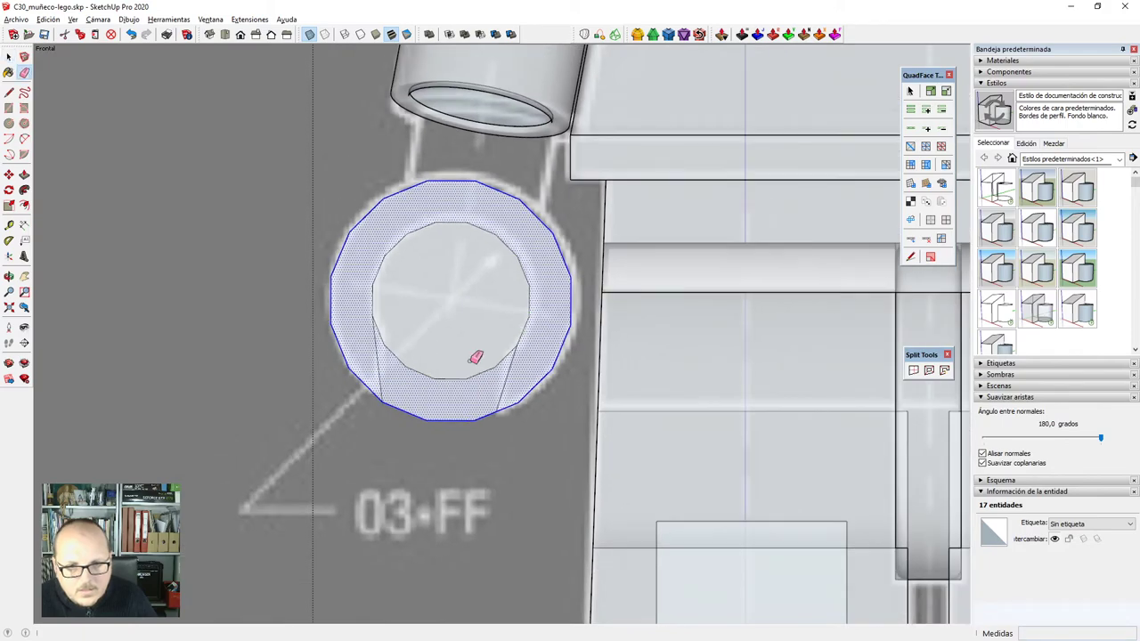
{"action": "left_click", "coordinate": [478, 373]}
{"action": "mouse_move", "coordinate": [440, 381]}
{"action": "middle_mouse_down"}
{"action": "mouse_move", "coordinate": [568, 269]}
{"action": "mouse_move", "coordinate": [525, 311]}
{"action": "middle_mouse_up"}
{"action": "key", "text": "e"}
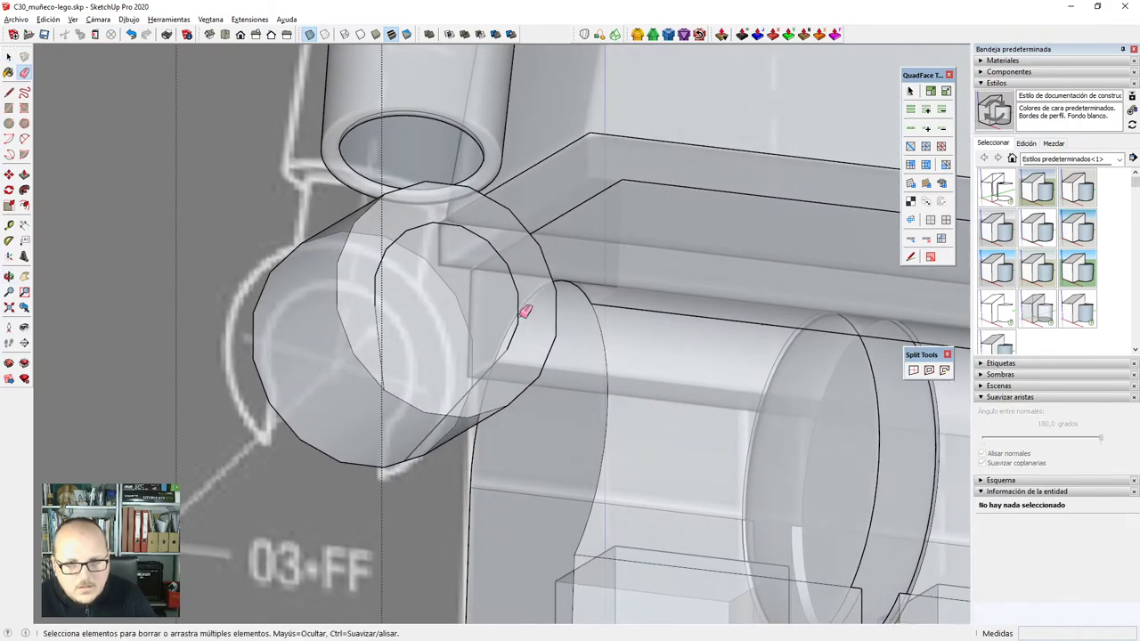
Draw an edge about 3.63 cm long along the cylinder's depth, redraw that side of the opening to it, and erase the old slanted line.
{"action": "mouse_move", "coordinate": [463, 472]}
{"action": "middle_mouse_down"}
{"action": "mouse_move", "coordinate": [490, 392]}
{"action": "mouse_move", "coordinate": [455, 382]}
{"action": "mouse_move", "coordinate": [440, 472]}
{"action": "middle_mouse_up"}
{"action": "scroll", "coordinate": [496, 384], "scroll_direction": "up", "scroll_amount": 3}
{"action": "scroll", "coordinate": [432, 499], "scroll_direction": "up", "scroll_amount": 1}
{"action": "key", "text": "l"}
{"action": "scroll", "coordinate": [426, 516], "scroll_direction": "up", "scroll_amount": 1}
{"action": "left_click", "coordinate": [427, 516]}
{"action": "mouse_move", "coordinate": [494, 389]}
{"action": "middle_mouse_down"}
{"action": "mouse_move", "coordinate": [499, 407]}
{"action": "mouse_move", "coordinate": [487, 389]}
{"action": "middle_mouse_up"}
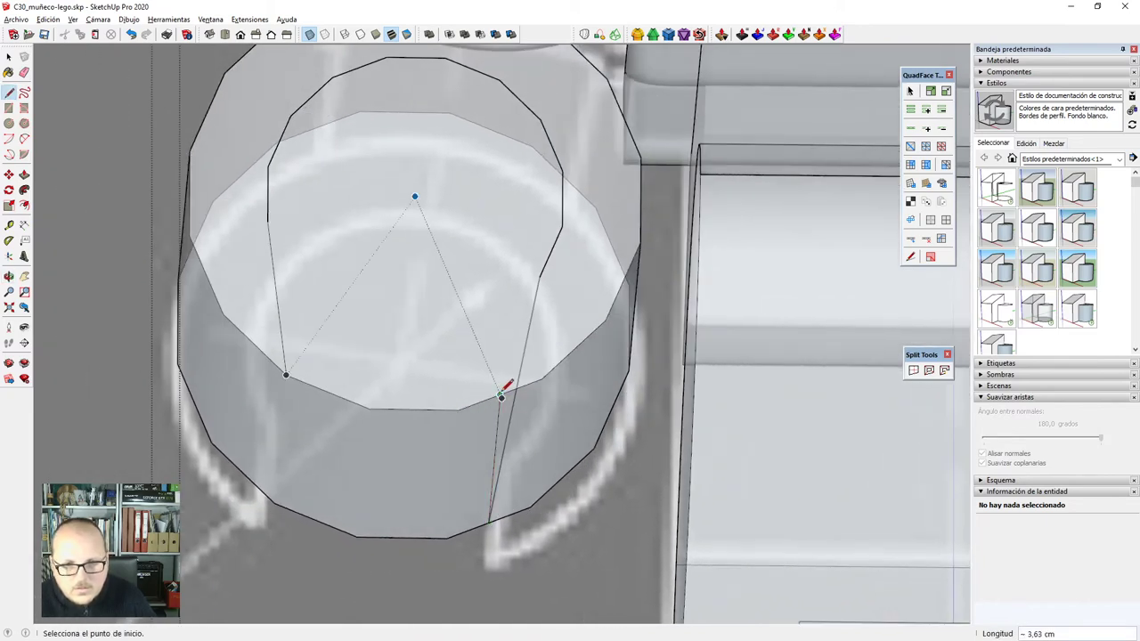
{"action": "left_click", "coordinate": [538, 277]}
{"action": "key", "text": "e"}
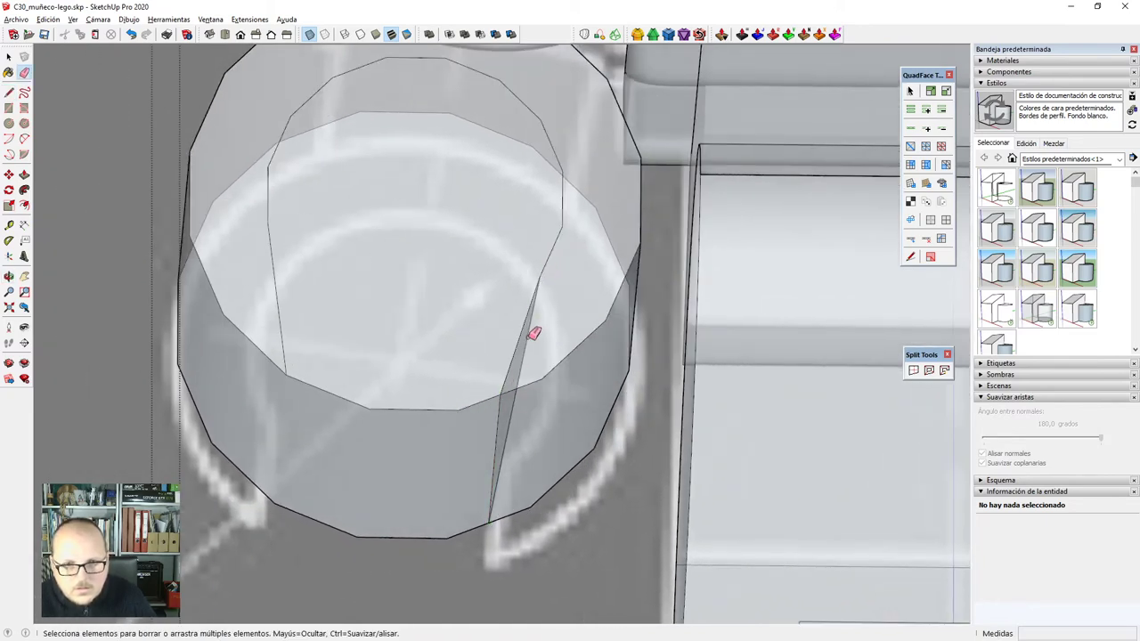
{"action": "left_click", "coordinate": [526, 338]}
Turn off X-ray display and push the hand's inner face back about 3.63 cm, through to the rear, leaving a C-shaped claw.
{"action": "scroll", "coordinate": [522, 342], "scroll_direction": "down", "scroll_amount": 5}
{"action": "key", "text": "x"}
{"action": "middle_click_drag", "start_coordinate": [499, 373], "coordinate": [509, 377]}
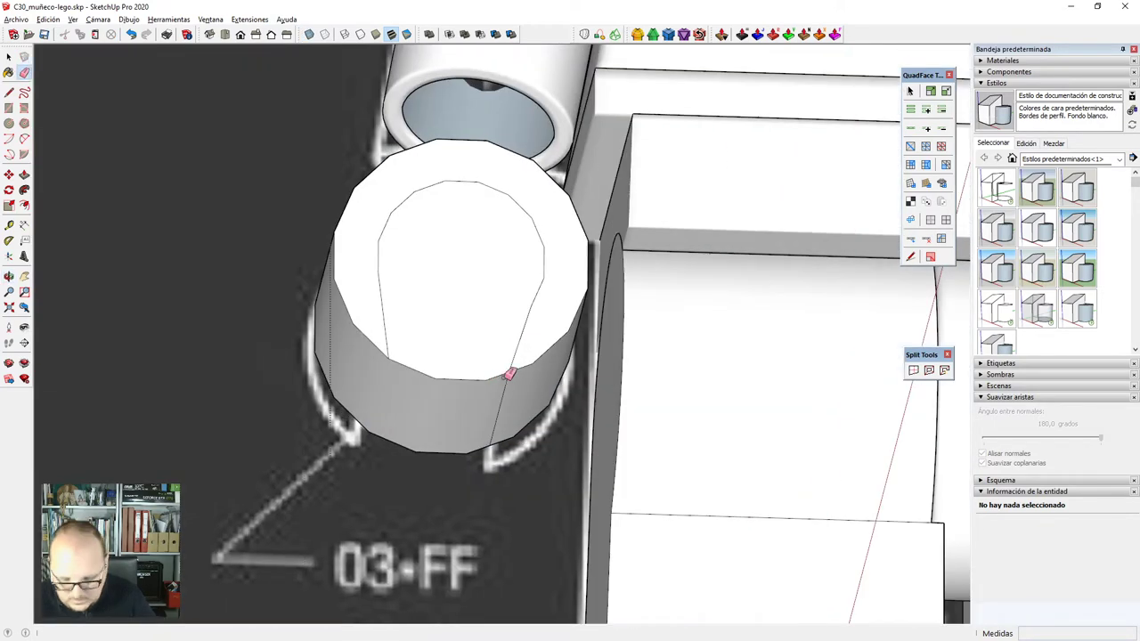
{"action": "key", "text": "p"}
{"action": "left_click_drag", "start_coordinate": [464, 348], "coordinate": [371, 385]}
{"action": "mouse_move", "coordinate": [371, 385]}
{"action": "middle_mouse_down"}
{"action": "mouse_move", "coordinate": [460, 487]}
{"action": "mouse_move", "coordinate": [383, 520]}
{"action": "mouse_move", "coordinate": [365, 387]}
{"action": "middle_mouse_up"}
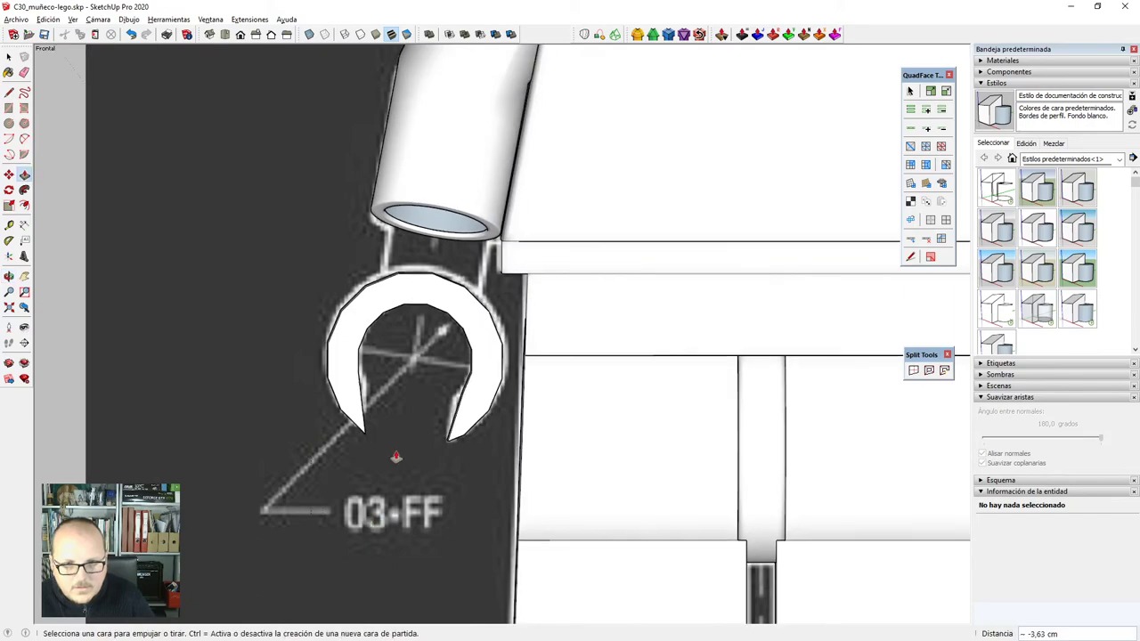
{"action": "scroll", "coordinate": [446, 364], "scroll_direction": "up", "scroll_amount": 5}
{"action": "middle_click_drag", "start_coordinate": [446, 365], "coordinate": [584, 403]}
{"action": "scroll", "coordinate": [523, 369], "scroll_direction": "down", "scroll_amount": 2}
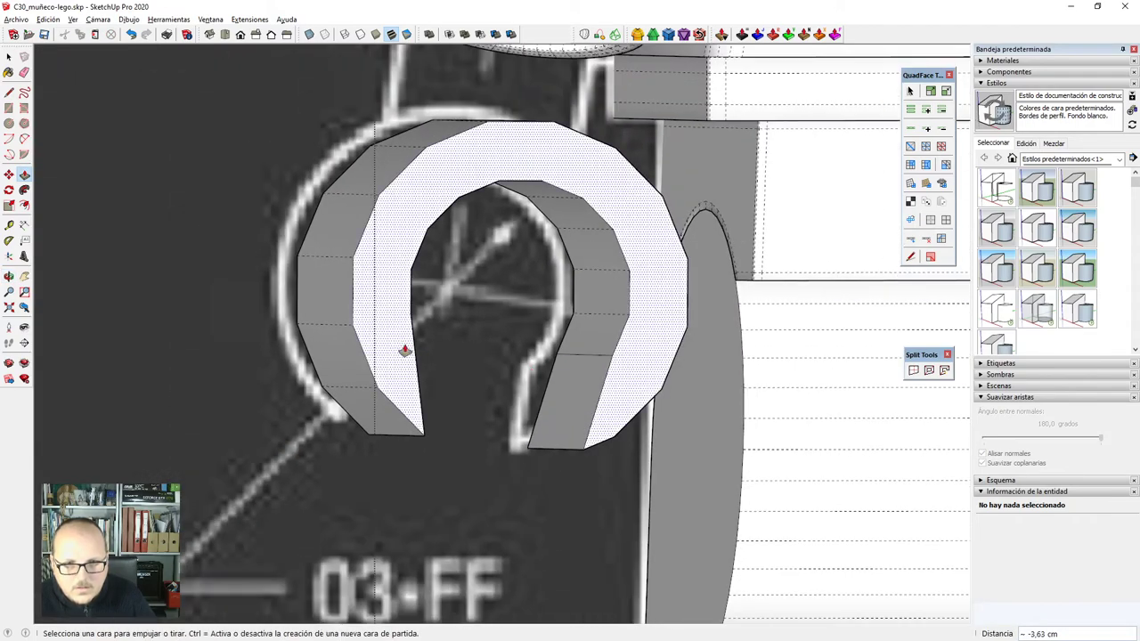
{"action": "scroll", "coordinate": [404, 351], "scroll_direction": "up", "scroll_amount": 2}
{"action": "key", "text": "space"}
{"action": "middle_click_drag", "start_coordinate": [529, 369], "coordinate": [455, 364]}
{"action": "scroll", "coordinate": [660, 383], "scroll_direction": "down", "scroll_amount": 3}
{"action": "key", "text": "l"}
{"action": "middle_click_drag", "start_coordinate": [540, 413], "coordinate": [382, 326]}
{"action": "left_click", "coordinate": [359, 326]}
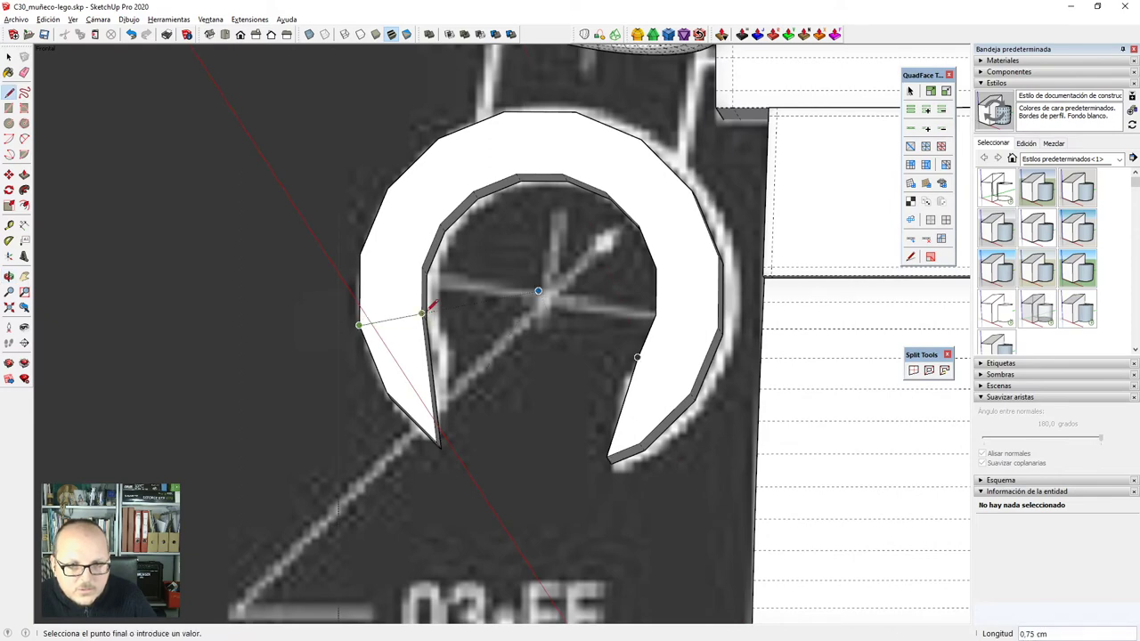
{"action": "key", "text": "space"}
Offset the outline of the claw's C-shaped front face about 0.08 cm inward.
{"action": "scroll", "coordinate": [371, 329], "scroll_direction": "up", "scroll_amount": 2}
{"action": "left_click", "coordinate": [372, 338]}
{"action": "key", "text": "f"}
{"action": "left_click", "coordinate": [370, 366]}
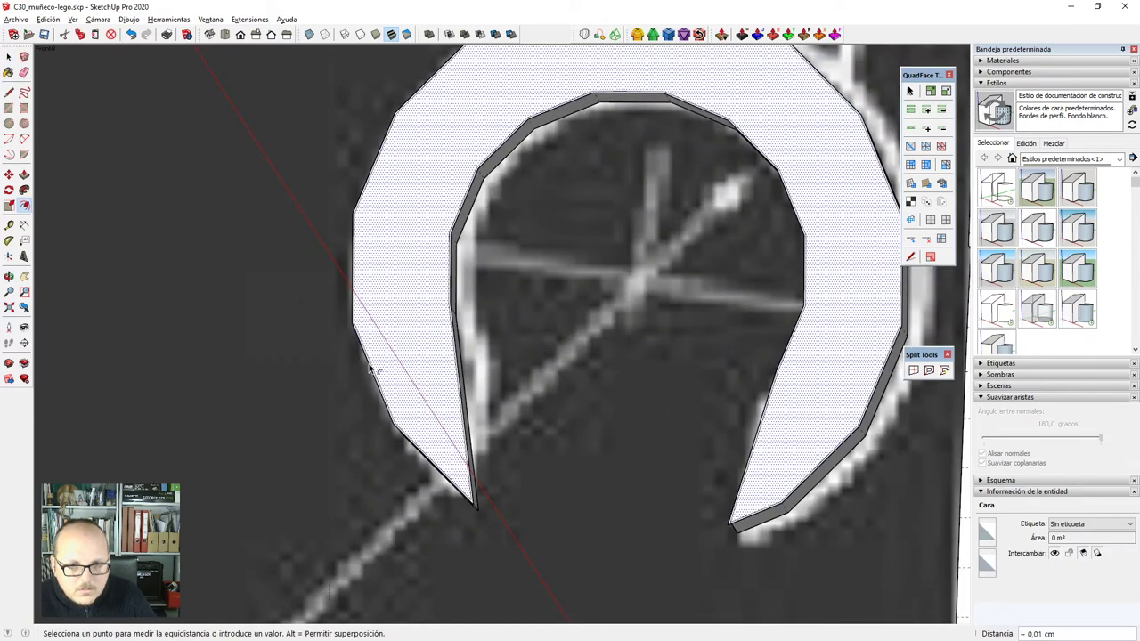
{"action": "scroll", "coordinate": [381, 367], "scroll_direction": "up", "scroll_amount": 2}
{"action": "left_click", "coordinate": [379, 362]}
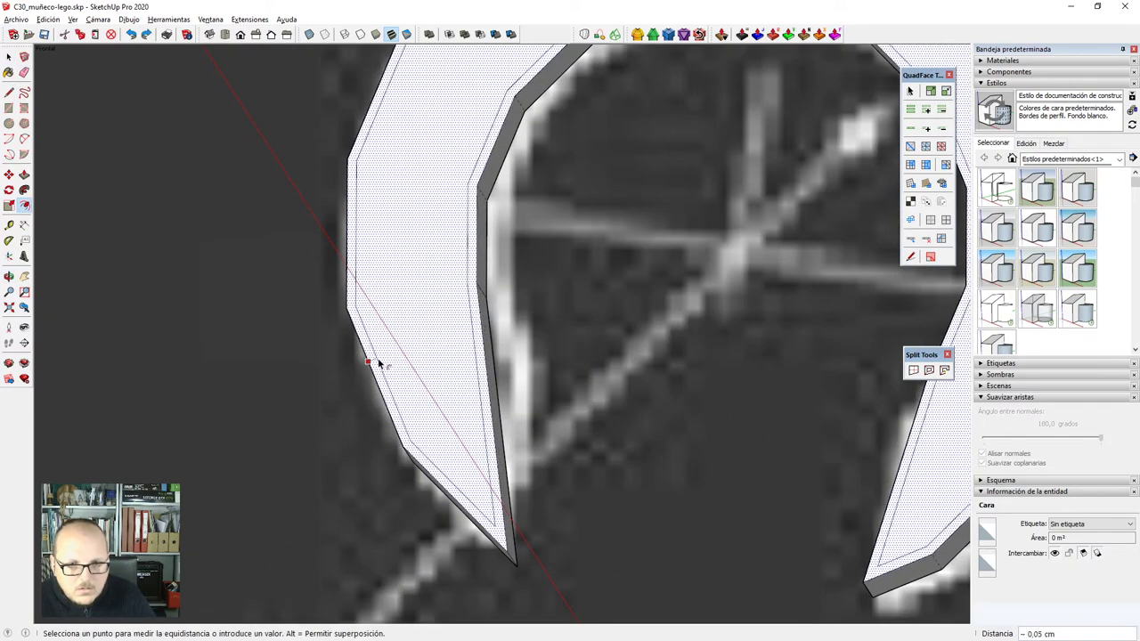
{"action": "scroll", "coordinate": [380, 358], "scroll_direction": "down", "scroll_amount": 1}
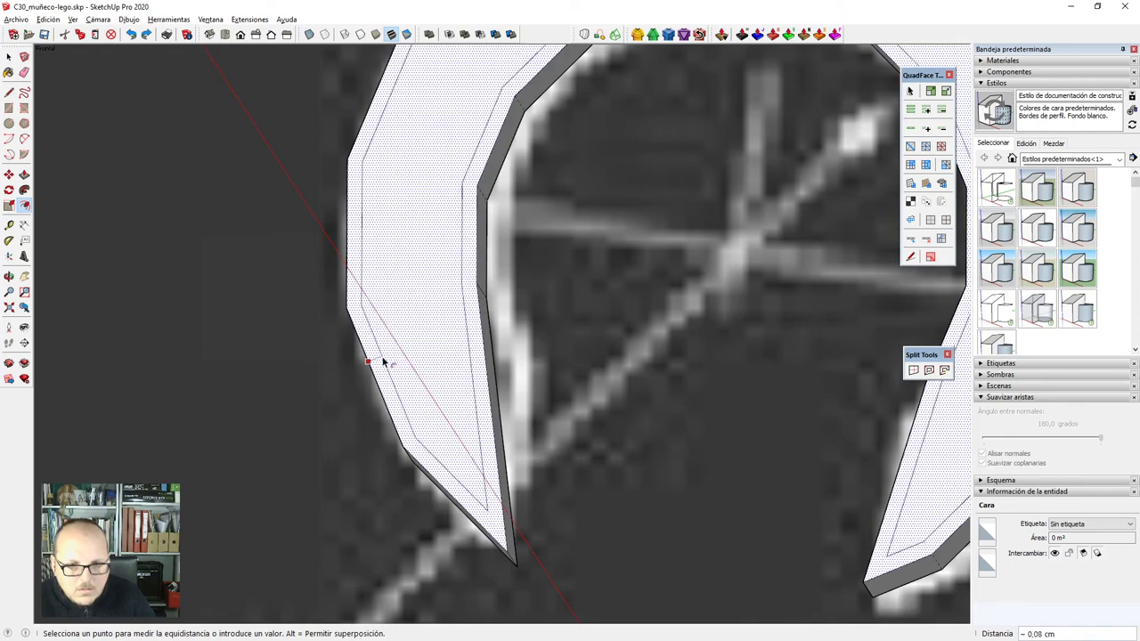
{"action": "left_click", "coordinate": [382, 357]}
{"action": "scroll", "coordinate": [383, 359], "scroll_direction": "down", "scroll_amount": 2}
{"action": "scroll", "coordinate": [385, 362], "scroll_direction": "down", "scroll_amount": 2}
Split the narrow border ring on the claw's front face into quads with SplitDonut.
{"action": "key", "text": "space"}
{"action": "mouse_move", "coordinate": [490, 385]}
{"action": "middle_mouse_down"}
{"action": "mouse_move", "coordinate": [514, 401]}
{"action": "mouse_move", "coordinate": [494, 384]}
{"action": "middle_mouse_up"}
{"action": "scroll", "coordinate": [440, 336], "scroll_direction": "up", "scroll_amount": 2}
{"action": "left_click", "coordinate": [416, 319]}
{"action": "left_click", "coordinate": [415, 319]}
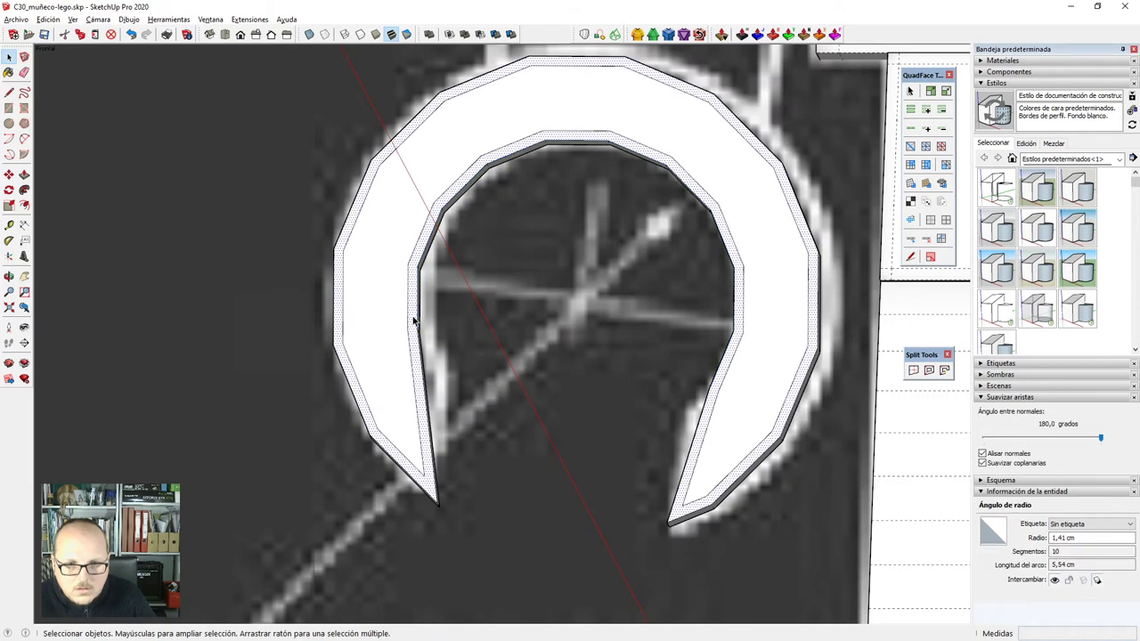
{"action": "left_click", "coordinate": [942, 371]}
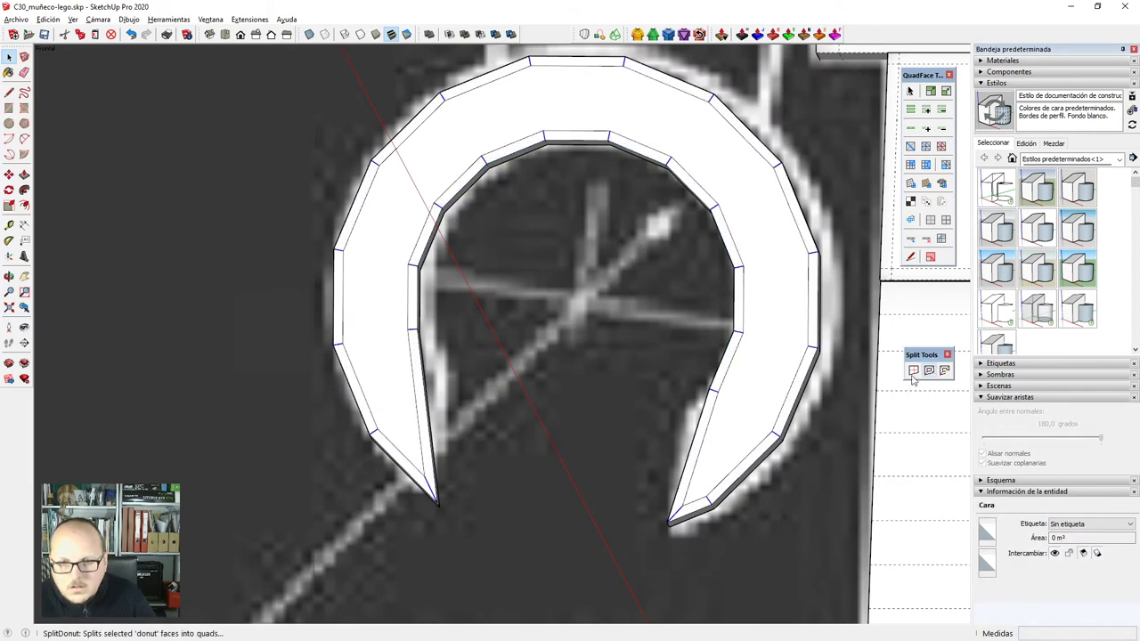
Draw two lines, each about 0.58 cm long, across the claw's inner front face to separate both fingertip faces.
{"action": "scroll", "coordinate": [740, 410], "scroll_direction": "down", "scroll_amount": 1}
{"action": "left_click", "coordinate": [434, 359]}
{"action": "scroll", "coordinate": [434, 359], "scroll_direction": "up", "scroll_amount": 1}
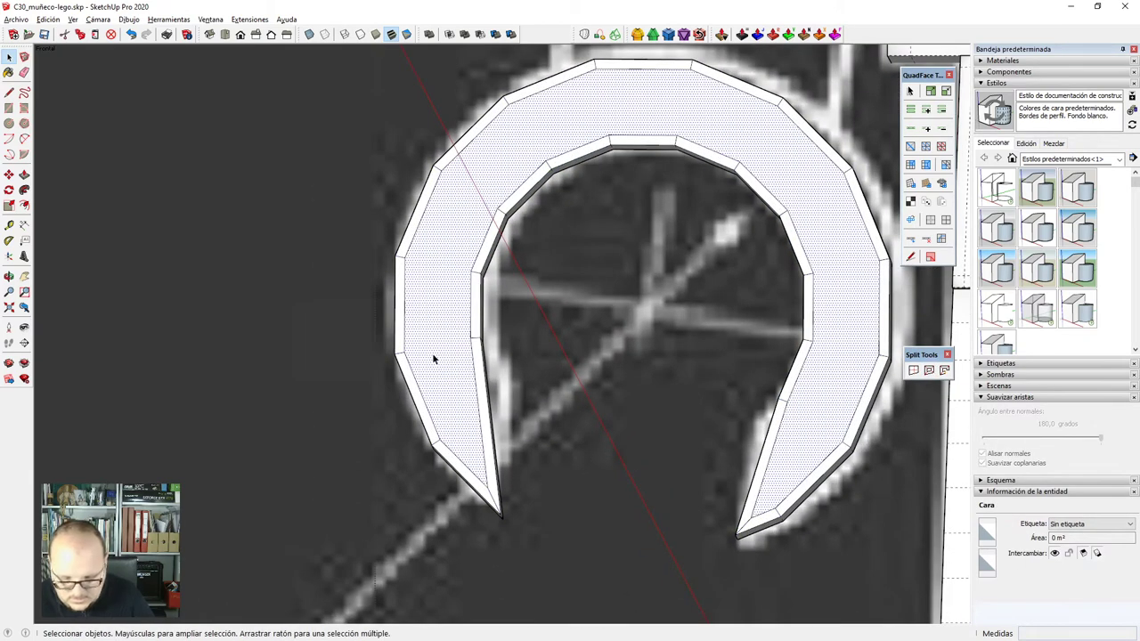
{"action": "scroll", "coordinate": [434, 359], "scroll_direction": "up", "scroll_amount": 1}
{"action": "key", "text": "l"}
{"action": "left_click", "coordinate": [474, 336]}
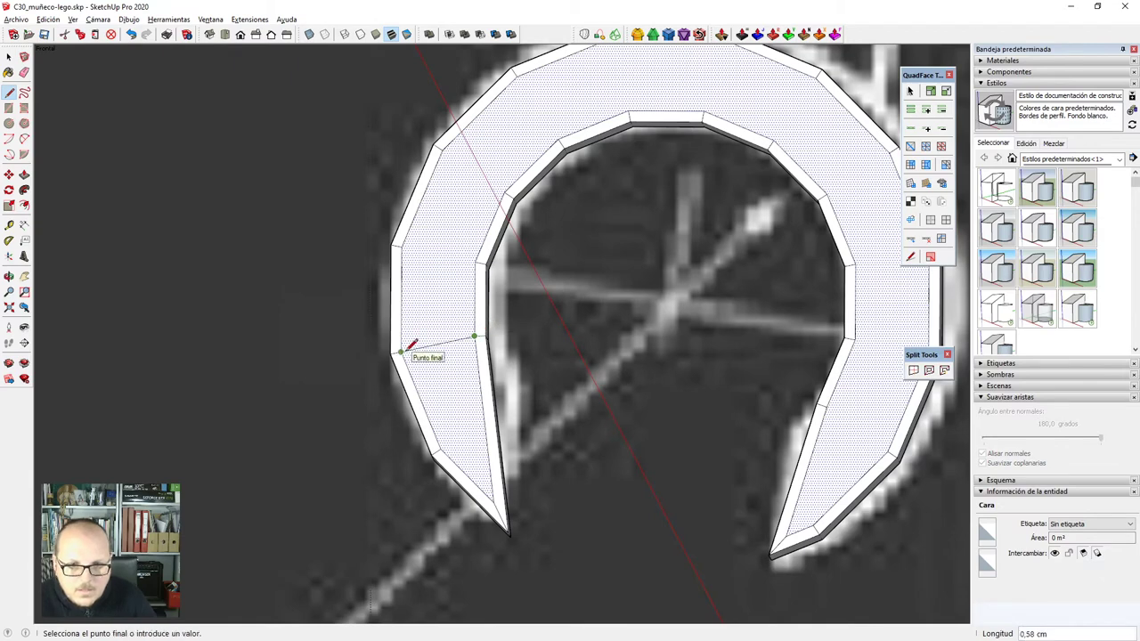
{"action": "left_click", "coordinate": [400, 353]}
{"action": "scroll", "coordinate": [399, 353], "scroll_direction": "down", "scroll_amount": 2}
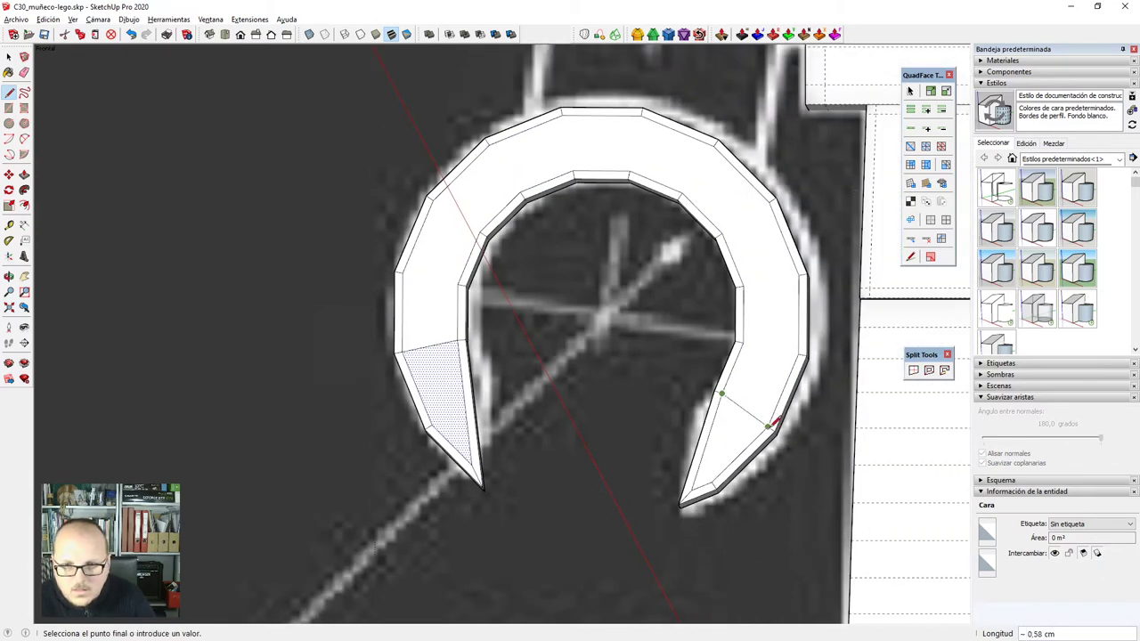
{"action": "left_click", "coordinate": [768, 427]}
Split the curved middle face between the two cross lines into quads with Split Tools.
{"action": "key", "text": "space"}
{"action": "left_click", "coordinate": [739, 406]}
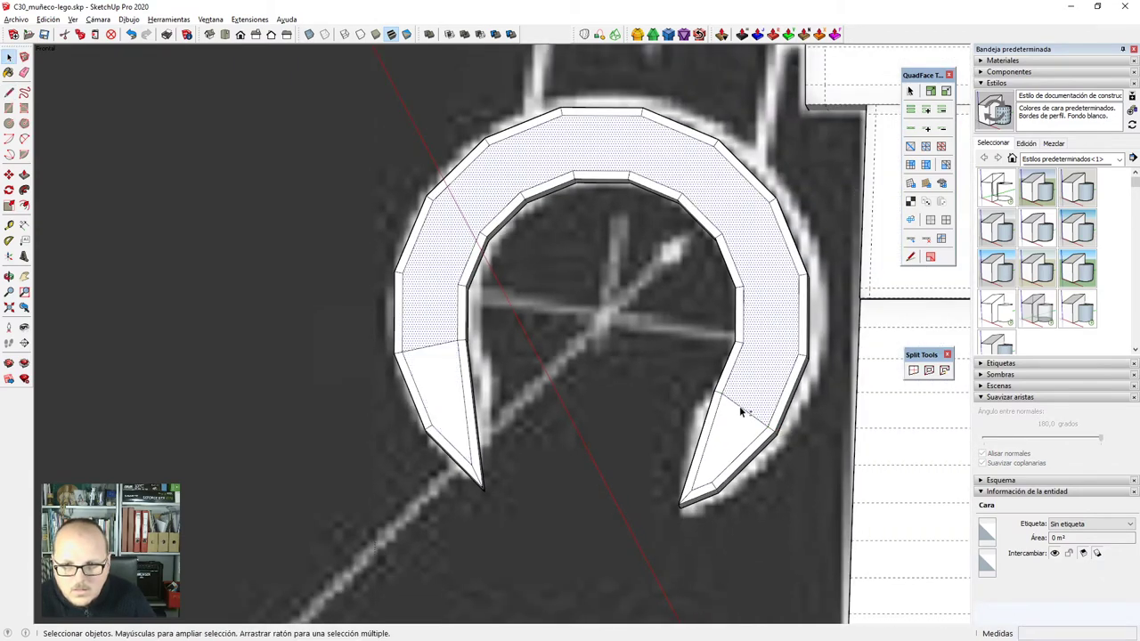
{"action": "left_click", "coordinate": [945, 371]}
Examine the hand in the front and side views, using X-ray display to compare it with the blueprint.
{"action": "scroll", "coordinate": [444, 310], "scroll_direction": "down", "scroll_amount": 5}
{"action": "scroll", "coordinate": [441, 310], "scroll_direction": "down", "scroll_amount": 3}
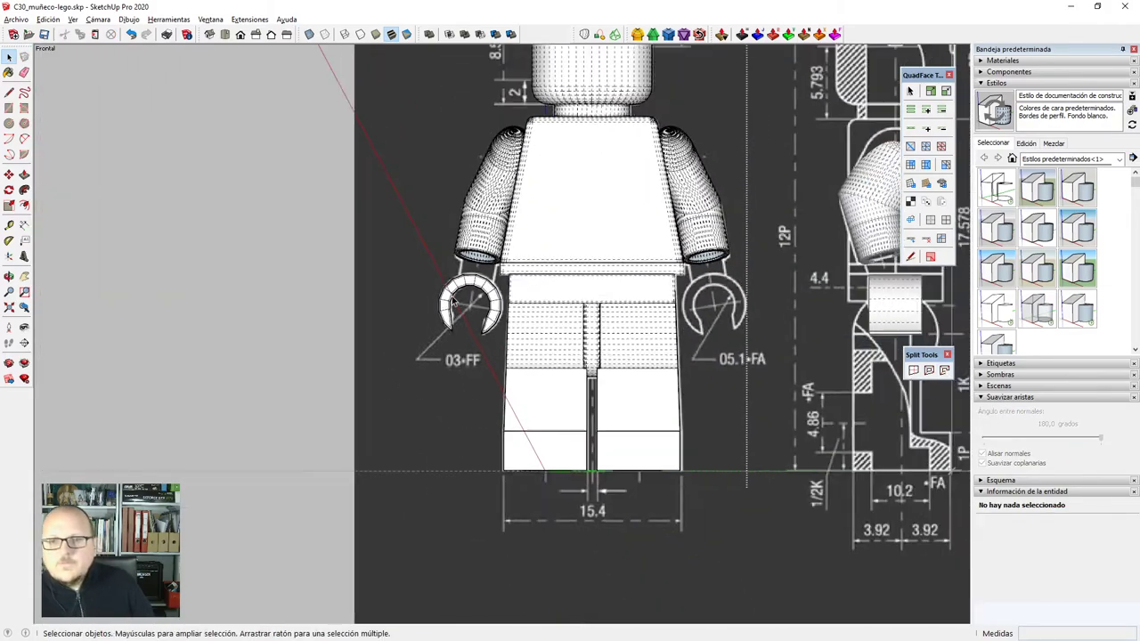
{"action": "scroll", "coordinate": [614, 292], "scroll_direction": "up", "scroll_amount": 2}
{"action": "scroll", "coordinate": [289, 297], "scroll_direction": "down", "scroll_amount": 4}
{"action": "scroll", "coordinate": [737, 316], "scroll_direction": "up", "scroll_amount": 7}
{"action": "scroll", "coordinate": [677, 323], "scroll_direction": "down", "scroll_amount": 3}
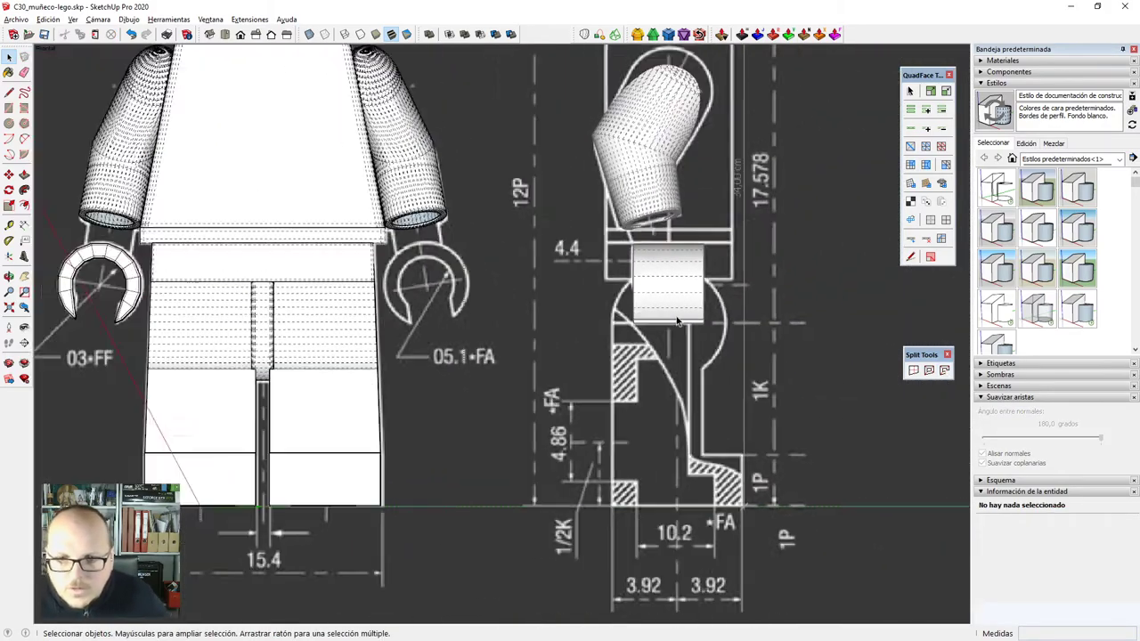
{"action": "scroll", "coordinate": [677, 291], "scroll_direction": "up", "scroll_amount": 6}
{"action": "key", "text": "x"}
{"action": "double_click", "coordinate": [677, 291]}
{"action": "scroll", "coordinate": [676, 288], "scroll_direction": "down", "scroll_amount": 2}
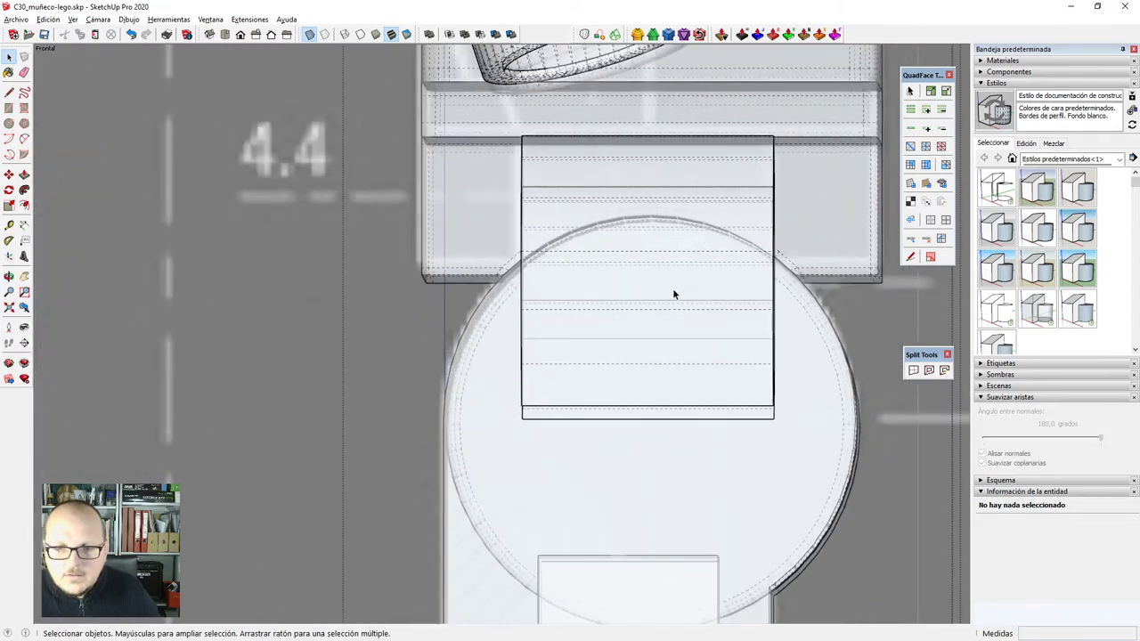
{"action": "scroll", "coordinate": [646, 296], "scroll_direction": "down", "scroll_amount": 4}
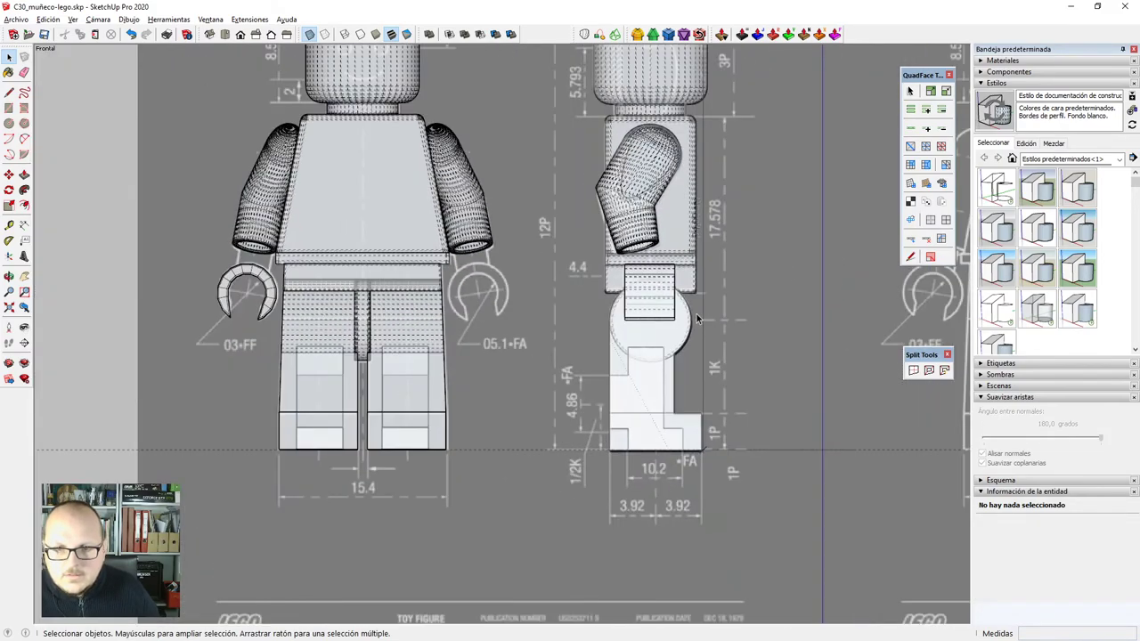
{"action": "middle_click_drag", "start_coordinate": [671, 311], "coordinate": [637, 343]}
{"action": "scroll", "coordinate": [635, 346], "scroll_direction": "down", "scroll_amount": 2}
{"action": "scroll", "coordinate": [634, 346], "scroll_direction": "down", "scroll_amount": 3}
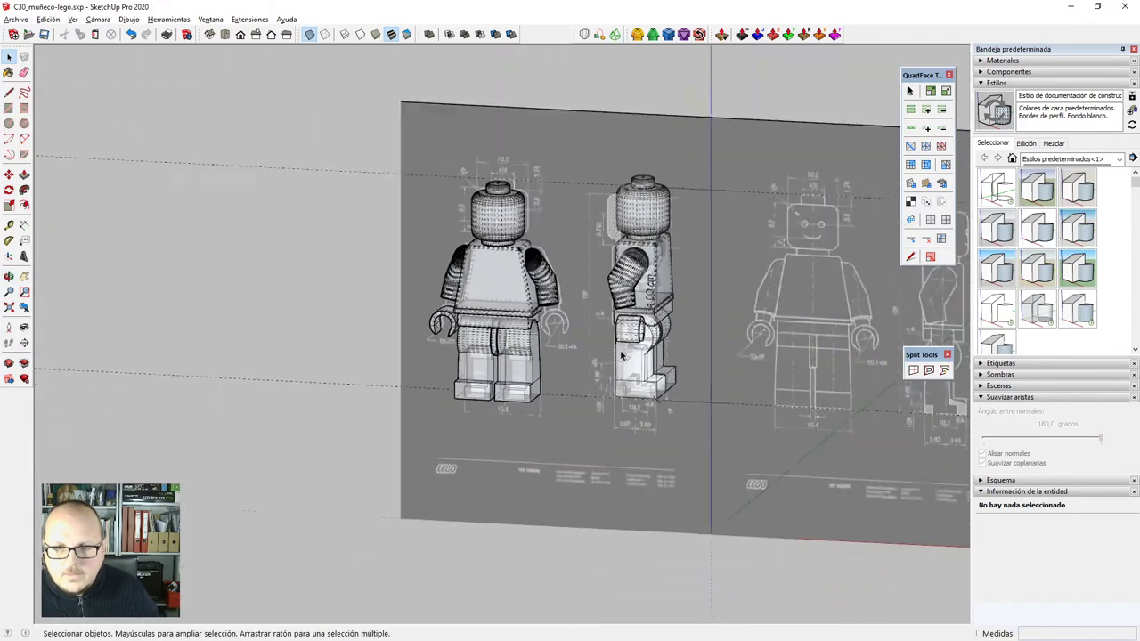
{"action": "key", "text": "x"}
Open the side-view figure component and select all of the hand's connected geometry.
{"action": "scroll", "coordinate": [634, 343], "scroll_direction": "up", "scroll_amount": 4}
{"action": "left_click", "coordinate": [634, 341]}
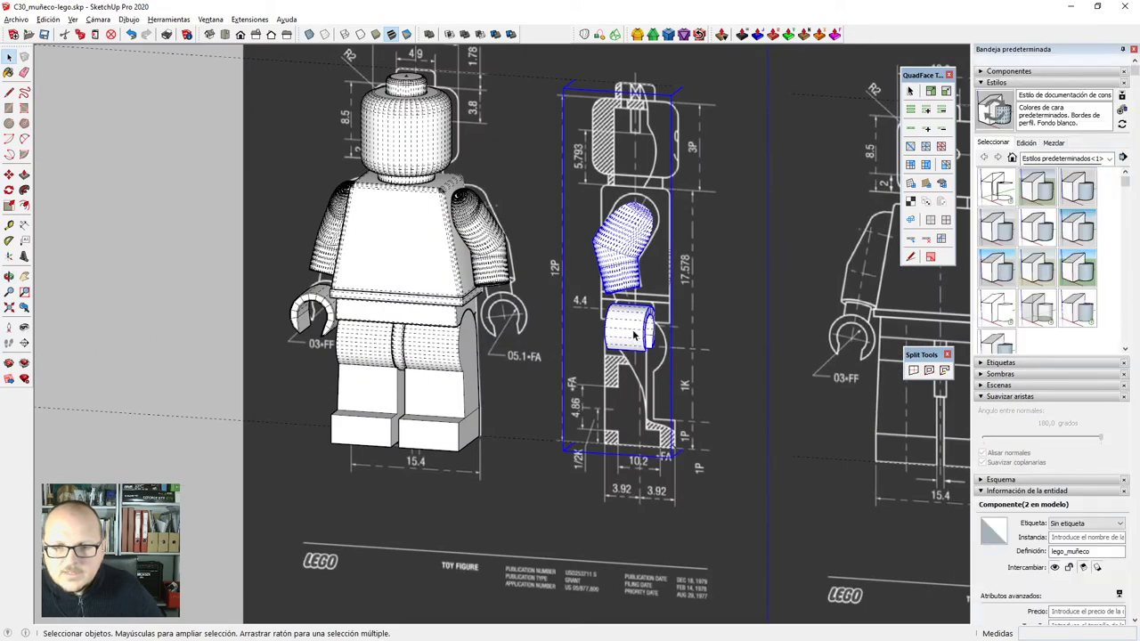
{"action": "double_click", "coordinate": [633, 341]}
{"action": "scroll", "coordinate": [633, 347], "scroll_direction": "up", "scroll_amount": 2}
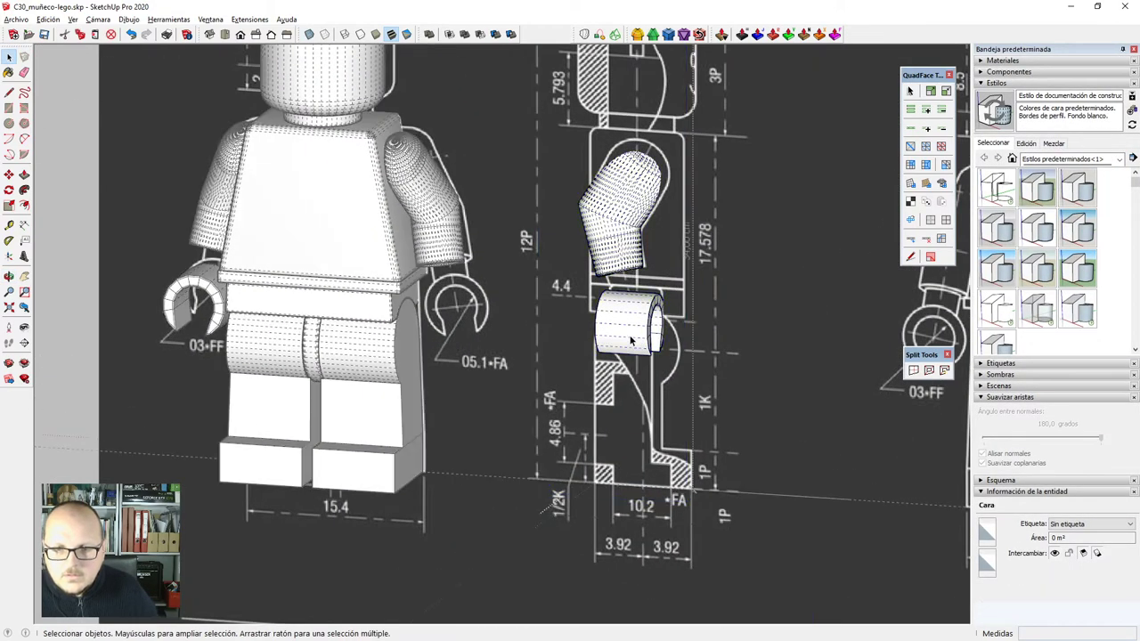
{"action": "triple_click", "coordinate": [631, 340]}
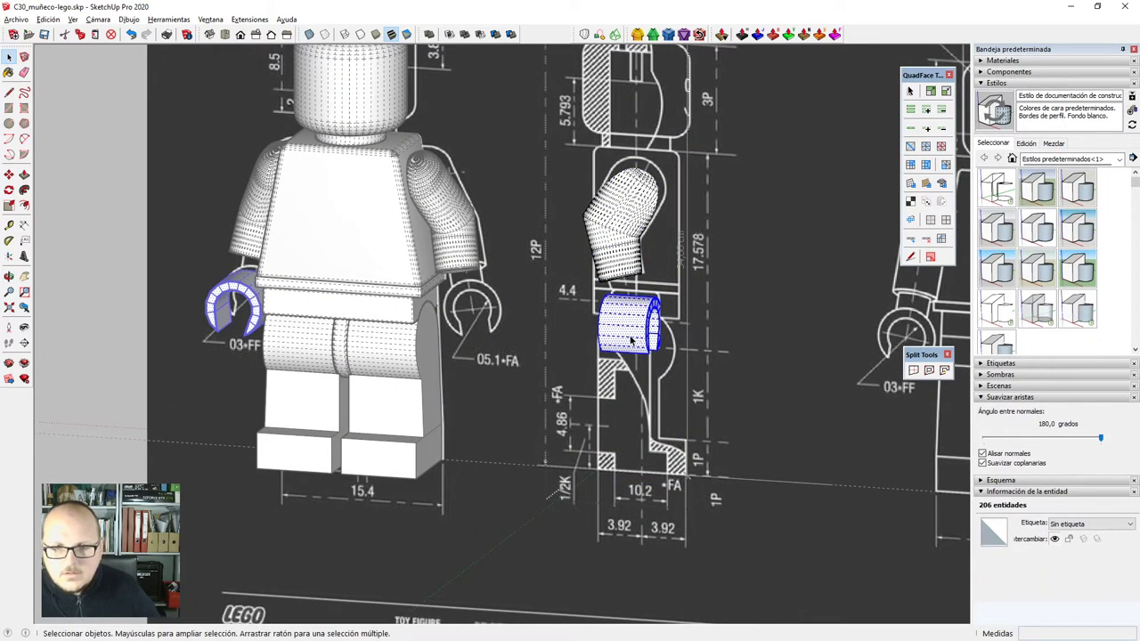
Make the hand a component: try the name lego_C08, decline replacing the existing definition, and name it lego_C09.
{"action": "type", "text": "g"}
{"action": "type", "text": "lego"}
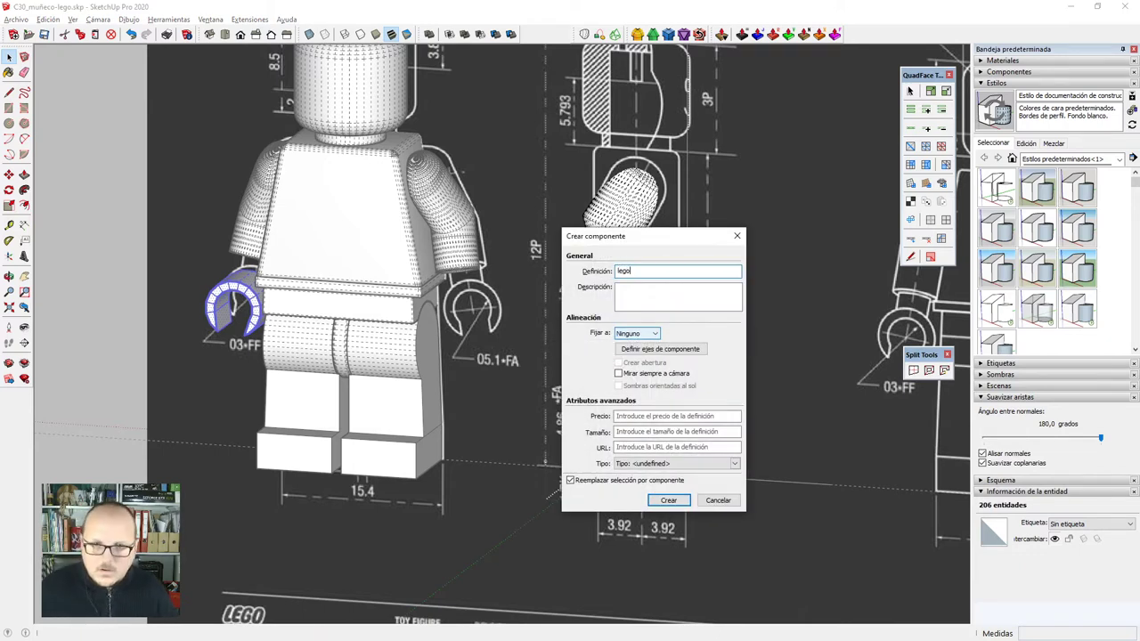
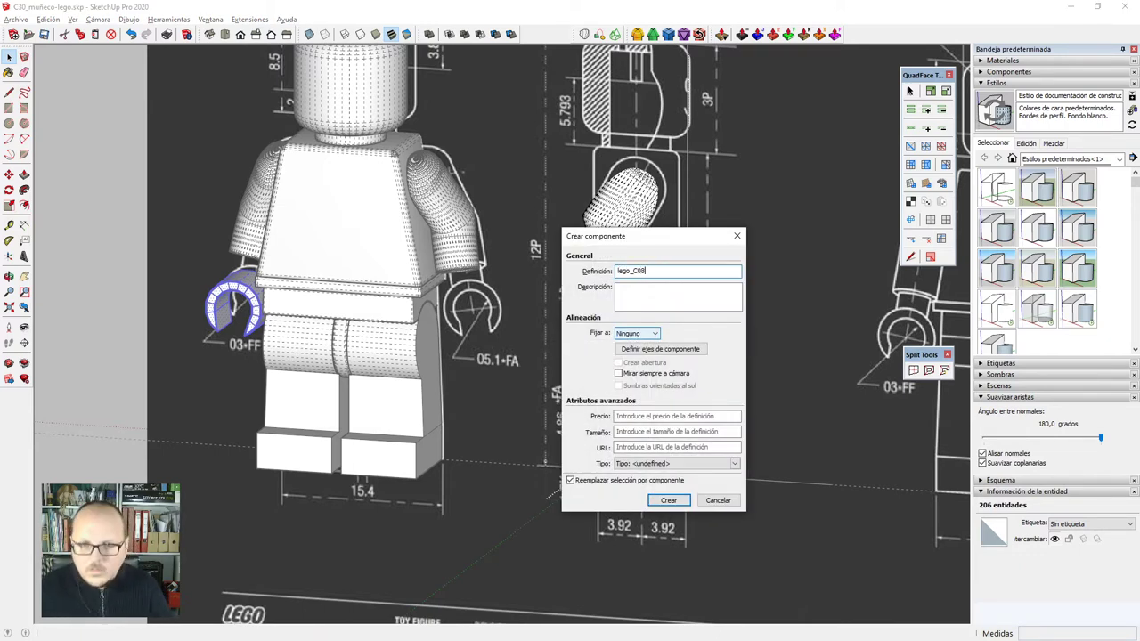
{"action": "key", "text": "Return"}
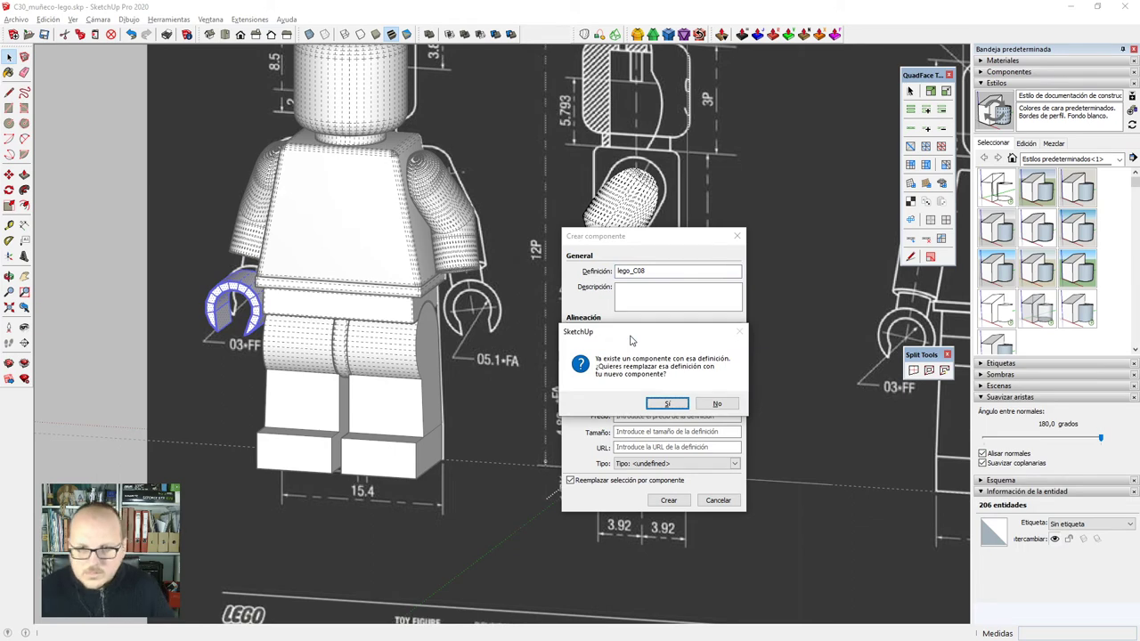
{"action": "left_click", "coordinate": [734, 406]}
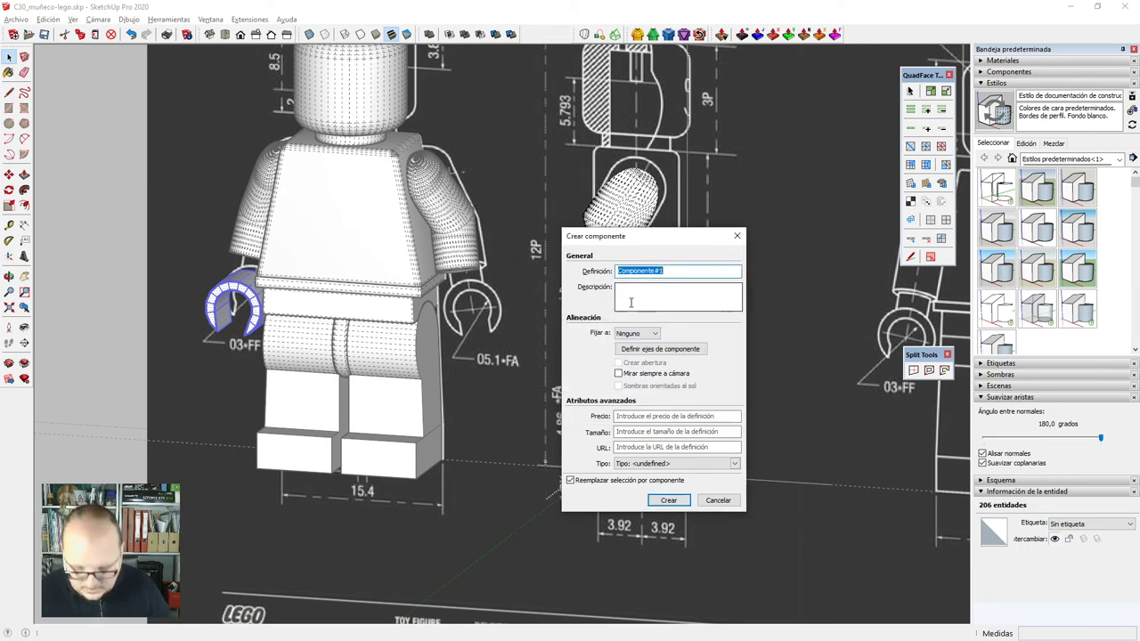
{"action": "type", "text": "lego_C0"}
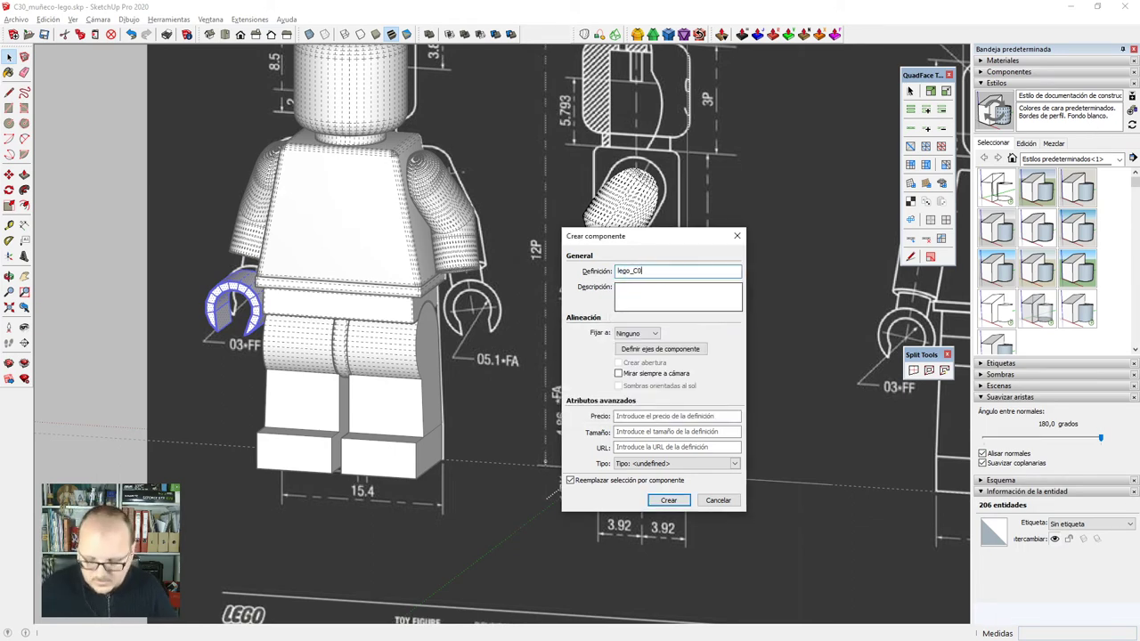
{"action": "type", "text": "9"}
{"action": "key", "text": "Return"}
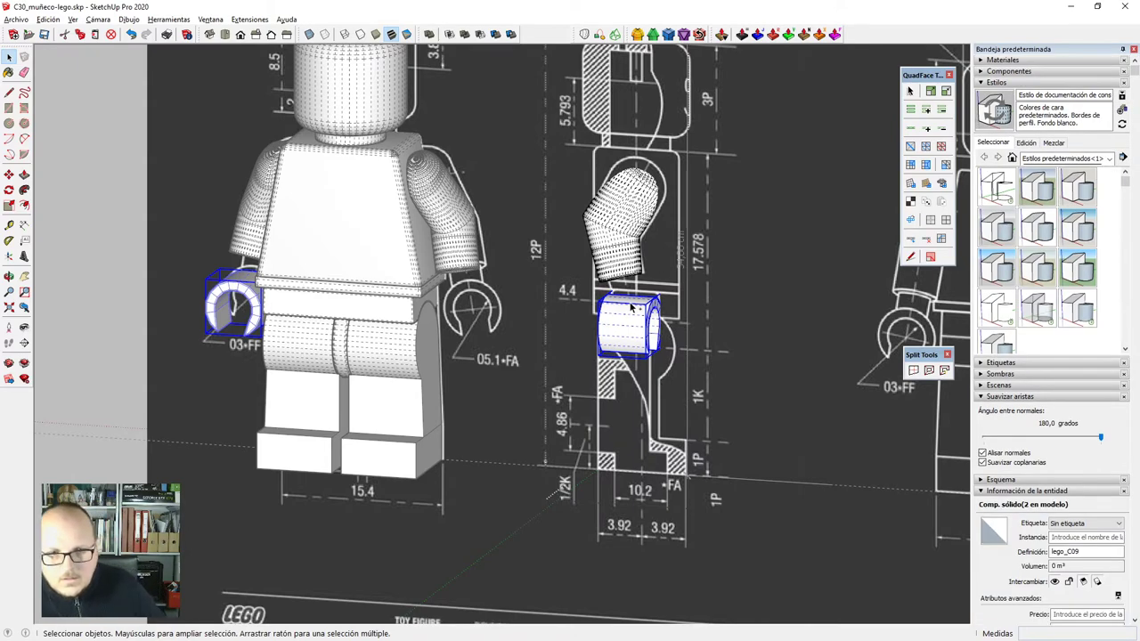
Replace the side-view figure component with a copy of only the hand component, pasted in place and seen from the front.
{"action": "key", "text": "Escape"}
{"action": "left_click", "coordinate": [624, 266]}
{"action": "key", "text": "Delete"}
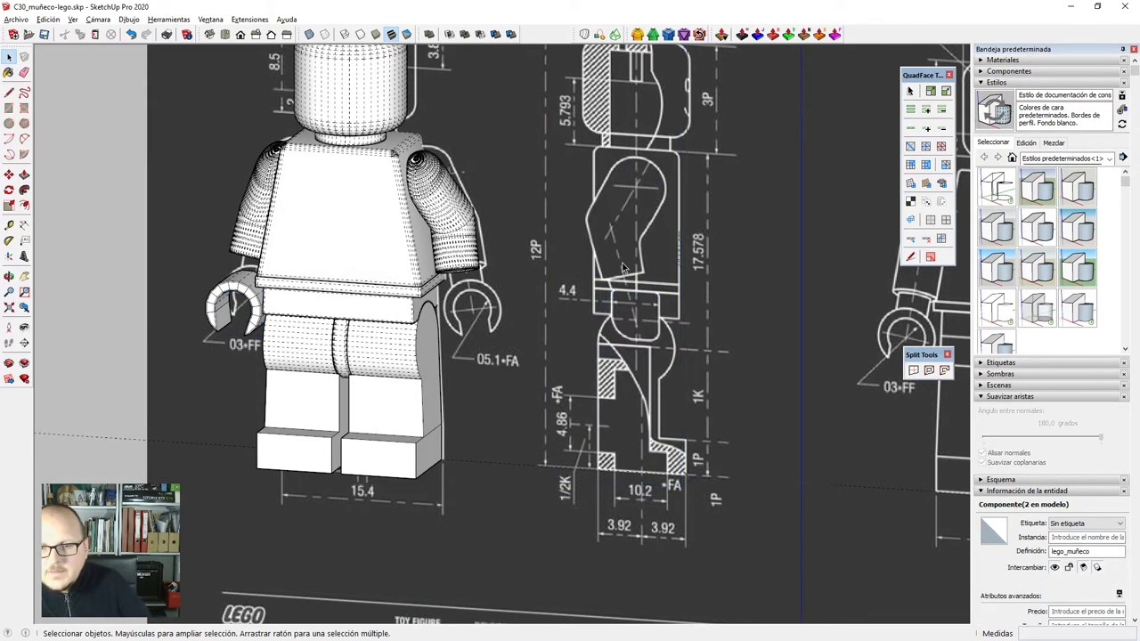
{"action": "key", "text": "ctrl+shift+v"}
{"action": "key", "text": "F3"}
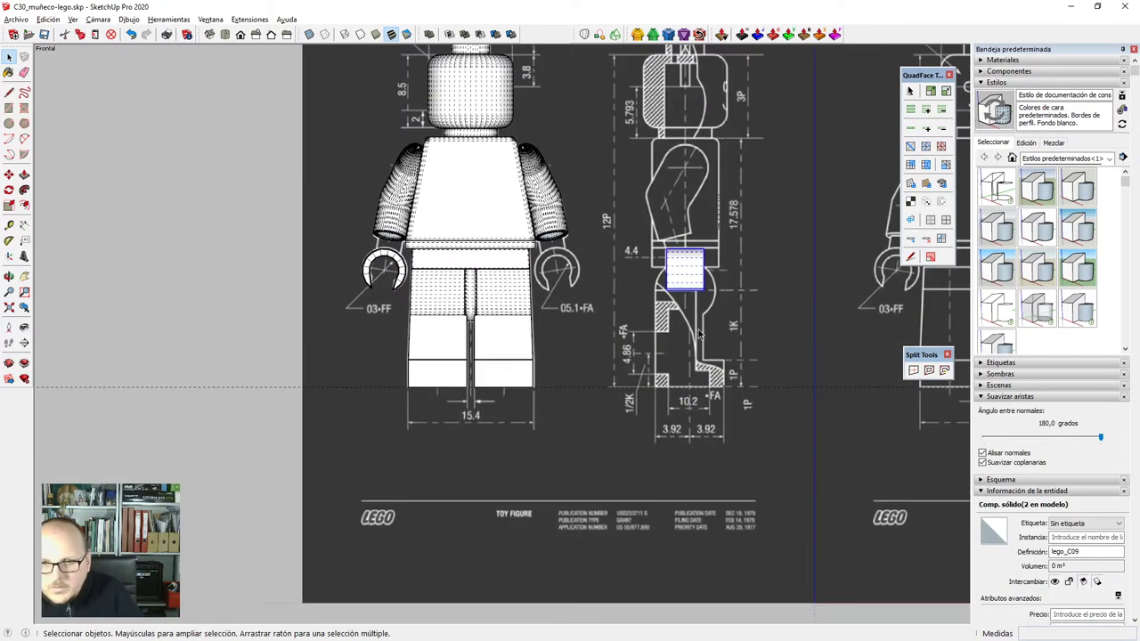
Open the side-view hand component for editing with X-ray display.
{"action": "scroll", "coordinate": [688, 225], "scroll_direction": "up", "scroll_amount": 5}
{"action": "scroll", "coordinate": [670, 134], "scroll_direction": "up", "scroll_amount": 3}
{"action": "double_click", "coordinate": [668, 169]}
{"action": "scroll", "coordinate": [668, 167], "scroll_direction": "up", "scroll_amount": 2}
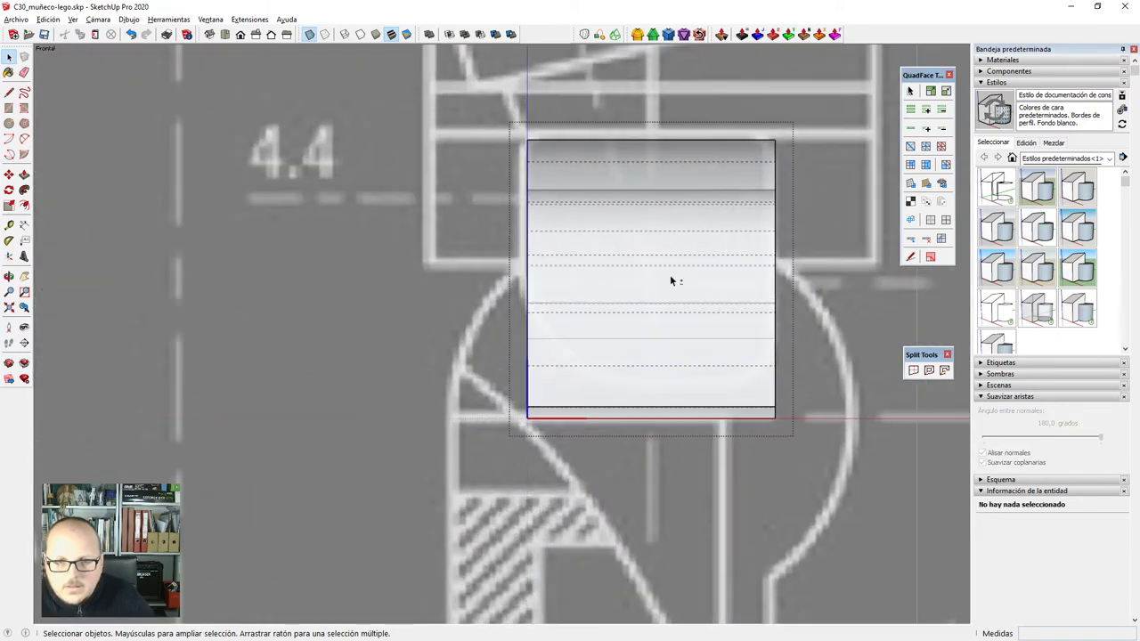
Try to move the lower vertices of the hand's front-facing rim about 0.99 cm inward along the red axis, and undo it.
{"action": "key", "text": "v"}
{"action": "scroll", "coordinate": [539, 410], "scroll_direction": "down", "scroll_amount": 1}
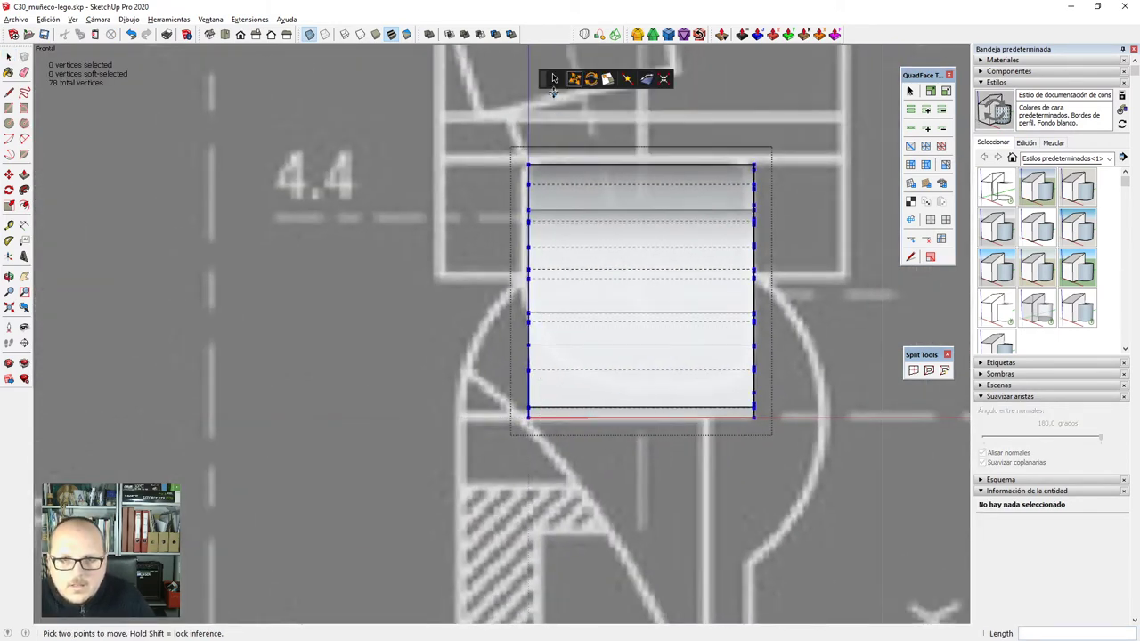
{"action": "left_click", "coordinate": [554, 79]}
{"action": "scroll", "coordinate": [552, 239], "scroll_direction": "up", "scroll_amount": 1}
{"action": "left_click_drag", "start_coordinate": [538, 472], "coordinate": [559, 474]}
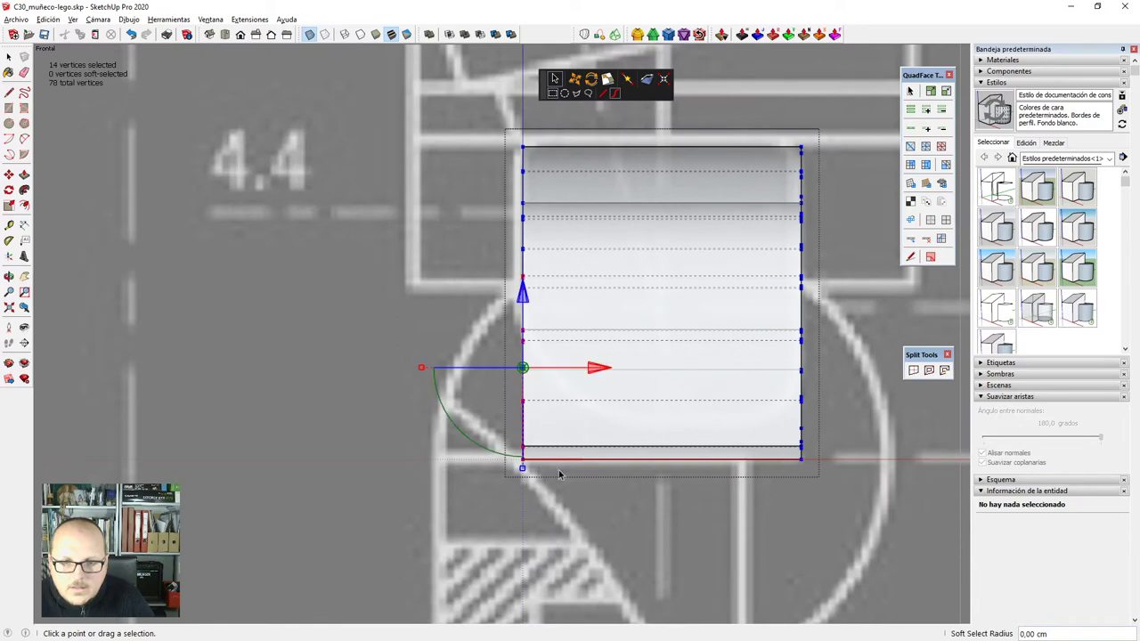
{"action": "left_click_drag", "start_coordinate": [608, 368], "coordinate": [672, 367]}
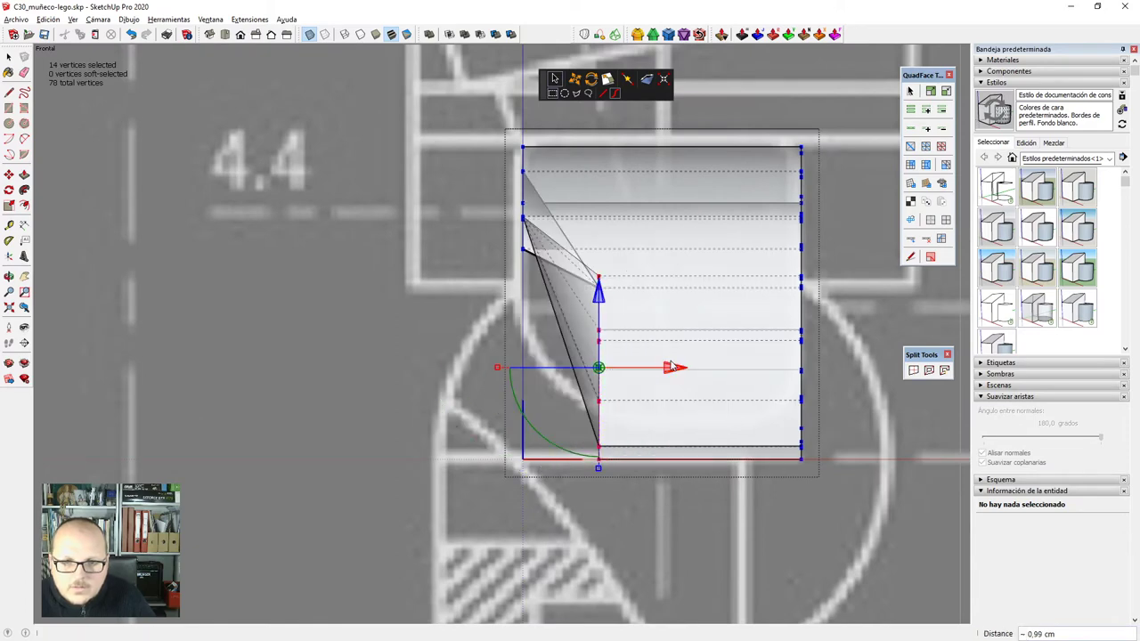
{"action": "key", "text": "ctrl+z"}
Move the lower vertices of the hand's blueprint-left rim about 0.26 cm inward along the red axis.
{"action": "middle_click_drag", "start_coordinate": [671, 365], "coordinate": [608, 211]}
{"action": "key", "text": "F3"}
{"action": "scroll", "coordinate": [561, 261], "scroll_direction": "down", "scroll_amount": 4}
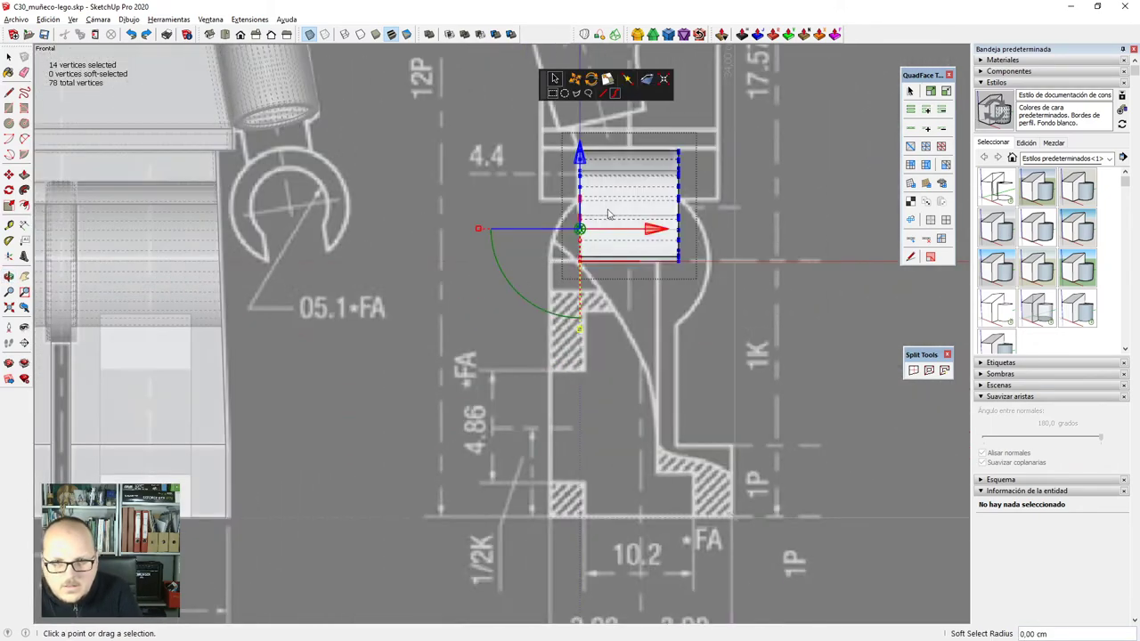
{"action": "scroll", "coordinate": [627, 171], "scroll_direction": "up", "scroll_amount": 3}
{"action": "scroll", "coordinate": [628, 170], "scroll_direction": "up", "scroll_amount": 2}
{"action": "scroll", "coordinate": [585, 313], "scroll_direction": "down", "scroll_amount": 2}
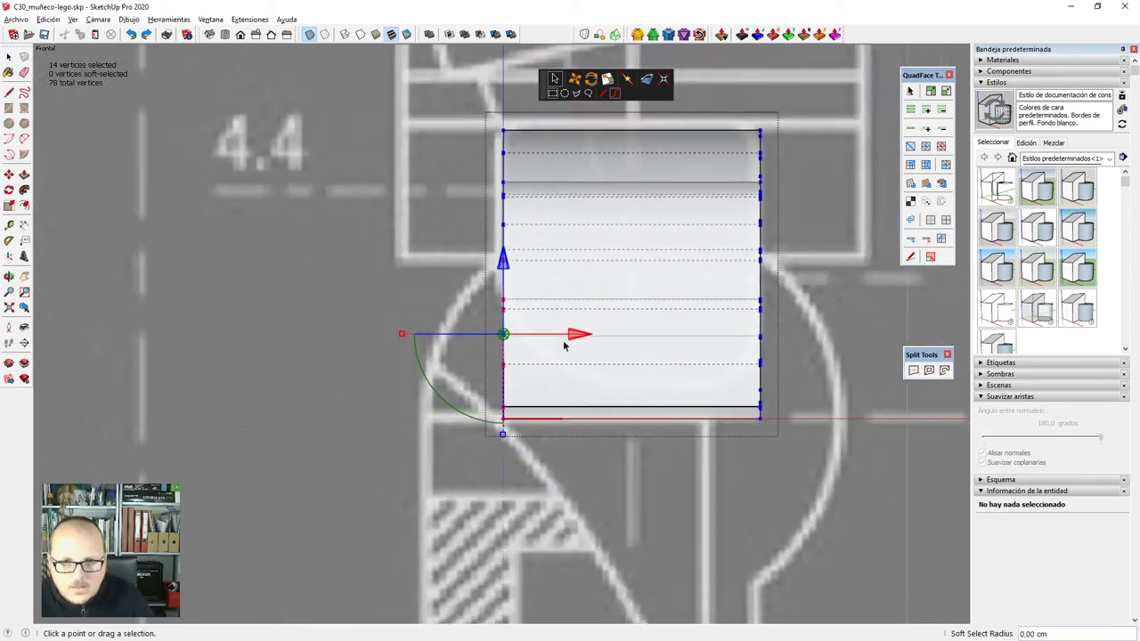
{"action": "middle_click_drag", "start_coordinate": [546, 306], "coordinate": [562, 352]}
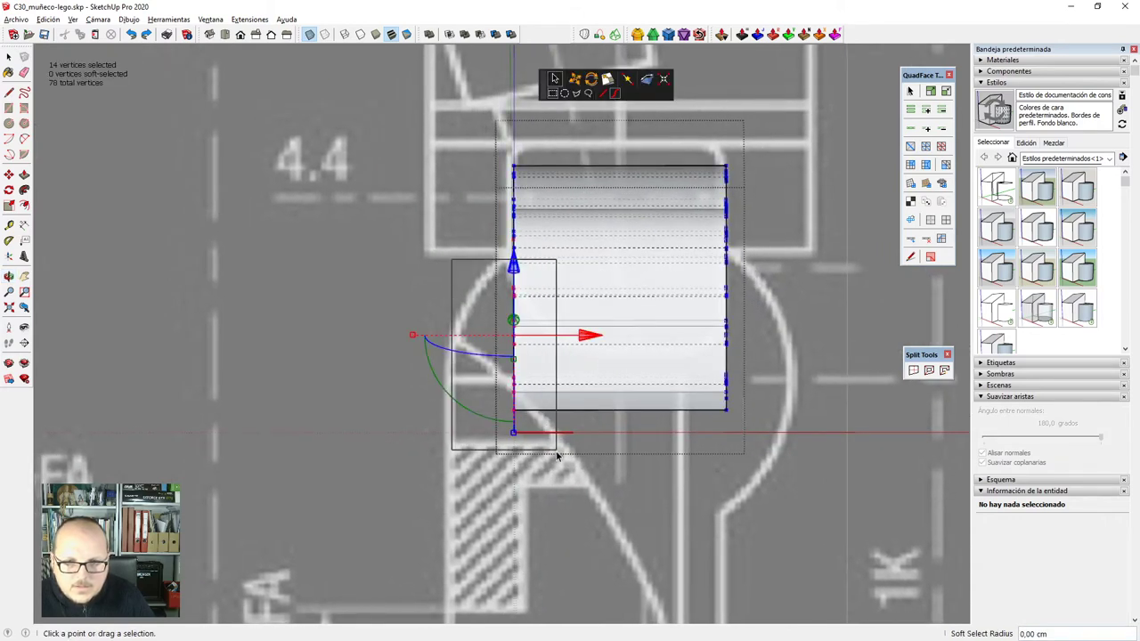
{"action": "left_click_drag", "start_coordinate": [558, 455], "coordinate": [558, 456]}
{"action": "left_click_drag", "start_coordinate": [585, 328], "coordinate": [600, 328]}
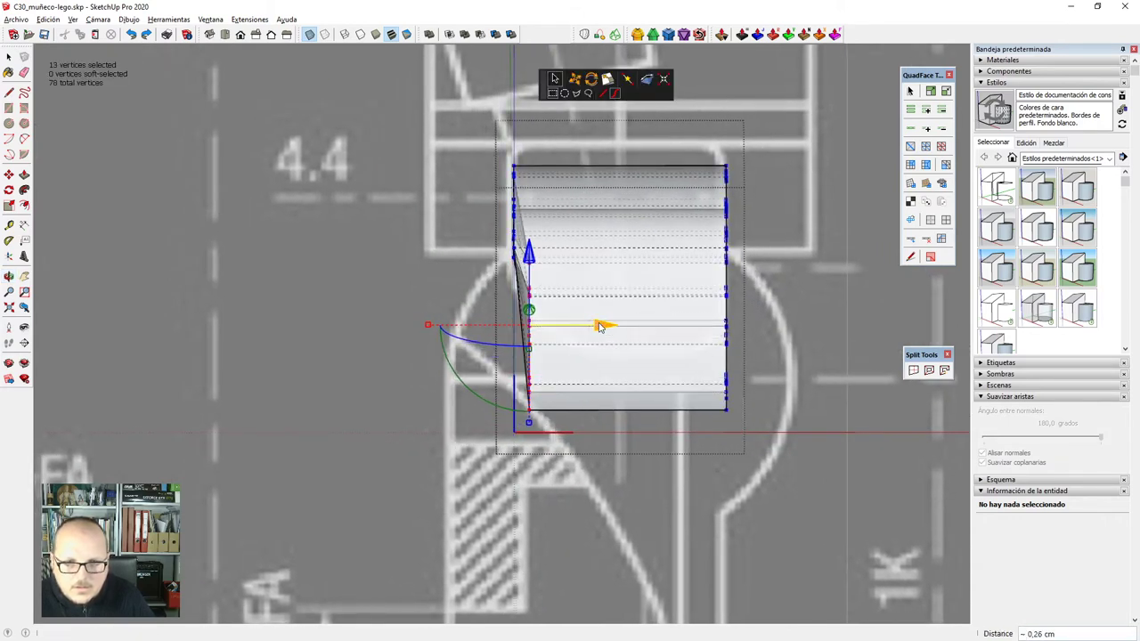
{"action": "mouse_move", "coordinate": [552, 321]}
{"action": "middle_mouse_down"}
{"action": "mouse_move", "coordinate": [623, 318]}
{"action": "mouse_move", "coordinate": [572, 296]}
{"action": "mouse_move", "coordinate": [534, 307]}
{"action": "mouse_move", "coordinate": [571, 279]}
{"action": "mouse_move", "coordinate": [572, 326]}
{"action": "middle_mouse_up"}
{"action": "key", "text": "space"}
{"action": "scroll", "coordinate": [570, 285], "scroll_direction": "down", "scroll_amount": 2}
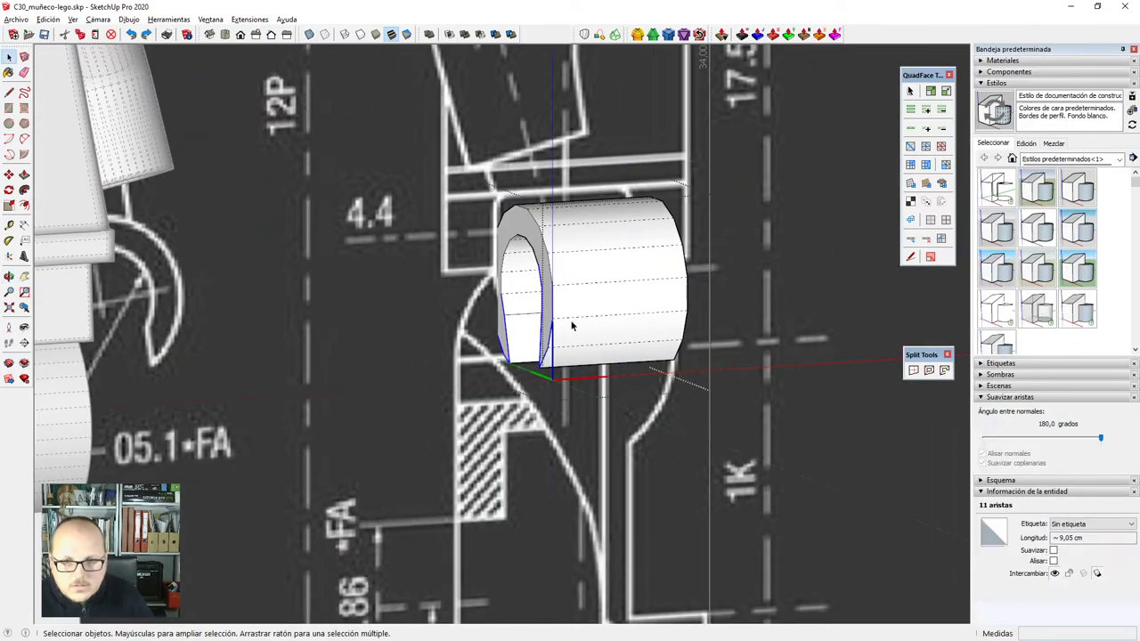
Split the hand's mesh at mid-width, keep one half and complete it with a mirrored copy scaled -1 along the red axis.
{"action": "left_click", "coordinate": [613, 281]}
{"action": "key", "text": "ctrl+r"}
{"action": "middle_click_drag", "start_coordinate": [614, 423], "coordinate": [679, 287]}
{"action": "triple_click", "coordinate": [629, 242]}
{"action": "key", "text": "s"}
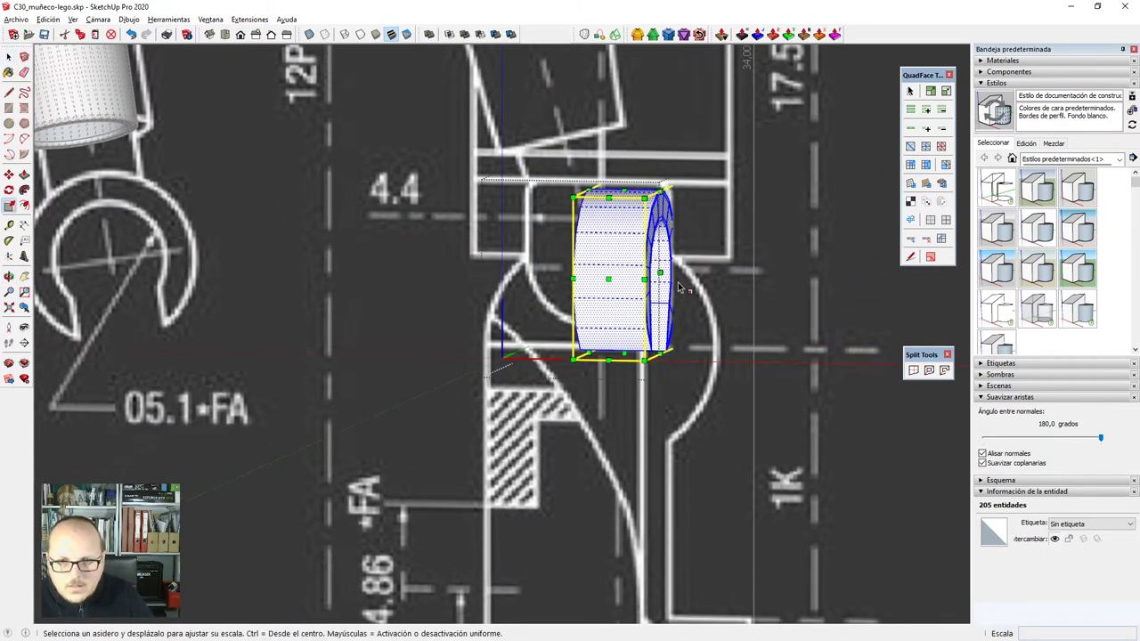
{"action": "left_click", "coordinate": [660, 273]}
{"action": "key", "text": "Return"}
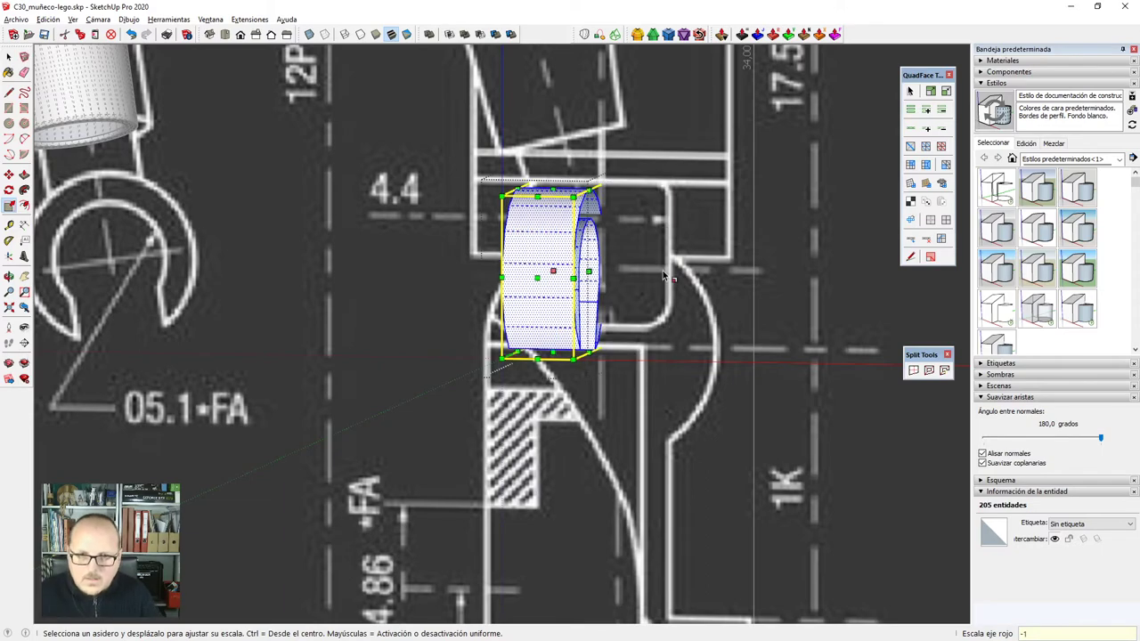
{"action": "middle_click_drag", "start_coordinate": [624, 269], "coordinate": [450, 294]}
{"action": "scroll", "coordinate": [561, 267], "scroll_direction": "up", "scroll_amount": 5}
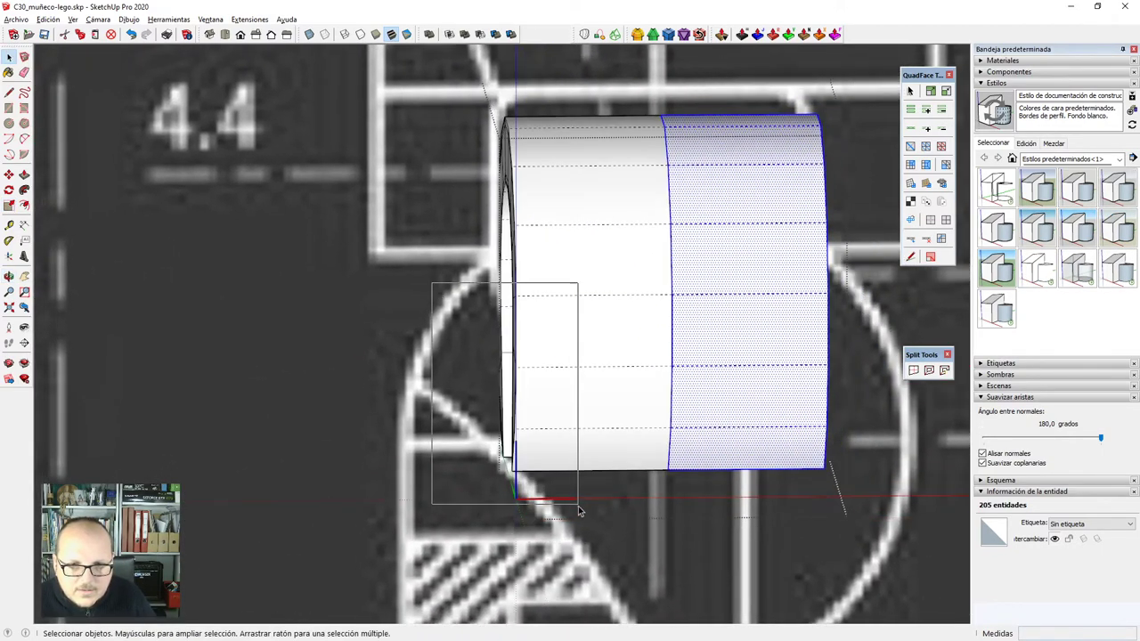
Move the rim's lower vertices inward along the red axis by about 0.10 cm, and the lower rows another 0.30 cm.
{"action": "left_click_drag", "start_coordinate": [578, 507], "coordinate": [579, 507]}
{"action": "key", "text": "v"}
{"action": "left_click_drag", "start_coordinate": [585, 368], "coordinate": [594, 369]}
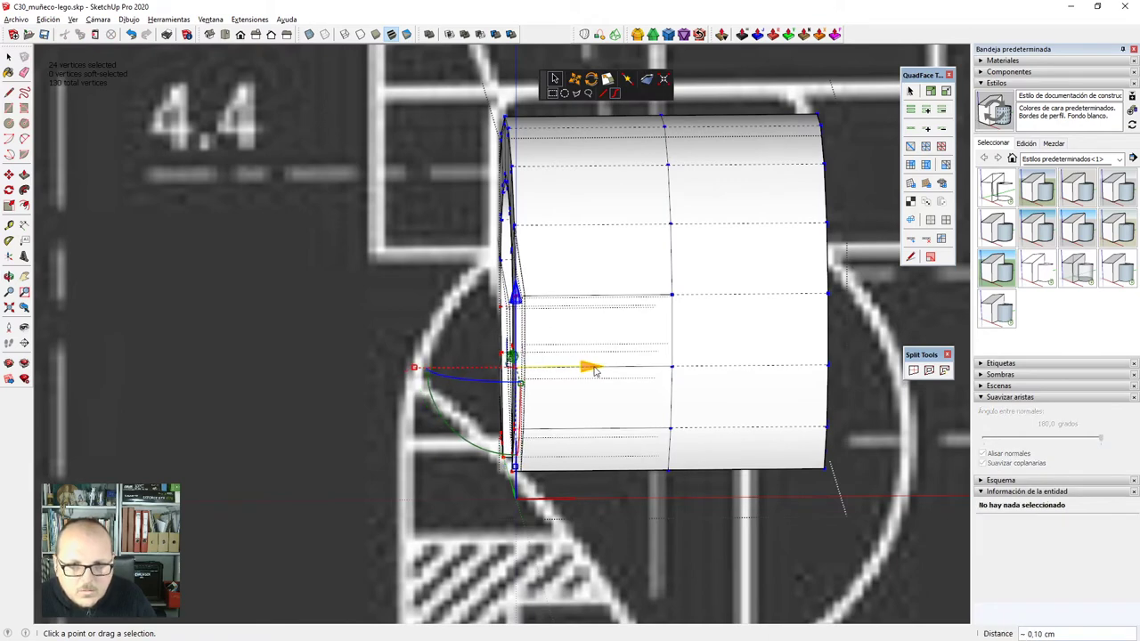
{"action": "left_click", "coordinate": [597, 370]}
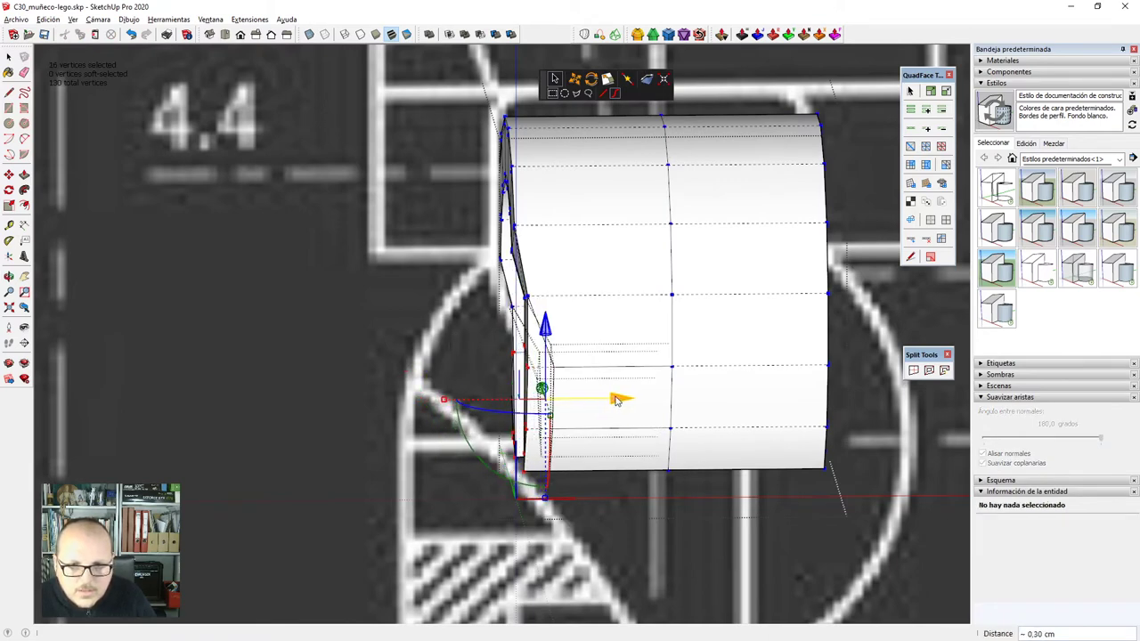
{"action": "left_click_drag", "start_coordinate": [616, 401], "coordinate": [617, 401]}
{"action": "mouse_move", "coordinate": [516, 408]}
{"action": "middle_mouse_down"}
{"action": "mouse_move", "coordinate": [552, 381]}
{"action": "mouse_move", "coordinate": [584, 397]}
{"action": "mouse_move", "coordinate": [519, 428]}
{"action": "middle_mouse_up"}
Isolate the hand and move its lowest rim vertices further inward, first by 0.38 cm, to slant the lower corner.
{"action": "key", "text": "i"}
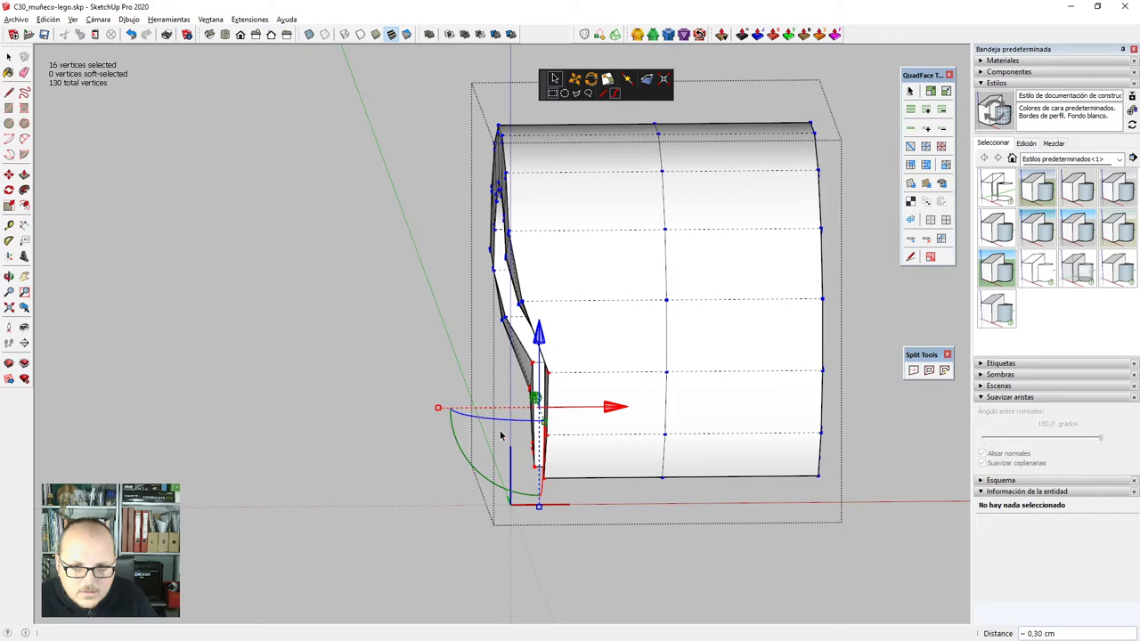
{"action": "left_click_drag", "start_coordinate": [575, 513], "coordinate": [594, 531]}
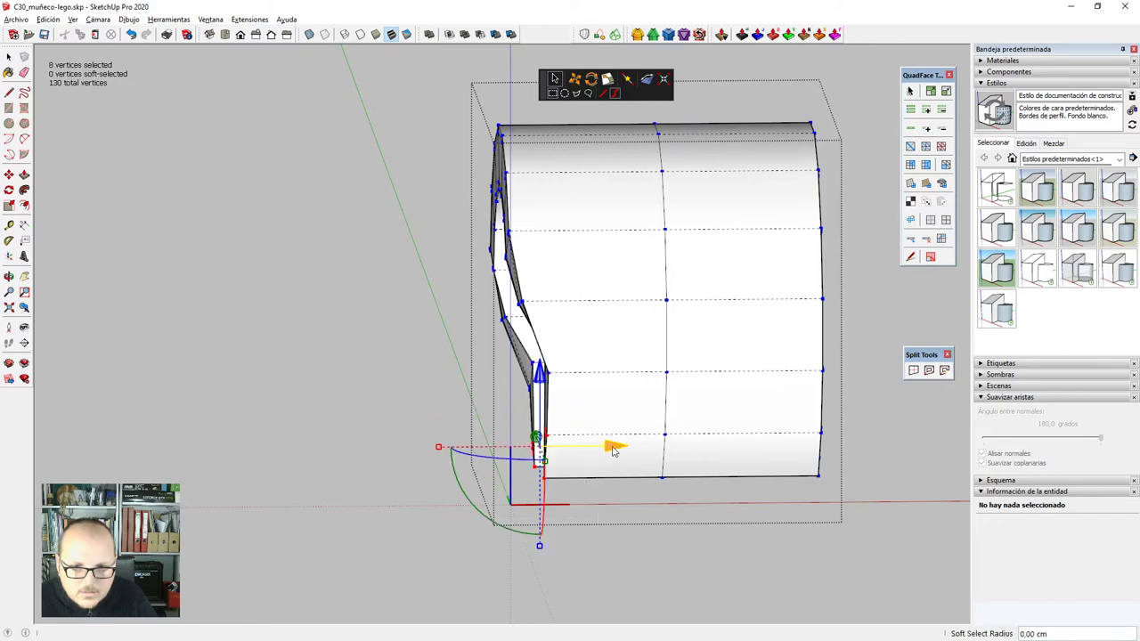
{"action": "left_click_drag", "start_coordinate": [613, 452], "coordinate": [648, 450]}
{"action": "middle_click_drag", "start_coordinate": [648, 450], "coordinate": [570, 450]}
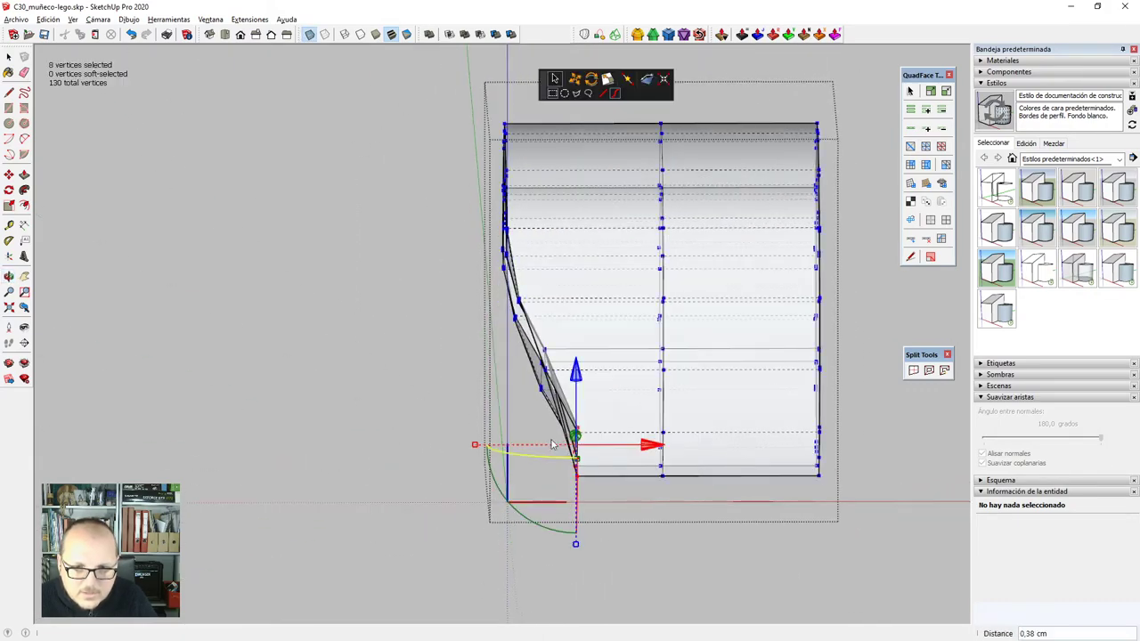
{"action": "left_click_drag", "start_coordinate": [651, 450], "coordinate": [674, 446]}
{"action": "middle_click_drag", "start_coordinate": [674, 446], "coordinate": [357, 446]}
{"action": "key", "text": "space"}
Replace all of the hand's geometry with only the outline edges of its undeformed rim, pasted in place.
{"action": "scroll", "coordinate": [638, 337], "scroll_direction": "up", "scroll_amount": 3}
{"action": "scroll", "coordinate": [638, 338], "scroll_direction": "up", "scroll_amount": 1}
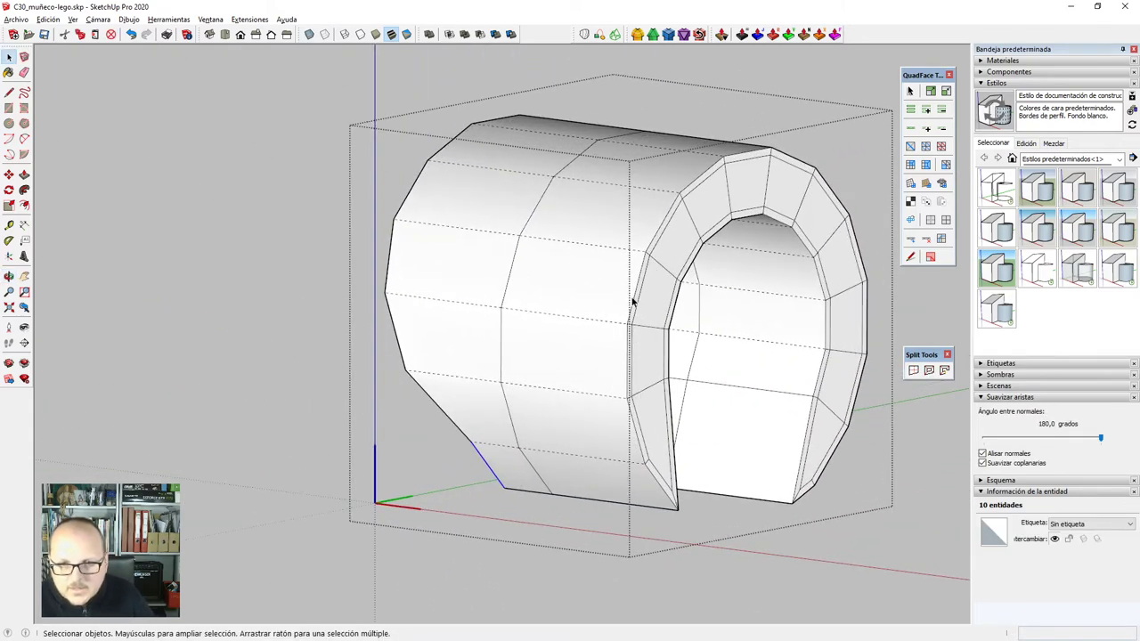
{"action": "left_click", "coordinate": [631, 299]}
{"action": "left_click", "coordinate": [634, 300]}
{"action": "key", "text": "shift+l"}
{"action": "scroll", "coordinate": [571, 295], "scroll_direction": "down", "scroll_amount": 3}
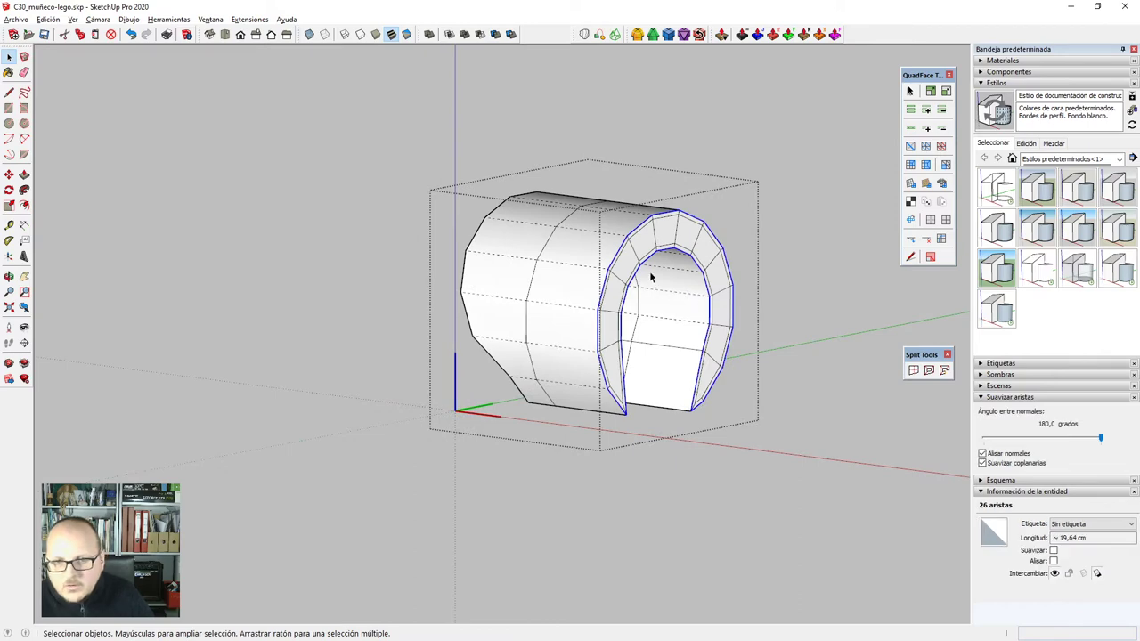
{"action": "scroll", "coordinate": [643, 272], "scroll_direction": "up", "scroll_amount": 1}
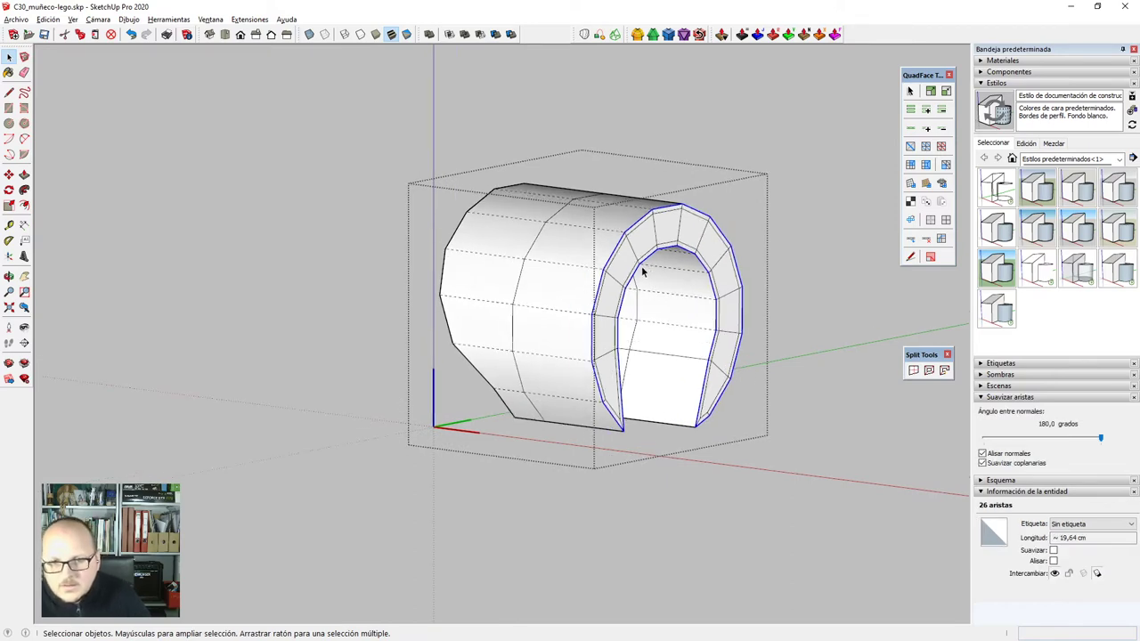
{"action": "key", "text": "ctrl+a"}
{"action": "scroll", "coordinate": [643, 312], "scroll_direction": "down", "scroll_amount": 2}
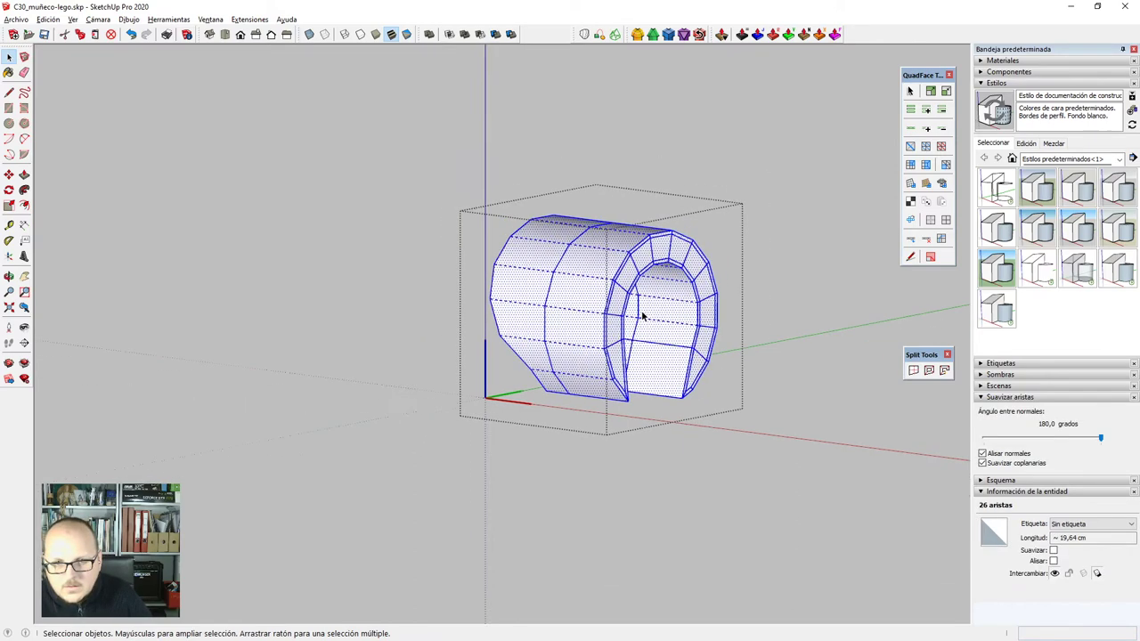
{"action": "key", "text": "Delete"}
{"action": "key", "text": "ctrl+shift+v"}
Generate a face inside the claw outline by drawing a temporary line across its crown and erasing it.
{"action": "middle_click_drag", "start_coordinate": [642, 316], "coordinate": [624, 326]}
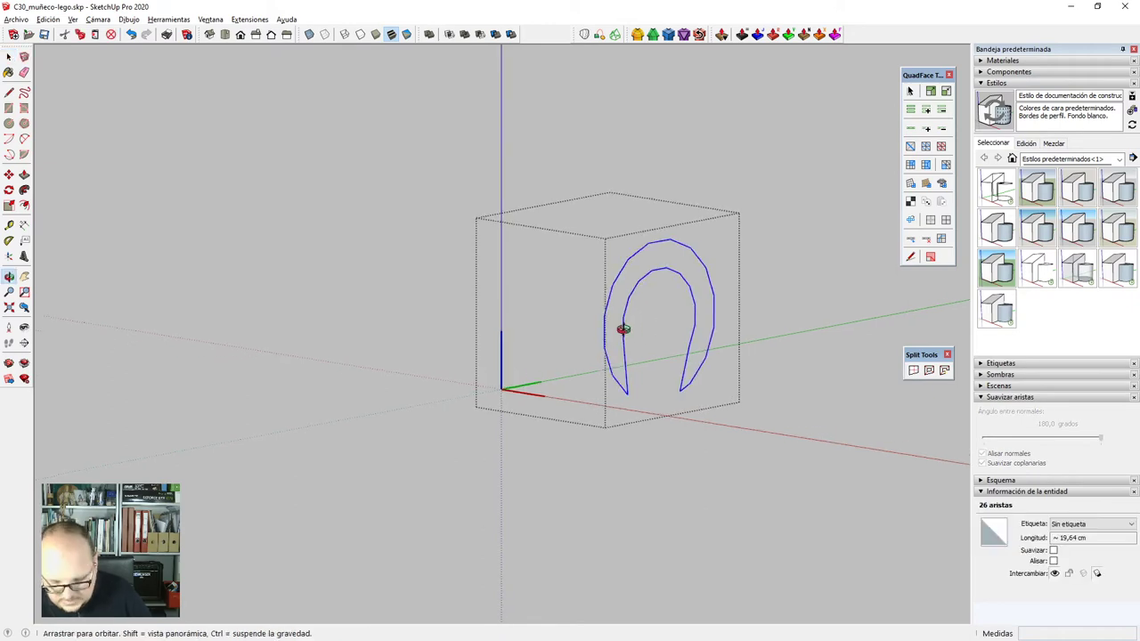
{"action": "key", "text": "l"}
{"action": "scroll", "coordinate": [651, 268], "scroll_direction": "up", "scroll_amount": 3}
{"action": "left_click", "coordinate": [691, 260]}
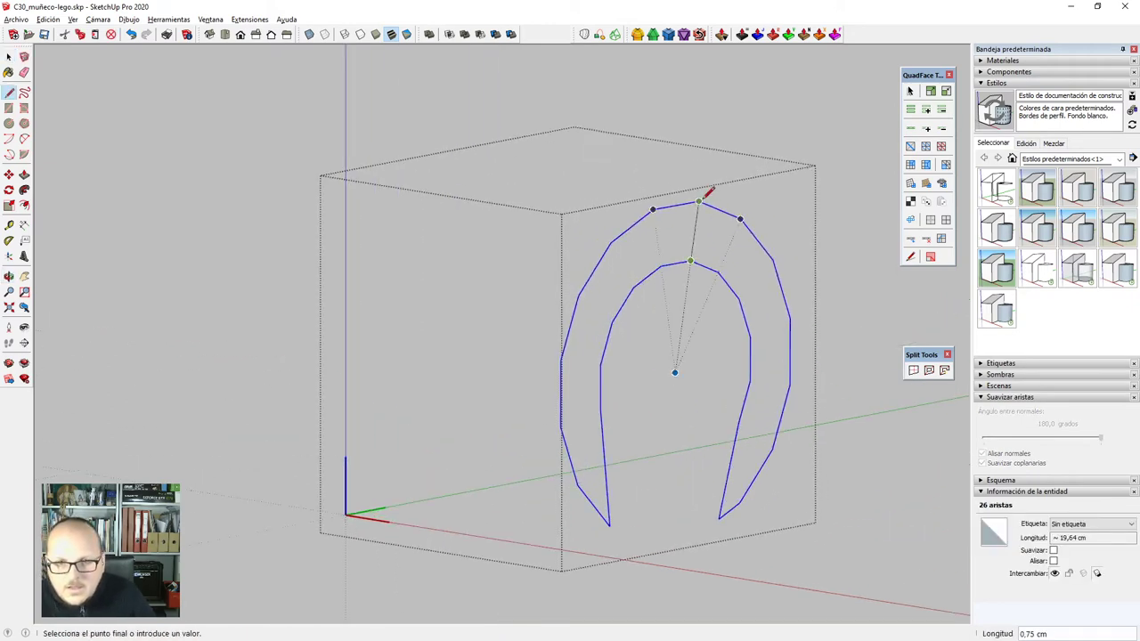
{"action": "left_click", "coordinate": [700, 203]}
{"action": "key", "text": "e"}
{"action": "left_click", "coordinate": [697, 227]}
Show the rest of the model and extrude the claw face 3.72 cm to match the hand's width in the side blueprint.
{"action": "scroll", "coordinate": [682, 283], "scroll_direction": "down", "scroll_amount": 3}
{"action": "key", "text": "i"}
{"action": "middle_click_drag", "start_coordinate": [616, 373], "coordinate": [707, 365]}
{"action": "scroll", "coordinate": [668, 274], "scroll_direction": "up", "scroll_amount": 1}
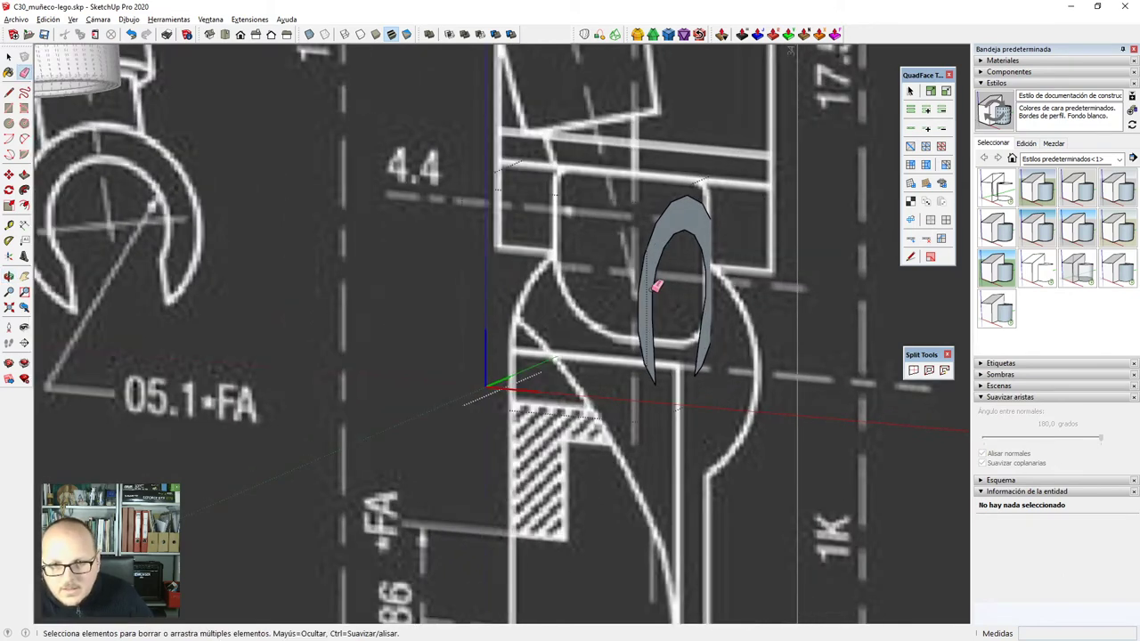
{"action": "key", "text": "p"}
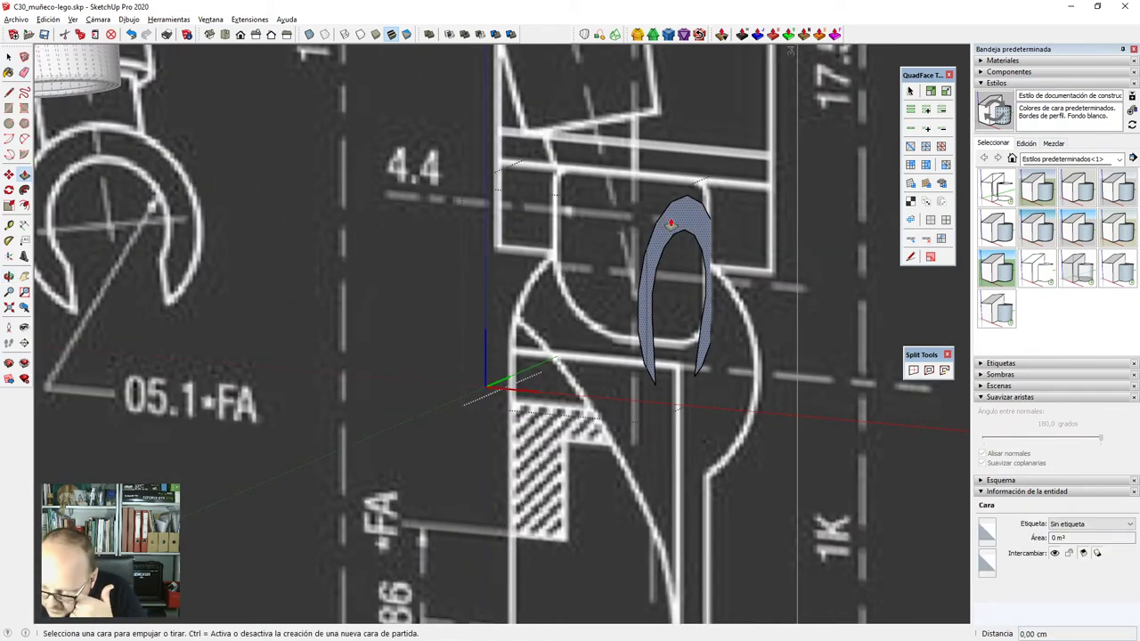
{"action": "left_click", "coordinate": [671, 224]}
{"action": "middle_click_drag", "start_coordinate": [600, 265], "coordinate": [698, 251]}
{"action": "left_click", "coordinate": [500, 223]}
{"action": "scroll", "coordinate": [541, 276], "scroll_direction": "down", "scroll_amount": 2}
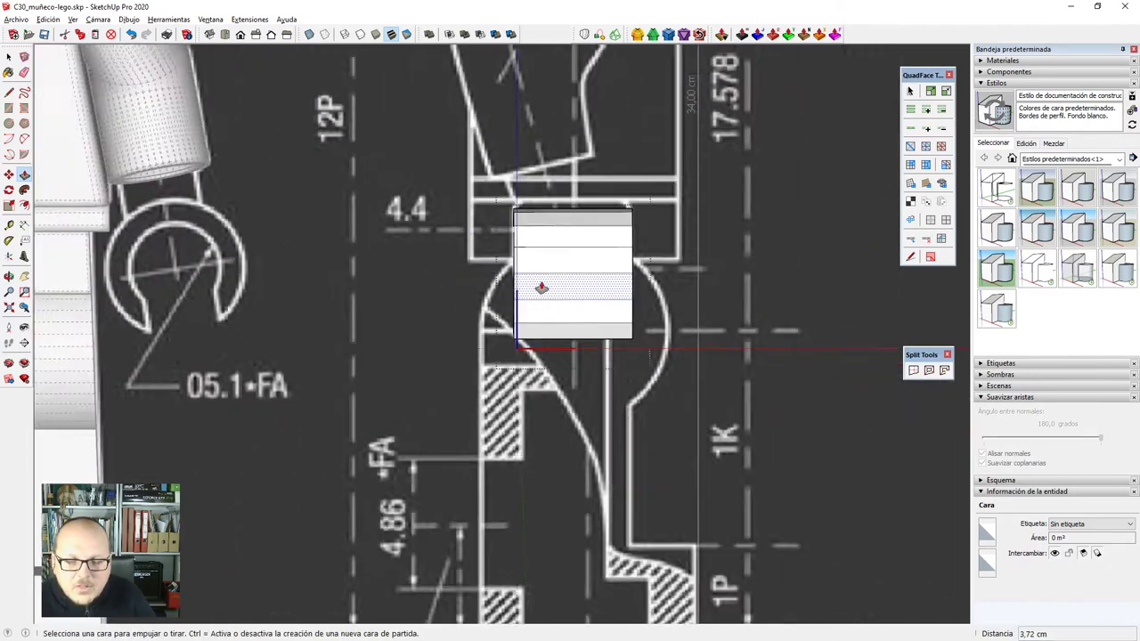
Inspect the extruded claw from several angles, leave its component and compare it with the blueprint in the front view.
{"action": "middle_click_drag", "start_coordinate": [541, 288], "coordinate": [276, 358]}
{"action": "scroll", "coordinate": [602, 258], "scroll_direction": "up", "scroll_amount": 3}
{"action": "scroll", "coordinate": [549, 347], "scroll_direction": "down", "scroll_amount": 2}
{"action": "middle_click_drag", "start_coordinate": [481, 356], "coordinate": [707, 365]}
{"action": "scroll", "coordinate": [516, 267], "scroll_direction": "down", "scroll_amount": 3}
{"action": "key", "text": "space"}
{"action": "scroll", "coordinate": [459, 284], "scroll_direction": "down", "scroll_amount": 2}
{"action": "scroll", "coordinate": [473, 294], "scroll_direction": "down", "scroll_amount": 5}
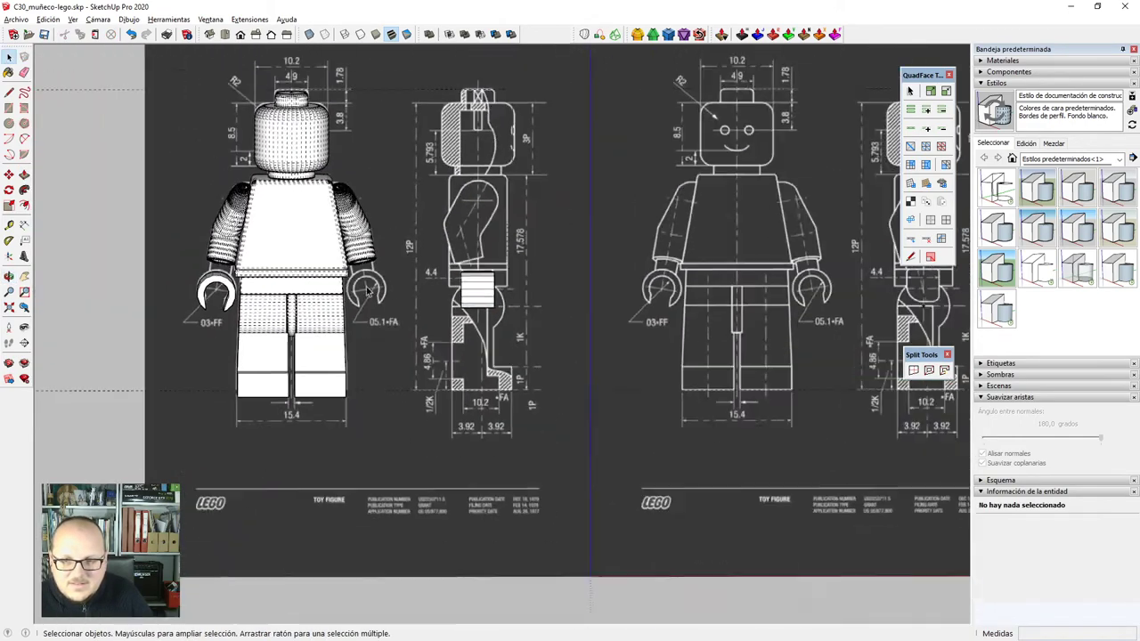
Trace the hand's rounded lower corner on the second side-view blueprint with an arc bulging about 0.68 cm.
{"action": "scroll", "coordinate": [505, 323], "scroll_direction": "up", "scroll_amount": 1}
{"action": "scroll", "coordinate": [505, 323], "scroll_direction": "up", "scroll_amount": 8}
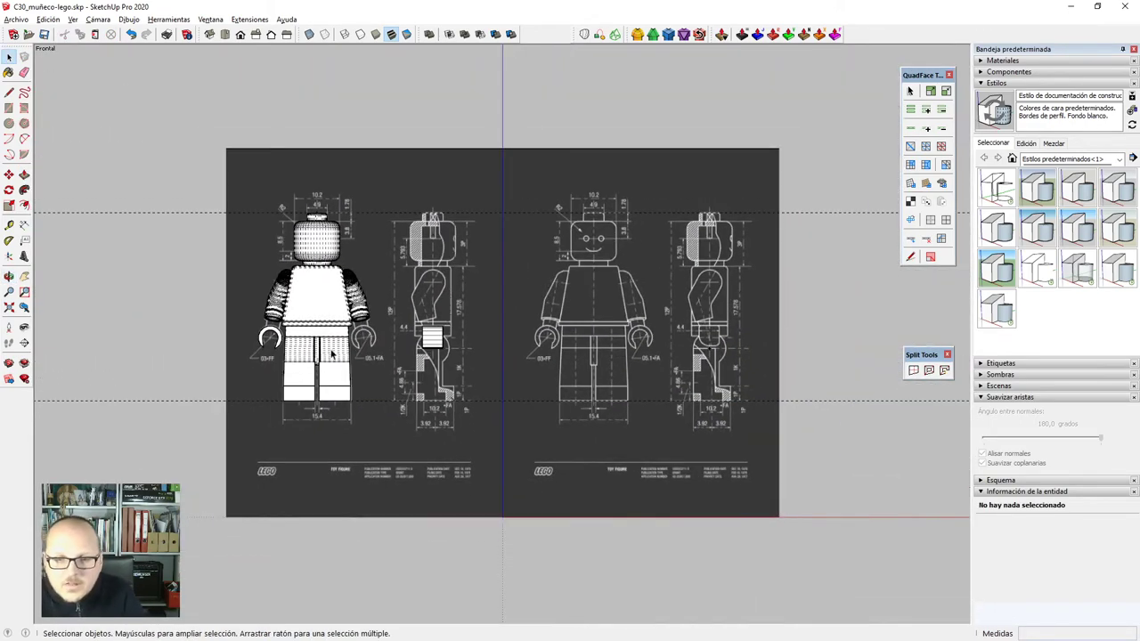
{"action": "scroll", "coordinate": [786, 304], "scroll_direction": "down", "scroll_amount": 4}
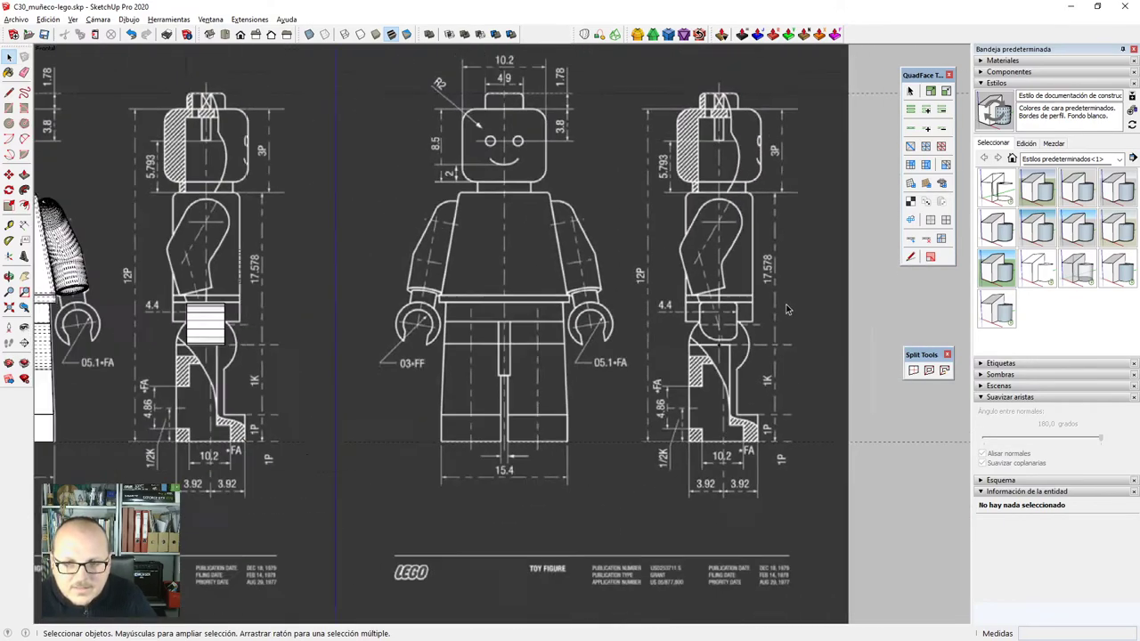
{"action": "scroll", "coordinate": [757, 301], "scroll_direction": "up", "scroll_amount": 6}
{"action": "key", "text": "a"}
{"action": "left_click", "coordinate": [646, 308]}
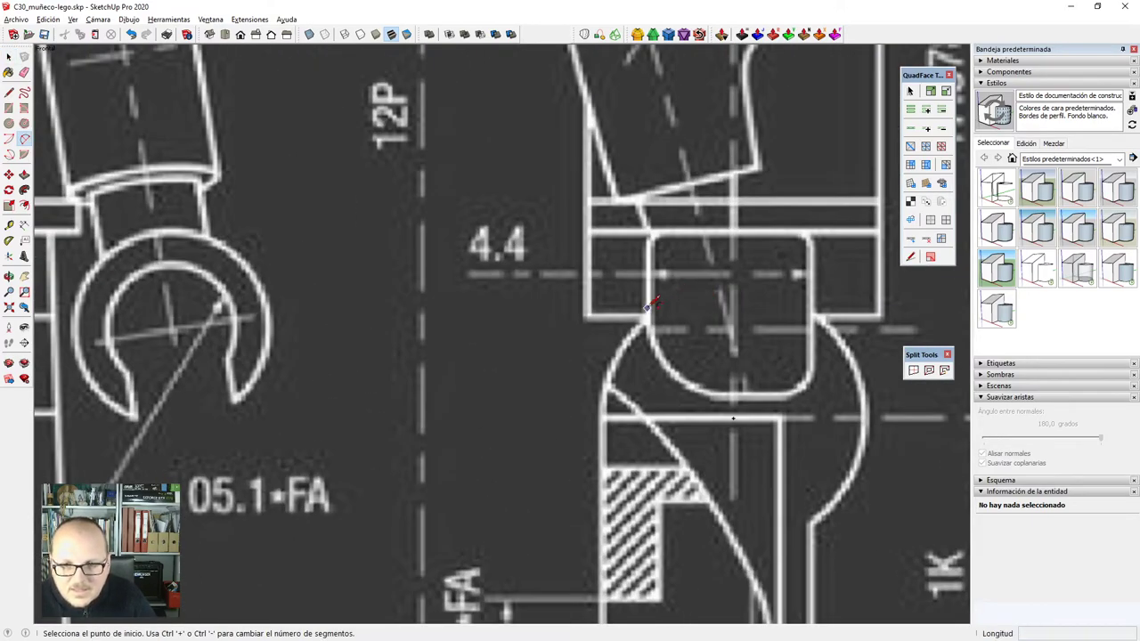
{"action": "left_click", "coordinate": [736, 397]}
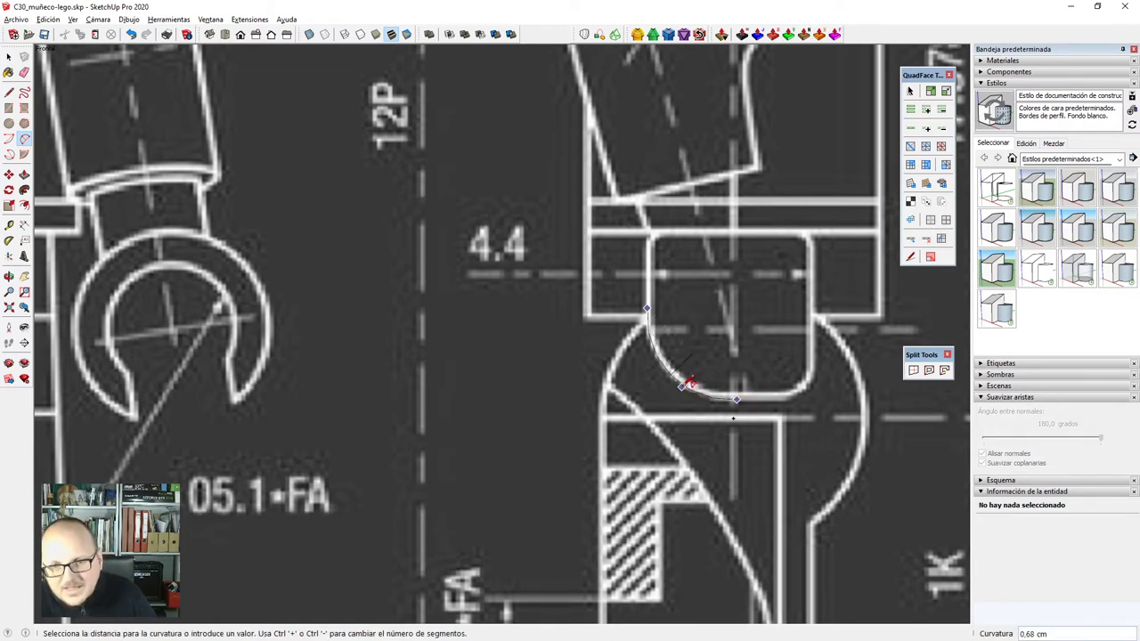
{"action": "left_click", "coordinate": [689, 385]}
Close the arc into a face with a vertical and a horizontal line about 2.04 cm long, and select the face with its edges.
{"action": "key", "text": "l"}
{"action": "left_click", "coordinate": [736, 397]}
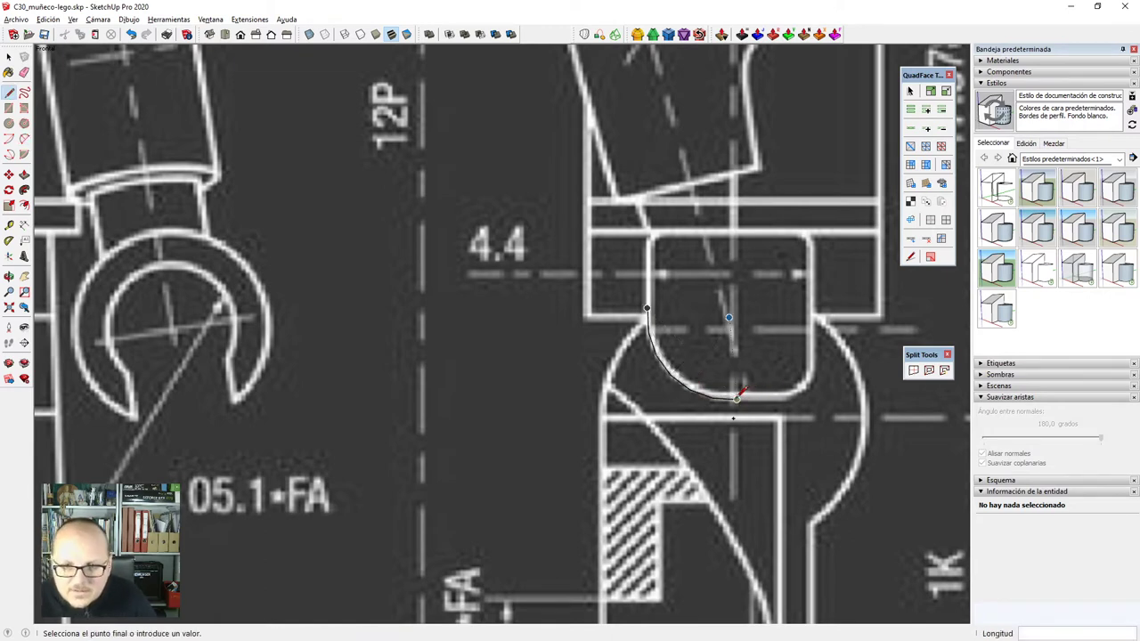
{"action": "scroll", "coordinate": [646, 312], "scroll_direction": "up", "scroll_amount": 2}
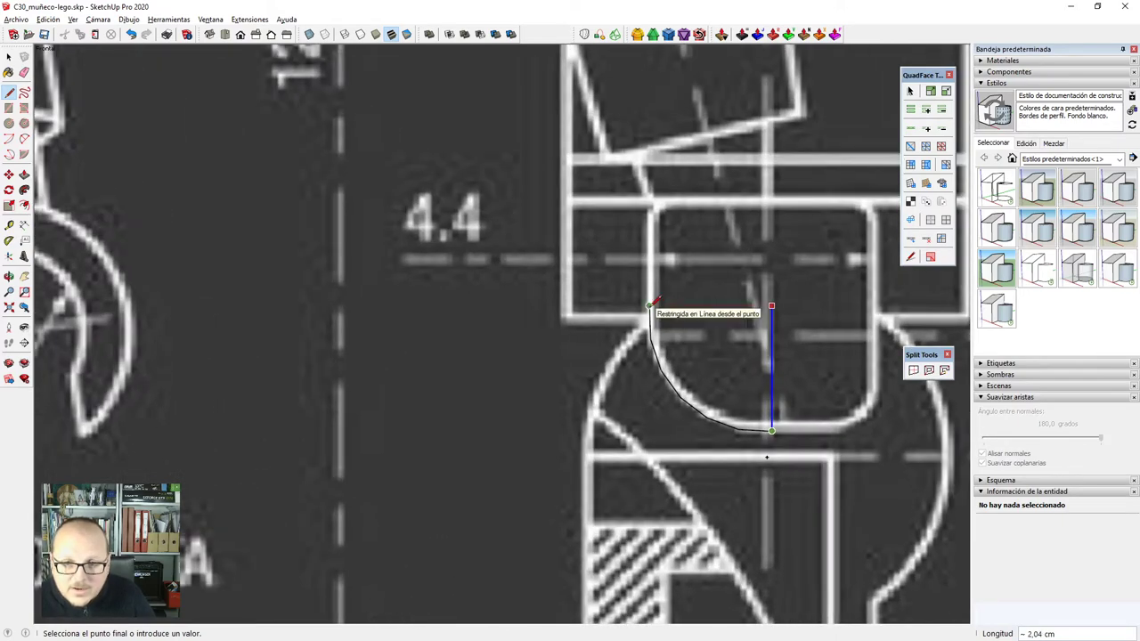
{"action": "left_click", "coordinate": [649, 305]}
{"action": "scroll", "coordinate": [741, 344], "scroll_direction": "down", "scroll_amount": 3}
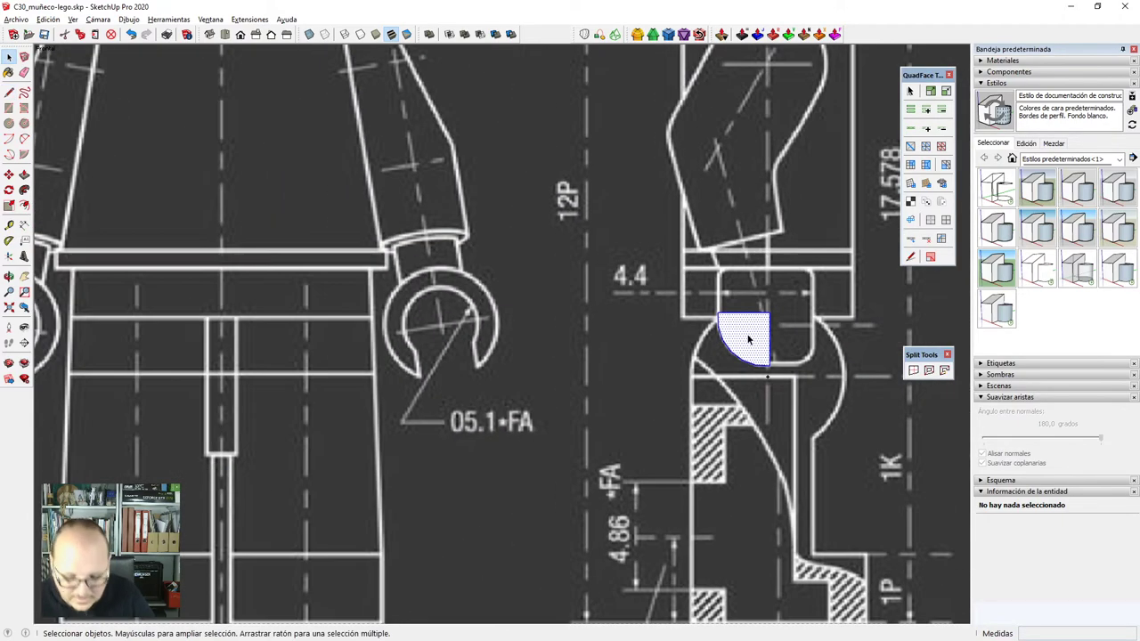
{"action": "double_click", "coordinate": [741, 344]}
{"action": "scroll", "coordinate": [760, 341], "scroll_direction": "up", "scroll_amount": 1}
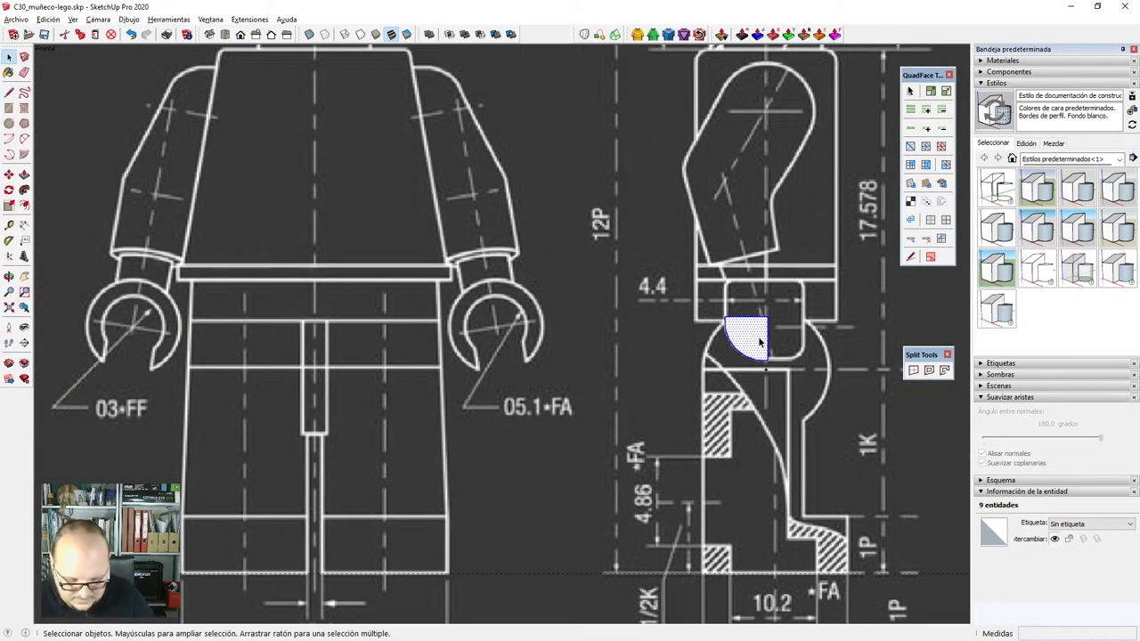
Copy the rounded lower-corner face into the claw's component and place it beside the claw.
{"action": "scroll", "coordinate": [770, 344], "scroll_direction": "down", "scroll_amount": 4}
{"action": "scroll", "coordinate": [354, 299], "scroll_direction": "up", "scroll_amount": 4}
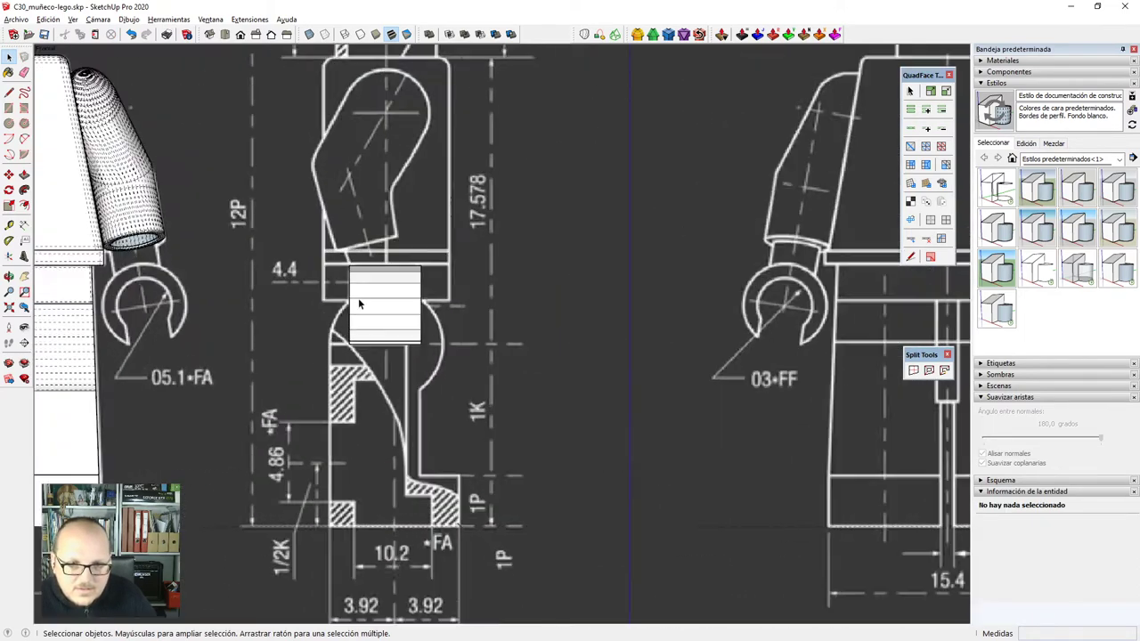
{"action": "double_click", "coordinate": [387, 288]}
{"action": "middle_click_drag", "start_coordinate": [472, 312], "coordinate": [563, 372]}
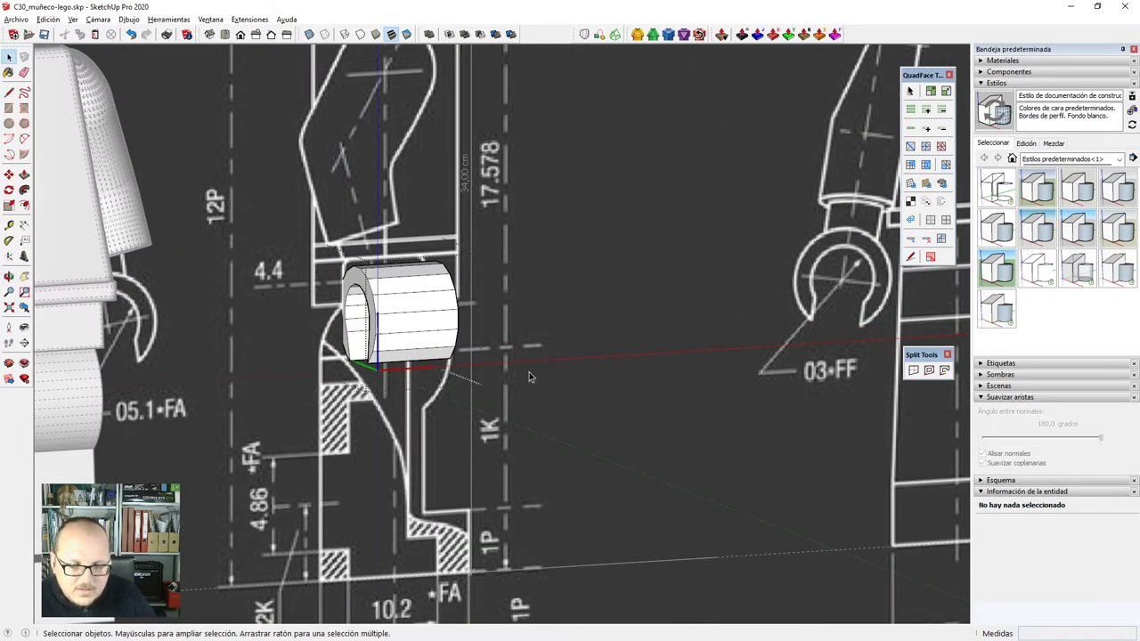
{"action": "key", "text": "ctrl+v"}
{"action": "left_click", "coordinate": [501, 356]}
{"action": "scroll", "coordinate": [538, 344], "scroll_direction": "up", "scroll_amount": 2}
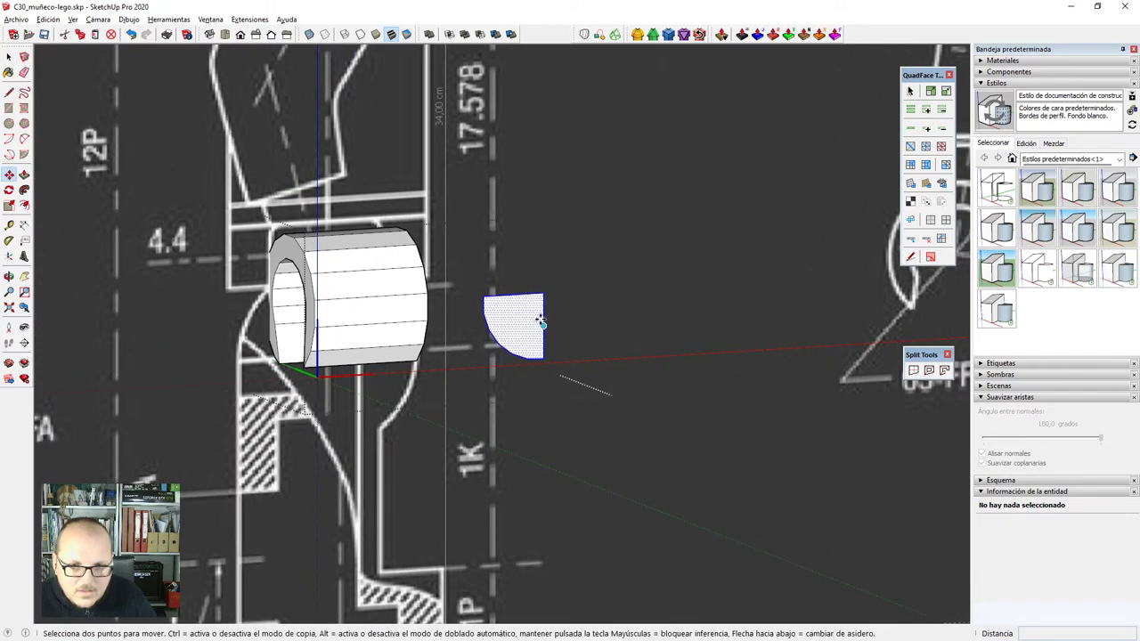
{"action": "left_click", "coordinate": [544, 295]}
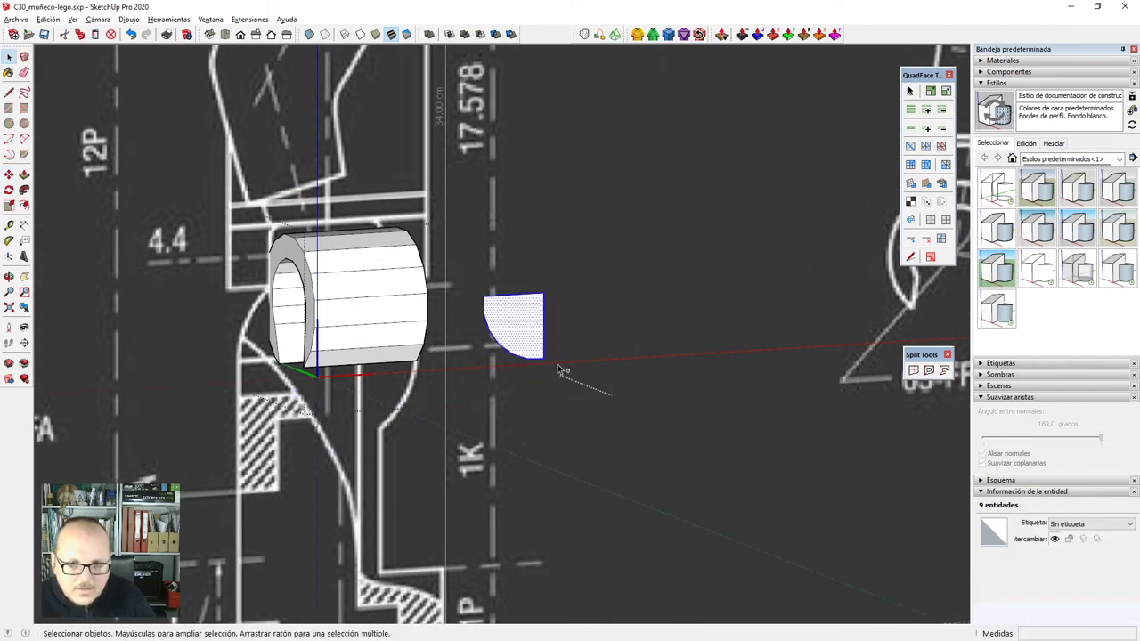
{"action": "left_click", "coordinate": [356, 326]}
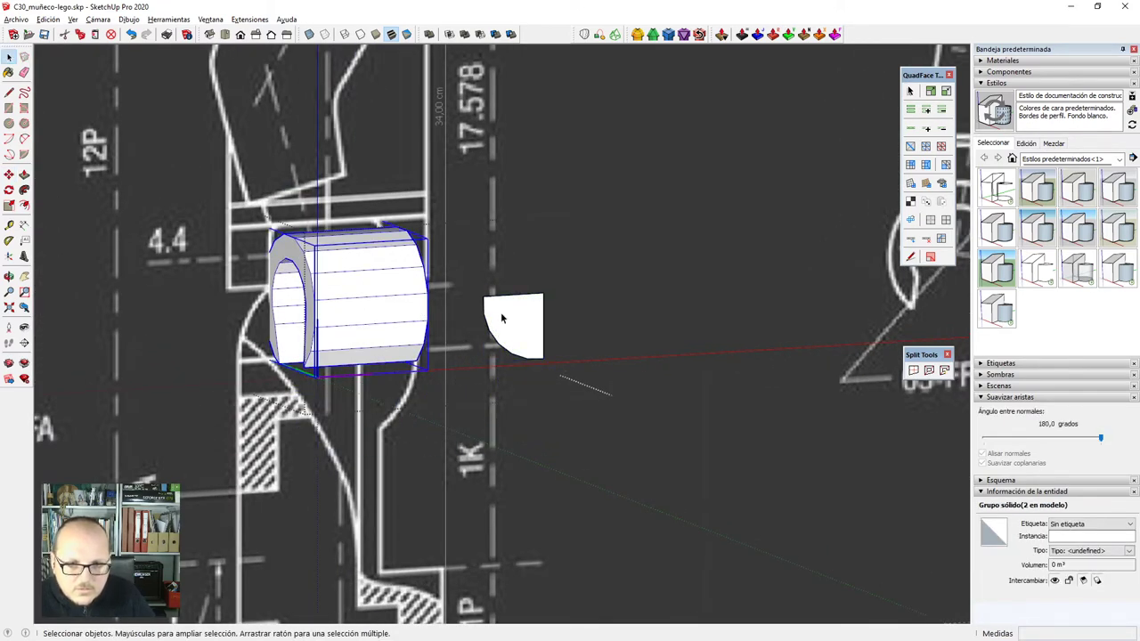
Group the corner face and move it by its upper square corner to the highest point of the claw's inner arc.
{"action": "scroll", "coordinate": [514, 317], "scroll_direction": "up", "scroll_amount": 1}
{"action": "scroll", "coordinate": [515, 316], "scroll_direction": "up", "scroll_amount": 1}
{"action": "key", "text": "m"}
{"action": "left_click", "coordinate": [556, 287]}
{"action": "middle_click_drag", "start_coordinate": [324, 371], "coordinate": [458, 360]}
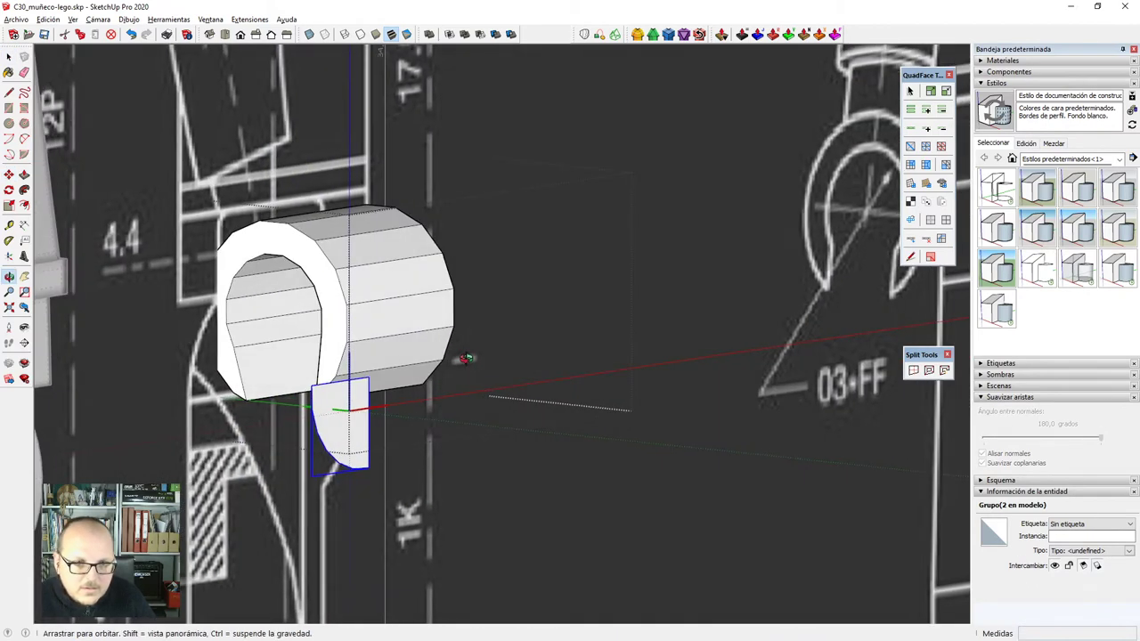
{"action": "scroll", "coordinate": [328, 294], "scroll_direction": "up", "scroll_amount": 2}
{"action": "scroll", "coordinate": [257, 261], "scroll_direction": "up", "scroll_amount": 2}
{"action": "left_click", "coordinate": [231, 239]}
Raise the grouped face so its lower corner sits on the highest point of the claw's inner arc.
{"action": "key", "text": "q"}
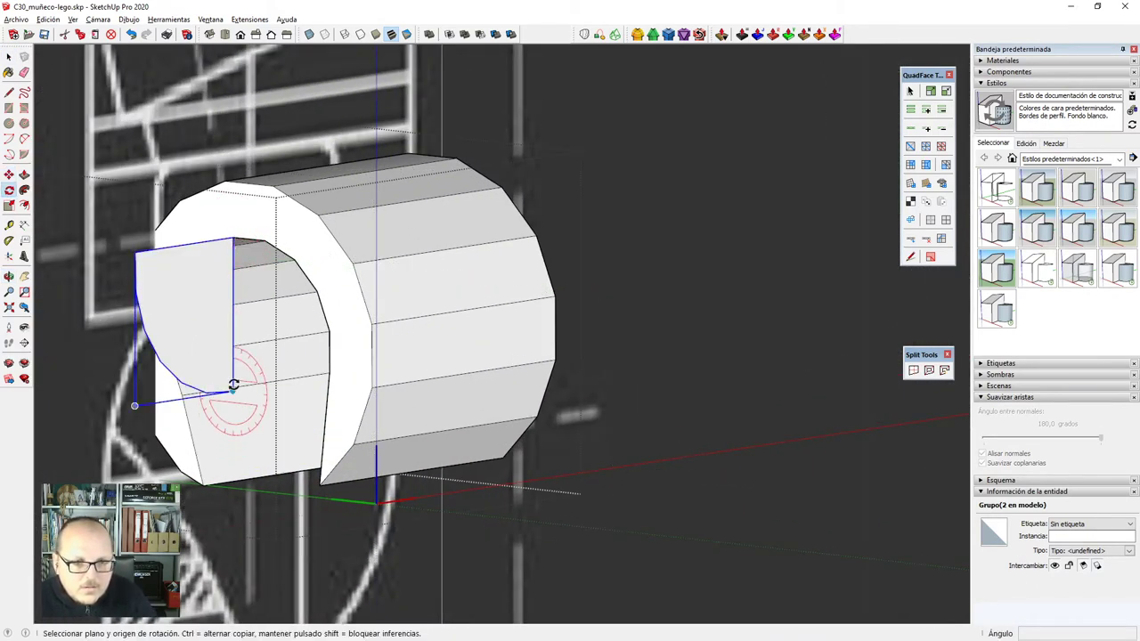
{"action": "key", "text": "m"}
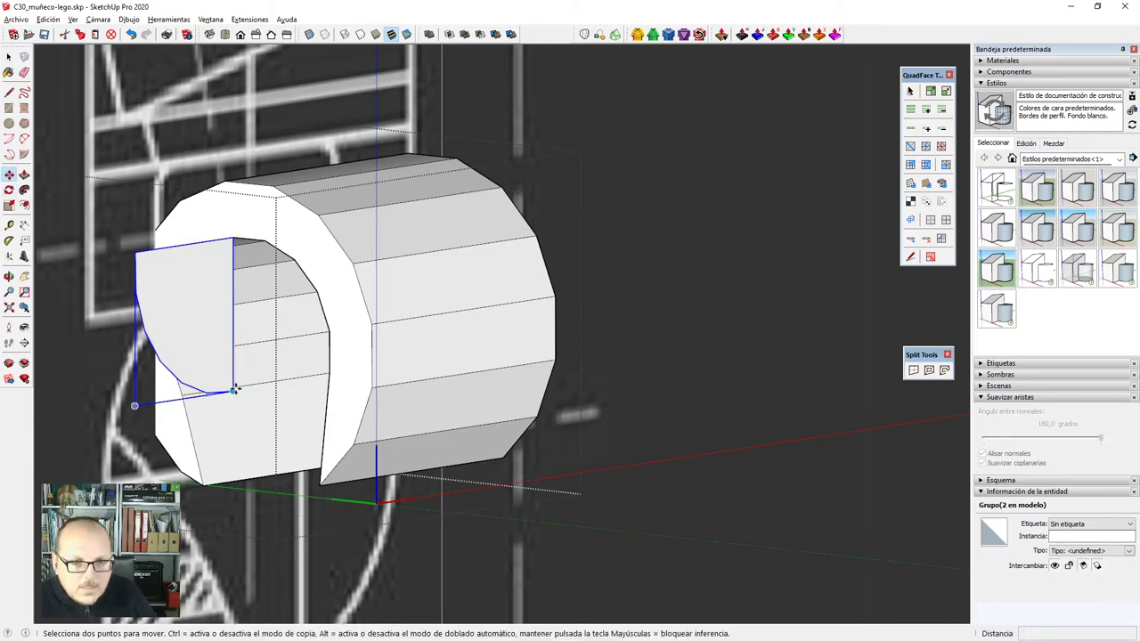
{"action": "left_click", "coordinate": [231, 389]}
{"action": "left_click", "coordinate": [232, 239]}
{"action": "scroll", "coordinate": [232, 239], "scroll_direction": "up", "scroll_amount": 2}
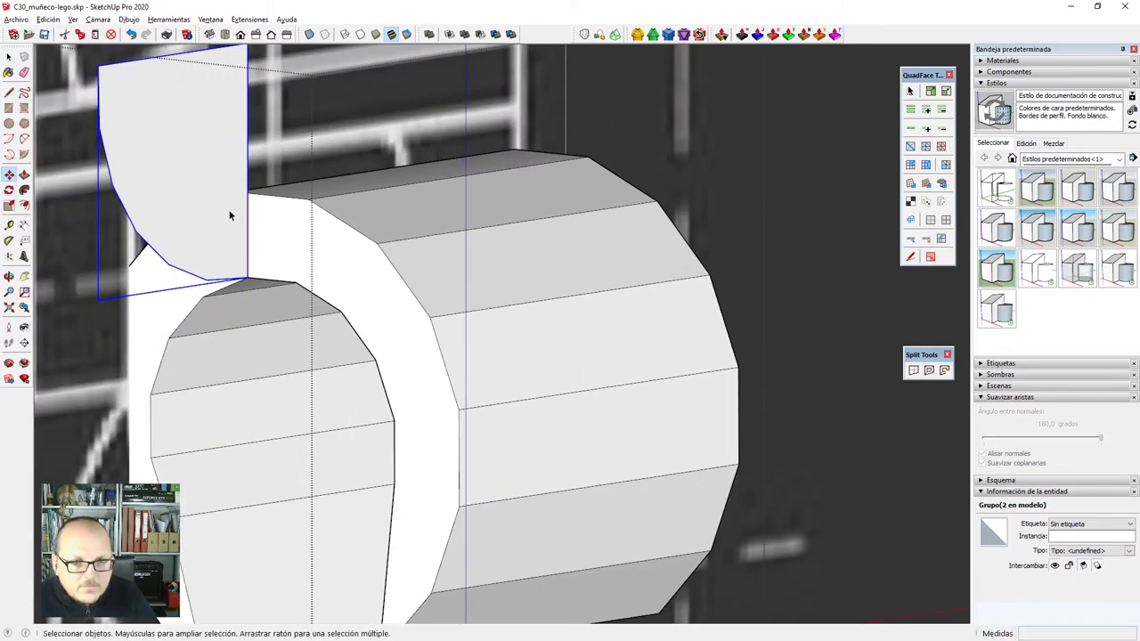
Rotate the grouped face about 11.6° around its lower corner so its straight edge meets the claw's outer top vertex.
{"action": "key", "text": "q"}
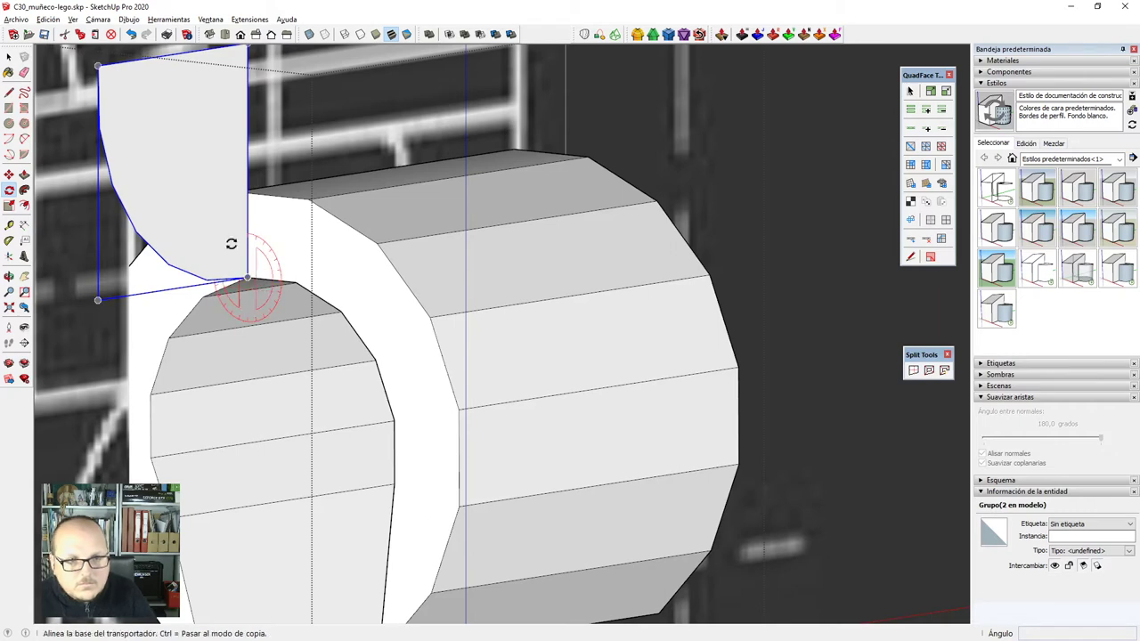
{"action": "scroll", "coordinate": [232, 157], "scroll_direction": "up", "scroll_amount": 1}
{"action": "left_click", "coordinate": [249, 142]}
{"action": "key", "text": "x"}
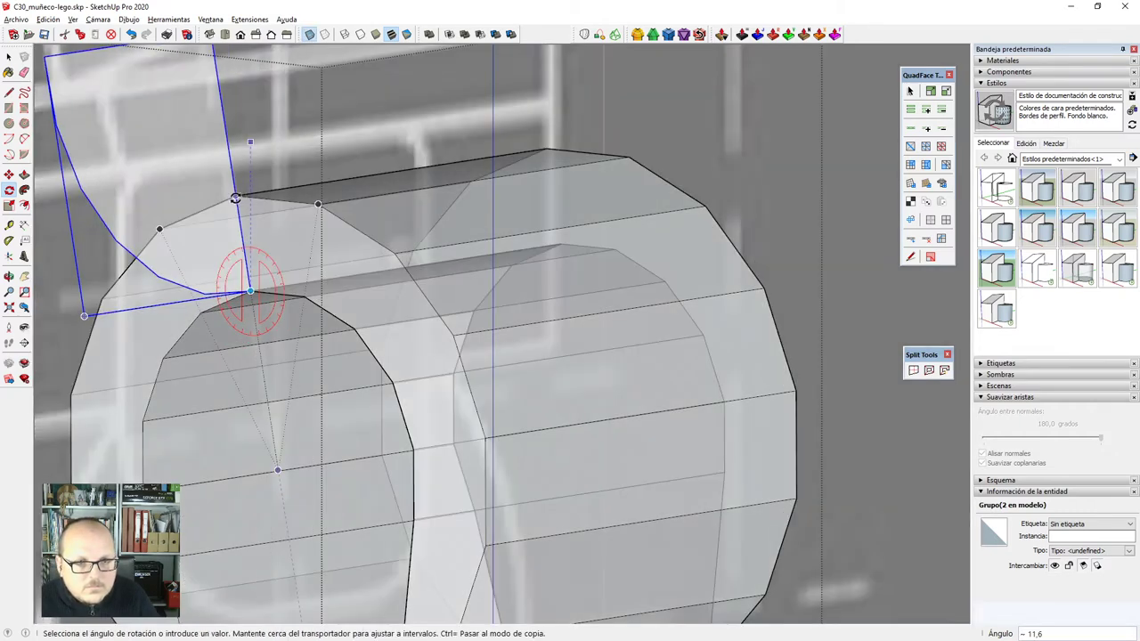
{"action": "left_click", "coordinate": [235, 198]}
{"action": "key", "text": "x"}
{"action": "scroll", "coordinate": [296, 250], "scroll_direction": "down", "scroll_amount": 4}
{"action": "middle_click_drag", "start_coordinate": [295, 255], "coordinate": [273, 248]}
Copy the tilted profile down to the level of the claw's lower tip and delete the upper original.
{"action": "key", "text": "m"}
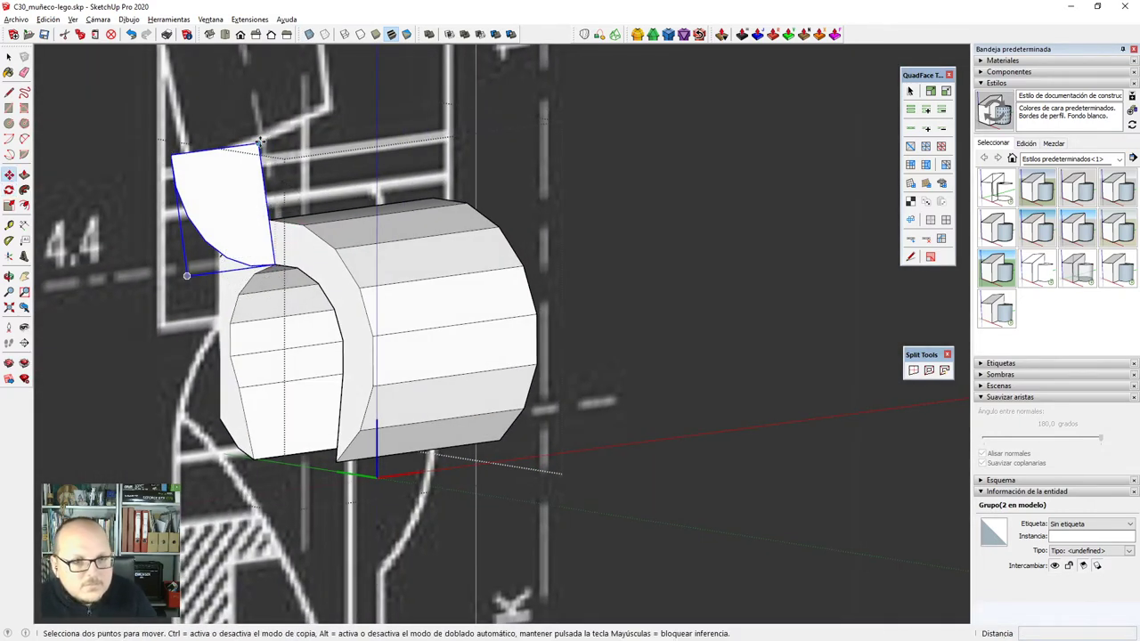
{"action": "left_click", "coordinate": [276, 260]}
{"action": "key", "text": "ctrl"}
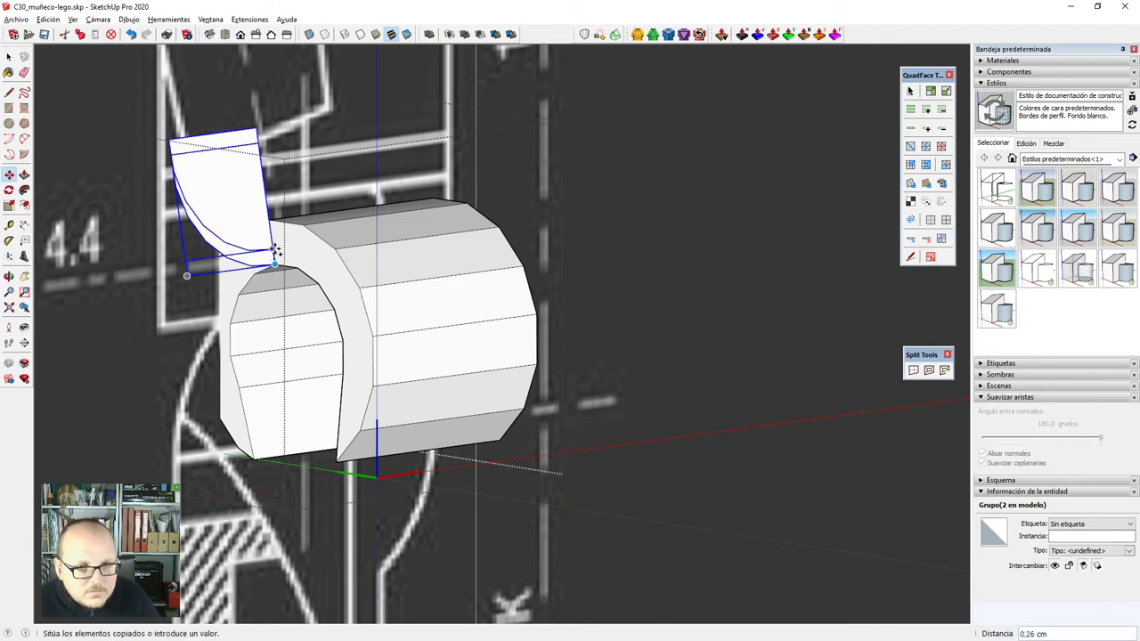
{"action": "left_click", "coordinate": [335, 460]}
{"action": "scroll", "coordinate": [335, 460], "scroll_direction": "down", "scroll_amount": 1}
{"action": "key", "text": "space"}
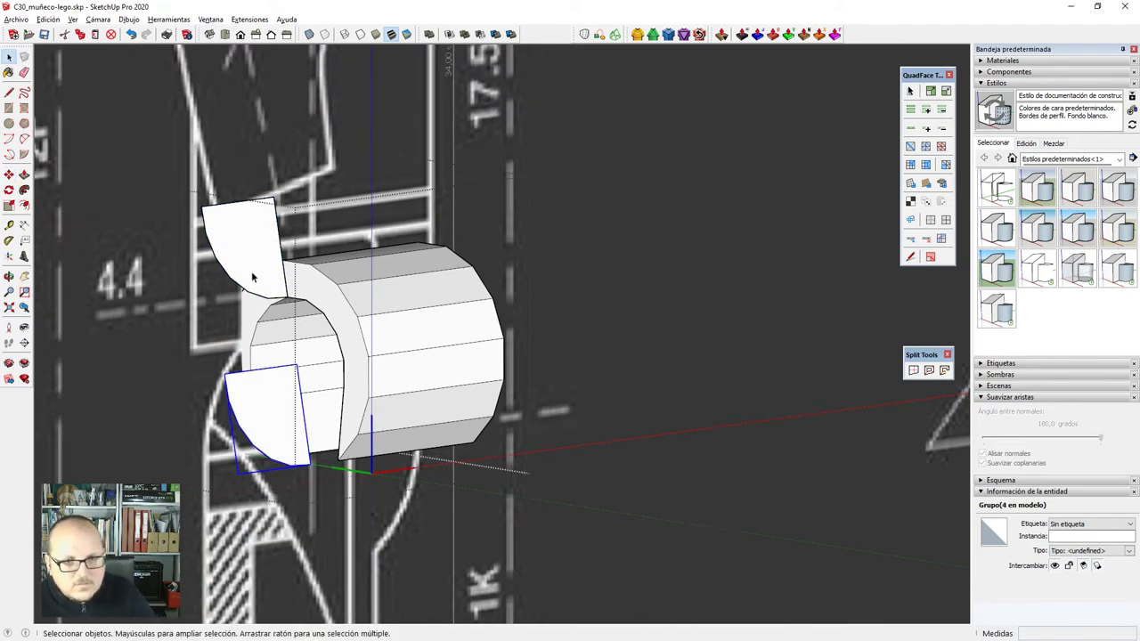
{"action": "key", "text": "Delete"}
Move the profile across the claw's width so its outer edge lines up with the claw's front end.
{"action": "middle_click_drag", "start_coordinate": [240, 252], "coordinate": [259, 424]}
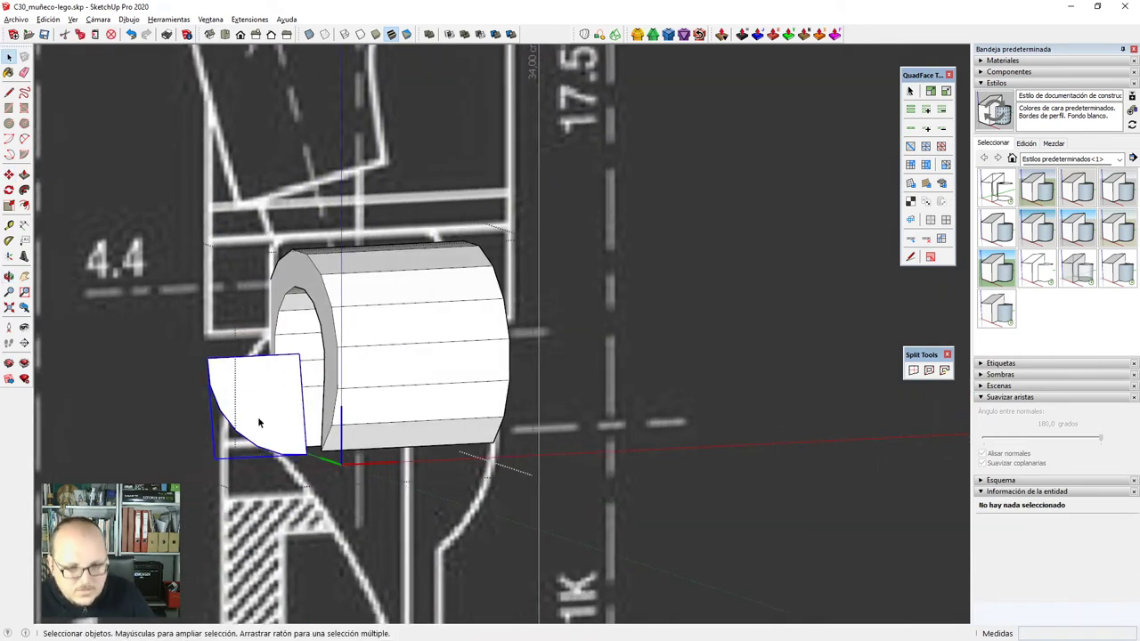
{"action": "left_click", "coordinate": [259, 424]}
{"action": "key", "text": "m"}
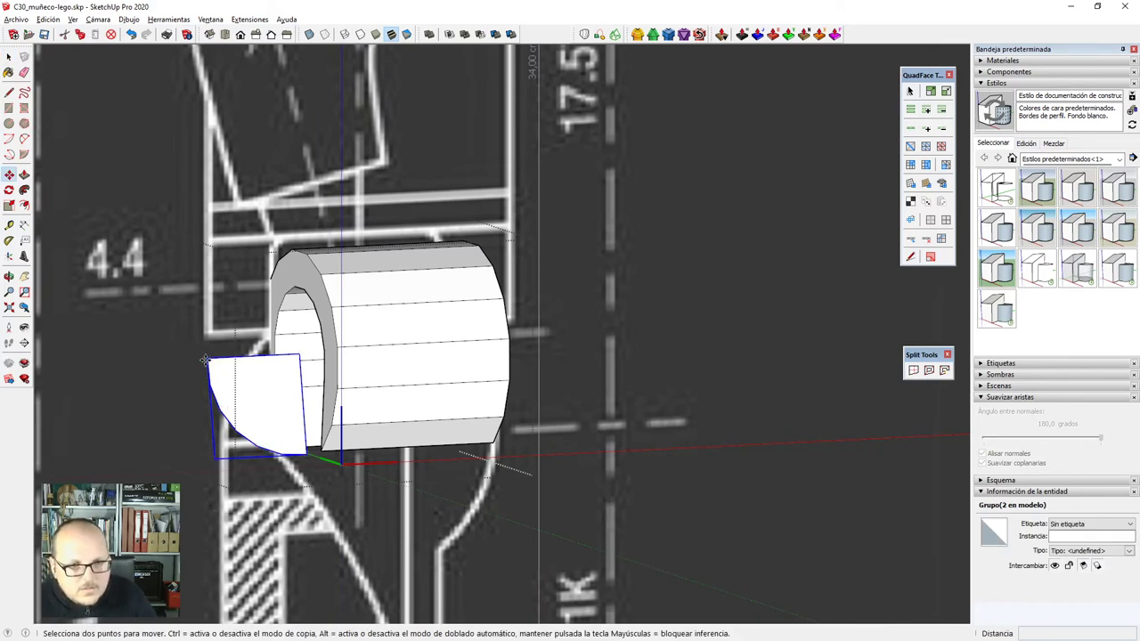
{"action": "left_click", "coordinate": [204, 361]}
{"action": "left_click", "coordinate": [271, 324]}
{"action": "key", "text": "space"}
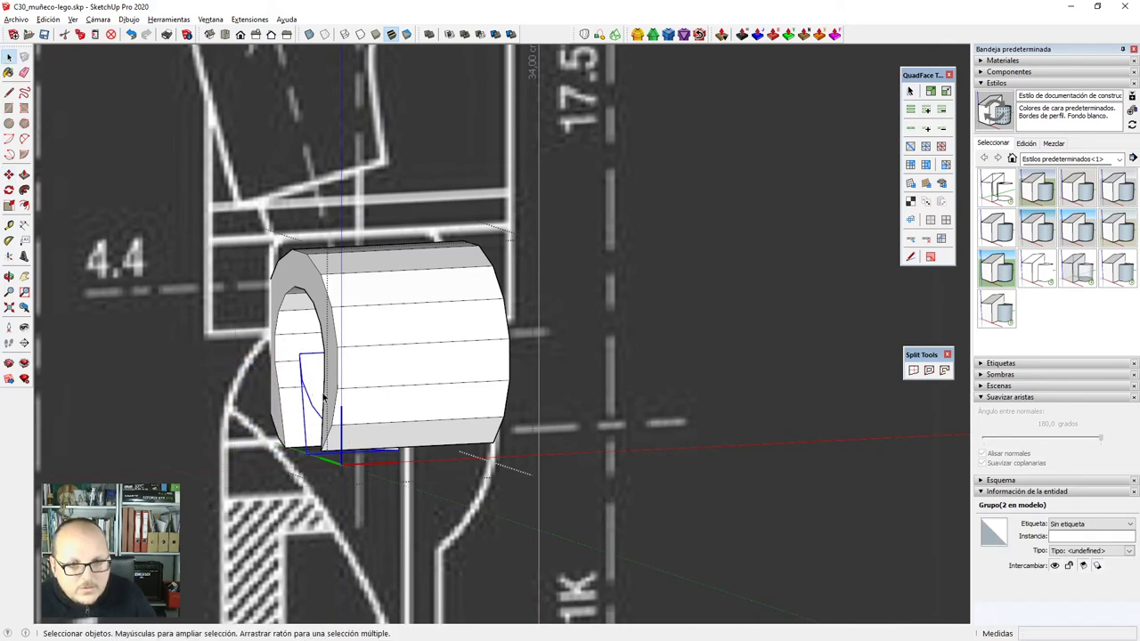
Isolate the profile in its group, draw an L-shaped outline around the outside of the arc and erase the inner corner's edges.
{"action": "double_click", "coordinate": [311, 373]}
{"action": "middle_click", "coordinate": [359, 407]}
{"action": "key", "text": "h"}
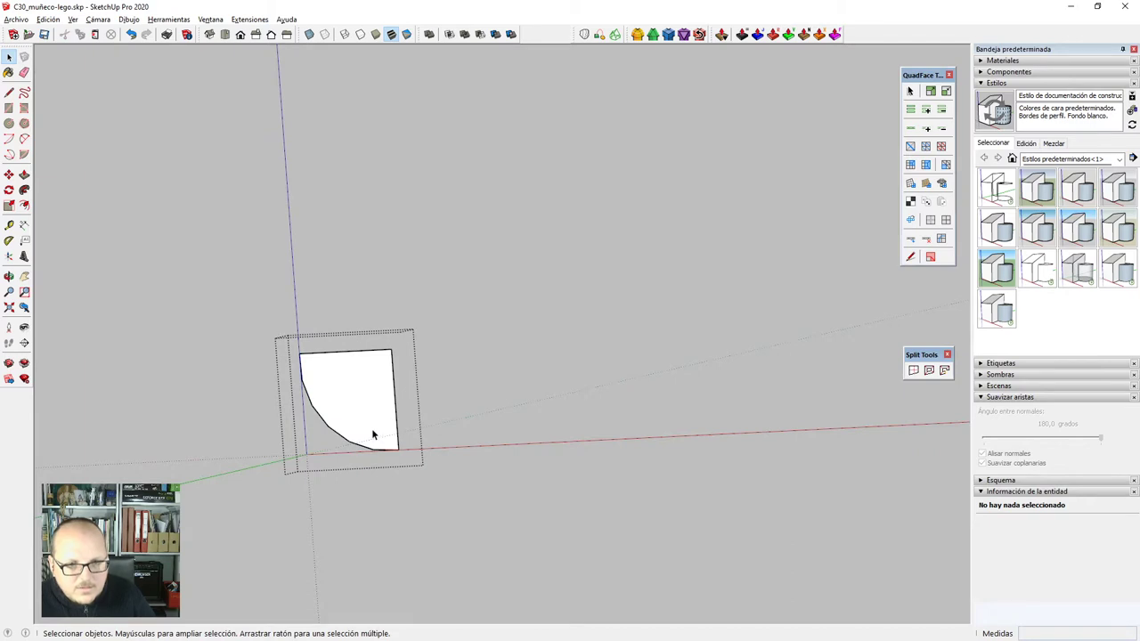
{"action": "key", "text": "l"}
{"action": "left_click", "coordinate": [300, 354]}
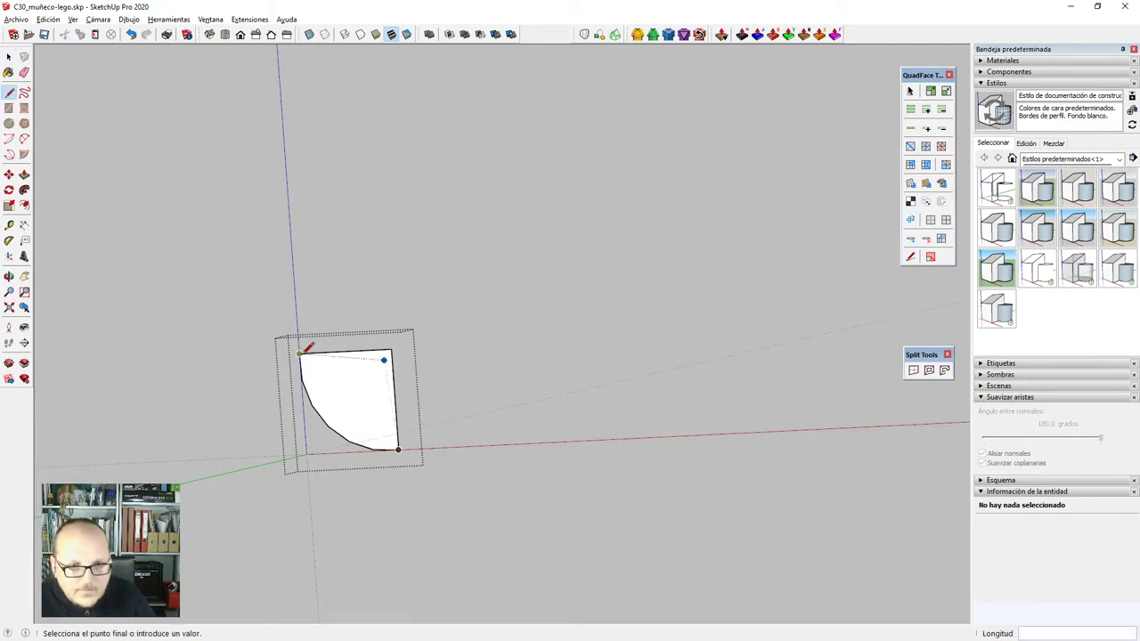
{"action": "left_click", "coordinate": [206, 359]}
{"action": "left_click", "coordinate": [219, 543]}
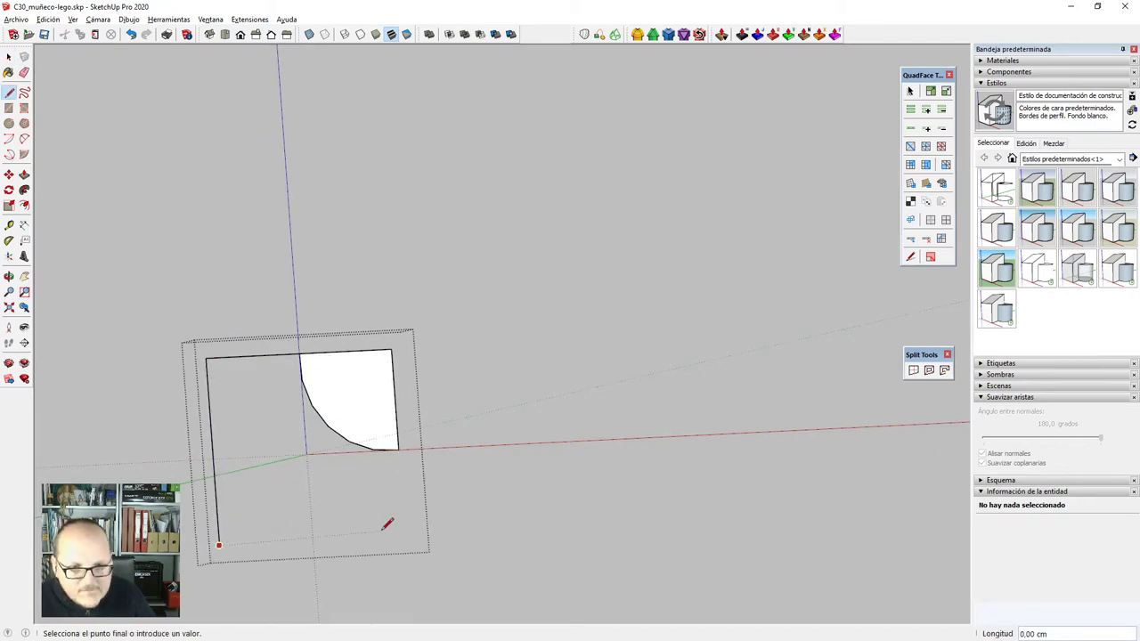
{"action": "left_click", "coordinate": [398, 450]}
{"action": "key", "text": "e"}
{"action": "left_click_drag", "start_coordinate": [388, 351], "coordinate": [394, 363]}
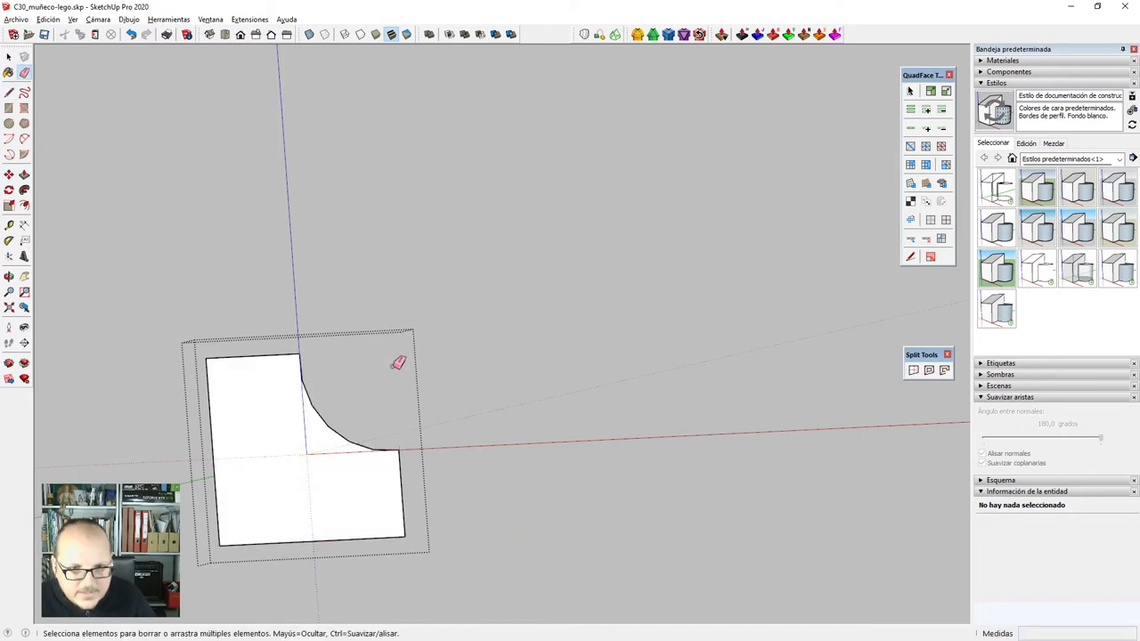
Show the rest of the model and extrude the L-shaped cutter face in both directions well past the claw.
{"action": "key", "text": "i"}
{"action": "scroll", "coordinate": [395, 366], "scroll_direction": "down", "scroll_amount": 4}
{"action": "middle_click_drag", "start_coordinate": [390, 437], "coordinate": [385, 396]}
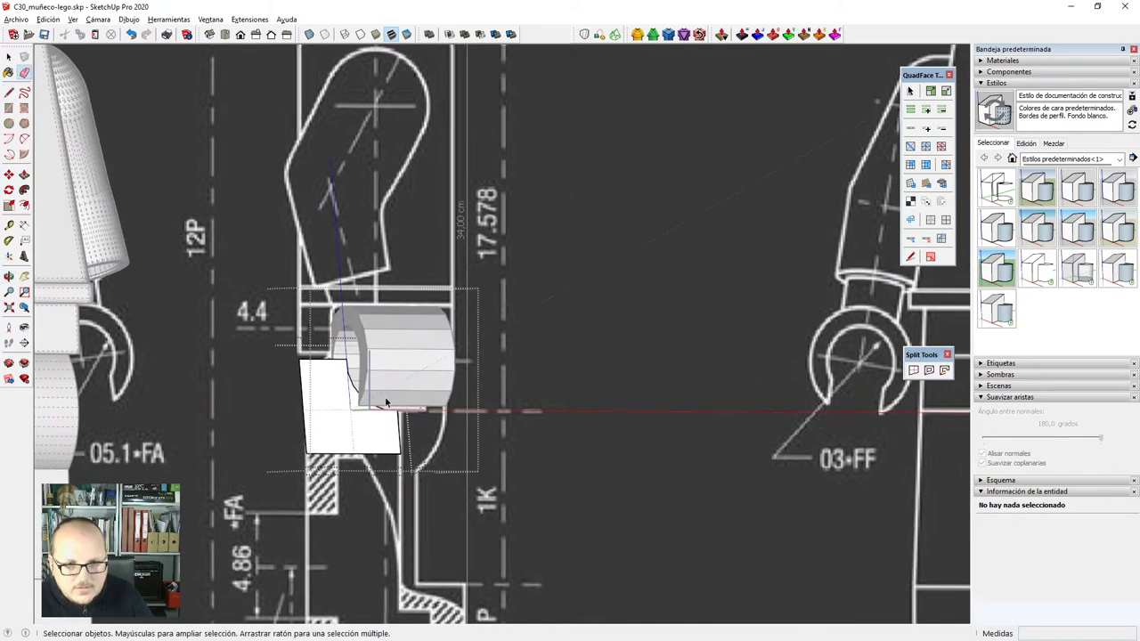
{"action": "key", "text": "p"}
{"action": "left_click", "coordinate": [343, 431]}
{"action": "left_click", "coordinate": [270, 484]}
{"action": "left_click", "coordinate": [341, 447]}
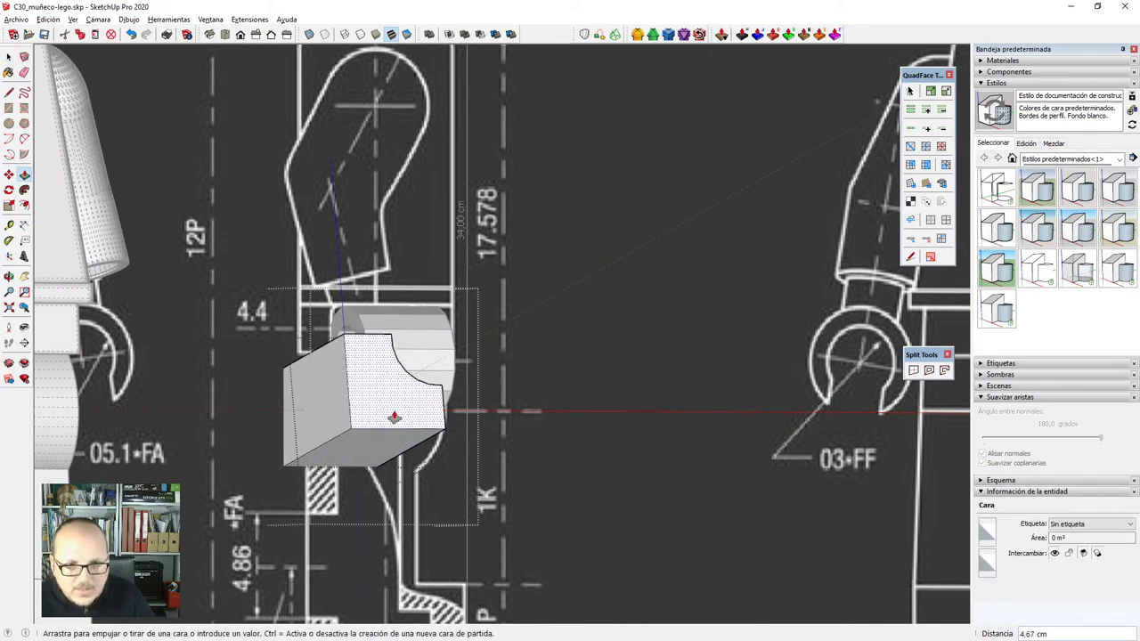
{"action": "left_click", "coordinate": [408, 410]}
{"action": "left_click", "coordinate": [360, 438]}
{"action": "left_click", "coordinate": [434, 416]}
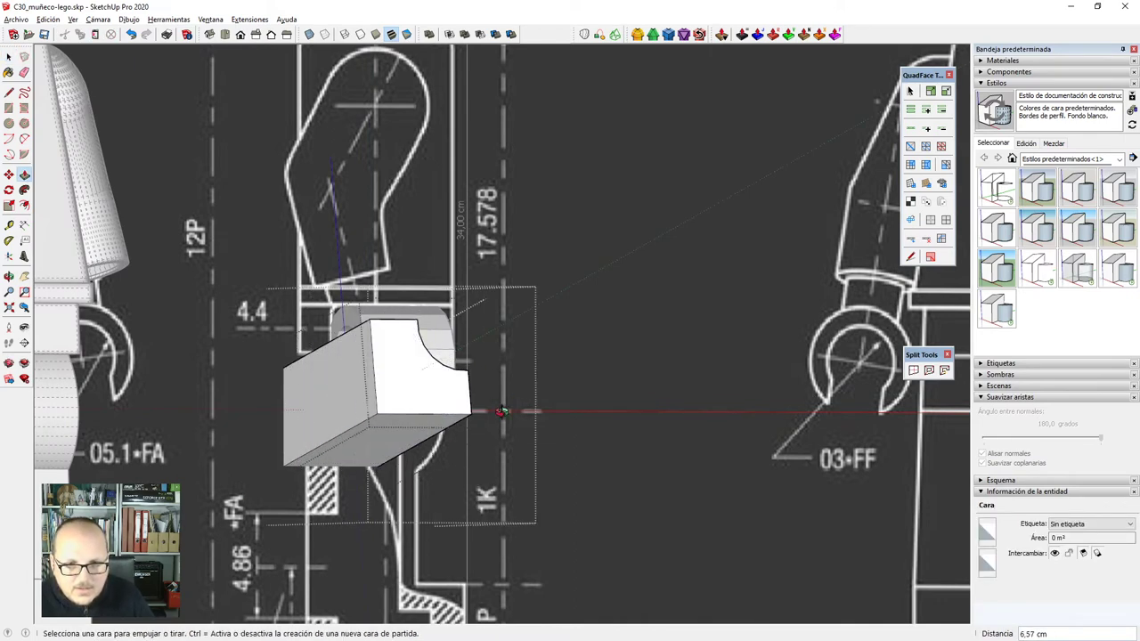
{"action": "key", "text": "space"}
Leave the cutter's group and subtract the L-shaped cutter solid from the claw solid.
{"action": "middle_click_drag", "start_coordinate": [501, 410], "coordinate": [379, 521]}
{"action": "left_click", "coordinate": [362, 327]}
{"action": "middle_click_drag", "start_coordinate": [366, 389], "coordinate": [441, 419]}
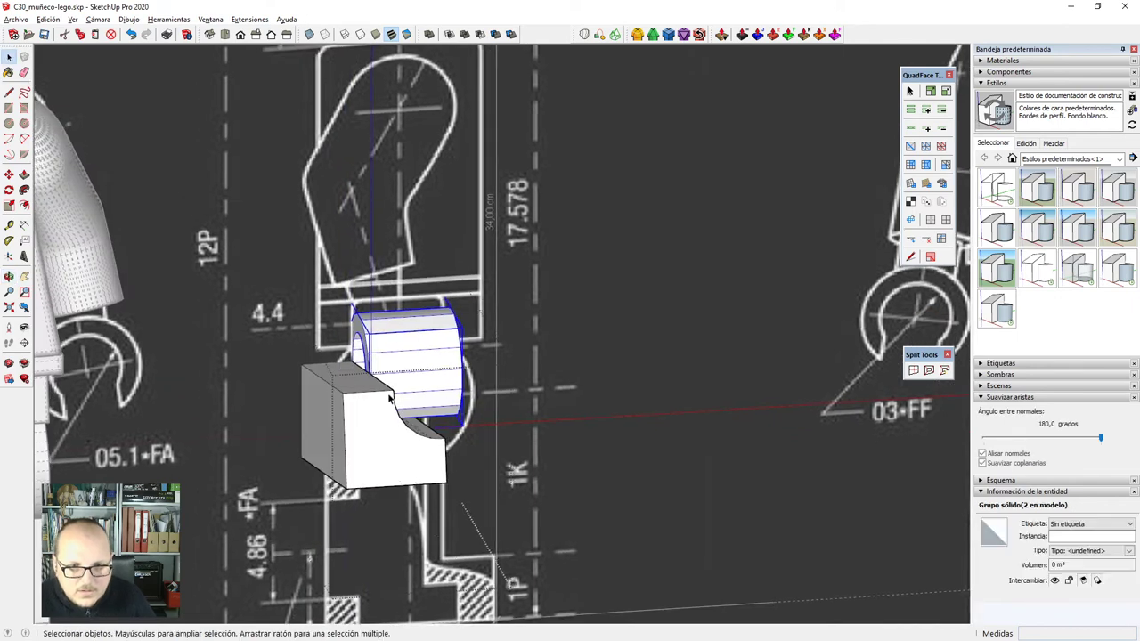
{"action": "scroll", "coordinate": [379, 392], "scroll_direction": "up", "scroll_amount": 3}
{"action": "left_click", "coordinate": [368, 419]}
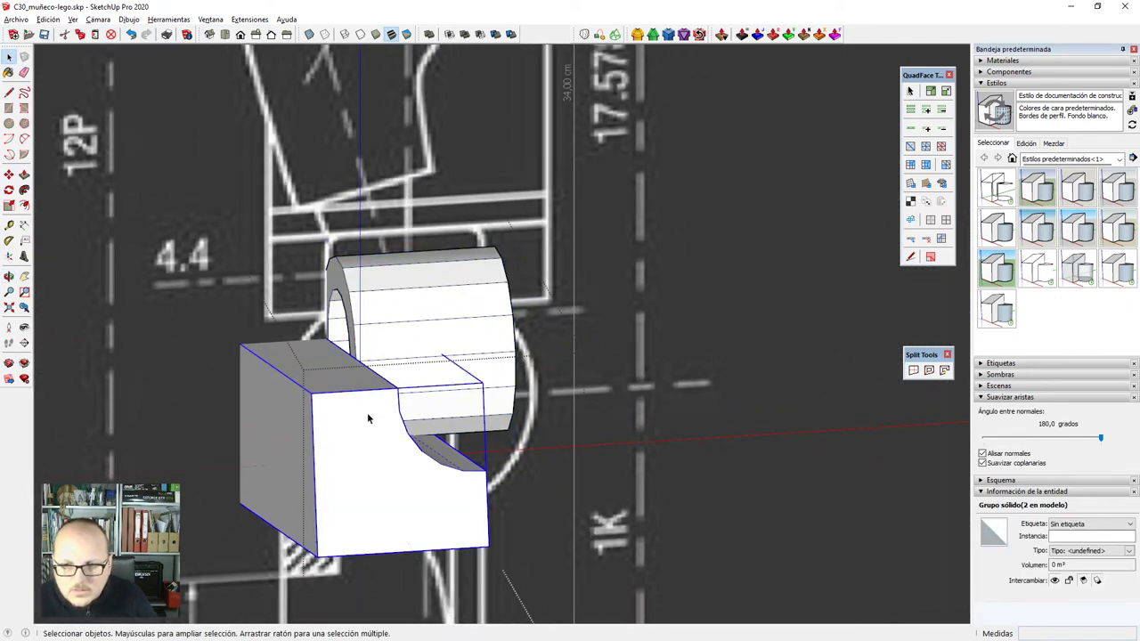
{"action": "scroll", "coordinate": [365, 416], "scroll_direction": "down", "scroll_amount": 1}
{"action": "left_click", "coordinate": [535, 321]}
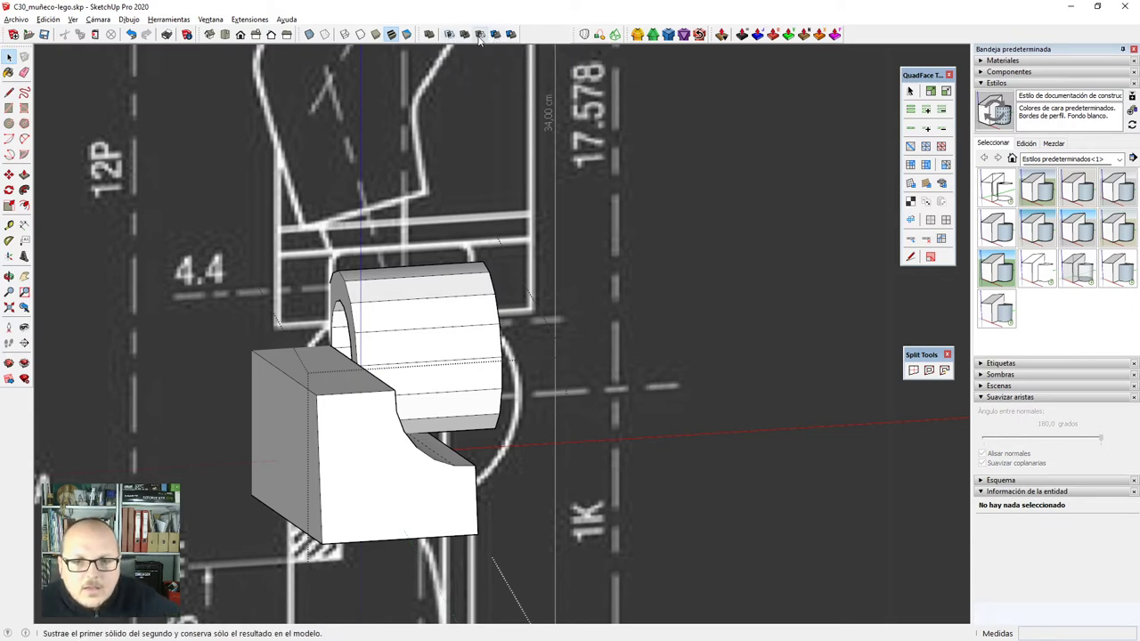
{"action": "left_click", "coordinate": [480, 34]}
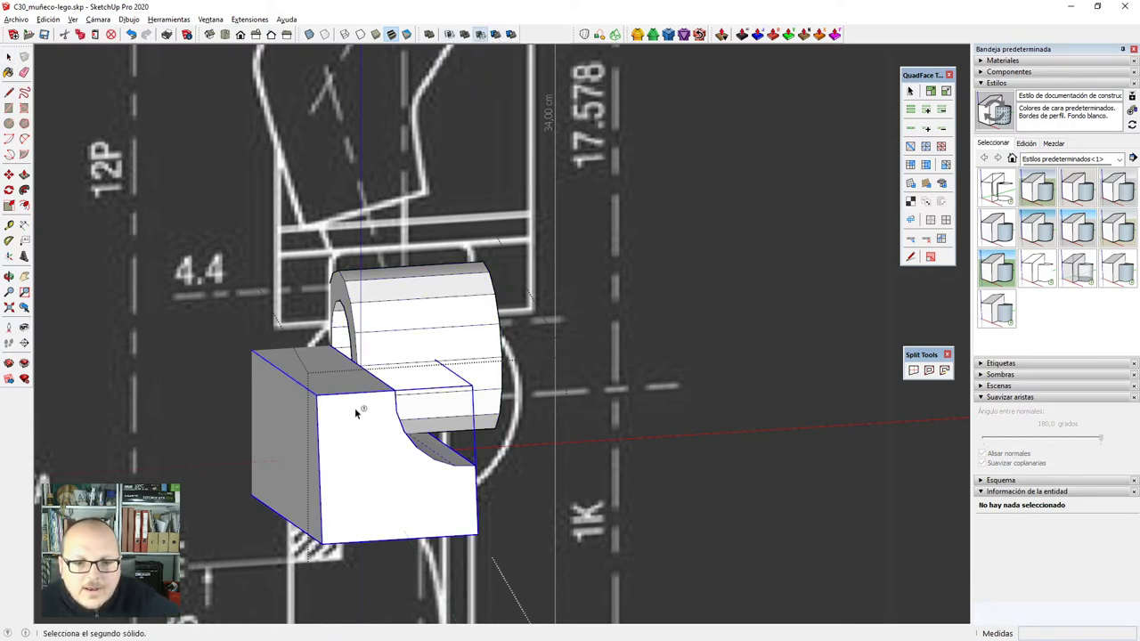
{"action": "left_click", "coordinate": [445, 381]}
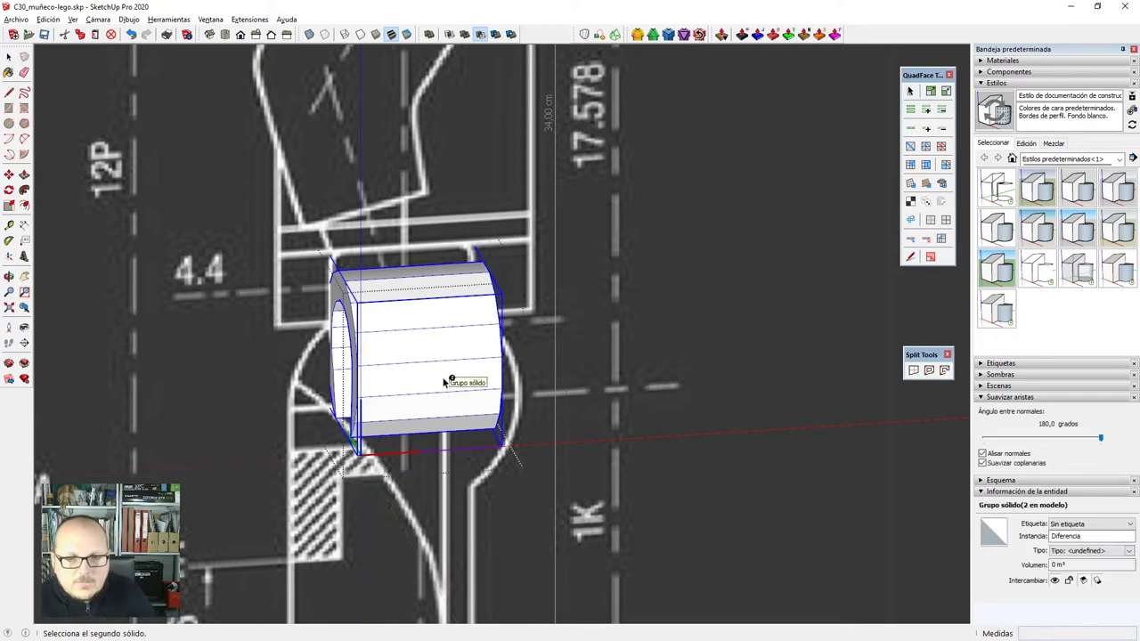
Inspect the claw after the subtraction, undo it and view the tilted cutter from the side.
{"action": "middle_click_drag", "start_coordinate": [449, 406], "coordinate": [278, 342]}
{"action": "scroll", "coordinate": [383, 370], "scroll_direction": "down", "scroll_amount": 3}
{"action": "mouse_move", "coordinate": [378, 392]}
{"action": "middle_mouse_down"}
{"action": "mouse_move", "coordinate": [224, 377]}
{"action": "mouse_move", "coordinate": [248, 377]}
{"action": "middle_mouse_up"}
{"action": "key", "text": "space"}
{"action": "scroll", "coordinate": [369, 385], "scroll_direction": "up", "scroll_amount": 2}
{"action": "middle_click_drag", "start_coordinate": [385, 391], "coordinate": [359, 363]}
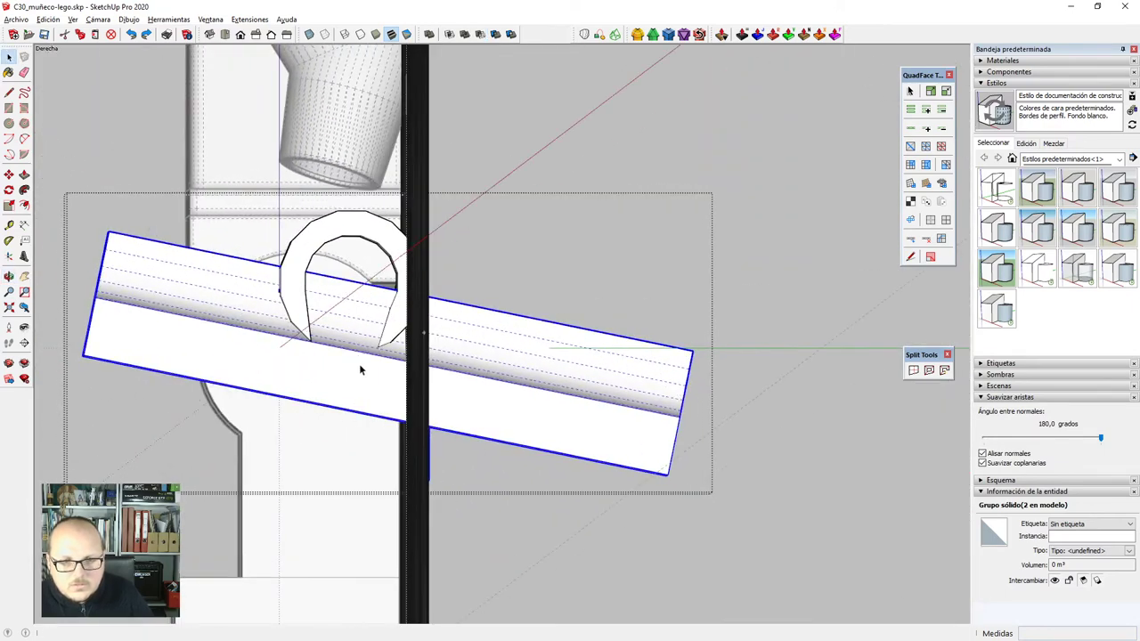
{"action": "scroll", "coordinate": [343, 341], "scroll_direction": "up", "scroll_amount": 2}
{"action": "key", "text": "q"}
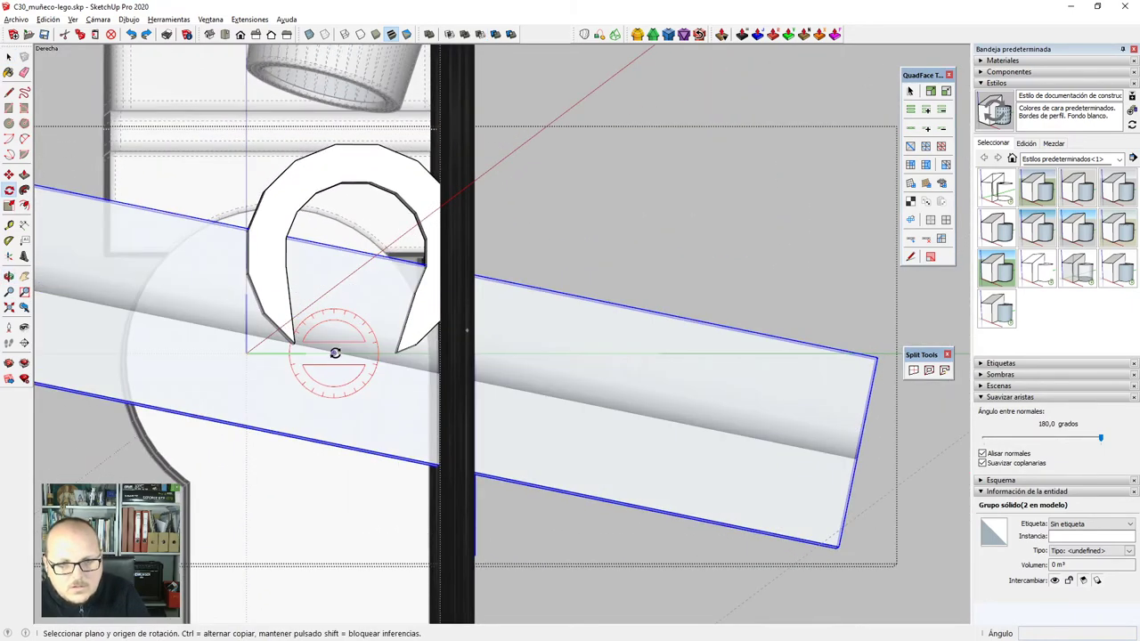
{"action": "left_click", "coordinate": [335, 353]}
{"action": "scroll", "coordinate": [306, 353], "scroll_direction": "up", "scroll_amount": 2}
{"action": "key", "text": "space"}
Rotate the cutter solid about the claw's lower tip until its edge passes through the tip on the other side of the opening.
{"action": "scroll", "coordinate": [306, 356], "scroll_direction": "up", "scroll_amount": 4}
{"action": "scroll", "coordinate": [234, 293], "scroll_direction": "up", "scroll_amount": 4}
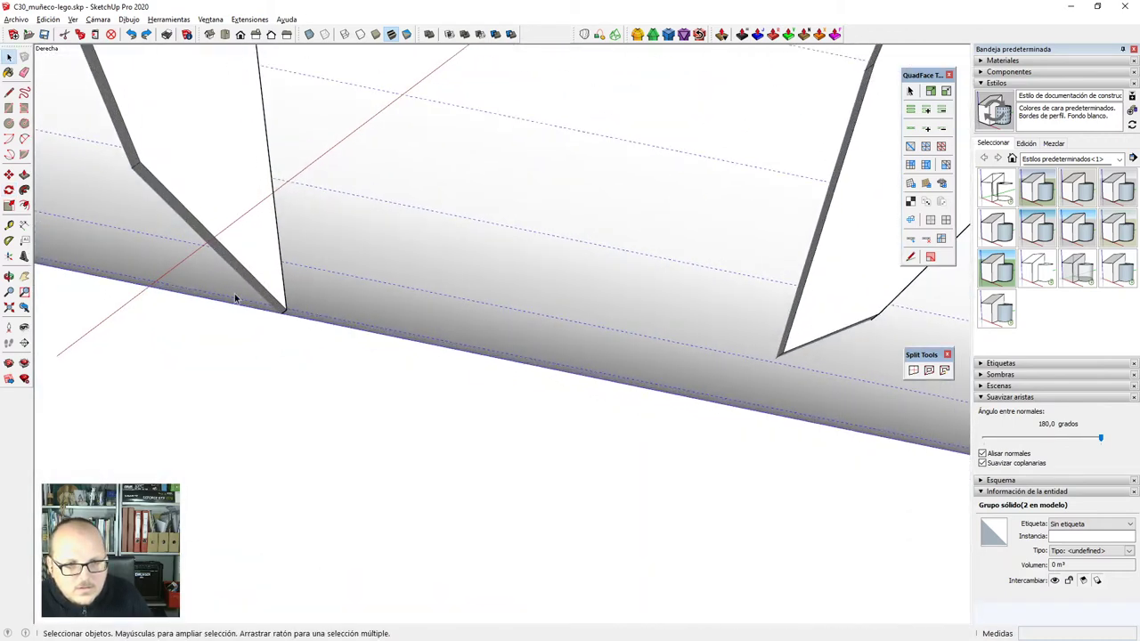
{"action": "key", "text": "q"}
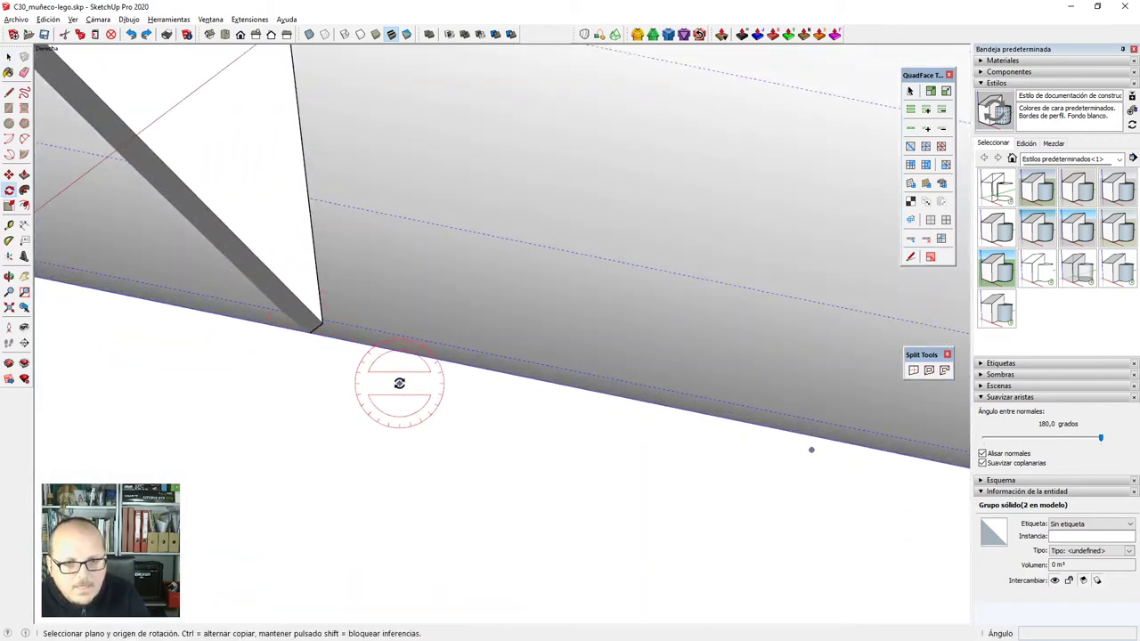
{"action": "middle_click_drag", "start_coordinate": [402, 381], "coordinate": [381, 433]}
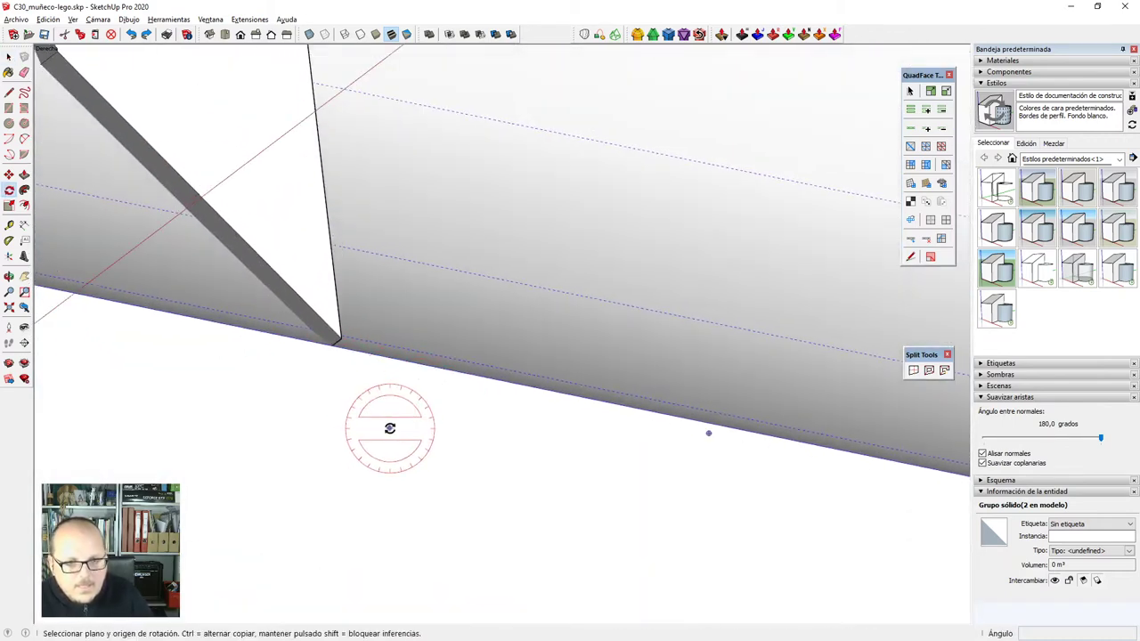
{"action": "left_click", "coordinate": [331, 346]}
{"action": "left_click", "coordinate": [401, 366]}
{"action": "scroll", "coordinate": [367, 347], "scroll_direction": "down", "scroll_amount": 6}
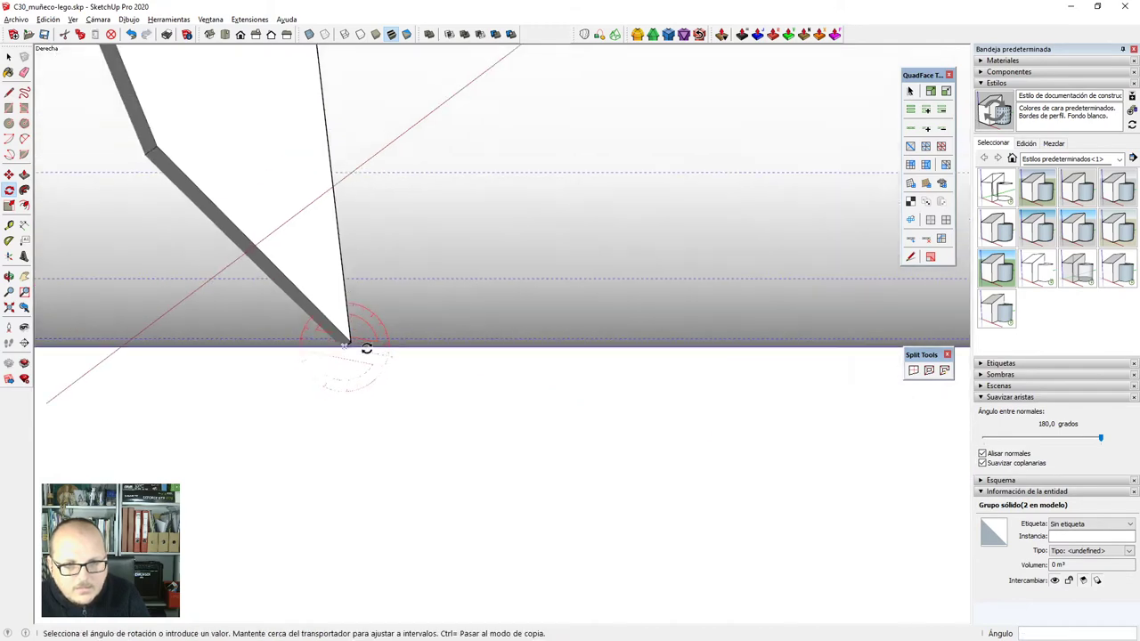
{"action": "scroll", "coordinate": [837, 412], "scroll_direction": "up", "scroll_amount": 5}
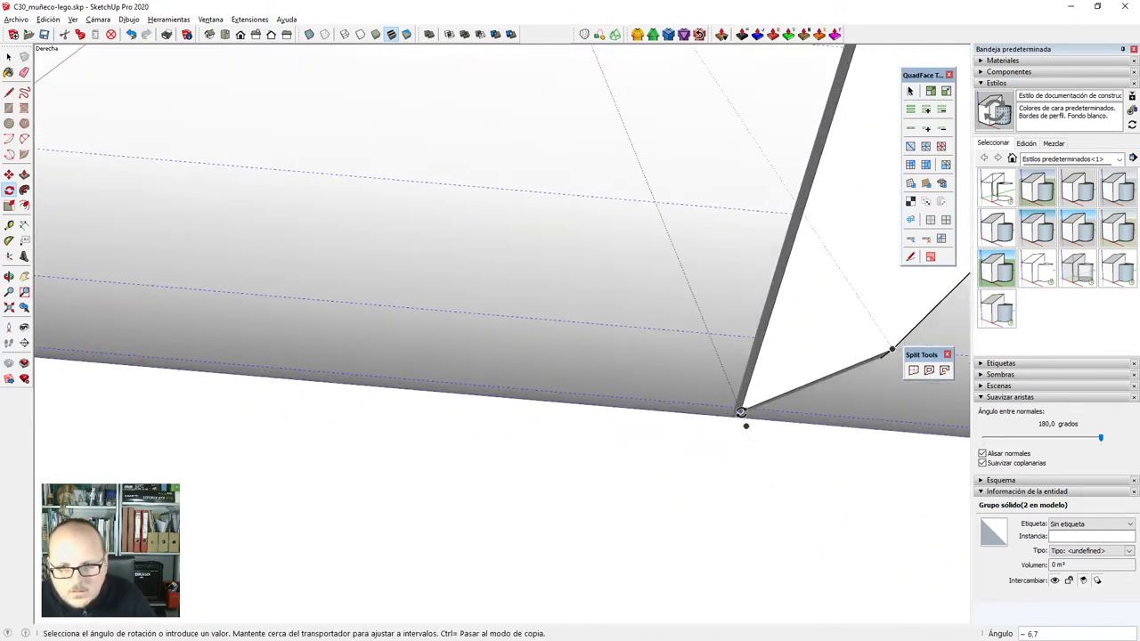
{"action": "left_click", "coordinate": [741, 412]}
{"action": "scroll", "coordinate": [710, 458], "scroll_direction": "down", "scroll_amount": 9}
{"action": "middle_click_drag", "start_coordinate": [495, 380], "coordinate": [677, 447]}
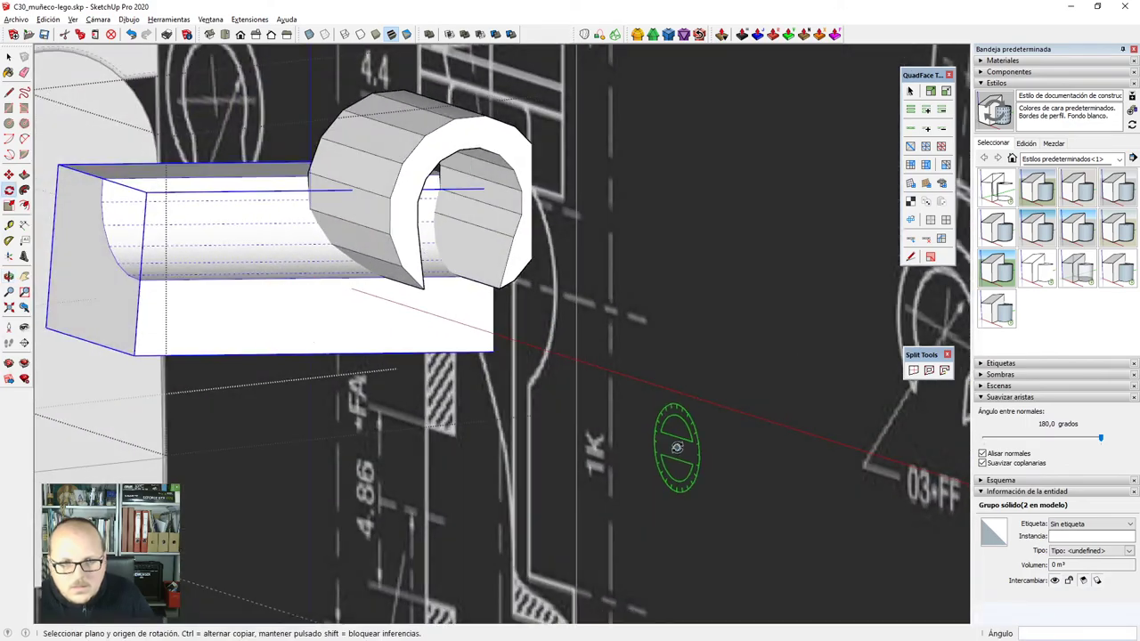
Subtract the rotated cutter solid from the claw solid.
{"action": "key", "text": "x"}
{"action": "scroll", "coordinate": [675, 447], "scroll_direction": "down", "scroll_amount": 3}
{"action": "middle_click_drag", "start_coordinate": [499, 401], "coordinate": [538, 385]}
{"action": "key", "text": "x"}
{"action": "key", "text": "space"}
{"action": "scroll", "coordinate": [616, 333], "scroll_direction": "up", "scroll_amount": 4}
{"action": "middle_click_drag", "start_coordinate": [617, 379], "coordinate": [550, 387]}
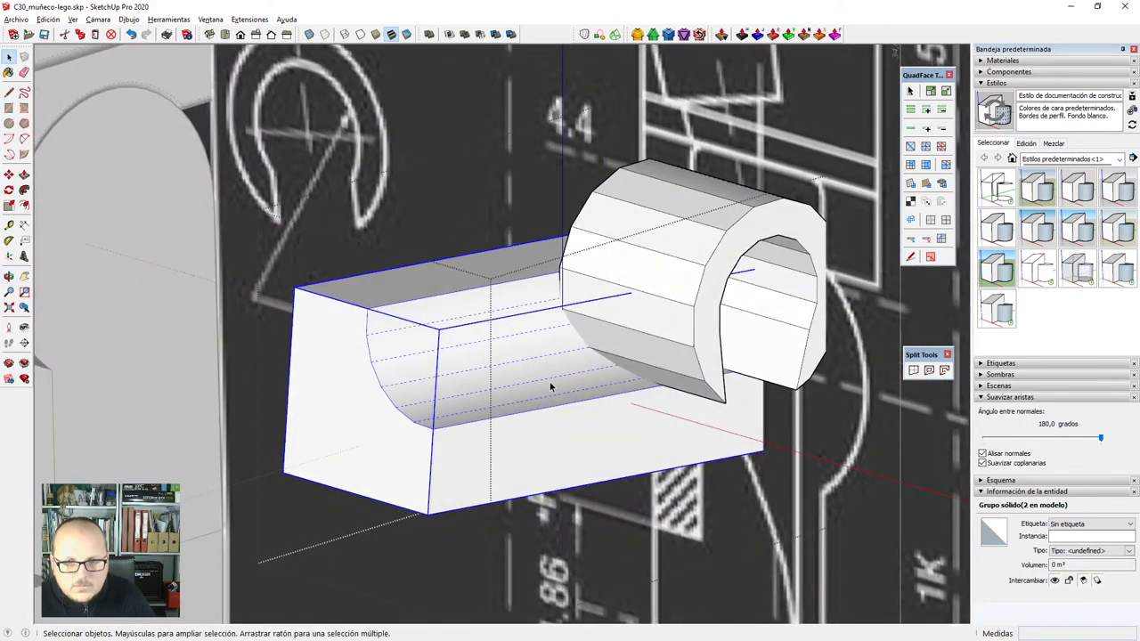
{"action": "scroll", "coordinate": [674, 214], "scroll_direction": "down", "scroll_amount": 5}
{"action": "scroll", "coordinate": [628, 90], "scroll_direction": "up", "scroll_amount": 4}
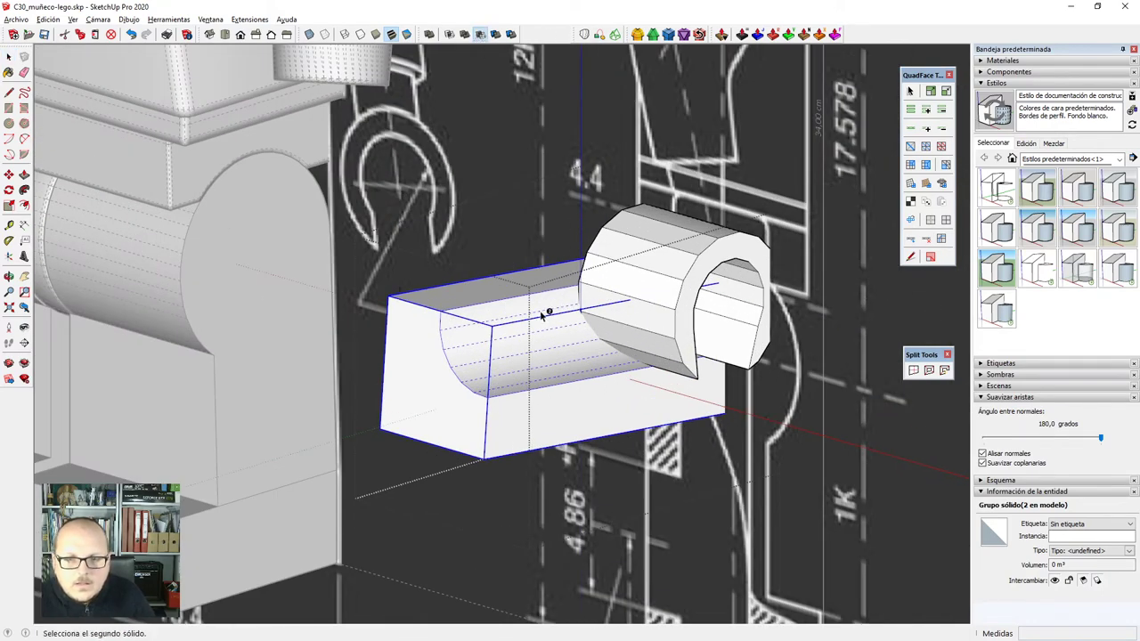
{"action": "left_click", "coordinate": [592, 310]}
{"action": "key", "text": "space"}
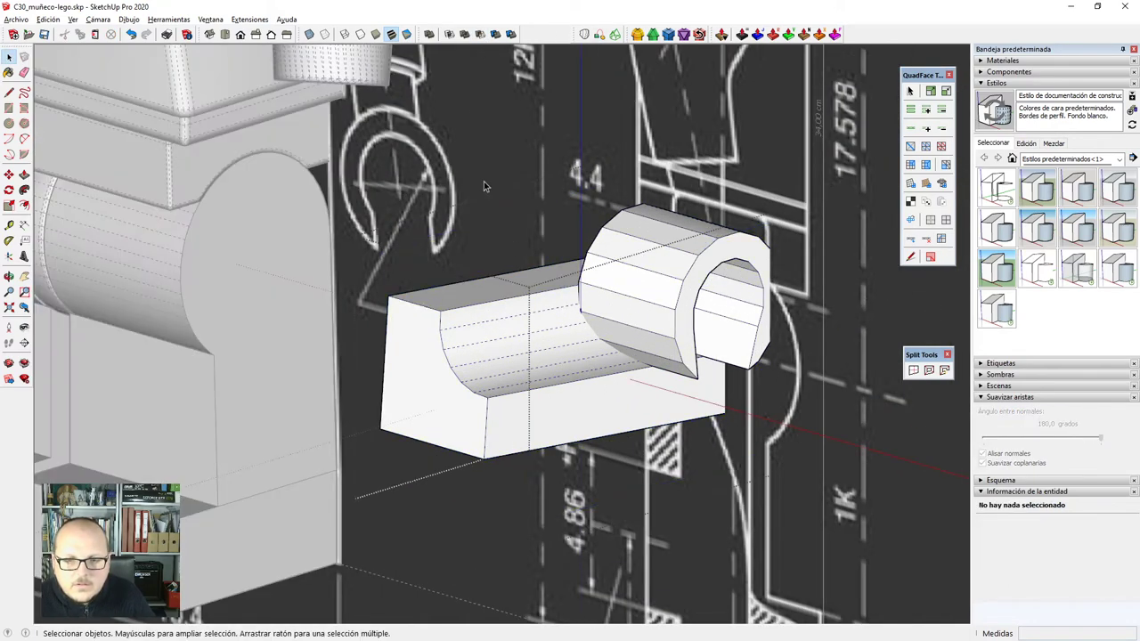
{"action": "left_click", "coordinate": [481, 34]}
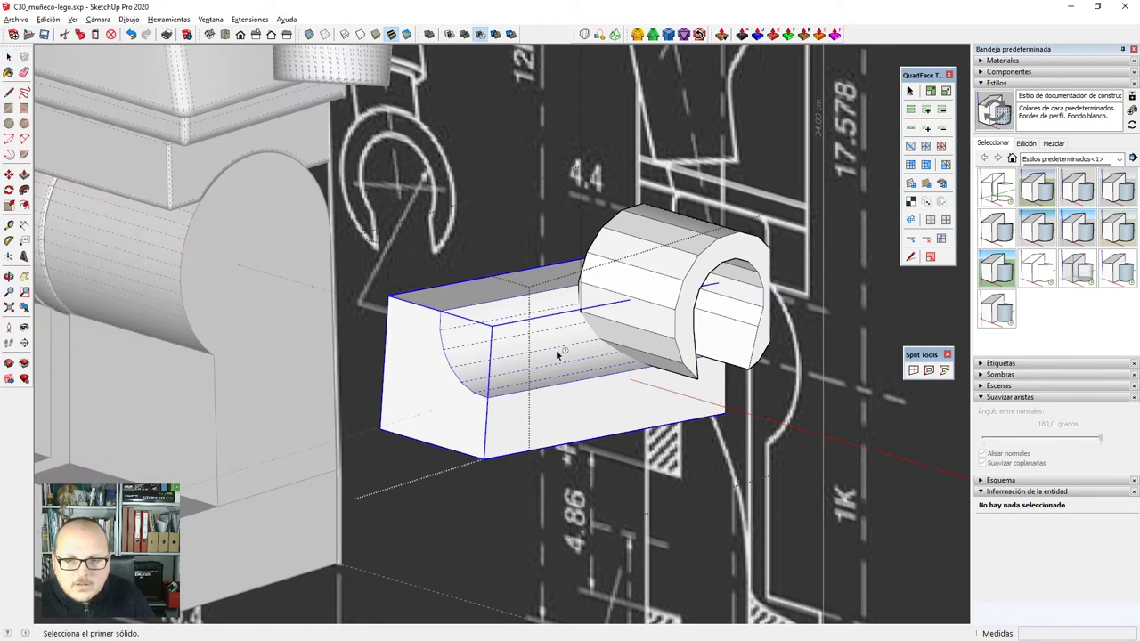
{"action": "left_click", "coordinate": [639, 314]}
Check the trimmed claw's curved cut and open its group to edit the vertices along the cut edge.
{"action": "middle_click_drag", "start_coordinate": [639, 314], "coordinate": [683, 288]}
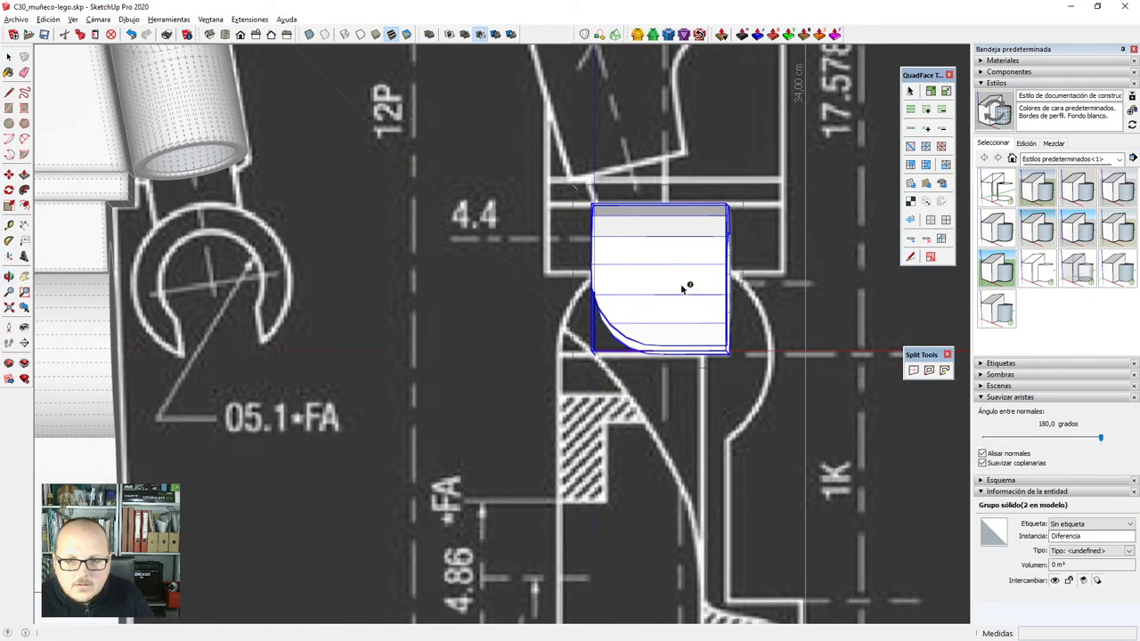
{"action": "scroll", "coordinate": [648, 290], "scroll_direction": "up", "scroll_amount": 8}
{"action": "middle_click_drag", "start_coordinate": [531, 324], "coordinate": [713, 390]}
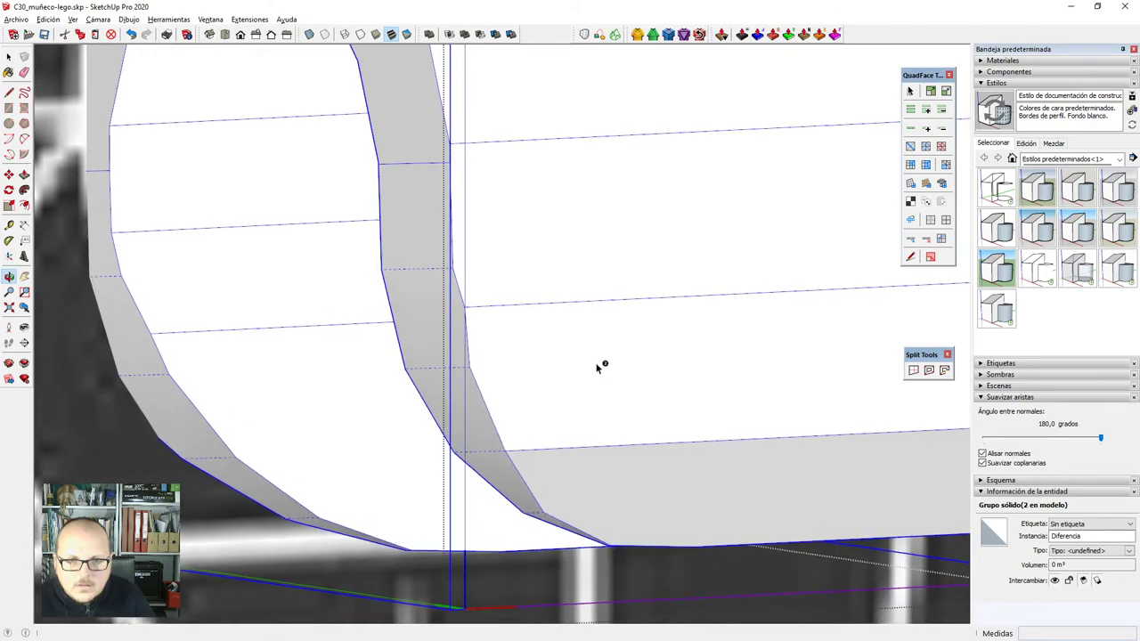
{"action": "scroll", "coordinate": [537, 323], "scroll_direction": "down", "scroll_amount": 8}
{"action": "middle_click_drag", "start_coordinate": [540, 330], "coordinate": [720, 249]}
{"action": "scroll", "coordinate": [598, 255], "scroll_direction": "up", "scroll_amount": 5}
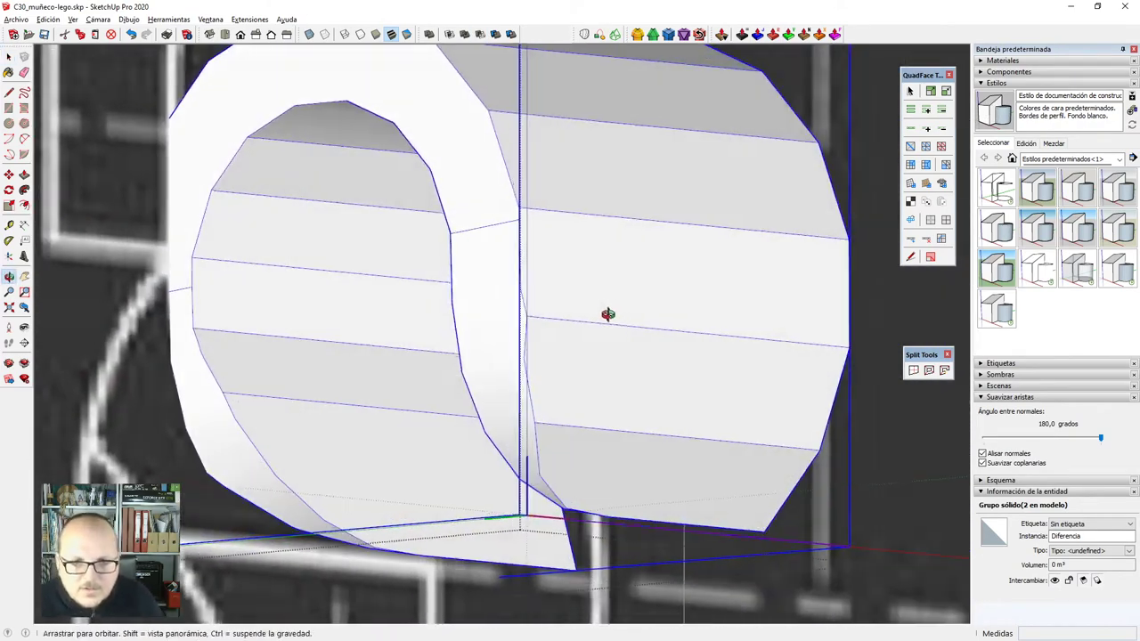
{"action": "double_click", "coordinate": [619, 274]}
{"action": "scroll", "coordinate": [617, 273], "scroll_direction": "down", "scroll_amount": 2}
{"action": "scroll", "coordinate": [593, 282], "scroll_direction": "up", "scroll_amount": 4}
{"action": "middle_click_drag", "start_coordinate": [593, 282], "coordinate": [572, 292]}
{"action": "scroll", "coordinate": [588, 192], "scroll_direction": "up", "scroll_amount": 4}
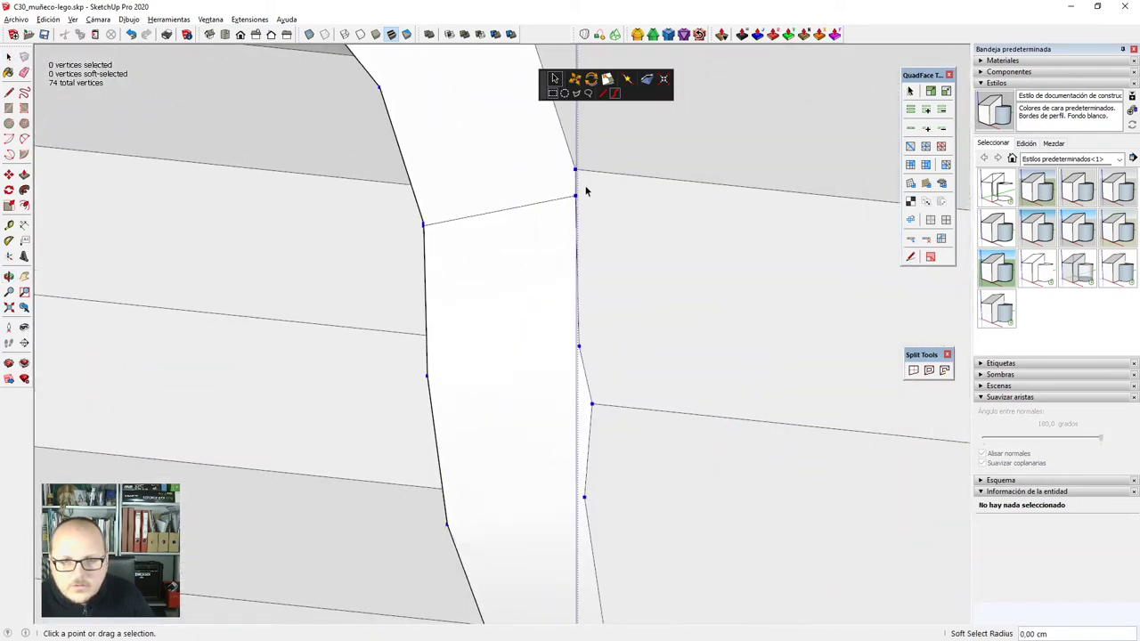
{"action": "scroll", "coordinate": [585, 190], "scroll_direction": "up", "scroll_amount": 2}
Merge the stray vertices along the outer cut edge of the claw's near arm onto the neighbouring facet corners.
{"action": "key", "text": "m"}
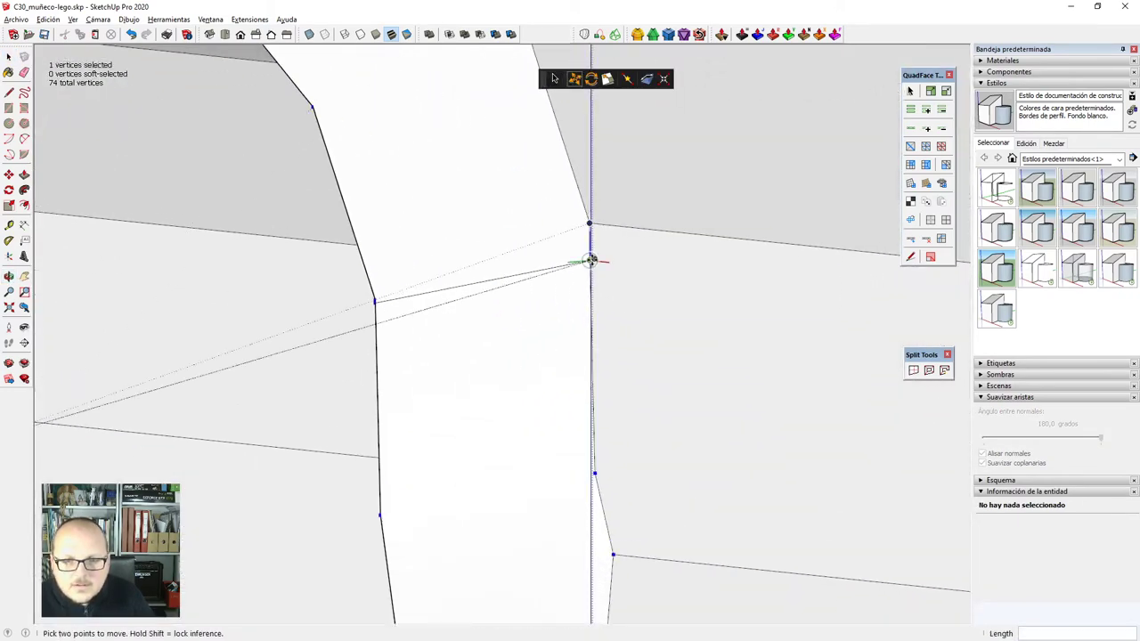
{"action": "scroll", "coordinate": [564, 151], "scroll_direction": "down", "scroll_amount": 2}
{"action": "scroll", "coordinate": [585, 401], "scroll_direction": "up", "scroll_amount": 1}
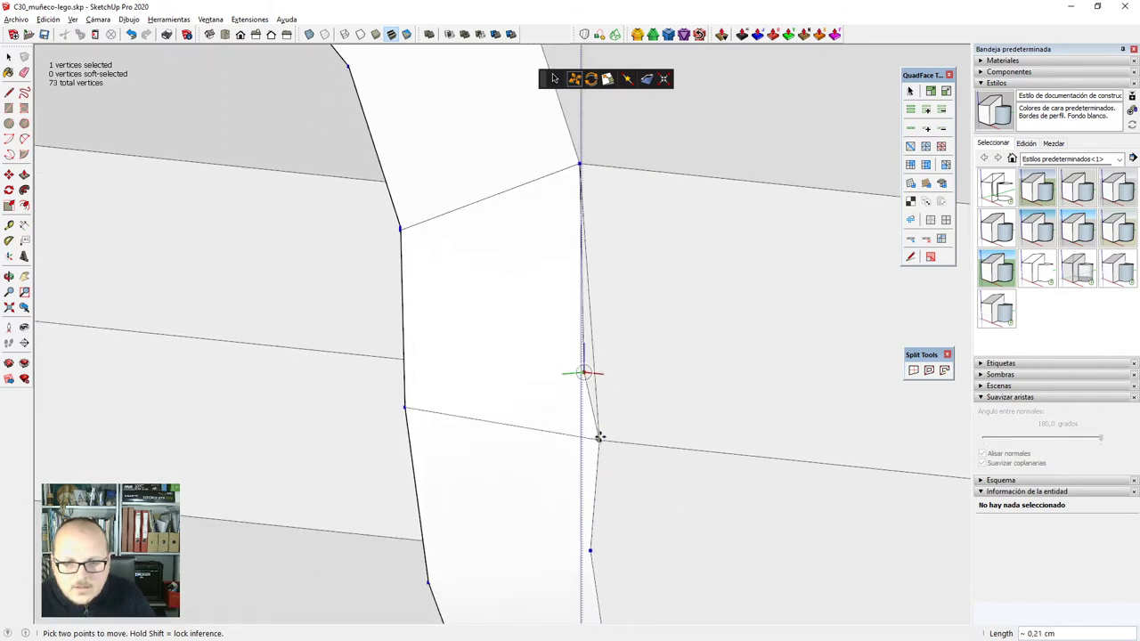
{"action": "left_click", "coordinate": [599, 439]}
{"action": "scroll", "coordinate": [462, 132], "scroll_direction": "down", "scroll_amount": 8}
{"action": "scroll", "coordinate": [552, 362], "scroll_direction": "up", "scroll_amount": 4}
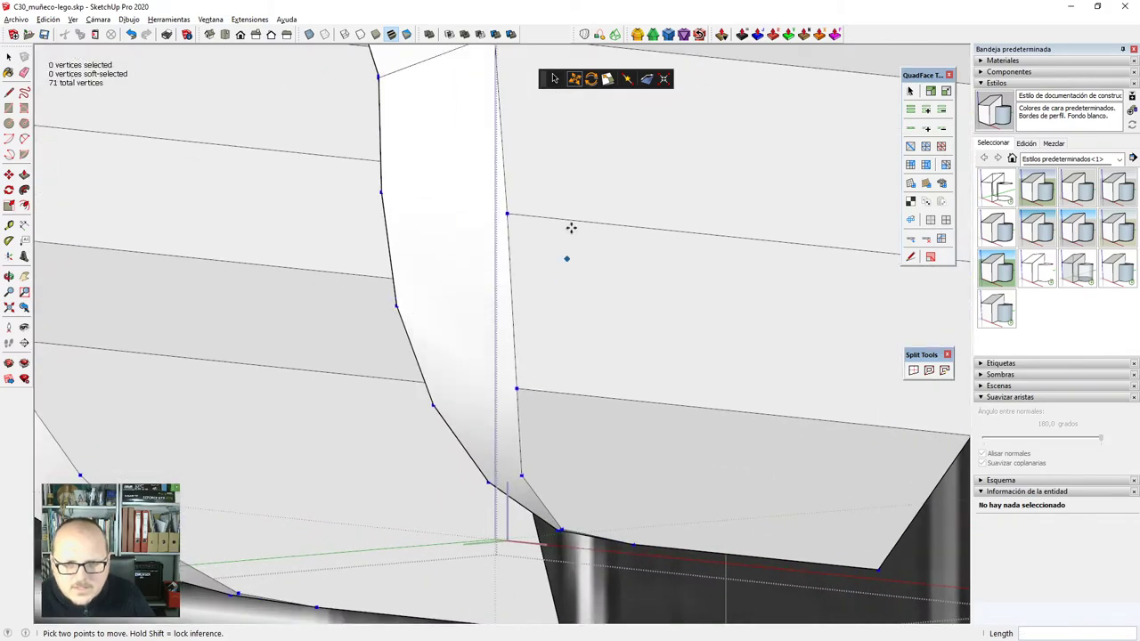
On the opposite arm, merge the inner and outer end vertices of the cross edge onto the facet corners below them.
{"action": "middle_click_drag", "start_coordinate": [570, 229], "coordinate": [346, 309]}
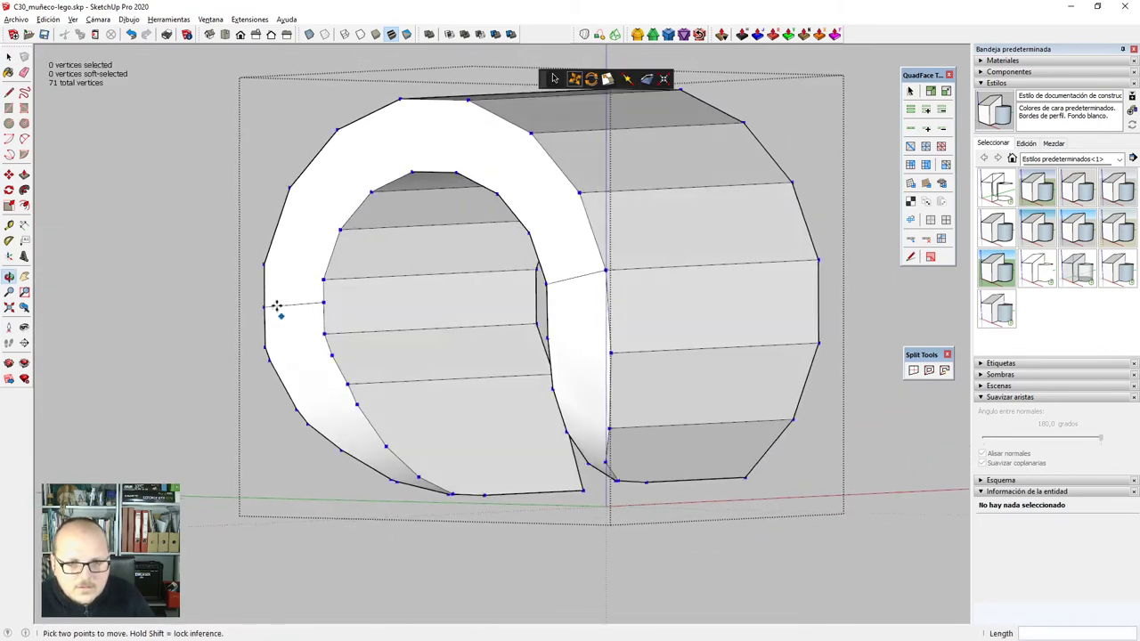
{"action": "scroll", "coordinate": [339, 303], "scroll_direction": "up", "scroll_amount": 5}
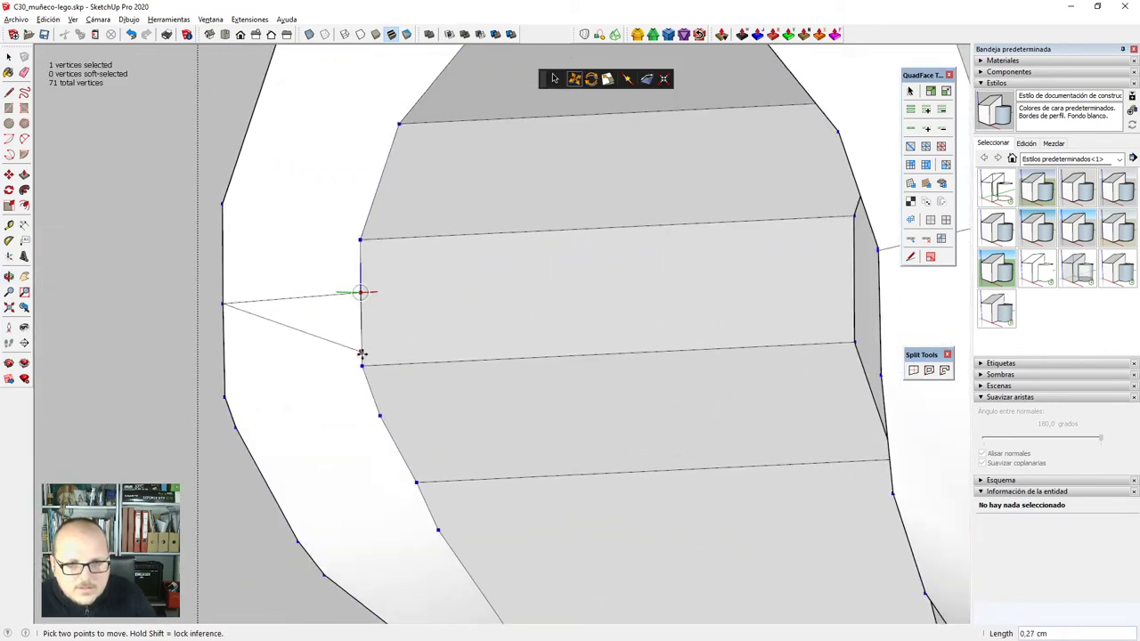
{"action": "scroll", "coordinate": [363, 366], "scroll_direction": "up", "scroll_amount": 3}
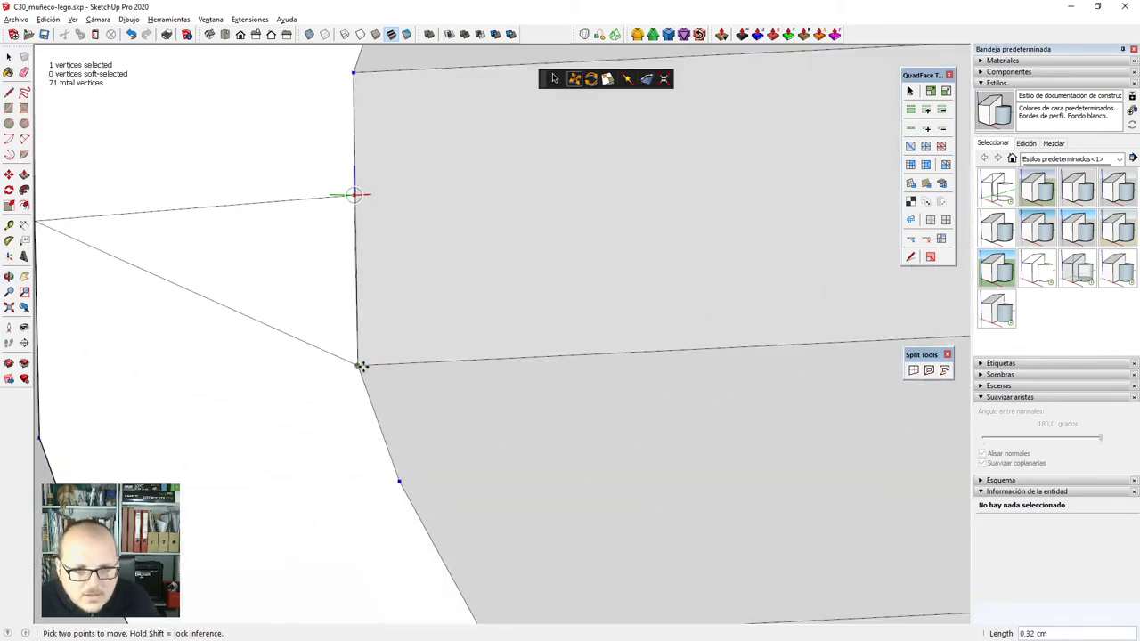
{"action": "left_click", "coordinate": [360, 365]}
{"action": "scroll", "coordinate": [371, 258], "scroll_direction": "down", "scroll_amount": 2}
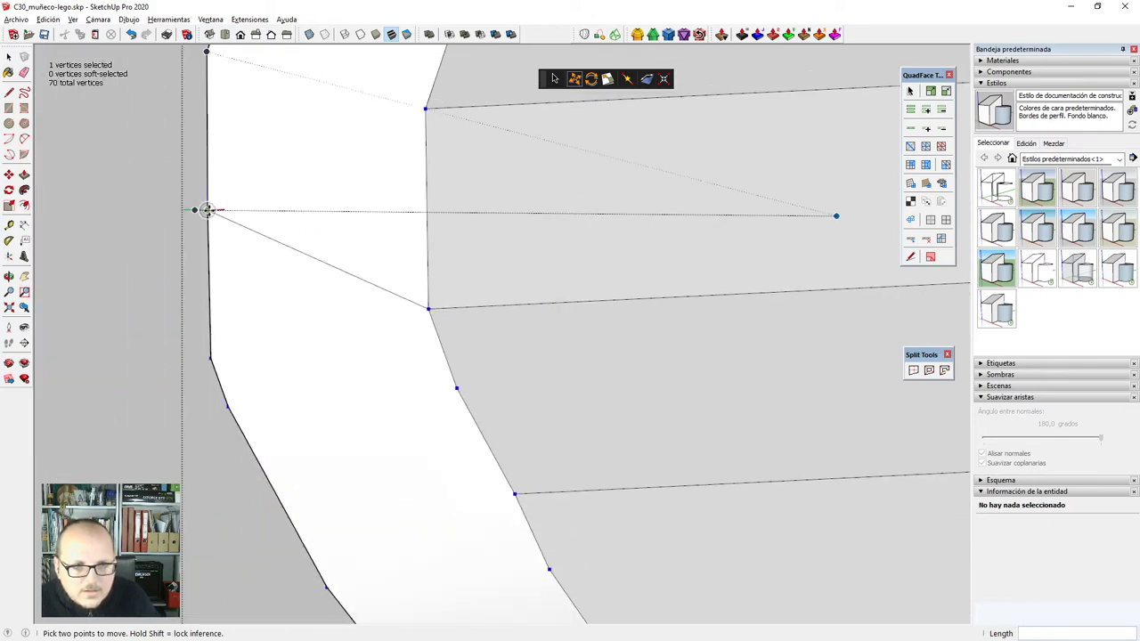
{"action": "middle_click_drag", "start_coordinate": [322, 336], "coordinate": [778, 319]}
{"action": "scroll", "coordinate": [379, 359], "scroll_direction": "up", "scroll_amount": 2}
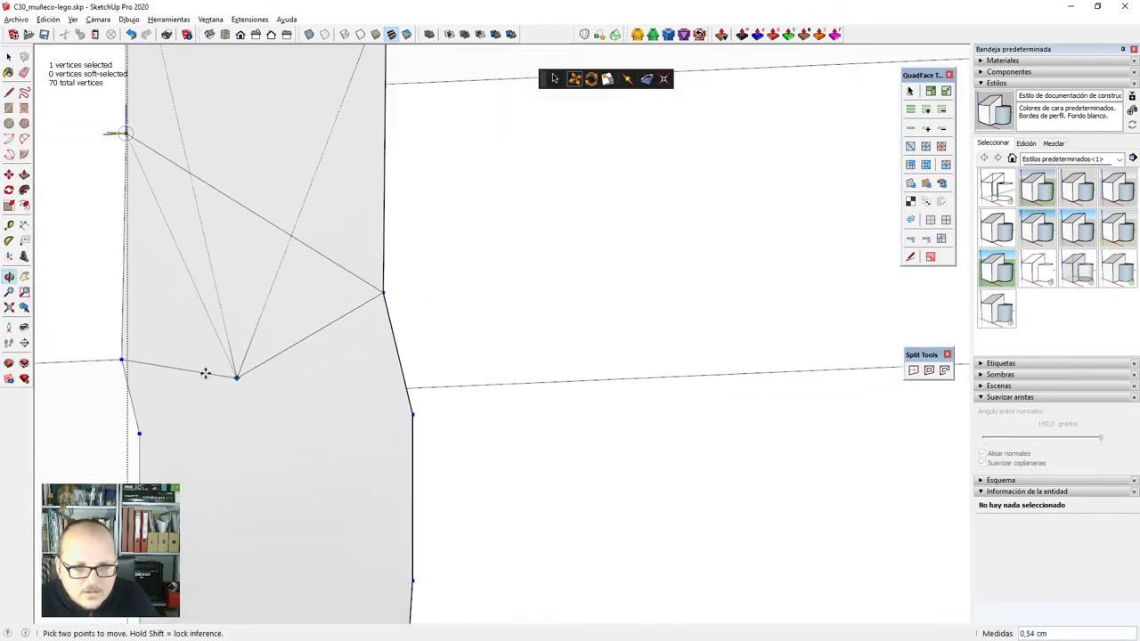
{"action": "left_click", "coordinate": [117, 359]}
{"action": "scroll", "coordinate": [719, 330], "scroll_direction": "down", "scroll_amount": 1}
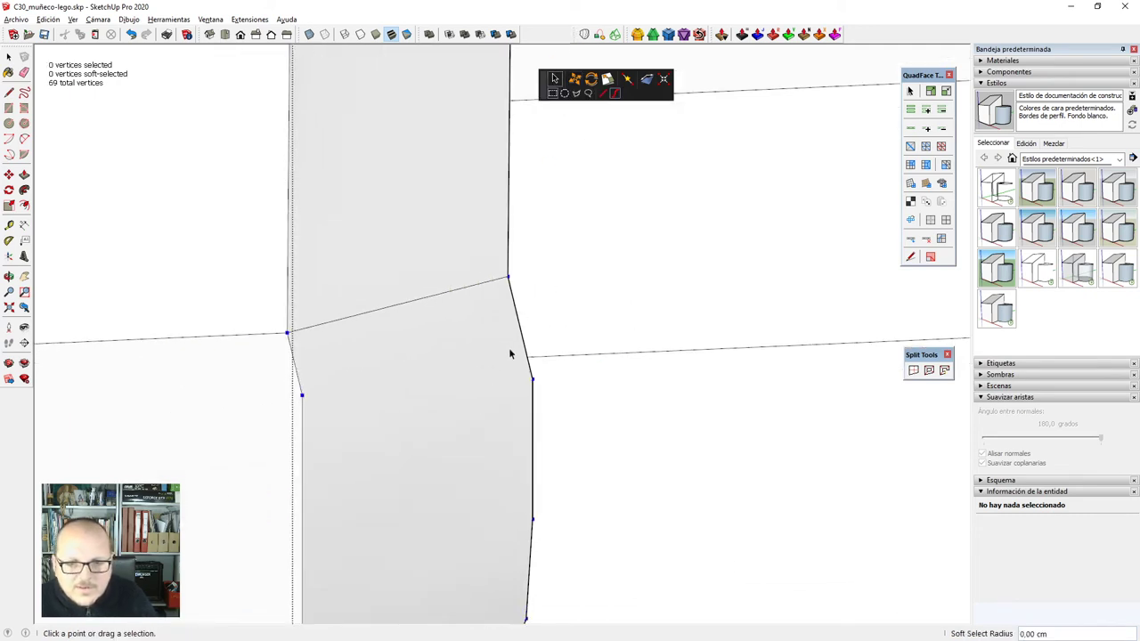
Merge the stray vertices just below the cross edge onto its outer and inner ends.
{"action": "mouse_move", "coordinate": [555, 394]}
{"action": "middle_mouse_down"}
{"action": "mouse_move", "coordinate": [565, 401]}
{"action": "mouse_move", "coordinate": [634, 293]}
{"action": "mouse_move", "coordinate": [456, 450]}
{"action": "middle_mouse_up"}
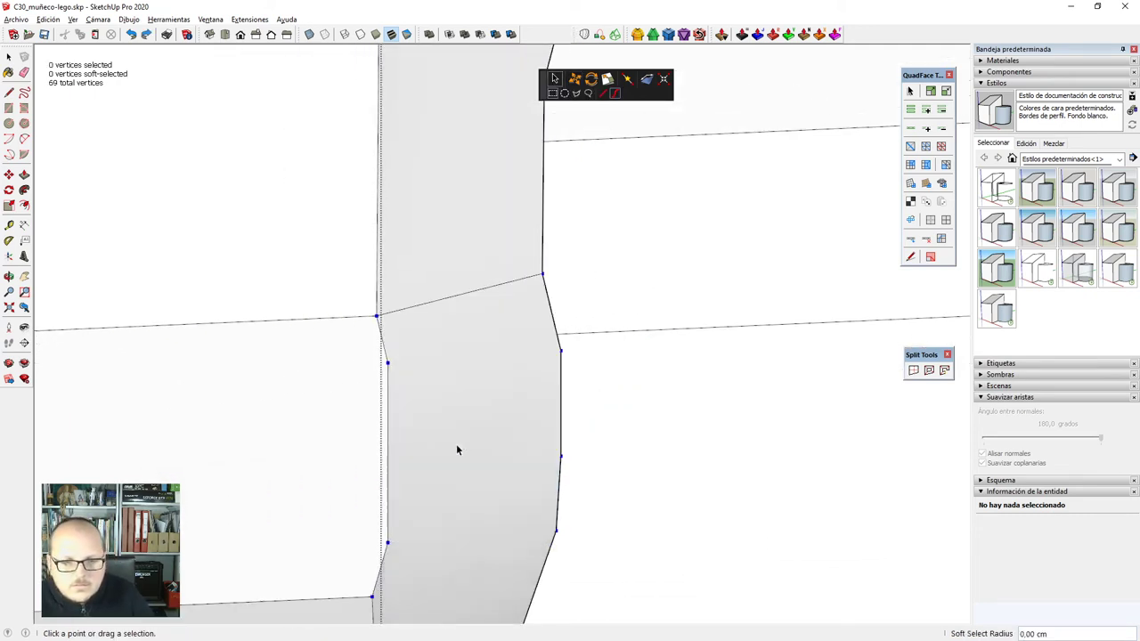
{"action": "scroll", "coordinate": [407, 356], "scroll_direction": "up", "scroll_amount": 1}
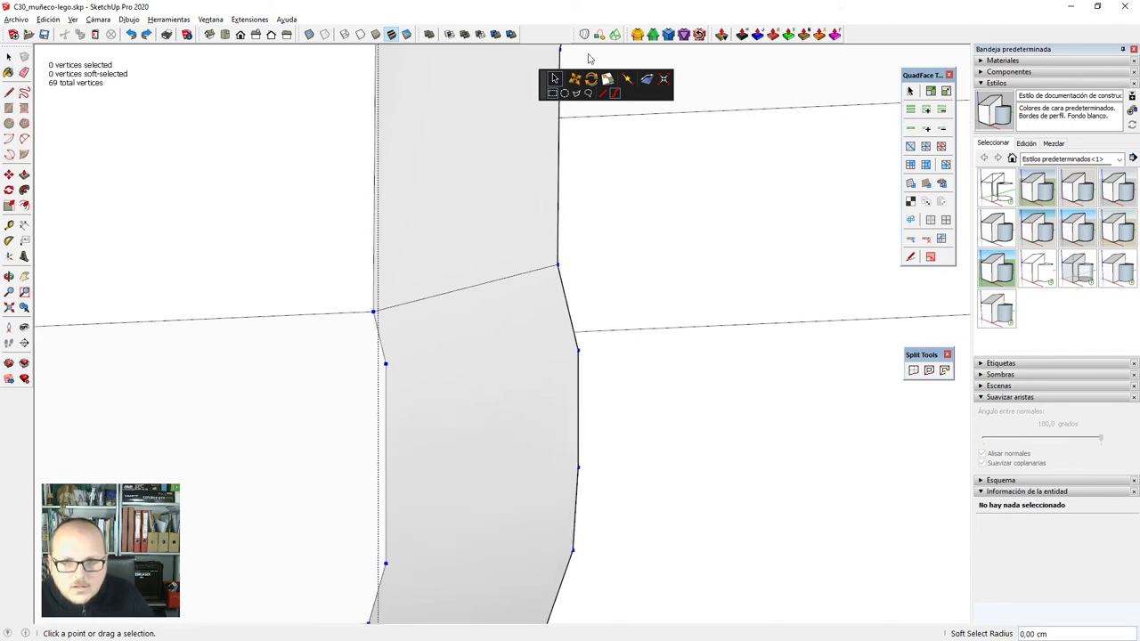
{"action": "left_click", "coordinate": [575, 78]}
{"action": "scroll", "coordinate": [383, 363], "scroll_direction": "up", "scroll_amount": 1}
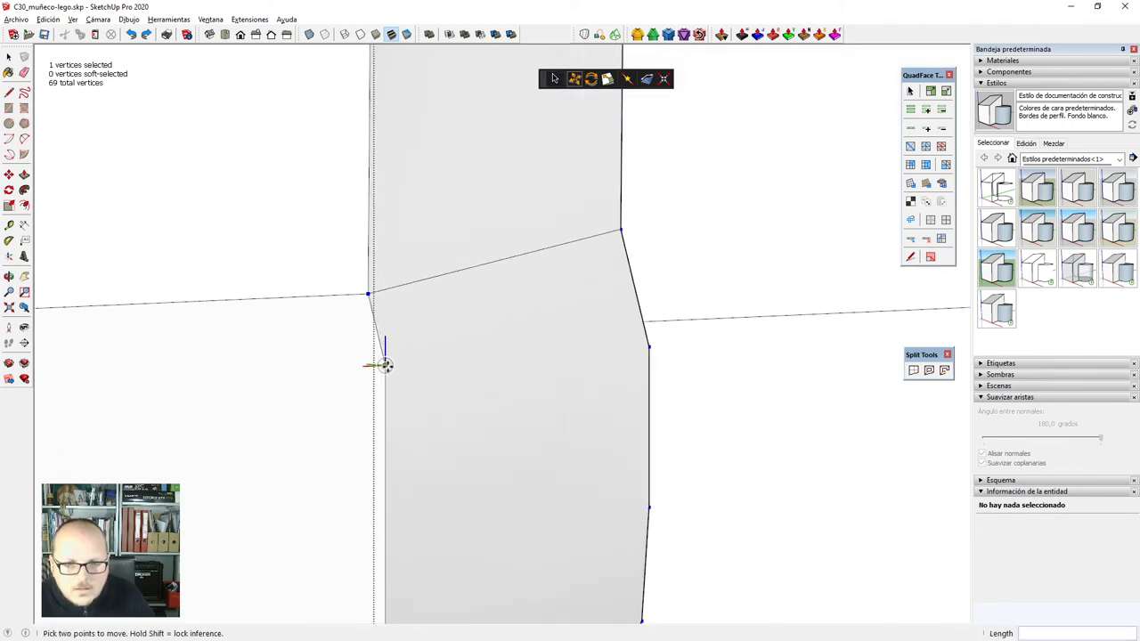
{"action": "left_click", "coordinate": [367, 295]}
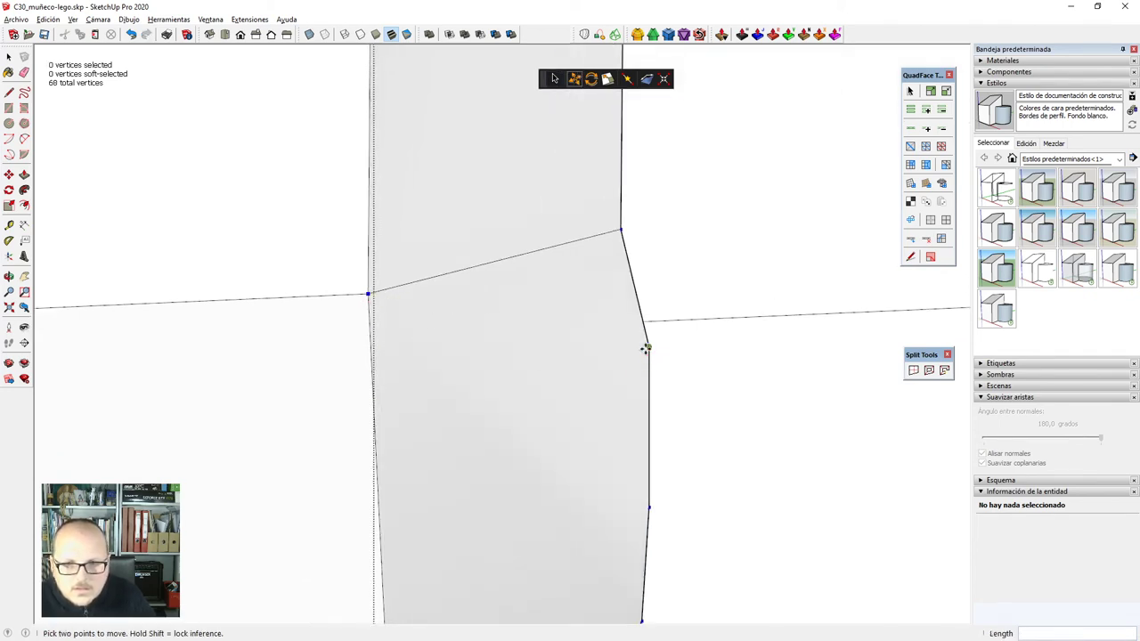
{"action": "left_click", "coordinate": [621, 232]}
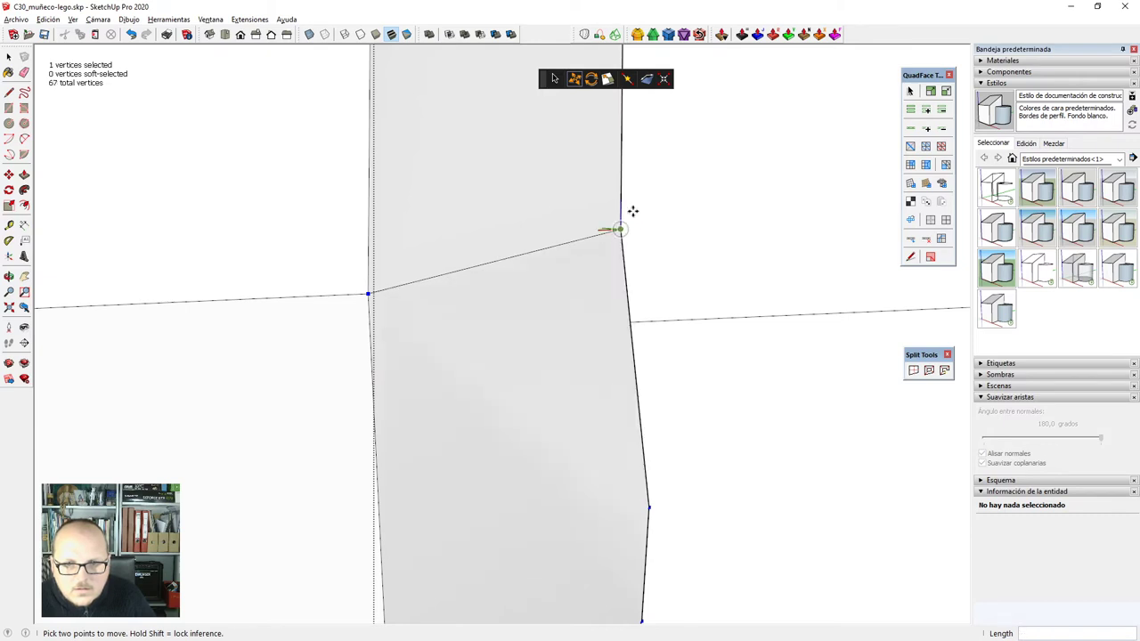
Merge two more stray vertices farther down the same arm's outer cut edge onto the adjacent edge vertices.
{"action": "scroll", "coordinate": [647, 173], "scroll_direction": "down", "scroll_amount": 5}
{"action": "scroll", "coordinate": [537, 339], "scroll_direction": "up", "scroll_amount": 5}
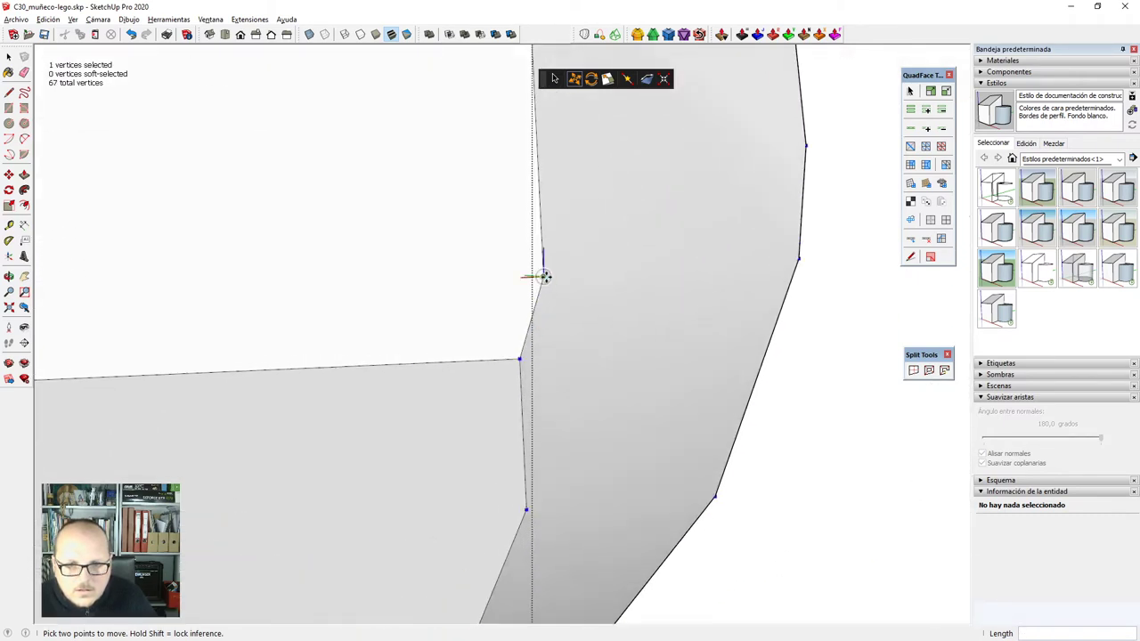
{"action": "left_click", "coordinate": [520, 359]}
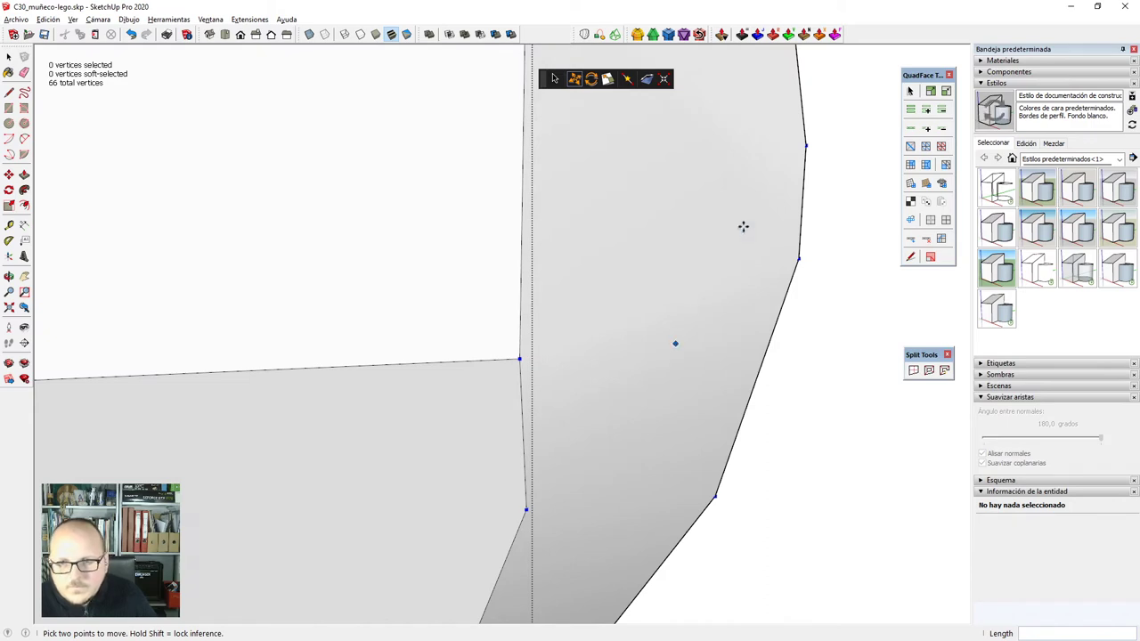
{"action": "left_click", "coordinate": [803, 149]}
{"action": "scroll", "coordinate": [815, 227], "scroll_direction": "down", "scroll_amount": 2}
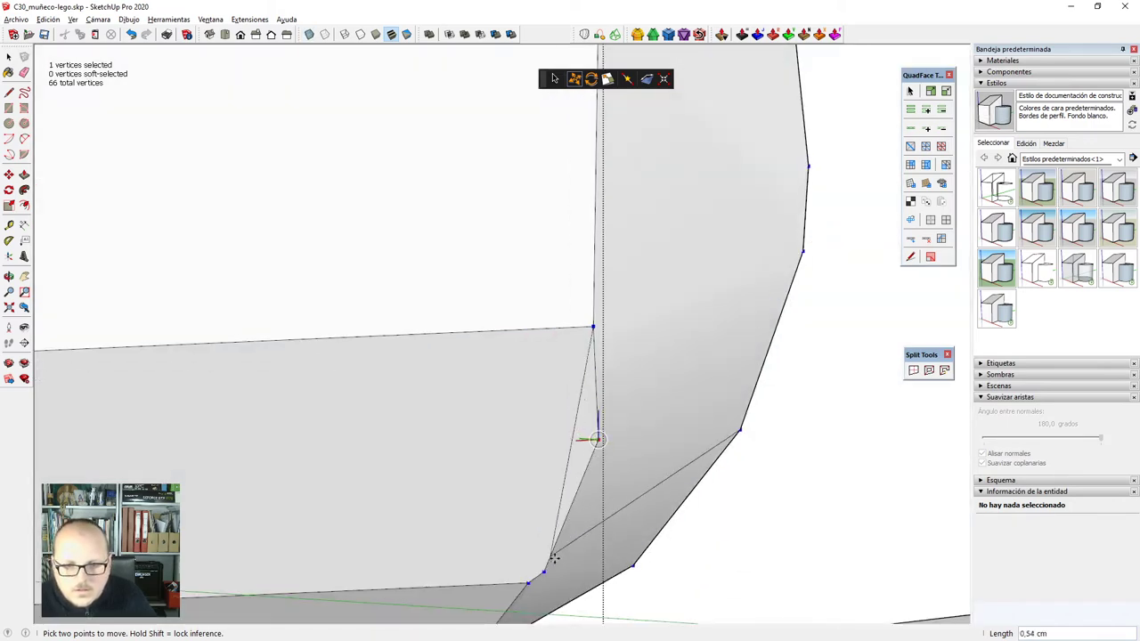
{"action": "left_click", "coordinate": [545, 570]}
Merge the stray vertices on the arm's inner cut edge onto the neighbouring facet corners.
{"action": "scroll", "coordinate": [738, 89], "scroll_direction": "down", "scroll_amount": 1}
{"action": "middle_click_drag", "start_coordinate": [737, 89], "coordinate": [621, 320]}
{"action": "scroll", "coordinate": [621, 319], "scroll_direction": "up", "scroll_amount": 3}
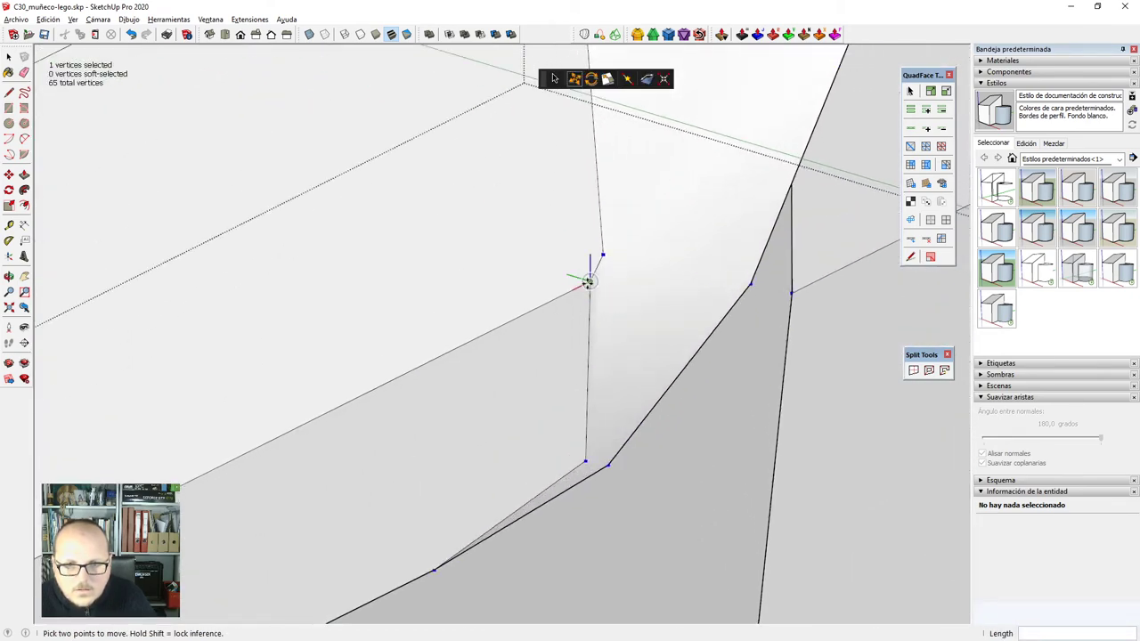
{"action": "left_click", "coordinate": [604, 255]}
Merge the next stray vertices on the same arm's cut edge, near its lower end, onto the adjacent facet corners.
{"action": "middle_click_drag", "start_coordinate": [756, 357], "coordinate": [601, 428]}
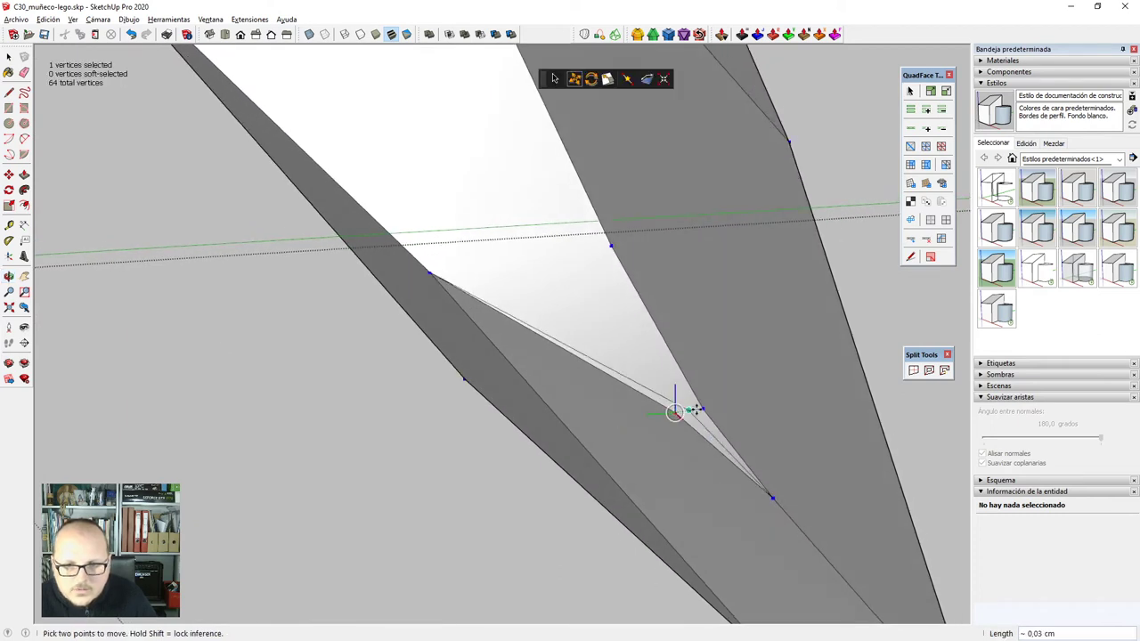
{"action": "scroll", "coordinate": [675, 413], "scroll_direction": "up", "scroll_amount": 5}
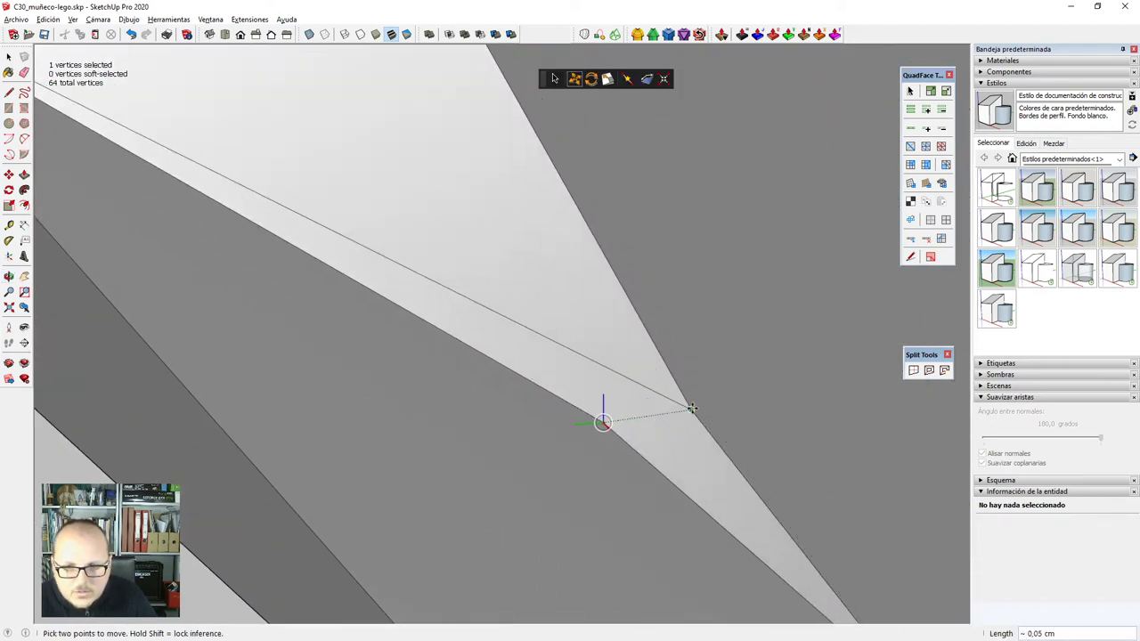
{"action": "middle_click_drag", "start_coordinate": [603, 421], "coordinate": [579, 298]}
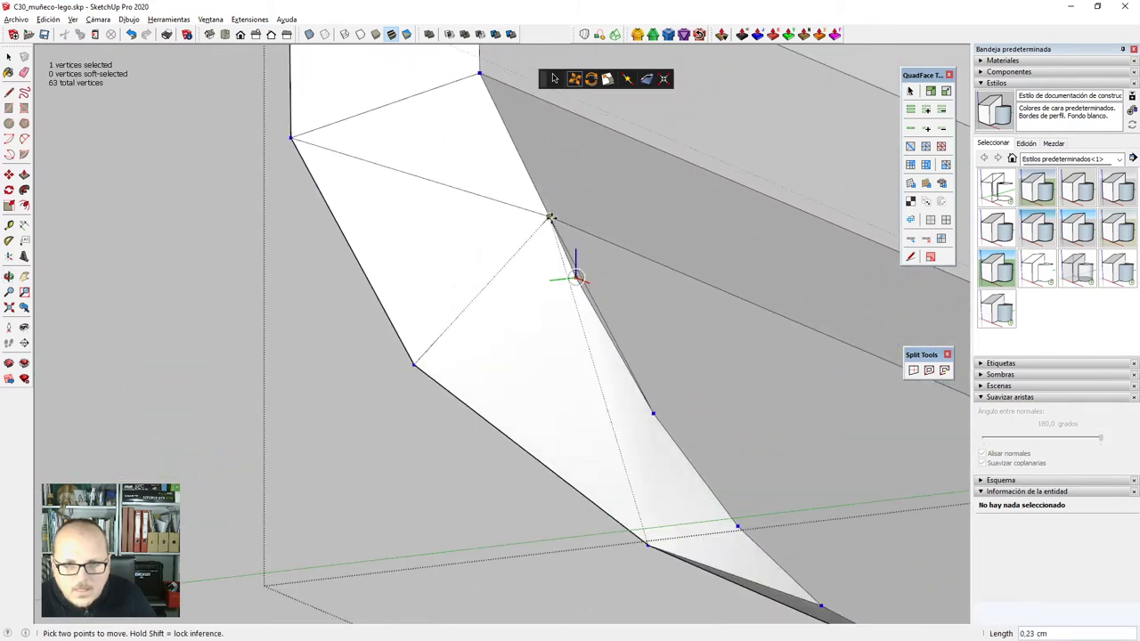
{"action": "left_click", "coordinate": [551, 217]}
Examine the lower ends of both claw arms for remaining stray vertices.
{"action": "scroll", "coordinate": [649, 477], "scroll_direction": "down", "scroll_amount": 5}
{"action": "scroll", "coordinate": [587, 308], "scroll_direction": "up", "scroll_amount": 3}
{"action": "scroll", "coordinate": [450, 77], "scroll_direction": "down", "scroll_amount": 2}
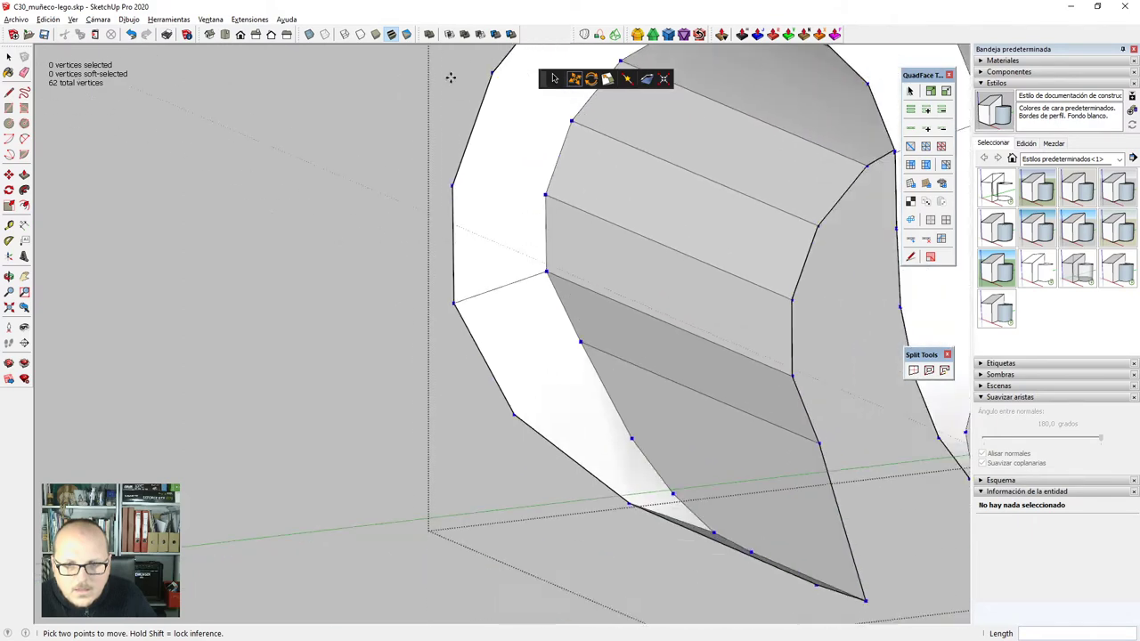
{"action": "scroll", "coordinate": [616, 401], "scroll_direction": "down", "scroll_amount": 5}
{"action": "scroll", "coordinate": [638, 405], "scroll_direction": "up", "scroll_amount": 5}
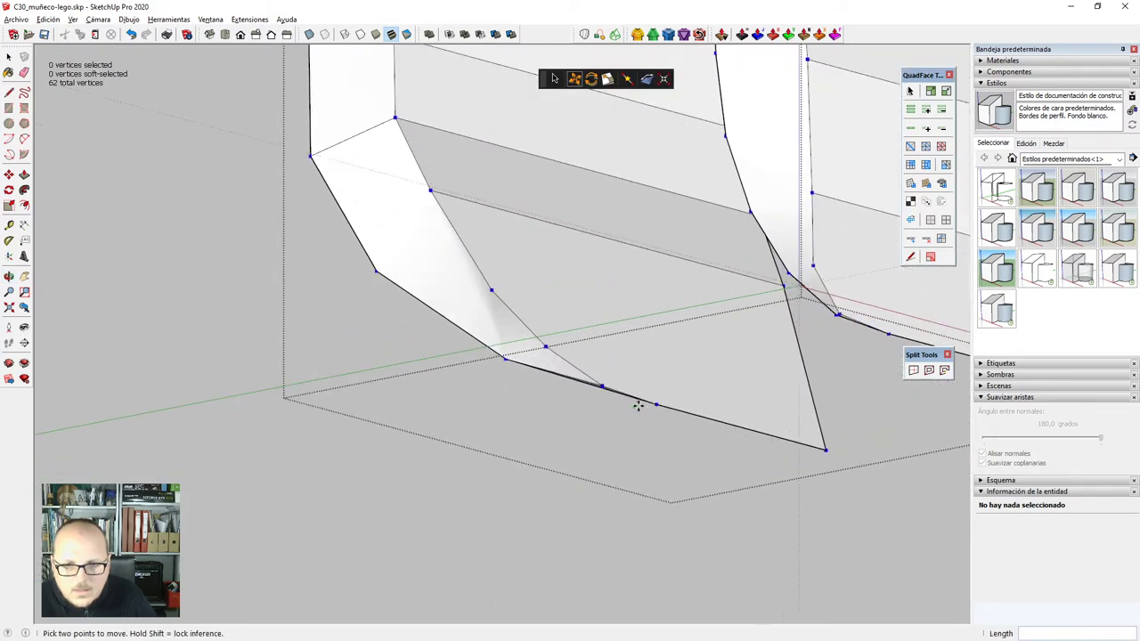
{"action": "scroll", "coordinate": [638, 406], "scroll_direction": "up", "scroll_amount": 2}
{"action": "middle_click_drag", "start_coordinate": [638, 405], "coordinate": [450, 257]}
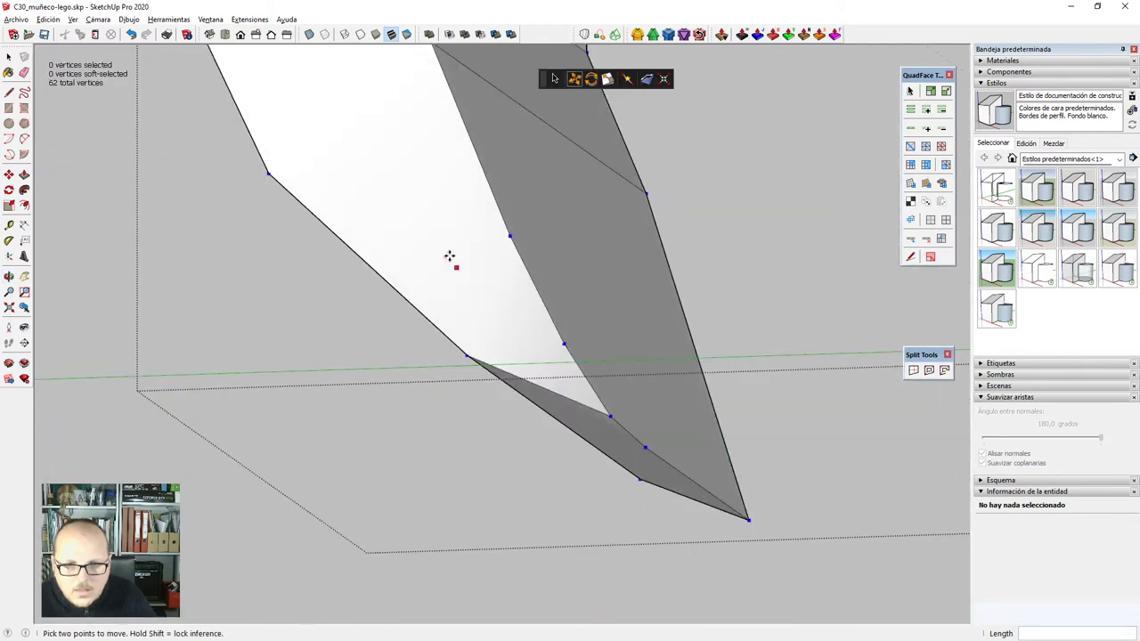
{"action": "scroll", "coordinate": [450, 257], "scroll_direction": "down", "scroll_amount": 4}
{"action": "scroll", "coordinate": [618, 262], "scroll_direction": "up", "scroll_amount": 4}
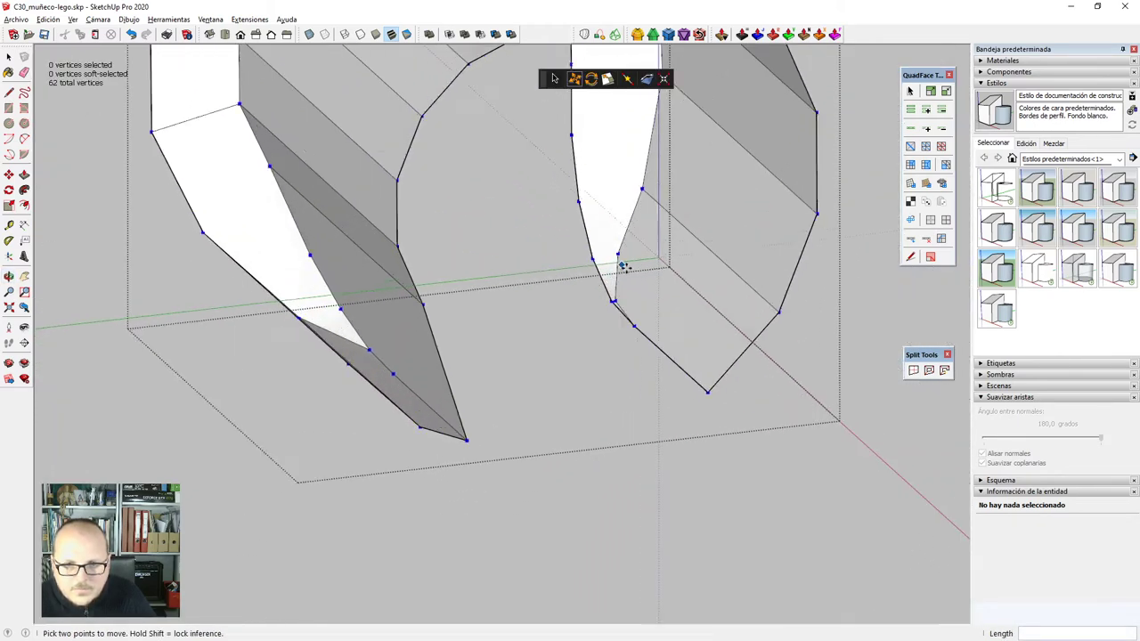
Try to merge the stray inner vertex at the other arm's lower tip onto the adjacent outer corner.
{"action": "scroll", "coordinate": [624, 267], "scroll_direction": "up", "scroll_amount": 5}
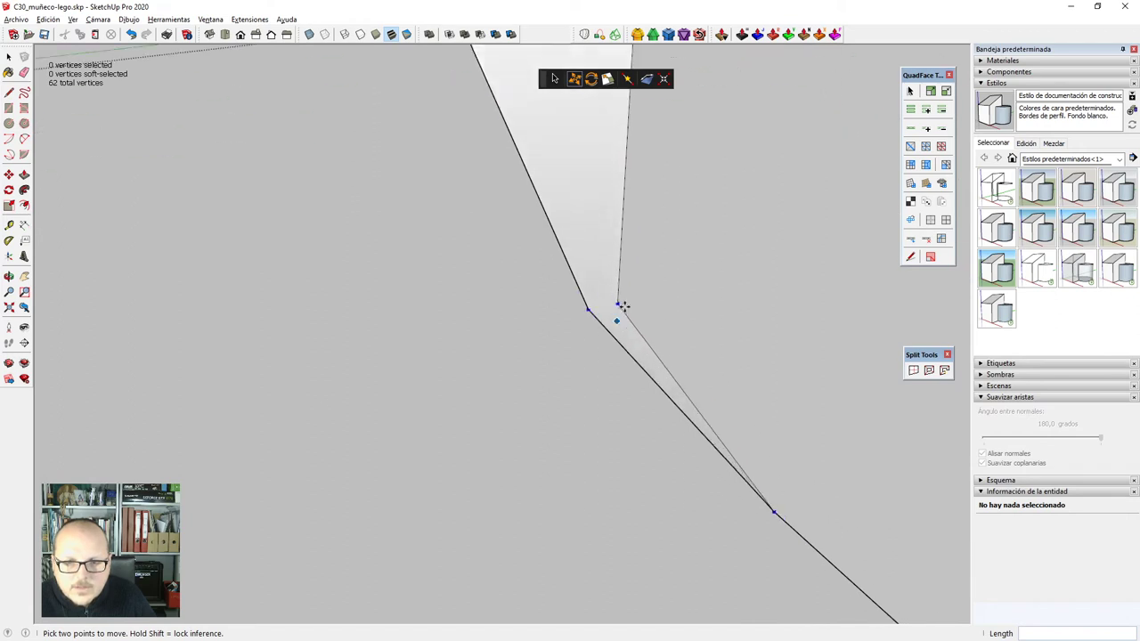
{"action": "left_click", "coordinate": [618, 304]}
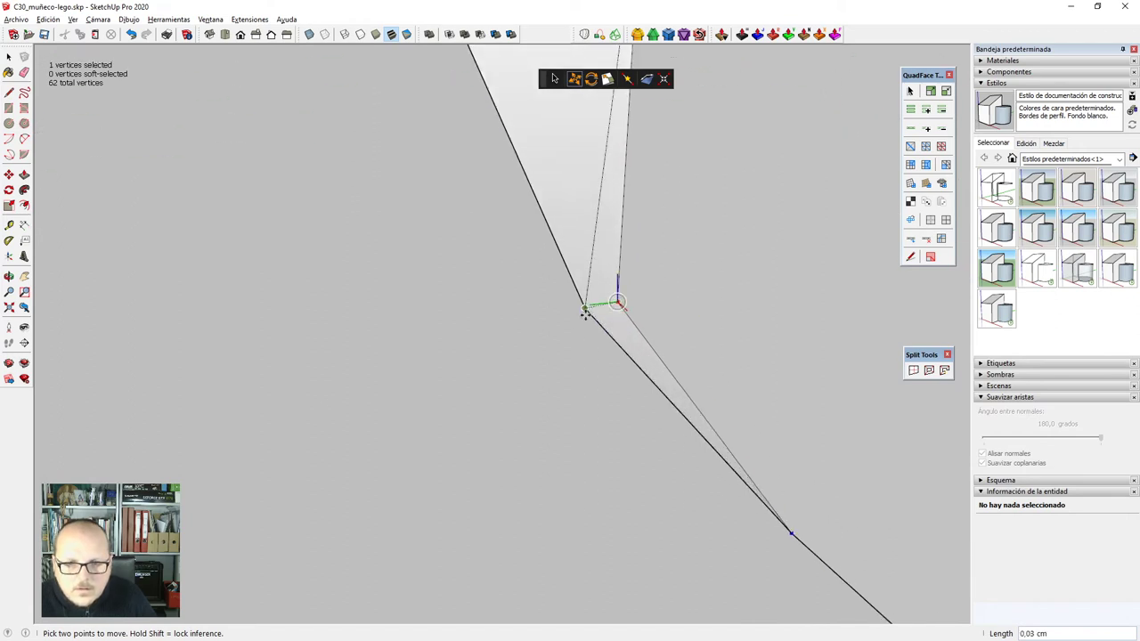
{"action": "left_click", "coordinate": [585, 309]}
{"action": "key", "text": "space"}
{"action": "scroll", "coordinate": [537, 267], "scroll_direction": "down", "scroll_amount": 7}
{"action": "left_click", "coordinate": [610, 301]}
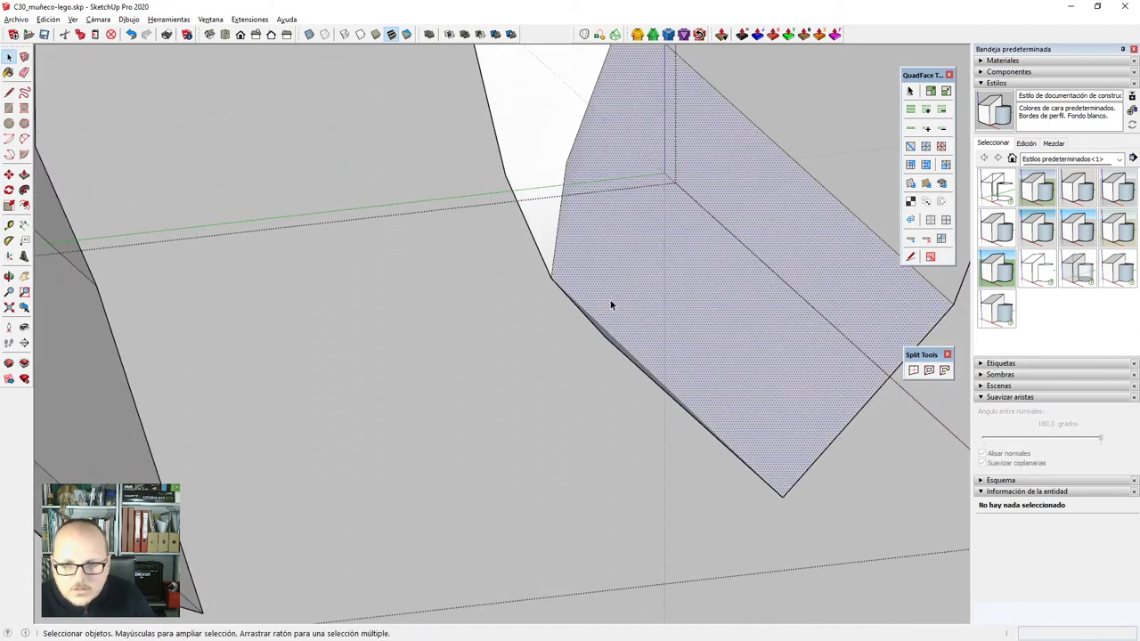
{"action": "scroll", "coordinate": [606, 309], "scroll_direction": "up", "scroll_amount": 3}
{"action": "key", "text": "ctrl+z"}
{"action": "scroll", "coordinate": [569, 289], "scroll_direction": "up", "scroll_amount": 3}
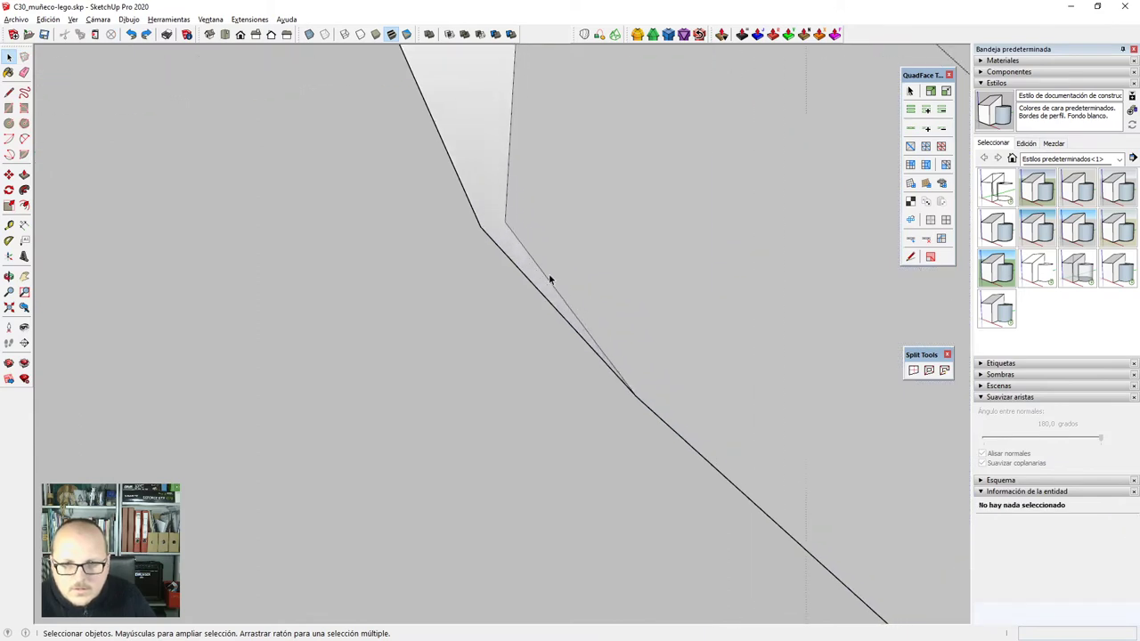
Merge the stray inner vertex at that arm's lower tip onto the outer corner and erase the leftover sliver edge.
{"action": "key", "text": "v"}
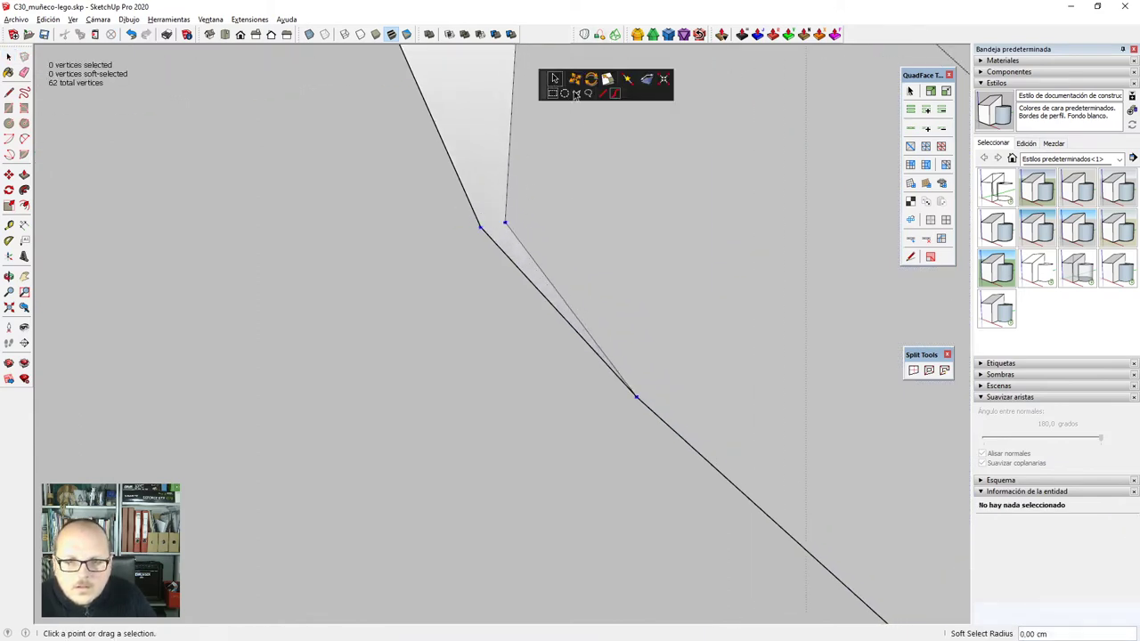
{"action": "scroll", "coordinate": [501, 222], "scroll_direction": "up", "scroll_amount": 1}
{"action": "left_click", "coordinate": [500, 221]}
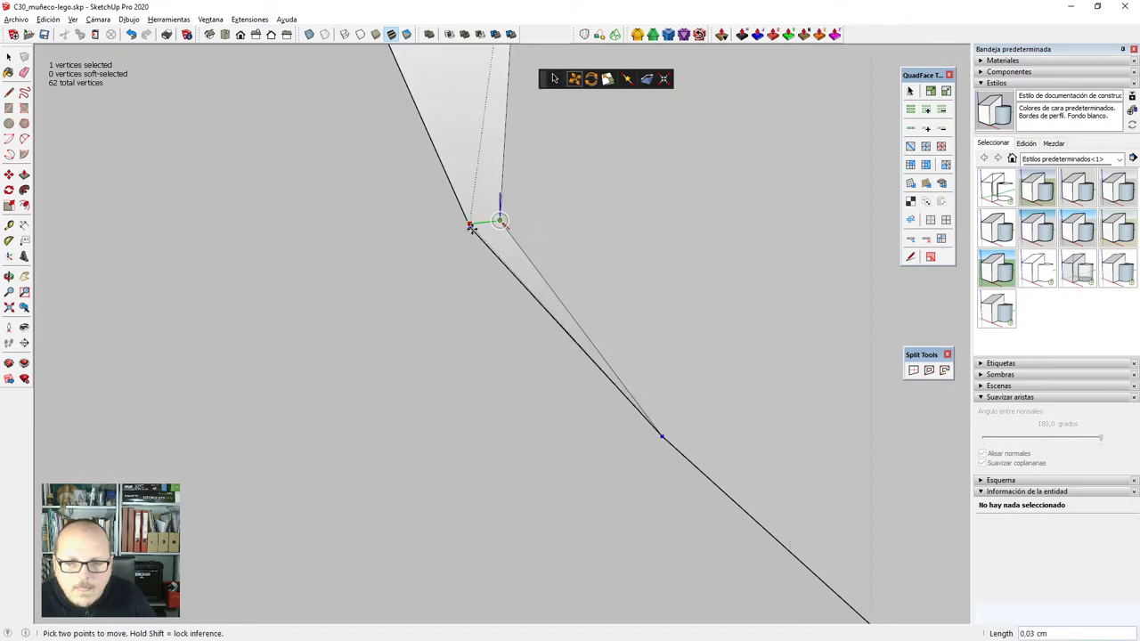
{"action": "left_click", "coordinate": [470, 227]}
{"action": "key", "text": "e"}
{"action": "left_click", "coordinate": [589, 363]}
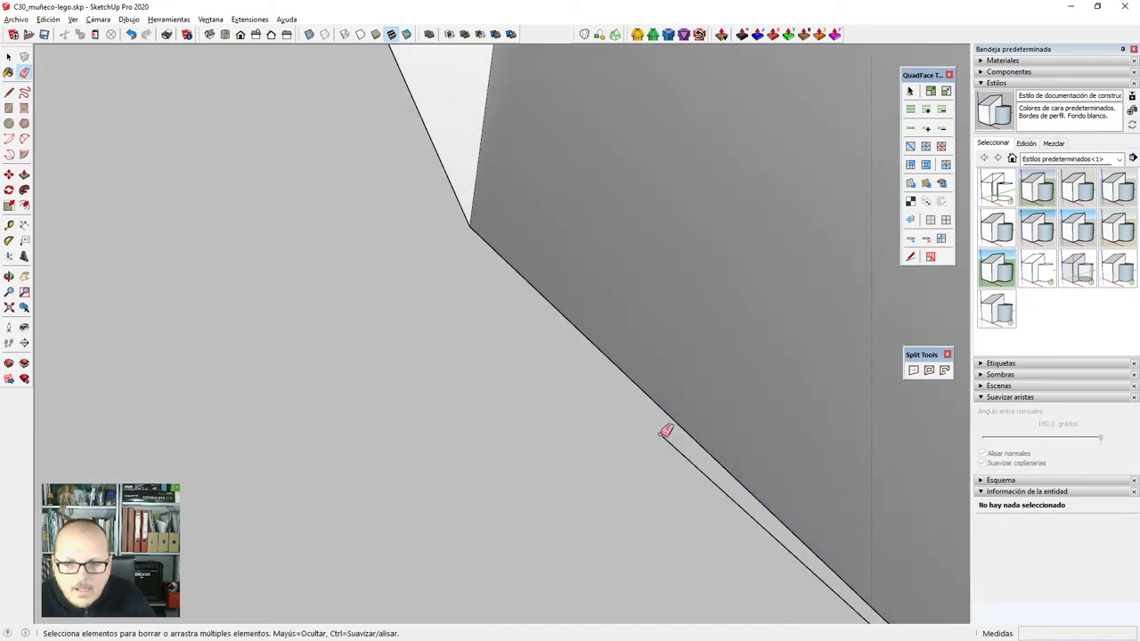
Turn the soft edge running along that arm's lower tip into a hard edge with a 0 degree softening angle.
{"action": "scroll", "coordinate": [594, 374], "scroll_direction": "down", "scroll_amount": 2}
{"action": "mouse_move", "coordinate": [626, 259]}
{"action": "middle_mouse_down"}
{"action": "mouse_move", "coordinate": [713, 311]}
{"action": "mouse_move", "coordinate": [754, 311]}
{"action": "mouse_move", "coordinate": [695, 321]}
{"action": "middle_mouse_up"}
{"action": "key", "text": "space"}
{"action": "left_click", "coordinate": [694, 318]}
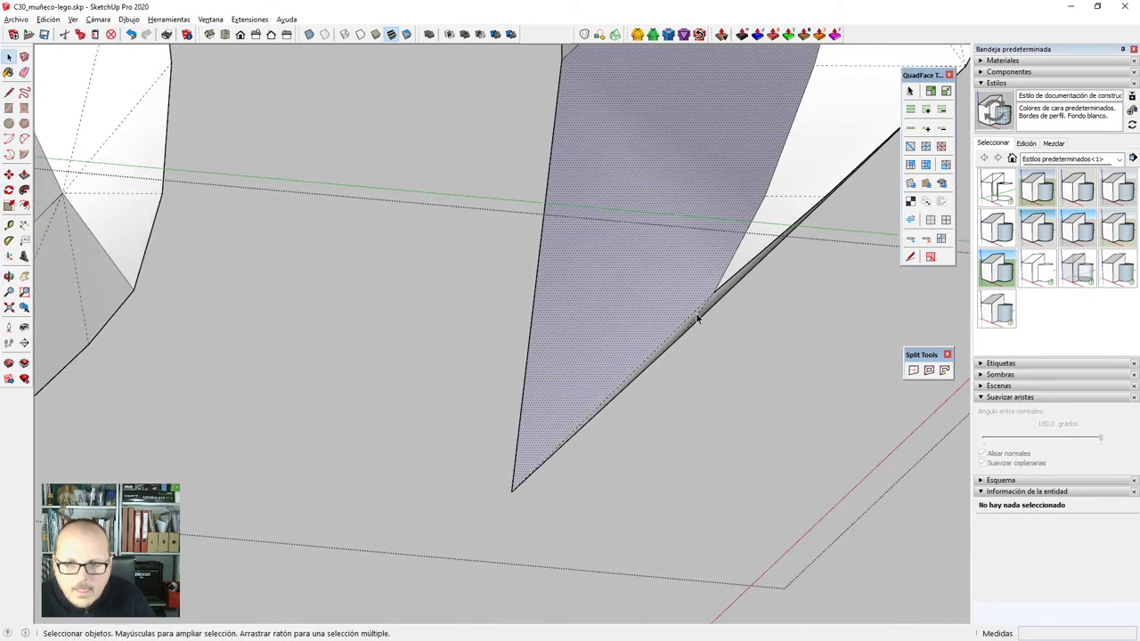
{"action": "left_click", "coordinate": [693, 317]}
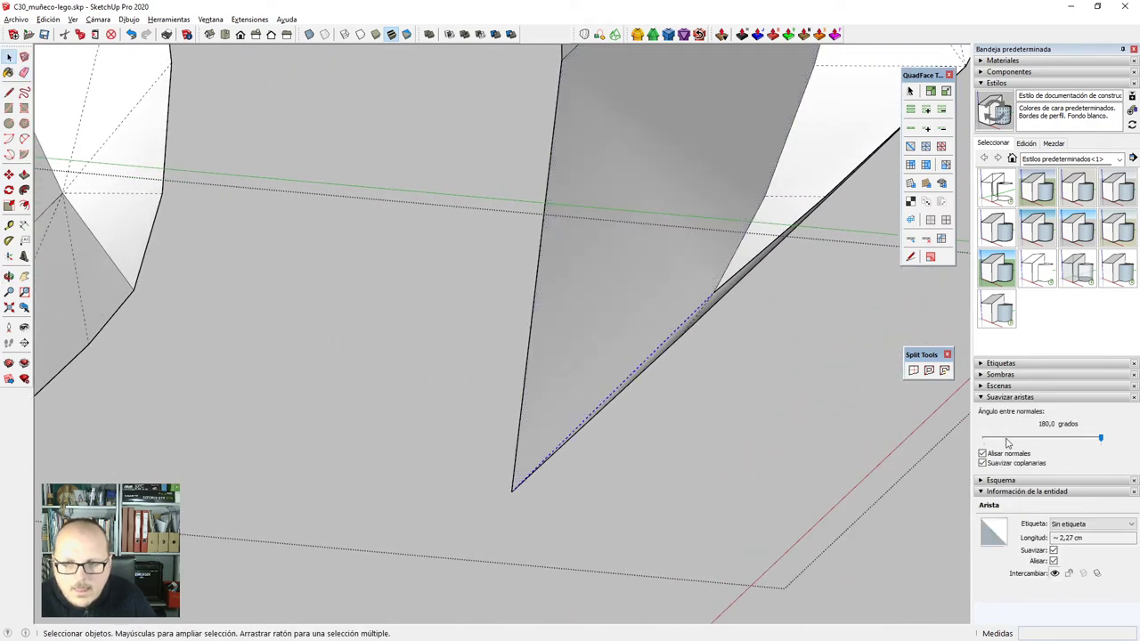
{"action": "left_click", "coordinate": [1008, 438]}
Select the claw's entire geometry and soften its edges with an angle of 30.2 degrees.
{"action": "middle_click_drag", "start_coordinate": [911, 432], "coordinate": [394, 250]}
{"action": "scroll", "coordinate": [415, 187], "scroll_direction": "down", "scroll_amount": 2}
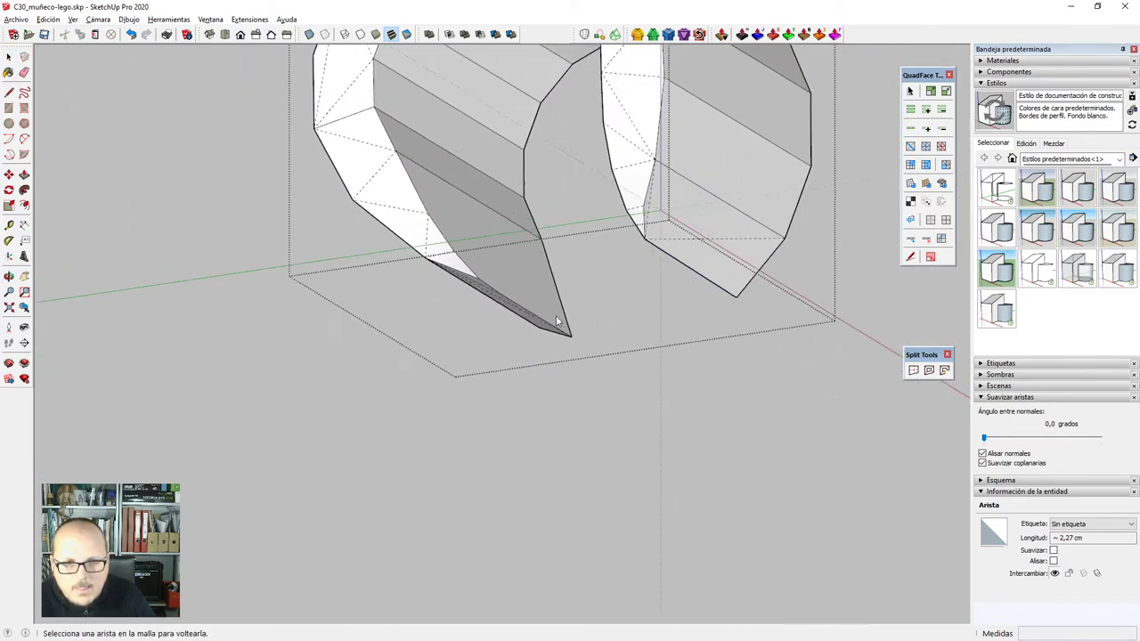
{"action": "middle_click_drag", "start_coordinate": [417, 192], "coordinate": [419, 255]}
{"action": "scroll", "coordinate": [464, 349], "scroll_direction": "down", "scroll_amount": 3}
{"action": "triple_click", "coordinate": [418, 254]}
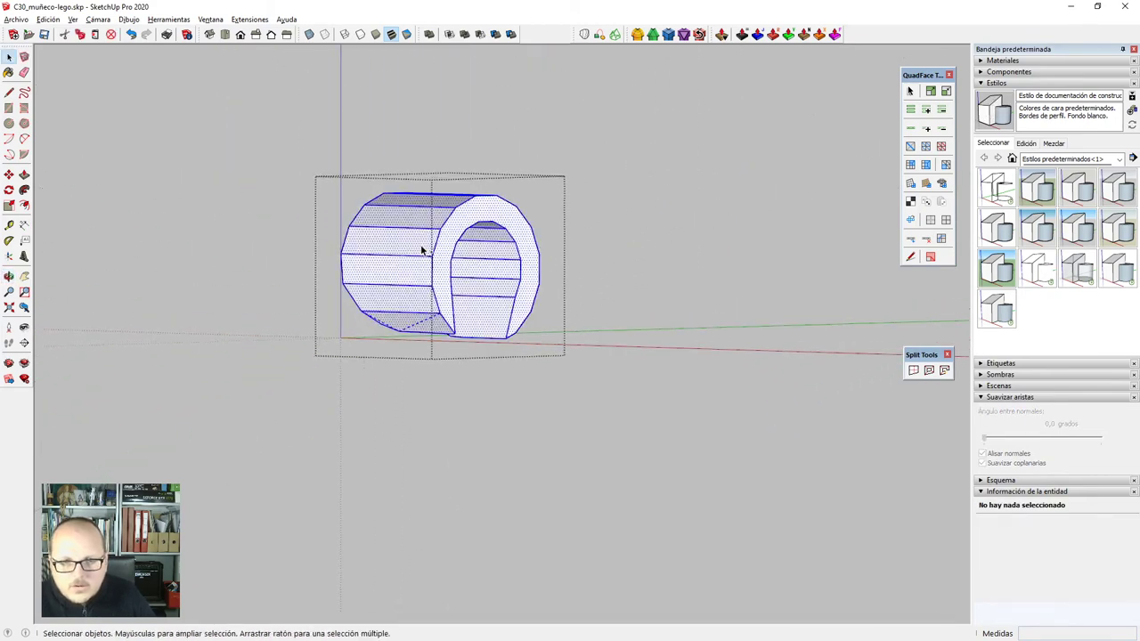
{"action": "left_click_drag", "start_coordinate": [1011, 439], "coordinate": [1037, 439]}
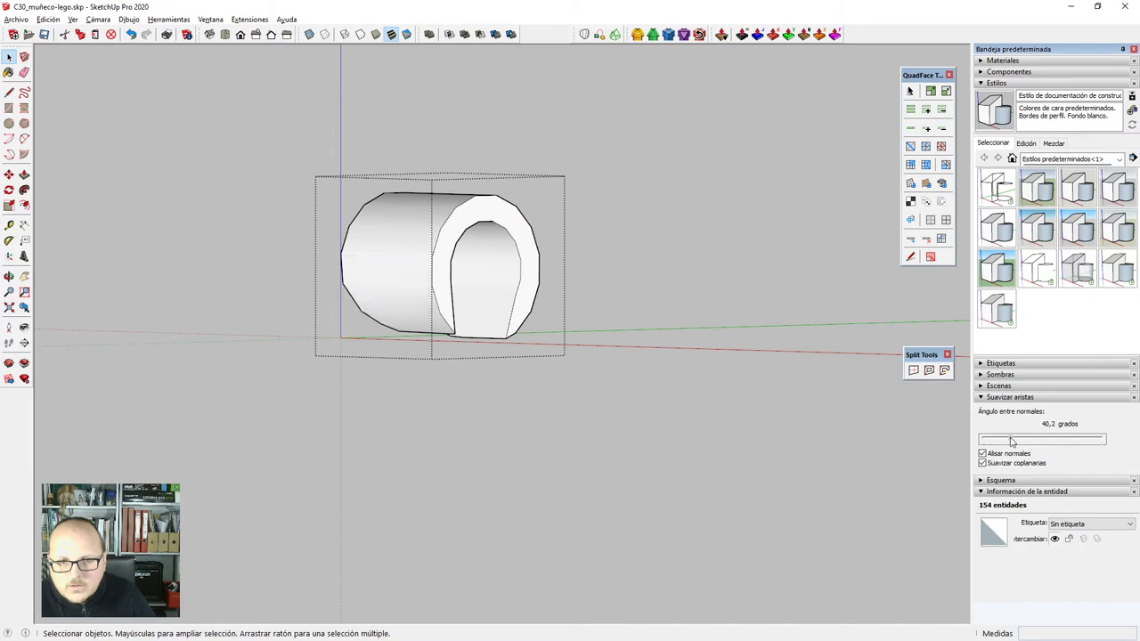
Show the hidden geometry and harden the short soft edge across the arm's lower cut face with a 0 degree angle.
{"action": "middle_click_drag", "start_coordinate": [609, 423], "coordinate": [416, 263]}
{"action": "scroll", "coordinate": [481, 293], "scroll_direction": "up", "scroll_amount": 1}
{"action": "key", "text": "alt+h"}
{"action": "key", "text": "v"}
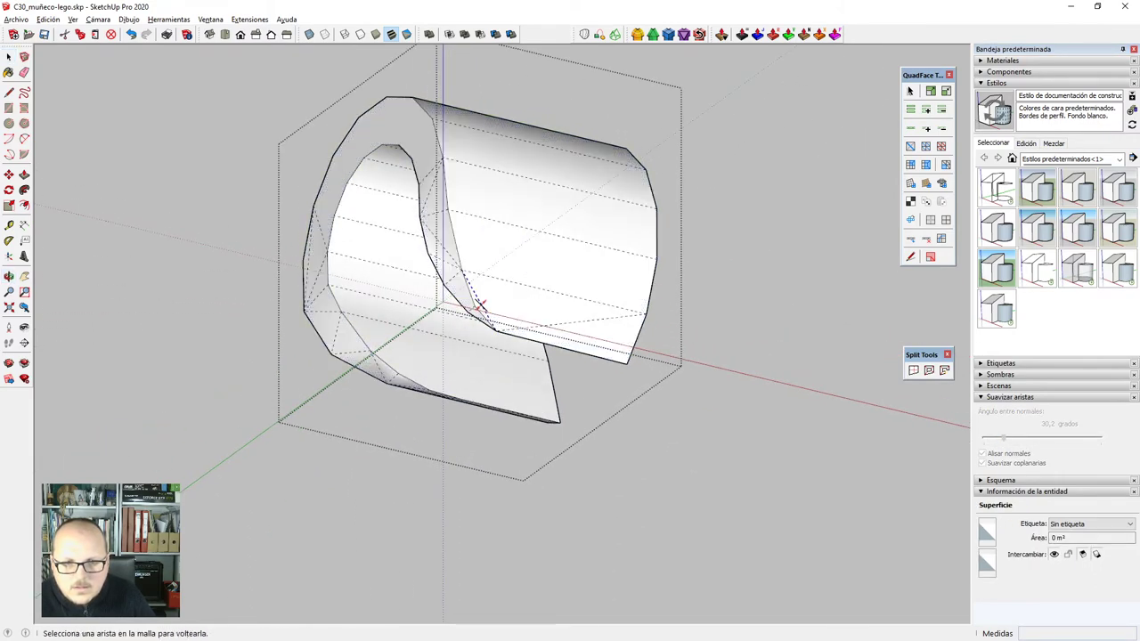
{"action": "middle_click_drag", "start_coordinate": [471, 334], "coordinate": [145, 437]}
{"action": "scroll", "coordinate": [366, 343], "scroll_direction": "up", "scroll_amount": 2}
{"action": "key", "text": "space"}
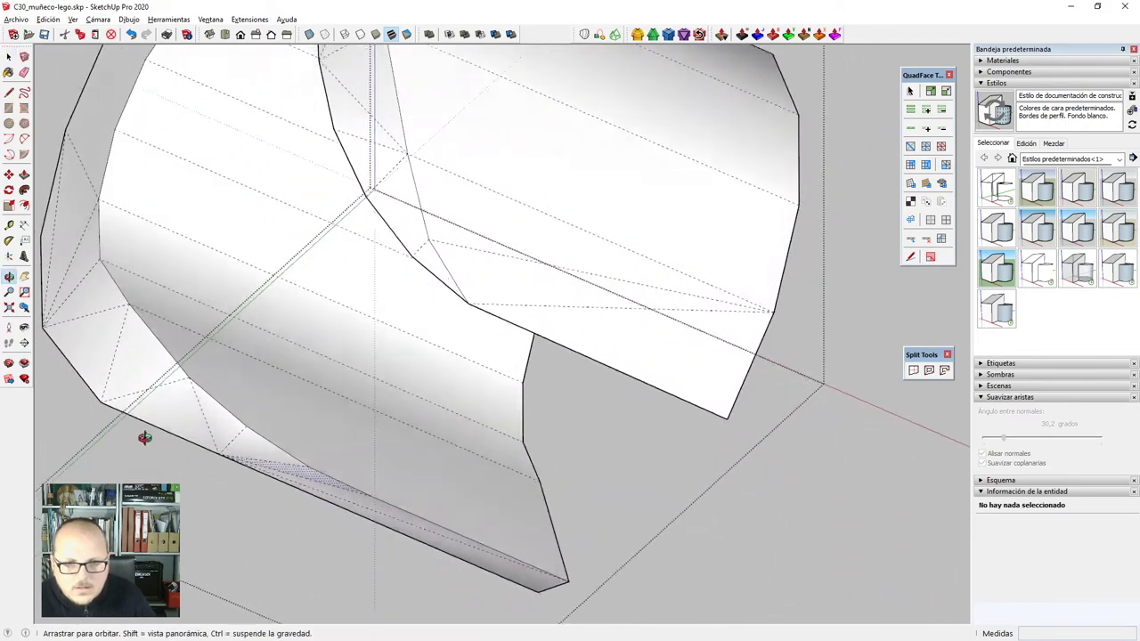
{"action": "left_click", "coordinate": [244, 433]}
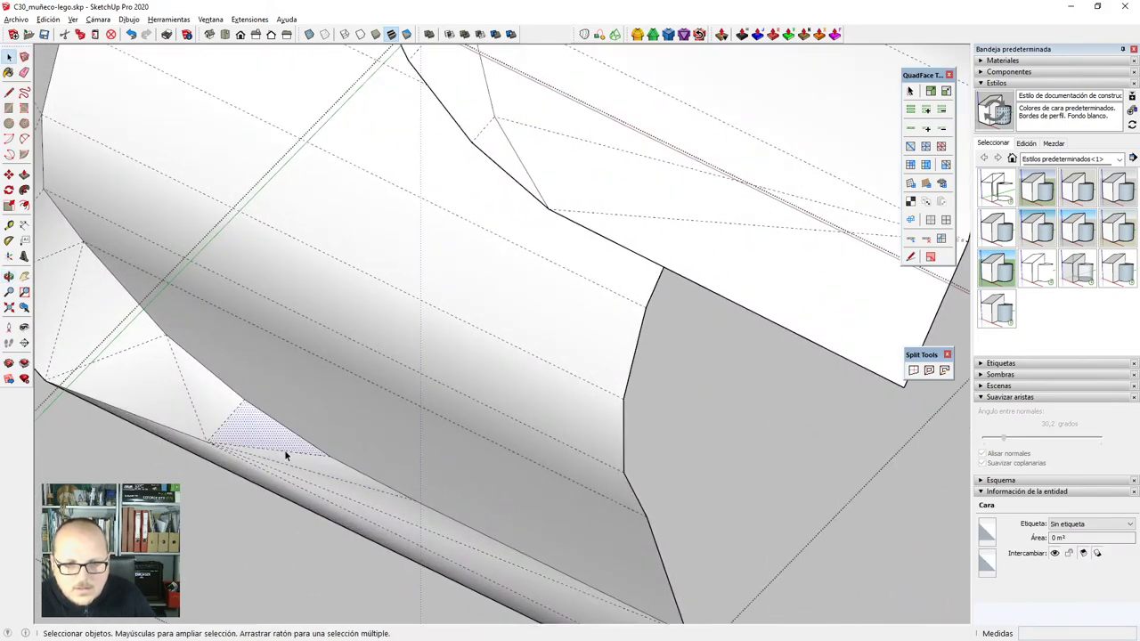
{"action": "left_click", "coordinate": [286, 452]}
{"action": "scroll", "coordinate": [287, 453], "scroll_direction": "down", "scroll_amount": 2}
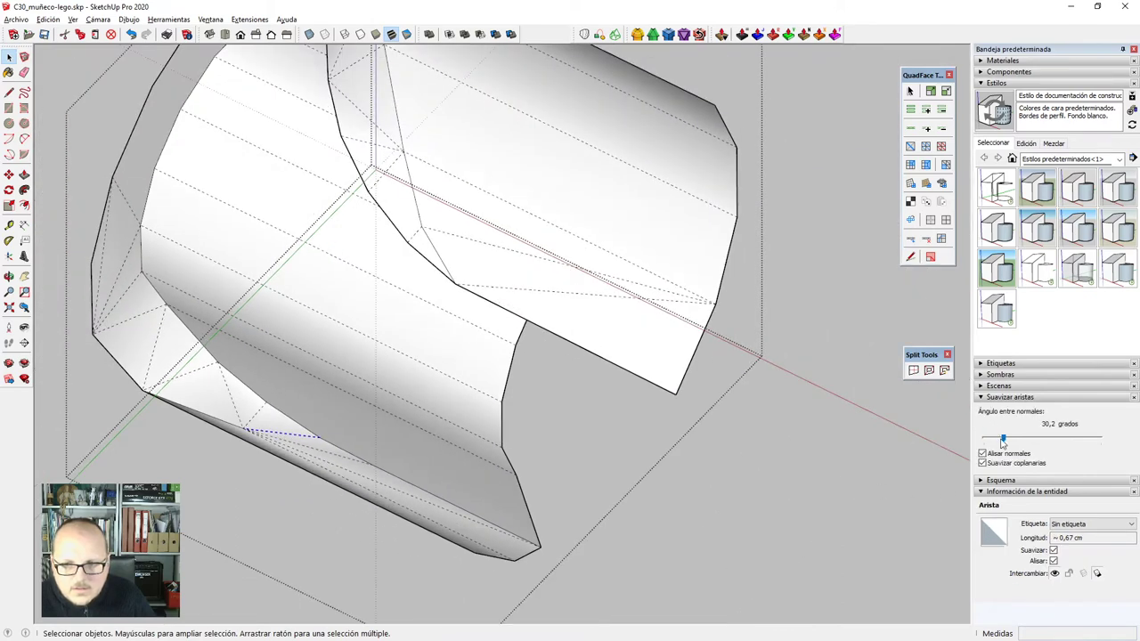
{"action": "left_click_drag", "start_coordinate": [1003, 442], "coordinate": [984, 439]}
Merge the stray vertices beyond the hardened edge onto its inner end along the arm's inner edge.
{"action": "middle_click_drag", "start_coordinate": [463, 450], "coordinate": [415, 484]}
{"action": "scroll", "coordinate": [428, 472], "scroll_direction": "up", "scroll_amount": 3}
{"action": "left_click", "coordinate": [429, 473]}
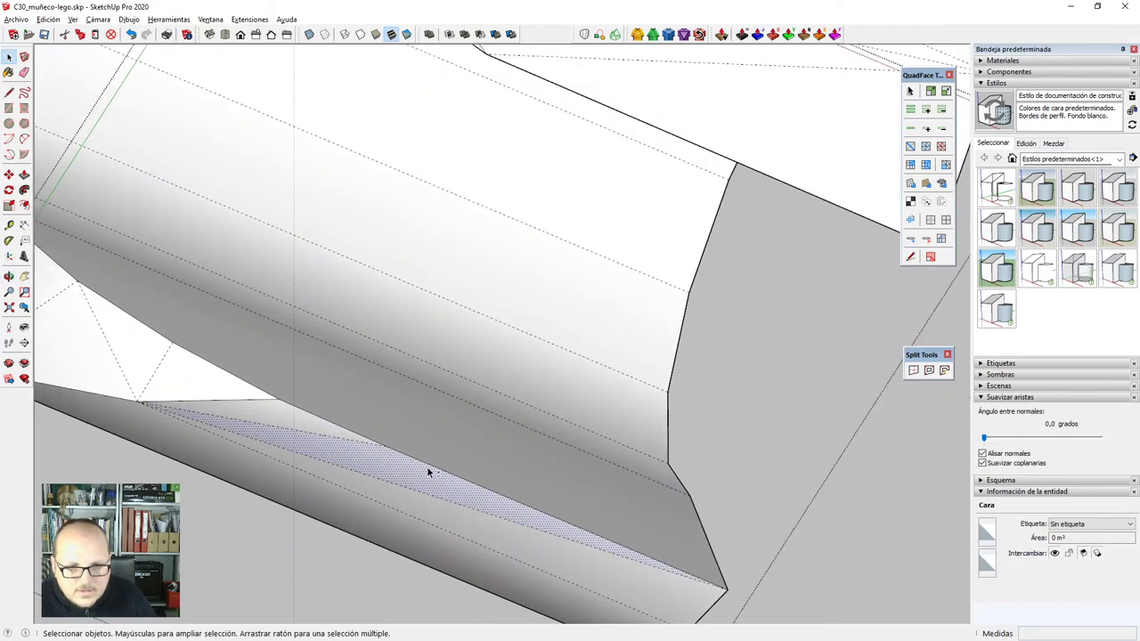
{"action": "scroll", "coordinate": [344, 456], "scroll_direction": "up", "scroll_amount": 2}
{"action": "key", "text": "v"}
{"action": "left_click", "coordinate": [403, 444]}
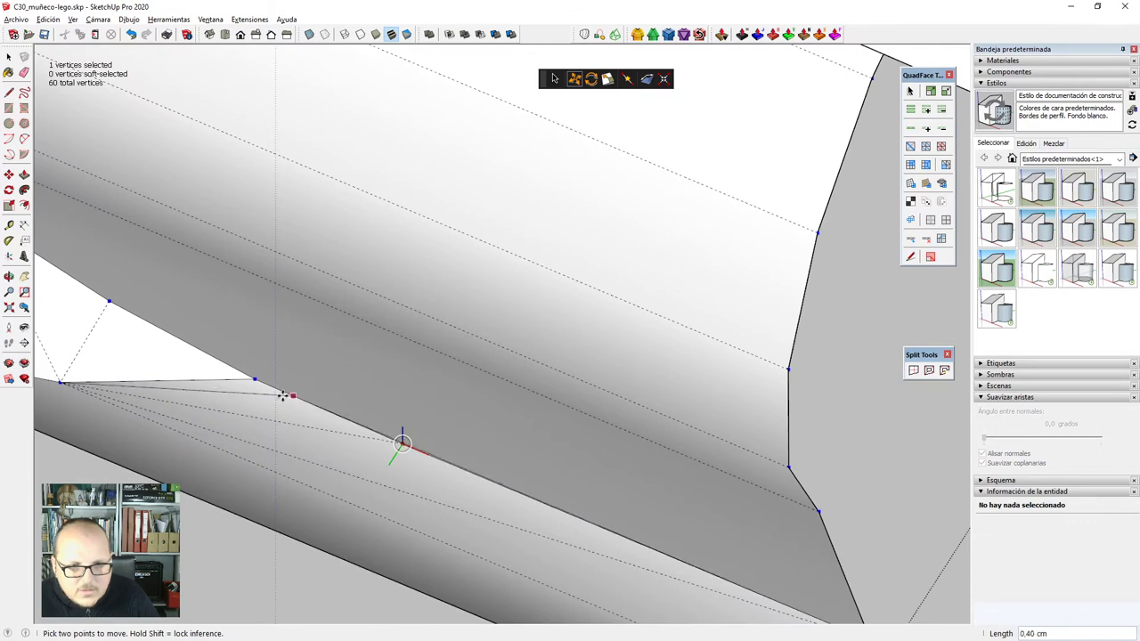
{"action": "scroll", "coordinate": [255, 376], "scroll_direction": "up", "scroll_amount": 2}
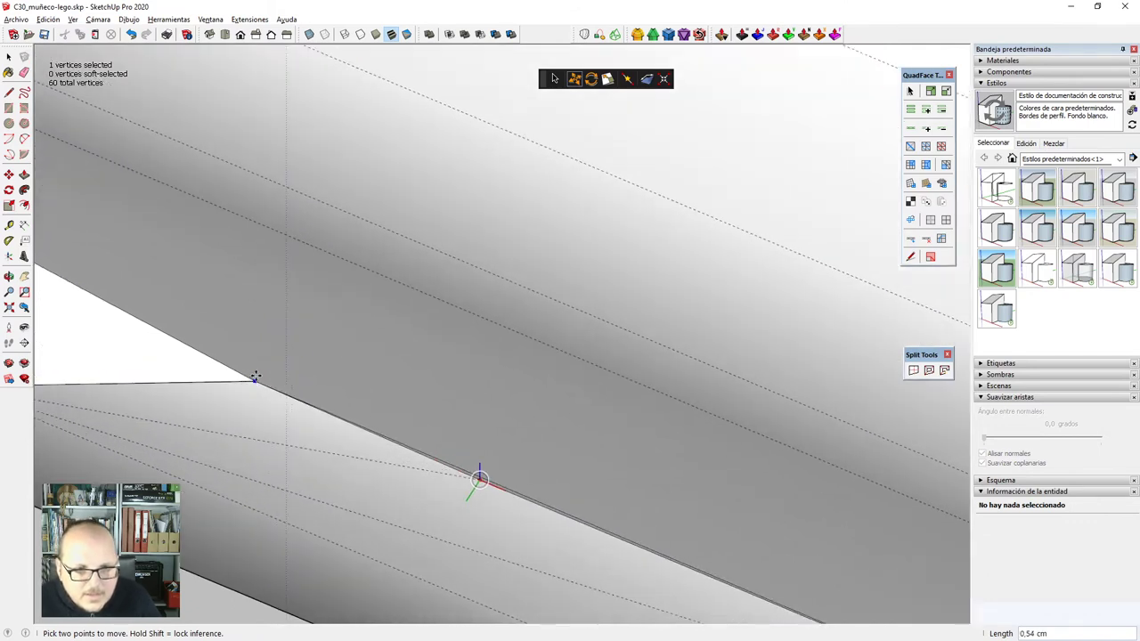
{"action": "scroll", "coordinate": [255, 383], "scroll_direction": "up", "scroll_amount": 3}
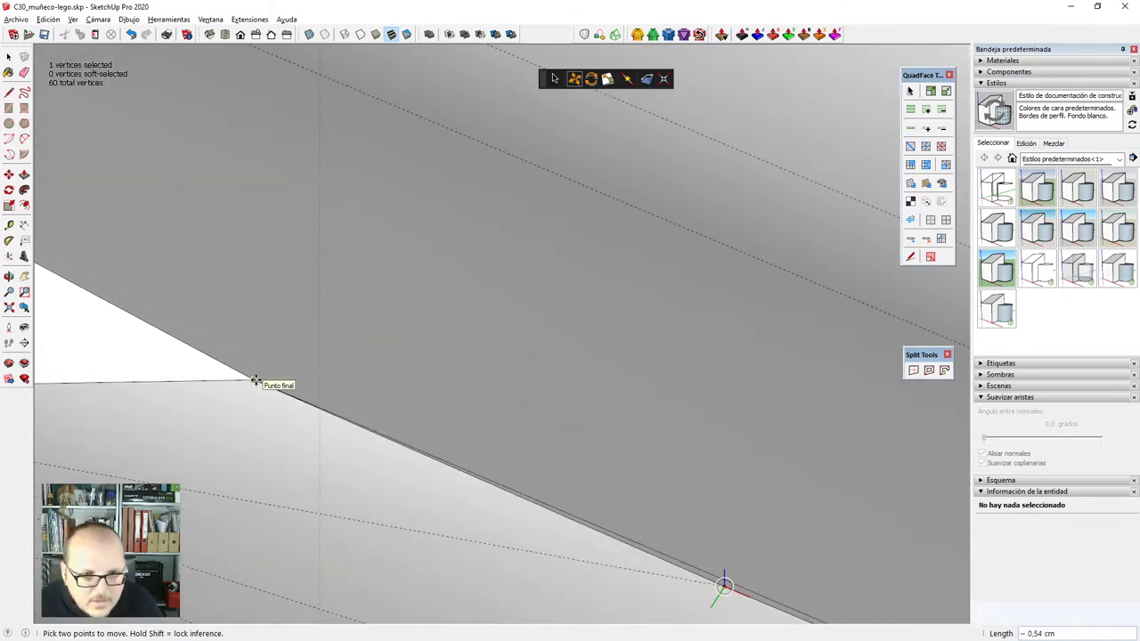
{"action": "key", "text": "space"}
Select the claw's entire geometry and start a corner subdivision on it.
{"action": "scroll", "coordinate": [448, 338], "scroll_direction": "down", "scroll_amount": 10}
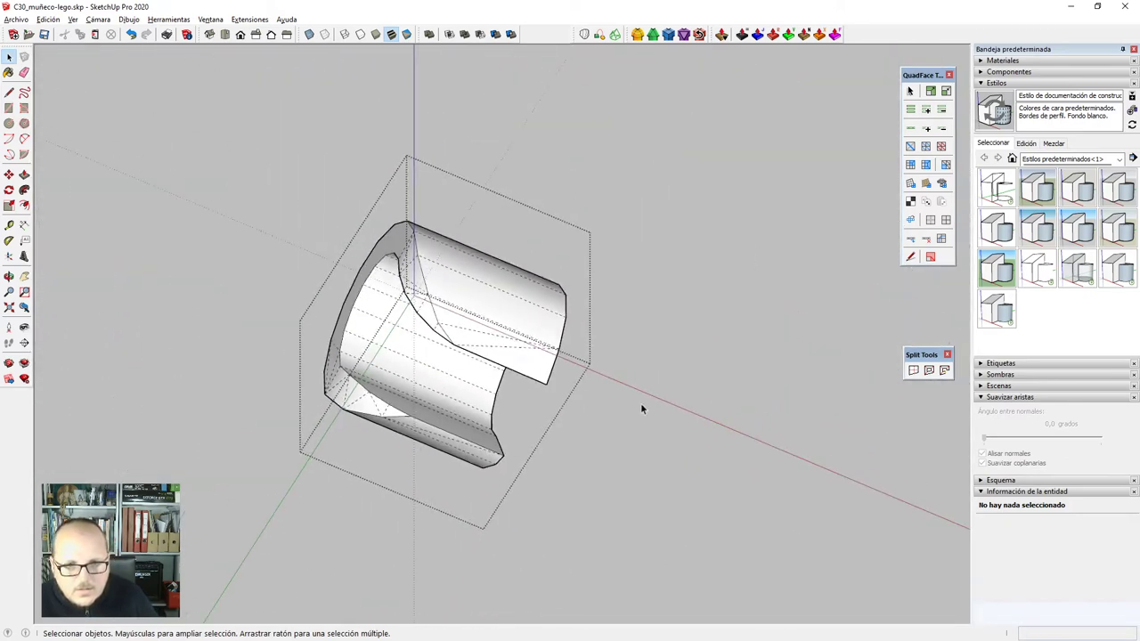
{"action": "middle_click_drag", "start_coordinate": [641, 409], "coordinate": [644, 322]}
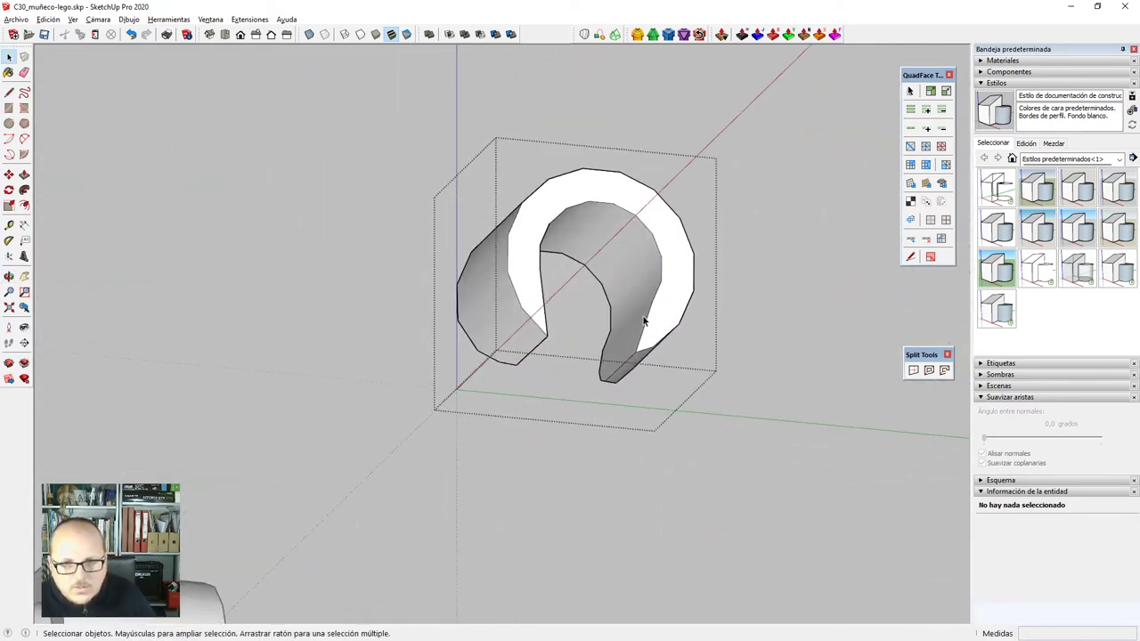
{"action": "triple_click", "coordinate": [682, 266]}
{"action": "scroll", "coordinate": [682, 265], "scroll_direction": "up", "scroll_amount": 2}
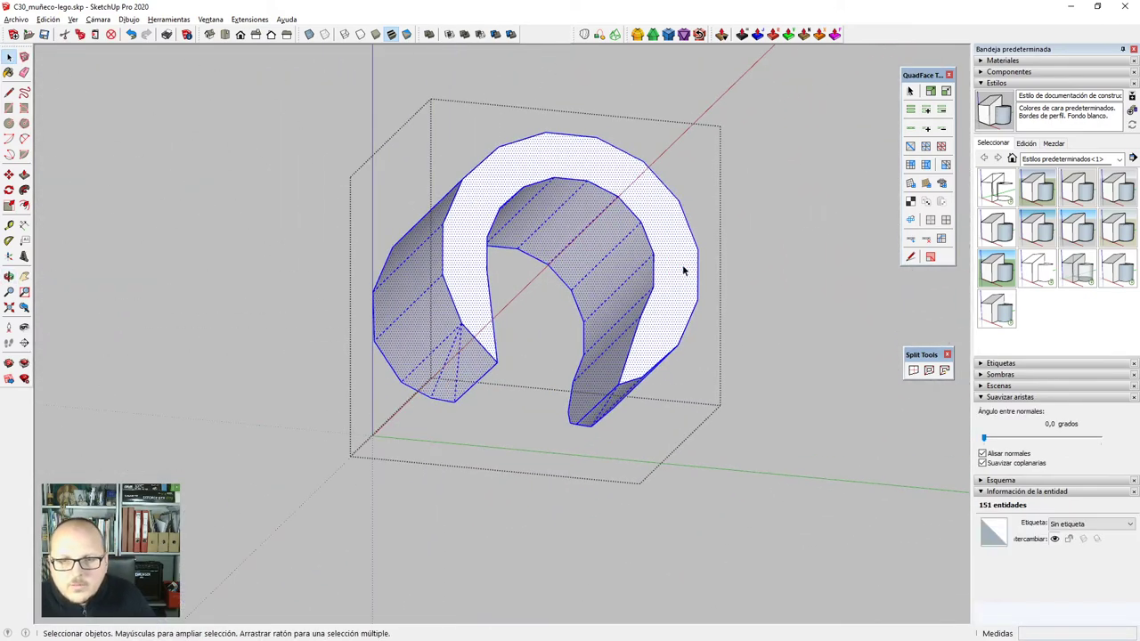
{"action": "double_click", "coordinate": [690, 261]}
{"action": "triple_click", "coordinate": [691, 261]}
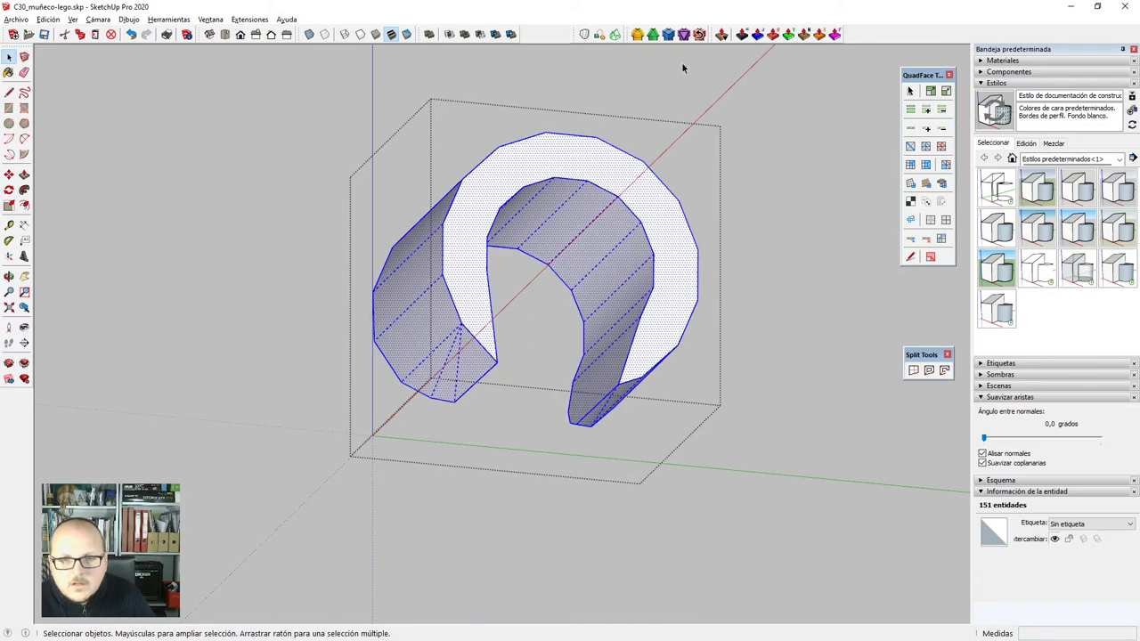
{"action": "left_click", "coordinate": [670, 36]}
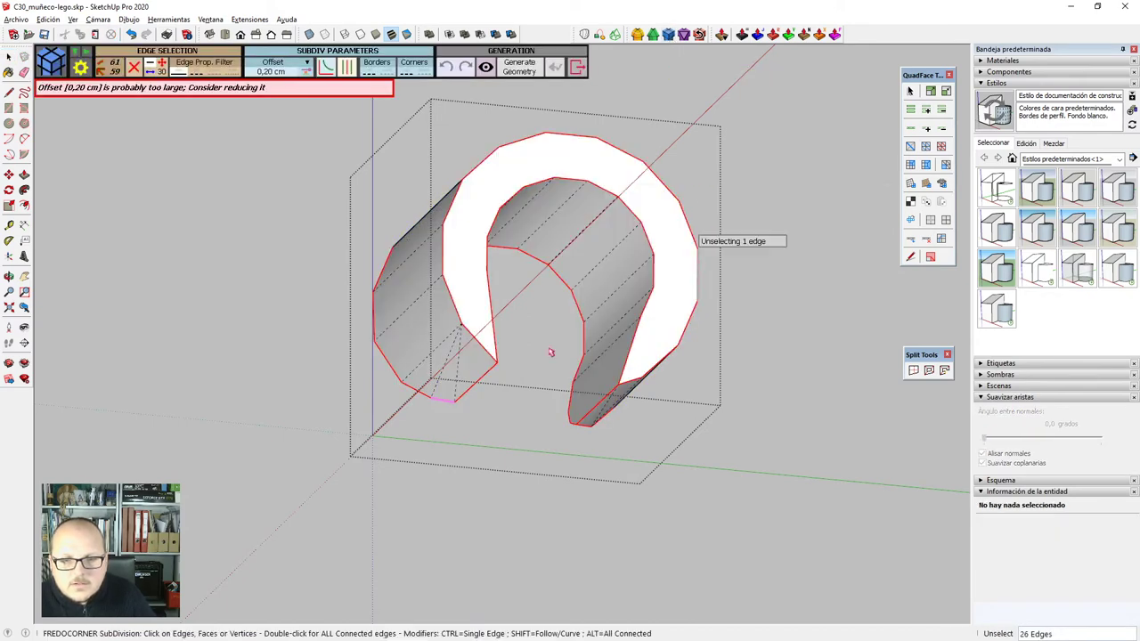
Exclude one short edge near the arm's lower tip and generate the corner subdivision with a 1 mm offset.
{"action": "middle_click_drag", "start_coordinate": [473, 407], "coordinate": [450, 307]}
{"action": "scroll", "coordinate": [397, 378], "scroll_direction": "up", "scroll_amount": 4}
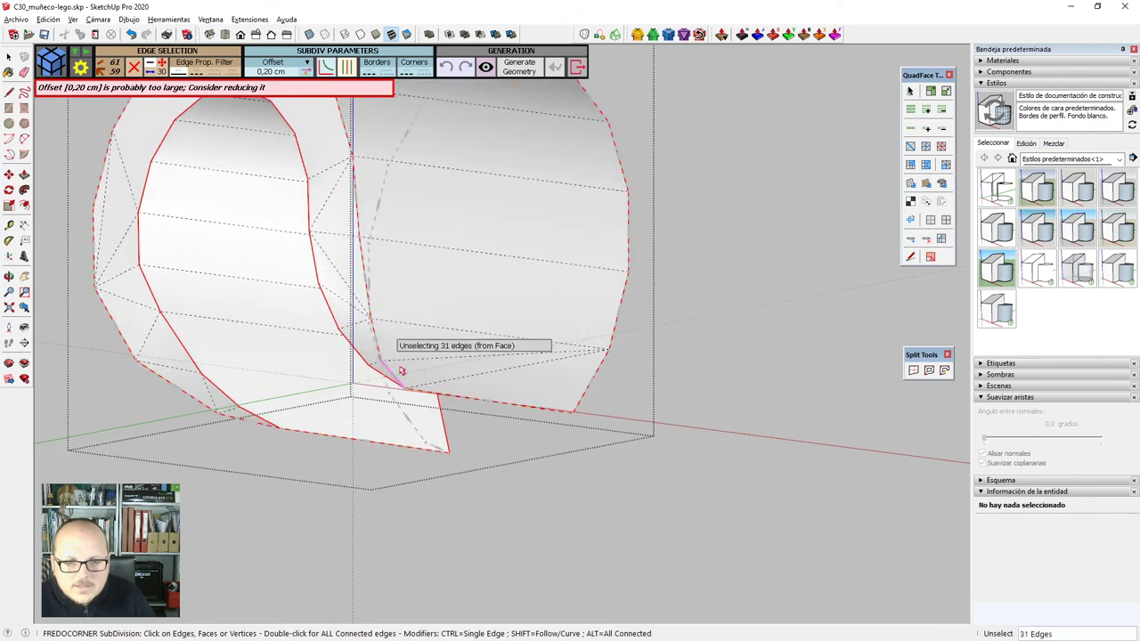
{"action": "left_click", "coordinate": [394, 389]}
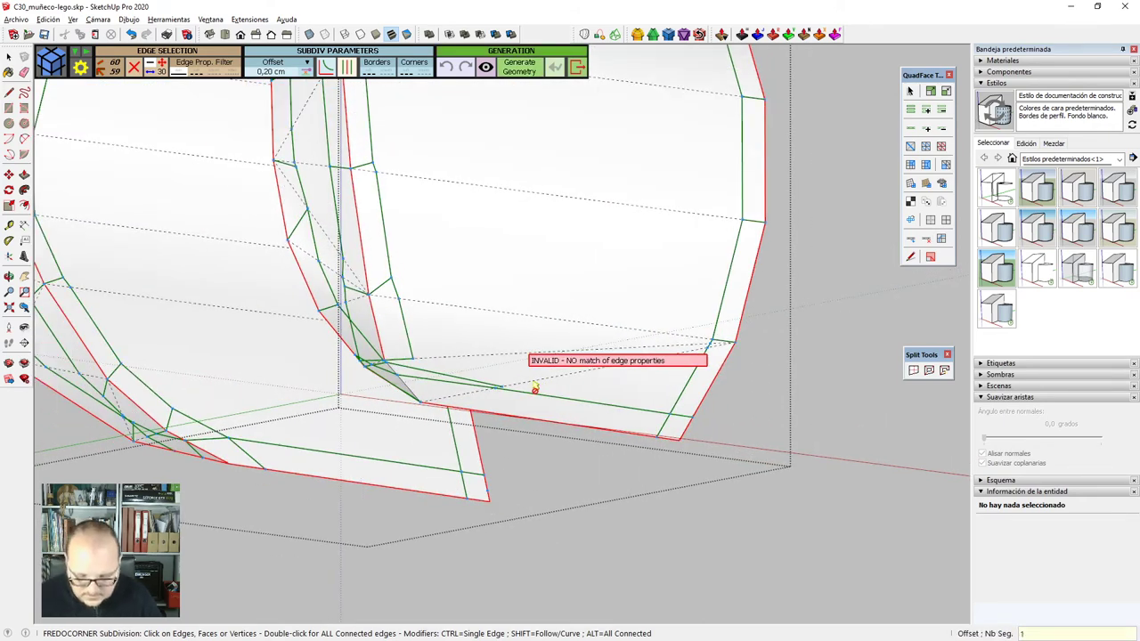
{"action": "type", "text": "1mm"}
{"action": "key", "text": "Return"}
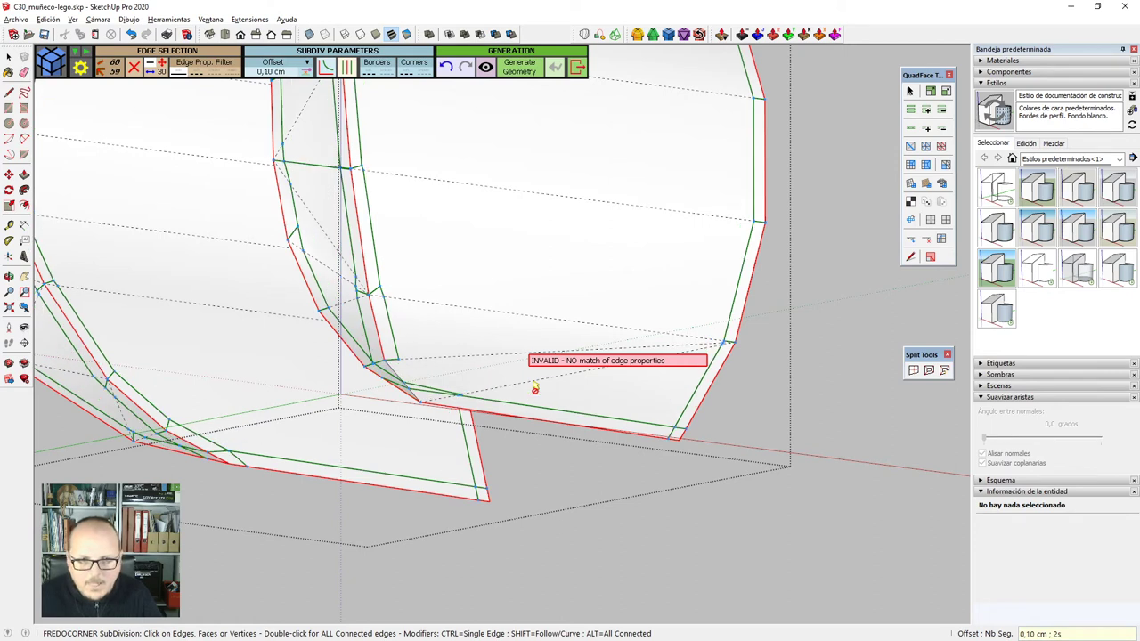
{"action": "left_click", "coordinate": [350, 69]}
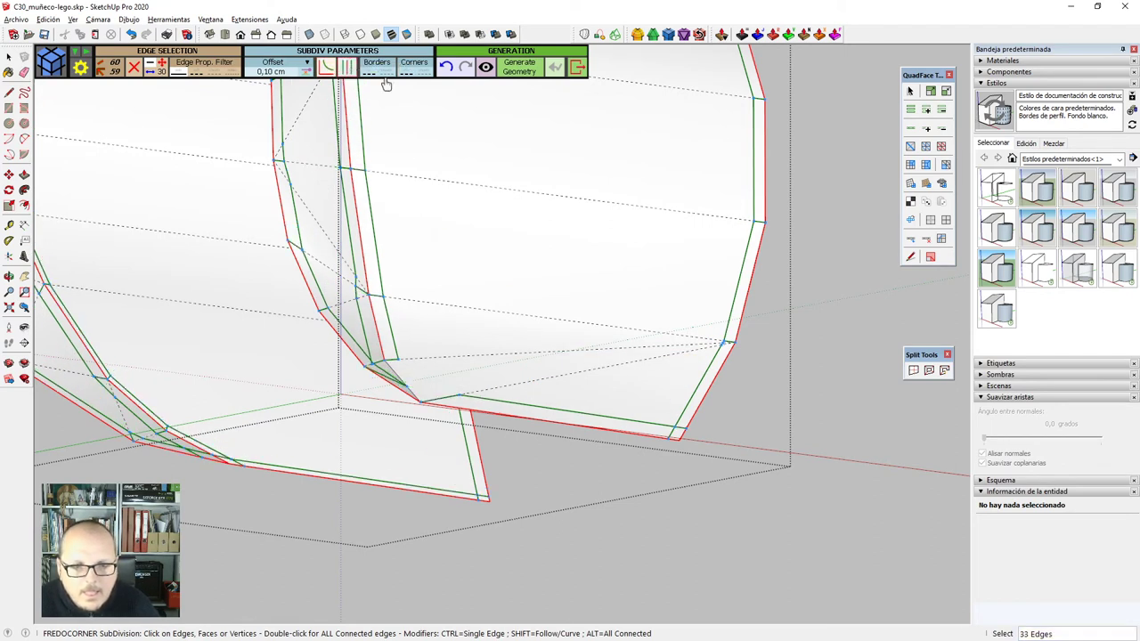
{"action": "middle_click_drag", "start_coordinate": [492, 275], "coordinate": [524, 257]}
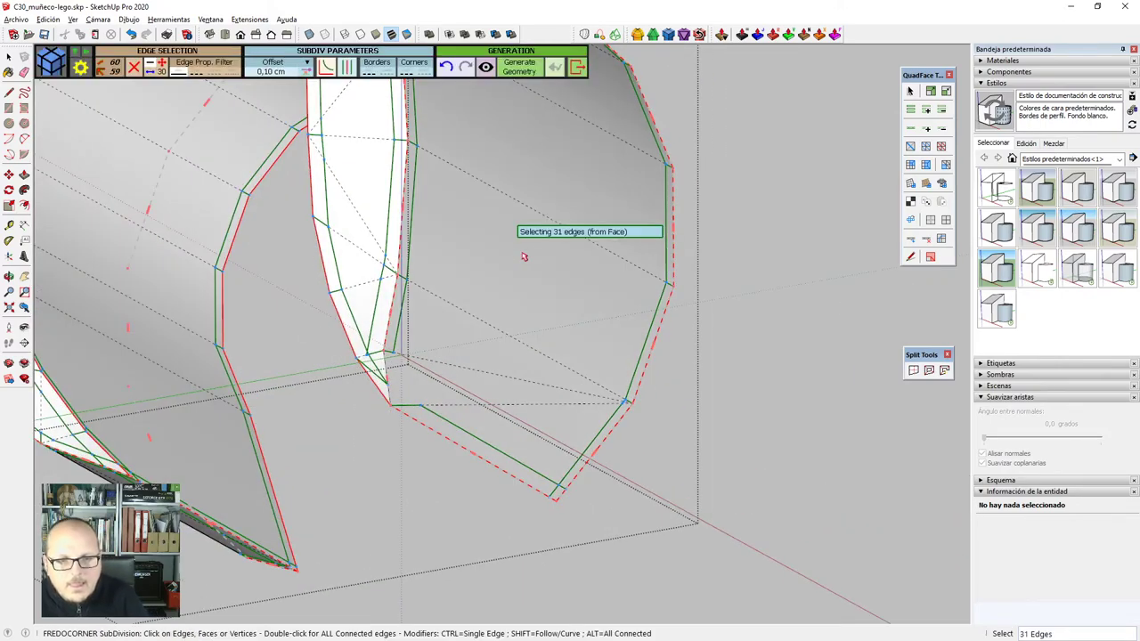
{"action": "key", "text": "Return"}
{"action": "key", "text": "space"}
{"action": "middle_click_drag", "start_coordinate": [370, 410], "coordinate": [343, 406]}
{"action": "scroll", "coordinate": [343, 408], "scroll_direction": "down", "scroll_amount": 5}
{"action": "scroll", "coordinate": [165, 448], "scroll_direction": "up", "scroll_amount": 4}
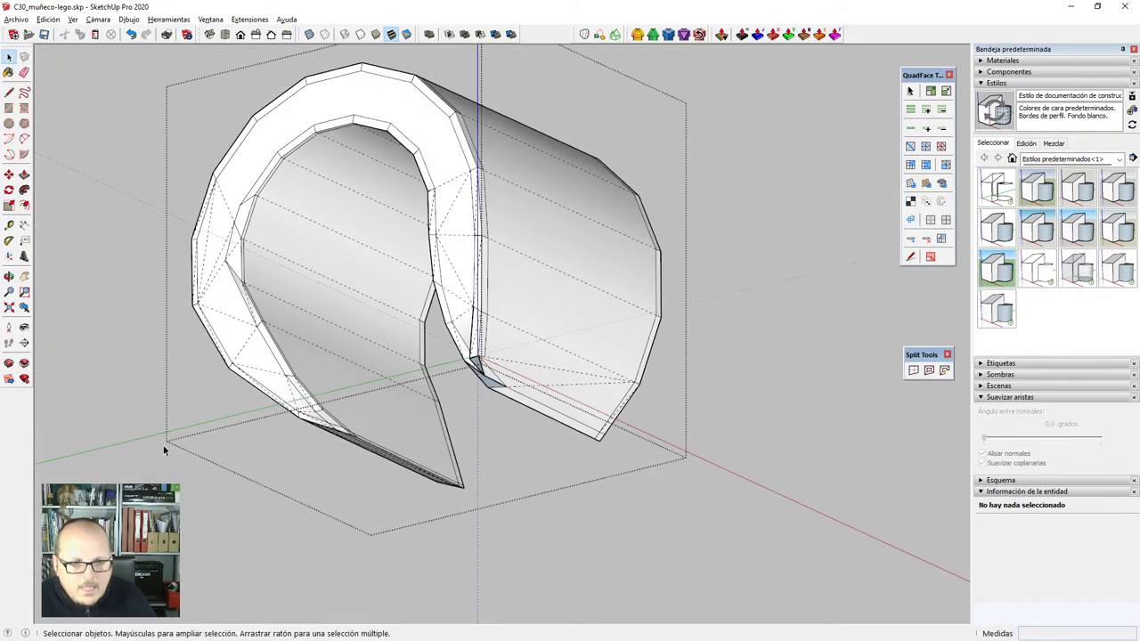
Try to erase an edge on the outer side of the claw's ring-shaped end face.
{"action": "middle_click_drag", "start_coordinate": [166, 449], "coordinate": [452, 443]}
{"action": "scroll", "coordinate": [452, 442], "scroll_direction": "down", "scroll_amount": 4}
{"action": "middle_click_drag", "start_coordinate": [621, 431], "coordinate": [481, 297]}
{"action": "key", "text": "e"}
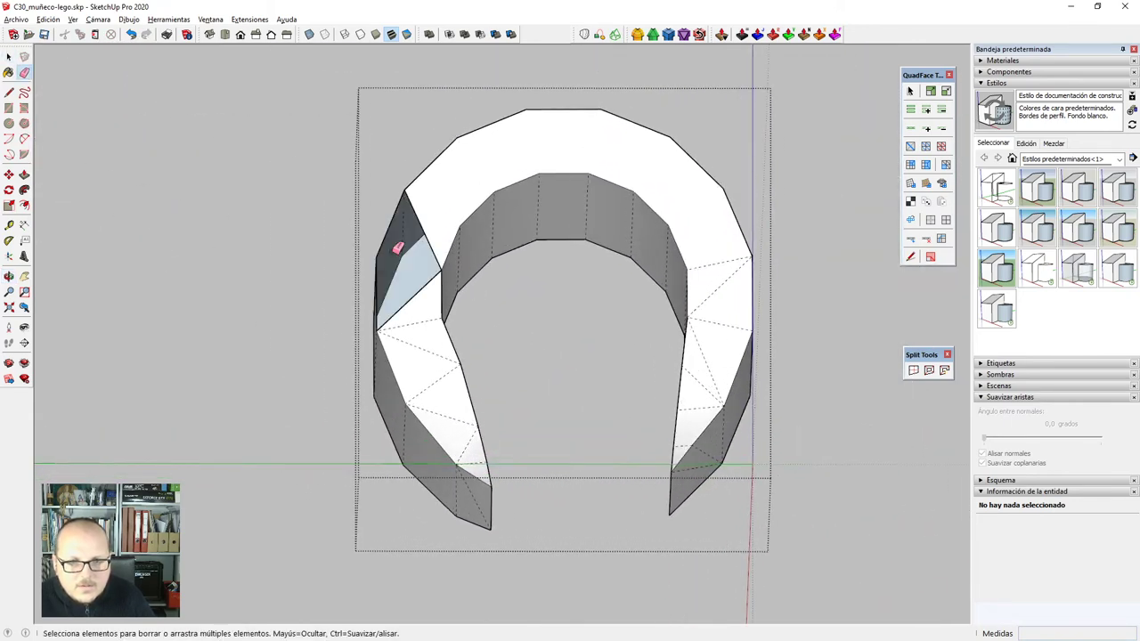
{"action": "scroll", "coordinate": [401, 251], "scroll_direction": "up", "scroll_amount": 1}
{"action": "scroll", "coordinate": [393, 255], "scroll_direction": "down", "scroll_amount": 1}
{"action": "middle_click_drag", "start_coordinate": [395, 255], "coordinate": [709, 366]}
{"action": "scroll", "coordinate": [485, 339], "scroll_direction": "up", "scroll_amount": 3}
{"action": "key", "text": "space"}
Try to move a vertex on the arm's inner edge onto the next vertex below it.
{"action": "scroll", "coordinate": [484, 342], "scroll_direction": "down", "scroll_amount": 3}
{"action": "scroll", "coordinate": [475, 311], "scroll_direction": "up", "scroll_amount": 3}
{"action": "scroll", "coordinate": [543, 359], "scroll_direction": "up", "scroll_amount": 2}
{"action": "middle_click_drag", "start_coordinate": [542, 359], "coordinate": [508, 345]}
{"action": "scroll", "coordinate": [490, 348], "scroll_direction": "up", "scroll_amount": 2}
{"action": "left_click", "coordinate": [447, 275]}
{"action": "key", "text": "shift+v"}
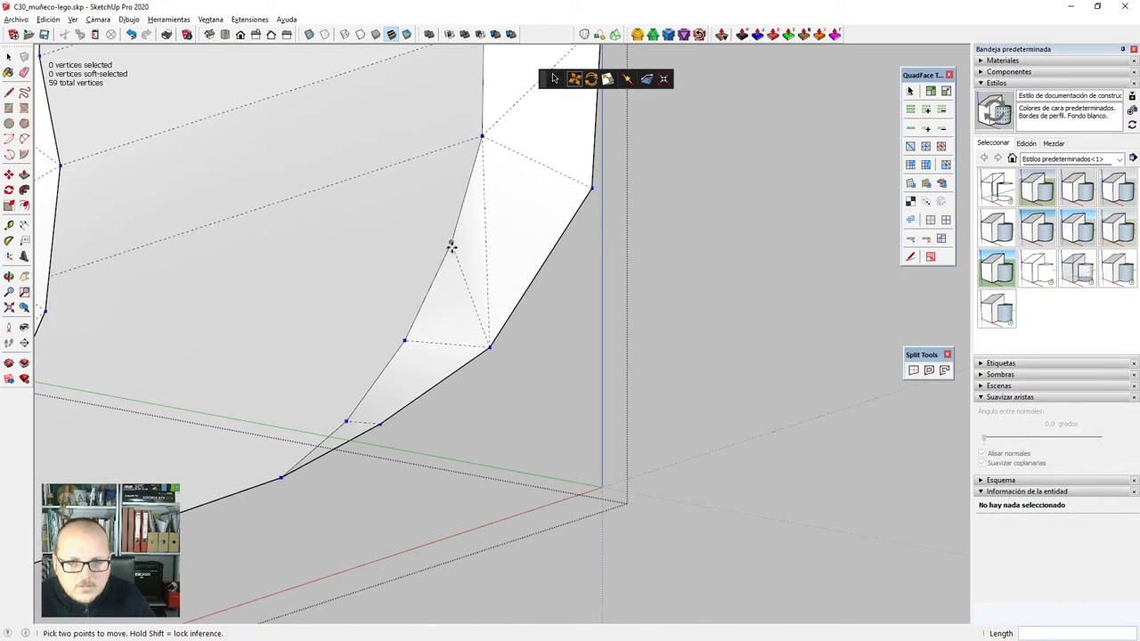
{"action": "key", "text": "space"}
{"action": "key", "text": "v"}
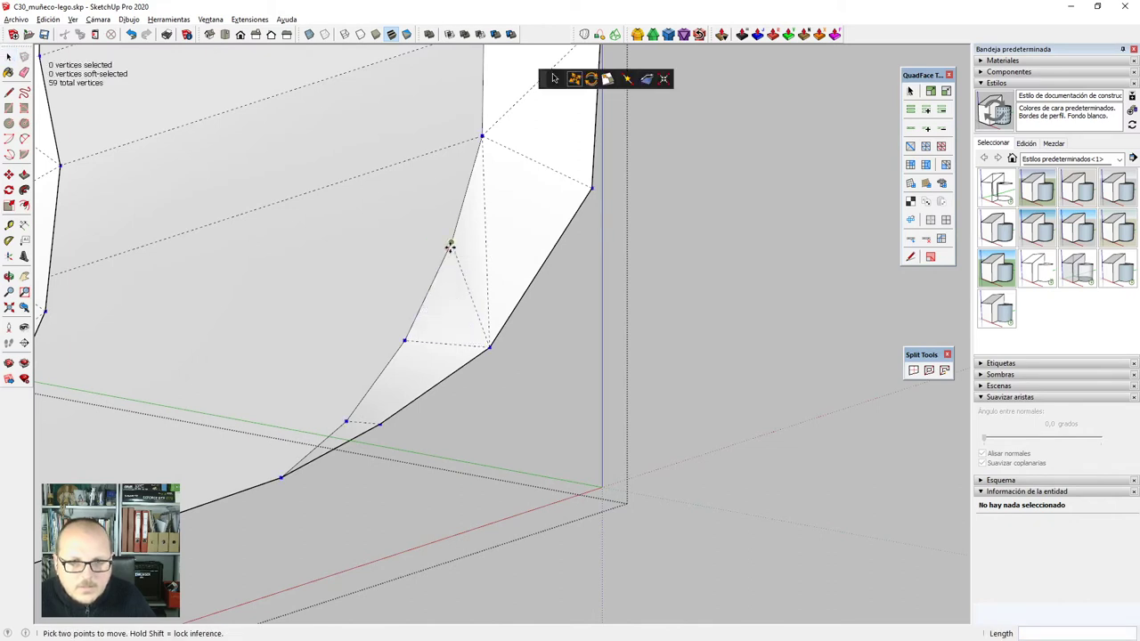
{"action": "left_click", "coordinate": [450, 241]}
{"action": "scroll", "coordinate": [420, 331], "scroll_direction": "up", "scroll_amount": 1}
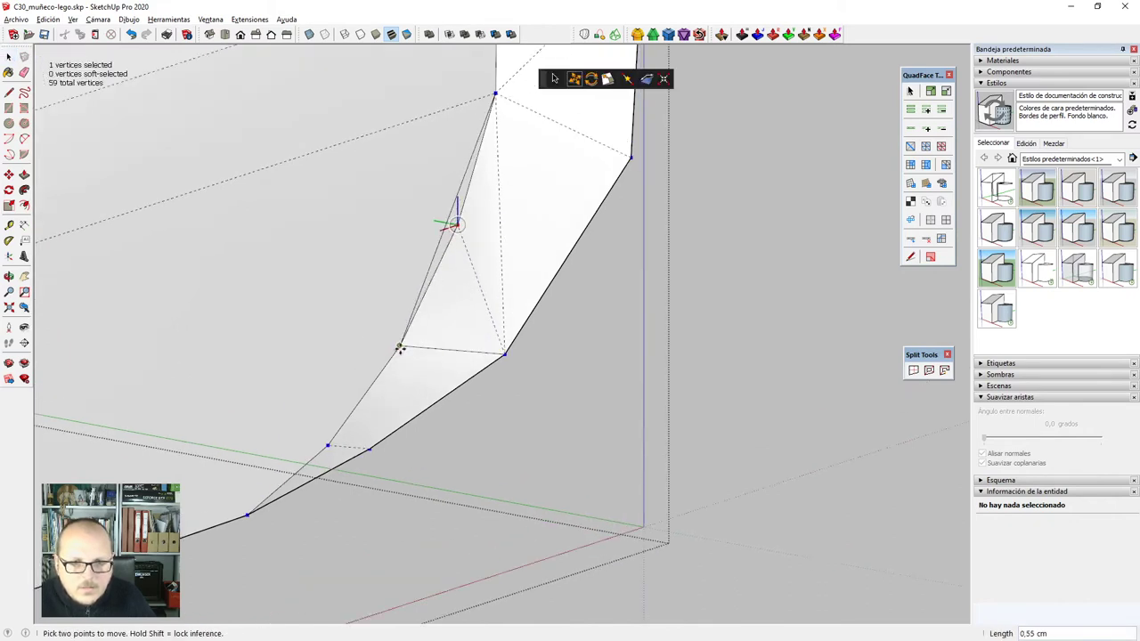
{"action": "scroll", "coordinate": [692, 288], "scroll_direction": "down", "scroll_amount": 6}
Merge the two neighbouring vertices near the lower end of each arm's end-face edge into a single vertex.
{"action": "middle_click_drag", "start_coordinate": [705, 288], "coordinate": [626, 281]}
{"action": "scroll", "coordinate": [259, 374], "scroll_direction": "up", "scroll_amount": 2}
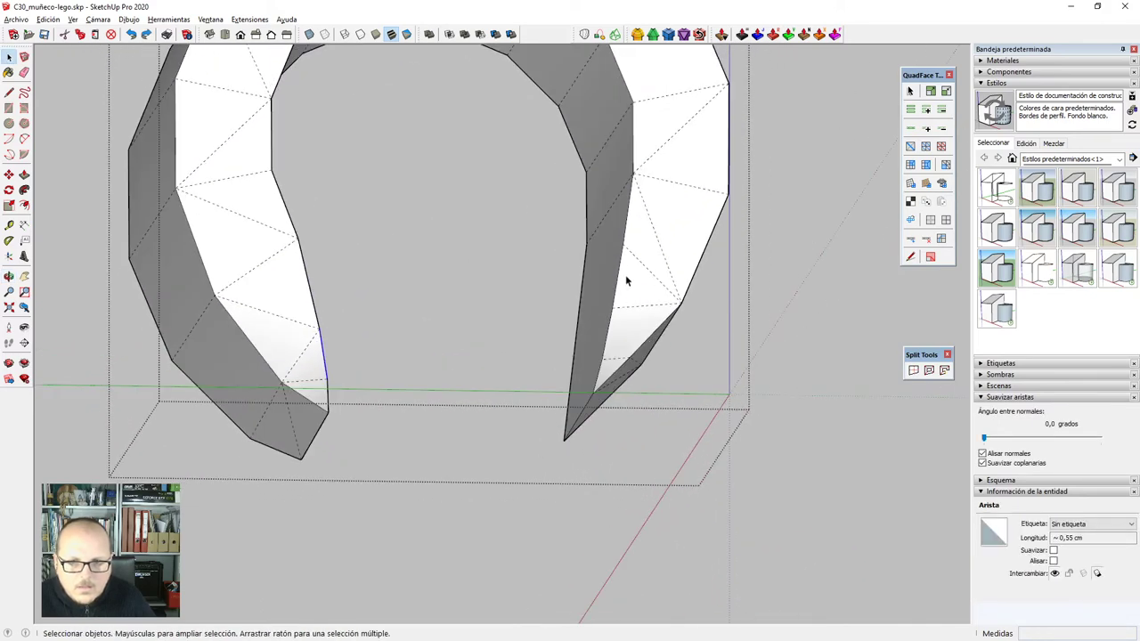
{"action": "key", "text": "v"}
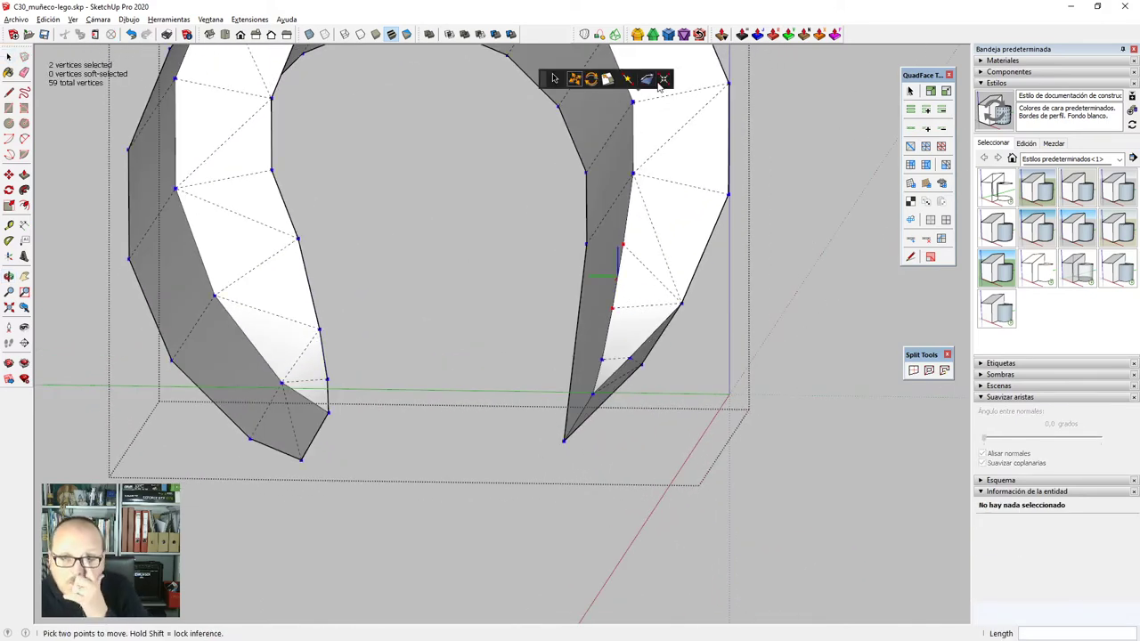
{"action": "middle_click_drag", "start_coordinate": [635, 306], "coordinate": [453, 348]}
{"action": "key", "text": "space"}
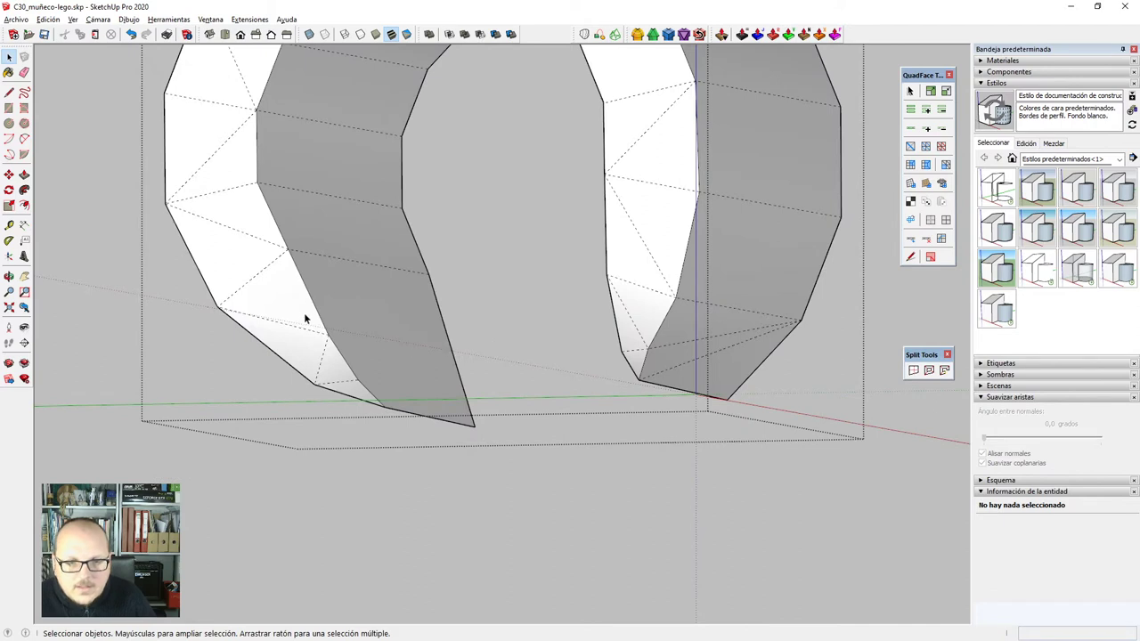
{"action": "left_click", "coordinate": [346, 369]}
{"action": "key", "text": "v"}
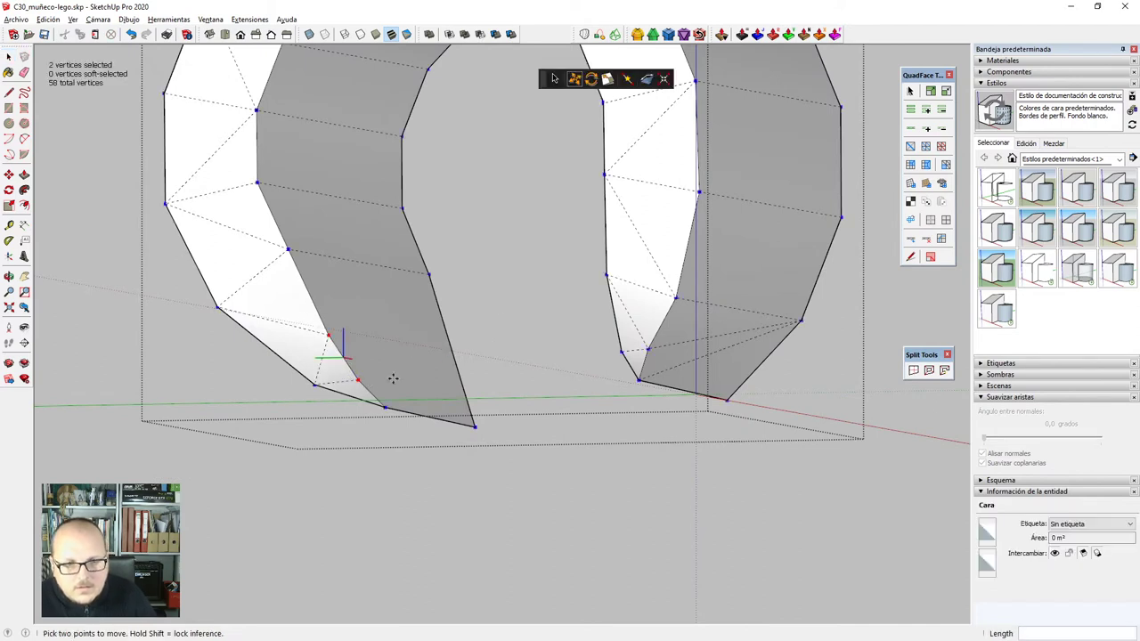
{"action": "left_click", "coordinate": [664, 81]}
{"action": "key", "text": "space"}
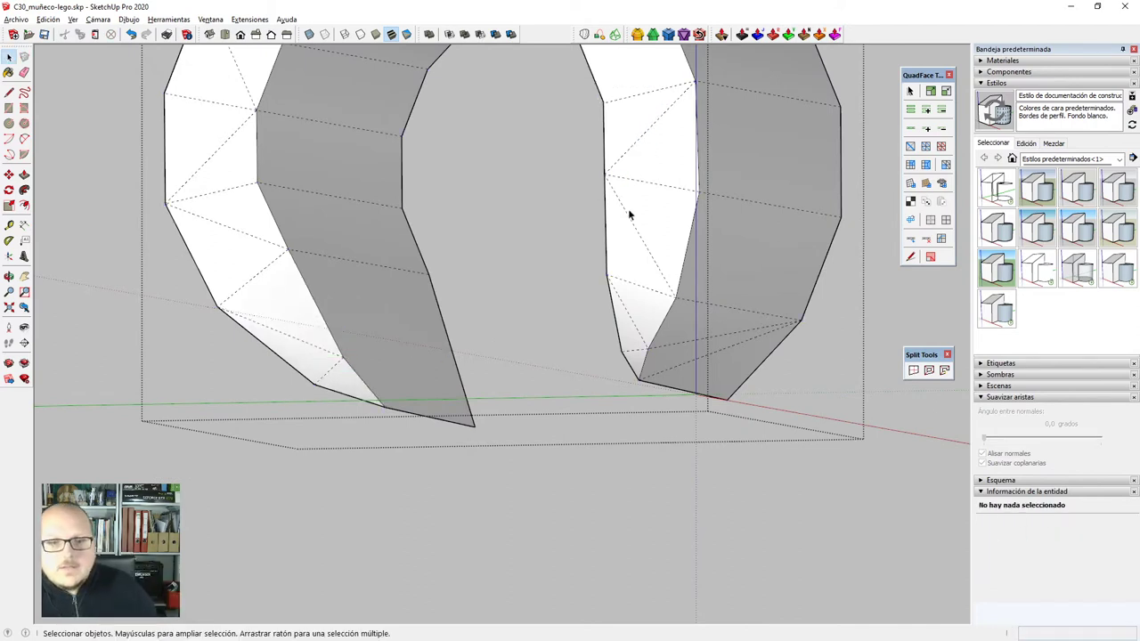
{"action": "scroll", "coordinate": [359, 366], "scroll_direction": "down", "scroll_amount": 2}
{"action": "middle_click_drag", "start_coordinate": [546, 383], "coordinate": [396, 357]}
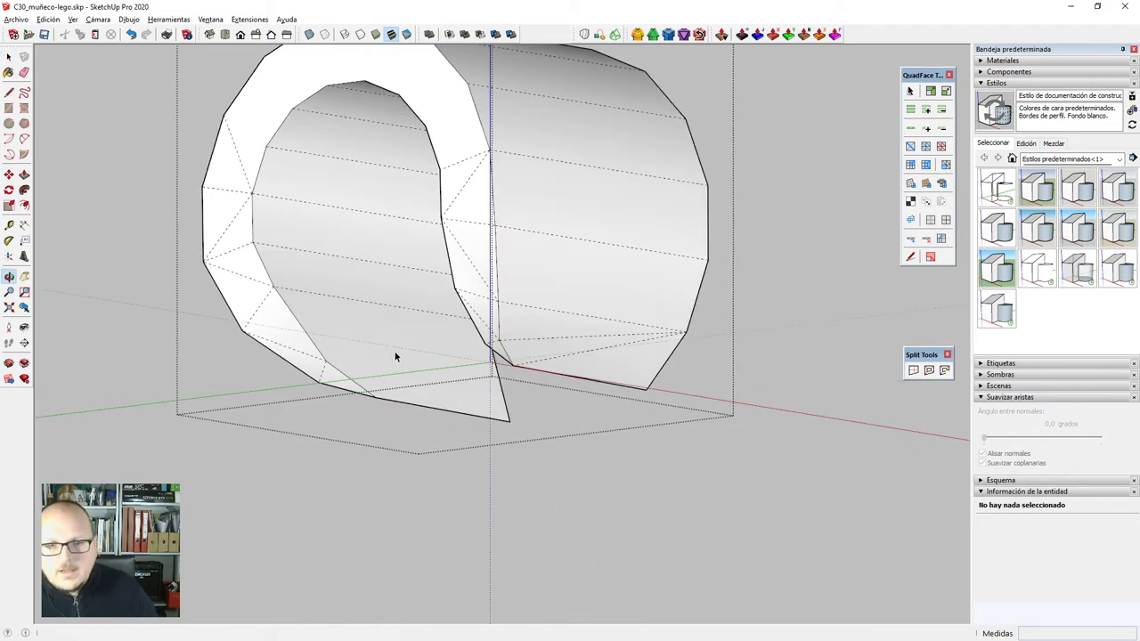
{"action": "triple_click", "coordinate": [514, 273]}
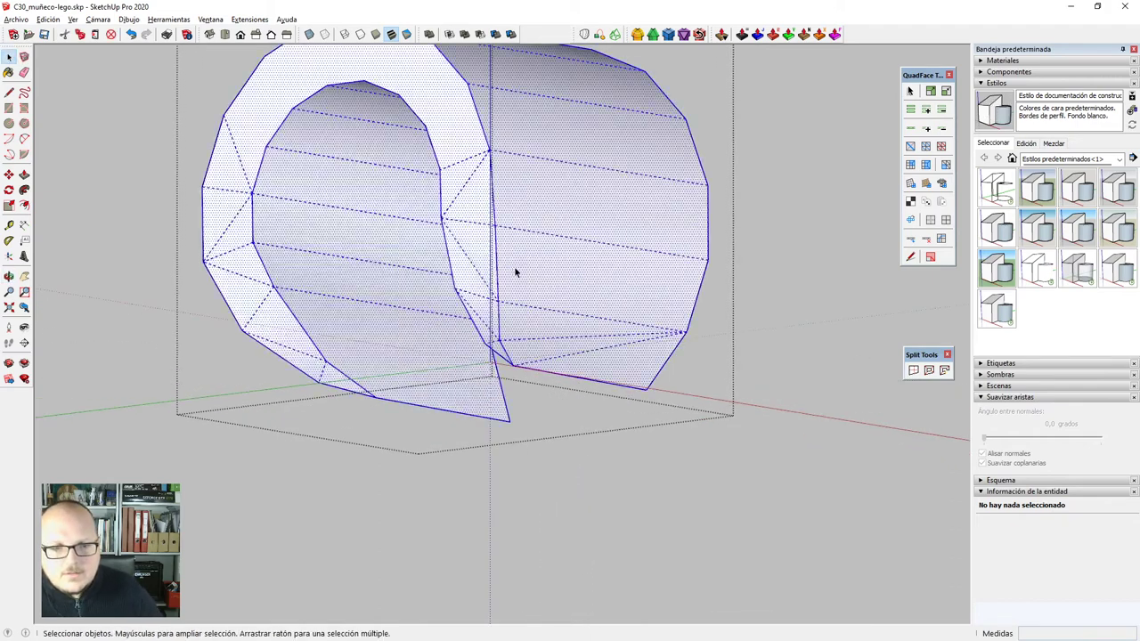
{"action": "left_click", "coordinate": [670, 35]}
{"action": "middle_click_drag", "start_coordinate": [537, 293], "coordinate": [708, 447]}
{"action": "middle_click_drag", "start_coordinate": [675, 534], "coordinate": [809, 532]}
{"action": "scroll", "coordinate": [809, 527], "scroll_direction": "up", "scroll_amount": 1}
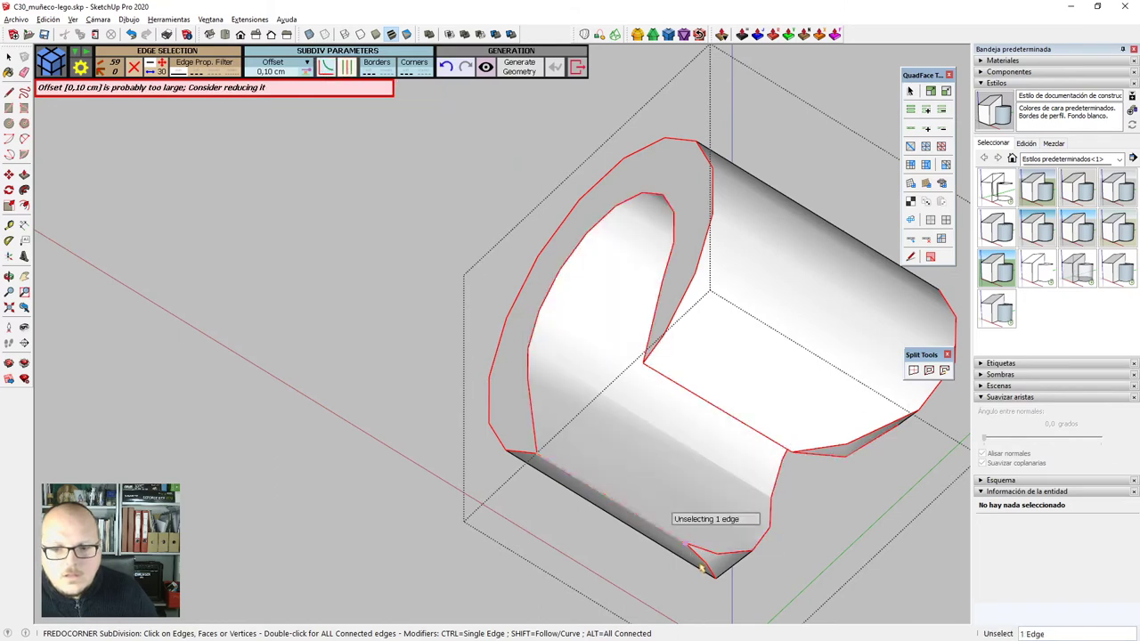
{"action": "scroll", "coordinate": [686, 541], "scroll_direction": "up", "scroll_amount": 5}
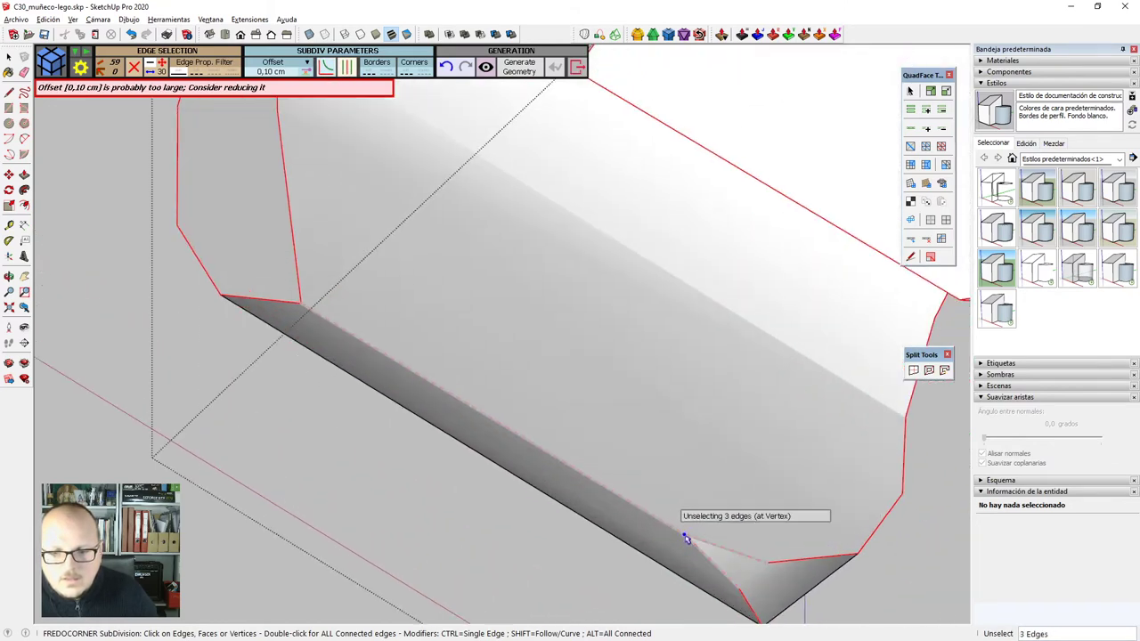
{"action": "key", "text": "space"}
Select the small triangular surface at the arm's lower tip and show the hidden geometry.
{"action": "scroll", "coordinate": [523, 331], "scroll_direction": "down", "scroll_amount": 3}
{"action": "scroll", "coordinate": [703, 544], "scroll_direction": "up", "scroll_amount": 5}
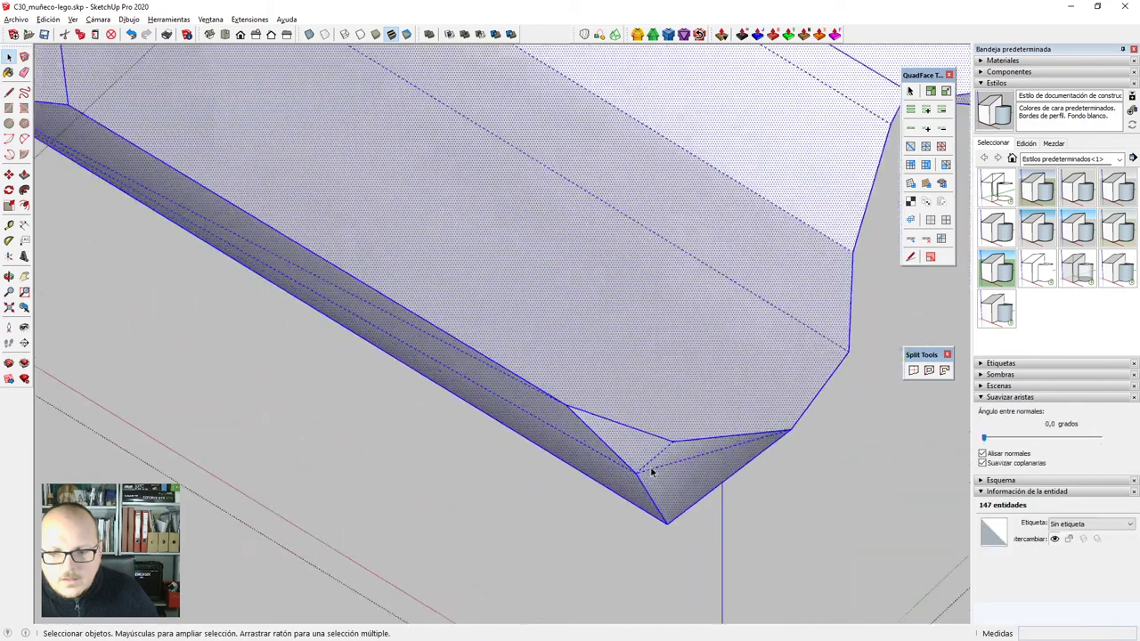
{"action": "left_click", "coordinate": [650, 467]}
{"action": "scroll", "coordinate": [635, 429], "scroll_direction": "down", "scroll_amount": 2}
{"action": "middle_click_drag", "start_coordinate": [635, 429], "coordinate": [729, 399]}
{"action": "scroll", "coordinate": [749, 447], "scroll_direction": "down", "scroll_amount": 3}
{"action": "key", "text": "alt+h"}
{"action": "scroll", "coordinate": [676, 508], "scroll_direction": "up", "scroll_amount": 1}
{"action": "middle_click_drag", "start_coordinate": [675, 508], "coordinate": [635, 492]}
{"action": "scroll", "coordinate": [600, 419], "scroll_direction": "up", "scroll_amount": 1}
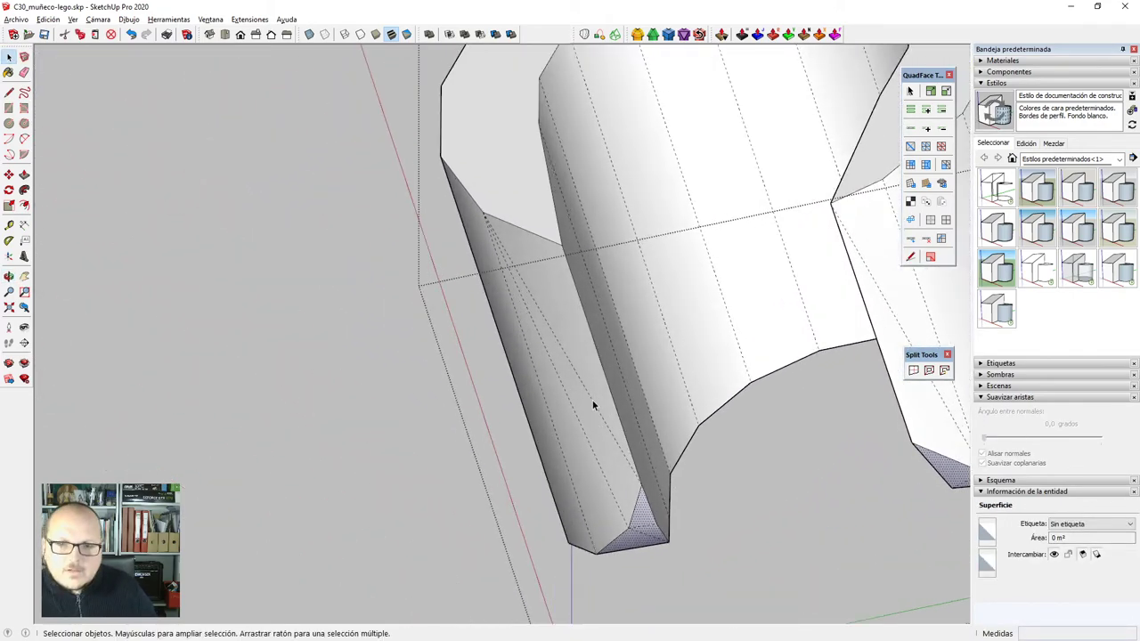
Replace the diagonal edge along the arm's underside with a line from the tip corner to the opposite end-face edge.
{"action": "key", "text": "l"}
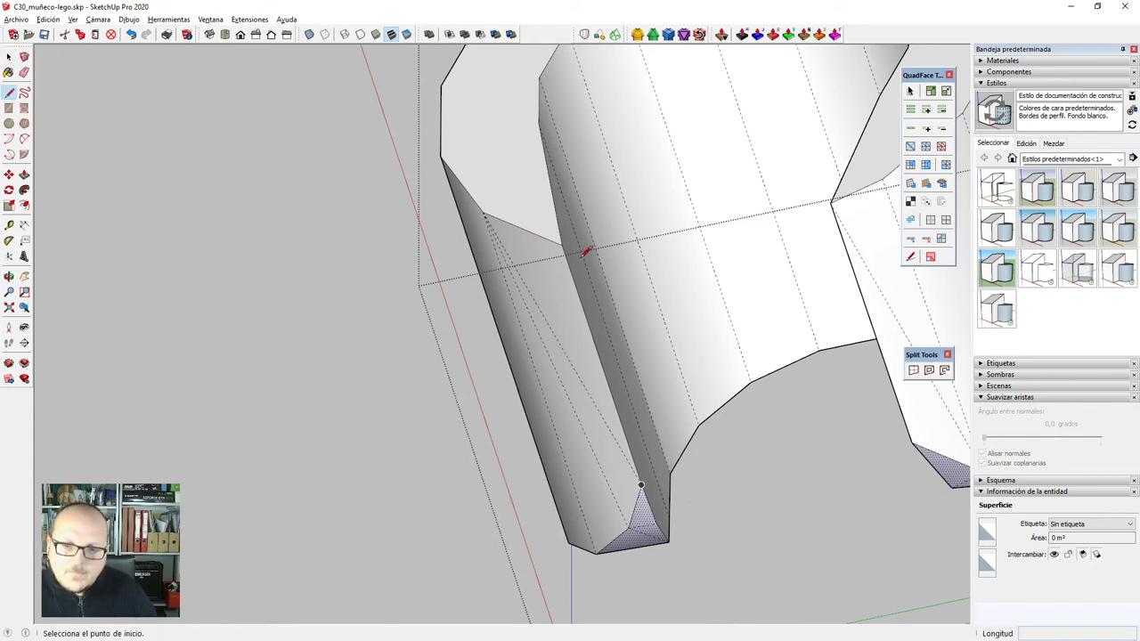
{"action": "mouse_move", "coordinate": [585, 252]}
{"action": "middle_mouse_down"}
{"action": "mouse_move", "coordinate": [611, 359]}
{"action": "mouse_move", "coordinate": [654, 403]}
{"action": "middle_mouse_up"}
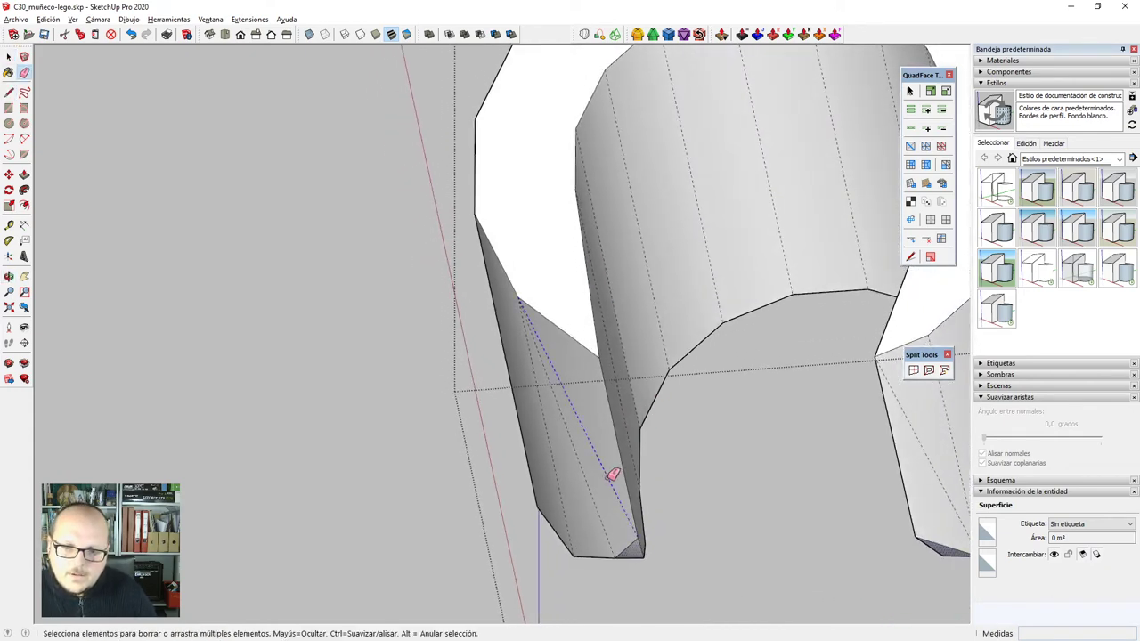
{"action": "left_click", "coordinate": [613, 475]}
{"action": "key", "text": "l"}
{"action": "scroll", "coordinate": [656, 590], "scroll_direction": "down", "scroll_amount": 1}
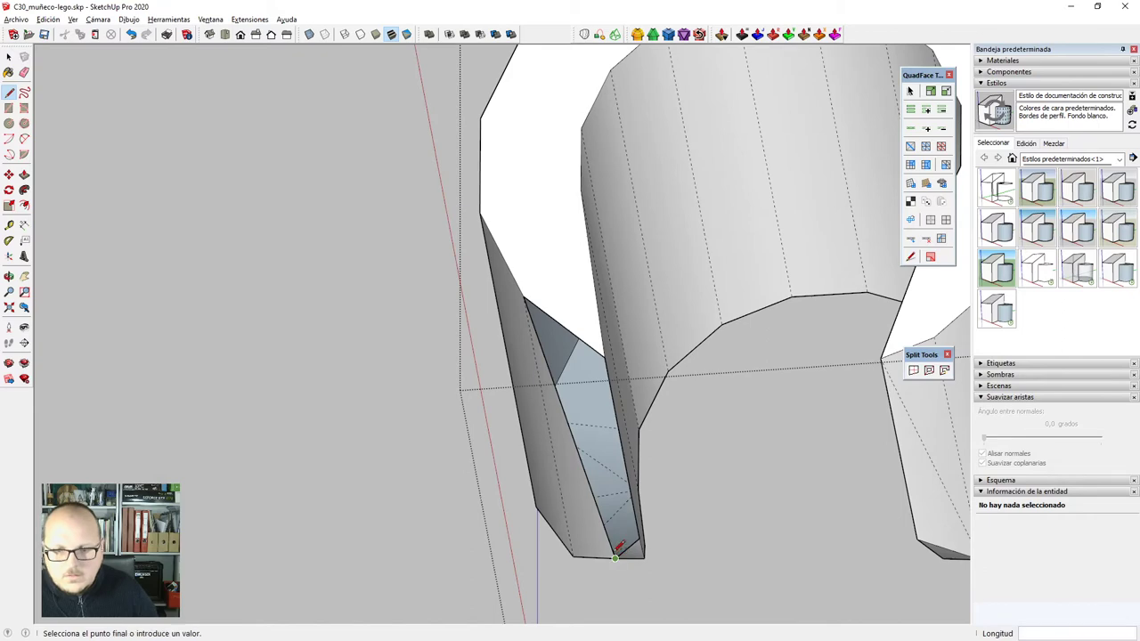
{"action": "left_click", "coordinate": [583, 323]}
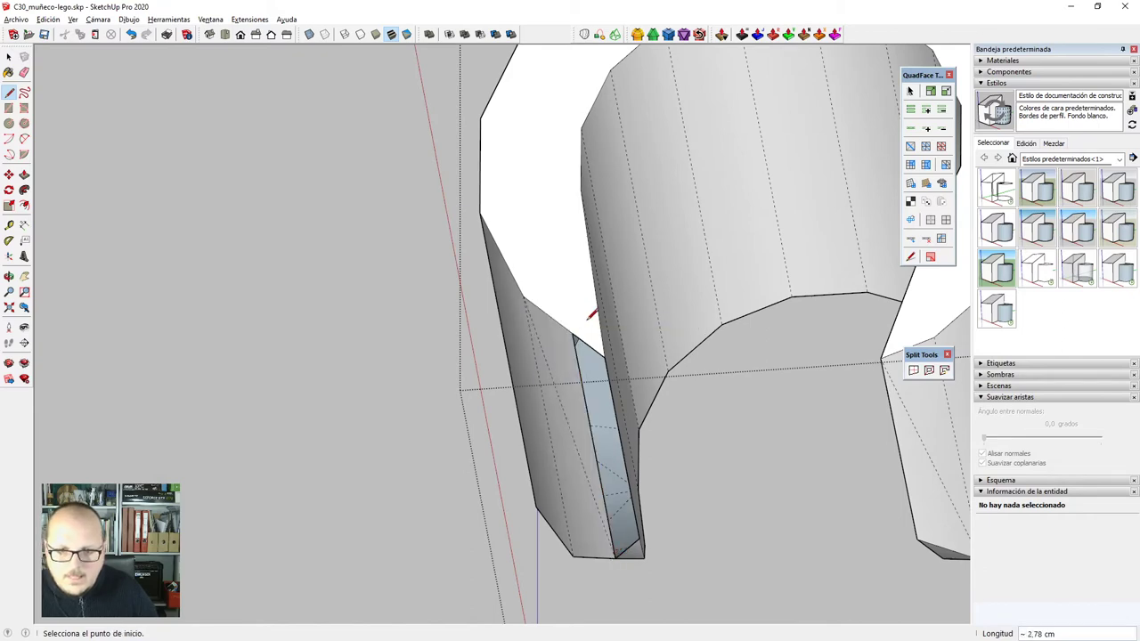
Draw a line parallel to the red axis from the arm's inner-edge vertex to its lower tip, erasing the leftover strip.
{"action": "middle_click_drag", "start_coordinate": [585, 244], "coordinate": [532, 457]}
{"action": "left_click", "coordinate": [601, 420]}
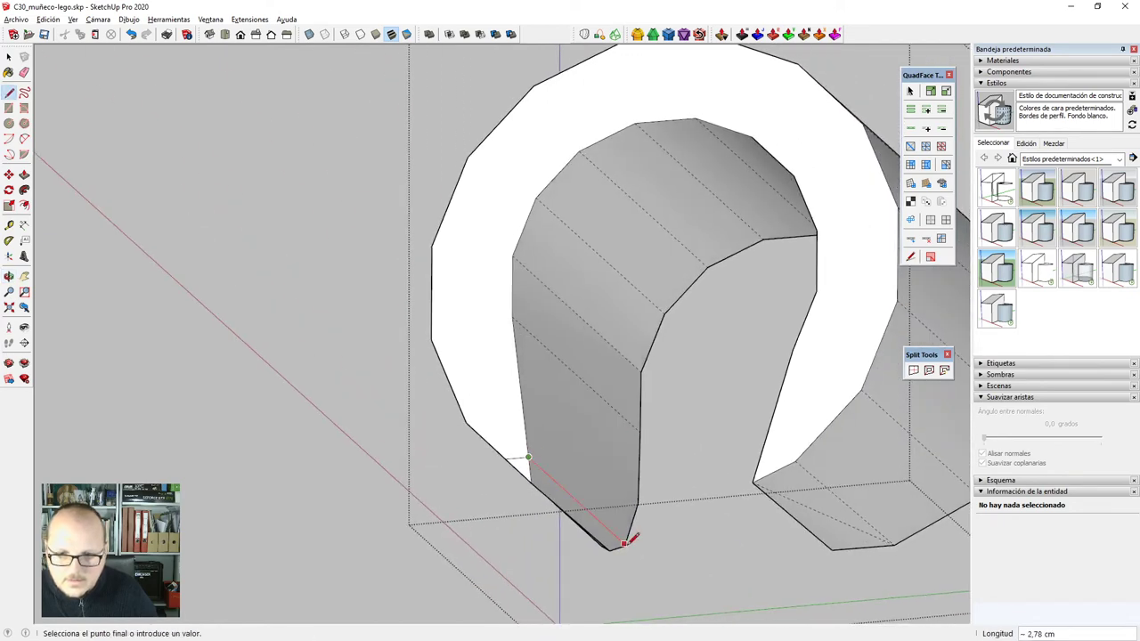
{"action": "scroll", "coordinate": [638, 538], "scroll_direction": "up", "scroll_amount": 6}
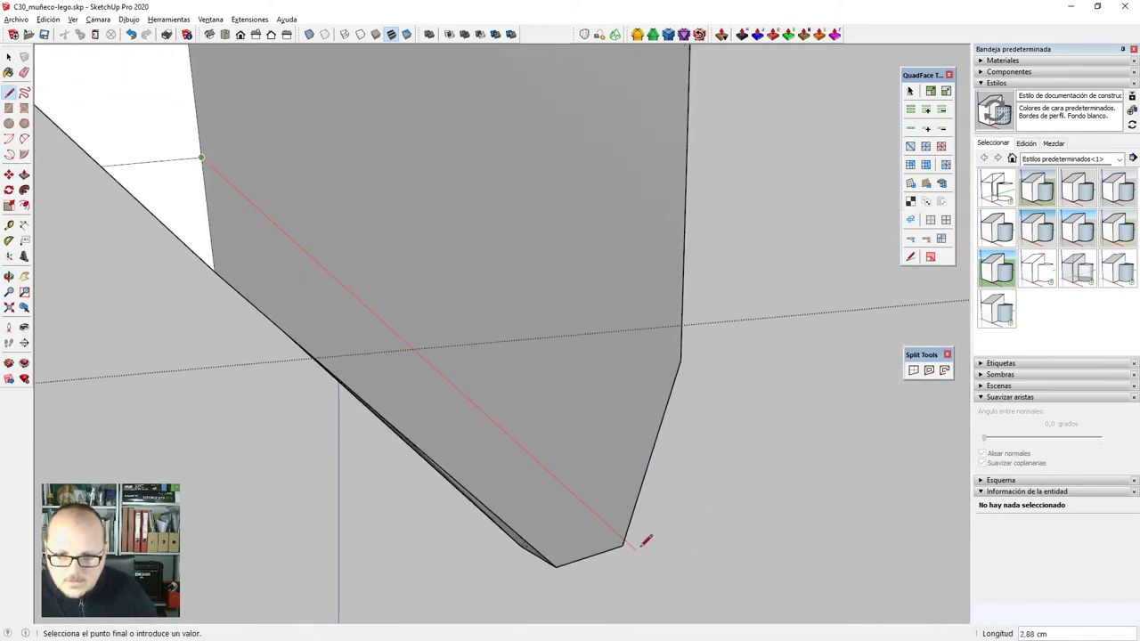
{"action": "middle_click_drag", "start_coordinate": [646, 540], "coordinate": [604, 445]}
{"action": "mouse_move", "coordinate": [528, 388]}
{"action": "middle_mouse_down"}
{"action": "mouse_move", "coordinate": [555, 379]}
{"action": "mouse_move", "coordinate": [478, 359]}
{"action": "mouse_move", "coordinate": [570, 450]}
{"action": "mouse_move", "coordinate": [607, 443]}
{"action": "mouse_move", "coordinate": [733, 366]}
{"action": "middle_mouse_up"}
{"action": "left_click", "coordinate": [572, 435]}
{"action": "scroll", "coordinate": [733, 366], "scroll_direction": "down", "scroll_amount": 6}
{"action": "middle_click_drag", "start_coordinate": [829, 362], "coordinate": [467, 332]}
{"action": "scroll", "coordinate": [638, 328], "scroll_direction": "up", "scroll_amount": 10}
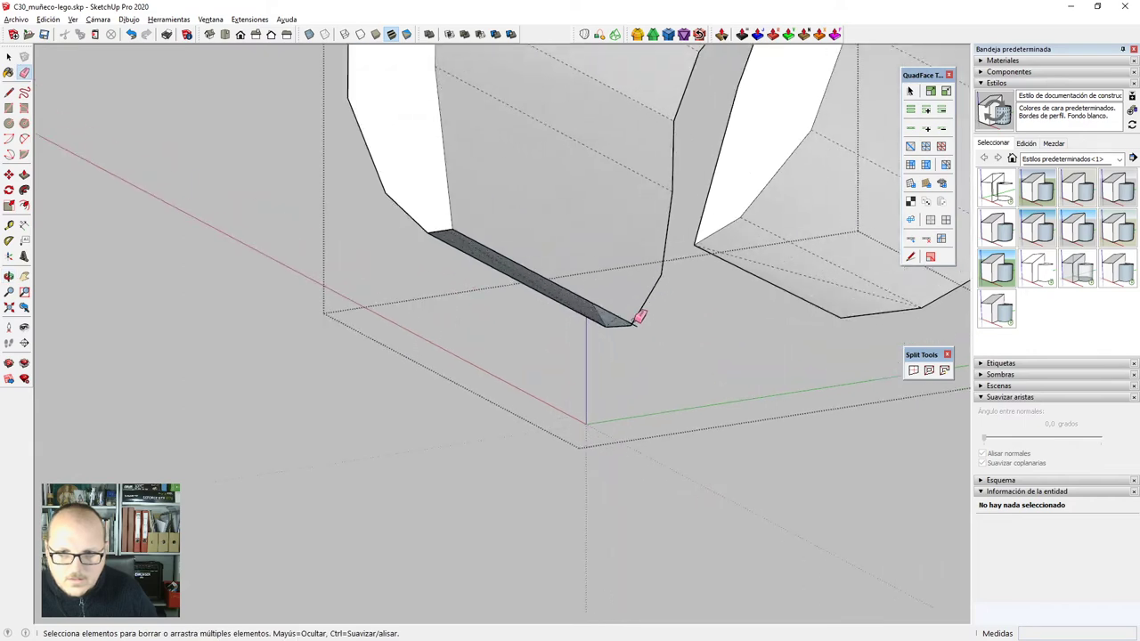
Merge the stray vertex at the arm's lower tip onto the adjacent end of the new edge.
{"action": "key", "text": "v"}
{"action": "left_click", "coordinate": [587, 350]}
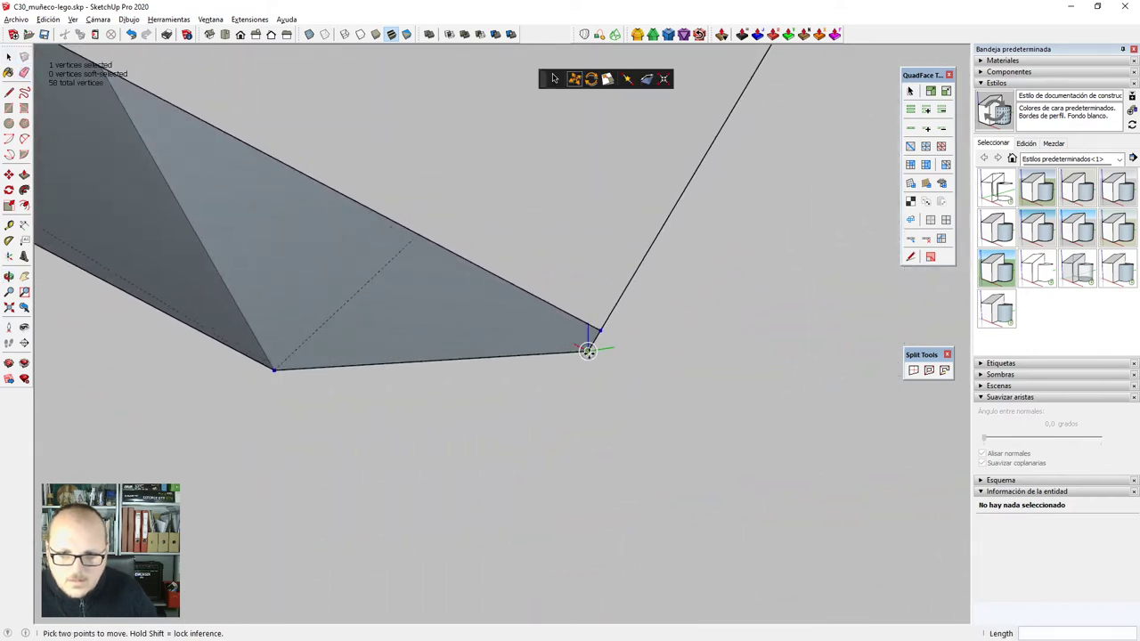
{"action": "left_click", "coordinate": [600, 329]}
{"action": "key", "text": "space"}
{"action": "scroll", "coordinate": [558, 417], "scroll_direction": "down", "scroll_amount": 10}
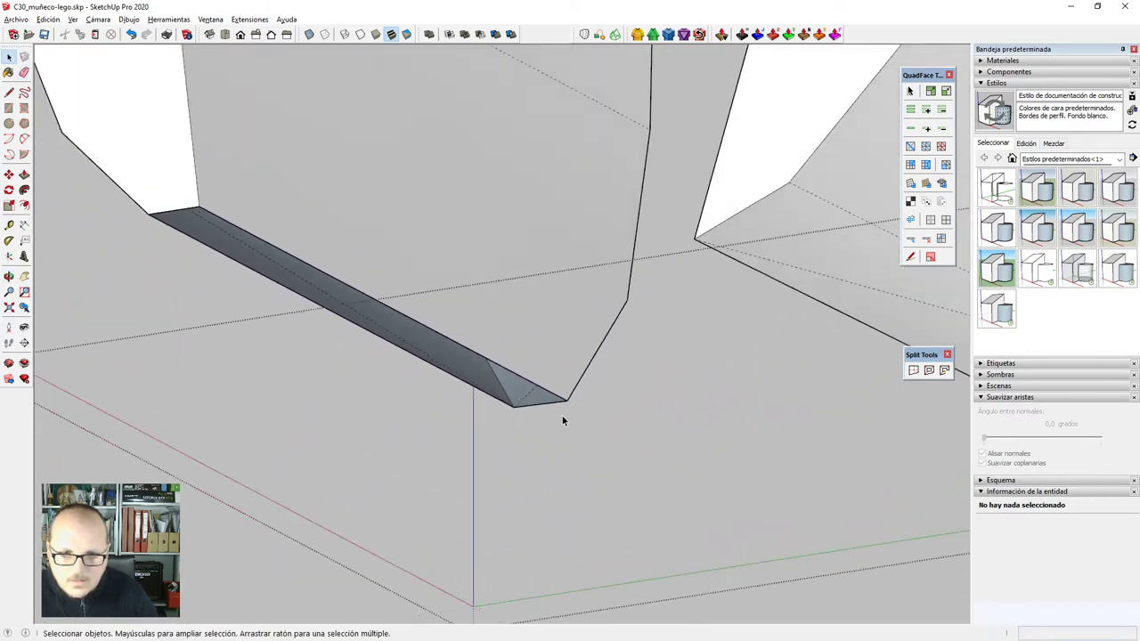
Draw a diagonal line across the arm's narrow end face, from its front corner to the opposite tip corner.
{"action": "middle_click_drag", "start_coordinate": [498, 379], "coordinate": [716, 333]}
{"action": "scroll", "coordinate": [599, 342], "scroll_direction": "up", "scroll_amount": 4}
{"action": "key", "text": "l"}
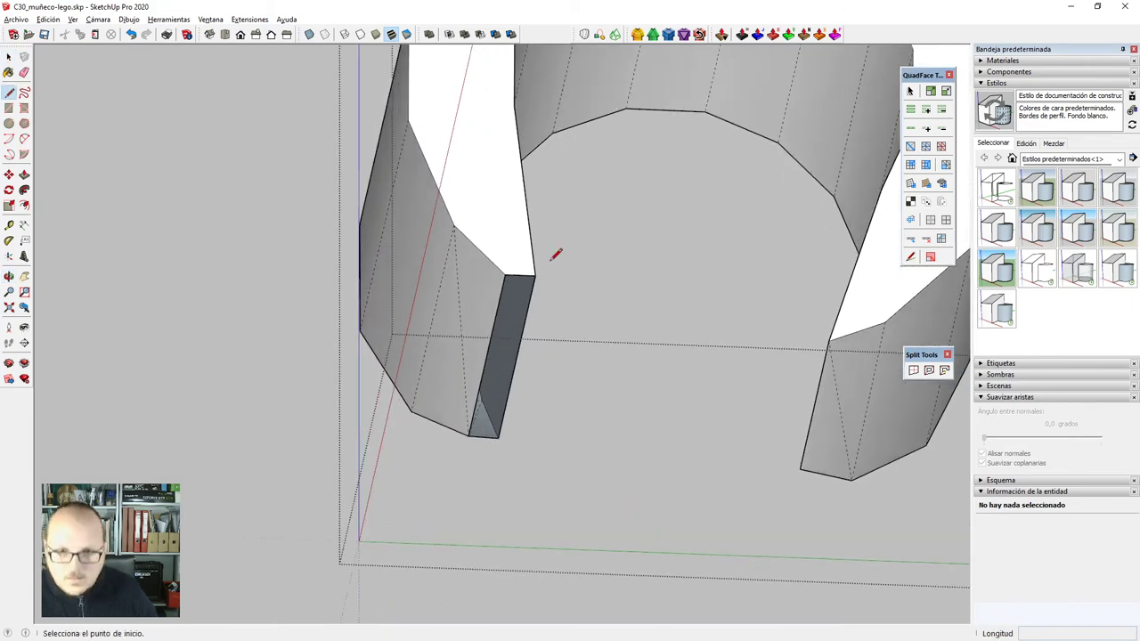
{"action": "scroll", "coordinate": [512, 264], "scroll_direction": "up", "scroll_amount": 2}
{"action": "scroll", "coordinate": [513, 265], "scroll_direction": "up", "scroll_amount": 1}
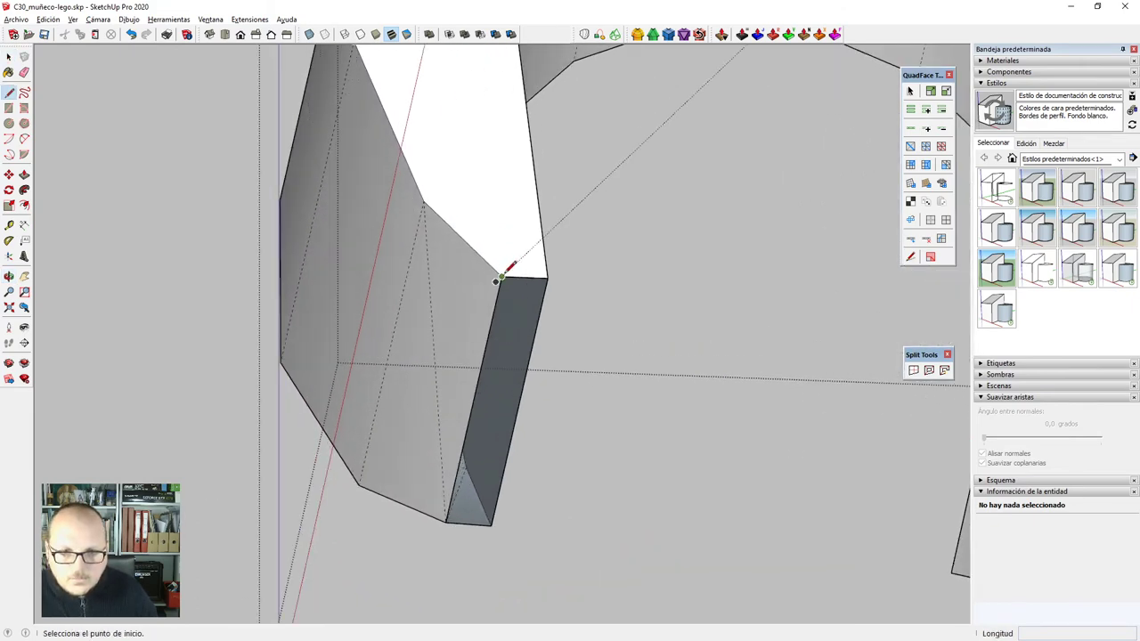
{"action": "left_click", "coordinate": [491, 523]}
{"action": "key", "text": "e"}
Clean the arm's narrow end face by erasing its leftover diagonal edge, and turn off the hidden geometry display.
{"action": "scroll", "coordinate": [497, 434], "scroll_direction": "down", "scroll_amount": 4}
{"action": "middle_click_drag", "start_coordinate": [497, 434], "coordinate": [511, 134]}
{"action": "scroll", "coordinate": [511, 475], "scroll_direction": "up", "scroll_amount": 3}
{"action": "key", "text": "space"}
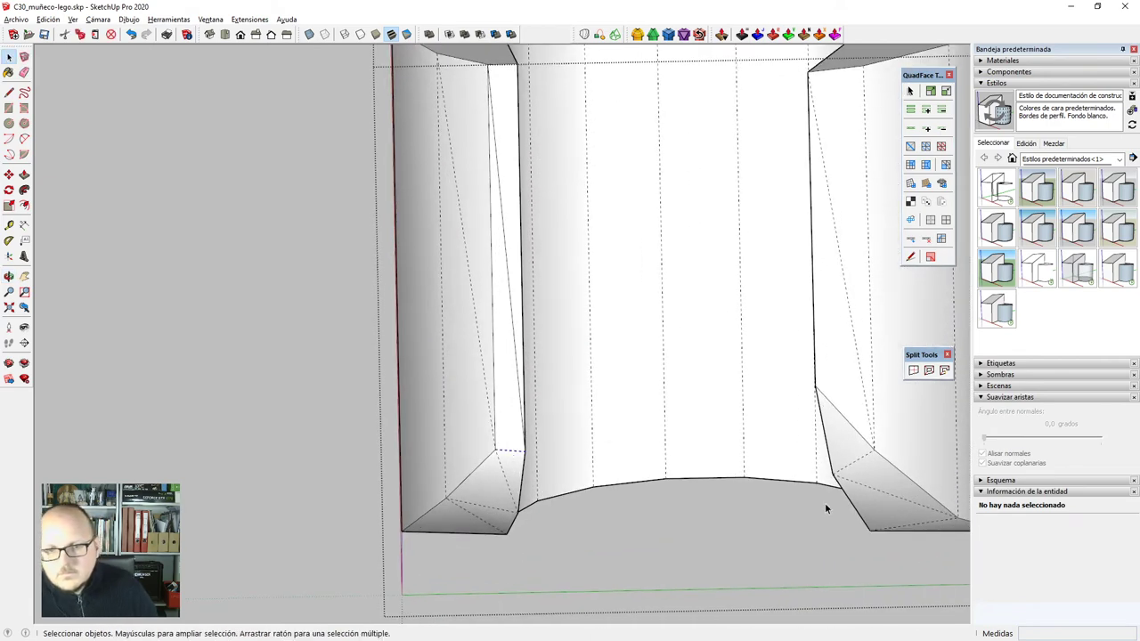
{"action": "left_click", "coordinate": [988, 440]}
{"action": "middle_click_drag", "start_coordinate": [527, 336], "coordinate": [523, 408]}
{"action": "left_click", "coordinate": [512, 397]}
{"action": "scroll", "coordinate": [512, 396], "scroll_direction": "down", "scroll_amount": 6}
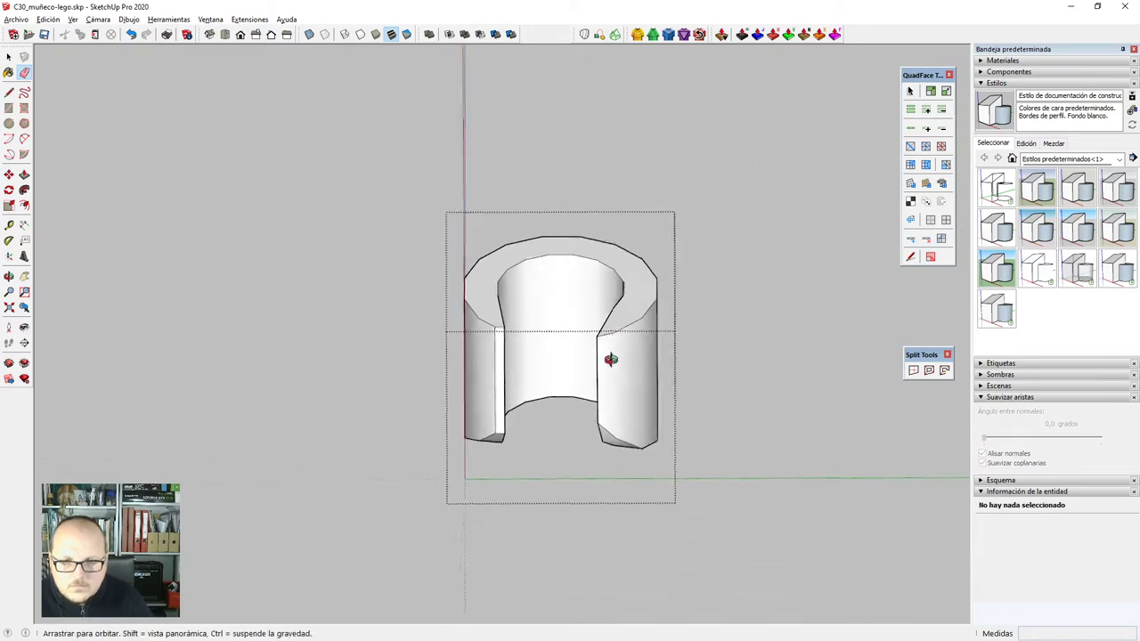
In the right-side view, cut across the pointed tip of the claw's other arm and delete the small triangle cut off.
{"action": "middle_click_drag", "start_coordinate": [611, 358], "coordinate": [593, 542]}
{"action": "scroll", "coordinate": [588, 339], "scroll_direction": "up", "scroll_amount": 3}
{"action": "key", "text": "space"}
{"action": "scroll", "coordinate": [587, 338], "scroll_direction": "up", "scroll_amount": 2}
{"action": "middle_click_drag", "start_coordinate": [590, 338], "coordinate": [692, 236]}
{"action": "left_click", "coordinate": [692, 236]}
{"action": "key", "text": "v"}
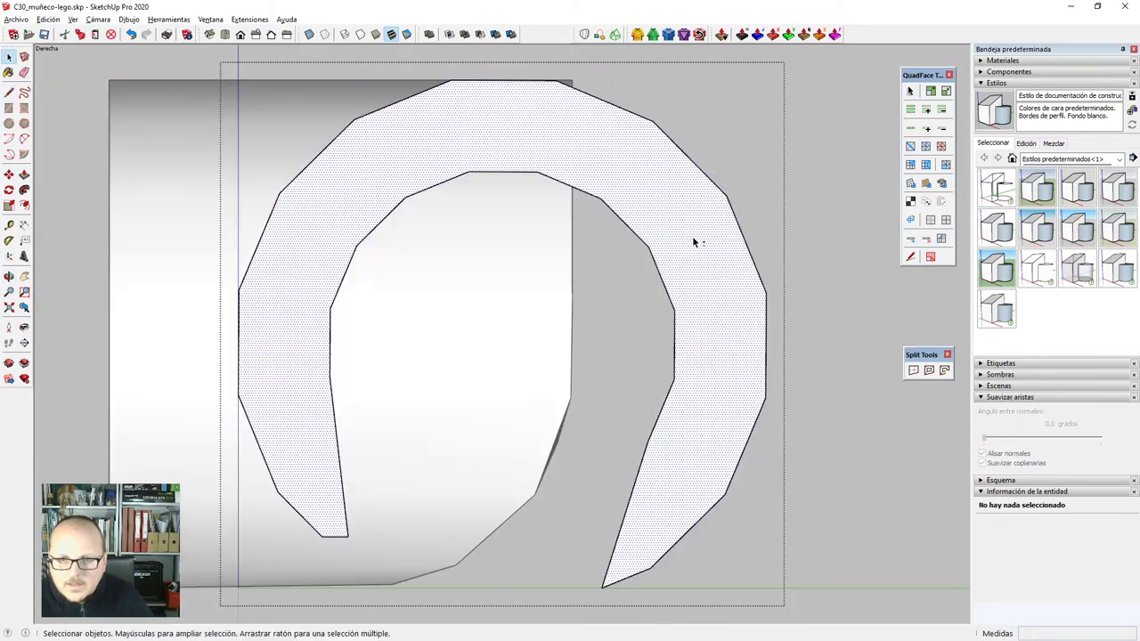
{"action": "scroll", "coordinate": [692, 236], "scroll_direction": "down", "scroll_amount": 3}
{"action": "scroll", "coordinate": [654, 400], "scroll_direction": "up", "scroll_amount": 4}
{"action": "scroll", "coordinate": [617, 430], "scroll_direction": "up", "scroll_amount": 1}
{"action": "key", "text": "z"}
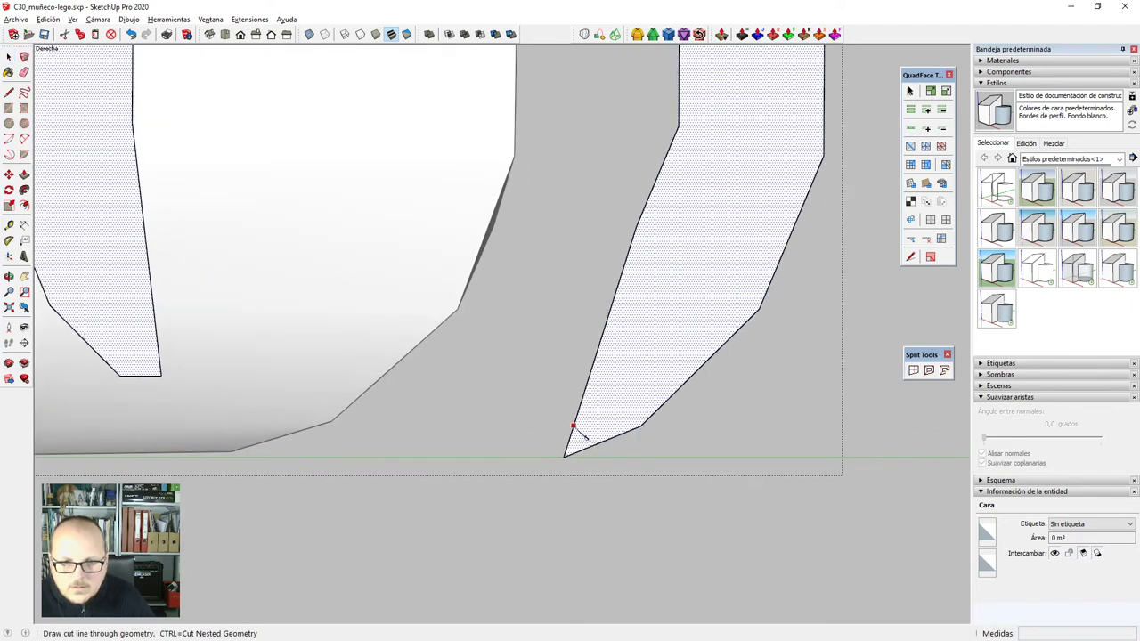
{"action": "left_click", "coordinate": [602, 443]}
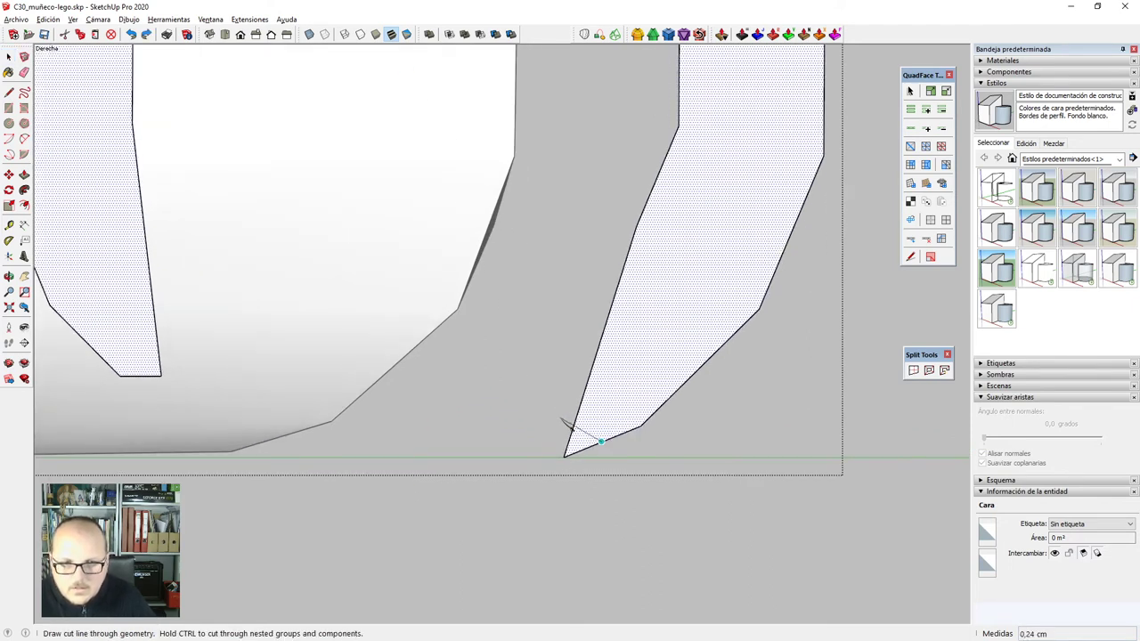
{"action": "left_click", "coordinate": [562, 419]}
{"action": "key", "text": "space"}
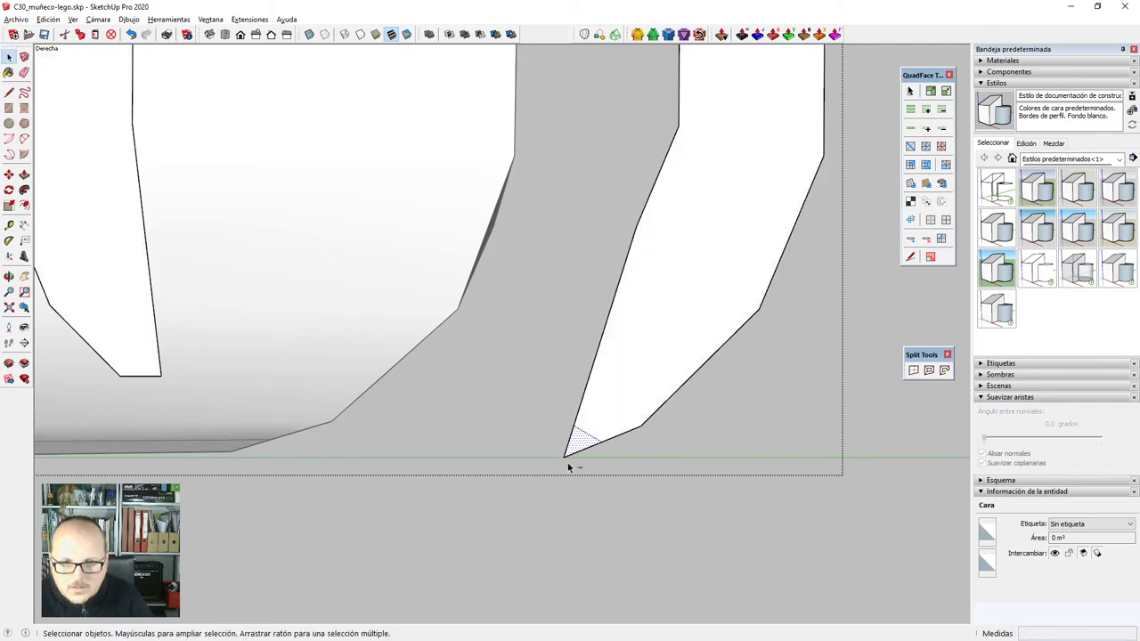
{"action": "key", "text": "Delete"}
Draw a line about 0.16 cm long along the cut edge of the arm's tip to close its open end face.
{"action": "scroll", "coordinate": [579, 428], "scroll_direction": "down", "scroll_amount": 1}
{"action": "middle_click_drag", "start_coordinate": [585, 437], "coordinate": [610, 353]}
{"action": "scroll", "coordinate": [620, 445], "scroll_direction": "up", "scroll_amount": 1}
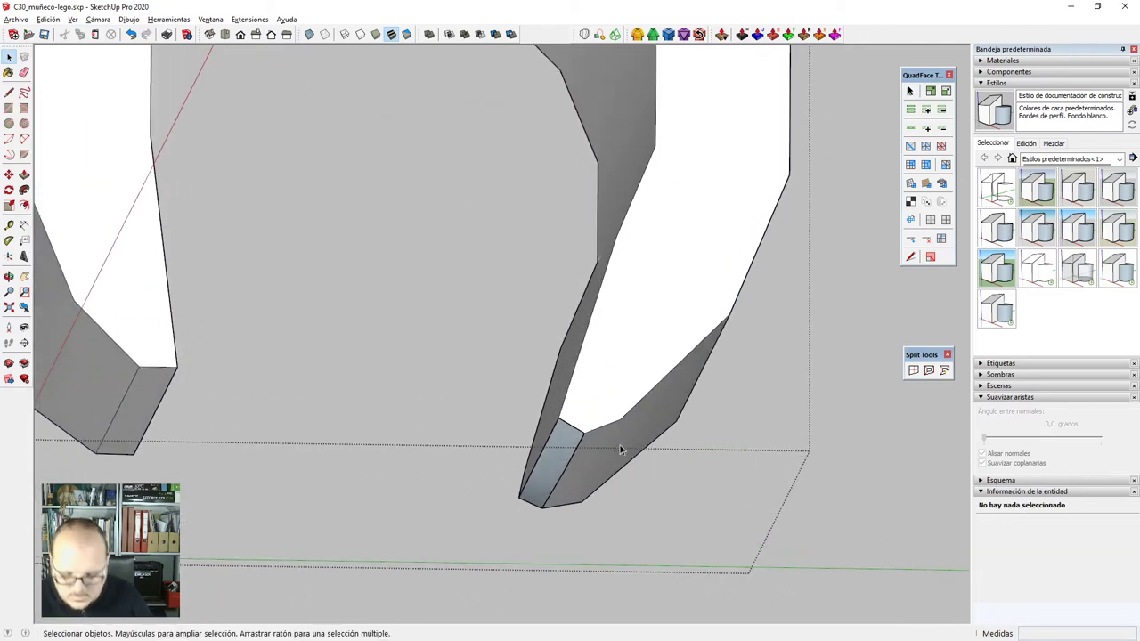
{"action": "key", "text": "l"}
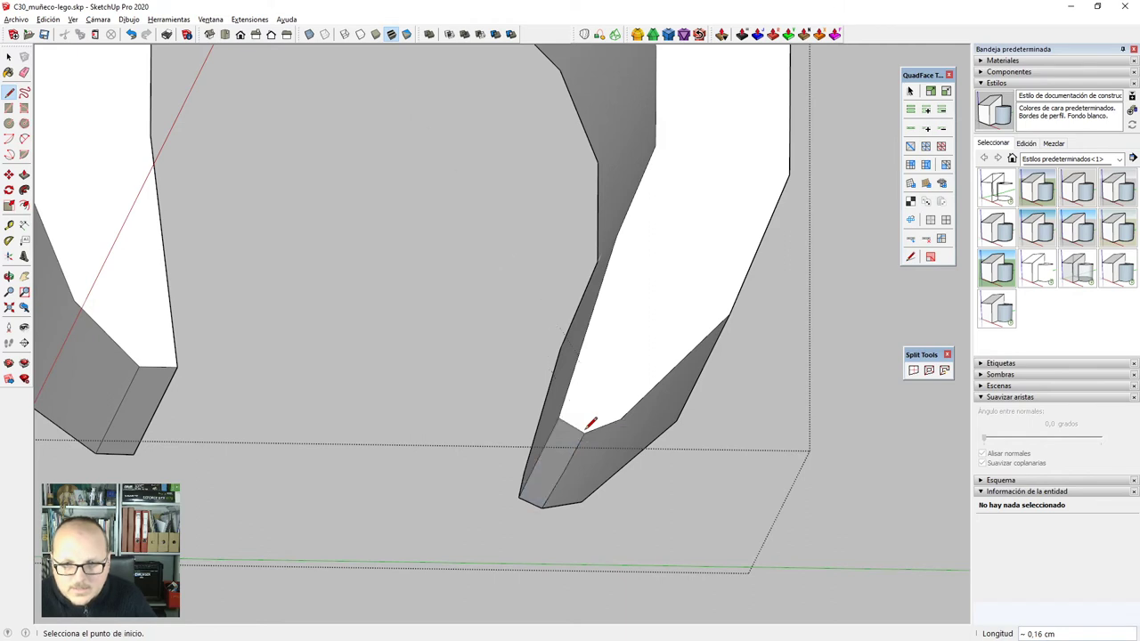
{"action": "scroll", "coordinate": [590, 422], "scroll_direction": "down", "scroll_amount": 5}
Select the whole claw and subdivide its corners with FredoCorner using a 0.05 cm offset.
{"action": "key", "text": "space"}
{"action": "triple_click", "coordinate": [592, 398]}
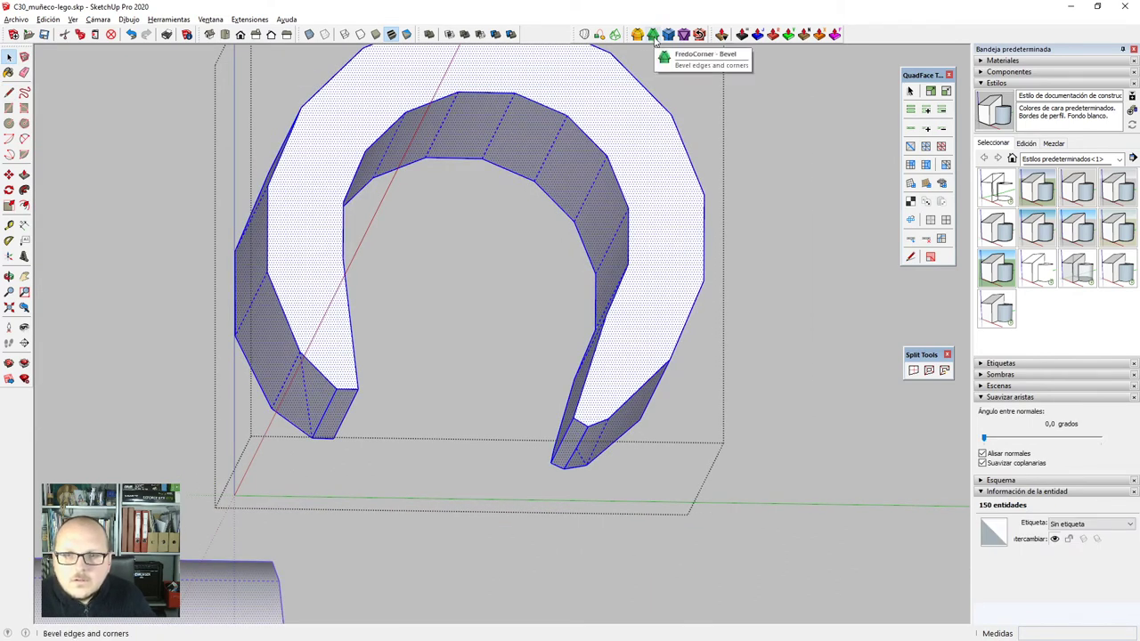
{"action": "left_click", "coordinate": [670, 36]}
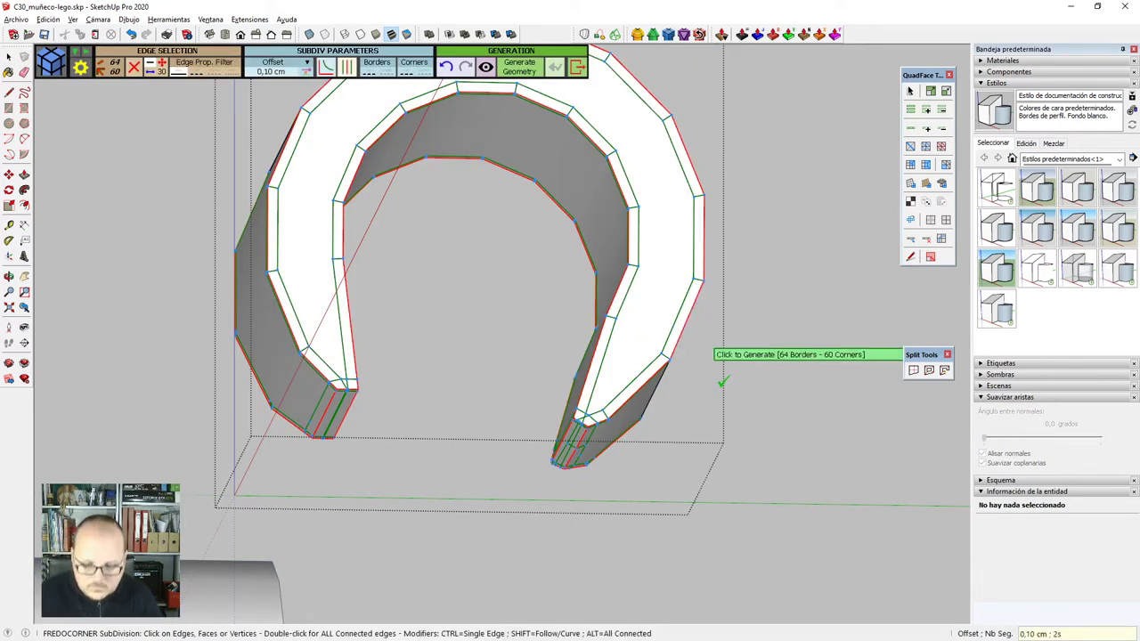
{"action": "left_click", "coordinate": [720, 378]}
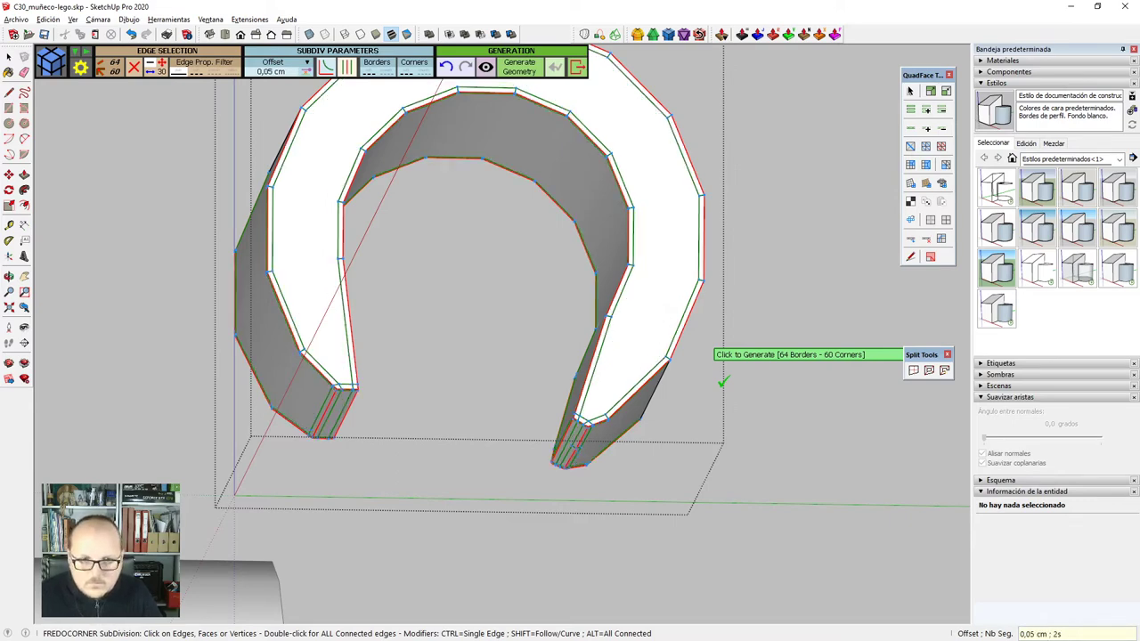
{"action": "middle_click_drag", "start_coordinate": [717, 378], "coordinate": [722, 482]}
{"action": "key", "text": "Escape"}
{"action": "scroll", "coordinate": [656, 427], "scroll_direction": "down", "scroll_amount": 3}
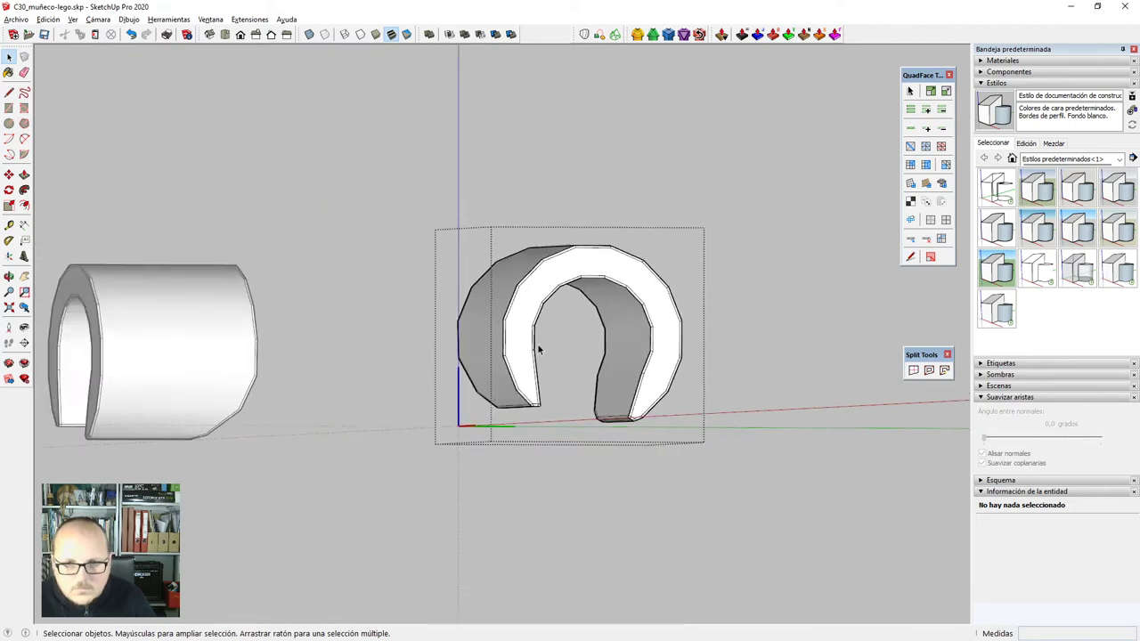
Open the hand component and soften the claw's edges with a 180-degree angle between normals, smoothing normals and softening coplanar edges.
{"action": "middle_click_drag", "start_coordinate": [428, 268], "coordinate": [541, 324]}
{"action": "key", "text": "Escape"}
{"action": "left_click", "coordinate": [512, 253]}
{"action": "scroll", "coordinate": [552, 308], "scroll_direction": "down", "scroll_amount": 2}
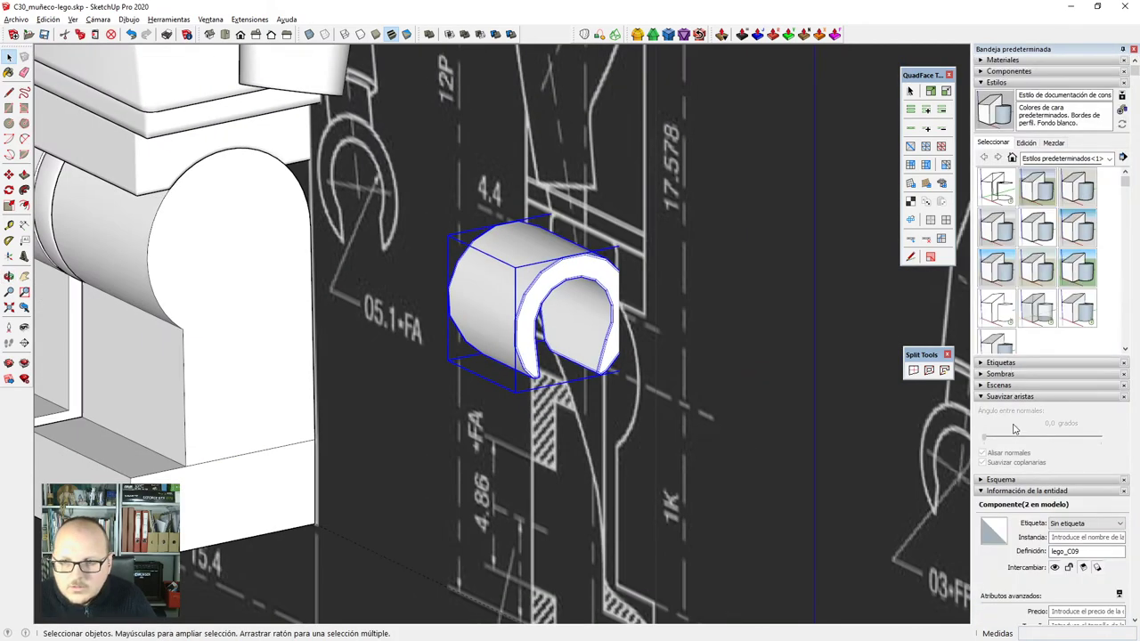
{"action": "double_click", "coordinate": [506, 300]}
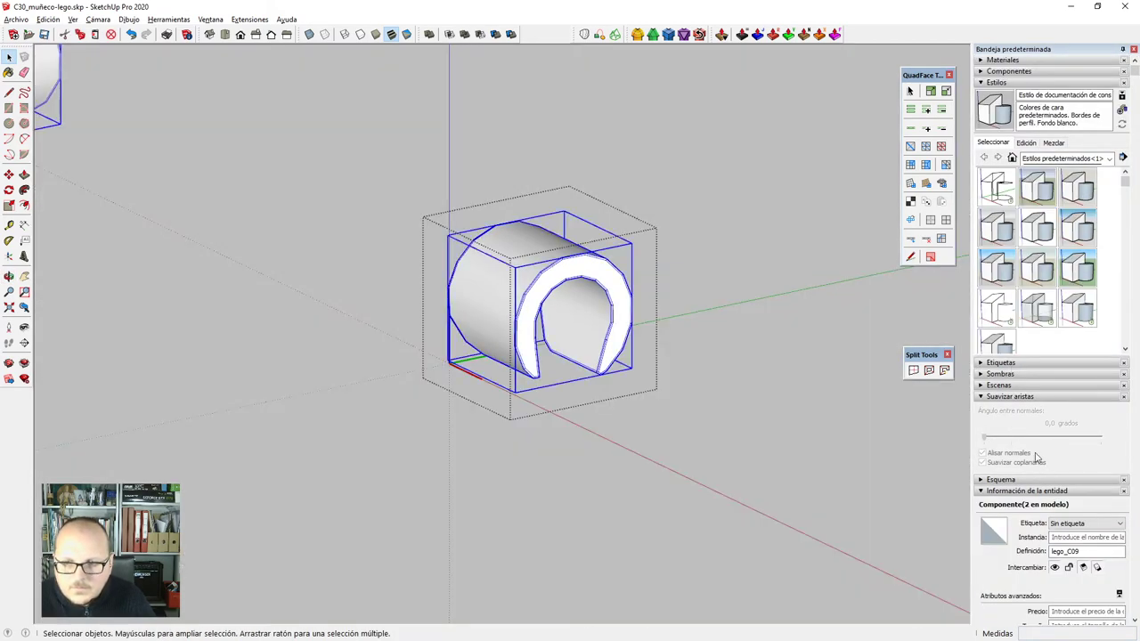
{"action": "left_click_drag", "start_coordinate": [984, 437], "coordinate": [1137, 428]}
{"action": "middle_click_drag", "start_coordinate": [722, 396], "coordinate": [891, 423]}
{"action": "scroll", "coordinate": [846, 437], "scroll_direction": "down", "scroll_amount": 2}
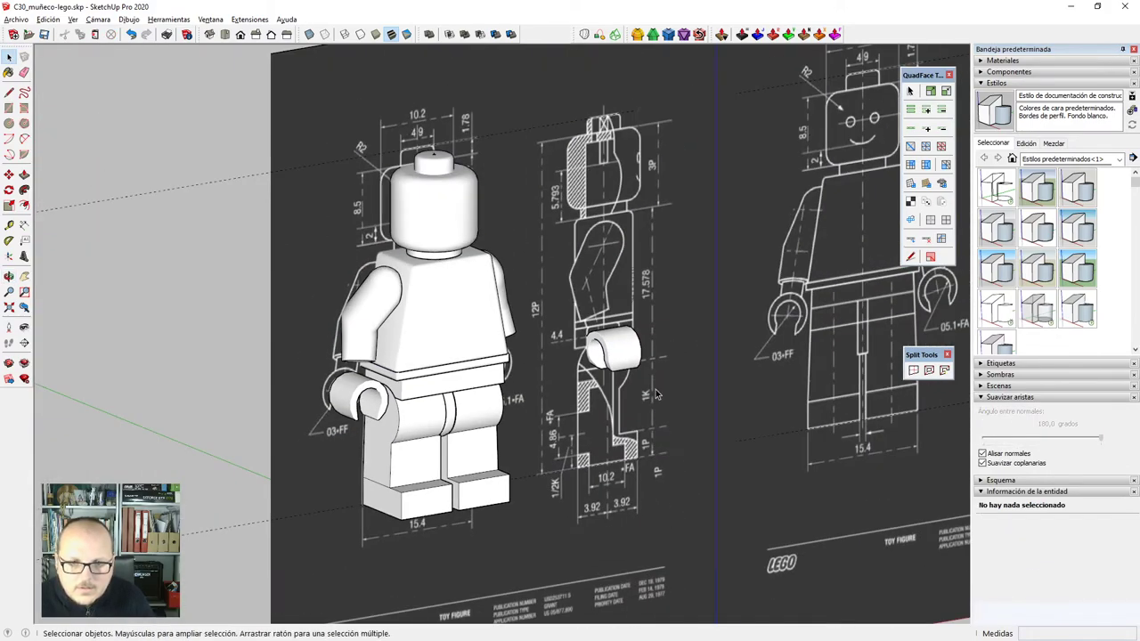
Open the figure's arm and copy the circular inner edge of the hollow opening at its wrist end.
{"action": "middle_click_drag", "start_coordinate": [656, 394], "coordinate": [571, 365]}
{"action": "scroll", "coordinate": [387, 402], "scroll_direction": "up", "scroll_amount": 6}
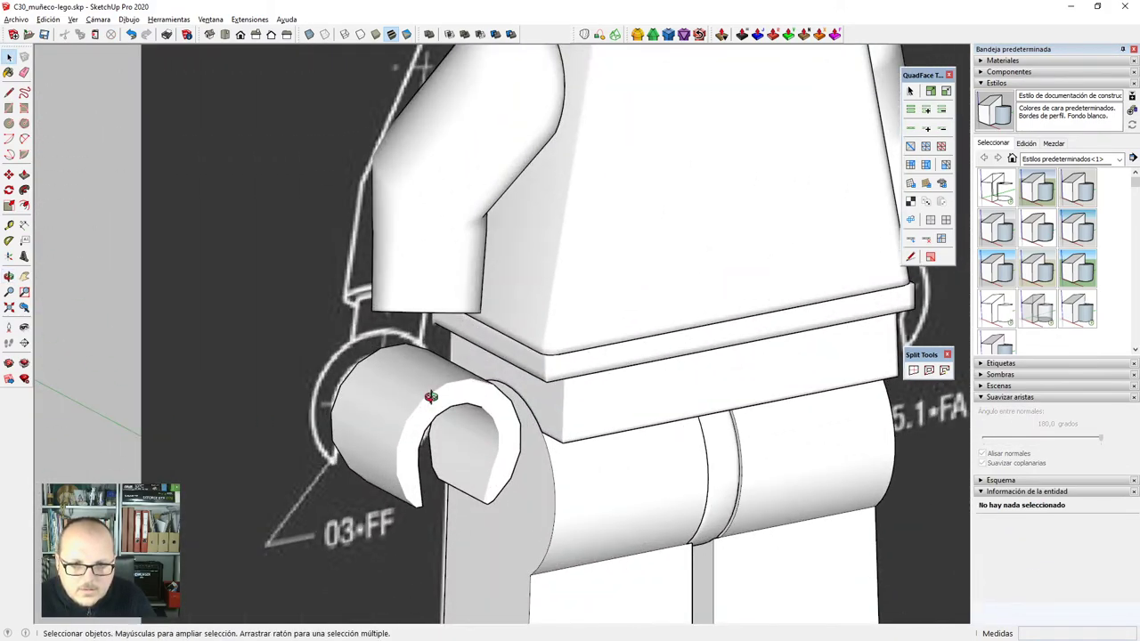
{"action": "scroll", "coordinate": [431, 397], "scroll_direction": "down", "scroll_amount": 5}
{"action": "scroll", "coordinate": [434, 357], "scroll_direction": "up", "scroll_amount": 5}
{"action": "key", "text": "c"}
{"action": "middle_click_drag", "start_coordinate": [439, 368], "coordinate": [419, 356]}
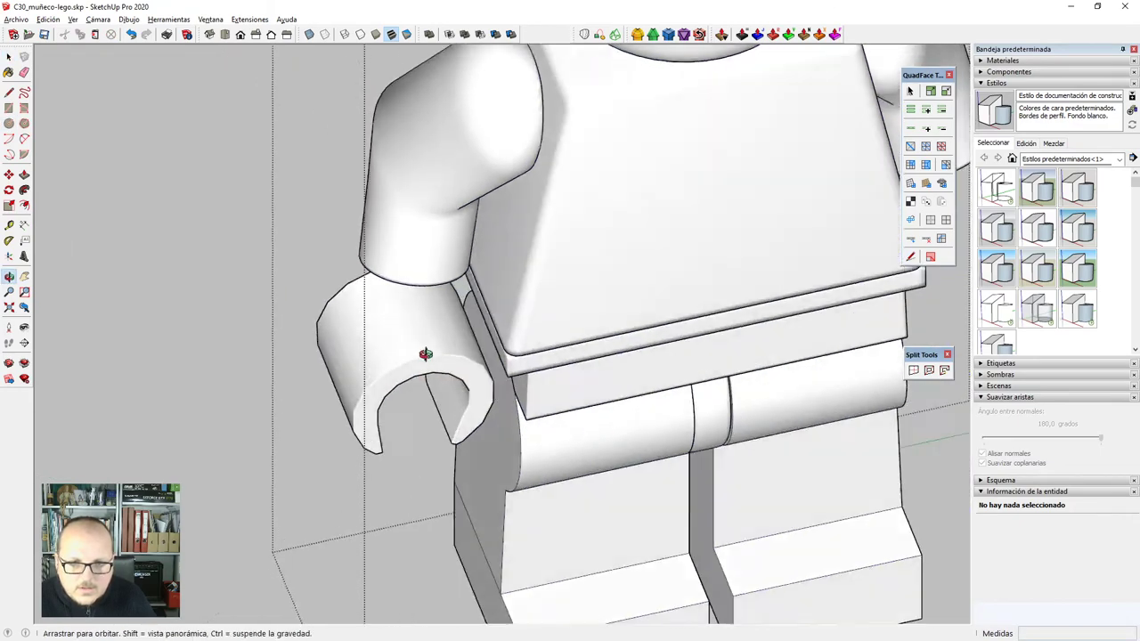
{"action": "scroll", "coordinate": [414, 356], "scroll_direction": "up", "scroll_amount": 8}
{"action": "scroll", "coordinate": [390, 358], "scroll_direction": "up", "scroll_amount": 3}
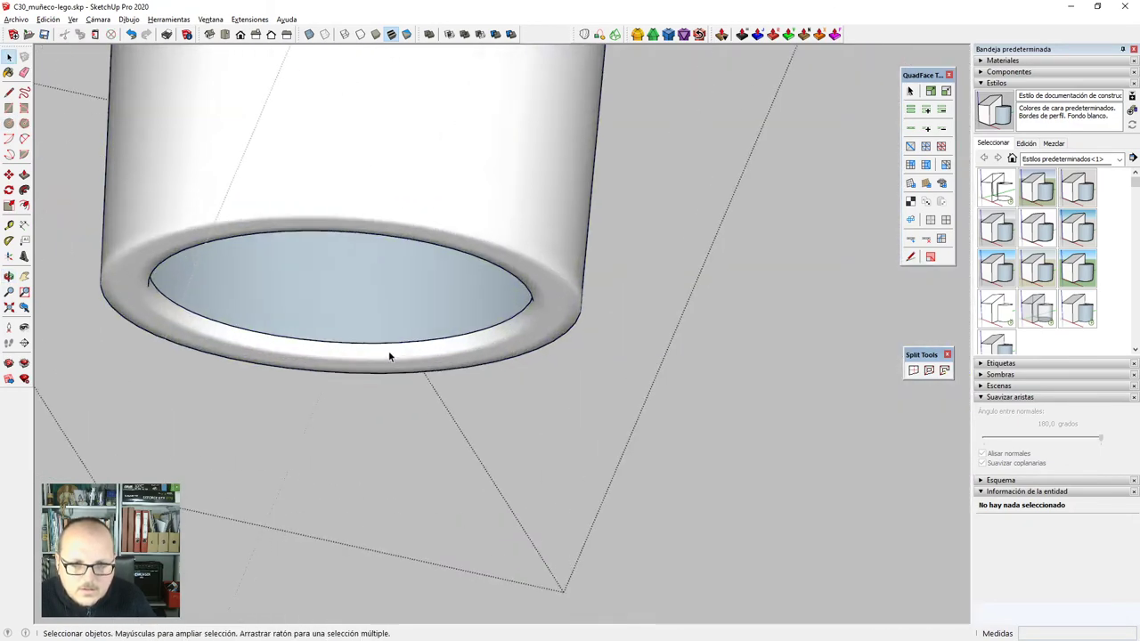
{"action": "triple_click", "coordinate": [392, 349]}
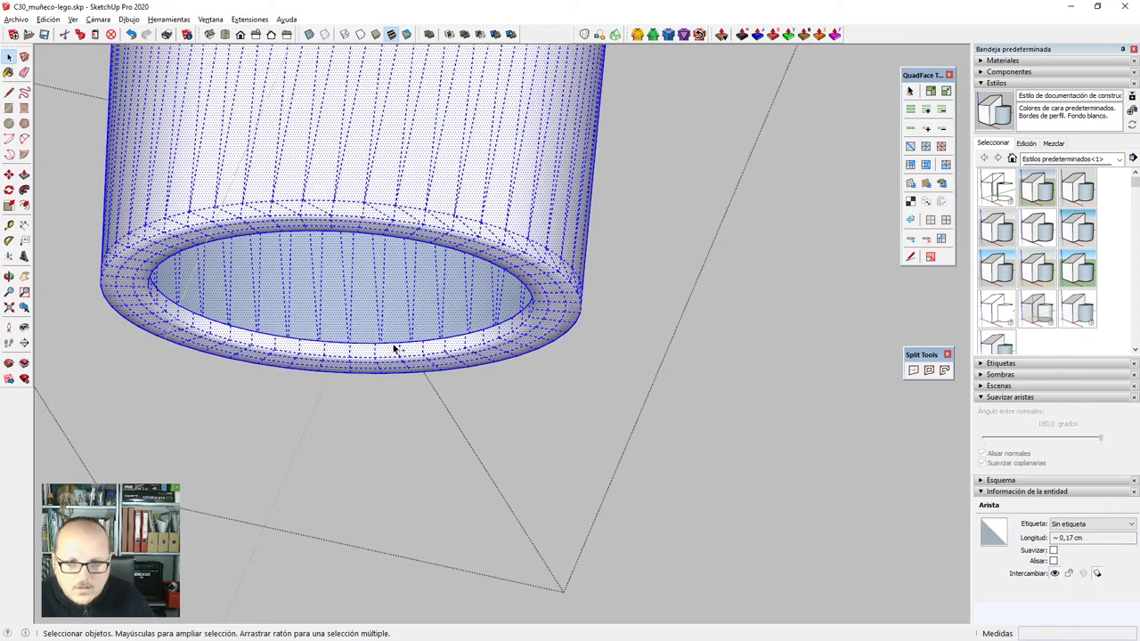
{"action": "scroll", "coordinate": [397, 350], "scroll_direction": "up", "scroll_amount": 2}
{"action": "scroll", "coordinate": [398, 346], "scroll_direction": "down", "scroll_amount": 4}
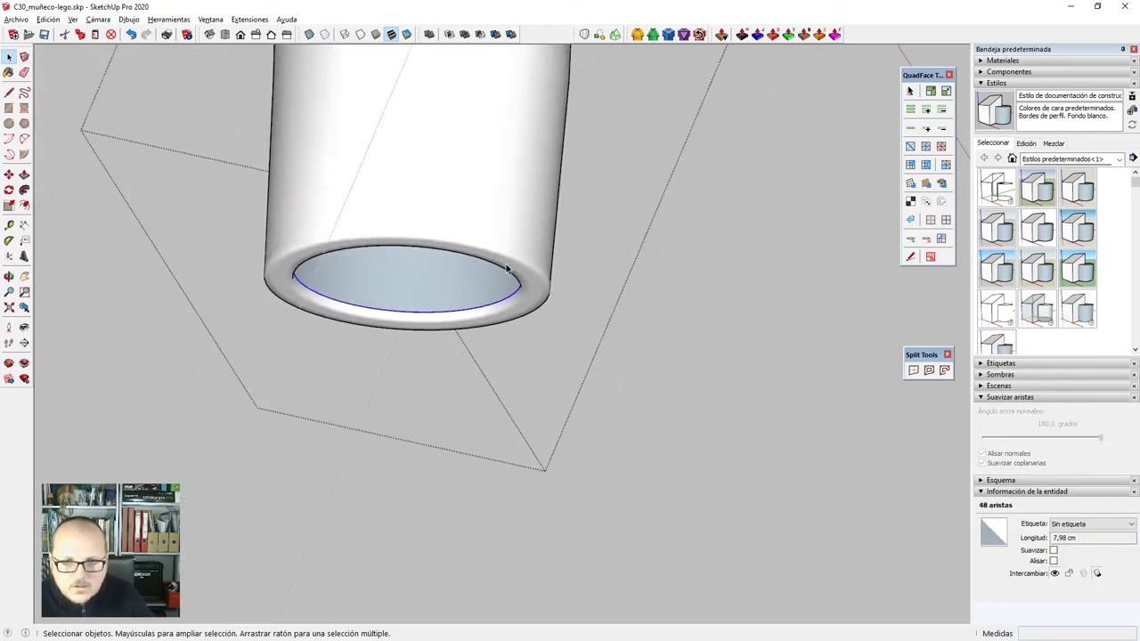
{"action": "scroll", "coordinate": [507, 269], "scroll_direction": "down", "scroll_amount": 2}
Paste the copied wrist circle in place inside the hand component, above the claw.
{"action": "double_click", "coordinate": [455, 377]}
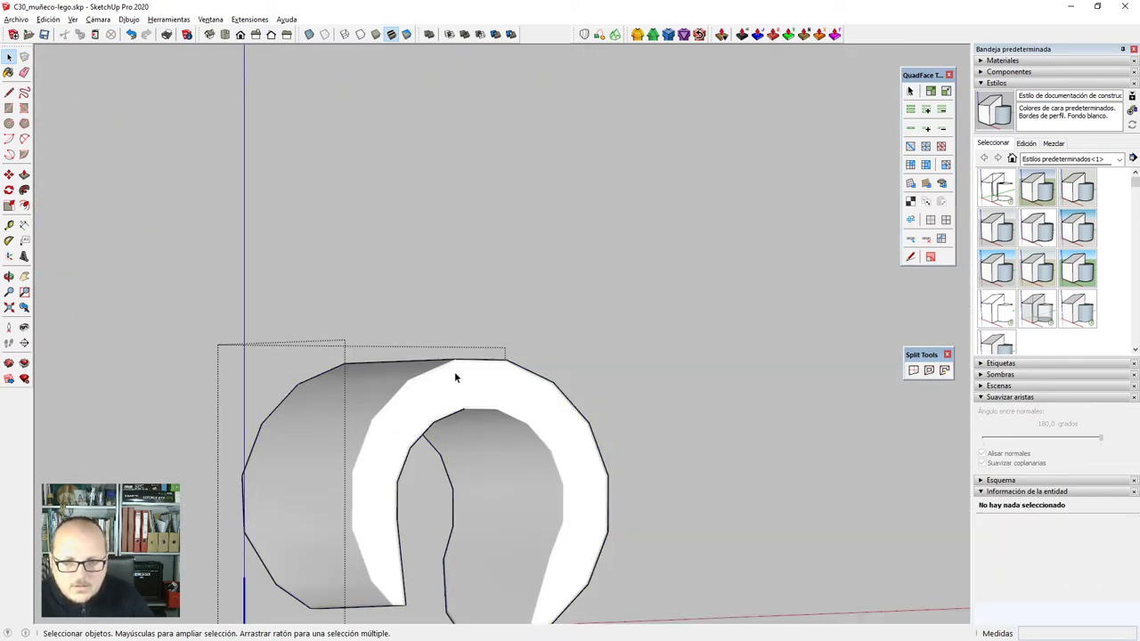
{"action": "left_click", "coordinate": [455, 377]}
{"action": "key", "text": "ctrl+shift+v"}
{"action": "scroll", "coordinate": [412, 300], "scroll_direction": "up", "scroll_amount": 3}
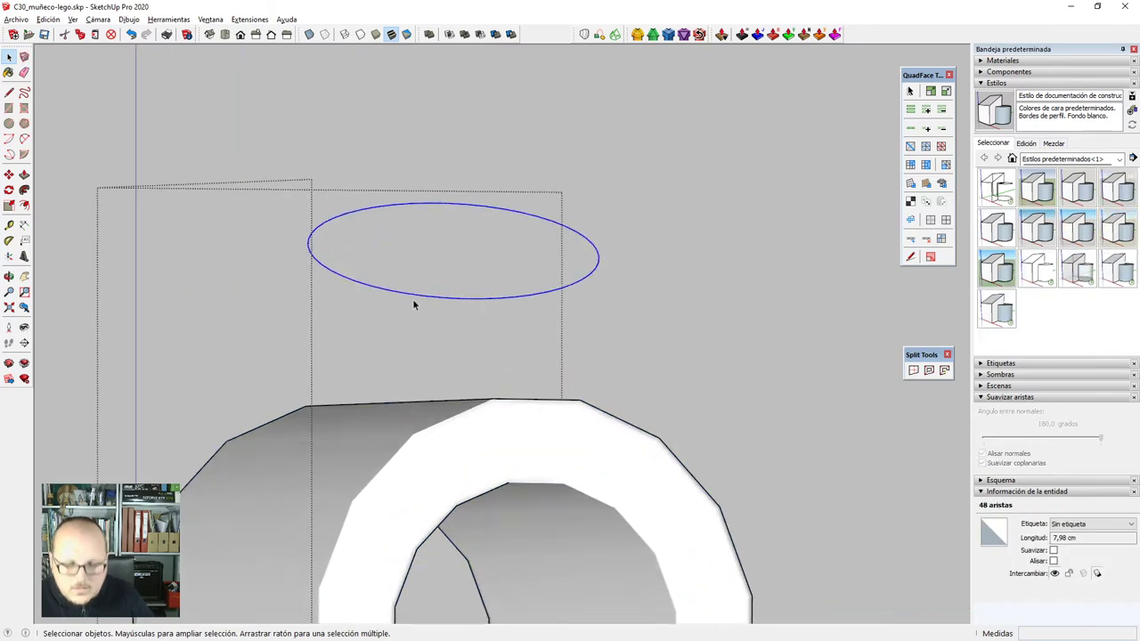
Fill the pasted circle with a face by drawing a line across it, and erase that dividing line.
{"action": "key", "text": "l"}
{"action": "scroll", "coordinate": [421, 294], "scroll_direction": "up", "scroll_amount": 1}
{"action": "left_click", "coordinate": [422, 294]}
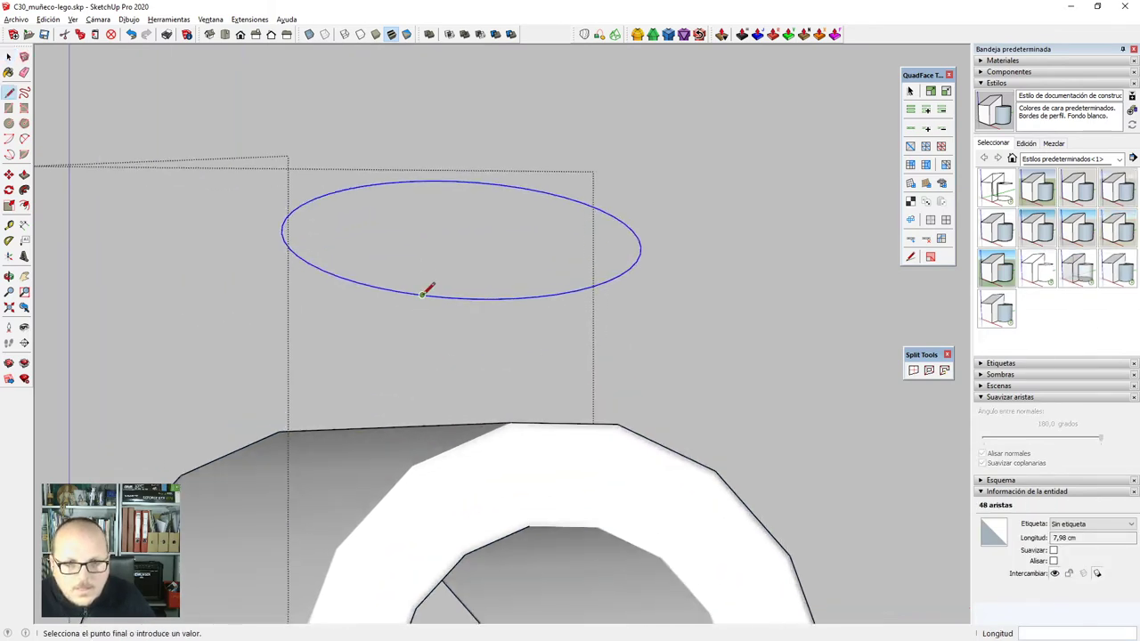
{"action": "left_click", "coordinate": [477, 182]}
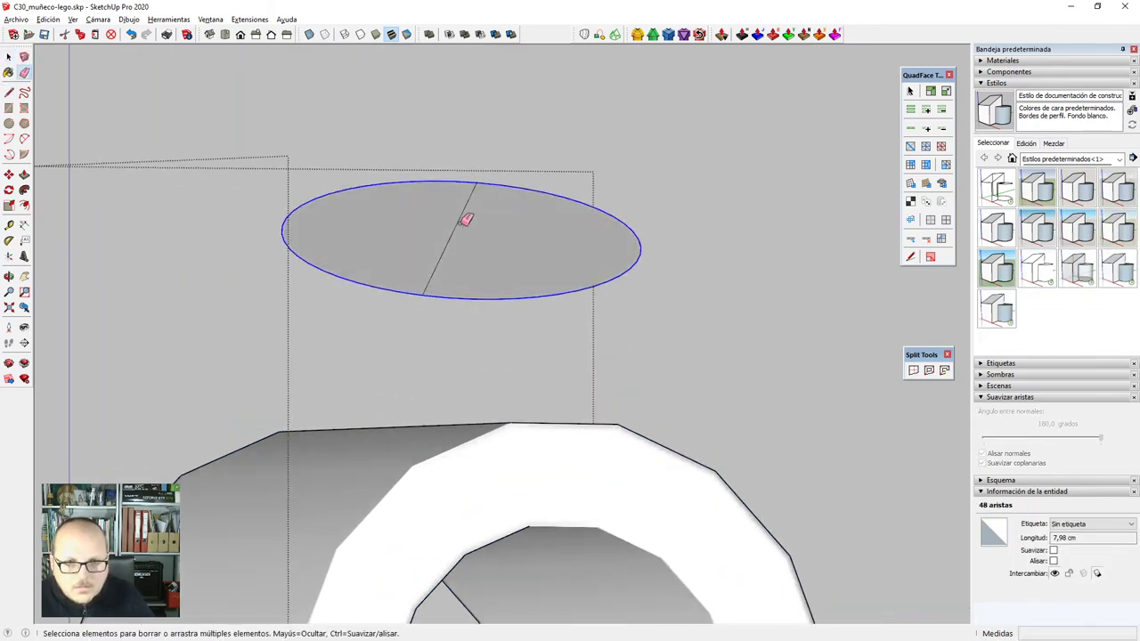
{"action": "scroll", "coordinate": [461, 218], "scroll_direction": "down", "scroll_amount": 2}
Push the circular face down through the top of the claw to form the wrist cylinder reaching into the opening.
{"action": "key", "text": "p"}
{"action": "mouse_move", "coordinate": [471, 246]}
{"action": "left_mouse_down"}
{"action": "mouse_move", "coordinate": [445, 445]}
{"action": "mouse_move", "coordinate": [470, 481]}
{"action": "left_mouse_up"}
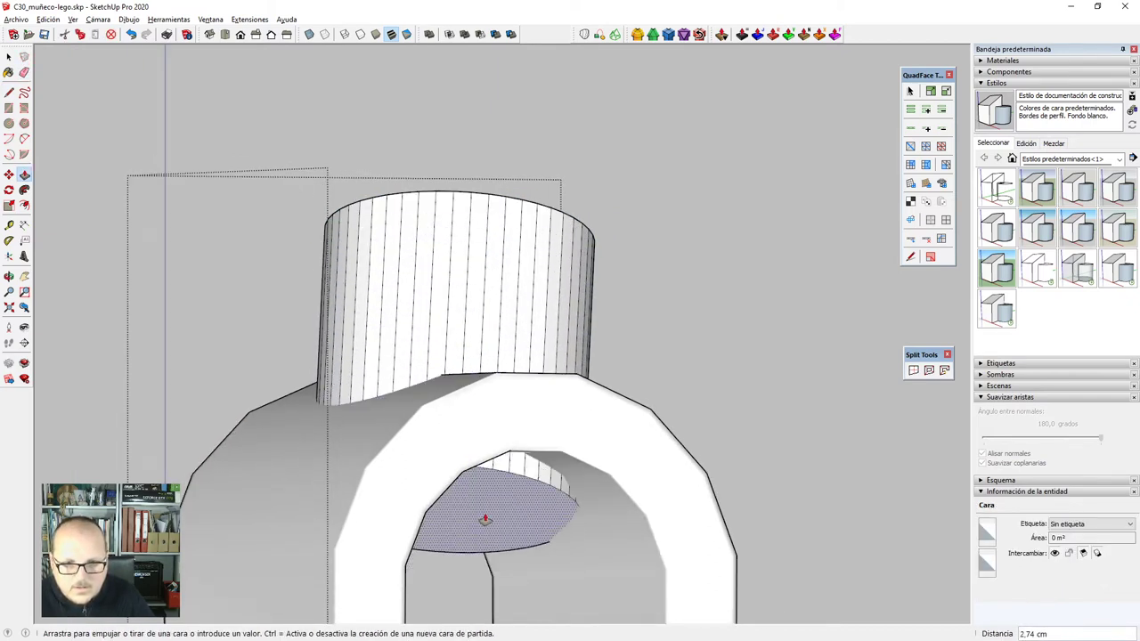
{"action": "left_click_drag", "start_coordinate": [494, 539], "coordinate": [501, 598]}
Select the wrist cylinder's side faces and soften their edges with a 180-degree angle between normals.
{"action": "middle_click_drag", "start_coordinate": [501, 598], "coordinate": [590, 254]}
{"action": "left_click_drag", "start_coordinate": [295, 190], "coordinate": [481, 193]}
{"action": "middle_click_drag", "start_coordinate": [536, 228], "coordinate": [579, 216]}
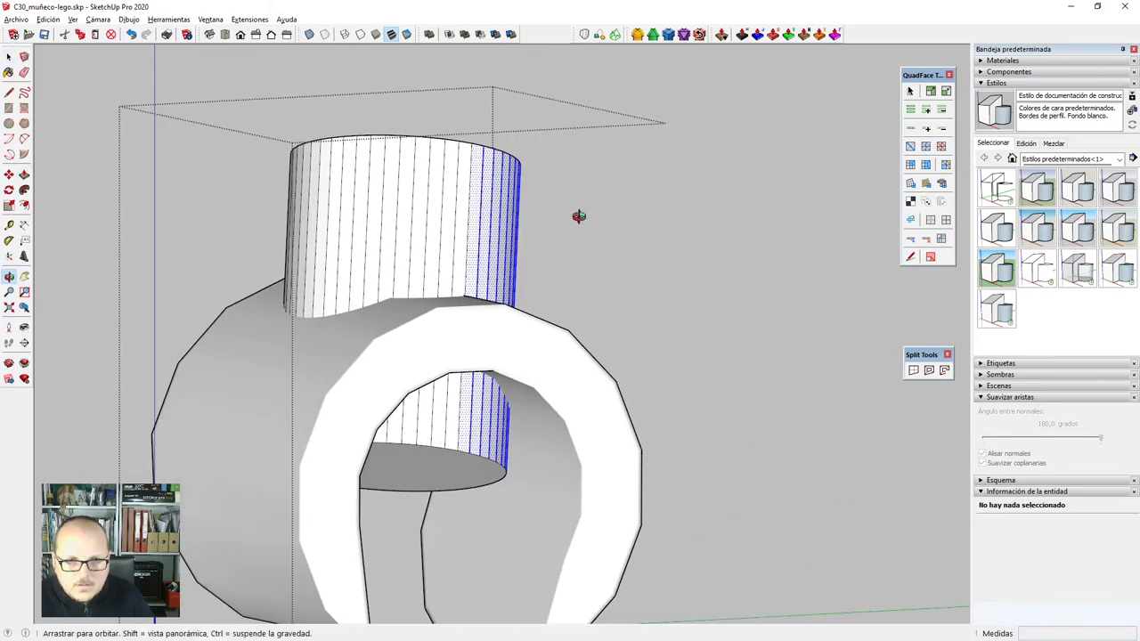
{"action": "left_click_drag", "start_coordinate": [252, 204], "coordinate": [252, 203]}
{"action": "middle_click_drag", "start_coordinate": [252, 204], "coordinate": [411, 247]}
{"action": "left_click_drag", "start_coordinate": [1101, 438], "coordinate": [1101, 440]}
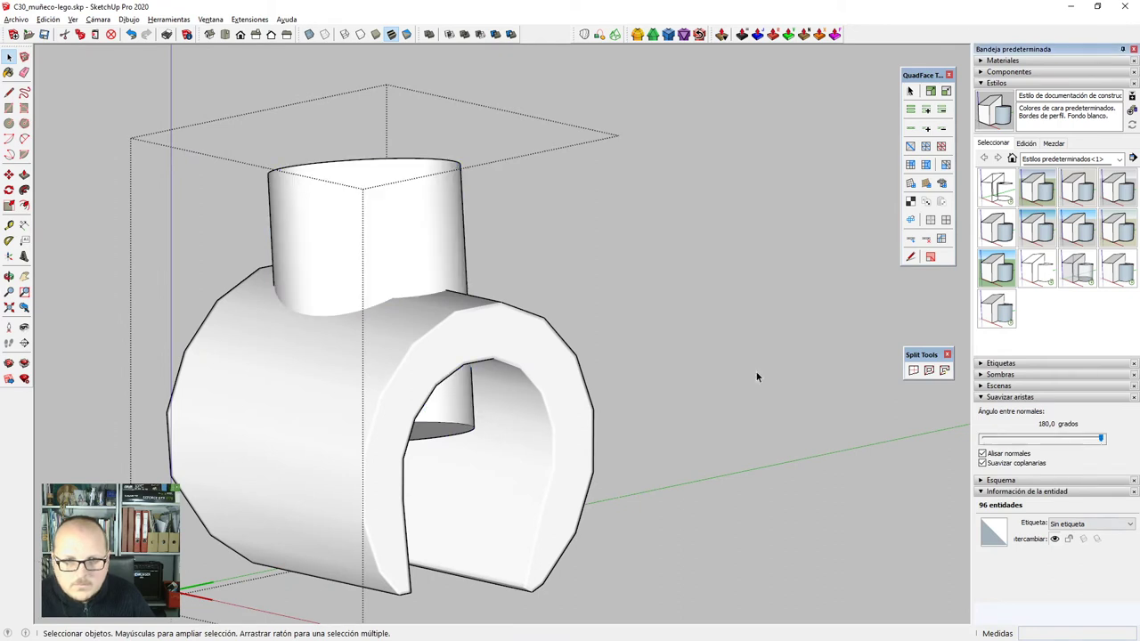
Intersect the wrist cylinder's side surface with the surrounding claw geometry and take the claw body out of view.
{"action": "left_click", "coordinate": [434, 236]}
{"action": "right_click", "coordinate": [402, 210]}
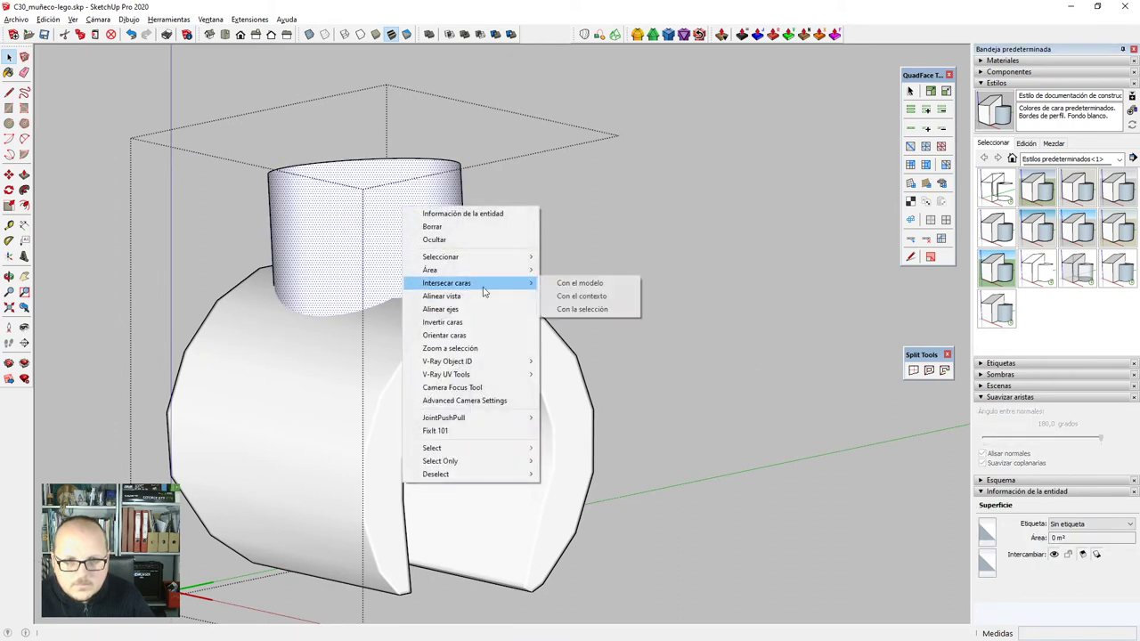
{"action": "left_click", "coordinate": [618, 301]}
{"action": "left_click", "coordinate": [380, 224]}
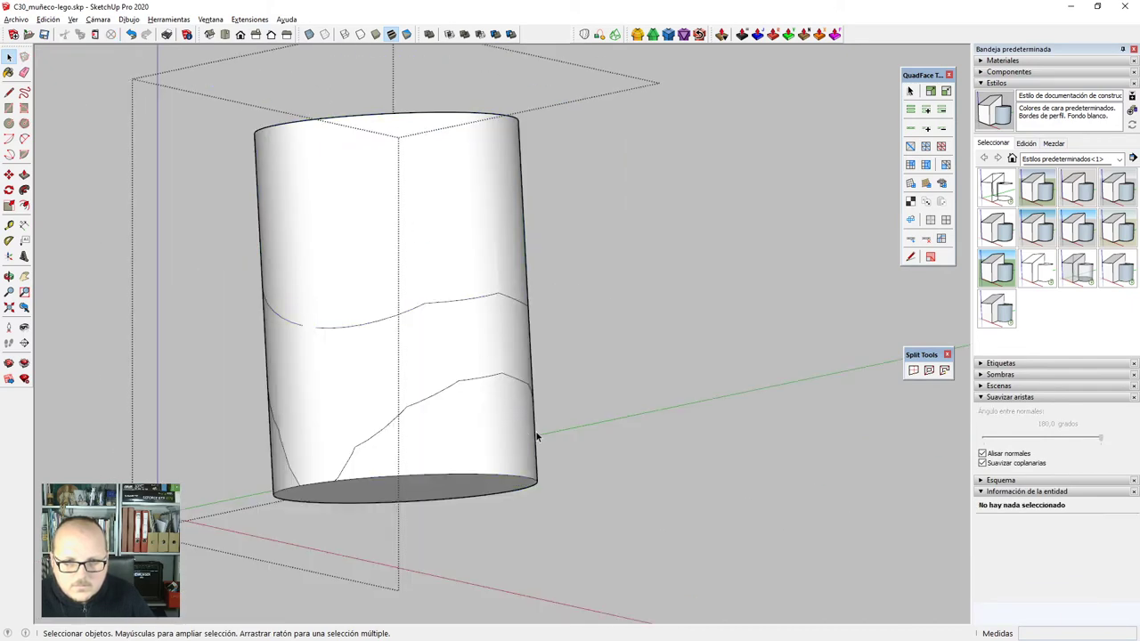
Show the hidden geometry and bridge the gap in the cylinder's upper intersection curve with a line about 0.17 cm long.
{"action": "middle_click_drag", "start_coordinate": [398, 361], "coordinate": [394, 330]}
{"action": "scroll", "coordinate": [320, 359], "scroll_direction": "up", "scroll_amount": 8}
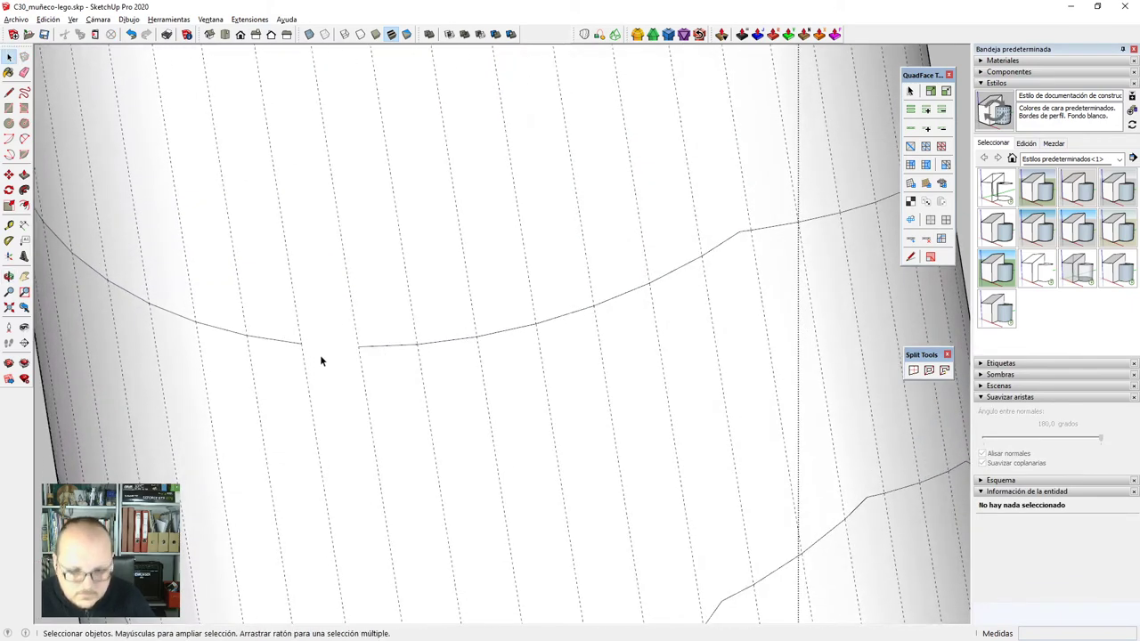
{"action": "key", "text": "l"}
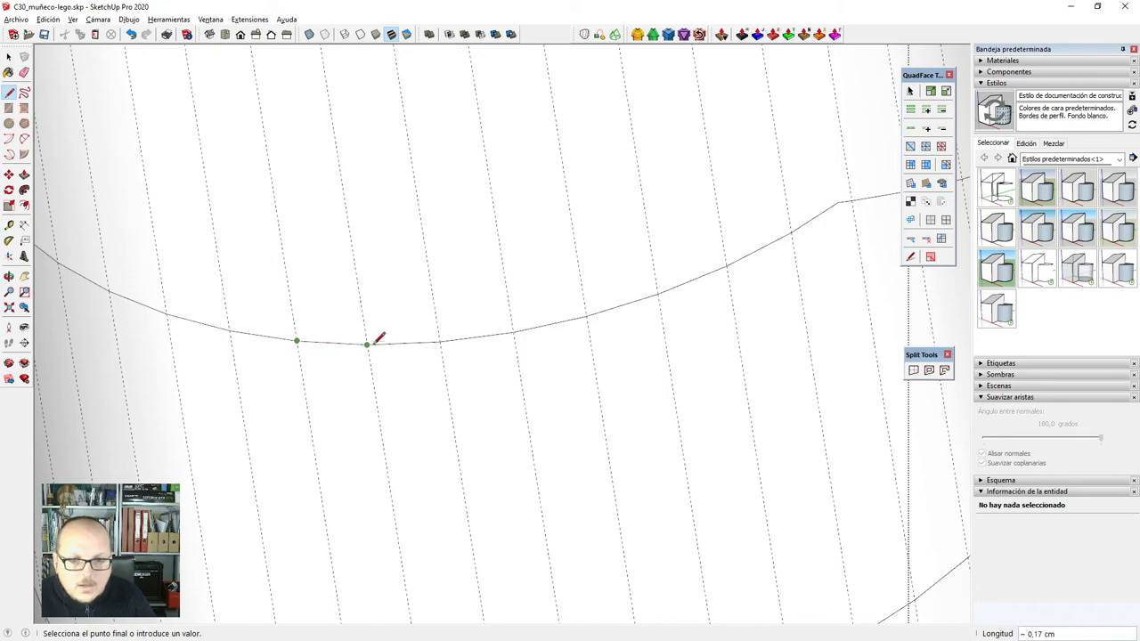
{"action": "scroll", "coordinate": [379, 336], "scroll_direction": "down", "scroll_amount": 10}
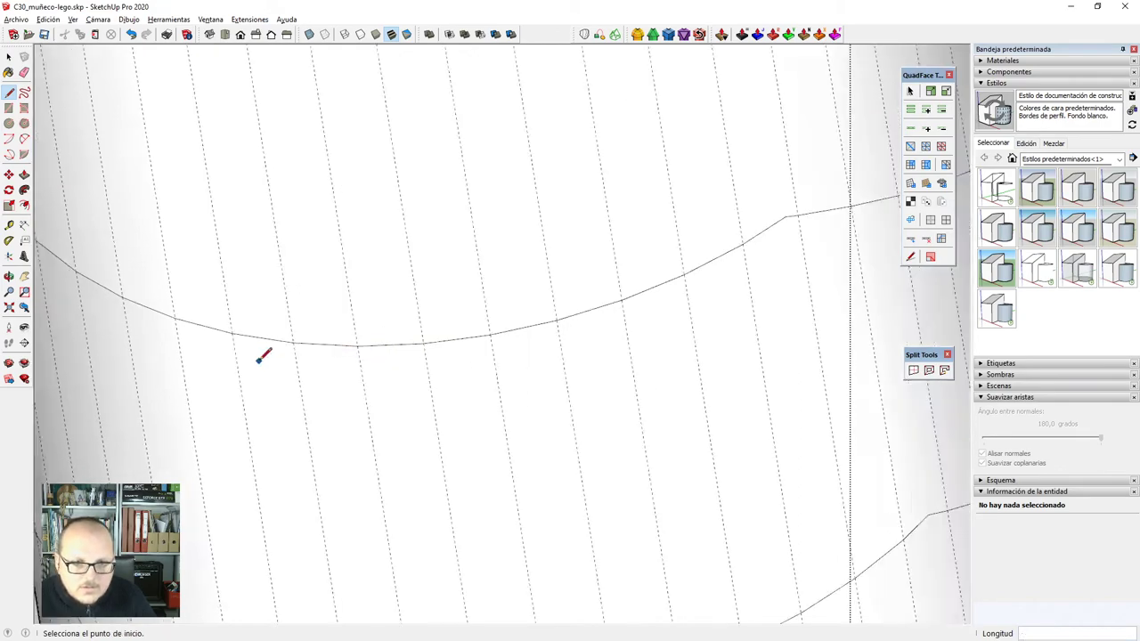
{"action": "middle_click_drag", "start_coordinate": [594, 460], "coordinate": [377, 371]}
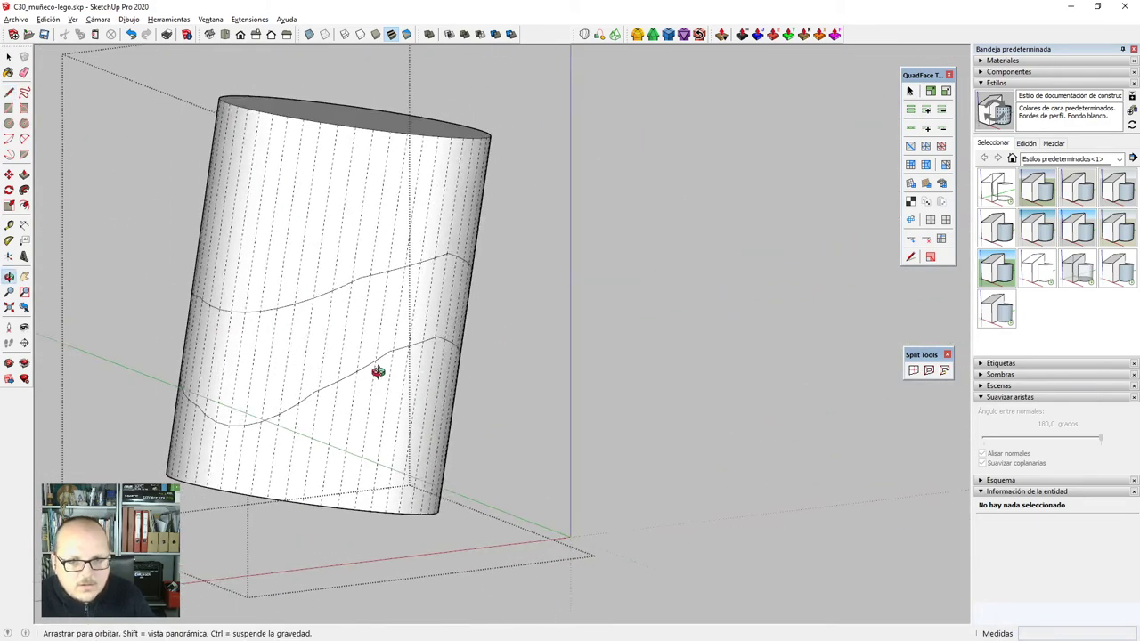
Turn off hidden geometry and delete the wrist cylinder's middle band, lower section and top cap, keeping the upper wall trimmed to the claw's curve.
{"action": "key", "text": "alt+h"}
{"action": "key", "text": "space"}
{"action": "left_click", "coordinate": [382, 300]}
{"action": "scroll", "coordinate": [565, 244], "scroll_direction": "down", "scroll_amount": 3}
{"action": "key", "text": "Delete"}
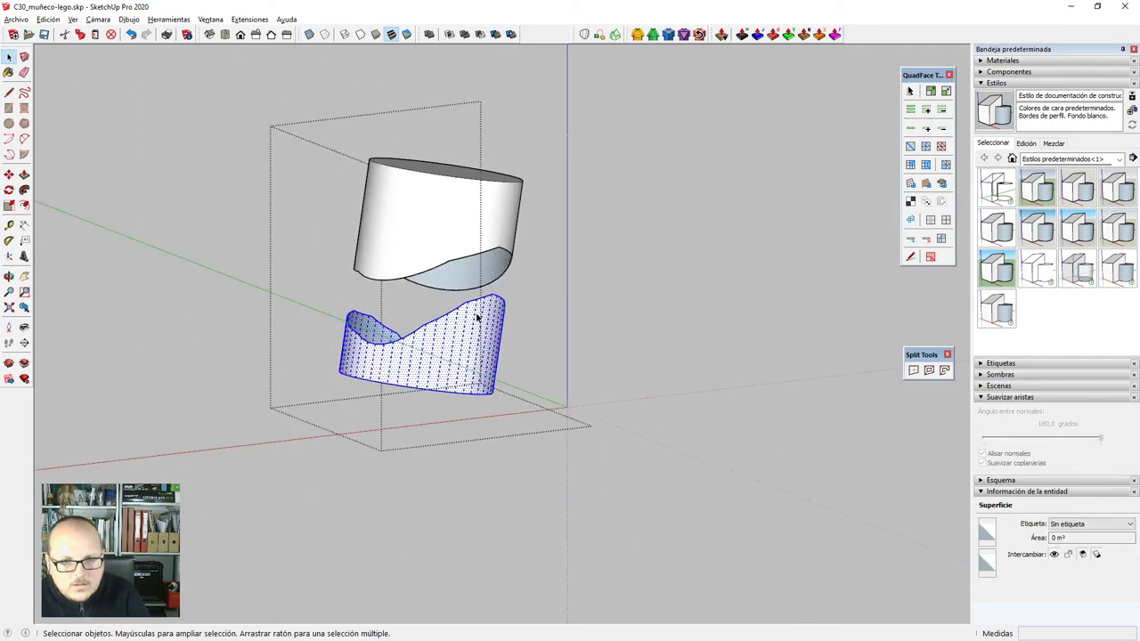
{"action": "key", "text": "Delete"}
{"action": "middle_click_drag", "start_coordinate": [570, 379], "coordinate": [705, 518]}
{"action": "scroll", "coordinate": [493, 201], "scroll_direction": "up", "scroll_amount": 2}
{"action": "left_click", "coordinate": [469, 181]}
{"action": "key", "text": "Delete"}
Bring the claw body back beneath the trimmed wrist and leave the hand component.
{"action": "middle_click_drag", "start_coordinate": [482, 322], "coordinate": [651, 280]}
{"action": "left_click", "coordinate": [657, 277]}
{"action": "scroll", "coordinate": [657, 277], "scroll_direction": "down", "scroll_amount": 3}
{"action": "middle_click_drag", "start_coordinate": [445, 322], "coordinate": [802, 313]}
{"action": "left_click", "coordinate": [801, 312]}
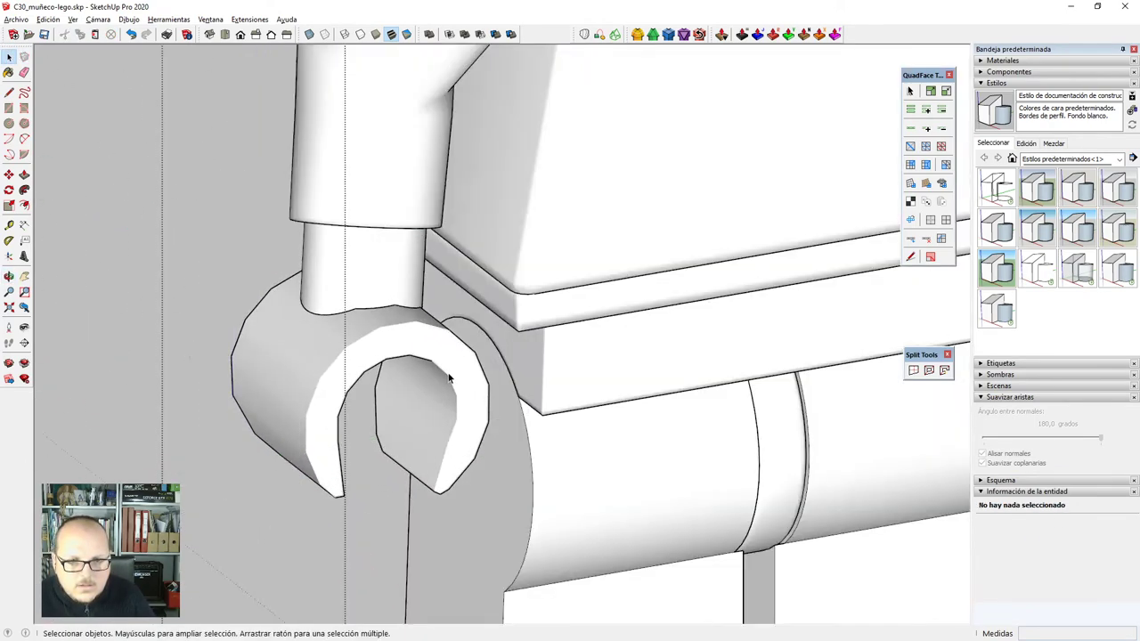
Cut the finished hand component from the figure and paste it in place inside the arm component.
{"action": "scroll", "coordinate": [420, 316], "scroll_direction": "down", "scroll_amount": 5}
{"action": "middle_click_drag", "start_coordinate": [415, 309], "coordinate": [366, 249]}
{"action": "scroll", "coordinate": [397, 278], "scroll_direction": "down", "scroll_amount": 3}
{"action": "middle_click_drag", "start_coordinate": [455, 308], "coordinate": [401, 310]}
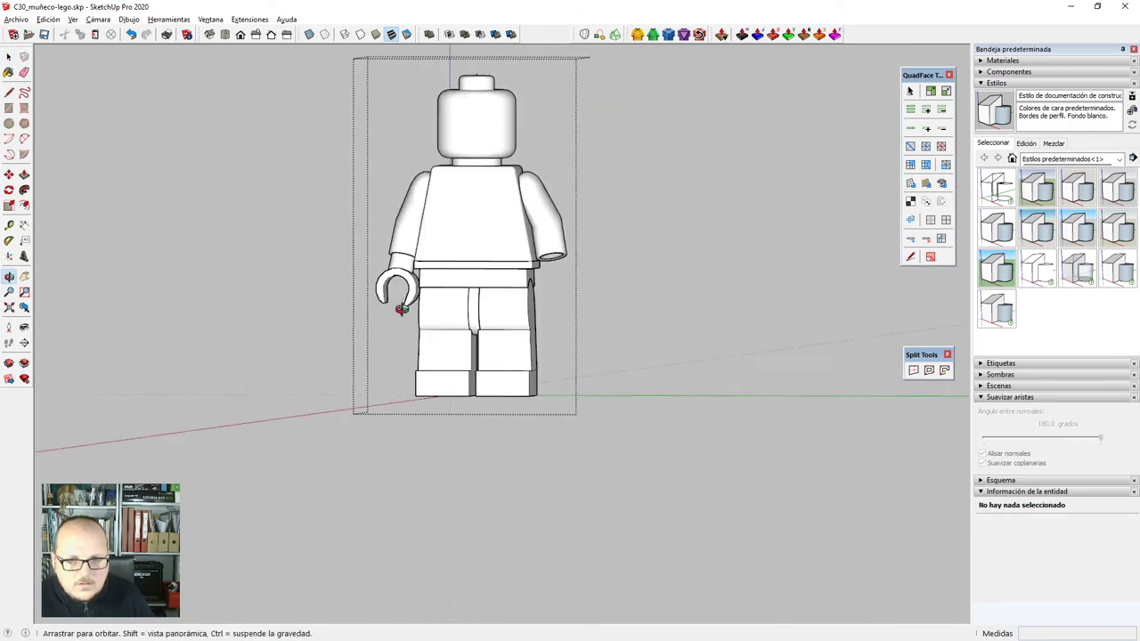
{"action": "scroll", "coordinate": [402, 308], "scroll_direction": "up", "scroll_amount": 5}
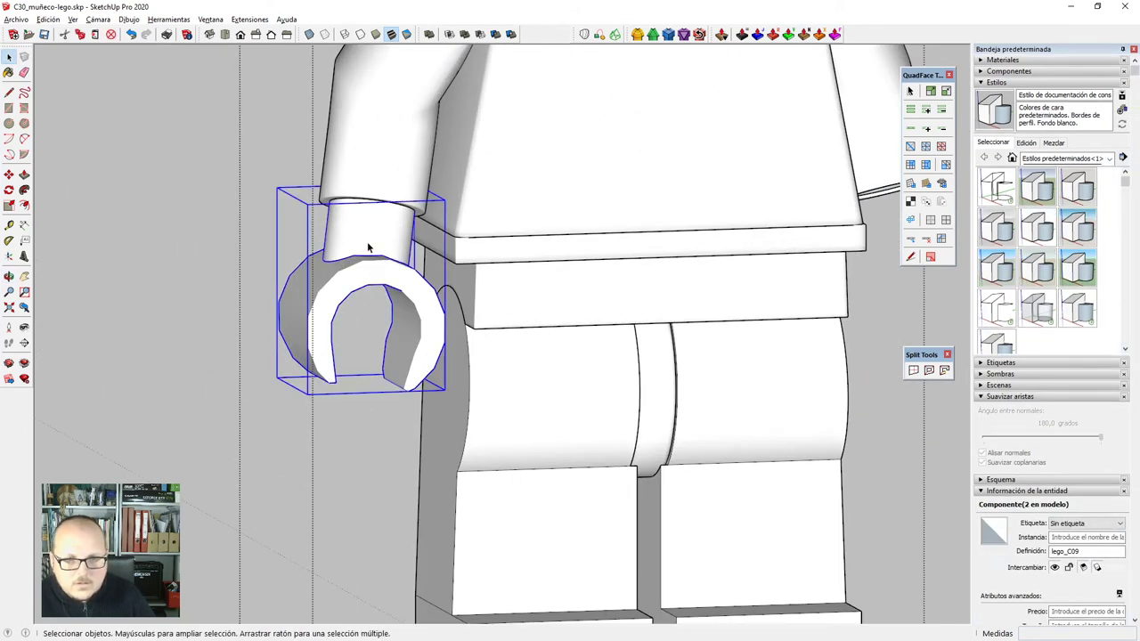
{"action": "scroll", "coordinate": [368, 247], "scroll_direction": "down", "scroll_amount": 3}
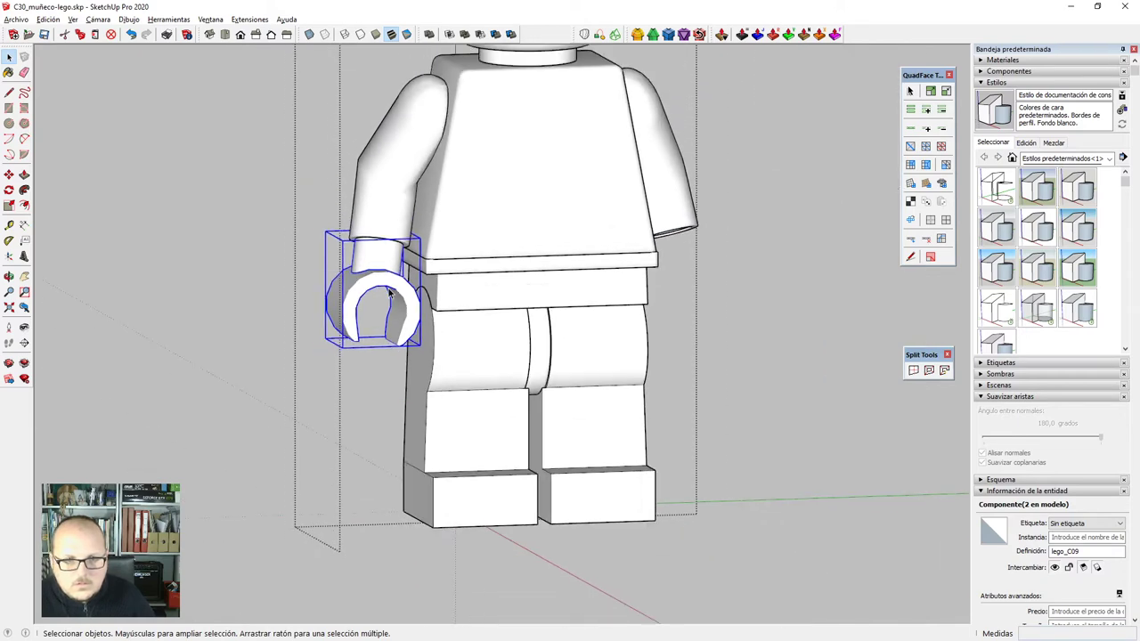
{"action": "key", "text": "ctrl+x"}
{"action": "double_click", "coordinate": [378, 220]}
{"action": "key", "text": "ctrl+shift+v"}
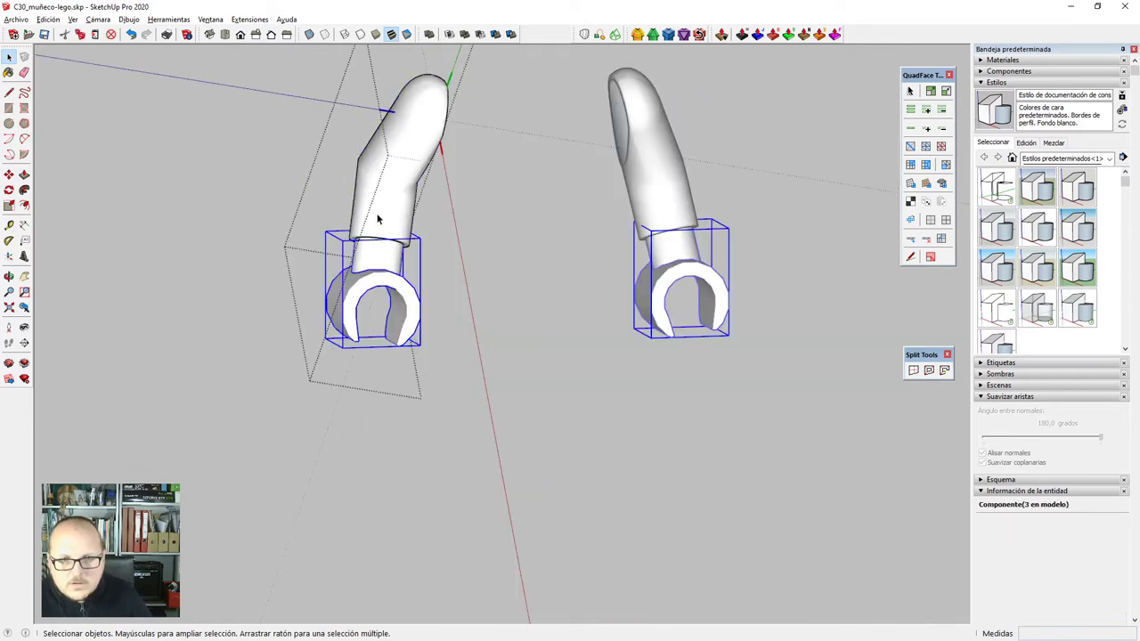
{"action": "key", "text": "Escape"}
{"action": "key", "text": "Escape"}
{"action": "scroll", "coordinate": [558, 326], "scroll_direction": "down", "scroll_amount": 5}
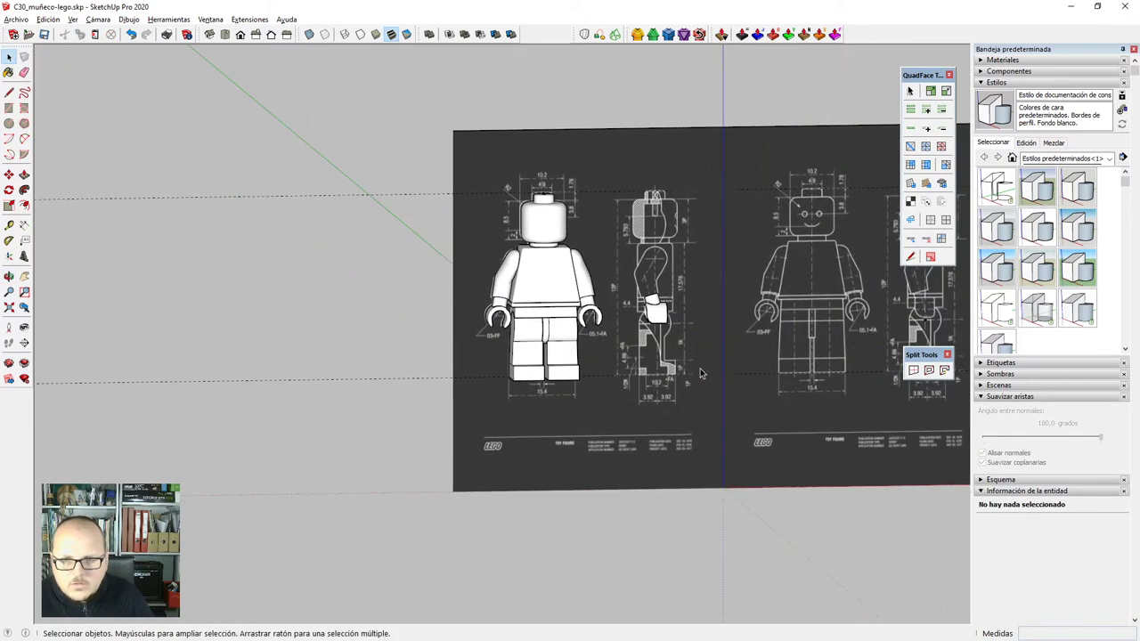
Open the arm component with its attached hand for editing.
{"action": "scroll", "coordinate": [624, 356], "scroll_direction": "up", "scroll_amount": 6}
{"action": "scroll", "coordinate": [359, 365], "scroll_direction": "down", "scroll_amount": 4}
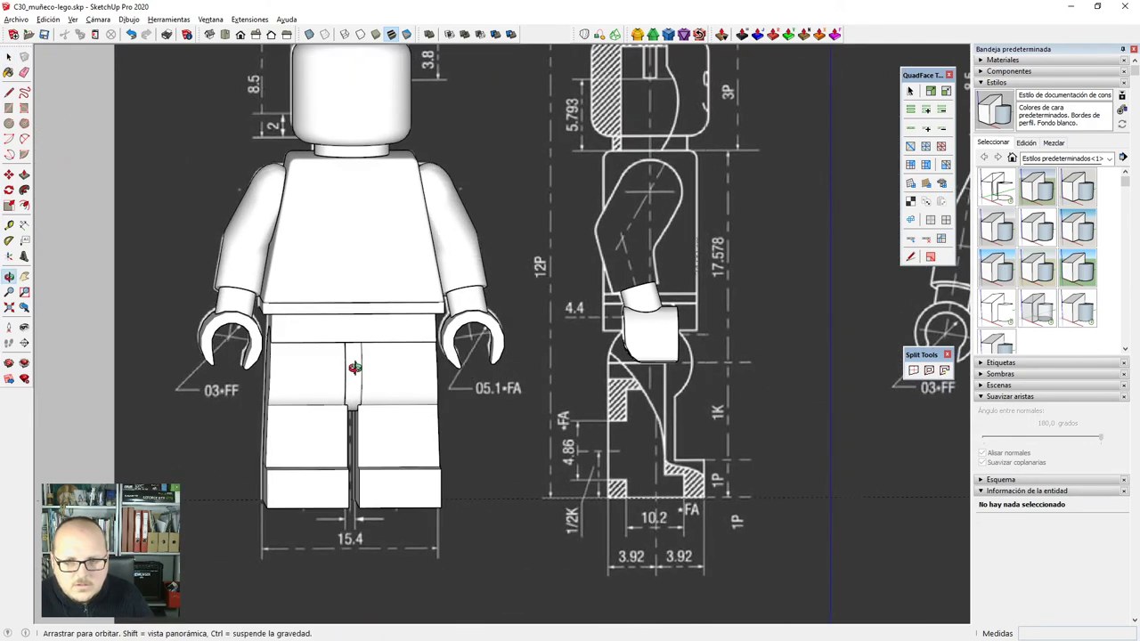
{"action": "scroll", "coordinate": [285, 325], "scroll_direction": "up", "scroll_amount": 8}
{"action": "middle_click_drag", "start_coordinate": [276, 318], "coordinate": [277, 288]}
{"action": "left_click", "coordinate": [277, 288]}
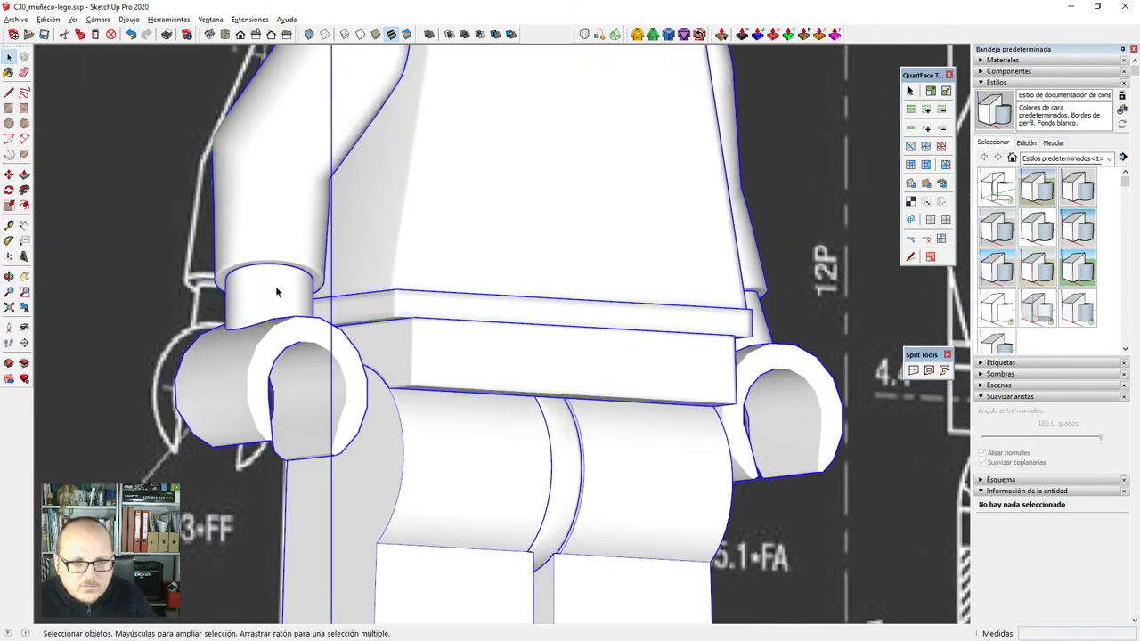
{"action": "scroll", "coordinate": [240, 230], "scroll_direction": "up", "scroll_amount": 4}
{"action": "double_click", "coordinate": [239, 229]}
Show the hidden geometry, select the lower rim of the sleeve and move it about 0.40 cm down toward the hand.
{"action": "key", "text": "alt+h"}
{"action": "middle_click_drag", "start_coordinate": [249, 240], "coordinate": [225, 296]}
{"action": "left_click_drag", "start_coordinate": [170, 224], "coordinate": [446, 308]}
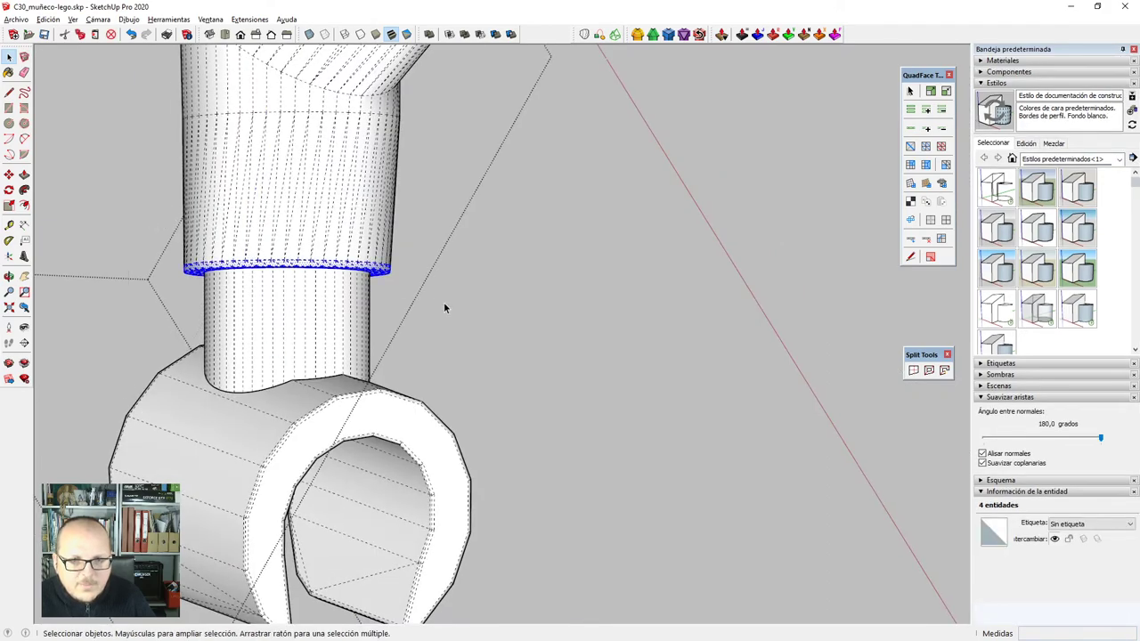
{"action": "scroll", "coordinate": [255, 315], "scroll_direction": "up", "scroll_amount": 3}
{"action": "scroll", "coordinate": [302, 254], "scroll_direction": "up", "scroll_amount": 2}
{"action": "key", "text": "m"}
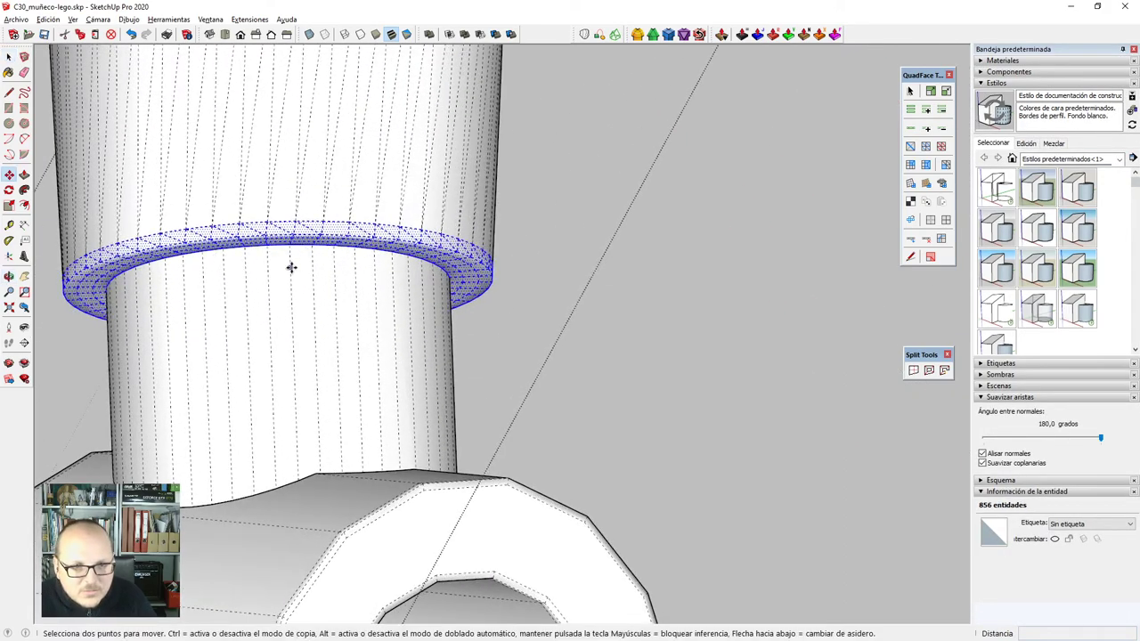
{"action": "left_click", "coordinate": [291, 267]}
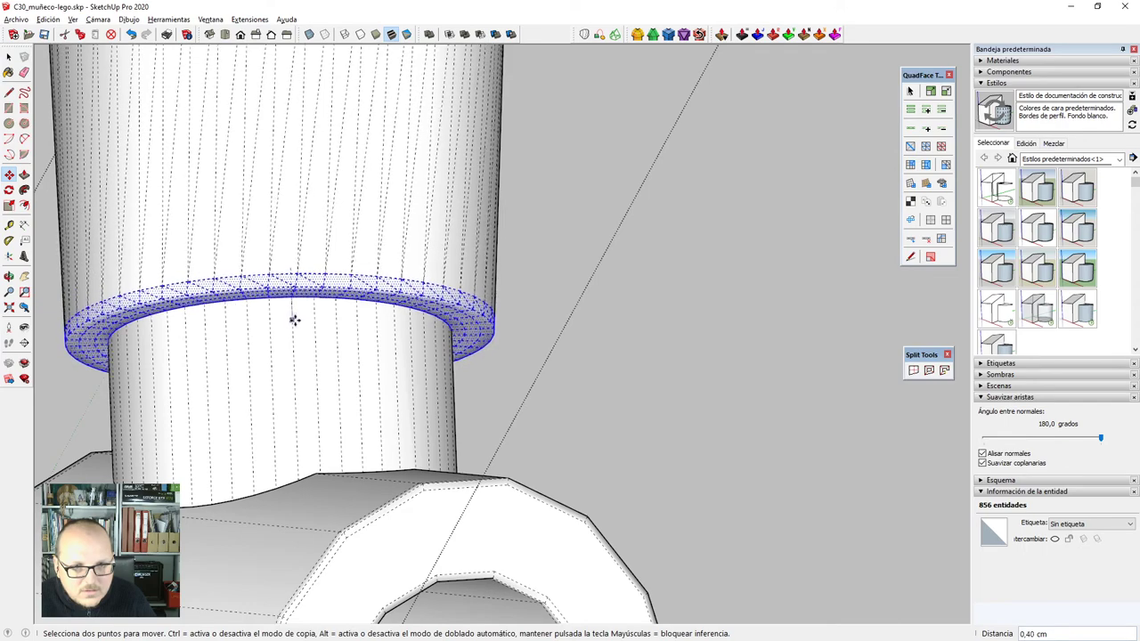
{"action": "left_click", "coordinate": [377, 306]}
{"action": "scroll", "coordinate": [376, 305], "scroll_direction": "down", "scroll_amount": 4}
{"action": "key", "text": "space"}
{"action": "key", "text": "Escape"}
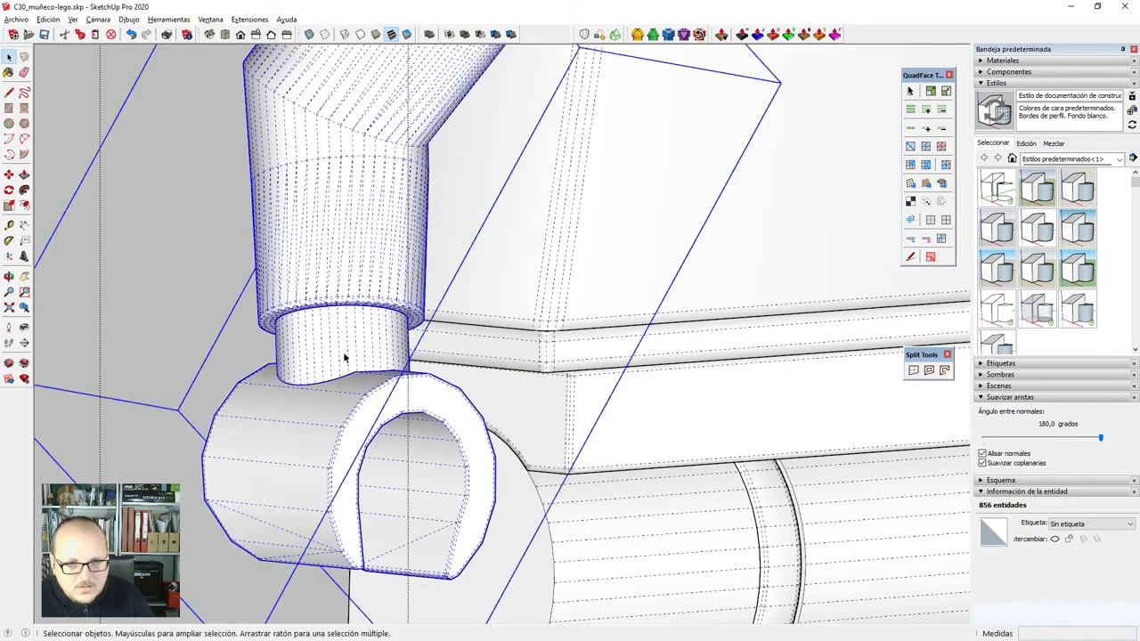
{"action": "scroll", "coordinate": [349, 332], "scroll_direction": "up", "scroll_amount": 3}
{"action": "scroll", "coordinate": [383, 373], "scroll_direction": "up", "scroll_amount": 1}
{"action": "key", "text": "m"}
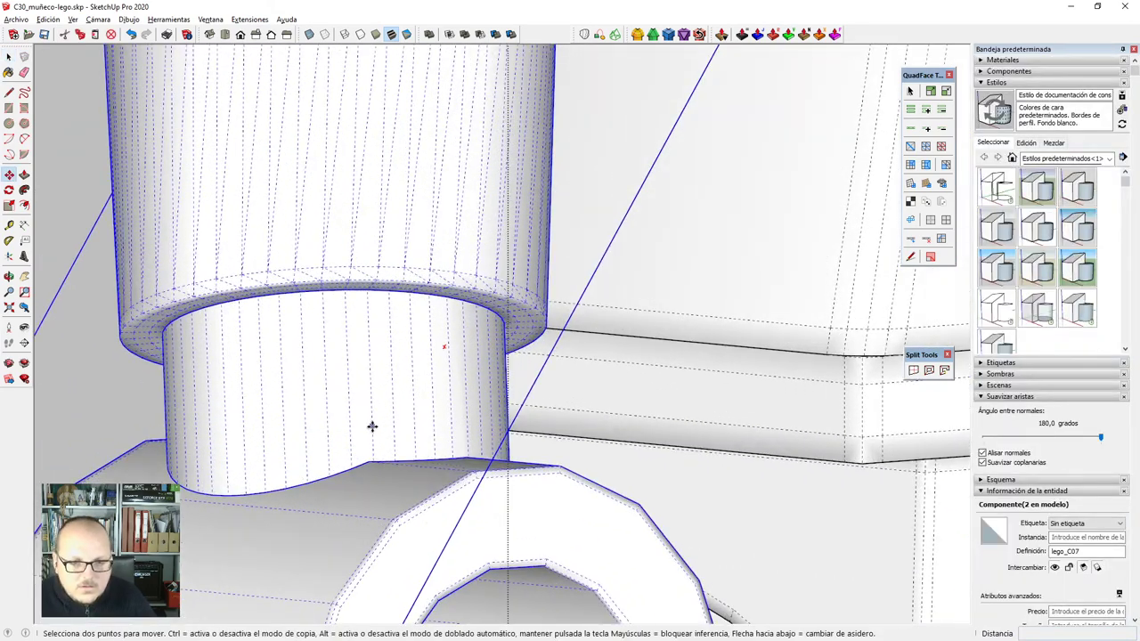
{"action": "key", "text": "space"}
Move the hand component inside the arm about 0.30 cm up into the sleeve, then close the open components.
{"action": "scroll", "coordinate": [370, 422], "scroll_direction": "down", "scroll_amount": 3}
{"action": "double_click", "coordinate": [364, 405]}
{"action": "left_click", "coordinate": [364, 406]}
{"action": "scroll", "coordinate": [371, 414], "scroll_direction": "up", "scroll_amount": 3}
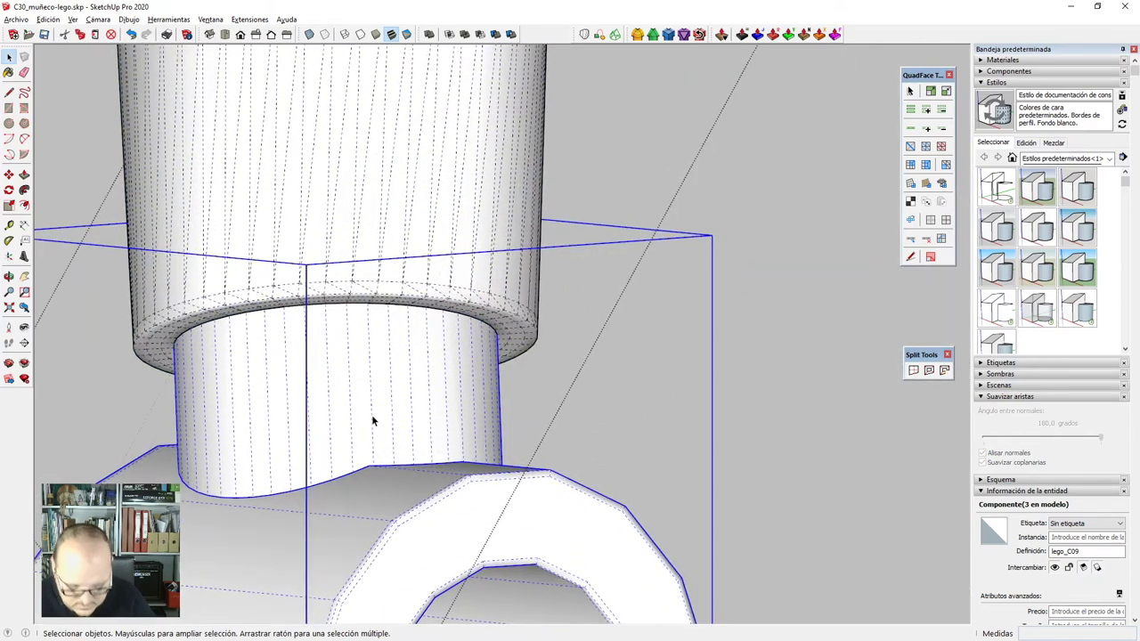
{"action": "key", "text": "ctrl"}
{"action": "left_click", "coordinate": [371, 398]}
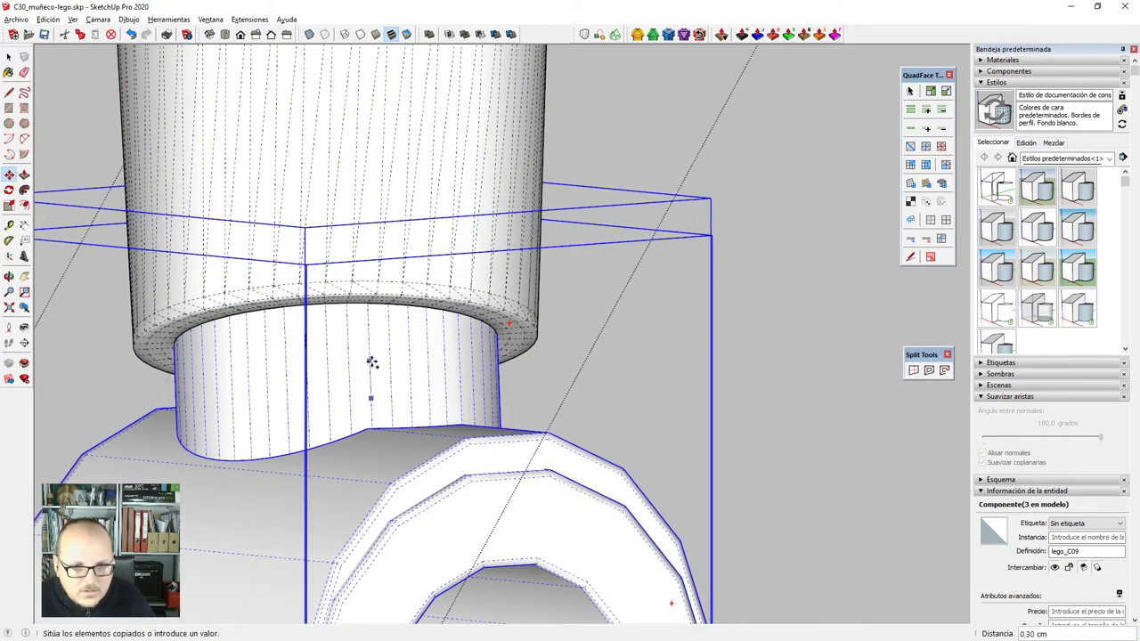
{"action": "left_click", "coordinate": [372, 361]}
{"action": "key", "text": "space"}
{"action": "scroll", "coordinate": [489, 454], "scroll_direction": "down", "scroll_amount": 2}
{"action": "scroll", "coordinate": [486, 443], "scroll_direction": "down", "scroll_amount": 8}
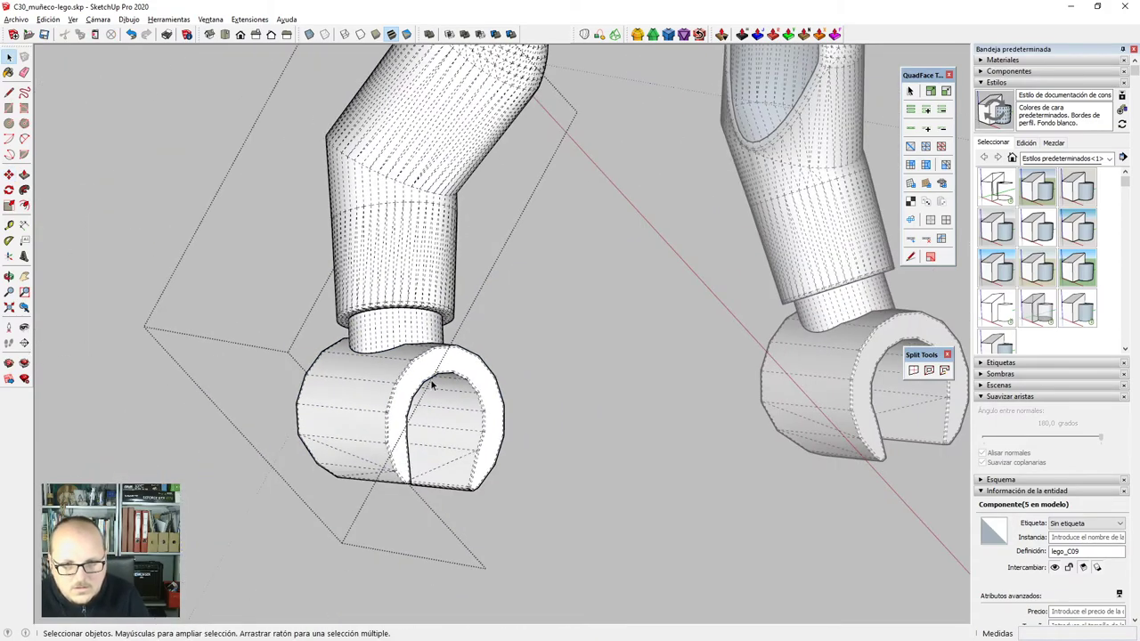
{"action": "key", "text": "Escape"}
{"action": "left_click", "coordinate": [318, 346]}
Compare the assembled figure and its hands with the blueprint from several angles.
{"action": "scroll", "coordinate": [325, 347], "scroll_direction": "down", "scroll_amount": 2}
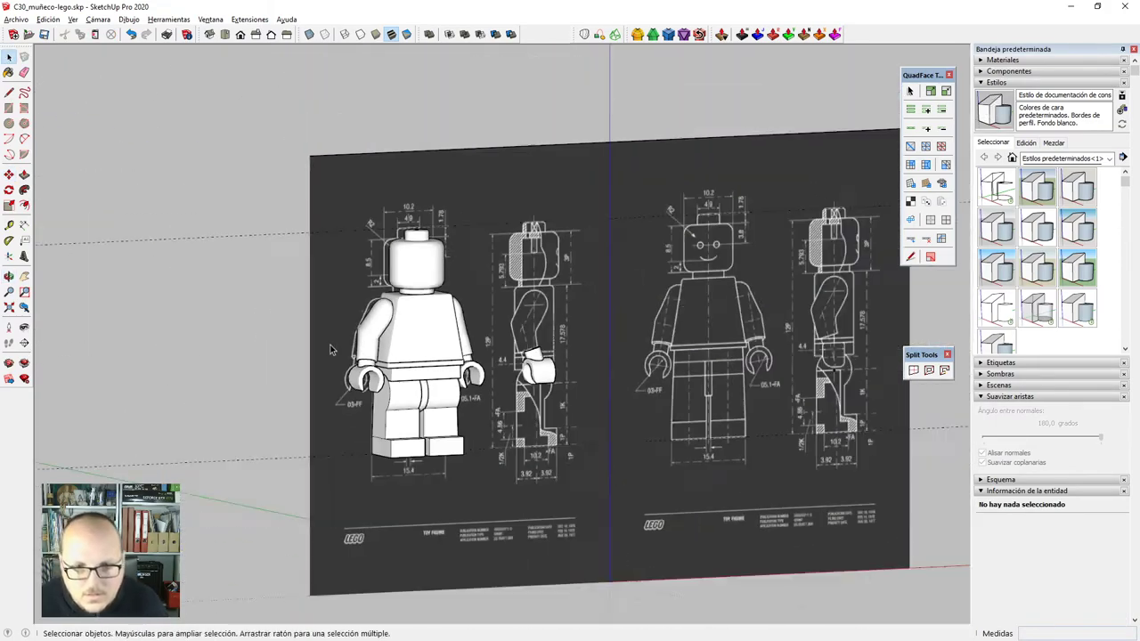
{"action": "middle_click_drag", "start_coordinate": [606, 357], "coordinate": [454, 365]}
{"action": "scroll", "coordinate": [459, 371], "scroll_direction": "down", "scroll_amount": 3}
{"action": "scroll", "coordinate": [408, 350], "scroll_direction": "up", "scroll_amount": 4}
{"action": "scroll", "coordinate": [456, 370], "scroll_direction": "down", "scroll_amount": 5}
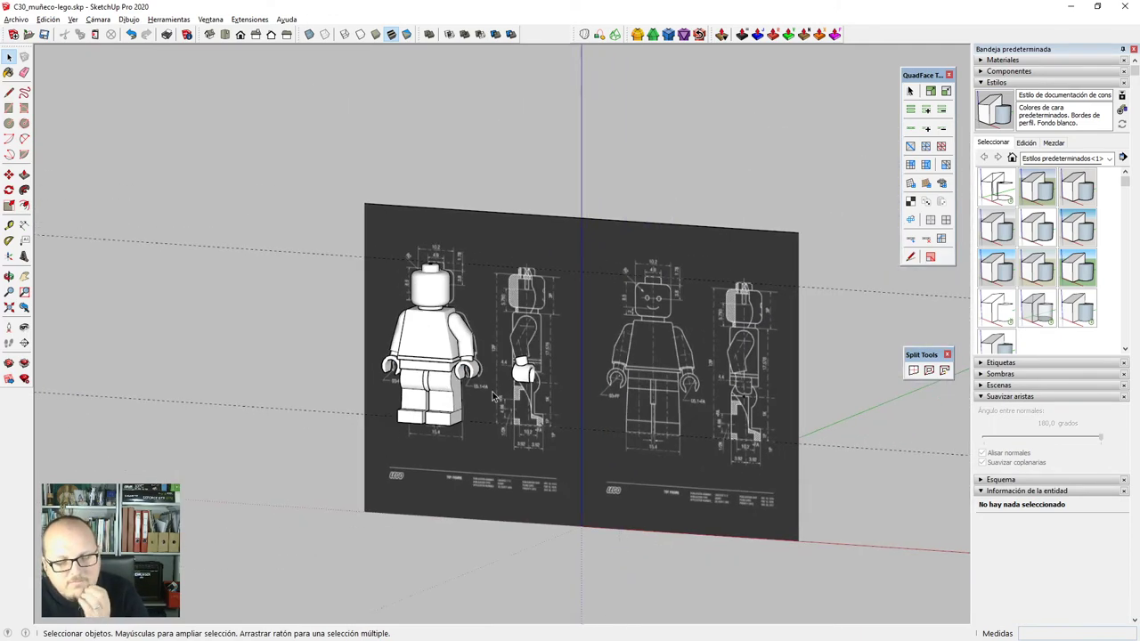
{"action": "left_click", "coordinate": [481, 445]}
{"action": "scroll", "coordinate": [488, 450], "scroll_direction": "up", "scroll_amount": 8}
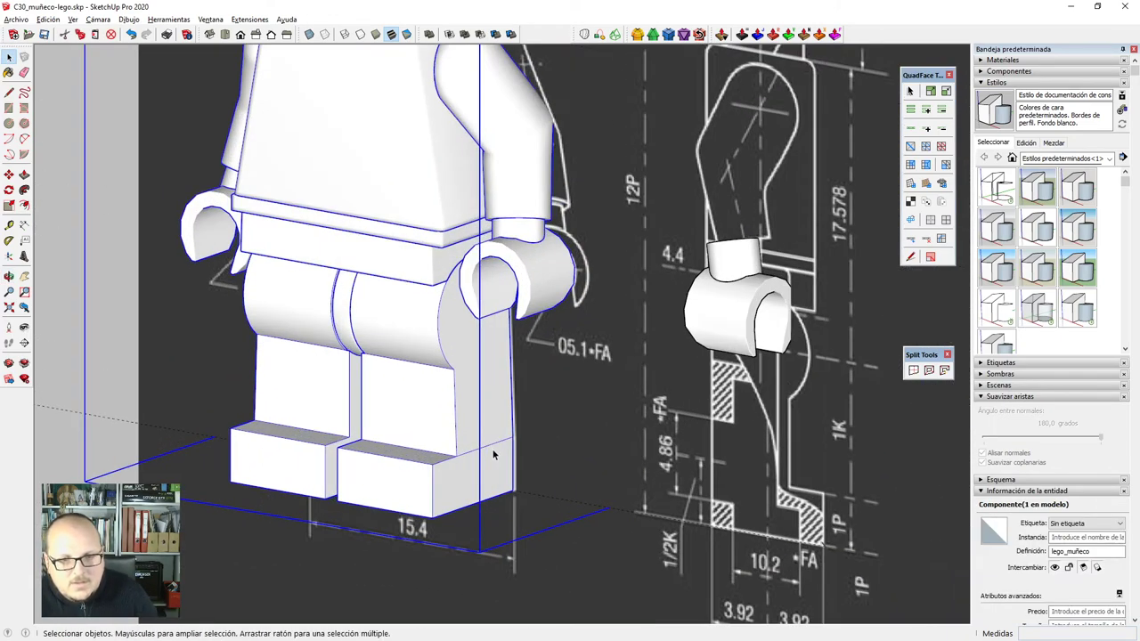
{"action": "middle_click_drag", "start_coordinate": [494, 455], "coordinate": [469, 504]}
{"action": "scroll", "coordinate": [504, 514], "scroll_direction": "down", "scroll_amount": 3}
{"action": "scroll", "coordinate": [526, 453], "scroll_direction": "up", "scroll_amount": 4}
Open the figure component and examine the legs and feet from the front, side and above.
{"action": "double_click", "coordinate": [541, 428]}
{"action": "triple_click", "coordinate": [508, 440]}
{"action": "middle_click_drag", "start_coordinate": [509, 440], "coordinate": [642, 348]}
{"action": "left_click", "coordinate": [469, 463]}
{"action": "scroll", "coordinate": [518, 413], "scroll_direction": "up", "scroll_amount": 2}
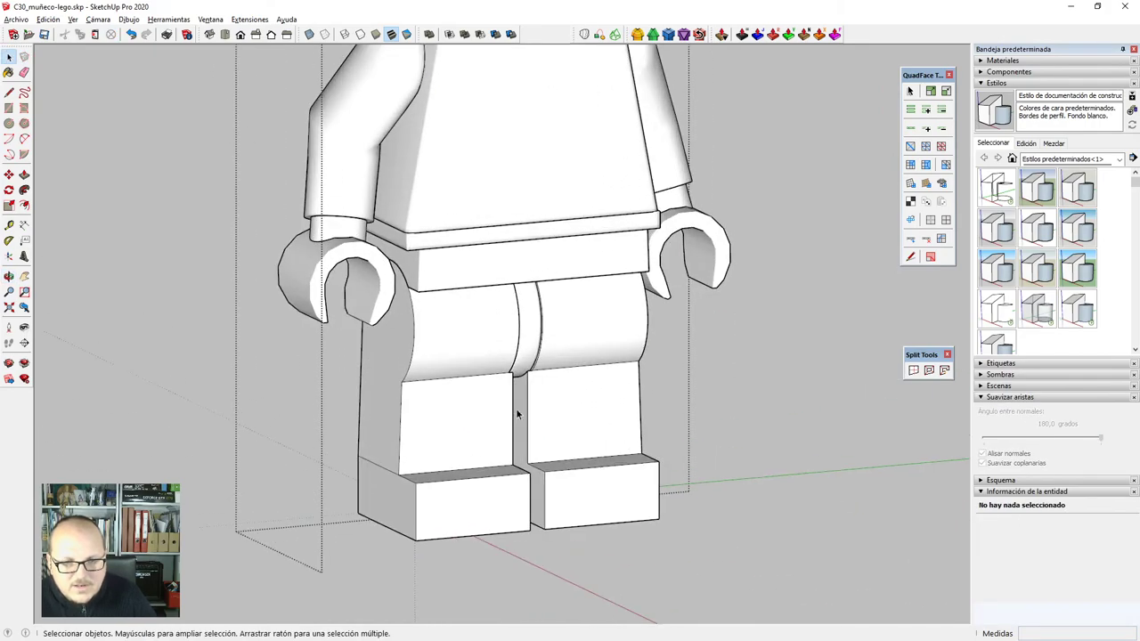
{"action": "middle_click_drag", "start_coordinate": [517, 412], "coordinate": [674, 444]}
{"action": "scroll", "coordinate": [493, 464], "scroll_direction": "down", "scroll_amount": 2}
{"action": "mouse_move", "coordinate": [371, 462]}
{"action": "middle_mouse_down"}
{"action": "mouse_move", "coordinate": [876, 508]}
{"action": "mouse_move", "coordinate": [523, 529]}
{"action": "mouse_move", "coordinate": [374, 481]}
{"action": "middle_mouse_up"}
{"action": "scroll", "coordinate": [514, 359], "scroll_direction": "up", "scroll_amount": 2}
{"action": "mouse_move", "coordinate": [514, 358]}
{"action": "middle_mouse_down"}
{"action": "mouse_move", "coordinate": [929, 436]}
{"action": "mouse_move", "coordinate": [687, 509]}
{"action": "mouse_move", "coordinate": [469, 436]}
{"action": "mouse_move", "coordinate": [532, 508]}
{"action": "mouse_move", "coordinate": [468, 510]}
{"action": "middle_mouse_up"}
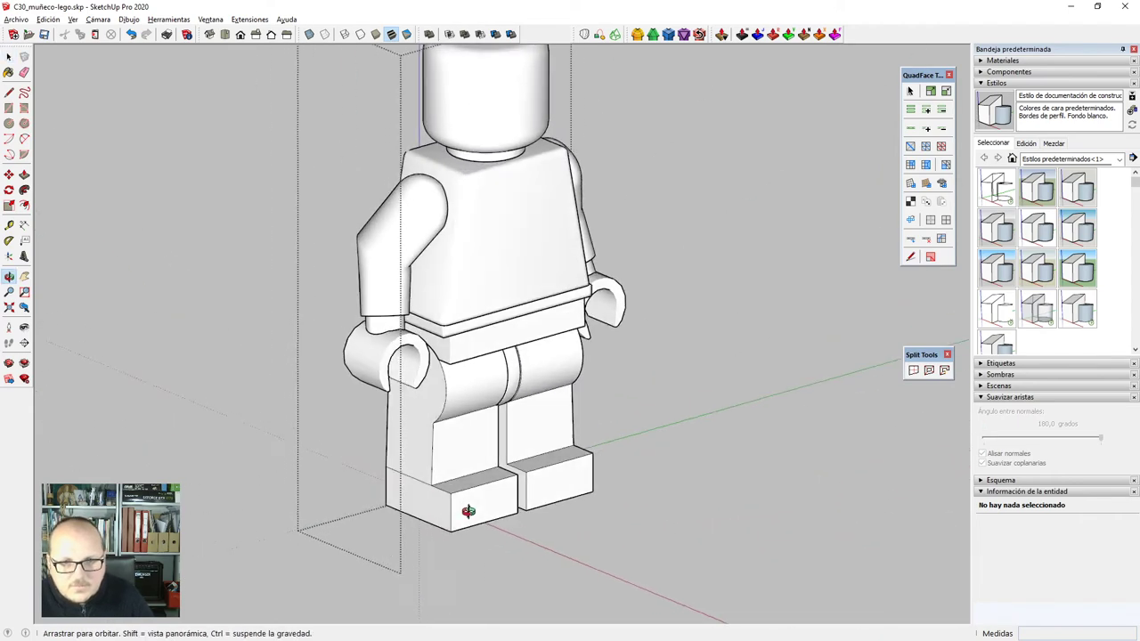
{"action": "scroll", "coordinate": [524, 390], "scroll_direction": "down", "scroll_amount": 3}
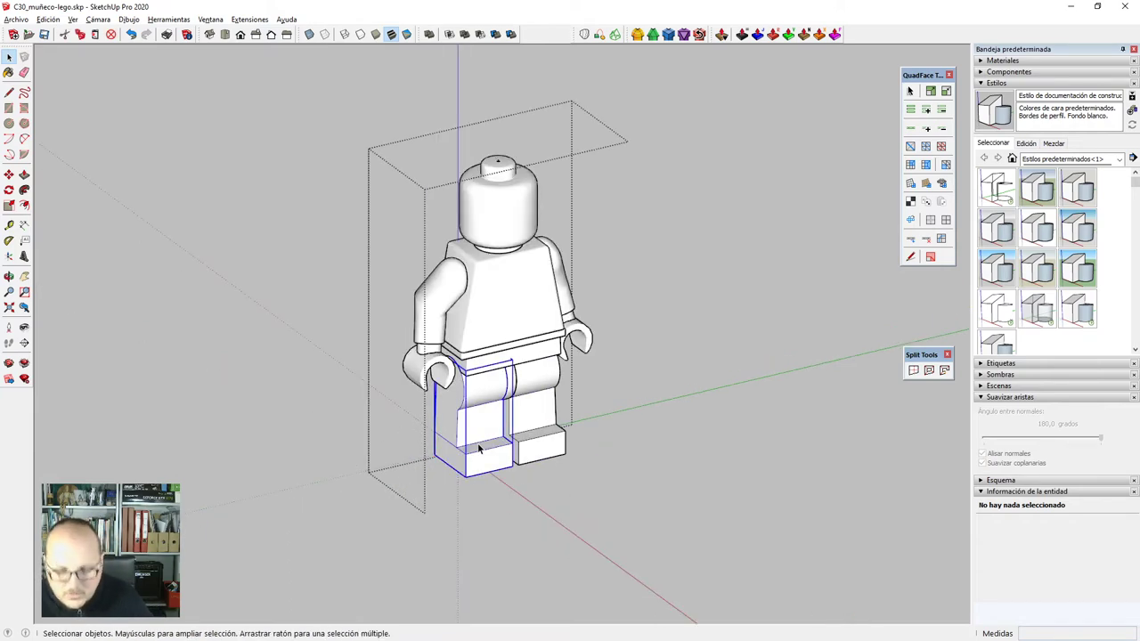
Copy one leg component from the figure and place the copy outside it, in front of the blueprint's lower edge.
{"action": "left_click", "coordinate": [478, 448]}
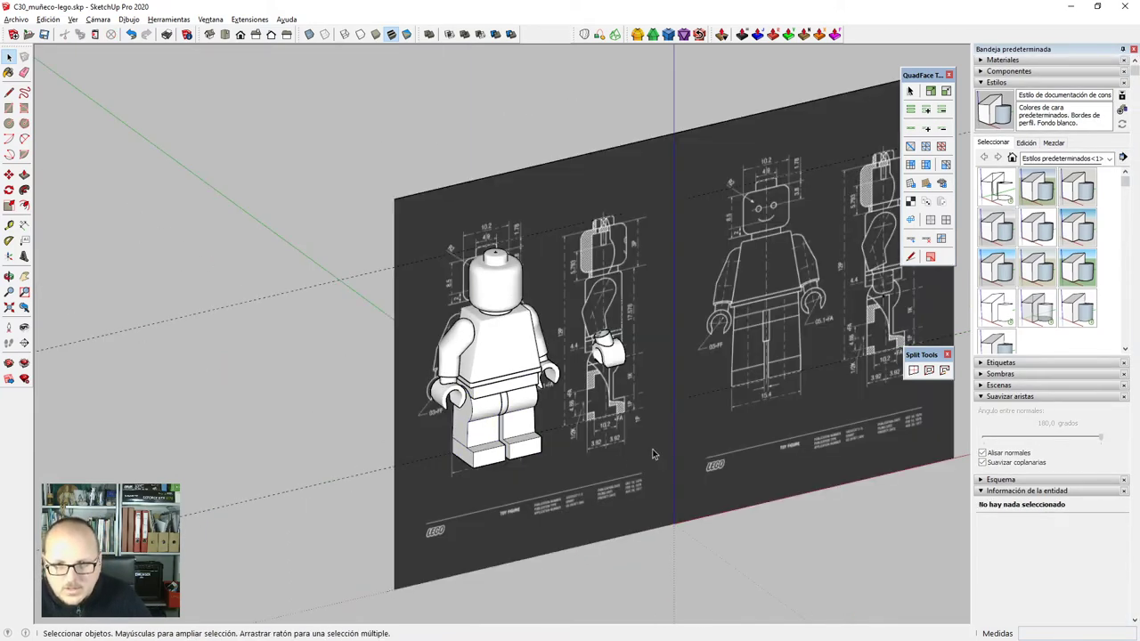
{"action": "scroll", "coordinate": [654, 454], "scroll_direction": "up", "scroll_amount": 2}
{"action": "scroll", "coordinate": [401, 223], "scroll_direction": "down", "scroll_amount": 3}
{"action": "key", "text": "ctrl+v"}
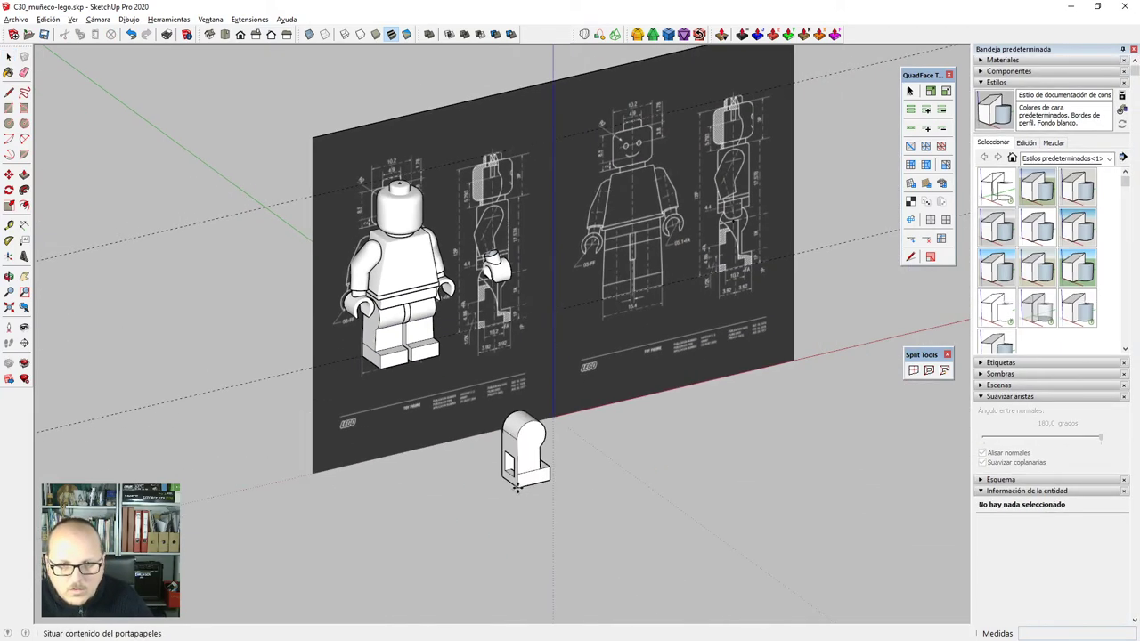
{"action": "left_click", "coordinate": [516, 486]}
{"action": "scroll", "coordinate": [518, 472], "scroll_direction": "up", "scroll_amount": 6}
{"action": "key", "text": "space"}
Open the copied leg for editing and display it with hidden geometry and X-ray transparency.
{"action": "double_click", "coordinate": [524, 426]}
{"action": "middle_click_drag", "start_coordinate": [510, 443], "coordinate": [677, 418]}
{"action": "scroll", "coordinate": [516, 487], "scroll_direction": "up", "scroll_amount": 4}
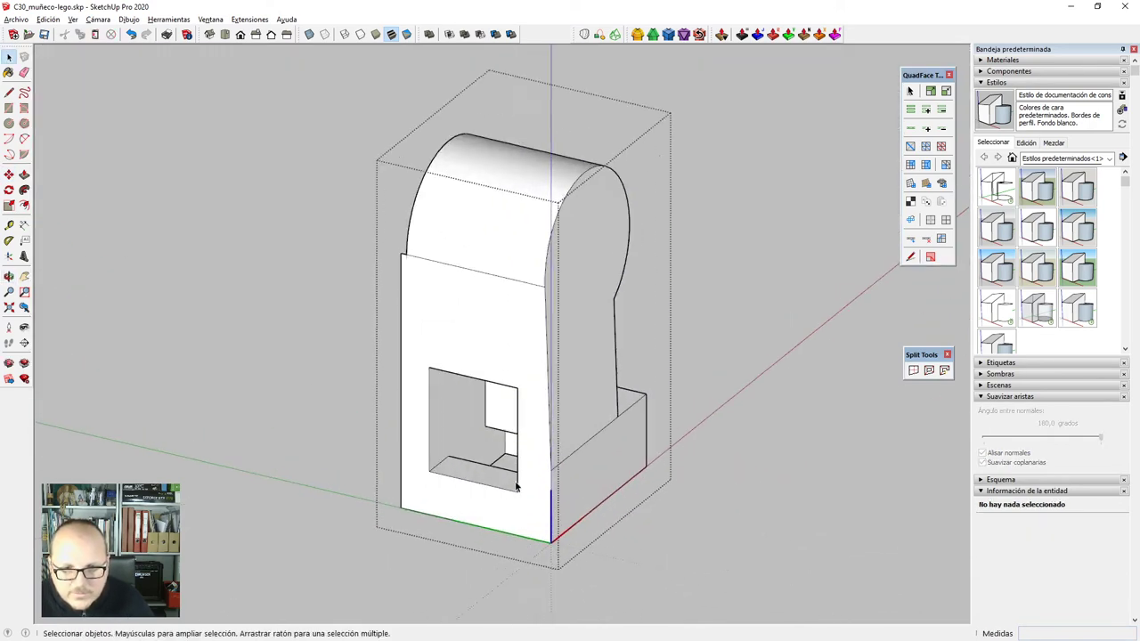
{"action": "key", "text": "alt+h"}
{"action": "middle_click_drag", "start_coordinate": [510, 480], "coordinate": [677, 332]}
{"action": "key", "text": "x"}
{"action": "scroll", "coordinate": [601, 335], "scroll_direction": "down", "scroll_amount": 1}
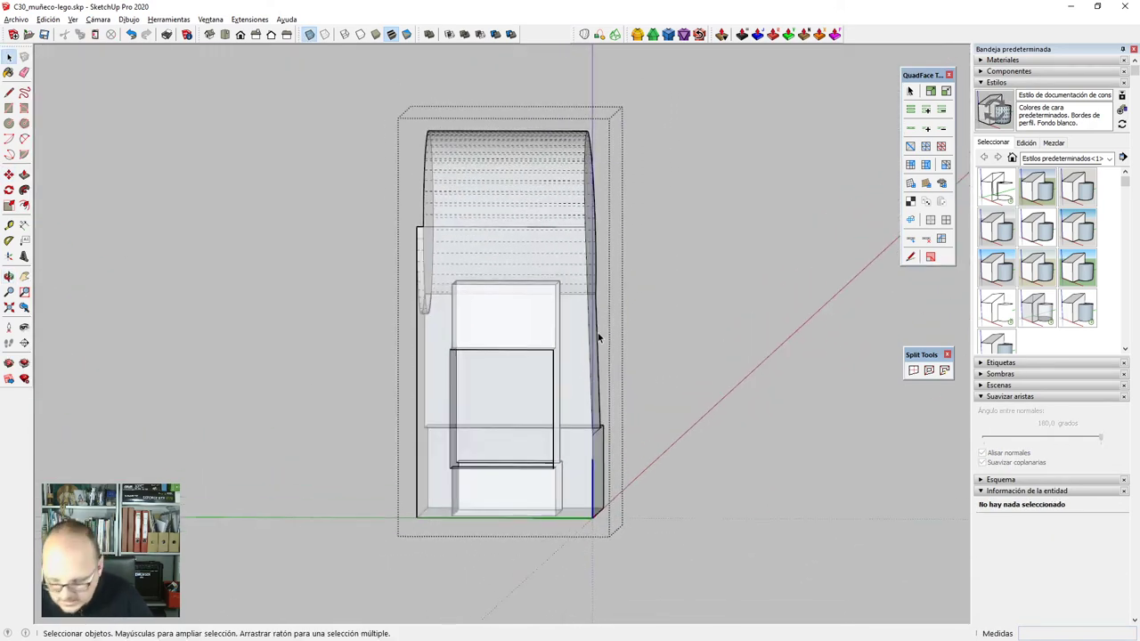
Switch to the front view and frame the copied leg's stepped profile.
{"action": "key", "text": "F3"}
{"action": "scroll", "coordinate": [571, 334], "scroll_direction": "down", "scroll_amount": 4}
{"action": "scroll", "coordinate": [571, 334], "scroll_direction": "down", "scroll_amount": 1}
{"action": "middle_click_drag", "start_coordinate": [571, 334], "coordinate": [594, 184], "text": "shift"}
{"action": "scroll", "coordinate": [401, 477], "scroll_direction": "up", "scroll_amount": 1}
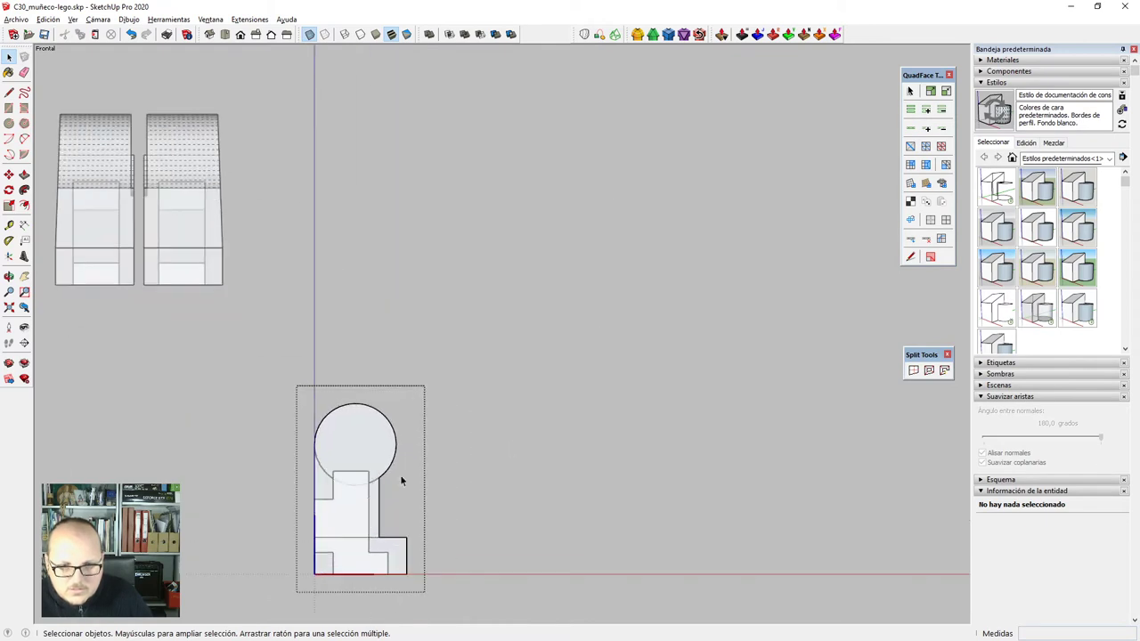
{"action": "scroll", "coordinate": [383, 503], "scroll_direction": "down", "scroll_amount": 2}
{"action": "scroll", "coordinate": [375, 508], "scroll_direction": "up", "scroll_amount": 5}
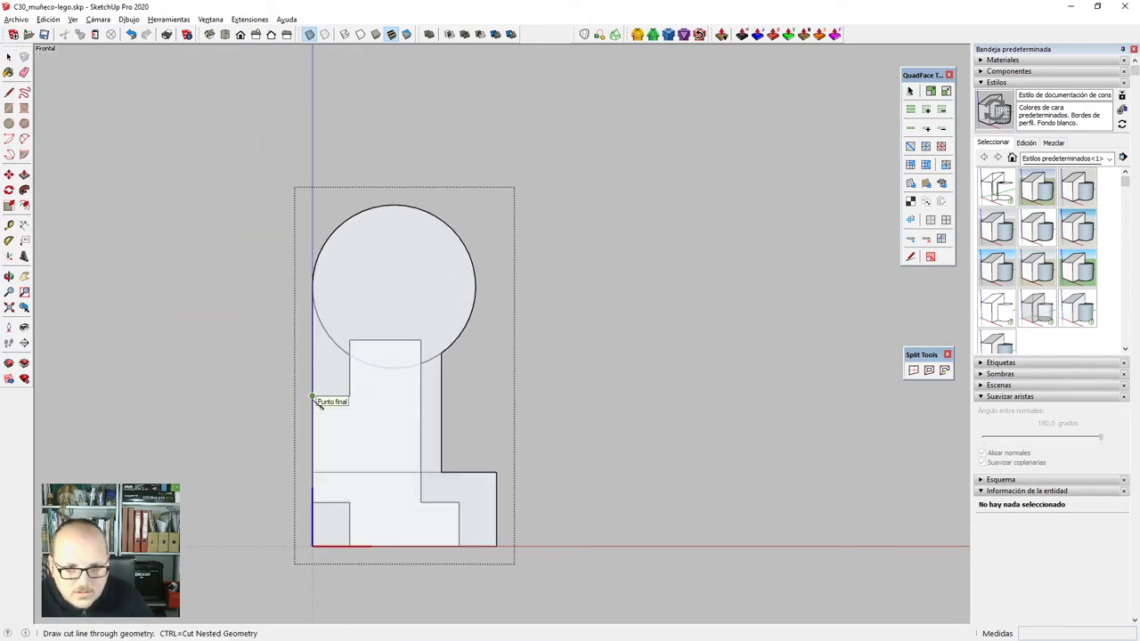
Close the copied leg component and make it unique so it is independent of the figure's legs.
{"action": "scroll", "coordinate": [358, 412], "scroll_direction": "down", "scroll_amount": 3}
{"action": "key", "text": "space"}
{"action": "key", "text": "Escape"}
{"action": "right_click", "coordinate": [364, 430]}
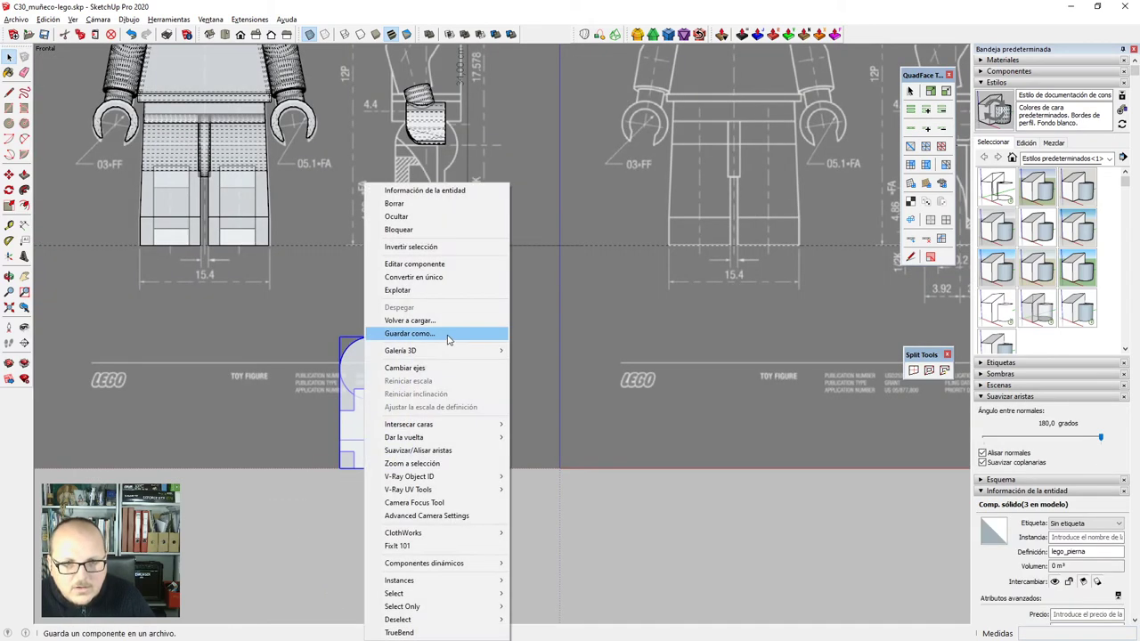
{"action": "left_click", "coordinate": [442, 279]}
{"action": "scroll", "coordinate": [345, 382], "scroll_direction": "up", "scroll_amount": 2}
{"action": "scroll", "coordinate": [368, 483], "scroll_direction": "up", "scroll_amount": 3}
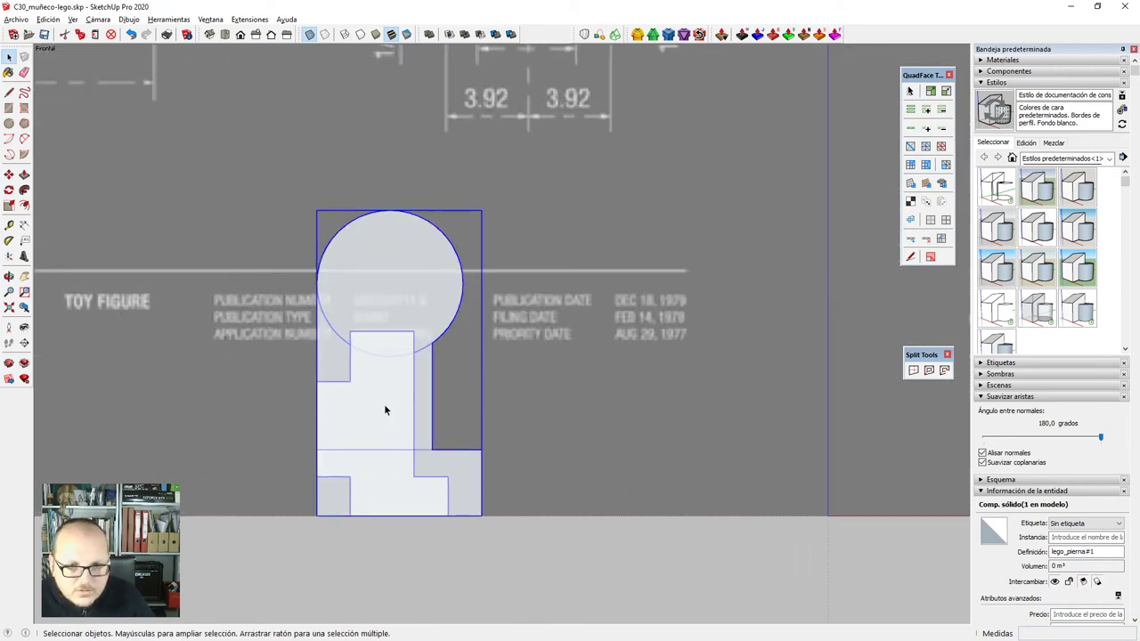
Open the unique leg and cut it horizontally at the cavity's upper ledge with a cut line about 6.55 cm long.
{"action": "double_click", "coordinate": [384, 403]}
{"action": "scroll", "coordinate": [340, 394], "scroll_direction": "up", "scroll_amount": 2}
{"action": "key", "text": "z"}
{"action": "left_click", "coordinate": [550, 375]}
{"action": "scroll", "coordinate": [551, 380], "scroll_direction": "down", "scroll_amount": 3}
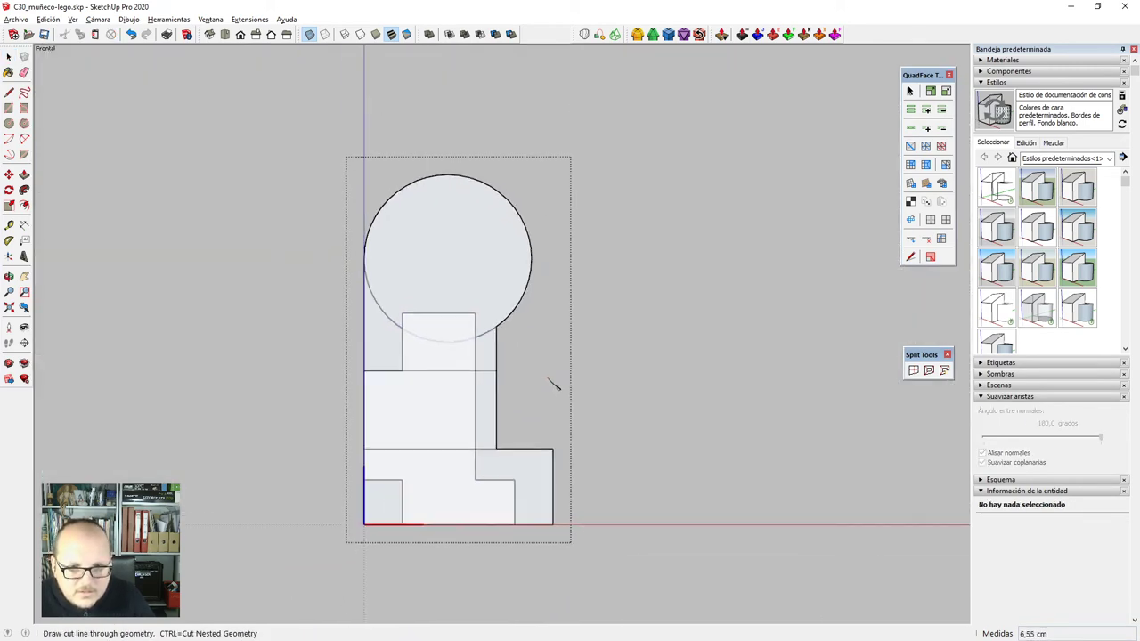
{"action": "scroll", "coordinate": [396, 301], "scroll_direction": "up", "scroll_amount": 2}
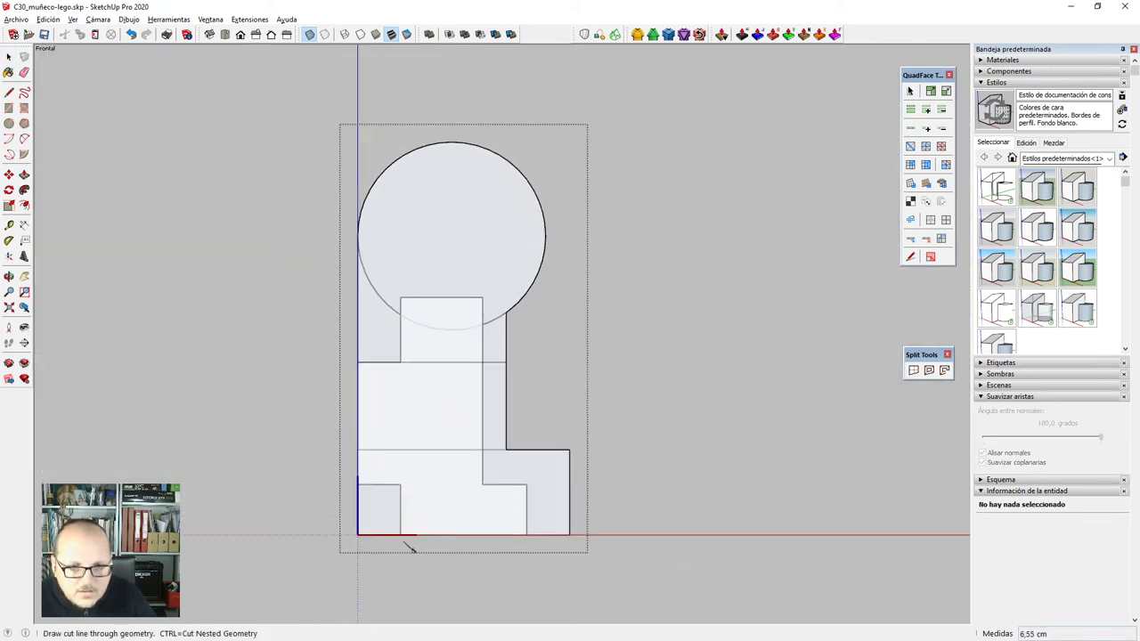
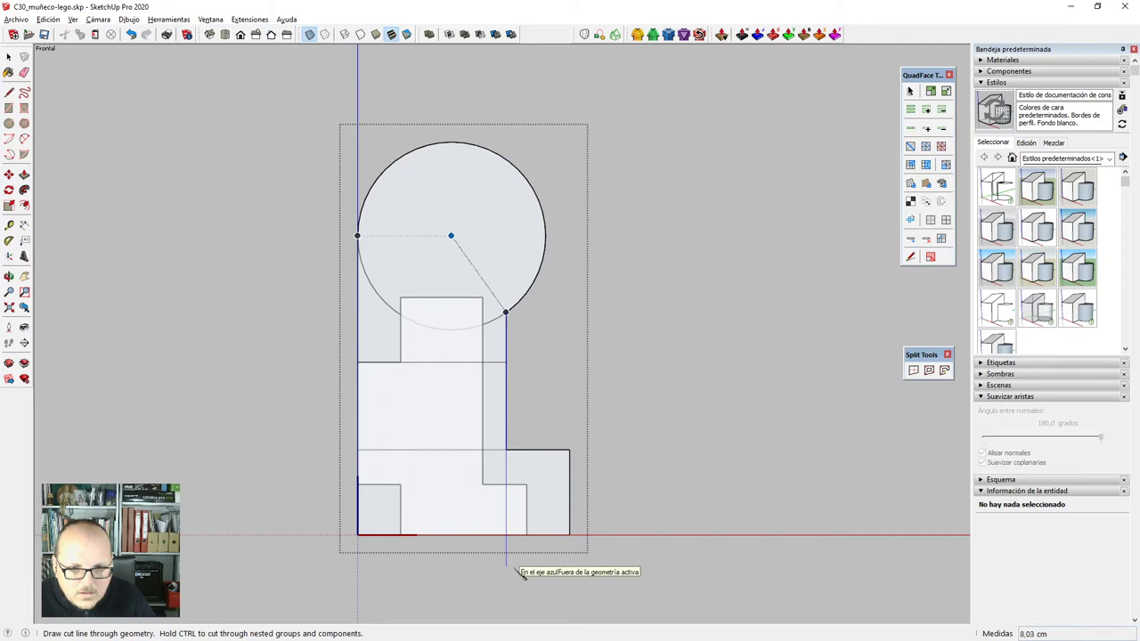
Cut through the leg vertically along its front face and horizontally at the lower edge of the cavity.
{"action": "scroll", "coordinate": [621, 457], "scroll_direction": "down", "scroll_amount": 2}
{"action": "mouse_move", "coordinate": [621, 458]}
{"action": "middle_mouse_down"}
{"action": "mouse_move", "coordinate": [667, 514]}
{"action": "mouse_move", "coordinate": [639, 461]}
{"action": "middle_mouse_up"}
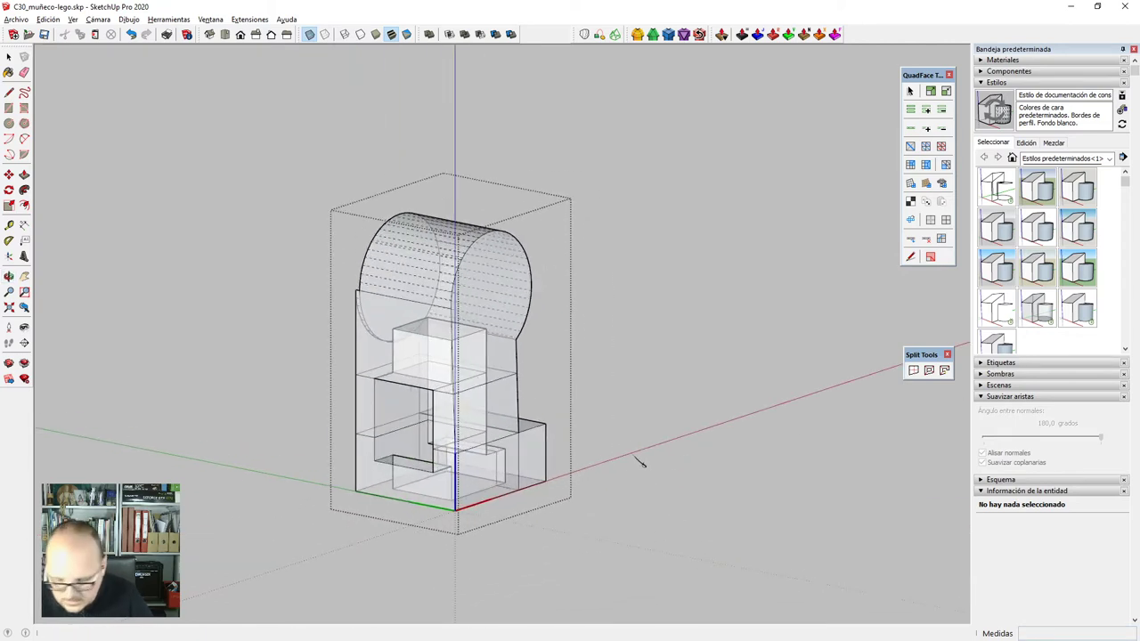
{"action": "key", "text": "F3"}
{"action": "scroll", "coordinate": [597, 455], "scroll_direction": "down", "scroll_amount": 2}
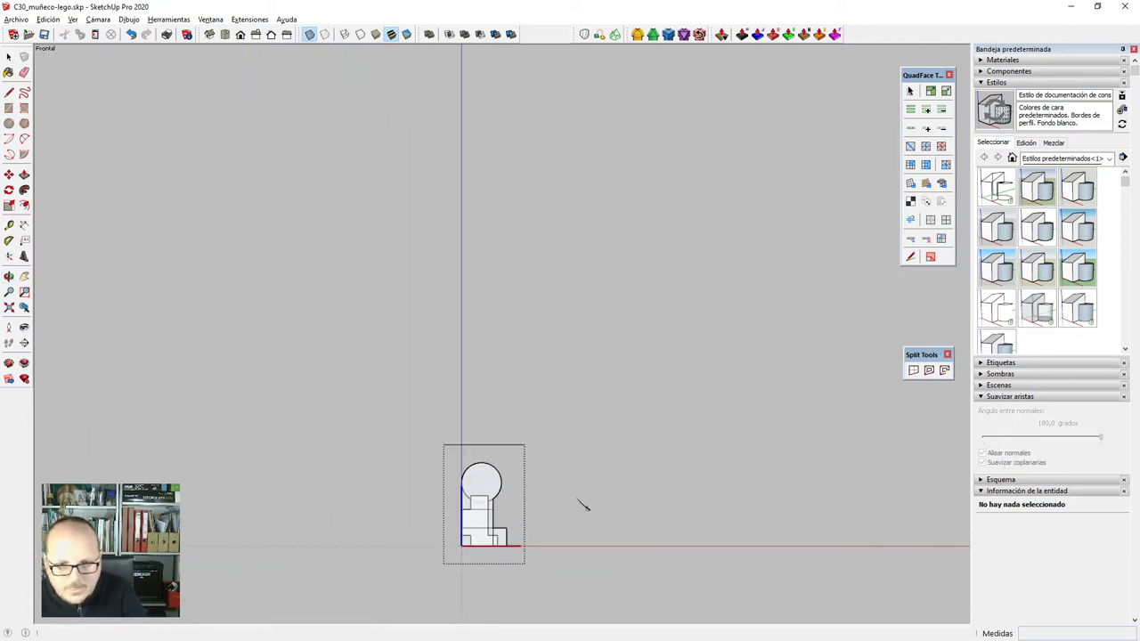
{"action": "key", "text": "F6"}
{"action": "scroll", "coordinate": [463, 419], "scroll_direction": "up", "scroll_amount": 5}
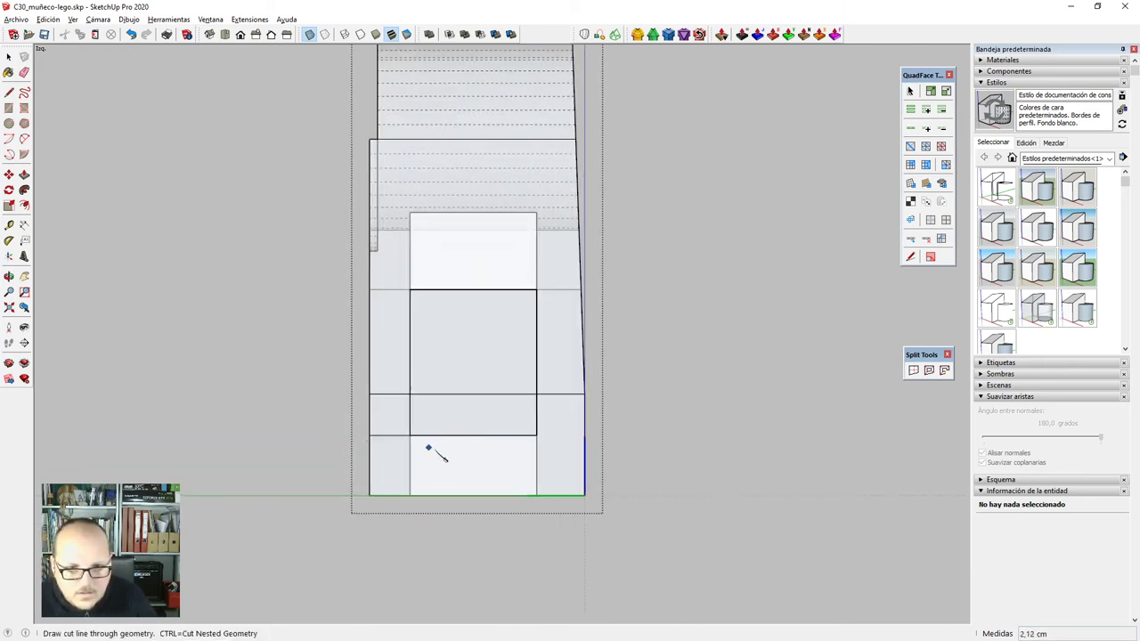
{"action": "middle_click_drag", "start_coordinate": [621, 441], "coordinate": [752, 613]}
{"action": "scroll", "coordinate": [752, 579], "scroll_direction": "up", "scroll_amount": 10}
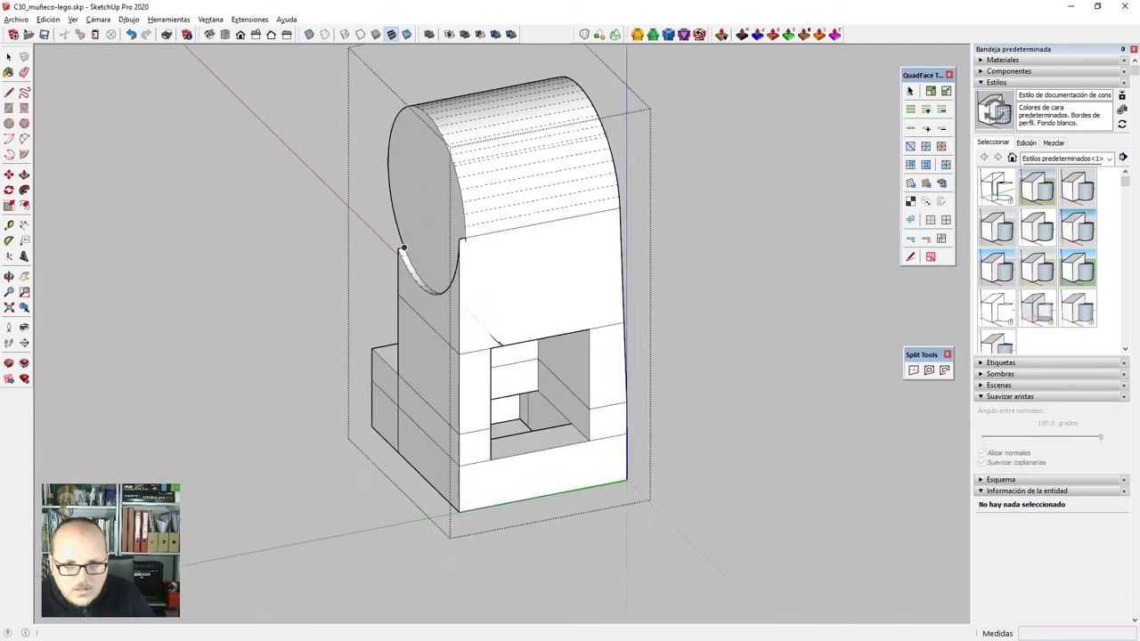
Draw a short edge from the curved recess to the leg's back edge and erase the thin sliver above it.
{"action": "scroll", "coordinate": [499, 348], "scroll_direction": "up", "scroll_amount": 3}
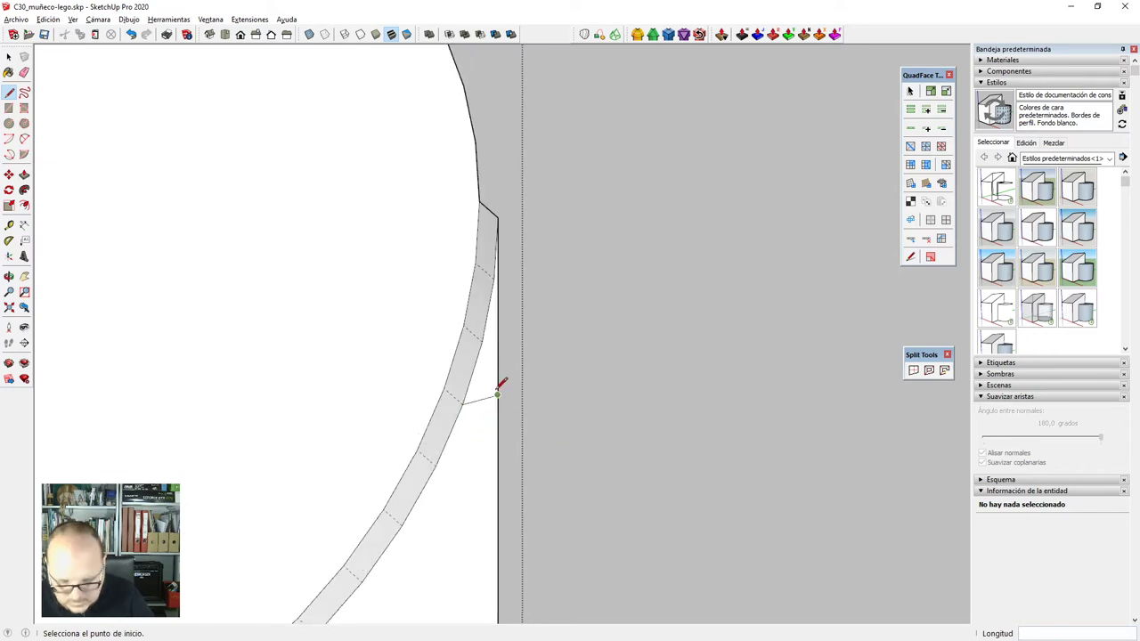
{"action": "left_click", "coordinate": [427, 351]}
{"action": "key", "text": "e"}
{"action": "scroll", "coordinate": [464, 287], "scroll_direction": "up", "scroll_amount": 2}
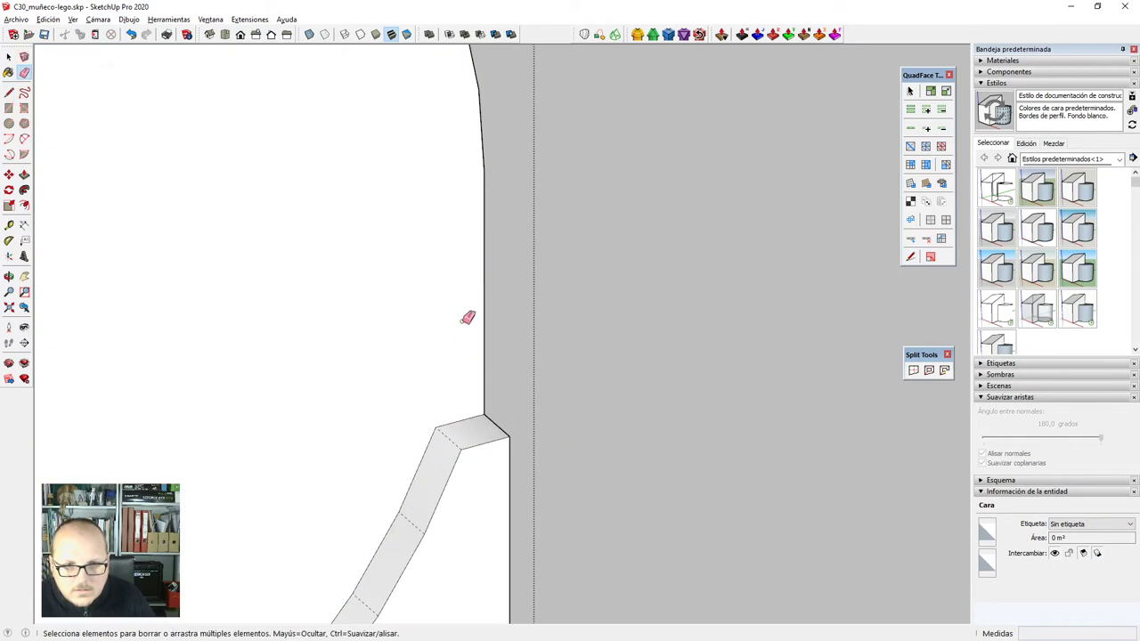
Unsmooth the edge where the recess arc meets its short flat end, setting the angle between normals to 0 degrees.
{"action": "scroll", "coordinate": [468, 318], "scroll_direction": "down", "scroll_amount": 6}
{"action": "mouse_move", "coordinate": [611, 293]}
{"action": "middle_mouse_down"}
{"action": "mouse_move", "coordinate": [683, 382]}
{"action": "mouse_move", "coordinate": [596, 227]}
{"action": "mouse_move", "coordinate": [603, 460]}
{"action": "mouse_move", "coordinate": [686, 369]}
{"action": "mouse_move", "coordinate": [580, 315]}
{"action": "mouse_move", "coordinate": [629, 323]}
{"action": "mouse_move", "coordinate": [631, 491]}
{"action": "mouse_move", "coordinate": [612, 510]}
{"action": "middle_mouse_up"}
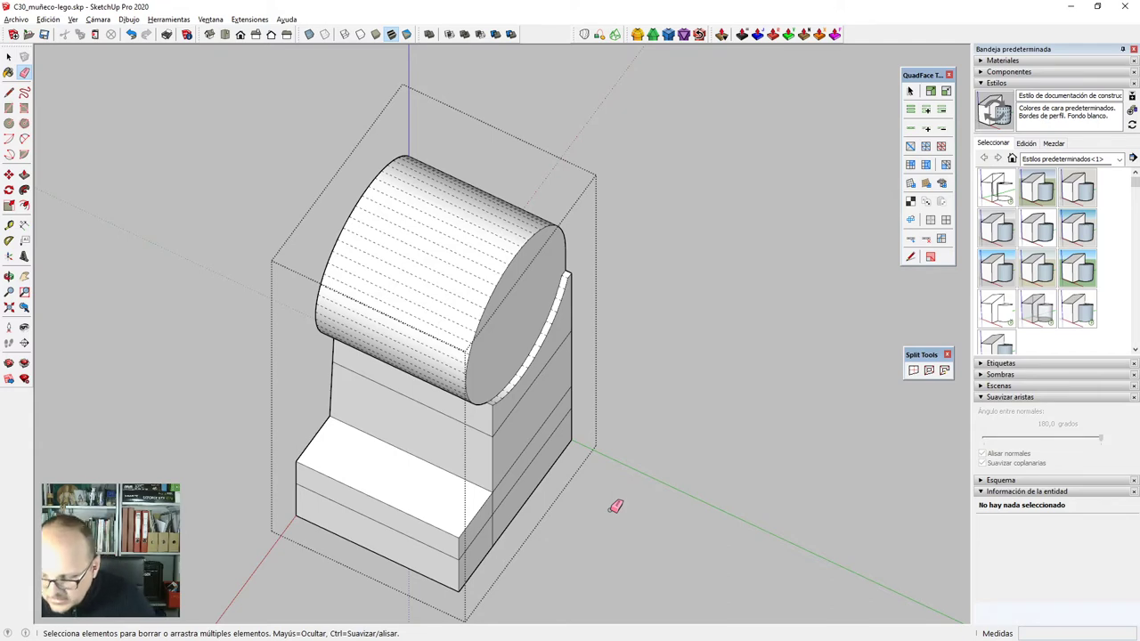
{"action": "mouse_move", "coordinate": [616, 506]}
{"action": "middle_mouse_down"}
{"action": "mouse_move", "coordinate": [565, 454]}
{"action": "mouse_move", "coordinate": [499, 499]}
{"action": "mouse_move", "coordinate": [381, 343]}
{"action": "mouse_move", "coordinate": [522, 257]}
{"action": "mouse_move", "coordinate": [295, 473]}
{"action": "mouse_move", "coordinate": [613, 473]}
{"action": "mouse_move", "coordinate": [549, 441]}
{"action": "mouse_move", "coordinate": [496, 383]}
{"action": "mouse_move", "coordinate": [508, 458]}
{"action": "mouse_move", "coordinate": [133, 343]}
{"action": "mouse_move", "coordinate": [517, 425]}
{"action": "middle_mouse_up"}
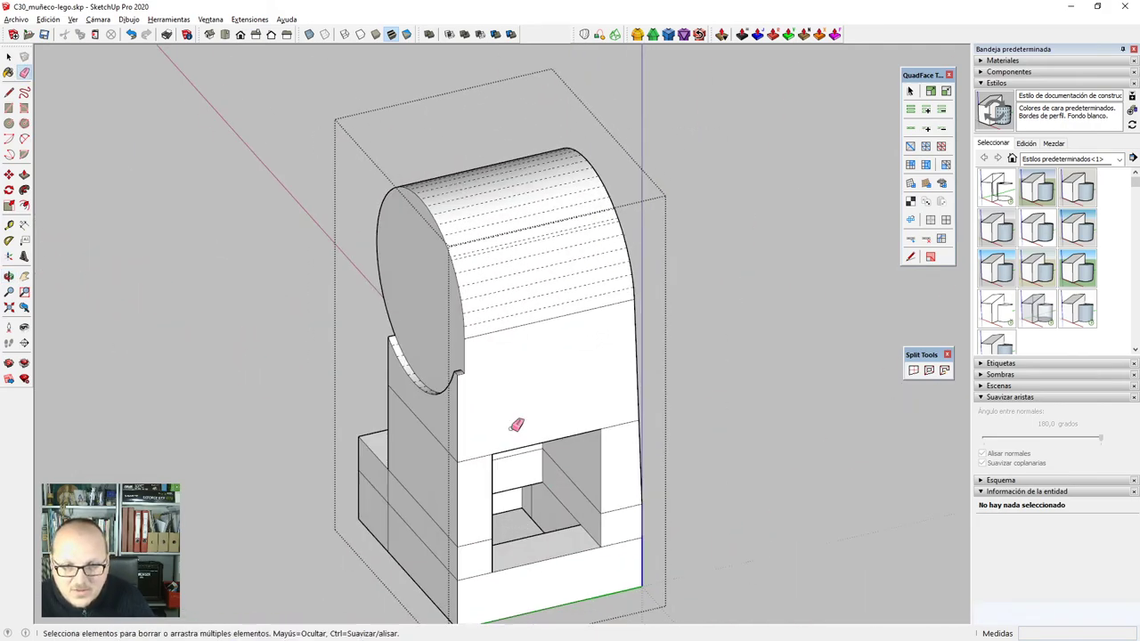
{"action": "key", "text": "space"}
{"action": "scroll", "coordinate": [462, 358], "scroll_direction": "up", "scroll_amount": 10}
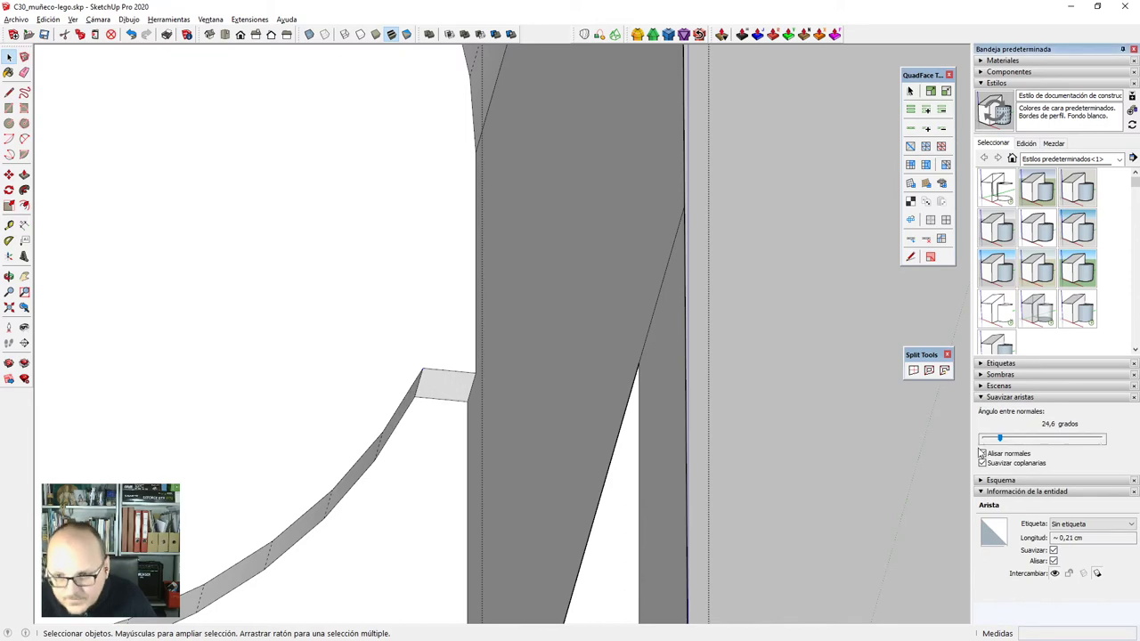
{"action": "left_click", "coordinate": [983, 453]}
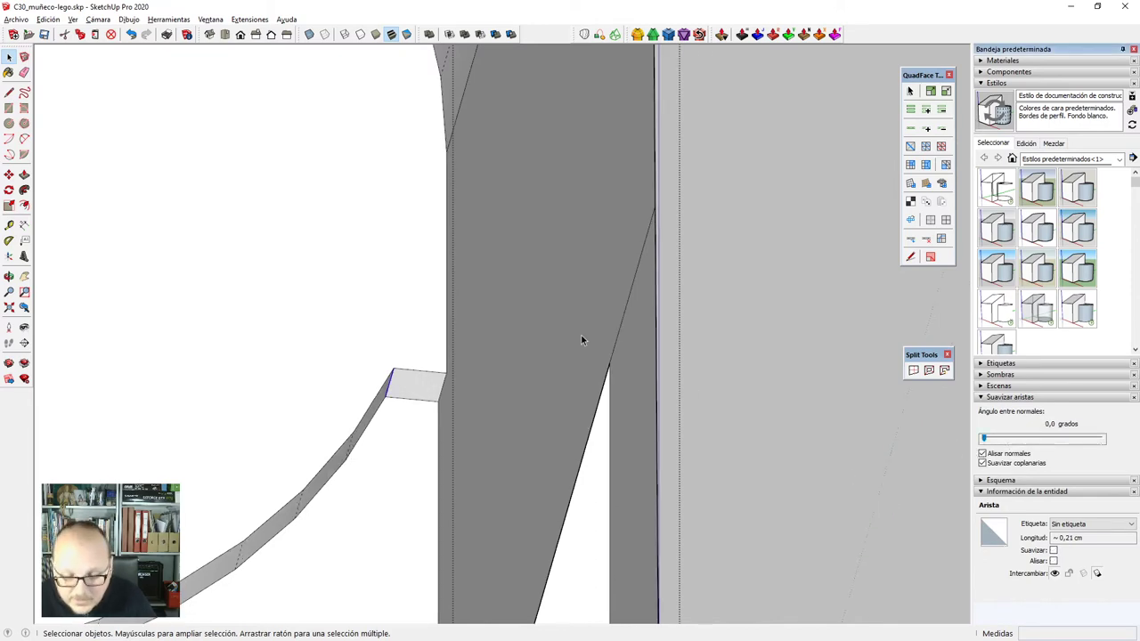
Draw an edge across the back face from the recess corner, and a second one about 4.87 cm across the side face to the cylinder's base.
{"action": "middle_click_drag", "start_coordinate": [581, 339], "coordinate": [461, 321]}
{"action": "scroll", "coordinate": [463, 326], "scroll_direction": "down", "scroll_amount": 3}
{"action": "middle_click_drag", "start_coordinate": [568, 455], "coordinate": [454, 392]}
{"action": "key", "text": "l"}
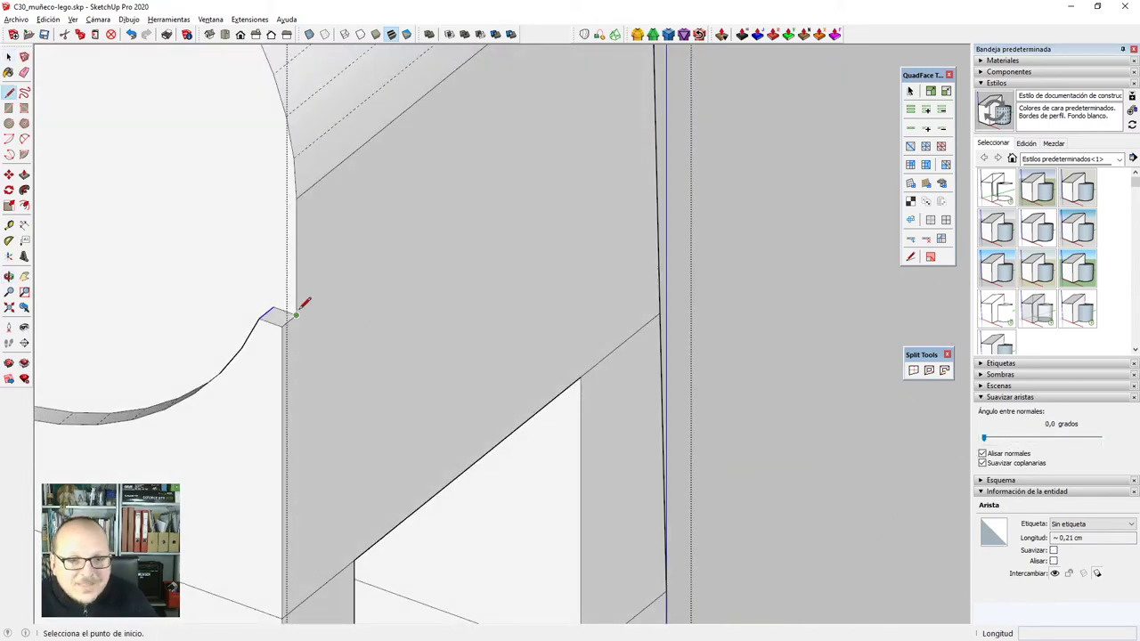
{"action": "scroll", "coordinate": [356, 425], "scroll_direction": "down", "scroll_amount": 3}
{"action": "mouse_move", "coordinate": [575, 488]}
{"action": "middle_mouse_down"}
{"action": "mouse_move", "coordinate": [476, 468]}
{"action": "mouse_move", "coordinate": [308, 401]}
{"action": "middle_mouse_up"}
{"action": "middle_click_drag", "start_coordinate": [709, 402], "coordinate": [593, 357]}
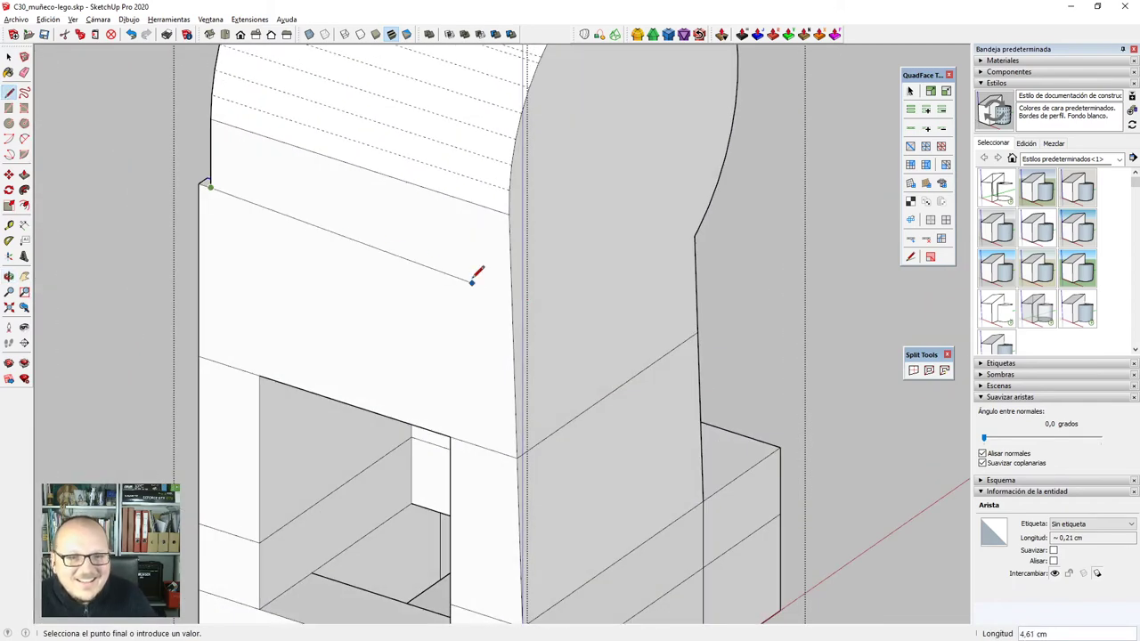
{"action": "middle_click_drag", "start_coordinate": [638, 319], "coordinate": [629, 292]}
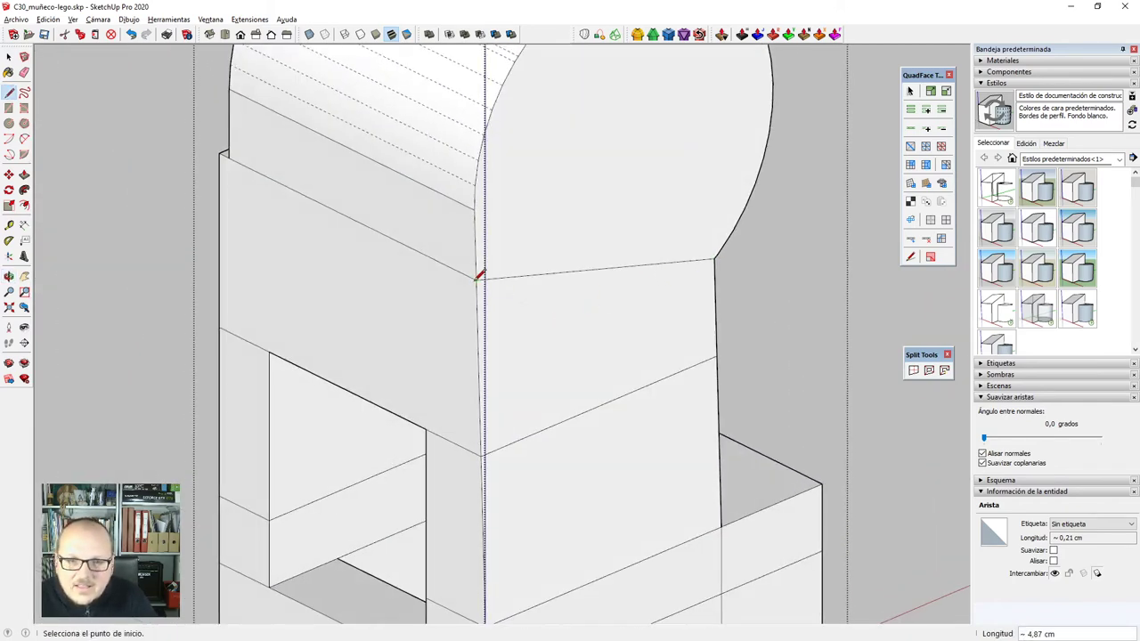
Try to merge the cylinder's lowest lengthwise edge into the edge where it meets the front face.
{"action": "scroll", "coordinate": [478, 275], "scroll_direction": "down", "scroll_amount": 5}
{"action": "middle_click_drag", "start_coordinate": [478, 275], "coordinate": [133, 236]}
{"action": "scroll", "coordinate": [580, 326], "scroll_direction": "up", "scroll_amount": 5}
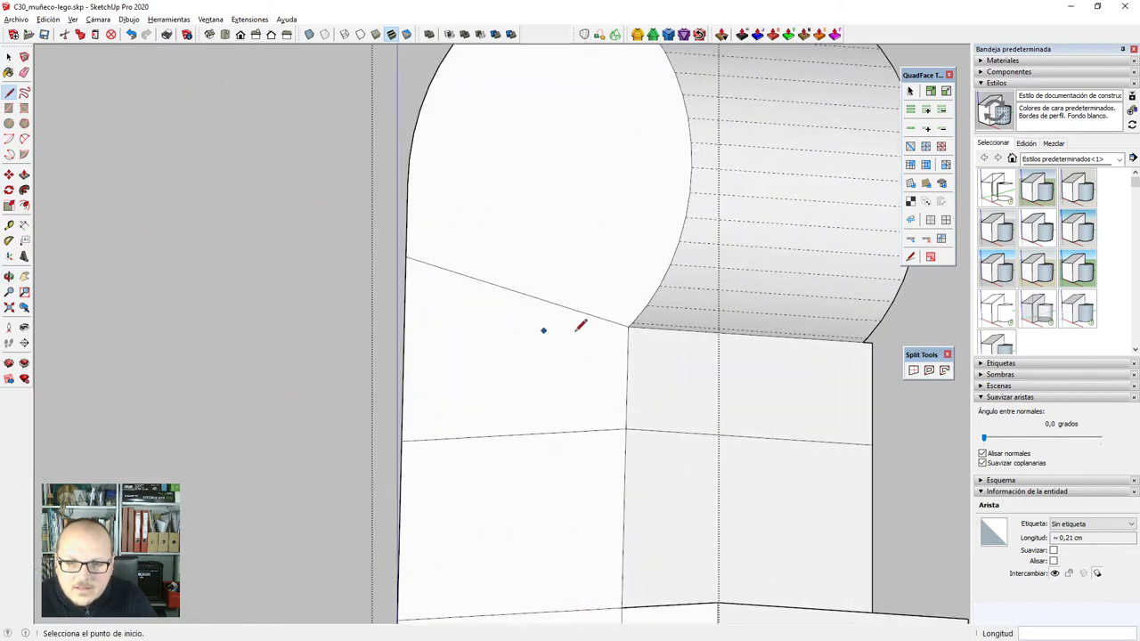
{"action": "scroll", "coordinate": [588, 330], "scroll_direction": "up", "scroll_amount": 2}
{"action": "key", "text": "space"}
{"action": "scroll", "coordinate": [402, 275], "scroll_direction": "down", "scroll_amount": 2}
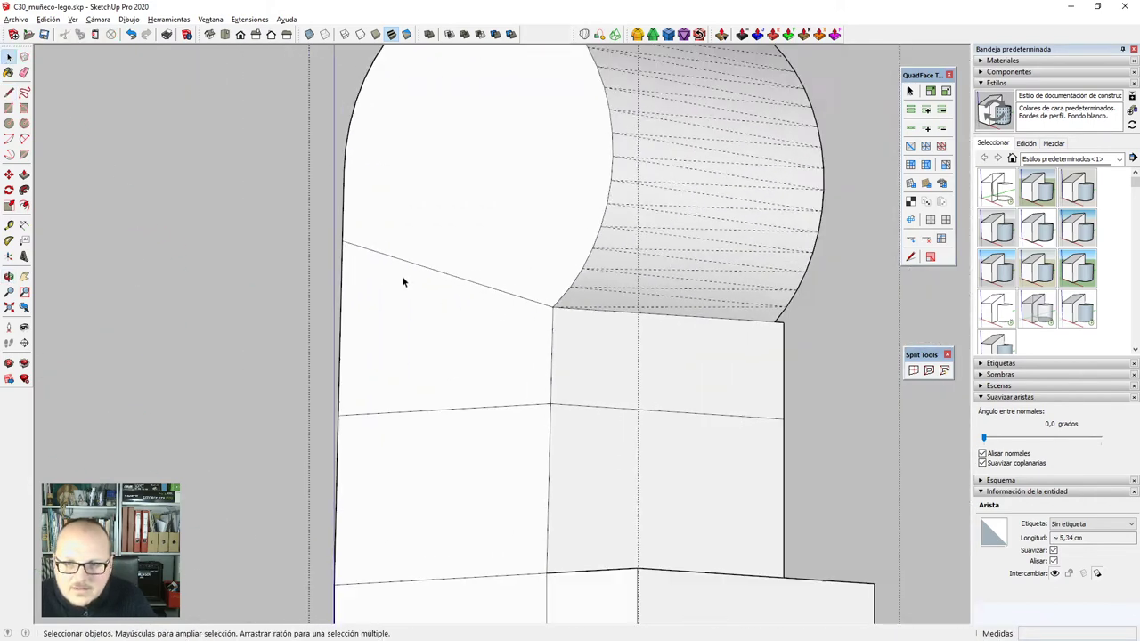
Explode all the curves in the leg's geometry.
{"action": "triple_click", "coordinate": [668, 259]}
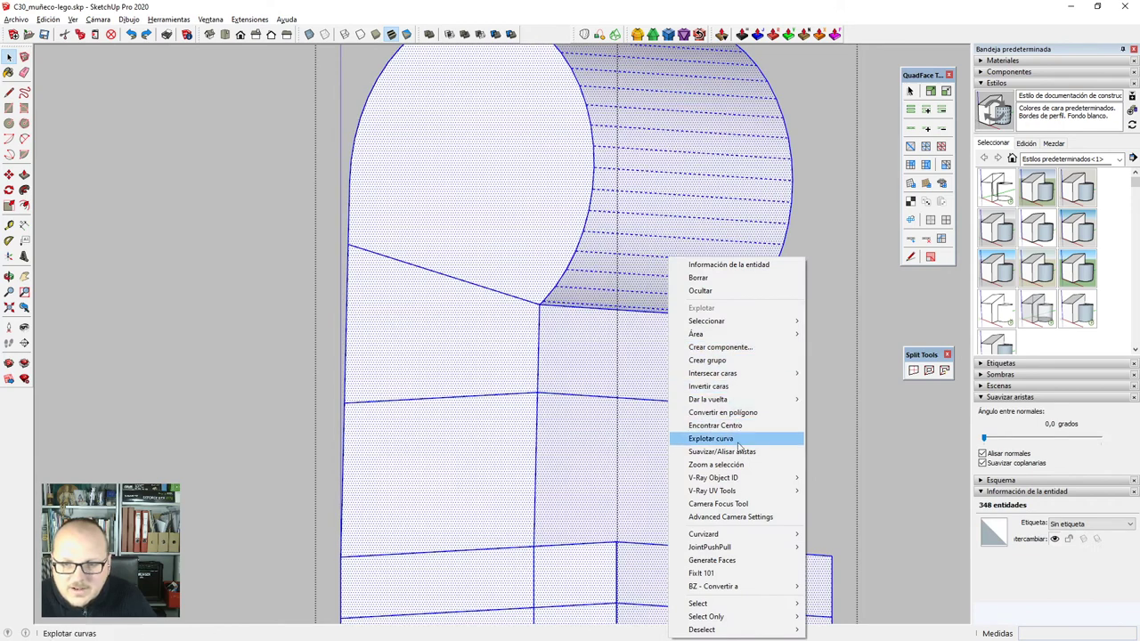
{"action": "left_click", "coordinate": [710, 438]}
{"action": "left_click", "coordinate": [616, 319]}
Merge the cylinder's lowest dashed edge into the solid edge where the cylinder meets the front face.
{"action": "scroll", "coordinate": [575, 303], "scroll_direction": "up", "scroll_amount": 3}
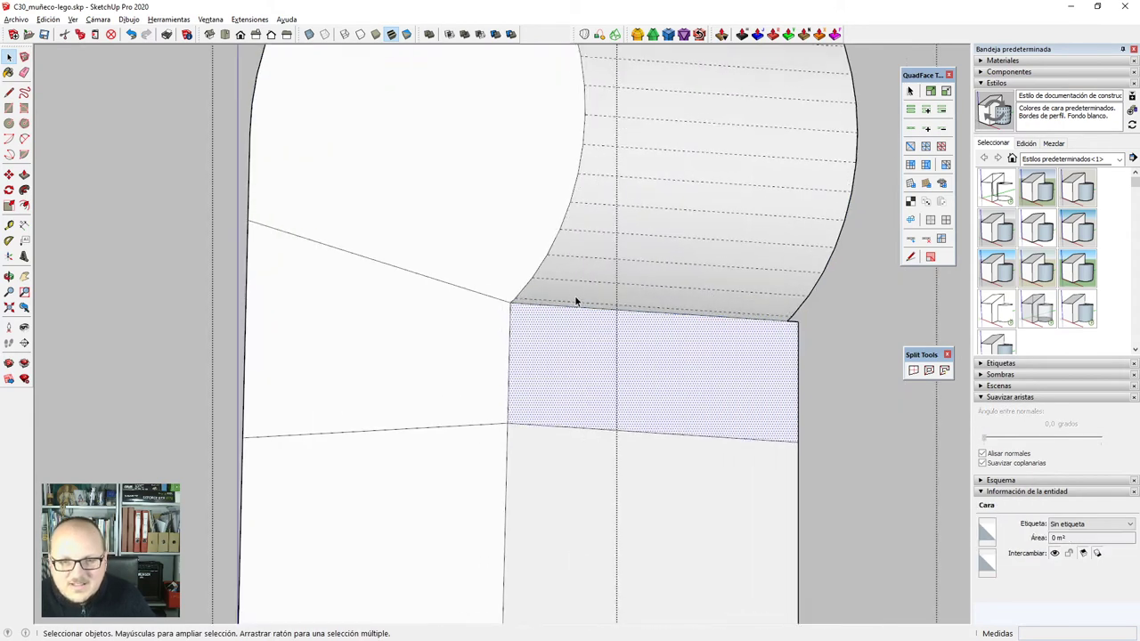
{"action": "left_click", "coordinate": [578, 306]}
{"action": "left_click", "coordinate": [580, 305]}
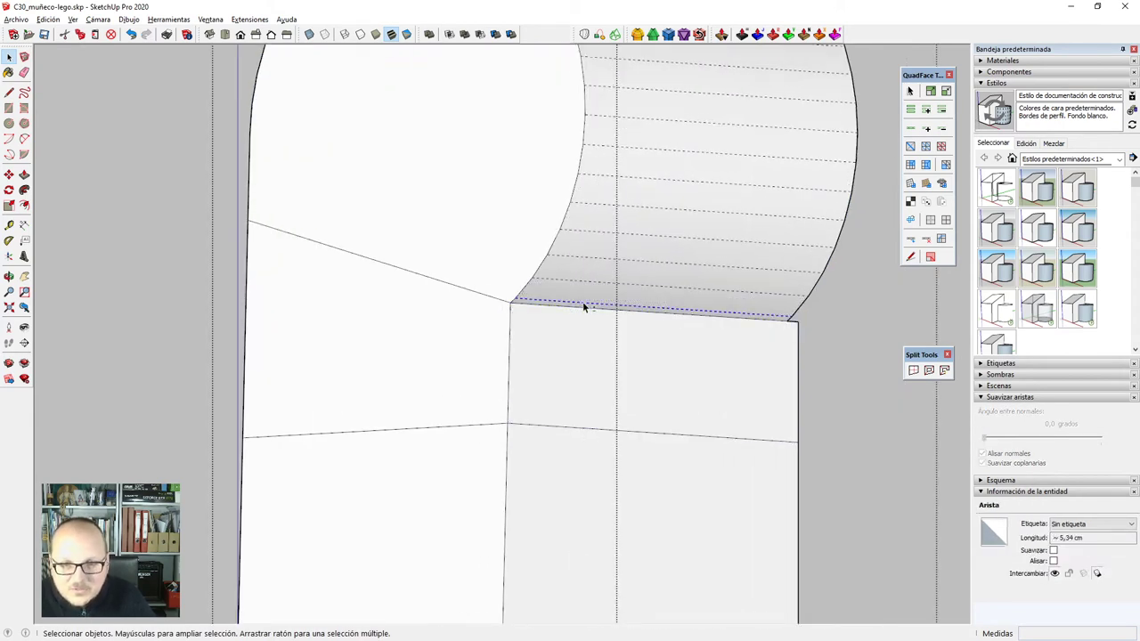
Turn off the display of hidden geometry on the leg.
{"action": "scroll", "coordinate": [582, 301], "scroll_direction": "down", "scroll_amount": 6}
{"action": "middle_click_drag", "start_coordinate": [587, 318], "coordinate": [46, 400]}
{"action": "scroll", "coordinate": [330, 326], "scroll_direction": "down", "scroll_amount": 2}
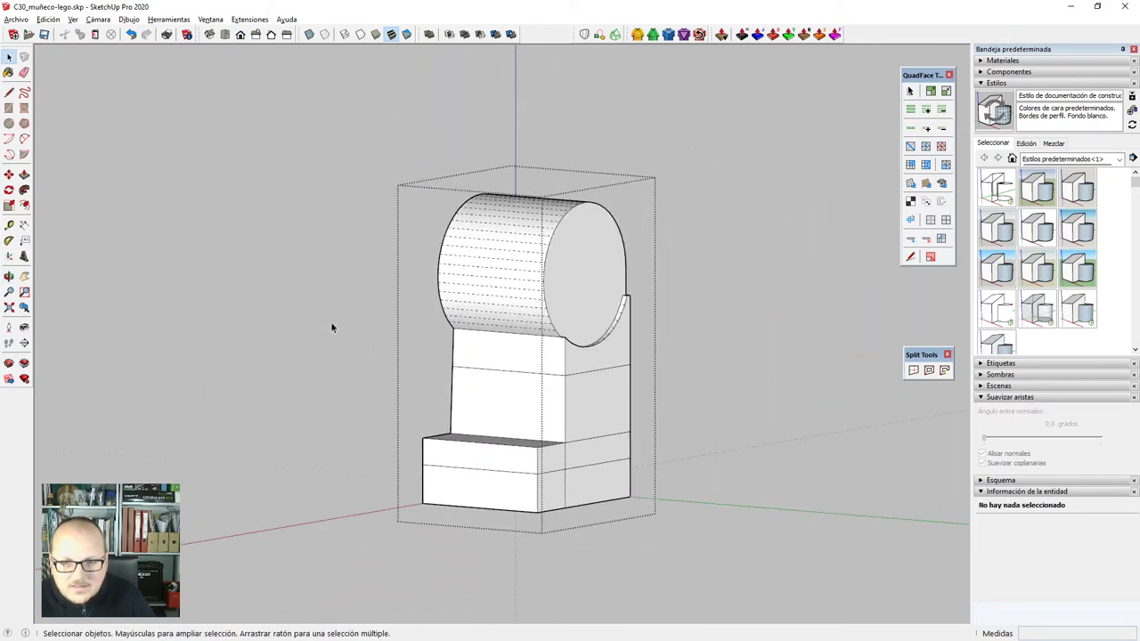
{"action": "middle_click_drag", "start_coordinate": [330, 326], "coordinate": [617, 605]}
{"action": "scroll", "coordinate": [578, 368], "scroll_direction": "up", "scroll_amount": 5}
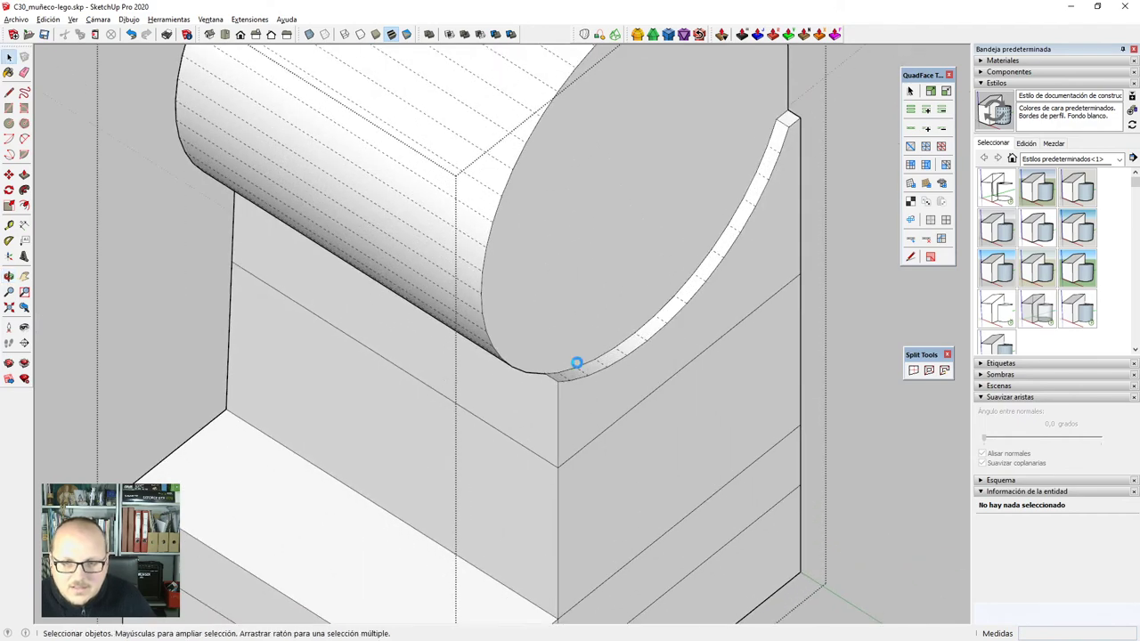
{"action": "scroll", "coordinate": [576, 361], "scroll_direction": "down", "scroll_amount": 5}
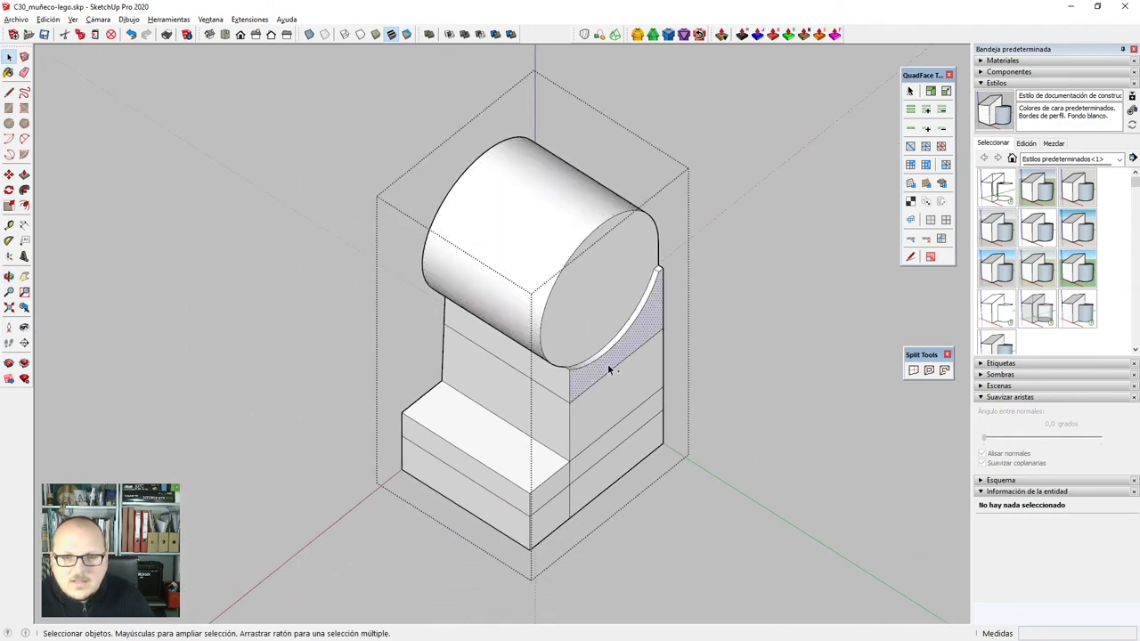
Select all of the leg's connected geometry and start a FredoCorner subdivision on it.
{"action": "left_click", "coordinate": [607, 365]}
{"action": "triple_click", "coordinate": [631, 362]}
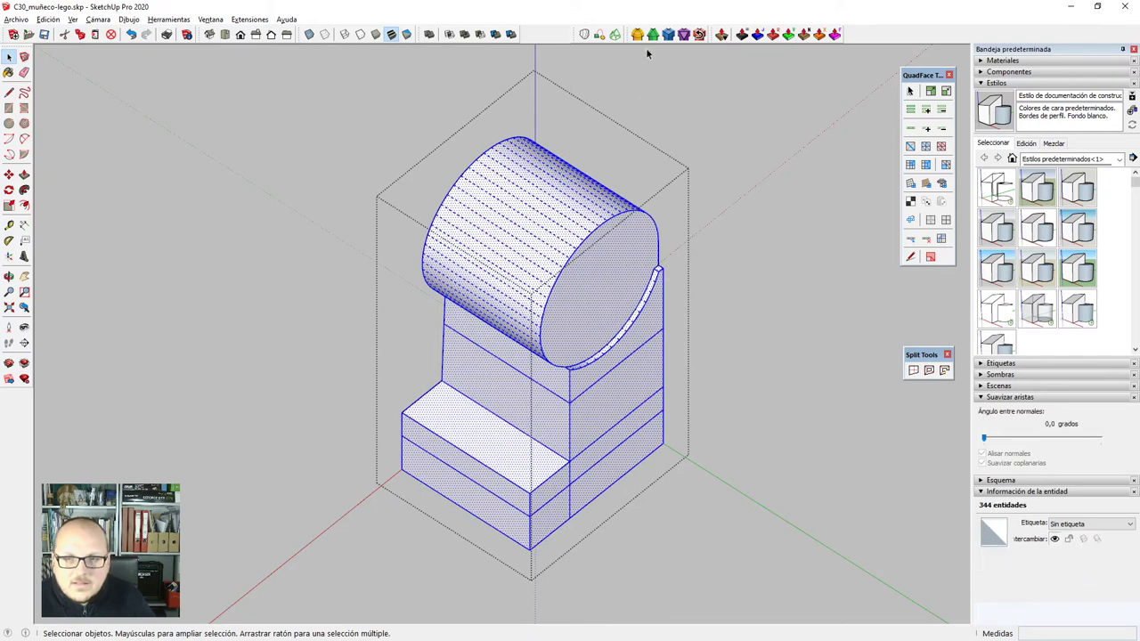
{"action": "left_click", "coordinate": [668, 35]}
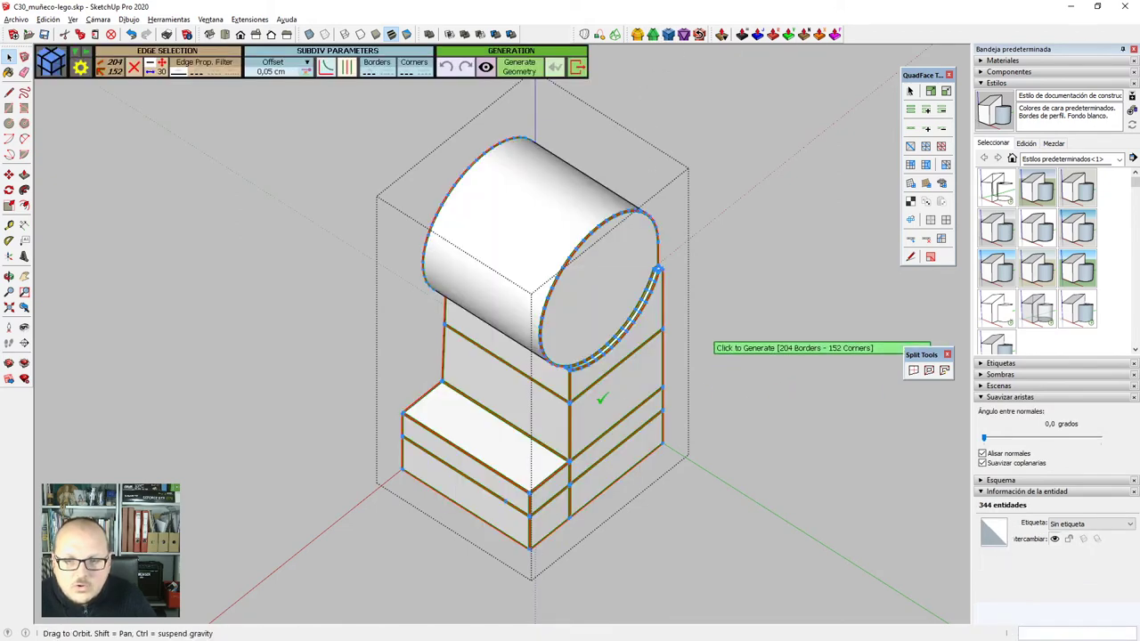
Try subdivision offsets of 1 mm and 0.6 mm around the curved recess.
{"action": "middle_click_drag", "start_coordinate": [718, 369], "coordinate": [459, 372]}
{"action": "scroll", "coordinate": [522, 323], "scroll_direction": "up", "scroll_amount": 6}
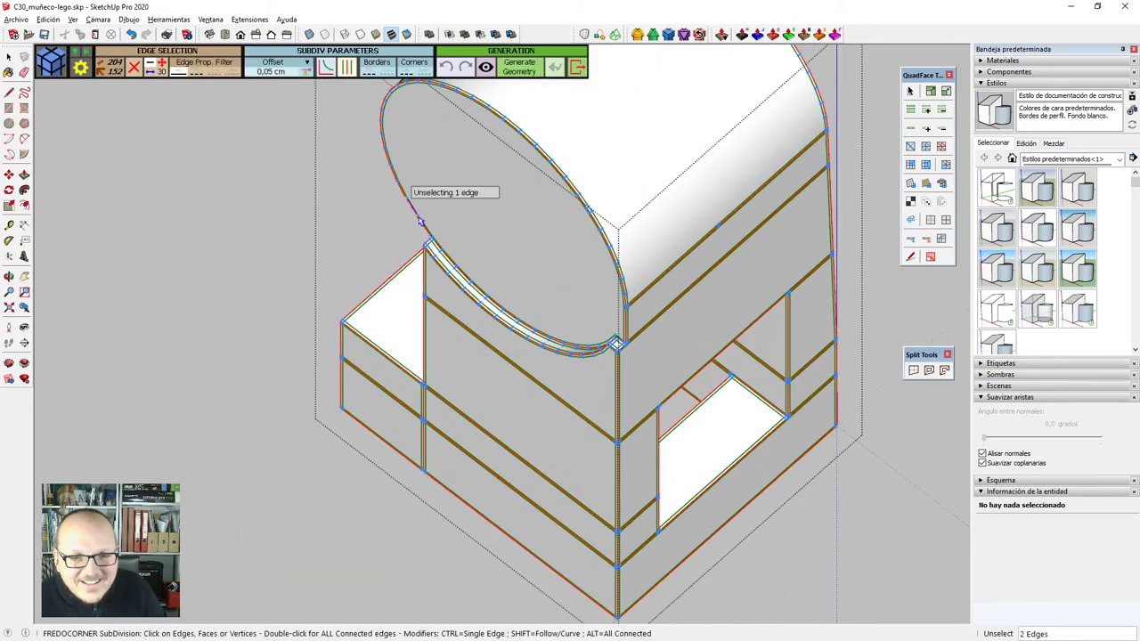
{"action": "scroll", "coordinate": [414, 234], "scroll_direction": "up", "scroll_amount": 3}
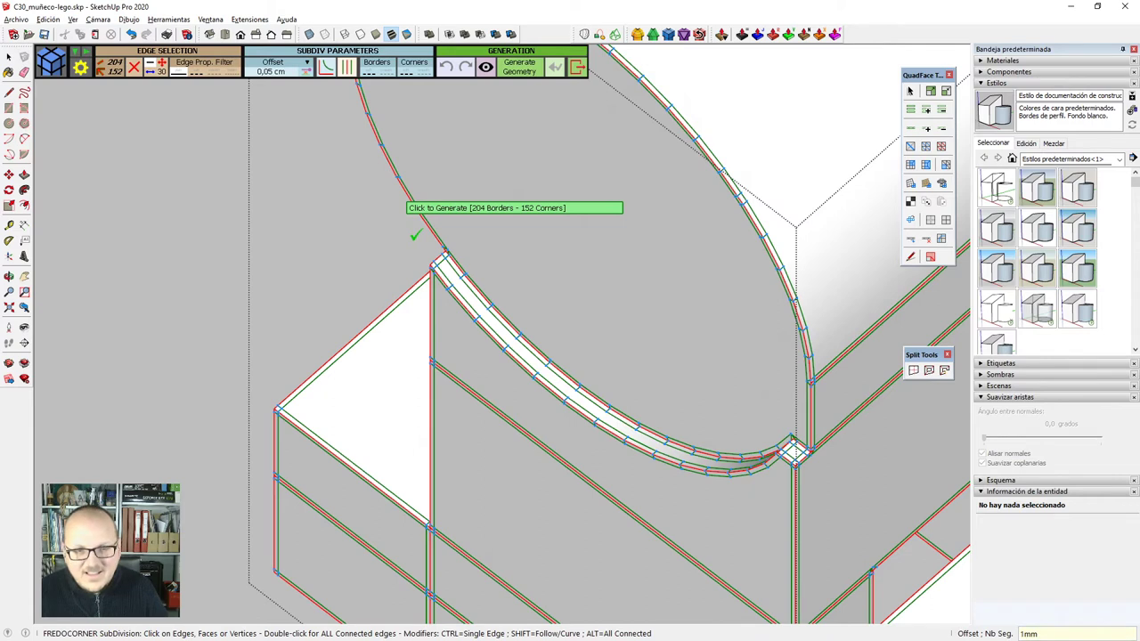
{"action": "key", "text": "Return"}
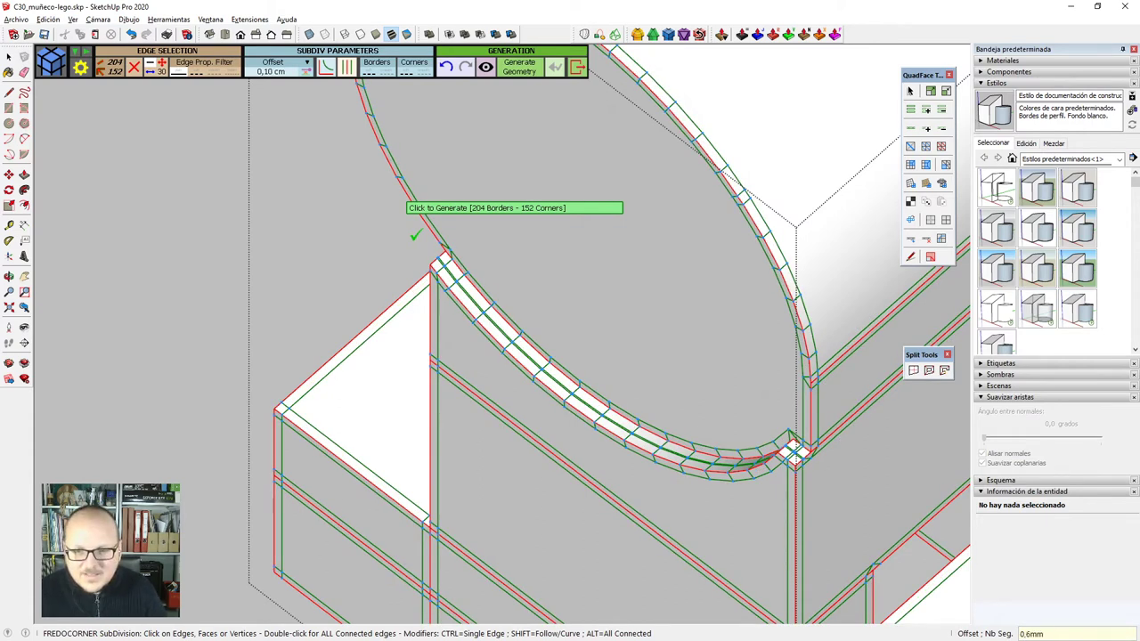
{"action": "key", "text": "Return"}
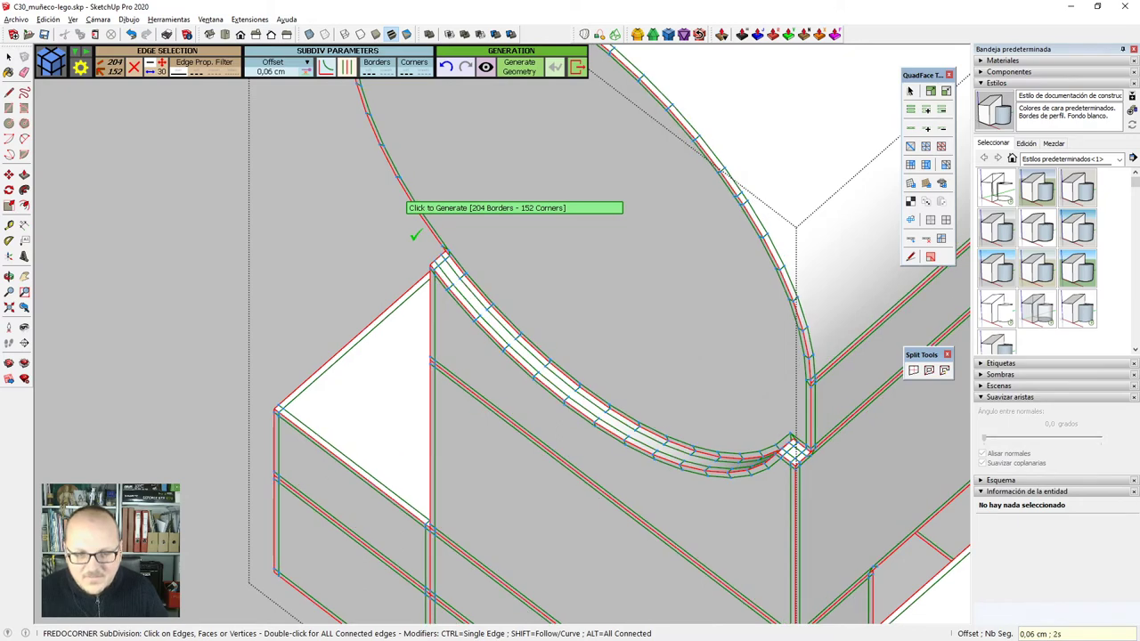
Set the subdivision offset to 0.8 mm and generate the geometry.
{"action": "type", "text": "0,8mm"}
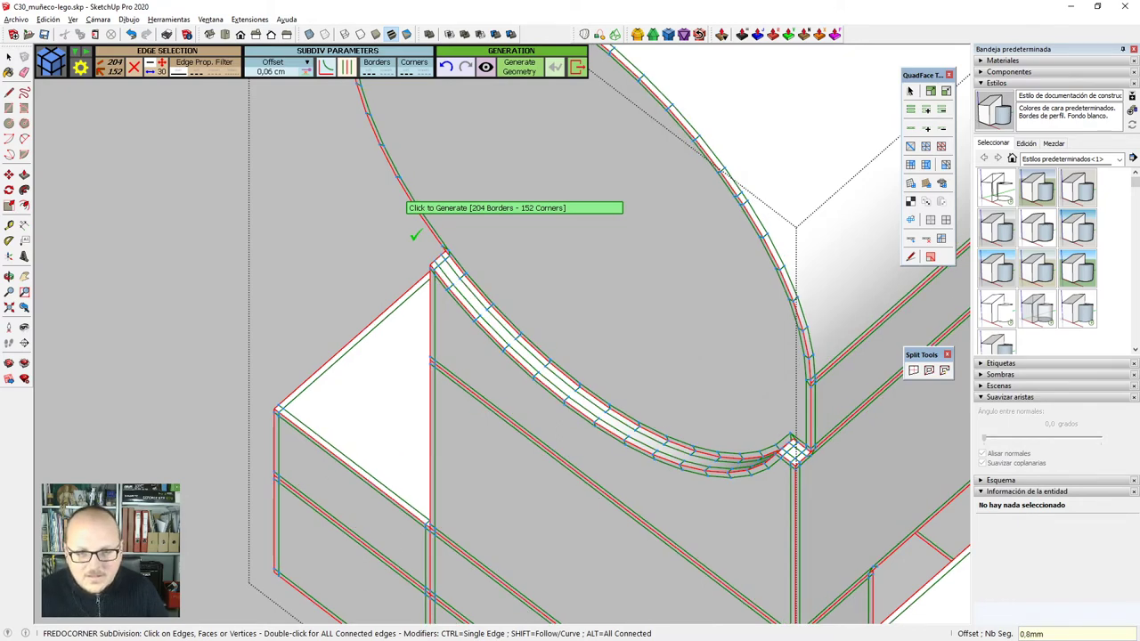
{"action": "key", "text": "Return"}
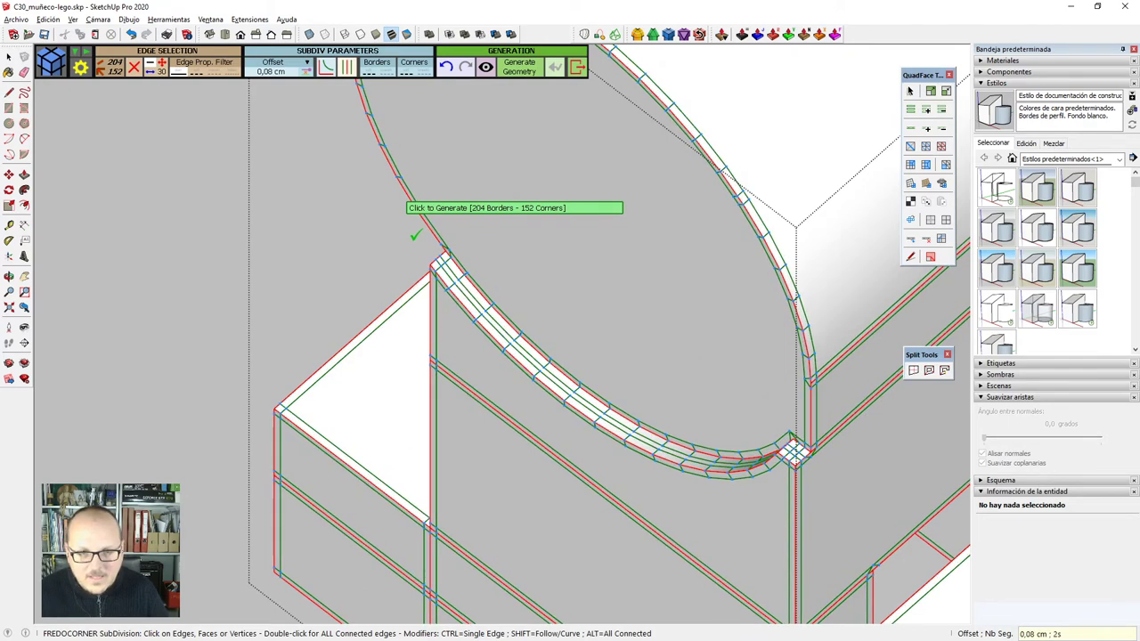
{"action": "left_click", "coordinate": [415, 235]}
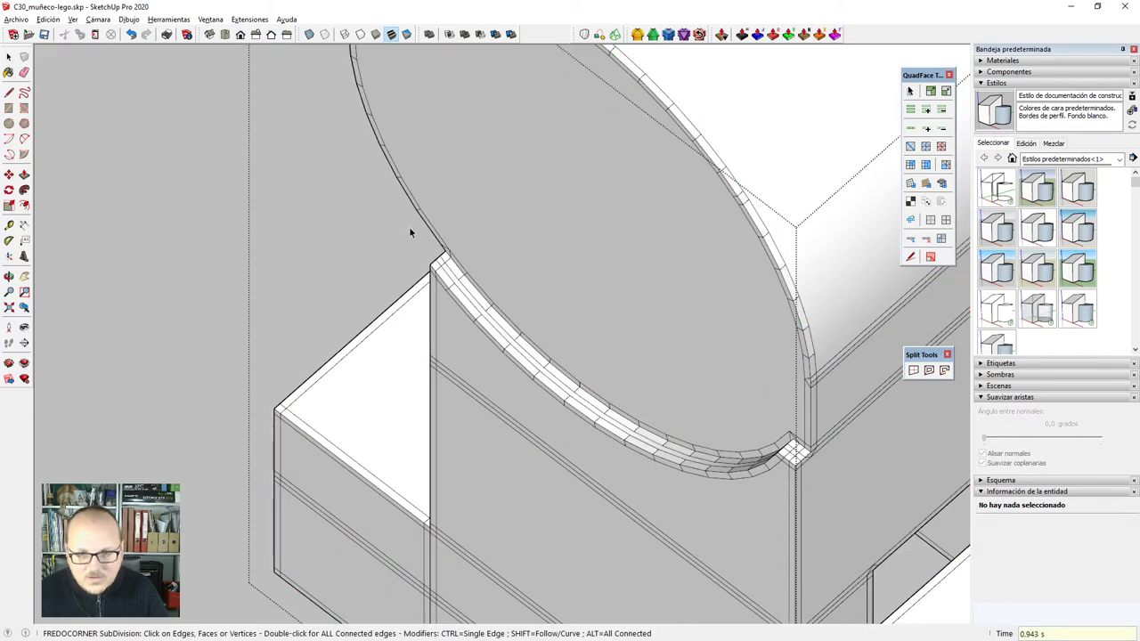
Leave component editing and soften the leg component's edges with a 180-degree angle between normals.
{"action": "scroll", "coordinate": [430, 260], "scroll_direction": "down", "scroll_amount": 2}
{"action": "scroll", "coordinate": [504, 323], "scroll_direction": "down", "scroll_amount": 4}
{"action": "middle_click_drag", "start_coordinate": [582, 366], "coordinate": [501, 279]}
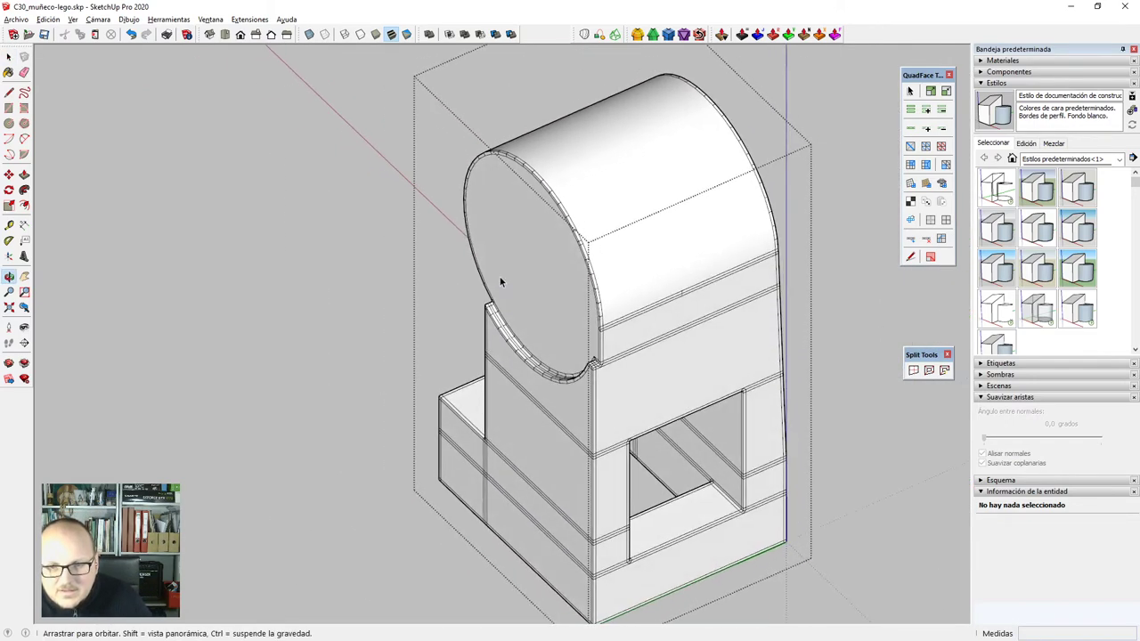
{"action": "scroll", "coordinate": [545, 294], "scroll_direction": "down", "scroll_amount": 2}
{"action": "key", "text": "Escape"}
{"action": "double_click", "coordinate": [697, 299]}
{"action": "middle_click_drag", "start_coordinate": [685, 347], "coordinate": [252, 336]}
{"action": "scroll", "coordinate": [250, 330], "scroll_direction": "down", "scroll_amount": 1}
{"action": "scroll", "coordinate": [558, 392], "scroll_direction": "up", "scroll_amount": 2}
{"action": "key", "text": "Escape"}
{"action": "left_click", "coordinate": [572, 351]}
{"action": "scroll", "coordinate": [724, 381], "scroll_direction": "down", "scroll_amount": 1}
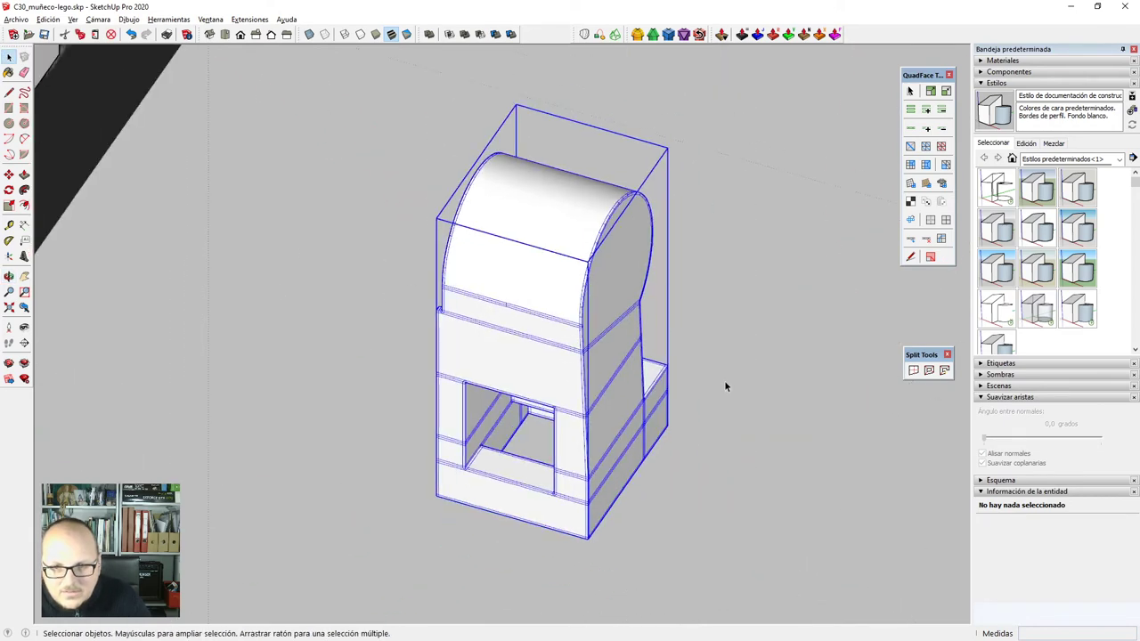
{"action": "left_click", "coordinate": [1004, 439]}
{"action": "left_click_drag", "start_coordinate": [1005, 441], "coordinate": [1100, 438]}
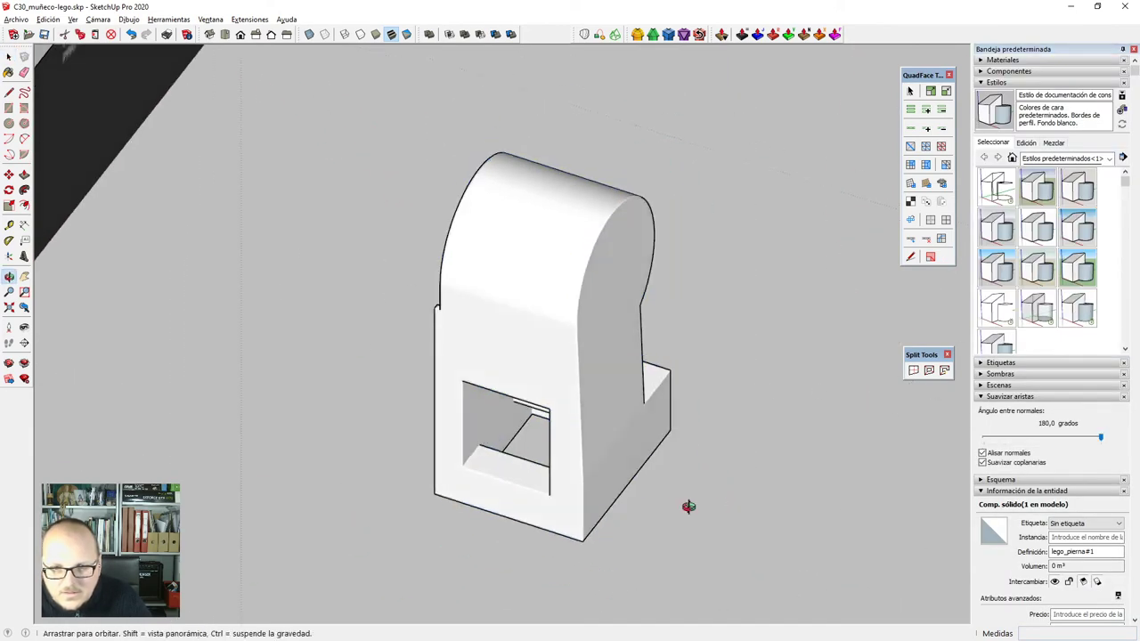
Delete the separate working copy of the leg component in front of the reference drawing.
{"action": "middle_click_drag", "start_coordinate": [685, 499], "coordinate": [190, 493]}
{"action": "scroll", "coordinate": [263, 276], "scroll_direction": "up", "scroll_amount": 4}
{"action": "middle_click_drag", "start_coordinate": [264, 272], "coordinate": [444, 514]}
{"action": "scroll", "coordinate": [654, 550], "scroll_direction": "down", "scroll_amount": 6}
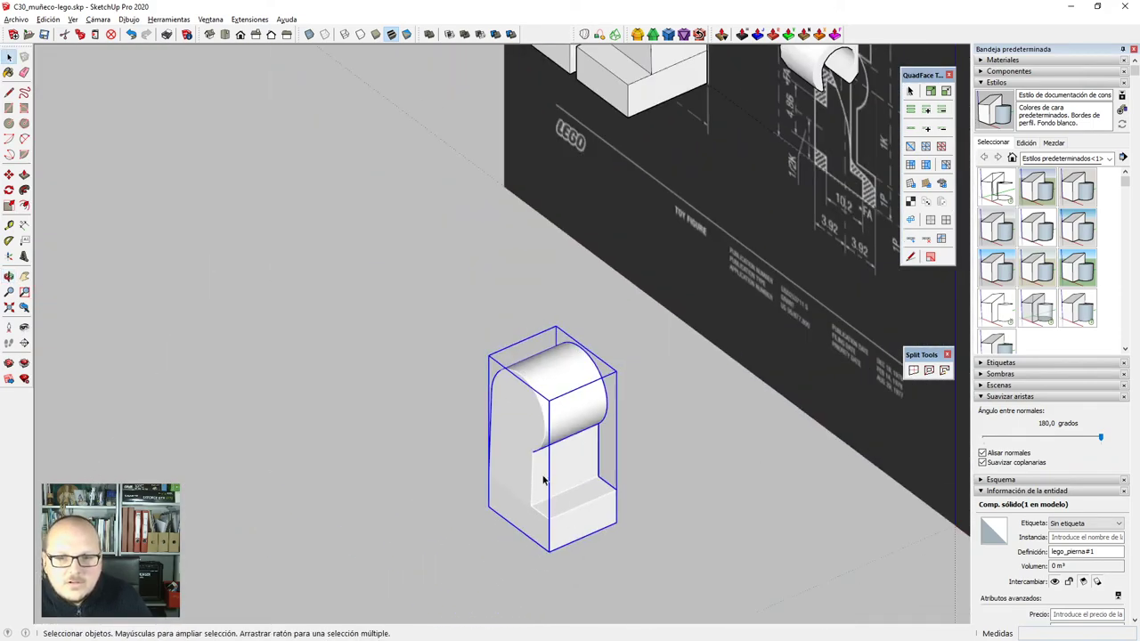
{"action": "scroll", "coordinate": [637, 538], "scroll_direction": "up", "scroll_amount": 3}
{"action": "scroll", "coordinate": [580, 283], "scroll_direction": "up", "scroll_amount": 3}
{"action": "scroll", "coordinate": [553, 262], "scroll_direction": "down", "scroll_amount": 3}
{"action": "key", "text": "Delete"}
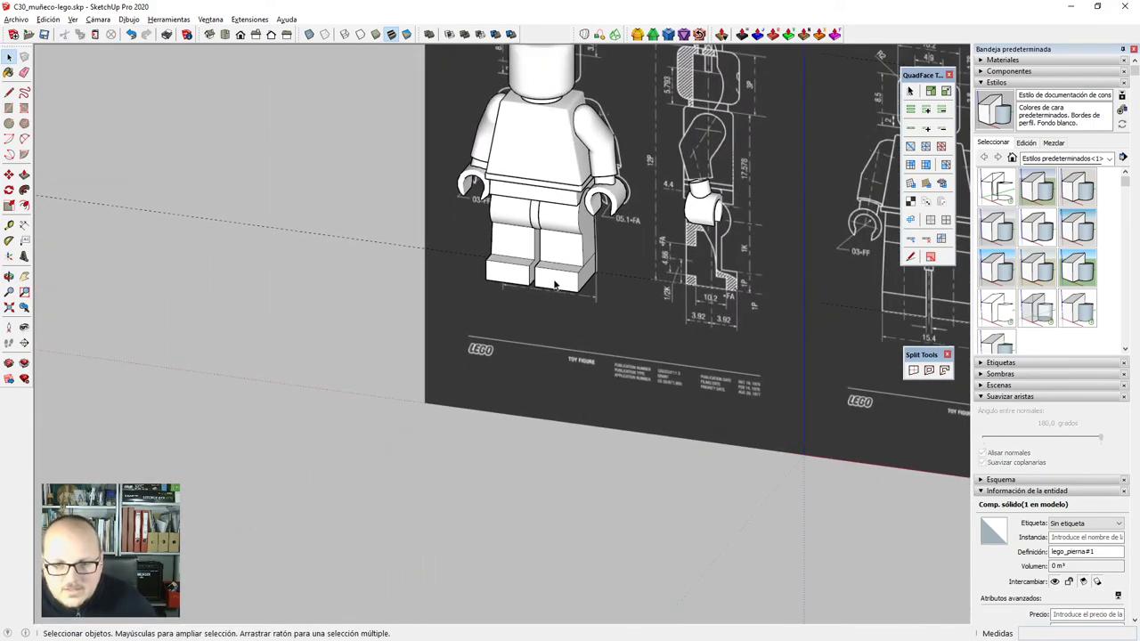
Replace both of the figure's legs with the restored cleaned-up leg copy, and delete that spare copy.
{"action": "double_click", "coordinate": [550, 261]}
{"action": "key", "text": "ctrl+z"}
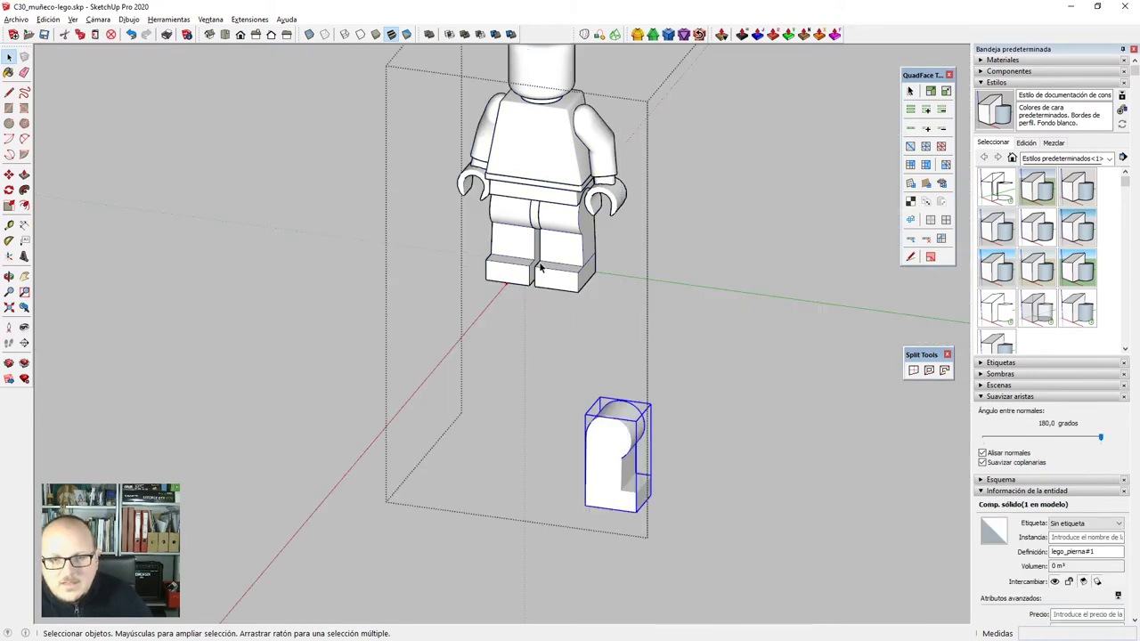
{"action": "left_click", "coordinate": [581, 287]}
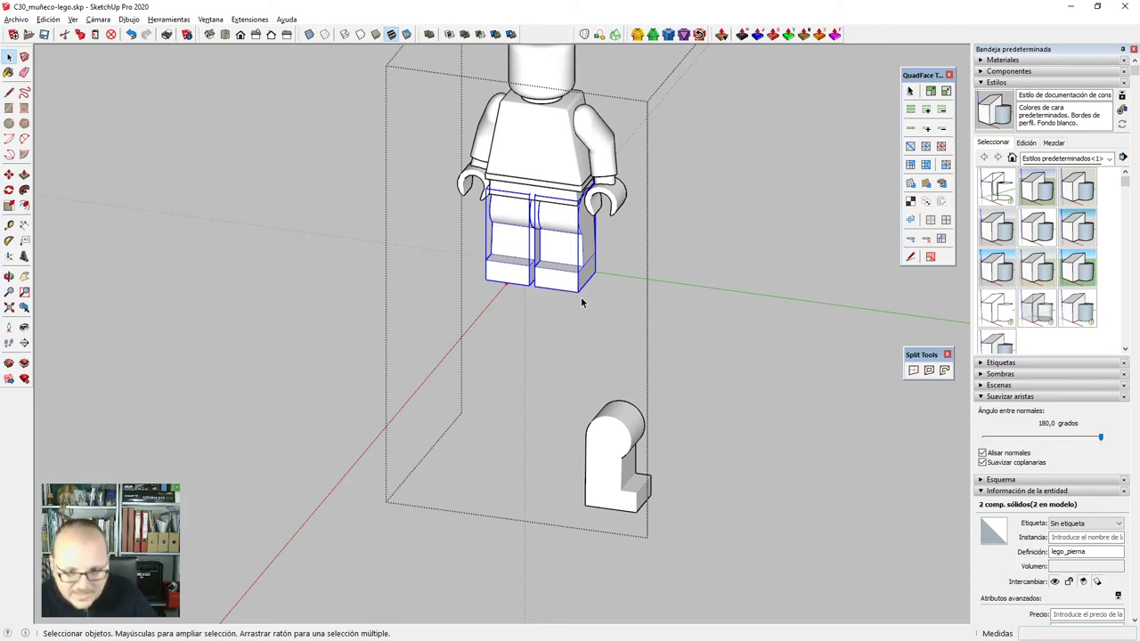
{"action": "key", "text": "shift+r"}
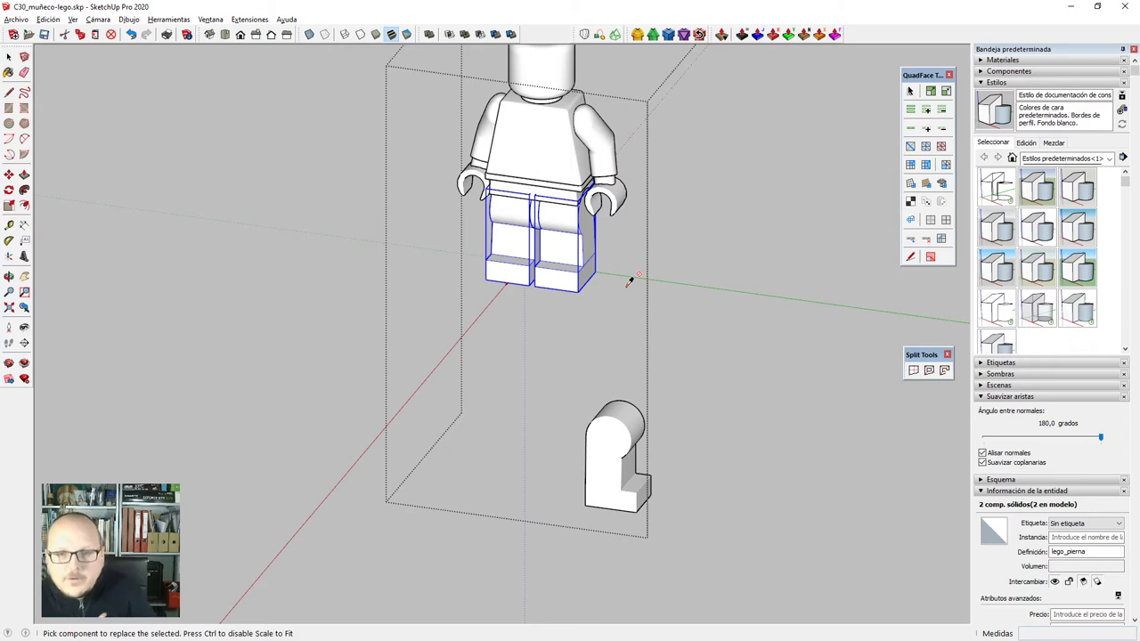
{"action": "left_click", "coordinate": [618, 437]}
{"action": "scroll", "coordinate": [617, 438], "scroll_direction": "up", "scroll_amount": 2}
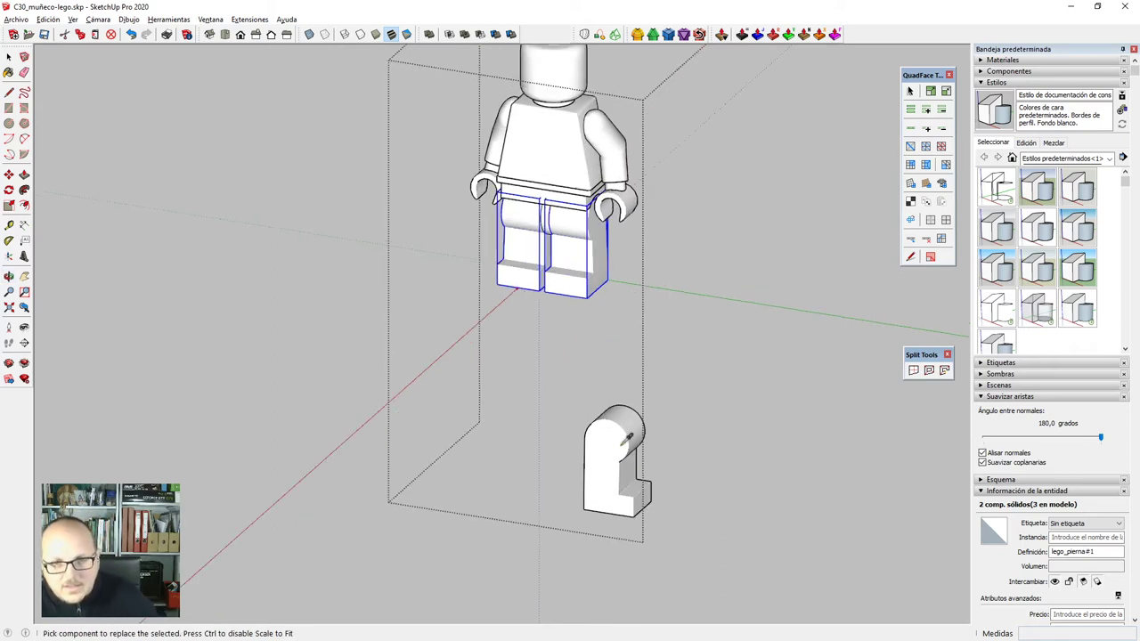
{"action": "key", "text": "space"}
{"action": "left_click", "coordinate": [618, 443]}
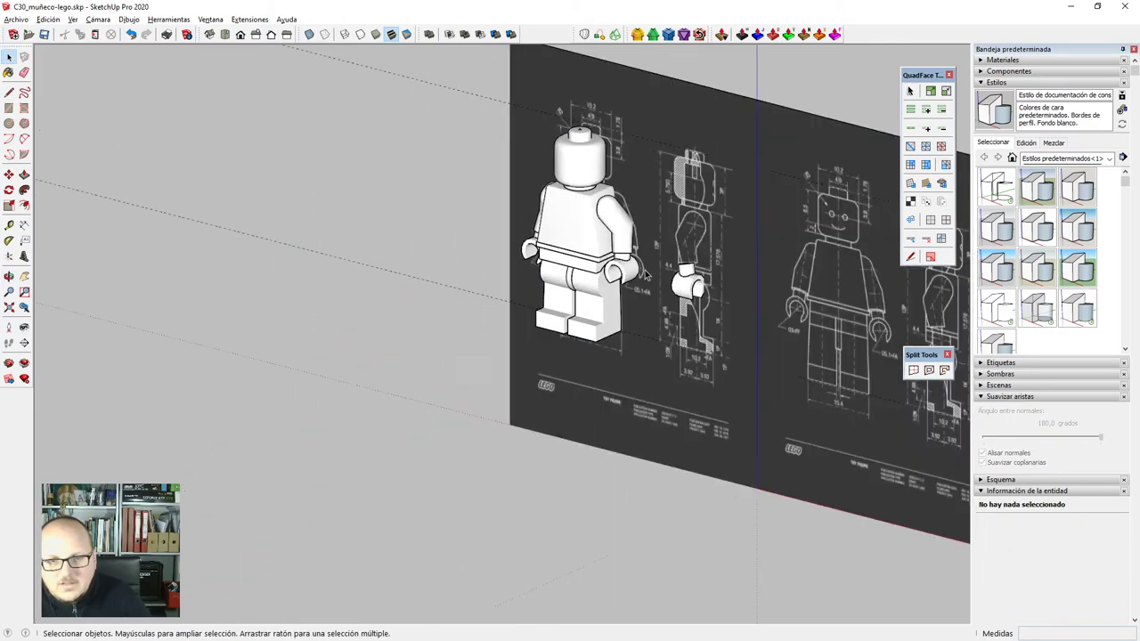
Erase the guide lines and the reference drawing directly behind the figure.
{"action": "scroll", "coordinate": [617, 272], "scroll_direction": "up", "scroll_amount": 5}
{"action": "middle_click_drag", "start_coordinate": [631, 454], "coordinate": [822, 393]}
{"action": "scroll", "coordinate": [693, 338], "scroll_direction": "down", "scroll_amount": 4}
{"action": "middle_click_drag", "start_coordinate": [693, 343], "coordinate": [833, 399]}
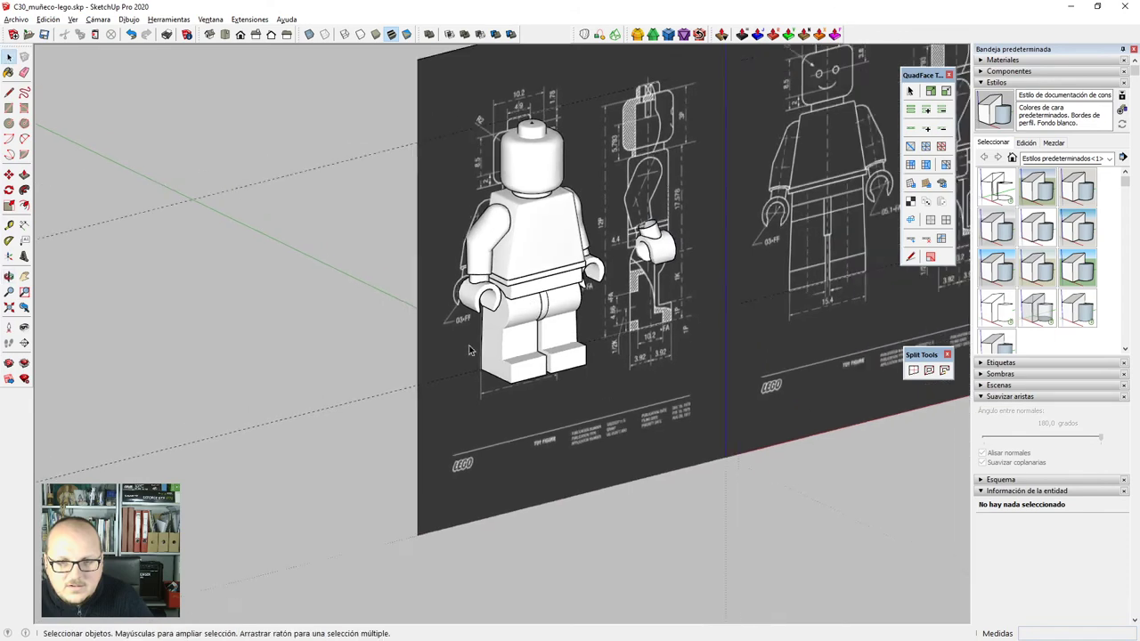
{"action": "scroll", "coordinate": [472, 346], "scroll_direction": "down", "scroll_amount": 3}
{"action": "middle_click_drag", "start_coordinate": [499, 345], "coordinate": [557, 368]}
{"action": "scroll", "coordinate": [577, 362], "scroll_direction": "down", "scroll_amount": 1}
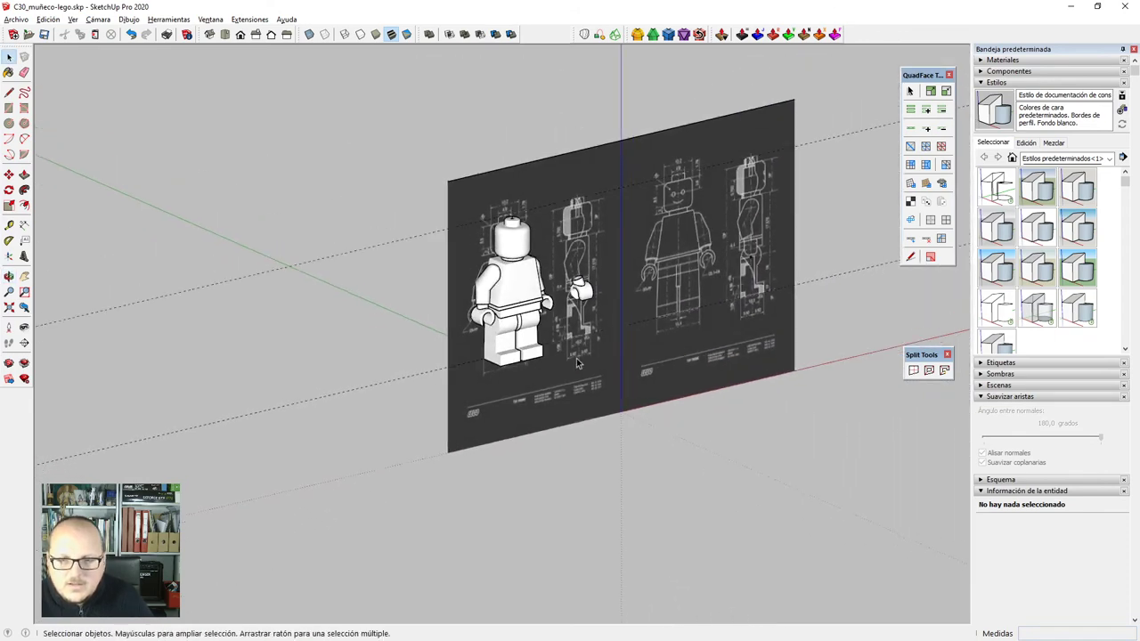
{"action": "key", "text": "e"}
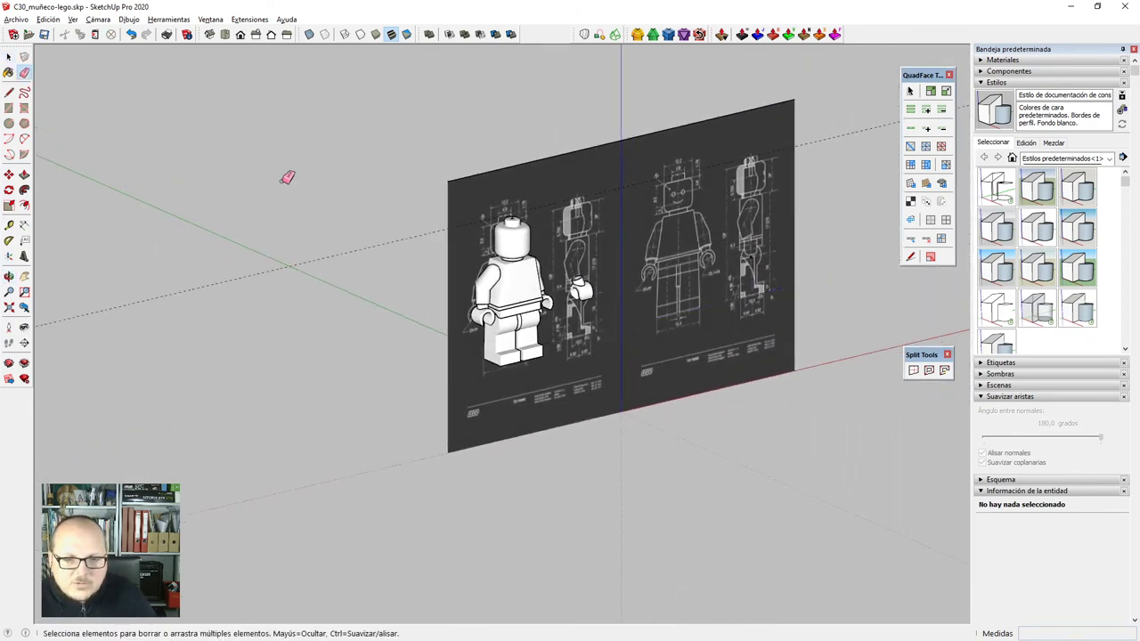
{"action": "left_click", "coordinate": [461, 206]}
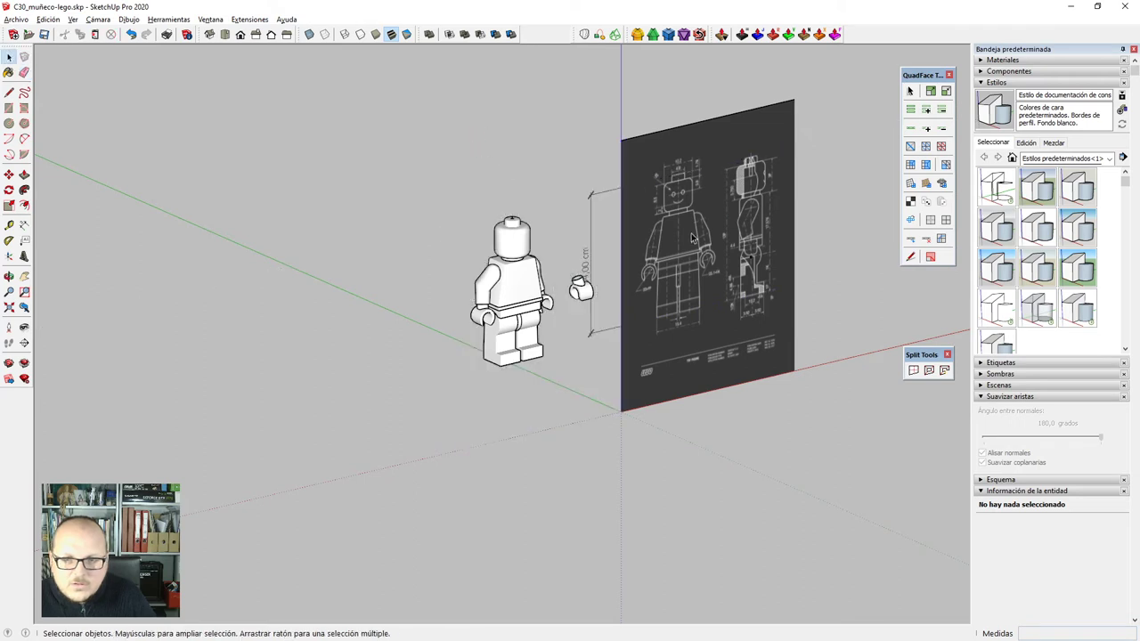
Delete the loose hand piece beside the figure and the 34,00 cm height dimension.
{"action": "key", "text": "space"}
{"action": "left_click", "coordinate": [585, 295]}
{"action": "key", "text": "Delete"}
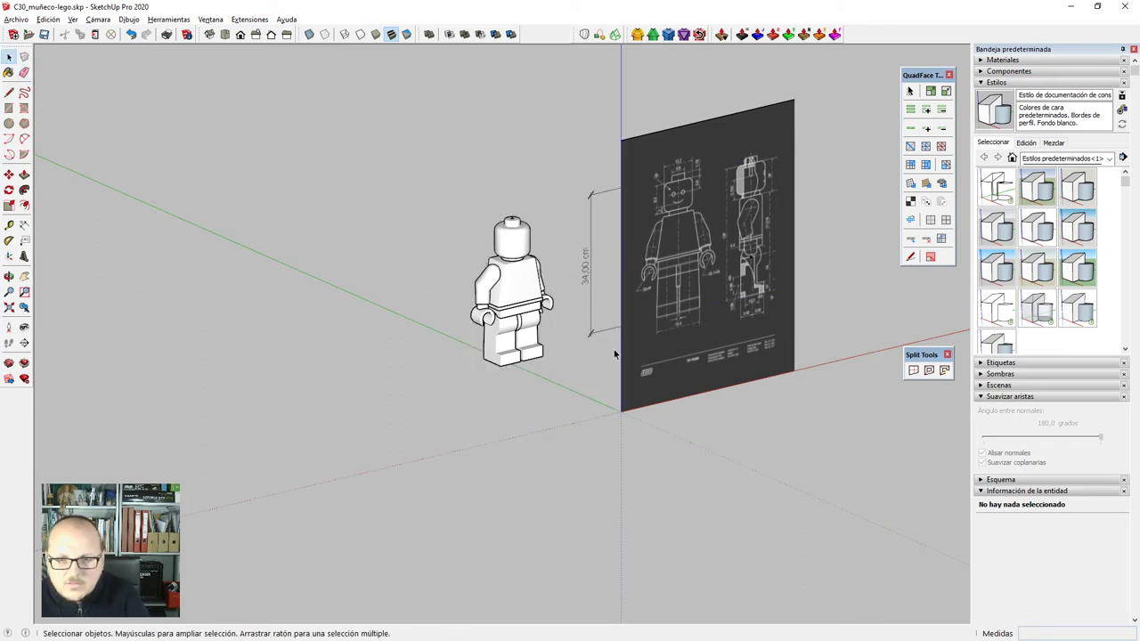
{"action": "left_click", "coordinate": [611, 331]}
{"action": "key", "text": "Delete"}
Unlock the remaining reference drawing group and delete it.
{"action": "left_click", "coordinate": [692, 349]}
{"action": "right_click", "coordinate": [709, 350]}
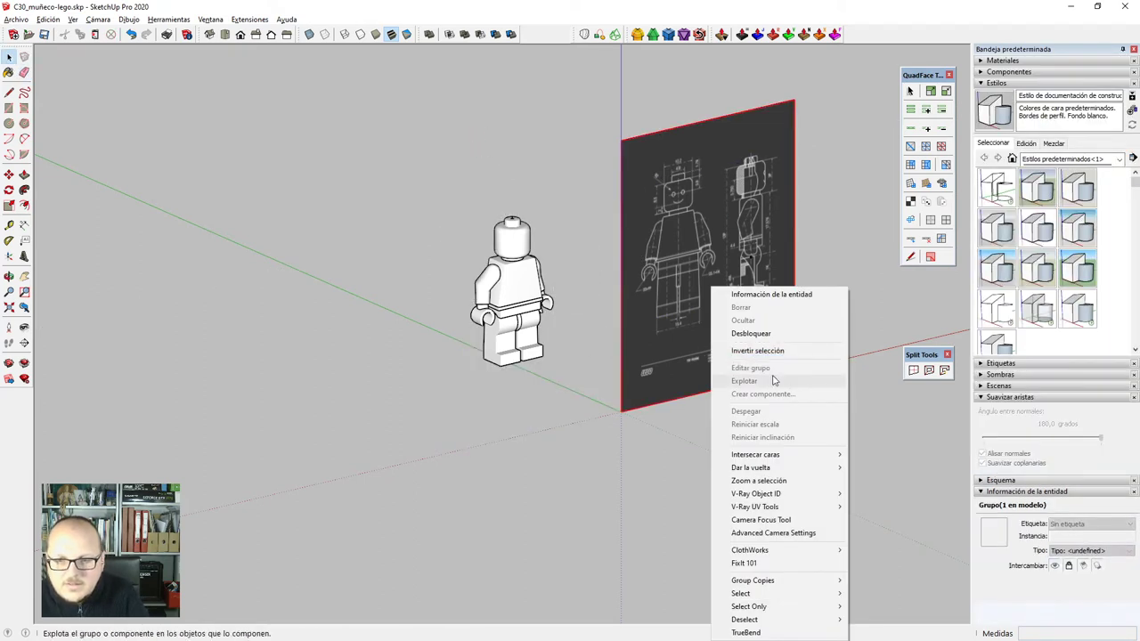
{"action": "left_click", "coordinate": [751, 333]}
{"action": "key", "text": "Delete"}
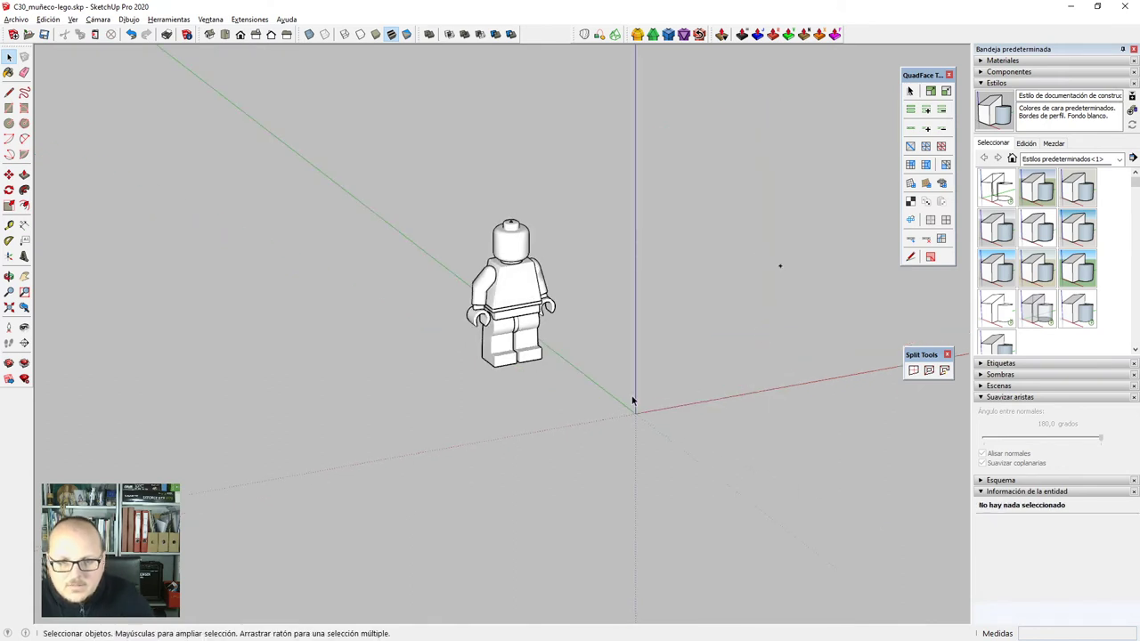
Cut the whole figure and paste it back at the model's axis origin.
{"action": "left_click", "coordinate": [448, 254]}
{"action": "key", "text": "Delete"}
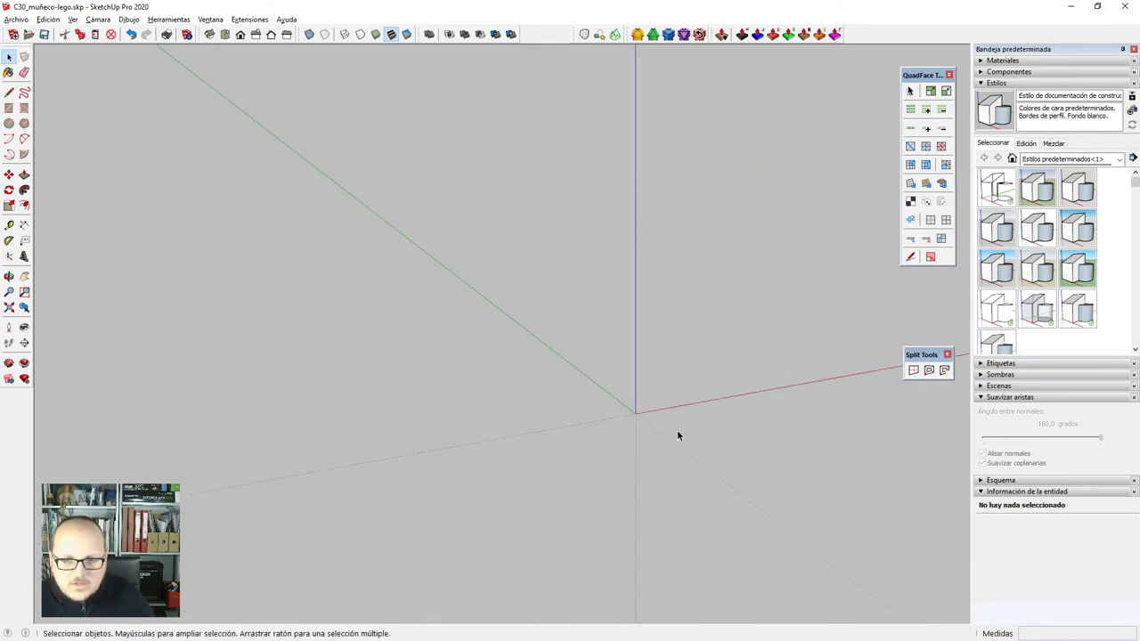
{"action": "key", "text": "ctrl+v"}
{"action": "left_click", "coordinate": [628, 418]}
{"action": "scroll", "coordinate": [628, 417], "scroll_direction": "up", "scroll_amount": 5}
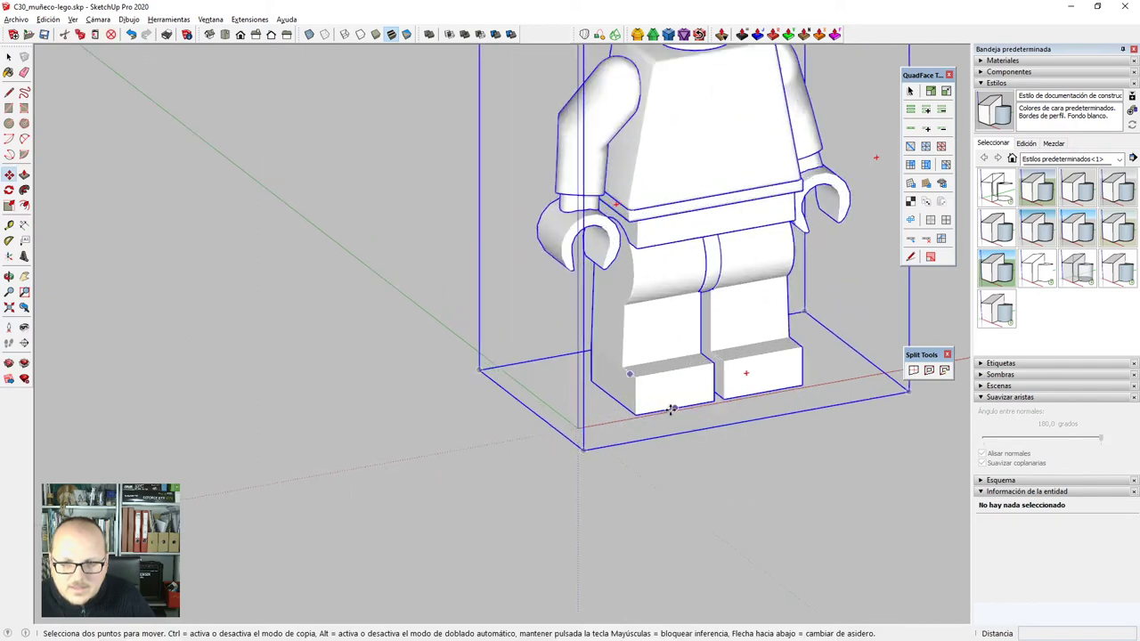
{"action": "scroll", "coordinate": [636, 414], "scroll_direction": "down", "scroll_amount": 8}
{"action": "middle_click_drag", "start_coordinate": [608, 449], "coordinate": [653, 460]}
{"action": "key", "text": "space"}
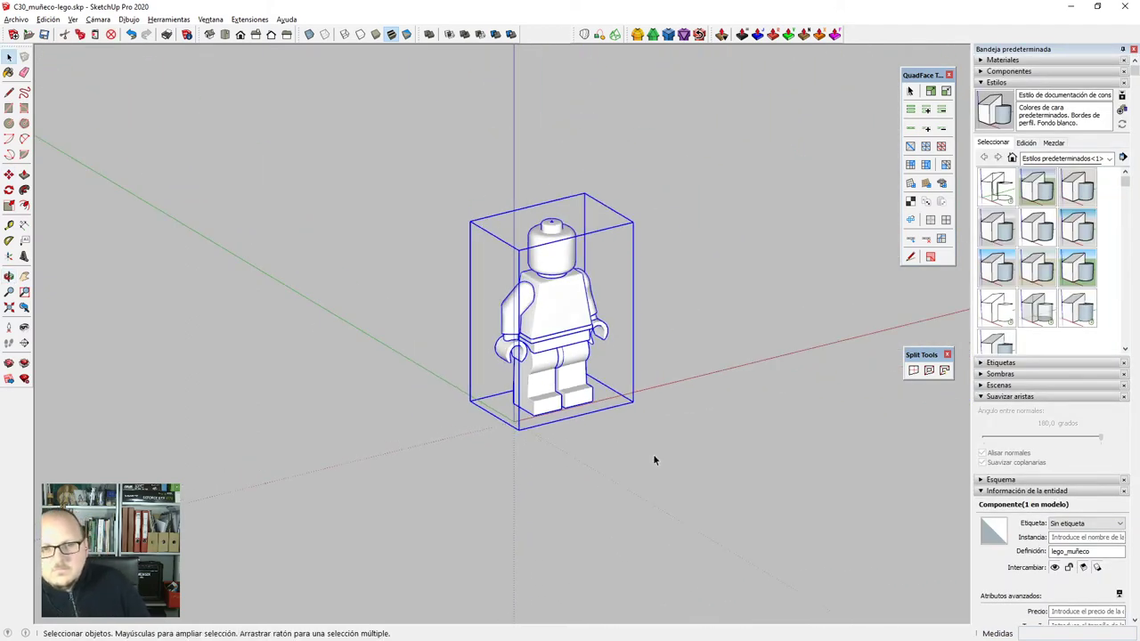
Clear the selection and save the model.
{"action": "left_click", "coordinate": [653, 461]}
{"action": "scroll", "coordinate": [545, 267], "scroll_direction": "up", "scroll_amount": 4}
{"action": "scroll", "coordinate": [453, 182], "scroll_direction": "down", "scroll_amount": 3}
{"action": "middle_click_drag", "start_coordinate": [538, 270], "coordinate": [499, 280]}
{"action": "scroll", "coordinate": [499, 280], "scroll_direction": "up", "scroll_amount": 1}
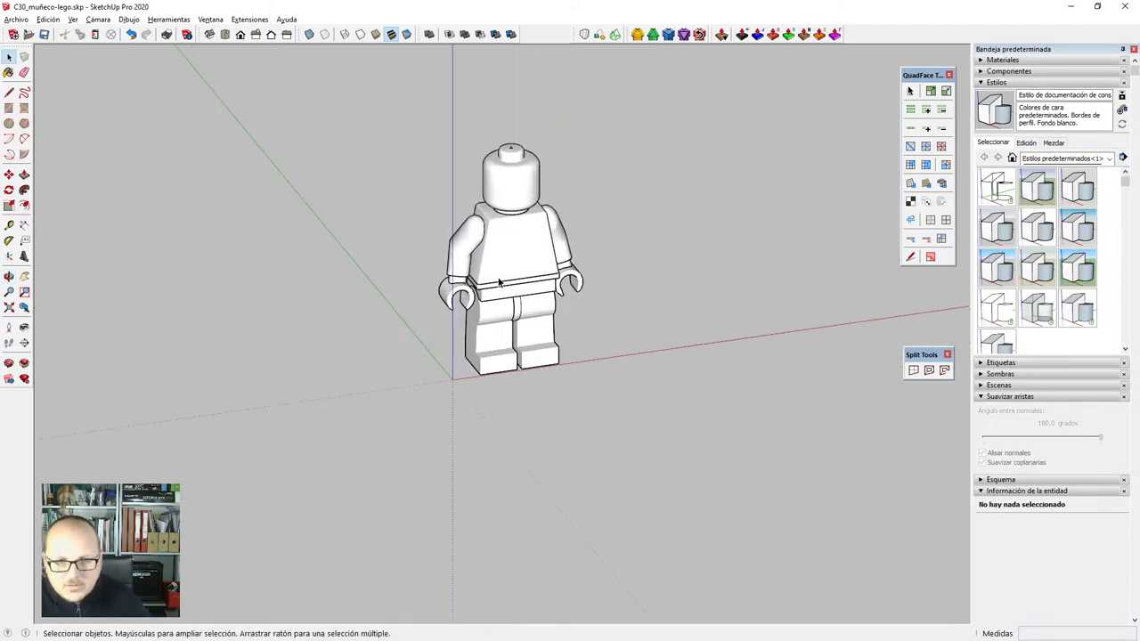
{"action": "key", "text": "ctrl+s"}
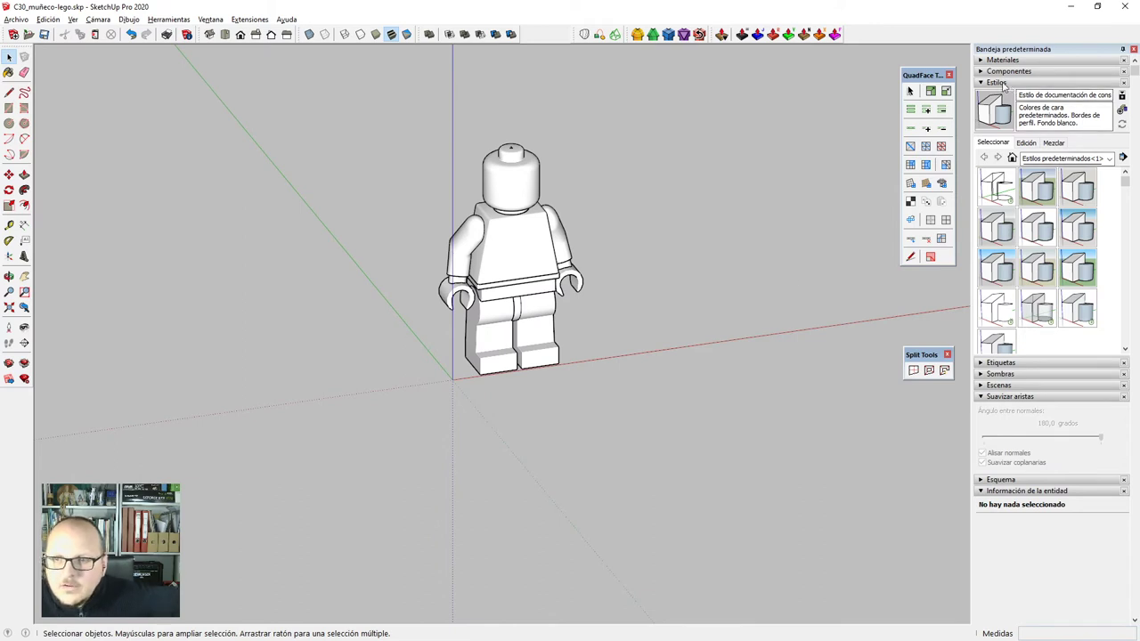
Show the model's component hierarchy and expand lego_muñeco to list its parts.
{"action": "left_click", "coordinate": [1004, 83]}
{"action": "left_click", "coordinate": [1005, 129]}
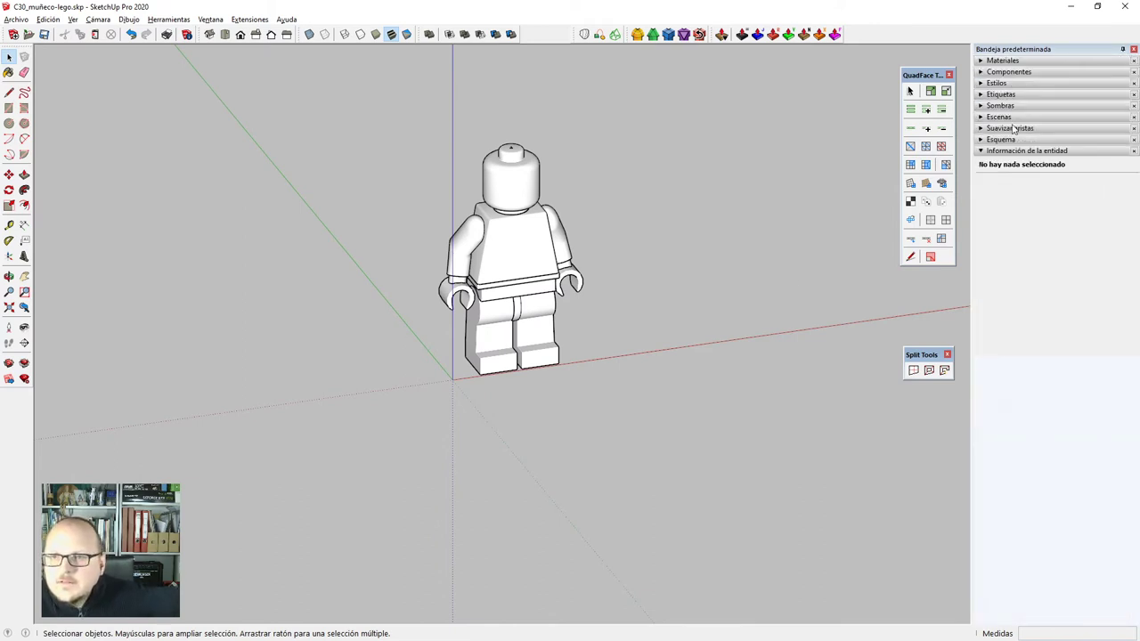
{"action": "left_click", "coordinate": [1002, 139]}
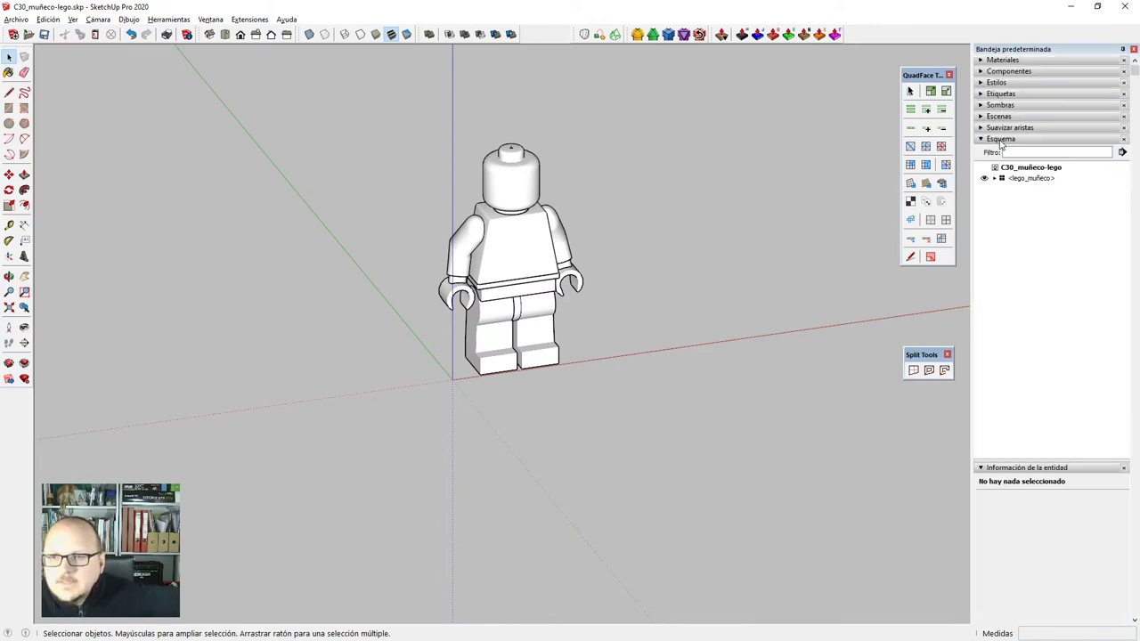
{"action": "left_click", "coordinate": [995, 178]}
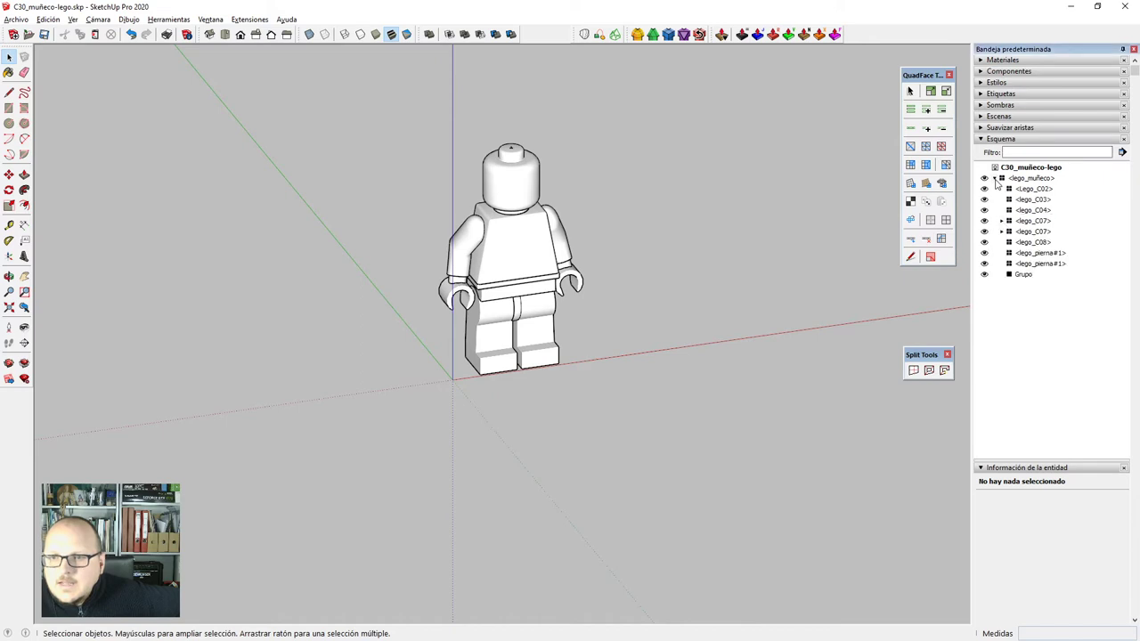
Rename the leg component's definition as lego_C01.
{"action": "left_click", "coordinate": [1039, 254]}
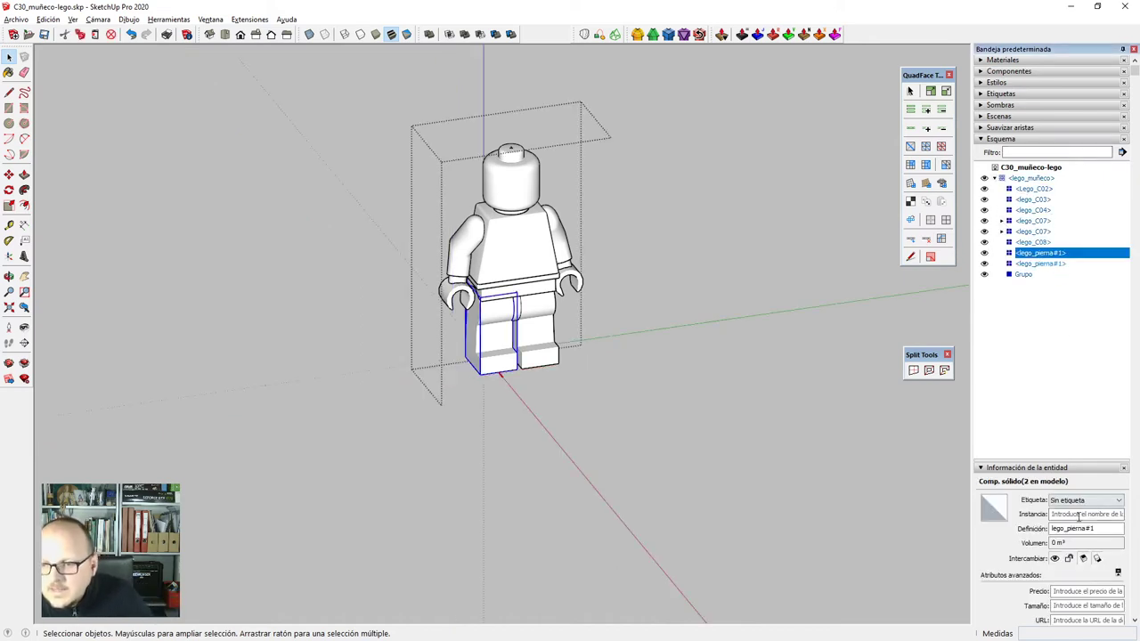
{"action": "left_click_drag", "start_coordinate": [1095, 529], "coordinate": [1069, 529]}
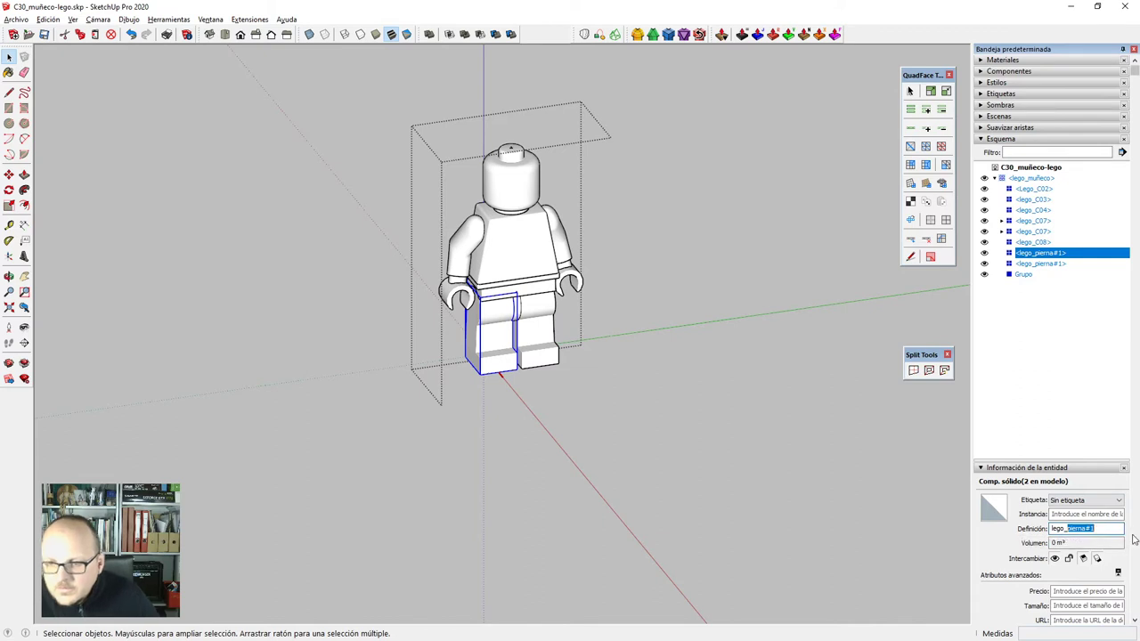
{"action": "type", "text": "C01"}
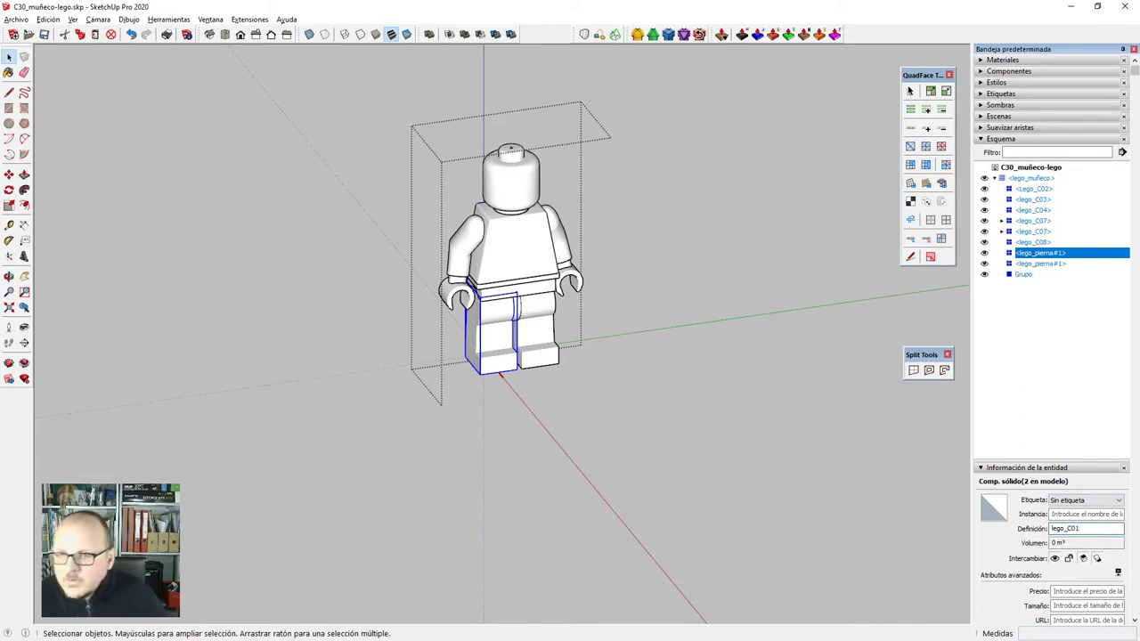
{"action": "key", "text": "Return"}
Correct the hip component's definition name to lego_C02 with a lowercase initial.
{"action": "left_click", "coordinate": [1038, 202]}
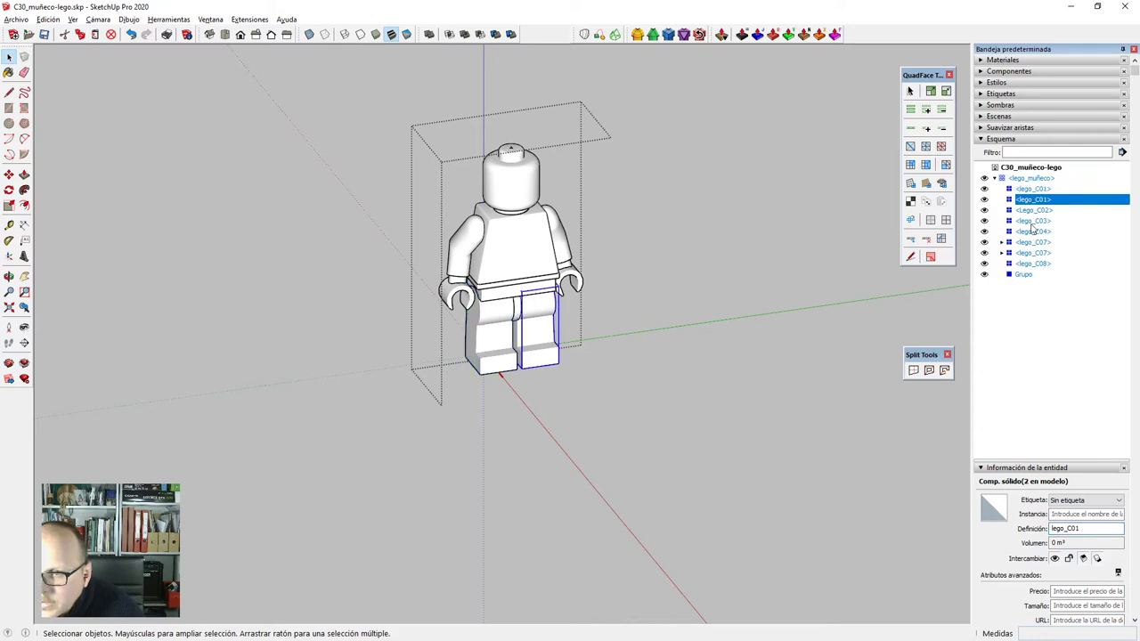
{"action": "left_click", "coordinate": [1030, 212]}
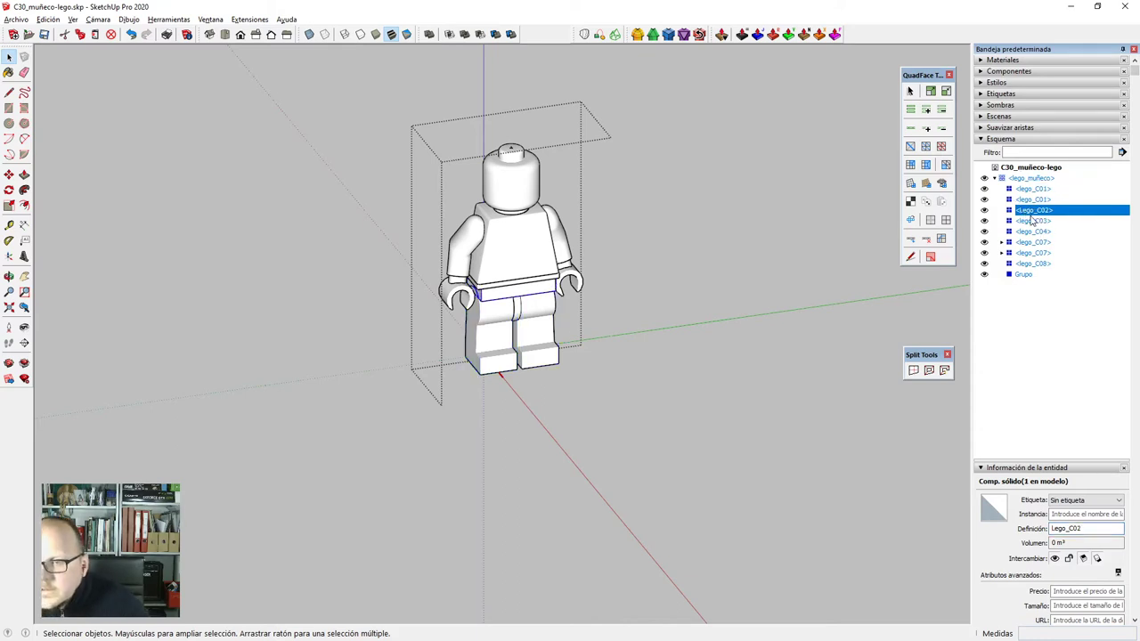
{"action": "left_click_drag", "start_coordinate": [1057, 529], "coordinate": [1031, 538]}
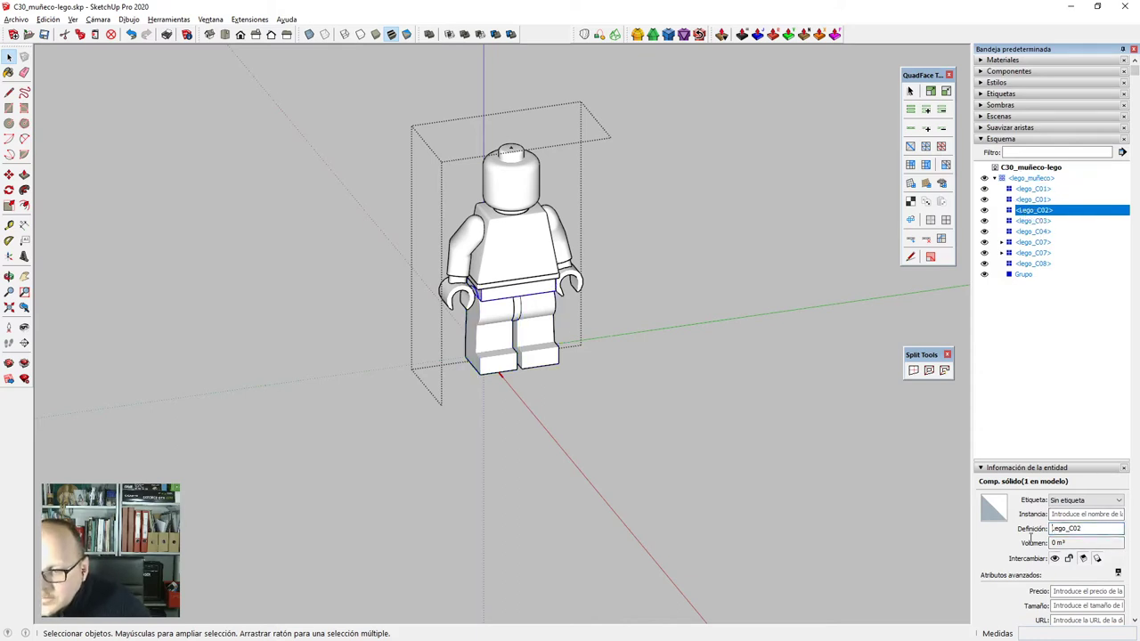
{"action": "key", "text": "Delete"}
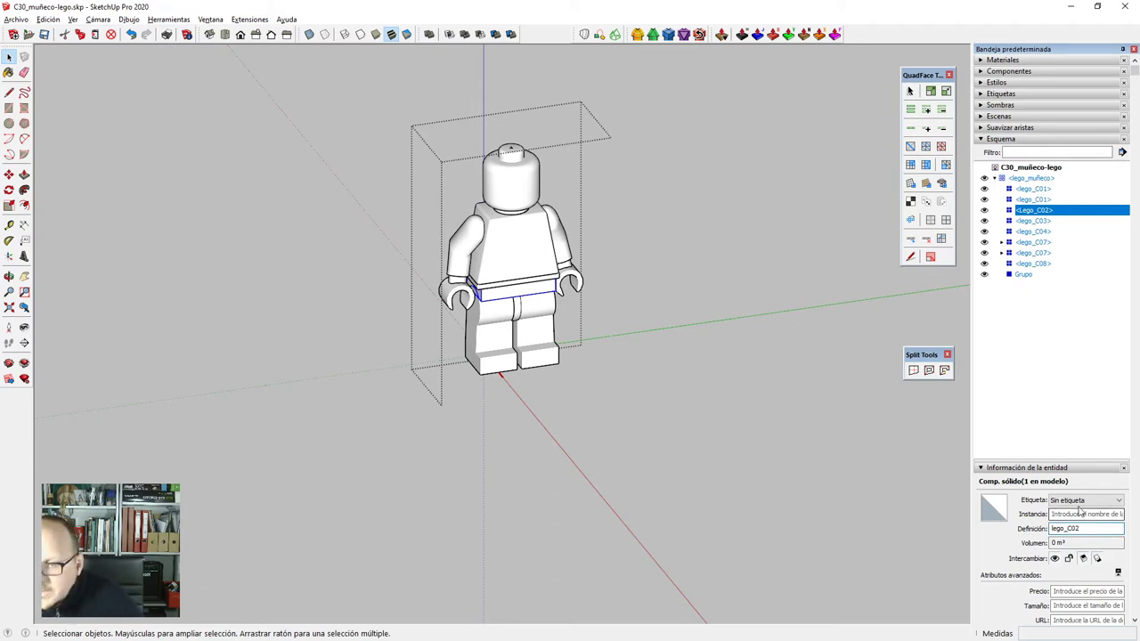
{"action": "type", "text": "l"}
Convert the group between the figure's legs into a component named lego_C05.
{"action": "left_click", "coordinate": [1024, 275]}
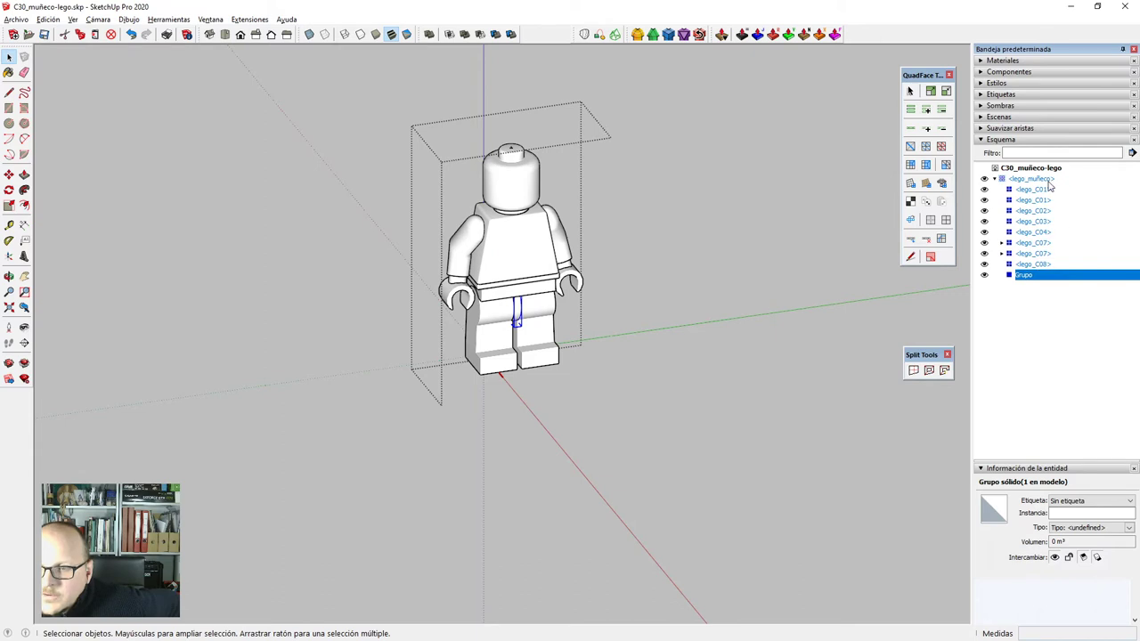
{"action": "right_click", "coordinate": [1034, 278]}
{"action": "left_click", "coordinate": [1090, 359]}
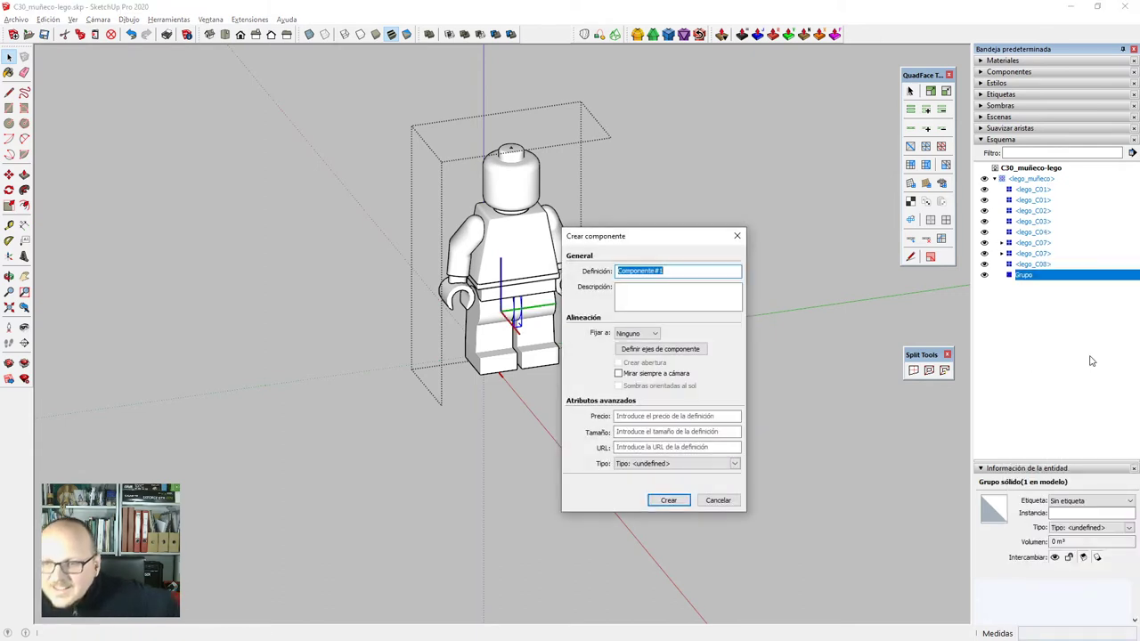
{"action": "type", "text": "lego"}
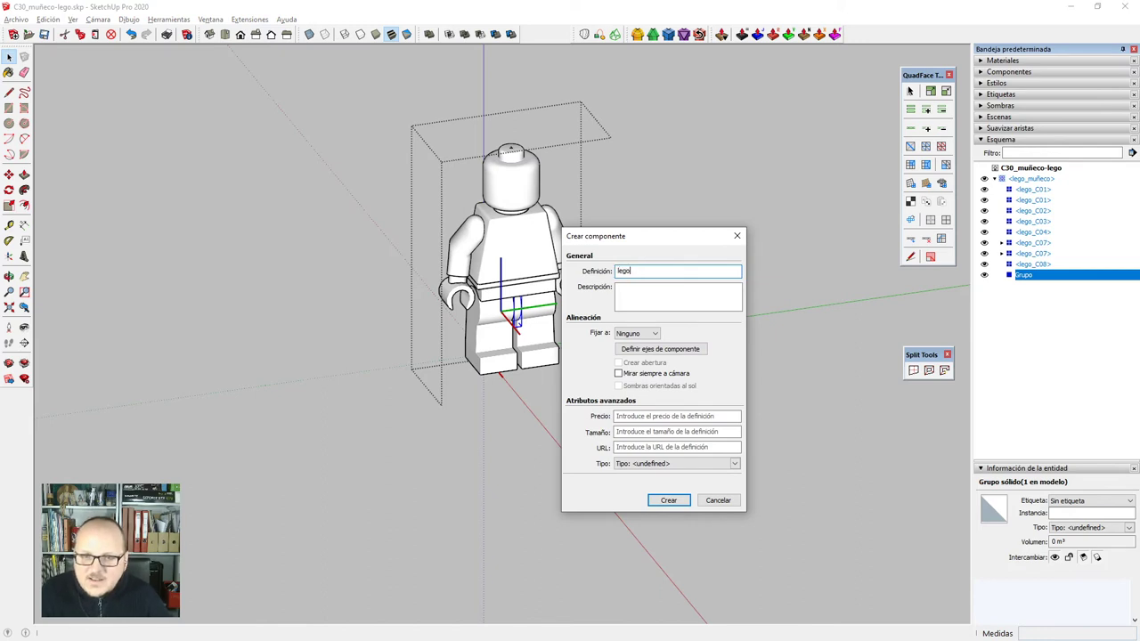
{"action": "type", "text": "_C05"}
{"action": "key", "text": "Return"}
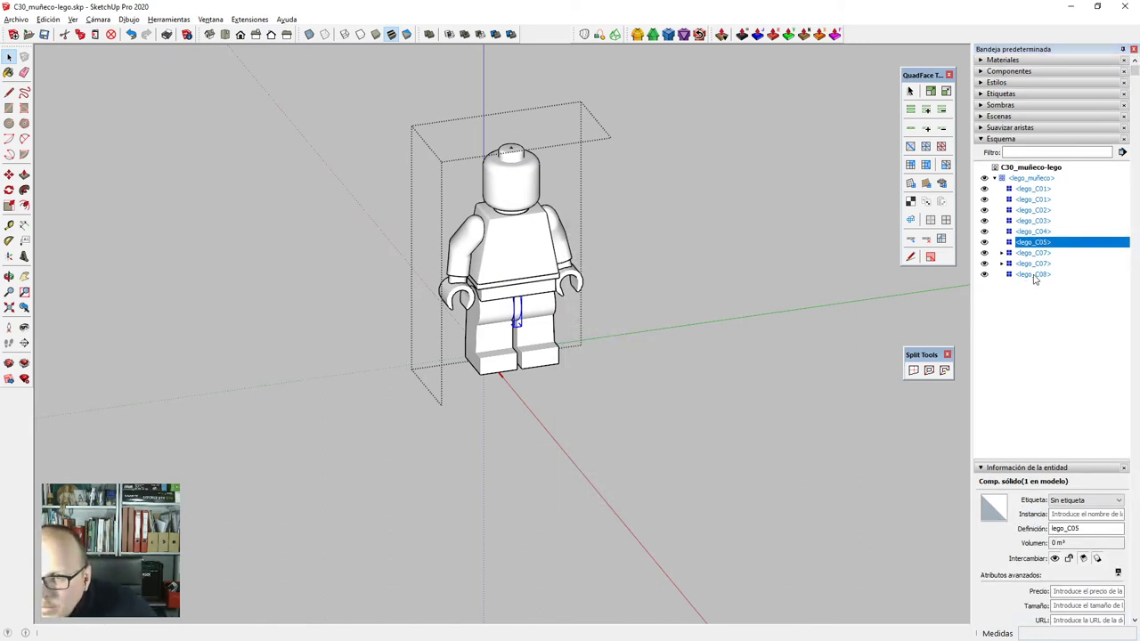
Move the hand component lego_C09 out of the arm component lego_C07 and place it in the same position directly inside lego_muñeco.
{"action": "left_click", "coordinate": [1002, 267]}
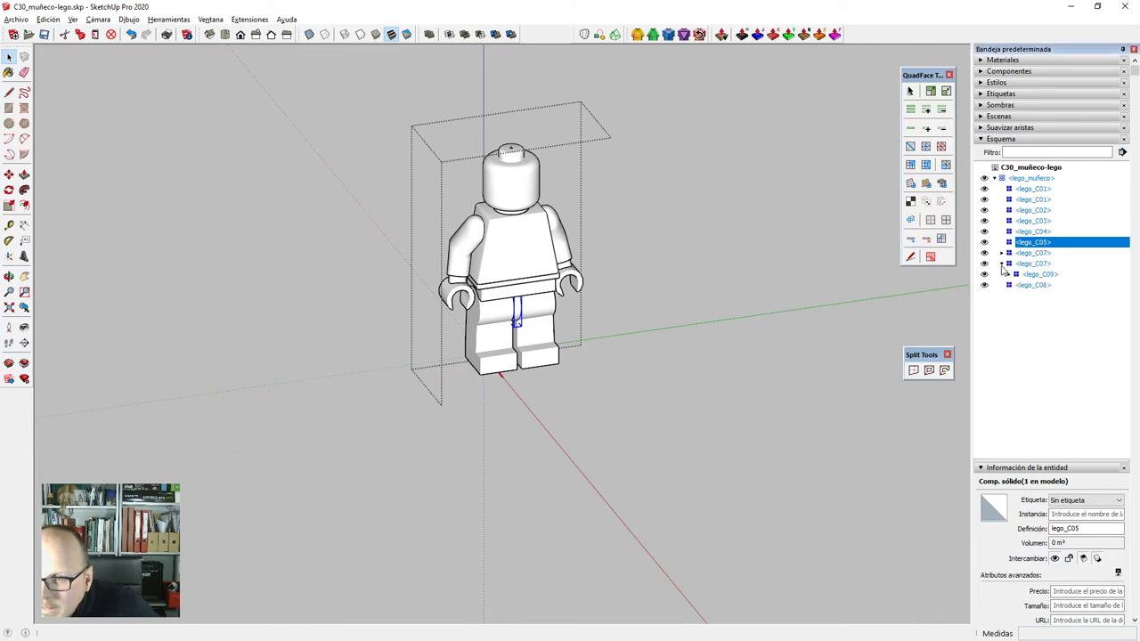
{"action": "left_click", "coordinate": [1035, 275]}
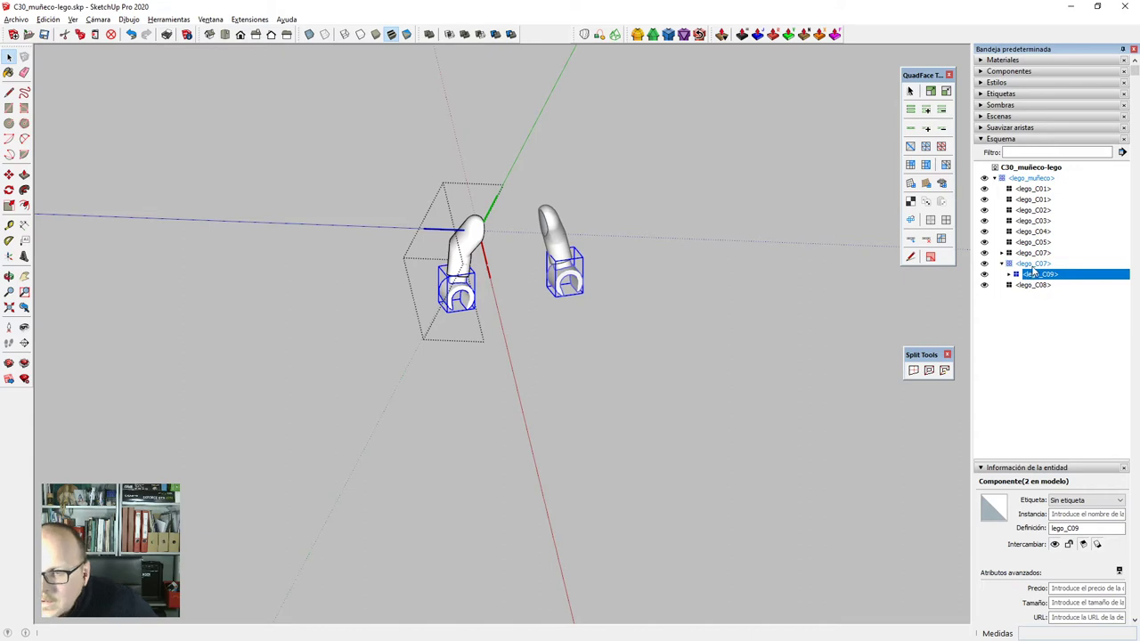
{"action": "left_click", "coordinate": [1033, 266]}
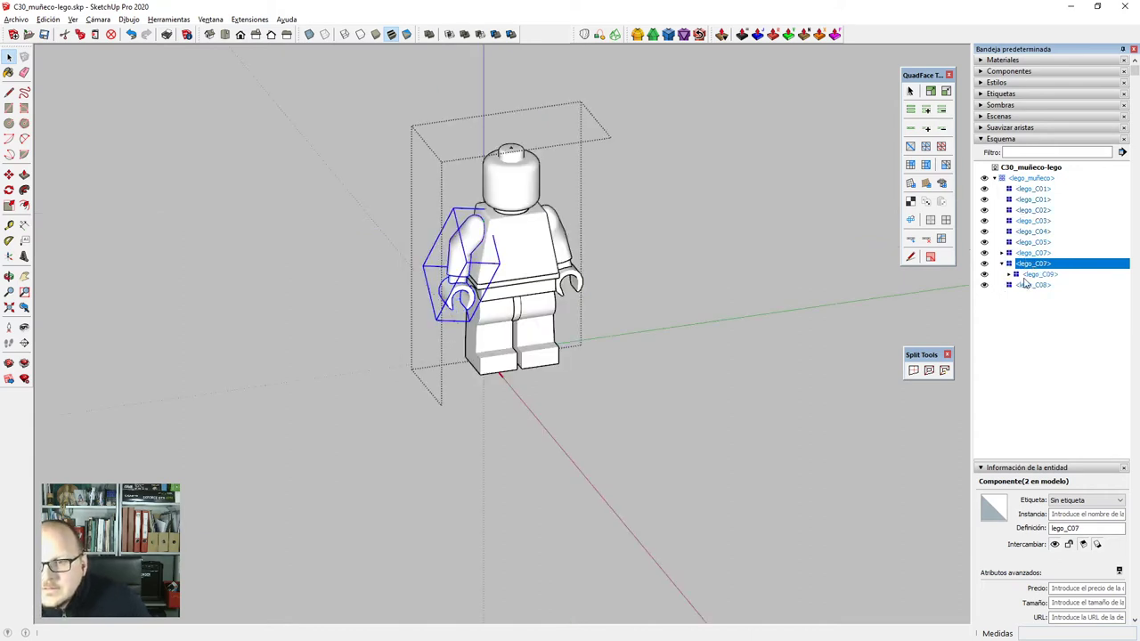
{"action": "left_click", "coordinate": [1036, 276]}
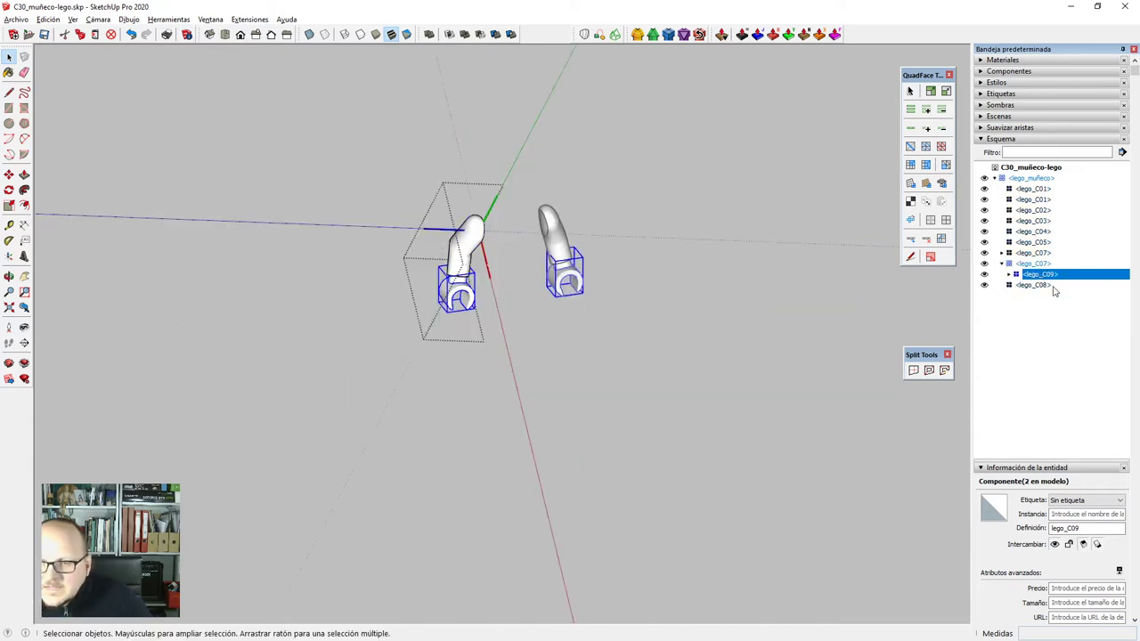
{"action": "key", "text": "Delete"}
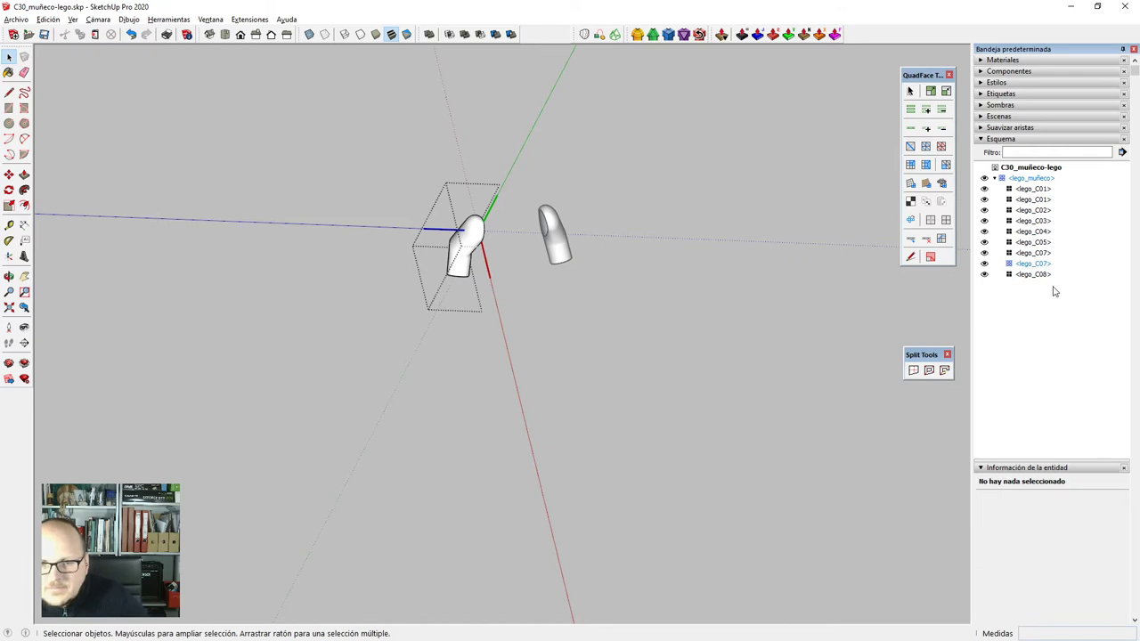
{"action": "left_click", "coordinate": [694, 369]}
{"action": "key", "text": "ctrl+z"}
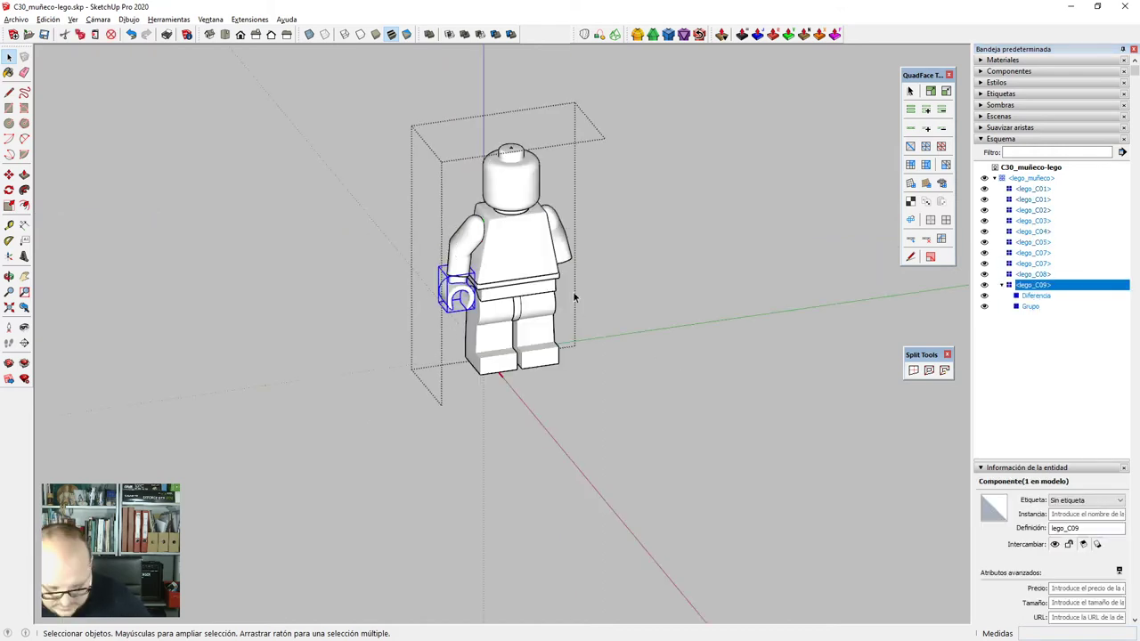
Draw a vertical guide line upward from the centre of the head's stud.
{"action": "key", "text": "l"}
{"action": "scroll", "coordinate": [499, 139], "scroll_direction": "up", "scroll_amount": 4}
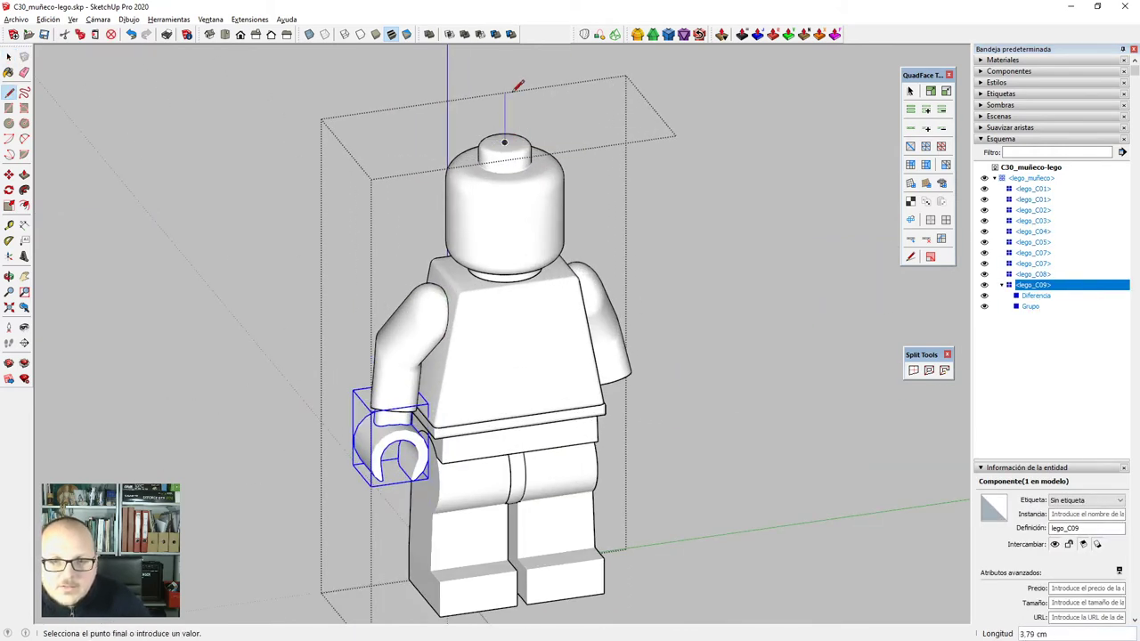
{"action": "key", "text": "space"}
{"action": "scroll", "coordinate": [520, 104], "scroll_direction": "up", "scroll_amount": 3}
{"action": "key", "text": "l"}
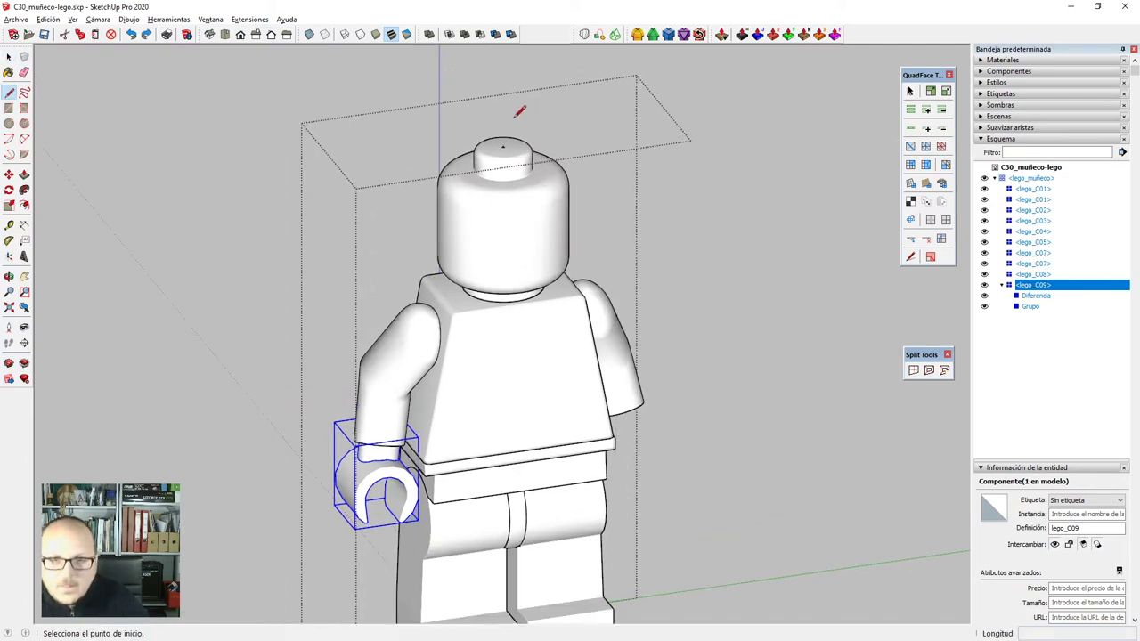
{"action": "left_click", "coordinate": [503, 144]}
{"action": "left_click", "coordinate": [503, 101]}
{"action": "key", "text": "space"}
{"action": "scroll", "coordinate": [513, 123], "scroll_direction": "down", "scroll_amount": 3}
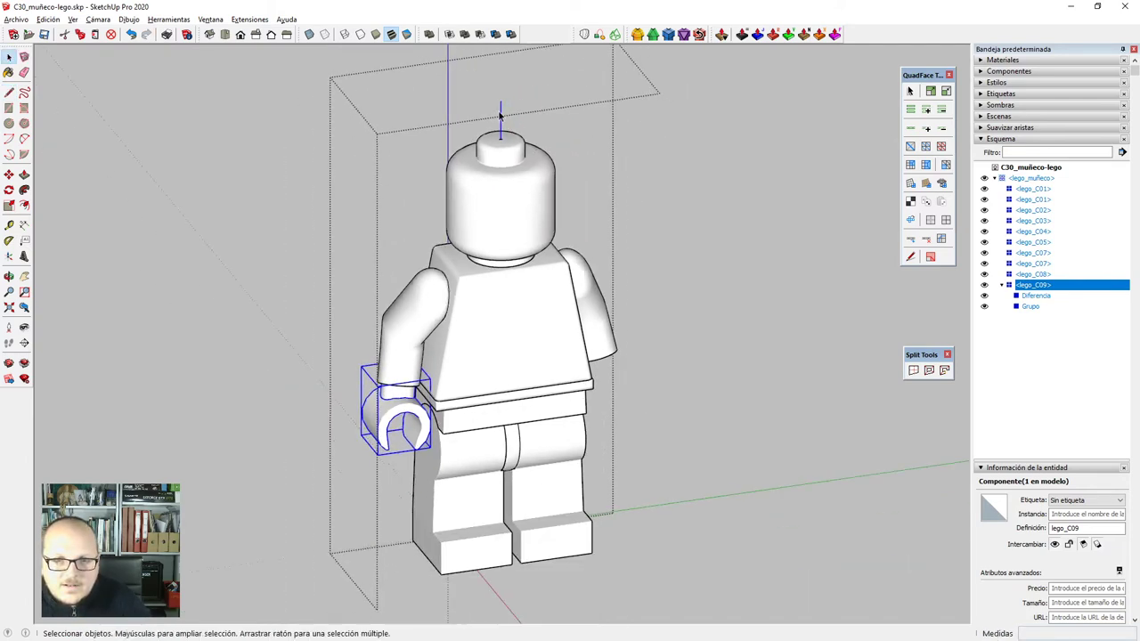
Mirror the hand together with the guide line using a green-axis scale of -1, and paste the original hand back in place.
{"action": "left_click", "coordinate": [503, 114], "text": "shift"}
{"action": "key", "text": "s"}
{"action": "left_click", "coordinate": [384, 268]}
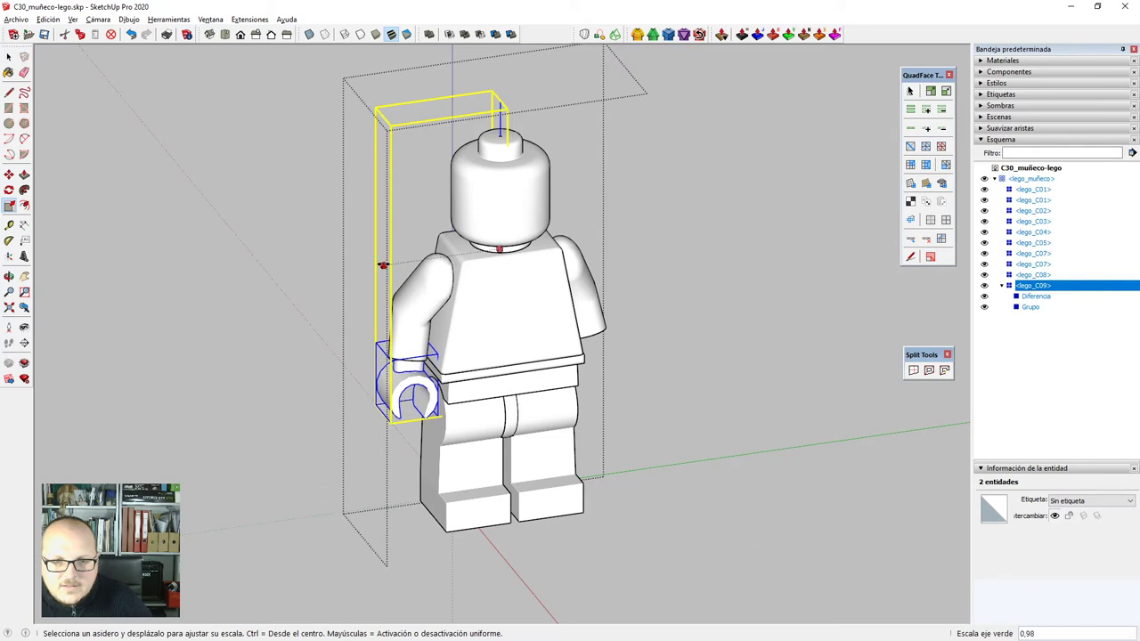
{"action": "type", "text": "-1"}
{"action": "key", "text": "Return"}
{"action": "key", "text": "ctrl+shift+v"}
{"action": "key", "text": "space"}
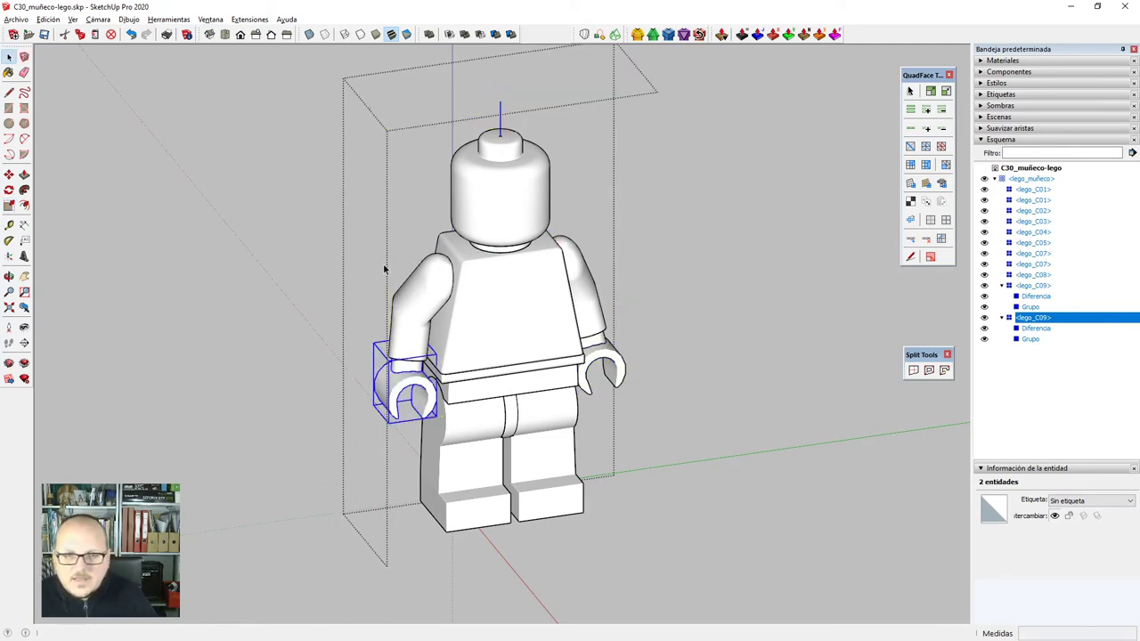
Erase the vertical guide line above the head and close the lego_muñeco component.
{"action": "key", "text": "e"}
{"action": "left_click", "coordinate": [502, 117]}
{"action": "scroll", "coordinate": [511, 150], "scroll_direction": "down", "scroll_amount": 1}
{"action": "scroll", "coordinate": [513, 148], "scroll_direction": "down", "scroll_amount": 1}
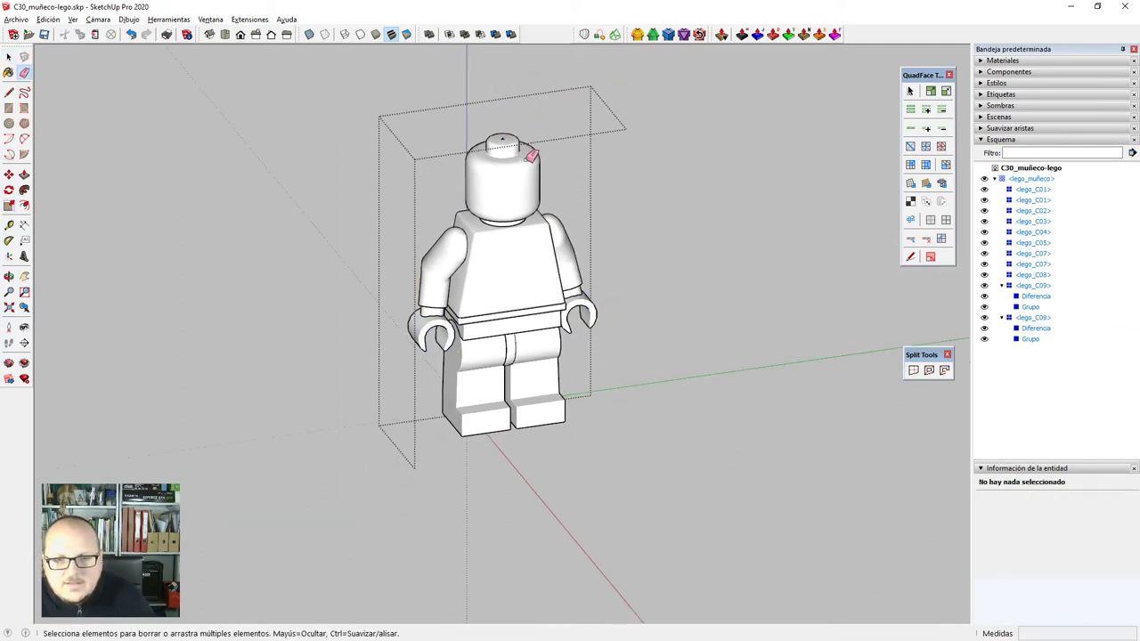
{"action": "key", "text": "space"}
{"action": "left_click", "coordinate": [695, 379]}
{"action": "middle_click_drag", "start_coordinate": [695, 379], "coordinate": [659, 362]}
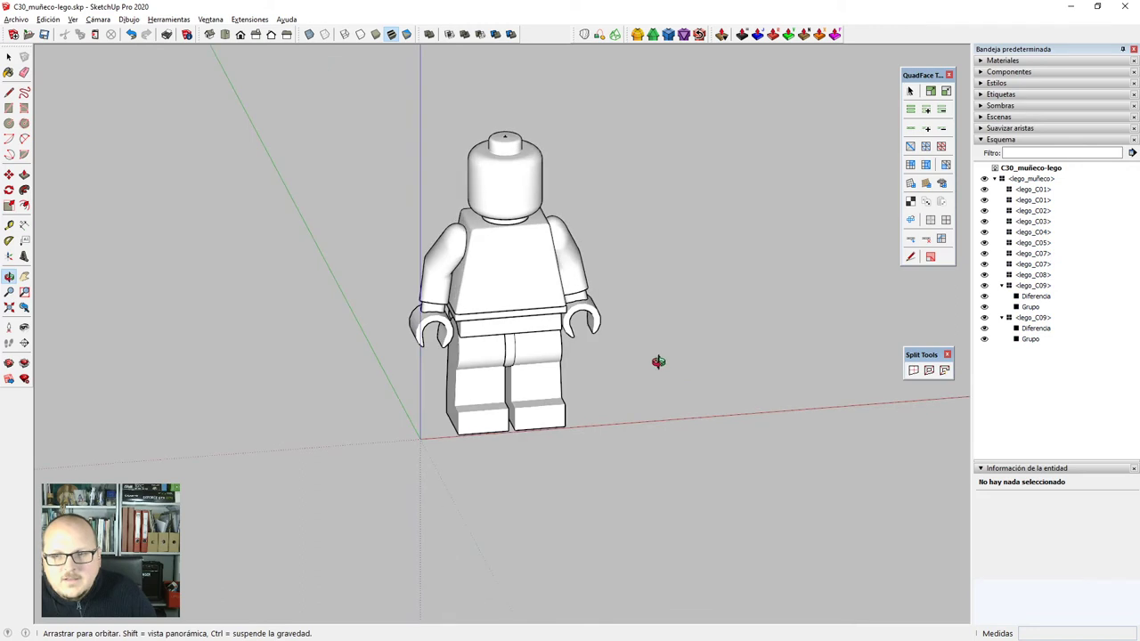
Check the nested group inside the hand component, collapse both lego_C09 branches in the hierarchy and fit the whole figure in view.
{"action": "left_click", "coordinate": [1030, 306]}
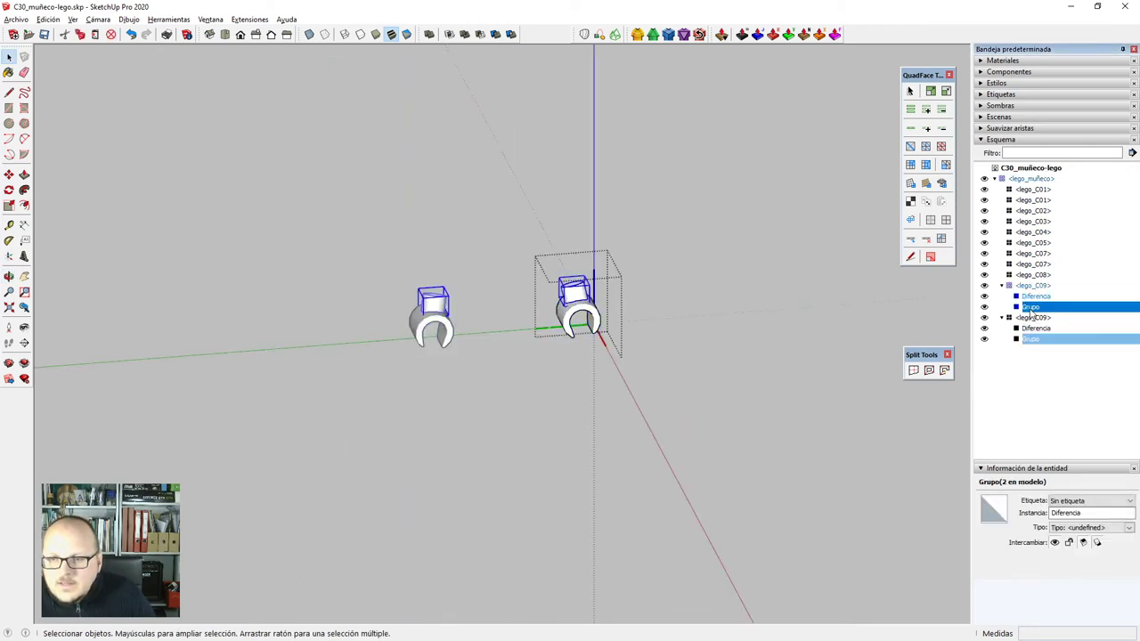
{"action": "left_click", "coordinate": [1002, 286]}
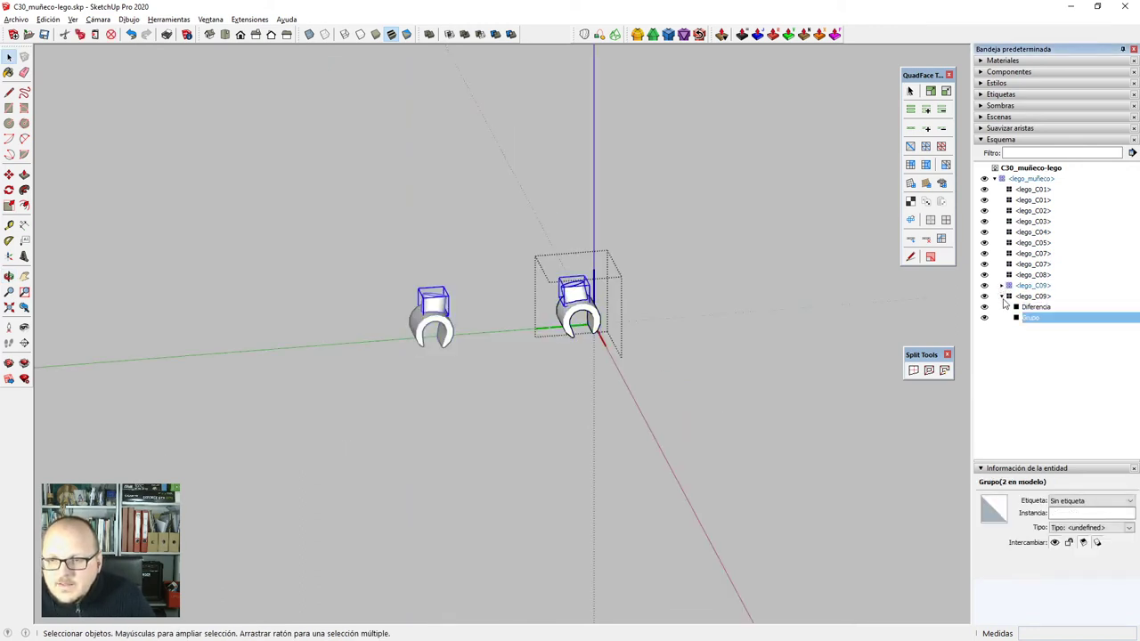
{"action": "left_click", "coordinate": [1002, 296]}
{"action": "left_click", "coordinate": [800, 334]}
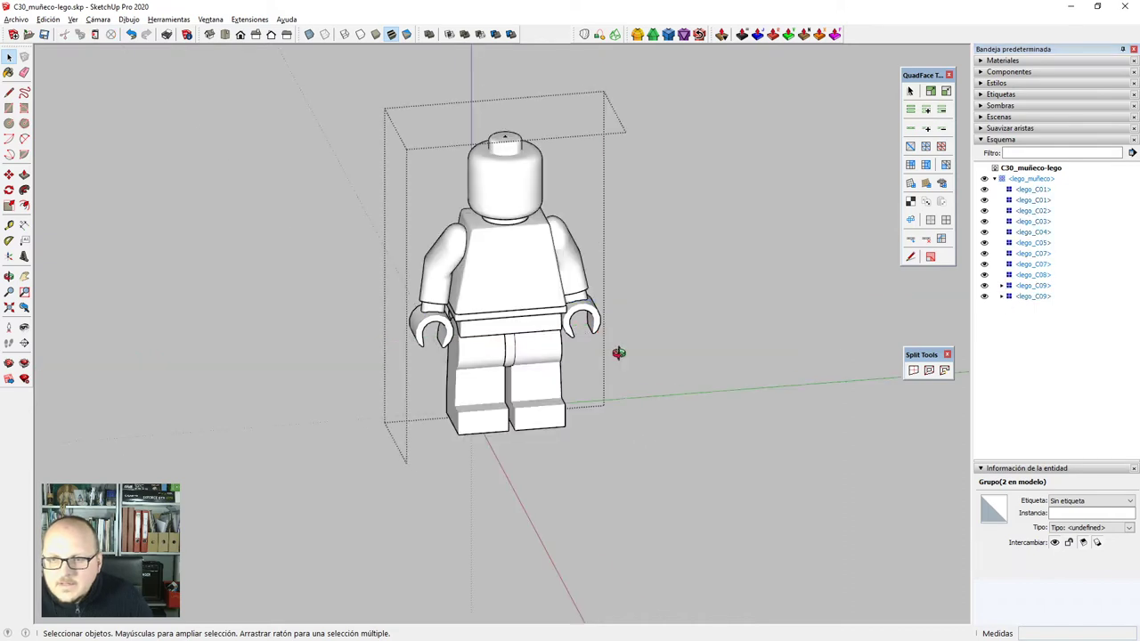
{"action": "left_click", "coordinate": [677, 350]}
{"action": "scroll", "coordinate": [677, 350], "scroll_direction": "down", "scroll_amount": 3}
{"action": "middle_click_drag", "start_coordinate": [677, 350], "coordinate": [740, 412]}
{"action": "key", "text": "shift+z"}
{"action": "key", "text": "shift+z"}
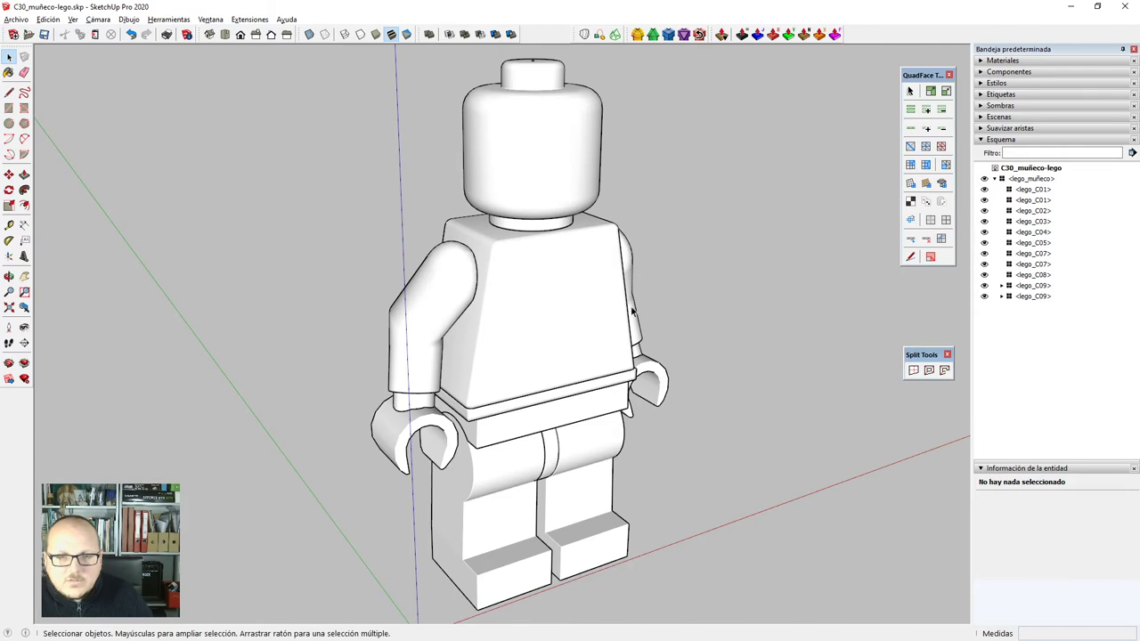
Purge unused components, layers, materials and styles from the model, with the report option set to Yes.
{"action": "left_click", "coordinate": [242, 19]}
{"action": "left_click", "coordinate": [264, 72]}
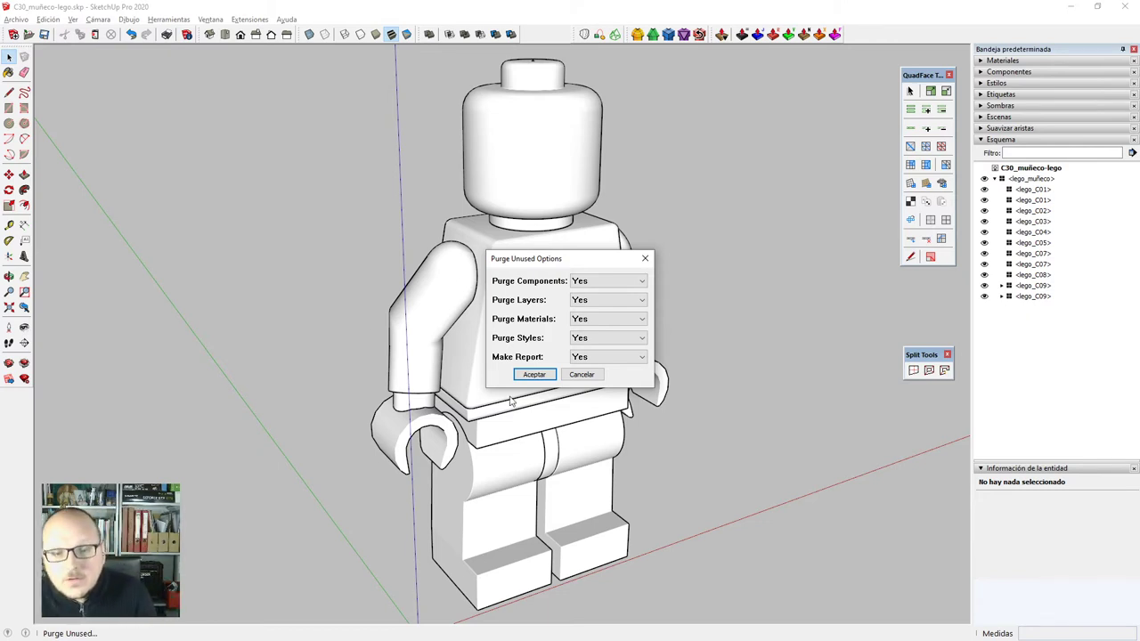
{"action": "left_click", "coordinate": [535, 374]}
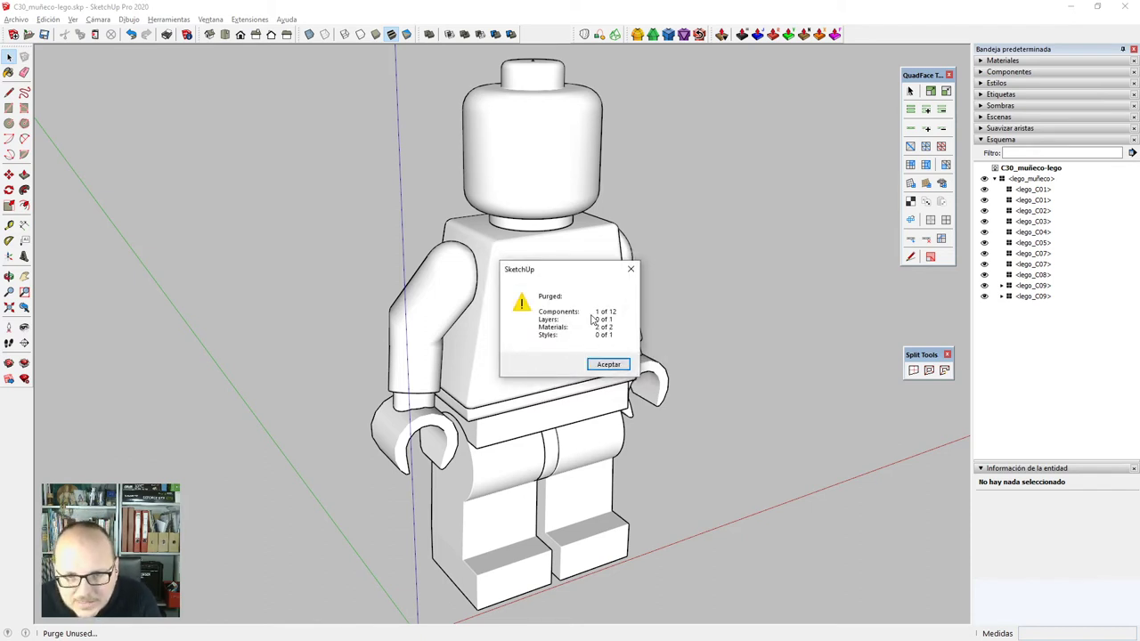
{"action": "left_click", "coordinate": [607, 365]}
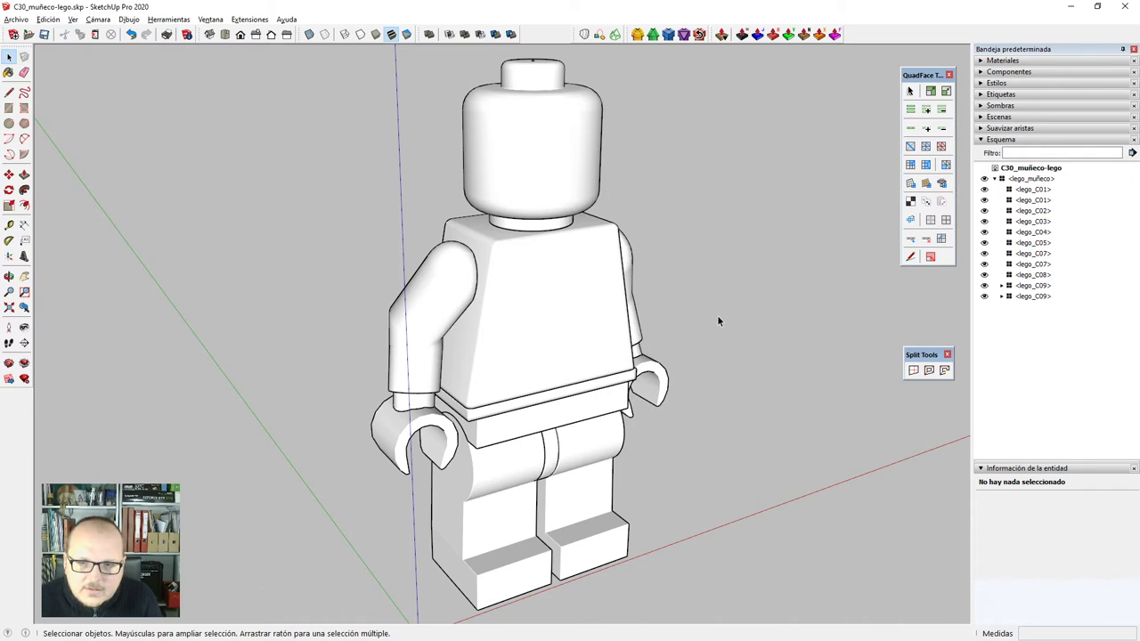
Inspect the finished minifigure from a distance and from its other front side.
{"action": "scroll", "coordinate": [718, 321], "scroll_direction": "down", "scroll_amount": 5}
{"action": "middle_click_drag", "start_coordinate": [644, 361], "coordinate": [647, 440]}
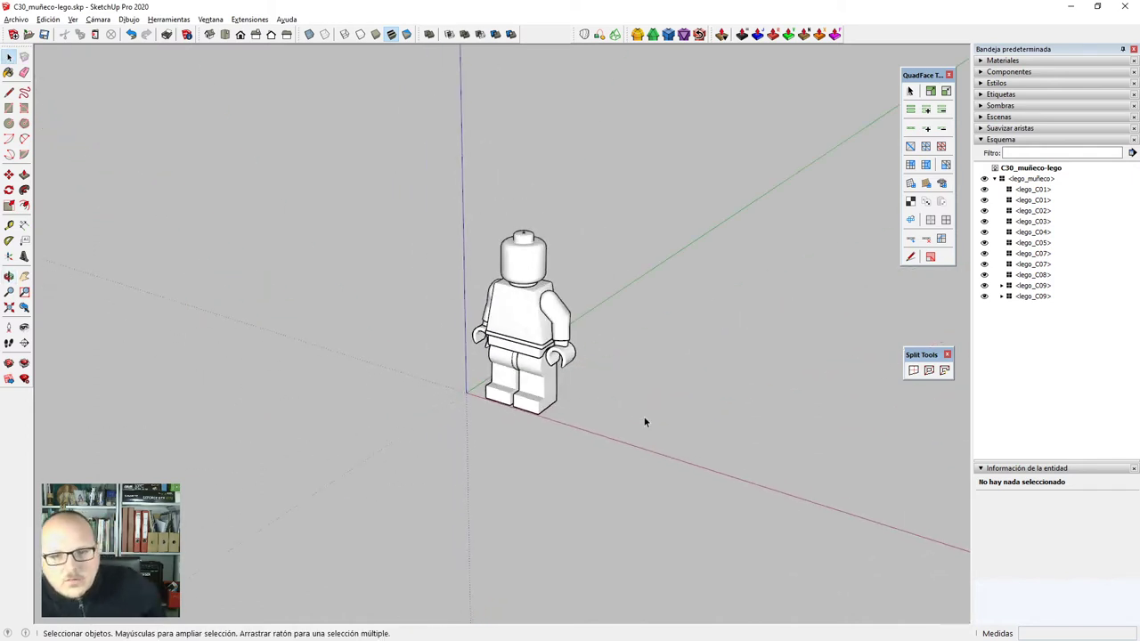
{"action": "scroll", "coordinate": [437, 334], "scroll_direction": "up", "scroll_amount": 2}
{"action": "scroll", "coordinate": [536, 323], "scroll_direction": "up", "scroll_amount": 3}
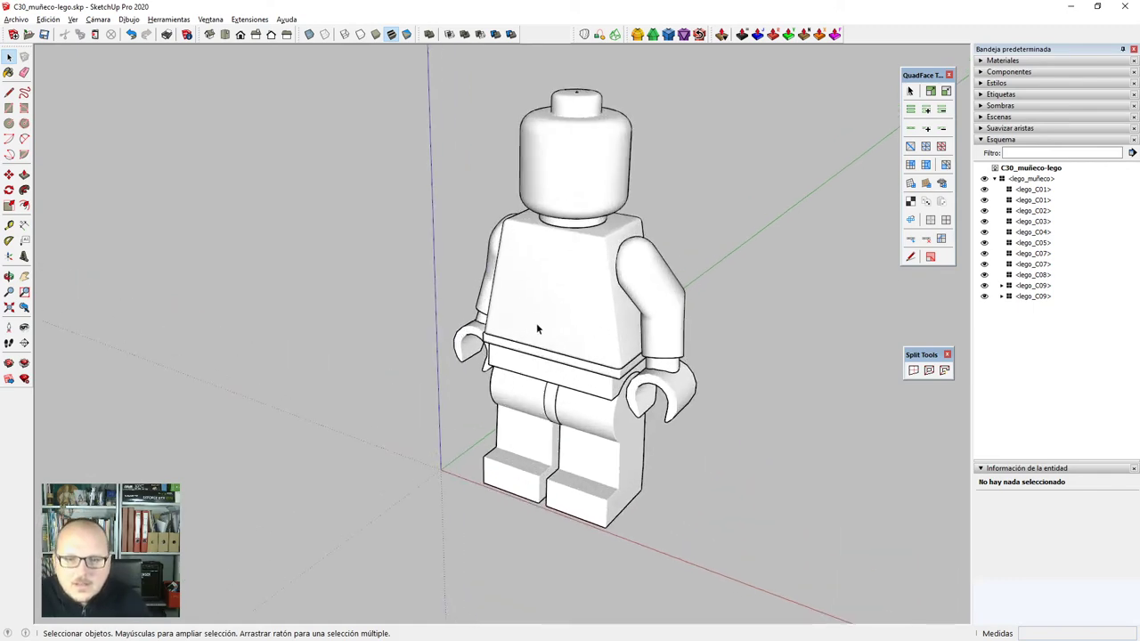
{"action": "key", "text": "alt+h"}
{"action": "middle_click_drag", "start_coordinate": [536, 323], "coordinate": [576, 368]}
{"action": "scroll", "coordinate": [638, 397], "scroll_direction": "down", "scroll_amount": 3}
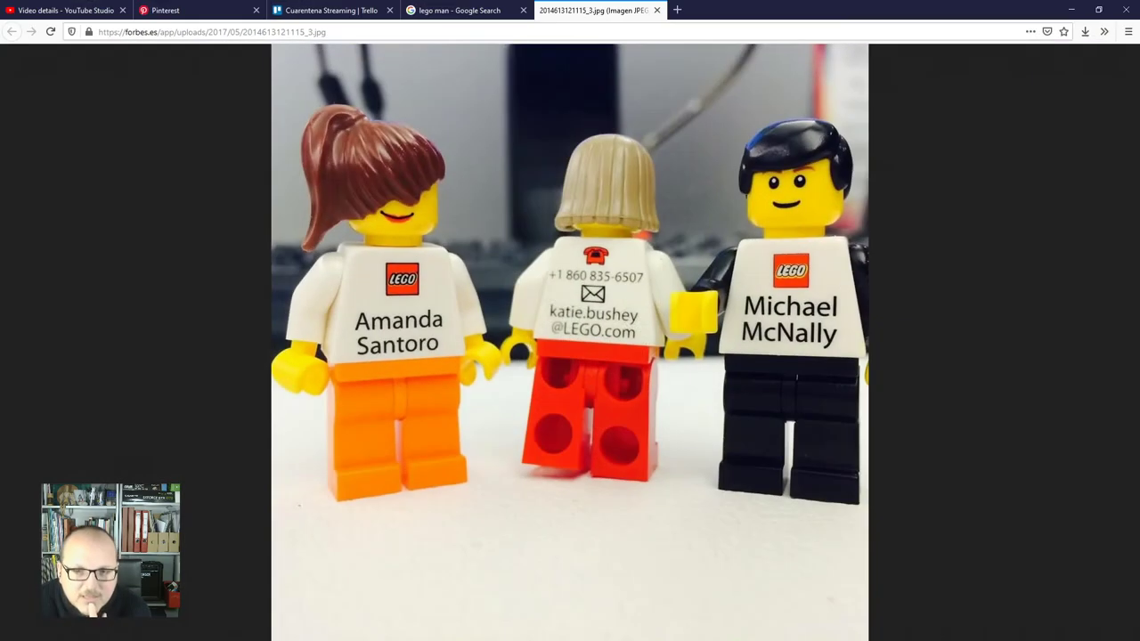
Switch to the browser and run a Google image search for "lego ninjago".
{"action": "left_click", "coordinate": [609, 33]}
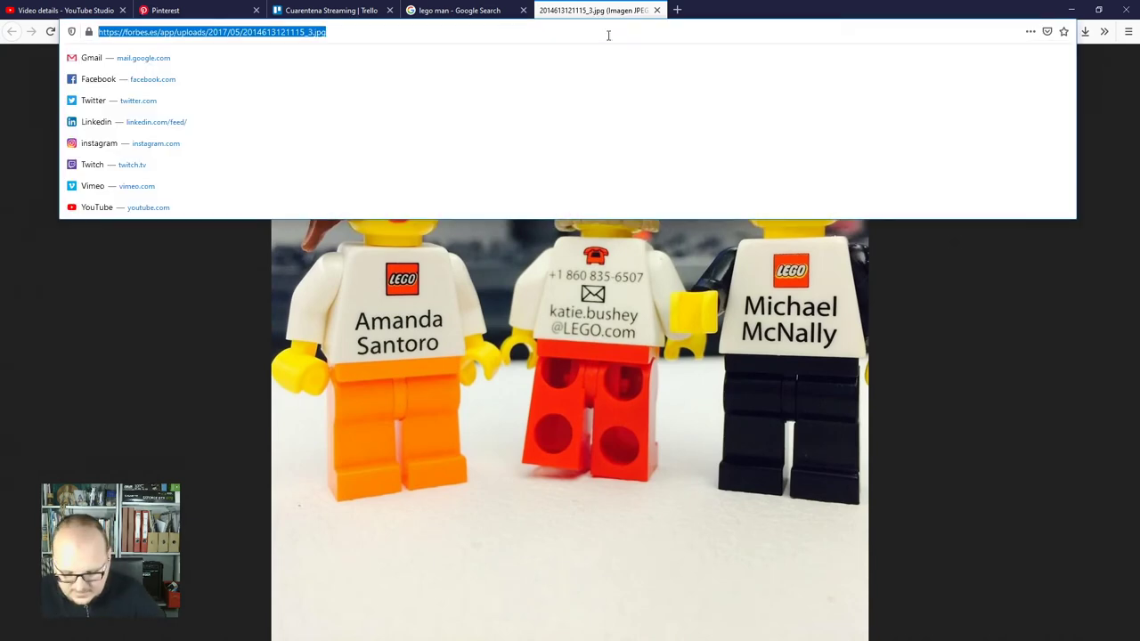
{"action": "type", "text": "lego ninjago"}
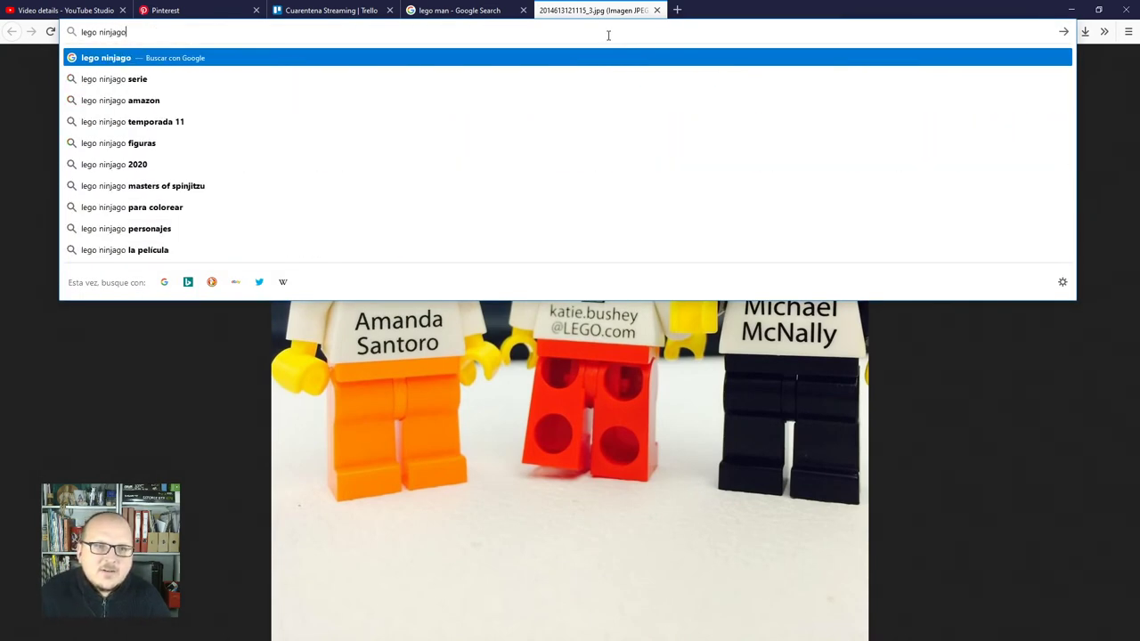
{"action": "key", "text": "Return"}
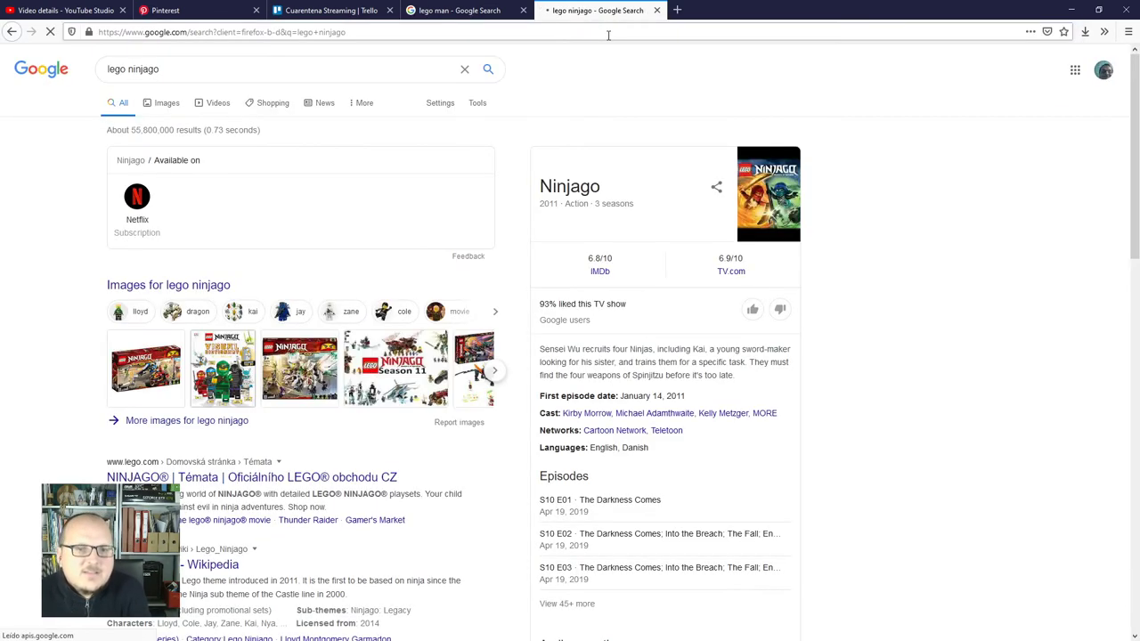
{"action": "left_click", "coordinate": [169, 104]}
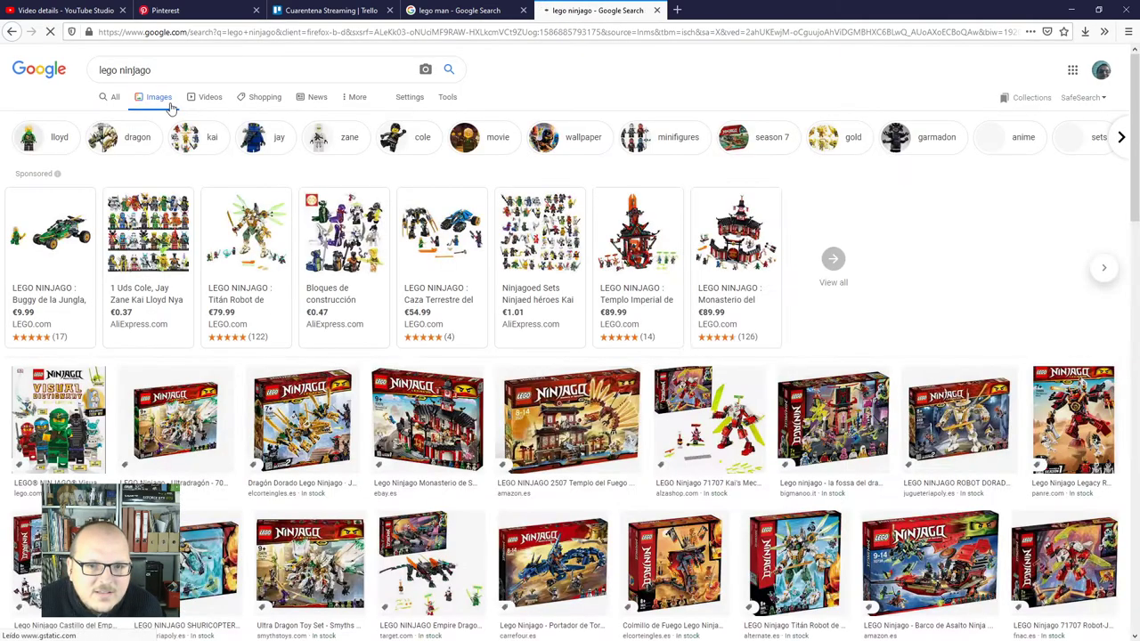
Browse the LEGO Ninjago image results for reference figures, previewing the Visual Dictionary cover and the Legacy minifigure combo pack.
{"action": "left_click", "coordinate": [64, 426]}
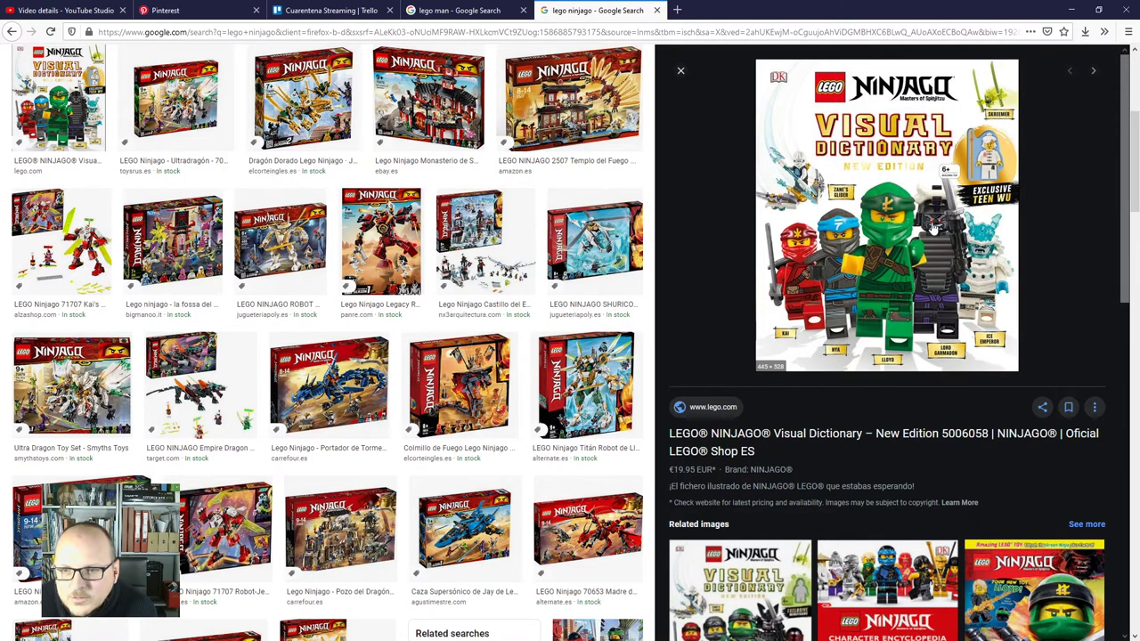
{"action": "scroll", "coordinate": [506, 359], "scroll_direction": "down", "scroll_amount": 8}
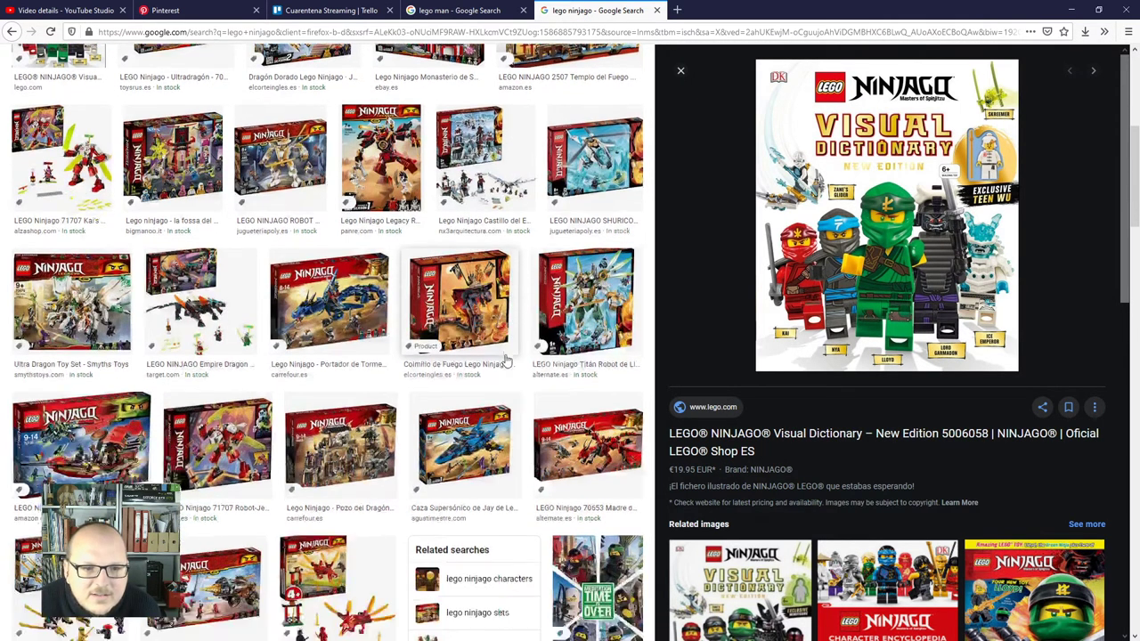
{"action": "scroll", "coordinate": [506, 356], "scroll_direction": "up", "scroll_amount": 10}
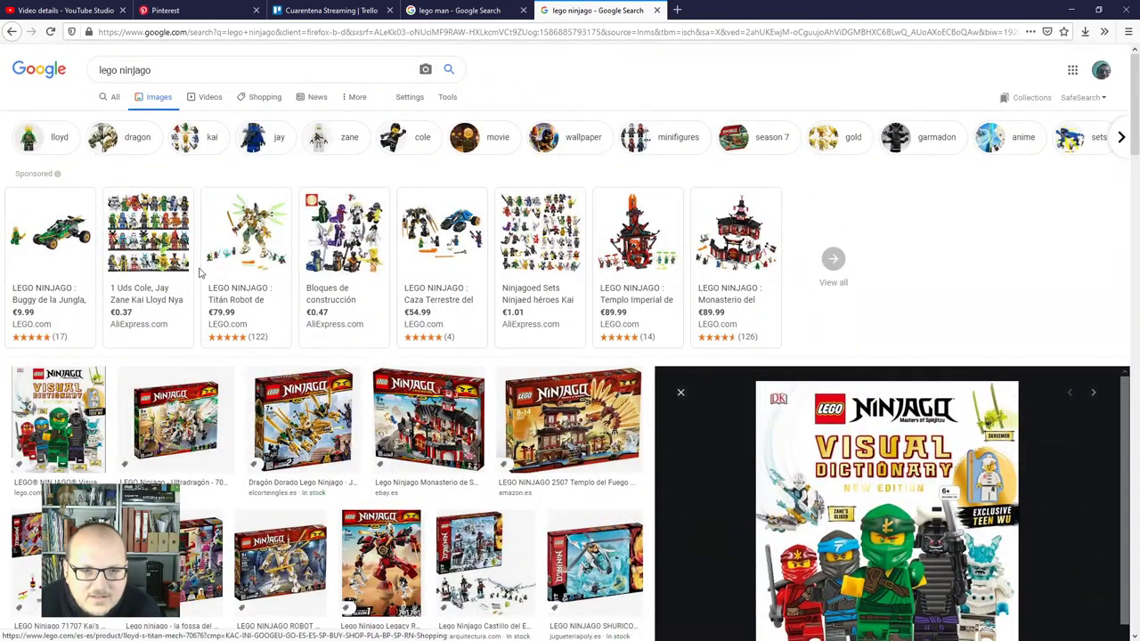
{"action": "scroll", "coordinate": [191, 303], "scroll_direction": "down", "scroll_amount": 4}
{"action": "scroll", "coordinate": [191, 307], "scroll_direction": "down", "scroll_amount": 10}
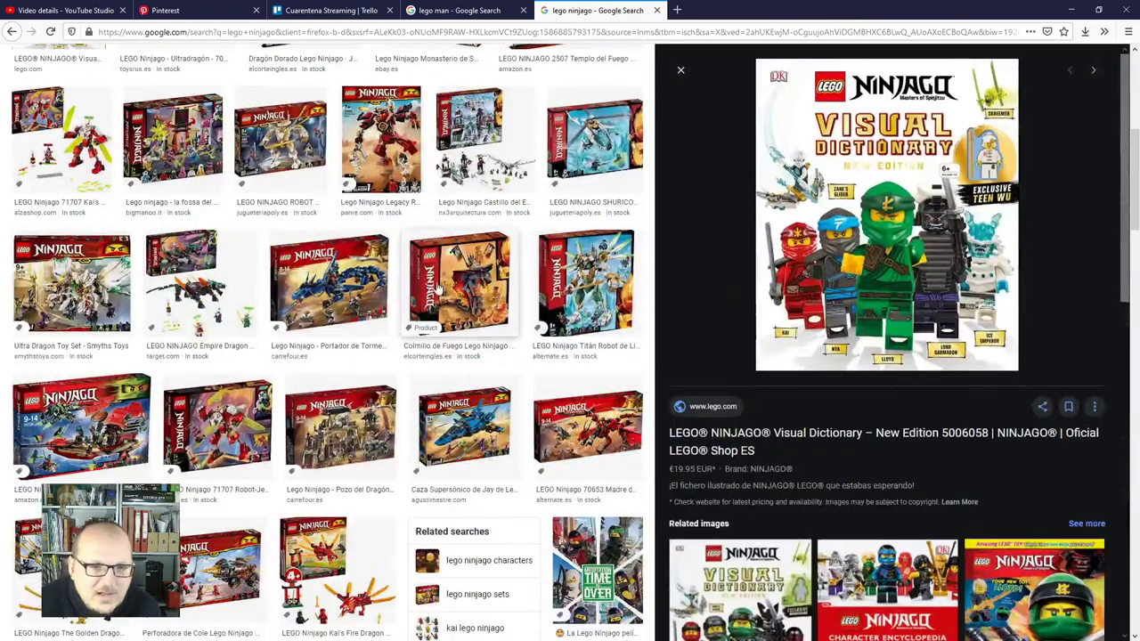
{"action": "scroll", "coordinate": [457, 276], "scroll_direction": "down", "scroll_amount": 2}
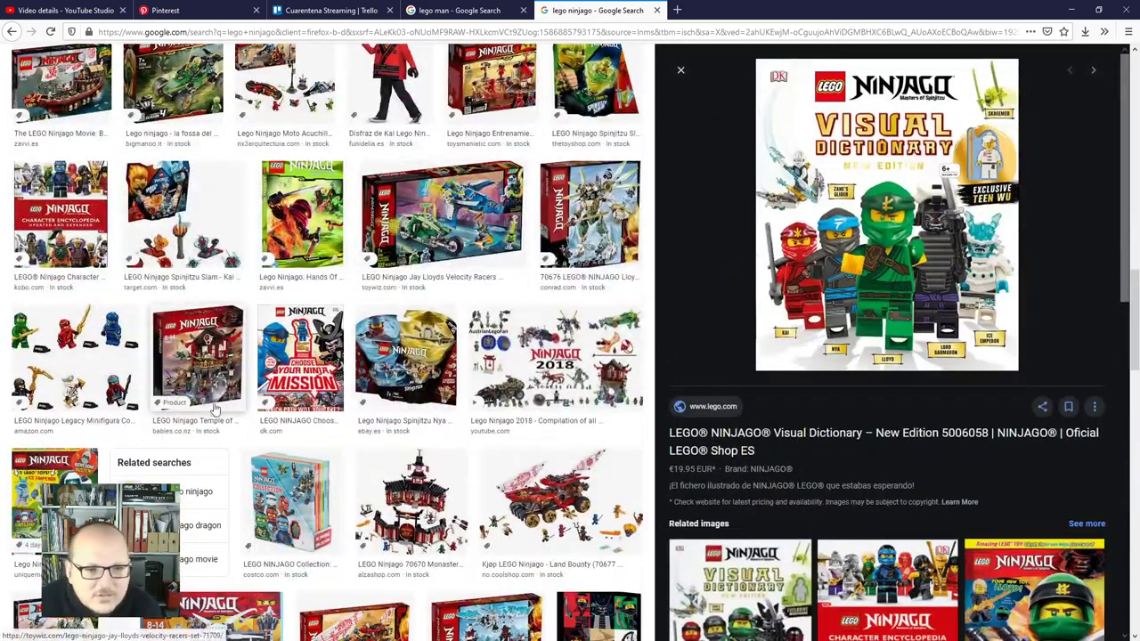
{"action": "left_click", "coordinate": [96, 367]}
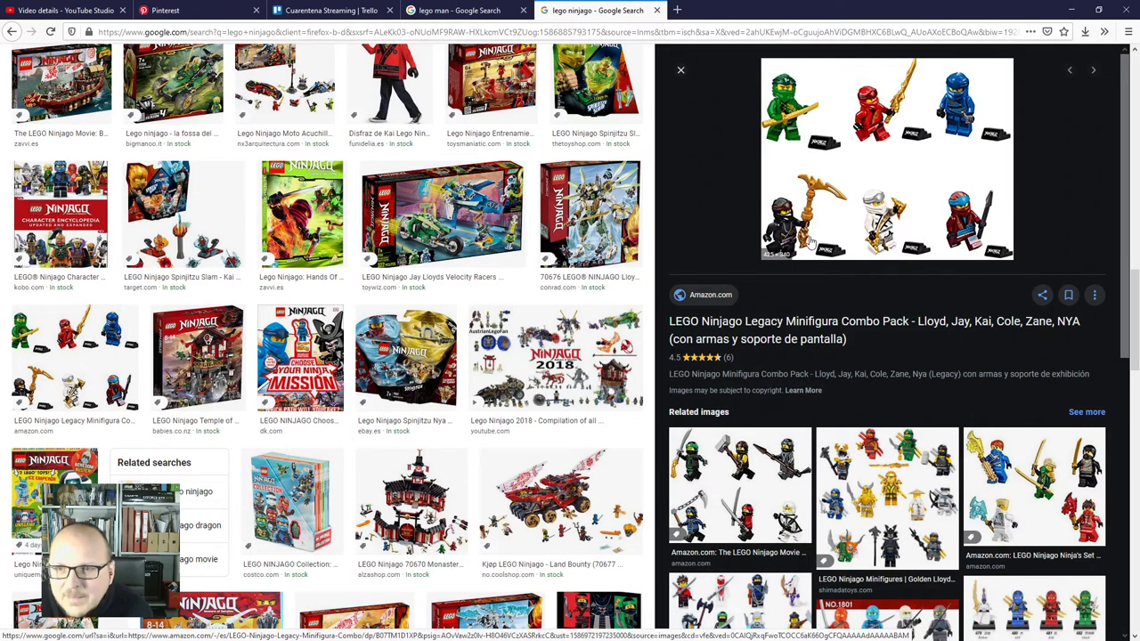
Switch back to SketchUp and start a 3D model export into the C30_muñeco_lego folder under SketchUp > Models > Twitch > cuarentena.
{"action": "left_click", "coordinate": [1072, 10]}
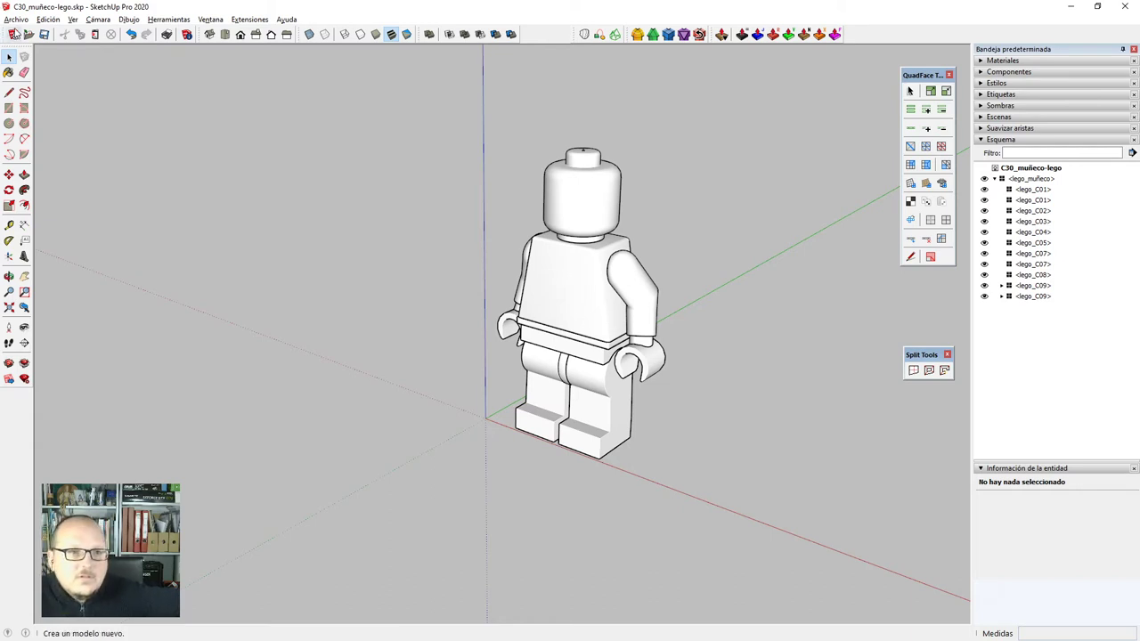
{"action": "left_click", "coordinate": [16, 18]}
{"action": "mouse_move", "coordinate": [94, 223]}
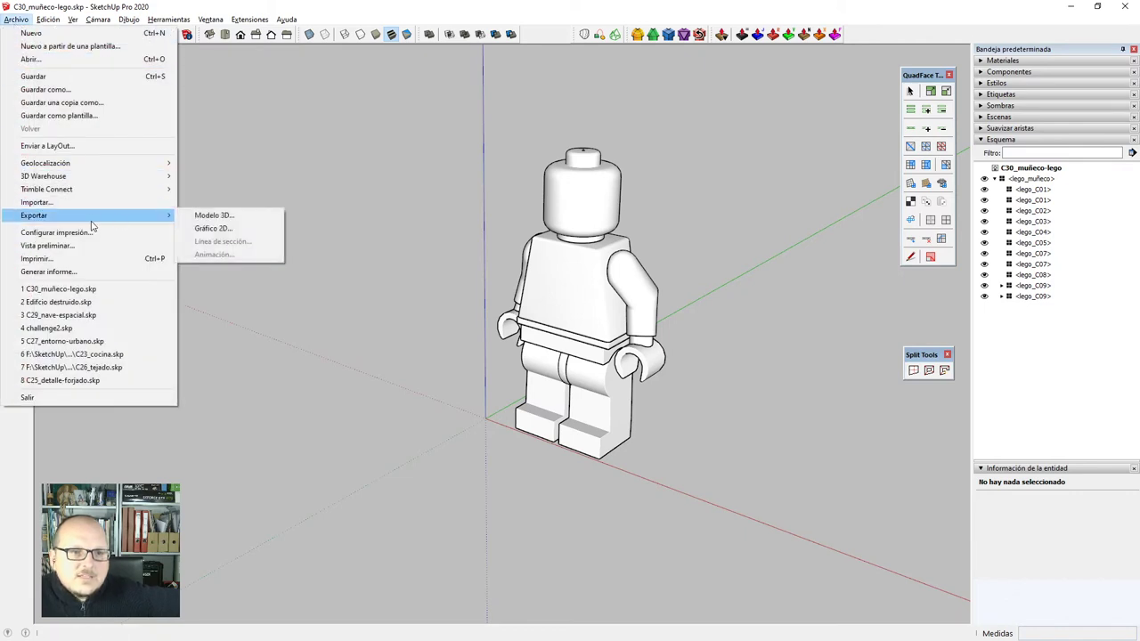
{"action": "left_click", "coordinate": [234, 214]}
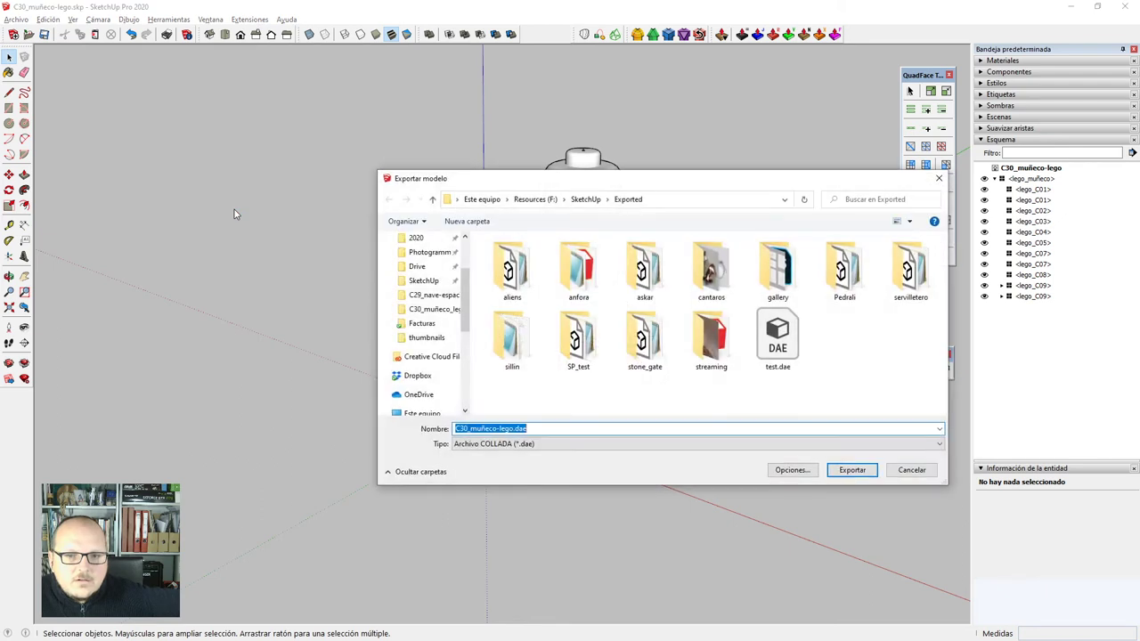
{"action": "left_click", "coordinate": [585, 199]}
{"action": "double_click", "coordinate": [514, 331]}
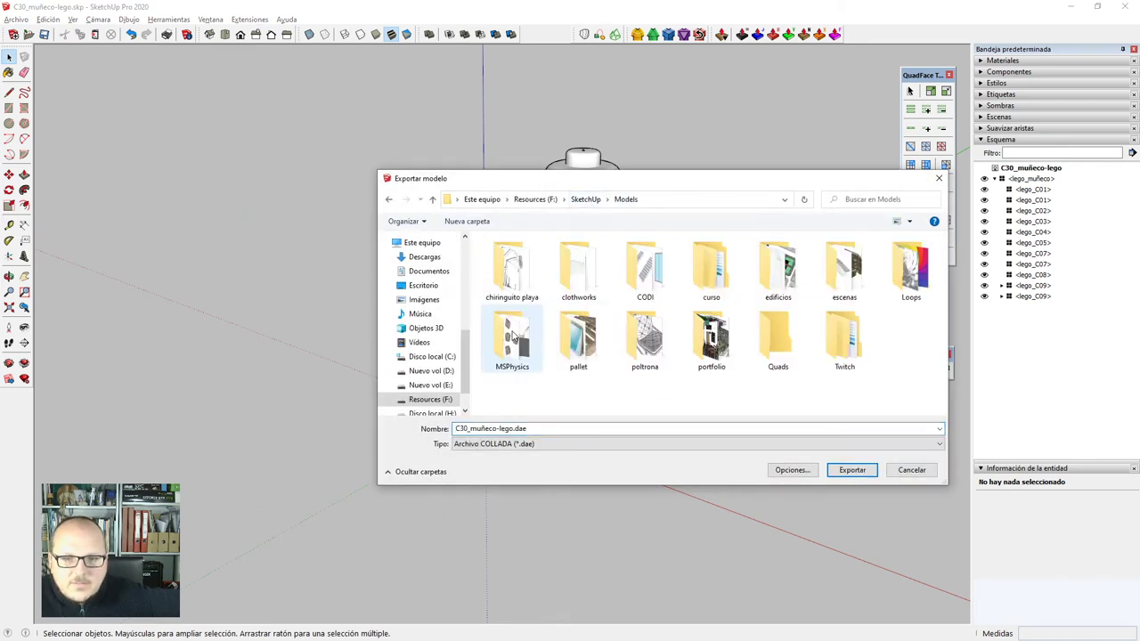
{"action": "double_click", "coordinate": [834, 345]}
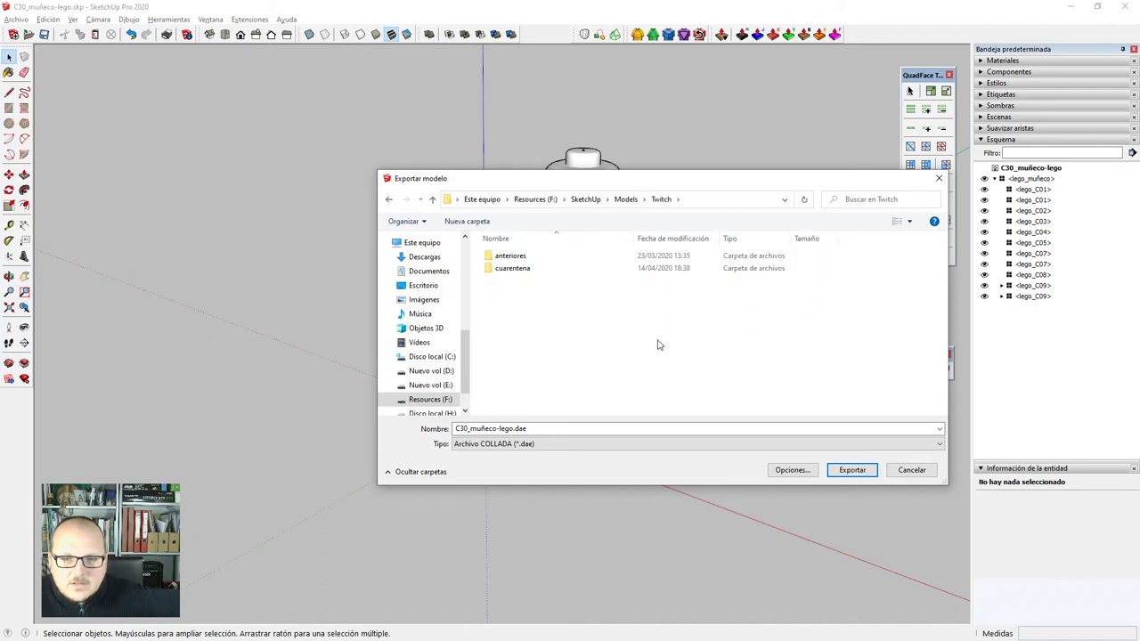
{"action": "double_click", "coordinate": [517, 269]}
{"action": "scroll", "coordinate": [516, 274], "scroll_direction": "down", "scroll_amount": 6}
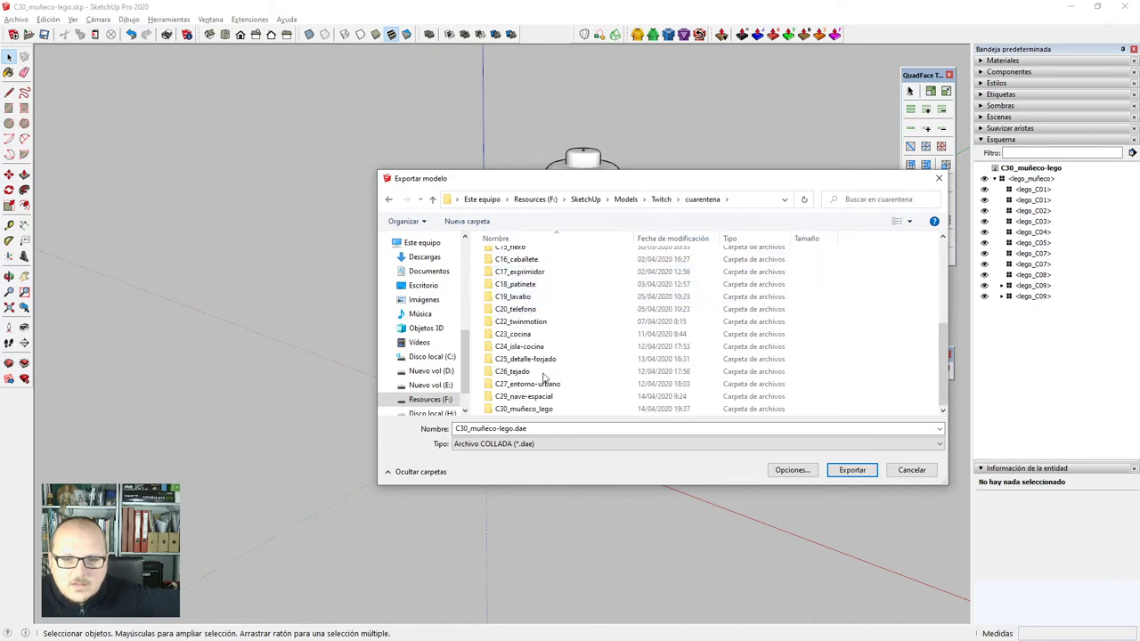
{"action": "double_click", "coordinate": [543, 410]}
Create a new folder named "collada" inside C30_muñeco_lego and open it as the export destination.
{"action": "right_click", "coordinate": [559, 331]}
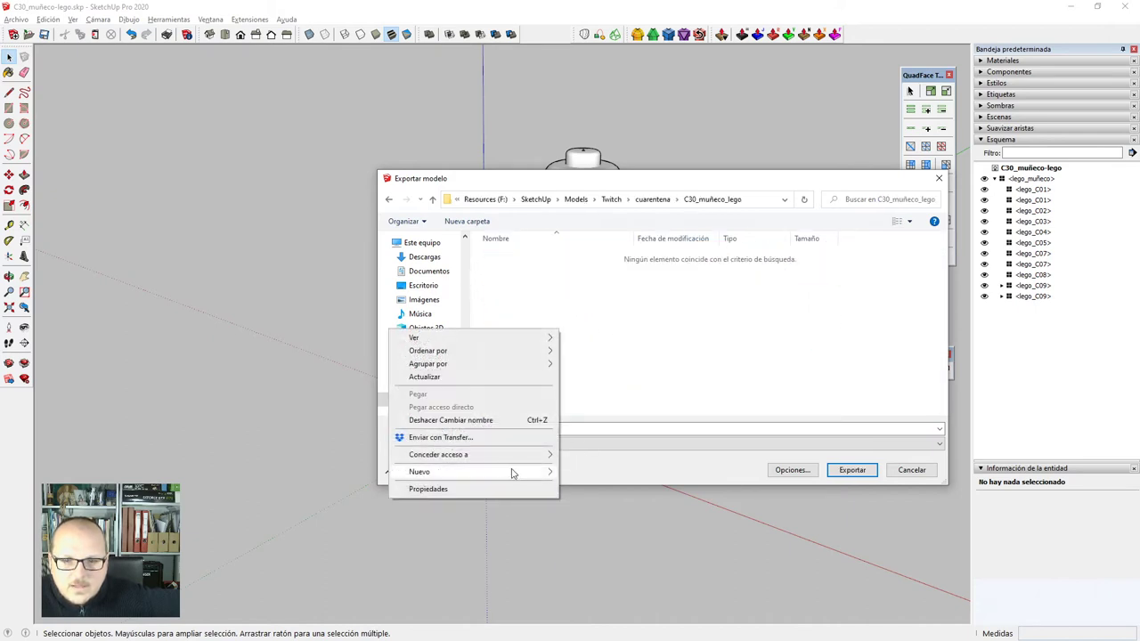
{"action": "mouse_move", "coordinate": [511, 472]}
{"action": "left_click", "coordinate": [618, 472]}
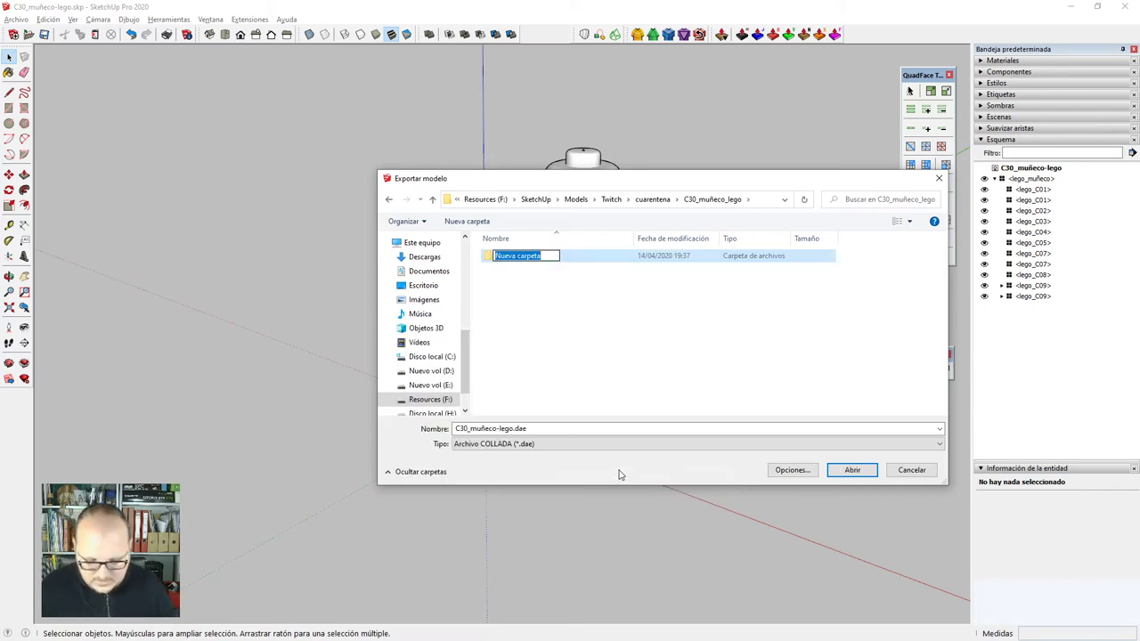
{"action": "key", "text": "BackSpace"}
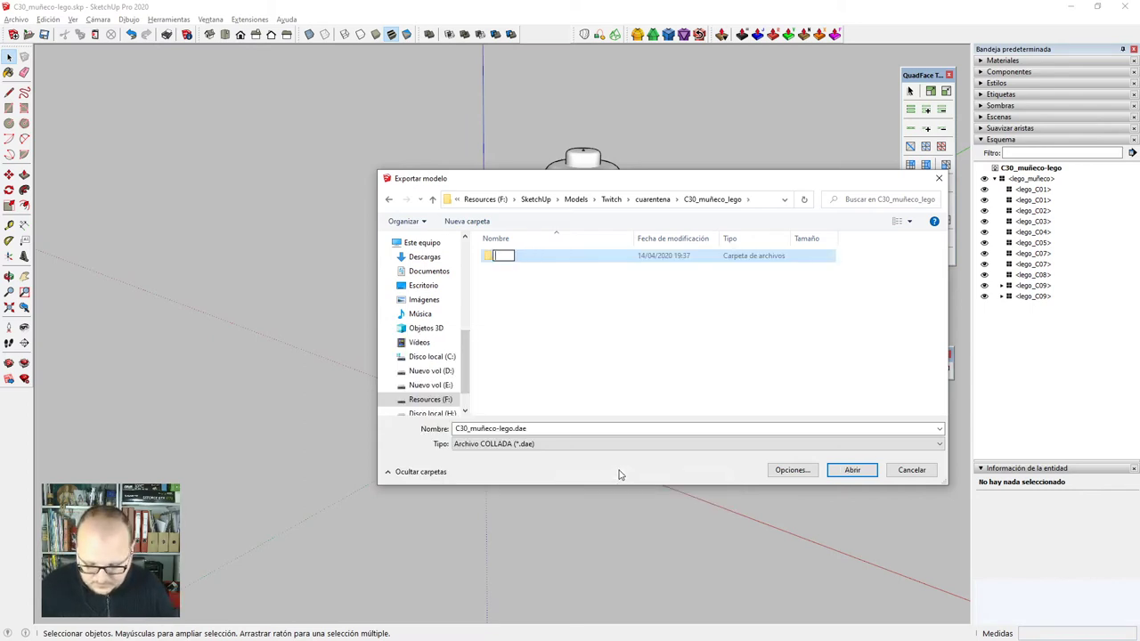
{"action": "type", "text": "collada"}
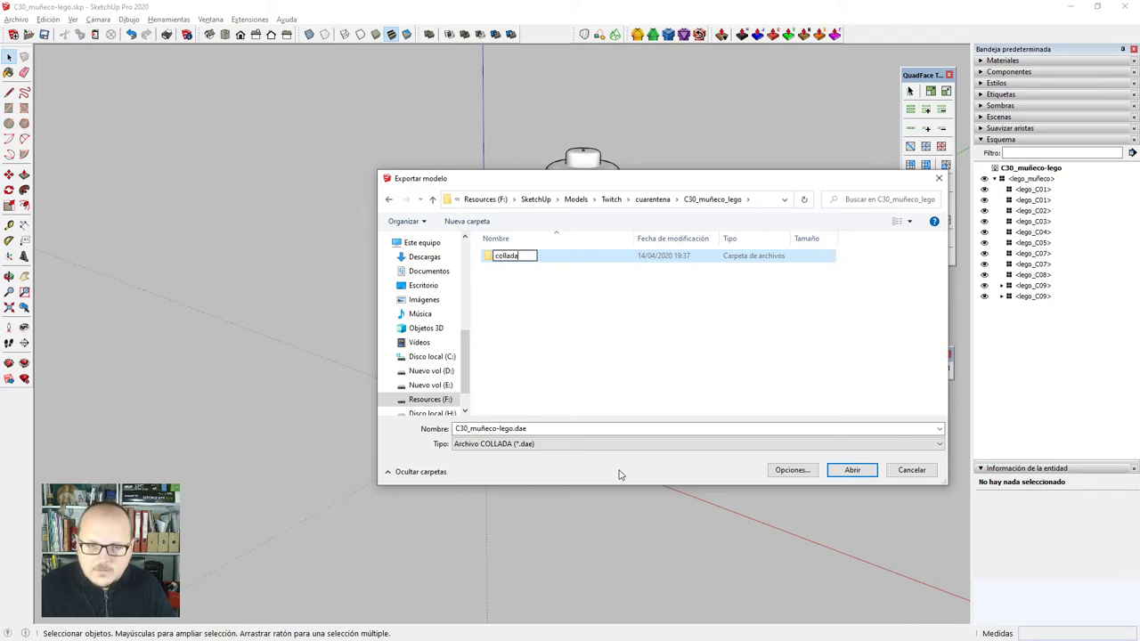
{"action": "key", "text": "Return"}
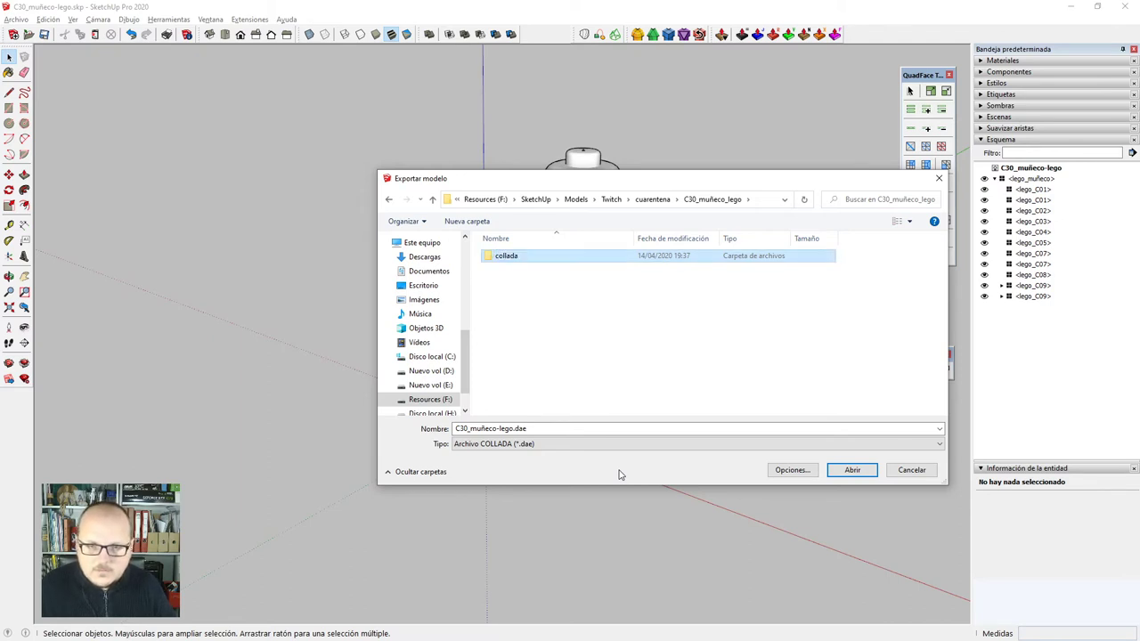
{"action": "key", "text": "Return"}
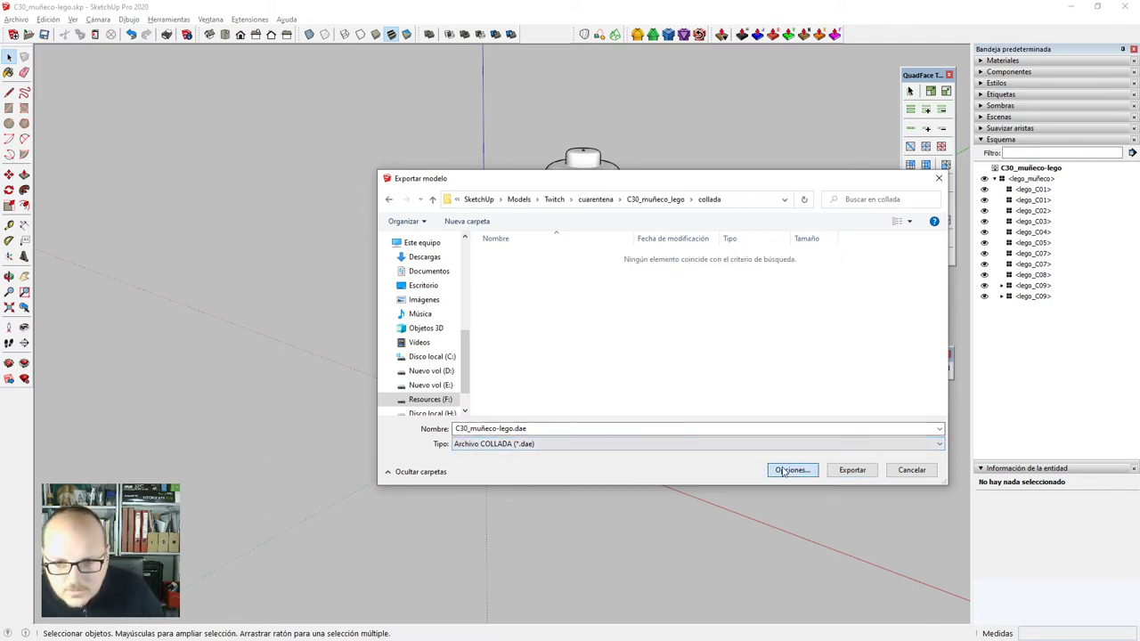
Export the minifigure as the COLLADA file C30_muñeco-lego.dae, accepting the export options with all faces triangulated.
{"action": "left_click", "coordinate": [789, 469]}
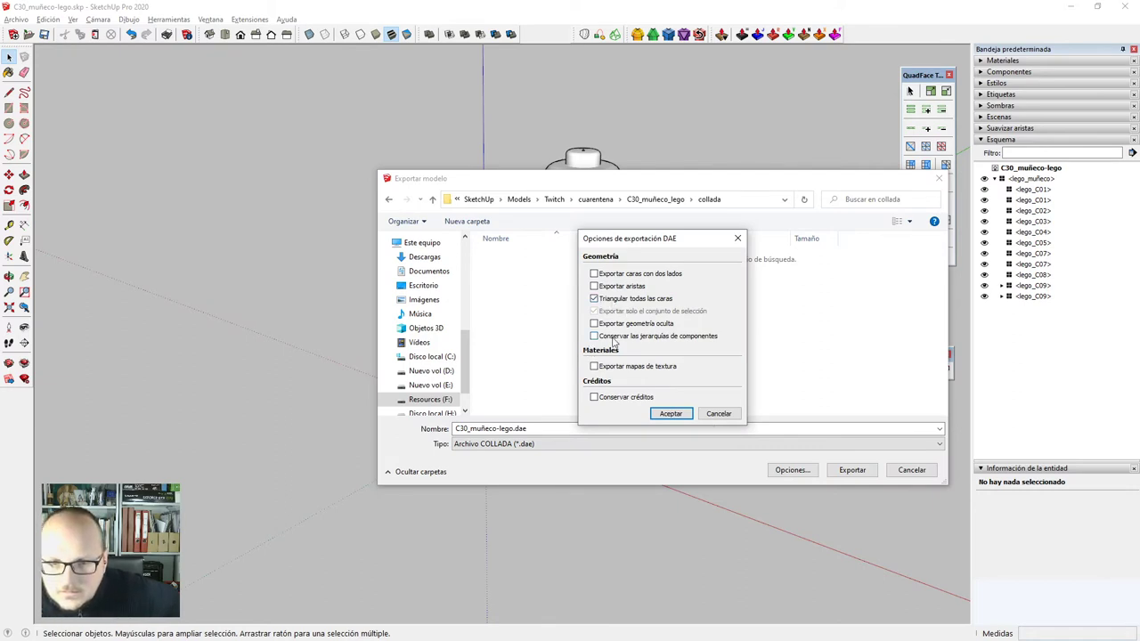
{"action": "left_click", "coordinate": [674, 415]}
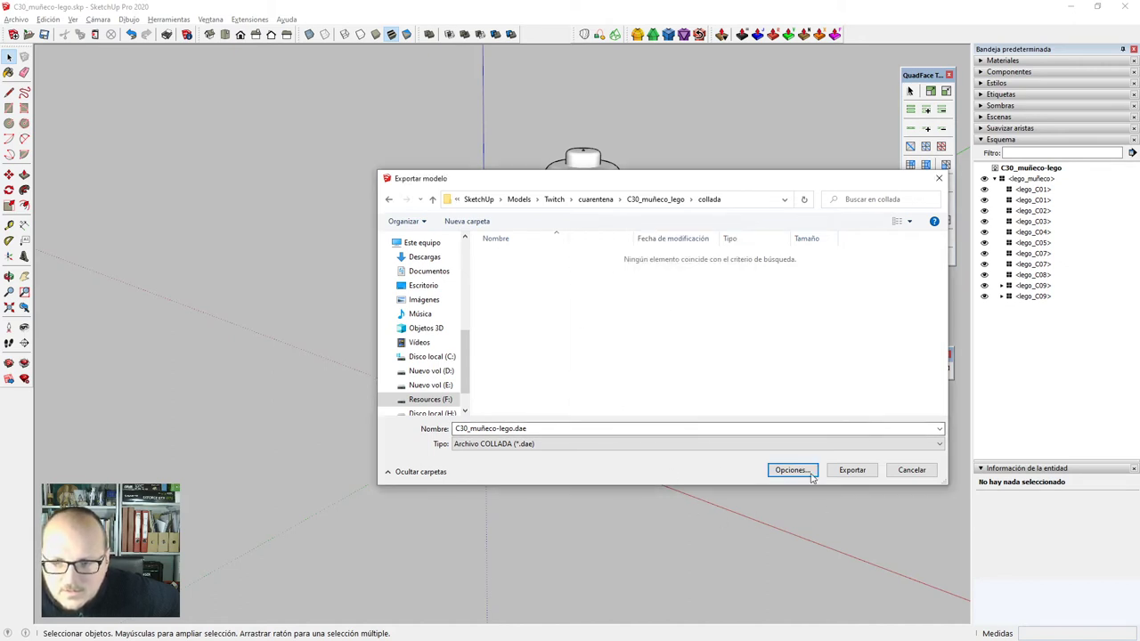
{"action": "left_click", "coordinate": [851, 470]}
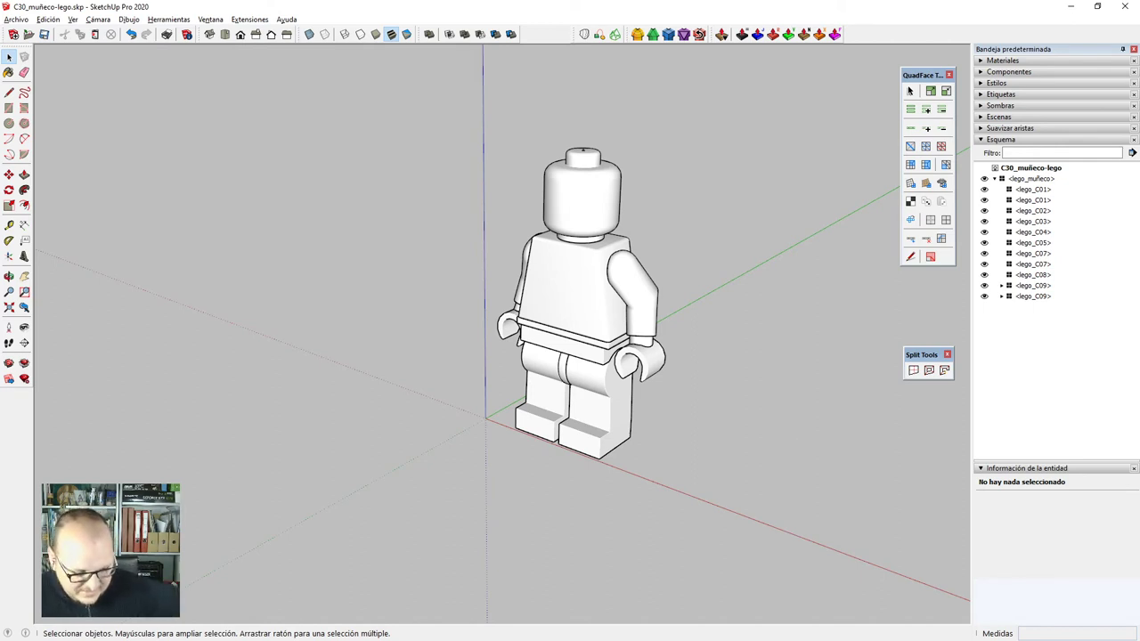
Switch to the Substance launcher, launch Substance Painter and dismiss its welcome window.
{"action": "key", "text": "alt+Tab"}
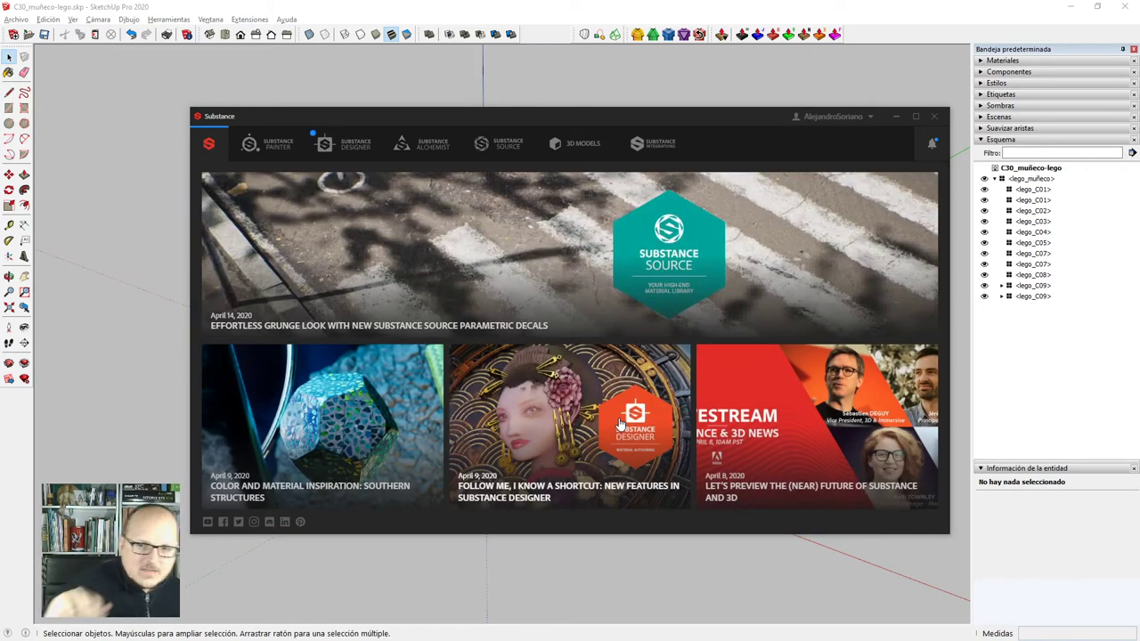
{"action": "left_click", "coordinate": [280, 150]}
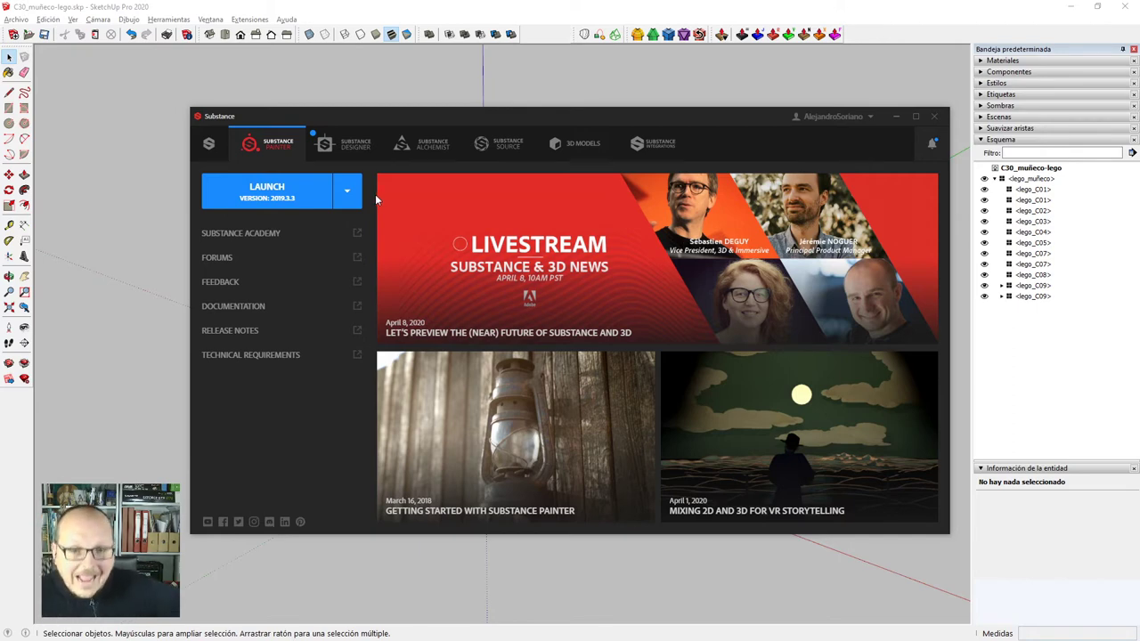
{"action": "left_click", "coordinate": [286, 194]}
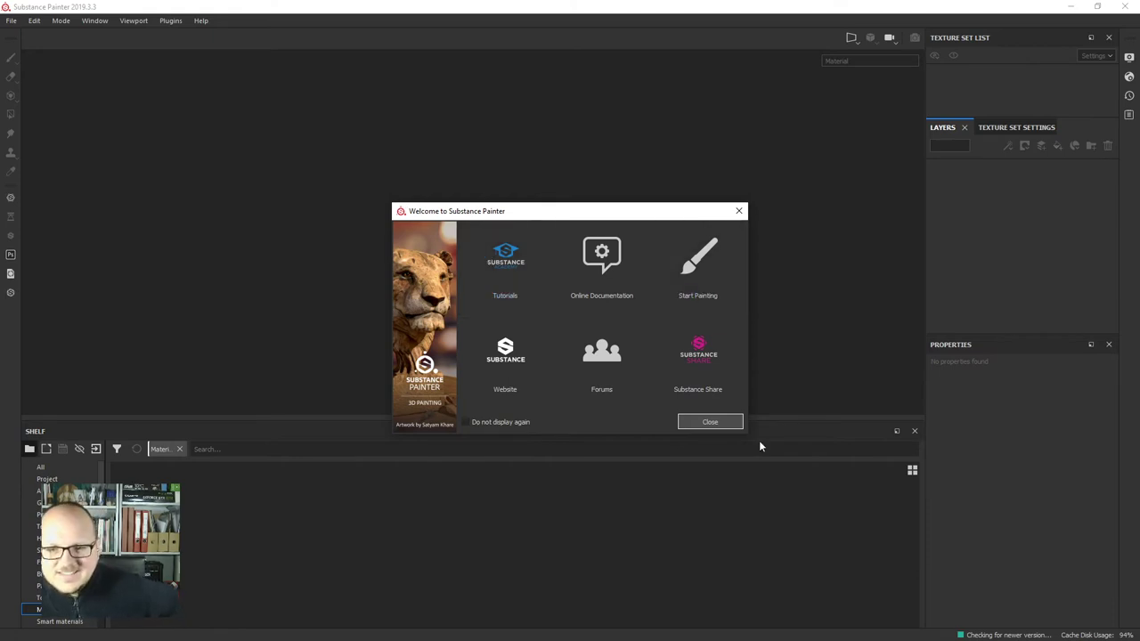
{"action": "left_click", "coordinate": [709, 421]}
Start a new Substance Painter project and set the document resolution to 4096.
{"action": "left_click", "coordinate": [12, 21]}
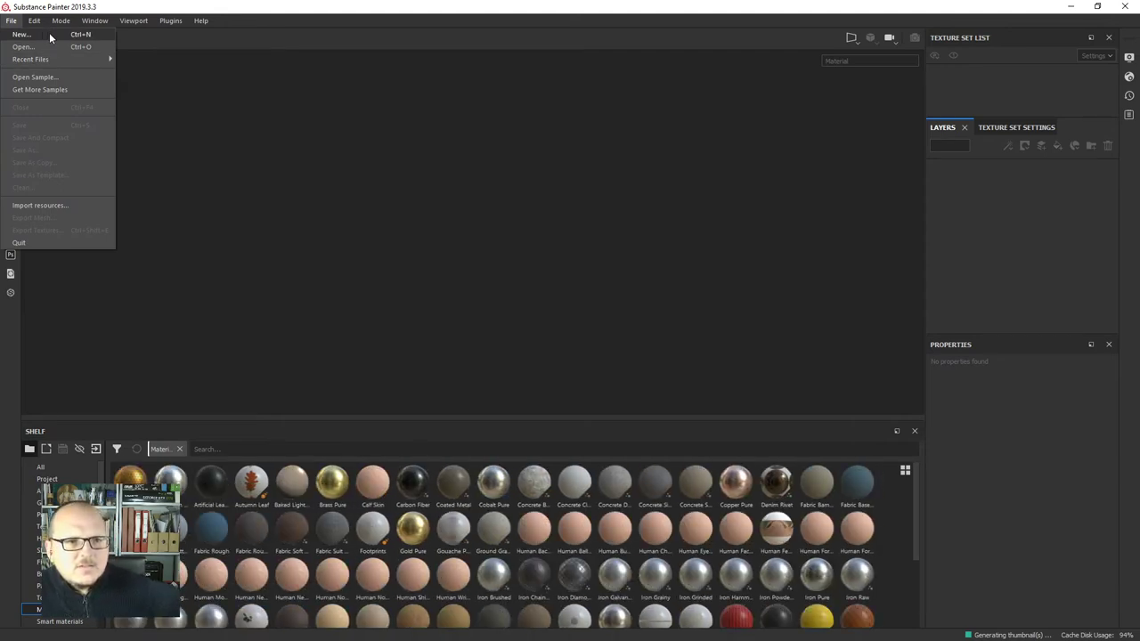
{"action": "left_click", "coordinate": [49, 35]}
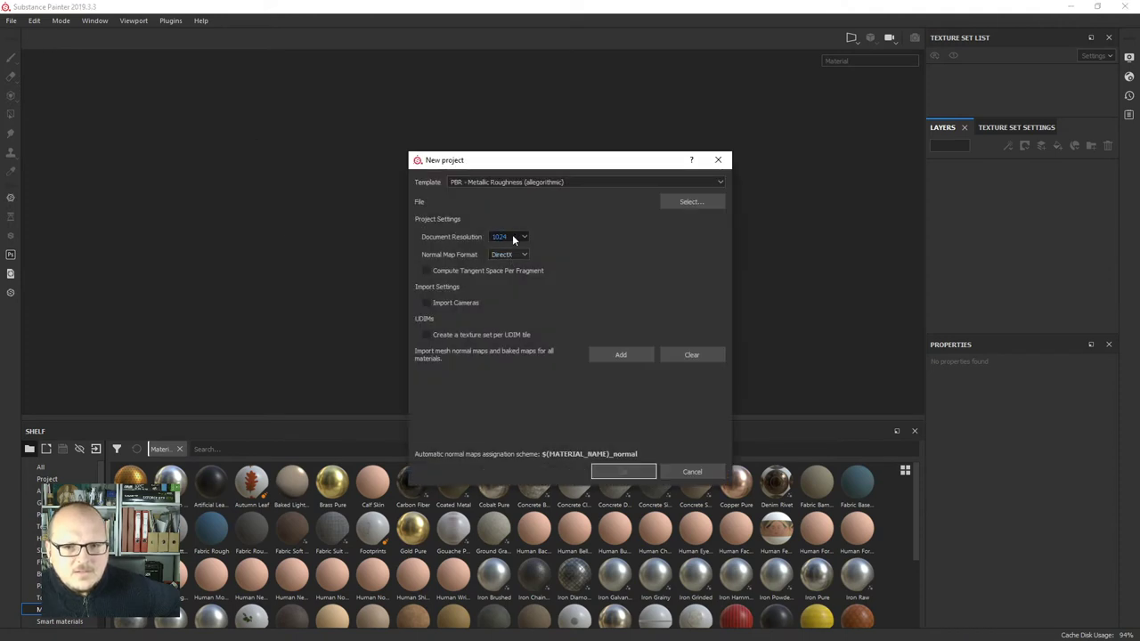
{"action": "left_click", "coordinate": [514, 238]}
{"action": "left_click", "coordinate": [512, 286]}
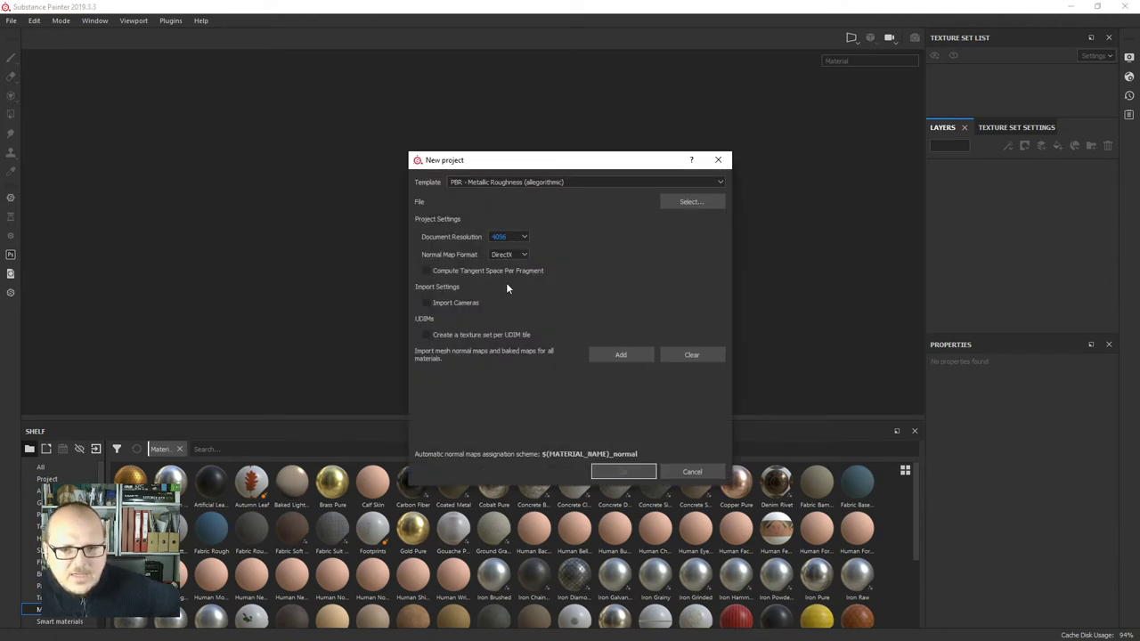
Load C30_muñeco-lego.dae from the C30_muñeco_lego/collada folder as the project mesh and create the project.
{"action": "left_click", "coordinate": [713, 202]}
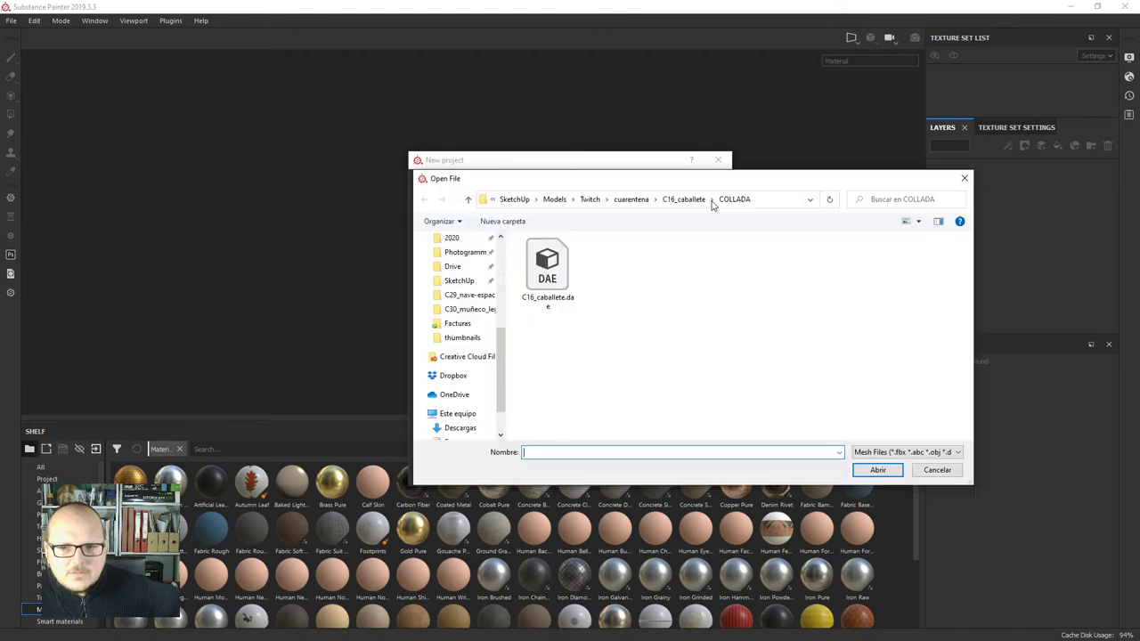
{"action": "left_click", "coordinate": [634, 201]}
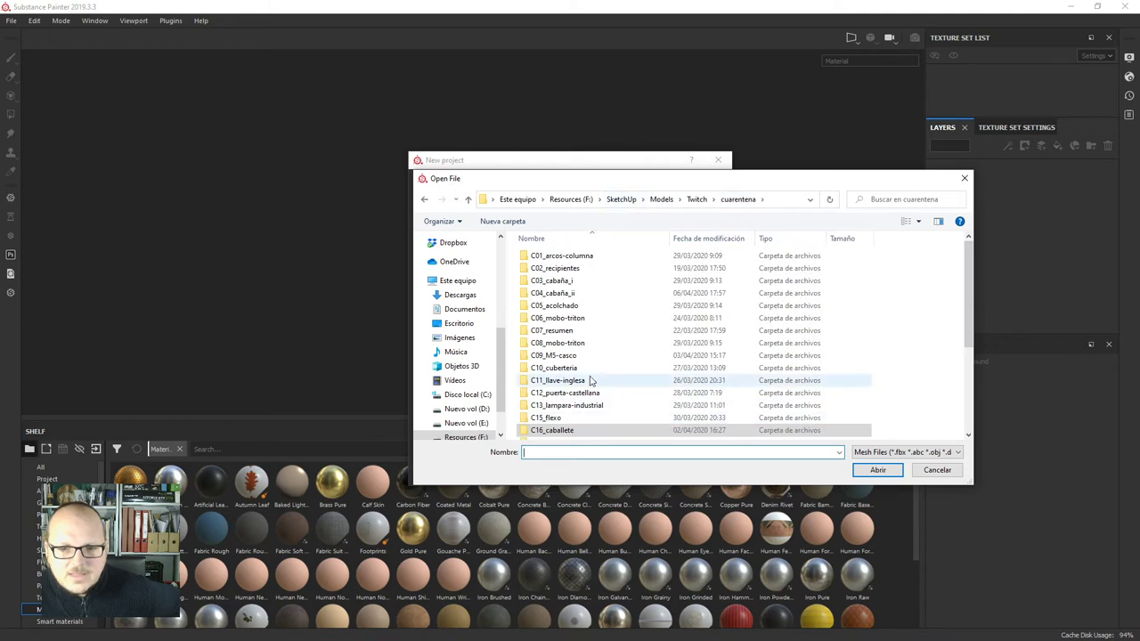
{"action": "scroll", "coordinate": [590, 379], "scroll_direction": "down", "scroll_amount": 4}
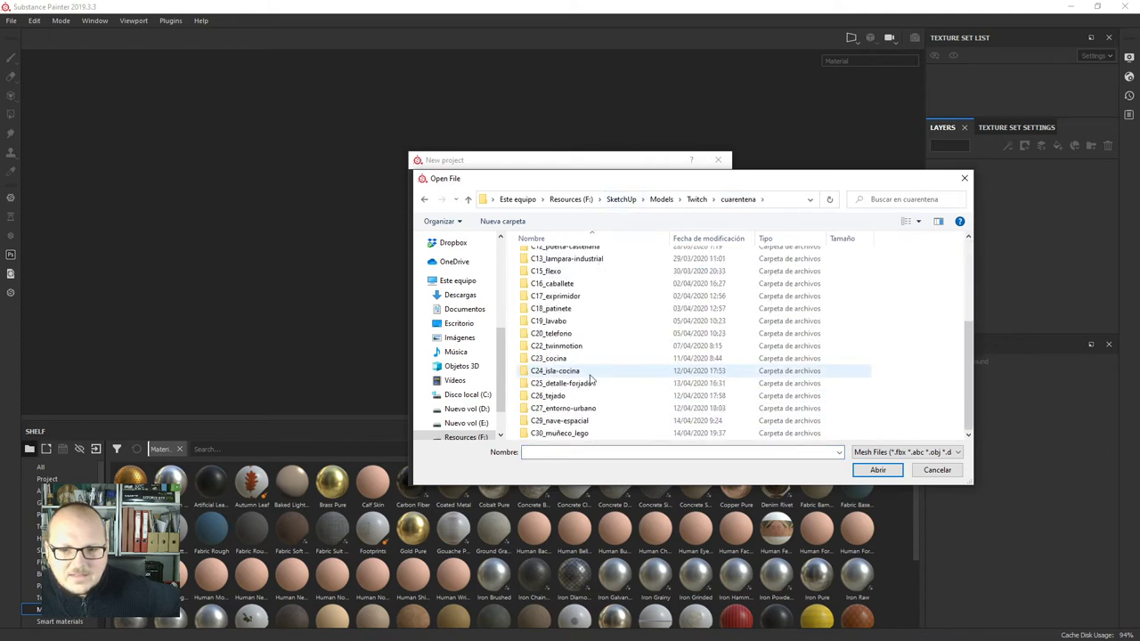
{"action": "double_click", "coordinate": [545, 433]}
{"action": "double_click", "coordinate": [545, 257]}
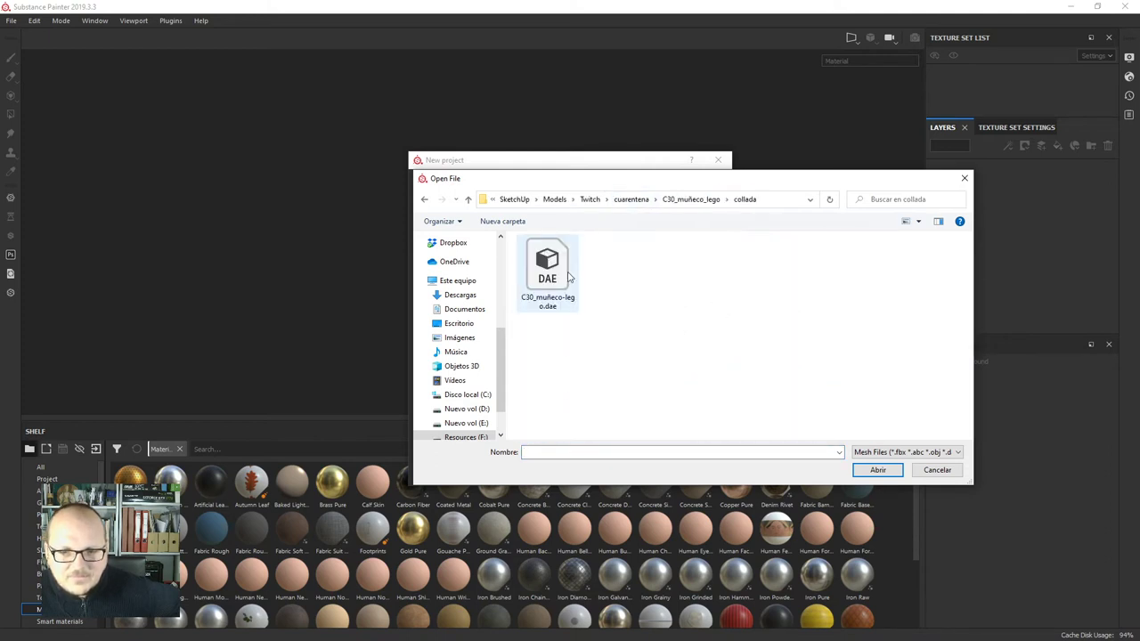
{"action": "left_click", "coordinate": [546, 273]}
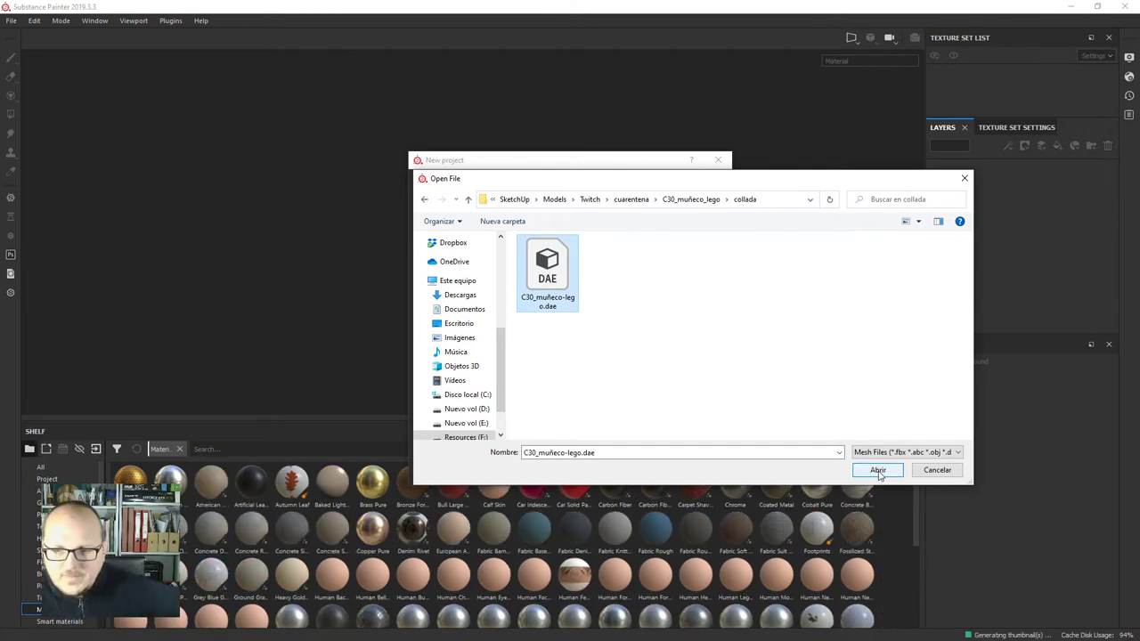
{"action": "left_click", "coordinate": [877, 470]}
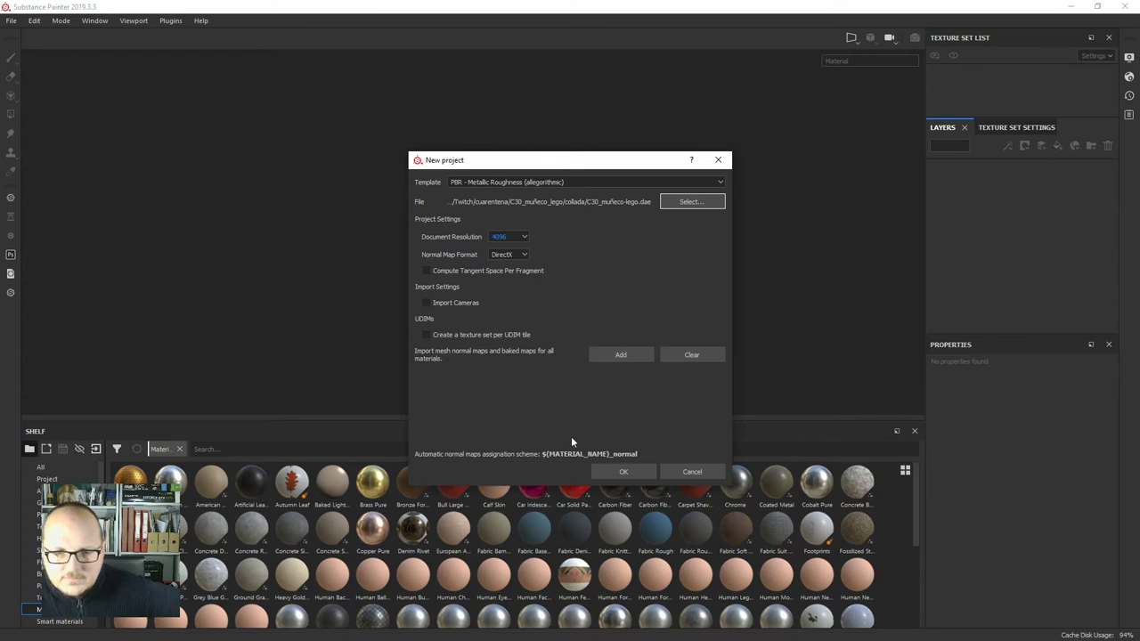
{"action": "left_click", "coordinate": [618, 472]}
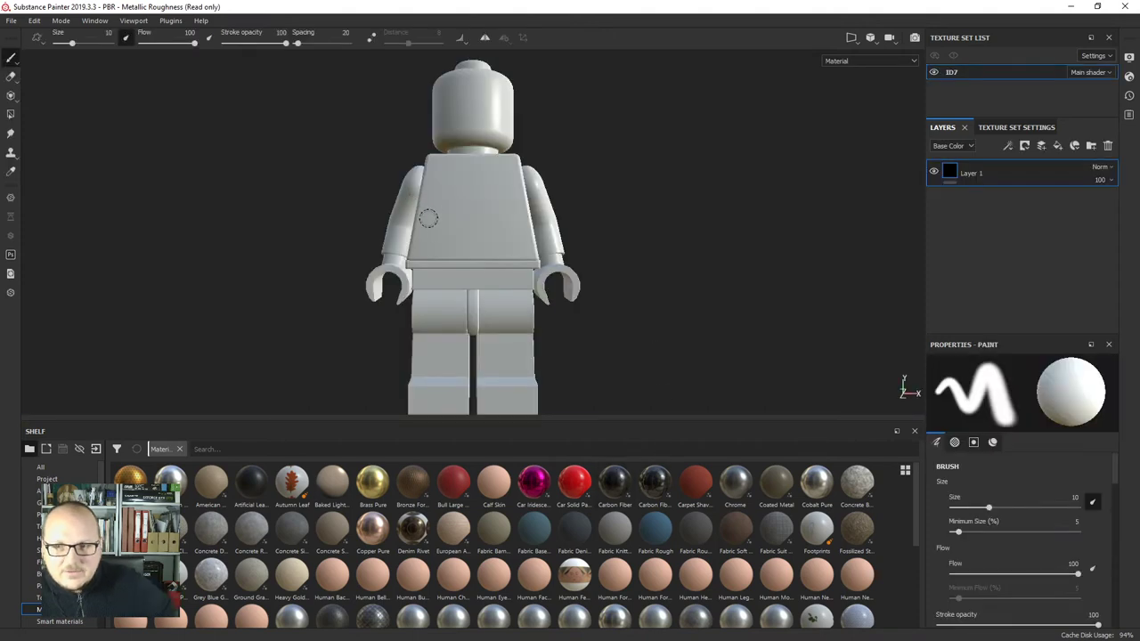
Inspect the imported minifigure from the front, side and back, checking the waist, hands and legs up close.
{"action": "scroll", "coordinate": [361, 244], "scroll_direction": "up", "scroll_amount": 3}
{"action": "left_click_drag", "start_coordinate": [357, 237], "coordinate": [434, 283], "text": "alt"}
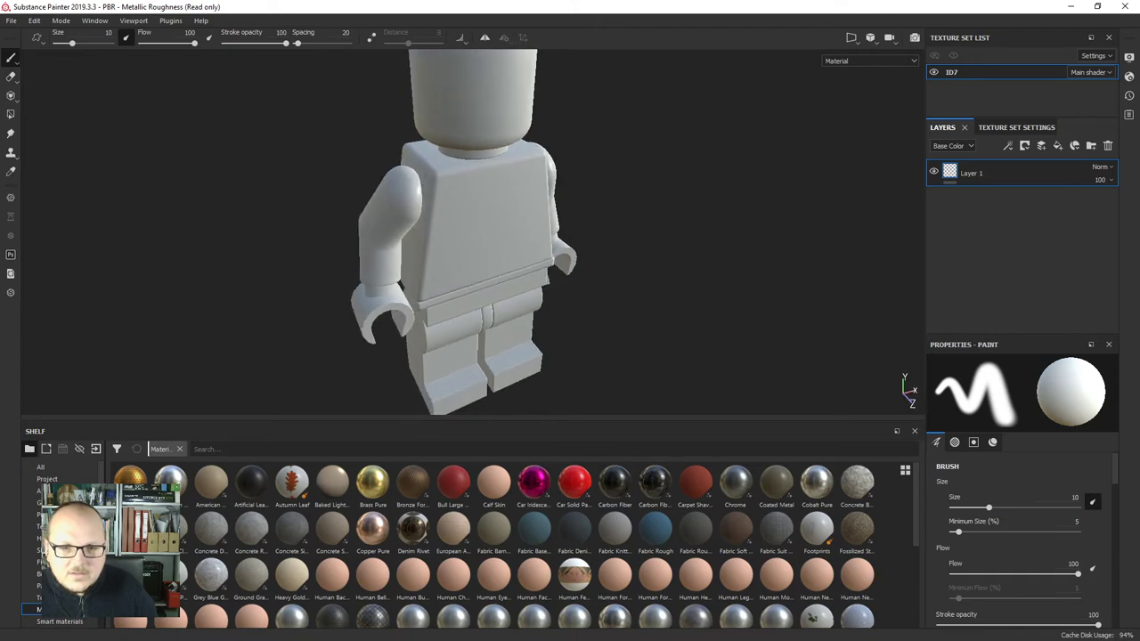
{"action": "scroll", "coordinate": [426, 278], "scroll_direction": "down", "scroll_amount": 3}
{"action": "middle_click_drag", "start_coordinate": [422, 278], "coordinate": [473, 281], "text": "alt"}
{"action": "left_click_drag", "start_coordinate": [408, 283], "coordinate": [769, 259], "text": "alt"}
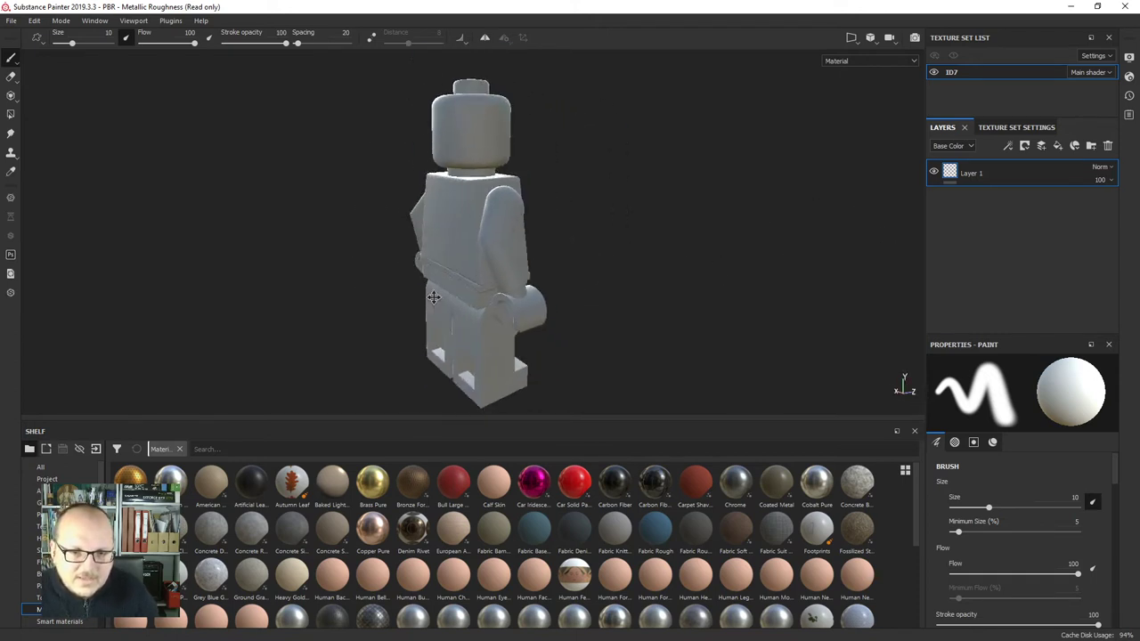
{"action": "scroll", "coordinate": [539, 168], "scroll_direction": "up", "scroll_amount": 6}
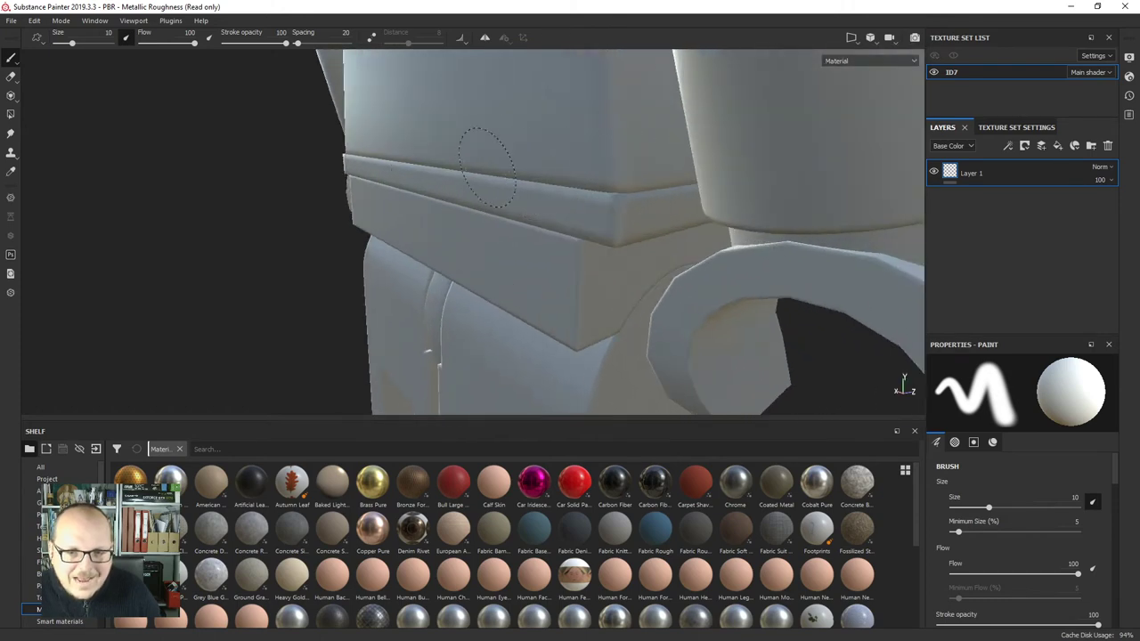
{"action": "left_click_drag", "start_coordinate": [481, 239], "coordinate": [726, 254], "text": "alt"}
{"action": "right_click_drag", "start_coordinate": [726, 254], "coordinate": [596, 234], "text": "alt"}
{"action": "left_click_drag", "start_coordinate": [596, 234], "coordinate": [630, 255], "text": "alt"}
{"action": "middle_click_drag", "start_coordinate": [544, 245], "coordinate": [584, 68], "text": "alt"}
{"action": "left_click_drag", "start_coordinate": [332, 236], "coordinate": [360, 249], "text": "alt"}
{"action": "middle_click_drag", "start_coordinate": [360, 249], "coordinate": [317, 216], "text": "alt"}
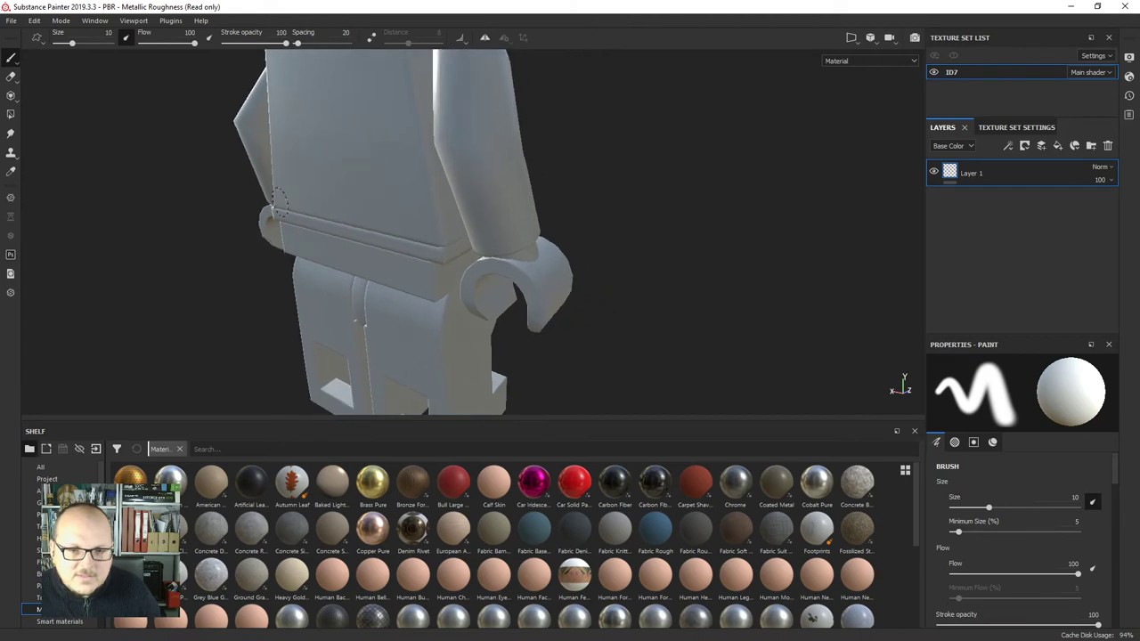
{"action": "scroll", "coordinate": [317, 217], "scroll_direction": "up", "scroll_amount": 4}
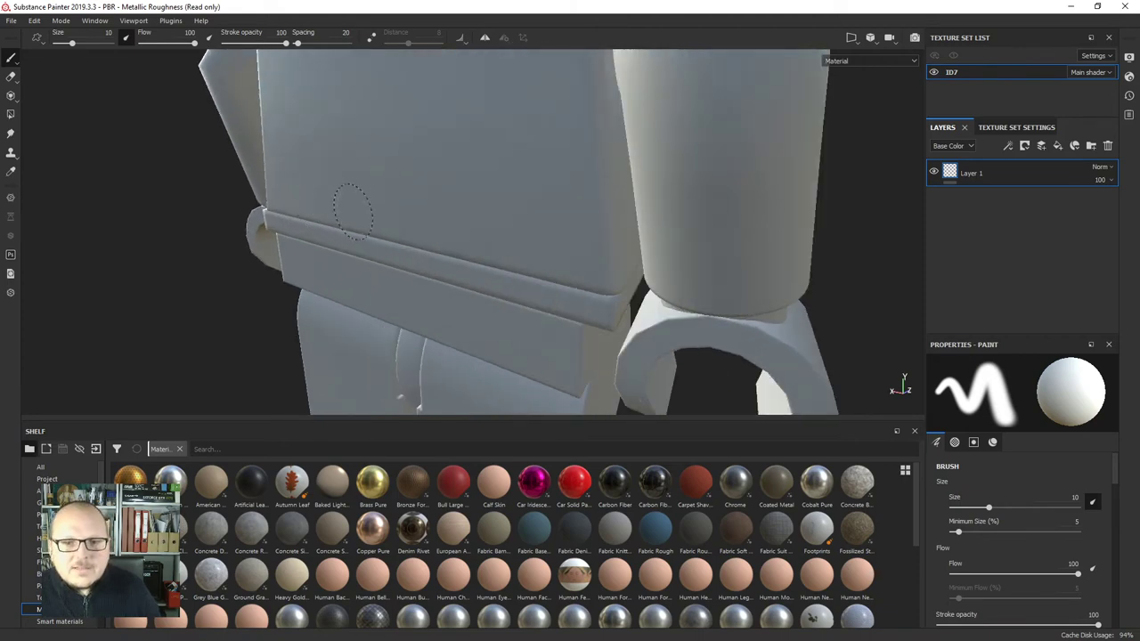
{"action": "left_click_drag", "start_coordinate": [352, 211], "coordinate": [464, 268], "text": "alt"}
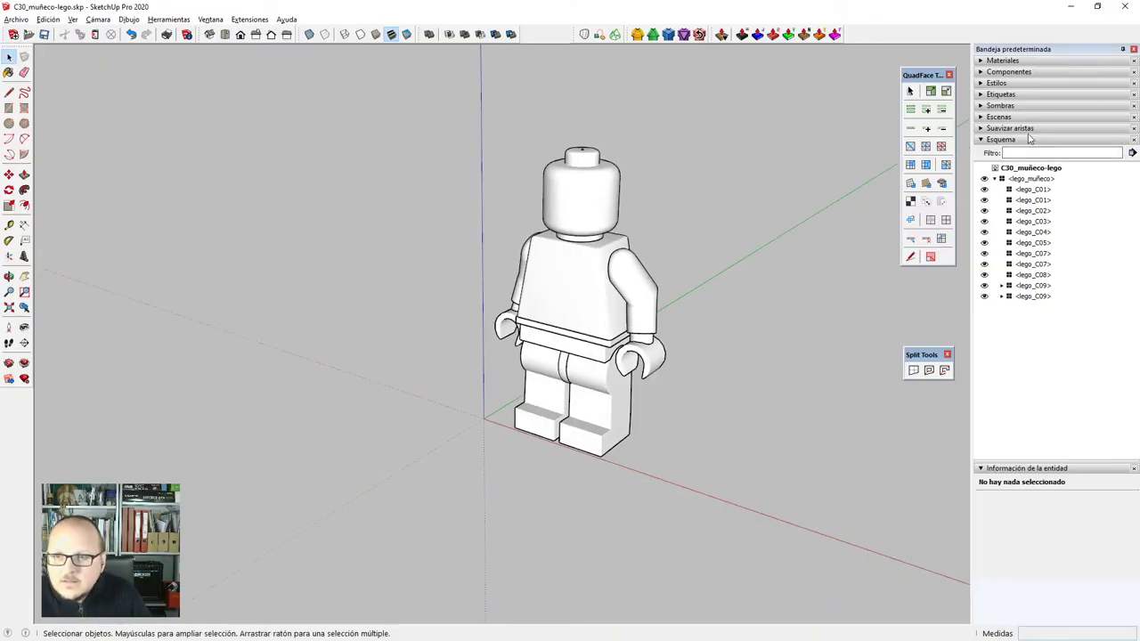
Try to paint the whole minifigure component red from the Colores material library, and undo it.
{"action": "left_click", "coordinate": [1027, 140]}
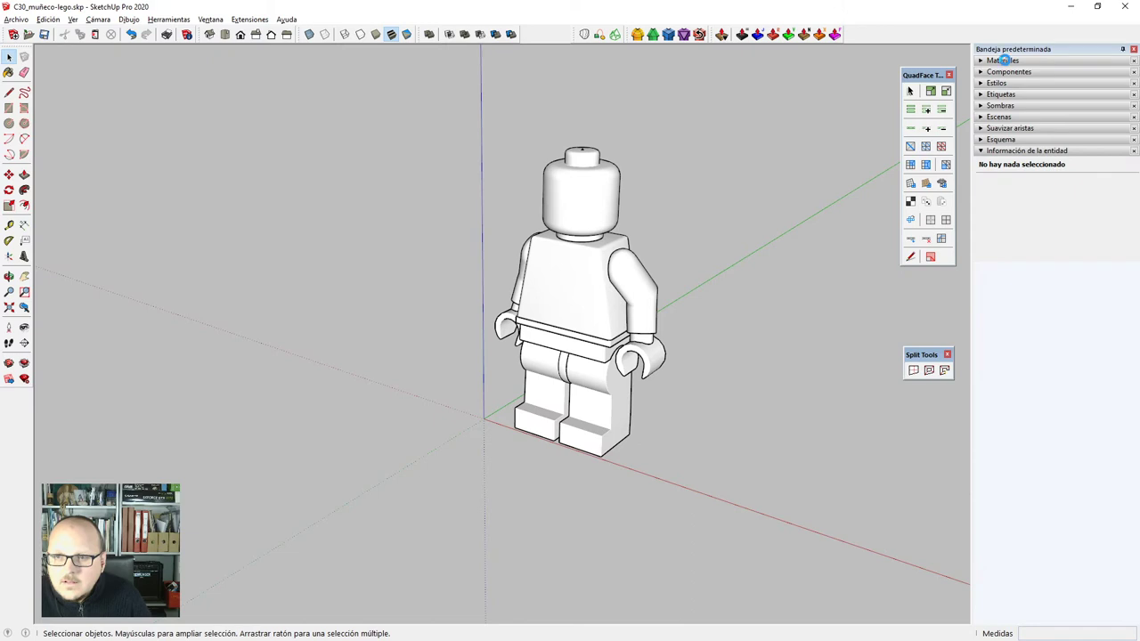
{"action": "left_click", "coordinate": [1004, 60]}
{"action": "left_click", "coordinate": [1113, 159]}
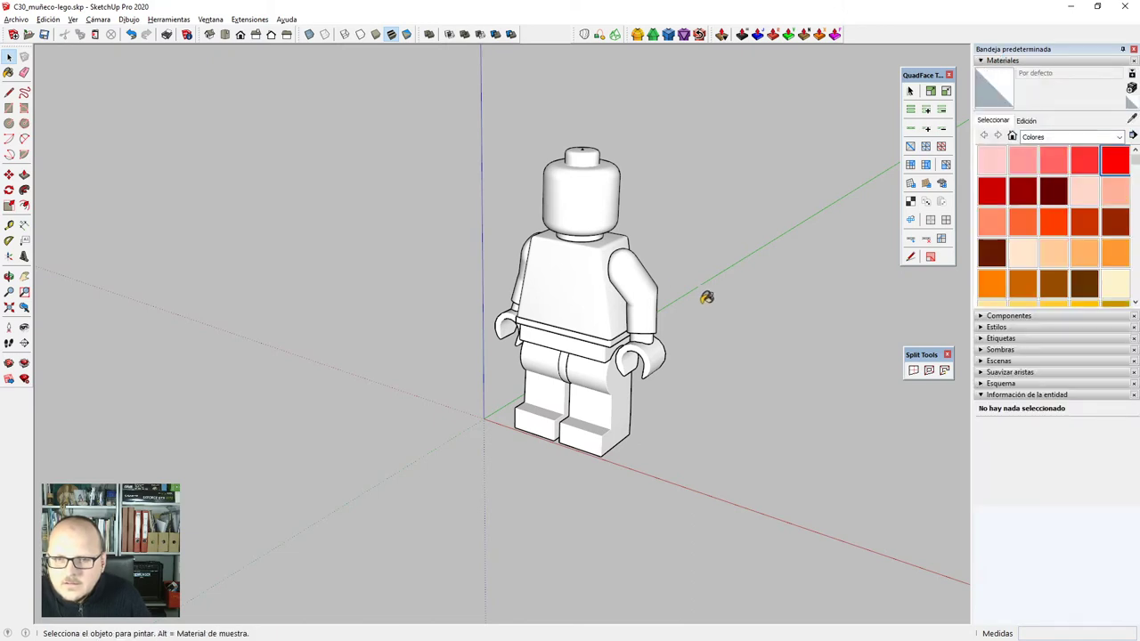
{"action": "left_click", "coordinate": [594, 277]}
{"action": "key", "text": "ctrl+z"}
{"action": "key", "text": "space"}
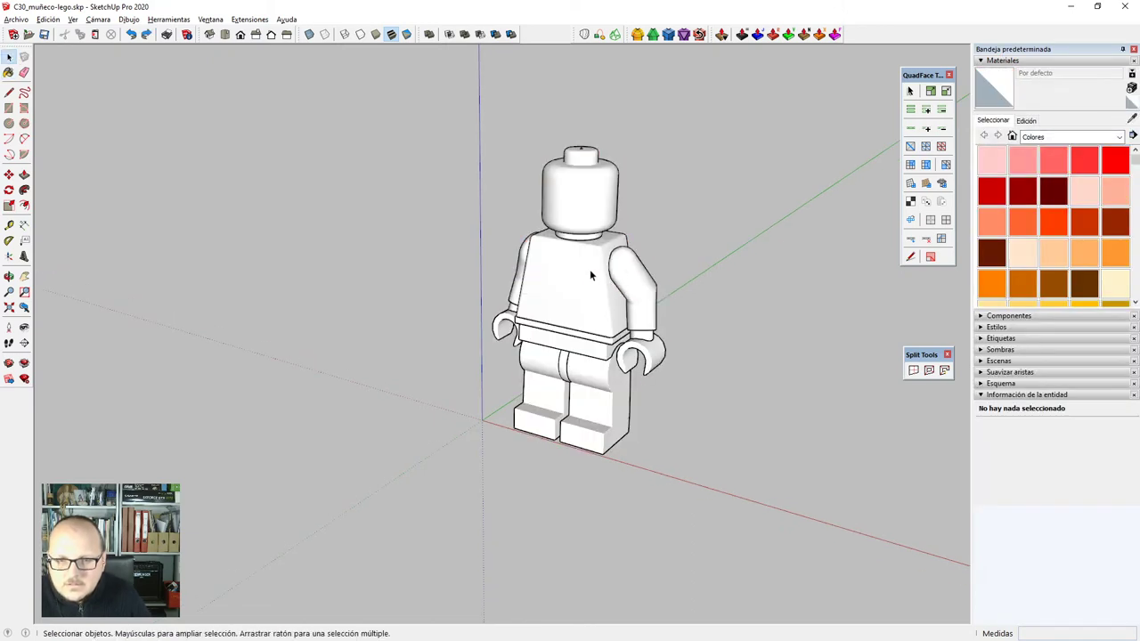
Explode the lego_muñeco component into its separate body-part components and clear the selection.
{"action": "left_click", "coordinate": [590, 269]}
{"action": "right_click", "coordinate": [591, 273]}
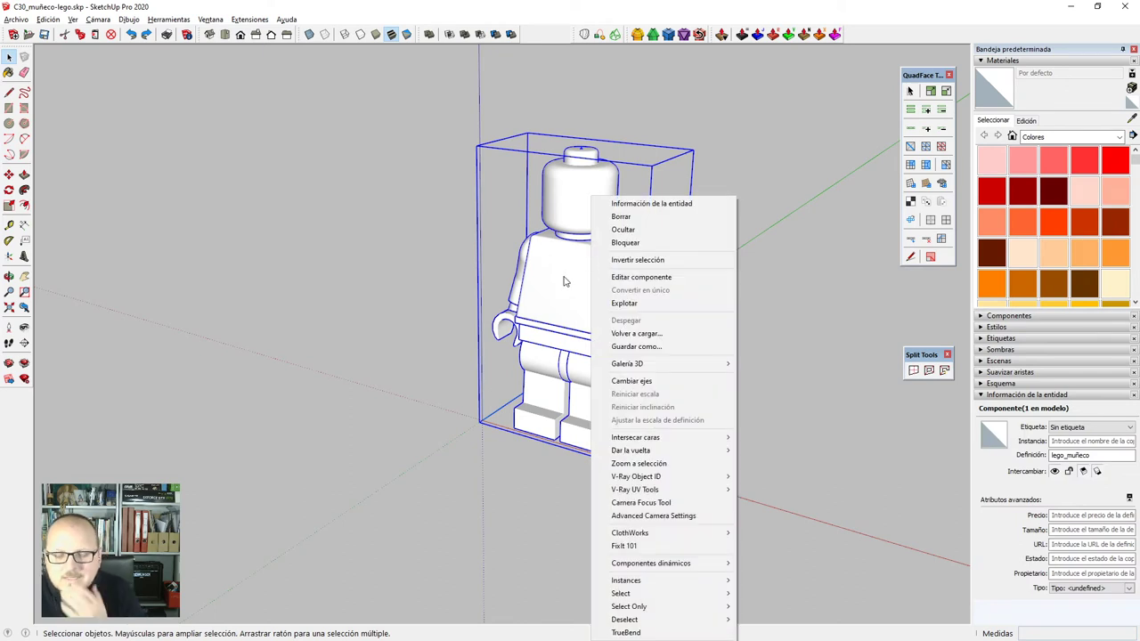
{"action": "left_click", "coordinate": [624, 303]}
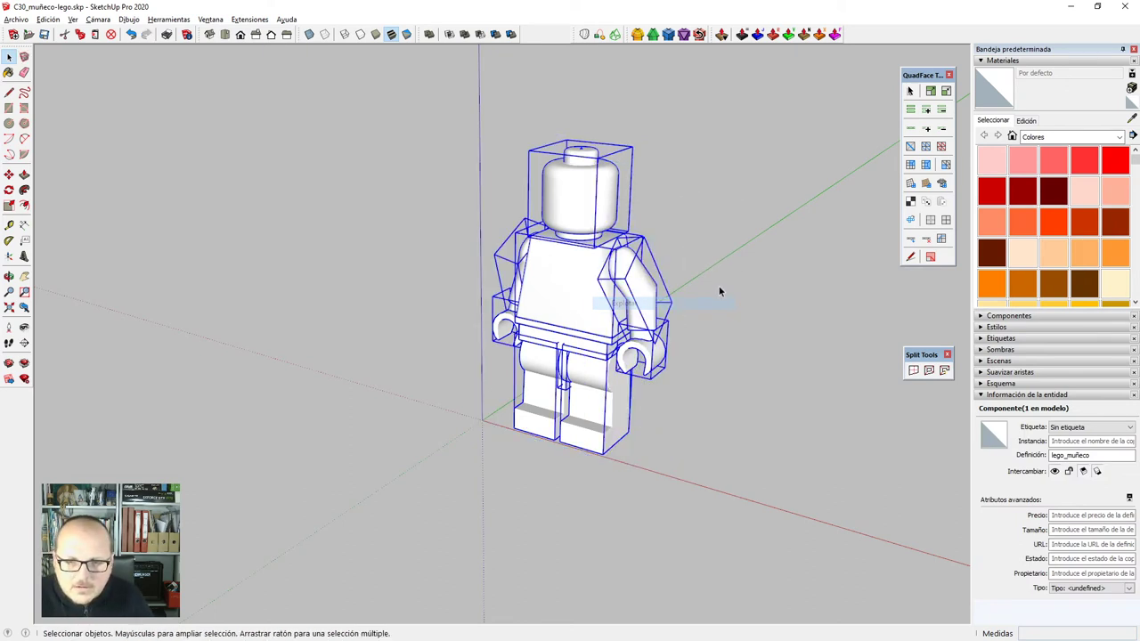
{"action": "left_click", "coordinate": [675, 363]}
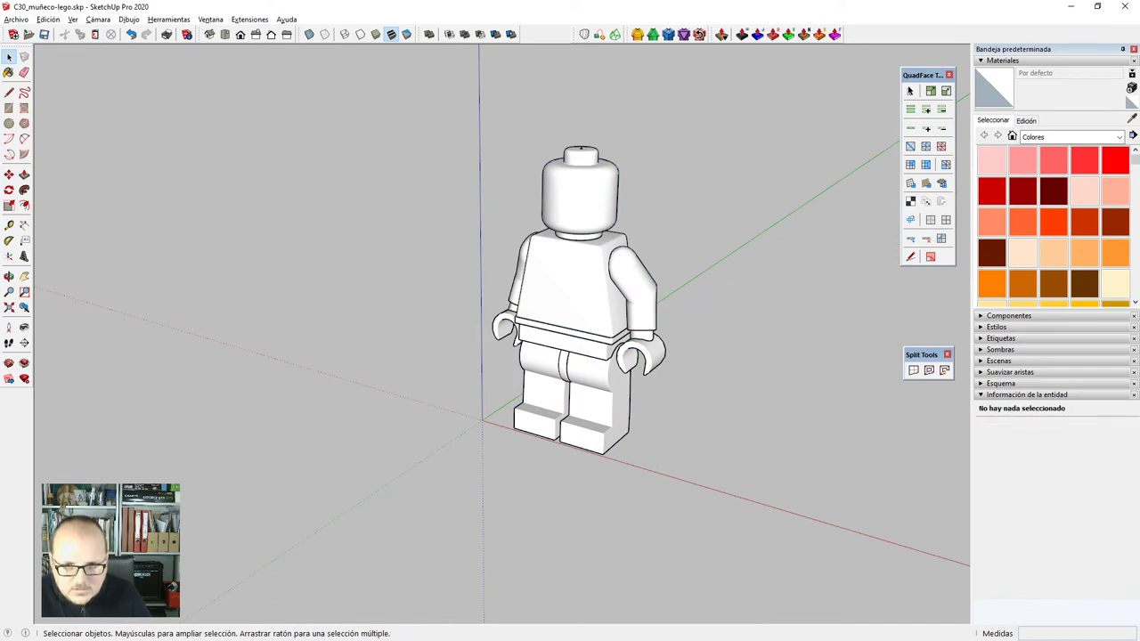
Export the exploded minifigure as a COLLADA 3D model, overwriting C30_muñeco-lego.dae in the collada folder.
{"action": "scroll", "coordinate": [632, 298], "scroll_direction": "up", "scroll_amount": 3}
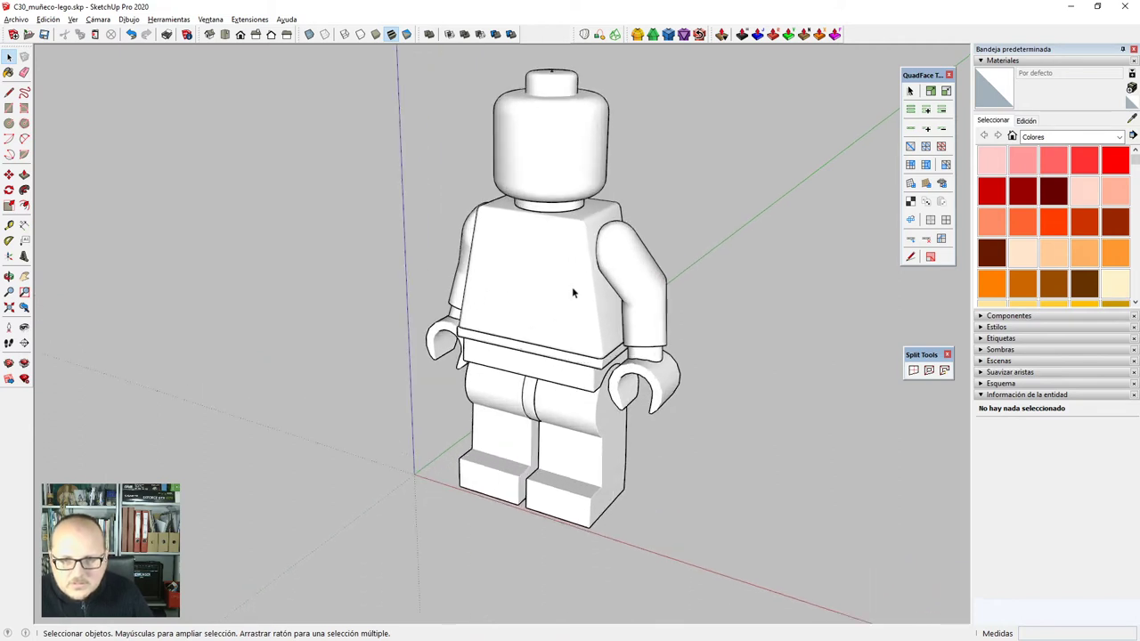
{"action": "scroll", "coordinate": [574, 290], "scroll_direction": "down", "scroll_amount": 1}
{"action": "scroll", "coordinate": [512, 286], "scroll_direction": "down", "scroll_amount": 1}
{"action": "left_click", "coordinate": [29, 35]}
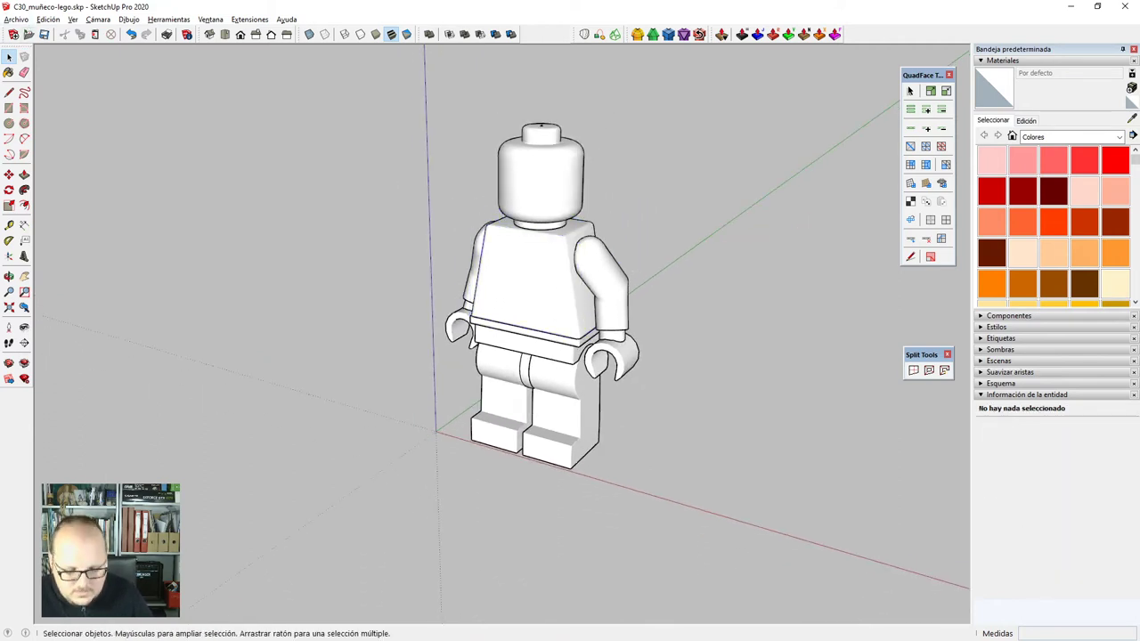
{"action": "left_click", "coordinate": [23, 22]}
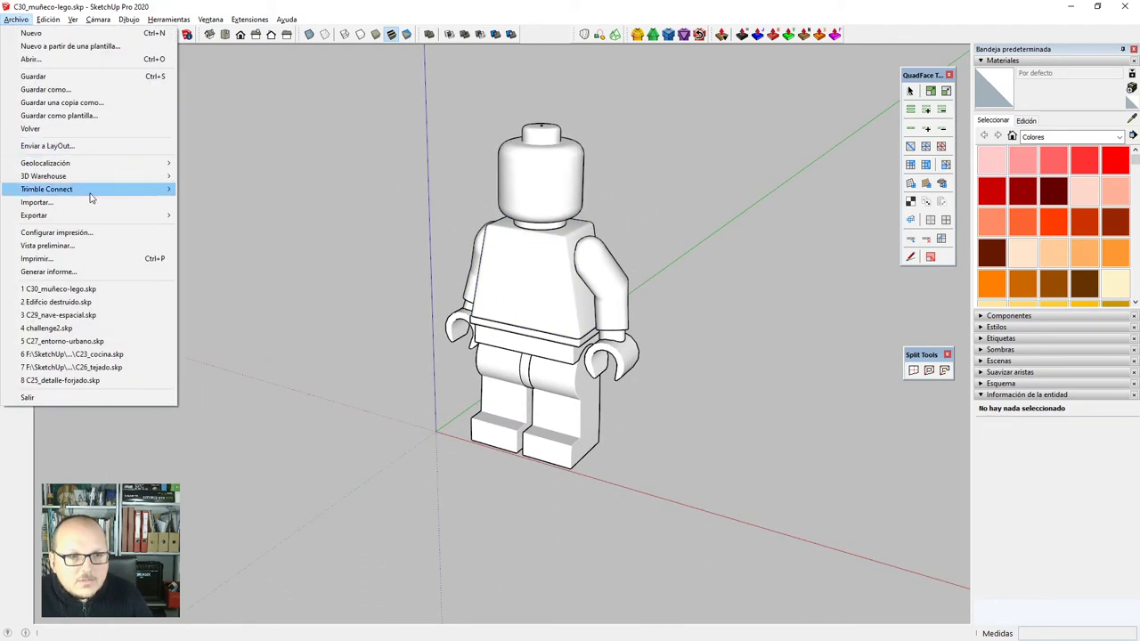
{"action": "mouse_move", "coordinate": [166, 220]}
{"action": "left_click", "coordinate": [253, 217]}
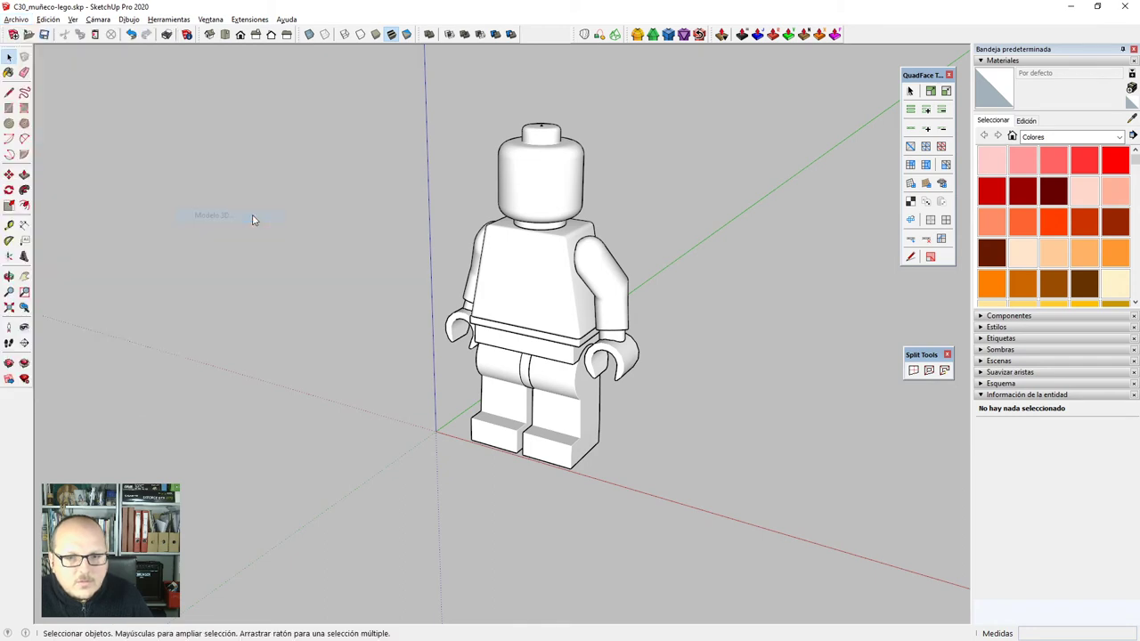
{"action": "left_click", "coordinate": [519, 265]}
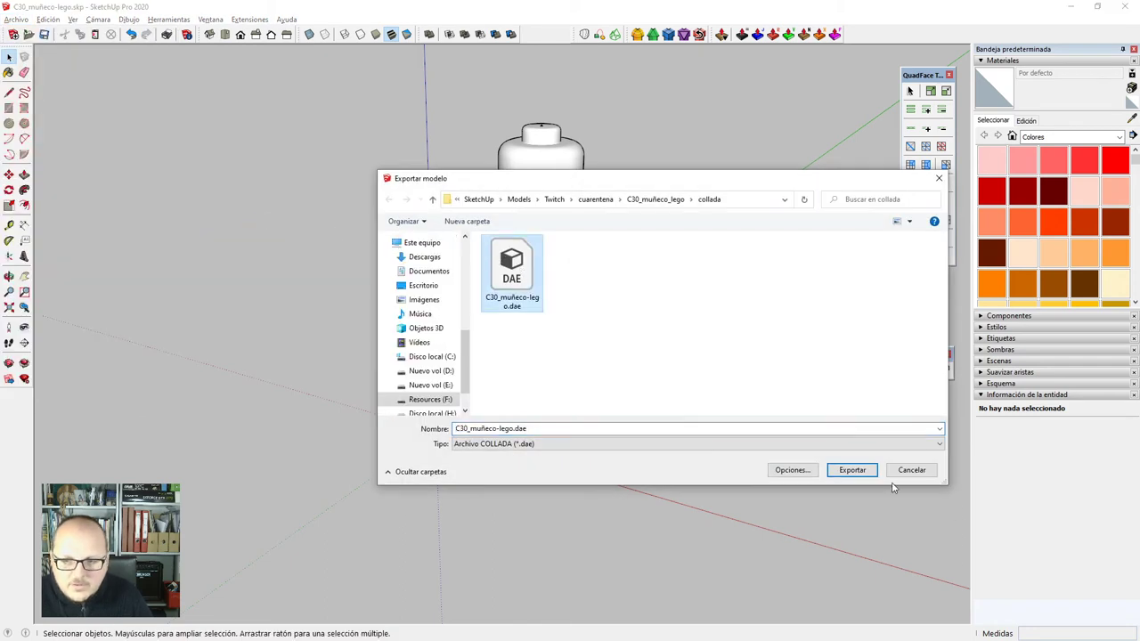
{"action": "left_click", "coordinate": [850, 471]}
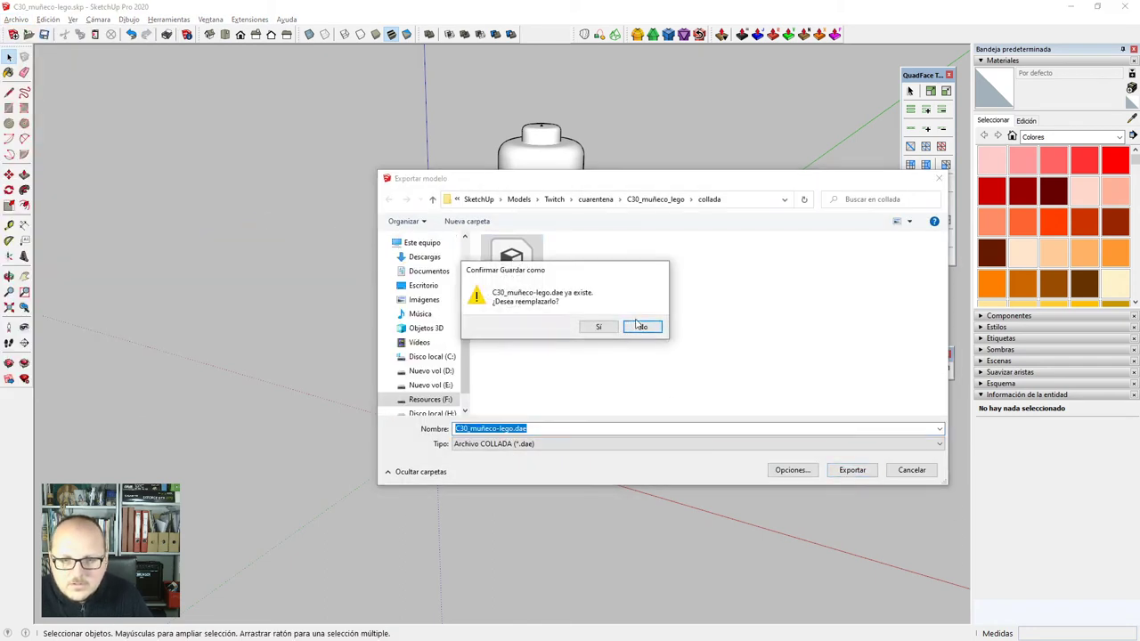
{"action": "left_click", "coordinate": [598, 328]}
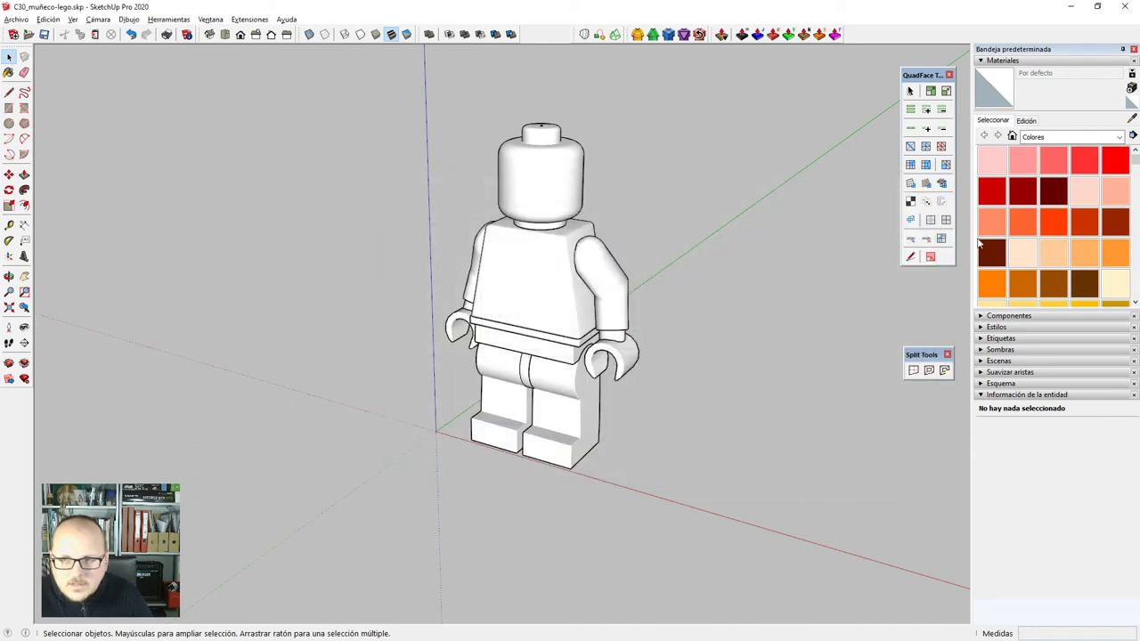
Paint the minifigure's torso and both arms with the red Color A05.
{"action": "left_click", "coordinate": [1115, 160]}
{"action": "left_click", "coordinate": [602, 269]}
{"action": "left_click", "coordinate": [495, 244]}
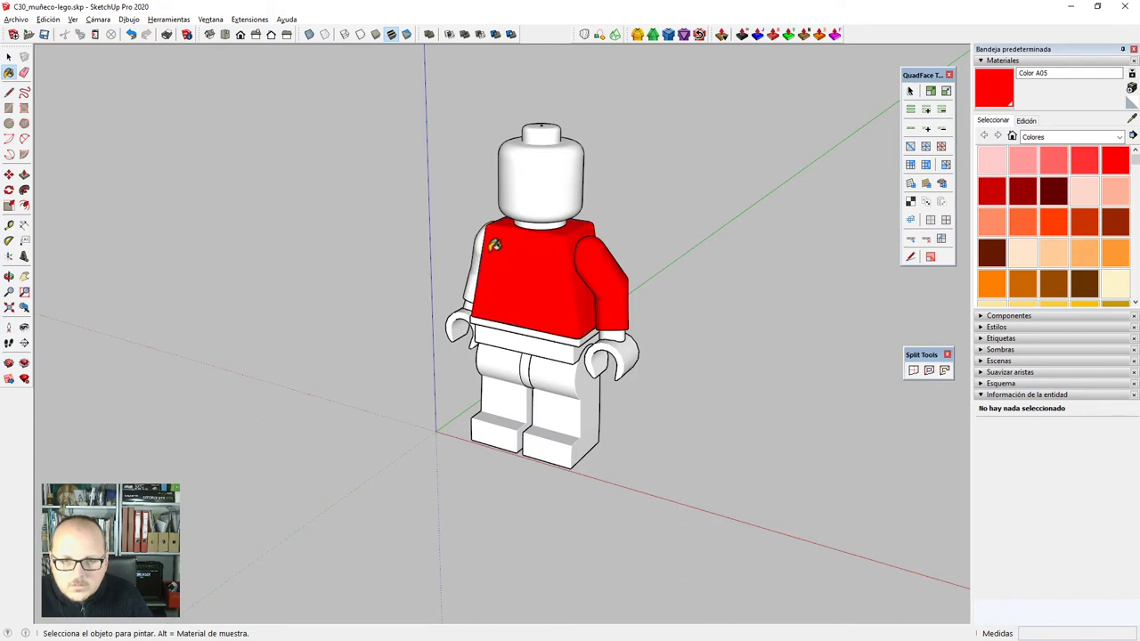
{"action": "left_click", "coordinate": [480, 245]}
{"action": "scroll", "coordinate": [602, 358], "scroll_direction": "up", "scroll_amount": 2}
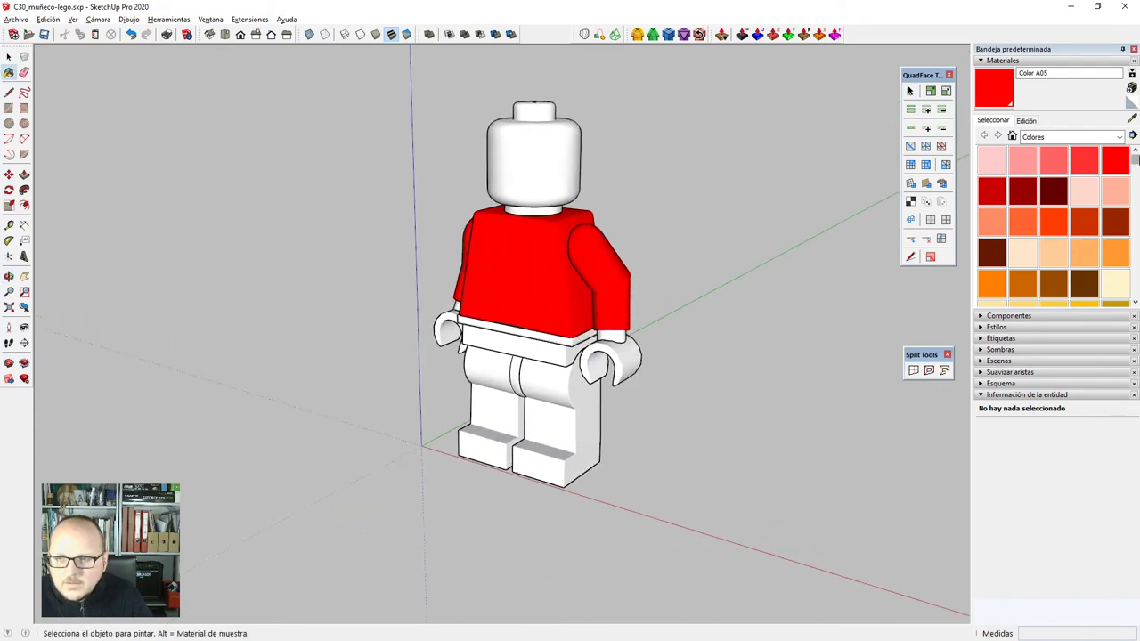
Paint the minifigure's waist pieces and both legs with the blue Color I05.
{"action": "left_click_drag", "start_coordinate": [1136, 160], "coordinate": [1137, 237]}
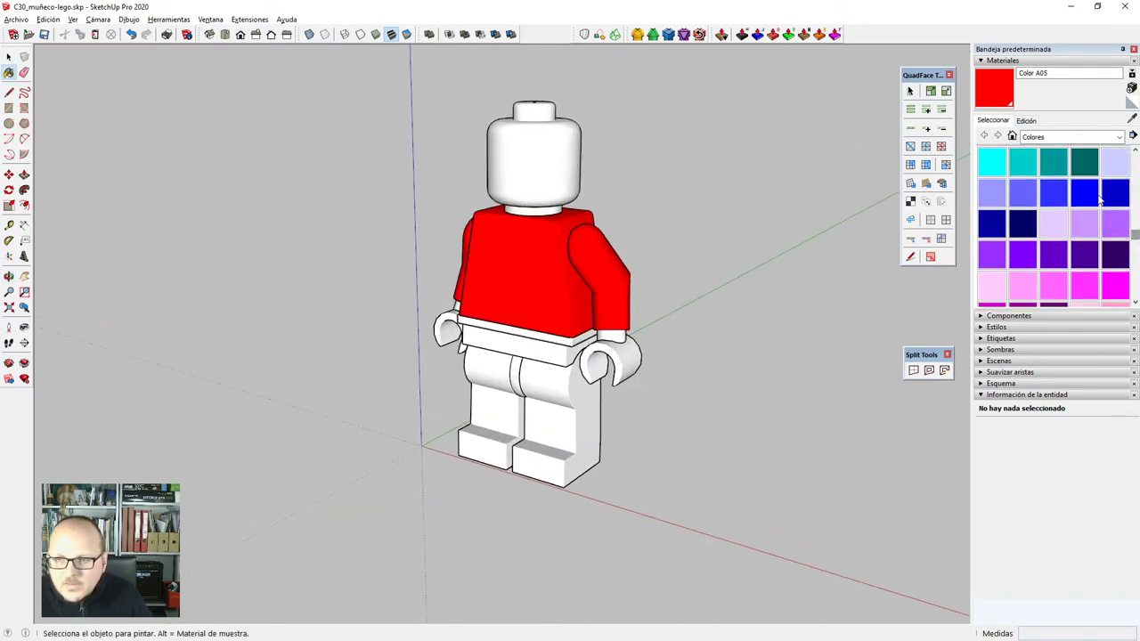
{"action": "left_click", "coordinate": [1100, 198]}
{"action": "scroll", "coordinate": [531, 326], "scroll_direction": "up", "scroll_amount": 3}
{"action": "left_click", "coordinate": [560, 339]}
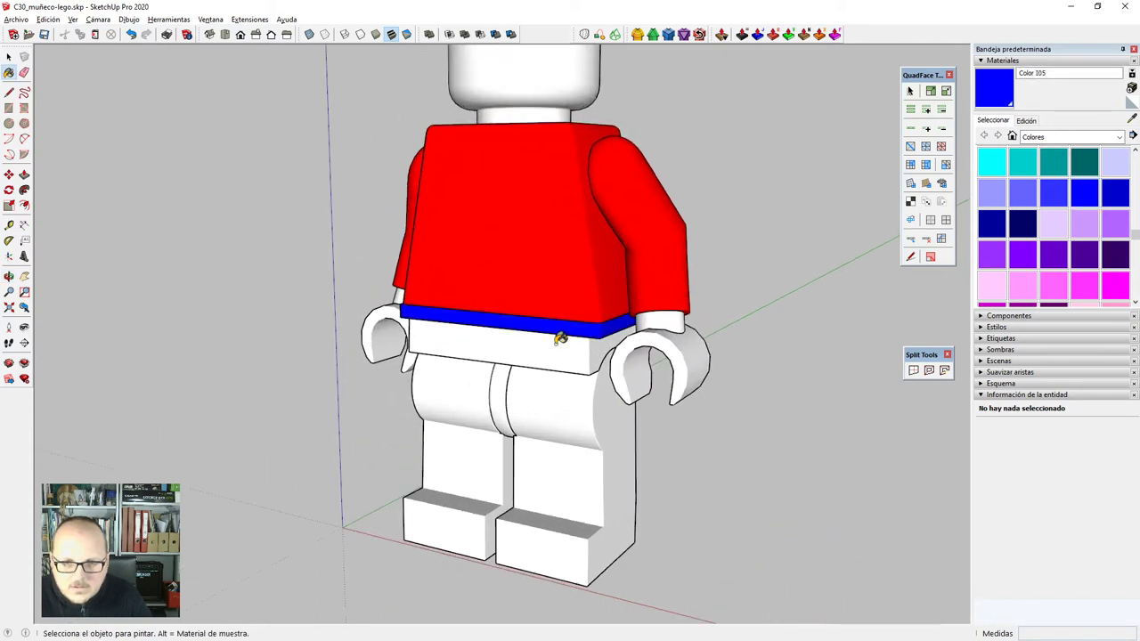
{"action": "left_click", "coordinate": [560, 341]}
{"action": "left_click", "coordinate": [570, 385]}
{"action": "left_click", "coordinate": [478, 376]}
{"action": "scroll", "coordinate": [502, 438], "scroll_direction": "down", "scroll_amount": 3}
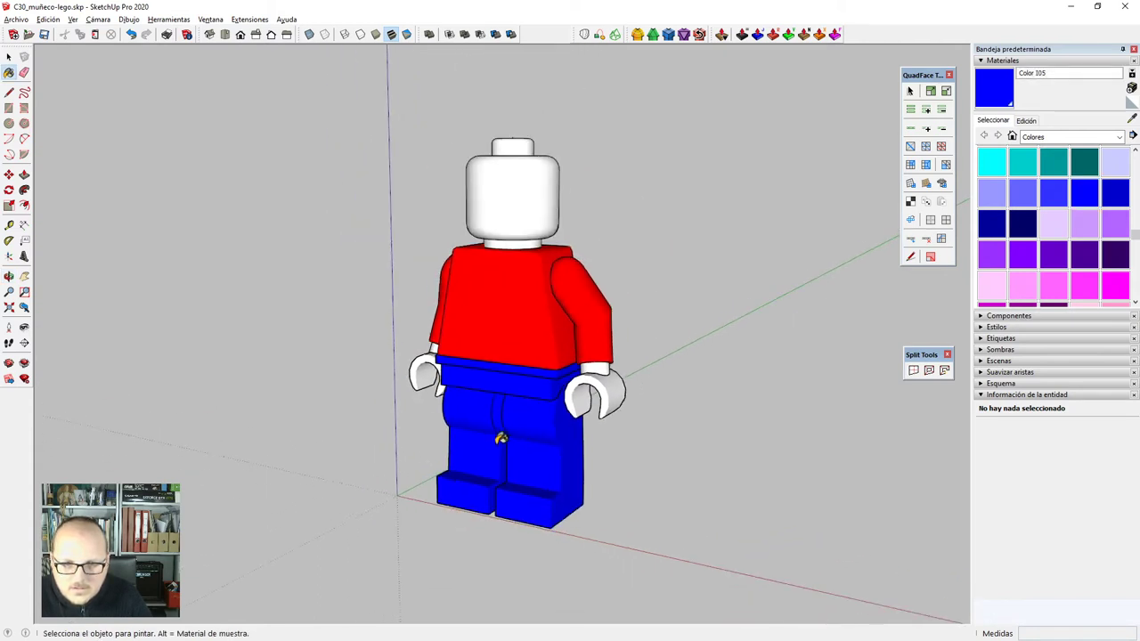
Paint both hands and the head of the minifigure with the yellow Color D04.
{"action": "left_click_drag", "start_coordinate": [1135, 236], "coordinate": [1135, 186]}
{"action": "left_click", "coordinate": [1057, 191]}
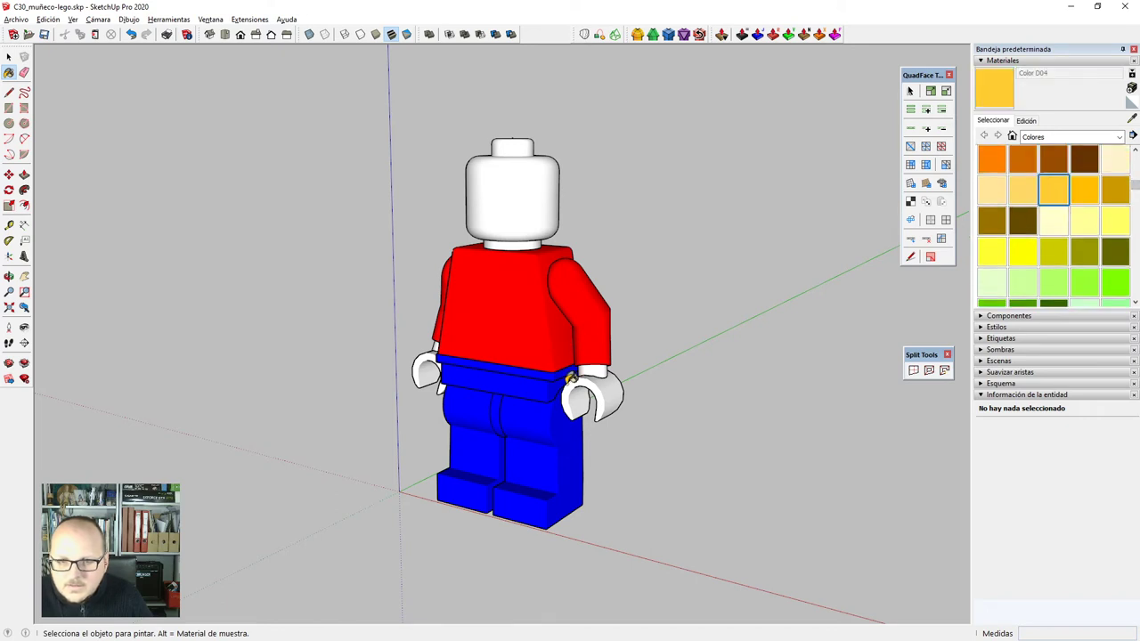
{"action": "left_click", "coordinate": [604, 374]}
{"action": "left_click", "coordinate": [426, 356]}
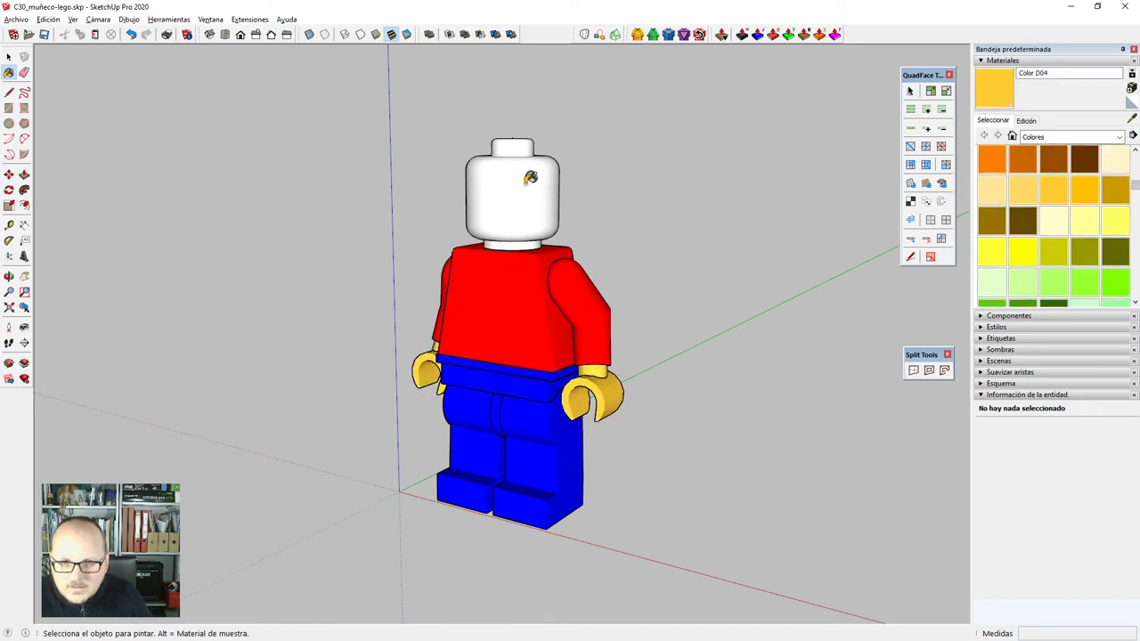
{"action": "left_click", "coordinate": [525, 183]}
{"action": "mouse_move", "coordinate": [525, 183]}
{"action": "middle_mouse_down"}
{"action": "mouse_move", "coordinate": [420, 456]}
{"action": "mouse_move", "coordinate": [630, 459]}
{"action": "middle_mouse_up"}
{"action": "scroll", "coordinate": [590, 389], "scroll_direction": "down", "scroll_amount": 3}
{"action": "key", "text": "space"}
{"action": "middle_click_drag", "start_coordinate": [741, 446], "coordinate": [602, 472]}
{"action": "scroll", "coordinate": [535, 367], "scroll_direction": "up", "scroll_amount": 2}
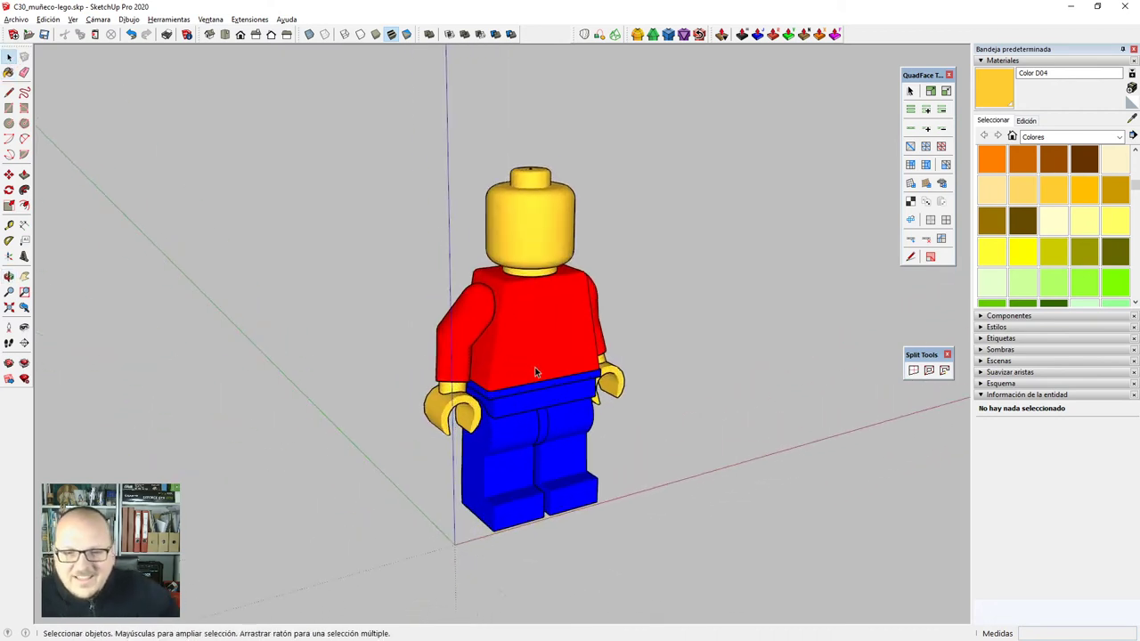
{"action": "scroll", "coordinate": [526, 348], "scroll_direction": "up", "scroll_amount": 1}
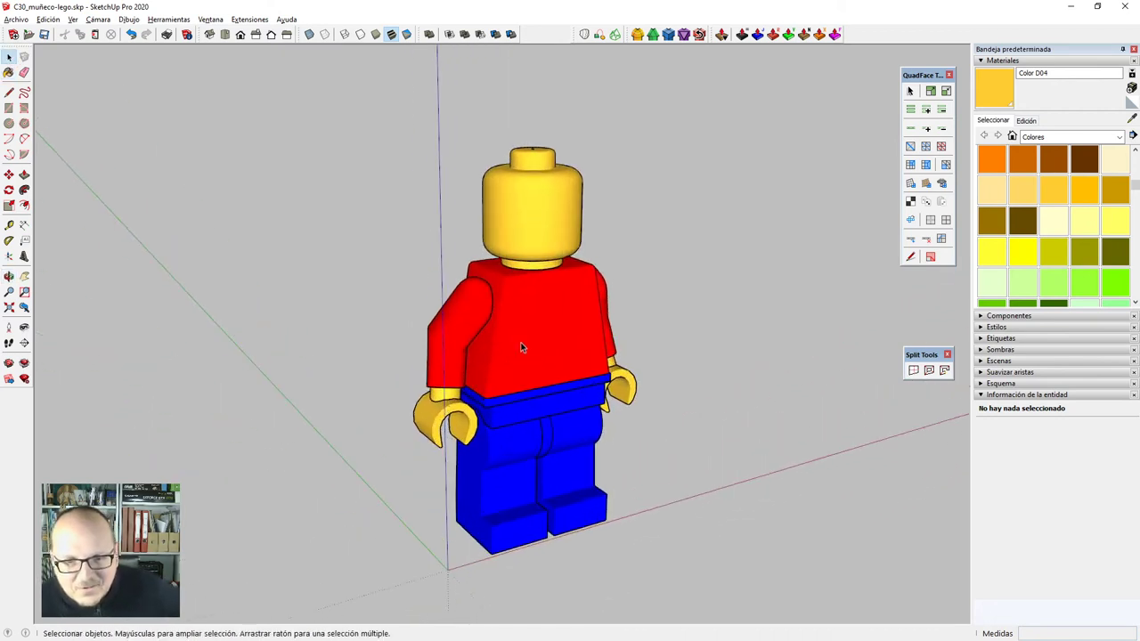
Export the painted minifigure as a COLLADA 3D model named C30_muñeco-lego_m.dae in the collada folder.
{"action": "left_click", "coordinate": [16, 19]}
{"action": "mouse_move", "coordinate": [62, 216]}
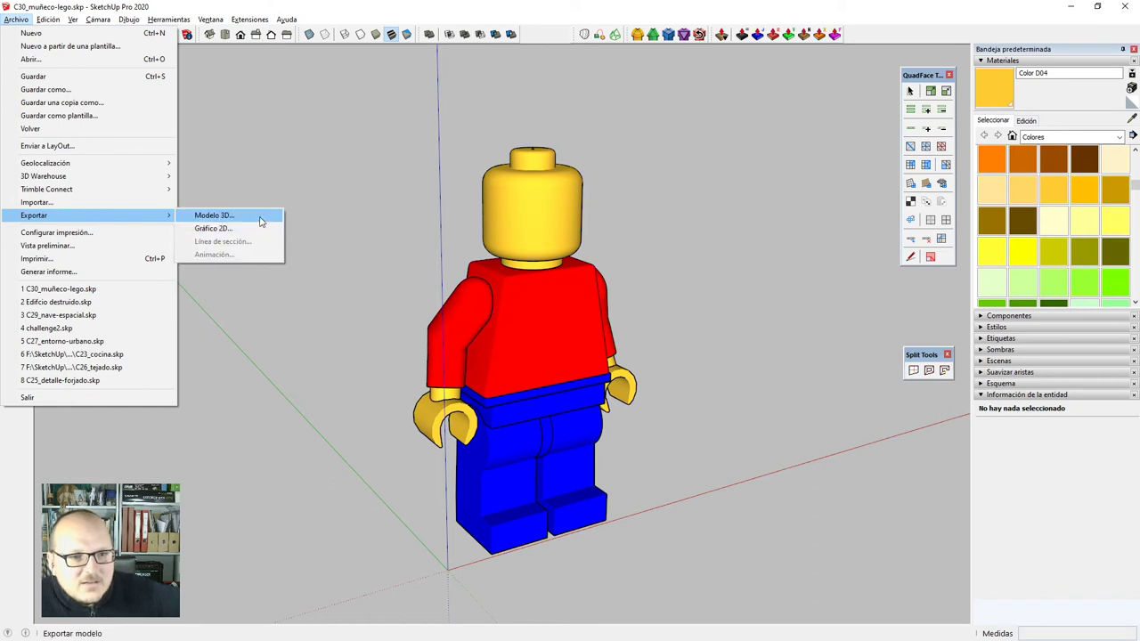
{"action": "left_click", "coordinate": [214, 216]}
{"action": "left_click", "coordinate": [530, 283]}
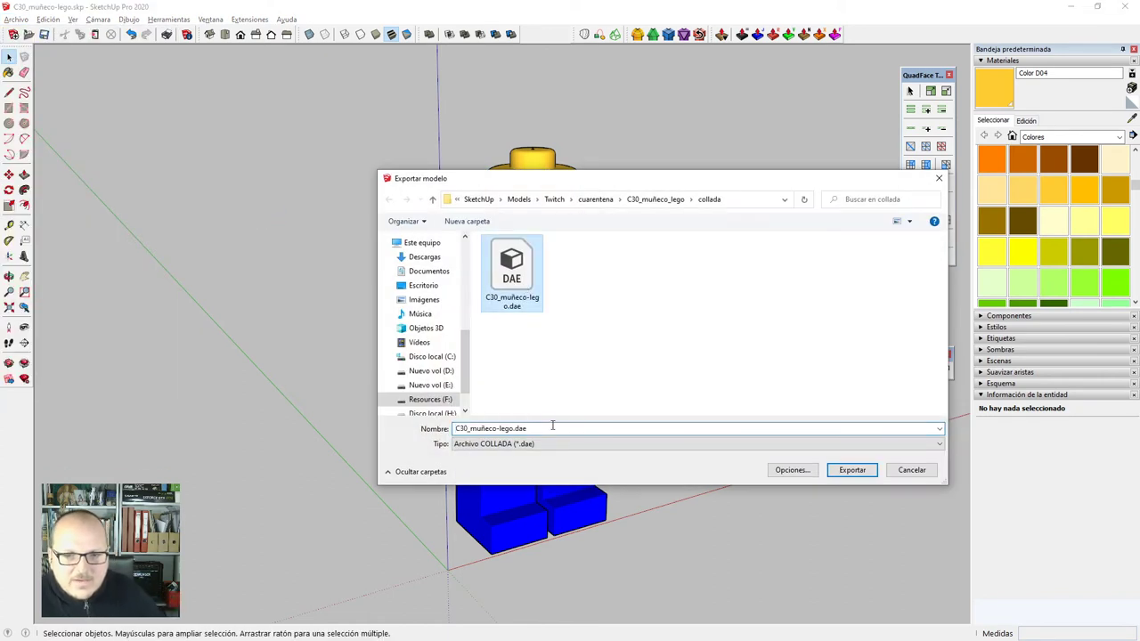
{"action": "left_click", "coordinate": [499, 429]}
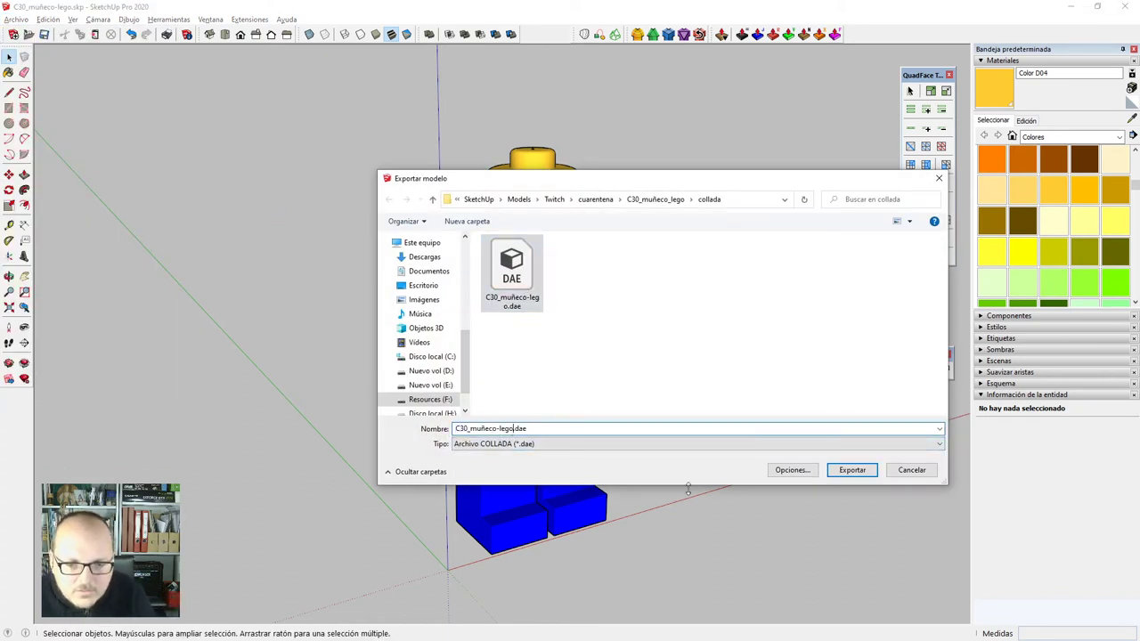
{"action": "type", "text": "_m"}
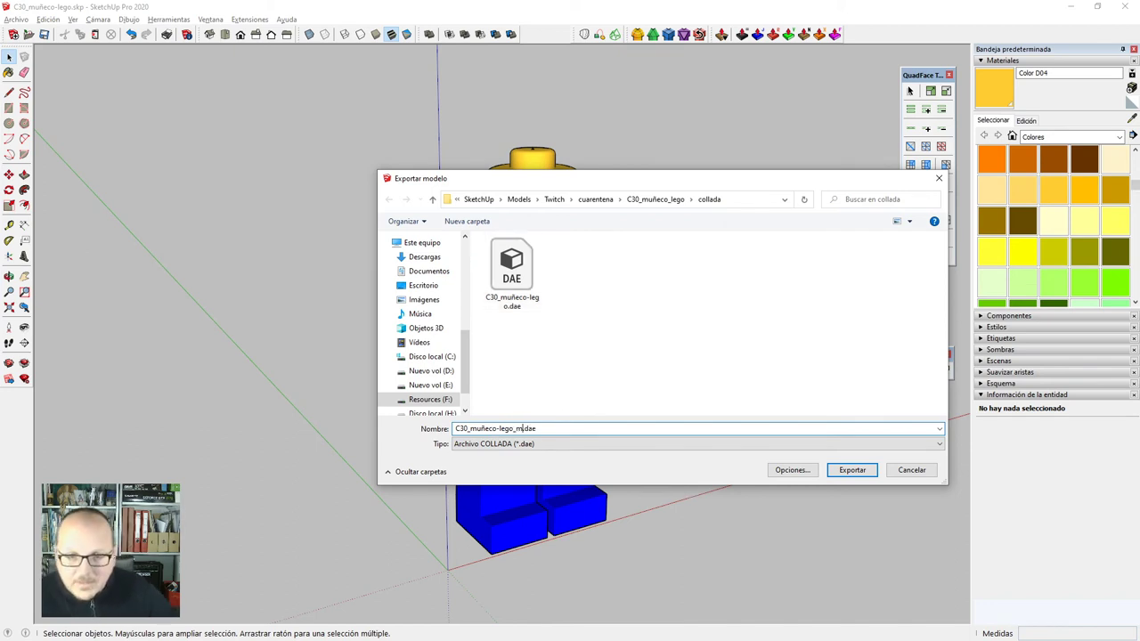
{"action": "left_click", "coordinate": [861, 471]}
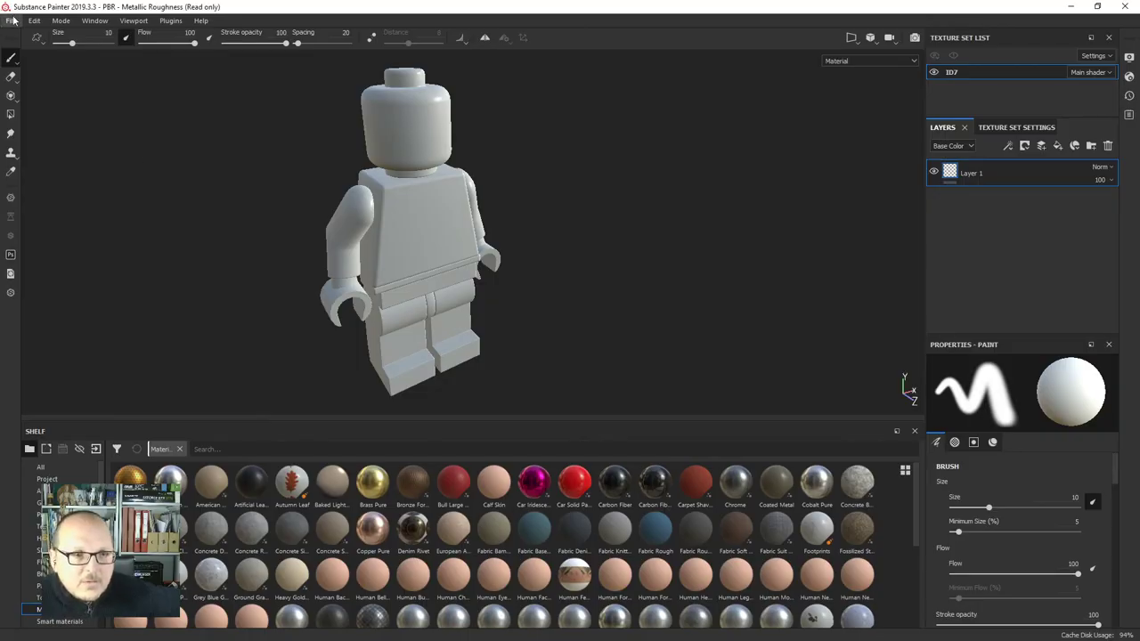
Switch to Substance Painter, start another new project and set its document resolution to 4096.
{"action": "left_click", "coordinate": [13, 20]}
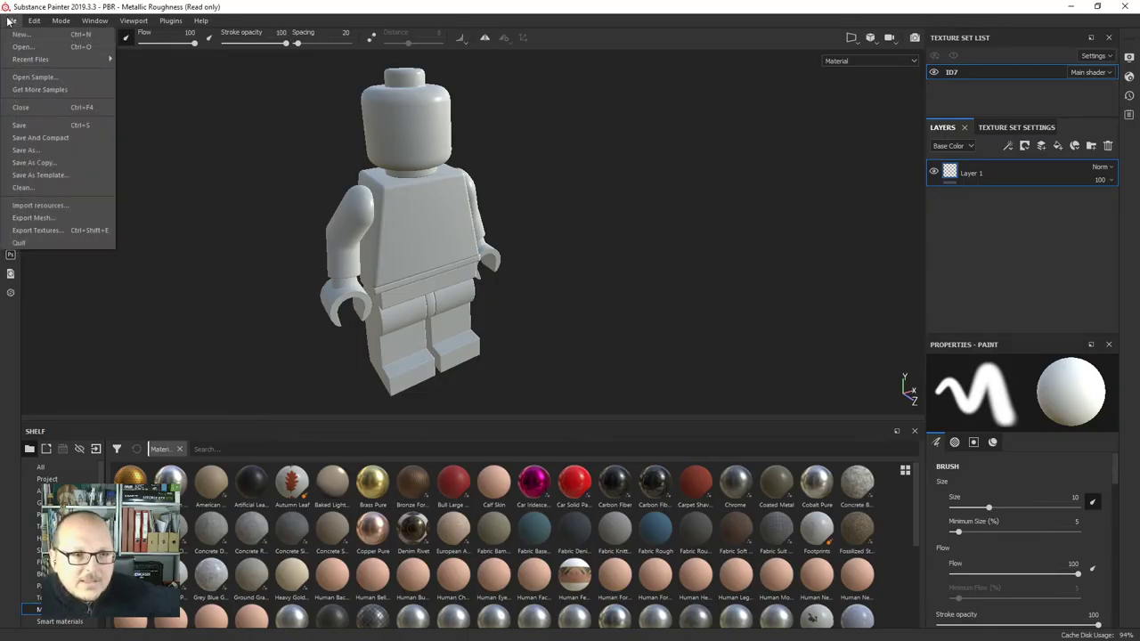
{"action": "key", "text": "Escape"}
{"action": "key", "text": "ctrl+n"}
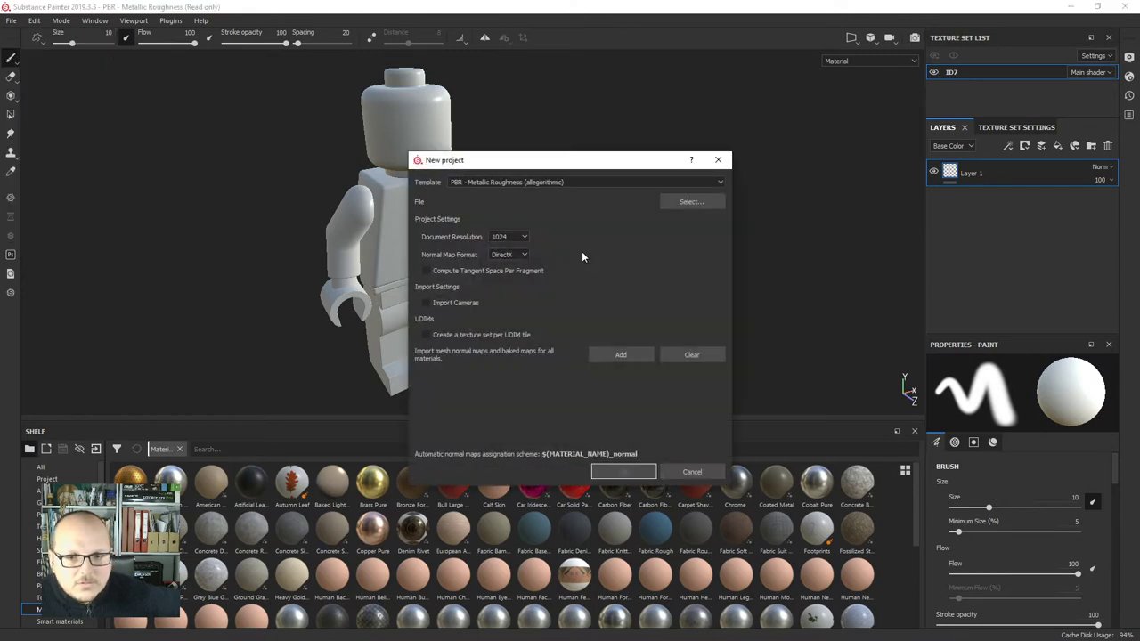
{"action": "left_click", "coordinate": [507, 237]}
{"action": "left_click", "coordinate": [516, 290]}
Load the re-exported C30_muñeco-lego.dae as the project mesh and create the project in place of the open one.
{"action": "left_click", "coordinate": [689, 203]}
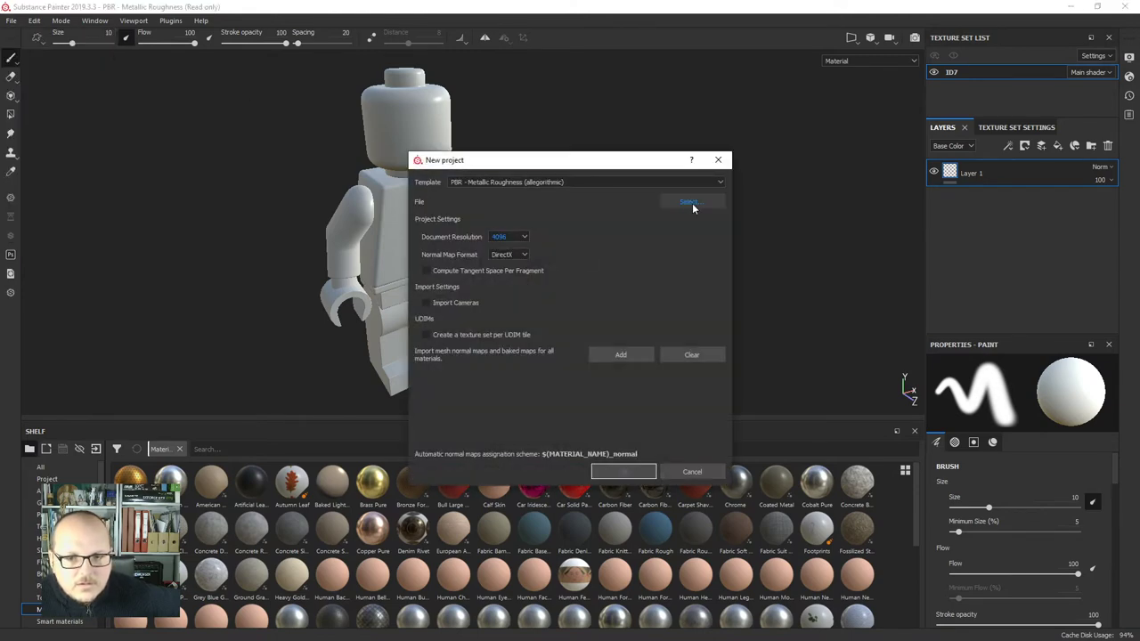
{"action": "left_click", "coordinate": [540, 281]}
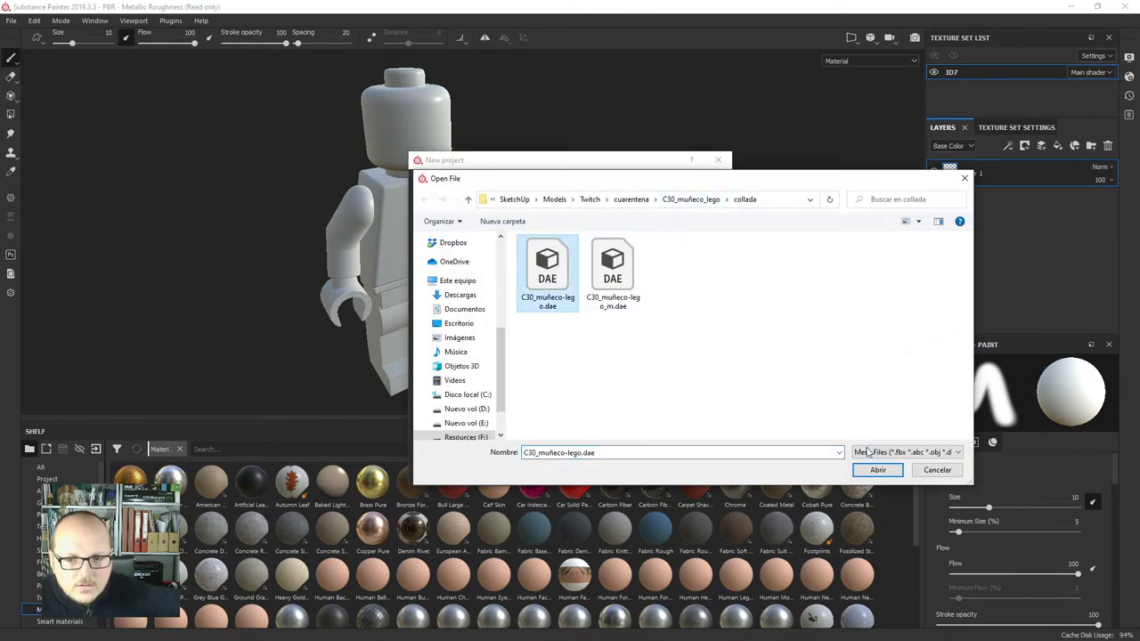
{"action": "left_click", "coordinate": [878, 470]}
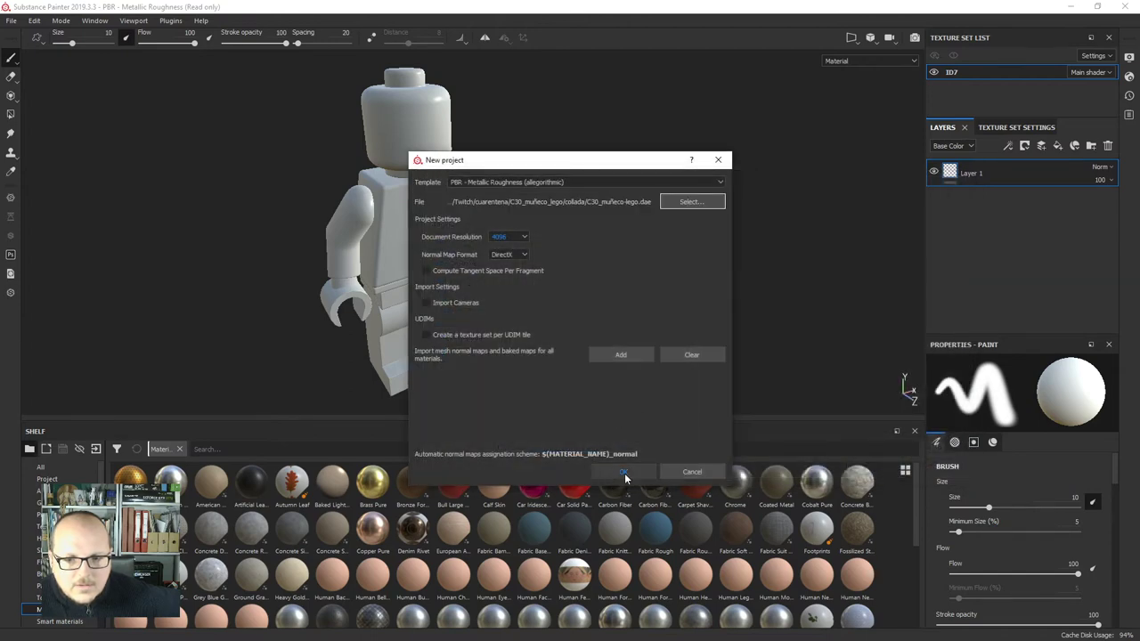
{"action": "left_click", "coordinate": [624, 473]}
{"action": "left_click", "coordinate": [534, 344]}
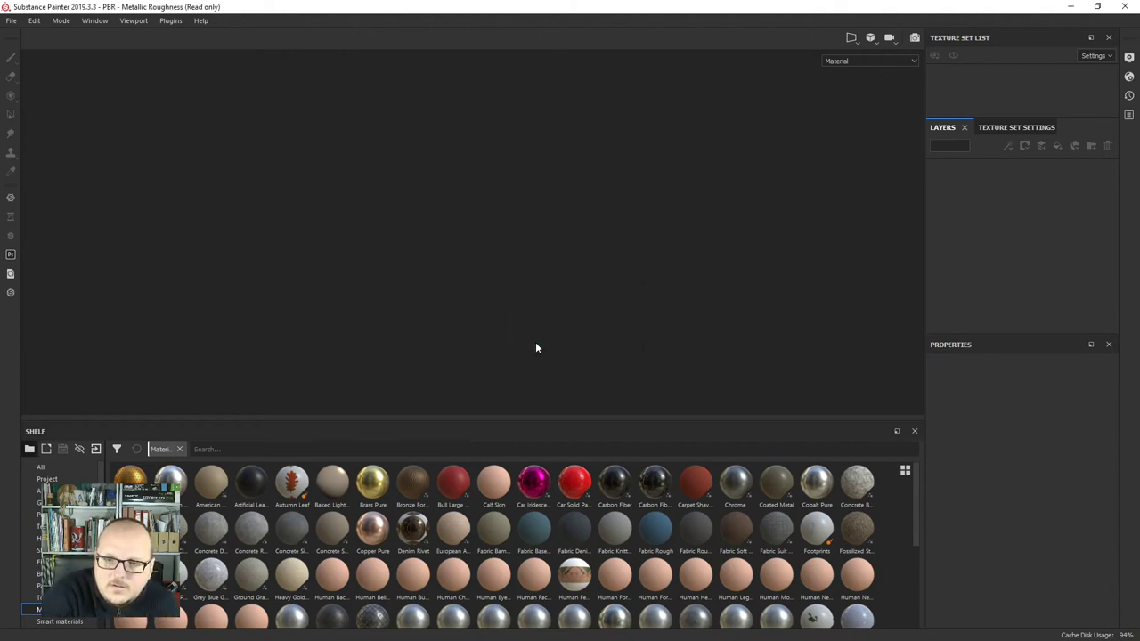
Inspect the newly imported minifigure from the front and side, checking its mesh and texture set list.
{"action": "scroll", "coordinate": [535, 343], "scroll_direction": "down", "scroll_amount": 3}
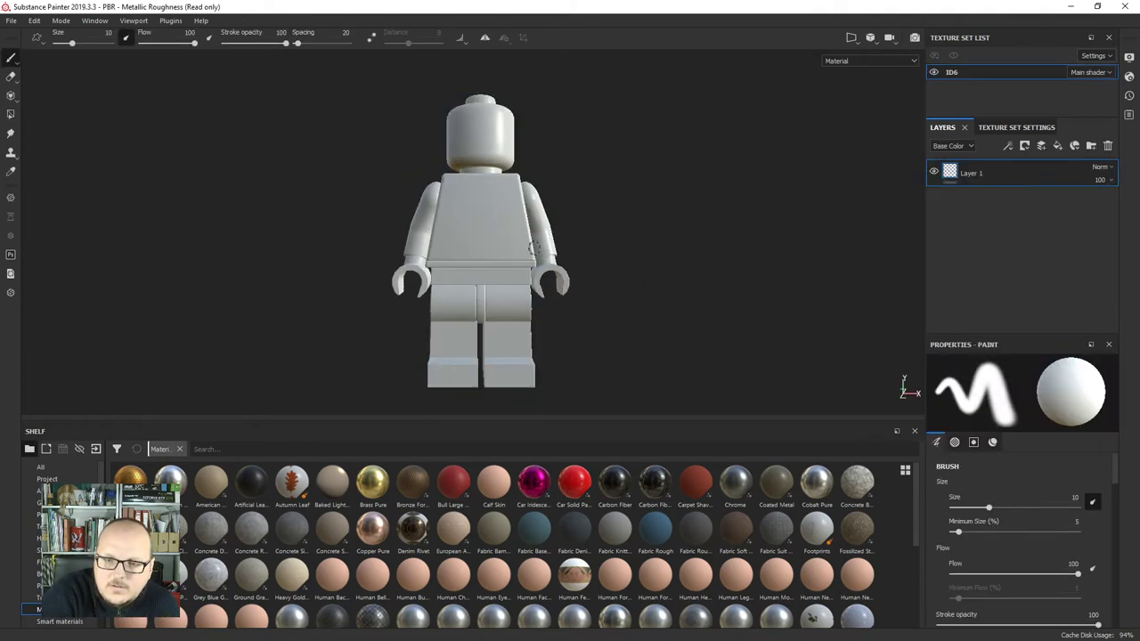
{"action": "scroll", "coordinate": [494, 273], "scroll_direction": "up", "scroll_amount": 7}
{"action": "scroll", "coordinate": [509, 217], "scroll_direction": "down", "scroll_amount": 2}
{"action": "left_click_drag", "start_coordinate": [368, 292], "coordinate": [533, 321], "text": "alt"}
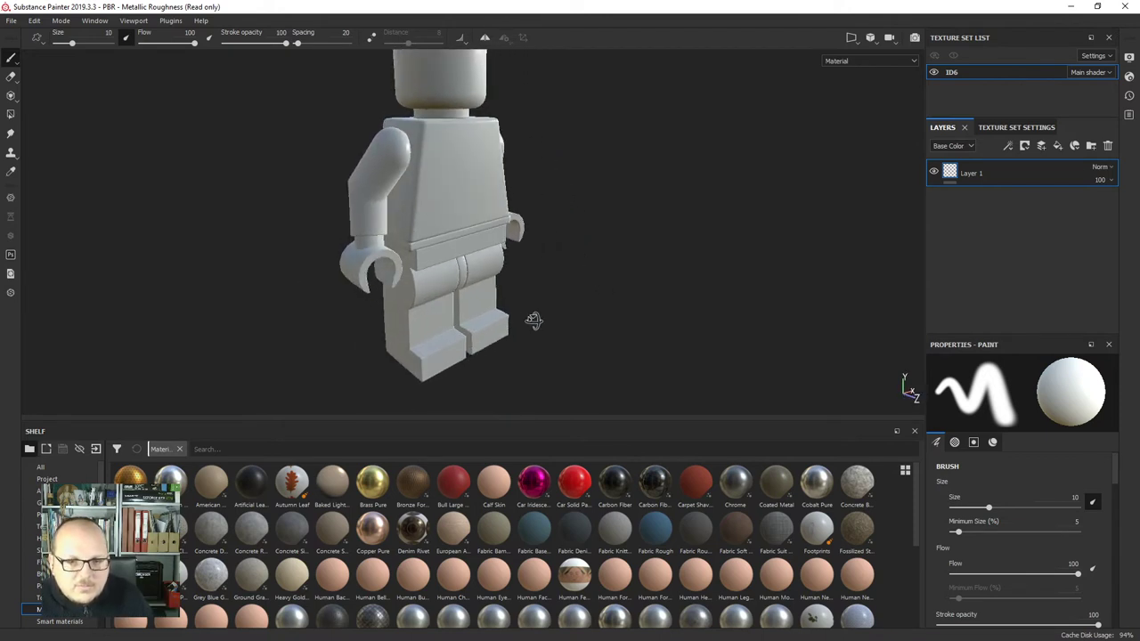
Open the mesh map baking settings for the minifigure's texture set and set the output size to 4096.
{"action": "middle_click_drag", "start_coordinate": [433, 216], "coordinate": [454, 294], "text": "alt"}
{"action": "left_click_drag", "start_coordinate": [490, 188], "coordinate": [469, 262], "text": "alt"}
{"action": "middle_click_drag", "start_coordinate": [471, 262], "coordinate": [440, 255], "text": "alt"}
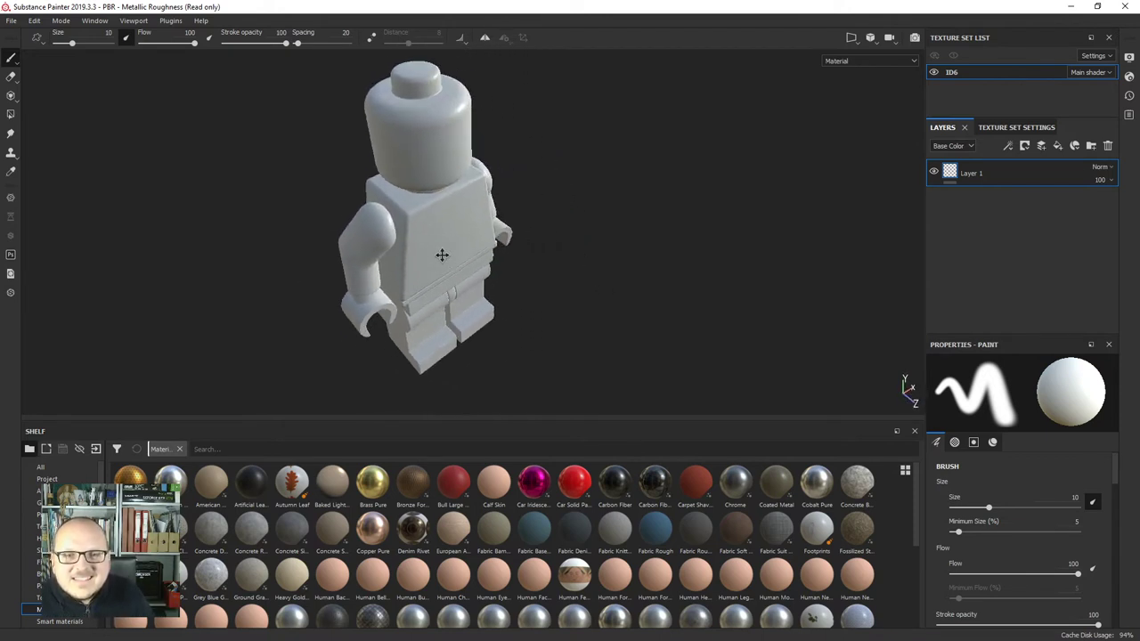
{"action": "scroll", "coordinate": [459, 258], "scroll_direction": "down", "scroll_amount": 2}
{"action": "scroll", "coordinate": [458, 258], "scroll_direction": "up", "scroll_amount": 1}
{"action": "left_click", "coordinate": [1016, 127]}
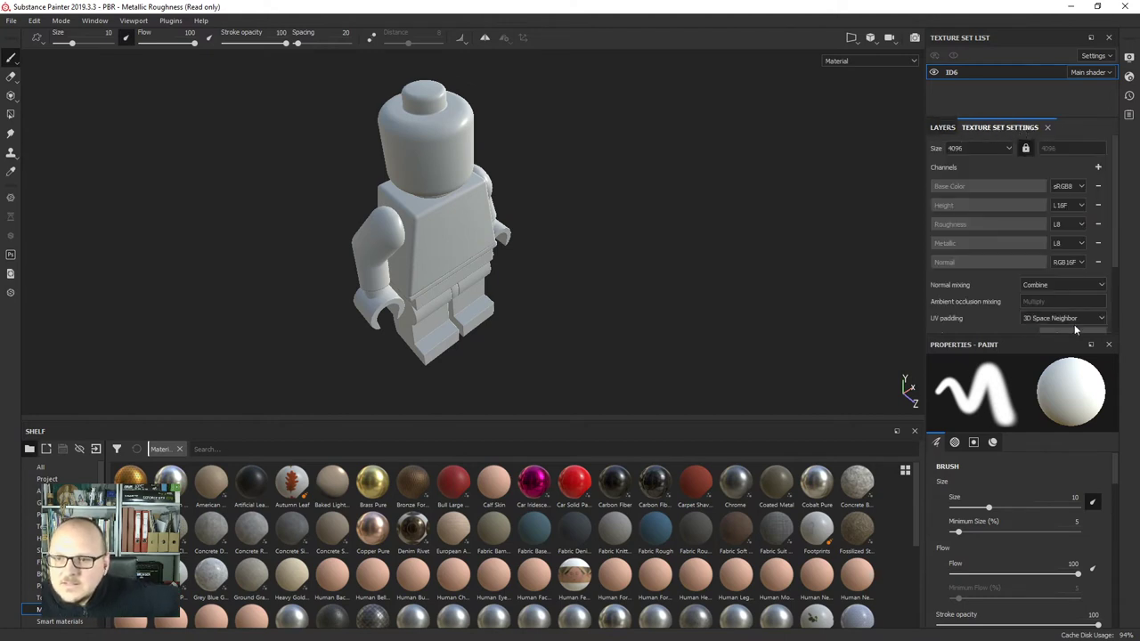
{"action": "scroll", "coordinate": [1104, 294], "scroll_direction": "down", "scroll_amount": 3}
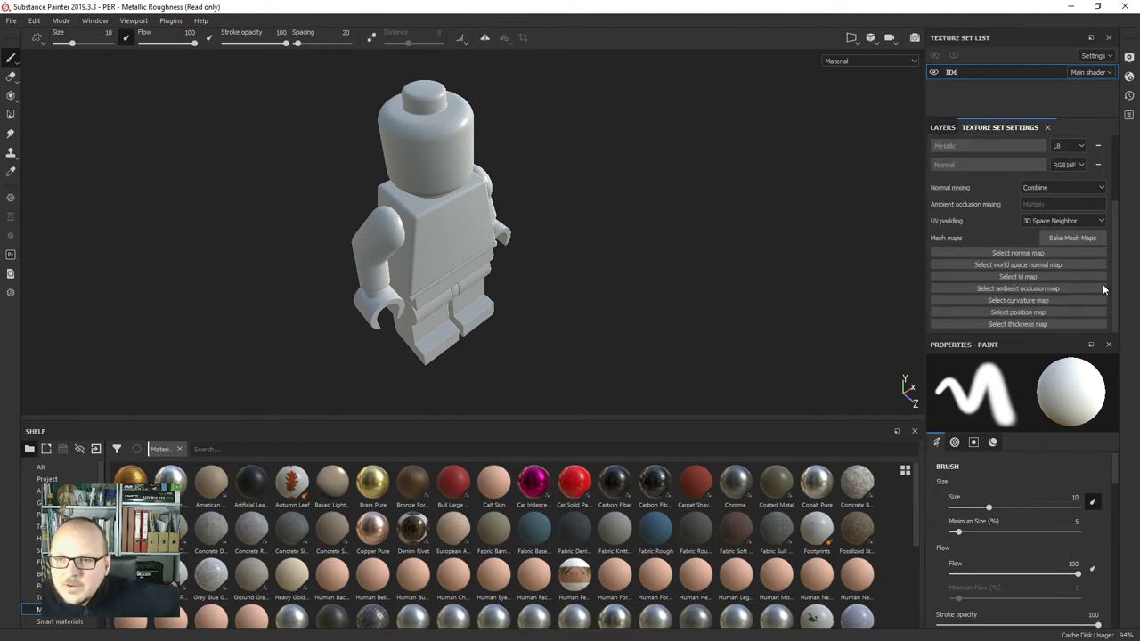
{"action": "left_click", "coordinate": [1072, 240]}
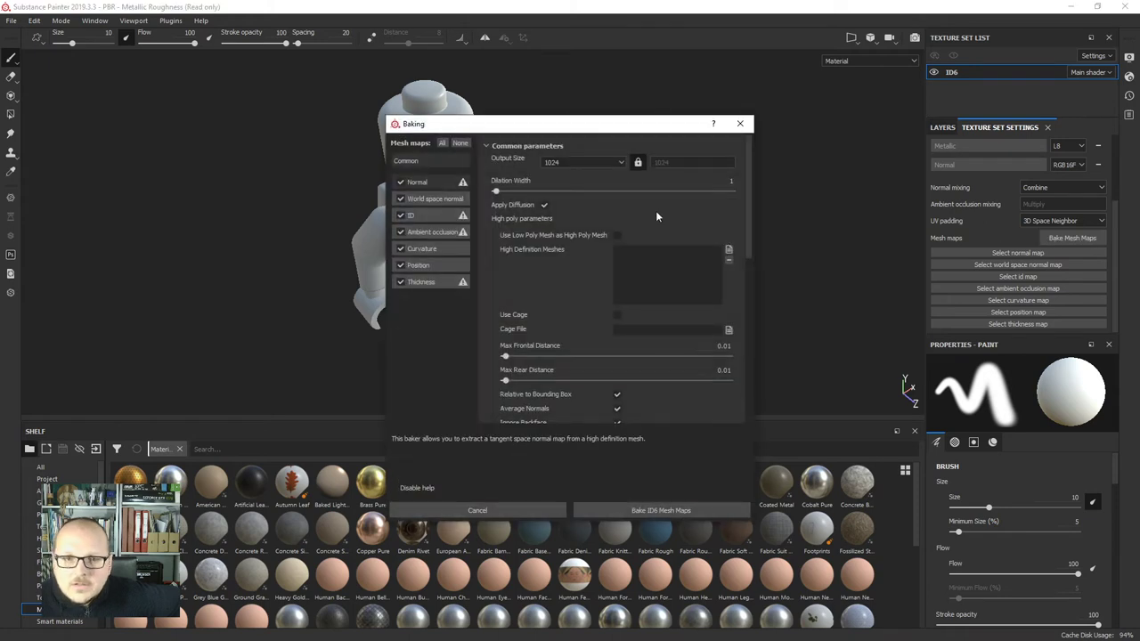
{"action": "left_click", "coordinate": [584, 159]}
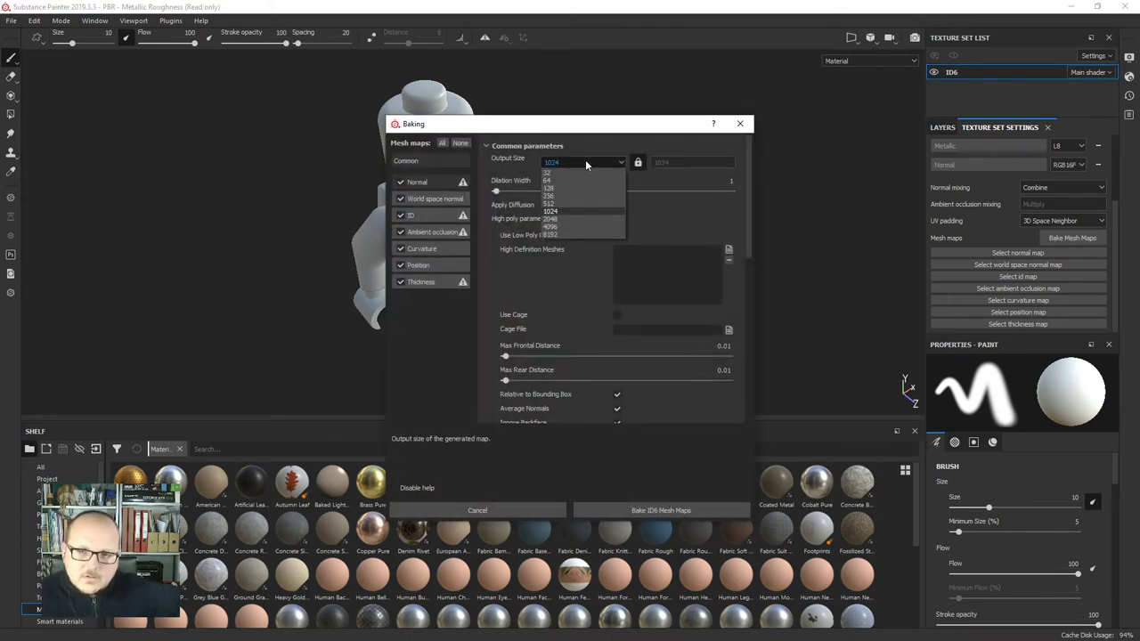
{"action": "left_click", "coordinate": [554, 227]}
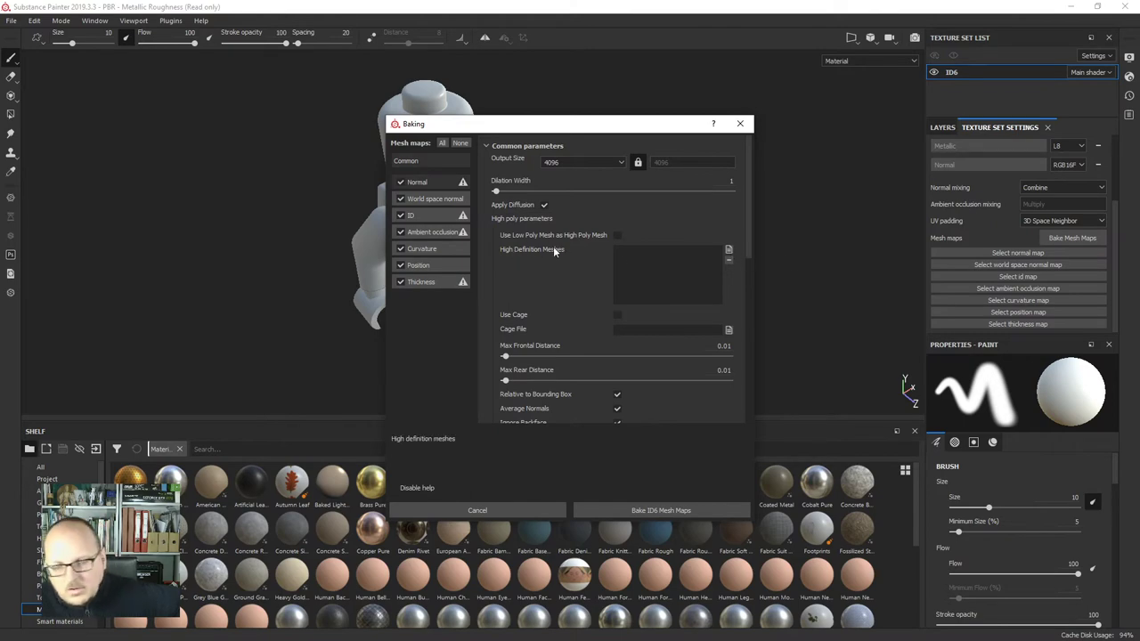
Add C30_muñeco-lego_m.dae as the high definition mesh and set the high-to-low matching to By Mesh Name.
{"action": "left_click", "coordinate": [728, 251]}
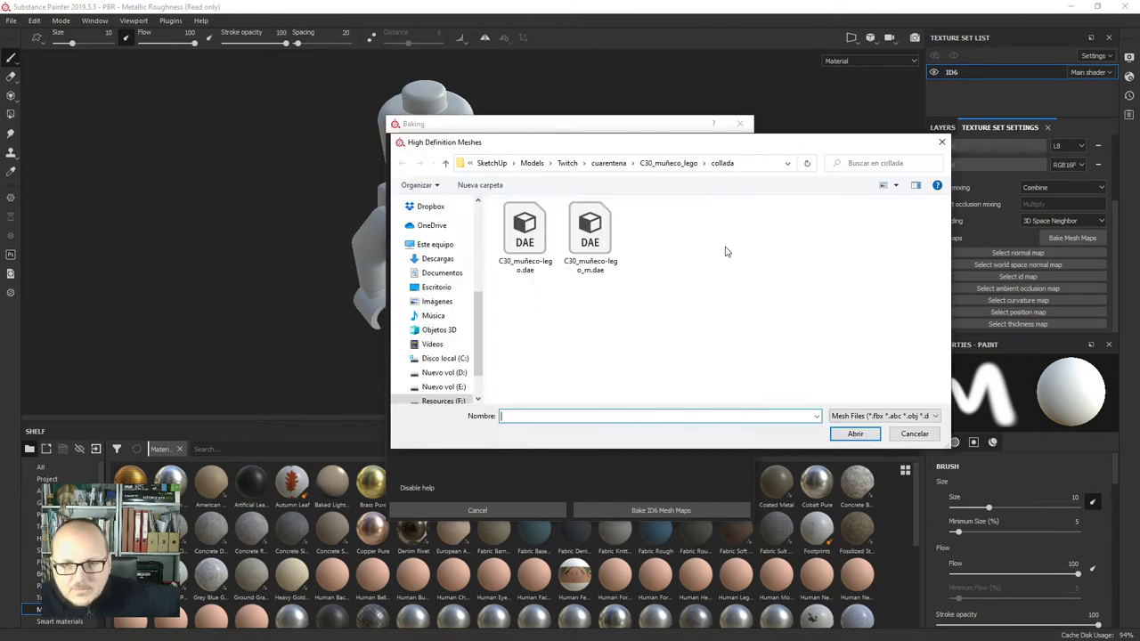
{"action": "left_click", "coordinate": [585, 257]}
{"action": "left_click", "coordinate": [854, 434]}
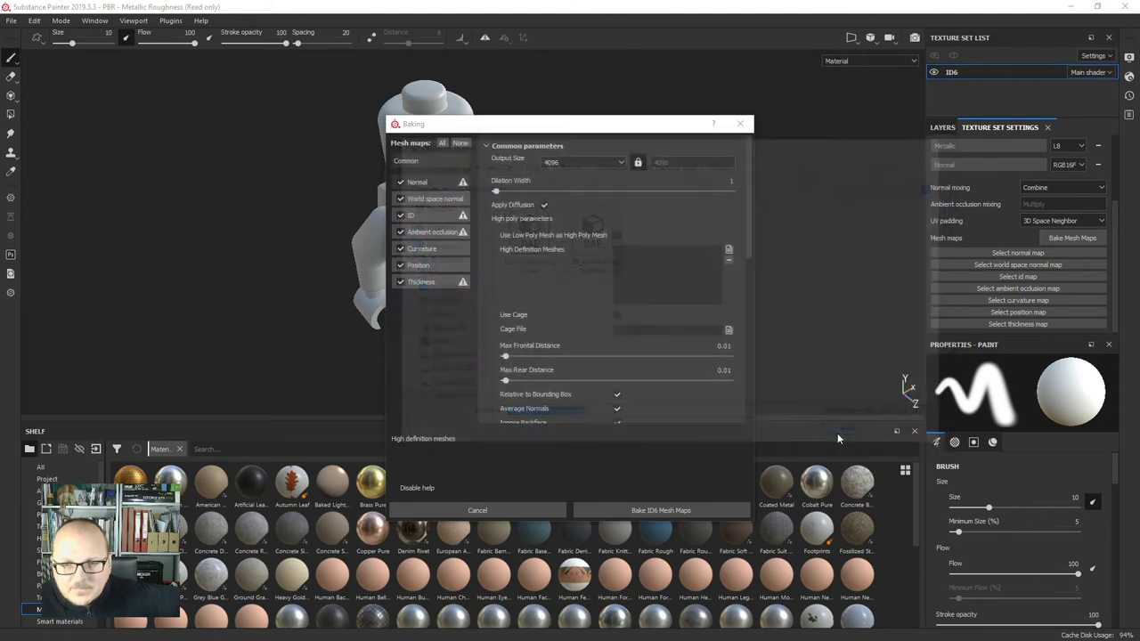
{"action": "scroll", "coordinate": [593, 337], "scroll_direction": "down", "scroll_amount": 2}
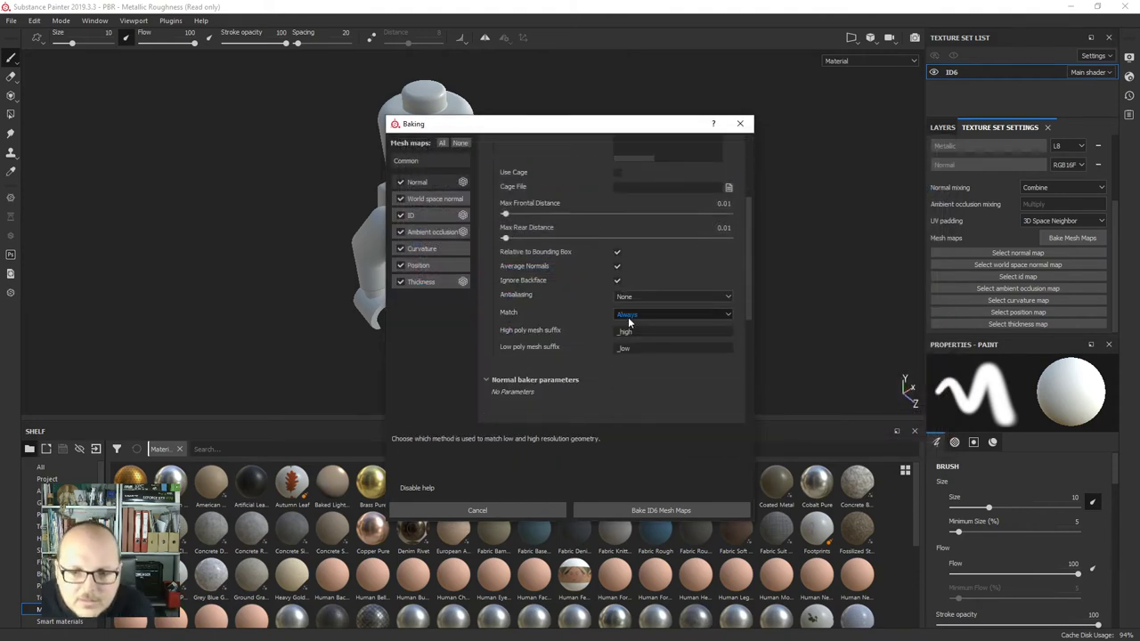
{"action": "left_click", "coordinate": [631, 317]}
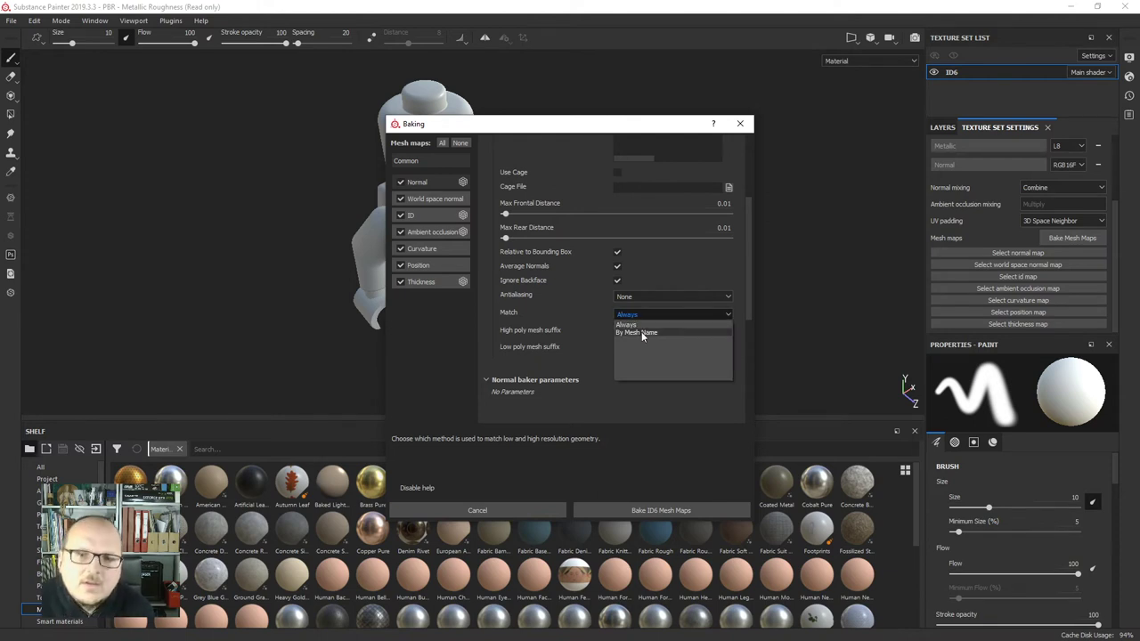
{"action": "left_click", "coordinate": [641, 332]}
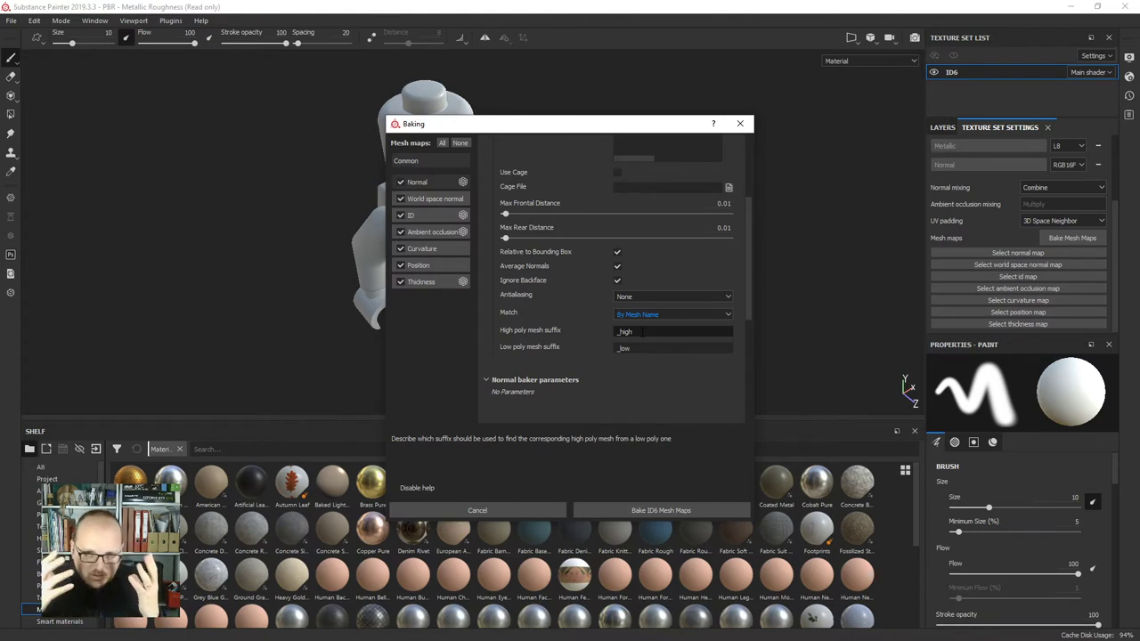
Set the ID baker's color source to Material Color.
{"action": "left_click", "coordinate": [426, 216]}
{"action": "scroll", "coordinate": [586, 205], "scroll_direction": "down", "scroll_amount": 5}
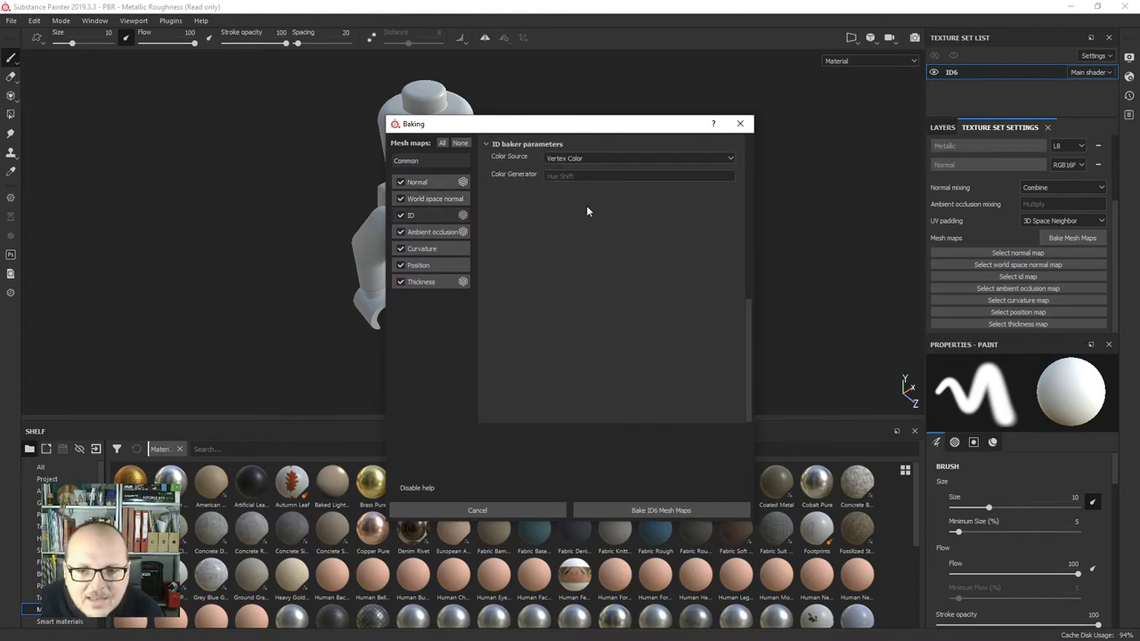
{"action": "left_click", "coordinate": [567, 159]}
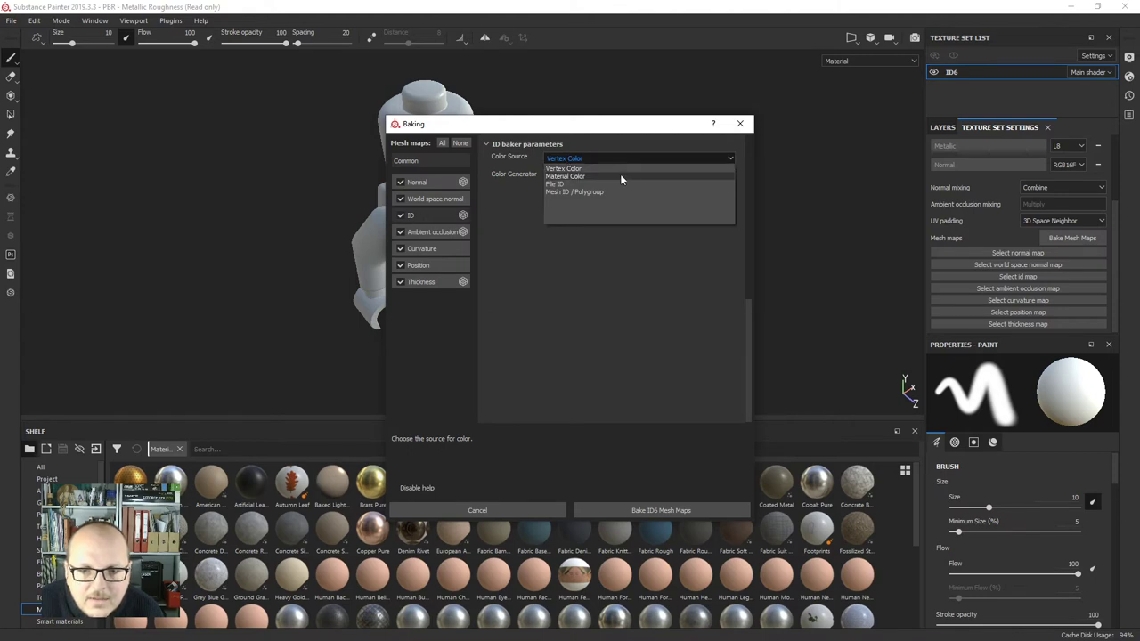
{"action": "left_click", "coordinate": [570, 177]}
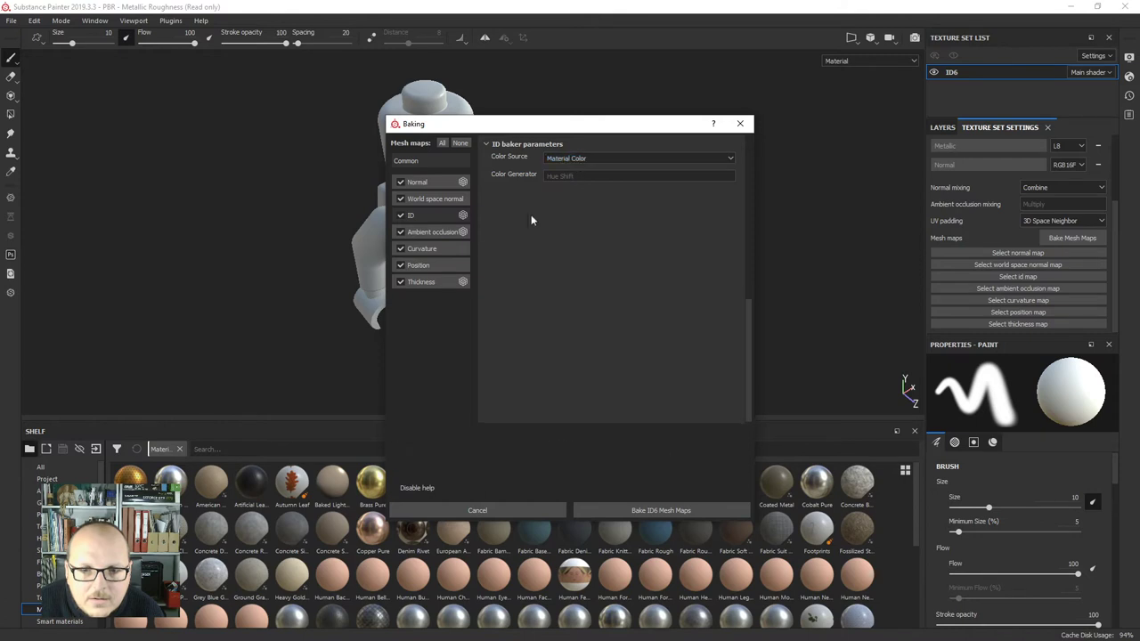
{"action": "left_click", "coordinate": [565, 159]}
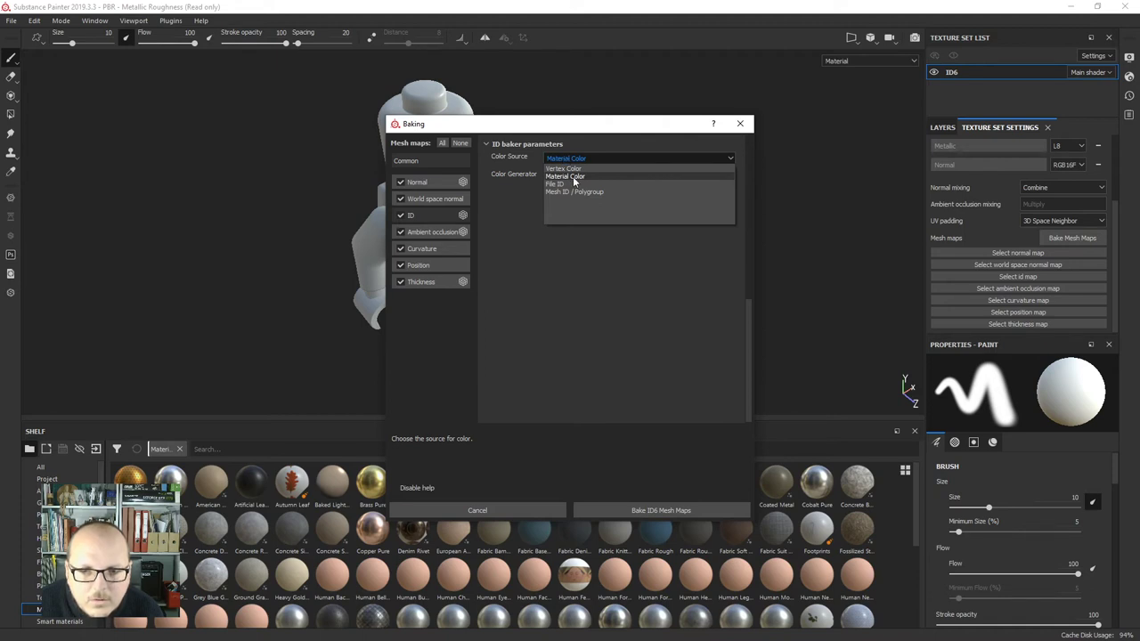
{"action": "left_click", "coordinate": [574, 178]}
Set self occlusion to Only Same Mesh Name for the ambient occlusion and thickness maps, and bake all ID6 mesh maps.
{"action": "left_click", "coordinate": [427, 235]}
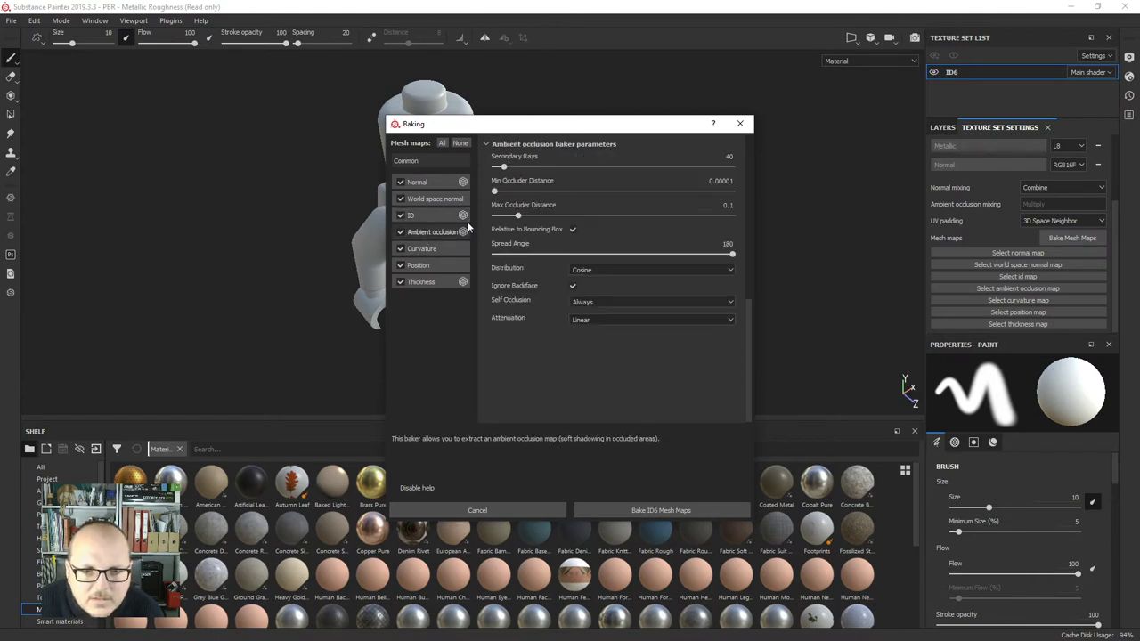
{"action": "left_click", "coordinate": [597, 302]}
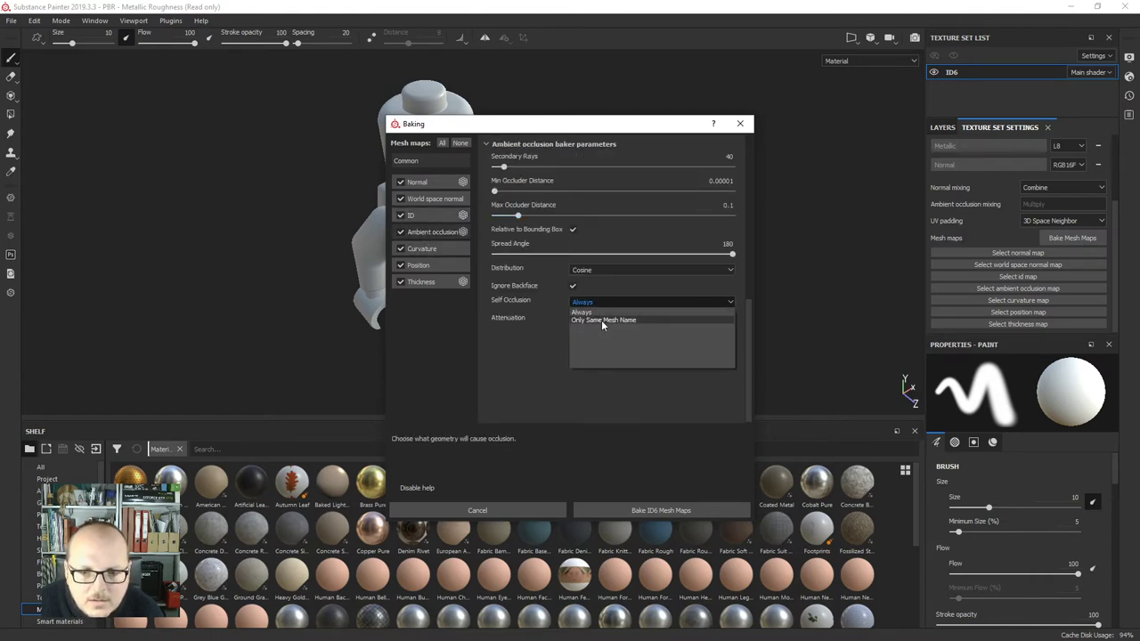
{"action": "left_click", "coordinate": [601, 320]}
{"action": "left_click", "coordinate": [424, 249]}
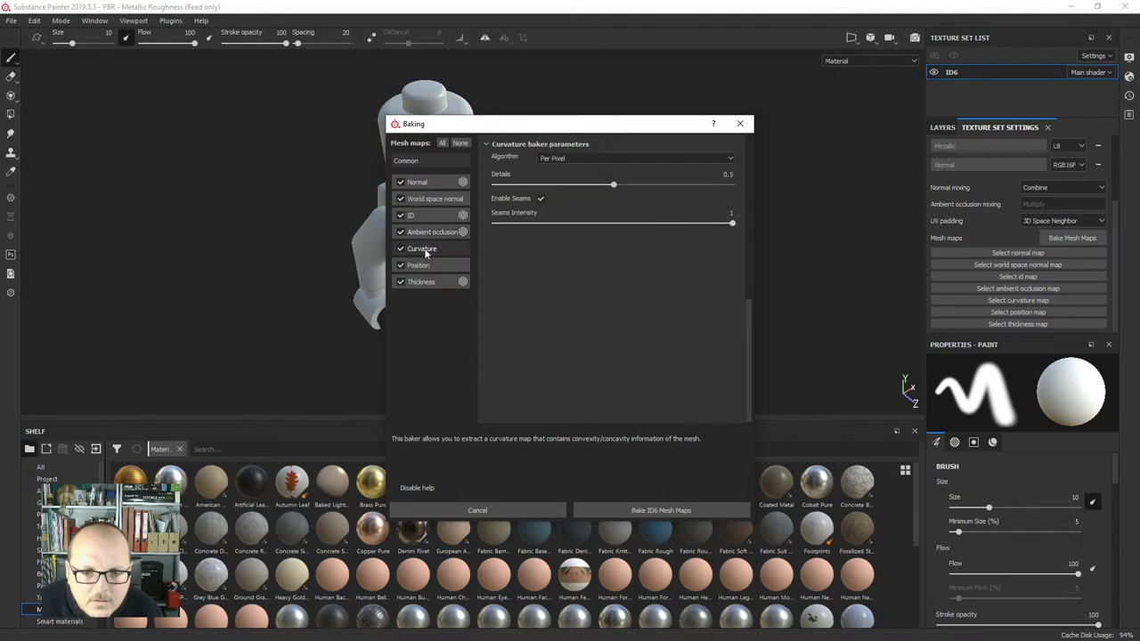
{"action": "left_click", "coordinate": [432, 283]}
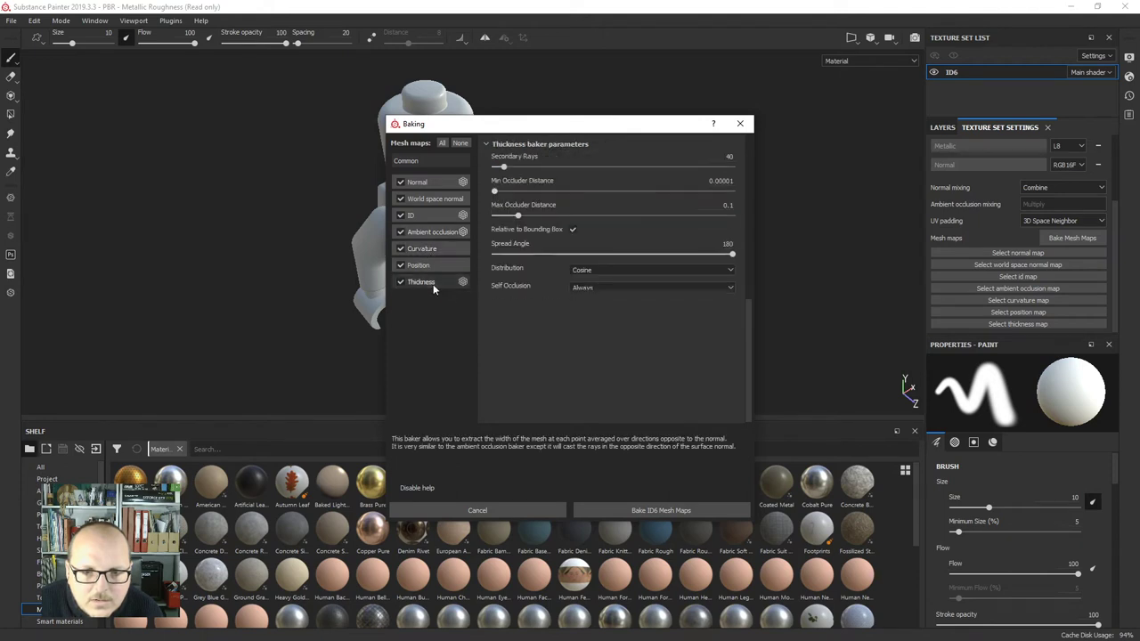
{"action": "left_click", "coordinate": [597, 285]}
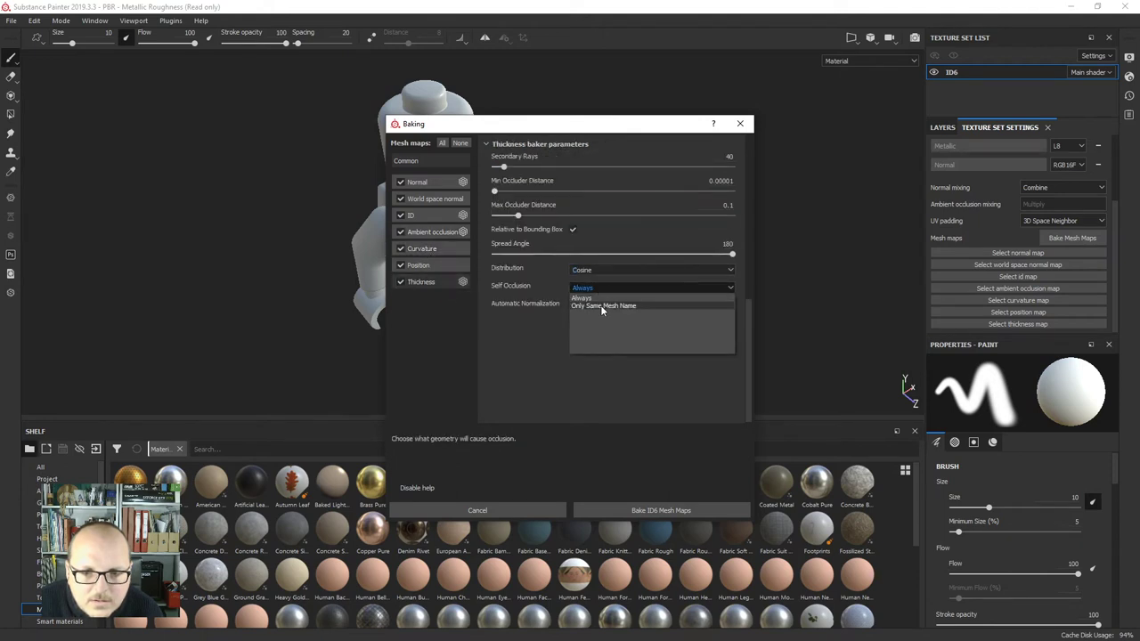
{"action": "left_click", "coordinate": [600, 305]}
{"action": "left_click", "coordinate": [659, 510]}
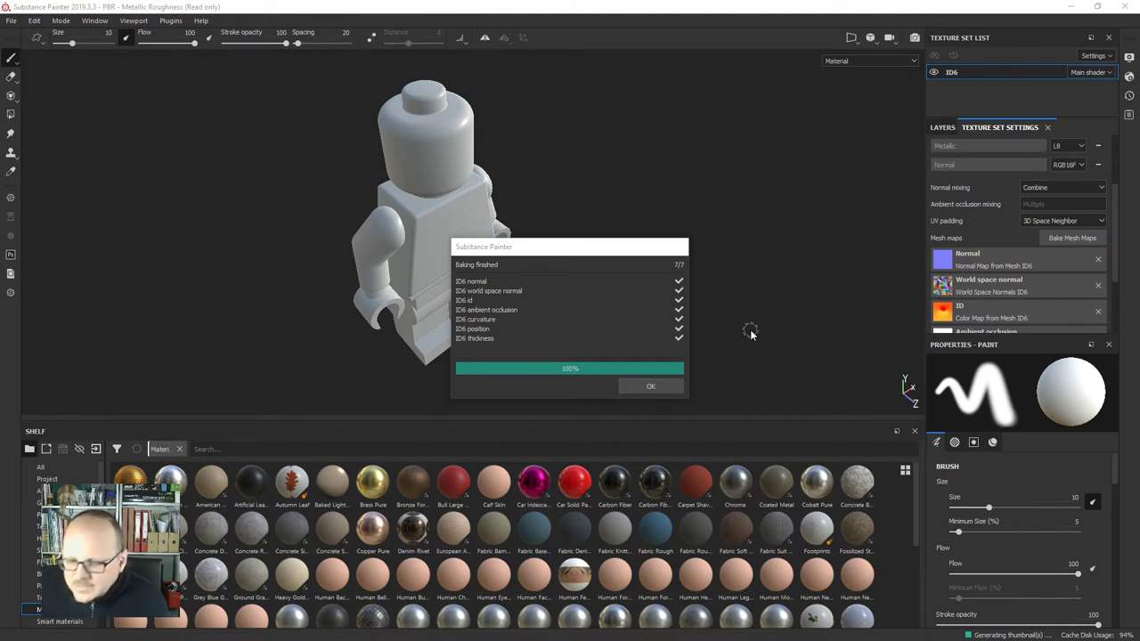
{"action": "left_click", "coordinate": [664, 389]}
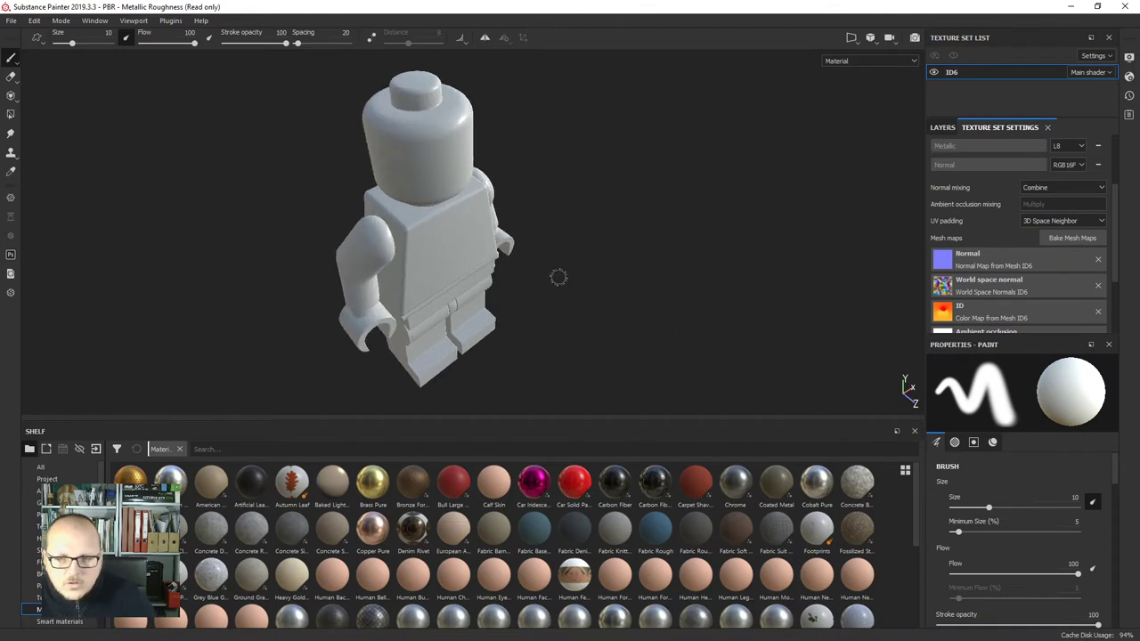
Display the baked ID map on the minifigure and examine how the colours separate its parts.
{"action": "left_click_drag", "start_coordinate": [603, 325], "coordinate": [531, 299], "text": "alt"}
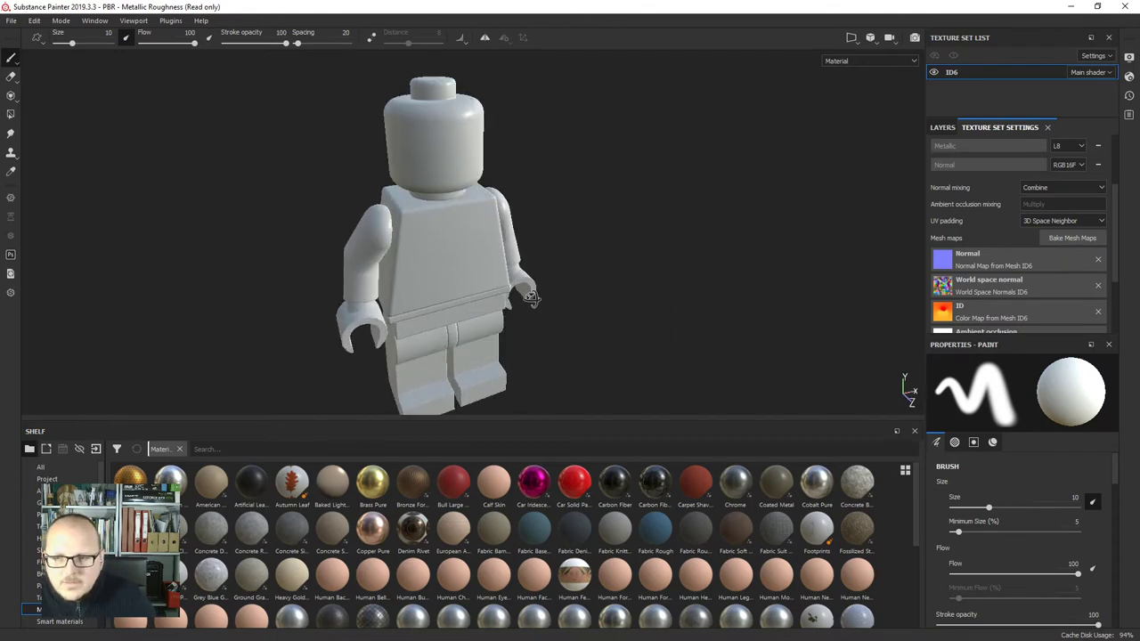
{"action": "left_click", "coordinate": [857, 62]}
{"action": "scroll", "coordinate": [860, 105], "scroll_direction": "down", "scroll_amount": 3}
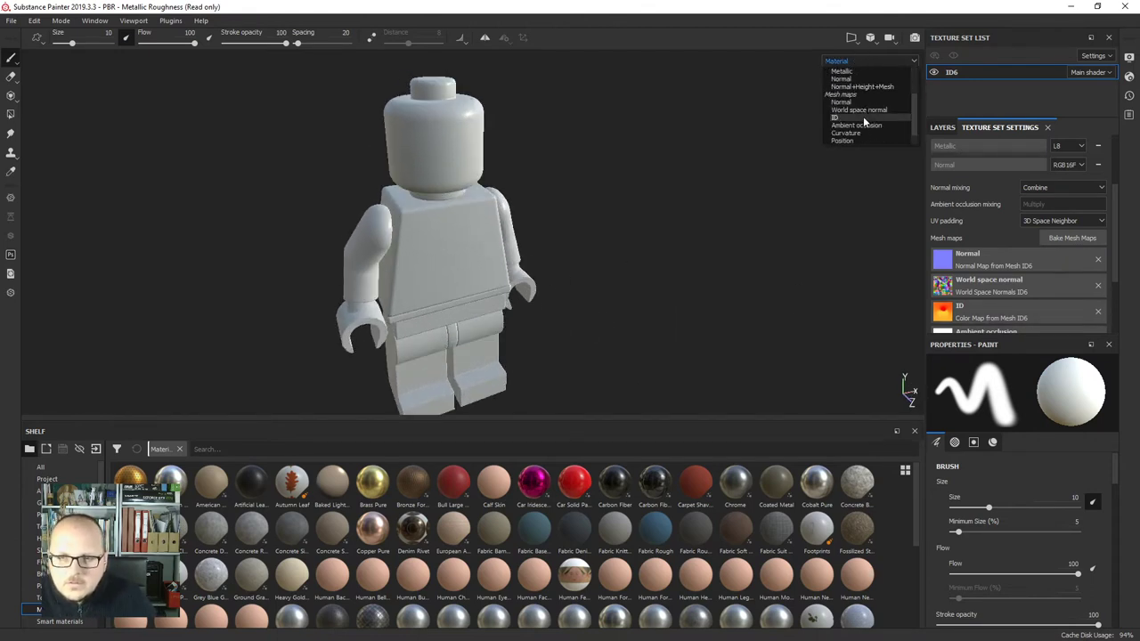
{"action": "left_click", "coordinate": [836, 117]}
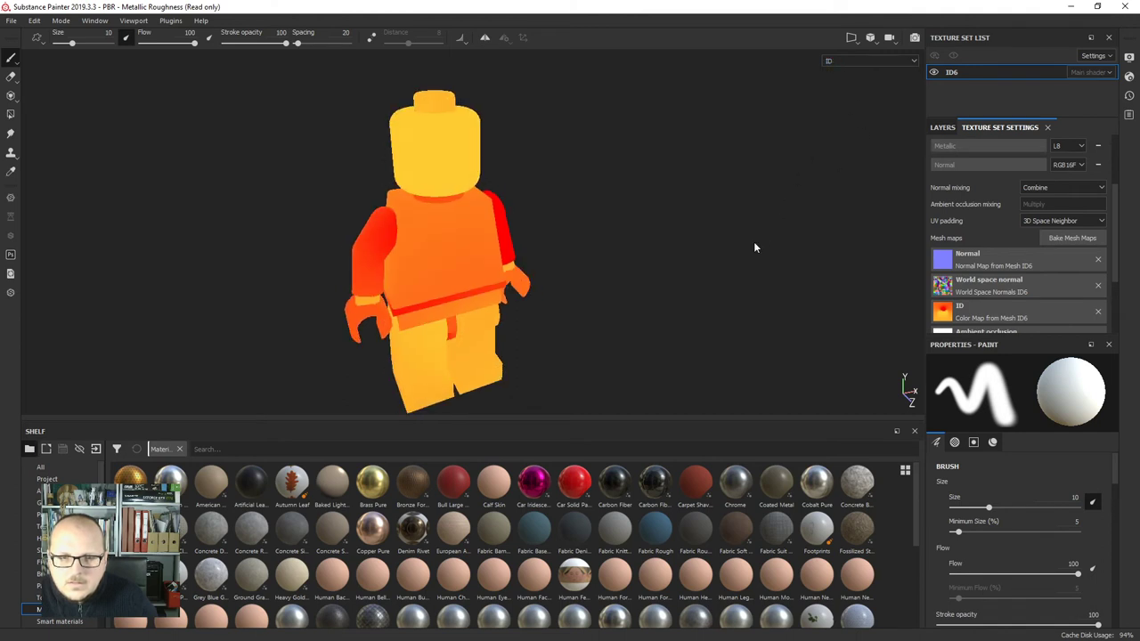
{"action": "left_click_drag", "start_coordinate": [628, 301], "coordinate": [622, 257], "text": "alt"}
{"action": "scroll", "coordinate": [503, 280], "scroll_direction": "up", "scroll_amount": 5}
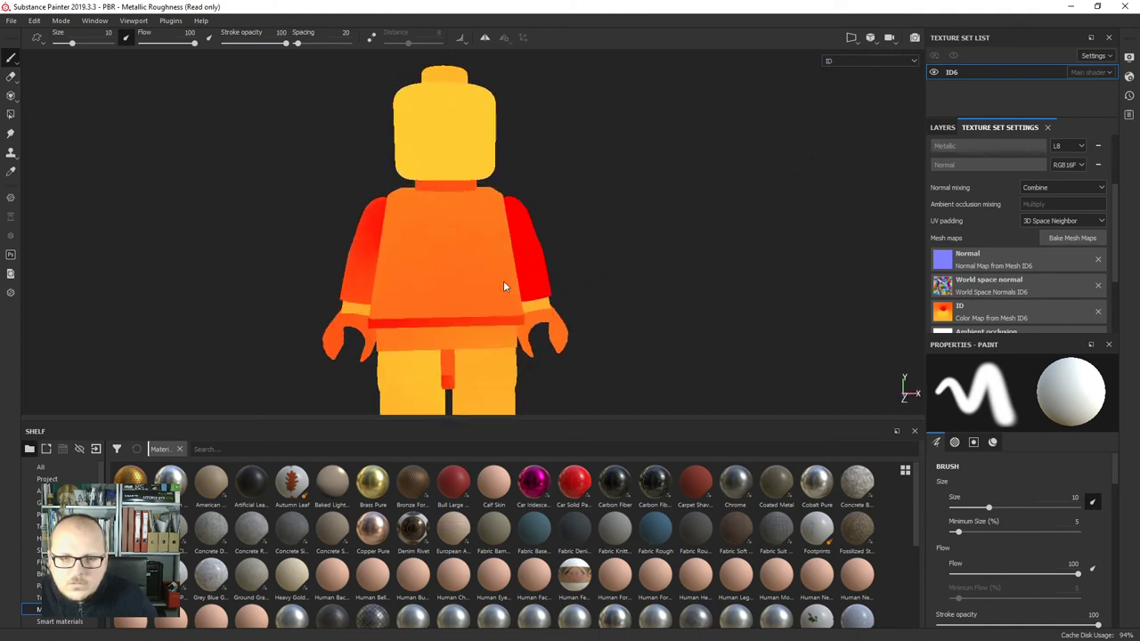
{"action": "middle_click_drag", "start_coordinate": [386, 275], "coordinate": [512, 241], "text": "alt"}
{"action": "left_click_drag", "start_coordinate": [410, 256], "coordinate": [511, 245], "text": "alt"}
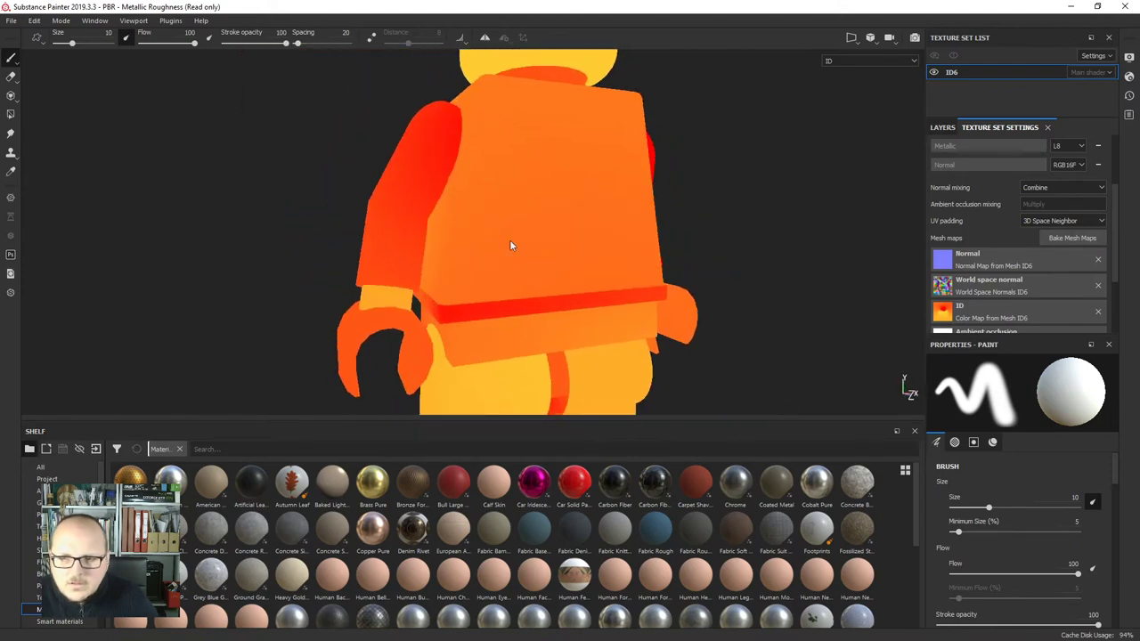
Reopen the mesh map baking settings and exclude every map except ID from the bake.
{"action": "left_click", "coordinate": [1065, 240]}
{"action": "left_click", "coordinate": [400, 198]}
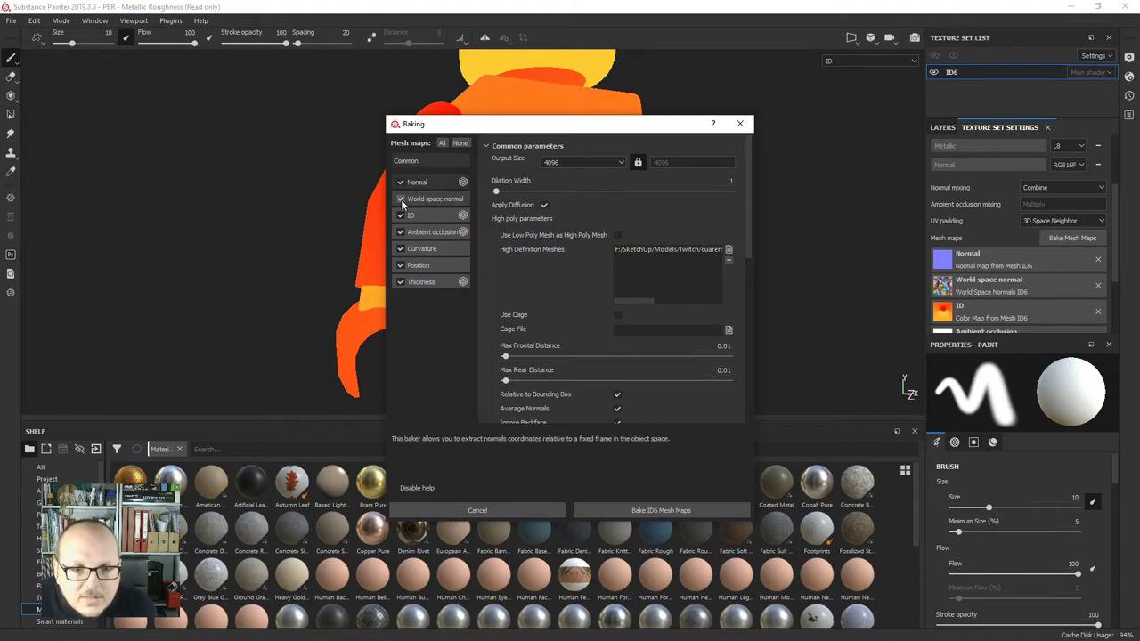
{"action": "left_click", "coordinate": [399, 231]}
{"action": "left_click", "coordinate": [401, 265]}
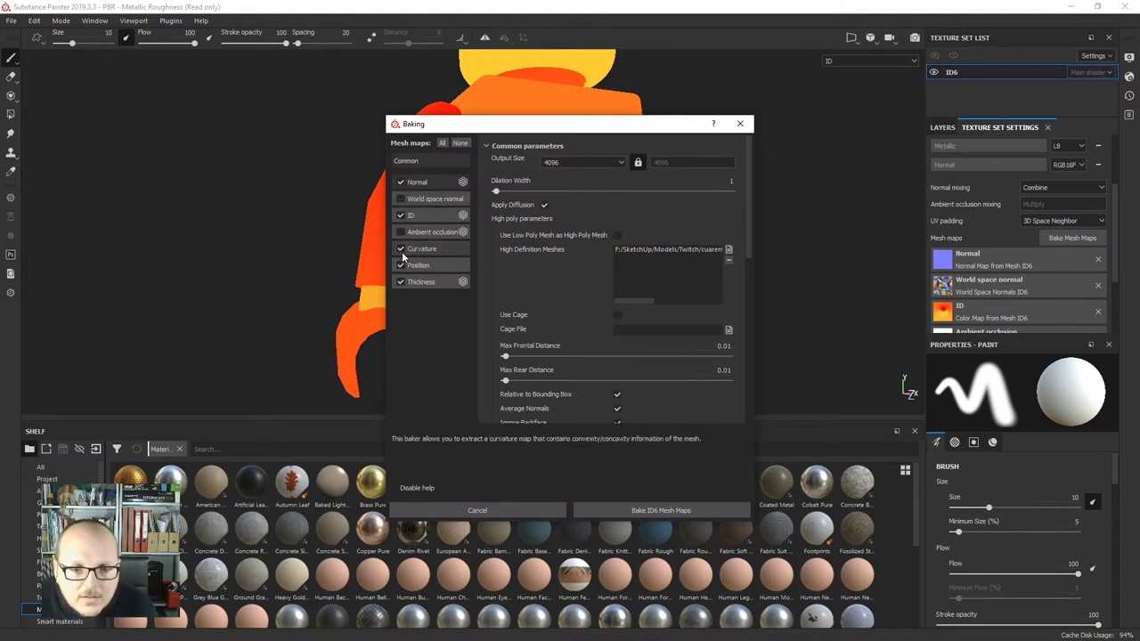
{"action": "left_click", "coordinate": [400, 282]}
{"action": "left_click", "coordinate": [400, 249]}
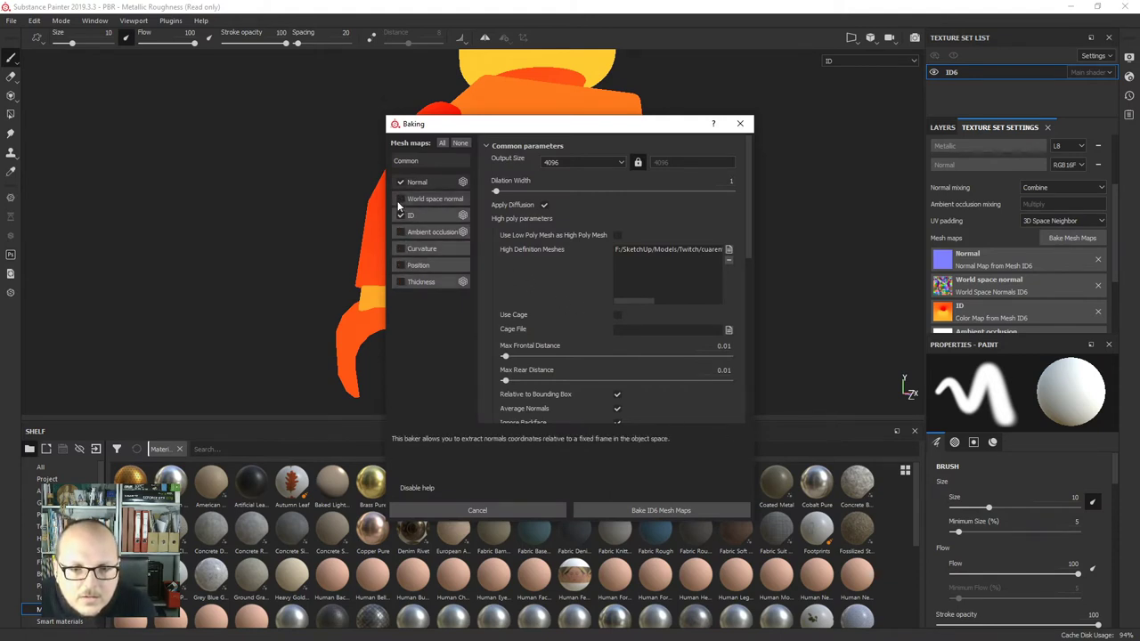
{"action": "left_click", "coordinate": [400, 182]}
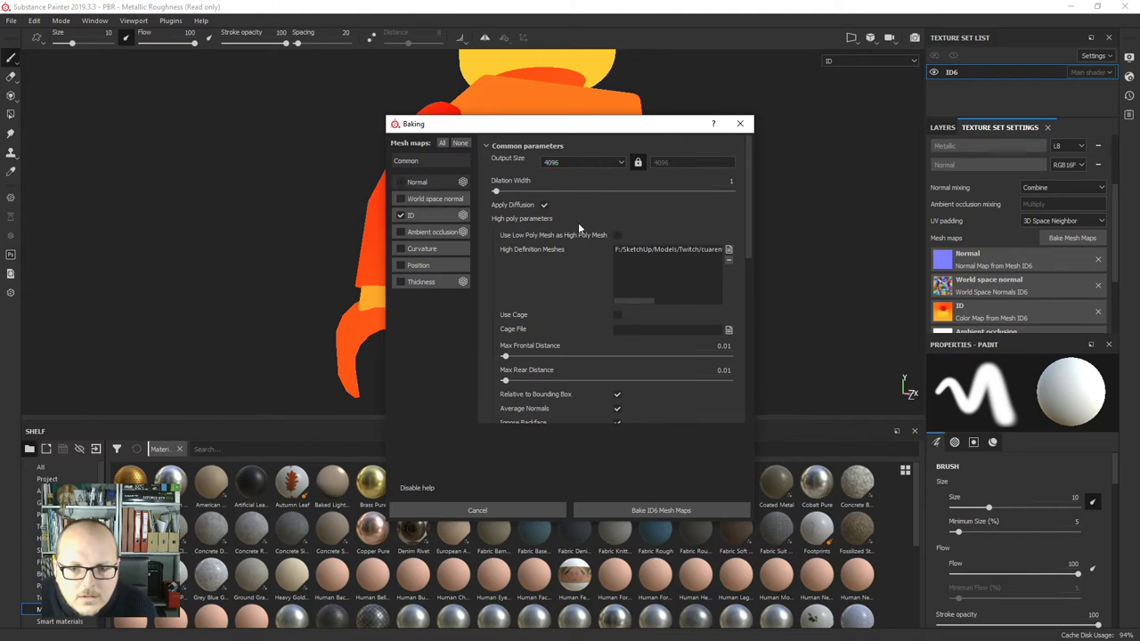
Set the ID color source to Mesh ID / Polygroup, rebake the ID map and frame the whole minifigure.
{"action": "left_click", "coordinate": [430, 214]}
{"action": "left_click", "coordinate": [566, 163]}
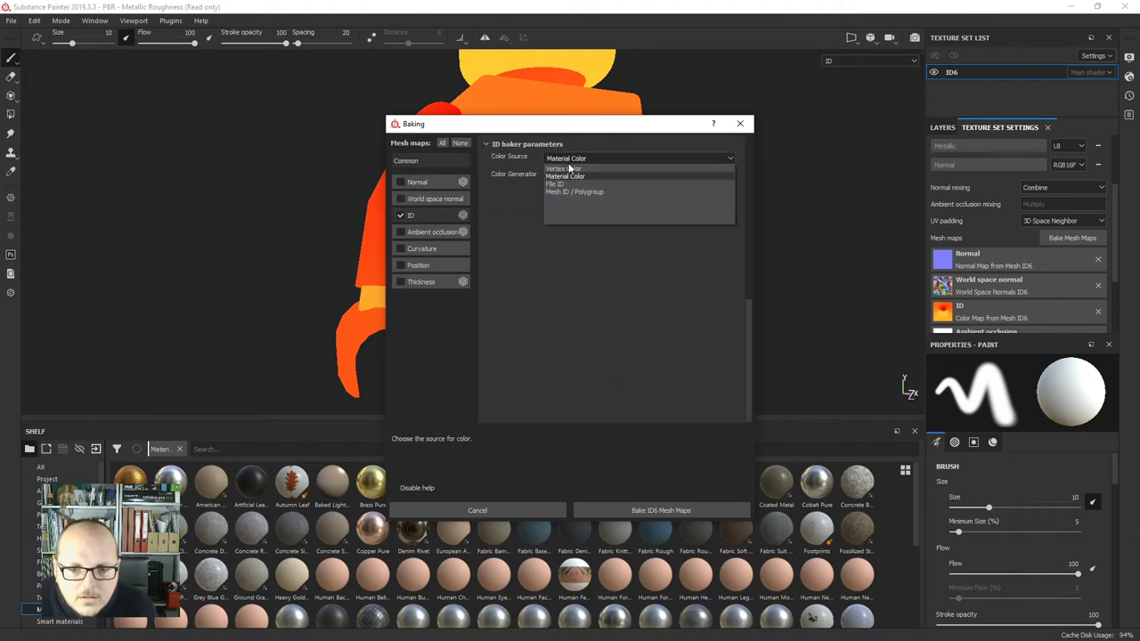
{"action": "left_click", "coordinate": [578, 191]}
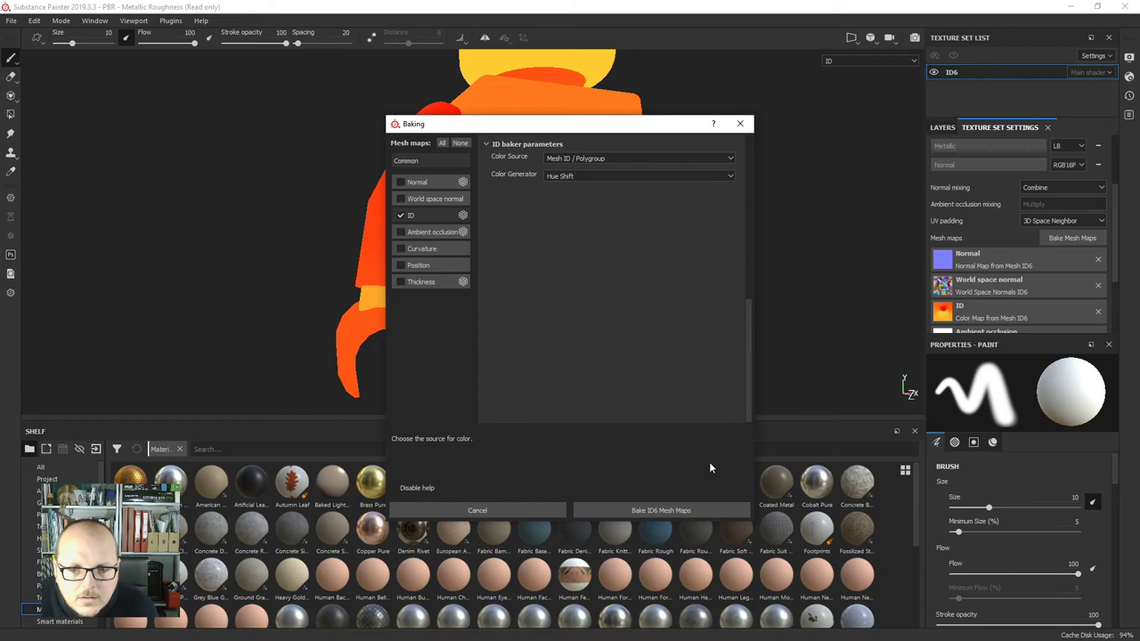
{"action": "left_click", "coordinate": [669, 509]}
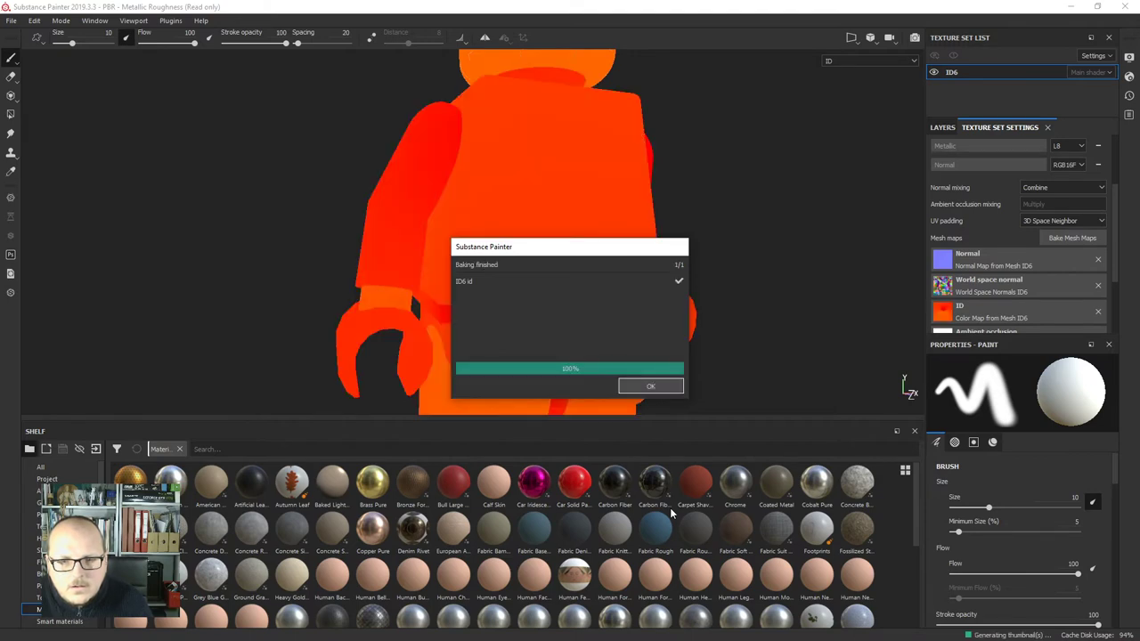
{"action": "left_click", "coordinate": [656, 386]}
{"action": "key", "text": "f"}
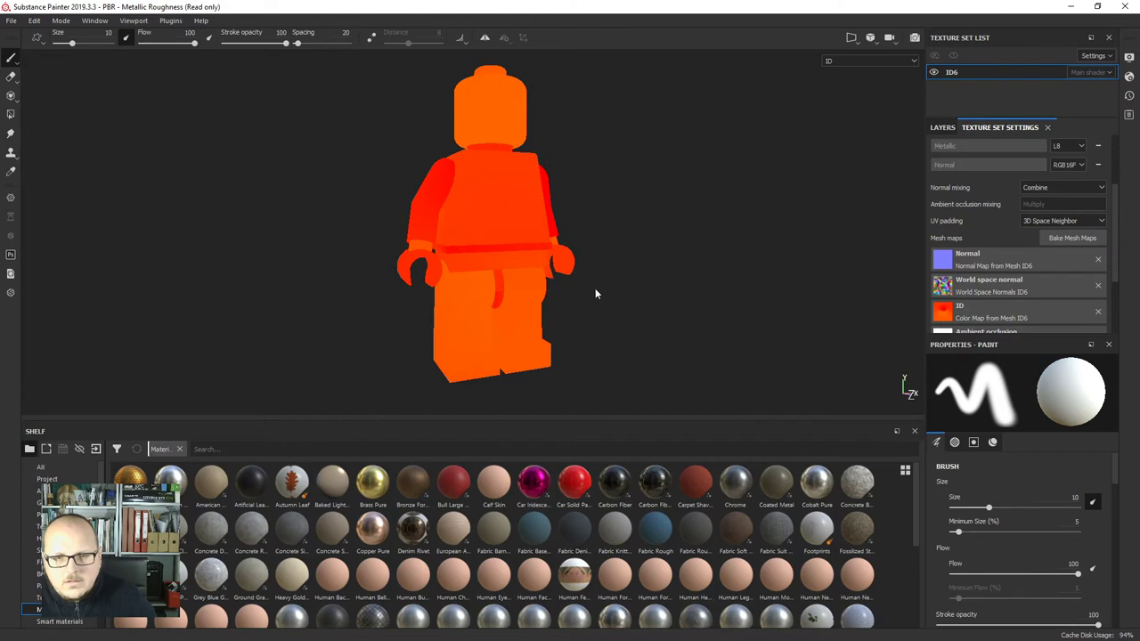
Set the ID map's color generator to Random, rebake the ID map and view the new colours on the minifigure.
{"action": "left_click_drag", "start_coordinate": [598, 293], "coordinate": [406, 308], "text": "alt"}
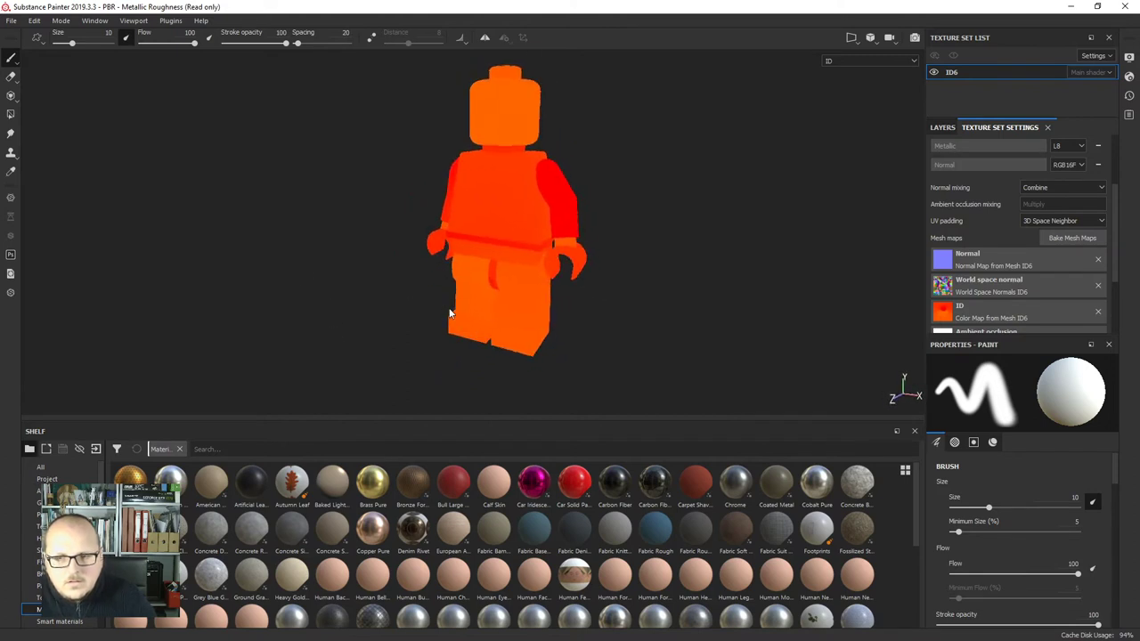
{"action": "left_click", "coordinate": [1092, 237]}
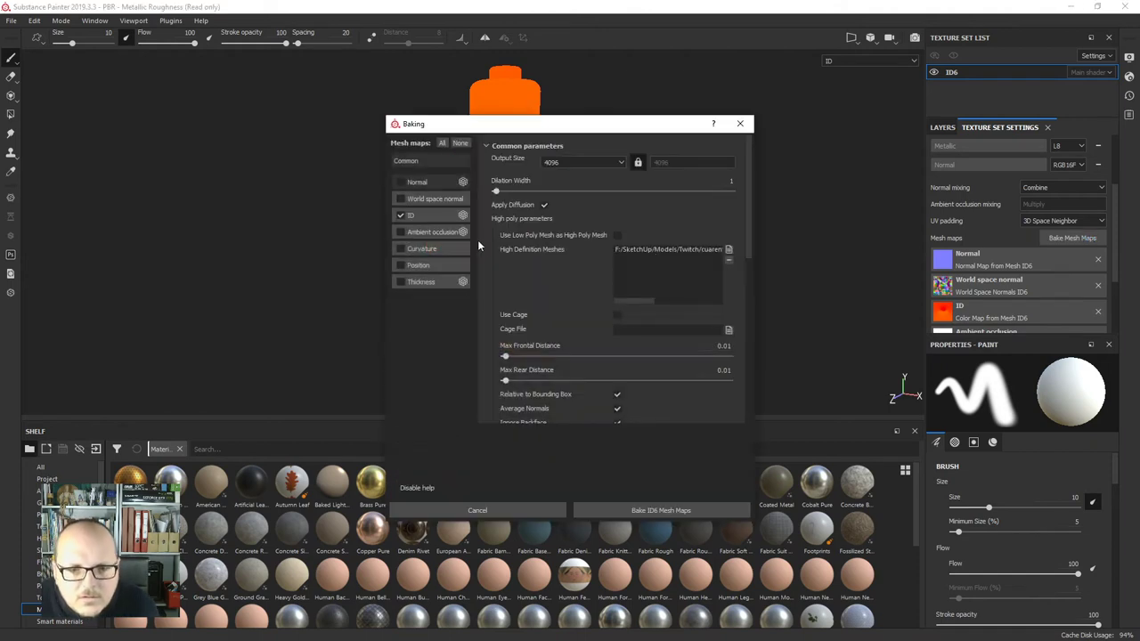
{"action": "left_click", "coordinate": [442, 216]}
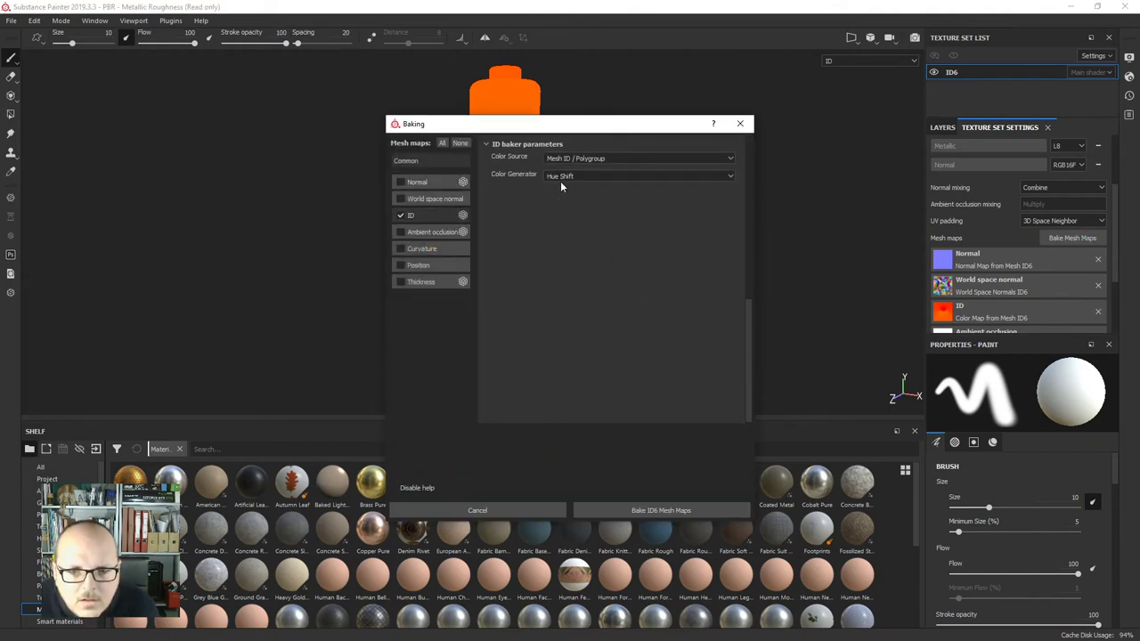
{"action": "left_click", "coordinate": [558, 177]}
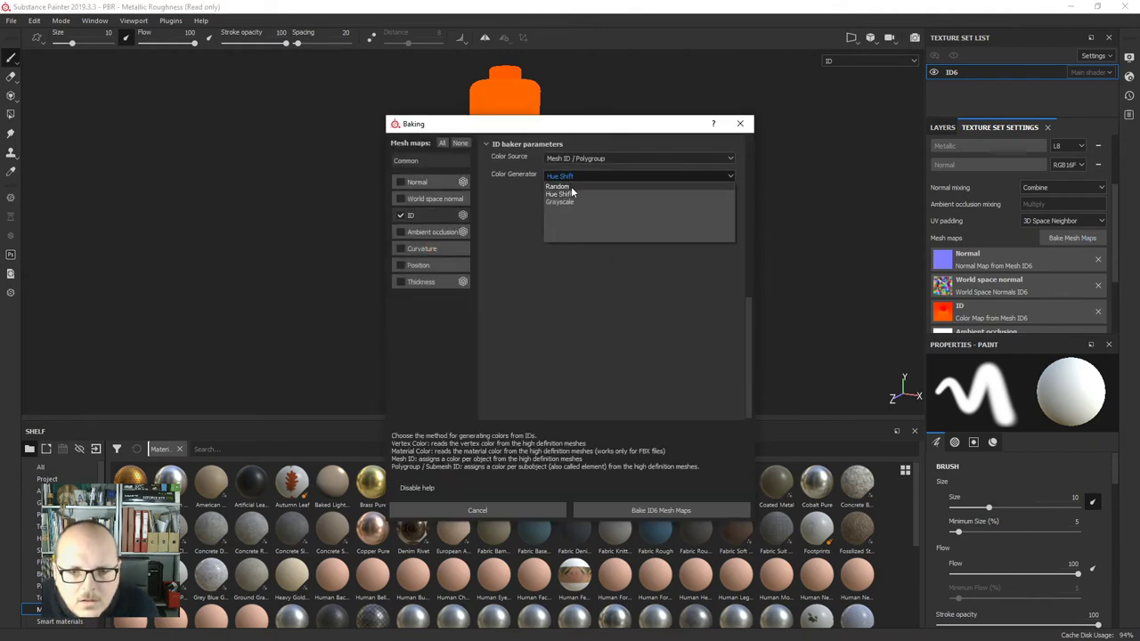
{"action": "left_click", "coordinate": [557, 186]}
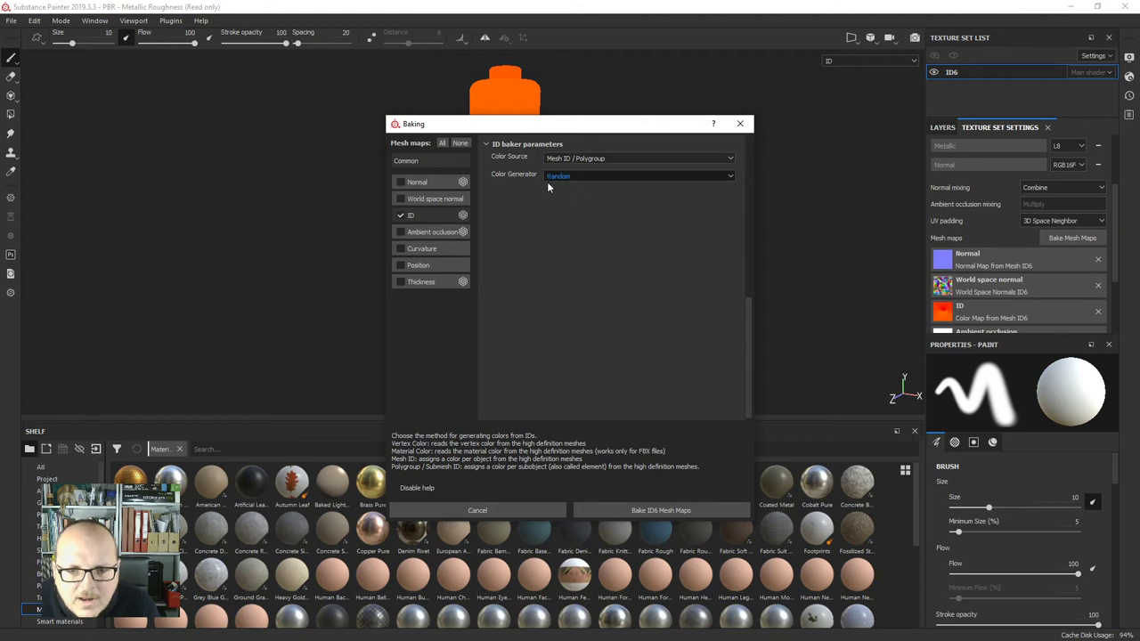
{"action": "left_click", "coordinate": [657, 513]}
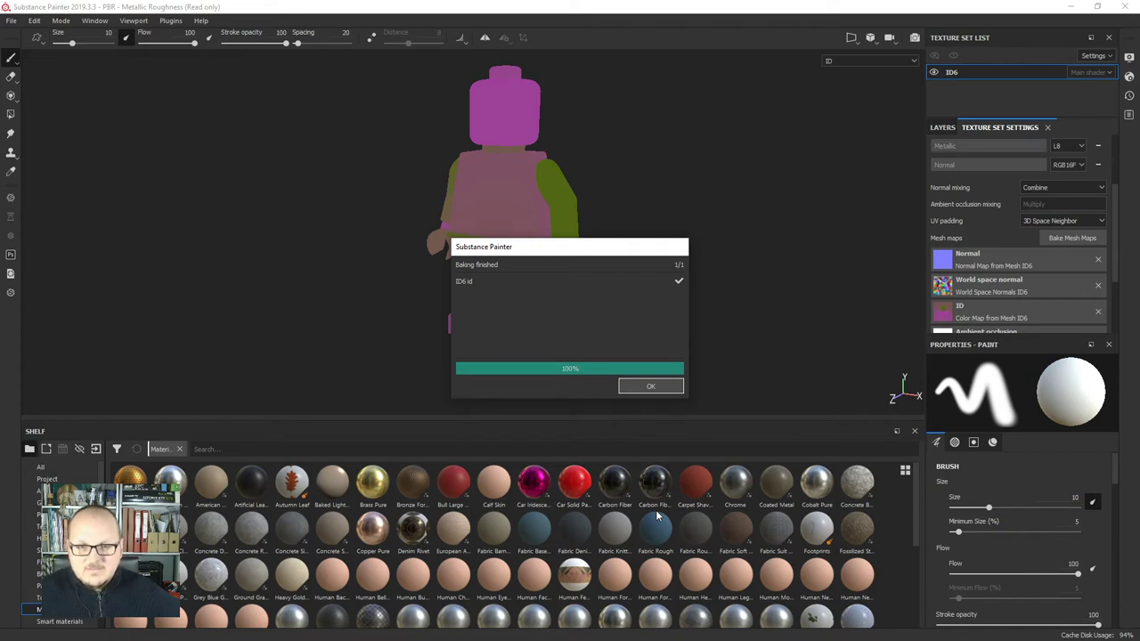
{"action": "left_click", "coordinate": [624, 383]}
{"action": "scroll", "coordinate": [513, 215], "scroll_direction": "up", "scroll_amount": 2}
{"action": "left_click_drag", "start_coordinate": [517, 221], "coordinate": [783, 322], "text": "alt"}
{"action": "scroll", "coordinate": [617, 345], "scroll_direction": "down", "scroll_amount": 4}
Switch the viewport display from the ID map to Material and frame the whole minifigure.
{"action": "left_click", "coordinate": [847, 63]}
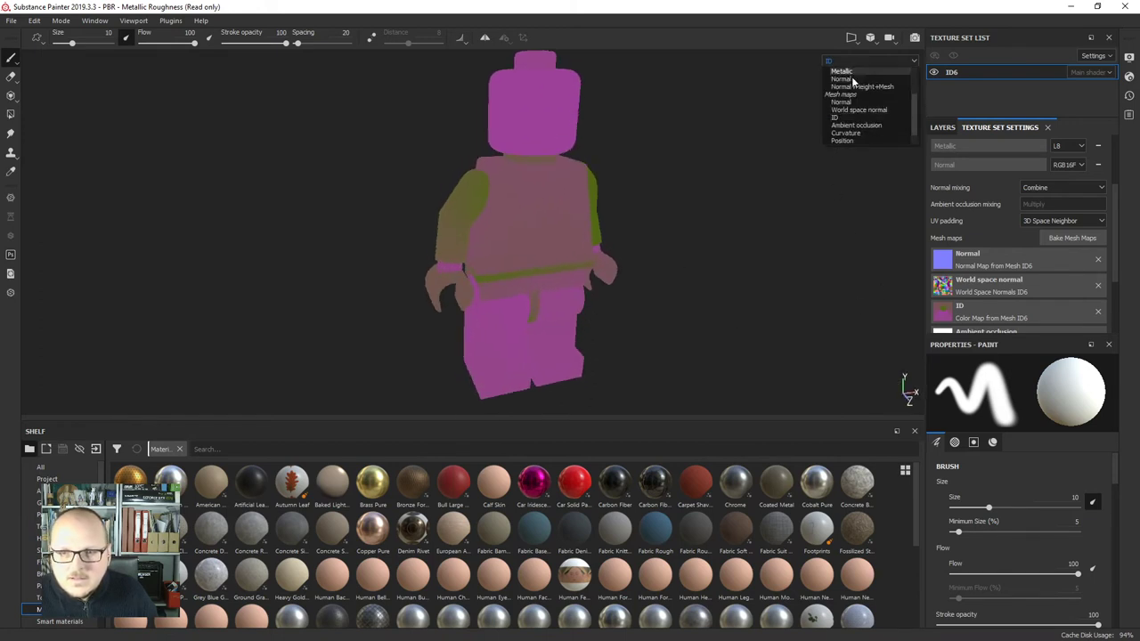
{"action": "scroll", "coordinate": [850, 82], "scroll_direction": "up", "scroll_amount": 3}
{"action": "left_click", "coordinate": [861, 79]}
{"action": "scroll", "coordinate": [516, 229], "scroll_direction": "down", "scroll_amount": 2}
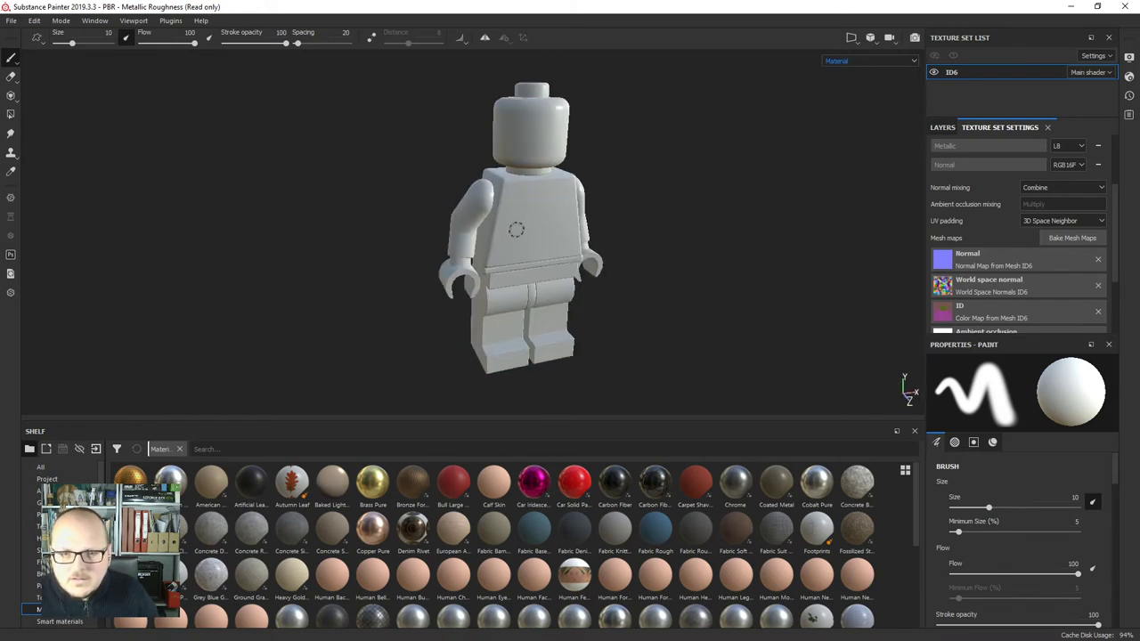
{"action": "scroll", "coordinate": [562, 196], "scroll_direction": "up", "scroll_amount": 4}
{"action": "left_click_drag", "start_coordinate": [562, 198], "coordinate": [622, 246], "text": "alt"}
{"action": "middle_click_drag", "start_coordinate": [622, 246], "coordinate": [552, 203], "text": "alt"}
{"action": "right_click_drag", "start_coordinate": [552, 203], "coordinate": [528, 299], "text": "alt"}
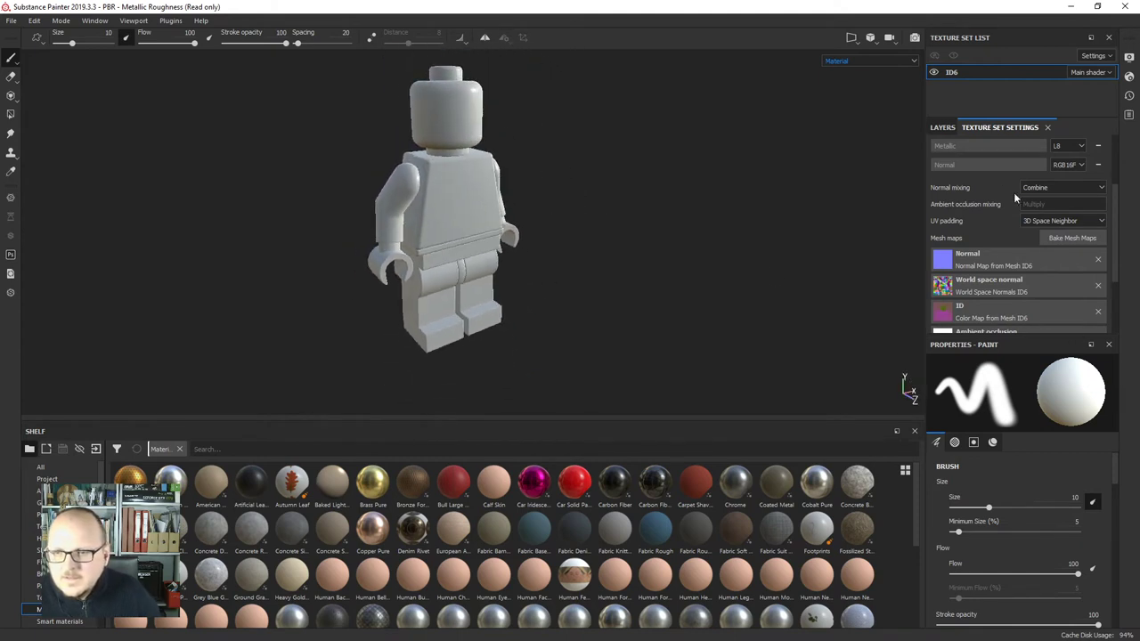
Add a fill layer, search the materials for plastic, and apply Plastic Glossy Pure to the minifigure.
{"action": "left_click", "coordinate": [942, 127]}
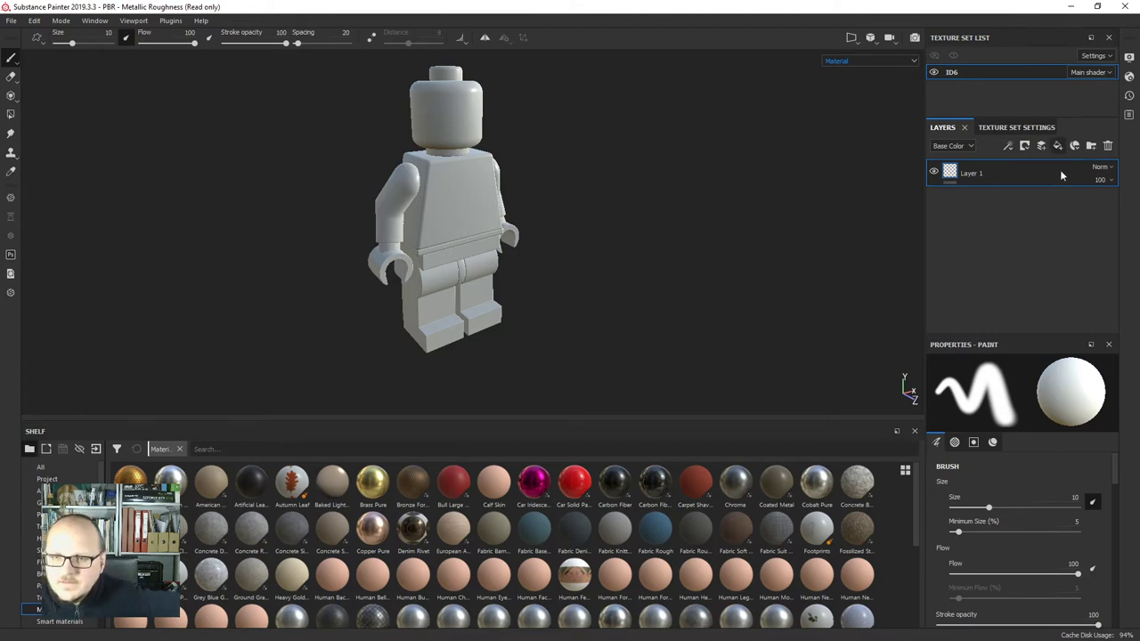
{"action": "left_click", "coordinate": [1058, 147]}
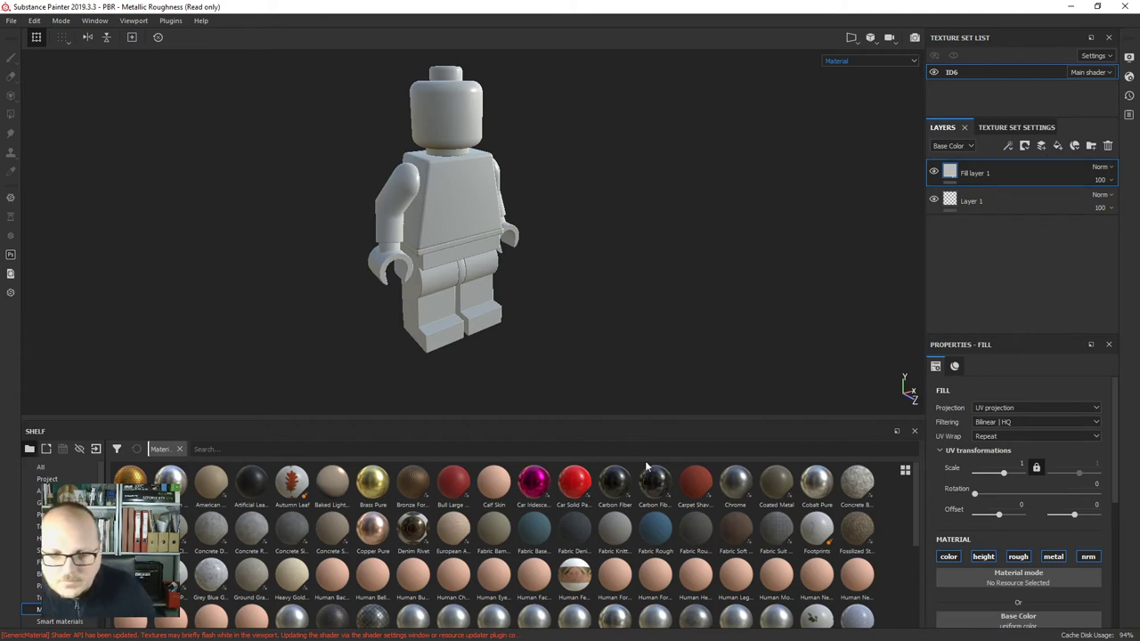
{"action": "type", "text": "plastic"}
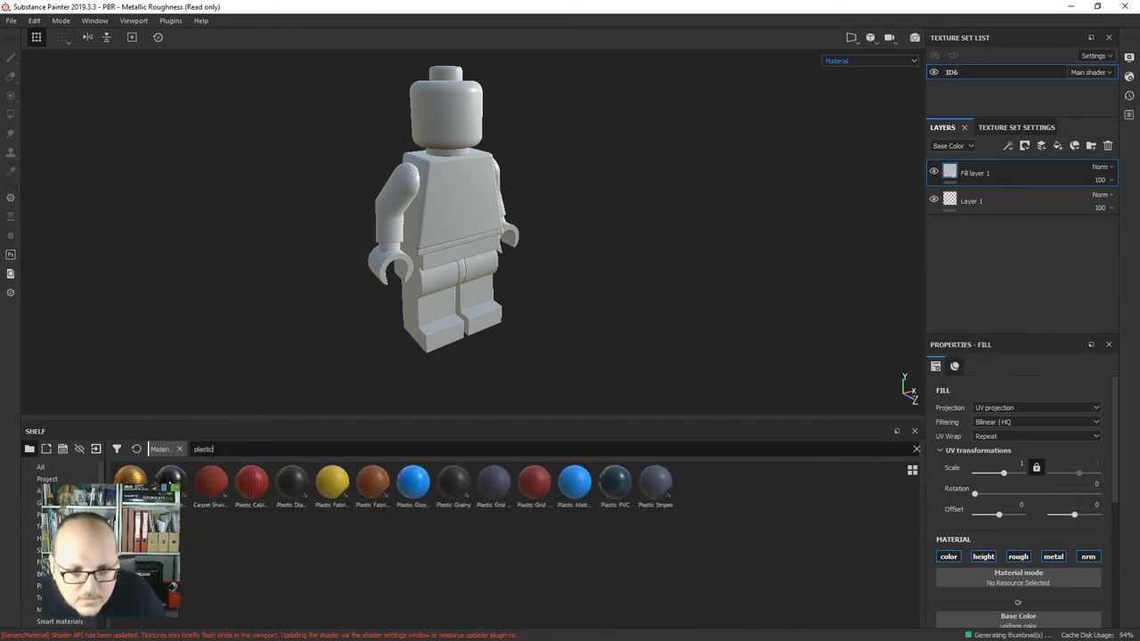
{"action": "mouse_move", "coordinate": [429, 482]}
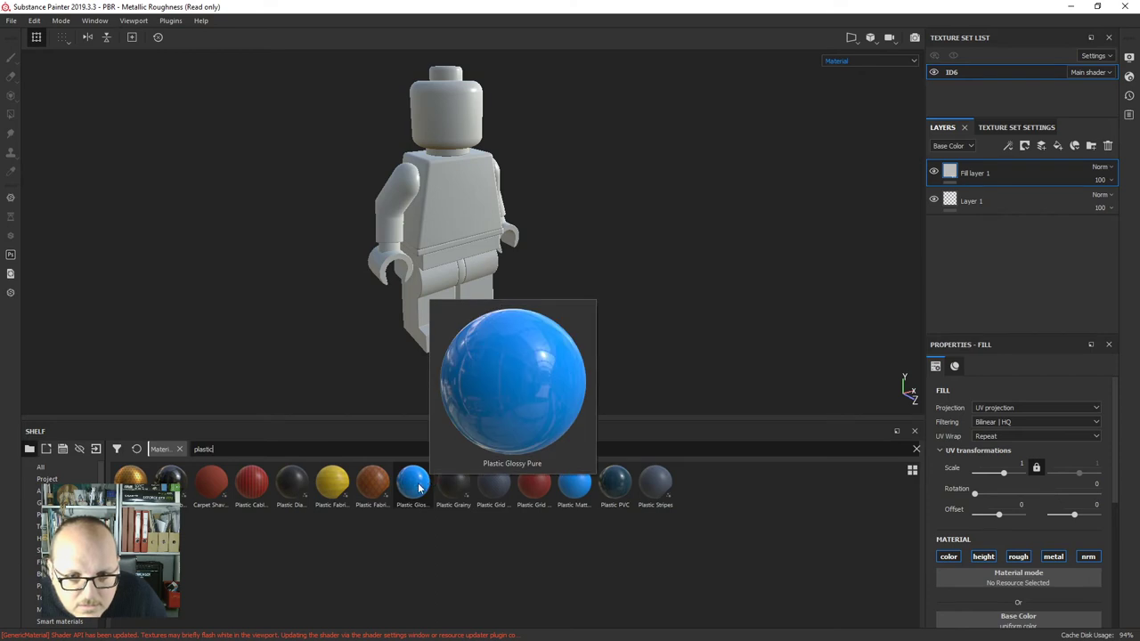
{"action": "mouse_move", "coordinate": [563, 484]}
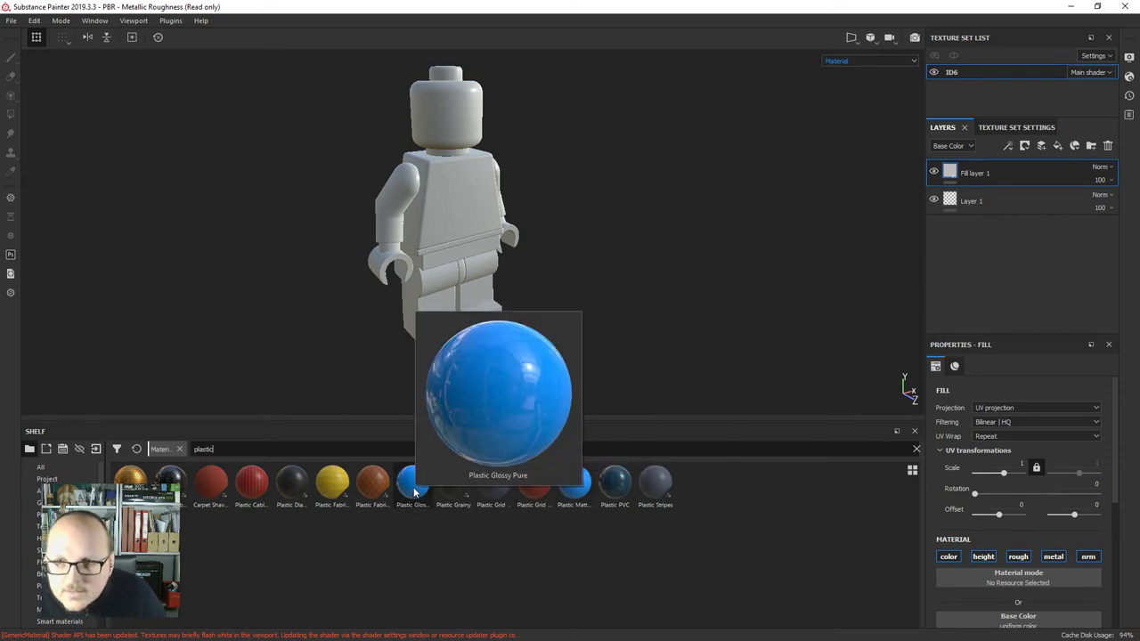
{"action": "left_click_drag", "start_coordinate": [414, 490], "coordinate": [433, 227]}
{"action": "scroll", "coordinate": [470, 119], "scroll_direction": "up", "scroll_amount": 3}
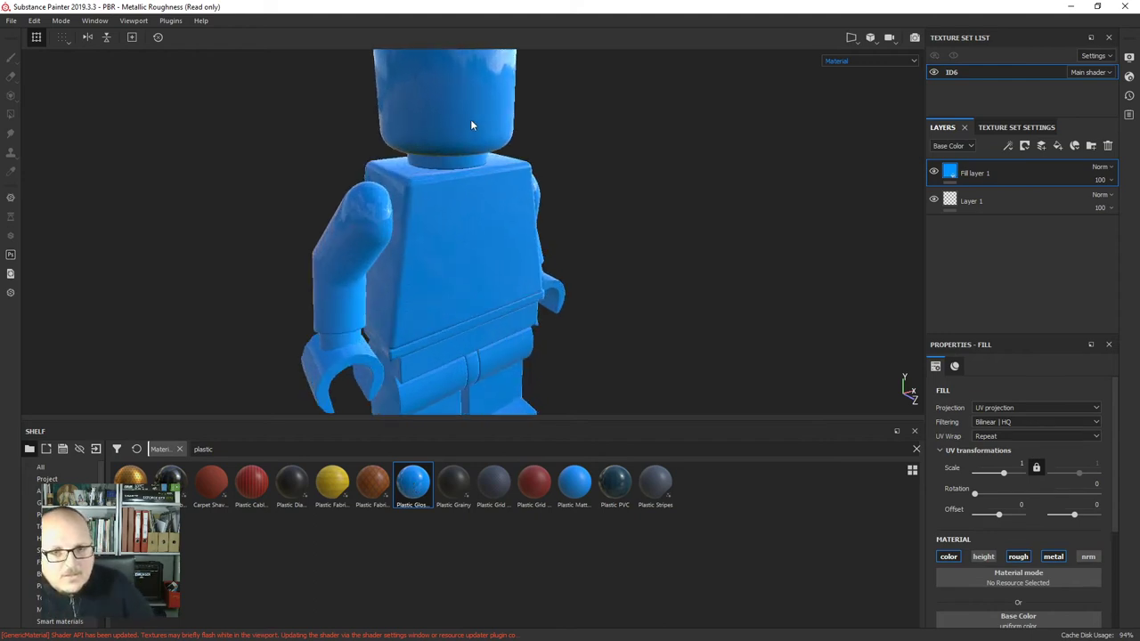
{"action": "scroll", "coordinate": [490, 149], "scroll_direction": "down", "scroll_amount": 3}
{"action": "scroll", "coordinate": [490, 147], "scroll_direction": "up", "scroll_amount": 4}
{"action": "scroll", "coordinate": [503, 163], "scroll_direction": "down", "scroll_amount": 3}
{"action": "scroll", "coordinate": [502, 163], "scroll_direction": "up", "scroll_amount": 2}
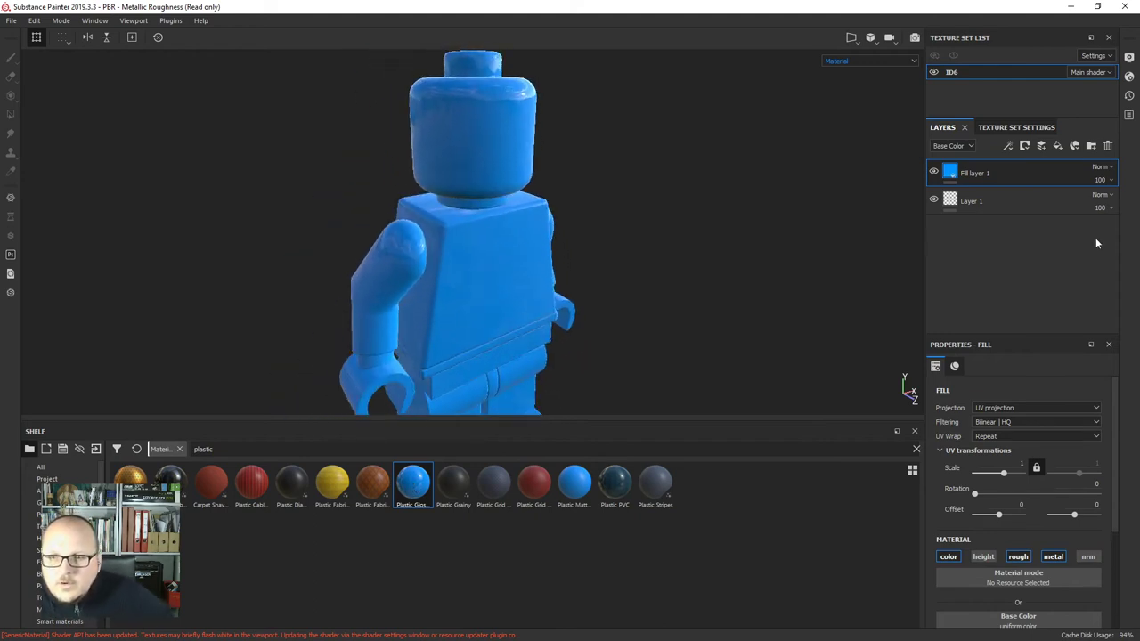
Add a color selection mask to the plastic fill layer, pick the torso's ID colour, and check which parts it covers.
{"action": "left_click", "coordinate": [1024, 146]}
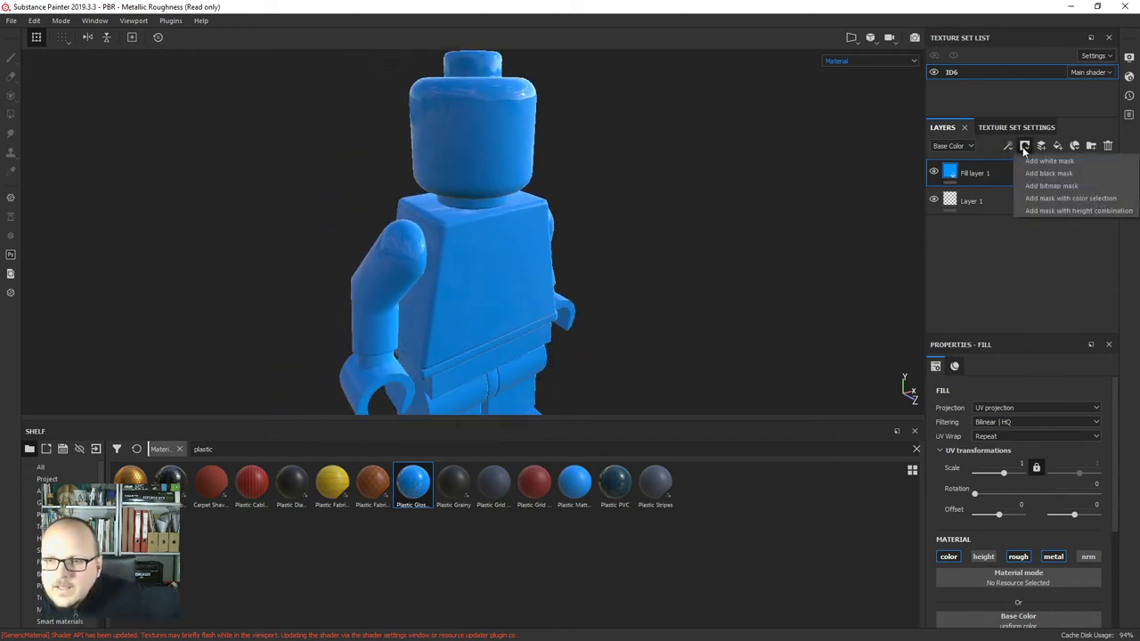
{"action": "left_click", "coordinate": [1038, 200]}
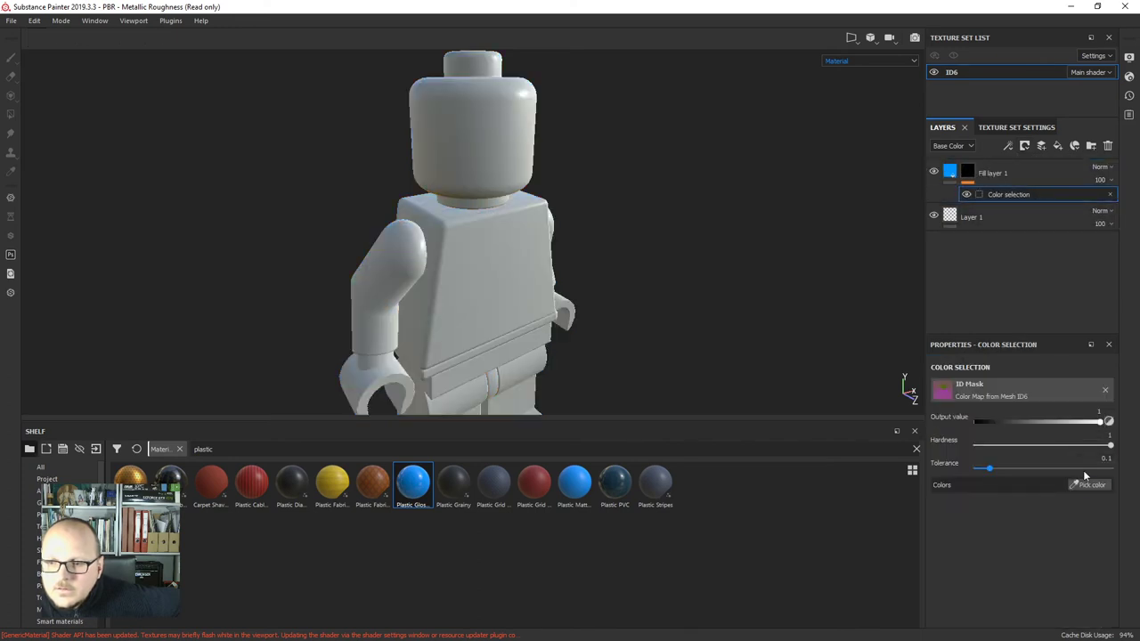
{"action": "left_click", "coordinate": [1087, 482]}
{"action": "left_click", "coordinate": [465, 282]}
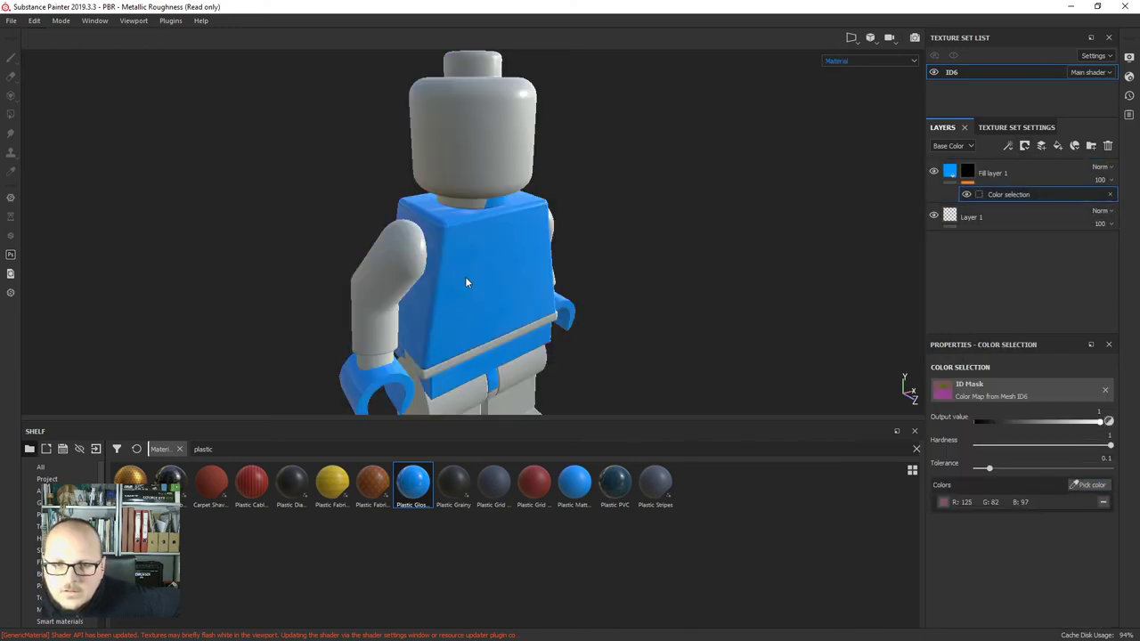
{"action": "scroll", "coordinate": [483, 178], "scroll_direction": "down", "scroll_amount": 3}
{"action": "scroll", "coordinate": [494, 325], "scroll_direction": "up", "scroll_amount": 5}
{"action": "scroll", "coordinate": [496, 326], "scroll_direction": "down", "scroll_amount": 3}
{"action": "scroll", "coordinate": [433, 290], "scroll_direction": "up", "scroll_amount": 3}
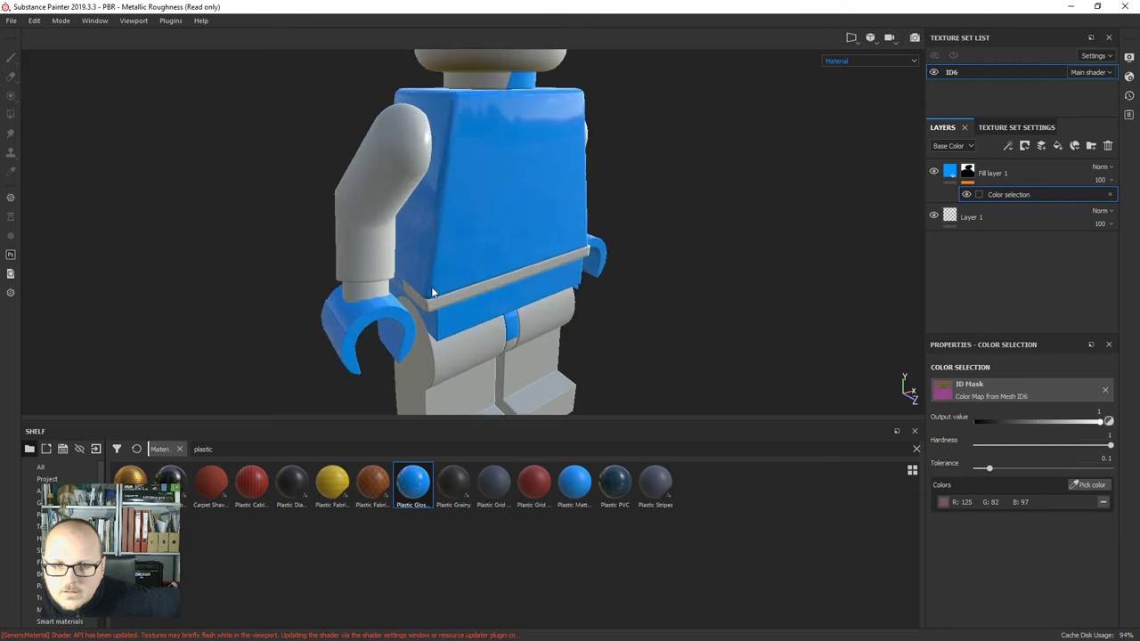
{"action": "scroll", "coordinate": [434, 290], "scroll_direction": "up", "scroll_amount": 2}
{"action": "scroll", "coordinate": [448, 253], "scroll_direction": "down", "scroll_amount": 3}
{"action": "scroll", "coordinate": [386, 282], "scroll_direction": "up", "scroll_amount": 3}
{"action": "left_click_drag", "start_coordinate": [387, 283], "coordinate": [410, 259], "text": "alt"}
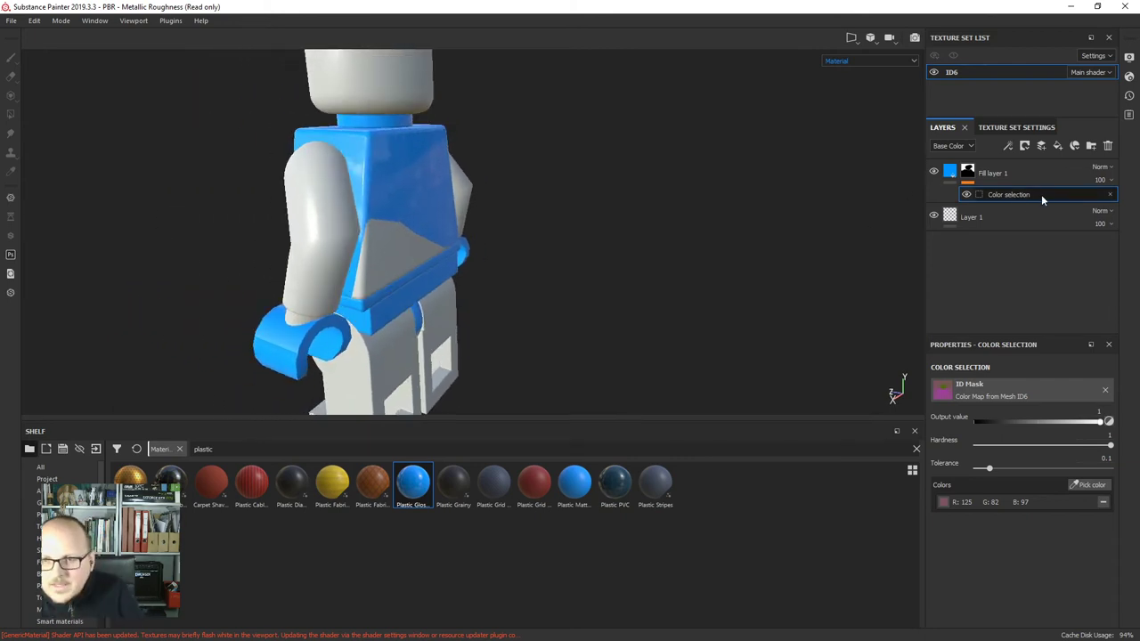
Remove the color selection from the fill layer's mask and set the ID map's color generator to Hue Shift in the baking settings.
{"action": "left_click", "coordinate": [1110, 194]}
{"action": "left_click", "coordinate": [1021, 128]}
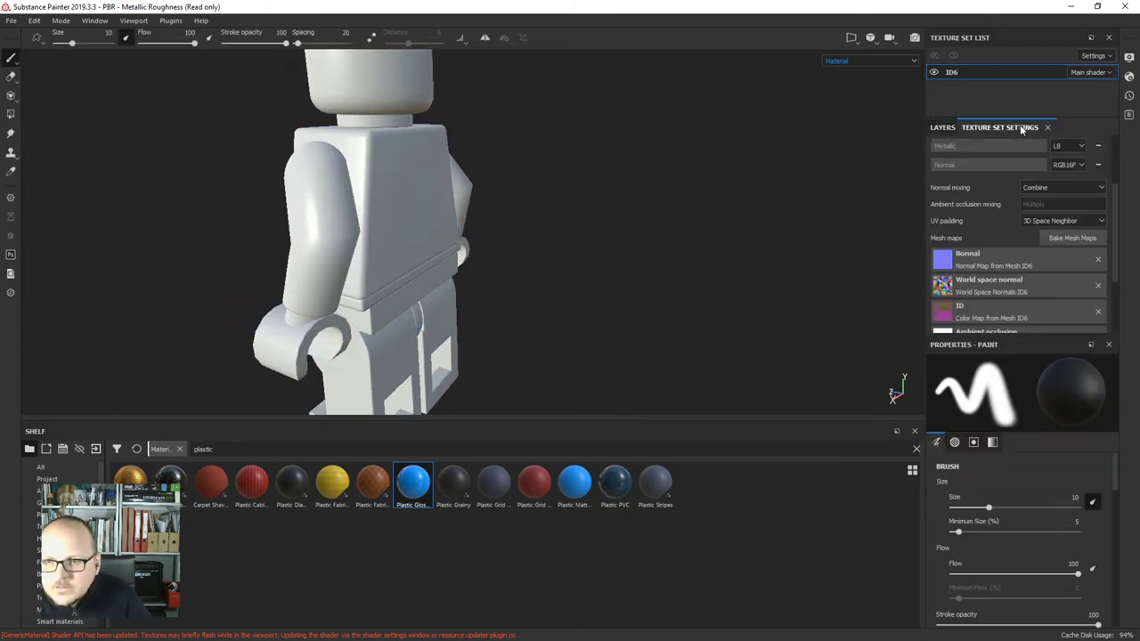
{"action": "left_click", "coordinate": [1069, 239]}
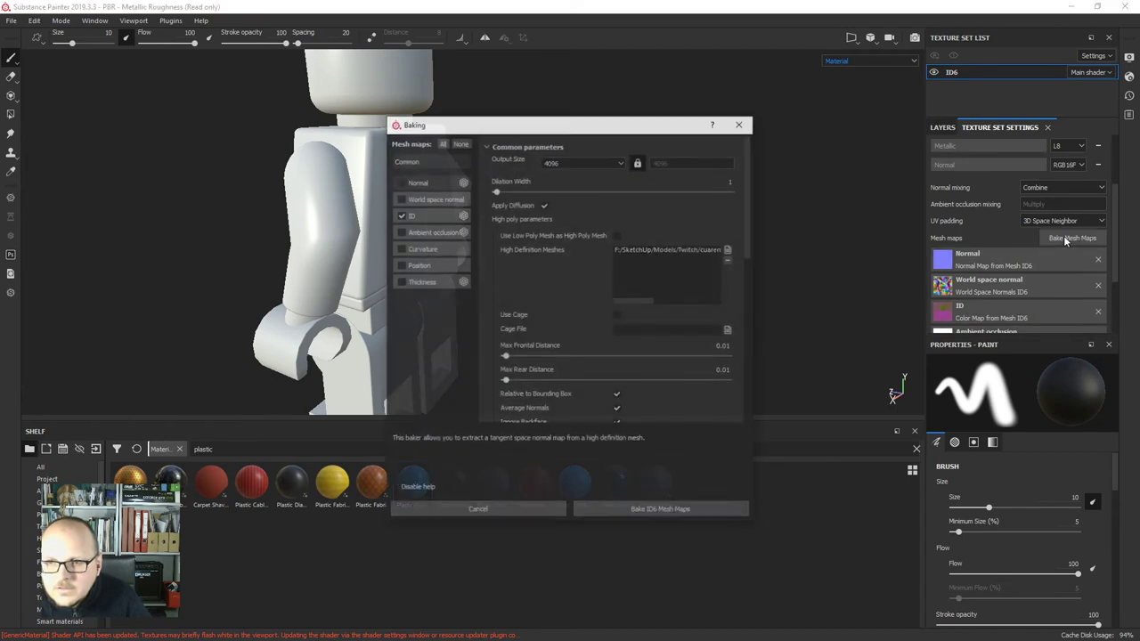
{"action": "left_click", "coordinate": [654, 250]}
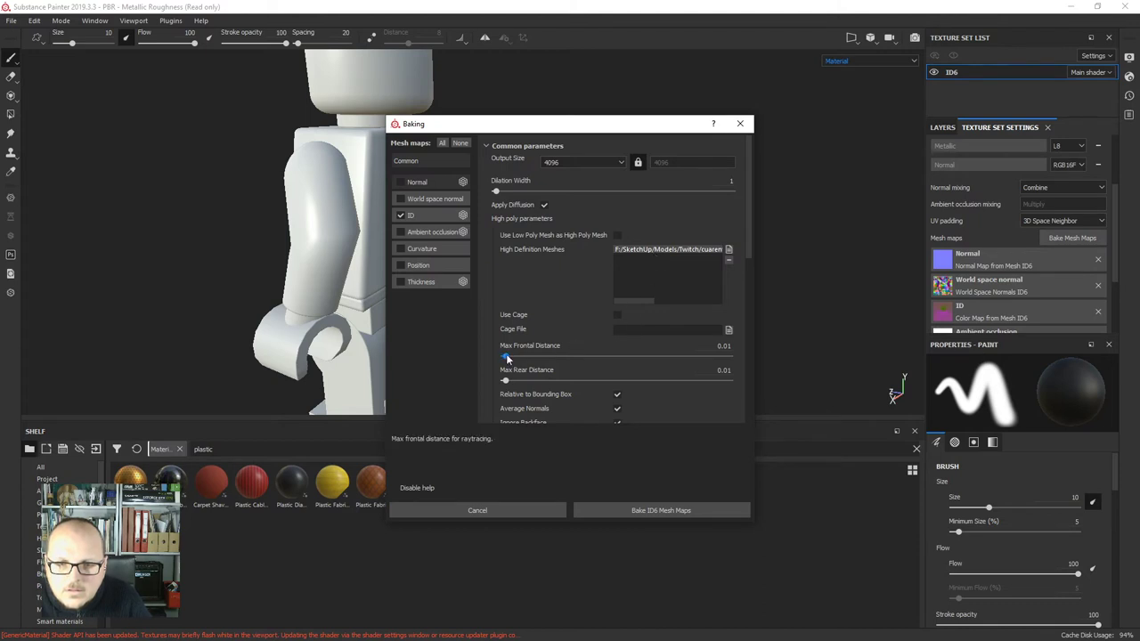
{"action": "left_click", "coordinate": [428, 215]}
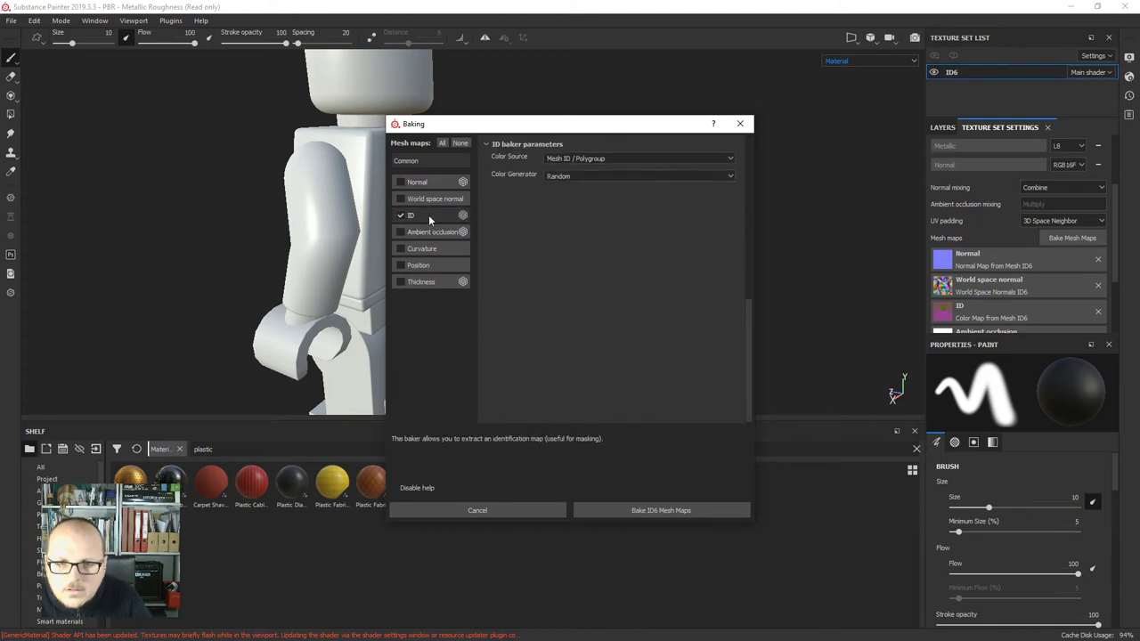
{"action": "left_click", "coordinate": [602, 173]}
{"action": "left_click", "coordinate": [605, 198]}
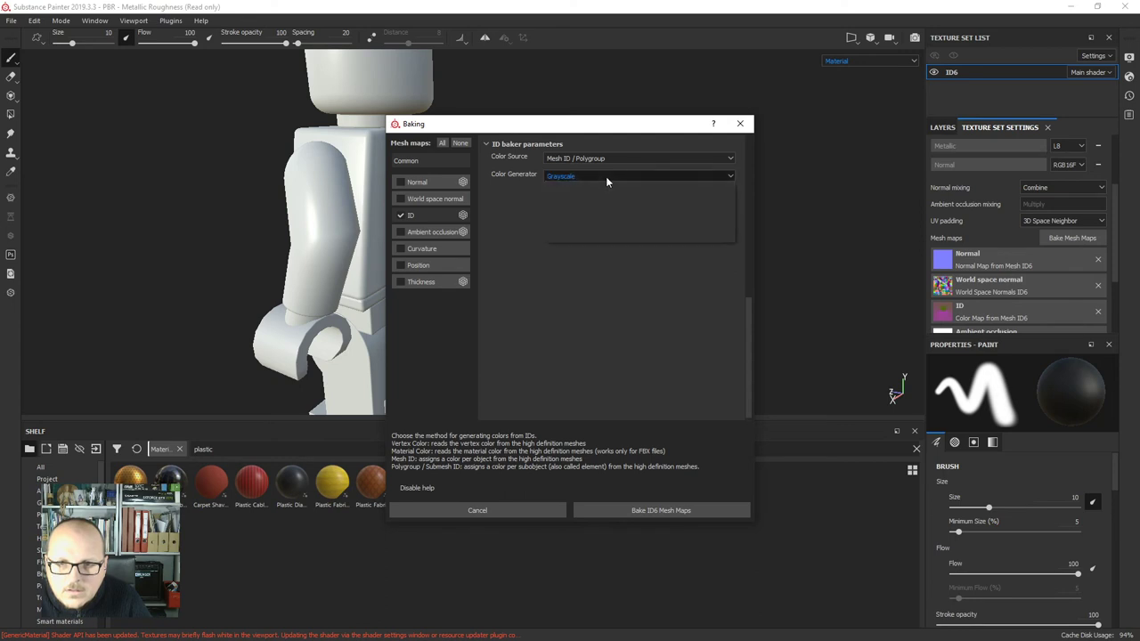
{"action": "left_click", "coordinate": [604, 196]}
{"action": "left_click", "coordinate": [591, 157]}
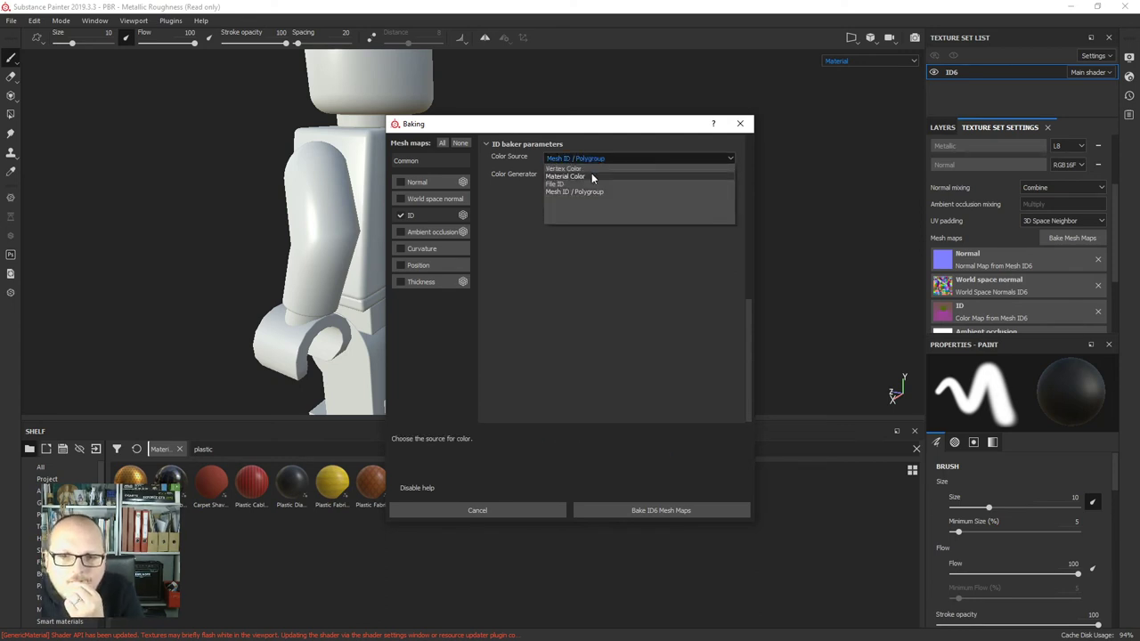
{"action": "left_click", "coordinate": [591, 176]}
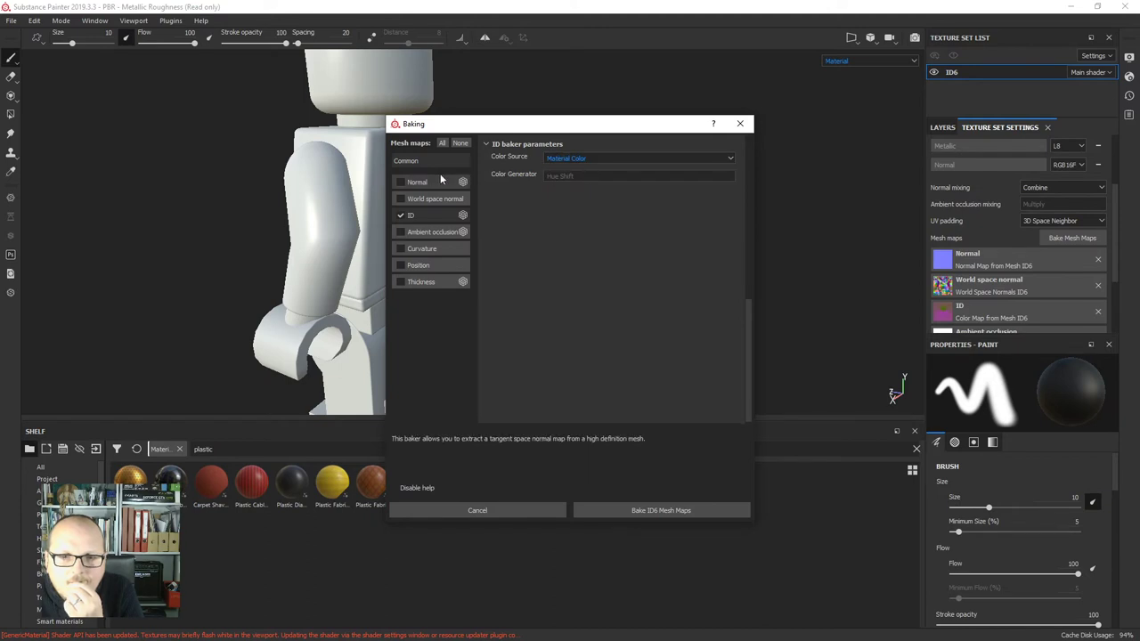
{"action": "left_click", "coordinate": [578, 160]}
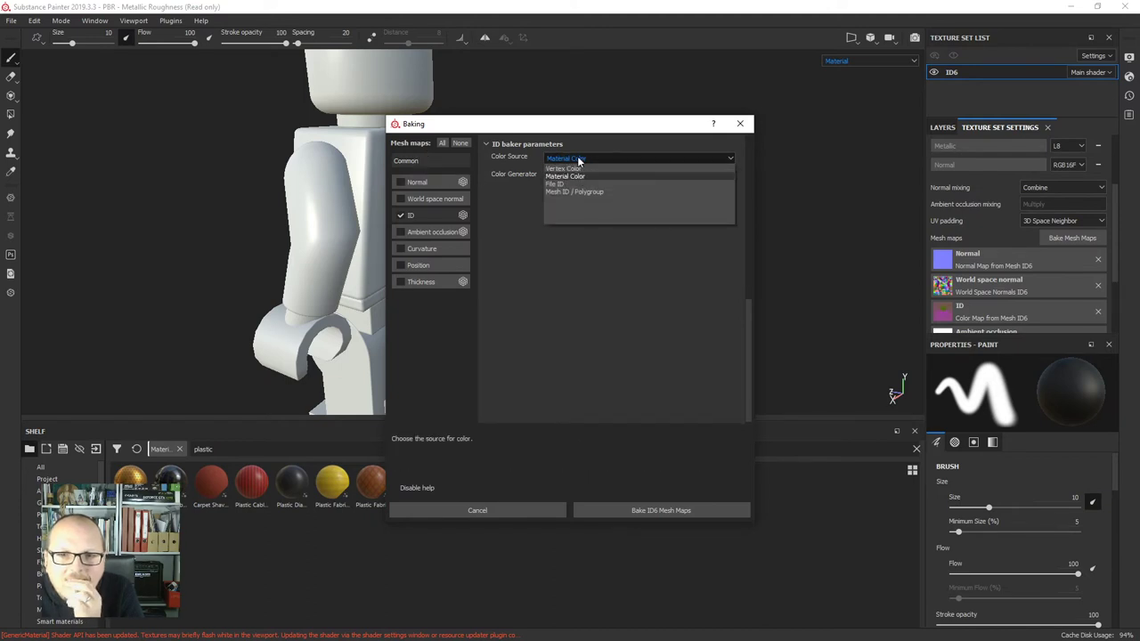
{"action": "left_click", "coordinate": [590, 192]}
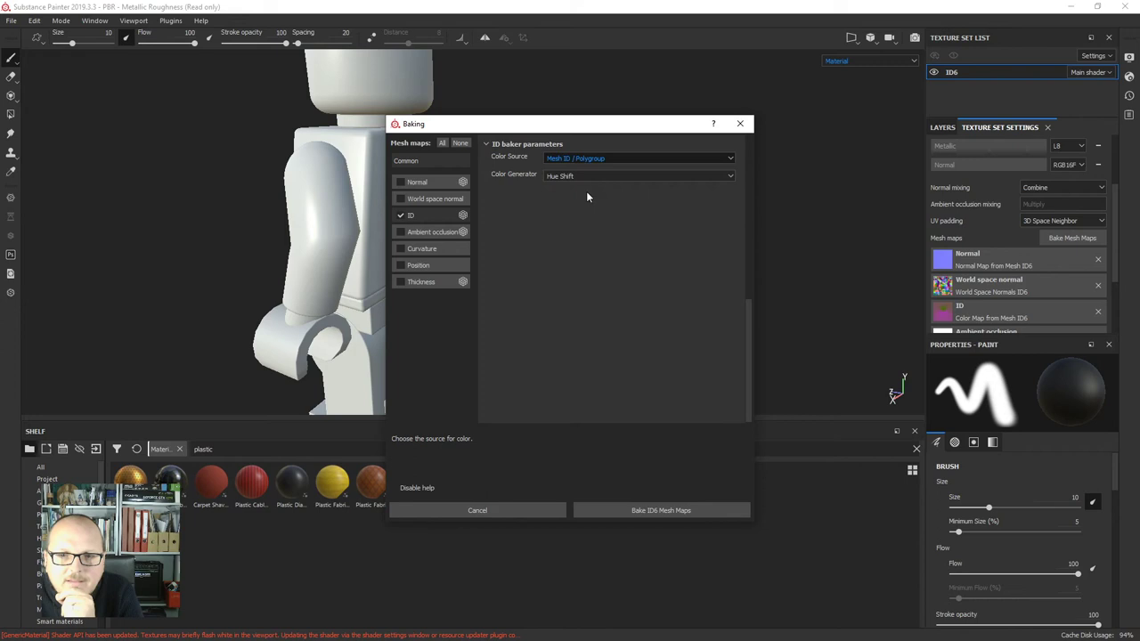
Bake the ID6 ID map with the Mesh ID / Polygroup source and Hue Shift colours, and view the minifigure.
{"action": "left_click", "coordinate": [415, 163]}
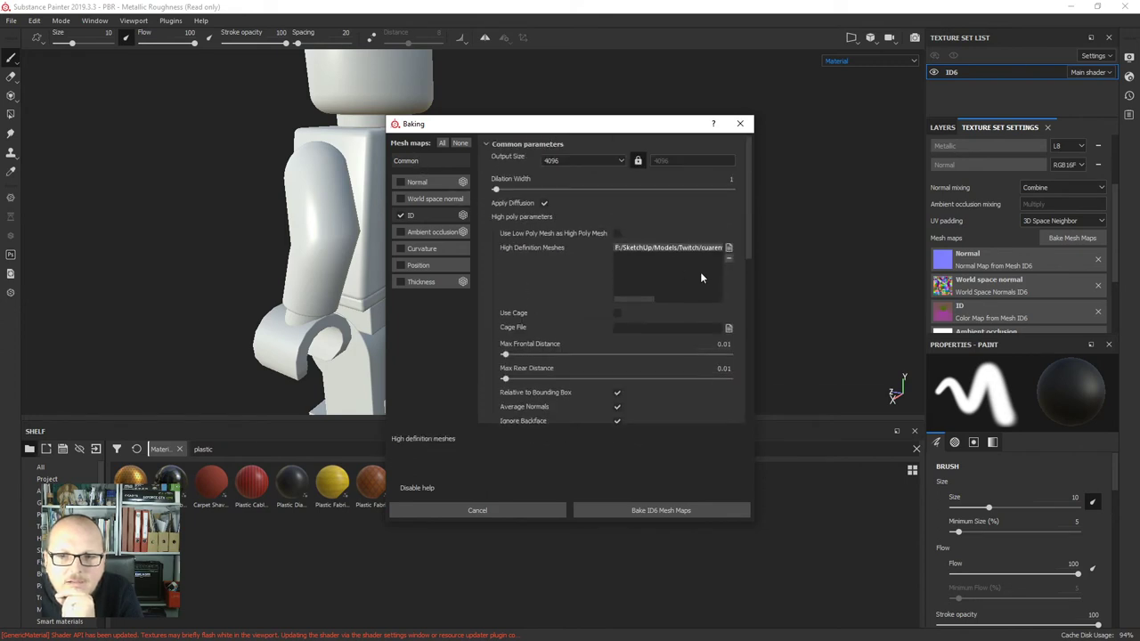
{"action": "left_click", "coordinate": [660, 511]}
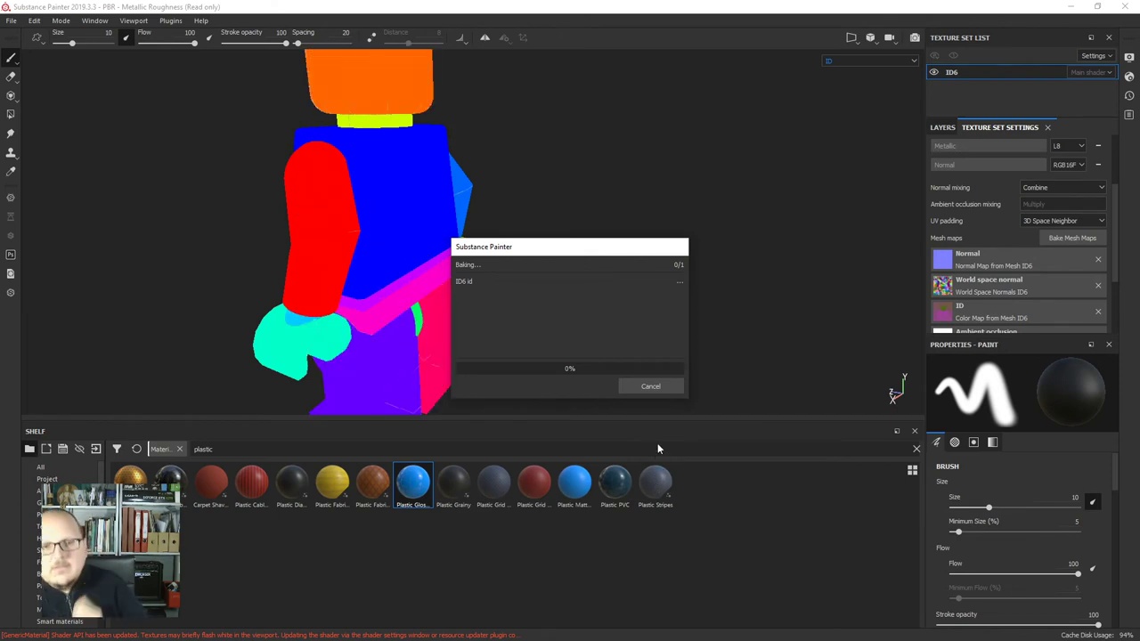
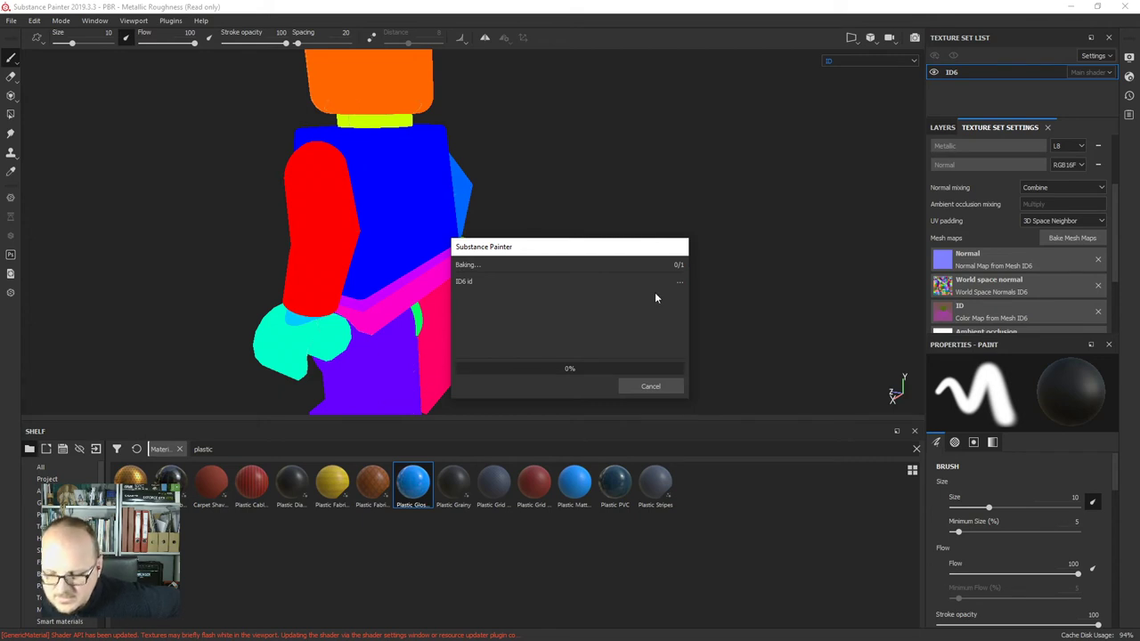
{"action": "left_click", "coordinate": [651, 388]}
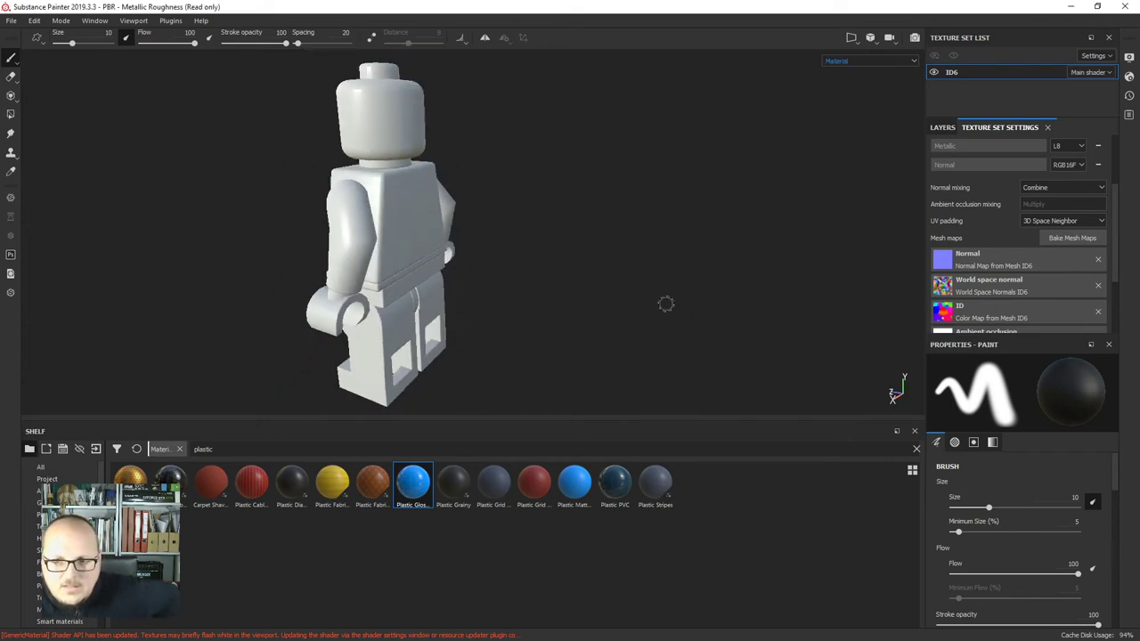
{"action": "middle_click_drag", "start_coordinate": [522, 270], "coordinate": [626, 237], "text": "alt"}
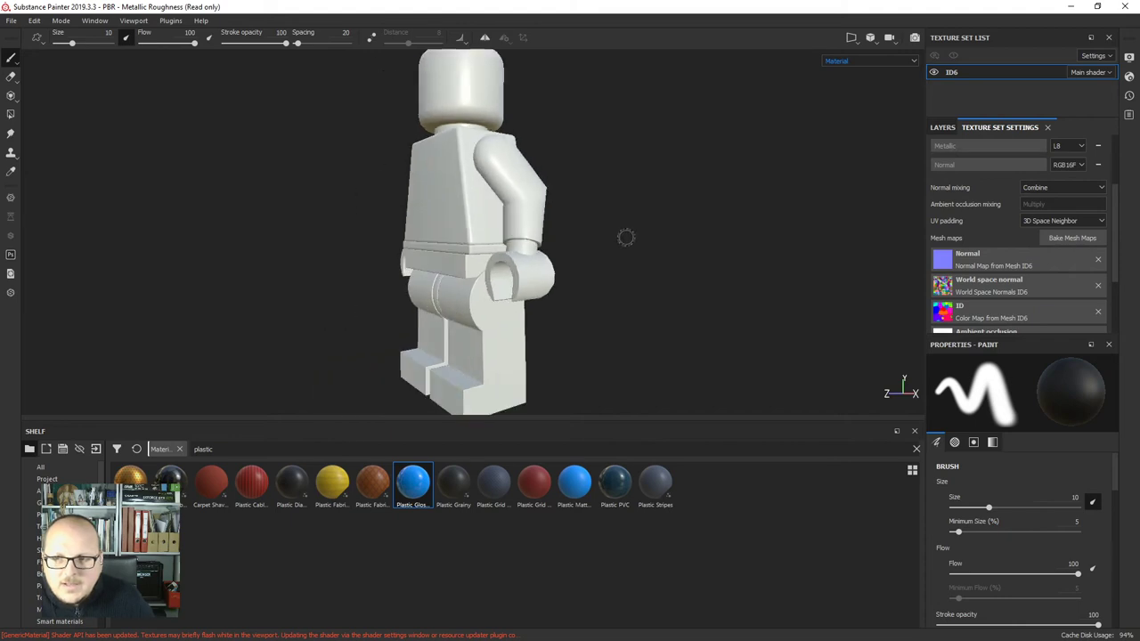
Add a color selection mask to Fill layer 1 and pick the red ID colour of one arm.
{"action": "left_click", "coordinate": [944, 129]}
{"action": "left_click", "coordinate": [995, 128]}
{"action": "scroll", "coordinate": [976, 208], "scroll_direction": "up", "scroll_amount": 5}
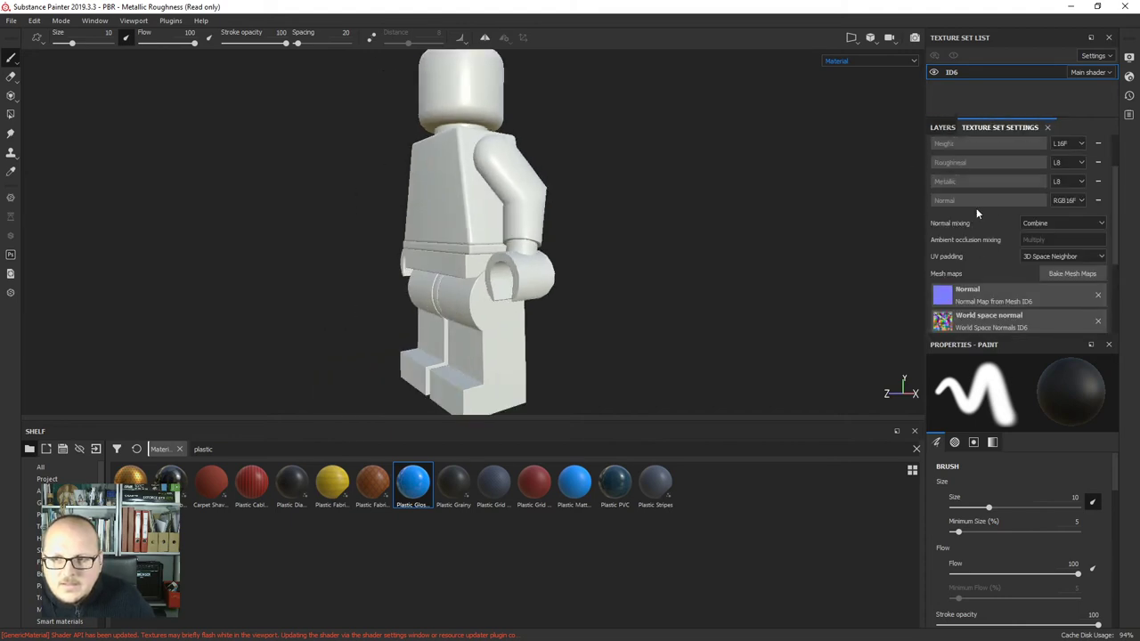
{"action": "left_click", "coordinate": [942, 130]}
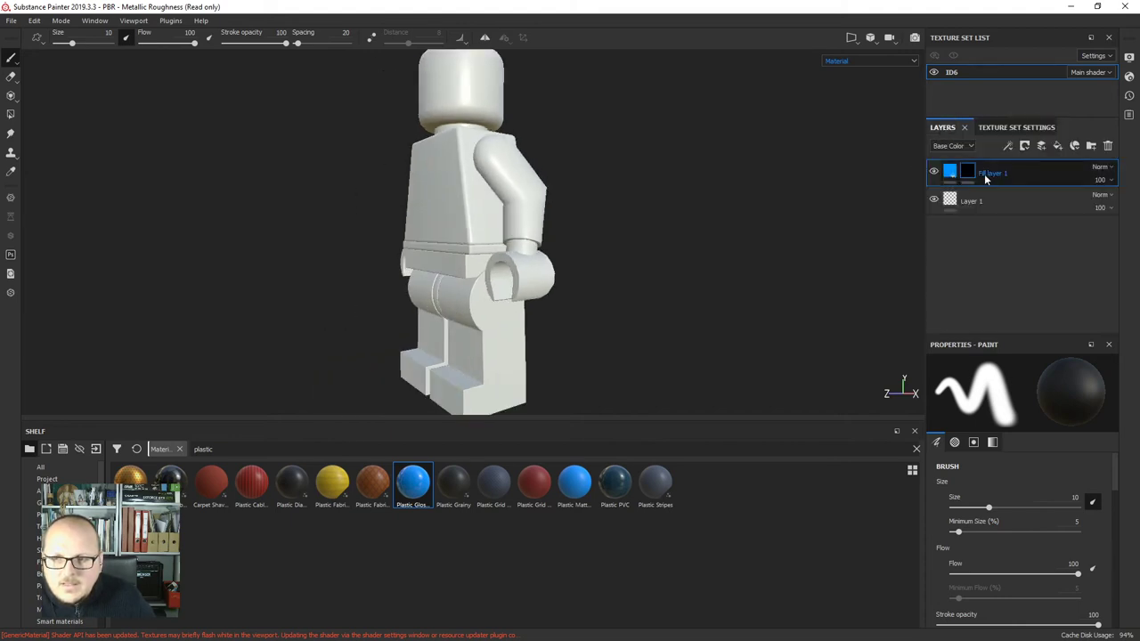
{"action": "left_click", "coordinate": [1024, 145]}
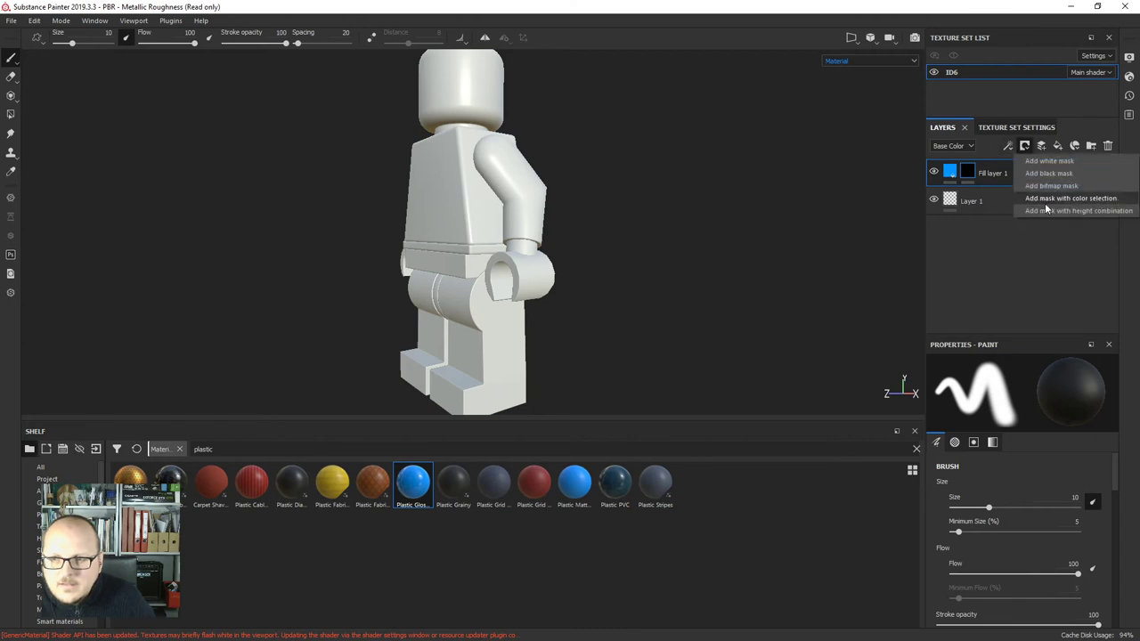
{"action": "left_click", "coordinate": [1058, 198]}
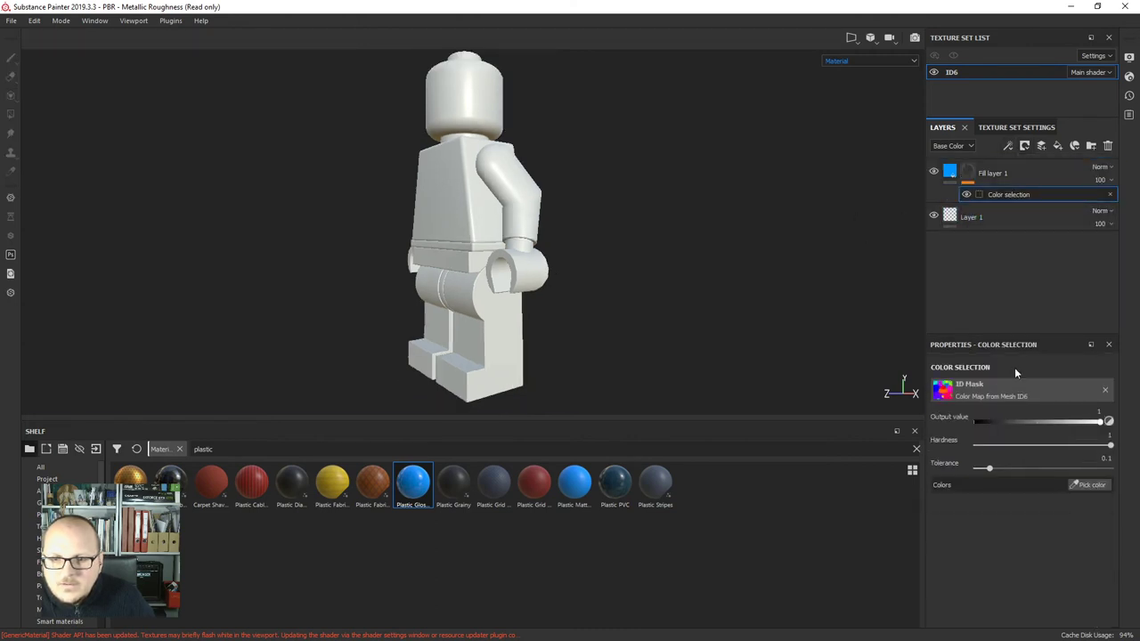
{"action": "left_click", "coordinate": [1085, 485]}
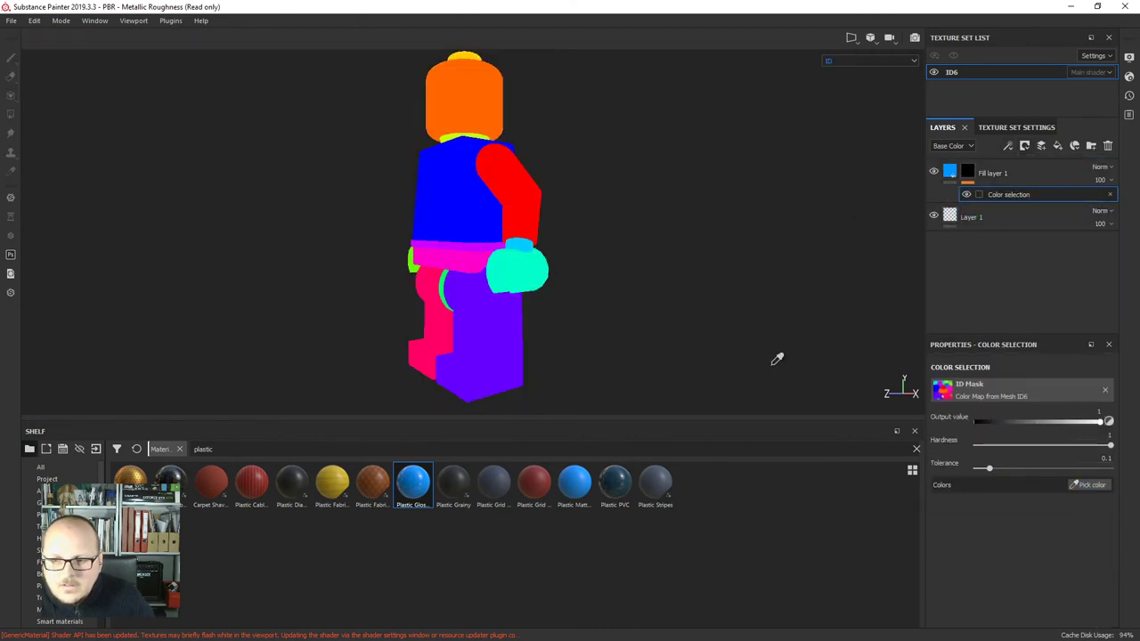
{"action": "left_click", "coordinate": [526, 188]}
{"action": "left_click_drag", "start_coordinate": [516, 222], "coordinate": [645, 316], "text": "alt"}
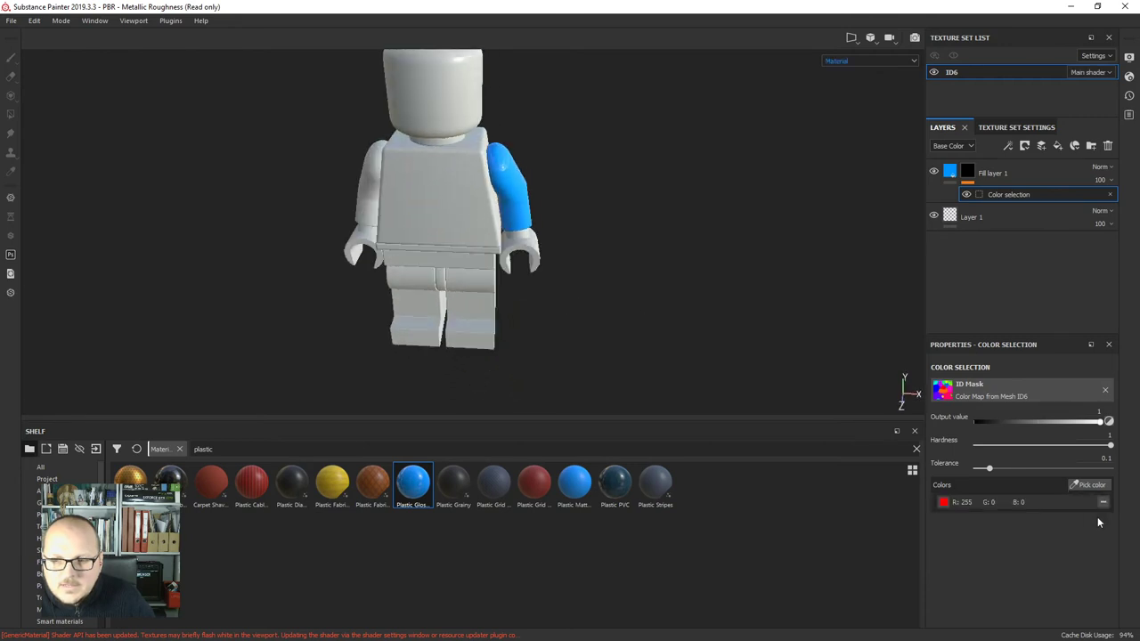
Add the ID colours of the torso and the other arm to the fill layer's color selection.
{"action": "left_click", "coordinate": [1086, 485]}
{"action": "left_click", "coordinate": [479, 209]}
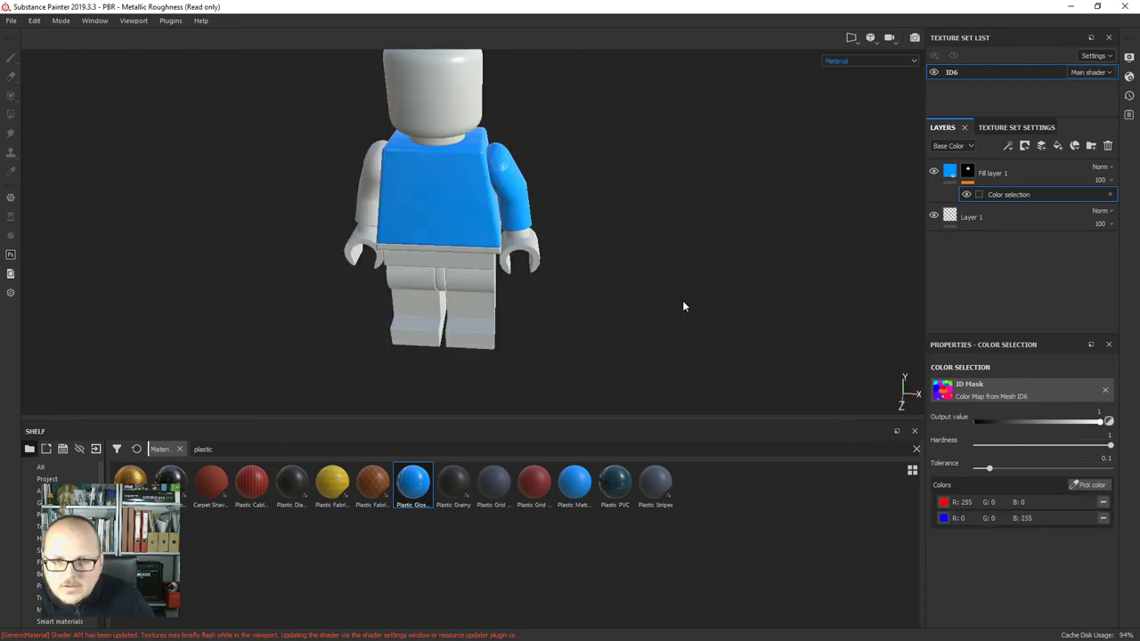
{"action": "left_click", "coordinate": [1089, 486]}
{"action": "left_click", "coordinate": [383, 185]}
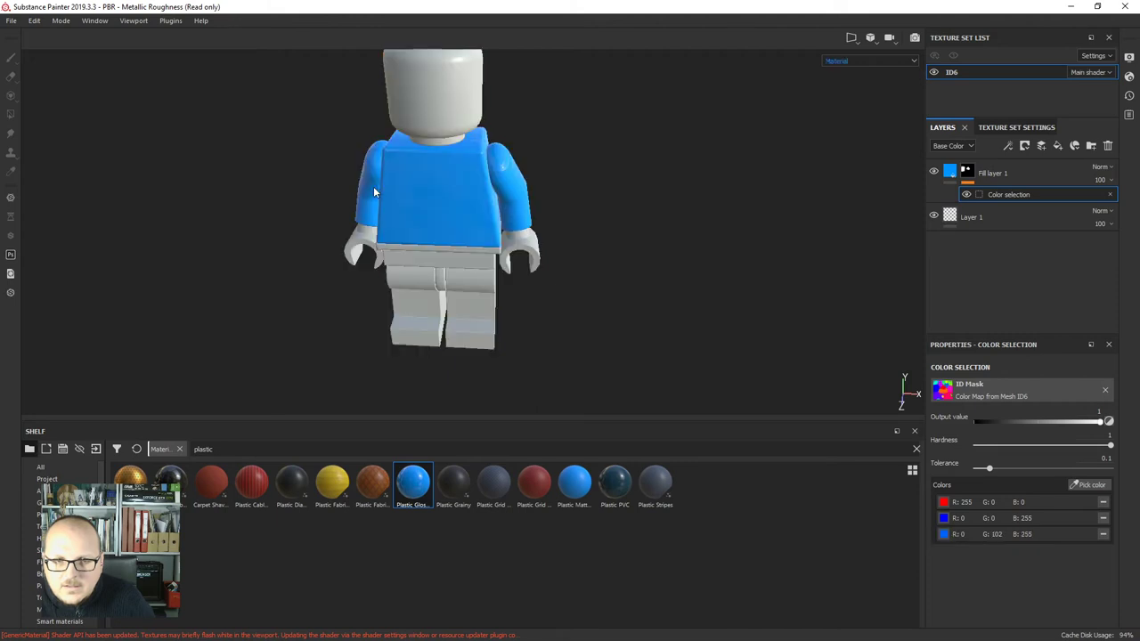
{"action": "left_click_drag", "start_coordinate": [383, 184], "coordinate": [659, 206], "text": "alt"}
Change the fill layer's base color to pure red by shifting its hue to 1.
{"action": "left_click", "coordinate": [952, 177]}
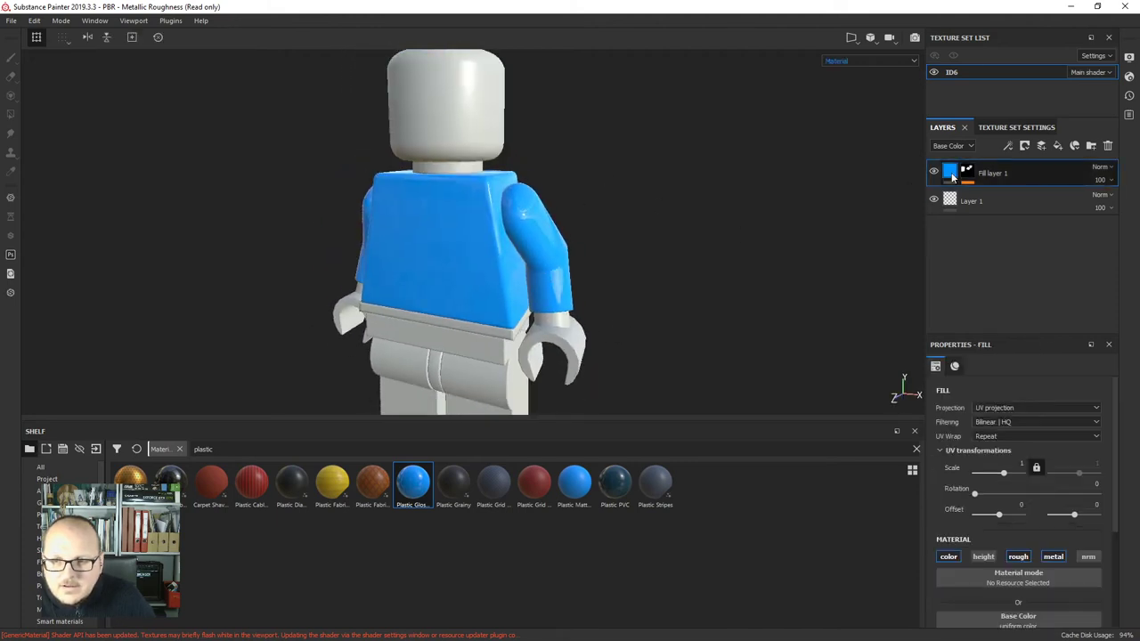
{"action": "scroll", "coordinate": [1022, 452], "scroll_direction": "down", "scroll_amount": 5}
{"action": "left_click", "coordinate": [1031, 485]}
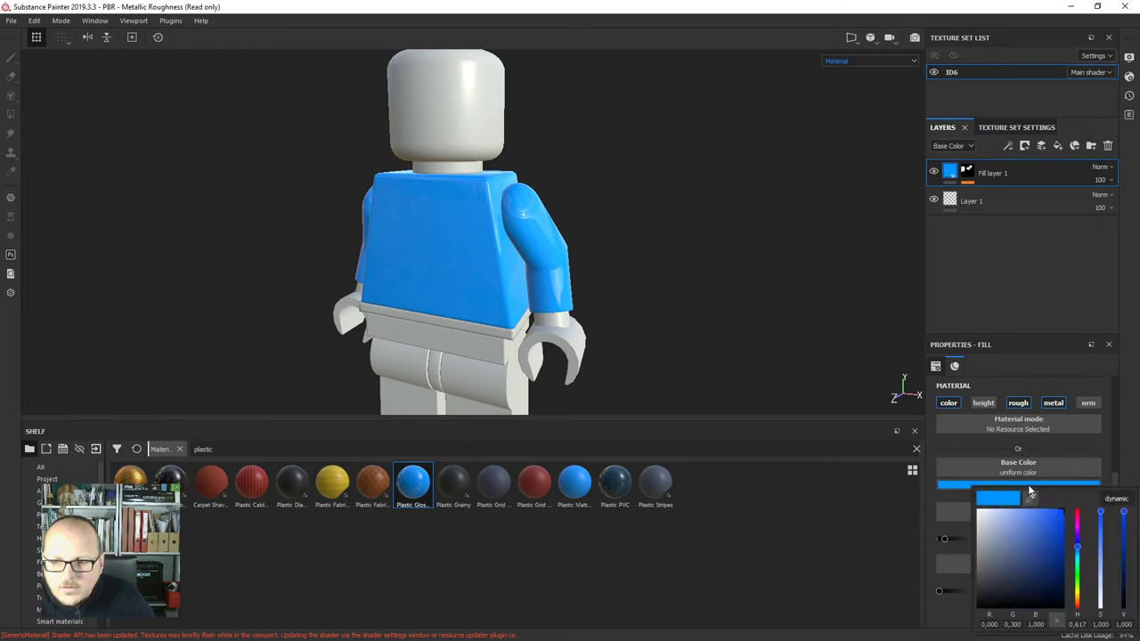
{"action": "left_click_drag", "start_coordinate": [1078, 535], "coordinate": [1078, 512]}
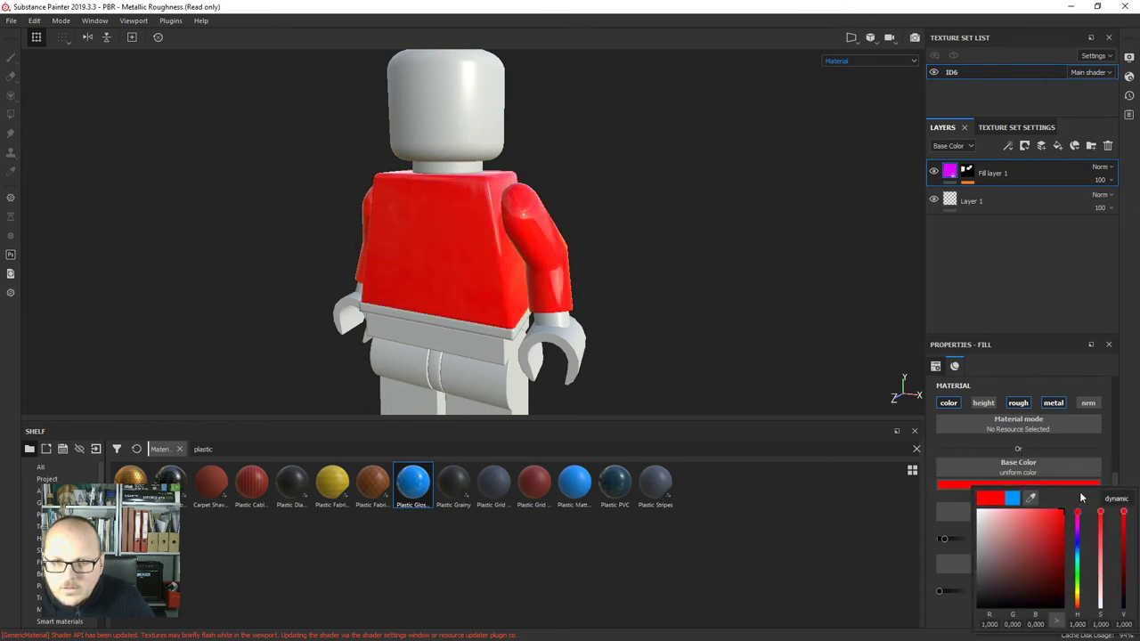
Raise the red plastic's roughness to about 0.22 and check the reflections on the torso and arms.
{"action": "left_click_drag", "start_coordinate": [747, 325], "coordinate": [680, 310], "text": "alt"}
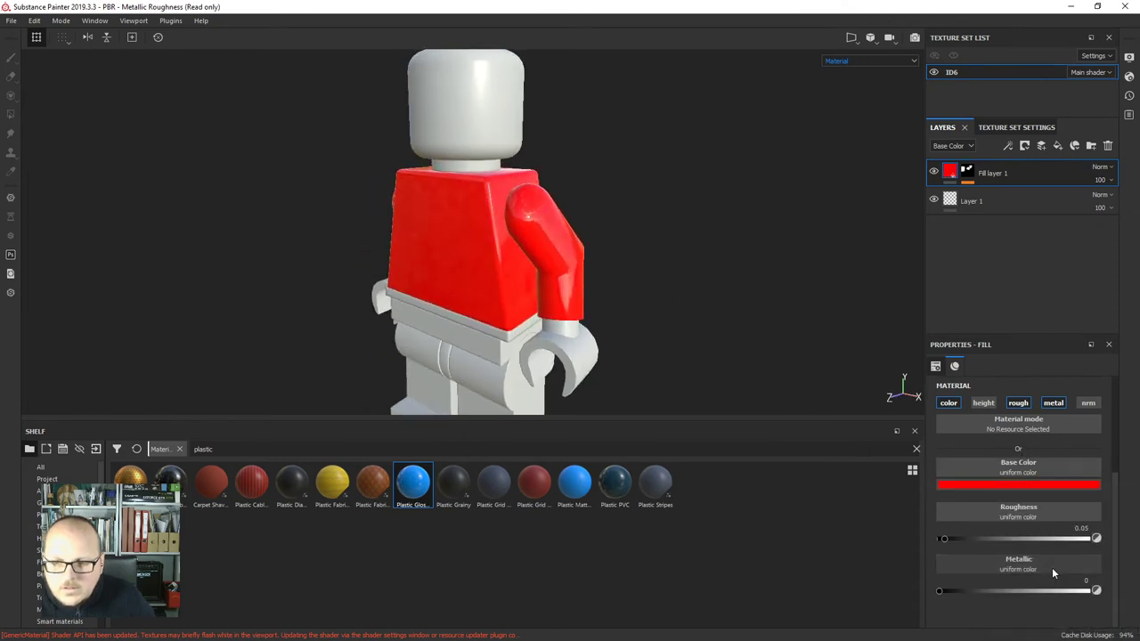
{"action": "left_click_drag", "start_coordinate": [944, 539], "coordinate": [976, 540]}
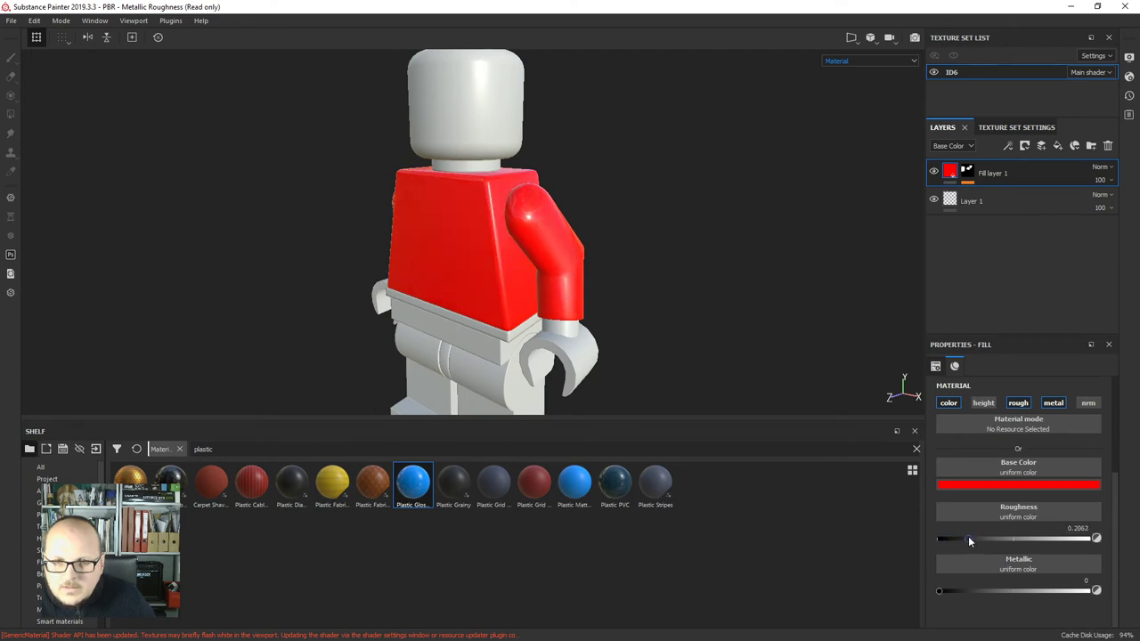
{"action": "scroll", "coordinate": [536, 251], "scroll_direction": "up", "scroll_amount": 5}
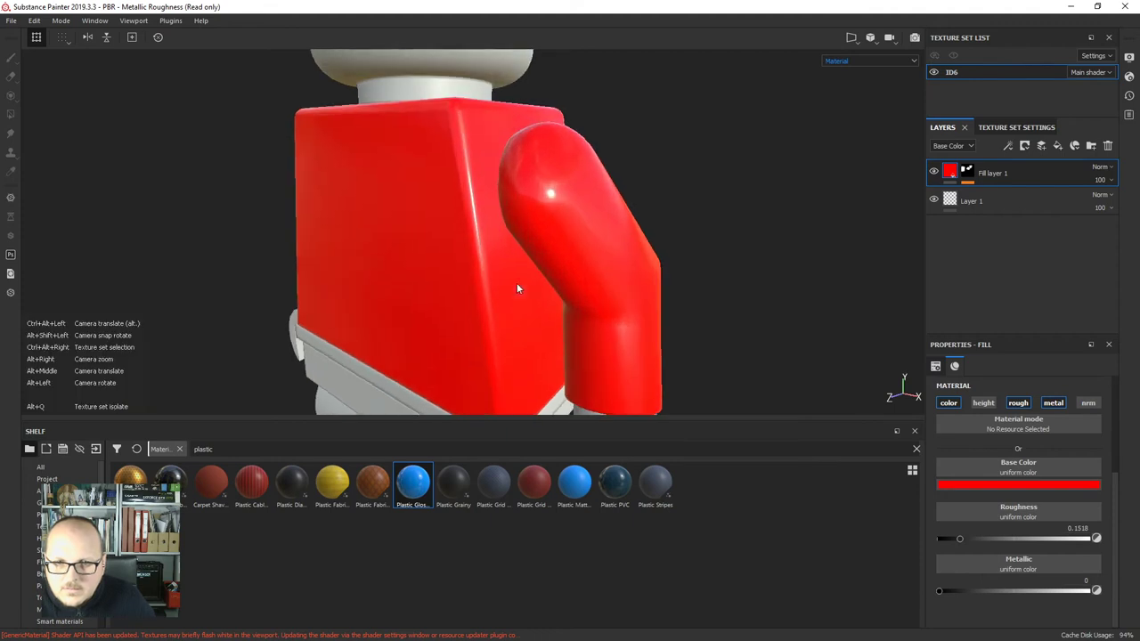
{"action": "left_click_drag", "start_coordinate": [516, 285], "coordinate": [453, 272], "text": "alt"}
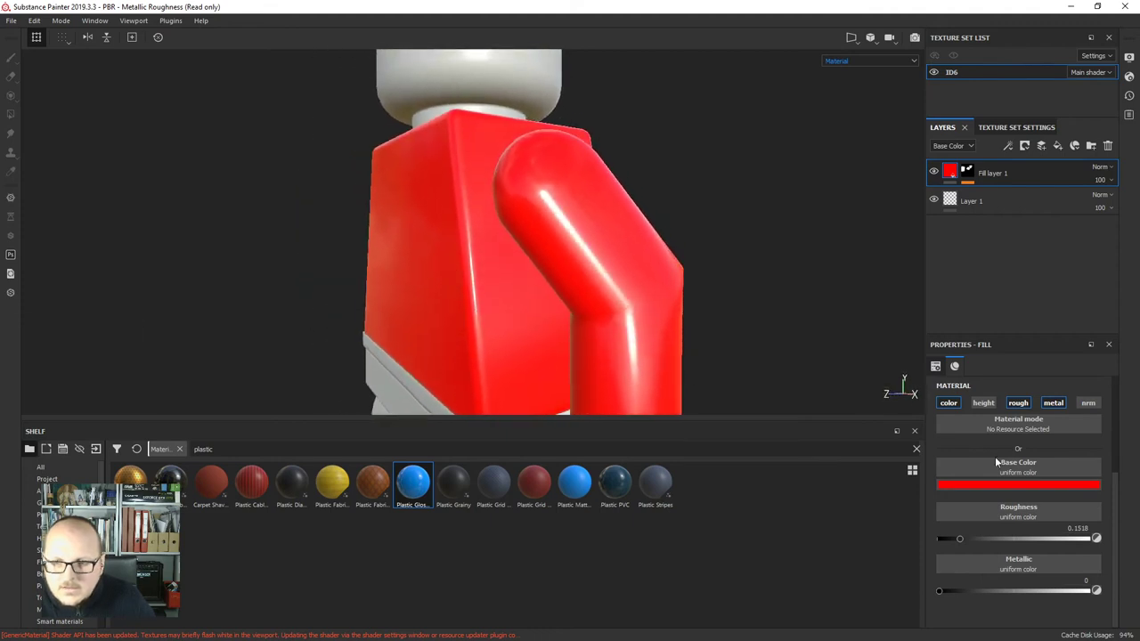
{"action": "mouse_move", "coordinate": [958, 539]}
{"action": "left_mouse_down"}
{"action": "mouse_move", "coordinate": [924, 546]}
{"action": "mouse_move", "coordinate": [970, 544]}
{"action": "left_mouse_up"}
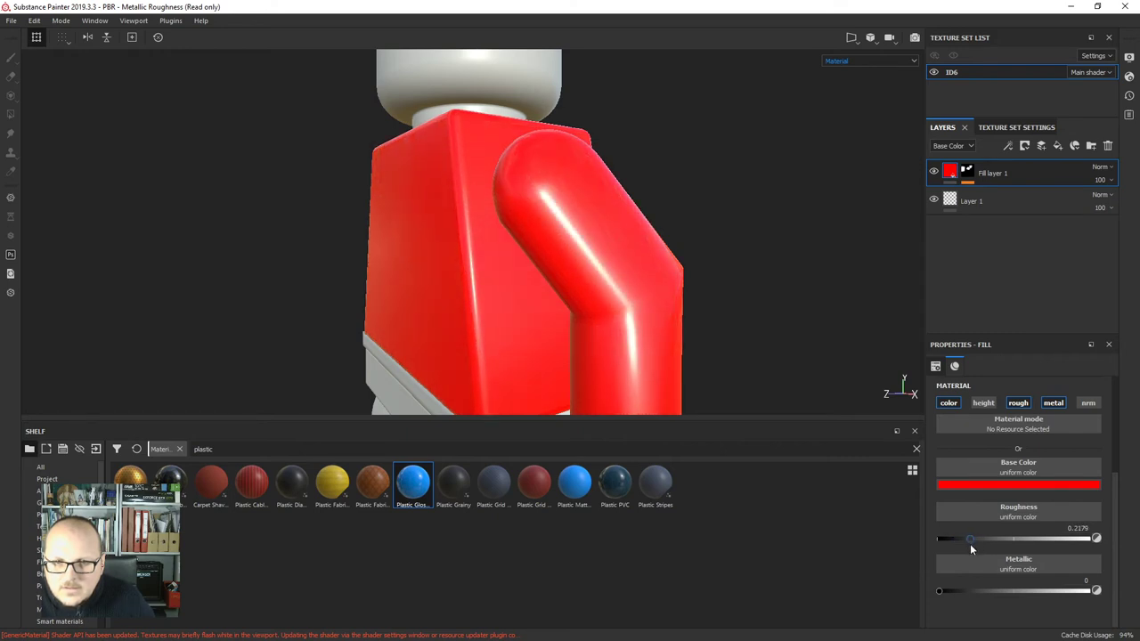
{"action": "left_click_drag", "start_coordinate": [532, 246], "coordinate": [741, 200], "text": "alt"}
{"action": "scroll", "coordinate": [739, 198], "scroll_direction": "down", "scroll_amount": 3}
{"action": "left_click_drag", "start_coordinate": [606, 245], "coordinate": [637, 295], "text": "alt"}
{"action": "middle_click_drag", "start_coordinate": [638, 295], "coordinate": [640, 253], "text": "alt"}
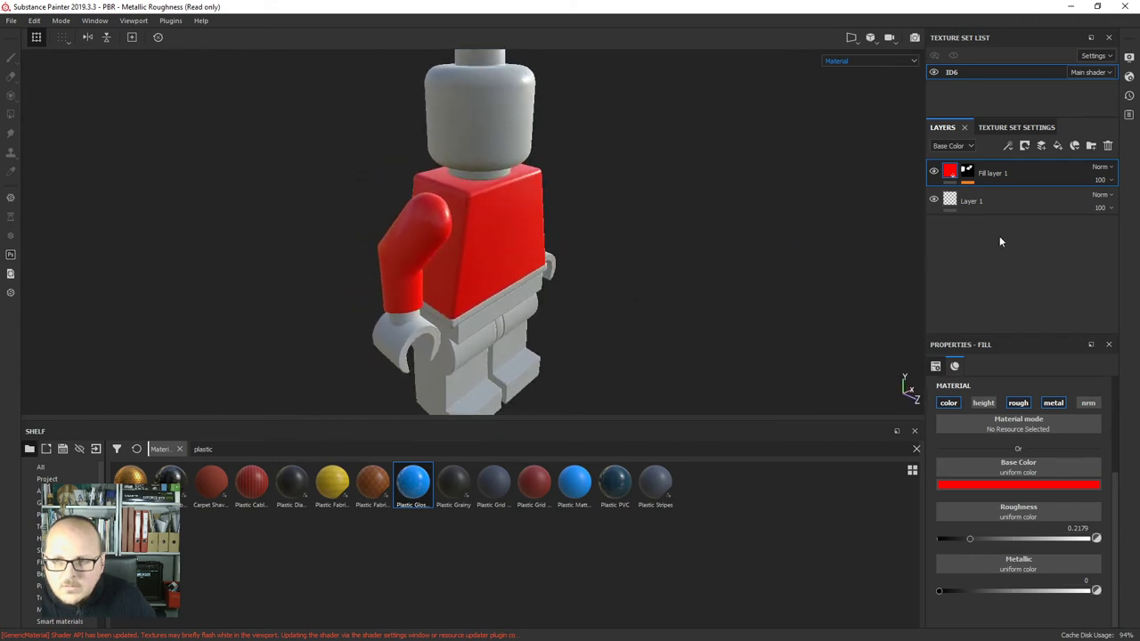
Rename the red fill layer as tronco.
{"action": "double_click", "coordinate": [998, 174]}
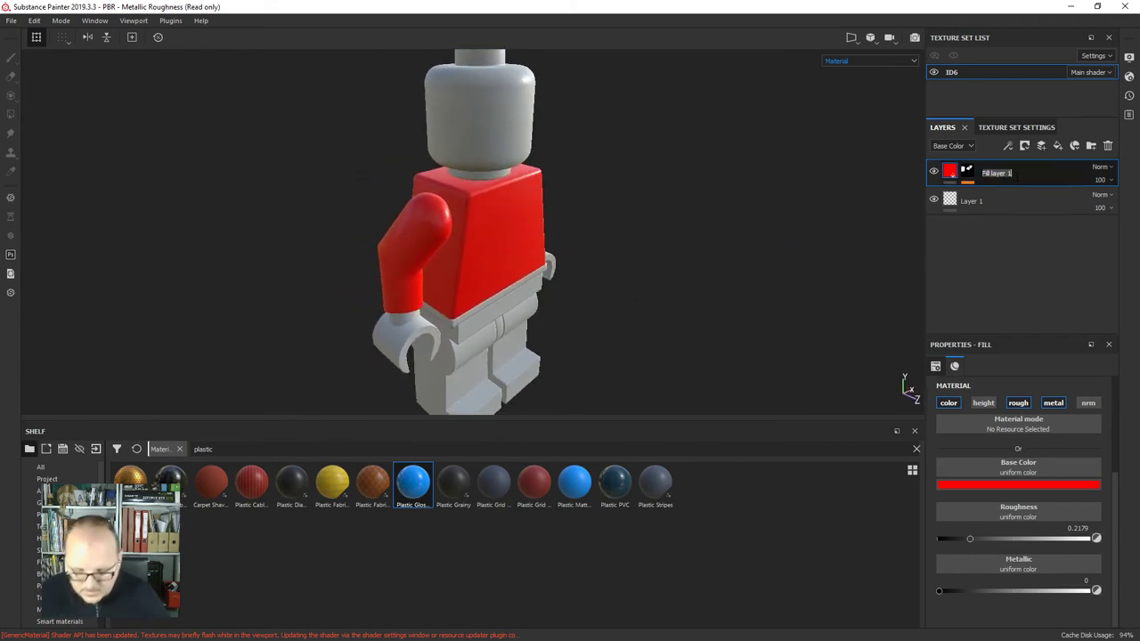
{"action": "type", "text": "d"}
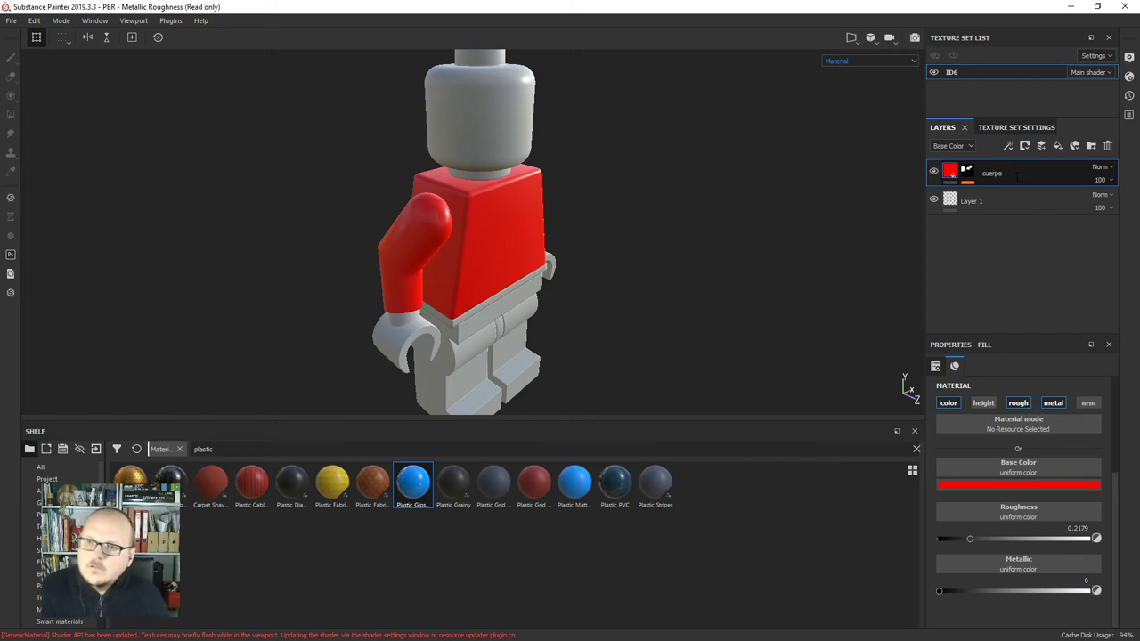
{"action": "key", "text": "BackSpace"}
{"action": "key", "text": "BackSpace"}
{"action": "key", "text": "BackSpace"}
{"action": "key", "text": "BackSpace"}
{"action": "key", "text": "BackSpace"}
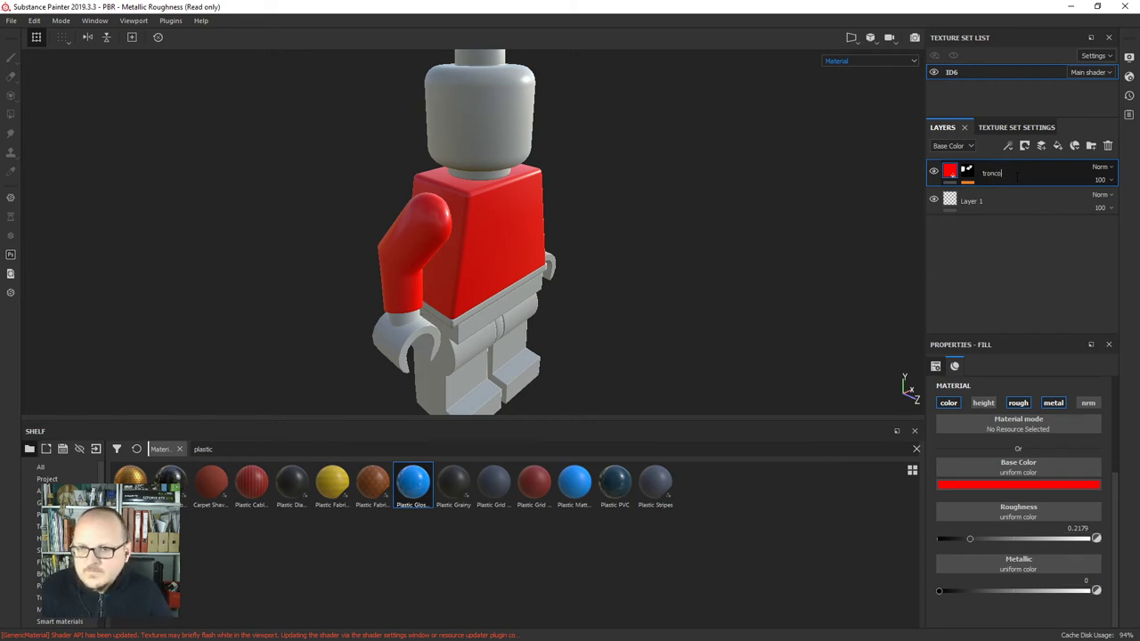
{"action": "key", "text": "Return"}
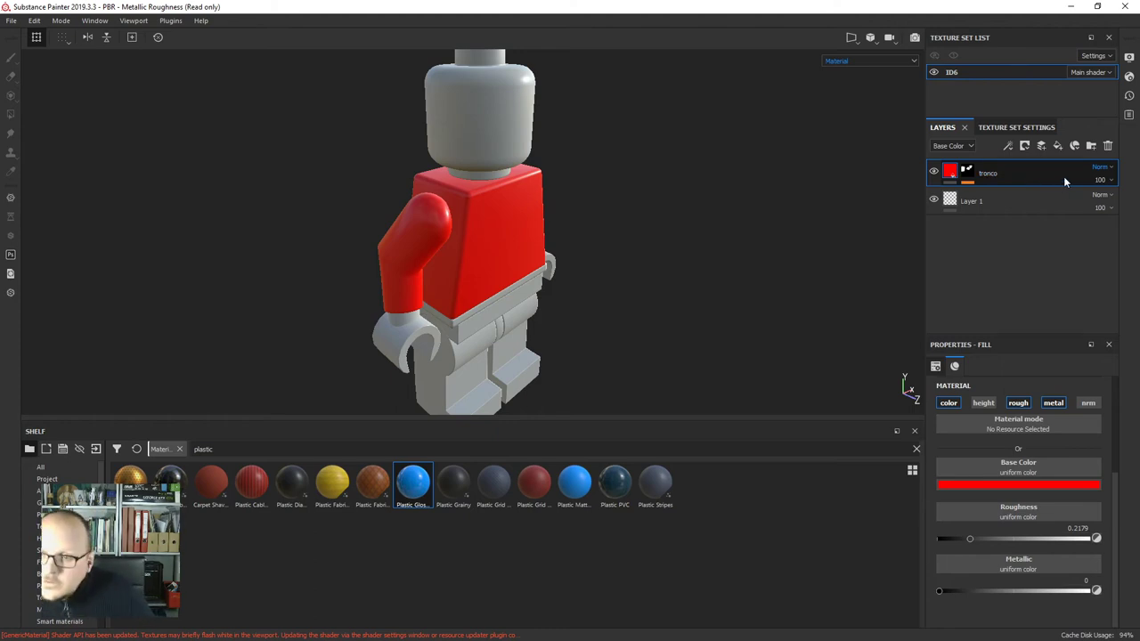
Duplicate the tronco layer and name the copy piernas.
{"action": "key", "text": "ctrl+d"}
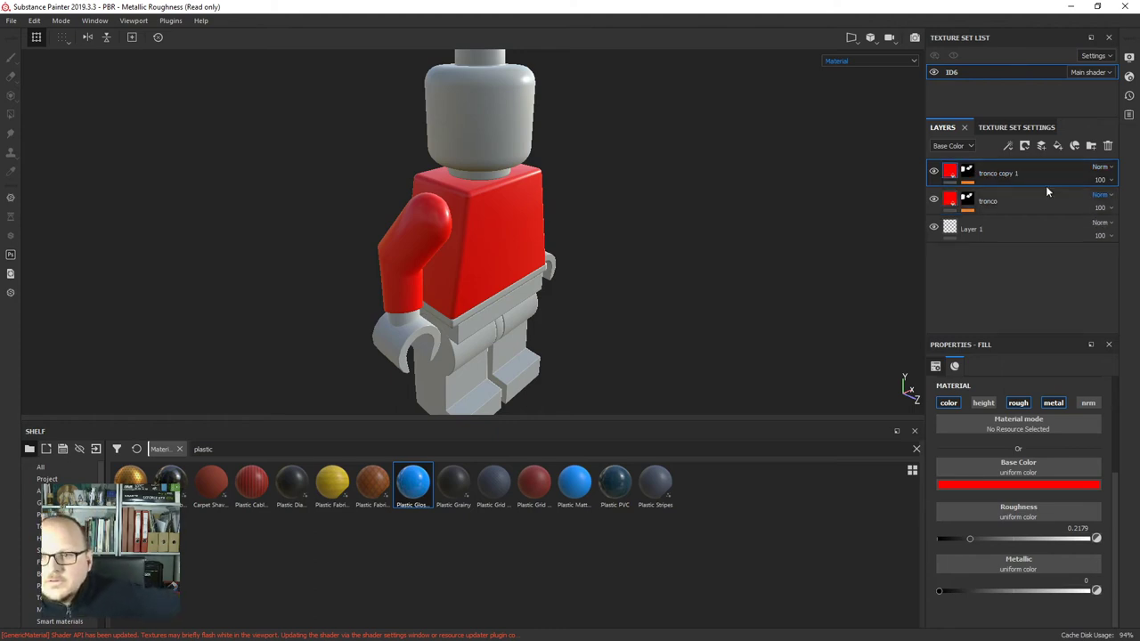
{"action": "double_click", "coordinate": [986, 174]}
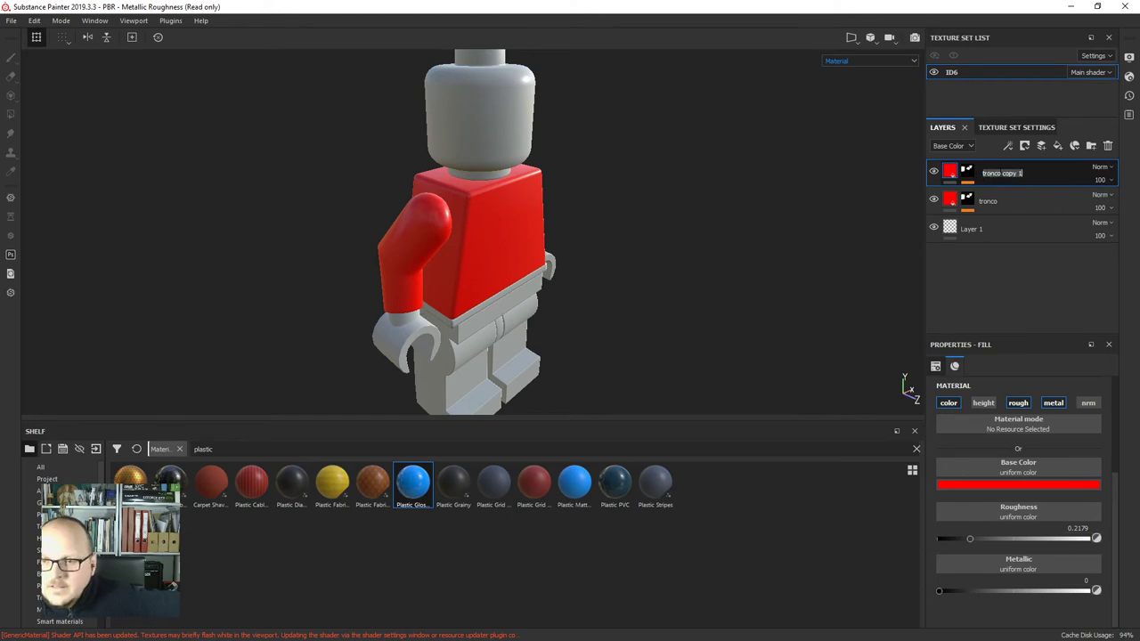
{"action": "type", "text": "piernas"}
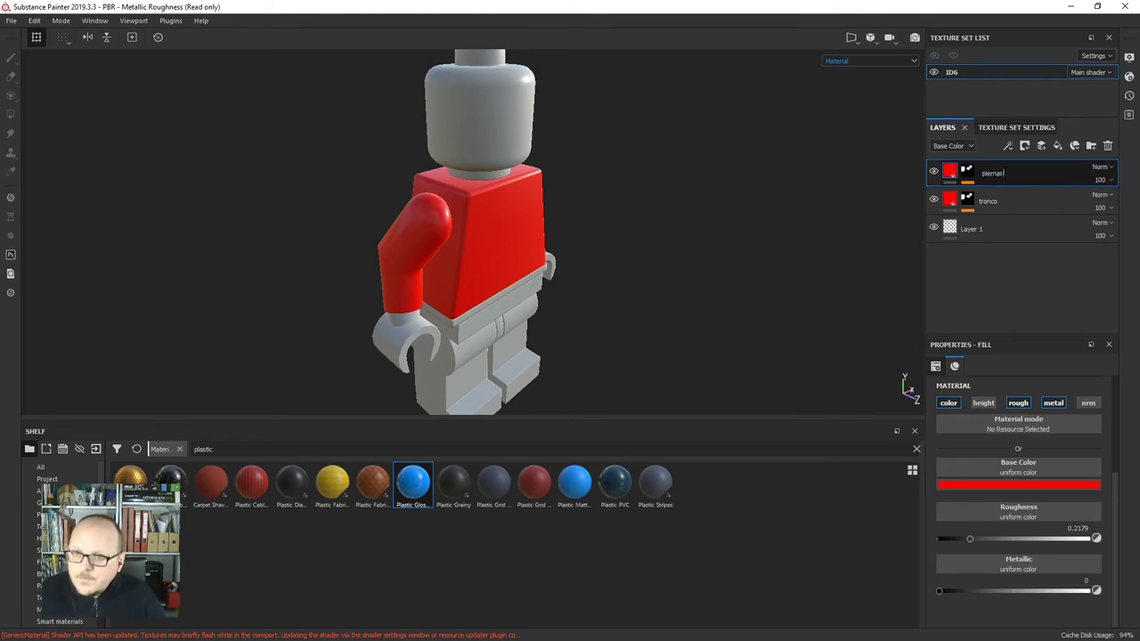
Remove all the inherited torso and arm colours from the piernas layer's color selection.
{"action": "left_click", "coordinate": [967, 172]}
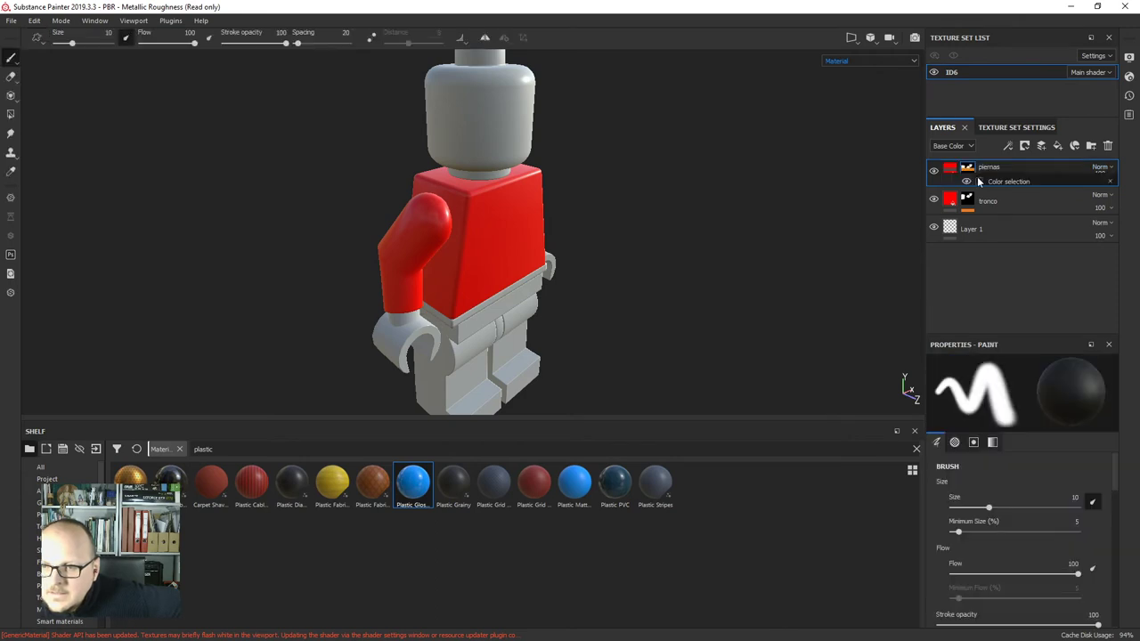
{"action": "left_click", "coordinate": [998, 195]}
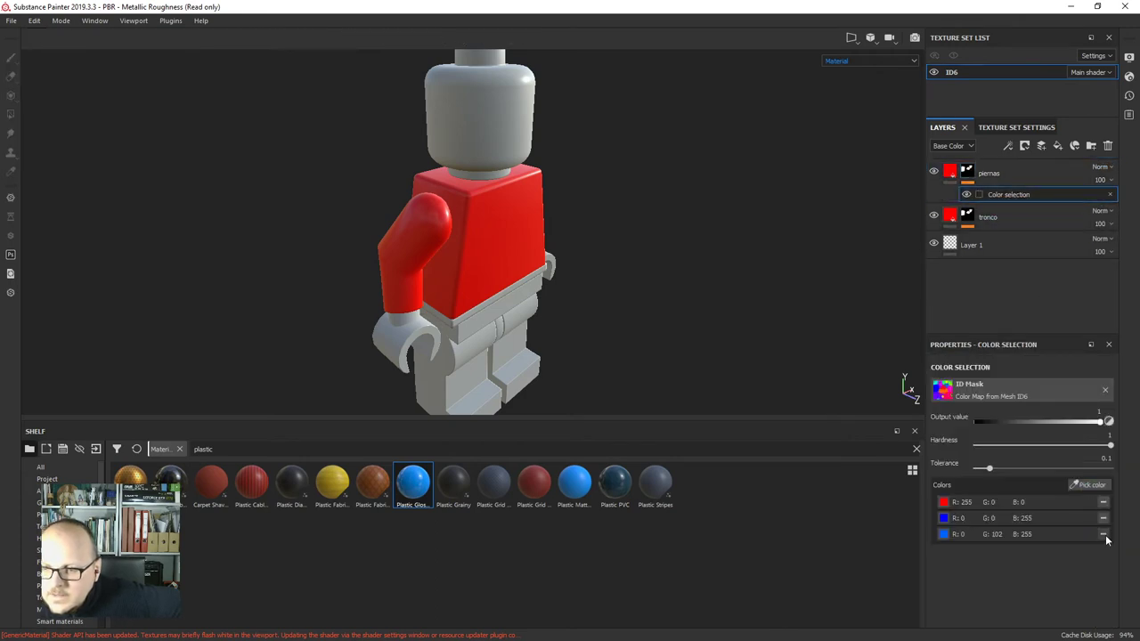
{"action": "left_click", "coordinate": [1105, 519]}
{"action": "left_click", "coordinate": [1103, 503]}
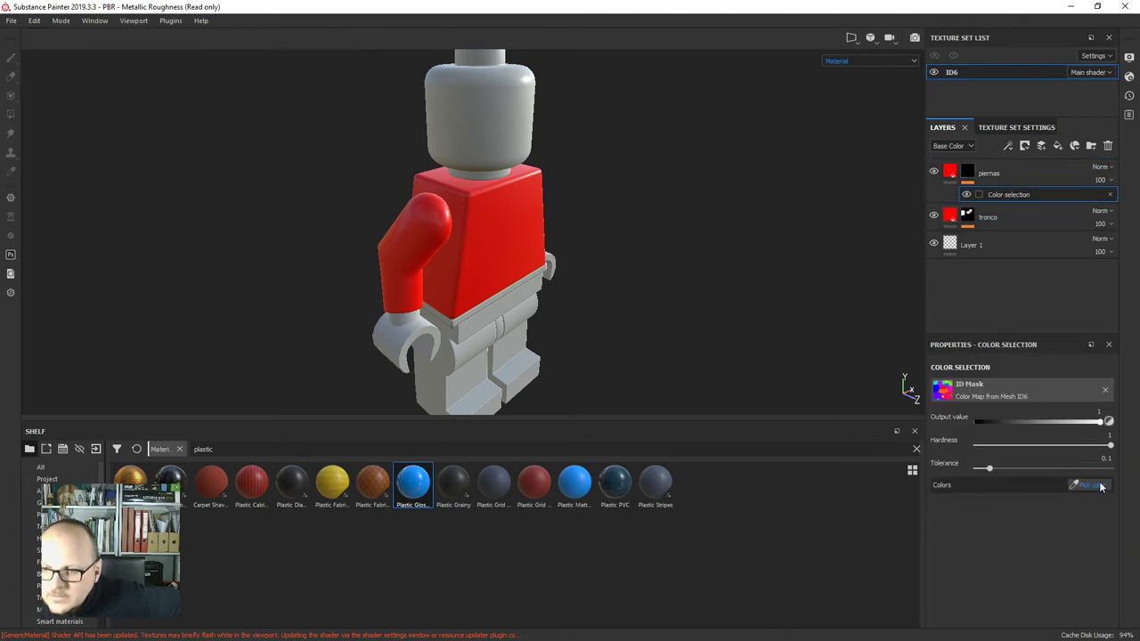
Pick the ID colours of both legs and the piece between them for the piernas mask.
{"action": "left_click", "coordinate": [1088, 485]}
{"action": "left_click", "coordinate": [486, 336]}
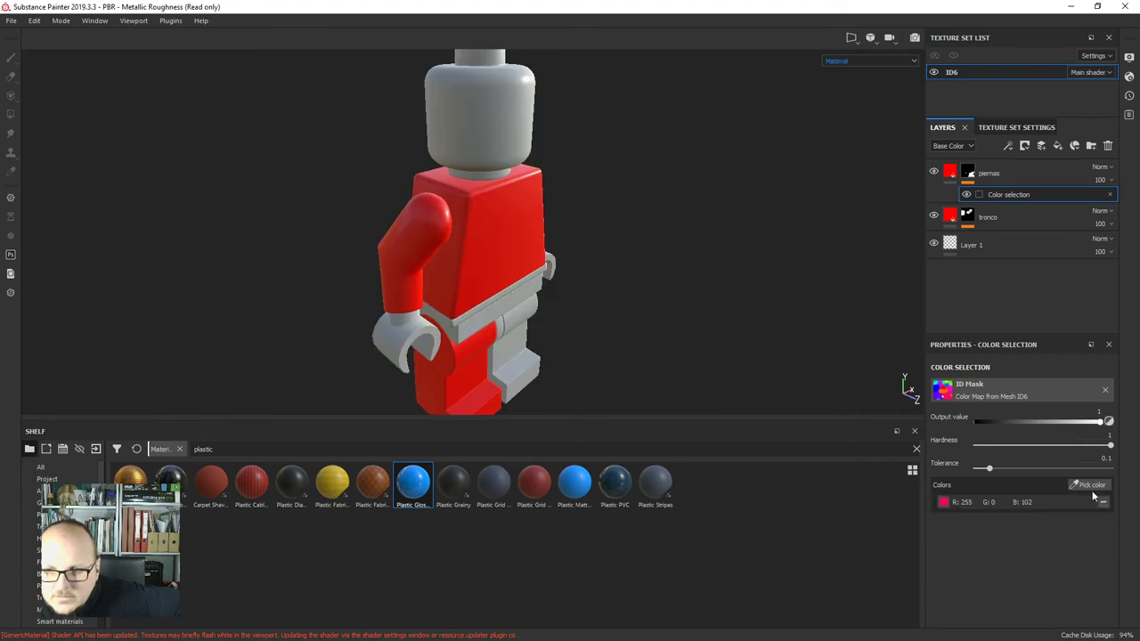
{"action": "left_click", "coordinate": [1090, 485]}
{"action": "left_click", "coordinate": [521, 344]}
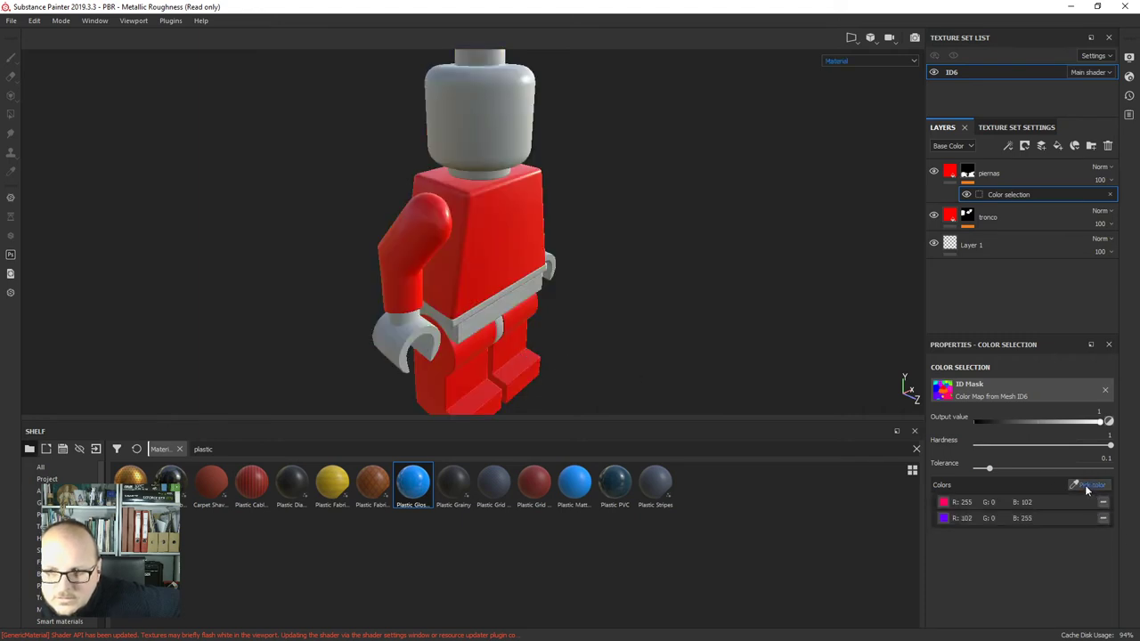
{"action": "left_click", "coordinate": [1089, 485]}
{"action": "left_click", "coordinate": [501, 333]}
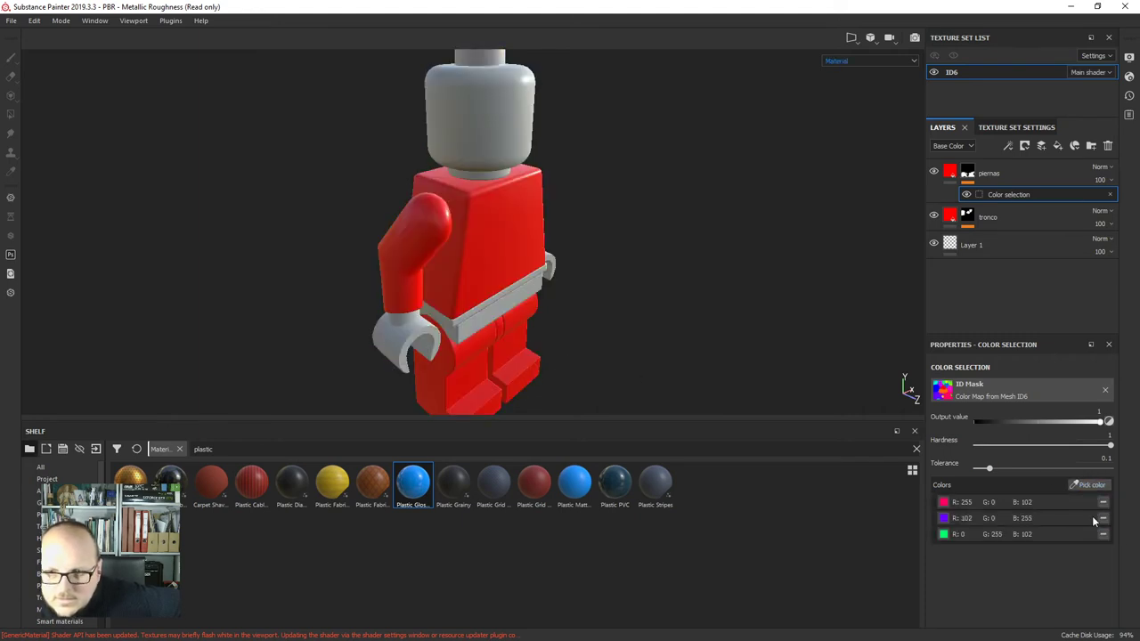
Add the ID colours of the hip block and the thin waist strip to the piernas mask.
{"action": "left_click", "coordinate": [1090, 485]}
{"action": "left_click", "coordinate": [483, 321]}
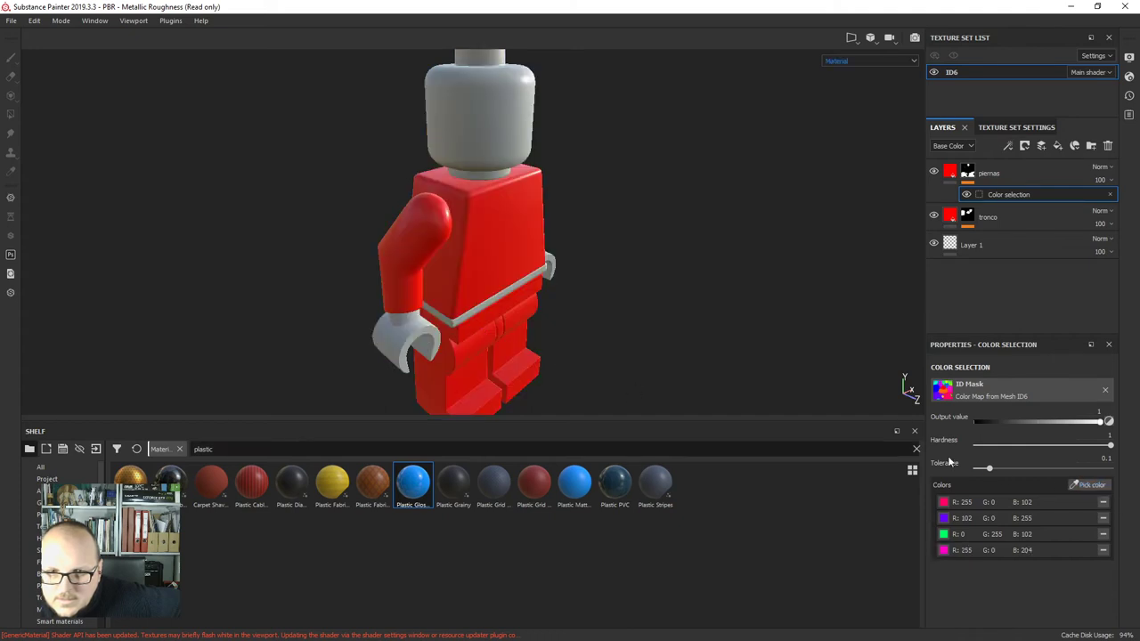
{"action": "left_click", "coordinate": [1089, 486]}
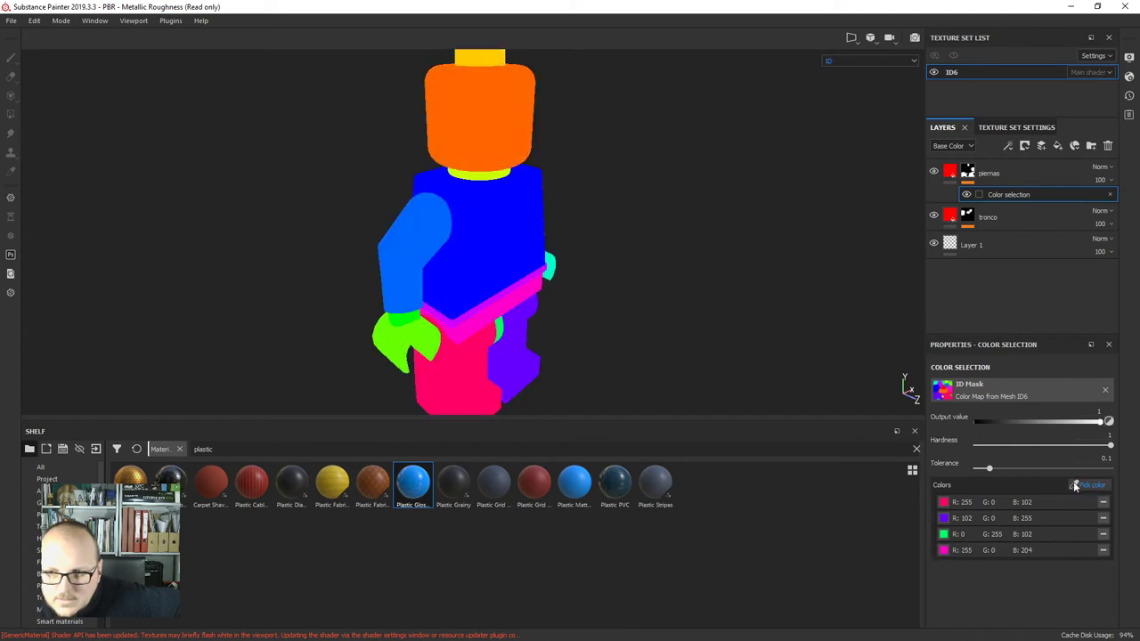
{"action": "left_click", "coordinate": [460, 318]}
{"action": "scroll", "coordinate": [490, 317], "scroll_direction": "up", "scroll_amount": 5}
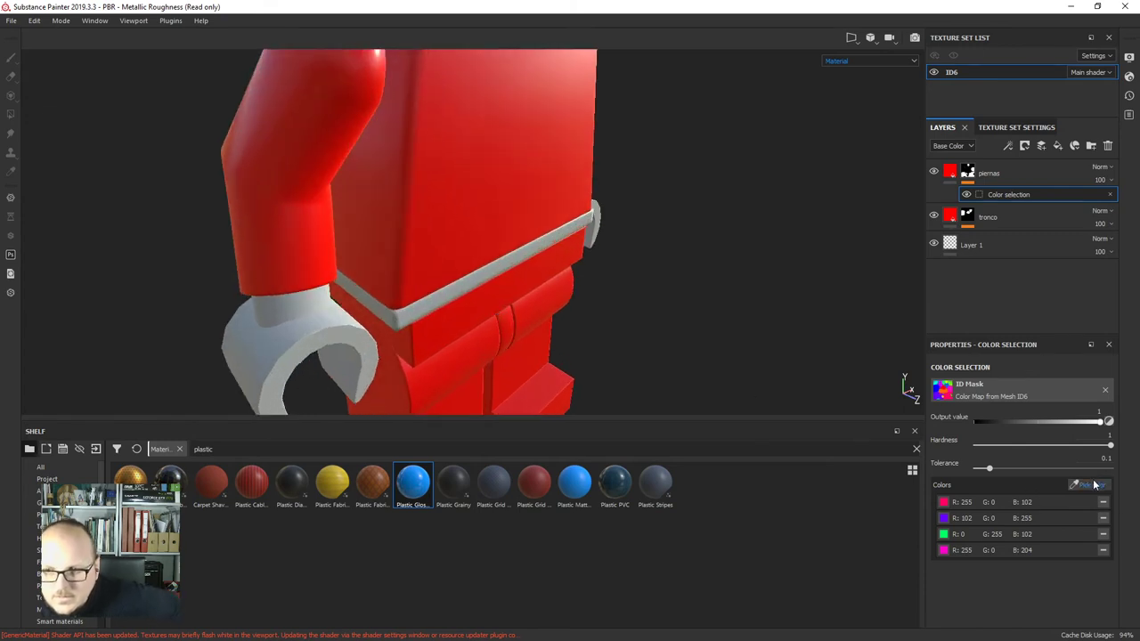
{"action": "left_click", "coordinate": [1092, 484]}
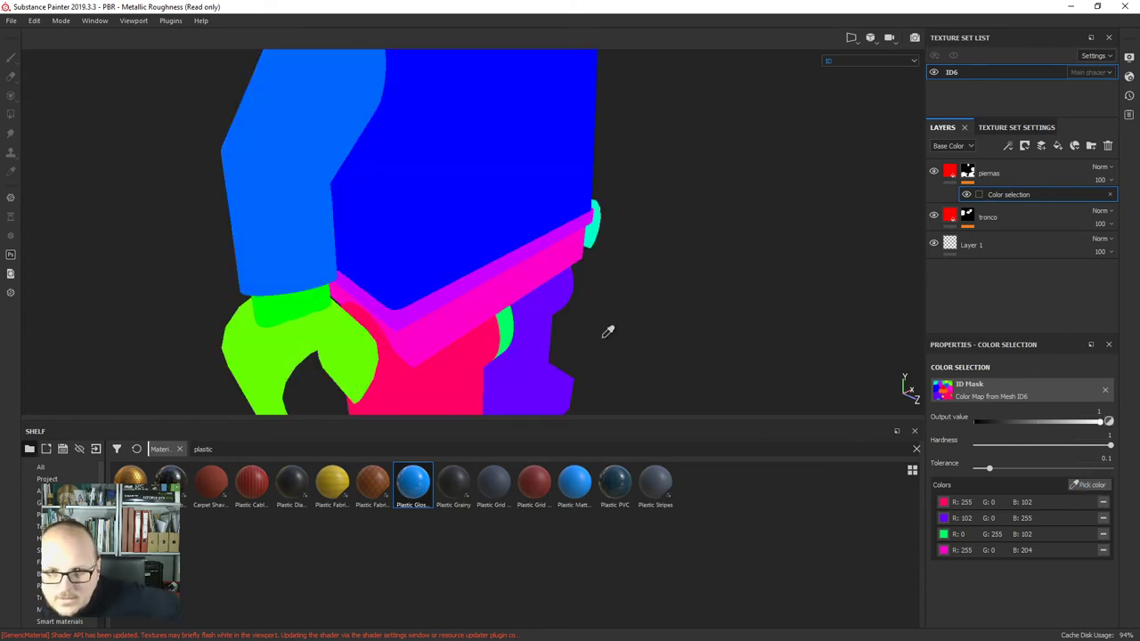
{"action": "left_click", "coordinate": [476, 279]}
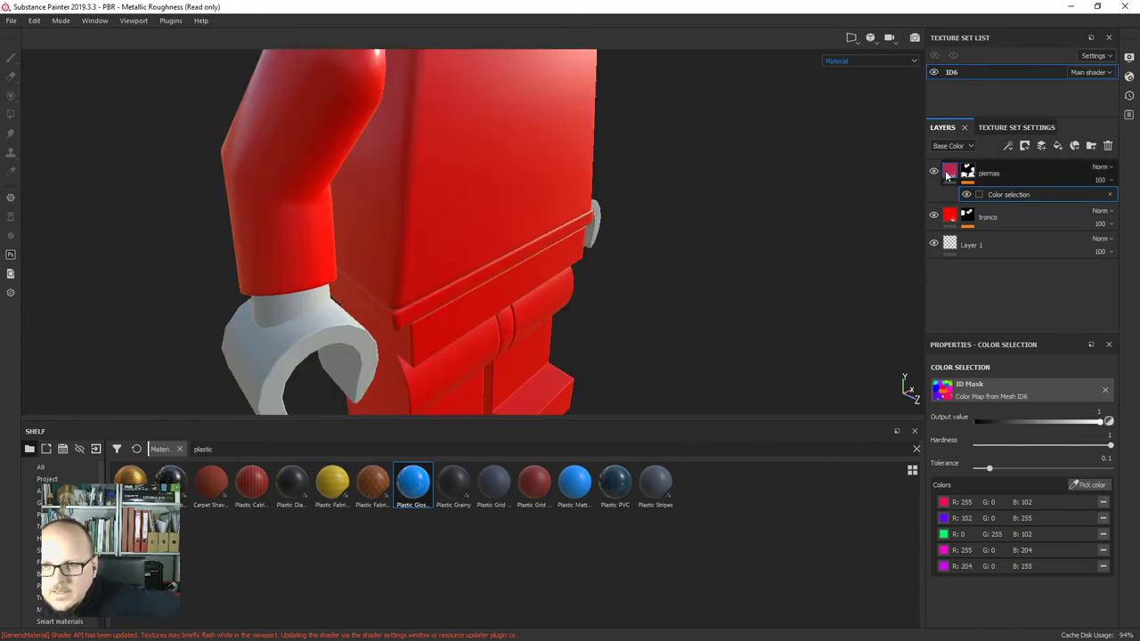
Change the piernas layer's base color to pure blue, with a hue of about 0.671.
{"action": "left_click", "coordinate": [950, 173]}
{"action": "left_click", "coordinate": [1039, 485]}
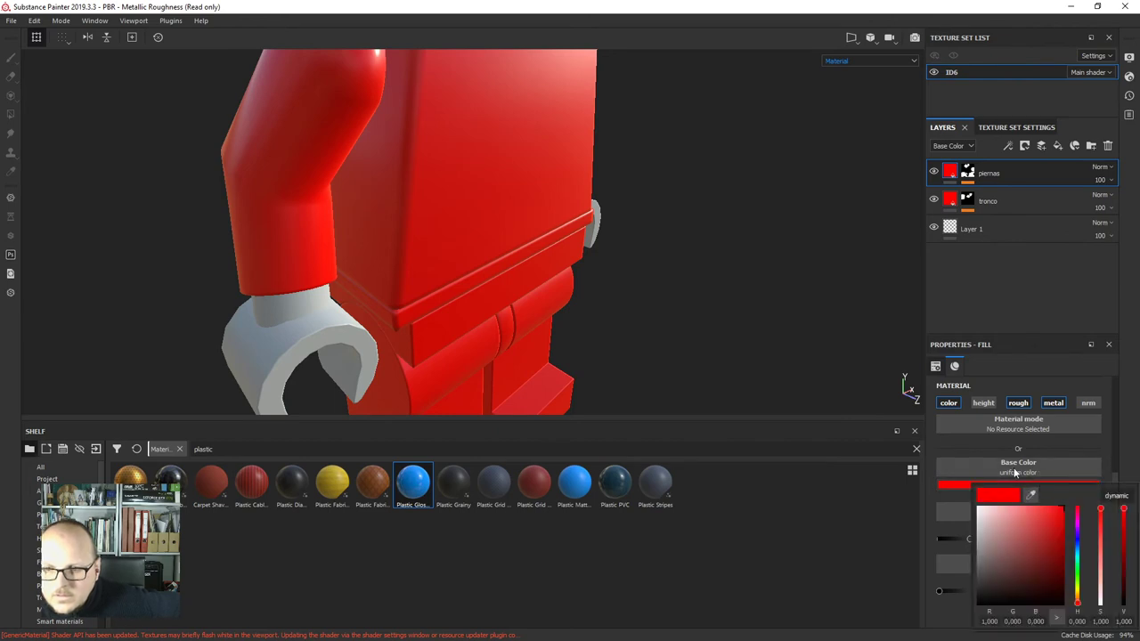
{"action": "left_click_drag", "start_coordinate": [1079, 541], "coordinate": [1079, 543]}
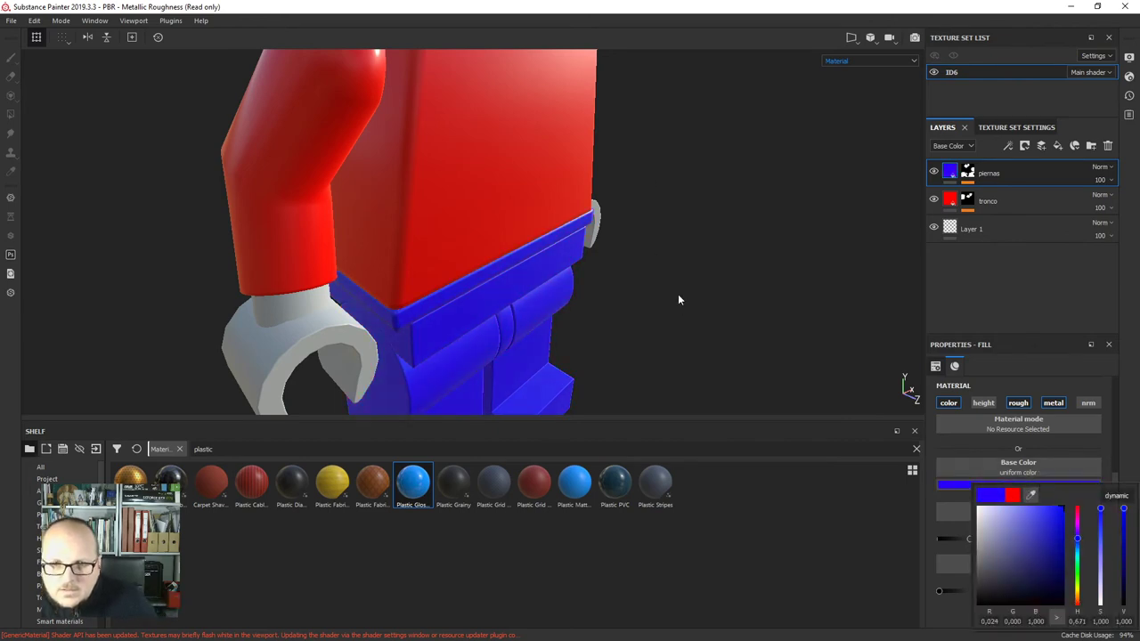
{"action": "left_click_drag", "start_coordinate": [680, 300], "coordinate": [514, 260], "text": "alt"}
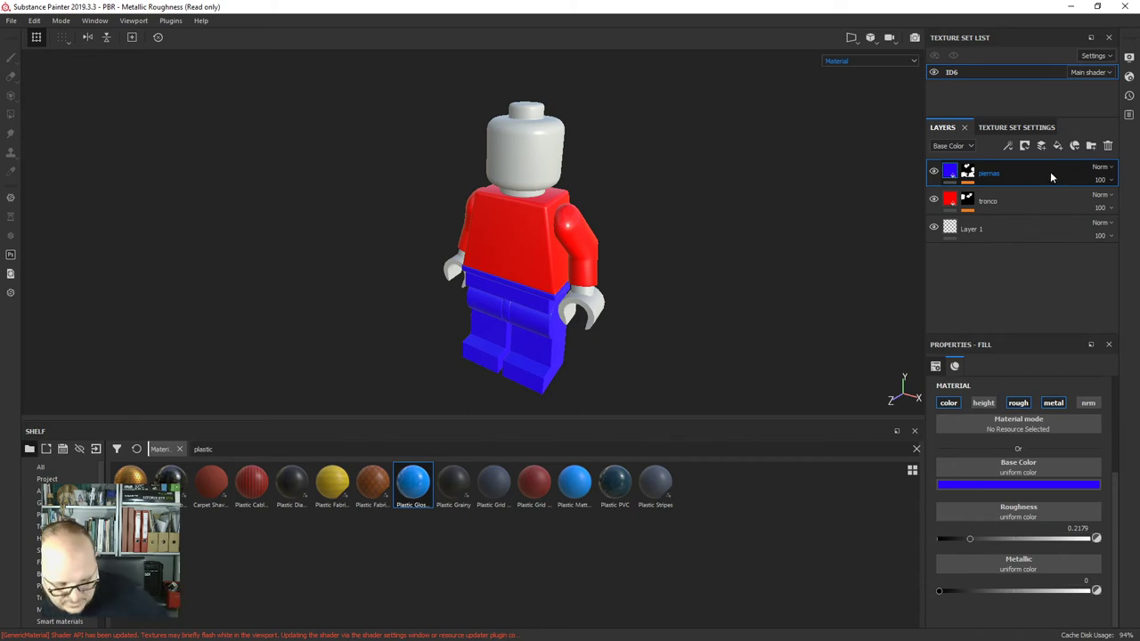
Duplicate the piernas layer and name the copy extremidades.
{"action": "key", "text": "ctrl+d"}
{"action": "double_click", "coordinate": [1000, 175]}
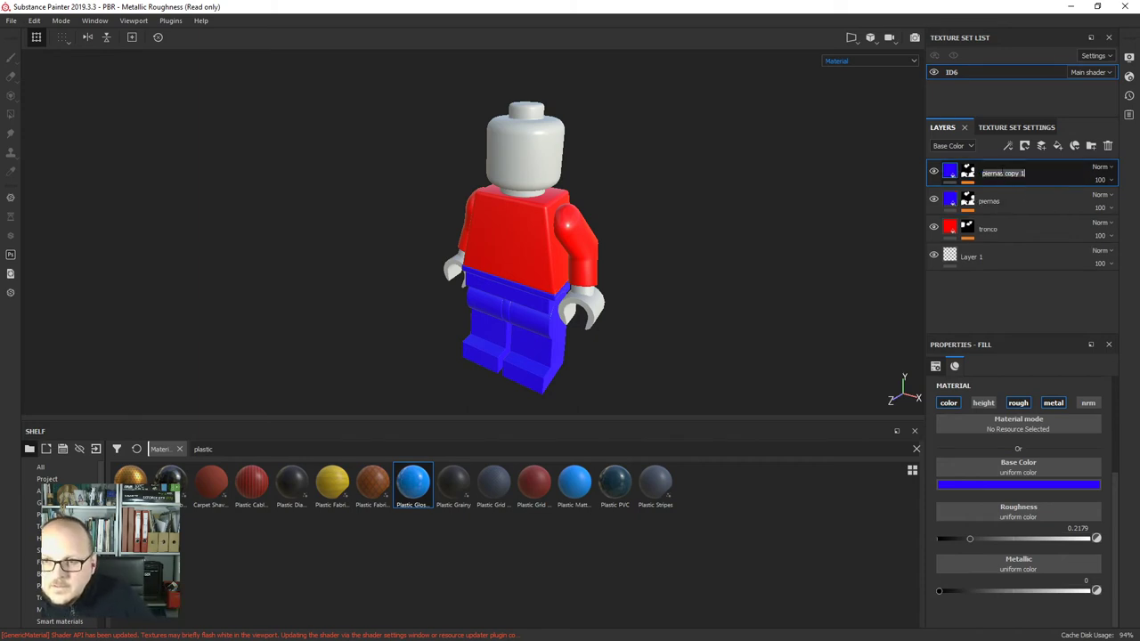
{"action": "type", "text": "car"}
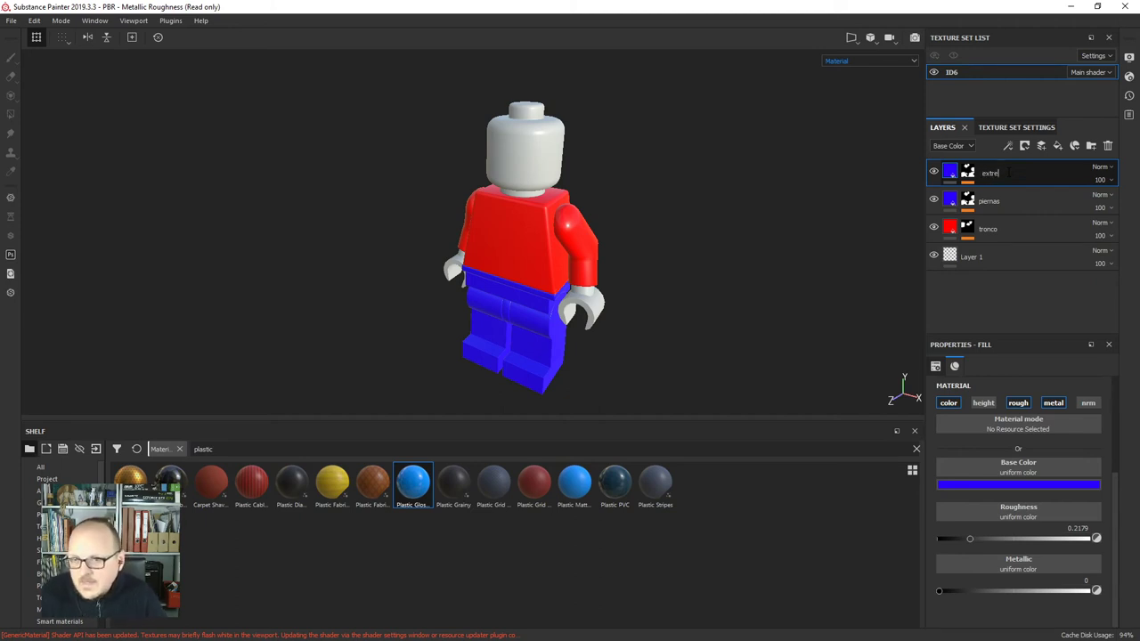
{"action": "type", "text": "s"}
{"action": "key", "text": "Return"}
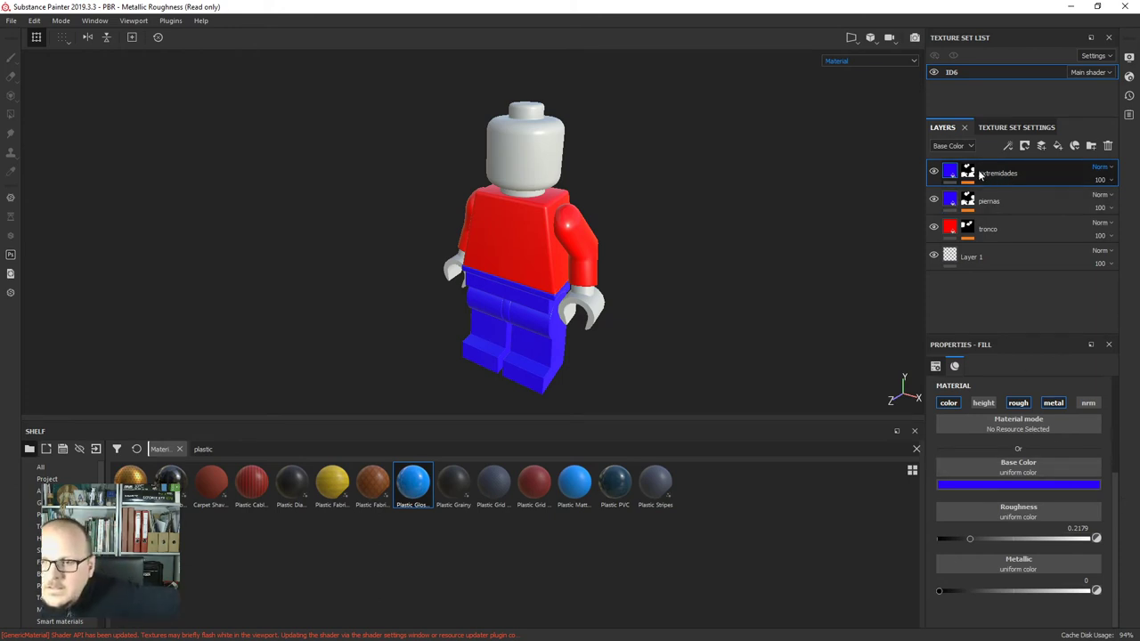
Remove all the inherited leg and hip colours from the extremidades layer's color selection.
{"action": "left_click", "coordinate": [970, 176]}
{"action": "scroll", "coordinate": [1056, 480], "scroll_direction": "down", "scroll_amount": 5}
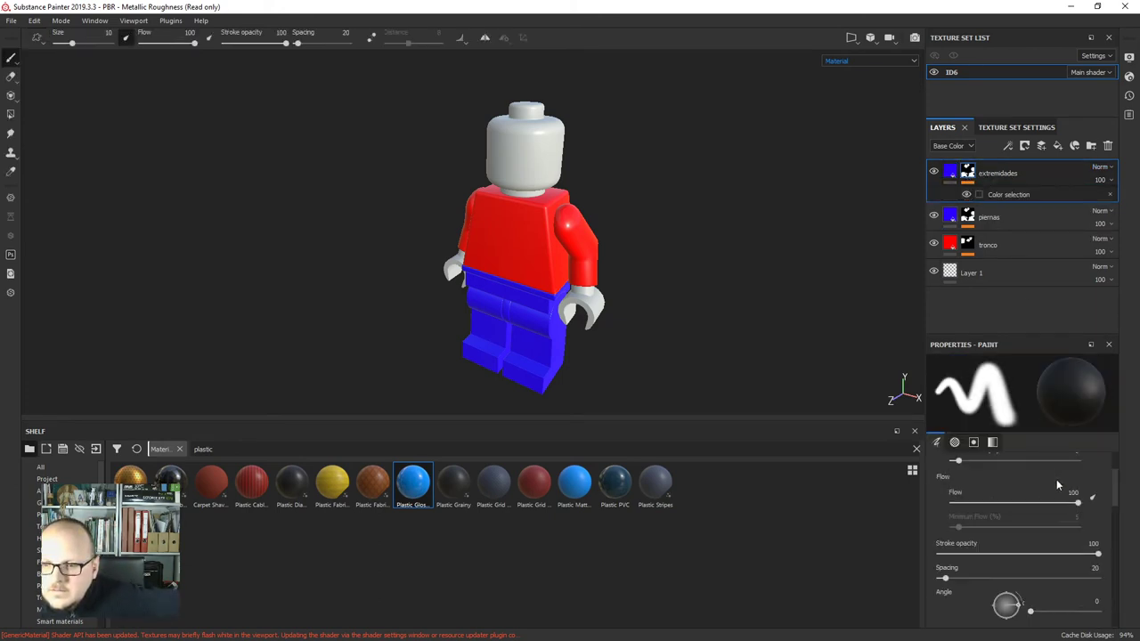
{"action": "scroll", "coordinate": [1060, 490], "scroll_direction": "up", "scroll_amount": 5}
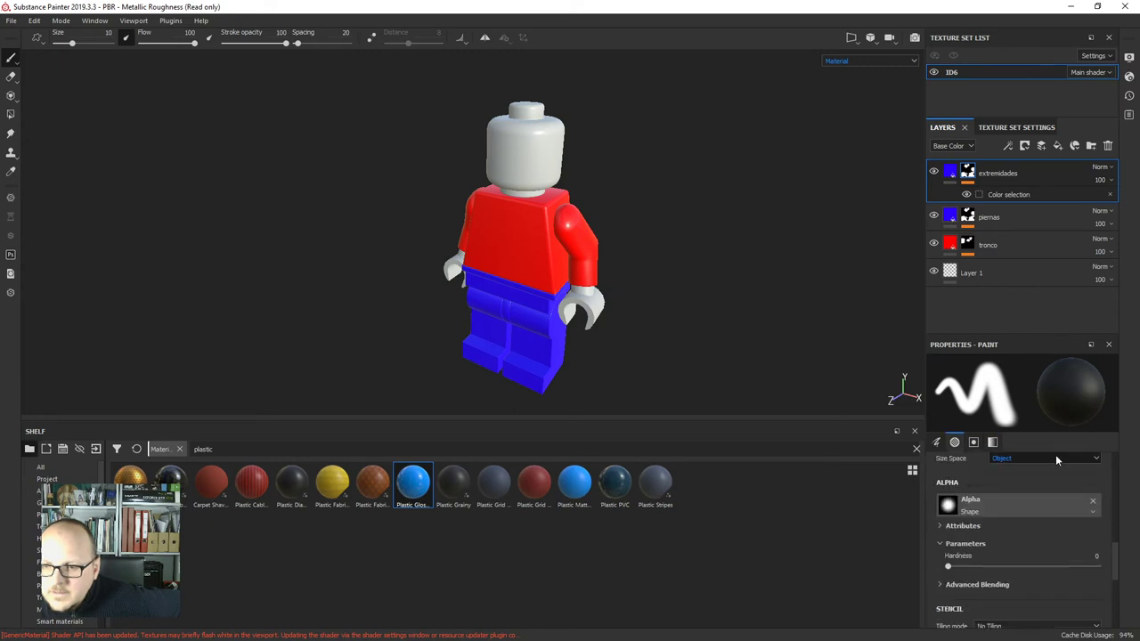
{"action": "left_click", "coordinate": [1015, 194]}
{"action": "left_click", "coordinate": [1105, 503]}
{"action": "left_click", "coordinate": [1104, 503]}
{"action": "left_click", "coordinate": [1105, 503]}
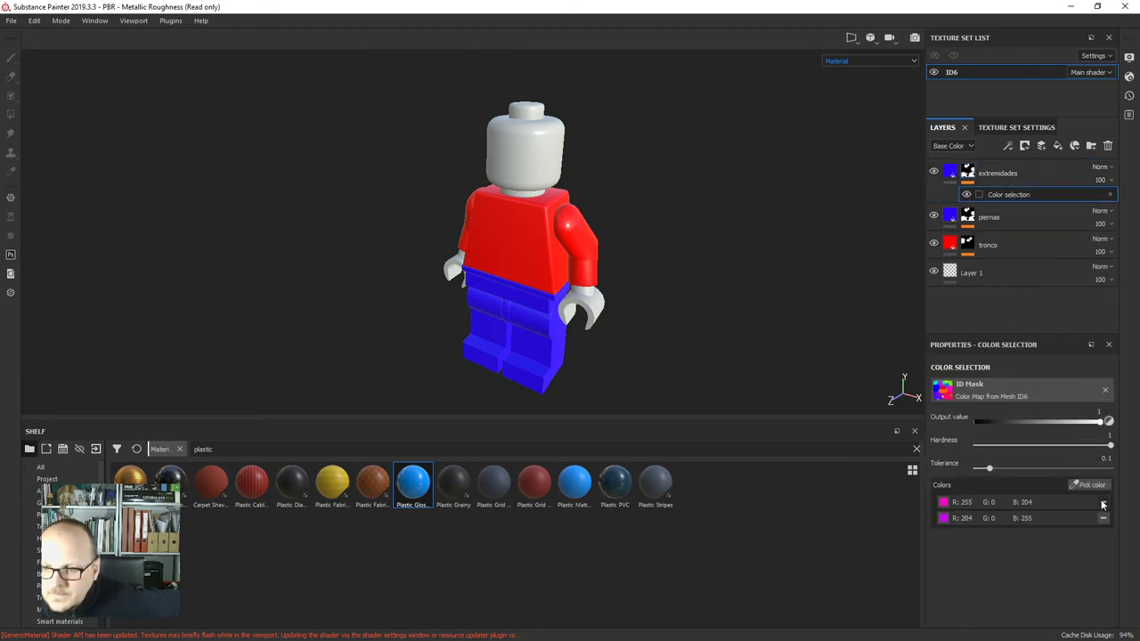
{"action": "left_click", "coordinate": [1104, 503]}
{"action": "left_click", "coordinate": [1105, 503]}
Pick the ID colours of both hands and both wrists for the extremidades mask.
{"action": "left_click", "coordinate": [1090, 485]}
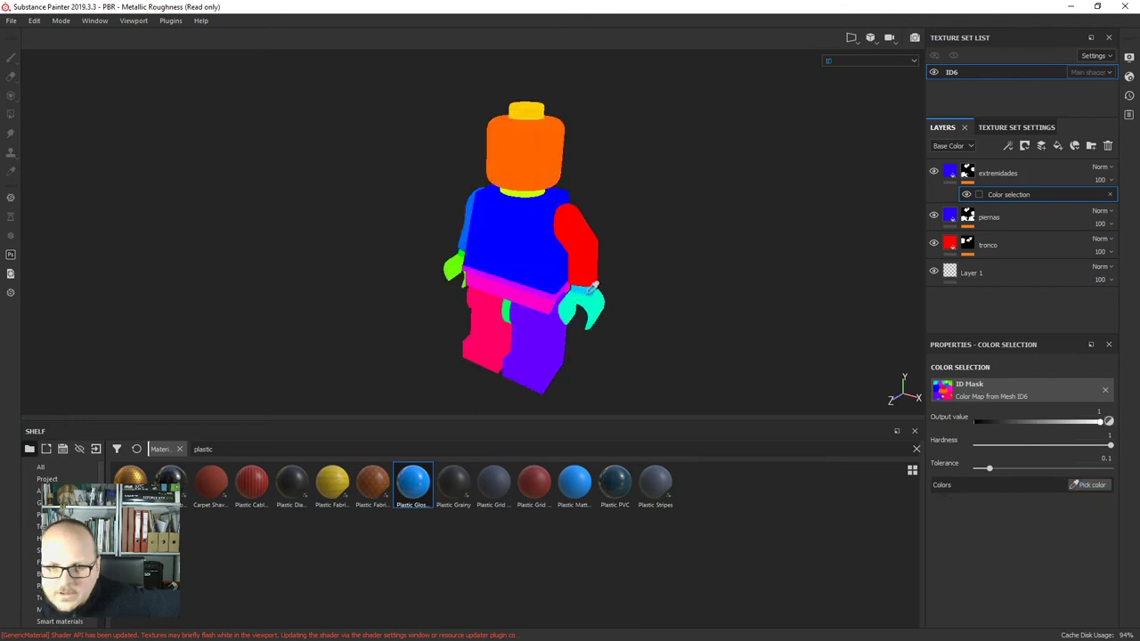
{"action": "left_click", "coordinate": [593, 301]}
{"action": "left_click", "coordinate": [1090, 486]}
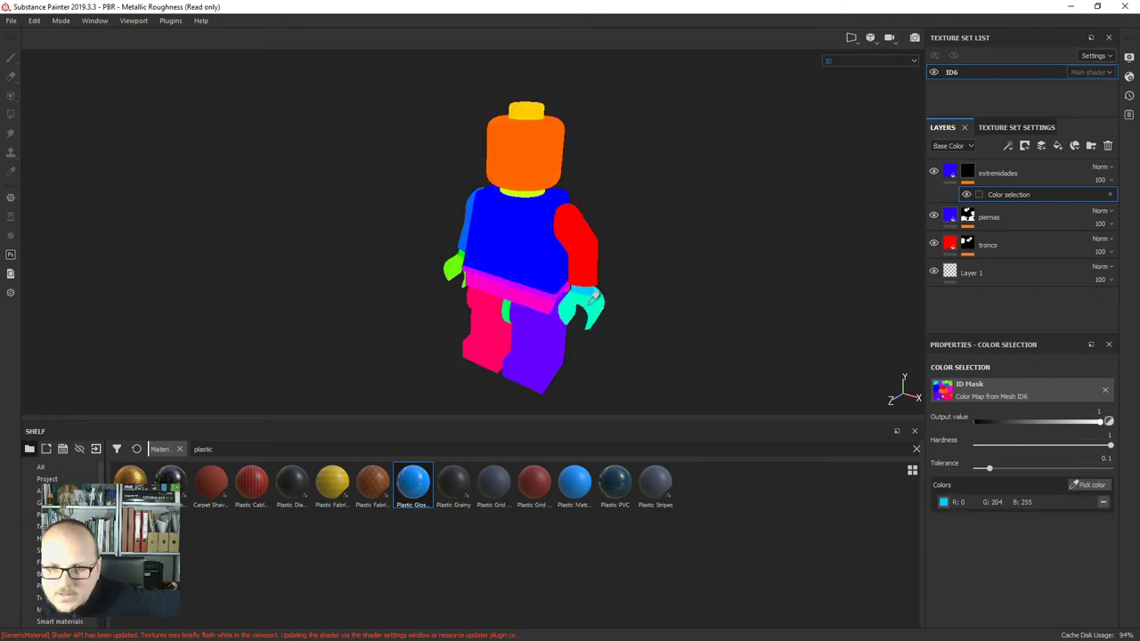
{"action": "left_click", "coordinate": [594, 301]}
{"action": "left_click", "coordinate": [1090, 485]}
{"action": "scroll", "coordinate": [450, 249], "scroll_direction": "up", "scroll_amount": 5}
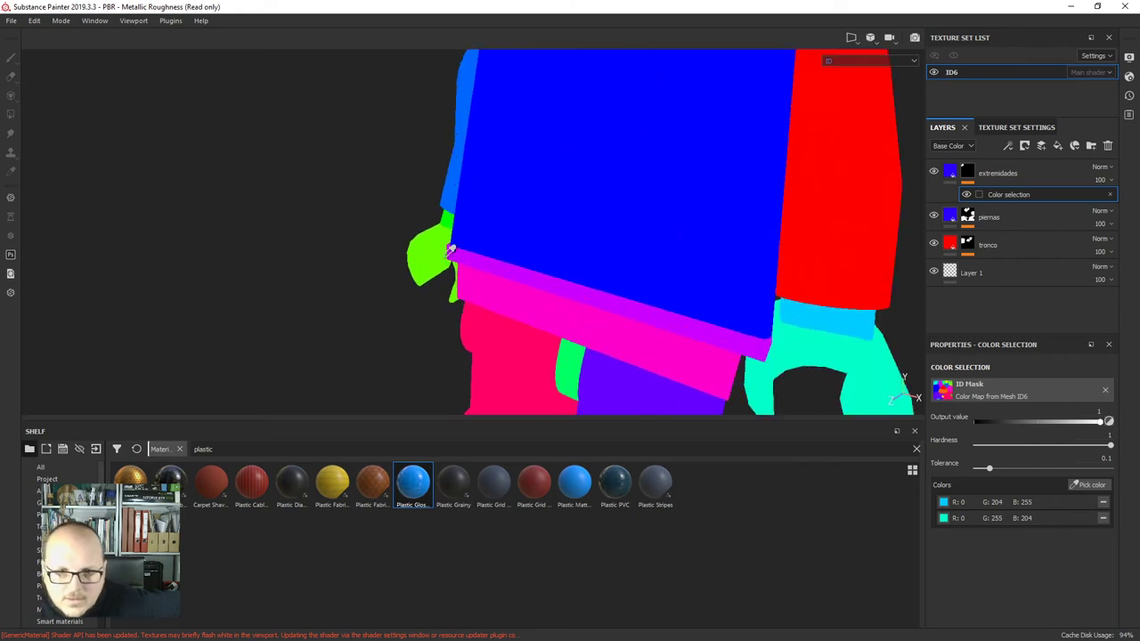
{"action": "scroll", "coordinate": [451, 249], "scroll_direction": "up", "scroll_amount": 2}
{"action": "left_click", "coordinate": [453, 214]}
{"action": "left_click", "coordinate": [1091, 485]}
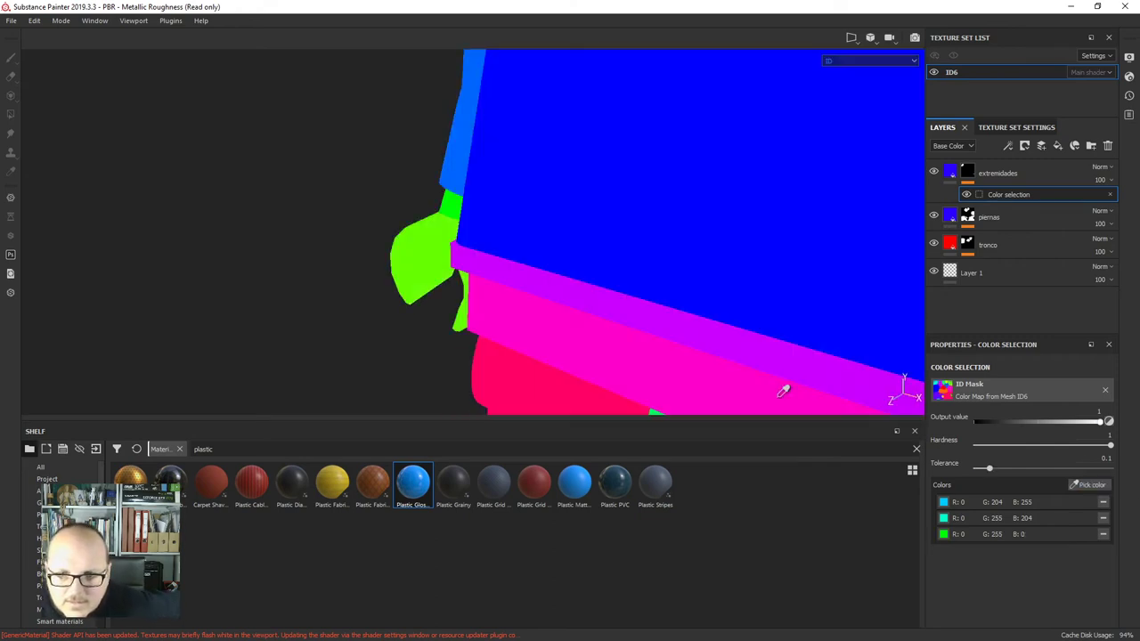
{"action": "left_click", "coordinate": [436, 248]}
{"action": "scroll", "coordinate": [412, 389], "scroll_direction": "down", "scroll_amount": 5}
{"action": "right_click_drag", "start_coordinate": [577, 401], "coordinate": [604, 197], "text": "alt"}
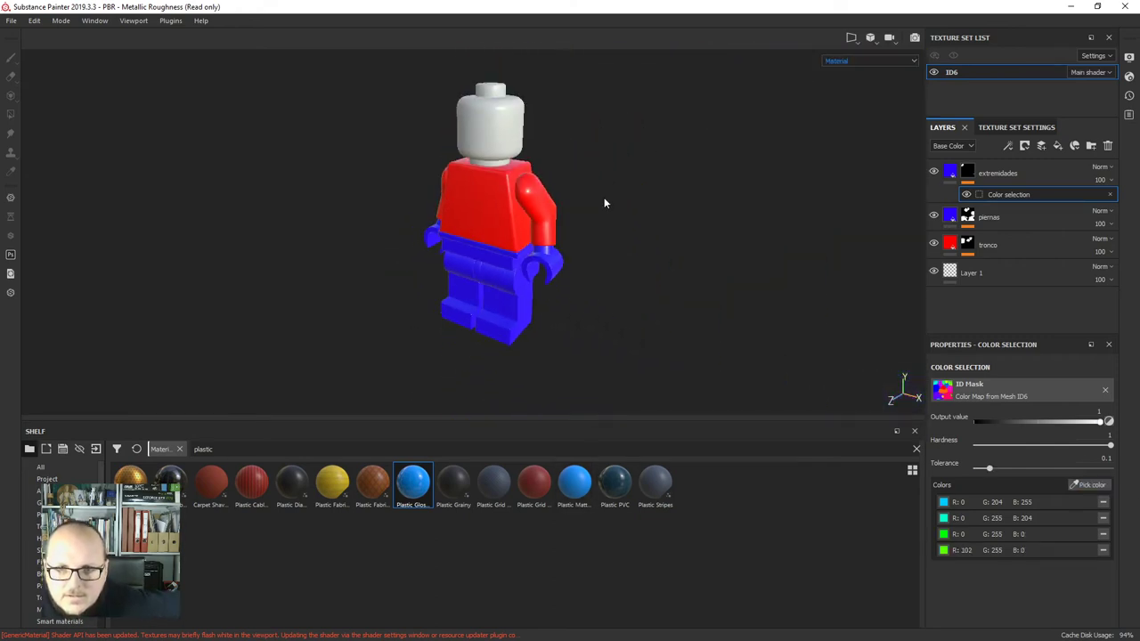
Add the ID colours of the head, the neck and the stud on top of the head to the extremidades mask.
{"action": "right_click_drag", "start_coordinate": [486, 52], "coordinate": [679, 292], "text": "alt"}
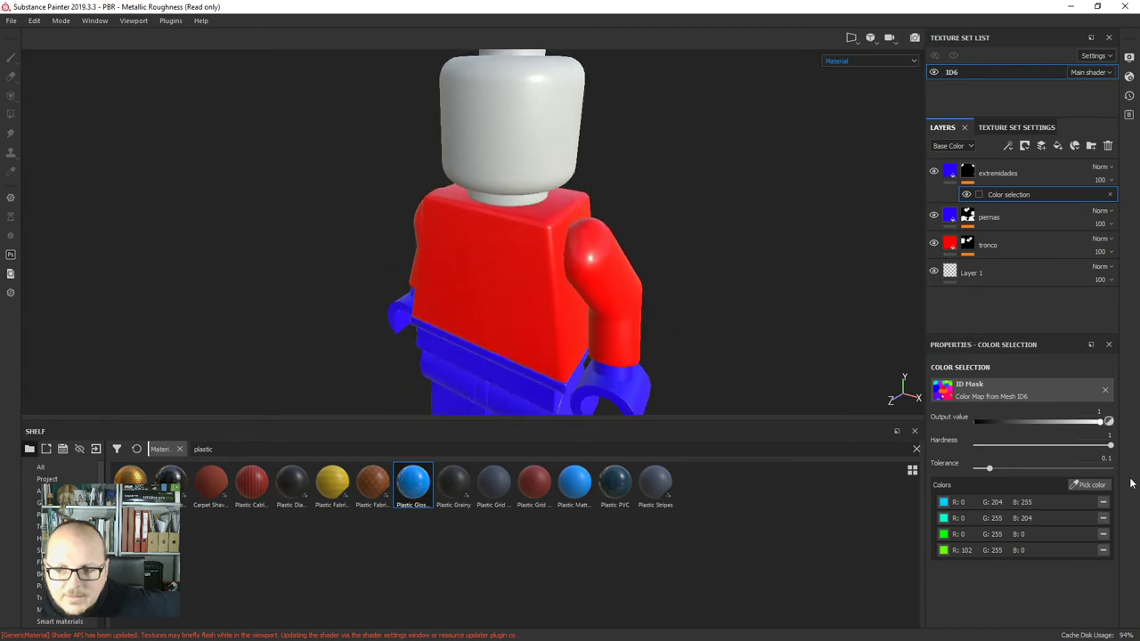
{"action": "left_click", "coordinate": [1090, 486]}
{"action": "left_click", "coordinate": [523, 167]}
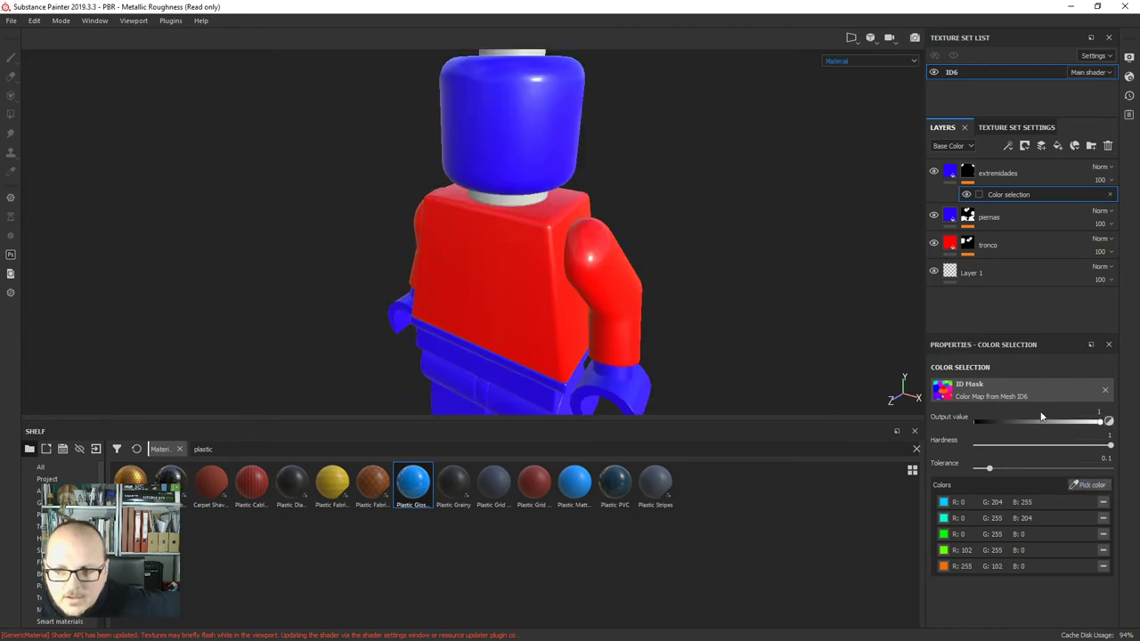
{"action": "left_click", "coordinate": [1090, 485]}
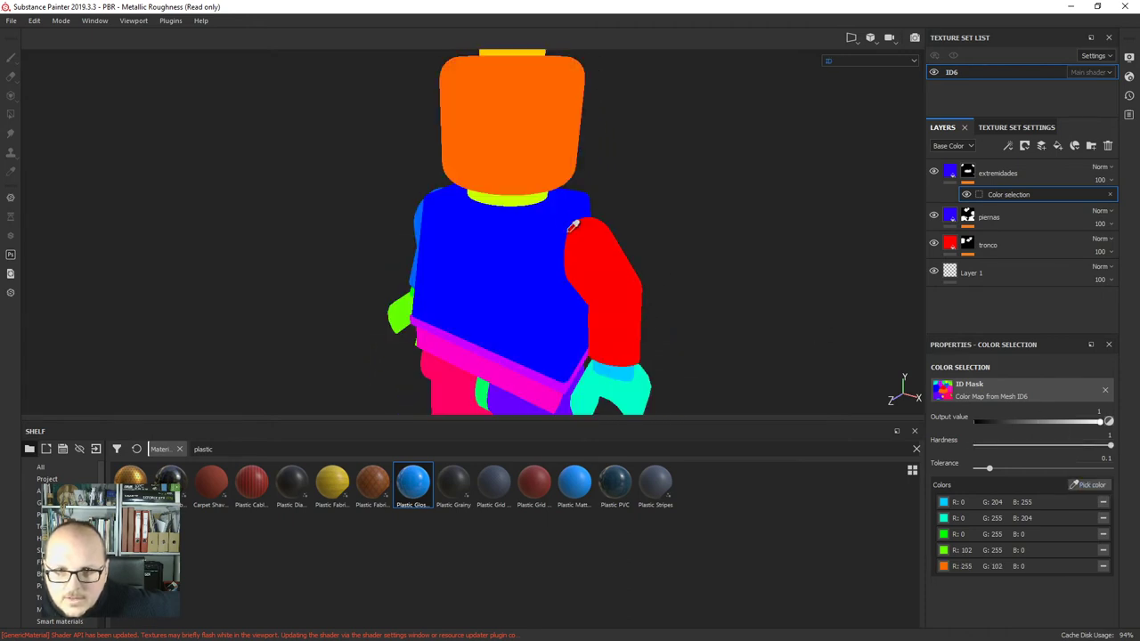
{"action": "left_click", "coordinate": [529, 191]}
{"action": "left_click", "coordinate": [1090, 485]}
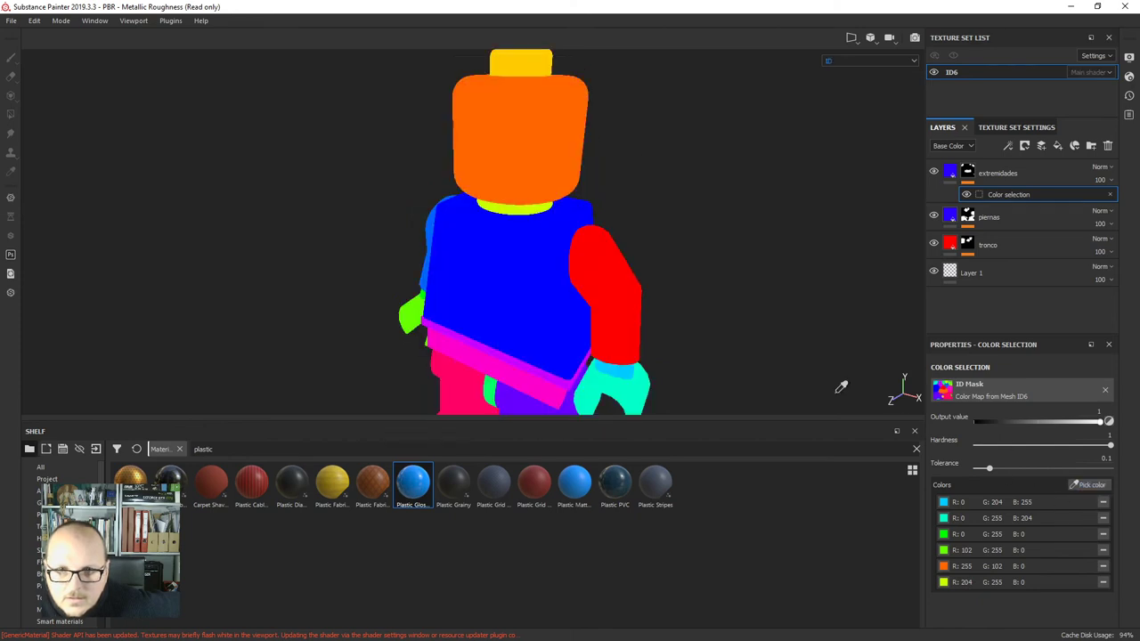
{"action": "left_click", "coordinate": [538, 122]}
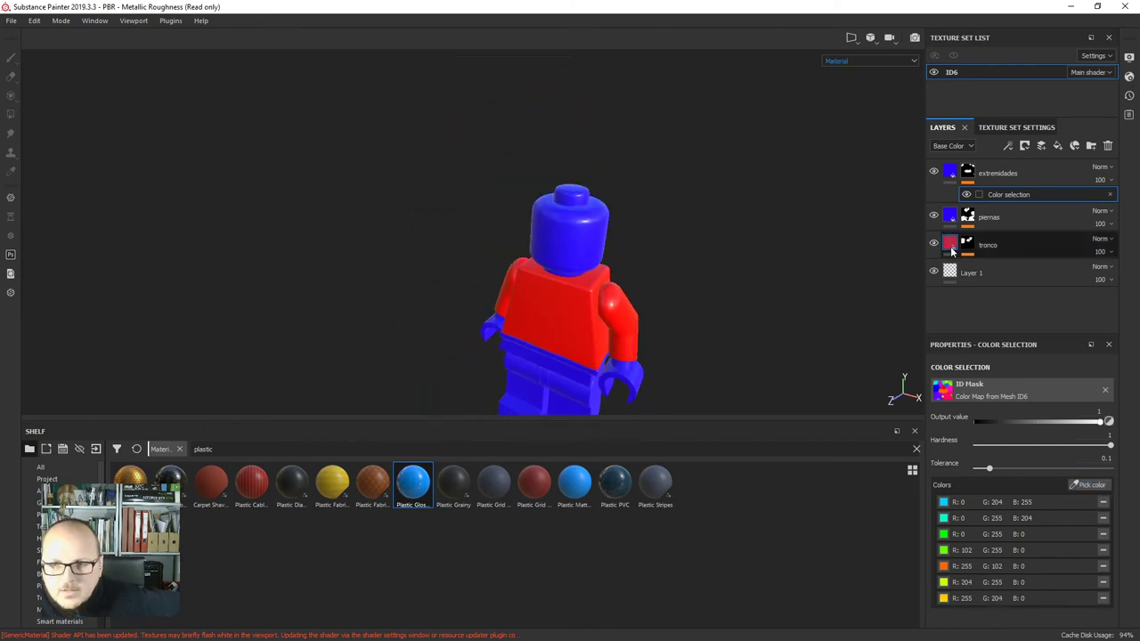
Set the extremidades layer's base color to a warm golden yellow, with a hue of about 0.090.
{"action": "left_click", "coordinate": [948, 177]}
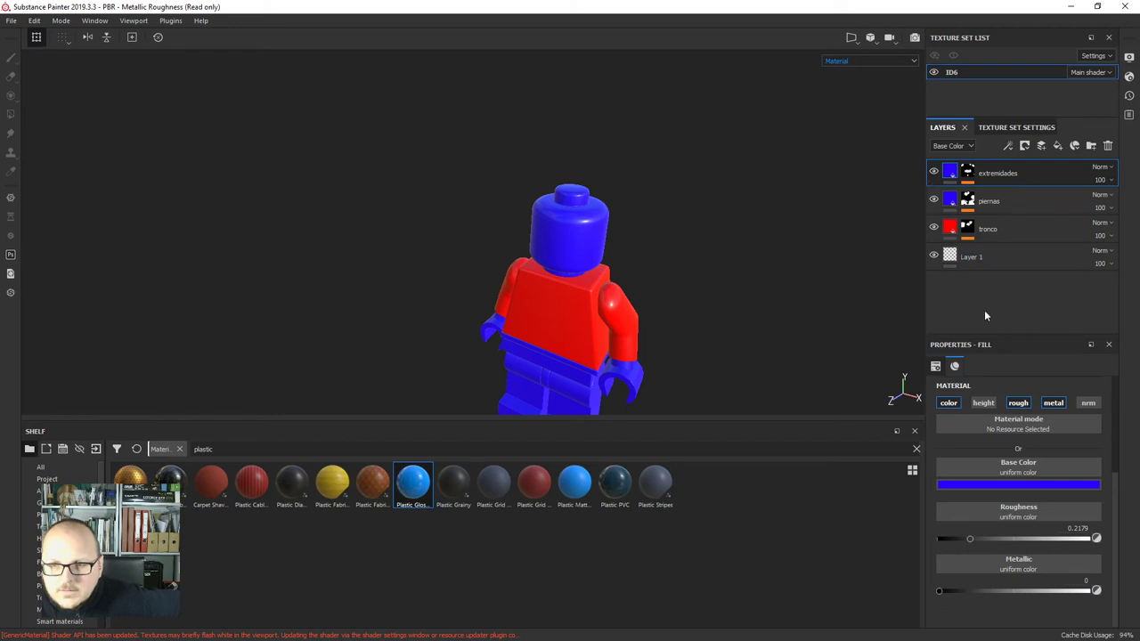
{"action": "left_click", "coordinate": [1036, 486]}
{"action": "left_click_drag", "start_coordinate": [1073, 542], "coordinate": [1084, 593]}
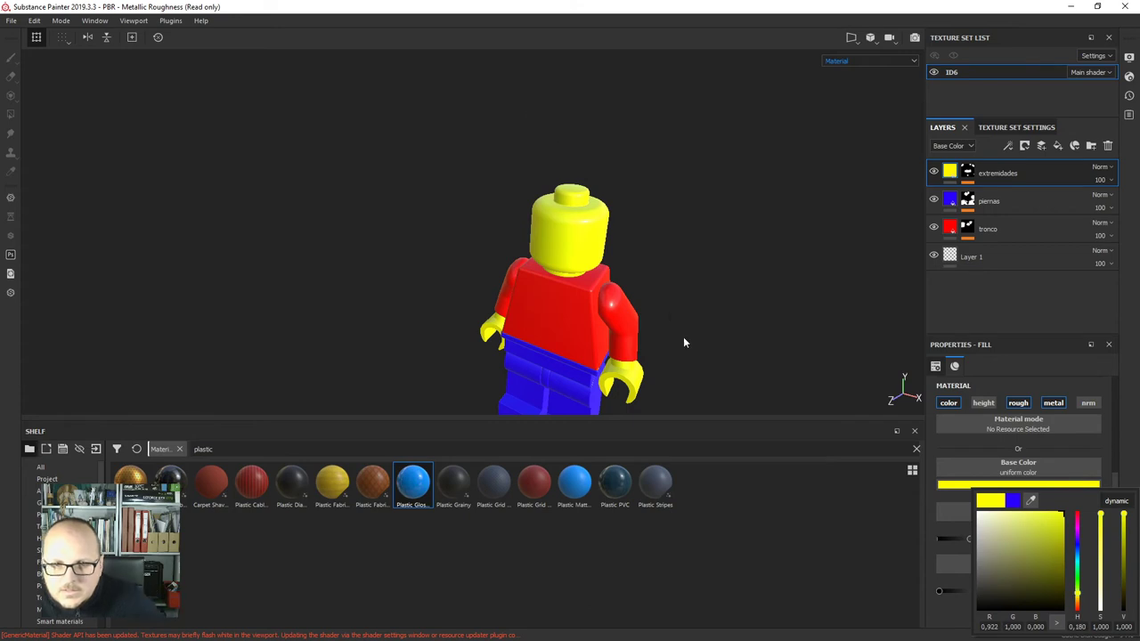
{"action": "left_click_drag", "start_coordinate": [676, 313], "coordinate": [649, 271], "text": "alt"}
{"action": "middle_click_drag", "start_coordinate": [648, 271], "coordinate": [587, 199], "text": "alt"}
{"action": "scroll", "coordinate": [581, 202], "scroll_direction": "up", "scroll_amount": 6}
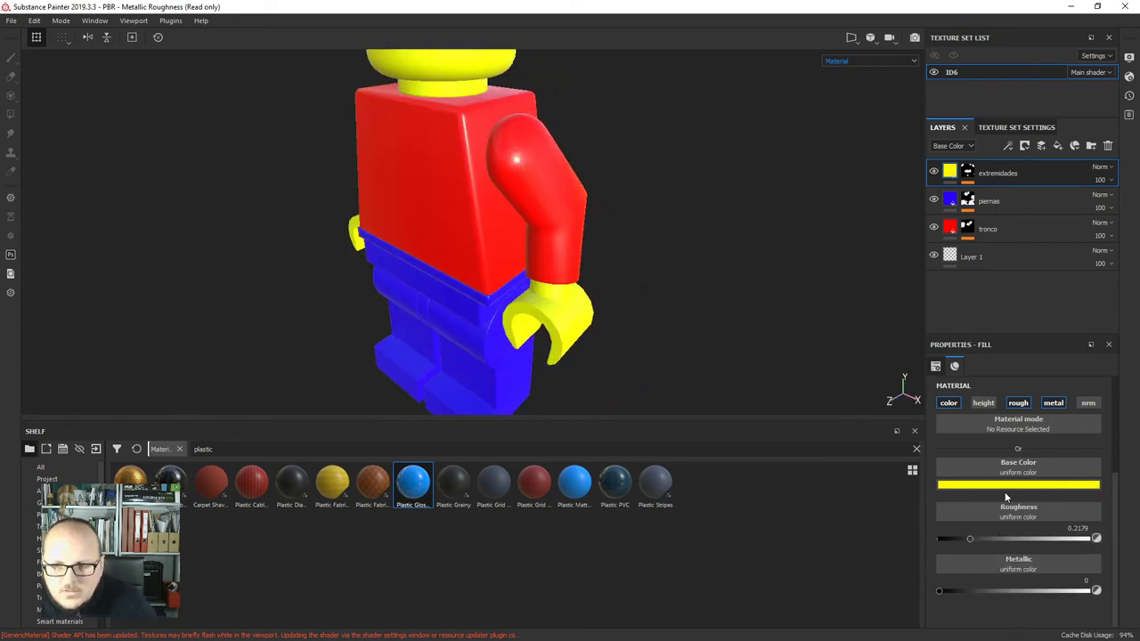
{"action": "left_click", "coordinate": [1011, 485]}
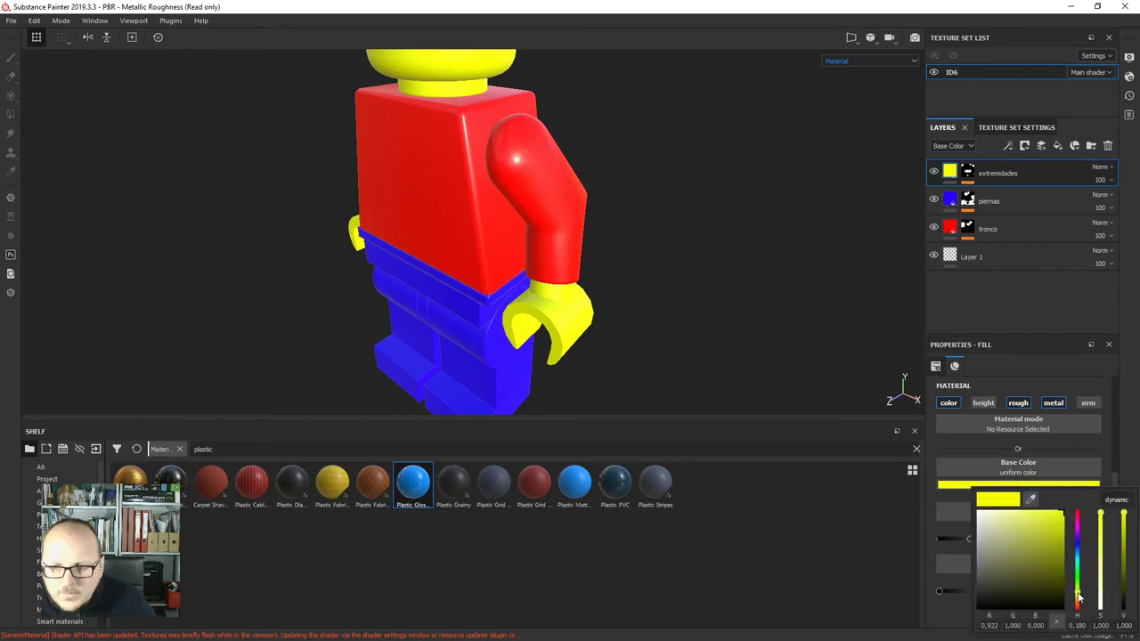
{"action": "left_click_drag", "start_coordinate": [1078, 597], "coordinate": [1080, 604]}
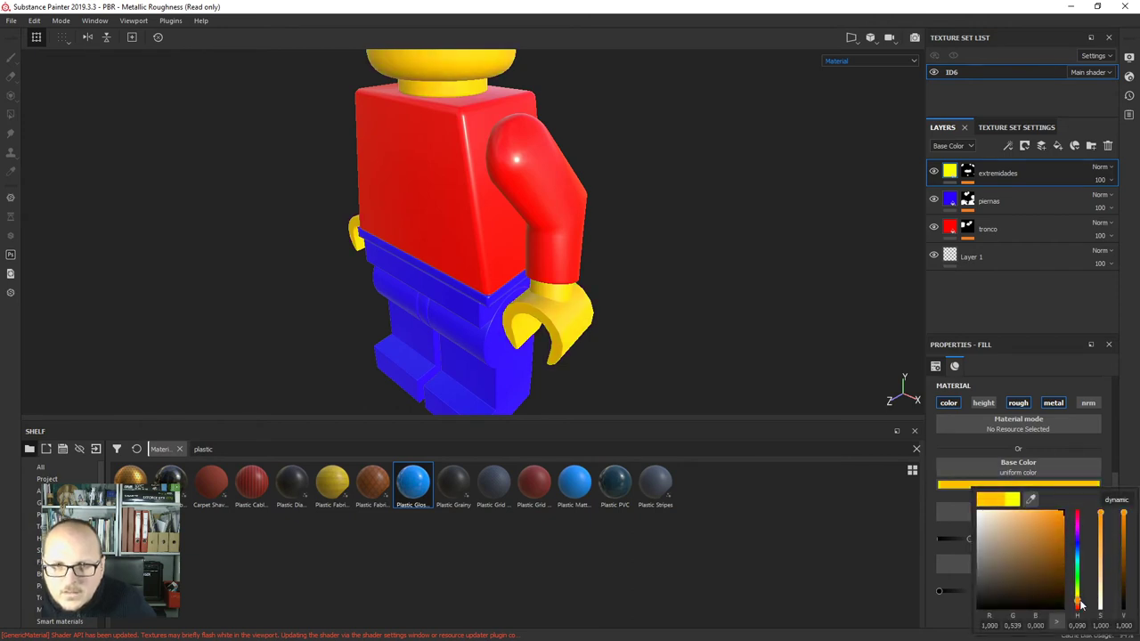
{"action": "left_click_drag", "start_coordinate": [684, 341], "coordinate": [705, 315], "text": "alt"}
{"action": "scroll", "coordinate": [706, 316], "scroll_direction": "down", "scroll_amount": 3}
{"action": "left_click_drag", "start_coordinate": [337, 259], "coordinate": [594, 263], "text": "alt"}
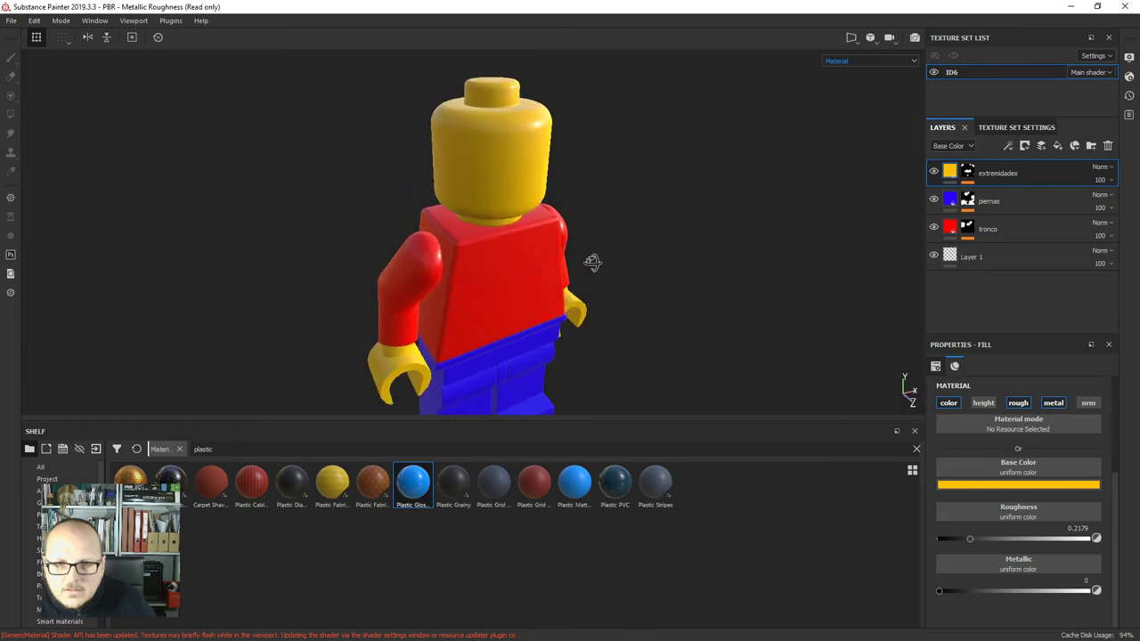
{"action": "right_click_drag", "start_coordinate": [593, 263], "coordinate": [558, 356], "text": "alt"}
{"action": "middle_click_drag", "start_coordinate": [558, 356], "coordinate": [614, 283], "text": "alt"}
{"action": "right_click_drag", "start_coordinate": [615, 283], "coordinate": [527, 287], "text": "alt"}
{"action": "left_click_drag", "start_coordinate": [527, 287], "coordinate": [566, 288], "text": "alt"}
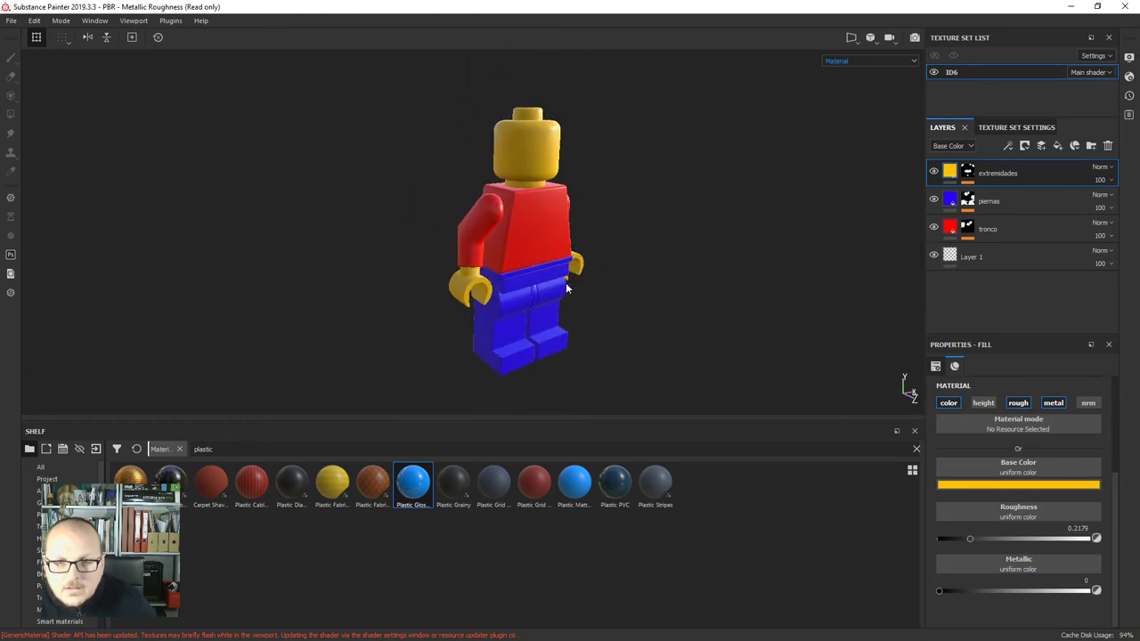
Save the project as lego_man in the Projects folder.
{"action": "left_click", "coordinate": [10, 20]}
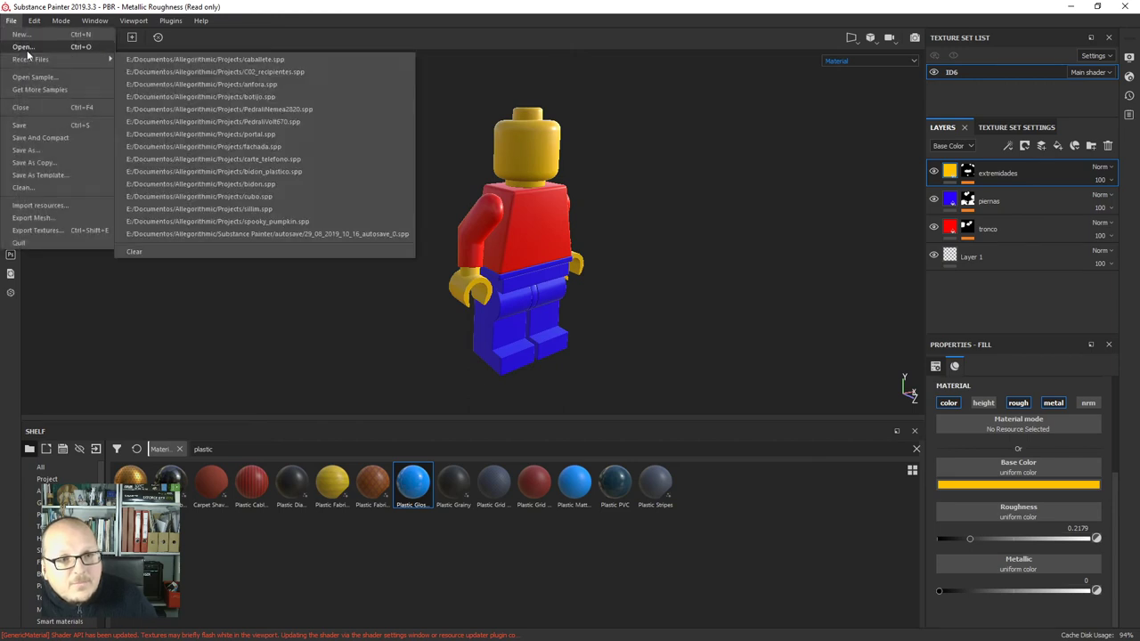
{"action": "left_click", "coordinate": [46, 150]}
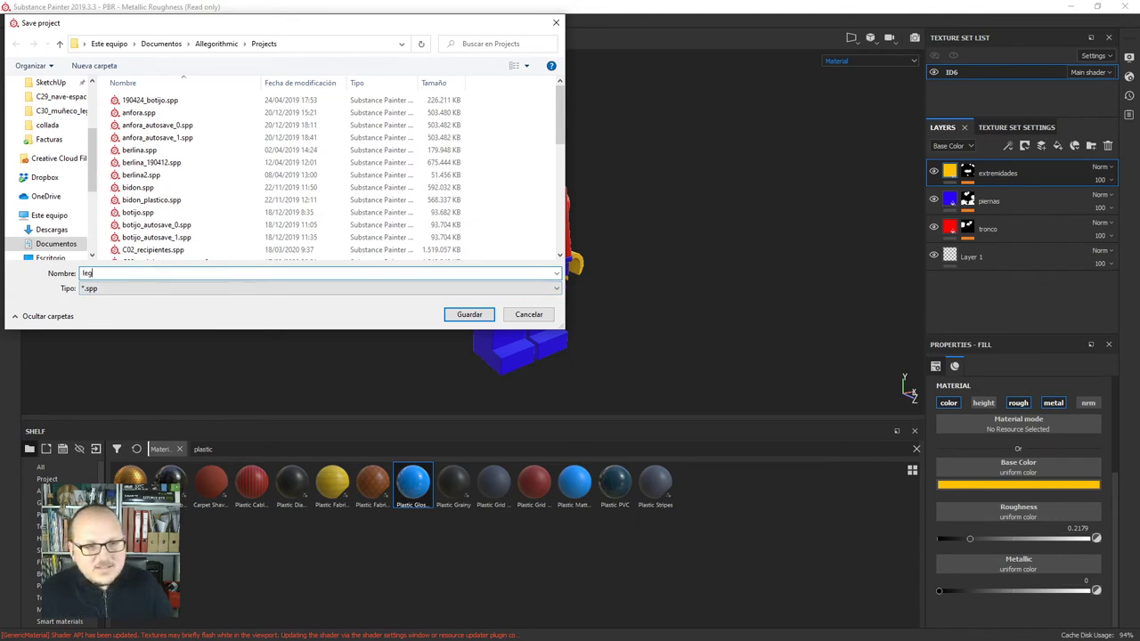
{"action": "key", "text": "Return"}
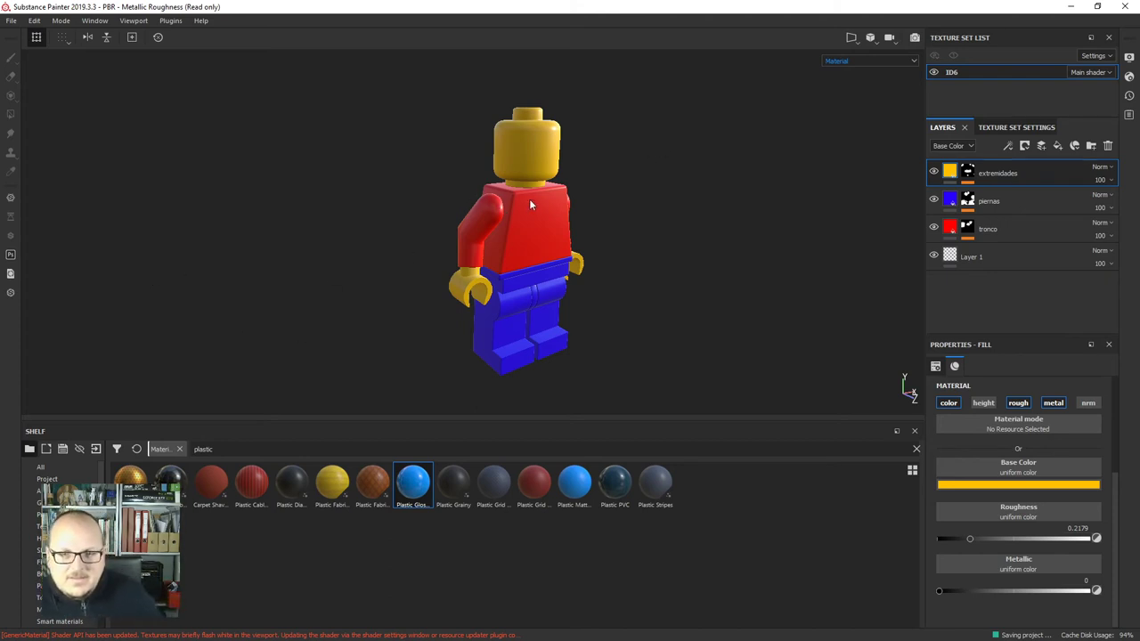
{"action": "scroll", "coordinate": [552, 196], "scroll_direction": "up", "scroll_amount": 5}
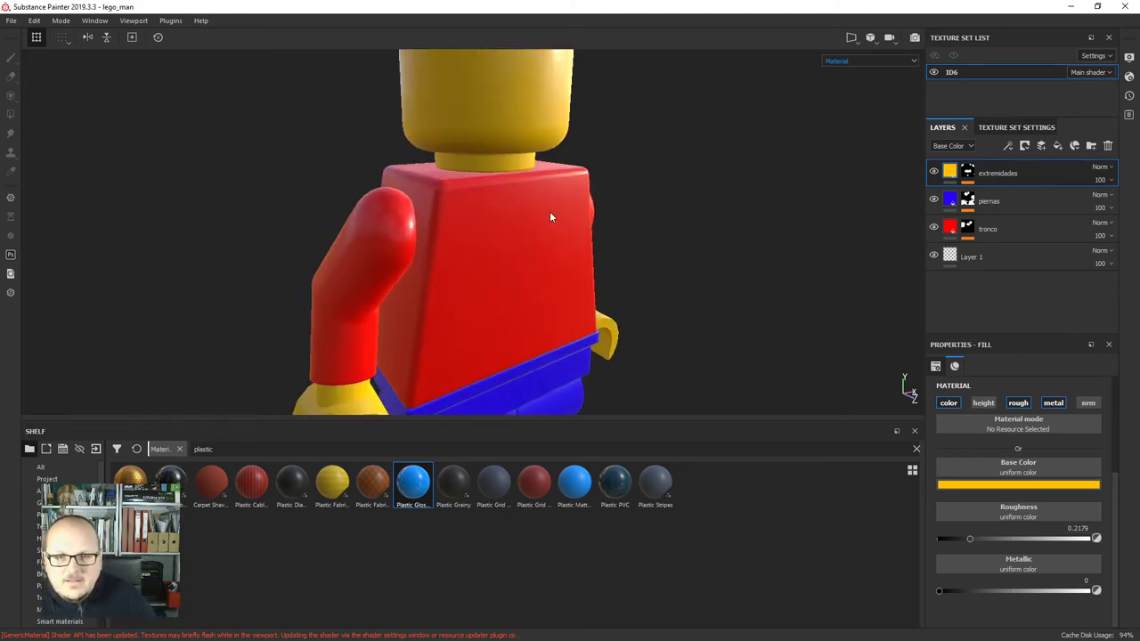
{"action": "scroll", "coordinate": [551, 217], "scroll_direction": "down", "scroll_amount": 3}
{"action": "left_click_drag", "start_coordinate": [565, 287], "coordinate": [443, 245], "text": "alt"}
{"action": "scroll", "coordinate": [445, 248], "scroll_direction": "down", "scroll_amount": 2}
{"action": "left_click_drag", "start_coordinate": [579, 318], "coordinate": [522, 311], "text": "alt"}
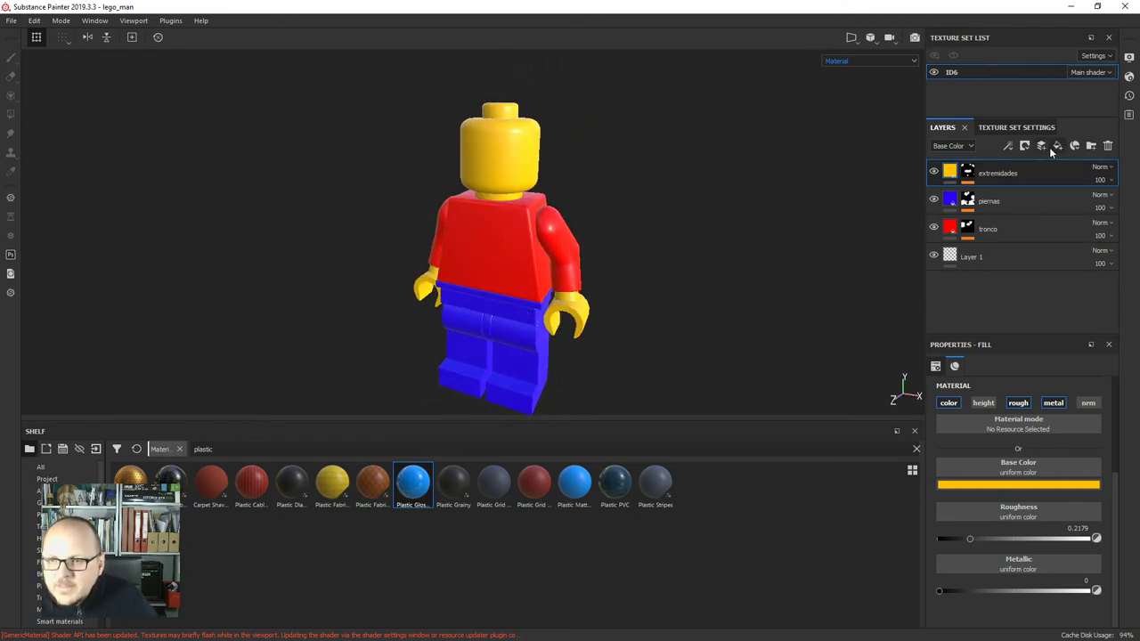
Create a new folder at the top of the layer stack and name it desgaste.
{"action": "left_click", "coordinate": [1088, 145]}
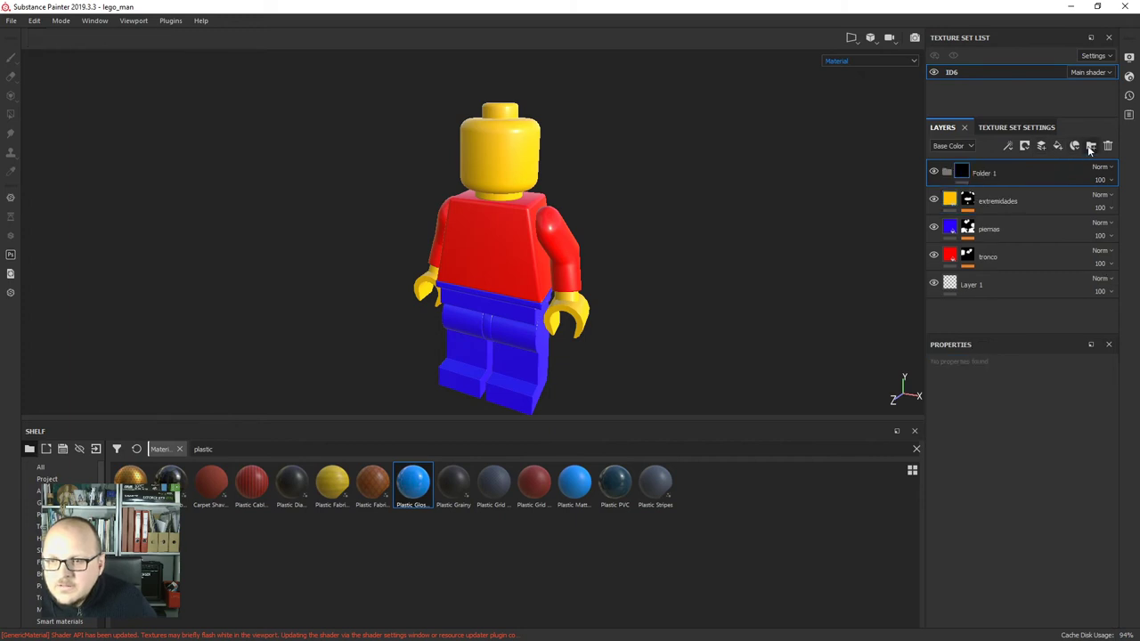
{"action": "double_click", "coordinate": [989, 174]}
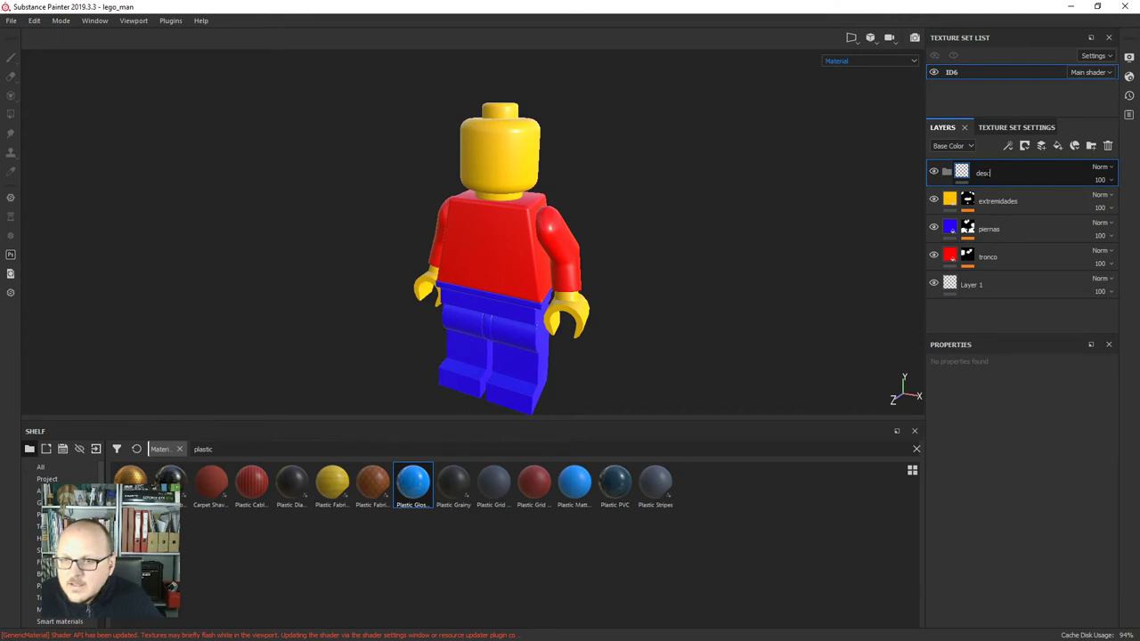
{"action": "type", "text": "desgaste"}
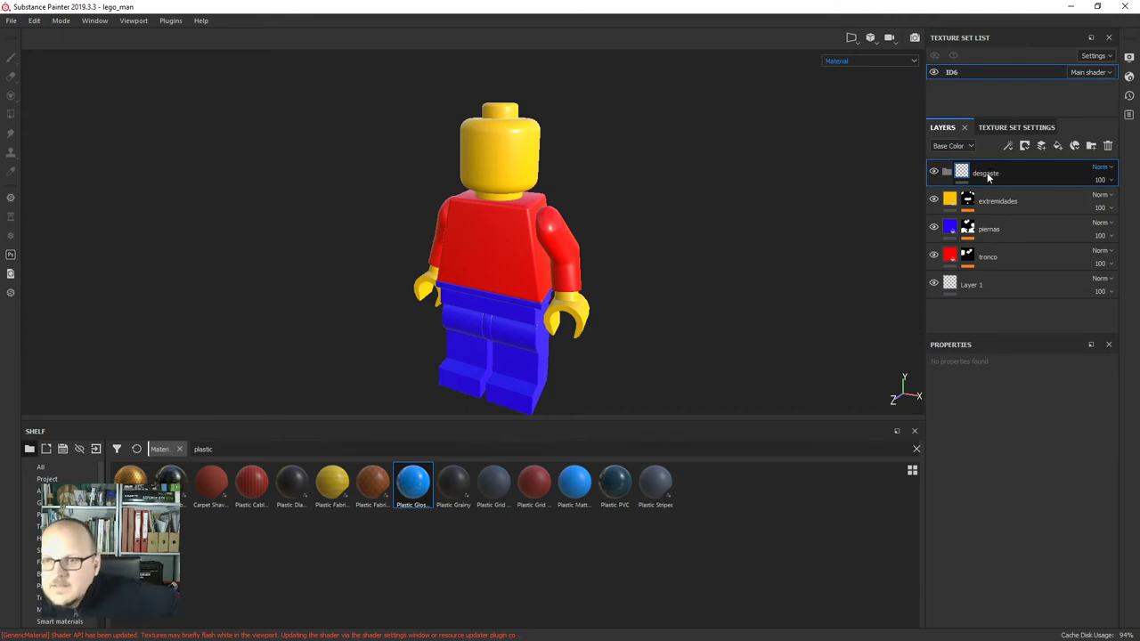
{"action": "key", "text": "Return"}
Add a fill layer inside the desgaste folder and set its base color to a near-black grey, value about 0.035.
{"action": "left_click", "coordinate": [1057, 145]}
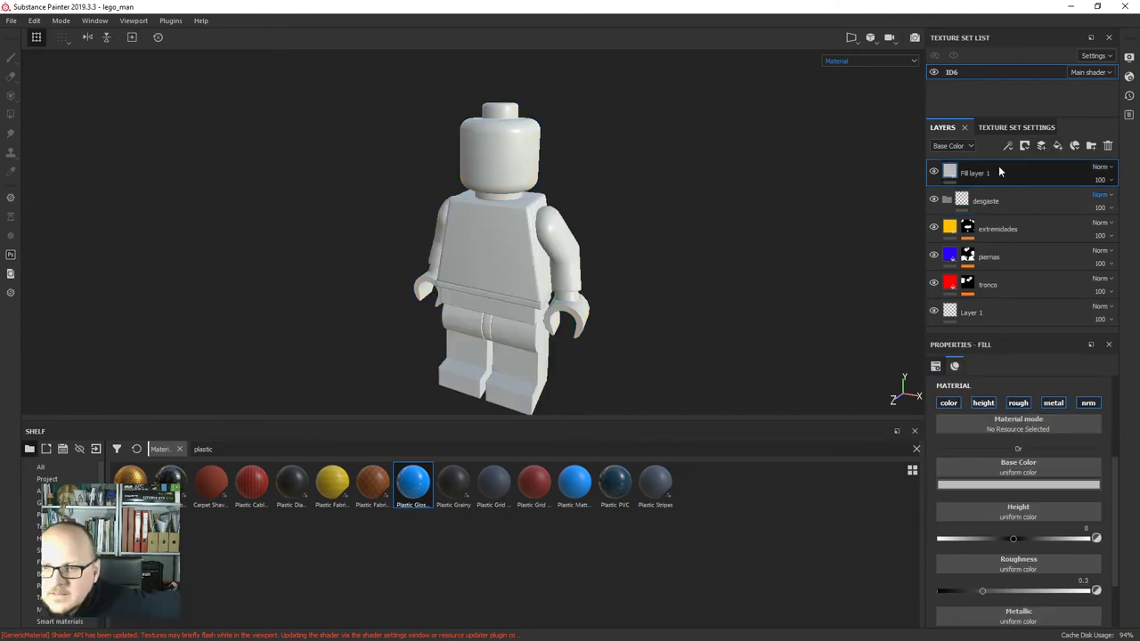
{"action": "left_click_drag", "start_coordinate": [998, 173], "coordinate": [987, 200]}
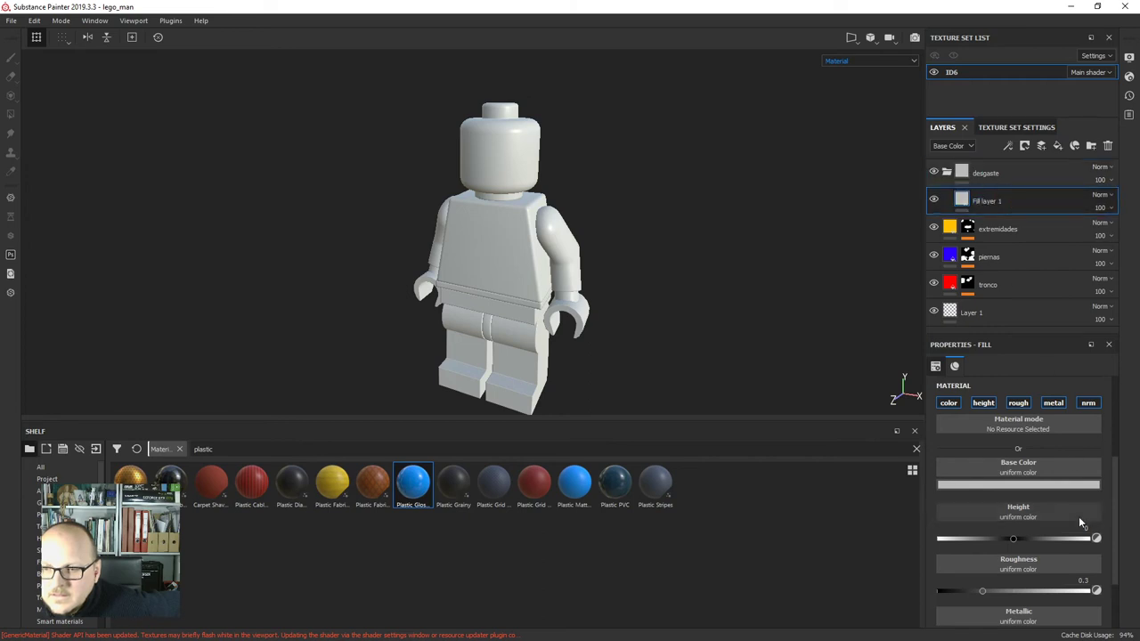
{"action": "left_click", "coordinate": [1036, 485]}
{"action": "left_click_drag", "start_coordinate": [1035, 490], "coordinate": [965, 587]}
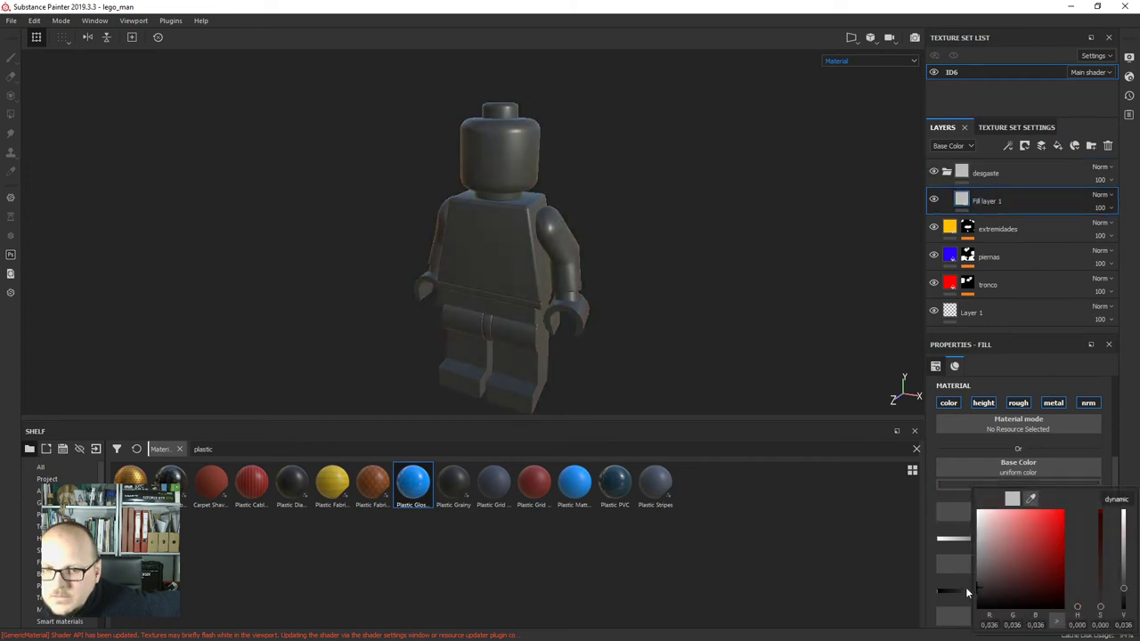
Give the desgaste fill layer a black mask containing a fill effect that uses the Grunge Scratches Rough texture.
{"action": "left_click", "coordinate": [1028, 147]}
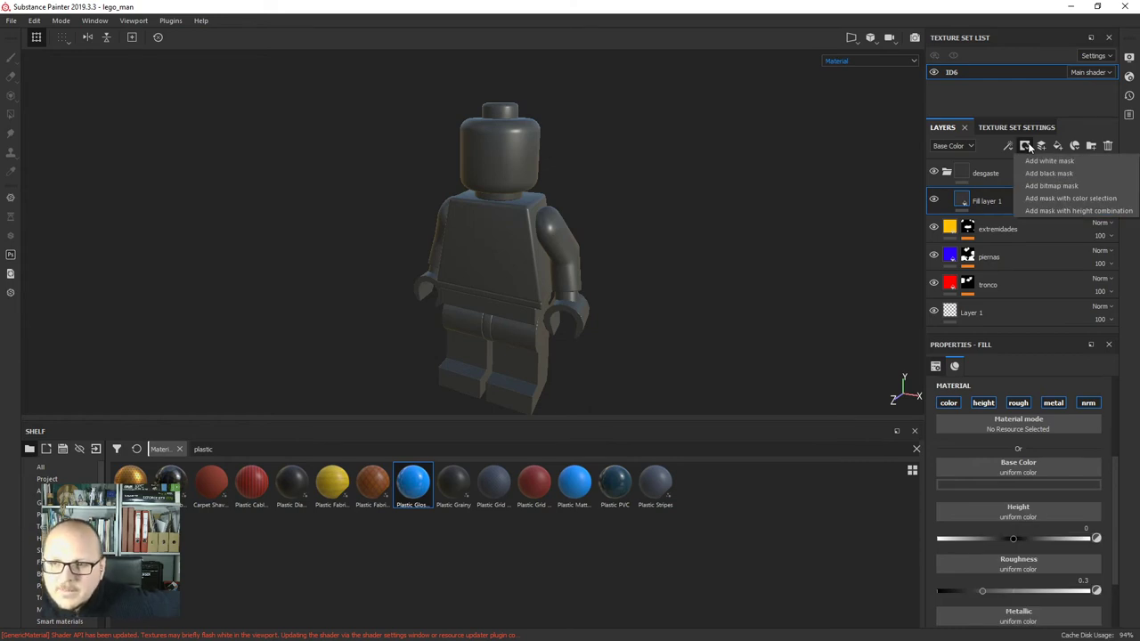
{"action": "left_click", "coordinate": [1048, 174]}
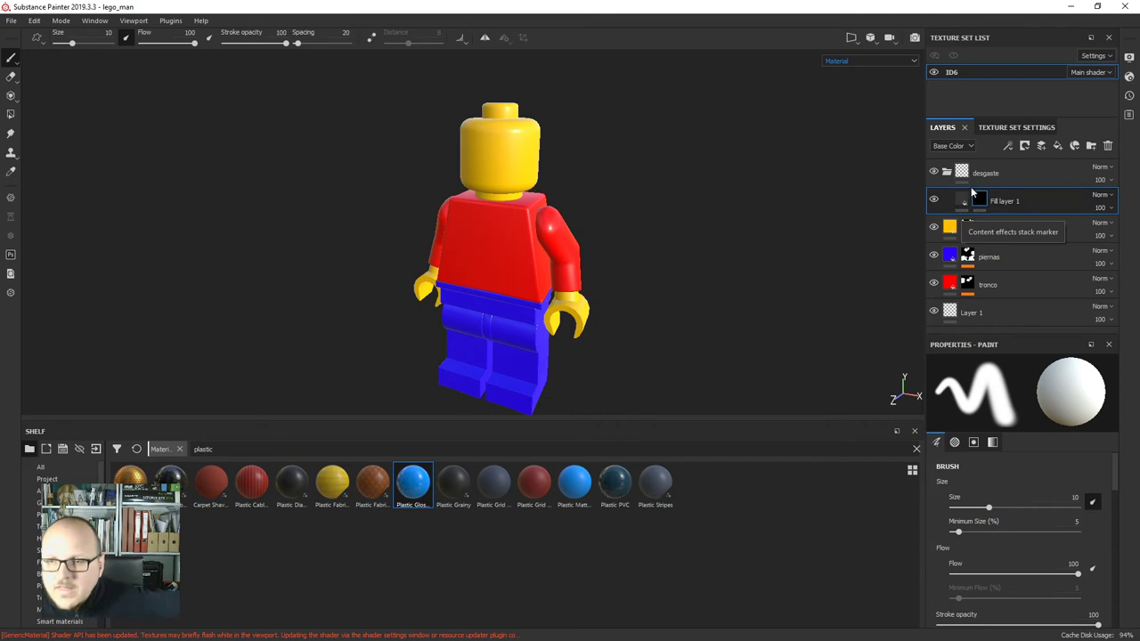
{"action": "mouse_move", "coordinate": [978, 201]}
{"action": "left_click", "coordinate": [1008, 146]}
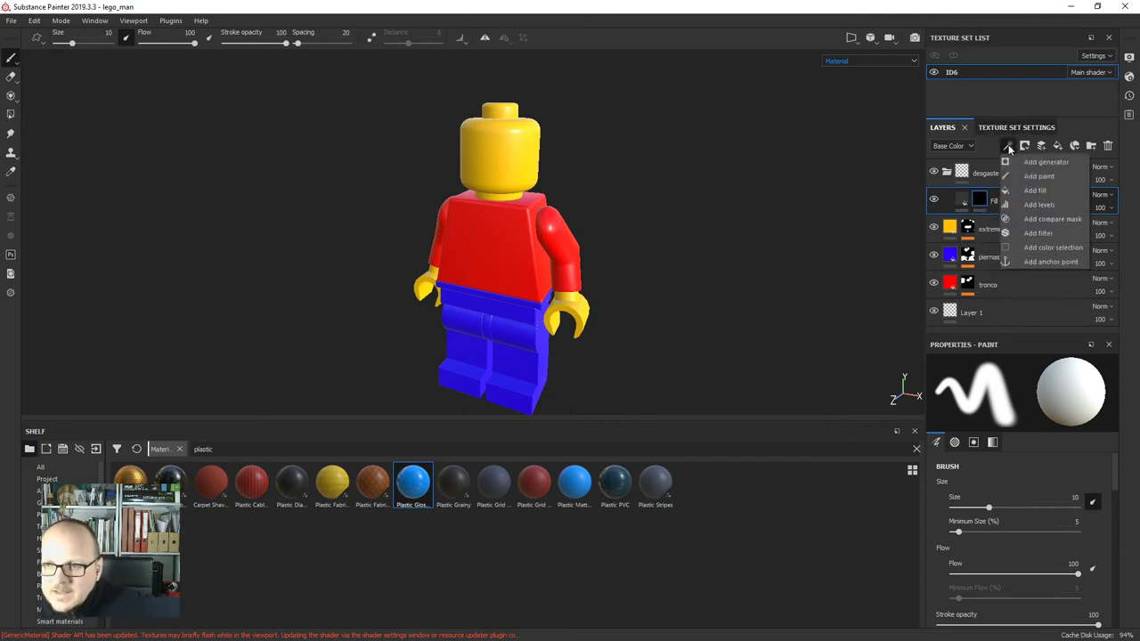
{"action": "left_click", "coordinate": [1035, 190]}
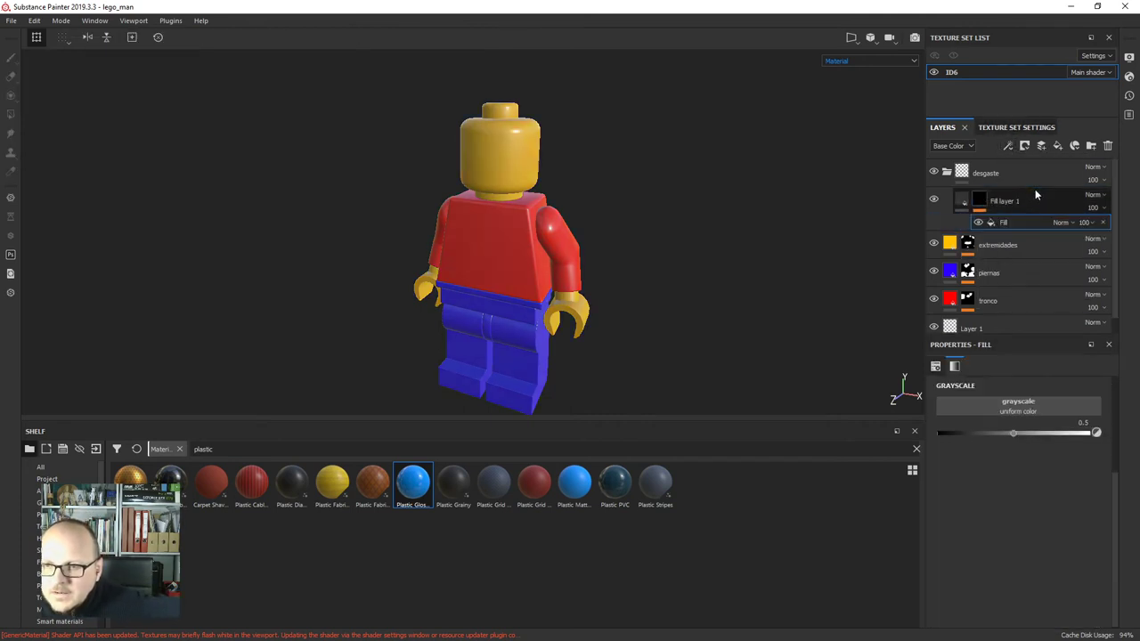
{"action": "left_click", "coordinate": [1028, 408]}
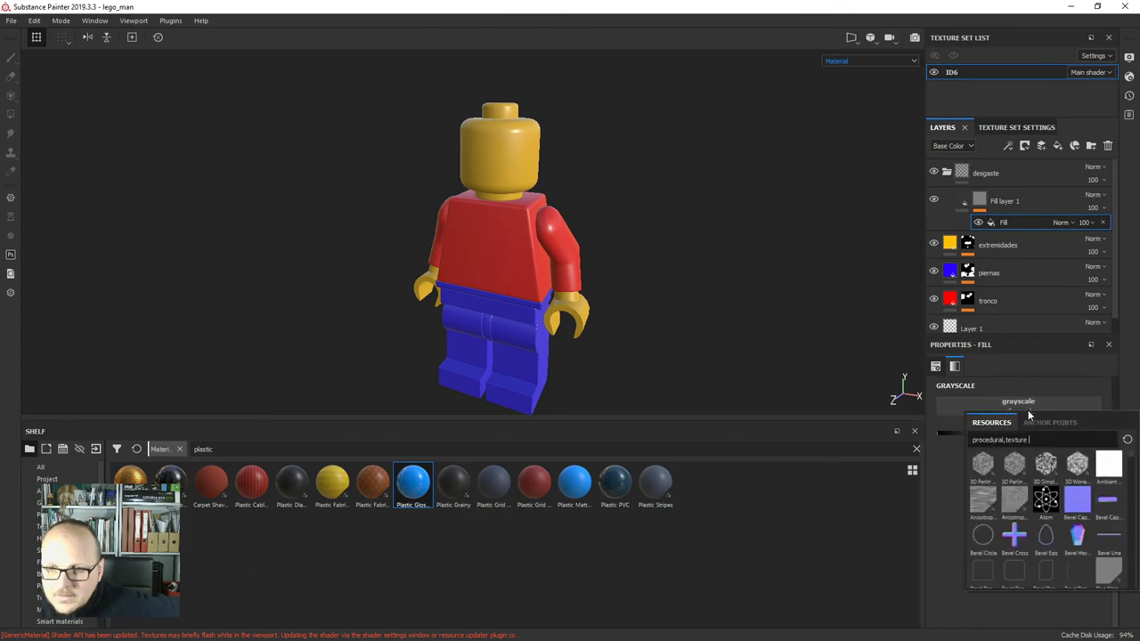
{"action": "left_click", "coordinate": [1063, 441]}
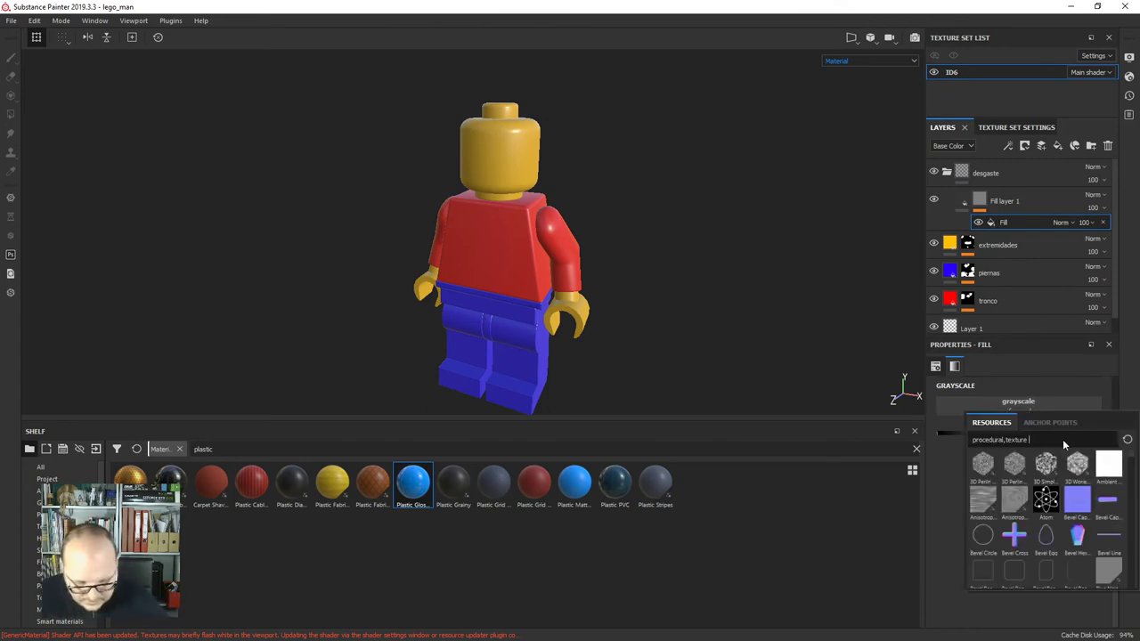
{"action": "type", "text": "scra"}
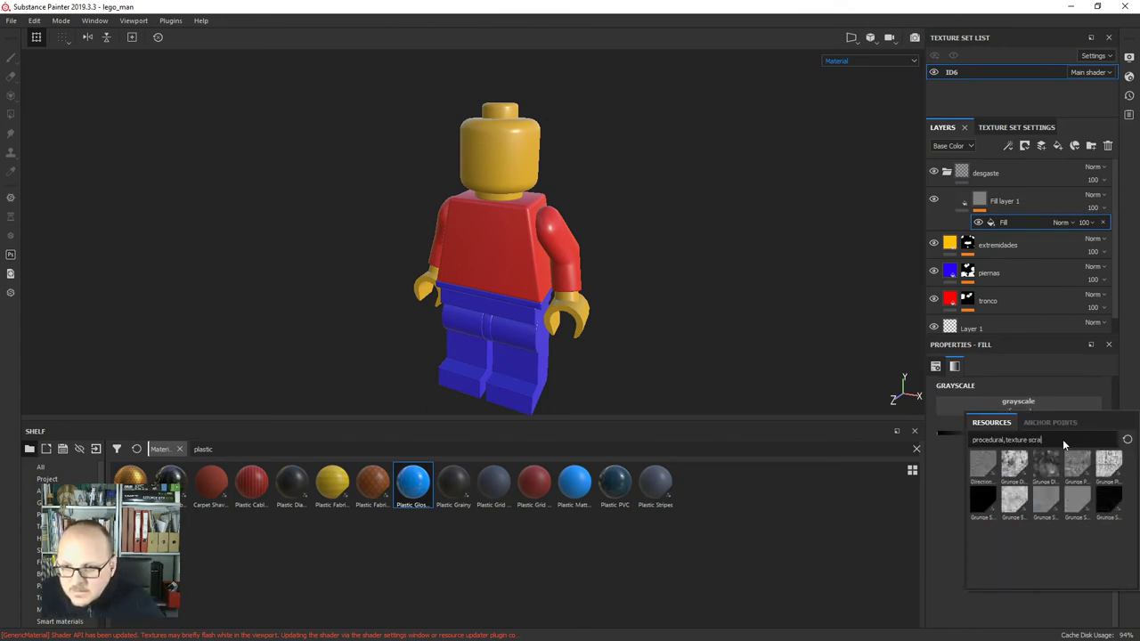
{"action": "left_click", "coordinate": [1105, 500]}
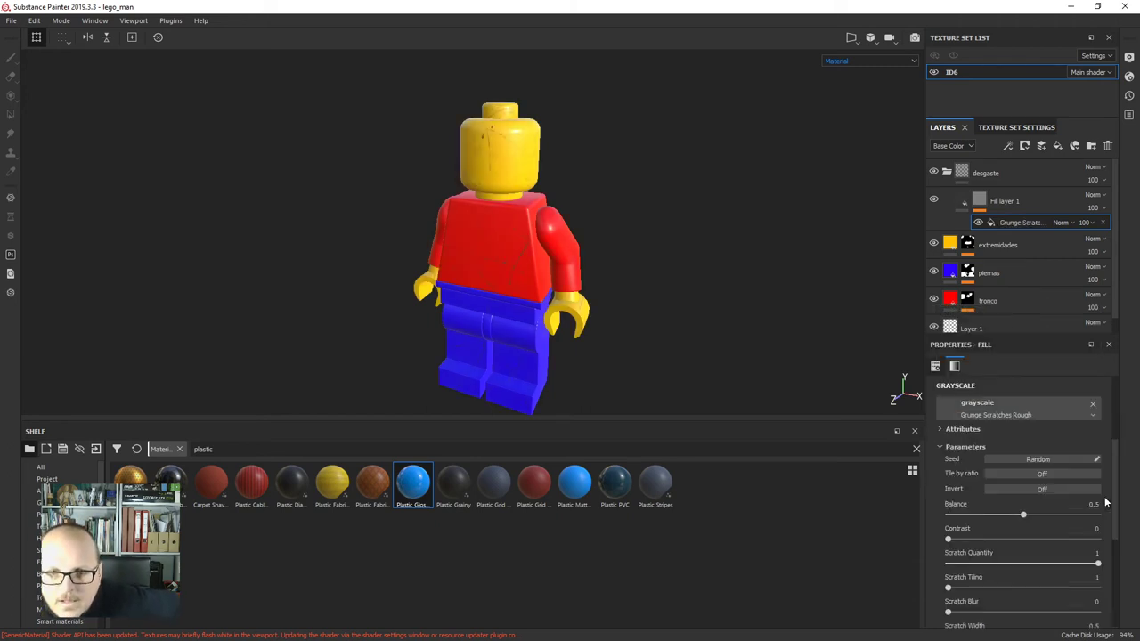
Examine the scratches on the minifigure's head up close and from above.
{"action": "scroll", "coordinate": [481, 151], "scroll_direction": "up", "scroll_amount": 5}
{"action": "left_click_drag", "start_coordinate": [474, 205], "coordinate": [572, 256], "text": "alt"}
{"action": "scroll", "coordinate": [626, 205], "scroll_direction": "down", "scroll_amount": 4}
{"action": "scroll", "coordinate": [415, 128], "scroll_direction": "up", "scroll_amount": 6}
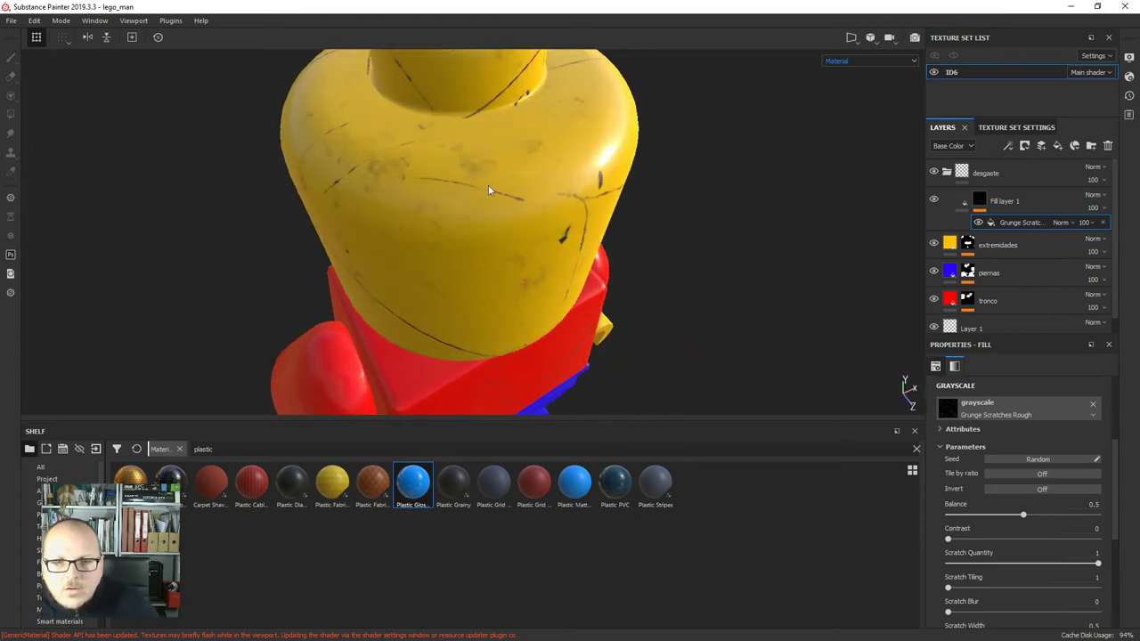
{"action": "scroll", "coordinate": [488, 187], "scroll_direction": "down", "scroll_amount": 3}
{"action": "left_click_drag", "start_coordinate": [480, 224], "coordinate": [423, 187], "text": "alt"}
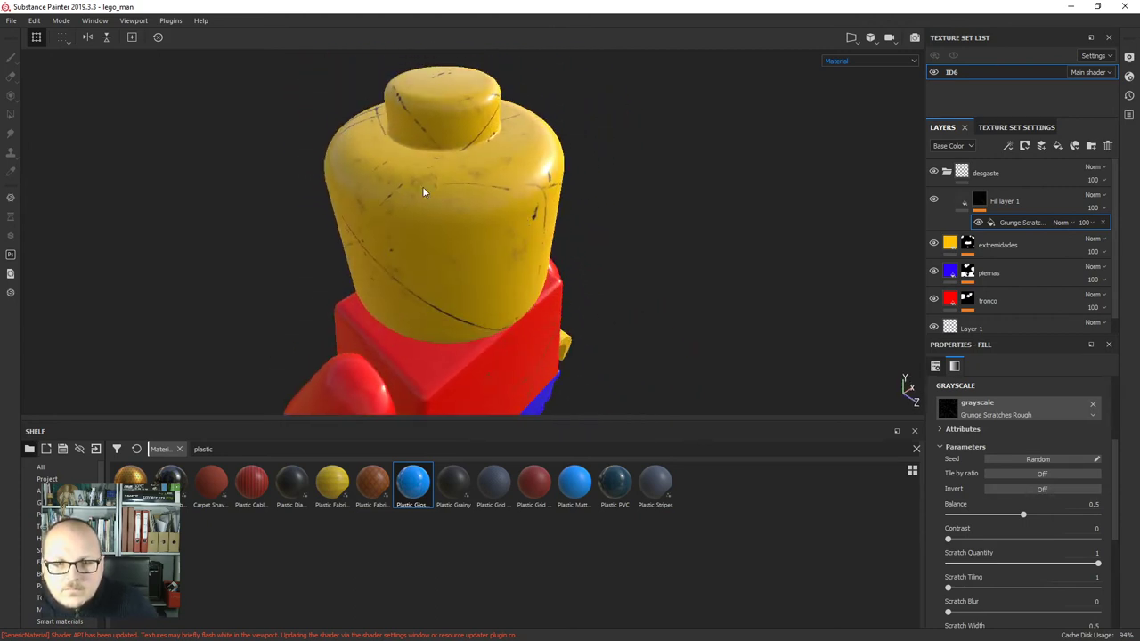
{"action": "scroll", "coordinate": [447, 185], "scroll_direction": "up", "scroll_amount": 3}
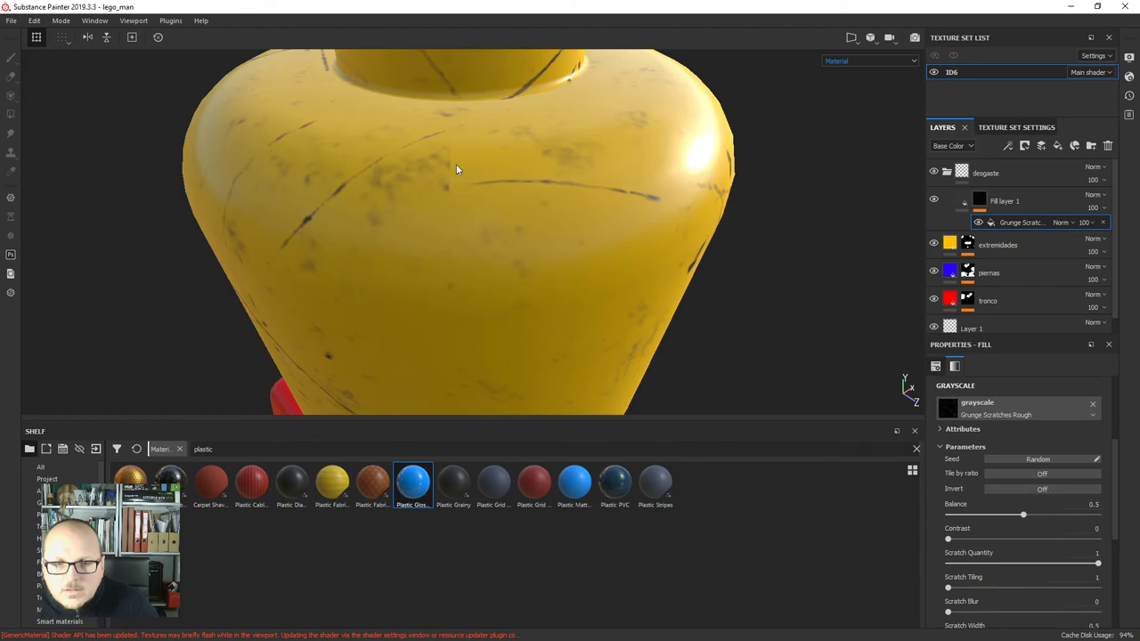
{"action": "scroll", "coordinate": [451, 190], "scroll_direction": "down", "scroll_amount": 4}
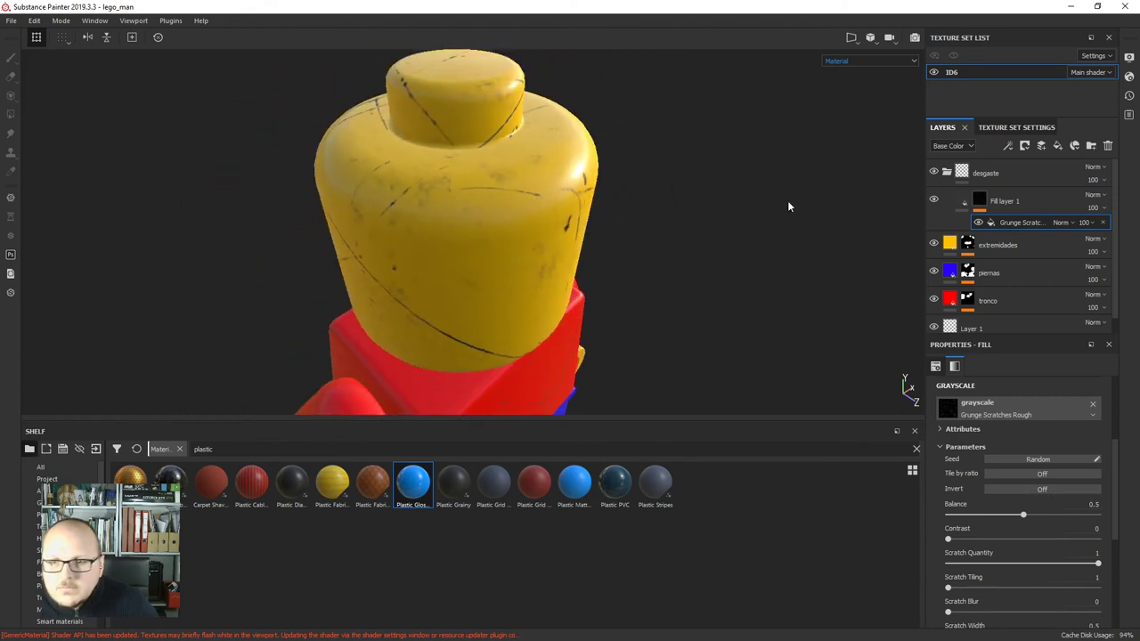
Switch the scratches fill in the mask to Tri-planar projection and set its UV scale to 0.9.
{"action": "scroll", "coordinate": [1016, 473], "scroll_direction": "up", "scroll_amount": 4}
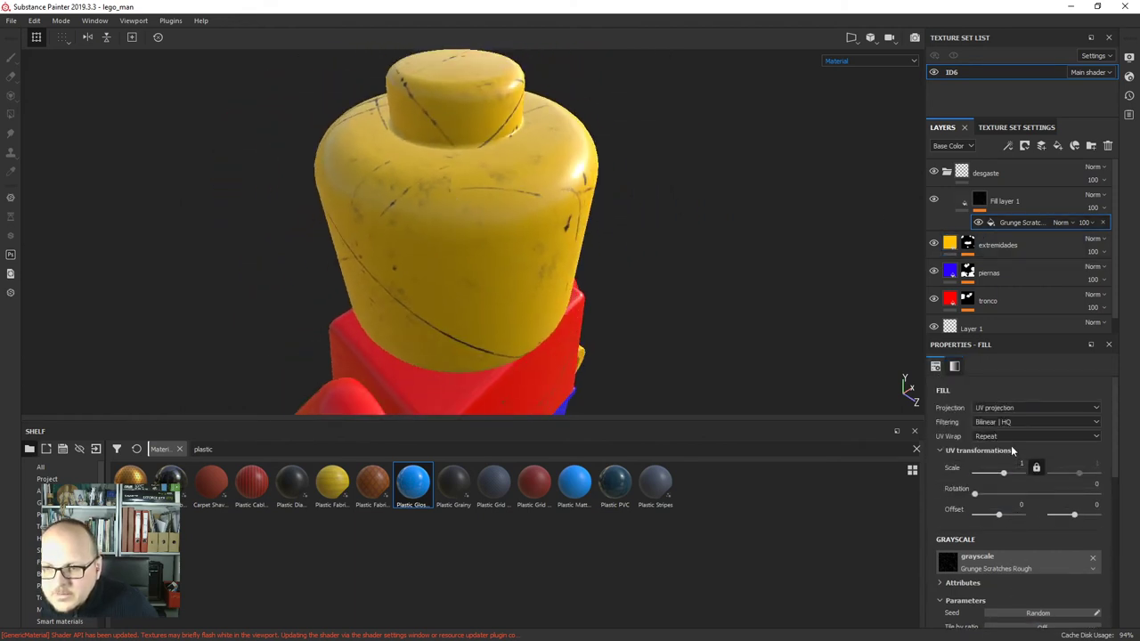
{"action": "left_click", "coordinate": [996, 410]}
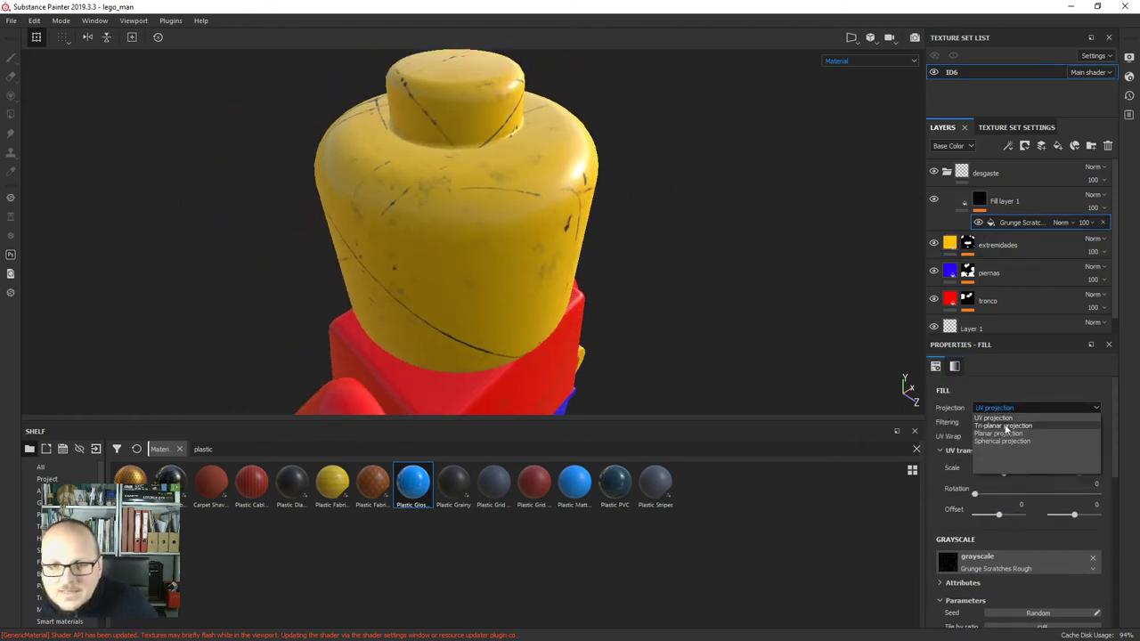
{"action": "left_click", "coordinate": [1005, 425]}
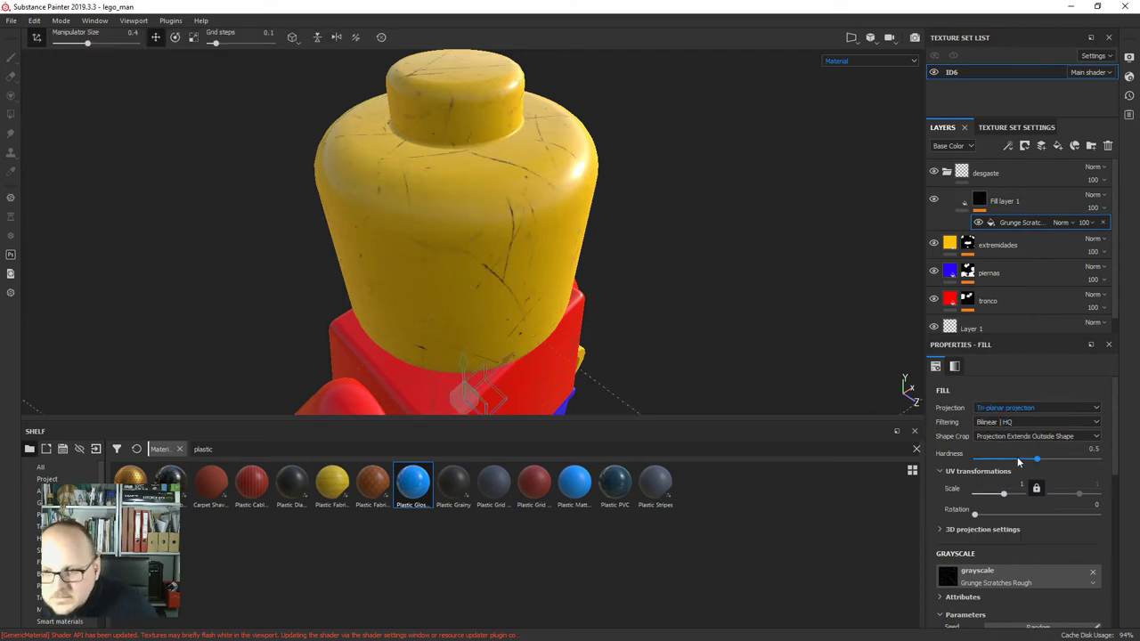
{"action": "left_click", "coordinate": [1004, 495]}
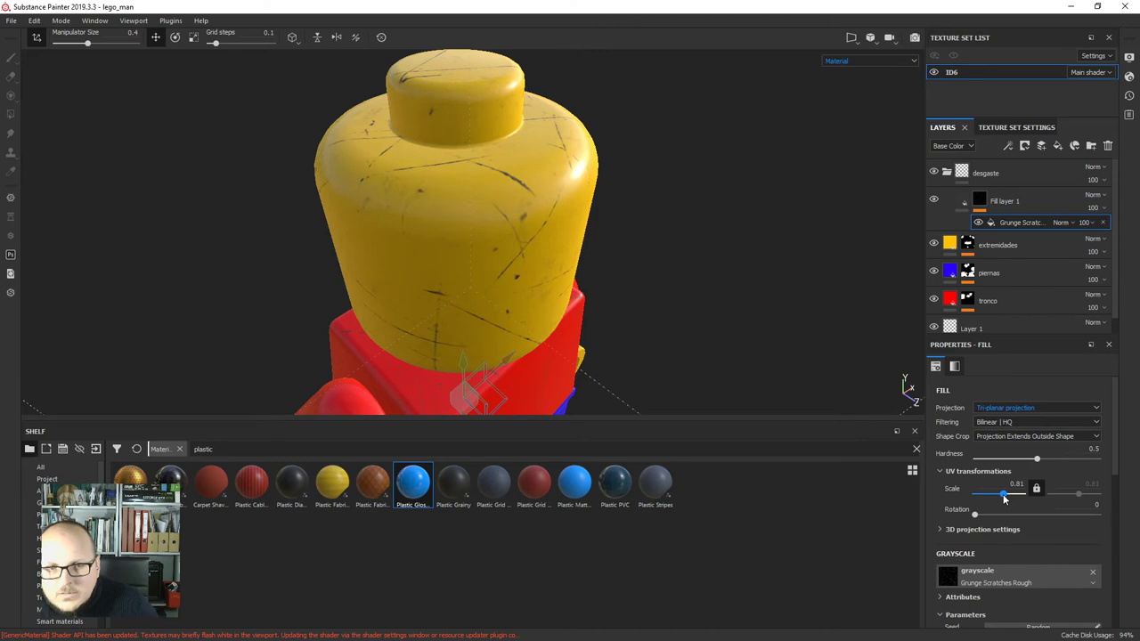
{"action": "left_click_drag", "start_coordinate": [1004, 497], "coordinate": [1006, 497]}
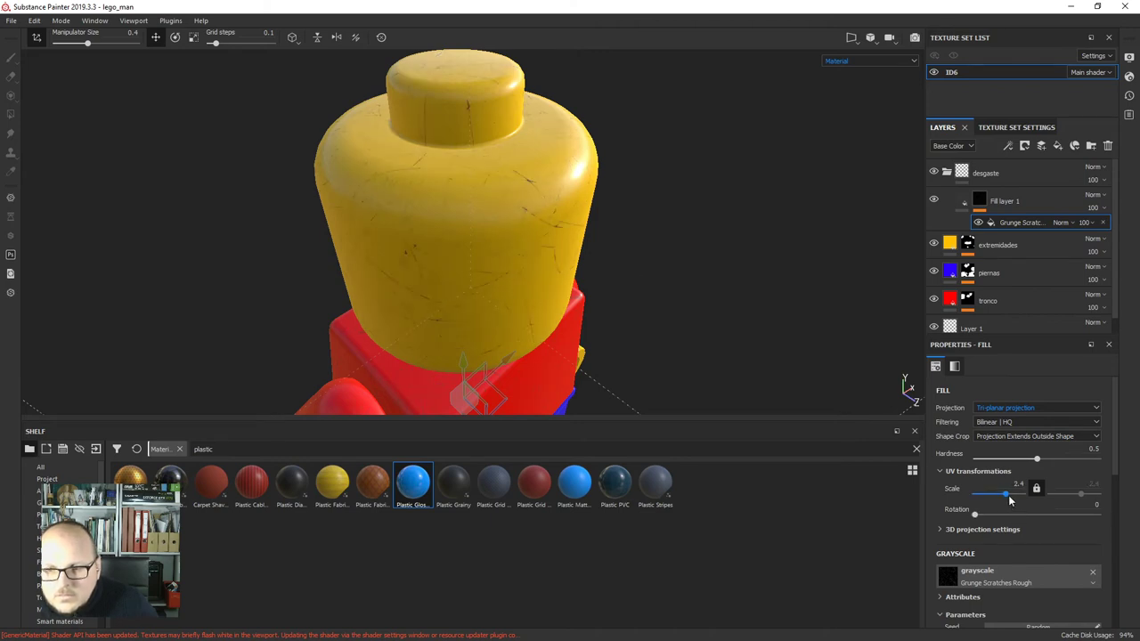
{"action": "left_click_drag", "start_coordinate": [1007, 498], "coordinate": [1004, 497]}
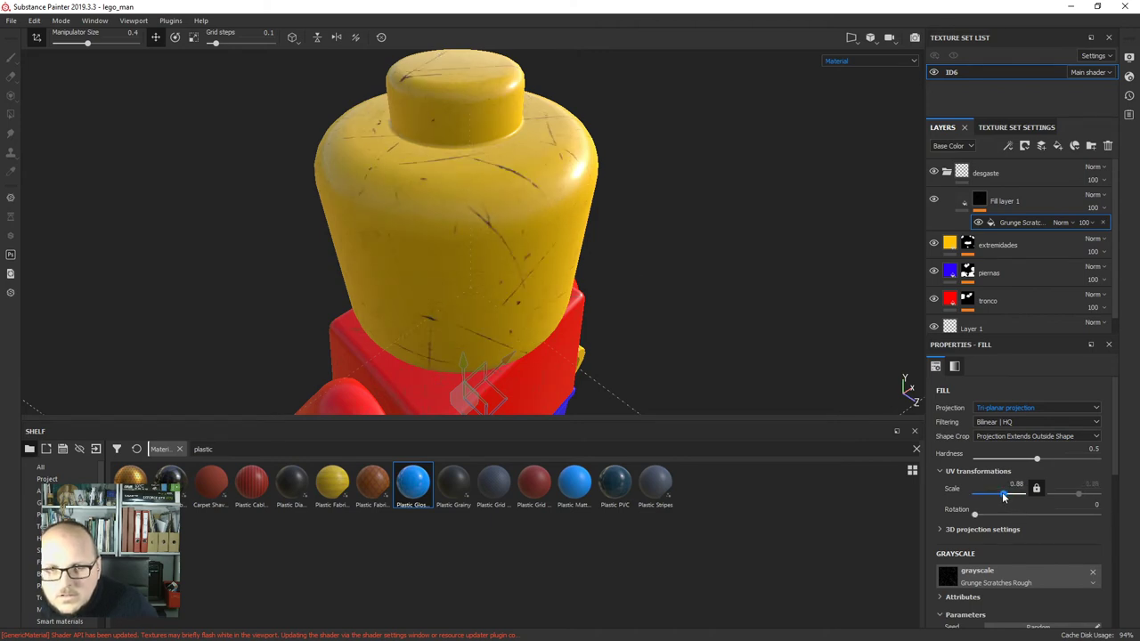
{"action": "left_click", "coordinate": [1017, 486]}
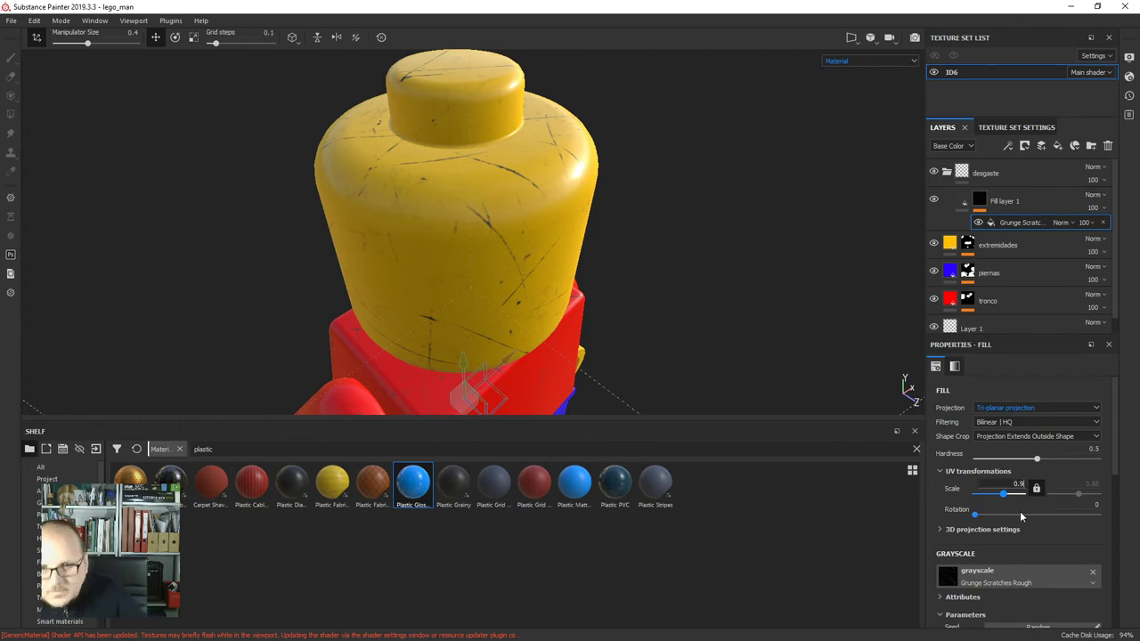
{"action": "key", "text": "Return"}
Inspect how the scratches are distributed over the torso, arms and head from several angles.
{"action": "left_click_drag", "start_coordinate": [677, 249], "coordinate": [610, 185], "text": "alt"}
{"action": "scroll", "coordinate": [603, 225], "scroll_direction": "down", "scroll_amount": 5}
{"action": "left_click_drag", "start_coordinate": [552, 291], "coordinate": [670, 247], "text": "alt"}
{"action": "scroll", "coordinate": [580, 146], "scroll_direction": "up", "scroll_amount": 4}
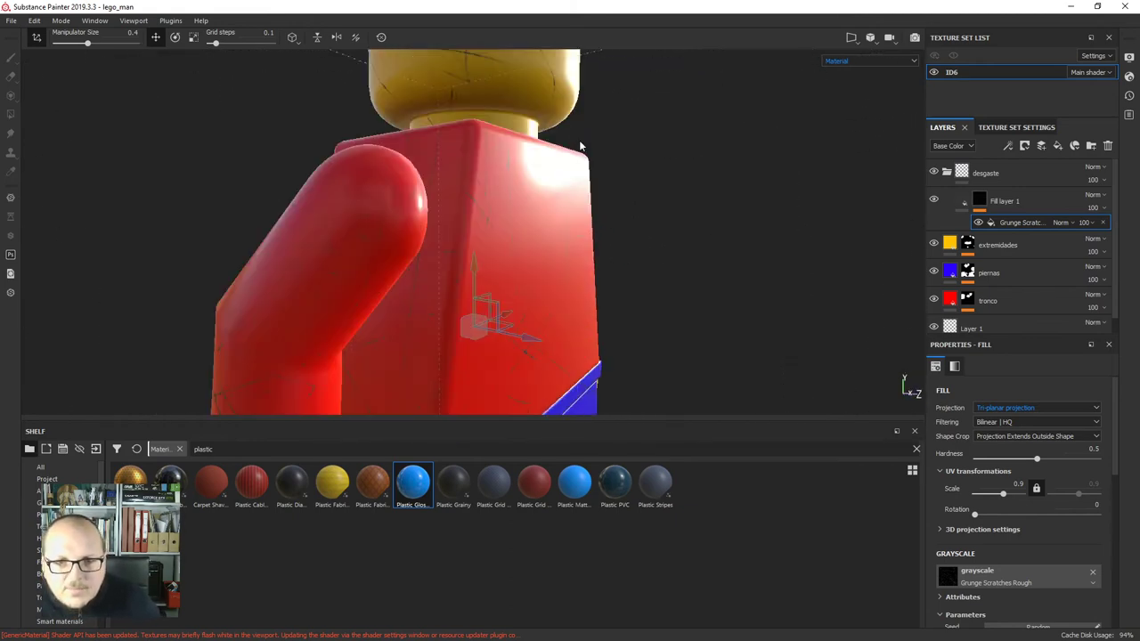
{"action": "scroll", "coordinate": [536, 205], "scroll_direction": "up", "scroll_amount": 3}
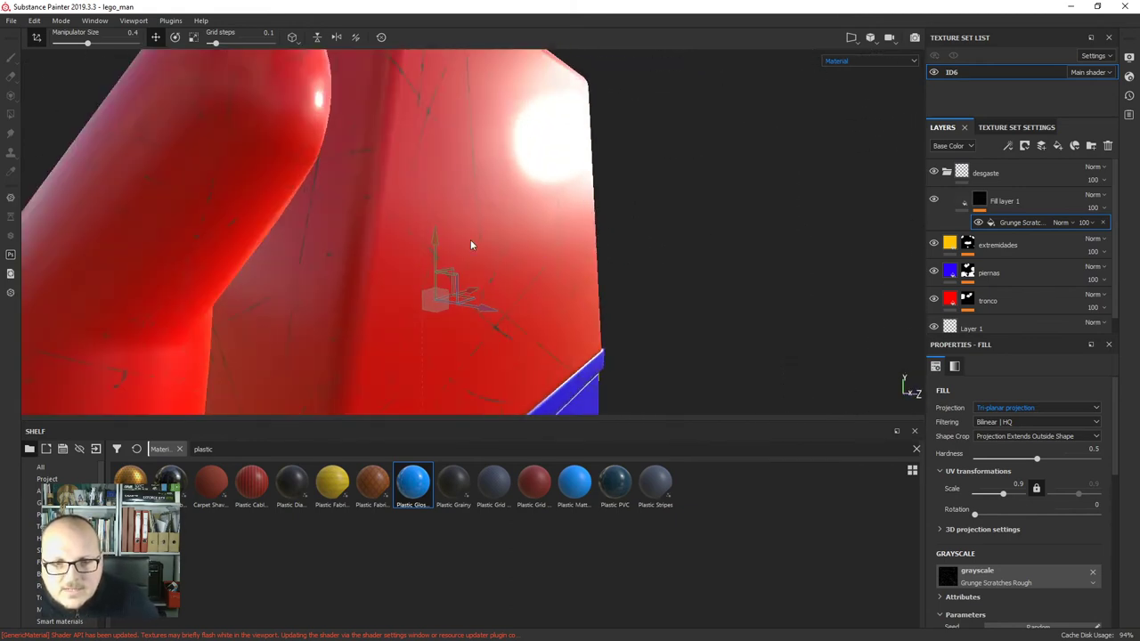
{"action": "scroll", "coordinate": [472, 245], "scroll_direction": "down", "scroll_amount": 4}
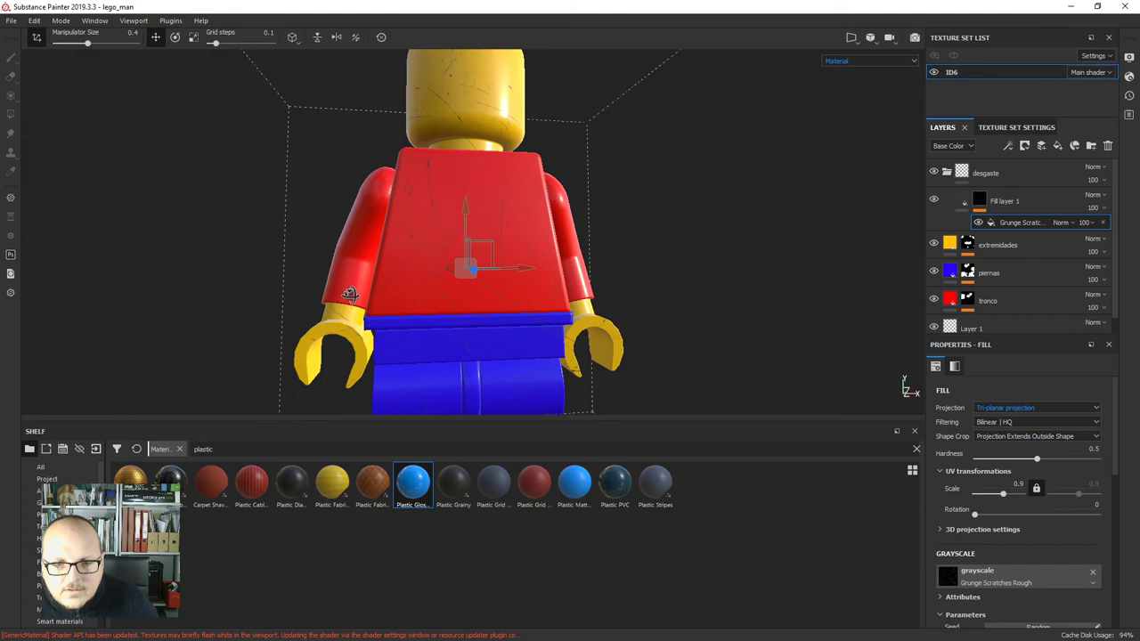
{"action": "mouse_move", "coordinate": [349, 295]}
{"action": "left_mouse_down", "text": "alt"}
{"action": "mouse_move", "coordinate": [333, 243]}
{"action": "mouse_move", "coordinate": [367, 284]}
{"action": "left_mouse_up", "text": "alt"}
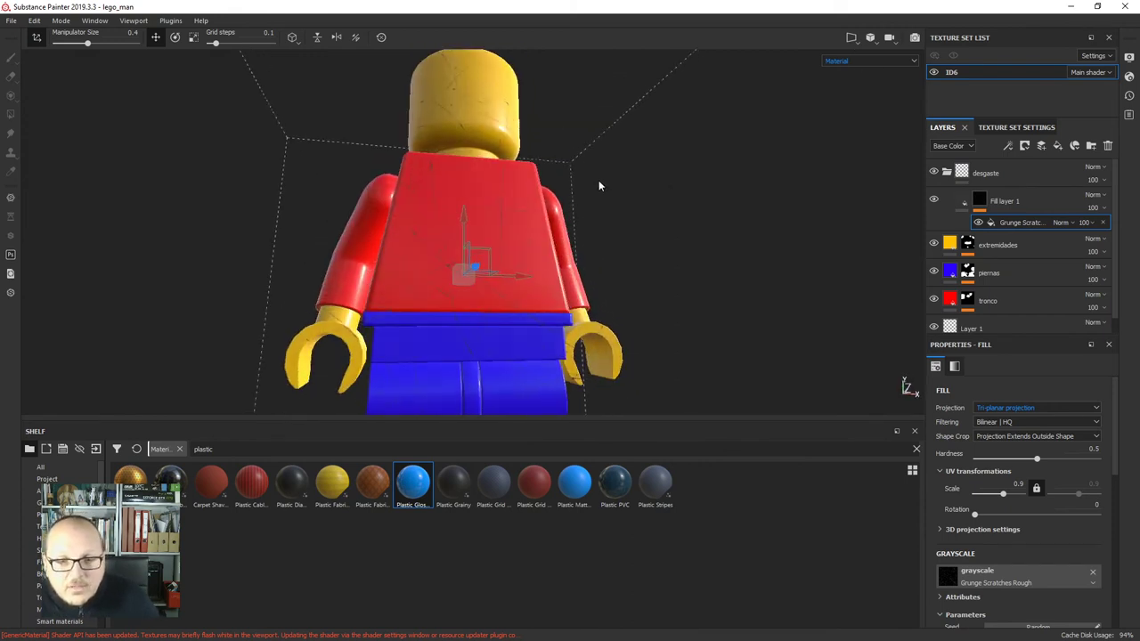
{"action": "scroll", "coordinate": [481, 208], "scroll_direction": "up", "scroll_amount": 6}
{"action": "left_click_drag", "start_coordinate": [496, 210], "coordinate": [633, 249], "text": "alt"}
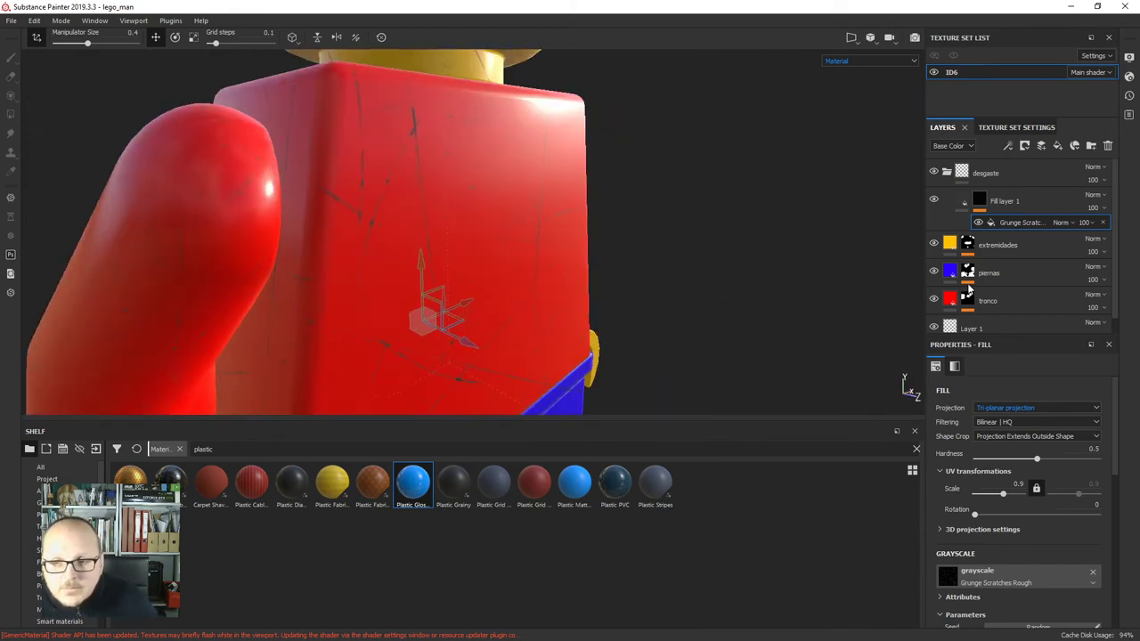
Set the height of the desgaste fill layer's material to -0.03 to engrave the scratches.
{"action": "left_click", "coordinate": [961, 205]}
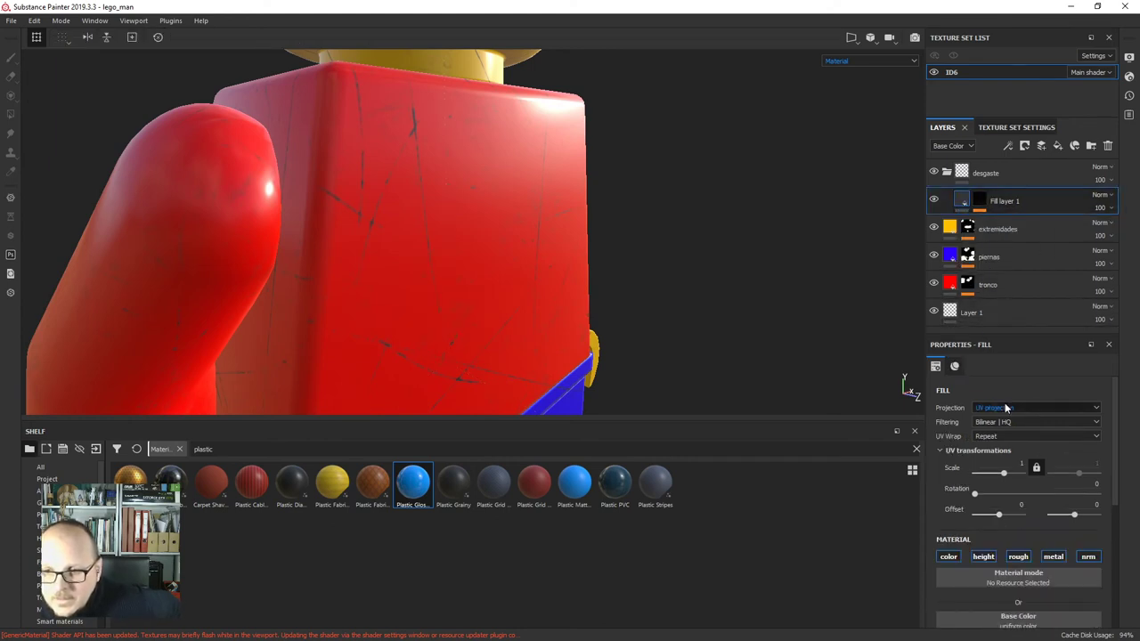
{"action": "scroll", "coordinate": [1004, 411], "scroll_direction": "down", "scroll_amount": 3}
{"action": "scroll", "coordinate": [1005, 418], "scroll_direction": "down", "scroll_amount": 1}
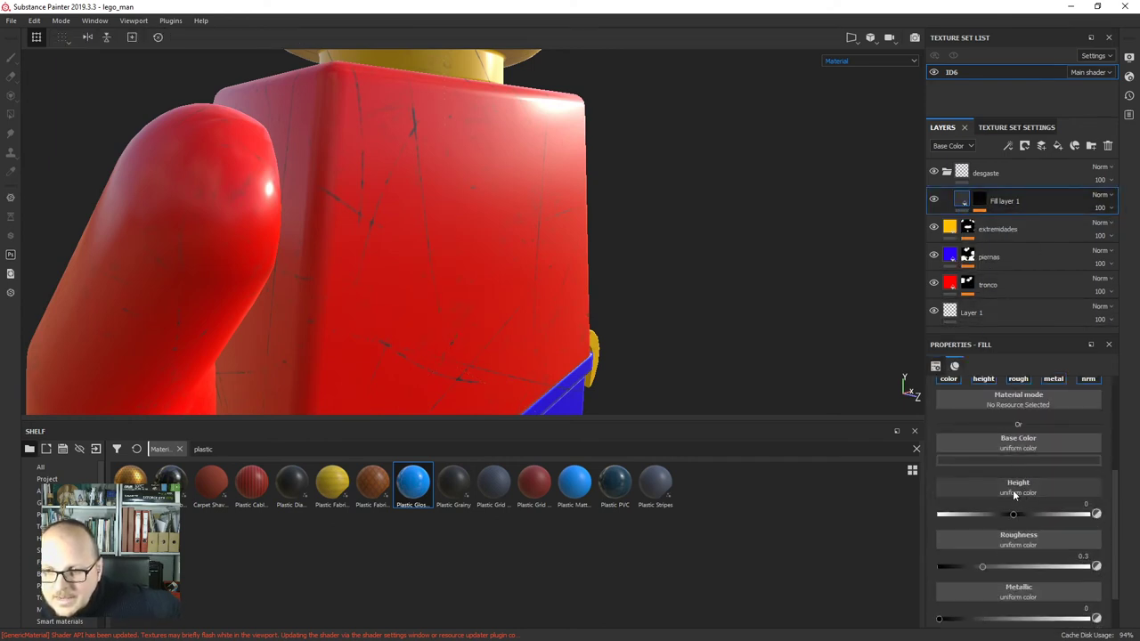
{"action": "mouse_move", "coordinate": [1014, 519]}
{"action": "left_mouse_down"}
{"action": "mouse_move", "coordinate": [1032, 518]}
{"action": "mouse_move", "coordinate": [1009, 521]}
{"action": "left_mouse_up"}
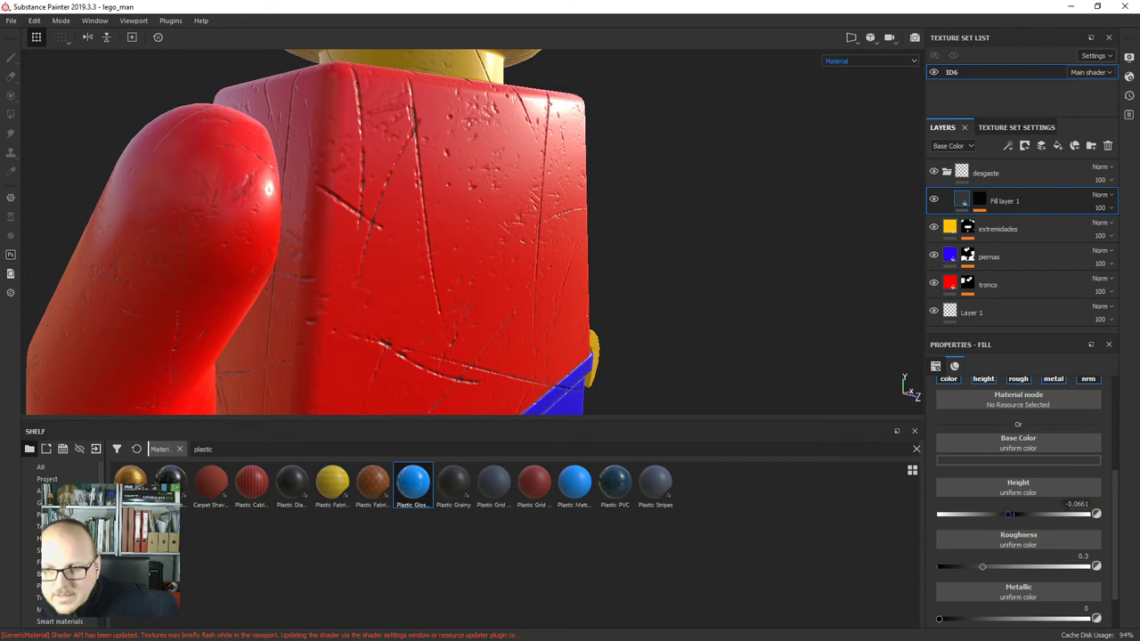
{"action": "left_click", "coordinate": [1078, 504]}
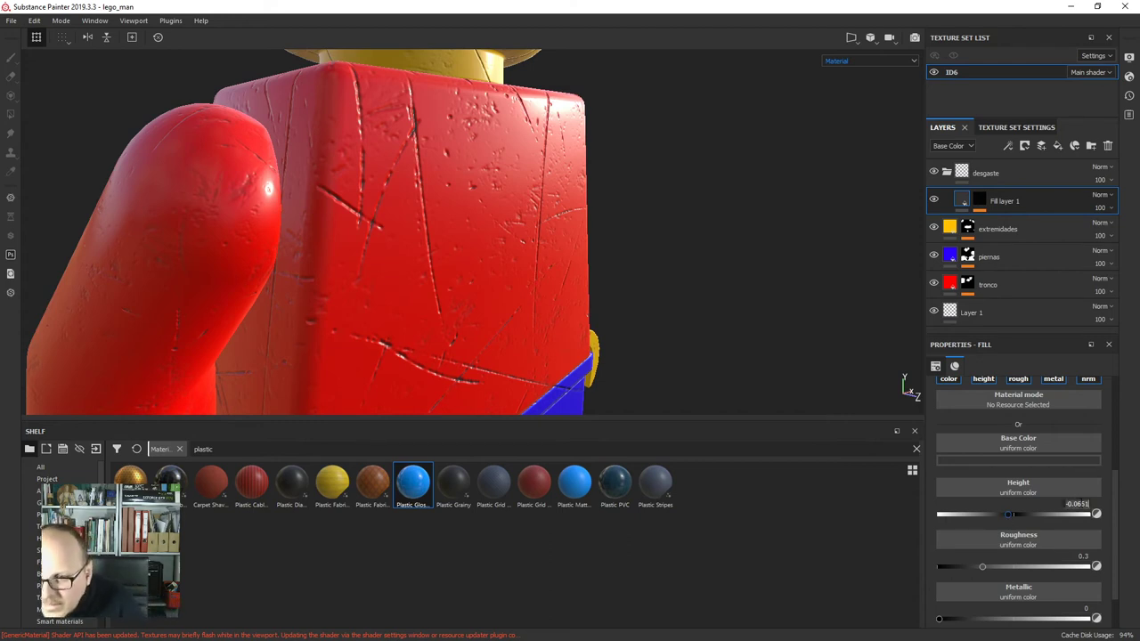
{"action": "left_click", "coordinate": [1084, 505]}
{"action": "key", "text": "BackSpace"}
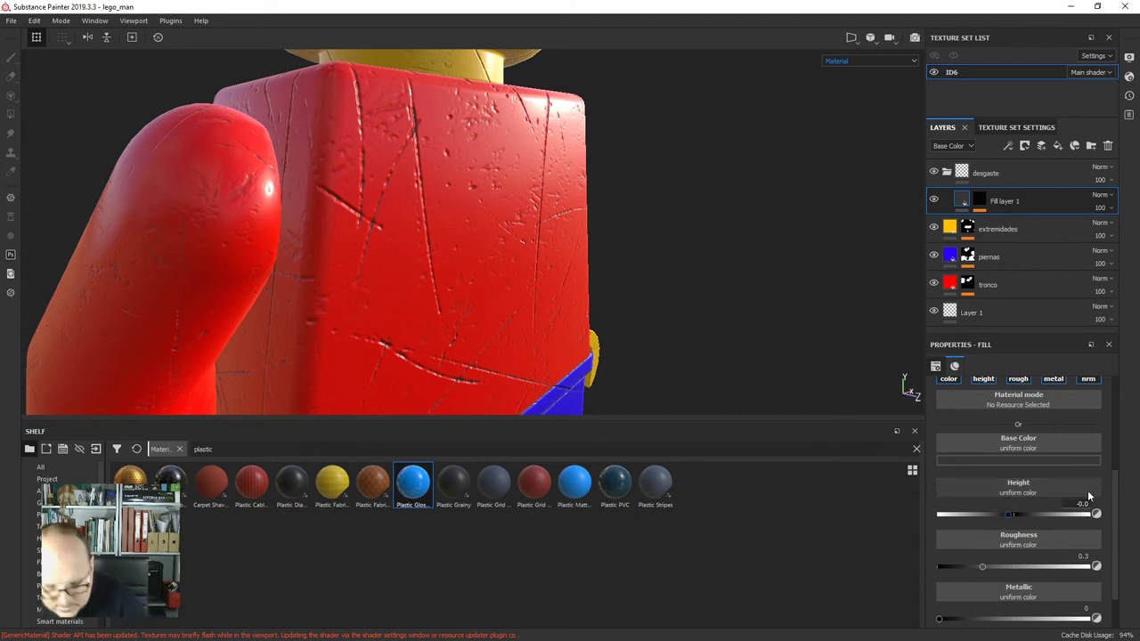
{"action": "key", "text": "Return"}
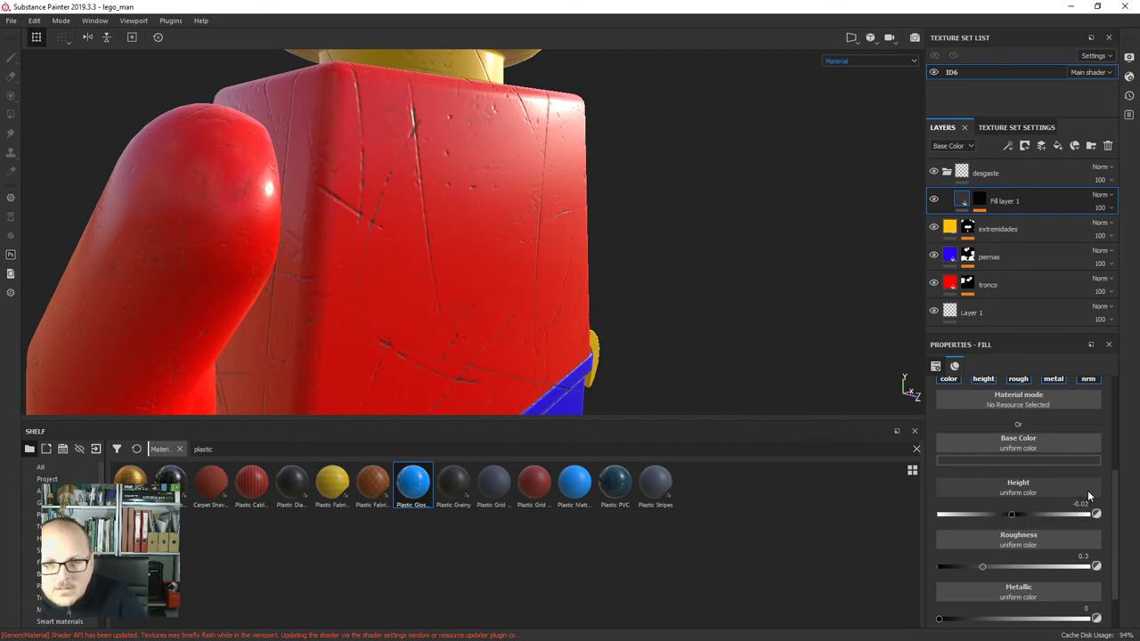
{"action": "left_click", "coordinate": [1088, 503]}
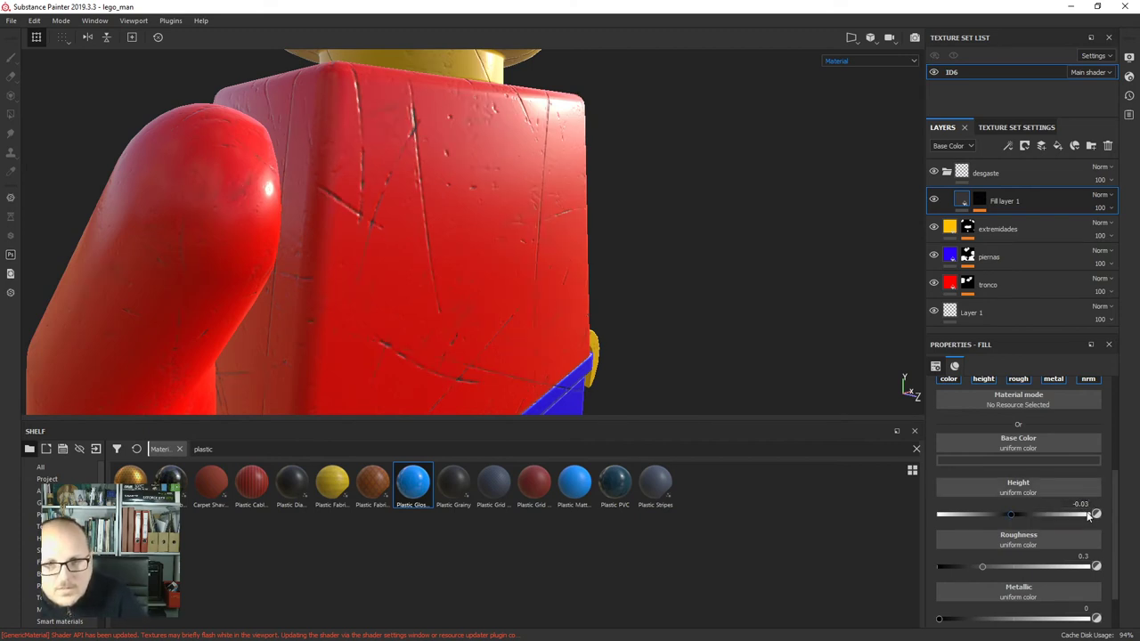
Examine the engraved scratches around the head and the upper torso.
{"action": "left_click_drag", "start_coordinate": [827, 386], "coordinate": [702, 271], "text": "alt"}
{"action": "scroll", "coordinate": [702, 272], "scroll_direction": "down", "scroll_amount": 3}
{"action": "middle_click_drag", "start_coordinate": [700, 270], "coordinate": [702, 354], "text": "alt"}
{"action": "scroll", "coordinate": [701, 354], "scroll_direction": "down", "scroll_amount": 1}
{"action": "left_click_drag", "start_coordinate": [702, 352], "coordinate": [654, 358], "text": "alt"}
{"action": "scroll", "coordinate": [494, 149], "scroll_direction": "up", "scroll_amount": 4}
{"action": "scroll", "coordinate": [495, 178], "scroll_direction": "down", "scroll_amount": 2}
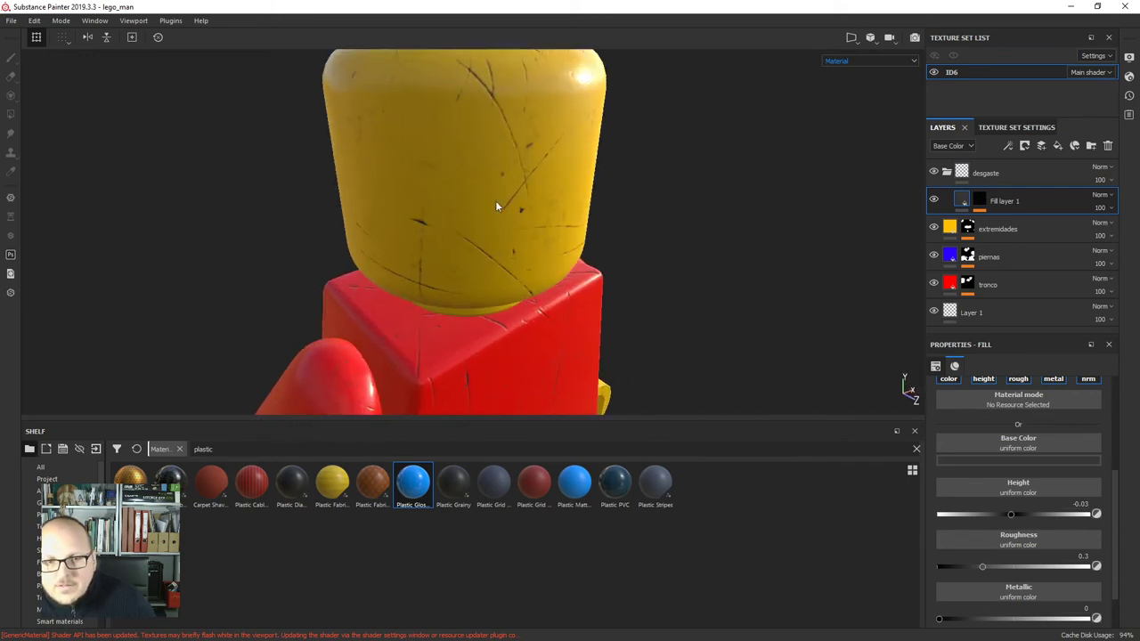
Try the scratches fill layer without its color channel, check the head and torso, and turn the channel back on.
{"action": "scroll", "coordinate": [535, 208], "scroll_direction": "down", "scroll_amount": 2}
{"action": "scroll", "coordinate": [1024, 521], "scroll_direction": "up", "scroll_amount": 3}
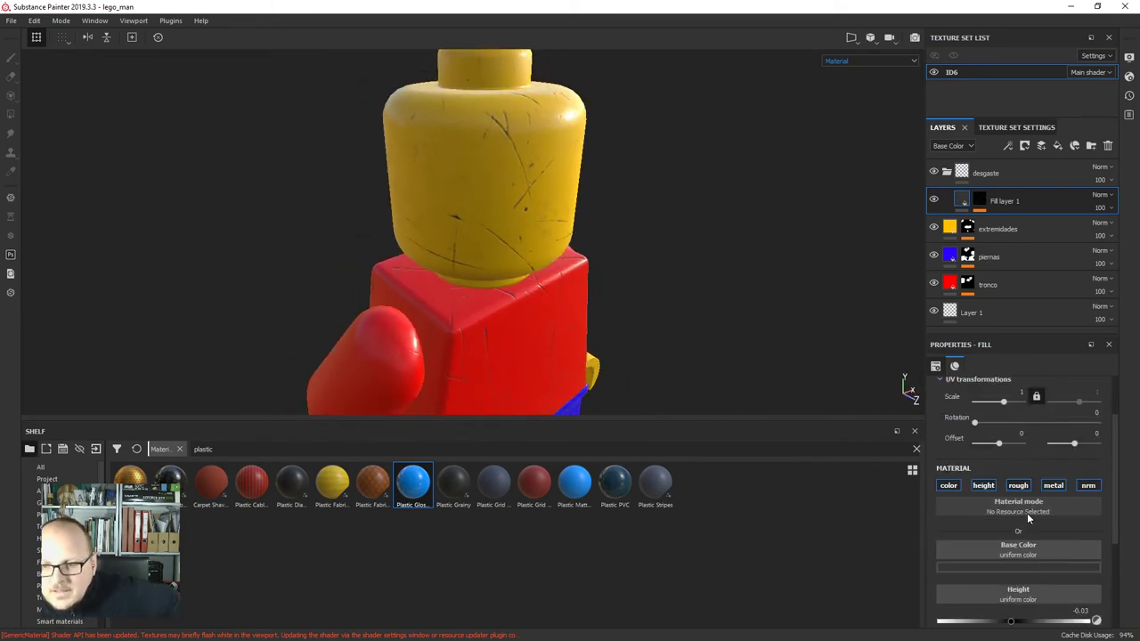
{"action": "left_click", "coordinate": [948, 486]}
{"action": "scroll", "coordinate": [606, 234], "scroll_direction": "down", "scroll_amount": 2}
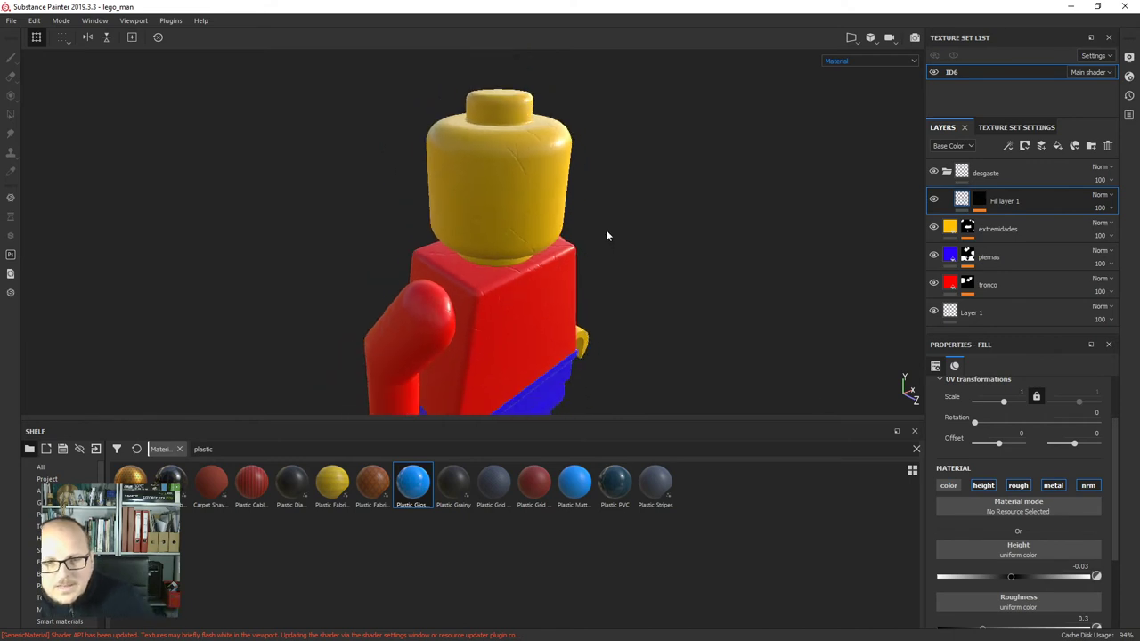
{"action": "left_click_drag", "start_coordinate": [606, 230], "coordinate": [486, 331], "text": "alt"}
{"action": "scroll", "coordinate": [1065, 552], "scroll_direction": "up", "scroll_amount": 2}
{"action": "scroll", "coordinate": [999, 507], "scroll_direction": "down", "scroll_amount": 2}
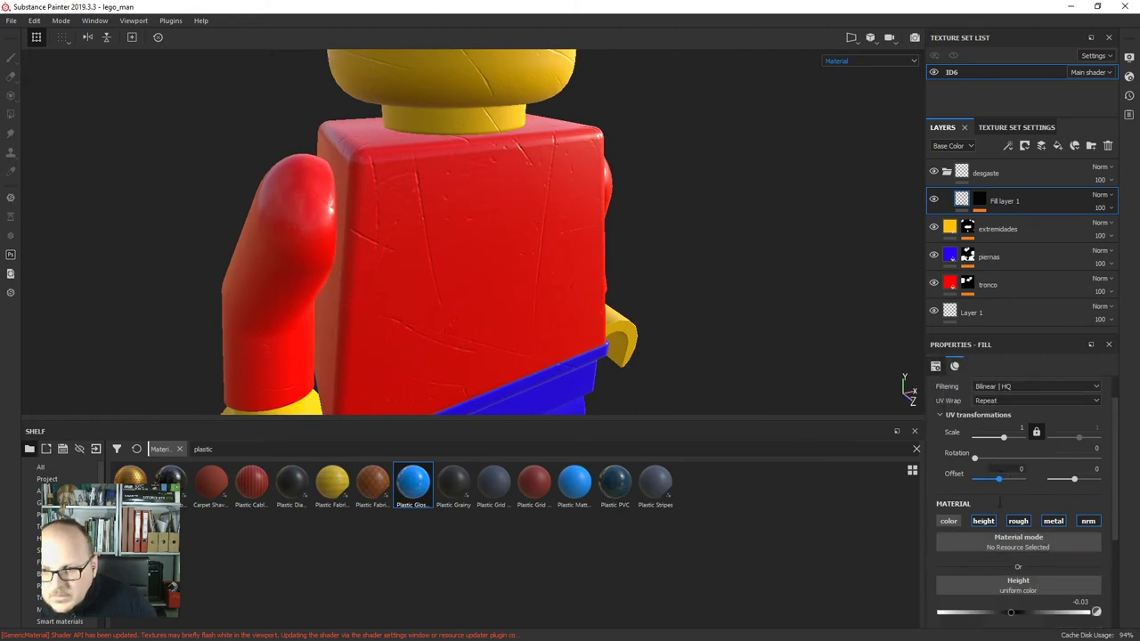
{"action": "left_click", "coordinate": [949, 486]}
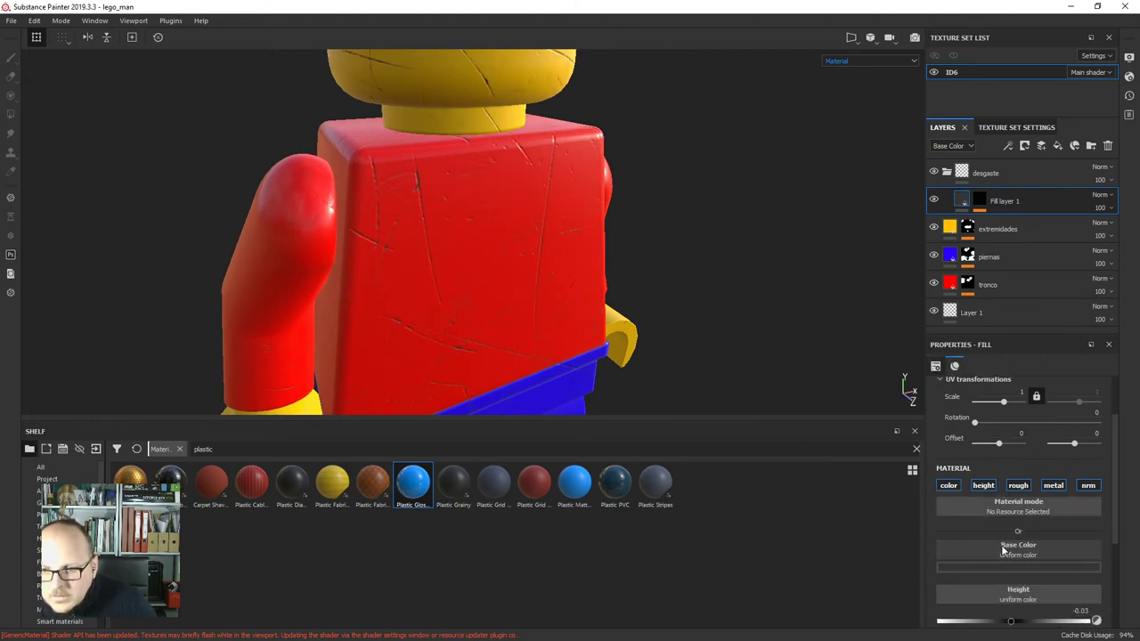
{"action": "left_click", "coordinate": [1109, 196]}
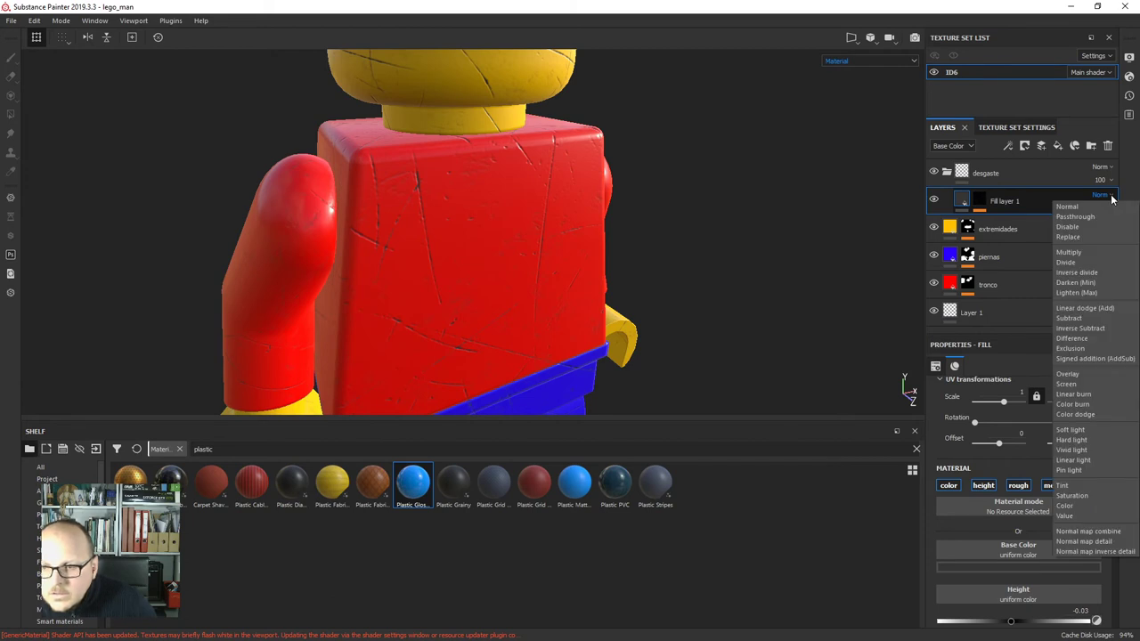
{"action": "left_click", "coordinate": [1111, 198]}
{"action": "left_click", "coordinate": [1112, 198]}
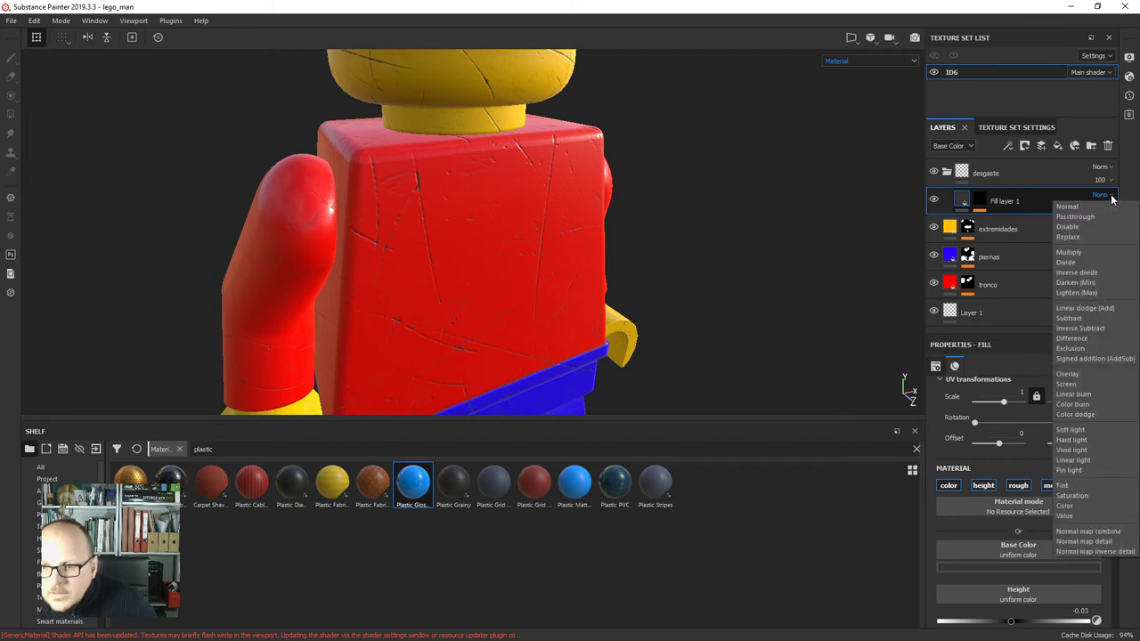
{"action": "left_click", "coordinate": [1111, 197]}
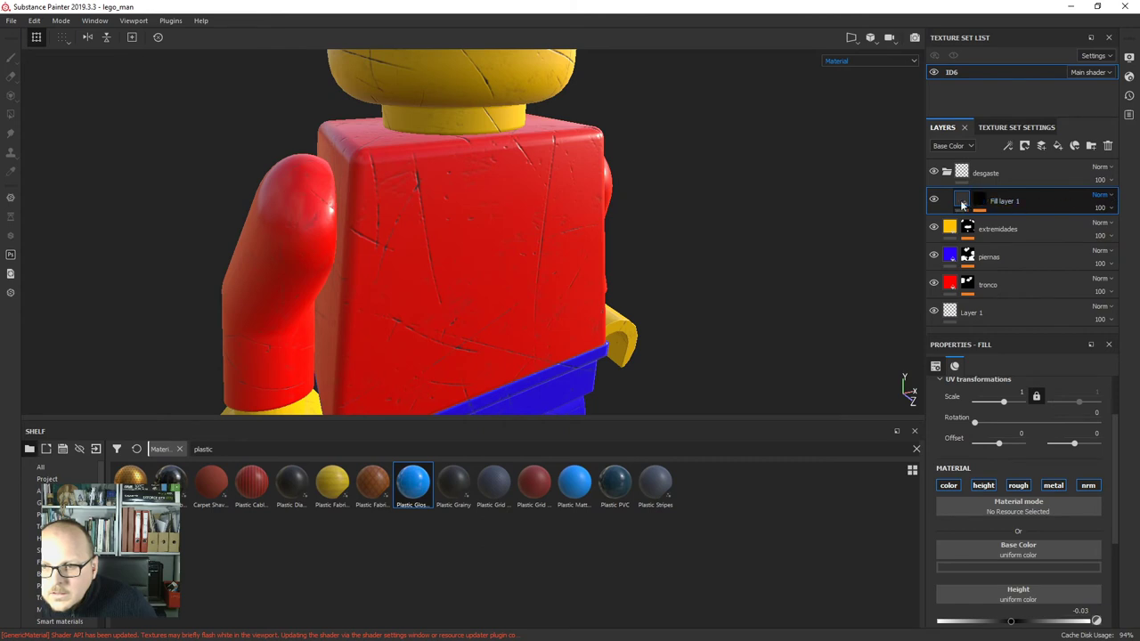
{"action": "left_click", "coordinate": [1097, 197]}
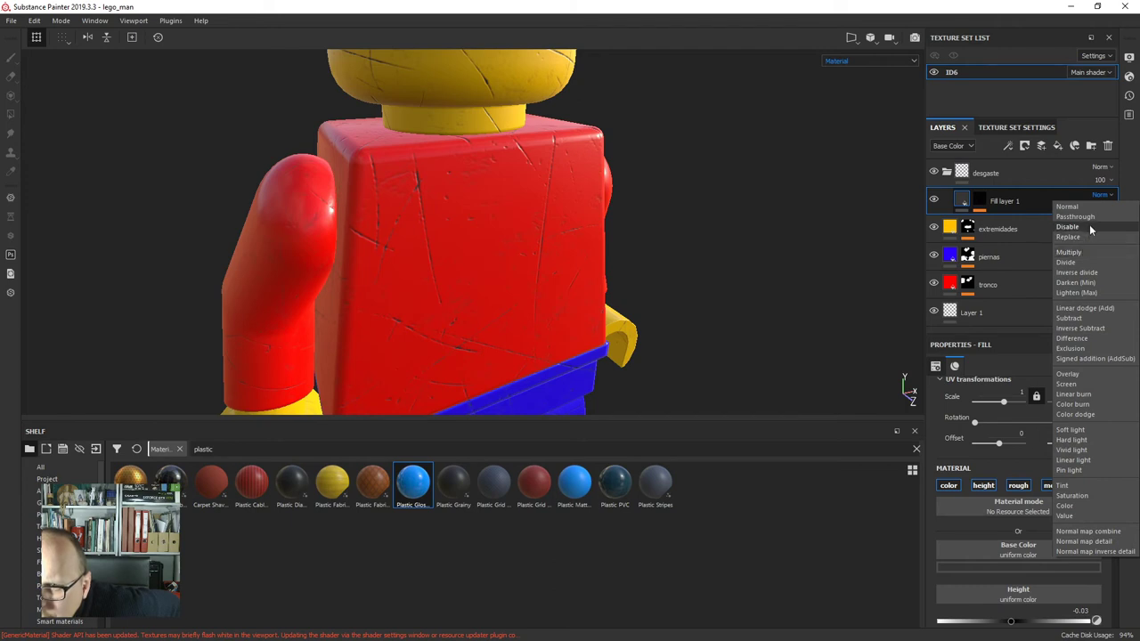
{"action": "left_click", "coordinate": [1069, 226]}
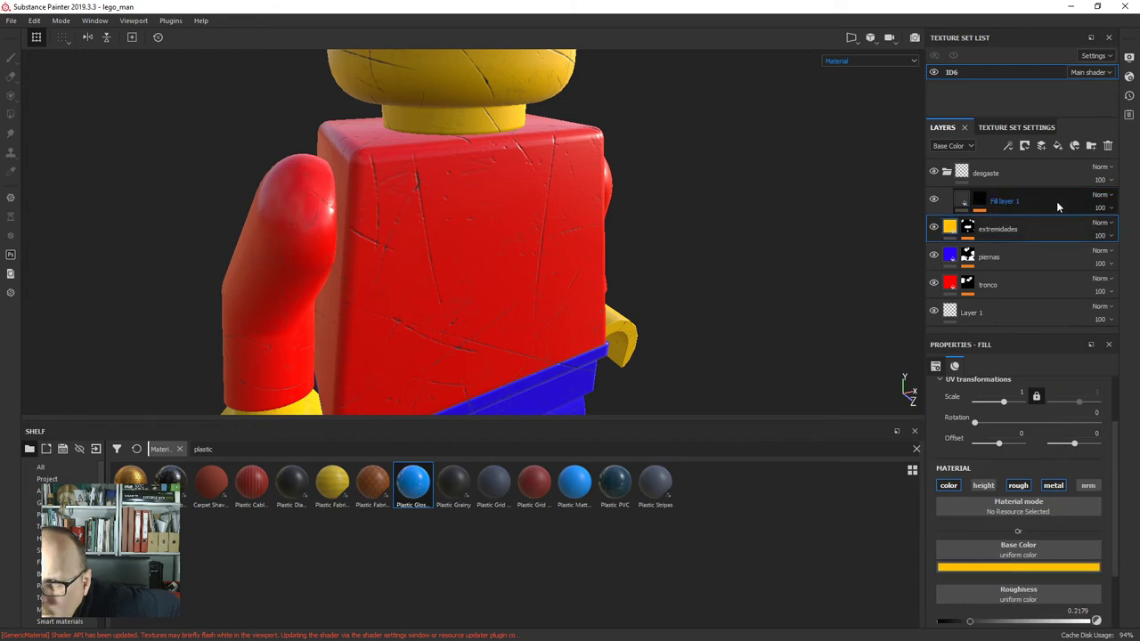
Lower the opacity of the scratches fill layer in the desgaste folder to 53.
{"action": "left_click", "coordinate": [1098, 205]}
{"action": "left_click", "coordinate": [1111, 209]}
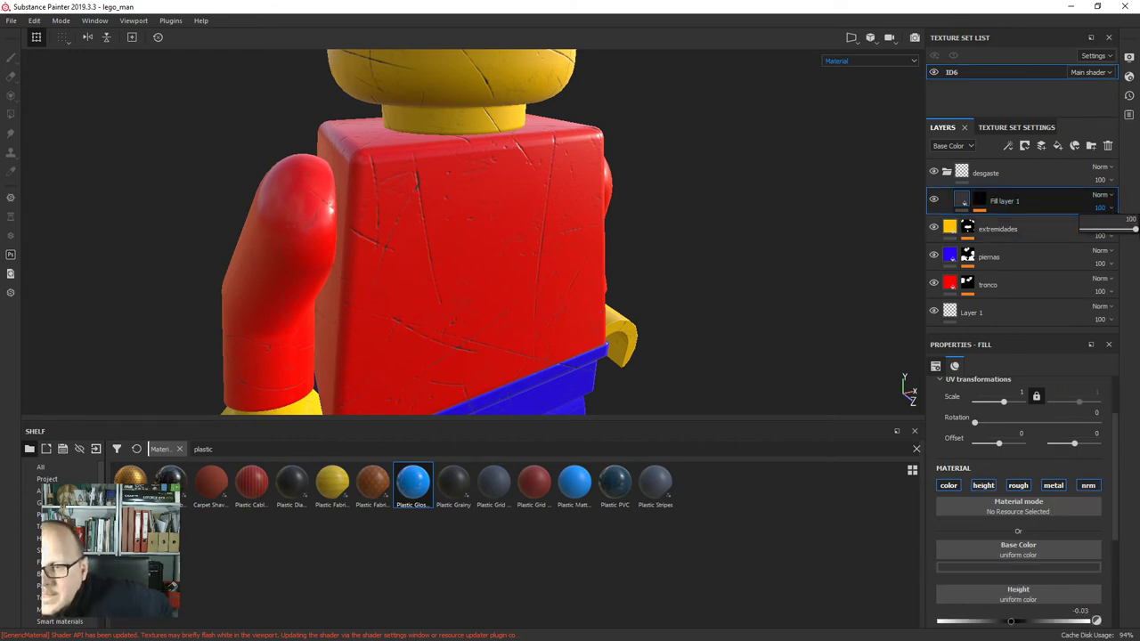
{"action": "left_click_drag", "start_coordinate": [1137, 230], "coordinate": [1110, 236]}
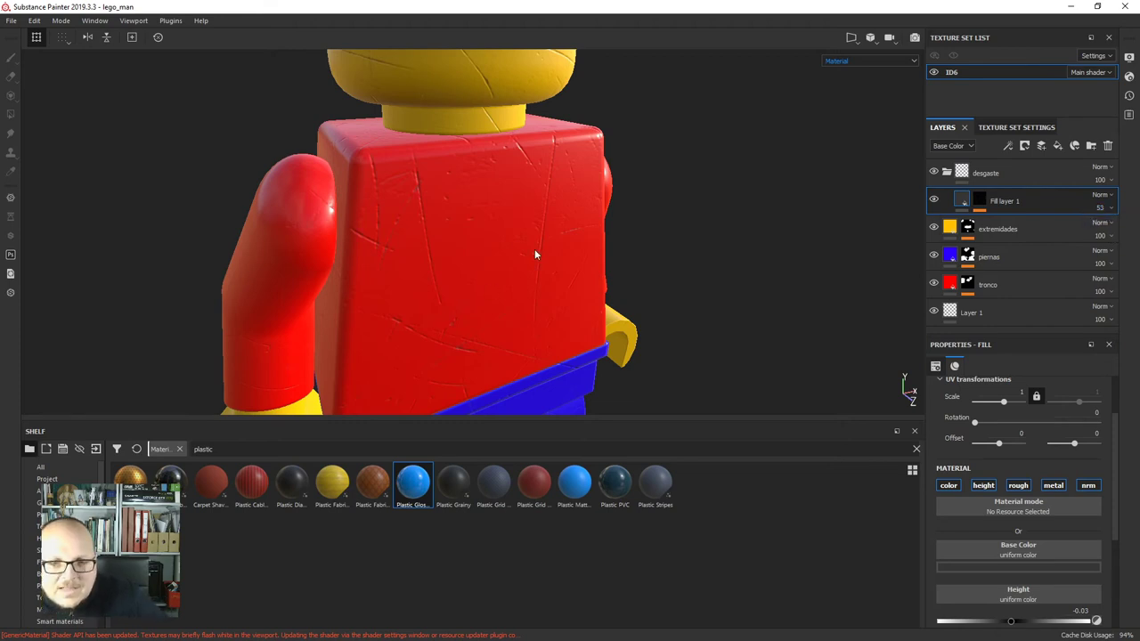
Examine the softened scratches on the torso and head up close and on the whole figure.
{"action": "left_click_drag", "start_coordinate": [461, 232], "coordinate": [522, 264], "text": "alt"}
{"action": "scroll", "coordinate": [416, 177], "scroll_direction": "up", "scroll_amount": 3}
{"action": "scroll", "coordinate": [431, 180], "scroll_direction": "down", "scroll_amount": 3}
{"action": "scroll", "coordinate": [516, 212], "scroll_direction": "down", "scroll_amount": 6}
{"action": "scroll", "coordinate": [522, 216], "scroll_direction": "up", "scroll_amount": 3}
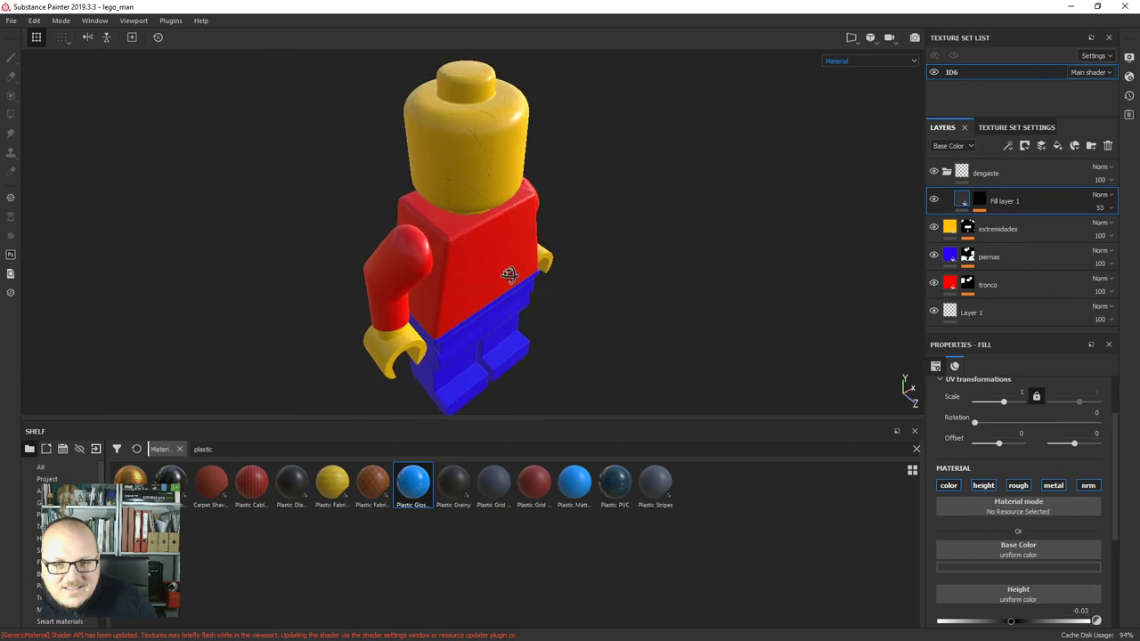
{"action": "scroll", "coordinate": [470, 151], "scroll_direction": "up", "scroll_amount": 3}
{"action": "scroll", "coordinate": [468, 146], "scroll_direction": "up", "scroll_amount": 2}
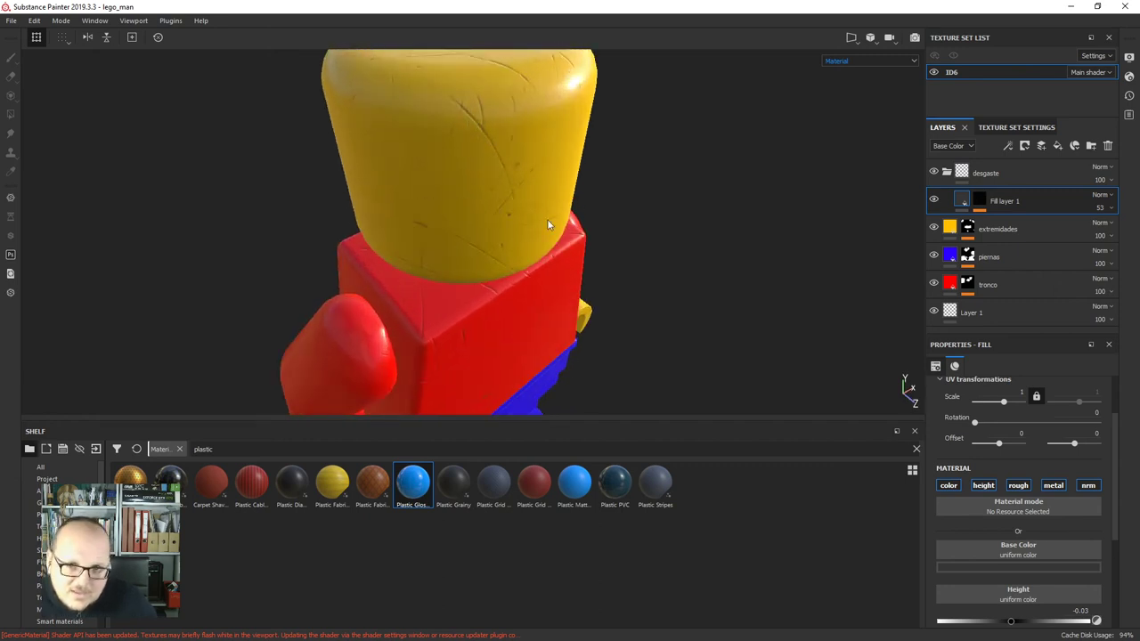
{"action": "scroll", "coordinate": [482, 170], "scroll_direction": "down", "scroll_amount": 5}
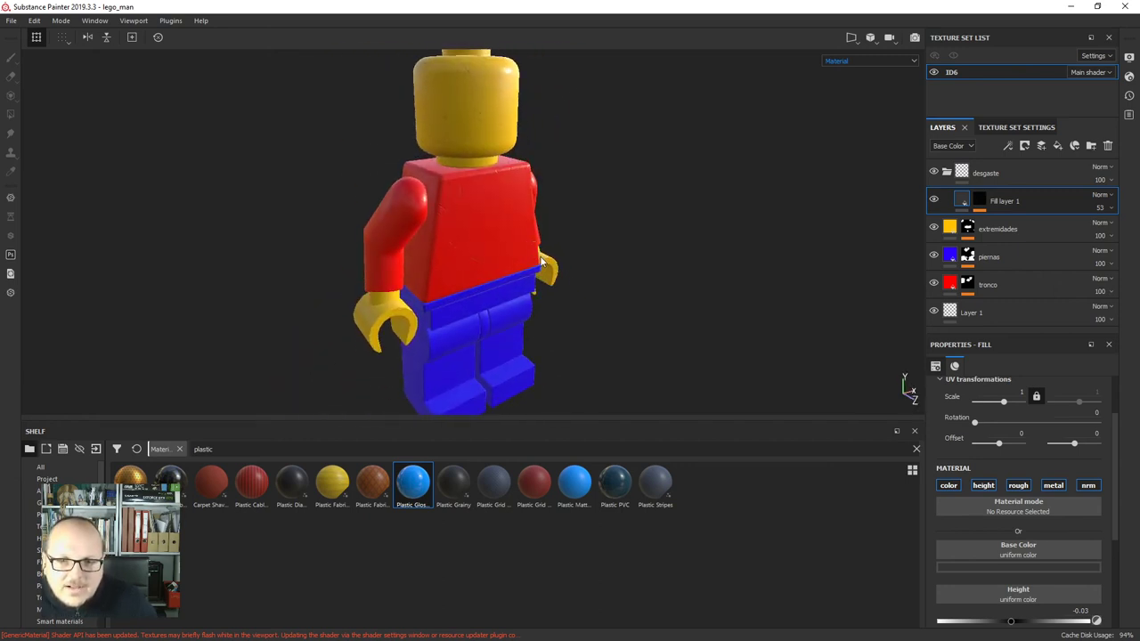
{"action": "scroll", "coordinate": [534, 251], "scroll_direction": "down", "scroll_amount": 4}
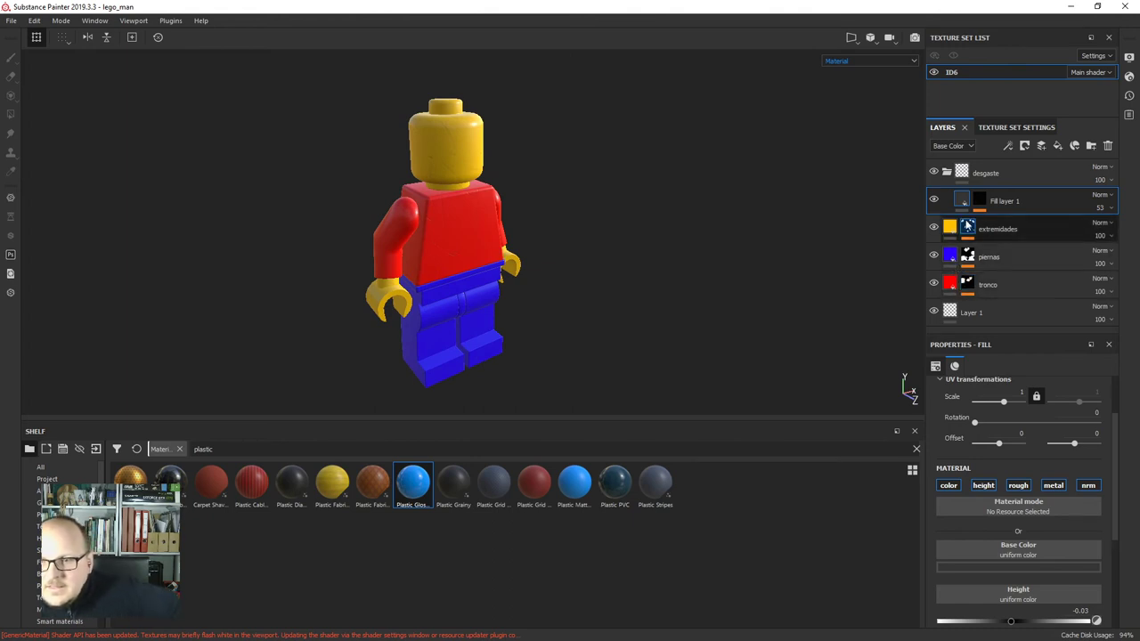
Rename the scratches fill layer in the desgaste folder as arañazos.
{"action": "double_click", "coordinate": [1004, 200]}
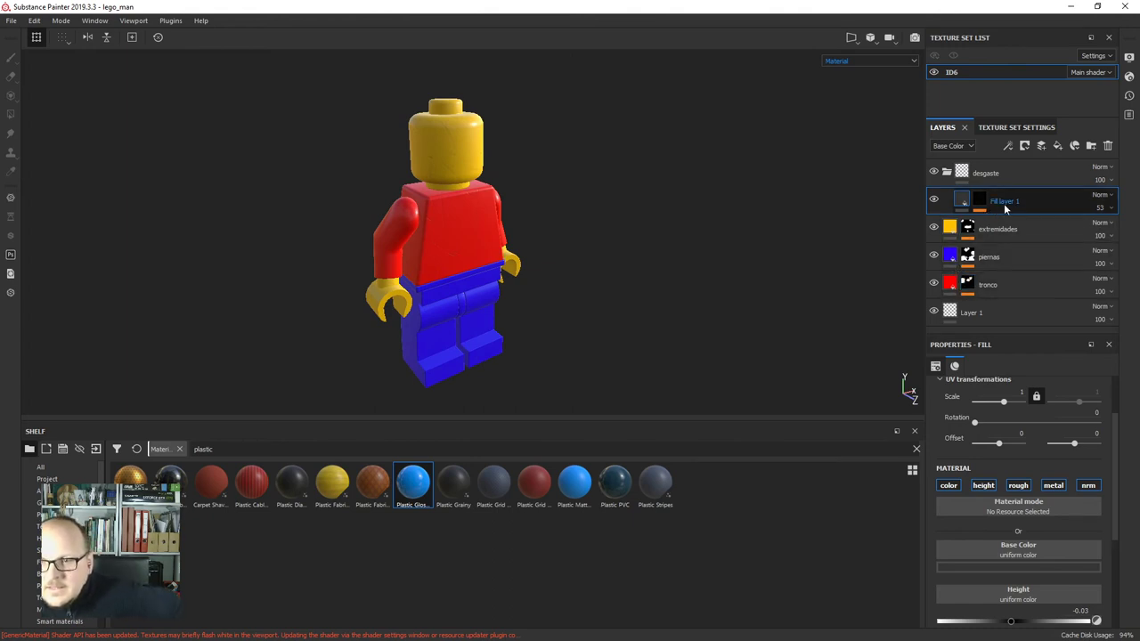
{"action": "type", "text": "a"}
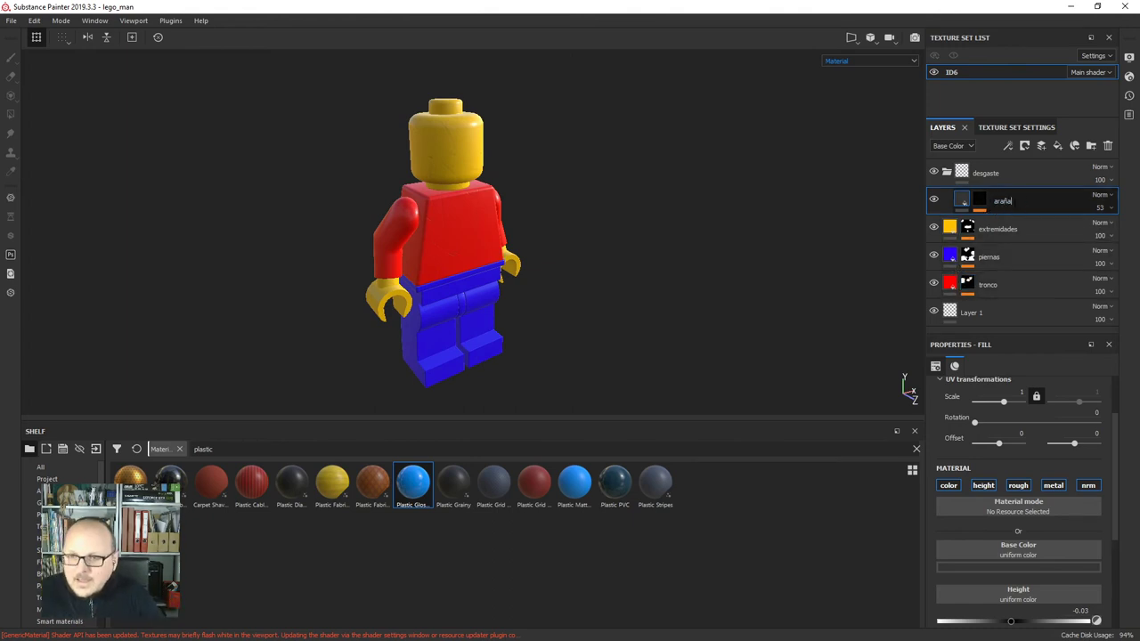
{"action": "type", "text": "rañazos"}
{"action": "key", "text": "Return"}
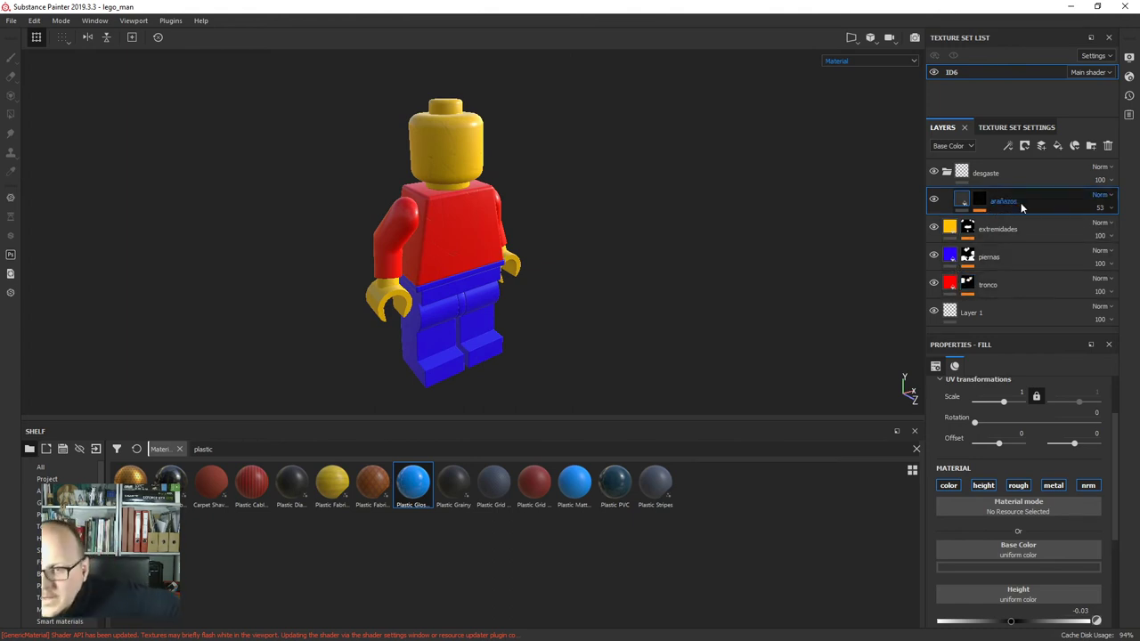
Duplicate the arañazos layer and start renaming the copy, entering "suc".
{"action": "key", "text": "ctrl+d"}
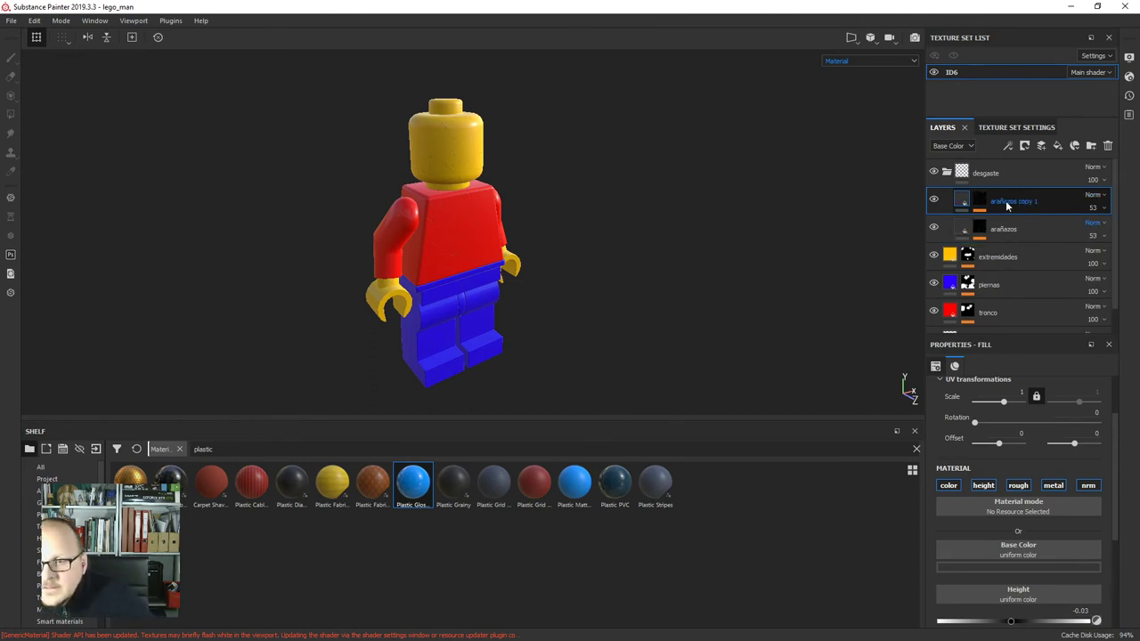
{"action": "double_click", "coordinate": [1002, 201]}
{"action": "type", "text": "suc"}
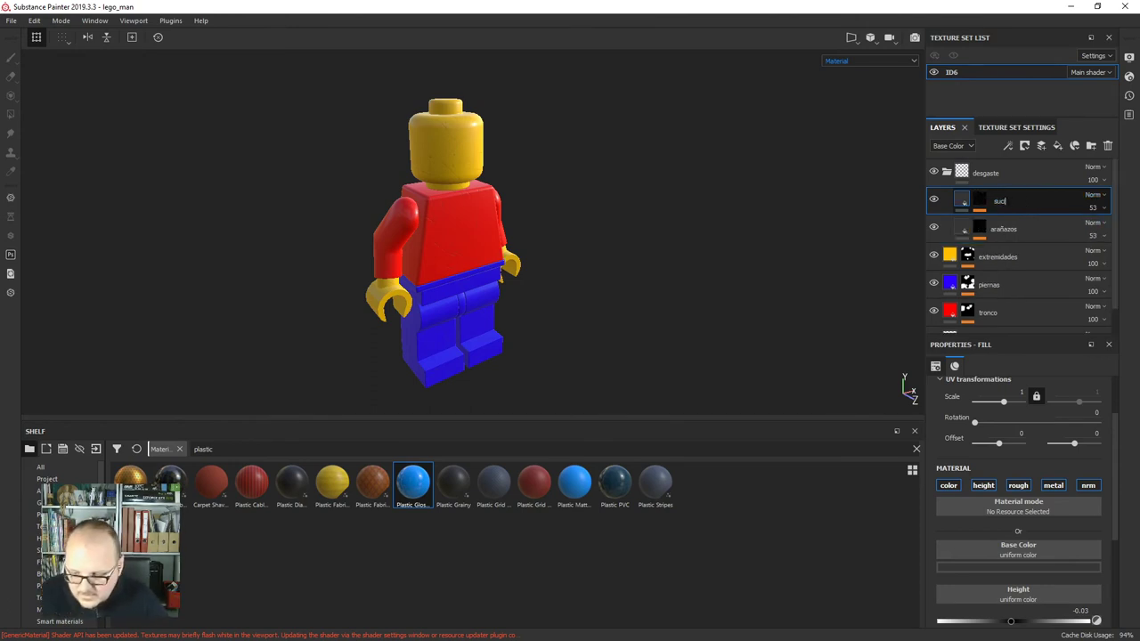
Name the layer suciedad and replace its mask's grayscale texture with Grunge Wipe Directional Heavy, searching the resources for dirt.
{"action": "type", "text": "iedad"}
{"action": "key", "text": "Return"}
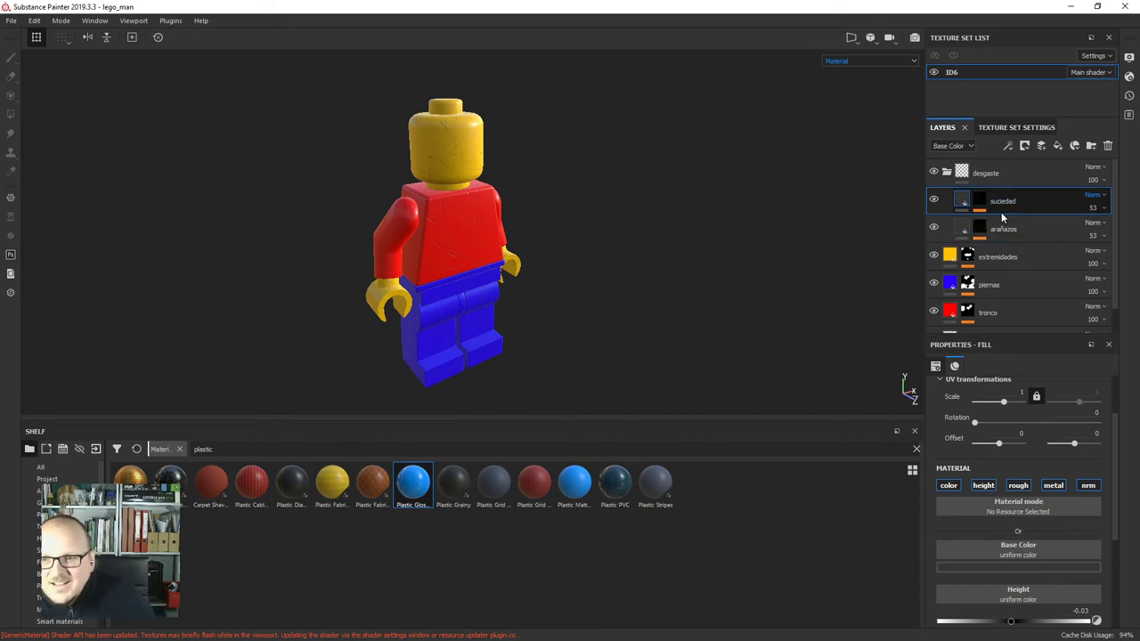
{"action": "left_click", "coordinate": [980, 201]}
{"action": "key", "text": "1"}
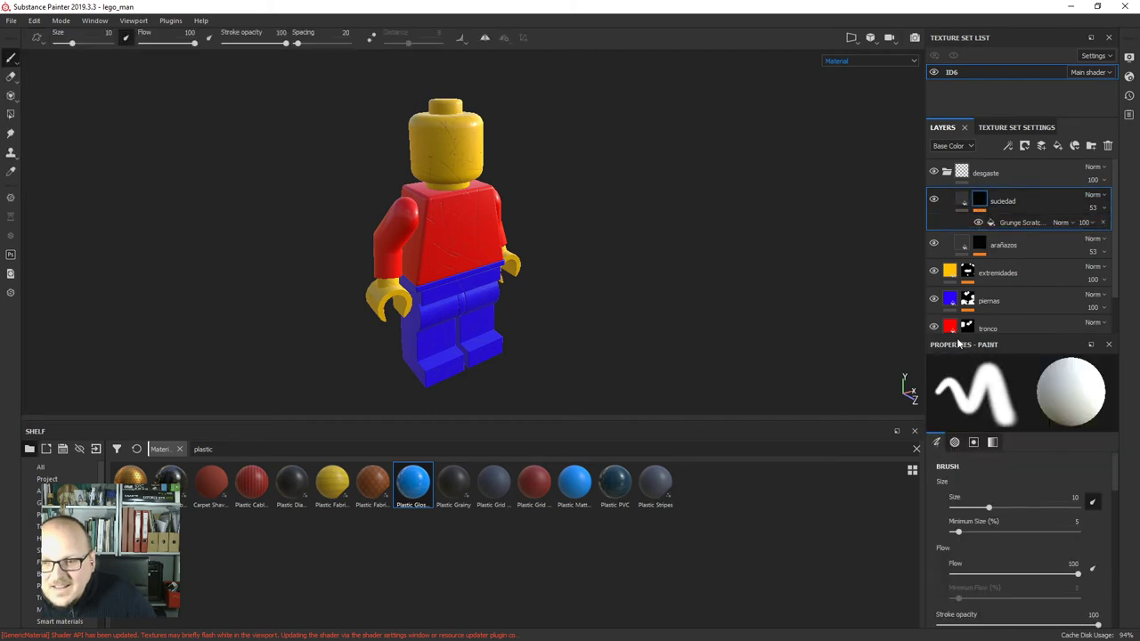
{"action": "scroll", "coordinate": [1048, 518], "scroll_direction": "down", "scroll_amount": 3}
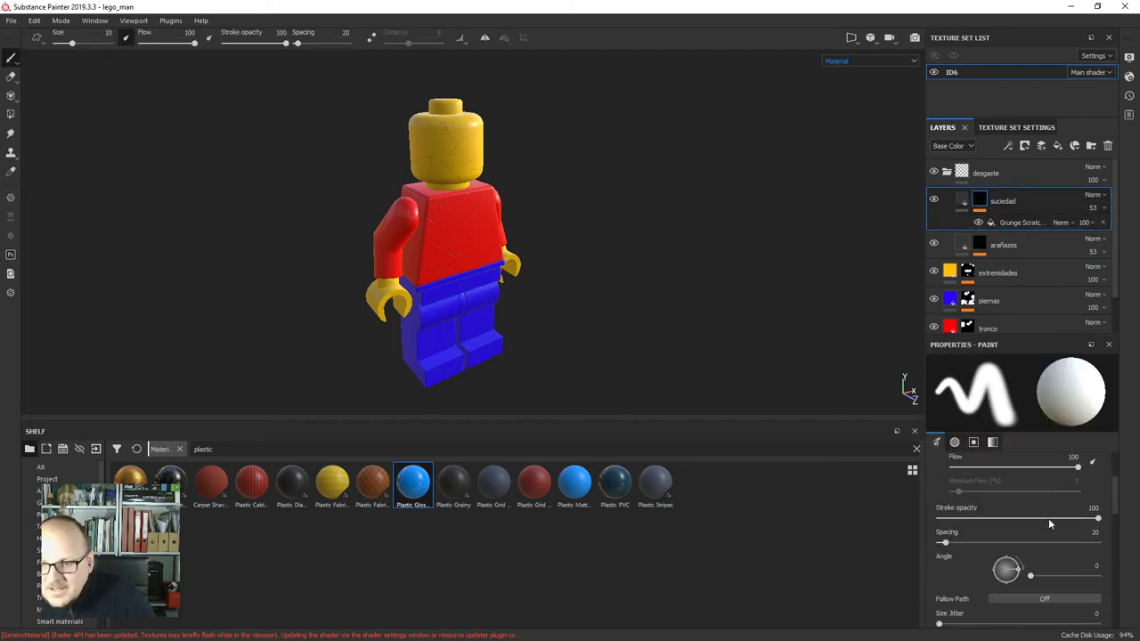
{"action": "scroll", "coordinate": [1049, 516], "scroll_direction": "up", "scroll_amount": 3}
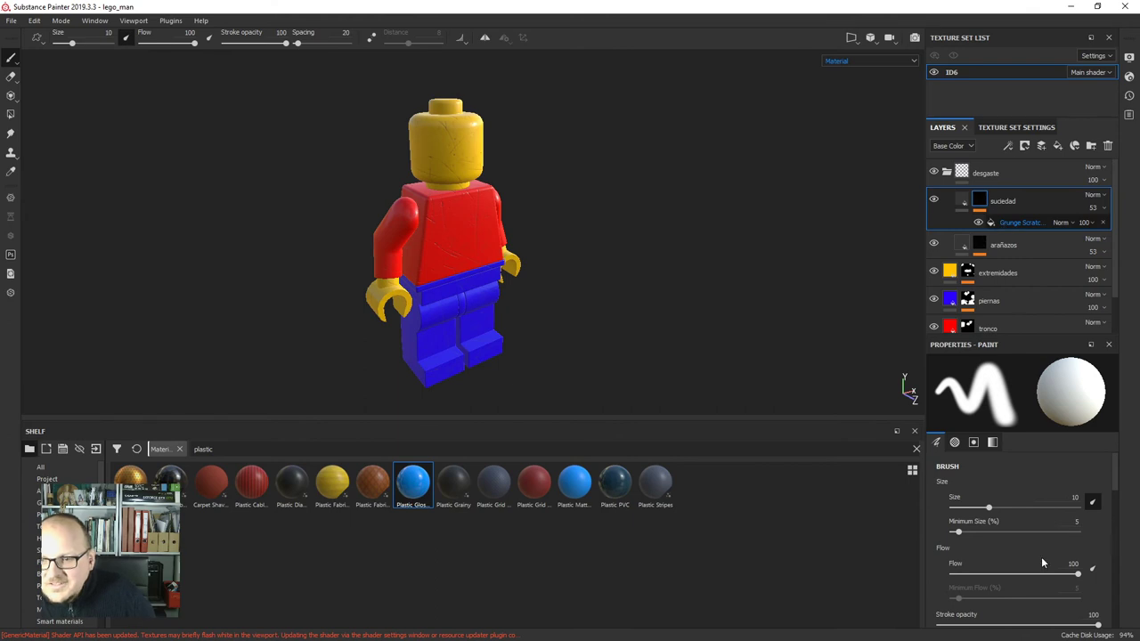
{"action": "left_click", "coordinate": [1020, 512]}
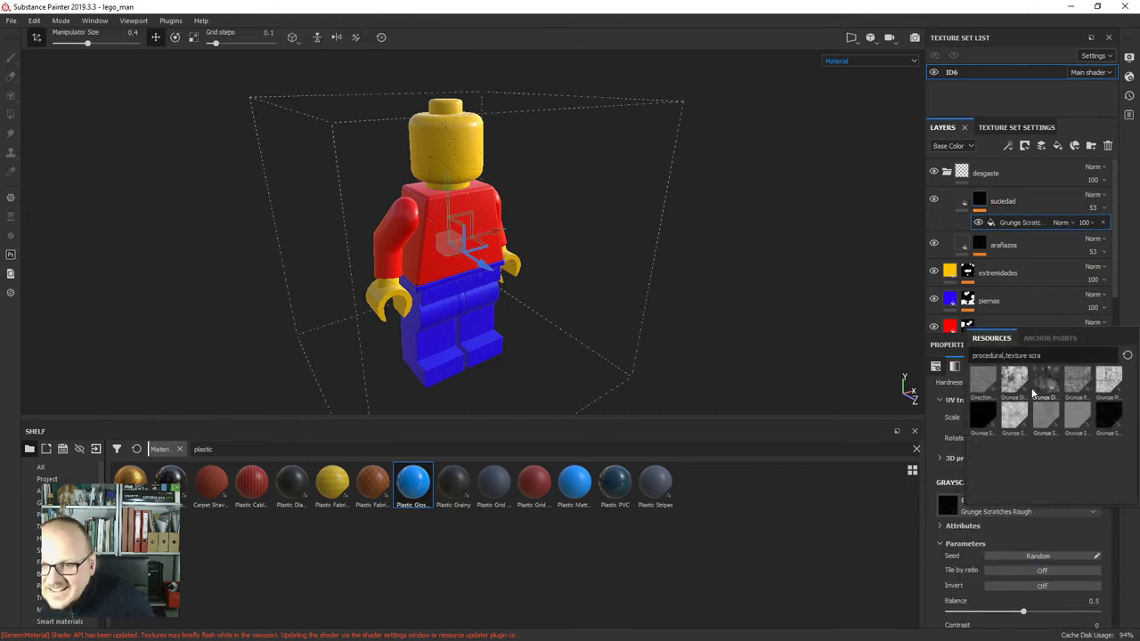
{"action": "type", "text": "di"}
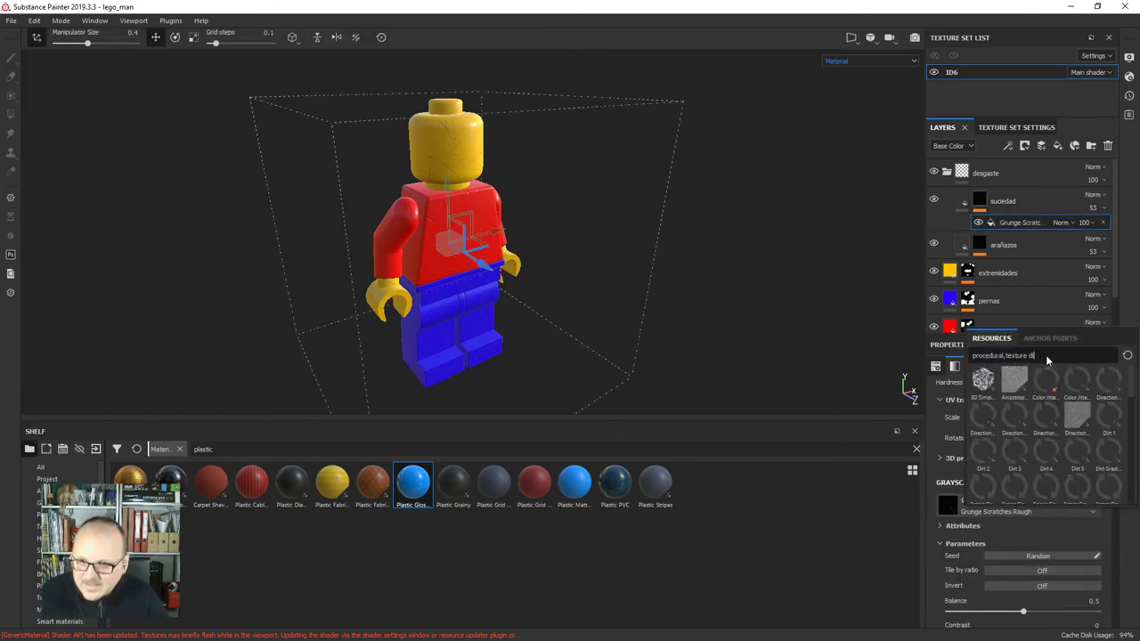
{"action": "type", "text": "rt"}
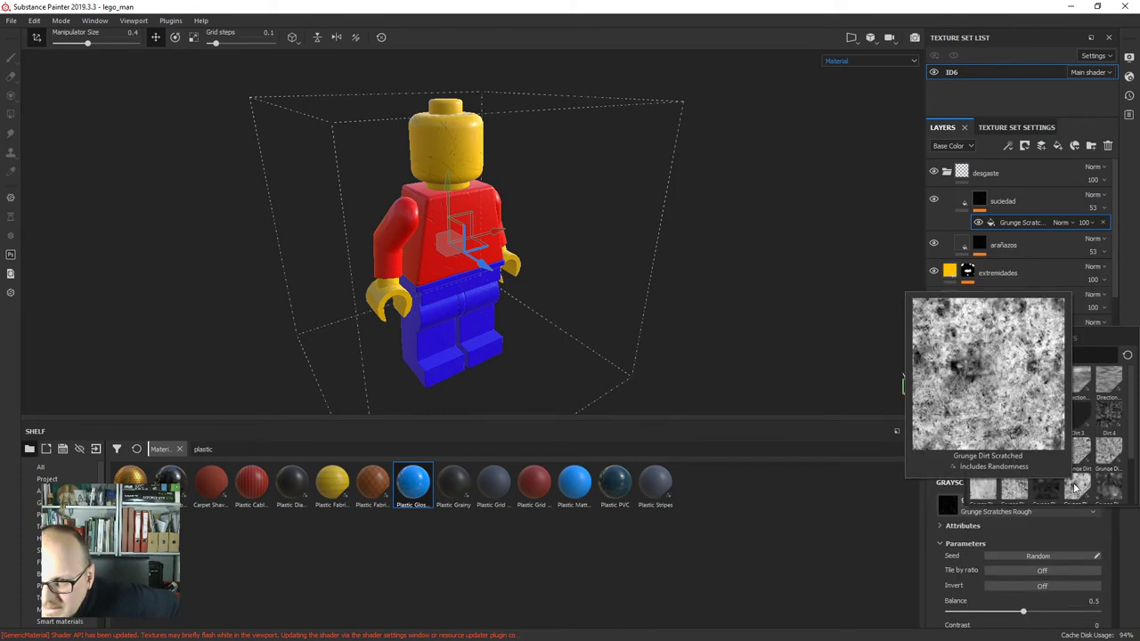
{"action": "mouse_move", "coordinate": [1076, 428]}
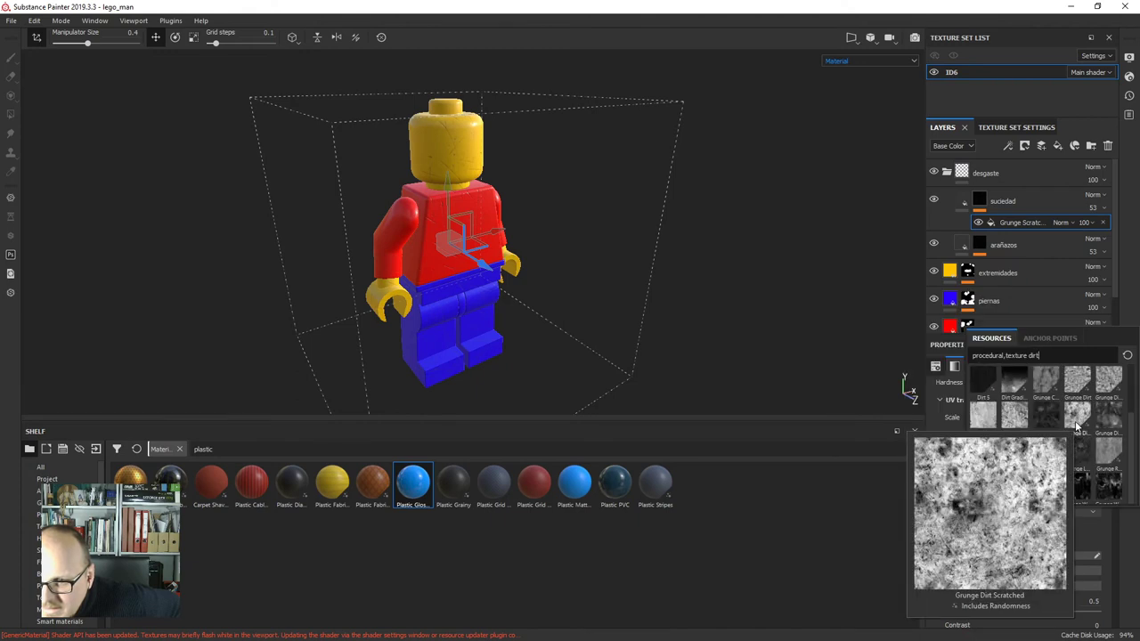
{"action": "left_click", "coordinate": [1112, 491]}
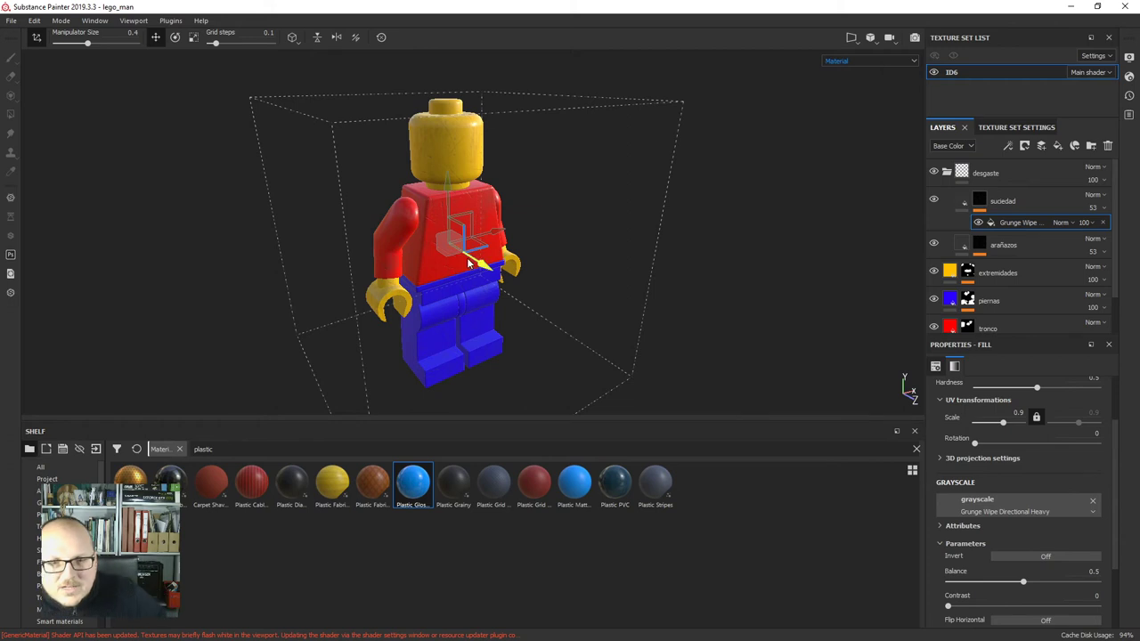
Set the suciedad layer's opacity to 100 and its base color to near-black with R, G and B at 0.005.
{"action": "scroll", "coordinate": [447, 191], "scroll_direction": "up", "scroll_amount": 5}
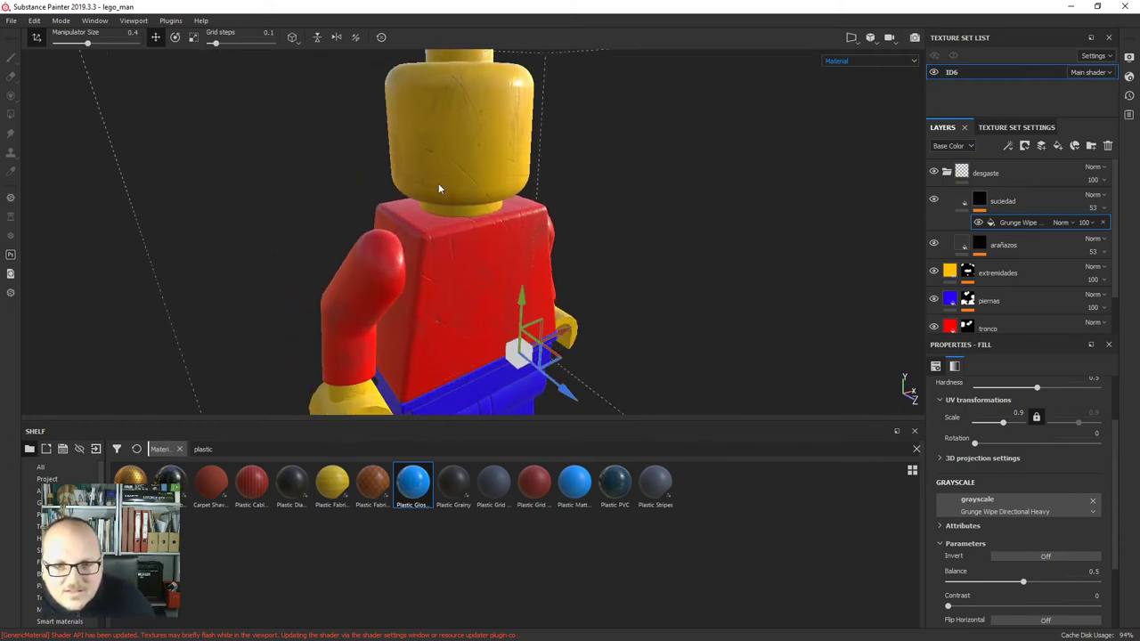
{"action": "left_click", "coordinate": [964, 206]}
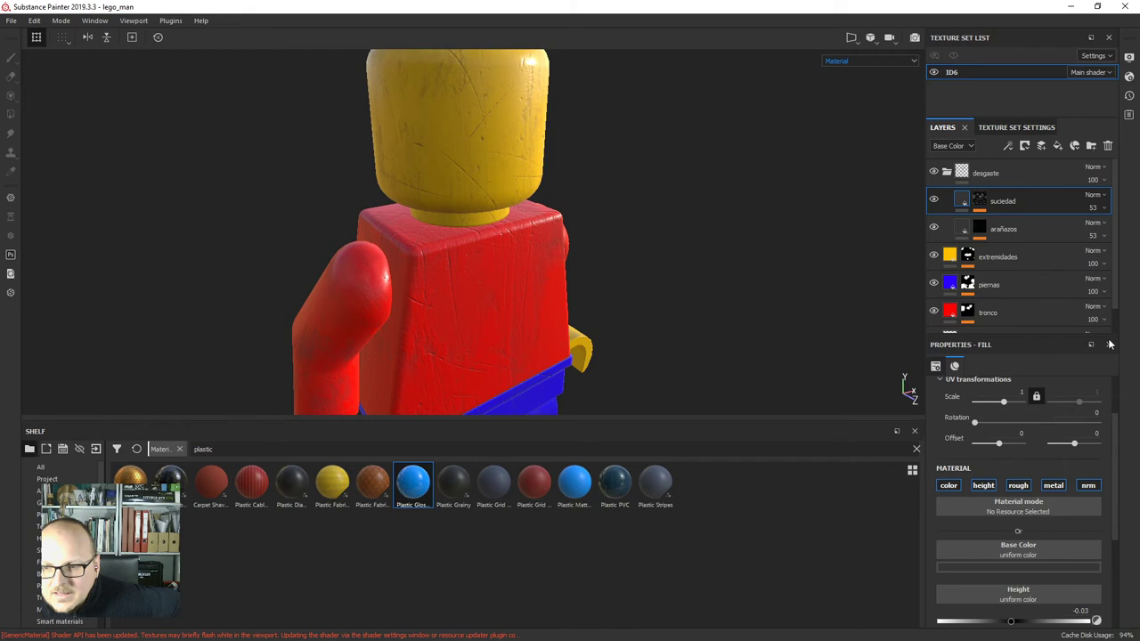
{"action": "left_click", "coordinate": [1093, 214]}
{"action": "left_click_drag", "start_coordinate": [1111, 229], "coordinate": [1134, 229]}
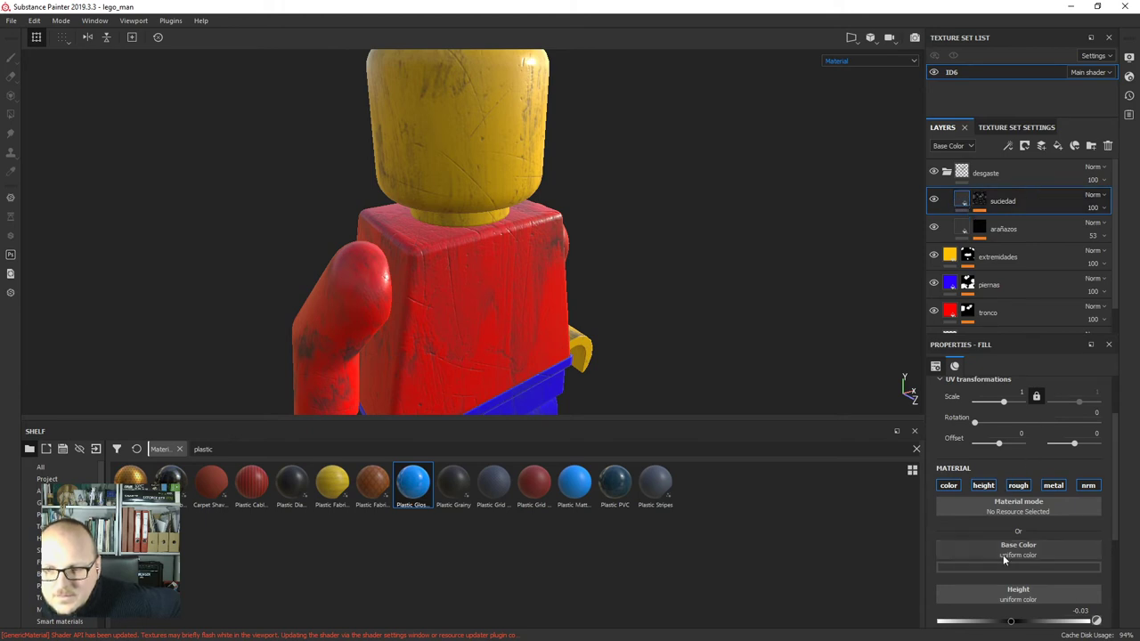
{"action": "left_click", "coordinate": [1006, 567]}
{"action": "left_click", "coordinate": [980, 531]}
{"action": "left_click", "coordinate": [975, 534]}
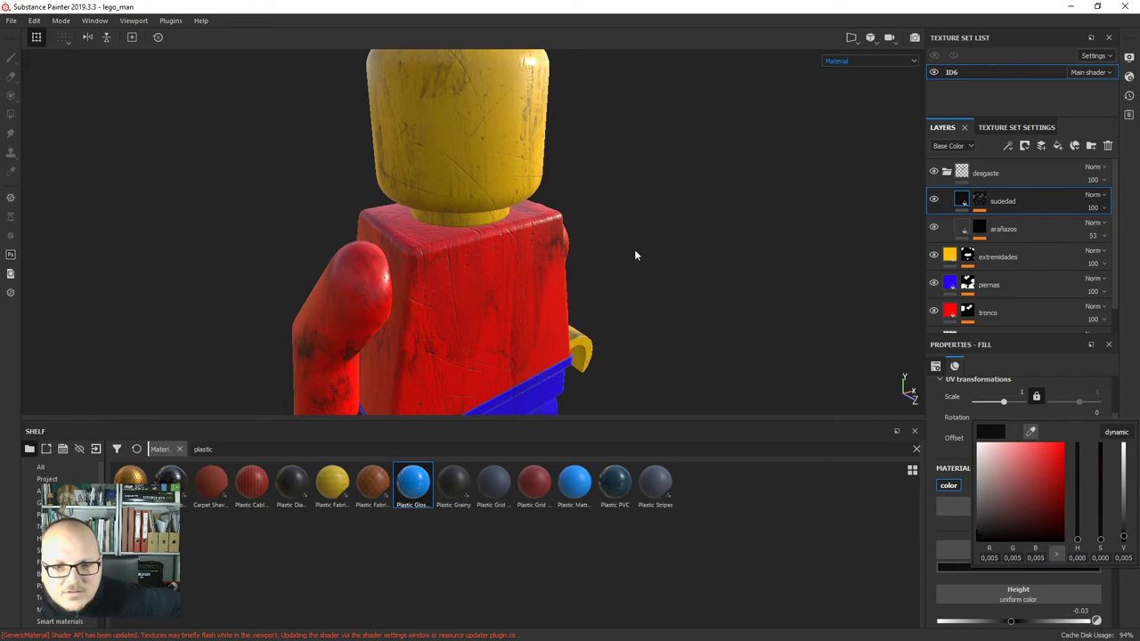
Set the suciedad layer's roughness to 0.8.
{"action": "mouse_move", "coordinate": [632, 250]}
{"action": "left_mouse_down", "text": "alt"}
{"action": "mouse_move", "coordinate": [634, 236]}
{"action": "mouse_move", "coordinate": [634, 271]}
{"action": "left_mouse_up", "text": "alt"}
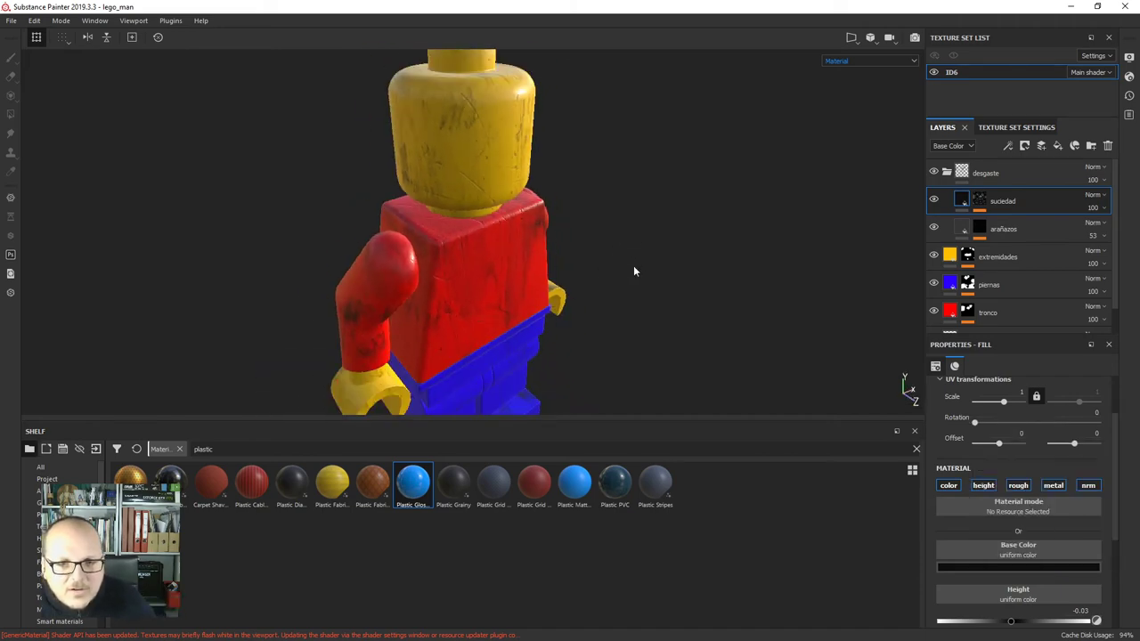
{"action": "scroll", "coordinate": [397, 350], "scroll_direction": "up", "scroll_amount": 9}
{"action": "left_click_drag", "start_coordinate": [564, 258], "coordinate": [584, 220], "text": "alt"}
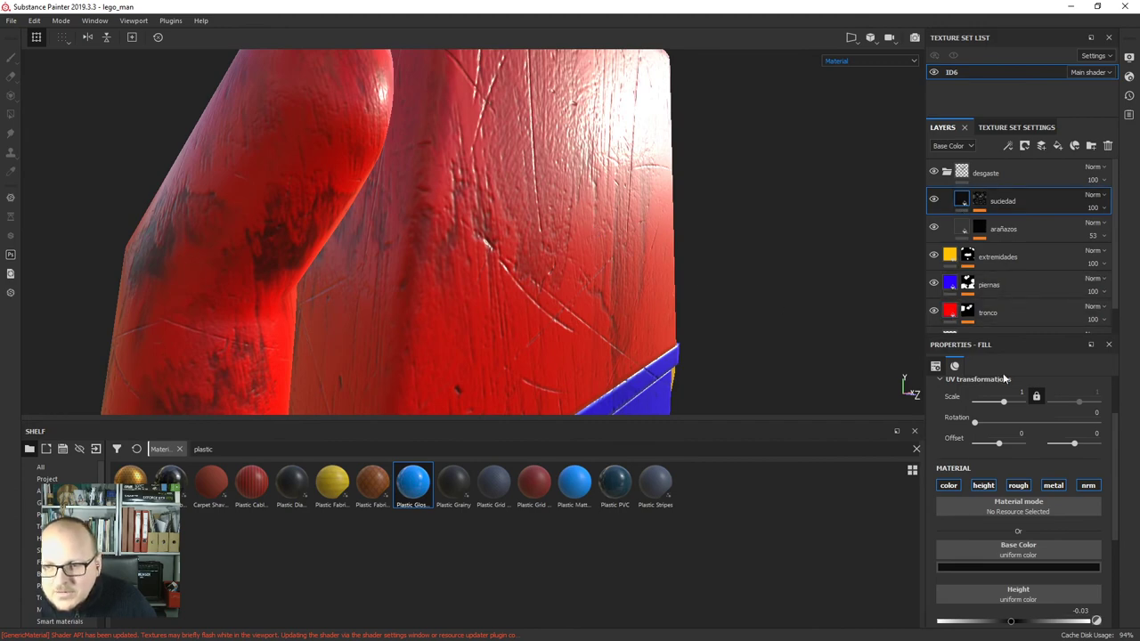
{"action": "scroll", "coordinate": [998, 499], "scroll_direction": "down", "scroll_amount": 3}
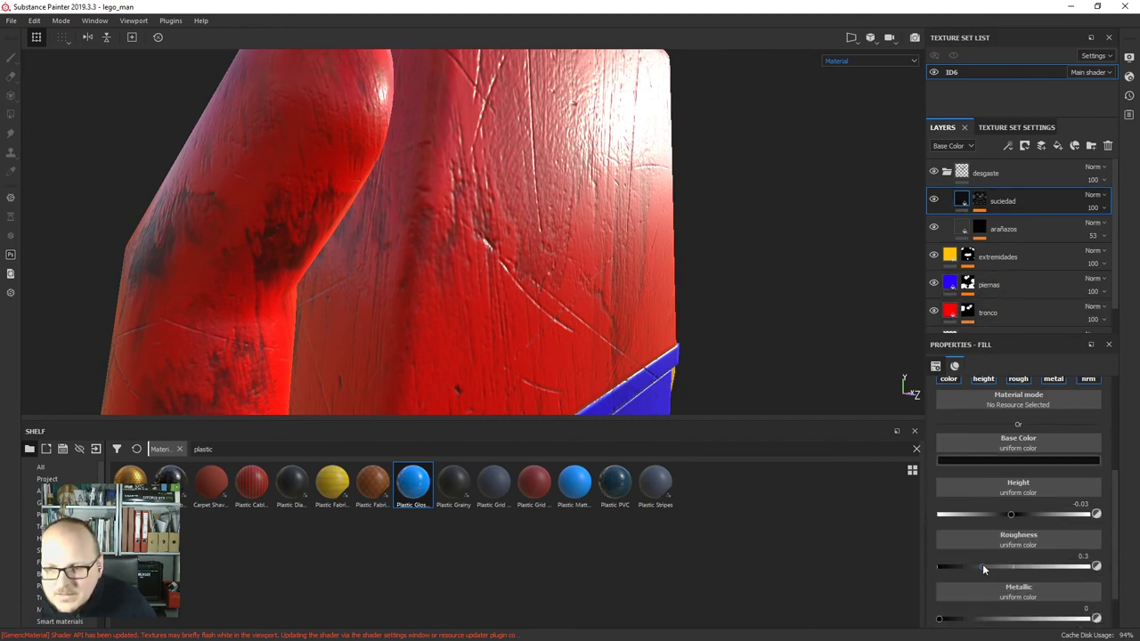
{"action": "mouse_move", "coordinate": [983, 567]}
{"action": "left_mouse_down"}
{"action": "mouse_move", "coordinate": [925, 573]}
{"action": "mouse_move", "coordinate": [1103, 563]}
{"action": "left_mouse_up"}
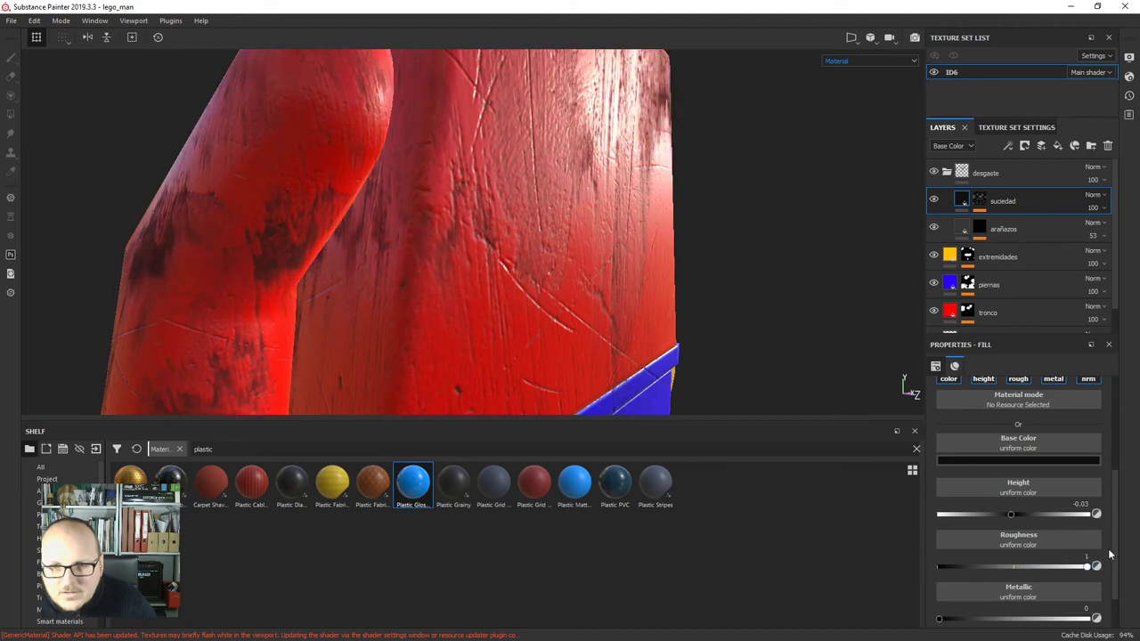
{"action": "mouse_move", "coordinate": [1087, 559]}
{"action": "left_mouse_down"}
{"action": "mouse_move", "coordinate": [1074, 565]}
{"action": "mouse_move", "coordinate": [1084, 567]}
{"action": "left_mouse_up"}
{"action": "left_click", "coordinate": [1075, 555]}
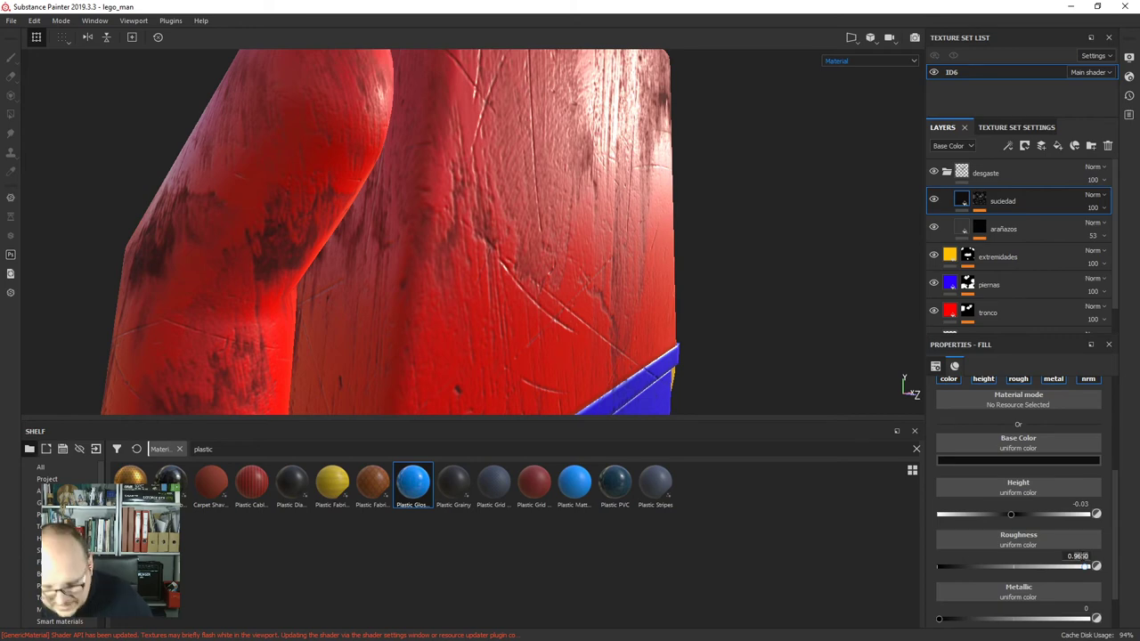
{"action": "key", "text": "Return"}
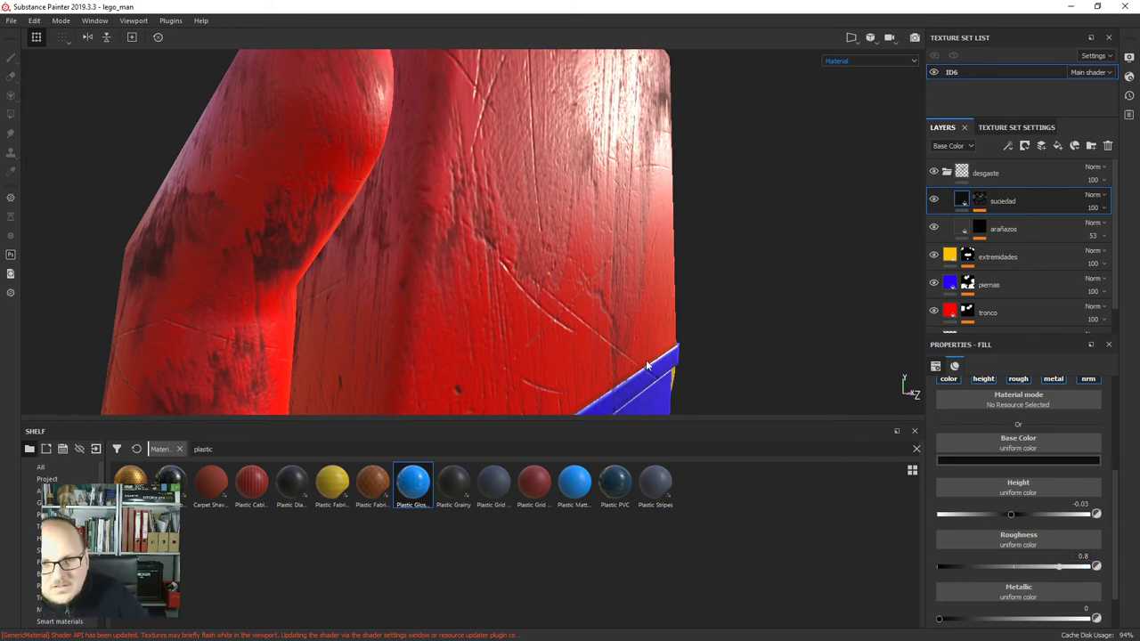
Set the suciedad layer's height to 0.01 so the dirt is slightly raised.
{"action": "scroll", "coordinate": [658, 330], "scroll_direction": "down", "scroll_amount": 5}
{"action": "left_click_drag", "start_coordinate": [700, 274], "coordinate": [739, 247], "text": "alt"}
{"action": "scroll", "coordinate": [654, 240], "scroll_direction": "up", "scroll_amount": 4}
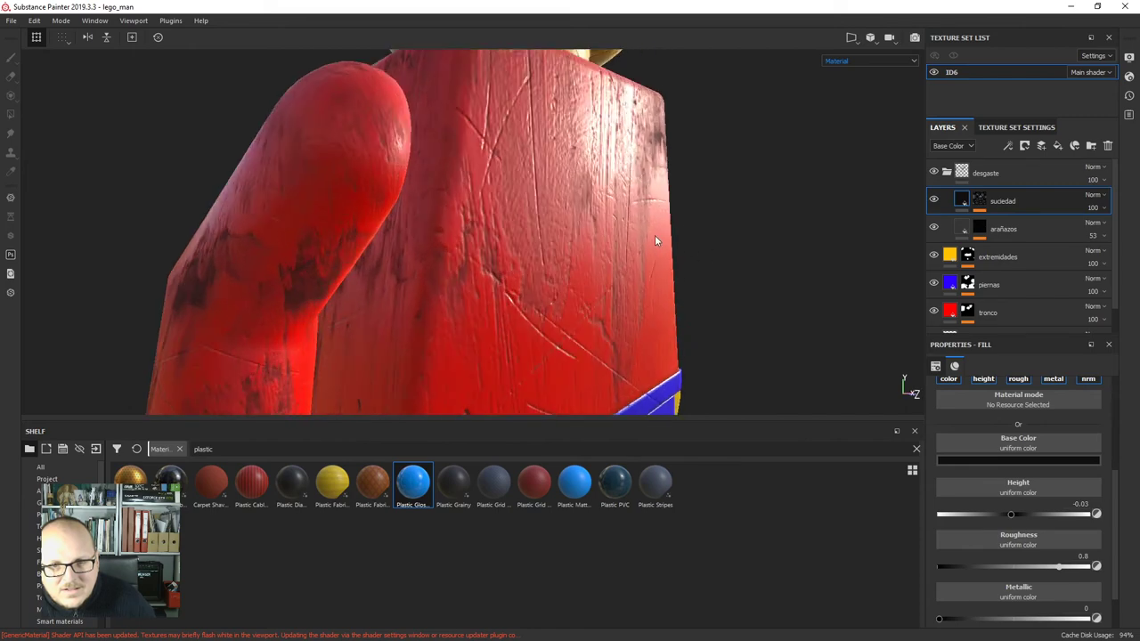
{"action": "scroll", "coordinate": [654, 237], "scroll_direction": "up", "scroll_amount": 2}
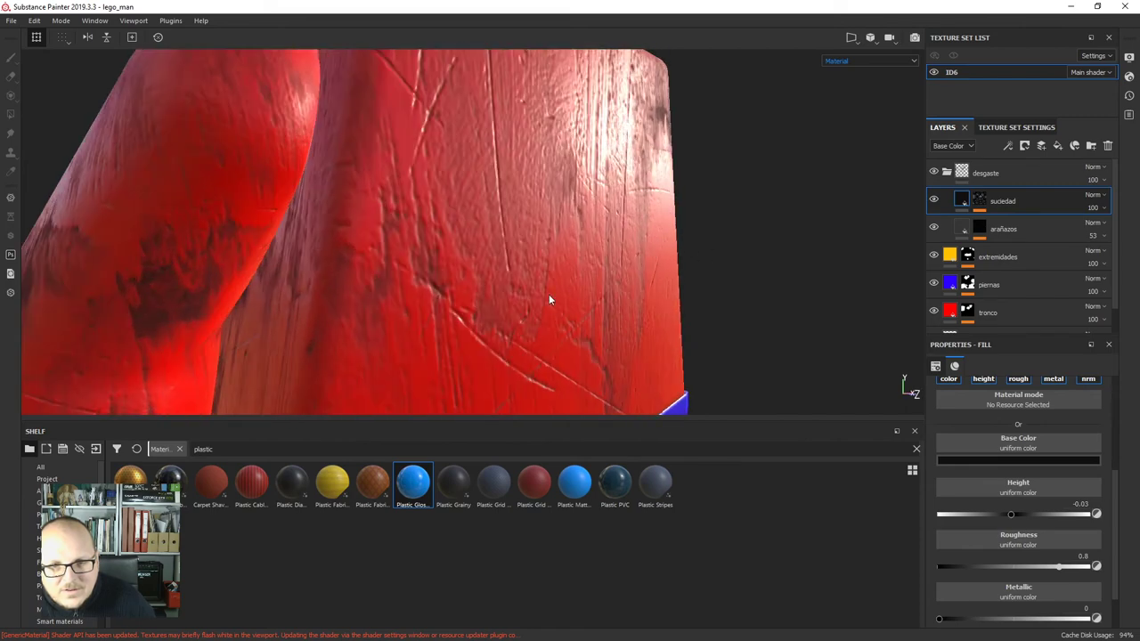
{"action": "left_click_drag", "start_coordinate": [549, 294], "coordinate": [563, 290], "text": "alt"}
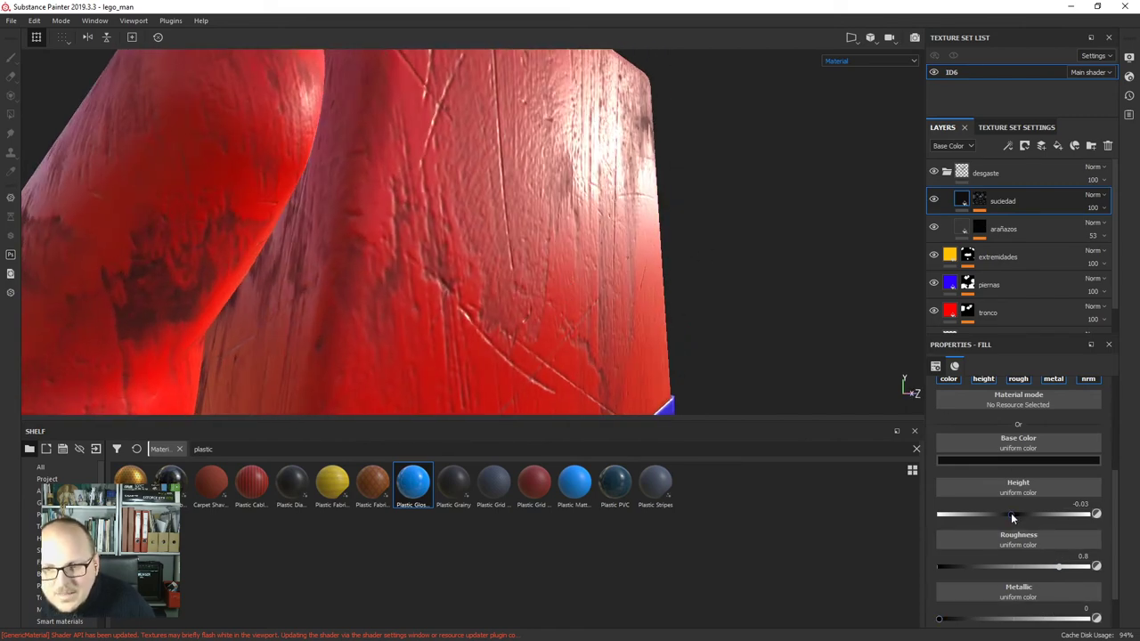
{"action": "left_click_drag", "start_coordinate": [1012, 515], "coordinate": [1019, 515]}
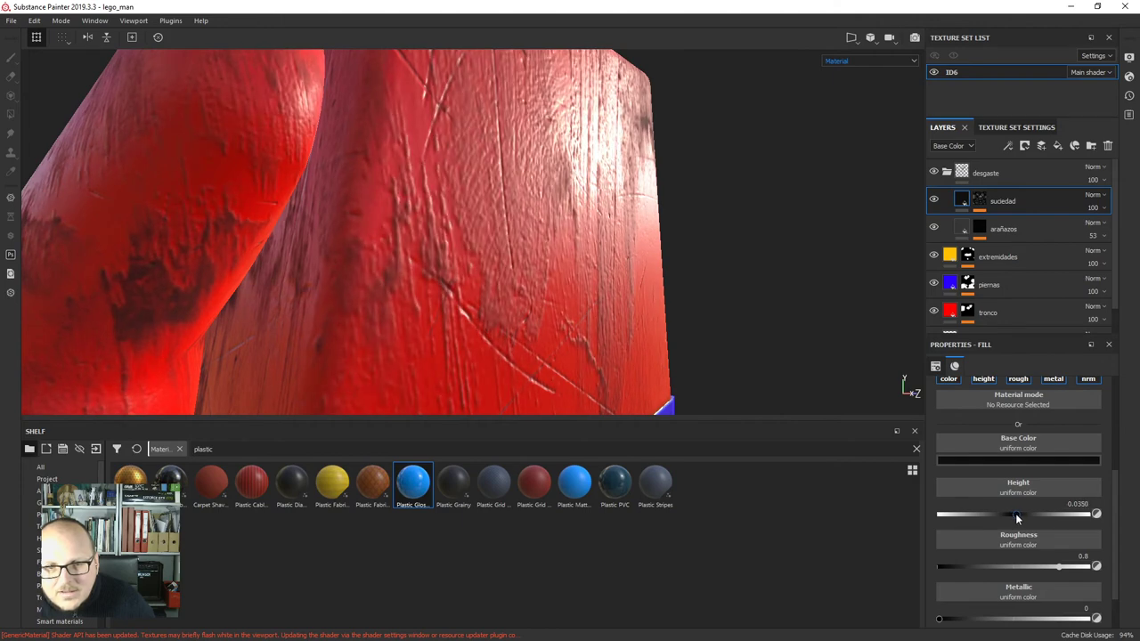
{"action": "left_click", "coordinate": [1079, 505]}
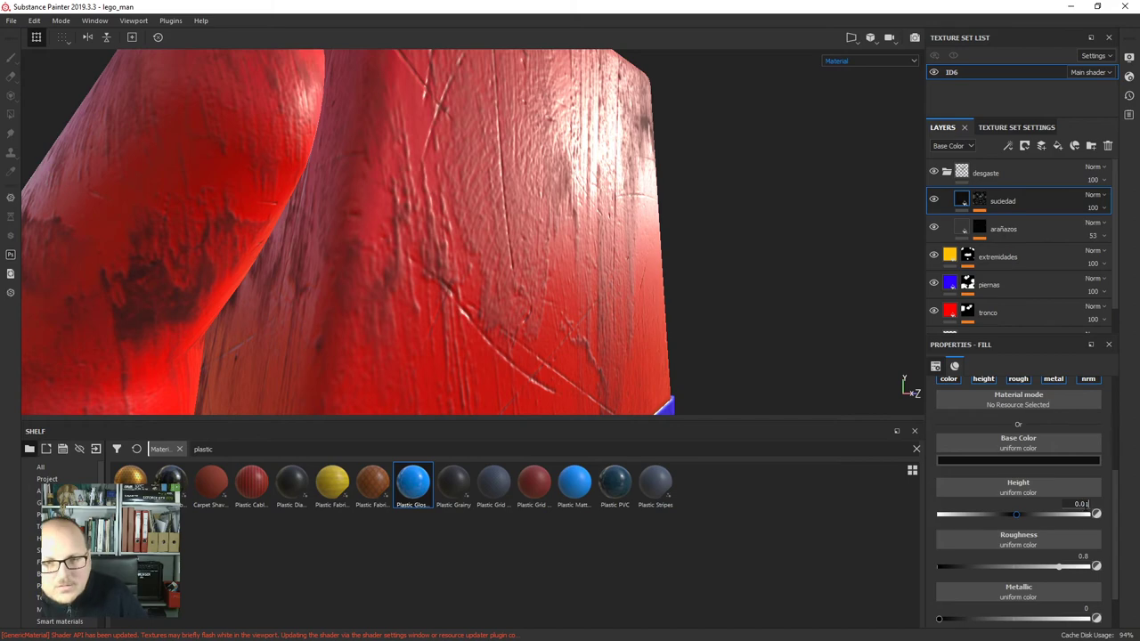
{"action": "key", "text": "Return"}
Set the UV scale of the Grunge Wipe fill in the suciedad mask to 0.7.
{"action": "left_click_drag", "start_coordinate": [670, 312], "coordinate": [580, 308], "text": "alt"}
{"action": "scroll", "coordinate": [656, 323], "scroll_direction": "down", "scroll_amount": 5}
{"action": "middle_click_drag", "start_coordinate": [581, 307], "coordinate": [423, 274], "text": "alt"}
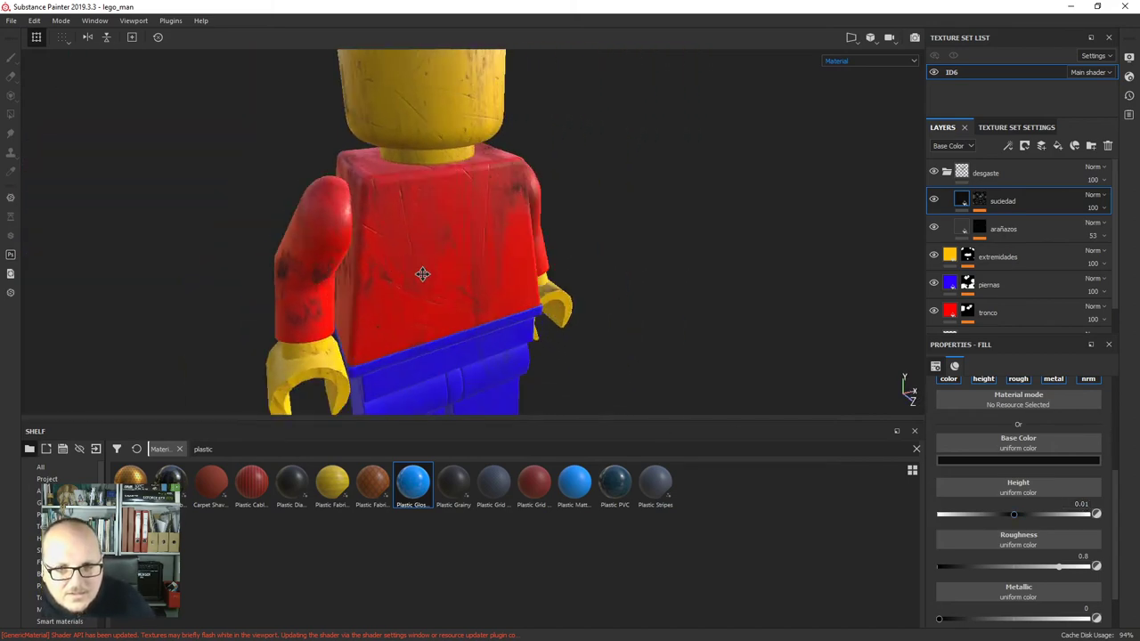
{"action": "left_click_drag", "start_coordinate": [422, 274], "coordinate": [533, 280], "text": "alt"}
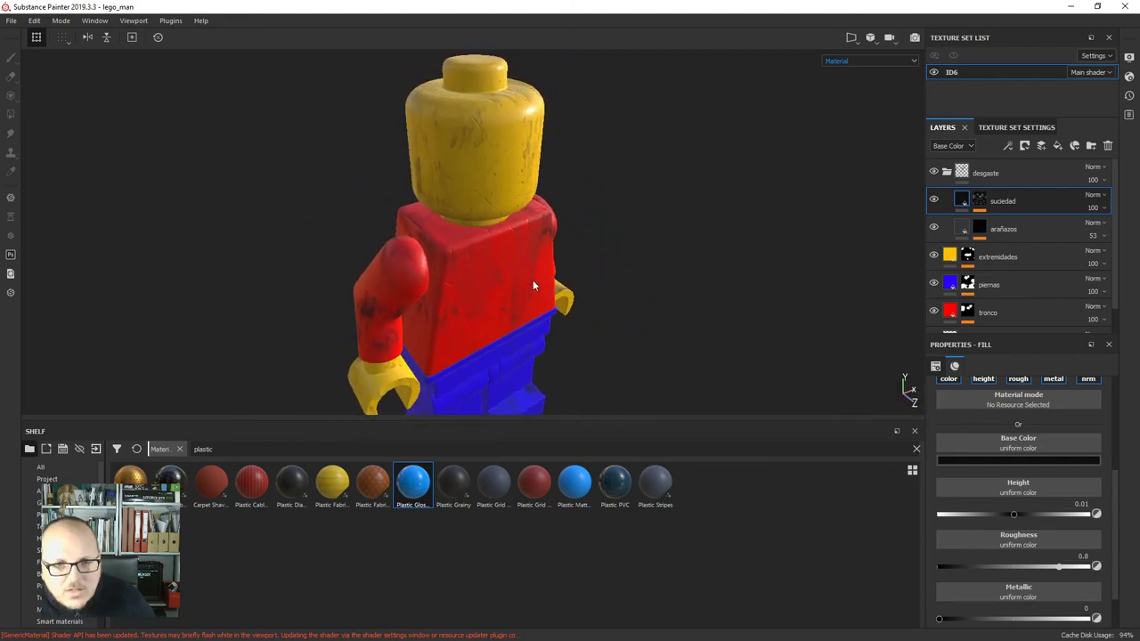
{"action": "left_click", "coordinate": [982, 203]}
{"action": "left_click", "coordinate": [998, 220]}
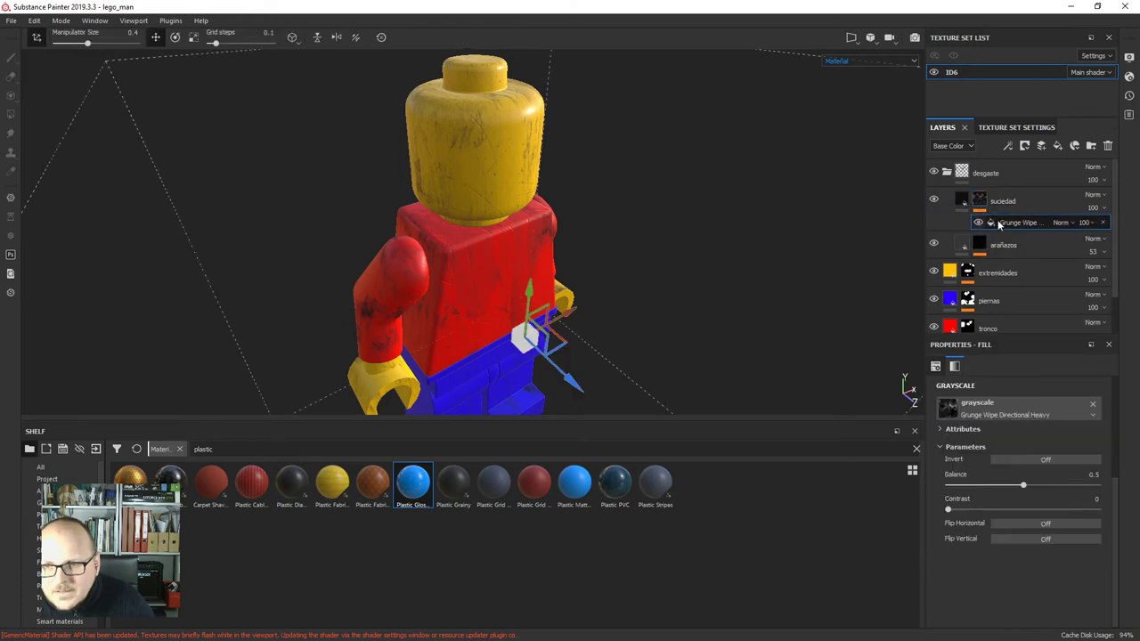
{"action": "scroll", "coordinate": [1014, 442], "scroll_direction": "up", "scroll_amount": 5}
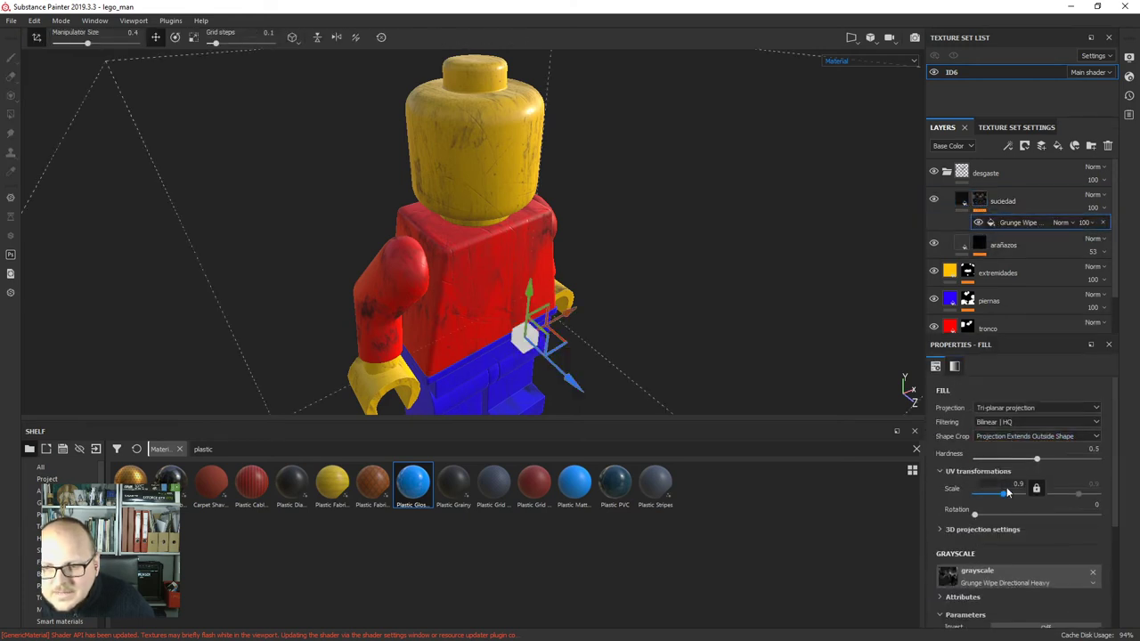
{"action": "left_click_drag", "start_coordinate": [1004, 496], "coordinate": [1002, 496]}
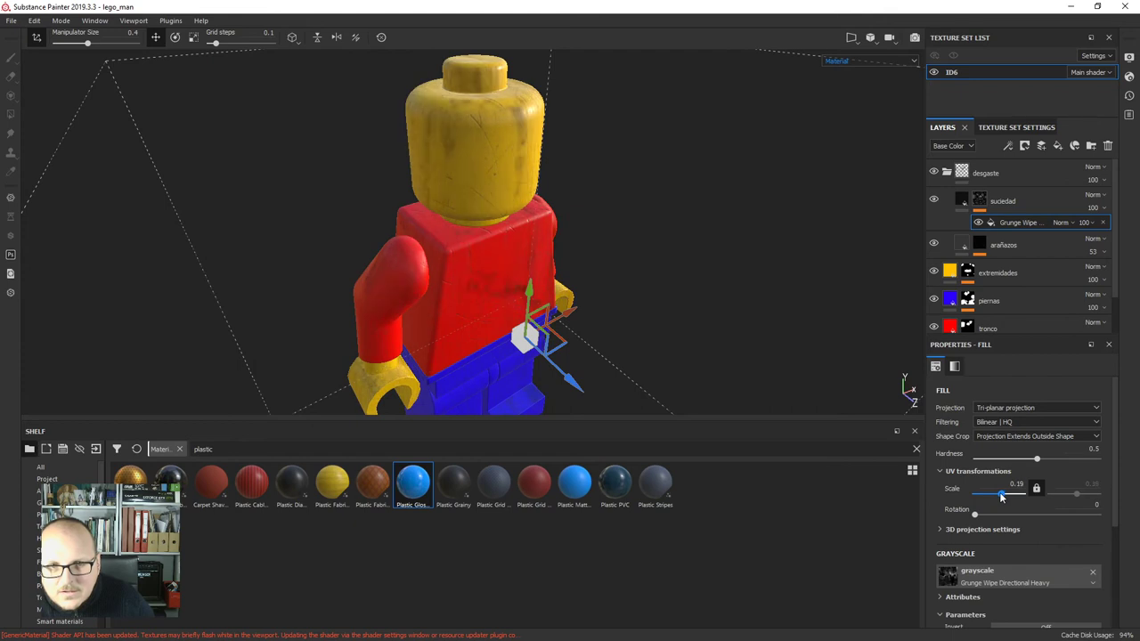
{"action": "left_click", "coordinate": [1019, 486]}
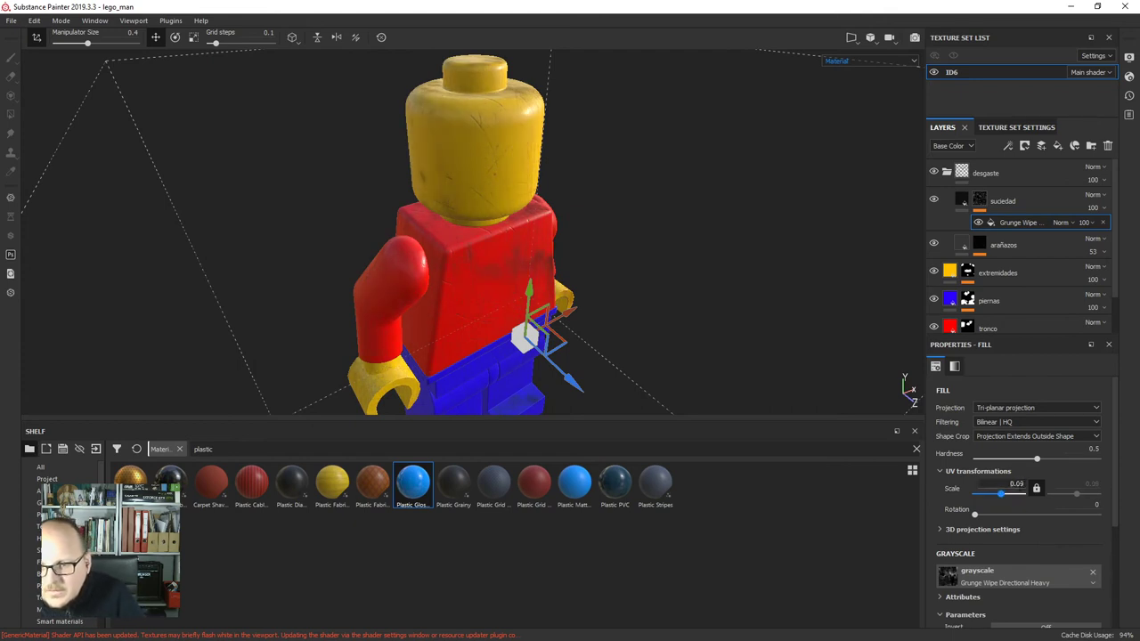
{"action": "key", "text": "BackSpace"}
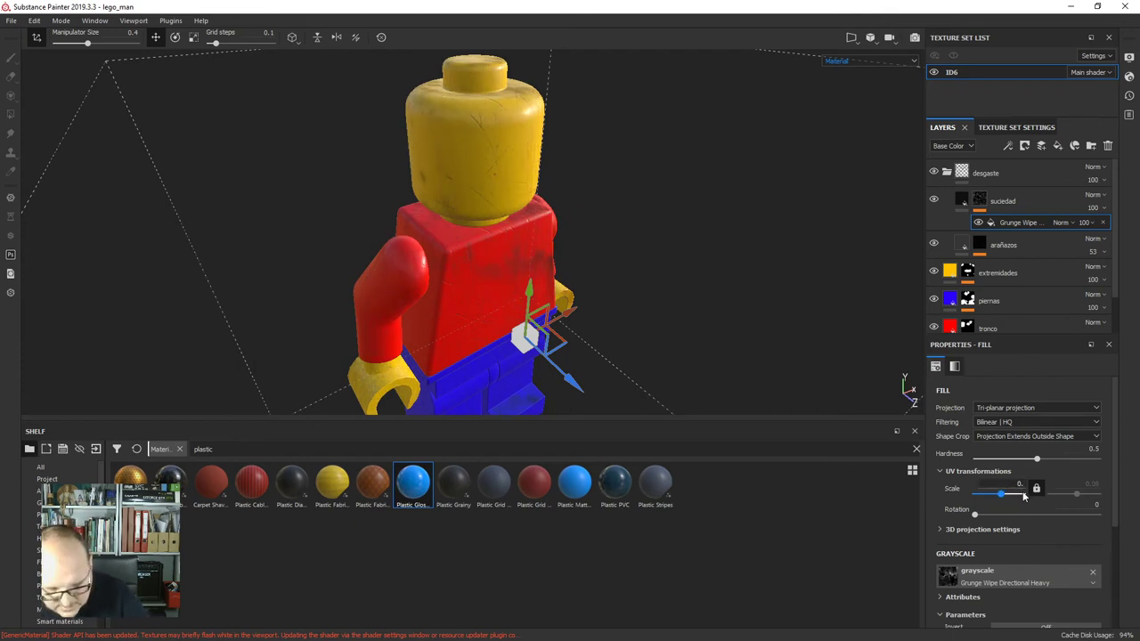
{"action": "key", "text": "Return"}
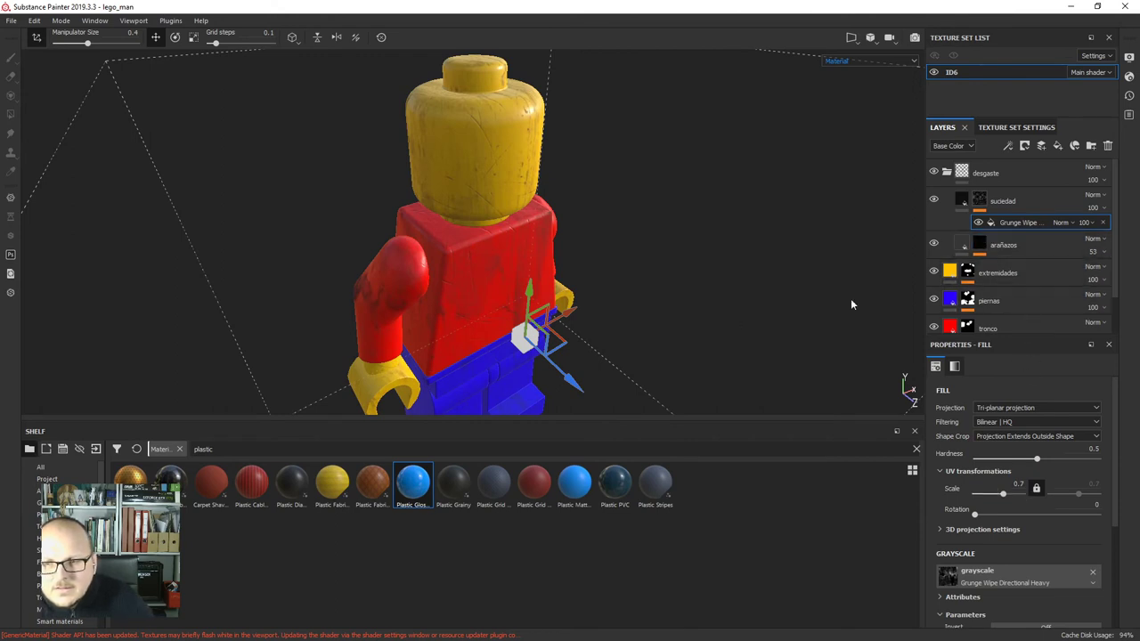
Darken the blue base color of the piernas layer to a brightness value of 0.639.
{"action": "mouse_move", "coordinate": [842, 229]}
{"action": "left_mouse_down", "text": "alt"}
{"action": "mouse_move", "coordinate": [349, 256]}
{"action": "mouse_move", "coordinate": [372, 186]}
{"action": "mouse_move", "coordinate": [430, 254]}
{"action": "mouse_move", "coordinate": [319, 236]}
{"action": "mouse_move", "coordinate": [168, 255]}
{"action": "mouse_move", "coordinate": [636, 295]}
{"action": "mouse_move", "coordinate": [628, 237]}
{"action": "mouse_move", "coordinate": [494, 278]}
{"action": "mouse_move", "coordinate": [718, 229]}
{"action": "mouse_move", "coordinate": [771, 252]}
{"action": "mouse_move", "coordinate": [670, 219]}
{"action": "mouse_move", "coordinate": [696, 255]}
{"action": "left_mouse_up", "text": "alt"}
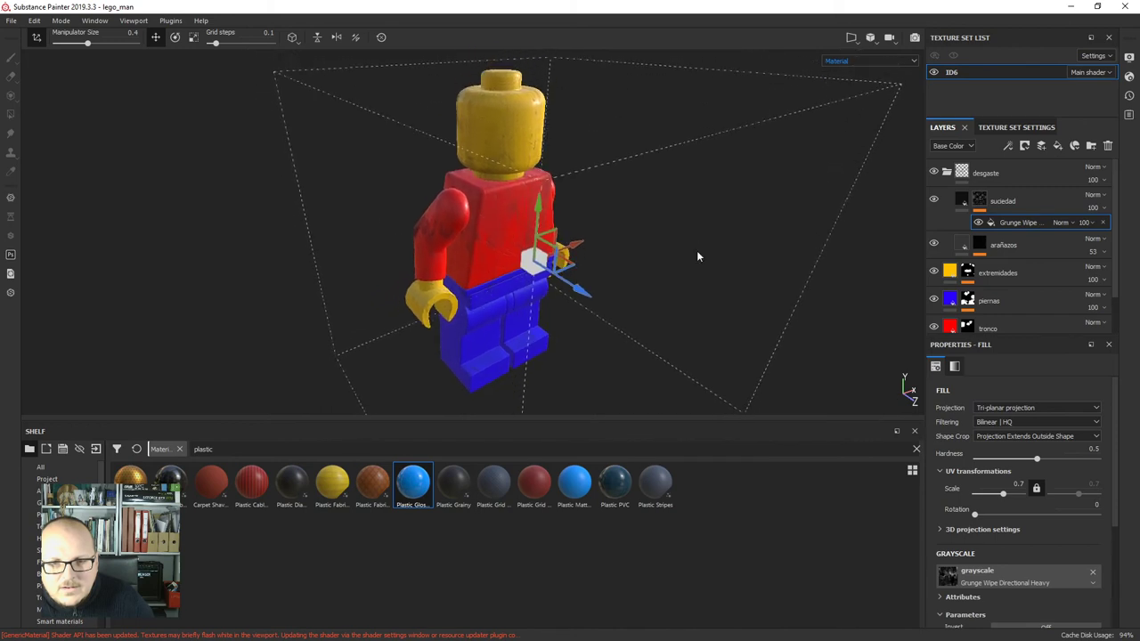
{"action": "left_click", "coordinate": [953, 305]}
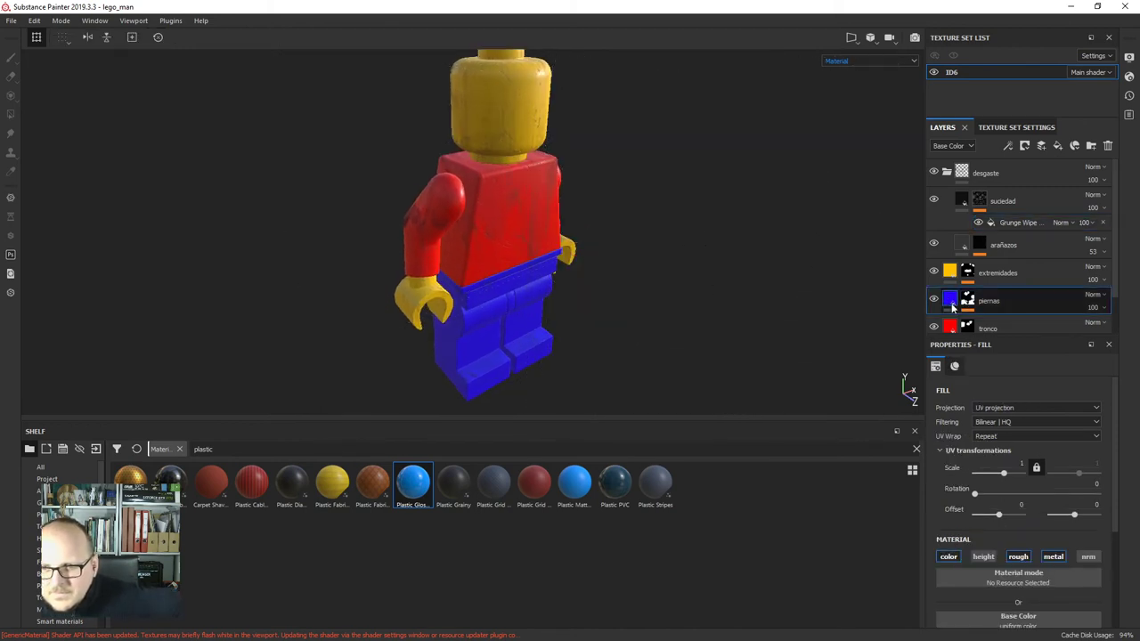
{"action": "scroll", "coordinate": [1039, 515], "scroll_direction": "down", "scroll_amount": 3}
{"action": "left_click", "coordinate": [1023, 481]}
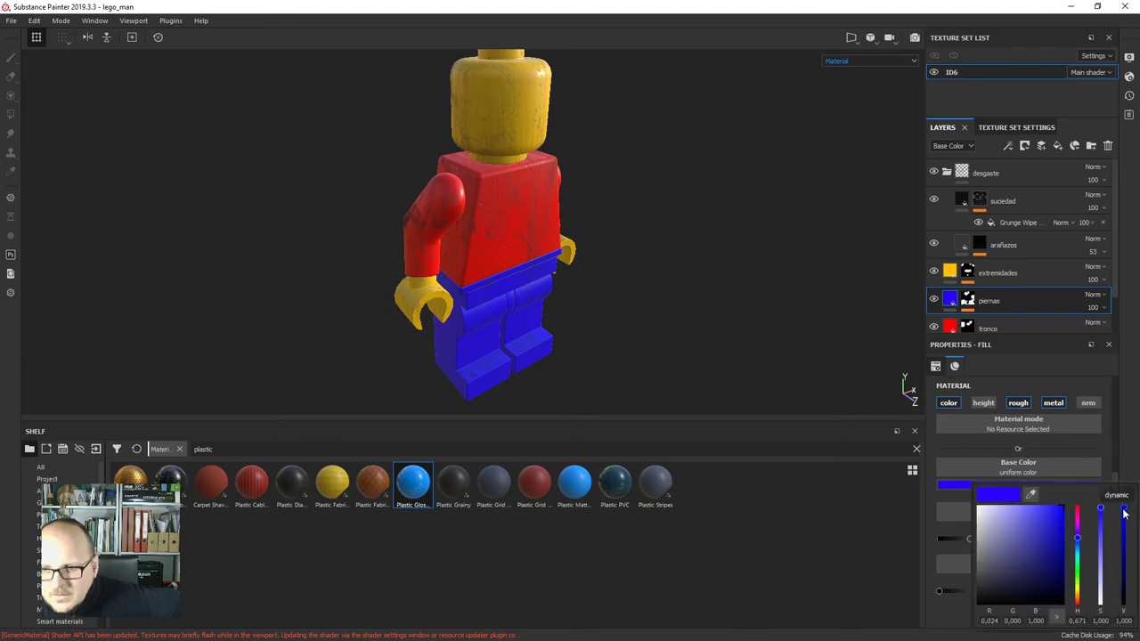
{"action": "mouse_move", "coordinate": [1124, 513]}
{"action": "left_mouse_down"}
{"action": "mouse_move", "coordinate": [1127, 569]}
{"action": "mouse_move", "coordinate": [1129, 509]}
{"action": "left_mouse_up"}
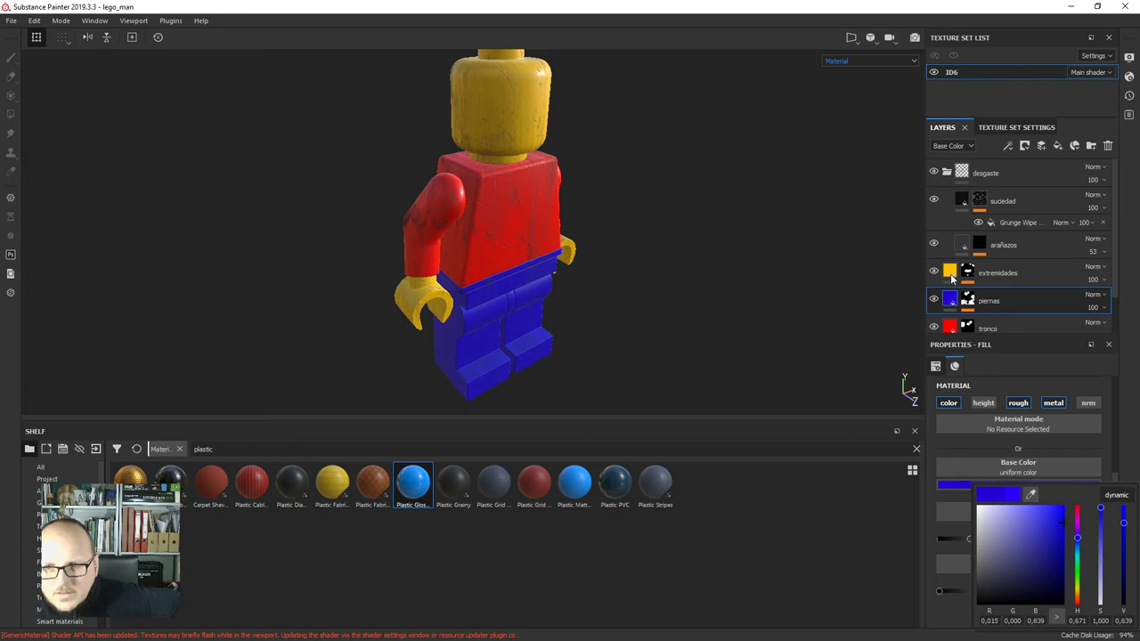
Darken the red base color of the tronco layer to a brightness value of 0.796.
{"action": "left_click", "coordinate": [949, 329]}
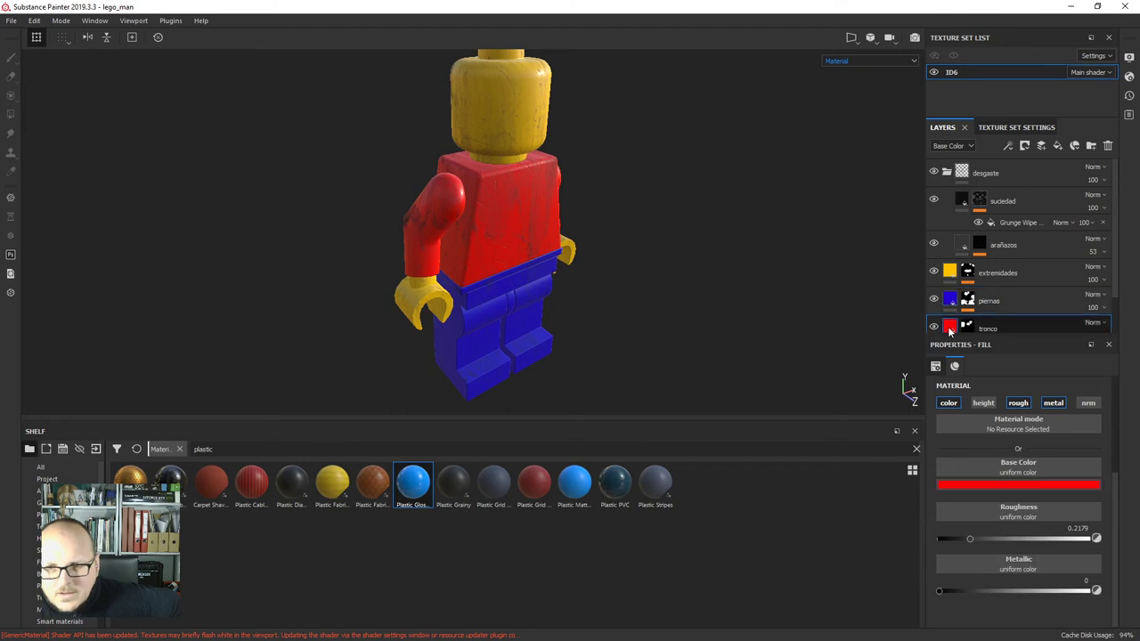
{"action": "left_click", "coordinate": [1081, 485]}
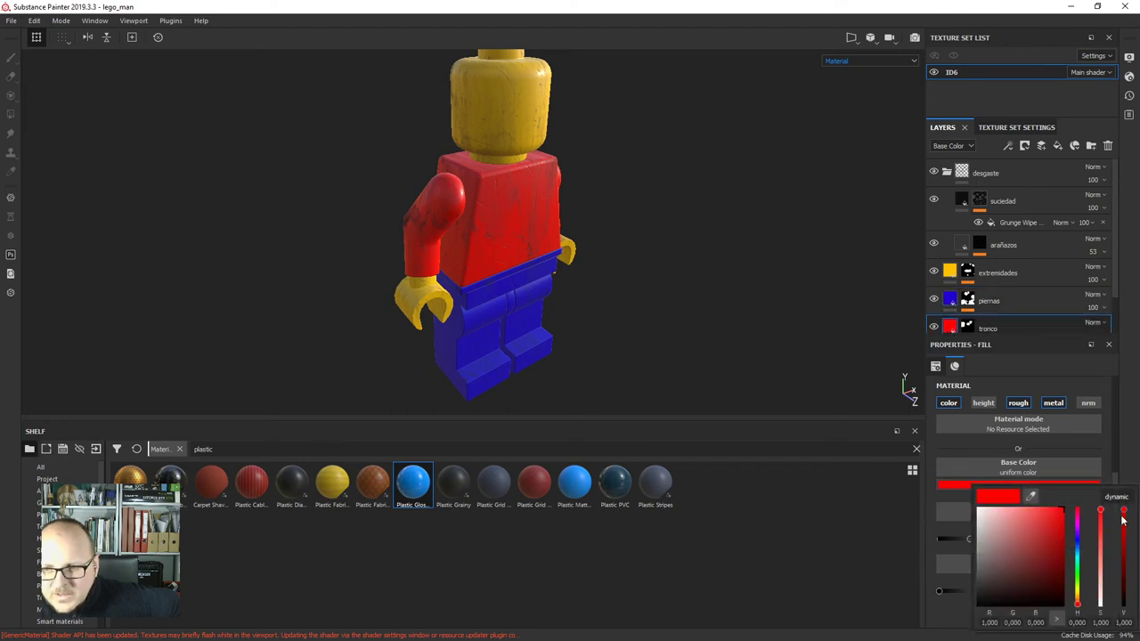
{"action": "left_click_drag", "start_coordinate": [1125, 517], "coordinate": [1131, 540]}
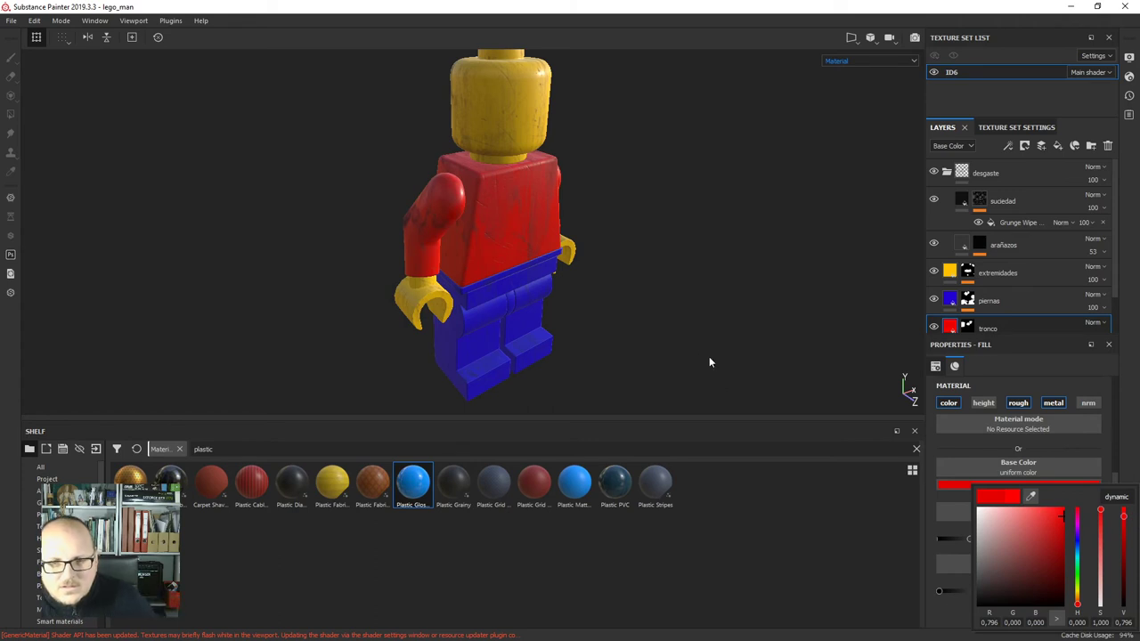
Lower the brightness of the extremidades layer's yellow base color slightly.
{"action": "left_click_drag", "start_coordinate": [710, 362], "coordinate": [451, 309], "text": "alt"}
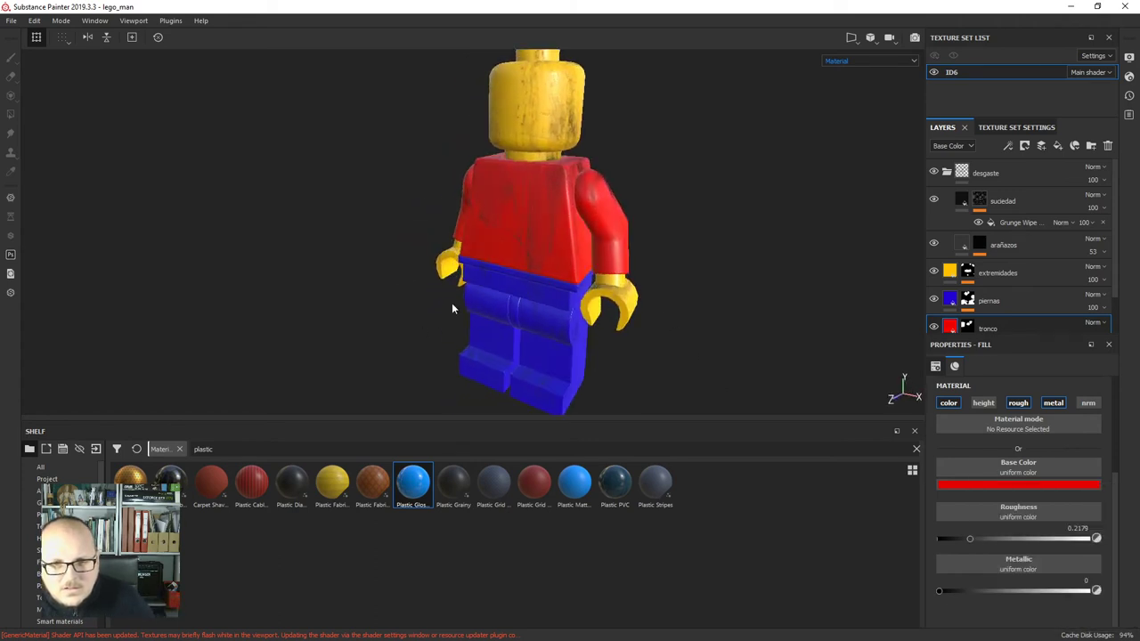
{"action": "middle_click_drag", "start_coordinate": [499, 263], "coordinate": [457, 330], "text": "alt"}
{"action": "scroll", "coordinate": [458, 330], "scroll_direction": "up", "scroll_amount": 2}
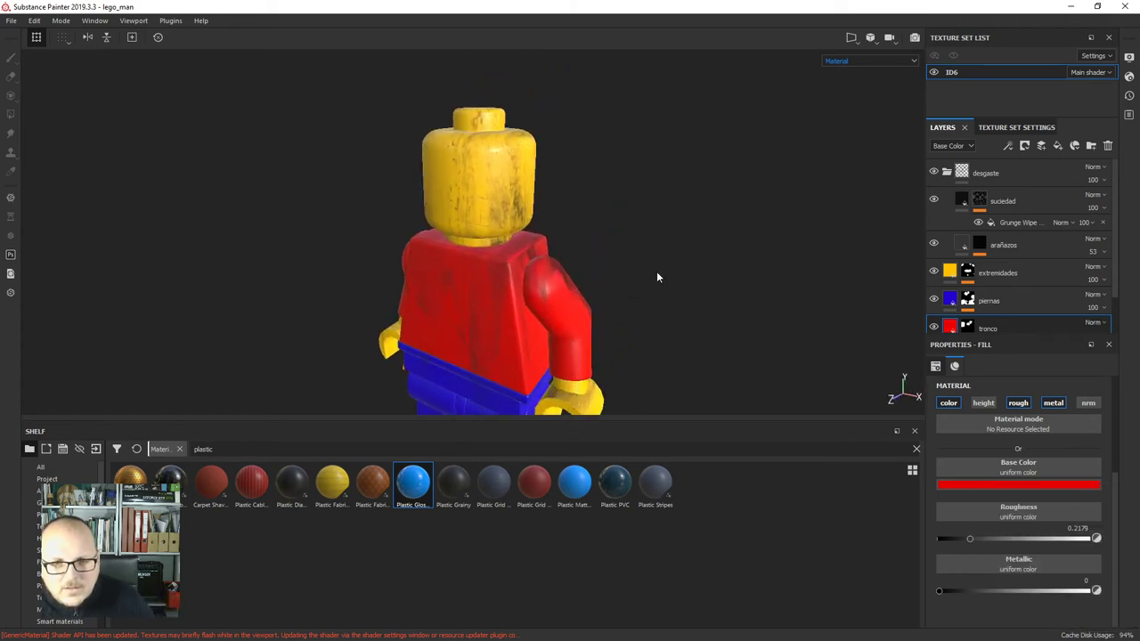
{"action": "left_click", "coordinate": [951, 278]}
{"action": "left_click", "coordinate": [1095, 486]}
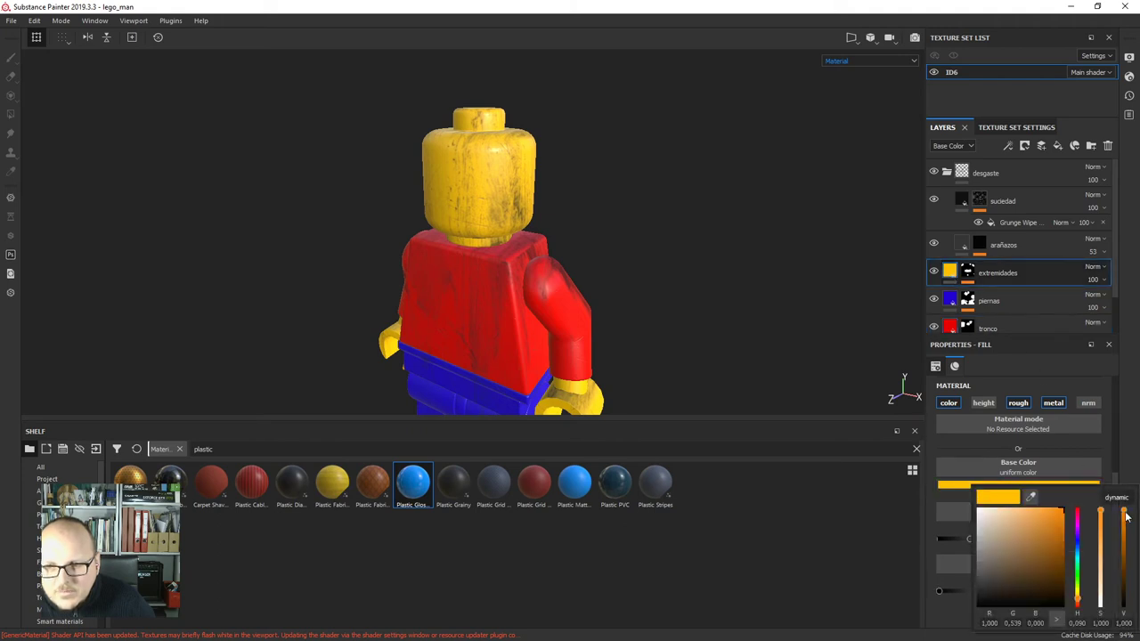
{"action": "left_click_drag", "start_coordinate": [1126, 517], "coordinate": [1128, 529]}
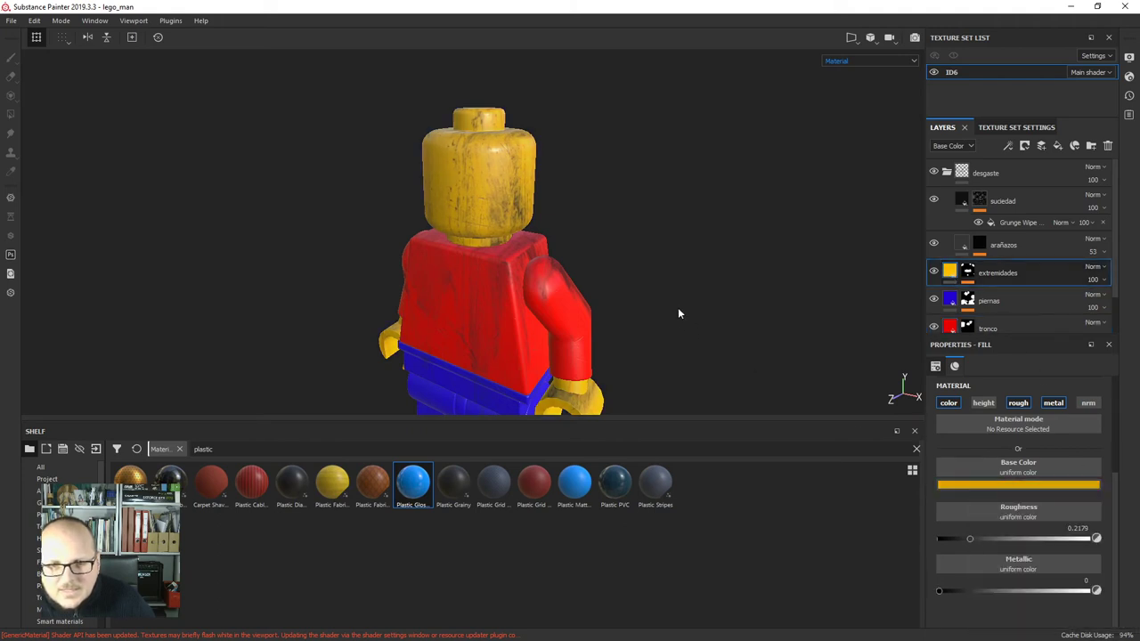
{"action": "left_click_drag", "start_coordinate": [678, 307], "coordinate": [574, 292], "text": "alt"}
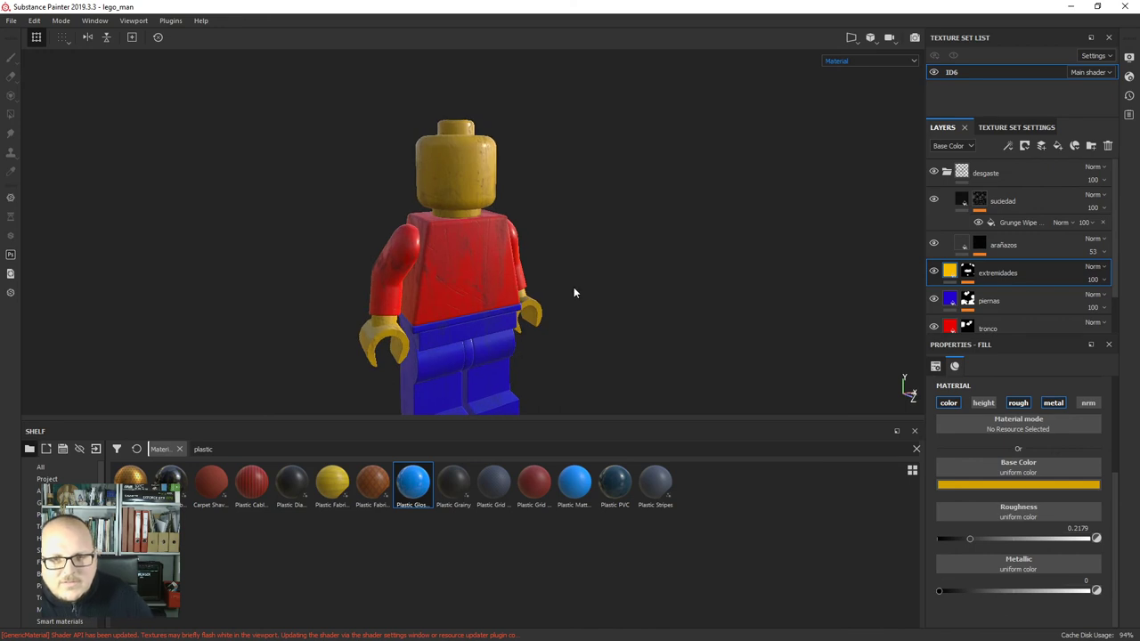
{"action": "left_click", "coordinate": [1088, 488]}
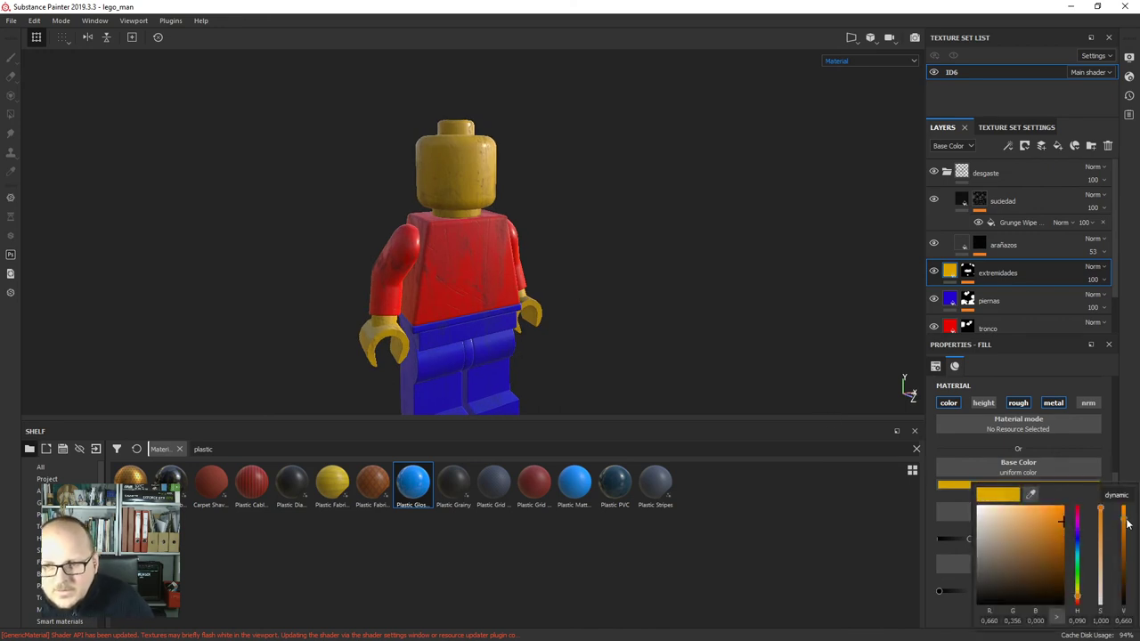
{"action": "left_click_drag", "start_coordinate": [1128, 524], "coordinate": [1128, 518]}
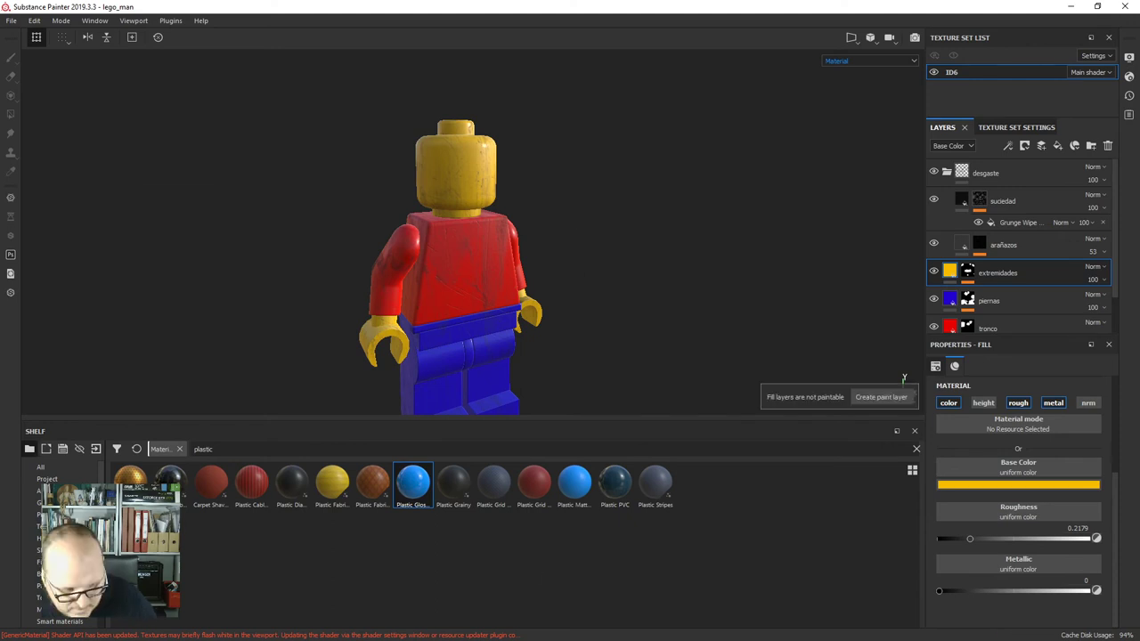
Switch to the Firefox browser and search Google Images for "lego man face".
{"action": "key", "text": "alt+Tab"}
{"action": "left_click", "coordinate": [614, 32]}
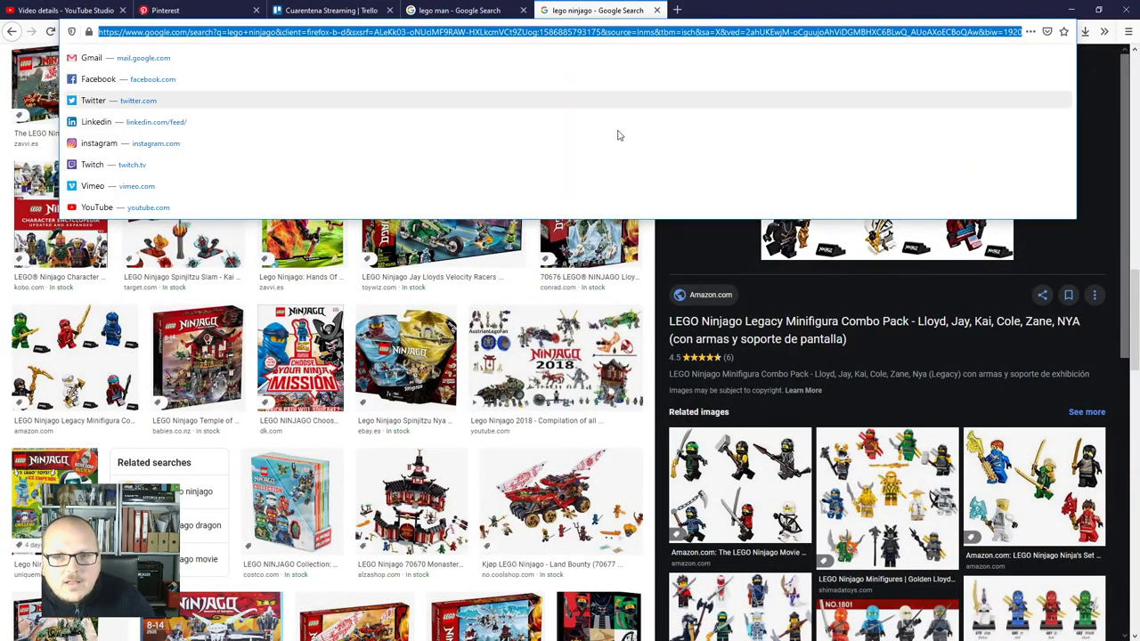
{"action": "left_click", "coordinate": [1136, 234]}
{"action": "left_click_drag", "start_coordinate": [1136, 235], "coordinate": [1135, 107]}
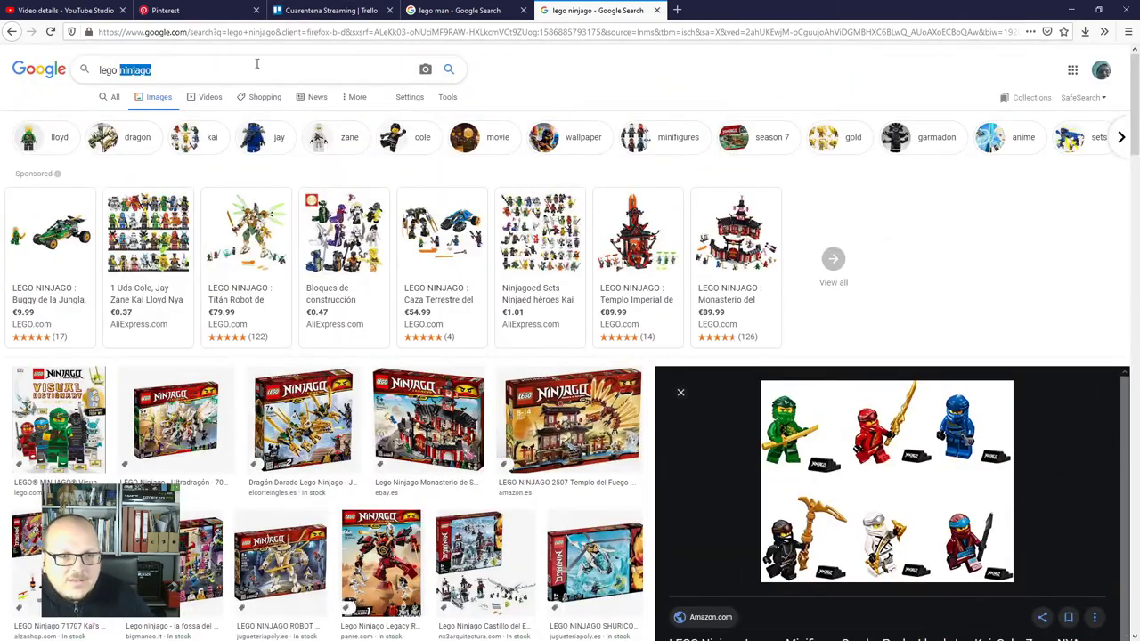
{"action": "type", "text": "man face"}
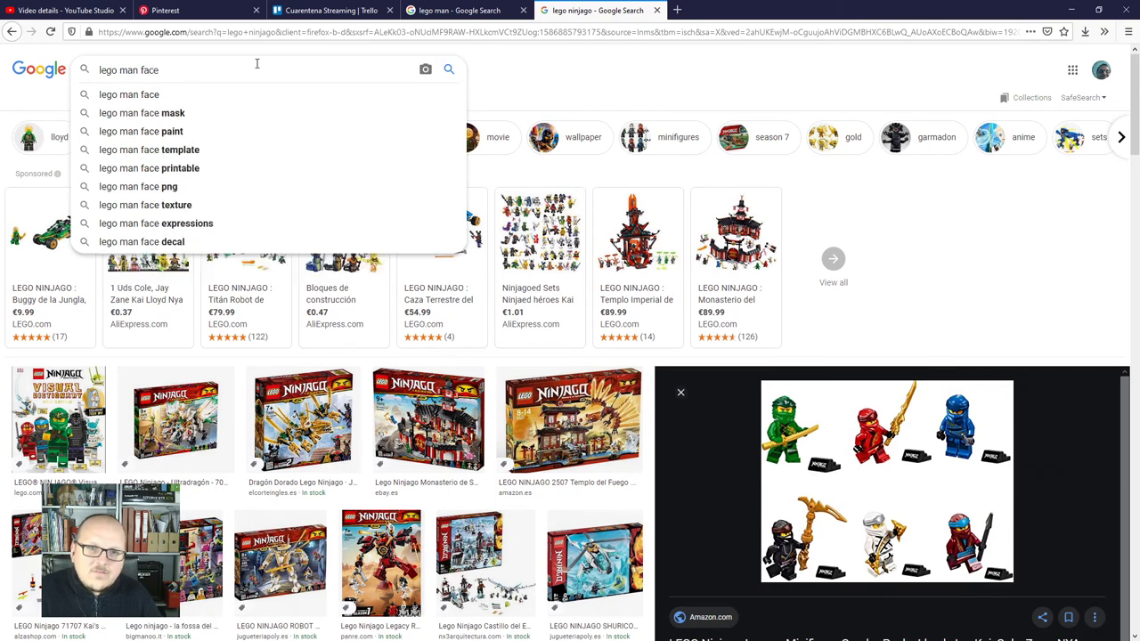
{"action": "key", "text": "Return"}
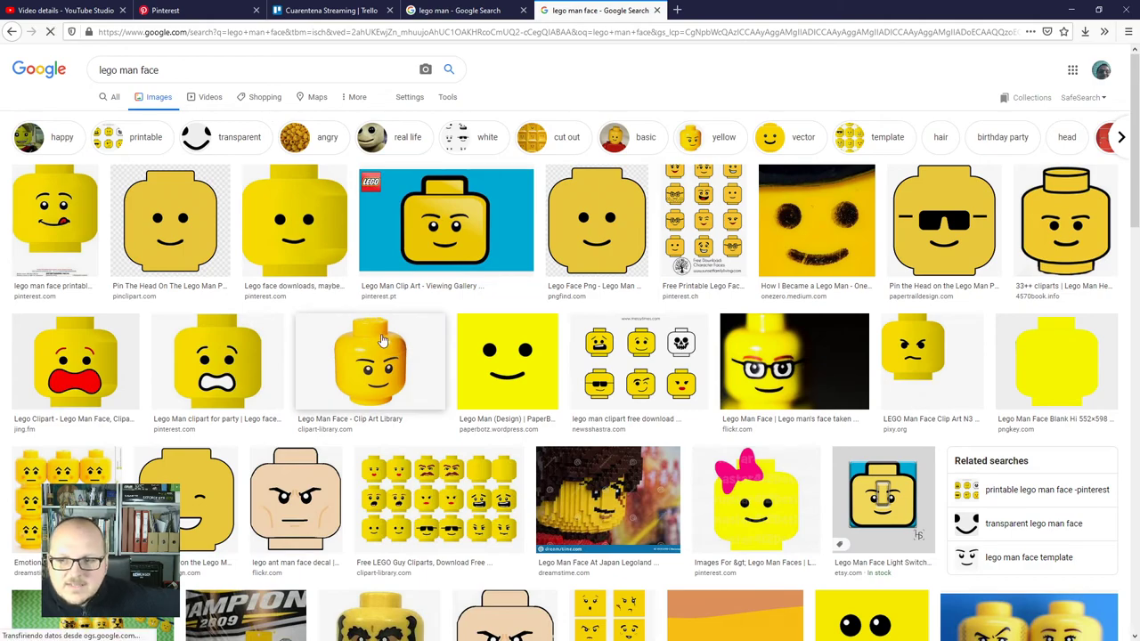
Examine the image results for a LEGO face design suitable for the figure's head.
{"action": "scroll", "coordinate": [381, 341], "scroll_direction": "down", "scroll_amount": 5}
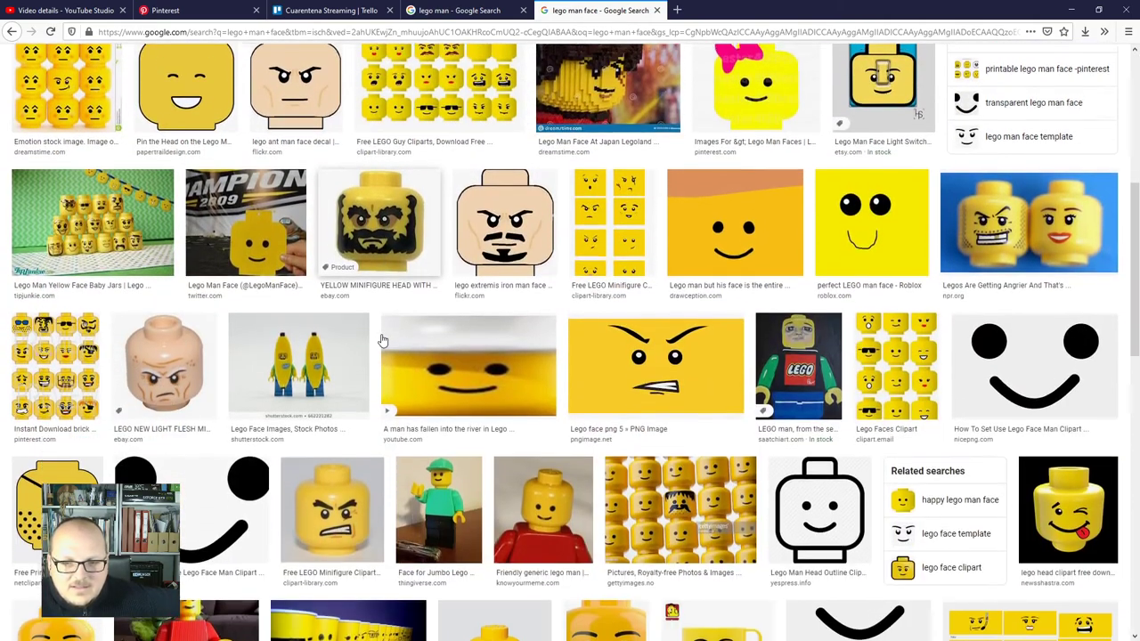
{"action": "scroll", "coordinate": [381, 341], "scroll_direction": "down", "scroll_amount": 4}
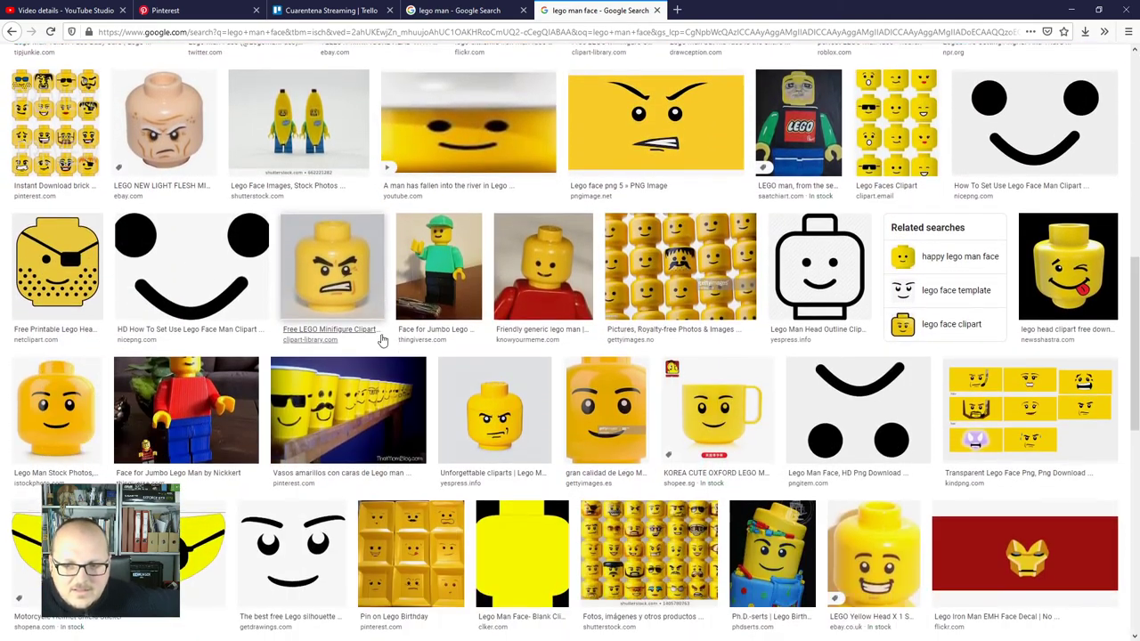
{"action": "scroll", "coordinate": [381, 341], "scroll_direction": "down", "scroll_amount": 1}
{"action": "scroll", "coordinate": [381, 341], "scroll_direction": "up", "scroll_amount": 2}
{"action": "scroll", "coordinate": [381, 341], "scroll_direction": "down", "scroll_amount": 1}
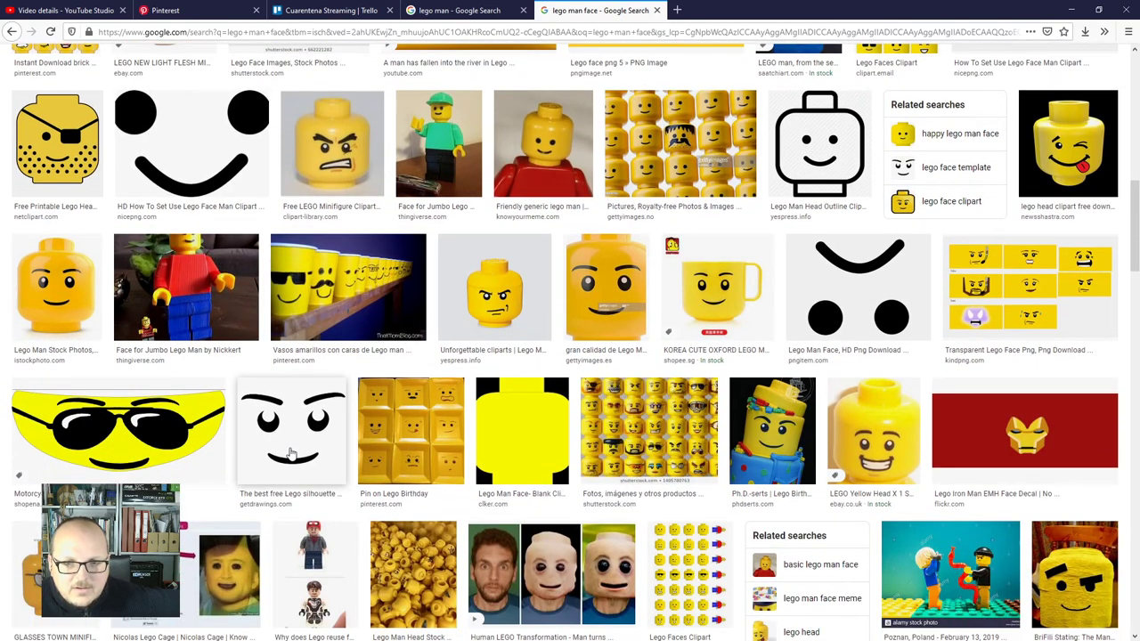
{"action": "scroll", "coordinate": [325, 470], "scroll_direction": "down", "scroll_amount": 6}
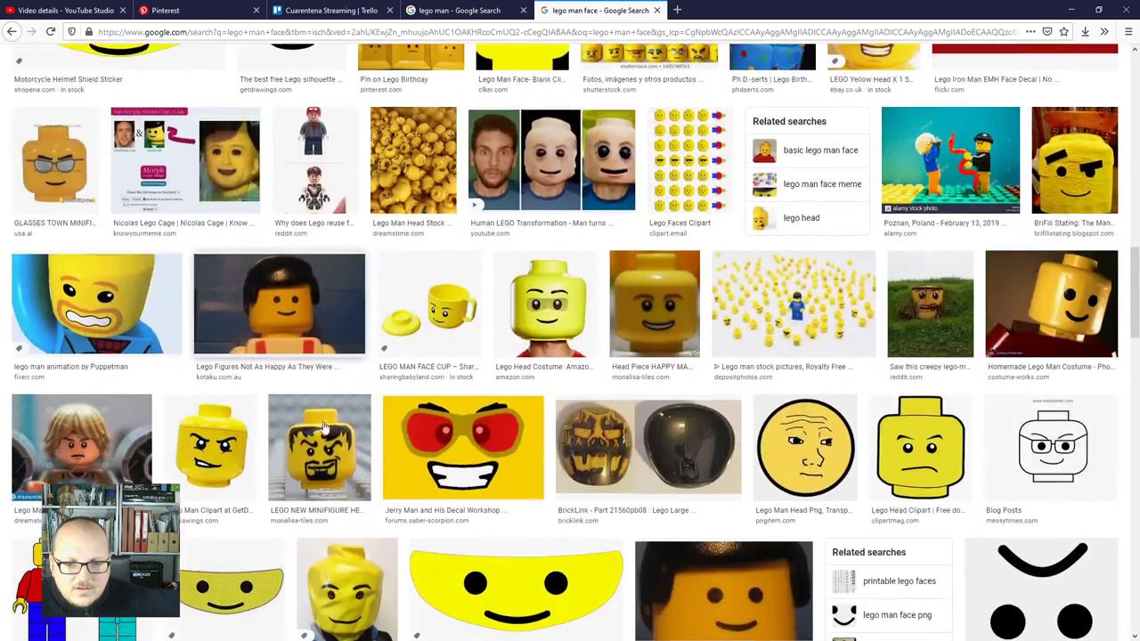
{"action": "scroll", "coordinate": [325, 428], "scroll_direction": "down", "scroll_amount": 5}
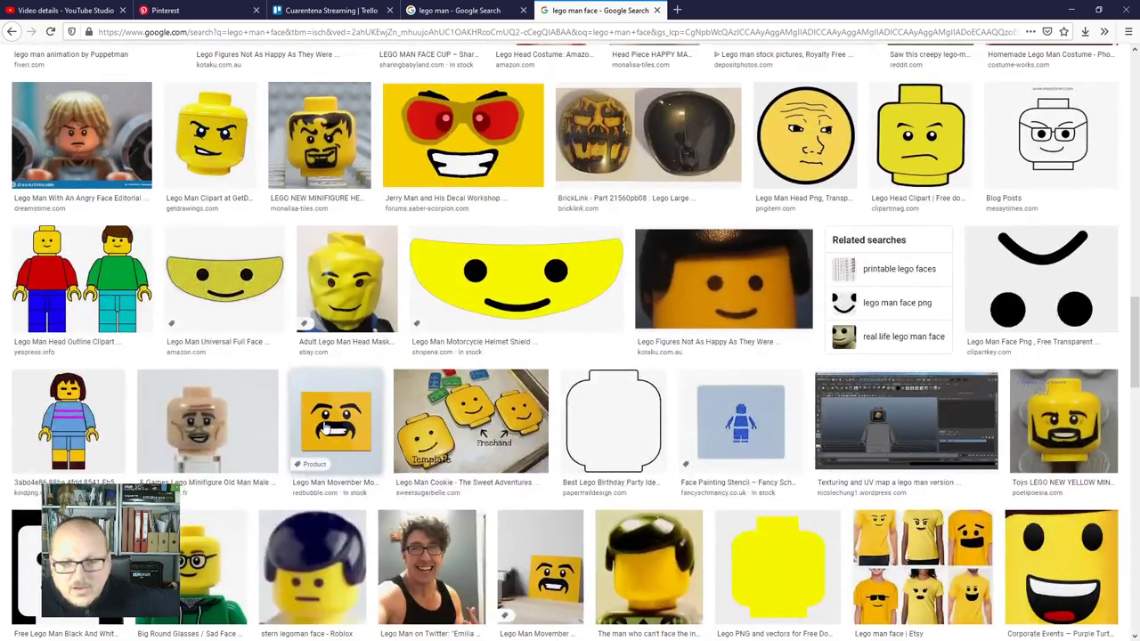
{"action": "scroll", "coordinate": [326, 428], "scroll_direction": "down", "scroll_amount": 5}
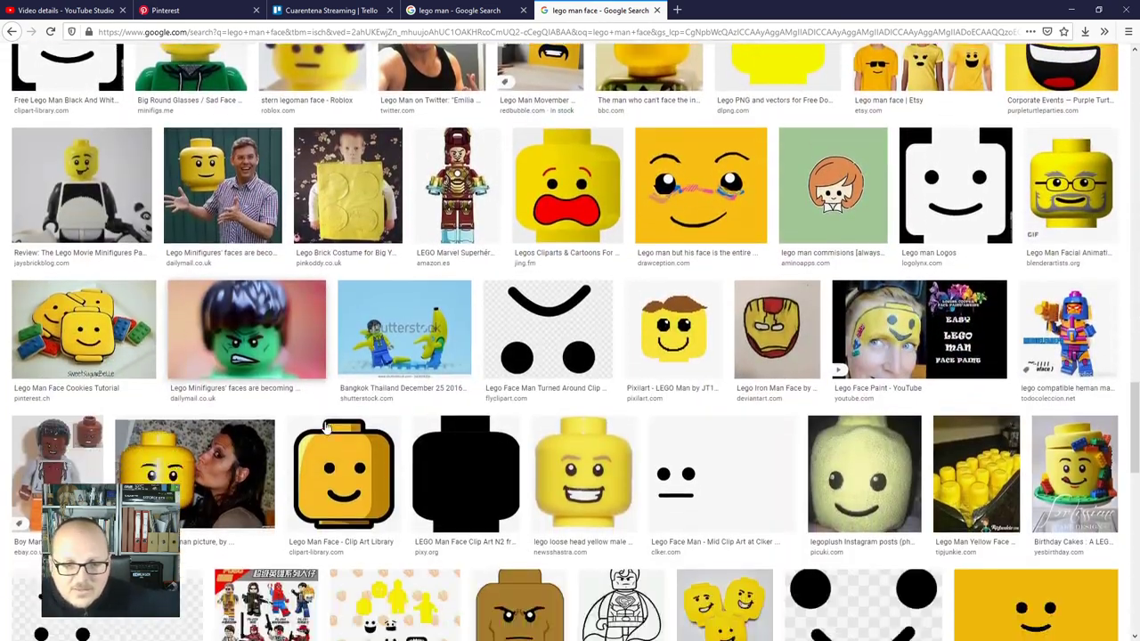
{"action": "scroll", "coordinate": [1119, 434], "scroll_direction": "down", "scroll_amount": 1}
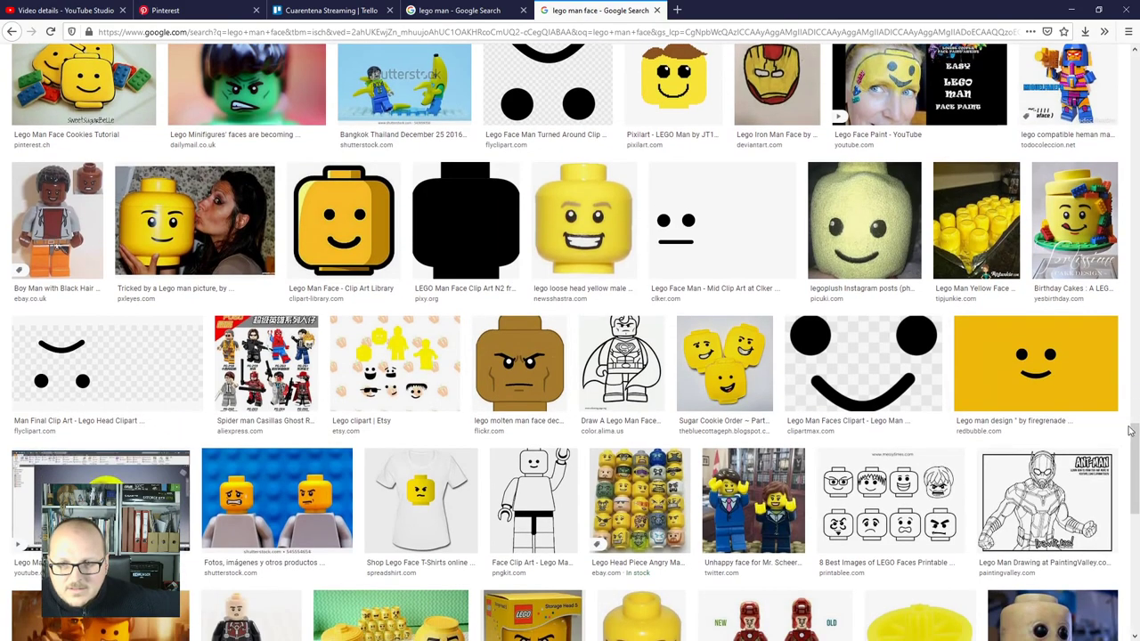
{"action": "scroll", "coordinate": [1135, 451], "scroll_direction": "down", "scroll_amount": 12}
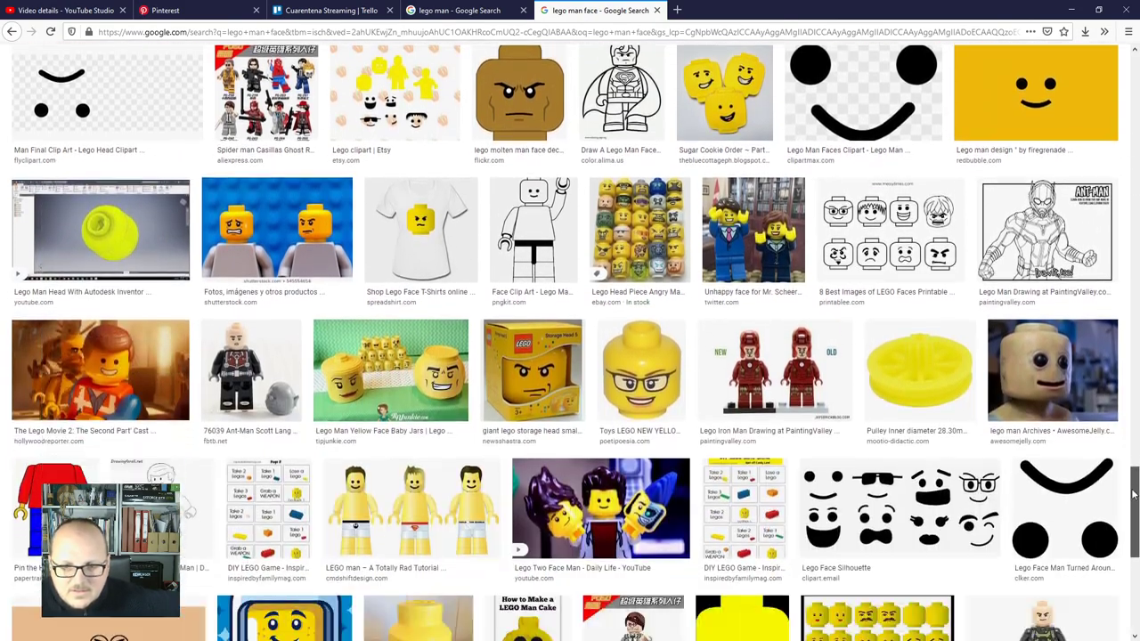
{"action": "scroll", "coordinate": [1101, 92], "scroll_direction": "up", "scroll_amount": 4}
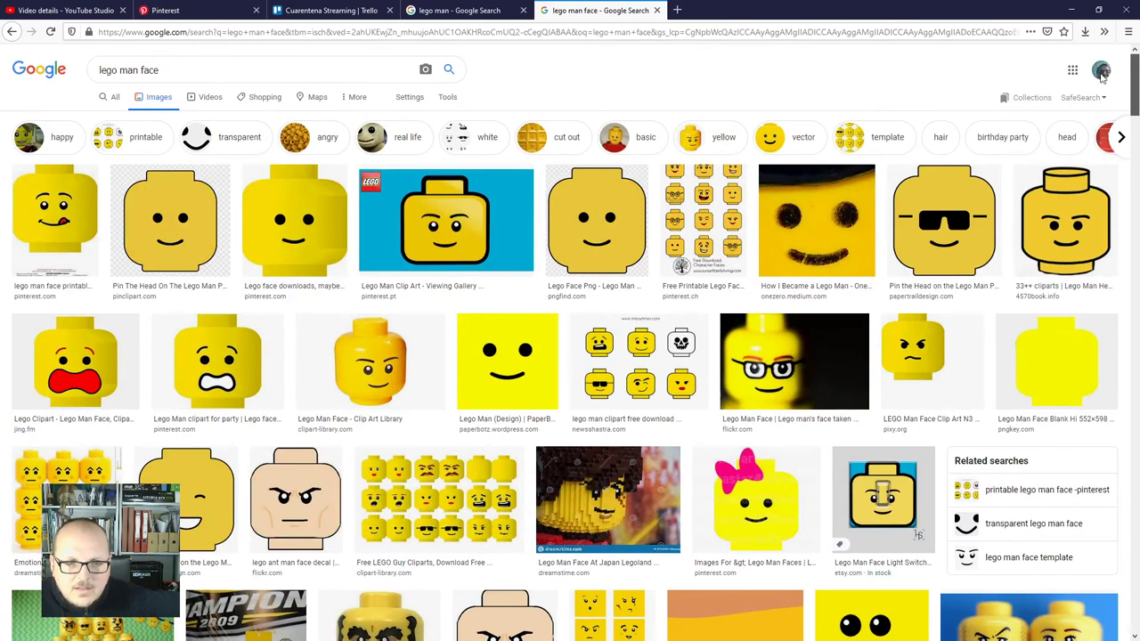
{"action": "scroll", "coordinate": [1102, 78], "scroll_direction": "down", "scroll_amount": 1}
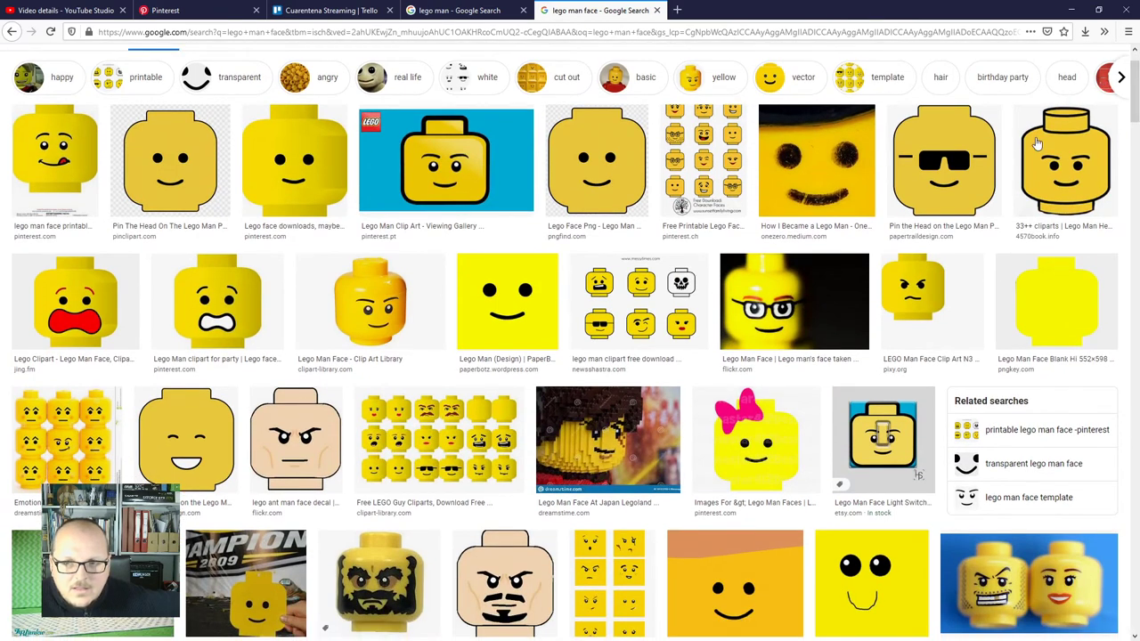
{"action": "scroll", "coordinate": [859, 359], "scroll_direction": "down", "scroll_amount": 5}
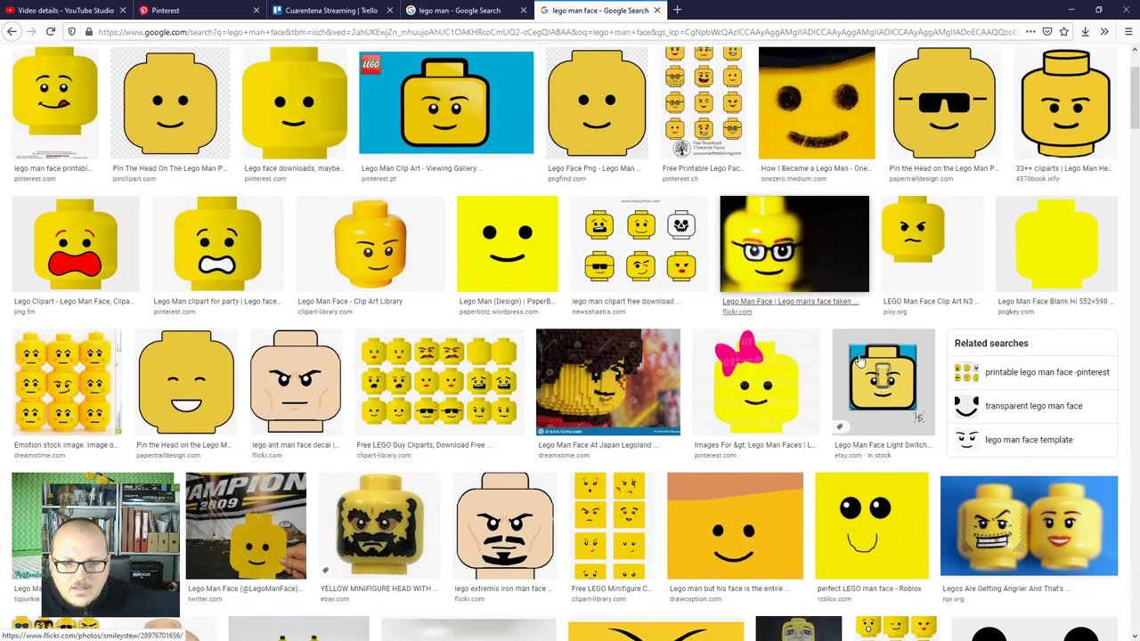
{"action": "scroll", "coordinate": [852, 359], "scroll_direction": "up", "scroll_amount": 6}
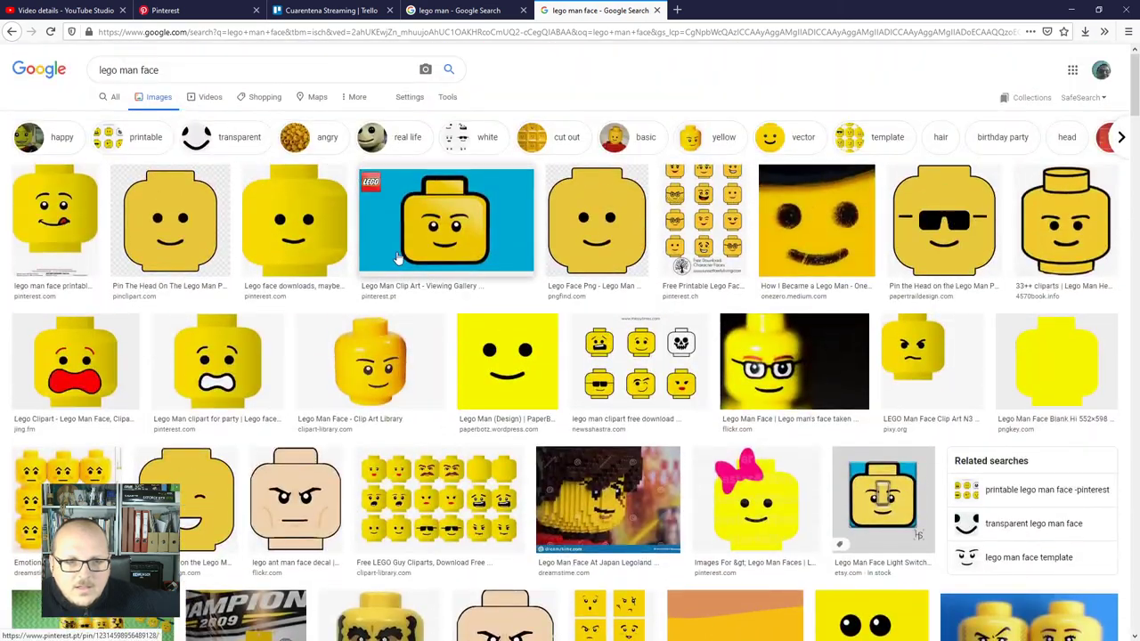
Filter the image results to transparent ones and look through them for a suitable LEGO face.
{"action": "left_click", "coordinate": [230, 142]}
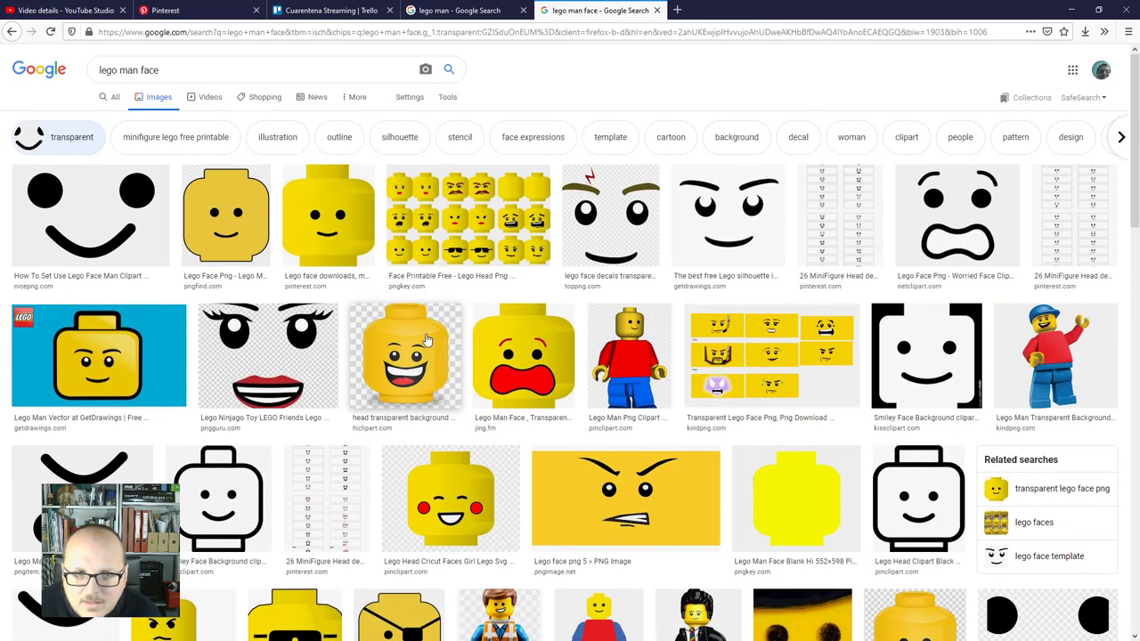
{"action": "scroll", "coordinate": [428, 341], "scroll_direction": "down", "scroll_amount": 2}
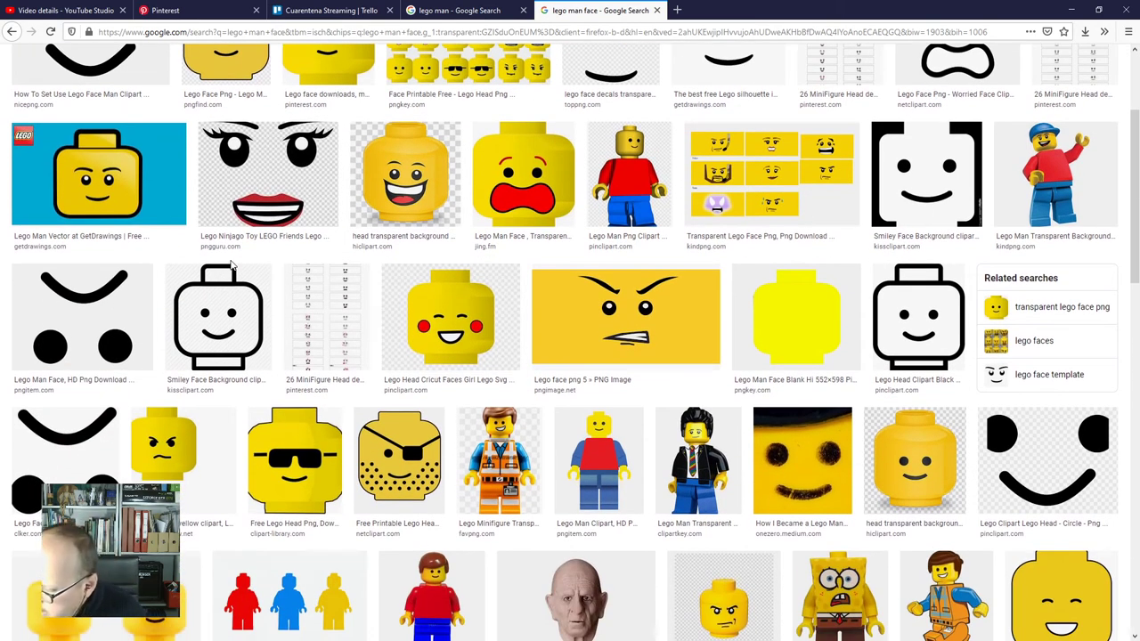
{"action": "scroll", "coordinate": [201, 264], "scroll_direction": "down", "scroll_amount": 6}
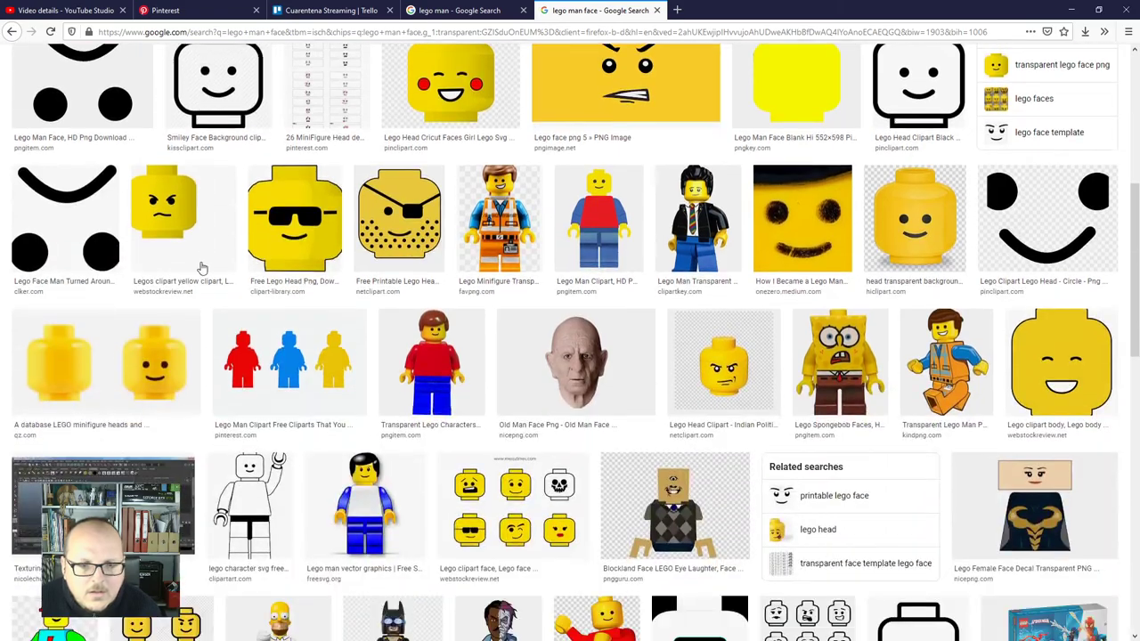
{"action": "scroll", "coordinate": [202, 265], "scroll_direction": "down", "scroll_amount": 1}
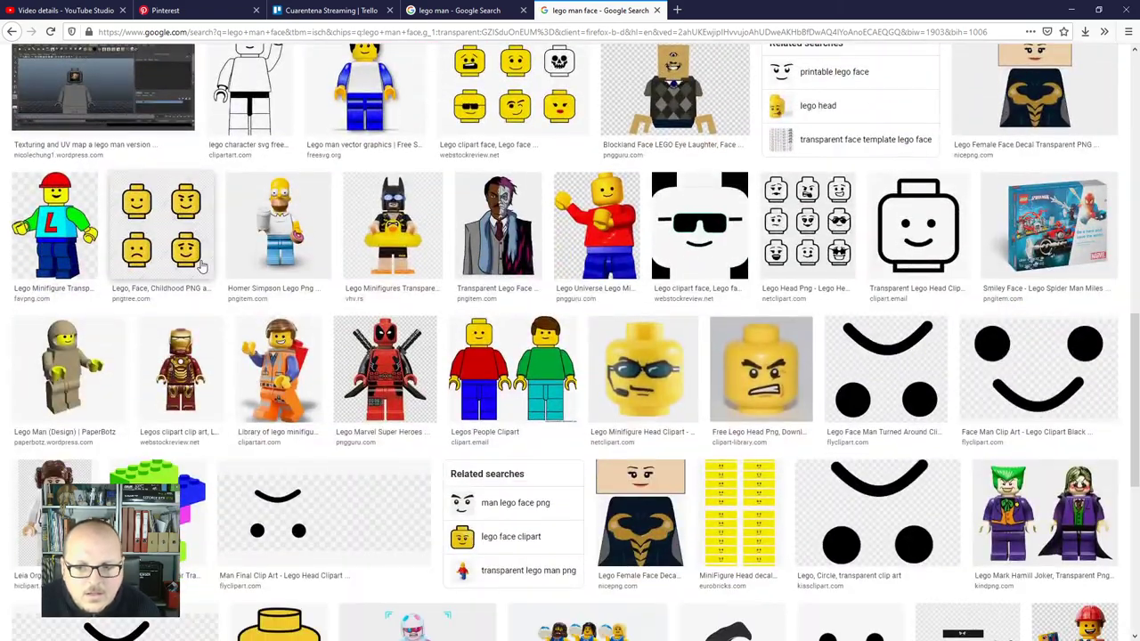
{"action": "scroll", "coordinate": [201, 264], "scroll_direction": "down", "scroll_amount": 7}
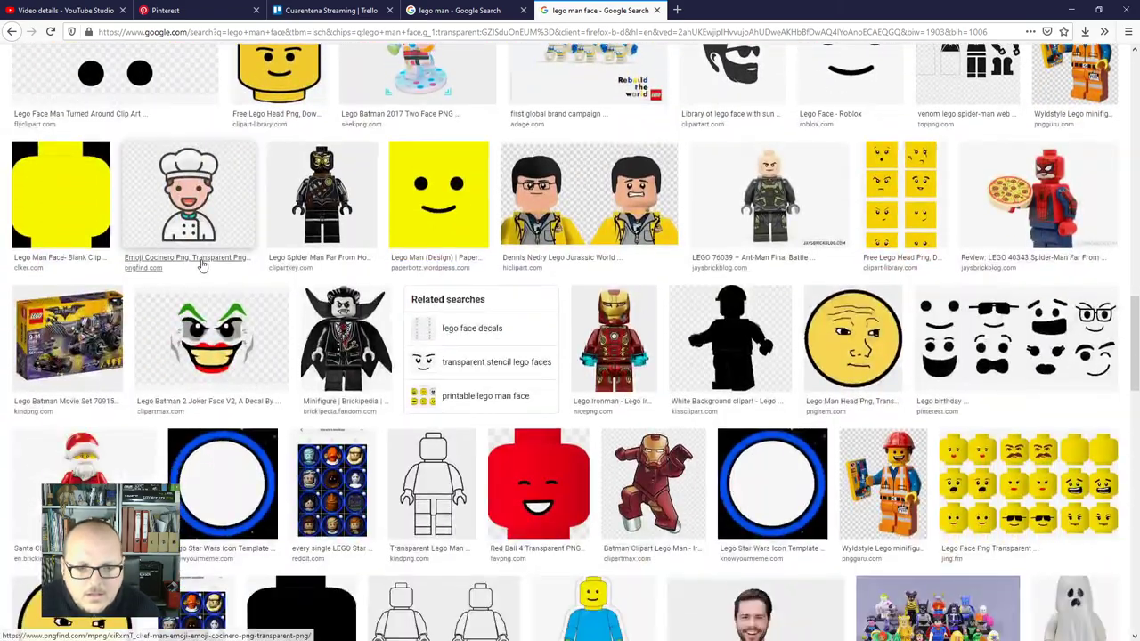
{"action": "scroll", "coordinate": [201, 265], "scroll_direction": "up", "scroll_amount": 15}
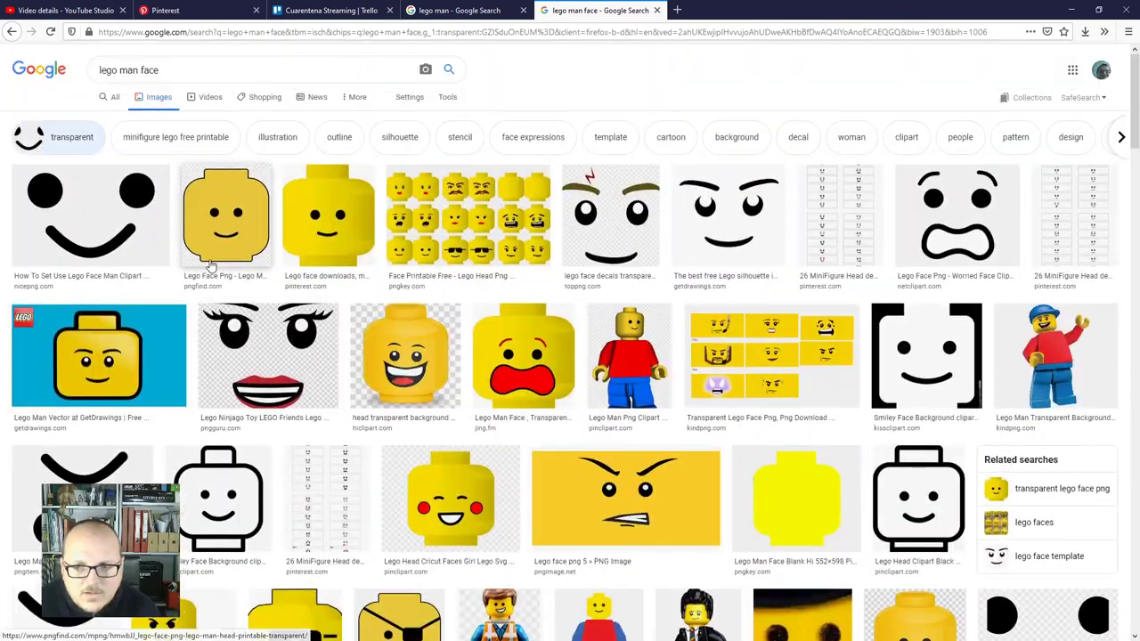
Open the black LEGO silhouette face with curved eyebrows and save its image to the desktop, clearing other windows out of the way.
{"action": "left_click", "coordinate": [730, 231]}
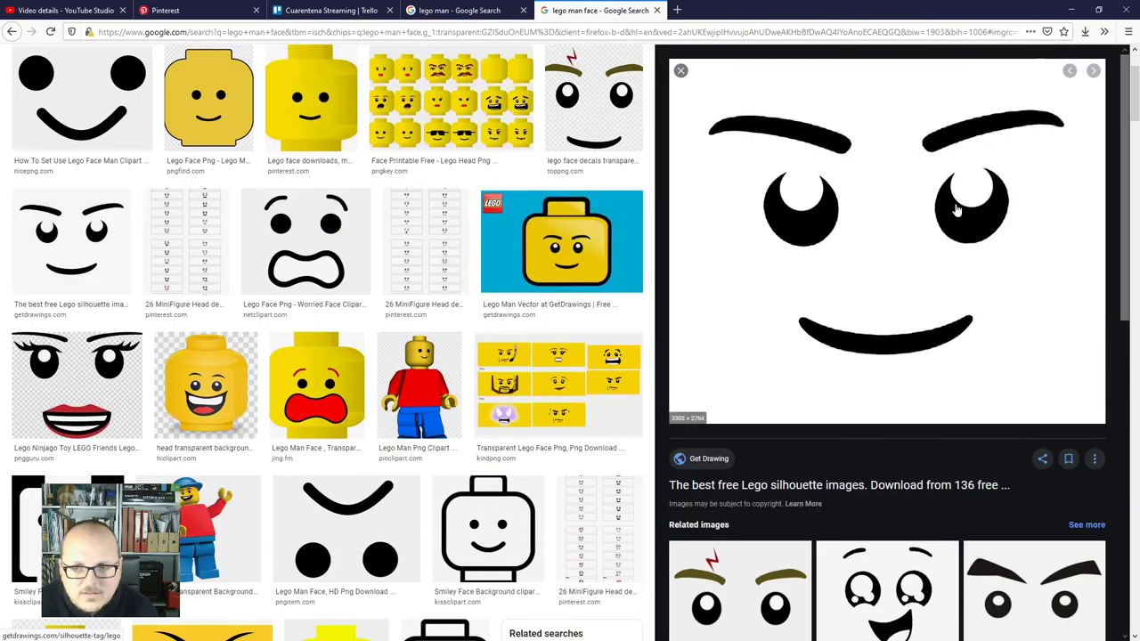
{"action": "left_click_drag", "start_coordinate": [1040, 12], "coordinate": [855, 76]}
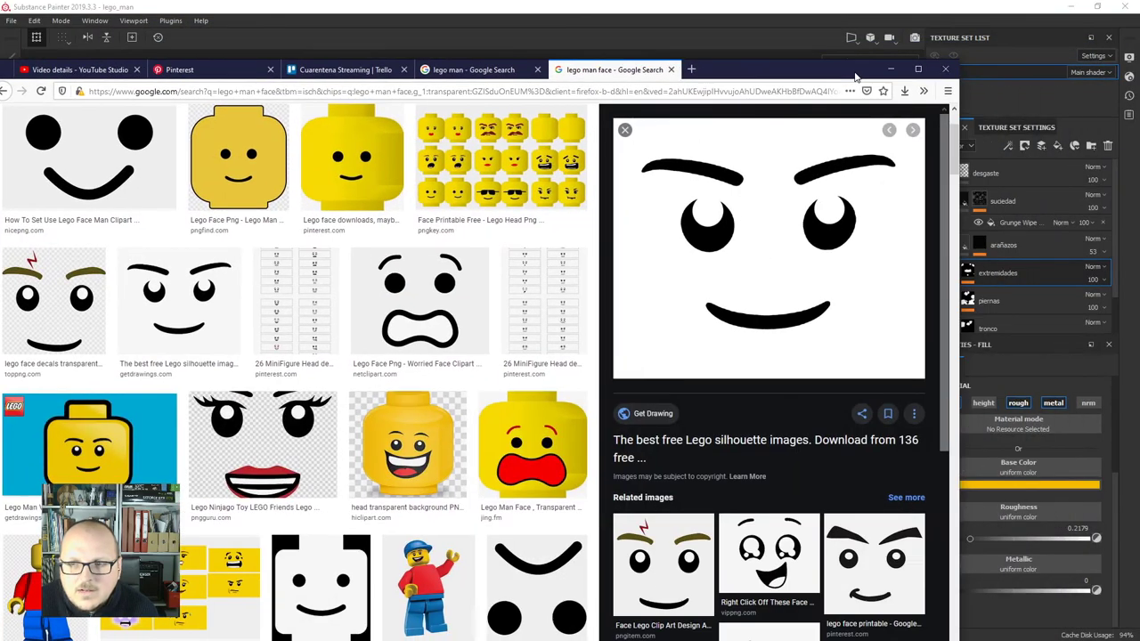
{"action": "left_click_drag", "start_coordinate": [1035, 8], "coordinate": [1023, 66]}
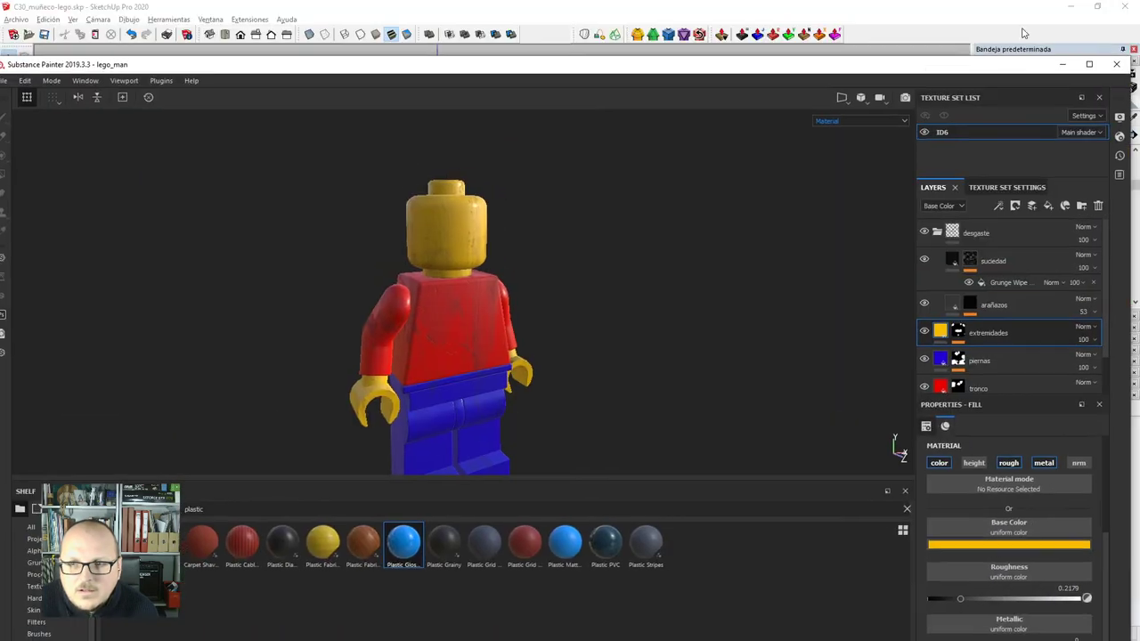
{"action": "left_click", "coordinate": [1069, 15]}
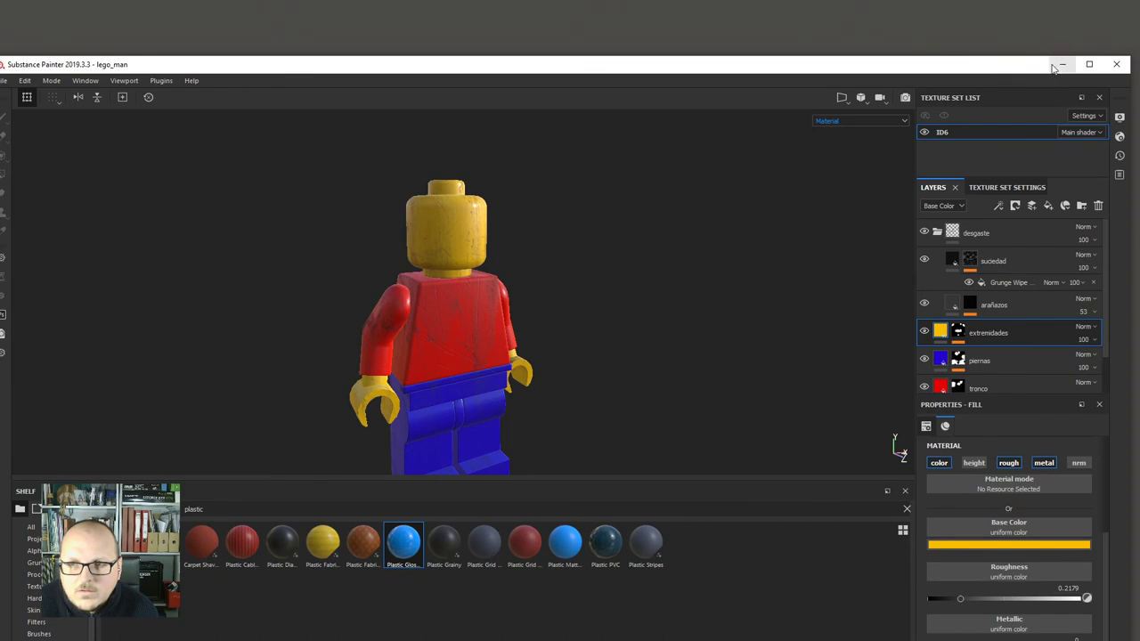
{"action": "left_click", "coordinate": [1062, 65]}
{"action": "left_click_drag", "start_coordinate": [841, 180], "coordinate": [1080, 183]}
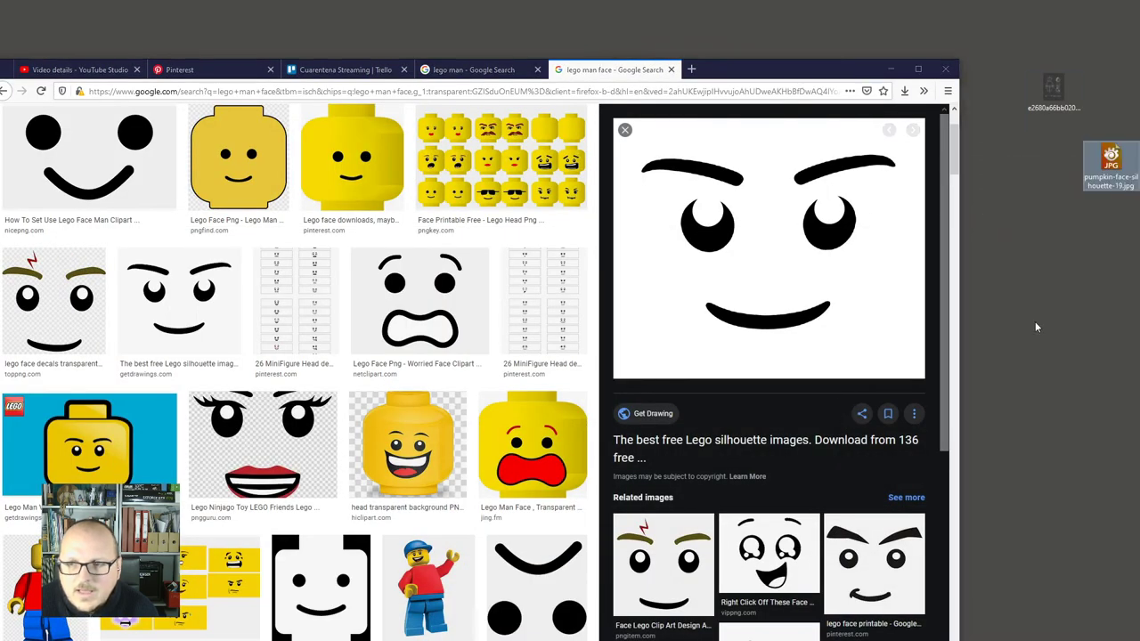
Inspect the saved pumpkin-face-silhouette-19.jpg in the image viewer, then close it.
{"action": "double_click", "coordinate": [1111, 167]}
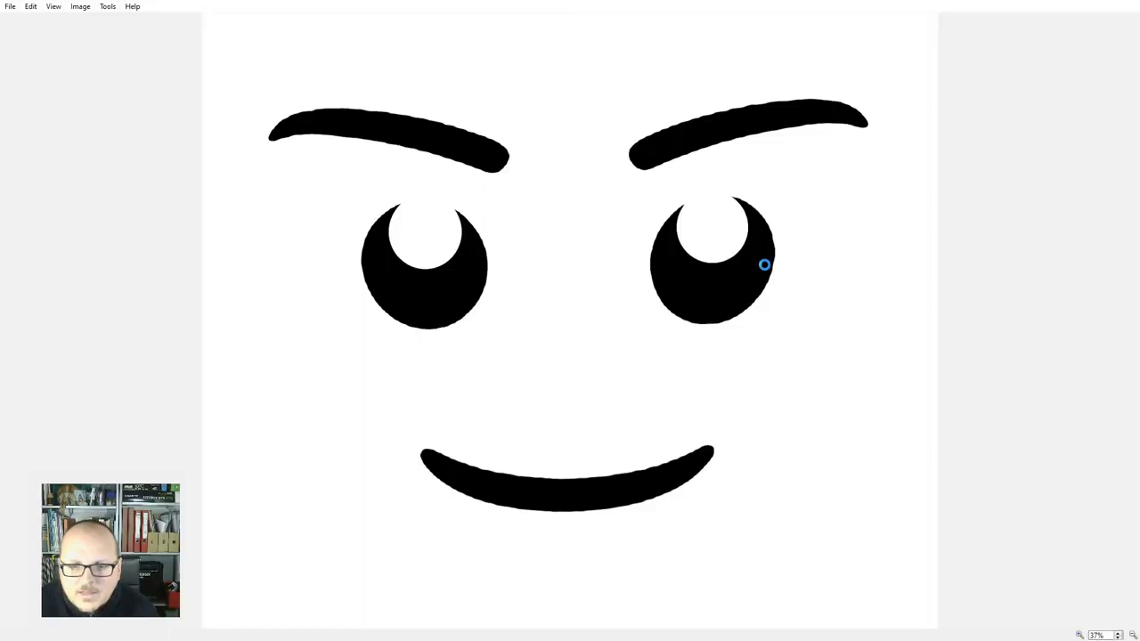
{"action": "scroll", "coordinate": [495, 302], "scroll_direction": "down", "scroll_amount": 1}
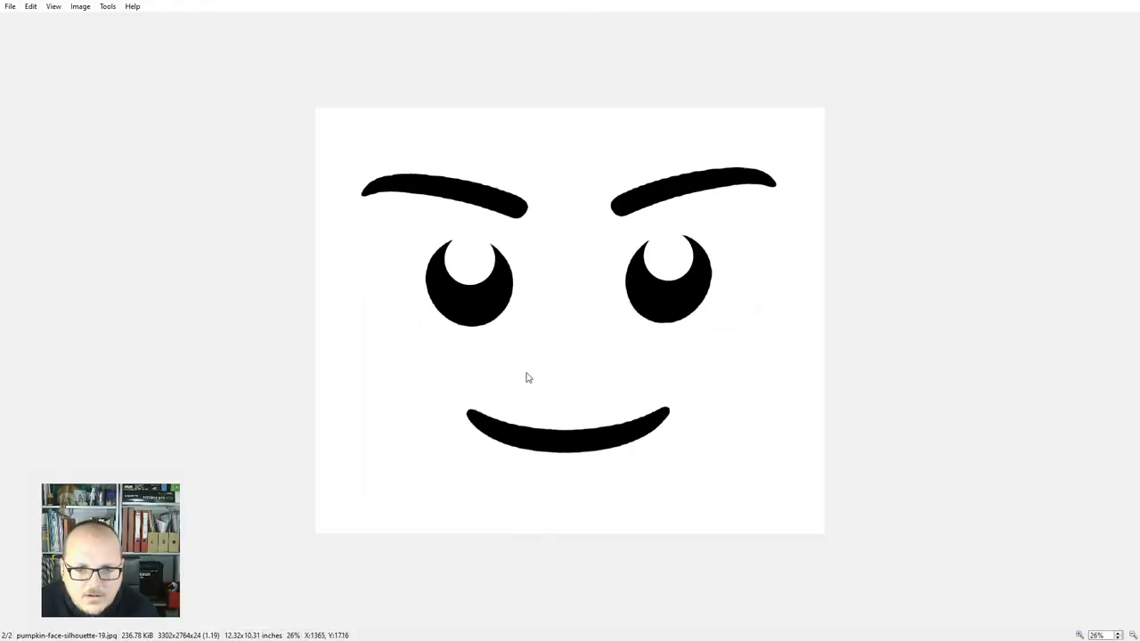
{"action": "scroll", "coordinate": [972, 160], "scroll_direction": "up", "scroll_amount": 1}
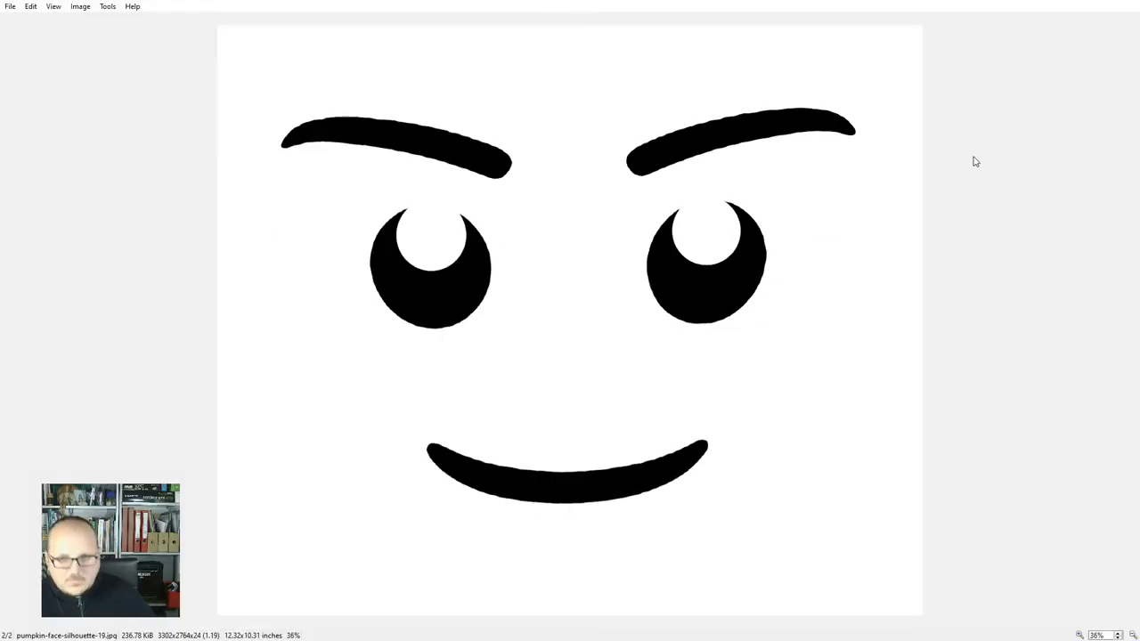
{"action": "key", "text": "Escape"}
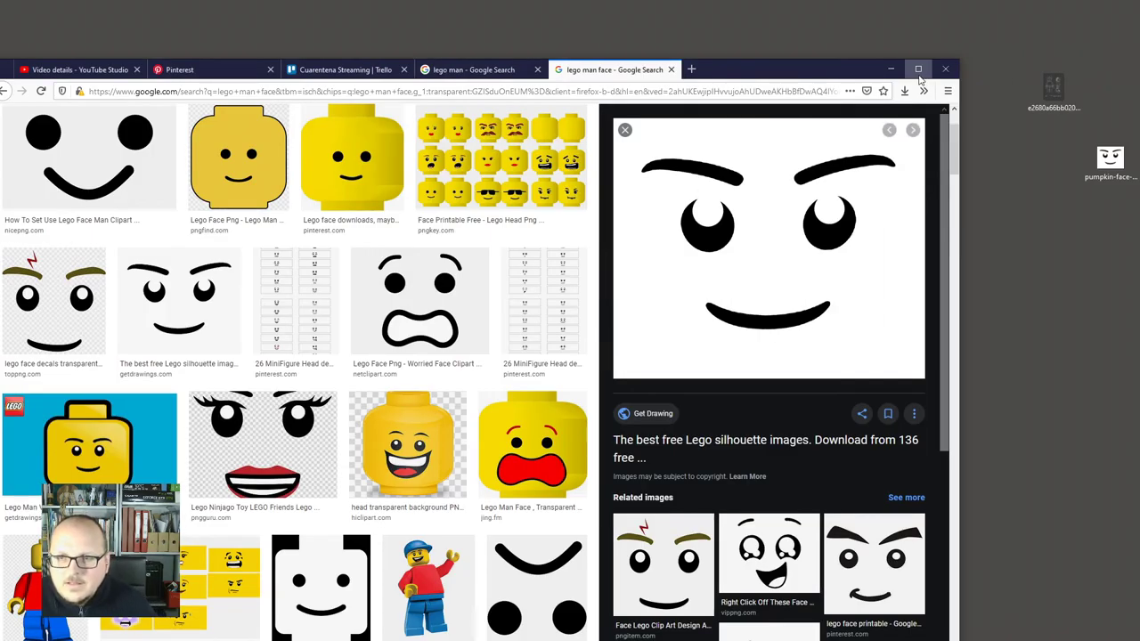
Switch back to Substance Painter and remove the materials filter from the shelf.
{"action": "left_click", "coordinate": [891, 69]}
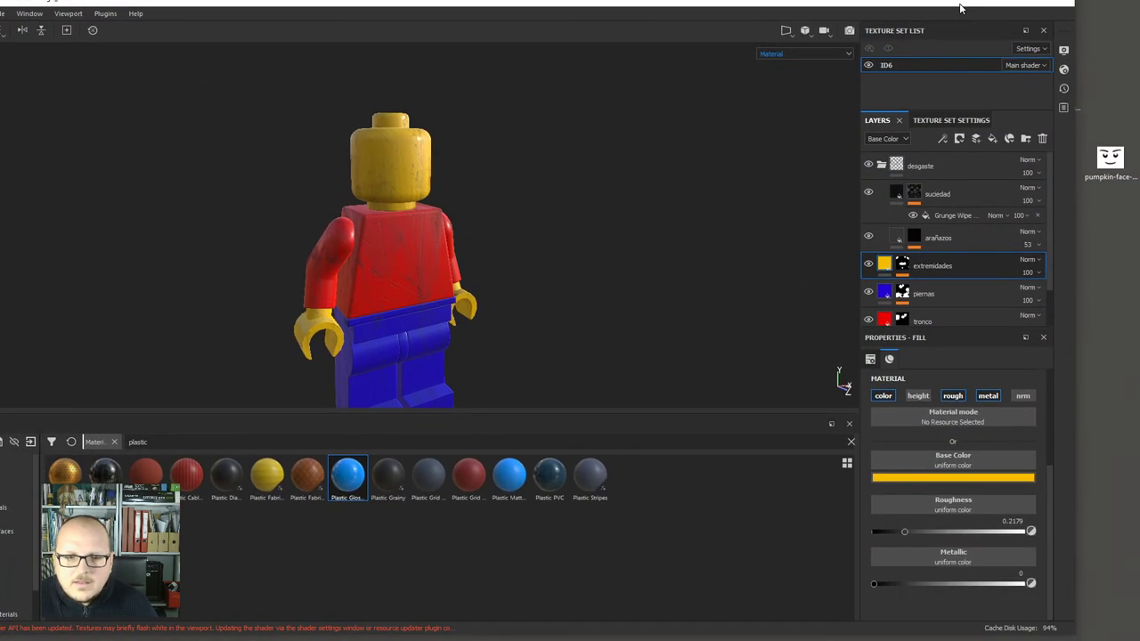
{"action": "left_click", "coordinate": [119, 454]}
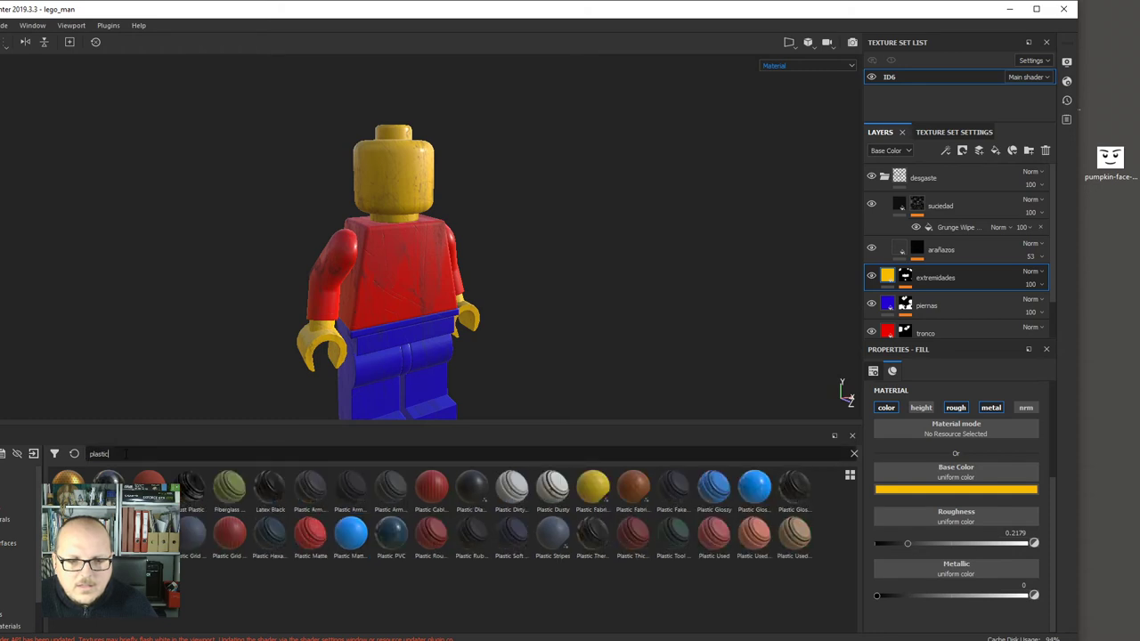
Check the downloaded face image once more at full size and return to the LEGO model.
{"action": "left_click", "coordinate": [1111, 163]}
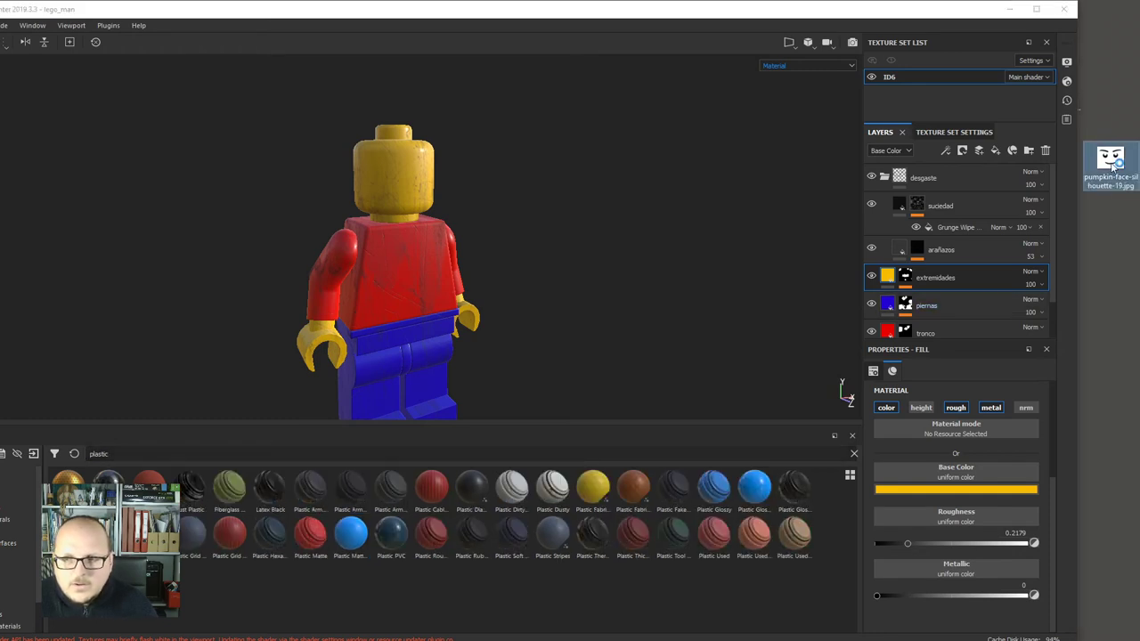
{"action": "double_click", "coordinate": [1112, 164]}
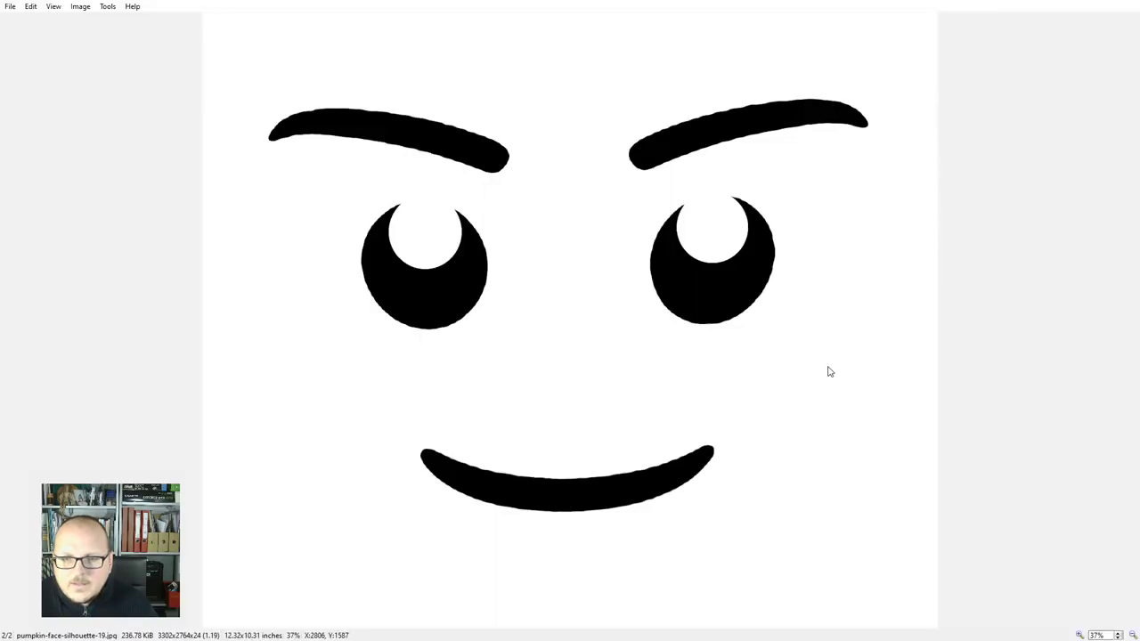
{"action": "key", "text": "Escape"}
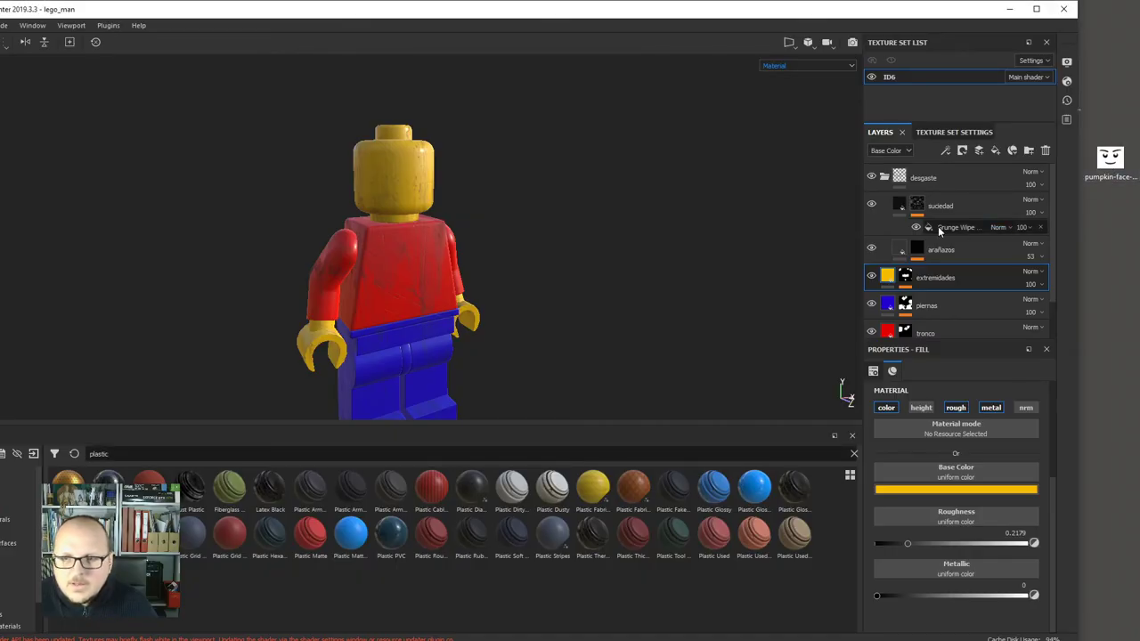
Collapse and hide the desgaste folder, and add a paint layer named cara above extremidades.
{"action": "left_click", "coordinate": [883, 177]}
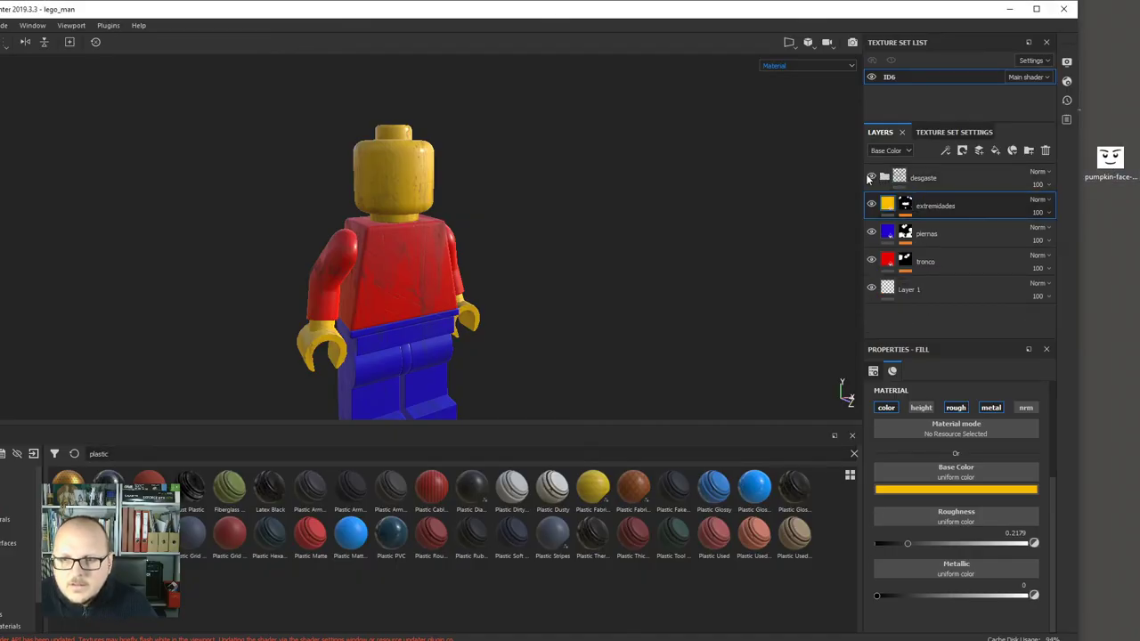
{"action": "left_click", "coordinate": [872, 175]}
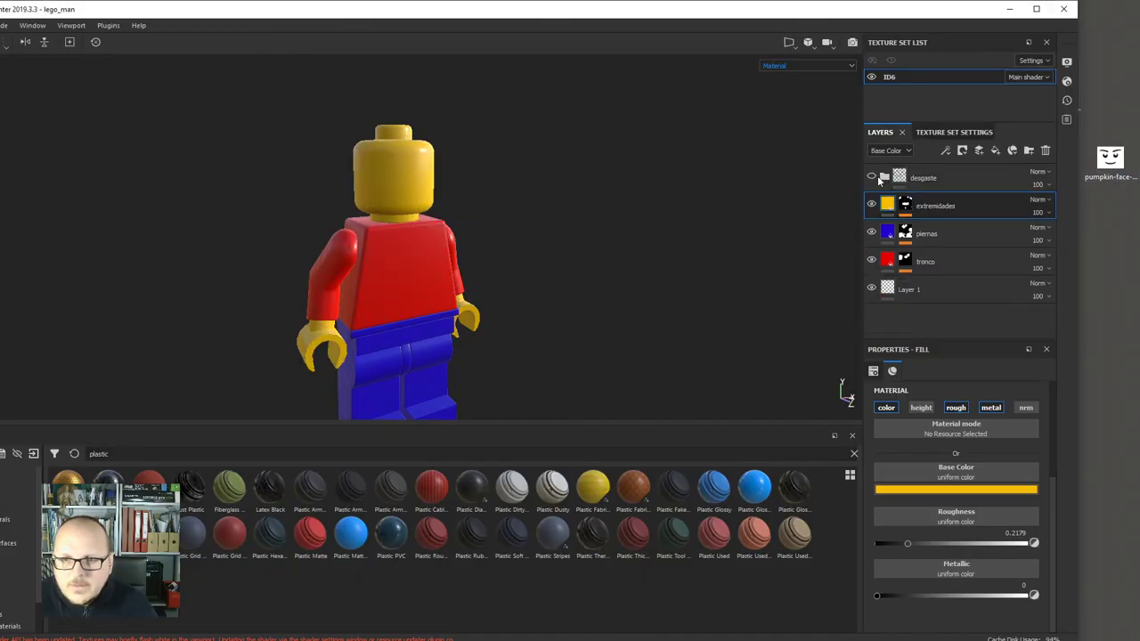
{"action": "left_click", "coordinate": [979, 151]}
{"action": "double_click", "coordinate": [921, 207]}
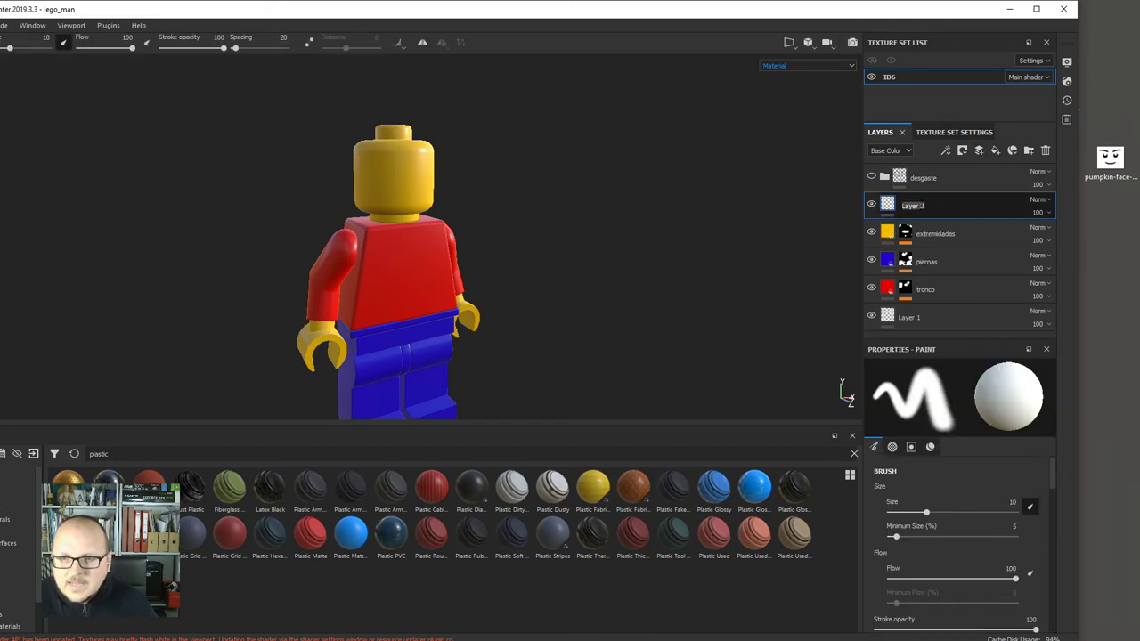
{"action": "type", "text": "cara"}
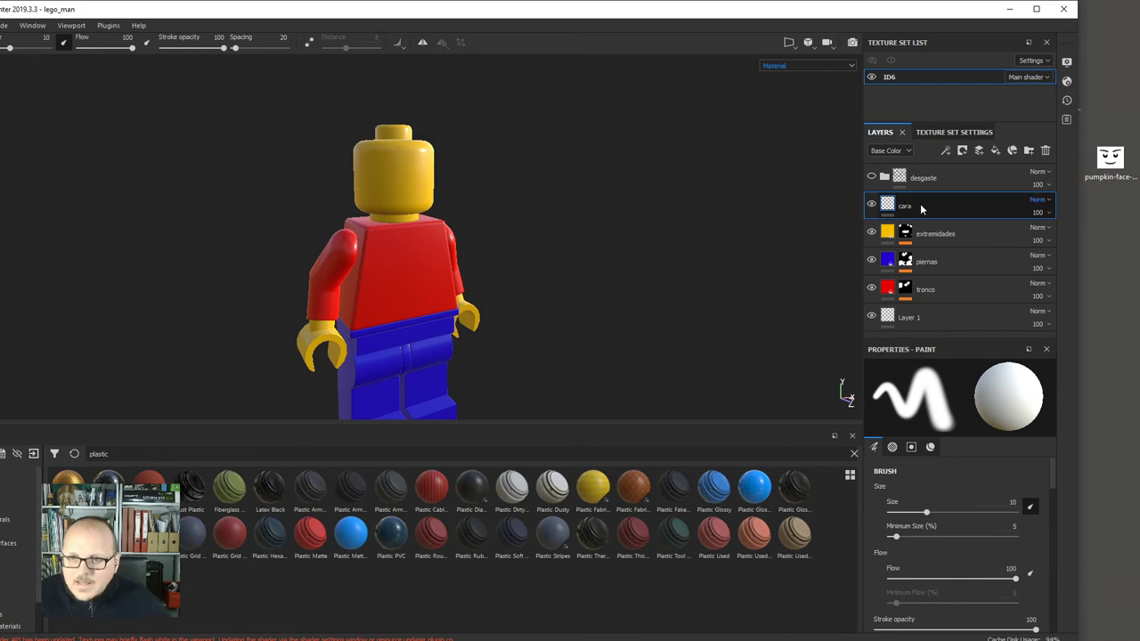
Import pumpkin-face-silhouette-19.jpg from the desktop as an alpha into the current session.
{"action": "left_click_drag", "start_coordinate": [1110, 159], "coordinate": [367, 570]}
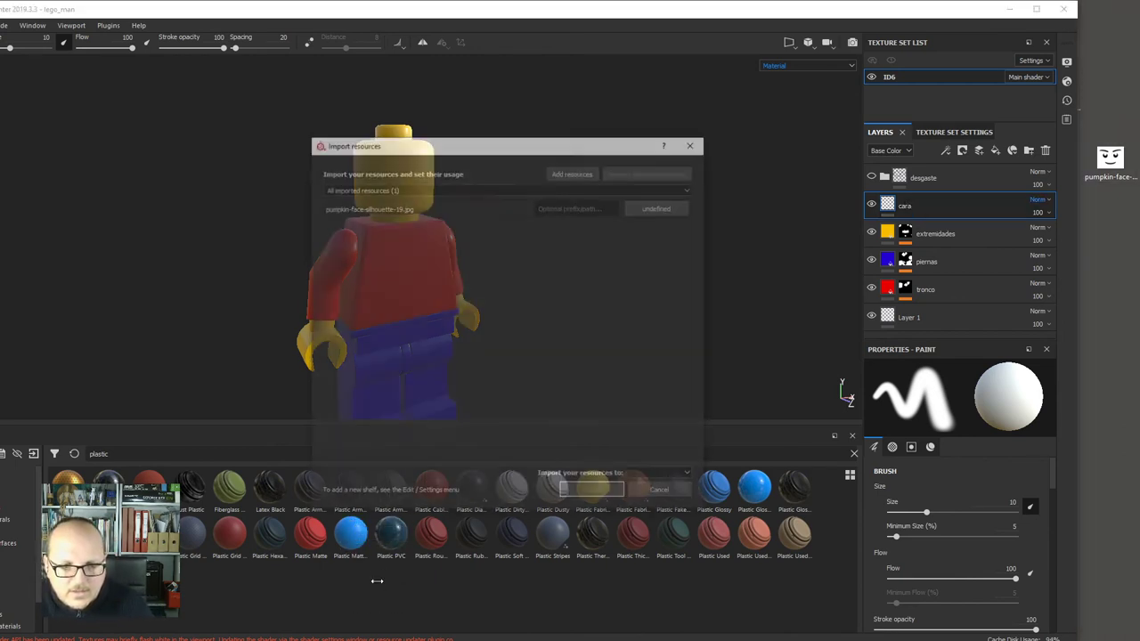
{"action": "left_click", "coordinate": [637, 209]}
{"action": "left_click", "coordinate": [644, 209]}
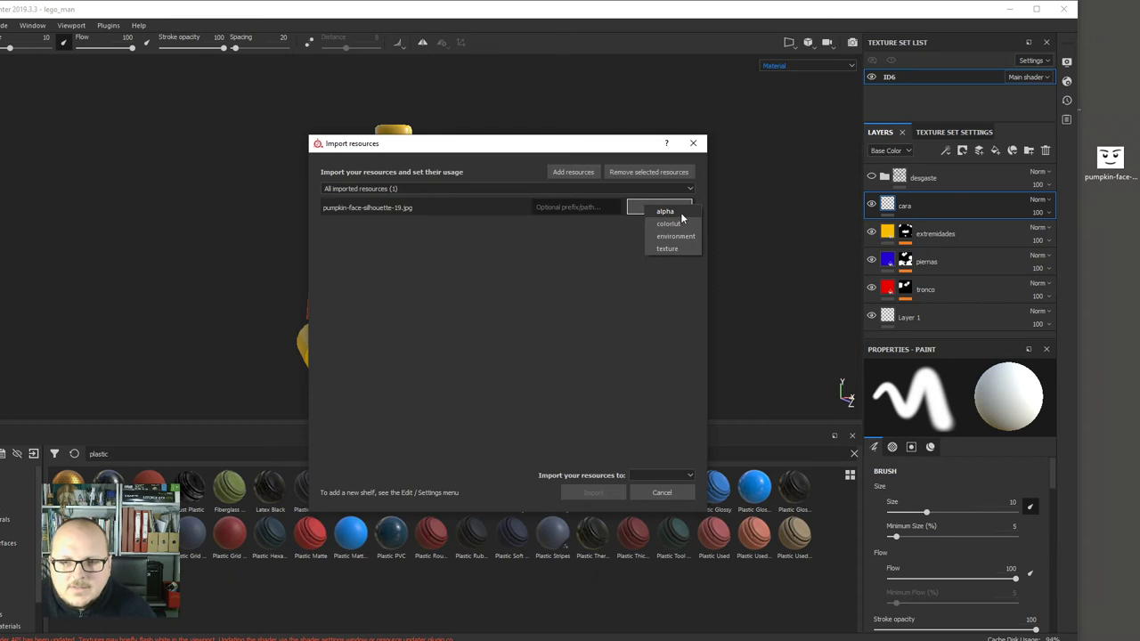
{"action": "left_click", "coordinate": [682, 213]}
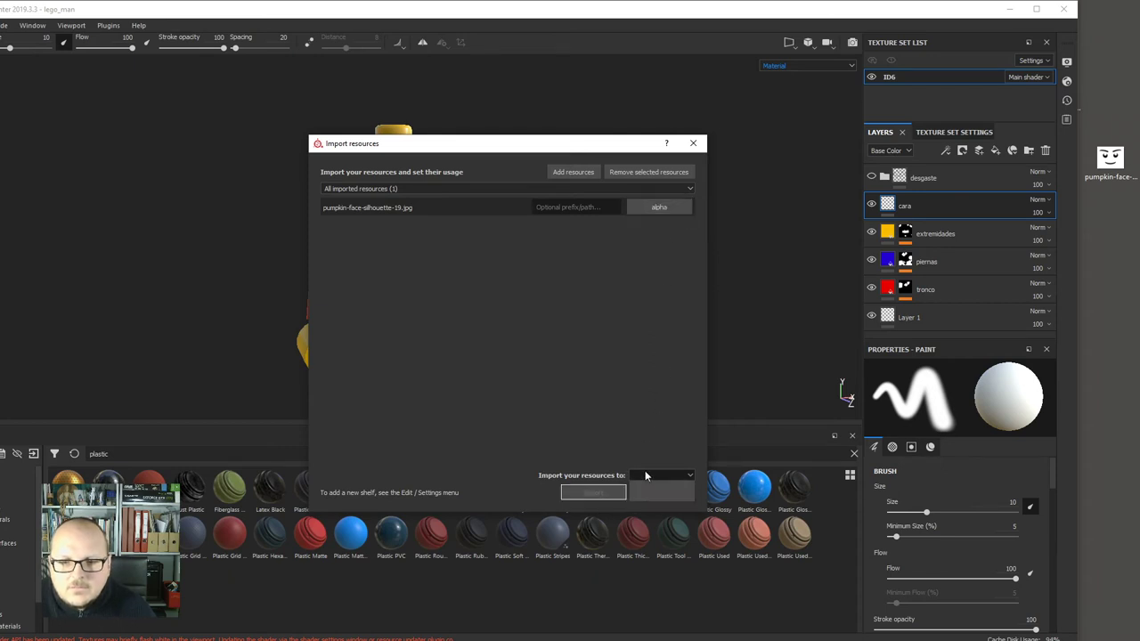
{"action": "left_click", "coordinate": [647, 476]}
{"action": "left_click", "coordinate": [663, 490]}
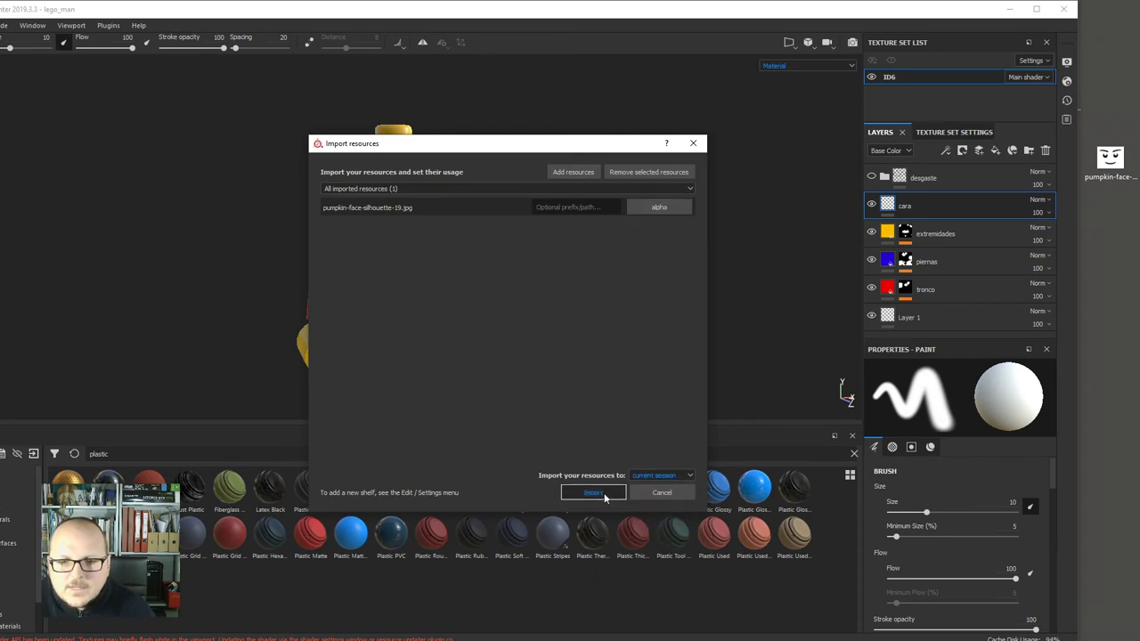
{"action": "left_click", "coordinate": [605, 497]}
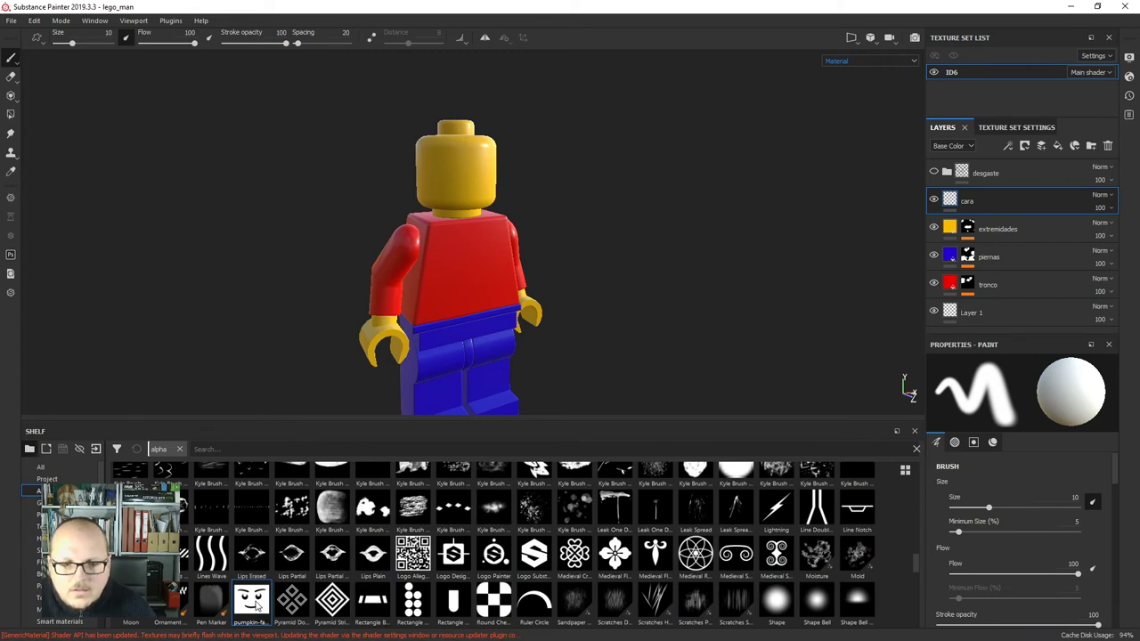
Assign the imported pumpkin-face-silhouette-19 image as the paint brush's alpha.
{"action": "left_click_drag", "start_coordinate": [259, 604], "coordinate": [1071, 394]}
{"action": "left_click_drag", "start_coordinate": [1119, 482], "coordinate": [1123, 543]}
{"action": "left_click_drag", "start_coordinate": [258, 604], "coordinate": [984, 539]}
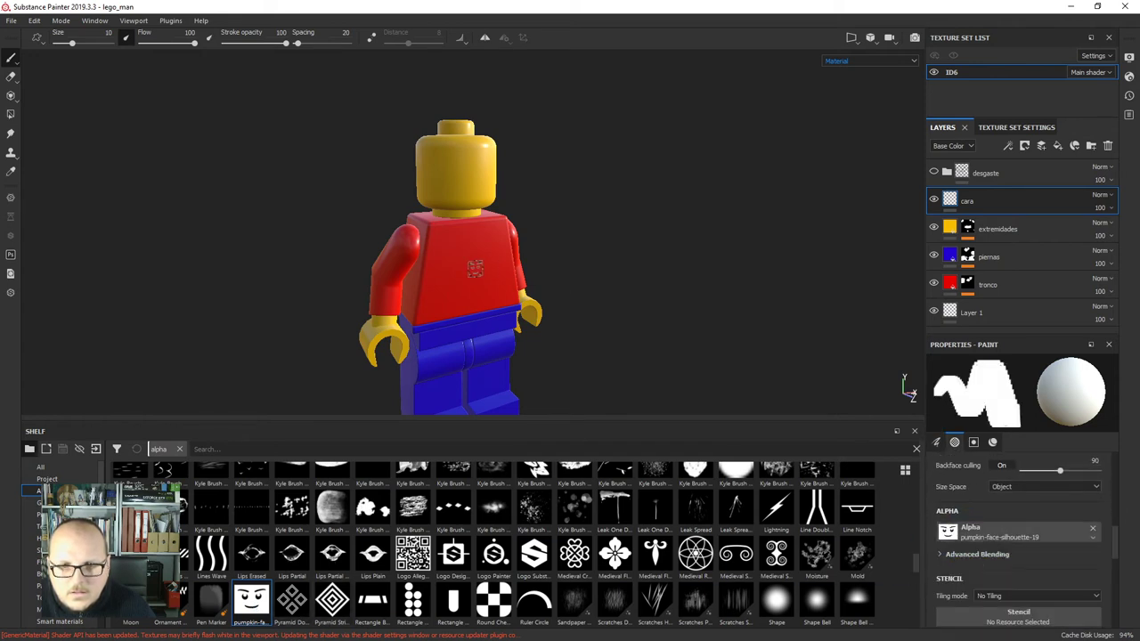
Try to stamp the face alpha on the head in black with a brush size of about 22.87.
{"action": "scroll", "coordinate": [475, 268], "scroll_direction": "up", "scroll_amount": 5}
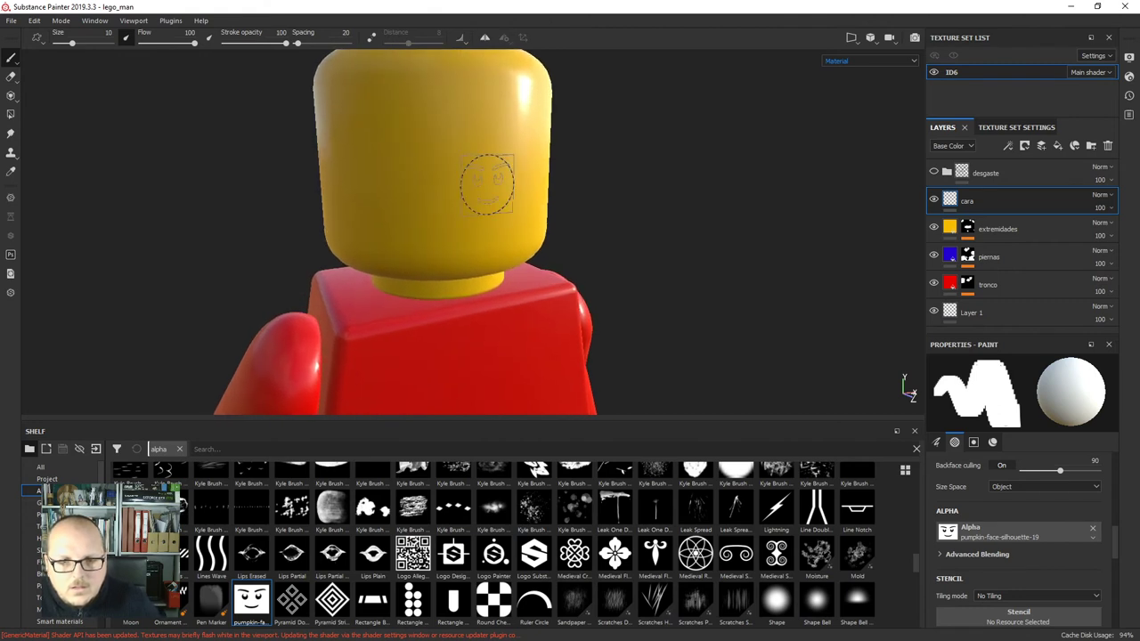
{"action": "right_click_drag", "start_coordinate": [487, 185], "coordinate": [679, 379], "text": "ctrl"}
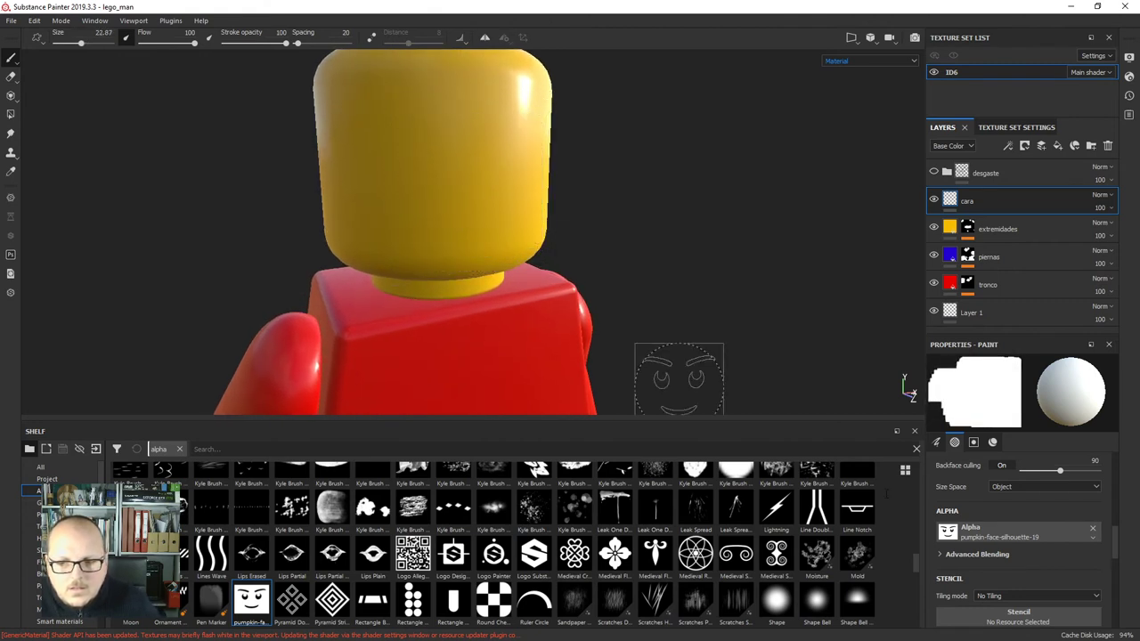
{"action": "scroll", "coordinate": [1036, 520], "scroll_direction": "down", "scroll_amount": 5}
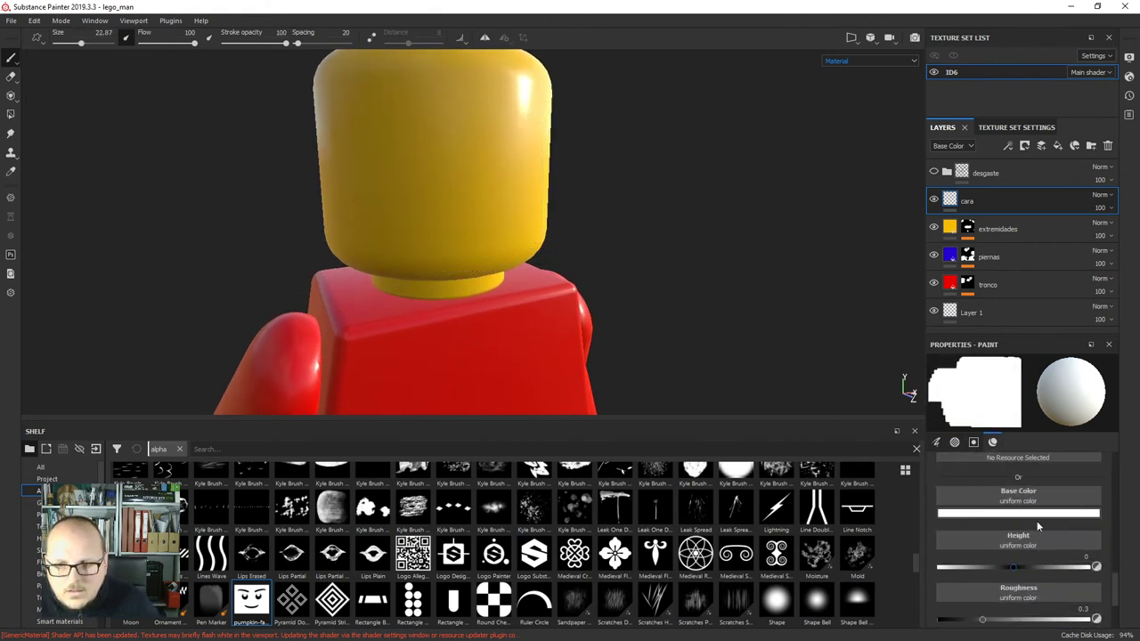
{"action": "left_click", "coordinate": [1033, 515]}
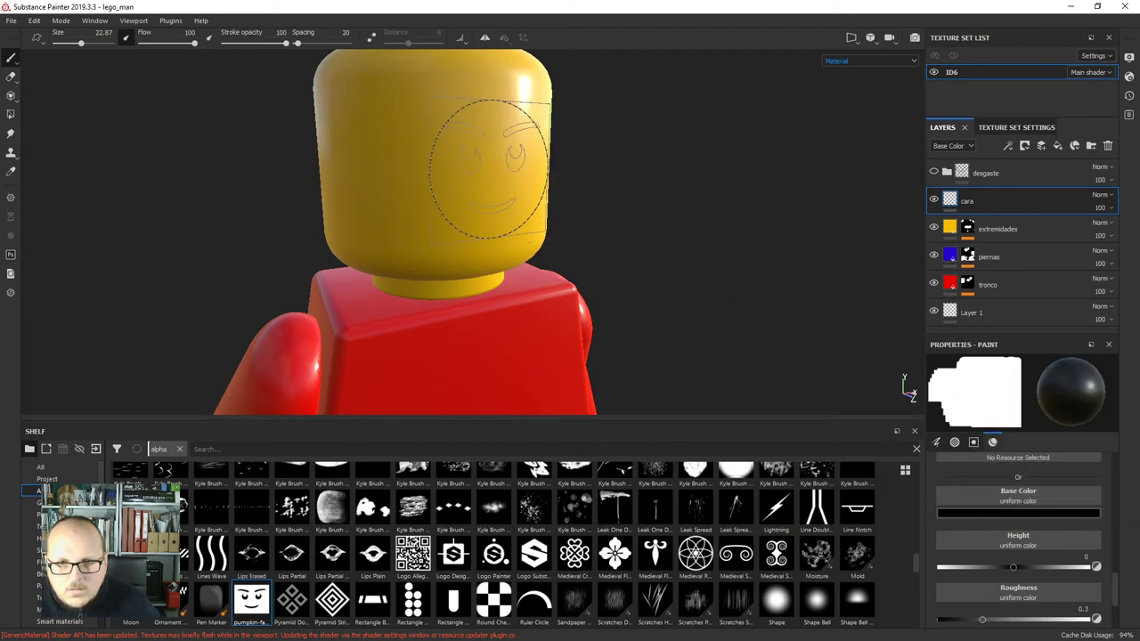
{"action": "left_click", "coordinate": [485, 173]}
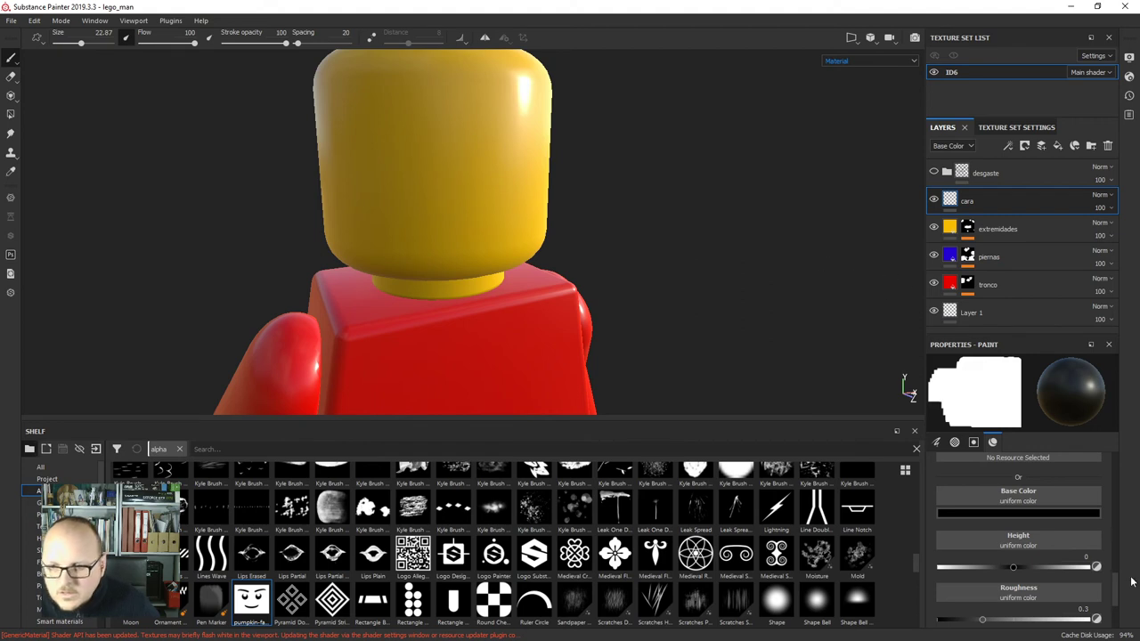
Examine the brush's stroke, alpha, stamp blending and material settings for a way to invert the face alpha.
{"action": "scroll", "coordinate": [1109, 543], "scroll_direction": "up", "scroll_amount": 5}
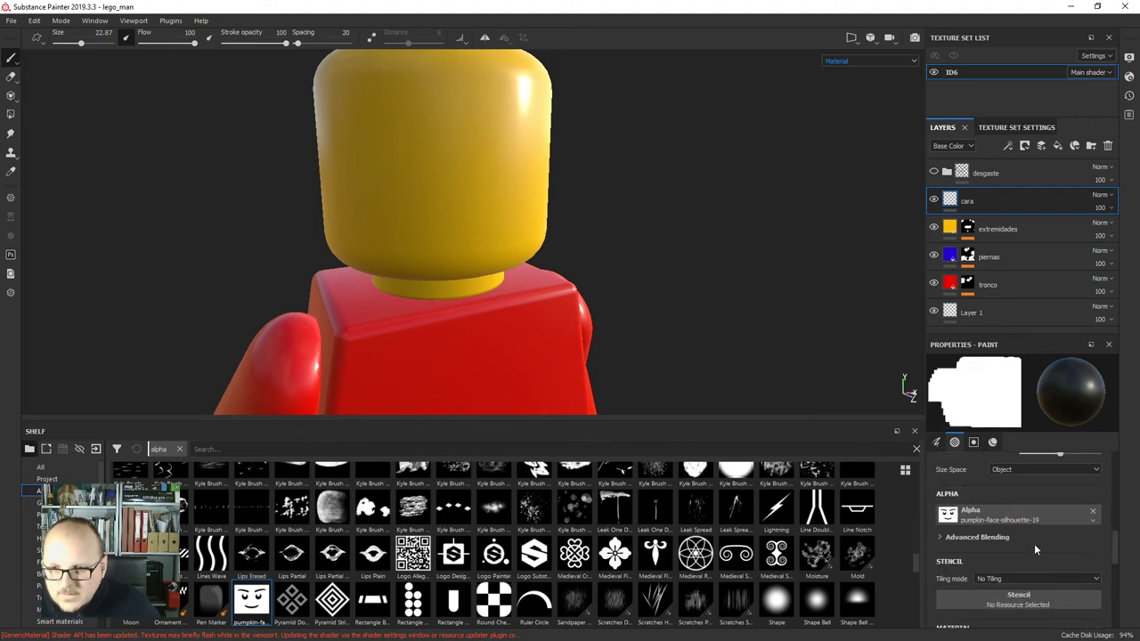
{"action": "left_click", "coordinate": [972, 538]}
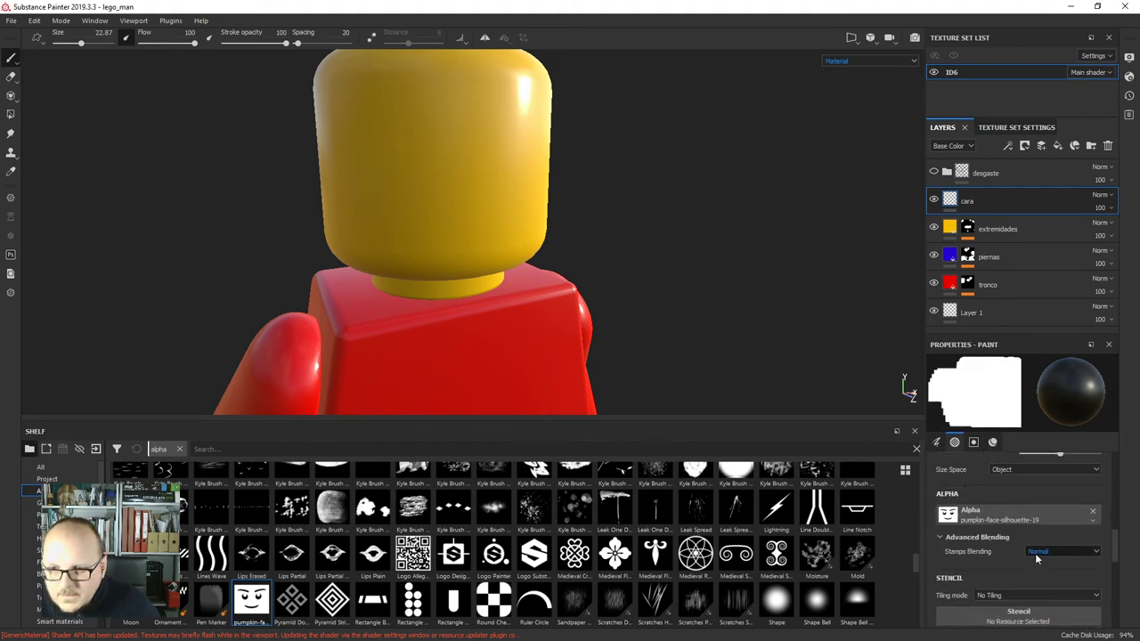
{"action": "scroll", "coordinate": [1039, 552], "scroll_direction": "up", "scroll_amount": 1}
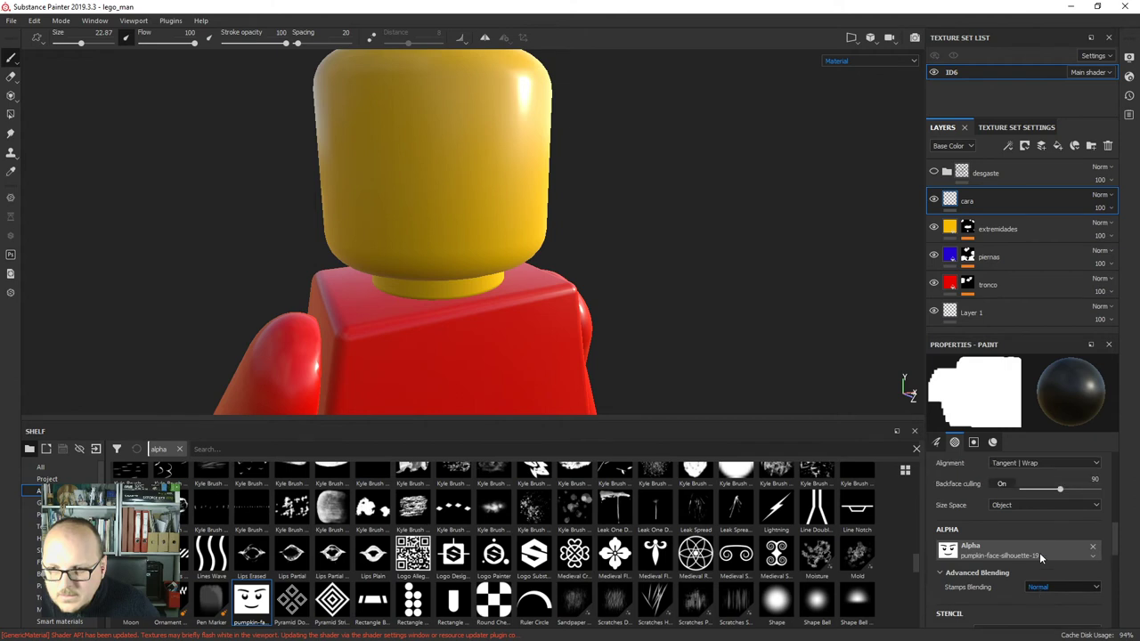
{"action": "scroll", "coordinate": [1040, 552], "scroll_direction": "up", "scroll_amount": 3}
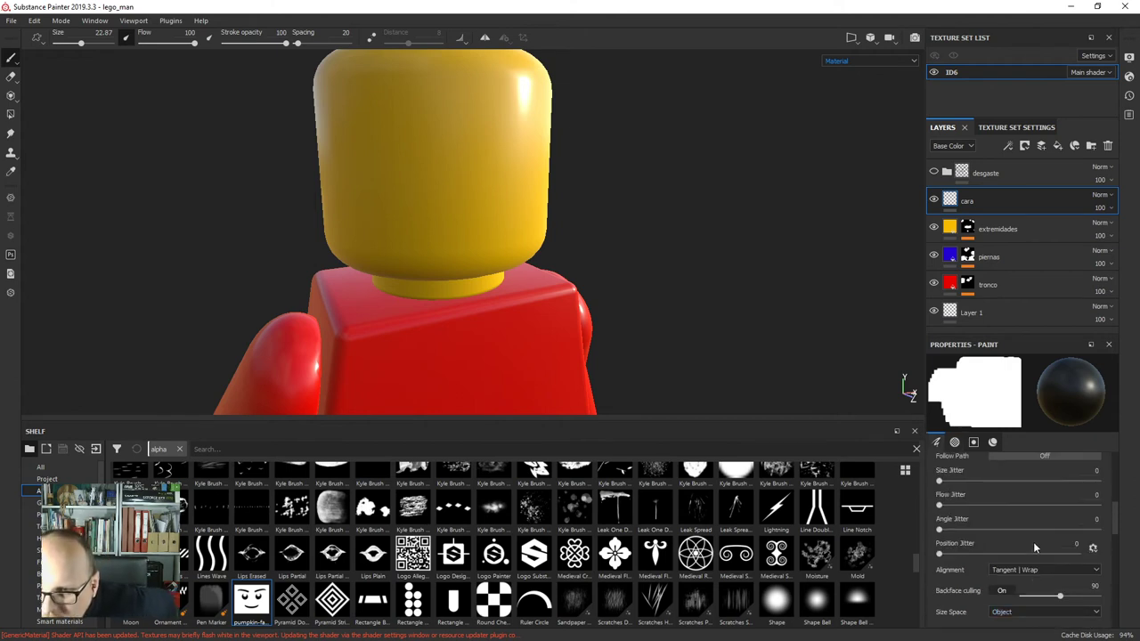
{"action": "scroll", "coordinate": [1036, 543], "scroll_direction": "up", "scroll_amount": 5}
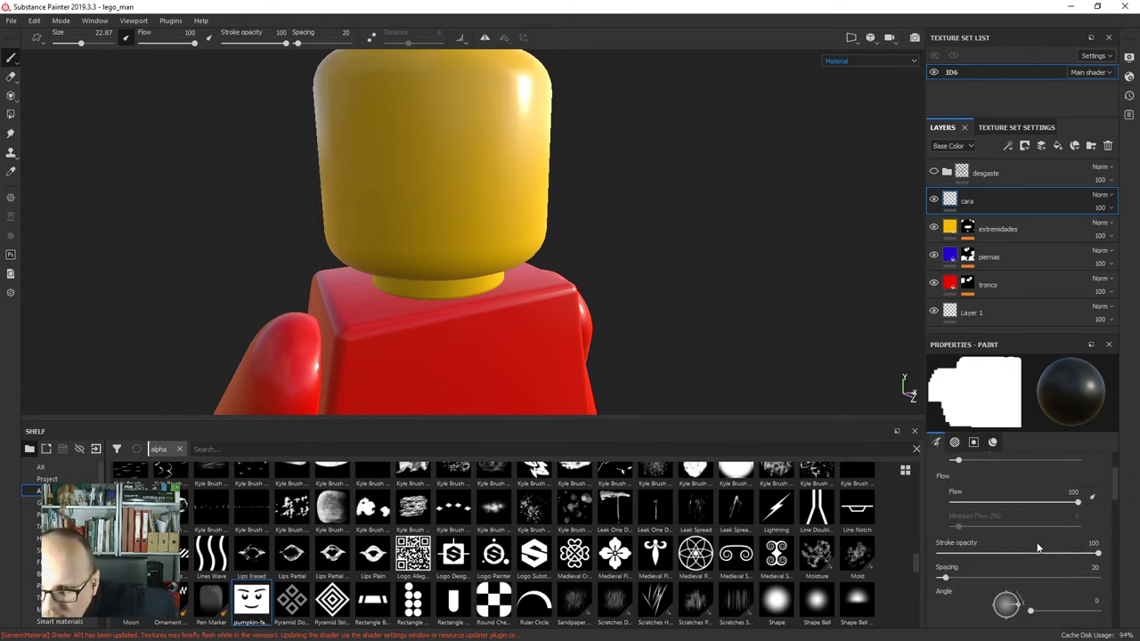
{"action": "scroll", "coordinate": [1037, 548], "scroll_direction": "down", "scroll_amount": 4}
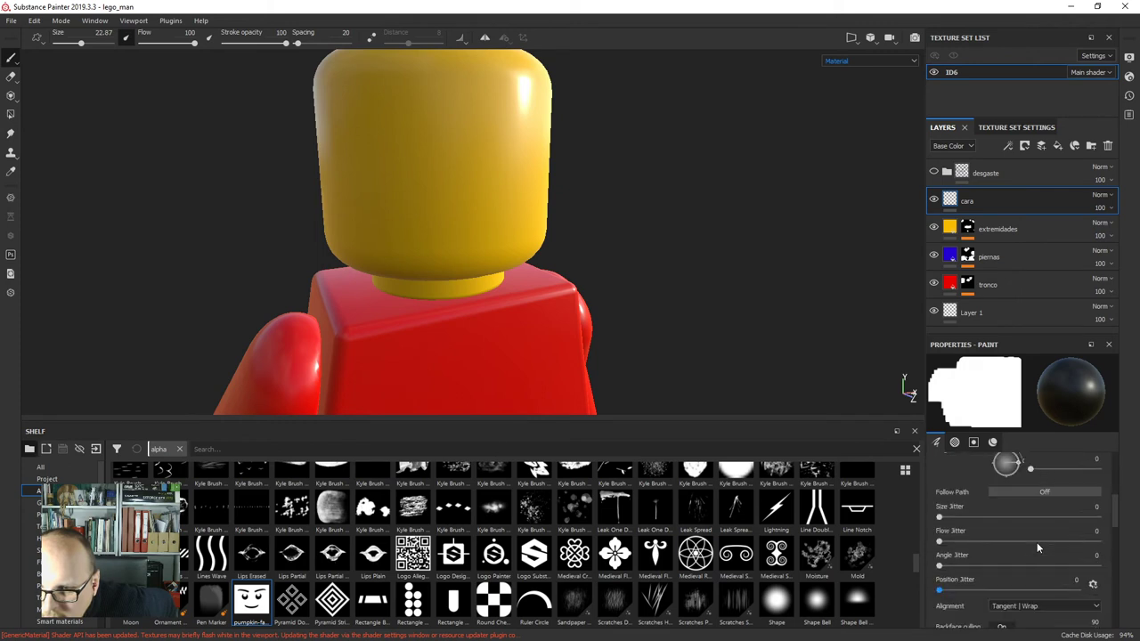
{"action": "scroll", "coordinate": [1036, 543], "scroll_direction": "down", "scroll_amount": 4}
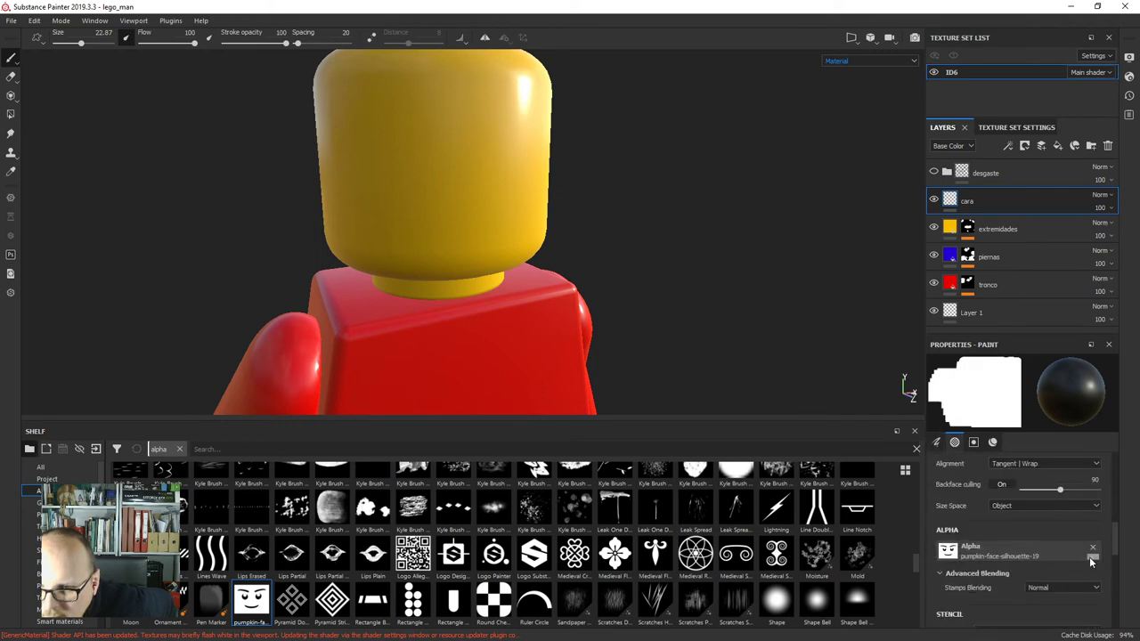
{"action": "left_click", "coordinate": [1062, 550]}
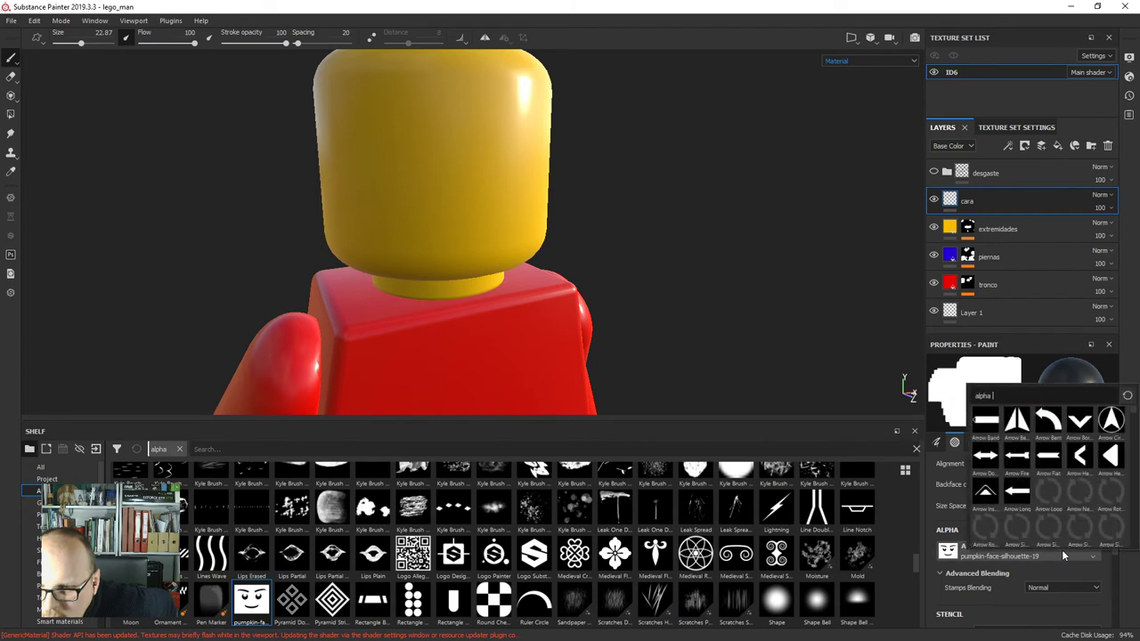
{"action": "scroll", "coordinate": [1058, 565], "scroll_direction": "down", "scroll_amount": 2}
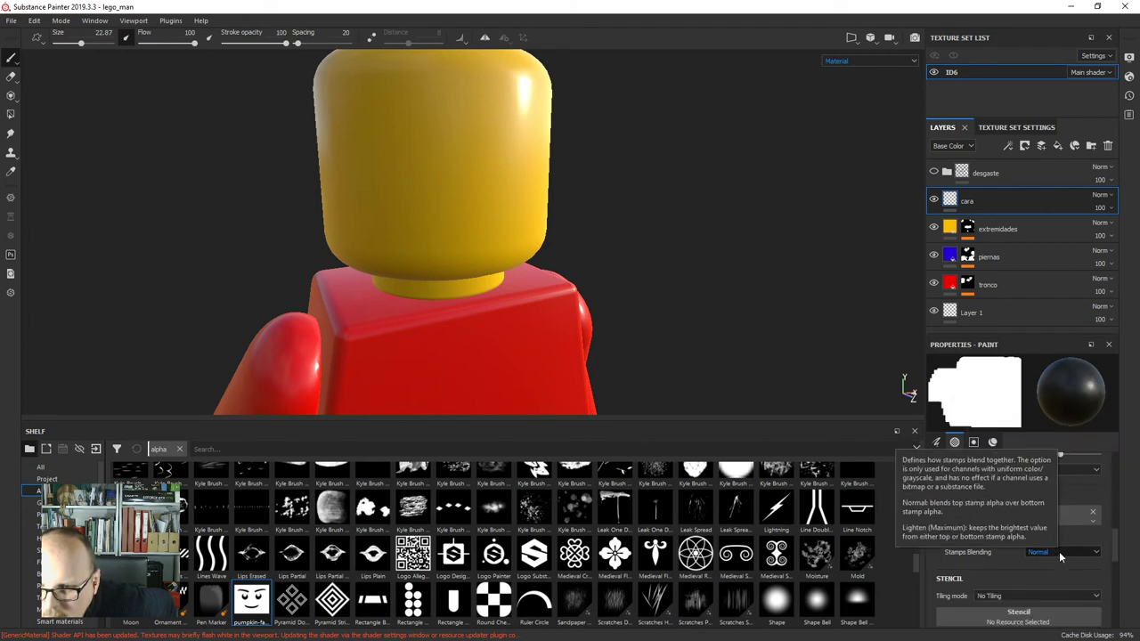
{"action": "scroll", "coordinate": [1073, 579], "scroll_direction": "down", "scroll_amount": 2}
{"action": "scroll", "coordinate": [1073, 574], "scroll_direction": "down", "scroll_amount": 10}
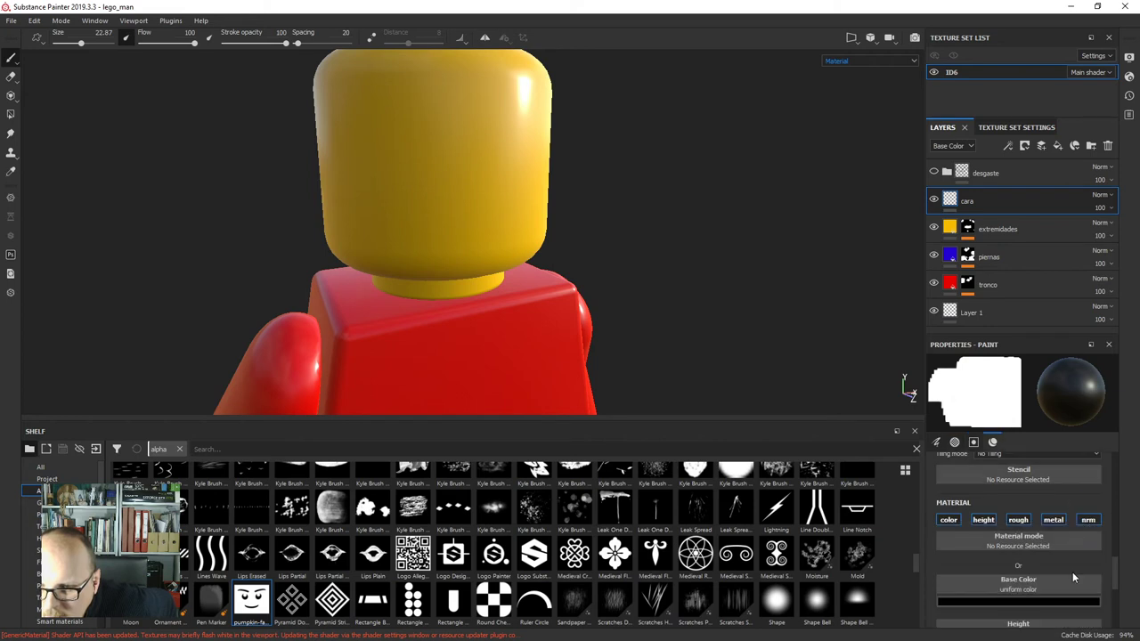
{"action": "scroll", "coordinate": [1072, 571], "scroll_direction": "up", "scroll_amount": 6}
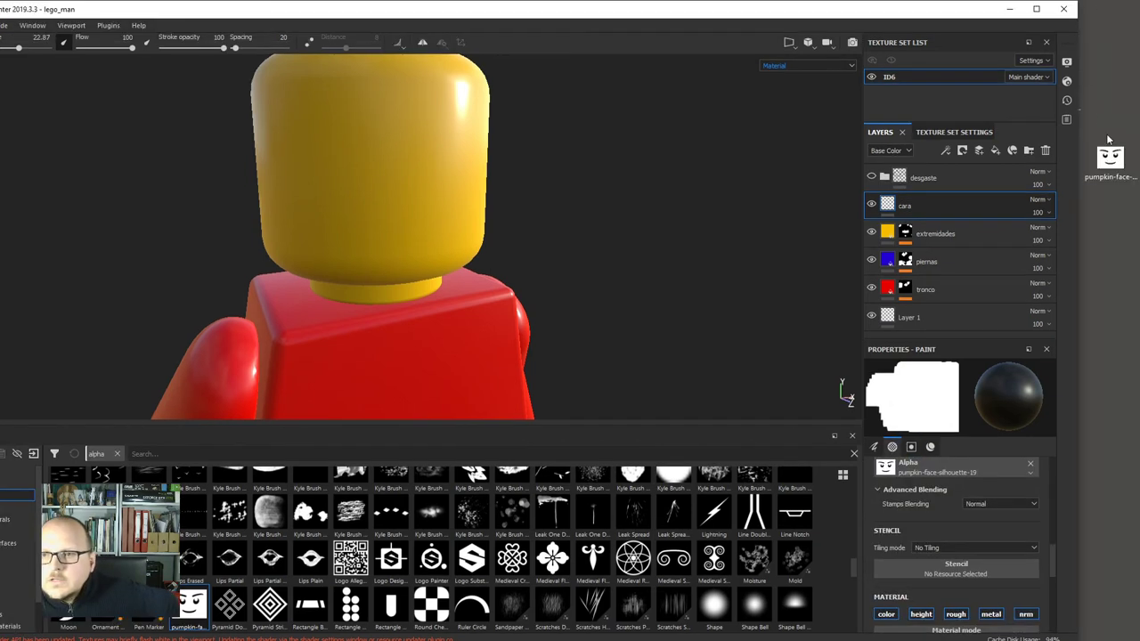
Switch to the image viewer with pumpkin-face-silhouette-19.jpg from the desktop, convert it to a negative and save the changed file.
{"action": "left_click", "coordinate": [1111, 165]}
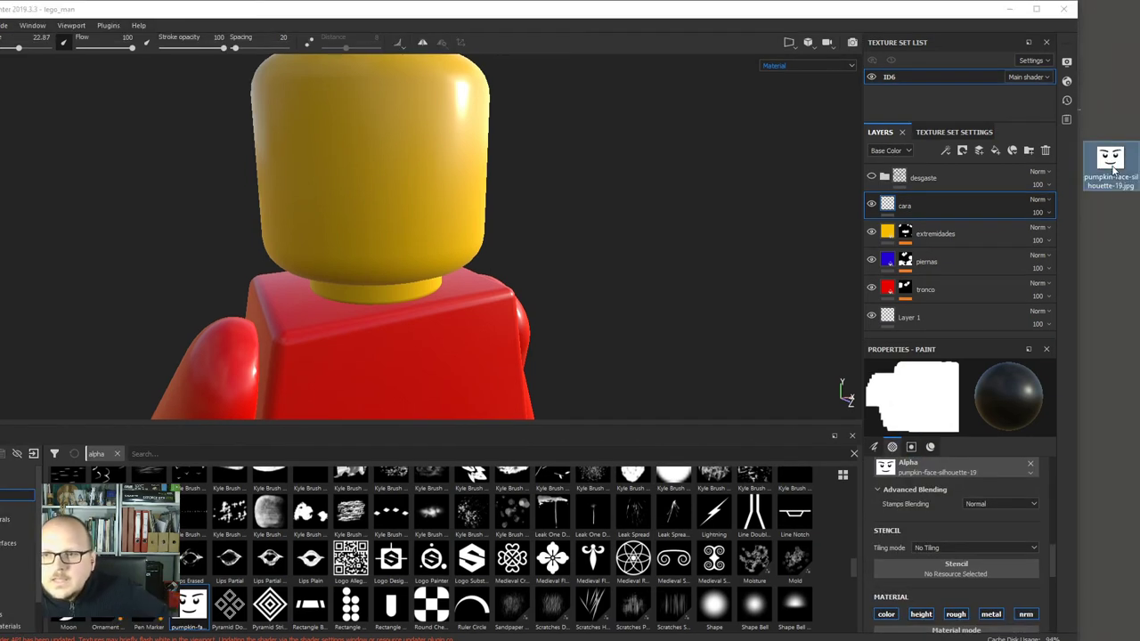
{"action": "double_click", "coordinate": [1112, 165]}
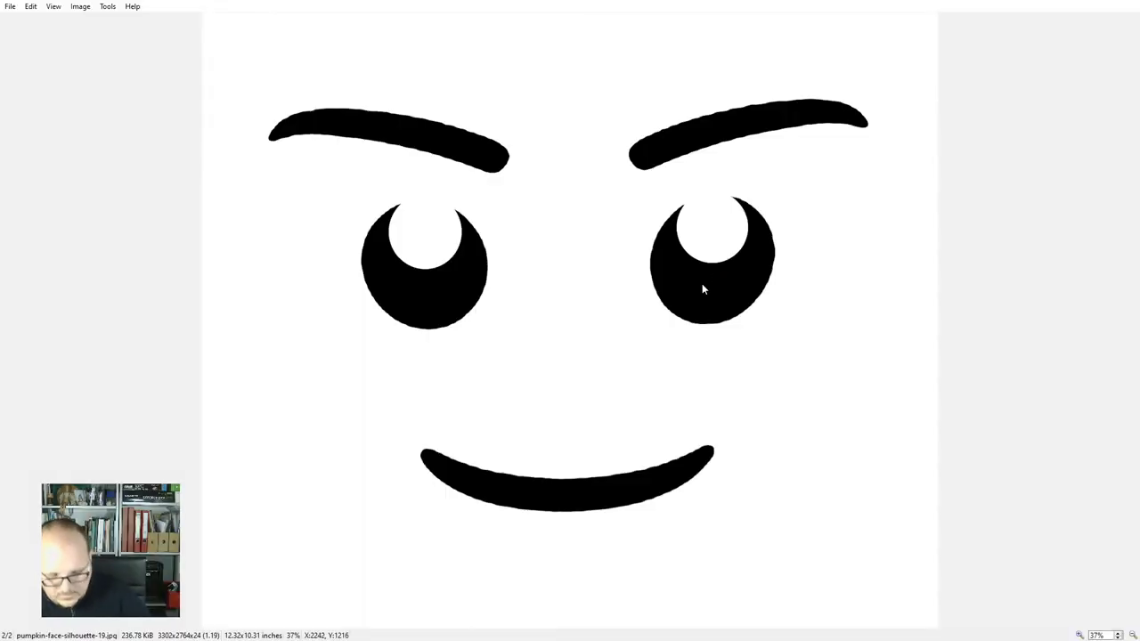
{"action": "key", "text": "ctrl+i"}
{"action": "left_click", "coordinate": [746, 447]}
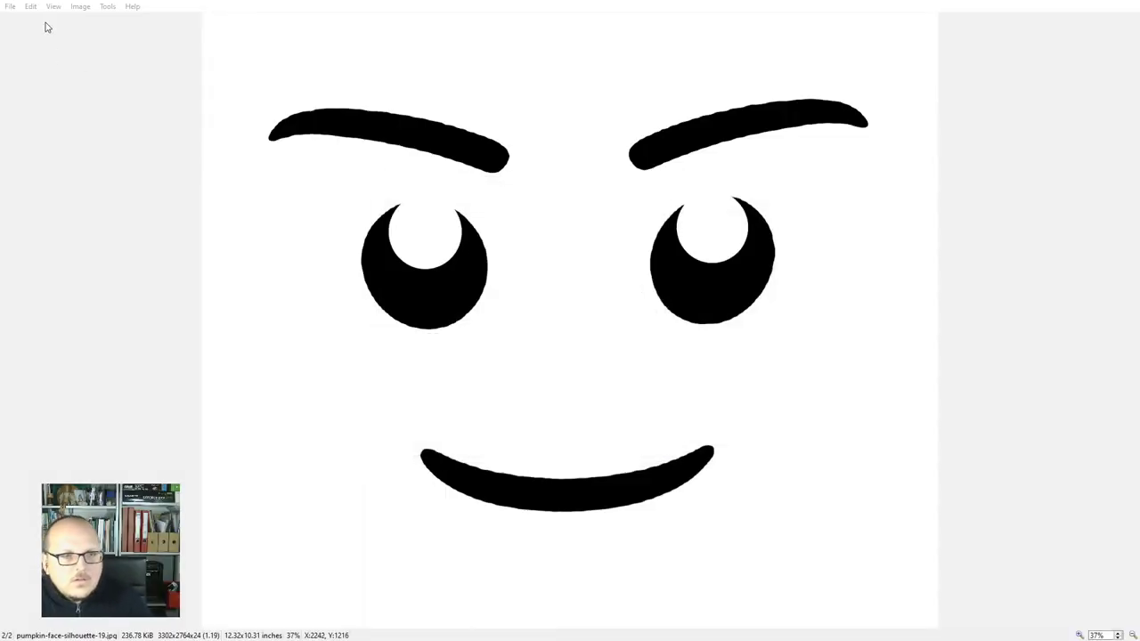
{"action": "left_click", "coordinate": [56, 7]}
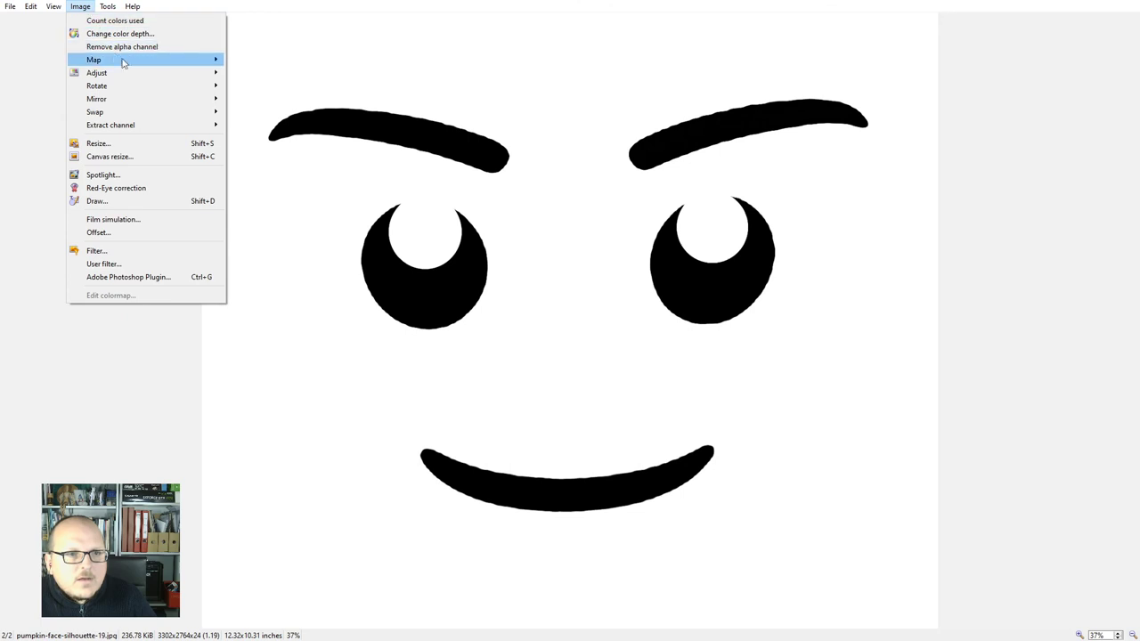
{"action": "mouse_move", "coordinate": [125, 66]}
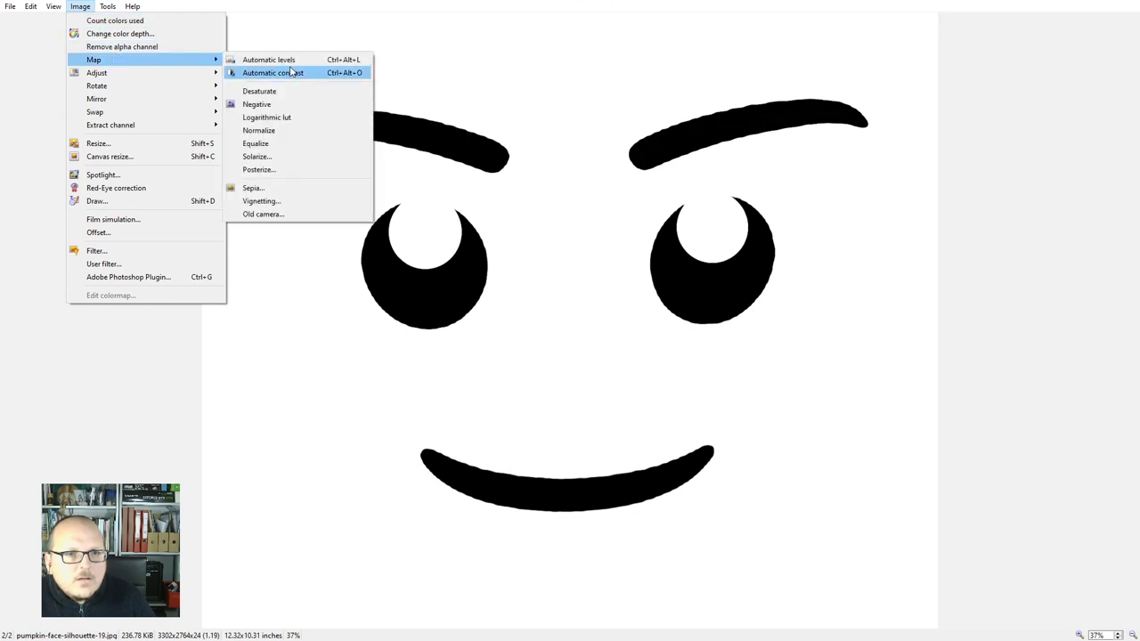
{"action": "left_click", "coordinate": [291, 105]}
{"action": "key", "text": "Escape"}
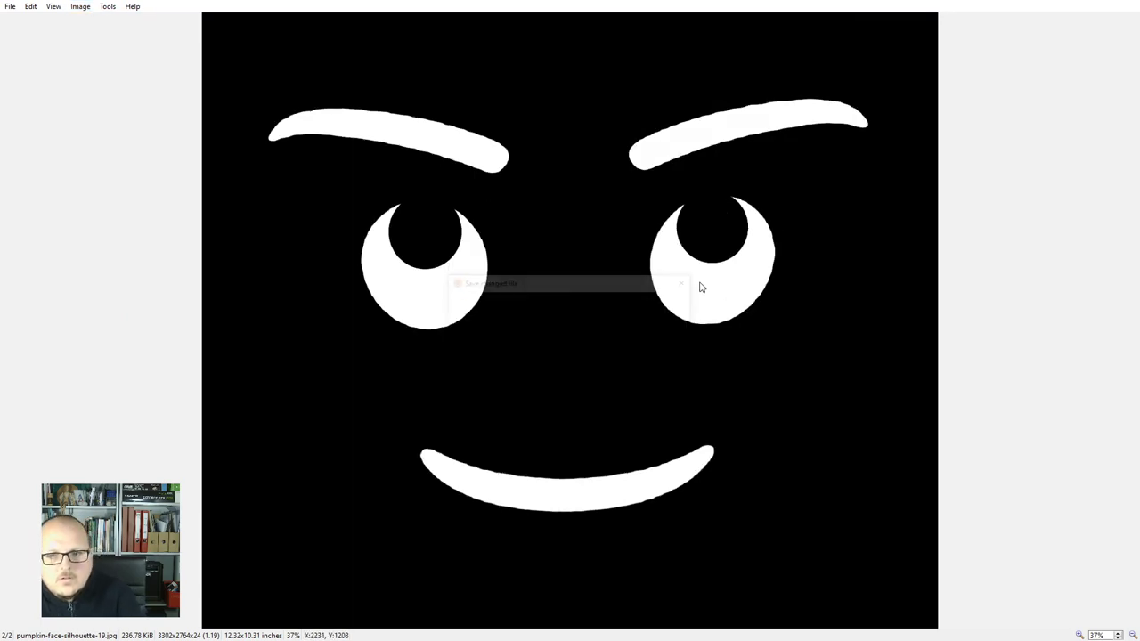
{"action": "left_click", "coordinate": [577, 337]}
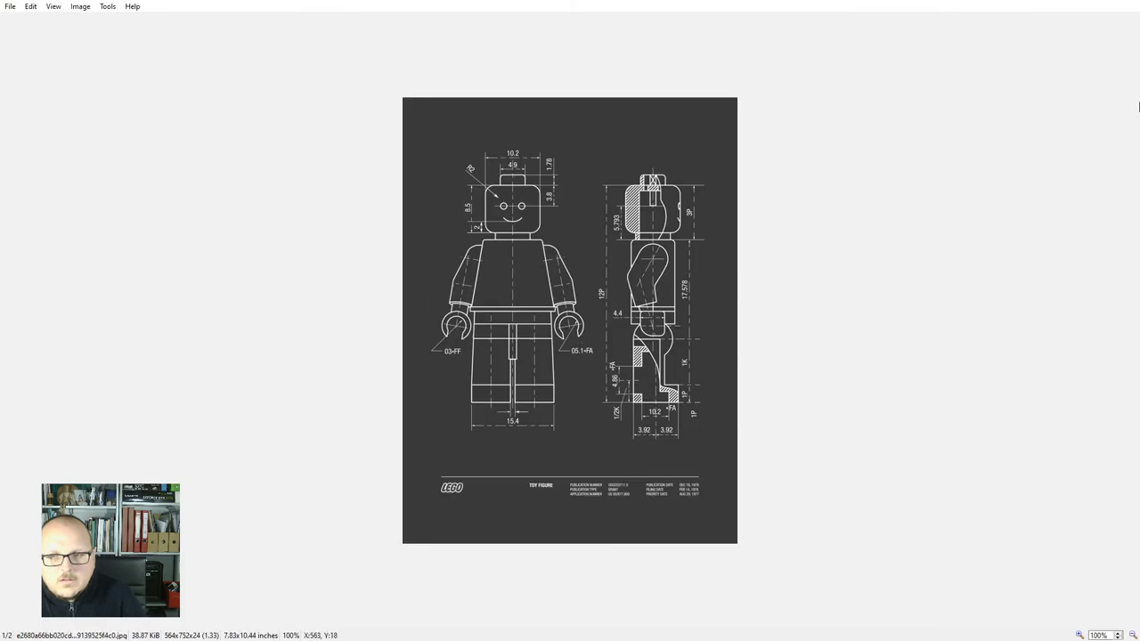
{"action": "key", "text": "Escape"}
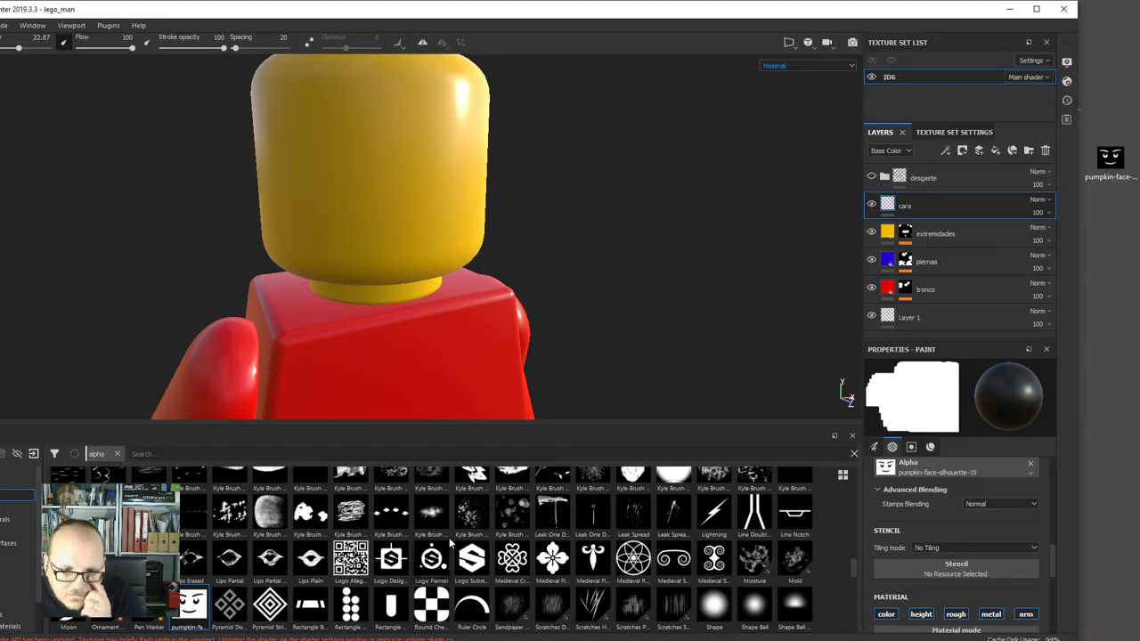
Import the inverted pumpkin-face-silhouette-19.jpg from the desktop as an alpha and assign it to the paint brush in Substance Painter.
{"action": "left_click_drag", "start_coordinate": [1109, 159], "coordinate": [831, 543]}
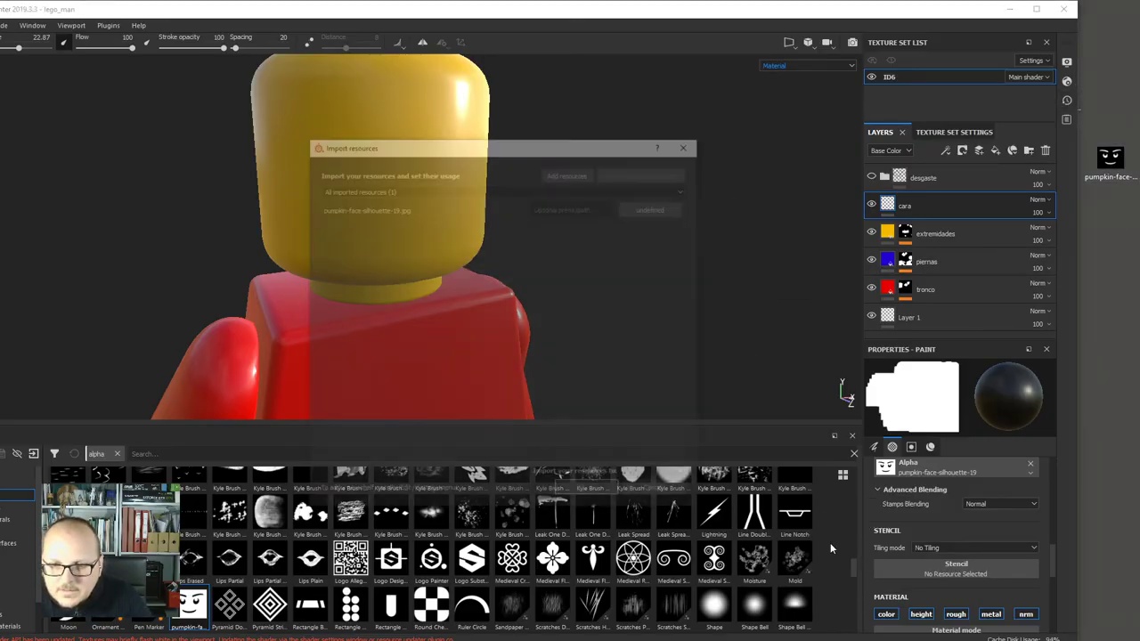
{"action": "left_click", "coordinate": [655, 206]}
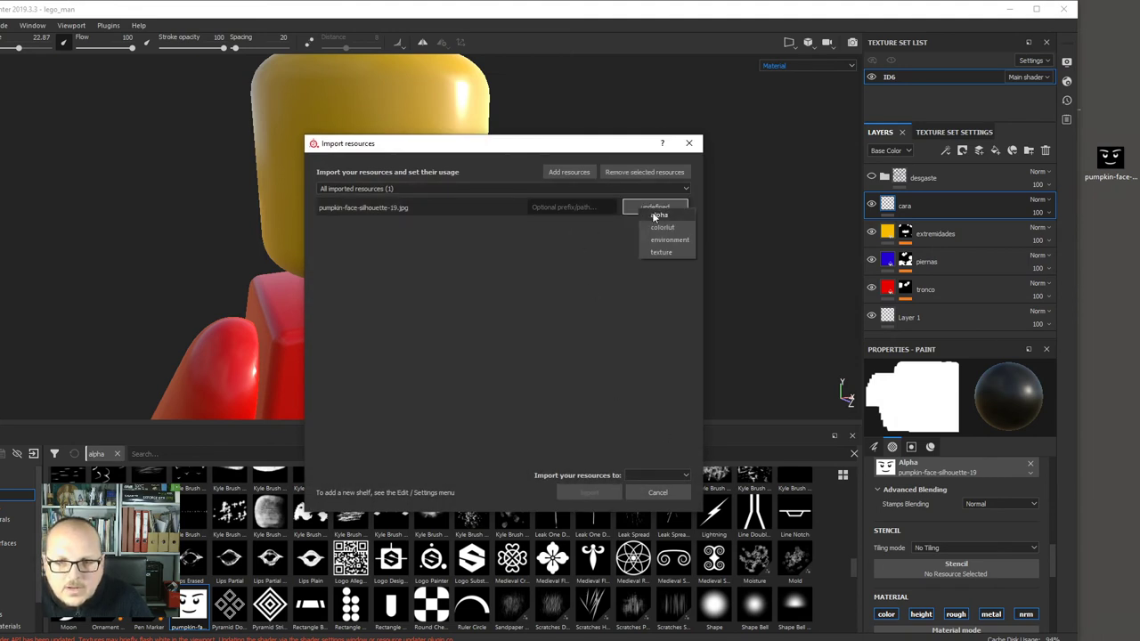
{"action": "left_click", "coordinate": [656, 218]}
{"action": "left_click", "coordinate": [653, 481]}
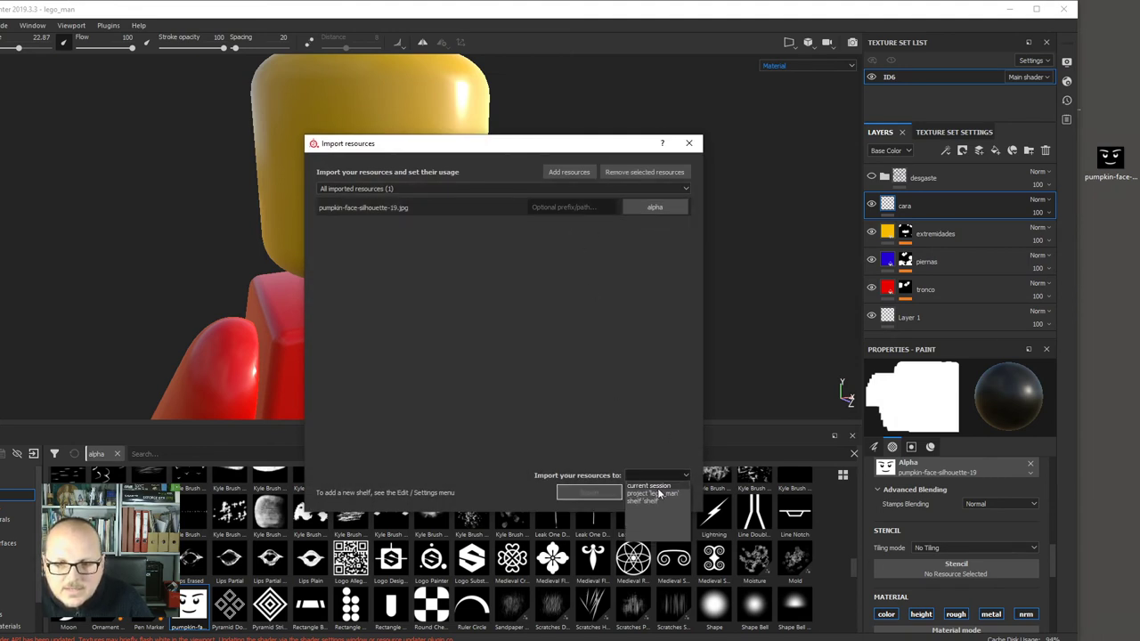
{"action": "left_click", "coordinate": [658, 495]}
{"action": "left_click", "coordinate": [591, 493]}
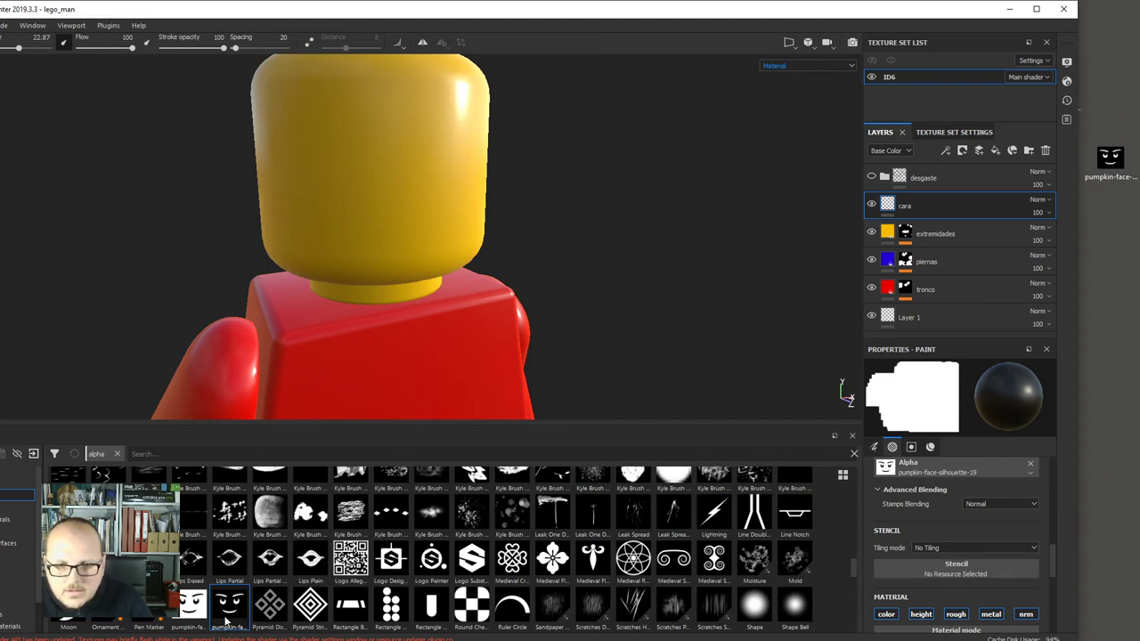
{"action": "mouse_move", "coordinate": [225, 620]}
{"action": "left_mouse_down"}
{"action": "mouse_move", "coordinate": [1005, 466]}
{"action": "mouse_move", "coordinate": [985, 466]}
{"action": "left_mouse_up"}
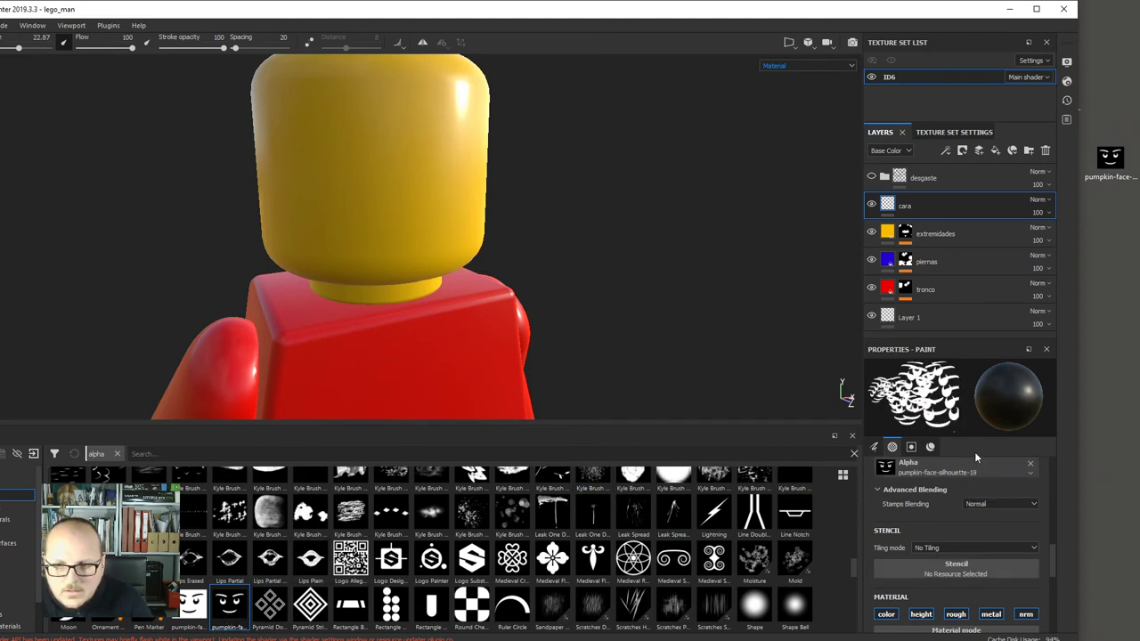
{"action": "left_click", "coordinate": [1030, 12]}
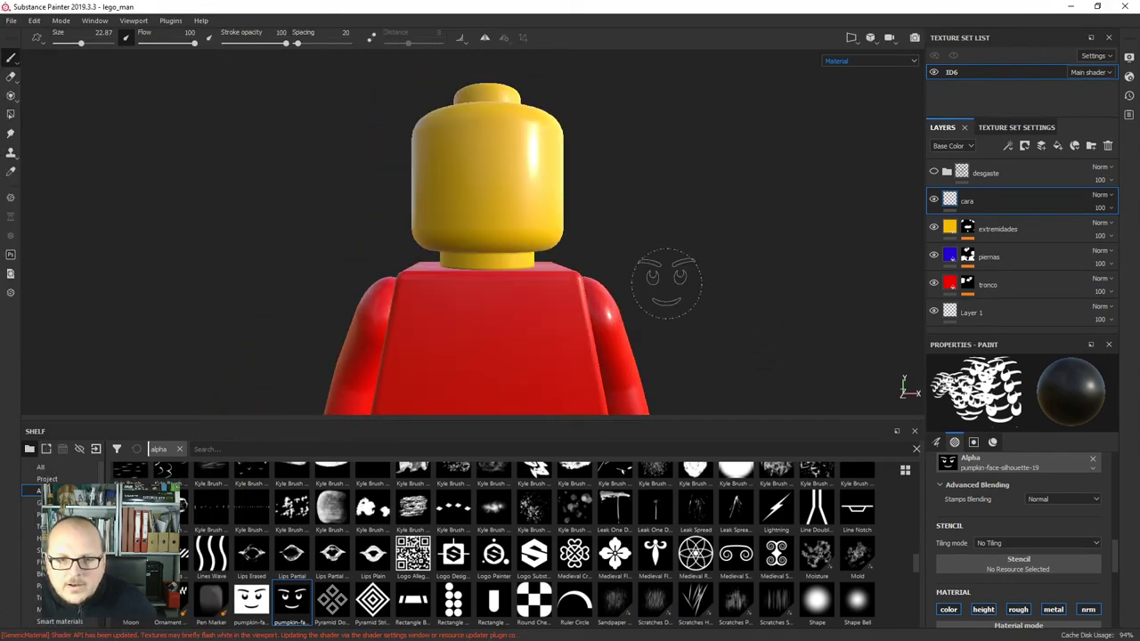
Enlarge the paint brush to a size of about 38.45 so the face outline fits the front of the head.
{"action": "scroll", "coordinate": [663, 276], "scroll_direction": "up", "scroll_amount": 5}
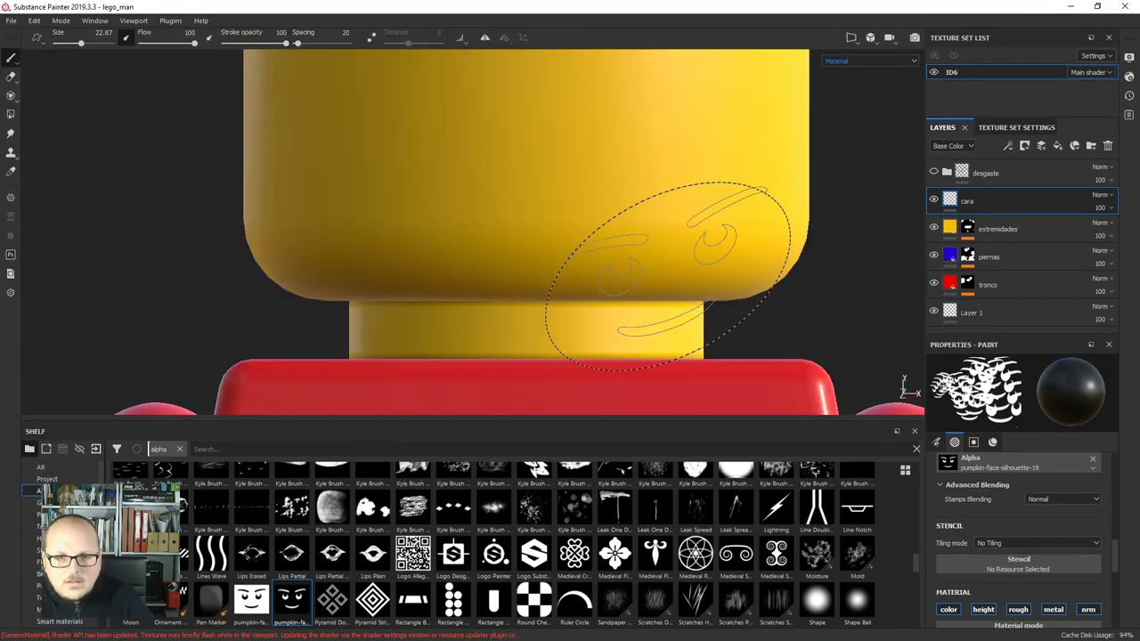
{"action": "scroll", "coordinate": [686, 274], "scroll_direction": "down", "scroll_amount": 7}
{"action": "scroll", "coordinate": [669, 267], "scroll_direction": "up", "scroll_amount": 4}
{"action": "scroll", "coordinate": [704, 263], "scroll_direction": "up", "scroll_amount": 1}
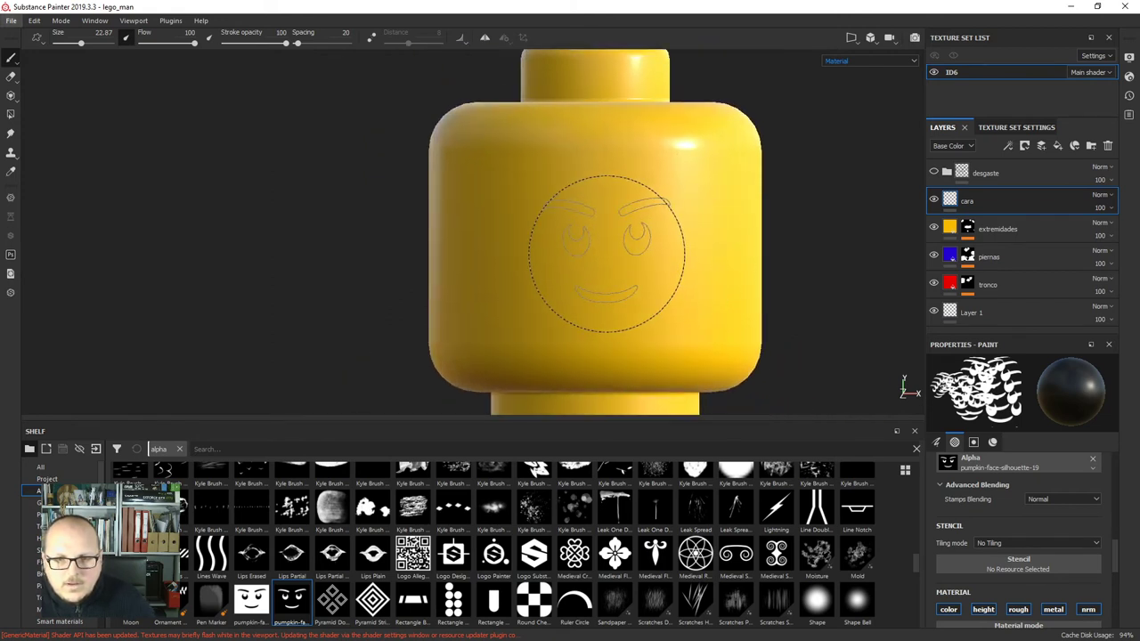
{"action": "right_click_drag", "start_coordinate": [607, 254], "coordinate": [673, 256], "text": "alt"}
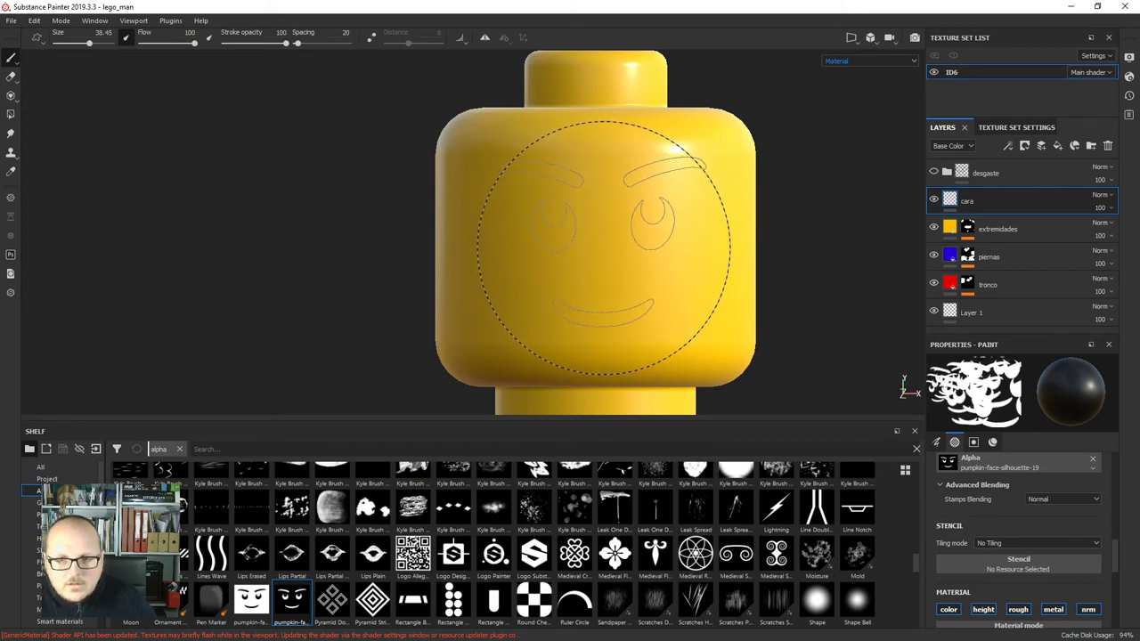
Try stamping the face in black on the front of the head, check it, and undo the stamp.
{"action": "left_click", "coordinate": [604, 249]}
{"action": "scroll", "coordinate": [374, 182], "scroll_direction": "down", "scroll_amount": 5}
{"action": "left_click_drag", "start_coordinate": [389, 201], "coordinate": [448, 268], "text": "alt"}
{"action": "scroll", "coordinate": [690, 287], "scroll_direction": "up", "scroll_amount": 1}
{"action": "left_click_drag", "start_coordinate": [787, 279], "coordinate": [743, 258], "text": "alt+shift"}
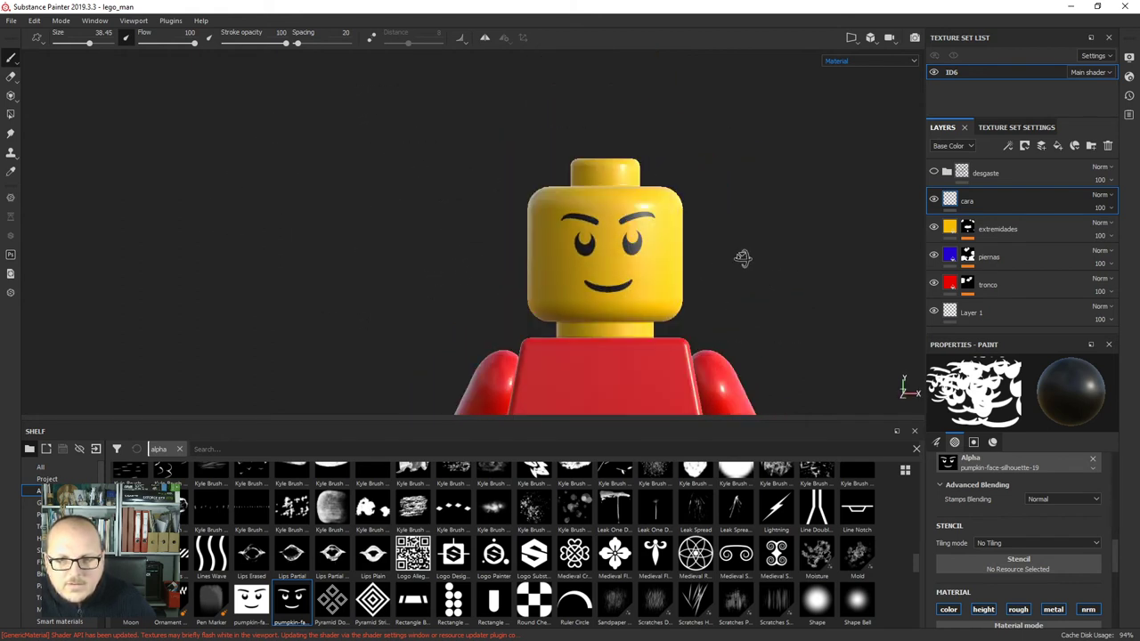
{"action": "scroll", "coordinate": [707, 268], "scroll_direction": "up", "scroll_amount": 4}
{"action": "key", "text": "ctrl+z"}
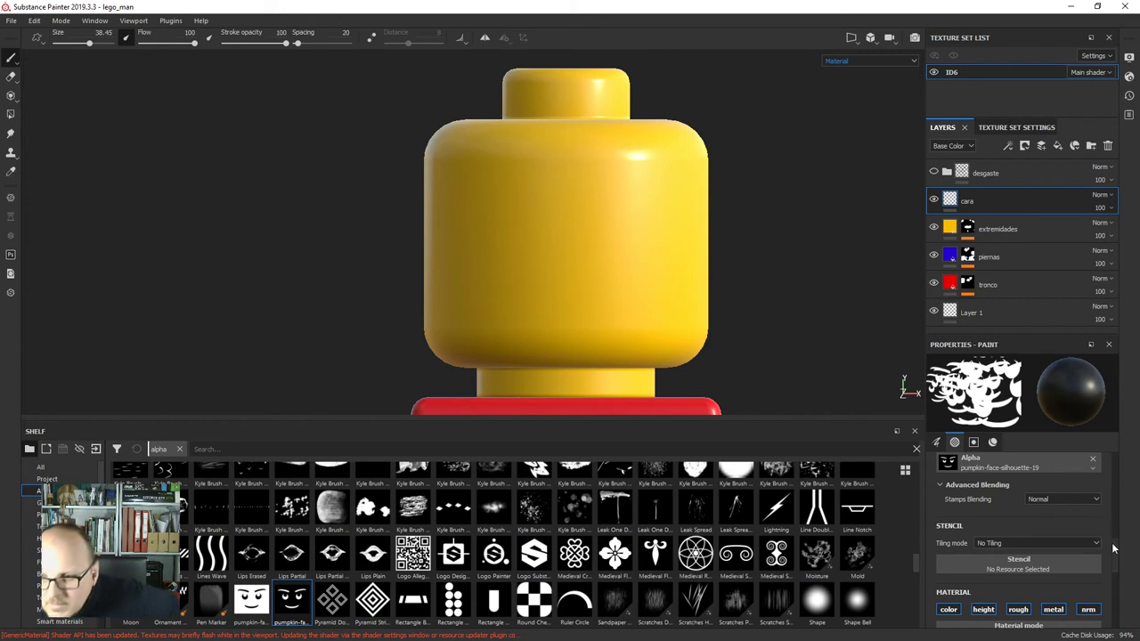
Set the brush material's height to 0.01 and stamp the black face centred on the front of the head.
{"action": "mouse_move", "coordinate": [1112, 548]}
{"action": "left_mouse_down"}
{"action": "mouse_move", "coordinate": [1121, 598]}
{"action": "mouse_move", "coordinate": [1124, 589]}
{"action": "left_mouse_up"}
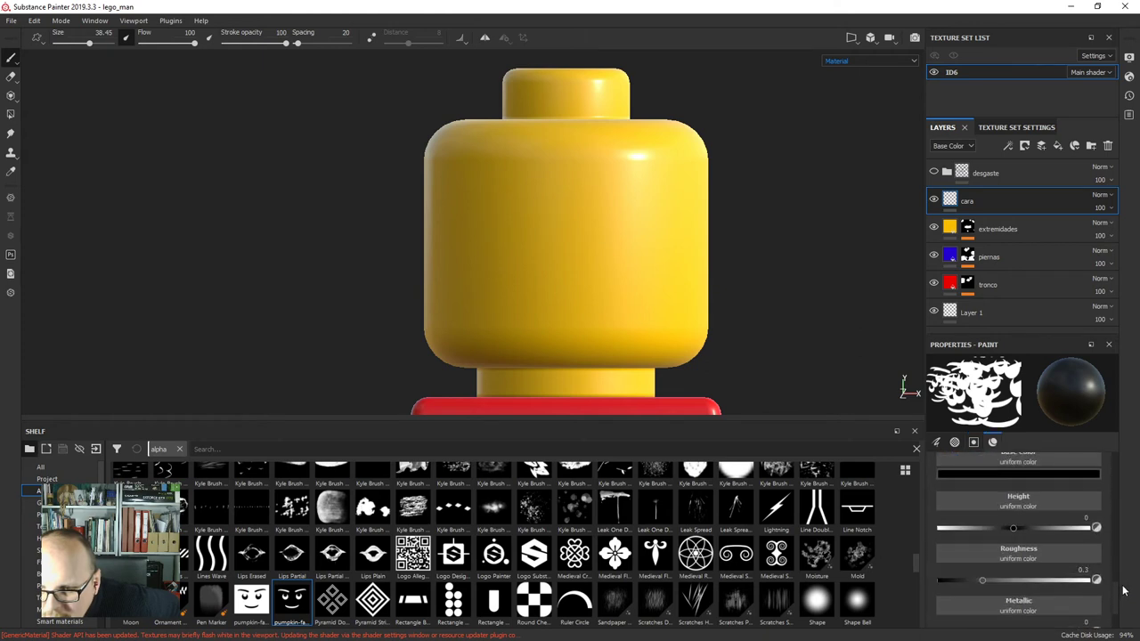
{"action": "left_click", "coordinate": [1016, 529]}
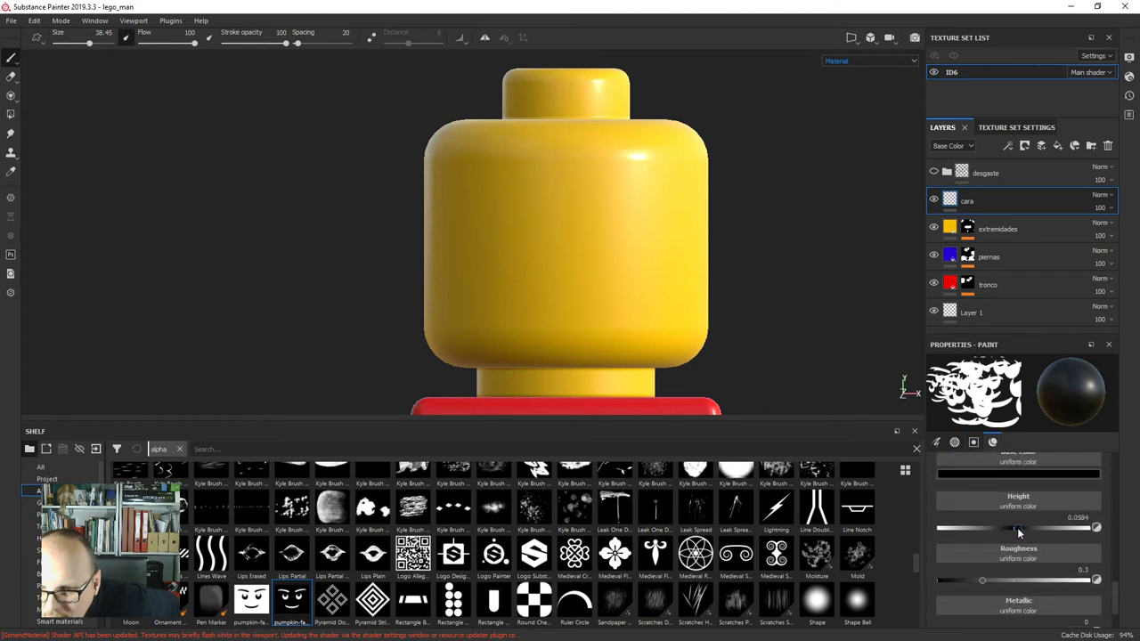
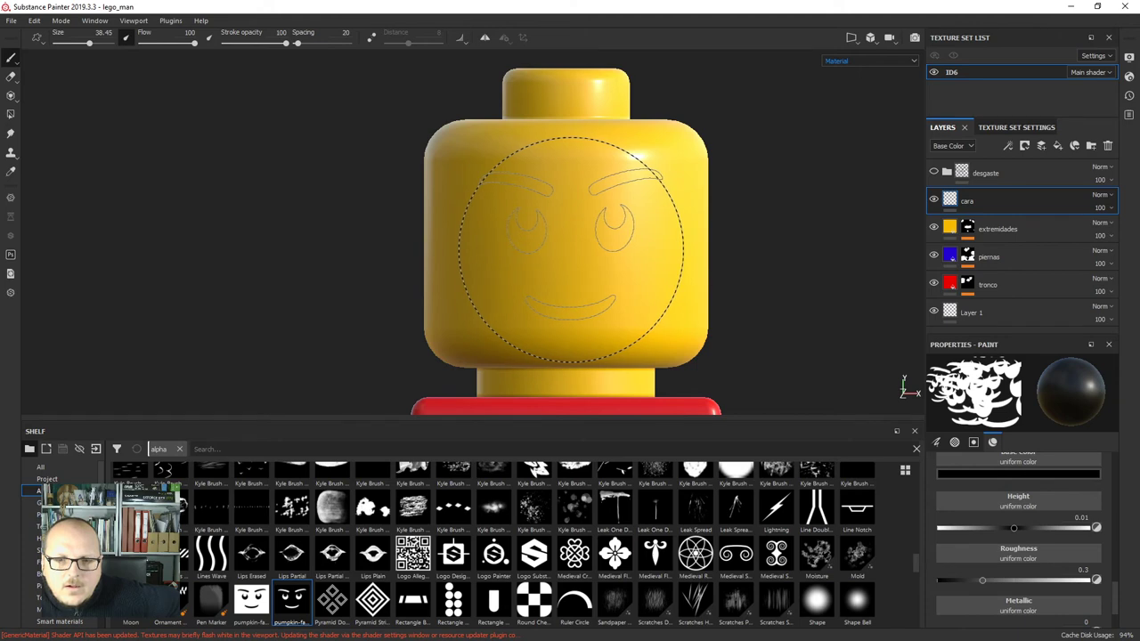
{"action": "left_click", "coordinate": [570, 250]}
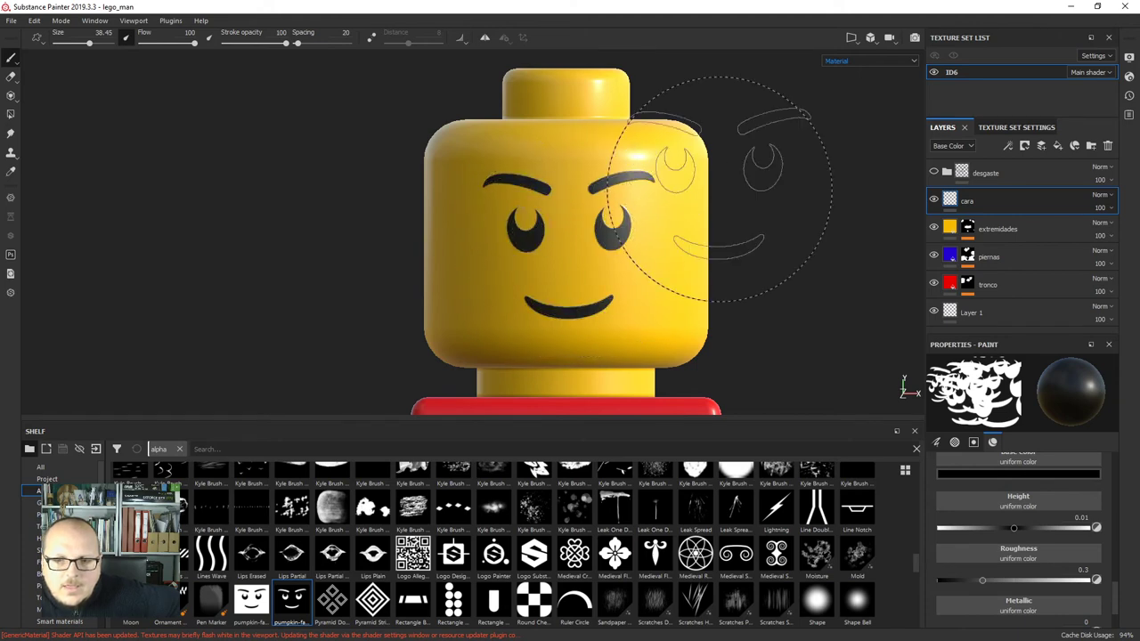
{"action": "scroll", "coordinate": [743, 163], "scroll_direction": "down", "scroll_amount": 2}
{"action": "left_click_drag", "start_coordinate": [541, 241], "coordinate": [648, 289], "text": "alt"}
{"action": "scroll", "coordinate": [690, 274], "scroll_direction": "up", "scroll_amount": 8}
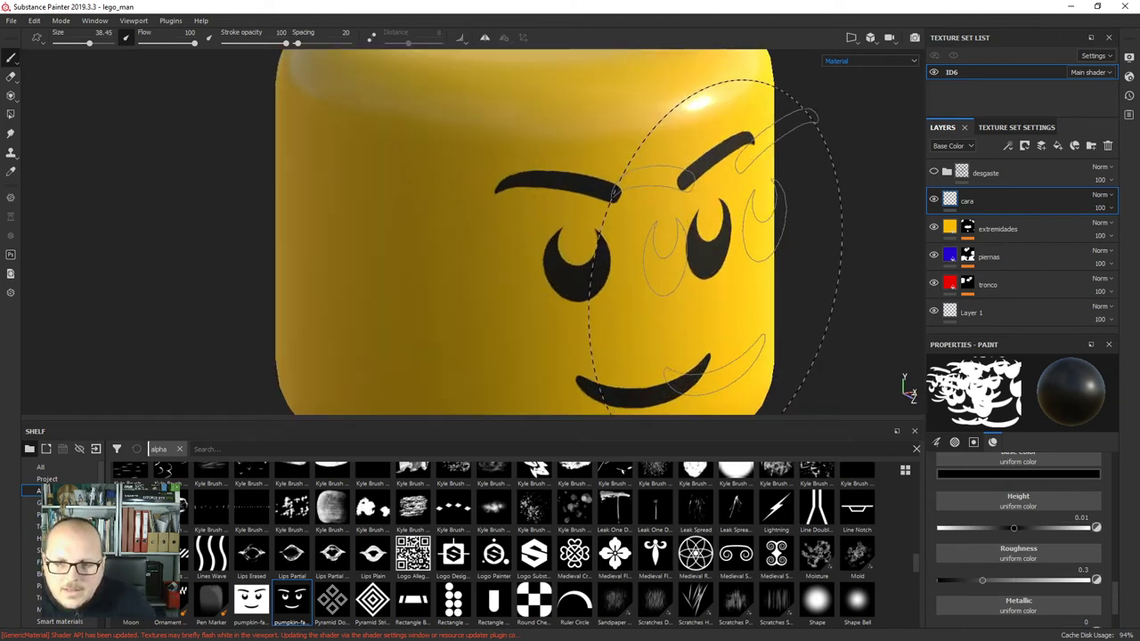
Examine the stamped black face close up for its relief, and check the whole figure from several angles.
{"action": "left_click_drag", "start_coordinate": [575, 363], "coordinate": [588, 303], "text": "alt"}
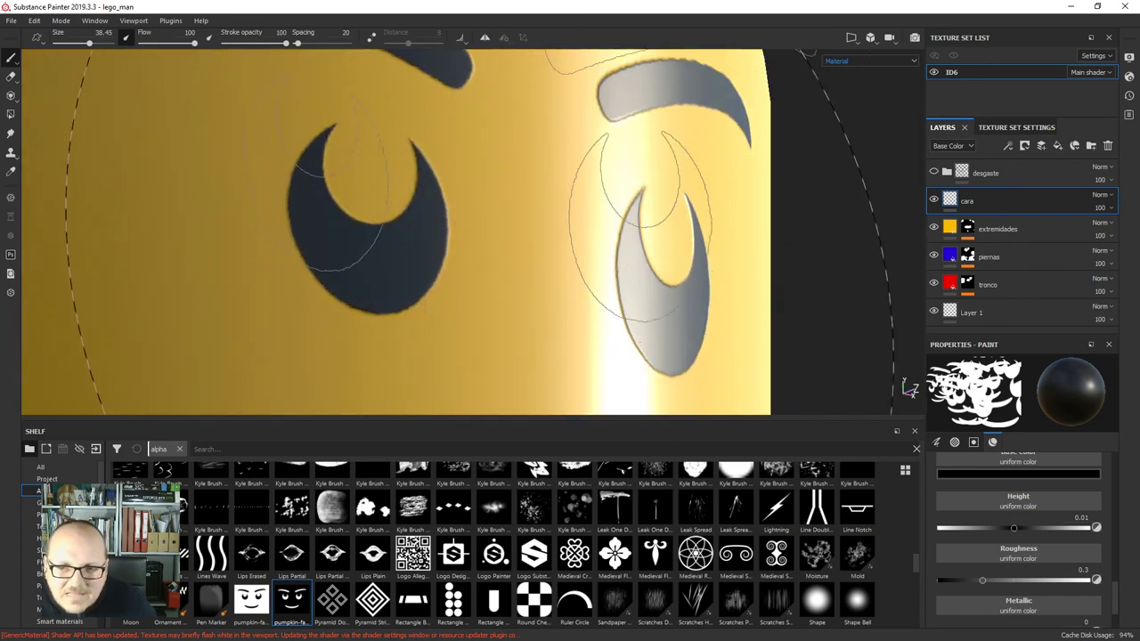
{"action": "scroll", "coordinate": [584, 299], "scroll_direction": "down", "scroll_amount": 8}
{"action": "scroll", "coordinate": [623, 360], "scroll_direction": "down", "scroll_amount": 6}
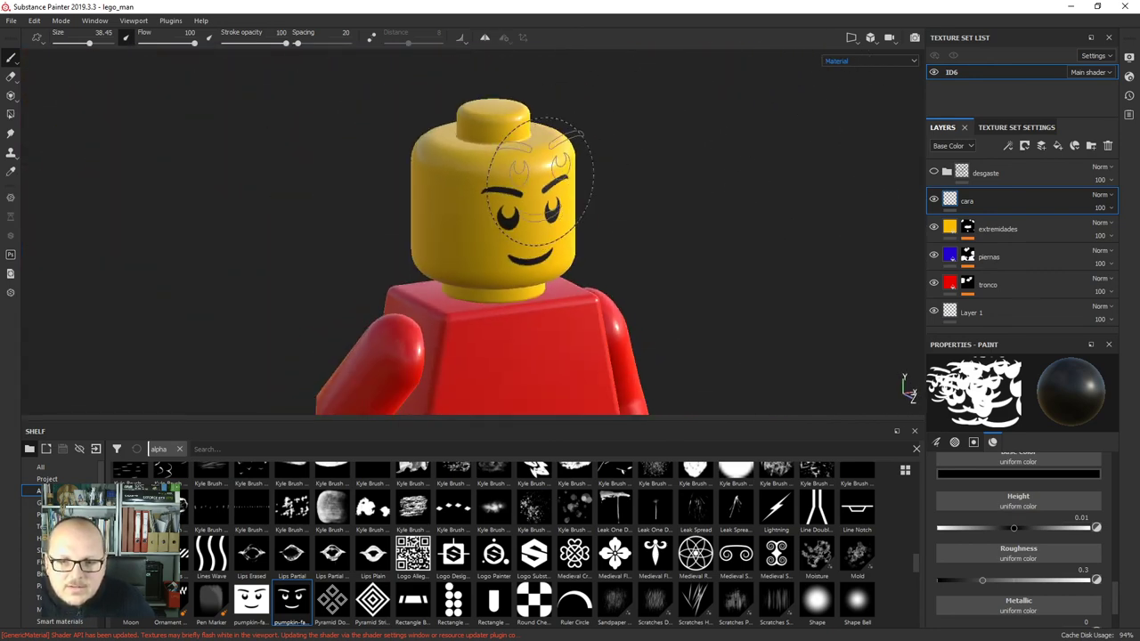
{"action": "scroll", "coordinate": [611, 241], "scroll_direction": "up", "scroll_amount": 3}
{"action": "left_click_drag", "start_coordinate": [716, 253], "coordinate": [653, 260], "text": "alt"}
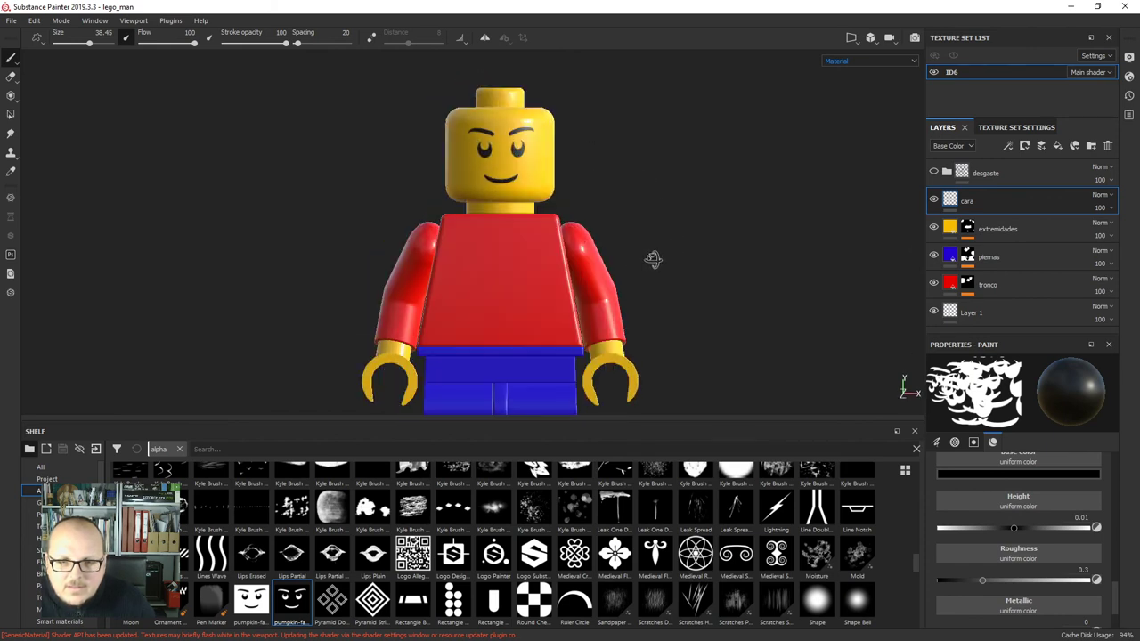
{"action": "scroll", "coordinate": [606, 169], "scroll_direction": "down", "scroll_amount": 4}
{"action": "left_click_drag", "start_coordinate": [507, 302], "coordinate": [587, 317], "text": "alt"}
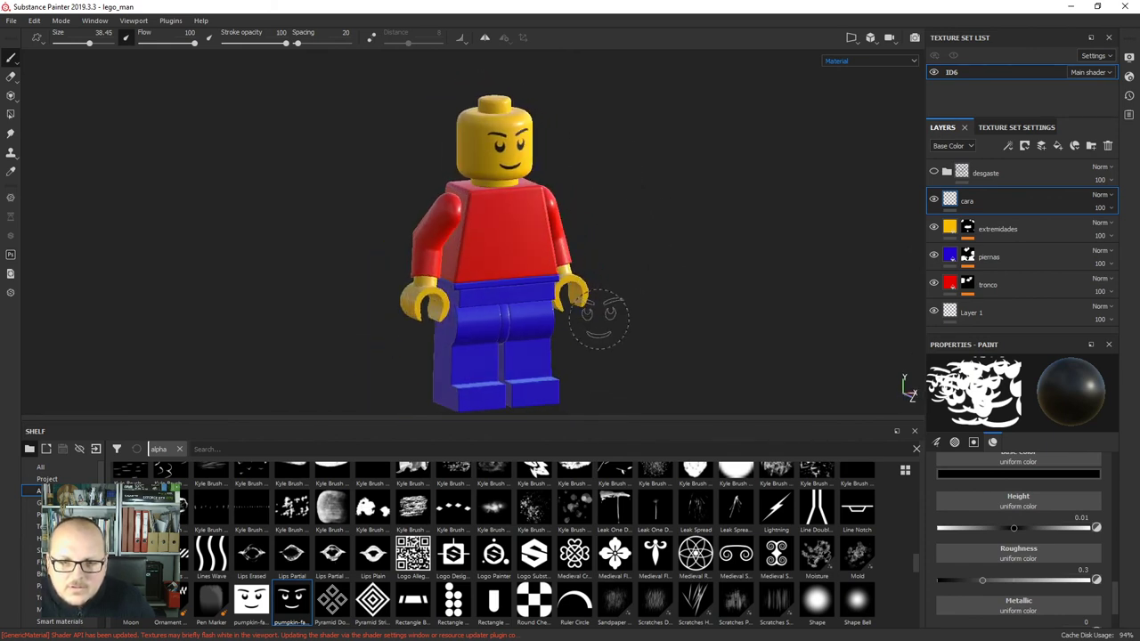
{"action": "middle_click_drag", "start_coordinate": [598, 318], "coordinate": [583, 297], "text": "alt"}
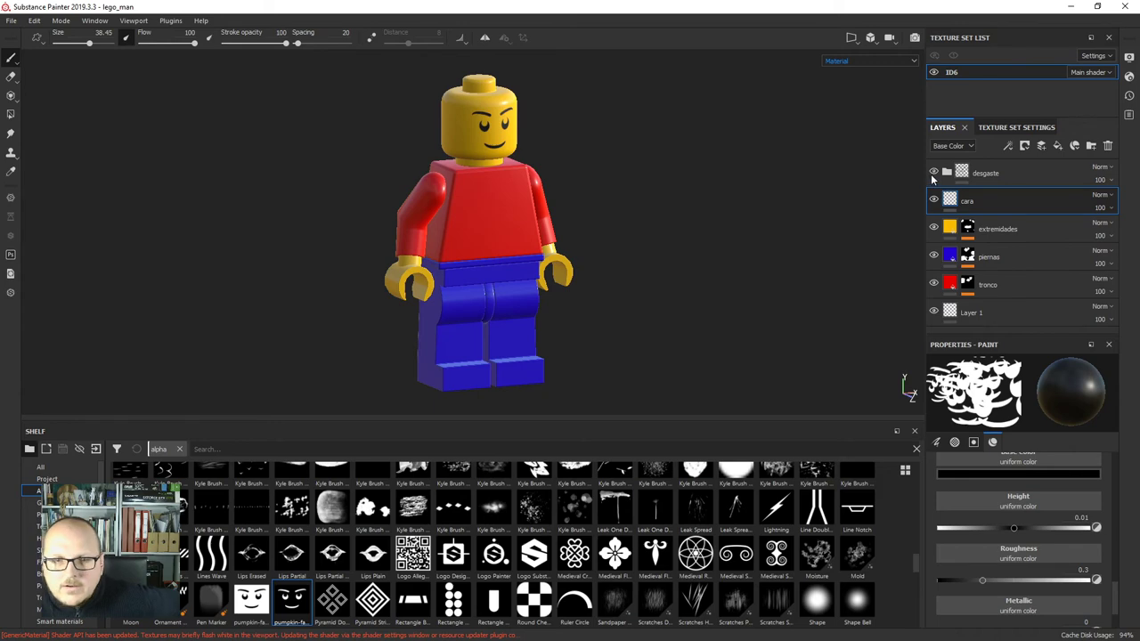
Turn the desgaste folder's visibility back on and view the figure with its wear from the front.
{"action": "left_click", "coordinate": [933, 172]}
{"action": "scroll", "coordinate": [738, 190], "scroll_direction": "up", "scroll_amount": 3}
{"action": "right_click_drag", "start_coordinate": [564, 224], "coordinate": [559, 132], "text": "alt"}
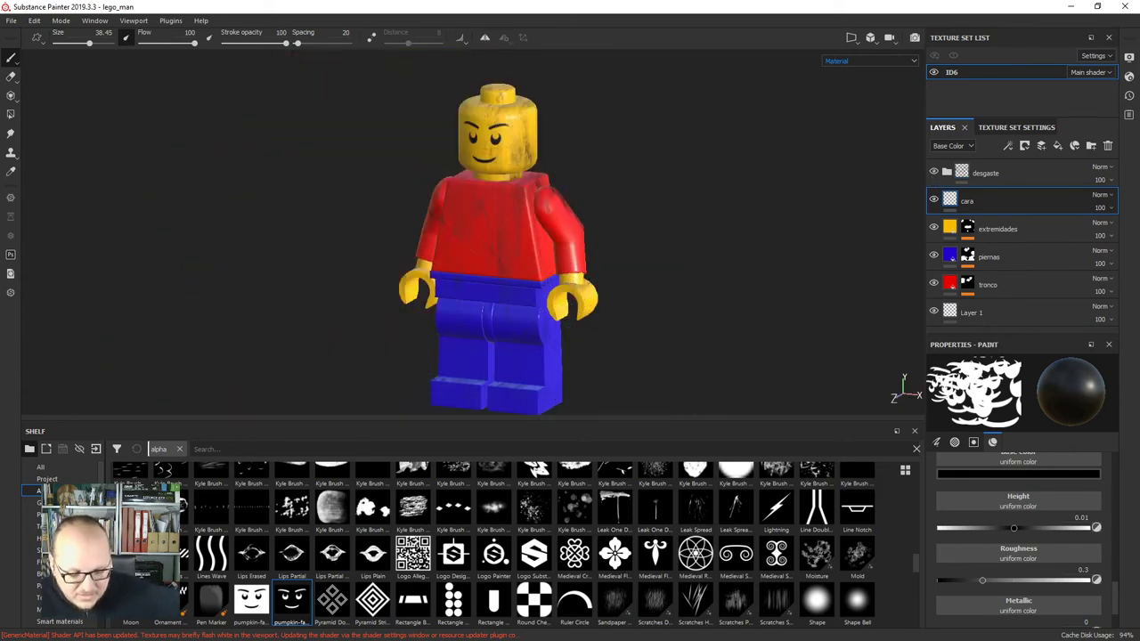
Switch to the web browser, maximize it and search Google Images for "lego man complement".
{"action": "key", "text": "alt+Tab"}
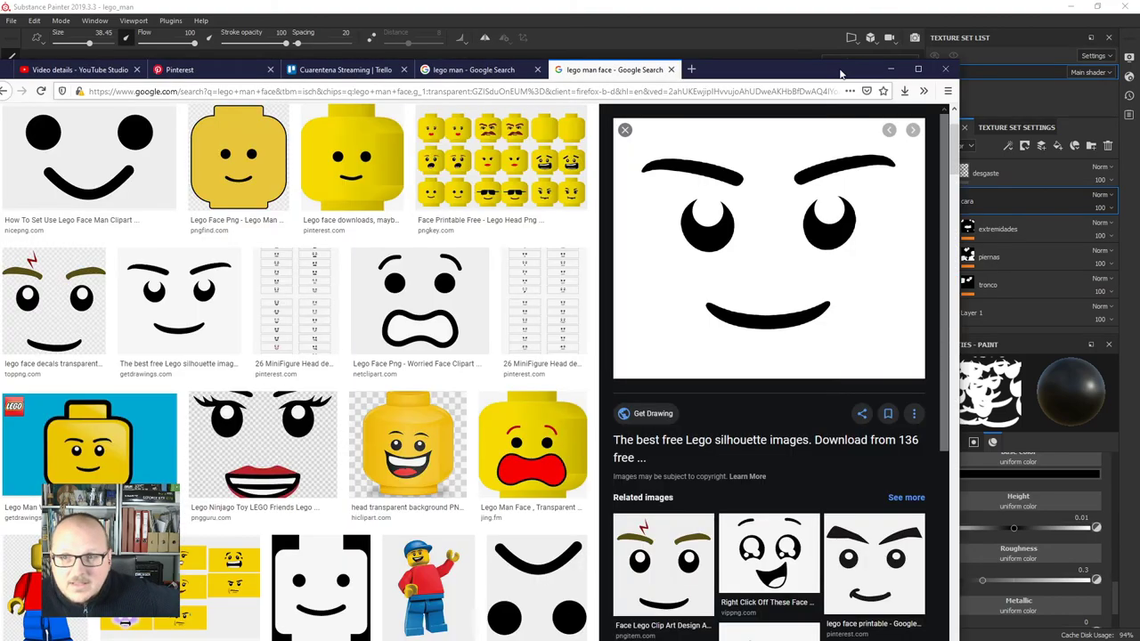
{"action": "left_click", "coordinate": [918, 72]}
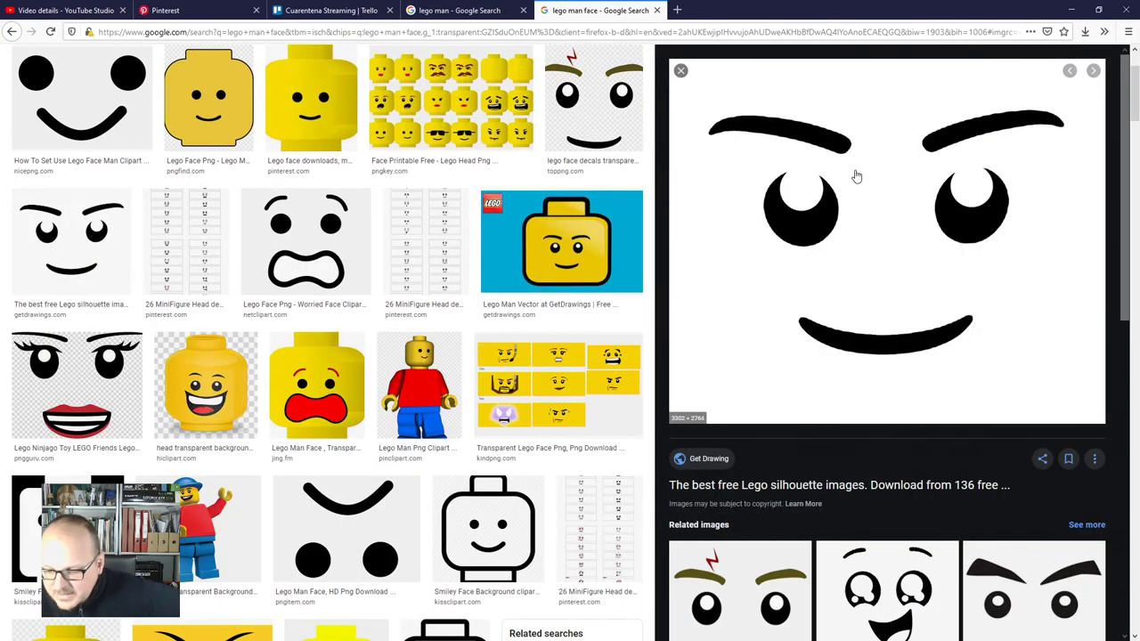
{"action": "scroll", "coordinate": [627, 266], "scroll_direction": "down", "scroll_amount": 4}
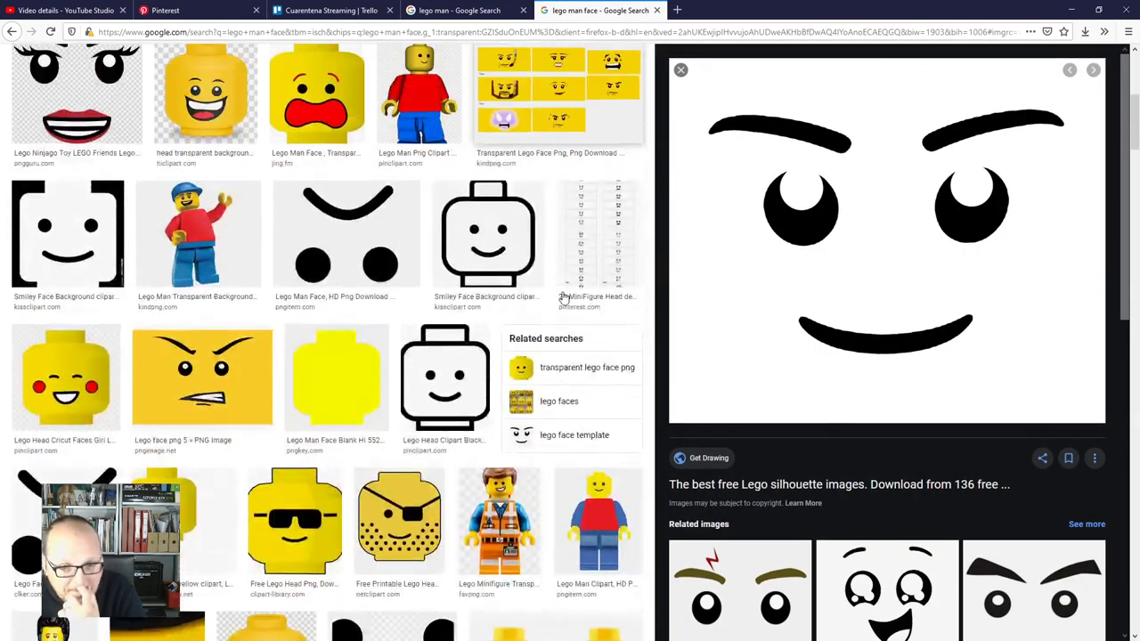
{"action": "scroll", "coordinate": [190, 79], "scroll_direction": "up", "scroll_amount": 6}
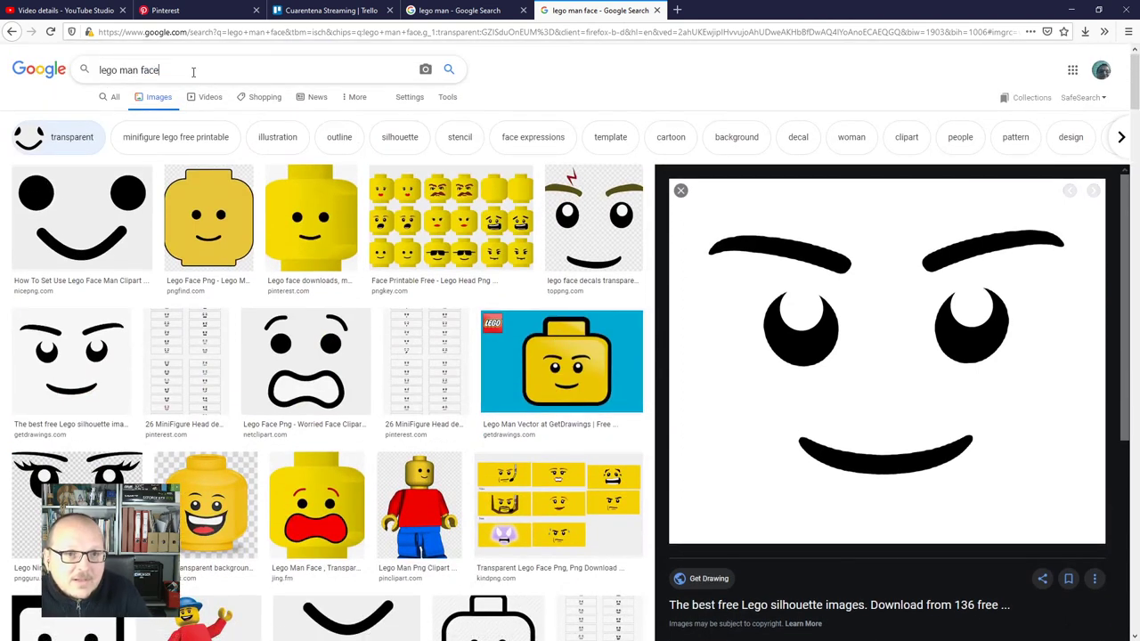
{"action": "type", "text": "complement"}
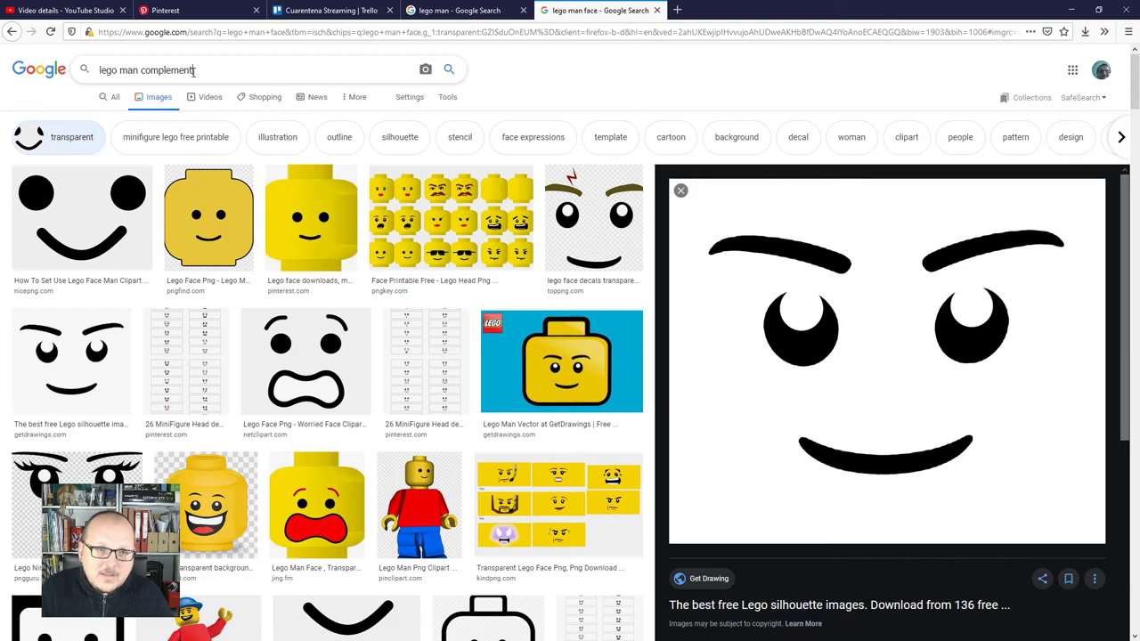
{"action": "key", "text": "Return"}
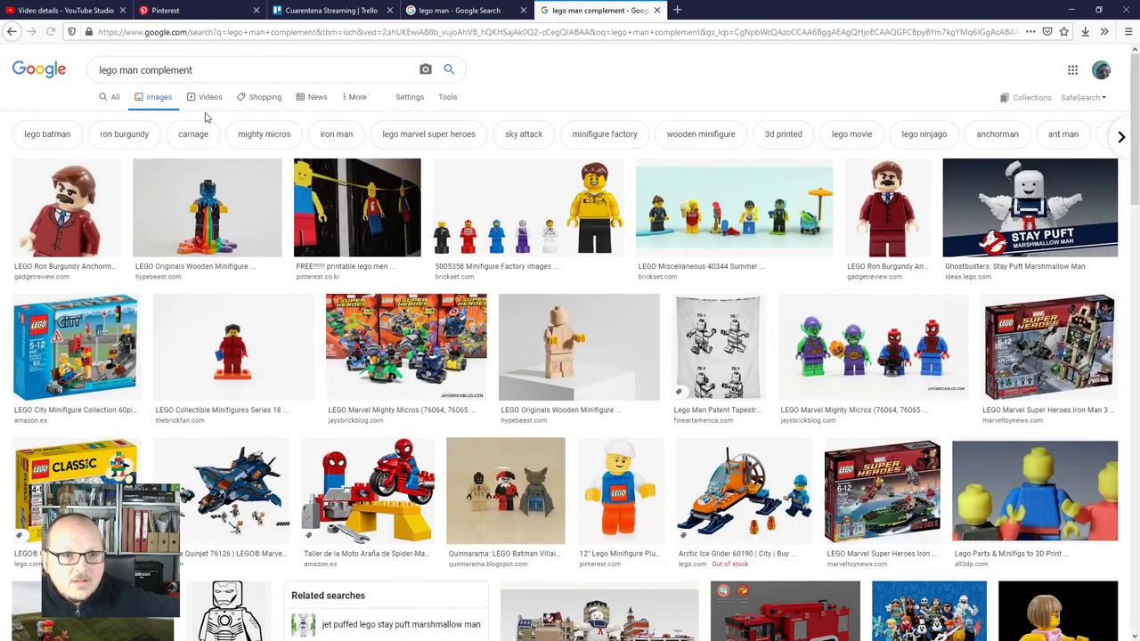
Look through the LEGO image results for decoration ideas and preview the Collectable Minifigures Series 13 picture.
{"action": "scroll", "coordinate": [268, 229], "scroll_direction": "down", "scroll_amount": 5}
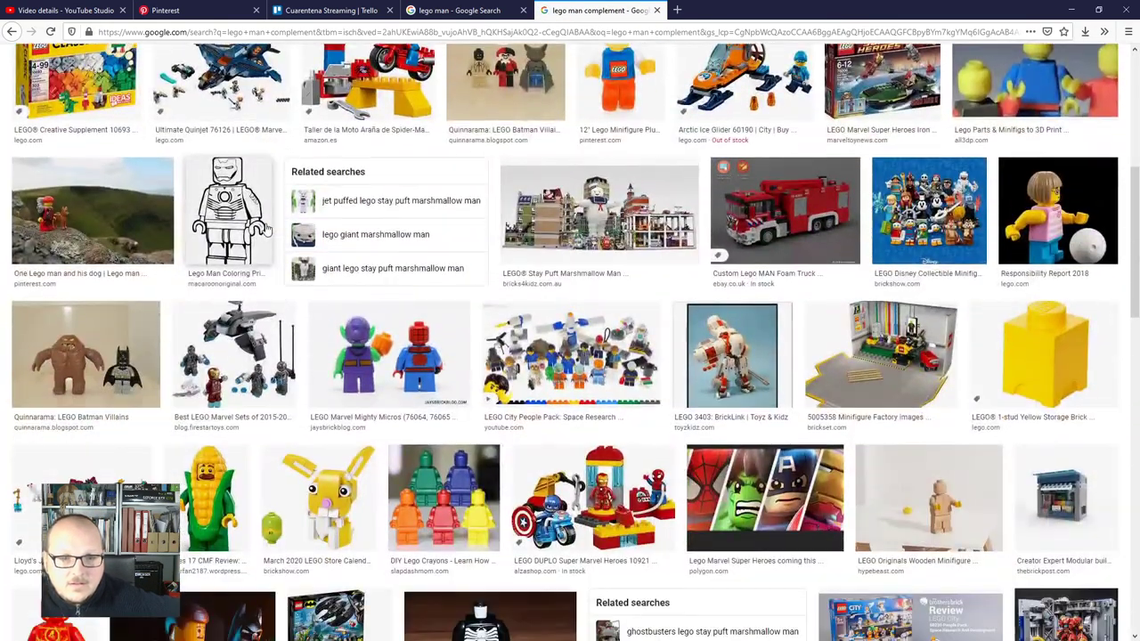
{"action": "scroll", "coordinate": [267, 229], "scroll_direction": "down", "scroll_amount": 5}
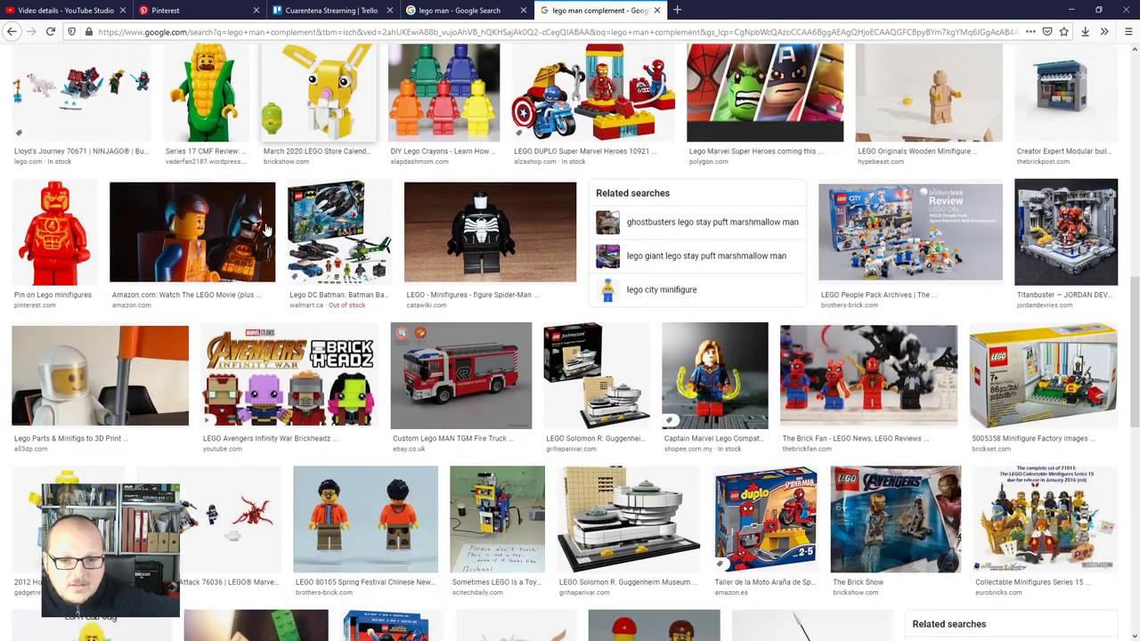
{"action": "scroll", "coordinate": [265, 230], "scroll_direction": "down", "scroll_amount": 3}
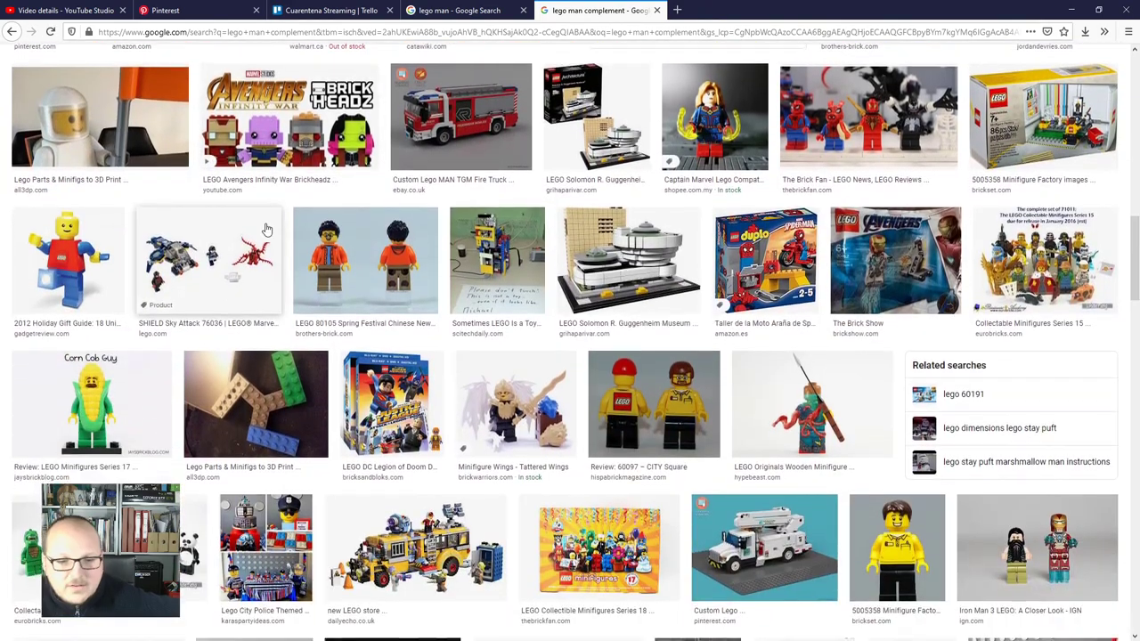
{"action": "scroll", "coordinate": [266, 230], "scroll_direction": "down", "scroll_amount": 2}
{"action": "left_click", "coordinate": [121, 372]}
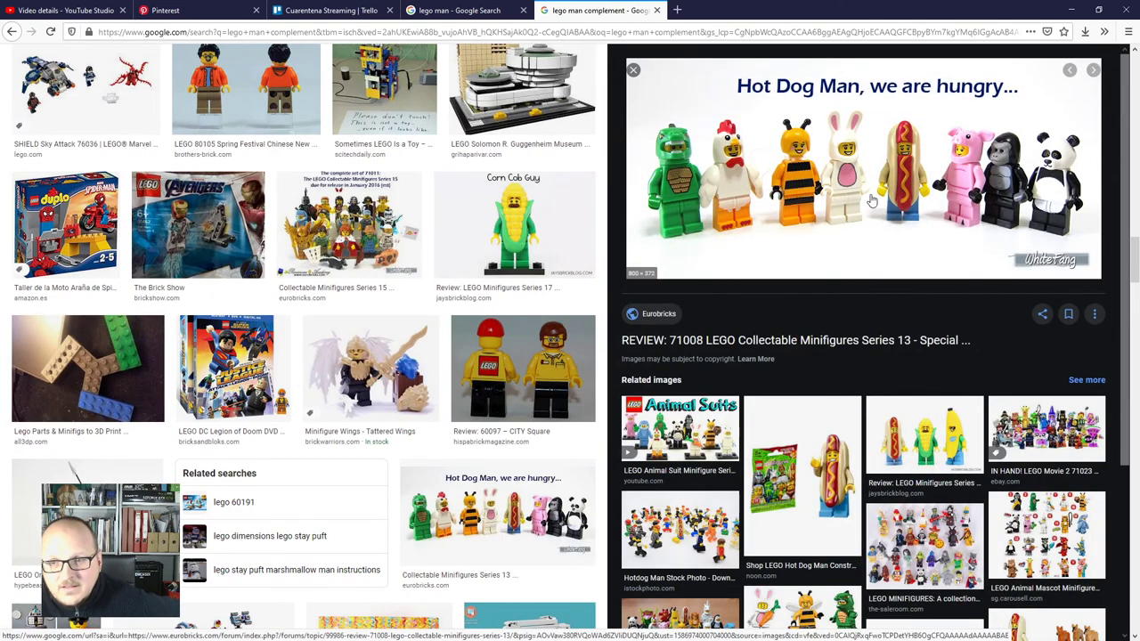
{"action": "scroll", "coordinate": [776, 349], "scroll_direction": "down", "scroll_amount": 2}
{"action": "scroll", "coordinate": [776, 348], "scroll_direction": "down", "scroll_amount": 2}
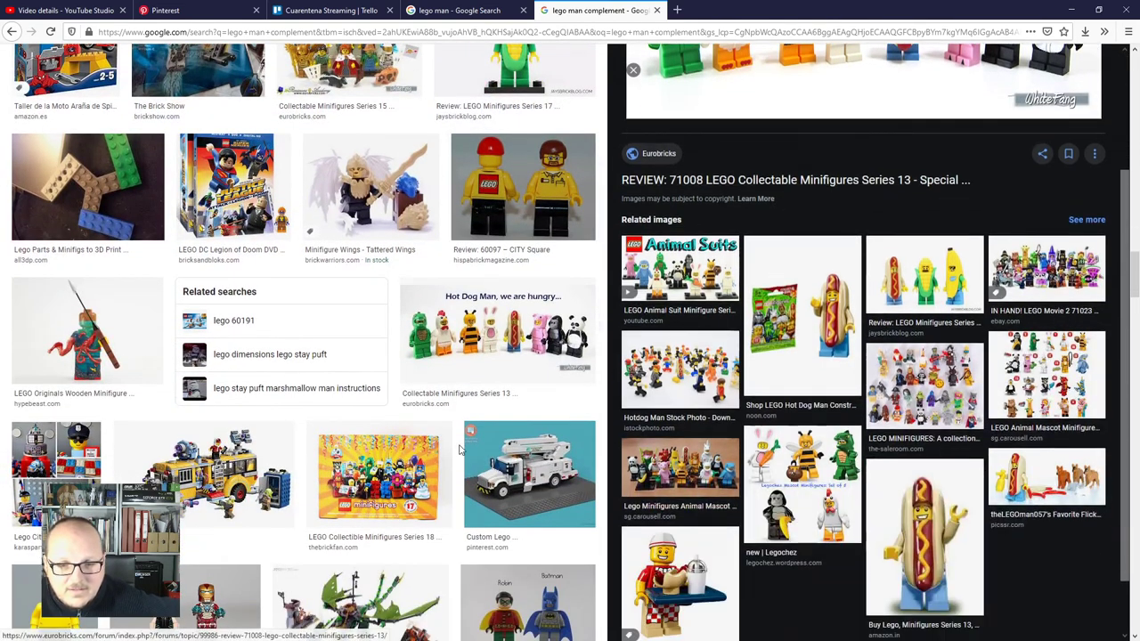
{"action": "scroll", "coordinate": [452, 437], "scroll_direction": "down", "scroll_amount": 3}
{"action": "scroll", "coordinate": [451, 437], "scroll_direction": "down", "scroll_amount": 12}
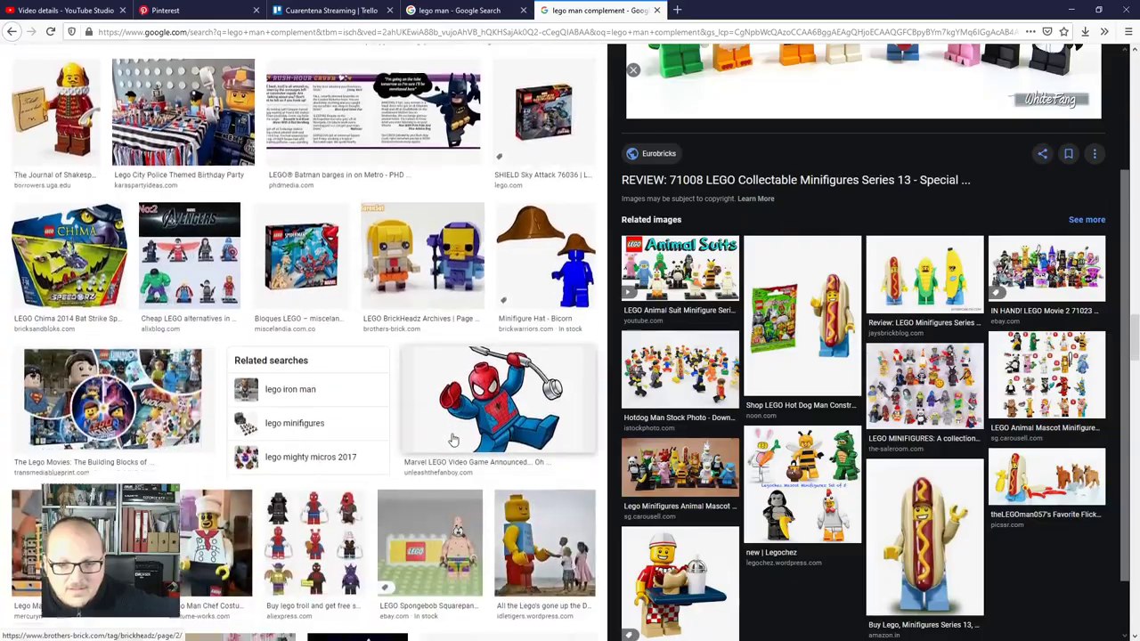
{"action": "scroll", "coordinate": [454, 440], "scroll_direction": "down", "scroll_amount": 10}
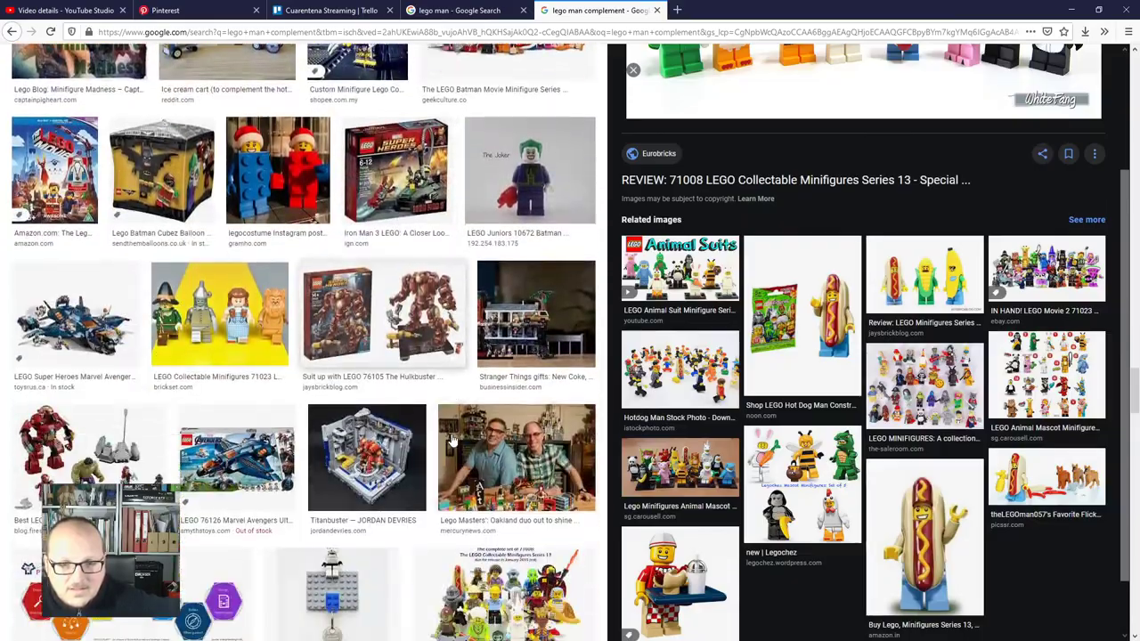
{"action": "scroll", "coordinate": [452, 438], "scroll_direction": "down", "scroll_amount": 10}
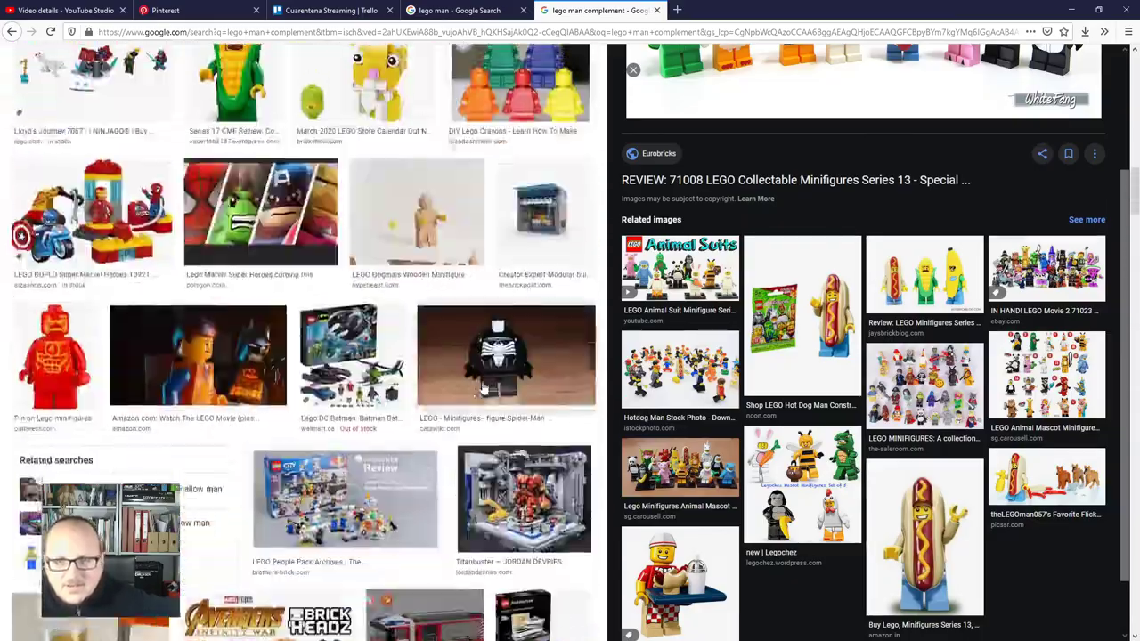
Search Google Images for "camisetas personalizadas".
{"action": "scroll", "coordinate": [496, 376], "scroll_direction": "up", "scroll_amount": 5}
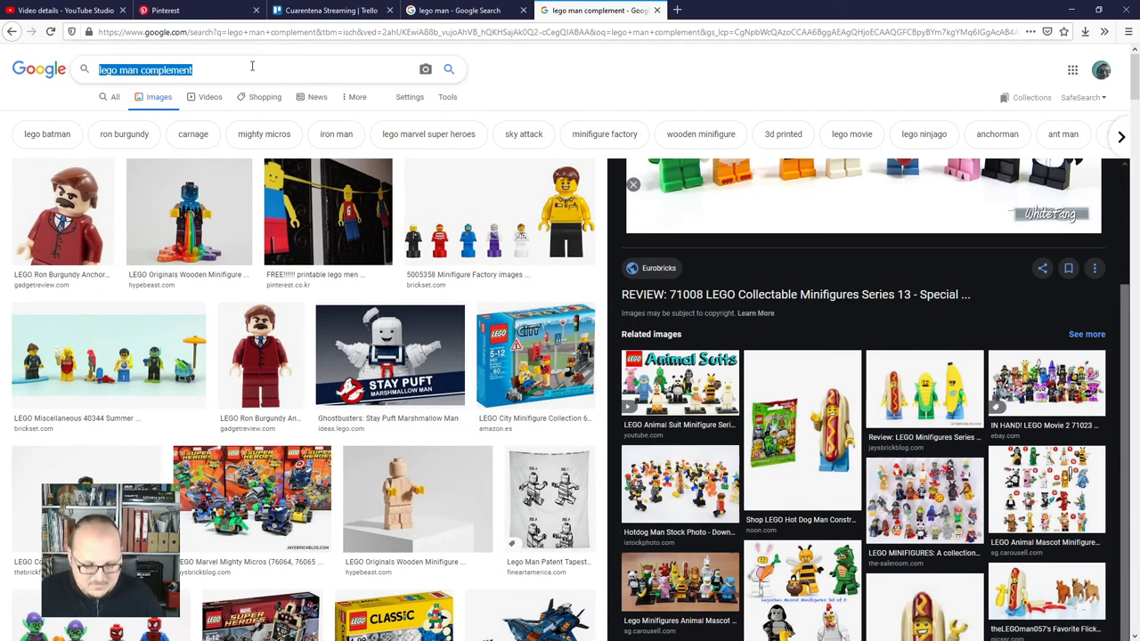
{"action": "type", "text": "camisetas personalizadas"}
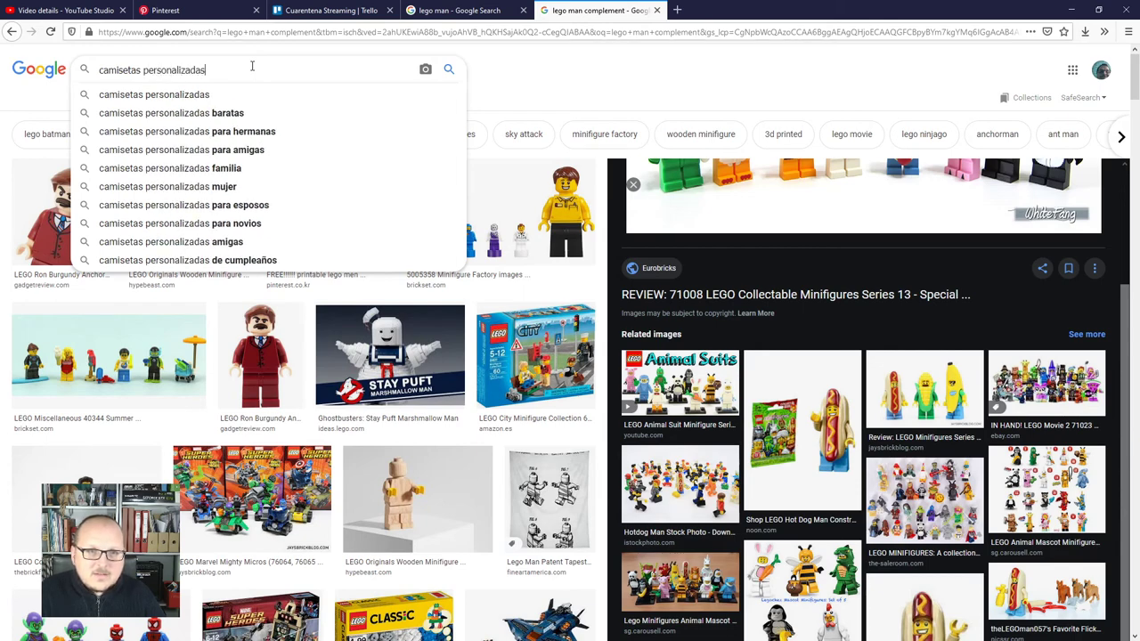
{"action": "key", "text": "Return"}
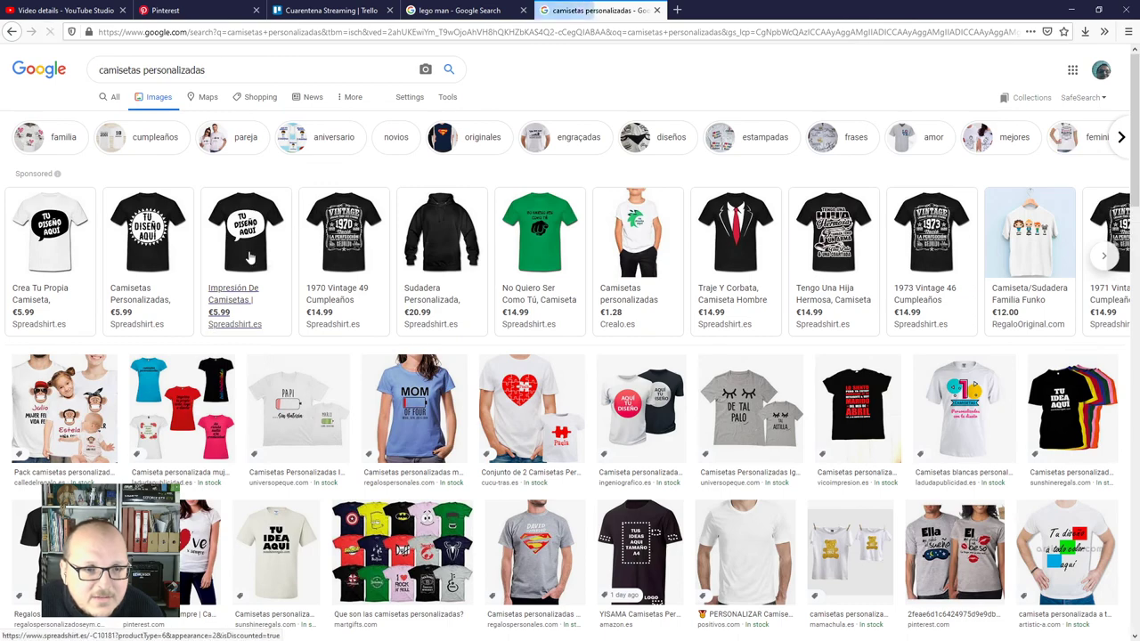
Browse the custom T-shirt pictures for a chest design idea, and return to Substance Painter.
{"action": "mouse_move", "coordinate": [250, 242]}
{"action": "scroll", "coordinate": [252, 235], "scroll_direction": "down", "scroll_amount": 2}
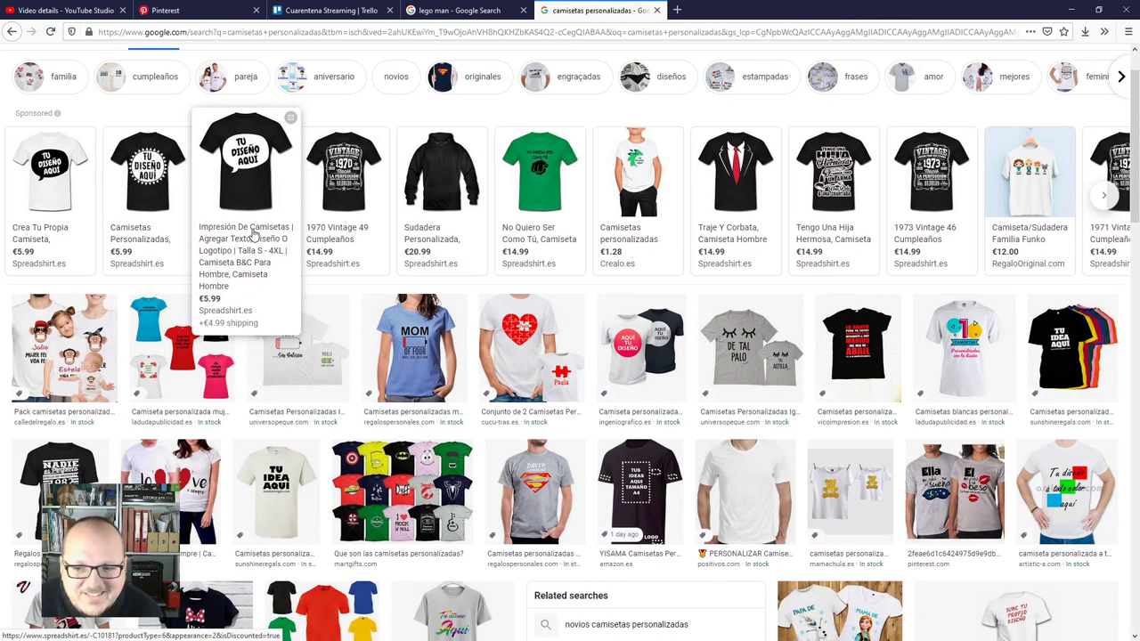
{"action": "scroll", "coordinate": [253, 234], "scroll_direction": "down", "scroll_amount": 3}
{"action": "scroll", "coordinate": [253, 234], "scroll_direction": "down", "scroll_amount": 2}
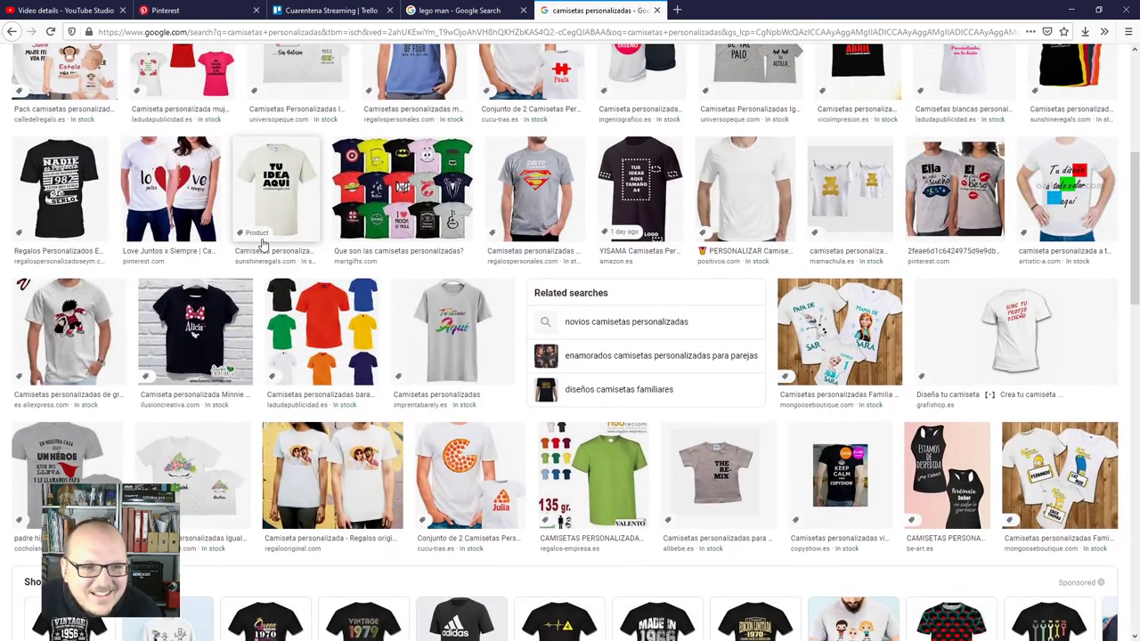
{"action": "scroll", "coordinate": [190, 258], "scroll_direction": "down", "scroll_amount": 1}
{"action": "scroll", "coordinate": [189, 258], "scroll_direction": "down", "scroll_amount": 3}
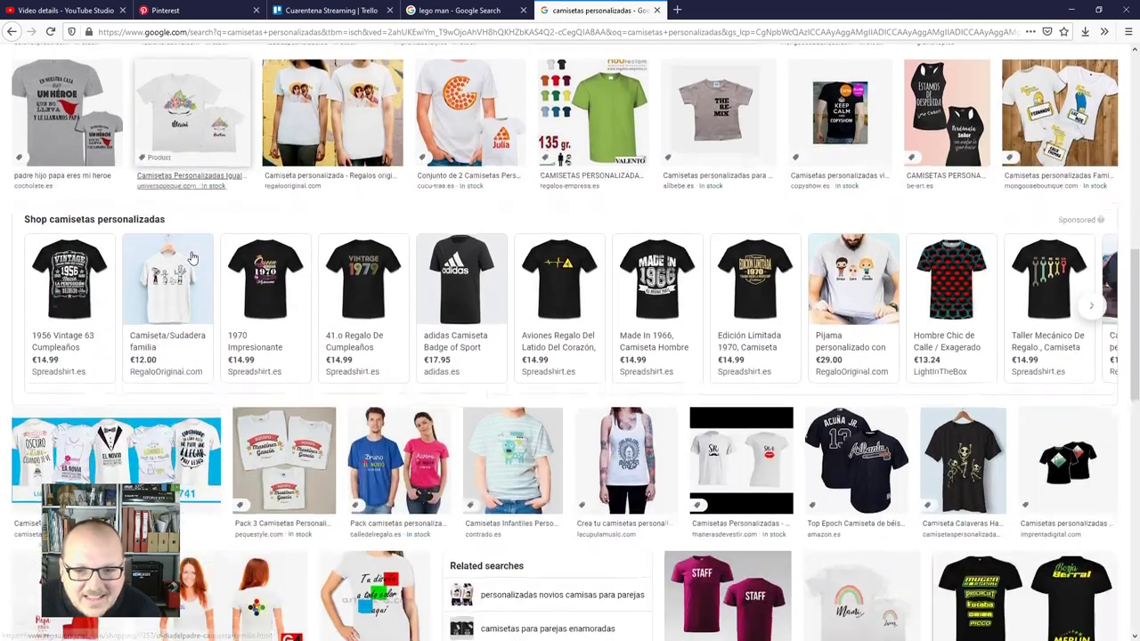
{"action": "mouse_move", "coordinate": [550, 286]}
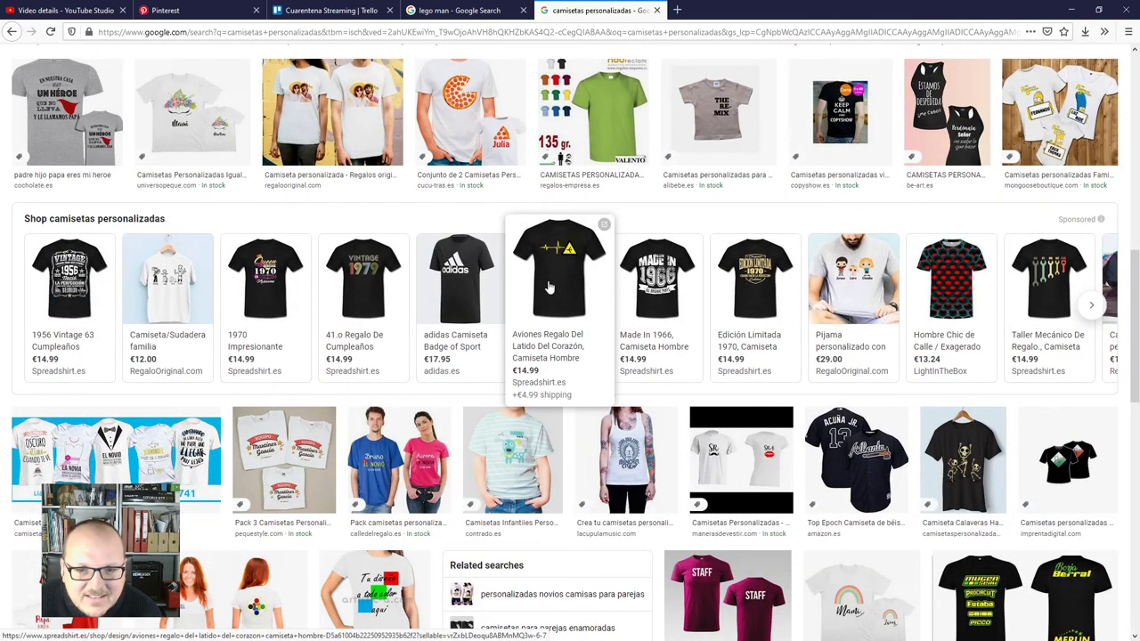
{"action": "scroll", "coordinate": [550, 287], "scroll_direction": "down", "scroll_amount": 4}
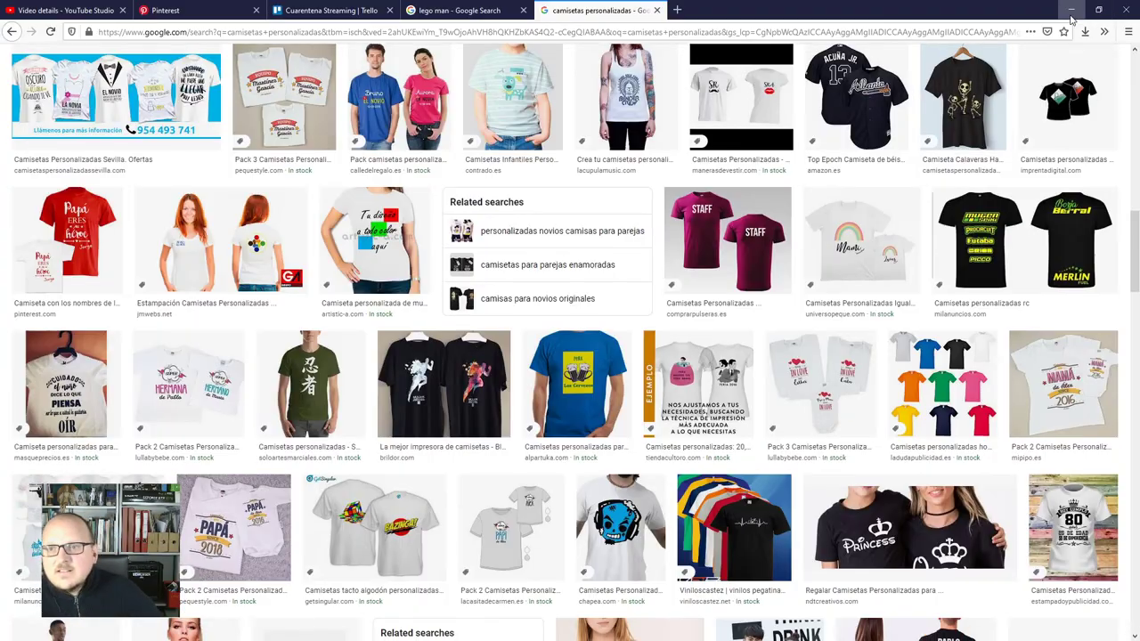
{"action": "left_click", "coordinate": [1071, 13]}
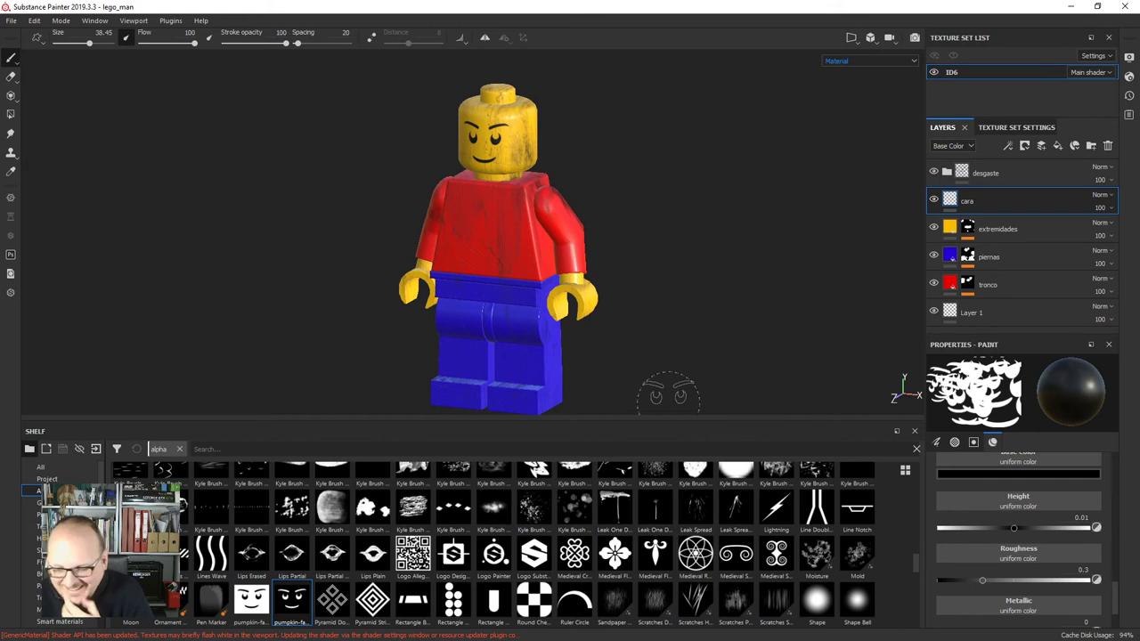
Add a paint layer above cara and stamp the circled number 1 sign alpha in black on the torso's front.
{"action": "scroll", "coordinate": [623, 377], "scroll_direction": "down", "scroll_amount": 1}
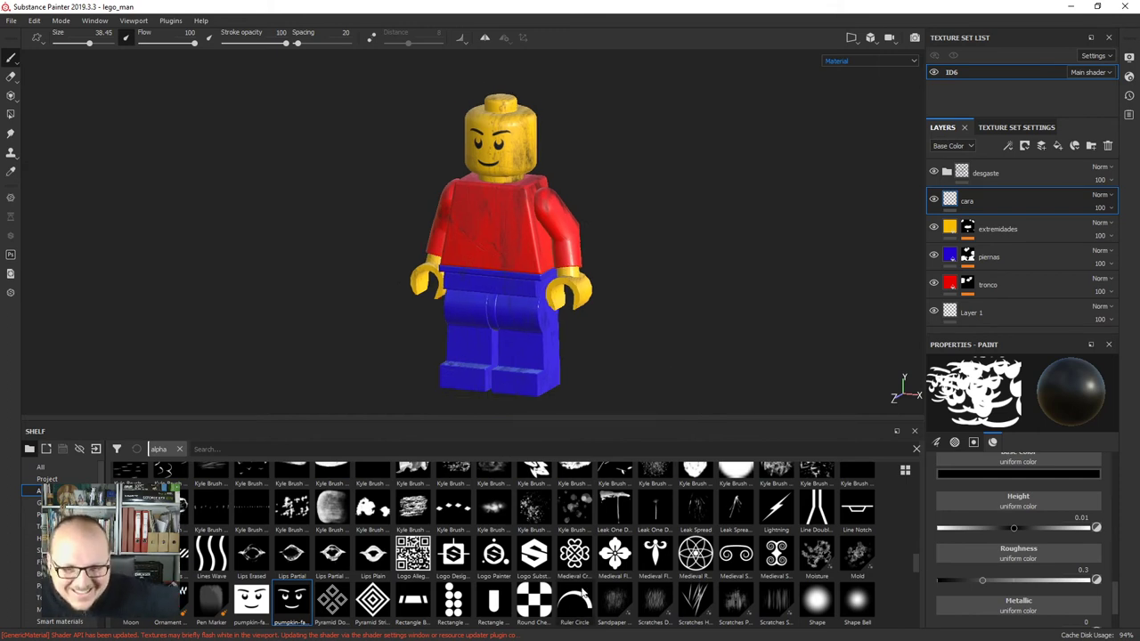
{"action": "scroll", "coordinate": [604, 553], "scroll_direction": "down", "scroll_amount": 5}
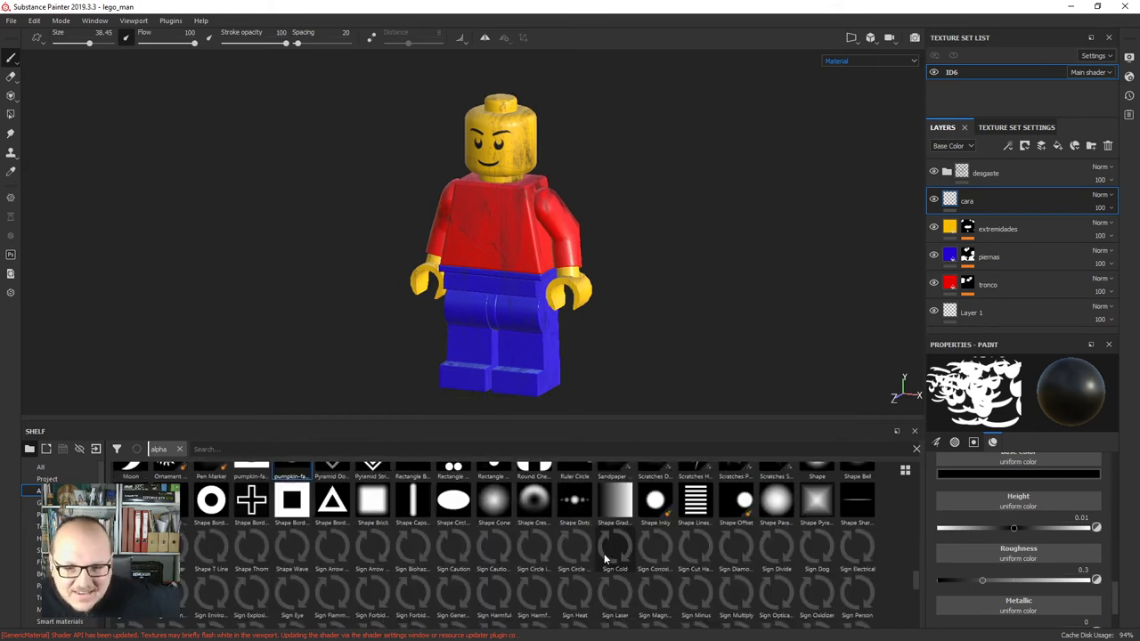
{"action": "scroll", "coordinate": [606, 552], "scroll_direction": "down", "scroll_amount": 5}
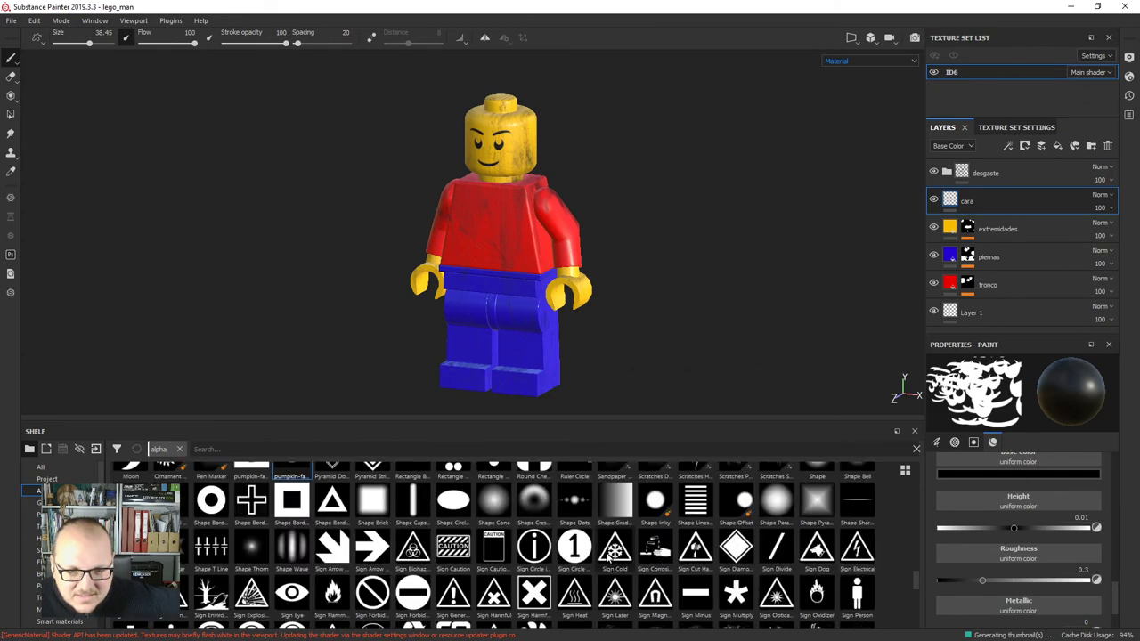
{"action": "left_click_drag", "start_coordinate": [916, 598], "coordinate": [911, 573]}
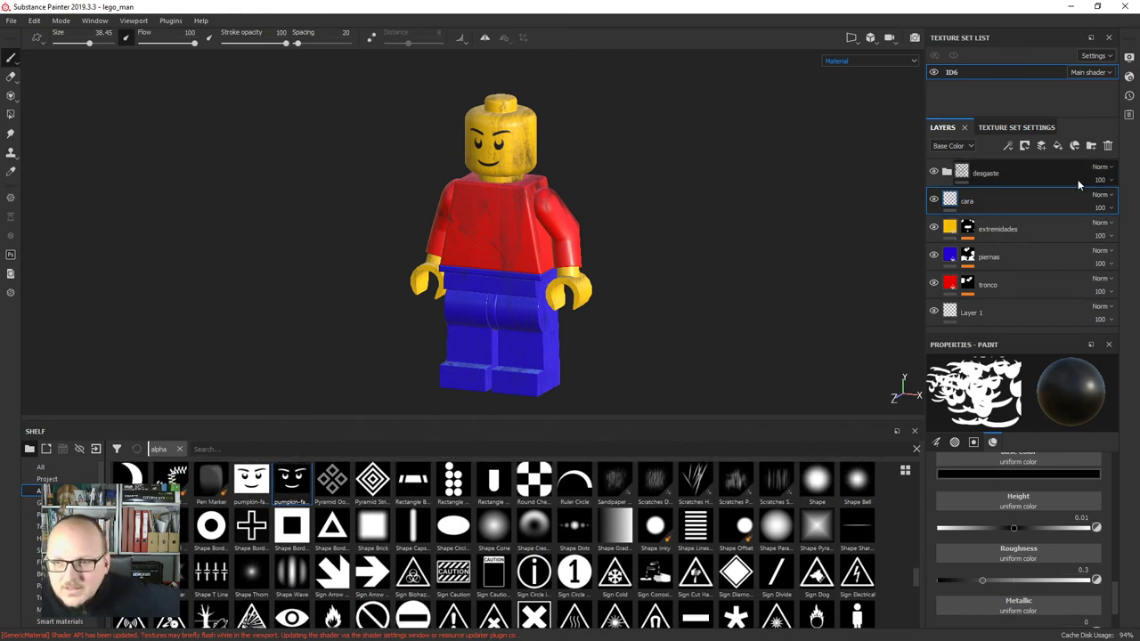
{"action": "left_click", "coordinate": [1042, 147]}
{"action": "left_click", "coordinate": [575, 573]}
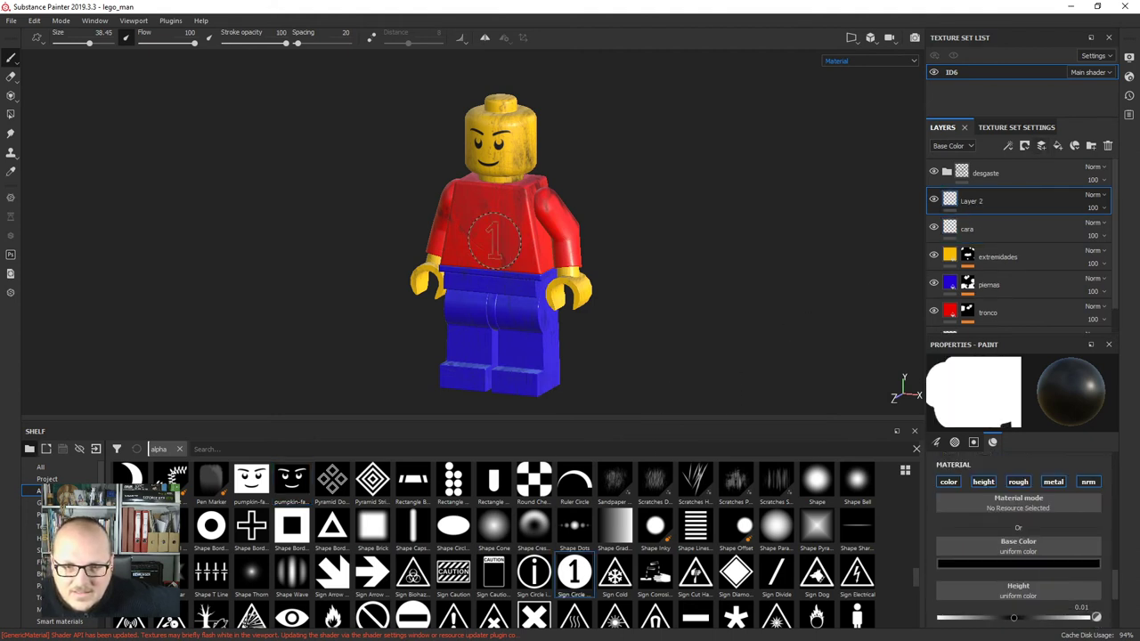
{"action": "scroll", "coordinate": [487, 228], "scroll_direction": "up", "scroll_amount": 3}
{"action": "left_click", "coordinate": [487, 230]}
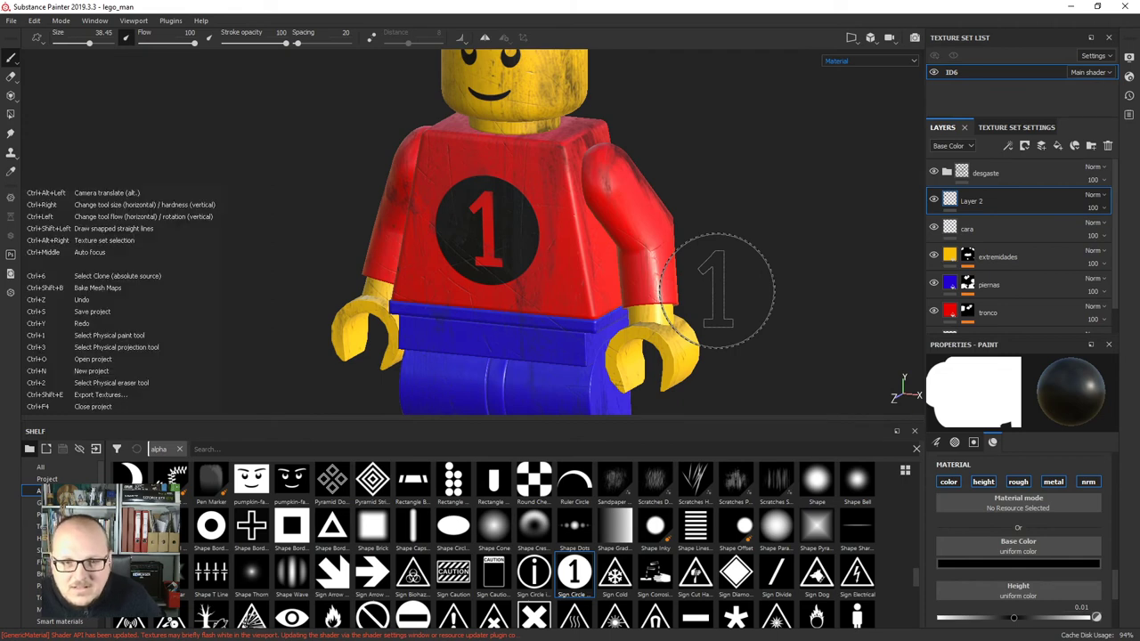
Undo the circled number 1 stamp on the torso and look through the alphas for another emblem.
{"action": "key", "text": "ctrl+z"}
{"action": "scroll", "coordinate": [515, 551], "scroll_direction": "up", "scroll_amount": 10}
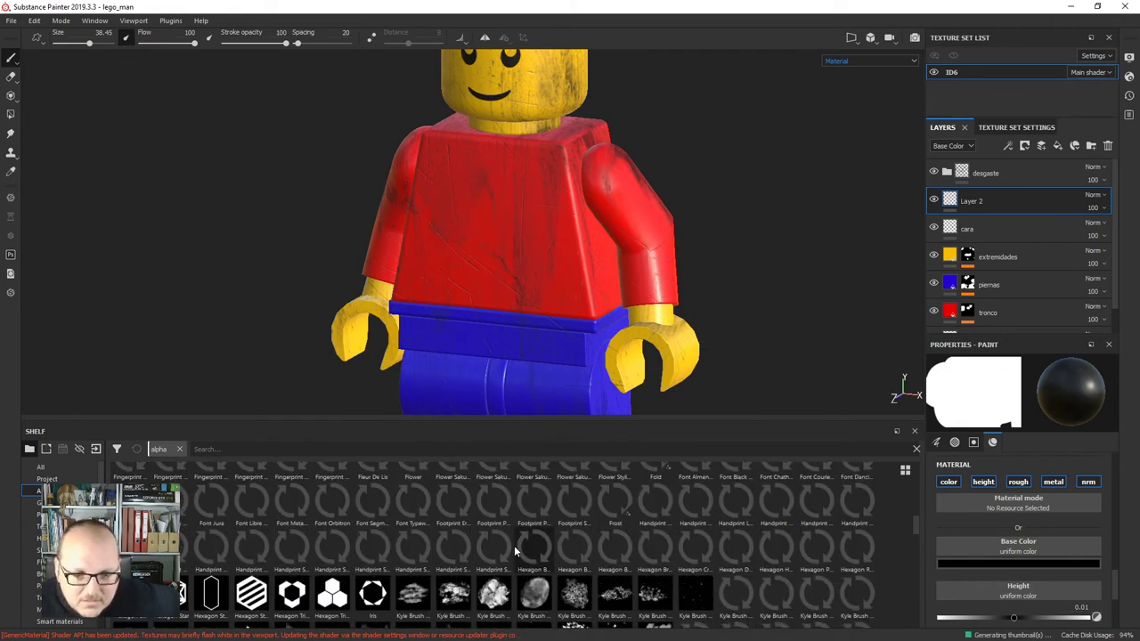
{"action": "scroll", "coordinate": [514, 545], "scroll_direction": "down", "scroll_amount": 3}
{"action": "scroll", "coordinate": [513, 545], "scroll_direction": "down", "scroll_amount": 7}
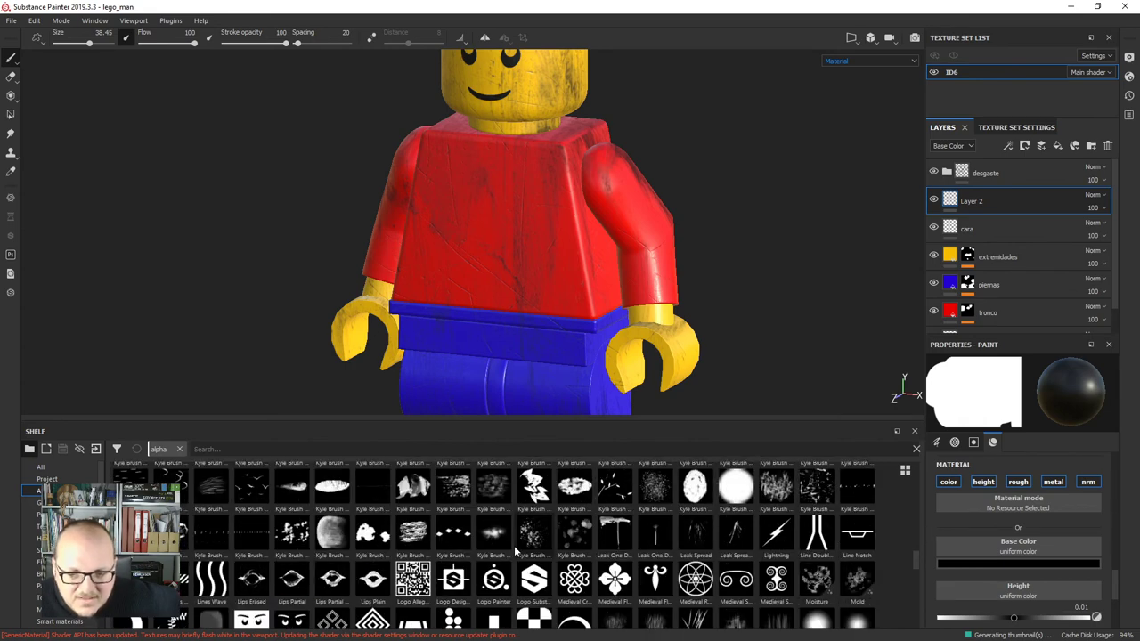
{"action": "scroll", "coordinate": [515, 552], "scroll_direction": "down", "scroll_amount": 3}
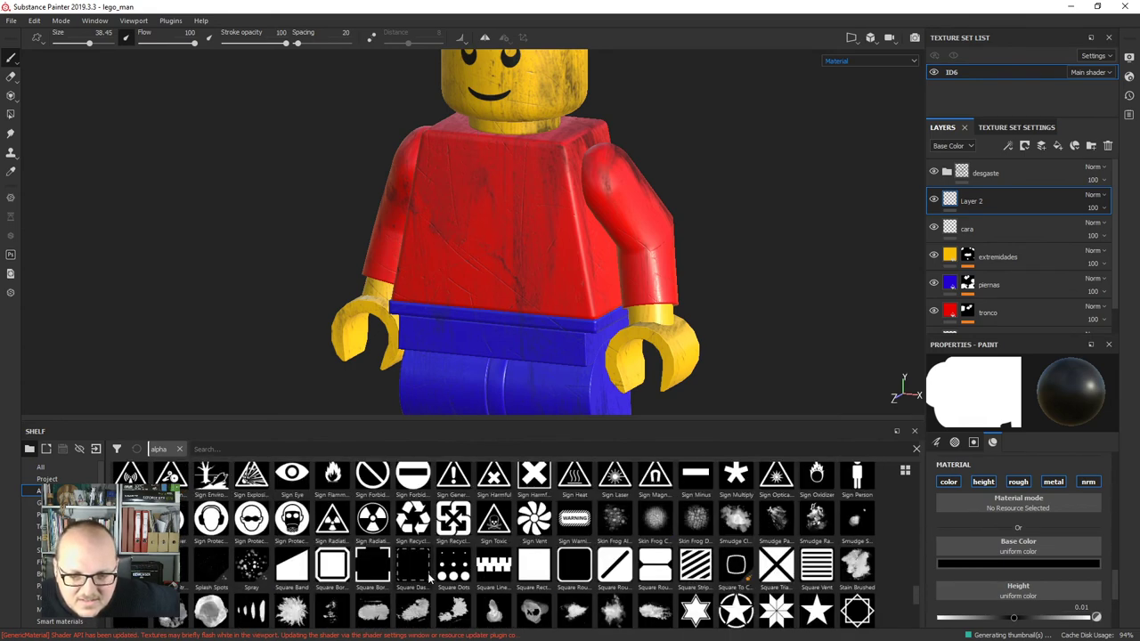
{"action": "scroll", "coordinate": [450, 562], "scroll_direction": "down", "scroll_amount": 3}
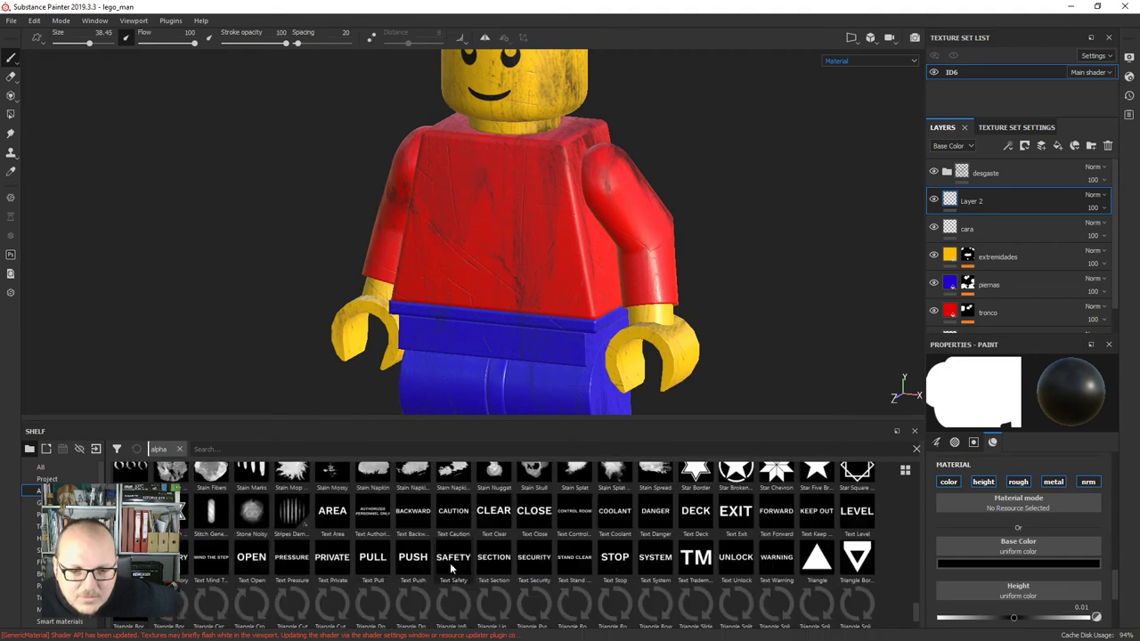
{"action": "scroll", "coordinate": [450, 563], "scroll_direction": "down", "scroll_amount": 1}
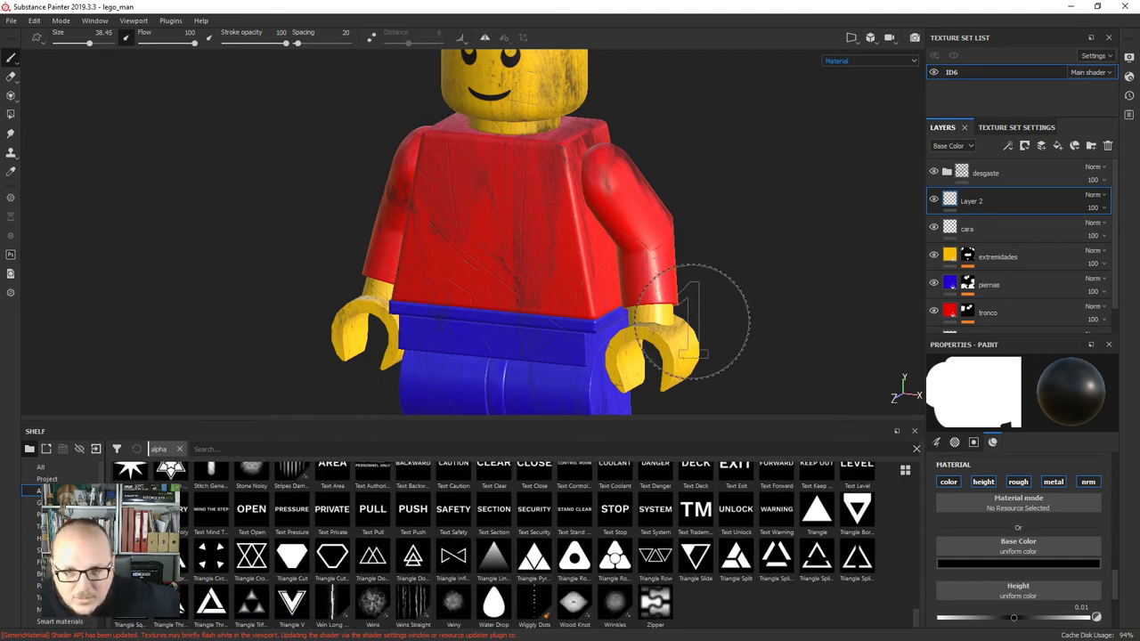
{"action": "scroll", "coordinate": [693, 322], "scroll_direction": "down", "scroll_amount": 1}
{"action": "scroll", "coordinate": [715, 567], "scroll_direction": "up", "scroll_amount": 3}
{"action": "scroll", "coordinate": [714, 566], "scroll_direction": "up", "scroll_amount": 10}
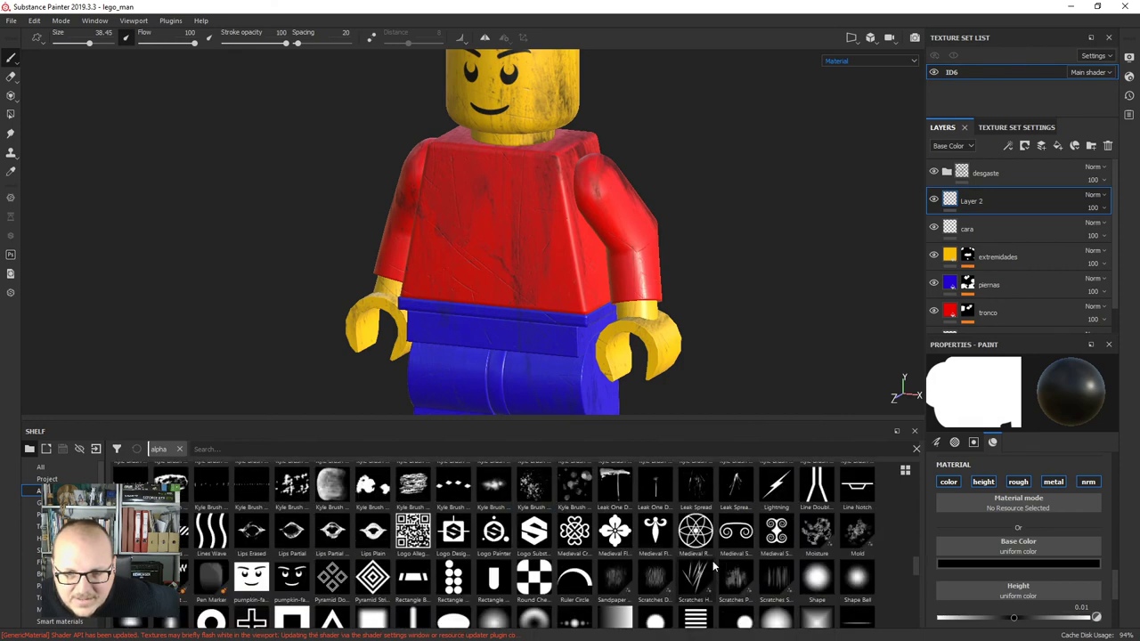
{"action": "scroll", "coordinate": [712, 561], "scroll_direction": "up", "scroll_amount": 2}
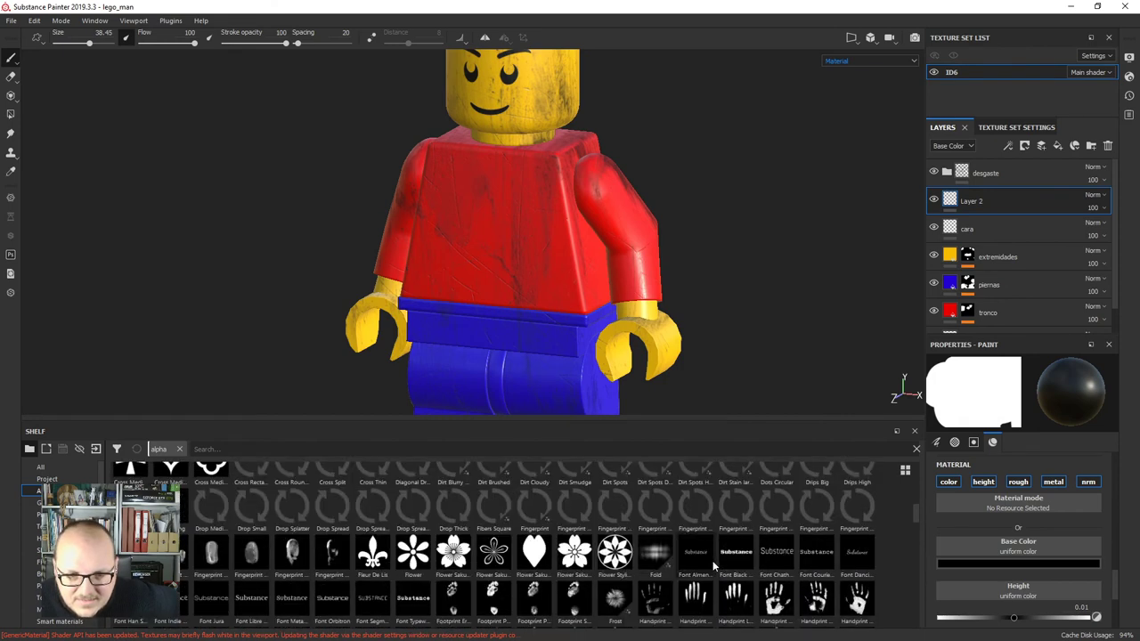
{"action": "scroll", "coordinate": [713, 560], "scroll_direction": "down", "scroll_amount": 2}
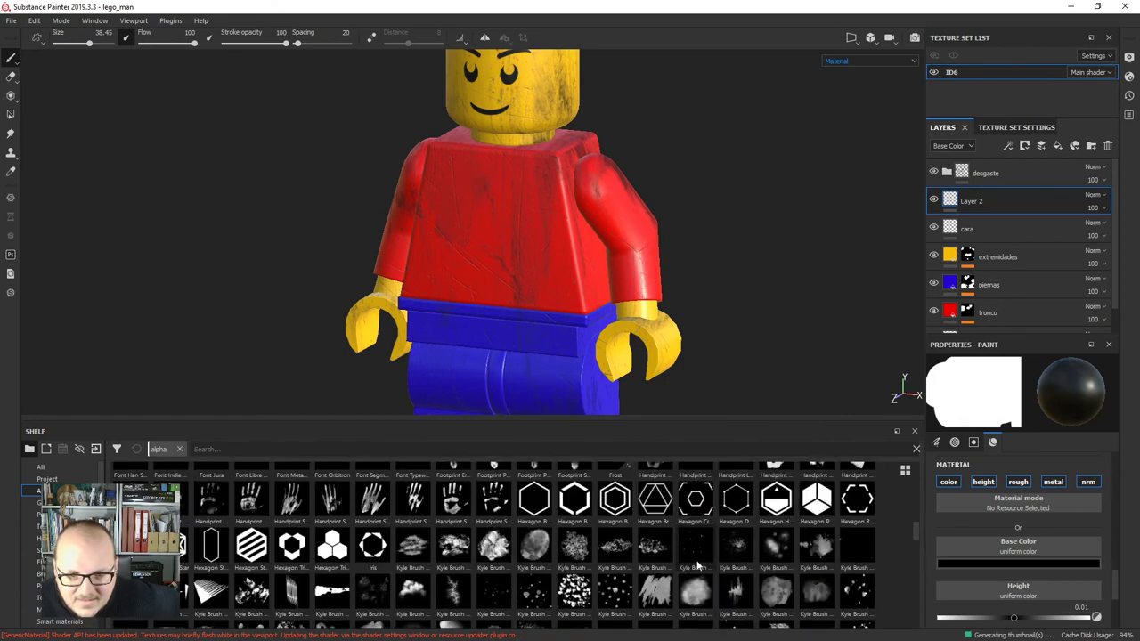
Try a handprint alpha as a black stamp on the torso's front, and undo it.
{"action": "left_click", "coordinate": [252, 501]}
{"action": "left_click", "coordinate": [488, 228]}
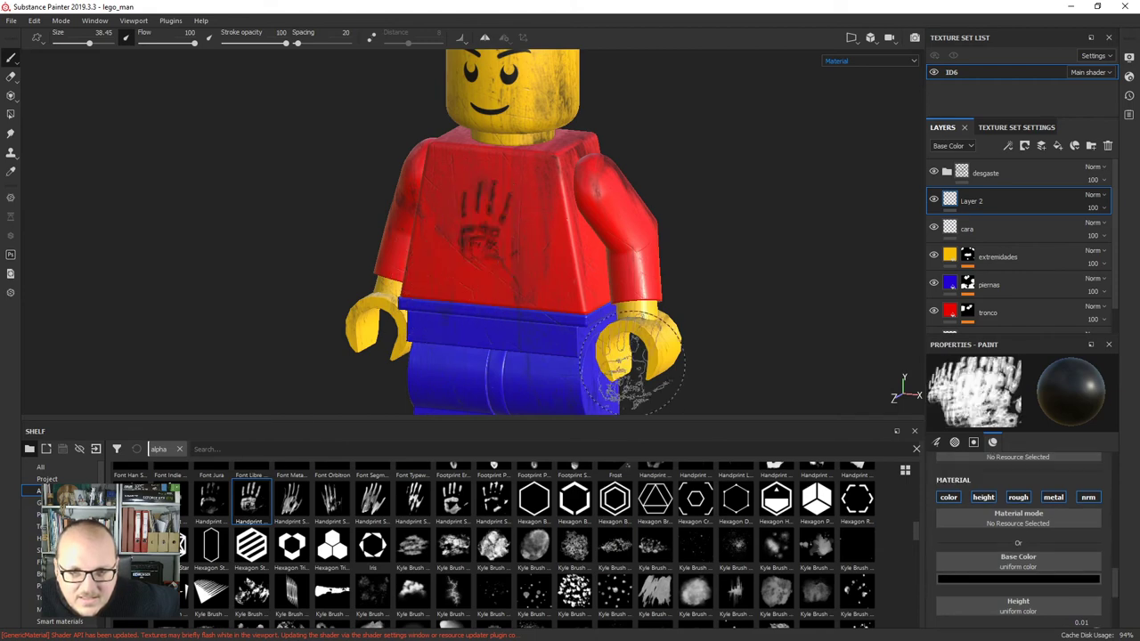
{"action": "right_click_drag", "start_coordinate": [538, 206], "coordinate": [640, 291], "text": "alt"}
{"action": "key", "text": "ctrl+z"}
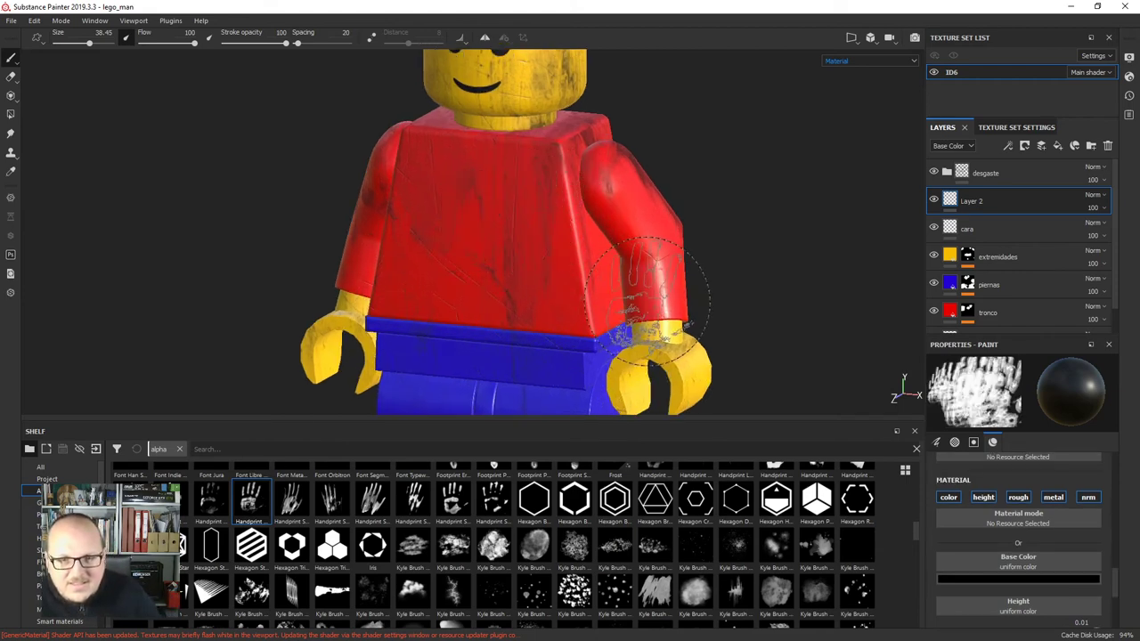
Look through the flower, arrow, brush and circle alphas for a different torso emblem.
{"action": "scroll", "coordinate": [457, 584], "scroll_direction": "up", "scroll_amount": 3}
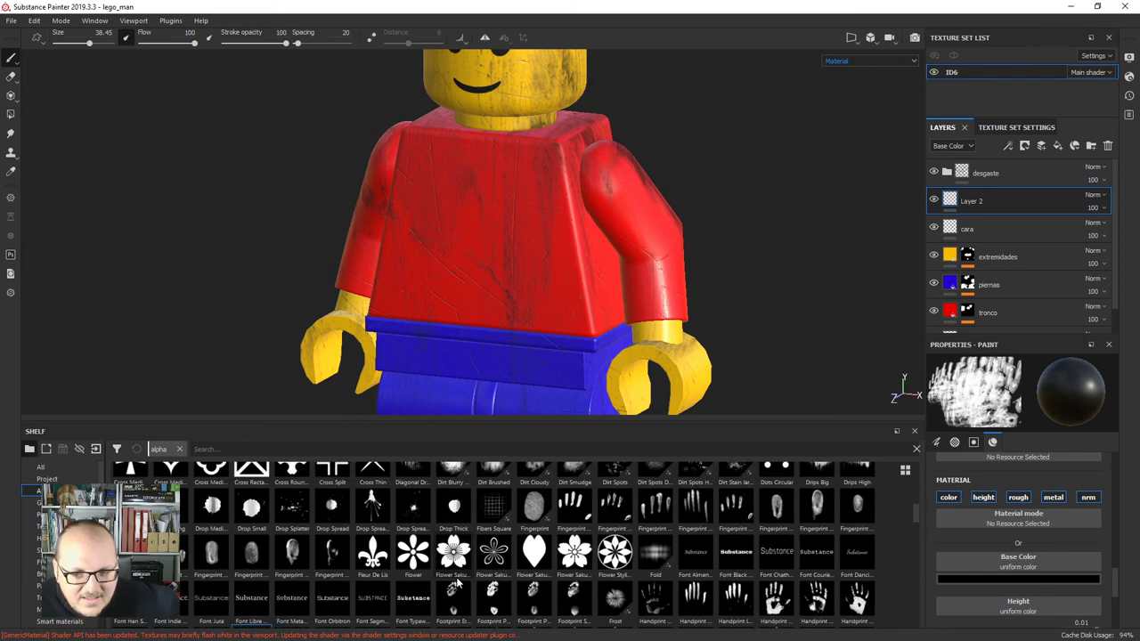
{"action": "scroll", "coordinate": [463, 582], "scroll_direction": "up", "scroll_amount": 5}
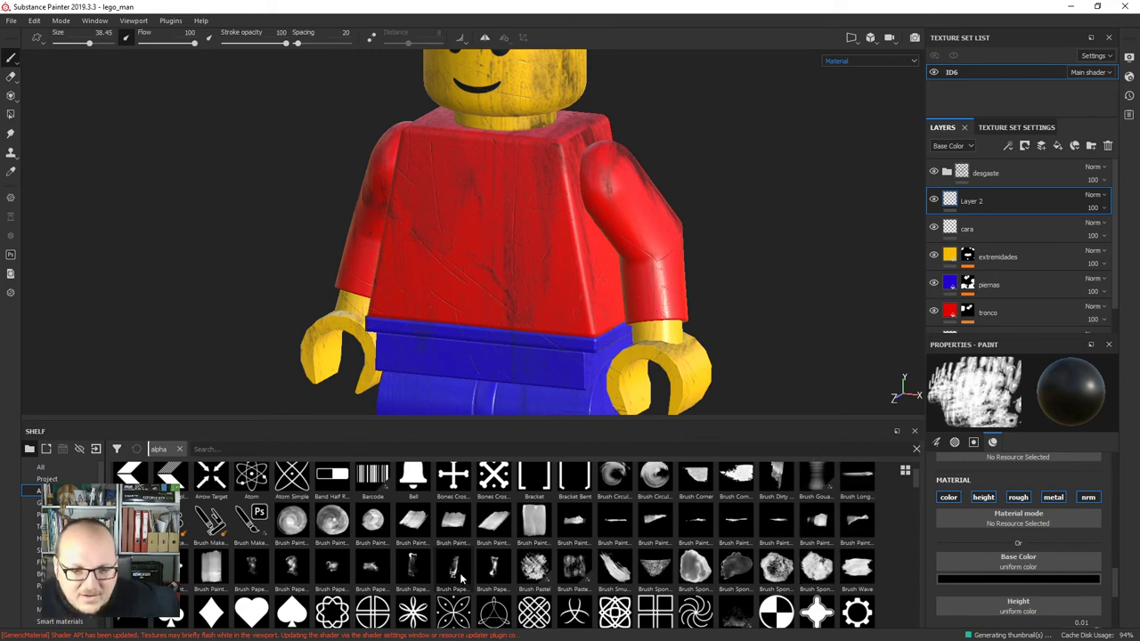
{"action": "scroll", "coordinate": [460, 575], "scroll_direction": "up", "scroll_amount": 1}
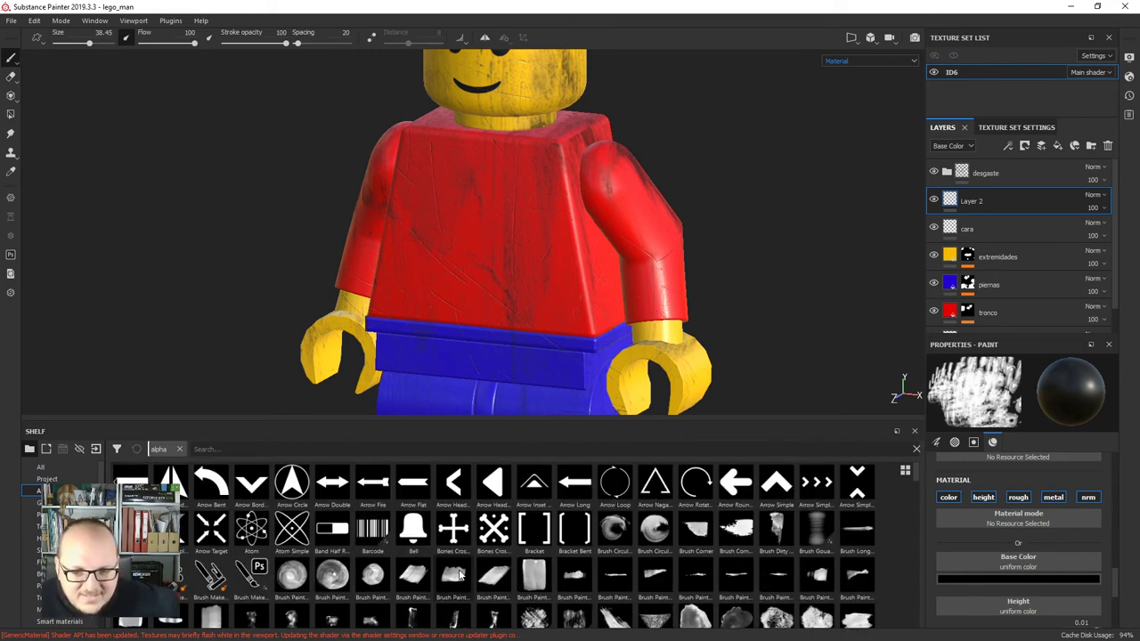
{"action": "scroll", "coordinate": [472, 571], "scroll_direction": "down", "scroll_amount": 3}
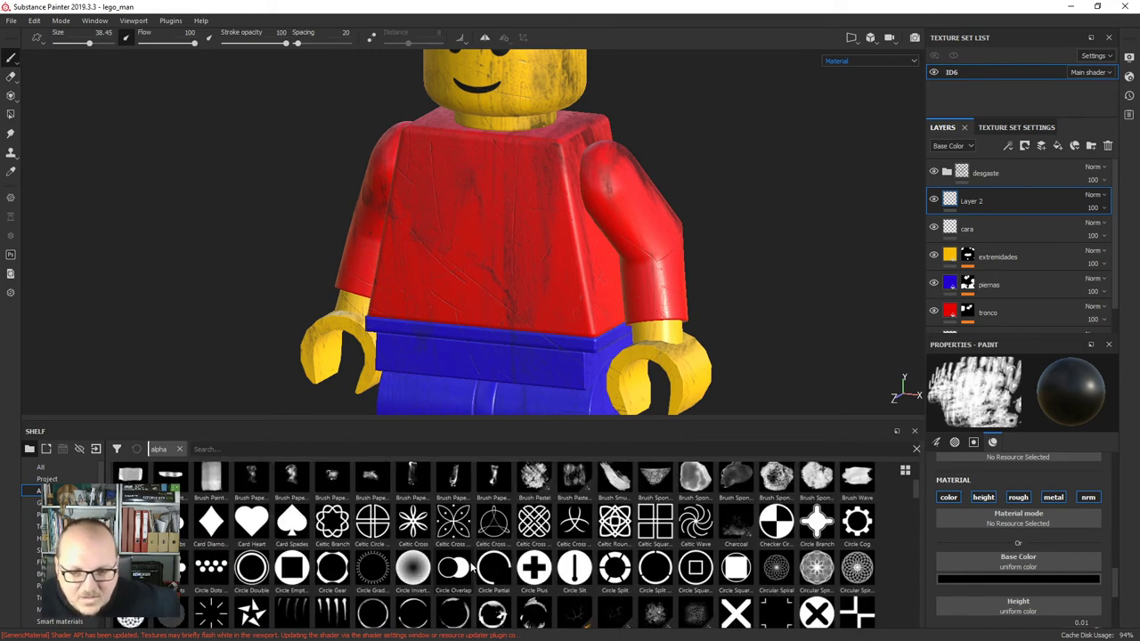
{"action": "scroll", "coordinate": [472, 559], "scroll_direction": "up", "scroll_amount": 3}
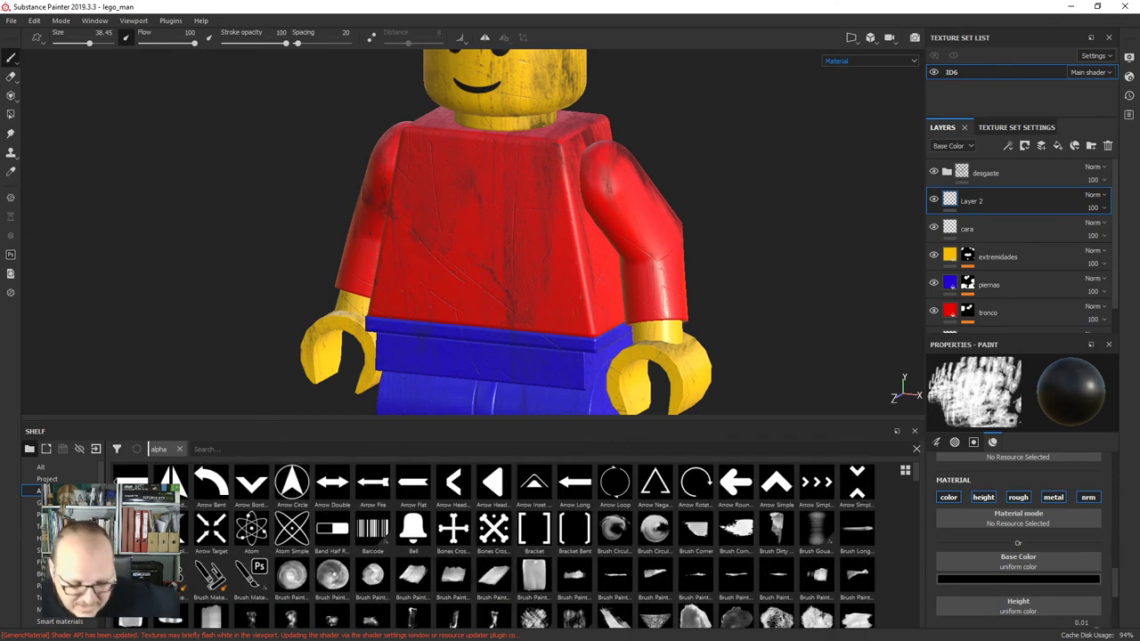
Switch to the web browser and search Google Images for "lego logo".
{"action": "key", "text": "alt+Tab"}
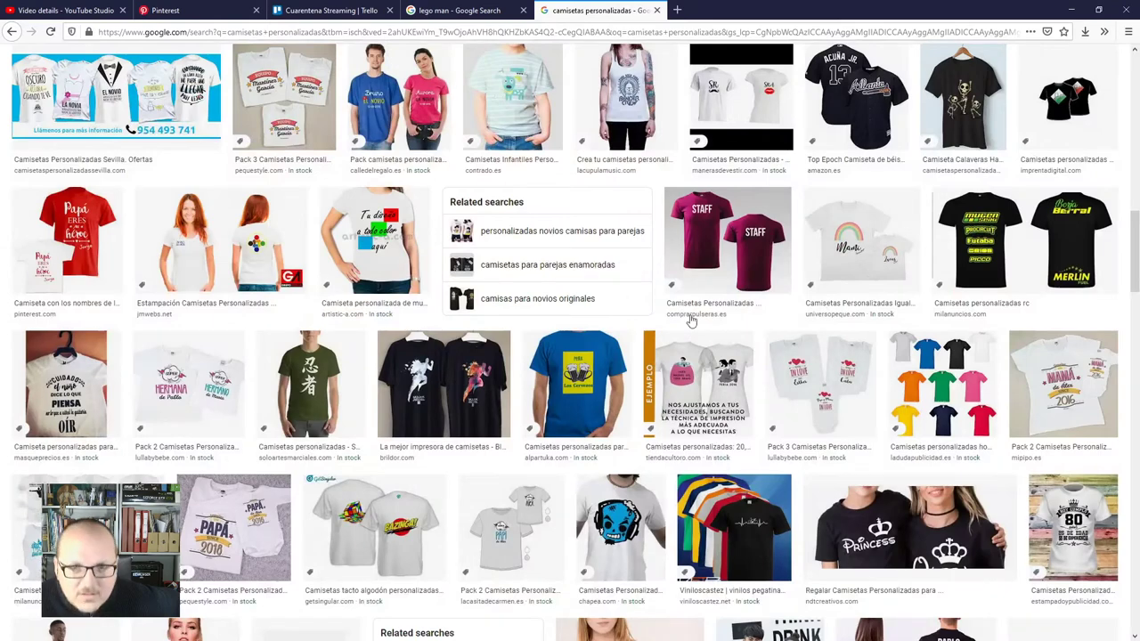
{"action": "left_click", "coordinate": [810, 33]}
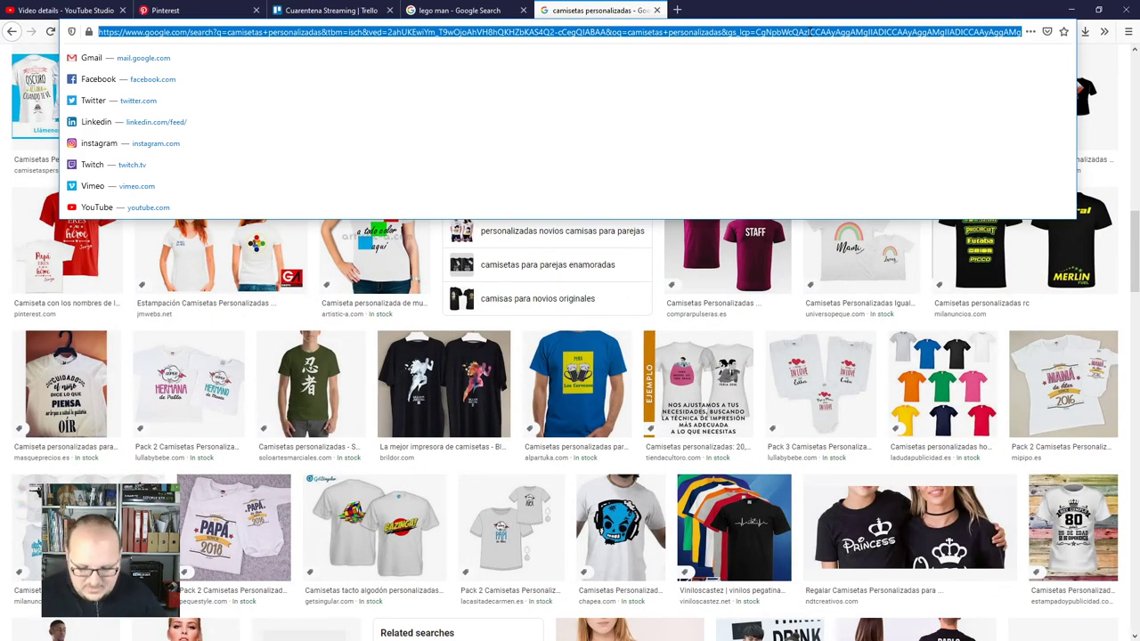
{"action": "type", "text": "lego logo"}
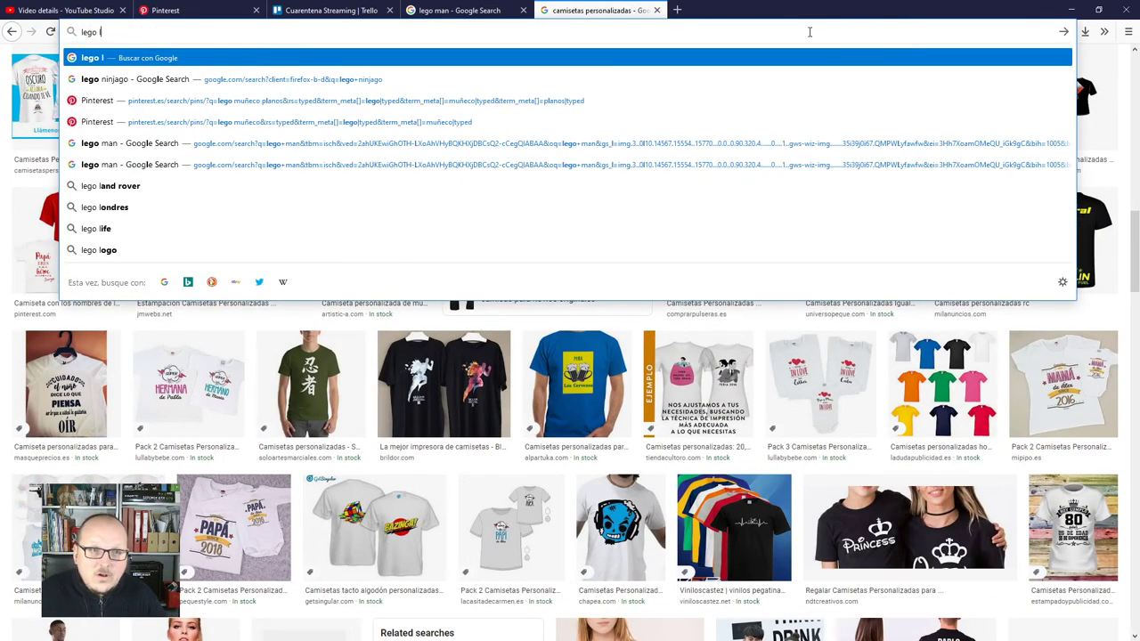
{"action": "key", "text": "Return"}
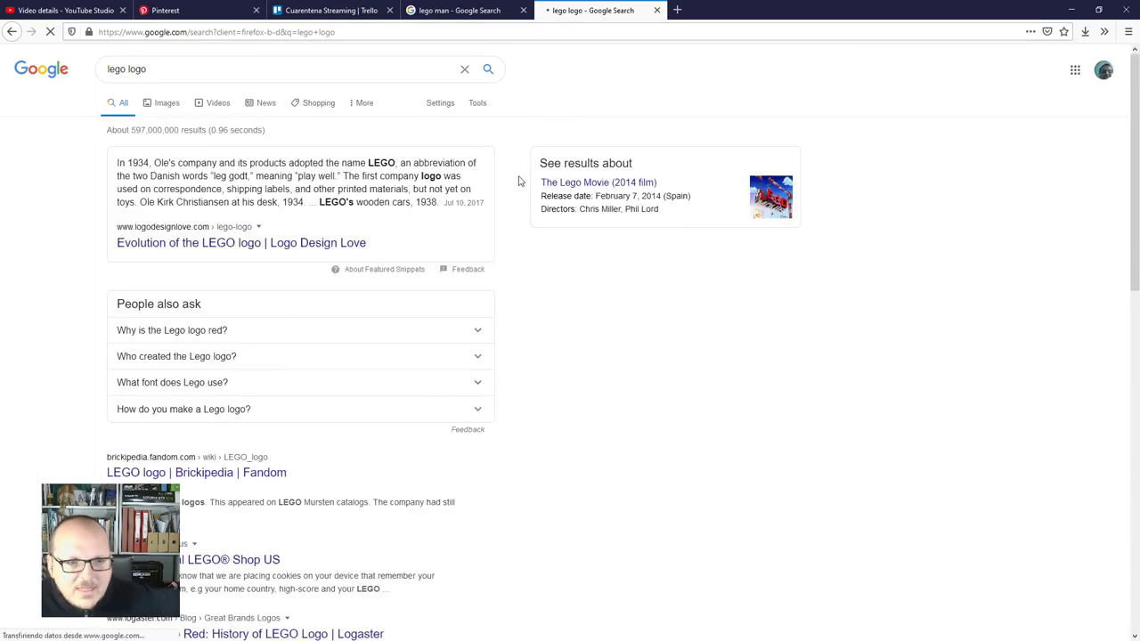
{"action": "left_click", "coordinate": [165, 107]}
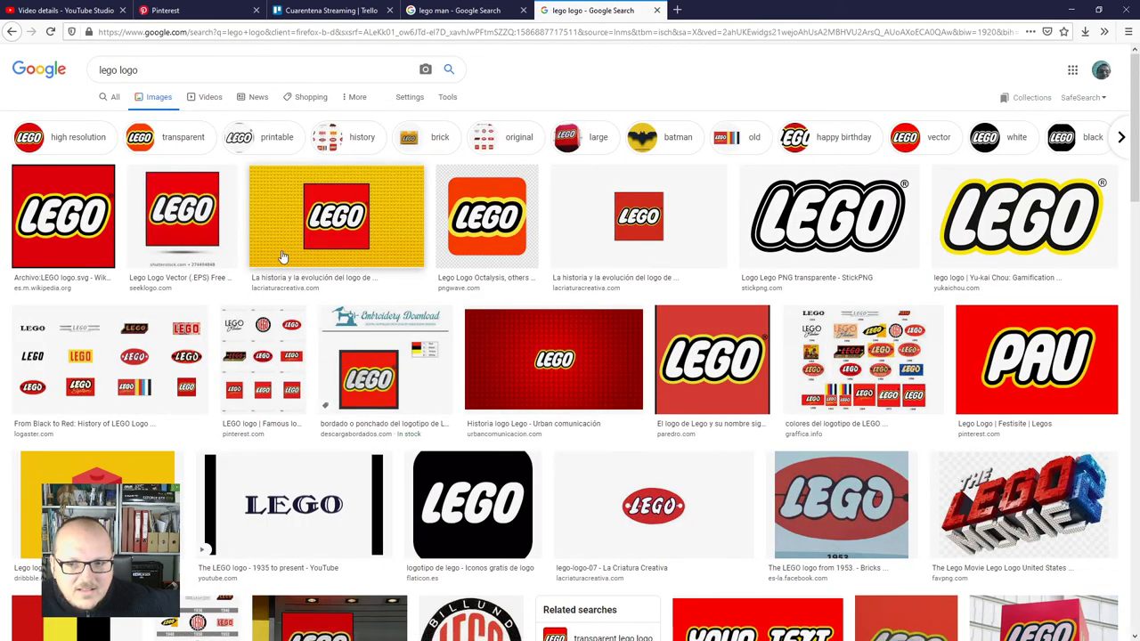
Preview the black-and-white transparent LEGO logo from StickPNG and save the picture to the desktop.
{"action": "left_click", "coordinate": [855, 216]}
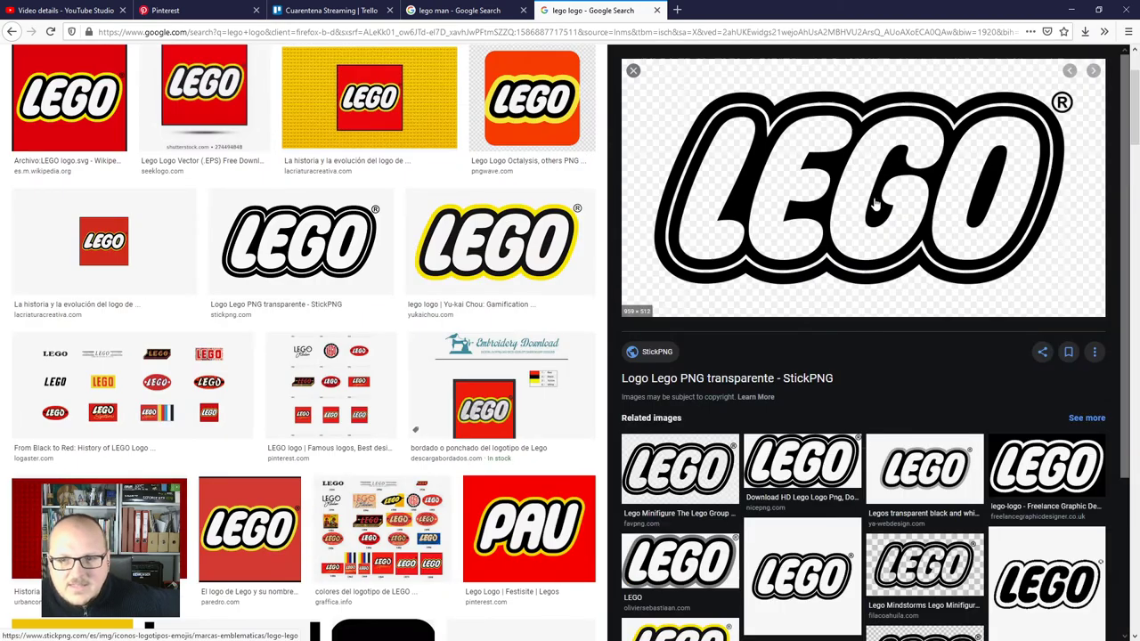
{"action": "left_click", "coordinate": [1098, 10]}
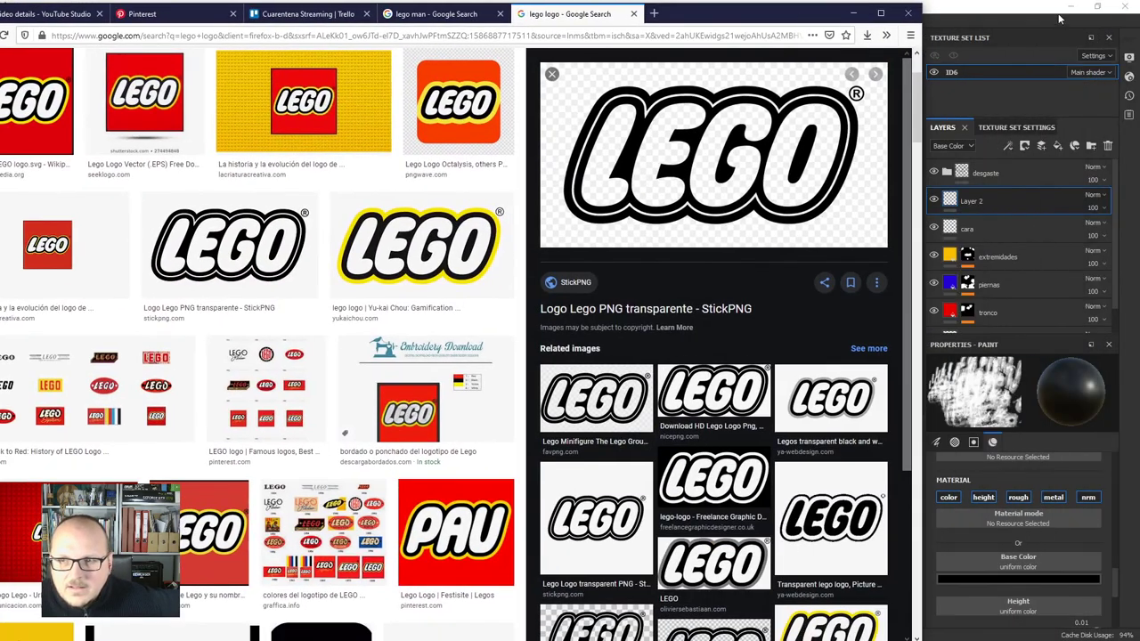
{"action": "left_click", "coordinate": [1075, 7]}
{"action": "left_click_drag", "start_coordinate": [713, 155], "coordinate": [1074, 230]}
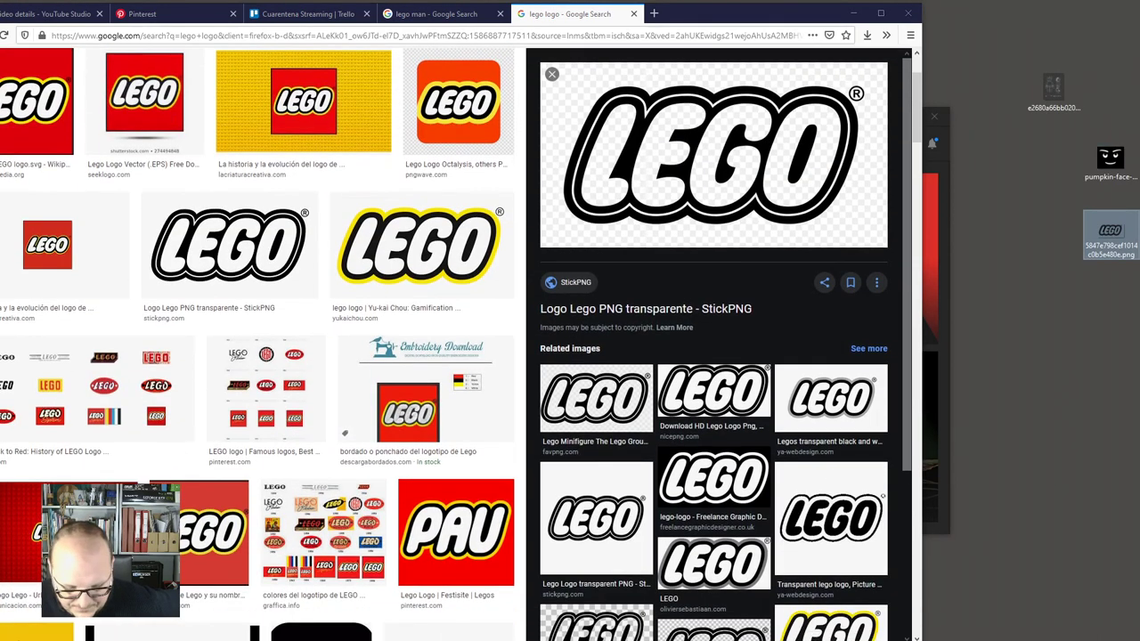
Return to Substance Painter and import the LEGO logo PNG from the desktop as a texture into the project lego_man.
{"action": "key", "text": "alt+Tab"}
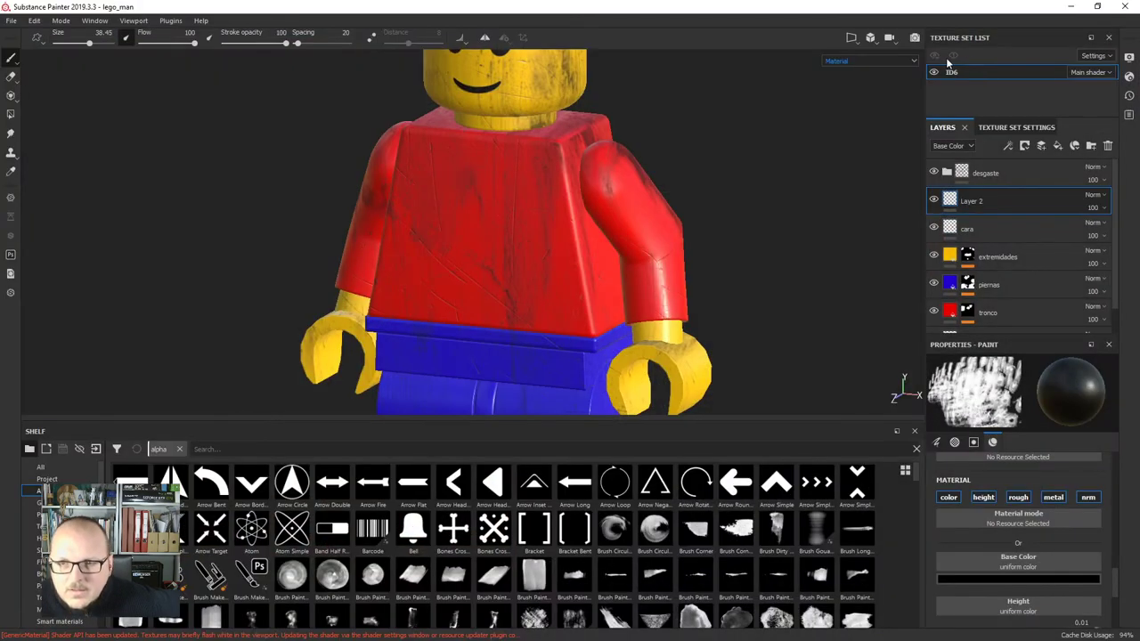
{"action": "double_click", "coordinate": [962, 6]}
{"action": "mouse_move", "coordinate": [1107, 230]}
{"action": "left_mouse_down"}
{"action": "mouse_move", "coordinate": [745, 472]}
{"action": "mouse_move", "coordinate": [573, 524]}
{"action": "left_mouse_up"}
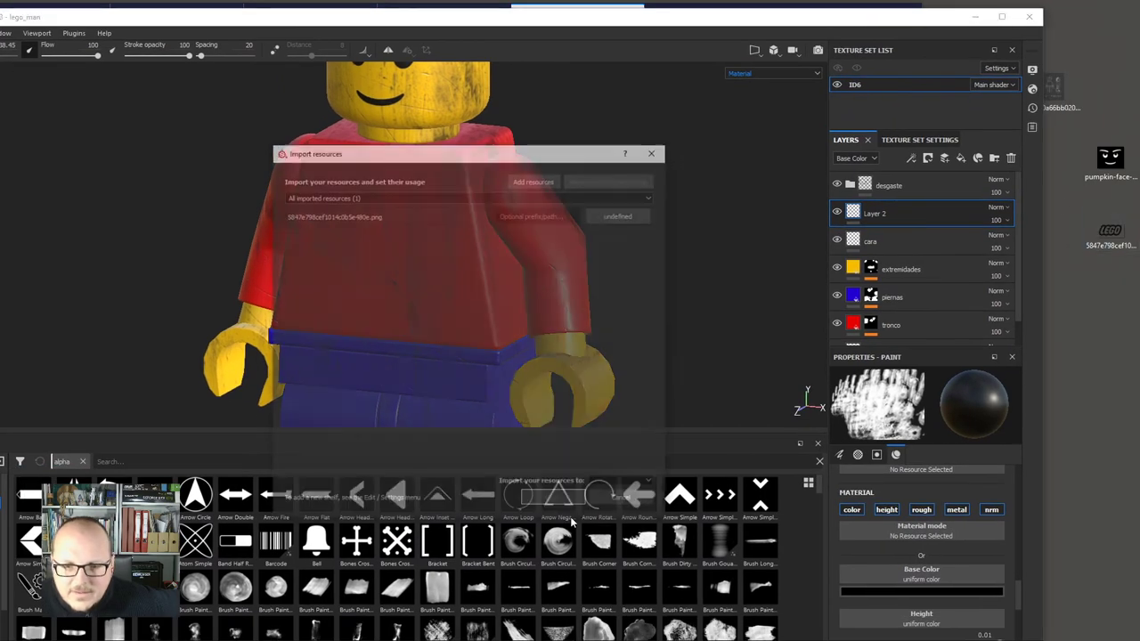
{"action": "left_click", "coordinate": [601, 216]}
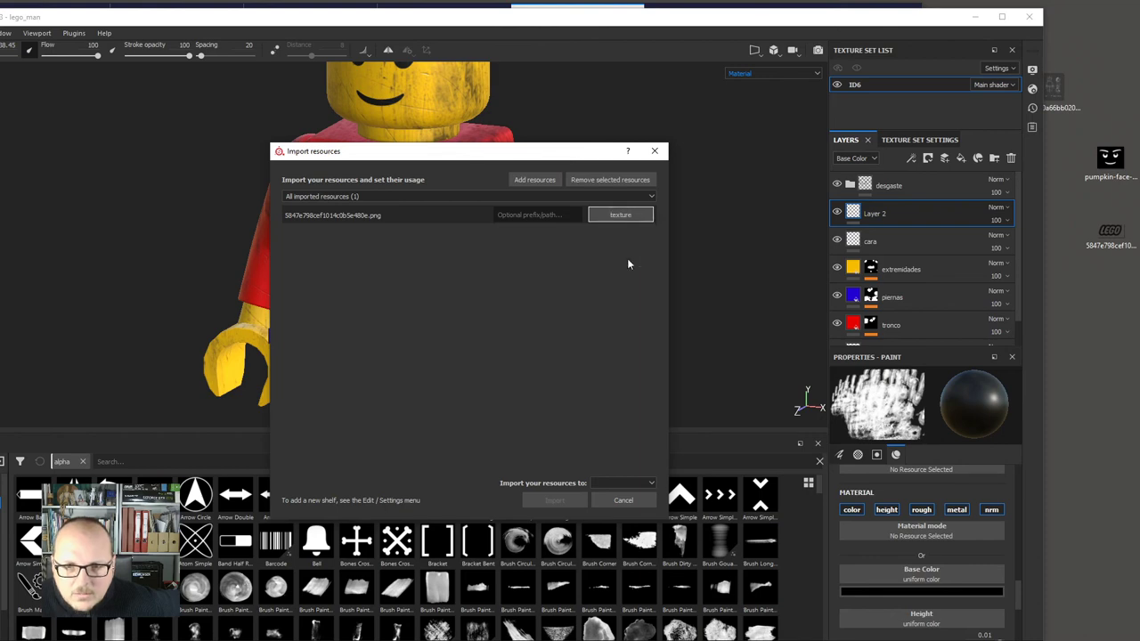
{"action": "left_click", "coordinate": [613, 486]}
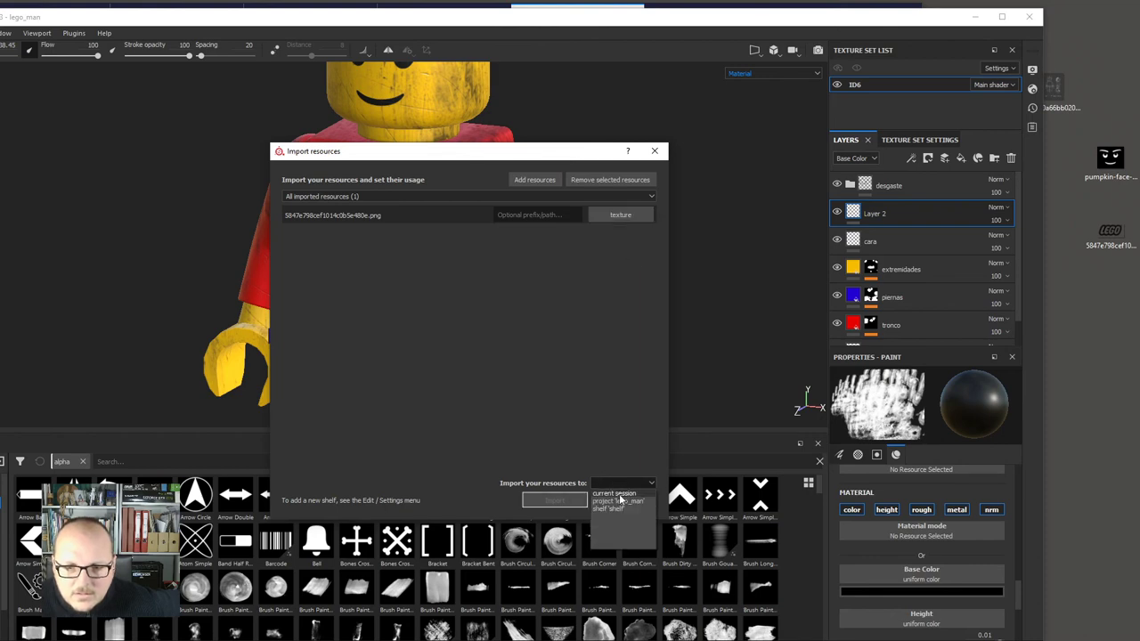
{"action": "left_click", "coordinate": [621, 501]}
{"action": "left_click", "coordinate": [554, 500]}
{"action": "left_click", "coordinate": [1002, 16]}
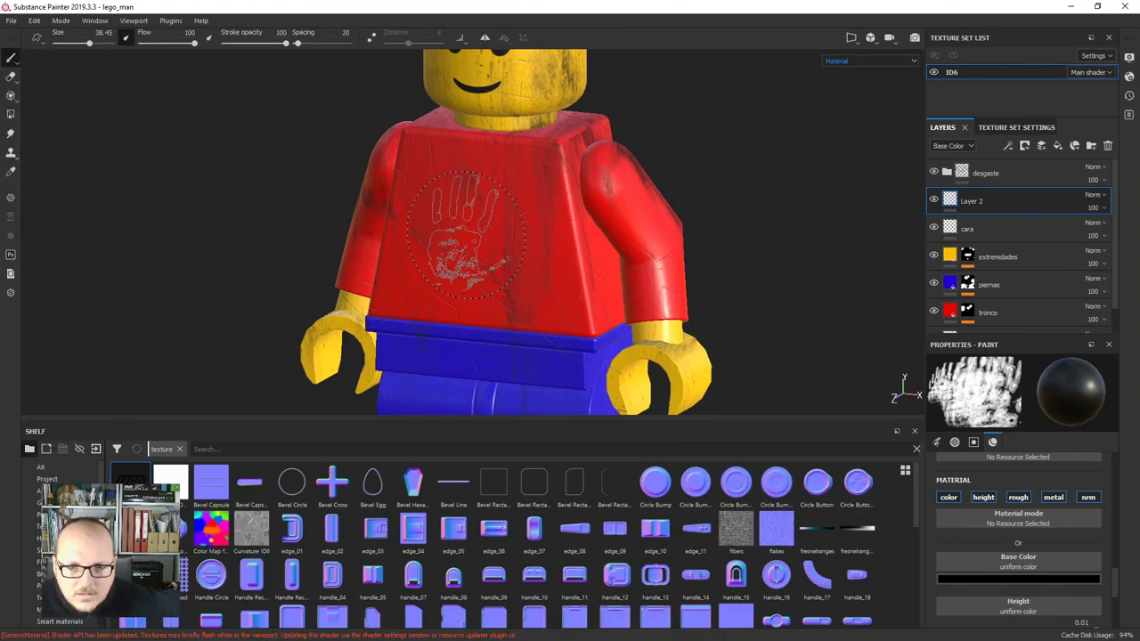
Assign the imported LEGO logo texture to the paint brush's Base Color and show the Alphas in the shelf.
{"action": "left_click_drag", "start_coordinate": [130, 481], "coordinate": [1040, 518]}
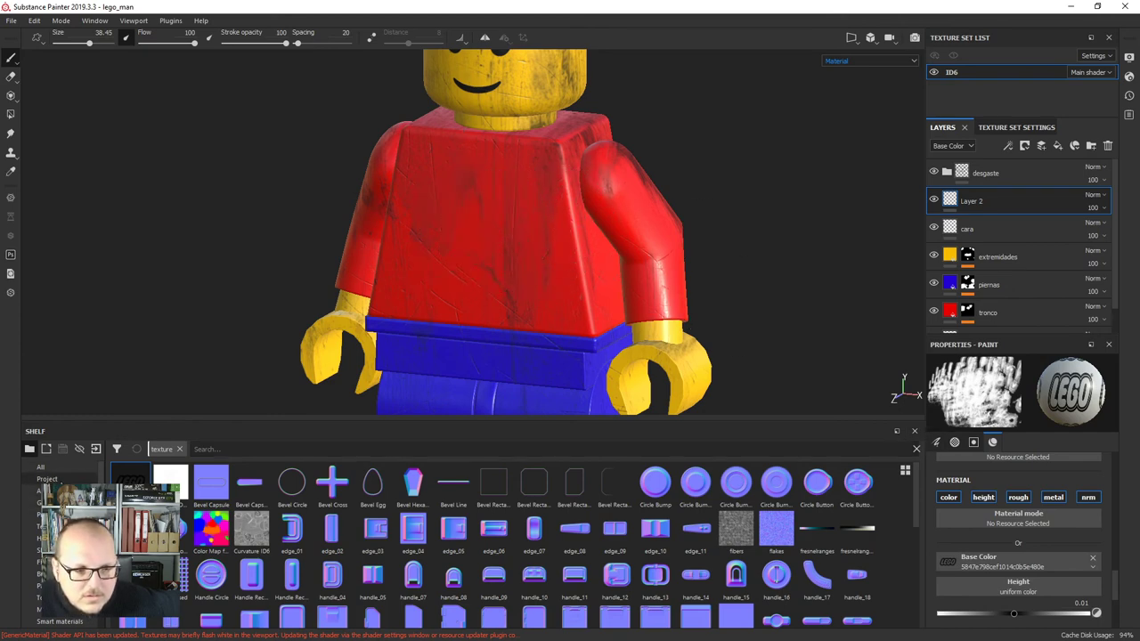
{"action": "left_click", "coordinate": [48, 491]}
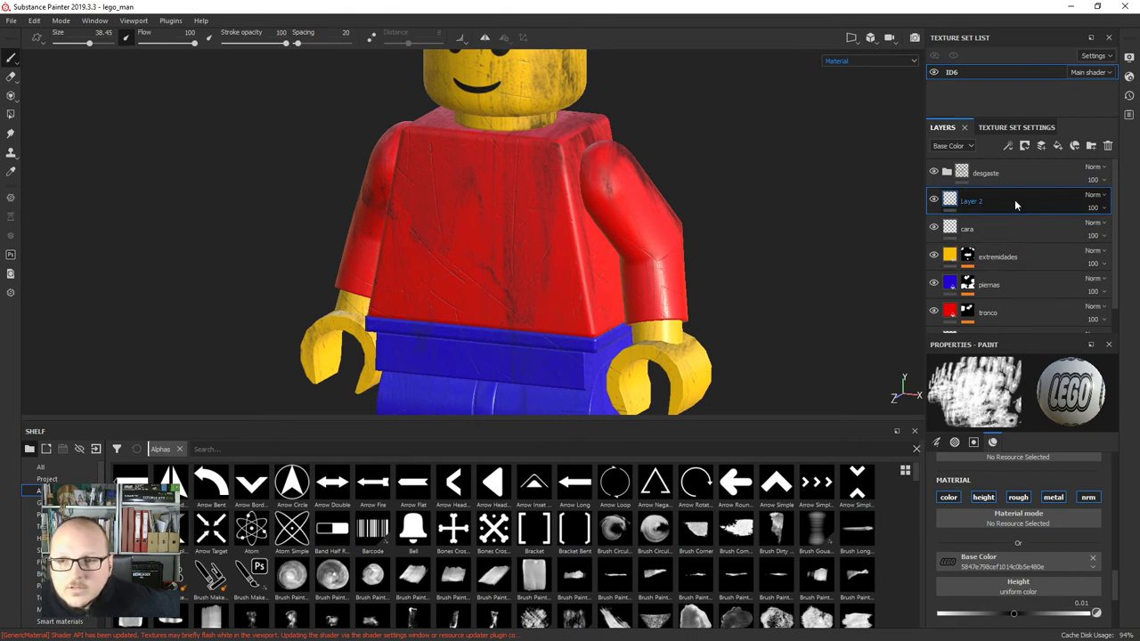
Add a fill layer above Layer 2, delete Layer 2, and select the new fill layer.
{"action": "left_click", "coordinate": [1057, 150]}
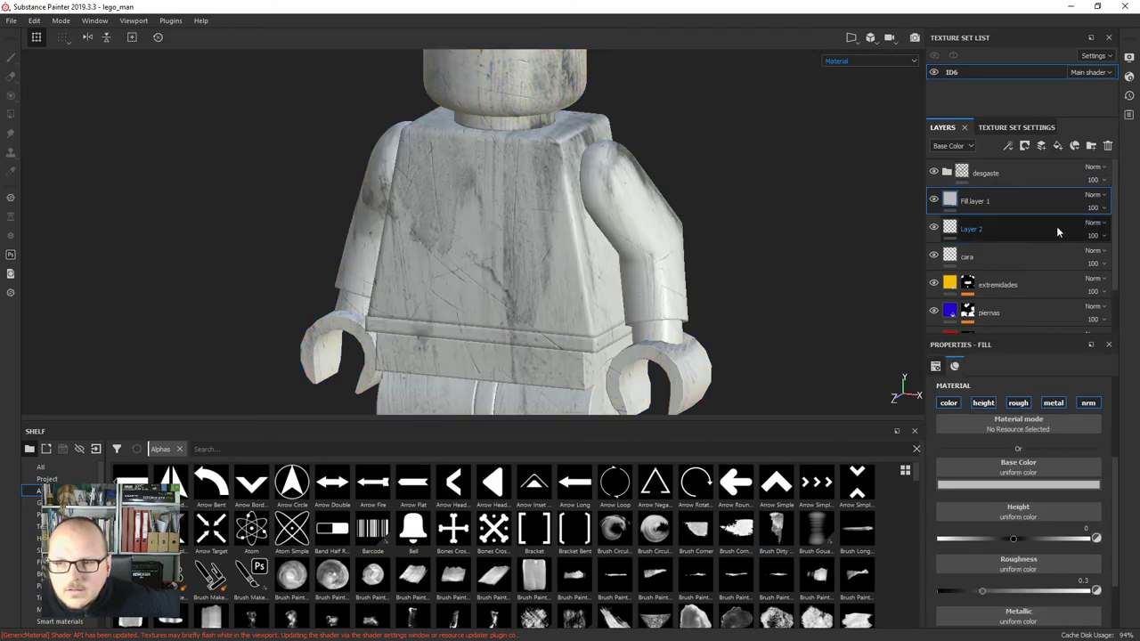
{"action": "left_click", "coordinate": [1087, 229]}
{"action": "left_click", "coordinate": [1108, 147]}
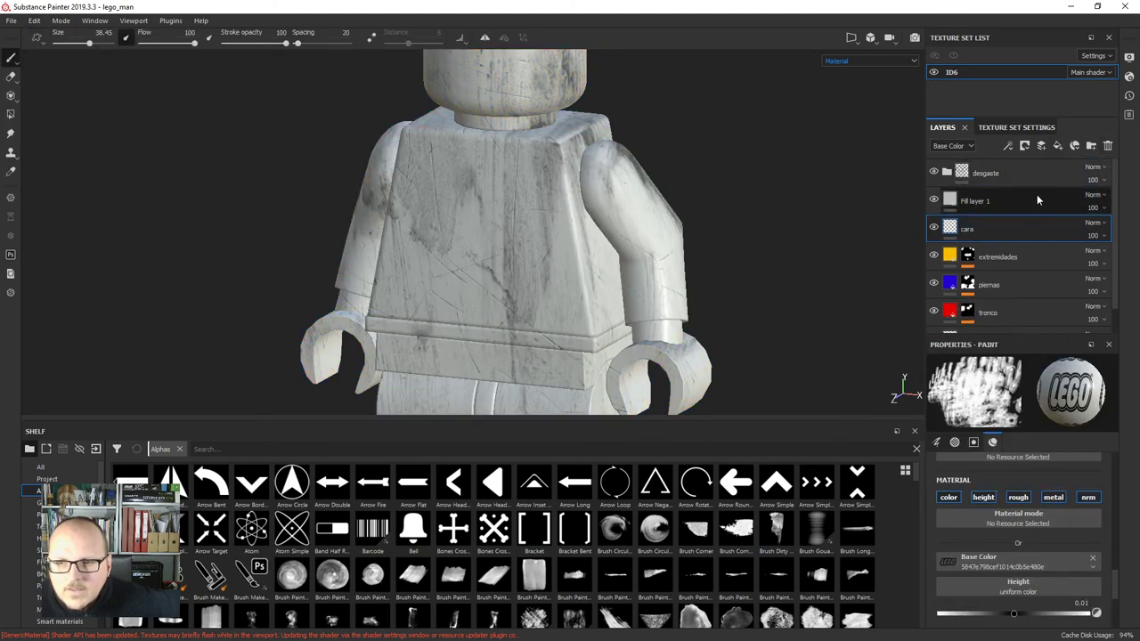
{"action": "left_click", "coordinate": [1031, 203]}
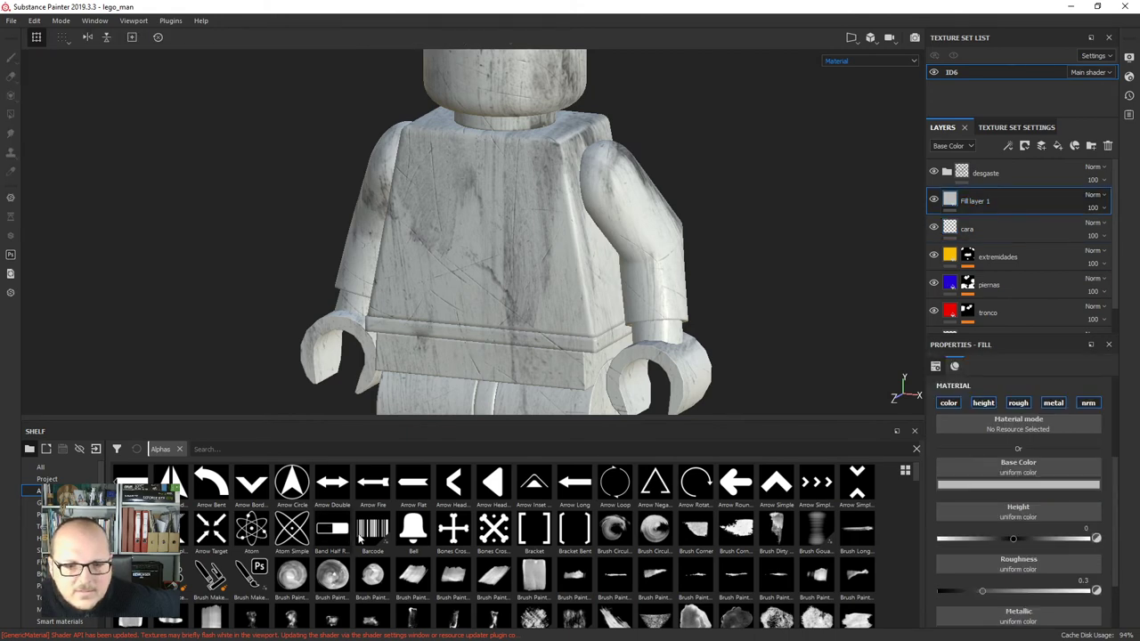
Remove the Alphas filter from the shelf to list all resources.
{"action": "scroll", "coordinate": [324, 542], "scroll_direction": "down", "scroll_amount": 10}
{"action": "scroll", "coordinate": [324, 541], "scroll_direction": "up", "scroll_amount": 10}
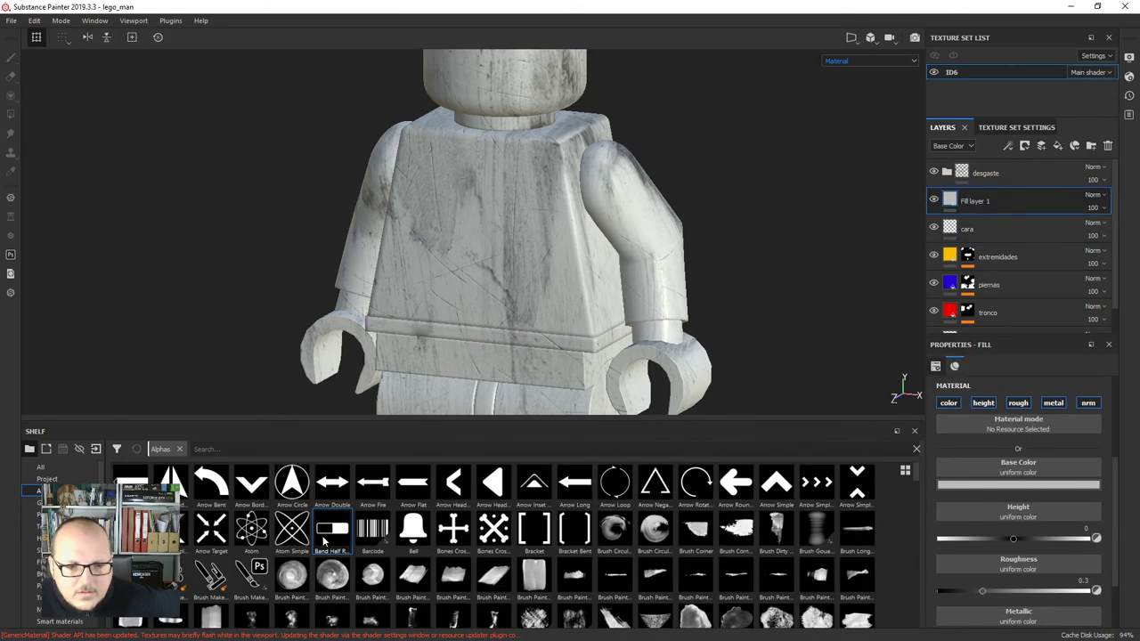
{"action": "left_click", "coordinate": [179, 449]}
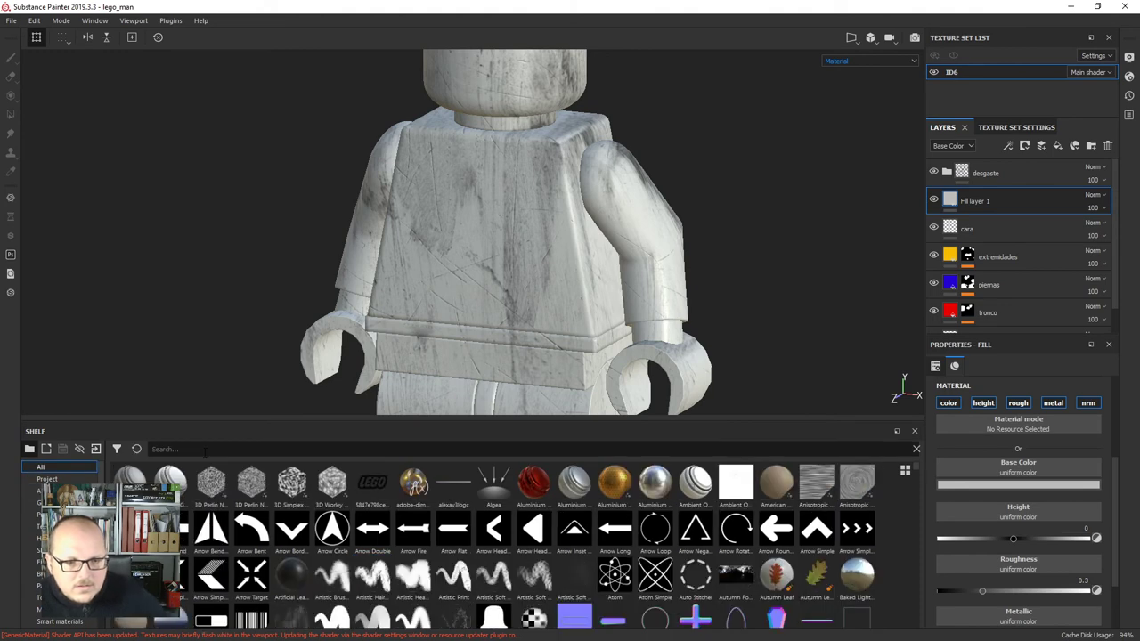
Assign the LEGO logo texture to the fill layer's Base Color and shrink it in the UV view to a scale of about 1.68 by 1.66.
{"action": "left_click_drag", "start_coordinate": [373, 486], "coordinate": [1019, 464]}
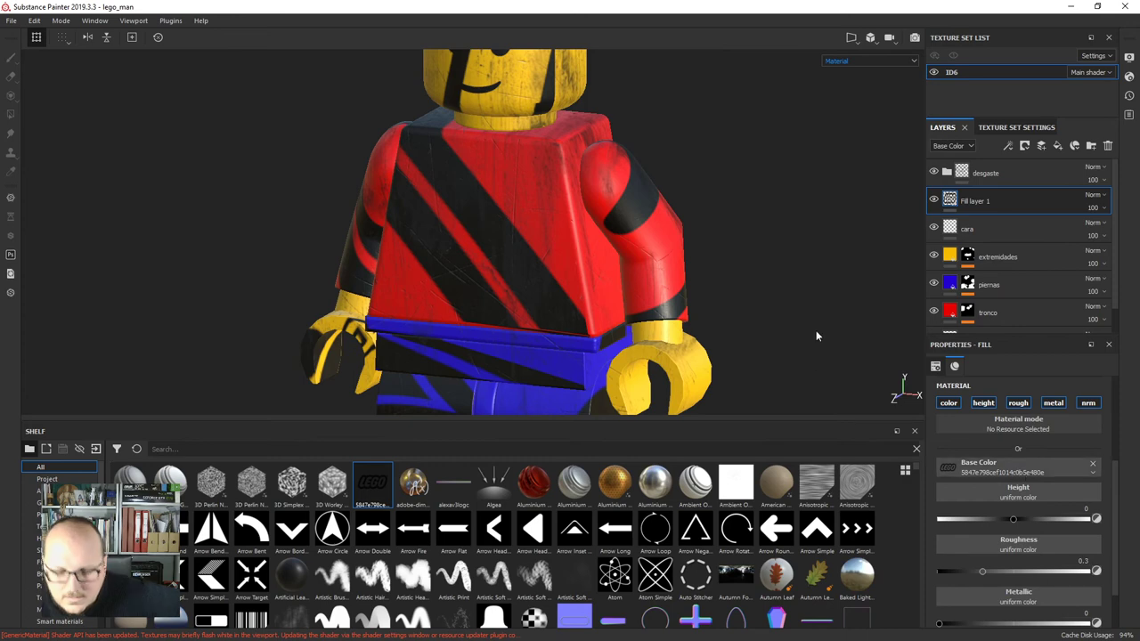
{"action": "key", "text": "F1"}
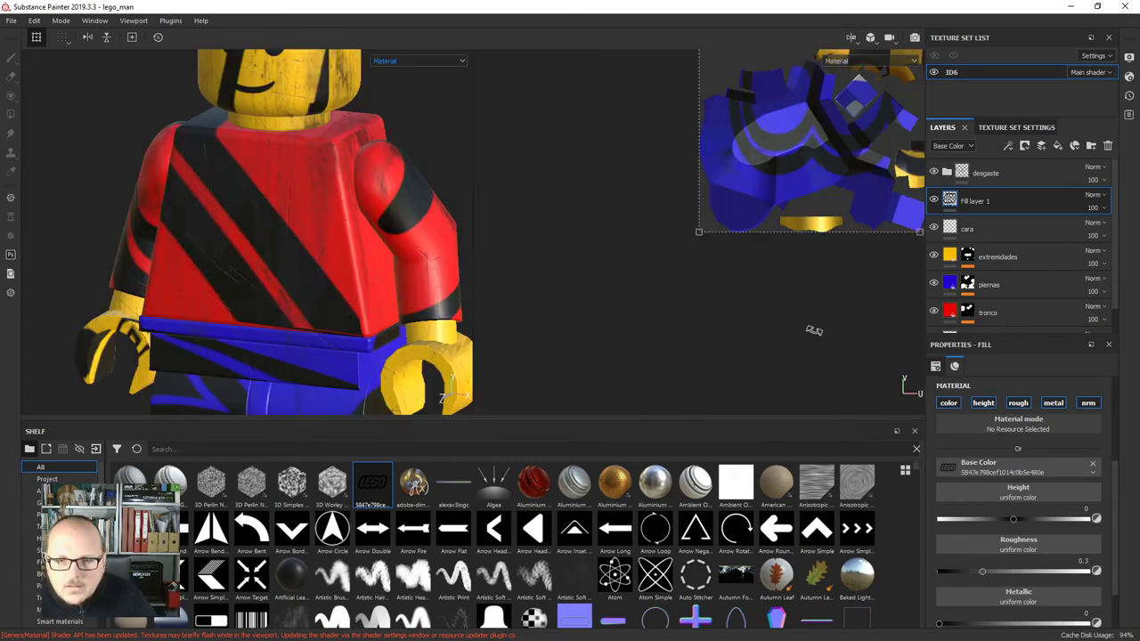
{"action": "scroll", "coordinate": [728, 231], "scroll_direction": "up", "scroll_amount": 2}
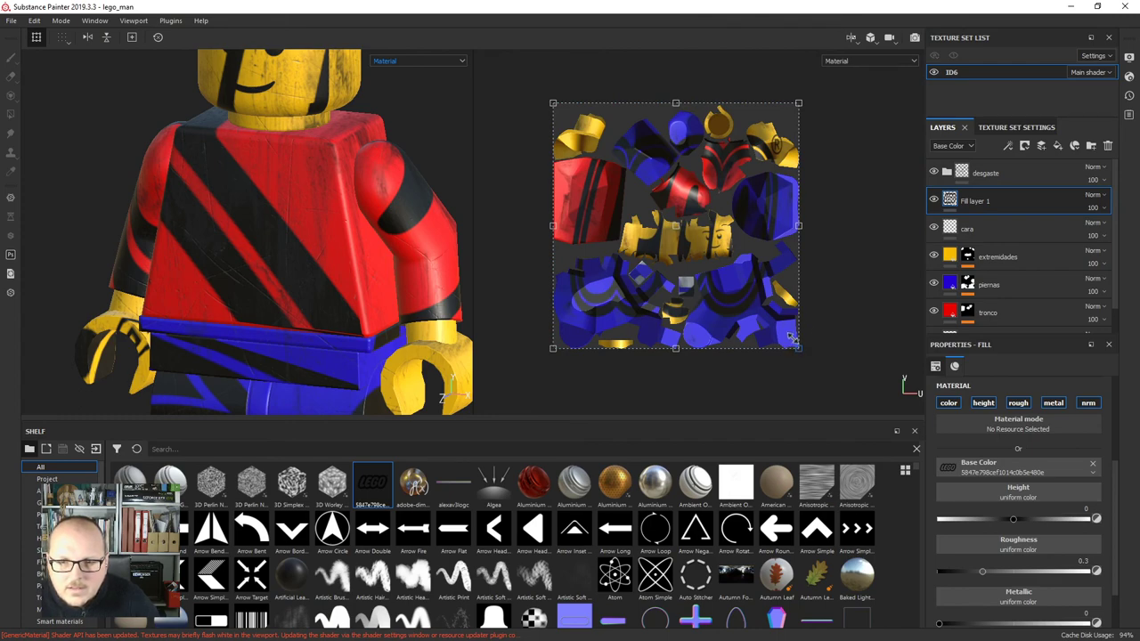
{"action": "left_click_drag", "start_coordinate": [793, 338], "coordinate": [698, 251]}
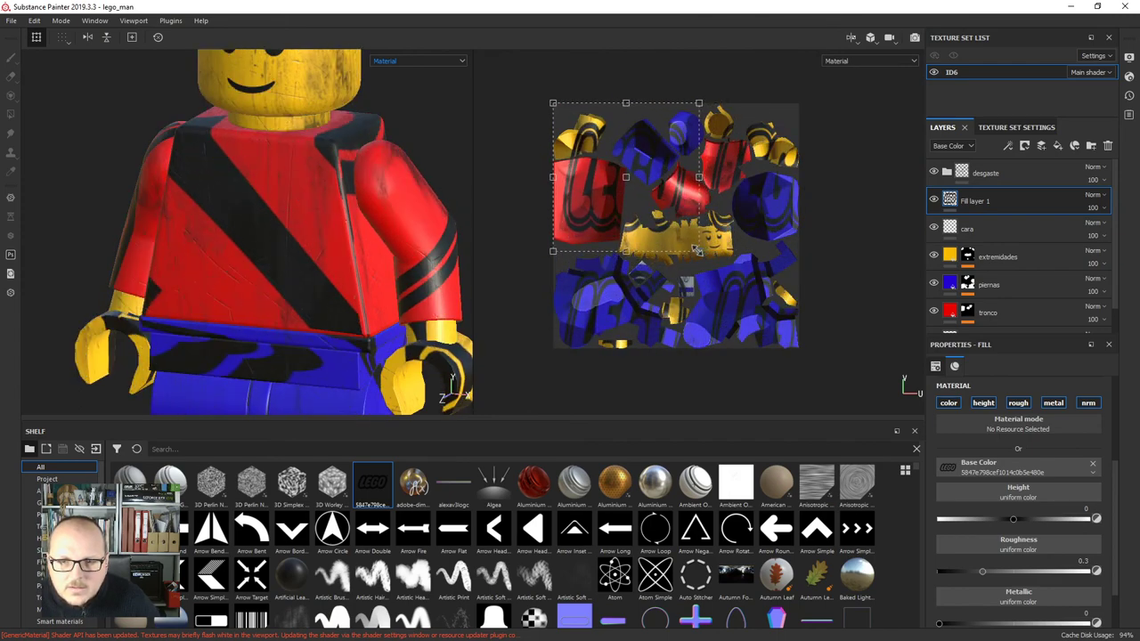
Set the fill's UV Wrap to None and move the logo over the red torso island, offset about -0.31 and 0.10.
{"action": "scroll", "coordinate": [1008, 490], "scroll_direction": "up", "scroll_amount": 2}
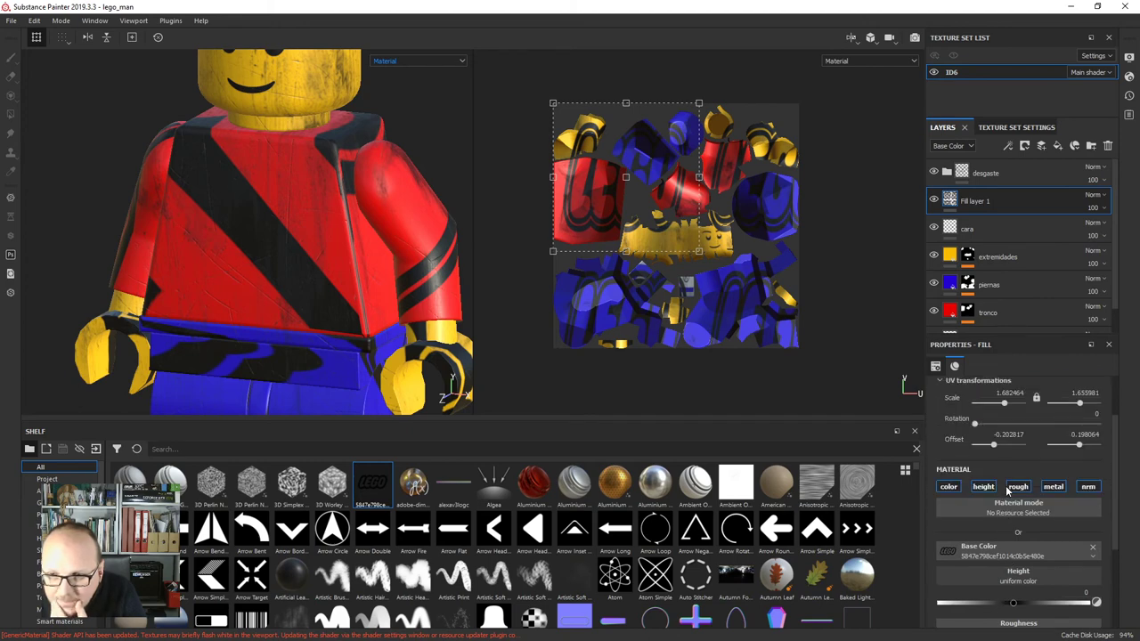
{"action": "scroll", "coordinate": [1004, 486], "scroll_direction": "up", "scroll_amount": 1}
{"action": "scroll", "coordinate": [1004, 485], "scroll_direction": "down", "scroll_amount": 1}
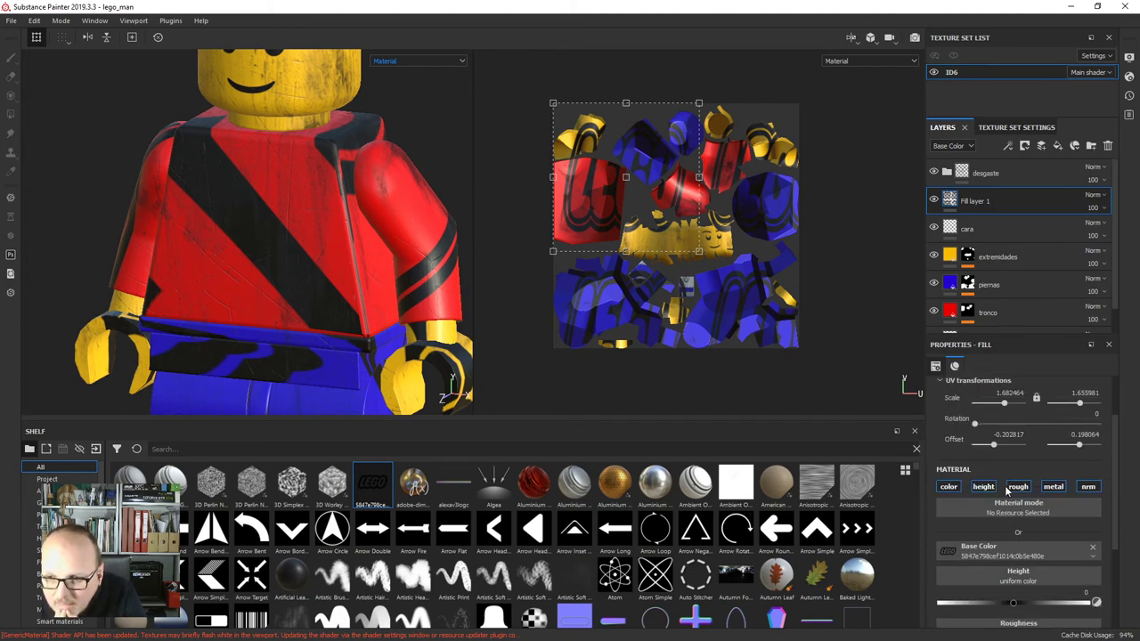
{"action": "scroll", "coordinate": [1010, 504], "scroll_direction": "up", "scroll_amount": 2}
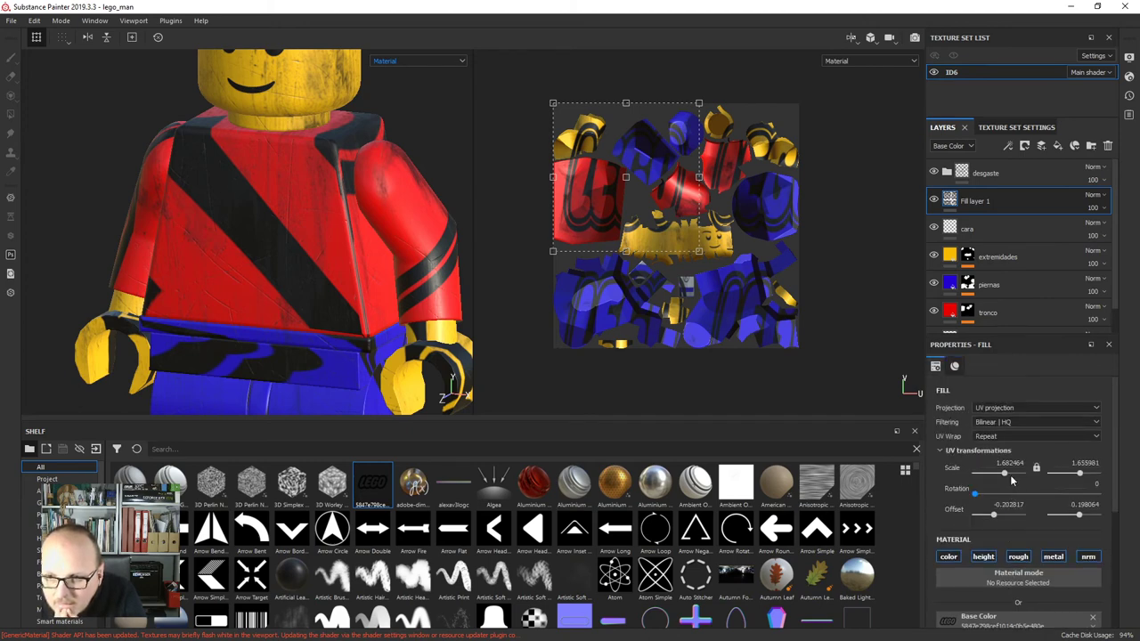
{"action": "left_click", "coordinate": [996, 436]}
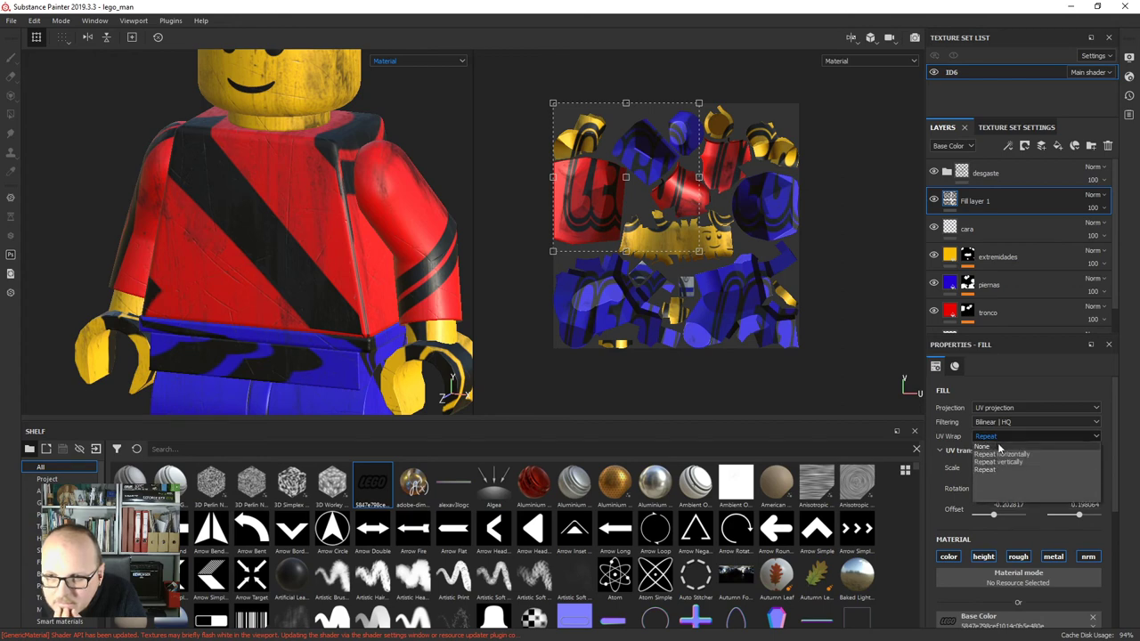
{"action": "left_click", "coordinate": [996, 446]}
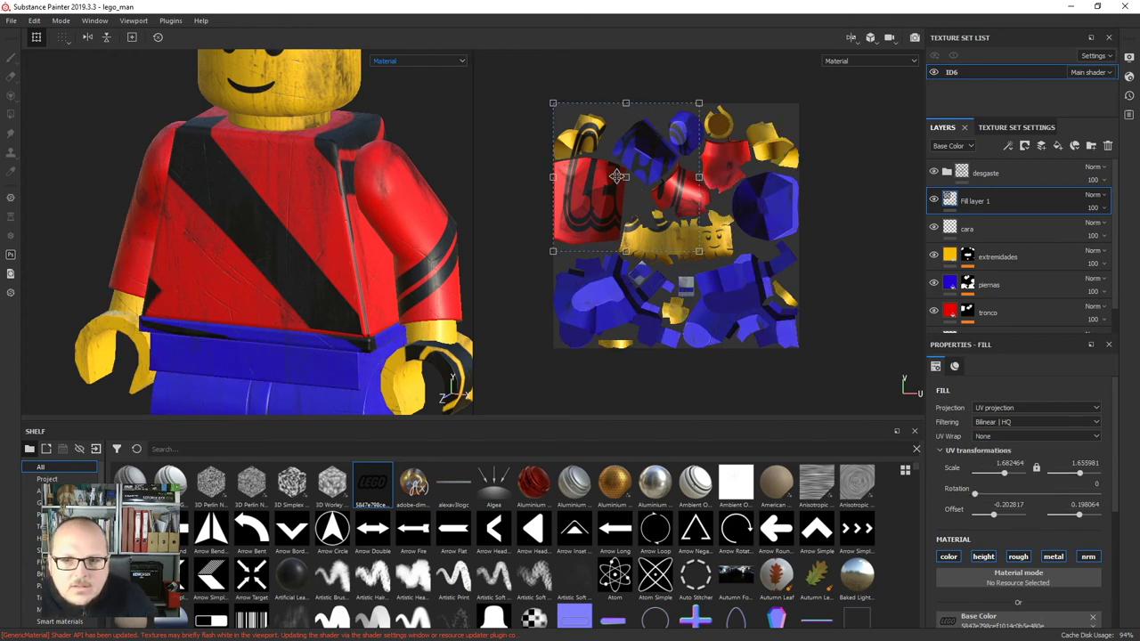
{"action": "left_click_drag", "start_coordinate": [617, 177], "coordinate": [586, 200]}
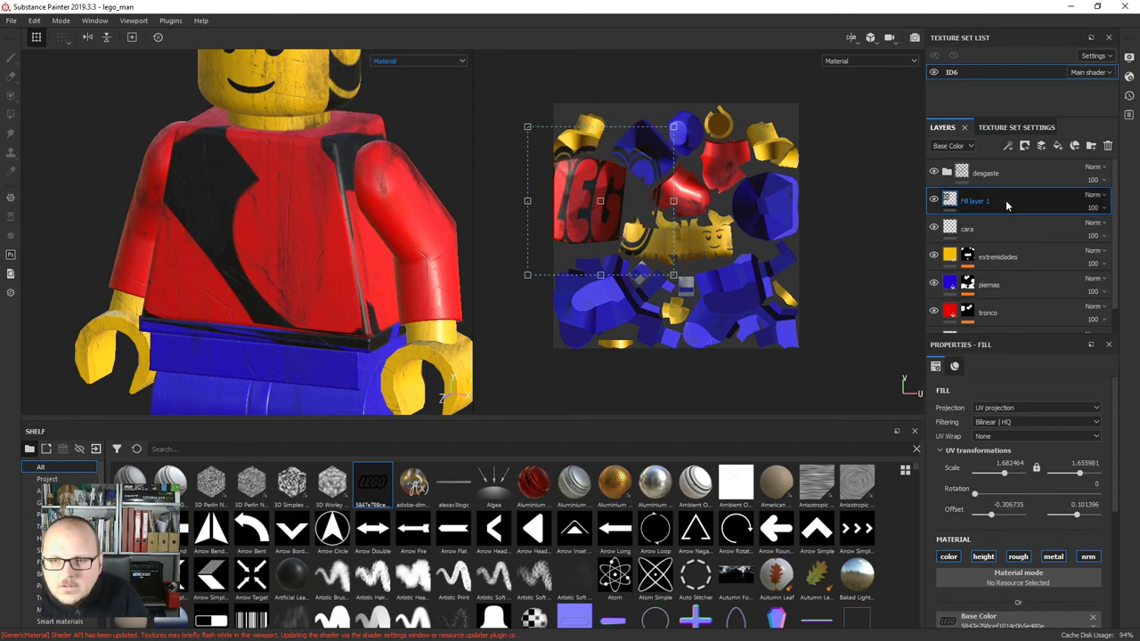
Replace the logo fill layer with an empty paint layer and pick the Artistic Heavy brush.
{"action": "left_click", "coordinate": [1042, 147]}
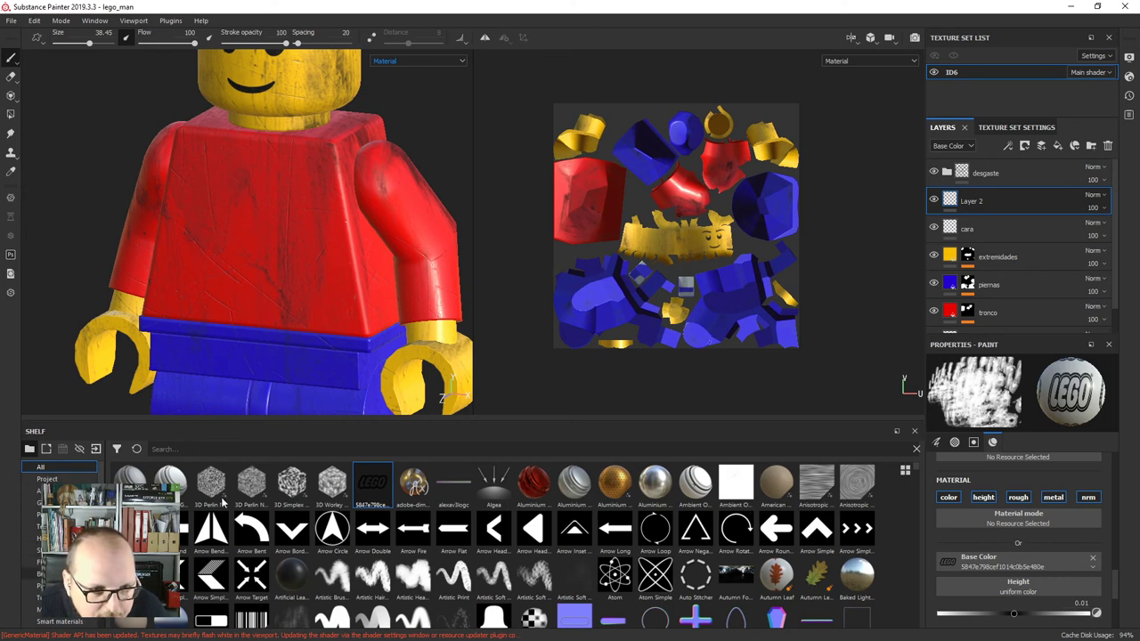
{"action": "left_click", "coordinate": [46, 574]}
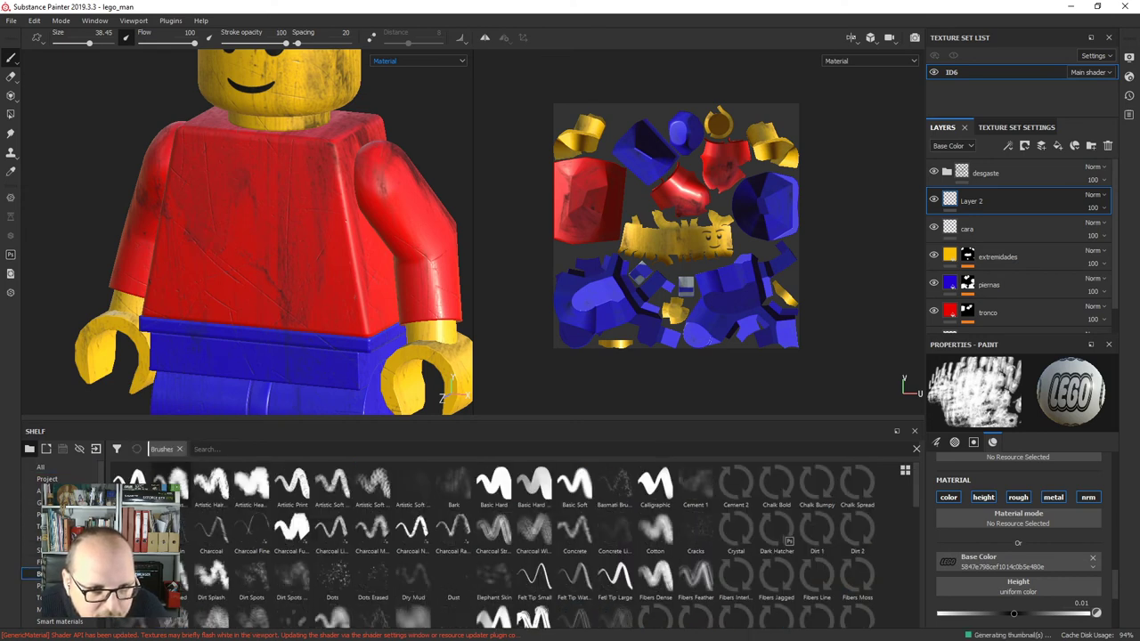
{"action": "left_click", "coordinate": [252, 483]}
{"action": "scroll", "coordinate": [271, 248], "scroll_direction": "up", "scroll_amount": 3}
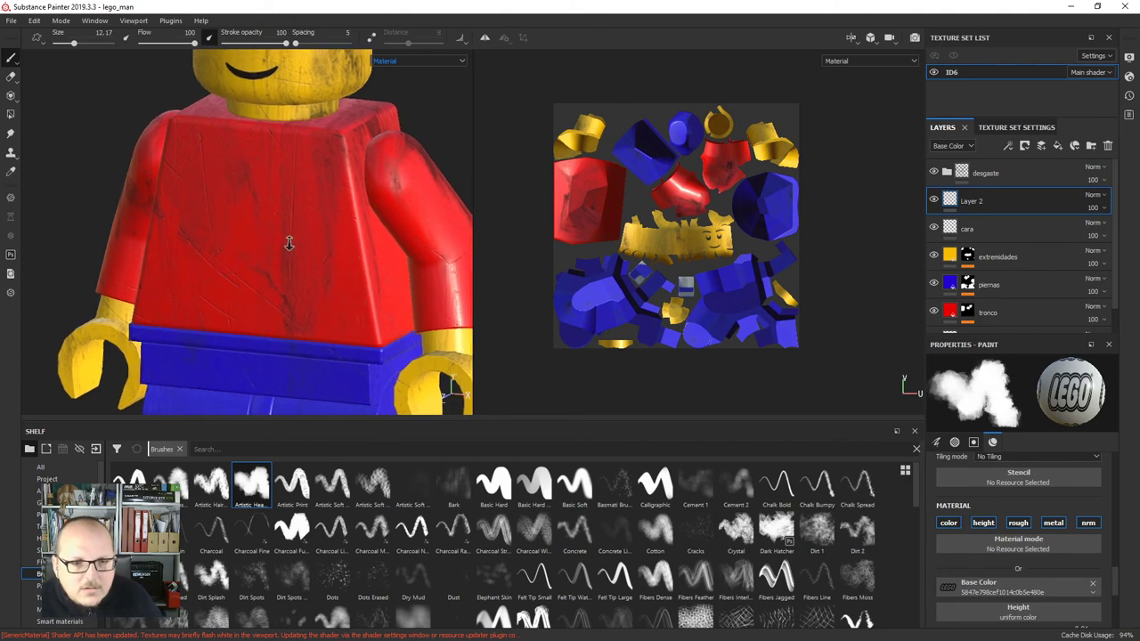
Try stamping the LEGO logo on the torso front with the brush enlarged to about 62, and undo the stamp.
{"action": "right_click_drag", "start_coordinate": [271, 249], "coordinate": [326, 248], "text": "ctrl"}
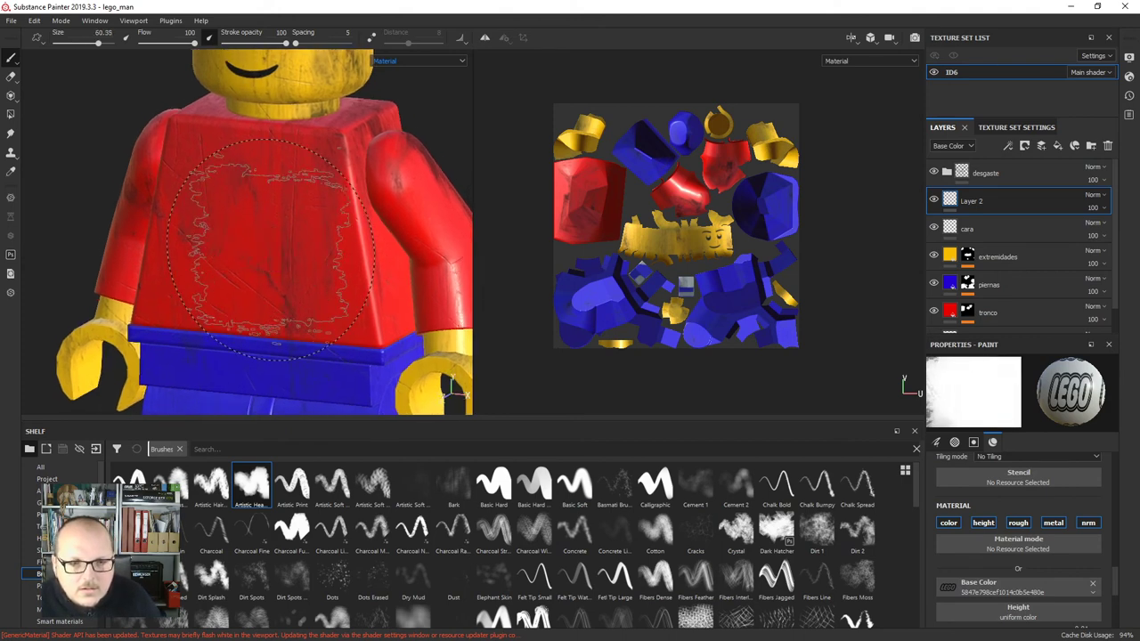
{"action": "left_click", "coordinate": [241, 226]}
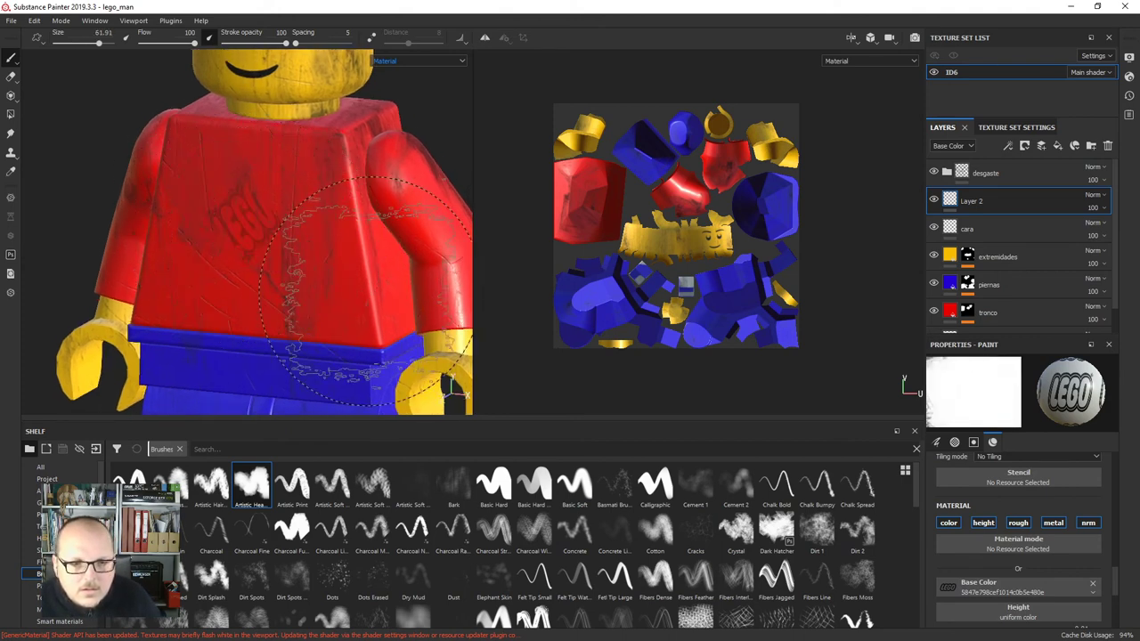
{"action": "key", "text": "ctrl+z"}
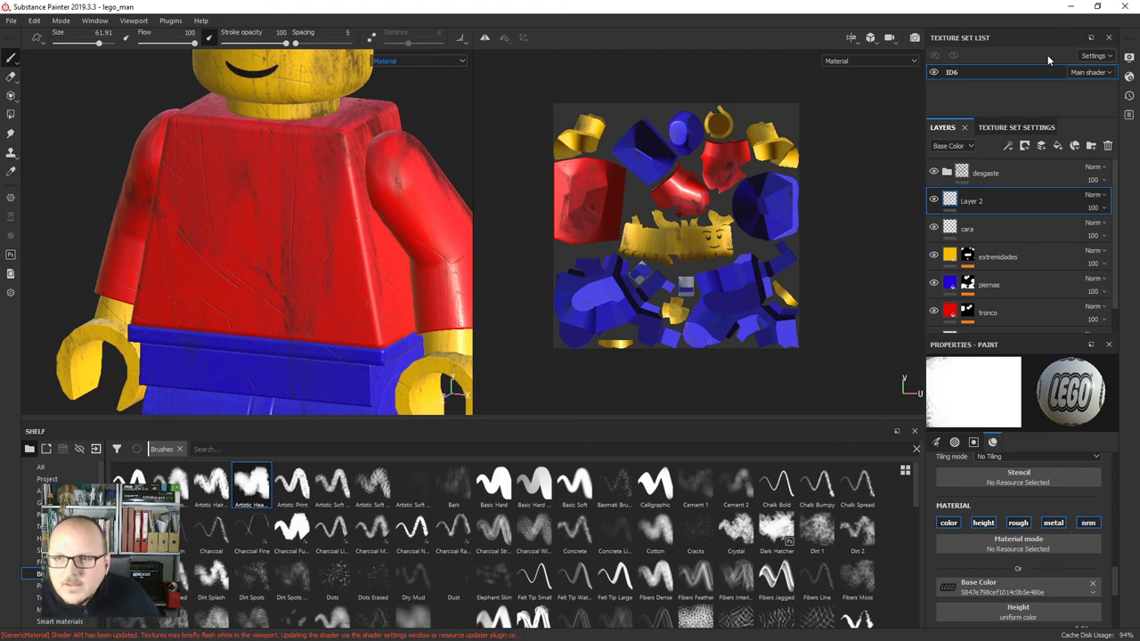
Import the LEGO logo PNG from the desktop again as an alpha into the current session, and restore the maximized window.
{"action": "left_click_drag", "start_coordinate": [1040, 8], "coordinate": [922, 27]}
{"action": "left_click_drag", "start_coordinate": [1105, 239], "coordinate": [588, 525]}
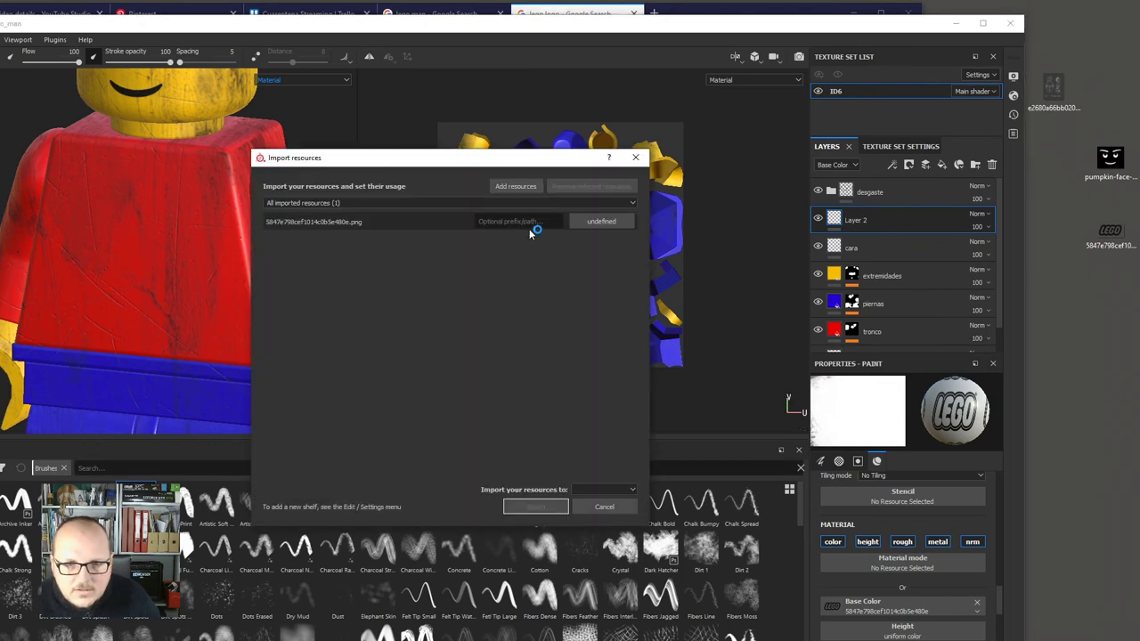
{"action": "left_click", "coordinate": [601, 220]}
{"action": "left_click", "coordinate": [614, 241]}
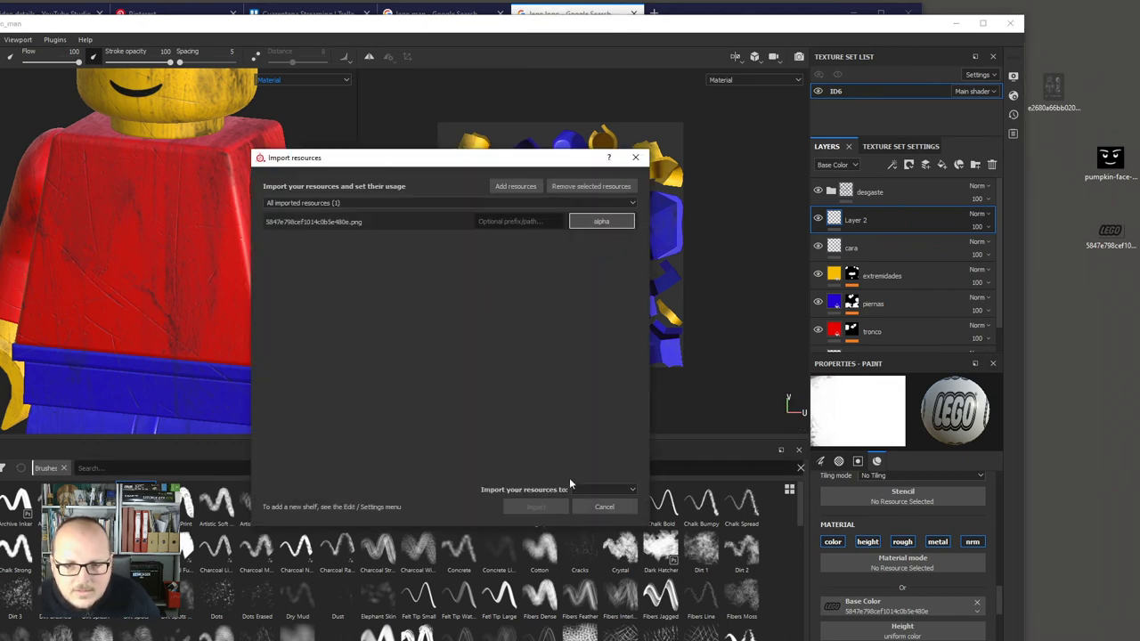
{"action": "left_click", "coordinate": [598, 491]}
{"action": "left_click", "coordinate": [603, 510]}
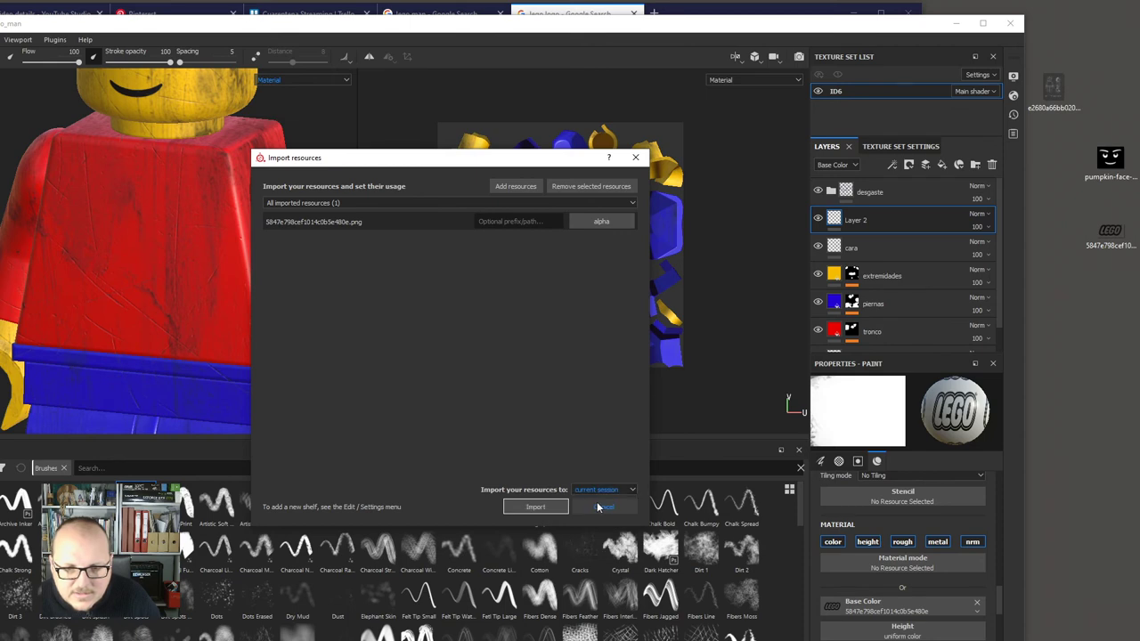
{"action": "left_click", "coordinate": [535, 507]}
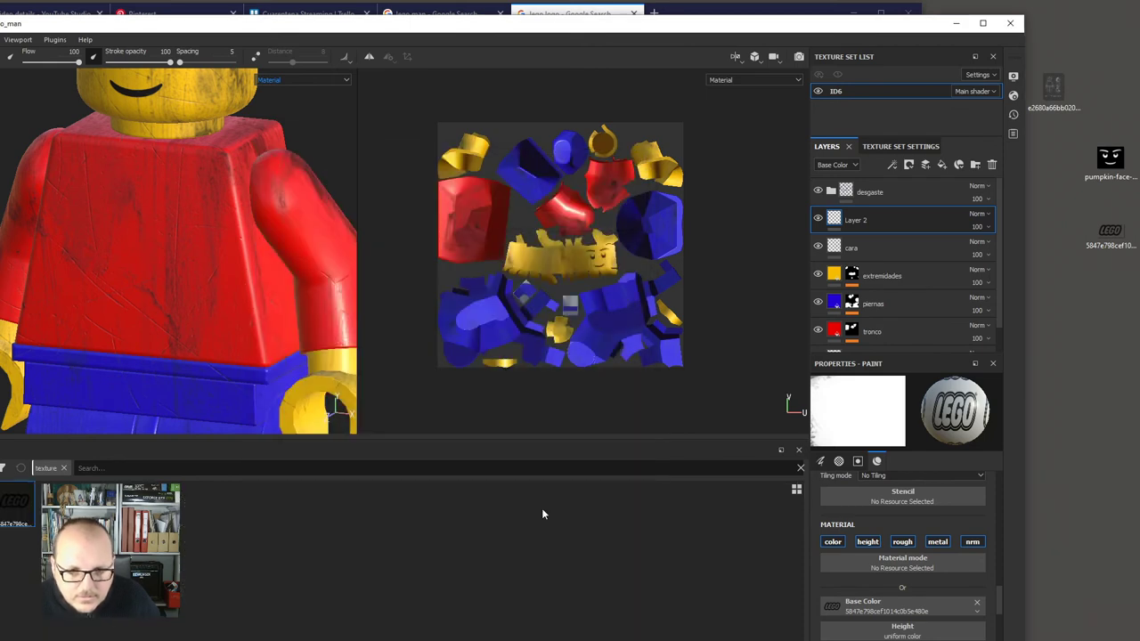
{"action": "left_click", "coordinate": [983, 22]}
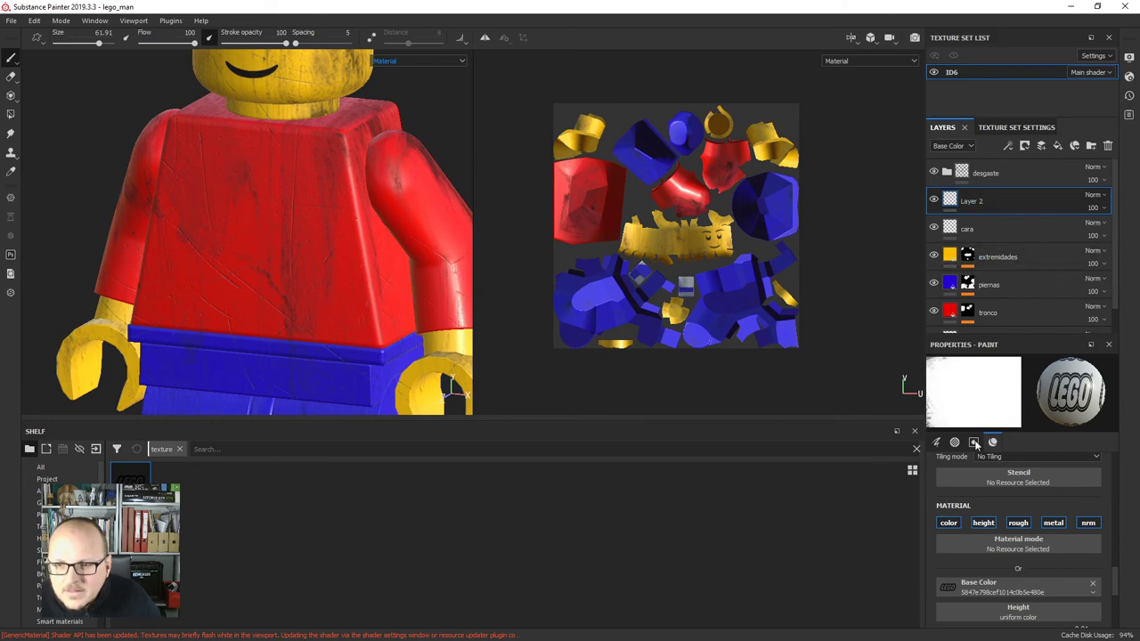
Remove the LEGO logo texture from the paint brush's Base Color.
{"action": "right_click", "coordinate": [1077, 401]}
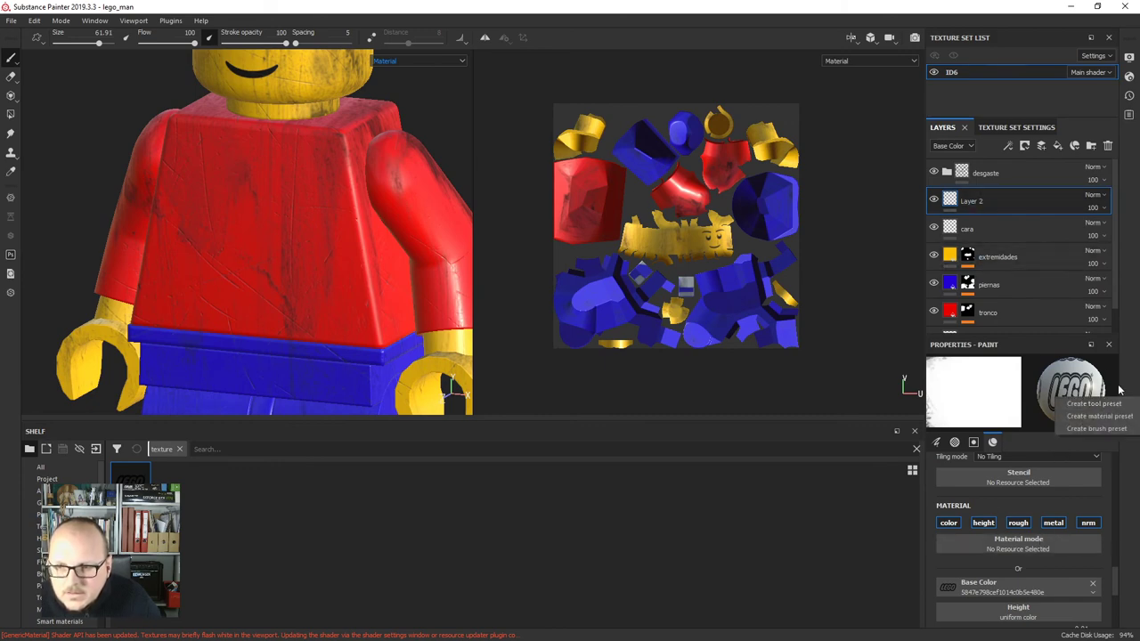
{"action": "left_click", "coordinate": [1112, 381]}
{"action": "scroll", "coordinate": [1092, 513], "scroll_direction": "down", "scroll_amount": 3}
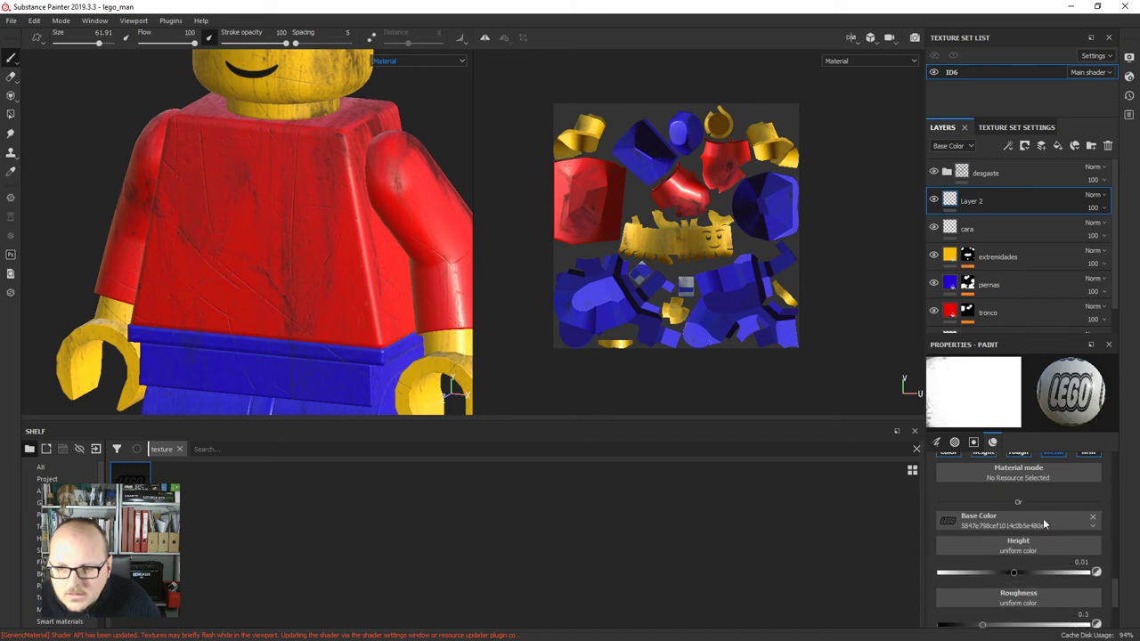
{"action": "left_click", "coordinate": [1092, 513]}
Apply the LEGO logo as the brush's alpha and reduce the brush size to about 12.
{"action": "scroll", "coordinate": [1068, 516], "scroll_direction": "down", "scroll_amount": 3}
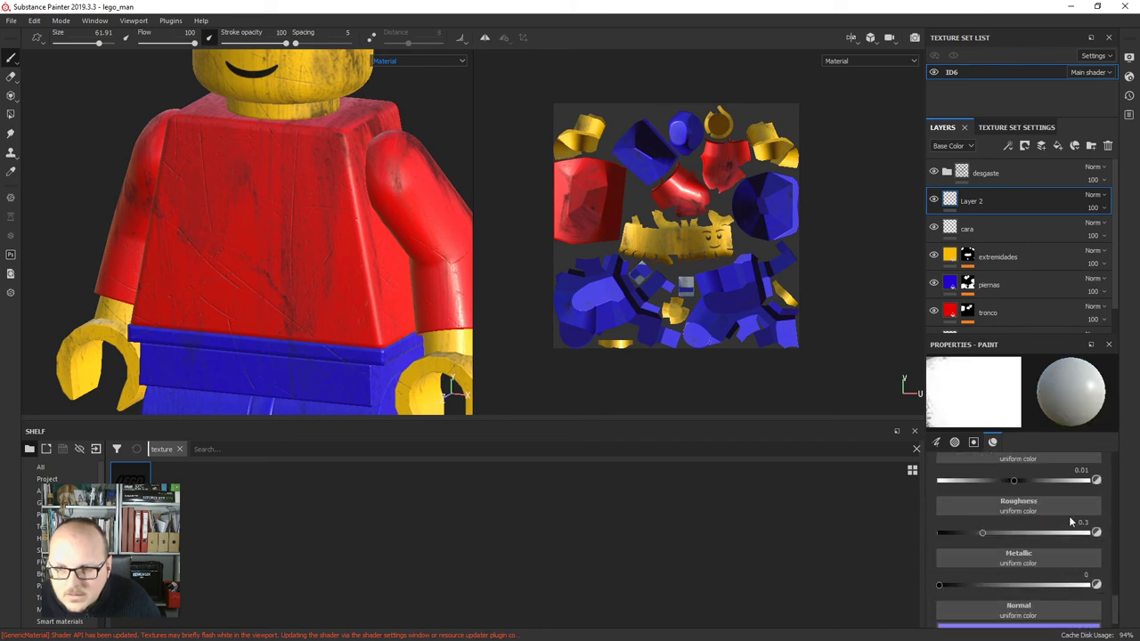
{"action": "scroll", "coordinate": [1068, 517], "scroll_direction": "down", "scroll_amount": 5}
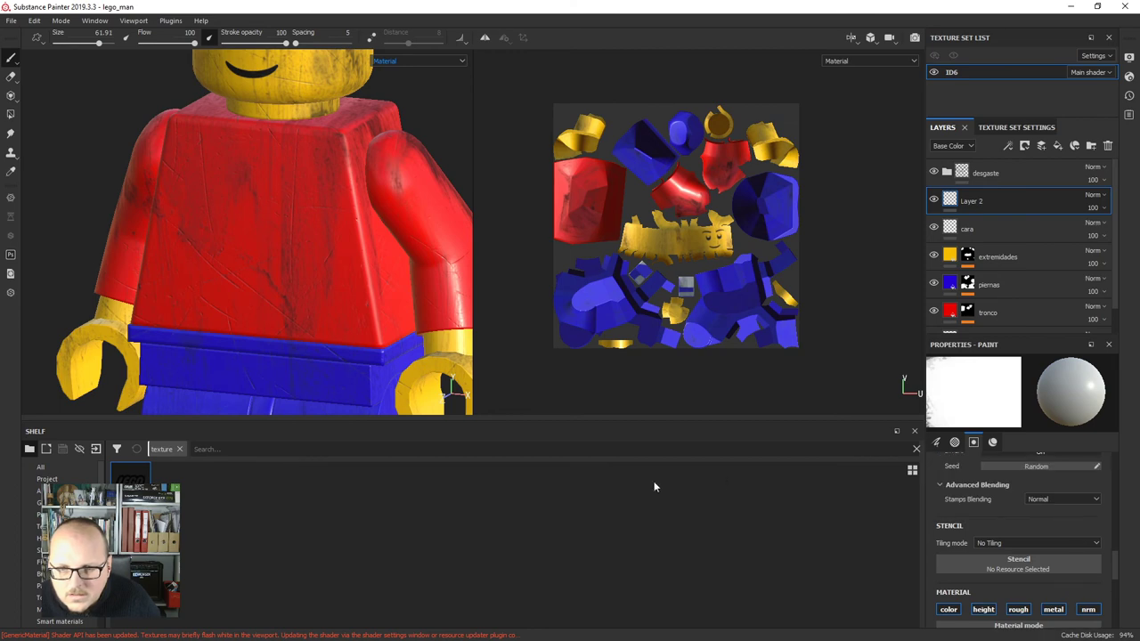
{"action": "scroll", "coordinate": [1018, 559], "scroll_direction": "up", "scroll_amount": 10}
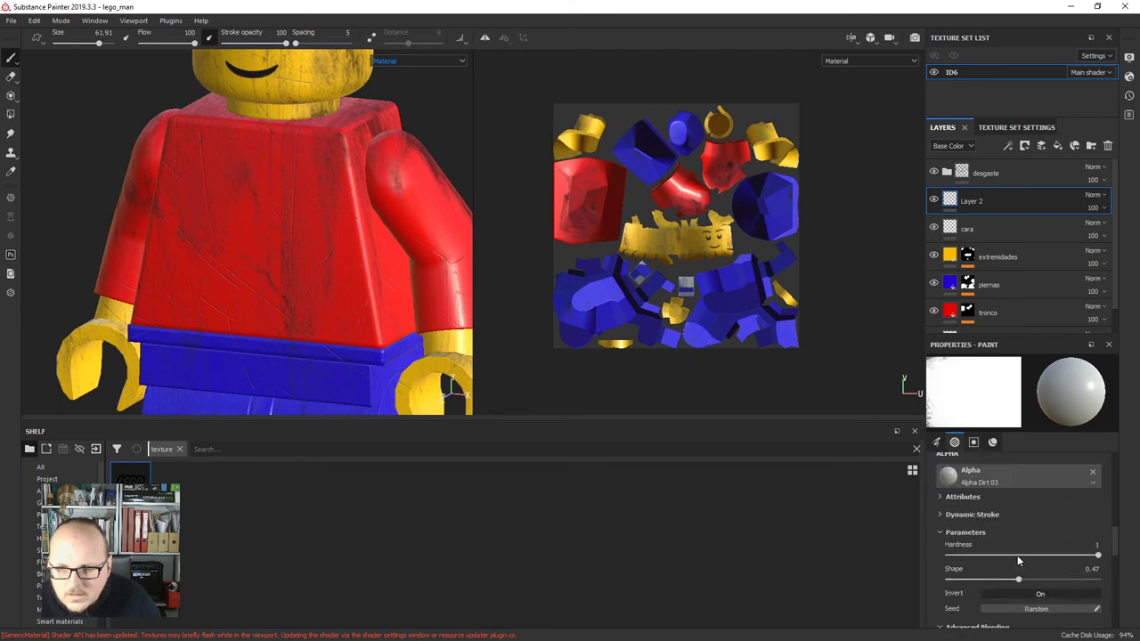
{"action": "scroll", "coordinate": [1017, 555], "scroll_direction": "up", "scroll_amount": 2}
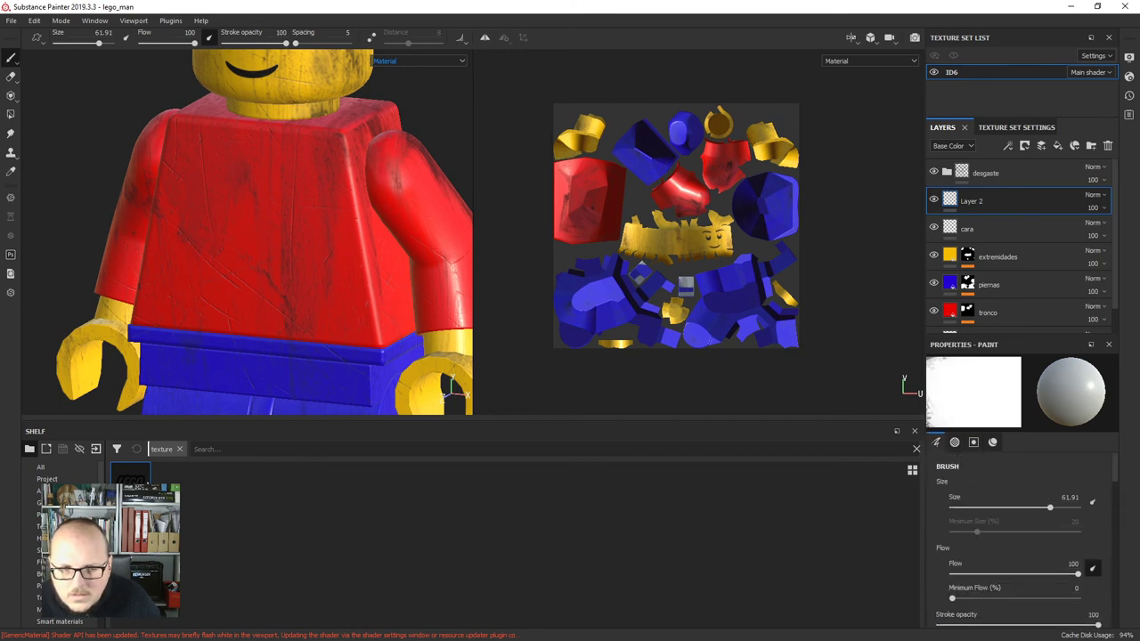
{"action": "left_click_drag", "start_coordinate": [132, 477], "coordinate": [983, 396]}
{"action": "scroll", "coordinate": [1040, 548], "scroll_direction": "down", "scroll_amount": 10}
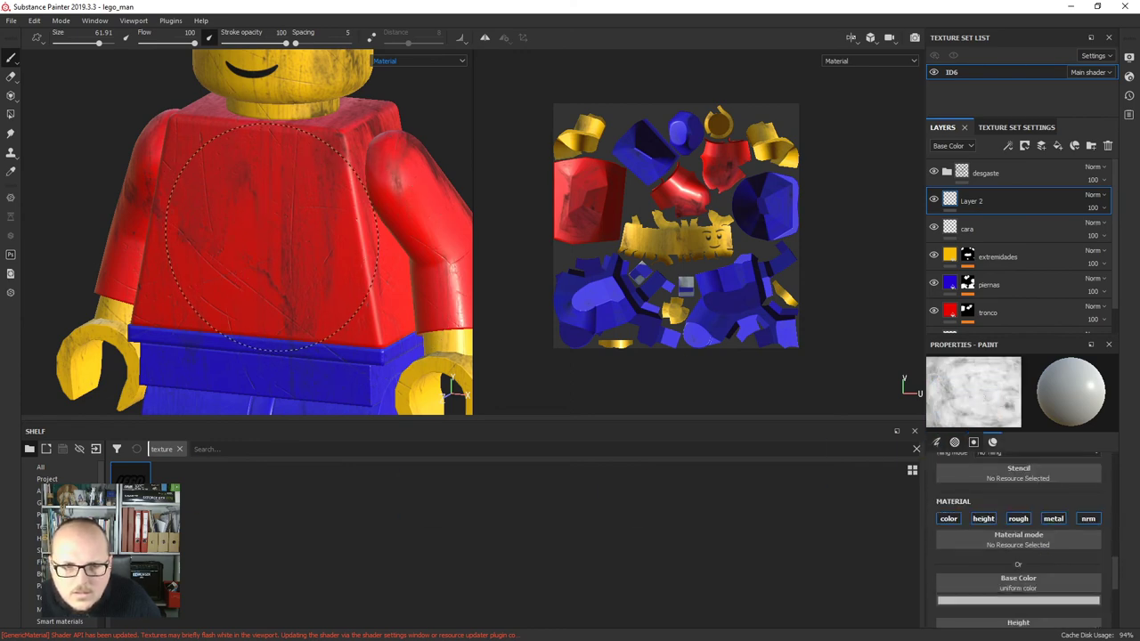
{"action": "left_click_drag", "start_coordinate": [239, 267], "coordinate": [243, 264], "text": "alt"}
{"action": "mouse_move", "coordinate": [279, 263]}
{"action": "right_mouse_down", "text": "ctrl"}
{"action": "mouse_move", "coordinate": [218, 263]}
{"action": "mouse_move", "coordinate": [263, 261]}
{"action": "right_mouse_up", "text": "ctrl"}
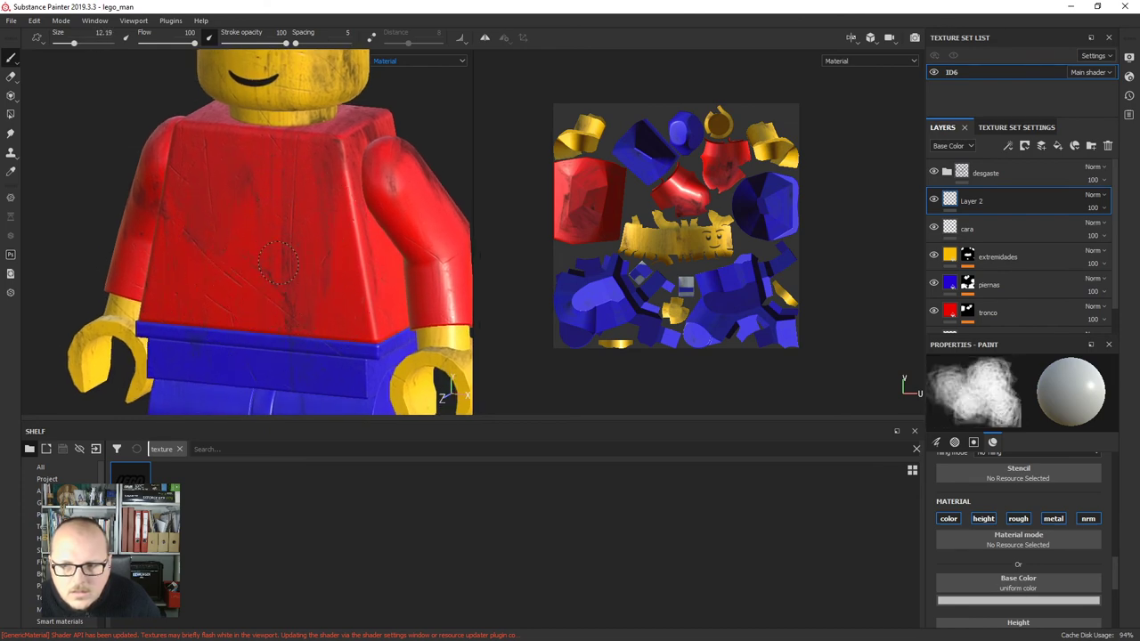
Assign the LEGO logo texture to the paint brush's Base Color again.
{"action": "scroll", "coordinate": [1054, 512], "scroll_direction": "down", "scroll_amount": 3}
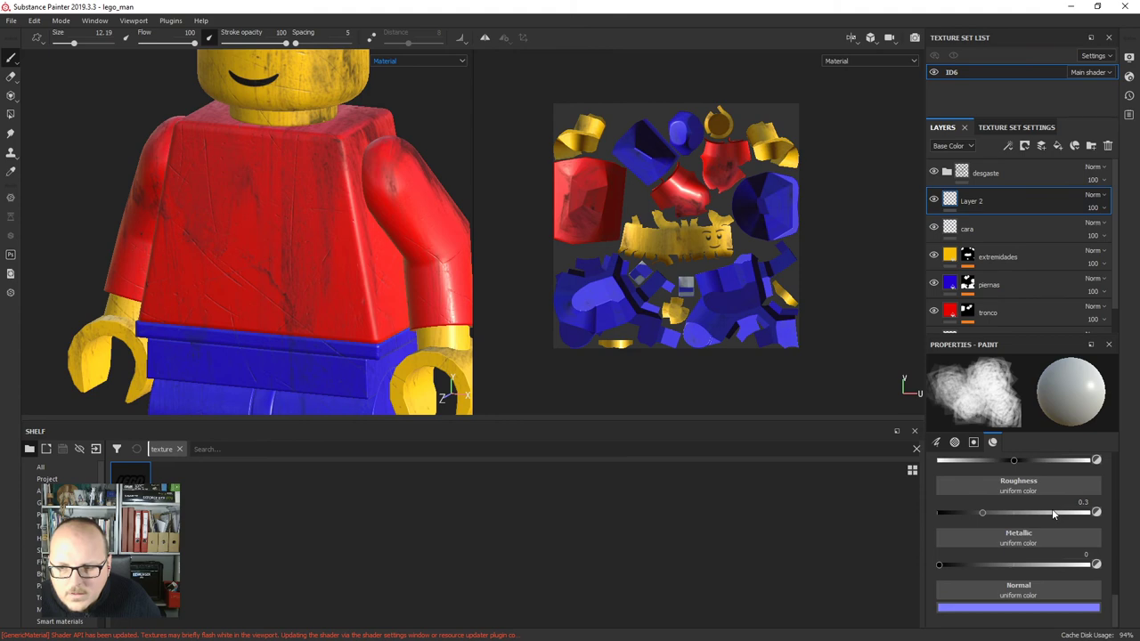
{"action": "scroll", "coordinate": [1052, 513], "scroll_direction": "up", "scroll_amount": 5}
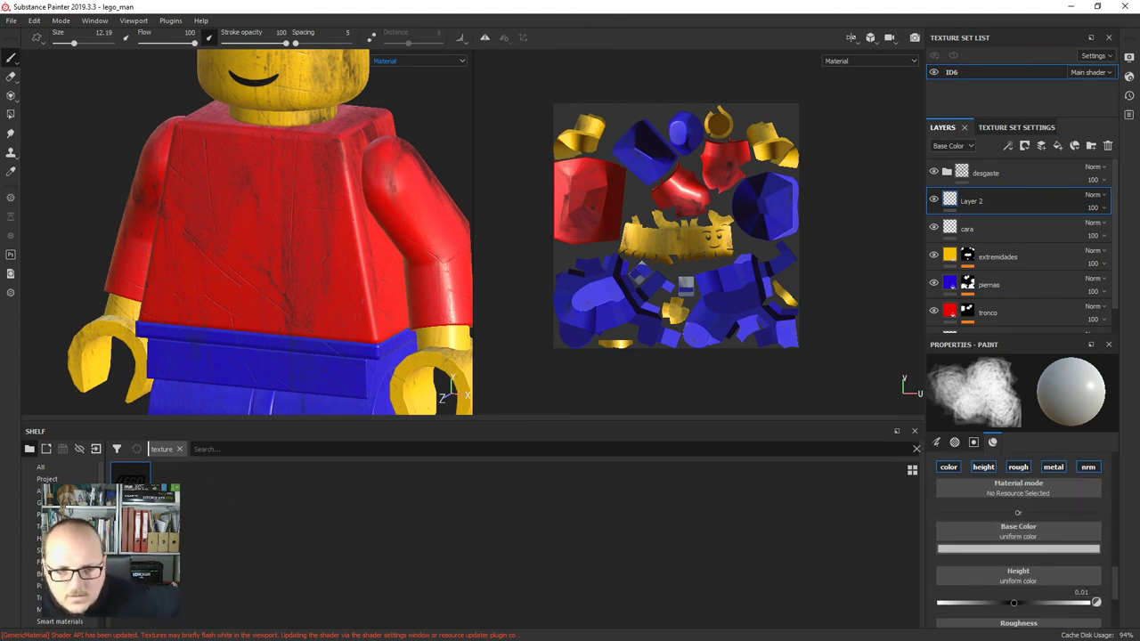
{"action": "left_click_drag", "start_coordinate": [130, 481], "coordinate": [1015, 534]}
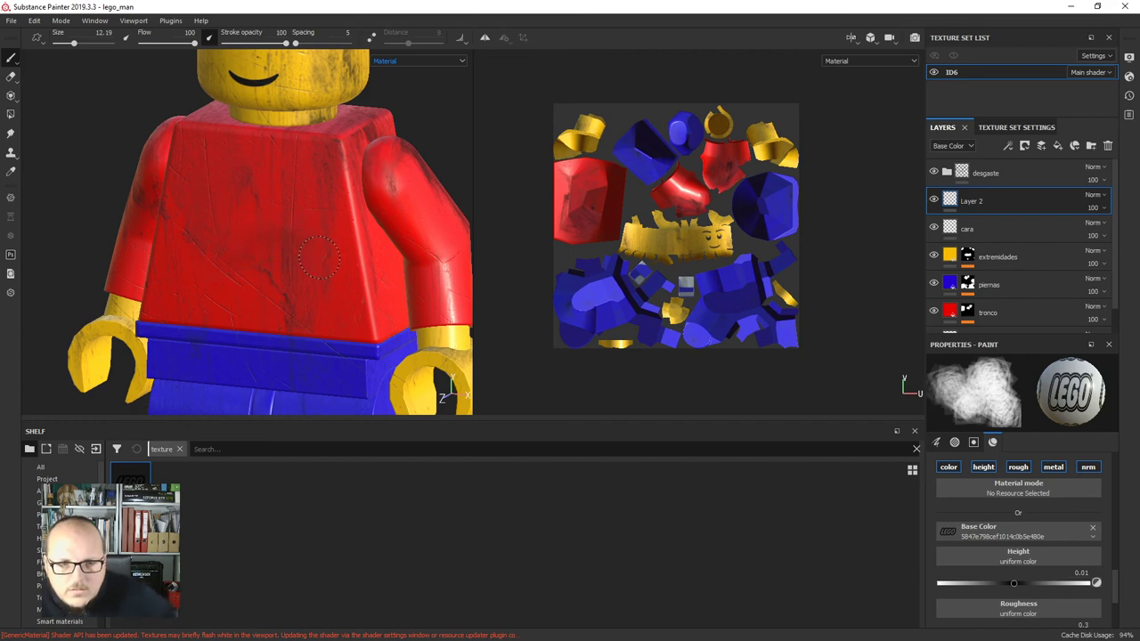
Look over the paint brush's flow, spacing and angle settings with Layer 2 as the active layer.
{"action": "scroll", "coordinate": [1060, 539], "scroll_direction": "up", "scroll_amount": 2}
{"action": "scroll", "coordinate": [1053, 539], "scroll_direction": "up", "scroll_amount": 4}
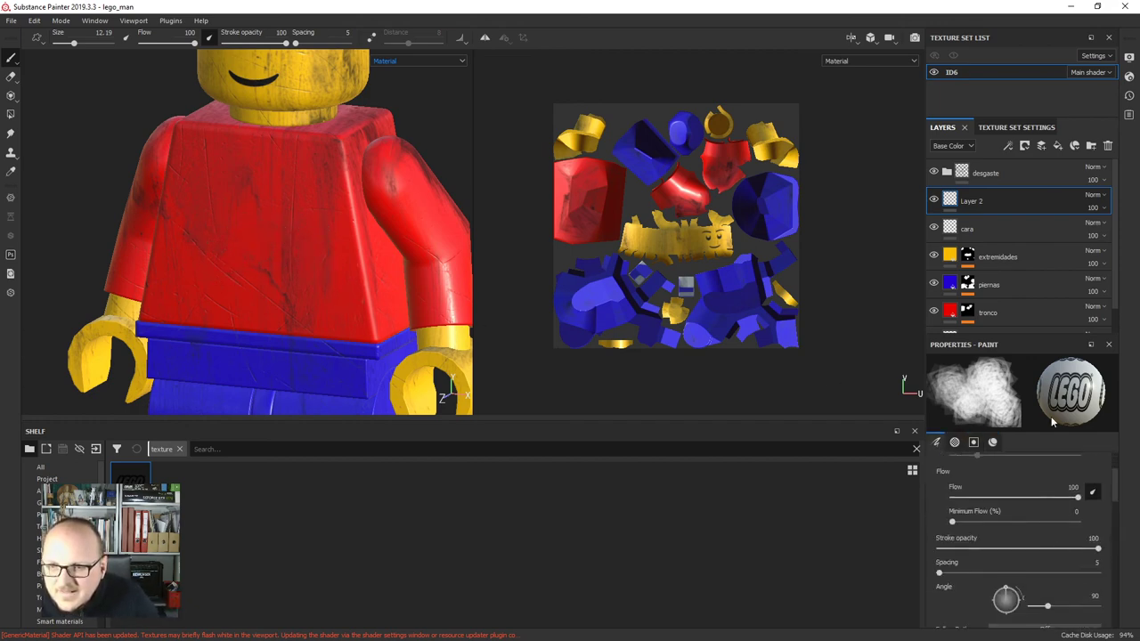
{"action": "left_click", "coordinate": [1005, 227]}
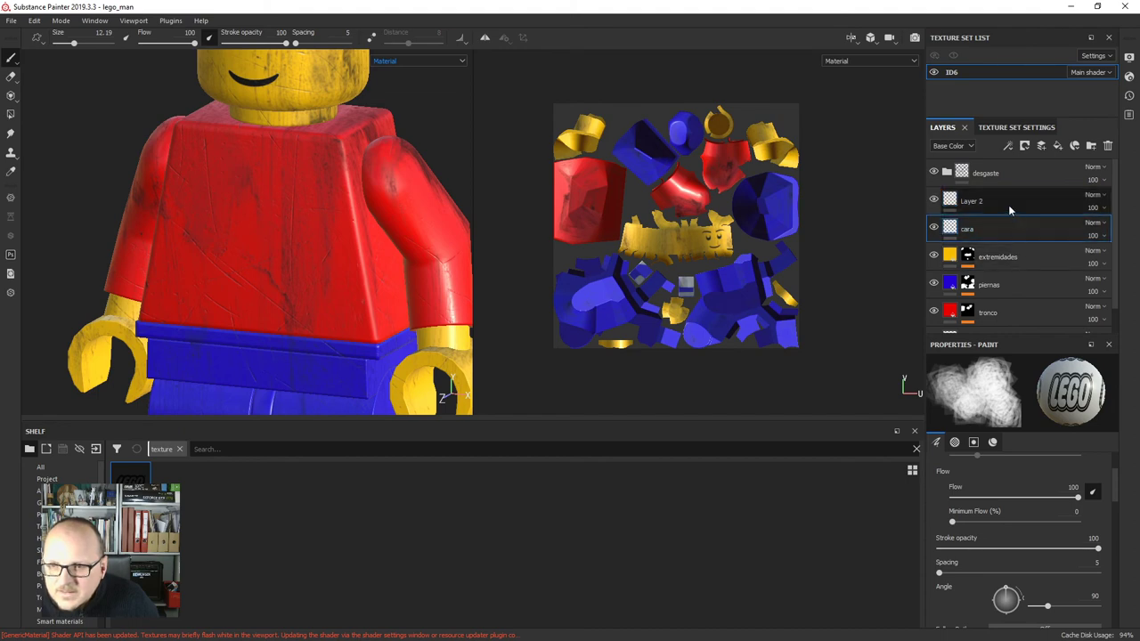
{"action": "left_click", "coordinate": [1009, 207]}
{"action": "scroll", "coordinate": [1069, 534], "scroll_direction": "down", "scroll_amount": 2}
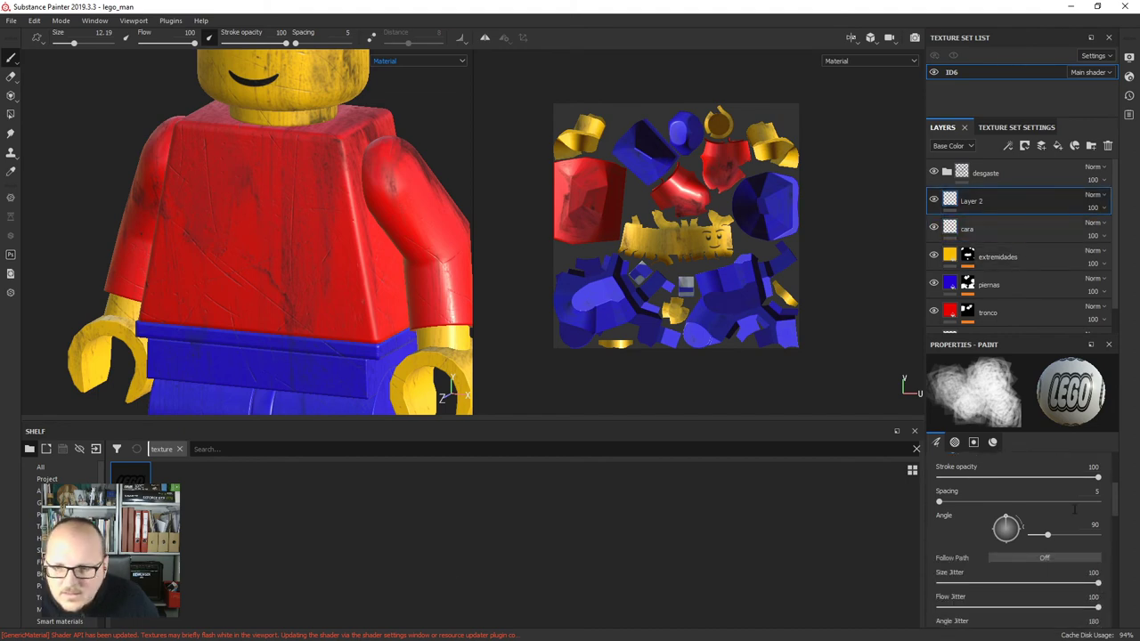
Try an arrow alpha on the paint brush and return to the LEGO logo alpha.
{"action": "left_click", "coordinate": [36, 491]}
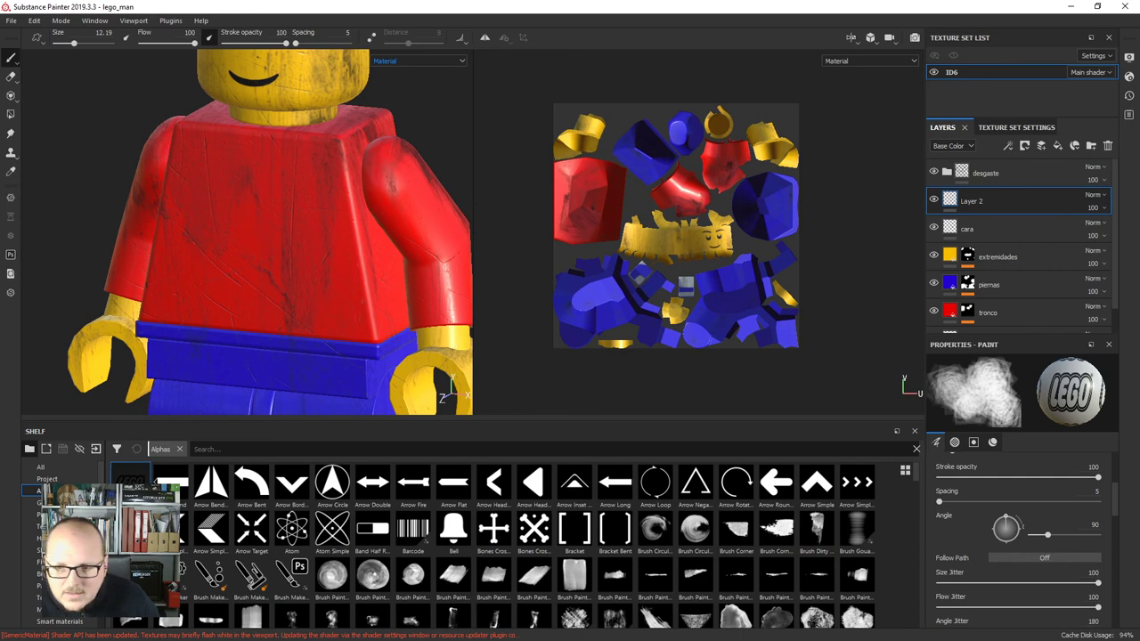
{"action": "left_click", "coordinate": [171, 484]}
{"action": "left_click", "coordinate": [211, 484]}
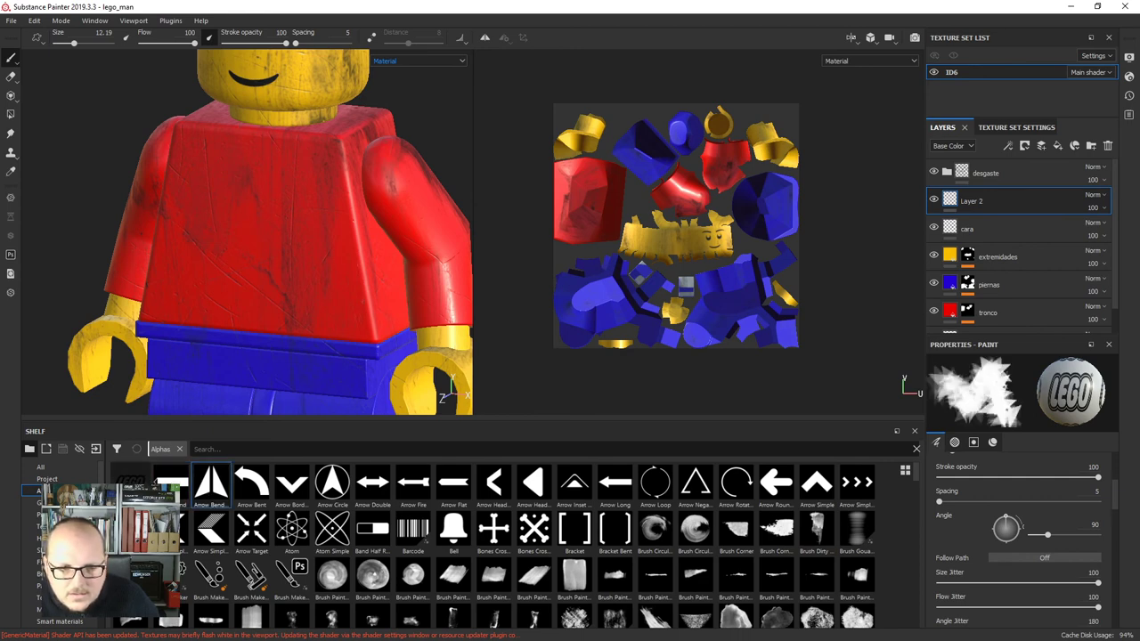
{"action": "mouse_move", "coordinate": [130, 482]}
{"action": "left_mouse_down"}
{"action": "mouse_move", "coordinate": [725, 516]}
{"action": "mouse_move", "coordinate": [969, 392]}
{"action": "mouse_move", "coordinate": [980, 397]}
{"action": "left_mouse_up"}
{"action": "mouse_move", "coordinate": [331, 482]}
{"action": "left_mouse_down"}
{"action": "mouse_move", "coordinate": [434, 489]}
{"action": "mouse_move", "coordinate": [962, 388]}
{"action": "mouse_move", "coordinate": [488, 618]}
{"action": "left_mouse_up"}
{"action": "scroll", "coordinate": [950, 566], "scroll_direction": "up", "scroll_amount": 3}
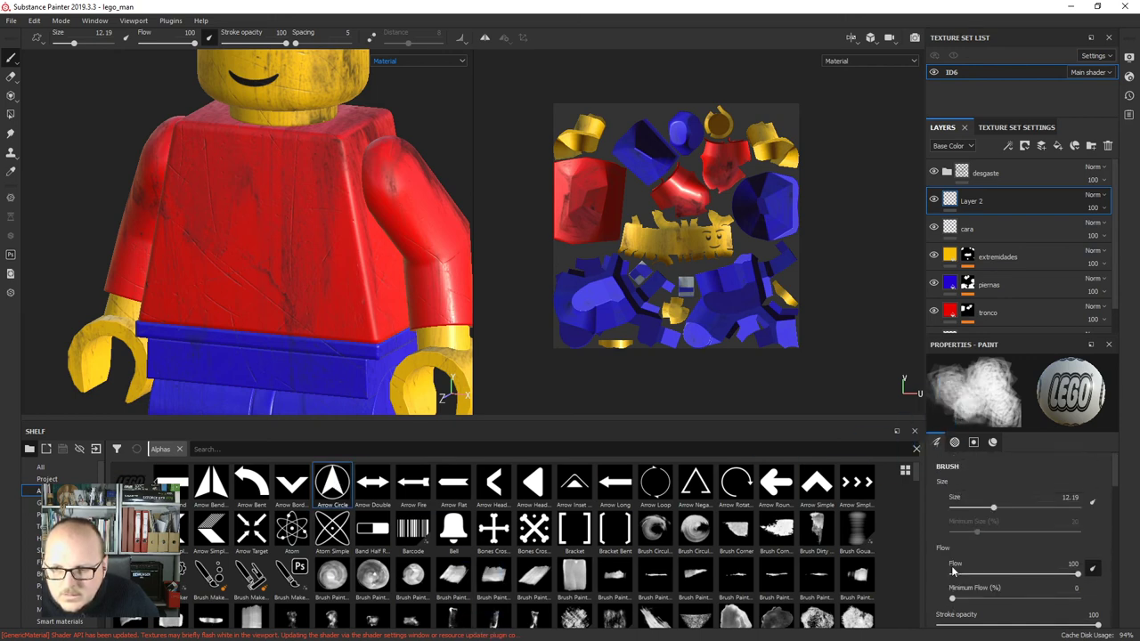
Remove the LEGO logo texture from the brush's Base Color and enlarge the brush to about 36.
{"action": "scroll", "coordinate": [953, 566], "scroll_direction": "down", "scroll_amount": 8}
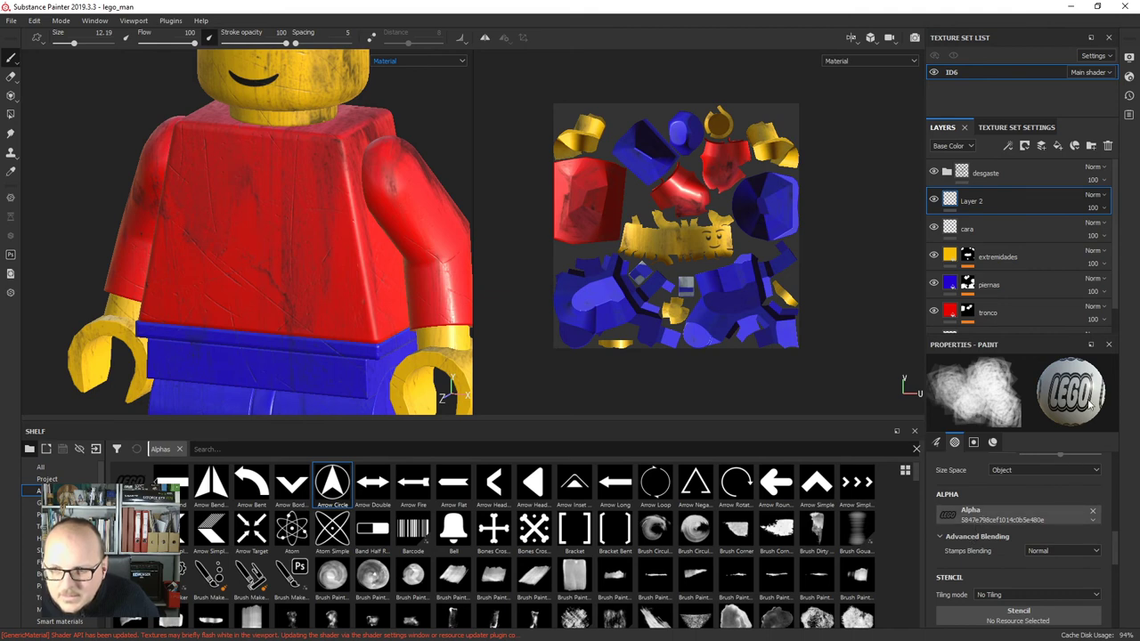
{"action": "scroll", "coordinate": [1067, 492], "scroll_direction": "down", "scroll_amount": 4}
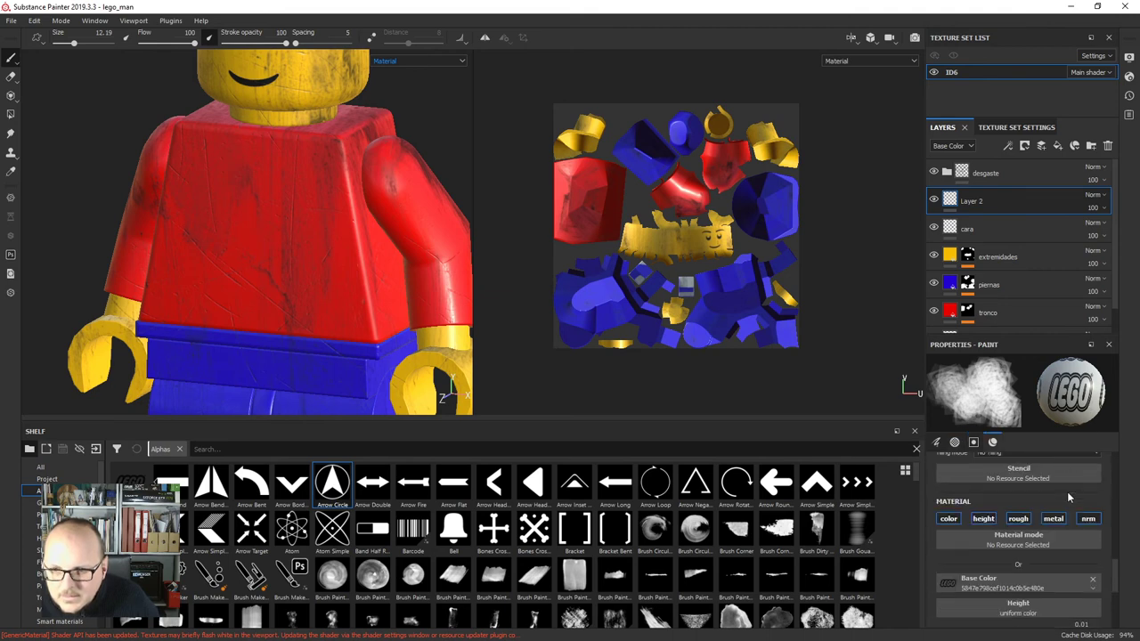
{"action": "left_click", "coordinate": [1093, 580]}
{"action": "scroll", "coordinate": [1089, 577], "scroll_direction": "up", "scroll_amount": 5}
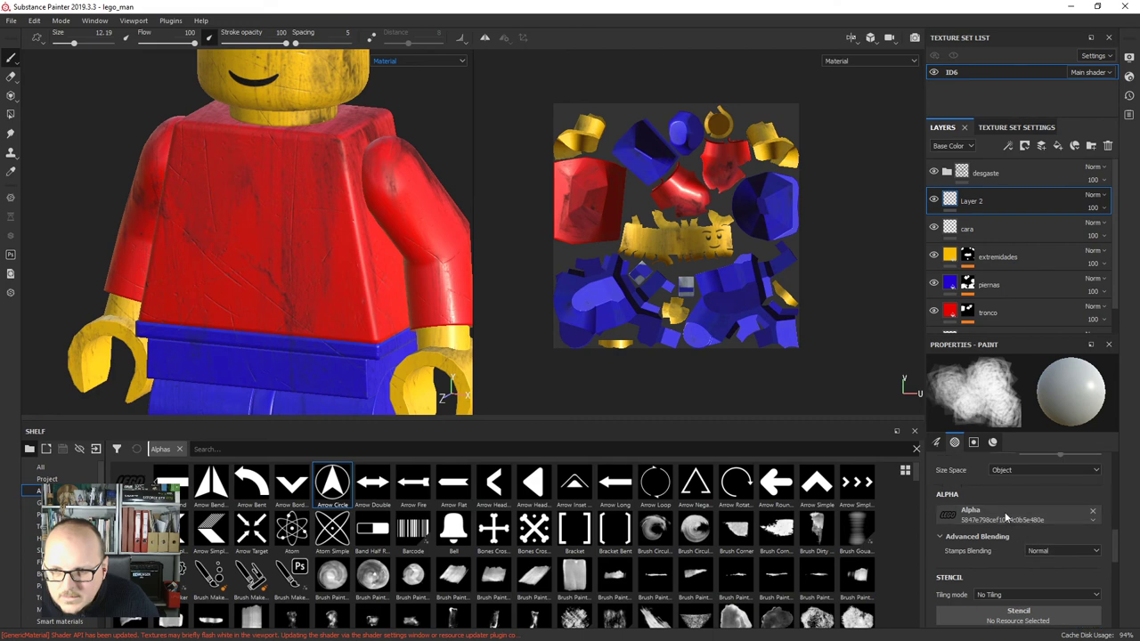
{"action": "mouse_move", "coordinate": [245, 237]}
{"action": "right_mouse_down", "text": "ctrl"}
{"action": "mouse_move", "coordinate": [313, 236]}
{"action": "mouse_move", "coordinate": [290, 236]}
{"action": "right_mouse_up", "text": "ctrl"}
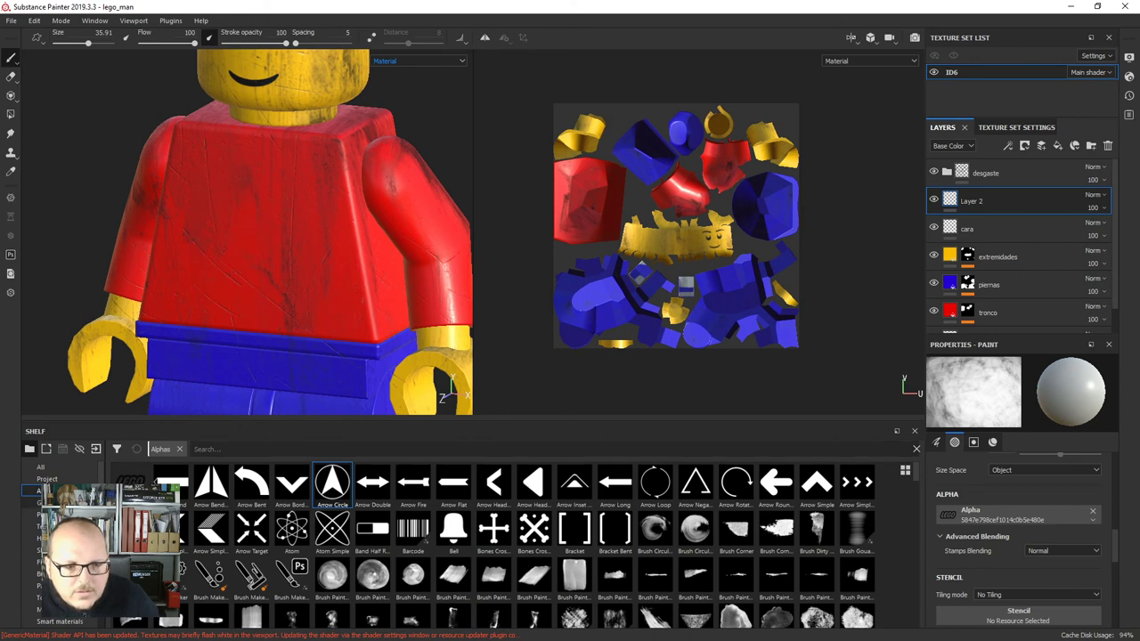
Switch to the Basic Hard brush at a size of about 43, testing it with one stamp on the torso and undoing it.
{"action": "scroll", "coordinate": [980, 469], "scroll_direction": "up", "scroll_amount": 5}
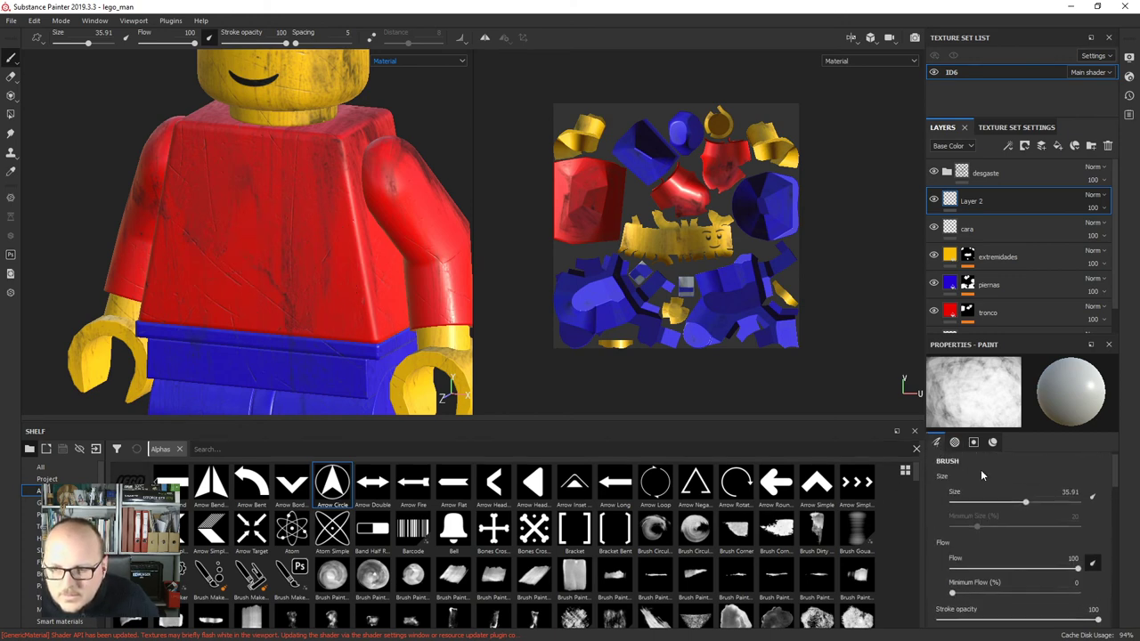
{"action": "scroll", "coordinate": [1002, 544], "scroll_direction": "down", "scroll_amount": 1}
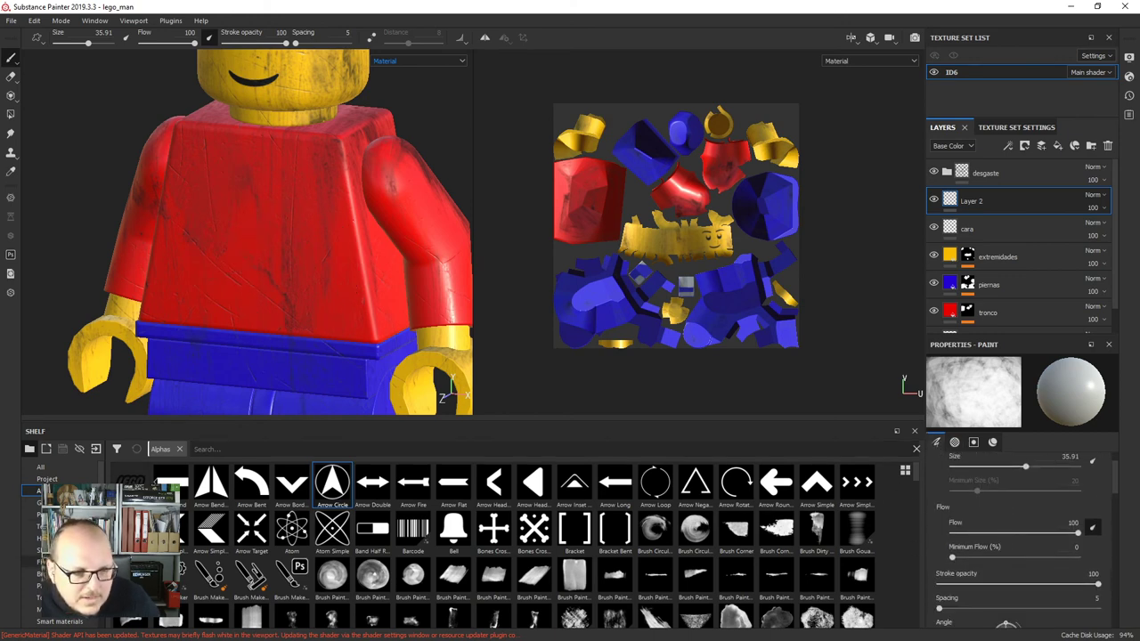
{"action": "left_click", "coordinate": [41, 575]}
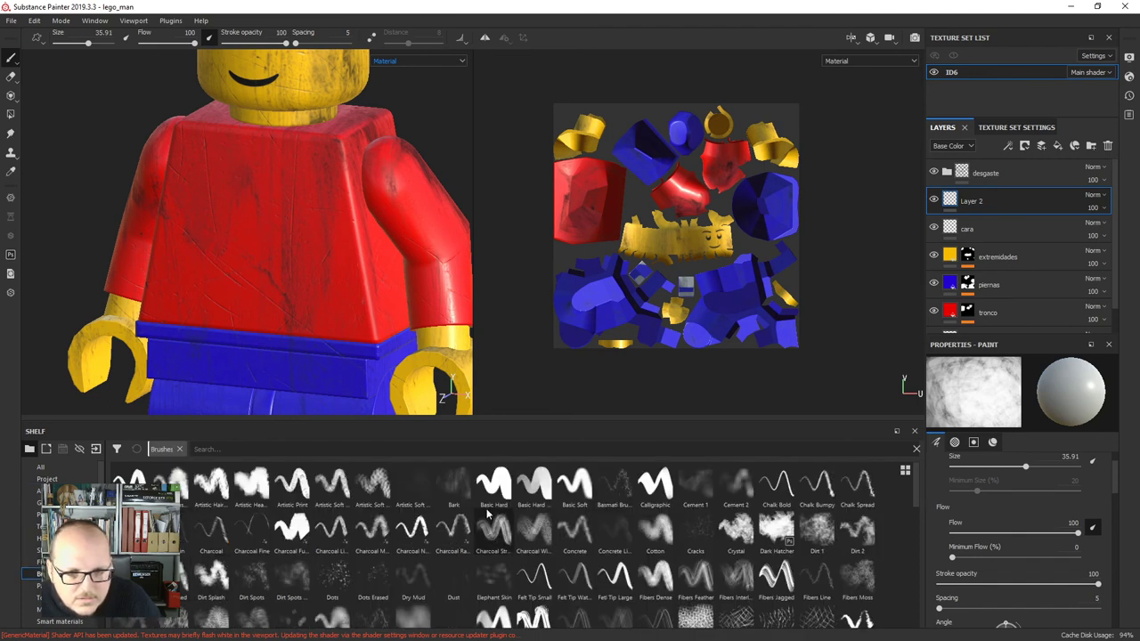
{"action": "mouse_move", "coordinate": [495, 488]}
{"action": "left_mouse_down"}
{"action": "mouse_move", "coordinate": [798, 473]}
{"action": "mouse_move", "coordinate": [981, 399]}
{"action": "left_mouse_up"}
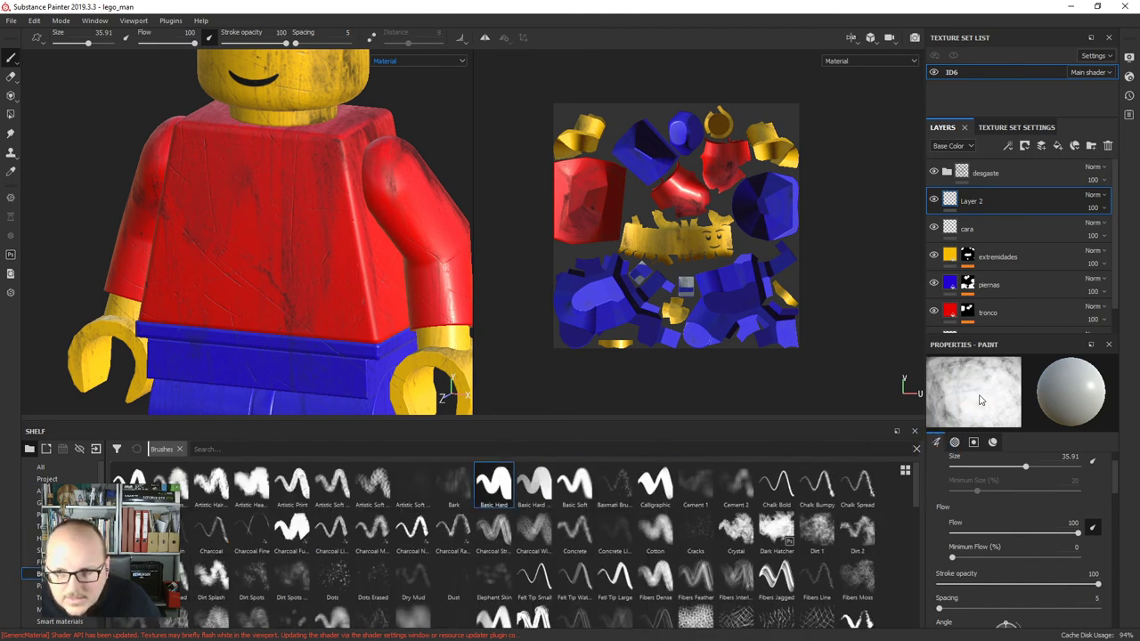
{"action": "left_click", "coordinate": [504, 482]}
{"action": "mouse_move", "coordinate": [221, 255]}
{"action": "right_mouse_down", "text": "ctrl"}
{"action": "mouse_move", "coordinate": [255, 224]}
{"action": "mouse_move", "coordinate": [244, 223]}
{"action": "right_mouse_up", "text": "ctrl"}
{"action": "left_click", "coordinate": [266, 236]}
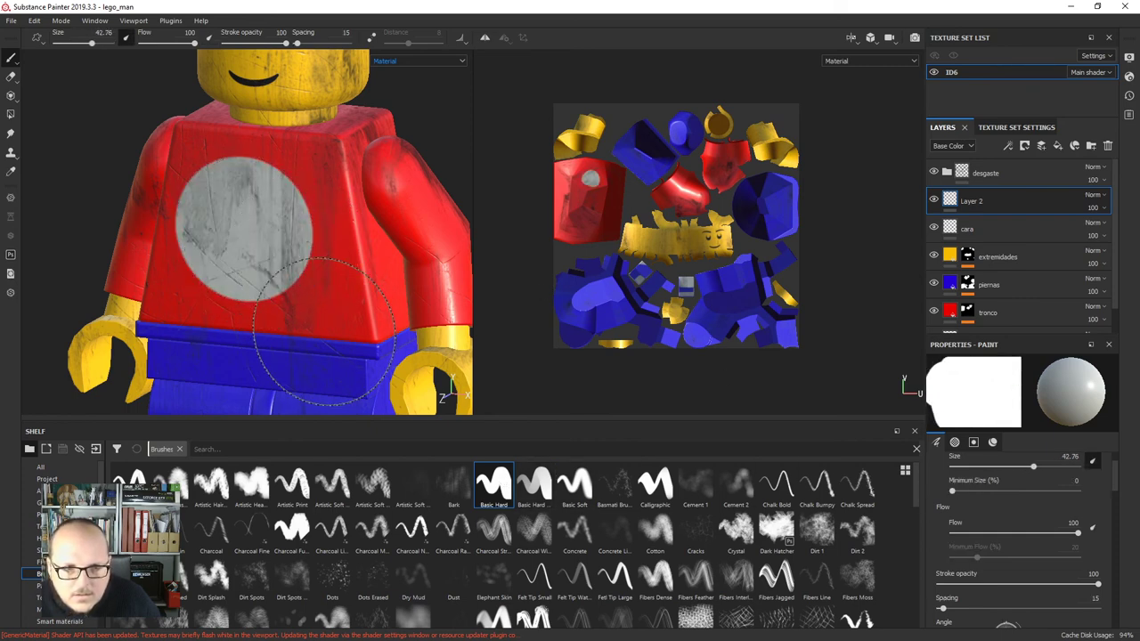
{"action": "key", "text": "ctrl+z"}
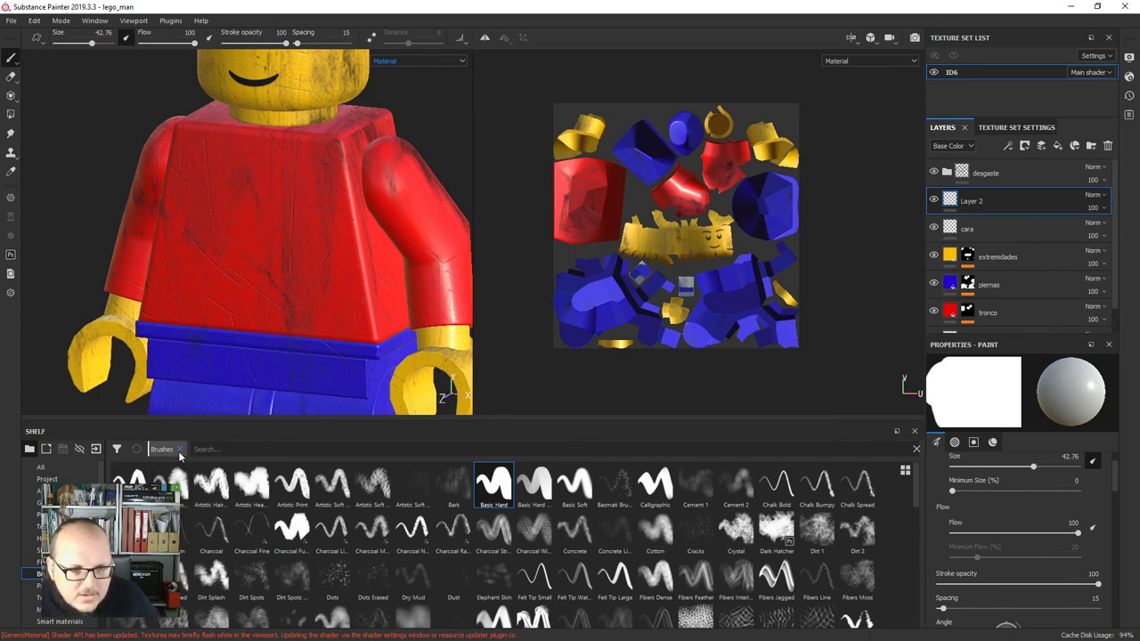
Apply the LEGO logo as the Basic Hard brush's alpha, testing it with one stamp on the torso and undoing it.
{"action": "left_click", "coordinate": [179, 449]}
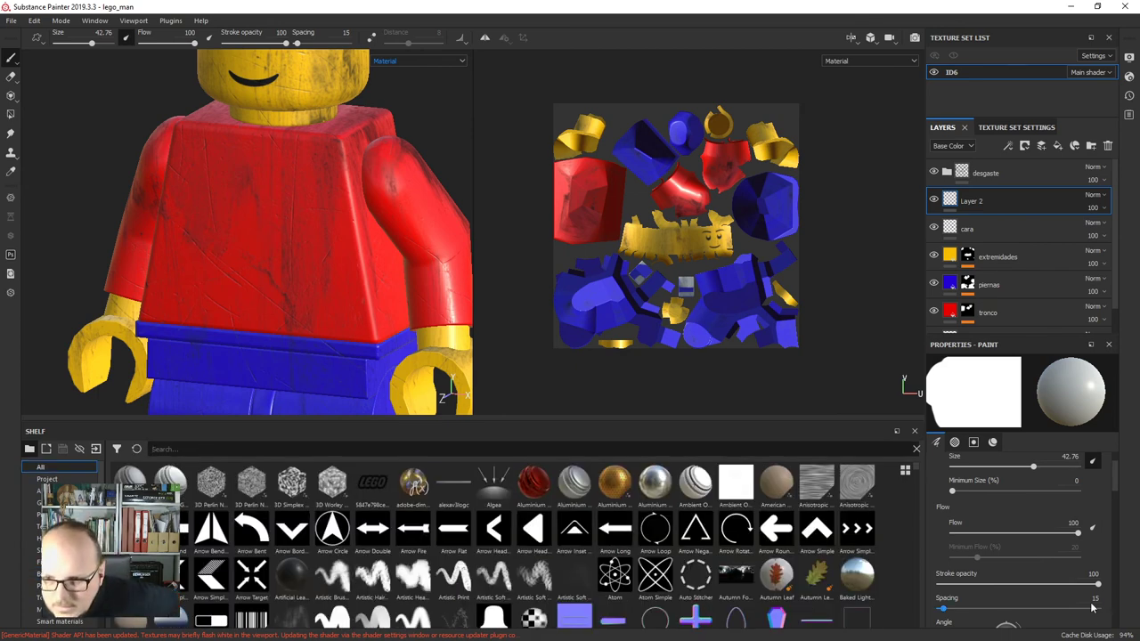
{"action": "scroll", "coordinate": [1033, 559], "scroll_direction": "down", "scroll_amount": 8}
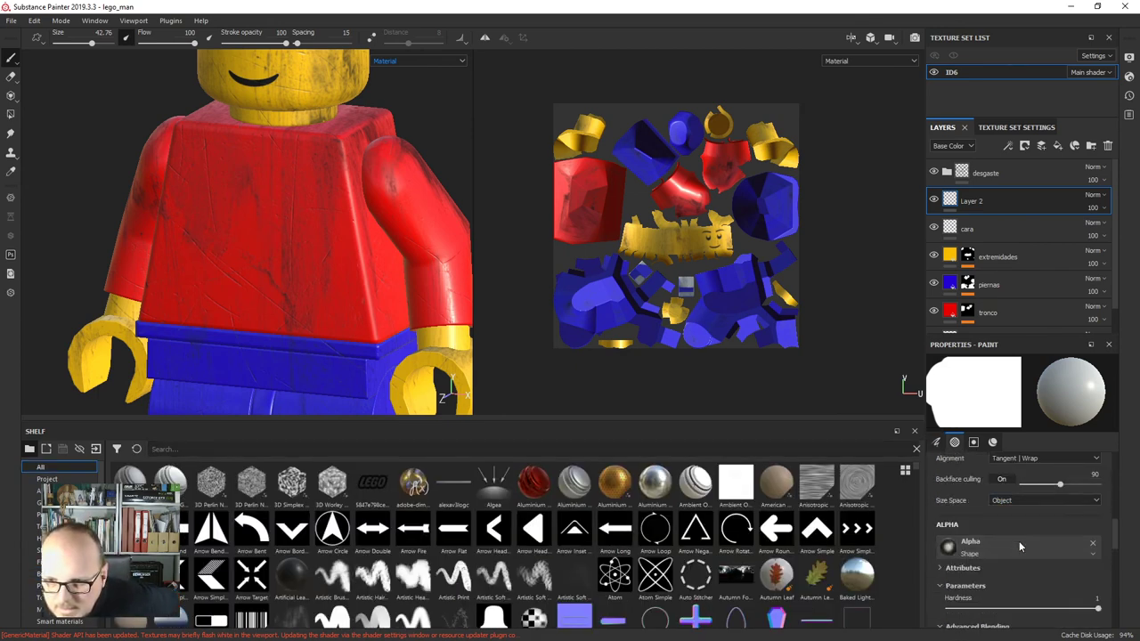
{"action": "mouse_move", "coordinate": [372, 482]}
{"action": "left_mouse_down"}
{"action": "mouse_move", "coordinate": [1038, 552]}
{"action": "mouse_move", "coordinate": [1005, 548]}
{"action": "left_mouse_up"}
{"action": "left_click", "coordinate": [250, 232]}
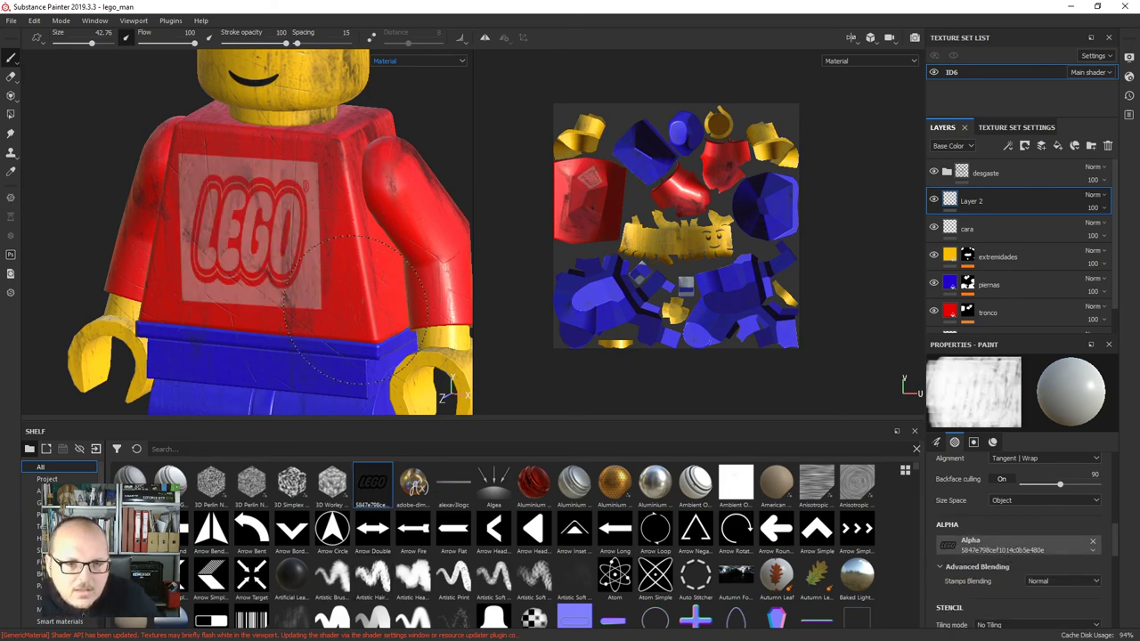
{"action": "key", "text": "ctrl+z"}
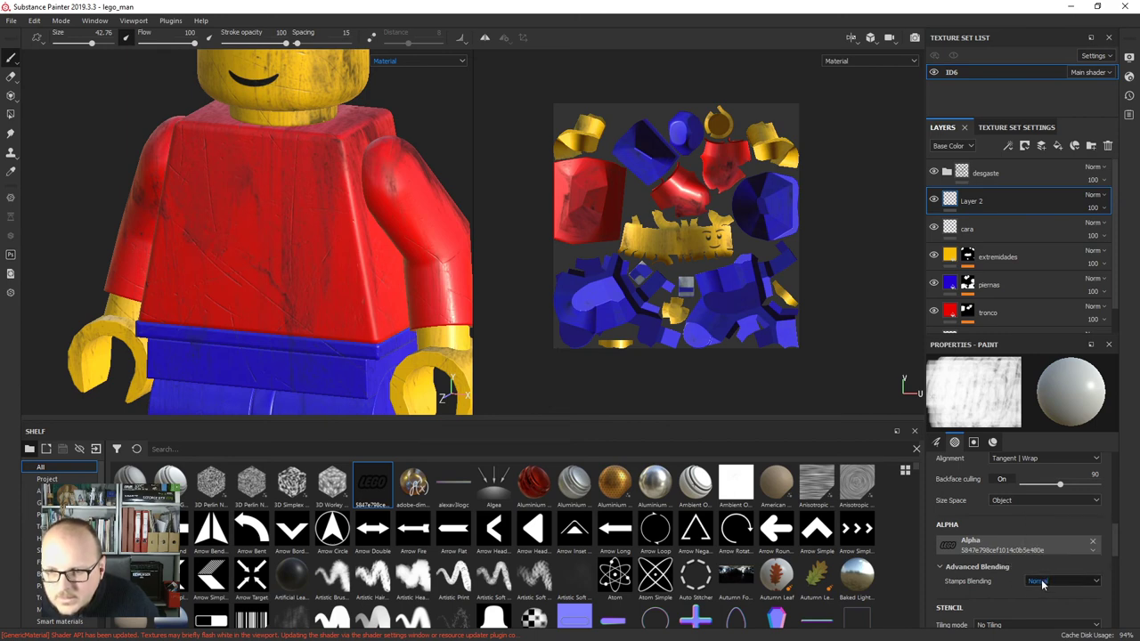
{"action": "scroll", "coordinate": [1039, 584], "scroll_direction": "down", "scroll_amount": 2}
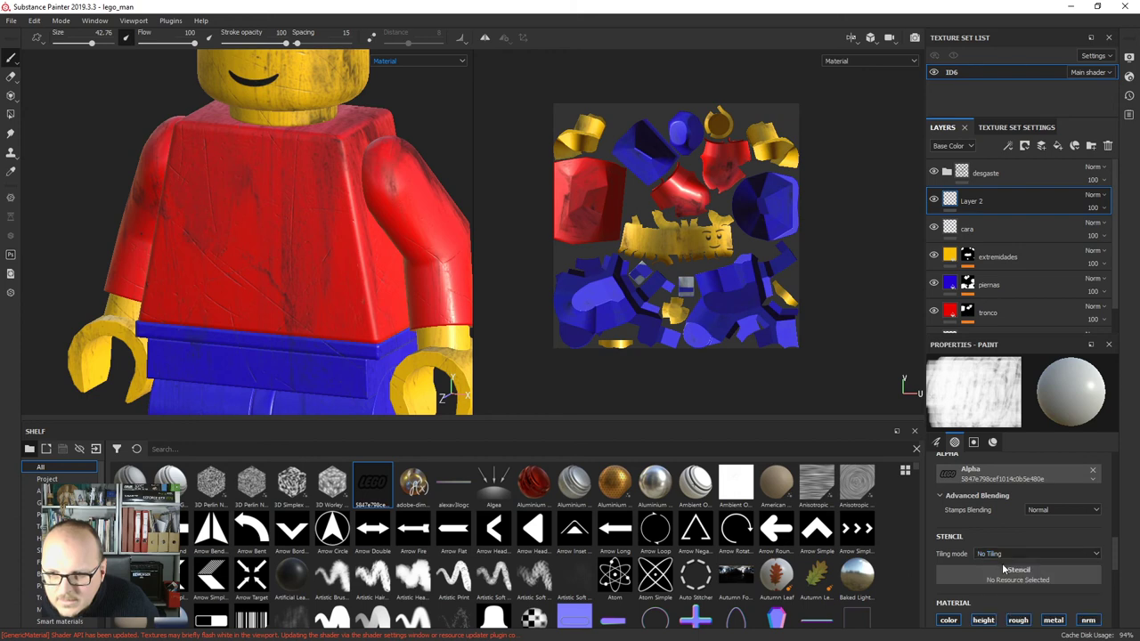
{"action": "scroll", "coordinate": [1000, 567], "scroll_direction": "down", "scroll_amount": 4}
{"action": "scroll", "coordinate": [1003, 563], "scroll_direction": "down", "scroll_amount": 4}
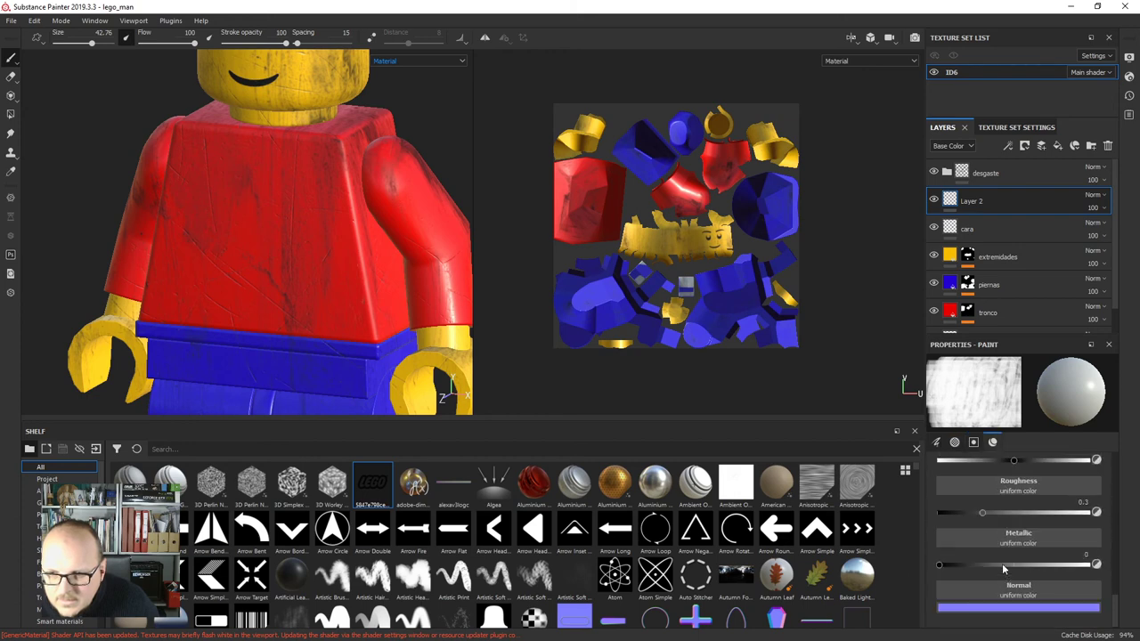
{"action": "scroll", "coordinate": [1002, 563], "scroll_direction": "up", "scroll_amount": 10}
Move the painting window aside and open the LEGO logo PNG from the desktop in the image viewer.
{"action": "left_click_drag", "start_coordinate": [1011, 9], "coordinate": [799, 39]}
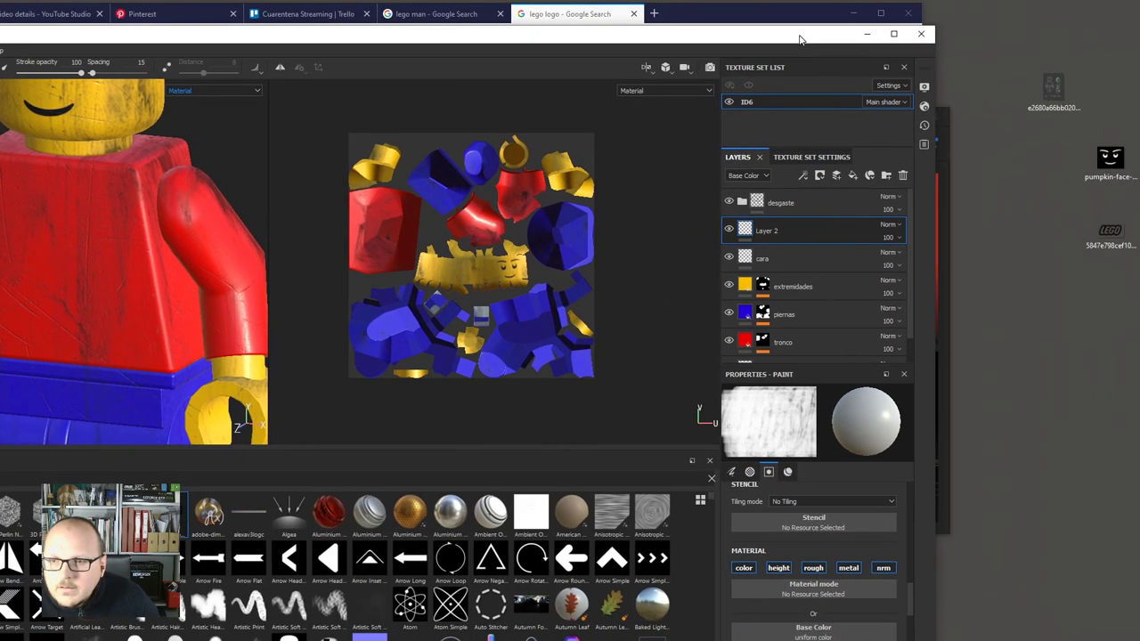
{"action": "left_click", "coordinate": [1109, 236]}
{"action": "double_click", "coordinate": [1112, 240]}
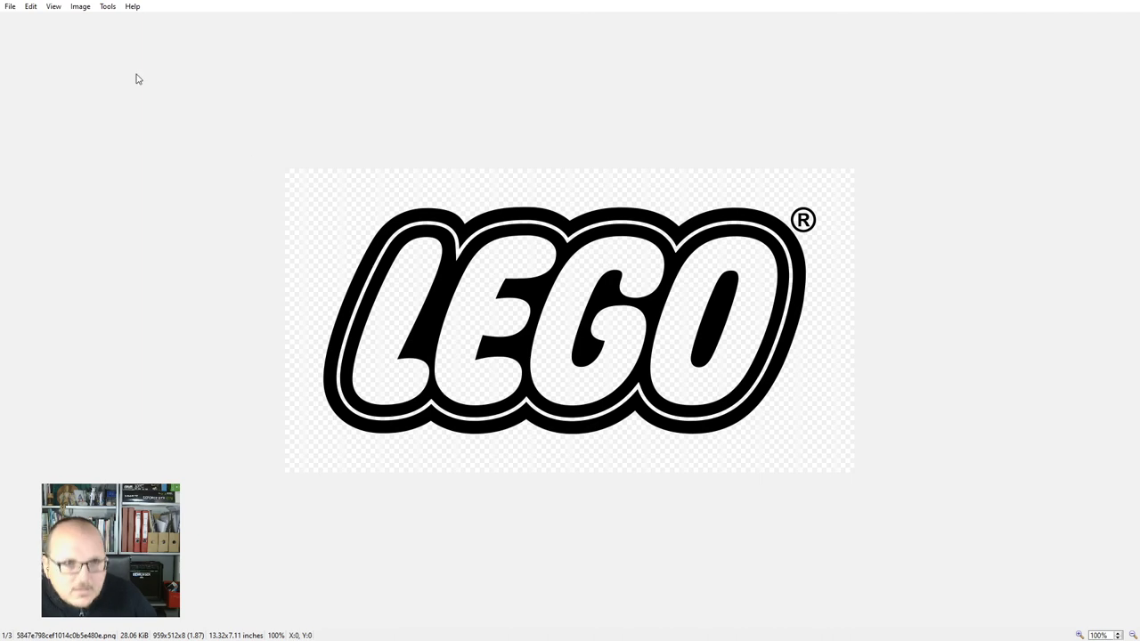
Try inverting the LEGO logo's colours to a negative, and undo it.
{"action": "left_click", "coordinate": [77, 7]}
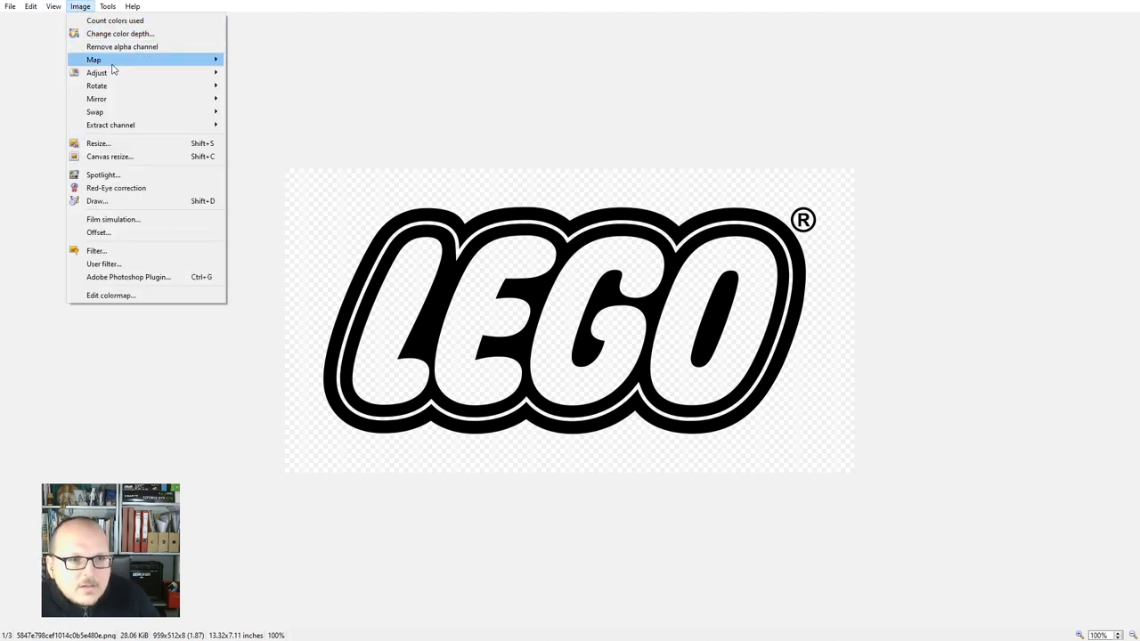
{"action": "mouse_move", "coordinate": [109, 61]}
{"action": "left_click", "coordinate": [255, 104]}
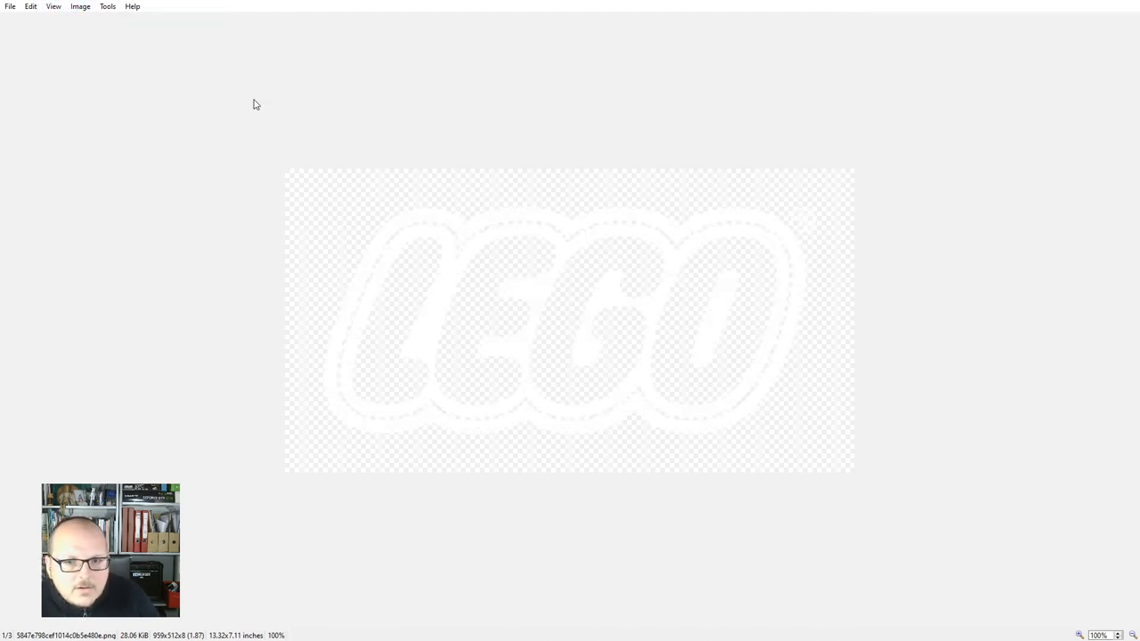
{"action": "key", "text": "ctrl+z"}
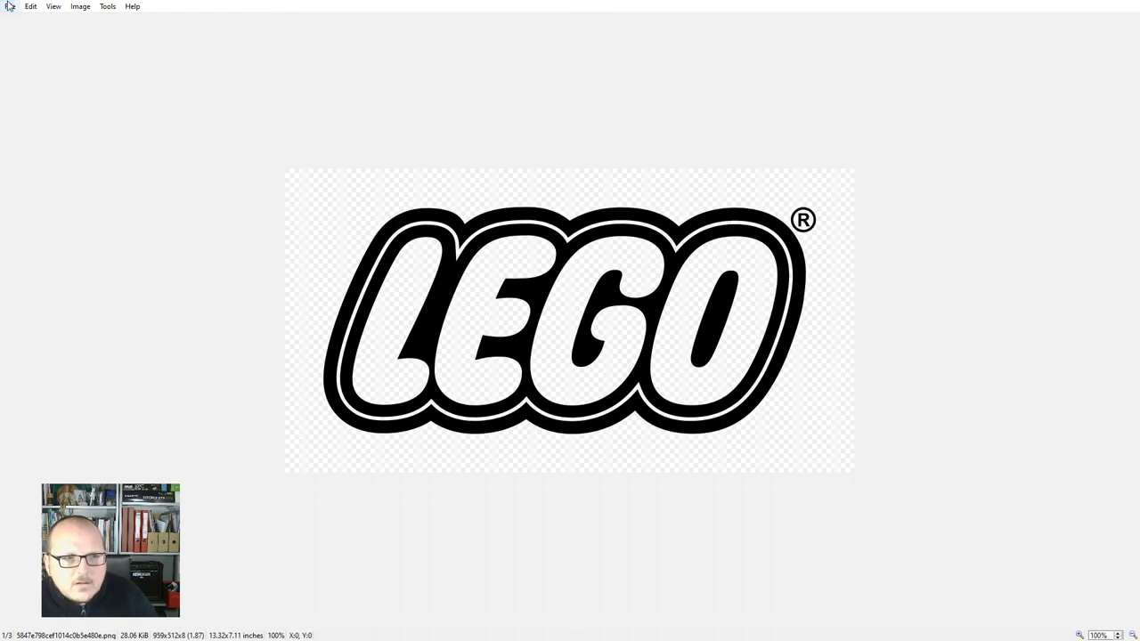
Save the LEGO logo to the desktop as the JPG file 5847e798cef1014c0b5e480e.jpg.
{"action": "left_click", "coordinate": [9, 6]}
{"action": "left_click", "coordinate": [46, 103]}
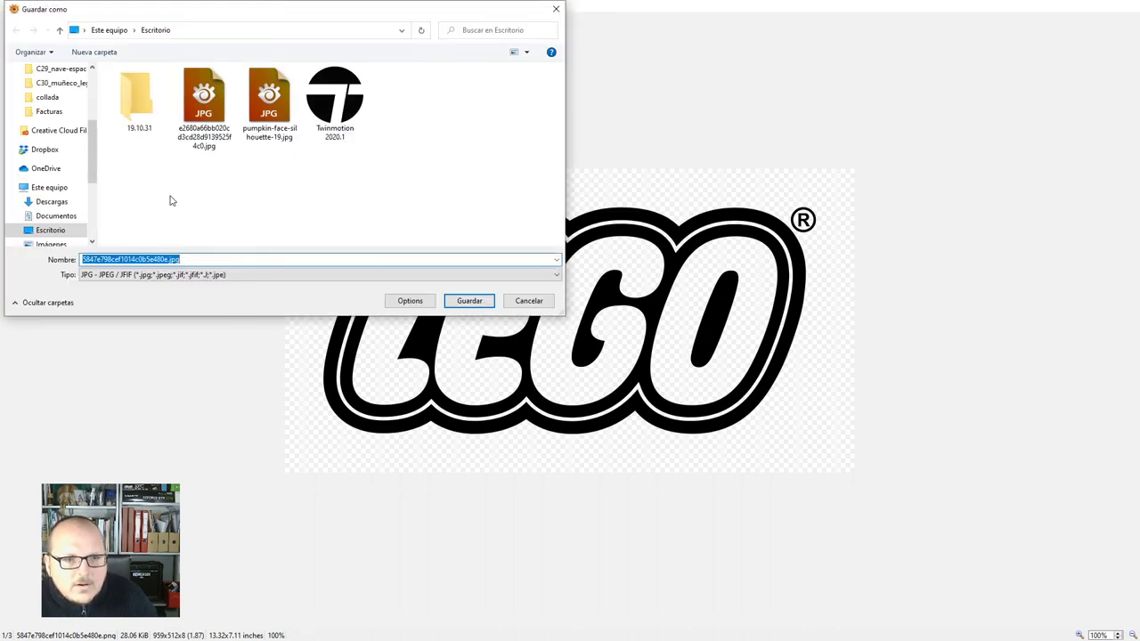
{"action": "left_click", "coordinate": [481, 303]}
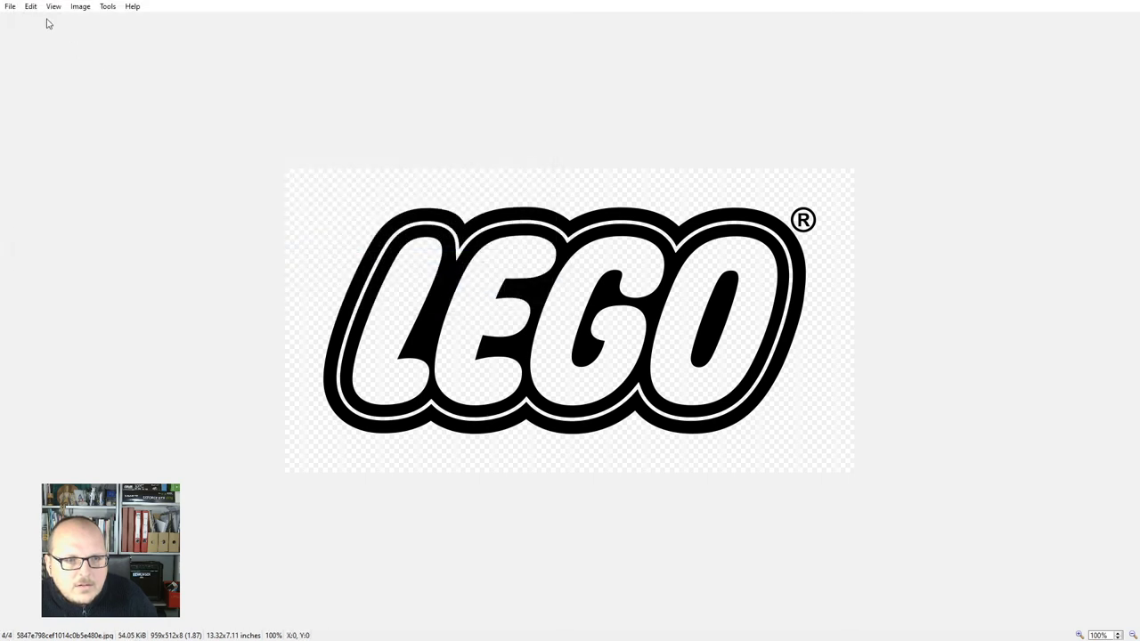
Save the LEGO logo PNG as JPG again, replacing the existing desktop file, and close the image viewer.
{"action": "scroll", "coordinate": [189, 159], "scroll_direction": "up", "scroll_amount": 1}
{"action": "scroll", "coordinate": [190, 159], "scroll_direction": "down", "scroll_amount": 3}
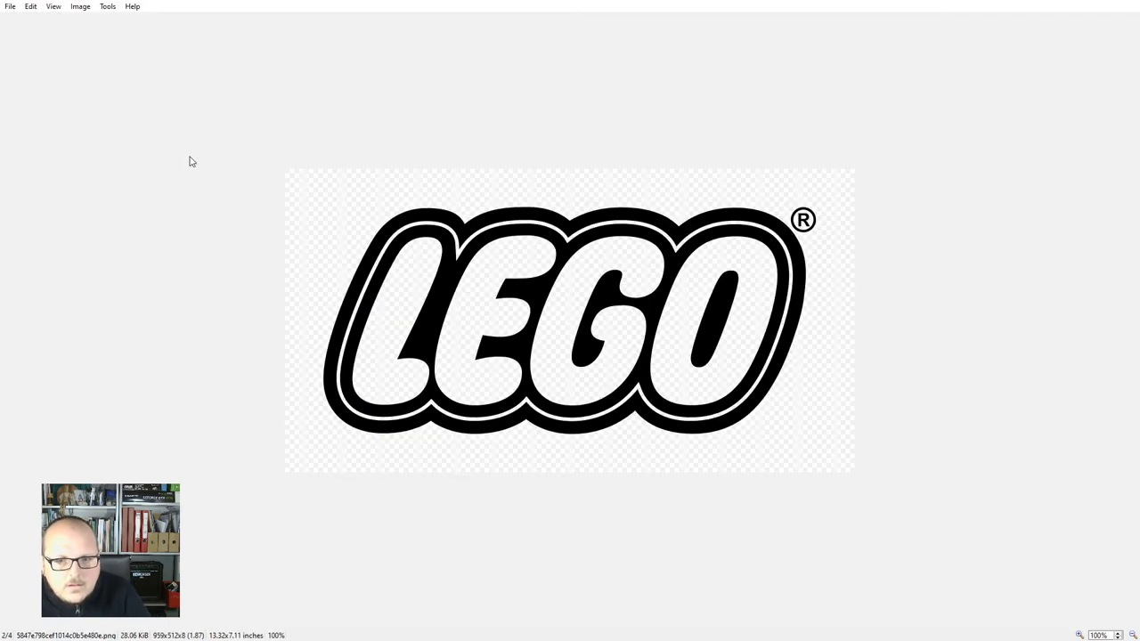
{"action": "key", "text": "Left"}
{"action": "left_click", "coordinate": [7, 5]}
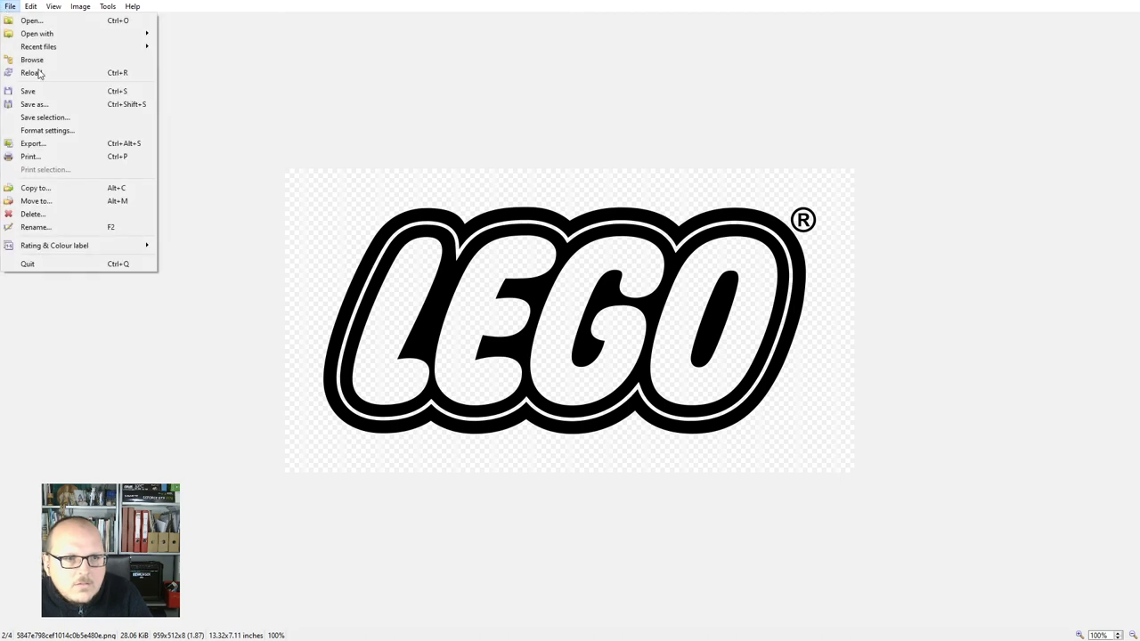
{"action": "left_click", "coordinate": [53, 105]}
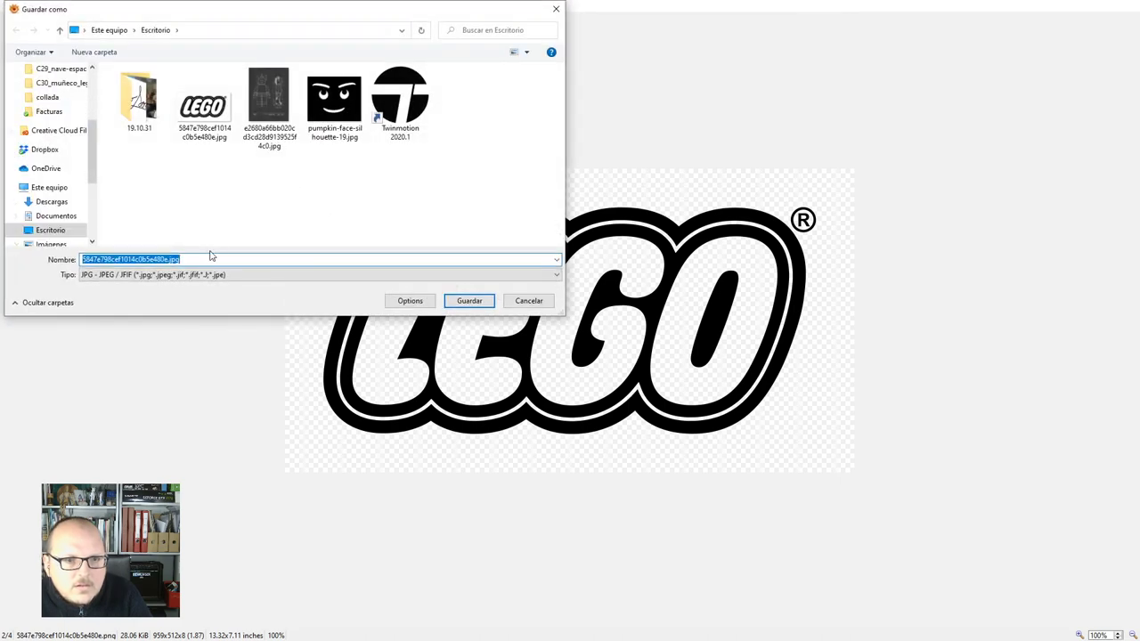
{"action": "left_click", "coordinate": [451, 303]}
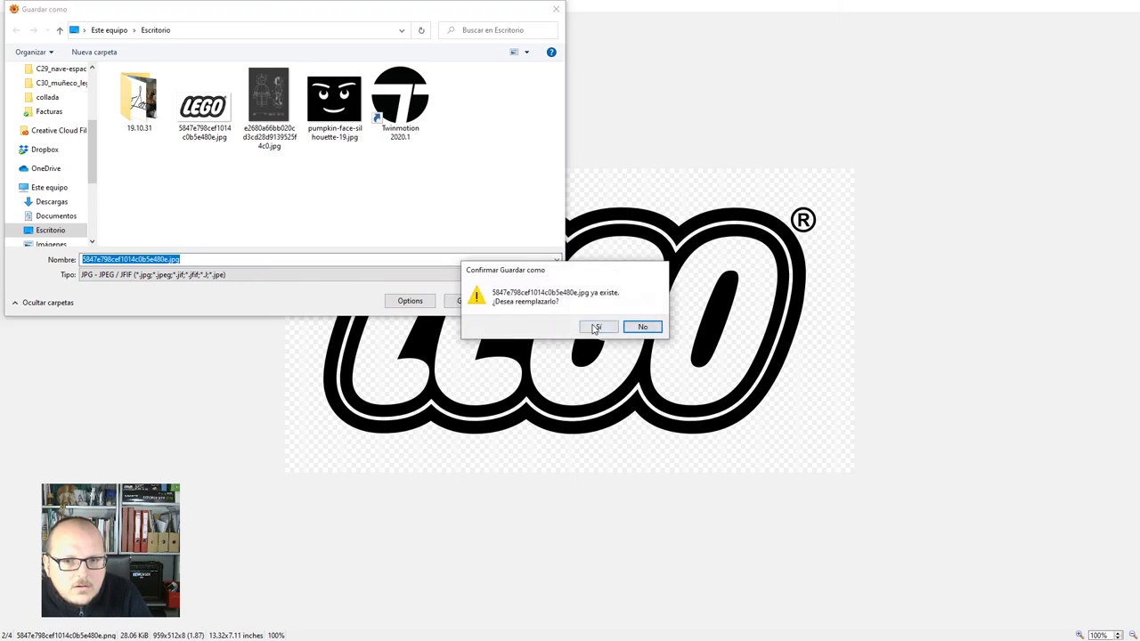
{"action": "left_click", "coordinate": [595, 329]}
{"action": "key", "text": "Escape"}
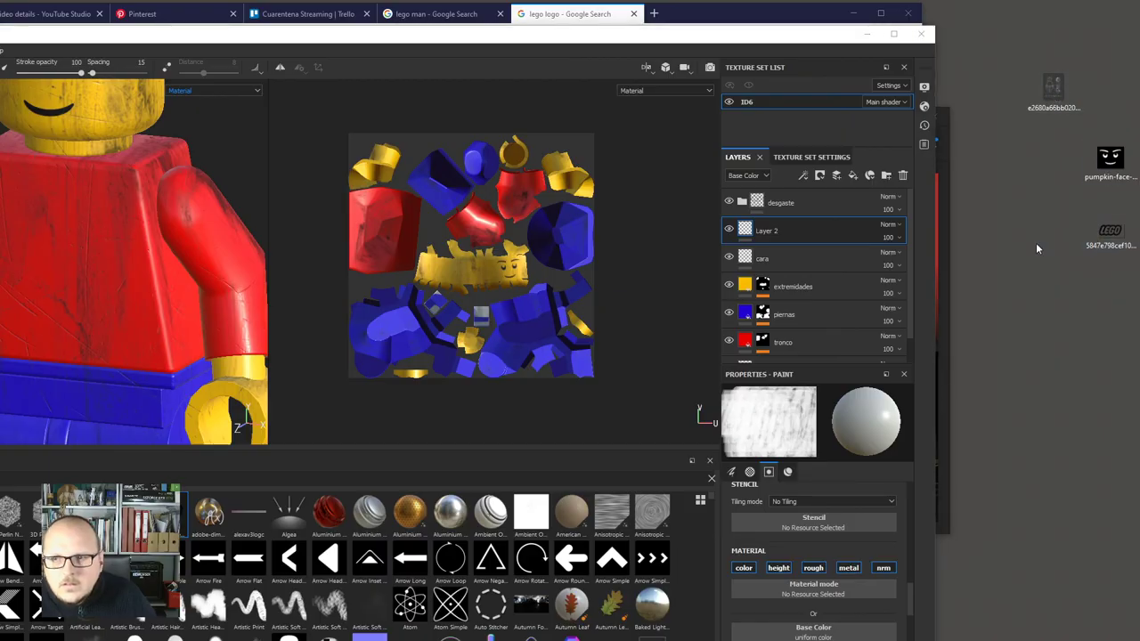
Move the open windows away from the desktop icons and open the LEGO logo JPG in the image viewer.
{"action": "left_click_drag", "start_coordinate": [760, 17], "coordinate": [900, 98]}
{"action": "left_click_drag", "start_coordinate": [784, 34], "coordinate": [1046, 142]}
{"action": "double_click", "coordinate": [40, 32]}
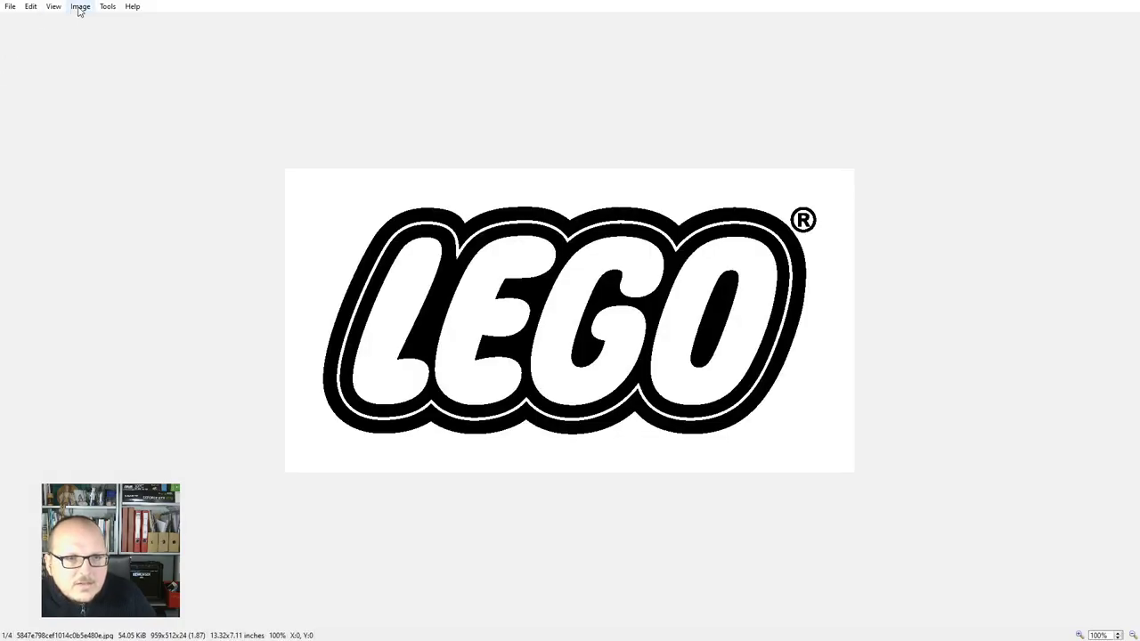
Invert the LEGO logo JPG to a negative with a black background, save it, and close the image viewer.
{"action": "left_click", "coordinate": [80, 7]}
{"action": "mouse_move", "coordinate": [120, 73]}
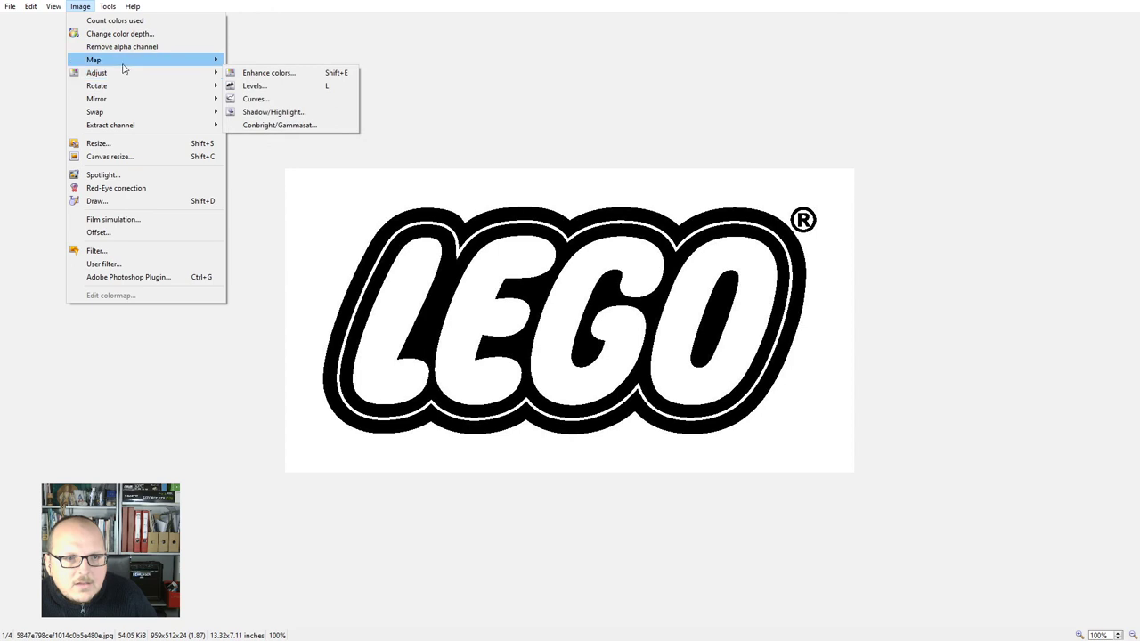
{"action": "left_click", "coordinate": [278, 110]}
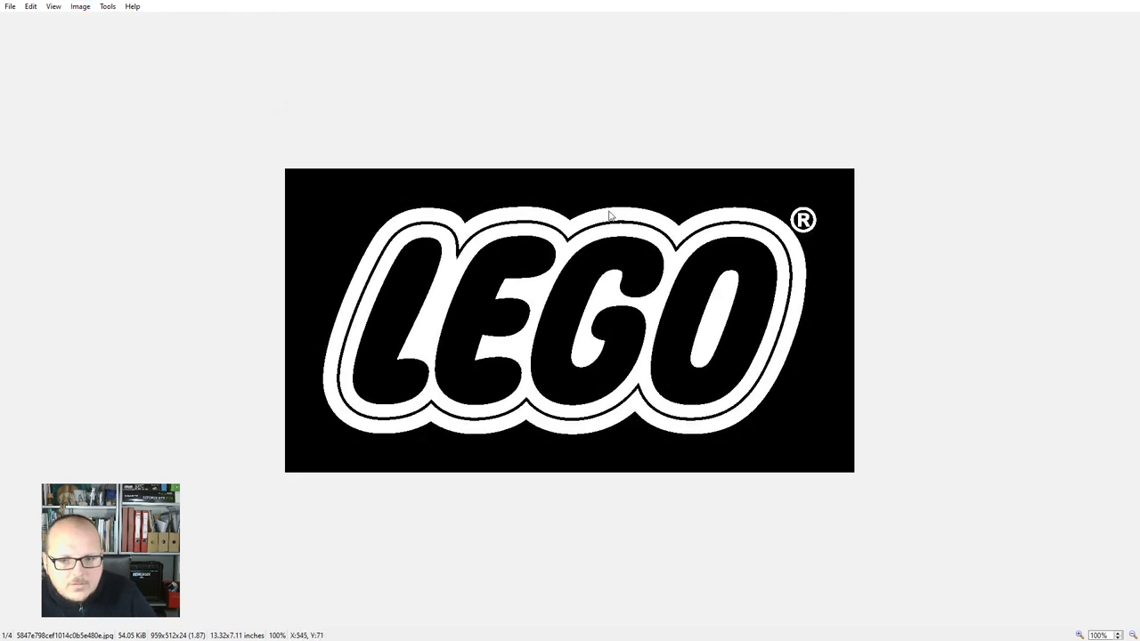
{"action": "scroll", "coordinate": [610, 216], "scroll_direction": "down", "scroll_amount": 1}
{"action": "left_click", "coordinate": [567, 337]}
{"action": "scroll", "coordinate": [687, 325], "scroll_direction": "up", "scroll_amount": 1}
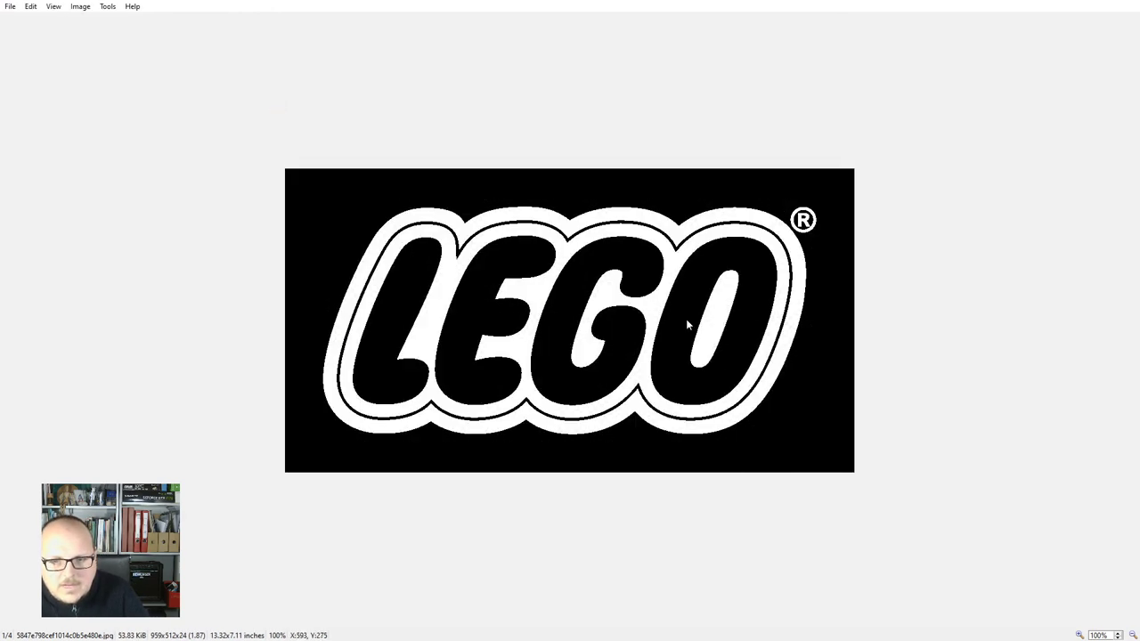
{"action": "key", "text": "Escape"}
Import 5847e798cef1014c0b5e480e.jpg from the desktop into Substance Painter as an alpha for the current session, and maximize the window.
{"action": "left_click_drag", "start_coordinate": [27, 24], "coordinate": [498, 612]}
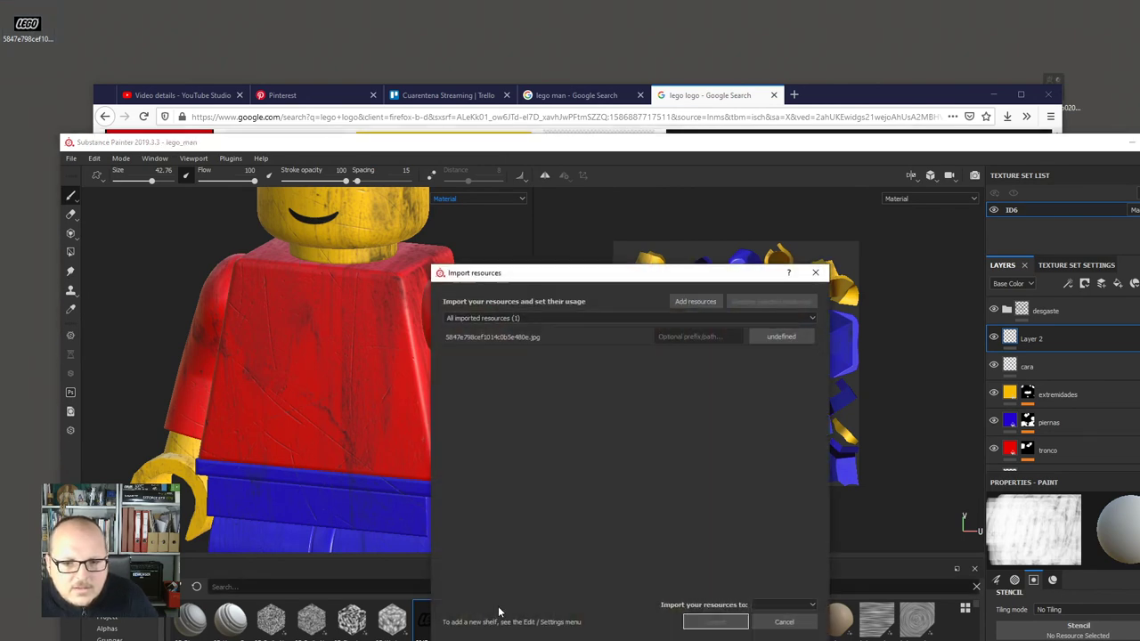
{"action": "left_click", "coordinate": [781, 336]}
{"action": "left_click", "coordinate": [795, 353]}
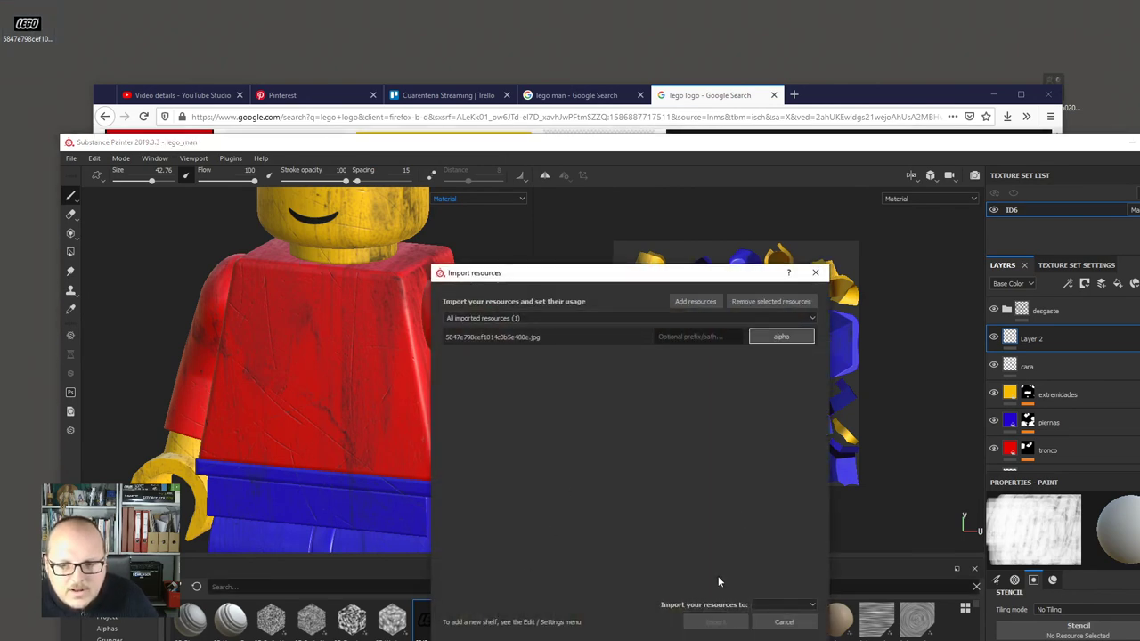
{"action": "left_click", "coordinate": [780, 609]}
{"action": "left_click", "coordinate": [779, 545]}
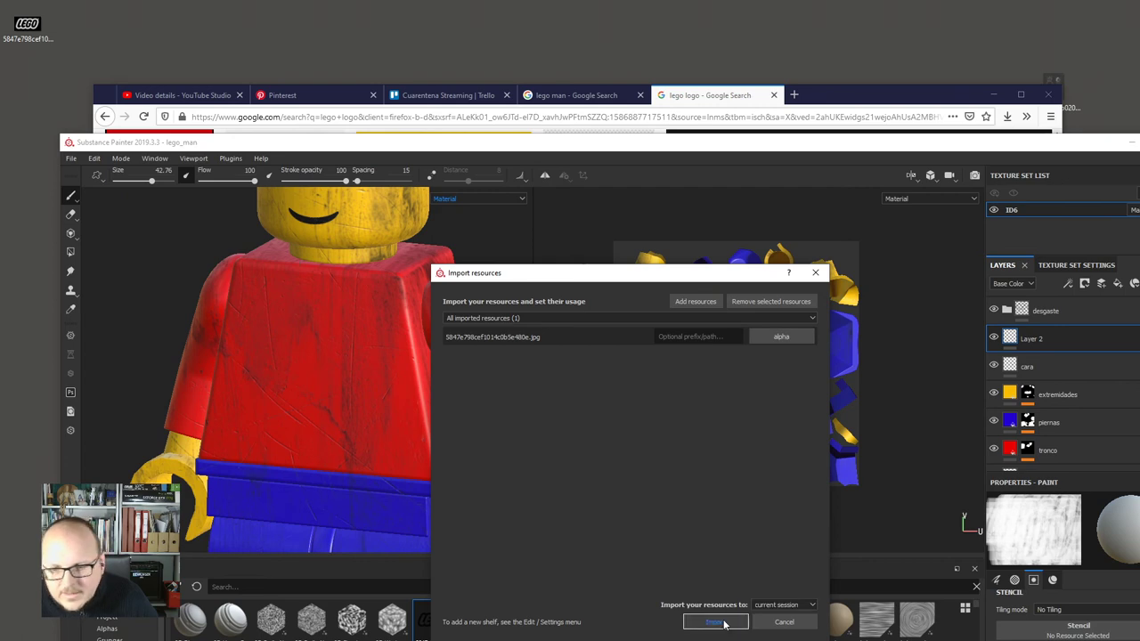
{"action": "left_click", "coordinate": [716, 623]}
{"action": "left_click_drag", "start_coordinate": [1003, 149], "coordinate": [832, 87]}
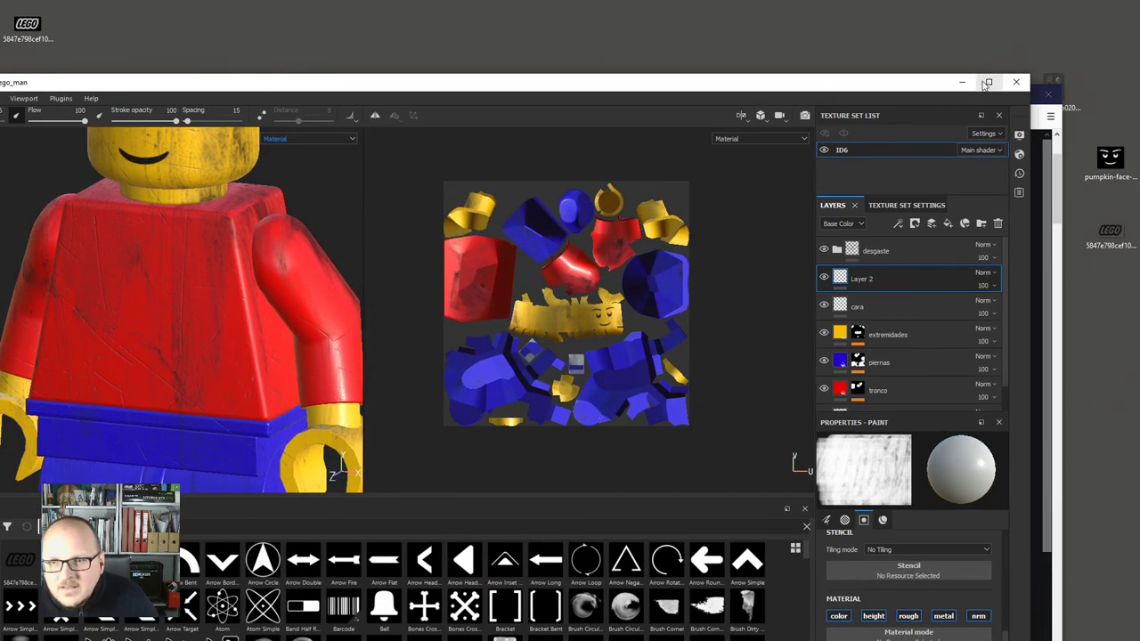
{"action": "left_click", "coordinate": [987, 84]}
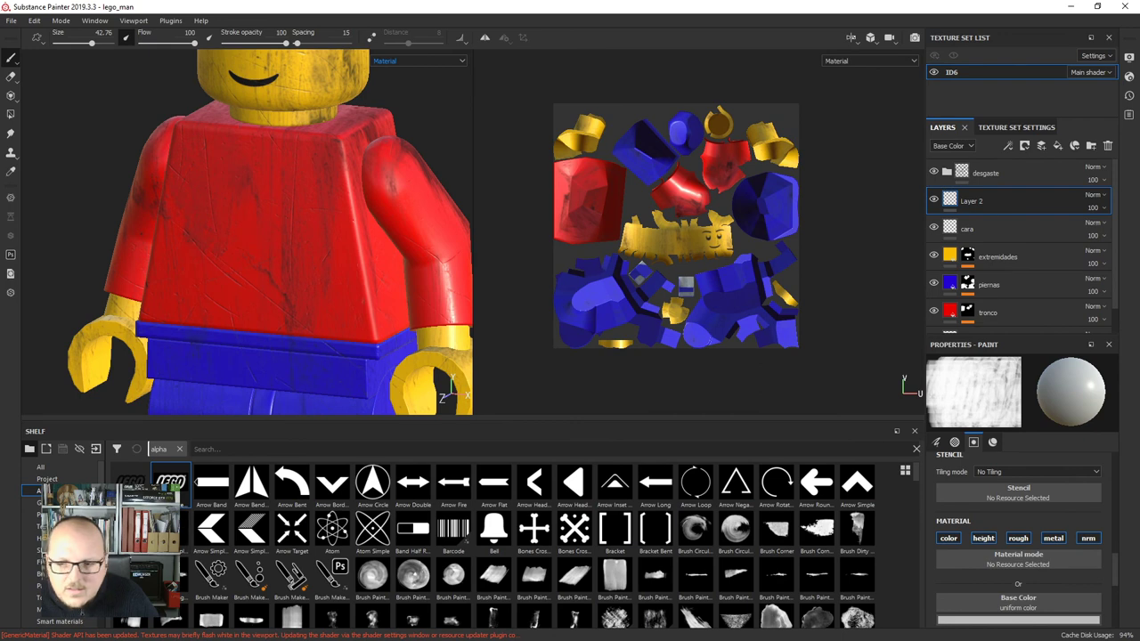
Assign the imported white-on-black LEGO logo as the paint brush's alpha.
{"action": "scroll", "coordinate": [1044, 562], "scroll_direction": "down", "scroll_amount": 4}
{"action": "scroll", "coordinate": [1044, 562], "scroll_direction": "up", "scroll_amount": 5}
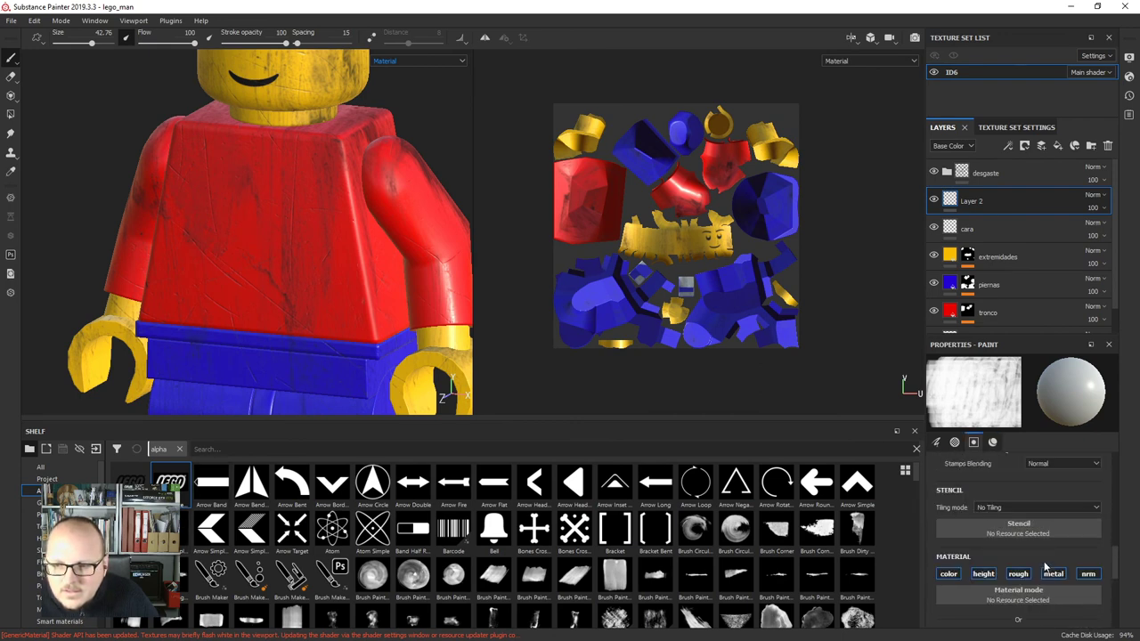
{"action": "scroll", "coordinate": [1044, 563], "scroll_direction": "up", "scroll_amount": 6}
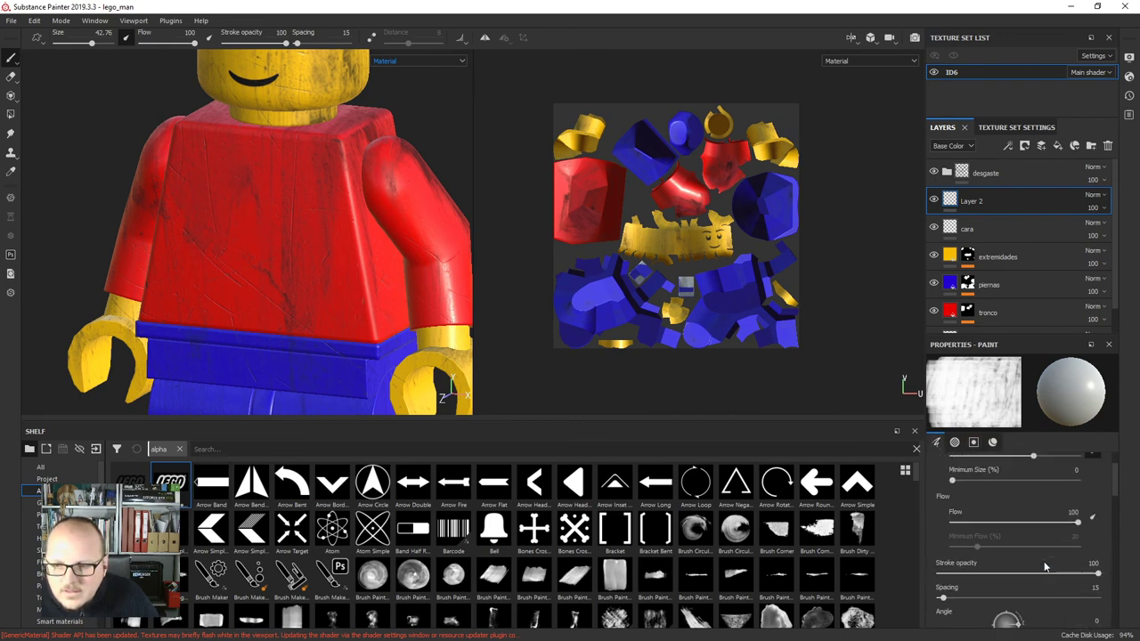
{"action": "left_click", "coordinate": [974, 443]}
{"action": "left_click", "coordinate": [993, 443]}
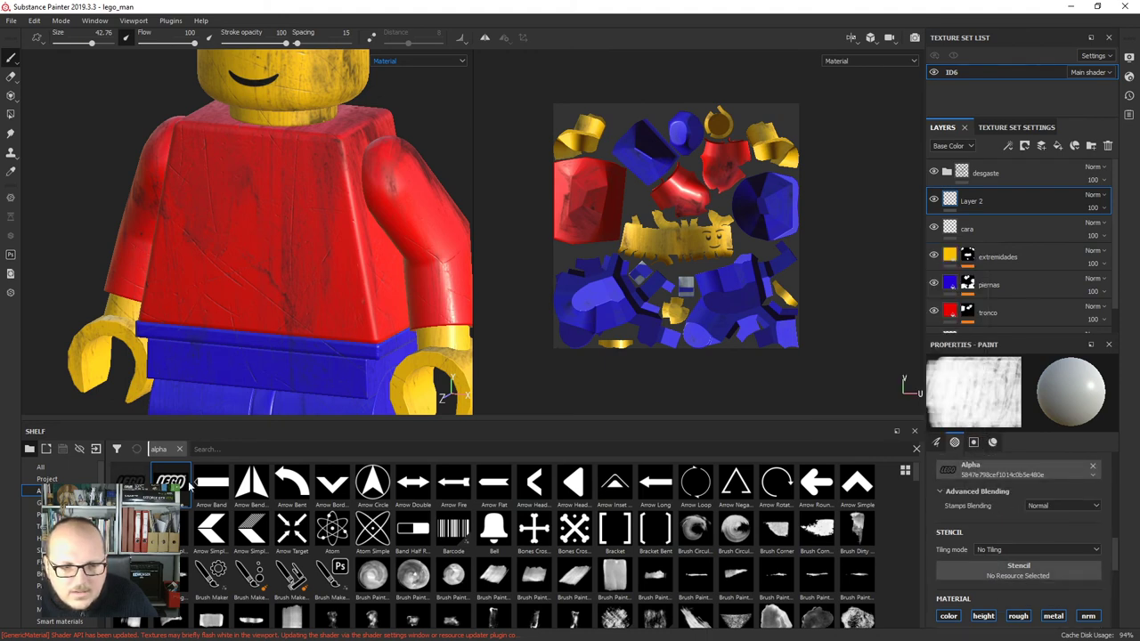
{"action": "mouse_move", "coordinate": [169, 482]}
{"action": "left_mouse_down"}
{"action": "mouse_move", "coordinate": [816, 564]}
{"action": "mouse_move", "coordinate": [1003, 485]}
{"action": "mouse_move", "coordinate": [998, 470]}
{"action": "left_mouse_up"}
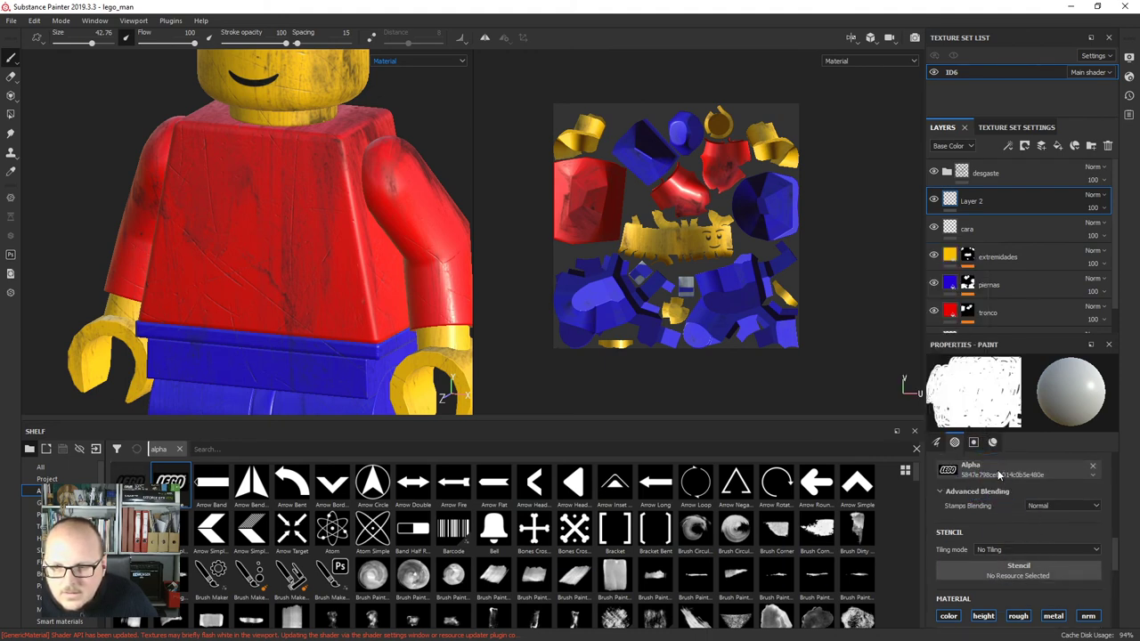
Try stamping the LEGO logo on the torso front with a brush size of 35.71, and undo the stamp.
{"action": "mouse_move", "coordinate": [245, 240]}
{"action": "right_mouse_down", "text": "ctrl"}
{"action": "mouse_move", "coordinate": [203, 240]}
{"action": "mouse_move", "coordinate": [253, 237]}
{"action": "right_mouse_up", "text": "ctrl"}
{"action": "left_click", "coordinate": [253, 236]}
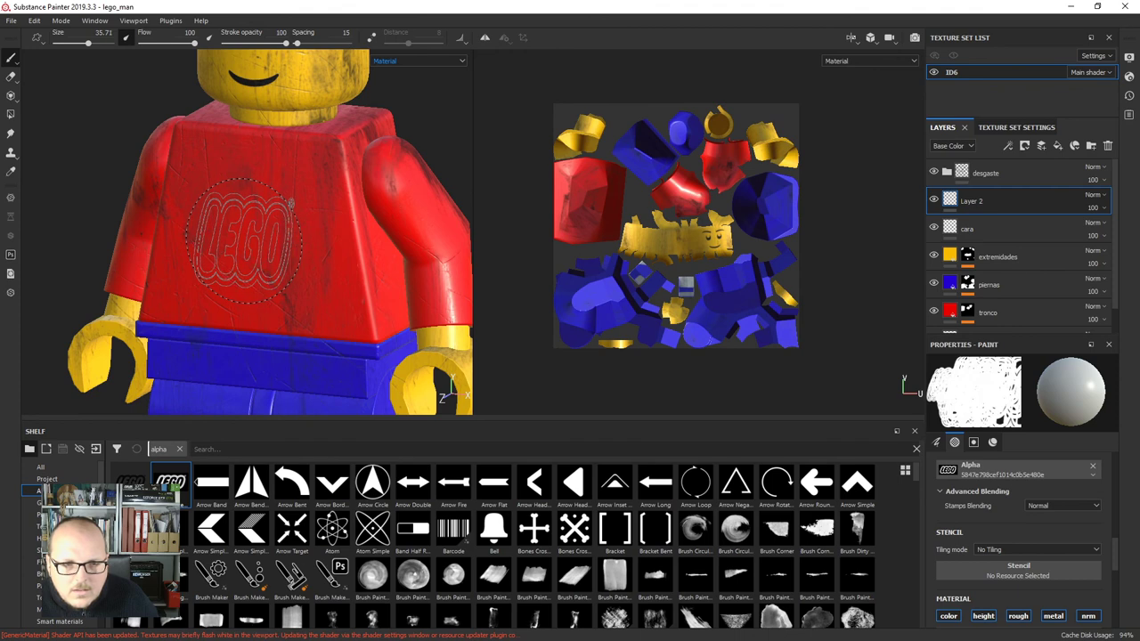
{"action": "key", "text": "ctrl+z"}
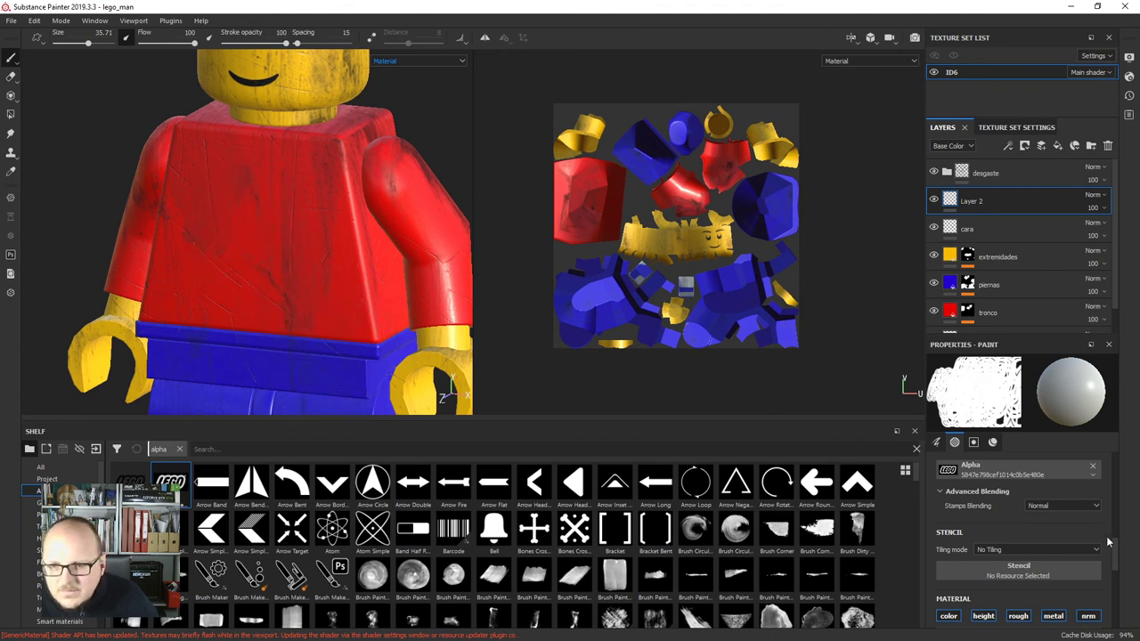
Examine the brush's size, flow, jitter, alignment and alpha settings.
{"action": "scroll", "coordinate": [1071, 523], "scroll_direction": "up", "scroll_amount": 4}
{"action": "scroll", "coordinate": [1070, 522], "scroll_direction": "down", "scroll_amount": 2}
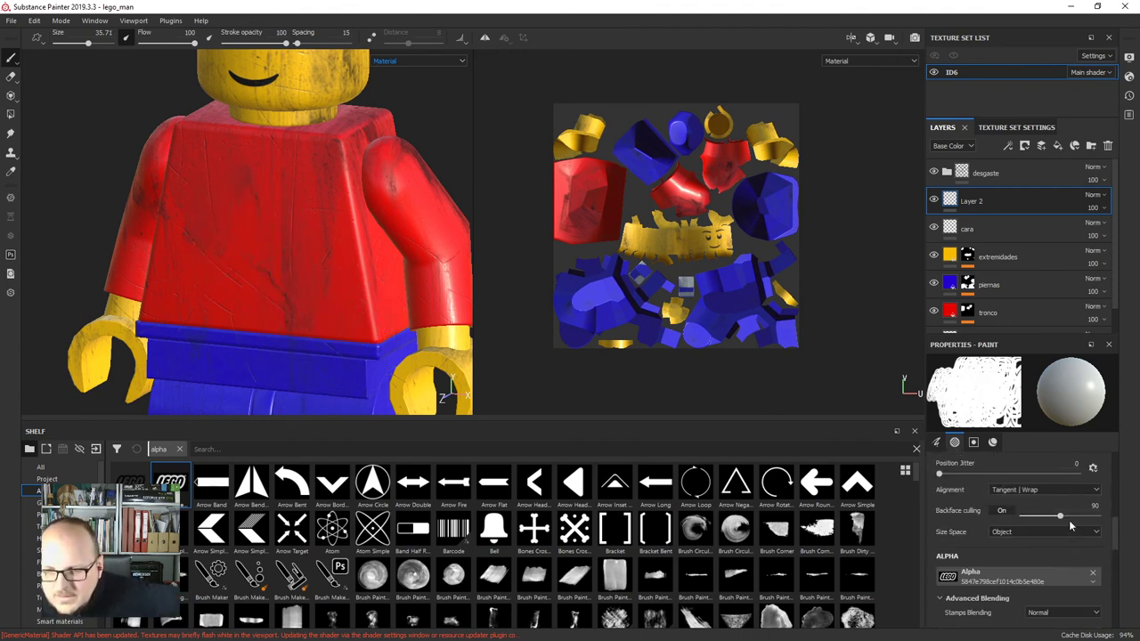
{"action": "scroll", "coordinate": [1069, 522], "scroll_direction": "down", "scroll_amount": 2}
{"action": "scroll", "coordinate": [979, 533], "scroll_direction": "up", "scroll_amount": 2}
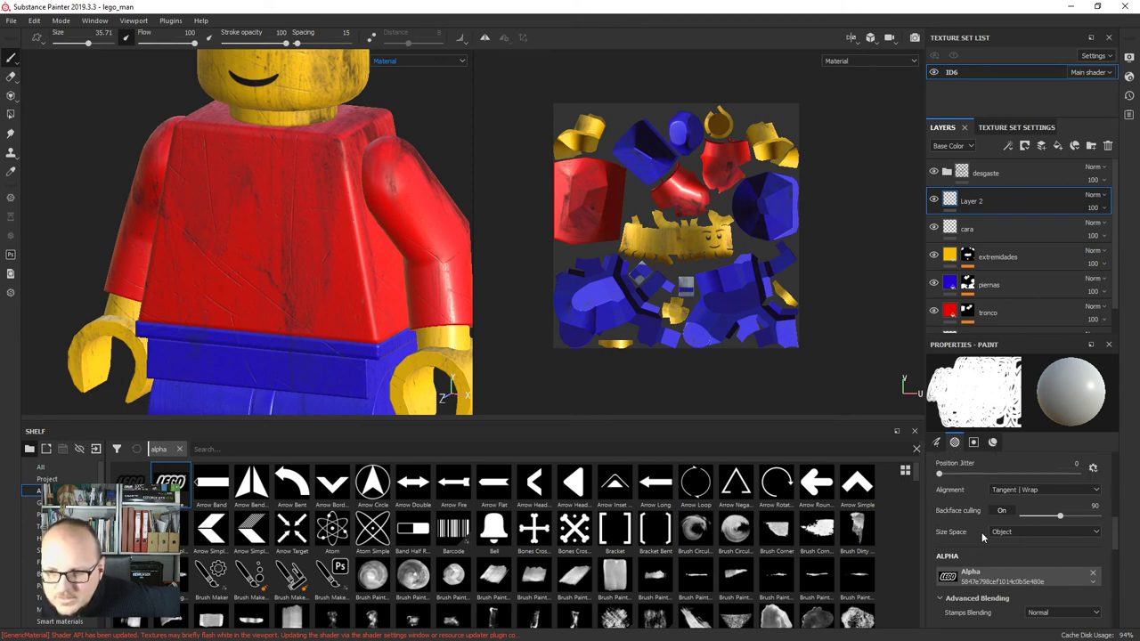
{"action": "scroll", "coordinate": [982, 532], "scroll_direction": "down", "scroll_amount": 5}
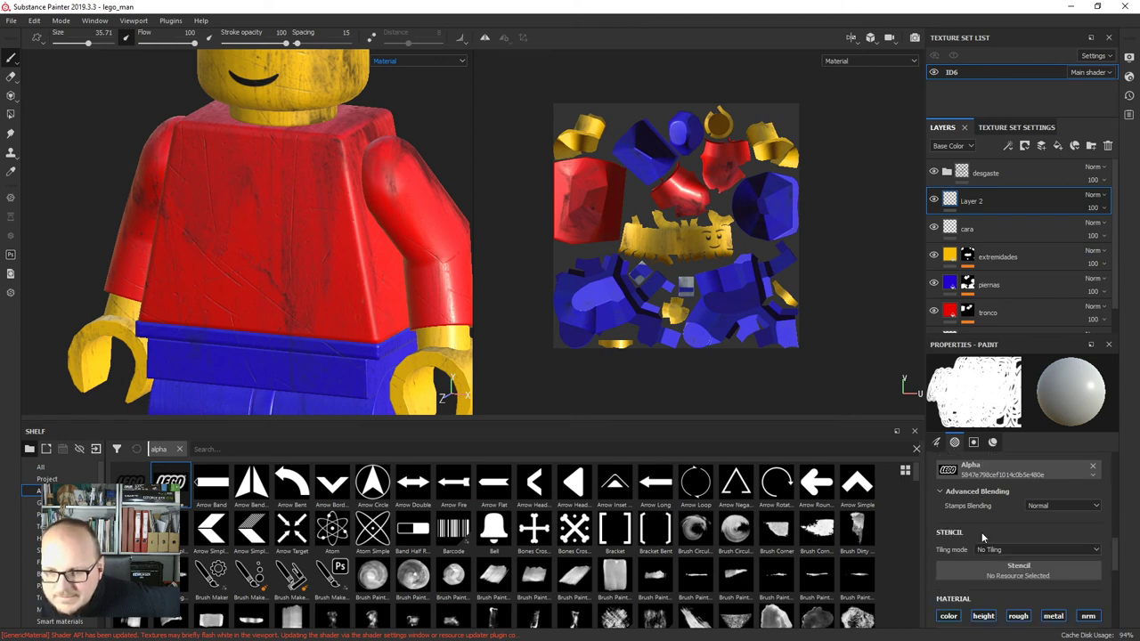
{"action": "scroll", "coordinate": [984, 538], "scroll_direction": "down", "scroll_amount": 2}
{"action": "scroll", "coordinate": [984, 538], "scroll_direction": "up", "scroll_amount": 6}
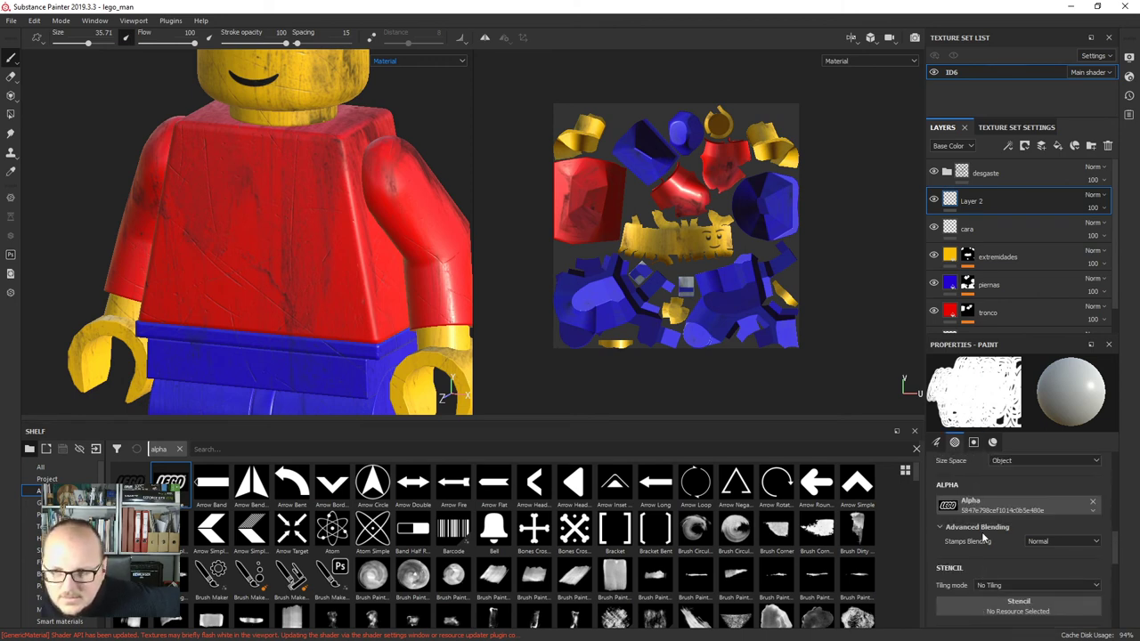
{"action": "scroll", "coordinate": [984, 532], "scroll_direction": "up", "scroll_amount": 3}
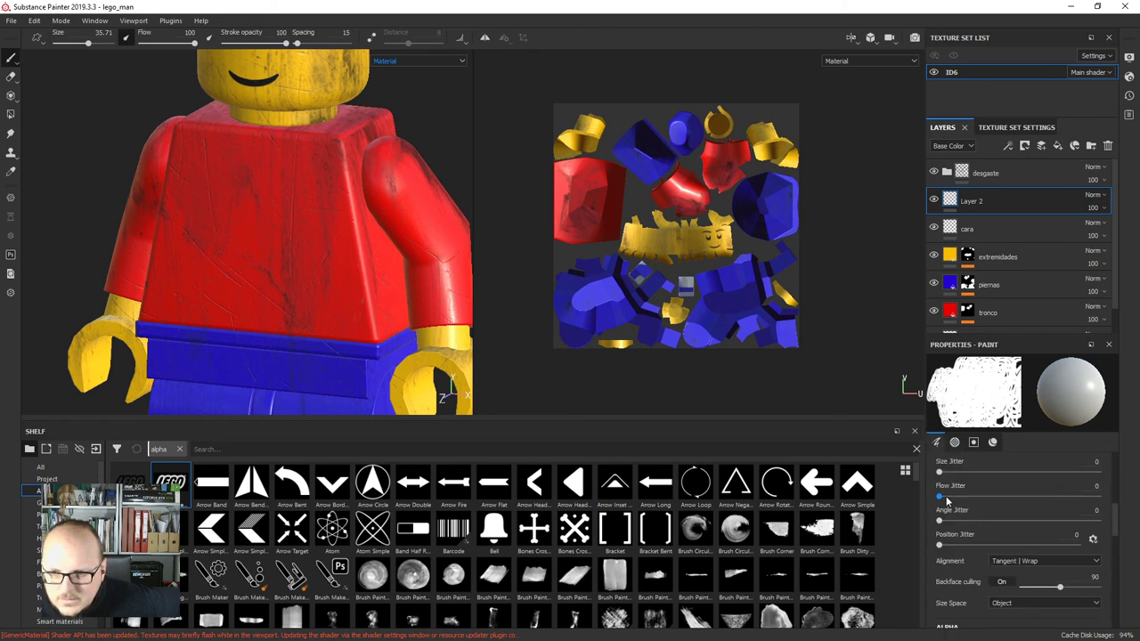
{"action": "scroll", "coordinate": [947, 500], "scroll_direction": "up", "scroll_amount": 4}
{"action": "scroll", "coordinate": [947, 500], "scroll_direction": "up", "scroll_amount": 5}
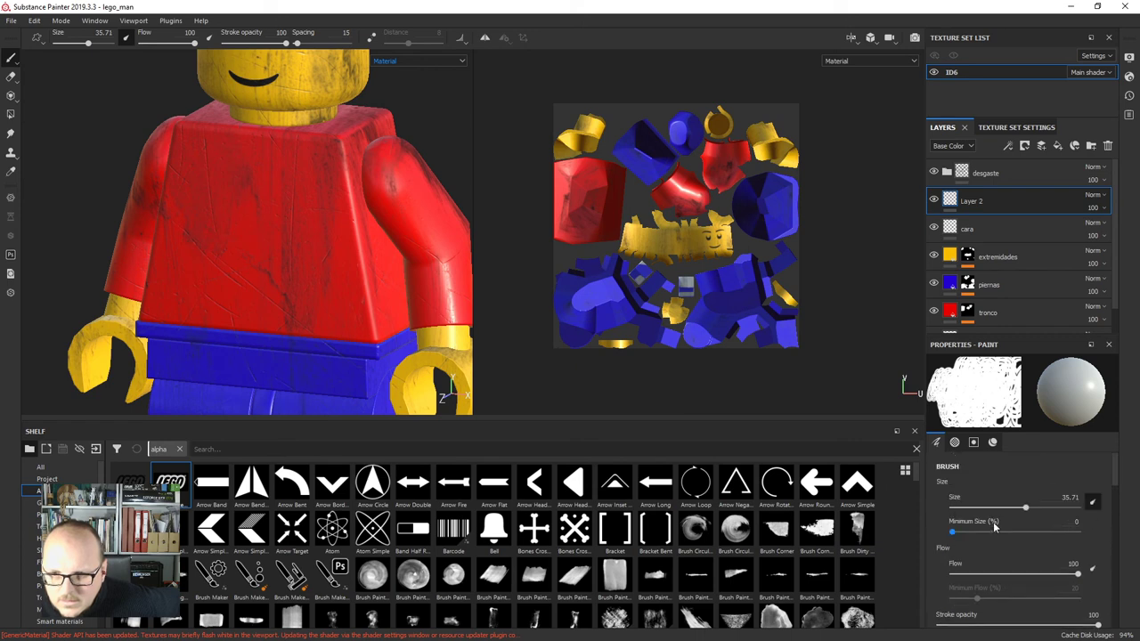
Check the minimum size, stamps blending and stencil tiling options, keeping 0, Normal and No Tiling, and review the material channels.
{"action": "mouse_move", "coordinate": [953, 532]}
{"action": "left_mouse_down"}
{"action": "mouse_move", "coordinate": [1029, 534]}
{"action": "mouse_move", "coordinate": [937, 540]}
{"action": "left_mouse_up"}
{"action": "left_click", "coordinate": [974, 442]}
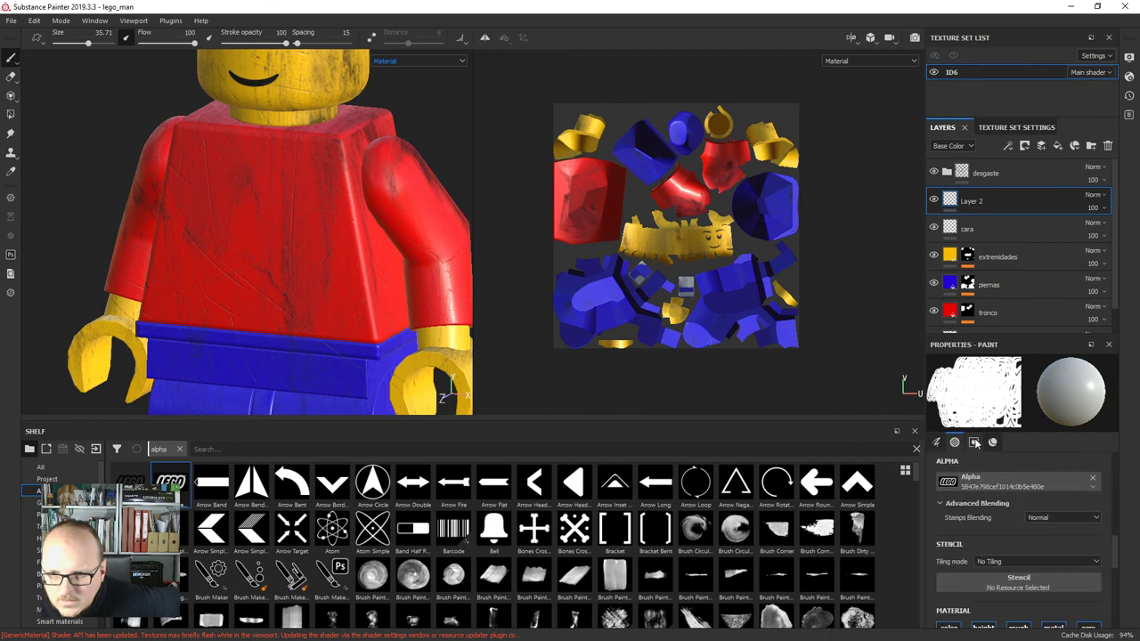
{"action": "left_click", "coordinate": [1056, 518]}
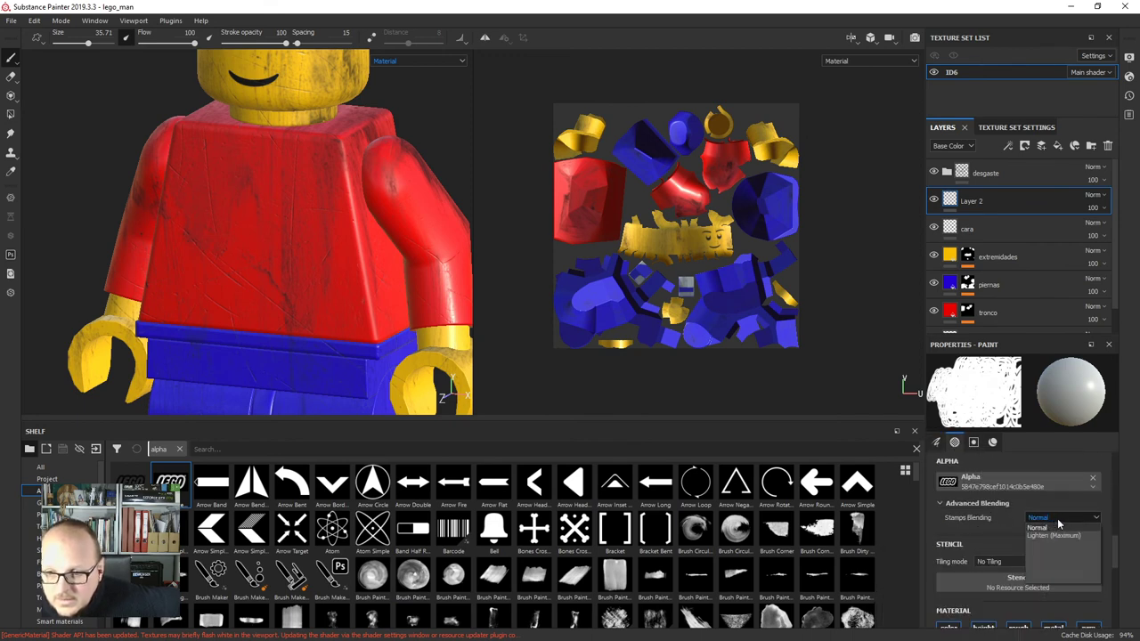
{"action": "left_click", "coordinate": [1037, 527]}
{"action": "left_click", "coordinate": [1030, 563]}
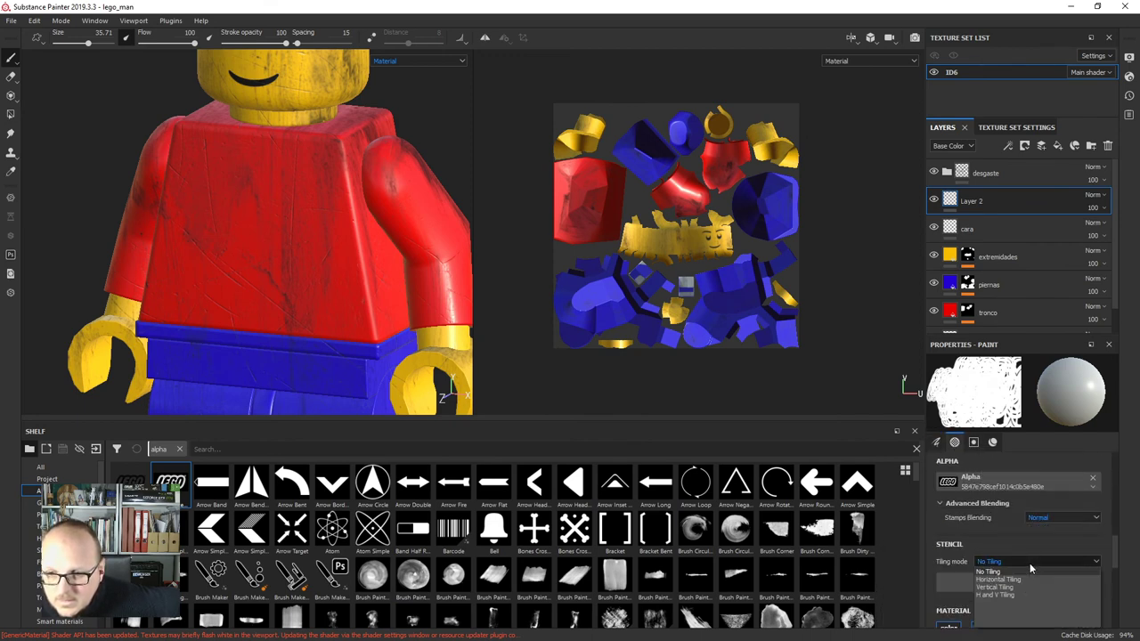
{"action": "left_click", "coordinate": [1030, 574]}
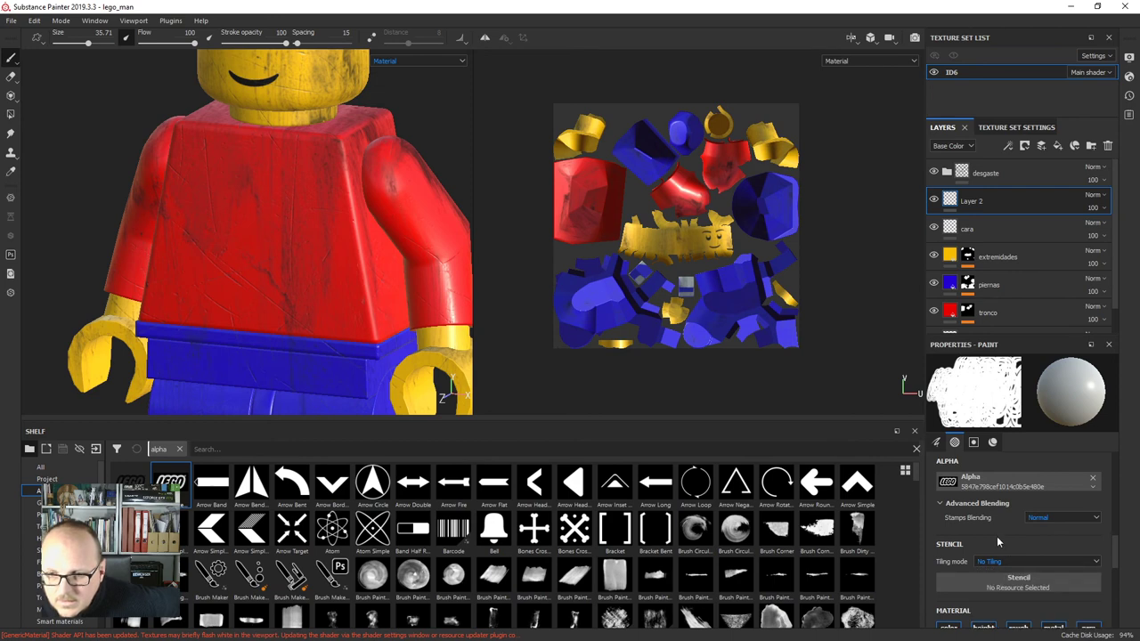
{"action": "scroll", "coordinate": [998, 541], "scroll_direction": "down", "scroll_amount": 1}
{"action": "scroll", "coordinate": [998, 541], "scroll_direction": "down", "scroll_amount": 3}
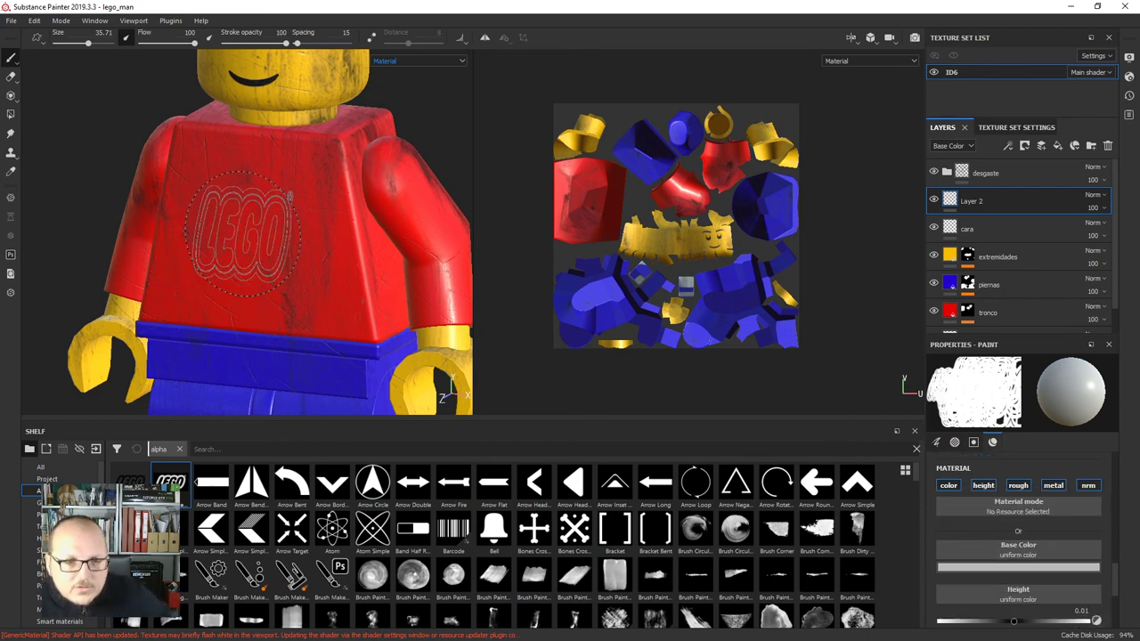
Try another LEGO logo stamp on the torso front, check it from a different angle, and undo it.
{"action": "left_click", "coordinate": [242, 233]}
{"action": "mouse_move", "coordinate": [301, 347]}
{"action": "left_mouse_down", "text": "alt"}
{"action": "mouse_move", "coordinate": [350, 336]}
{"action": "mouse_move", "coordinate": [318, 346]}
{"action": "mouse_move", "coordinate": [319, 330]}
{"action": "left_mouse_up", "text": "alt"}
{"action": "key", "text": "ctrl+z"}
Frame the whole LEGO man at an angle and switch to Iray rendering.
{"action": "scroll", "coordinate": [312, 292], "scroll_direction": "down", "scroll_amount": 4}
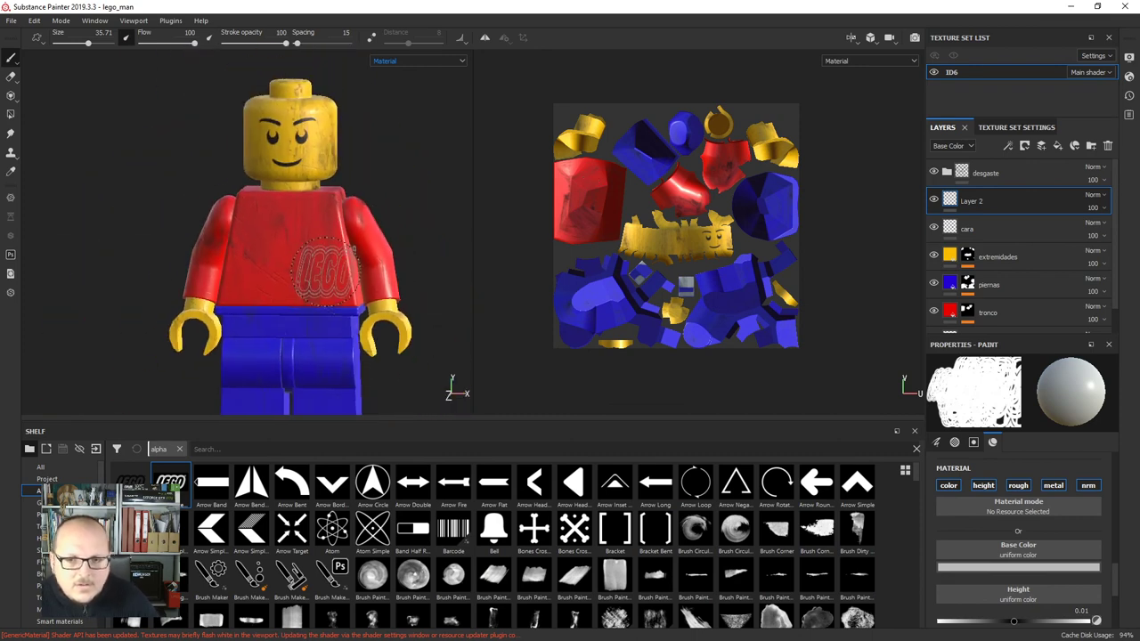
{"action": "left_click_drag", "start_coordinate": [290, 285], "coordinate": [368, 308], "text": "alt"}
{"action": "middle_click_drag", "start_coordinate": [368, 306], "coordinate": [371, 282], "text": "alt"}
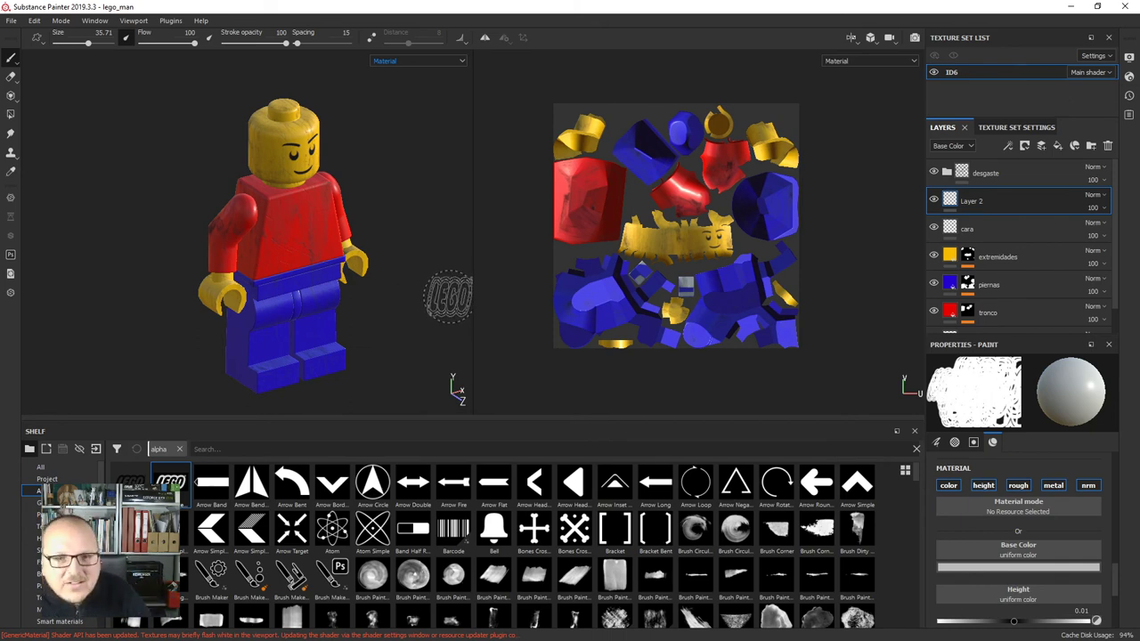
{"action": "key", "text": "F2"}
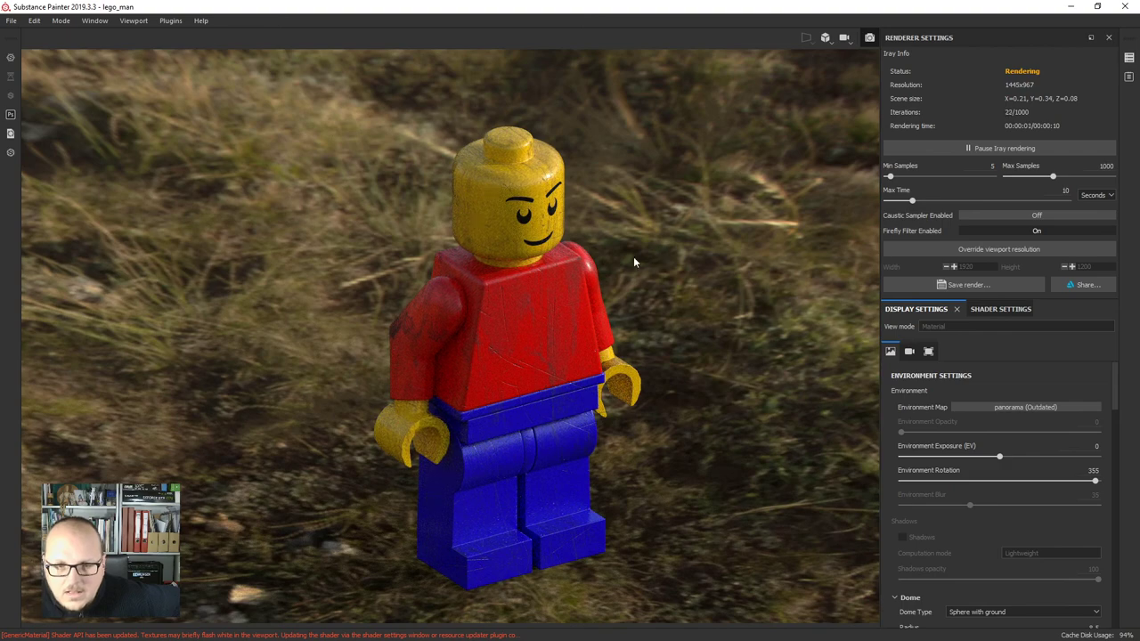
Frame the LEGO man in the render from a low angle with the hills and sky behind, and look through the environment settings.
{"action": "right_click_drag", "start_coordinate": [633, 257], "coordinate": [604, 426], "text": "alt"}
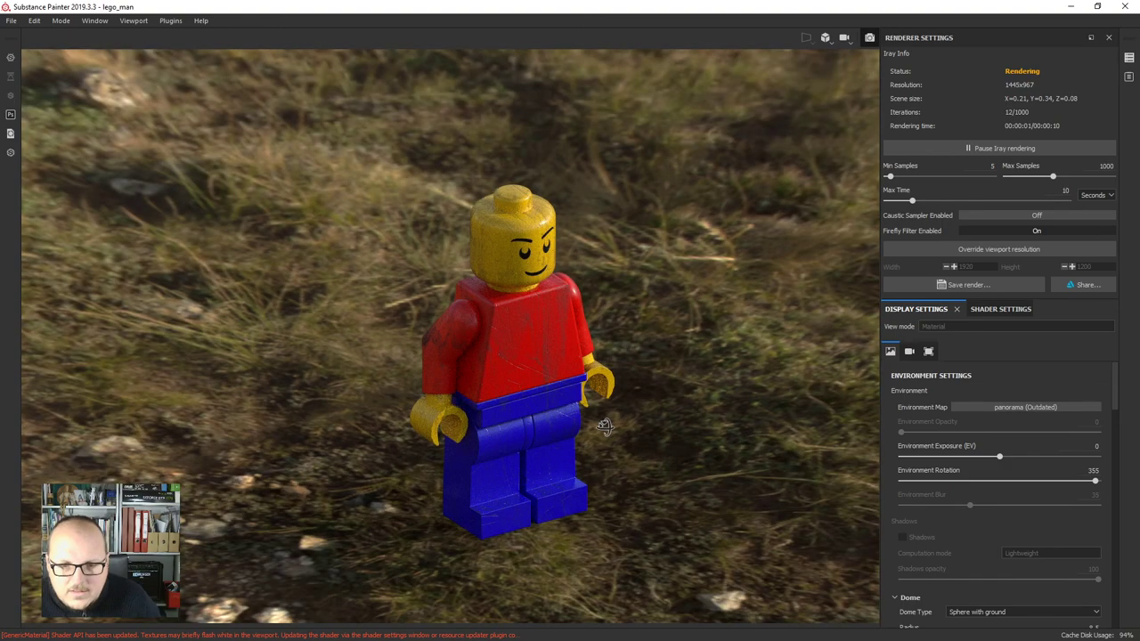
{"action": "left_click_drag", "start_coordinate": [604, 425], "coordinate": [582, 415], "text": "alt"}
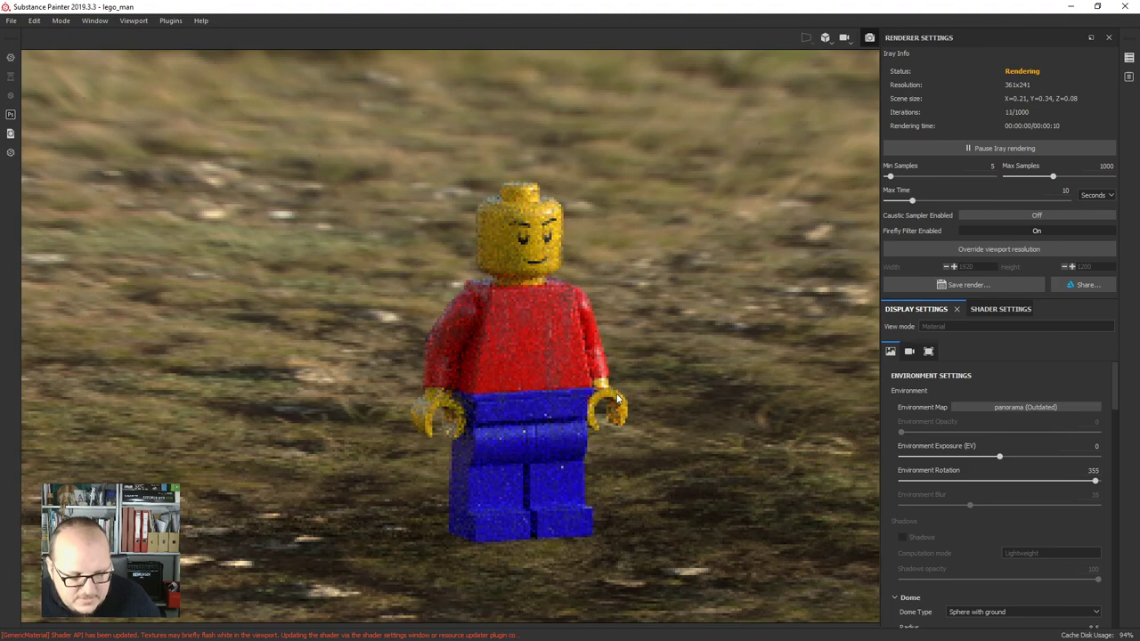
{"action": "scroll", "coordinate": [571, 457], "scroll_direction": "up", "scroll_amount": 1}
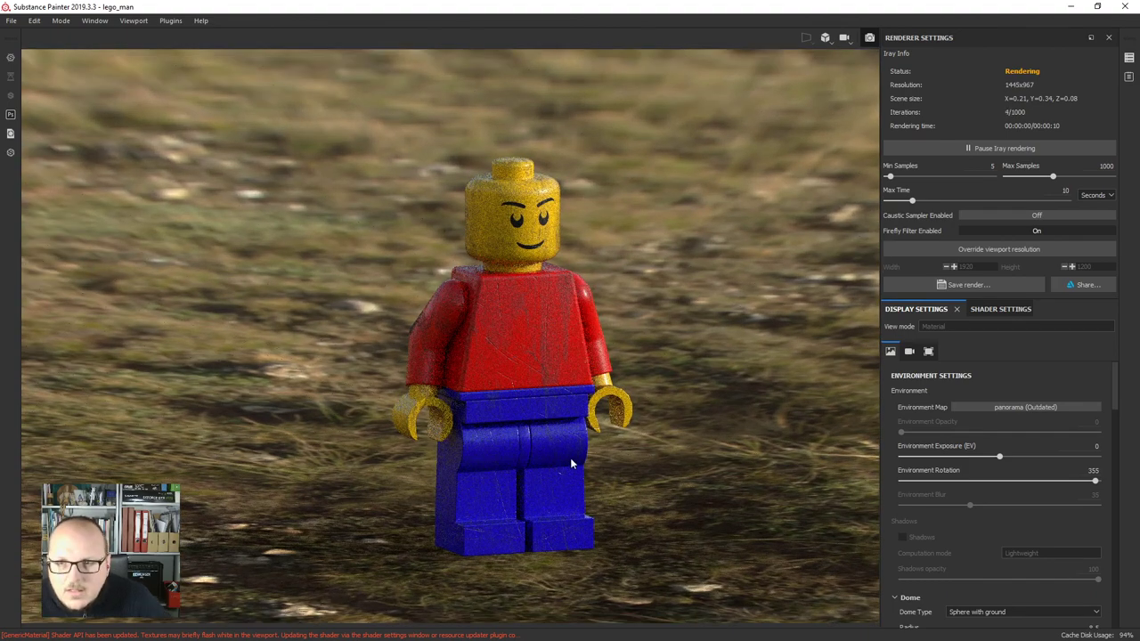
{"action": "scroll", "coordinate": [571, 457], "scroll_direction": "up", "scroll_amount": 1}
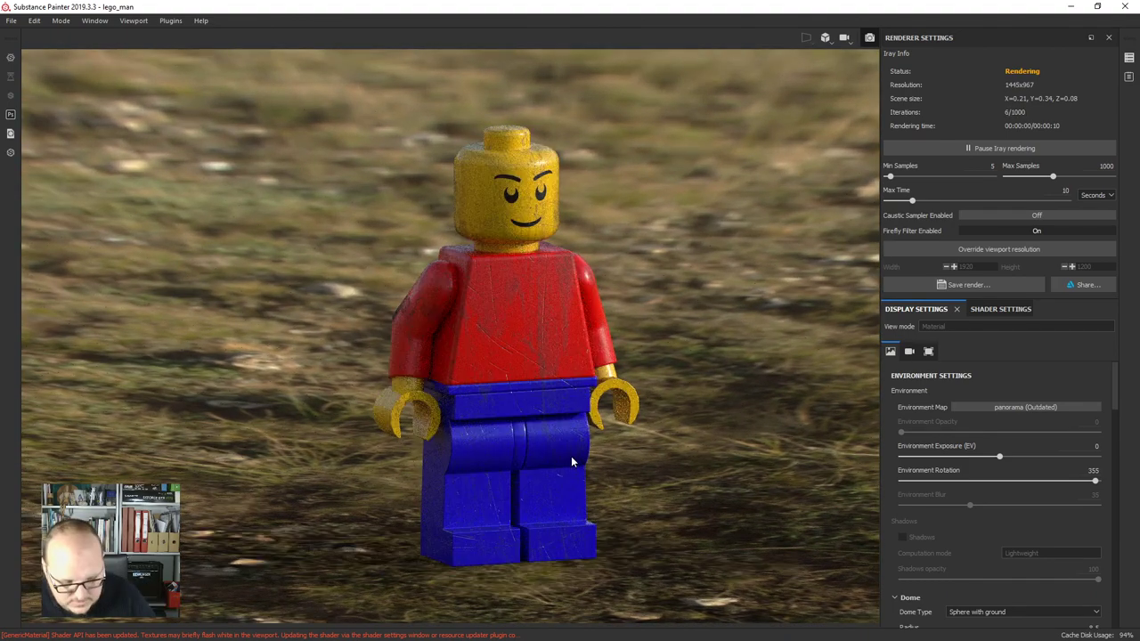
{"action": "scroll", "coordinate": [657, 342], "scroll_direction": "down", "scroll_amount": 5}
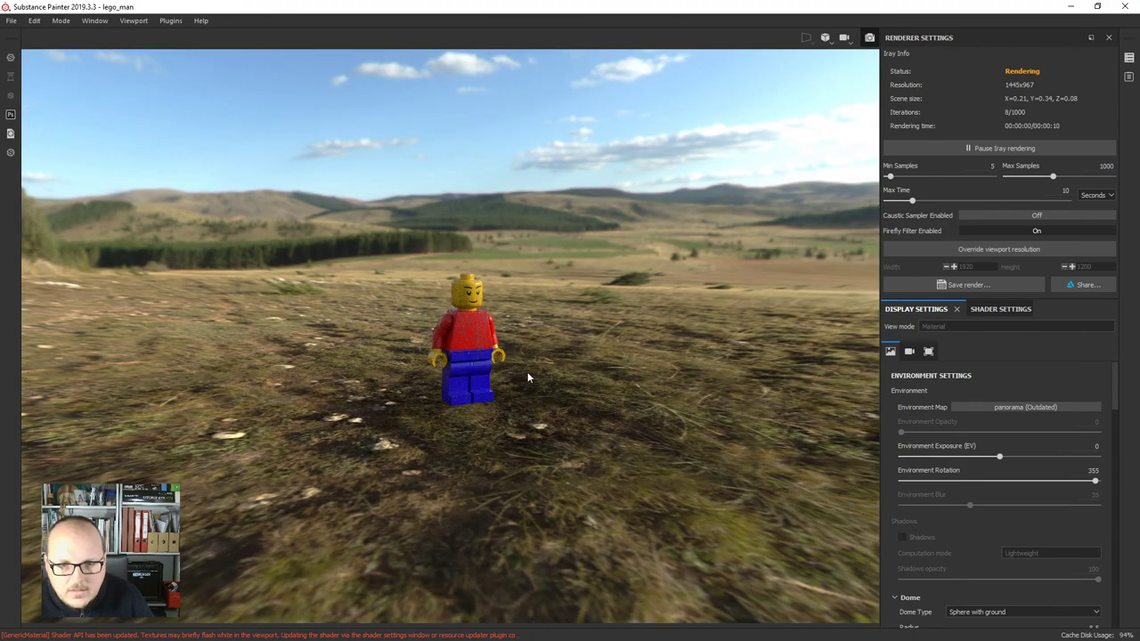
{"action": "scroll", "coordinate": [407, 305], "scroll_direction": "up", "scroll_amount": 3}
{"action": "scroll", "coordinate": [475, 249], "scroll_direction": "up", "scroll_amount": 3}
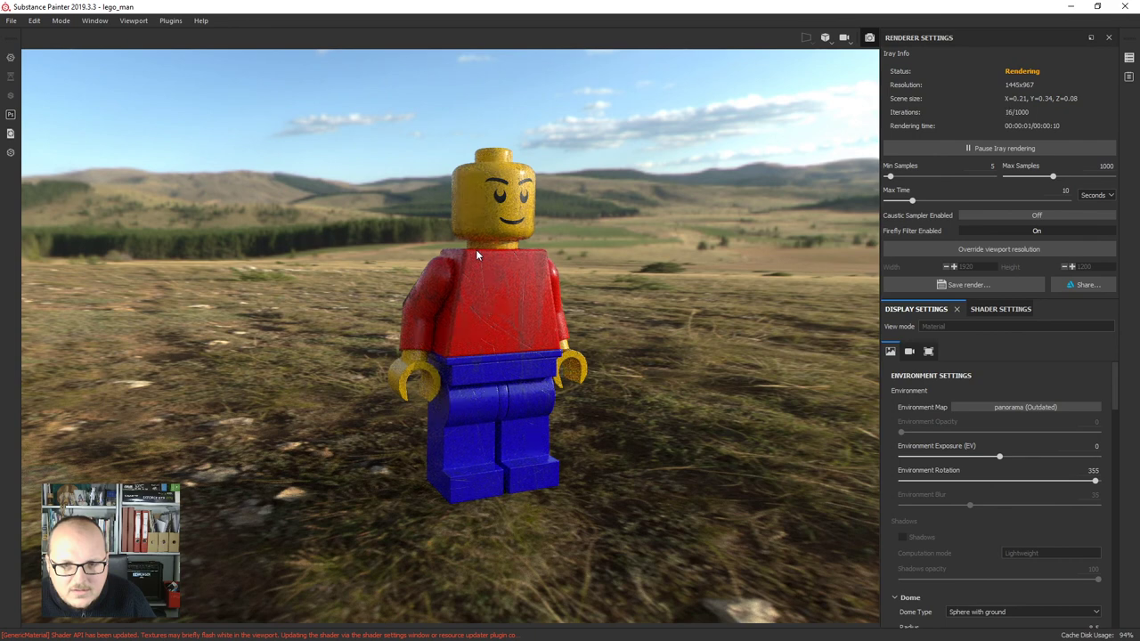
{"action": "scroll", "coordinate": [475, 250], "scroll_direction": "up", "scroll_amount": 2}
{"action": "left_click_drag", "start_coordinate": [1114, 380], "coordinate": [1114, 392]}
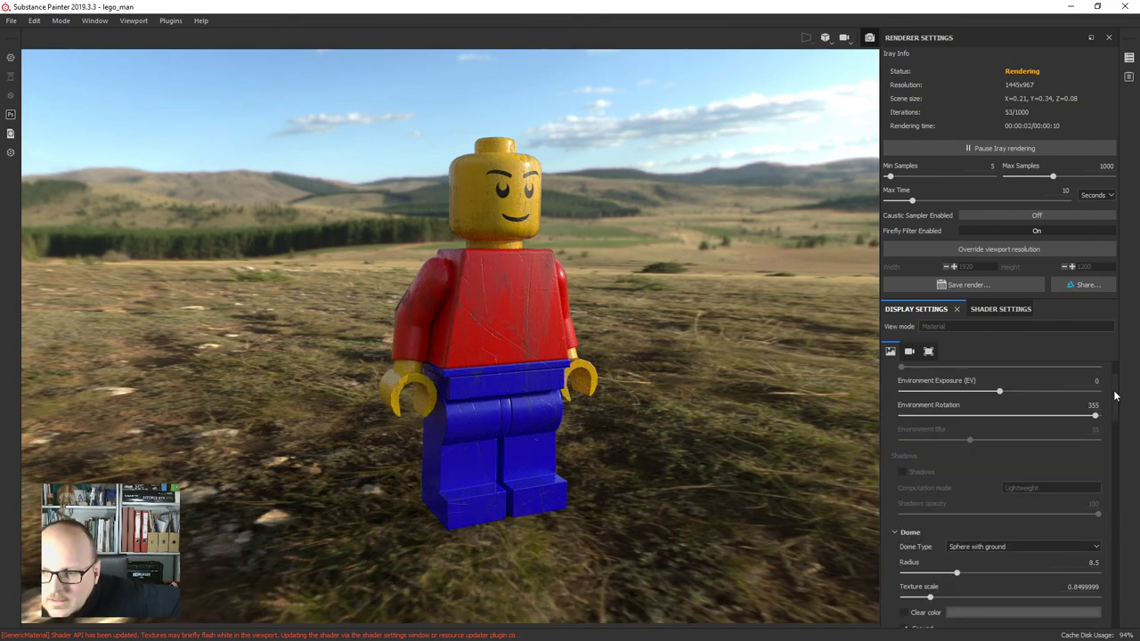
Replace the visible landscape backdrop with a dome clear color and lighten it to a lighter neutral grey.
{"action": "scroll", "coordinate": [1114, 396], "scroll_direction": "up", "scroll_amount": 2}
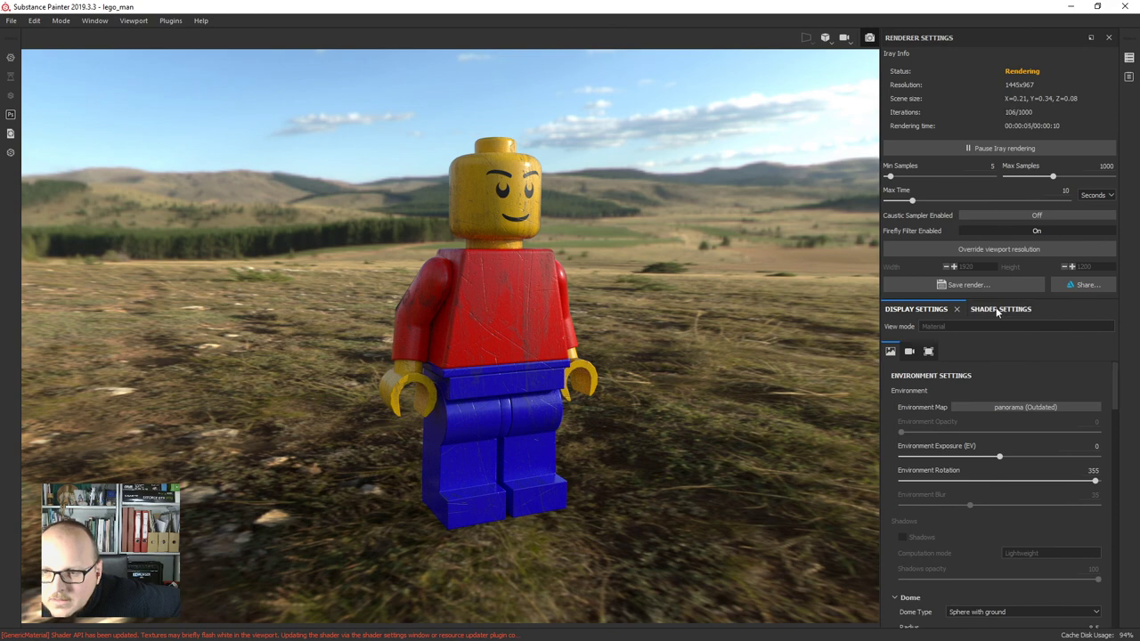
{"action": "scroll", "coordinate": [980, 429], "scroll_direction": "down", "scroll_amount": 2}
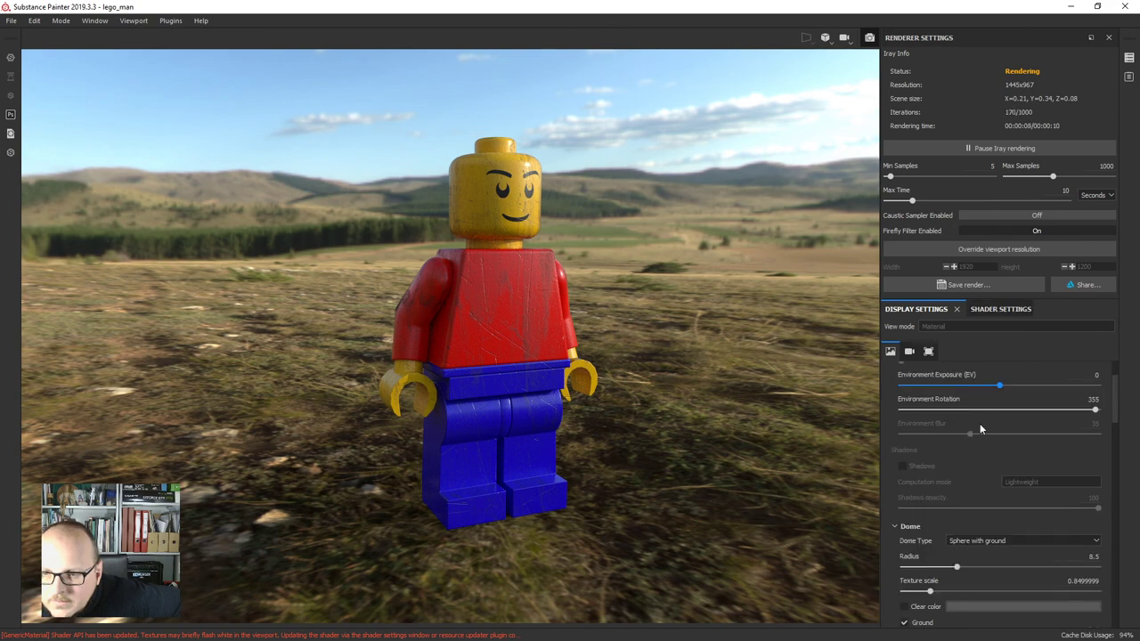
{"action": "scroll", "coordinate": [979, 429], "scroll_direction": "down", "scroll_amount": 3}
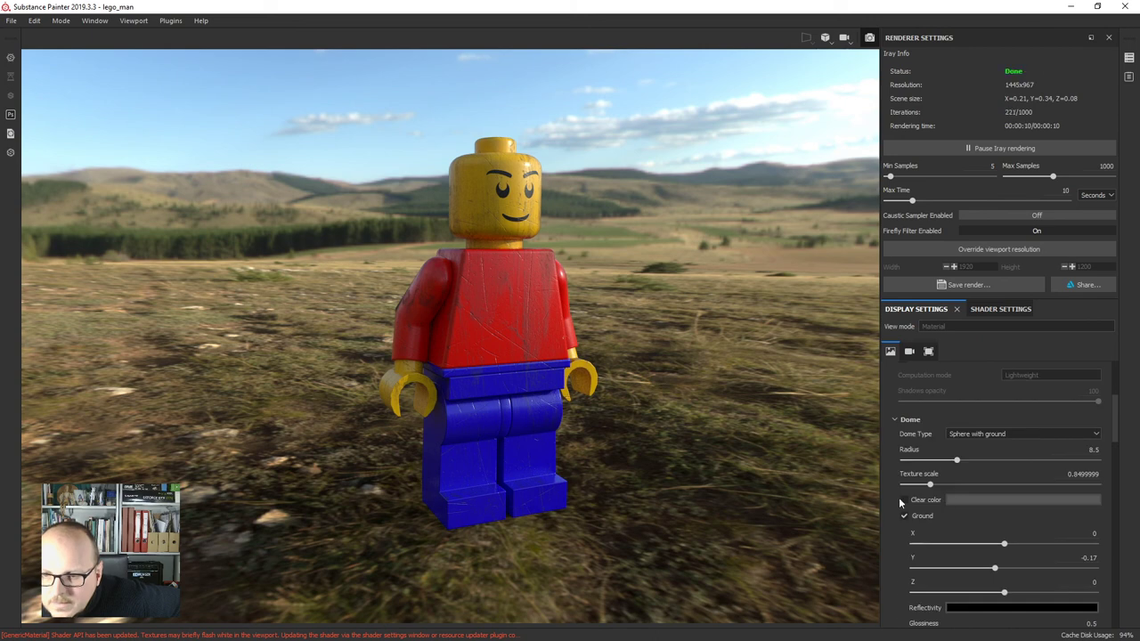
{"action": "left_click", "coordinate": [904, 500]}
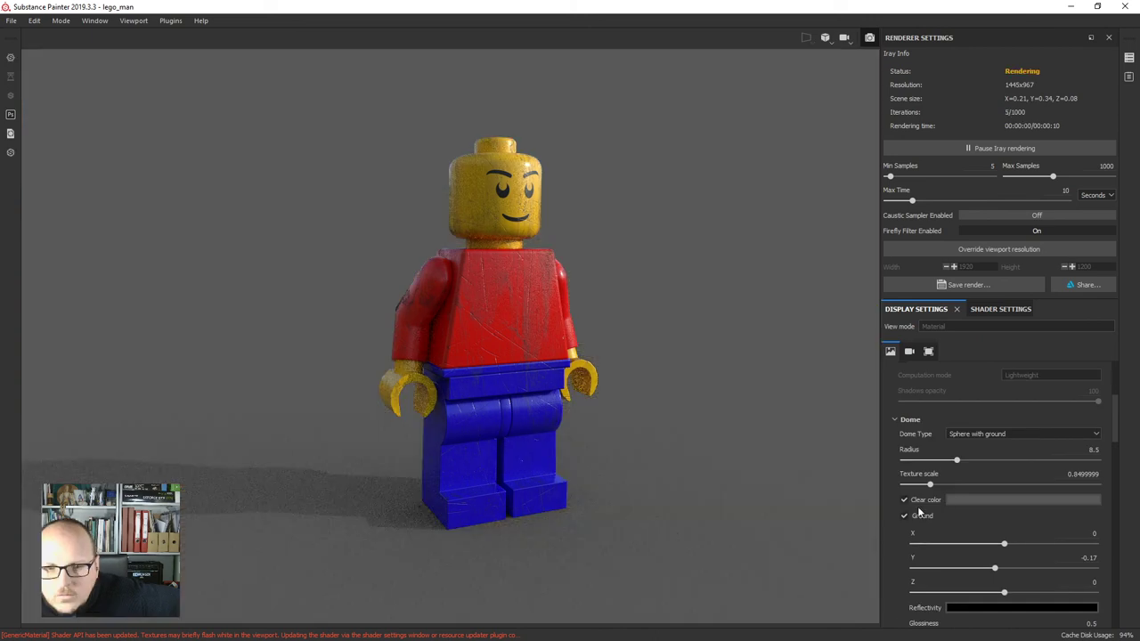
{"action": "left_click", "coordinate": [955, 499]}
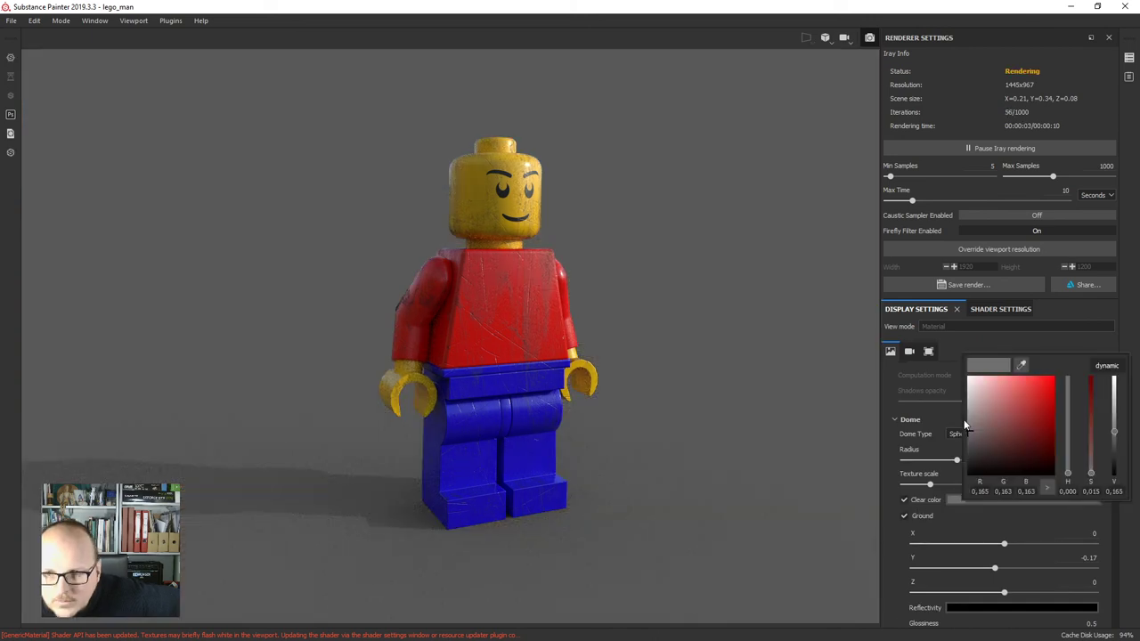
{"action": "left_click_drag", "start_coordinate": [964, 428], "coordinate": [962, 415]}
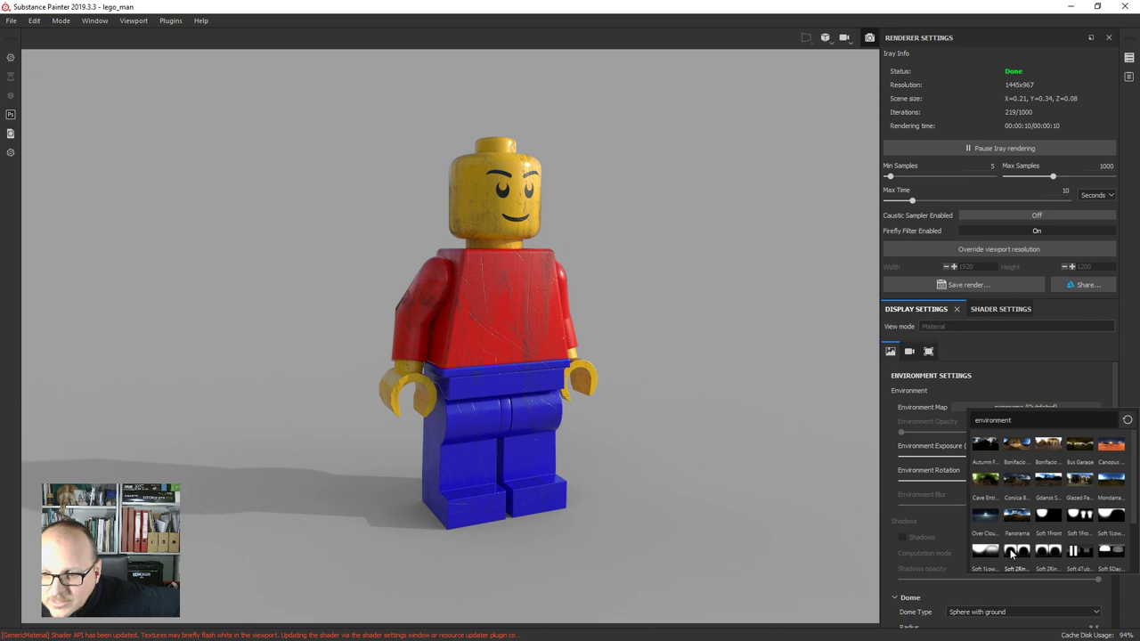
Load the Soft 1Front 2Backs environment map and rotate the lighting to 252.
{"action": "left_click", "coordinate": [1012, 552]}
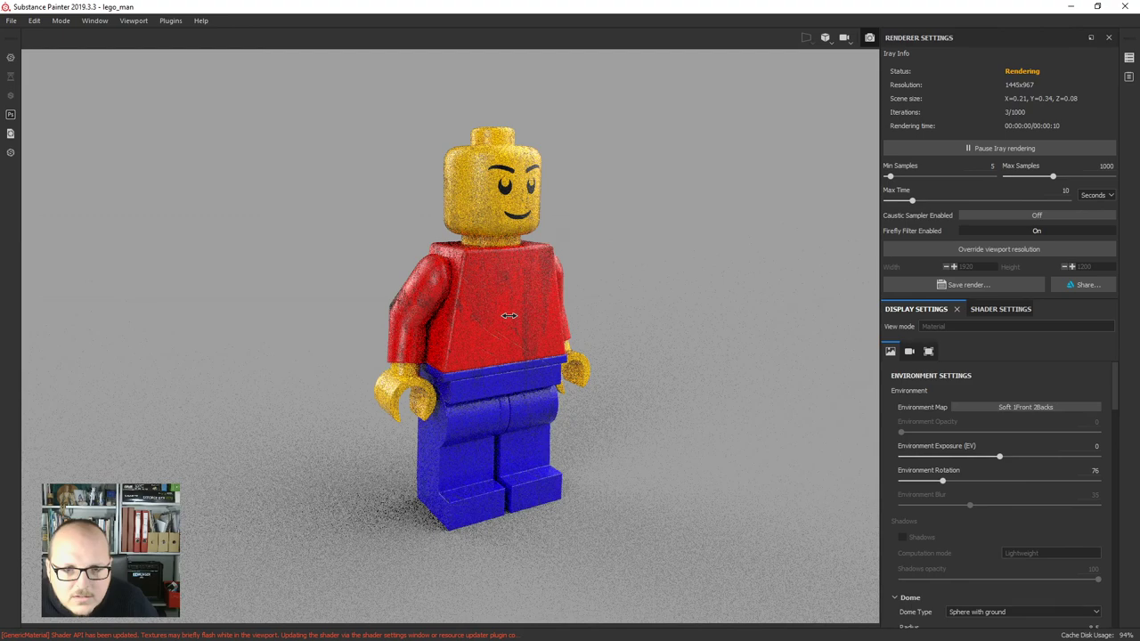
{"action": "right_click_drag", "start_coordinate": [508, 315], "coordinate": [547, 322], "text": "shift"}
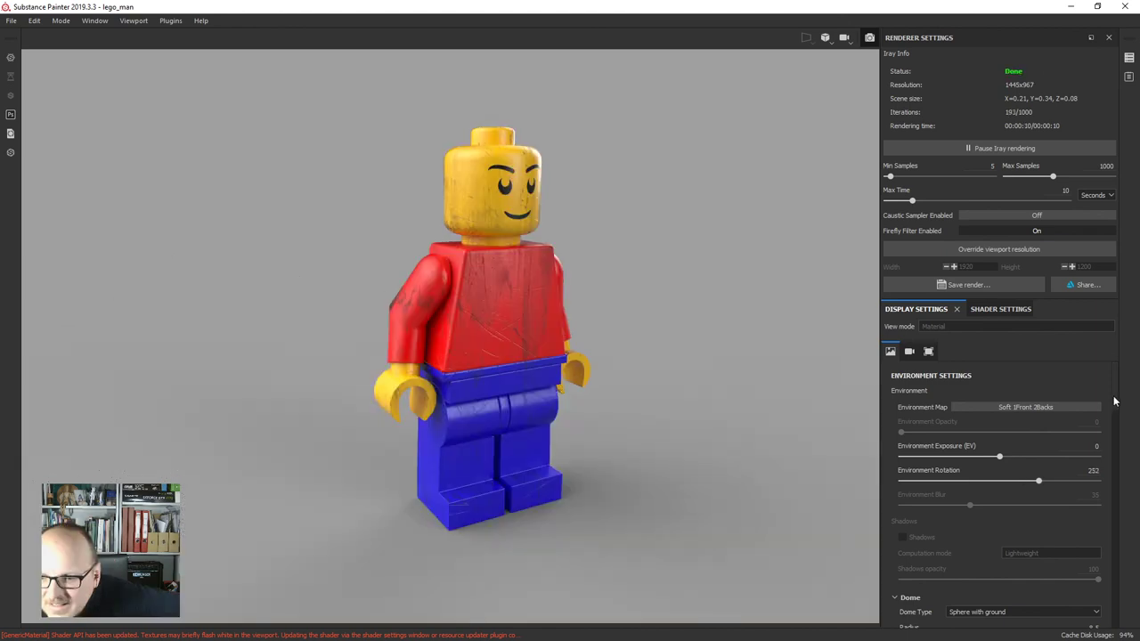
Activate the camera post effects, enable Color Correction and lower the saturation to 0.88.
{"action": "left_click_drag", "start_coordinate": [1114, 402], "coordinate": [1119, 509]}
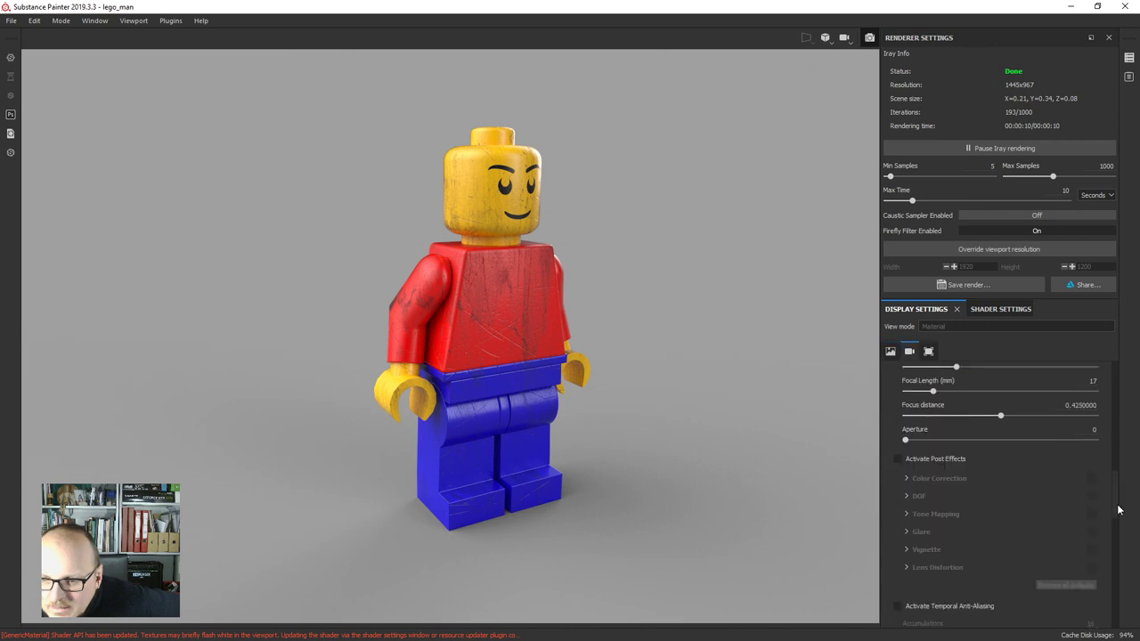
{"action": "left_click", "coordinate": [897, 459]}
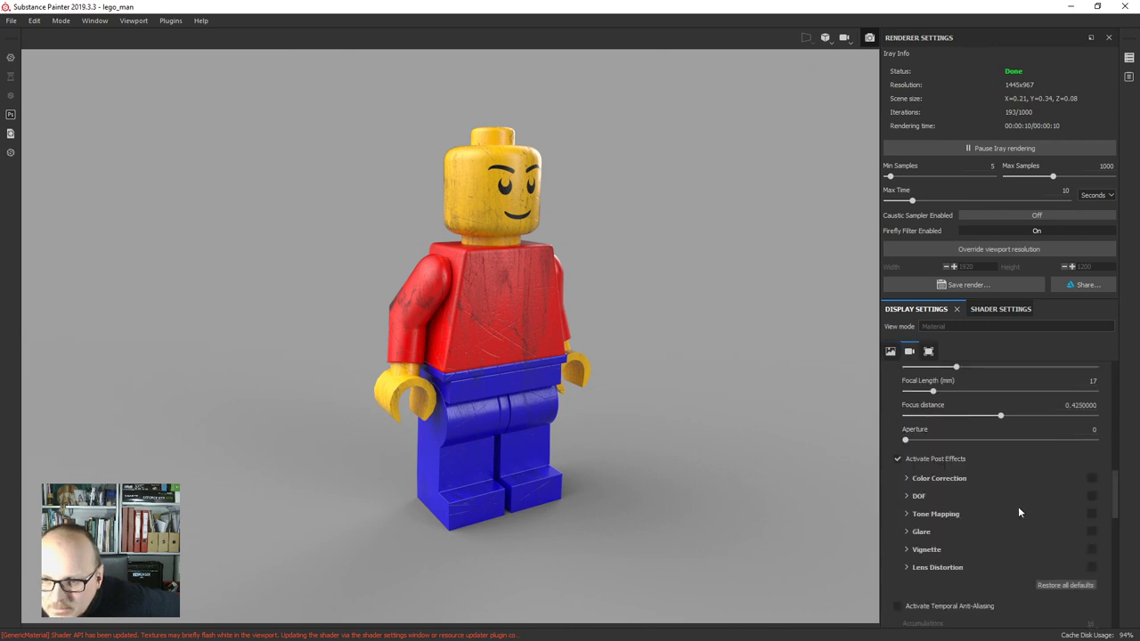
{"action": "left_click", "coordinate": [919, 480]}
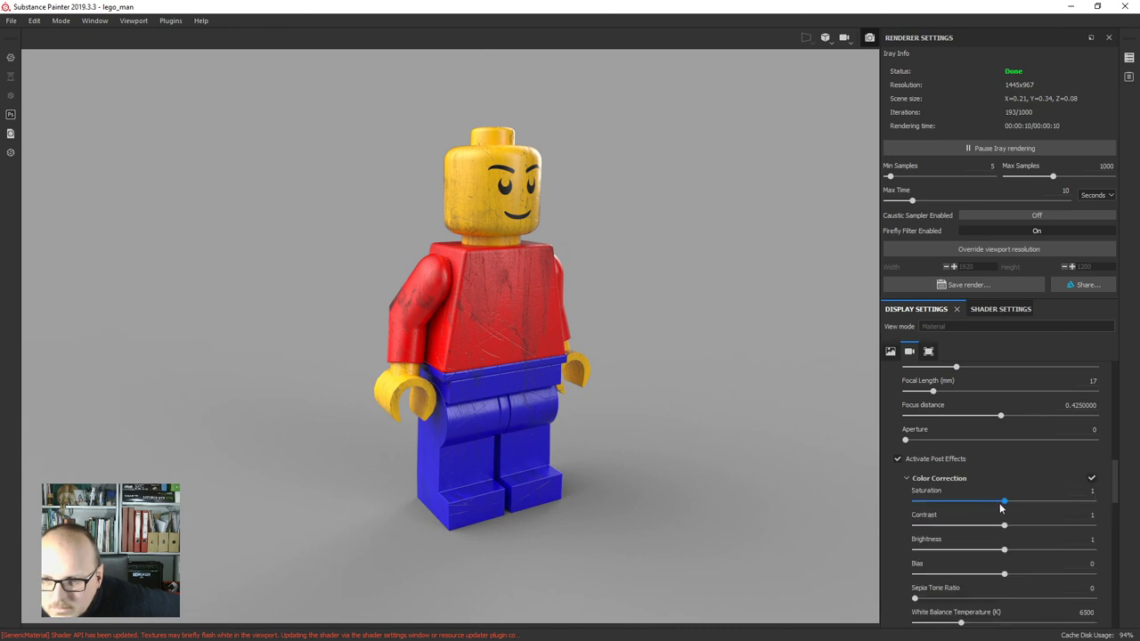
{"action": "left_click_drag", "start_coordinate": [1004, 503], "coordinate": [994, 506]}
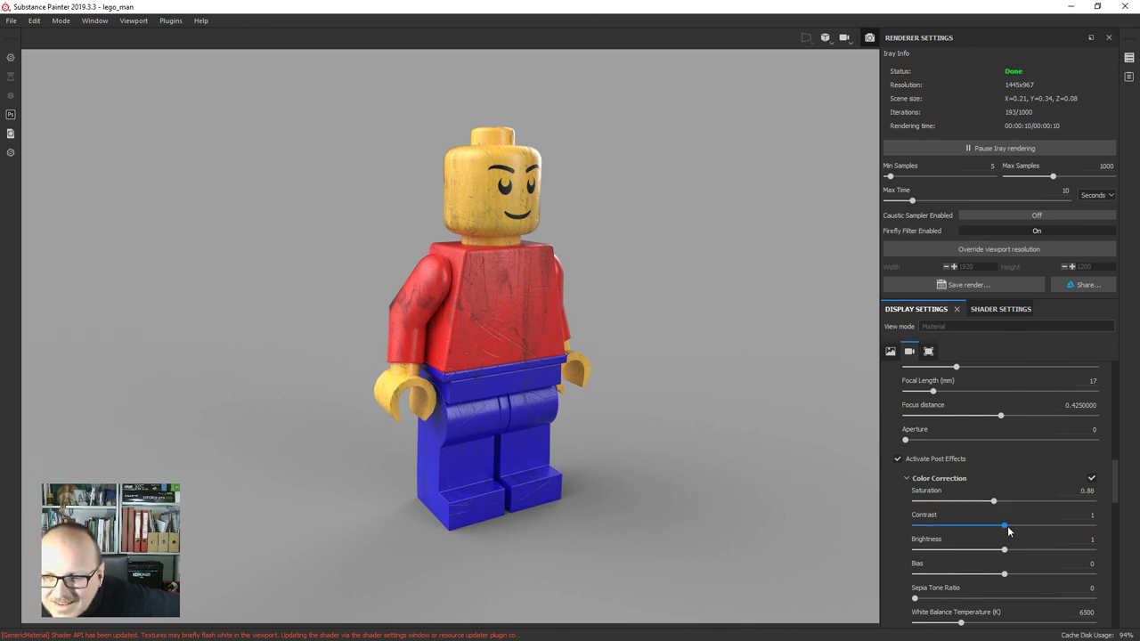
Try a Color Correction bias of 0.1 and reset the bias to 0.
{"action": "mouse_move", "coordinate": [1006, 575]}
{"action": "left_mouse_down"}
{"action": "mouse_move", "coordinate": [1022, 576]}
{"action": "mouse_move", "coordinate": [1013, 576]}
{"action": "left_mouse_up"}
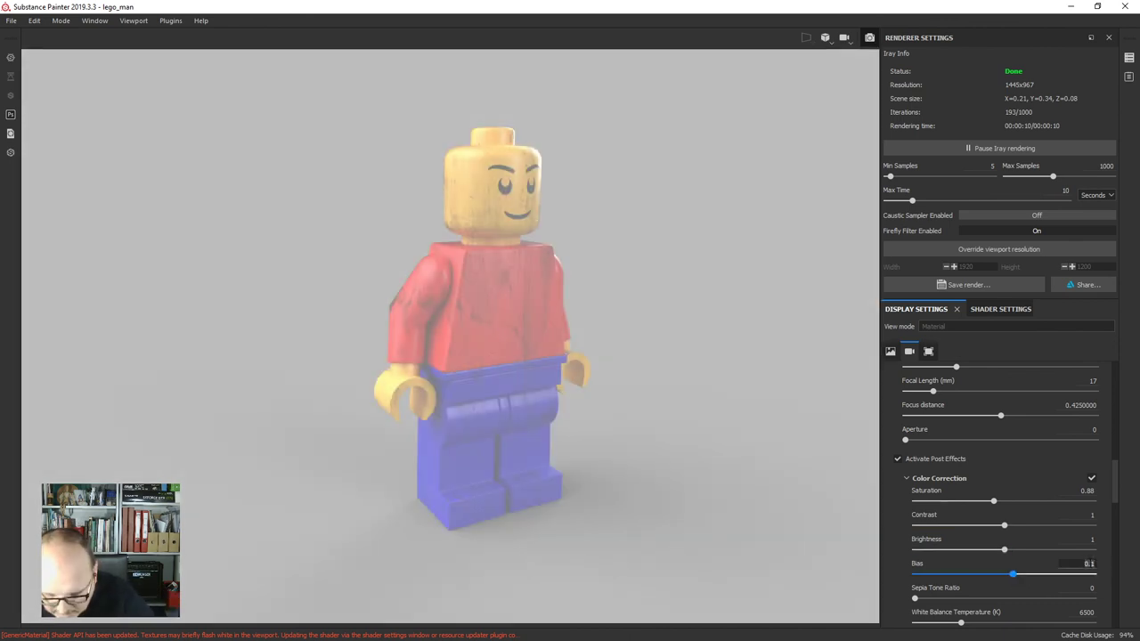
{"action": "type", "text": "0"}
{"action": "key", "text": "Return"}
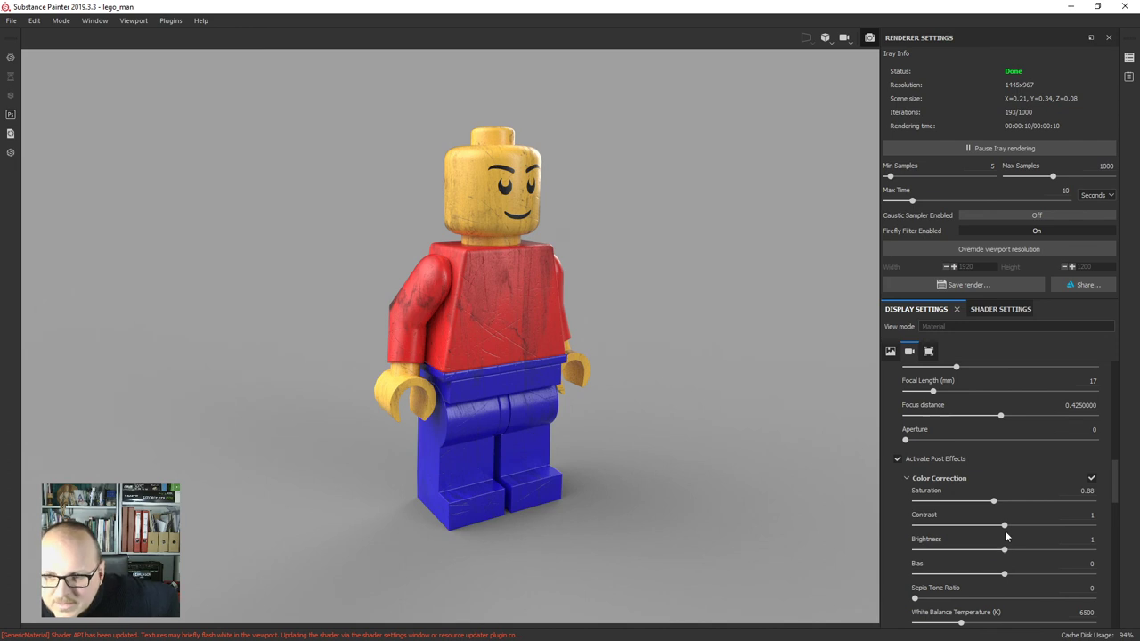
Set the Color Correction contrast to 1.01 and the saturation to 0.92.
{"action": "left_click_drag", "start_coordinate": [1005, 533], "coordinate": [1007, 527]}
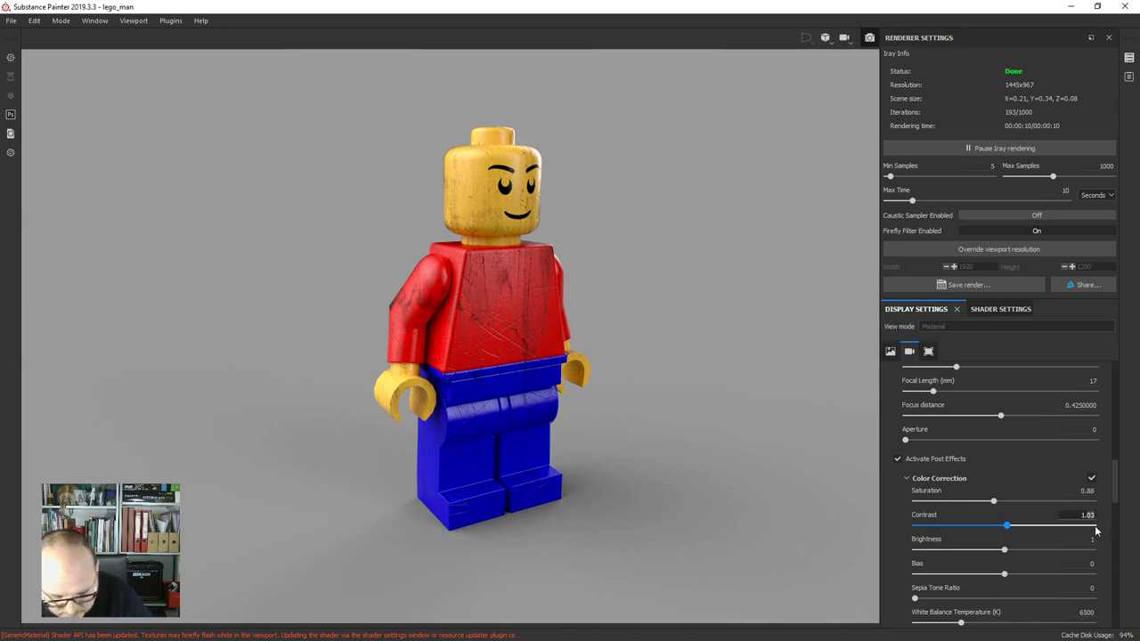
{"action": "type", "text": "01"}
{"action": "key", "text": "Return"}
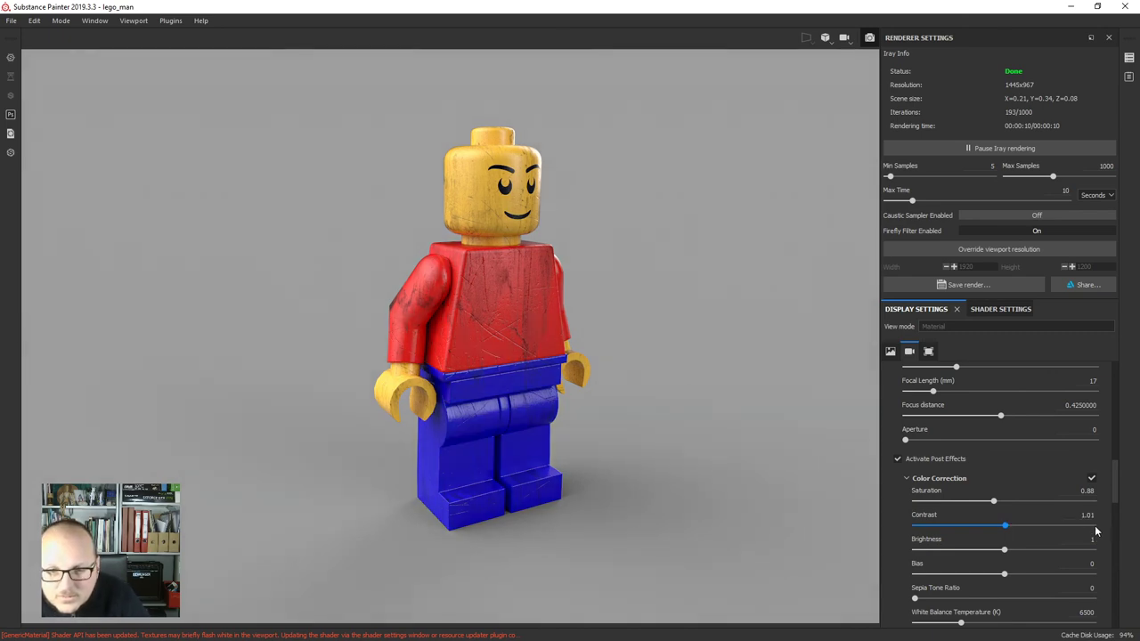
{"action": "double_click", "coordinate": [1090, 516]}
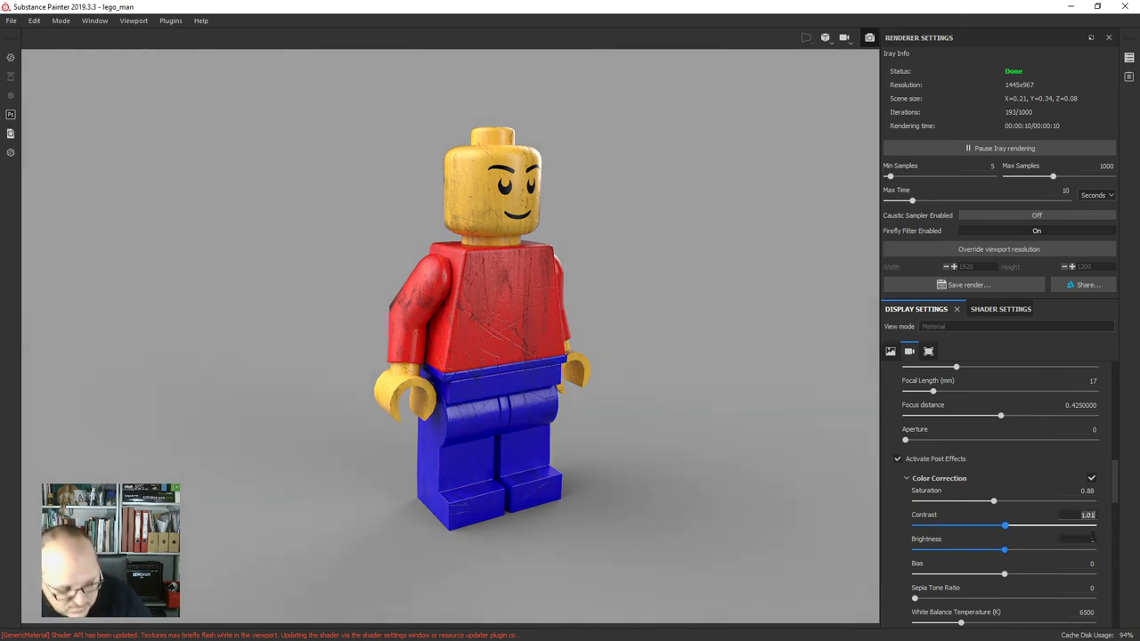
{"action": "type", "text": "1"}
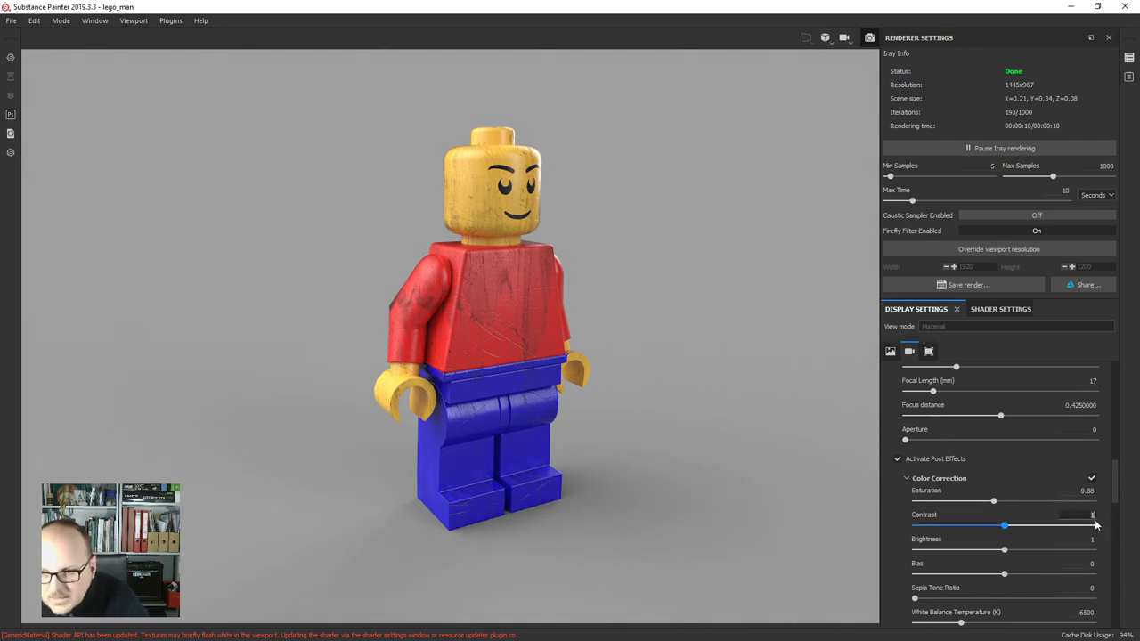
{"action": "type", "text": ".0.01"}
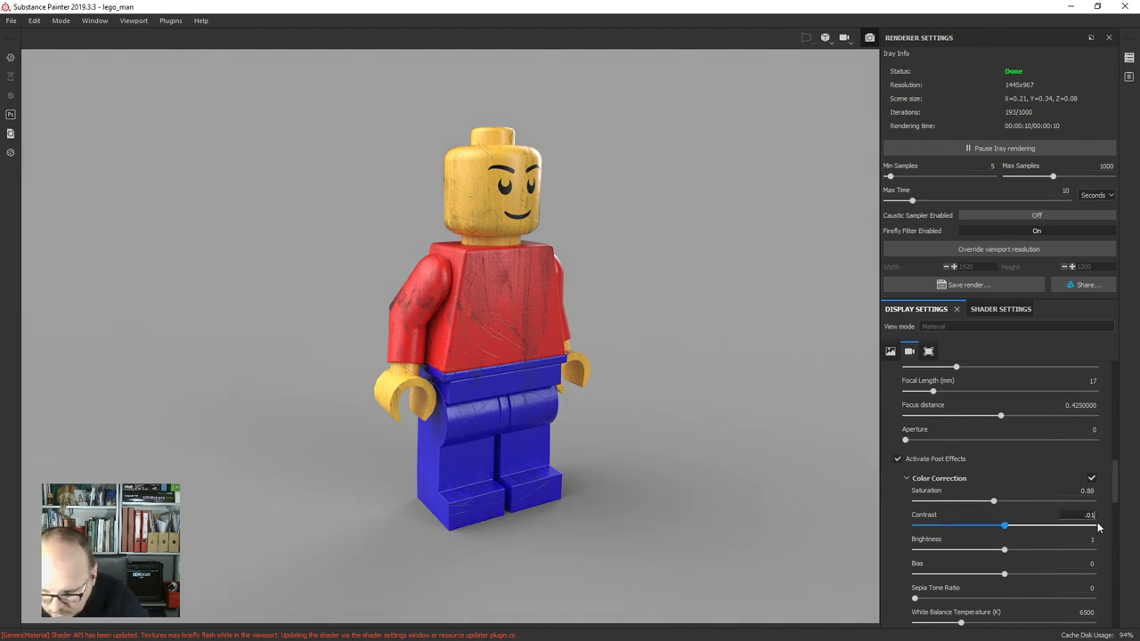
{"action": "key", "text": "Return"}
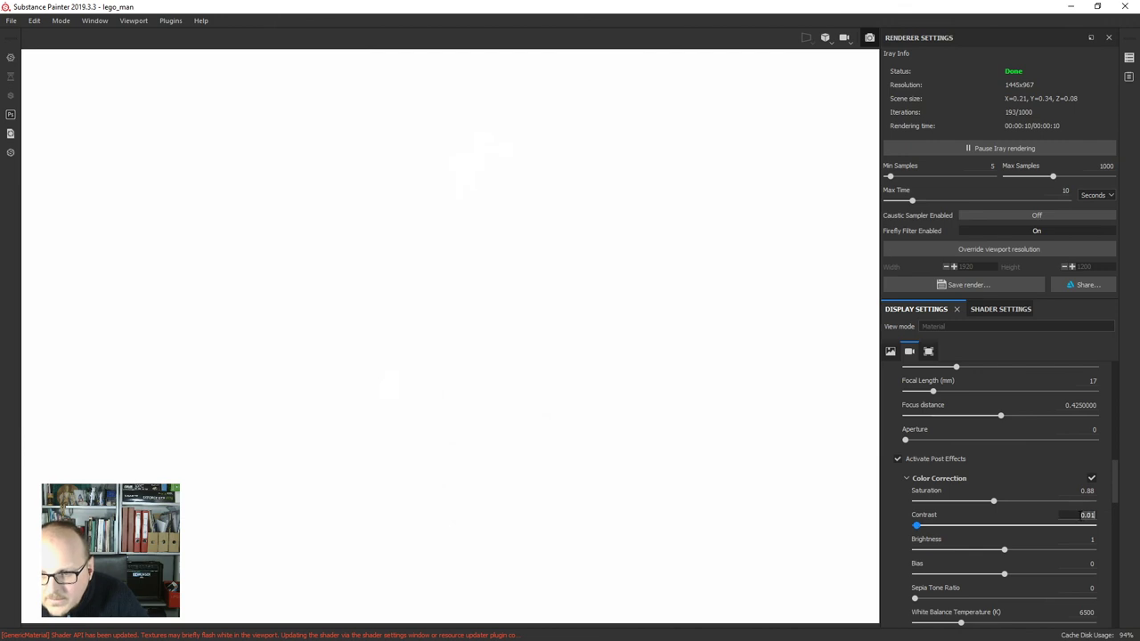
{"action": "type", "text": "1"}
{"action": "key", "text": "Return"}
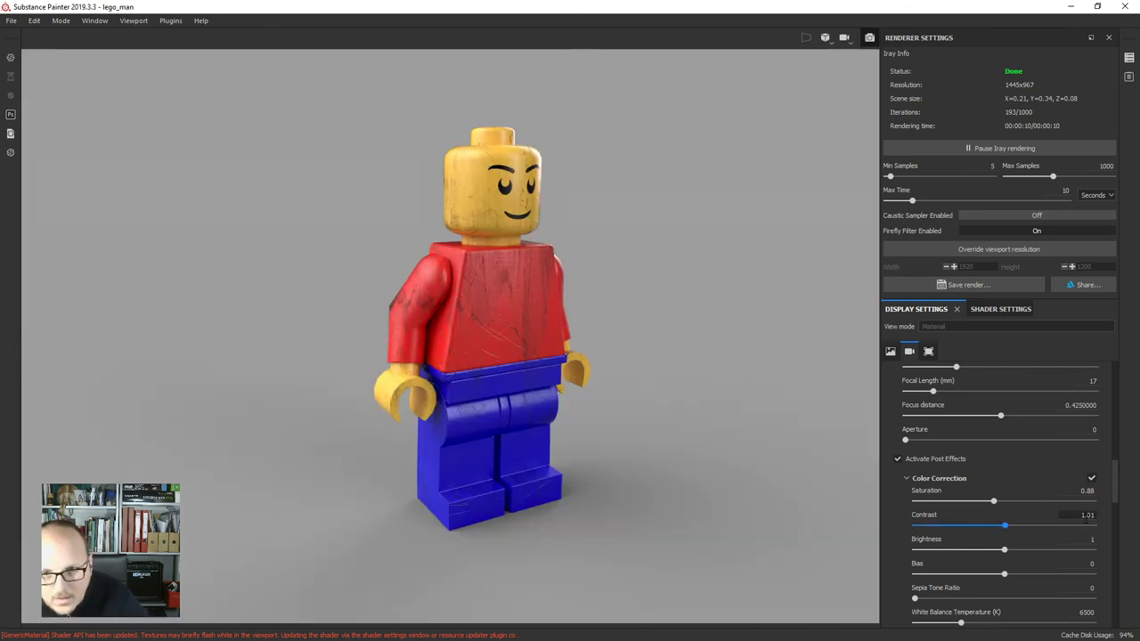
{"action": "scroll", "coordinate": [1092, 529], "scroll_direction": "down", "scroll_amount": 1}
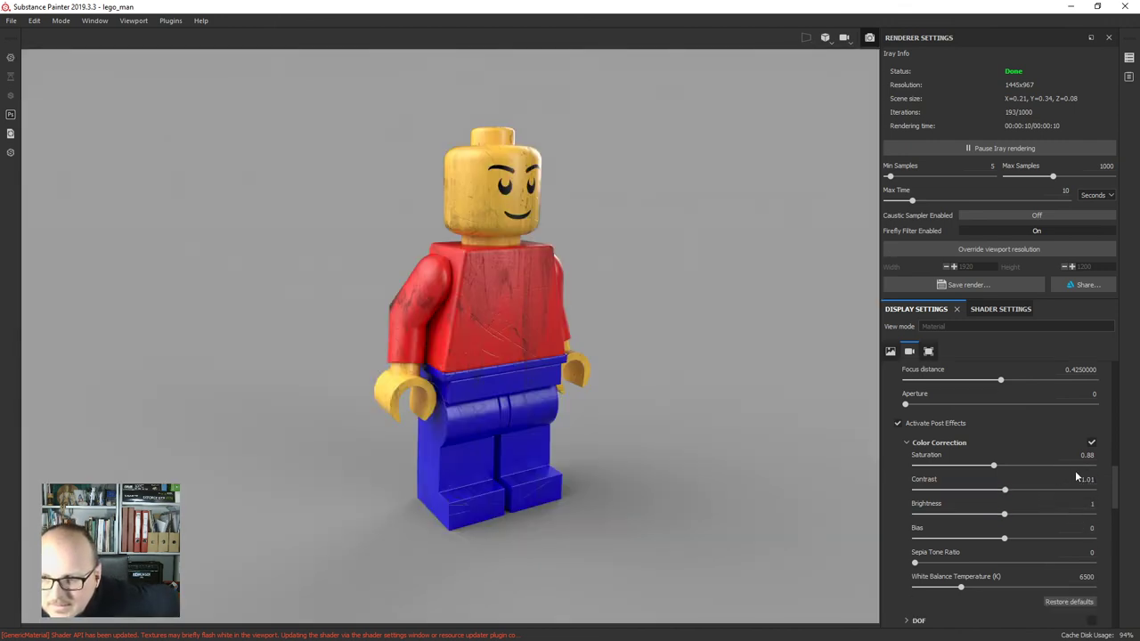
{"action": "left_click_drag", "start_coordinate": [994, 466], "coordinate": [998, 469]}
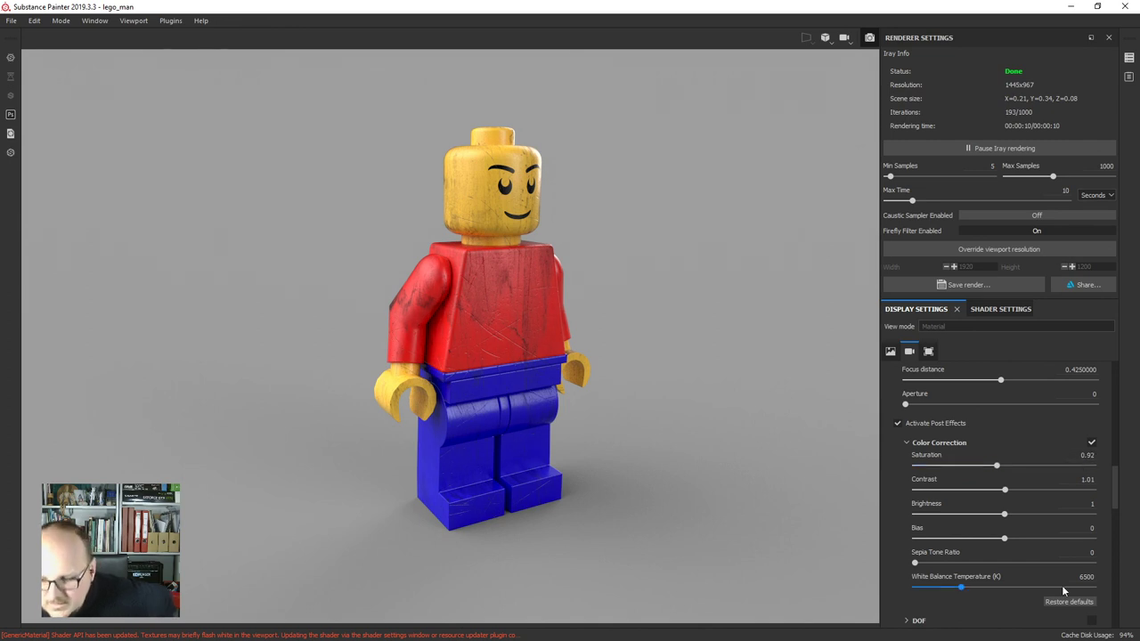
Enable the DOF post effect and set the camera's focus distance to 0.2448 and its aperture to 0.0017.
{"action": "scroll", "coordinate": [1026, 556], "scroll_direction": "down", "scroll_amount": 2}
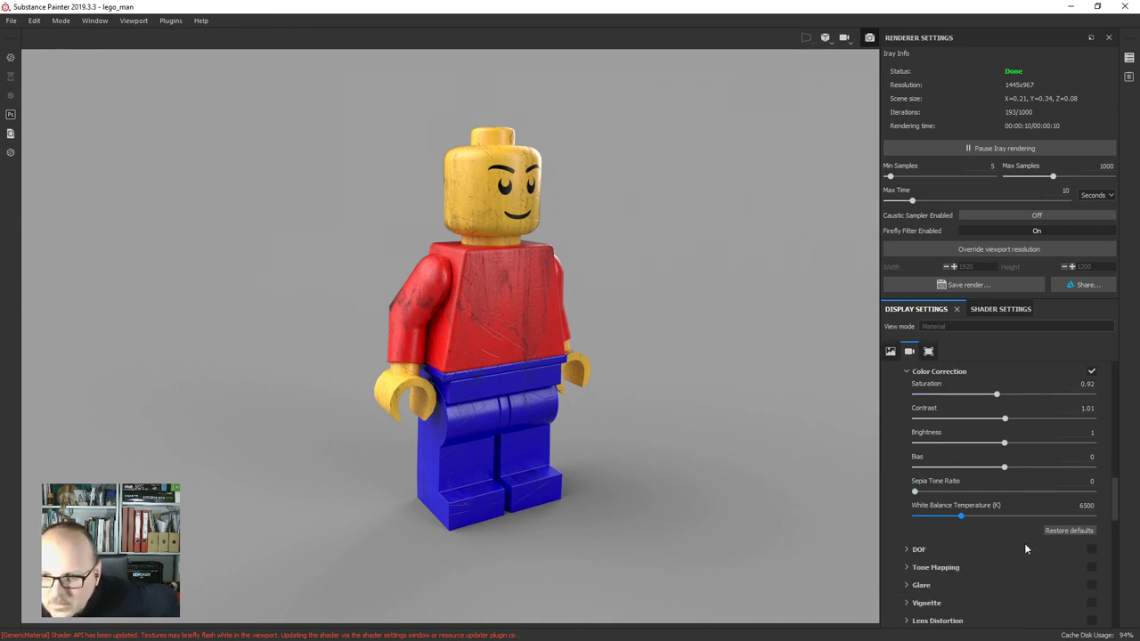
{"action": "scroll", "coordinate": [1025, 543], "scroll_direction": "down", "scroll_amount": 2}
{"action": "left_click", "coordinate": [1033, 480]}
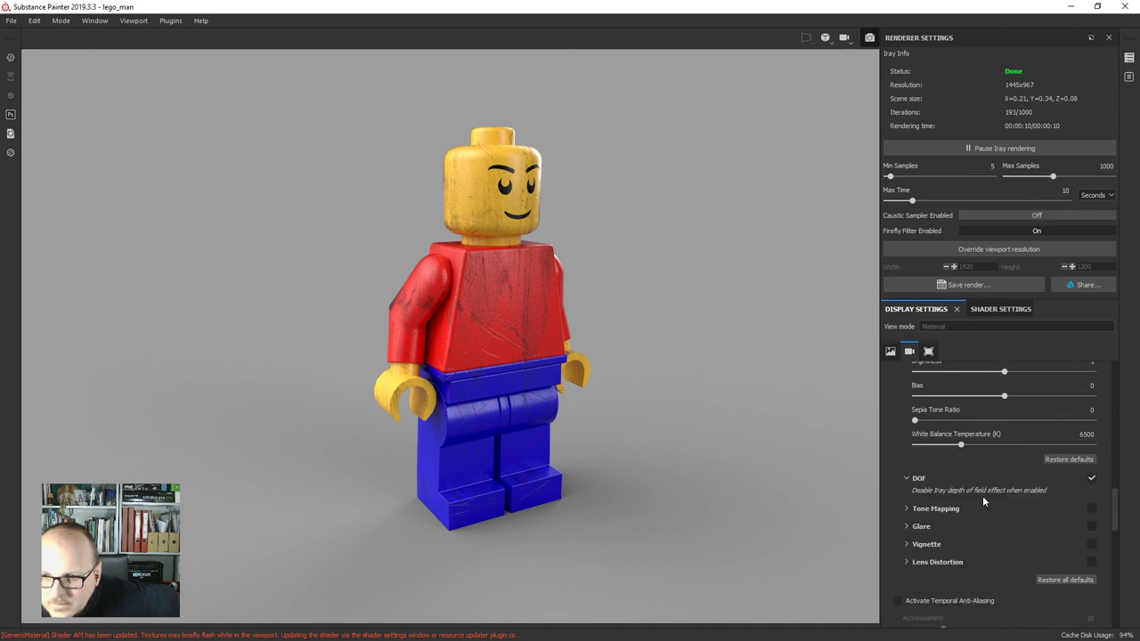
{"action": "scroll", "coordinate": [951, 492], "scroll_direction": "up", "scroll_amount": 4}
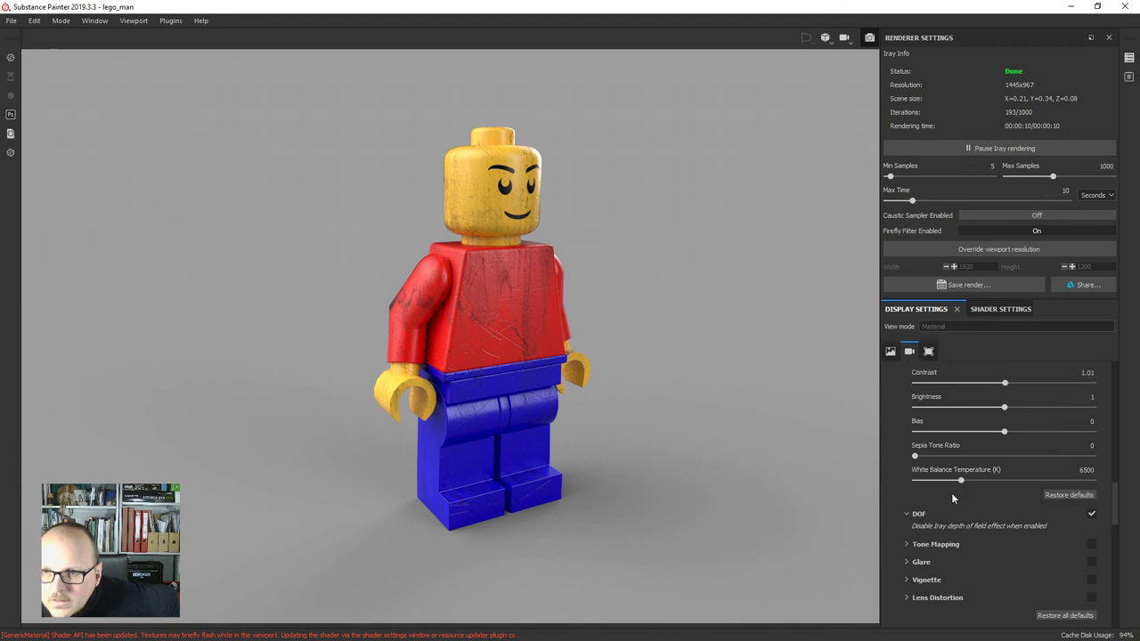
{"action": "scroll", "coordinate": [953, 495], "scroll_direction": "up", "scroll_amount": 3}
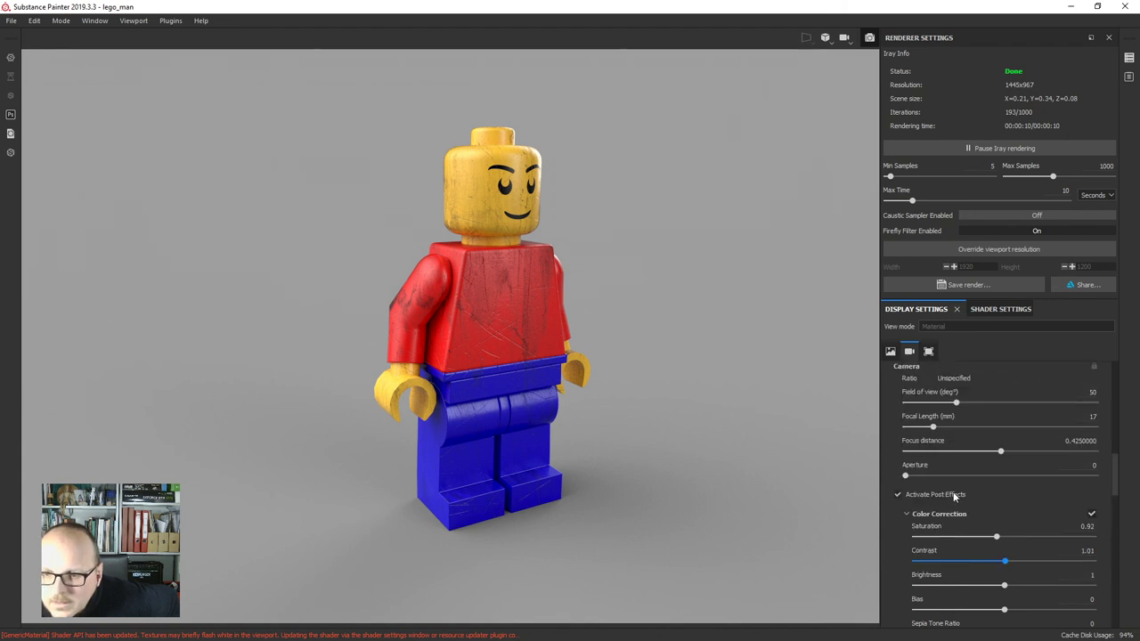
{"action": "left_click_drag", "start_coordinate": [1000, 488], "coordinate": [1002, 489]}
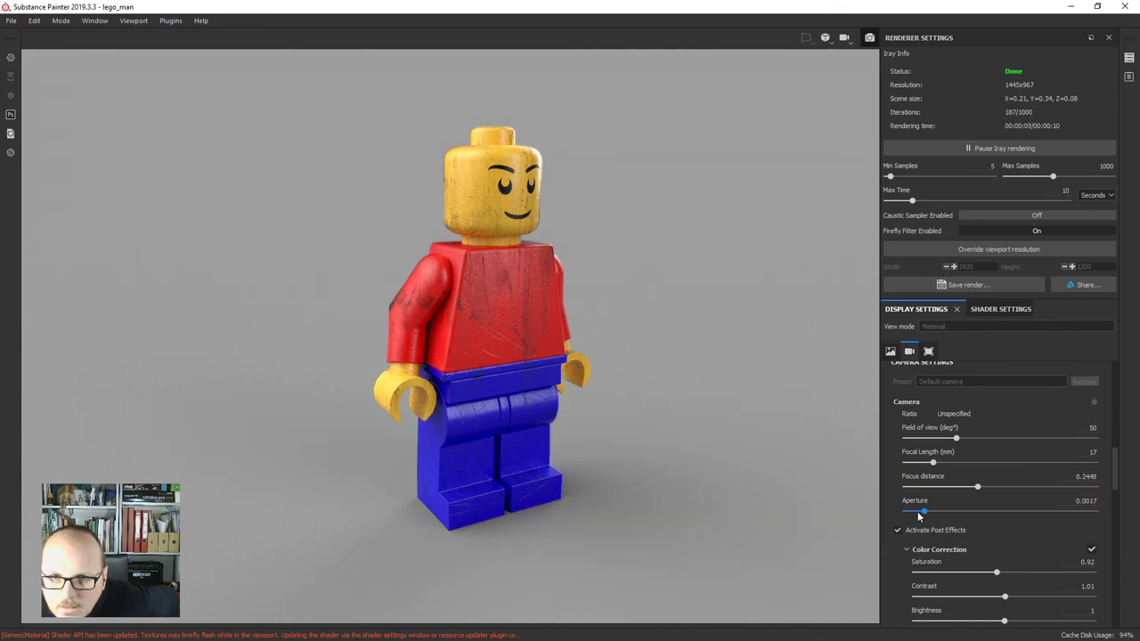
Switch the DOF effect off and on again to compare the blur on the LEGO man.
{"action": "scroll", "coordinate": [1034, 561], "scroll_direction": "down", "scroll_amount": 3}
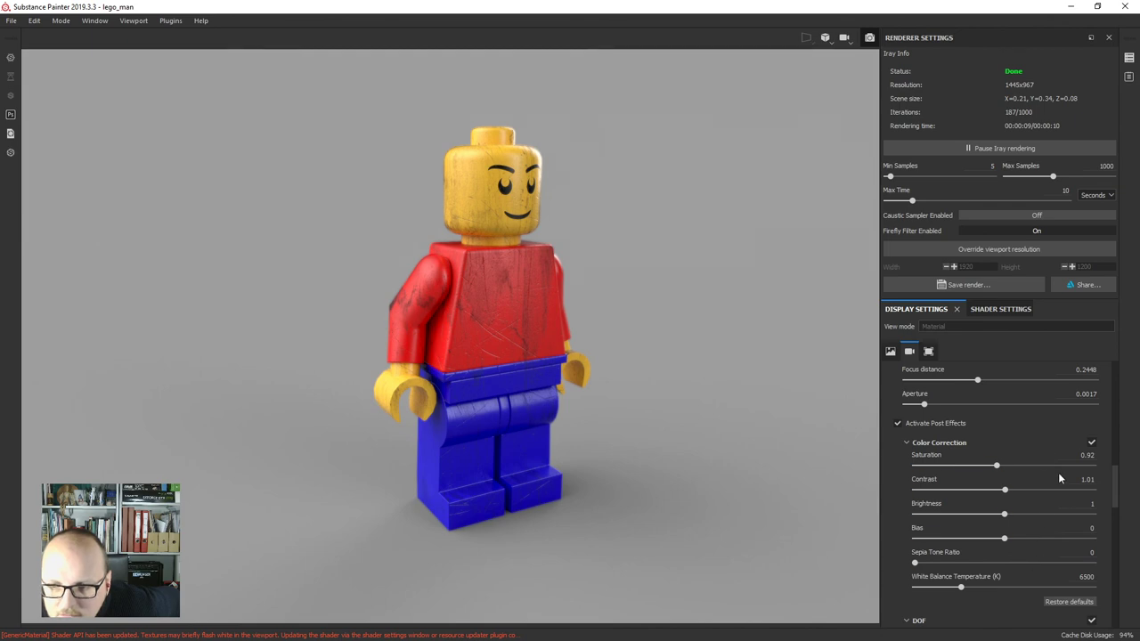
{"action": "scroll", "coordinate": [1059, 473], "scroll_direction": "down", "scroll_amount": 1}
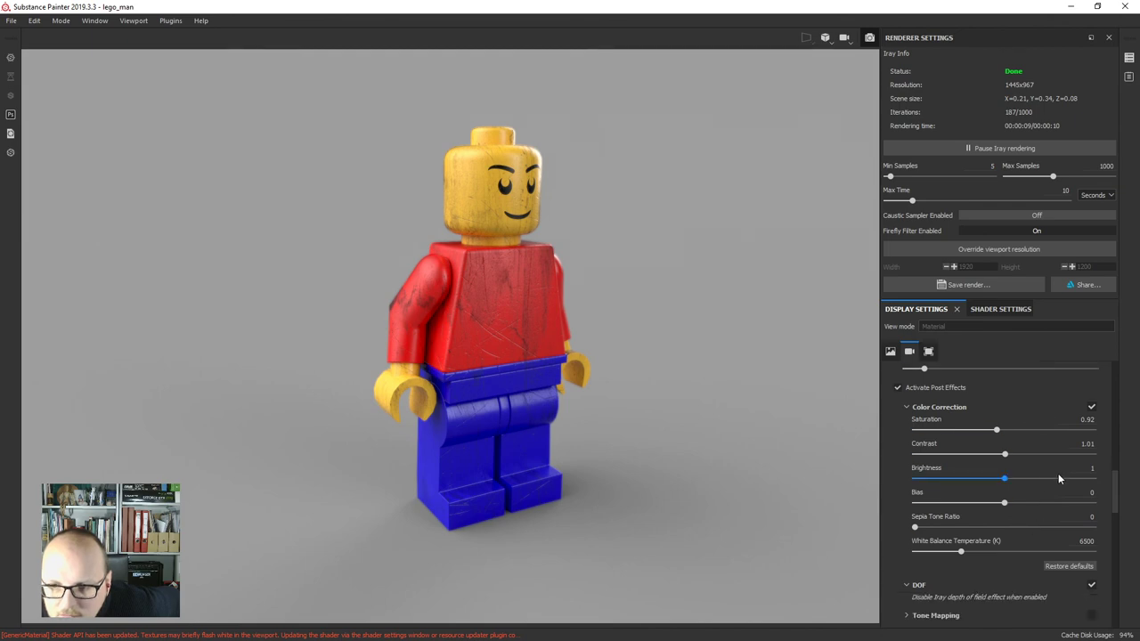
{"action": "left_click", "coordinate": [1091, 585]}
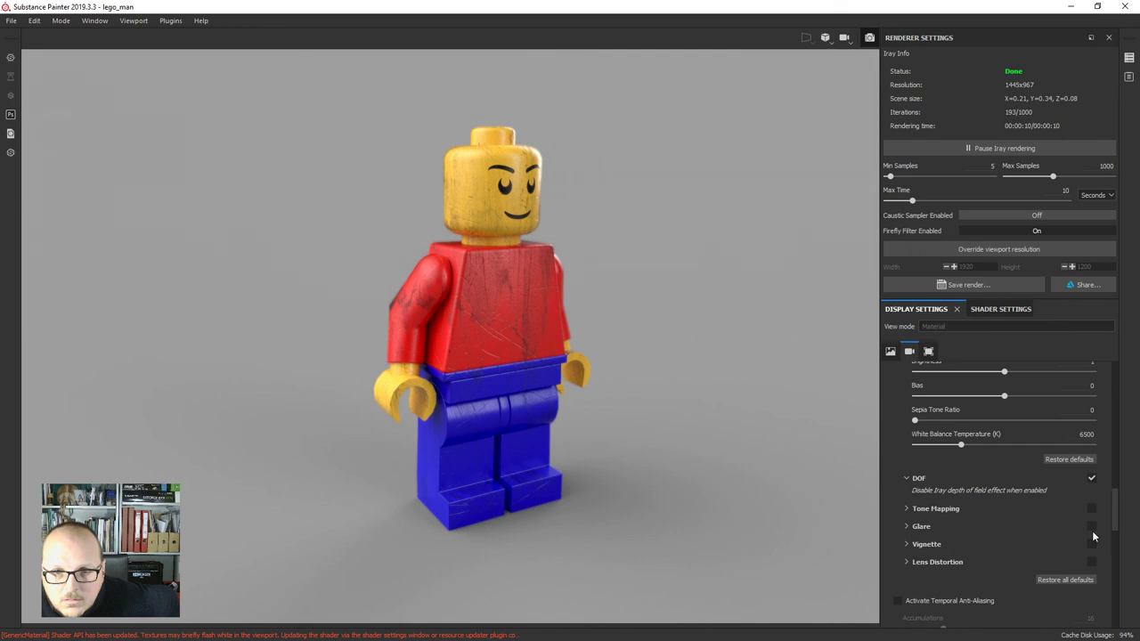
Enable the Vignette post effect and set its strength to 0.33.
{"action": "scroll", "coordinate": [1092, 535], "scroll_direction": "down", "scroll_amount": 3}
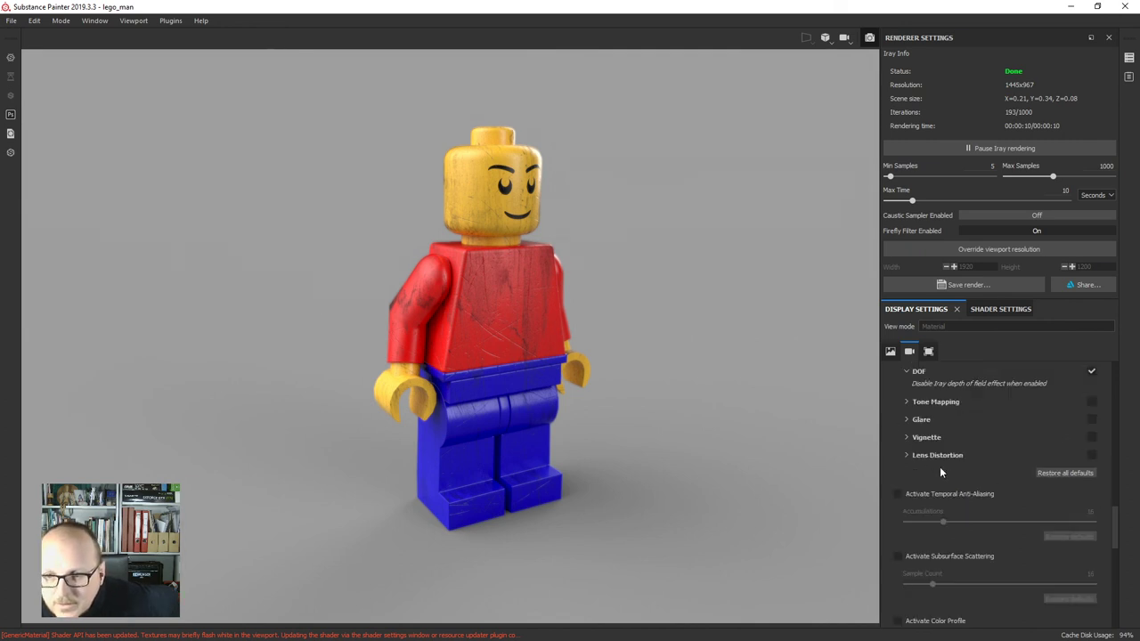
{"action": "scroll", "coordinate": [940, 467], "scroll_direction": "down", "scroll_amount": 1}
{"action": "left_click", "coordinate": [1093, 402]}
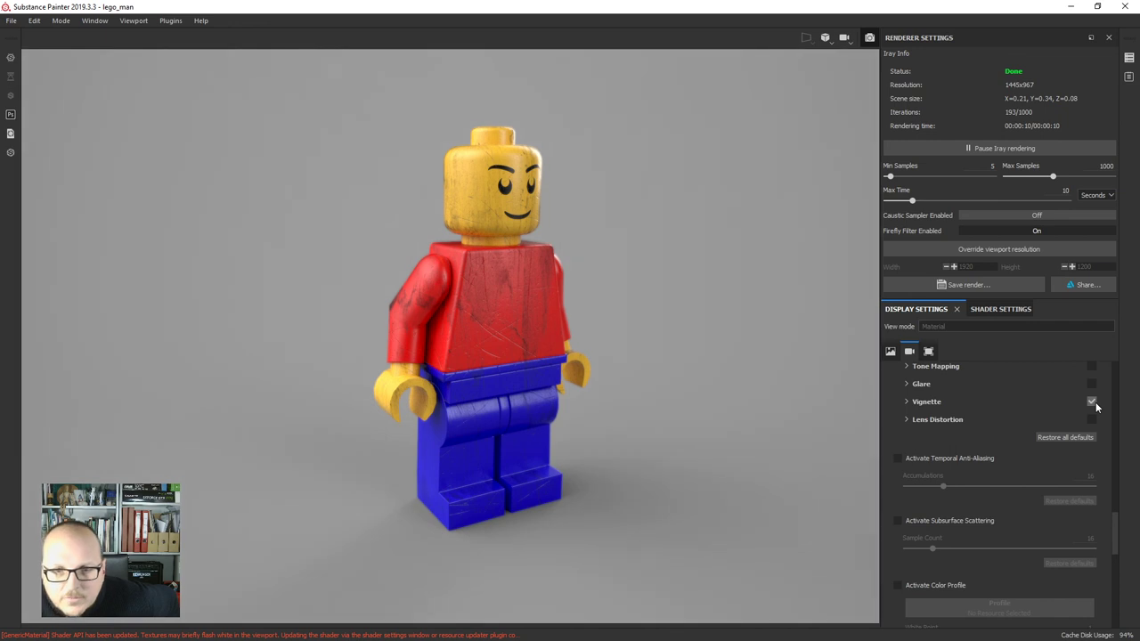
{"action": "left_click", "coordinate": [914, 401]}
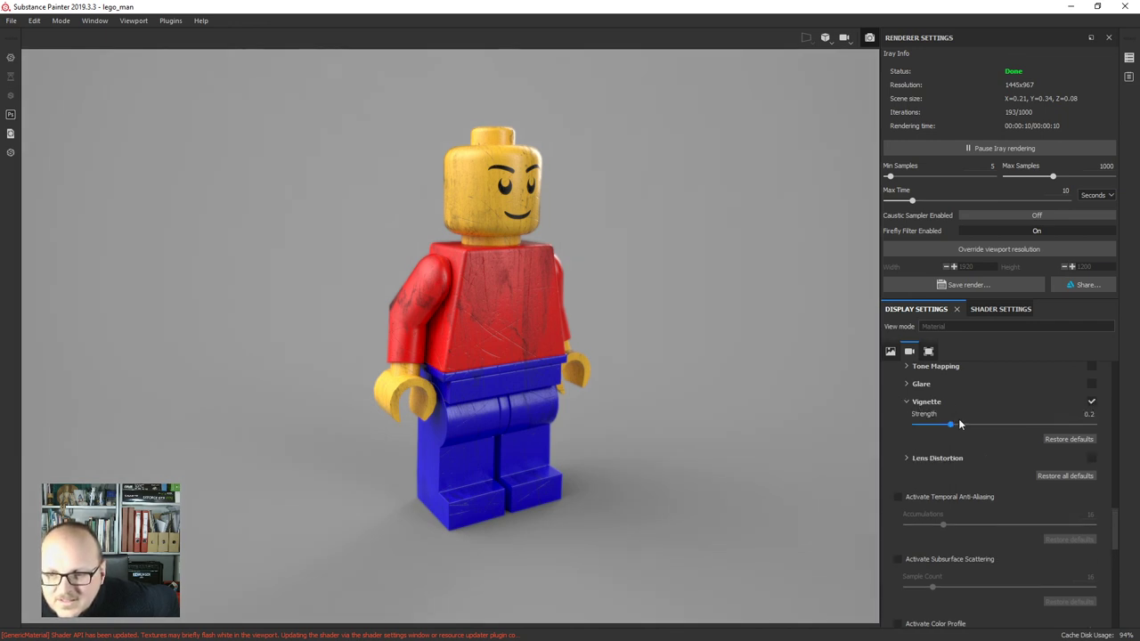
{"action": "mouse_move", "coordinate": [957, 422]}
{"action": "left_mouse_down"}
{"action": "mouse_move", "coordinate": [985, 426]}
{"action": "mouse_move", "coordinate": [974, 425]}
{"action": "left_mouse_up"}
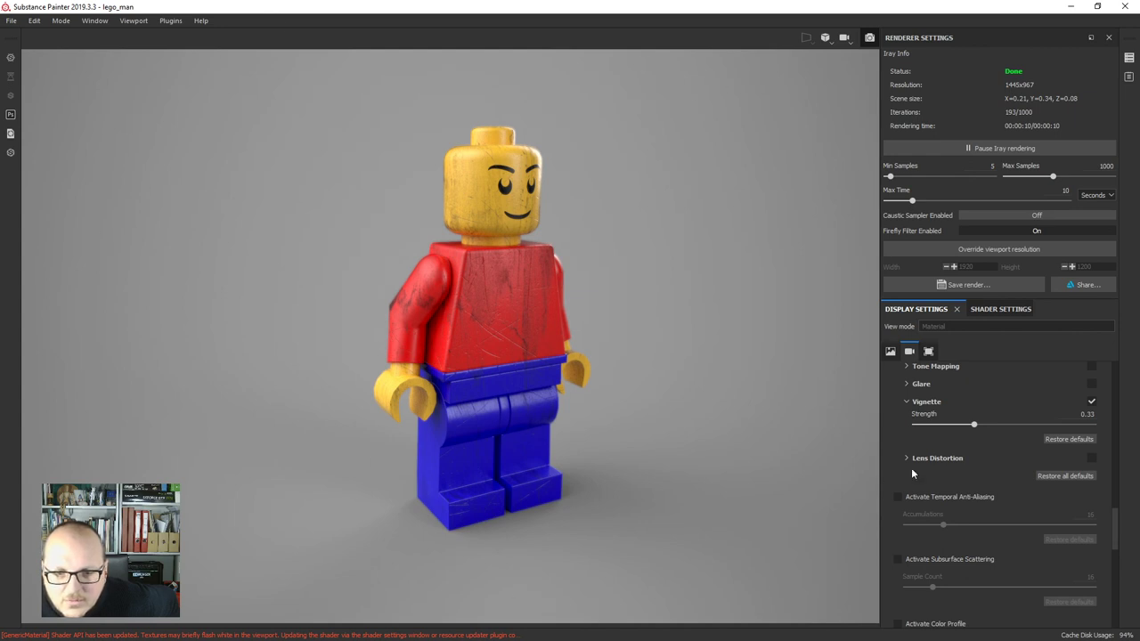
Enable the Tone Mapping post effect and set its exposure to 1.22.
{"action": "scroll", "coordinate": [987, 489], "scroll_direction": "down", "scroll_amount": 1}
{"action": "scroll", "coordinate": [987, 487], "scroll_direction": "down", "scroll_amount": 8}
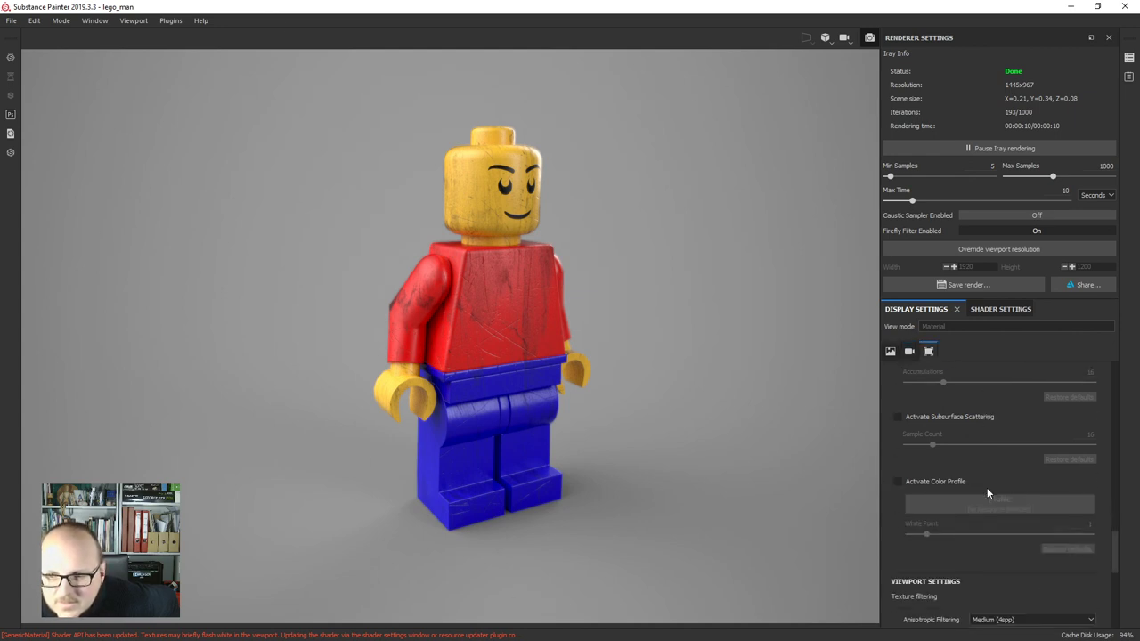
{"action": "scroll", "coordinate": [986, 487], "scroll_direction": "down", "scroll_amount": 2}
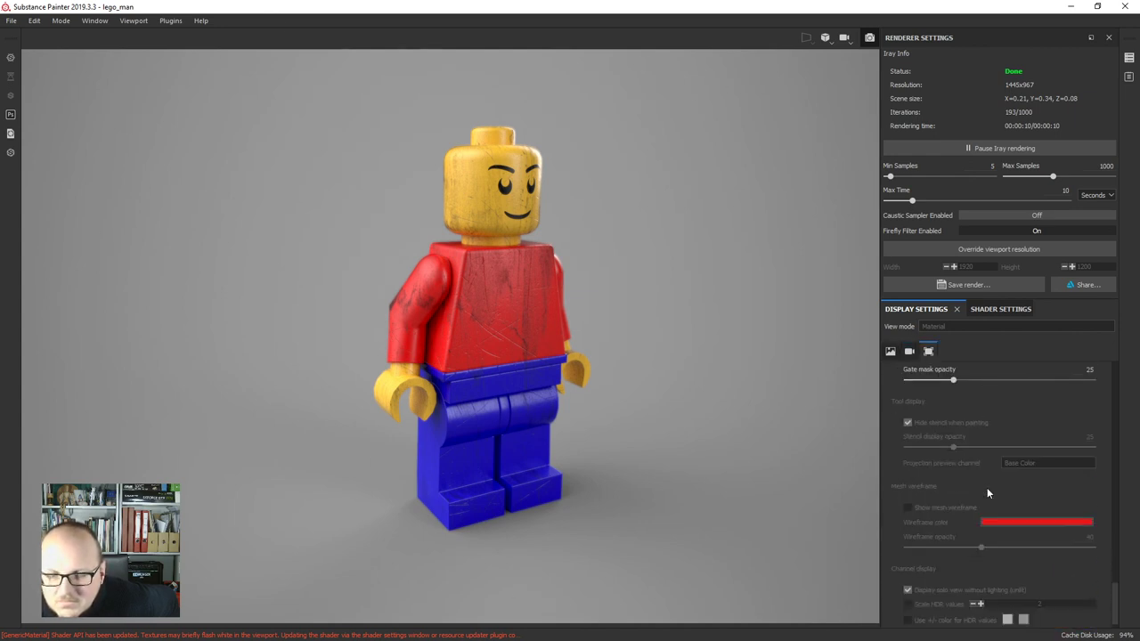
{"action": "scroll", "coordinate": [987, 487], "scroll_direction": "up", "scroll_amount": 10}
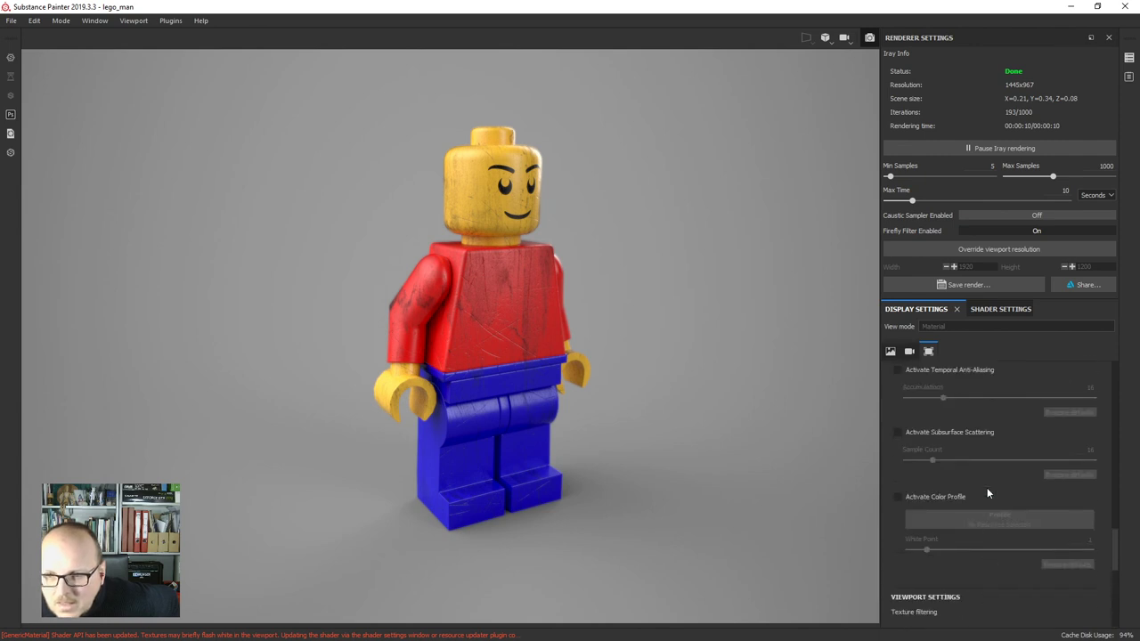
{"action": "scroll", "coordinate": [987, 490], "scroll_direction": "up", "scroll_amount": 3}
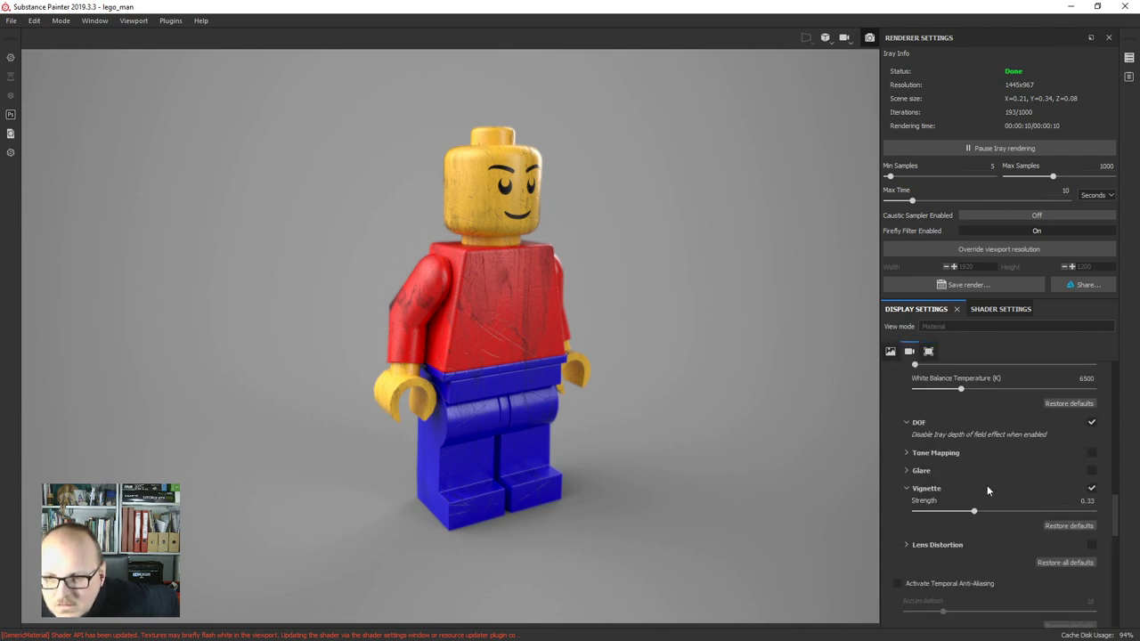
{"action": "scroll", "coordinate": [987, 485], "scroll_direction": "up", "scroll_amount": 1}
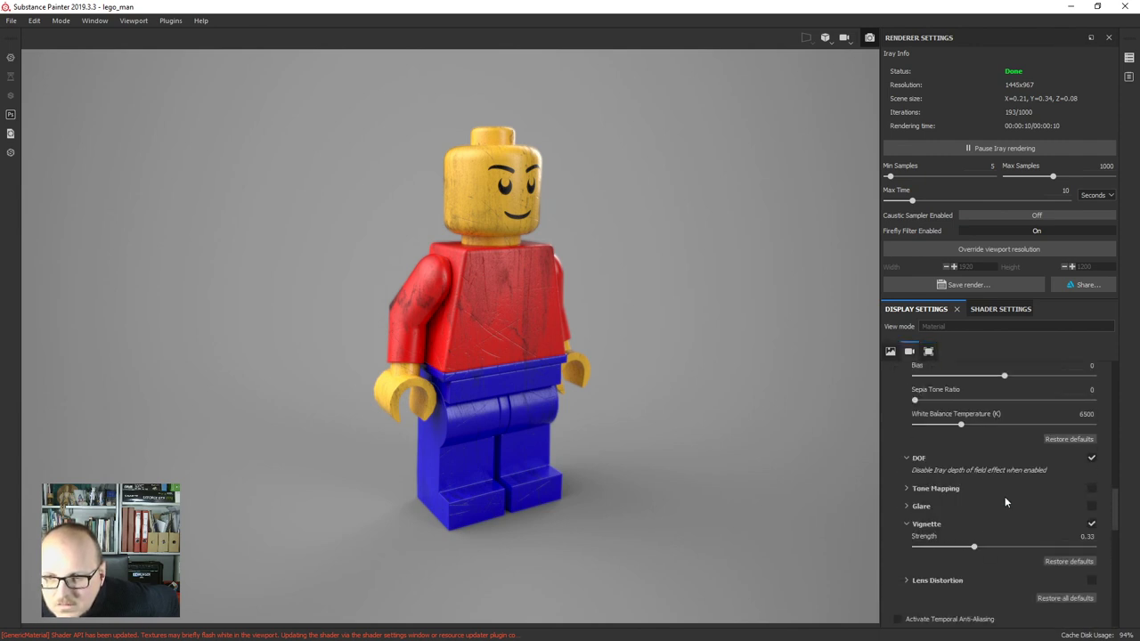
{"action": "left_click", "coordinate": [1092, 491]}
{"action": "left_click", "coordinate": [912, 489]}
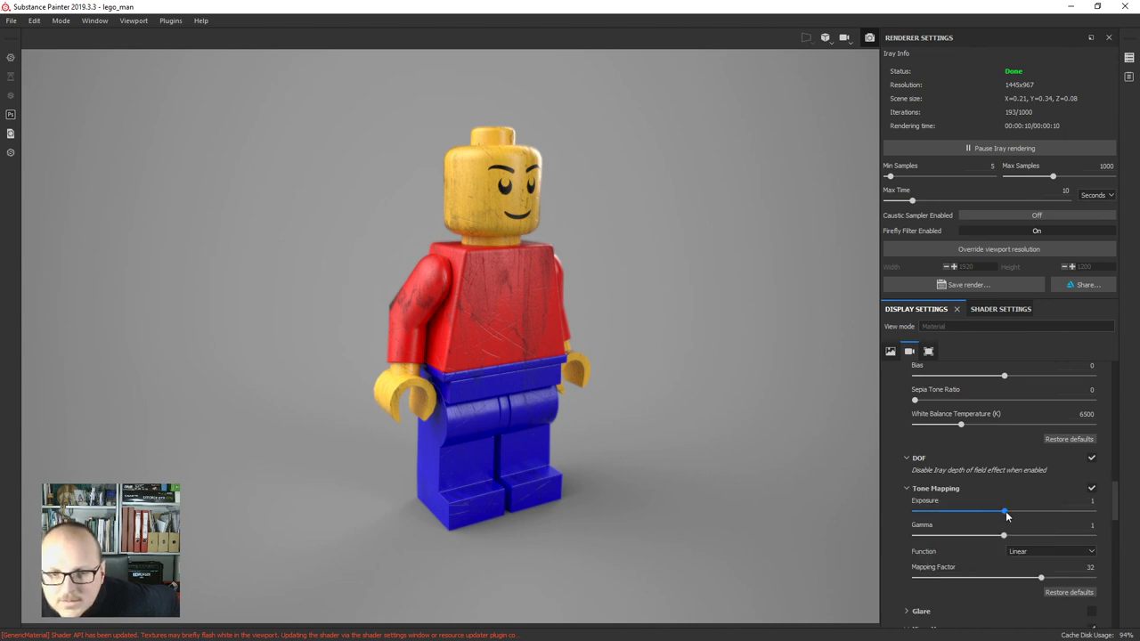
{"action": "left_click_drag", "start_coordinate": [1006, 515], "coordinate": [1024, 515]}
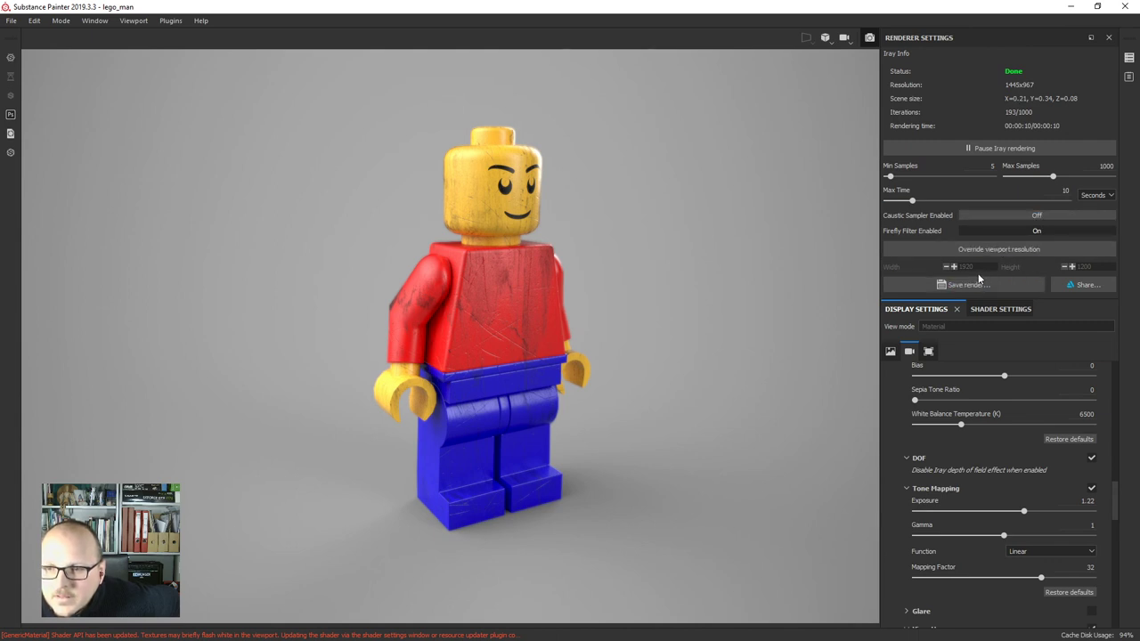
Override the viewport resolution for the Iray render and set the height to 1080 for a 1920 × 1080 image.
{"action": "left_click", "coordinate": [977, 247]}
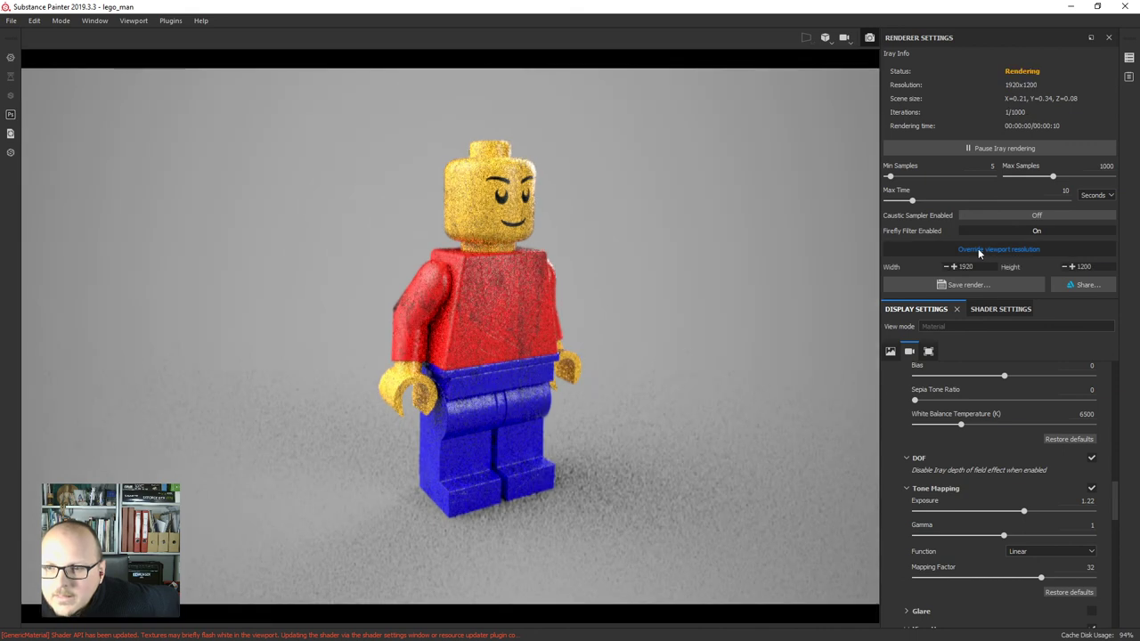
{"action": "left_click", "coordinate": [1083, 266]}
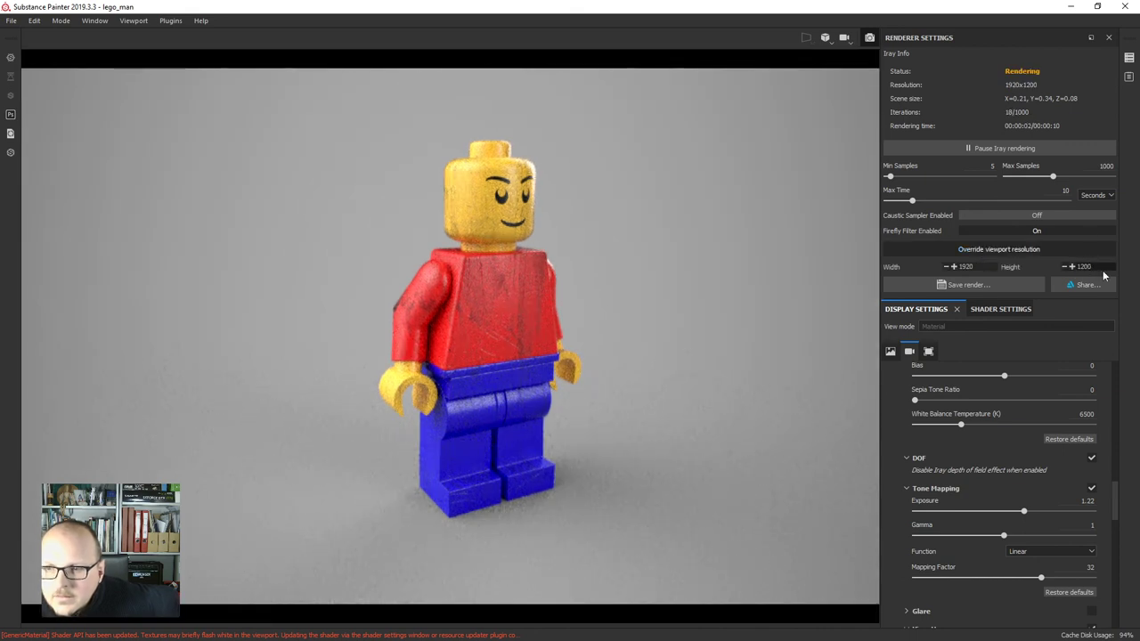
{"action": "key", "text": "BackSpace"}
{"action": "key", "text": "BackSpace"}
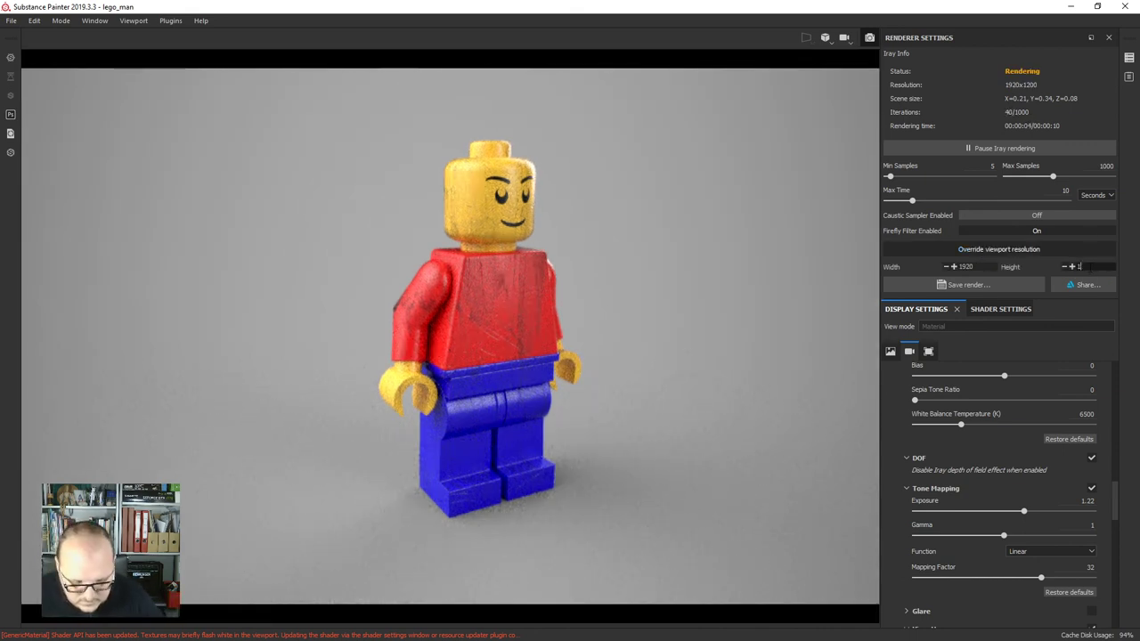
{"action": "type", "text": "80"}
{"action": "key", "text": "Return"}
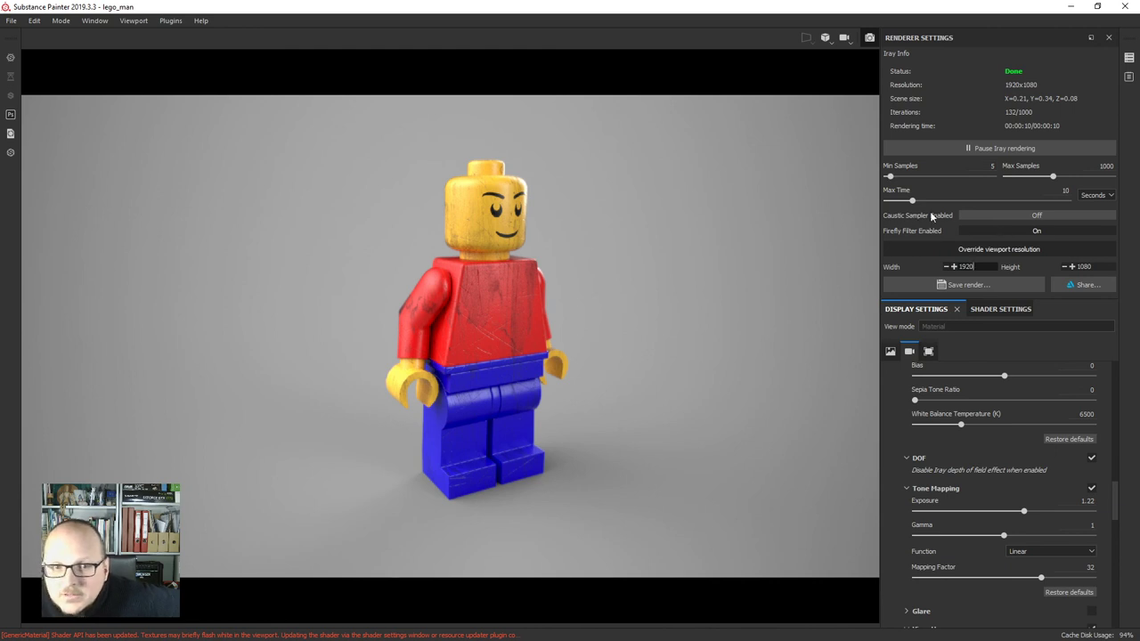
Set the Iray maximum rendering time to 30 seconds.
{"action": "left_click", "coordinate": [1064, 191]}
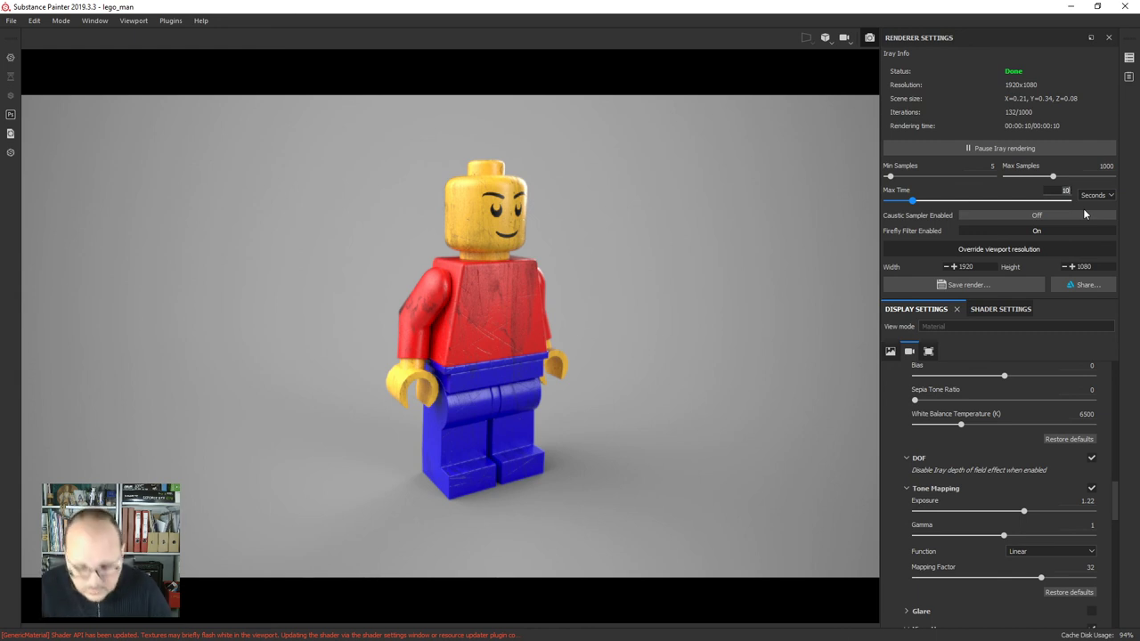
{"action": "key", "text": "BackSpace"}
{"action": "key", "text": "BackSpace"}
{"action": "type", "text": "30"}
{"action": "key", "text": "Return"}
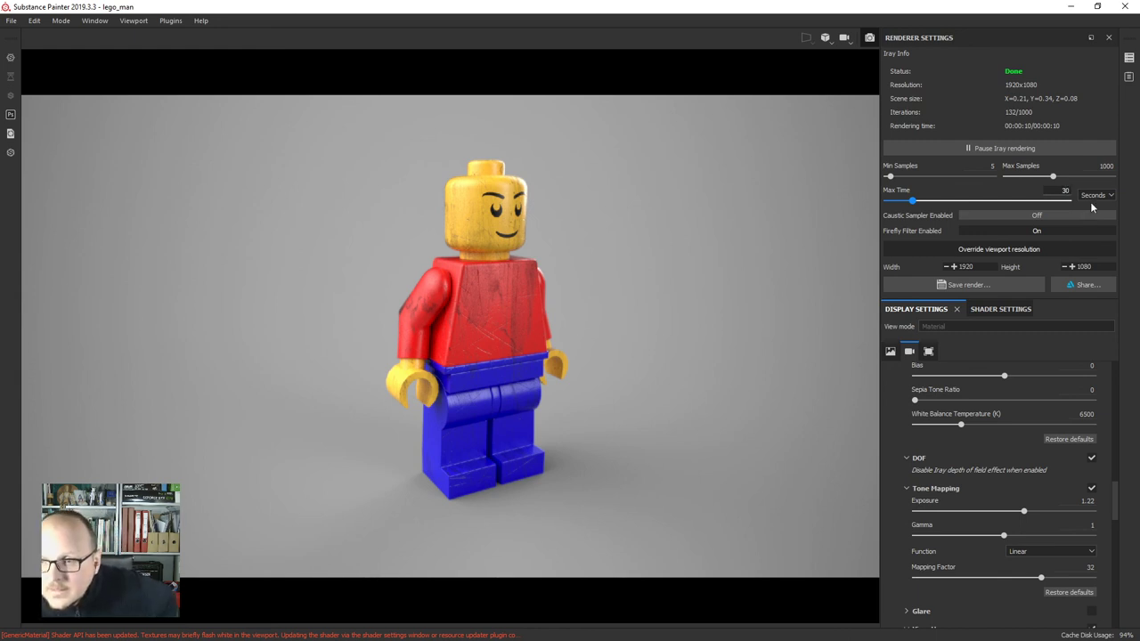
{"action": "left_click", "coordinate": [1107, 166]}
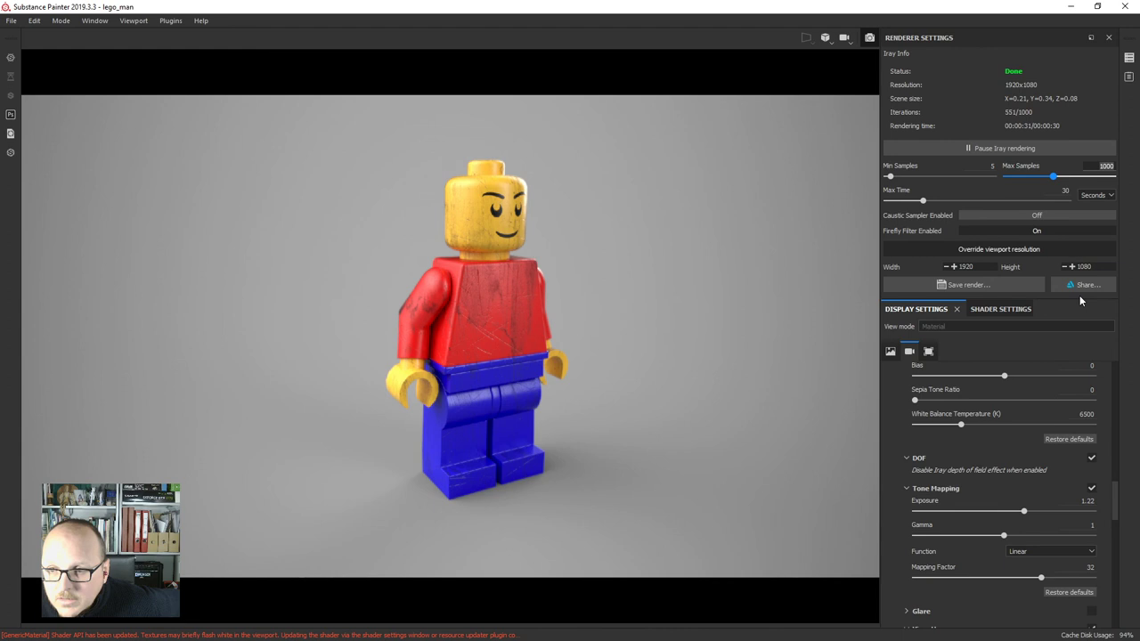
Save the Iray render as a JPEG named C30_muñeco-lego_169 in the C30_muñeco_lego folder.
{"action": "left_click", "coordinate": [1081, 286]}
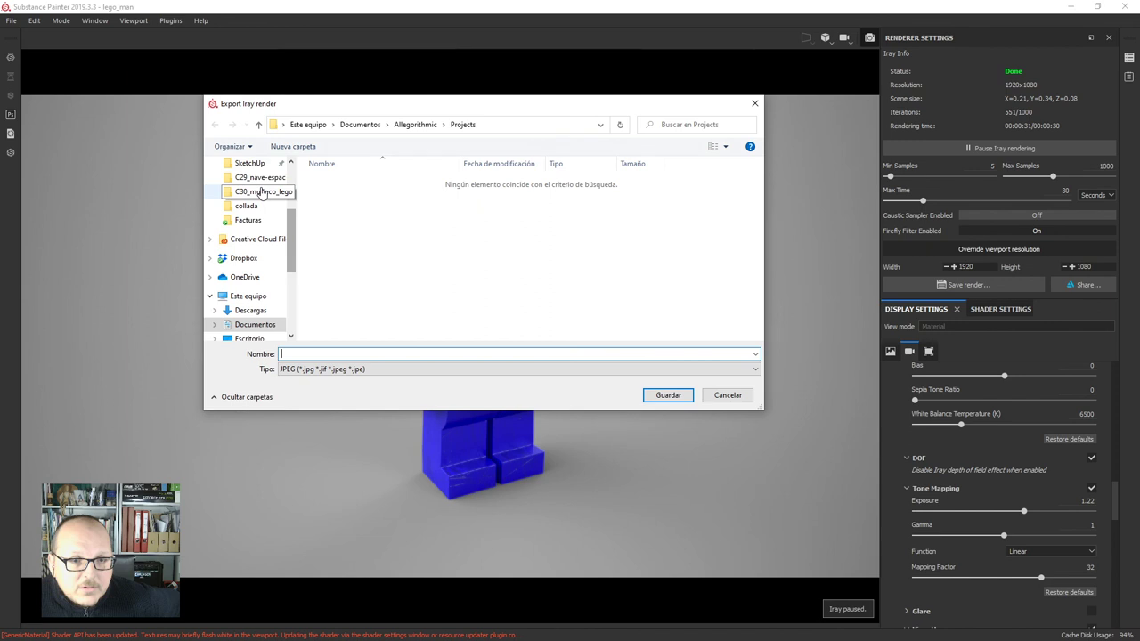
{"action": "left_click", "coordinate": [263, 193]}
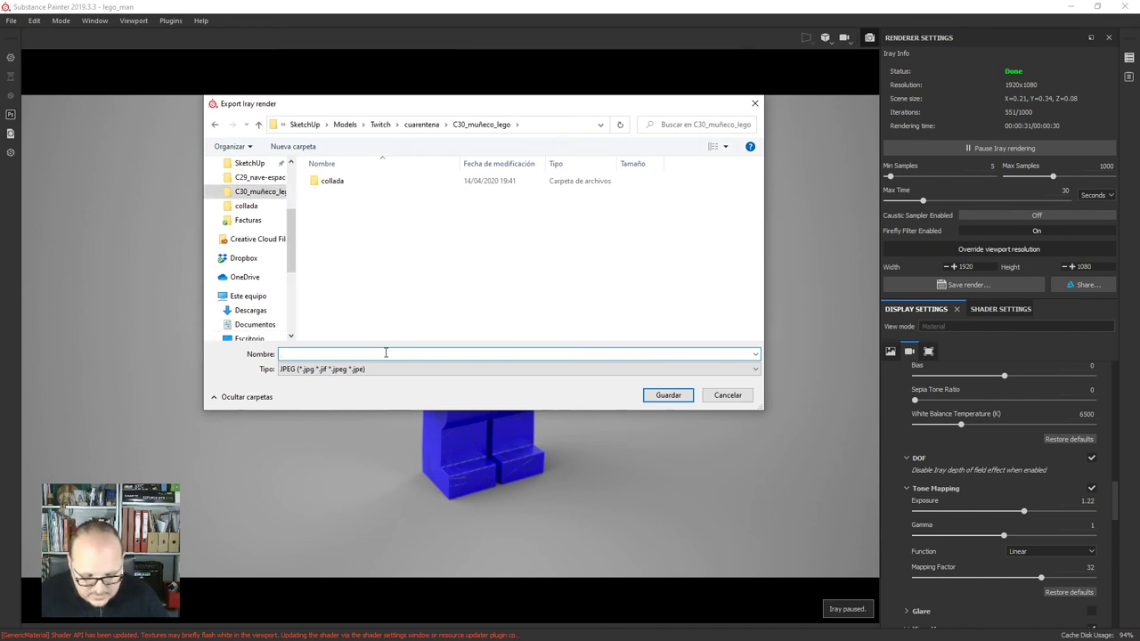
{"action": "type", "text": "C30?m"}
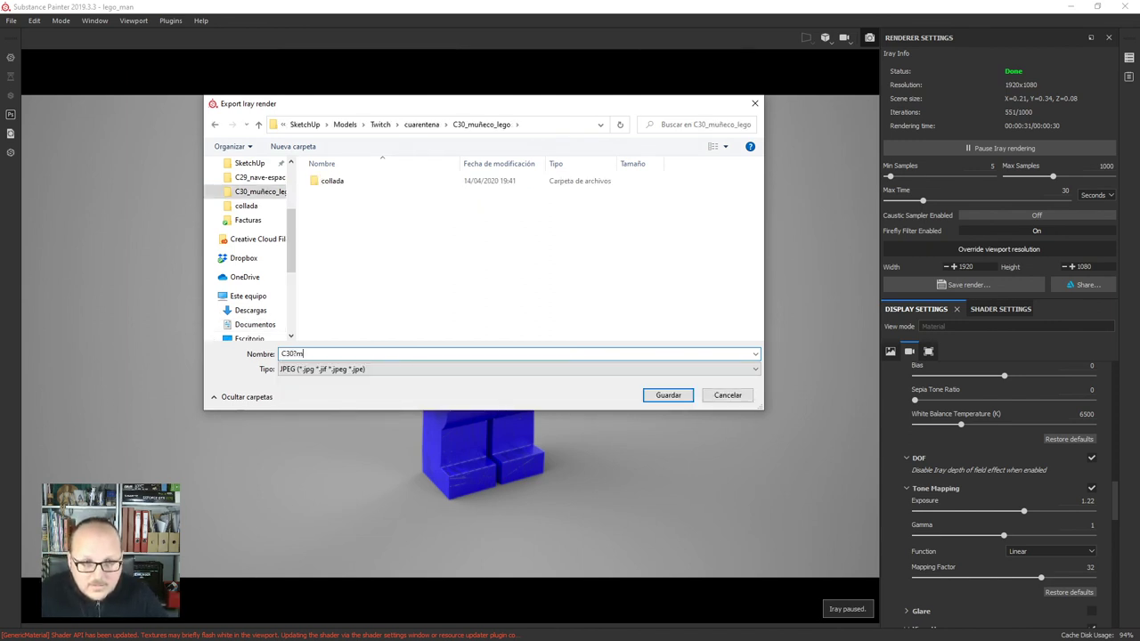
{"action": "key", "text": "BackSpace"}
{"action": "key", "text": "BackSpace"}
{"action": "type", "text": "_muñeco"}
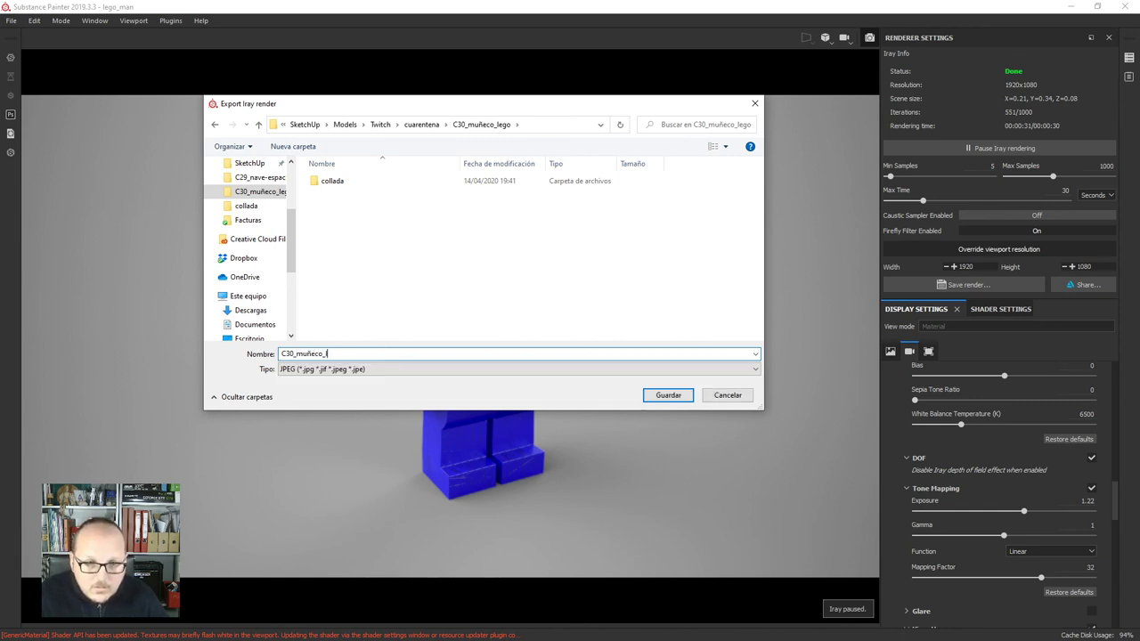
{"action": "type", "text": "-lego"}
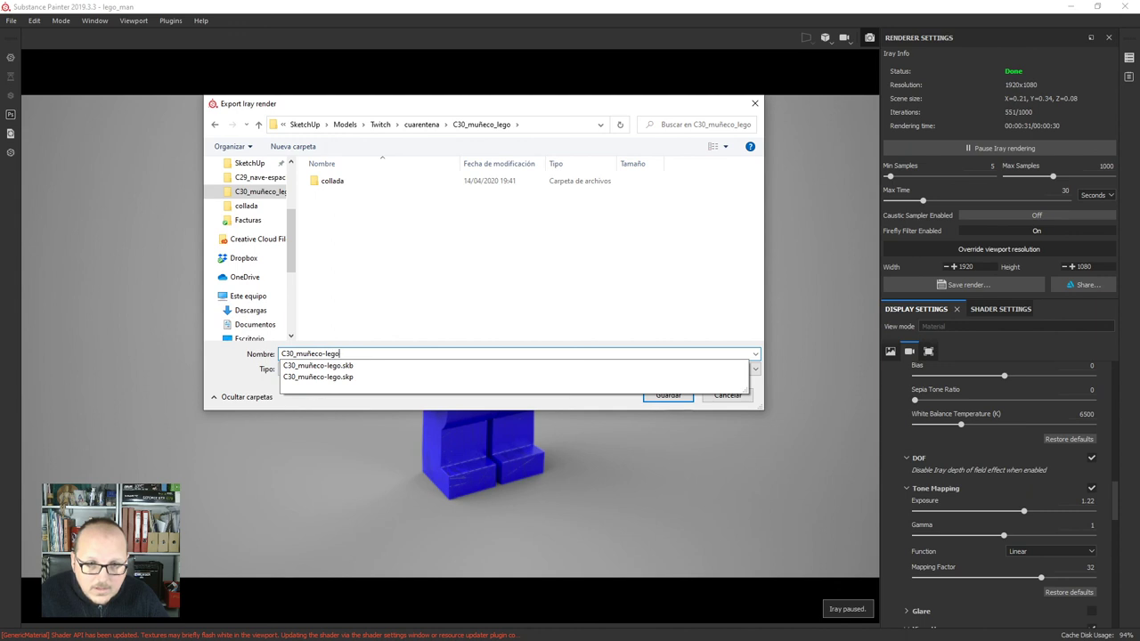
{"action": "type", "text": "_169"}
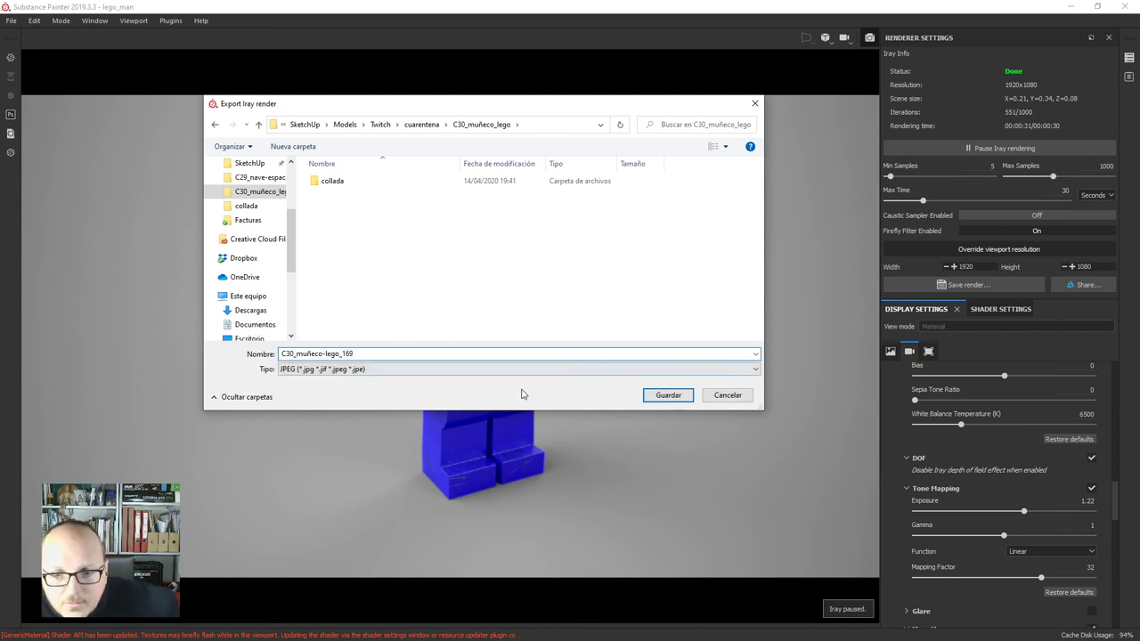
{"action": "left_click", "coordinate": [668, 395]}
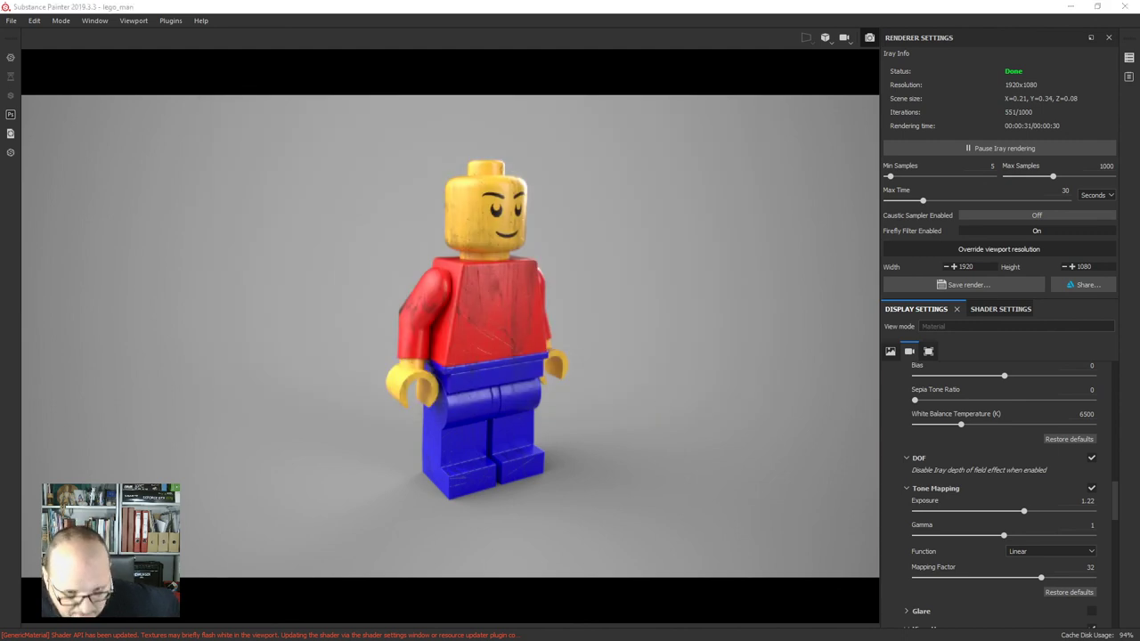
Open the exported C30_muñeco-lego_169.jpg from File Explorer's recent files and view it full screen in the image viewer.
{"action": "key", "text": "super+e"}
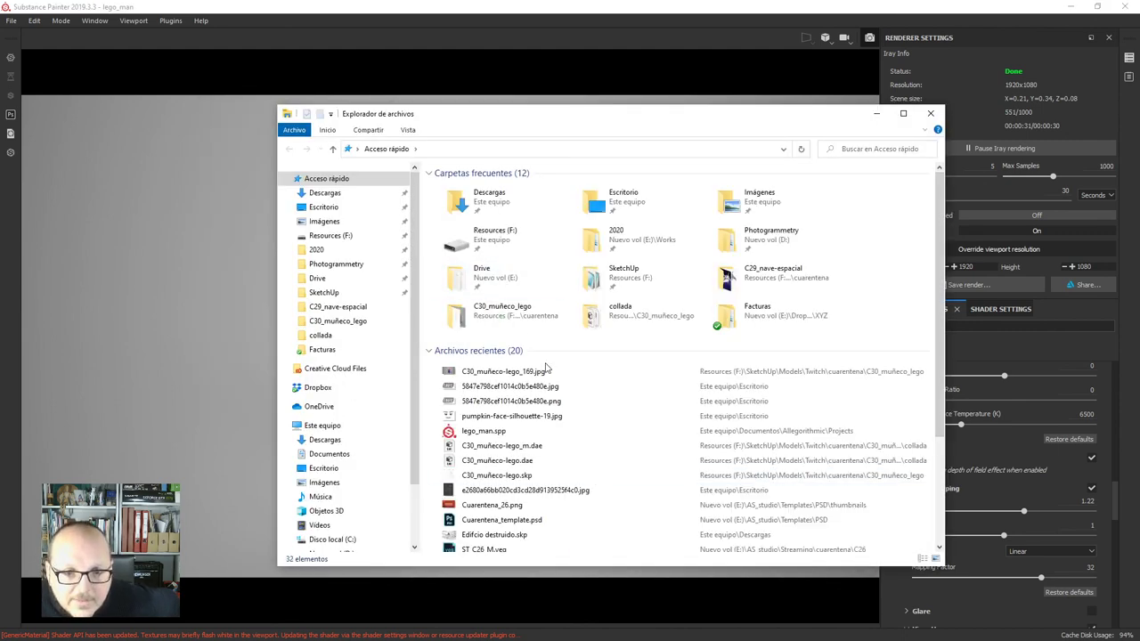
{"action": "left_click", "coordinate": [525, 376]}
{"action": "double_click", "coordinate": [526, 377]}
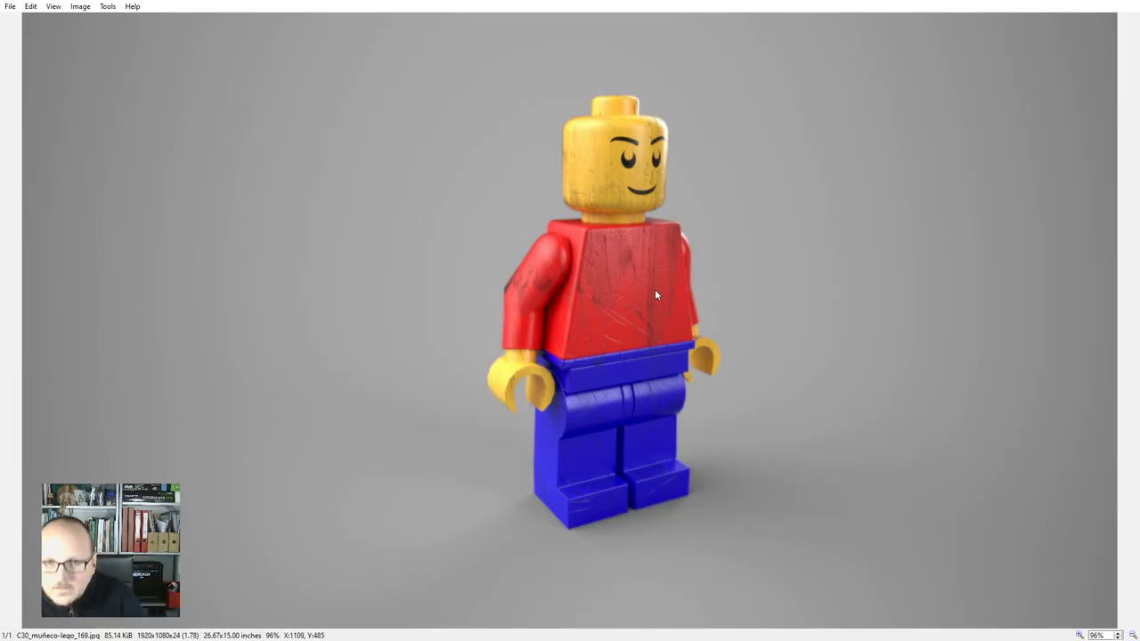
{"action": "double_click", "coordinate": [655, 289]}
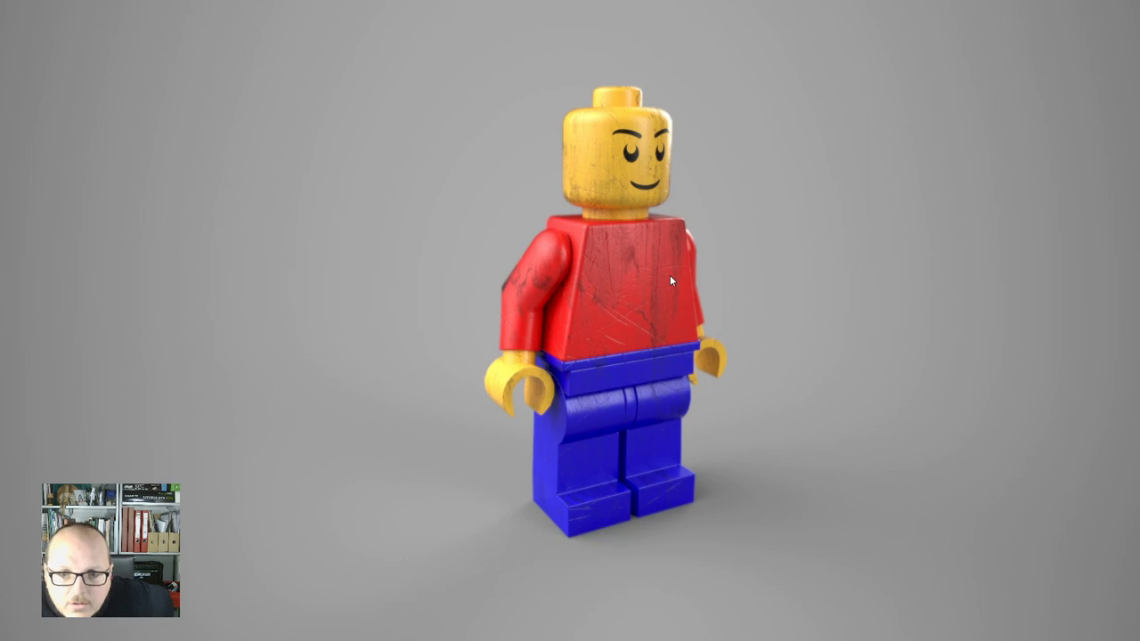